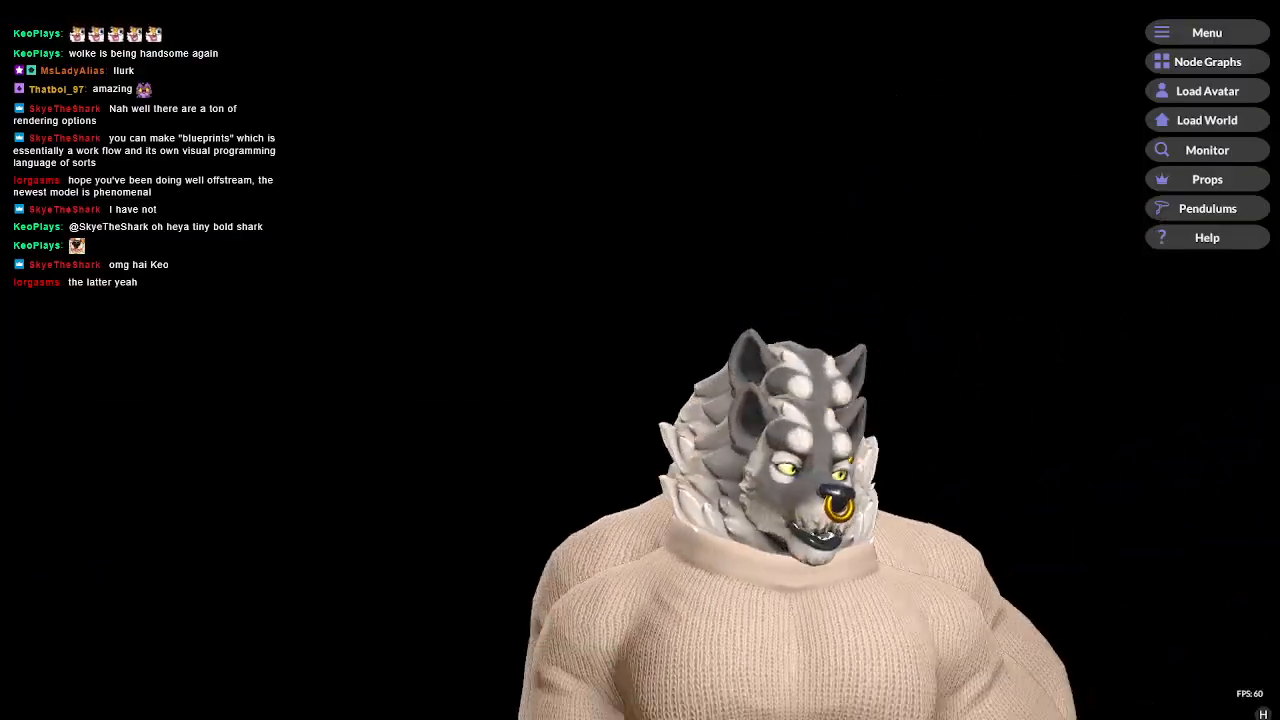
# Step: Look through the Growth, Clothing, Cameras, DrawingTrack and Startup+Follows node graphs of the avatar setup
pyautogui.click(1226, 61)
pyautogui.scroll(-5, 708, 371)
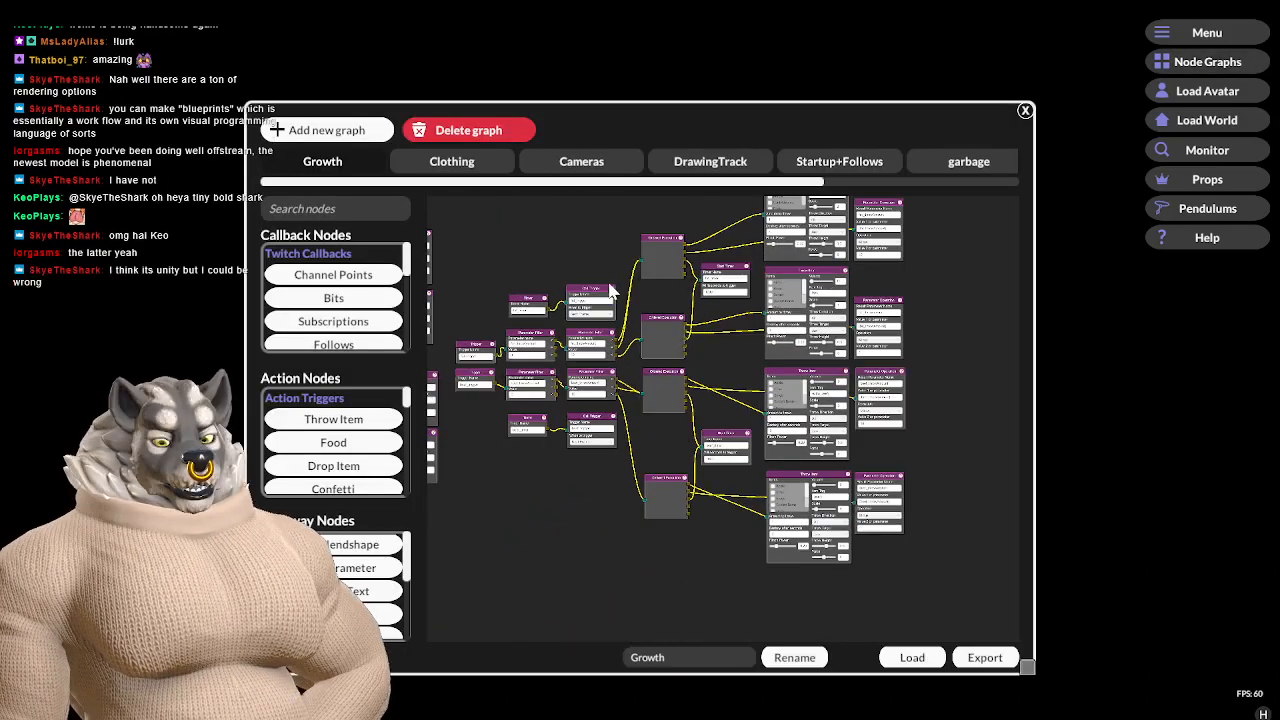
pyautogui.moveTo(786, 400); pyautogui.dragTo(808, 292, button='middle')
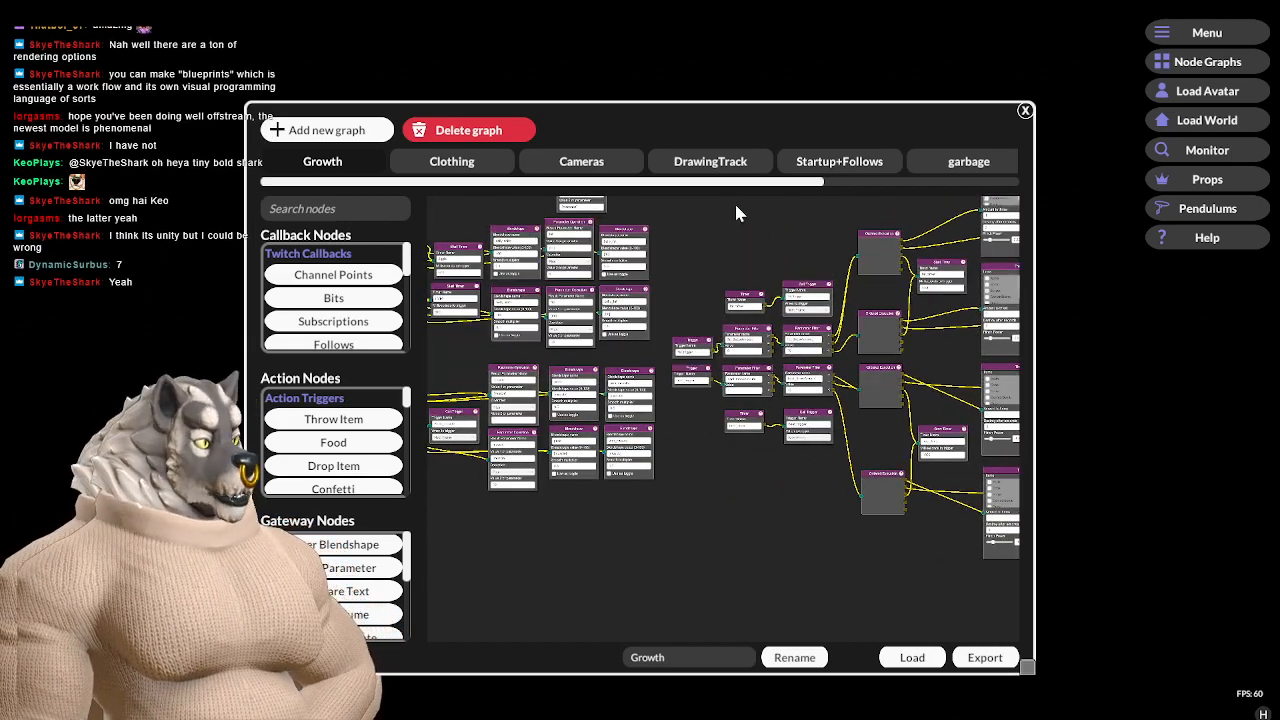
pyautogui.scroll(2, 720, 203)
pyautogui.click(490, 164)
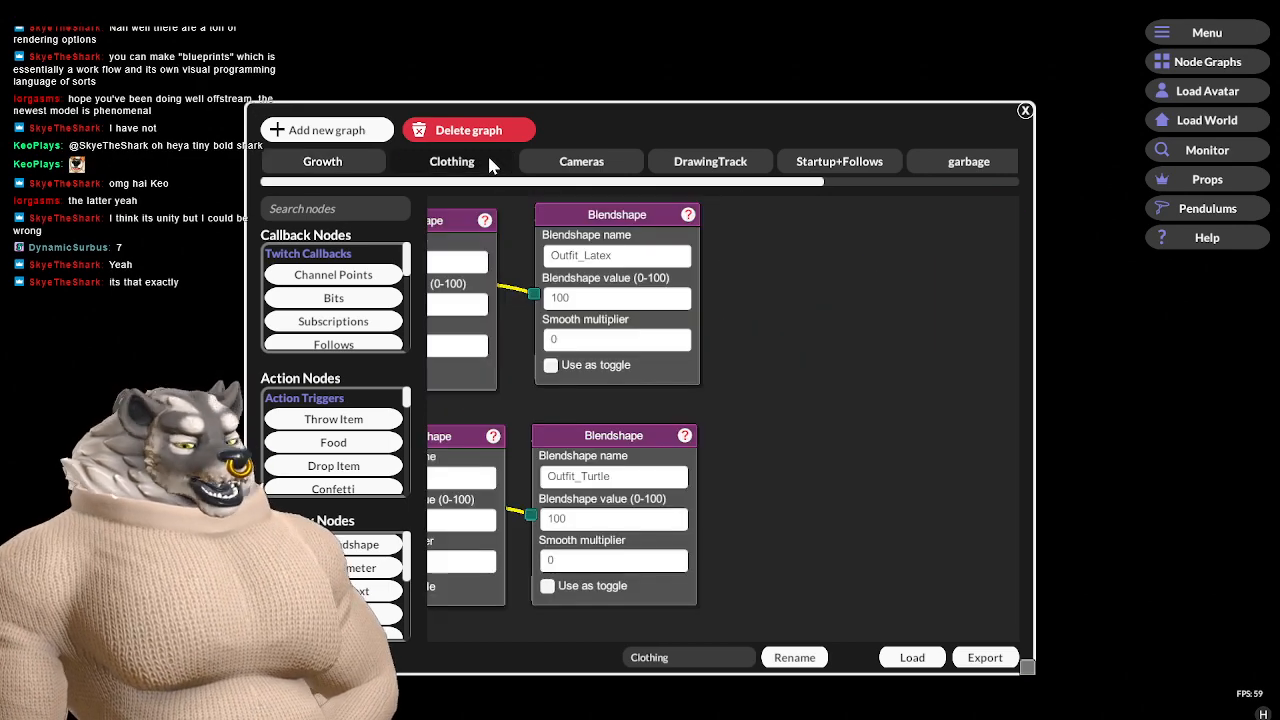
pyautogui.moveTo(737, 283); pyautogui.dragTo(951, 317)
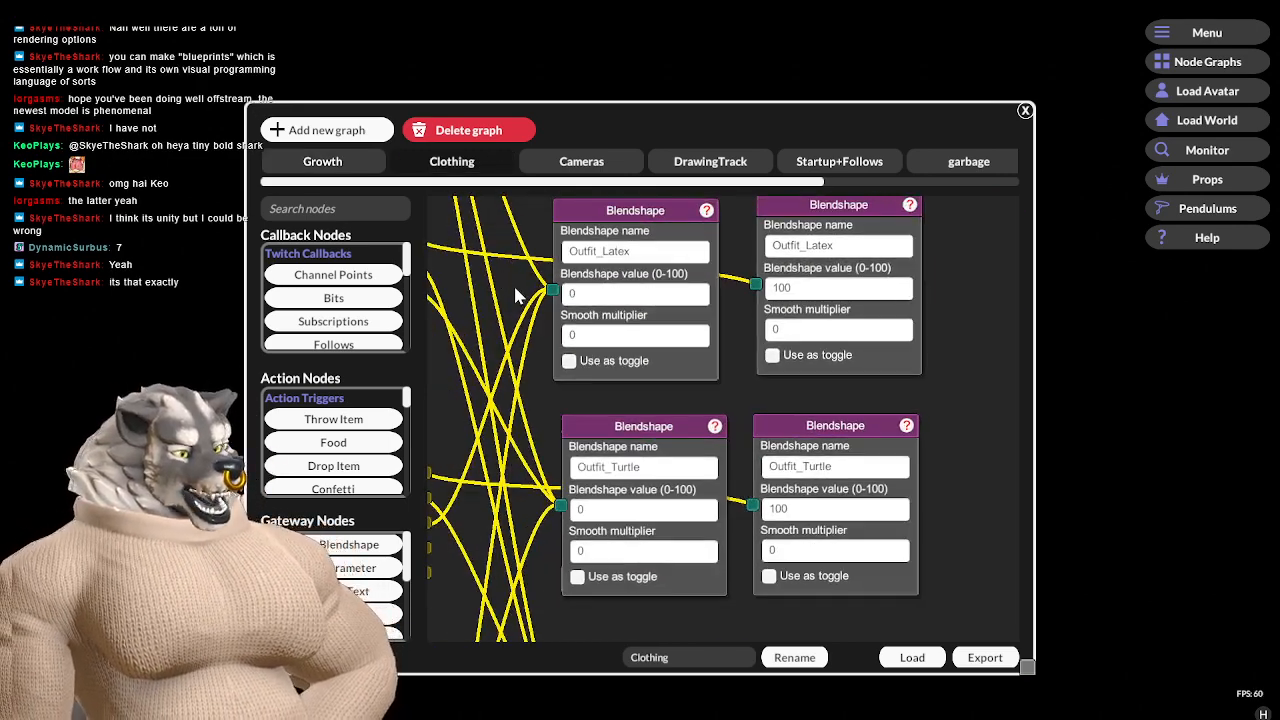
pyautogui.moveTo(563, 254); pyautogui.dragTo(590, 185)
pyautogui.click(582, 163)
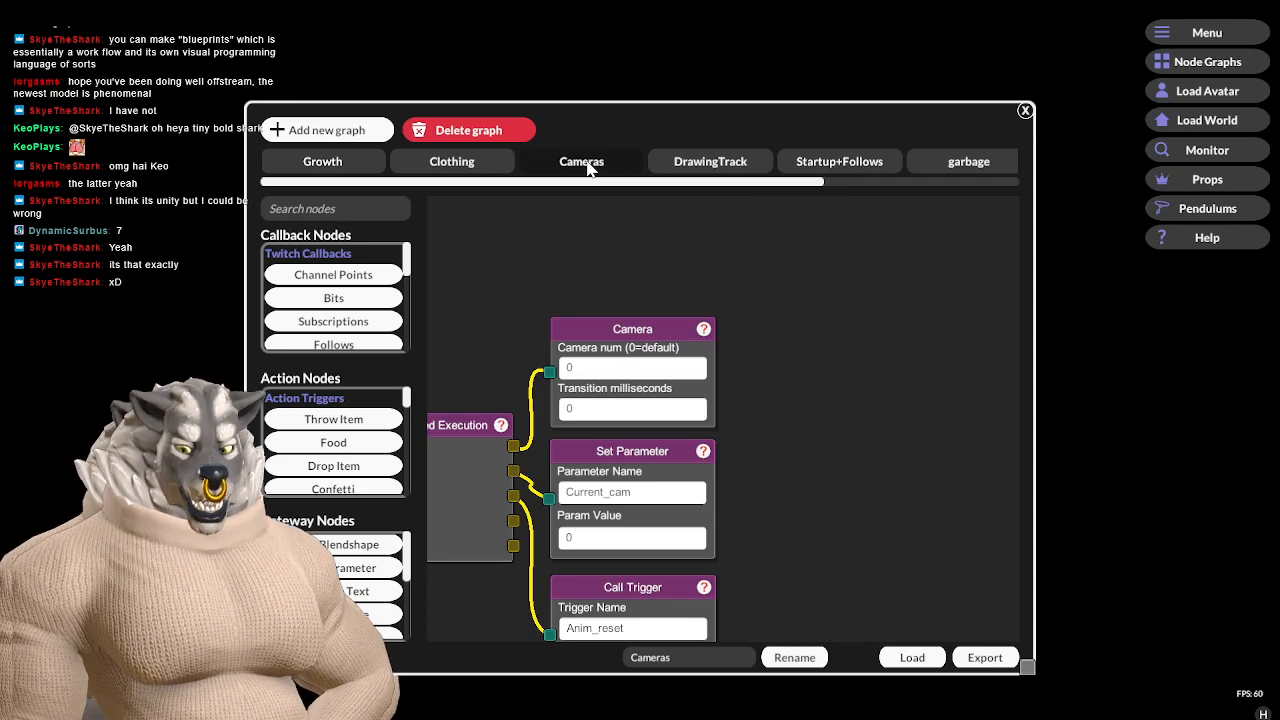
pyautogui.click(710, 163)
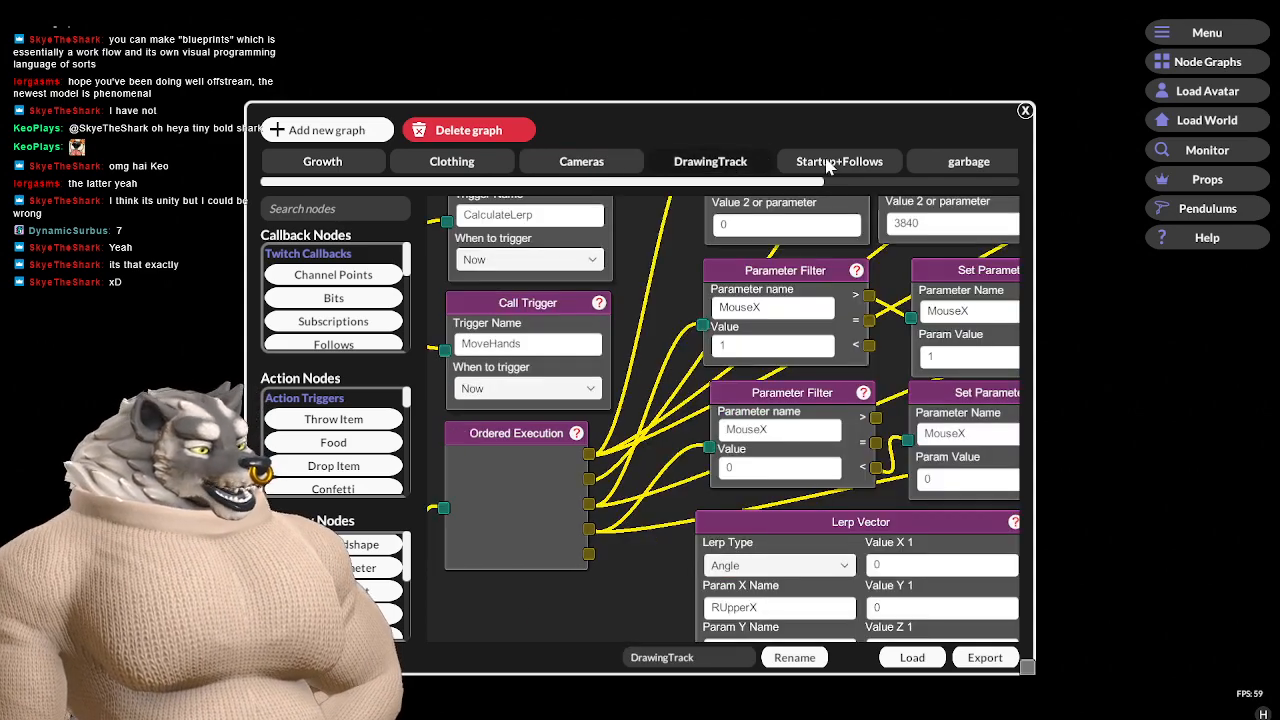
pyautogui.scroll(-3, 684, 264)
pyautogui.scroll(-2, 842, 477)
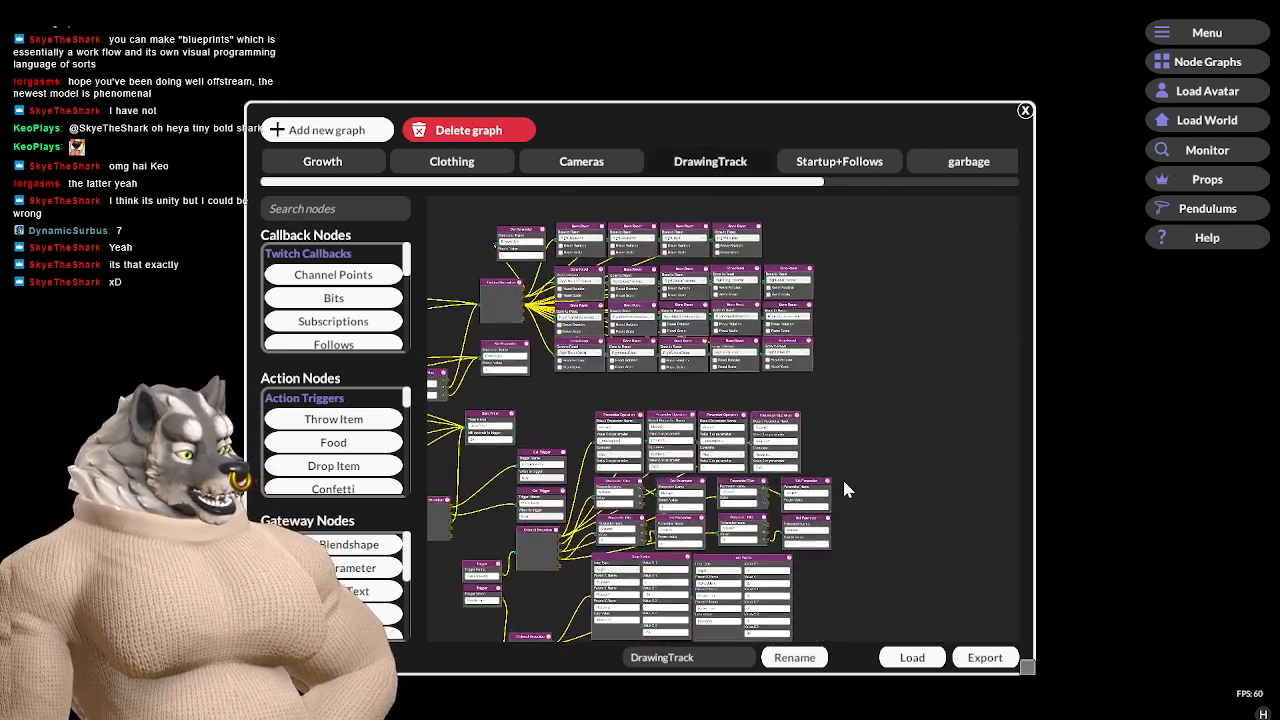
pyautogui.click(845, 163)
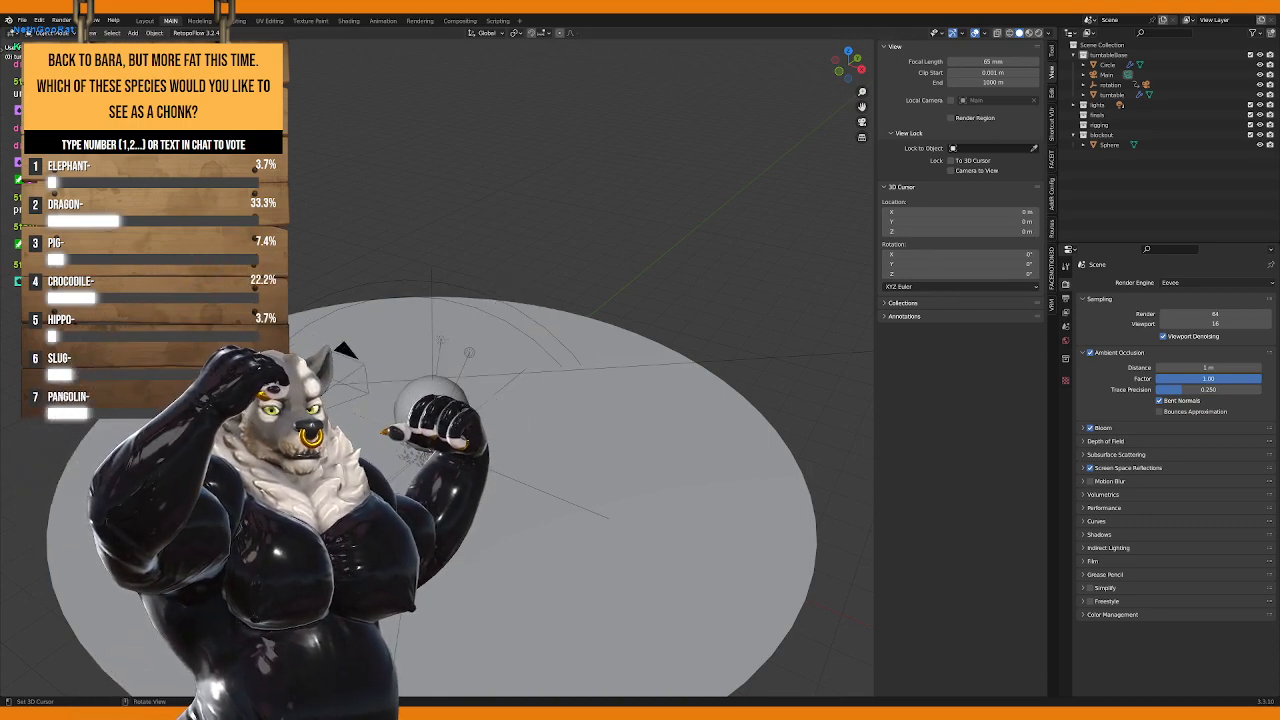
# Step: In Blender, move the Sphere object from the blockout collection into the rigging collection
pyautogui.moveTo(300, 300); pyautogui.dragTo(533, 412, button='middle')
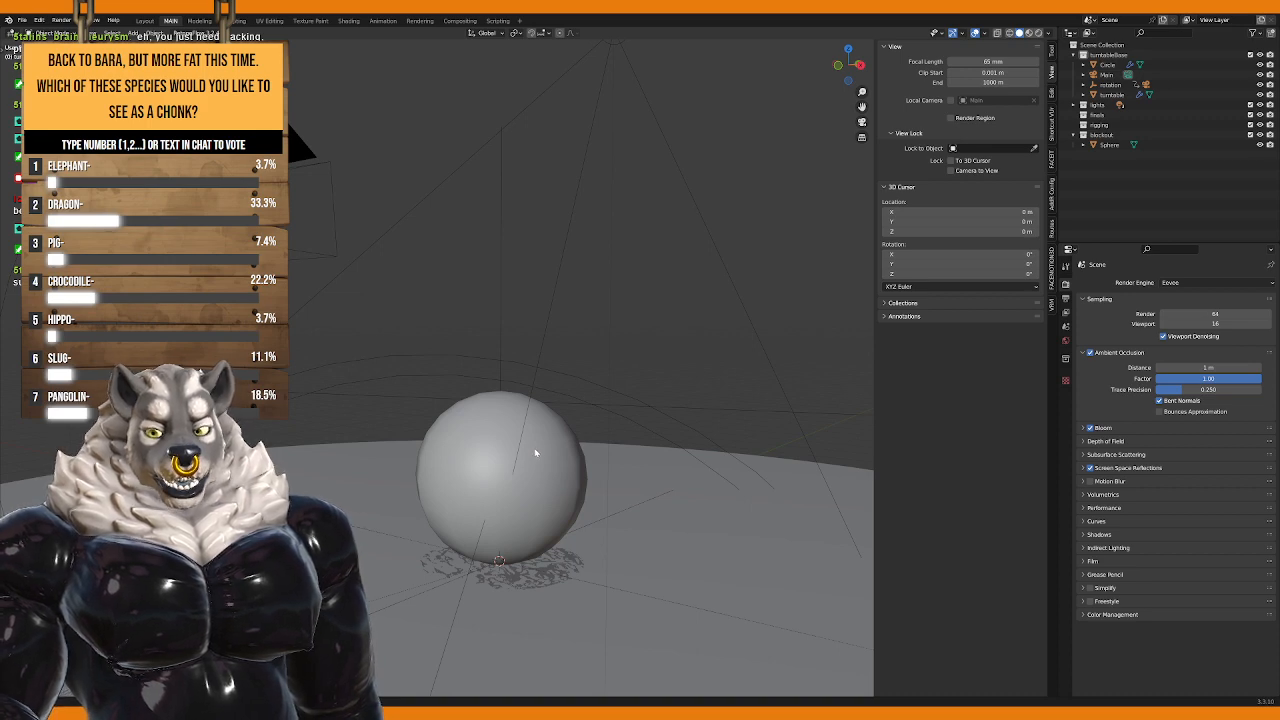
pyautogui.scroll(-3, 536, 452)
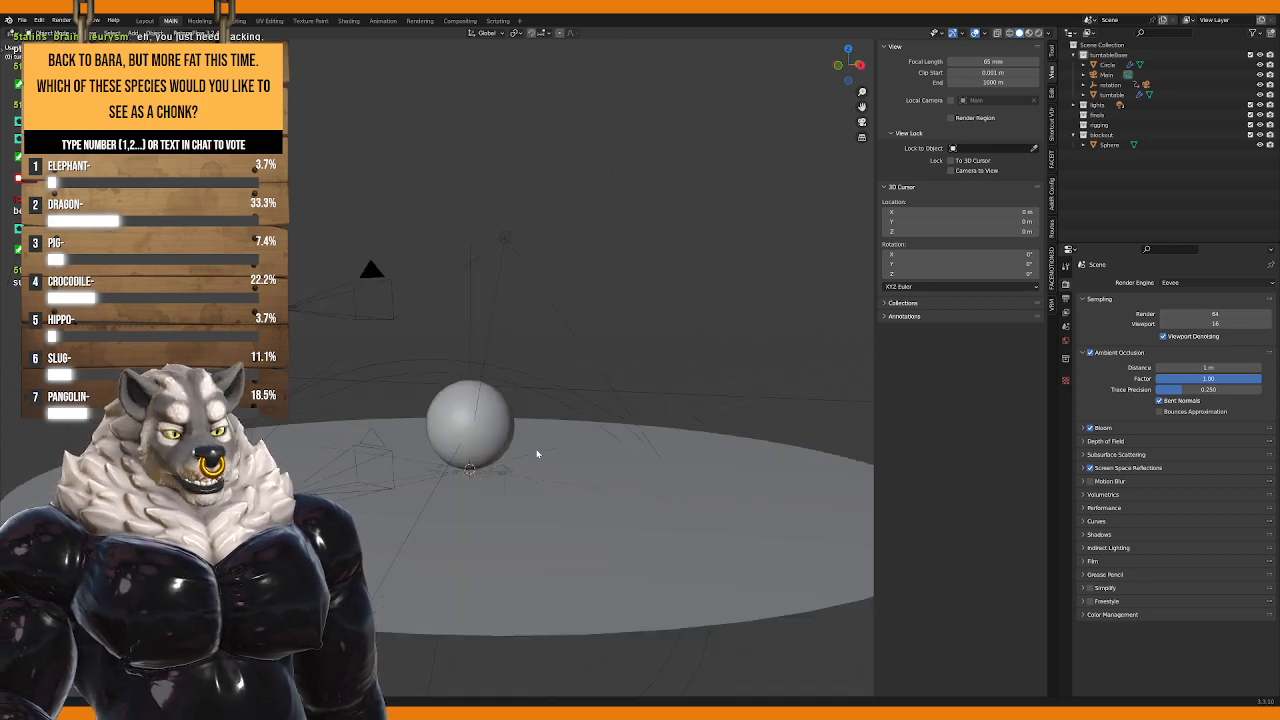
pyautogui.moveTo(534, 446); pyautogui.dragTo(599, 471, button='middle')
pyautogui.click(1120, 146)
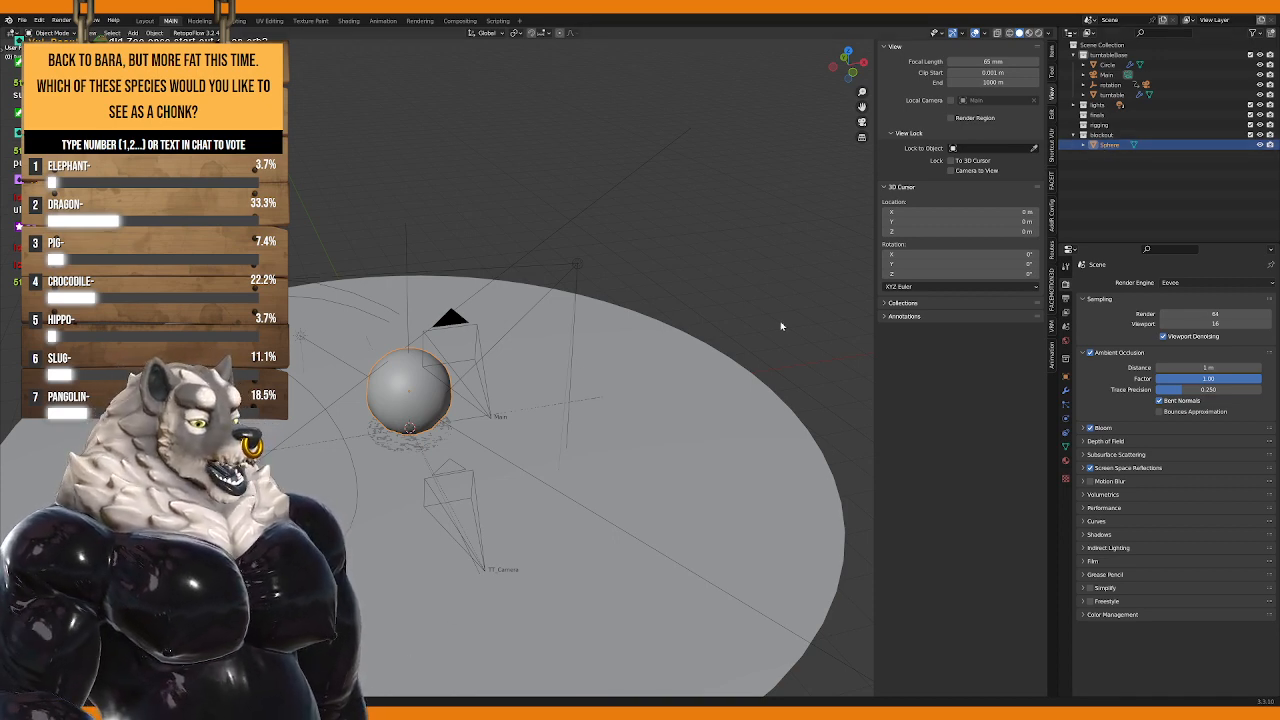
pyautogui.moveTo(1110, 145); pyautogui.dragTo(1124, 127)
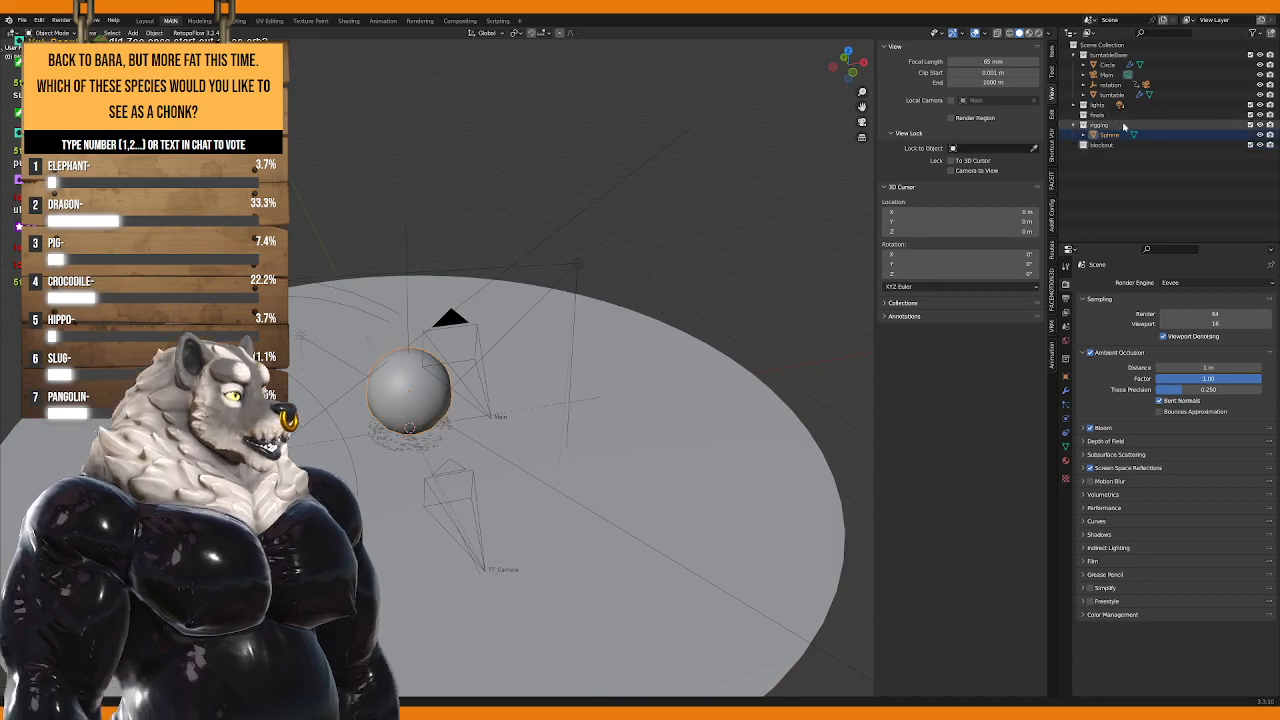
# Step: Hide the rigging, turntableBase and lights collections in the viewport
pyautogui.click(1250, 124)
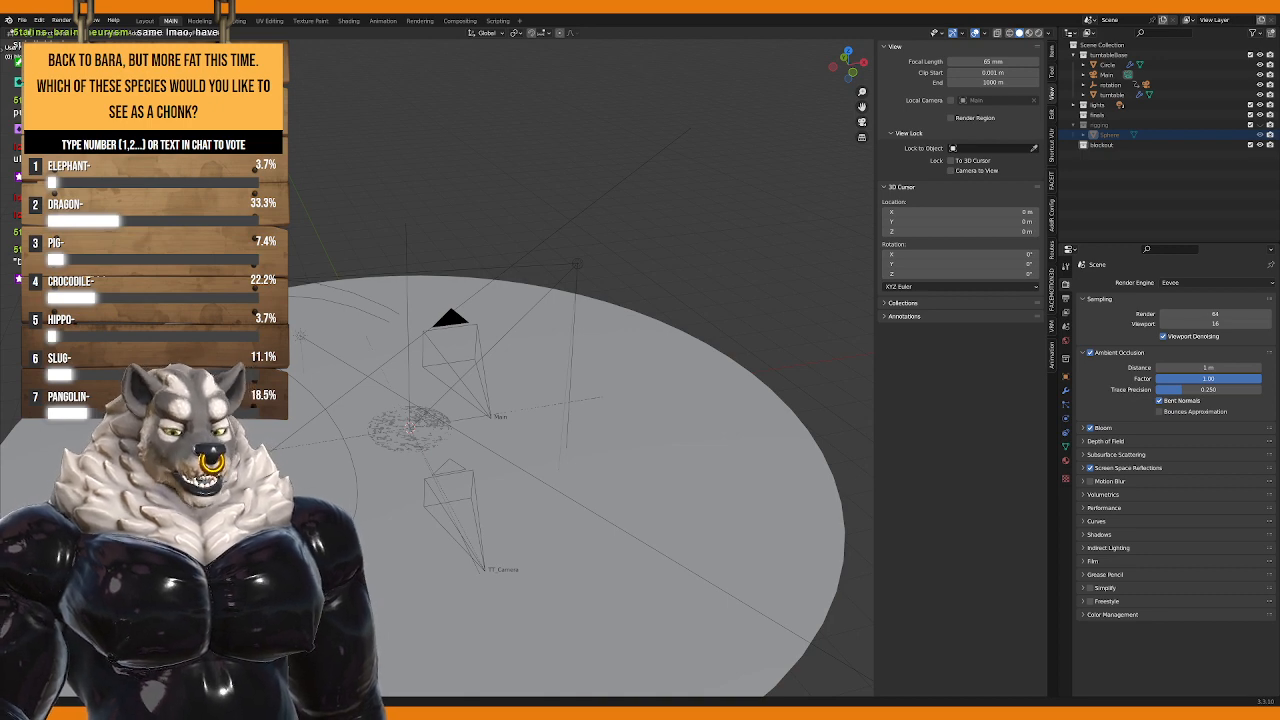
pyautogui.moveTo(500, 395)
pyautogui.mouseDown(button='middle')
pyautogui.moveTo(531, 376)
pyautogui.moveTo(510, 385)
pyautogui.mouseUp(button='middle')
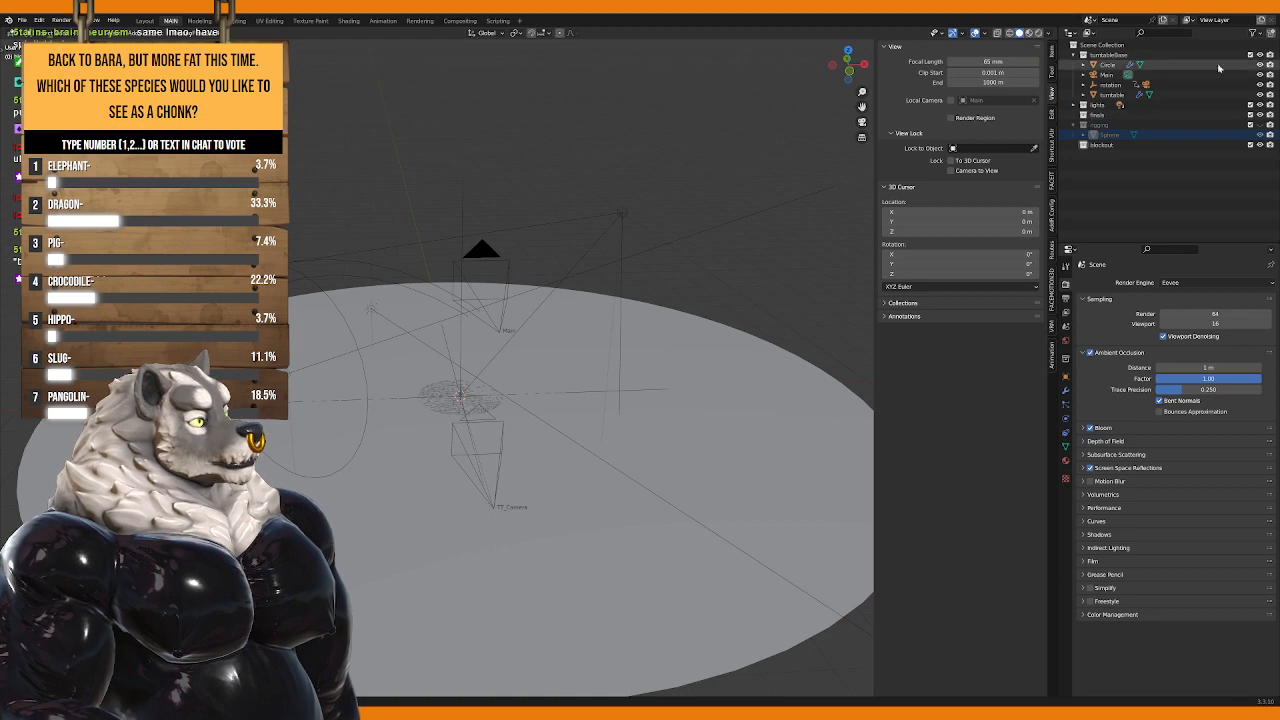
pyautogui.click(1259, 55)
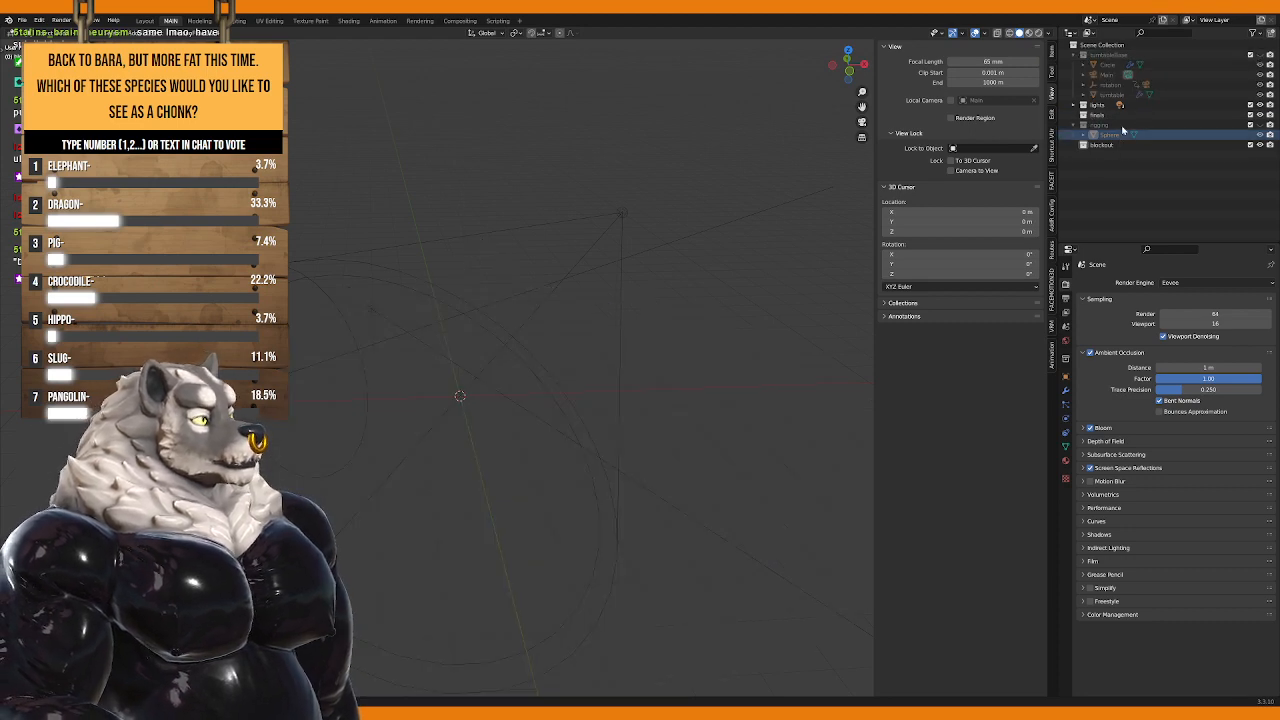
# Step: Paste the copied character body objects into the blockout collection
pyautogui.click(1115, 145)
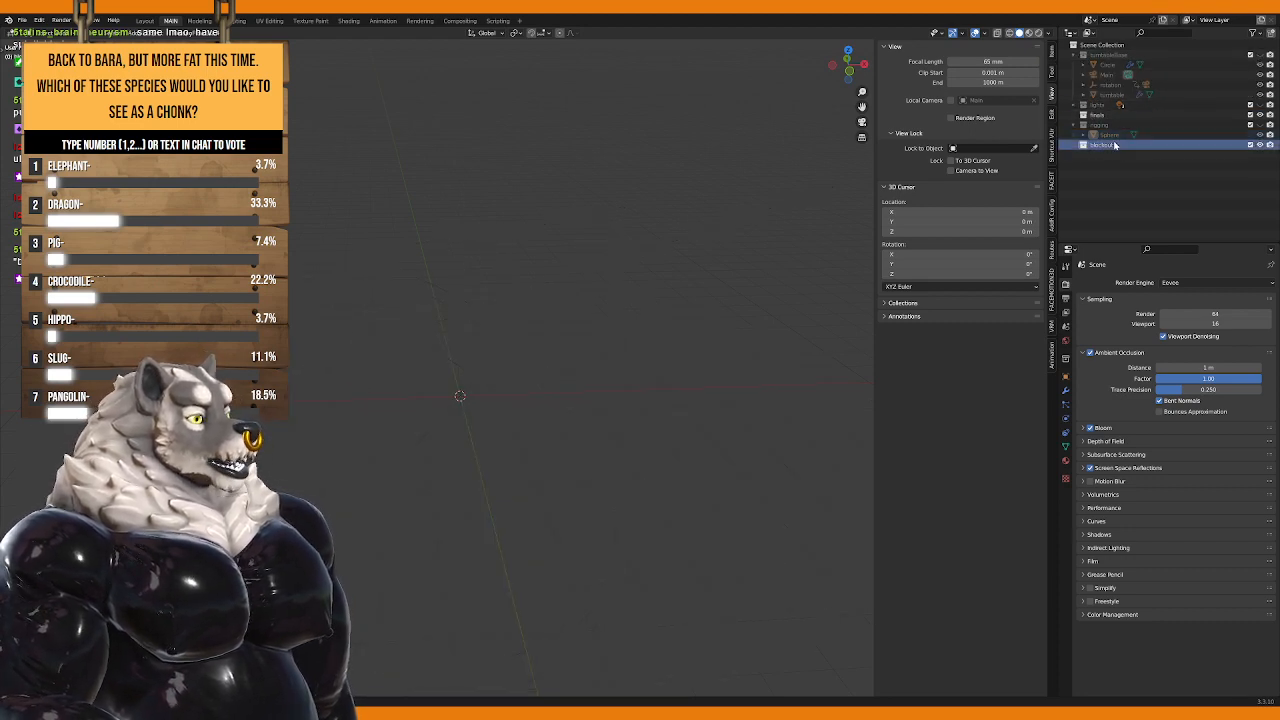
pyautogui.scroll(3, 521, 384)
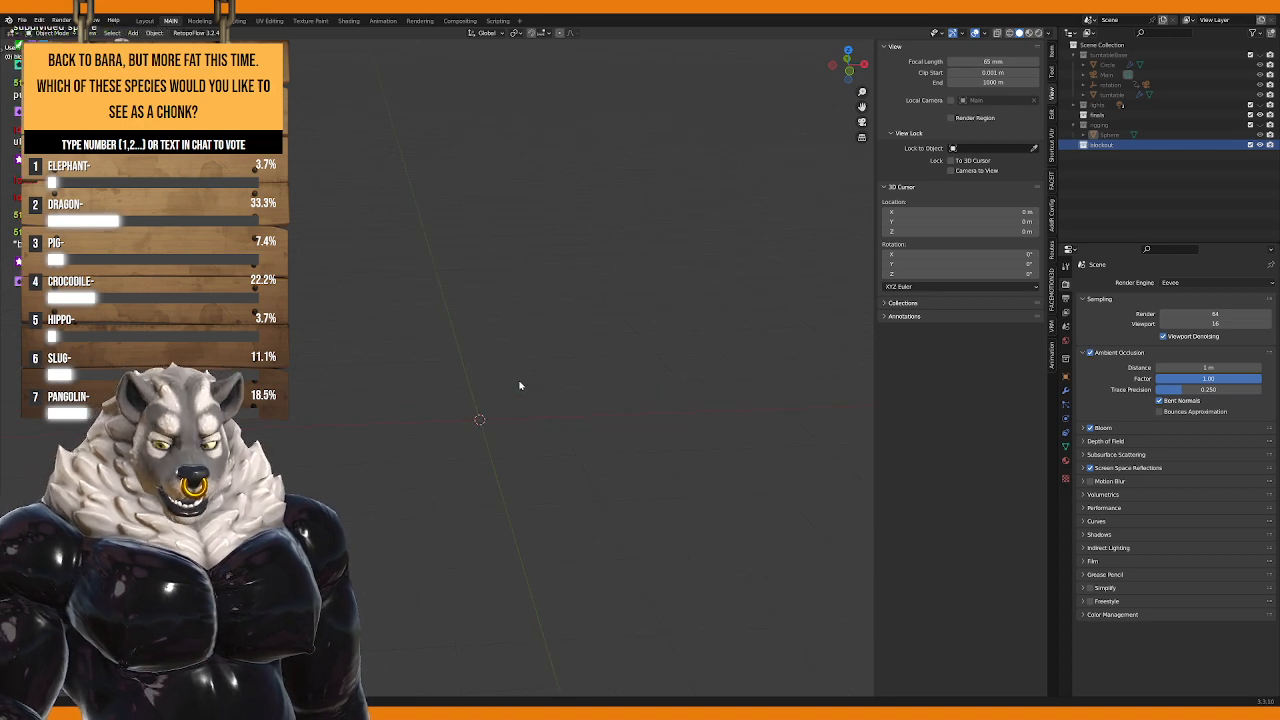
pyautogui.moveTo(519, 385); pyautogui.dragTo(563, 449, button='middle')
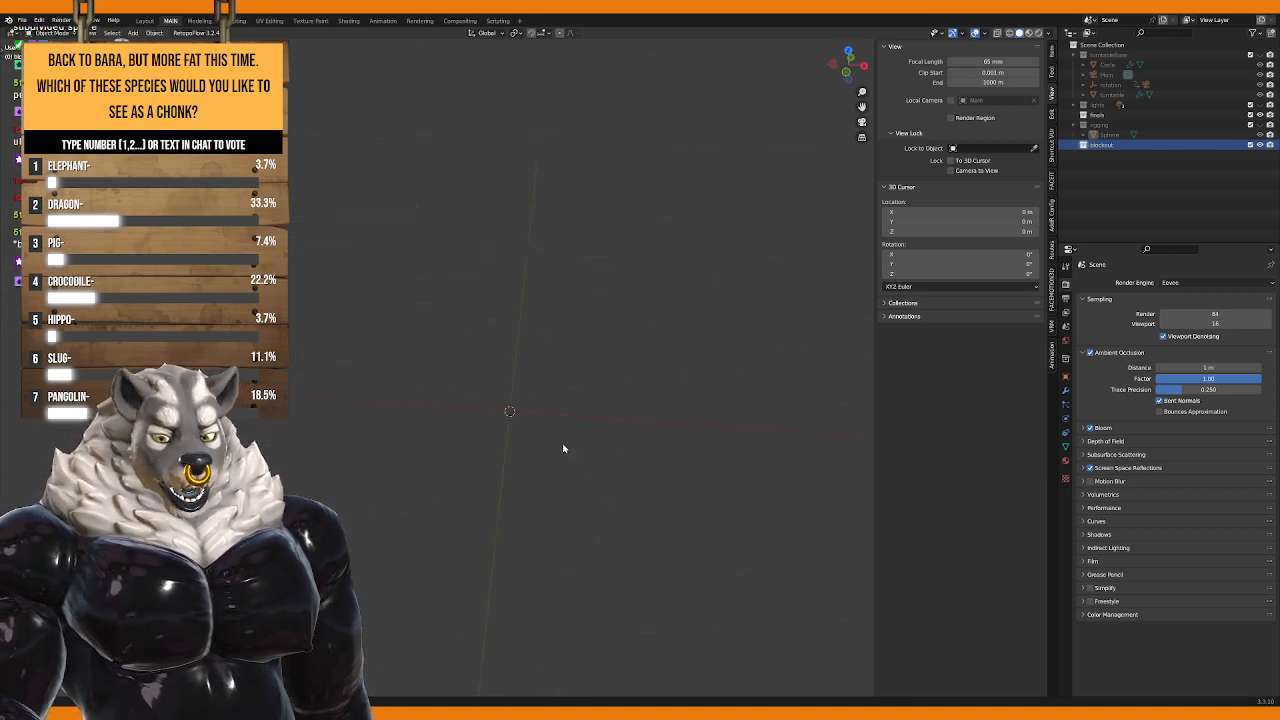
pyautogui.hotkey('ctrl', 'v')
pyautogui.moveTo(517, 380); pyautogui.dragTo(413, 432, button='middle')
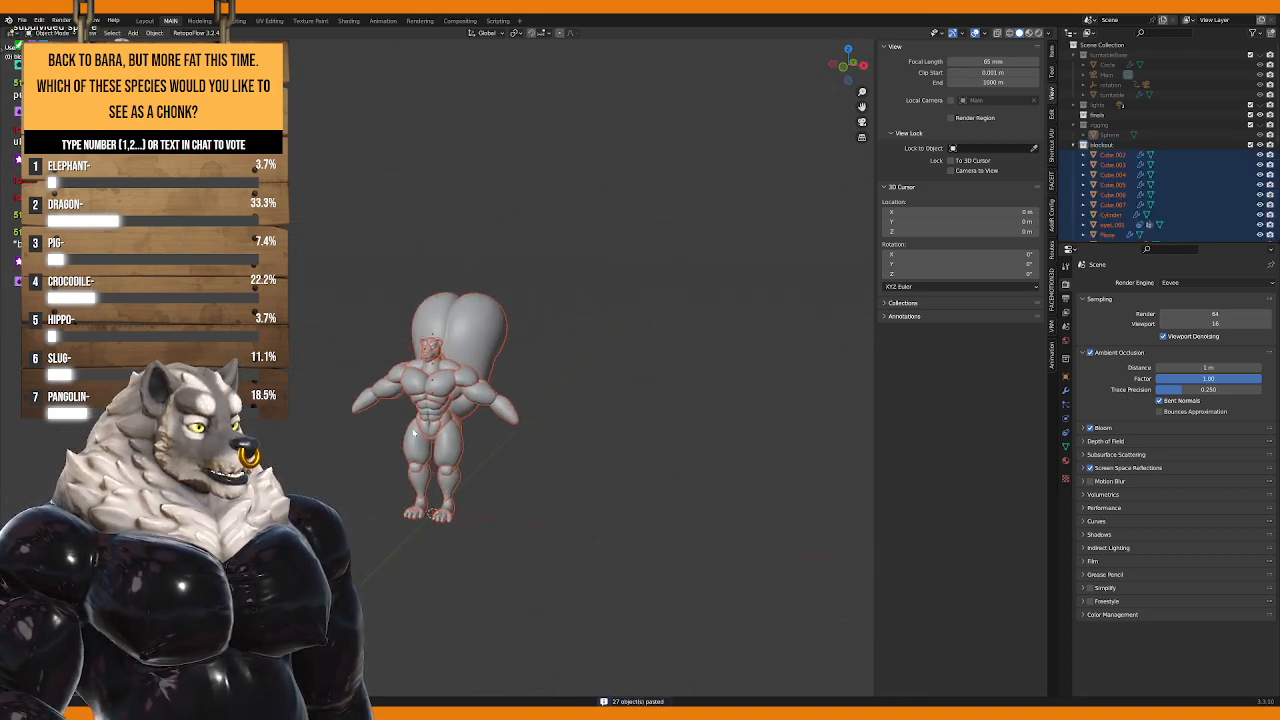
# Step: Delete the large bulbous double shape behind the character's head and back
pyautogui.scroll(2, 413, 432)
pyautogui.click(477, 337)
pyautogui.press('Delete')
pyautogui.moveTo(477, 337); pyautogui.dragTo(430, 377, button='middle')
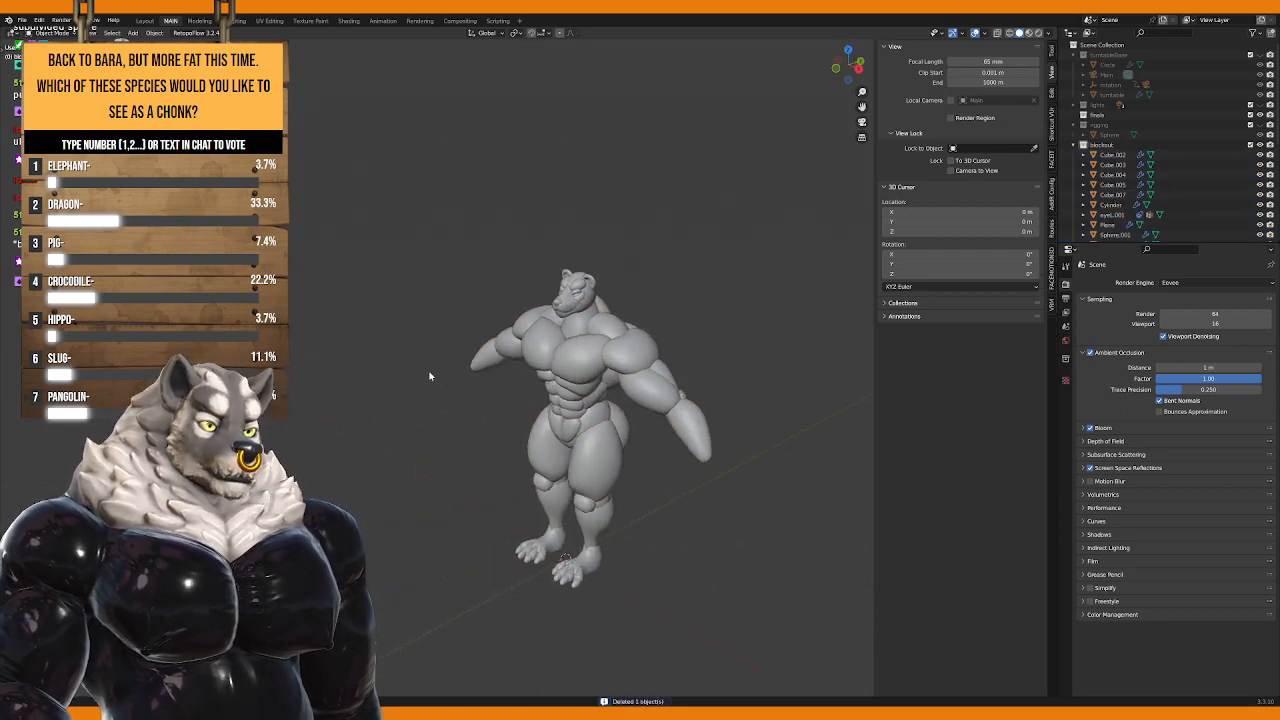
# Step: Examine the blockout body from several angles, including the chest muscles, legs and toes
pyautogui.keyDown('shift'); pyautogui.moveTo(545, 416); pyautogui.dragTo(355, 406, button='middle'); pyautogui.keyUp('shift')
pyautogui.scroll(-1, 362, 410)
pyautogui.moveTo(245, 430); pyautogui.dragTo(557, 400, button='middle')
pyautogui.rightClick(313, 416)
pyautogui.press('Escape')
pyautogui.scroll(2, 530, 405)
pyautogui.scroll(2, 568, 376)
pyautogui.scroll(2, 495, 358)
pyautogui.scroll(-3, 520, 344)
pyautogui.scroll(2, 531, 263)
pyautogui.moveTo(531, 263); pyautogui.dragTo(460, 314, button='middle')
pyautogui.click(451, 314)
pyautogui.scroll(-1, 451, 314)
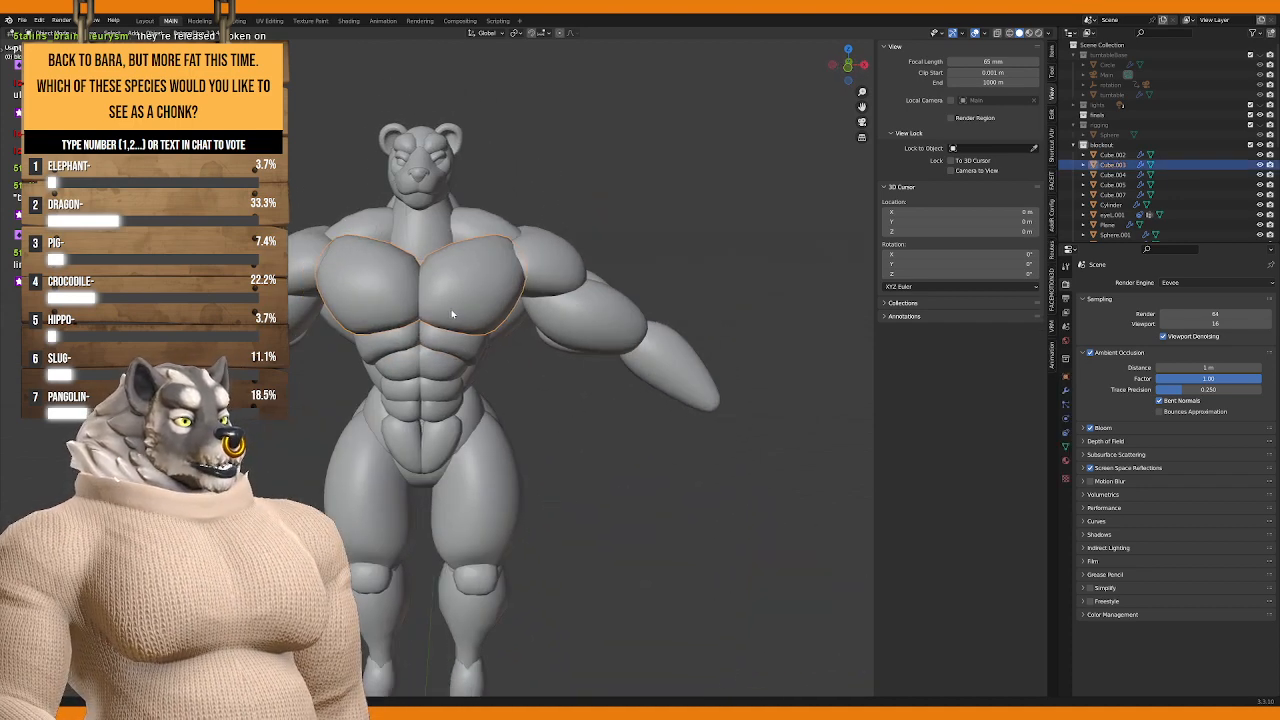
pyautogui.scroll(-3, 451, 314)
pyautogui.scroll(3, 491, 409)
pyautogui.moveTo(491, 409); pyautogui.dragTo(424, 500, button='middle')
pyautogui.scroll(2, 469, 357)
pyautogui.click(424, 503)
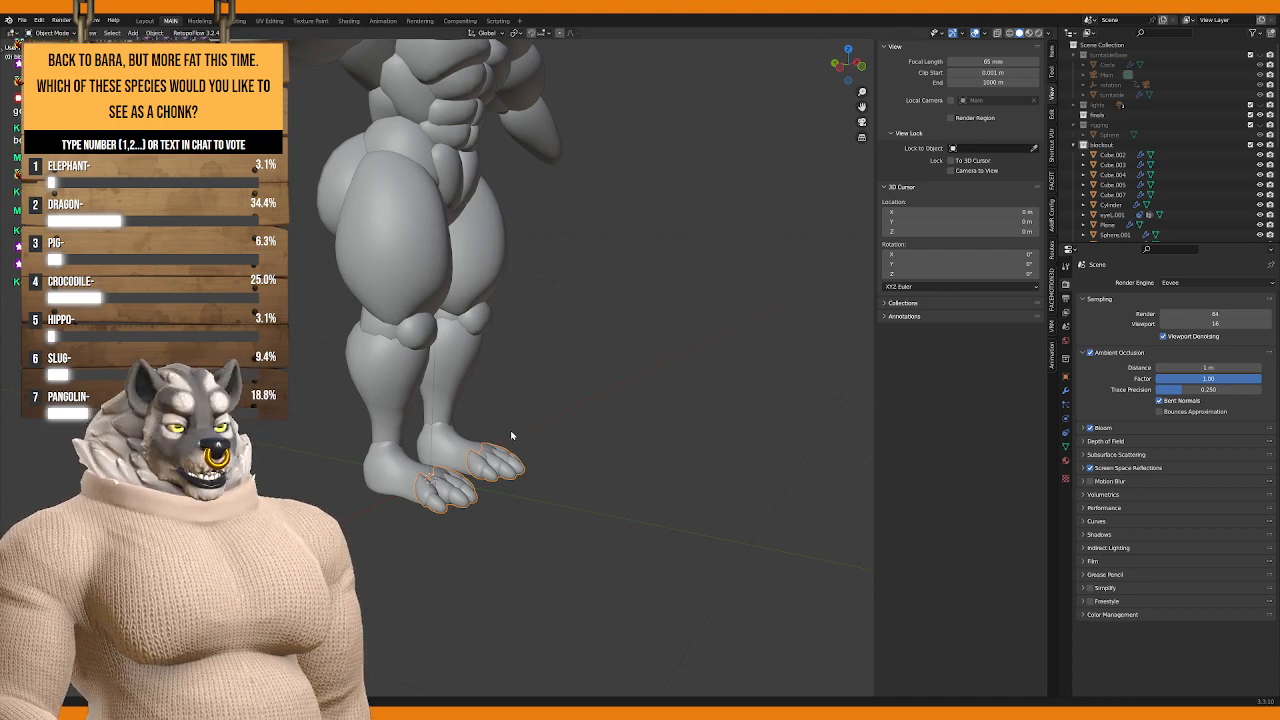
pyautogui.scroll(-5, 591, 383)
pyautogui.moveTo(591, 383); pyautogui.dragTo(570, 420, button='middle')
# Step: Show the object transform values and add a cube mesh to the blockout collection
pyautogui.click(1051, 52)
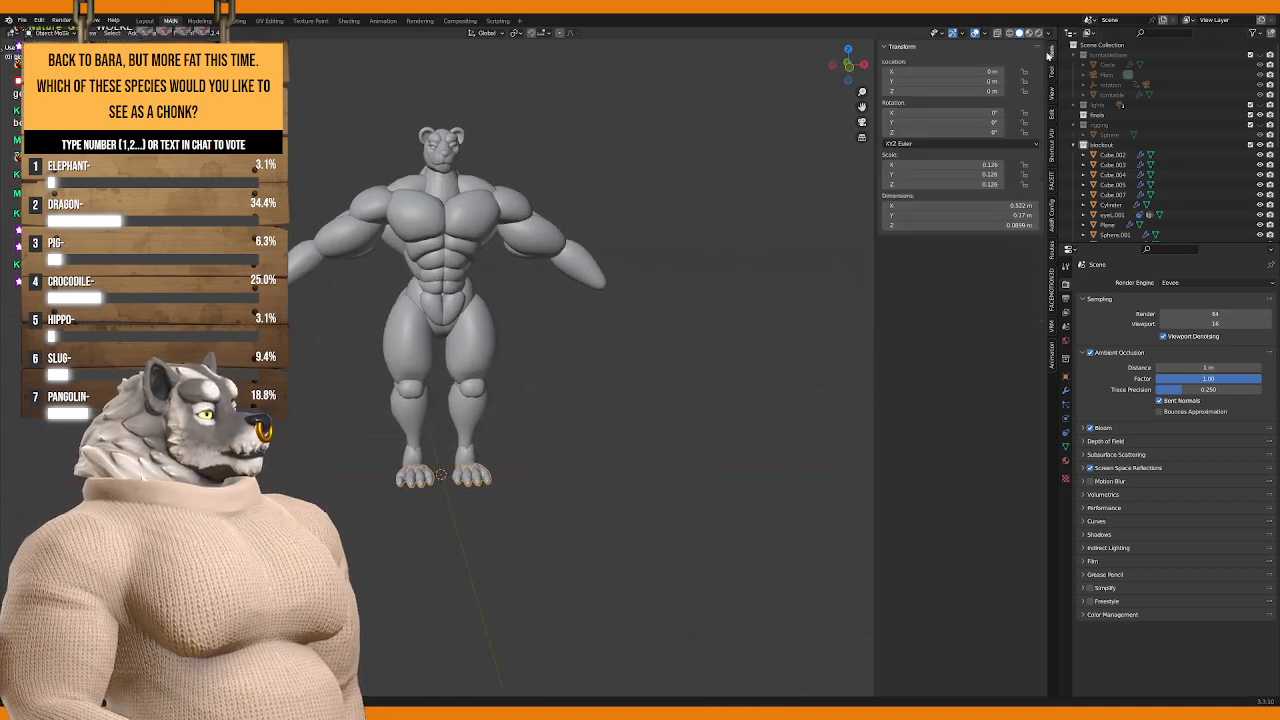
pyautogui.scroll(-2, 1118, 133)
pyautogui.click(1110, 132)
pyautogui.hotkey('shift', 'a')
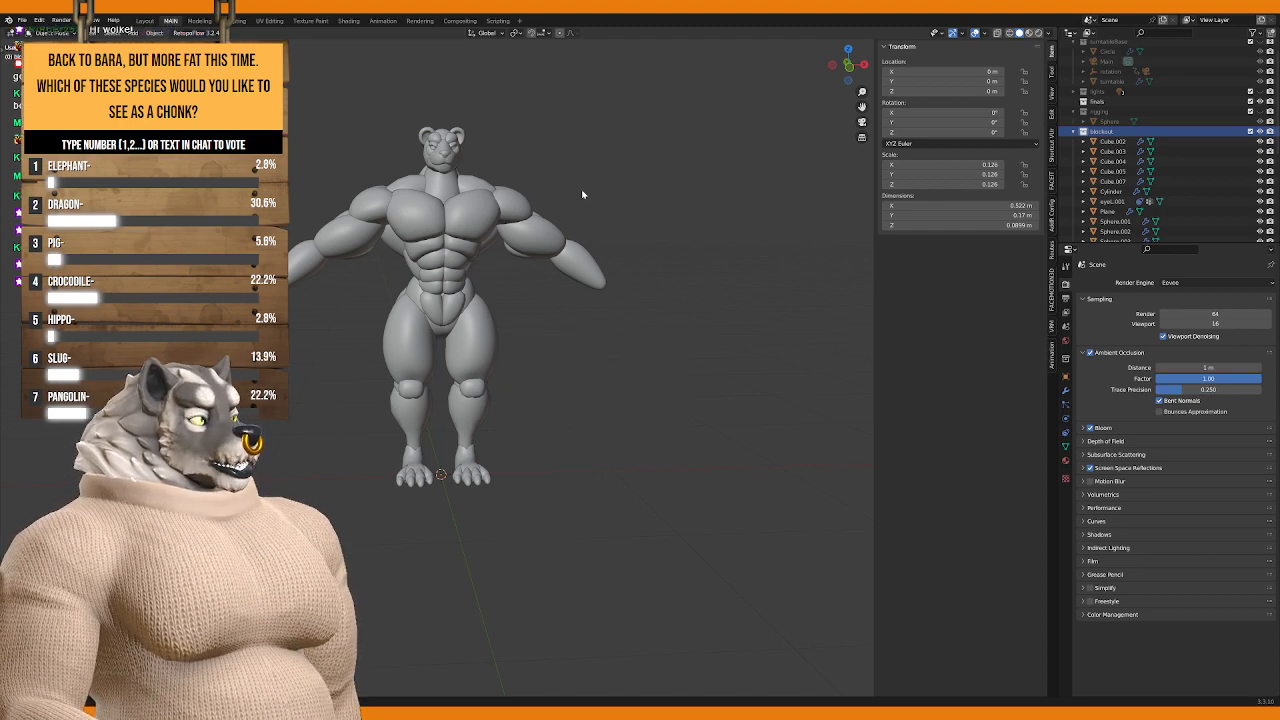
pyautogui.moveTo(586, 194); pyautogui.dragTo(590, 234, button='middle')
pyautogui.hotkey('shift', 'a')
pyautogui.moveTo(591, 237)
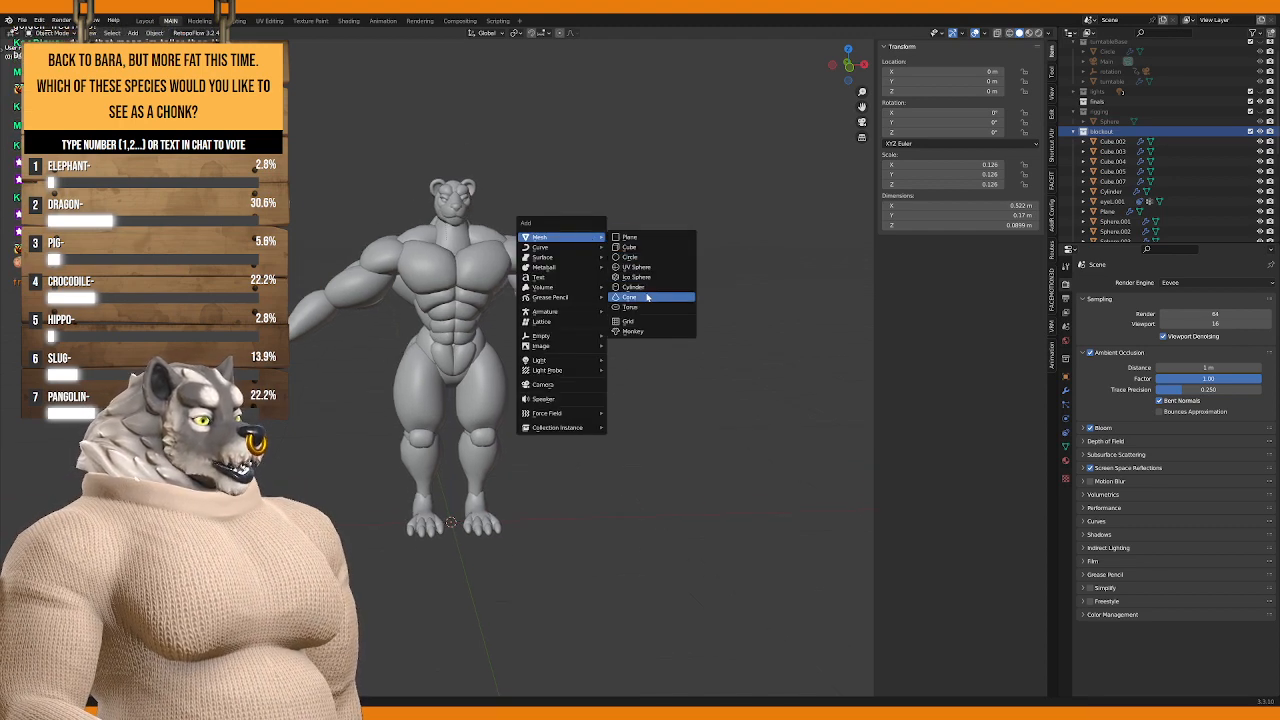
pyautogui.click(640, 247)
pyautogui.moveTo(538, 317); pyautogui.dragTo(586, 380, button='middle')
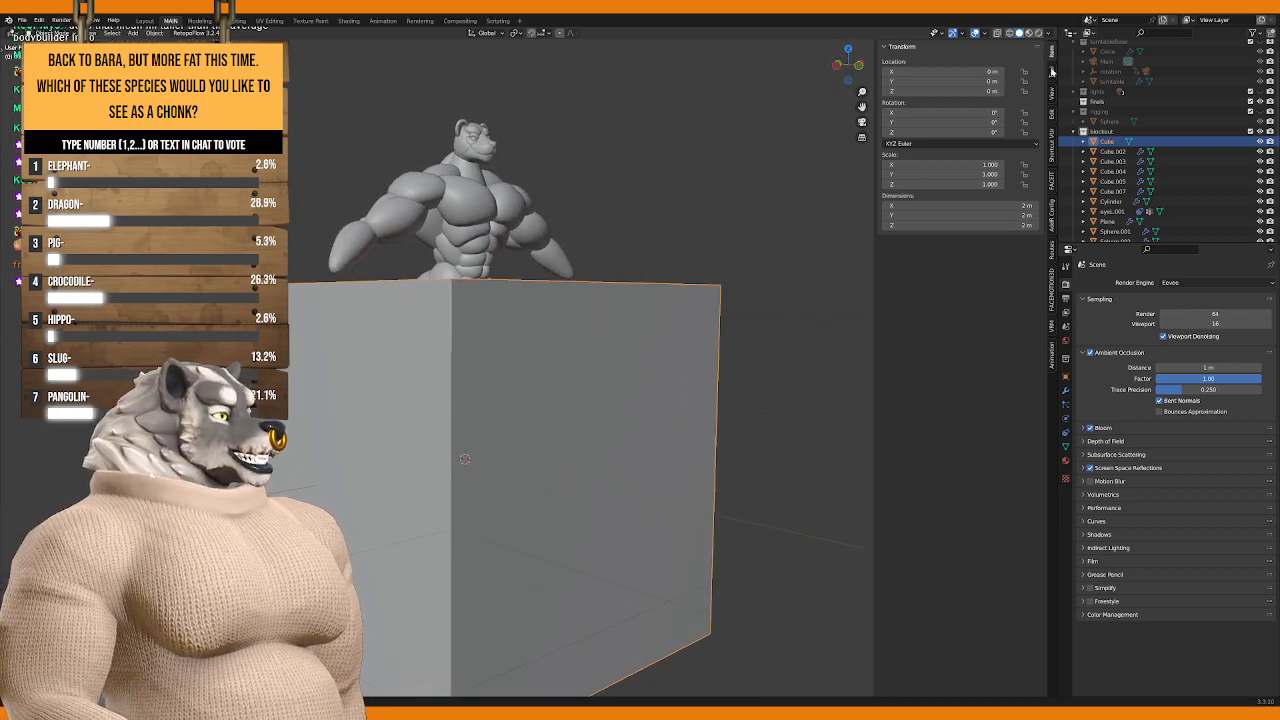
# Step: In Edit Mode, select the cube's bottom face and set its local Z position to 0 m
pyautogui.moveTo(955, 118); pyautogui.dragTo(948, 187, button='middle')
pyautogui.press('Tab')
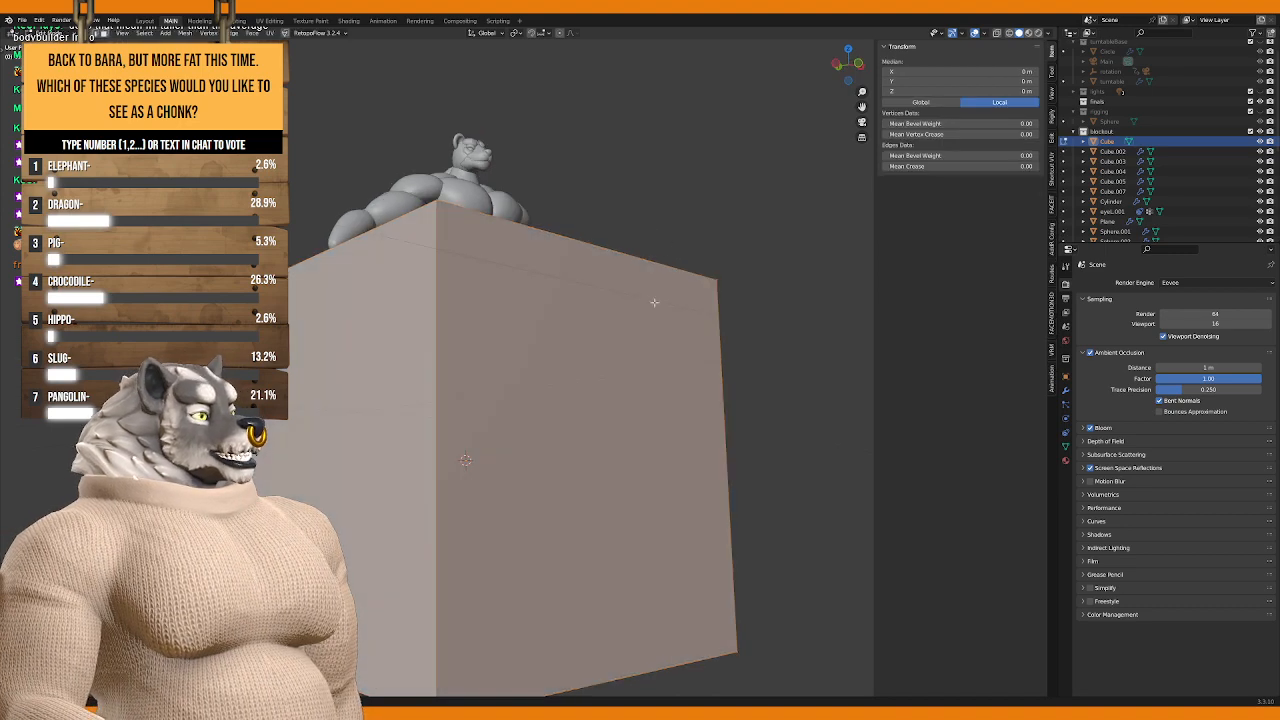
pyautogui.moveTo(657, 300); pyautogui.dragTo(626, 290, button='middle')
pyautogui.scroll(-3, 623, 319)
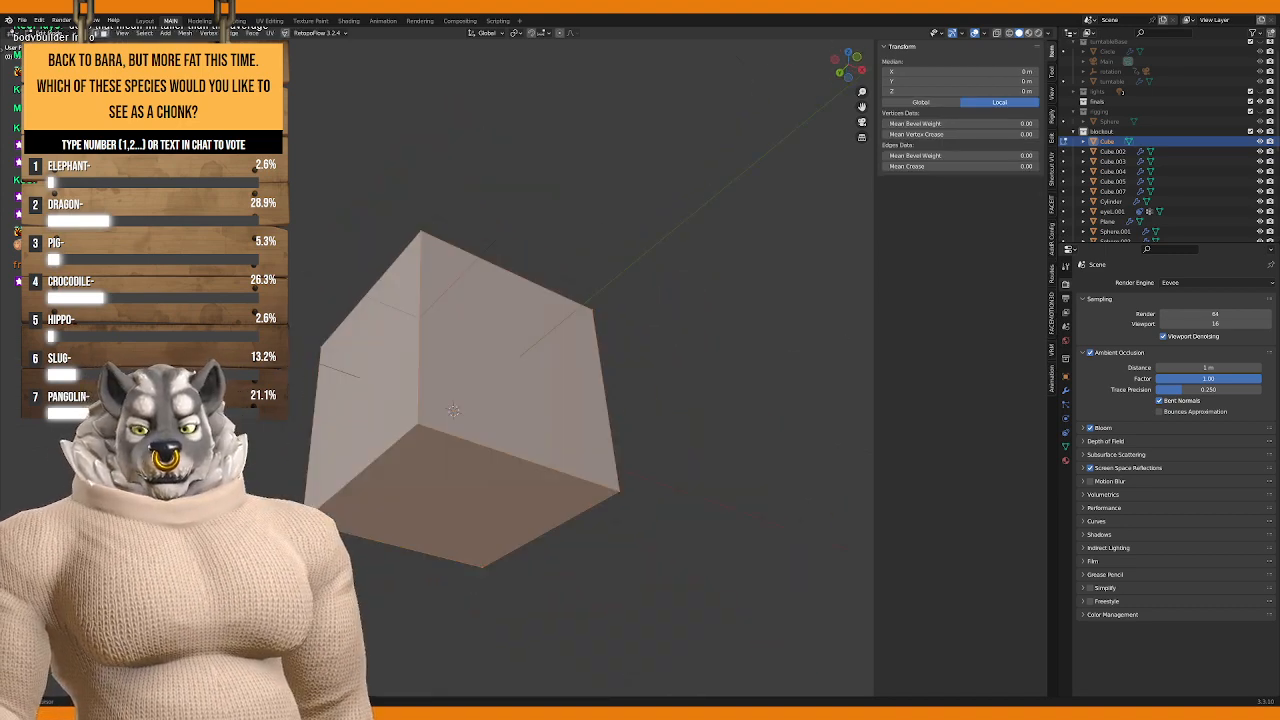
pyautogui.press('a')
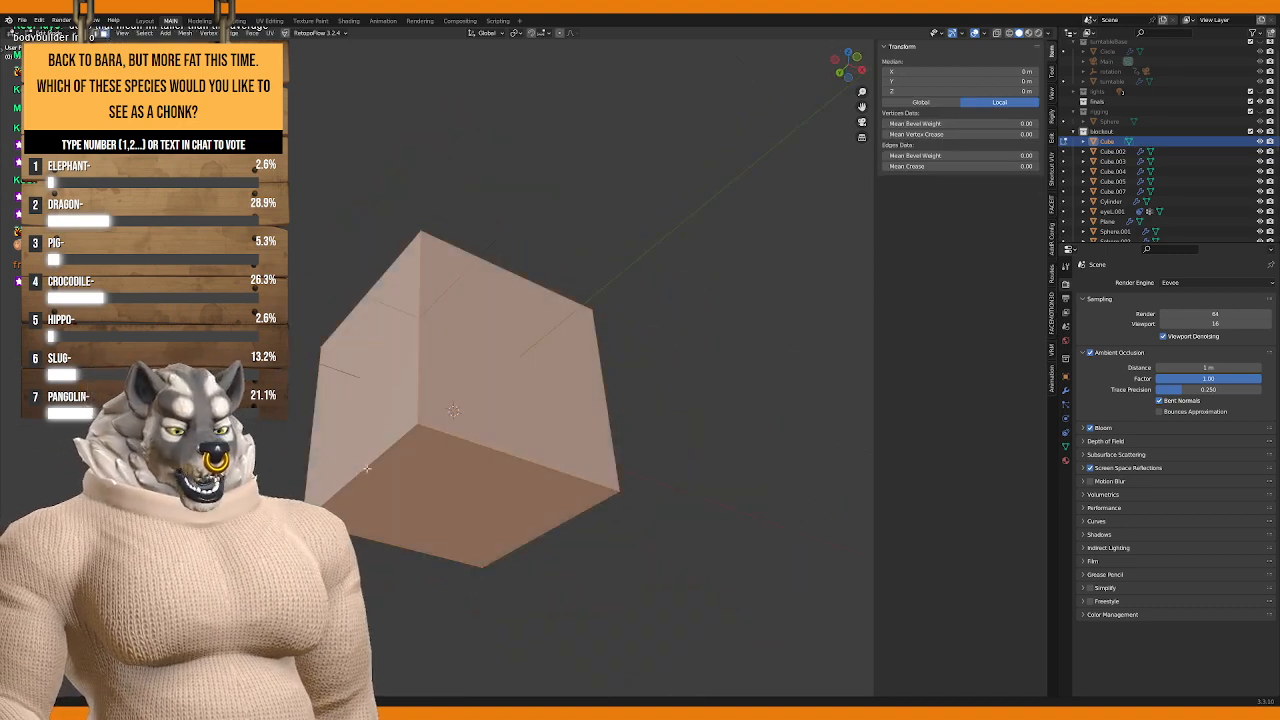
pyautogui.click(385, 477)
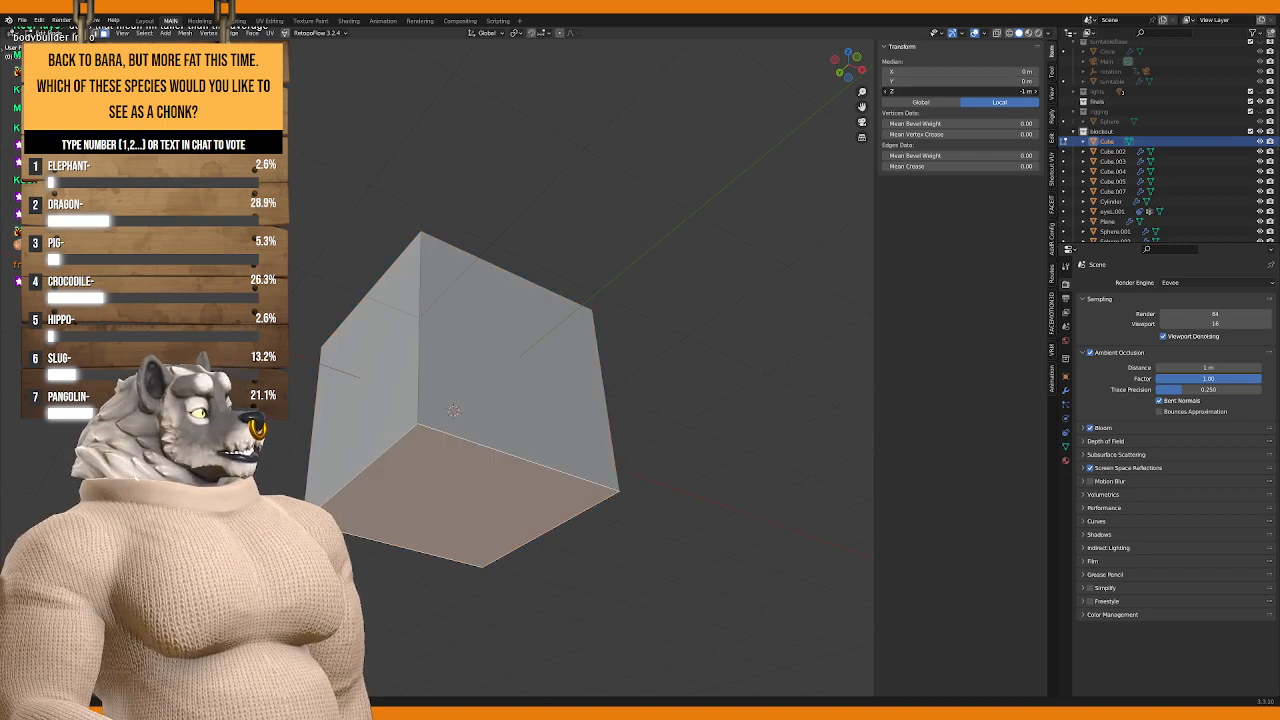
pyautogui.click(1020, 91)
pyautogui.write('0')
pyautogui.press('Return')
# Step: Select the cube's top face and set its local Z position to 3 m
pyautogui.moveTo(655, 221); pyautogui.dragTo(520, 310, button='middle')
pyautogui.scroll(3, 520, 380)
pyautogui.click(513, 397)
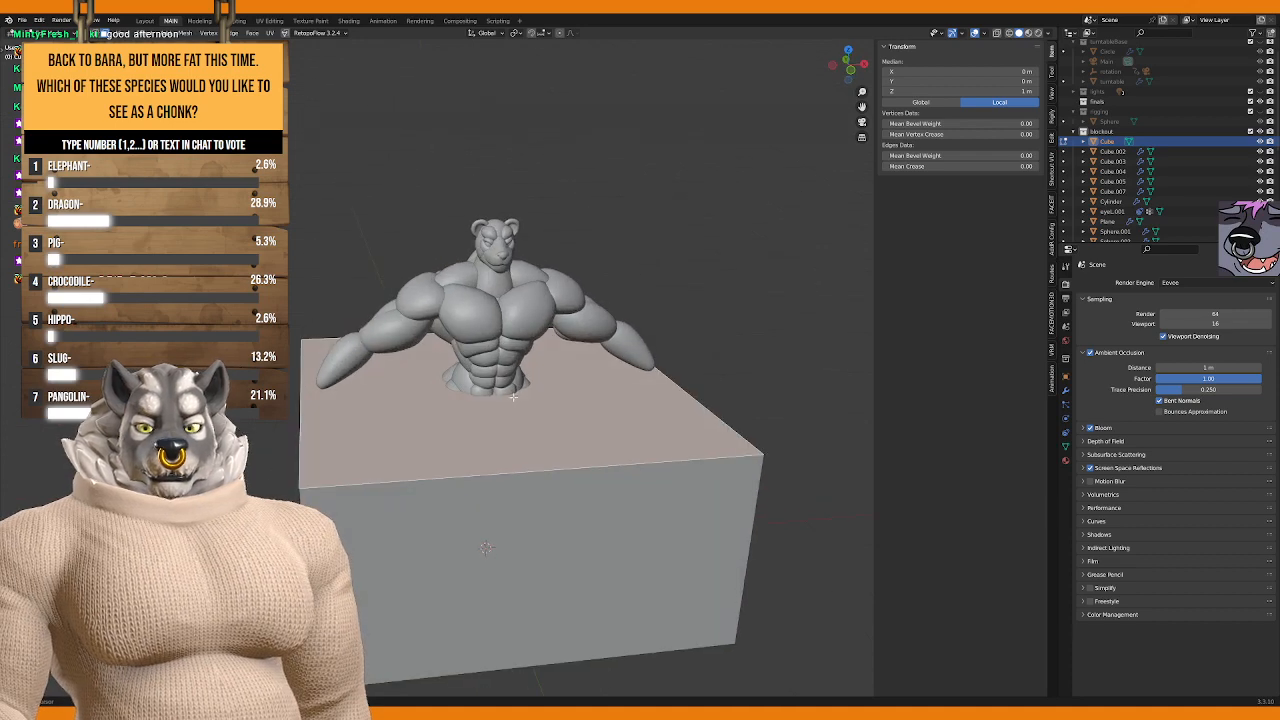
pyautogui.moveTo(513, 397); pyautogui.dragTo(532, 389, button='middle')
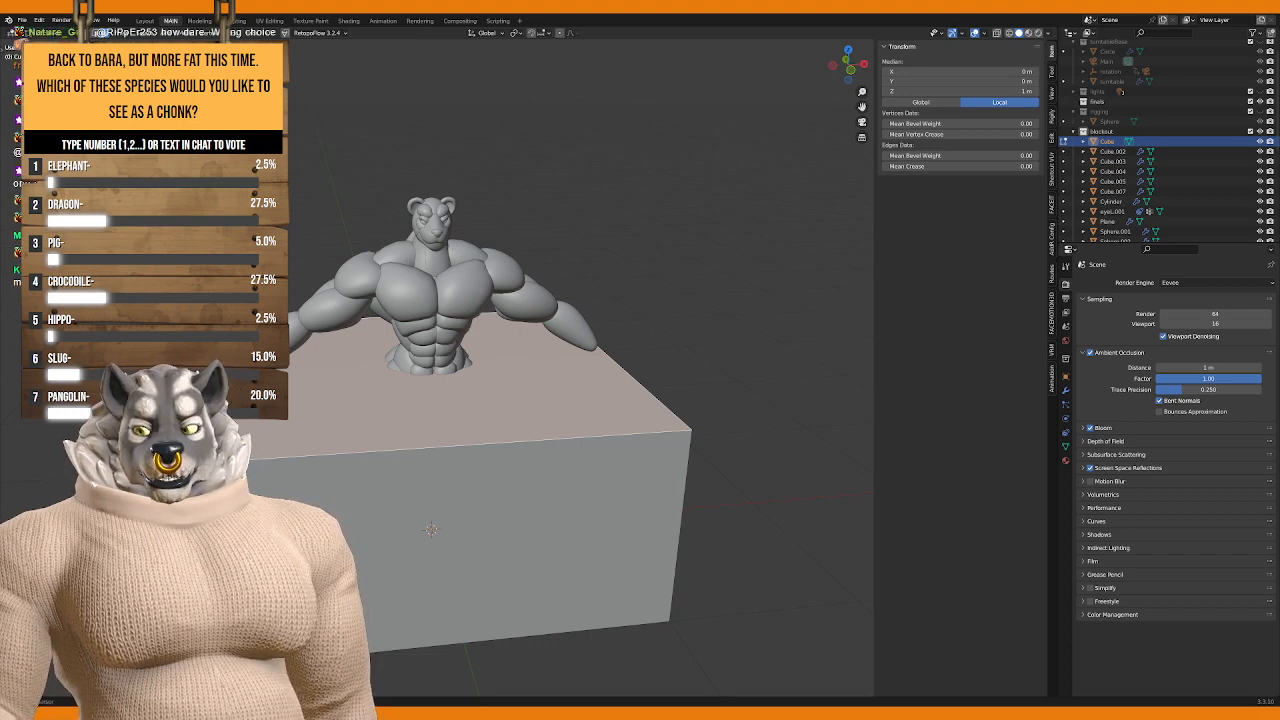
pyautogui.moveTo(491, 544); pyautogui.dragTo(444, 297, button='middle')
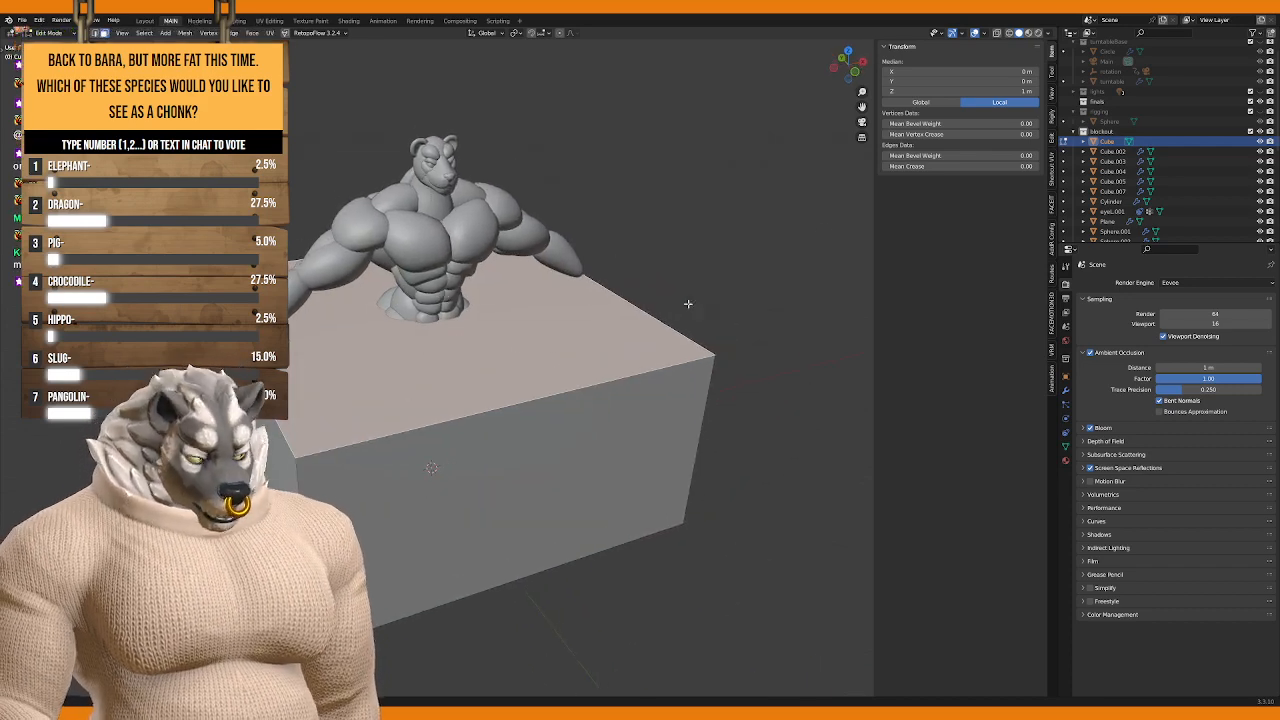
pyautogui.click(1030, 91)
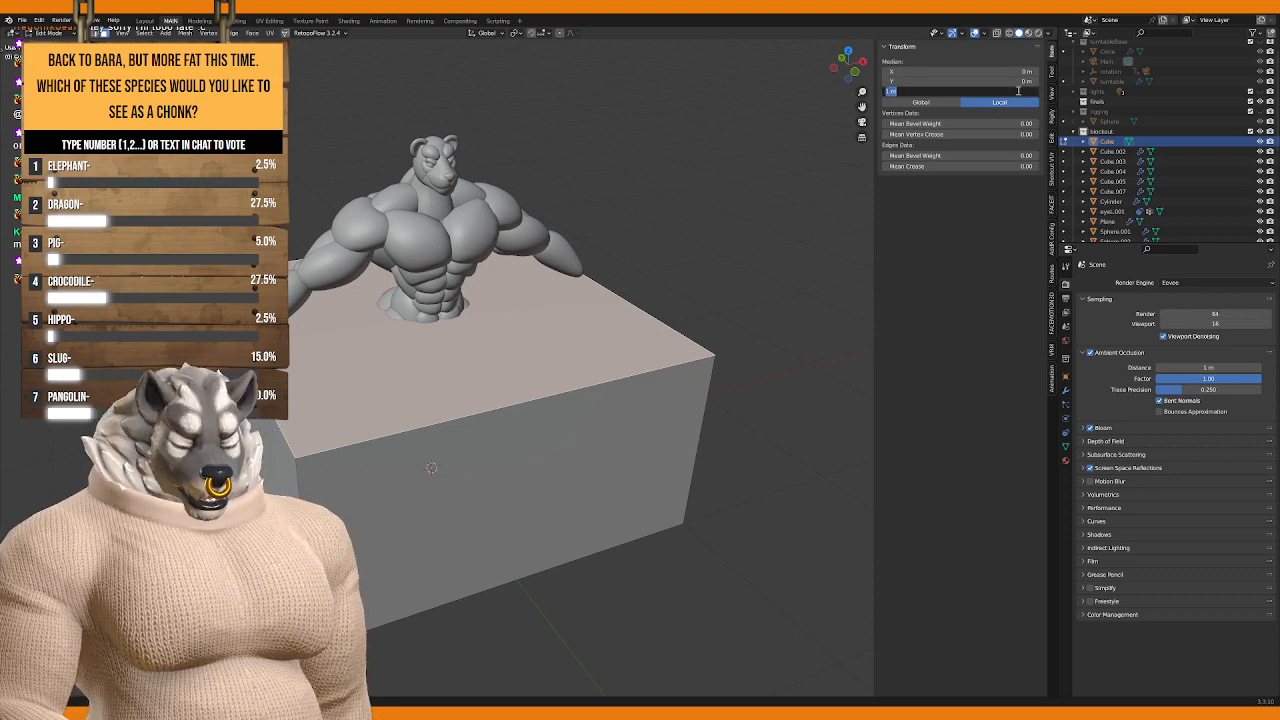
pyautogui.write('3')
pyautogui.press('Return')
pyautogui.scroll(-3, 700, 246)
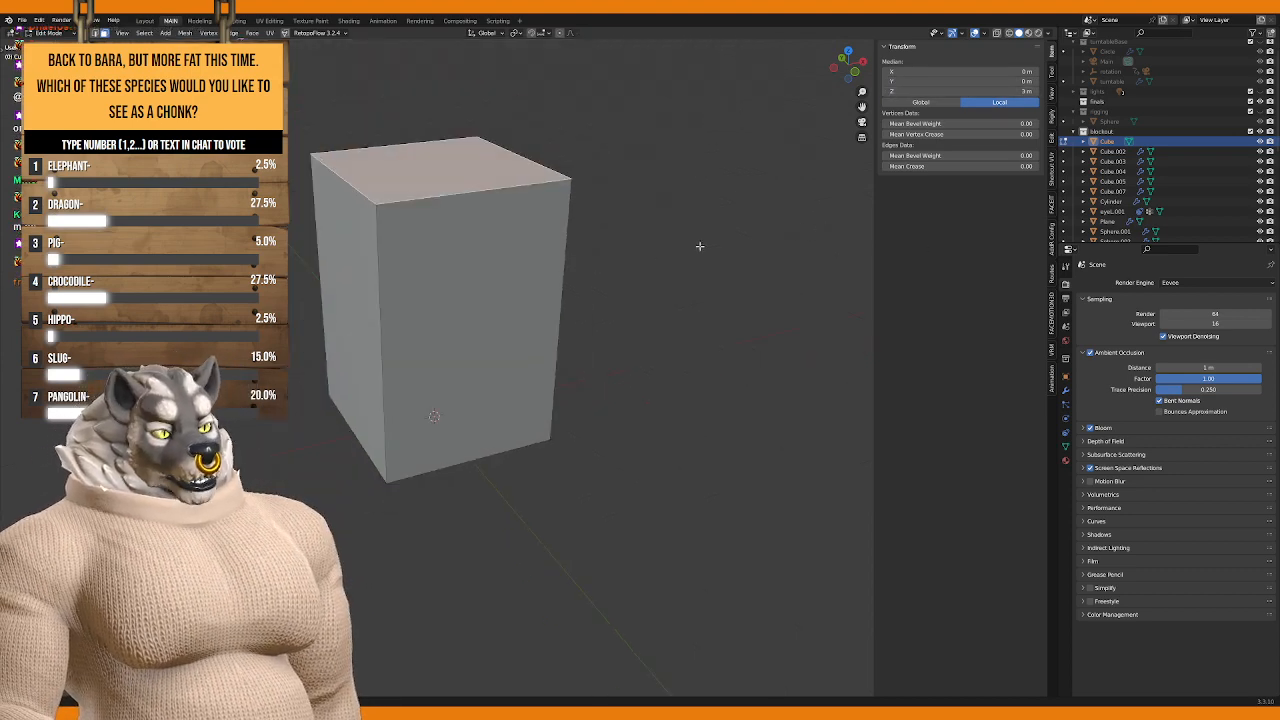
# Step: Scale the whole reference box by about 0.087 in X and Y only, making it a thin column of the same height
pyautogui.moveTo(700, 246); pyautogui.dragTo(563, 347, button='middle')
pyautogui.press('a')
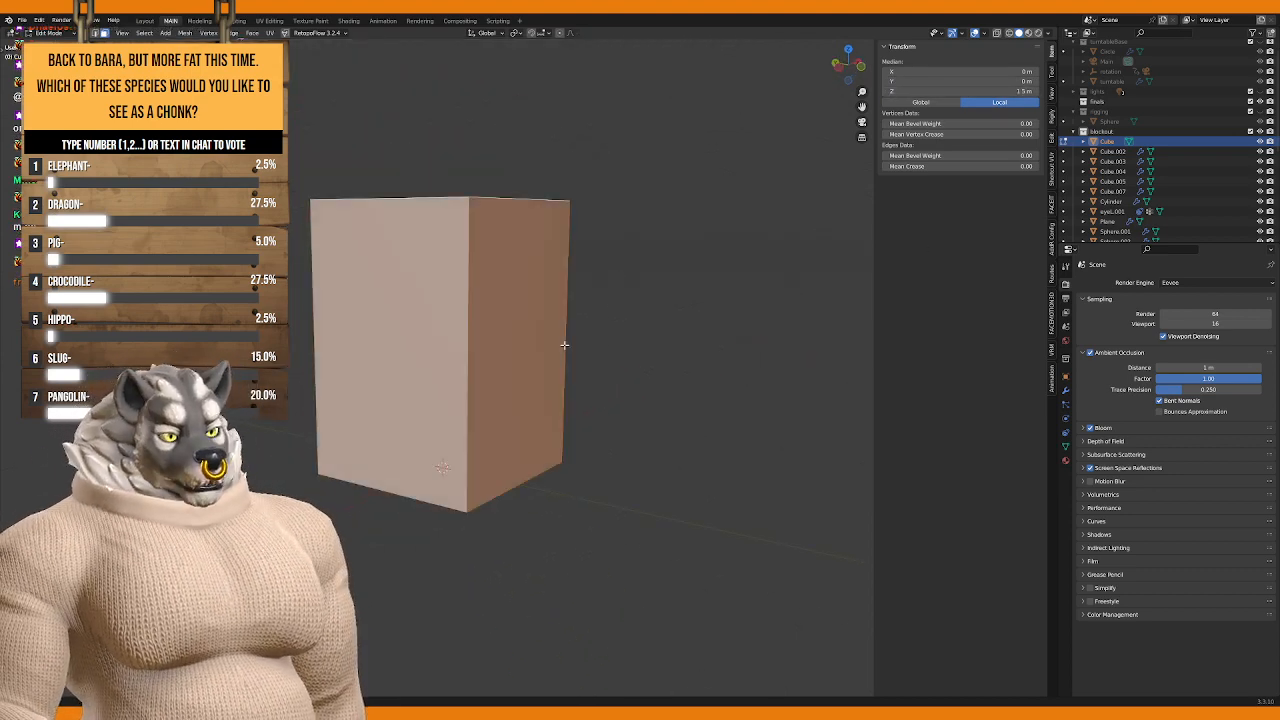
pyautogui.press('s')
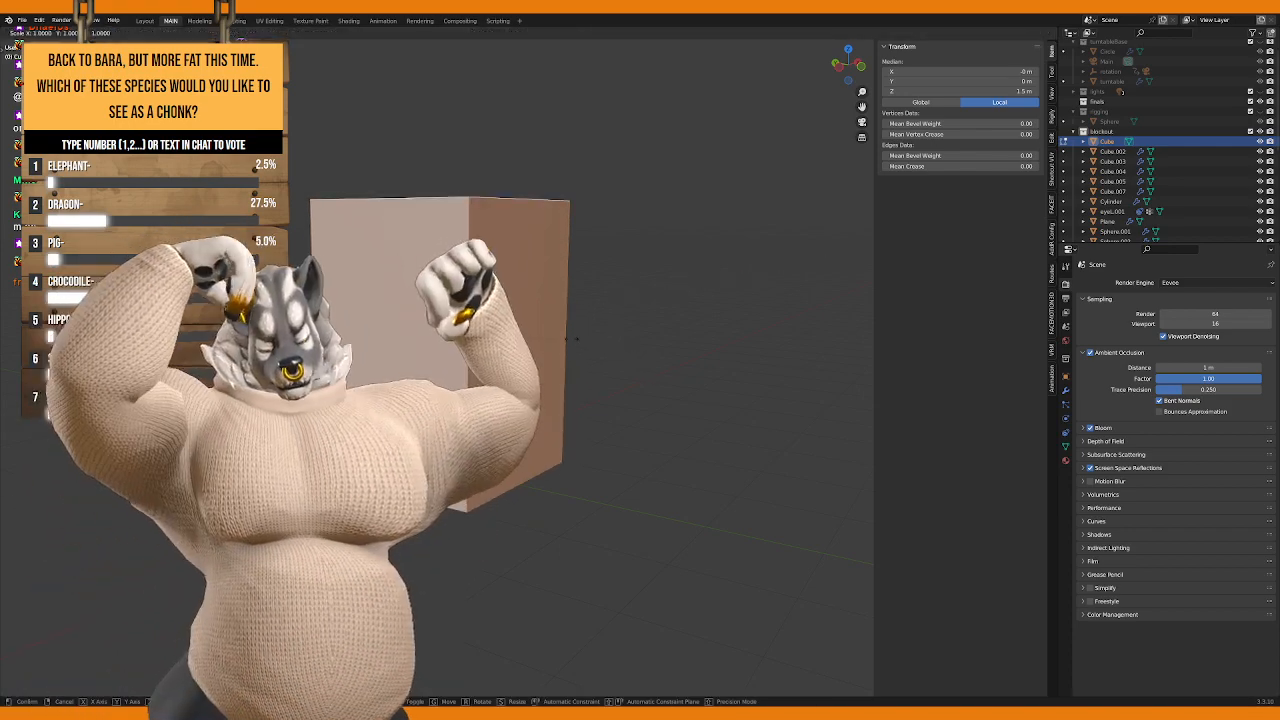
pyautogui.press('Escape')
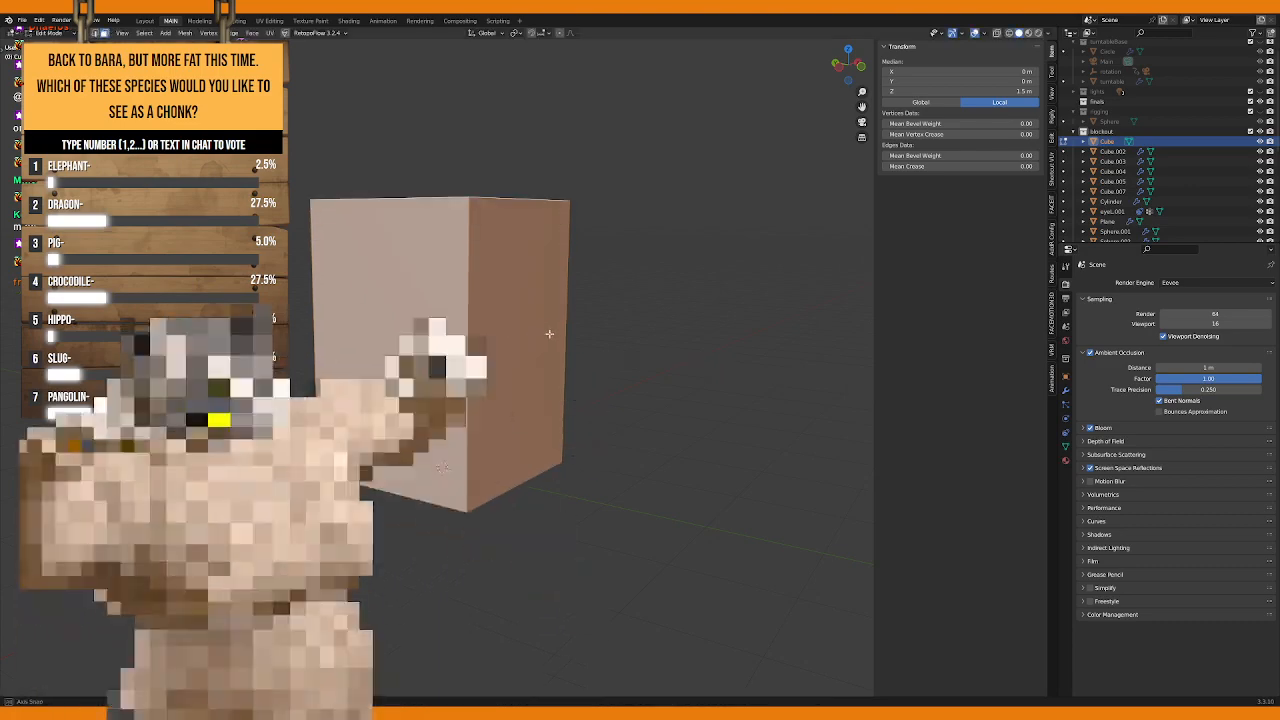
pyautogui.press('s')
pyautogui.hotkey('shift', 'z')
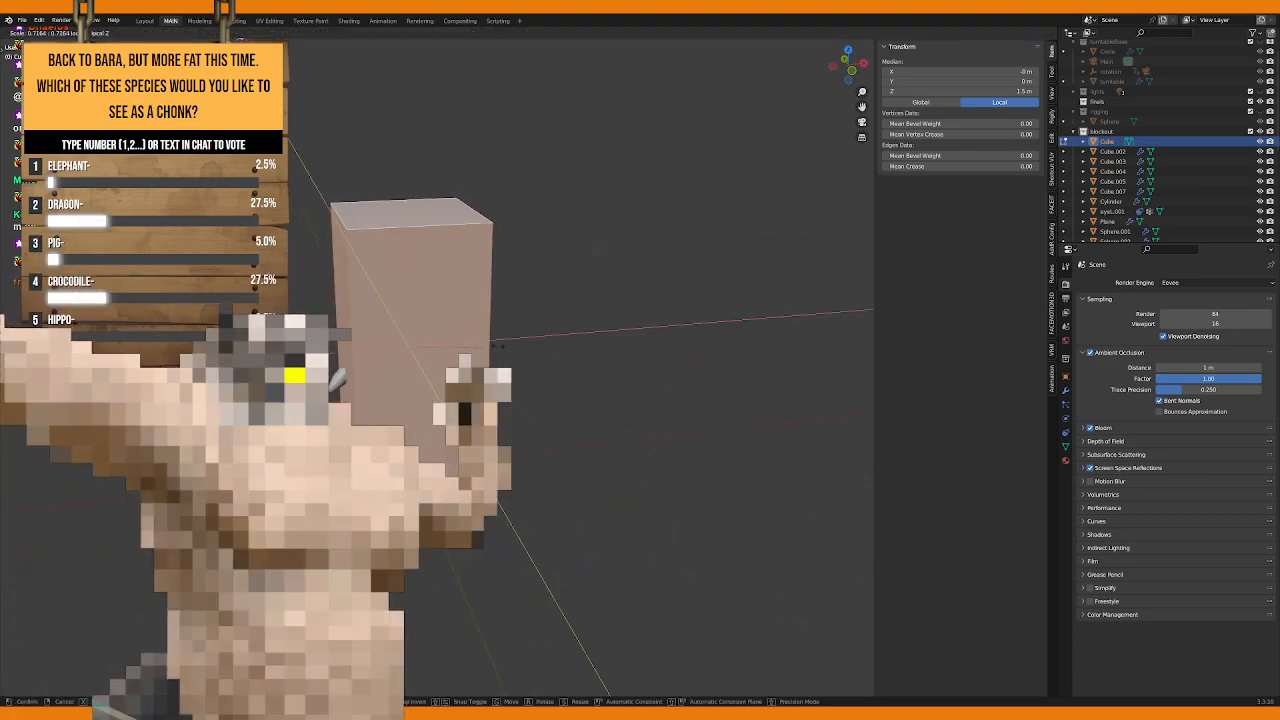
pyautogui.press('Return')
pyautogui.scroll(-4, 458, 336)
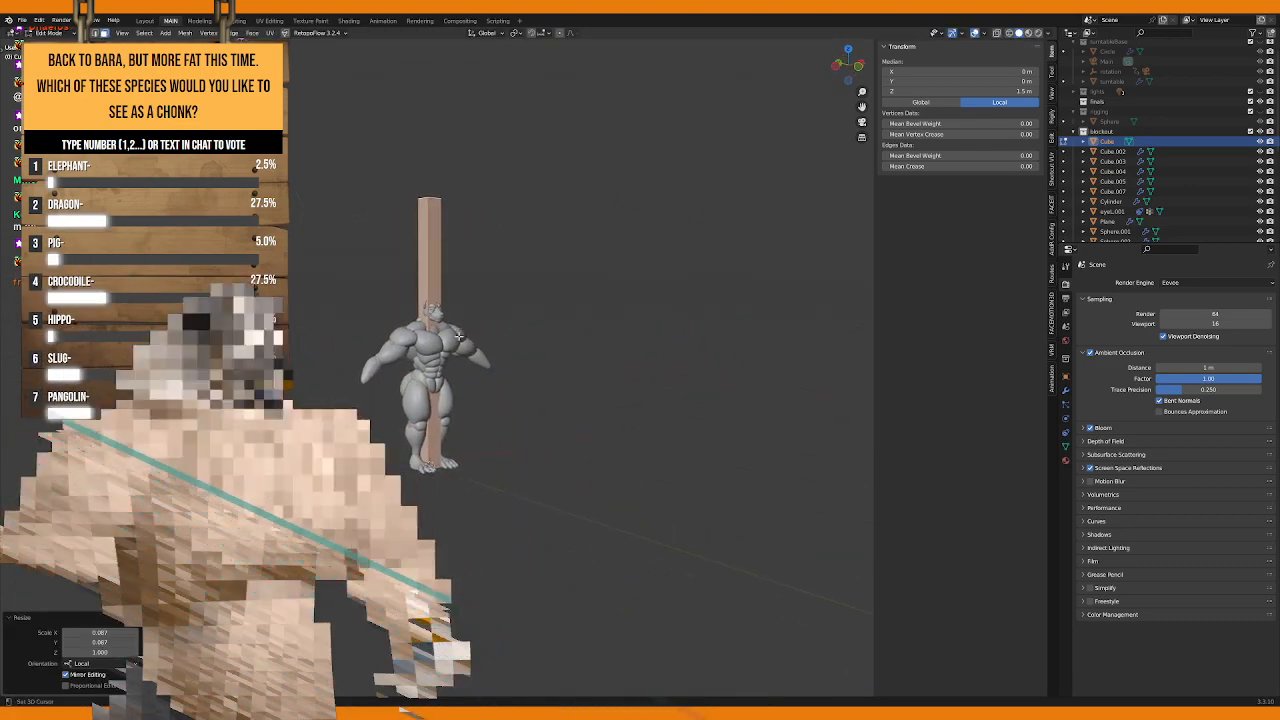
# Step: Try shifting the column's mesh about 1.33 m along Y in Edit Mode, and undo both moves
pyautogui.press('g')
pyautogui.press('y')
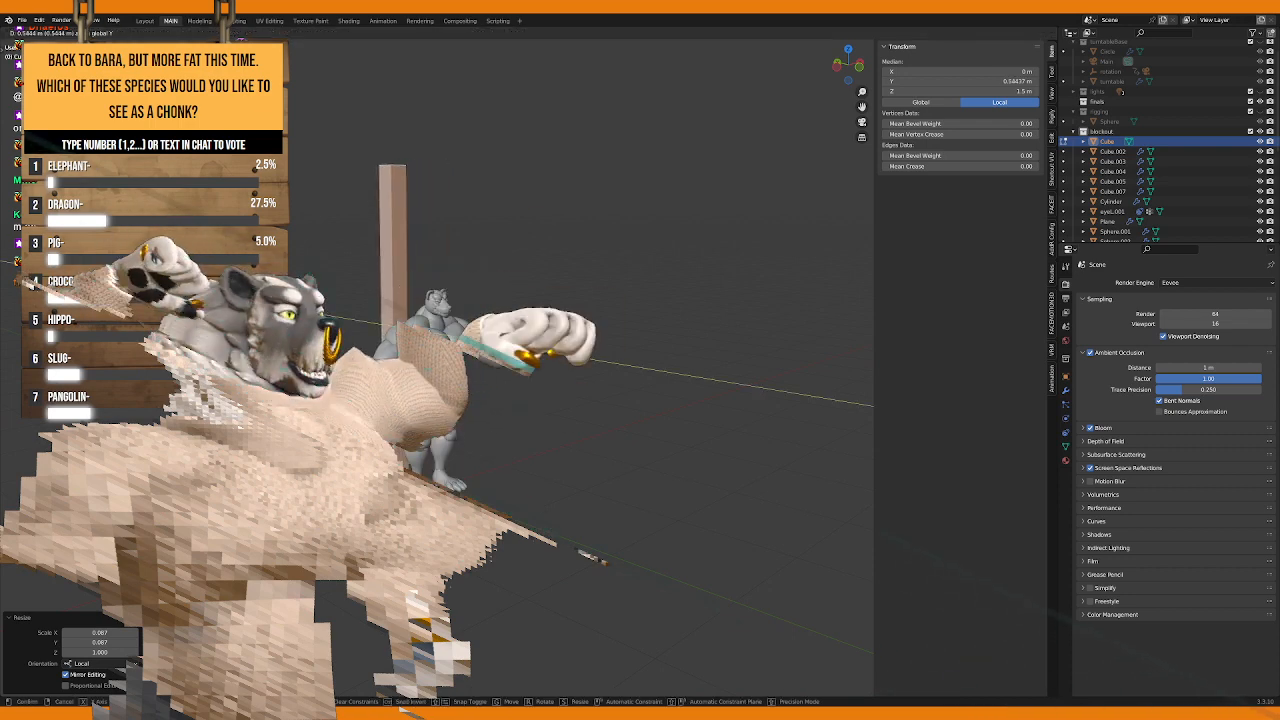
pyautogui.press('Return')
pyautogui.scroll(3, 490, 363)
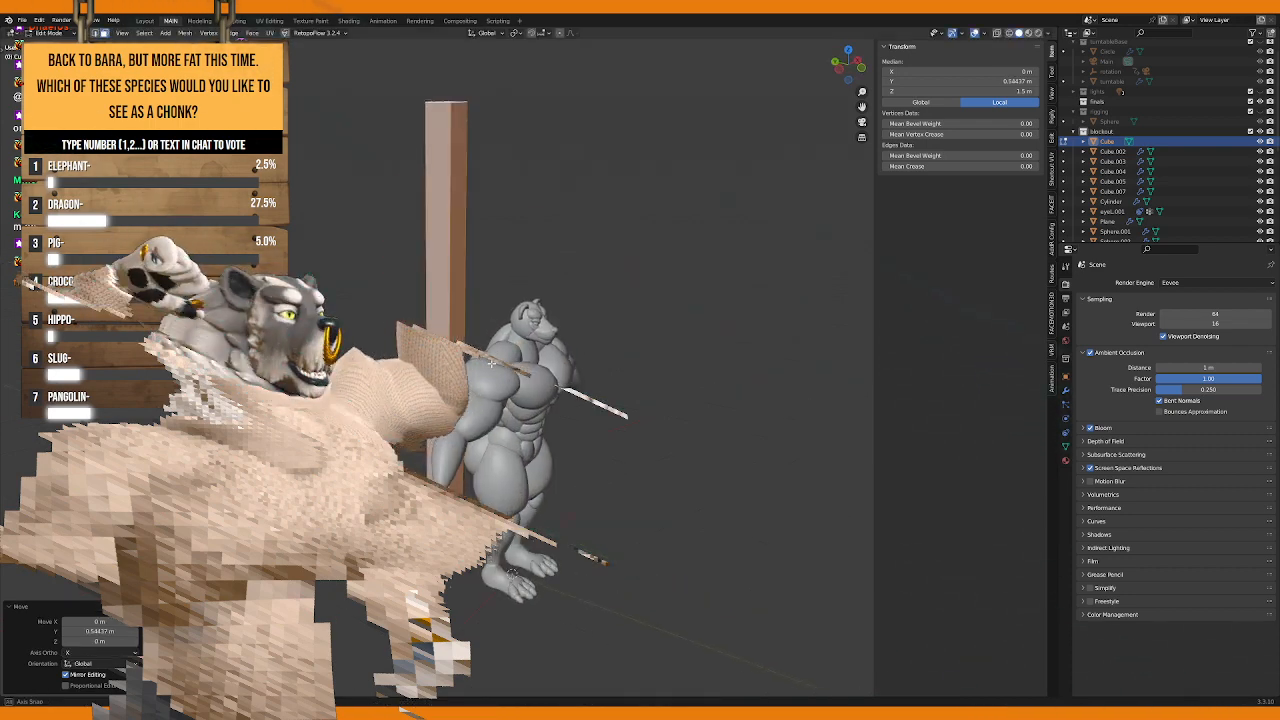
pyautogui.moveTo(491, 363)
pyautogui.mouseDown(button='middle')
pyautogui.moveTo(522, 363)
pyautogui.moveTo(511, 369)
pyautogui.mouseUp(button='middle')
pyautogui.press('g')
pyautogui.press('y')
pyautogui.click(565, 370)
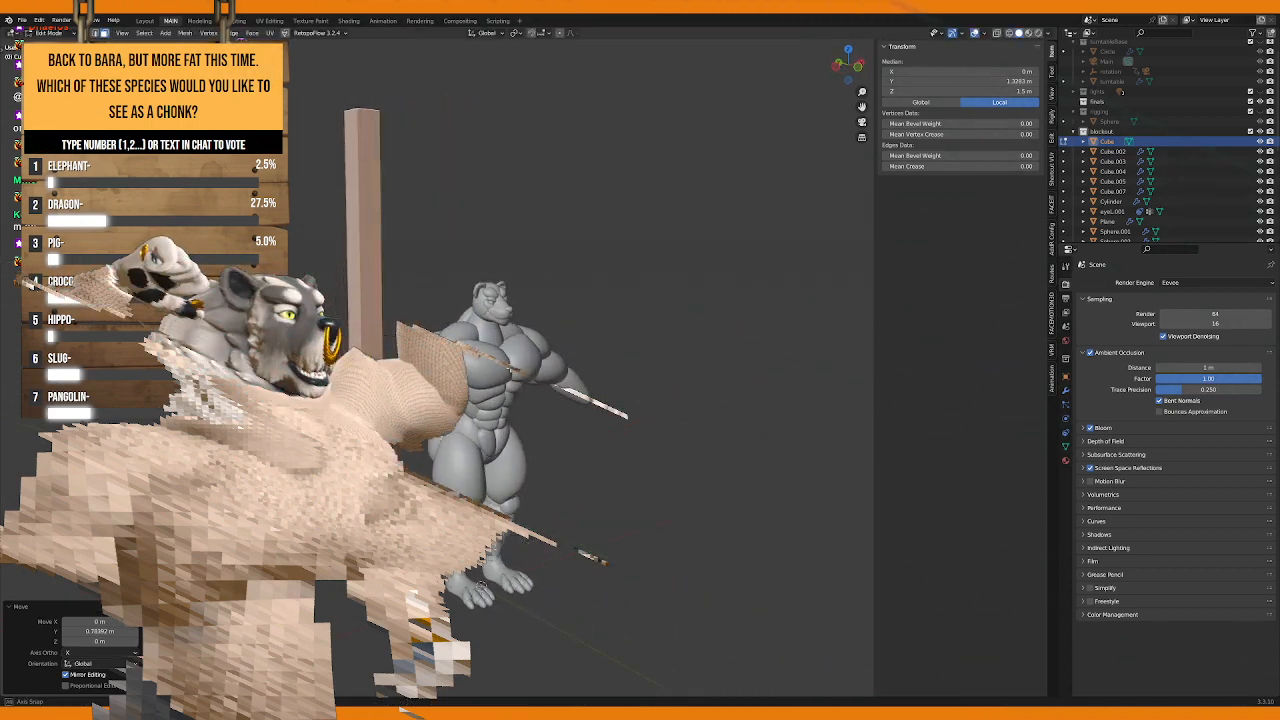
pyautogui.moveTo(480, 588); pyautogui.dragTo(640, 380, button='middle')
pyautogui.hotkey('ctrl', 'z')
pyautogui.hotkey('ctrl', 'z')
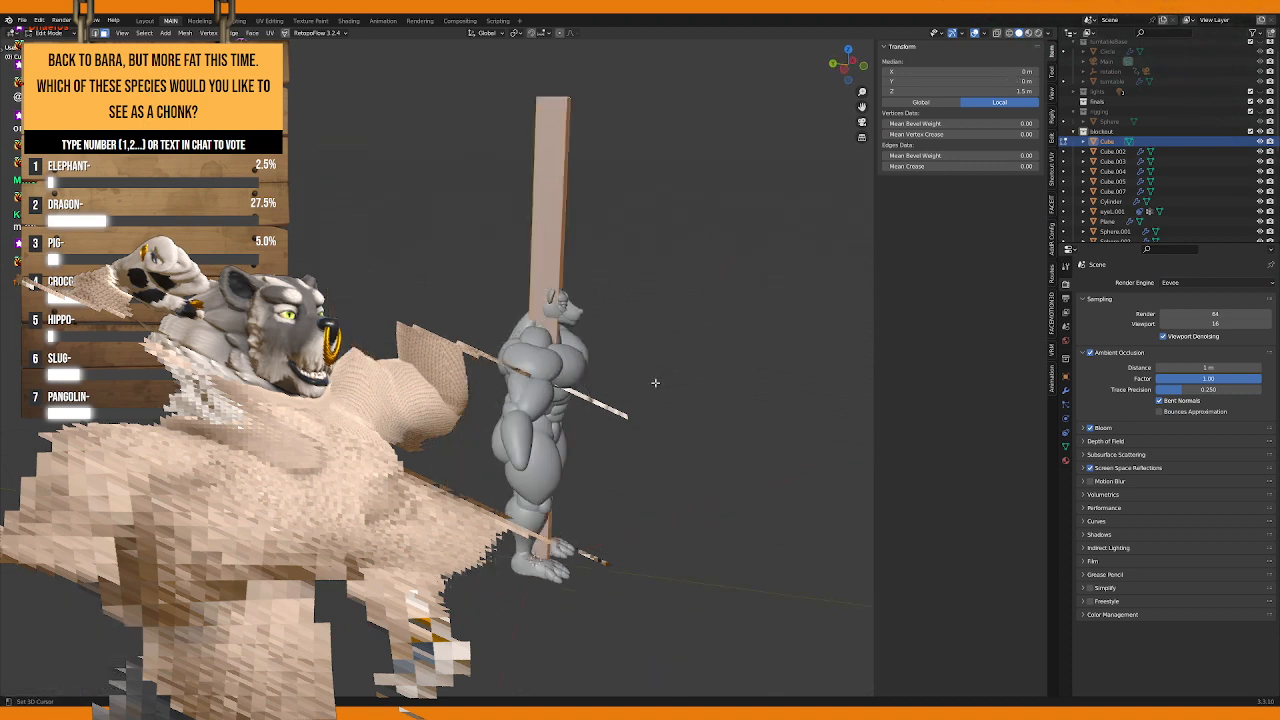
# Step: In Object Mode, move the column object about 1.8 m along Y so it stands behind the blockout character
pyautogui.press('Tab')
pyautogui.press('g')
pyautogui.press('y')
pyautogui.click(560, 375)
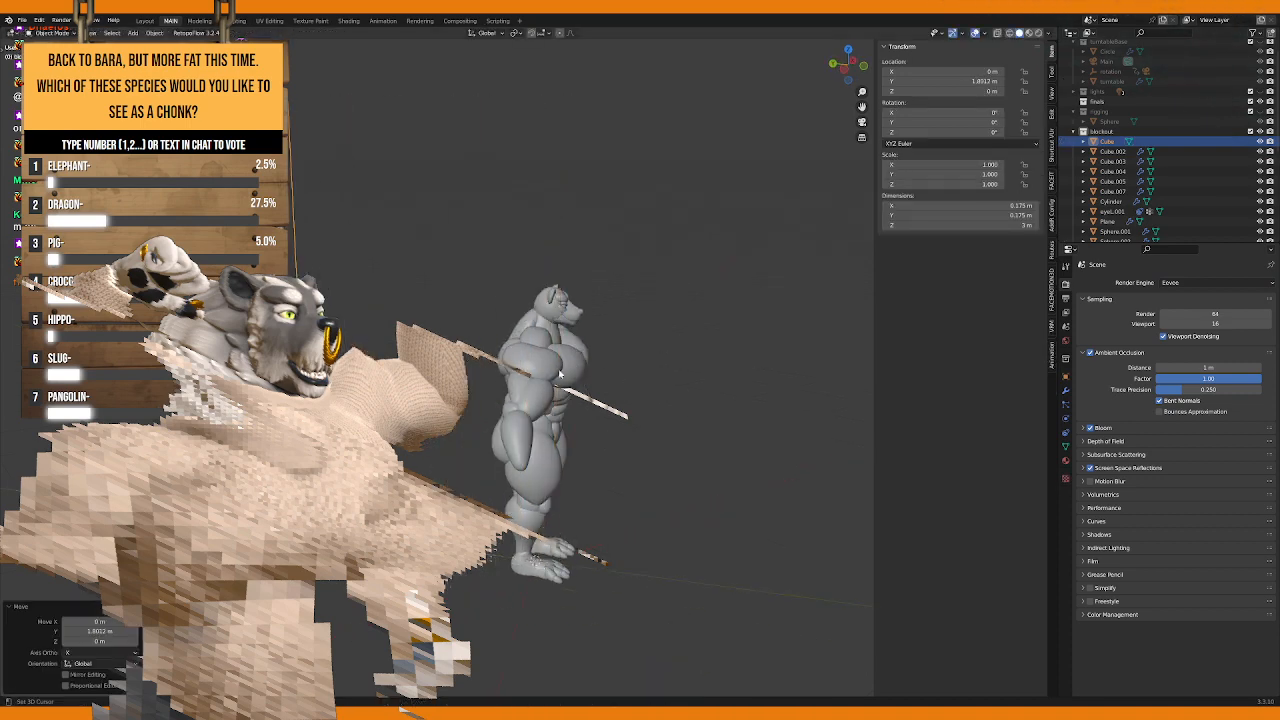
pyautogui.moveTo(560, 375); pyautogui.dragTo(503, 368, button='middle')
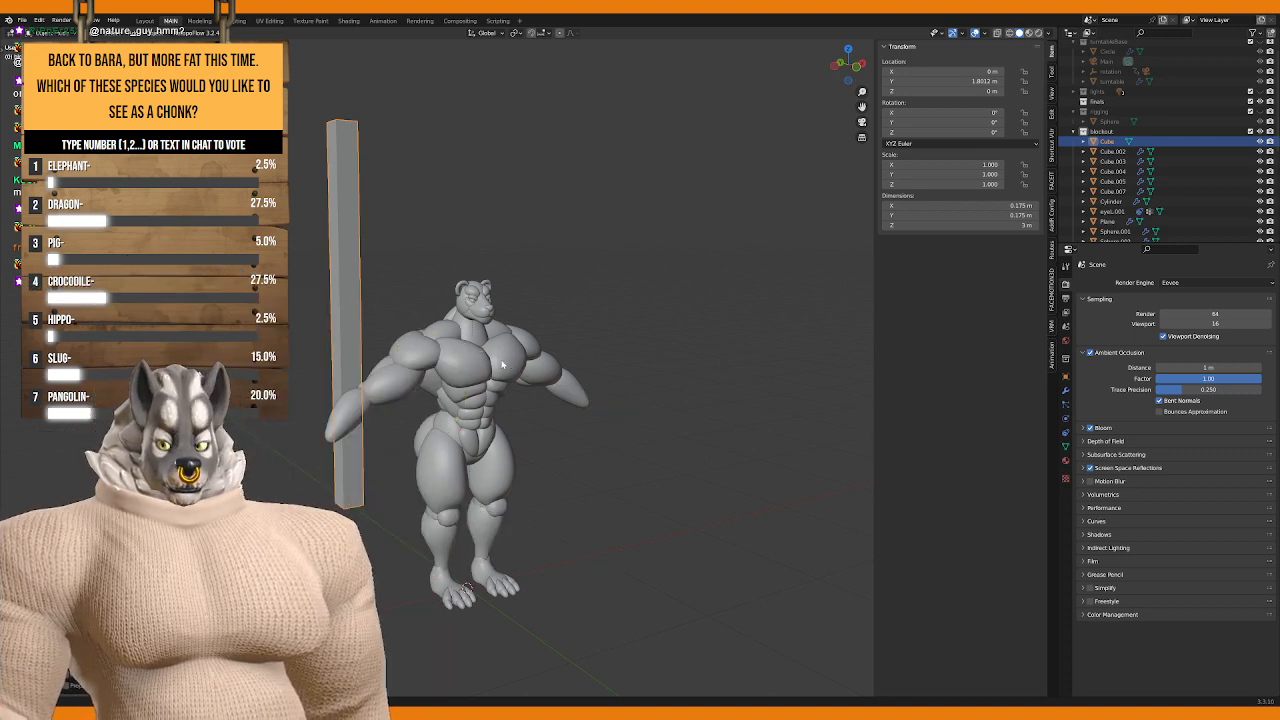
pyautogui.moveTo(551, 335); pyautogui.dragTo(508, 292, button='middle')
pyautogui.scroll(-3, 521, 327)
pyautogui.scroll(3, 520, 332)
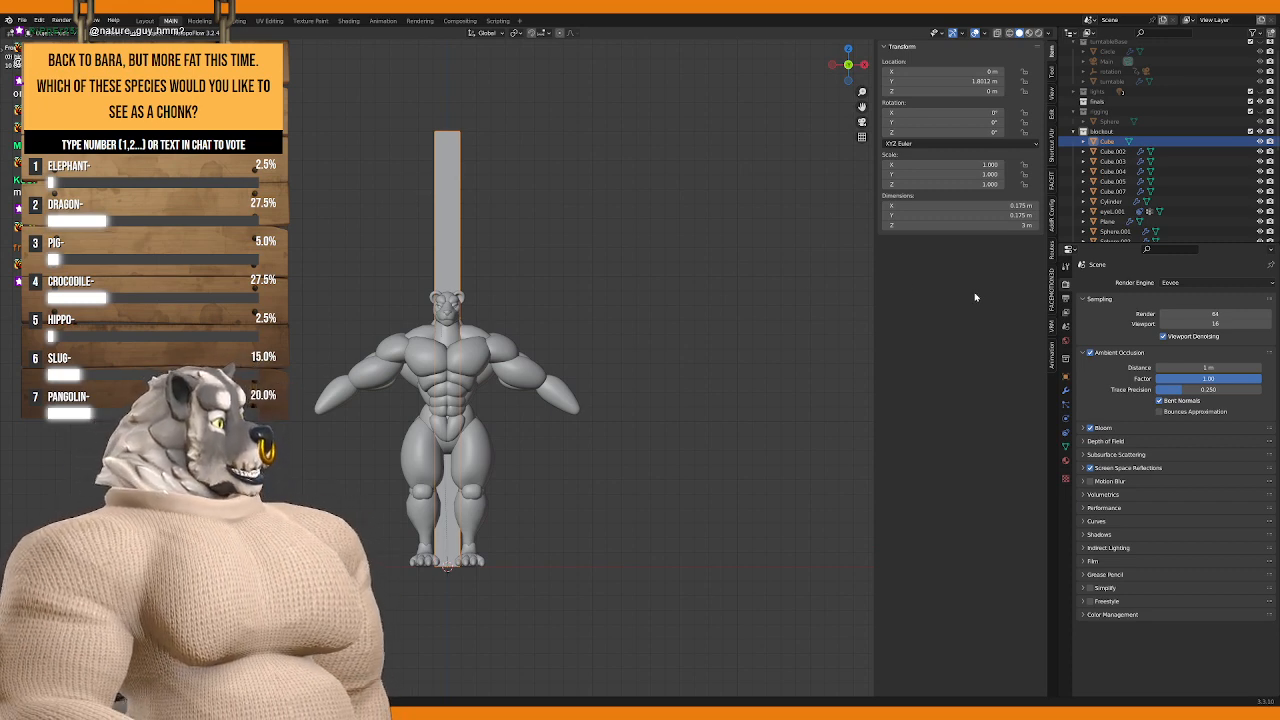
# Step: Set the column's Z dimension to 2.5 m and save the file
pyautogui.click(998, 227)
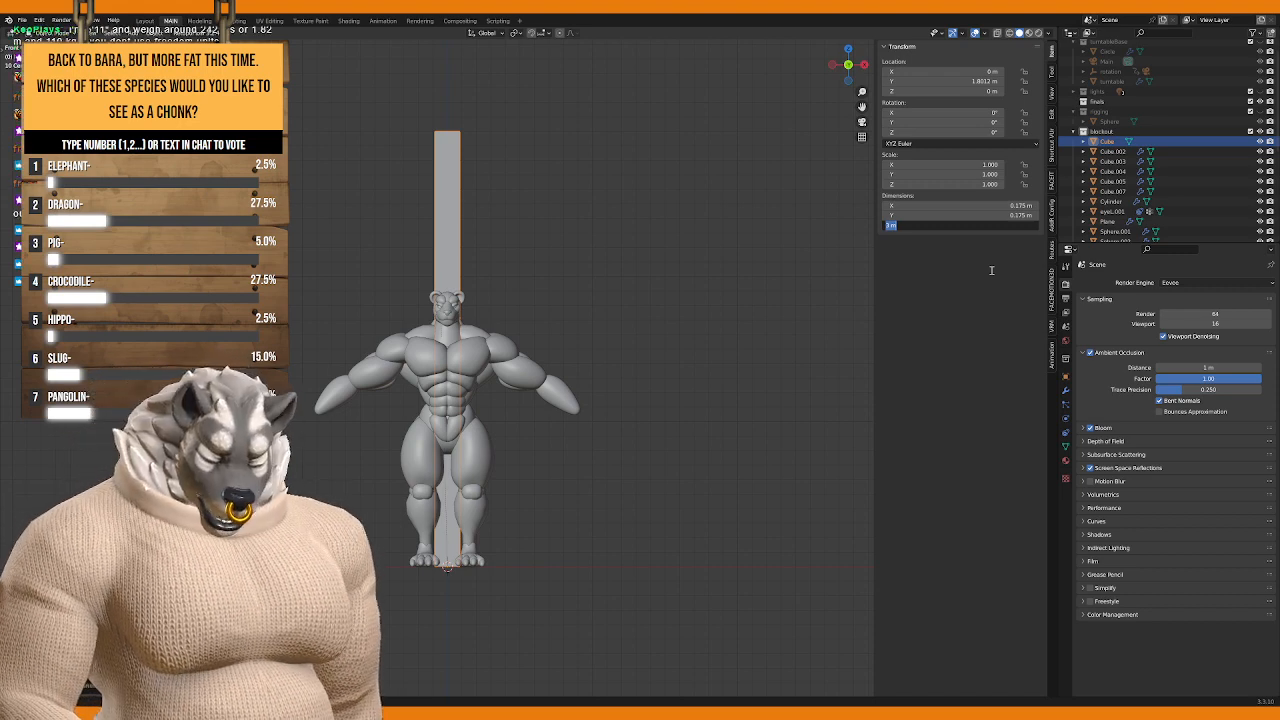
pyautogui.write('2.5')
pyautogui.press('Return')
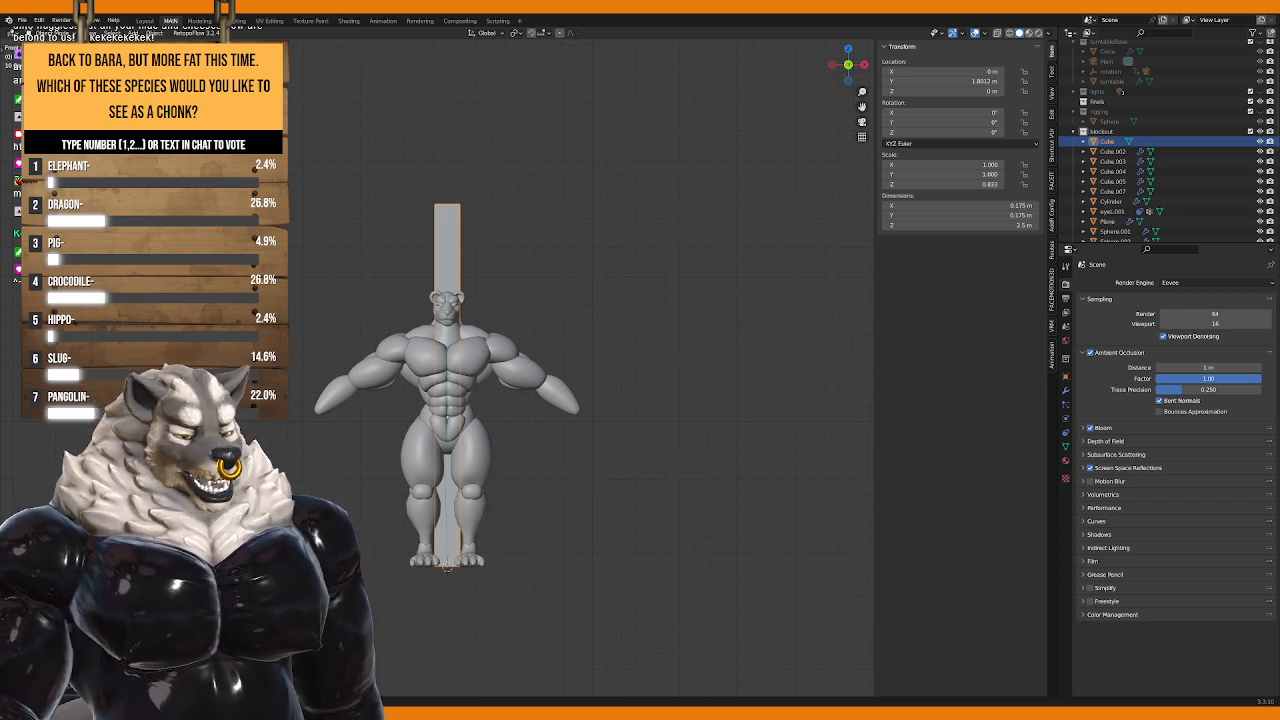
pyautogui.moveTo(682, 401); pyautogui.dragTo(769, 354, button='middle')
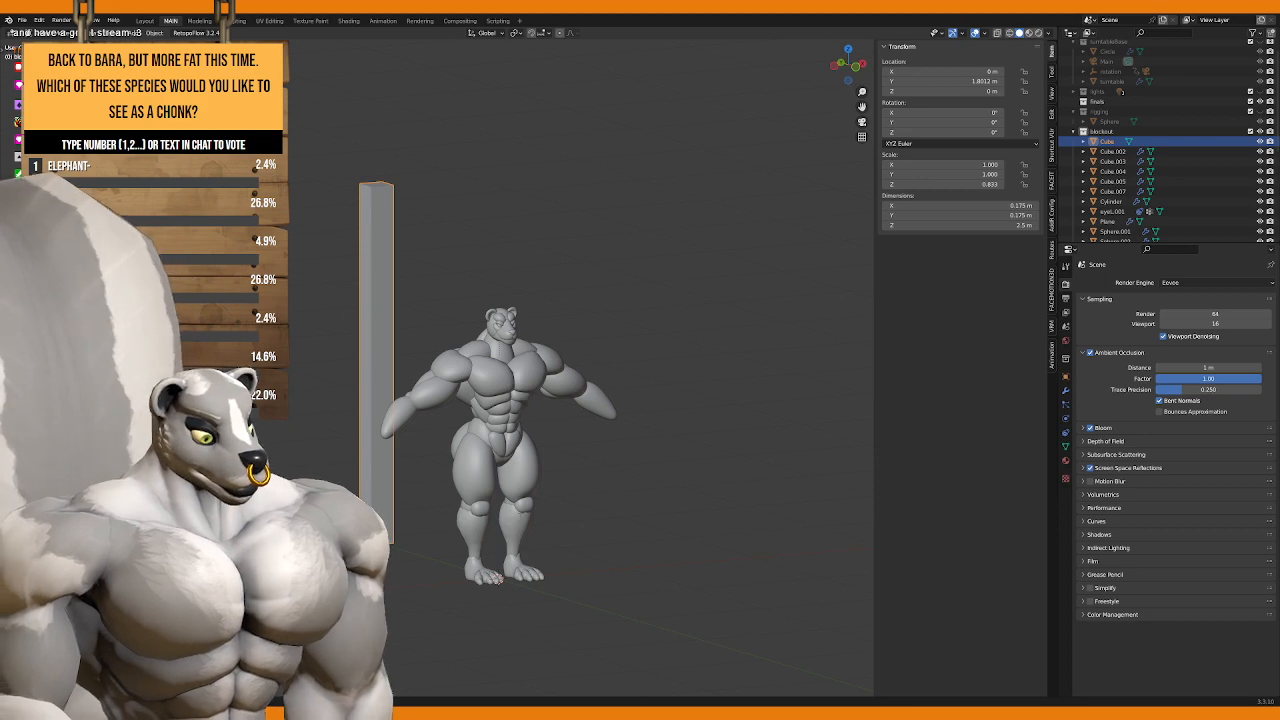
pyautogui.hotkey('ctrl', 's')
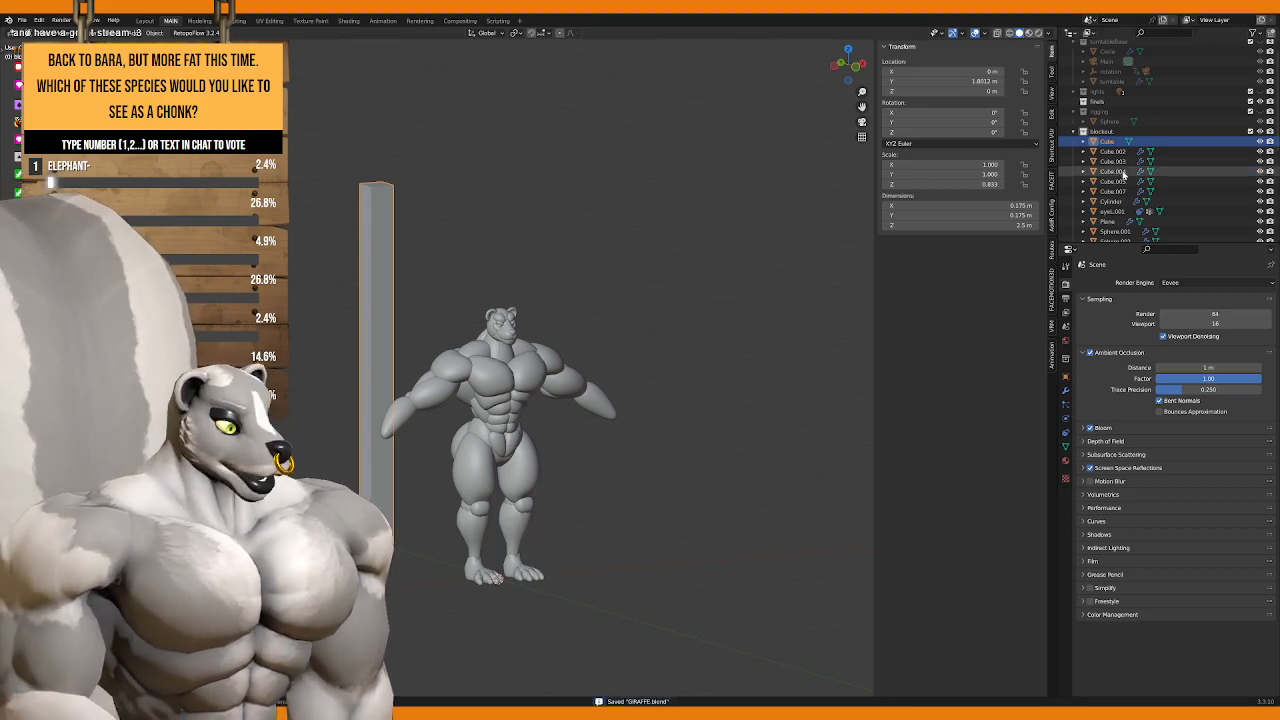
# Step: Enlarge the object list, add a new collection inside the blockout collection, and paste the copied rigged character into it
pyautogui.scroll(-6, 1145, 173)
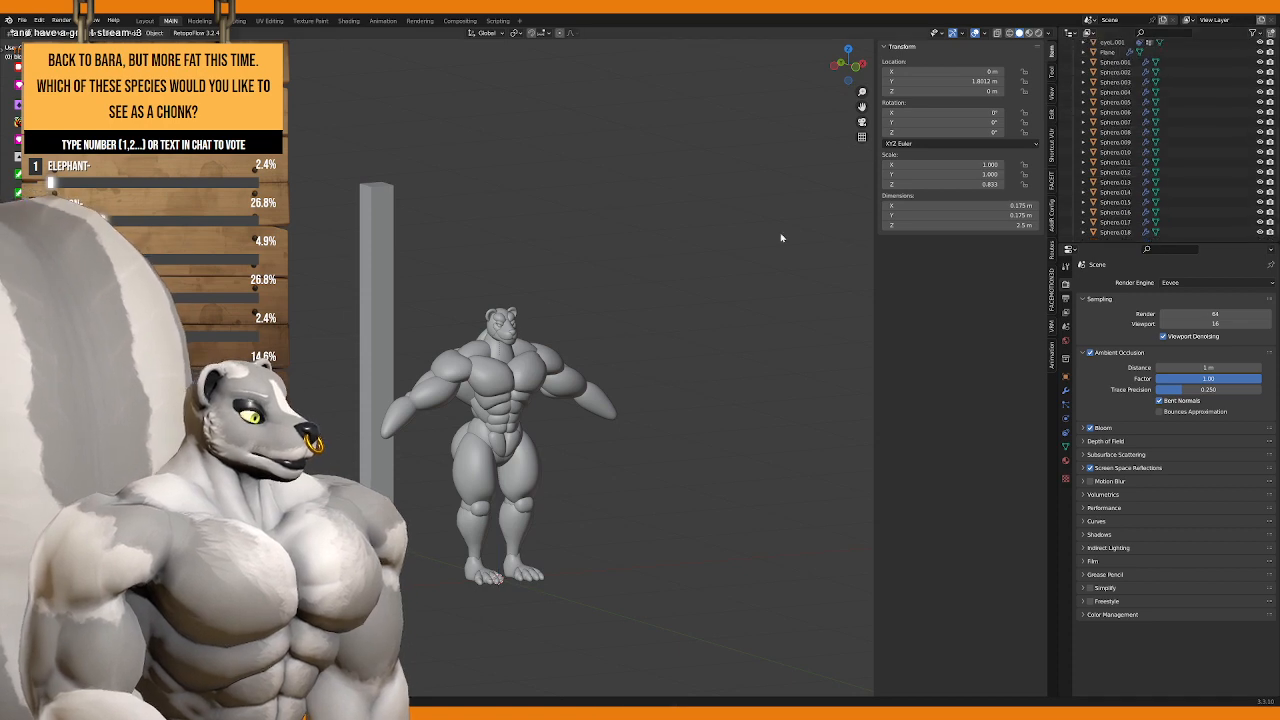
pyautogui.moveTo(1150, 244); pyautogui.dragTo(1150, 430)
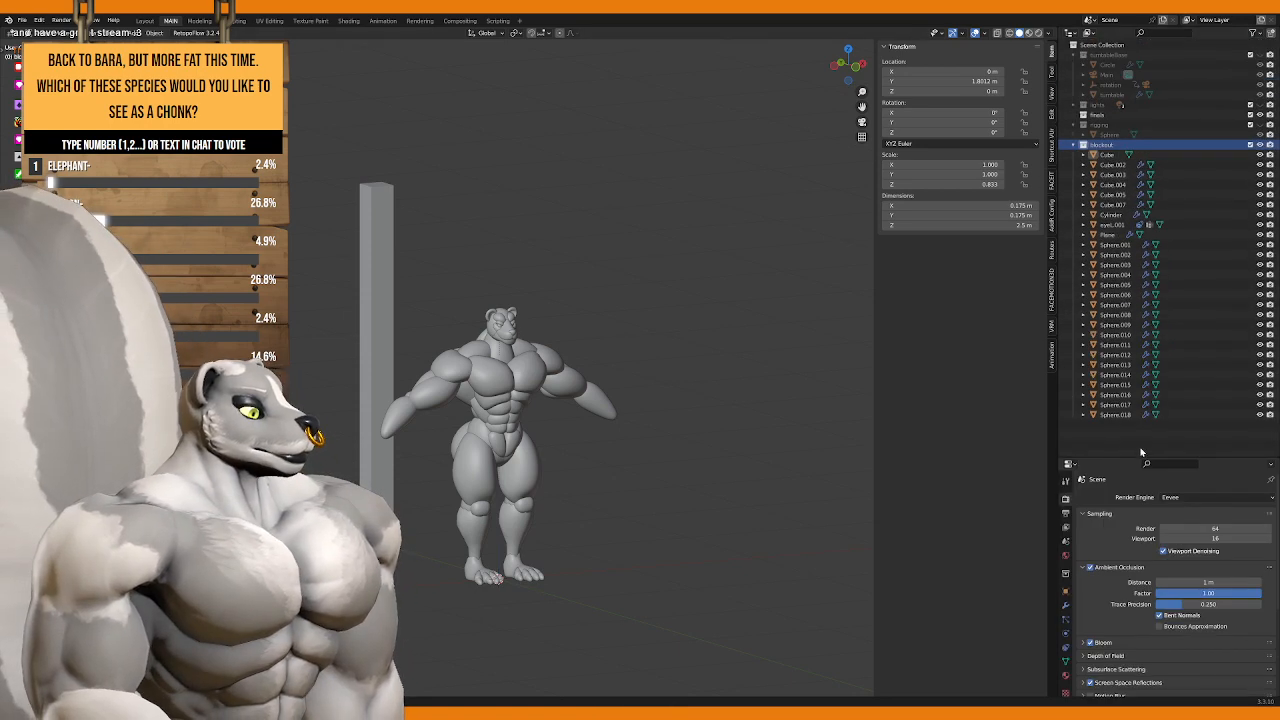
pyautogui.rightClick(1070, 430)
pyautogui.click(1112, 155)
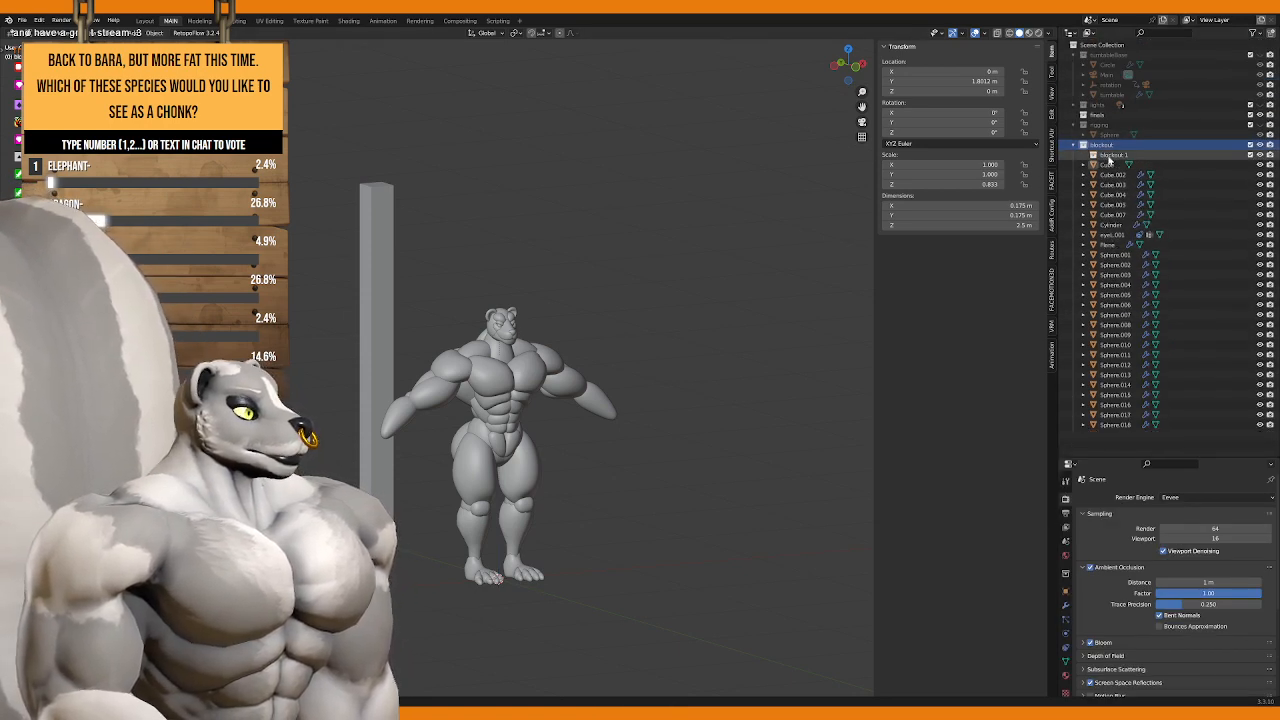
pyautogui.hotkey('ctrl', 'v')
pyautogui.press('KP_1')
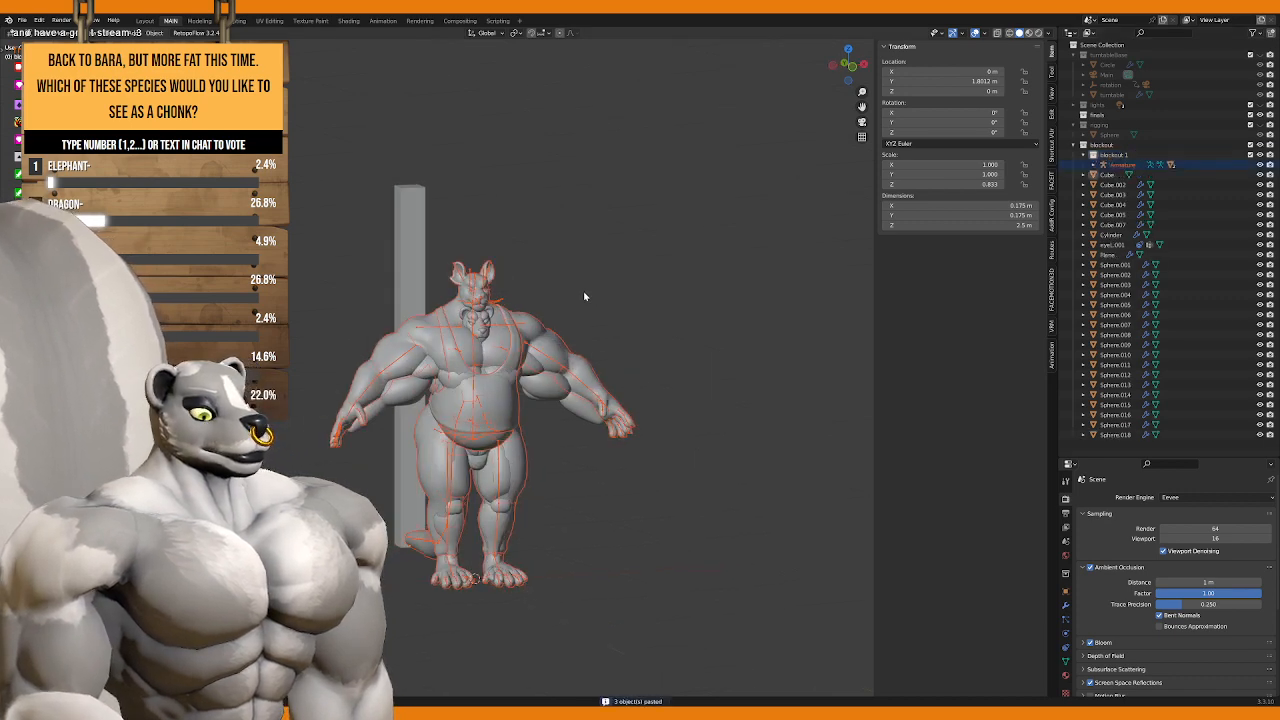
# Step: Compare the pasted heavy-set character's height and proportions with the reference column and blockout from the front and at an angle
pyautogui.scroll(2, 583, 290)
pyautogui.scroll(2, 583, 290)
pyautogui.scroll(-4, 583, 290)
pyautogui.click(583, 287)
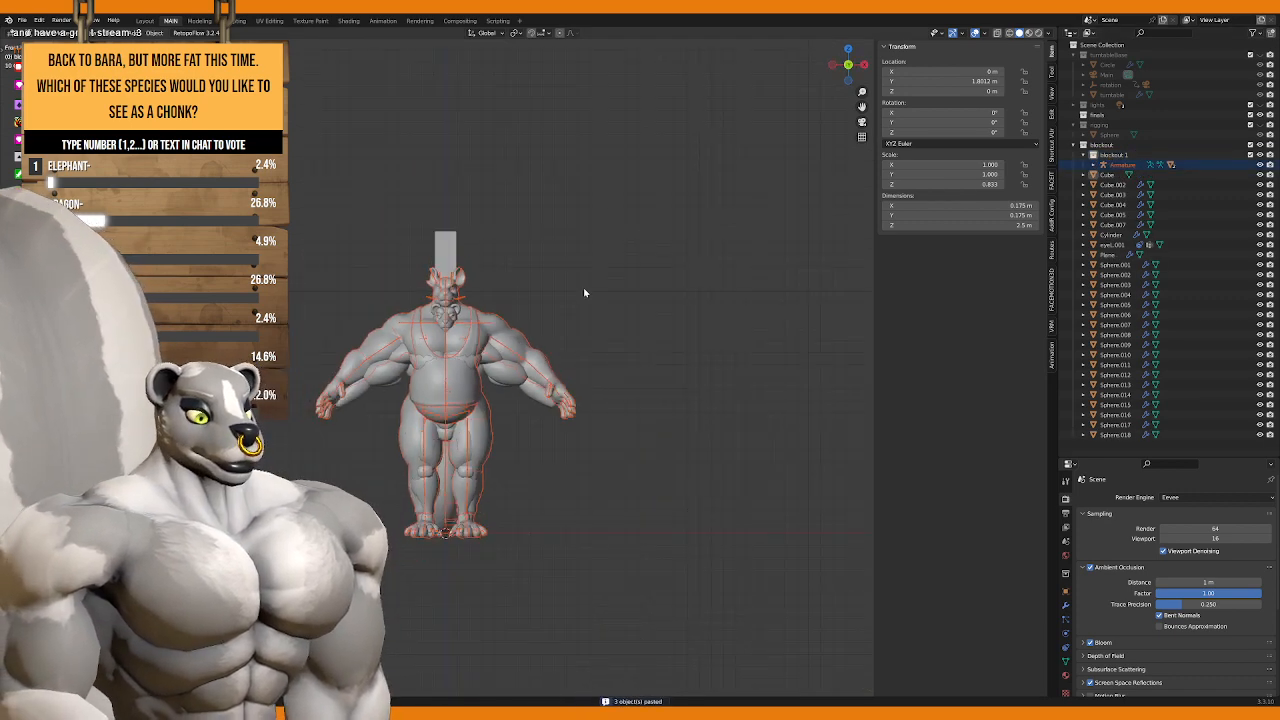
pyautogui.scroll(3, 575, 250)
pyautogui.keyDown('shift'); pyautogui.moveTo(561, 224); pyautogui.dragTo(570, 272, button='middle'); pyautogui.keyUp('shift')
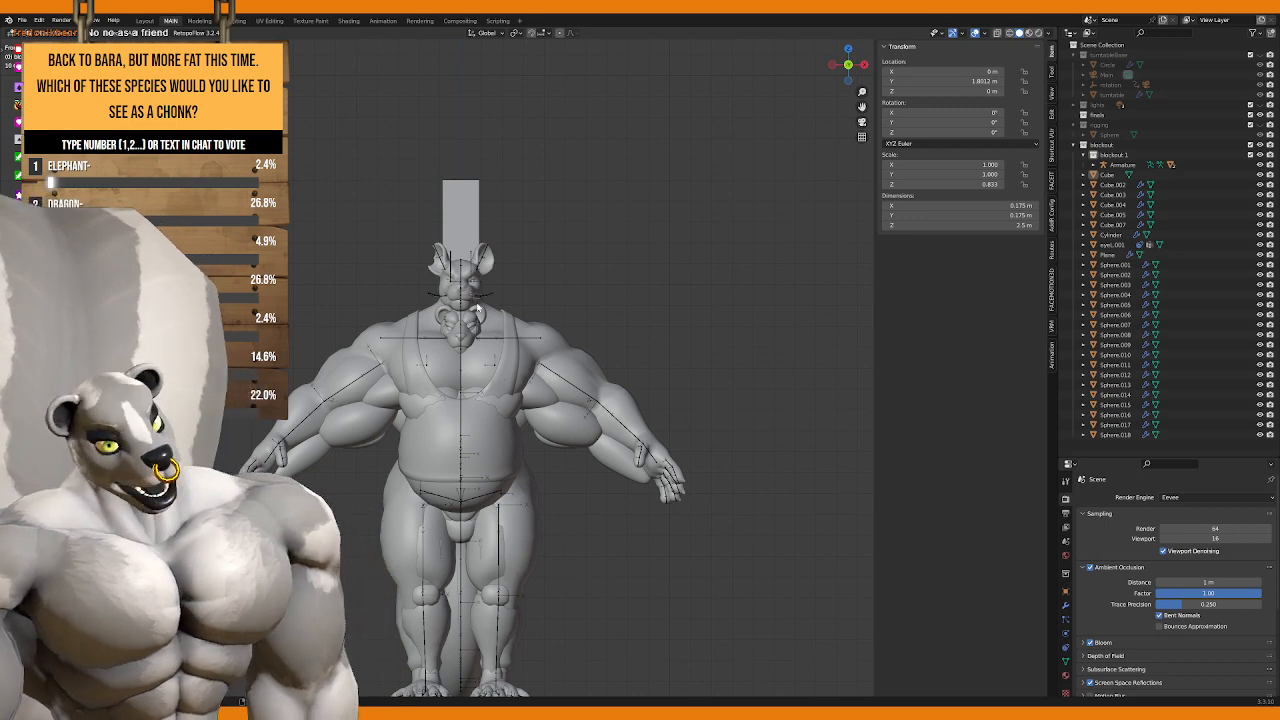
pyautogui.moveTo(476, 300); pyautogui.dragTo(575, 328, button='middle')
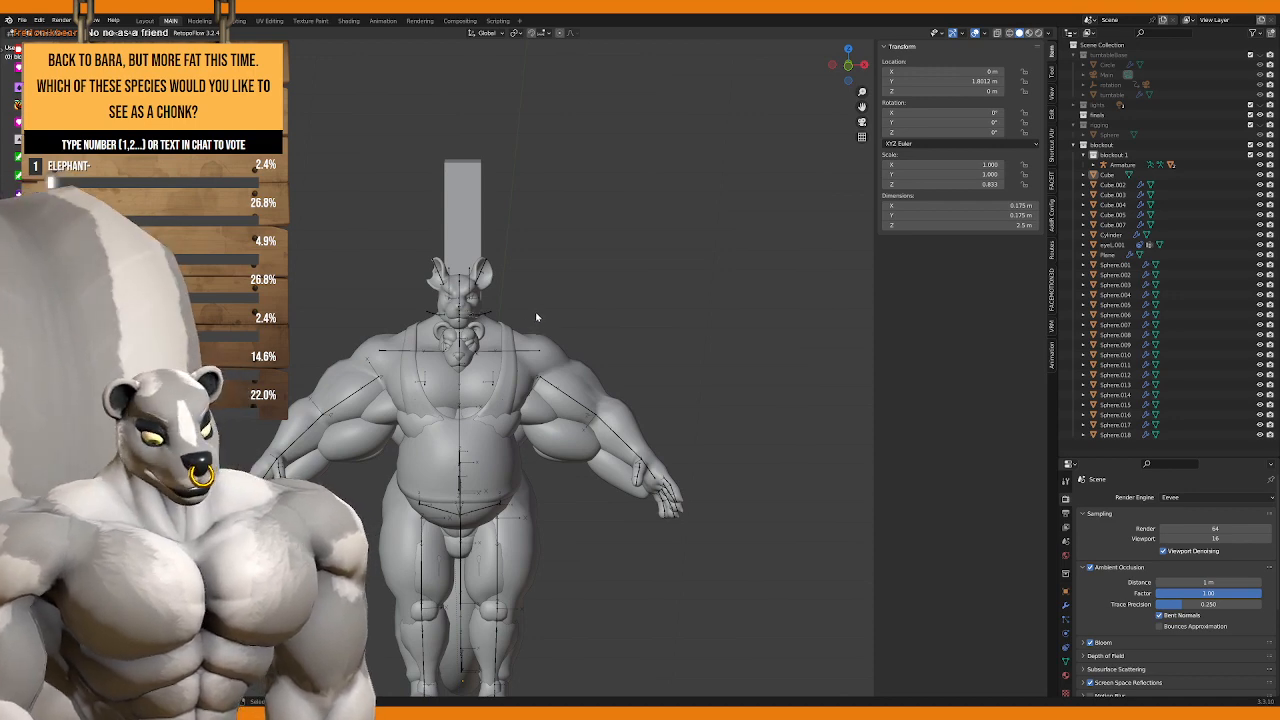
pyautogui.moveTo(596, 316); pyautogui.dragTo(528, 362, button='middle')
pyautogui.scroll(-3, 512, 355)
pyautogui.press('KP_1')
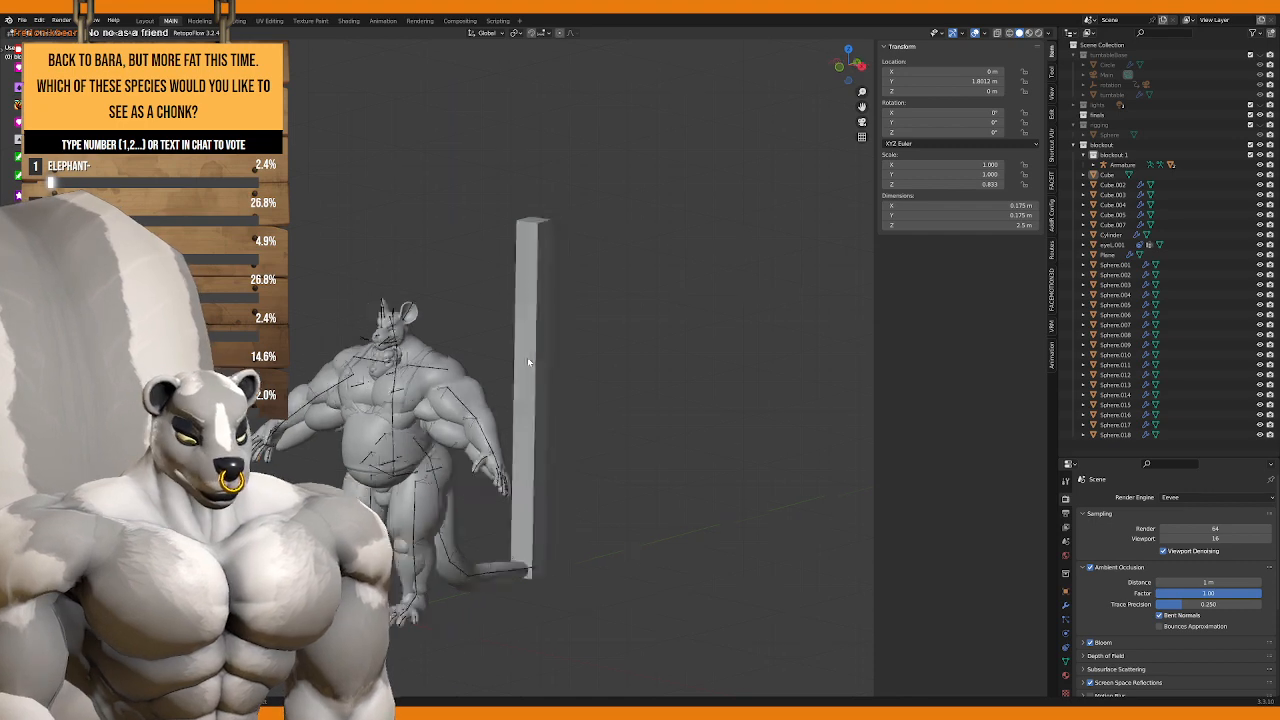
pyautogui.scroll(4, 483, 283)
# Step: Delete the blockout 1 collection together with the pasted rigged character
pyautogui.click(466, 275)
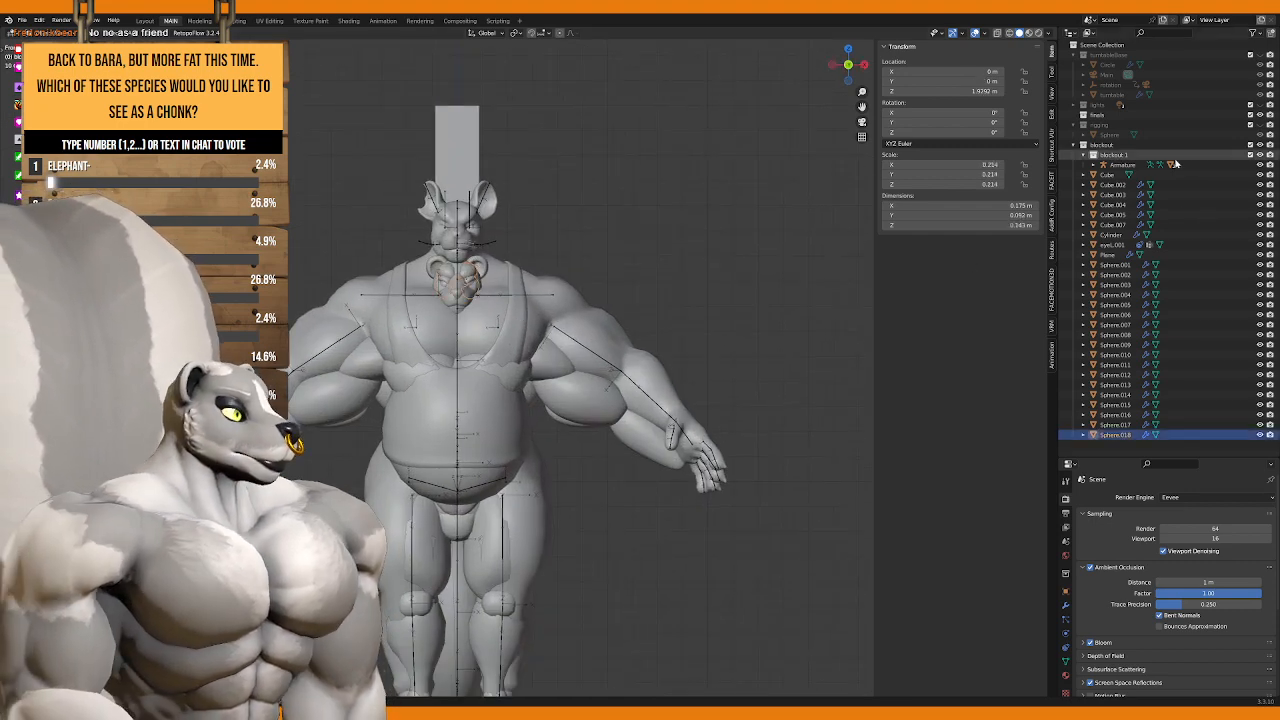
pyautogui.rightClick(1113, 158)
pyautogui.click(1040, 225)
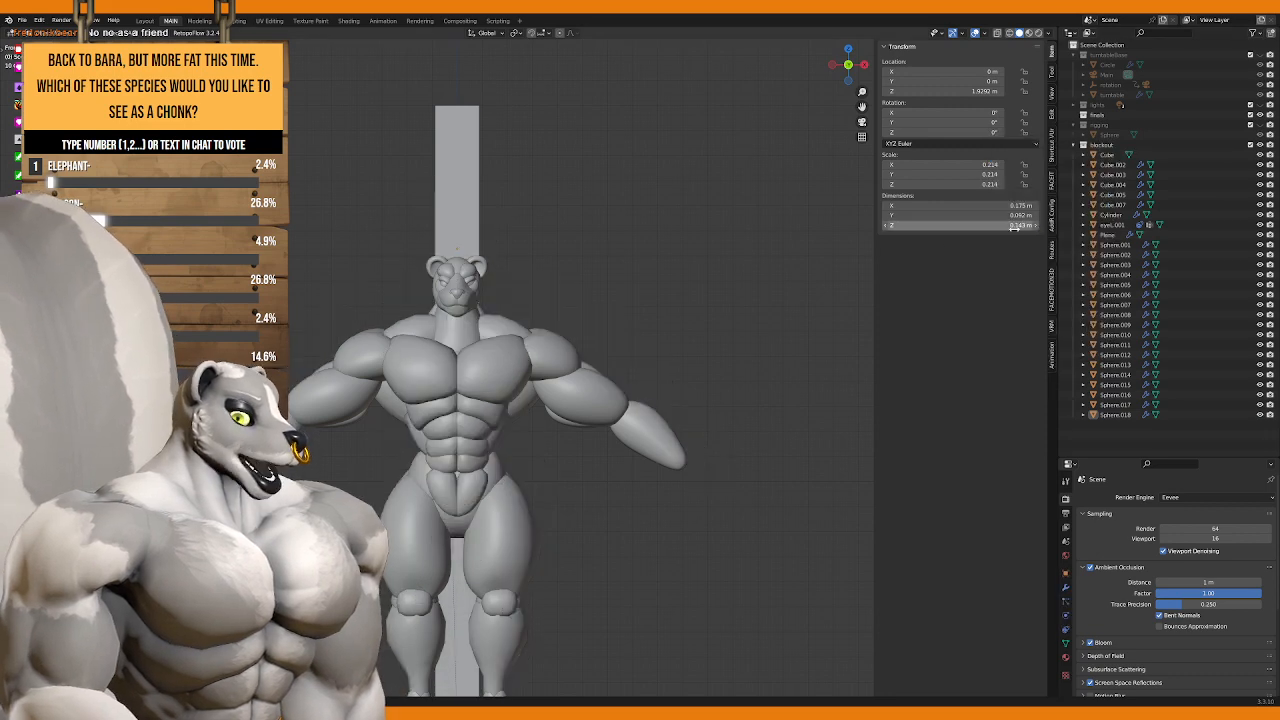
# Step: Examine the blockout body's proportions against the reference column from front and angled views
pyautogui.moveTo(370, 290); pyautogui.dragTo(536, 303, button='middle')
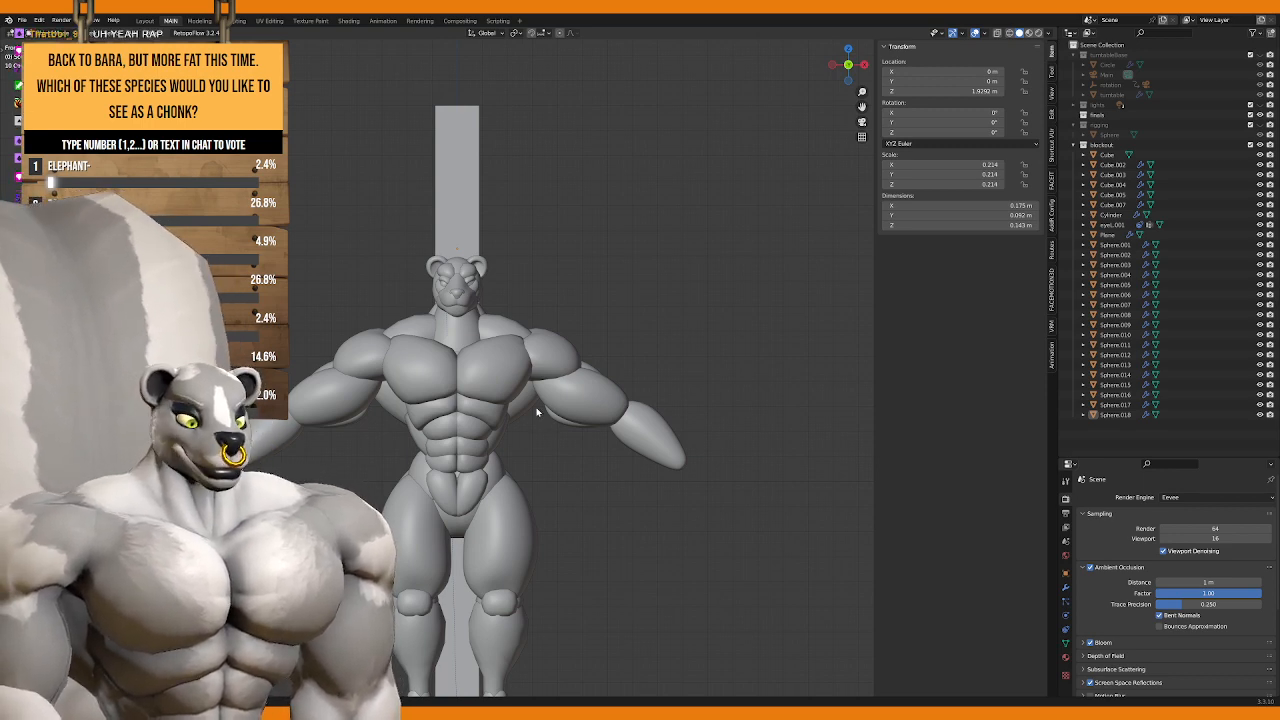
pyautogui.scroll(-3, 522, 362)
pyautogui.moveTo(505, 399); pyautogui.dragTo(463, 392, button='middle')
pyautogui.scroll(4, 466, 390)
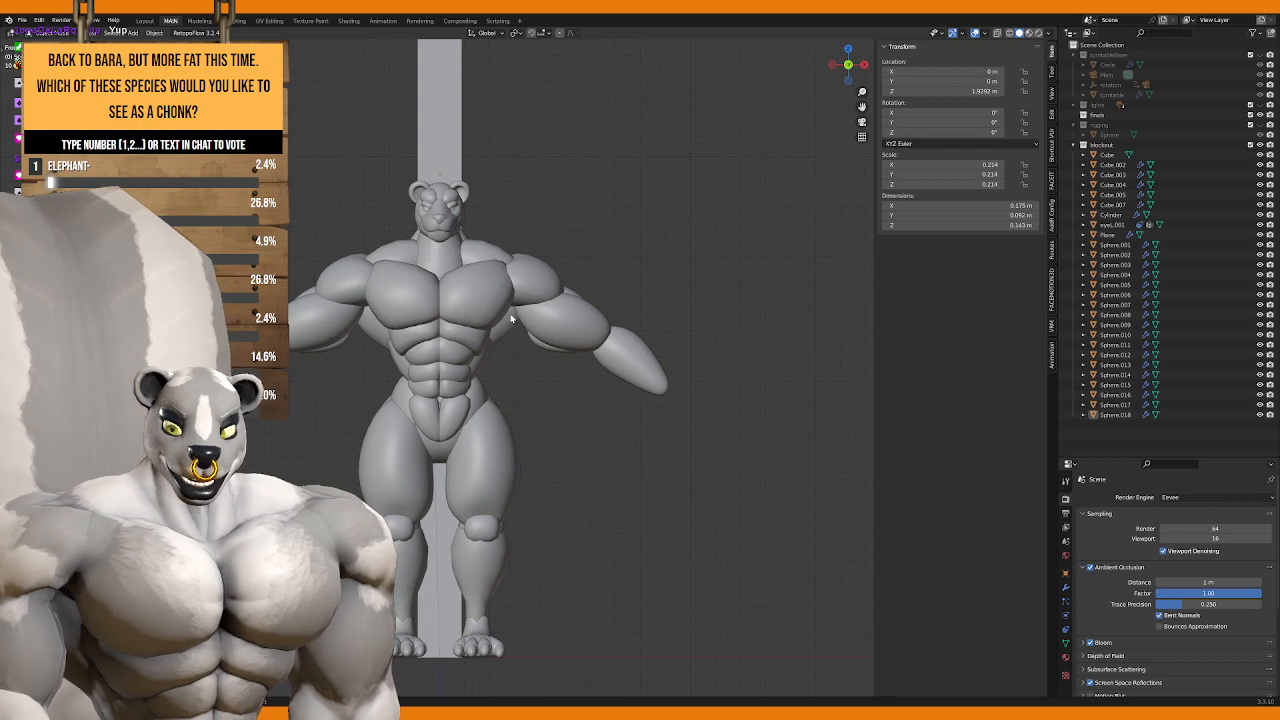
pyautogui.moveTo(525, 314); pyautogui.dragTo(530, 340, button='middle')
pyautogui.scroll(-2, 513, 366)
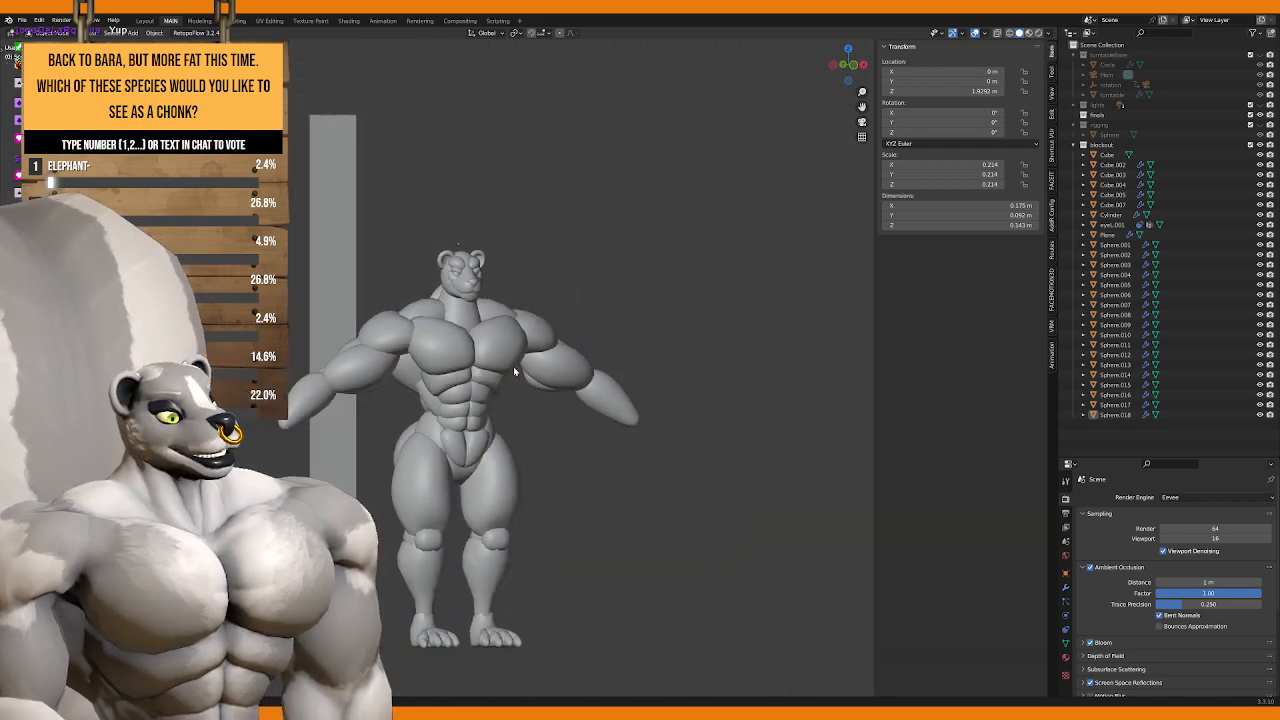
pyautogui.press('KP_1')
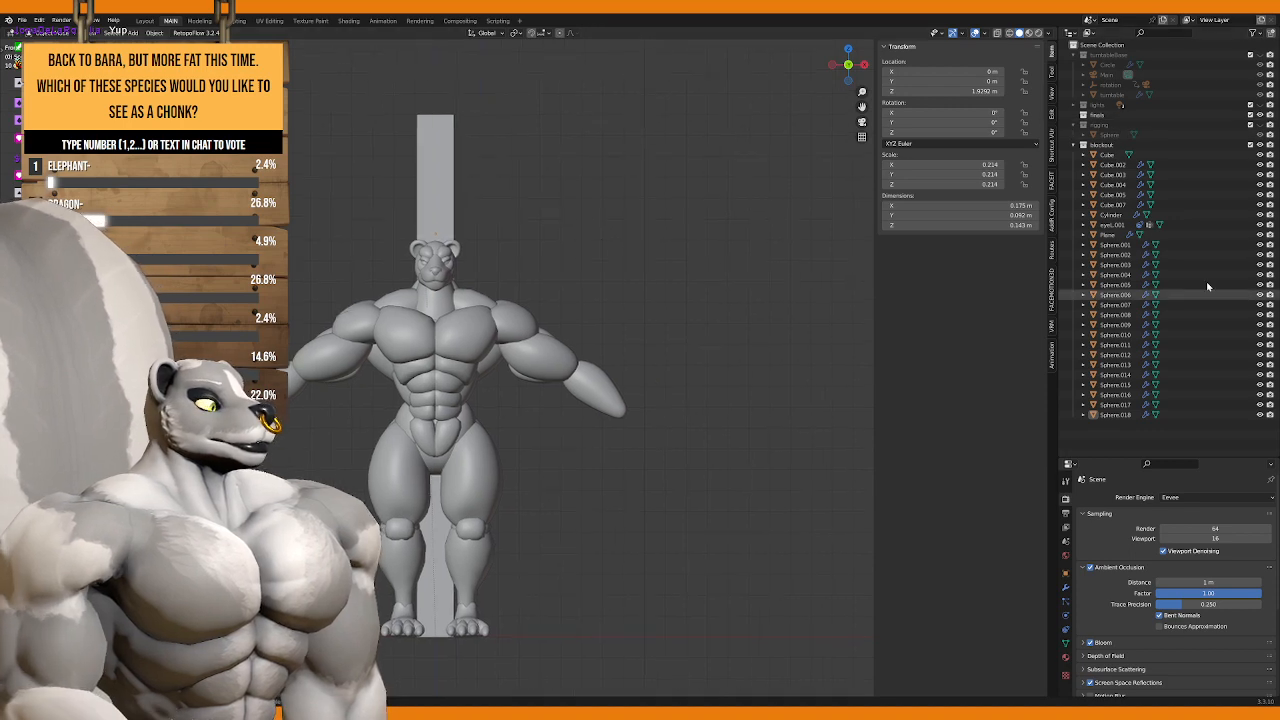
pyautogui.click(1105, 145)
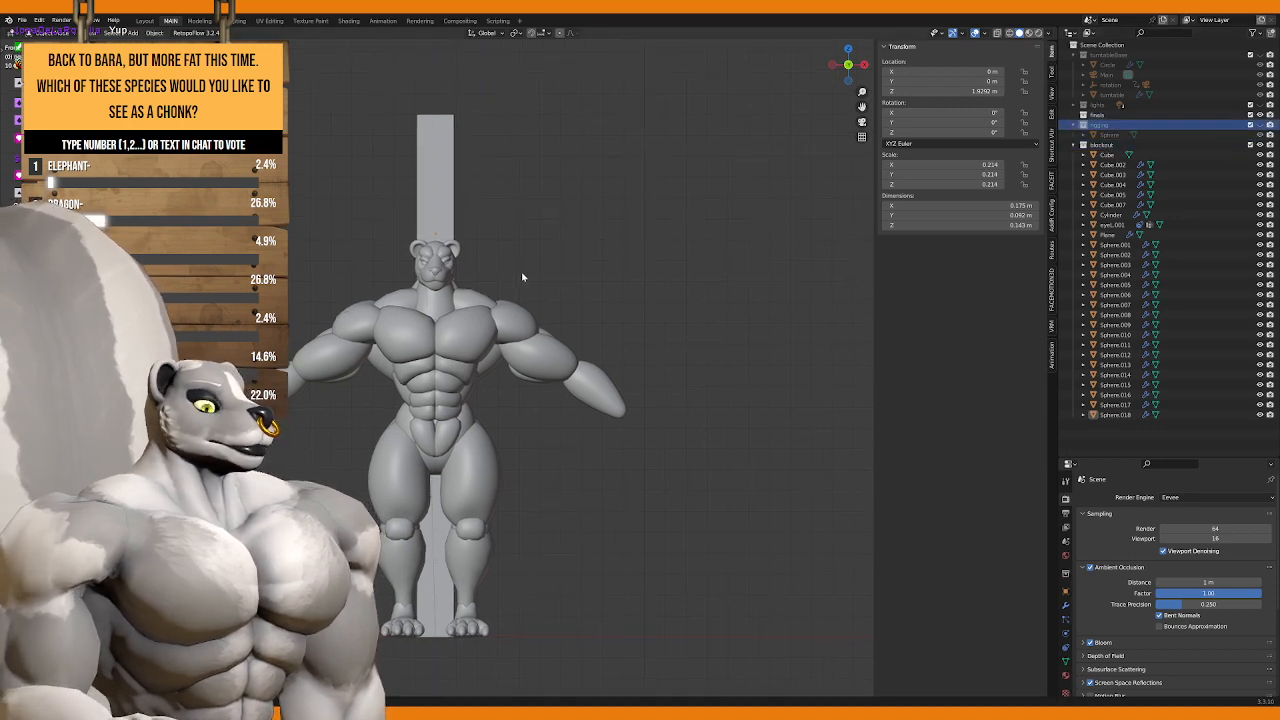
# Step: Select the blockout's head pieces together: the skull, muzzle, brow, ears and jaw
pyautogui.keyDown('shift'); pyautogui.moveTo(521, 271); pyautogui.dragTo(568, 266, button='middle'); pyautogui.keyUp('shift')
pyautogui.click(481, 252)
pyautogui.scroll(4, 535, 242)
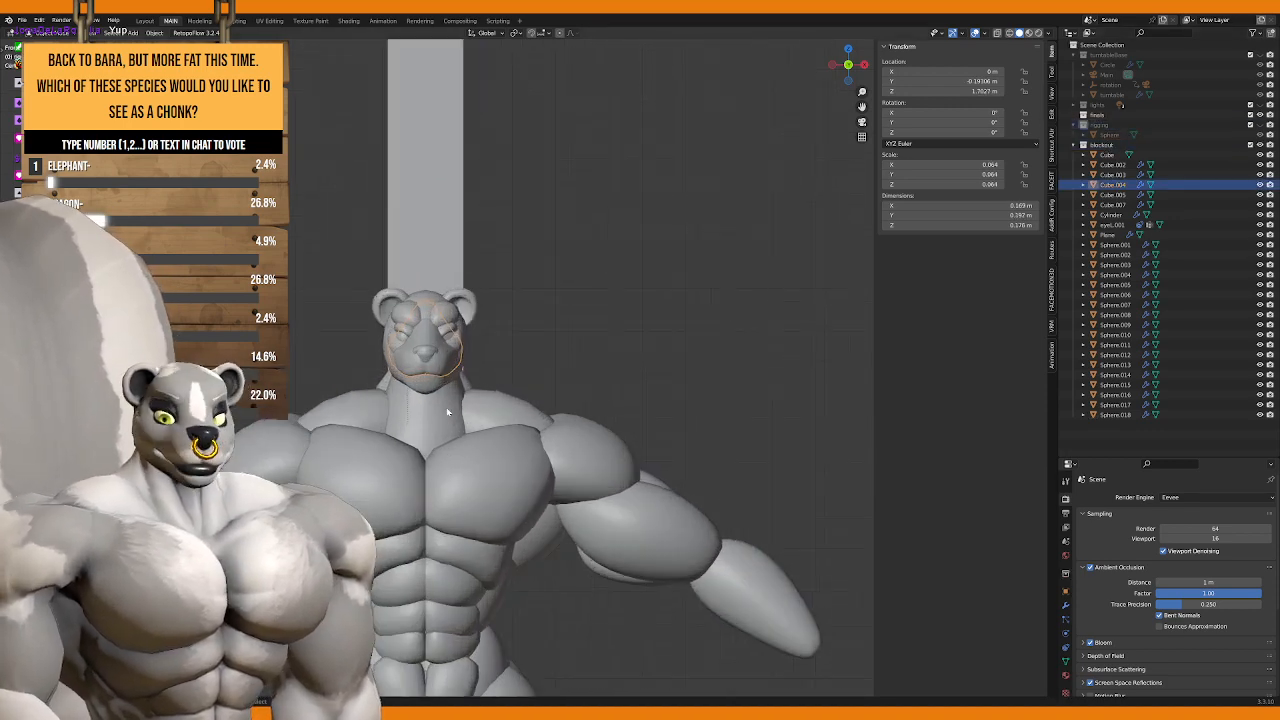
pyautogui.keyDown('shift'); pyautogui.click(401, 337); pyautogui.keyUp('shift')
pyautogui.keyDown('shift'); pyautogui.click(425, 345); pyautogui.keyUp('shift')
pyautogui.keyDown('shift'); pyautogui.moveTo(541, 342); pyautogui.dragTo(581, 328, button='middle'); pyautogui.keyUp('shift')
pyautogui.moveTo(457, 357); pyautogui.dragTo(640, 362, button='middle')
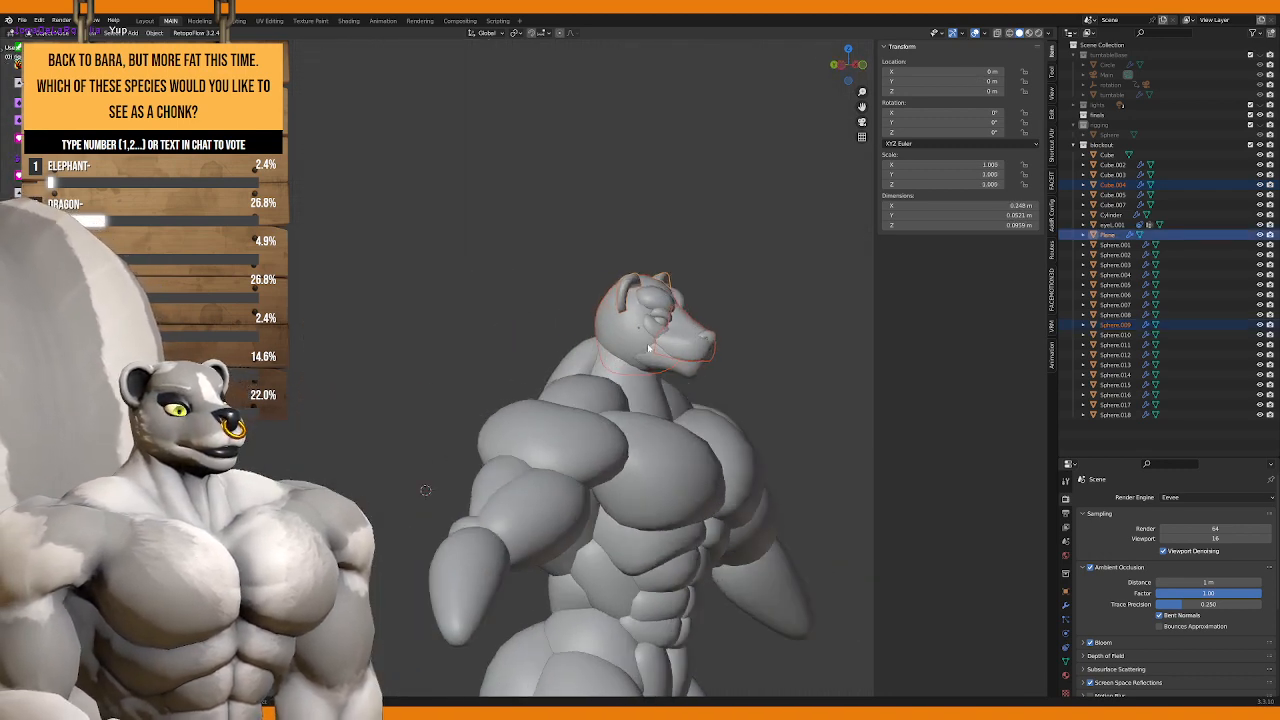
pyautogui.scroll(4, 684, 375)
pyautogui.keyDown('shift'); pyautogui.click(684, 375); pyautogui.keyUp('shift')
pyautogui.scroll(-3, 684, 374)
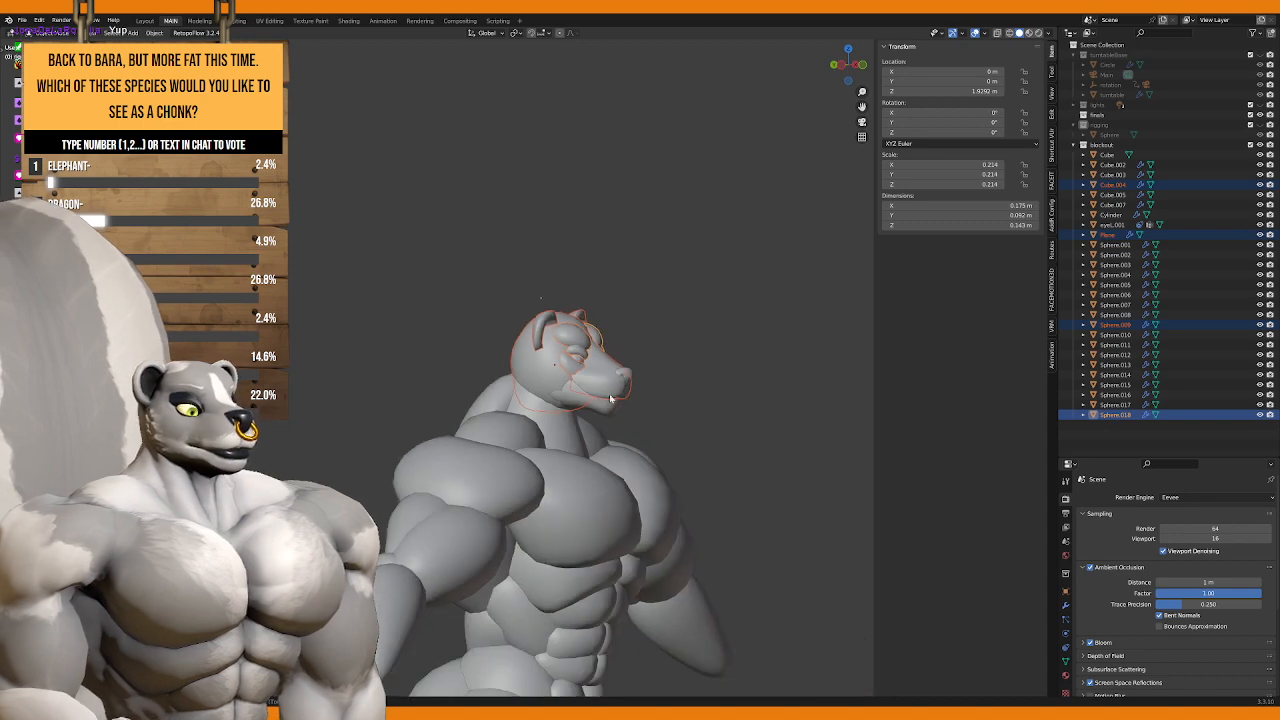
pyautogui.keyDown('shift'); pyautogui.click(655, 389); pyautogui.keyUp('shift')
pyautogui.moveTo(655, 389); pyautogui.dragTo(494, 395, button='middle')
pyautogui.scroll(-3, 494, 395)
pyautogui.press('g')
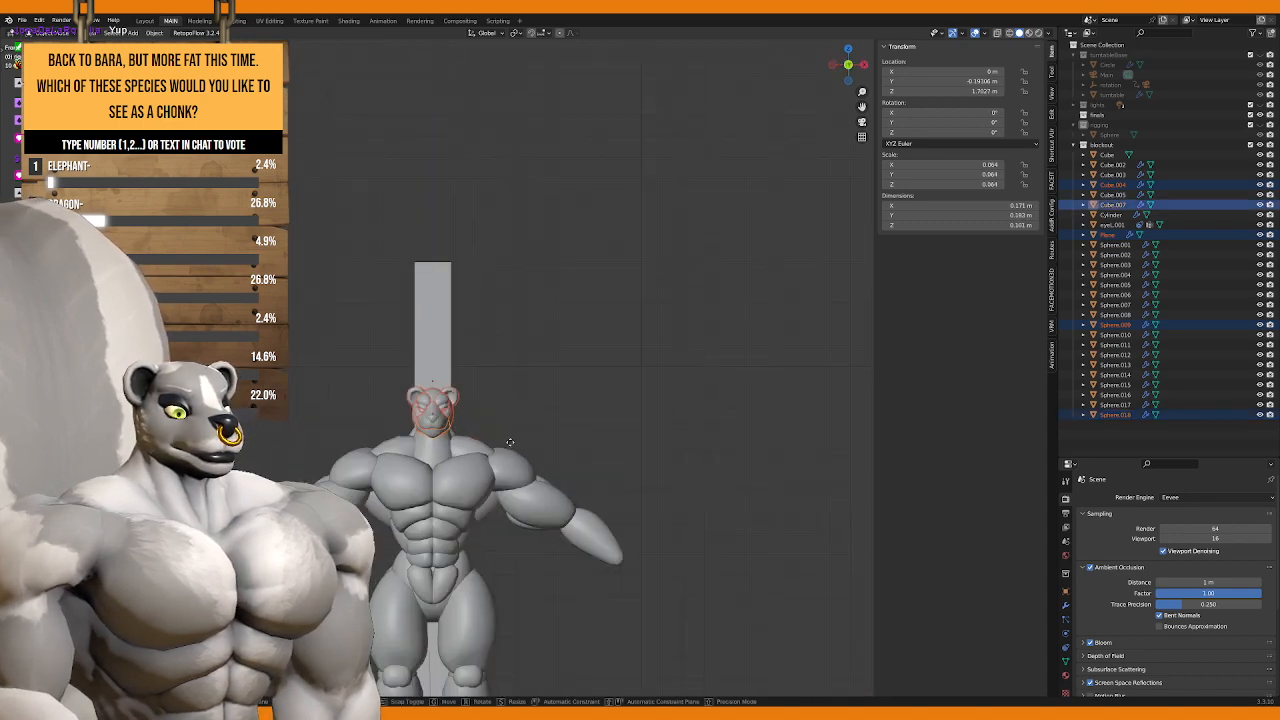
pyautogui.press('z')
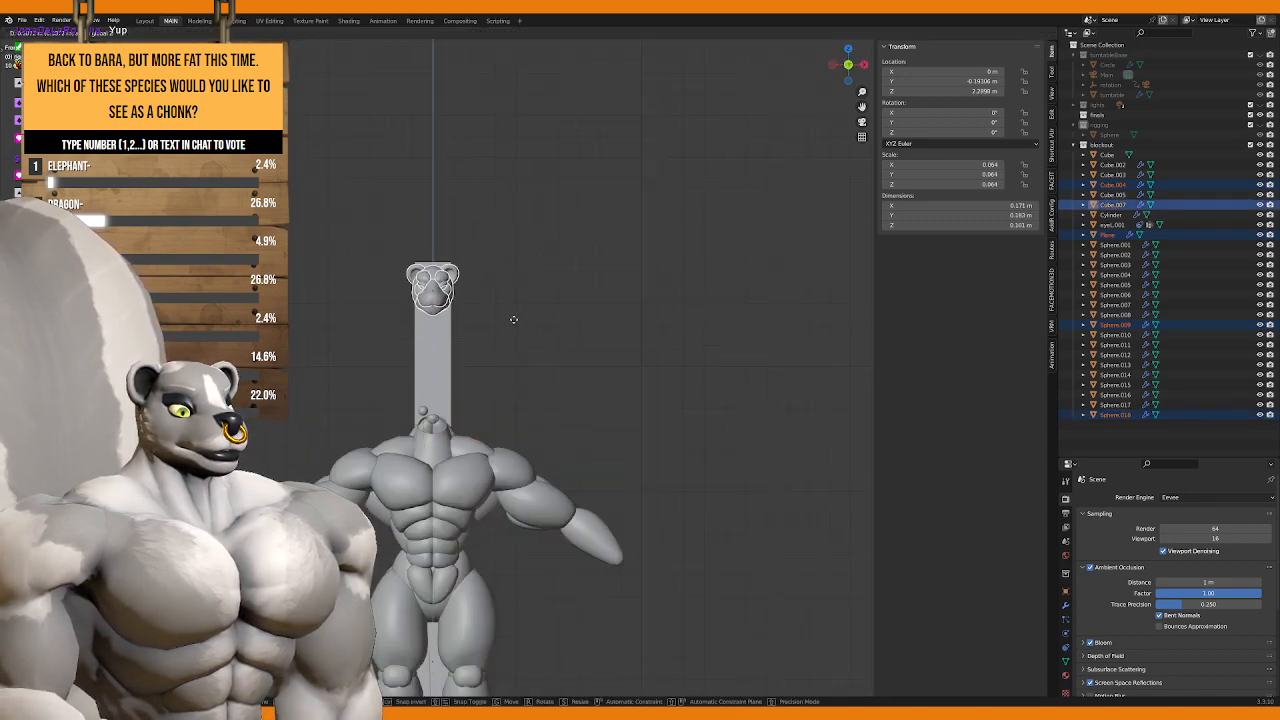
pyautogui.press('Escape')
# Step: Add the nose and eyes to the head selection and raise the whole head vertically to the top of the reference column
pyautogui.scroll(3, 440, 450)
pyautogui.keyDown('shift'); pyautogui.click(436, 456); pyautogui.keyUp('shift')
pyautogui.scroll(4, 436, 456)
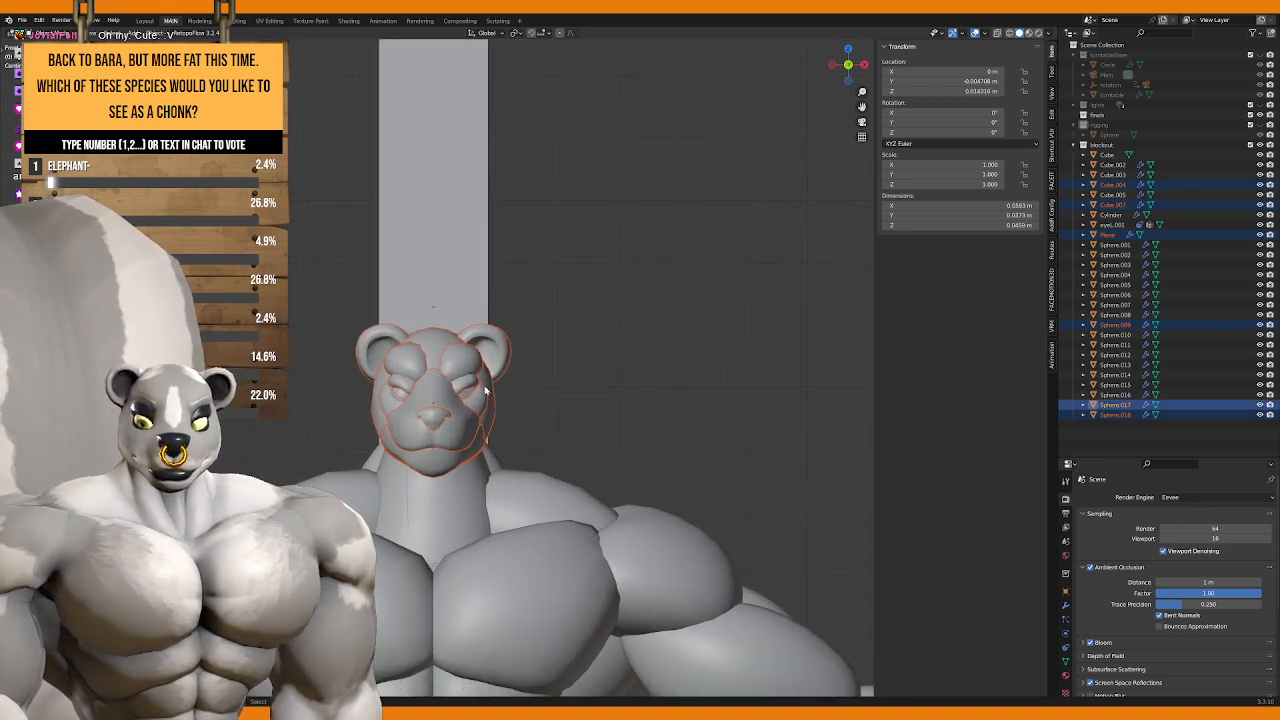
pyautogui.keyDown('shift'); pyautogui.click(460, 392); pyautogui.keyUp('shift')
pyautogui.scroll(-3, 479, 322)
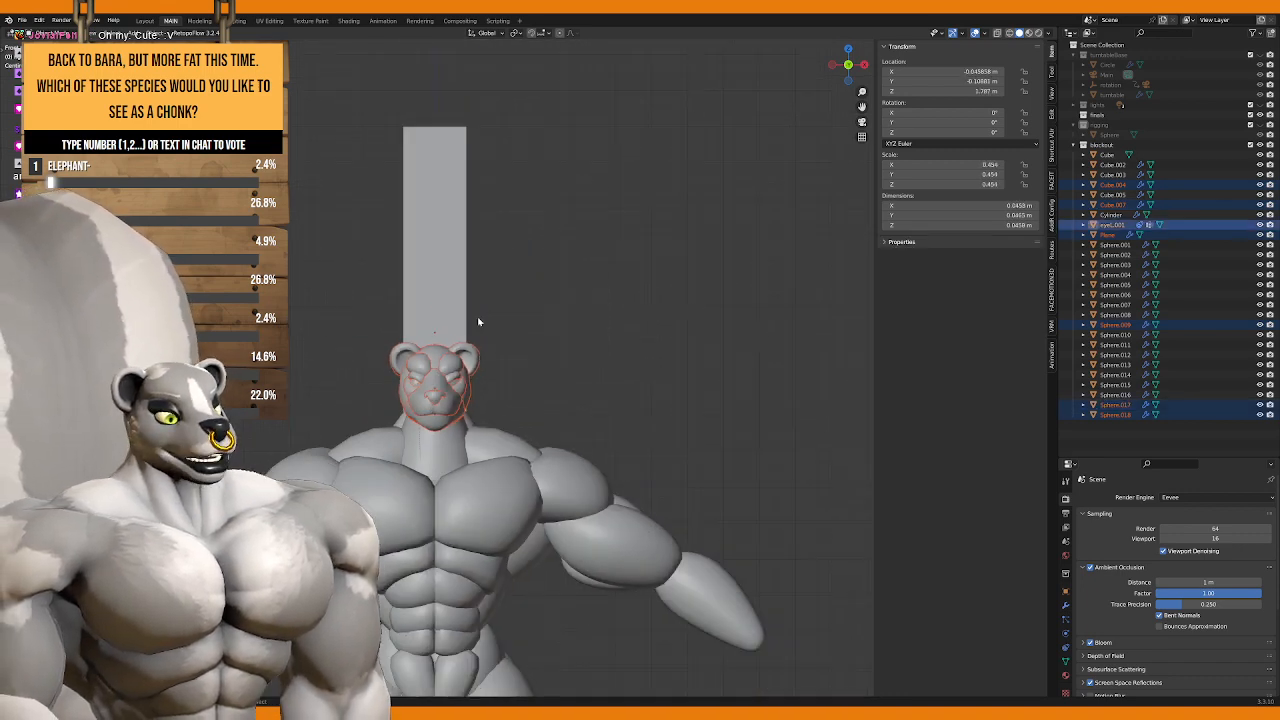
pyautogui.scroll(-2, 479, 322)
pyautogui.press('g')
pyautogui.press('z')
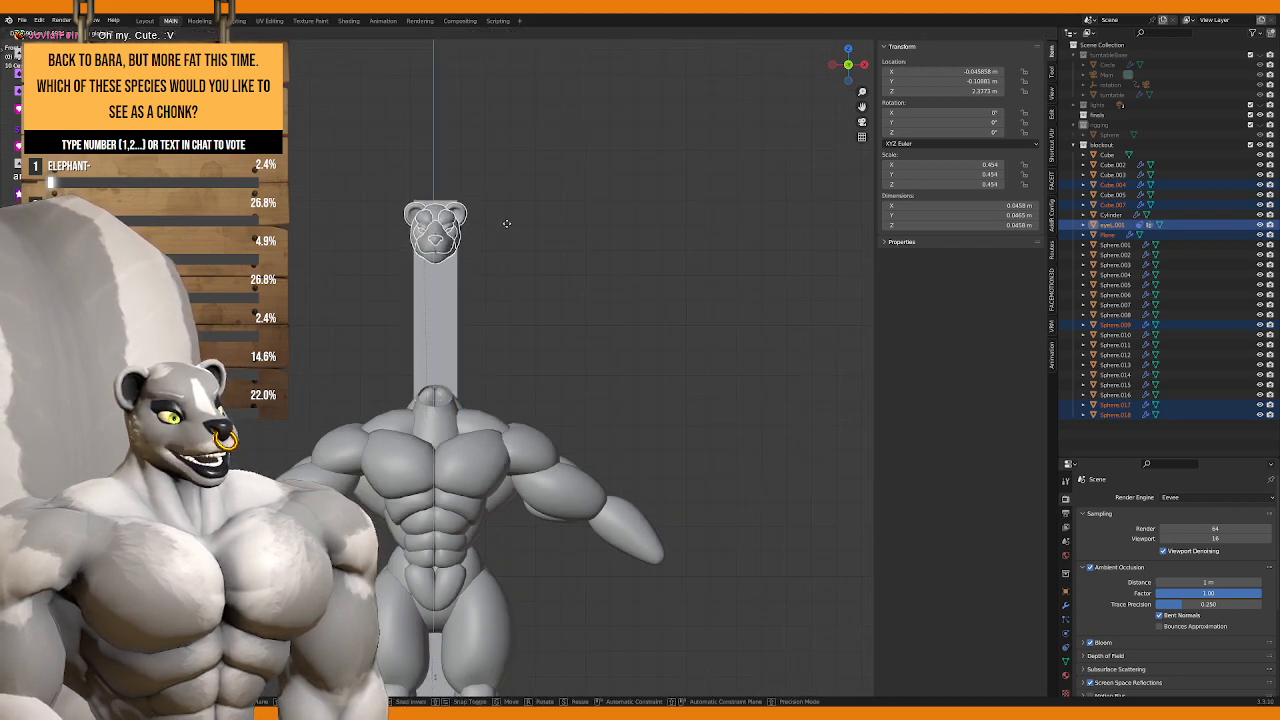
pyautogui.click(508, 226)
# Step: Examine the raised head's position against the headless body and reference column from side, front and angled views
pyautogui.press('KP_3')
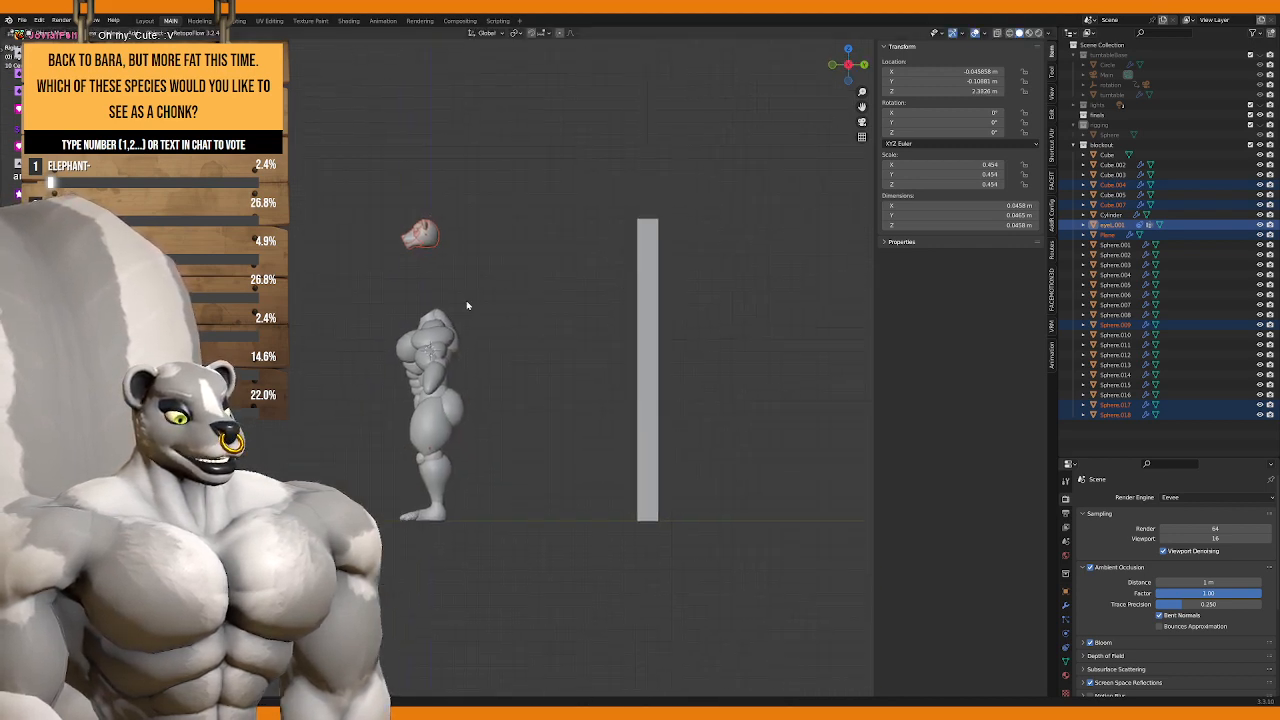
pyautogui.press('KP_1')
pyautogui.scroll(5, 480, 290)
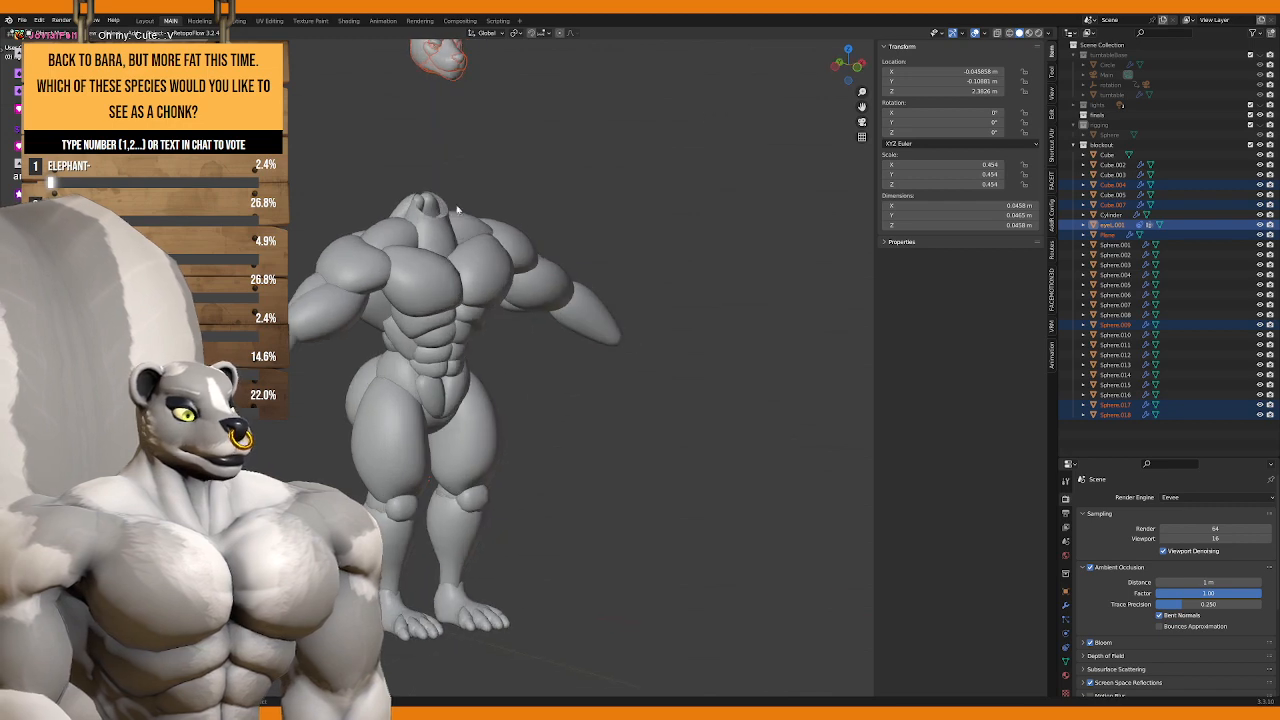
pyautogui.click(457, 209)
pyautogui.click(460, 214)
pyautogui.keyDown('shift'); pyautogui.moveTo(460, 214); pyautogui.dragTo(470, 385, button='middle'); pyautogui.keyUp('shift')
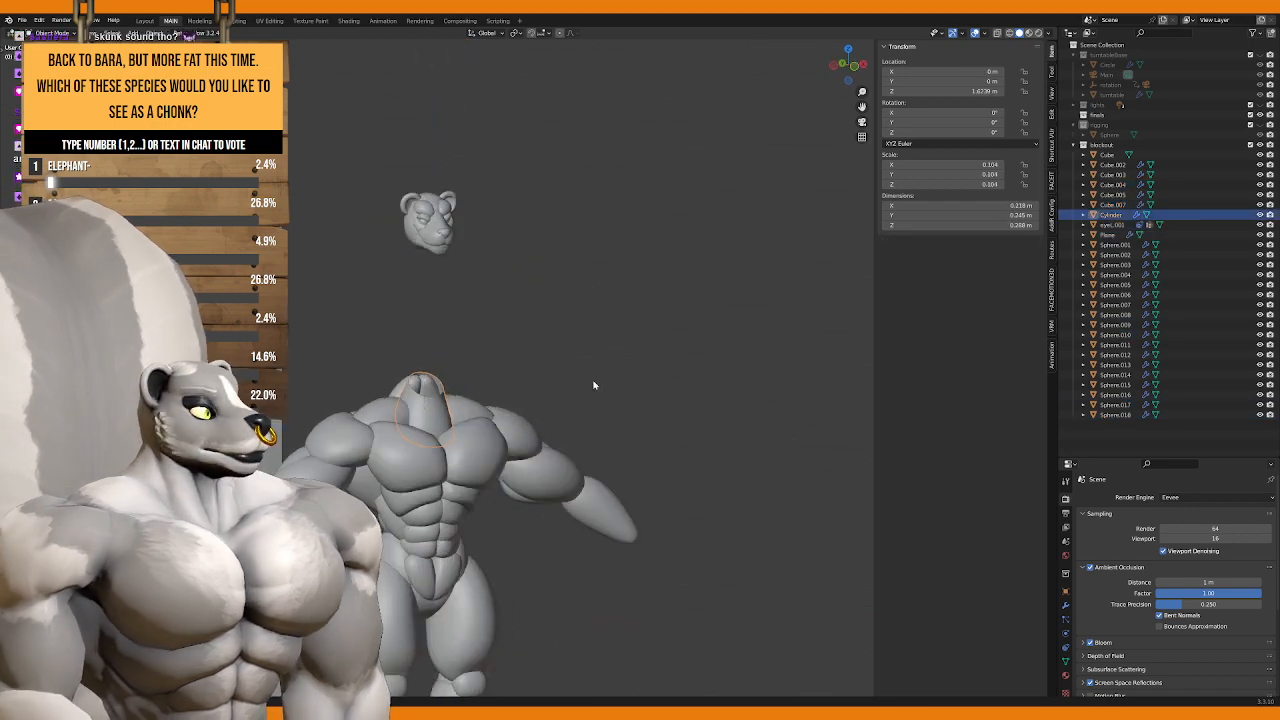
pyautogui.keyDown('shift'); pyautogui.moveTo(534, 343); pyautogui.dragTo(508, 417, button='middle'); pyautogui.keyUp('shift')
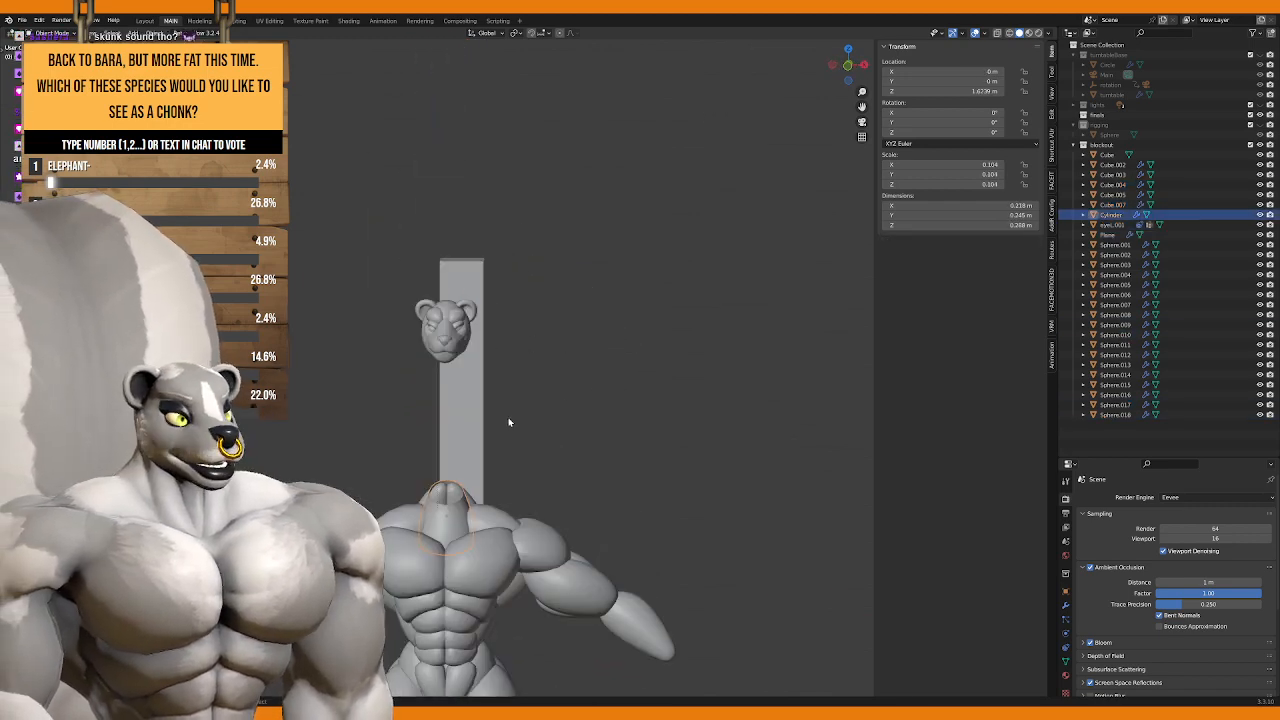
pyautogui.scroll(4, 509, 418)
pyautogui.click(429, 261)
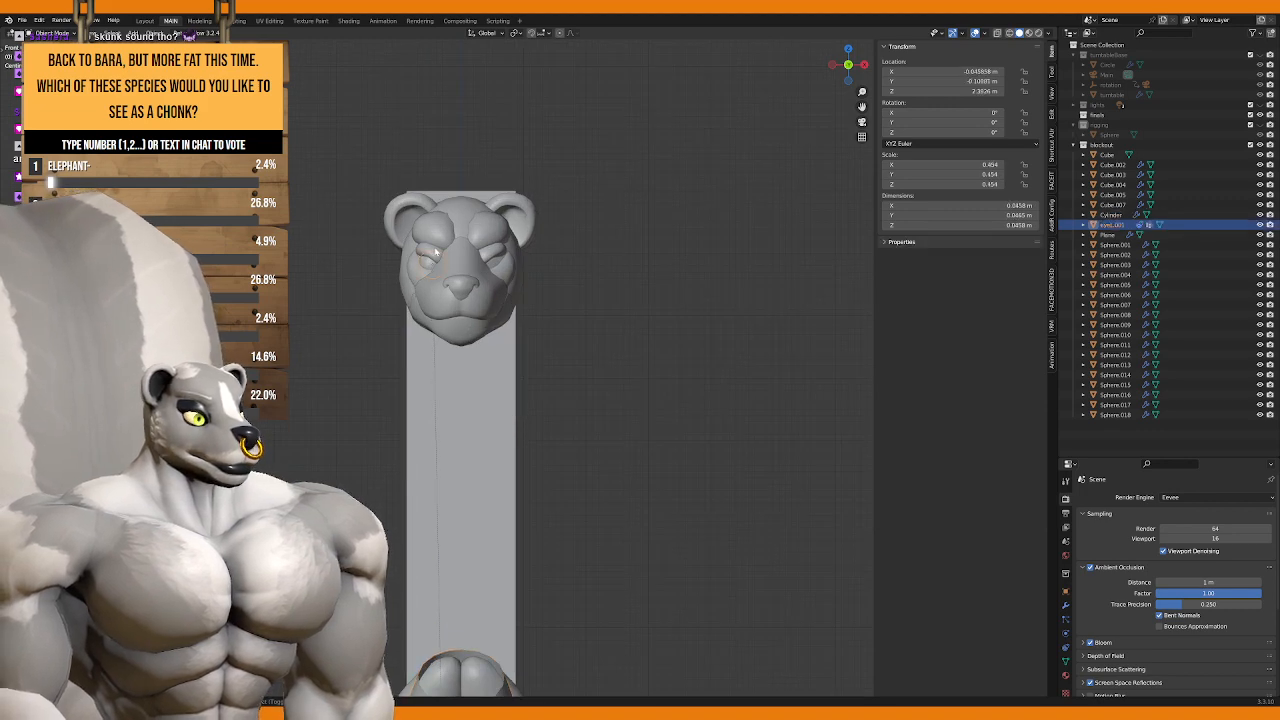
pyautogui.moveTo(429, 261); pyautogui.dragTo(533, 284, button='middle')
pyautogui.scroll(-6, 560, 340)
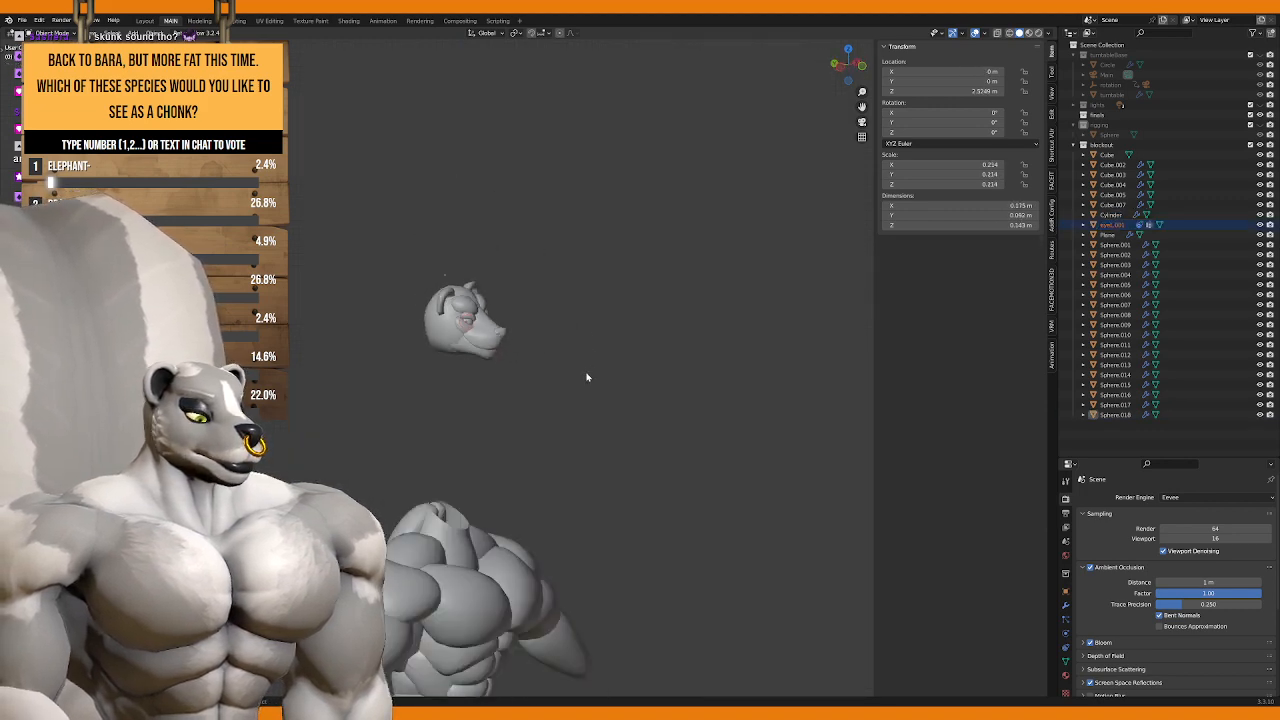
pyautogui.keyDown('shift'); pyautogui.moveTo(529, 397); pyautogui.dragTo(455, 413, button='middle'); pyautogui.keyUp('shift')
pyautogui.scroll(2, 509, 334)
pyautogui.scroll(1, 461, 370)
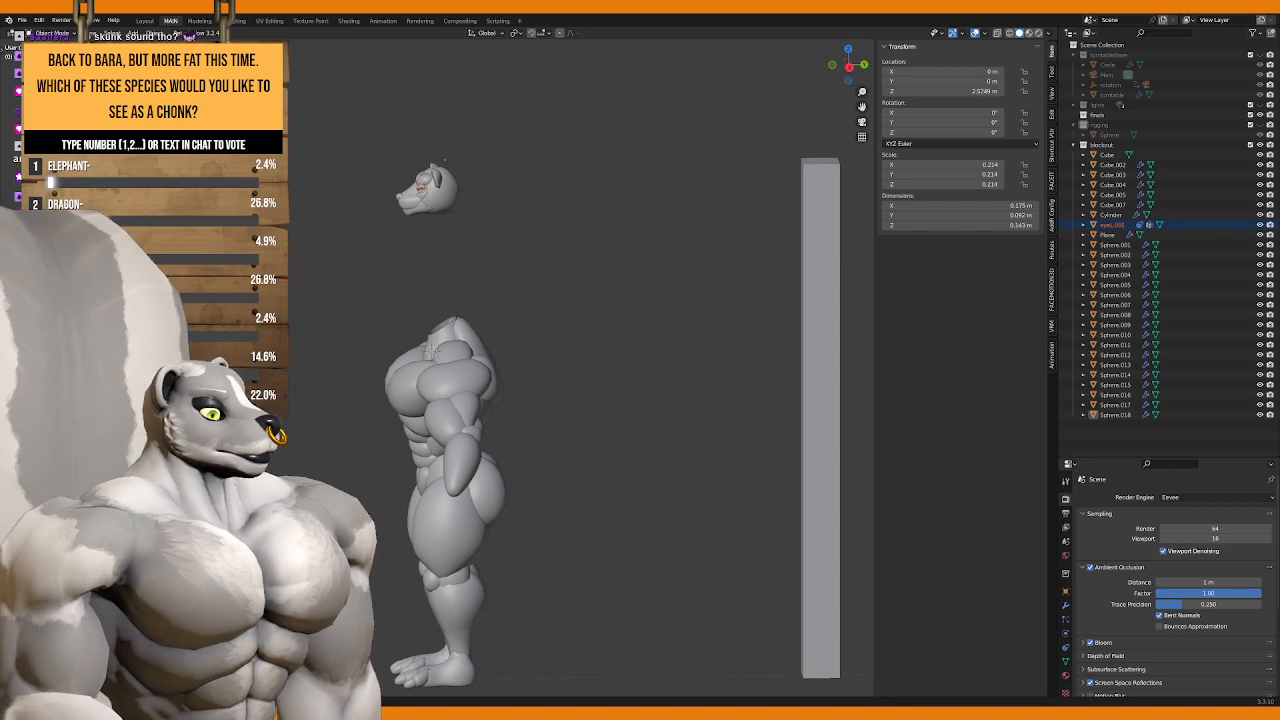
pyautogui.moveTo(455, 413); pyautogui.dragTo(435, 290, button='middle')
pyautogui.moveTo(435, 290); pyautogui.dragTo(505, 353, button='middle')
# Step: Examine the spacing between the shoulder muscles and the raised head, viewing the figure at an angle and from the front
pyautogui.click(489, 365)
pyautogui.scroll(2, 489, 365)
pyautogui.scroll(3, 480, 362)
pyautogui.scroll(-3, 470, 370)
pyautogui.click(463, 327)
pyautogui.scroll(-2, 463, 327)
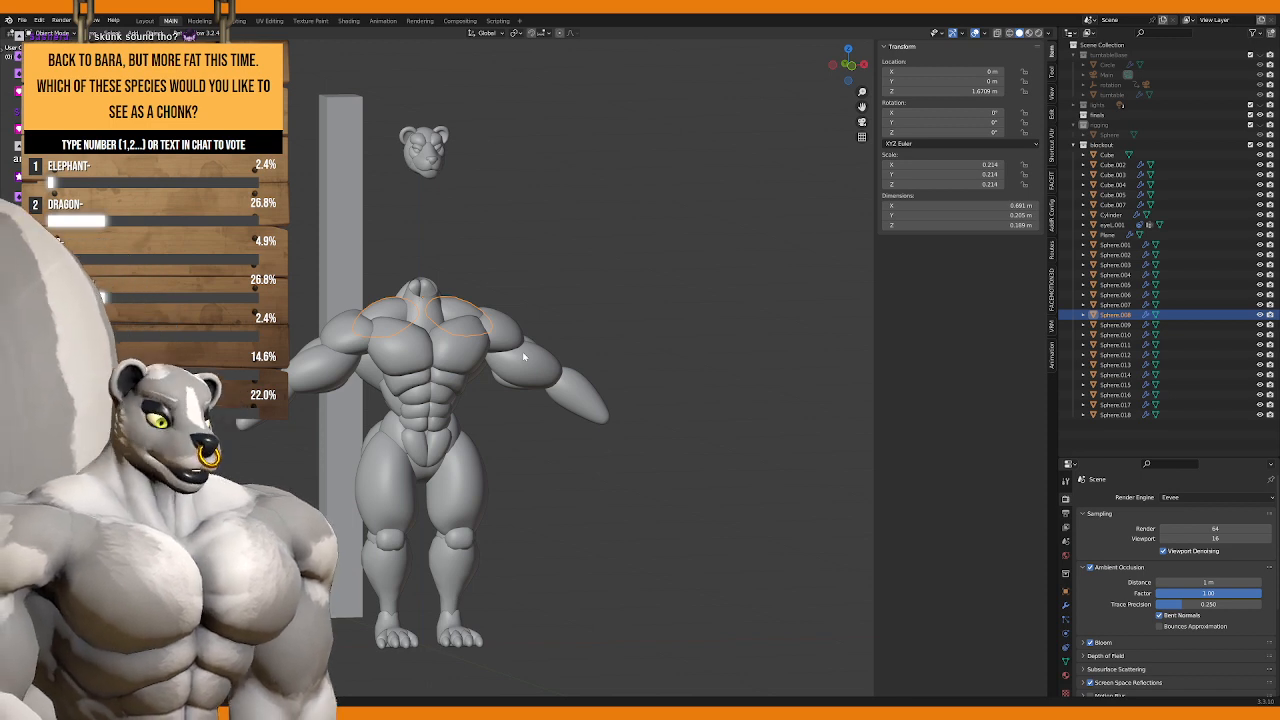
pyautogui.moveTo(484, 354); pyautogui.dragTo(467, 328, button='middle')
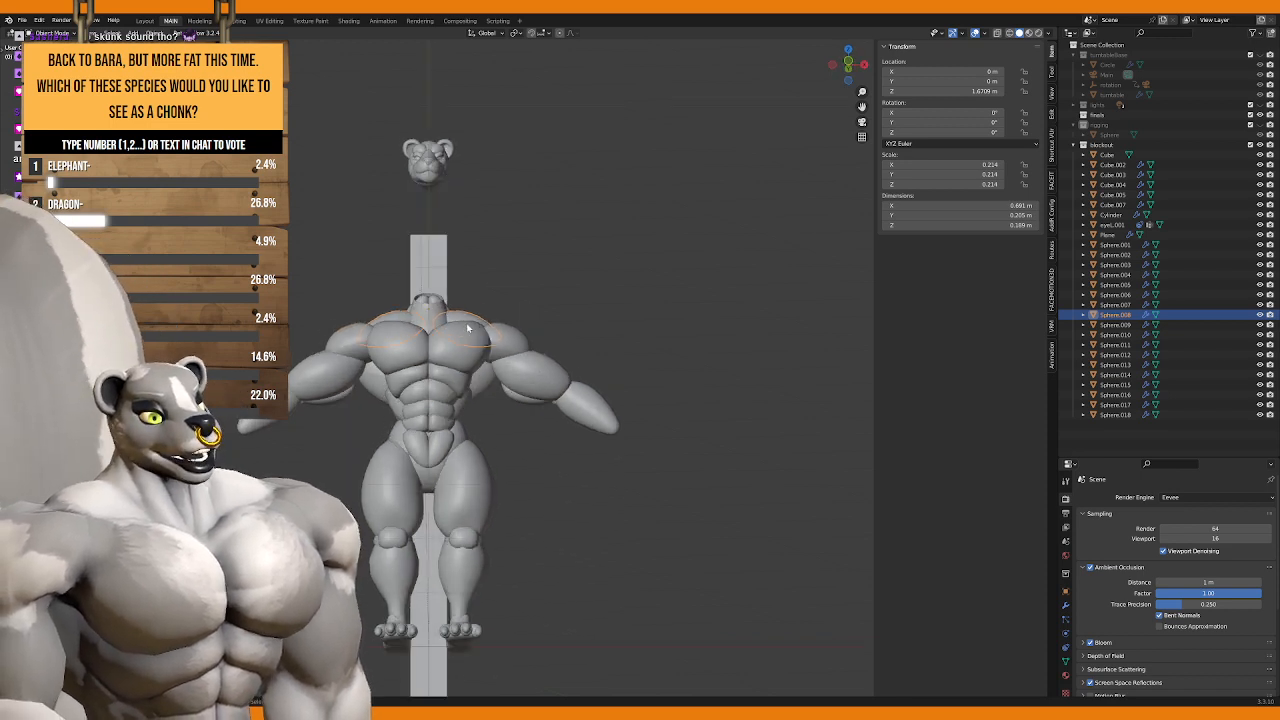
pyautogui.press('KP_1')
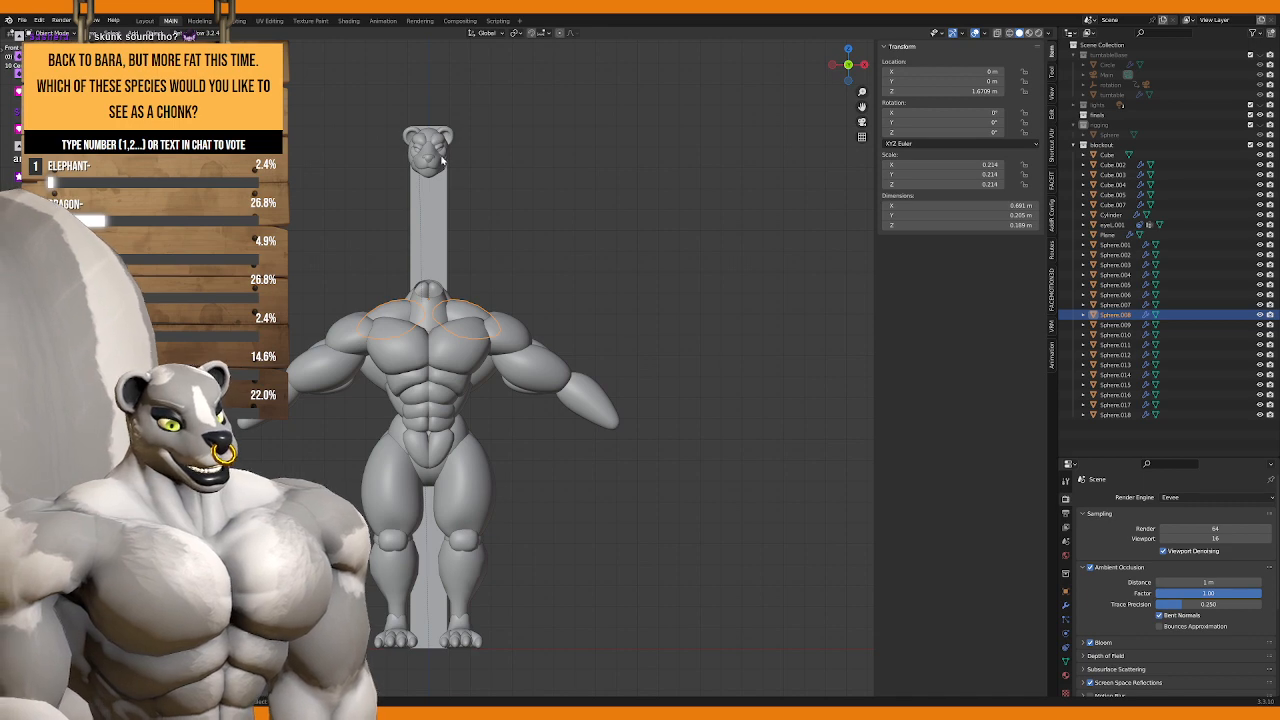
pyautogui.click(443, 160)
pyautogui.scroll(3, 479, 292)
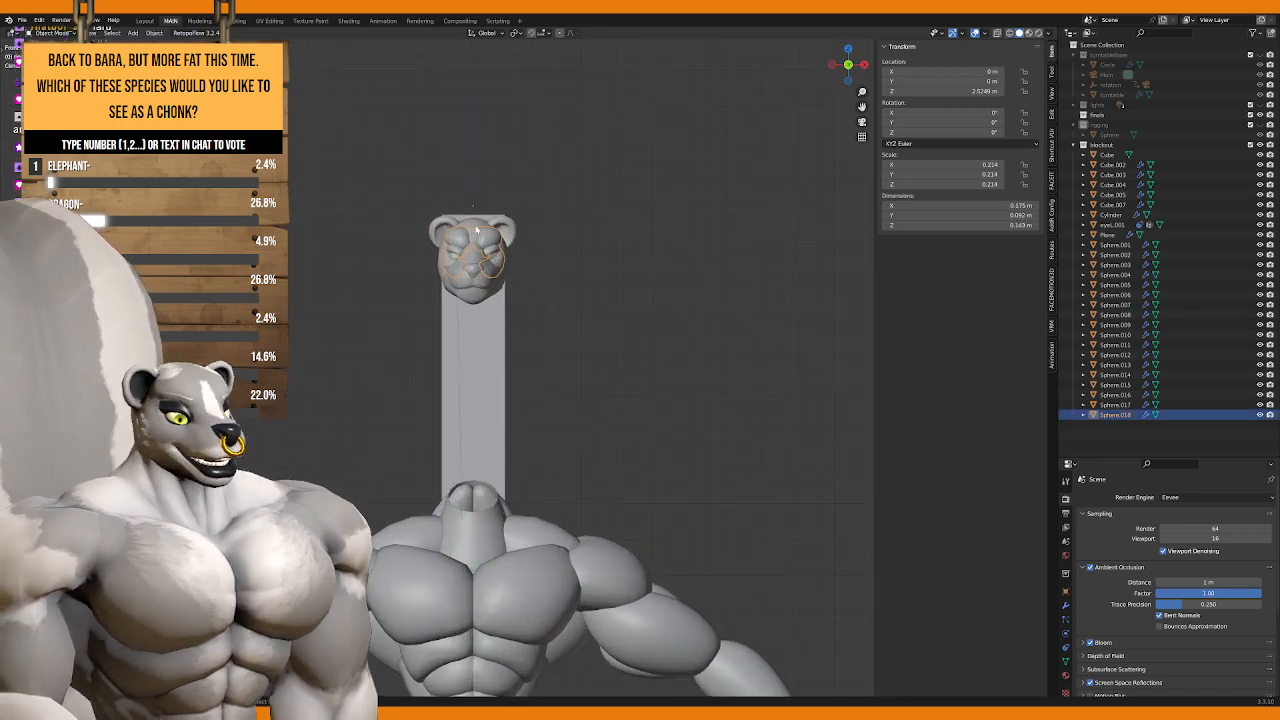
pyautogui.hotkey('alt', 'a')
pyautogui.keyDown('shift'); pyautogui.moveTo(476, 231); pyautogui.dragTo(463, 290, button='middle'); pyautogui.keyUp('shift')
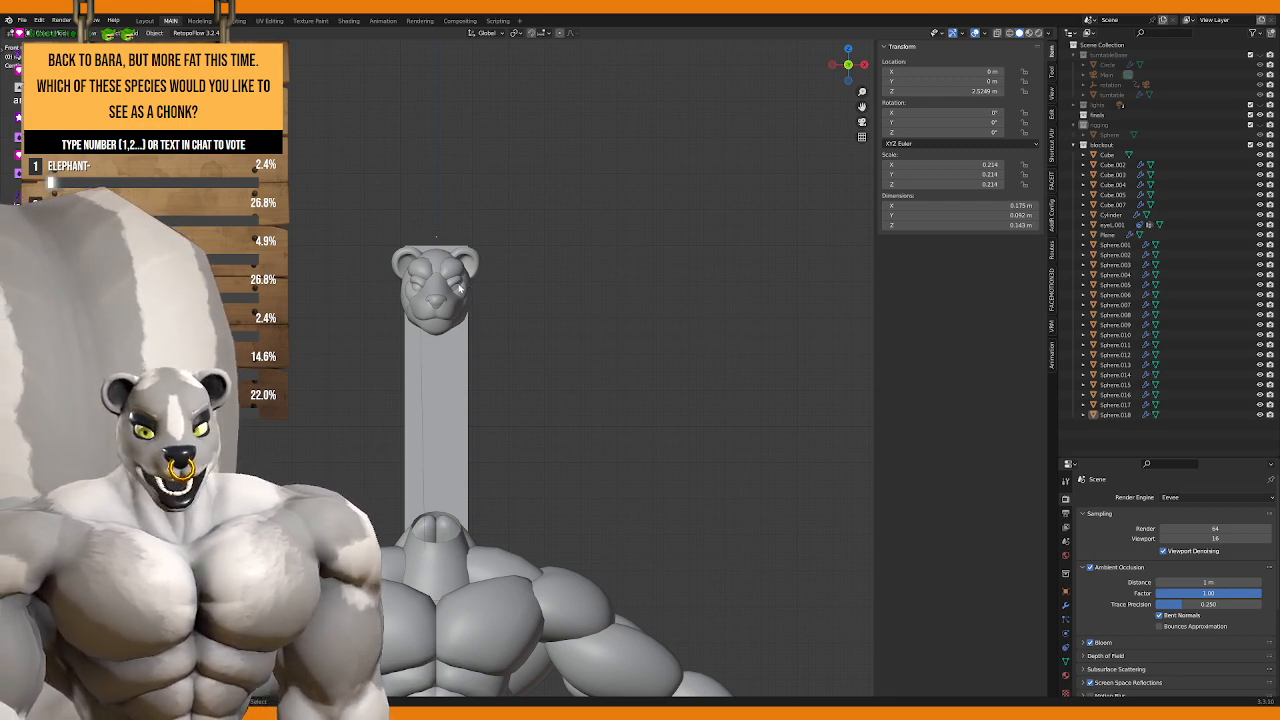
# Step: Raise the neck cylinder to just beneath the head and stretch it vertically to about 0.55 m tall, checking it from the side
pyautogui.scroll(-5, 454, 350)
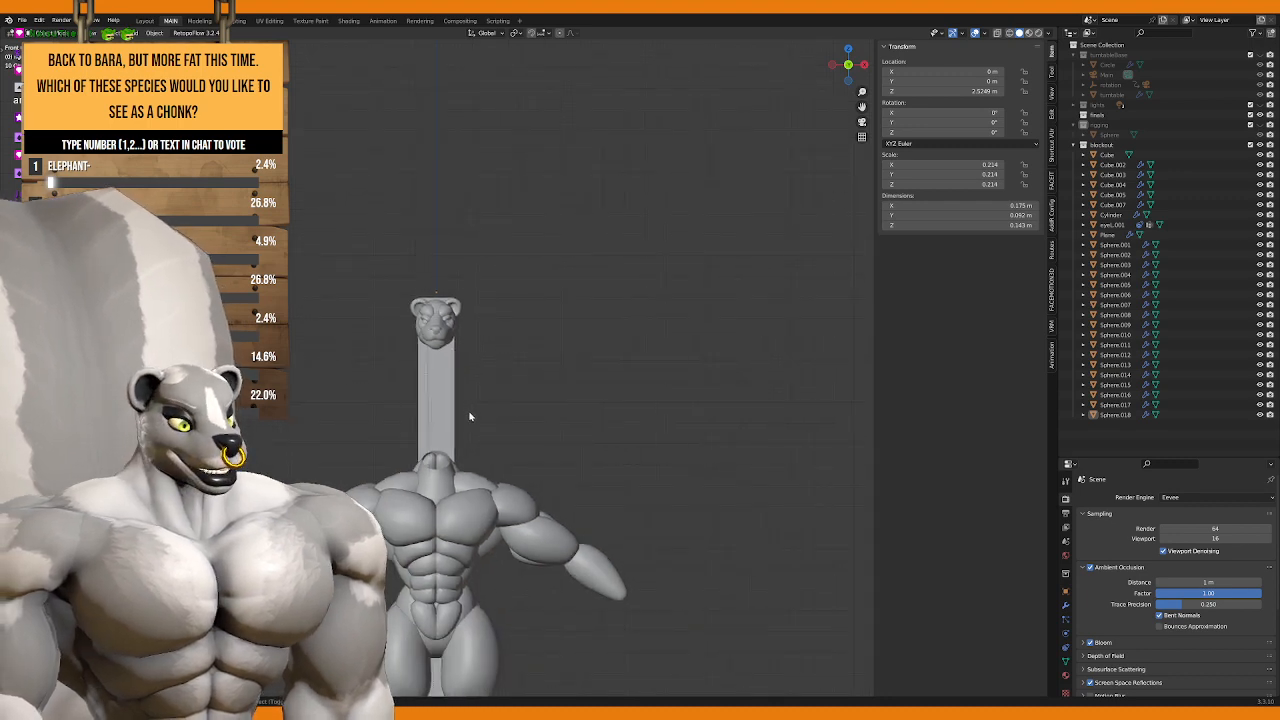
pyautogui.scroll(1, 460, 395)
pyautogui.click(453, 388)
pyautogui.moveTo(453, 390); pyautogui.dragTo(457, 310, button='middle')
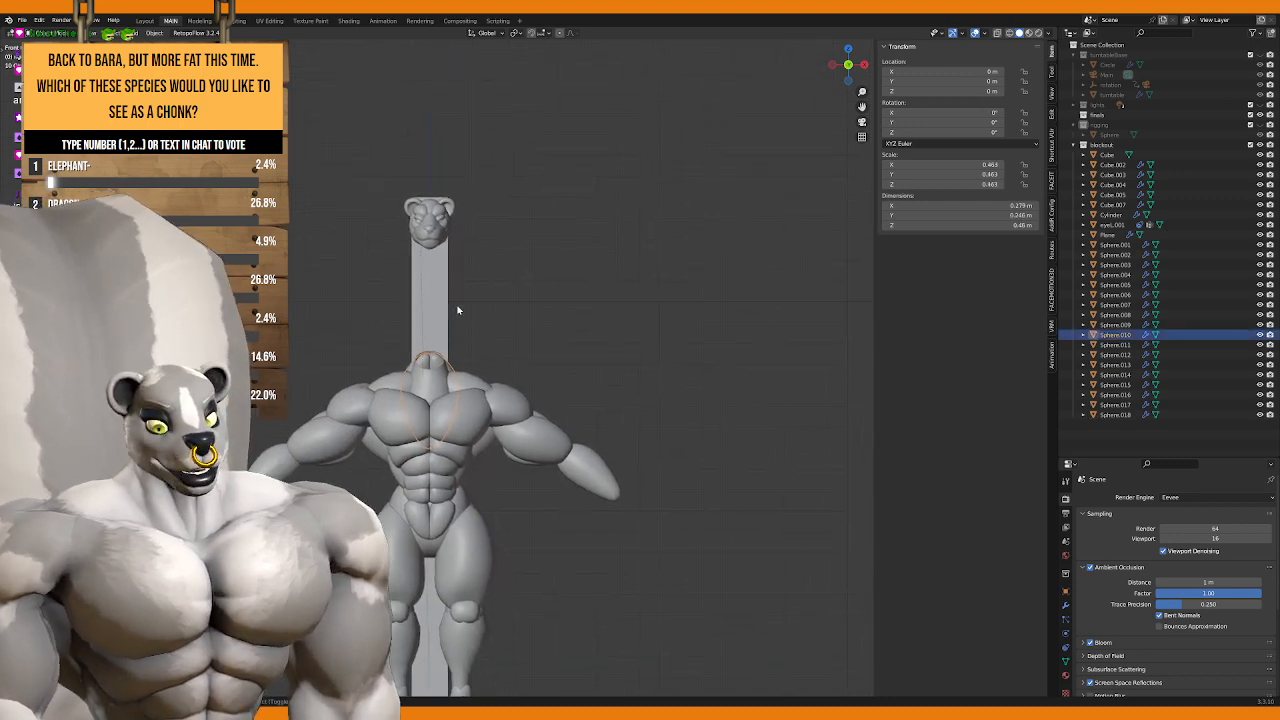
pyautogui.click(474, 355)
pyautogui.press('g')
pyautogui.press('z')
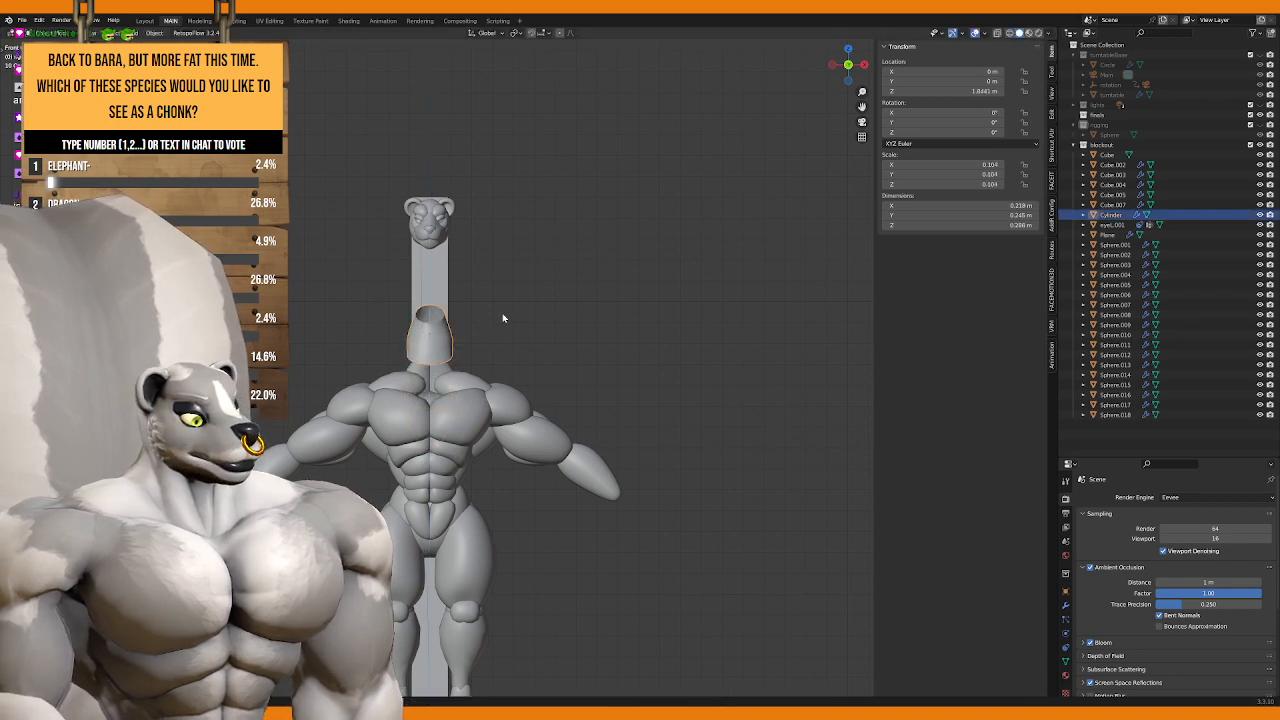
pyautogui.press('s')
pyautogui.press('z')
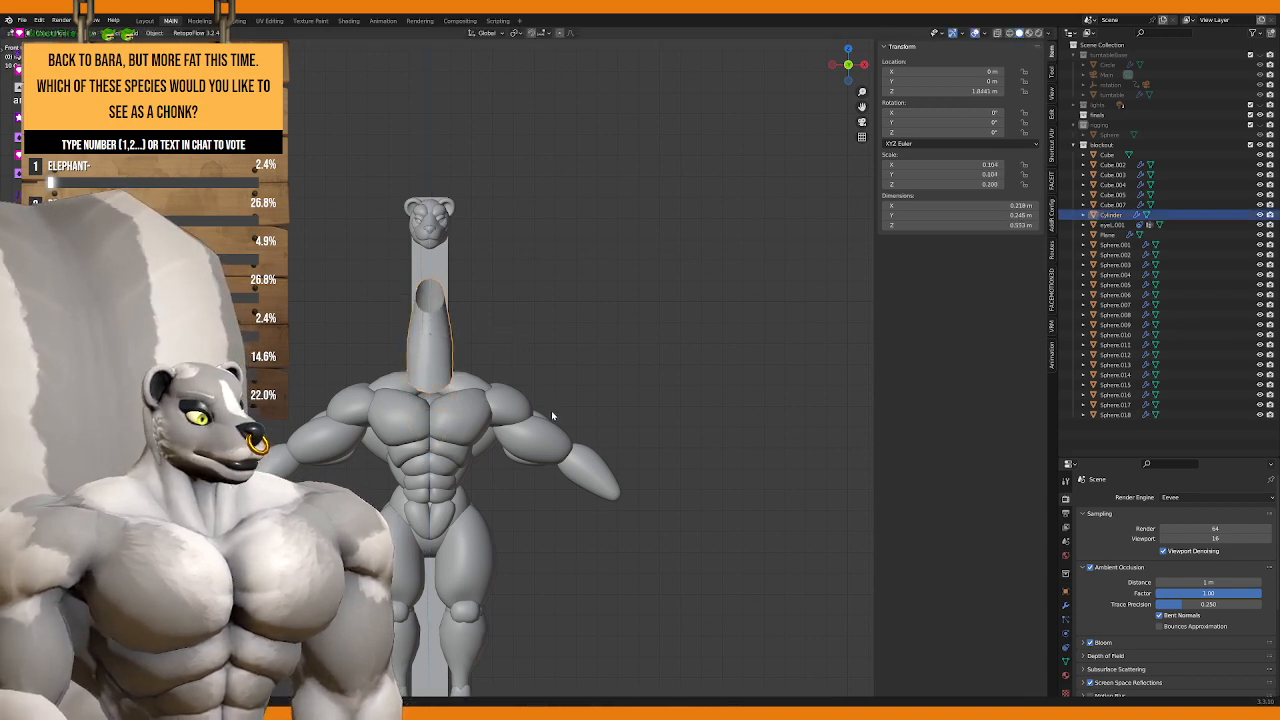
pyautogui.click(523, 337)
pyautogui.moveTo(523, 337); pyautogui.dragTo(442, 411, button='middle')
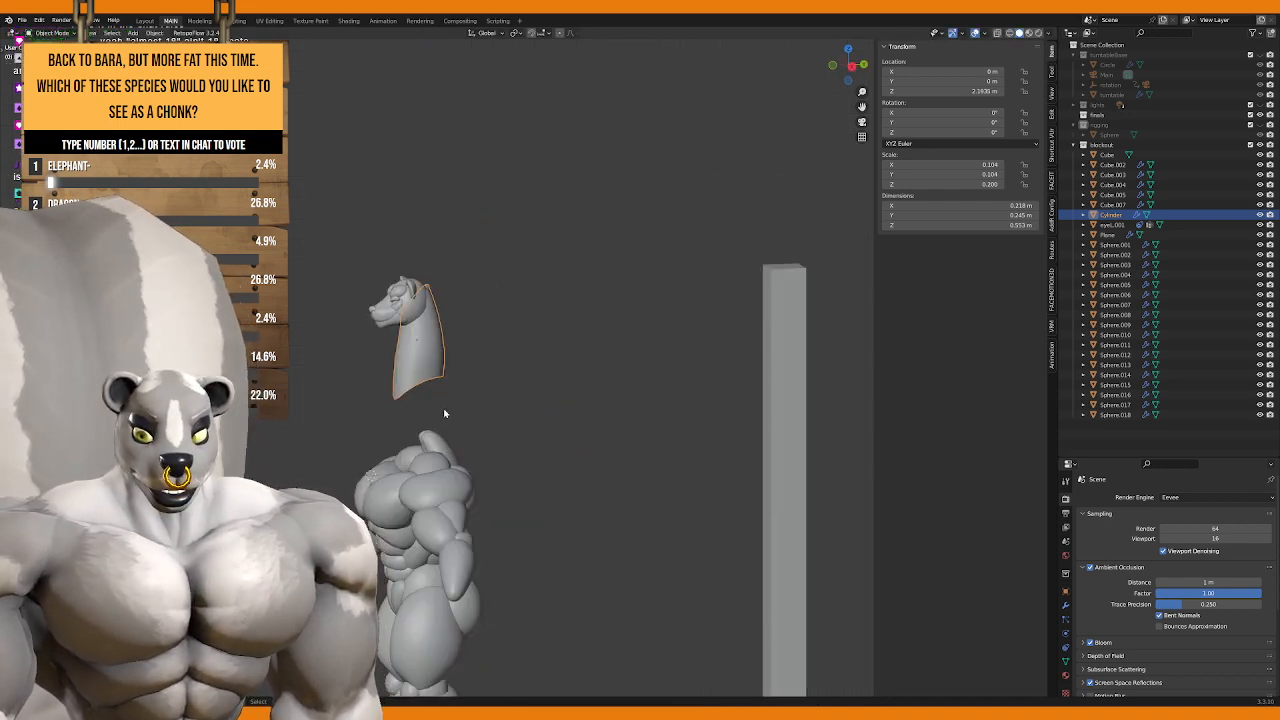
pyautogui.press('KP_1')
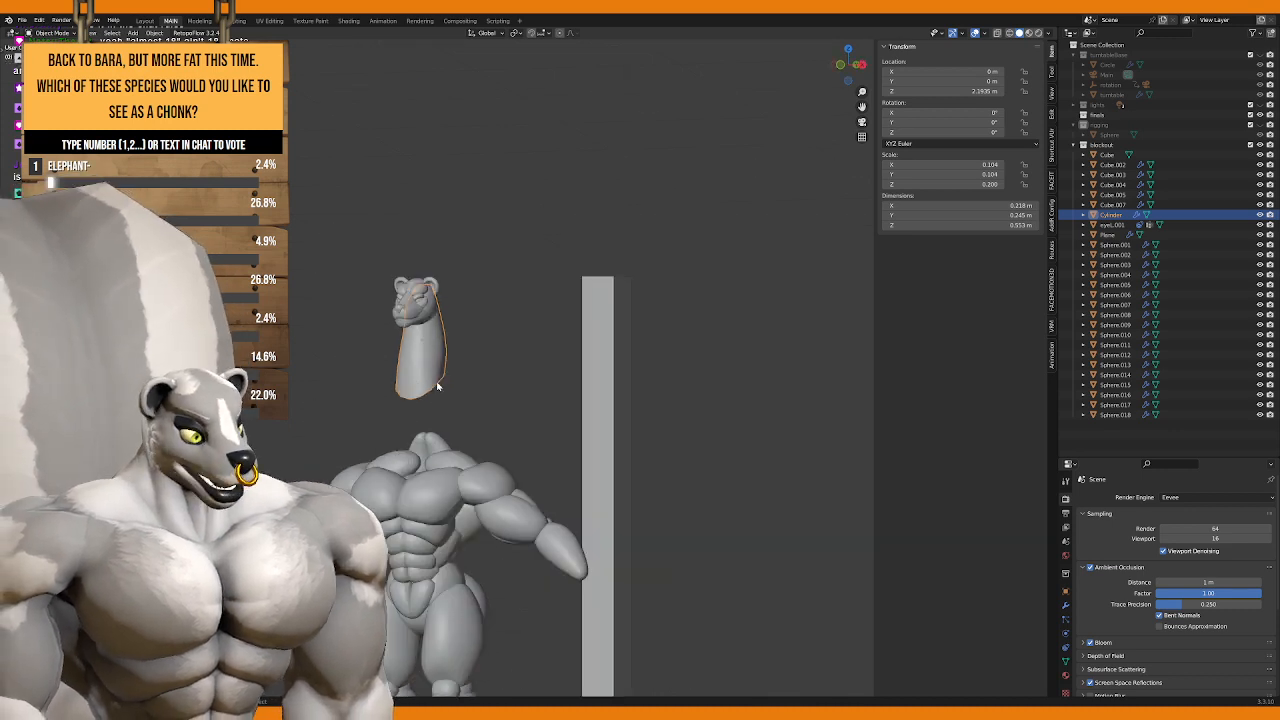
pyautogui.press('KP_3')
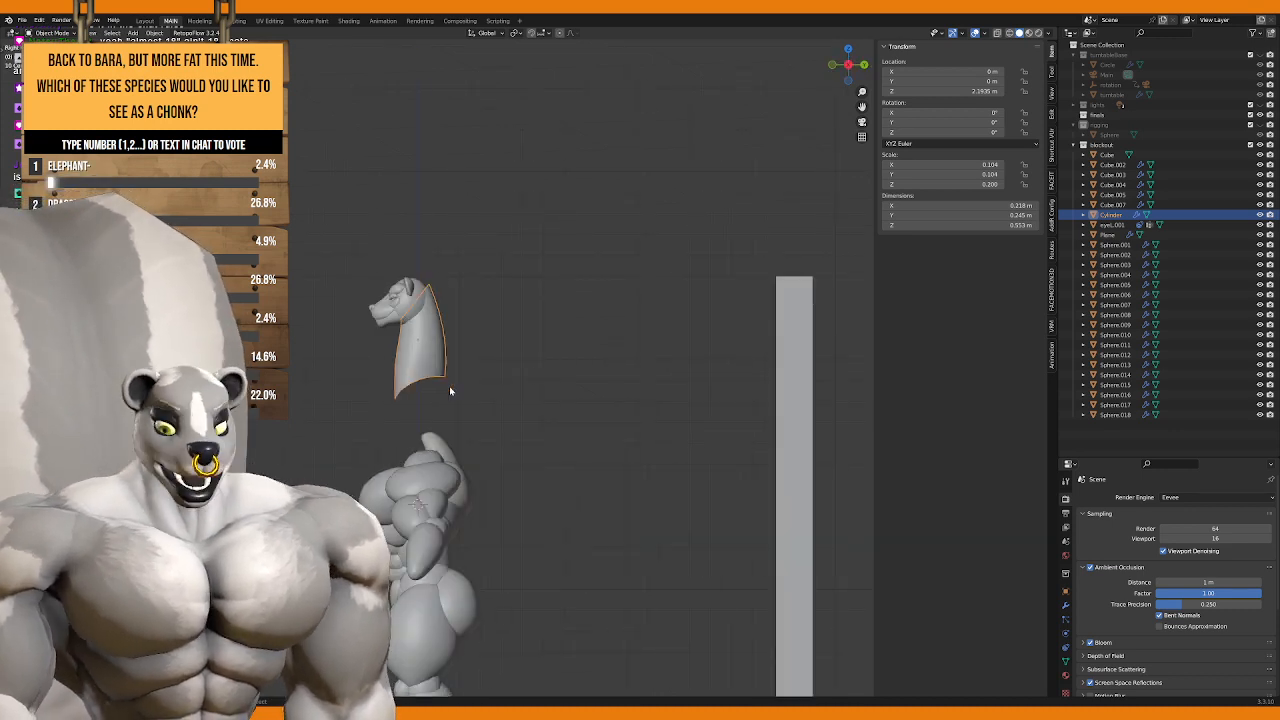
pyautogui.moveTo(449, 386); pyautogui.dragTo(473, 371, button='middle')
# Step: Select the torso pieces, including the chest, back, trapezius, abdominals and pelvis, and raise them vertically to meet the neck
pyautogui.click(548, 437)
pyautogui.click(472, 371)
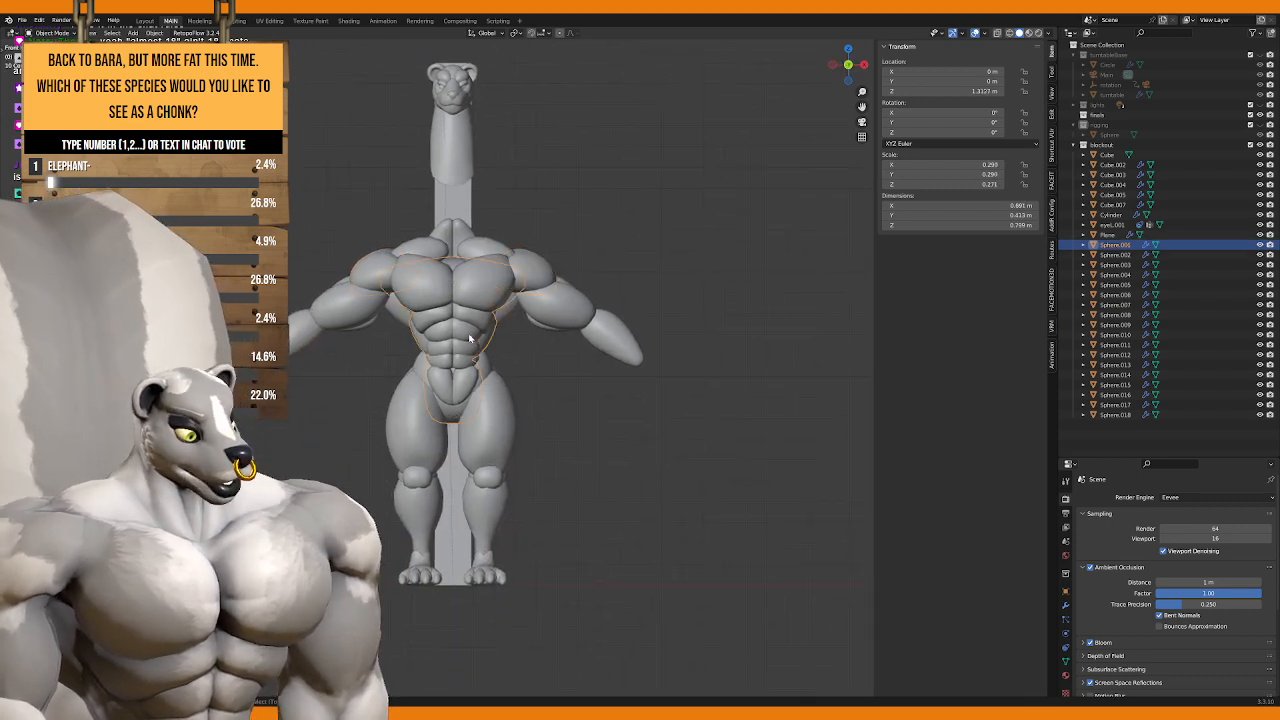
pyautogui.keyDown('shift'); pyautogui.click(469, 338); pyautogui.keyUp('shift')
pyautogui.keyDown('shift'); pyautogui.click(479, 231); pyautogui.keyUp('shift')
pyautogui.keyDown('shift'); pyautogui.click(484, 249); pyautogui.keyUp('shift')
pyautogui.keyDown('shift'); pyautogui.click(404, 311); pyautogui.keyUp('shift')
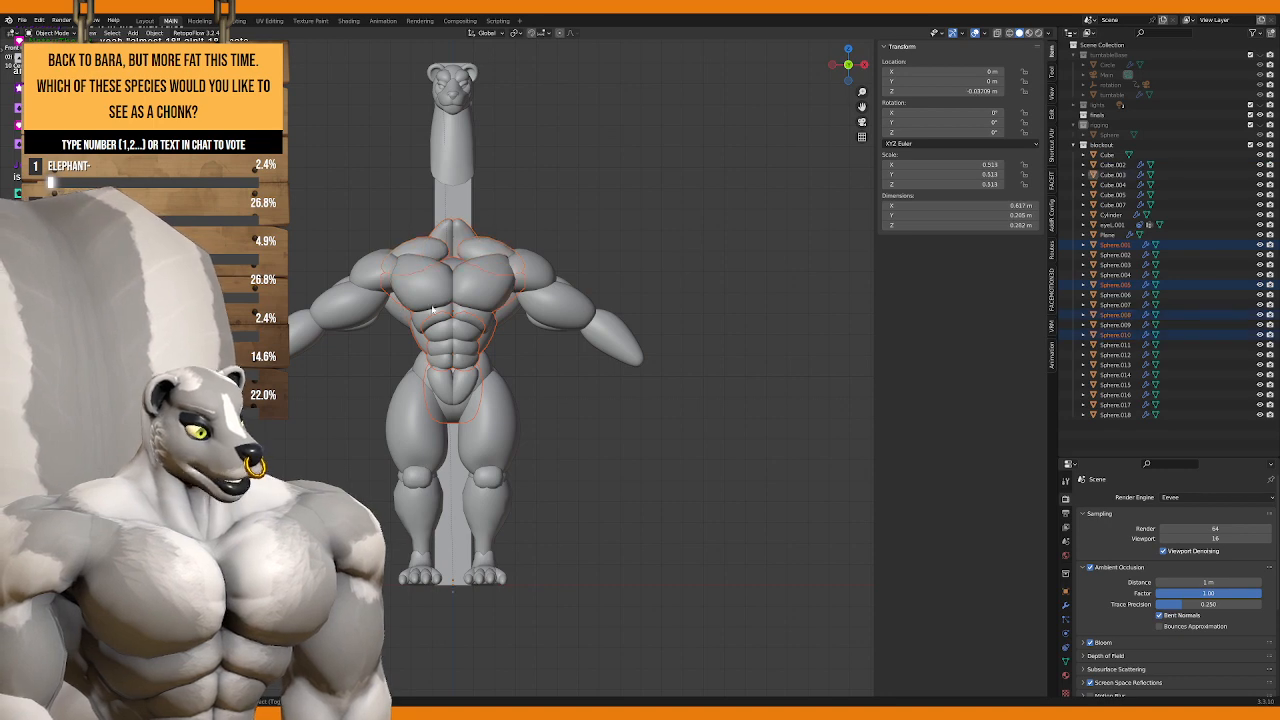
pyautogui.keyDown('shift'); pyautogui.click(432, 311); pyautogui.keyUp('shift')
pyautogui.keyDown('shift'); pyautogui.click(422, 330); pyautogui.keyUp('shift')
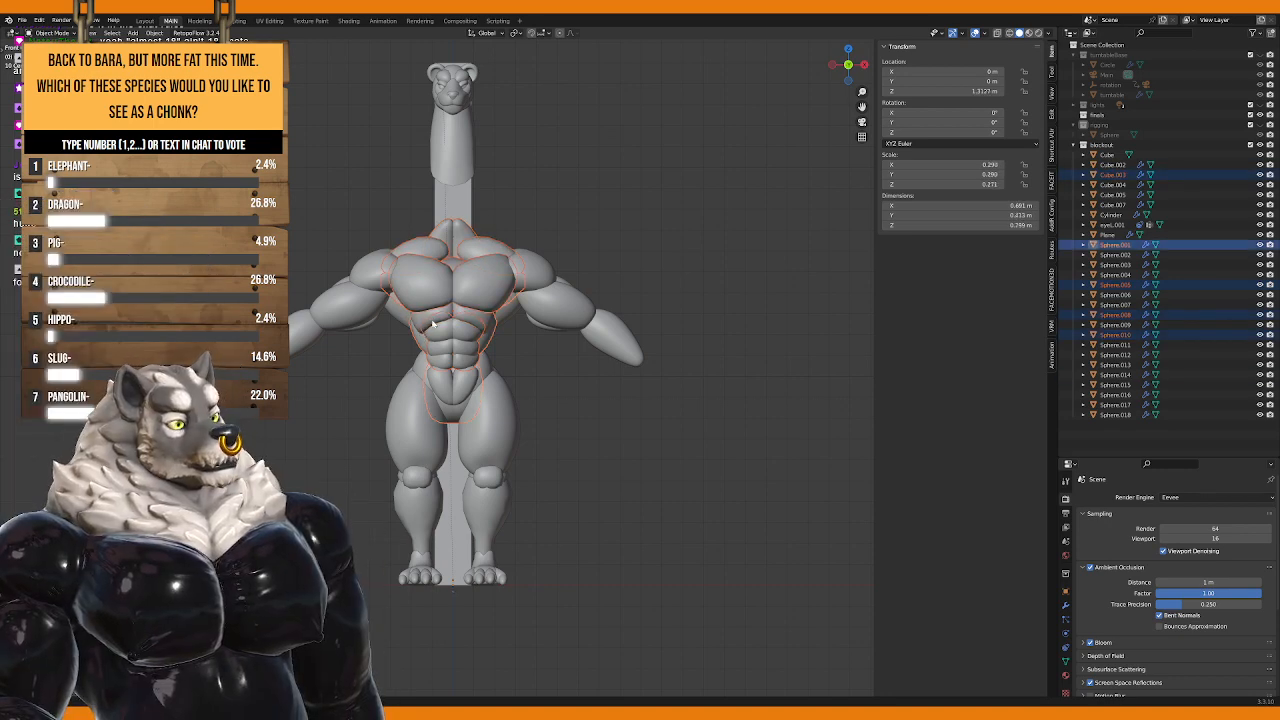
pyautogui.keyDown('shift'); pyautogui.click(418, 335); pyautogui.keyUp('shift')
pyautogui.keyDown('shift'); pyautogui.click(432, 324); pyautogui.keyUp('shift')
pyautogui.keyDown('shift'); pyautogui.click(394, 316); pyautogui.keyUp('shift')
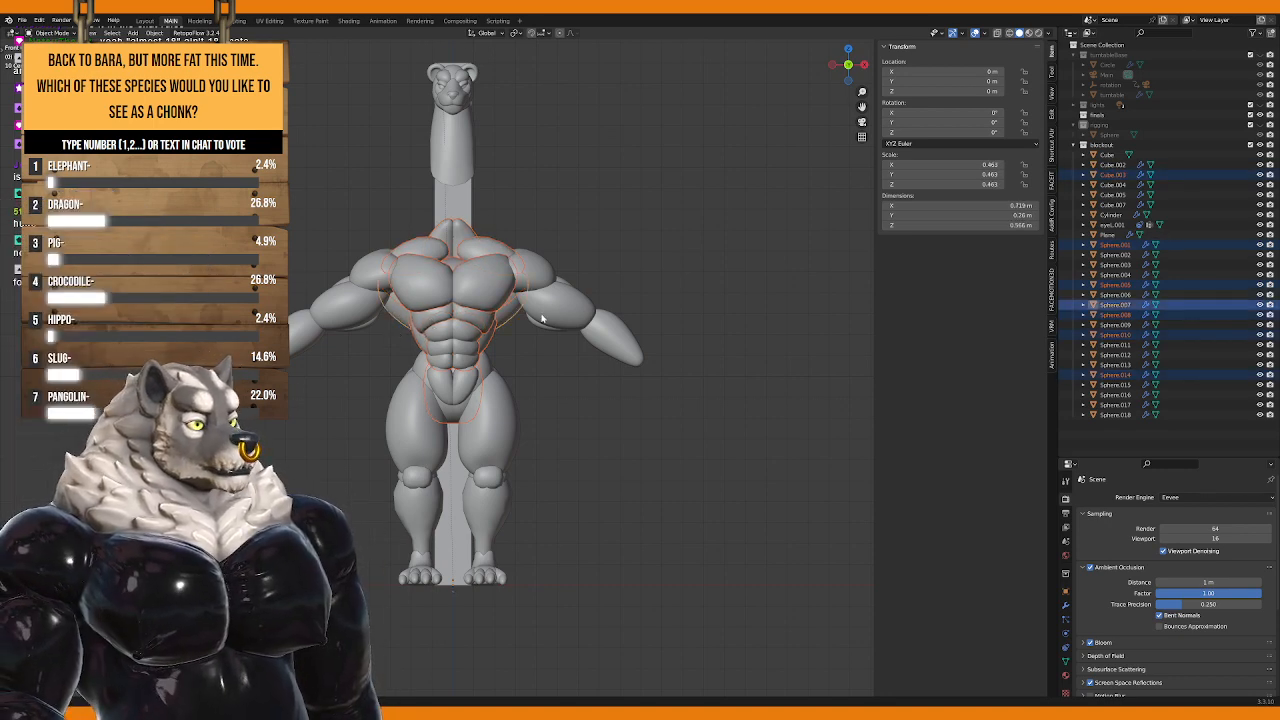
pyautogui.keyDown('shift'); pyautogui.moveTo(543, 319); pyautogui.dragTo(543, 378, button='middle'); pyautogui.keyUp('shift')
pyautogui.keyDown('shift'); pyautogui.click(495, 392); pyautogui.keyUp('shift')
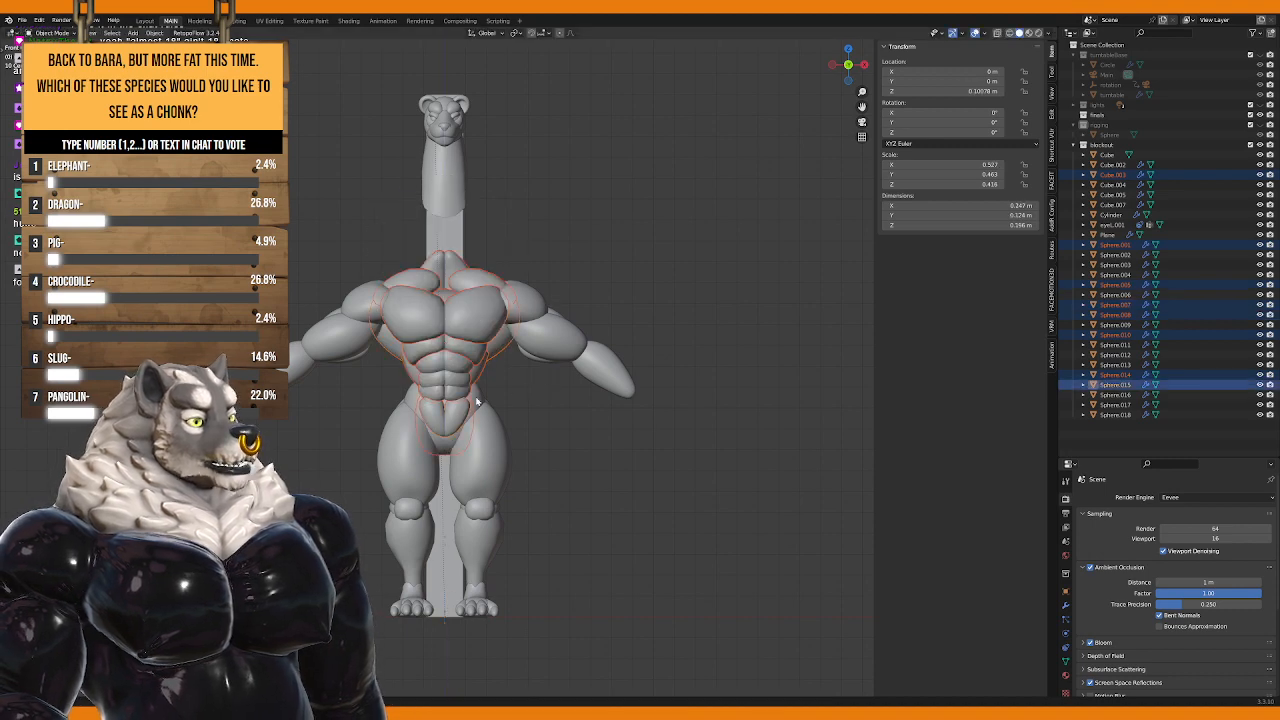
pyautogui.keyDown('shift'); pyautogui.click(488, 395); pyautogui.keyUp('shift')
pyautogui.press('g')
pyautogui.press('z')
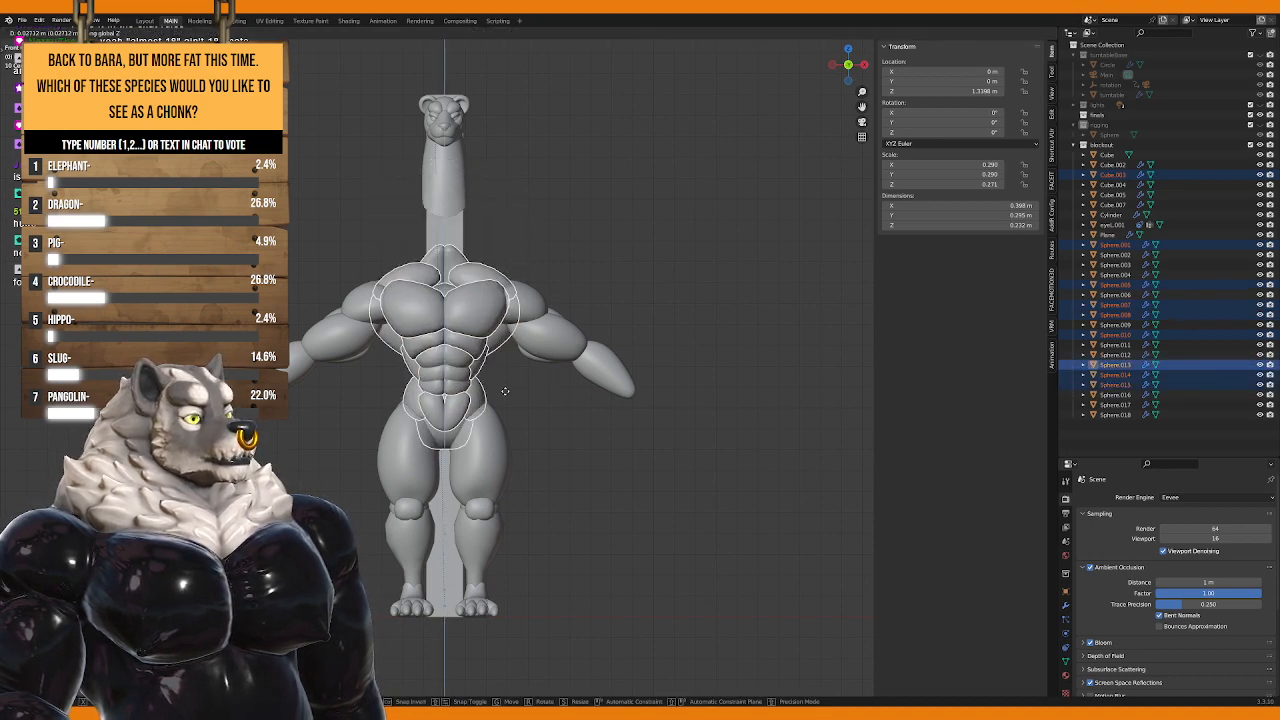
pyautogui.click(504, 354)
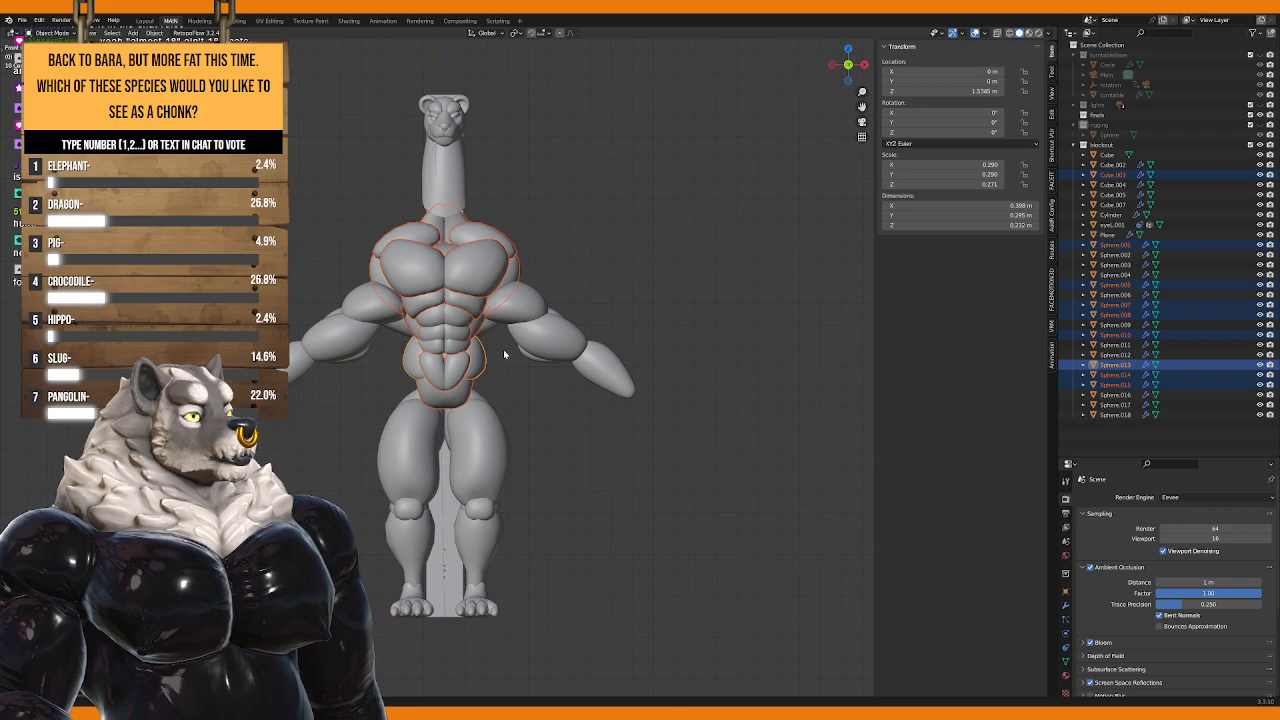
# Step: Select the shoulder, upper-arm and forearm pieces and raise them vertically to meet the lifted torso
pyautogui.keyDown('shift'); pyautogui.moveTo(503, 349); pyautogui.dragTo(501, 361, button='middle'); pyautogui.keyUp('shift')
pyautogui.click(501, 346)
pyautogui.keyDown('shift'); pyautogui.click(501, 341); pyautogui.keyUp('shift')
pyautogui.keyDown('shift'); pyautogui.click(501, 341); pyautogui.keyUp('shift')
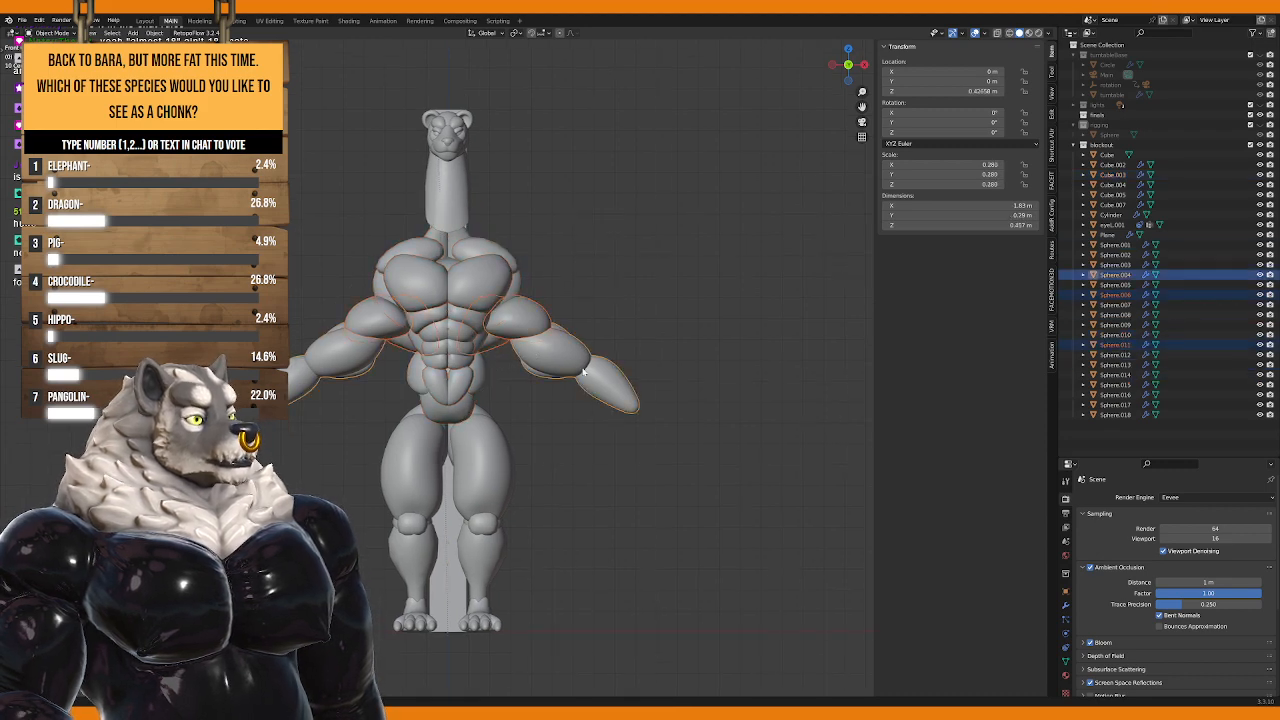
pyautogui.press('g')
pyautogui.press('z')
pyautogui.click(505, 400)
# Step: Raise the thighs vertically until their tops meet the underside of the pelvis
pyautogui.click(470, 440)
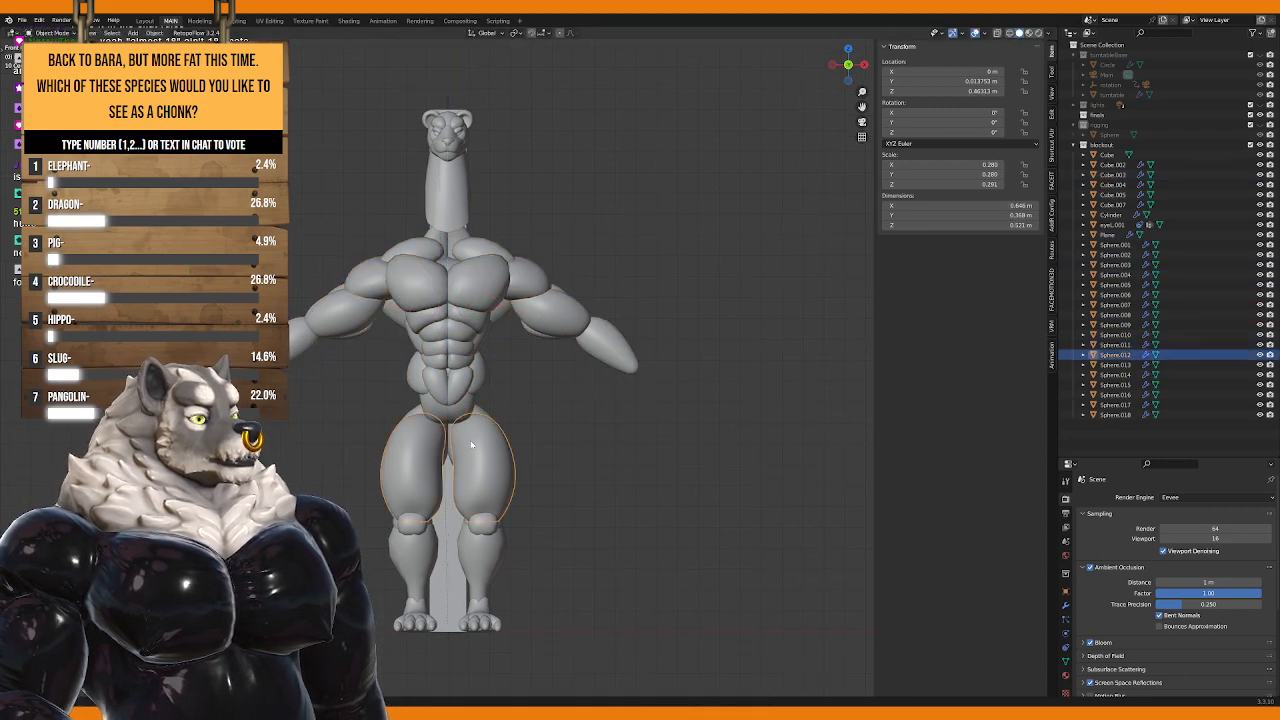
pyautogui.keyDown('shift'); pyautogui.moveTo(470, 440); pyautogui.dragTo(420, 462, button='middle'); pyautogui.keyUp('shift')
pyautogui.keyDown('shift'); pyautogui.click(500, 397); pyautogui.keyUp('shift')
pyautogui.press('g')
pyautogui.click(500, 378)
# Step: Move both kneecaps up vertically to sit at the lower ends of the raised thighs
pyautogui.click(420, 463)
pyautogui.keyDown('shift'); pyautogui.click(491, 462); pyautogui.keyUp('shift')
pyautogui.press('g')
pyautogui.press('z')
pyautogui.click(491, 445)
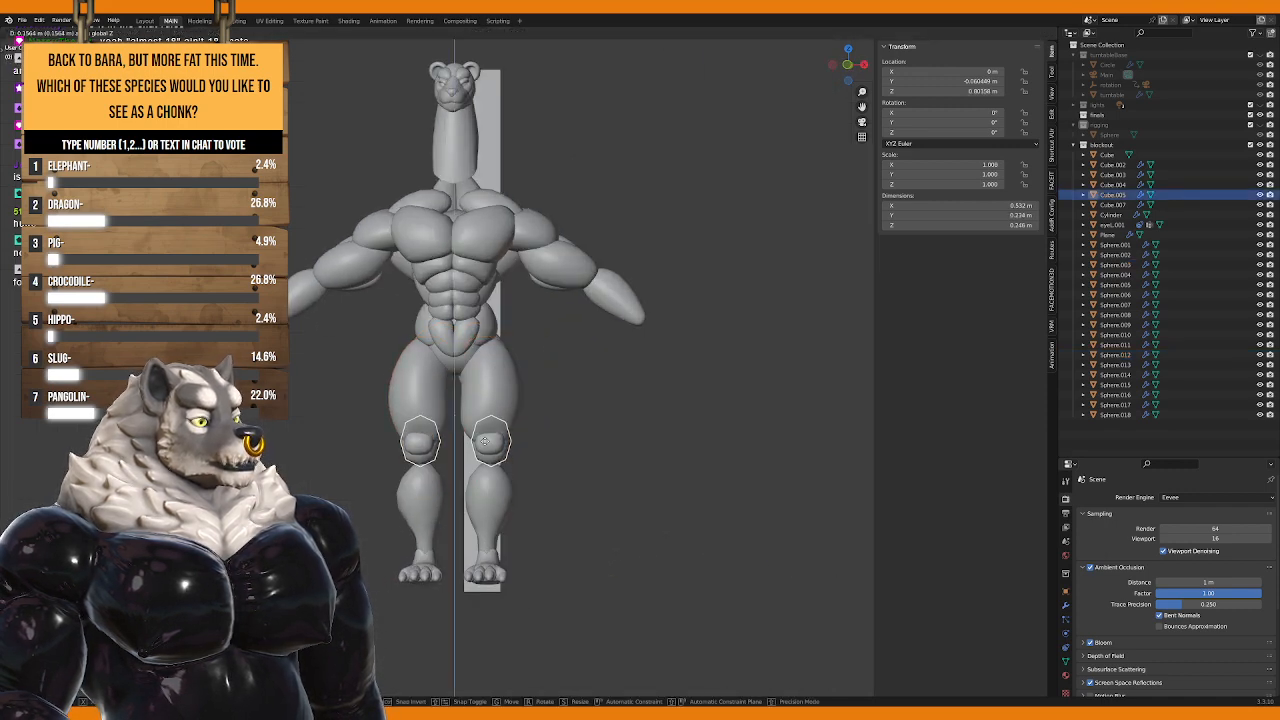
# Step: Raise the calves and stretch them vertically to about 0.62 m tall so they span from knees to feet
pyautogui.click(422, 505)
pyautogui.keyDown('shift'); pyautogui.click(505, 502); pyautogui.keyUp('shift')
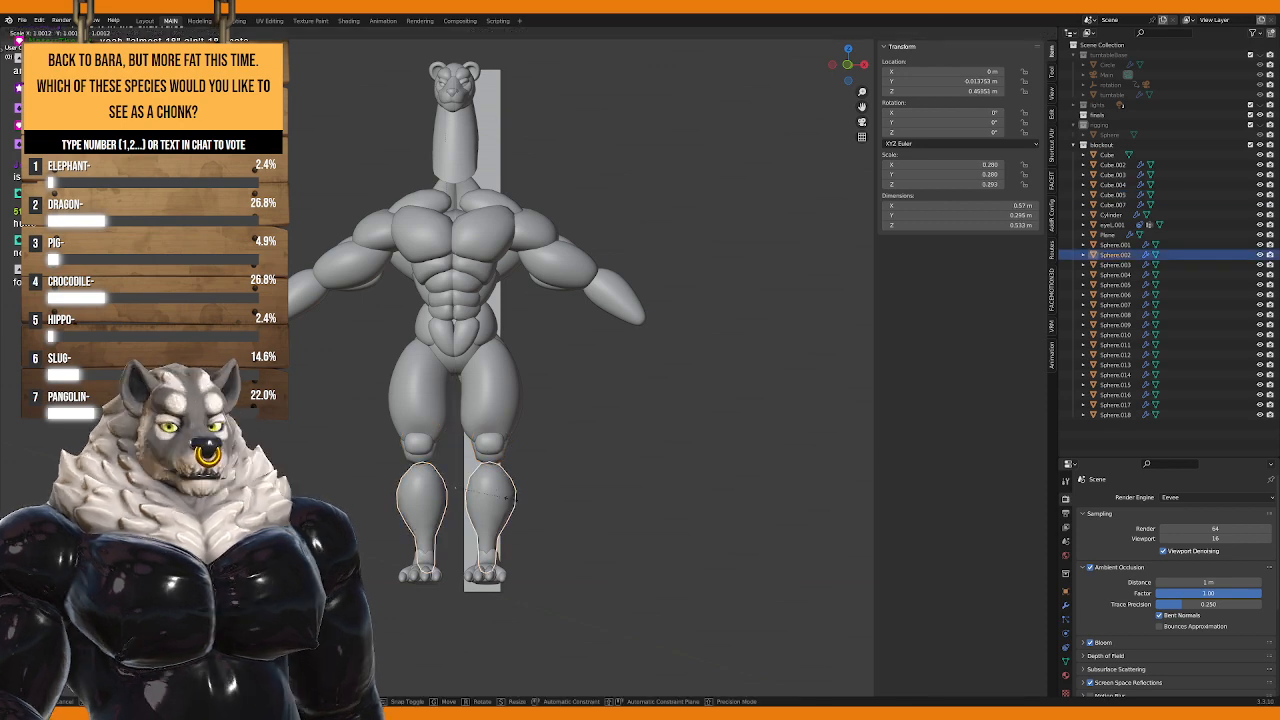
pyautogui.press('g')
pyautogui.press('z')
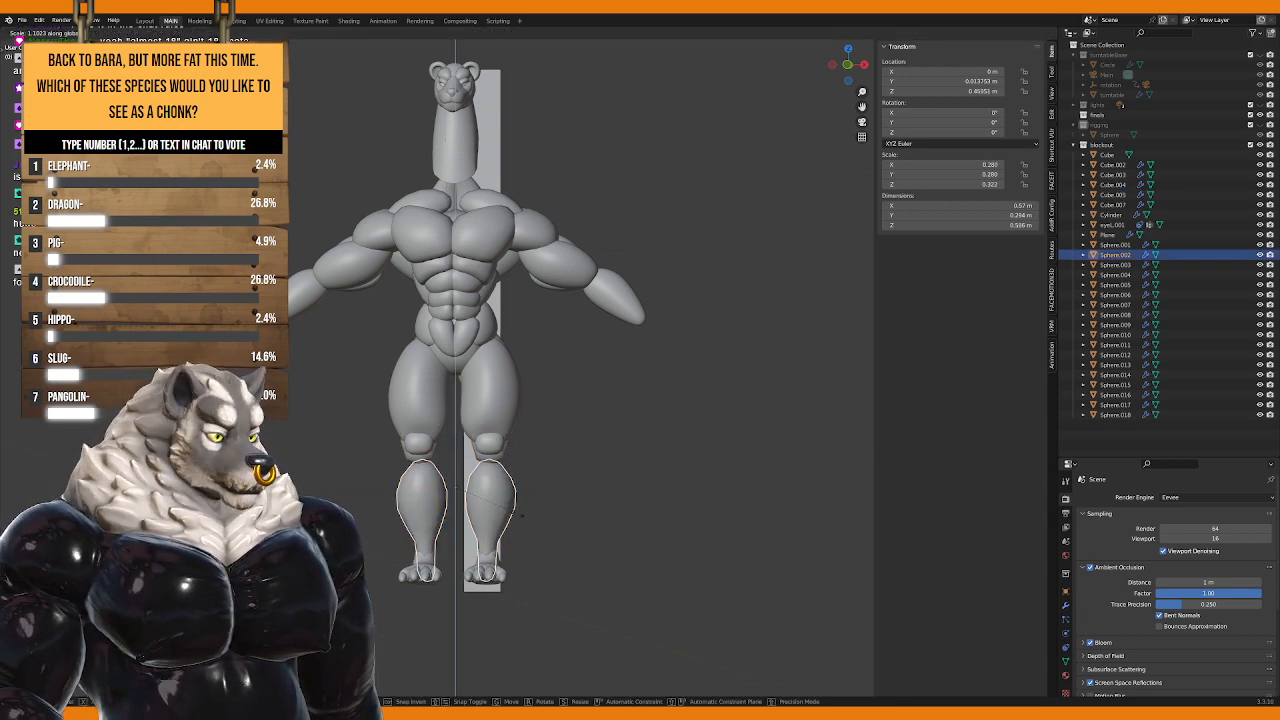
pyautogui.click(524, 491)
pyautogui.moveTo(524, 491); pyautogui.dragTo(506, 459, button='middle')
pyautogui.scroll(3, 502, 463)
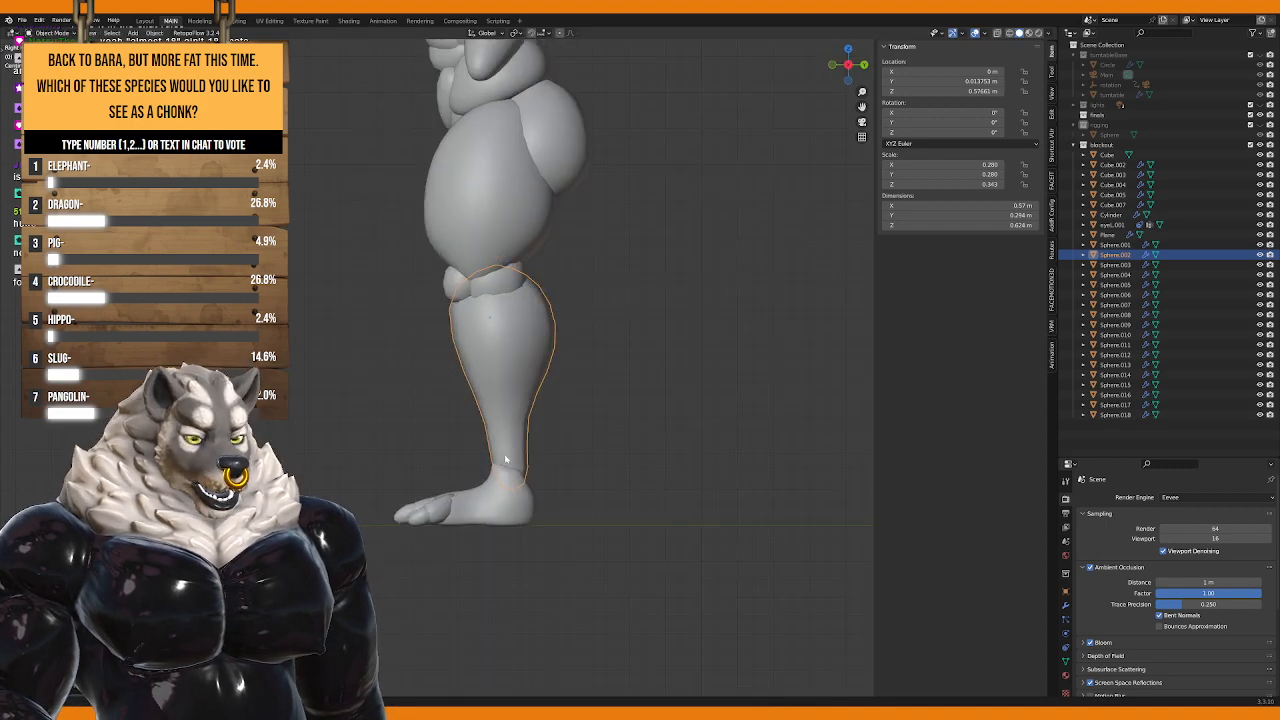
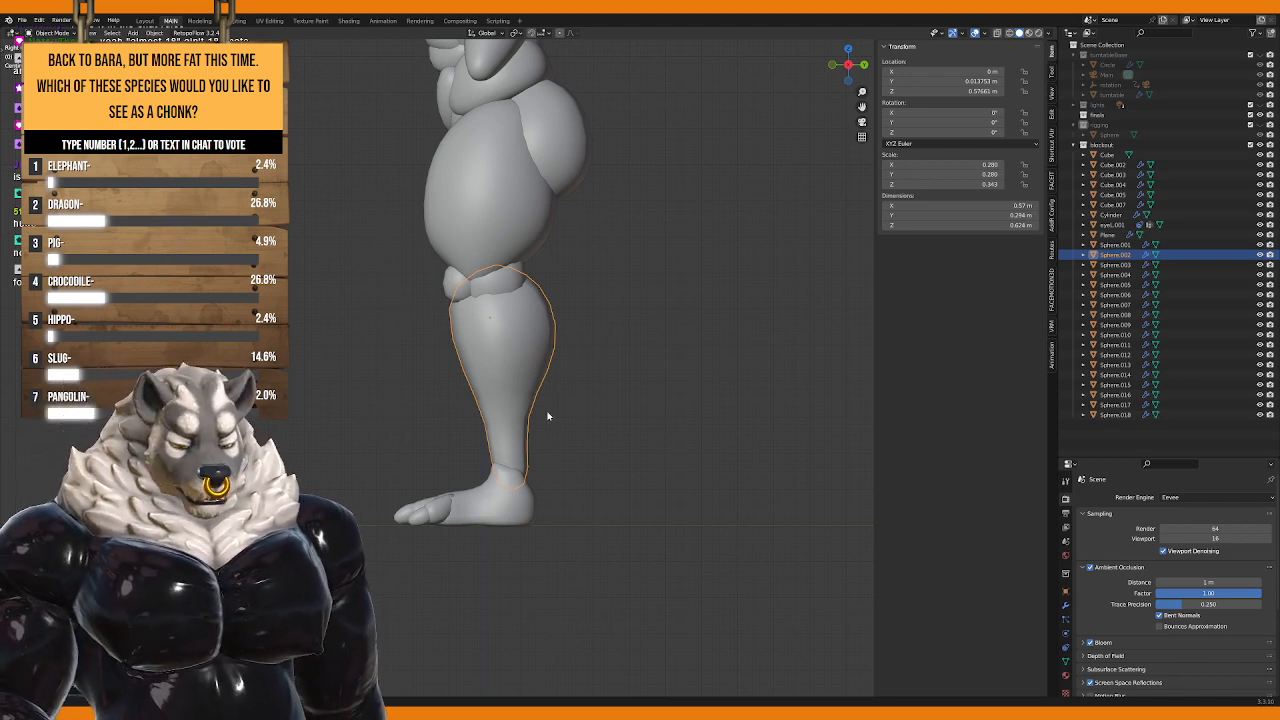
# Step: Examine the lengthened legs and the raised torso from angled and front views
pyautogui.moveTo(380, 441); pyautogui.dragTo(476, 545, button='middle')
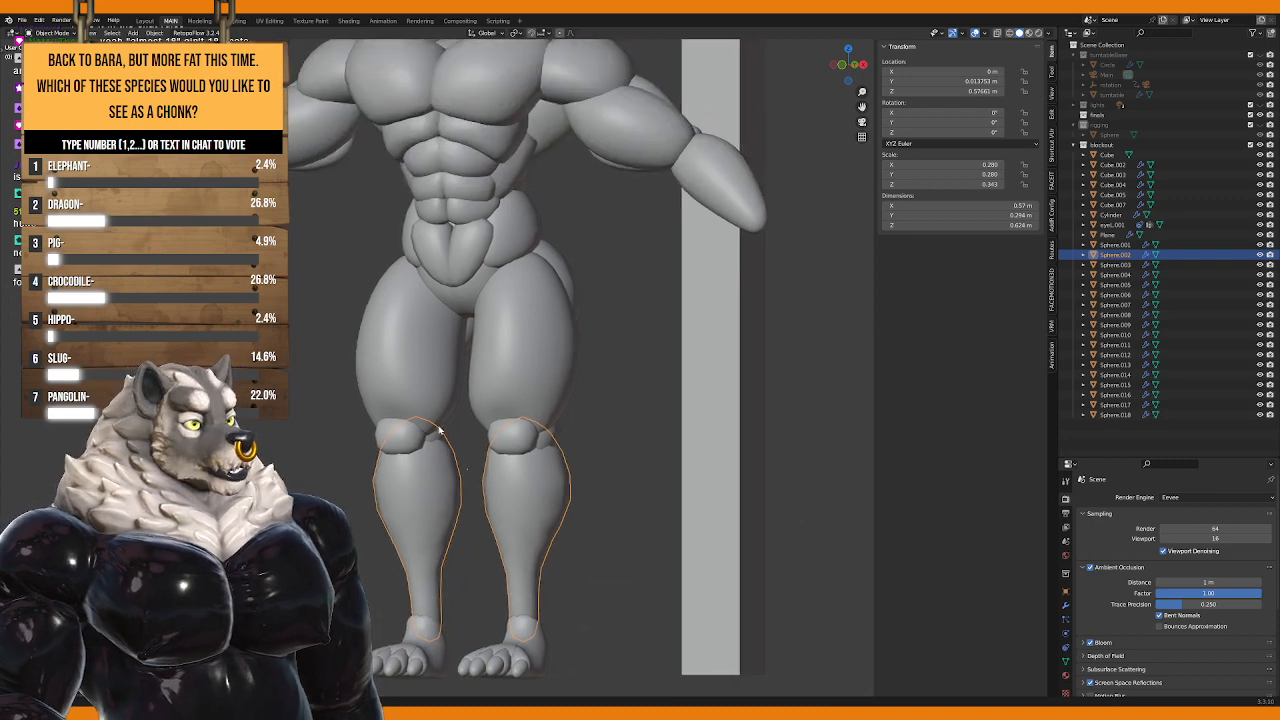
pyautogui.moveTo(440, 431); pyautogui.dragTo(529, 437, button='middle')
pyautogui.scroll(3, 529, 437)
pyautogui.scroll(-4, 532, 432)
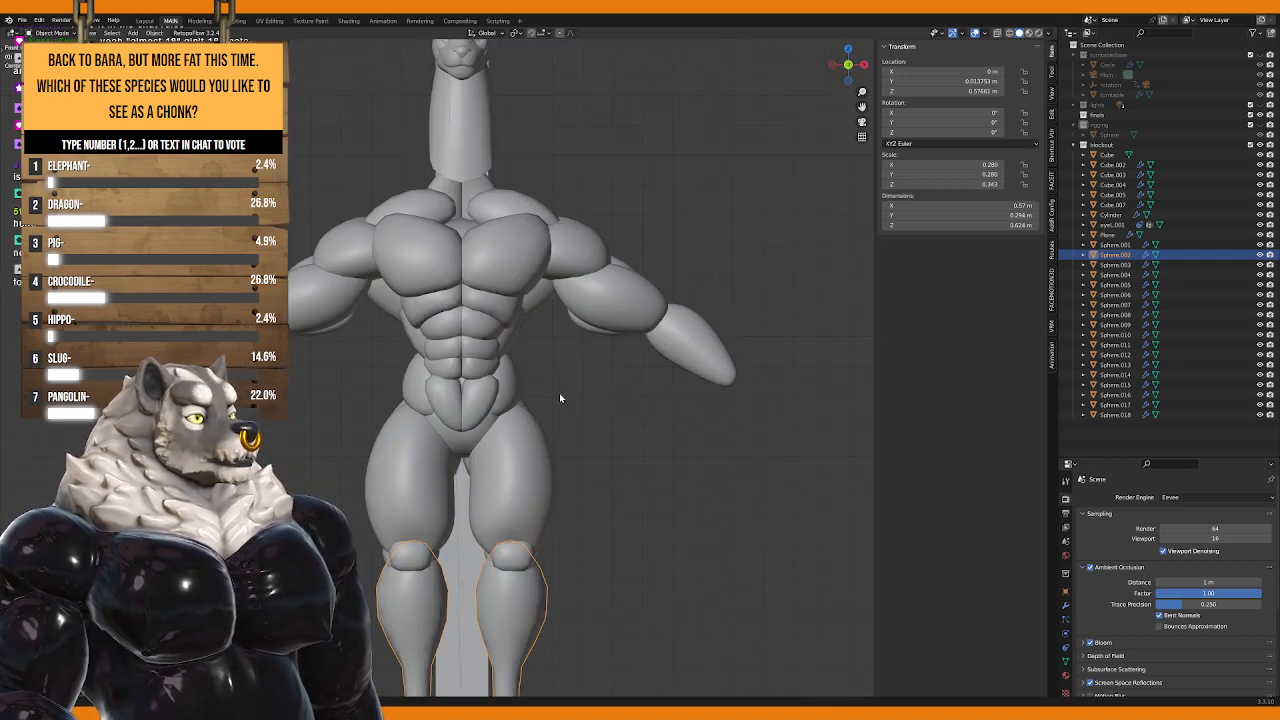
pyautogui.keyDown('shift'); pyautogui.moveTo(559, 393); pyautogui.dragTo(525, 508, button='middle'); pyautogui.keyUp('shift')
pyautogui.click(489, 398)
pyautogui.scroll(1, 489, 398)
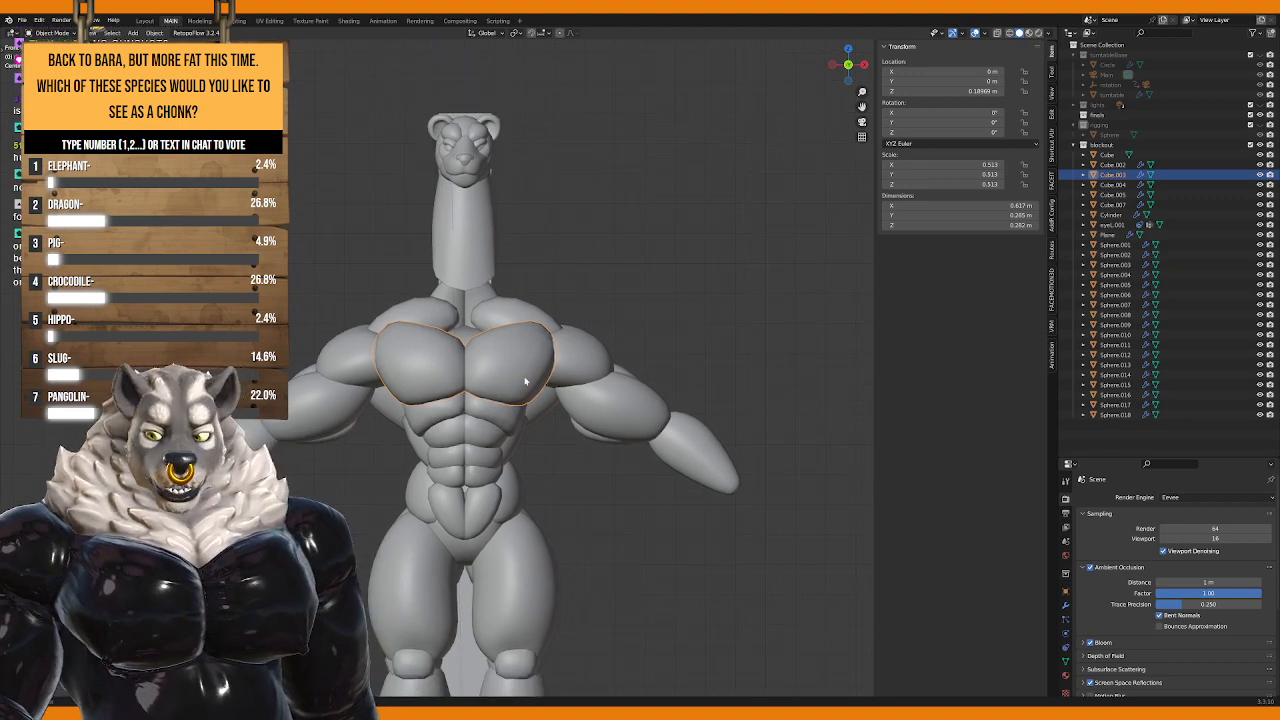
pyautogui.keyDown('shift'); pyautogui.moveTo(525, 380); pyautogui.dragTo(490, 402, button='middle'); pyautogui.keyUp('shift')
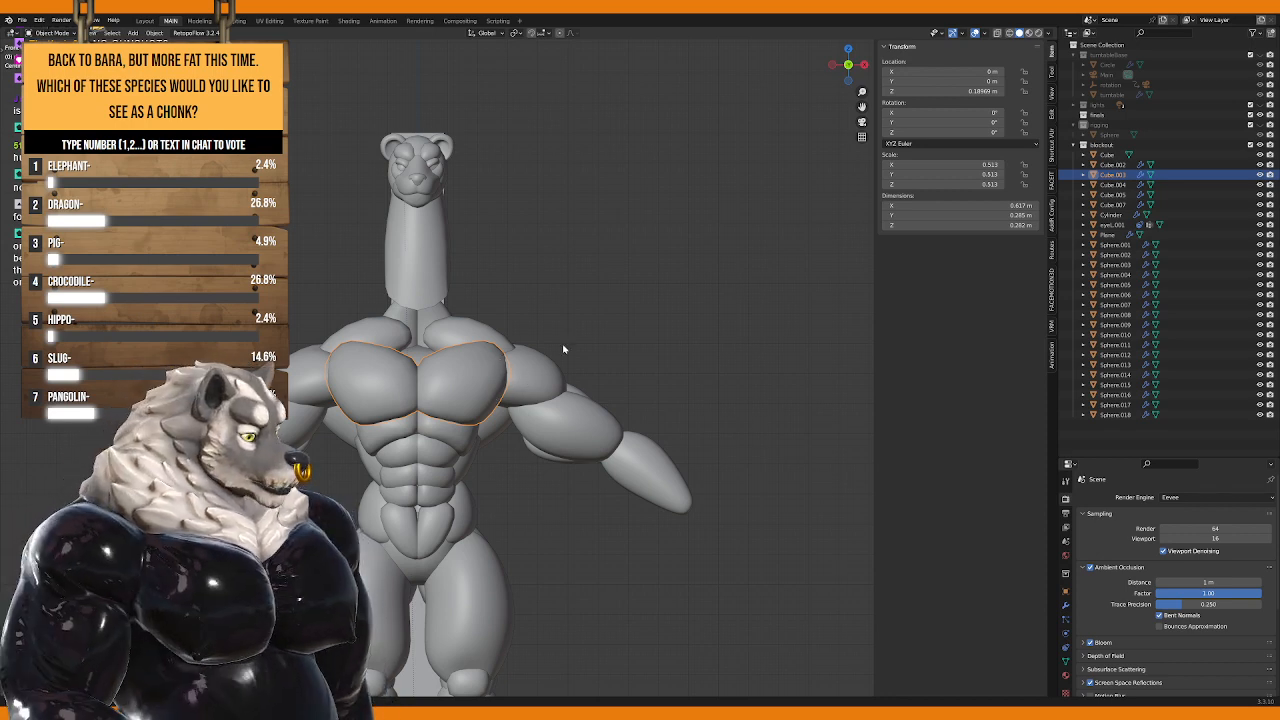
# Step: Select the shoulder muscles and show their modifier settings
pyautogui.click(1115, 294)
pyautogui.click(1065, 605)
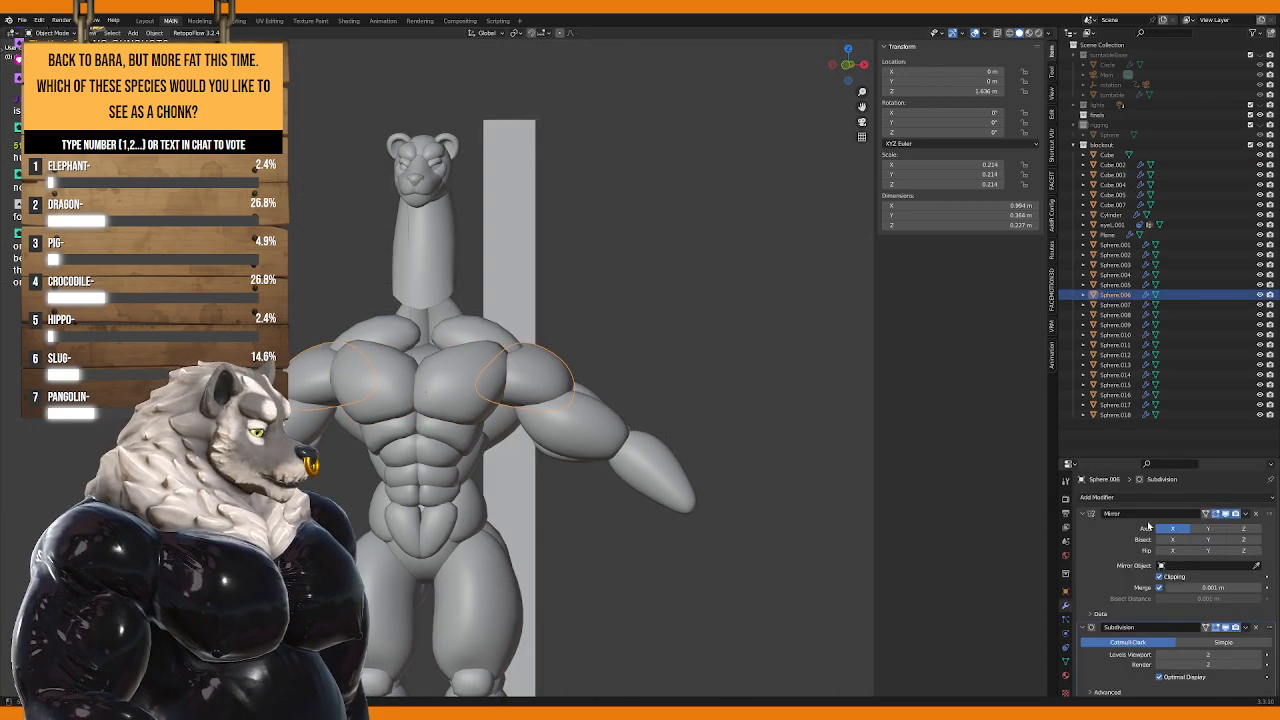
pyautogui.click(1154, 497)
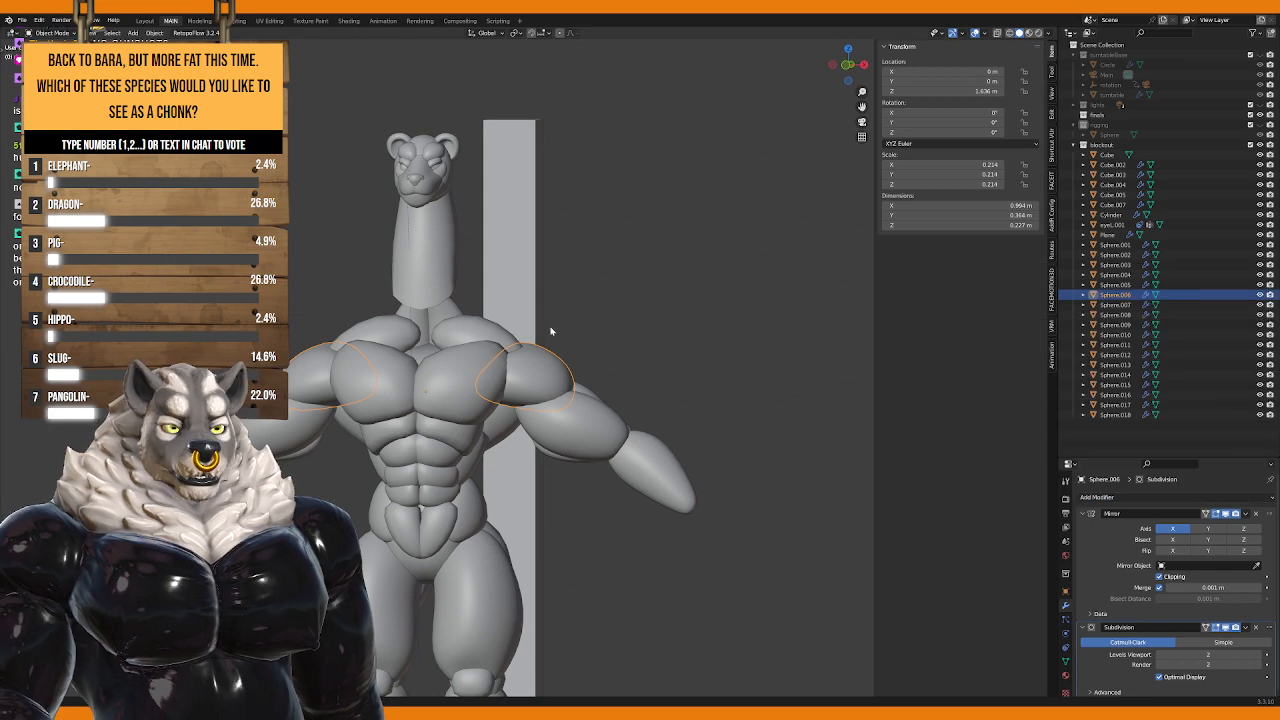
# Step: Select the neck cylinder and open its mesh for editing
pyautogui.moveTo(537, 343); pyautogui.dragTo(424, 418, button='middle')
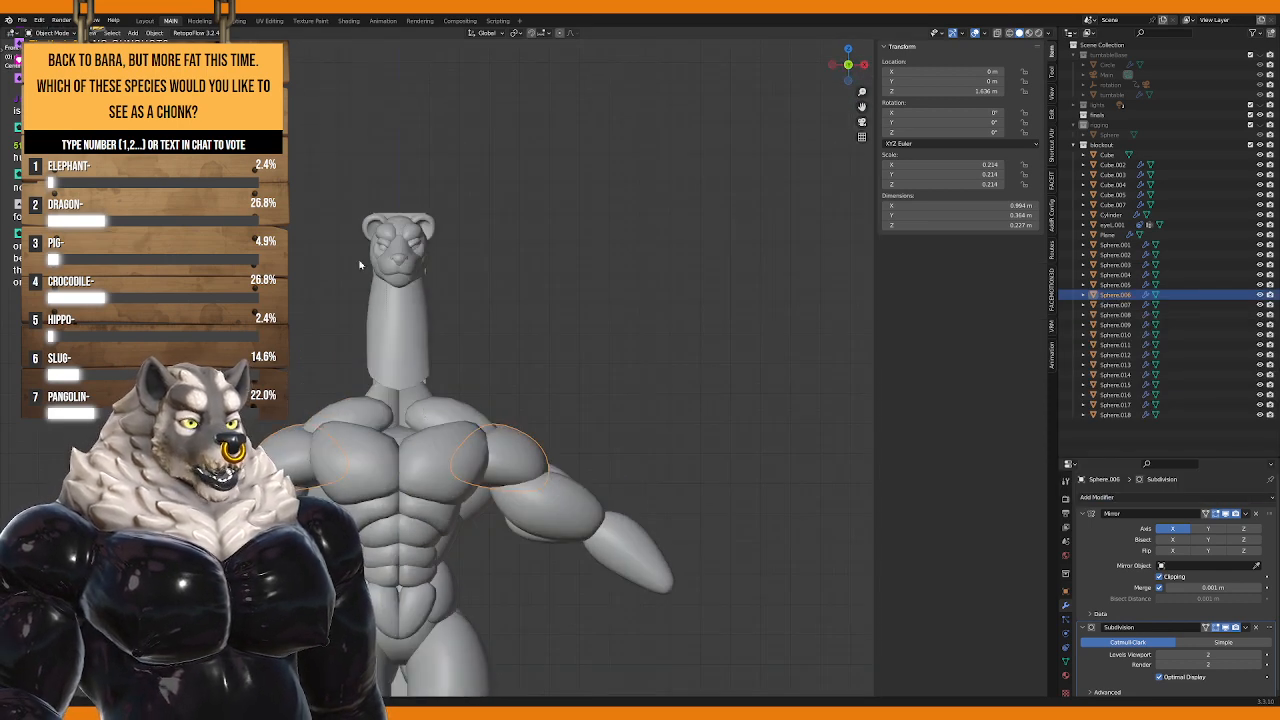
pyautogui.scroll(4, 360, 265)
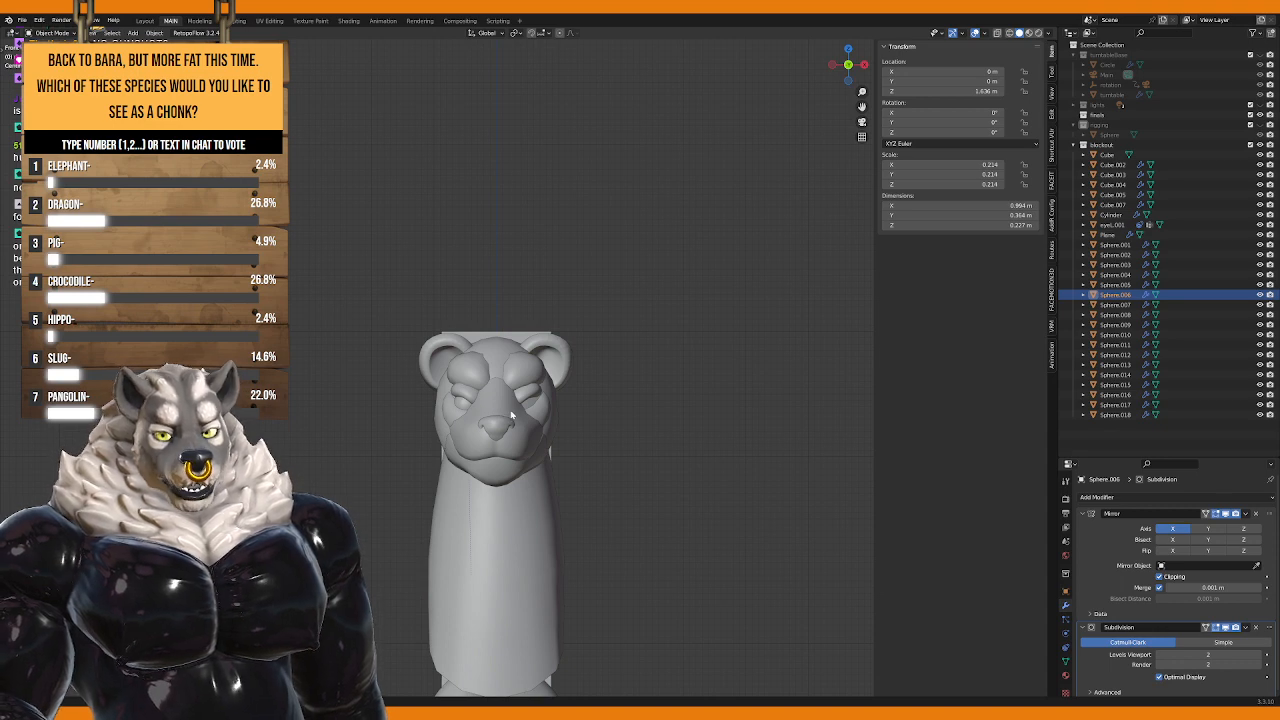
pyautogui.moveTo(521, 408); pyautogui.dragTo(575, 392, button='middle')
pyautogui.scroll(2, 575, 392)
pyautogui.scroll(-3, 575, 392)
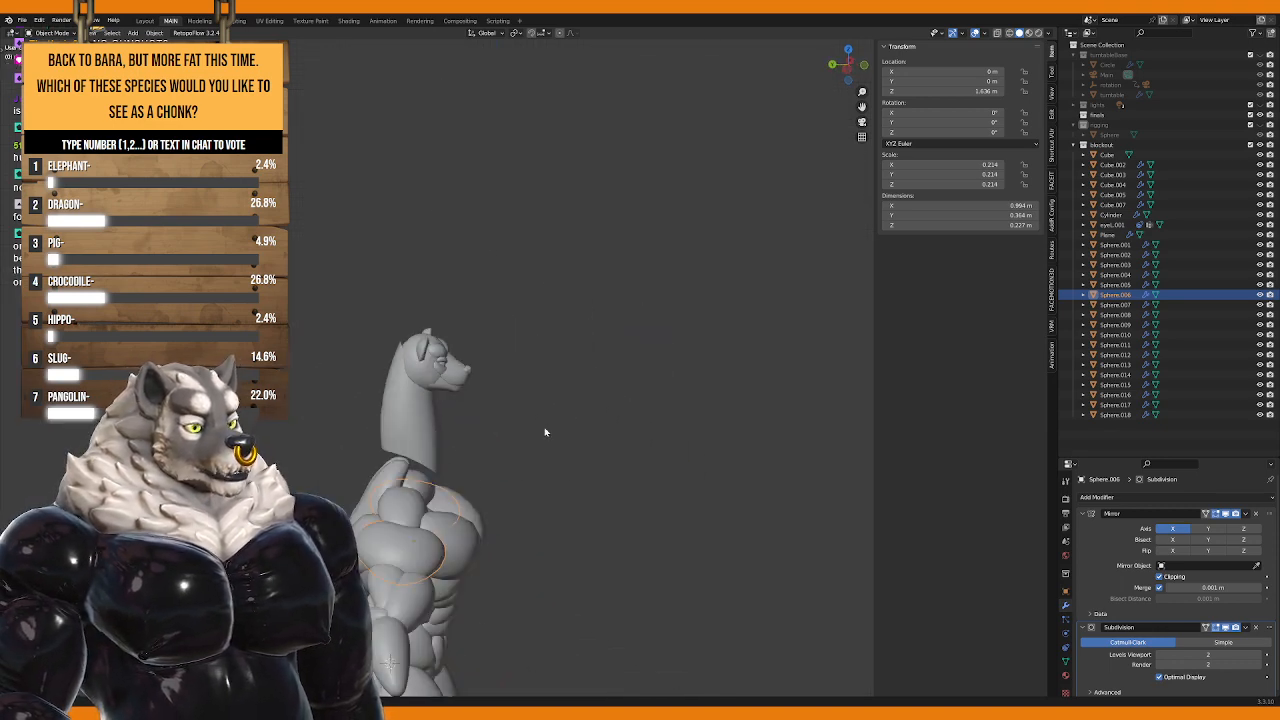
pyautogui.scroll(2, 489, 318)
pyautogui.click(489, 318)
pyautogui.scroll(2, 489, 318)
pyautogui.press('Tab')
pyautogui.press('KP_Divide')
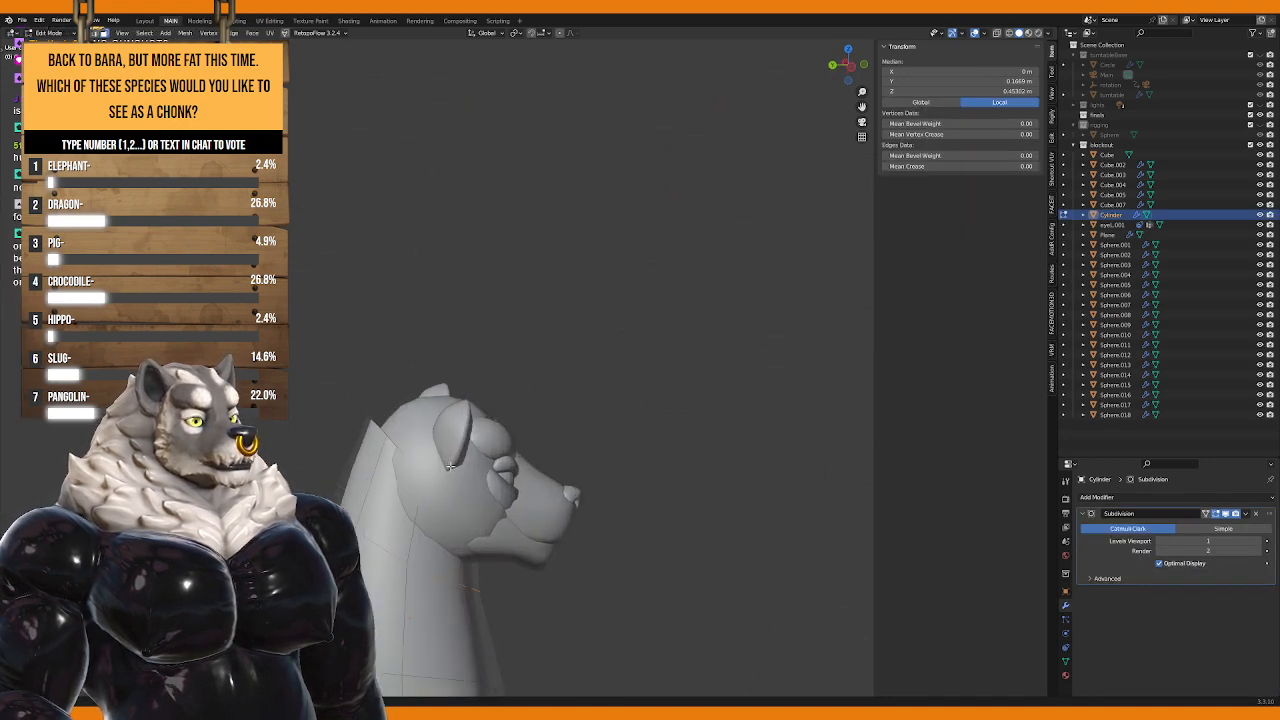
# Step: Select the neck's uppermost edge loop and scale it to fit beneath the back of the head
pyautogui.hotkey('alt', 'a')
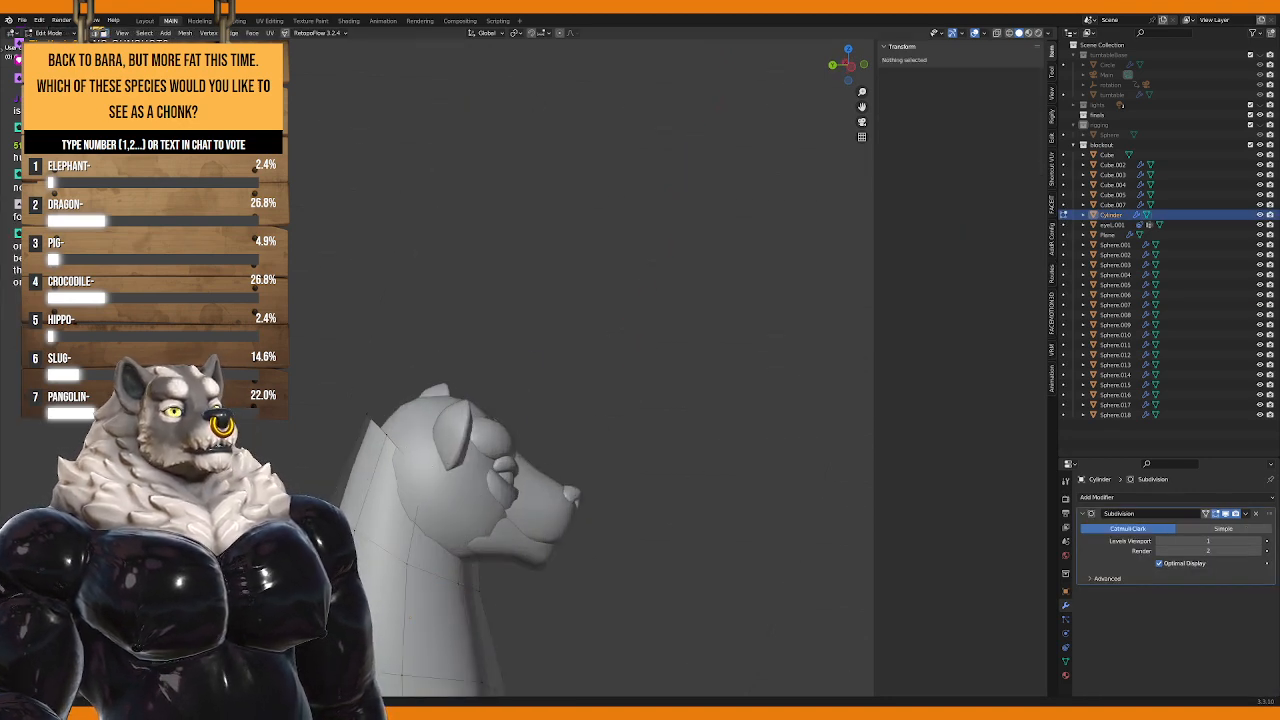
pyautogui.press('a')
pyautogui.press('KP_Divide')
pyautogui.press('KP_1')
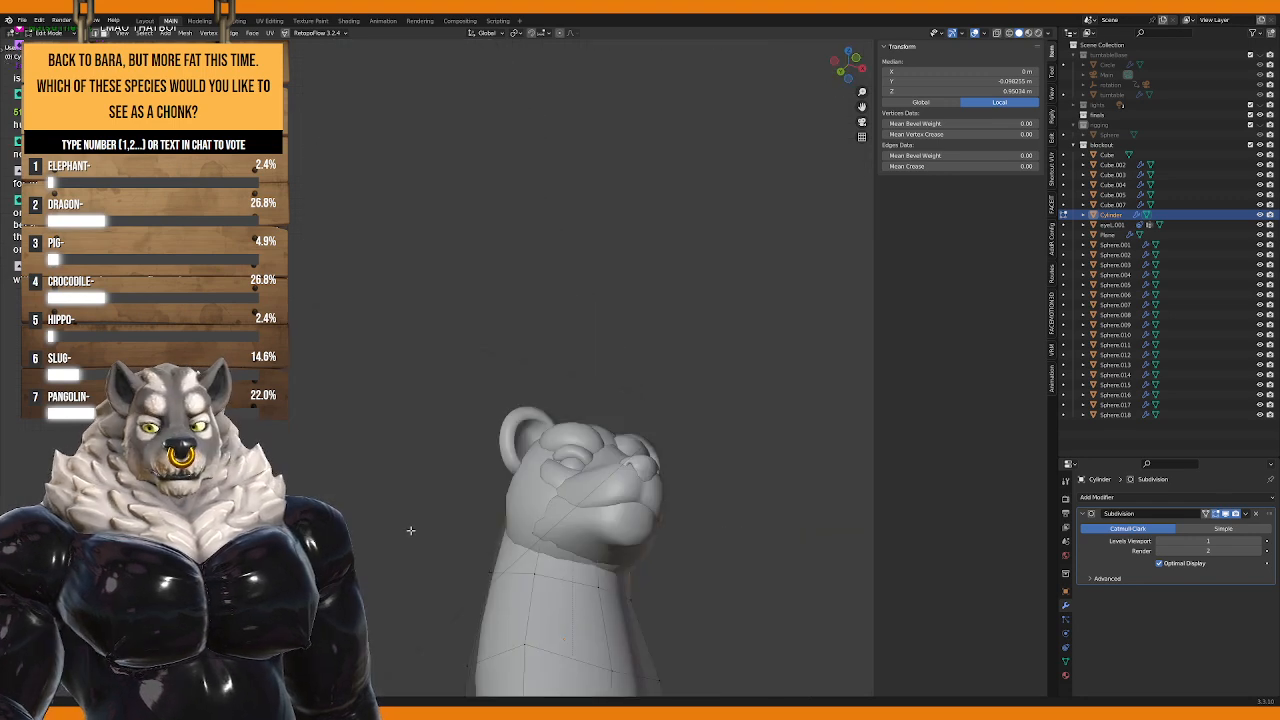
pyautogui.scroll(1, 453, 512)
pyautogui.keyDown('shift'); pyautogui.moveTo(453, 512); pyautogui.dragTo(455, 338, button='middle'); pyautogui.keyUp('shift')
pyautogui.scroll(3, 460, 423)
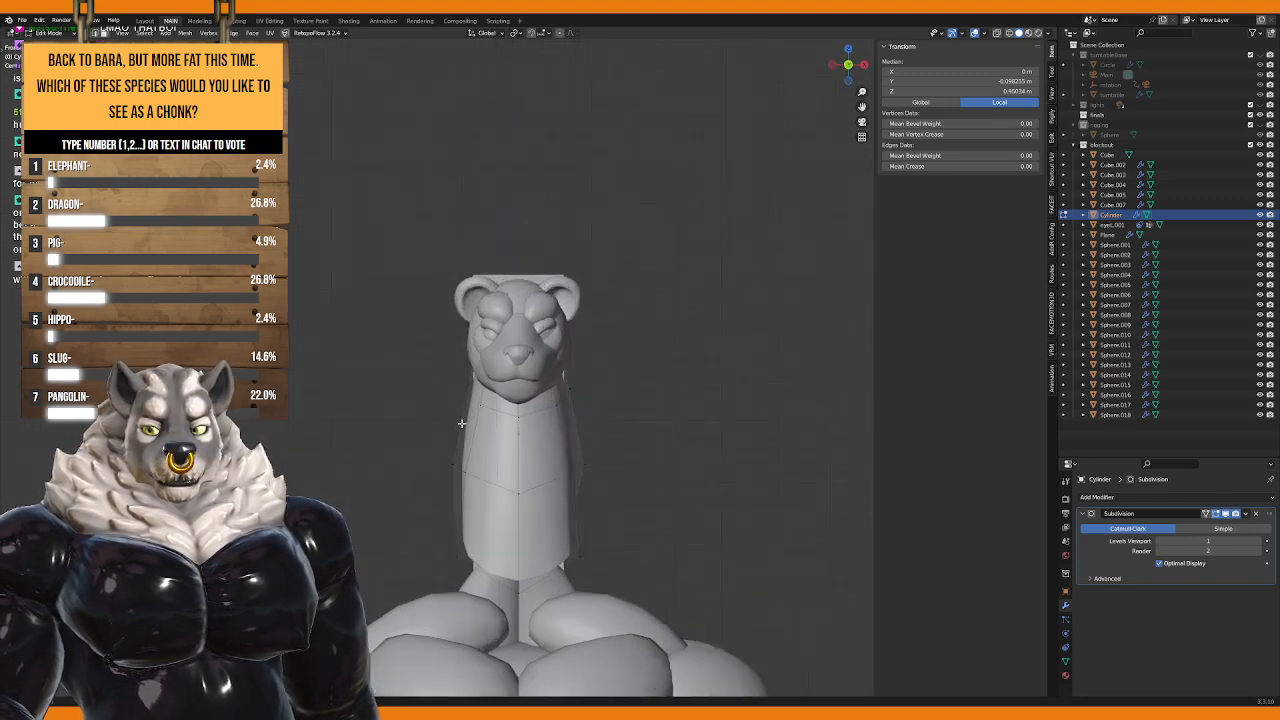
pyautogui.press('KP_3')
pyautogui.press('s')
pyautogui.moveTo(557, 414); pyautogui.dragTo(506, 360, button='middle')
pyautogui.click(545, 408)
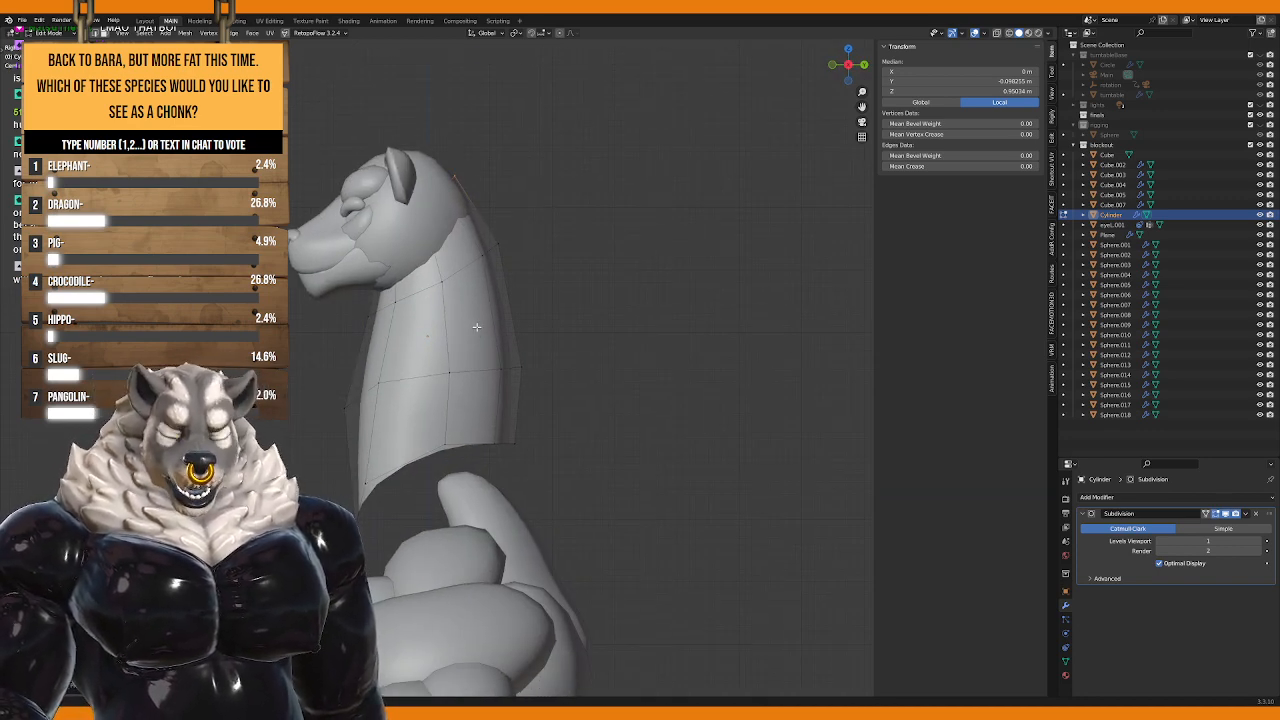
# Step: Shift the edge loop just below the head slightly forward along the Y axis
pyautogui.moveTo(440, 295); pyautogui.dragTo(470, 312, button='middle')
pyautogui.keyDown('alt'); pyautogui.click(489, 327); pyautogui.keyUp('alt')
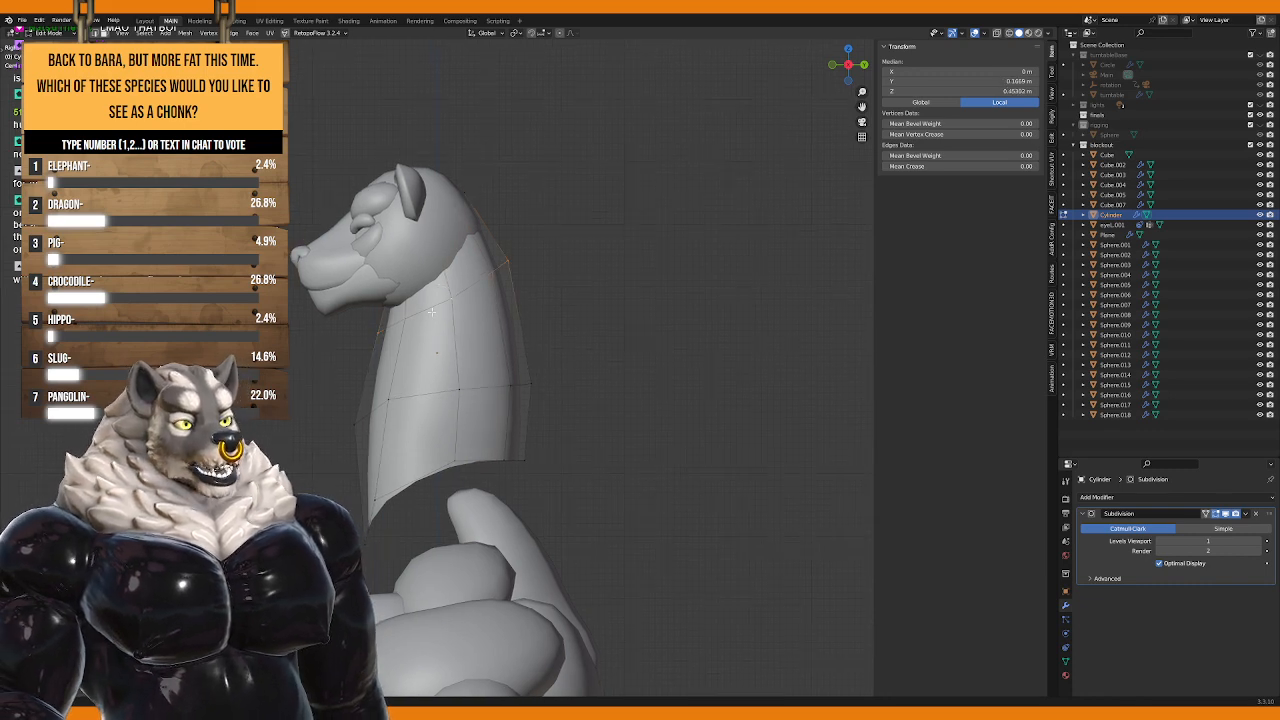
pyautogui.press('s')
pyautogui.press('x')
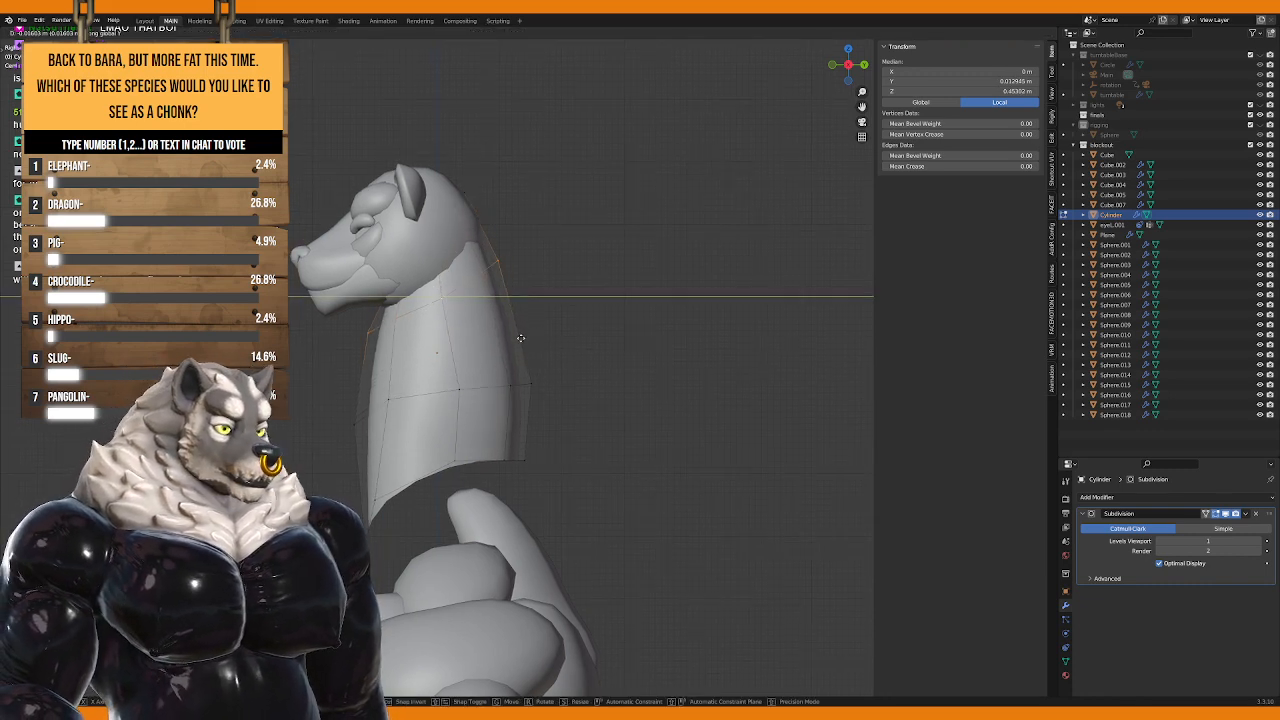
pyautogui.press('Escape')
# Step: Scale down the neck's middle edge loop and slide the loop beneath the head further down the neck
pyautogui.keyDown('alt'); pyautogui.click(484, 394); pyautogui.keyUp('alt')
pyautogui.press('s')
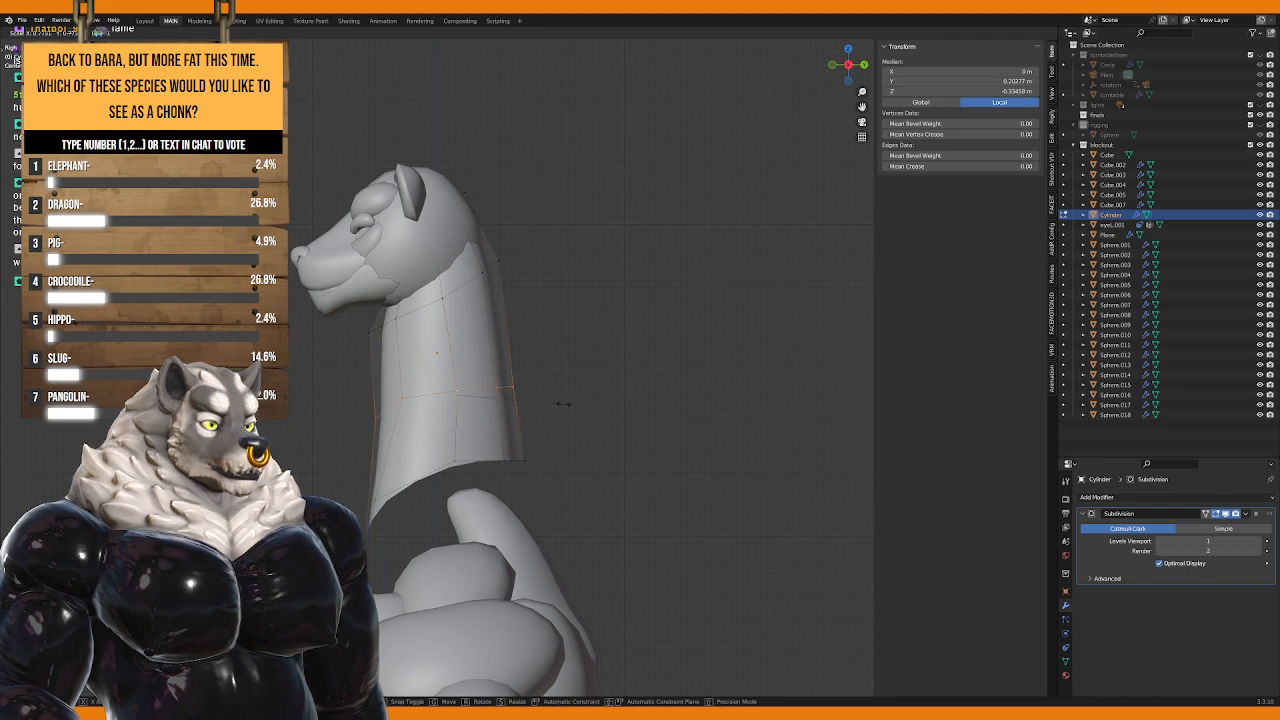
pyautogui.click(446, 323)
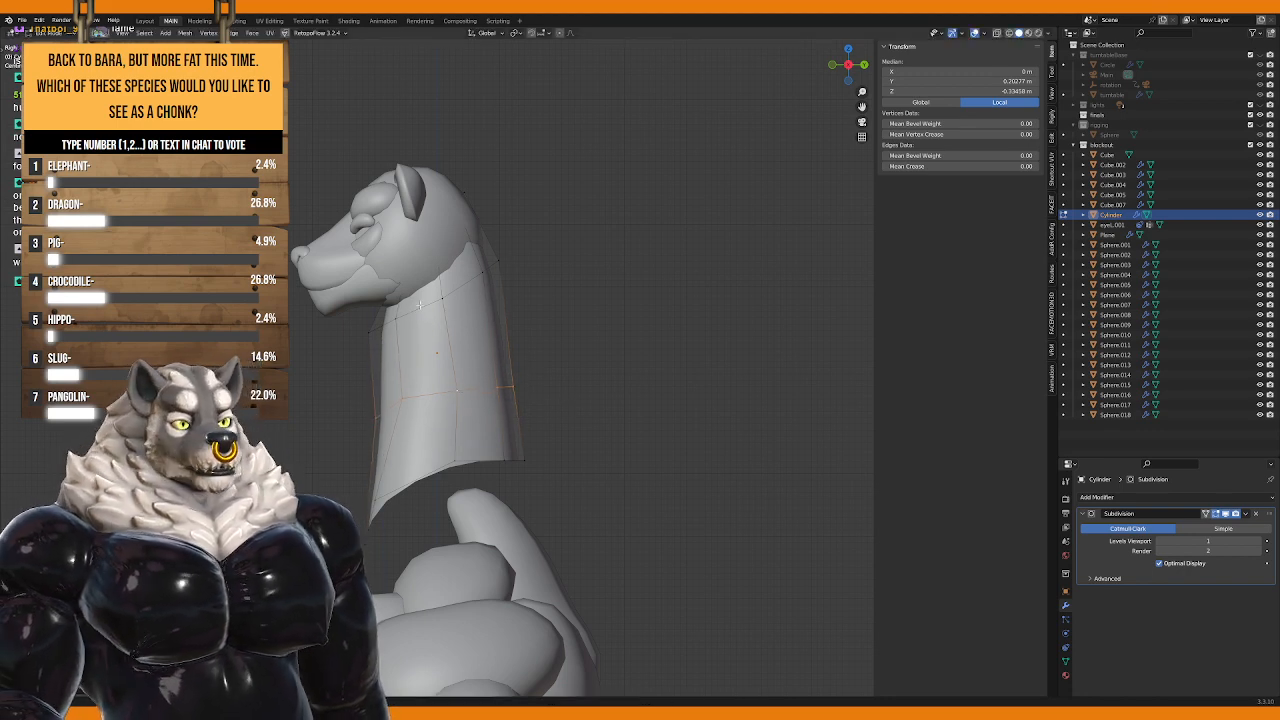
pyautogui.press('g')
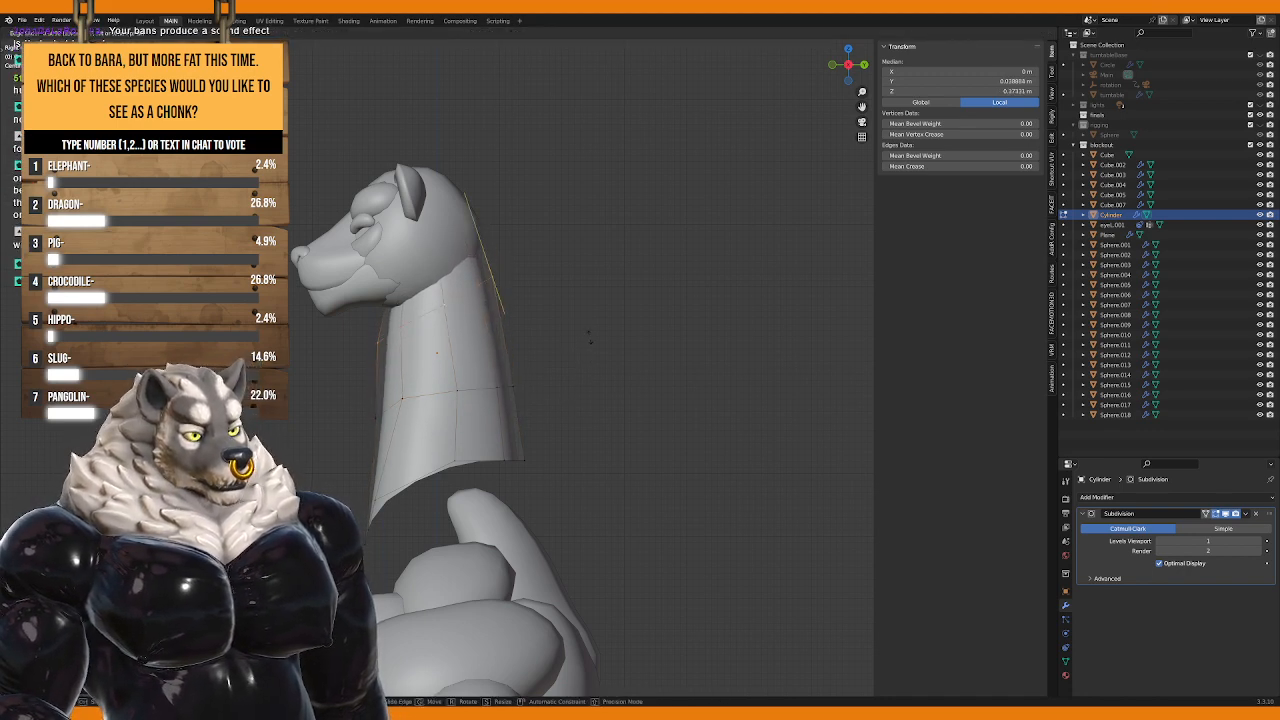
pyautogui.click(586, 318)
# Step: Lower the neck's bottom rim toward the shoulders, checking it from the front and side
pyautogui.moveTo(534, 323); pyautogui.dragTo(723, 343, button='middle')
pyautogui.press('KP_1')
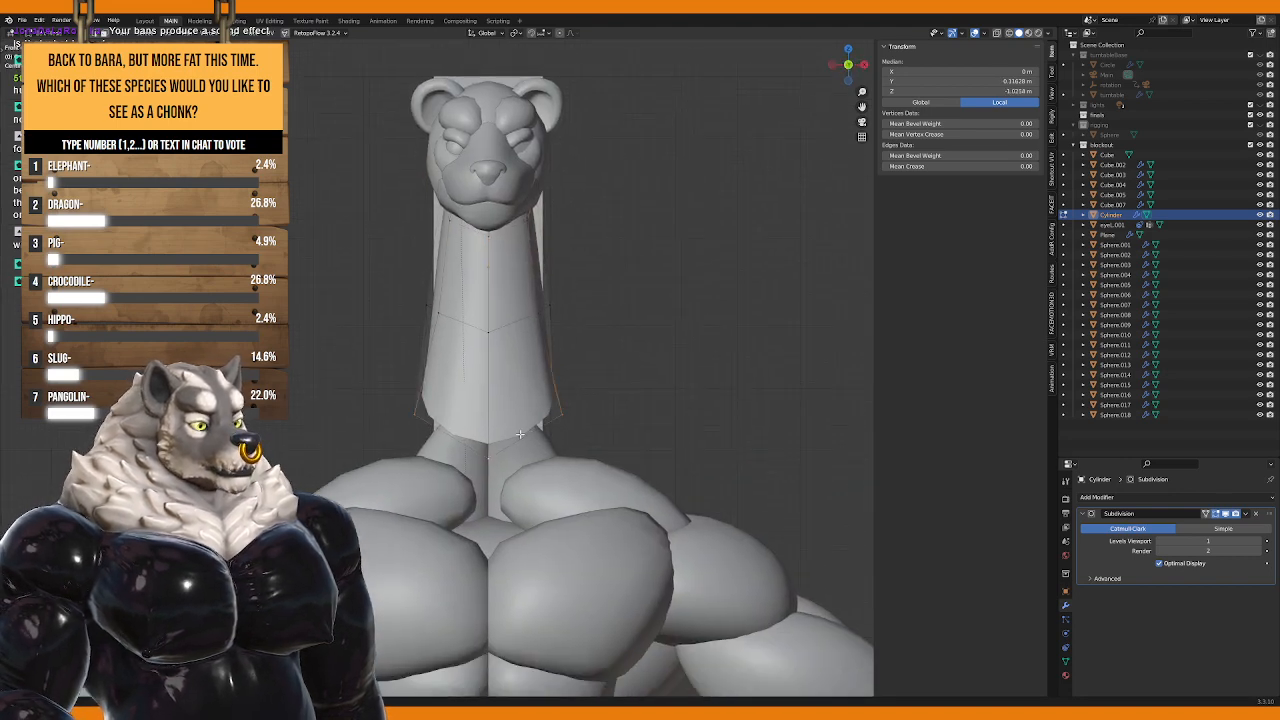
pyautogui.moveTo(558, 444); pyautogui.dragTo(566, 448, button='middle')
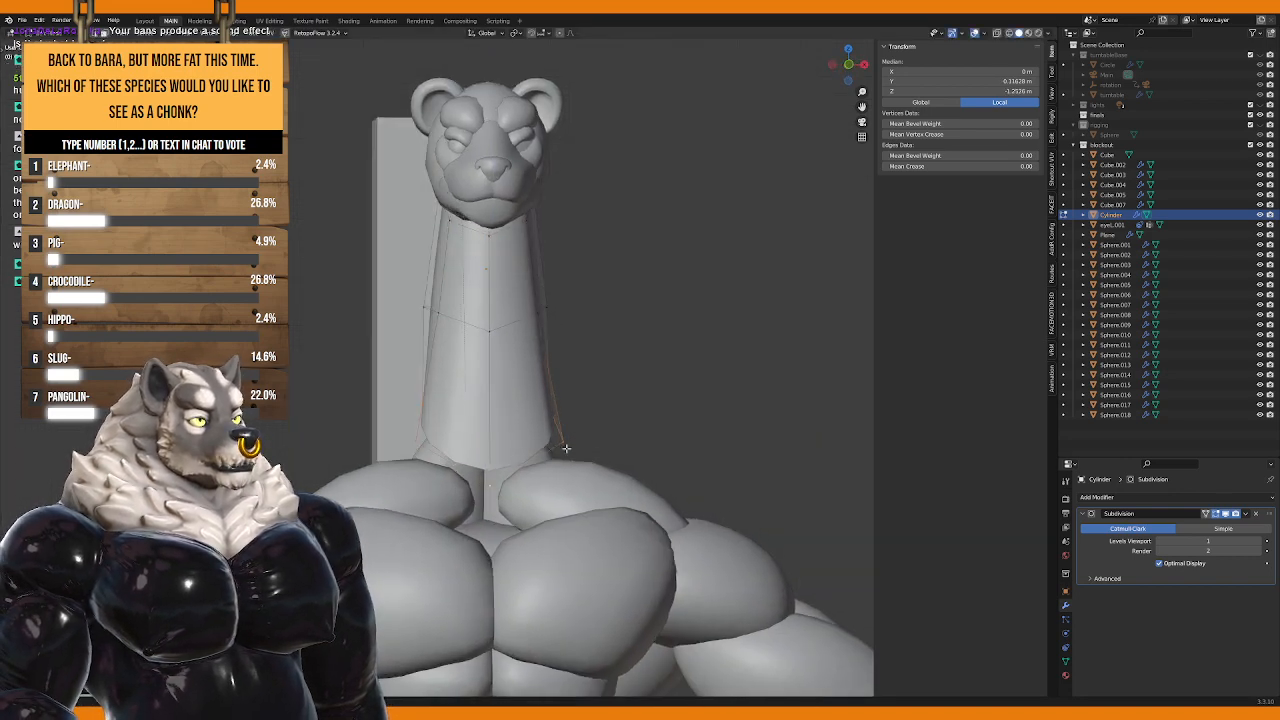
pyautogui.scroll(-5, 566, 448)
pyautogui.moveTo(648, 446); pyautogui.dragTo(580, 411, button='middle')
pyautogui.press('KP_3')
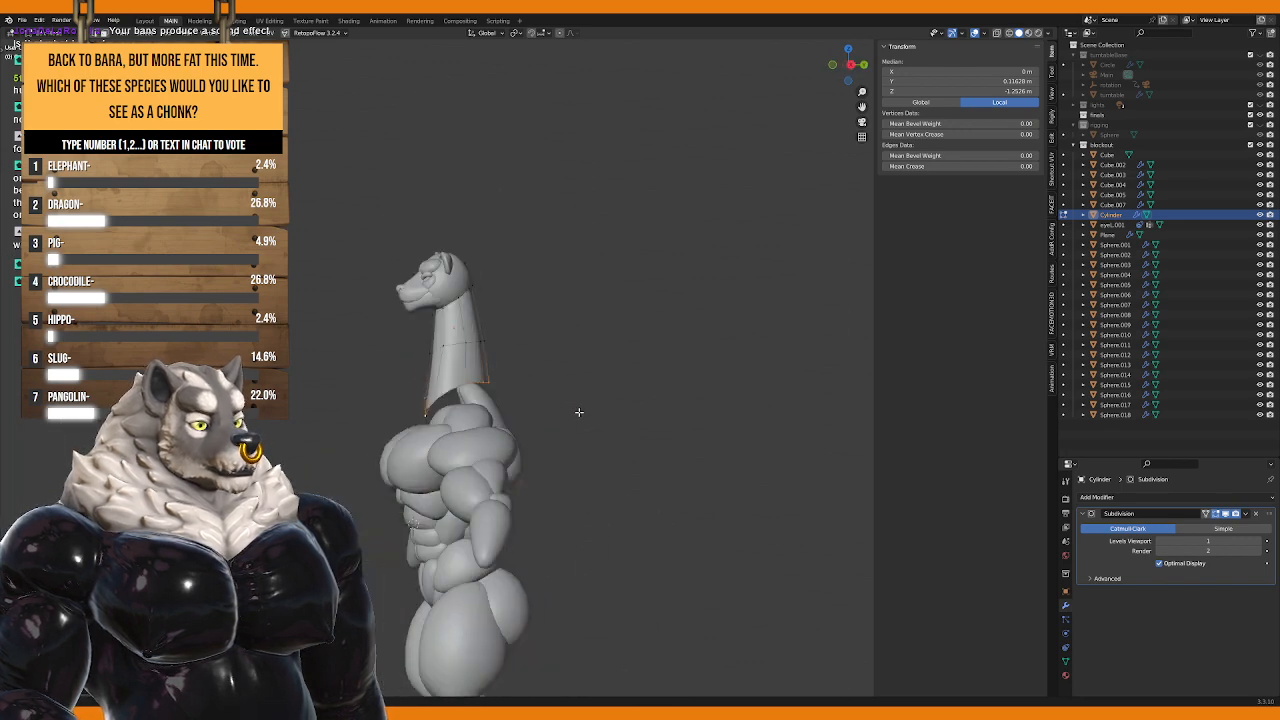
pyautogui.scroll(4, 578, 412)
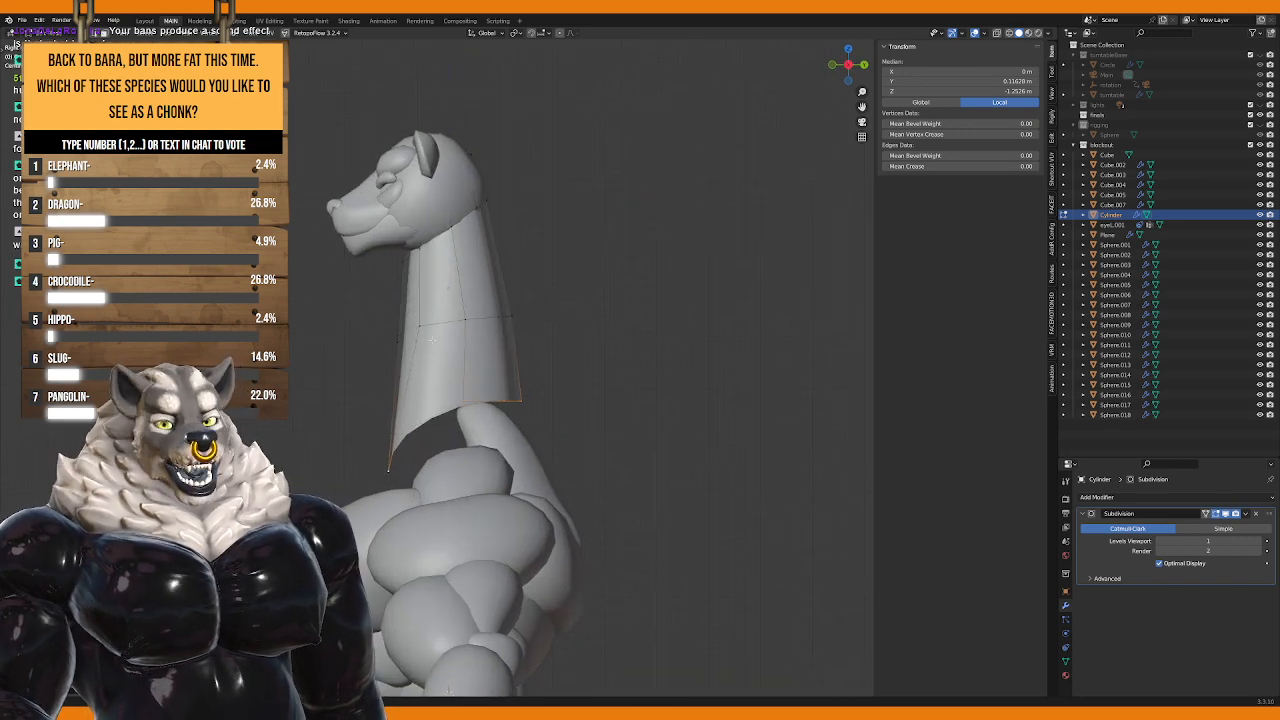
# Step: Slide the neck's middle edge loop down toward the base of the neck
pyautogui.keyDown('alt'); pyautogui.click(474, 377); pyautogui.keyUp('alt')
pyautogui.press('g')
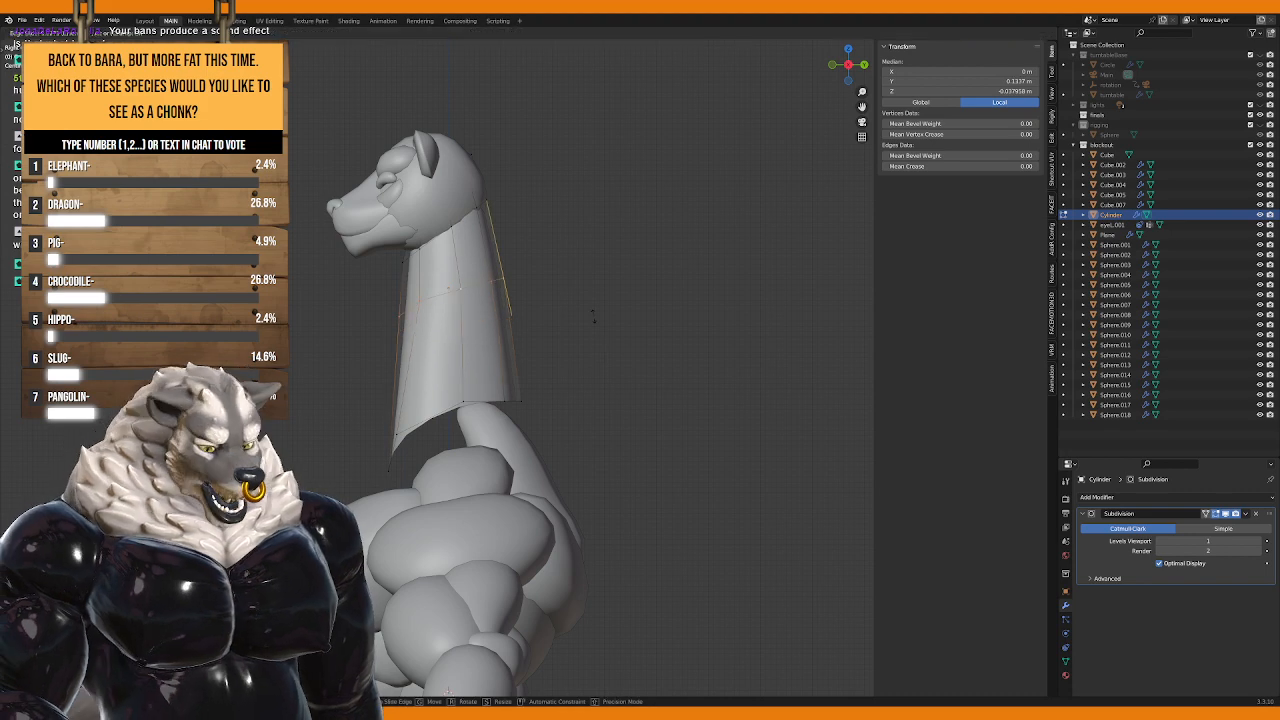
pyautogui.click(600, 380)
pyautogui.moveTo(660, 380); pyautogui.dragTo(607, 375, button='middle')
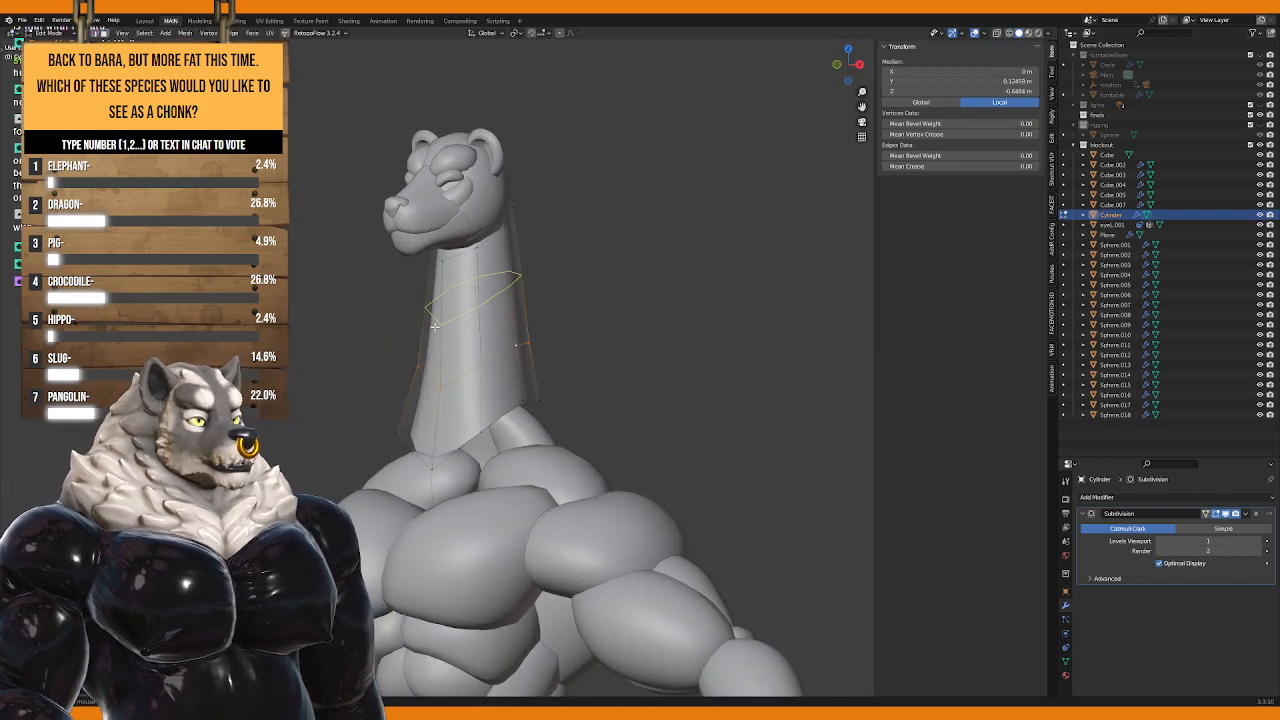
# Step: Narrow a new edge loop cut around the middle of the neck and save the file
pyautogui.keyDown('alt'); pyautogui.click(459, 300); pyautogui.keyUp('alt')
pyautogui.press('KP_1')
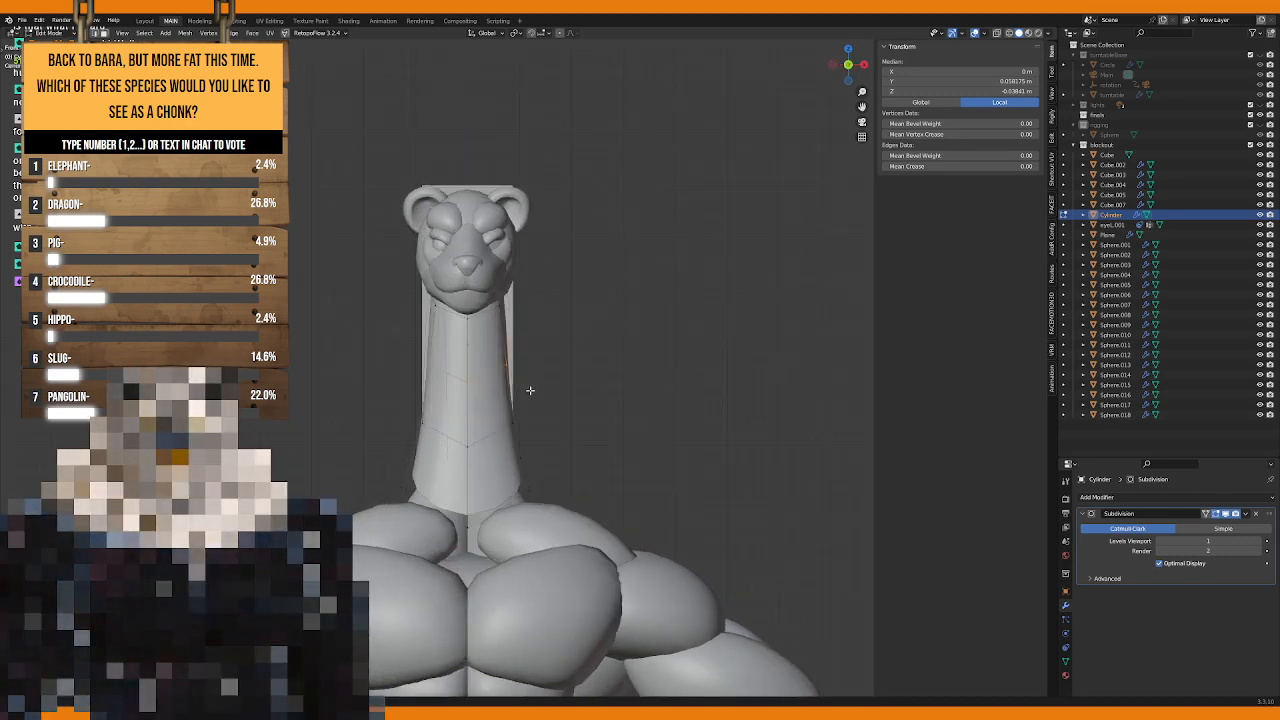
pyautogui.scroll(1, 545, 390)
pyautogui.press('s')
pyautogui.click(574, 385)
pyautogui.scroll(-2, 576, 385)
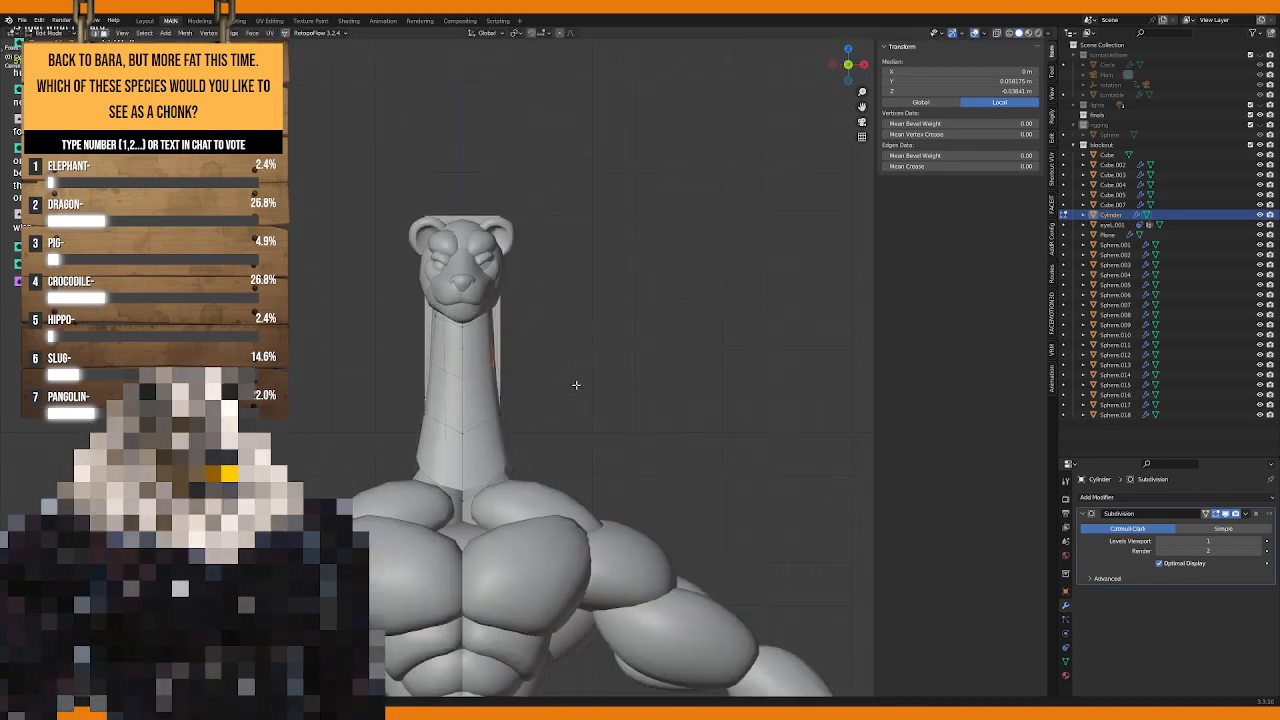
pyautogui.hotkey('ctrl', 's')
pyautogui.press('KP_3')
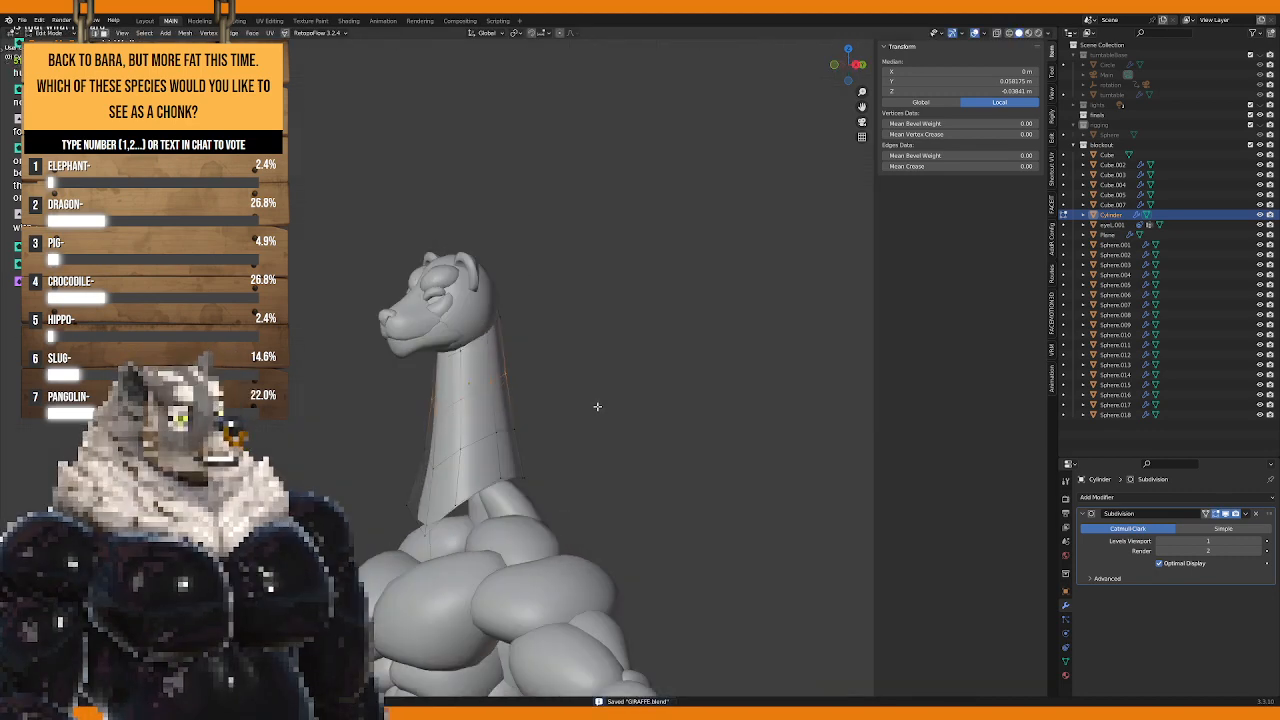
# Step: Finish editing the neck and open the ears mesh for vertex editing in front view
pyautogui.press('KP_1')
pyautogui.press('Tab')
pyautogui.click(540, 295)
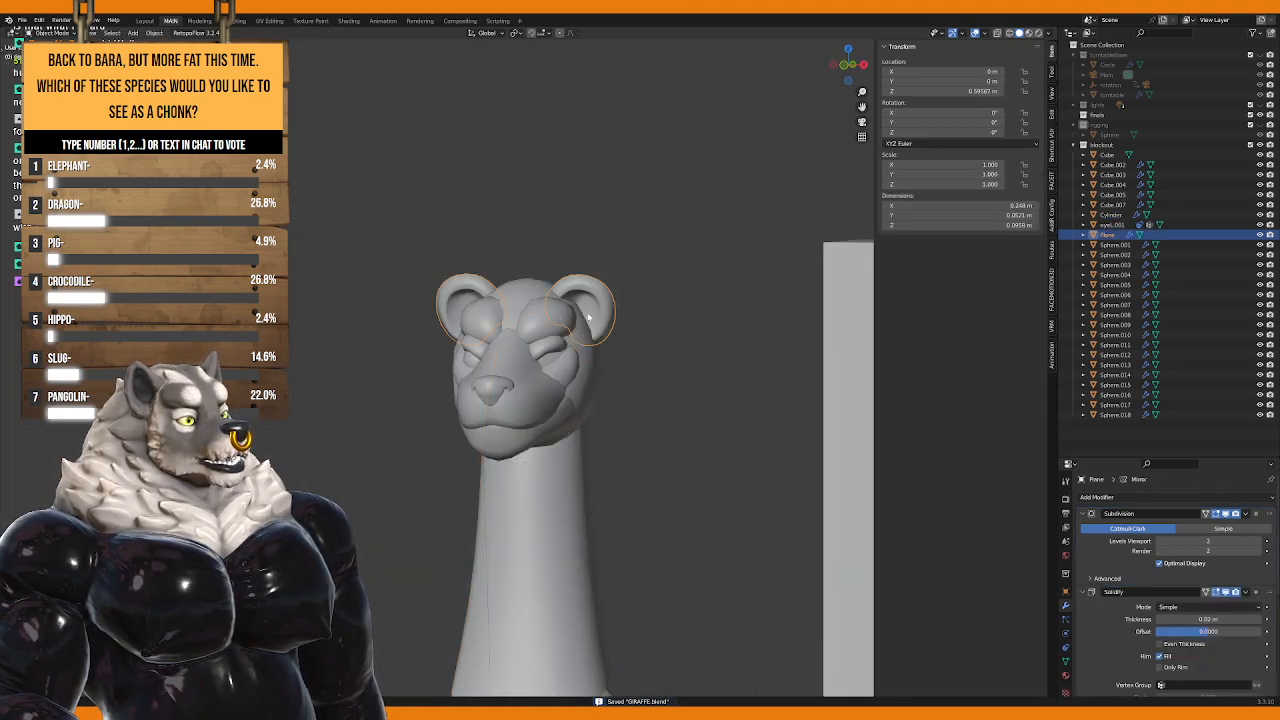
pyautogui.scroll(2, 487, 425)
pyautogui.scroll(2, 487, 425)
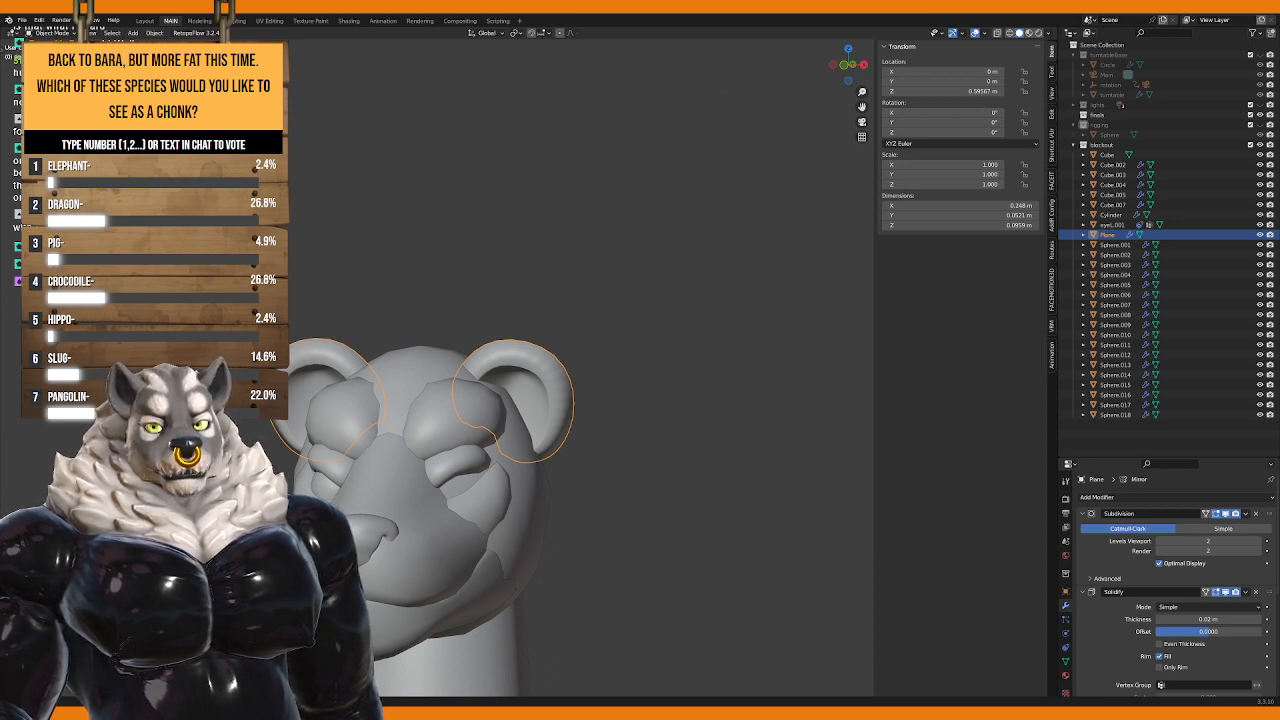
pyautogui.moveTo(430, 410); pyautogui.dragTo(684, 410, button='middle')
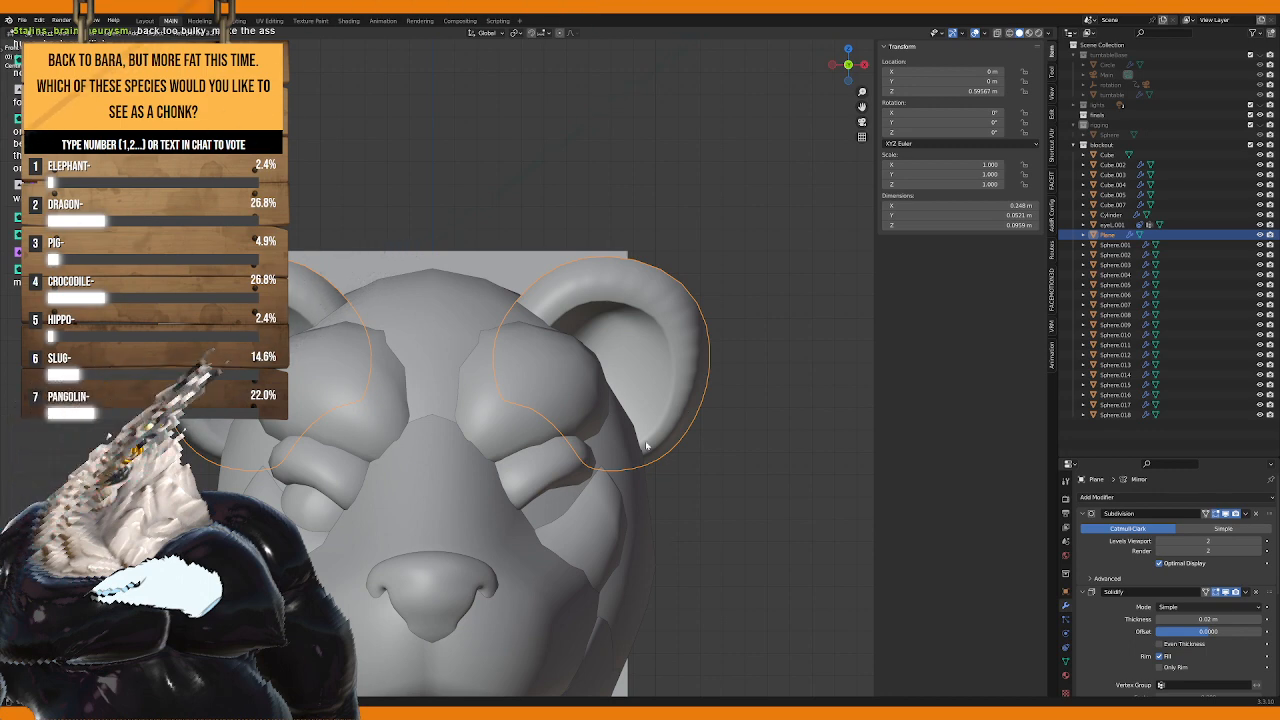
pyautogui.moveTo(646, 447); pyautogui.dragTo(671, 431, button='middle')
pyautogui.press('Tab')
pyautogui.scroll(-3, 651, 334)
pyautogui.scroll(2, 651, 334)
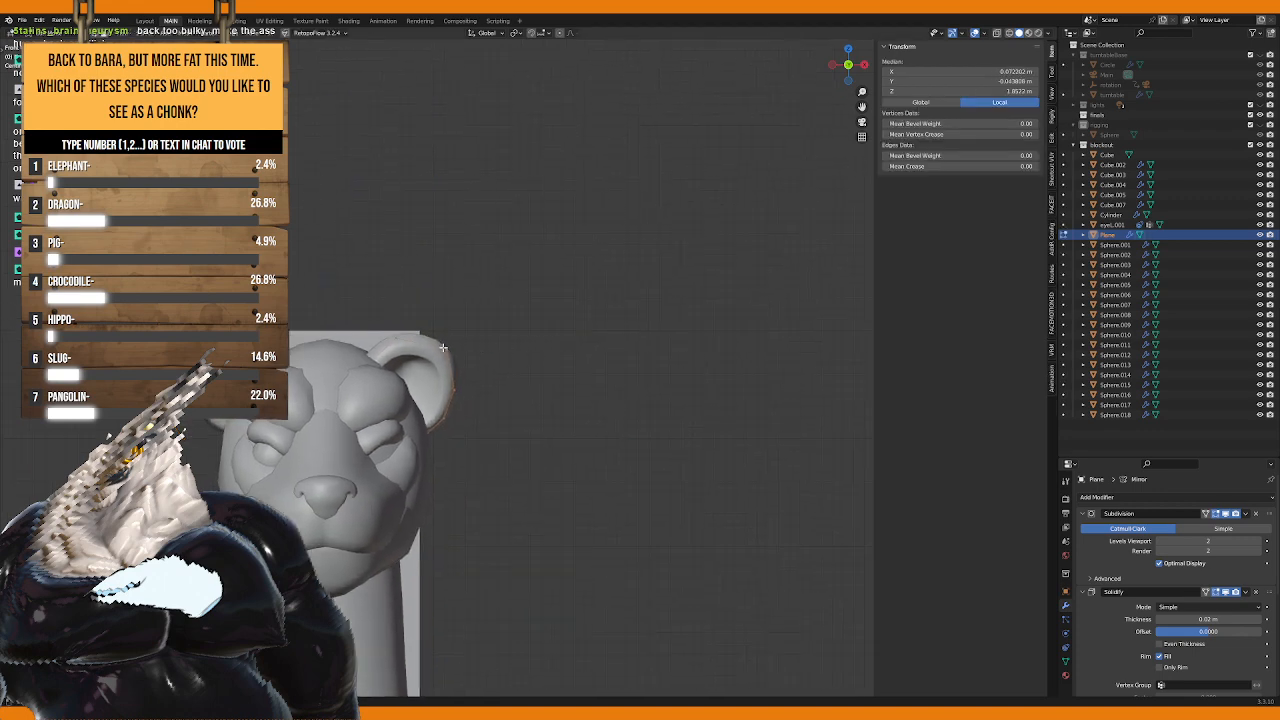
# Step: Enable proportional editing and pull the ear's outer upper vertex sideways to stretch the round ear into a long shape
pyautogui.press('g')
pyautogui.press('Escape')
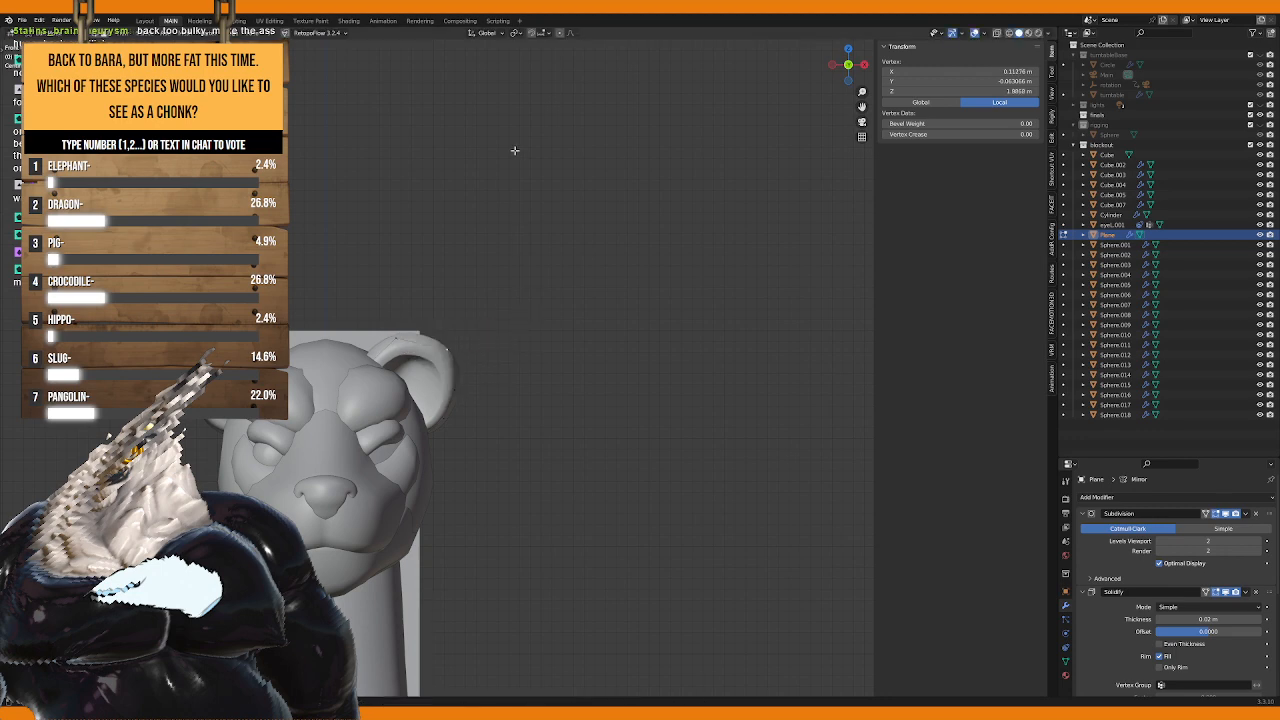
pyautogui.click(558, 35)
pyautogui.click(555, 58)
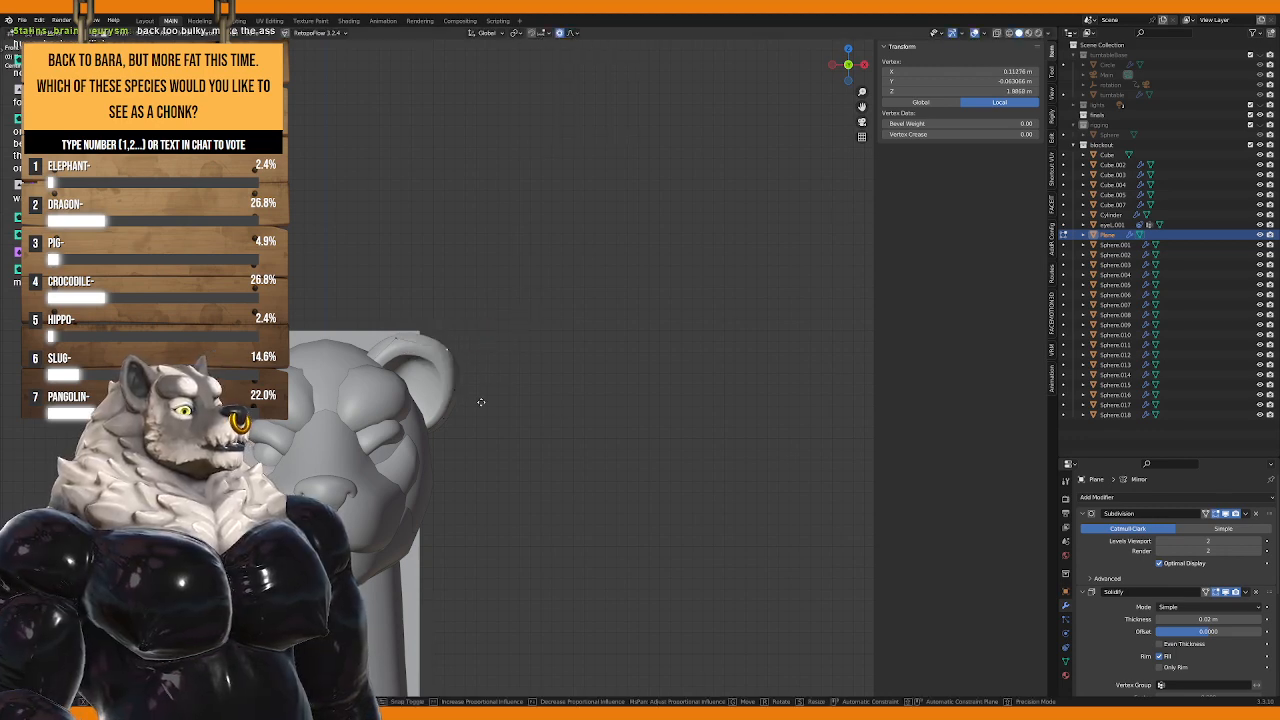
pyautogui.press('g')
pyautogui.scroll(5, 557, 400)
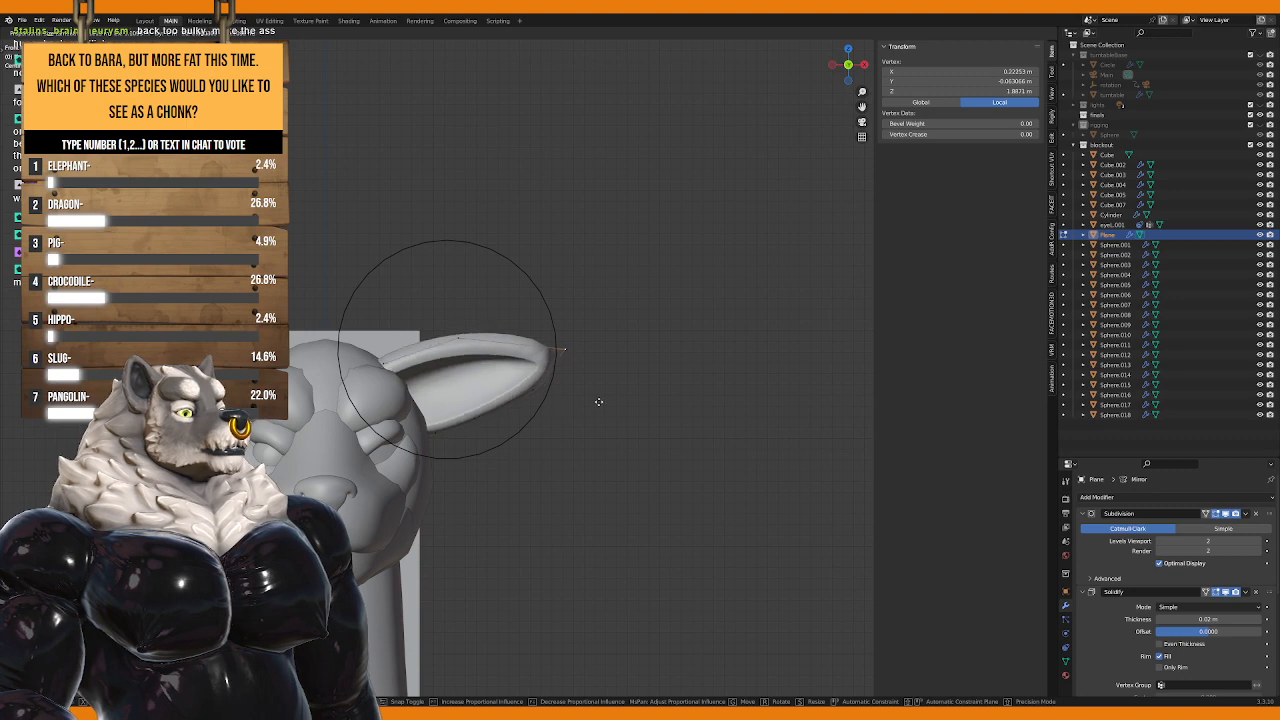
pyautogui.click(598, 401)
# Step: Move the vertices near the ear's base to narrow it where it joins the head, working from front and side
pyautogui.press('g')
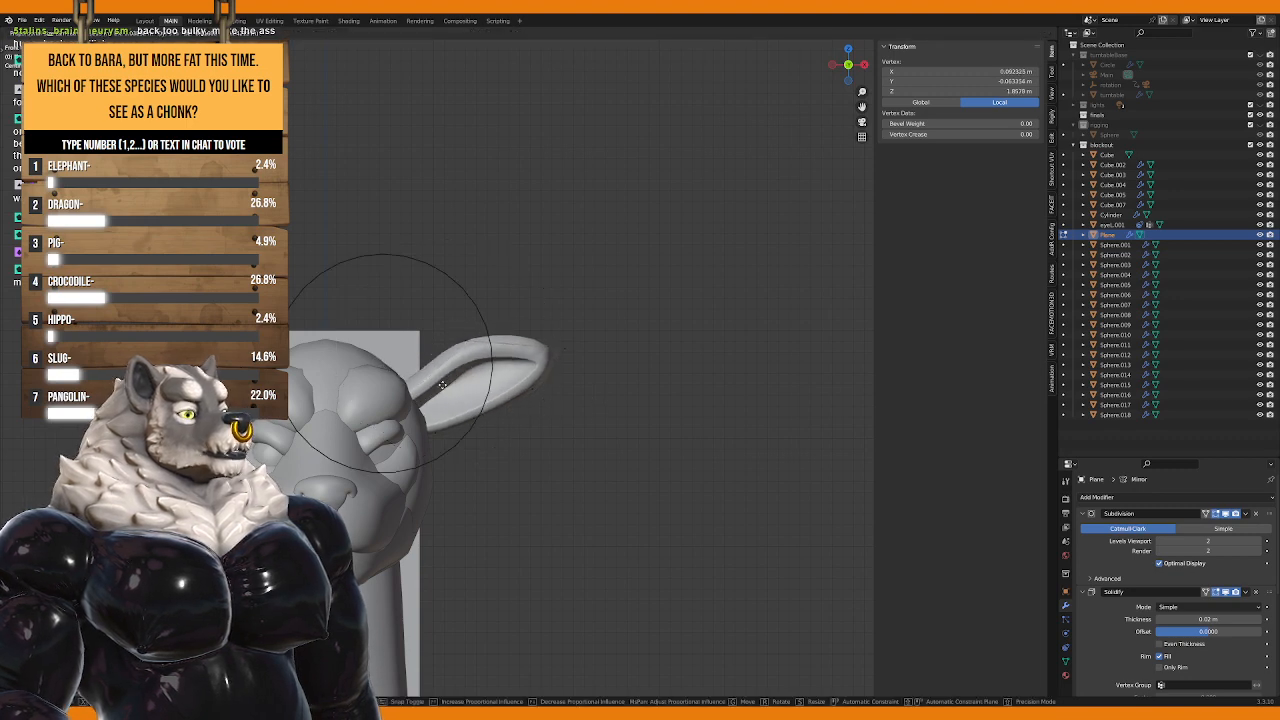
pyautogui.click(428, 400)
pyautogui.moveTo(428, 400); pyautogui.dragTo(450, 470, button='middle')
pyautogui.press('g')
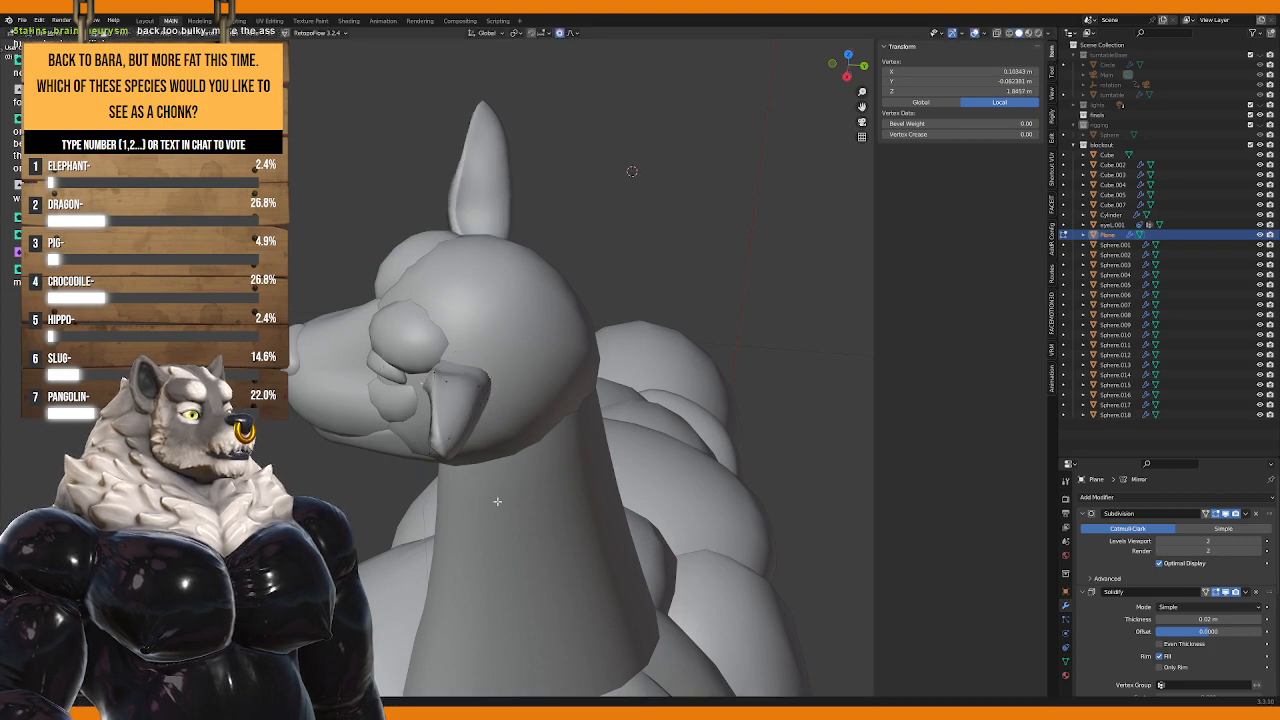
pyautogui.click(440, 400)
pyautogui.moveTo(440, 400); pyautogui.dragTo(563, 384, button='middle')
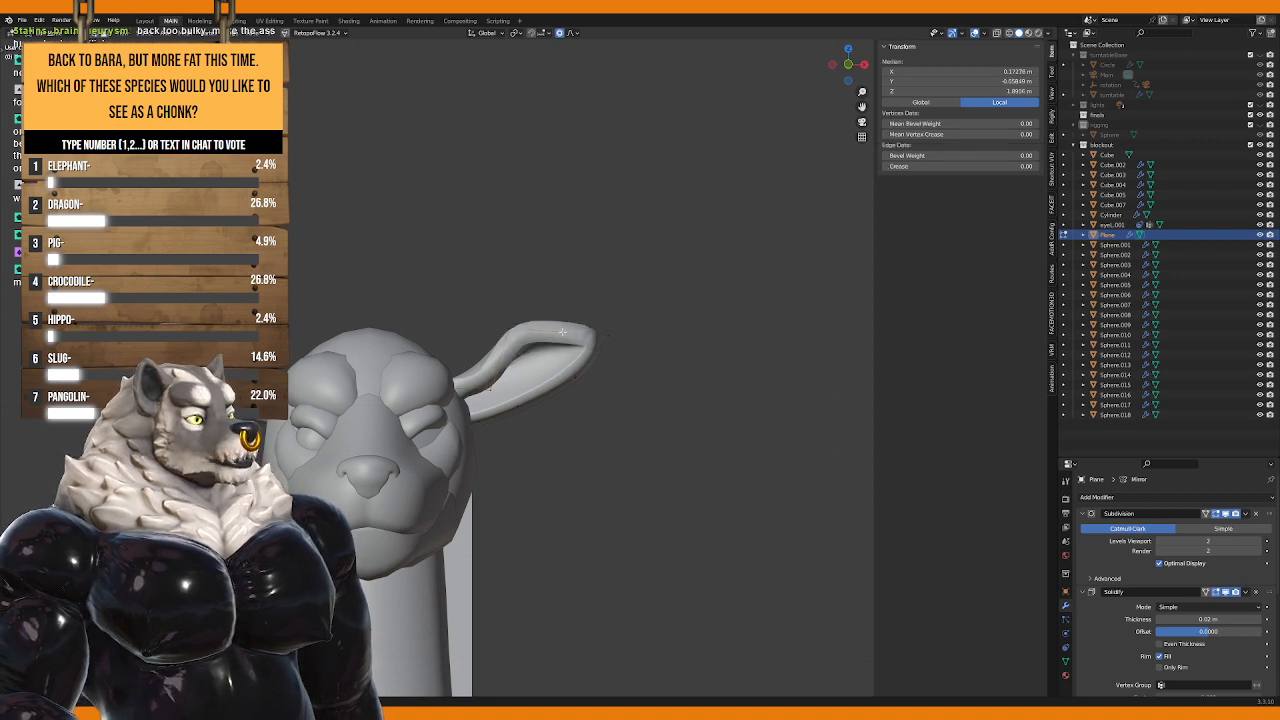
# Step: Set the ears' Solidify thickness to 0.01 m
pyautogui.press('Tab')
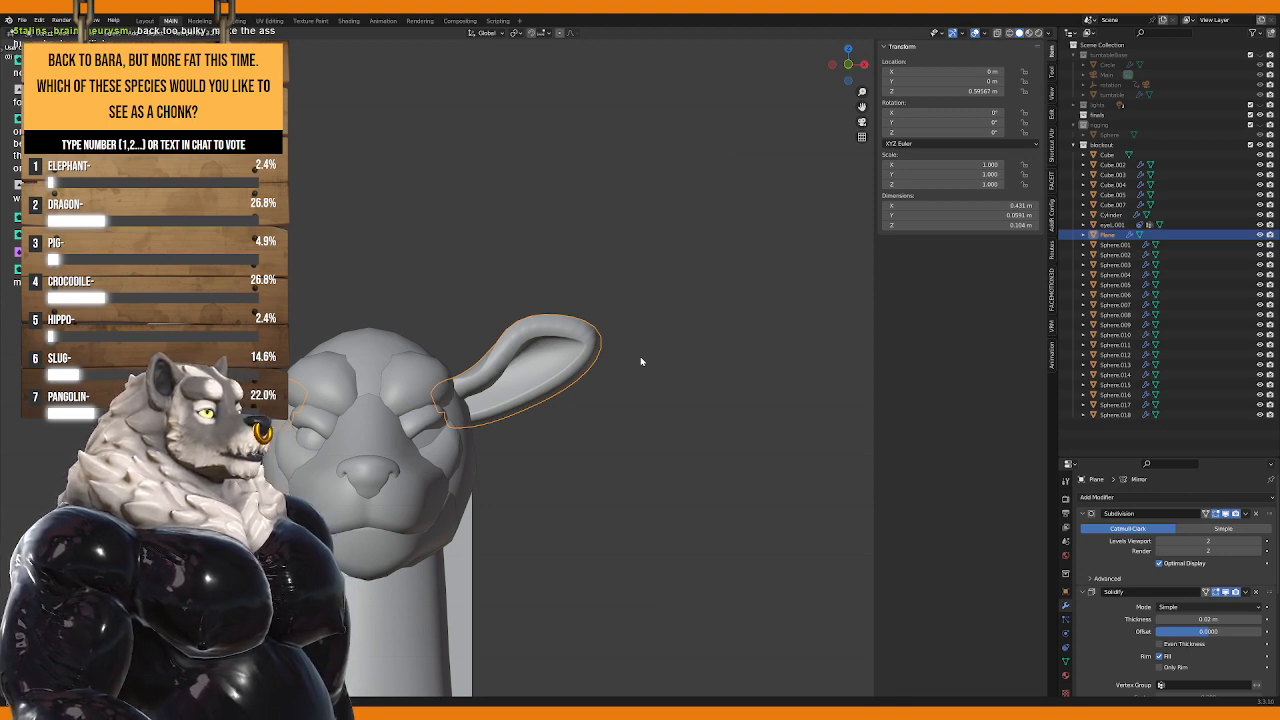
pyautogui.click(1208, 619)
pyautogui.write('0.01')
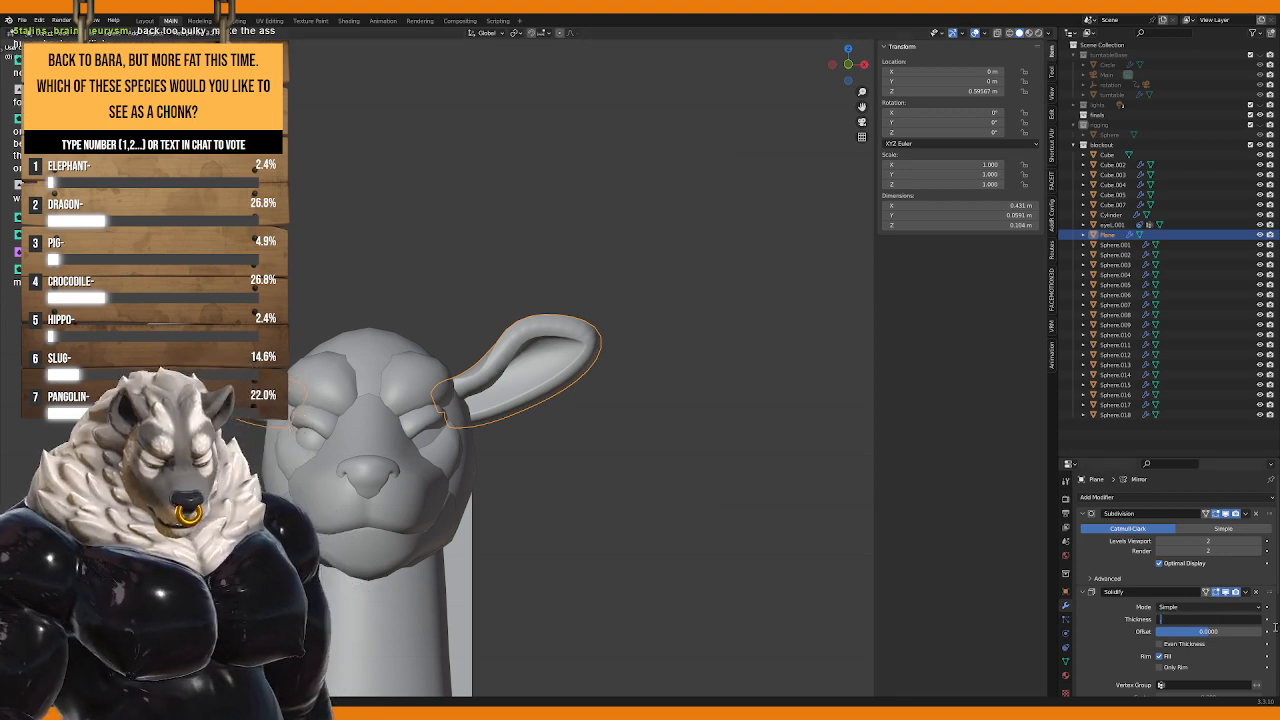
pyautogui.press('Return')
# Step: Reshape the ear's upper edge with proportional moves, adjusting its vertices from the front and the side
pyautogui.press('Tab')
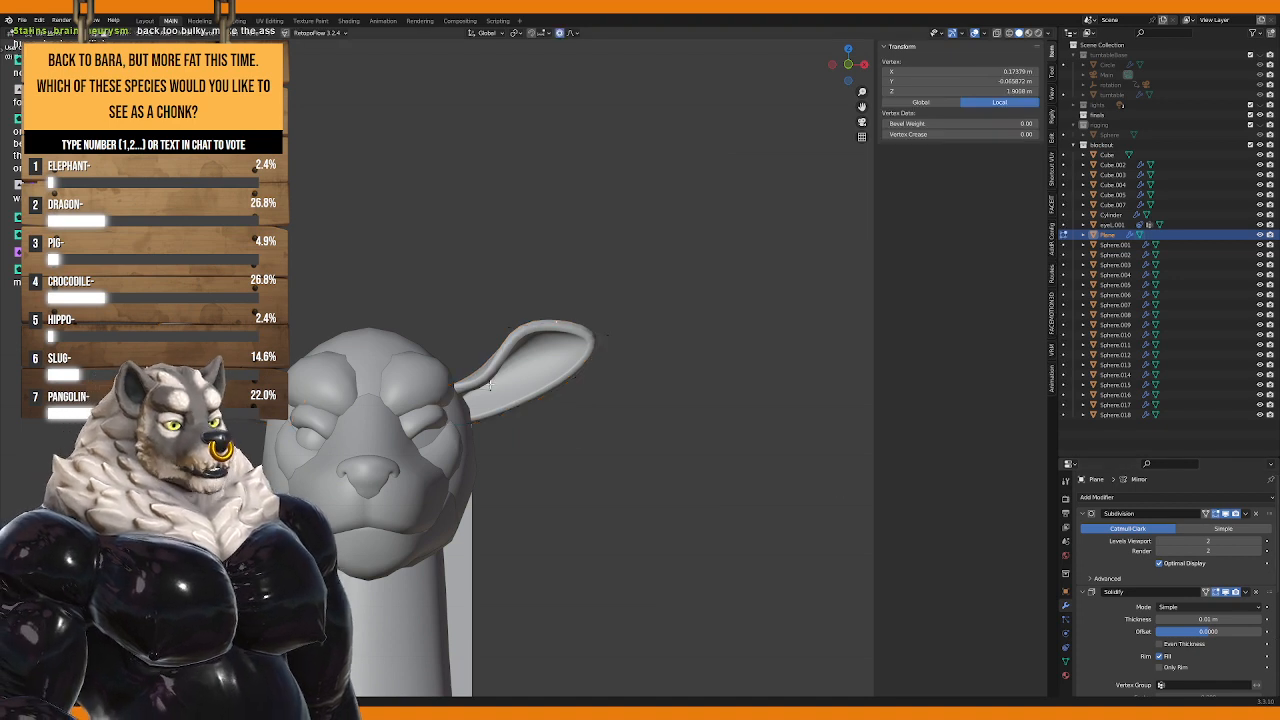
pyautogui.moveTo(490, 385); pyautogui.dragTo(540, 355, button='middle')
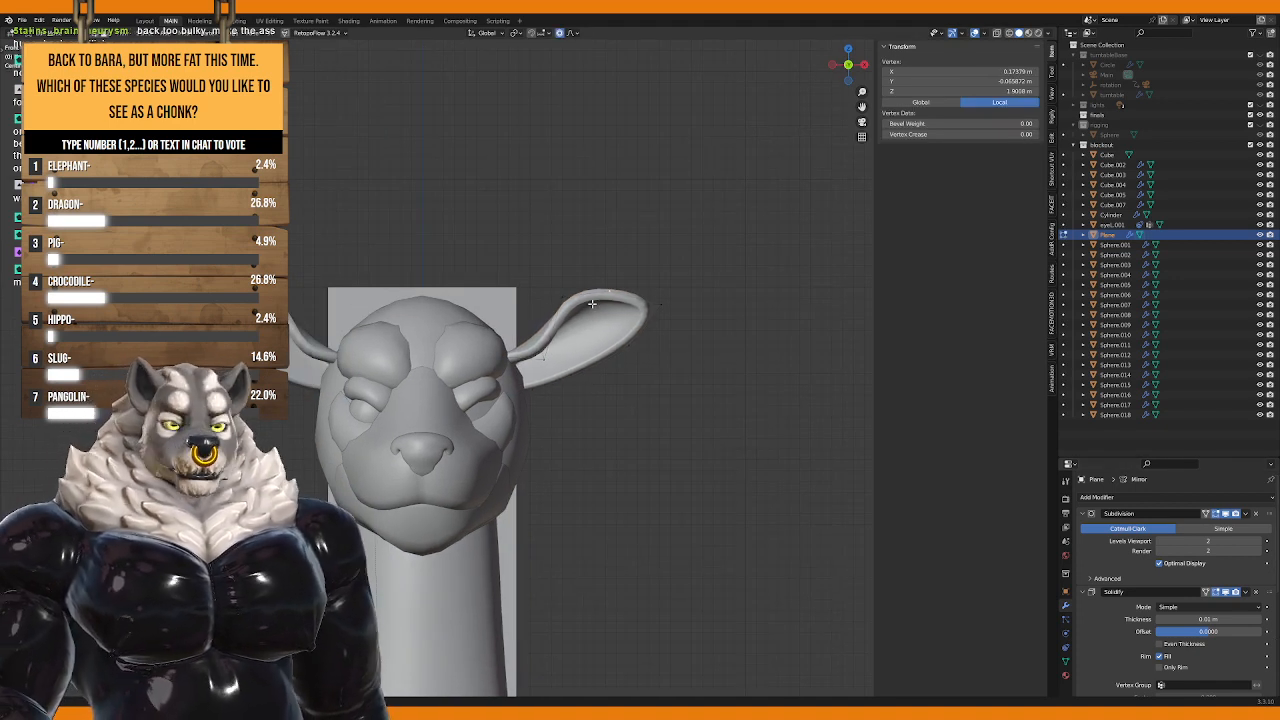
pyautogui.press('g')
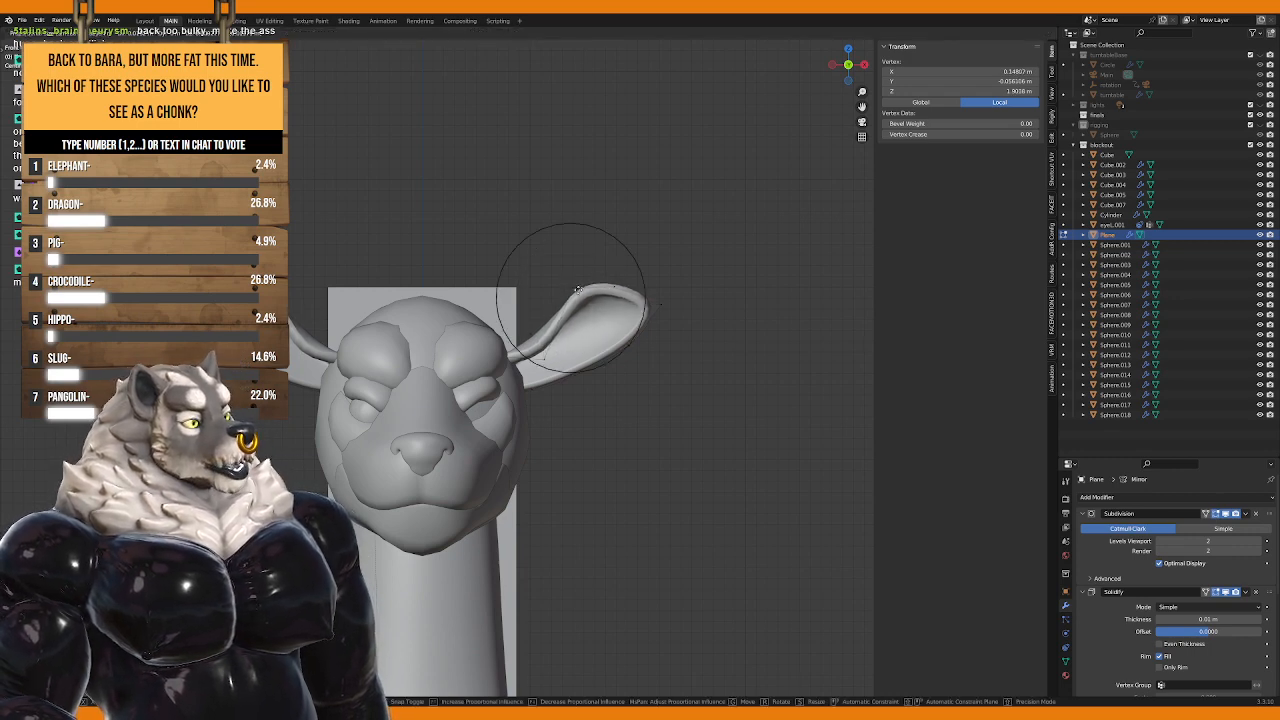
pyautogui.click(610, 298)
pyautogui.moveTo(604, 311); pyautogui.dragTo(478, 371, button='middle')
pyautogui.moveTo(537, 329); pyautogui.dragTo(451, 453, button='middle')
pyautogui.press('g')
pyautogui.click(503, 400)
pyautogui.press('g')
pyautogui.click(411, 429)
pyautogui.moveTo(411, 429); pyautogui.dragTo(522, 406, button='middle')
# Step: Shrink the proportional editing radius and move the lower rim vertices near the ear's base to taper it
pyautogui.press('g')
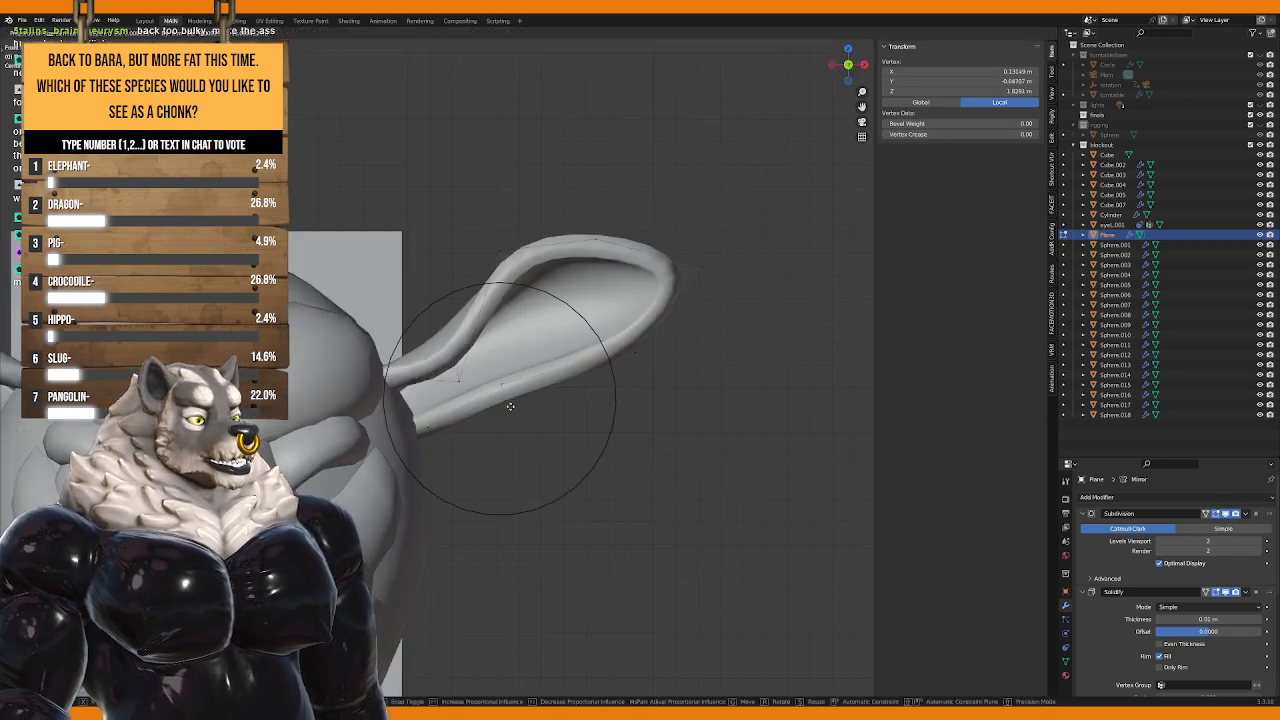
pyautogui.scroll(3, 520, 420)
pyautogui.click(517, 405)
pyautogui.click(509, 391)
pyautogui.press('g')
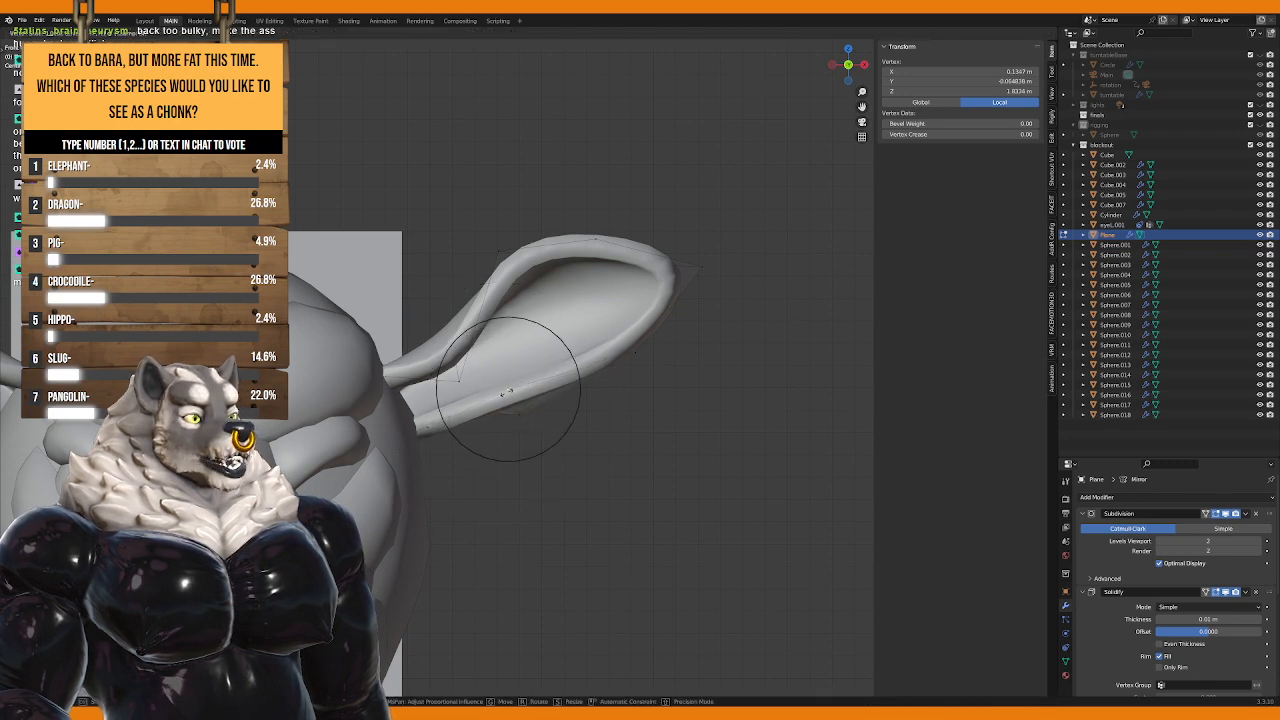
pyautogui.click(507, 392)
pyautogui.press('g')
pyautogui.click(470, 378)
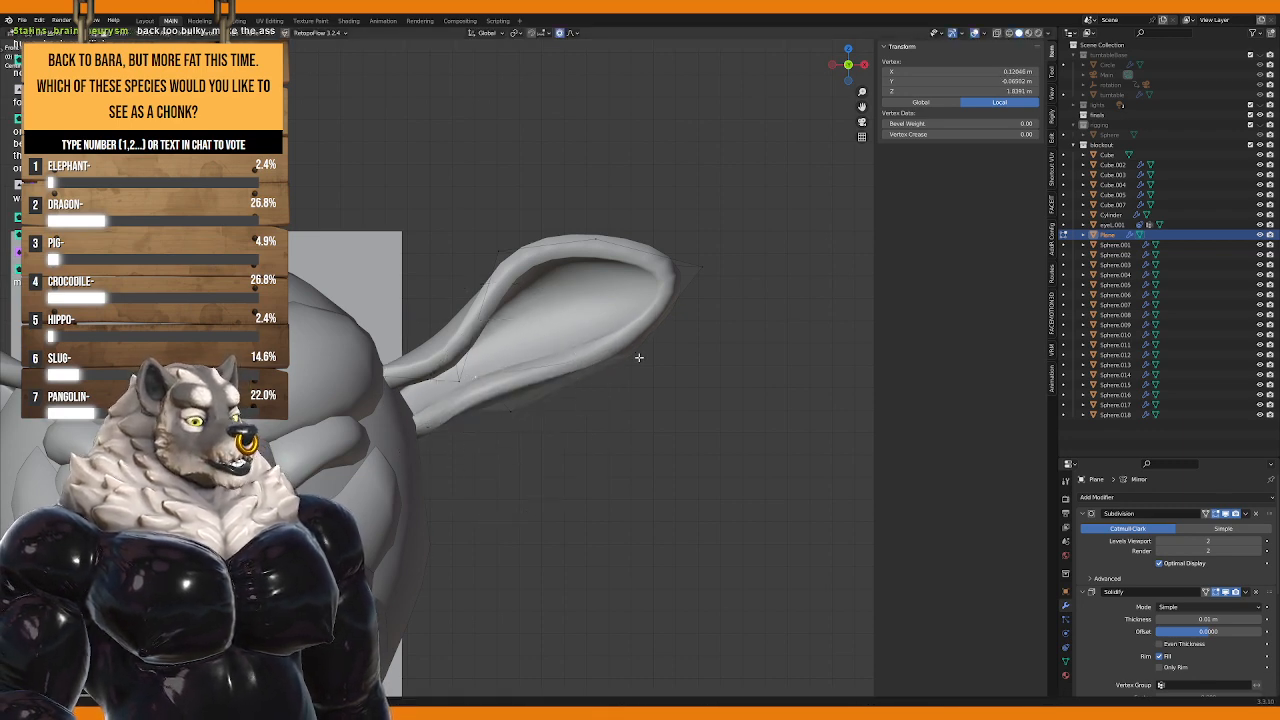
# Step: Push the ear's lower outer rim vertex down and extend the tip vertex outward and up
pyautogui.press('g')
pyautogui.click(660, 320)
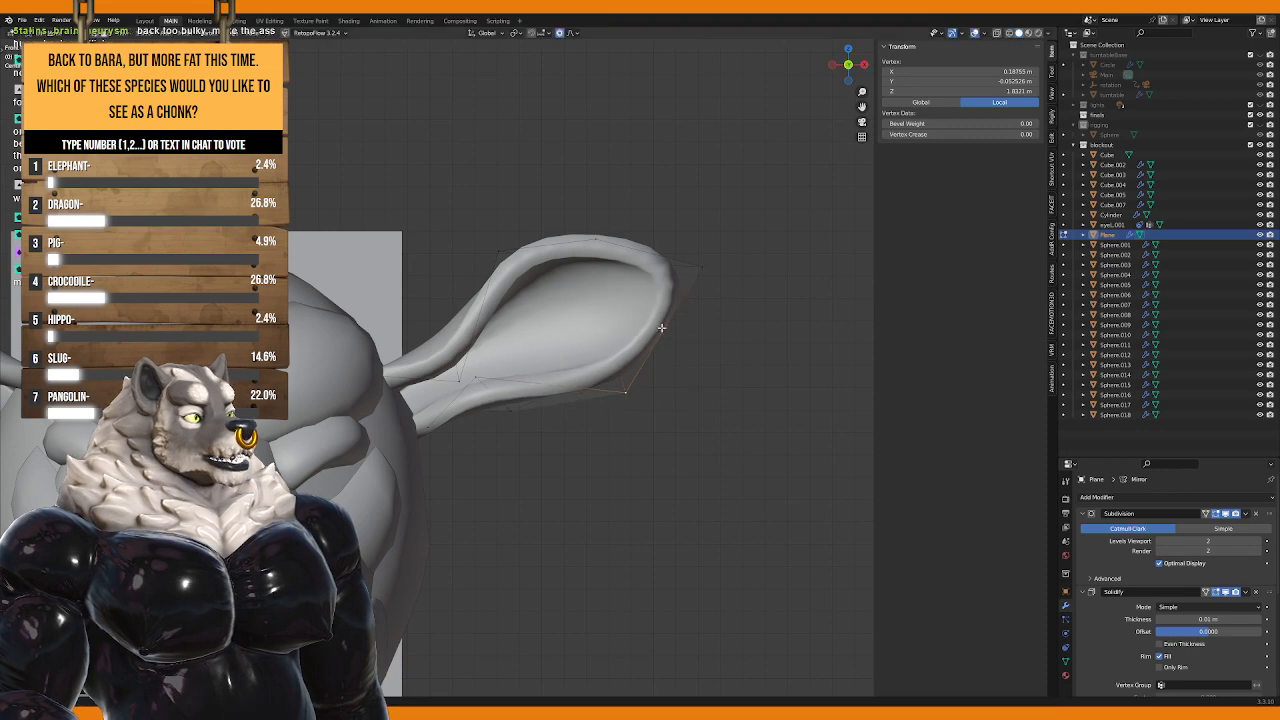
pyautogui.click(699, 264)
pyautogui.press('g')
pyautogui.click(732, 248)
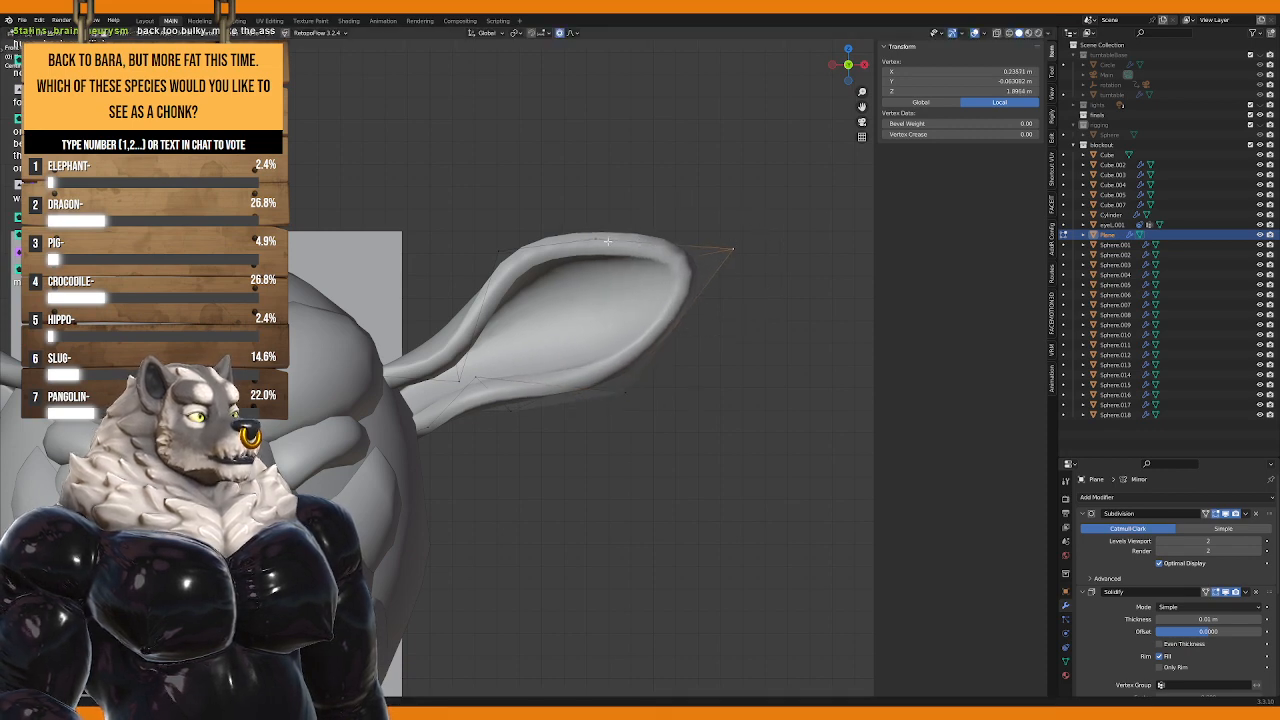
# Step: Shift the ear's upper rim vertex toward the tip and raise the inner corner of the upper rim
pyautogui.click(598, 239)
pyautogui.press('g')
pyautogui.click(673, 243)
pyautogui.press('g')
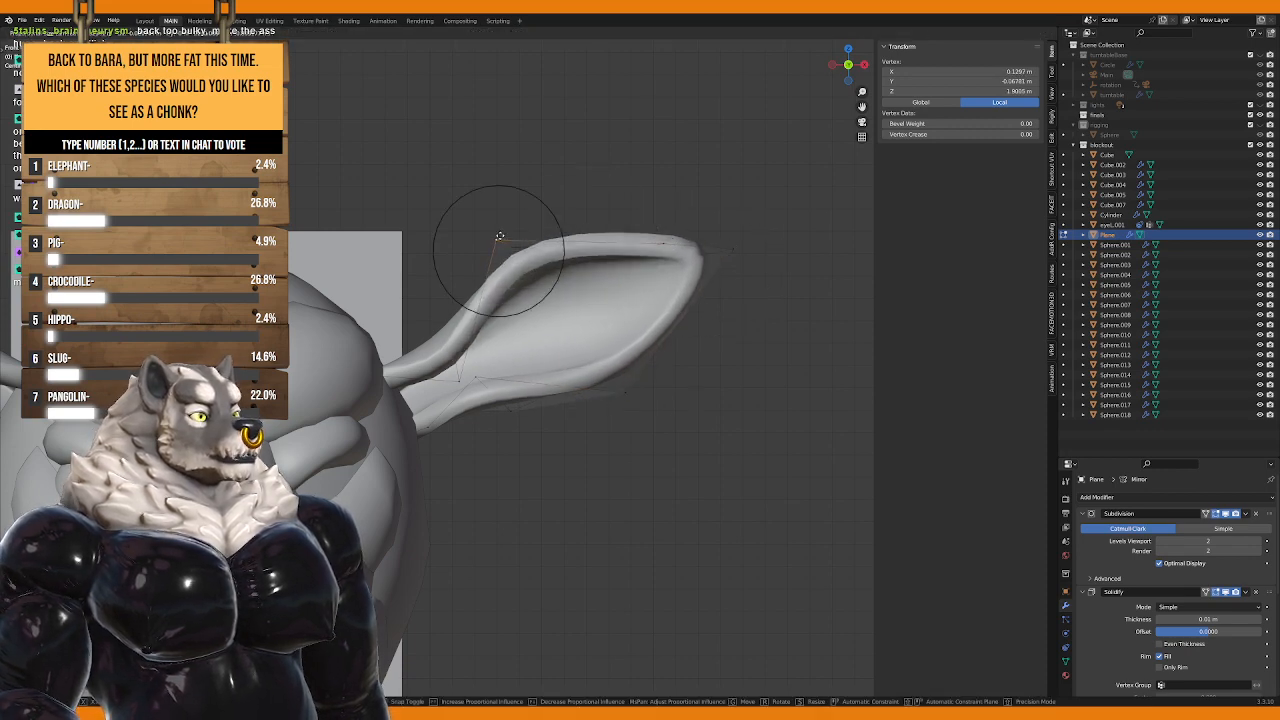
pyautogui.click(491, 230)
pyautogui.keyDown('shift'); pyautogui.moveTo(491, 230); pyautogui.dragTo(541, 180, button='middle'); pyautogui.keyUp('shift')
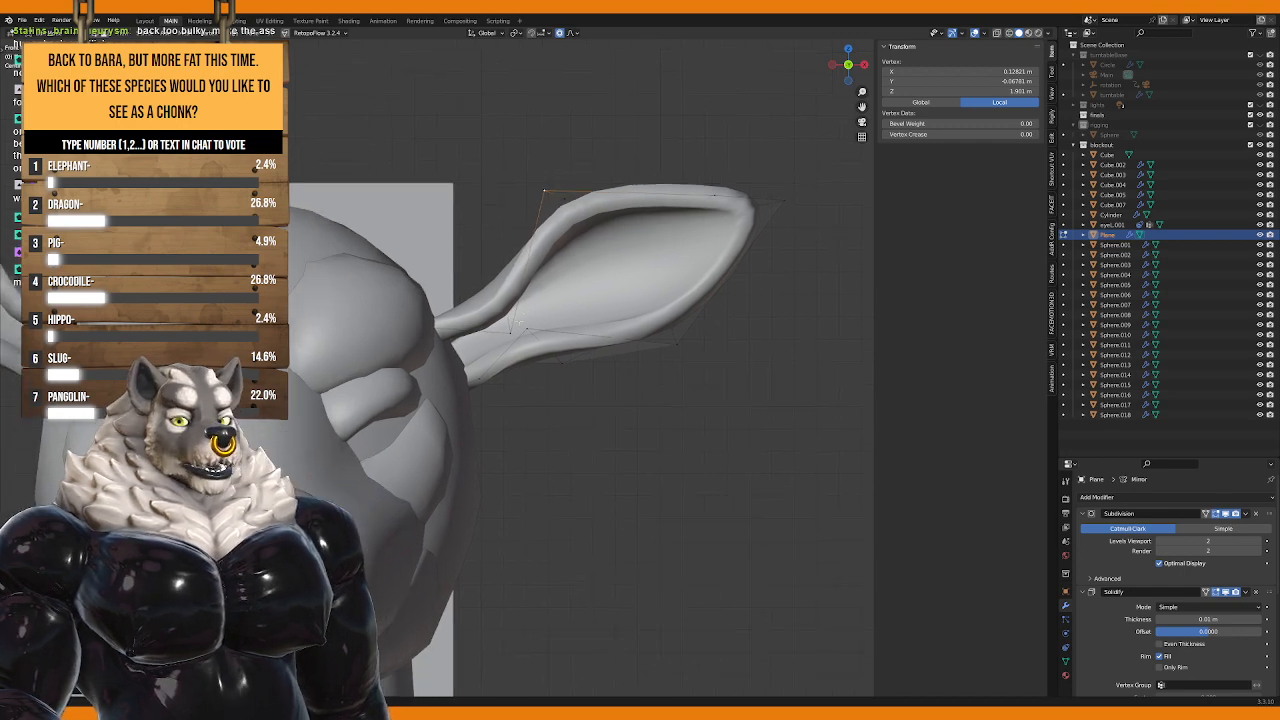
# Step: Move the ear's lower base vertex inward and up against the side of the head
pyautogui.click(487, 376)
pyautogui.press('g')
pyautogui.click(456, 349)
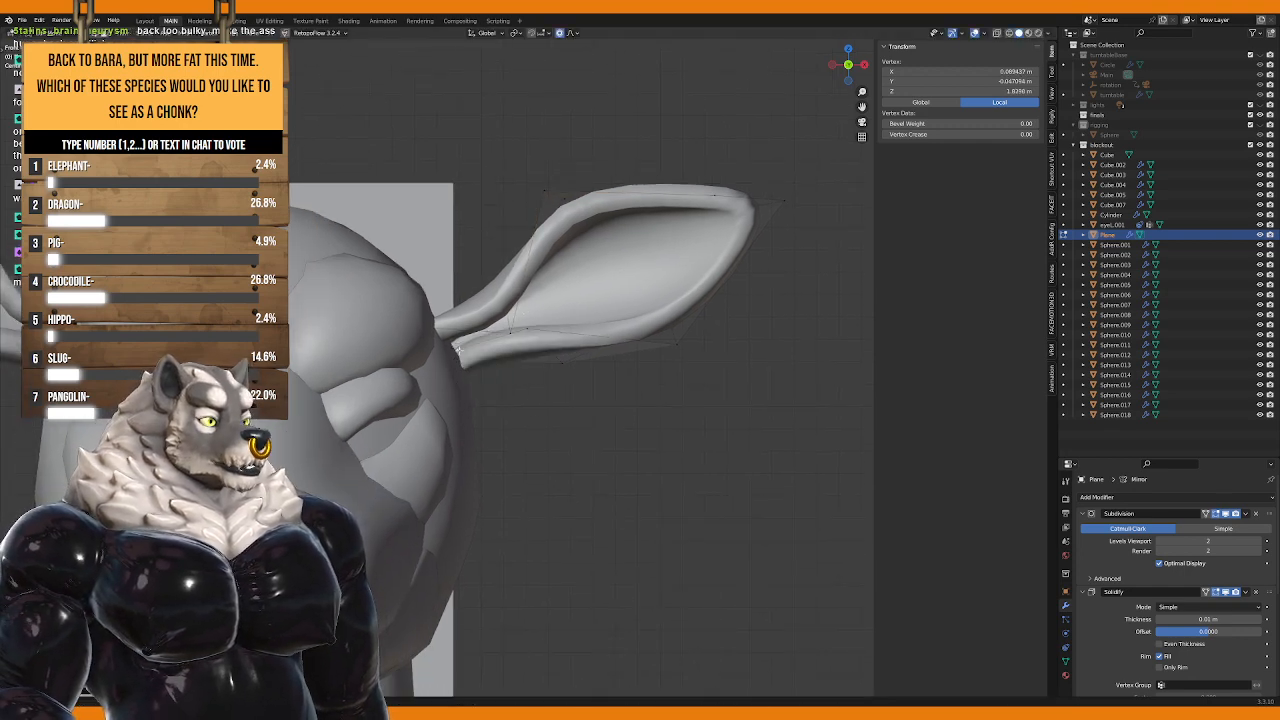
# Step: Turn on X-ray shading and raise its opacity while viewing the ear from the side
pyautogui.moveTo(558, 385); pyautogui.dragTo(475, 366, button='middle')
pyautogui.click(996, 34)
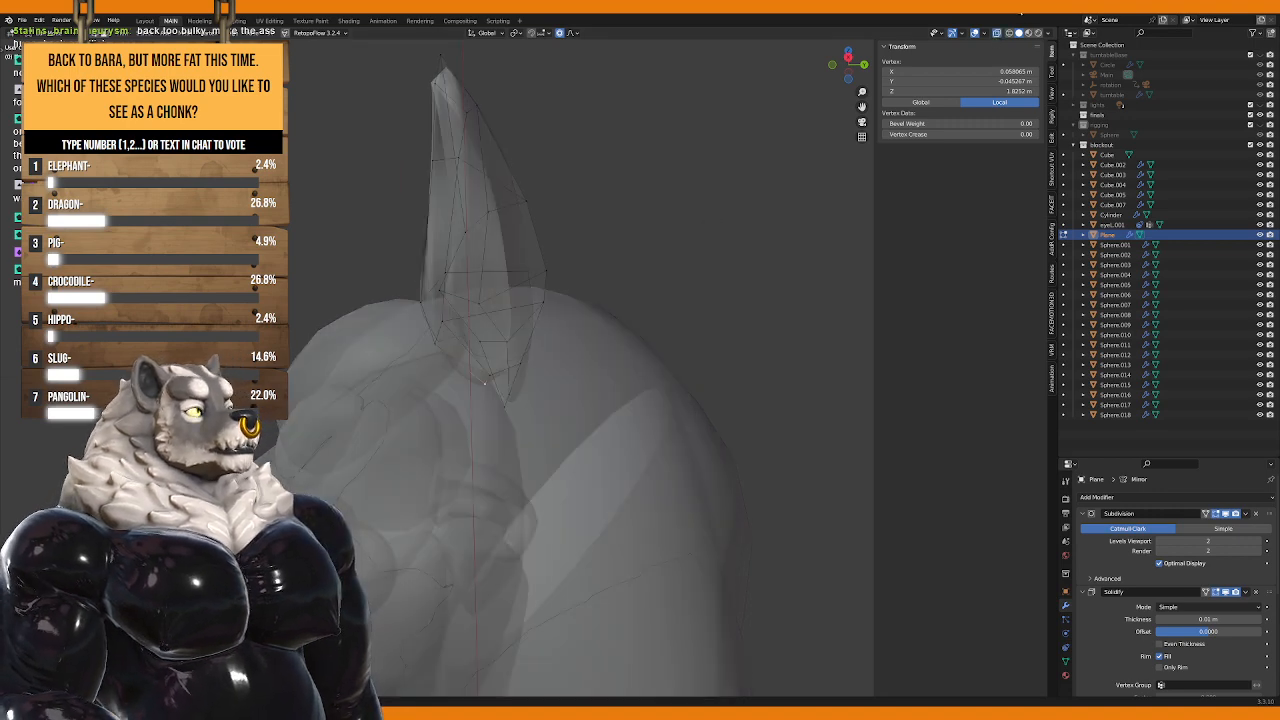
pyautogui.click(1050, 34)
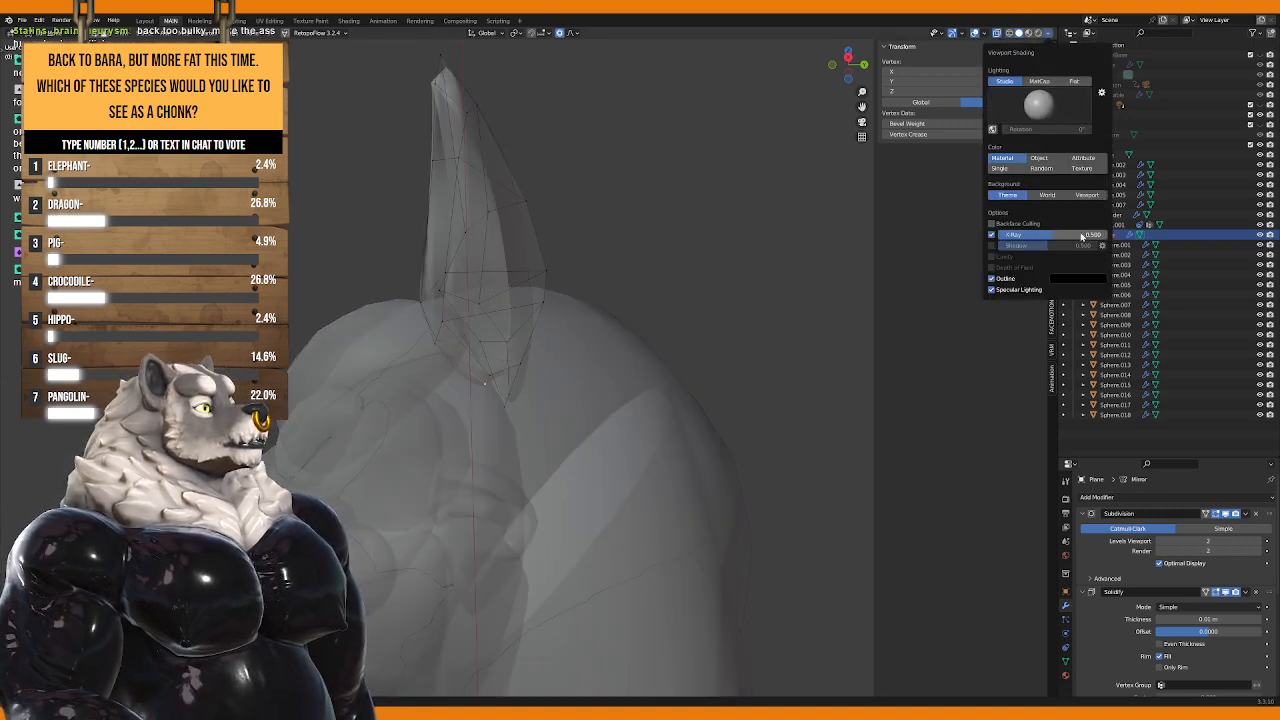
pyautogui.moveTo(1083, 235); pyautogui.dragTo(1138, 235)
# Step: Reposition the ear's base vertices where they sink into the head
pyautogui.moveTo(592, 338); pyautogui.dragTo(554, 350, button='middle')
pyautogui.press('g')
pyautogui.click(497, 407)
pyautogui.press('g')
pyautogui.click(490, 320)
pyautogui.press('g')
pyautogui.click(441, 340)
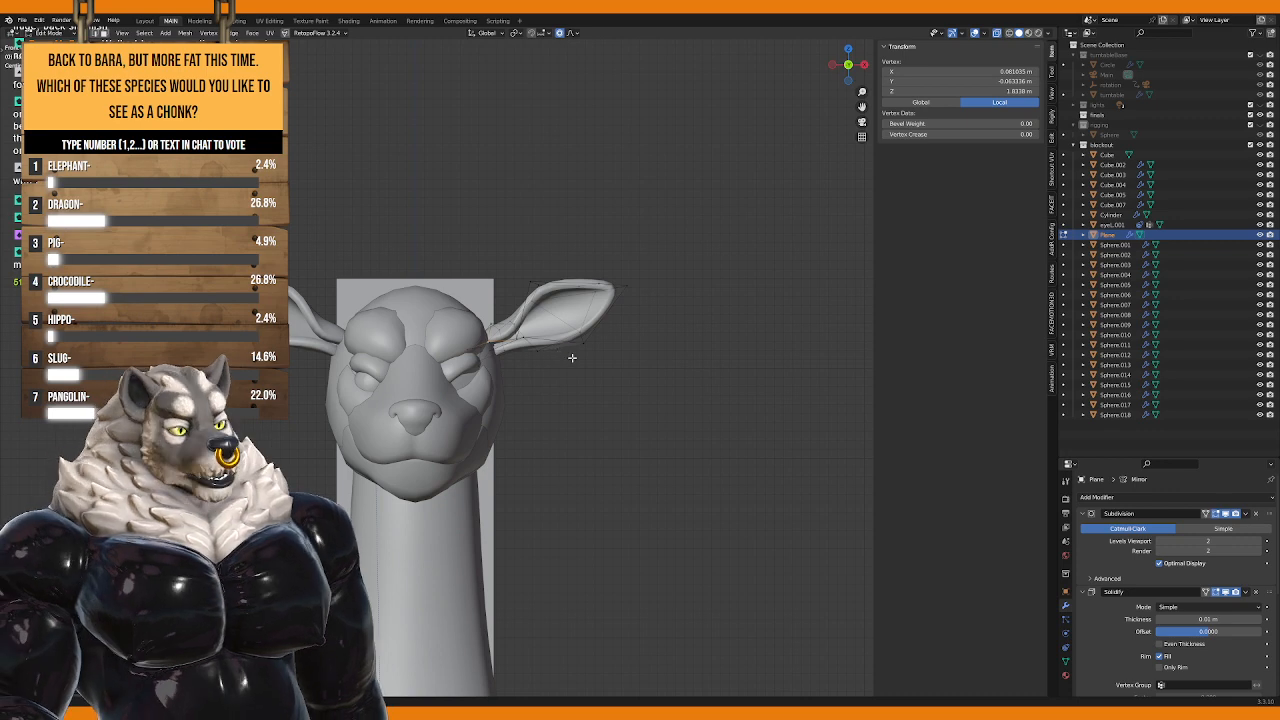
# Step: Move the upper and near-tip vertices of the ear's inner surface toward the ear's centre
pyautogui.moveTo(574, 356); pyautogui.dragTo(512, 313, button='middle')
pyautogui.scroll(3, 556, 366)
pyautogui.scroll(2, 548, 380)
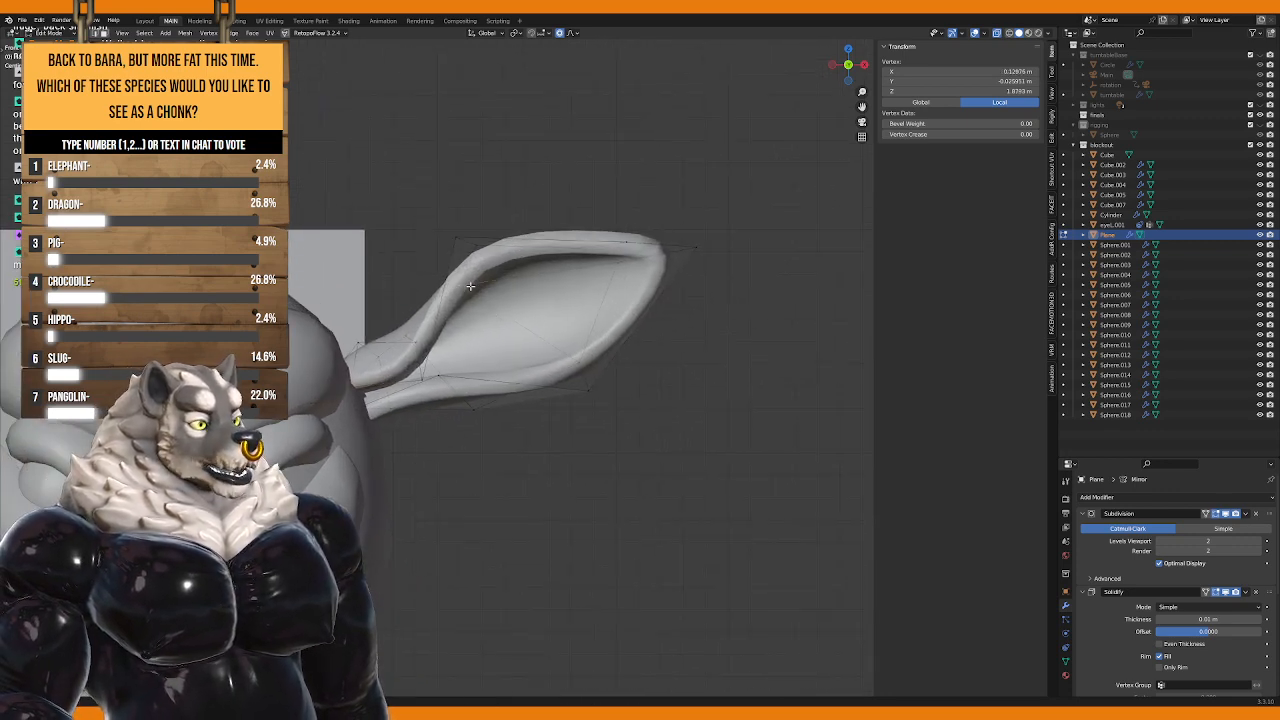
pyautogui.press('g')
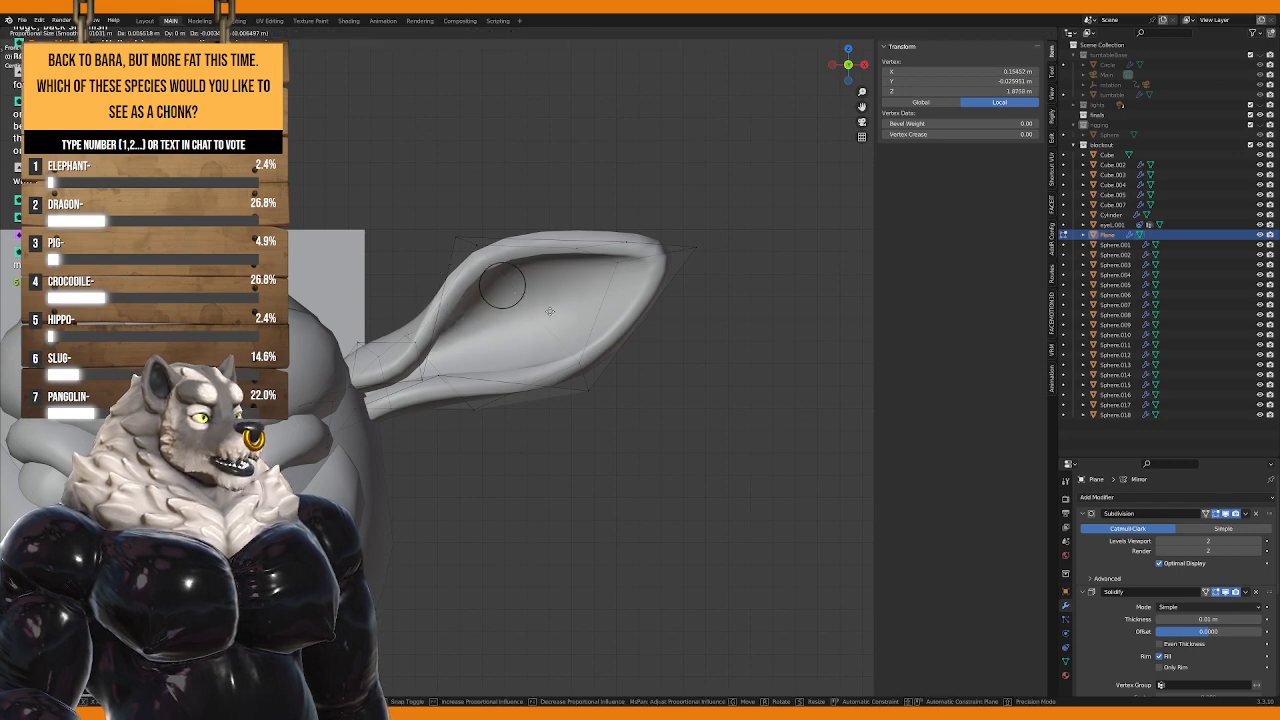
pyautogui.click(551, 326)
pyautogui.press('g')
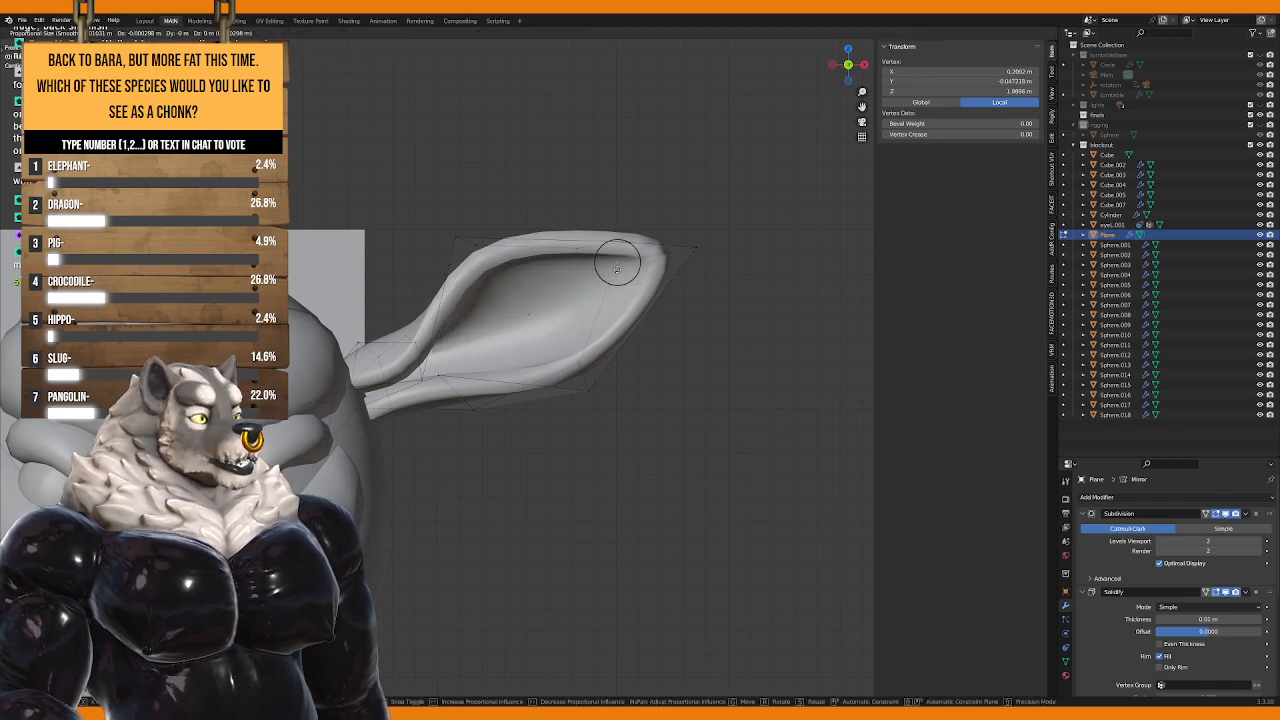
pyautogui.click(602, 294)
# Step: Adjust the vertices beside the ear's lower and upper rims to refine the inner hollow
pyautogui.press('g')
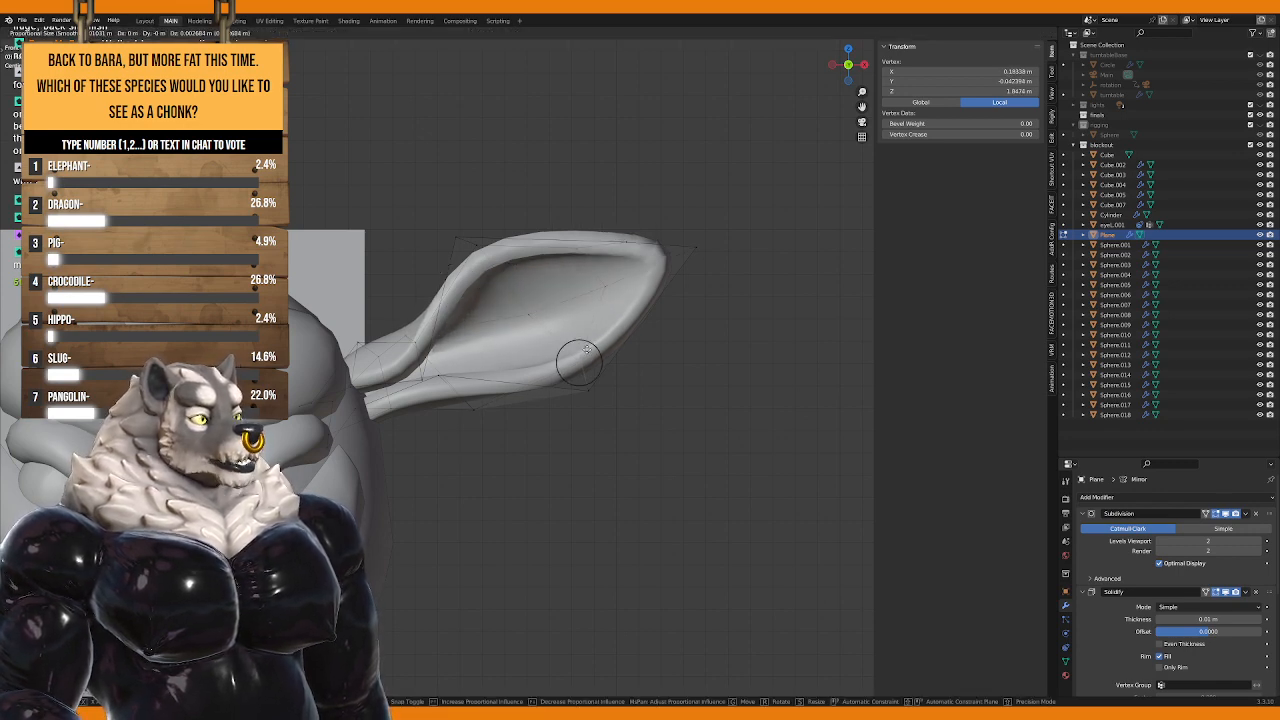
pyautogui.click(580, 362)
pyautogui.press('g')
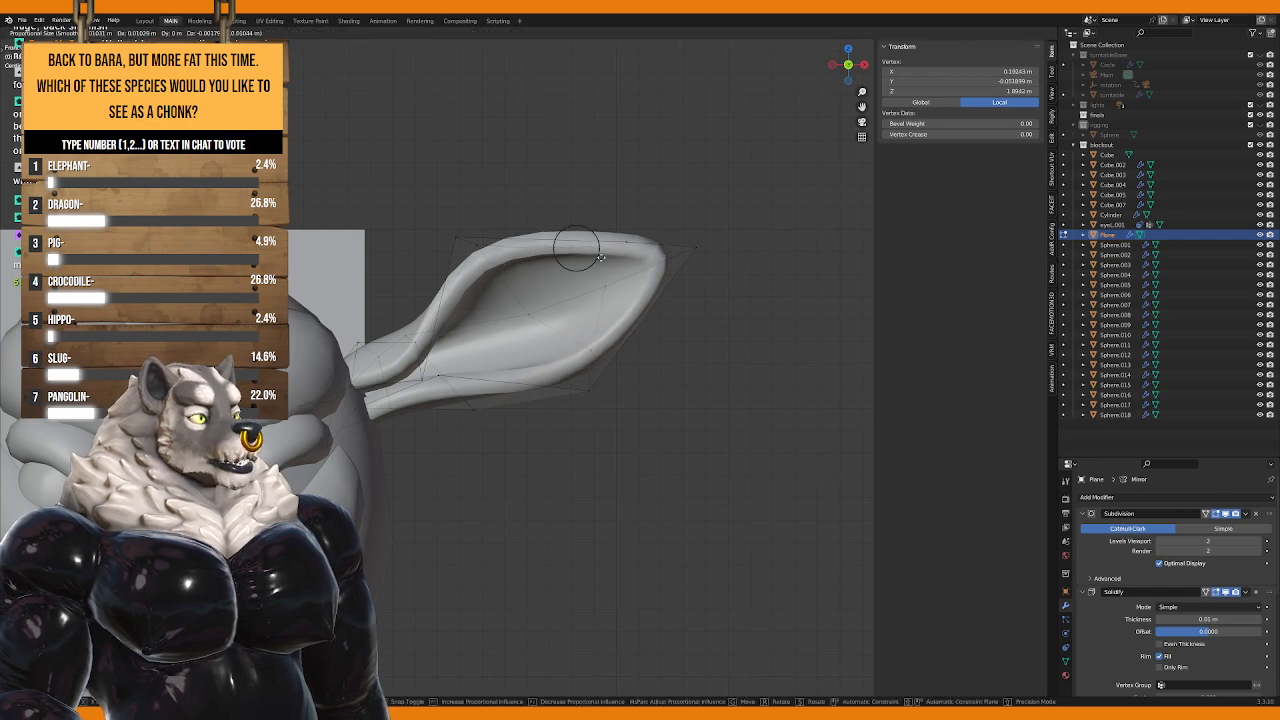
pyautogui.click(580, 252)
# Step: Refine the ear's inner surface vertices from behind and check the ear shape from the front
pyautogui.moveTo(580, 252); pyautogui.dragTo(440, 312, button='middle')
pyautogui.press('g')
pyautogui.click(439, 311)
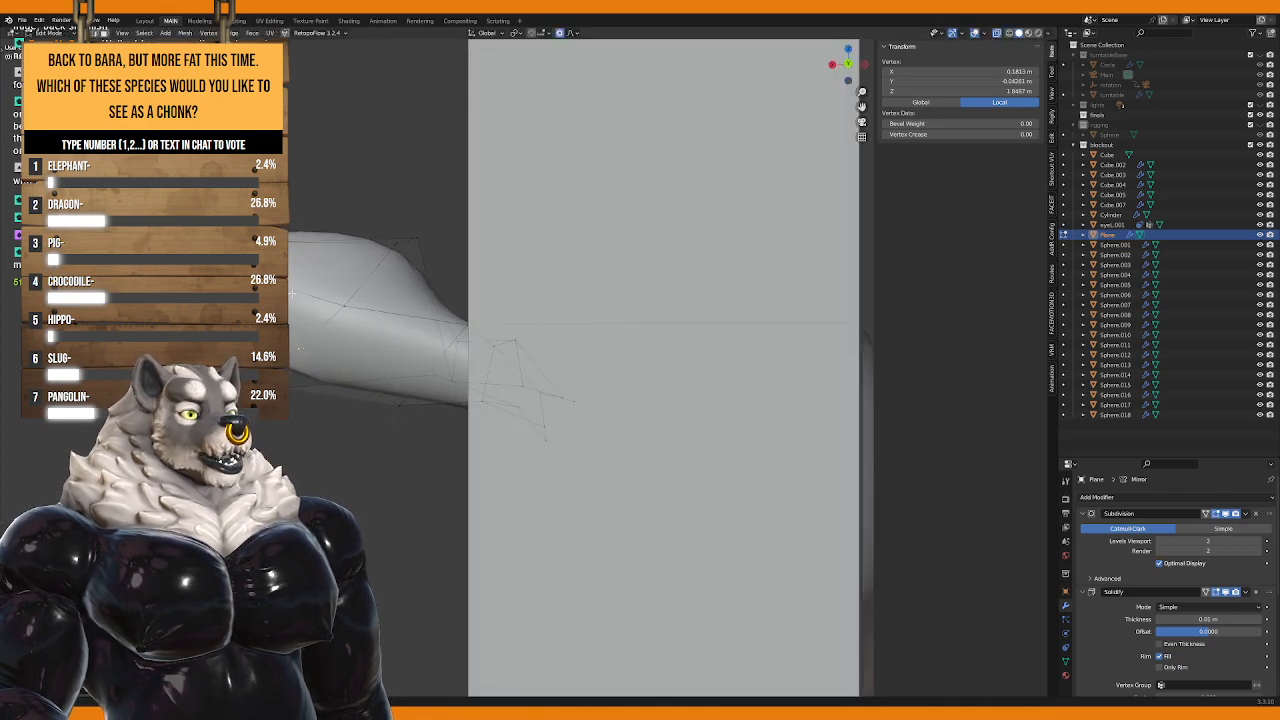
pyautogui.moveTo(440, 330); pyautogui.dragTo(530, 343, button='middle')
pyautogui.press('g')
pyautogui.click(487, 308)
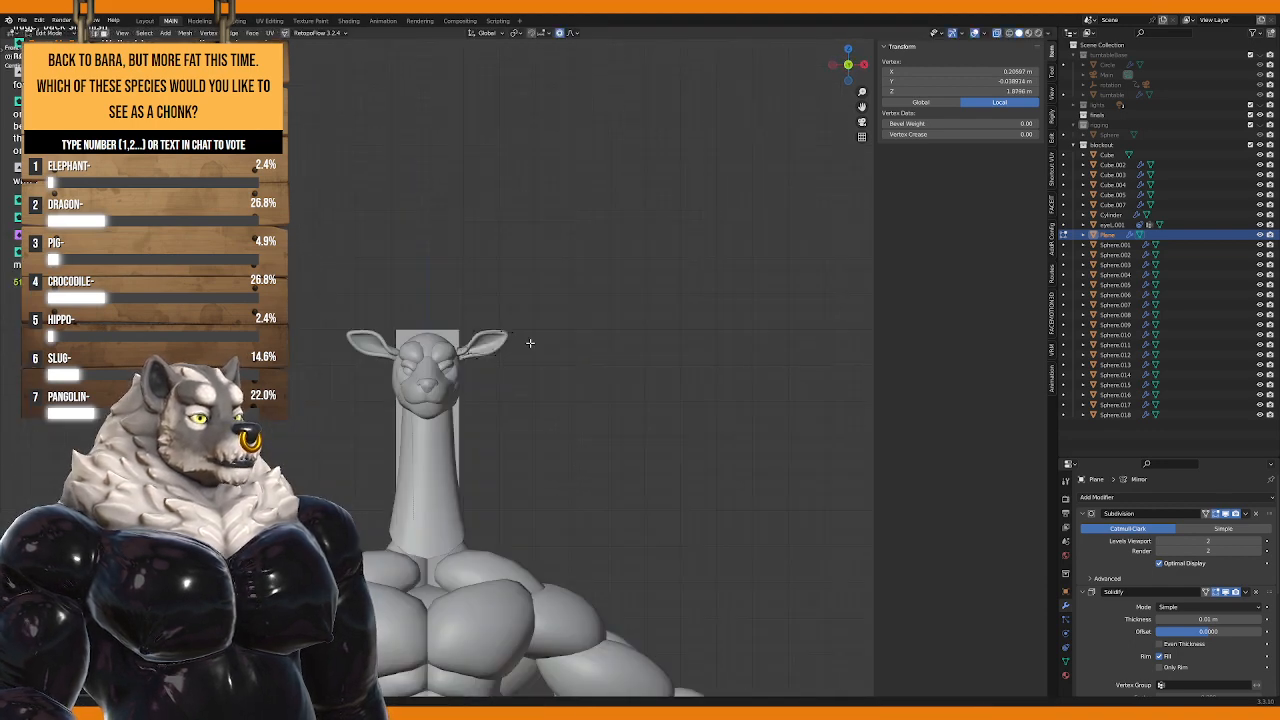
pyautogui.scroll(6, 530, 343)
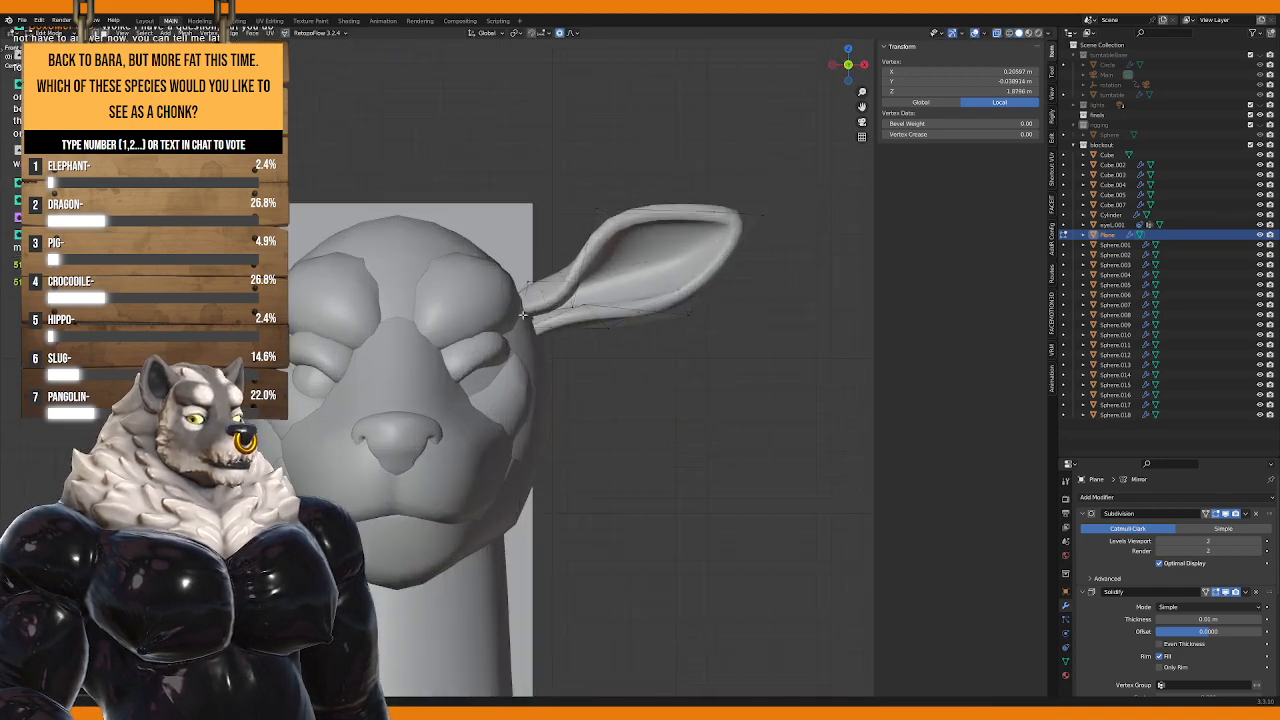
pyautogui.moveTo(487, 390); pyautogui.dragTo(522, 379, button='middle')
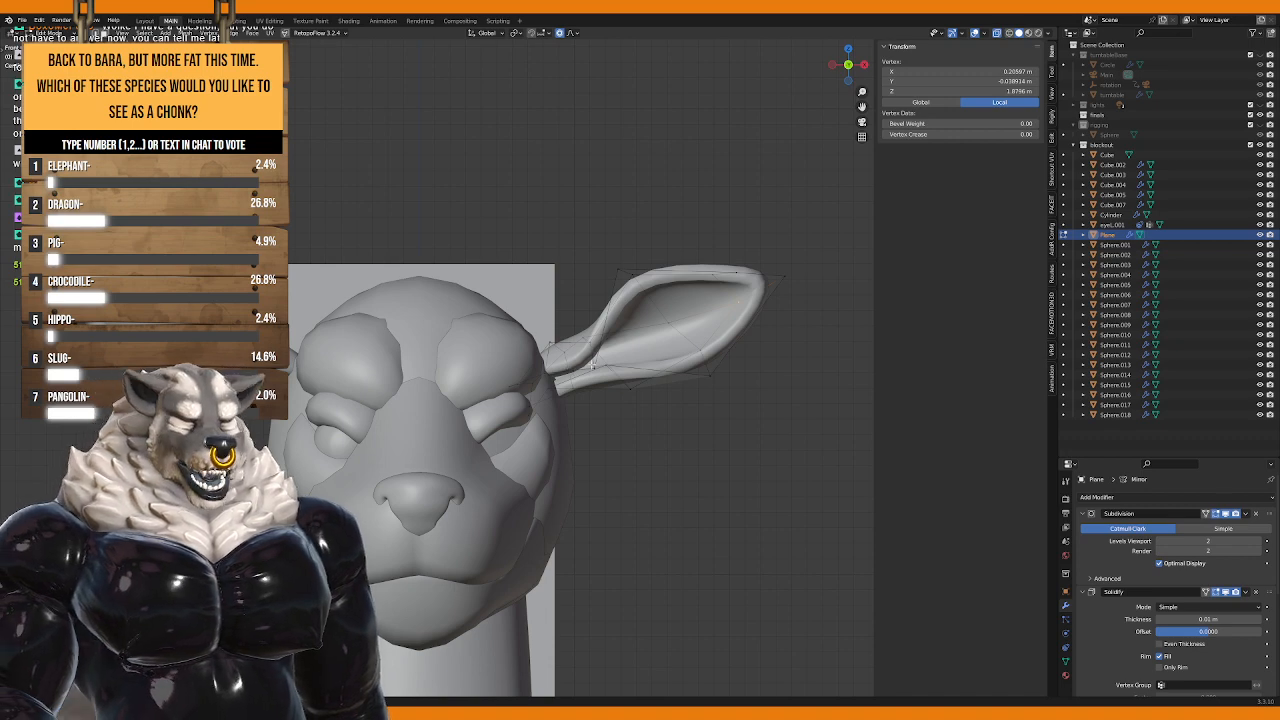
# Step: Move the vertex on the ear's lower rim near the tip to reshape the outline
pyautogui.moveTo(660, 376); pyautogui.dragTo(634, 364, button='middle')
pyautogui.press('g')
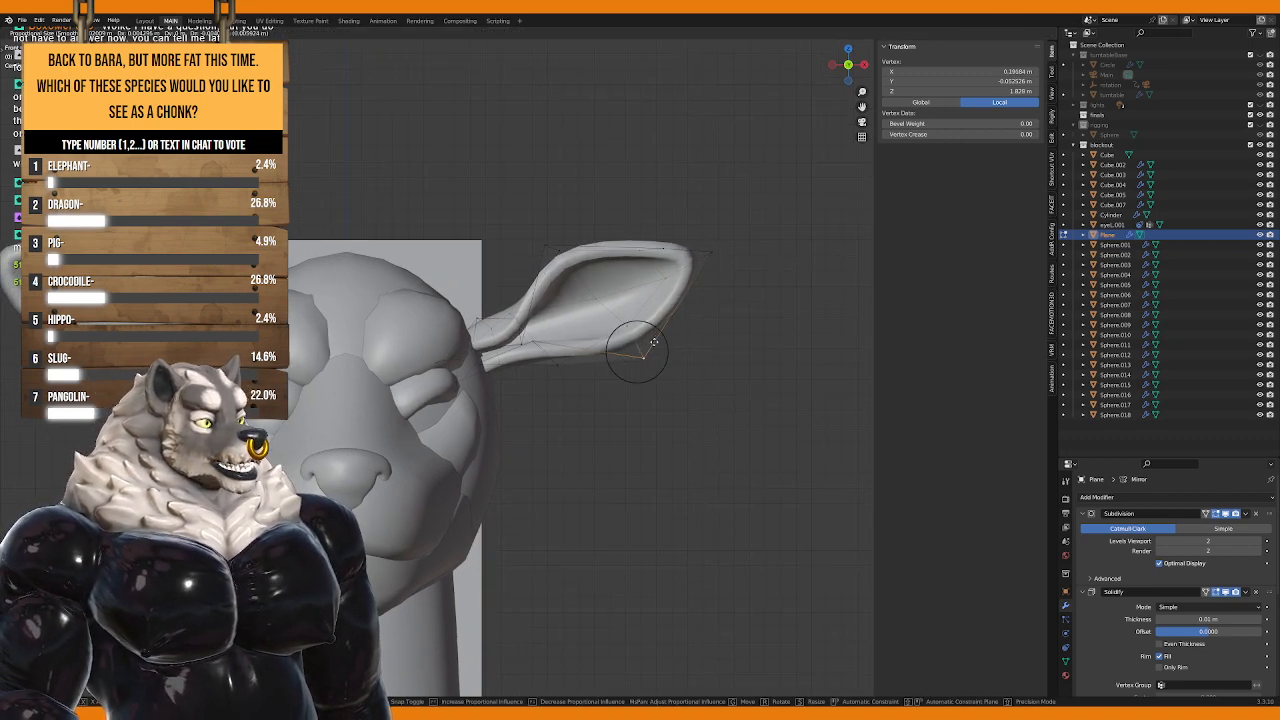
pyautogui.scroll(-5, 650, 343)
pyautogui.click(654, 344)
pyautogui.moveTo(654, 344); pyautogui.dragTo(618, 357, button='middle')
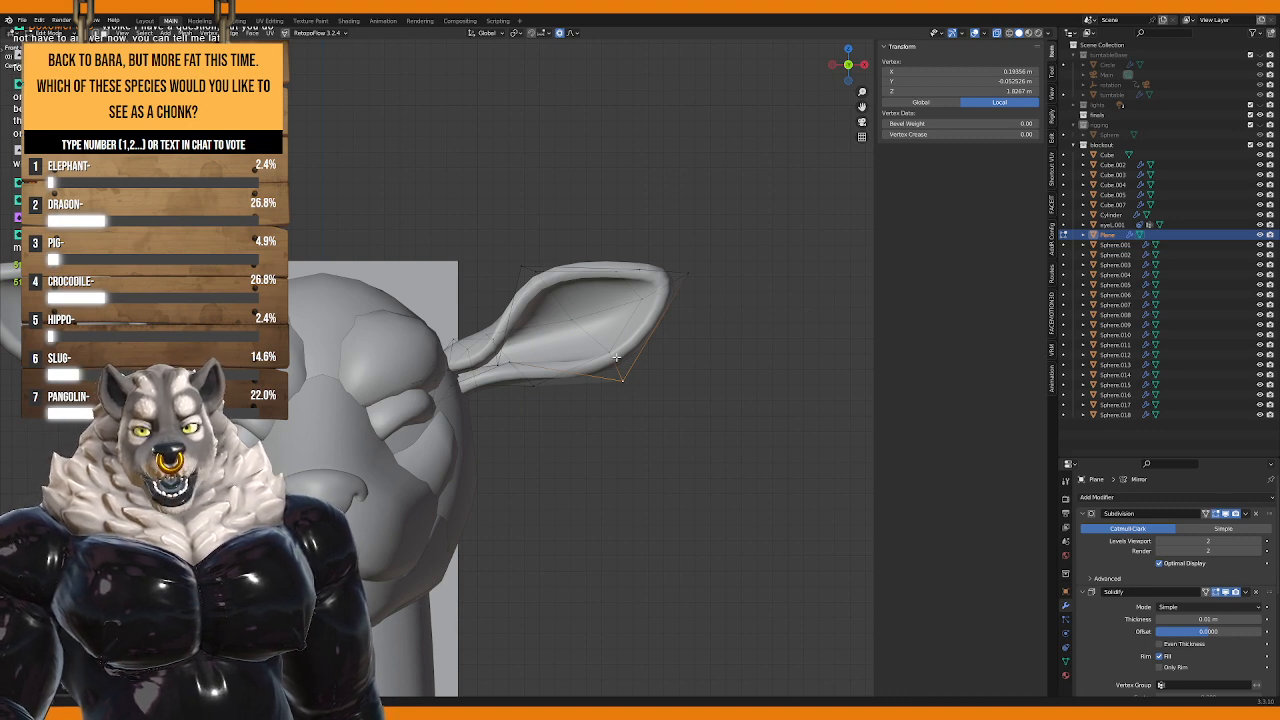
pyautogui.moveTo(629, 334); pyautogui.dragTo(665, 329, button='middle')
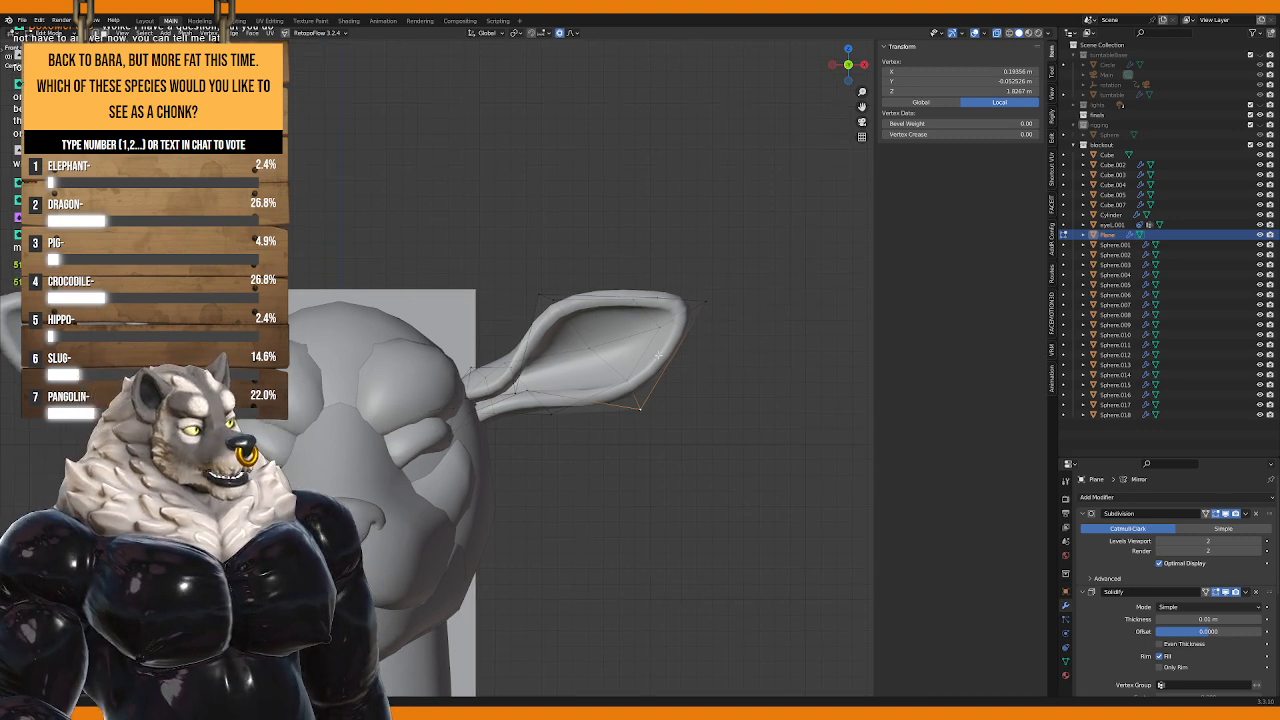
# Step: Adjust the upper-rim vertex and the adjacent inner vertex near the ear's tip
pyautogui.press('g')
pyautogui.click(656, 298)
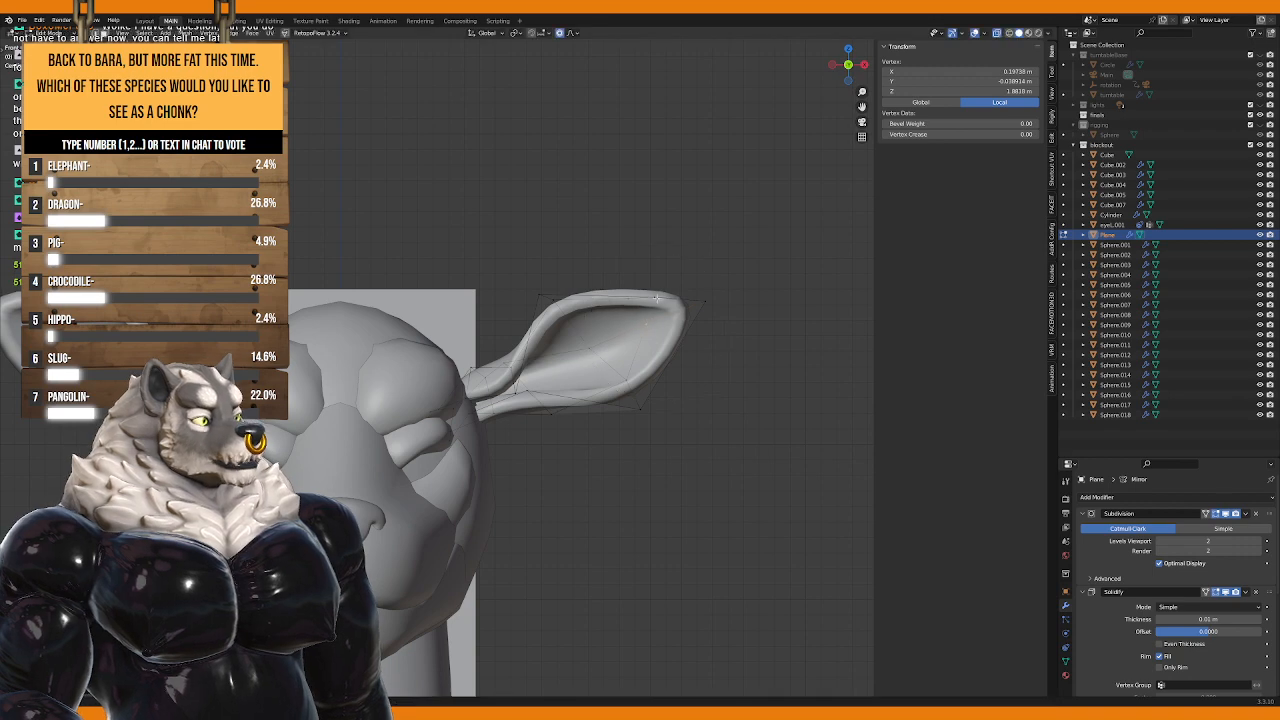
pyautogui.press('g')
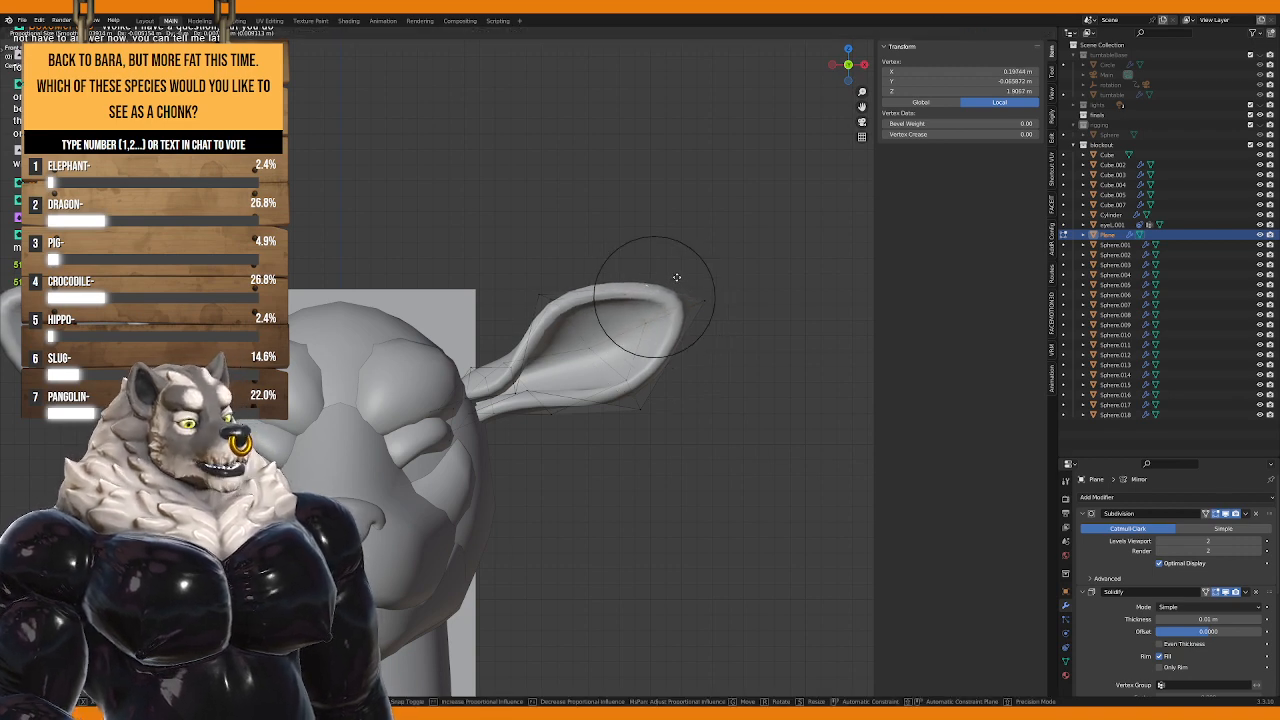
pyautogui.click(671, 283)
pyautogui.press('g')
pyautogui.click(631, 317)
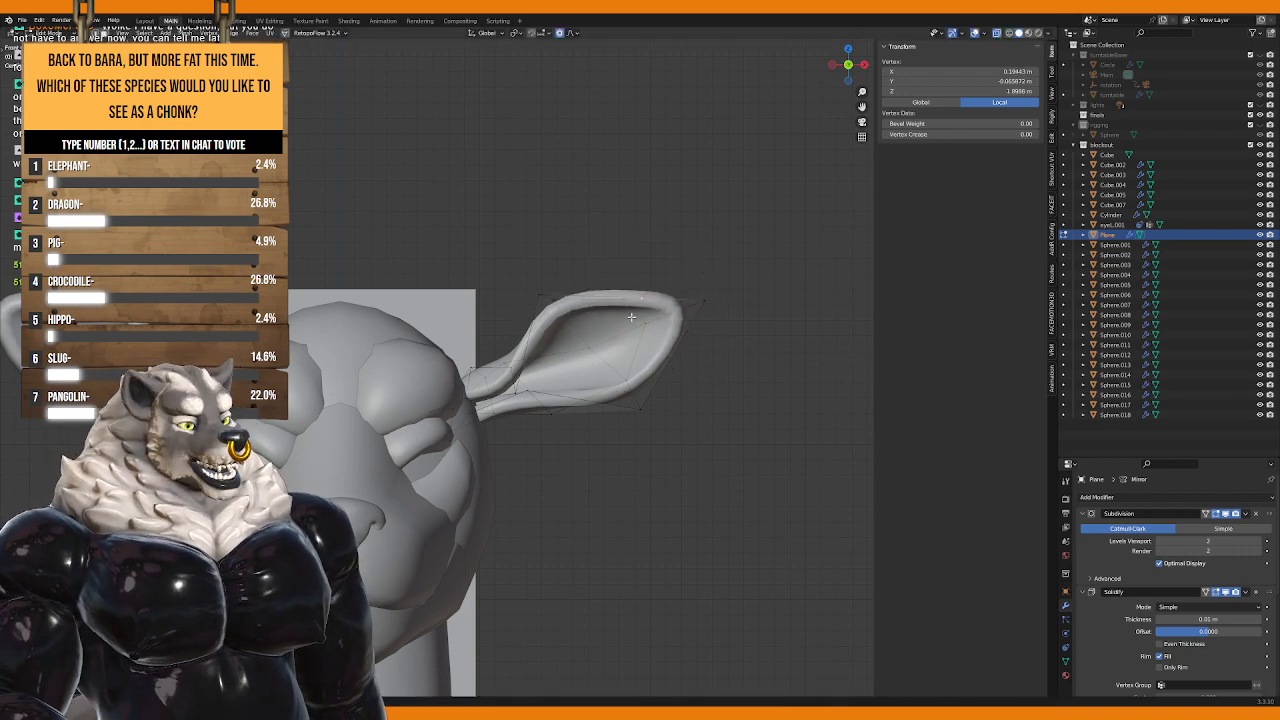
pyautogui.press('g')
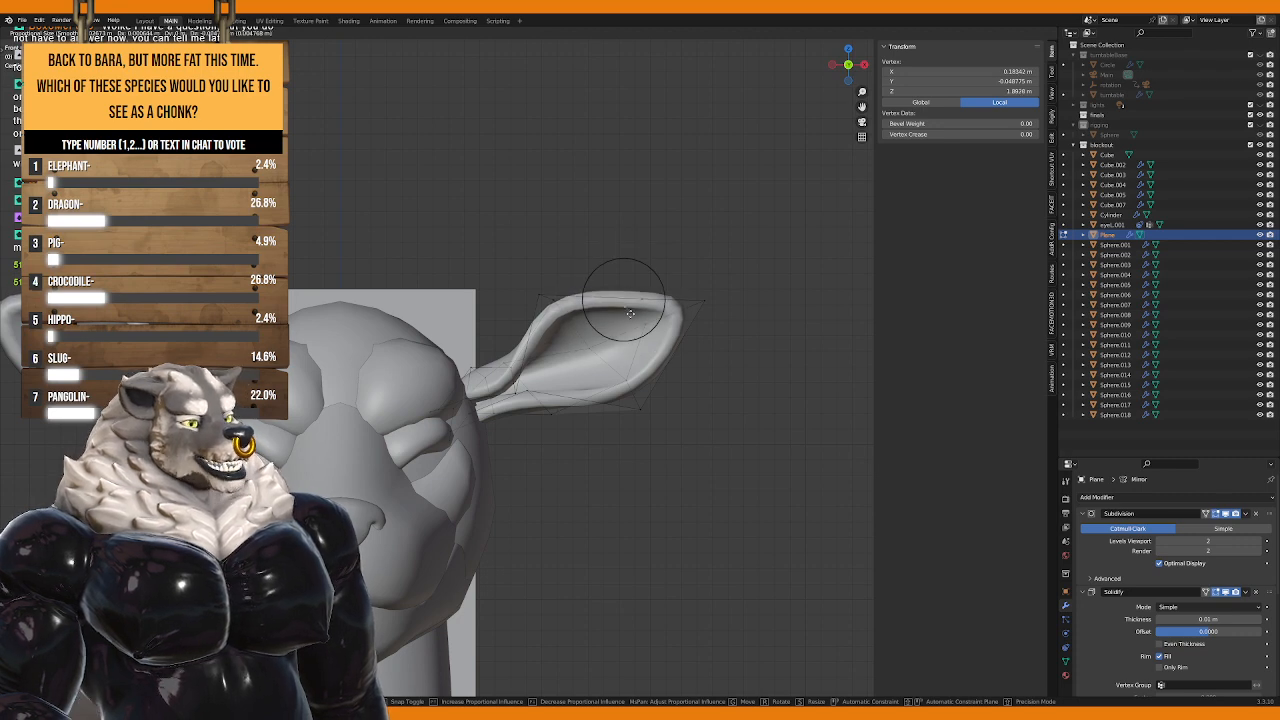
pyautogui.click(628, 315)
# Step: Pull the ear's tip vertex outward and up into a longer point, and adjust the upper-rim vertex beside it
pyautogui.keyDown('shift'); pyautogui.moveTo(614, 376); pyautogui.dragTo(712, 393, button='middle'); pyautogui.keyUp('shift')
pyautogui.scroll(-3, 709, 436)
pyautogui.keyDown('shift'); pyautogui.moveTo(678, 437); pyautogui.dragTo(650, 403, button='middle'); pyautogui.keyUp('shift')
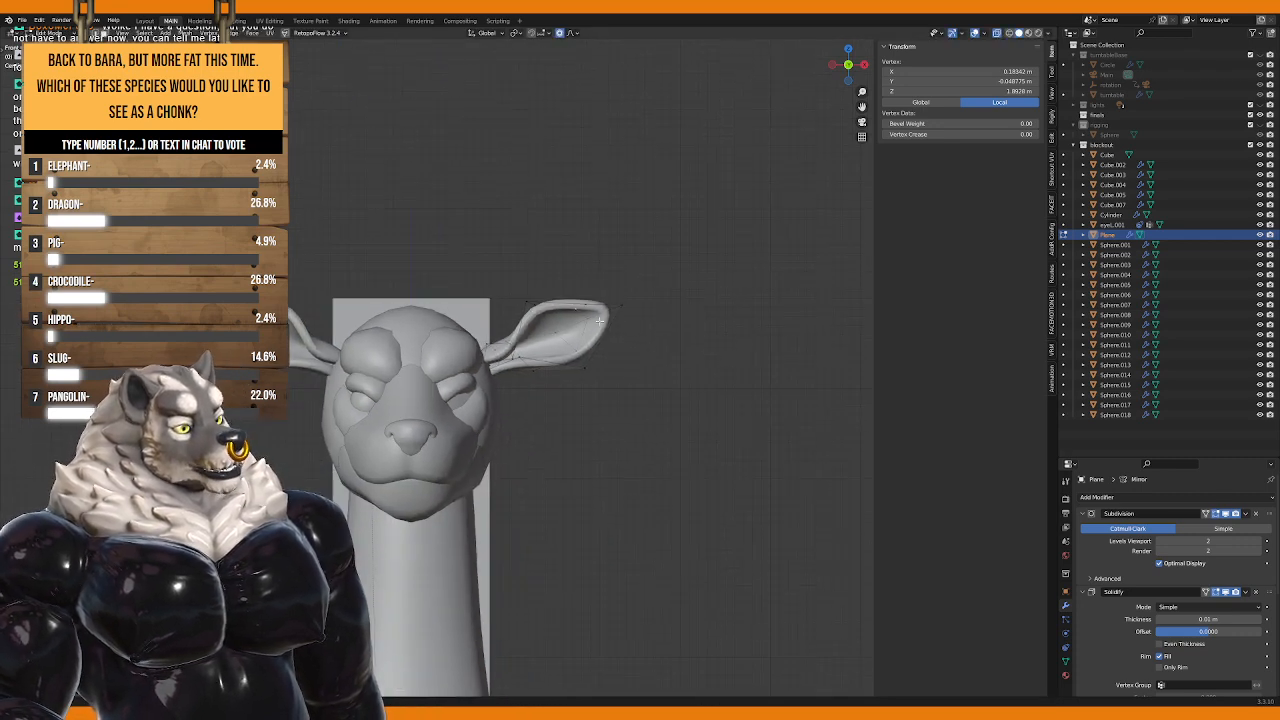
pyautogui.press('g')
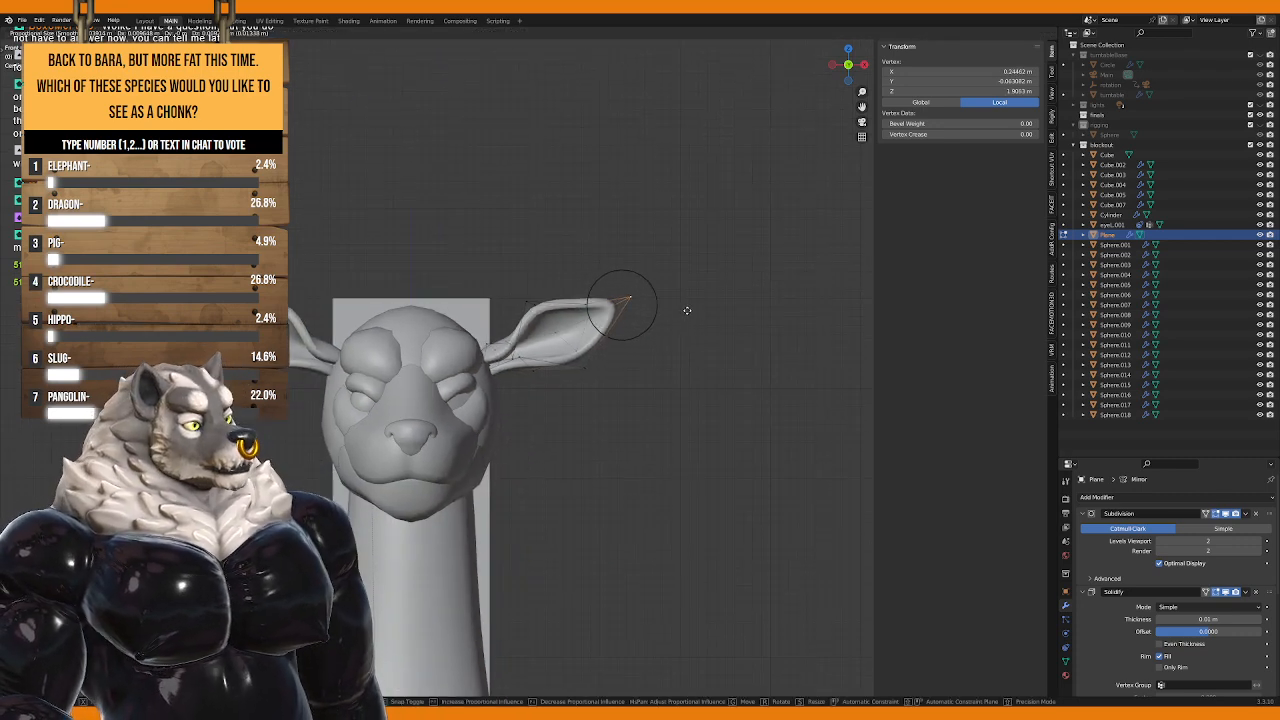
pyautogui.scroll(-5, 686, 307)
pyautogui.click(695, 303)
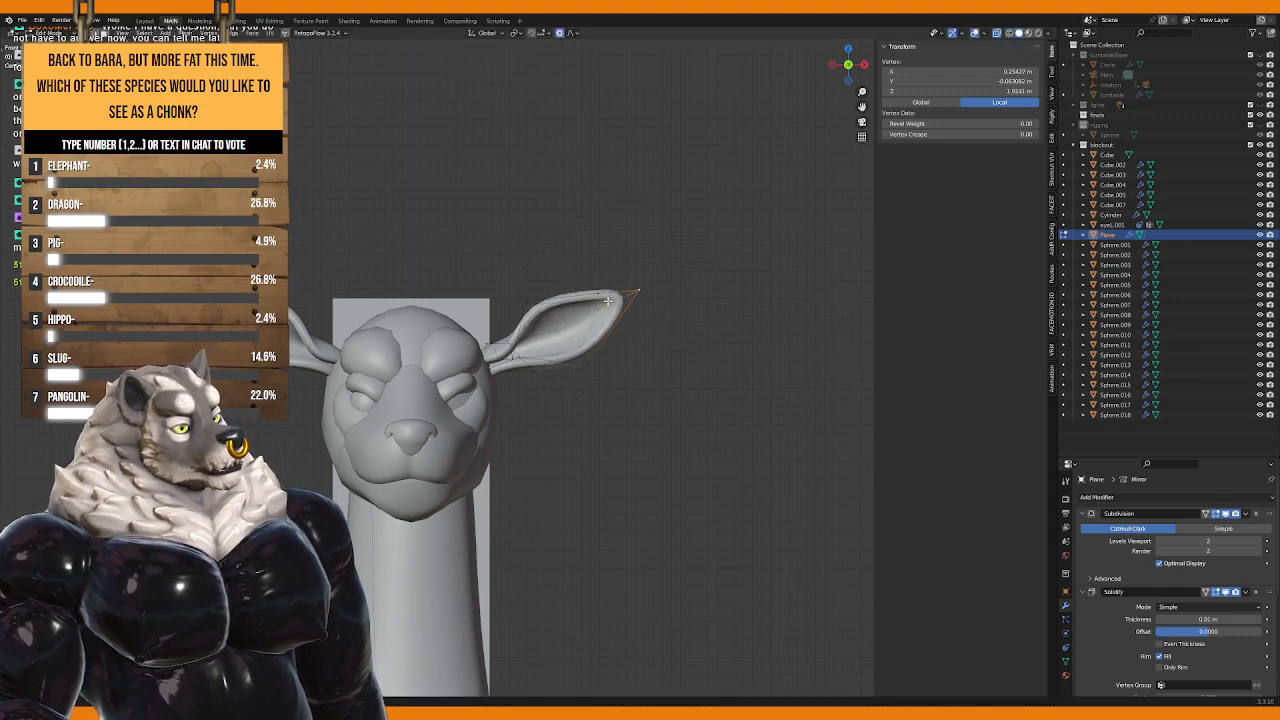
pyautogui.press('g')
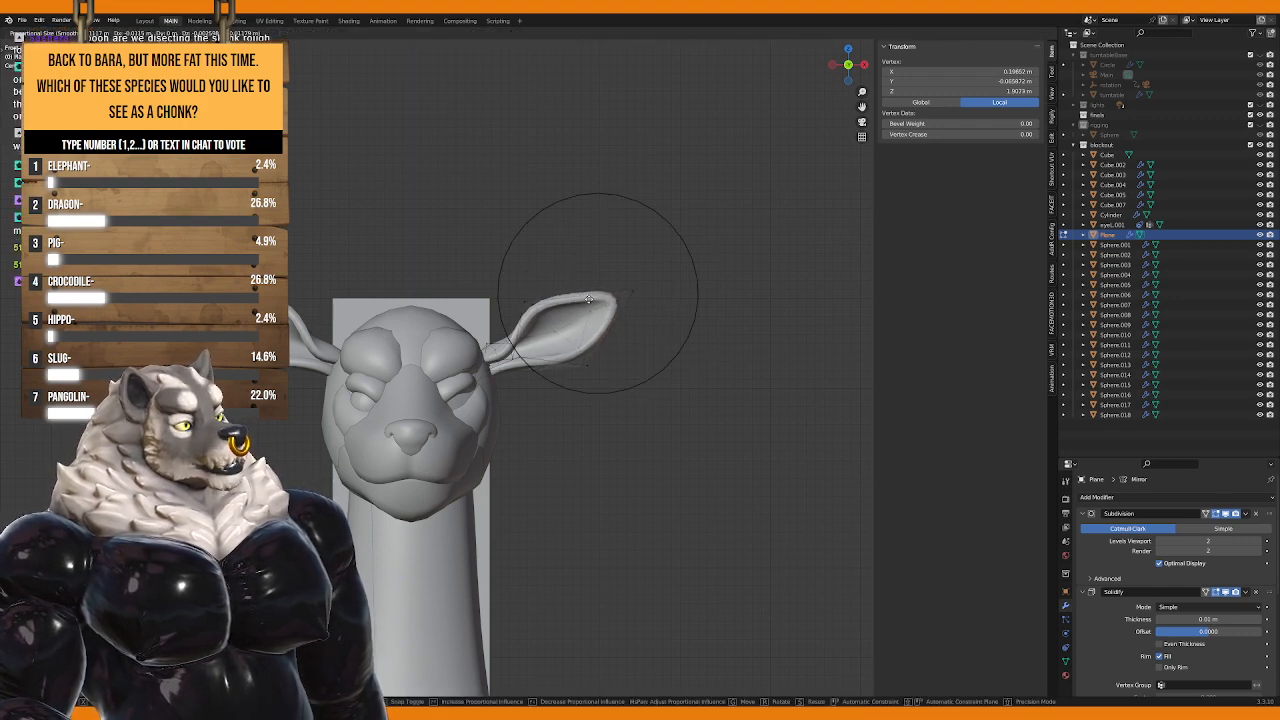
pyautogui.click(596, 300)
pyautogui.keyDown('shift'); pyautogui.moveTo(596, 300); pyautogui.dragTo(626, 336, button='middle'); pyautogui.keyUp('shift')
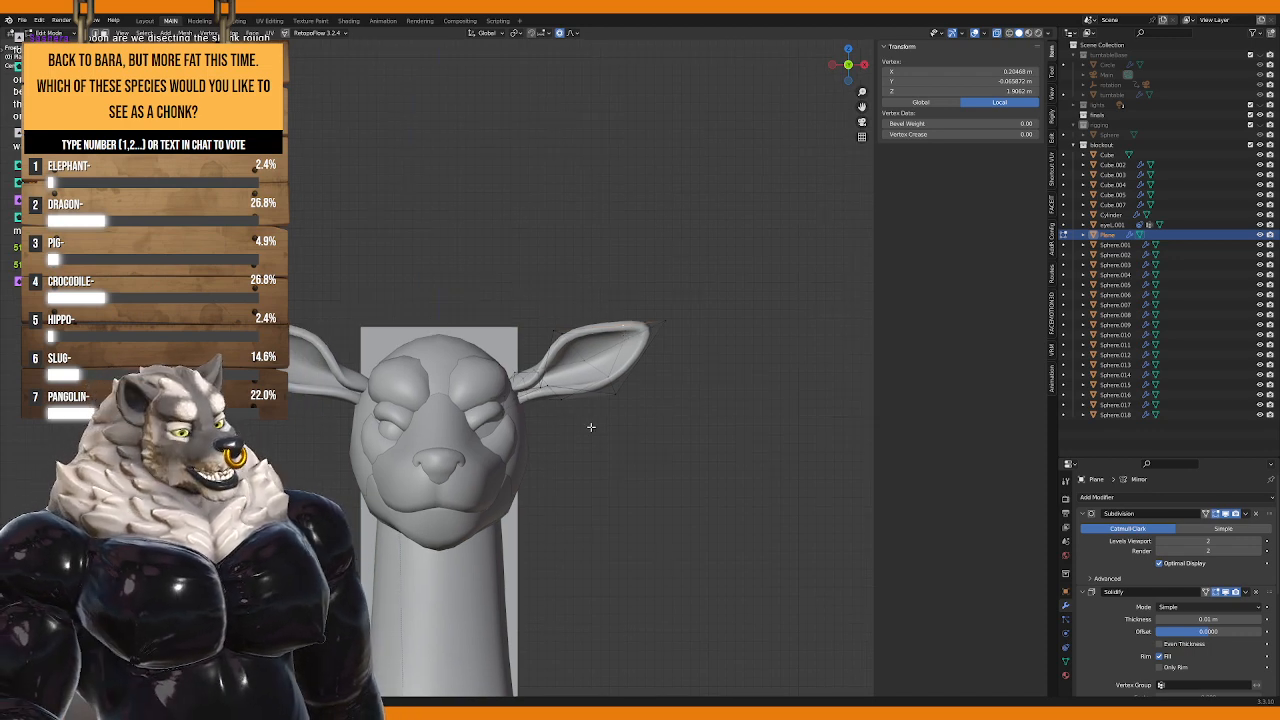
pyautogui.scroll(3, 591, 427)
pyautogui.keyDown('shift'); pyautogui.moveTo(608, 478); pyautogui.dragTo(533, 400, button='middle'); pyautogui.keyUp('shift')
# Step: Finish editing the ear and open the muzzle mesh for editing from the side
pyautogui.press('Tab')
pyautogui.click(537, 400)
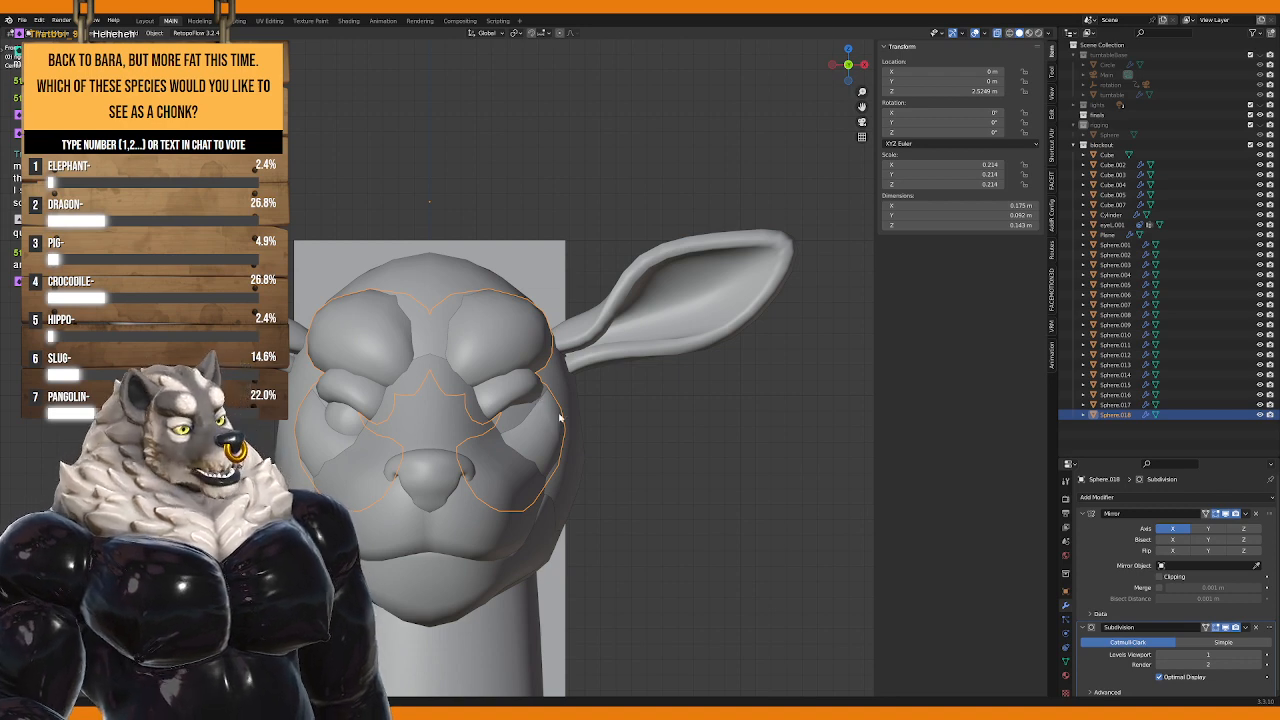
pyautogui.moveTo(560, 418); pyautogui.dragTo(470, 395, button='middle')
pyautogui.scroll(2, 420, 413)
pyautogui.click(425, 390)
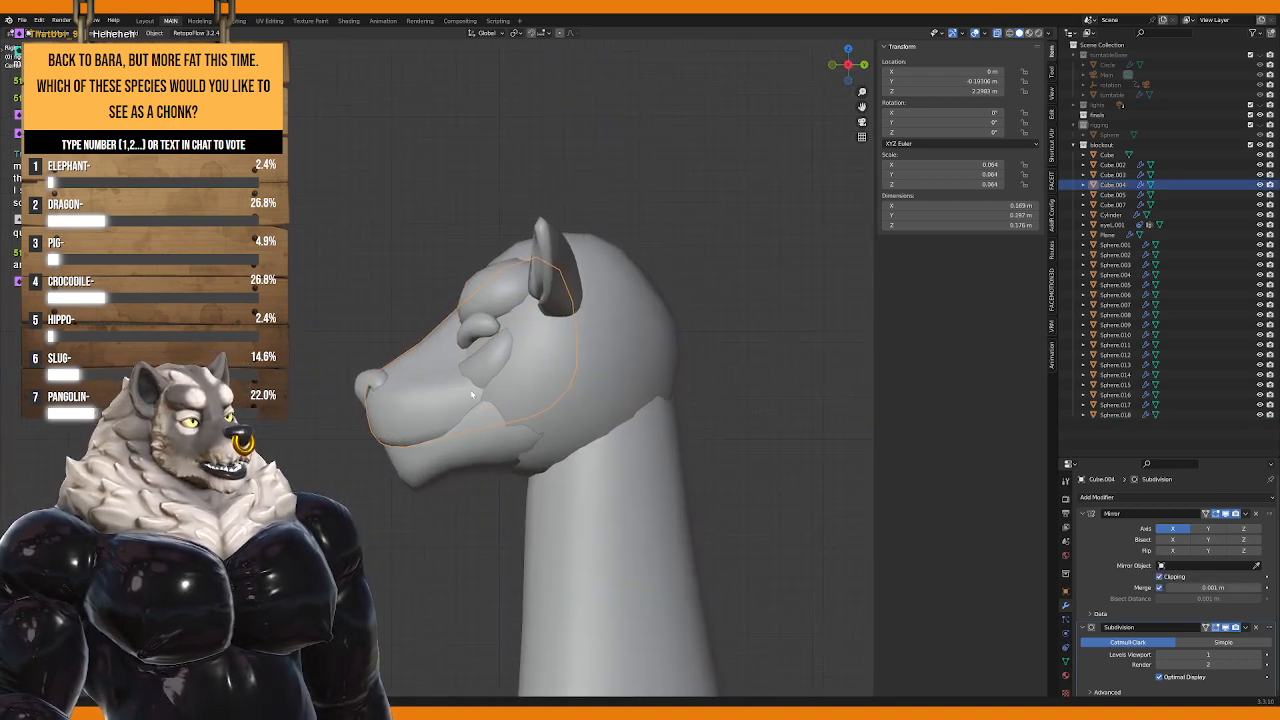
pyautogui.press('Tab')
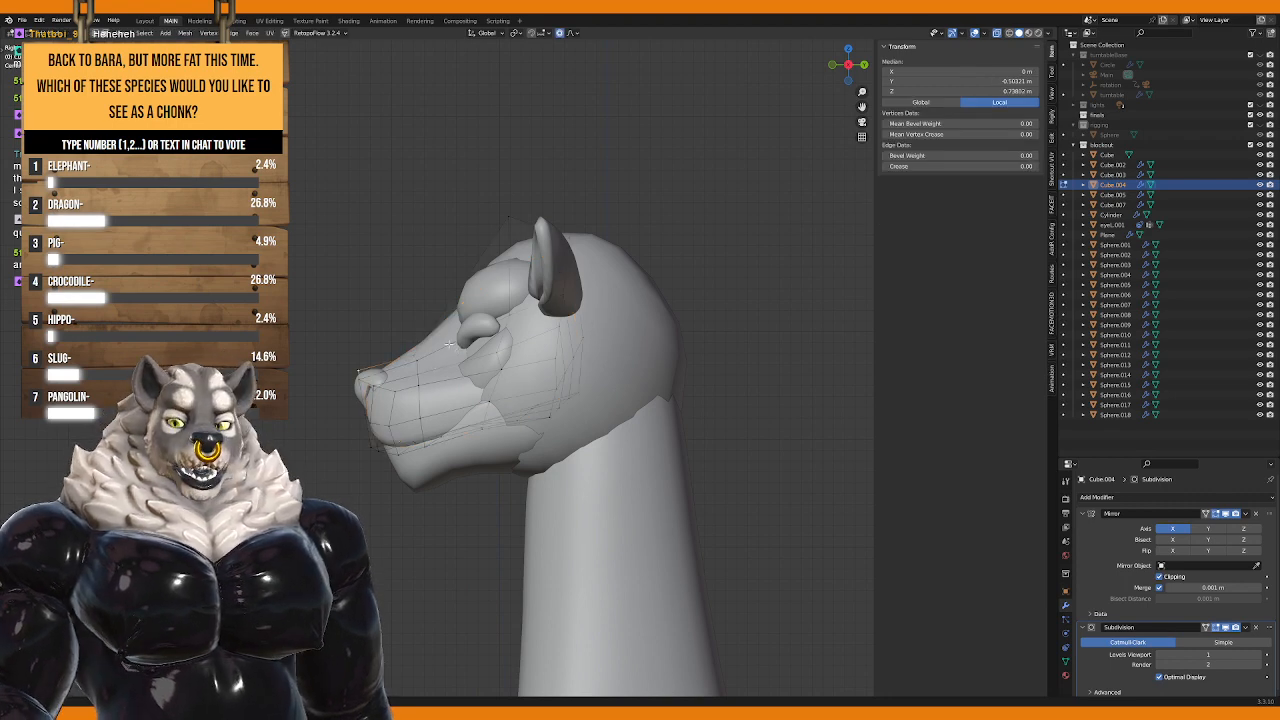
pyautogui.moveTo(443, 363); pyautogui.dragTo(370, 281, button='middle')
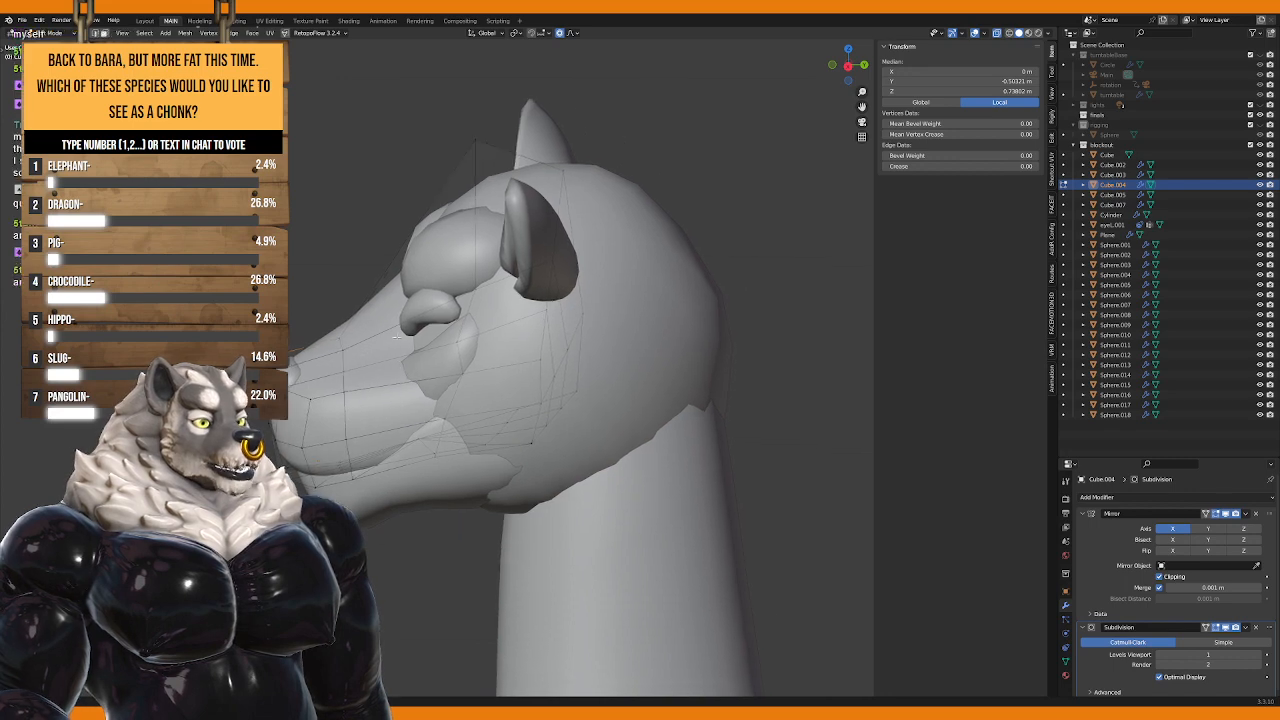
pyautogui.click(377, 281)
pyautogui.click(404, 248)
pyautogui.press('g')
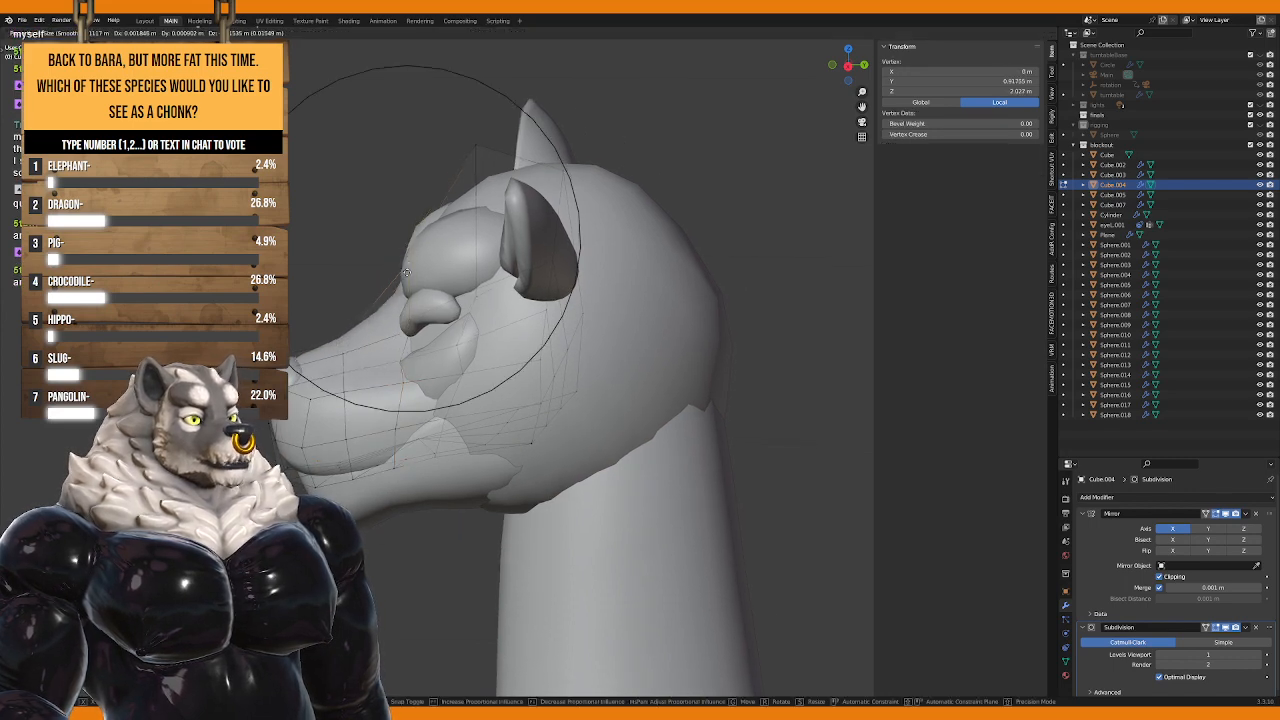
pyautogui.rightClick(406, 252)
# Step: Reposition the muzzle's top-front centre vertex and shift the edge loop around the middle of the muzzle back toward the head
pyautogui.moveTo(406, 252); pyautogui.dragTo(400, 305, button='middle')
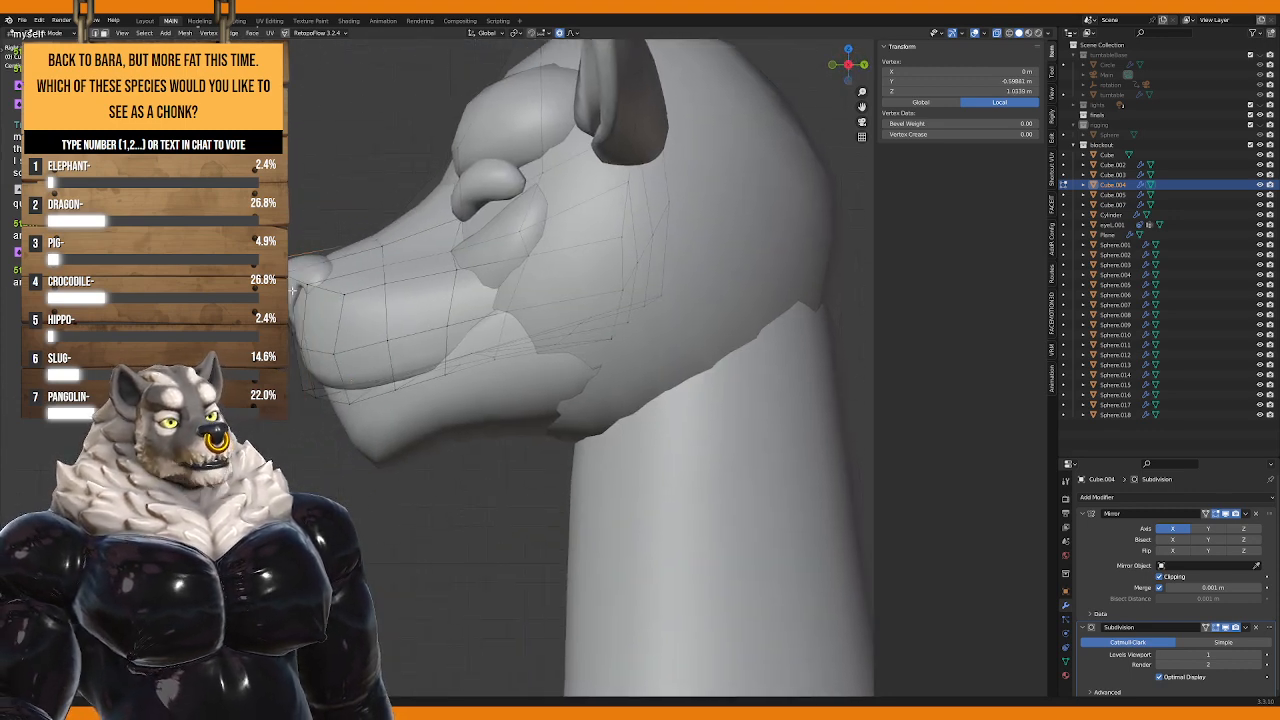
pyautogui.press('g')
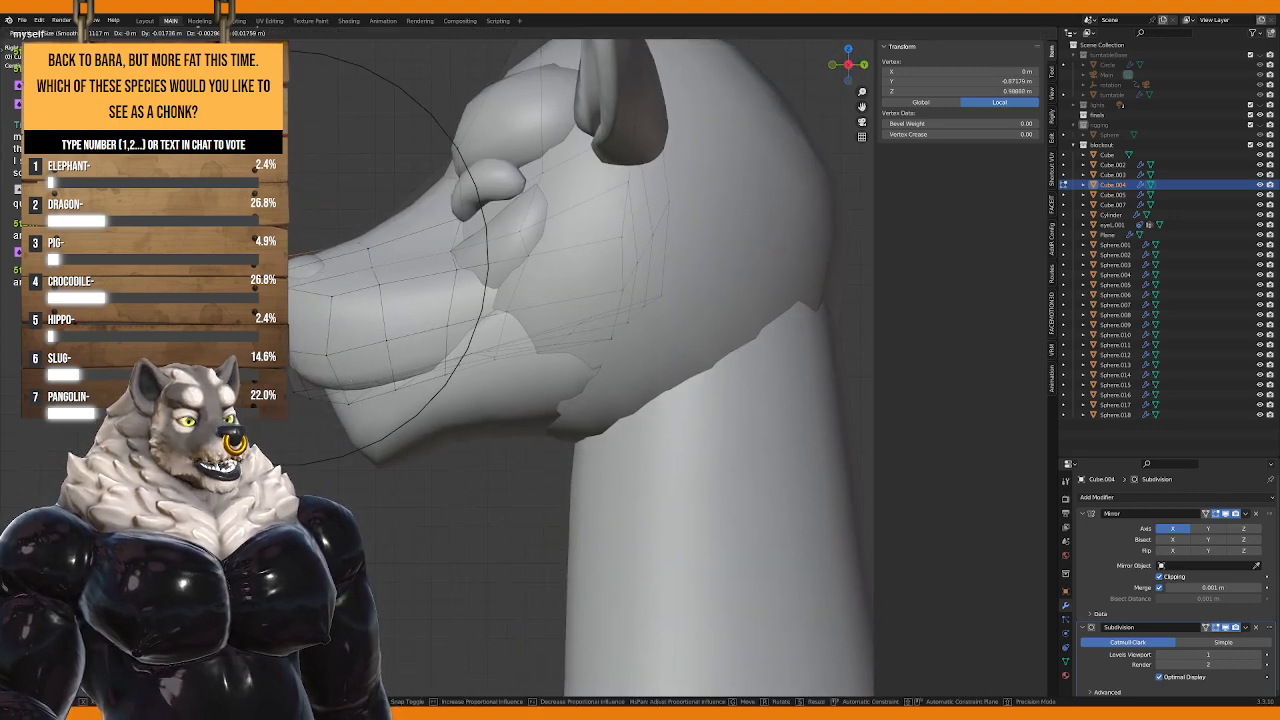
pyautogui.click(327, 308)
pyautogui.moveTo(405, 306); pyautogui.dragTo(357, 317, button='middle')
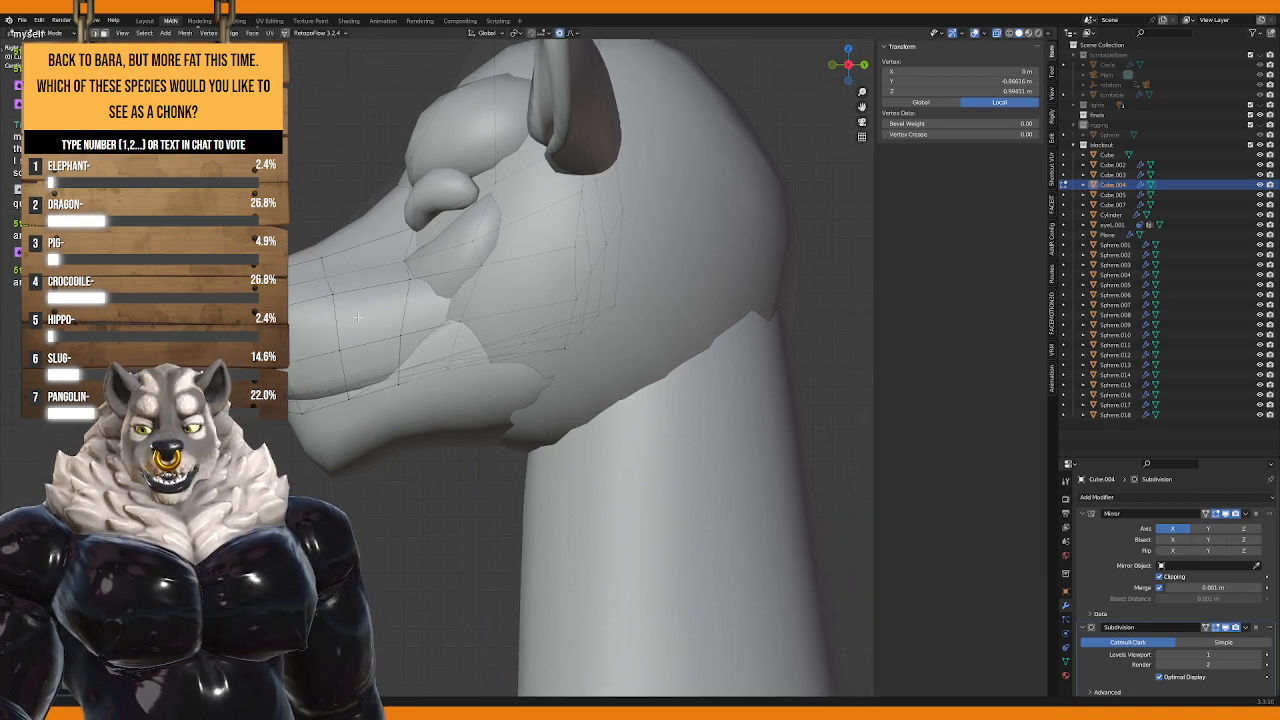
pyautogui.keyDown('alt'); pyautogui.click(338, 330); pyautogui.keyUp('alt')
pyautogui.press('g')
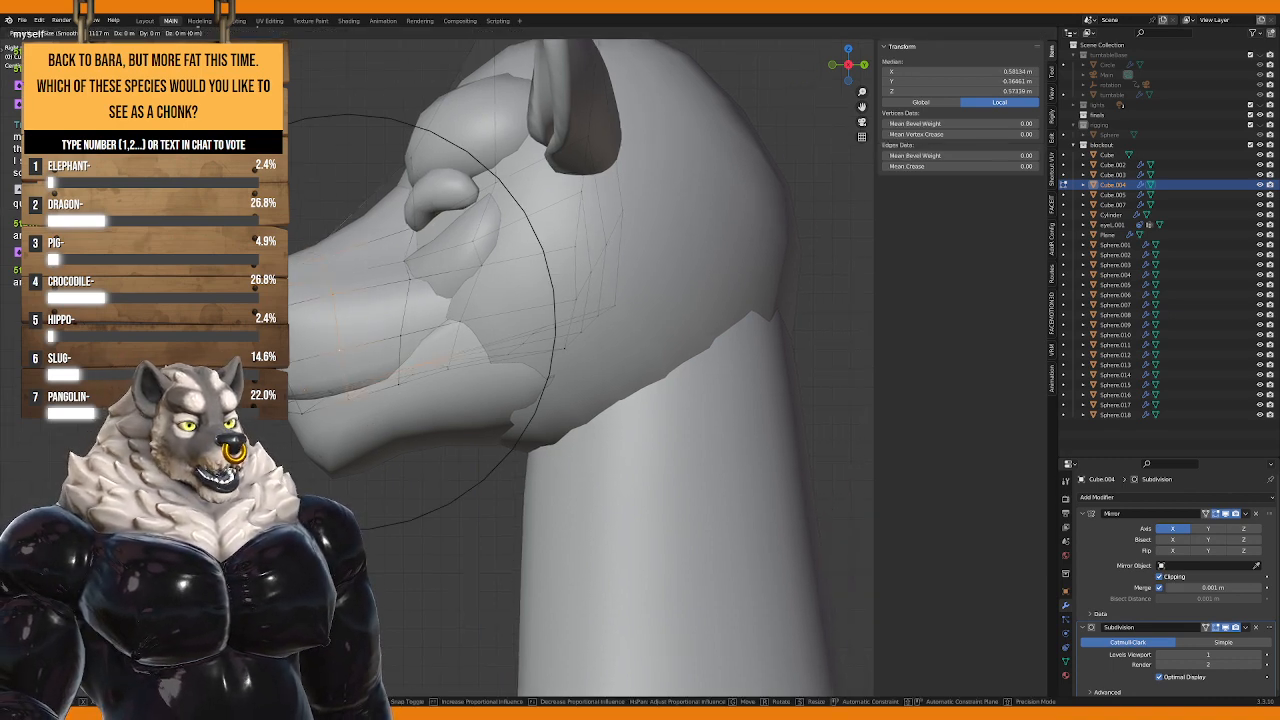
pyautogui.scroll(3, 400, 328)
pyautogui.click(389, 332)
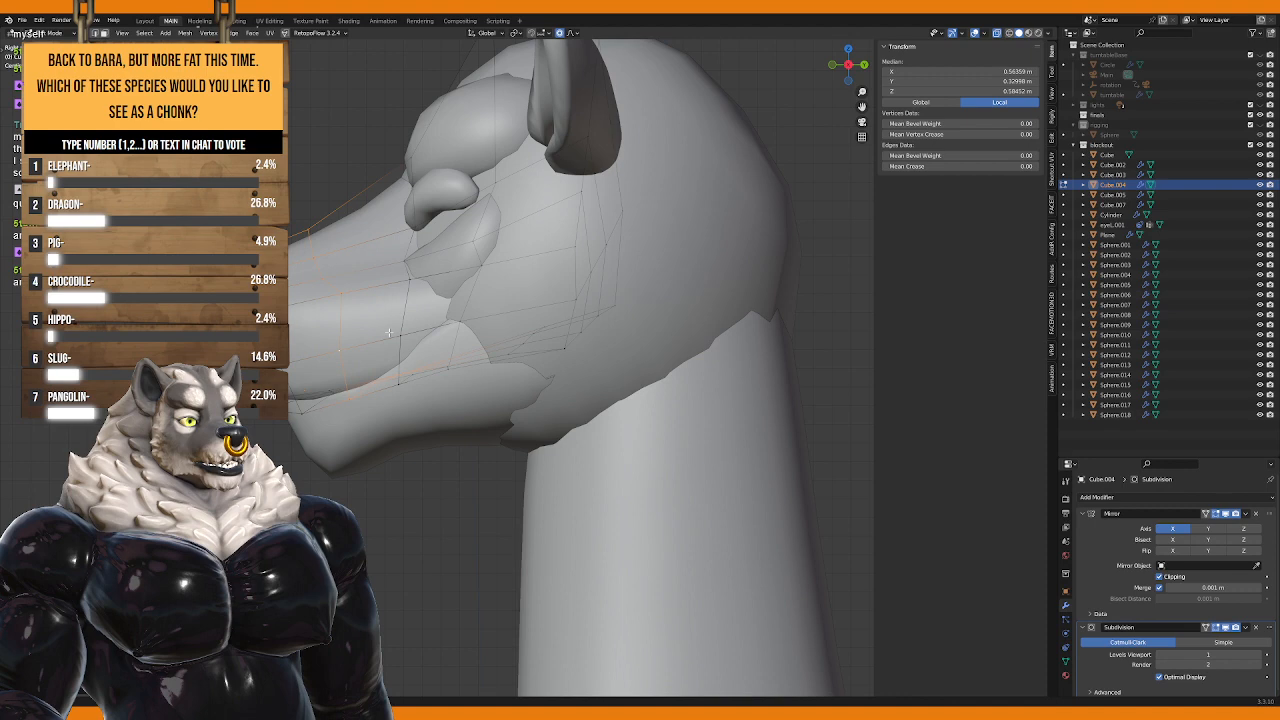
# Step: Lower the centre vertex on the snout bridge and move the bridge vertex in front of the brow forward
pyautogui.click(310, 226)
pyautogui.press('g')
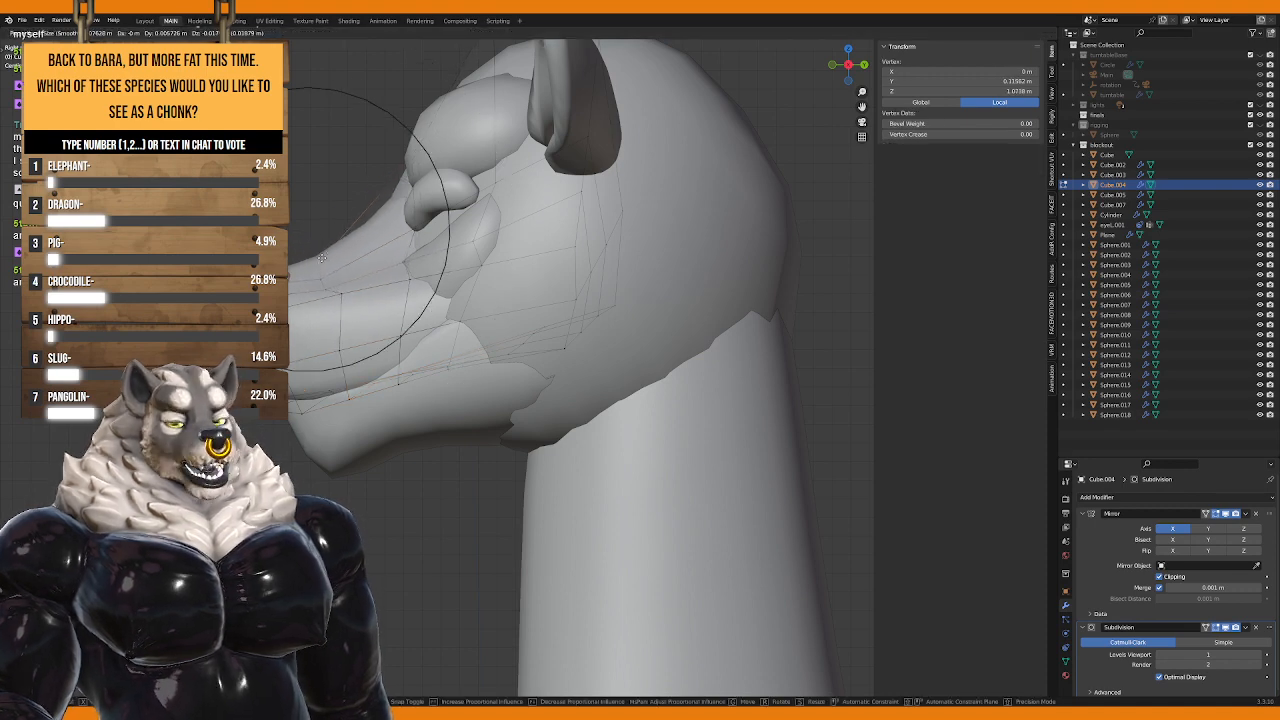
pyautogui.click(322, 258)
pyautogui.moveTo(322, 258); pyautogui.dragTo(424, 361, button='middle')
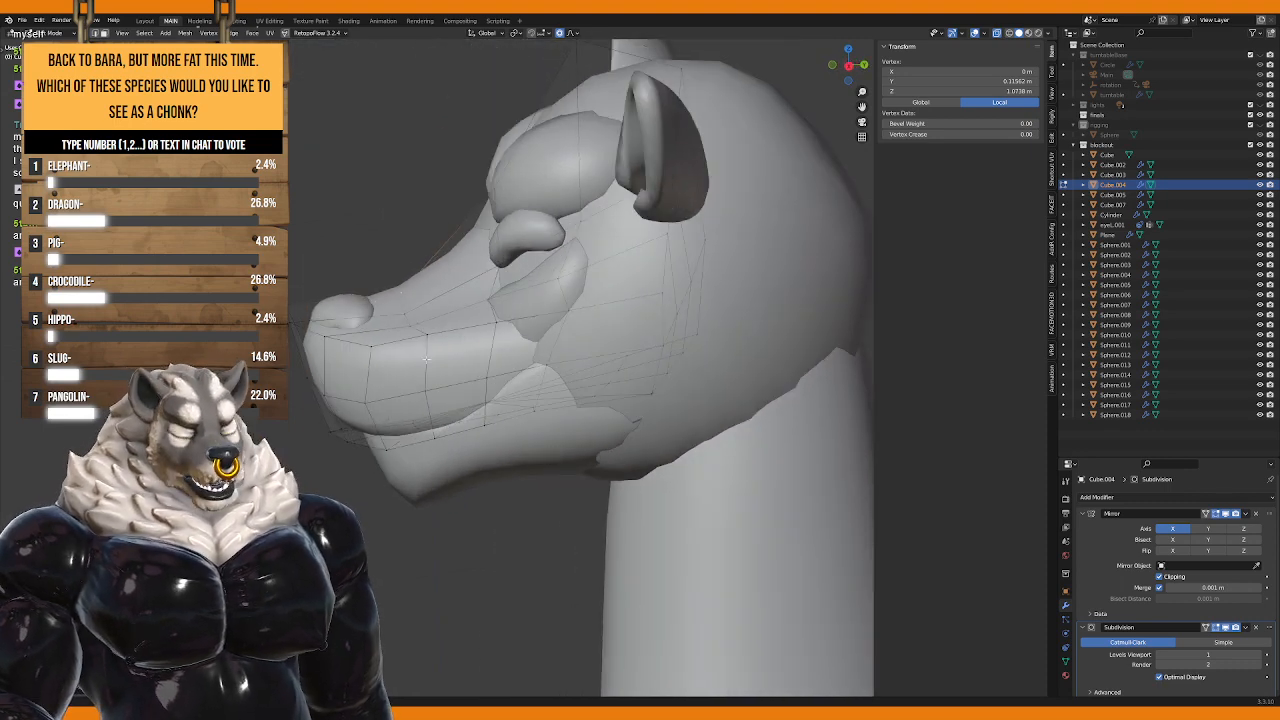
pyautogui.scroll(-3, 427, 358)
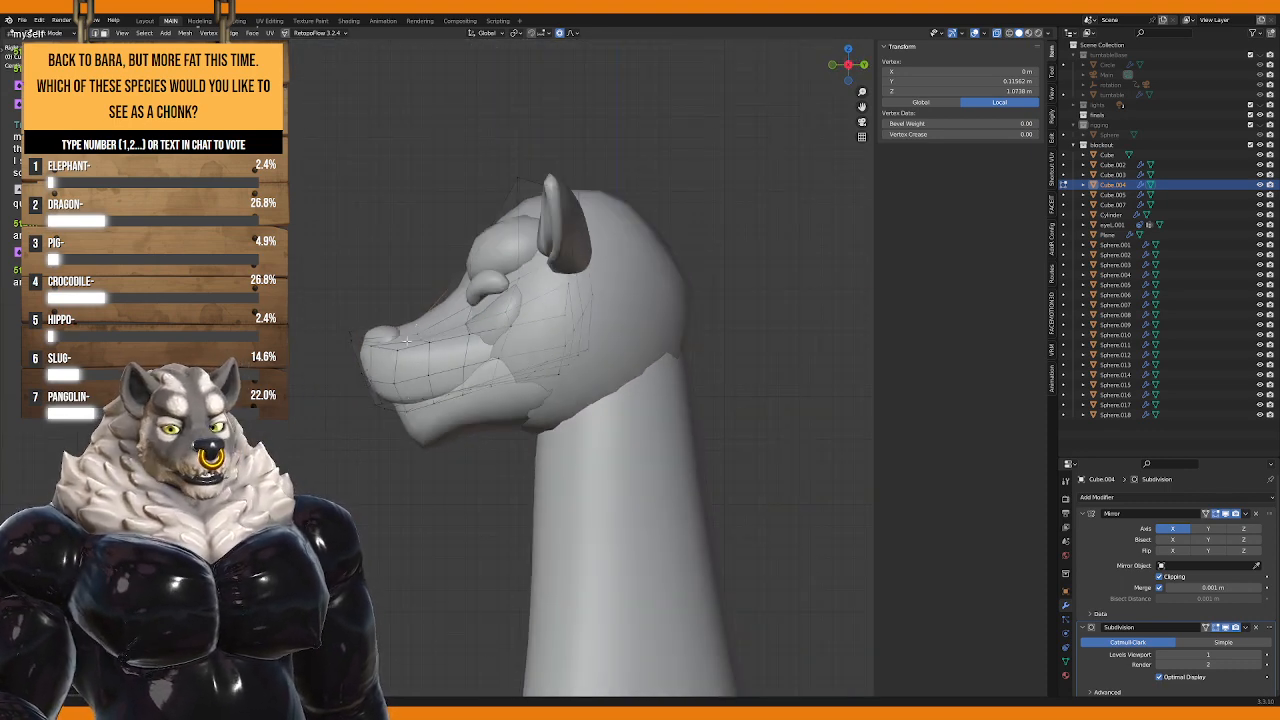
pyautogui.press('g')
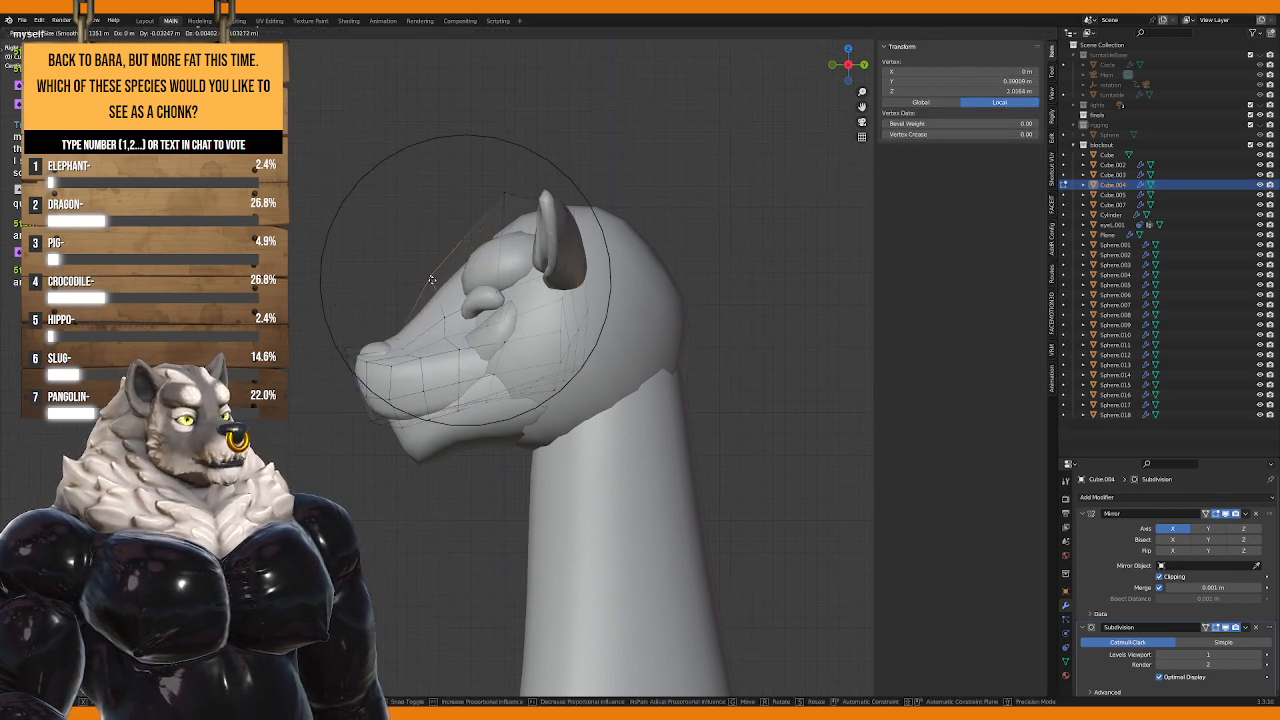
pyautogui.click(433, 281)
# Step: Pull the muzzle's top-front and lower-front vertices forward to lengthen the snout beyond the lower jaw
pyautogui.press('g')
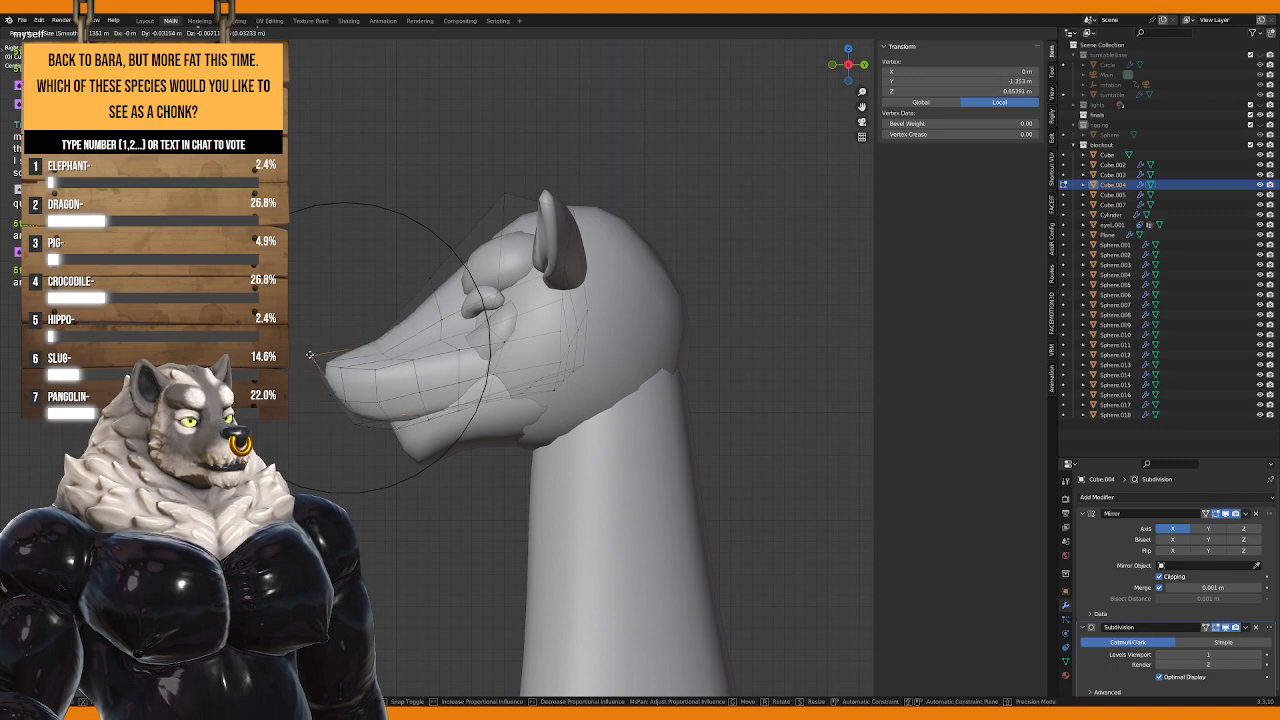
pyautogui.click(310, 353)
pyautogui.press('g')
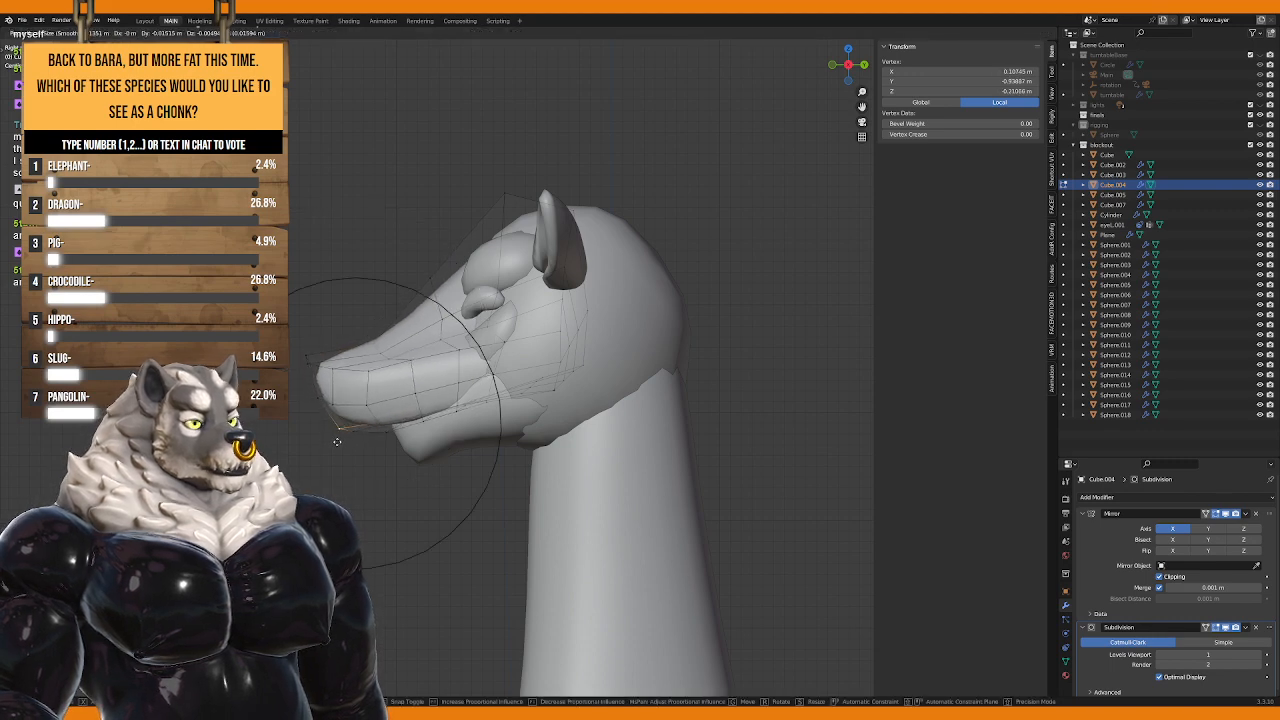
pyautogui.click(381, 376)
pyautogui.keyDown('shift'); pyautogui.moveTo(369, 304); pyautogui.dragTo(296, 304, button='middle'); pyautogui.keyUp('shift')
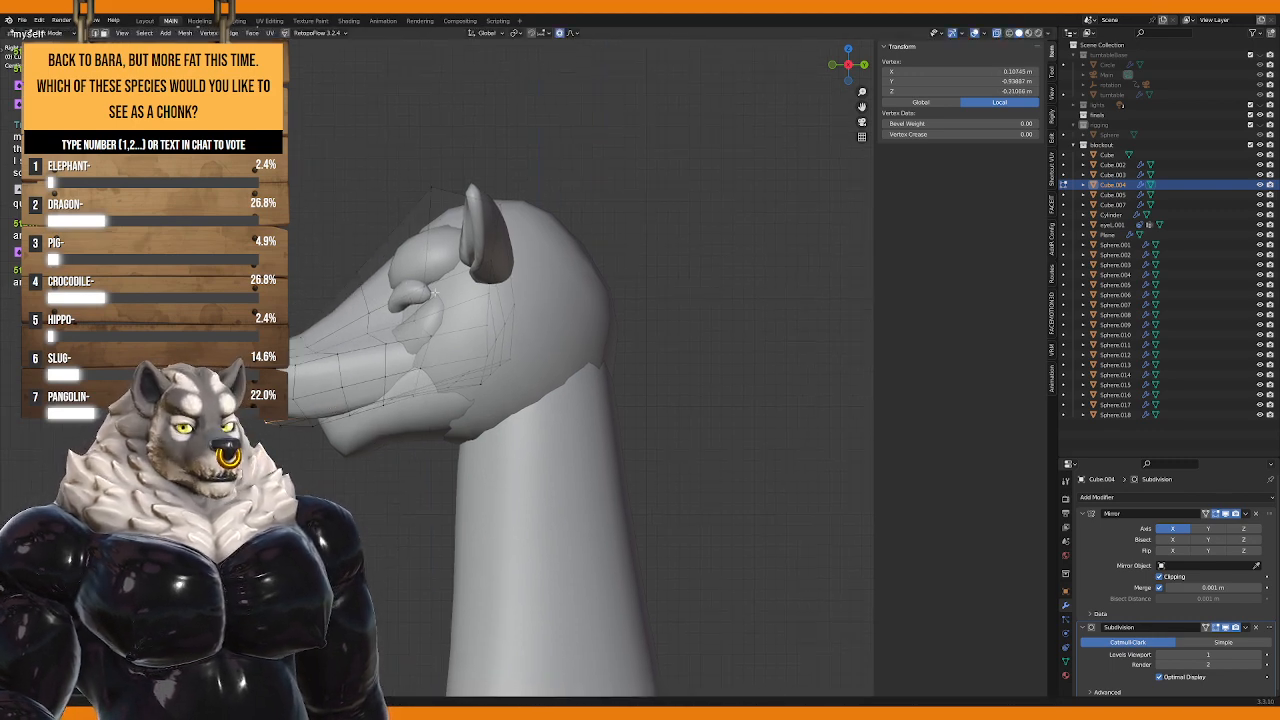
# Step: Switch editing from the muzzle to the lower jaw mesh and reposition a vertex on its rear cheek area
pyautogui.press('Tab')
pyautogui.click(533, 323)
pyautogui.moveTo(496, 337)
pyautogui.mouseDown(button='middle')
pyautogui.moveTo(512, 385)
pyautogui.moveTo(505, 350)
pyautogui.moveTo(566, 362)
pyautogui.moveTo(484, 394)
pyautogui.moveTo(505, 340)
pyautogui.moveTo(505, 355)
pyautogui.mouseUp(button='middle')
pyautogui.click(512, 385)
pyautogui.press('Tab')
pyautogui.scroll(4, 543, 370)
pyautogui.scroll(-2, 484, 393)
pyautogui.click(505, 335)
pyautogui.press('g')
pyautogui.click(512, 326)
# Step: Move the vertex in the middle of the jaw's cheek outward so the cheek surface bulges past the head
pyautogui.scroll(3, 502, 369)
pyautogui.press('g')
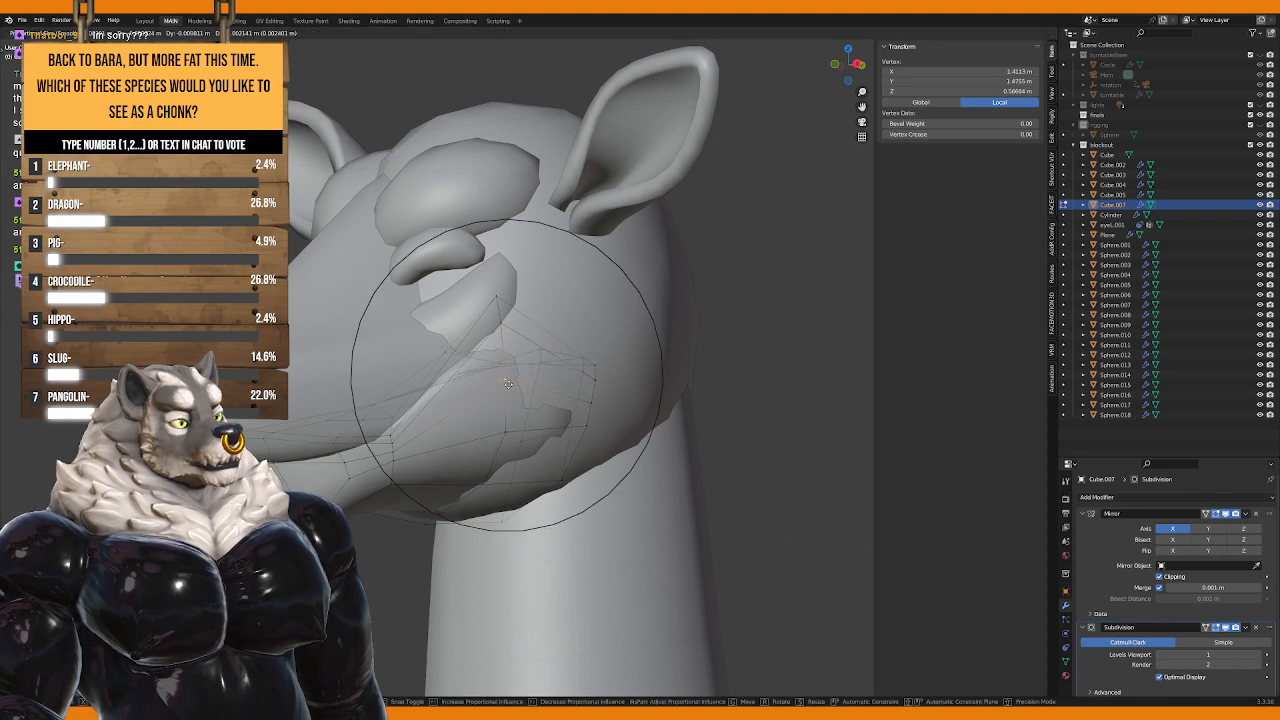
pyautogui.press('Escape')
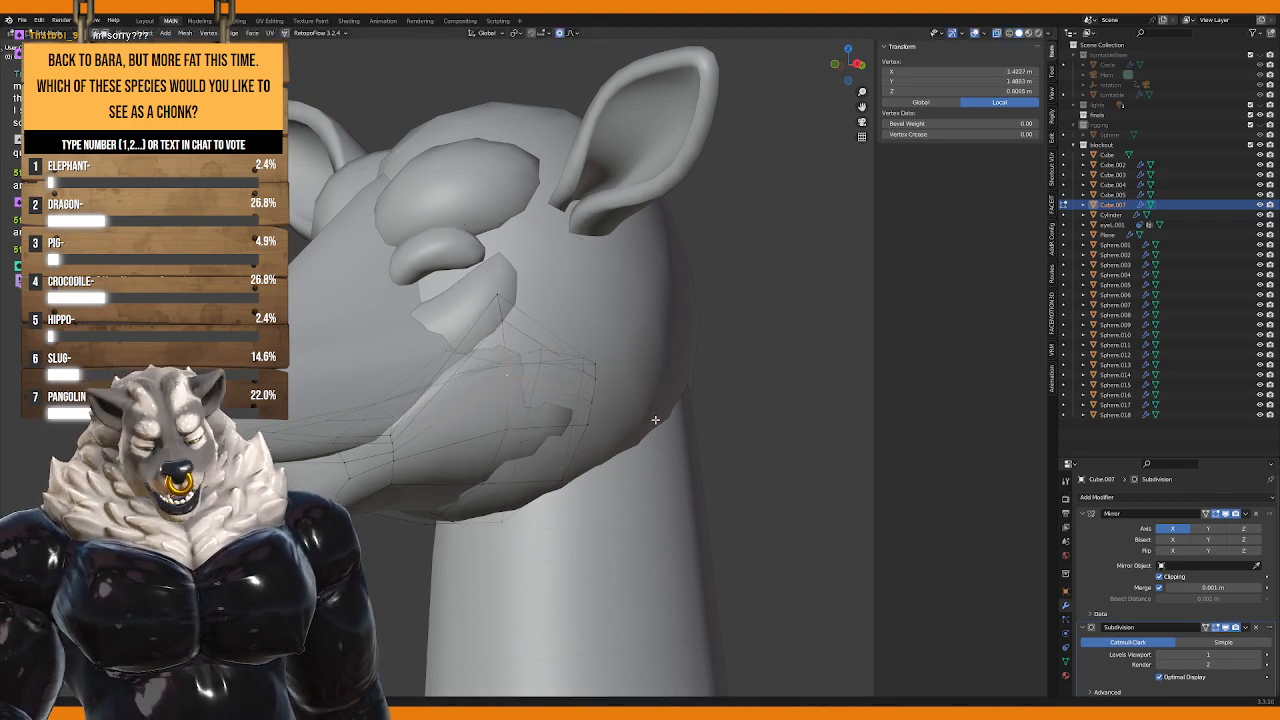
pyautogui.press('g')
pyautogui.scroll(-4, 642, 374)
pyautogui.click(642, 374)
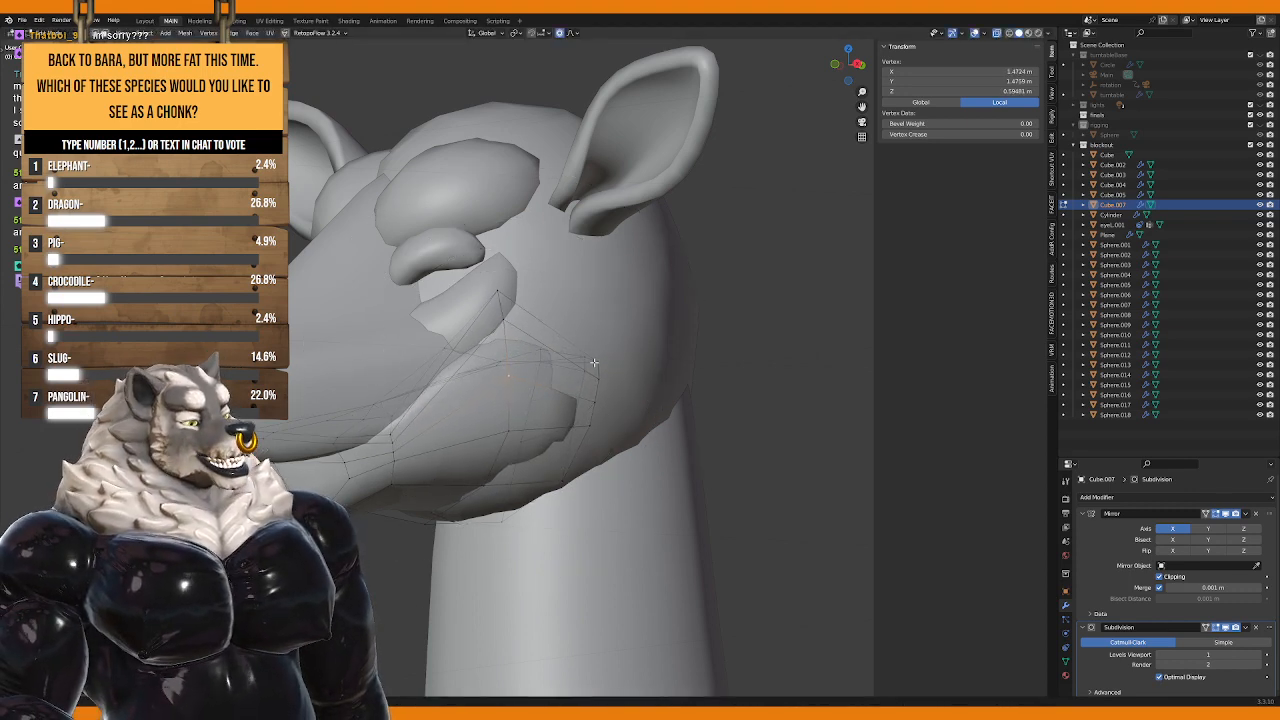
# Step: Reposition the jaw mesh's rear and lower vertices to round out the back of the cheek
pyautogui.moveTo(642, 374); pyautogui.dragTo(554, 334, button='middle')
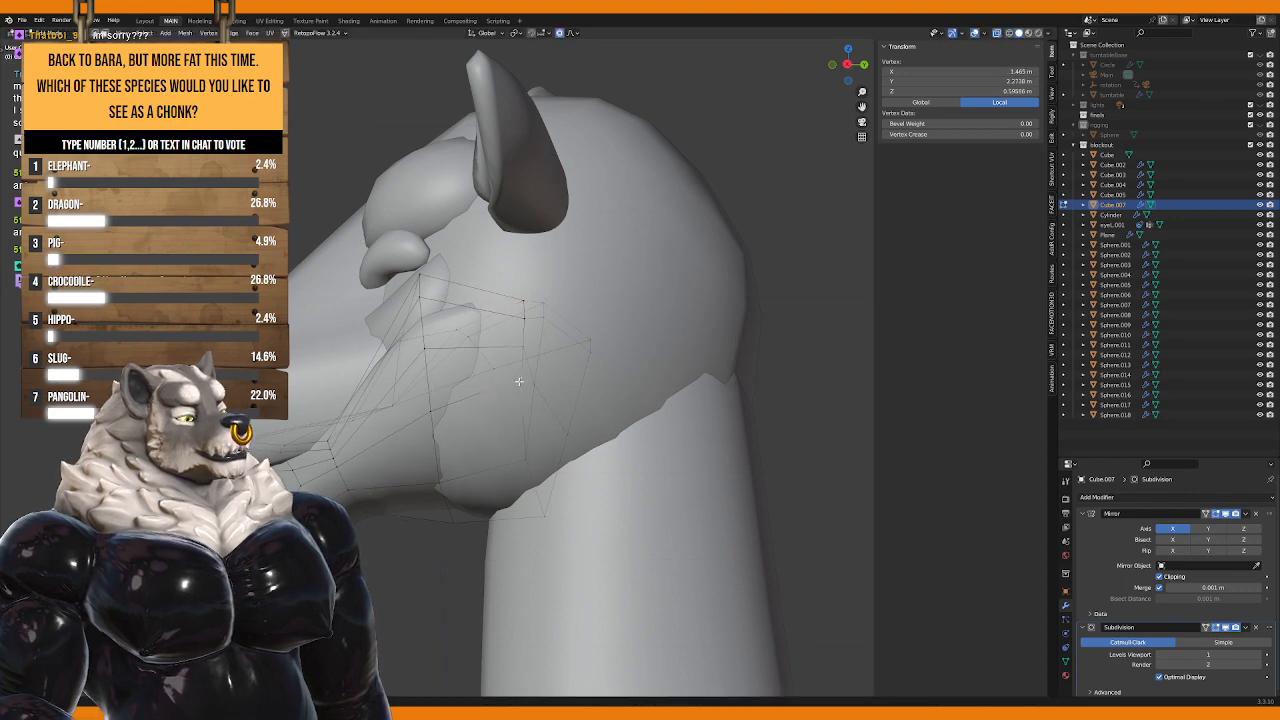
pyautogui.press('g')
pyautogui.moveTo(519, 381); pyautogui.dragTo(457, 371, button='middle')
pyautogui.click(481, 453)
pyautogui.press('g')
pyautogui.click(481, 453)
pyautogui.press('g')
pyautogui.click(437, 474)
# Step: Refine the jaw's cheek and mouth-corner vertices and move the centre vertex inside the mouth
pyautogui.press('g')
pyautogui.scroll(-3, 620, 451)
pyautogui.click(560, 456)
pyautogui.press('g')
pyautogui.click(452, 456)
pyautogui.press('g')
pyautogui.click(543, 334)
pyautogui.press('g')
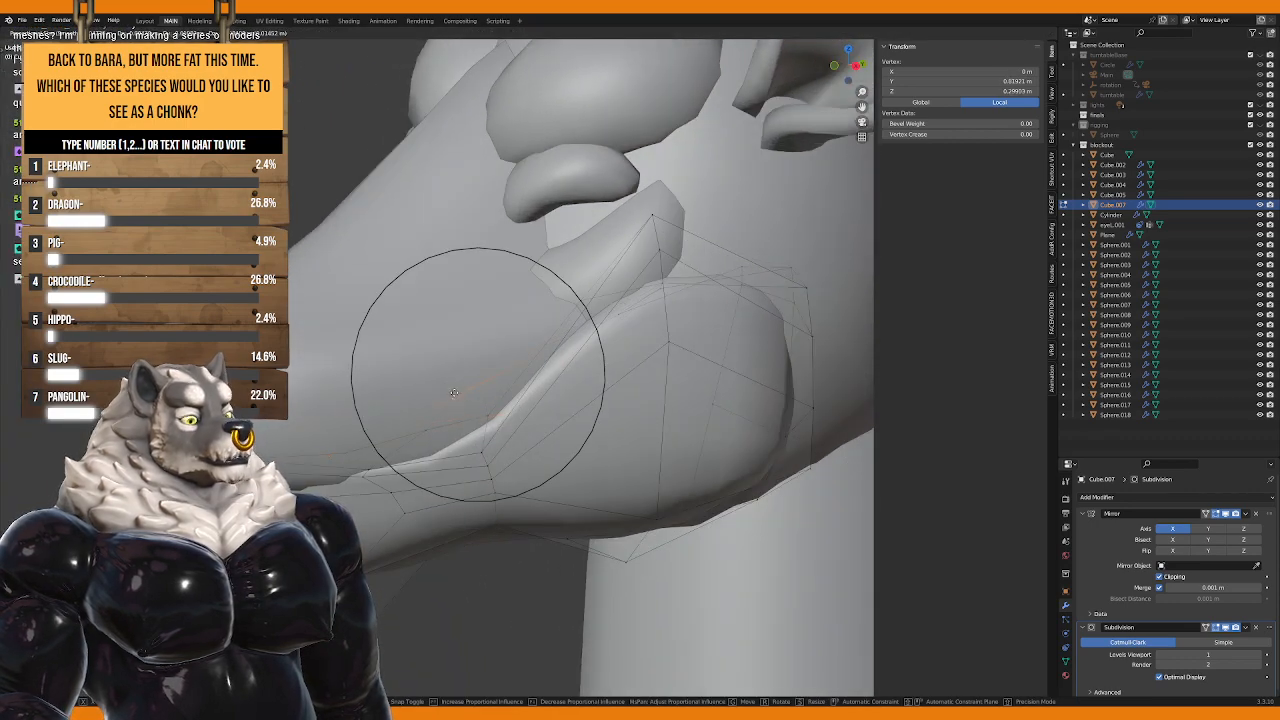
pyautogui.click(453, 393)
pyautogui.scroll(-5, 450, 400)
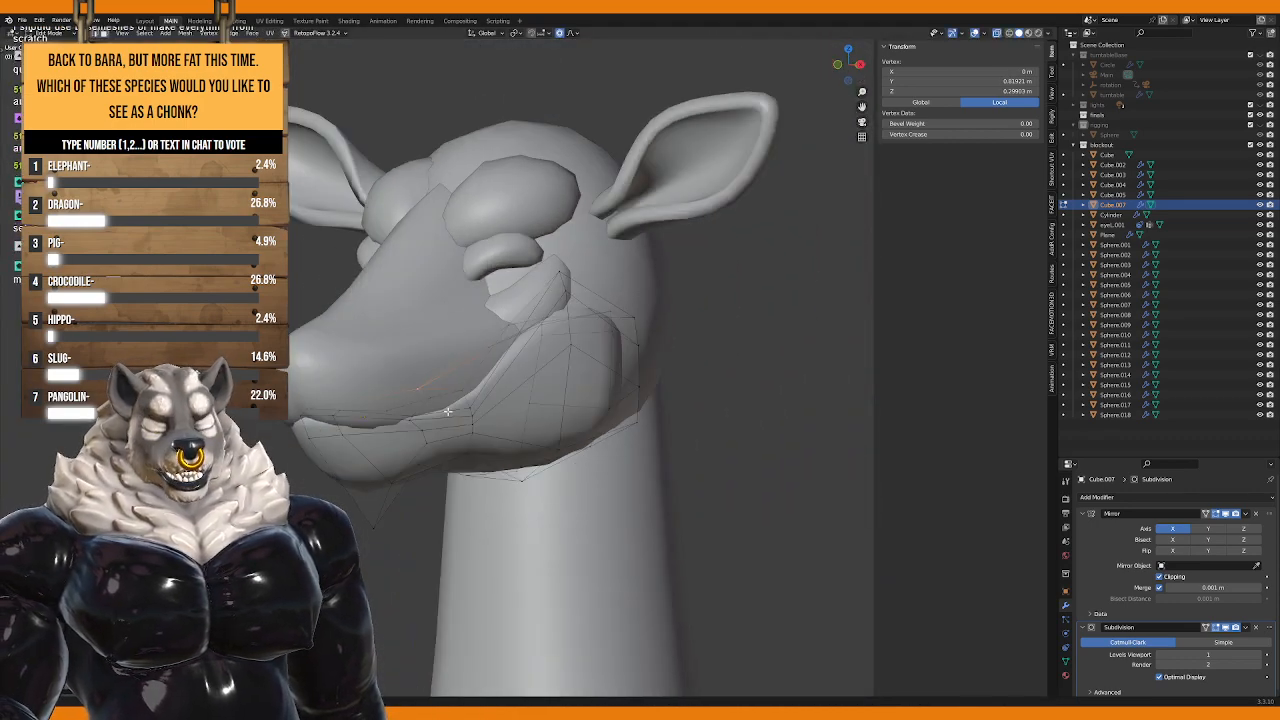
# Step: Reposition the lower jaw mesh's vertices along the mouth line and near the front of the jaw
pyautogui.moveTo(448, 411); pyautogui.dragTo(521, 339, button='middle')
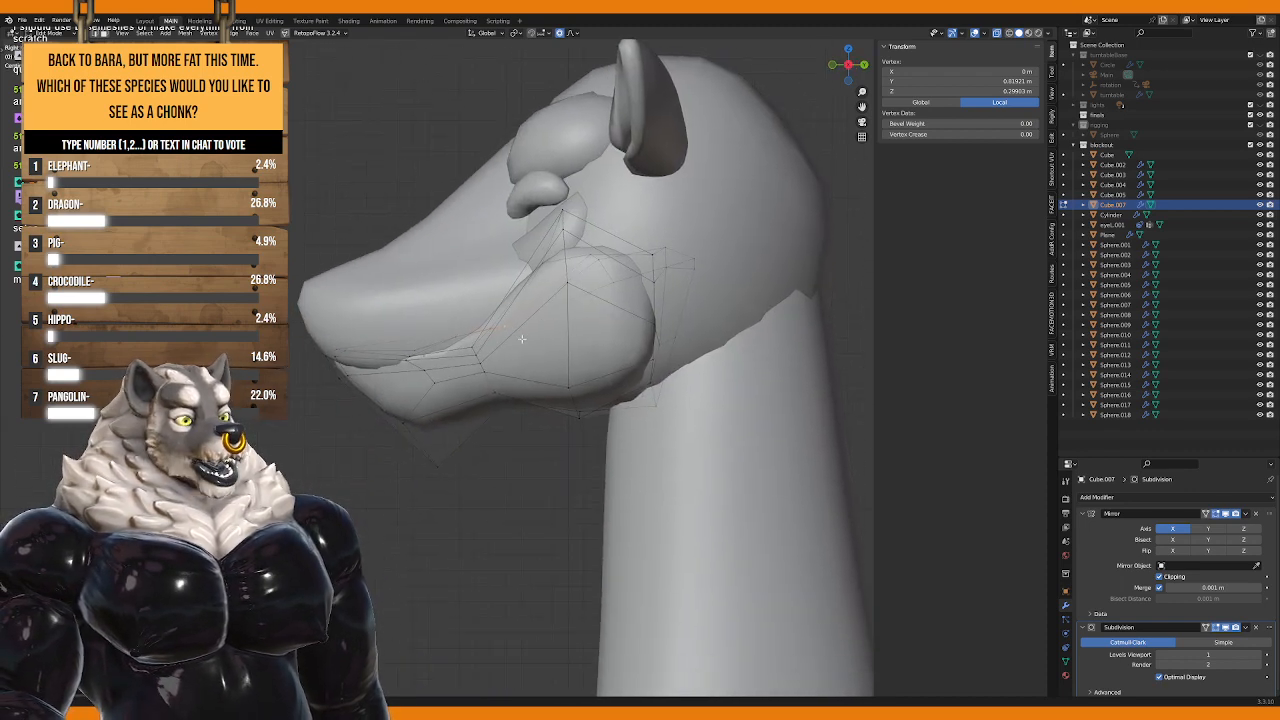
pyautogui.moveTo(410, 360)
pyautogui.mouseDown(button='middle')
pyautogui.moveTo(378, 364)
pyautogui.moveTo(497, 357)
pyautogui.moveTo(408, 364)
pyautogui.mouseUp(button='middle')
pyautogui.click(371, 354)
pyautogui.click(437, 354)
pyautogui.press('g')
pyautogui.click(488, 360)
pyautogui.moveTo(491, 364); pyautogui.dragTo(486, 391, button='middle')
pyautogui.click(414, 376)
pyautogui.press('g')
pyautogui.click(428, 380)
pyautogui.press('Tab')
pyautogui.click(458, 390)
pyautogui.press('Tab')
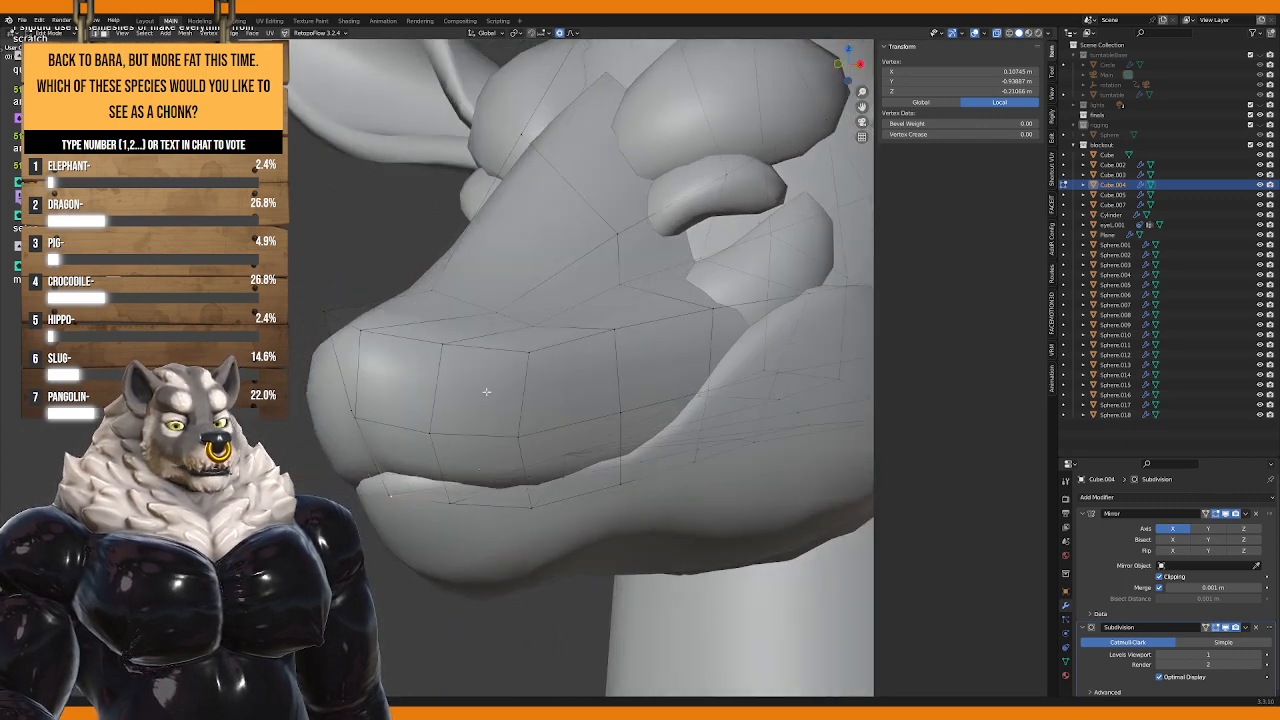
pyautogui.moveTo(455, 348); pyautogui.dragTo(389, 399, button='middle')
pyautogui.scroll(-4, 490, 360)
pyautogui.press('Tab')
pyautogui.scroll(-5, 573, 354)
pyautogui.scroll(2, 565, 400)
pyautogui.scroll(3, 535, 461)
pyautogui.scroll(4, 535, 461)
# Step: Switch editing to the brow and eyelid mesh and reposition vertices on the inner side of the brow
pyautogui.click(514, 471)
pyautogui.press('Tab')
pyautogui.click(309, 302)
pyautogui.press('g')
pyautogui.click(381, 313)
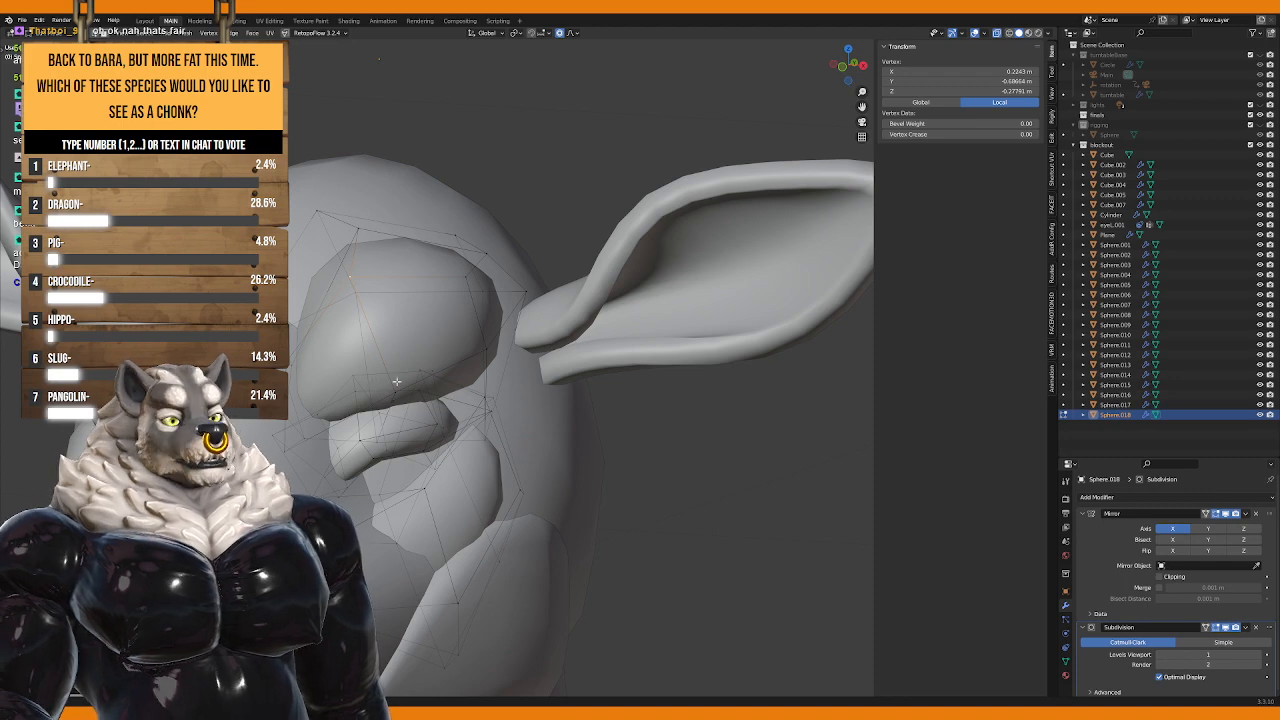
pyautogui.press('g')
pyautogui.click(440, 360)
# Step: Move several vertices of the brow and eyelid mesh to refine the brow's contour above the eye
pyautogui.moveTo(440, 360); pyautogui.dragTo(553, 373, button='middle')
pyautogui.press('g')
pyautogui.click(530, 362)
pyautogui.press('g')
pyautogui.click(496, 300)
pyautogui.press('g')
pyautogui.click(633, 387)
pyautogui.press('g')
pyautogui.click(506, 397)
# Step: Adjust further brow mesh vertices with a changed proportional editing radius
pyautogui.click(400, 344)
pyautogui.press('g')
pyautogui.scroll(-2, 415, 350)
pyautogui.click(415, 350)
pyautogui.press('g')
pyautogui.click(440, 344)
# Step: Move the ear's entire geometry to reposition it against the side of the head
pyautogui.press('Tab')
pyautogui.click(422, 373)
pyautogui.press('Tab')
pyautogui.press('a')
pyautogui.press('g')
pyautogui.scroll(3, 553, 373)
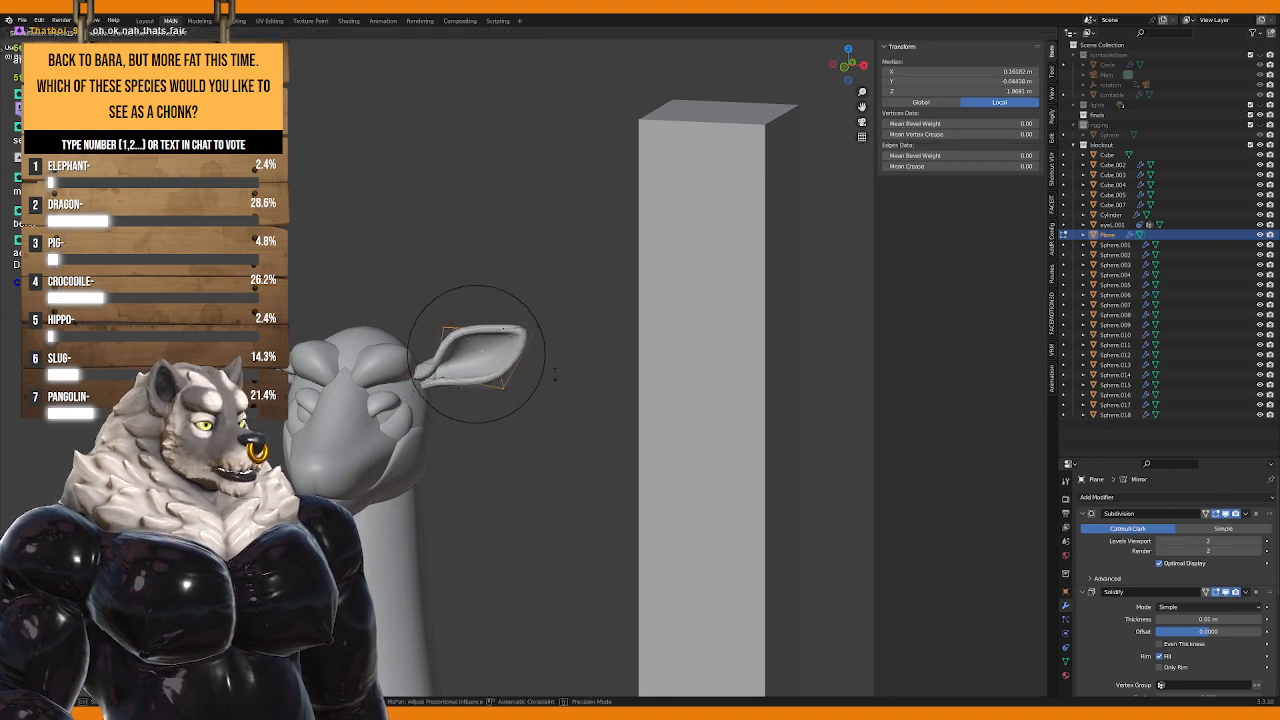
pyautogui.click(553, 373)
pyautogui.moveTo(553, 373); pyautogui.dragTo(511, 380, button='middle')
pyautogui.press('Tab')
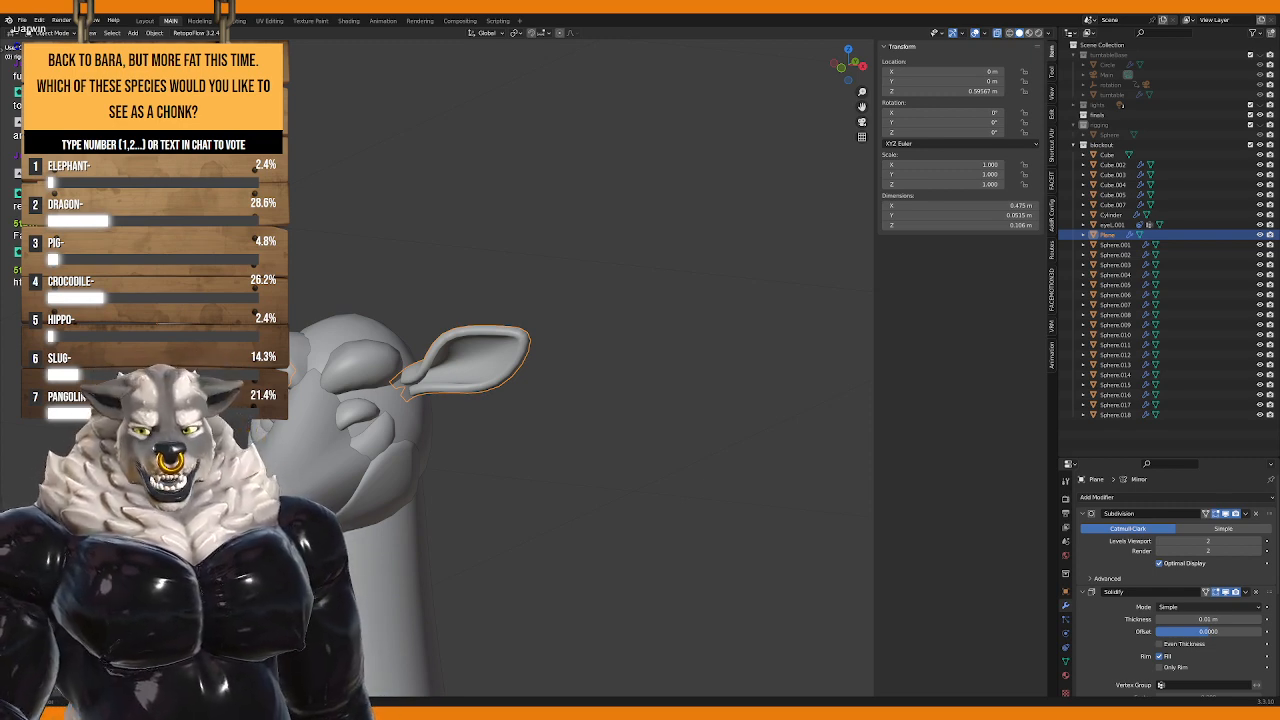
# Step: Return to editing the brow and eyelid mesh and reposition a vertex around the upper eyelid
pyautogui.moveTo(464, 462); pyautogui.dragTo(500, 459, button='middle')
pyautogui.scroll(3, 500, 459)
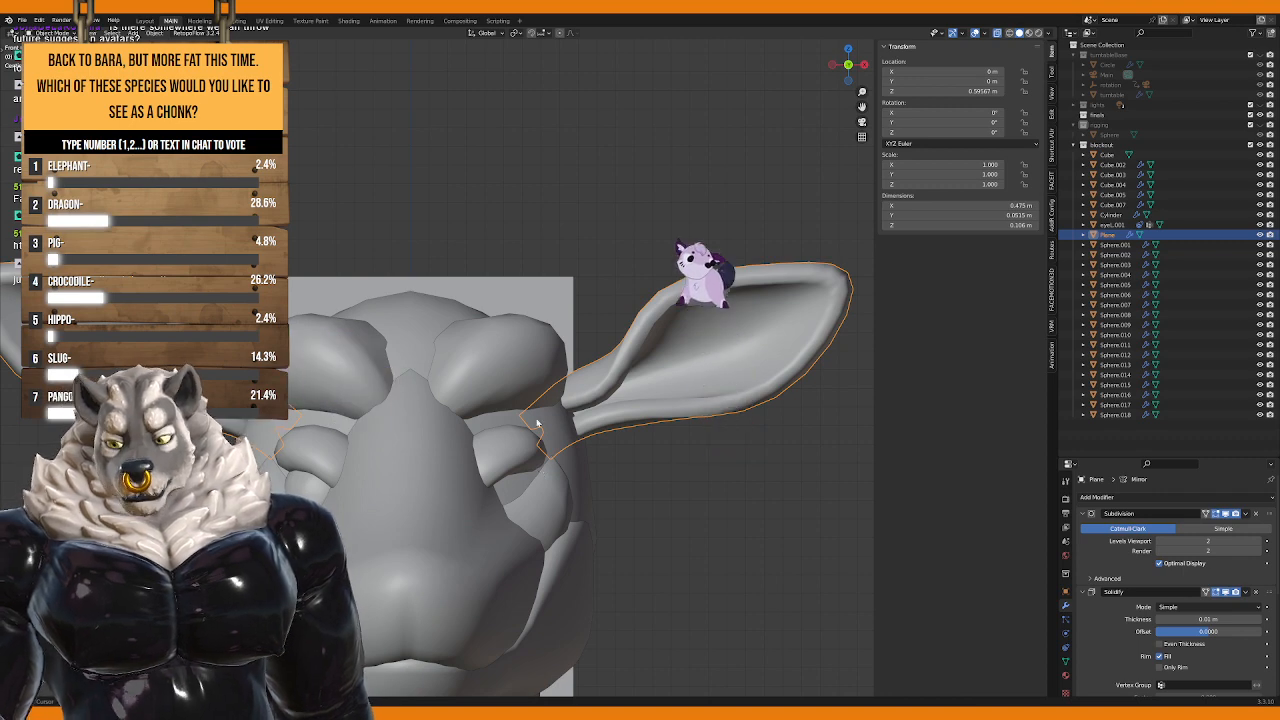
pyautogui.moveTo(487, 430); pyautogui.dragTo(511, 423, button='middle')
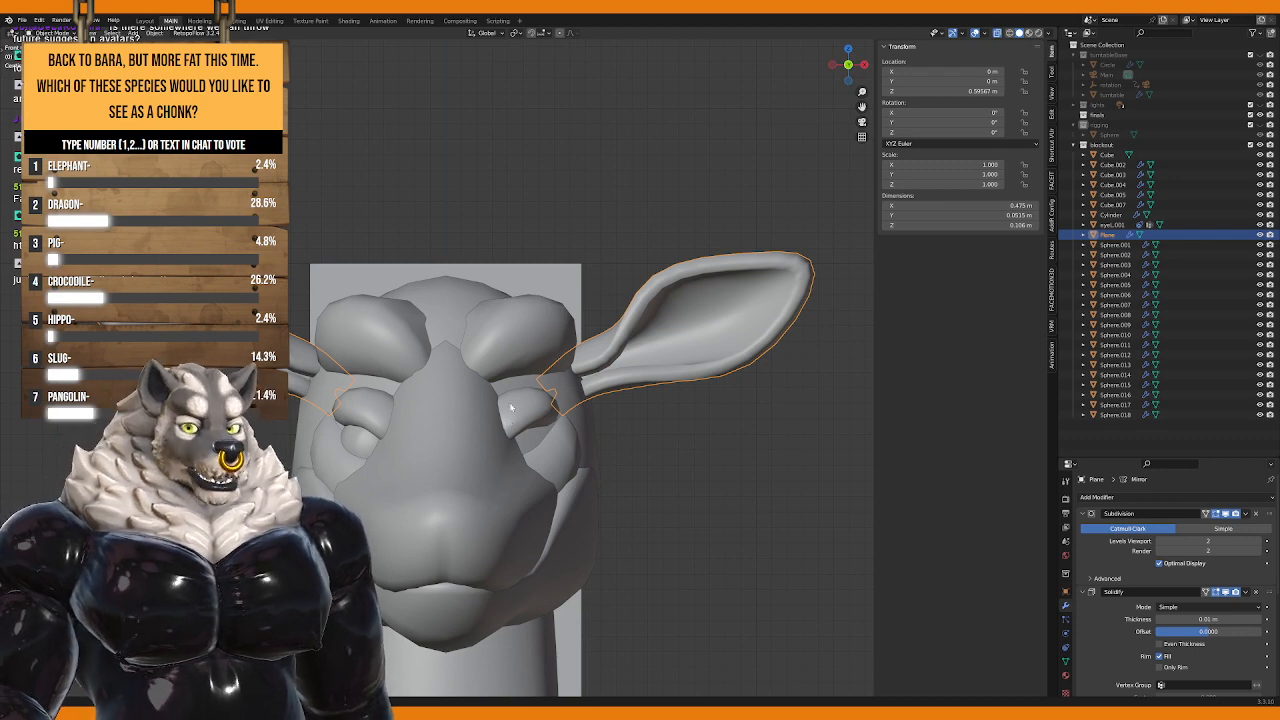
pyautogui.click(517, 344)
pyautogui.press('KP_Decimal')
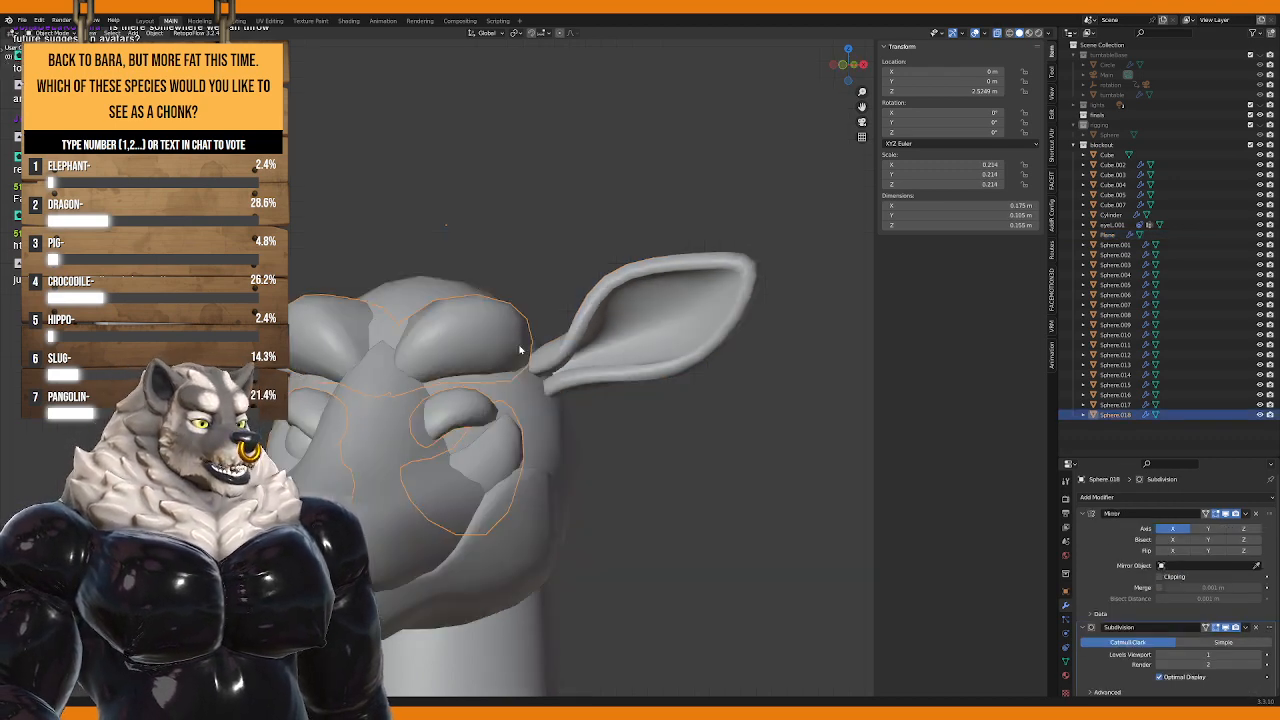
pyautogui.scroll(-5, 519, 350)
pyautogui.scroll(1, 470, 370)
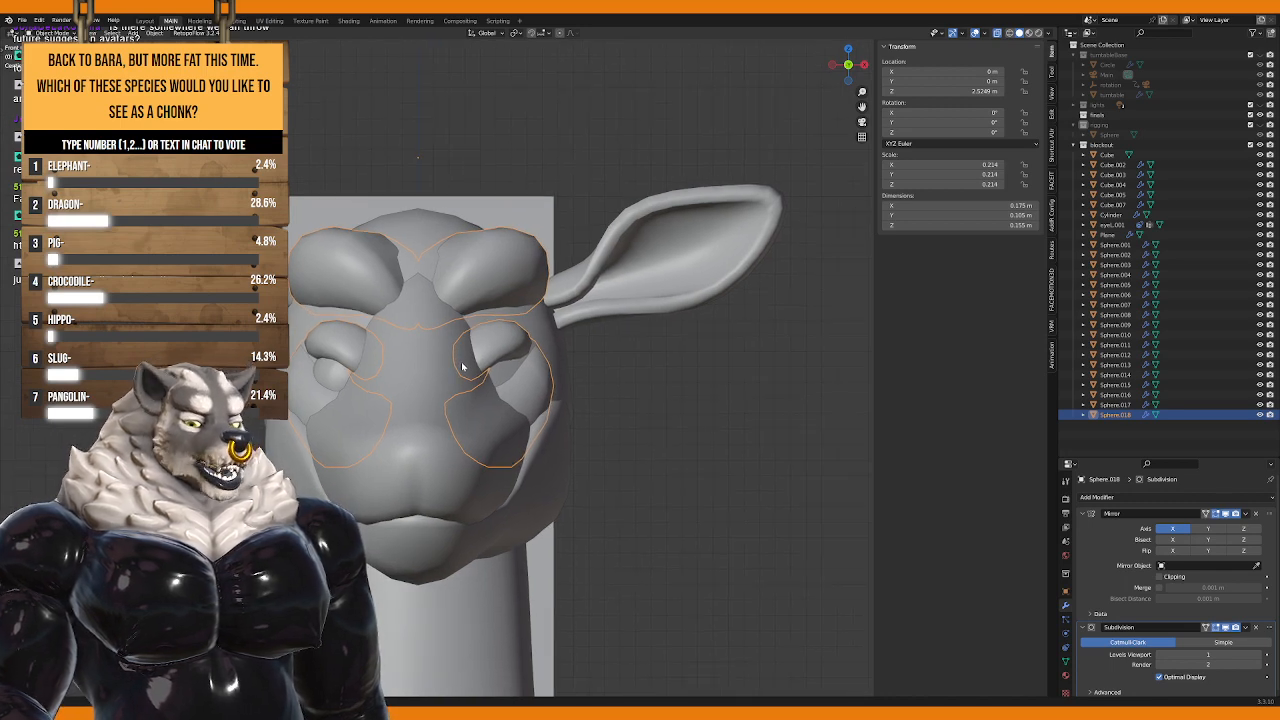
pyautogui.press('Tab')
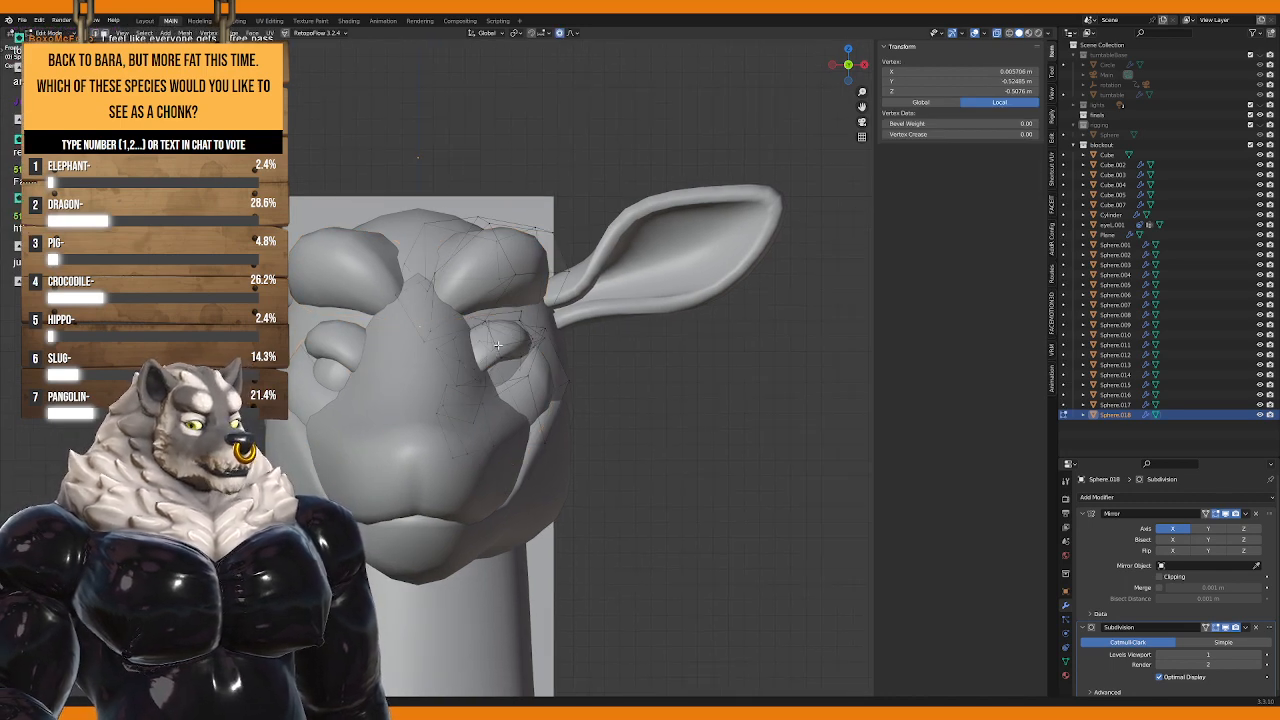
pyautogui.moveTo(527, 365); pyautogui.dragTo(555, 370, button='middle')
pyautogui.click(359, 318)
pyautogui.press('g')
pyautogui.click(366, 364)
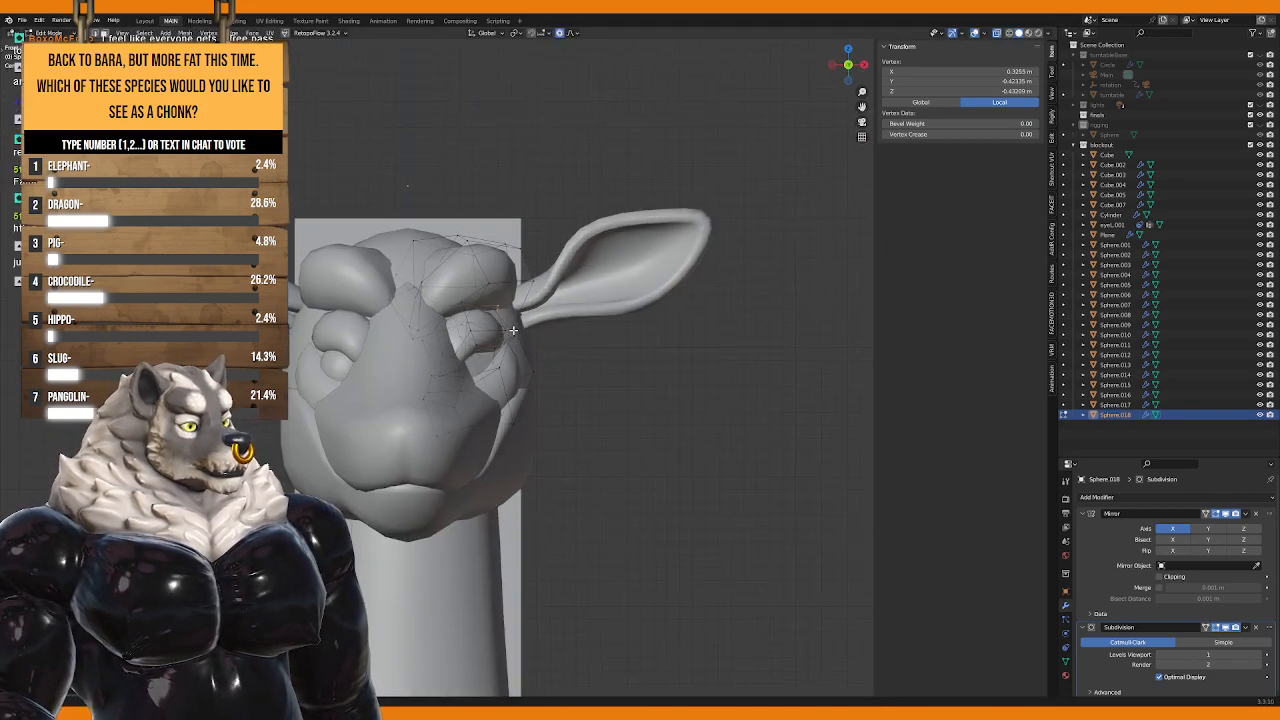
# Step: Move the vertices at the outer end of the upper eyelid, seen from the side of the head
pyautogui.moveTo(514, 332); pyautogui.dragTo(451, 374, button='middle')
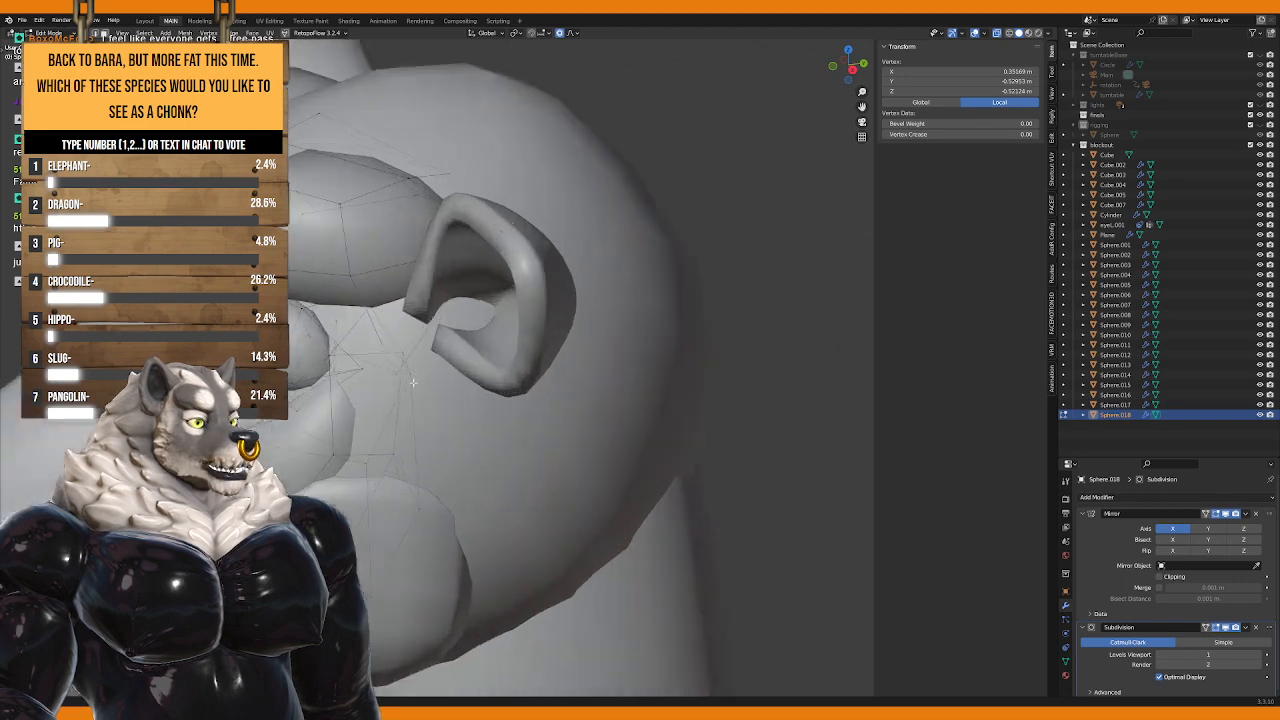
pyautogui.click(451, 374)
pyautogui.press('g')
pyautogui.click(363, 376)
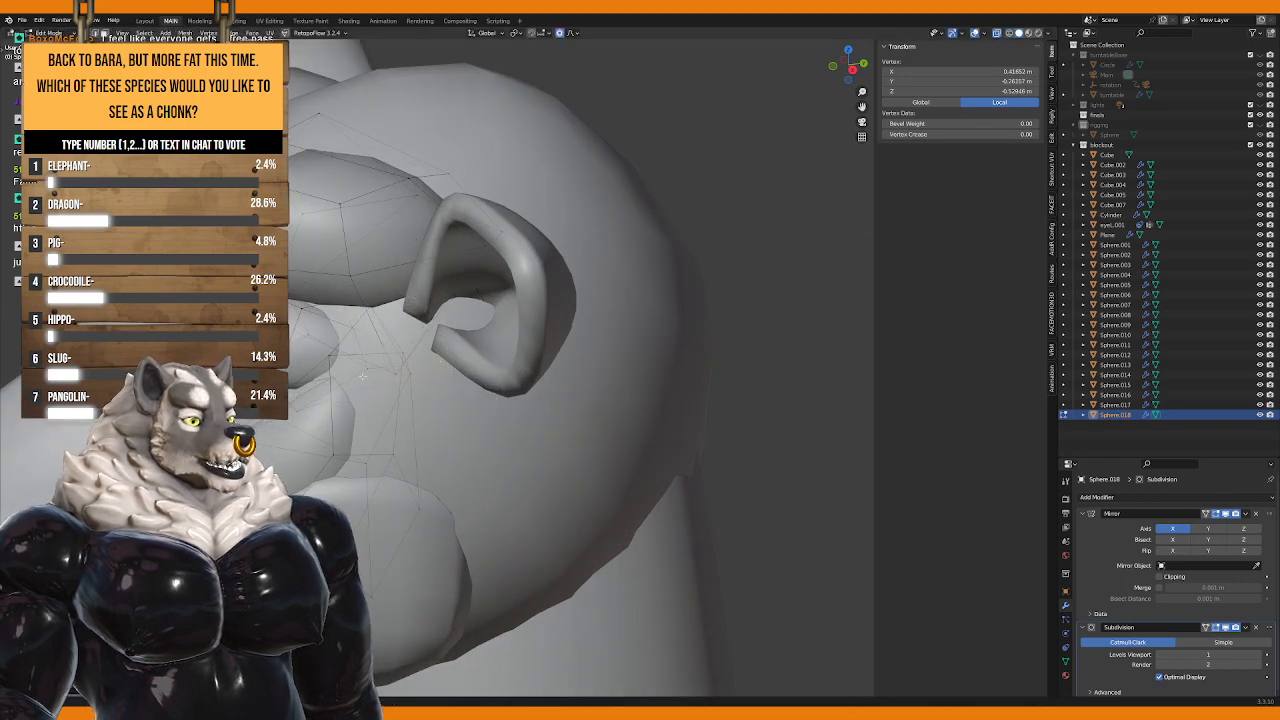
pyautogui.press('g')
pyautogui.scroll(-2, 335, 333)
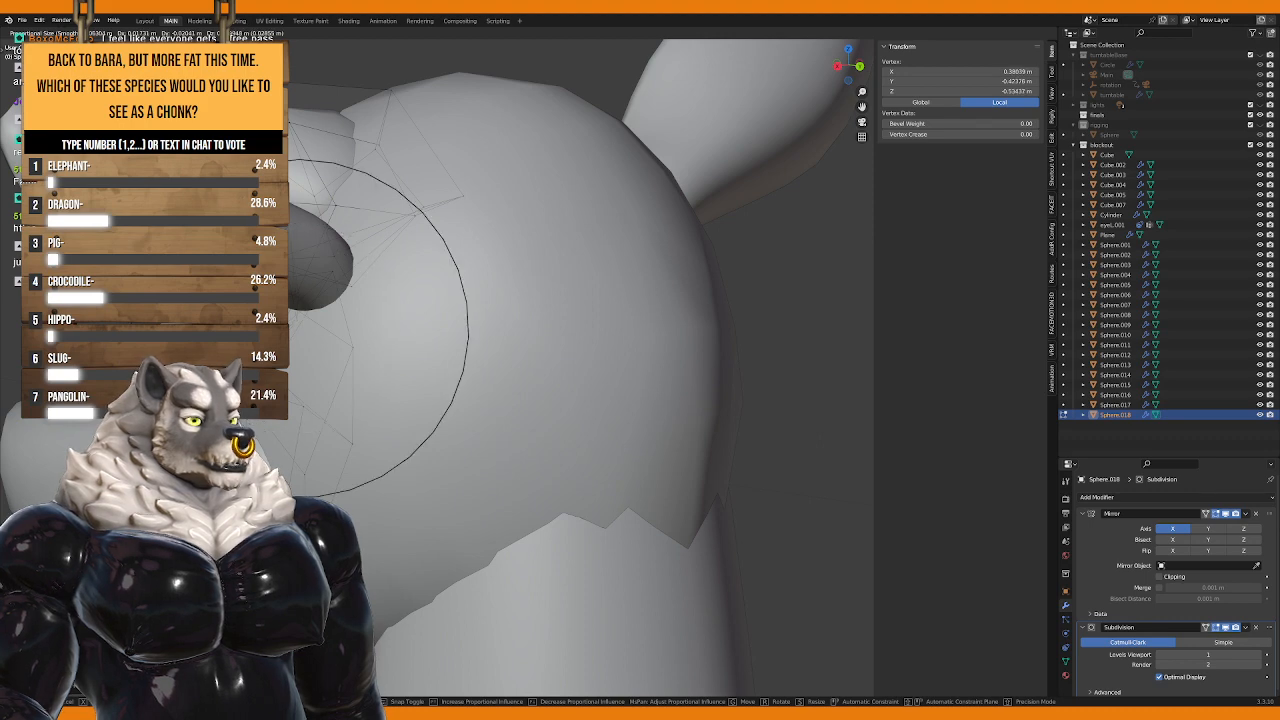
pyautogui.click(330, 330)
# Step: Pull the eyelid's outer corner vertices back toward the base of the ear to lengthen the eyelid
pyautogui.moveTo(330, 330); pyautogui.dragTo(541, 381, button='middle')
pyautogui.press('g')
pyautogui.click(420, 348)
pyautogui.press('g')
pyautogui.click(455, 370)
pyautogui.click(586, 400)
pyautogui.press('g')
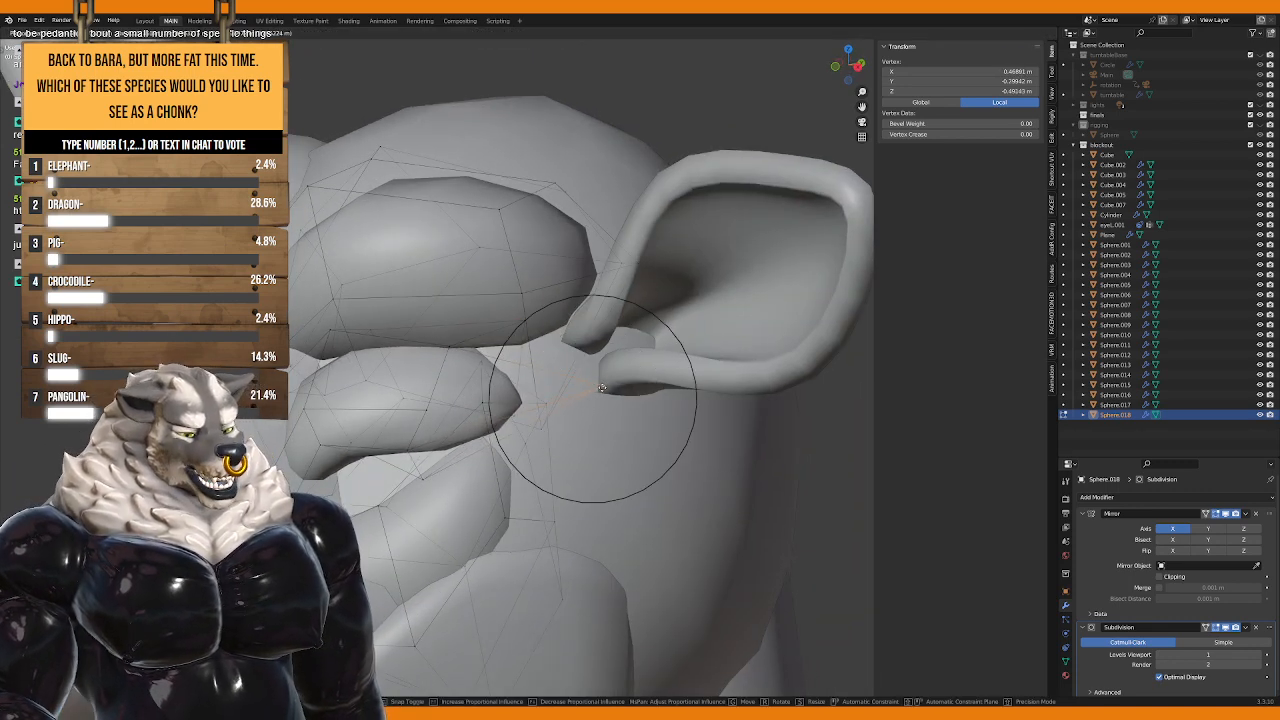
pyautogui.click(598, 378)
# Step: Reposition vertices along the brow's lower edge and the adjoining upper eyelid
pyautogui.moveTo(598, 378); pyautogui.dragTo(553, 388, button='middle')
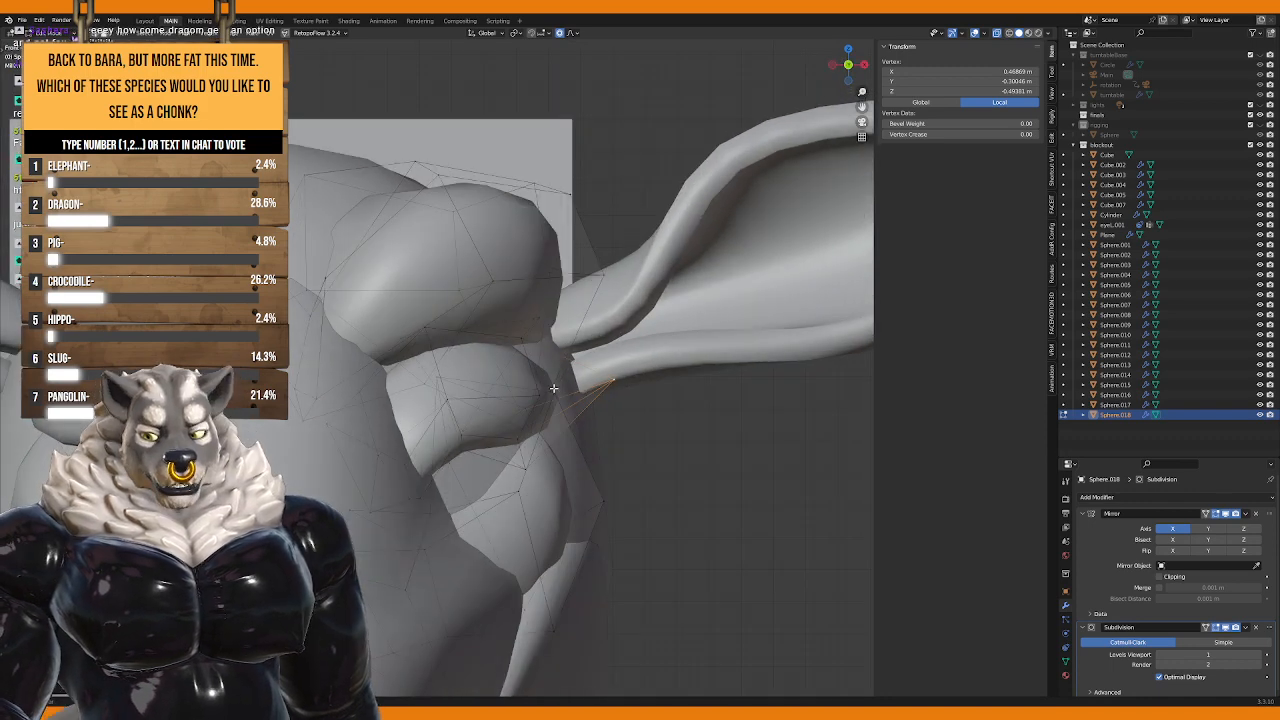
pyautogui.click(430, 331)
pyautogui.press('g')
pyautogui.click(432, 333)
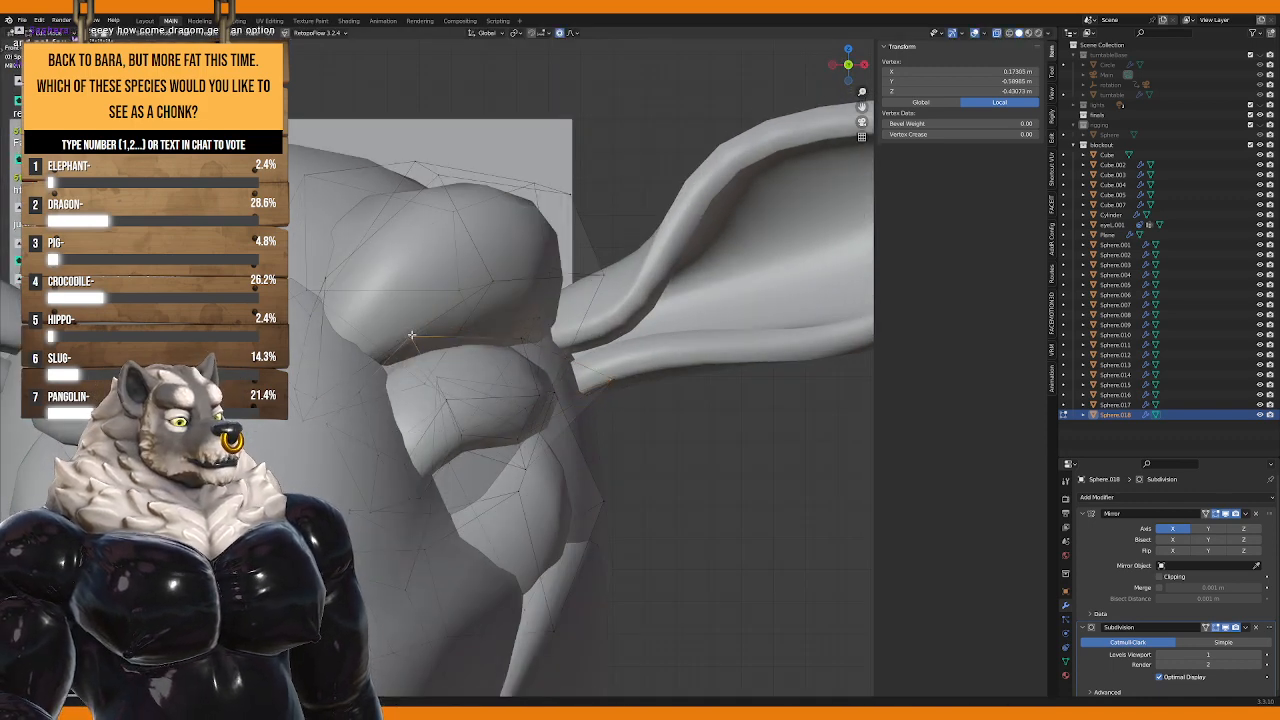
pyautogui.moveTo(432, 333); pyautogui.dragTo(525, 418, button='middle')
pyautogui.press('g')
pyautogui.click(518, 393)
# Step: Shape the upper eyelid's lower edge and outer corner by moving their vertices
pyautogui.press('g')
pyautogui.click(420, 367)
pyautogui.press('g')
pyautogui.click(560, 471)
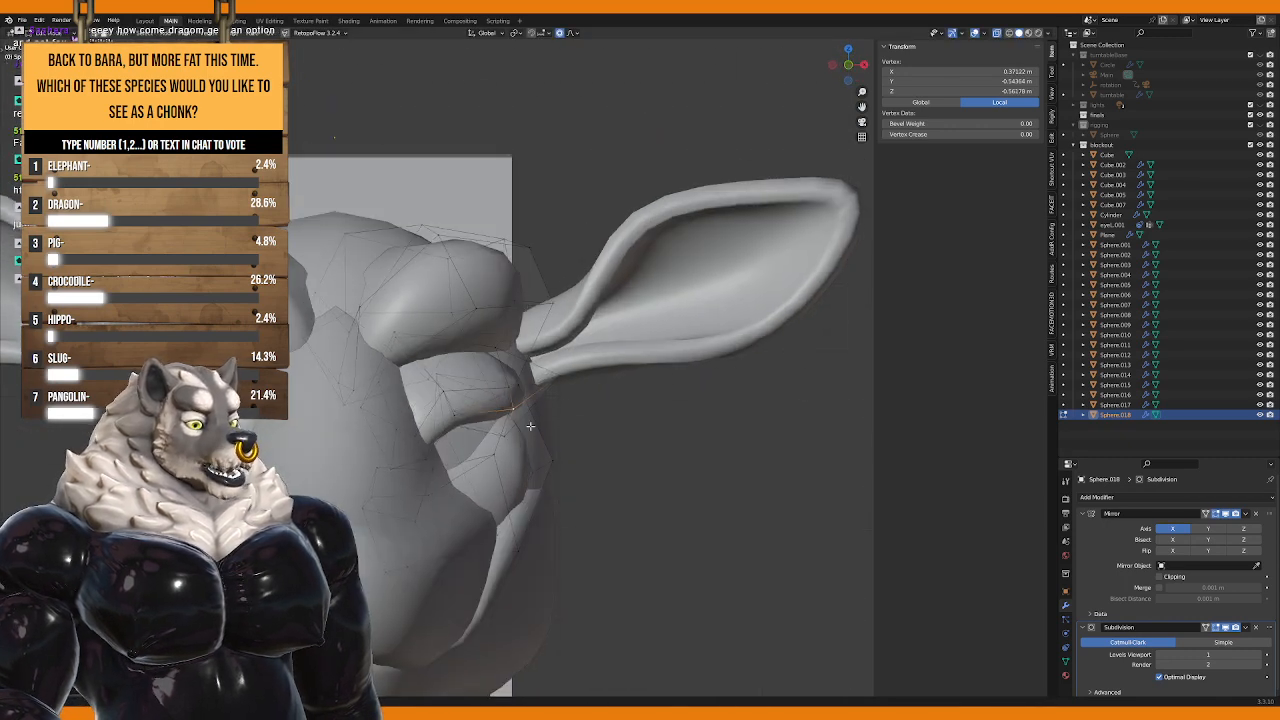
pyautogui.press('g')
pyautogui.click(531, 412)
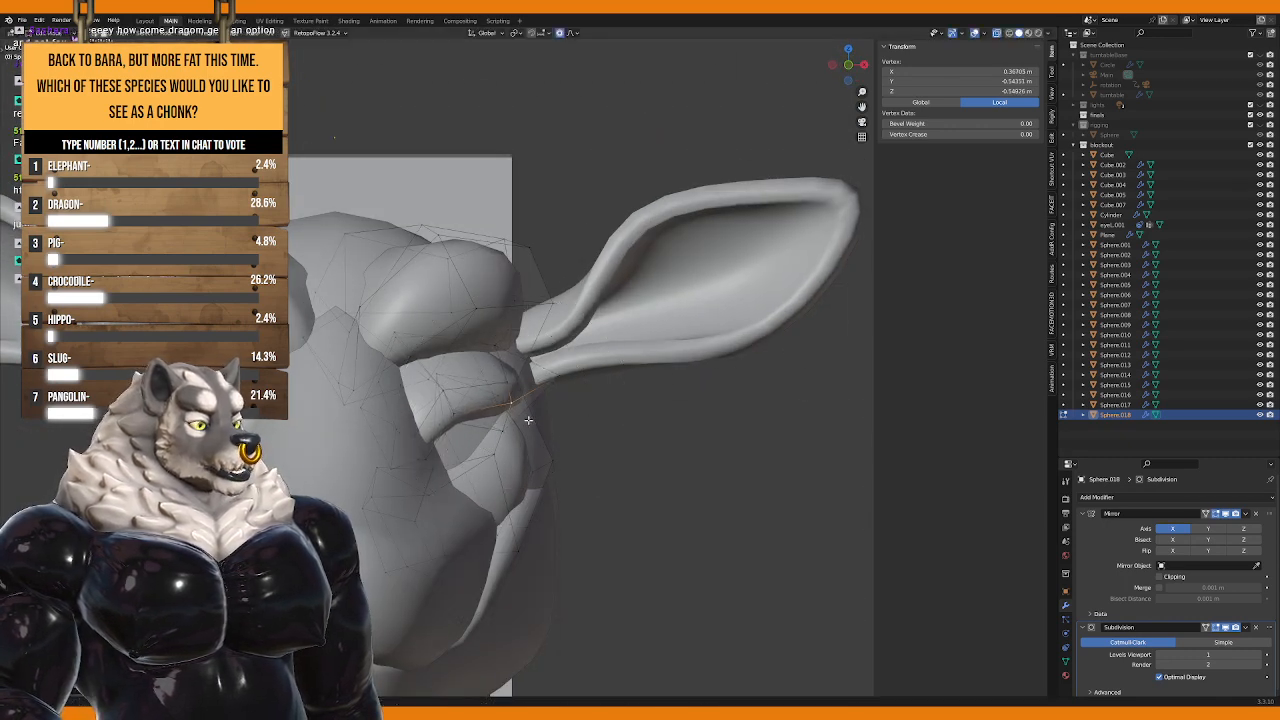
# Step: Switch editing to the muzzle mesh and reposition vertices along the side of the snout's bridge
pyautogui.press('KP_1')
pyautogui.press('Tab')
pyautogui.click(407, 418)
pyautogui.press('Tab')
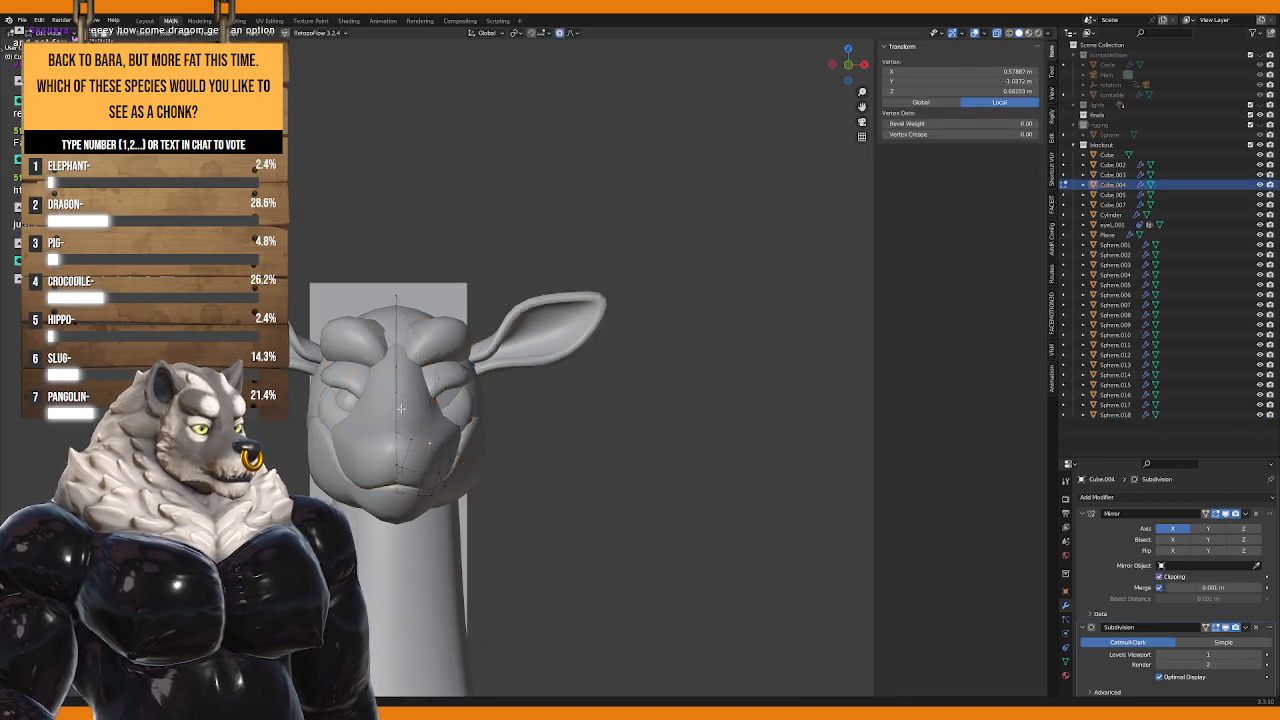
pyautogui.scroll(2, 400, 425)
pyautogui.moveTo(400, 425); pyautogui.dragTo(399, 431, button='middle')
pyautogui.press('g')
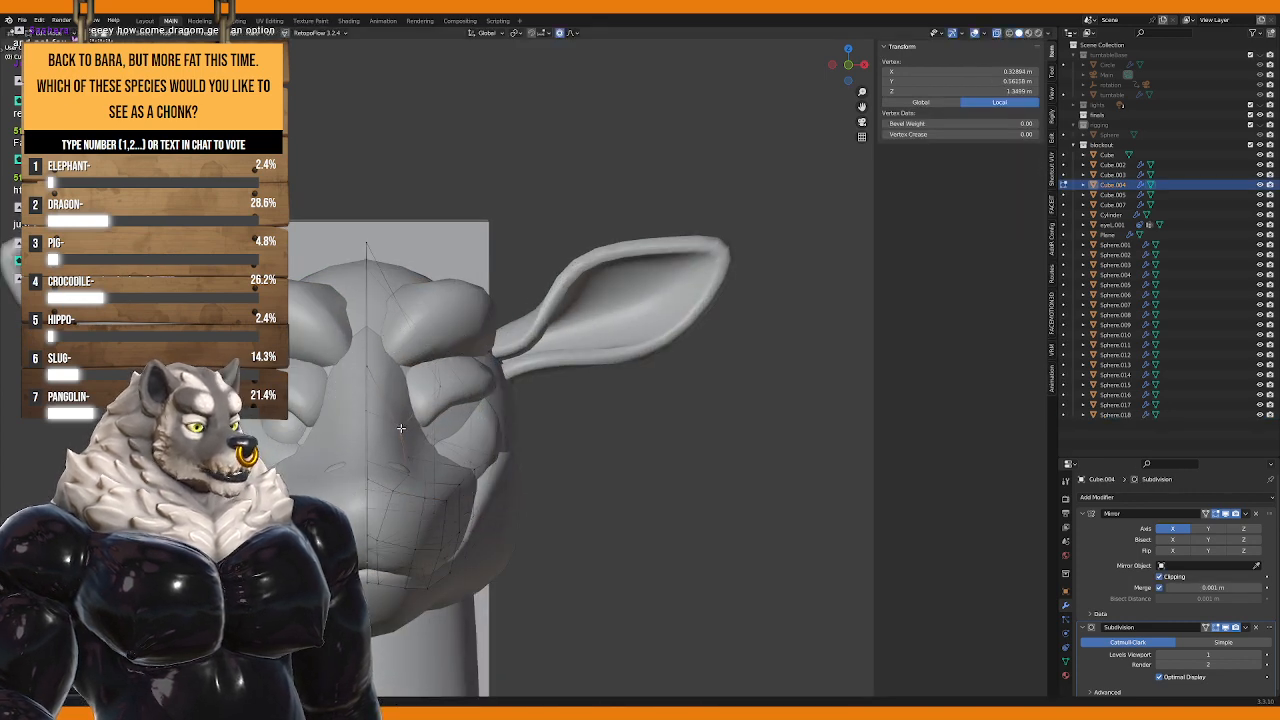
pyautogui.click(399, 431)
pyautogui.moveTo(399, 431); pyautogui.dragTo(420, 478, button='middle')
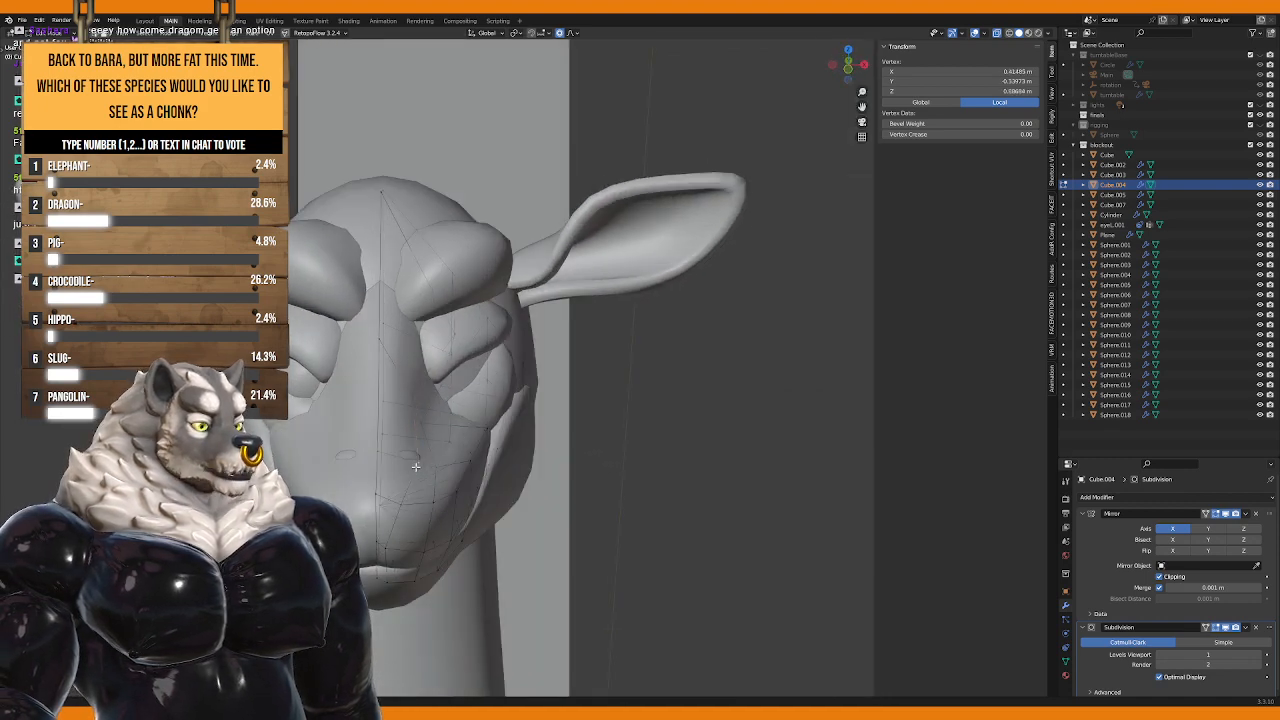
pyautogui.press('g')
pyautogui.click(351, 462)
pyautogui.press('Tab')
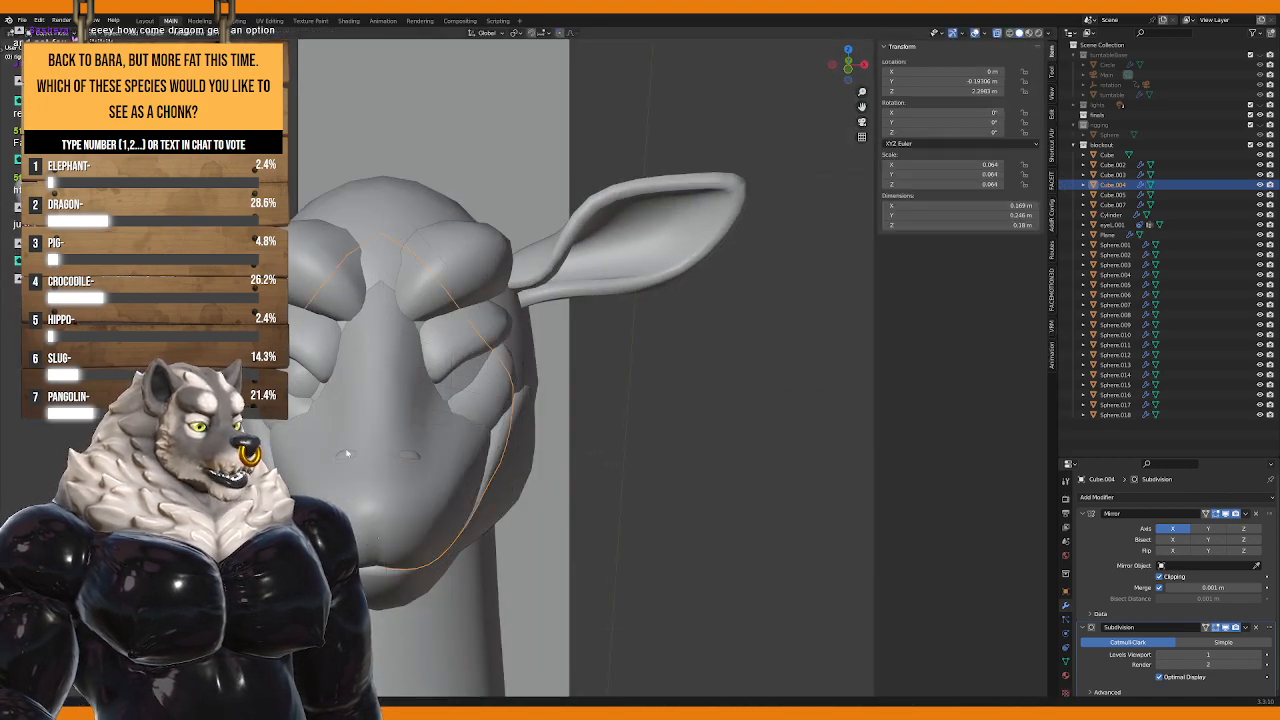
# Step: Delete the separate nose object embedded in the snout's tip
pyautogui.click(351, 462)
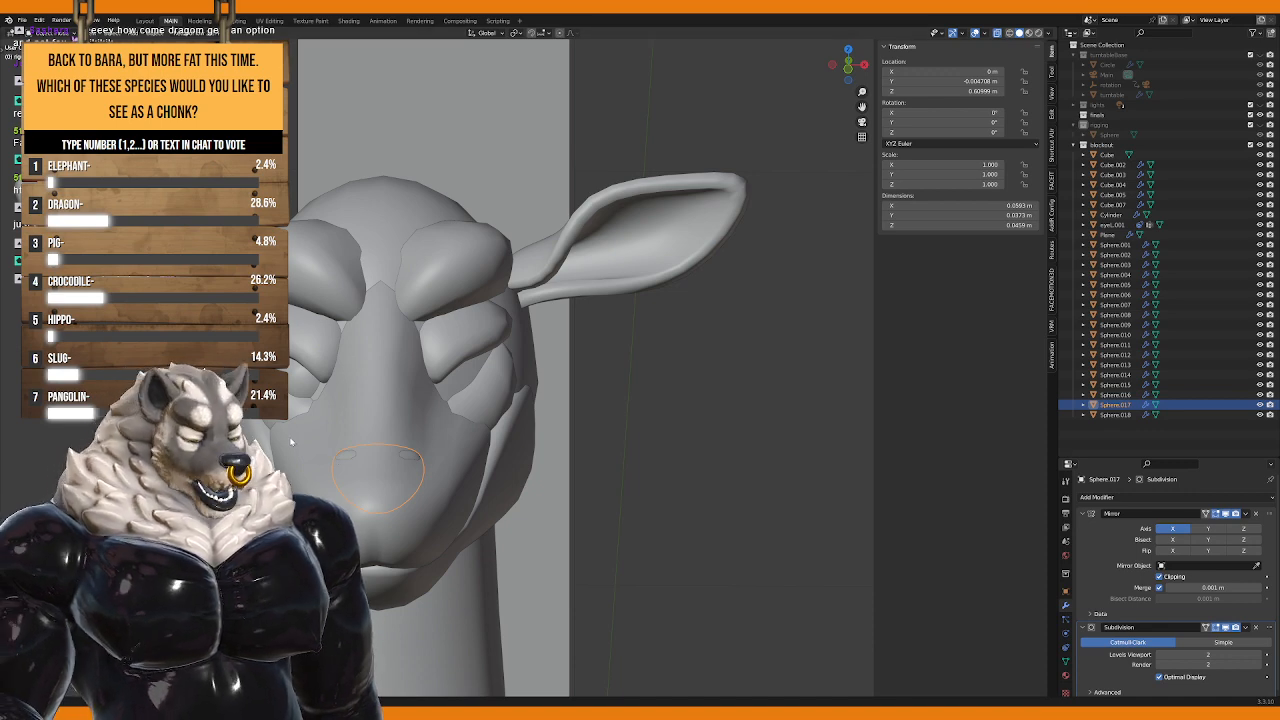
pyautogui.press('Delete')
pyautogui.moveTo(321, 437); pyautogui.dragTo(614, 480, button='middle')
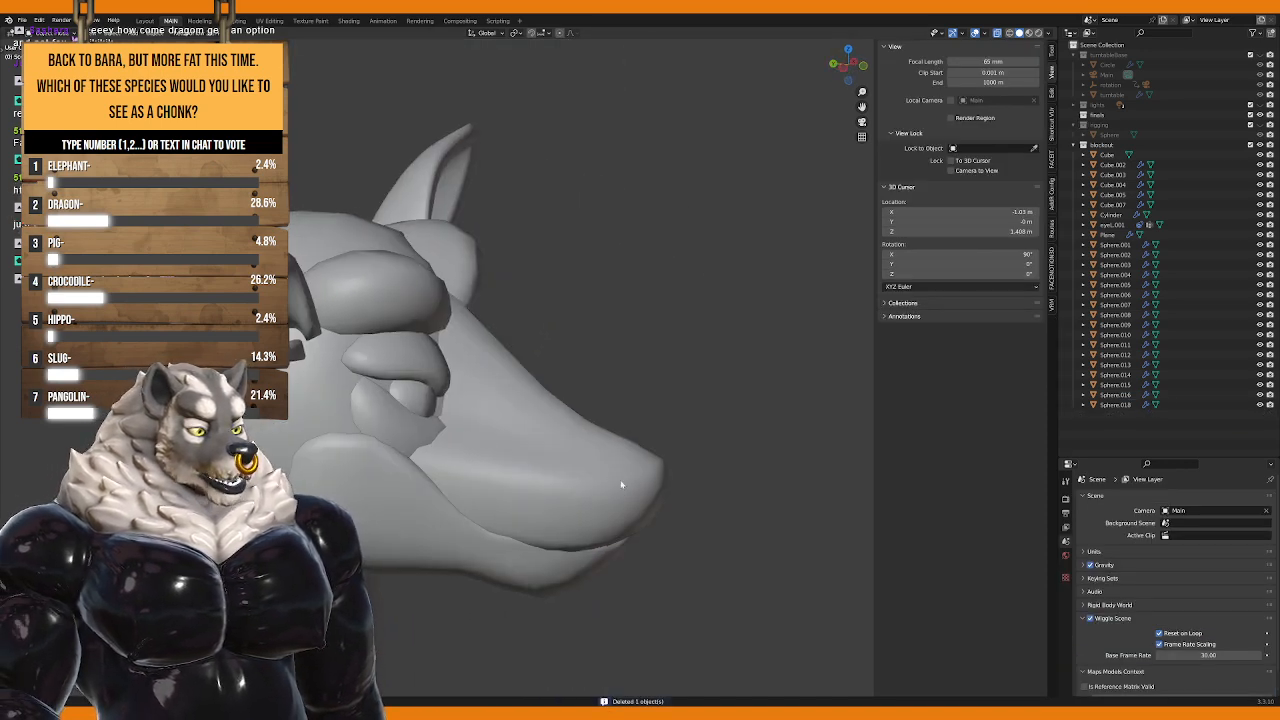
# Step: Edit the muzzle mesh and reposition the vertices on the upper side of the snout's tip to form the nose
pyautogui.click(557, 443)
pyautogui.moveTo(557, 443); pyautogui.dragTo(420, 415, button='middle')
pyautogui.press('Tab')
pyautogui.keyDown('alt'); pyautogui.click(405, 402); pyautogui.keyUp('alt')
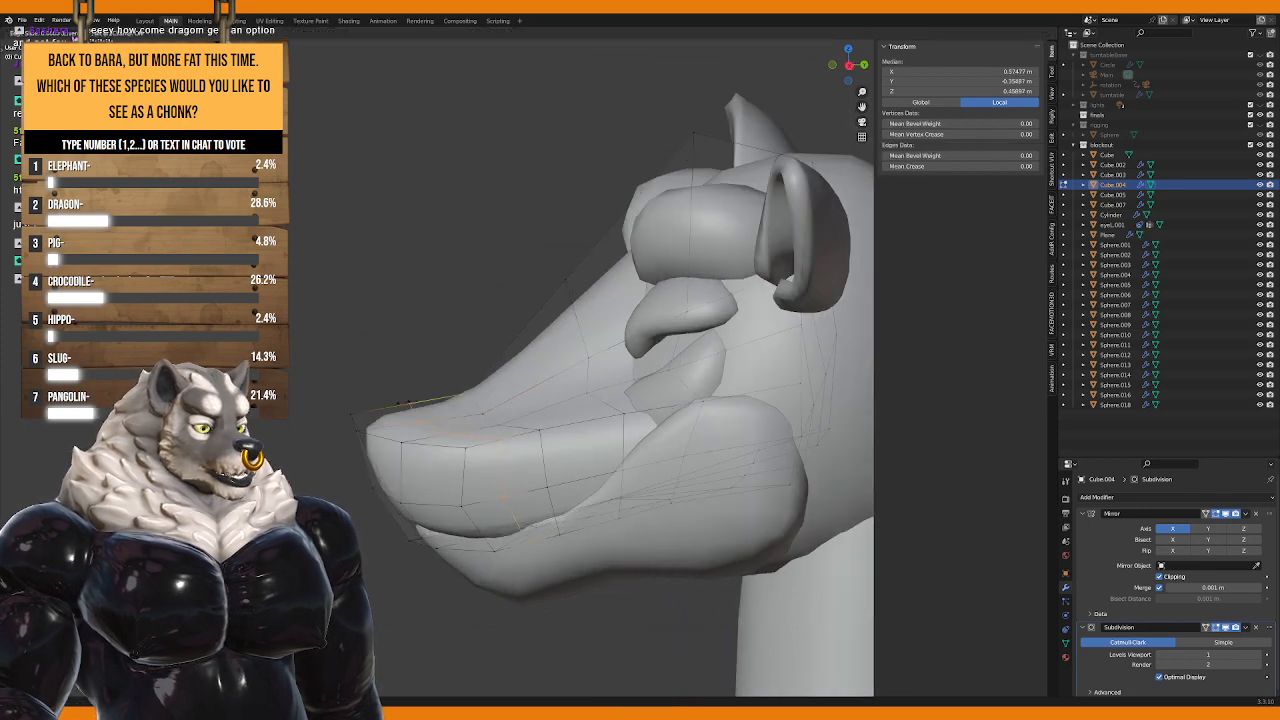
pyautogui.click(418, 420)
pyautogui.press('g')
pyautogui.scroll(3, 418, 420)
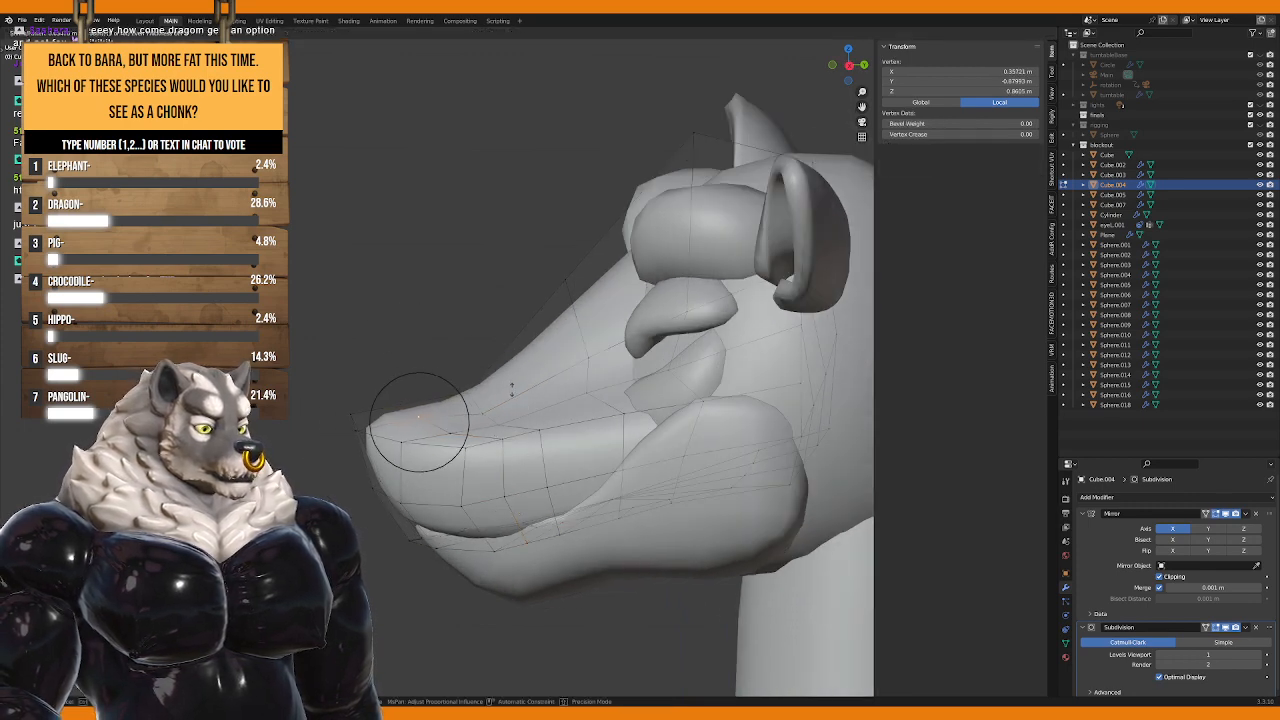
pyautogui.moveTo(418, 420); pyautogui.dragTo(420, 470, button='middle')
pyautogui.click(437, 396)
pyautogui.click(390, 433)
pyautogui.press('g')
pyautogui.click(438, 427)
# Step: Move the vertex beside the centre of the snout's front face forward and down
pyautogui.press('Tab')
pyautogui.scroll(-2, 491, 449)
pyautogui.scroll(6, 440, 457)
pyautogui.press('Tab')
pyautogui.moveTo(328, 466); pyautogui.dragTo(318, 467, button='middle')
pyautogui.click(318, 467)
pyautogui.press('g')
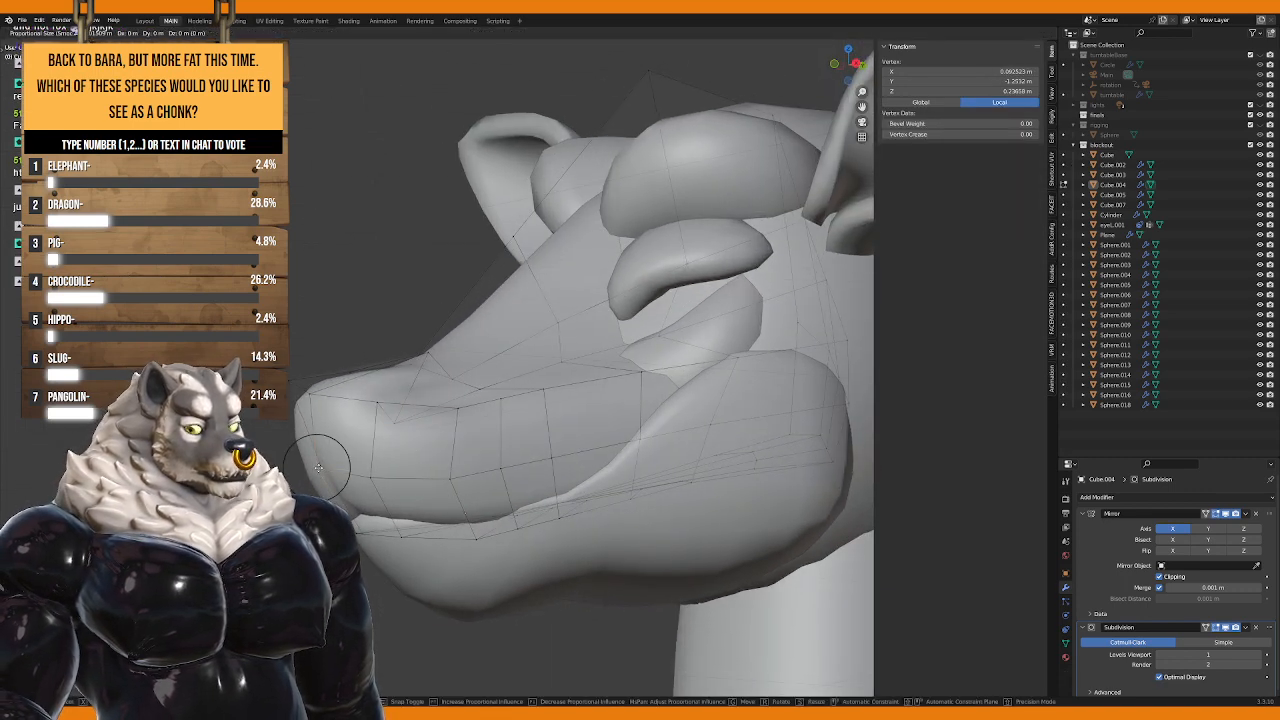
pyautogui.press('y')
pyautogui.press('z')
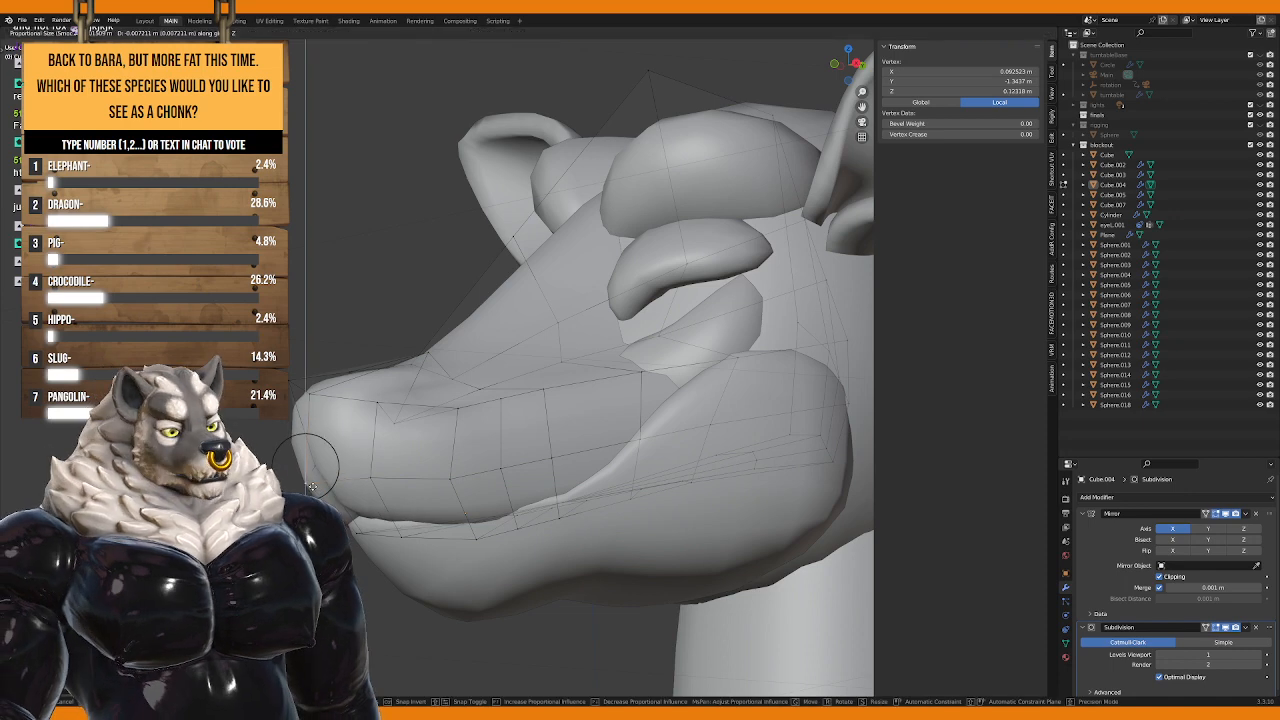
pyautogui.click(311, 490)
# Step: Move the centreline vertex on the snout's front face forward along the Y axis
pyautogui.moveTo(311, 490); pyautogui.dragTo(420, 486, button='middle')
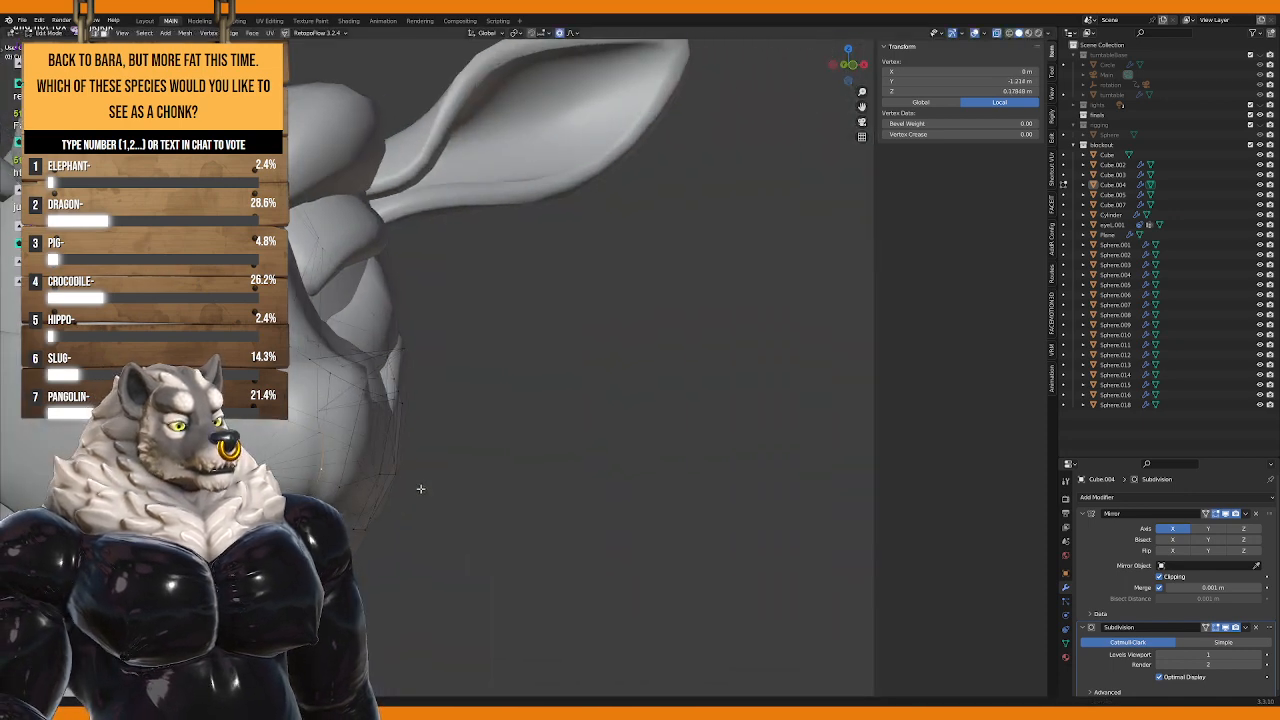
pyautogui.press('g')
pyautogui.press('y')
pyautogui.click(431, 530)
# Step: Reposition the centreline vertices on the top and front of the snout's tip to round its side profile
pyautogui.moveTo(431, 530); pyautogui.dragTo(330, 397, button='middle')
pyautogui.press('g')
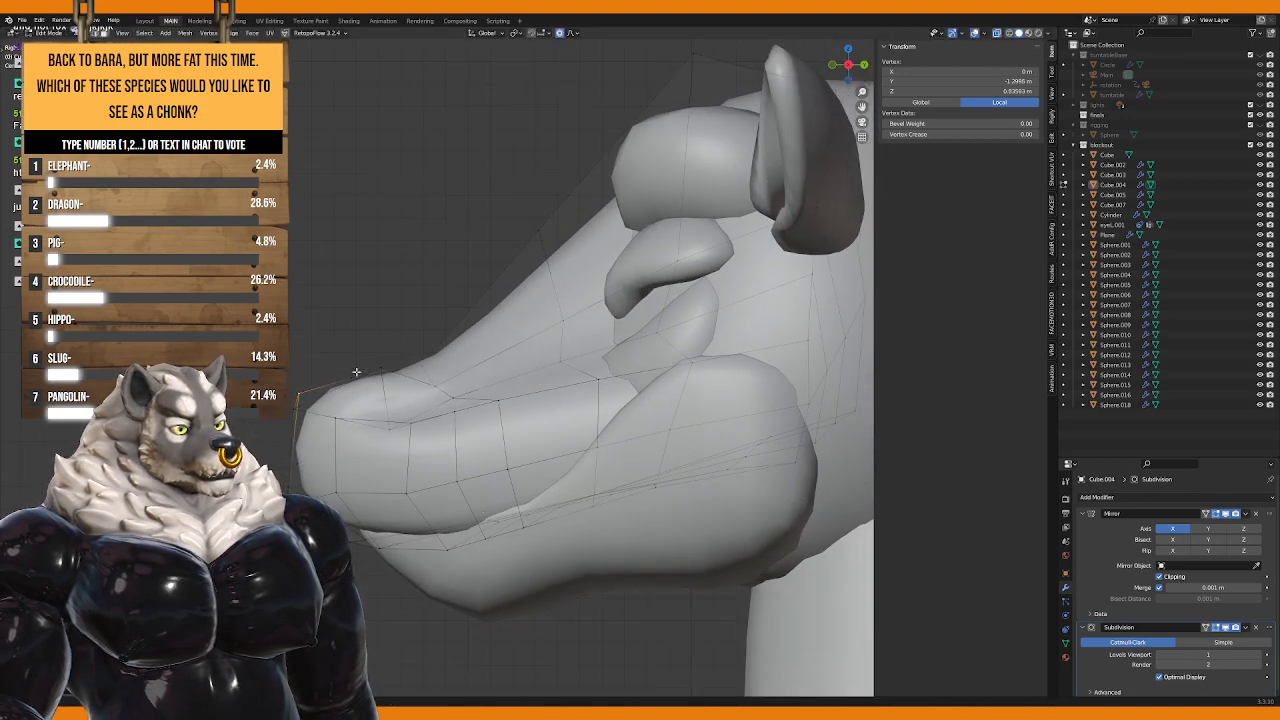
pyautogui.click(355, 351)
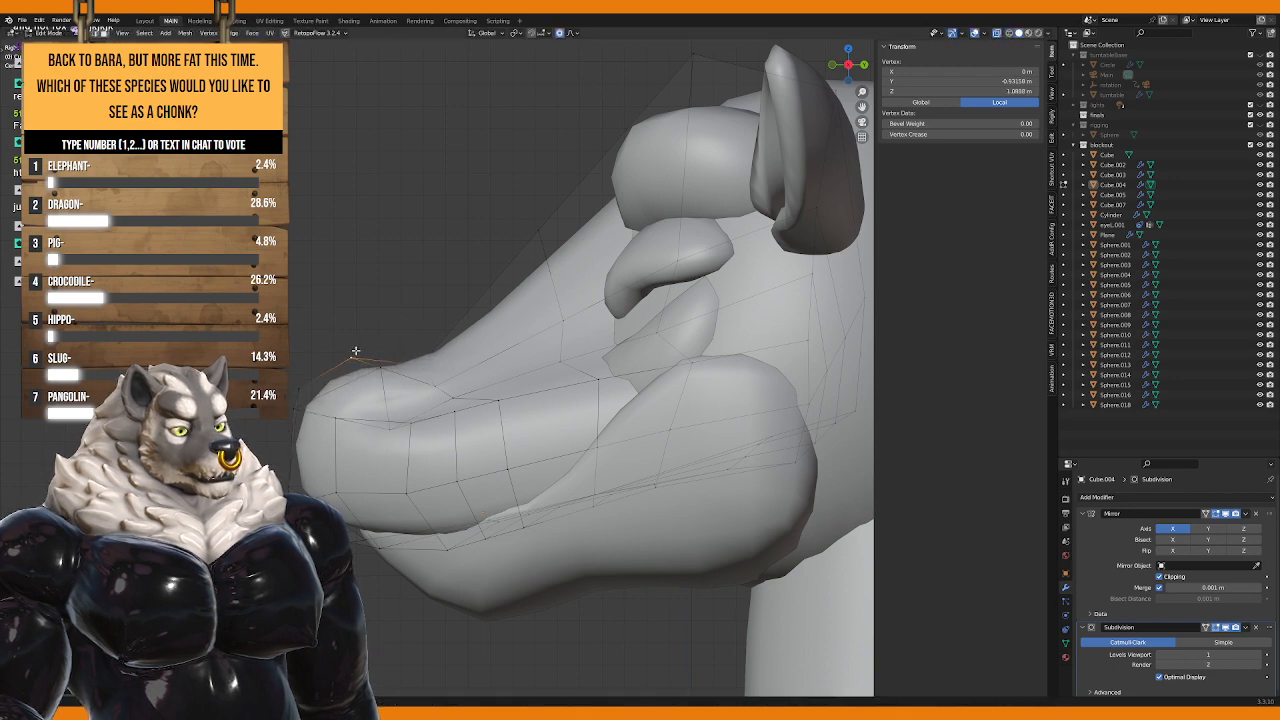
pyautogui.click(293, 446)
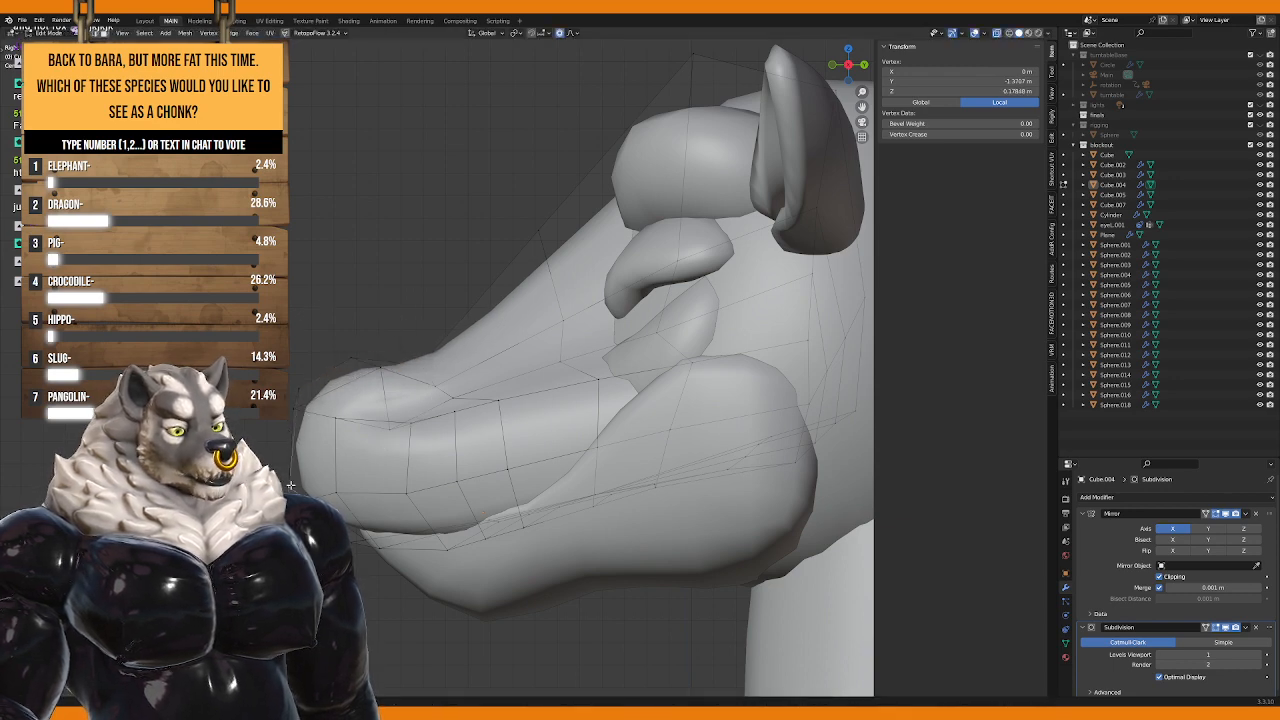
pyautogui.press('g')
pyautogui.press('Return')
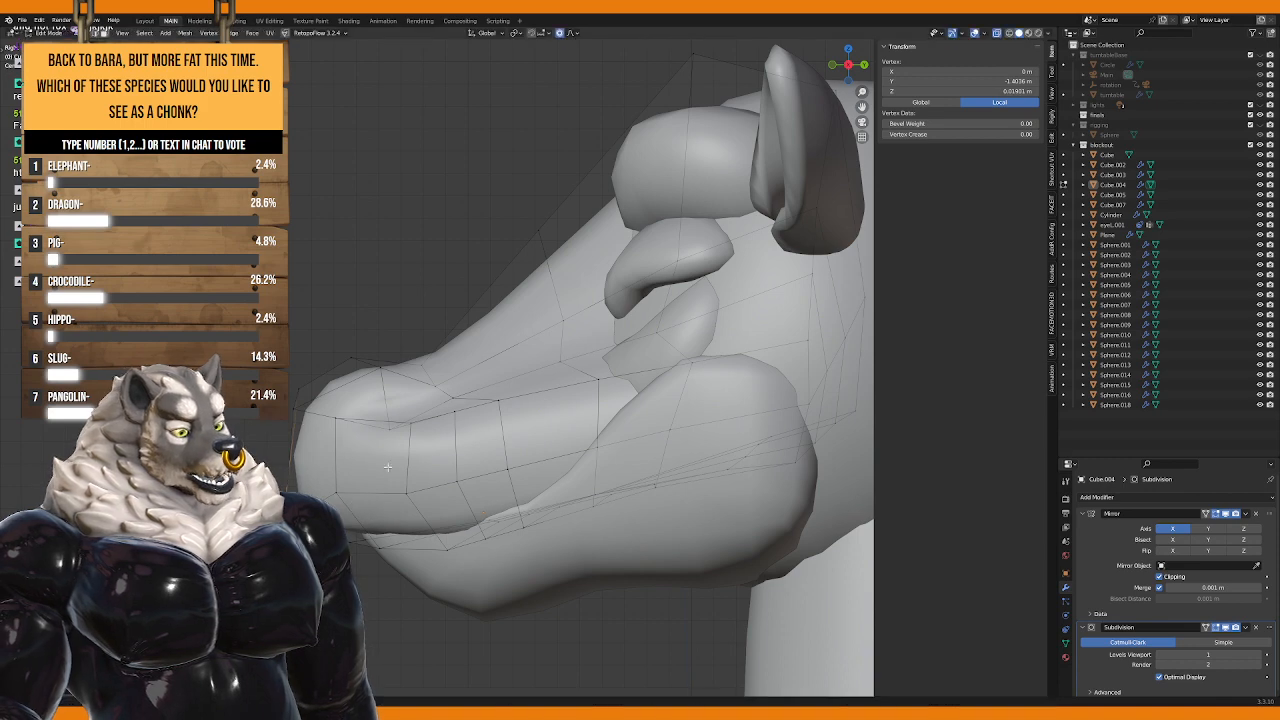
pyautogui.moveTo(330, 440); pyautogui.dragTo(386, 390, button='middle')
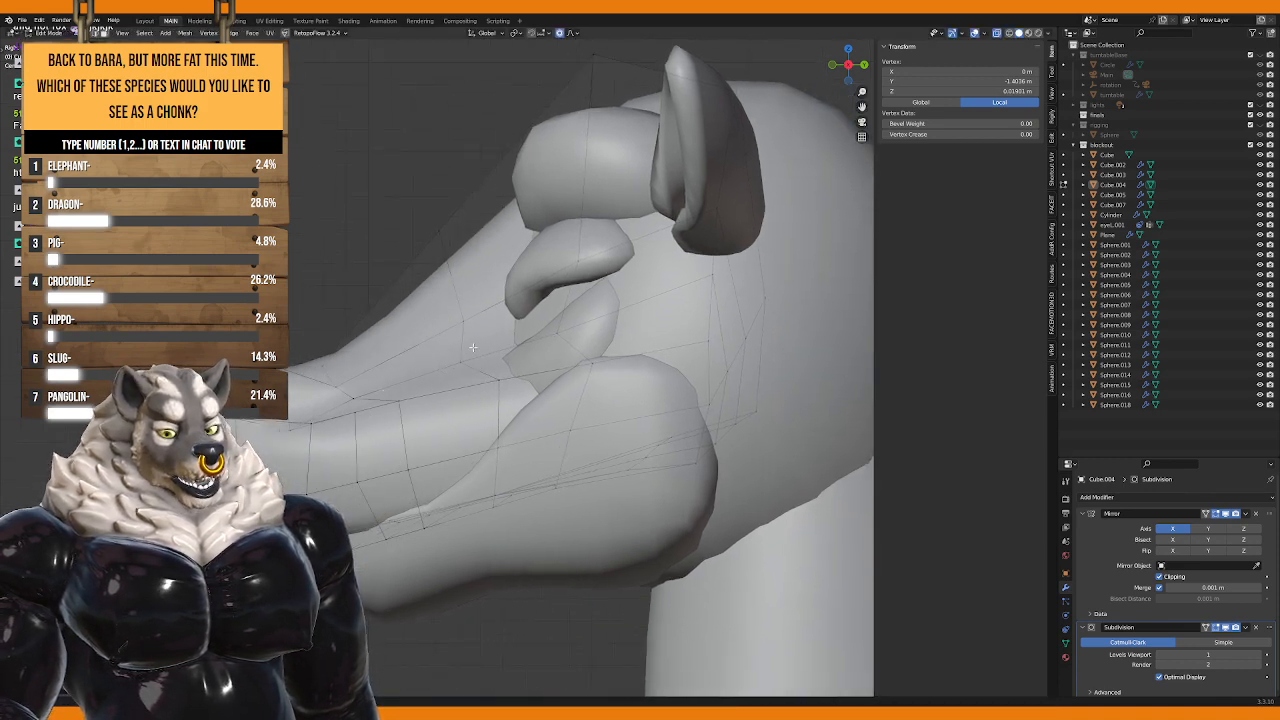
# Step: Add an edge loop across the upper snout of the muzzle mesh and reposition its centreline vertex to reshape the bridge profile
pyautogui.moveTo(460, 346); pyautogui.dragTo(429, 363, button='middle')
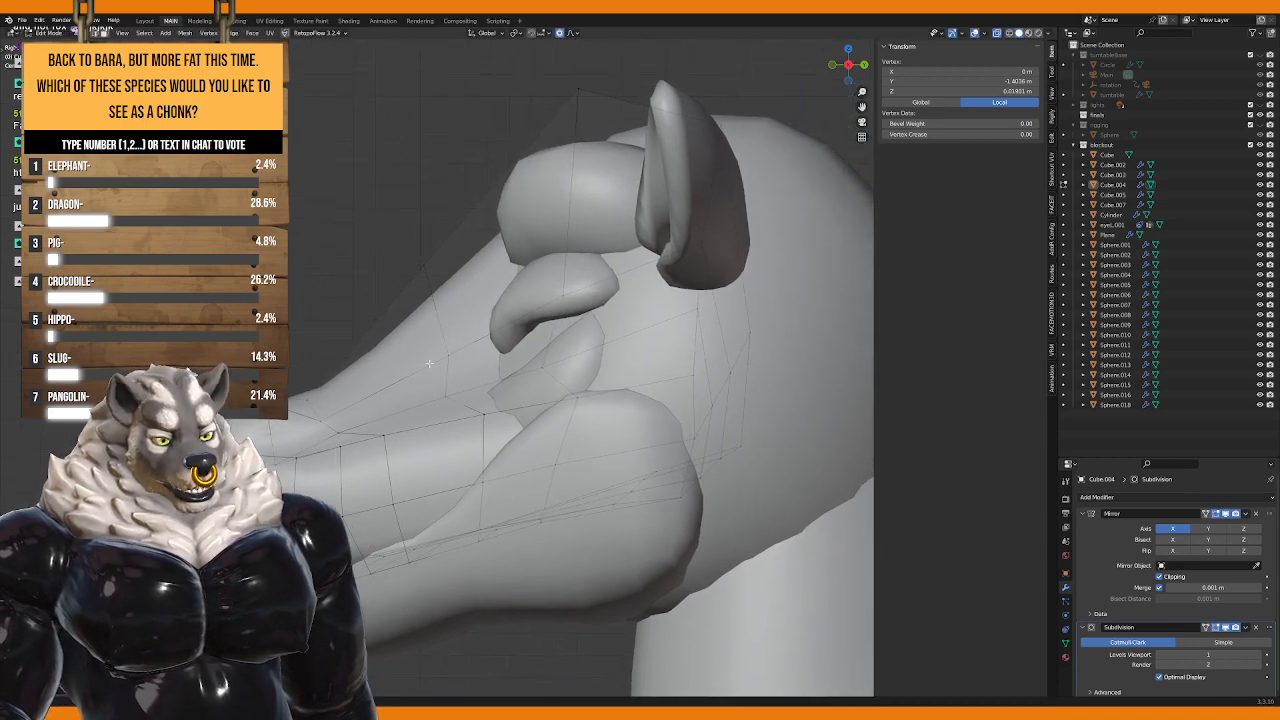
pyautogui.press('g')
pyautogui.rightClick(317, 389)
pyautogui.hotkey('ctrl', 'r')
pyautogui.click(372, 330)
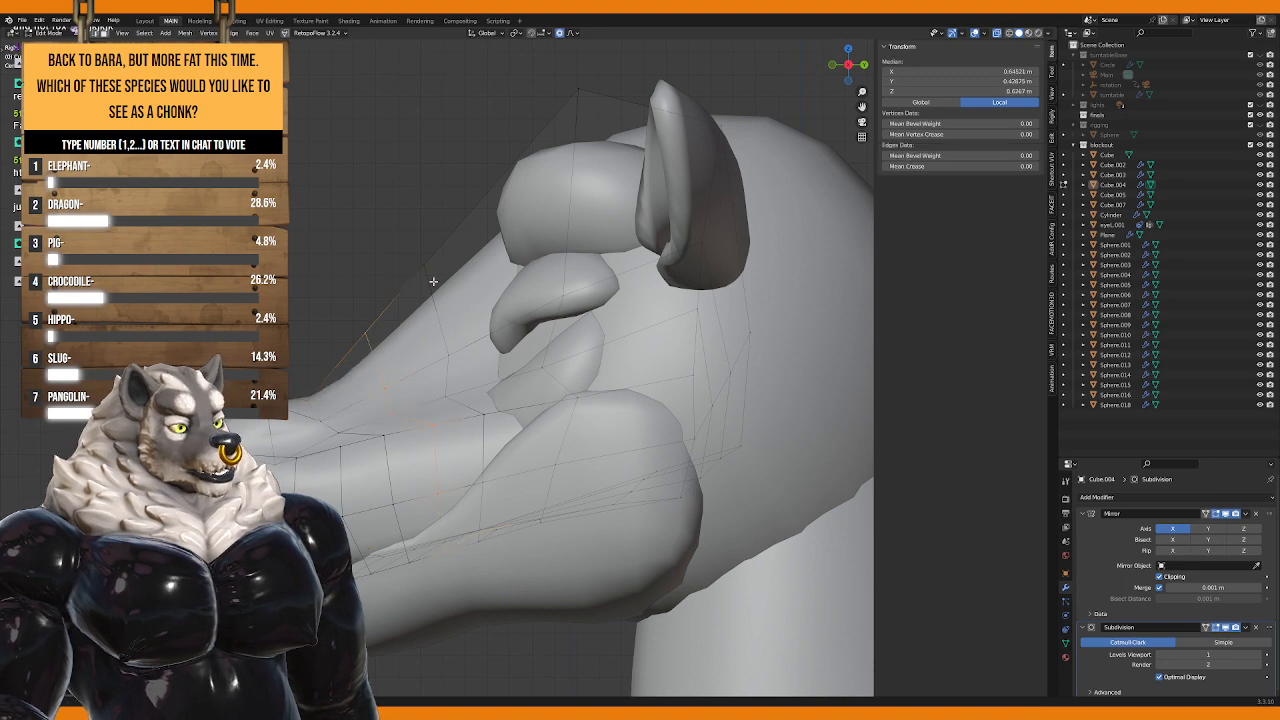
pyautogui.moveTo(433, 281); pyautogui.dragTo(451, 301)
pyautogui.moveTo(363, 334); pyautogui.dragTo(355, 312)
pyautogui.moveTo(357, 314); pyautogui.dragTo(492, 410, button='middle')
pyautogui.scroll(-5, 557, 371)
pyautogui.press('Tab')
pyautogui.scroll(-5, 536, 418)
pyautogui.scroll(5, 402, 364)
# Step: Edit the muzzle mesh and adjust the height of the bridge's centreline vertex along the Z axis
pyautogui.click(402, 377)
pyautogui.scroll(2, 492, 410)
pyautogui.press('Tab')
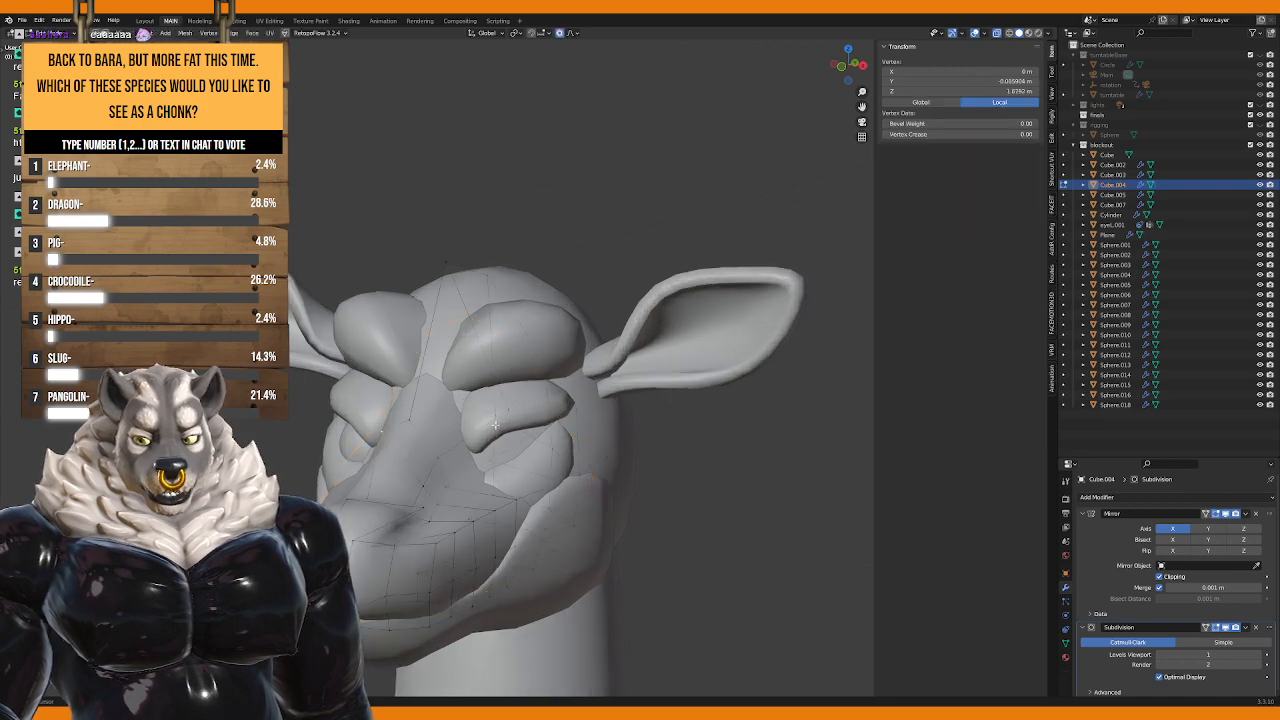
pyautogui.moveTo(492, 460); pyautogui.dragTo(497, 413, button='middle')
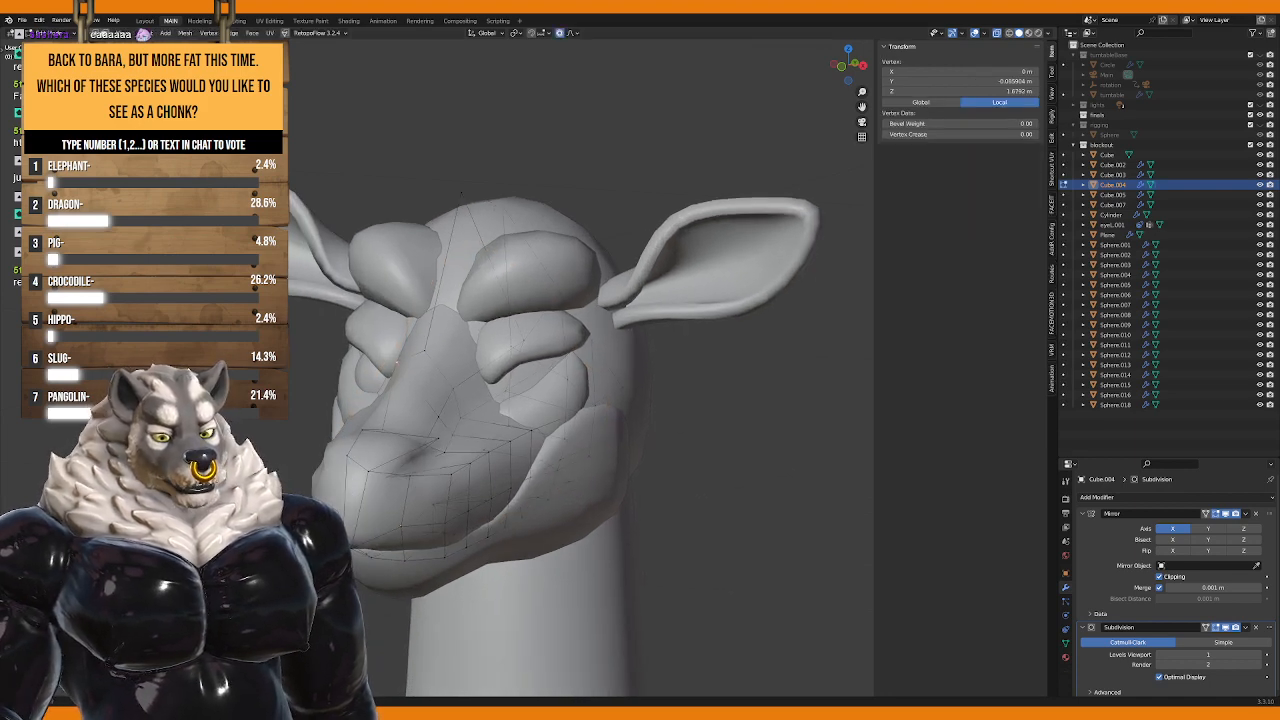
pyautogui.moveTo(497, 413); pyautogui.dragTo(314, 377, button='middle')
pyautogui.press('Tab')
pyautogui.click(417, 405)
pyautogui.click(419, 401)
pyautogui.press('Tab')
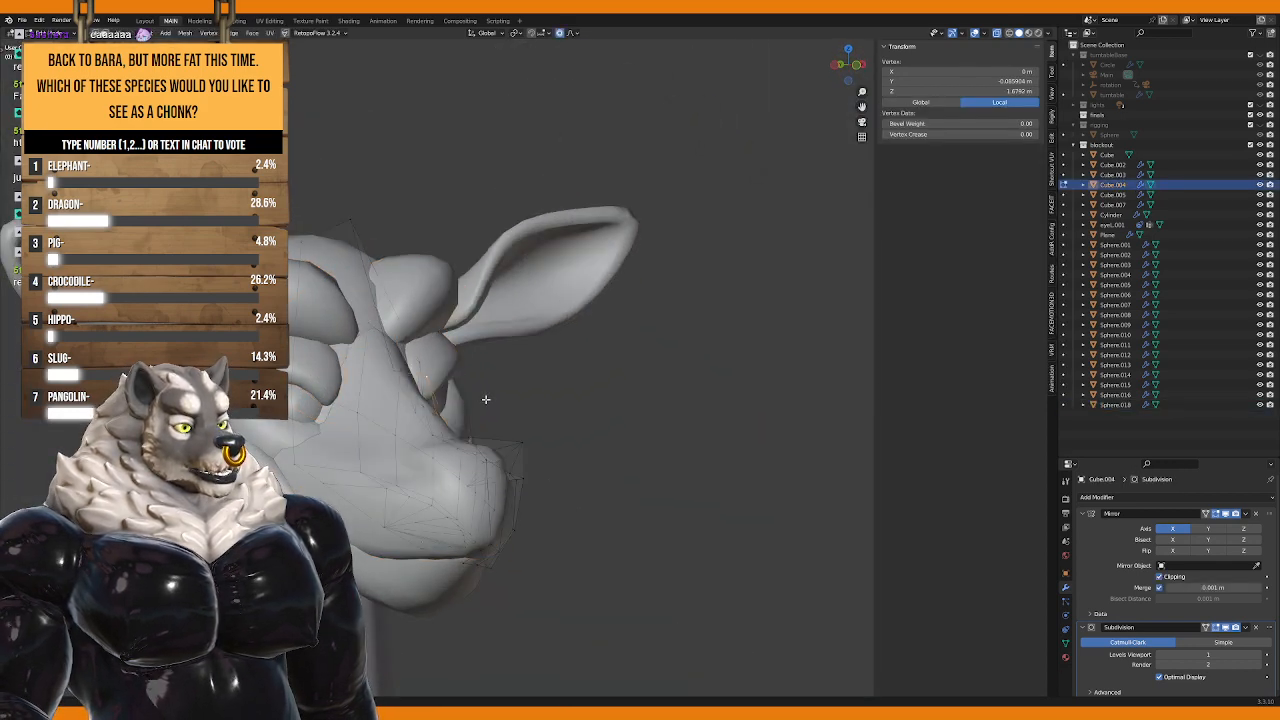
pyautogui.moveTo(419, 401); pyautogui.dragTo(467, 483, button='middle')
pyautogui.press('g')
pyautogui.press('z')
pyautogui.scroll(-4, 452, 350)
pyautogui.click(452, 348)
# Step: Move the vertex beside the snout's bridge along Z, and shift it inward toward the centreline
pyautogui.click(456, 397)
pyautogui.press('g')
pyautogui.press('z')
pyautogui.click(462, 399)
pyautogui.press('g')
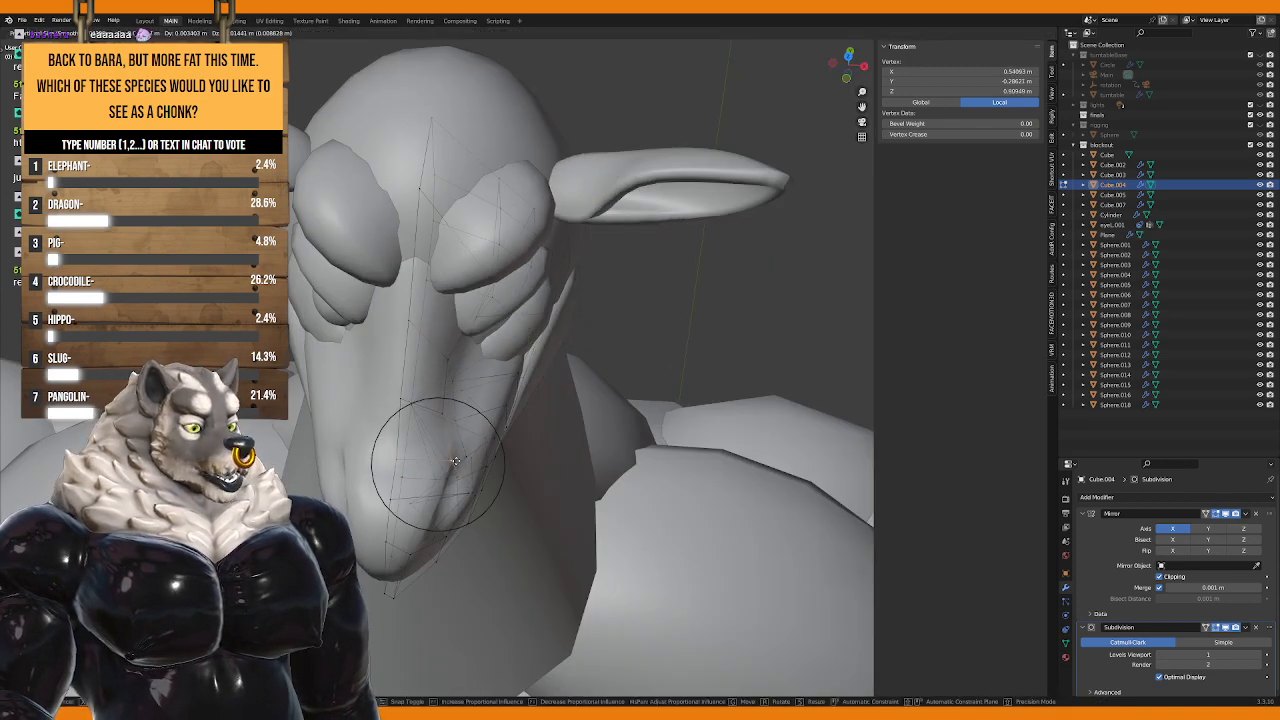
pyautogui.click(450, 462)
pyautogui.press('KP_1')
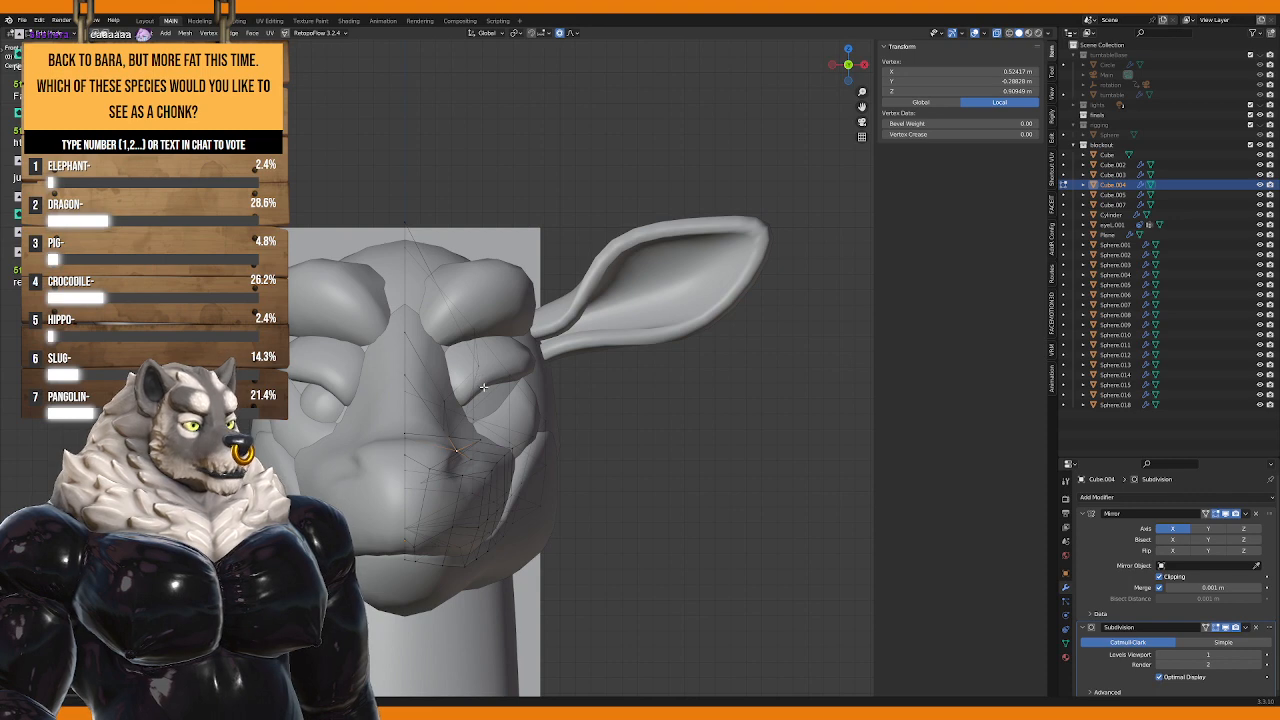
# Step: Edit the brow and eyelid mesh and reposition the edge loop around the brow's outer part
pyautogui.moveTo(483, 386); pyautogui.dragTo(565, 434, button='middle')
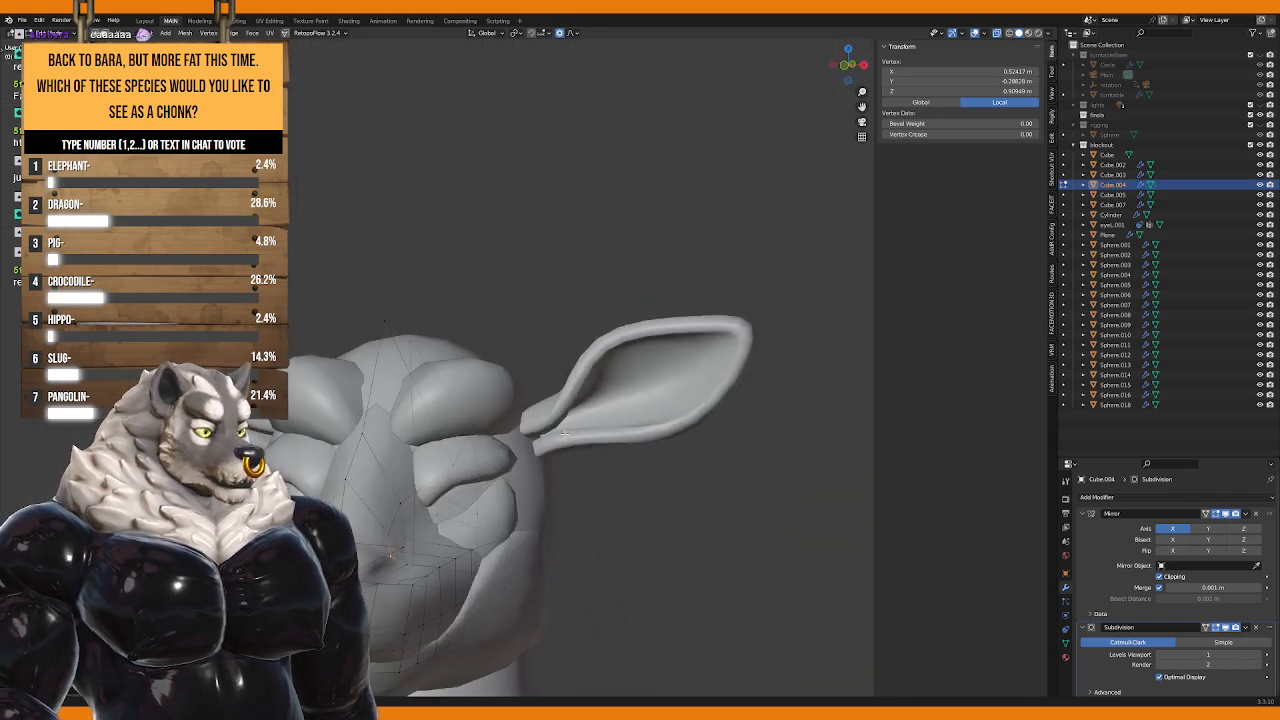
pyautogui.press('Tab')
pyautogui.click(505, 404)
pyautogui.press('Tab')
pyautogui.moveTo(508, 403); pyautogui.dragTo(474, 420, button='middle')
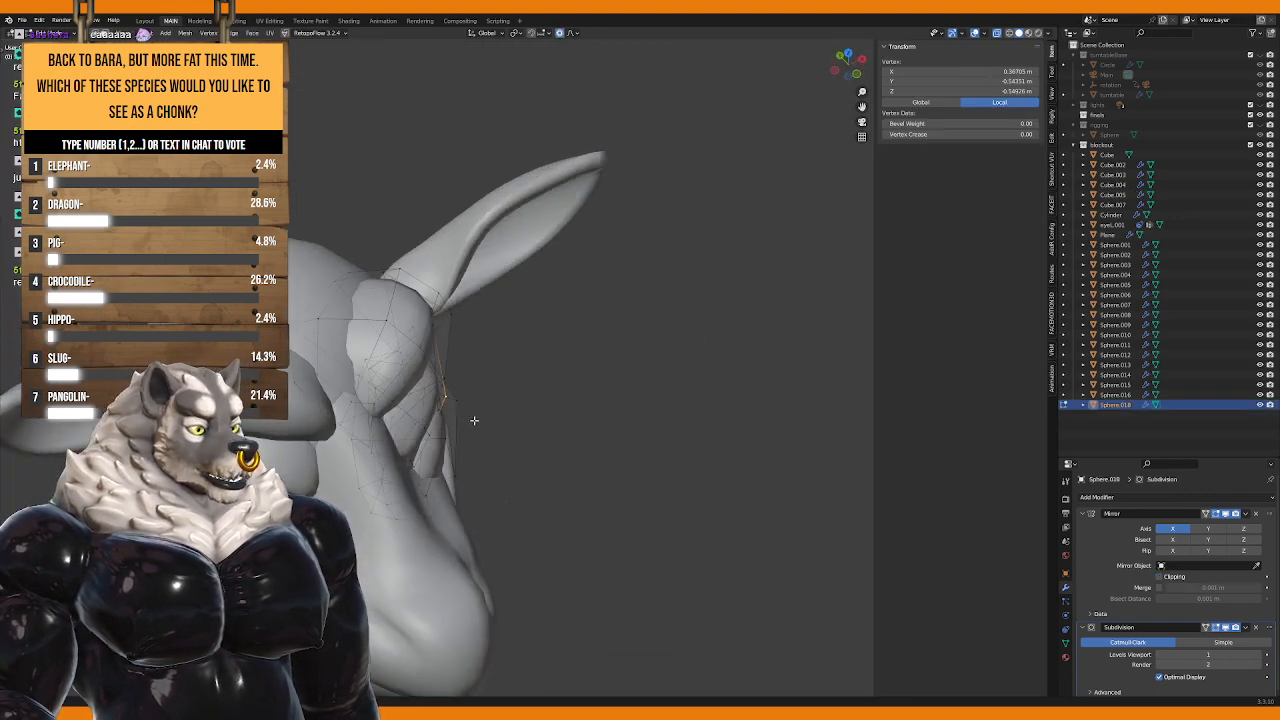
pyautogui.keyDown('alt'); pyautogui.click(431, 321); pyautogui.keyUp('alt')
pyautogui.press('g')
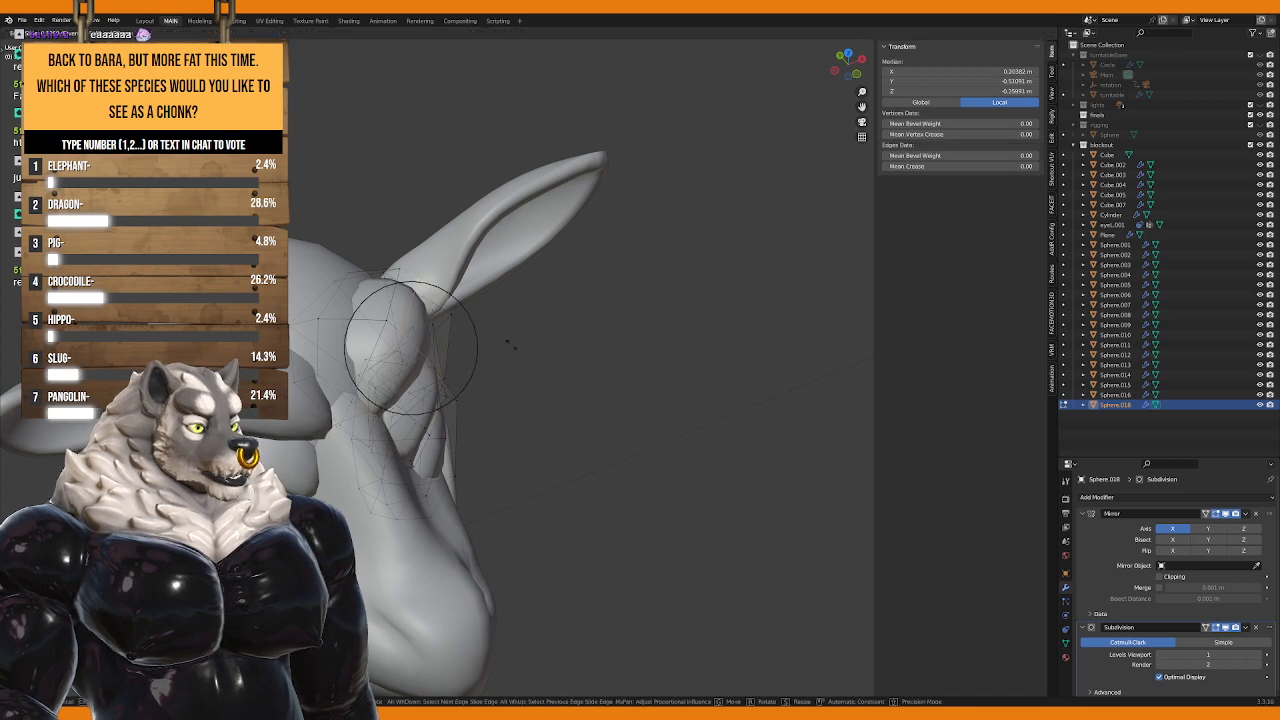
pyautogui.rightClick(509, 349)
pyautogui.press('g')
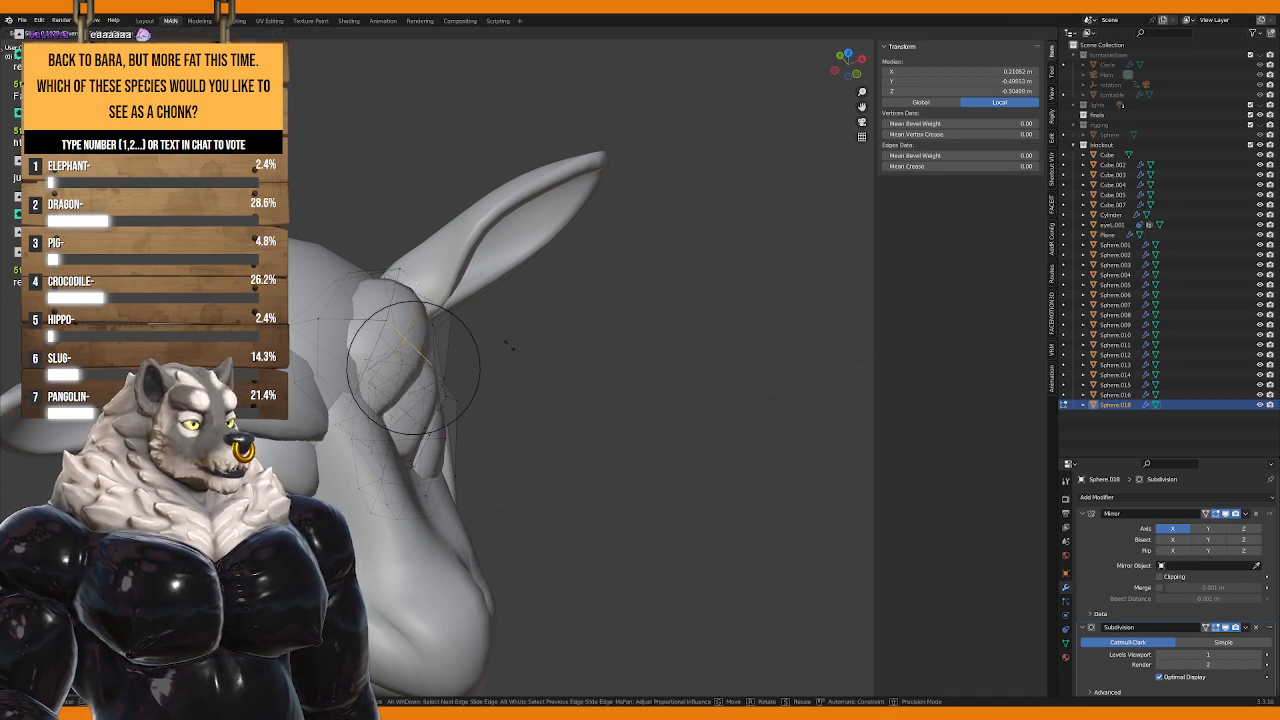
pyautogui.click(508, 349)
pyautogui.moveTo(508, 349); pyautogui.dragTo(465, 400, button='middle')
pyautogui.press('g')
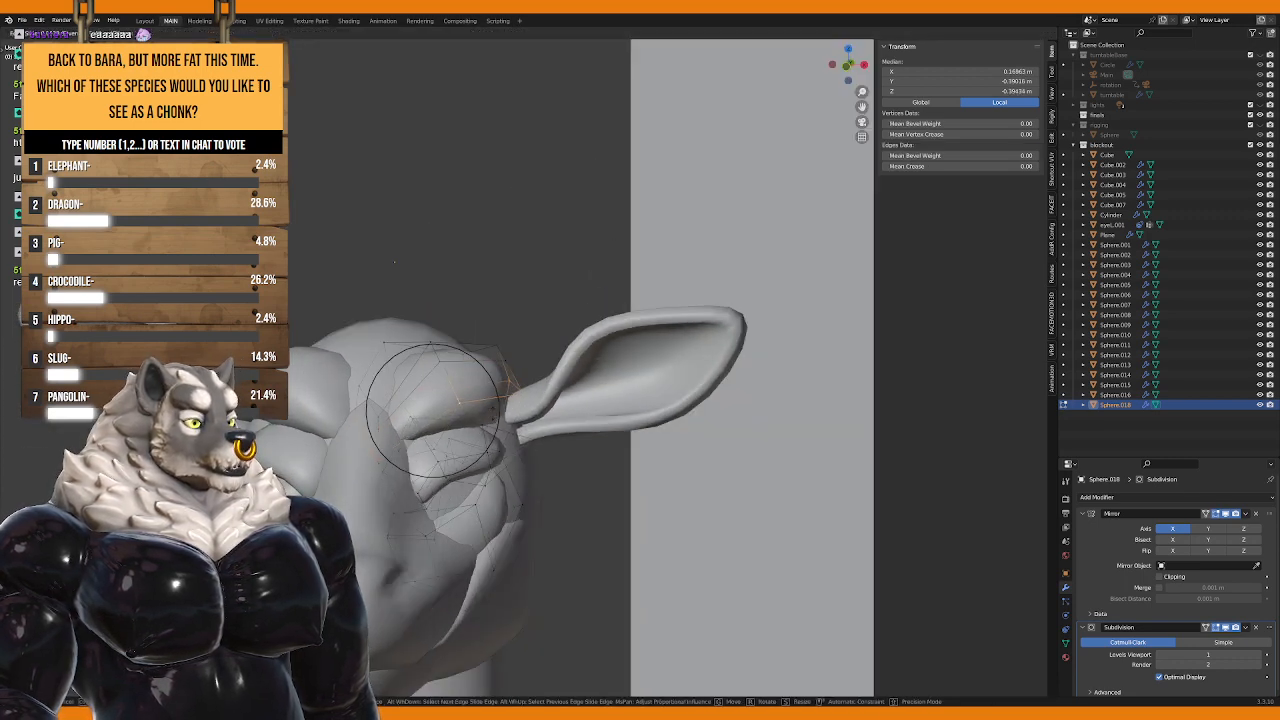
pyautogui.click(394, 261)
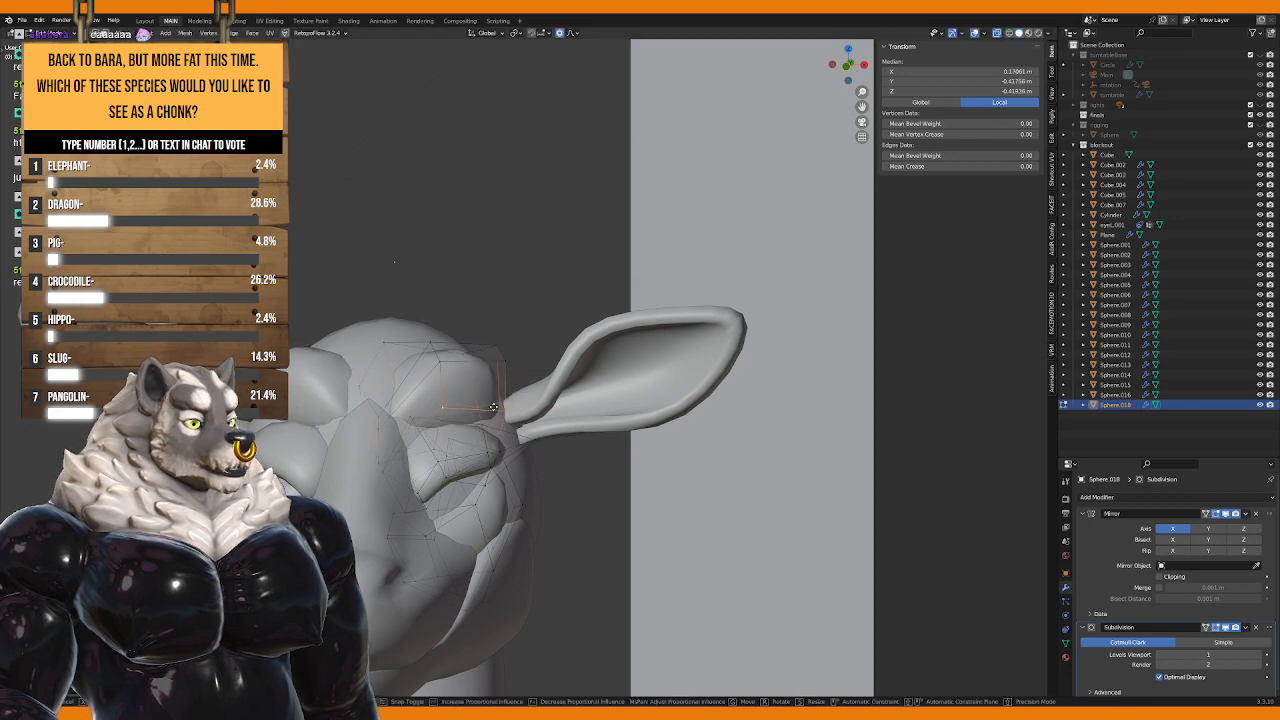
# Step: Reposition individual vertices at the brow's outer end near the ear to blend it into the head
pyautogui.moveTo(394, 261); pyautogui.dragTo(578, 402, button='middle')
pyautogui.click(473, 358)
pyautogui.press('g')
pyautogui.scroll(3, 473, 358)
pyautogui.click(473, 358)
pyautogui.press('g')
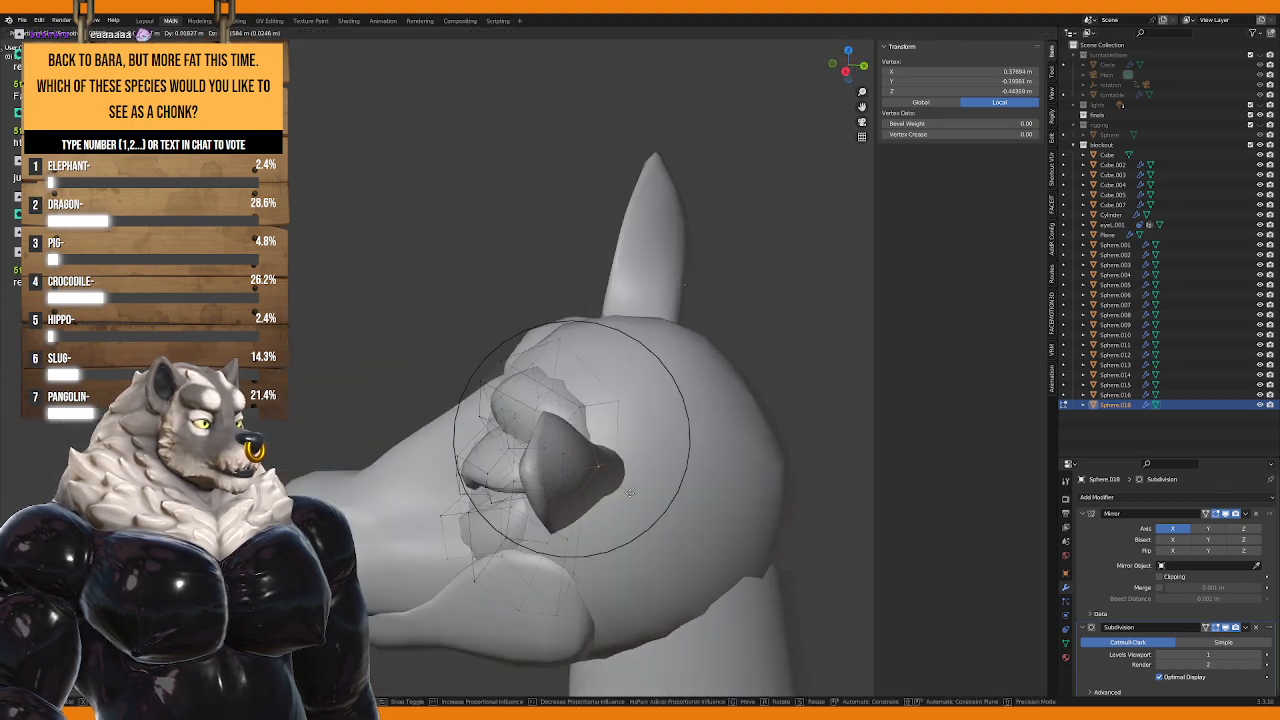
pyautogui.click(569, 462)
pyautogui.moveTo(569, 462); pyautogui.dragTo(549, 403, button='middle')
pyautogui.press('g')
pyautogui.scroll(3, 590, 470)
pyautogui.click(586, 430)
pyautogui.press('g')
pyautogui.click(576, 398)
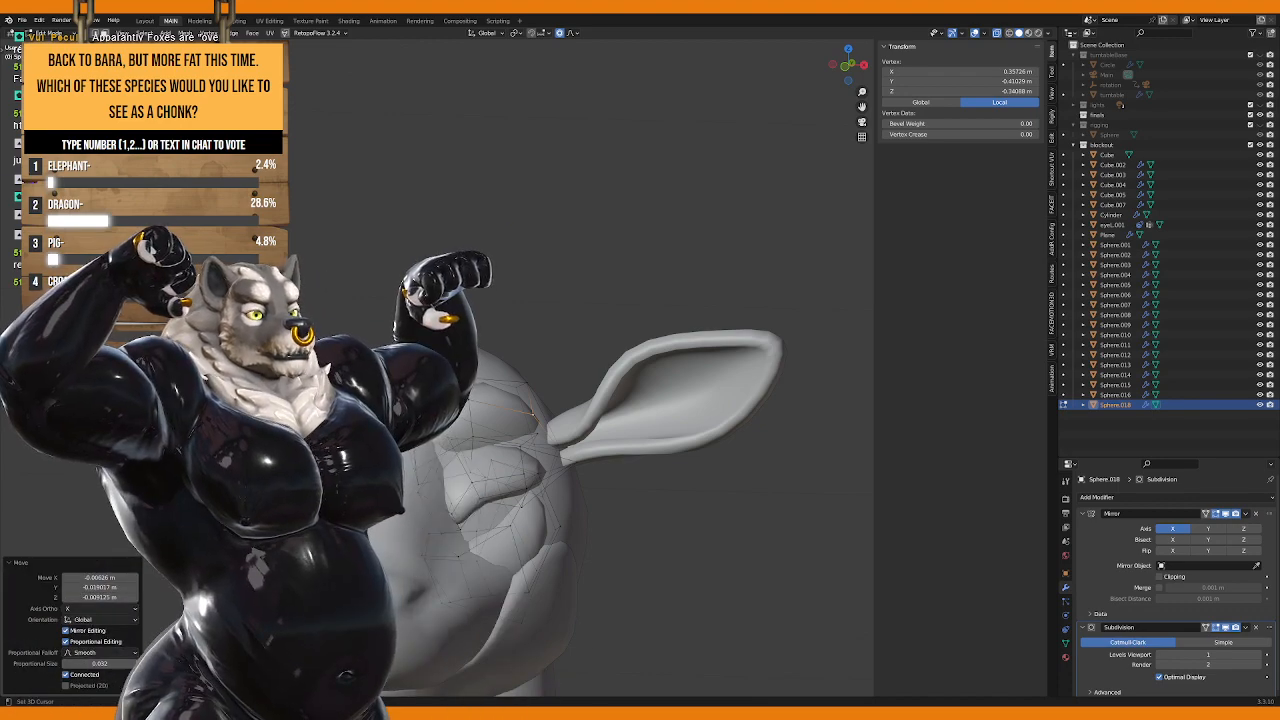
# Step: Adjust the brow's outer shape and lower the vertex on the middle of its front surface
pyautogui.moveTo(446, 284); pyautogui.dragTo(338, 364, button='middle')
pyautogui.moveTo(381, 411); pyautogui.dragTo(517, 353, button='middle')
pyautogui.press('g')
pyautogui.click(540, 400)
pyautogui.press('KP_1')
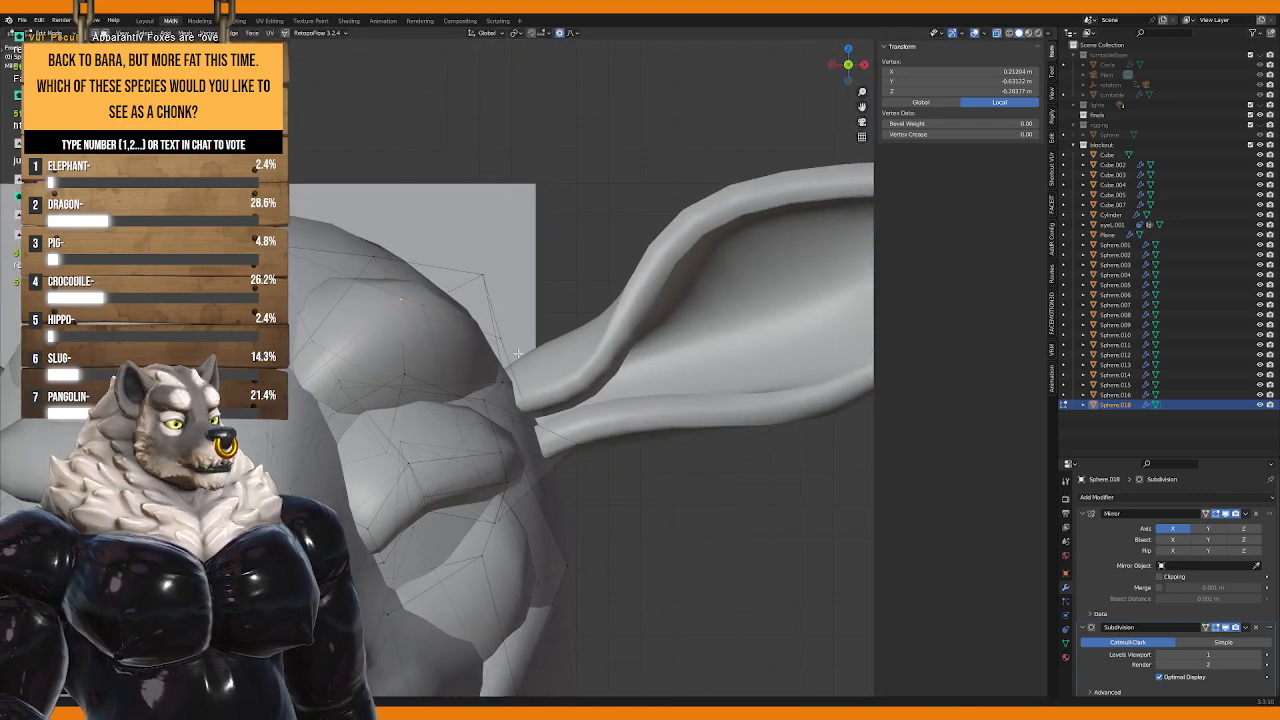
pyautogui.press('g')
pyautogui.click(400, 318)
pyautogui.moveTo(400, 318); pyautogui.dragTo(396, 373, button='middle')
pyautogui.press('KP_1')
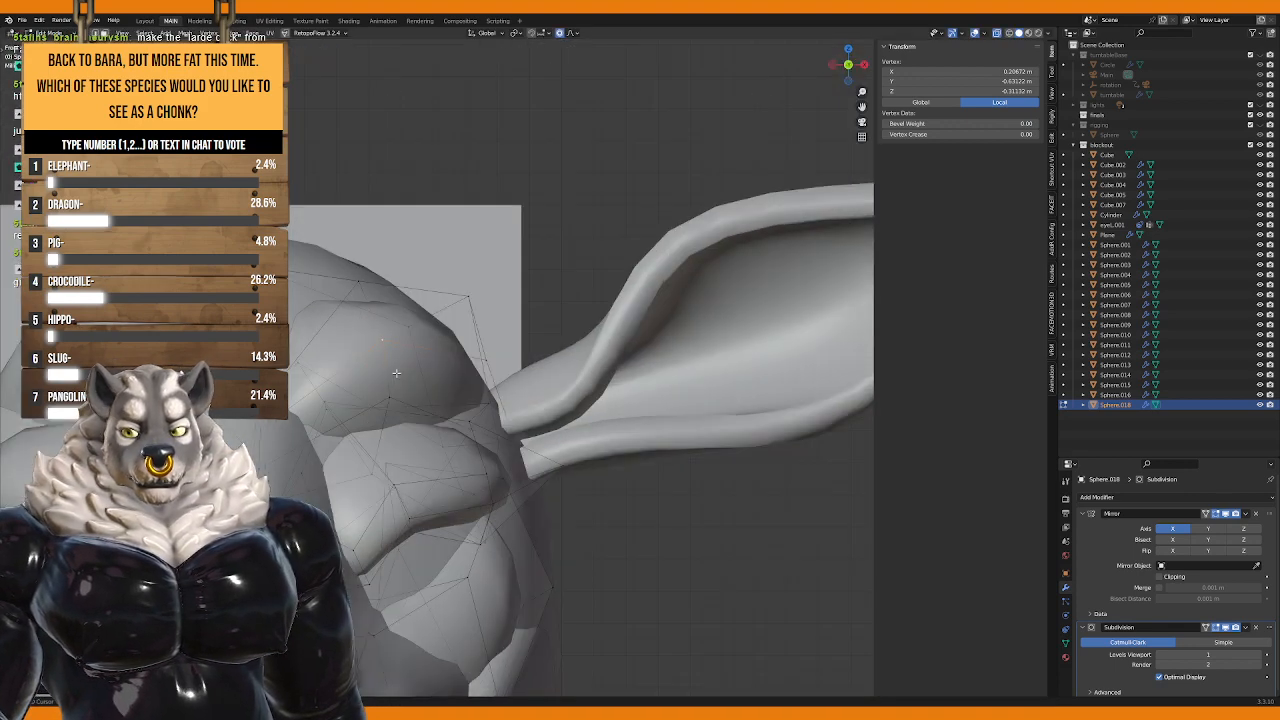
pyautogui.scroll(-3, 396, 373)
pyautogui.scroll(2, 398, 375)
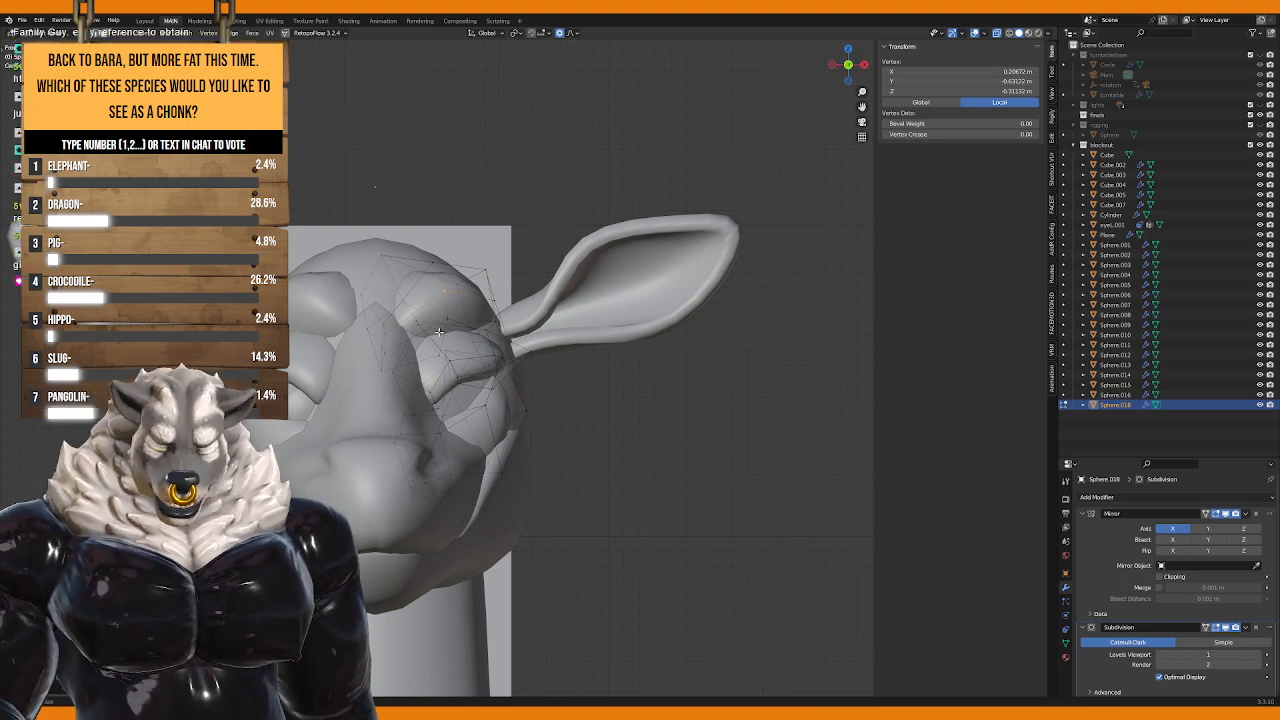
pyautogui.moveTo(455, 329); pyautogui.dragTo(450, 409, button='middle')
pyautogui.press('KP_1')
pyautogui.scroll(-2, 455, 313)
pyautogui.scroll(3, 570, 378)
pyautogui.press('Tab')
# Step: Examine the jaw and head proportions from the side and the front
pyautogui.click(503, 458)
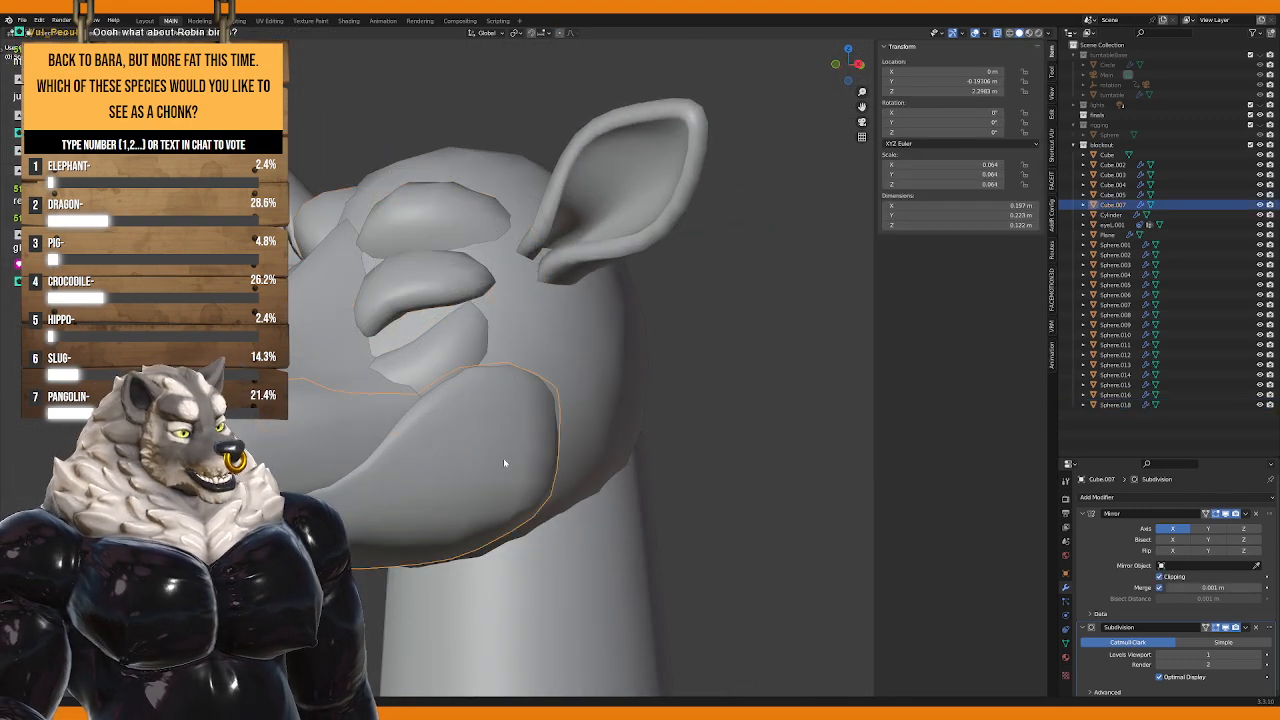
pyautogui.scroll(-4, 503, 458)
pyautogui.moveTo(503, 458); pyautogui.dragTo(605, 466, button='middle')
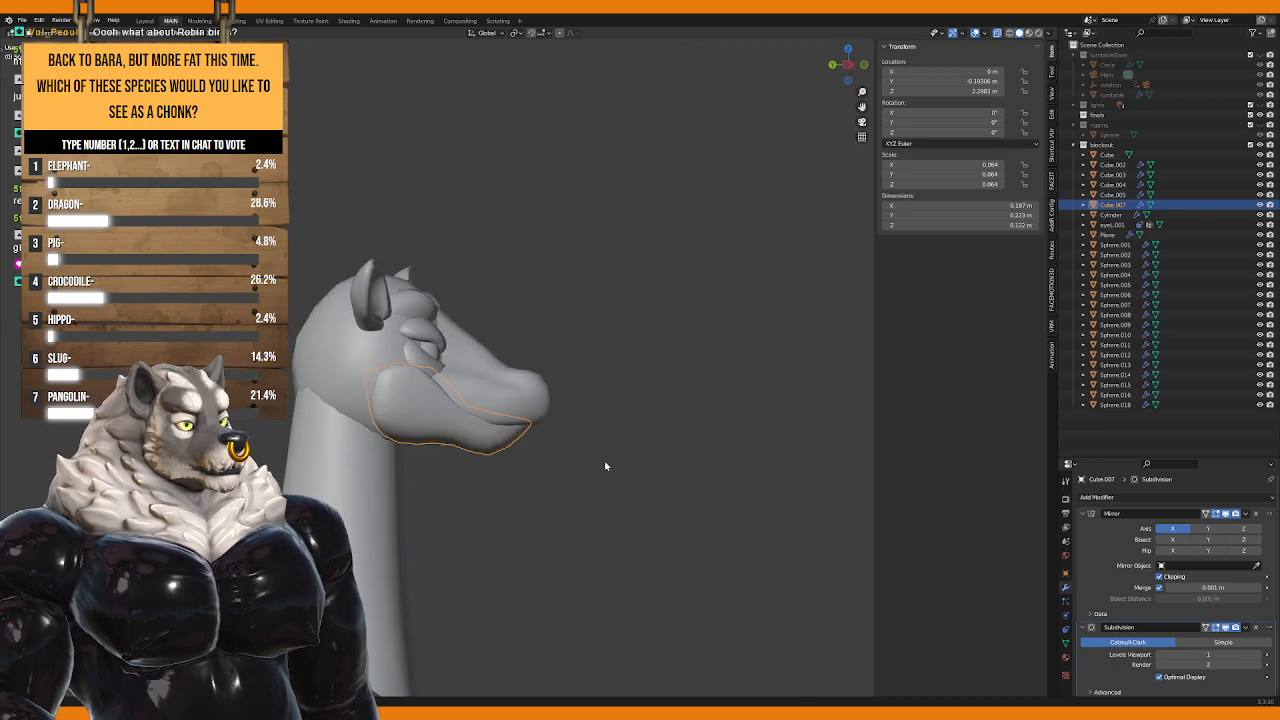
pyautogui.scroll(-4, 580, 470)
pyautogui.press('KP_1')
pyautogui.scroll(5, 430, 388)
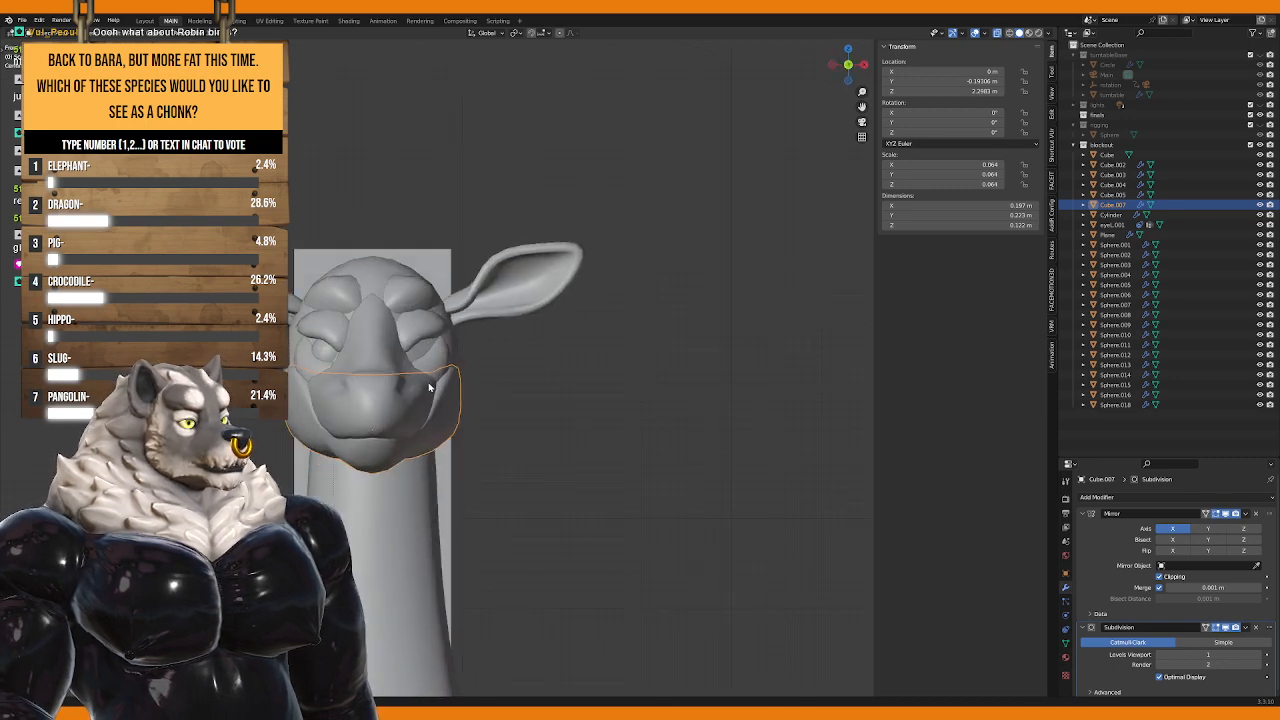
pyautogui.press('KP_1')
pyautogui.scroll(3, 435, 390)
pyautogui.click(443, 391)
pyautogui.press('g')
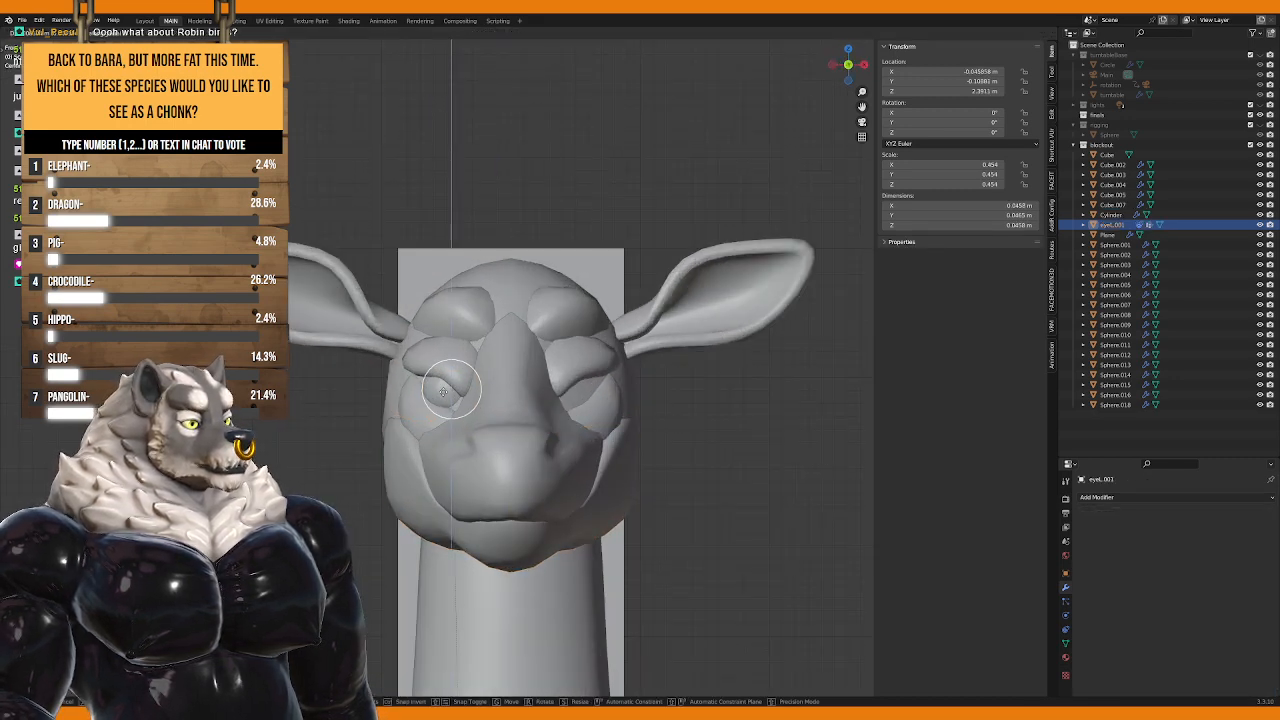
pyautogui.press('Escape')
pyautogui.keyDown('shift'); pyautogui.moveTo(505, 399); pyautogui.dragTo(427, 430, button='middle'); pyautogui.keyUp('shift')
pyautogui.scroll(-3, 427, 435)
pyautogui.click(560, 451)
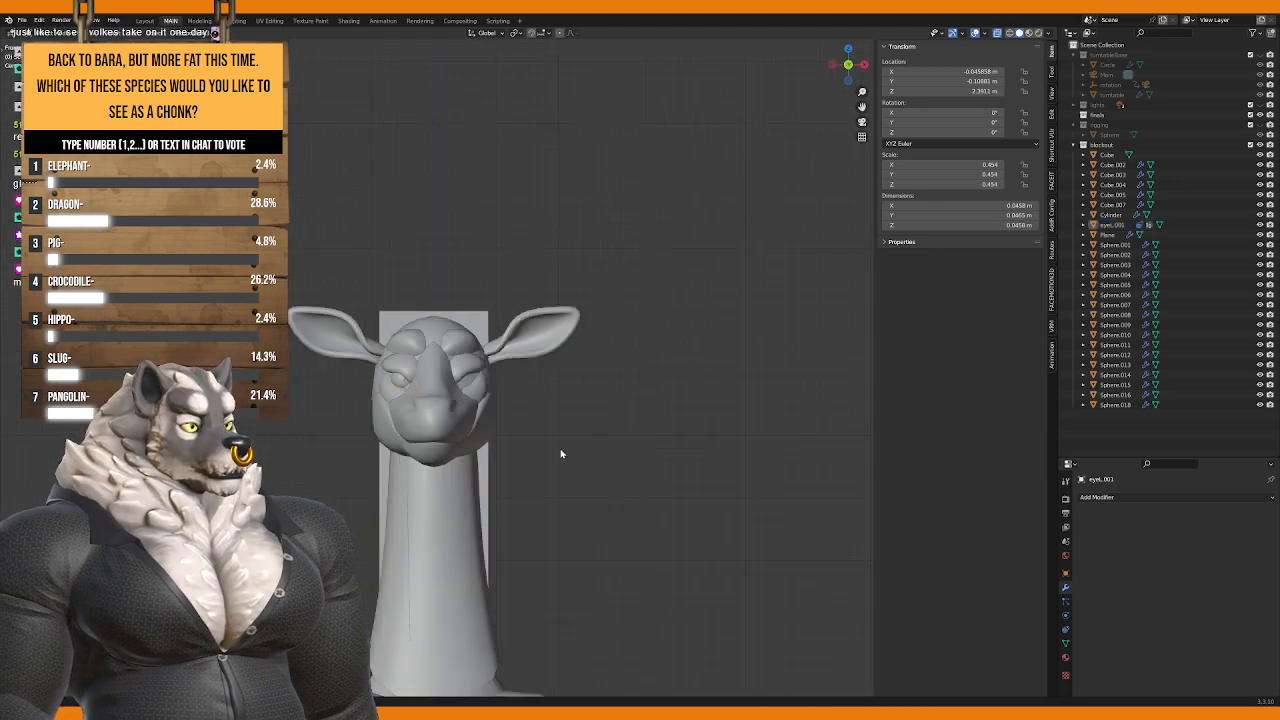
pyautogui.moveTo(560, 451); pyautogui.dragTo(562, 450, button='middle')
pyautogui.scroll(4, 438, 422)
pyautogui.click(432, 422)
pyautogui.press('Tab')
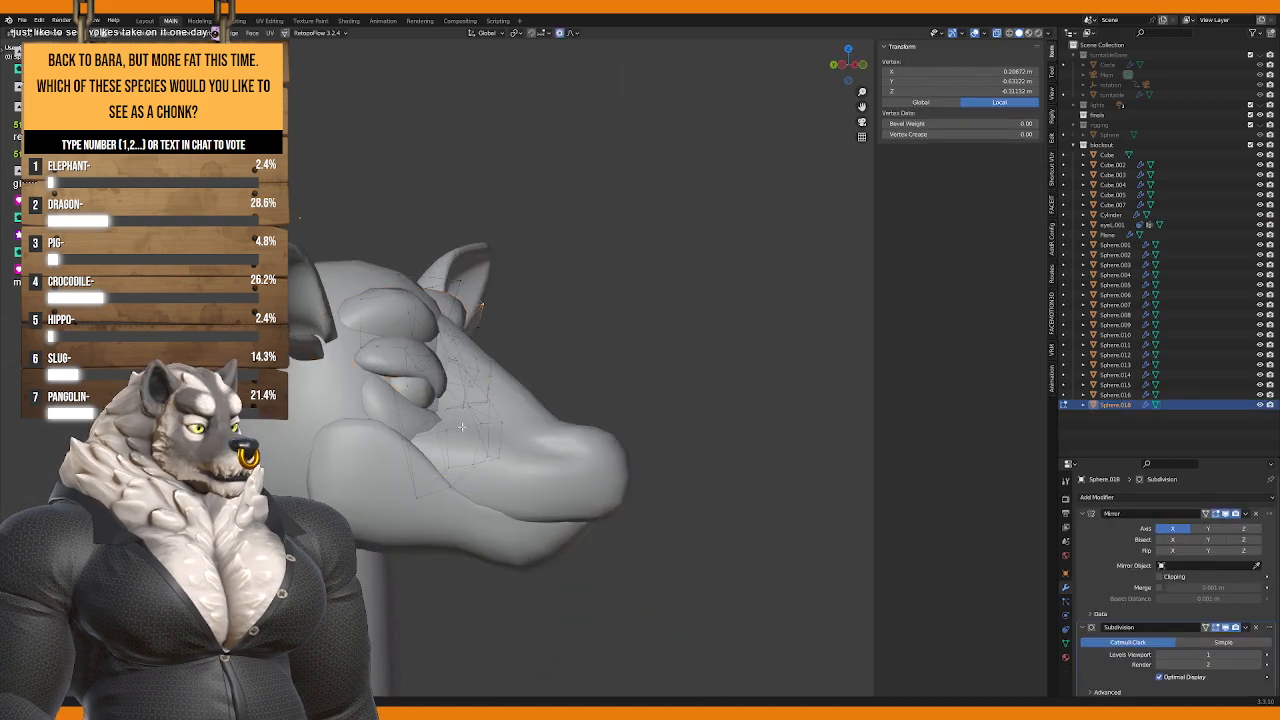
pyautogui.scroll(3, 434, 424)
pyautogui.moveTo(655, 455); pyautogui.dragTo(330, 460, button='middle')
pyautogui.press('c')
pyautogui.scroll(-2, 429, 540)
pyautogui.rightClick(424, 487)
pyautogui.press('Tab')
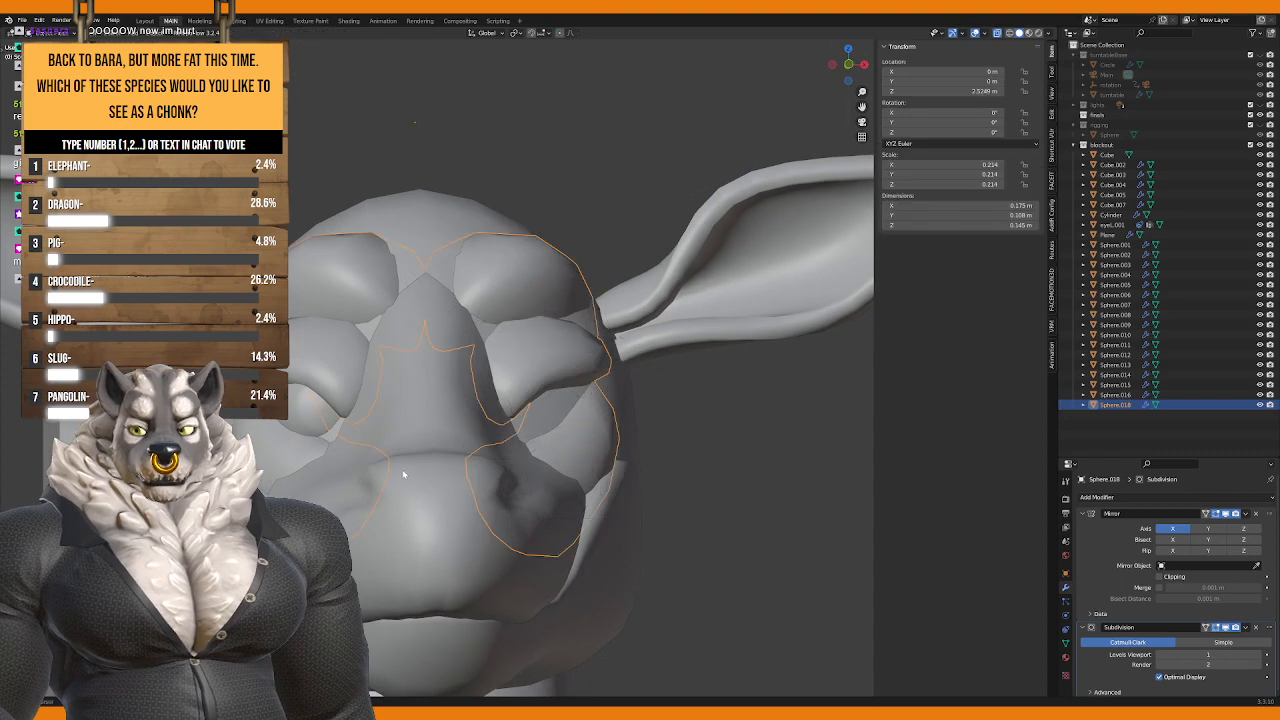
# Step: Duplicate the eyeball and make the copy's X location positive to place it in the opposite eye socket
pyautogui.scroll(2, 310, 450)
pyautogui.click(310, 445)
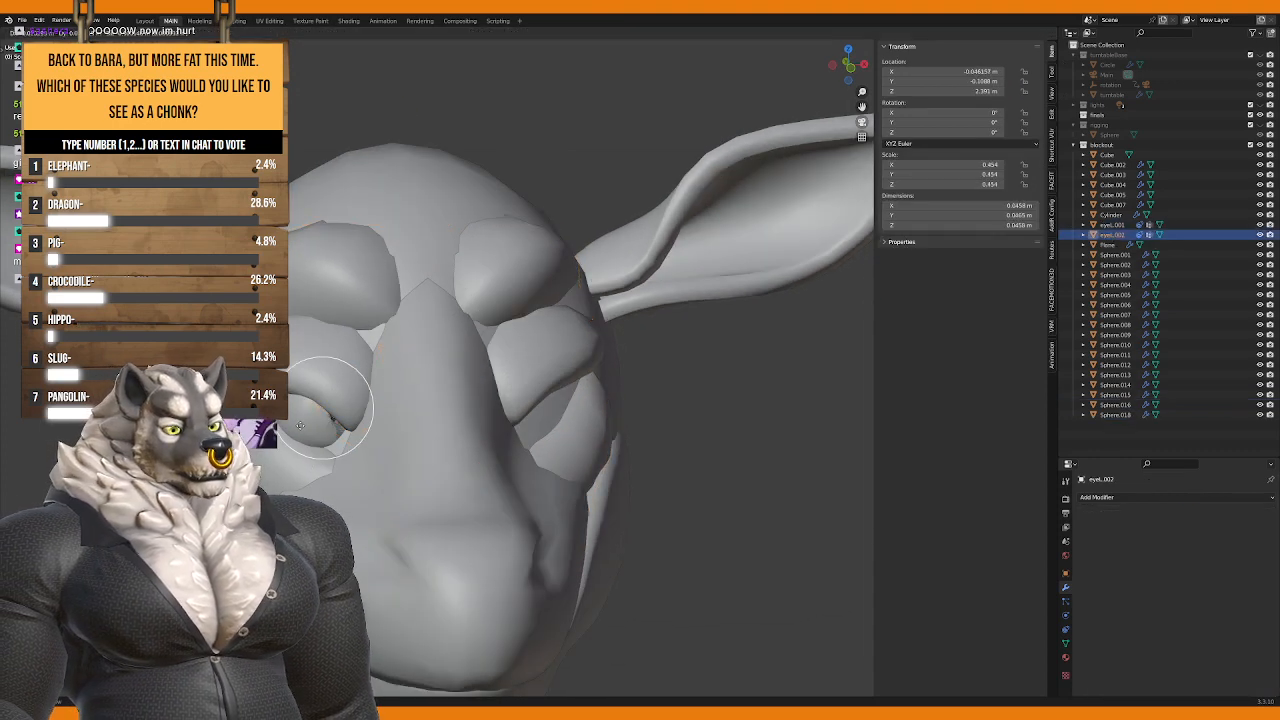
pyautogui.click(974, 73)
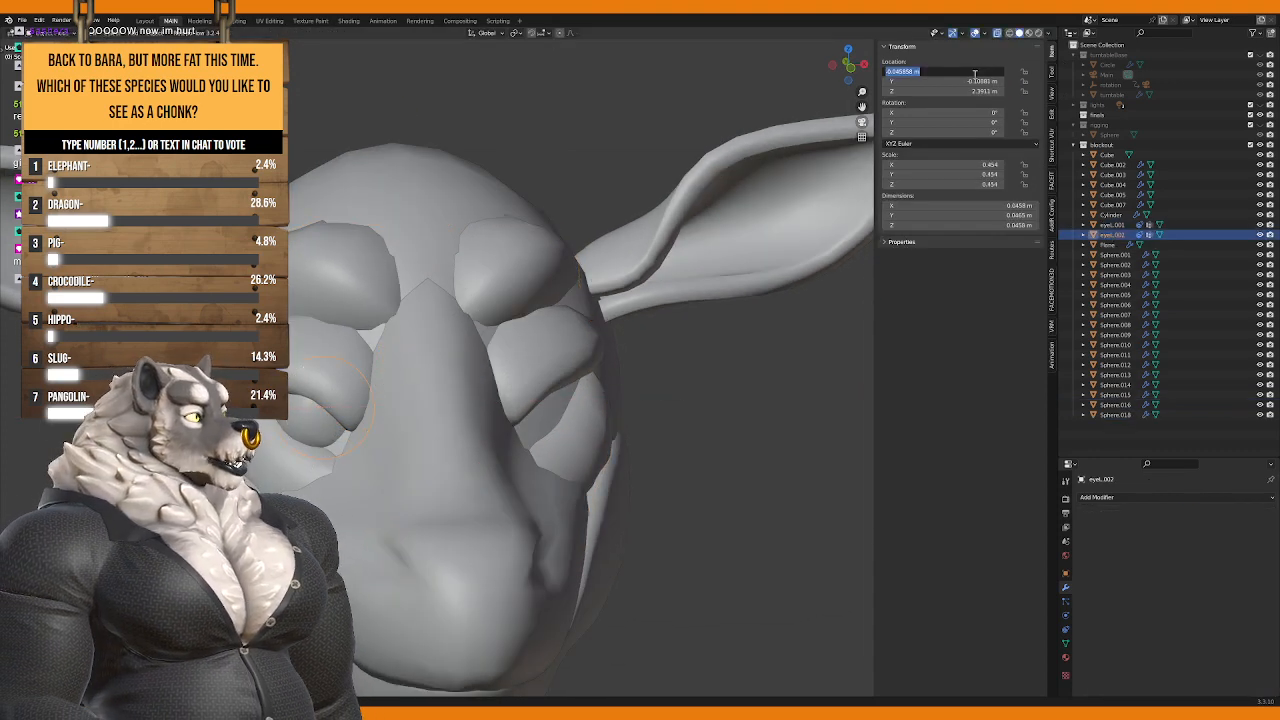
pyautogui.press('Return')
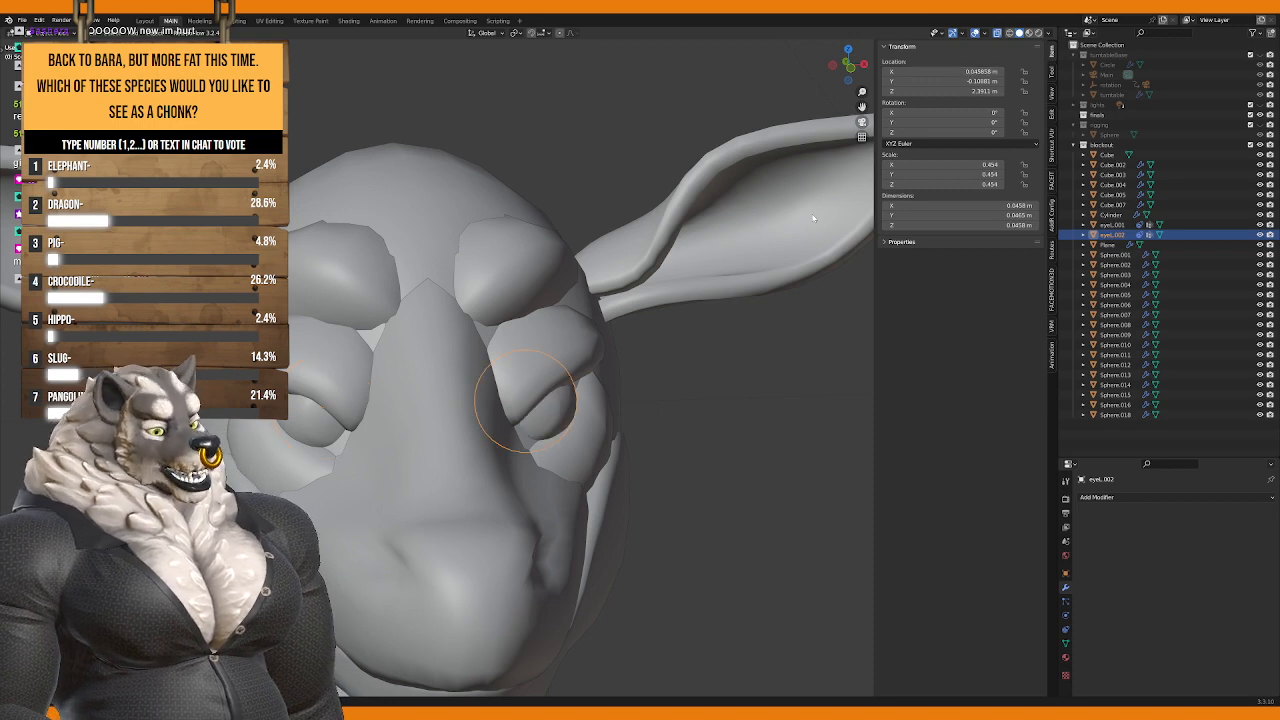
pyautogui.press('KP_1')
pyautogui.click(700, 401)
# Step: Edit the brow and eyelid mesh and reposition the lower eyelid's inner and lower vertices to fit around the eyeball
pyautogui.scroll(-4, 700, 401)
pyautogui.moveTo(686, 380); pyautogui.dragTo(557, 391, button='middle')
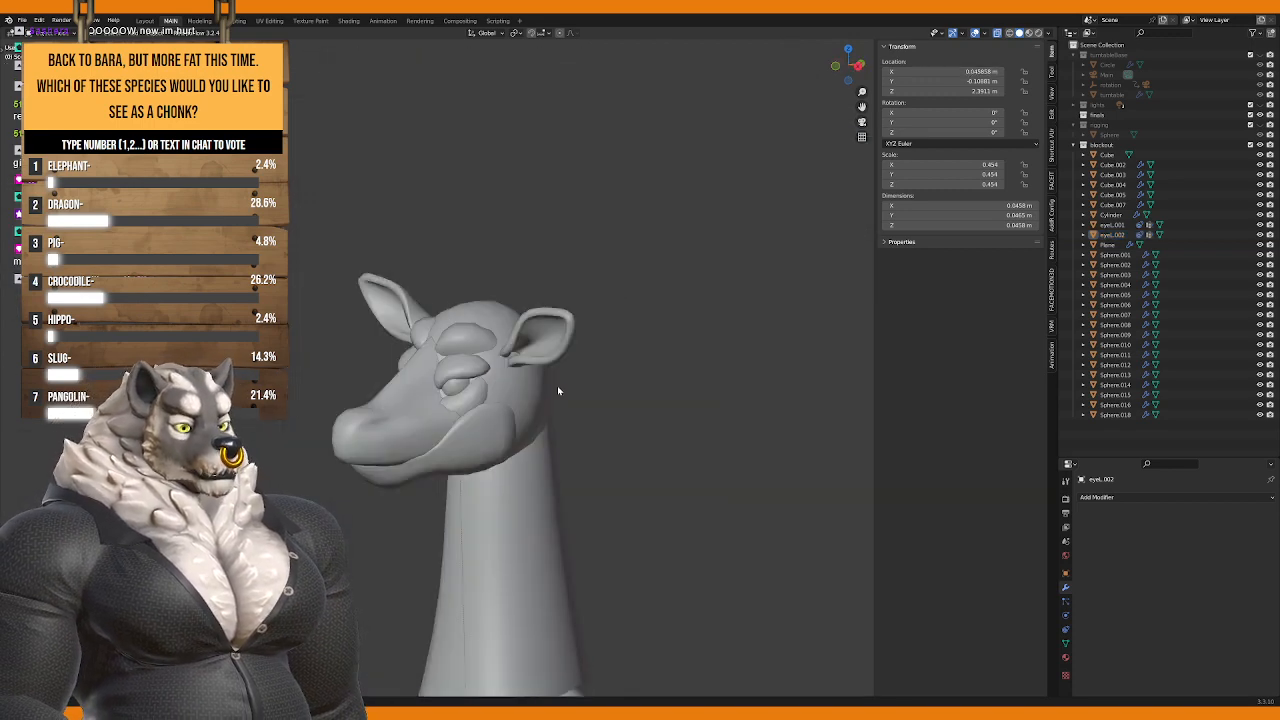
pyautogui.scroll(4, 557, 391)
pyautogui.click(474, 420)
pyautogui.scroll(2, 474, 420)
pyautogui.moveTo(474, 420); pyautogui.dragTo(516, 345, button='middle')
pyautogui.press('Tab')
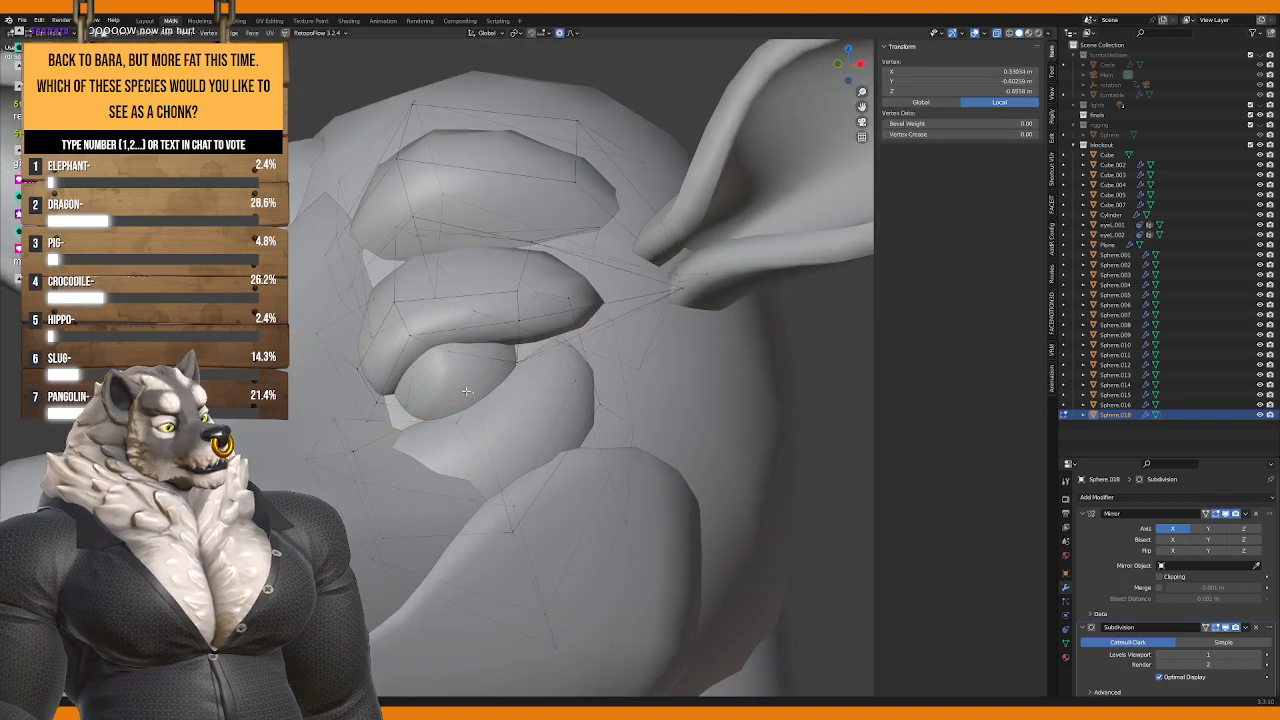
pyautogui.moveTo(477, 393); pyautogui.dragTo(460, 405, button='middle')
pyautogui.press('g')
pyautogui.click(396, 427)
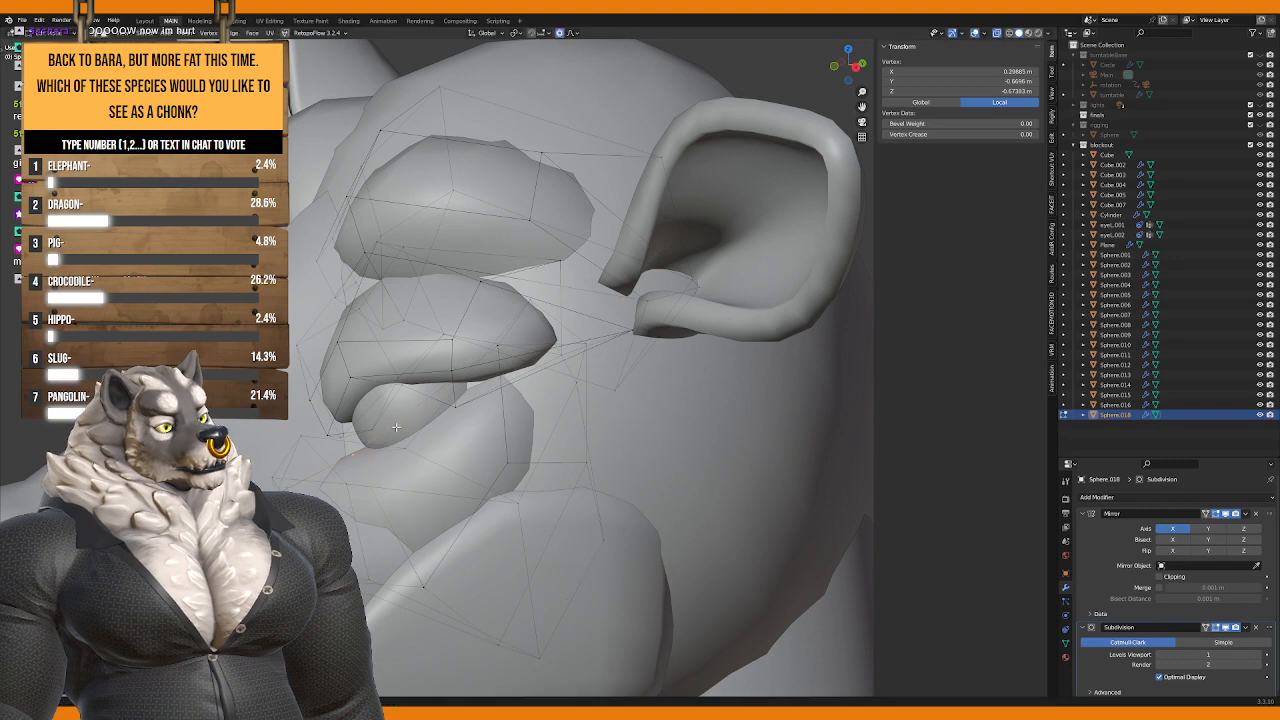
pyautogui.press('g')
pyautogui.click(501, 485)
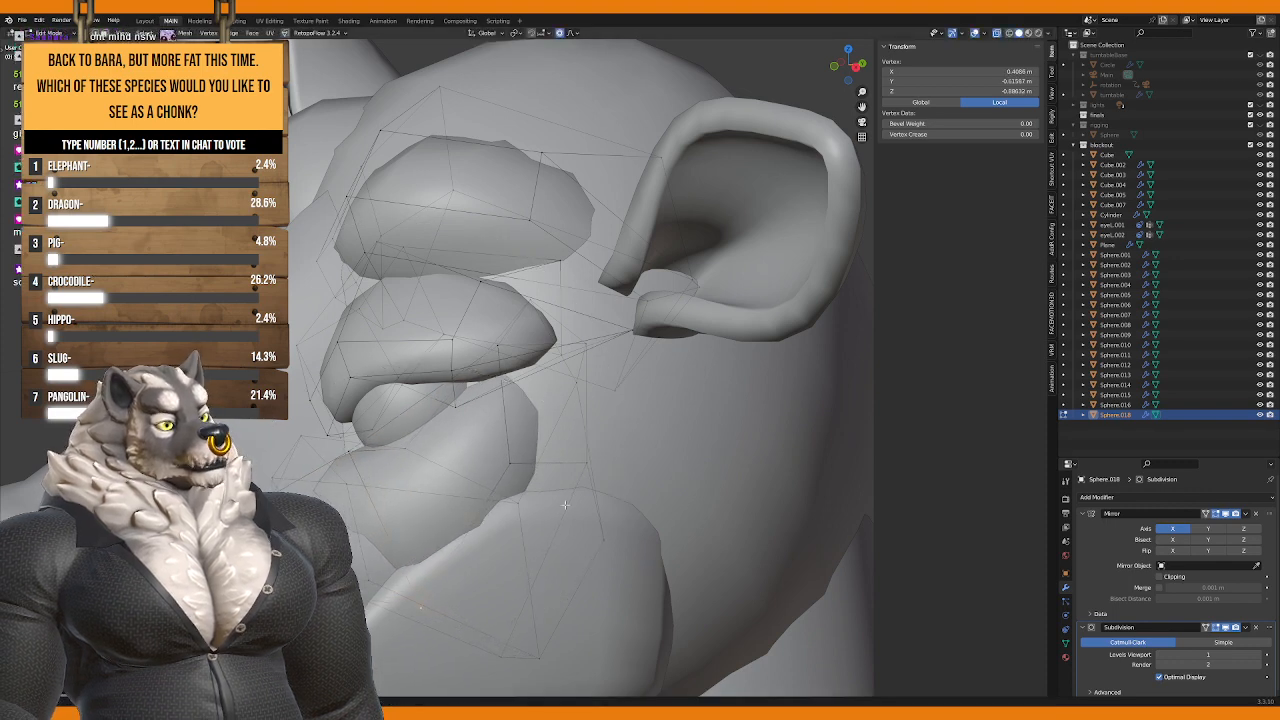
# Step: Reposition the vertex on the lower eyelid's outer side with proportional editing and finish editing the mesh
pyautogui.moveTo(501, 485); pyautogui.dragTo(628, 418, button='middle')
pyautogui.scroll(-3, 518, 488)
pyautogui.scroll(3, 509, 434)
pyautogui.scroll(-4, 566, 414)
pyautogui.press('g')
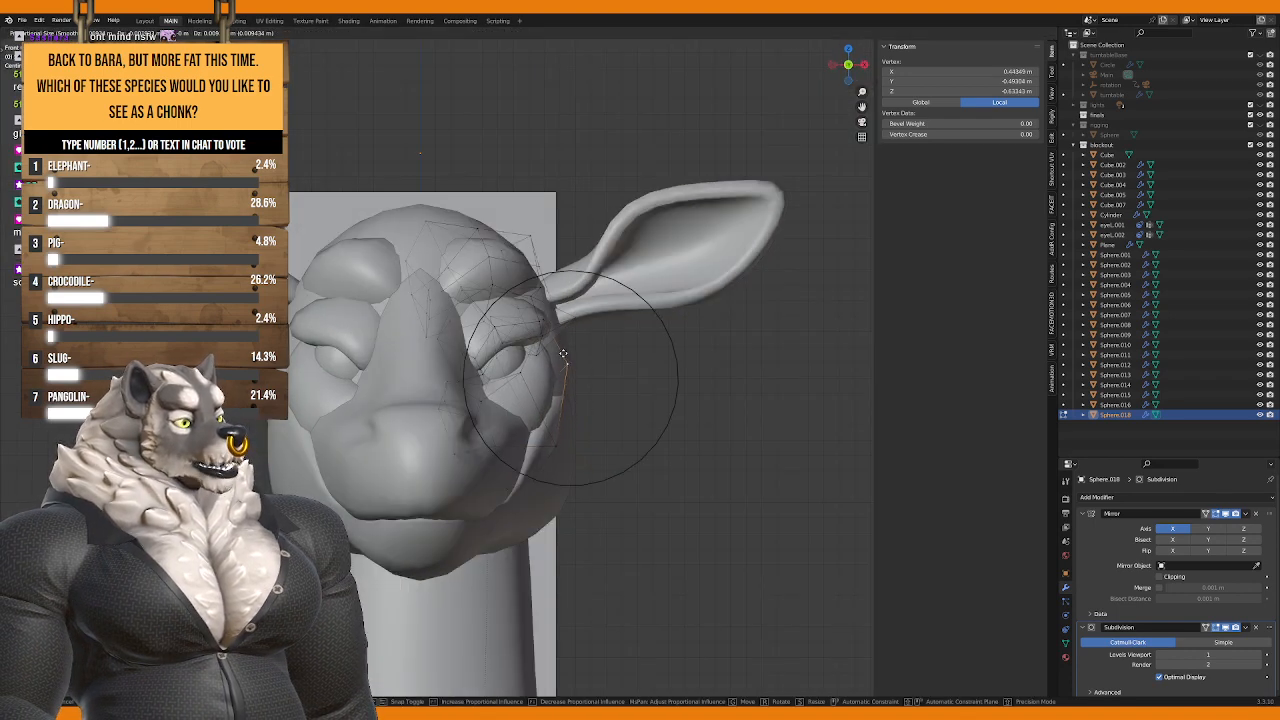
pyautogui.press('Escape')
pyautogui.moveTo(562, 380); pyautogui.dragTo(529, 404, button='middle')
pyautogui.press('g')
pyautogui.click(551, 381)
pyautogui.press('Tab')
pyautogui.scroll(-6, 550, 418)
pyautogui.click(628, 426)
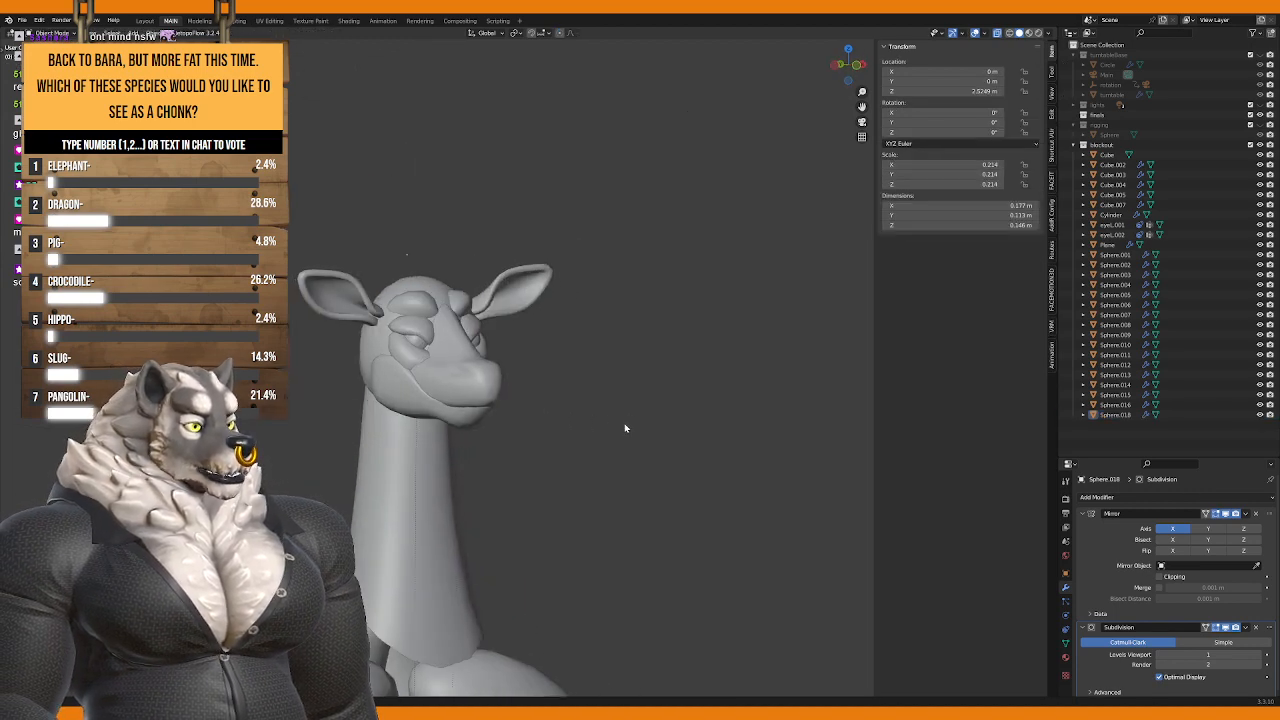
pyautogui.moveTo(623, 429); pyautogui.dragTo(491, 371, button='middle')
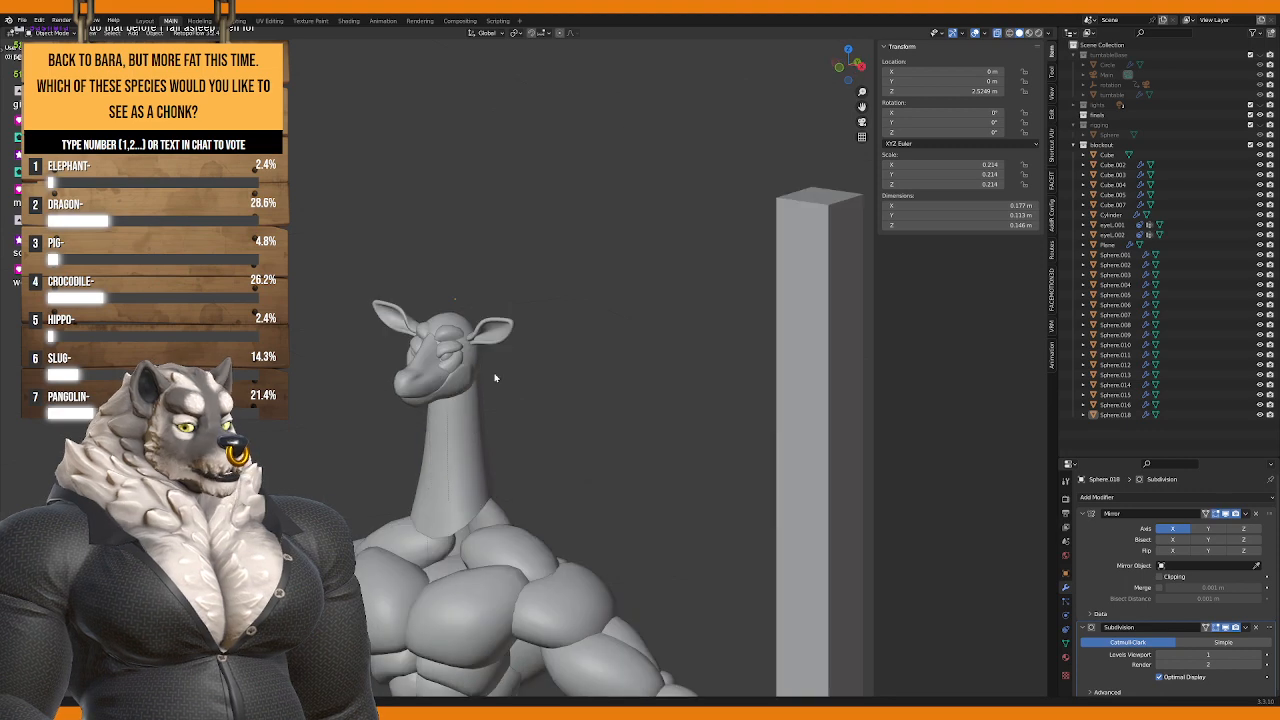
# Step: Examine the giraffe's brows, eyelids and eyes up close from the front and at an angle
pyautogui.scroll(5, 503, 449)
pyautogui.moveTo(503, 449); pyautogui.dragTo(458, 373, button='middle')
pyautogui.scroll(3, 505, 447)
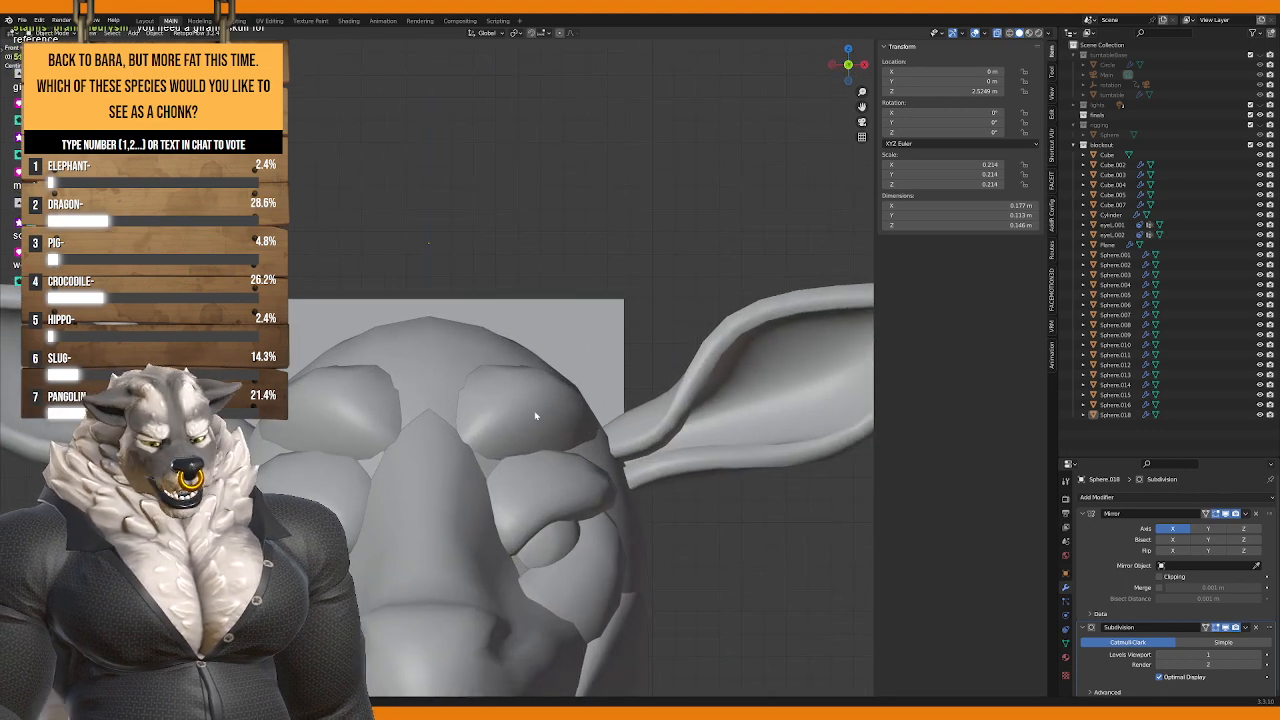
pyautogui.moveTo(532, 427); pyautogui.dragTo(498, 405, button='middle')
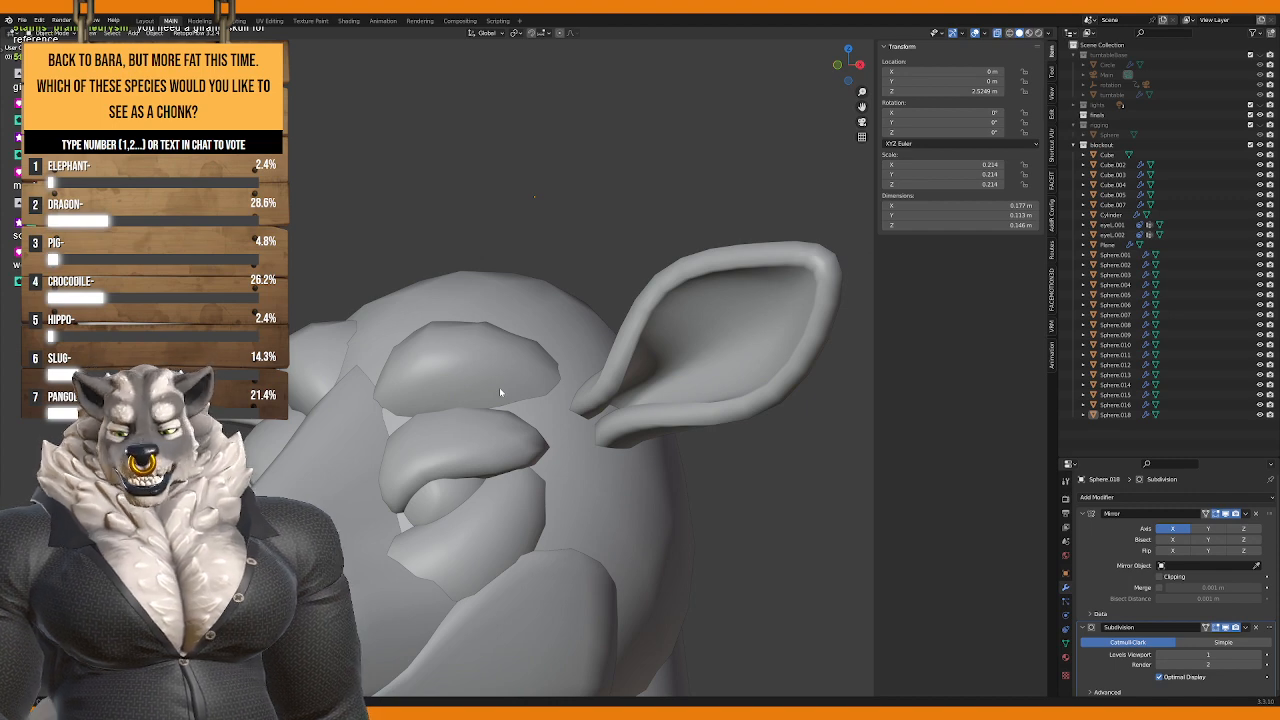
pyautogui.press('KP_1')
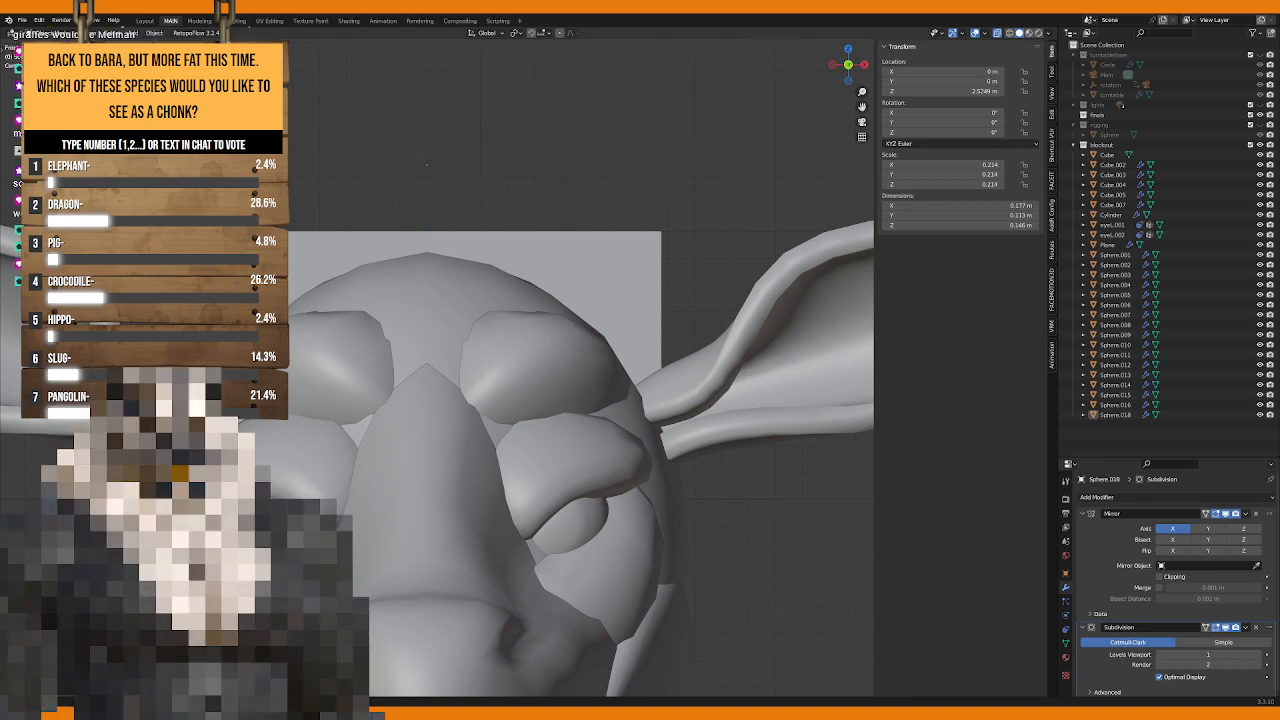
pyautogui.moveTo(427, 165); pyautogui.dragTo(430, 226, button='middle')
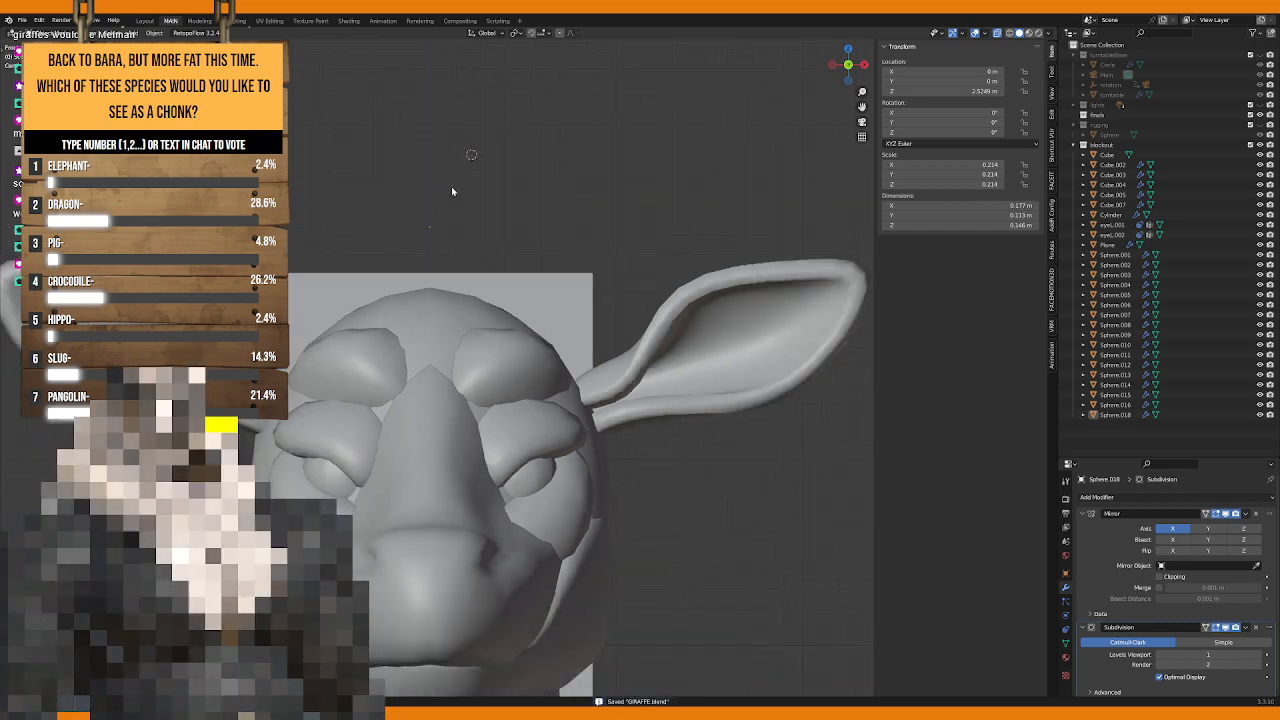
# Step: Add a cylinder mesh with 12 vertices to the blockout collection
pyautogui.click(1102, 145)
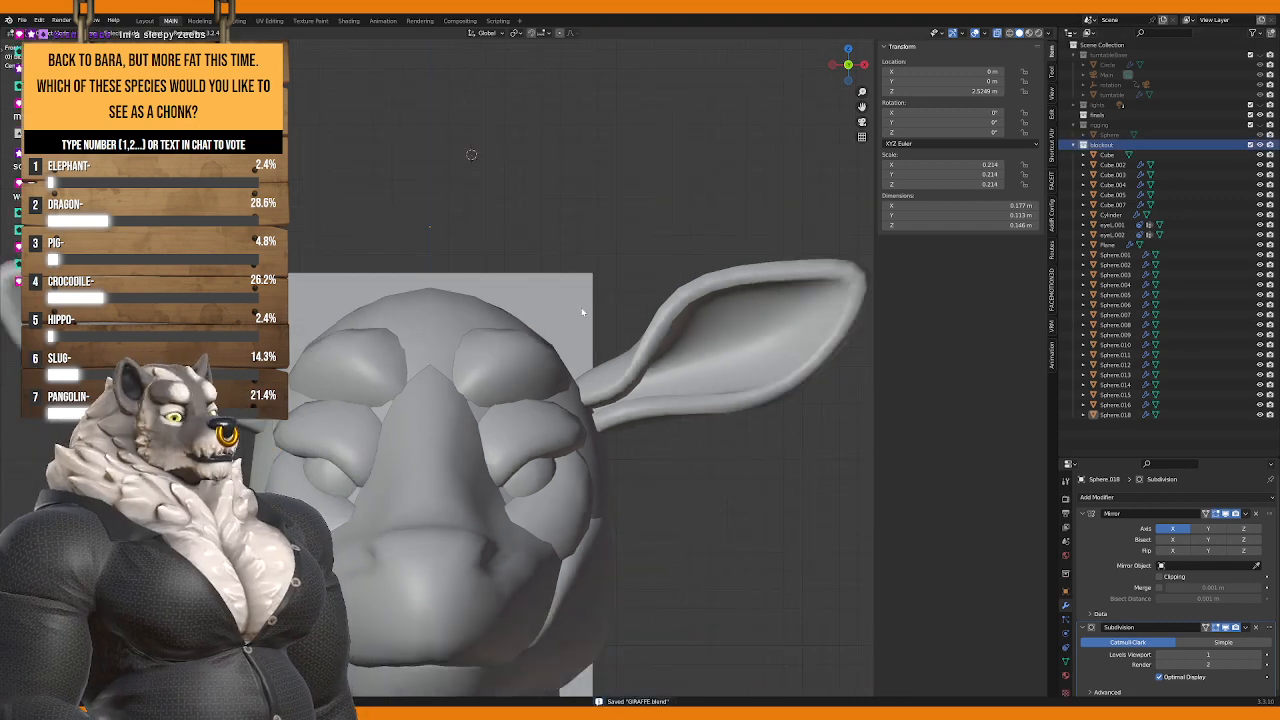
pyautogui.moveTo(581, 312); pyautogui.dragTo(553, 334, button='middle')
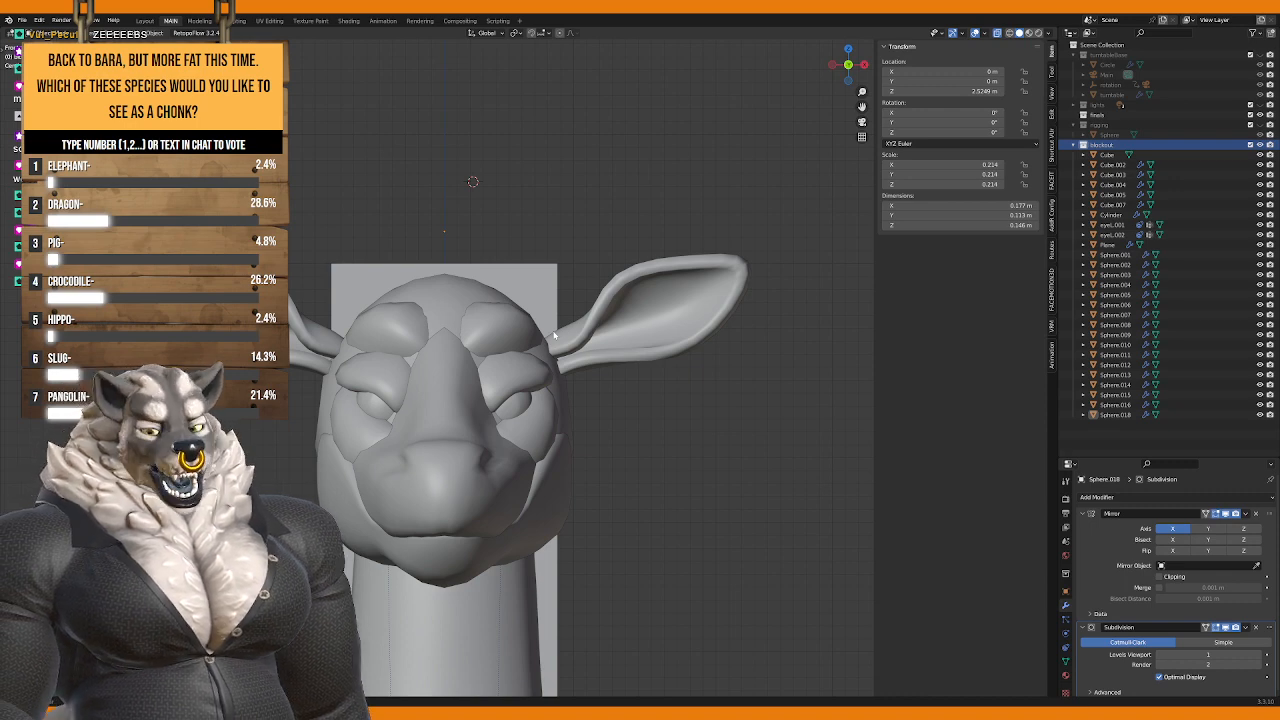
pyautogui.moveTo(576, 348); pyautogui.dragTo(569, 380, button='middle')
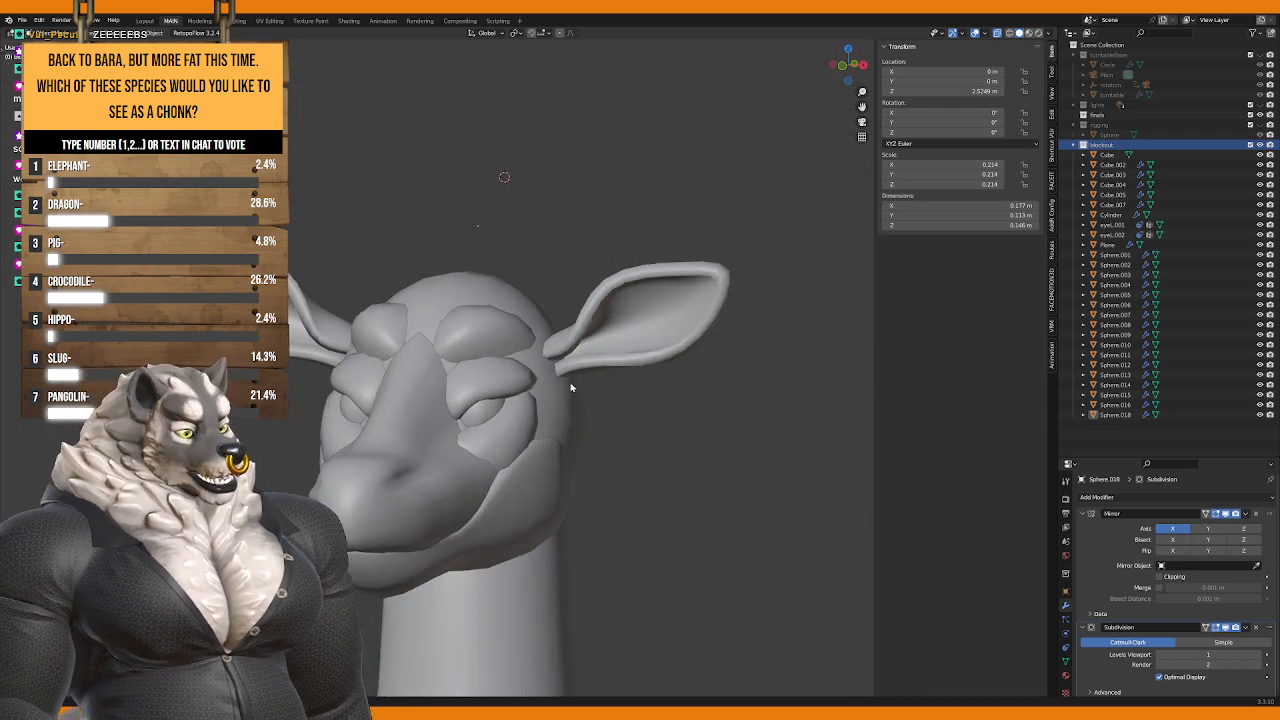
pyautogui.scroll(-2, 569, 385)
pyautogui.hotkey('shift', 'a')
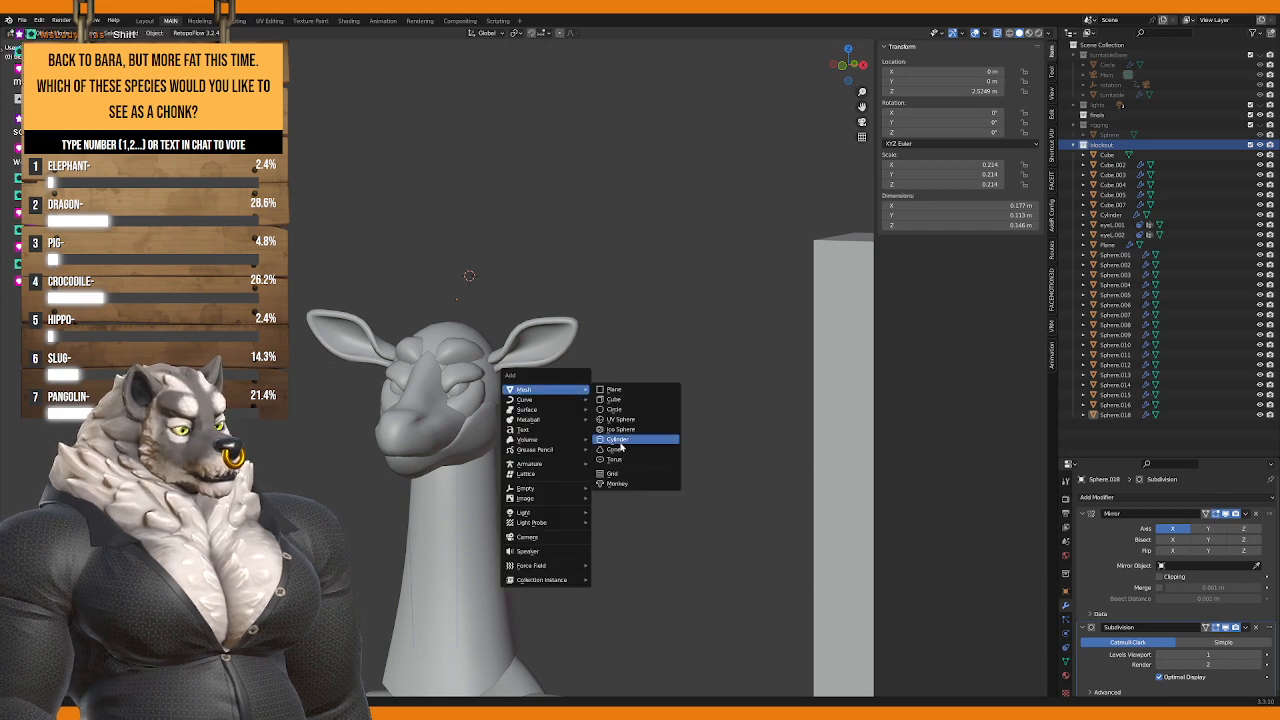
pyautogui.click(621, 440)
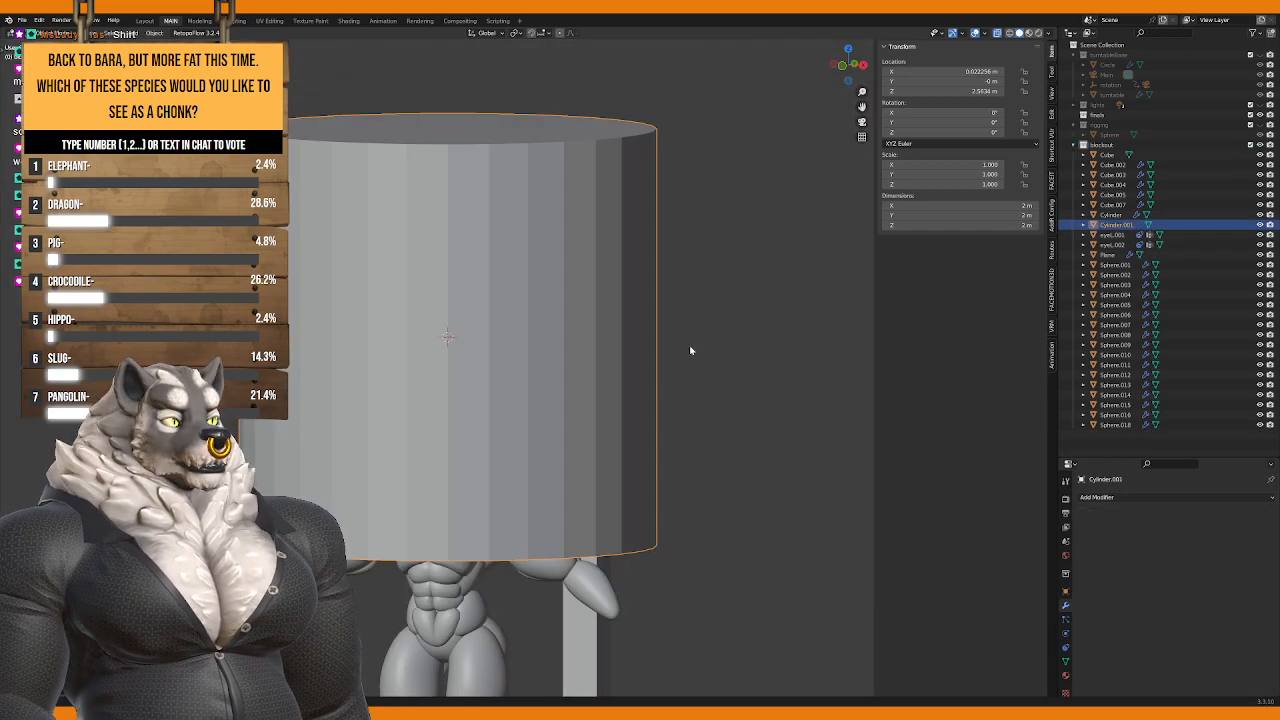
pyautogui.scroll(-3, 690, 350)
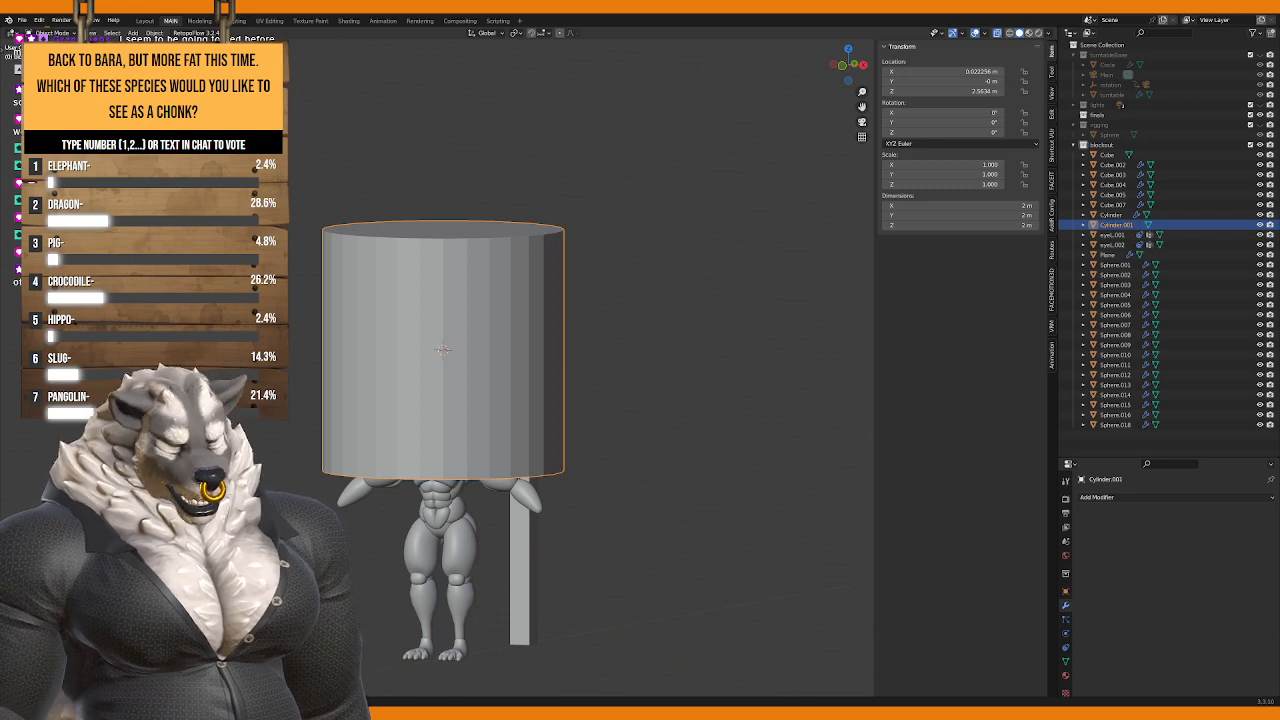
pyautogui.write('12')
pyautogui.press('Return')
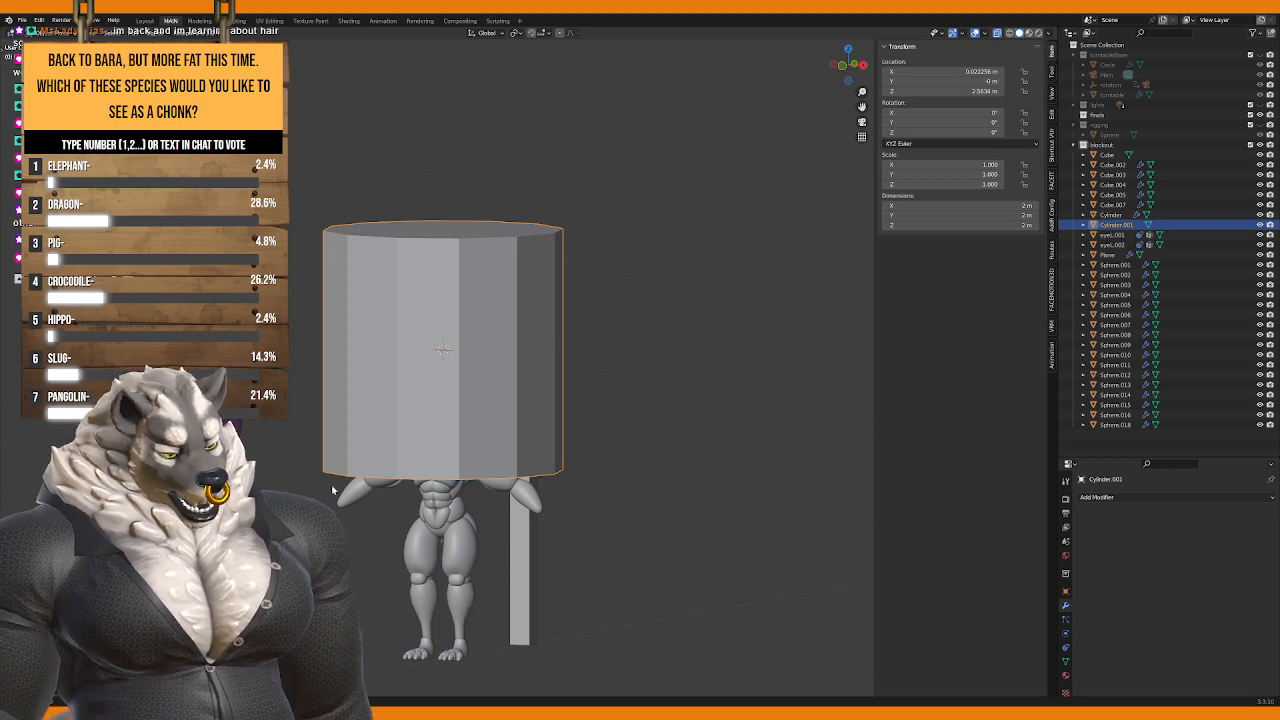
# Step: Scale the new cylinder down uniformly to about 0.157
pyautogui.moveTo(343, 389); pyautogui.dragTo(343, 420, button='middle')
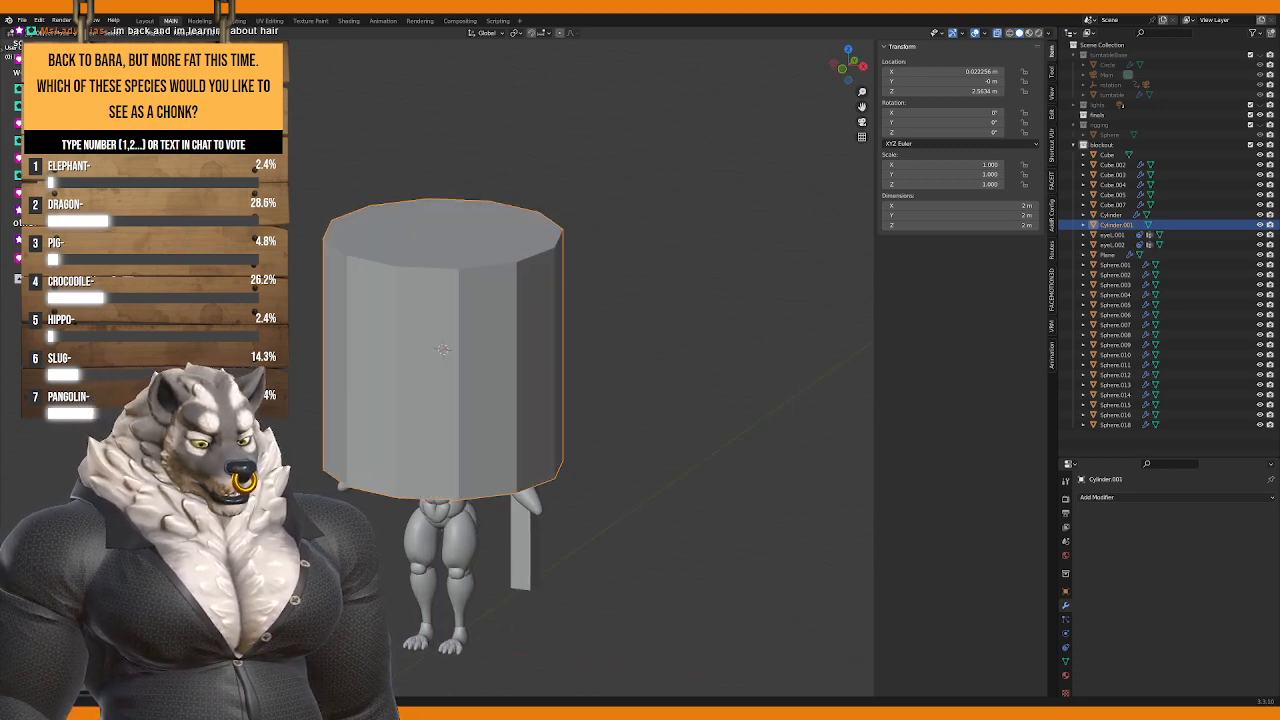
pyautogui.moveTo(441, 385); pyautogui.dragTo(465, 368, button='middle')
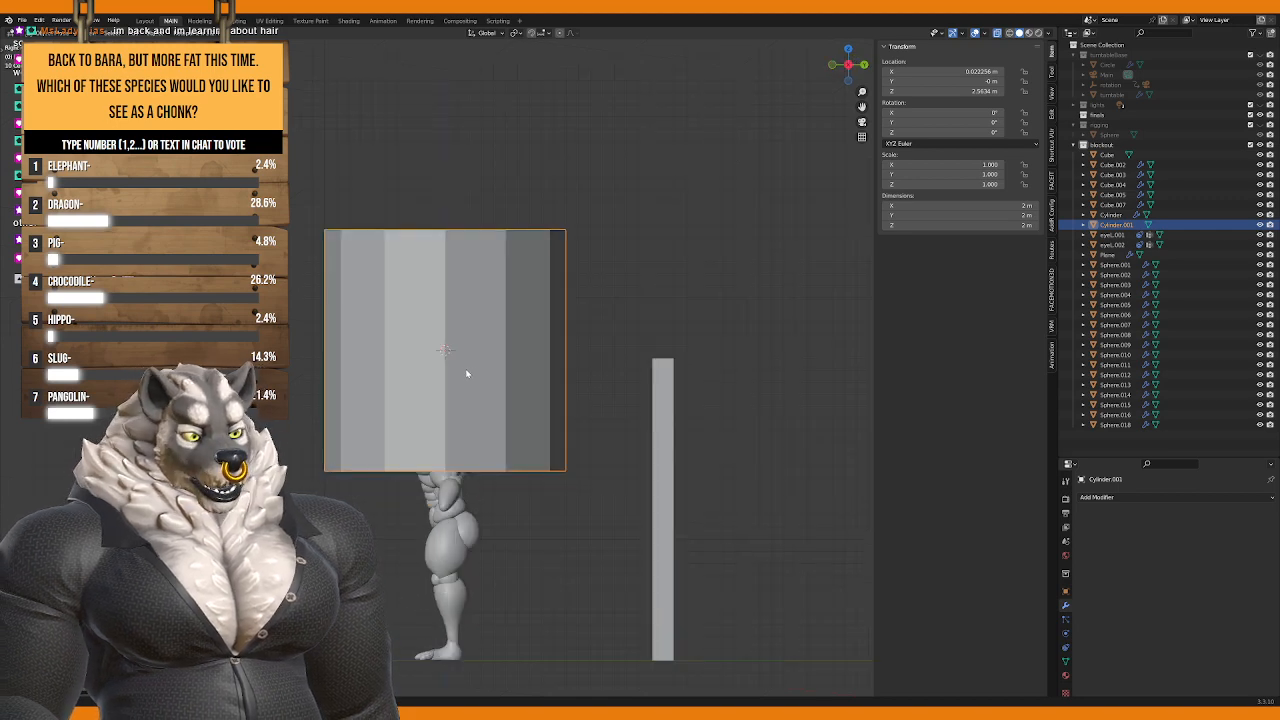
pyautogui.press('s')
pyautogui.click(449, 354)
pyautogui.scroll(3, 477, 365)
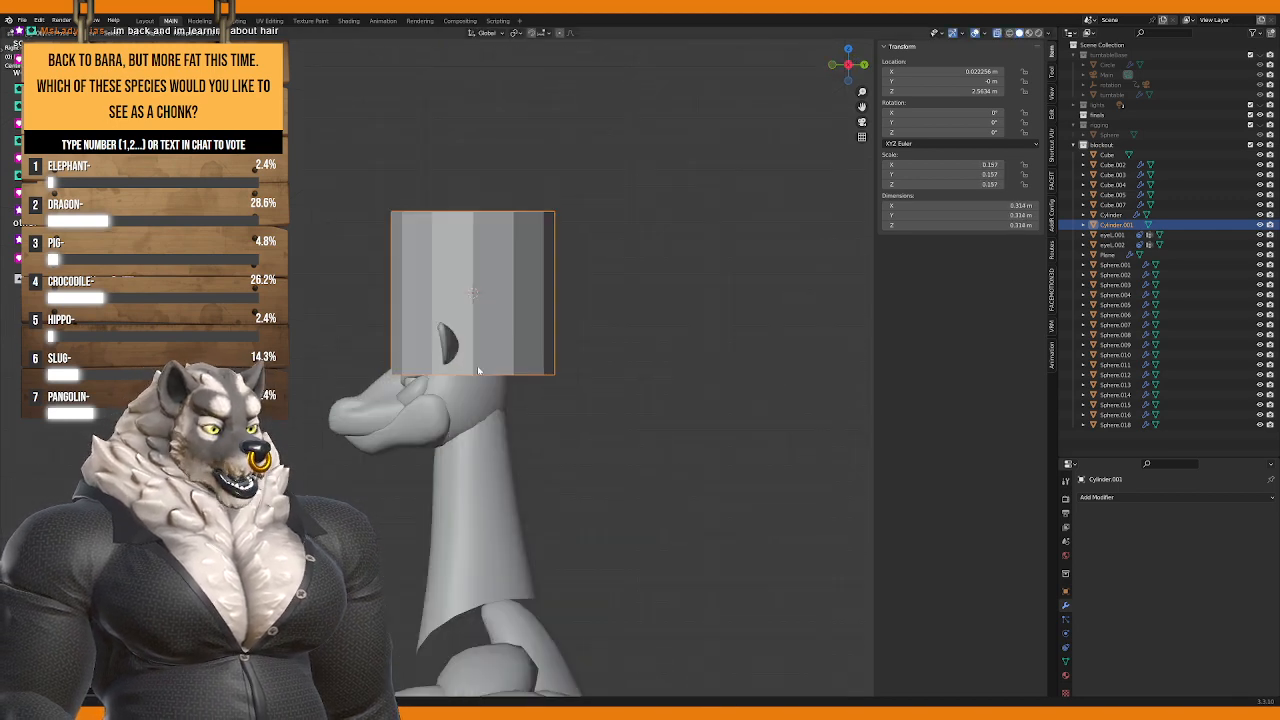
pyautogui.keyDown('shift'); pyautogui.moveTo(477, 365); pyautogui.dragTo(459, 403, button='middle'); pyautogui.keyUp('shift')
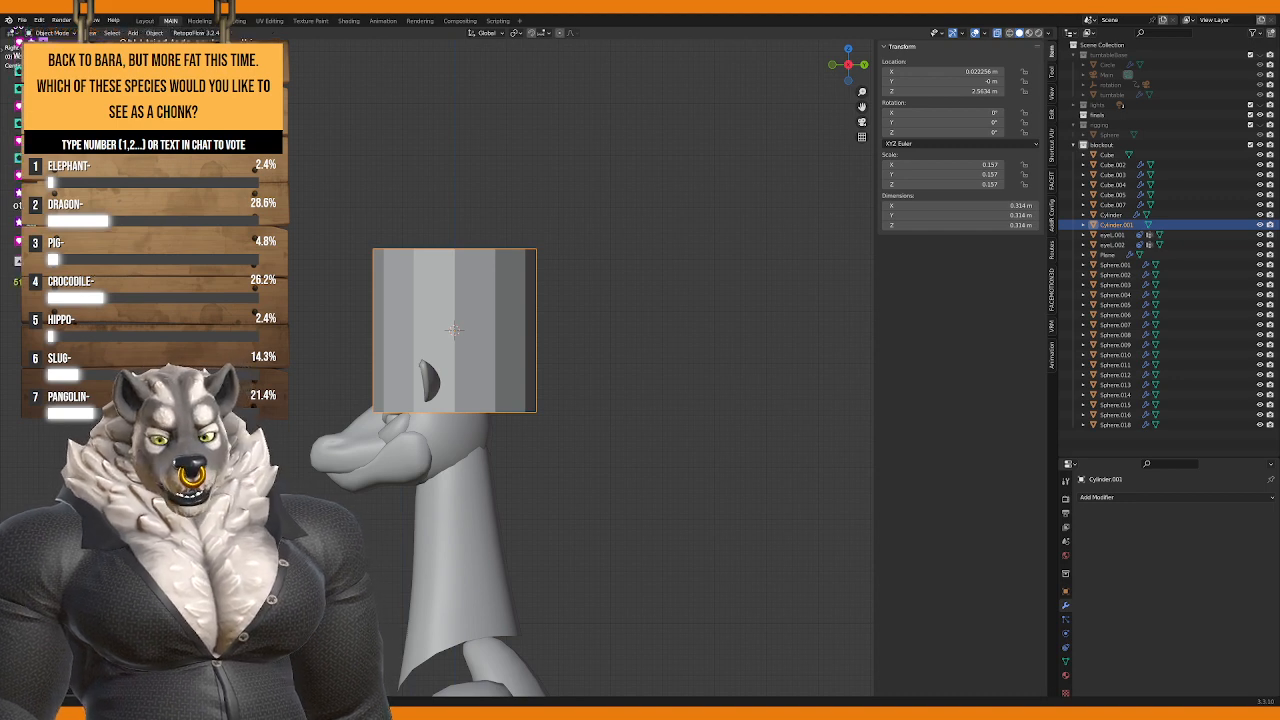
# Step: Set the cylinder's X location to 0 m and shrink it to about 0.063 m in each dimension
pyautogui.moveTo(600, 480); pyautogui.dragTo(547, 368, button='middle')
pyautogui.press('KP_3')
pyautogui.press('KP_1')
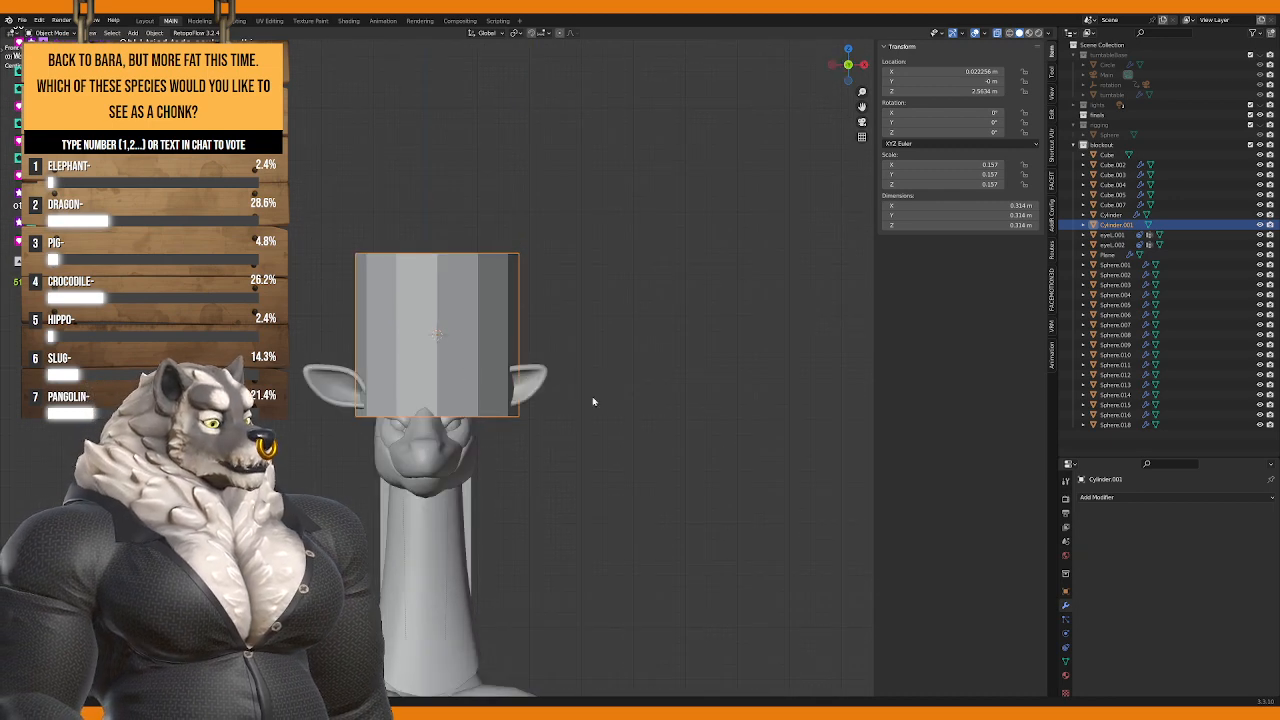
pyautogui.click(973, 71)
pyautogui.write('0')
pyautogui.press('Return')
pyautogui.moveTo(575, 229); pyautogui.dragTo(575, 240, button='middle')
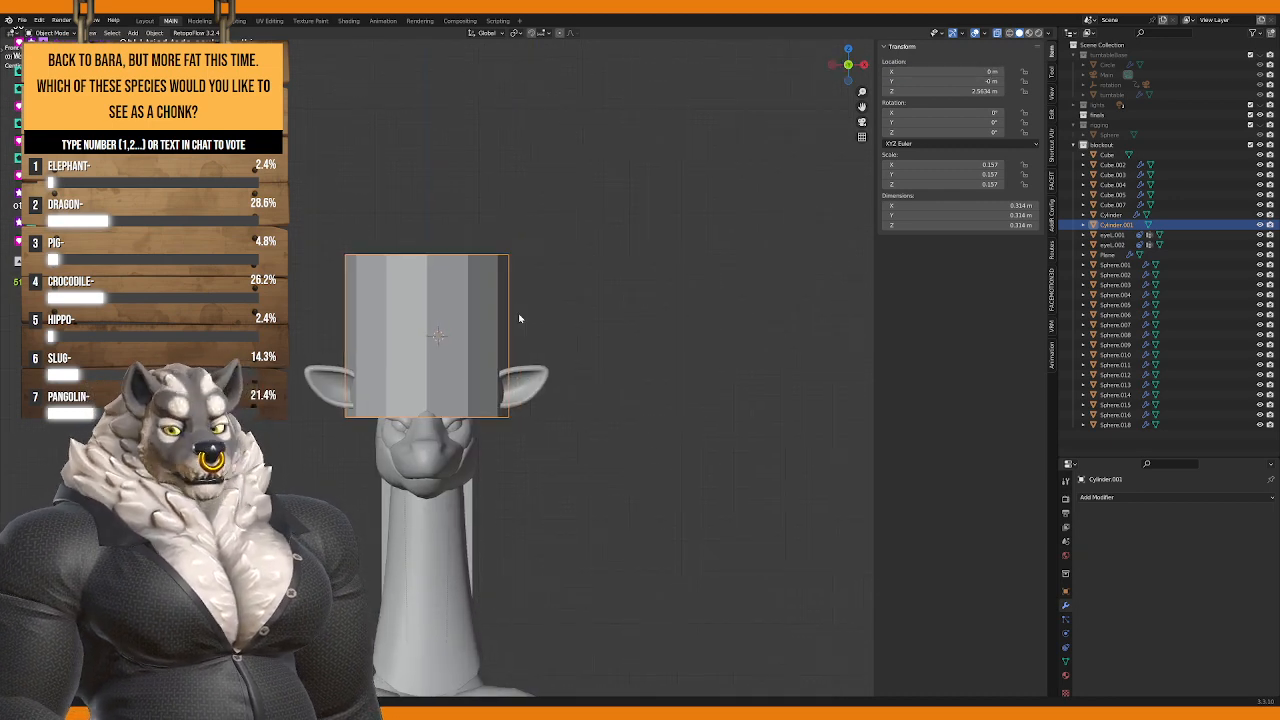
pyautogui.press('KP_1')
pyautogui.scroll(3, 645, 430)
pyautogui.scroll(-5, 645, 430)
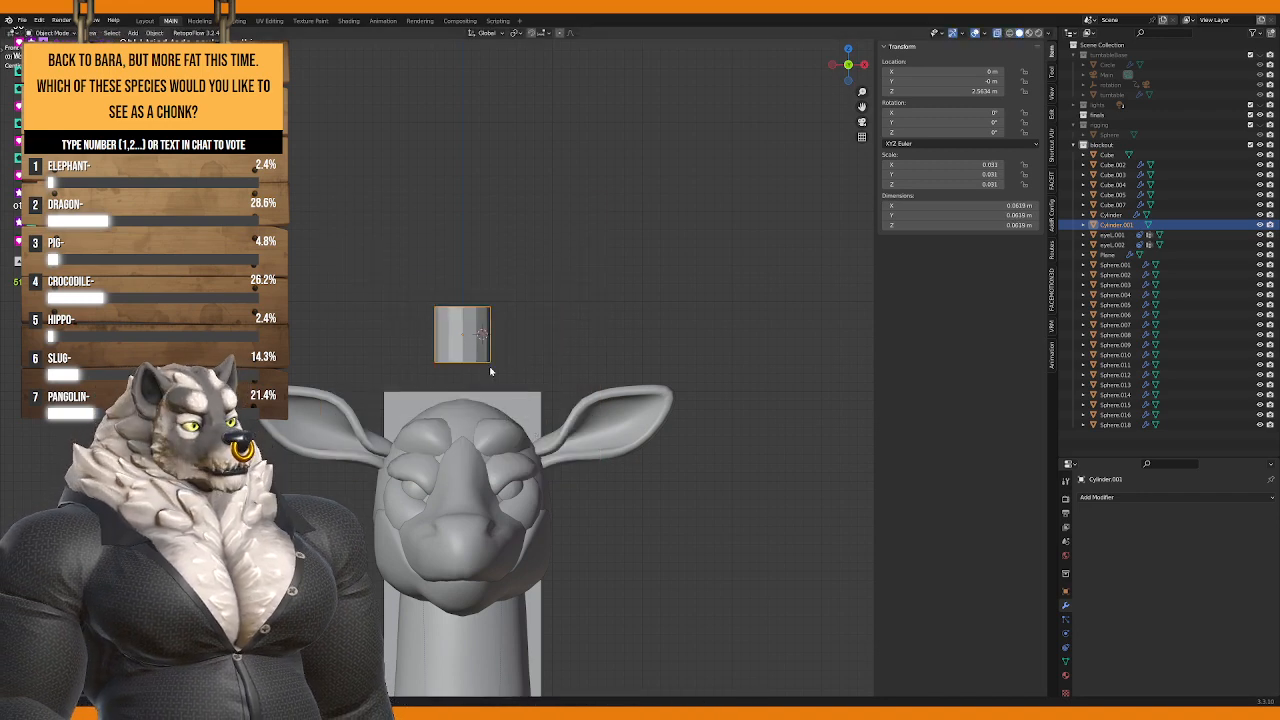
# Step: Move the cylinder's mesh sideways to above the ear base and stretch it vertically into a tall horn post
pyautogui.press('Tab')
pyautogui.press('g')
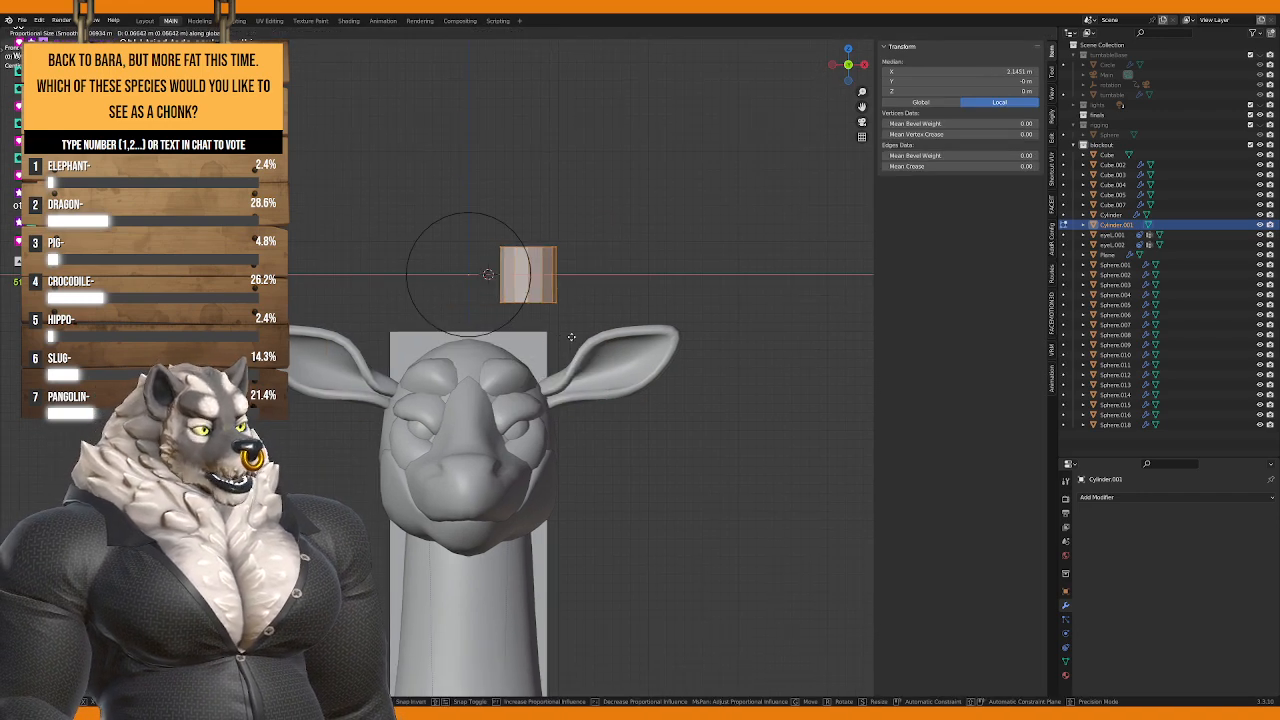
pyautogui.click(600, 465)
pyautogui.moveTo(600, 465); pyautogui.dragTo(553, 450, button='middle')
pyautogui.press('r')
pyautogui.press('Escape')
pyautogui.scroll(3, 603, 440)
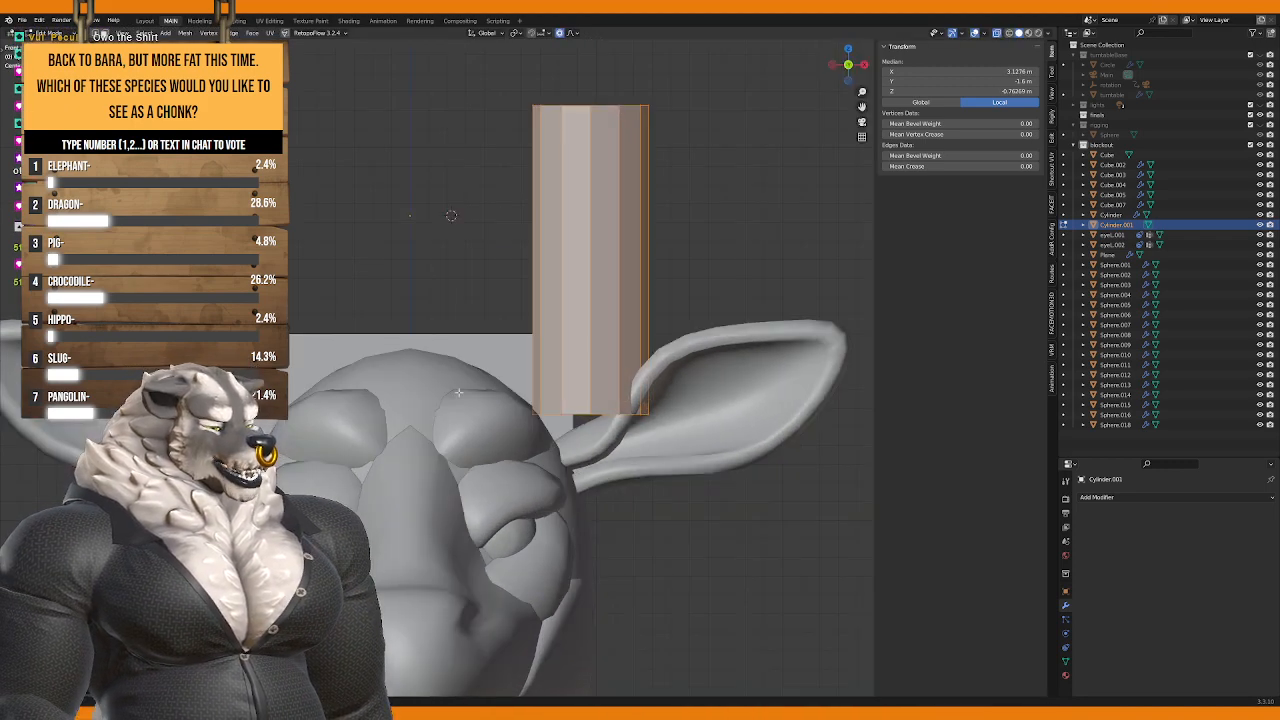
pyautogui.moveTo(458, 392); pyautogui.dragTo(447, 324, button='middle')
pyautogui.press('Tab')
# Step: Lower the top centre vertices of the head sphere along Z with proportional editing to flatten the crown
pyautogui.click(412, 316)
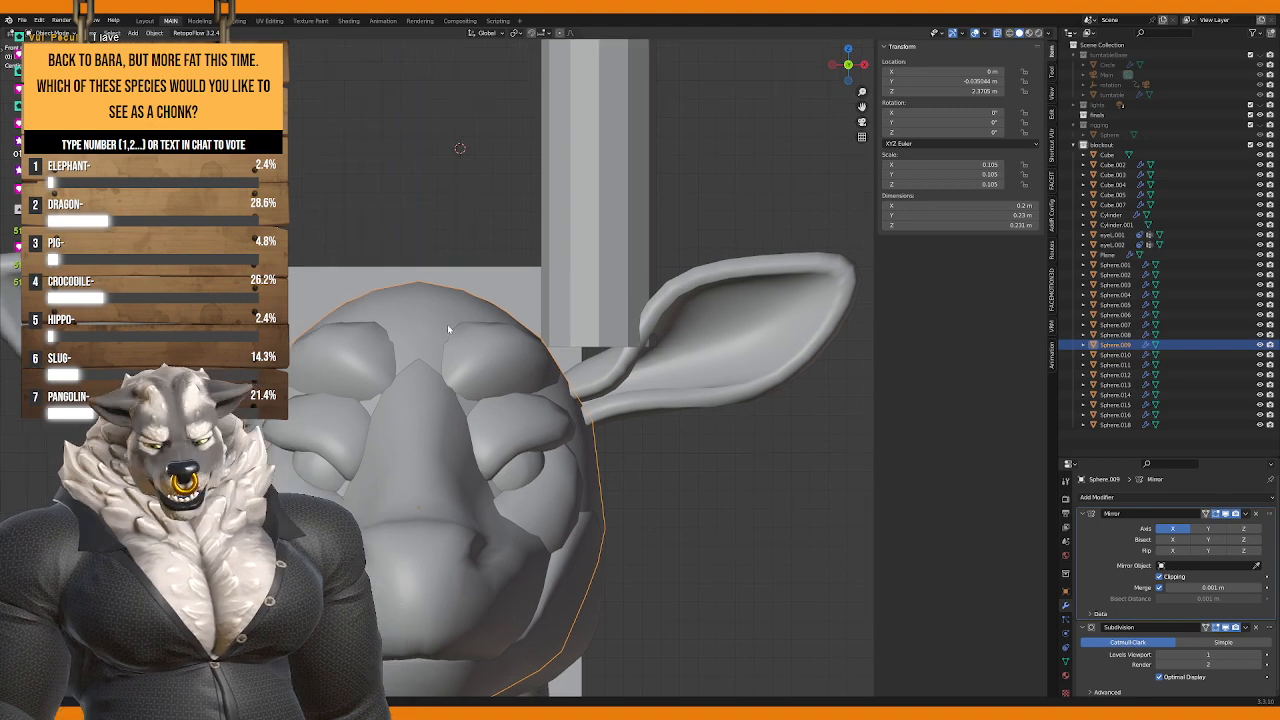
pyautogui.press('Tab')
pyautogui.press('g')
pyautogui.press('z')
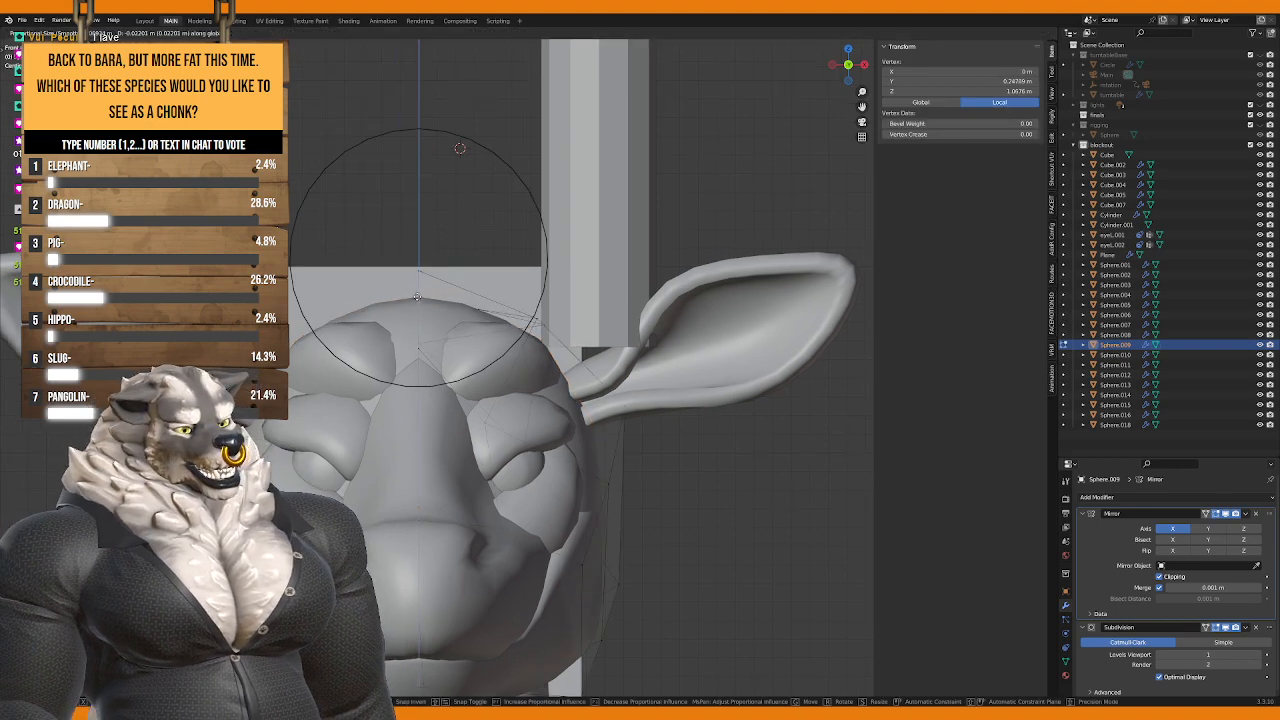
pyautogui.press('Return')
pyautogui.press('g')
pyautogui.press('z')
pyautogui.scroll(-2, 417, 297)
pyautogui.press('Return')
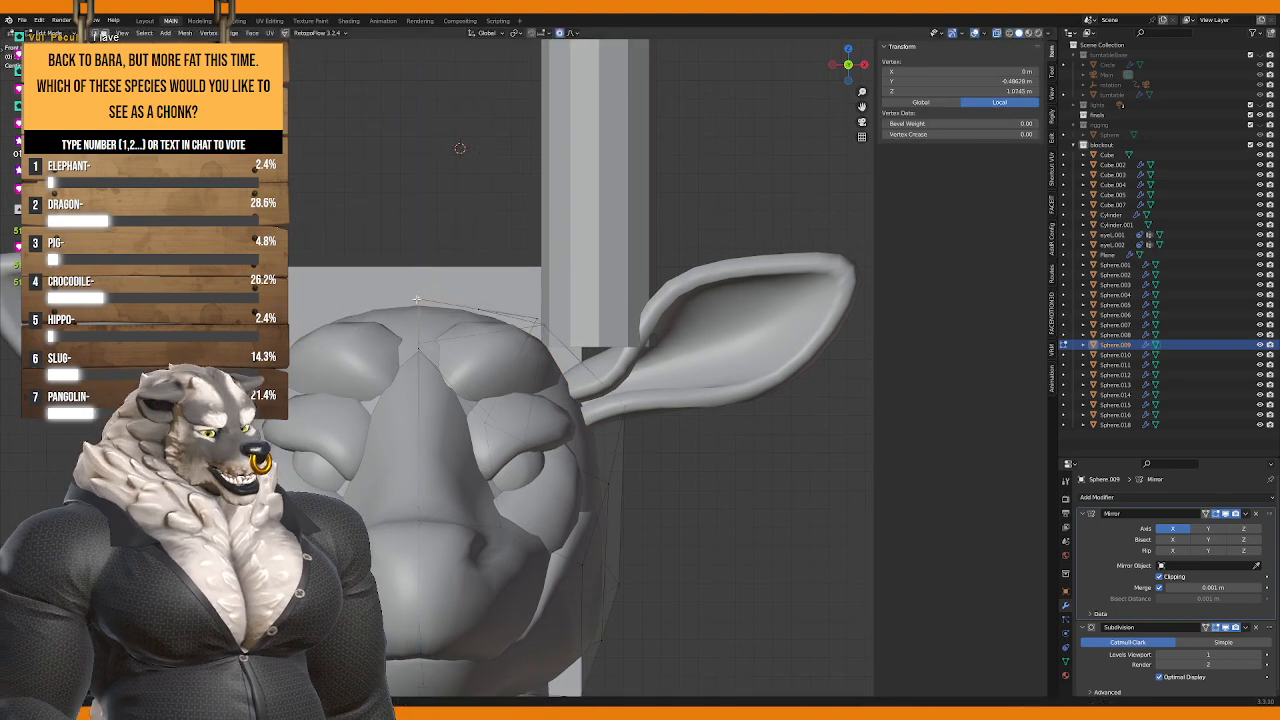
pyautogui.moveTo(417, 298); pyautogui.dragTo(544, 302, button='middle')
pyautogui.press('Tab')
# Step: Shade the horn cylinder smooth and add three evenly spaced loop cuts along its height
pyautogui.click(533, 289)
pyautogui.rightClick(537, 299)
pyautogui.click(530, 291)
pyautogui.press('Tab')
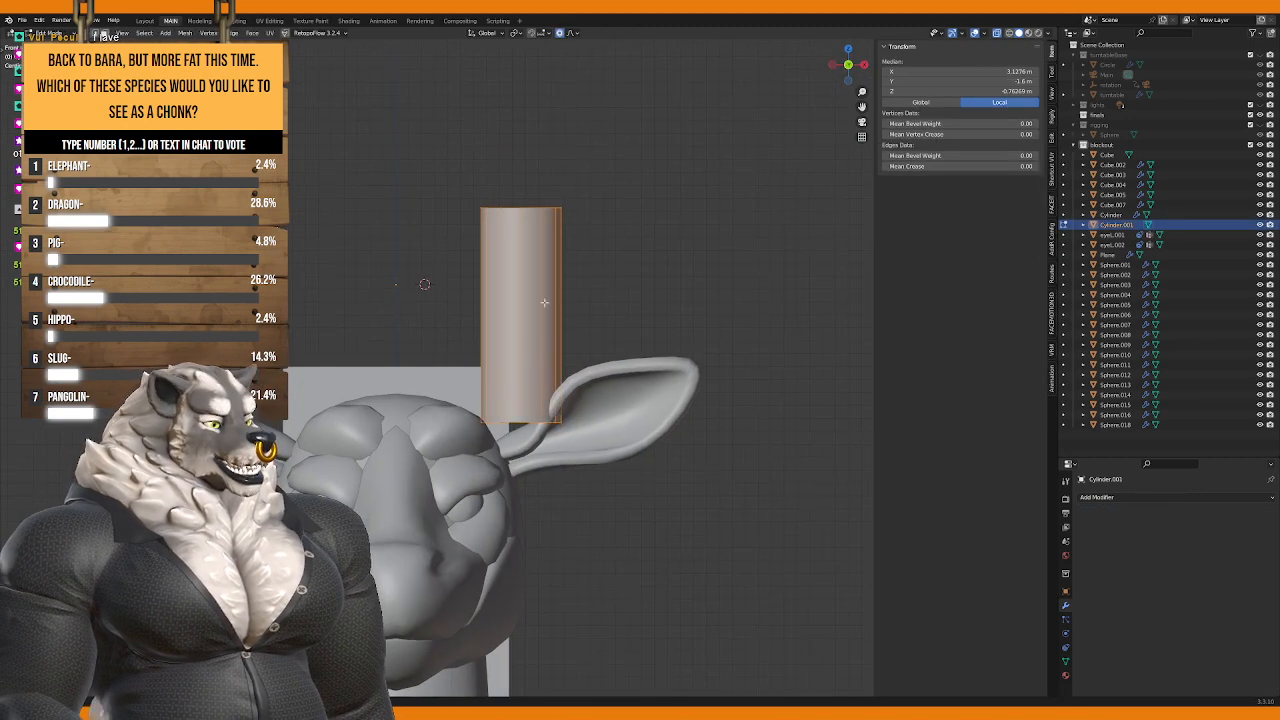
pyautogui.keyDown('shift'); pyautogui.moveTo(530, 209); pyautogui.dragTo(554, 370, button='middle'); pyautogui.keyUp('shift')
pyautogui.keyDown('alt'); pyautogui.click(529, 276); pyautogui.keyUp('alt')
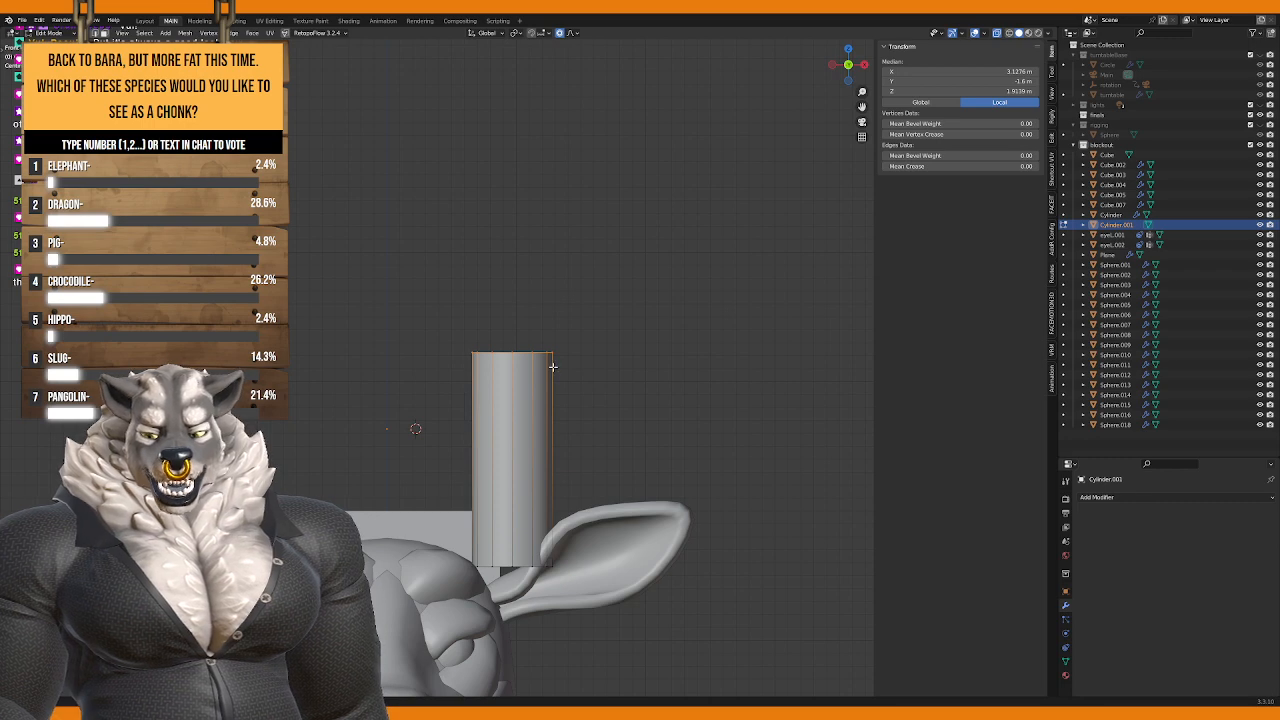
pyautogui.keyDown('shift'); pyautogui.moveTo(524, 370); pyautogui.dragTo(503, 358, button='middle'); pyautogui.keyUp('shift')
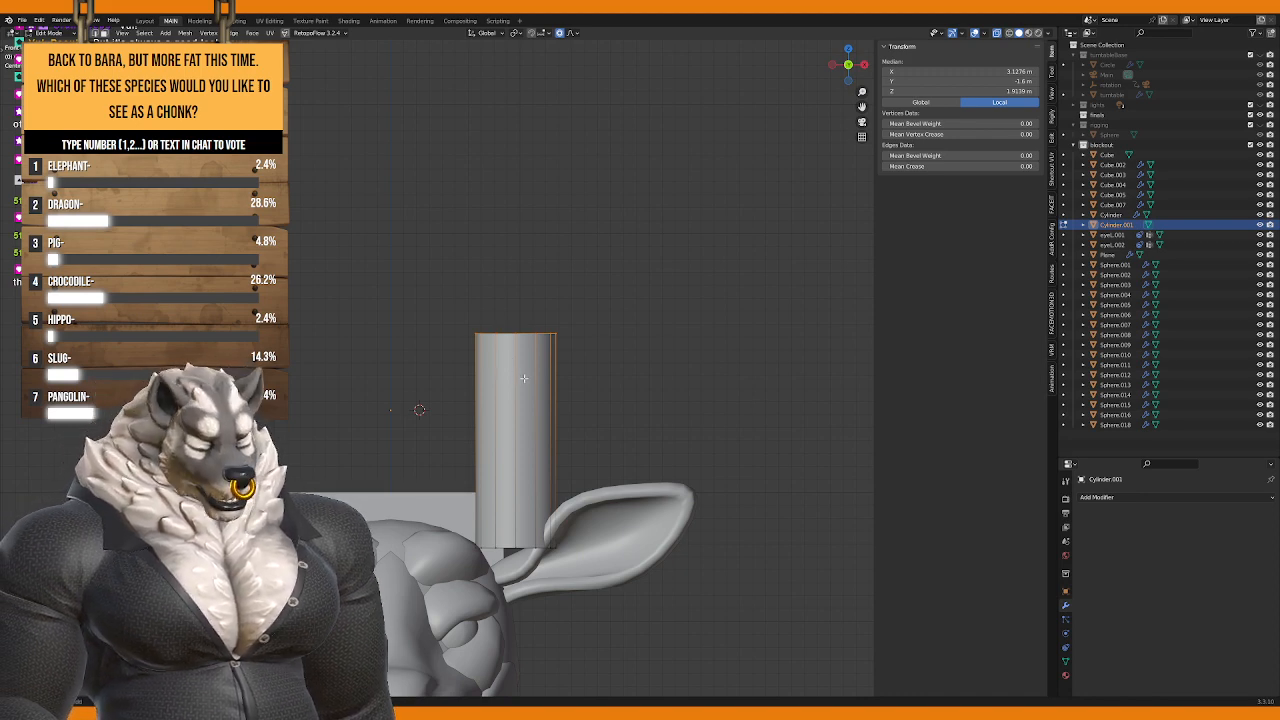
pyautogui.keyDown('alt'); pyautogui.click(538, 365); pyautogui.keyUp('alt')
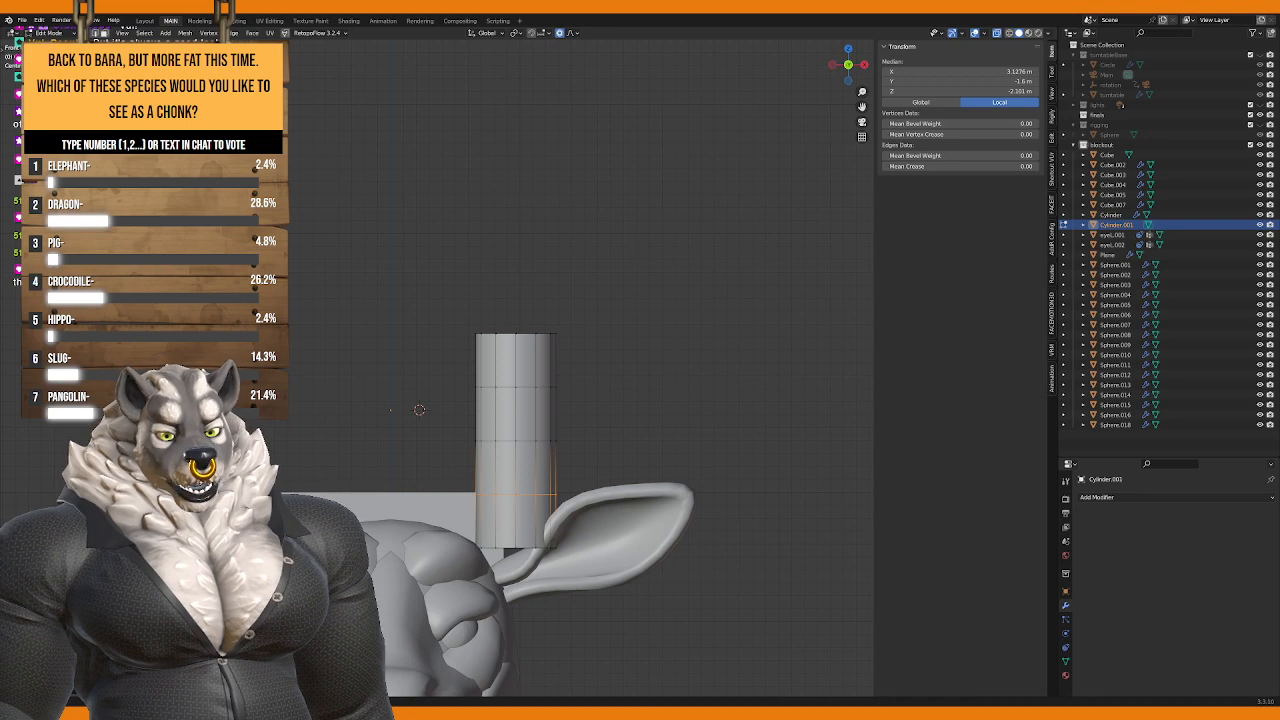
# Step: Rotate the horn's top loop in the side view with wide proportional editing to give the horn a gentle backward bend
pyautogui.moveTo(390, 410); pyautogui.dragTo(583, 355, button='middle')
pyautogui.press('g')
pyautogui.scroll(-8, 642, 377)
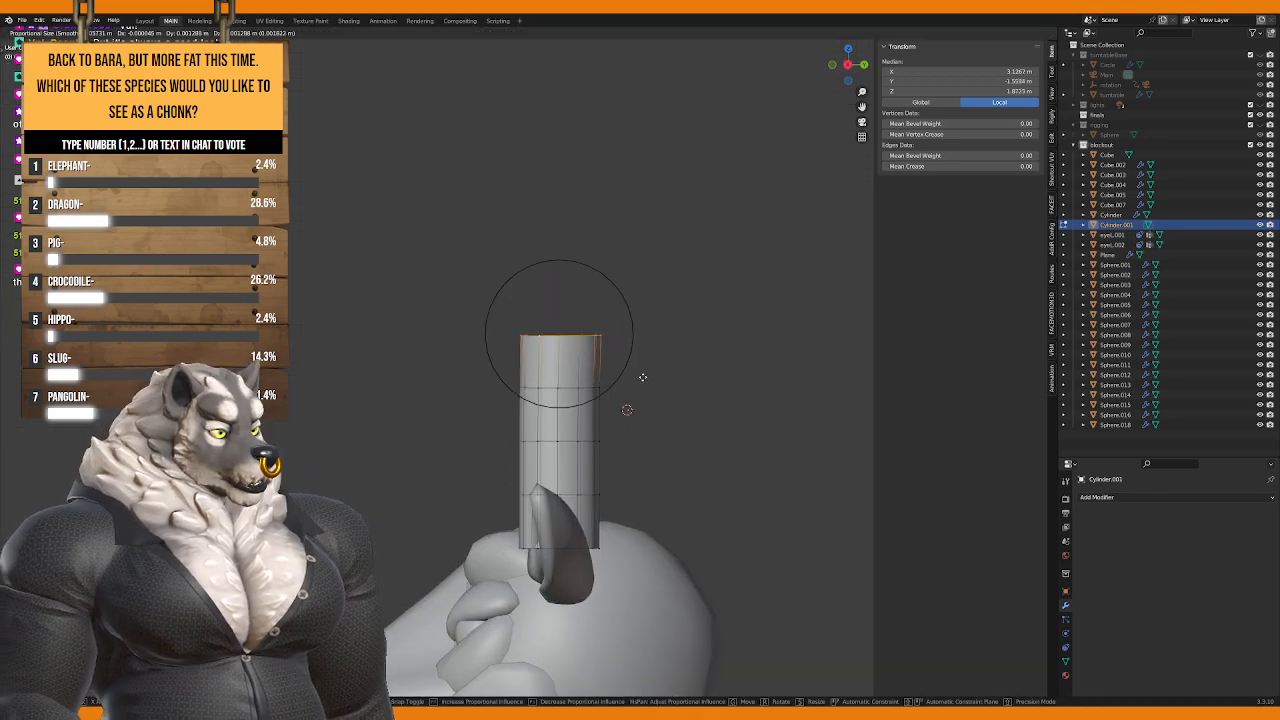
pyautogui.rightClick(641, 378)
pyautogui.press('r')
pyautogui.scroll(-5, 660, 400)
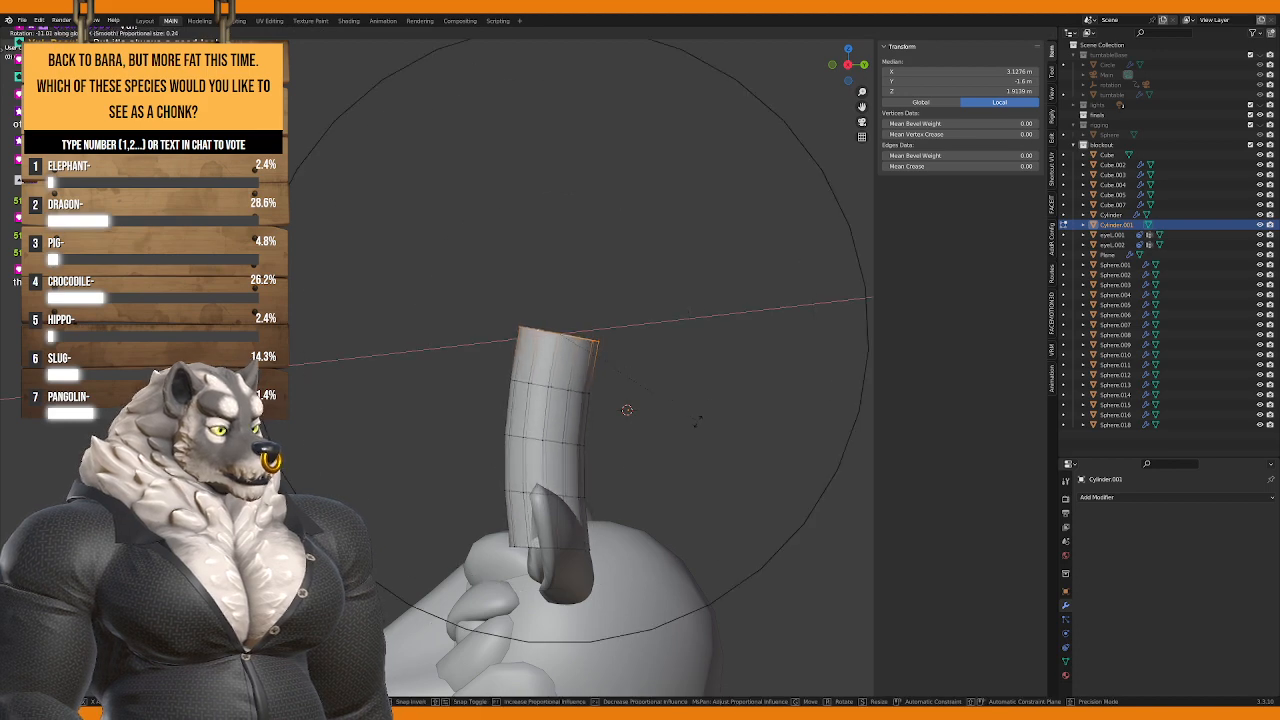
pyautogui.click(690, 430)
# Step: Scale up the horn's bottom edge loop to about 1.5 with a small proportional radius to flare the base
pyautogui.moveTo(691, 427); pyautogui.dragTo(588, 475, button='middle')
pyautogui.keyDown('alt'); pyautogui.click(473, 457); pyautogui.keyUp('alt')
pyautogui.press('s')
pyautogui.scroll(15, 650, 507)
pyautogui.scroll(4, 675, 493)
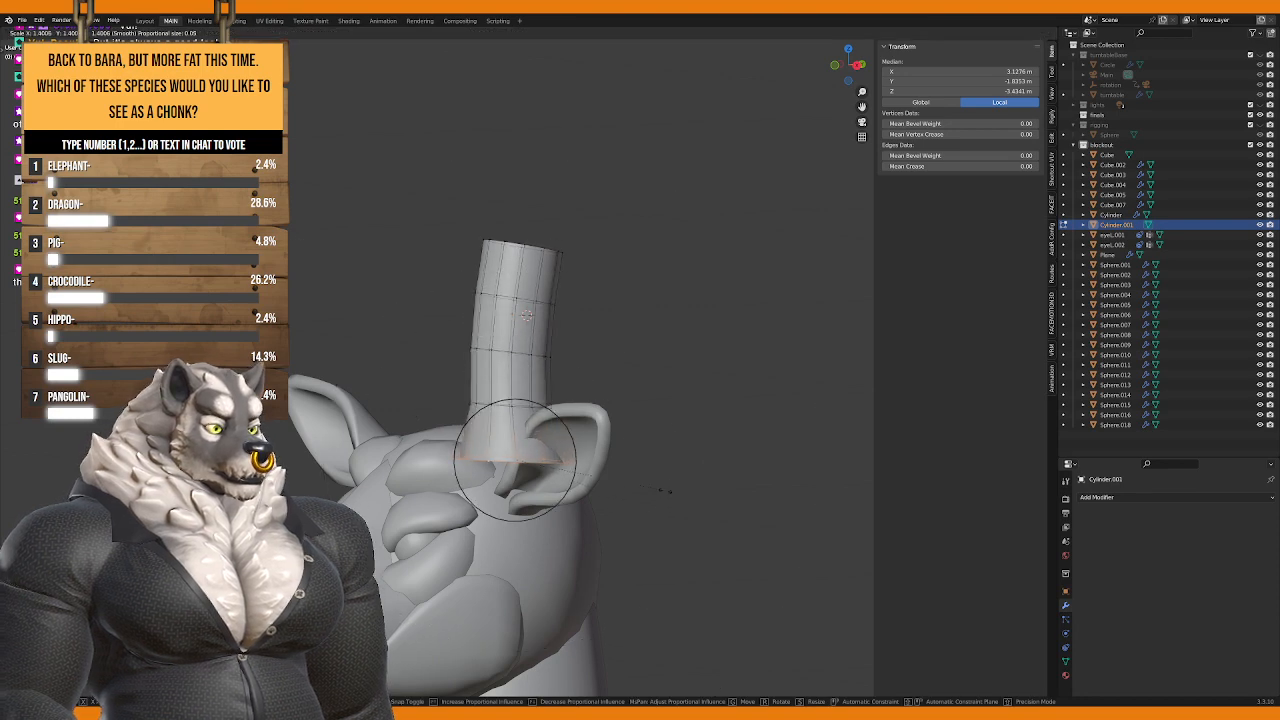
pyautogui.click(668, 494)
# Step: Fit the whole horn onto the top of the head beside the ear, making it smaller and tilting it outward
pyautogui.press('a')
pyautogui.press('KP_1')
pyautogui.press('g')
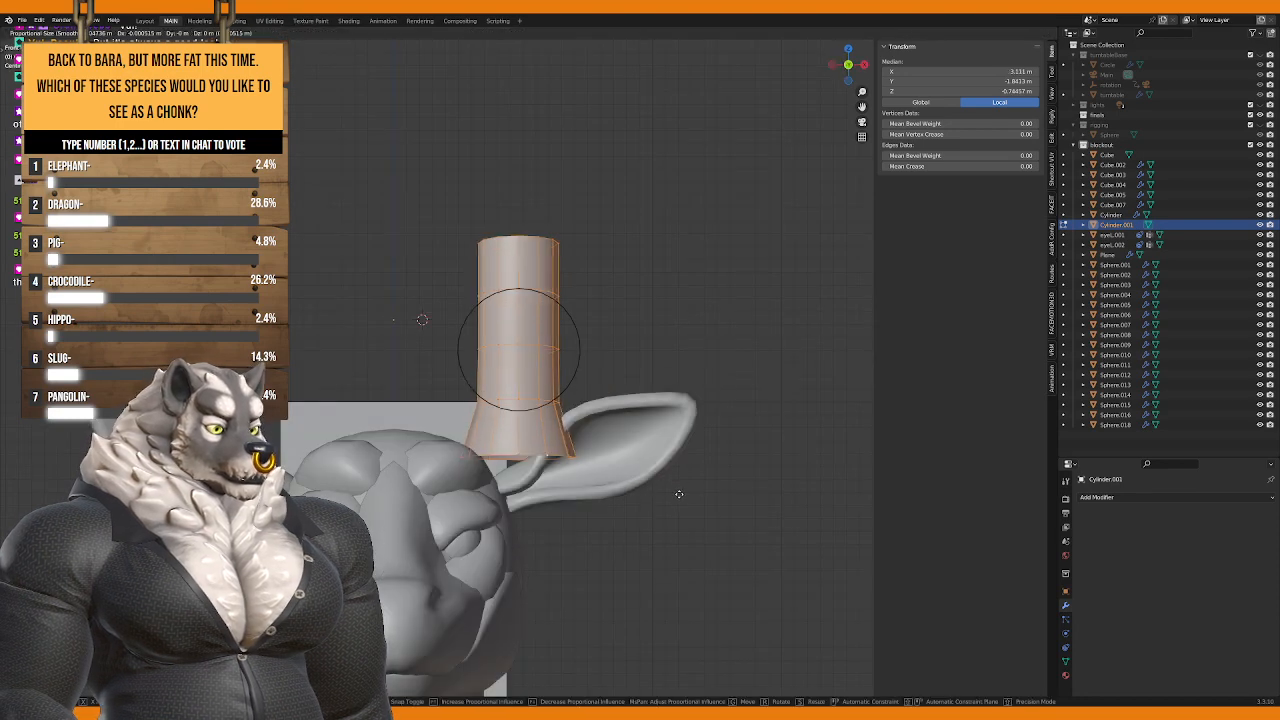
pyautogui.press('x')
pyautogui.click(634, 489)
pyautogui.press('r')
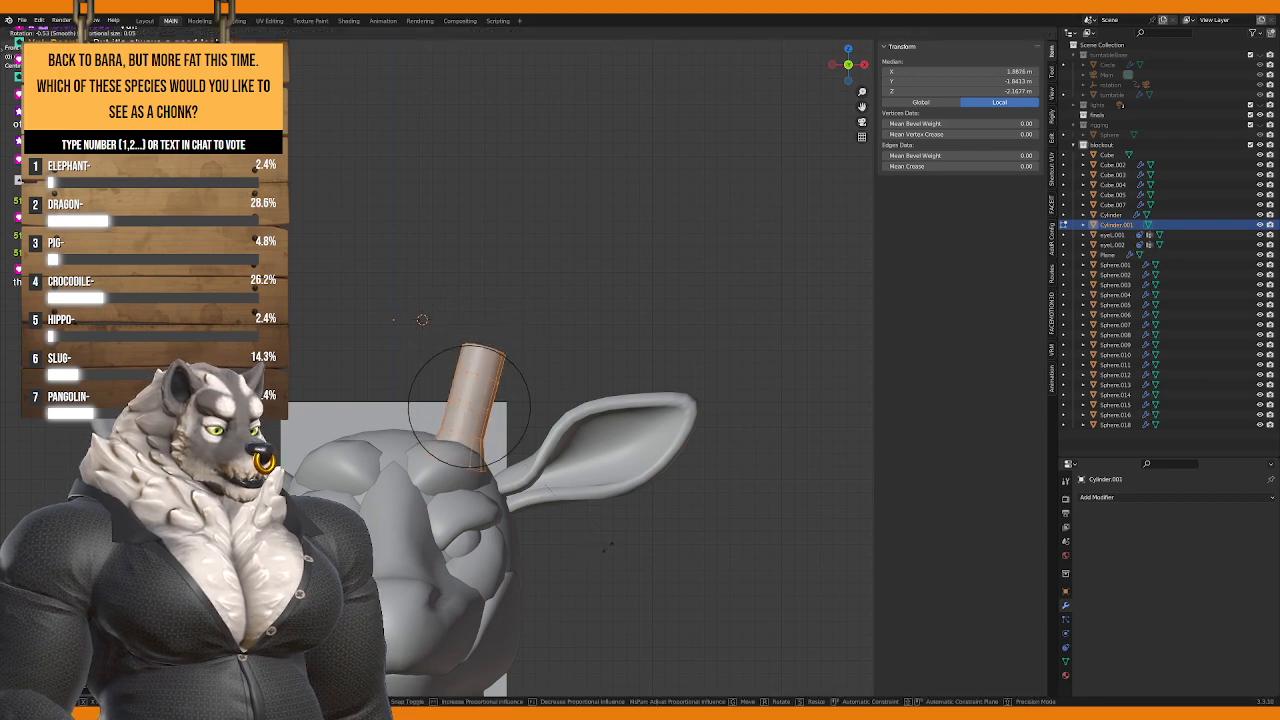
pyautogui.rightClick(604, 525)
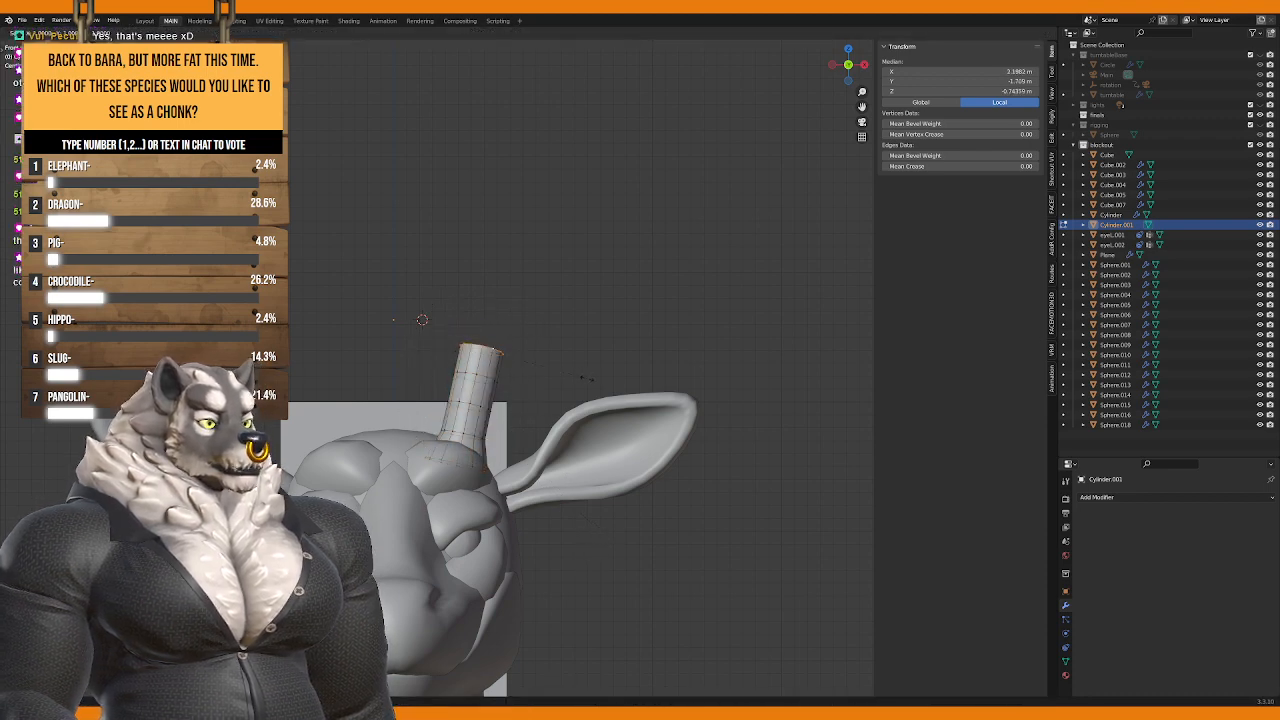
# Step: Merge the vertices of the horn's inset end faces at their center
pyautogui.press('m')
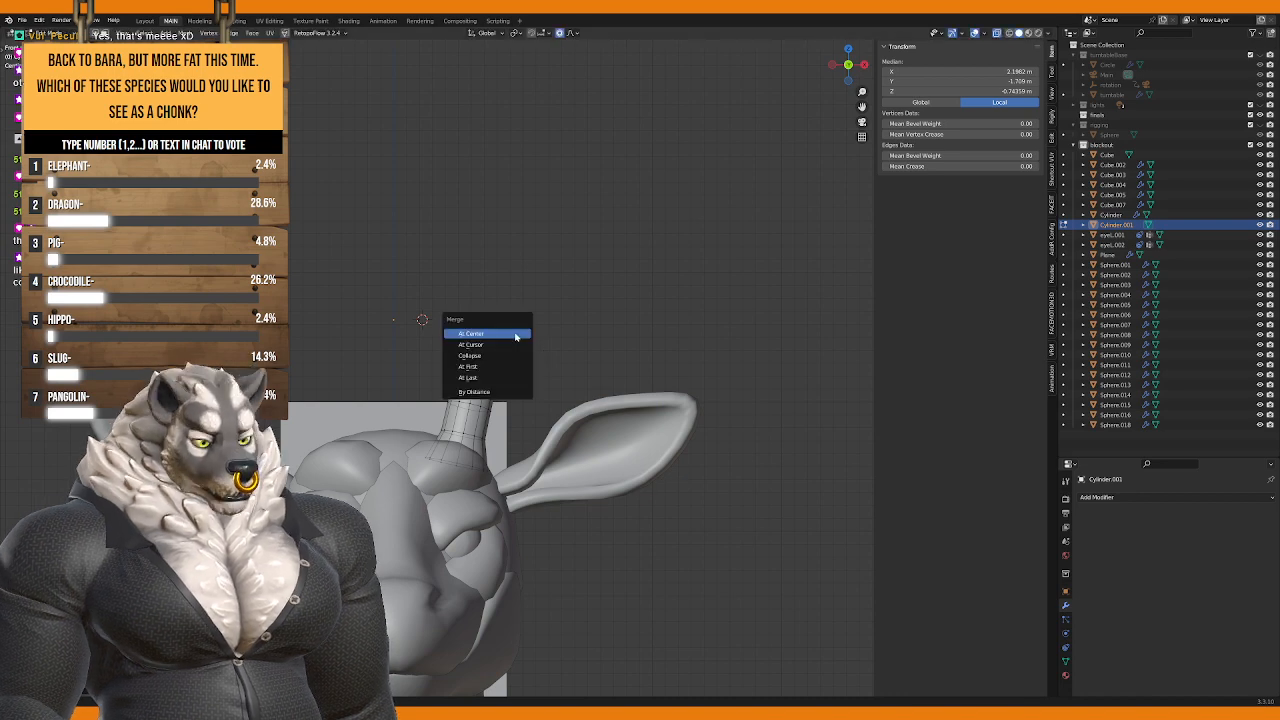
pyautogui.click(515, 333)
pyautogui.scroll(4, 515, 333)
pyautogui.moveTo(515, 333); pyautogui.dragTo(515, 228, button='middle')
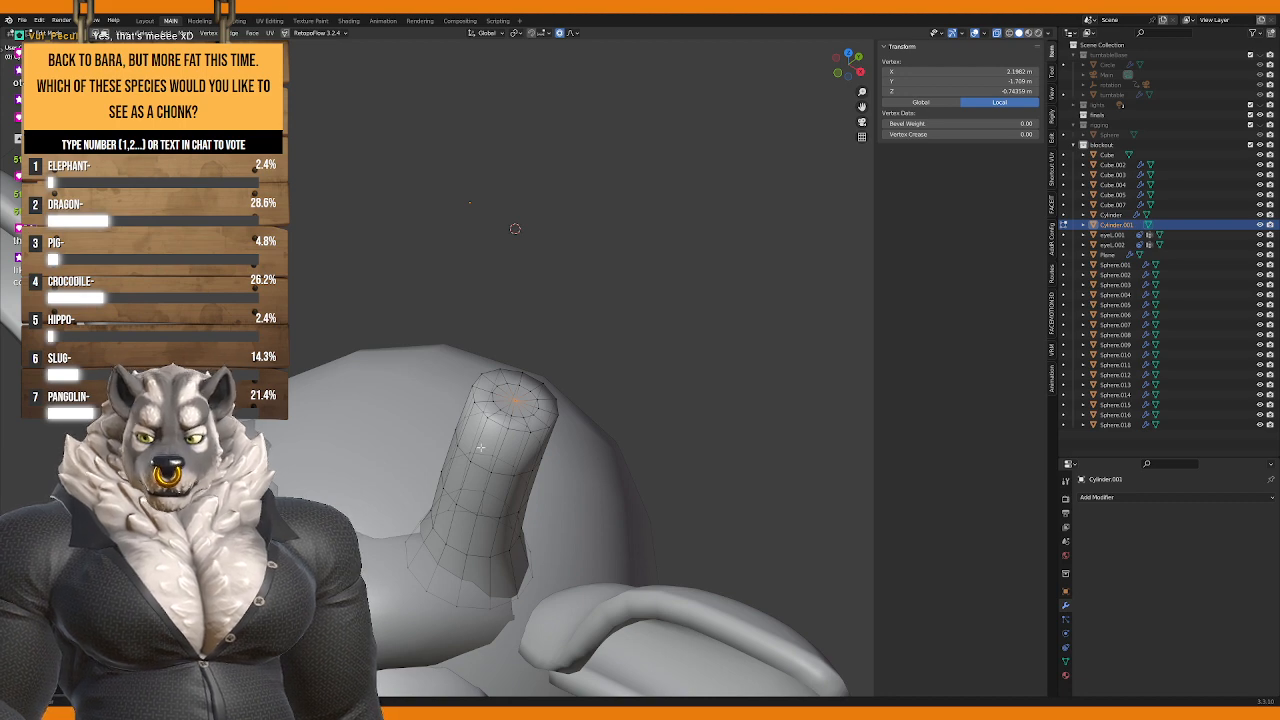
# Step: Bevel the rim loop at the horn's top and widen the tip with a small proportional radius
pyautogui.moveTo(515, 228); pyautogui.dragTo(565, 301, button='middle')
pyautogui.press('ctrl+KP_Add')
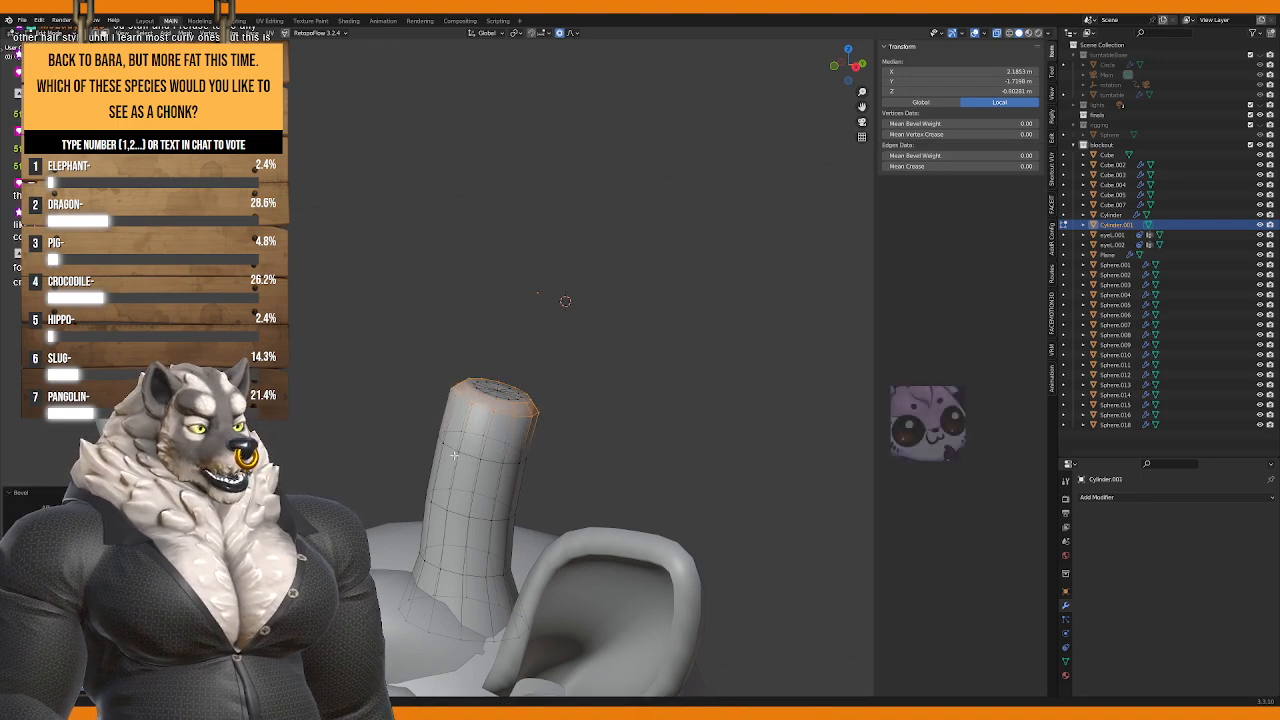
pyautogui.hotkey('ctrl', 'z')
pyautogui.press('g')
pyautogui.scroll(10, 565, 301)
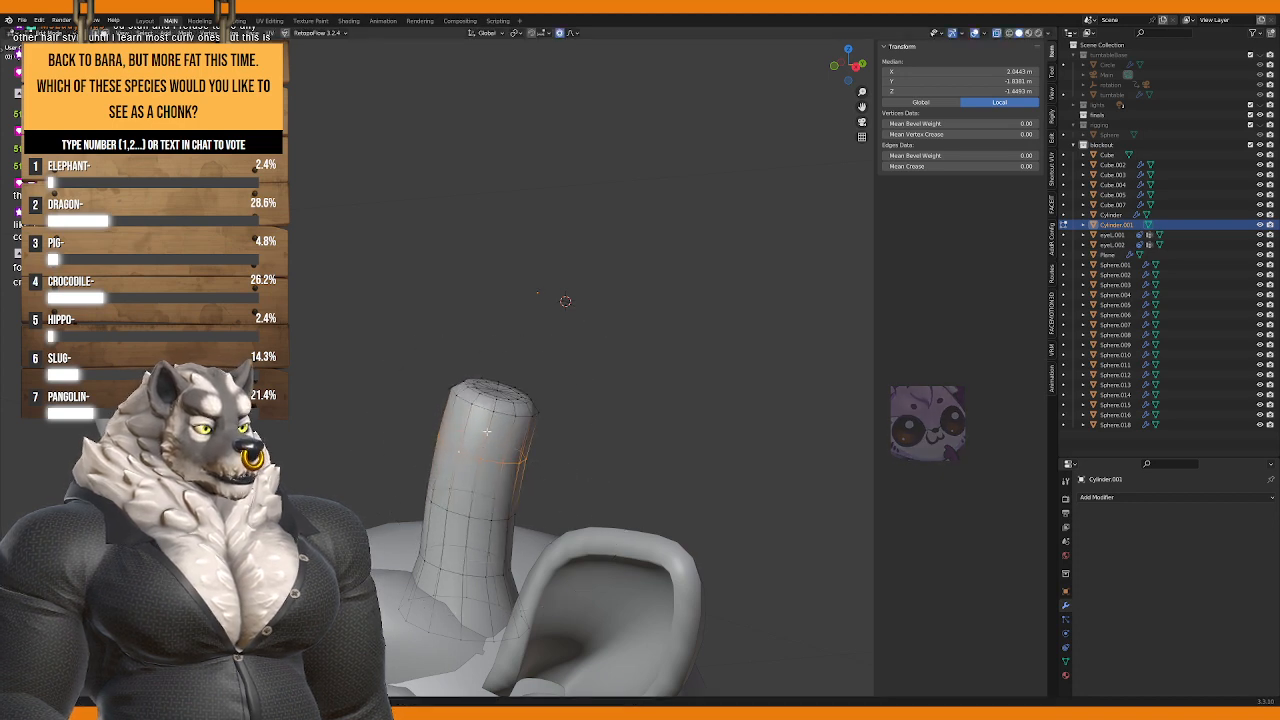
pyautogui.click(565, 301)
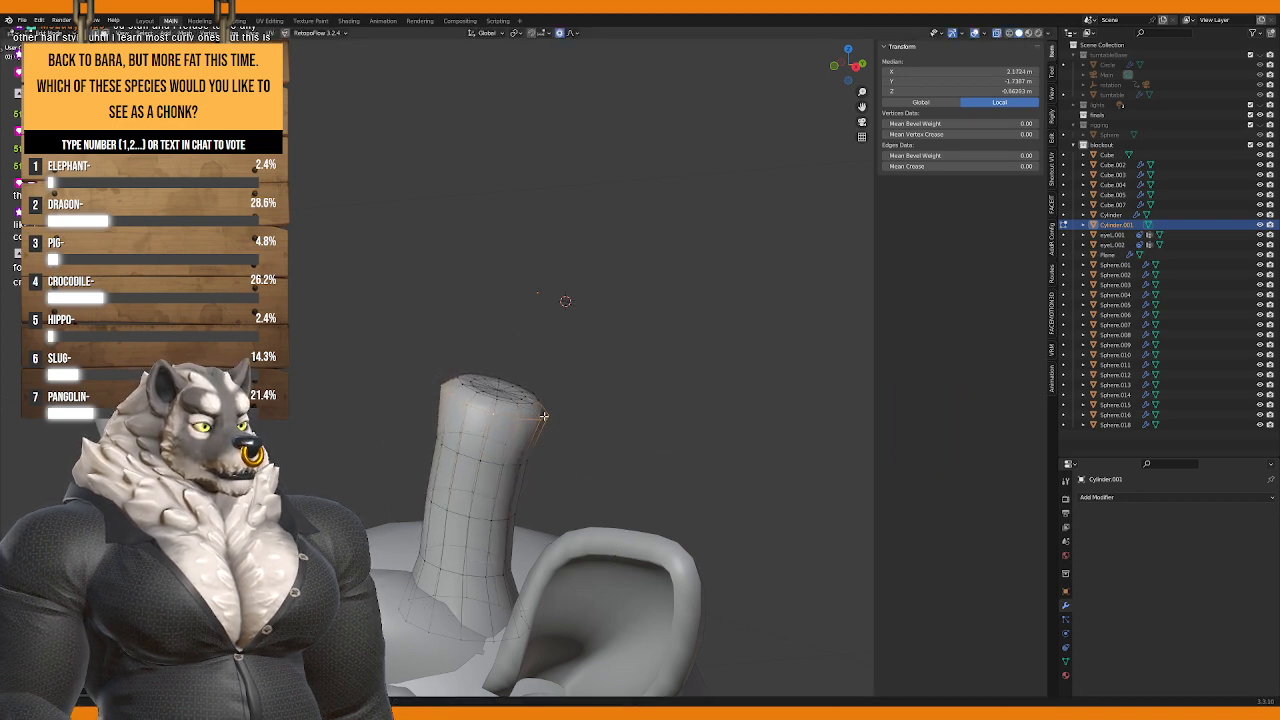
# Step: Select the center vertex of the horn's top and grow the selection to the whole inset end face
pyautogui.moveTo(564, 298); pyautogui.dragTo(616, 258, button='middle')
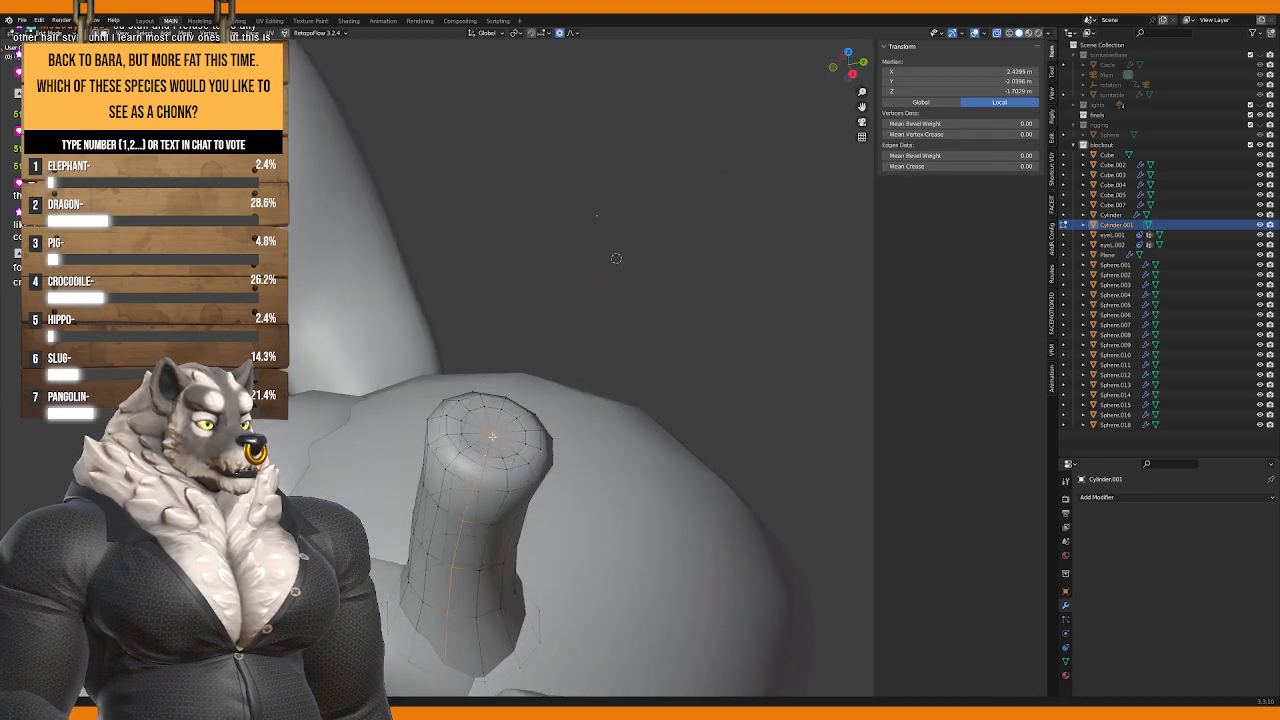
pyautogui.click(492, 436)
pyautogui.moveTo(492, 436); pyautogui.dragTo(533, 430, button='middle')
pyautogui.press('g')
pyautogui.press('z')
pyautogui.click(541, 425)
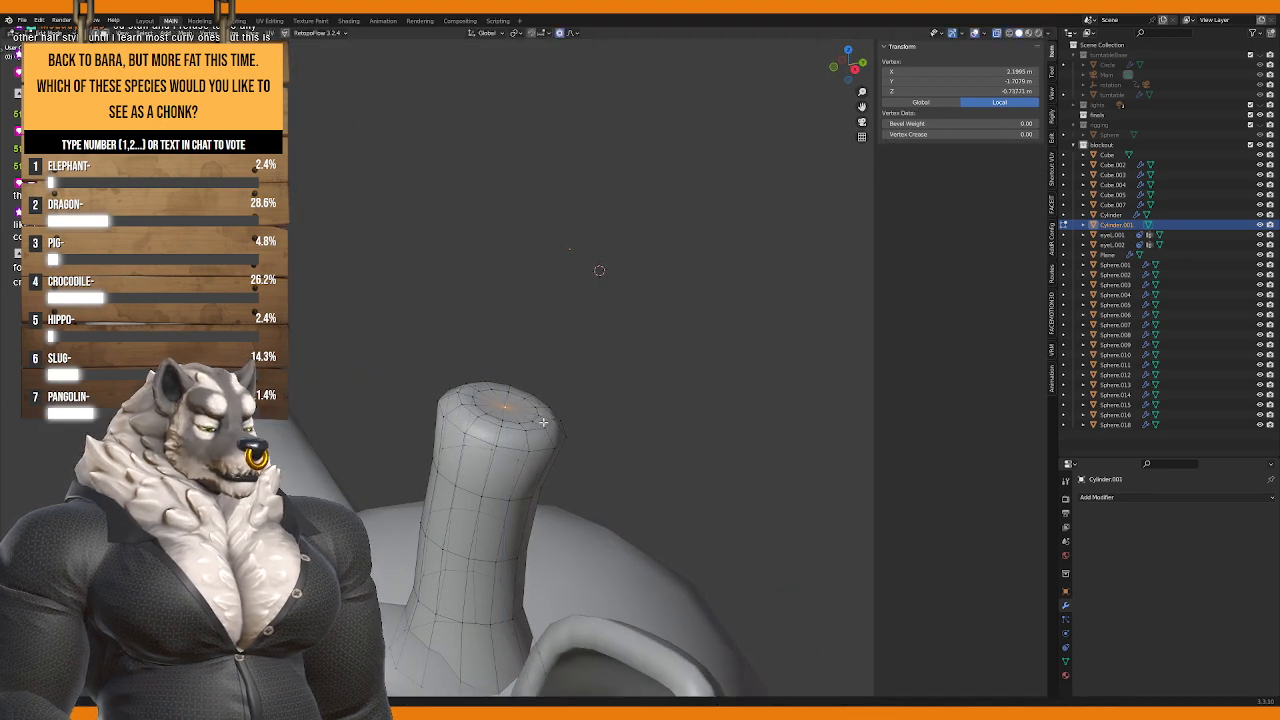
pyautogui.press('ctrl+KP_Add')
pyautogui.press('g')
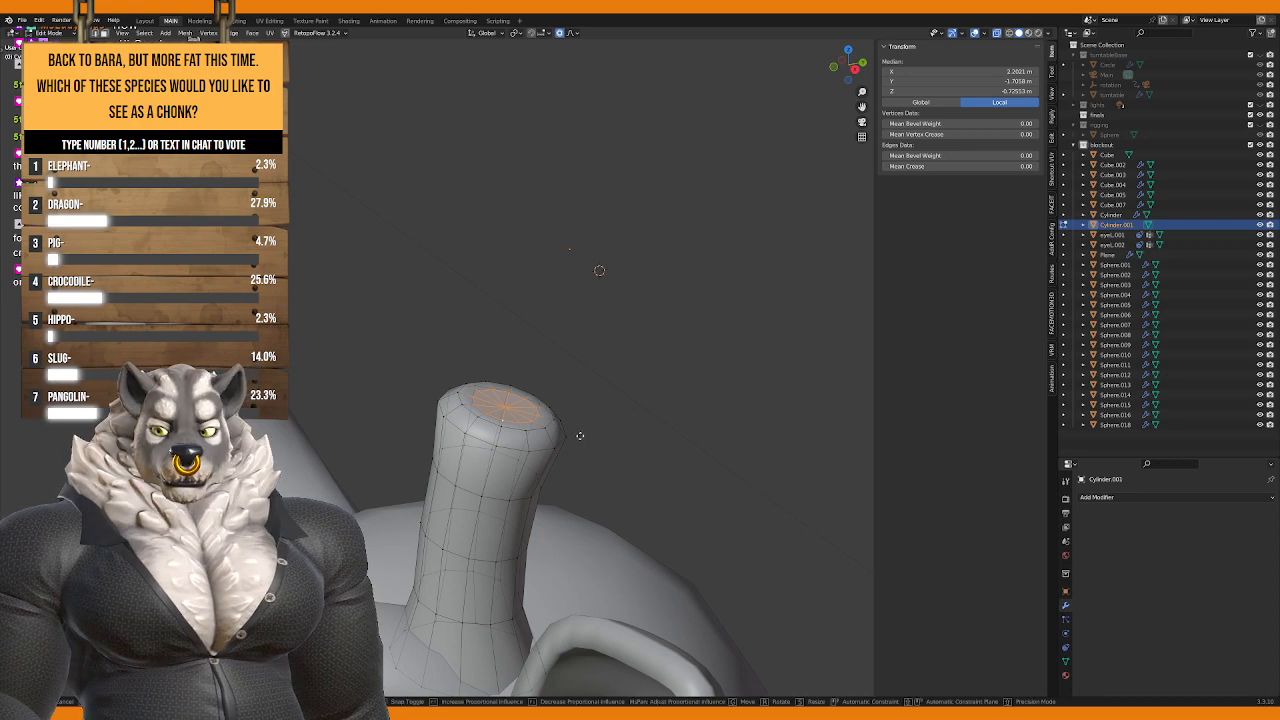
pyautogui.press('z')
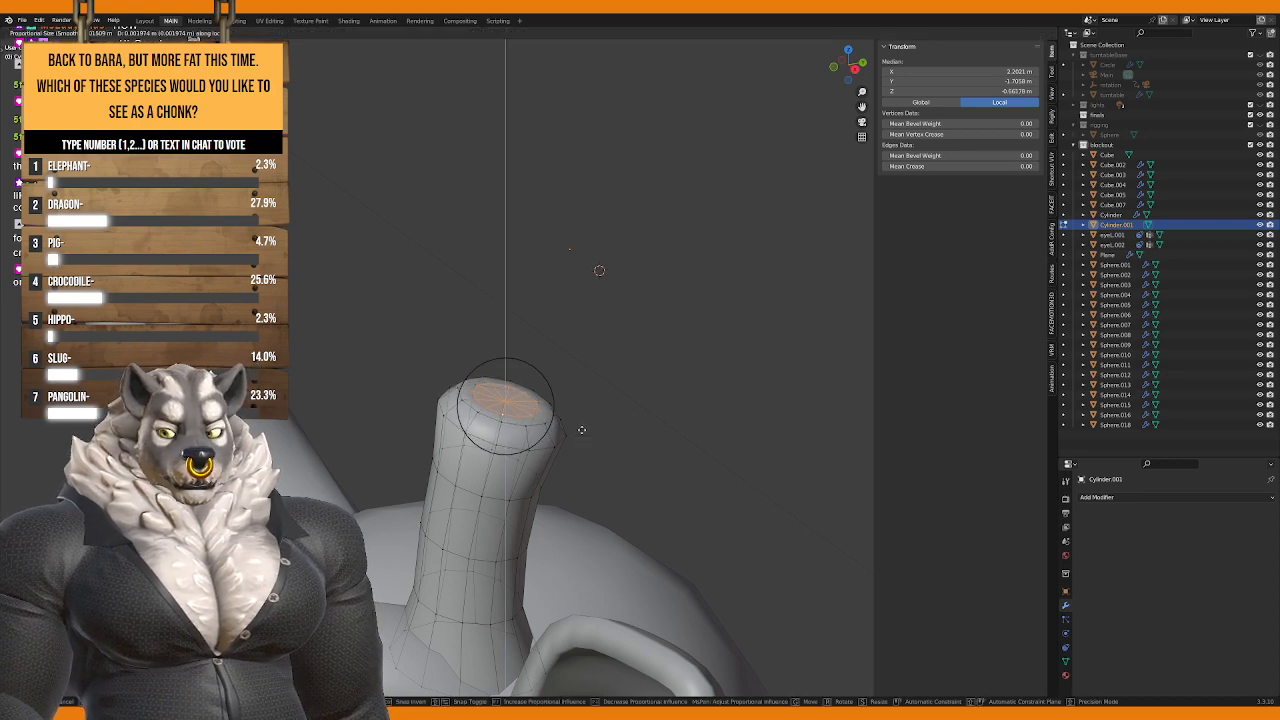
pyautogui.scroll(4, 588, 416)
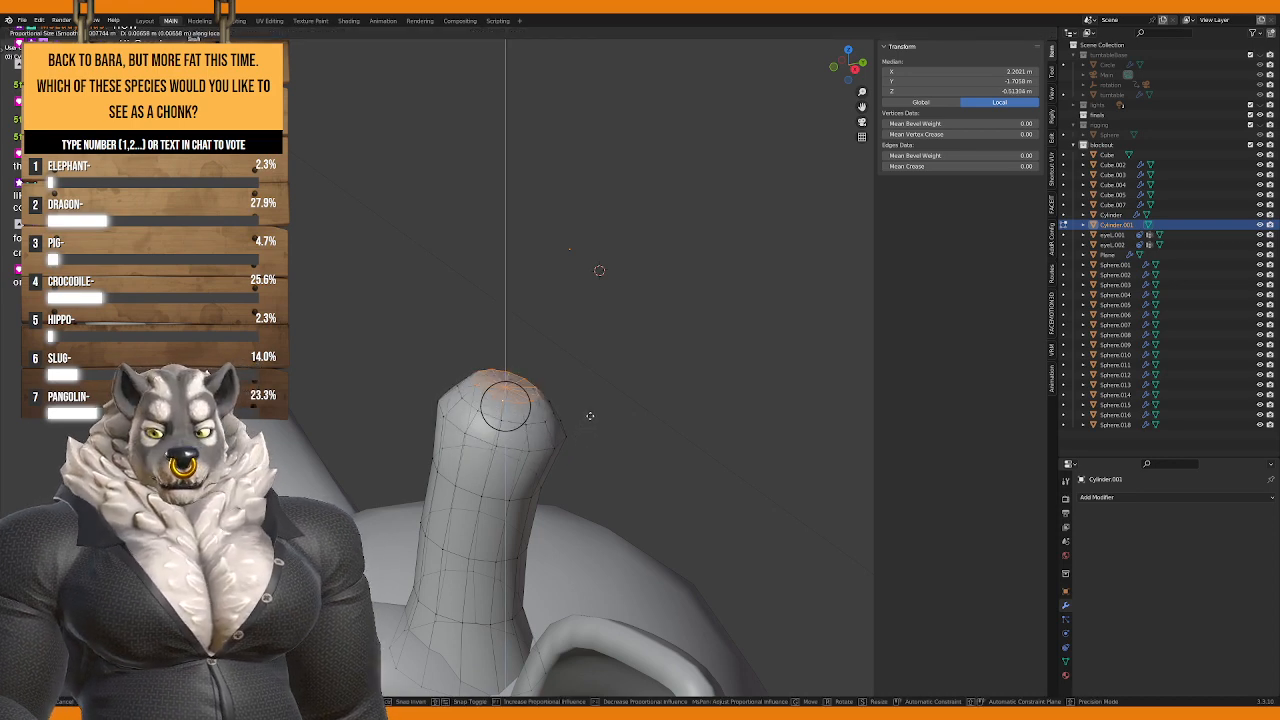
pyautogui.moveTo(590, 416); pyautogui.dragTo(549, 447, button='middle')
pyautogui.click(585, 406)
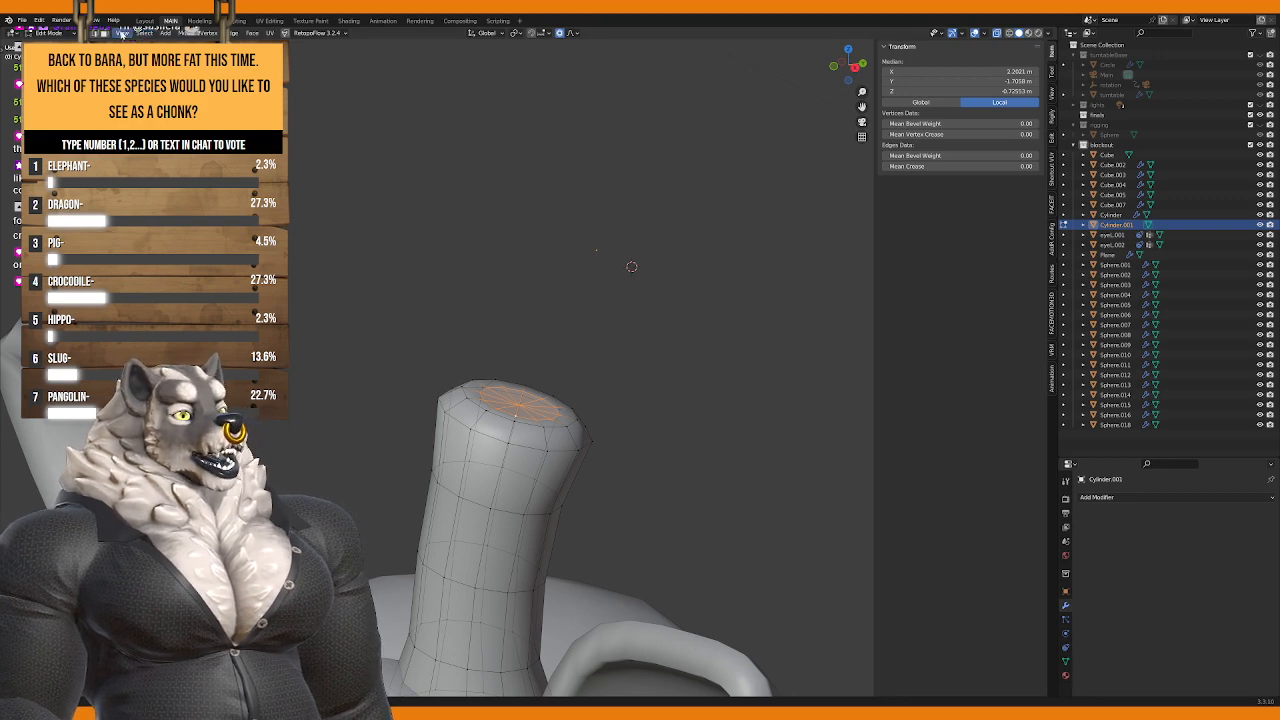
# Step: Switch the transform orientation to Normal and raise the horn's end face along its normal to dome the tip
pyautogui.click(180, 33)
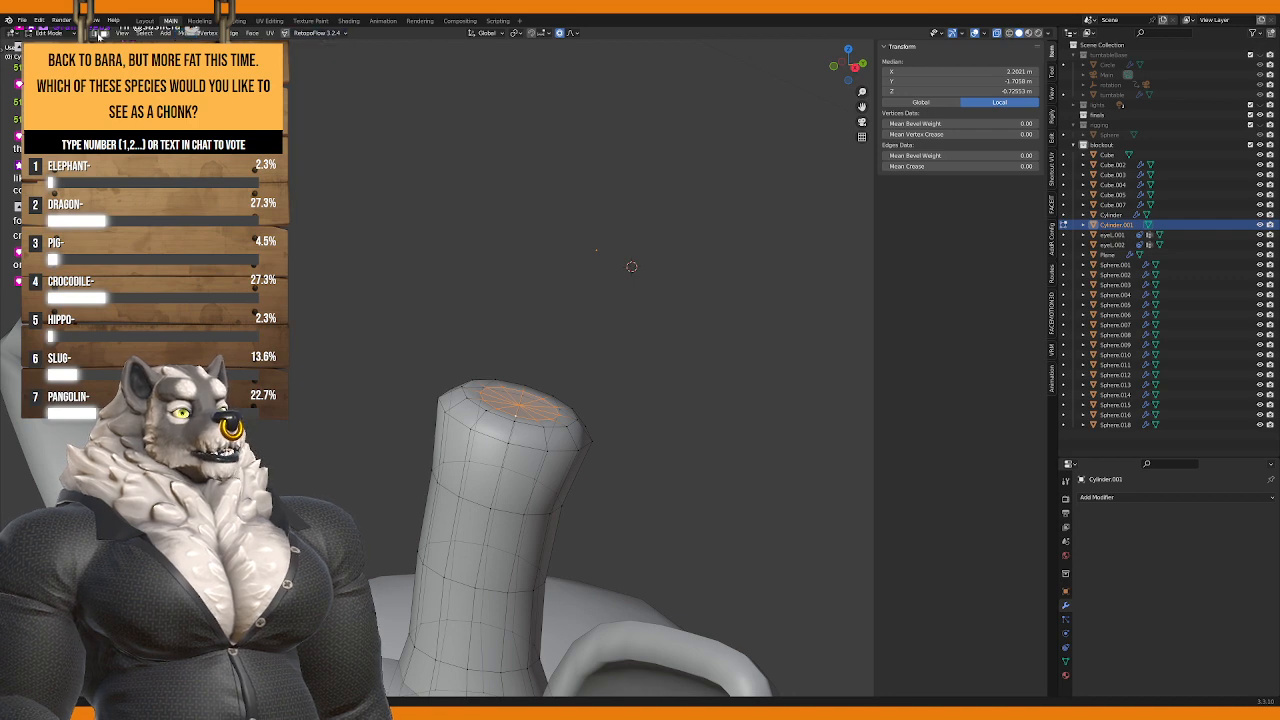
pyautogui.click(486, 33)
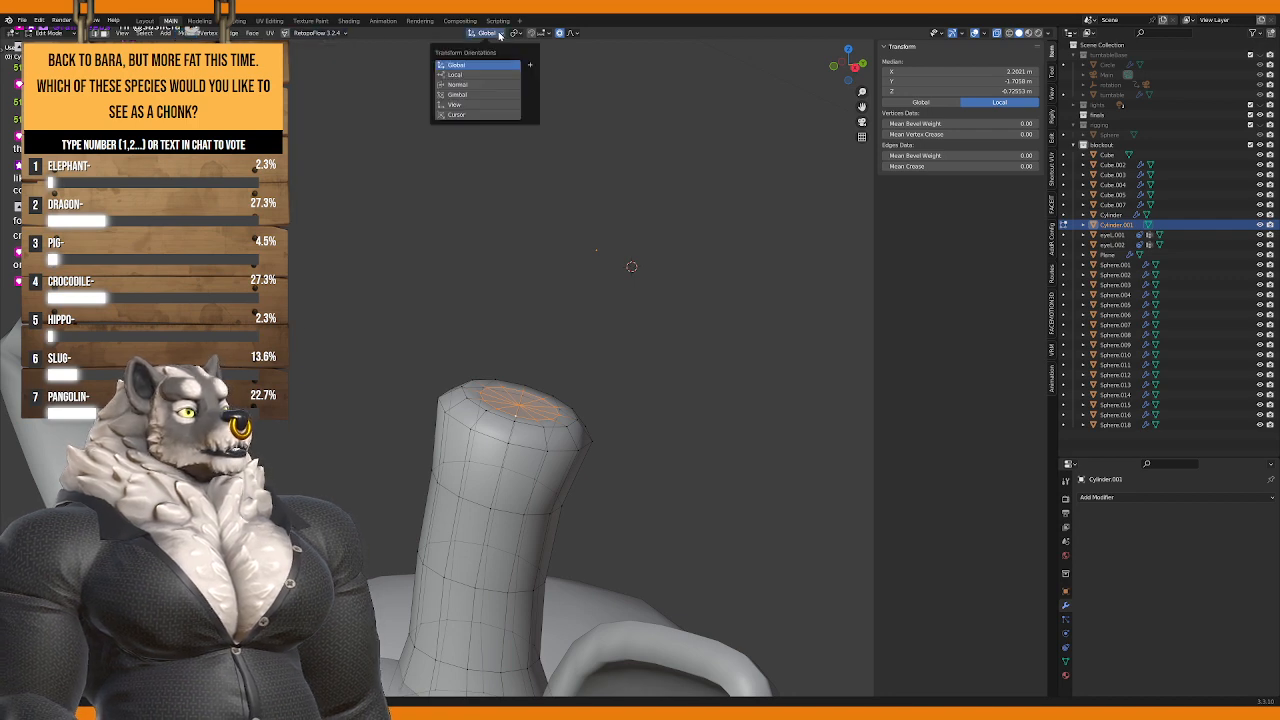
pyautogui.click(466, 85)
pyautogui.press('g')
pyautogui.press('z')
pyautogui.press('z')
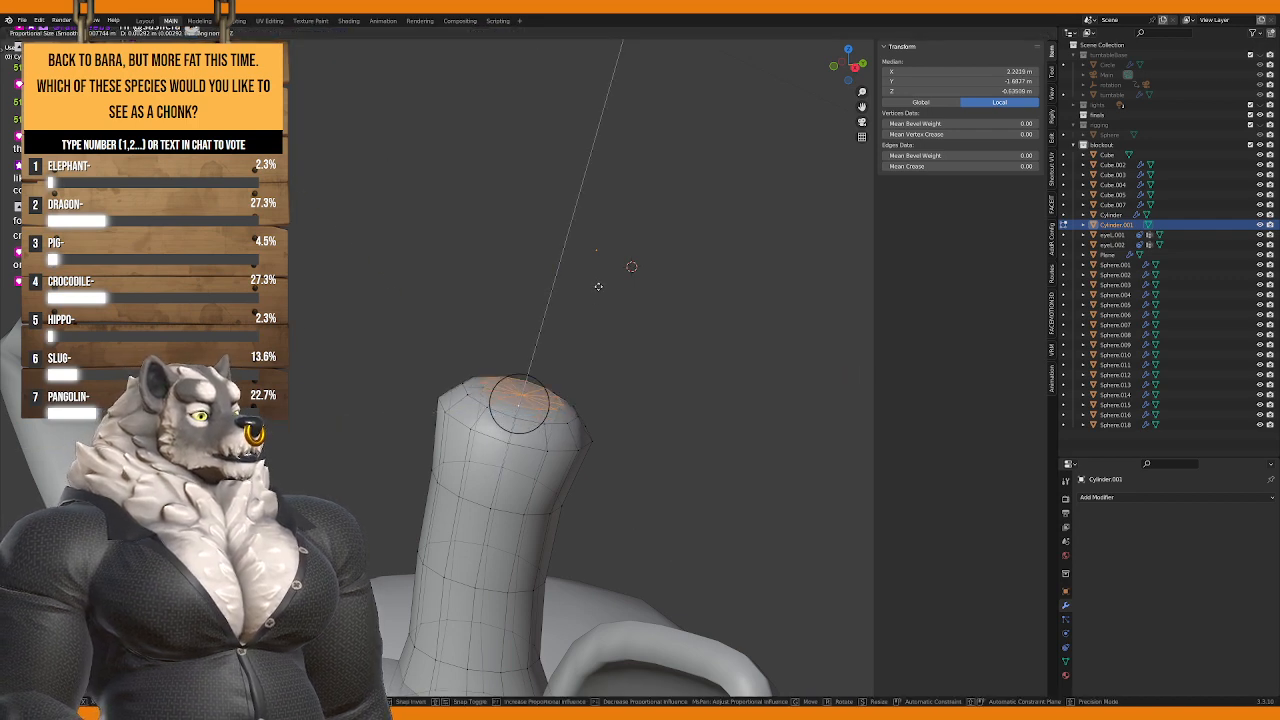
pyautogui.click(598, 286)
# Step: Leave mesh editing and mirror the horn across the X axis with AutoMirror
pyautogui.press('Tab')
pyautogui.press('KP_1')
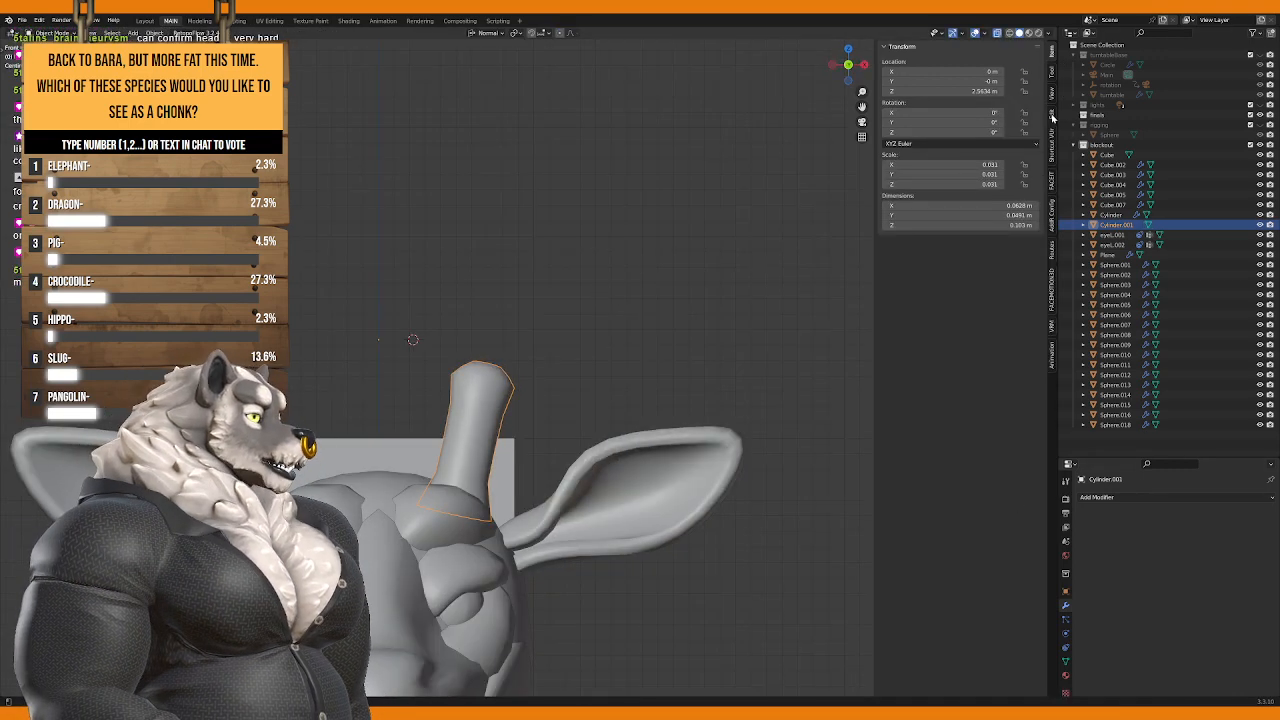
pyautogui.click(1051, 114)
pyautogui.click(910, 47)
pyautogui.click(945, 64)
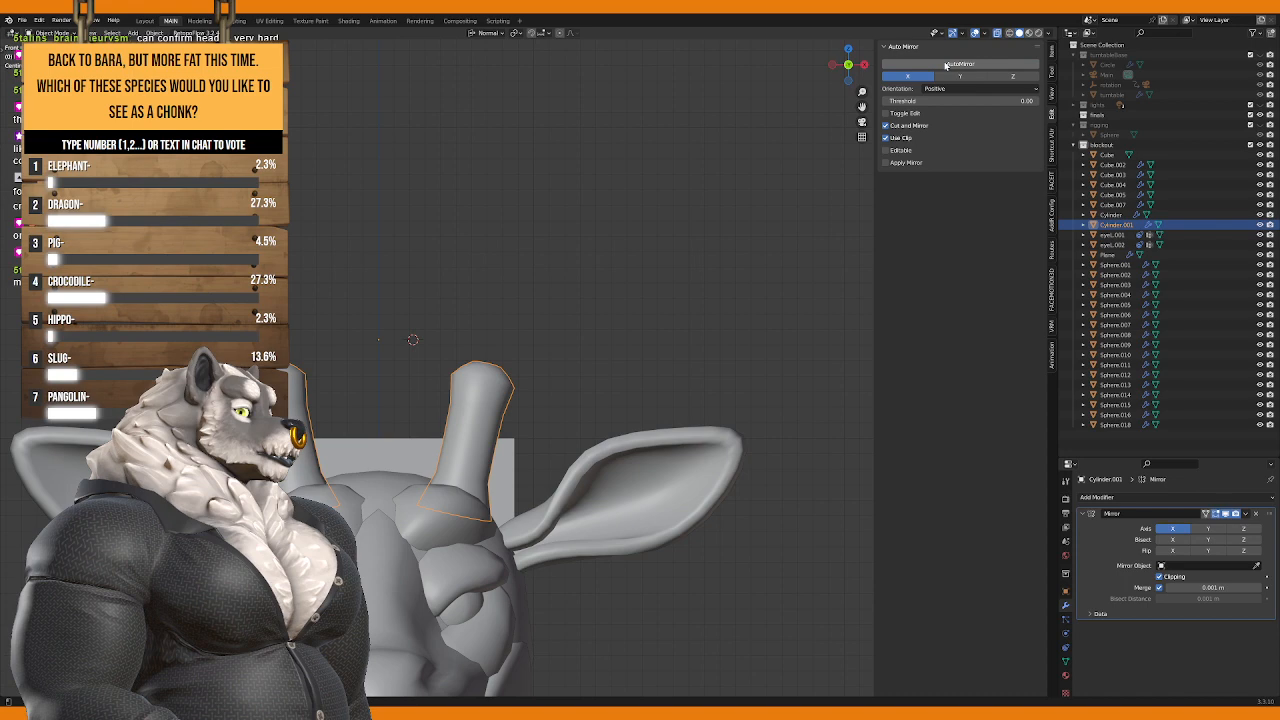
pyautogui.click(528, 298)
# Step: Adjust the shape of the back of the head in the side view with proportional editing
pyautogui.scroll(-4, 535, 302)
pyautogui.moveTo(543, 306); pyautogui.dragTo(480, 371, button='middle')
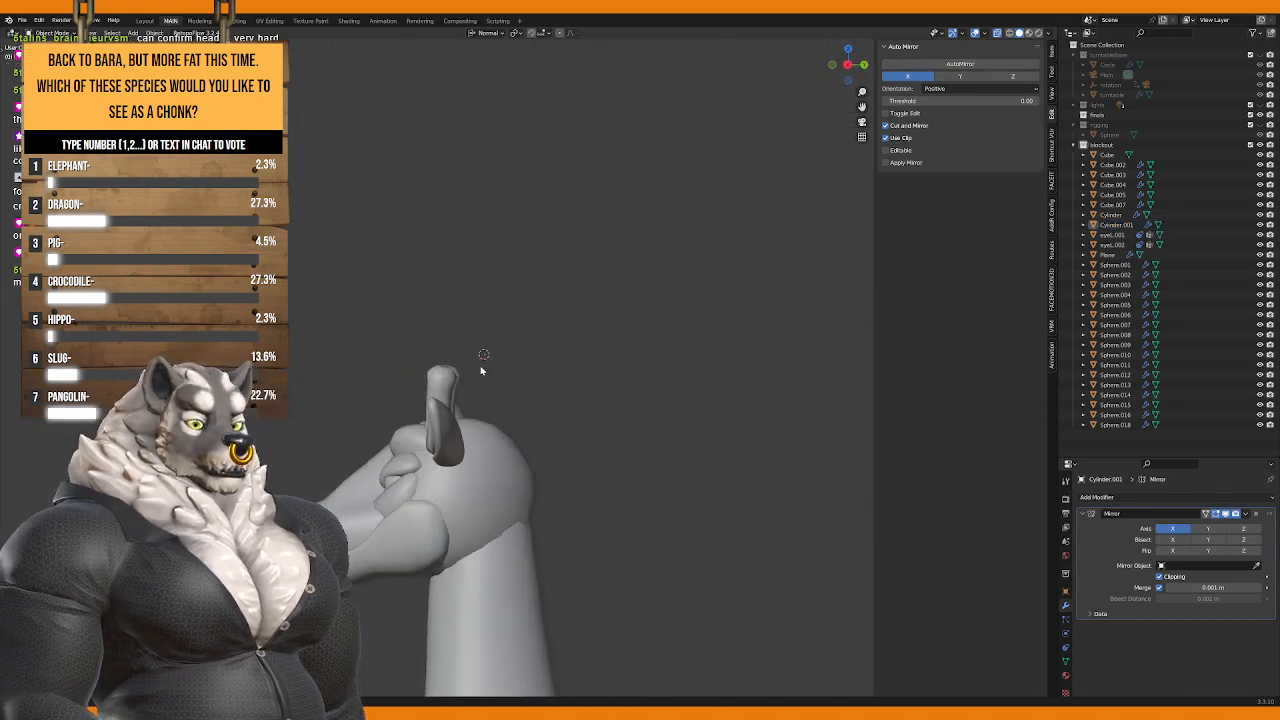
pyautogui.scroll(-4, 478, 375)
pyautogui.scroll(3, 472, 372)
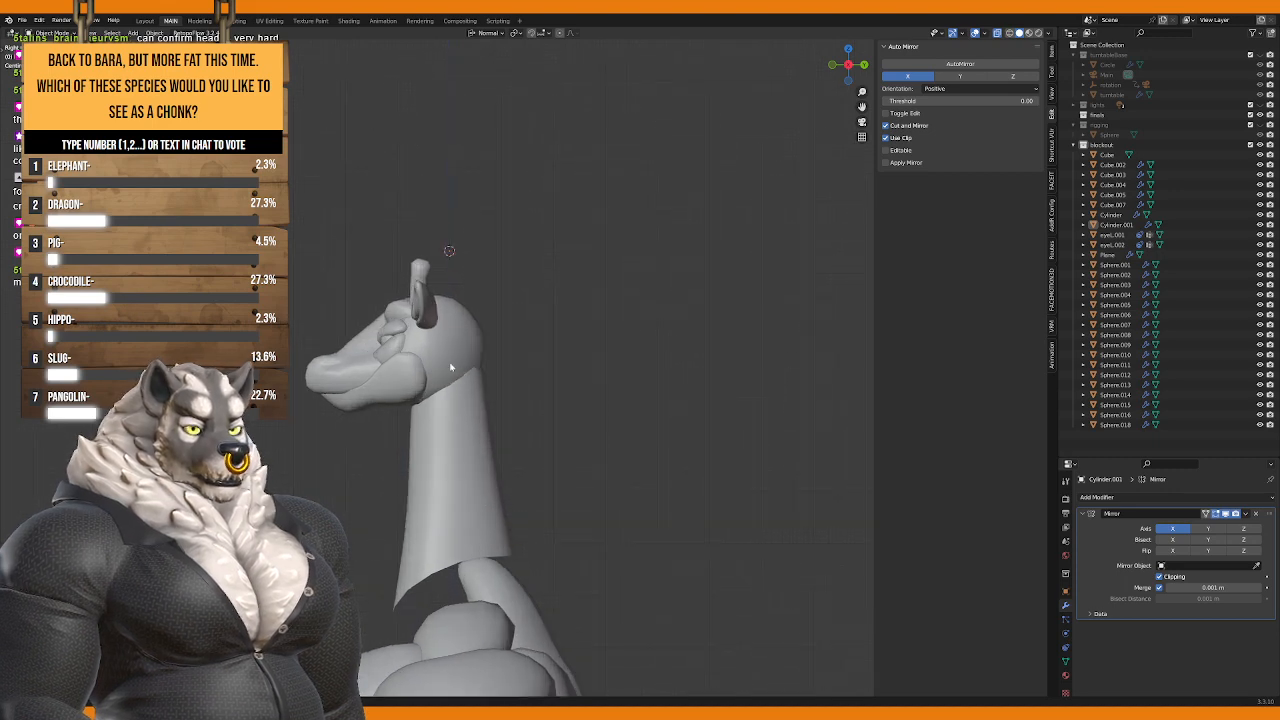
pyautogui.scroll(2, 450, 368)
pyautogui.click(500, 360)
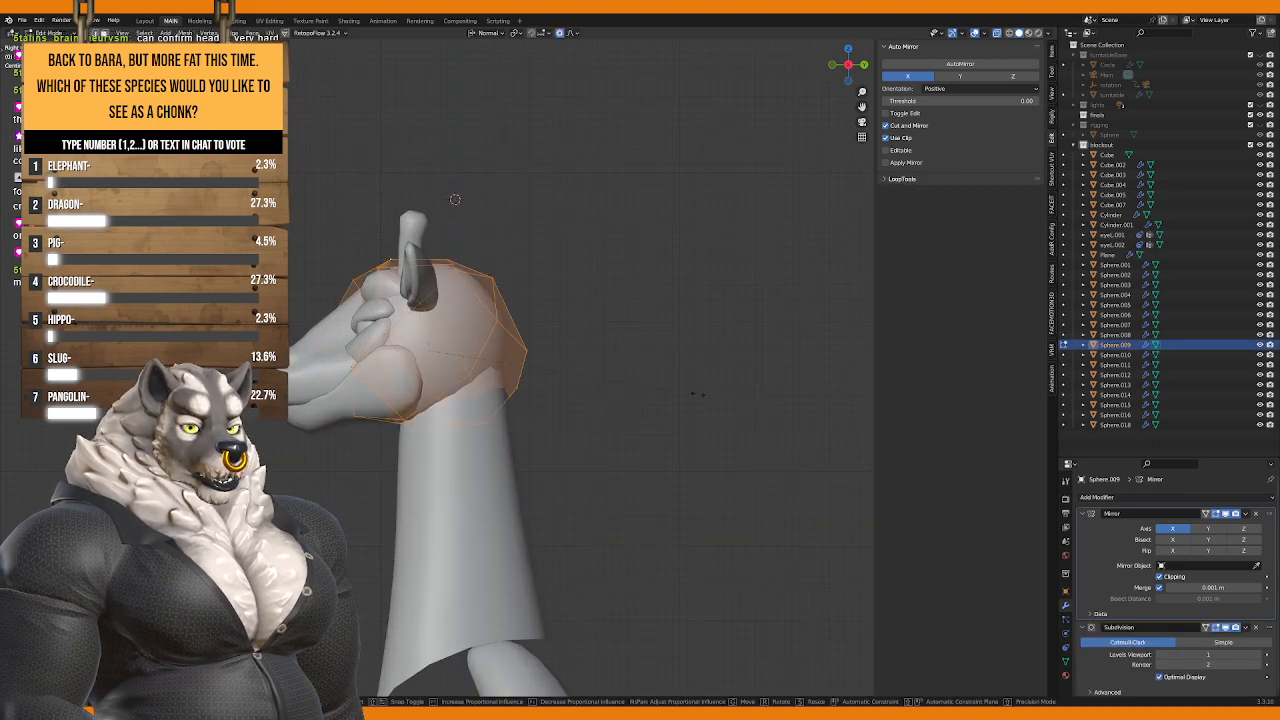
pyautogui.moveTo(697, 394); pyautogui.dragTo(620, 384, button='middle')
pyautogui.press('g')
pyautogui.click(537, 384)
pyautogui.click(537, 384)
# Step: Select the head pieces together: skull, muzzle, brows, cheeks, jaw, one eyeball, ears and horns
pyautogui.scroll(-3, 537, 384)
pyautogui.moveTo(563, 408); pyautogui.dragTo(531, 408, button='middle')
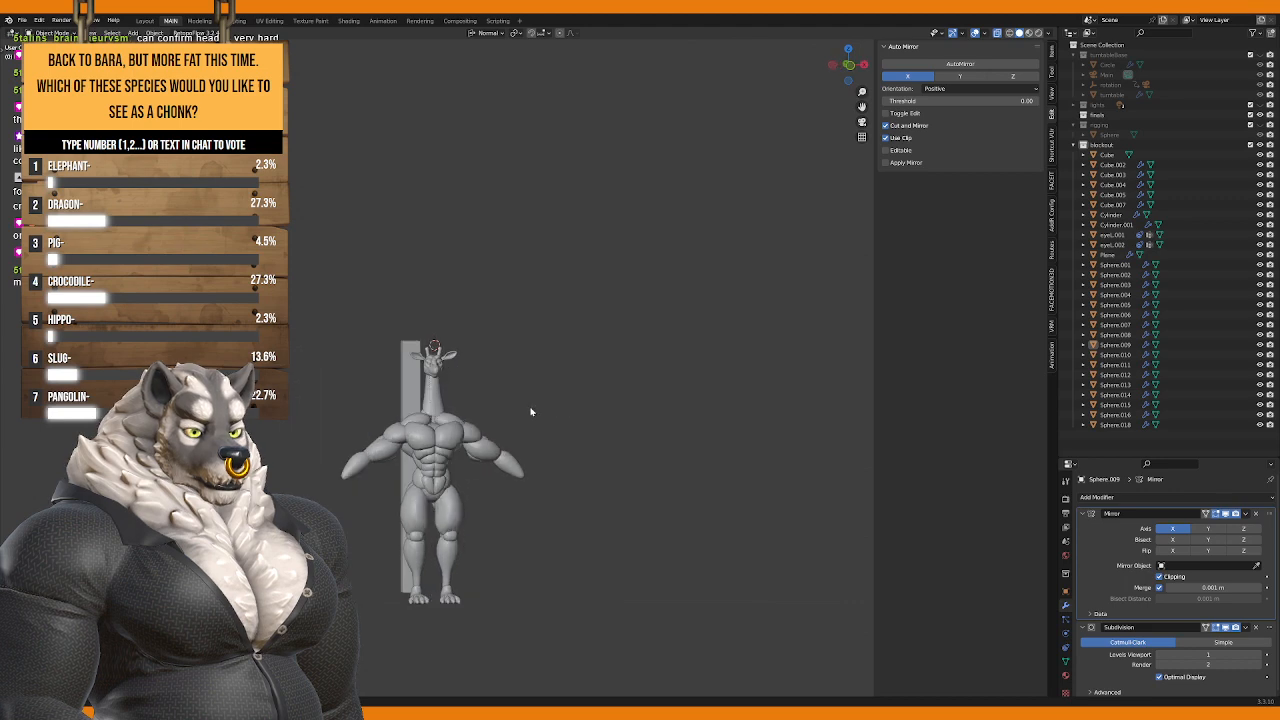
pyautogui.scroll(4, 531, 408)
pyautogui.scroll(-4, 520, 407)
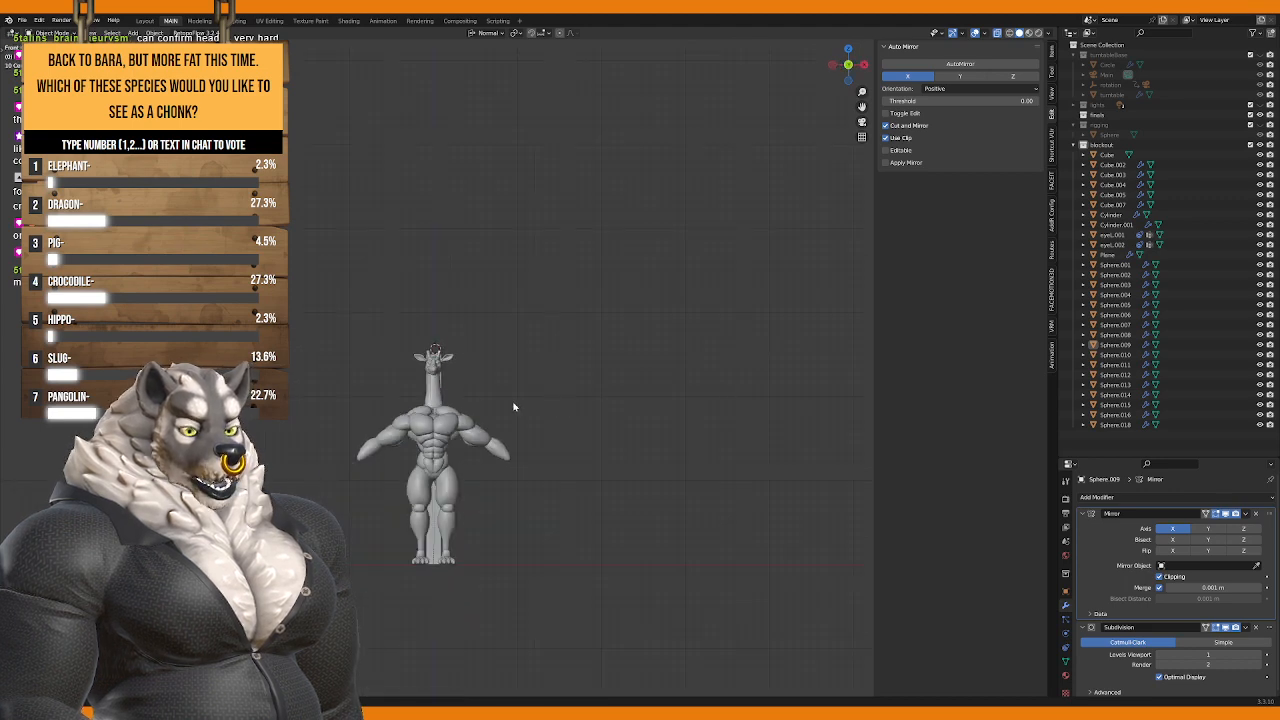
pyautogui.scroll(6, 513, 406)
pyautogui.scroll(-5, 485, 414)
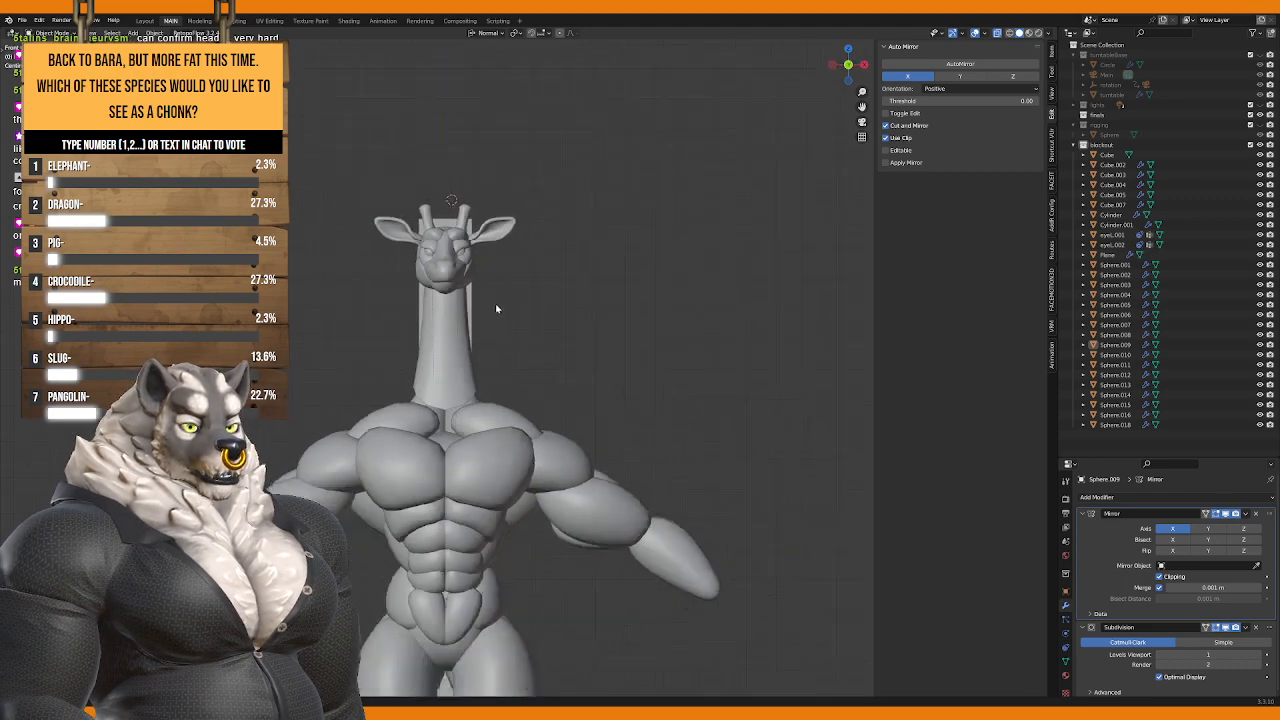
pyautogui.scroll(8, 506, 349)
pyautogui.click(496, 434)
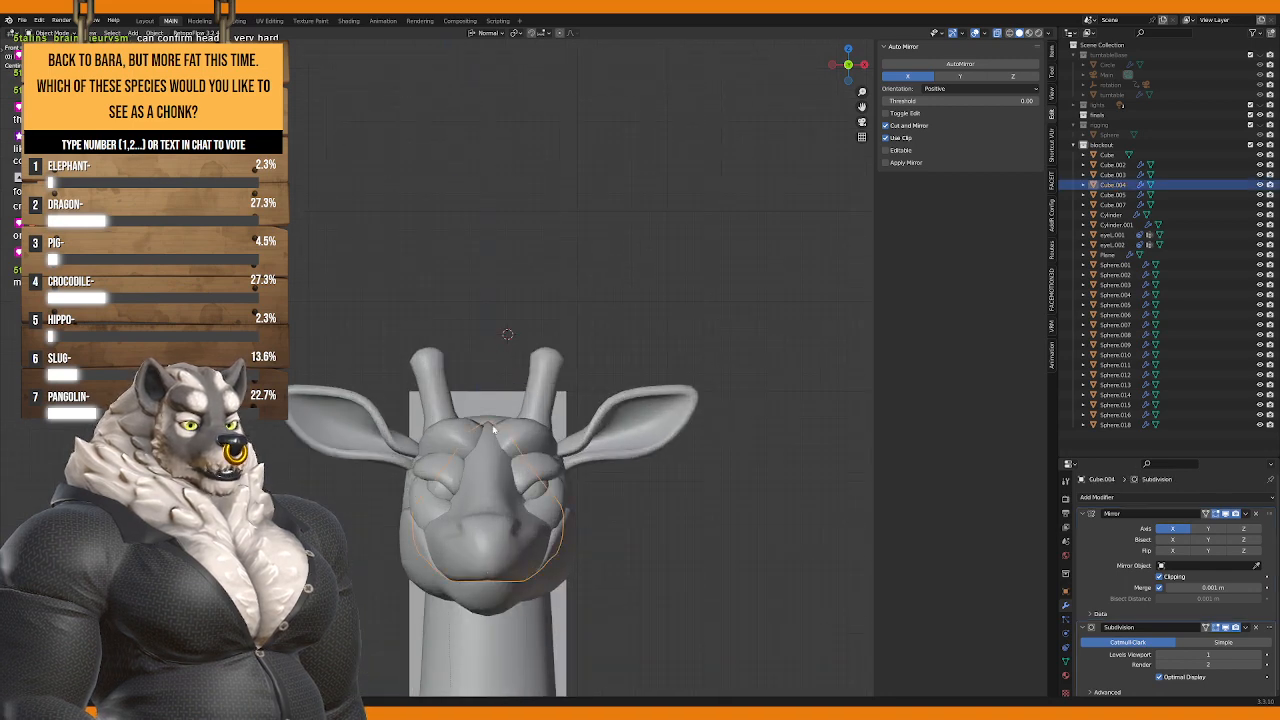
pyautogui.keyDown('shift'); pyautogui.click(512, 423); pyautogui.keyUp('shift')
pyautogui.keyDown('shift'); pyautogui.click(485, 419); pyautogui.keyUp('shift')
pyautogui.keyDown('shift'); pyautogui.click(436, 490); pyautogui.keyUp('shift')
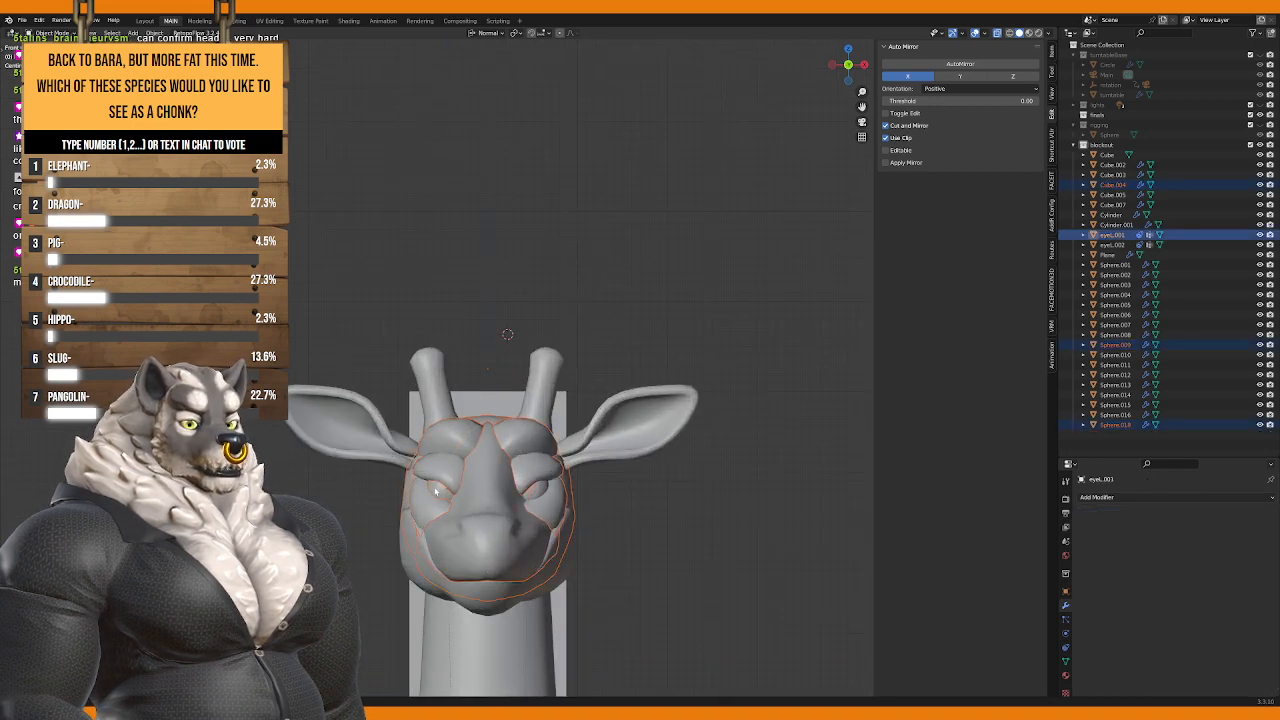
pyautogui.keyDown('shift'); pyautogui.click(425, 466); pyautogui.keyUp('shift')
pyautogui.keyDown('shift'); pyautogui.click(386, 451); pyautogui.keyUp('shift')
pyautogui.keyDown('shift'); pyautogui.click(433, 394); pyautogui.keyUp('shift')
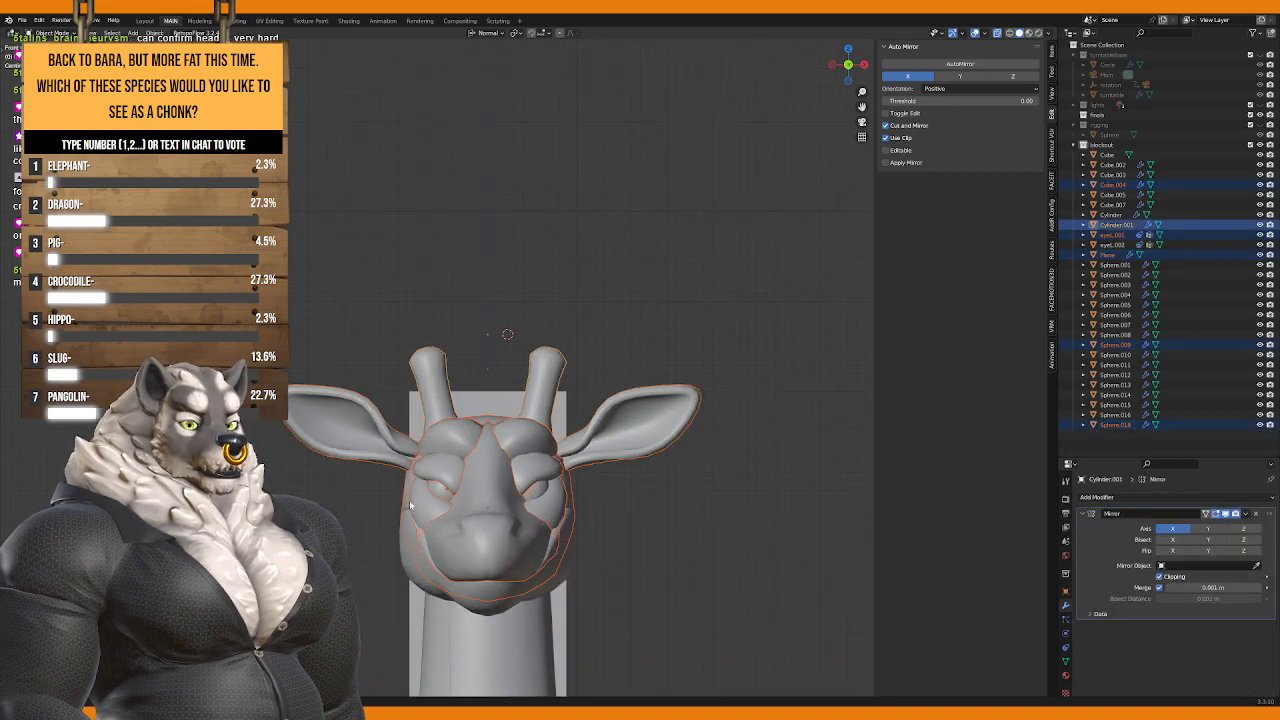
pyautogui.keyDown('shift'); pyautogui.click(421, 462); pyautogui.keyUp('shift')
pyautogui.keyDown('shift'); pyautogui.click(409, 505); pyautogui.keyUp('shift')
pyautogui.keyDown('shift'); pyautogui.click(411, 546); pyautogui.keyUp('shift')
pyautogui.press('g')
pyautogui.press('z')
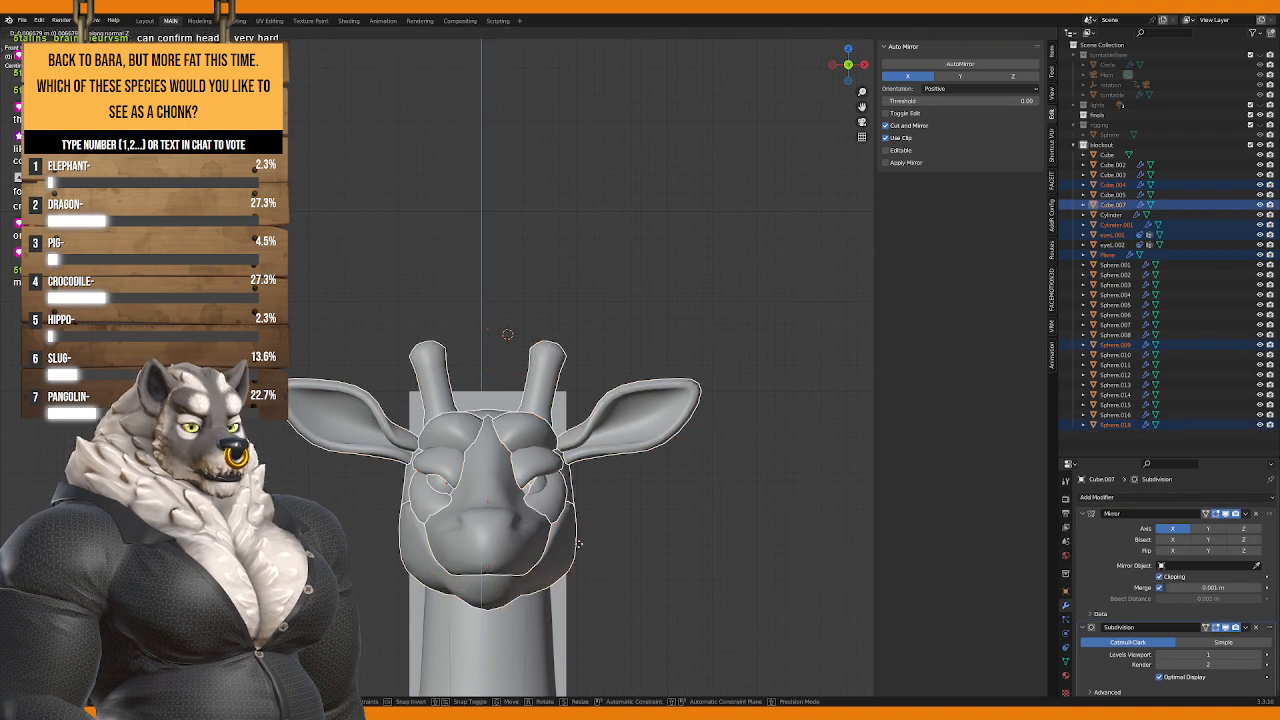
pyautogui.rightClick(578, 522)
# Step: Add the other eyeball to the selection and raise the whole head slightly along Z
pyautogui.keyDown('shift'); pyautogui.click(543, 493); pyautogui.keyUp('shift')
pyautogui.press('g')
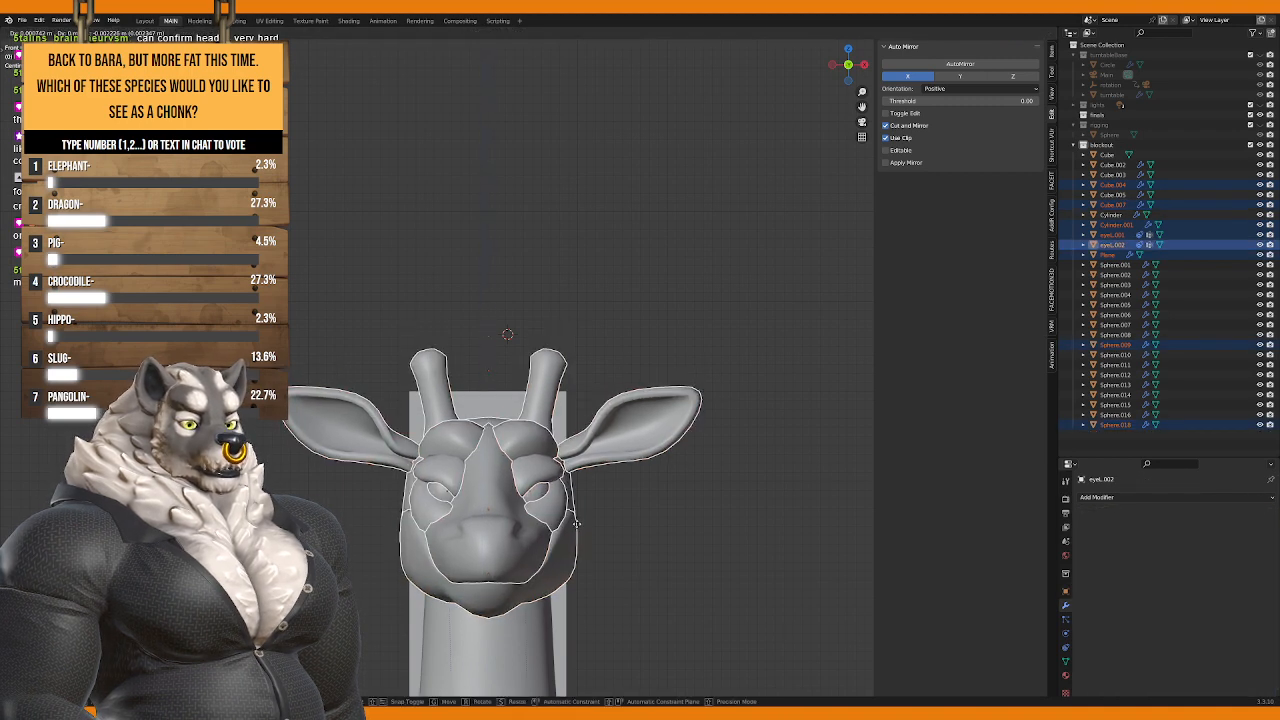
pyautogui.press('z')
pyautogui.click(572, 505)
pyautogui.moveTo(636, 511); pyautogui.dragTo(567, 377, button='middle')
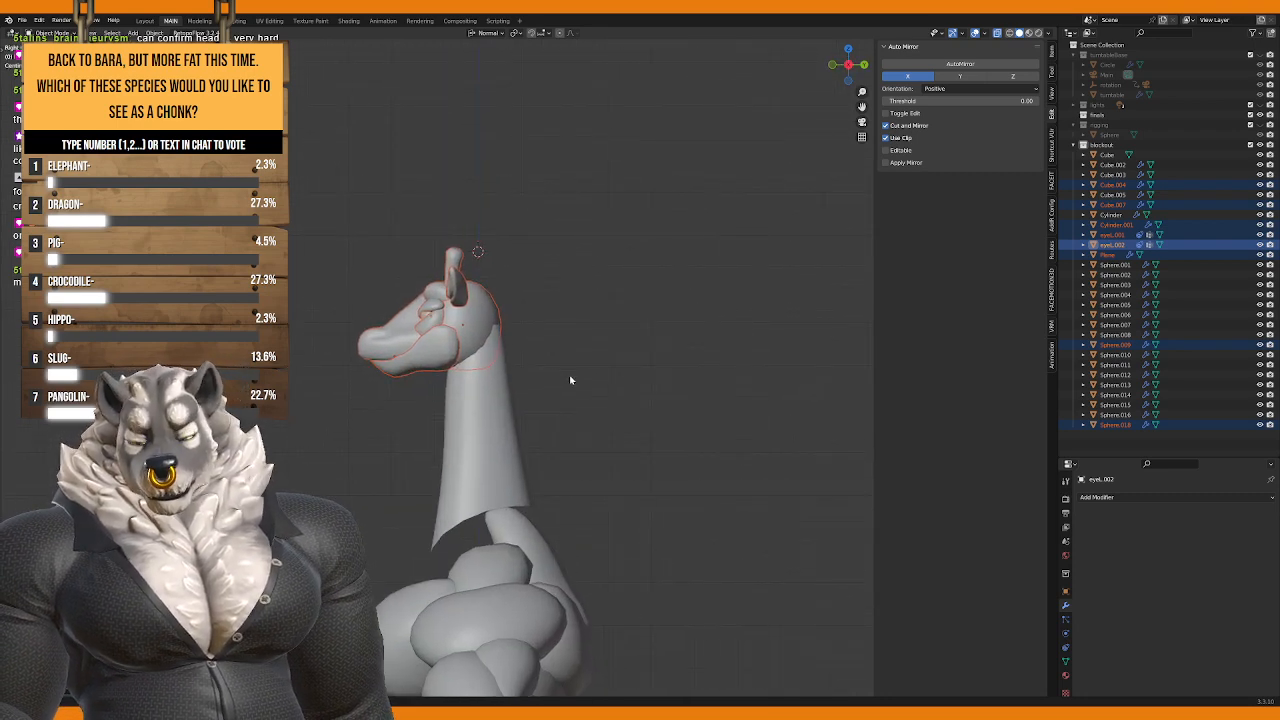
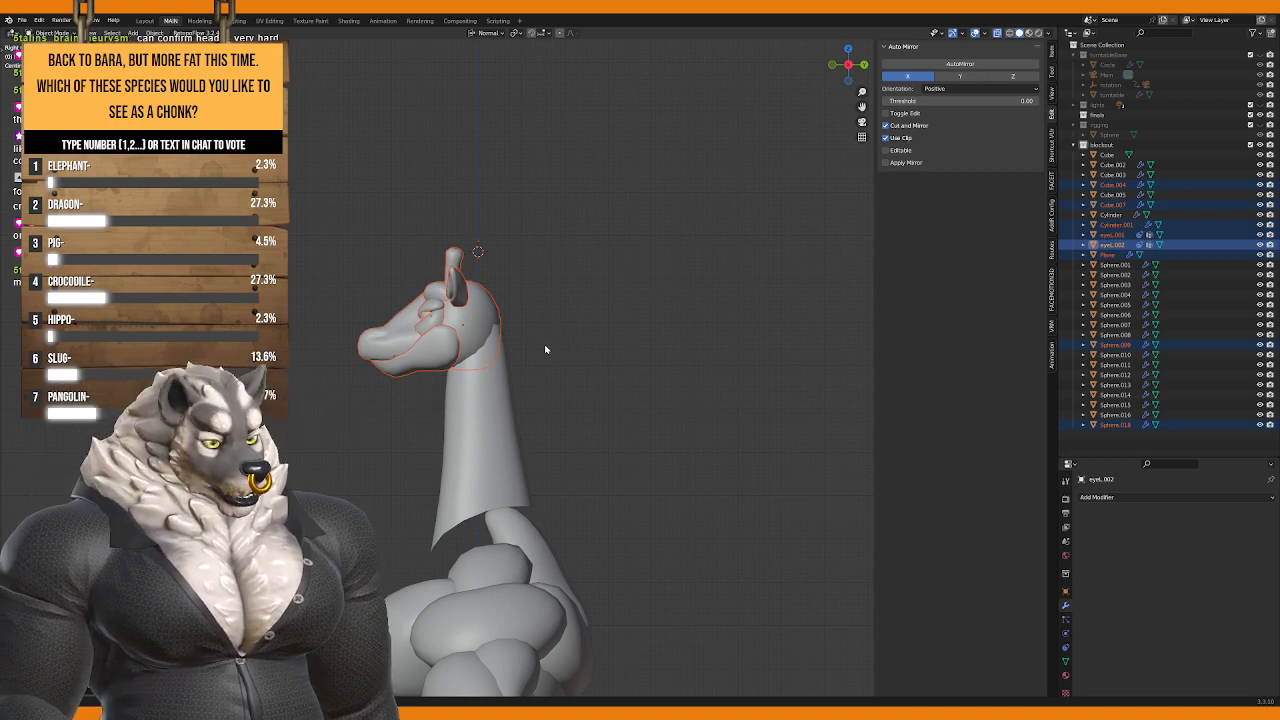
# Step: Select the horn's entire mesh and move it backward along Y on top of the head
pyautogui.moveTo(545, 350); pyautogui.dragTo(440, 380, button='middle')
pyautogui.scroll(3, 517, 362)
pyautogui.moveTo(643, 416); pyautogui.dragTo(459, 383, button='middle')
pyautogui.click(459, 383)
pyautogui.press('a')
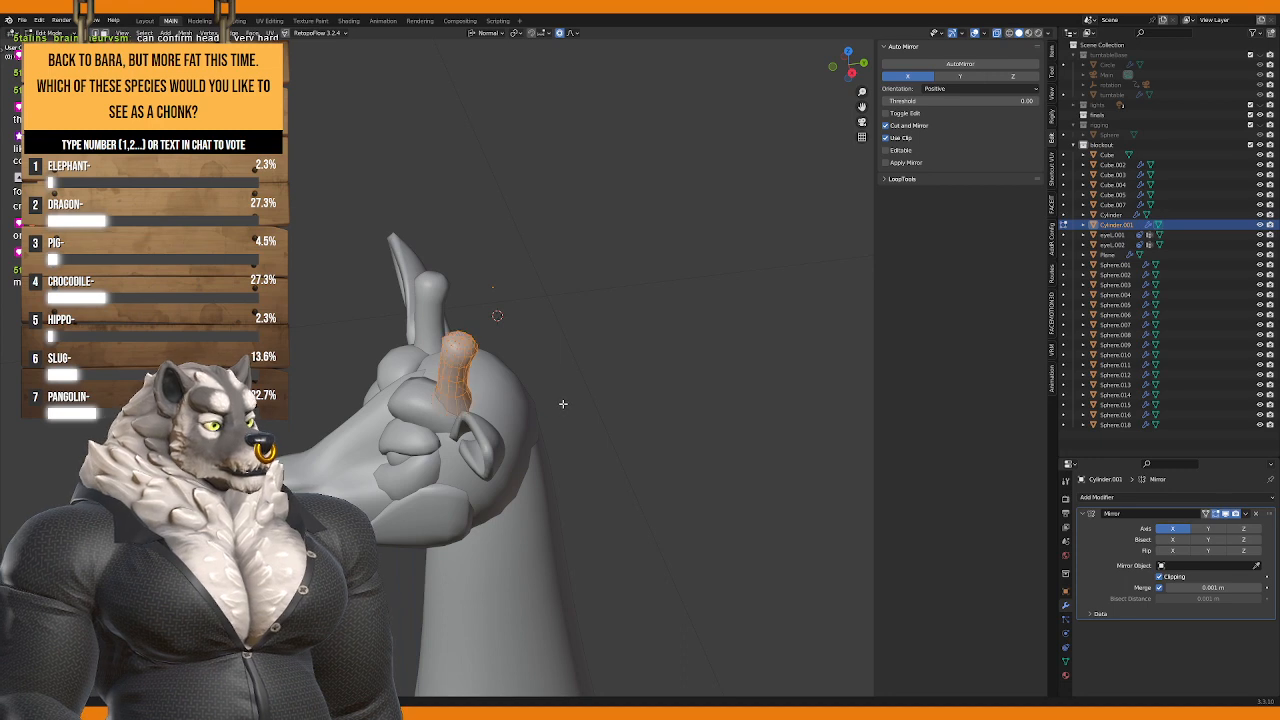
pyautogui.press('g')
pyautogui.press('y')
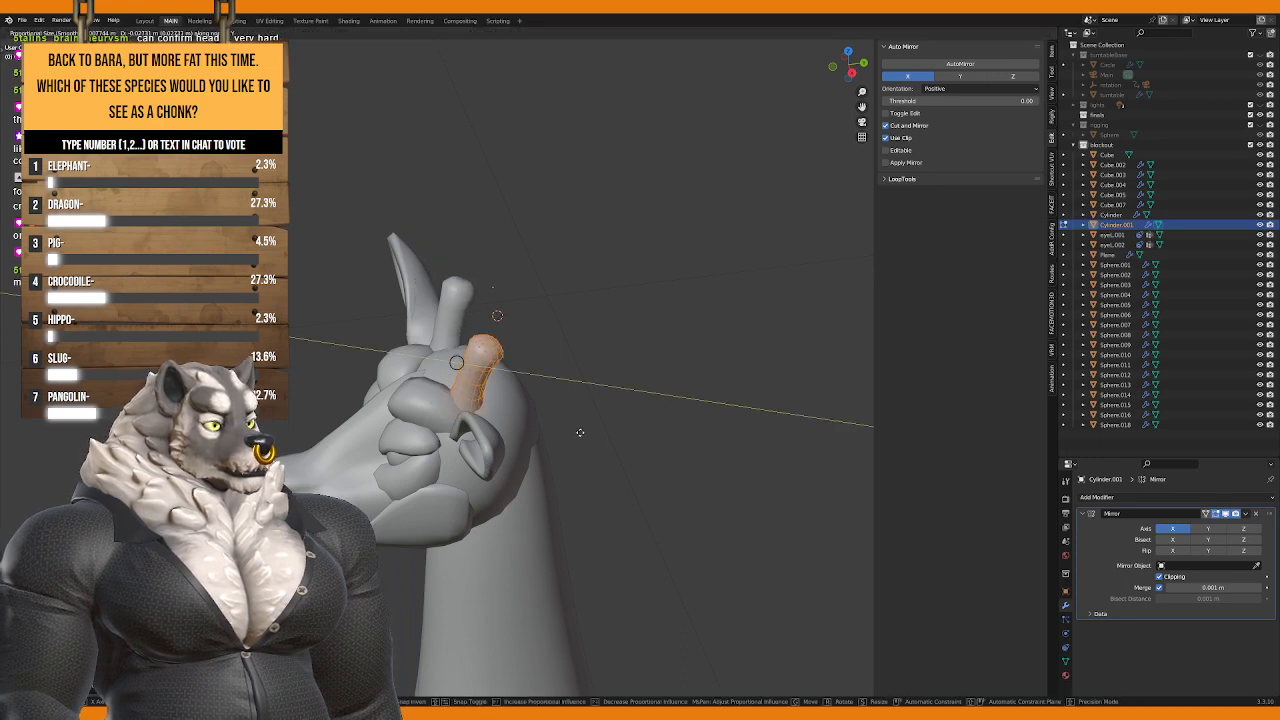
pyautogui.click(572, 431)
pyautogui.moveTo(535, 438); pyautogui.dragTo(648, 399, button='middle')
pyautogui.keyDown('shift'); pyautogui.moveTo(648, 399); pyautogui.dragTo(596, 415, button='middle'); pyautogui.keyUp('shift')
pyautogui.press('KP_5')
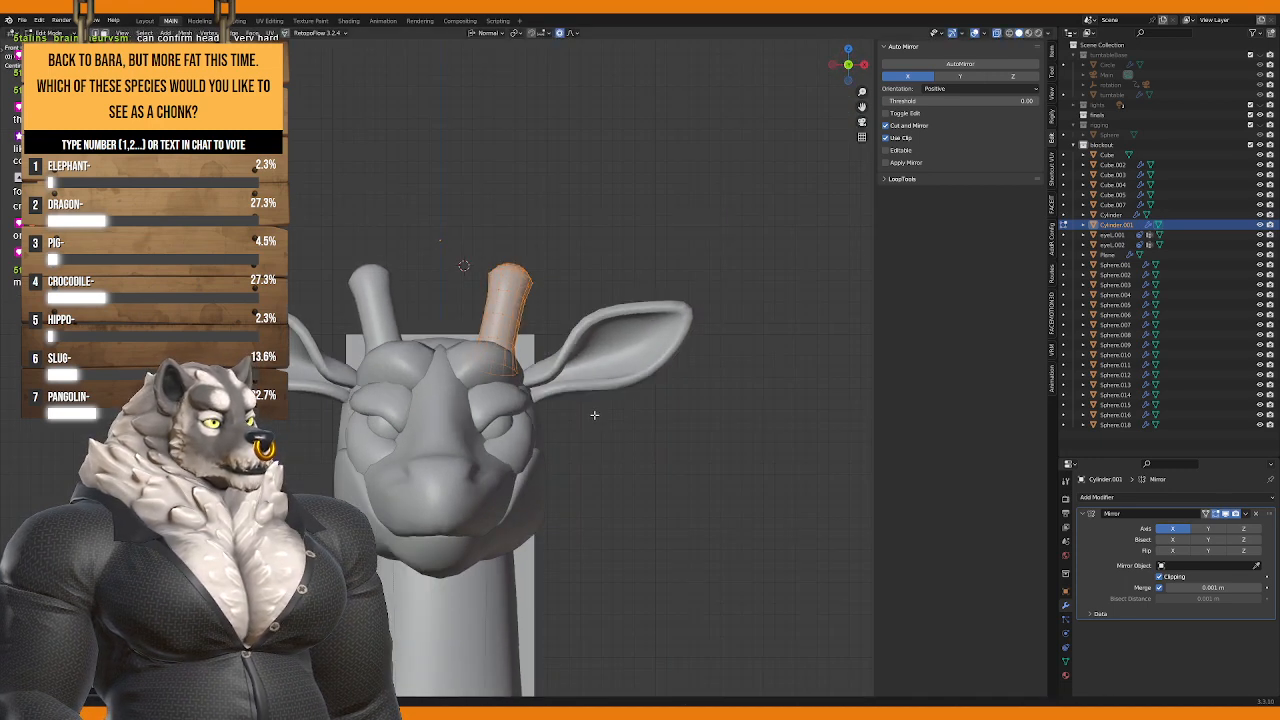
# Step: Leave the horn's mesh editing, deselect everything and set the transform orientation back to Global
pyautogui.press('Tab')
pyautogui.hotkey('alt', 'a')
pyautogui.scroll(-3, 719, 439)
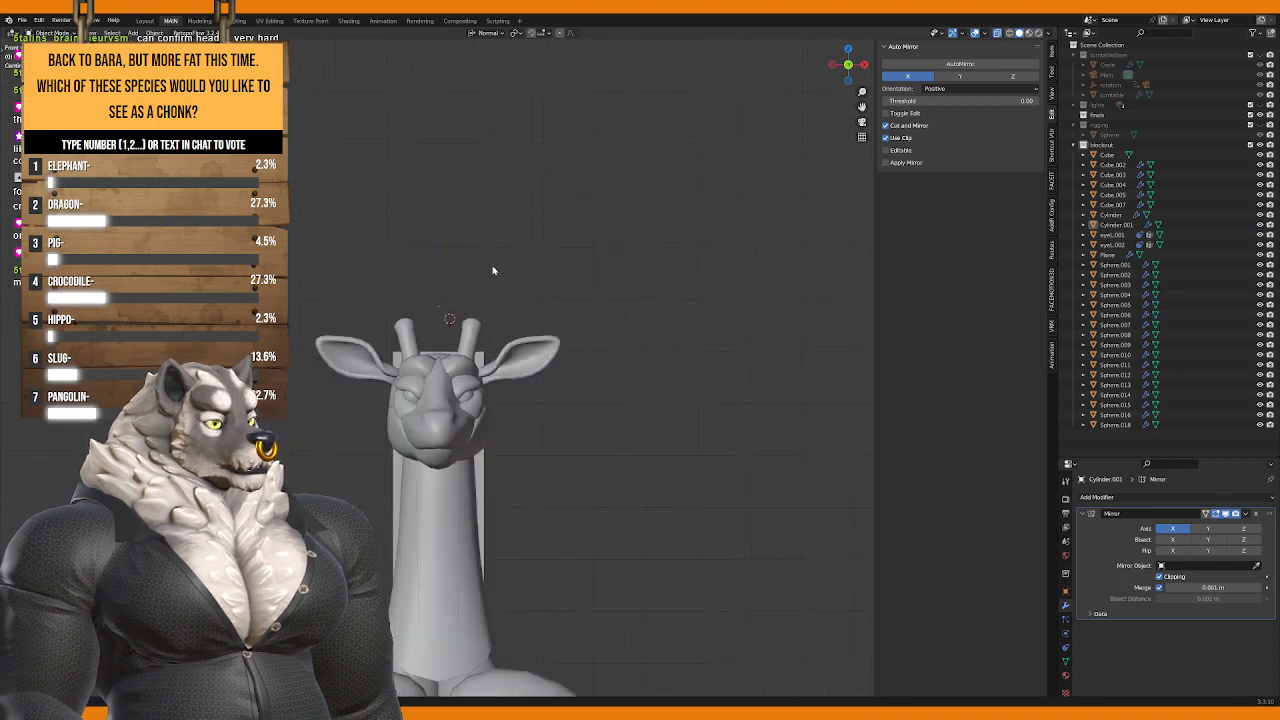
pyautogui.click(487, 32)
pyautogui.click(478, 57)
pyautogui.scroll(-3, 505, 459)
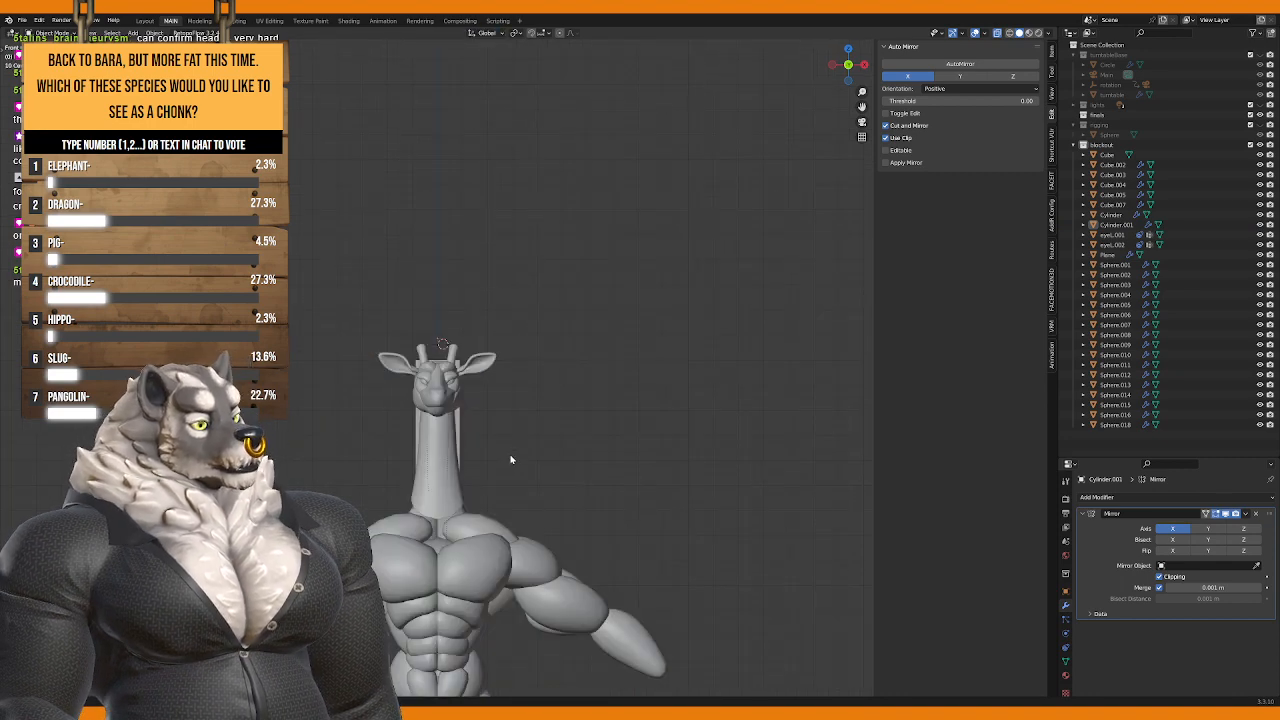
# Step: Try to enlarge the eyeball slightly inside its lids
pyautogui.scroll(8, 509, 420)
pyautogui.moveTo(503, 391); pyautogui.dragTo(386, 394, button='middle')
pyautogui.scroll(3, 490, 390)
pyautogui.click(478, 398)
pyautogui.press('s')
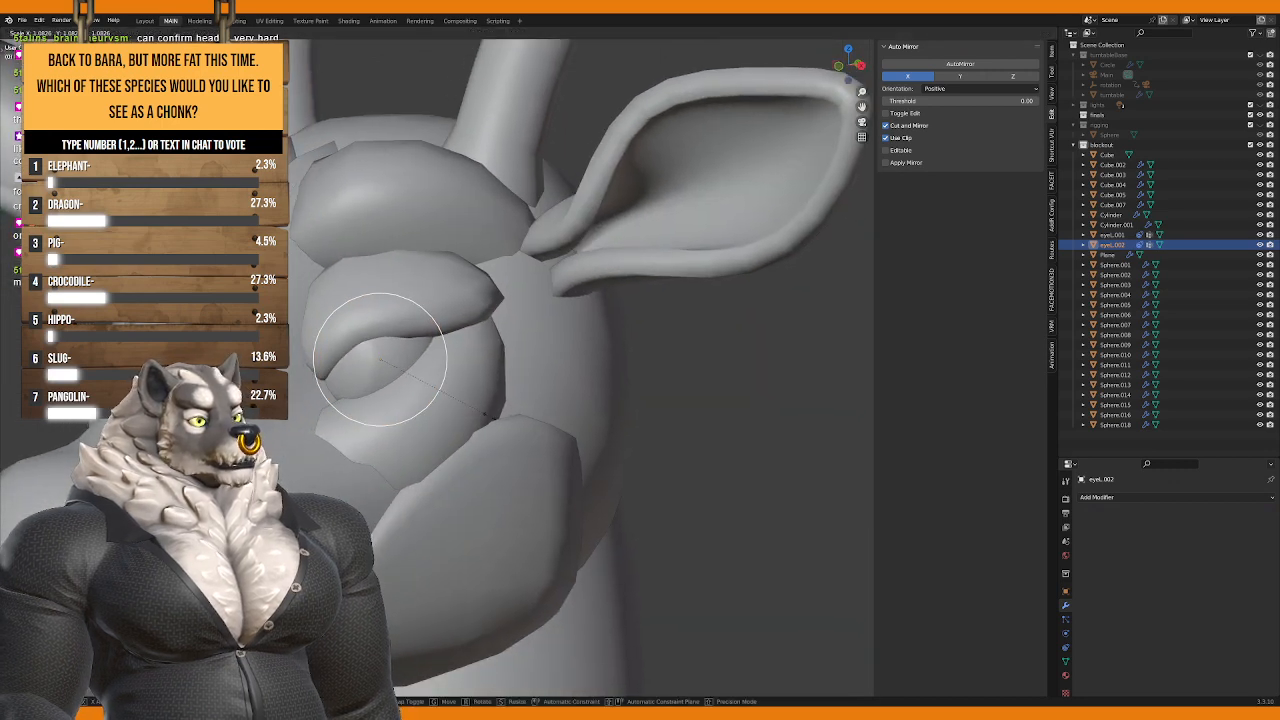
pyautogui.click(432, 367)
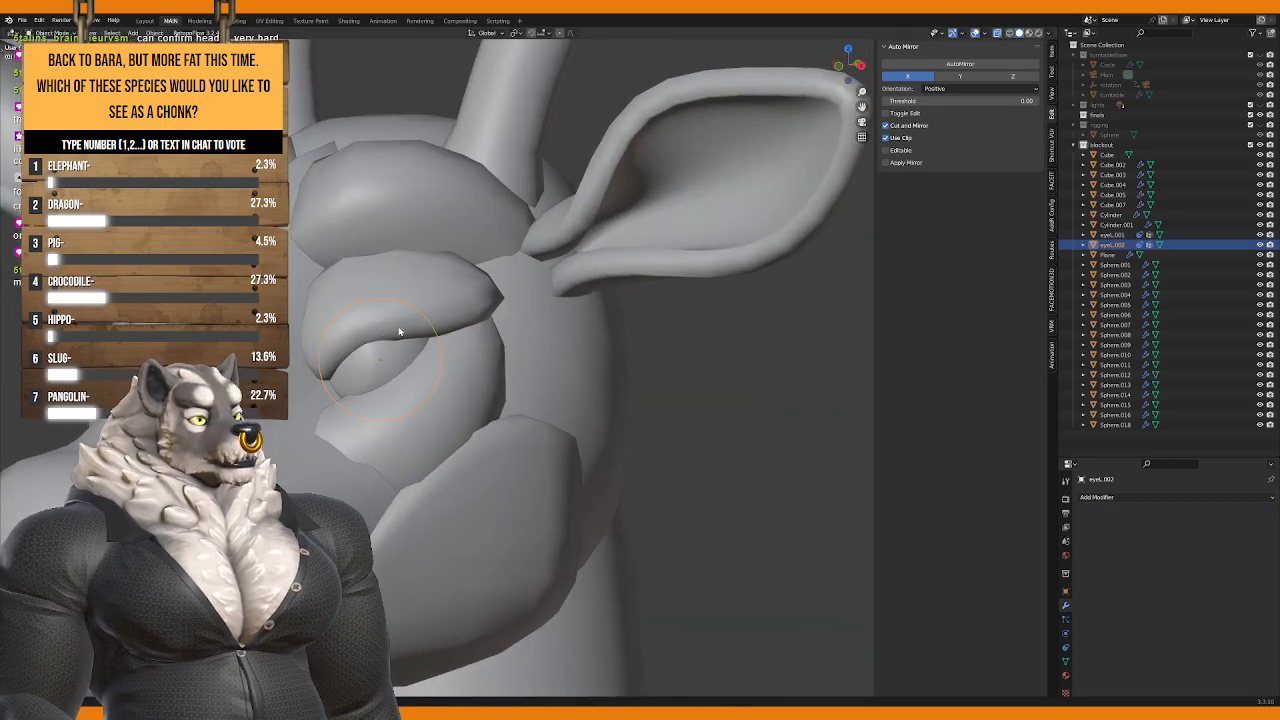
# Step: Open the lower jaw's mesh for editing and slide the faces at the front of the lower lip along their edges
pyautogui.scroll(-5, 399, 331)
pyautogui.moveTo(405, 335)
pyautogui.mouseDown(button='middle')
pyautogui.moveTo(420, 349)
pyautogui.moveTo(395, 335)
pyautogui.mouseUp(button='middle')
pyautogui.click(390, 335)
pyautogui.scroll(5, 389, 335)
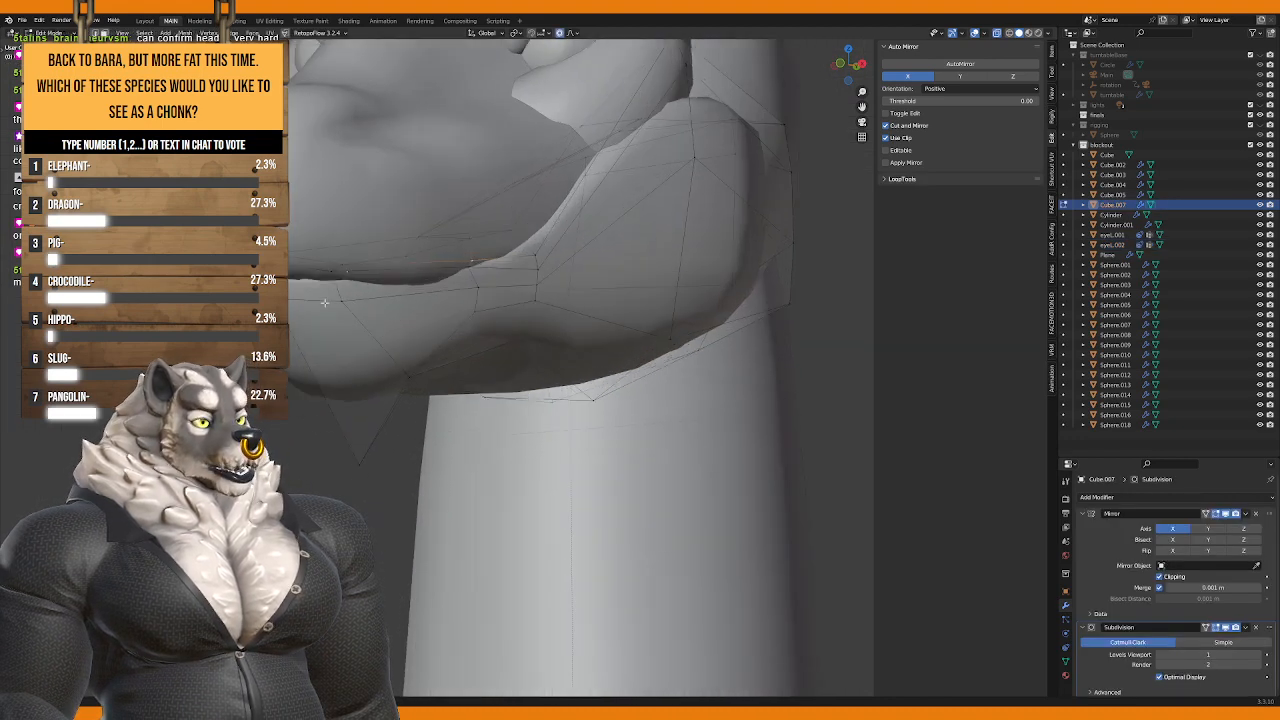
pyautogui.press('Tab')
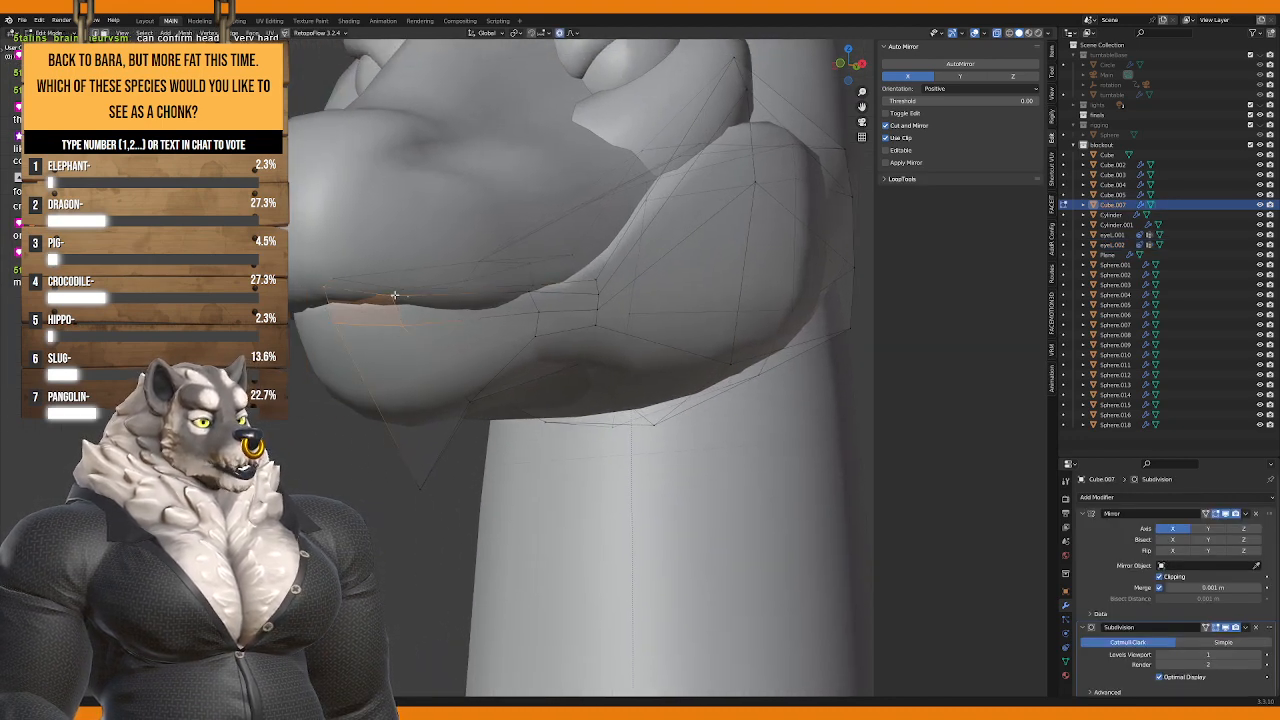
pyautogui.press('g')
pyautogui.press('g')
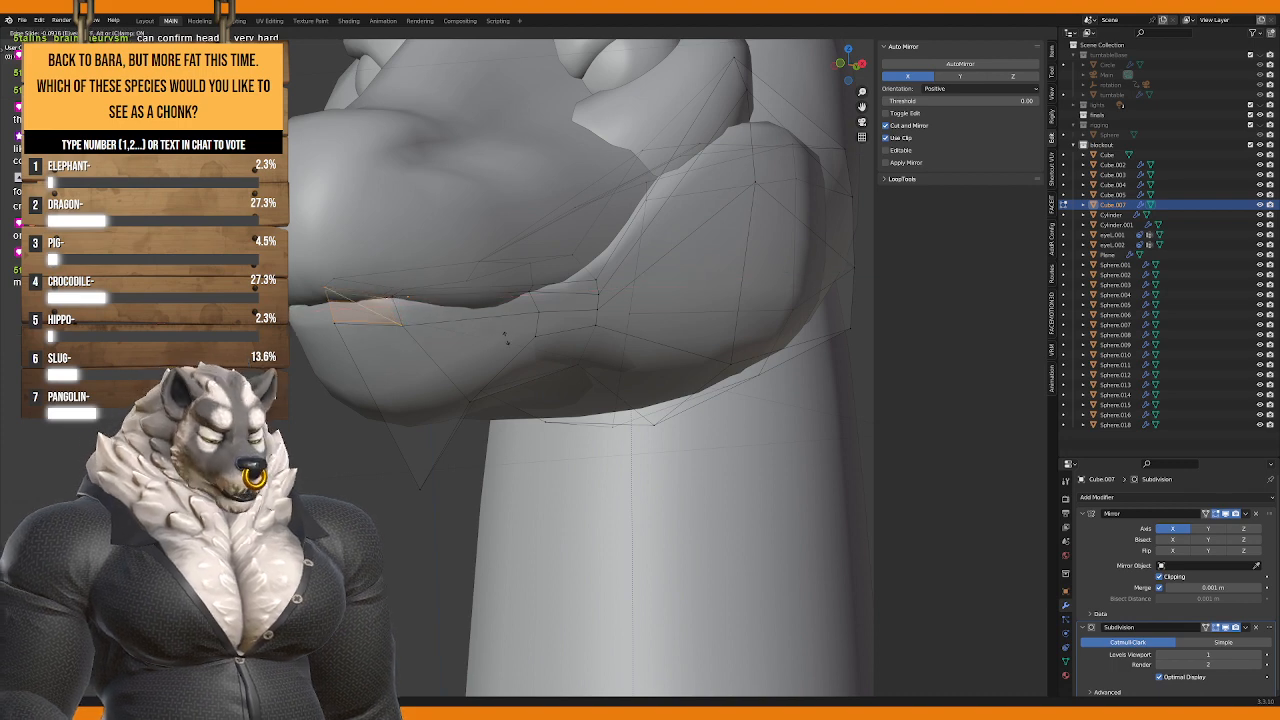
pyautogui.click(485, 343)
# Step: Shift the vertices along the underside of the jaw slightly with smooth proportional editing
pyautogui.moveTo(485, 343); pyautogui.dragTo(440, 342, button='middle')
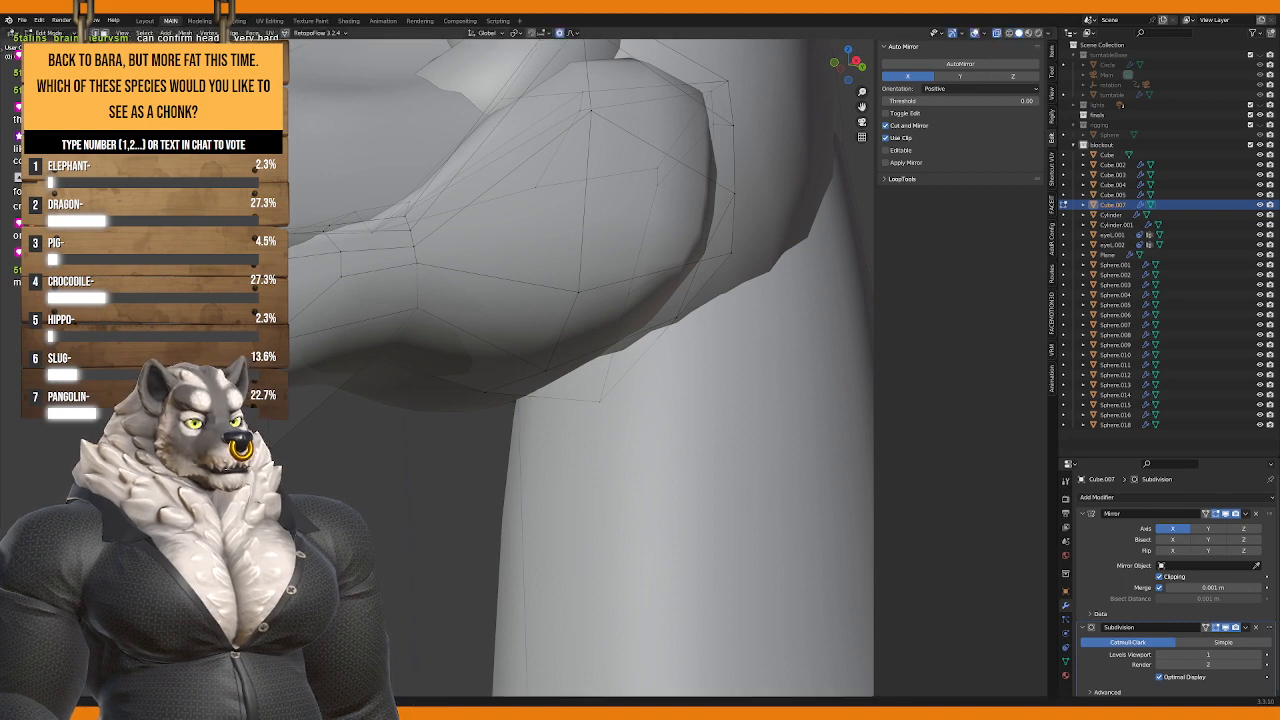
pyautogui.press('g')
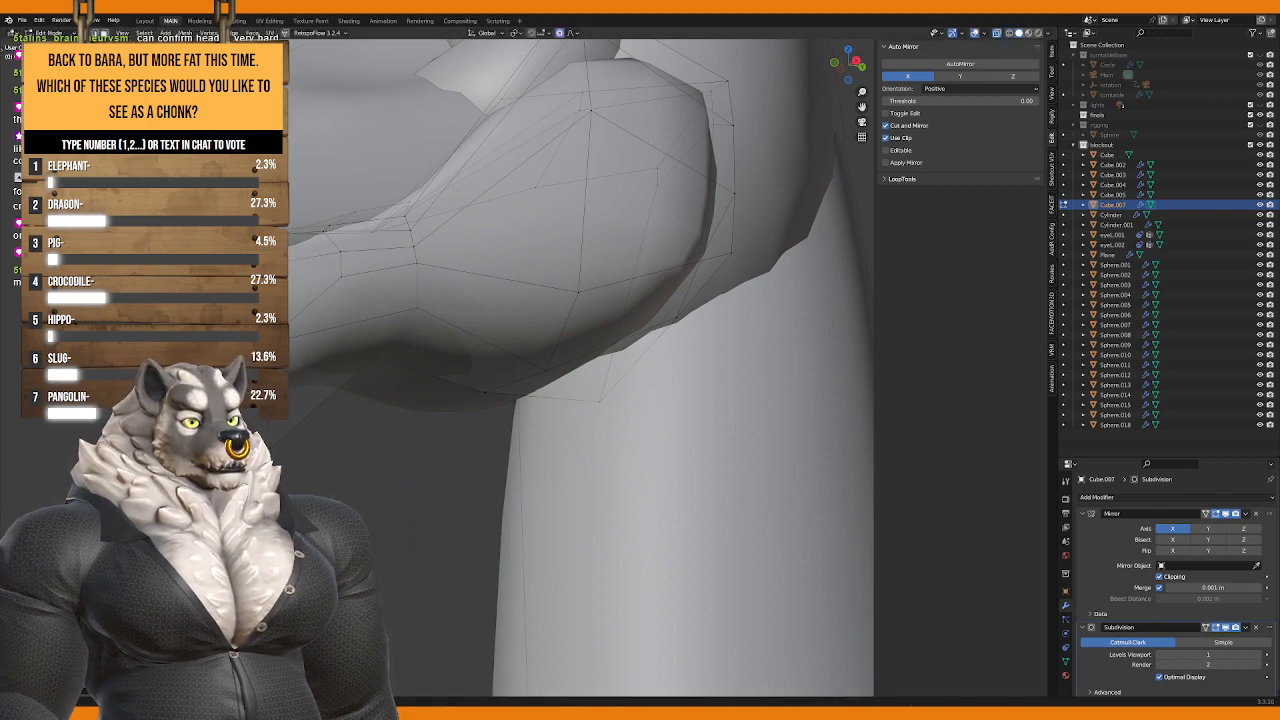
pyautogui.press('Return')
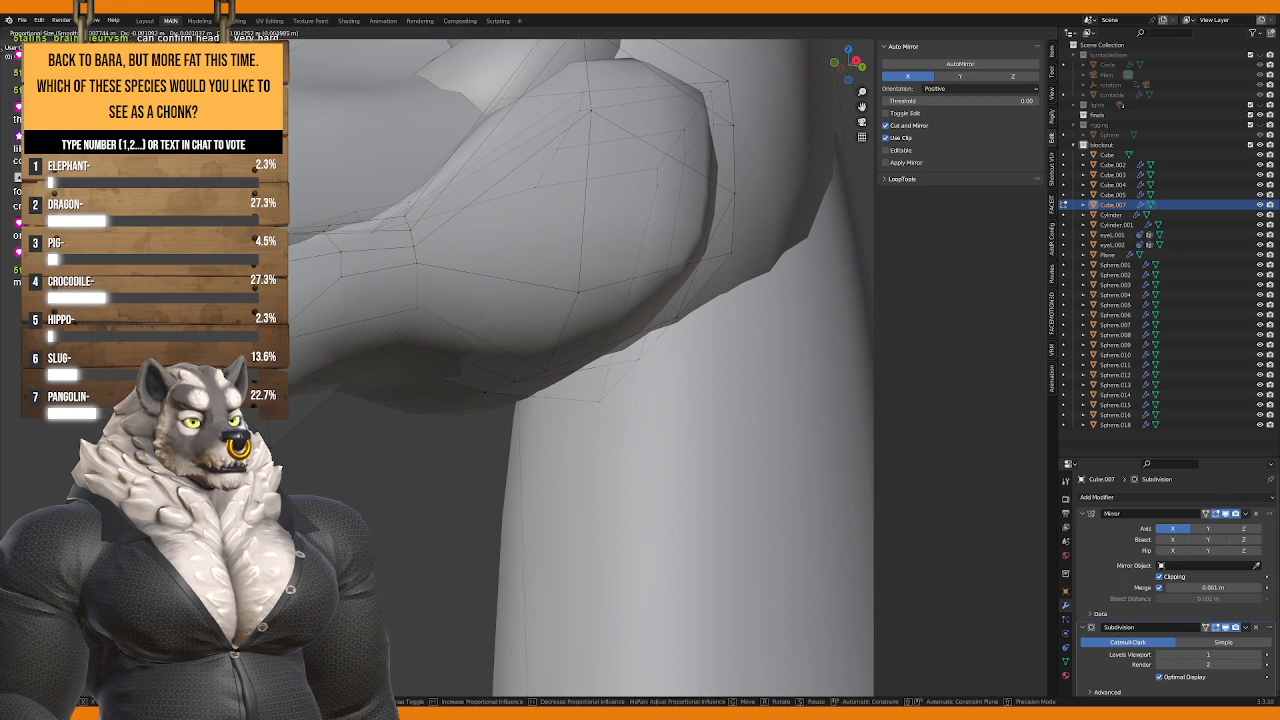
pyautogui.press('Tab')
pyautogui.press('Tab')
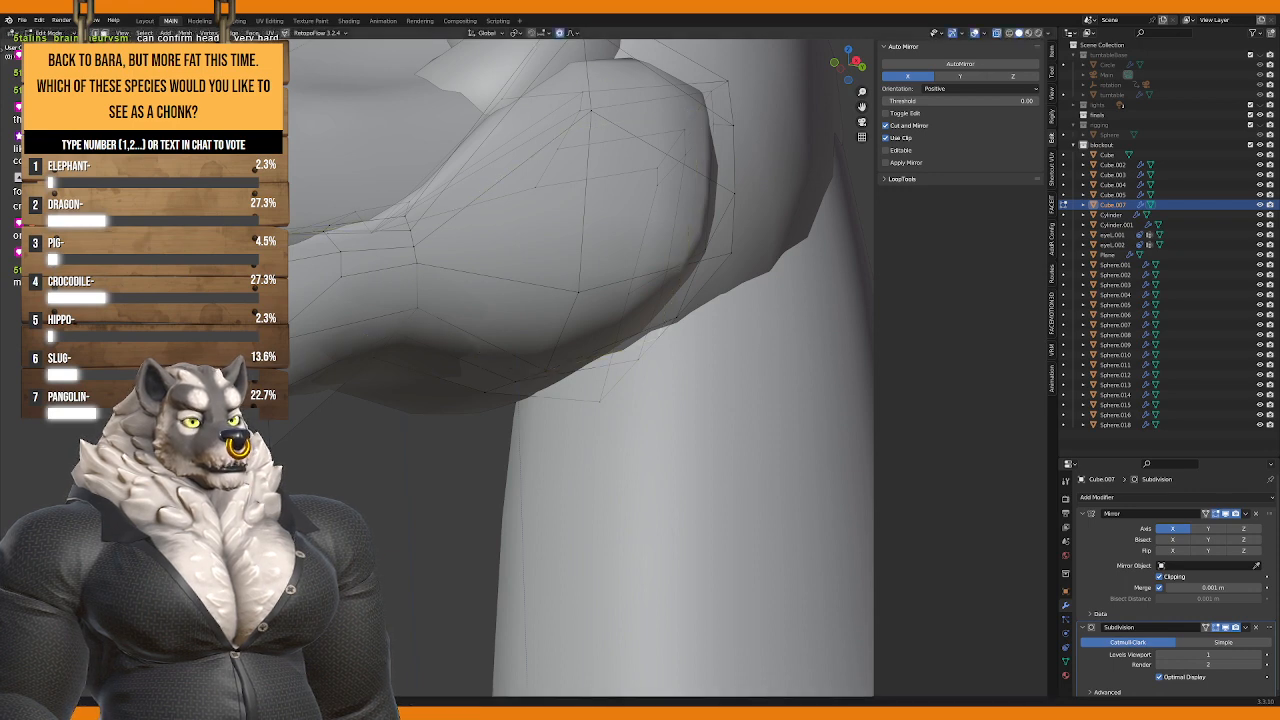
pyautogui.press('Tab')
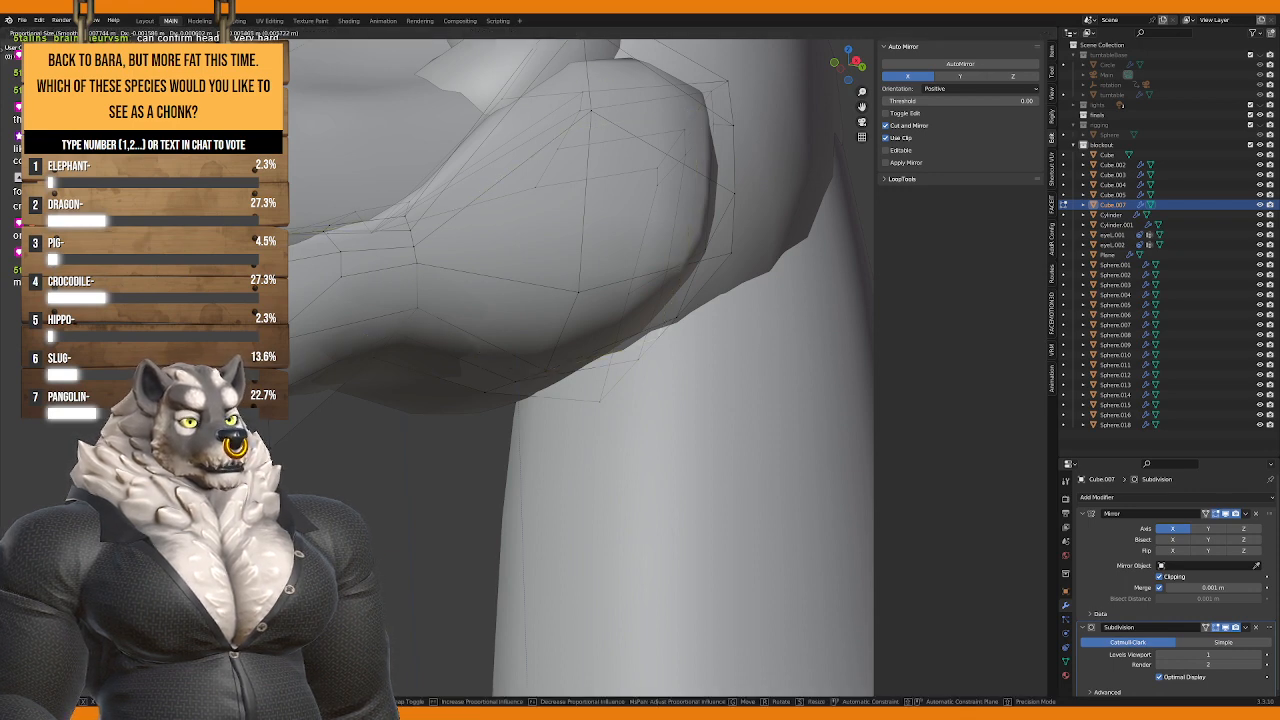
pyautogui.press('Tab')
pyautogui.scroll(-3, 570, 370)
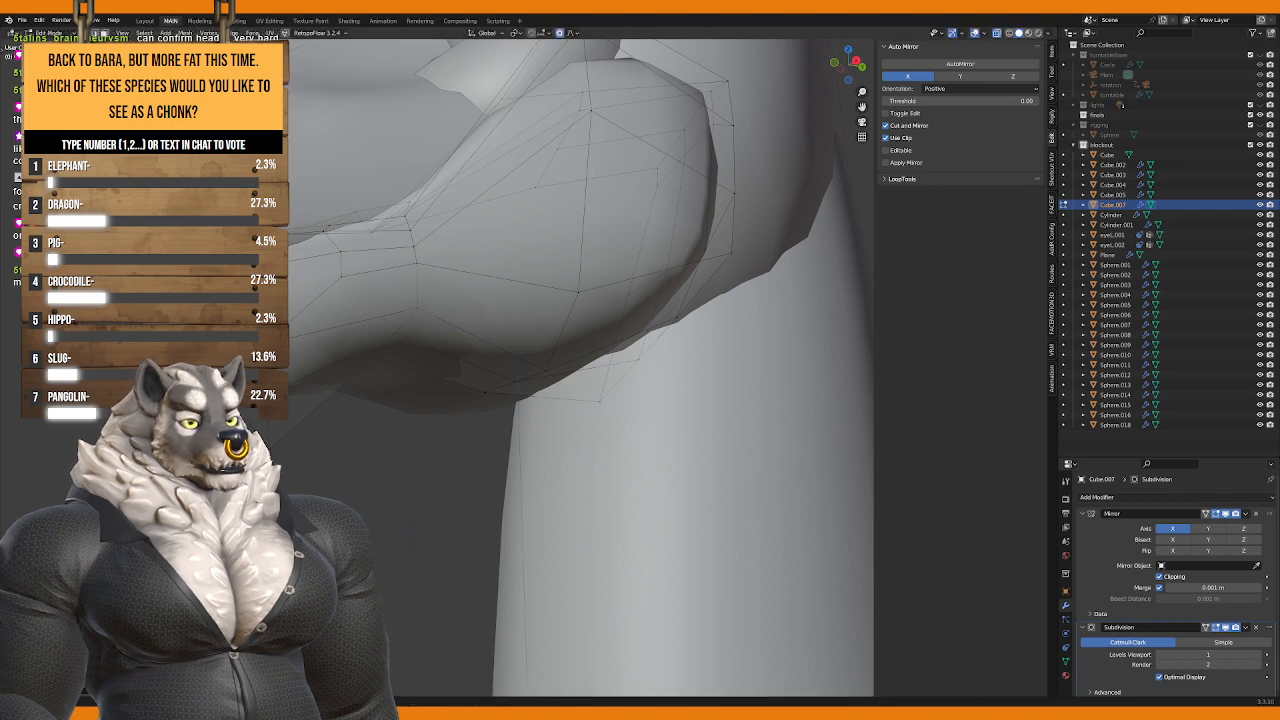
# Step: Reposition the vertices at the front of the chin to pull it back beneath the lower lip
pyautogui.moveTo(570, 370); pyautogui.dragTo(450, 320, button='middle')
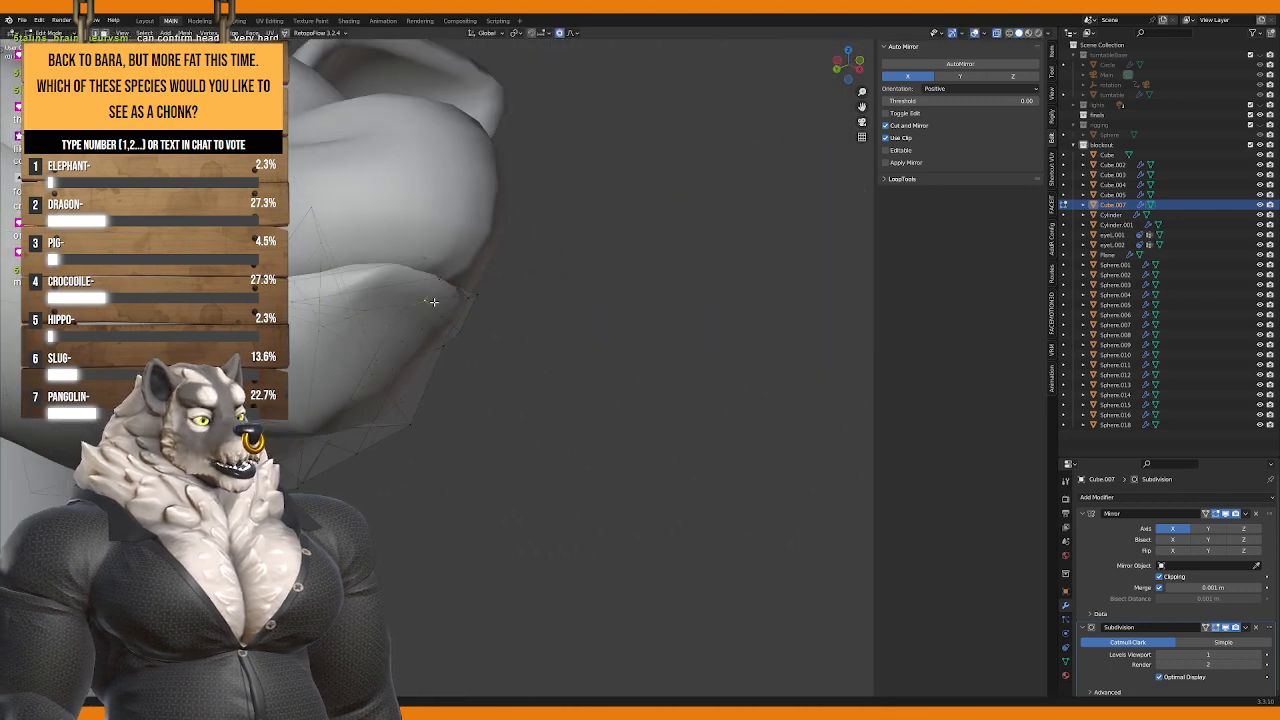
pyautogui.press('g')
pyautogui.click(400, 323)
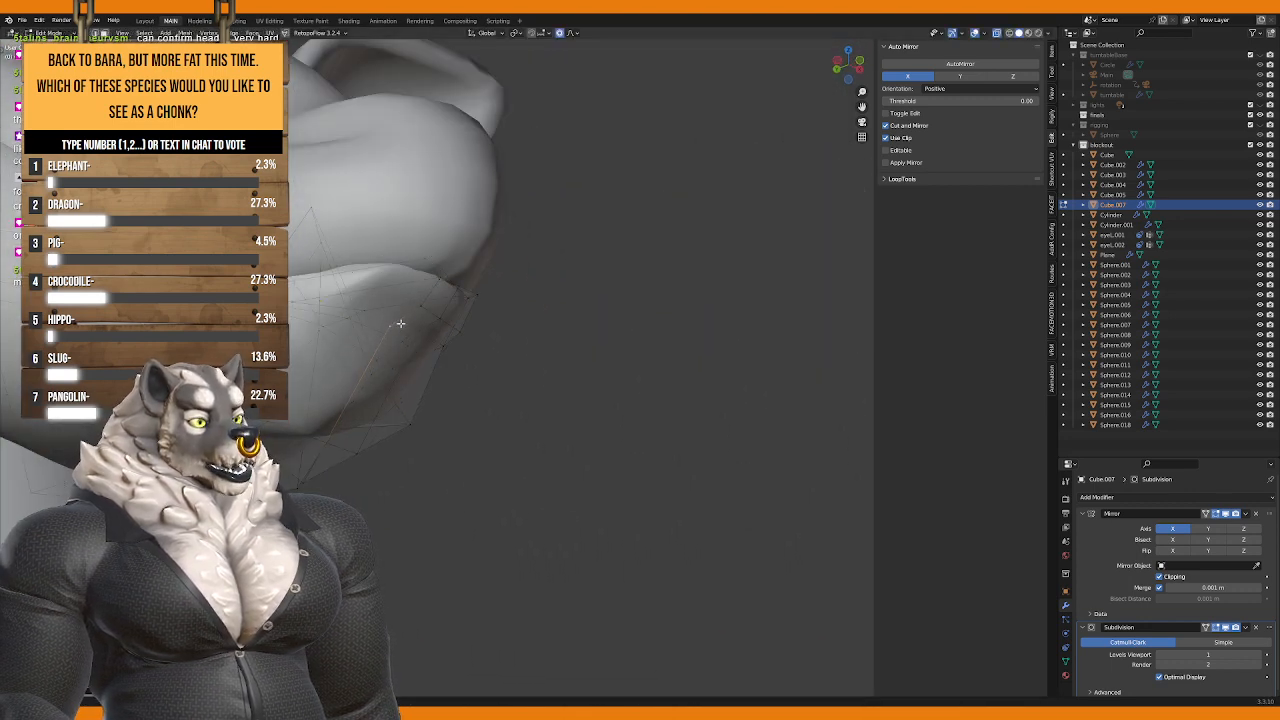
pyautogui.moveTo(421, 313); pyautogui.dragTo(405, 338, button='middle')
pyautogui.press('g')
pyautogui.click(434, 372)
pyautogui.scroll(3, 345, 369)
pyautogui.press('g')
pyautogui.click(349, 367)
pyautogui.press('g')
pyautogui.click(405, 330)
pyautogui.scroll(-3, 405, 330)
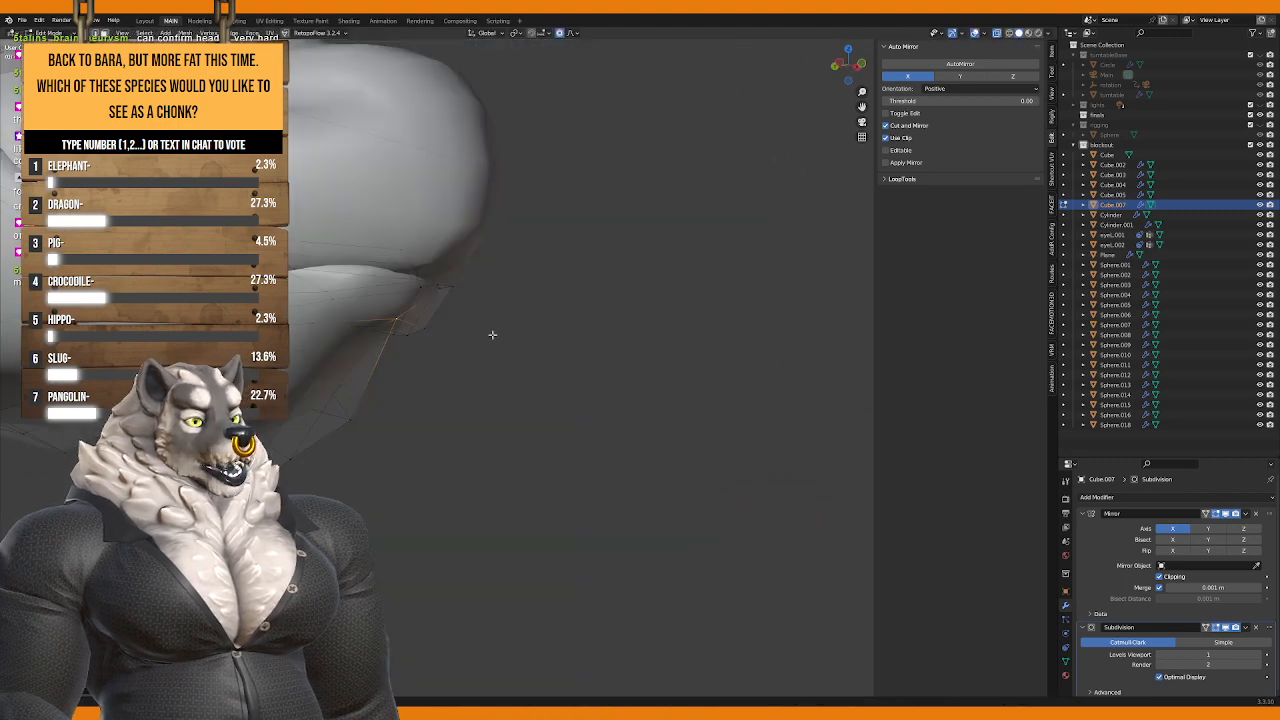
# Step: Review the face from the front, move the vertex at the bottom of the chin and leave the jaw's mesh editing
pyautogui.scroll(-4, 510, 358)
pyautogui.press('Tab')
pyautogui.moveTo(515, 367); pyautogui.dragTo(343, 366, button='middle')
pyautogui.scroll(3, 400, 395)
pyautogui.press('Tab')
pyautogui.scroll(2, 449, 412)
pyautogui.moveTo(449, 412); pyautogui.dragTo(500, 400, button='middle')
pyautogui.press('g')
pyautogui.click(461, 416)
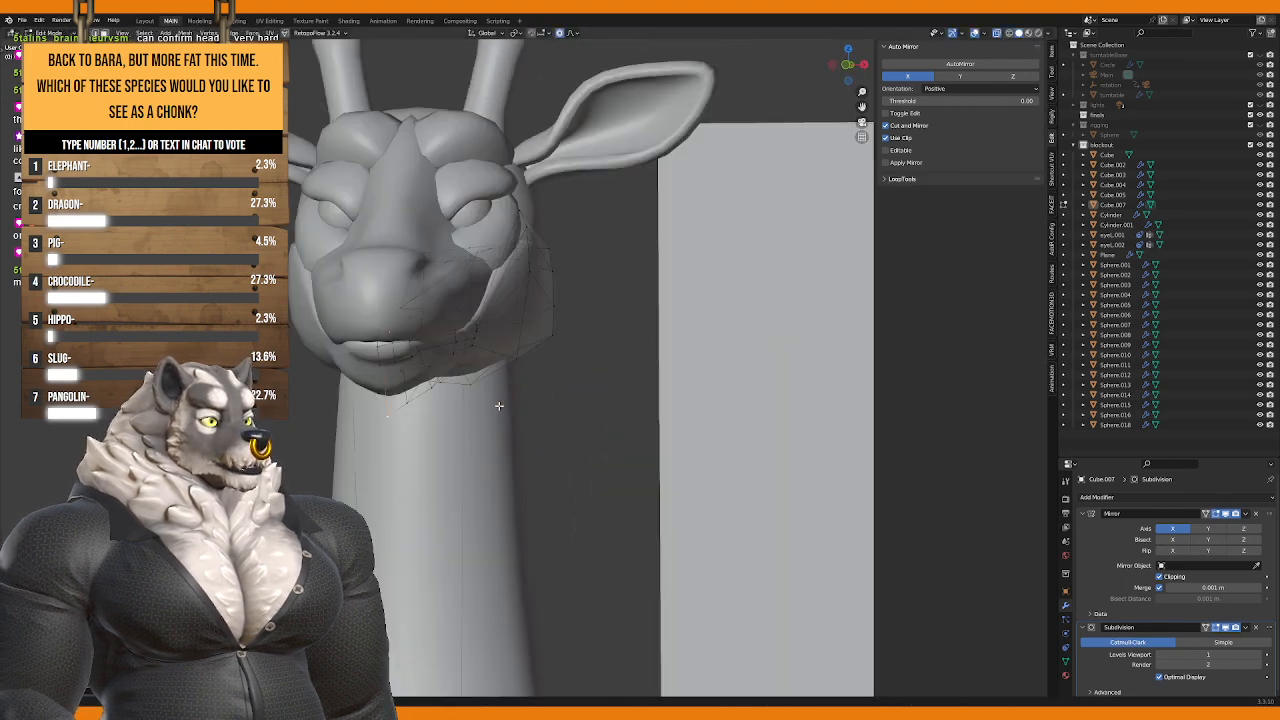
pyautogui.press('Tab')
# Step: Check the head's side profile and reopen the lower jaw's mesh for editing around the lower lip
pyautogui.scroll(-5, 480, 400)
pyautogui.moveTo(663, 423); pyautogui.dragTo(498, 389, button='middle')
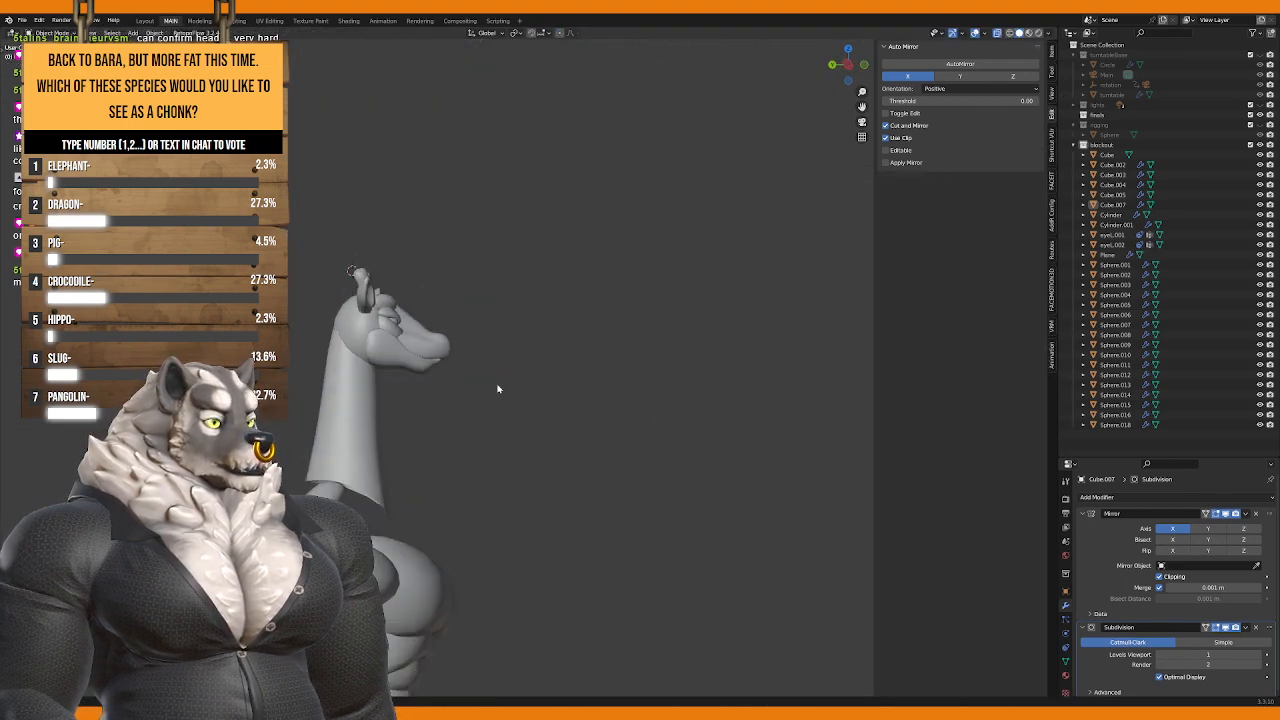
pyautogui.press('Tab')
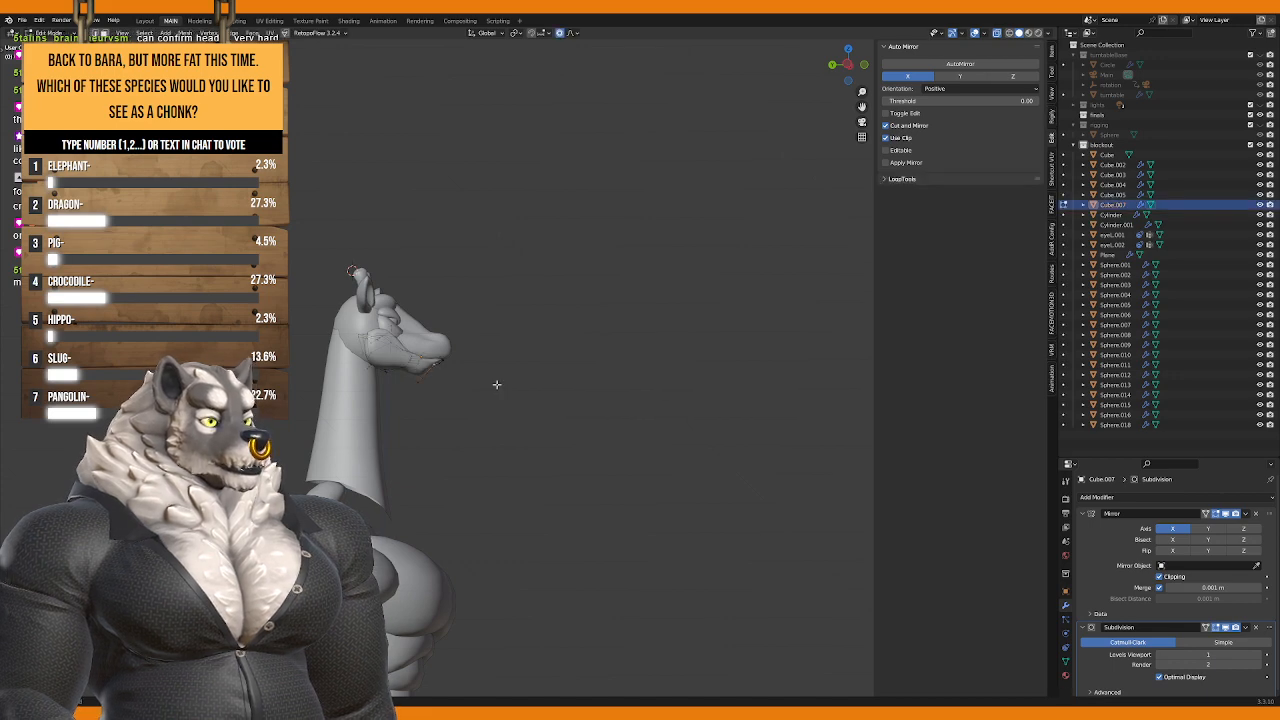
pyautogui.moveTo(497, 384); pyautogui.dragTo(431, 432, button='middle')
pyautogui.scroll(5, 551, 411)
pyautogui.scroll(5, 450, 396)
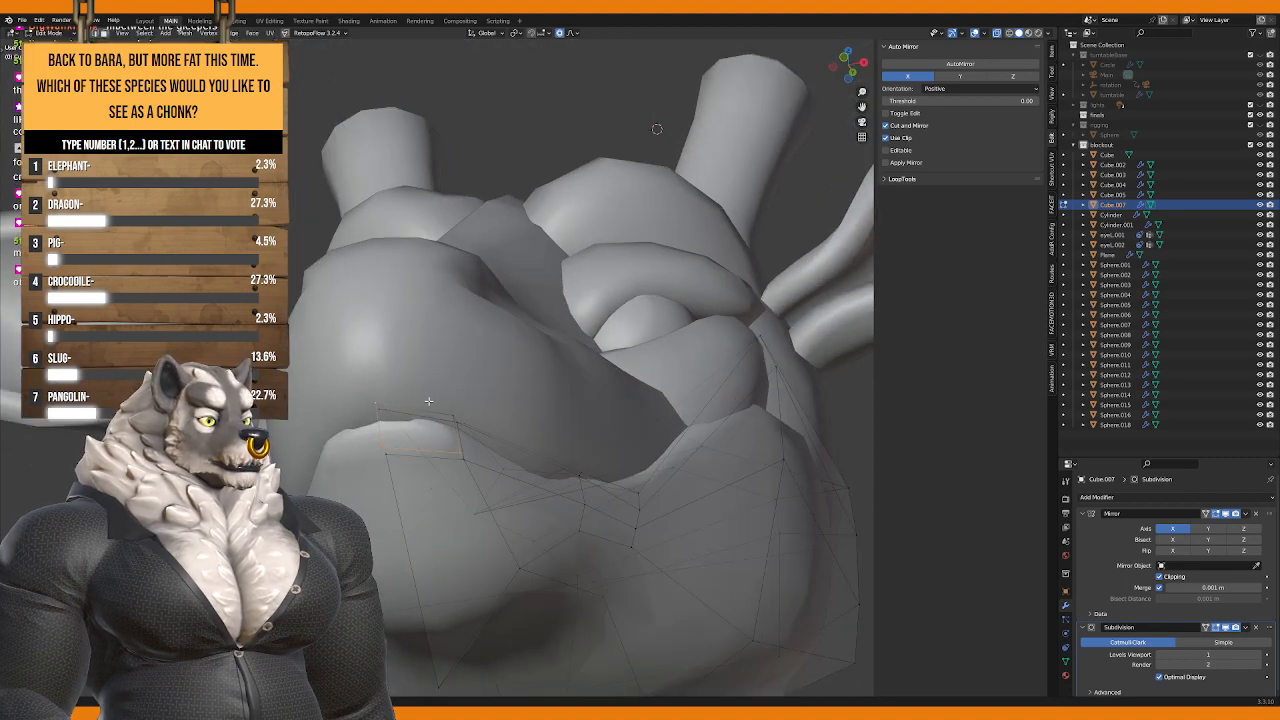
# Step: Slide the jaw's front lip edge onto the adjacent edge and merge the jaw mesh's overlapping vertices by distance
pyautogui.press('g')
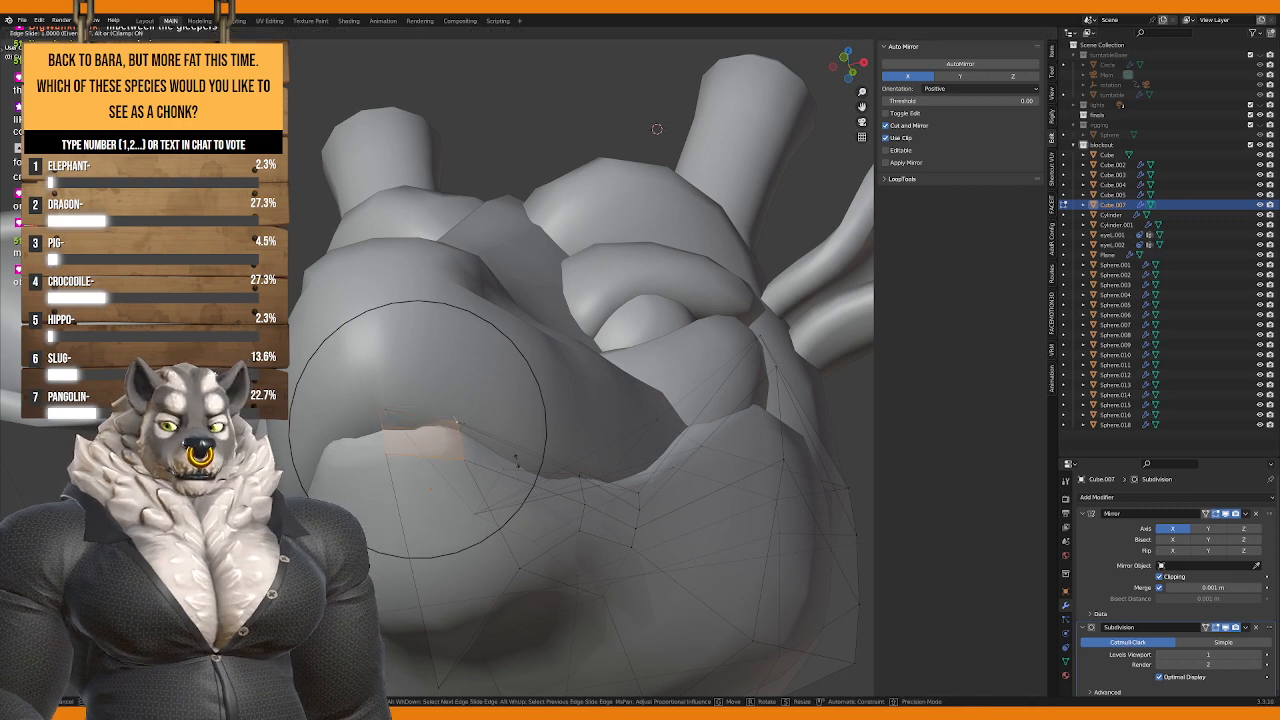
pyautogui.press('Escape')
pyautogui.press('a')
pyautogui.press('m')
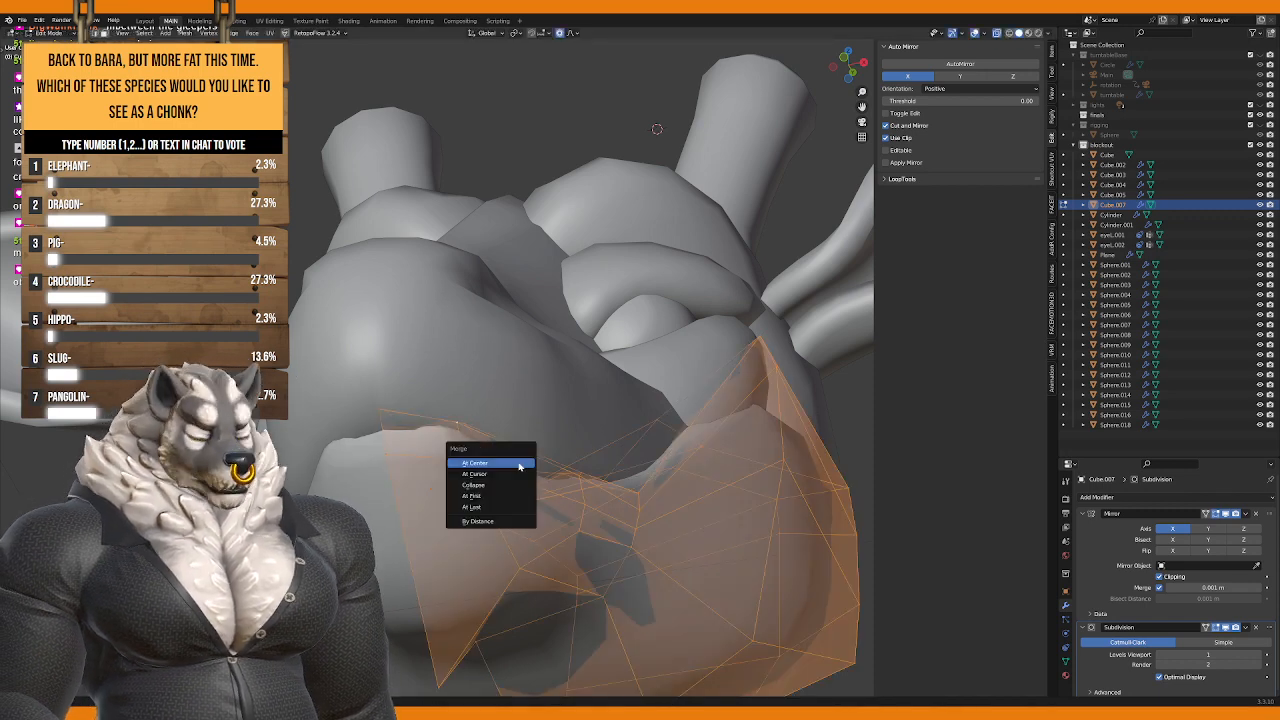
pyautogui.click(511, 527)
pyautogui.moveTo(511, 527); pyautogui.dragTo(485, 512, button='middle')
pyautogui.press('Tab')
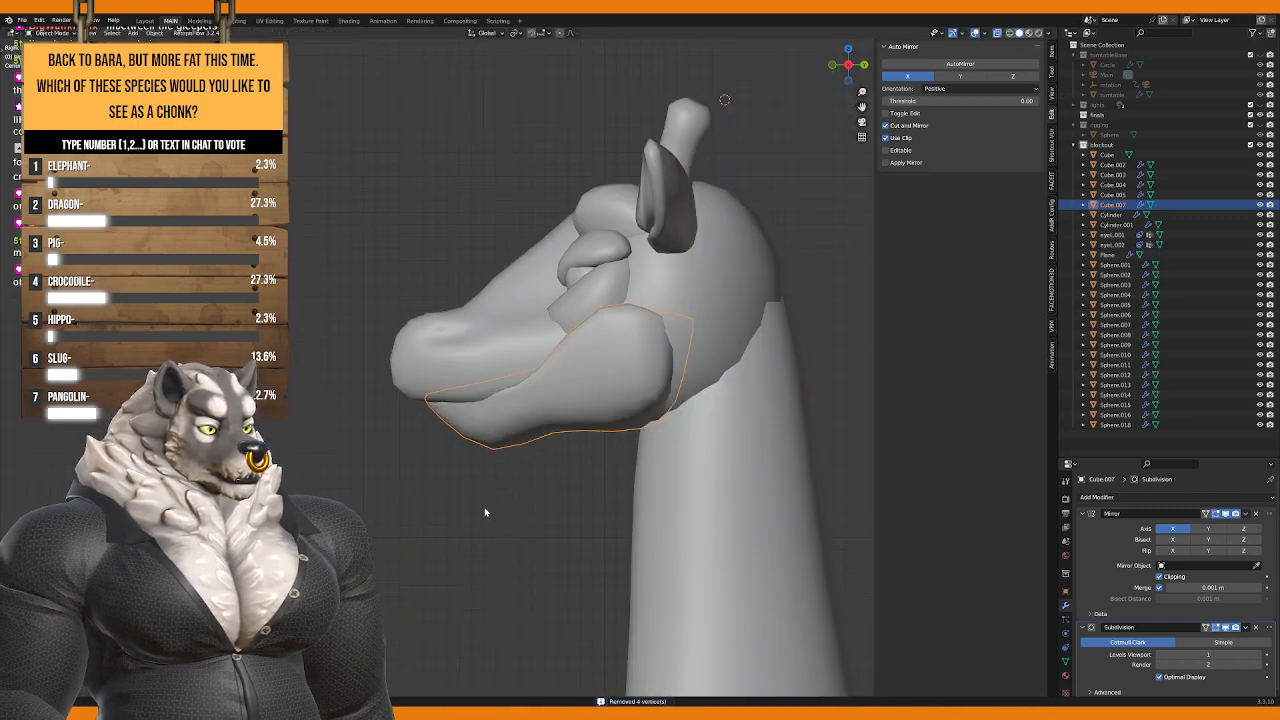
# Step: Move the chin's lowest vertex forward and up from the side view with proportional editing
pyautogui.press('Tab')
pyautogui.press('g')
pyautogui.press('g')
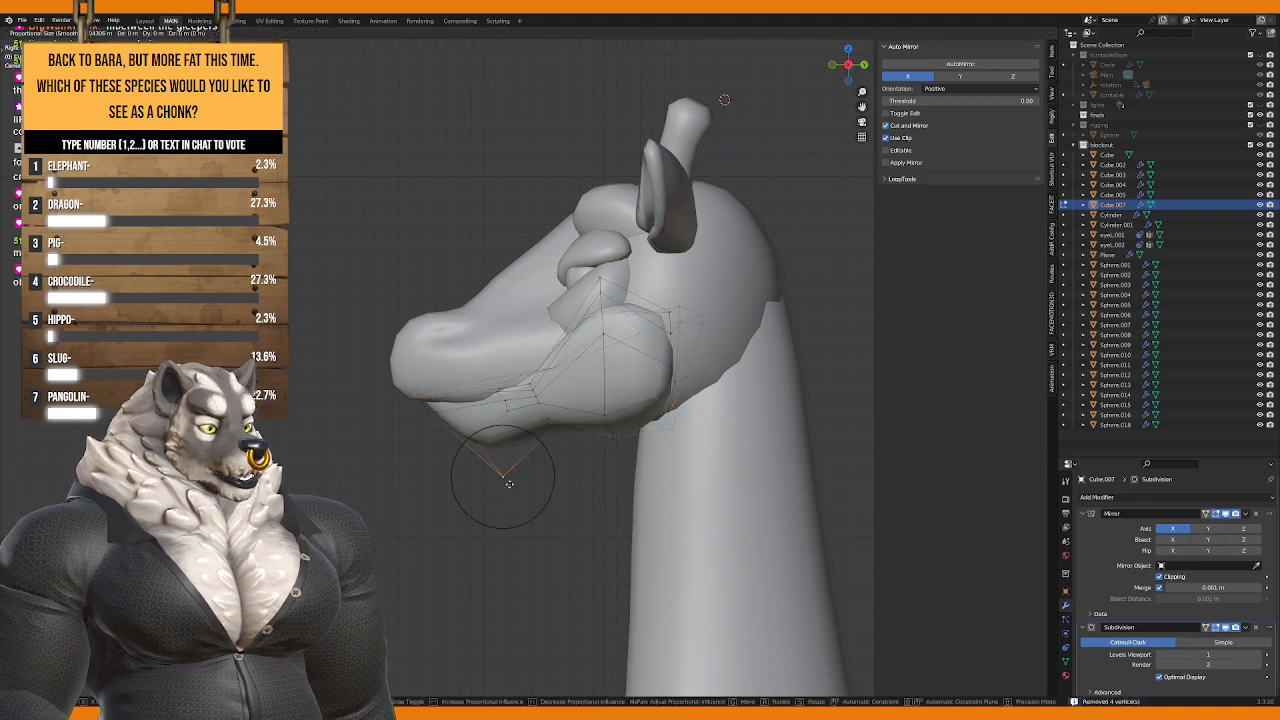
pyautogui.click(472, 486)
pyautogui.press('g')
pyautogui.press('g')
pyautogui.scroll(10, 551, 481)
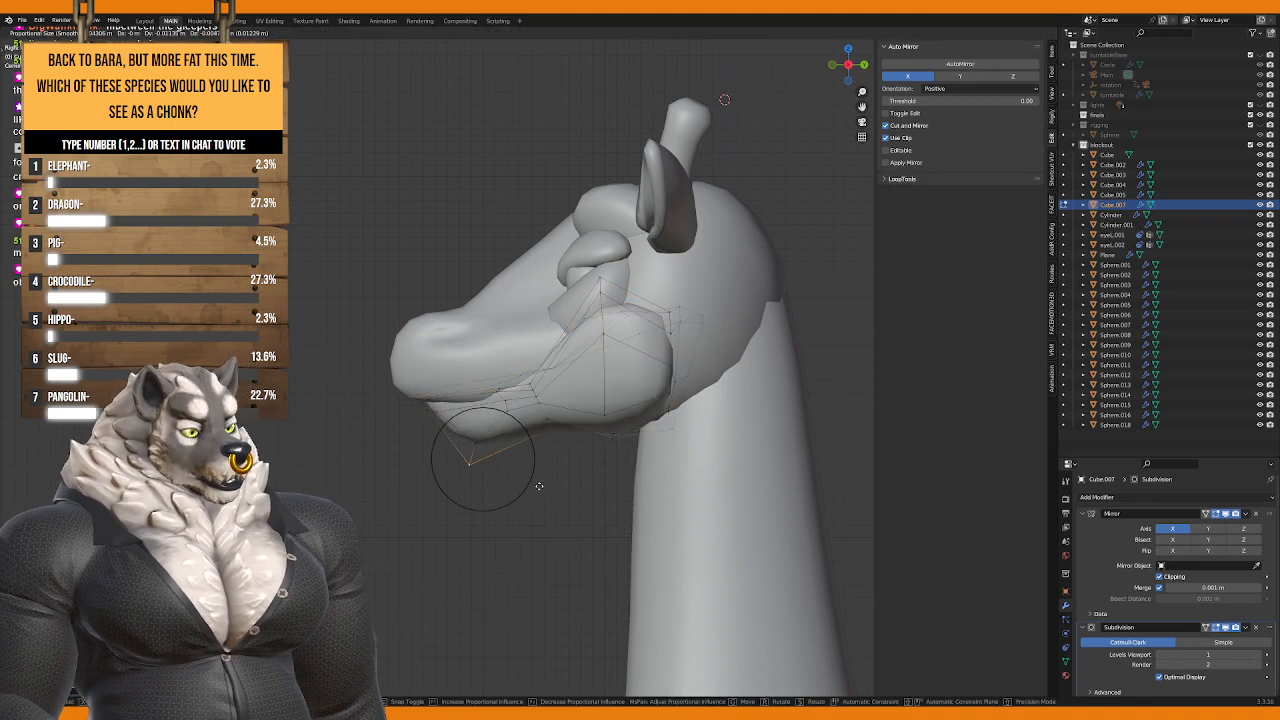
pyautogui.scroll(-3, 538, 485)
pyautogui.rightClick(538, 485)
# Step: Push the chin further forward with a larger proportional editing radius and refine its position from front and side views
pyautogui.press('g')
pyautogui.press('g')
pyautogui.scroll(-4, 490, 460)
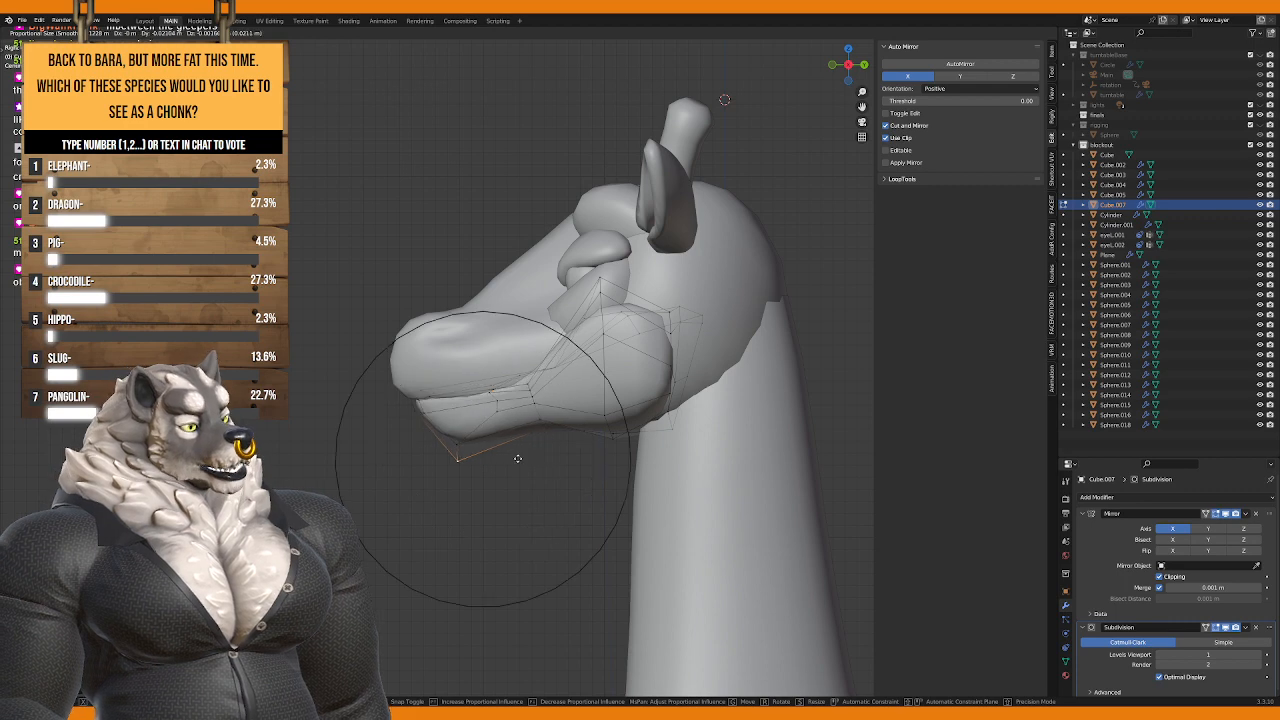
pyautogui.rightClick(483, 455)
pyautogui.press('KP_1')
pyautogui.press('g')
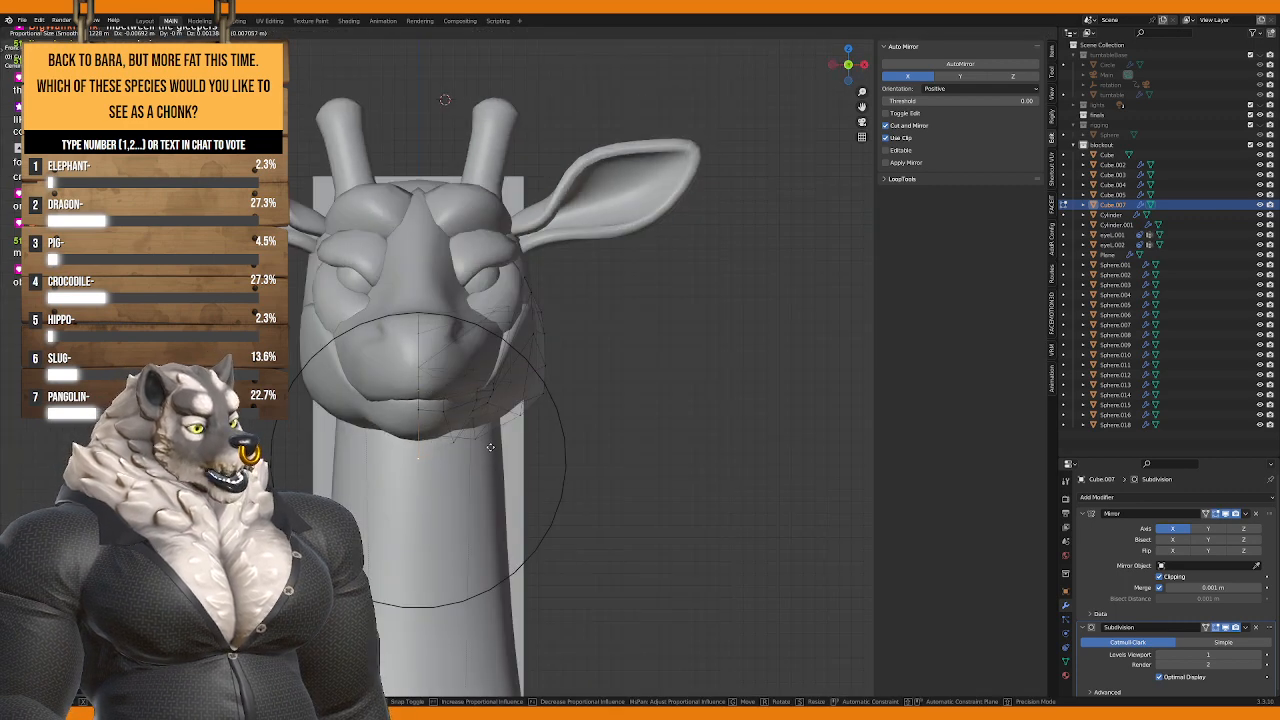
pyautogui.rightClick(495, 450)
pyautogui.press('KP_3')
pyautogui.press('g')
pyautogui.rightClick(508, 448)
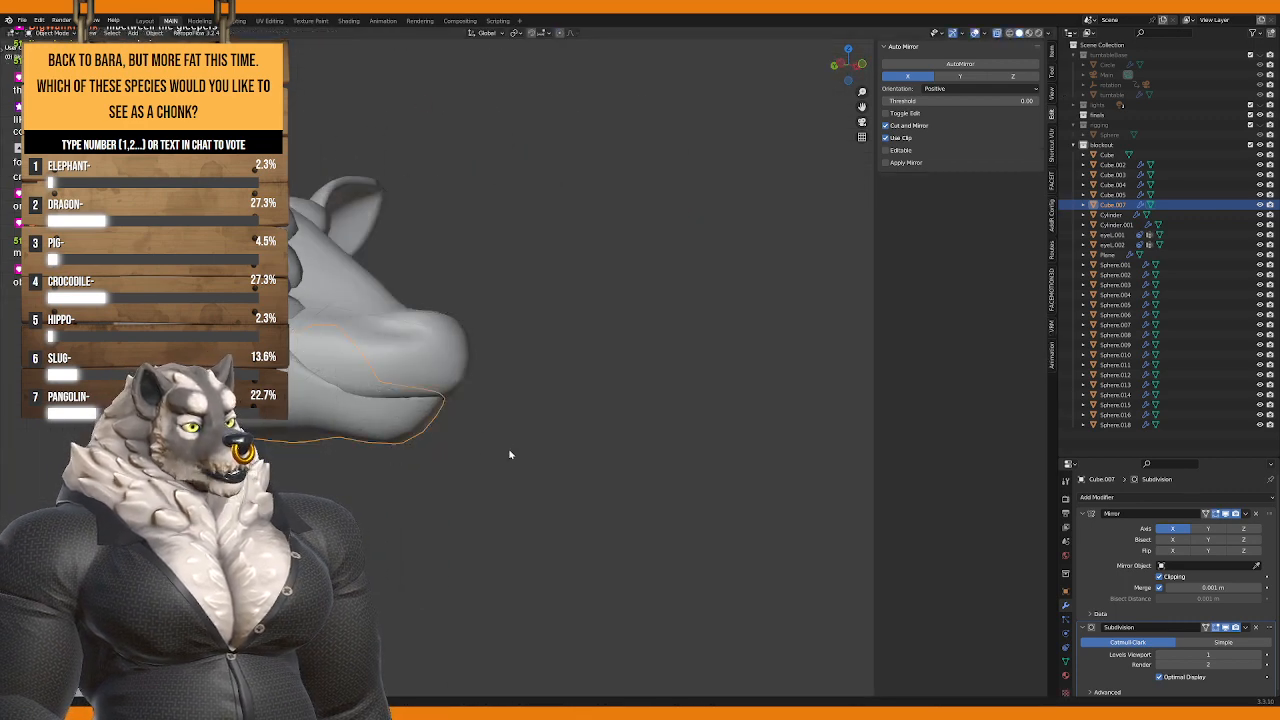
pyautogui.press('KP_1')
pyautogui.moveTo(508, 455); pyautogui.dragTo(491, 371, button='middle')
# Step: Reposition the jaw mesh's upper cheek vertices below the eye, sliding the middle one along its edge
pyautogui.press('Tab')
pyautogui.scroll(3, 505, 405)
pyautogui.press('g')
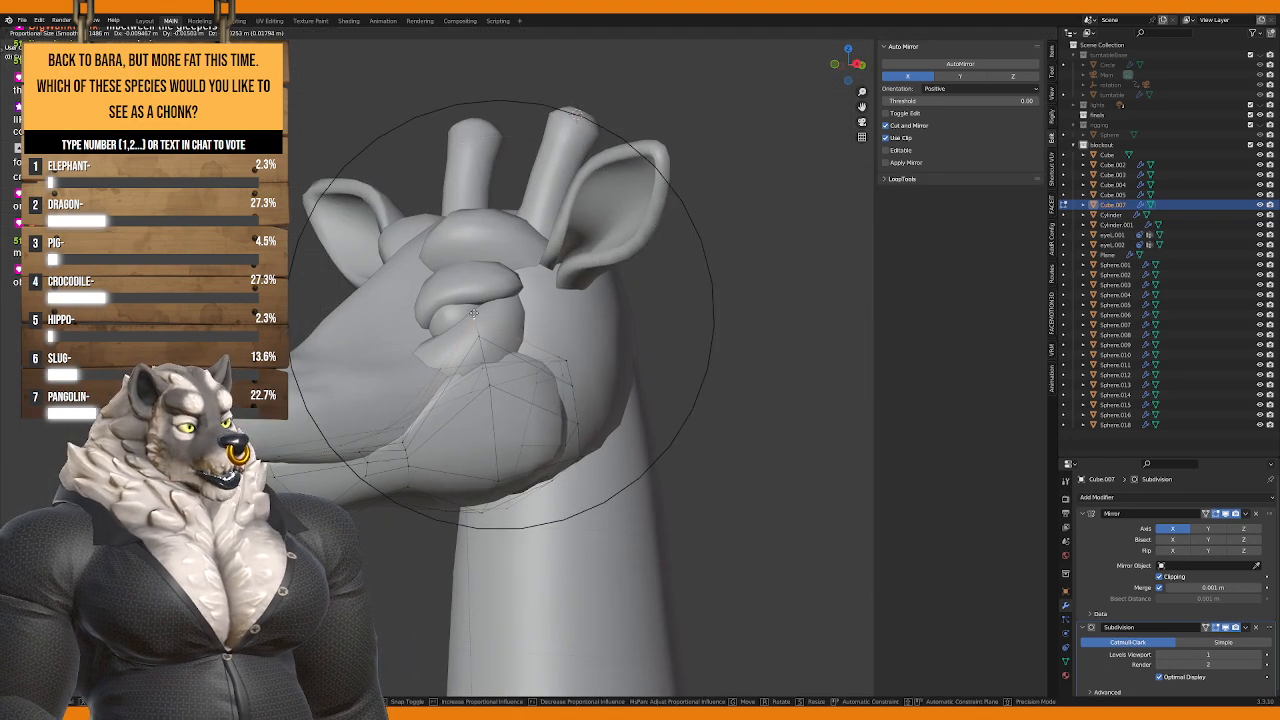
pyautogui.click(486, 347)
pyautogui.press('g')
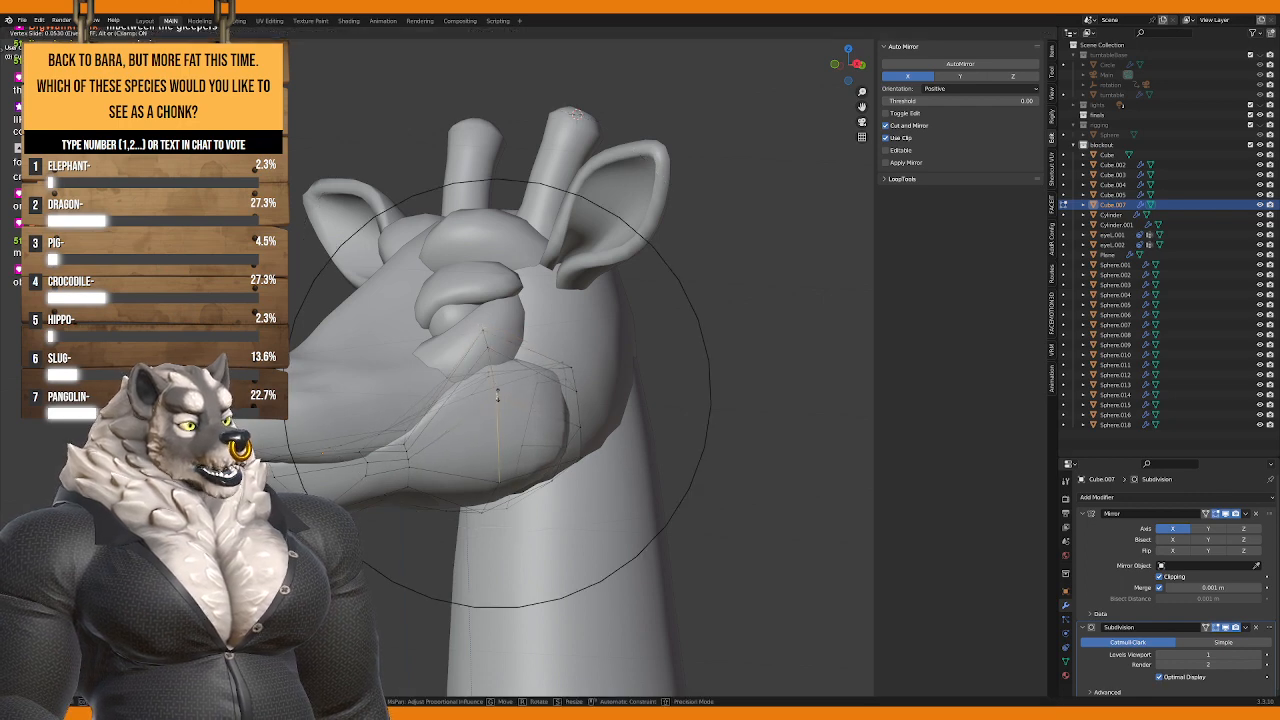
pyautogui.click(496, 390)
pyautogui.press('g')
pyautogui.click(497, 390)
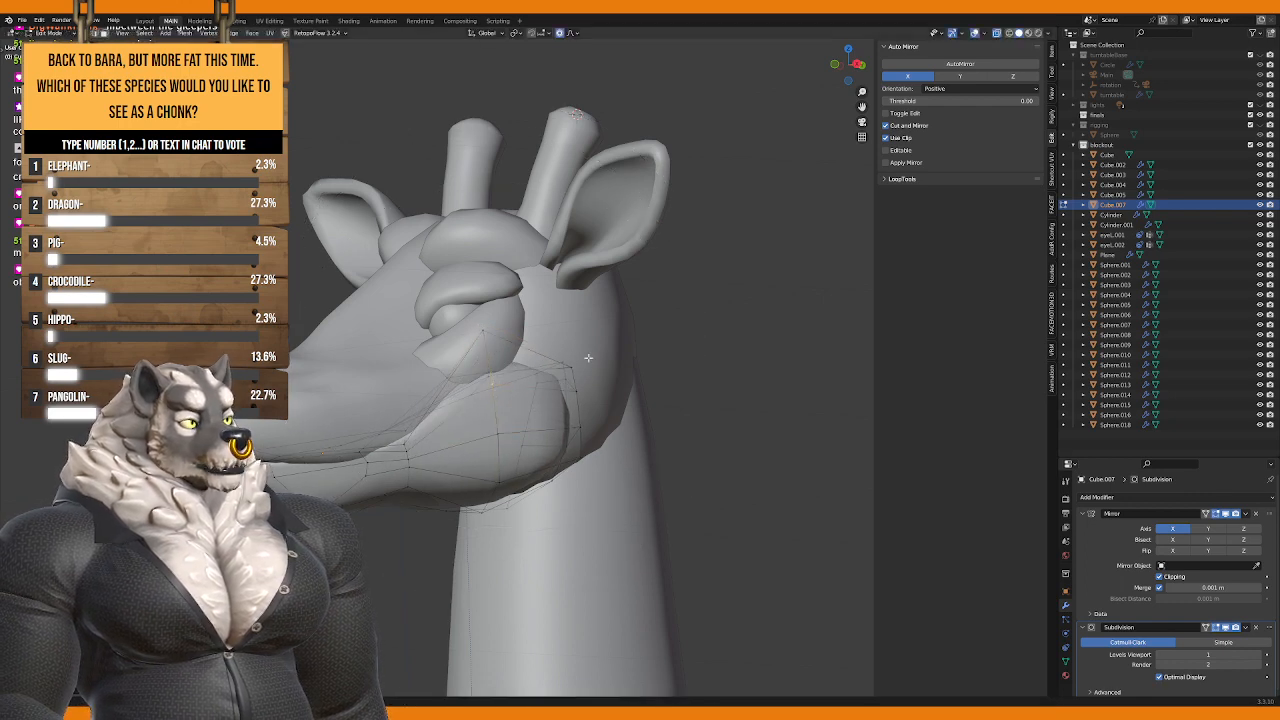
pyautogui.press('Tab')
# Step: Examine the muzzle mesh and the head's overall shape from several angles and distances
pyautogui.scroll(-4, 543, 349)
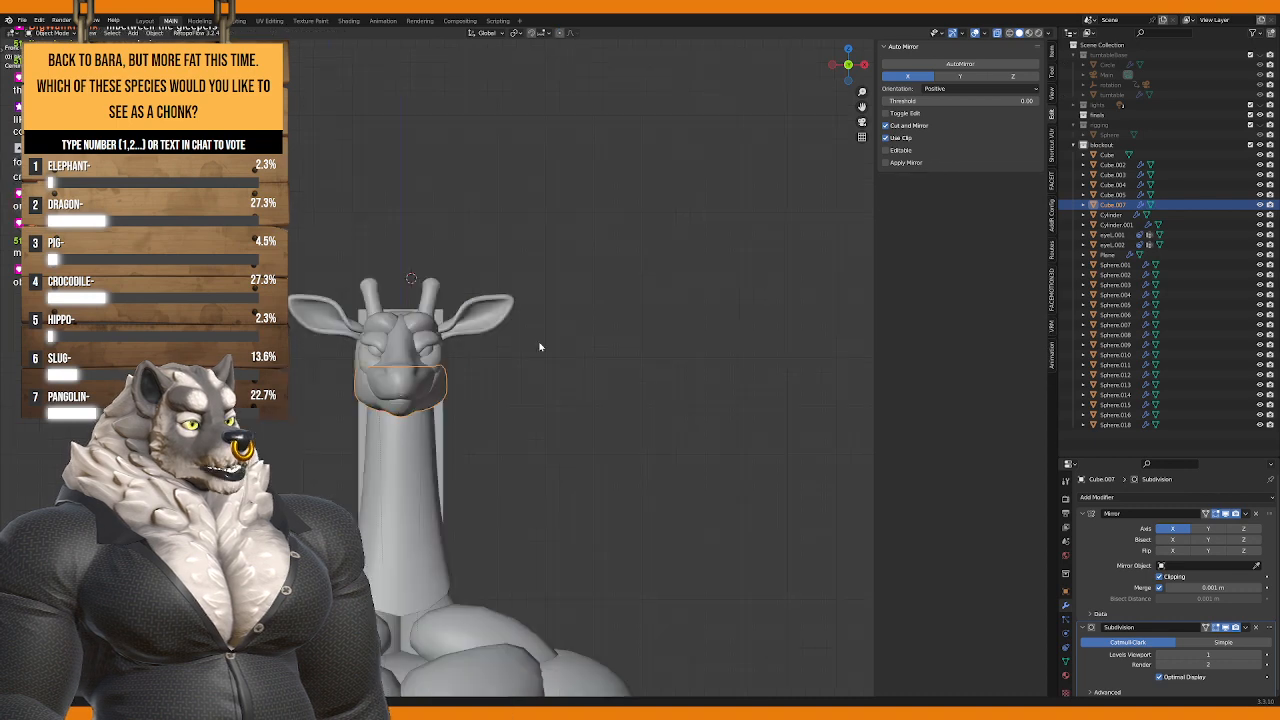
pyautogui.moveTo(543, 349); pyautogui.dragTo(434, 400, button='middle')
pyautogui.scroll(4, 432, 392)
pyautogui.click(432, 392)
pyautogui.press('/')
pyautogui.press('Tab')
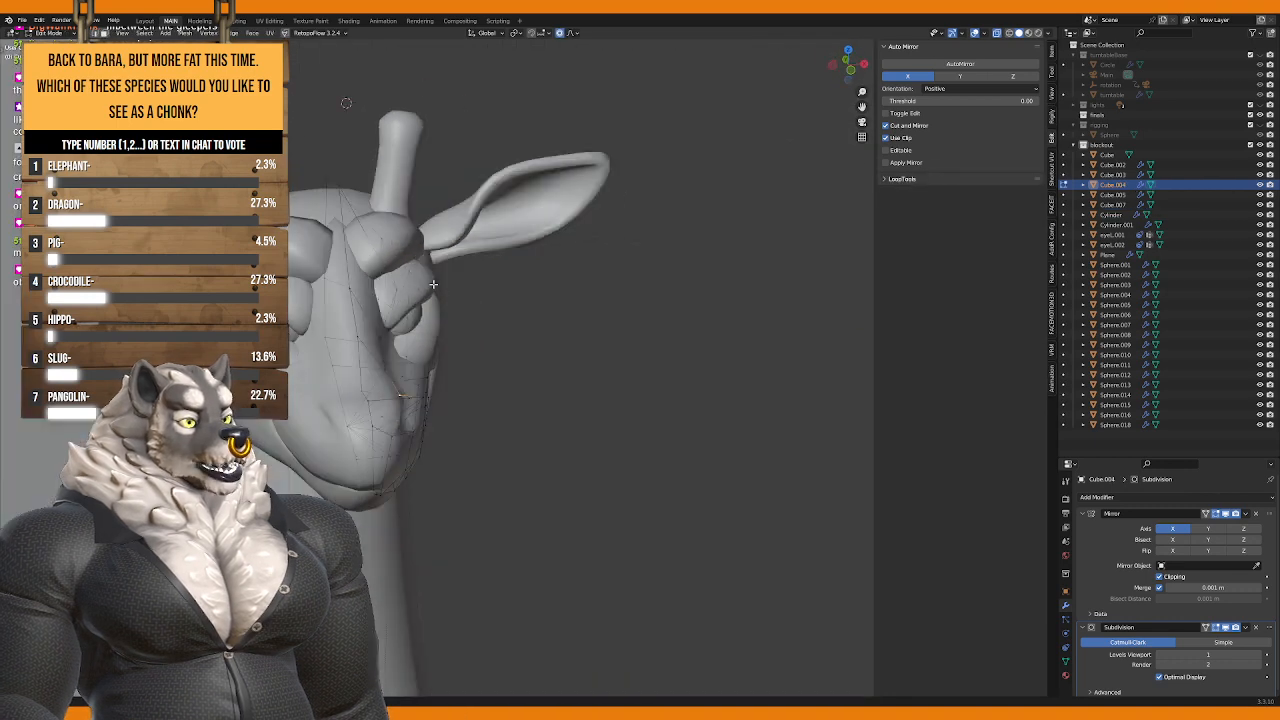
pyautogui.moveTo(413, 331); pyautogui.dragTo(543, 398, button='middle')
pyautogui.press('Tab')
pyautogui.scroll(-3, 463, 366)
pyautogui.press('/')
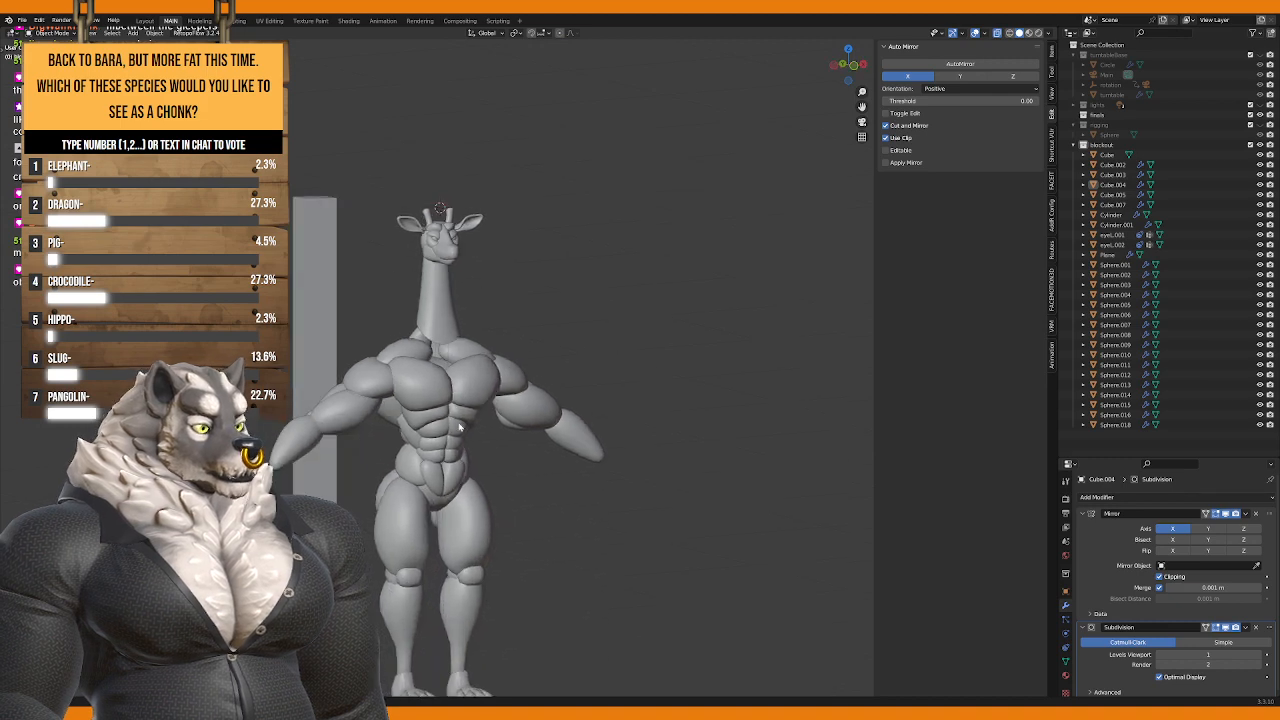
# Step: Delete the mirrored forearm object from the body blockout
pyautogui.click(448, 410)
pyautogui.moveTo(448, 410); pyautogui.dragTo(583, 320, button='middle')
pyautogui.scroll(5, 573, 330)
pyautogui.scroll(-5, 600, 334)
pyautogui.scroll(4, 509, 351)
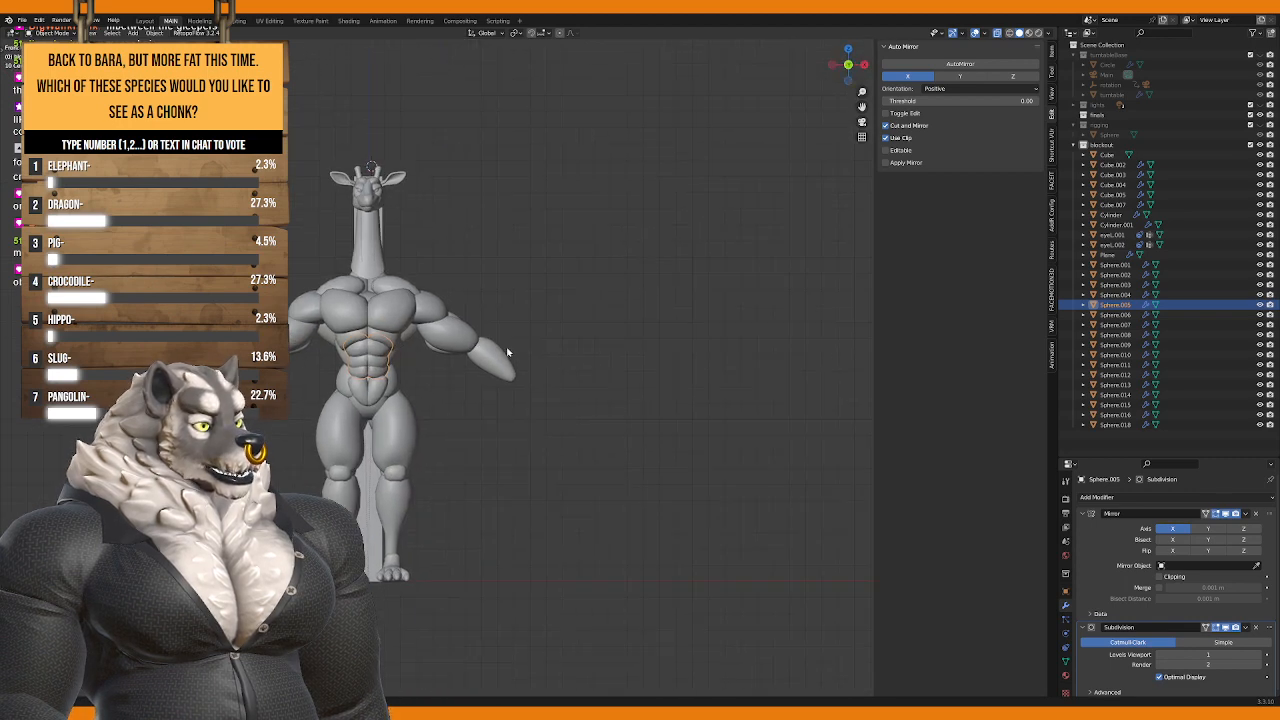
pyautogui.click(445, 310)
pyautogui.moveTo(445, 310); pyautogui.dragTo(373, 365, button='middle')
pyautogui.press('Delete')
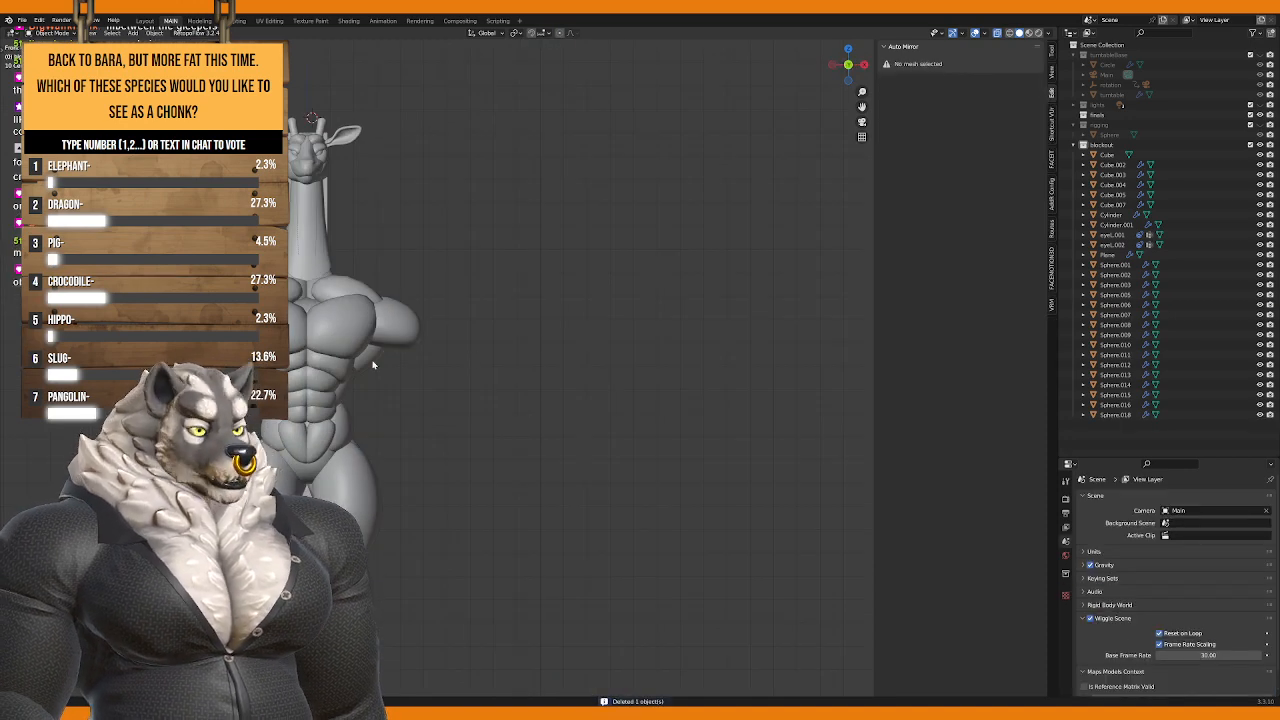
pyautogui.scroll(5, 373, 365)
pyautogui.click(500, 349)
pyautogui.scroll(-2, 500, 349)
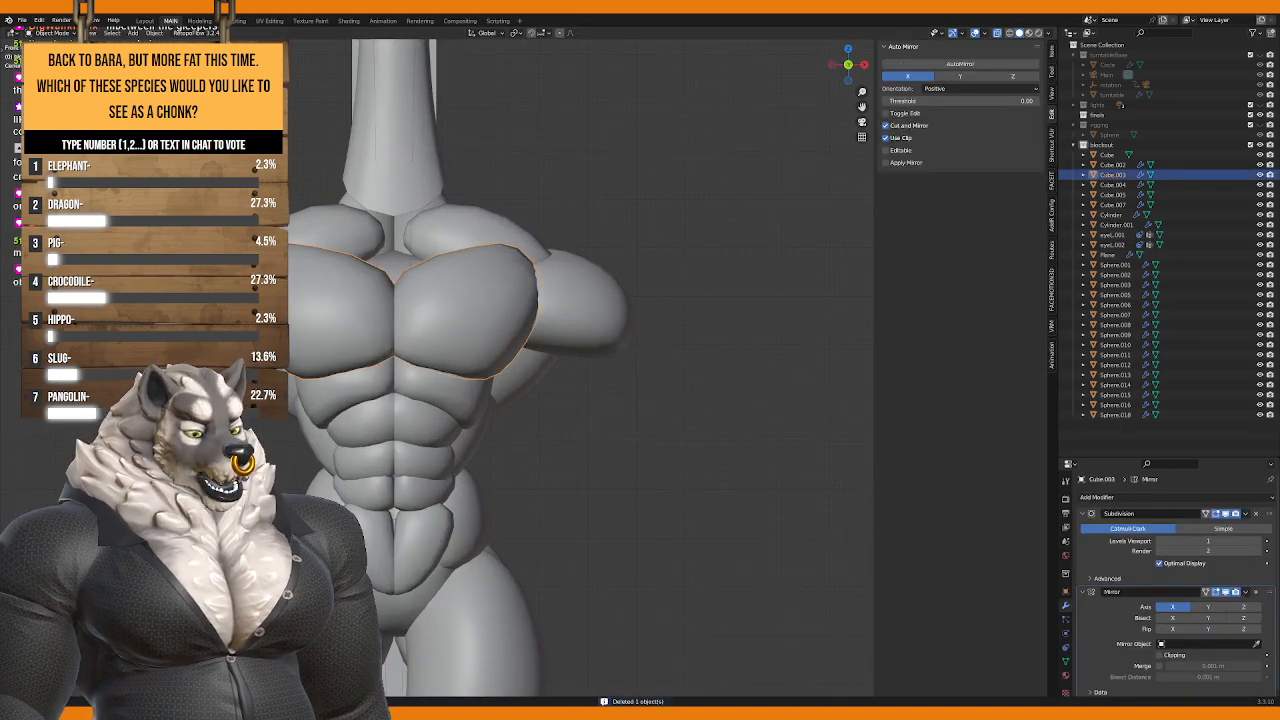
pyautogui.click(409, 389)
pyautogui.moveTo(409, 389); pyautogui.dragTo(457, 399, button='middle')
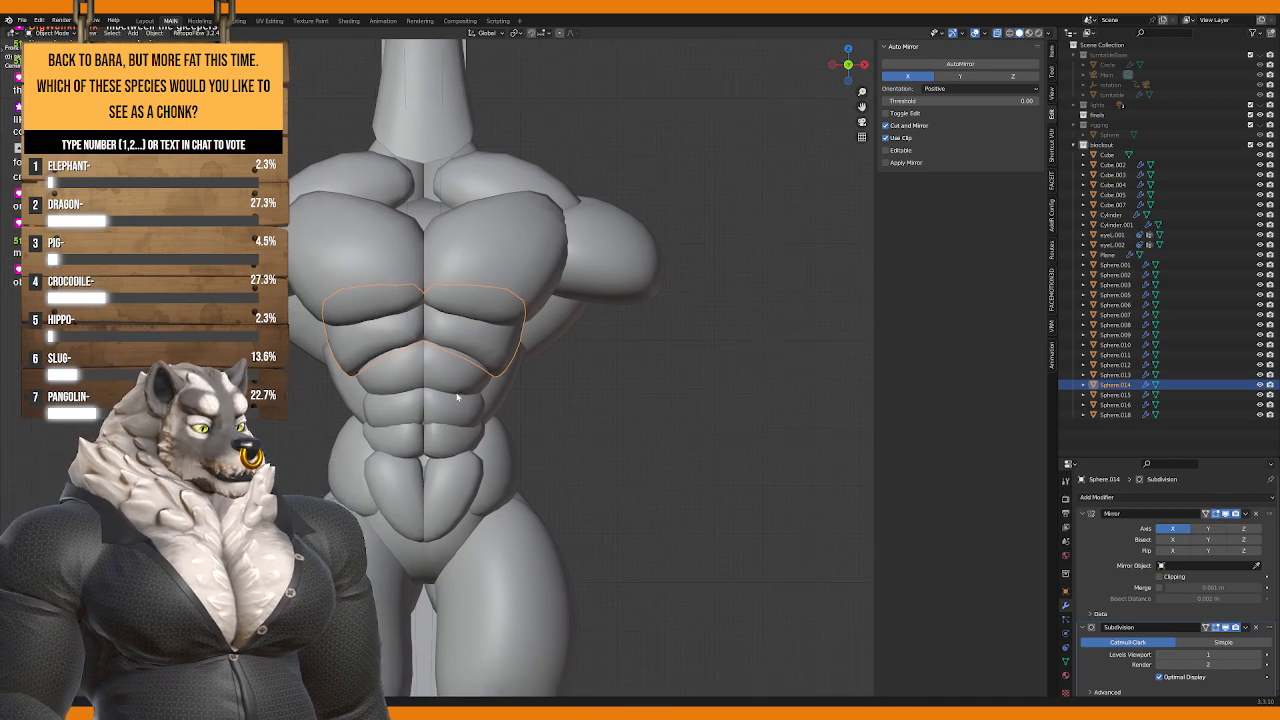
pyautogui.scroll(-3, 457, 399)
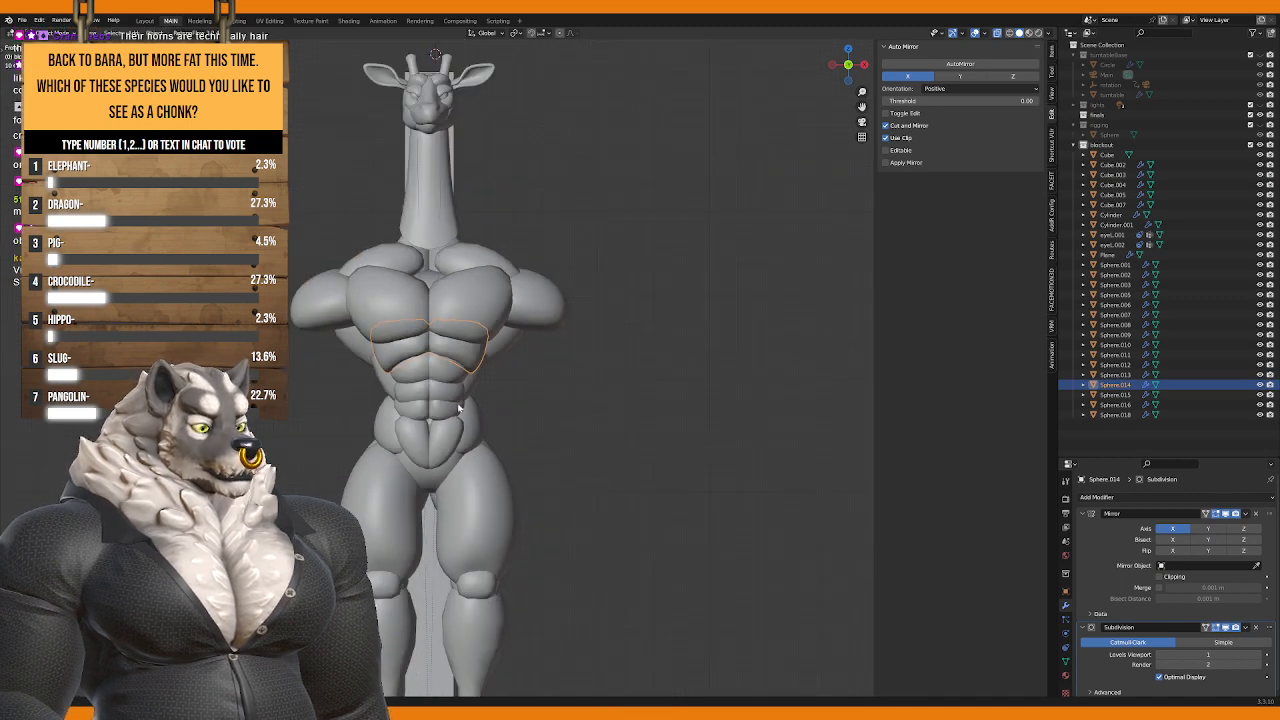
# Step: Adjust the glutes' whole mesh along the vertical axis in Edit Mode
pyautogui.moveTo(457, 399); pyautogui.dragTo(486, 440, button='middle')
pyautogui.click(486, 440)
pyautogui.scroll(2, 467, 503)
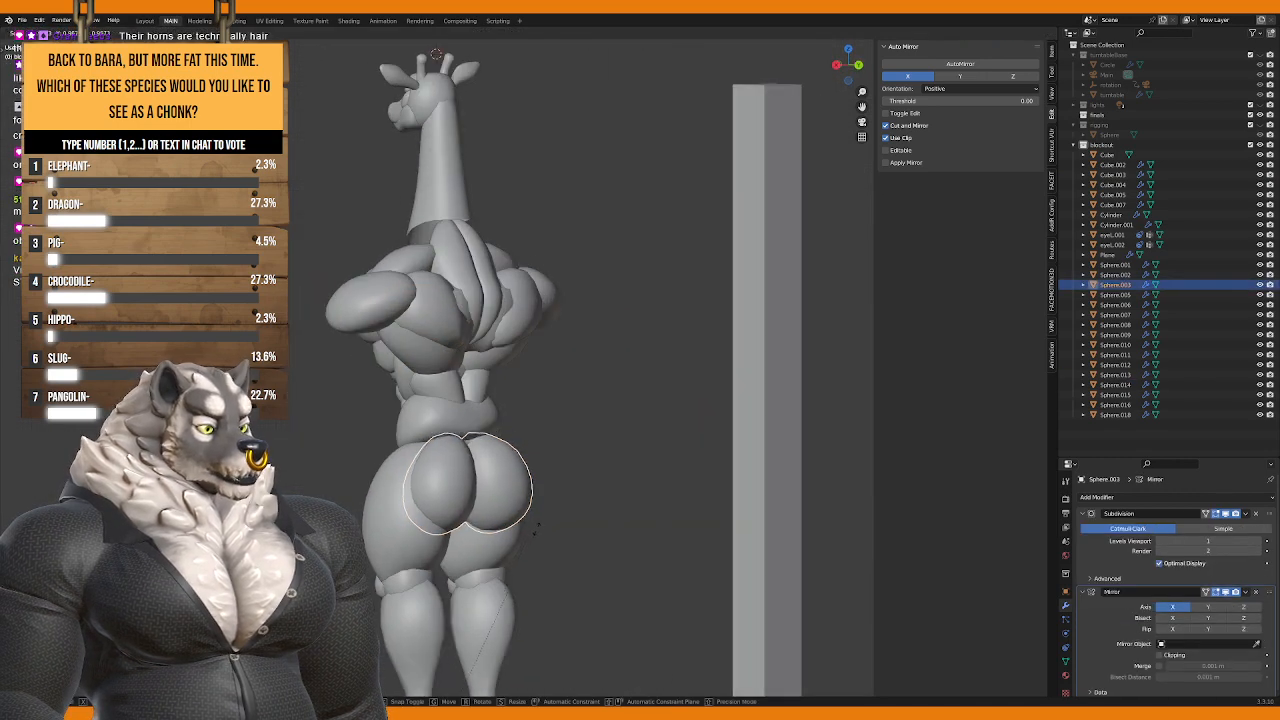
pyautogui.press('Tab')
pyautogui.moveTo(531, 526); pyautogui.dragTo(470, 520, button='middle')
pyautogui.press('g')
pyautogui.press('y')
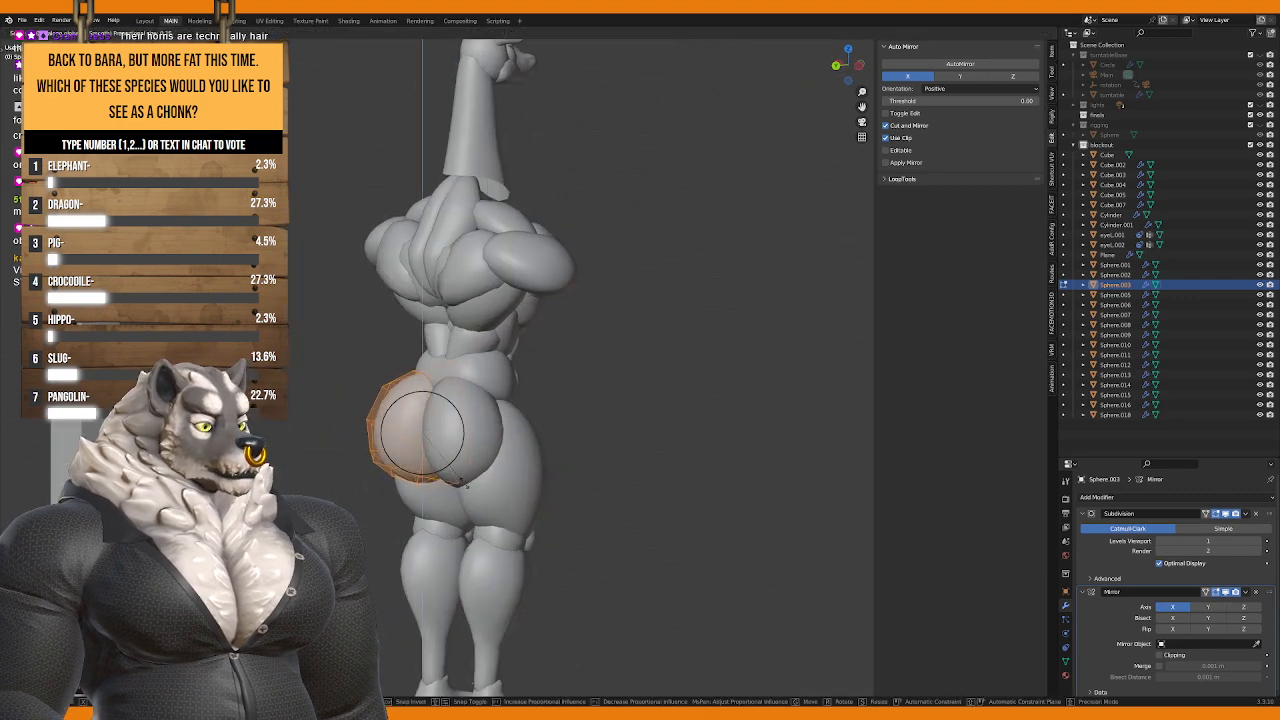
pyautogui.click(461, 470)
pyautogui.moveTo(461, 470); pyautogui.dragTo(447, 452, button='middle')
pyautogui.scroll(4, 447, 450)
pyautogui.press('Tab')
pyautogui.click(488, 496)
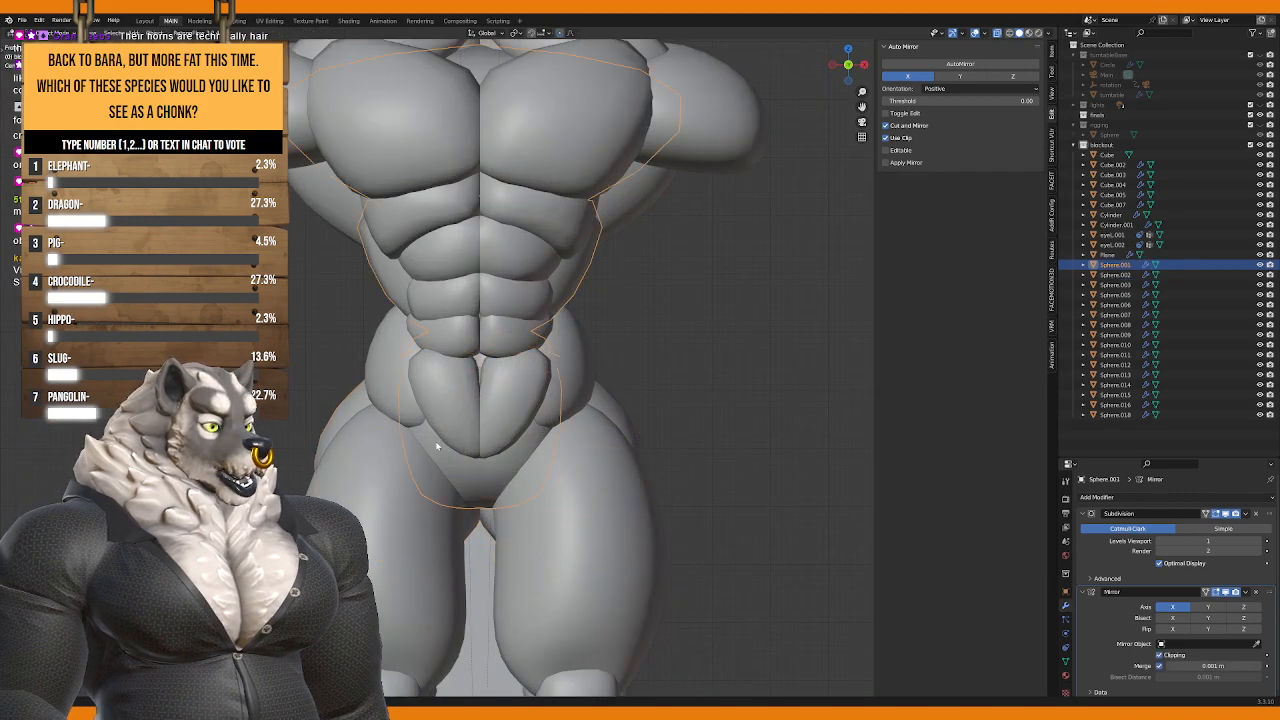
pyautogui.keyDown('shift'); pyautogui.moveTo(488, 496); pyautogui.dragTo(469, 414, button='middle'); pyautogui.keyUp('shift')
pyautogui.keyDown('alt'); pyautogui.click(474, 406); pyautogui.keyUp('alt')
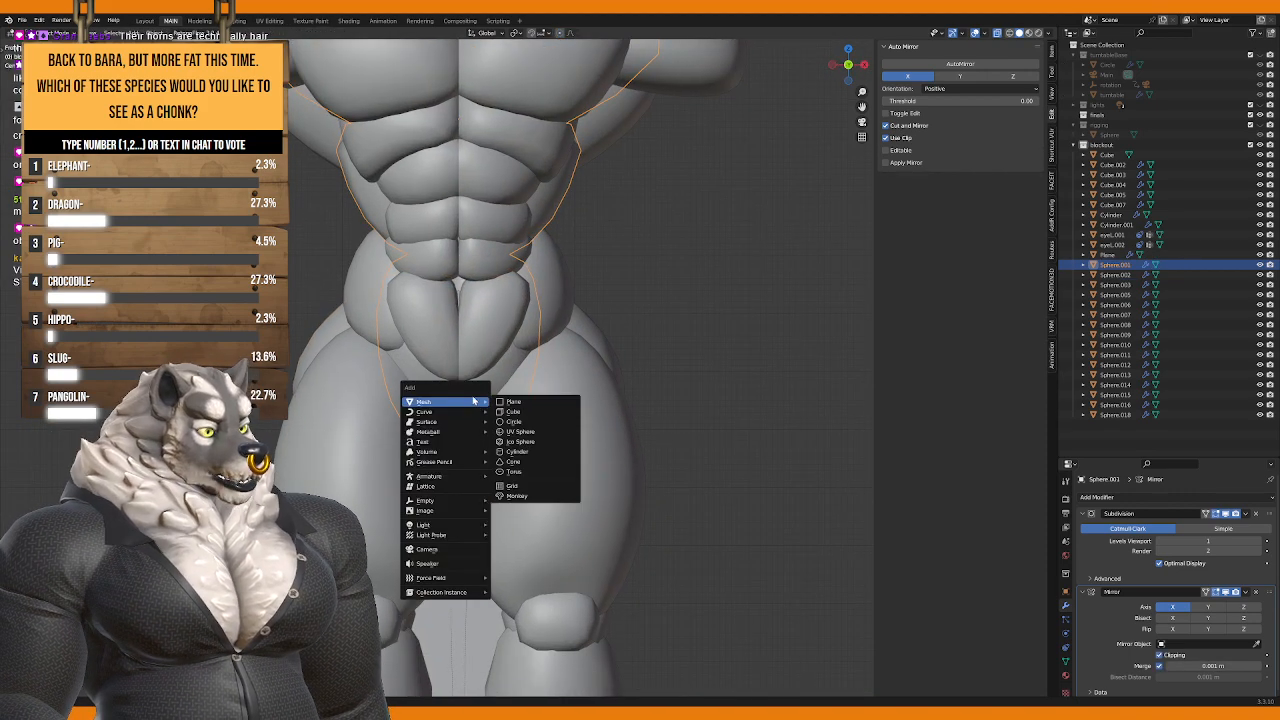
# Step: Move the whole mesh of the hip piece beside the lower abs downward and slightly outward
pyautogui.click(570, 398)
pyautogui.press('KP_Decimal')
pyautogui.press('Tab')
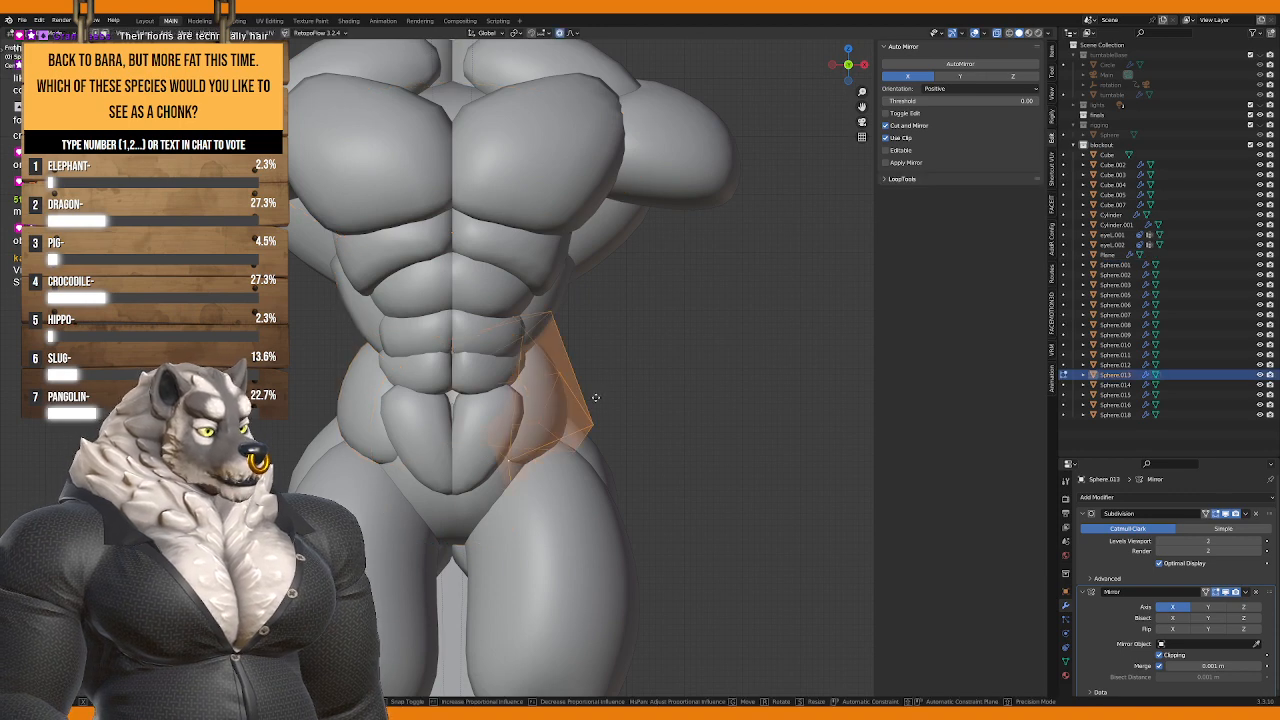
pyautogui.press('g')
pyautogui.click(611, 426)
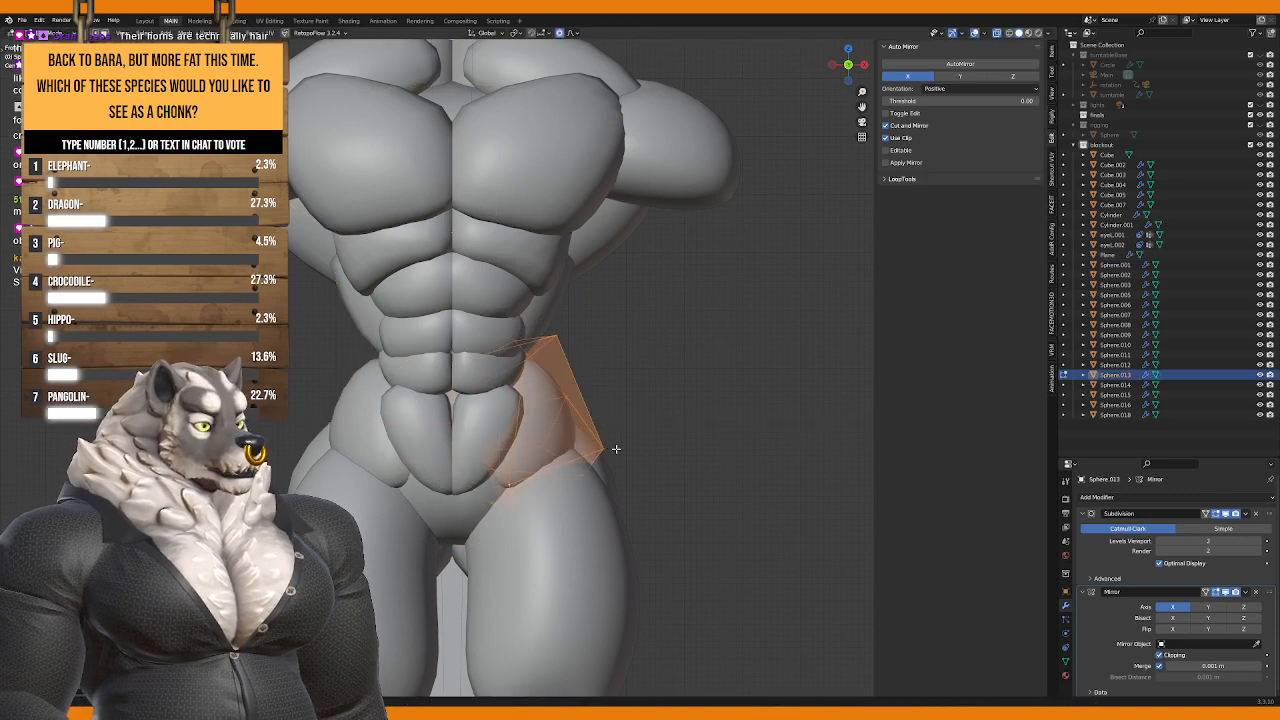
# Step: Reshape the hip piece by moving its upper inner vertex and pulling its lowest vertex down toward the crotch
pyautogui.click(530, 345)
pyautogui.press('g')
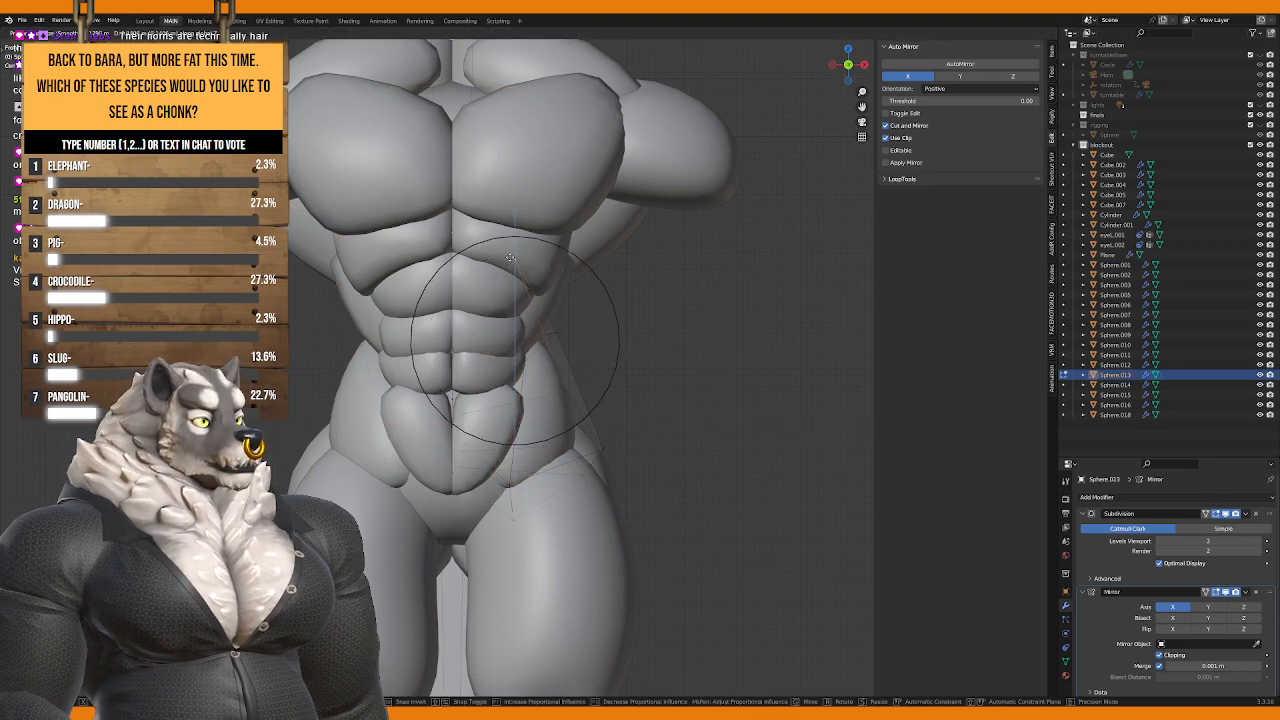
pyautogui.click(498, 336)
pyautogui.click(517, 525)
pyautogui.press('g')
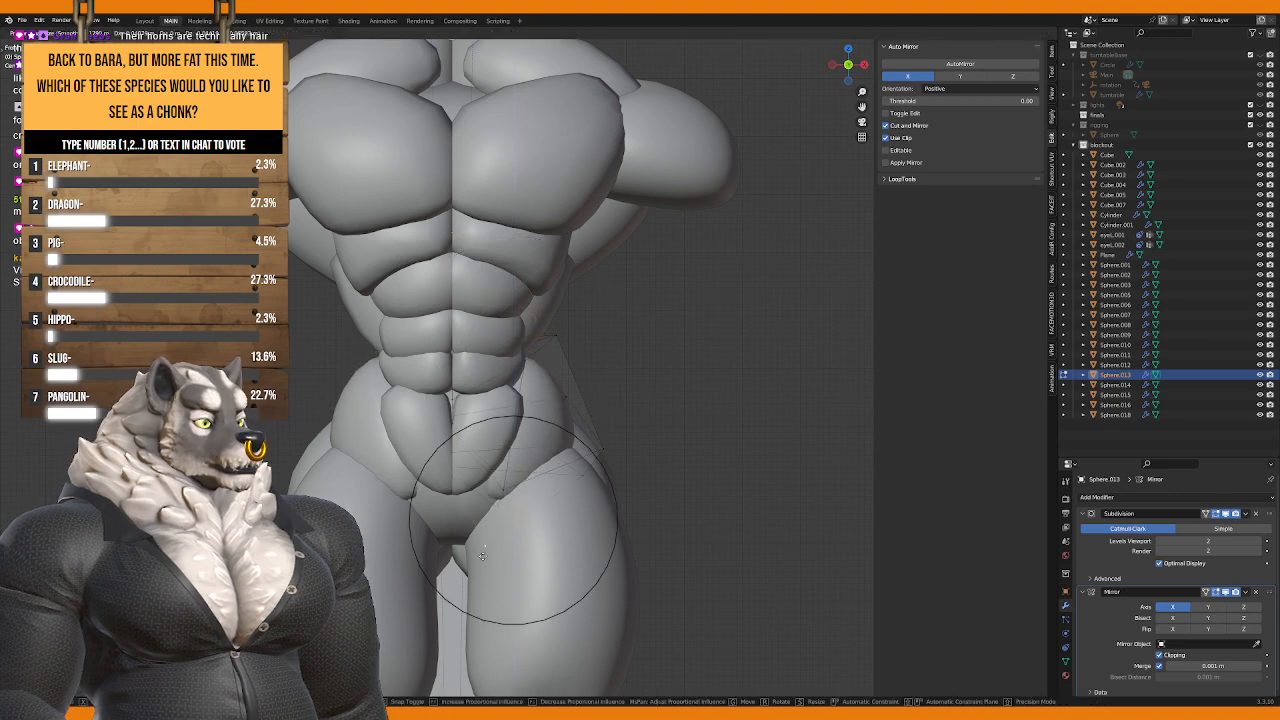
pyautogui.click(468, 581)
pyautogui.keyDown('shift'); pyautogui.moveTo(529, 393); pyautogui.dragTo(497, 422, button='middle'); pyautogui.keyUp('shift')
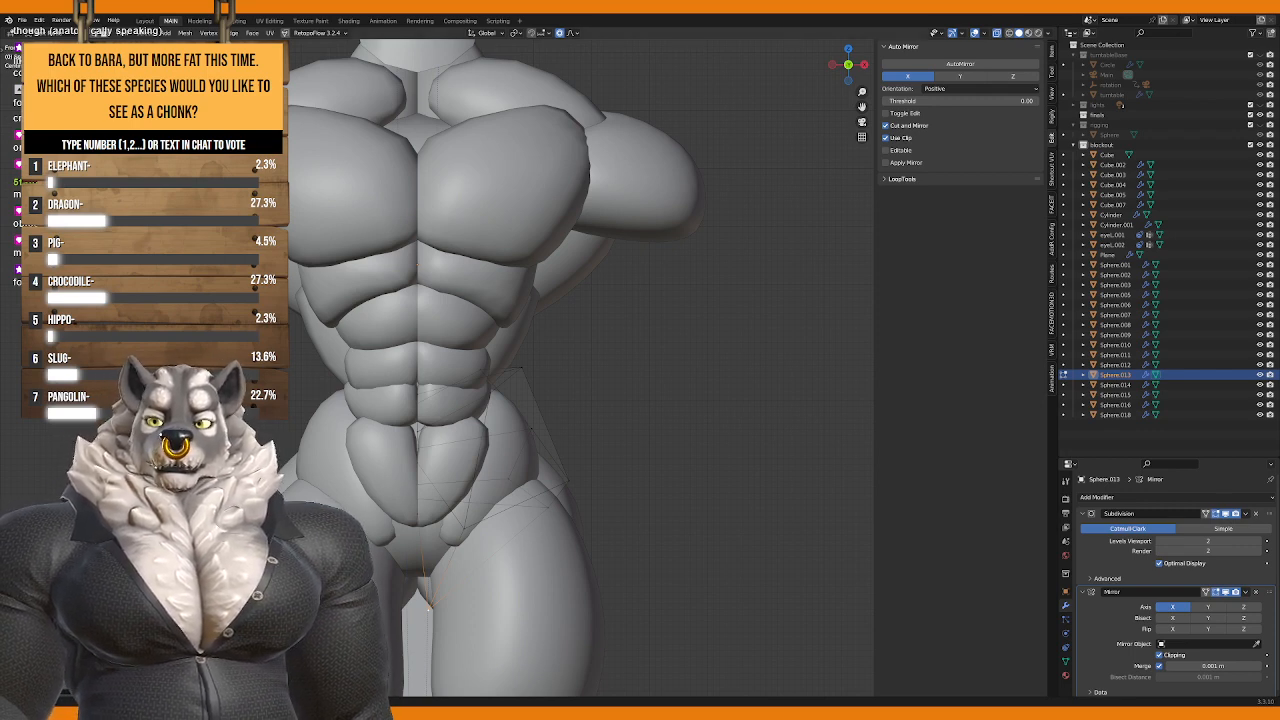
pyautogui.scroll(-3, 449, 335)
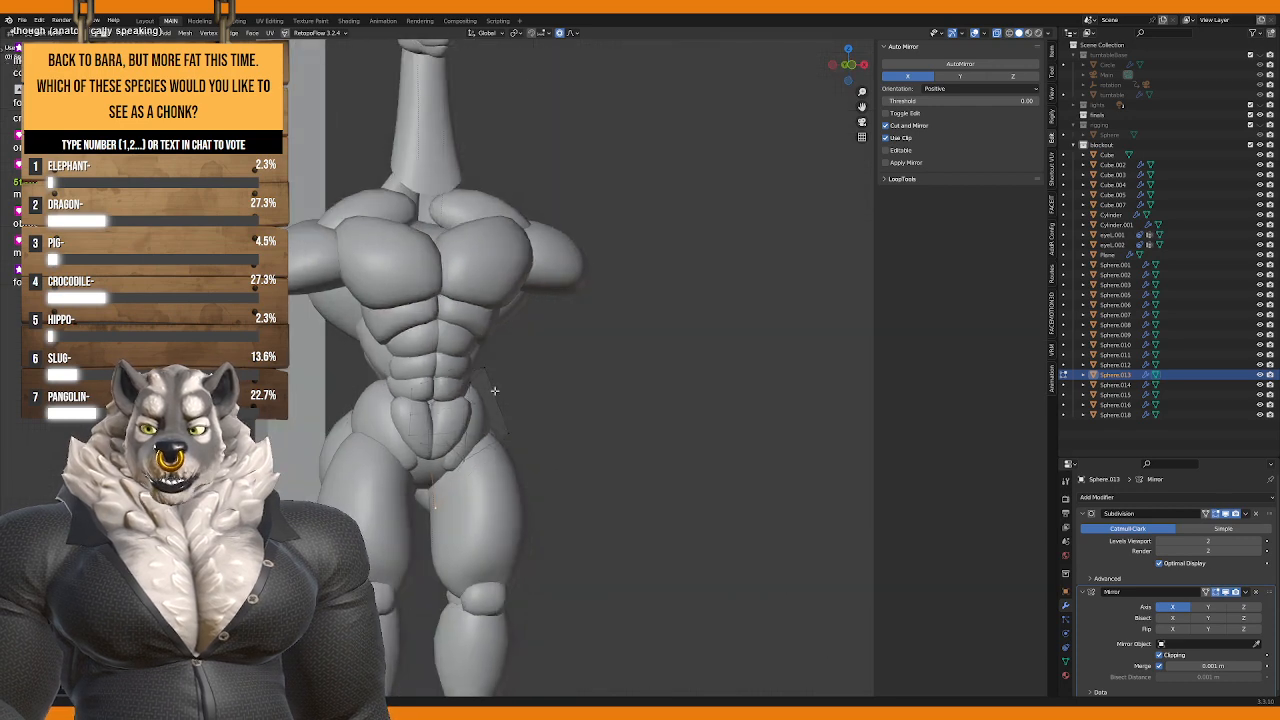
pyautogui.keyDown('shift'); pyautogui.moveTo(433, 287); pyautogui.dragTo(449, 335, button='middle'); pyautogui.keyUp('shift')
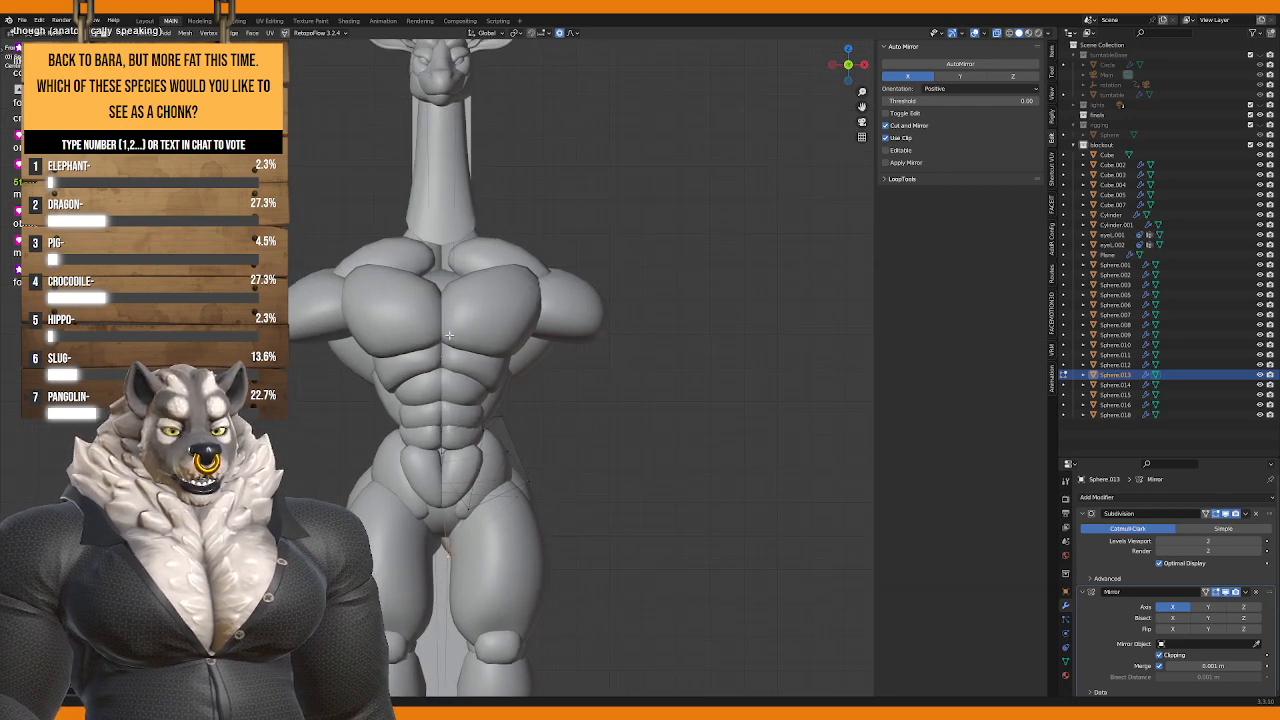
pyautogui.scroll(3, 449, 335)
pyautogui.press('Tab')
pyautogui.scroll(-4, 455, 315)
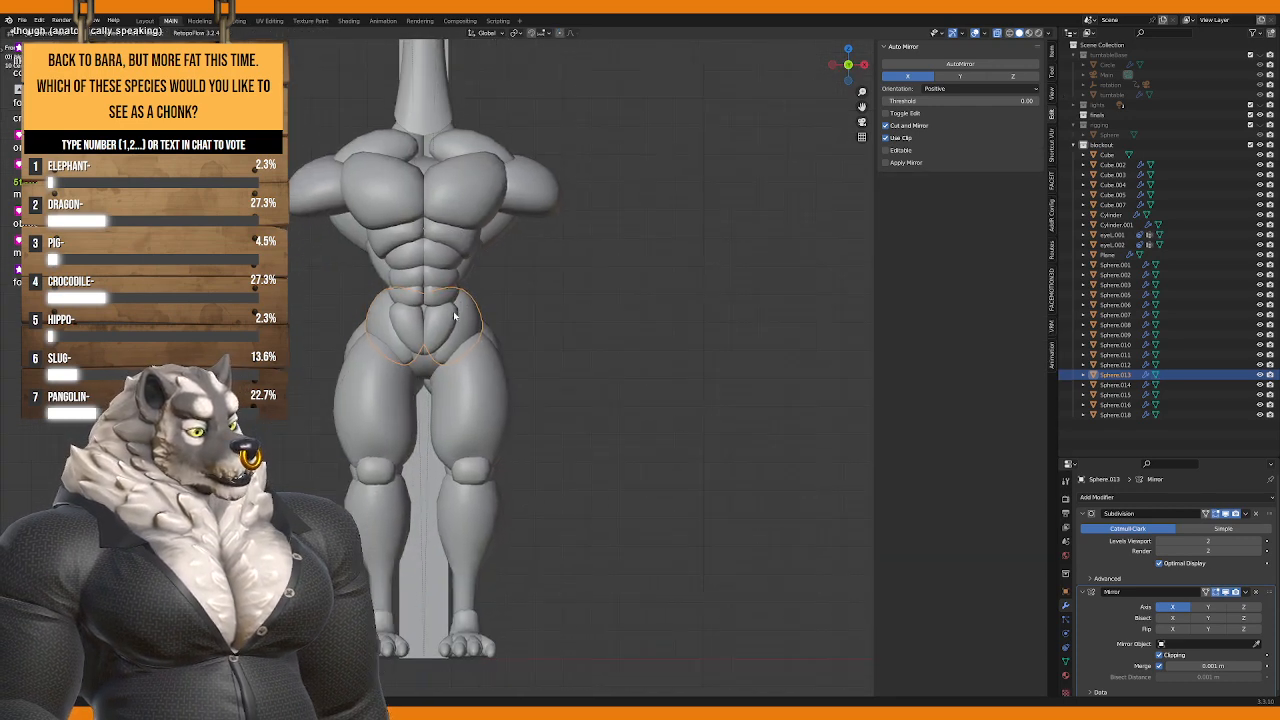
# Step: Scale the lower outer part of the thigh mesh slightly larger with proportional editing
pyautogui.keyDown('shift'); pyautogui.moveTo(455, 427); pyautogui.dragTo(447, 375, button='middle'); pyautogui.keyUp('shift')
pyautogui.click(447, 374)
pyautogui.press('Tab')
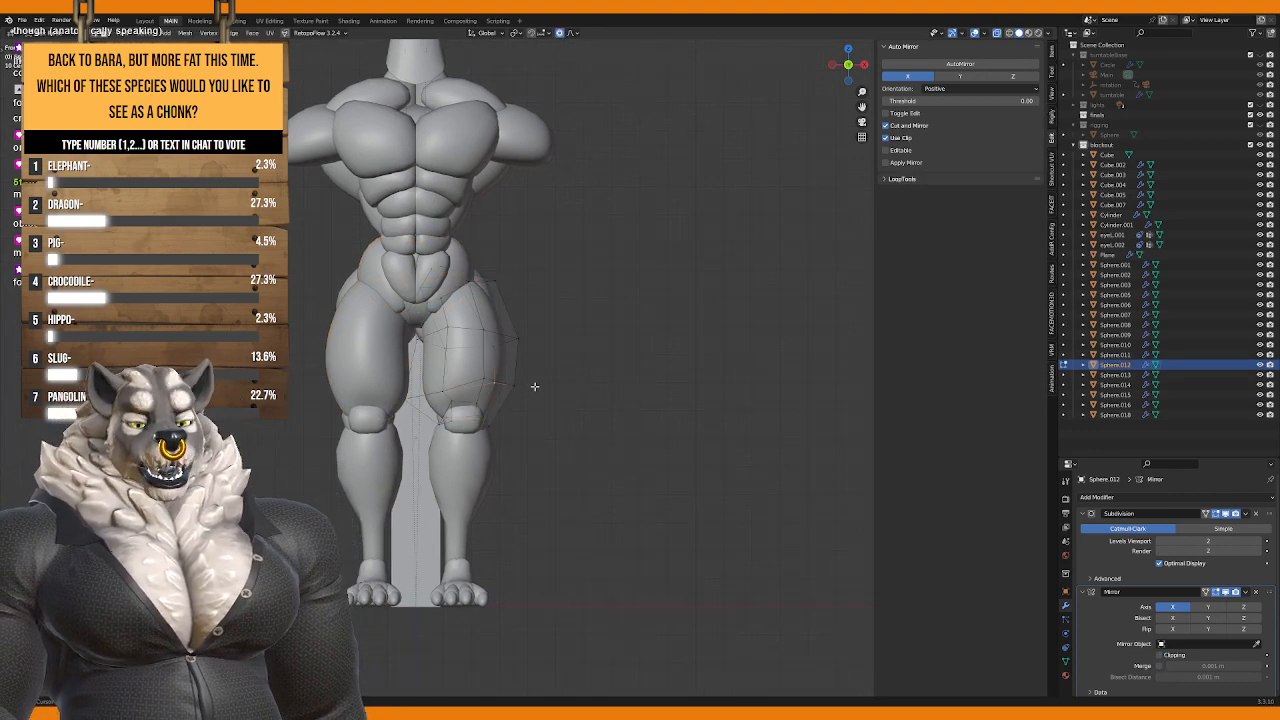
pyautogui.scroll(1, 534, 386)
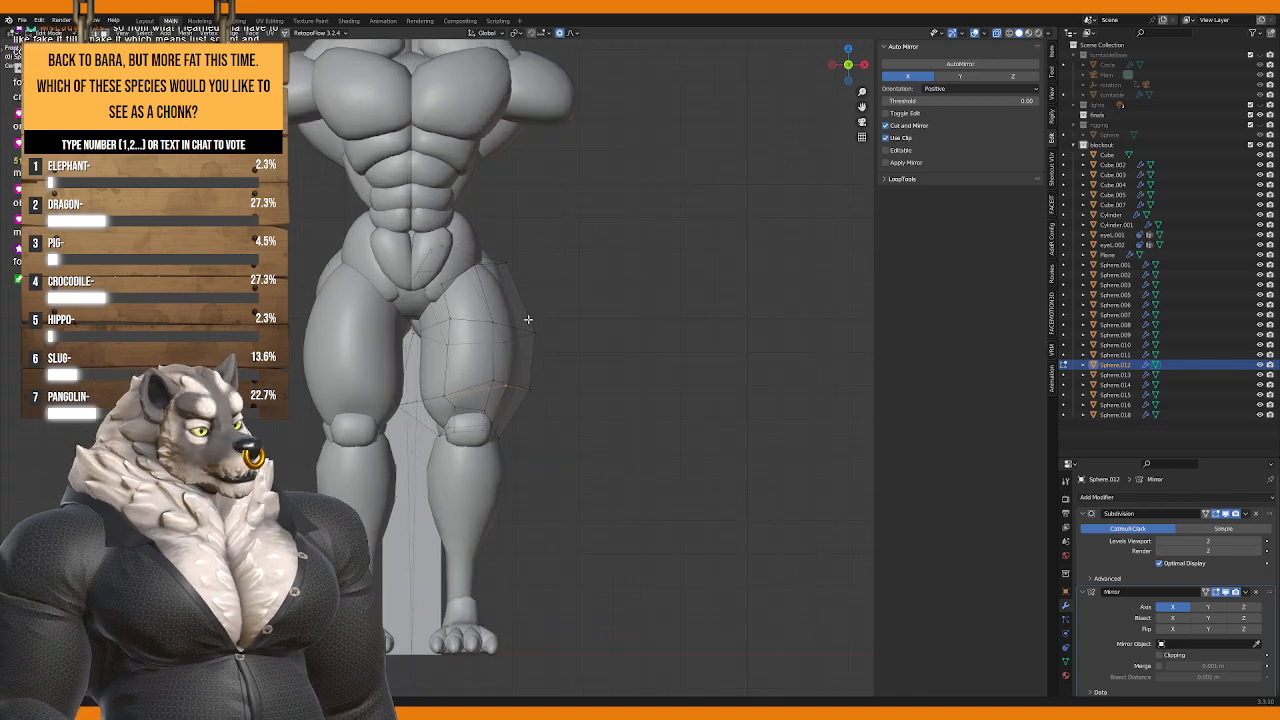
pyautogui.scroll(1, 534, 344)
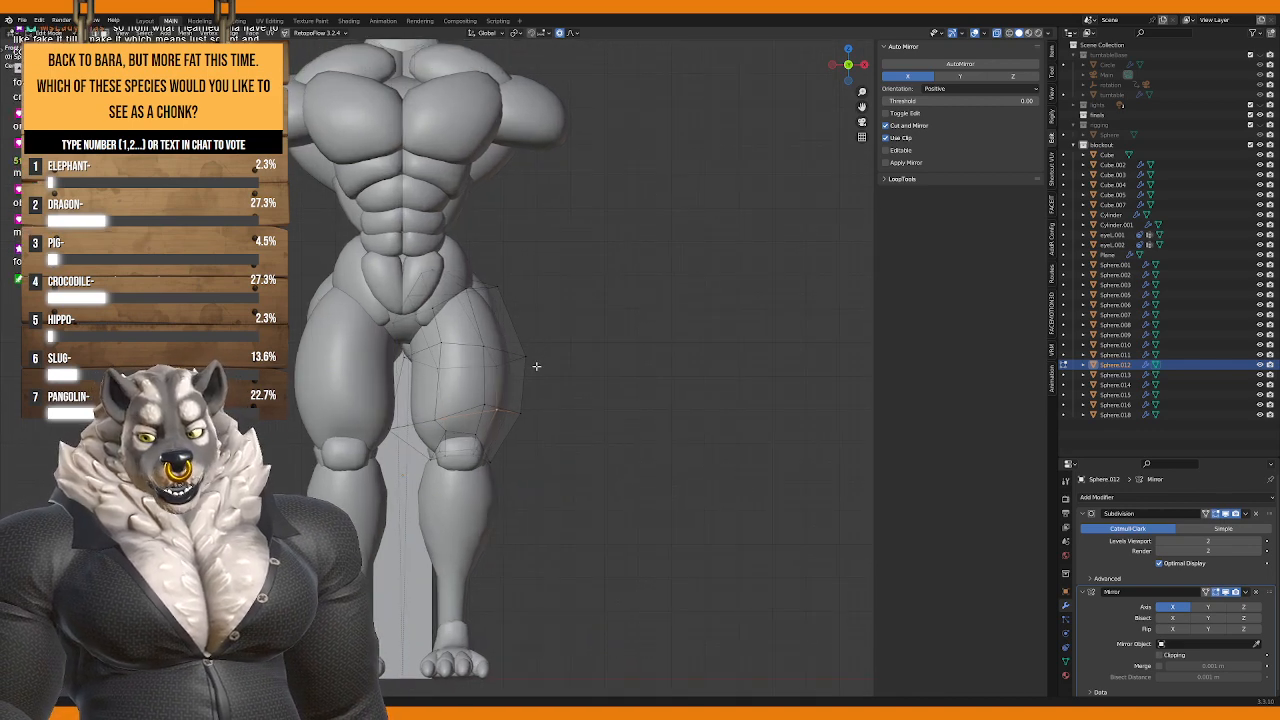
pyautogui.moveTo(534, 366); pyautogui.dragTo(601, 400, button='middle')
pyautogui.press('g')
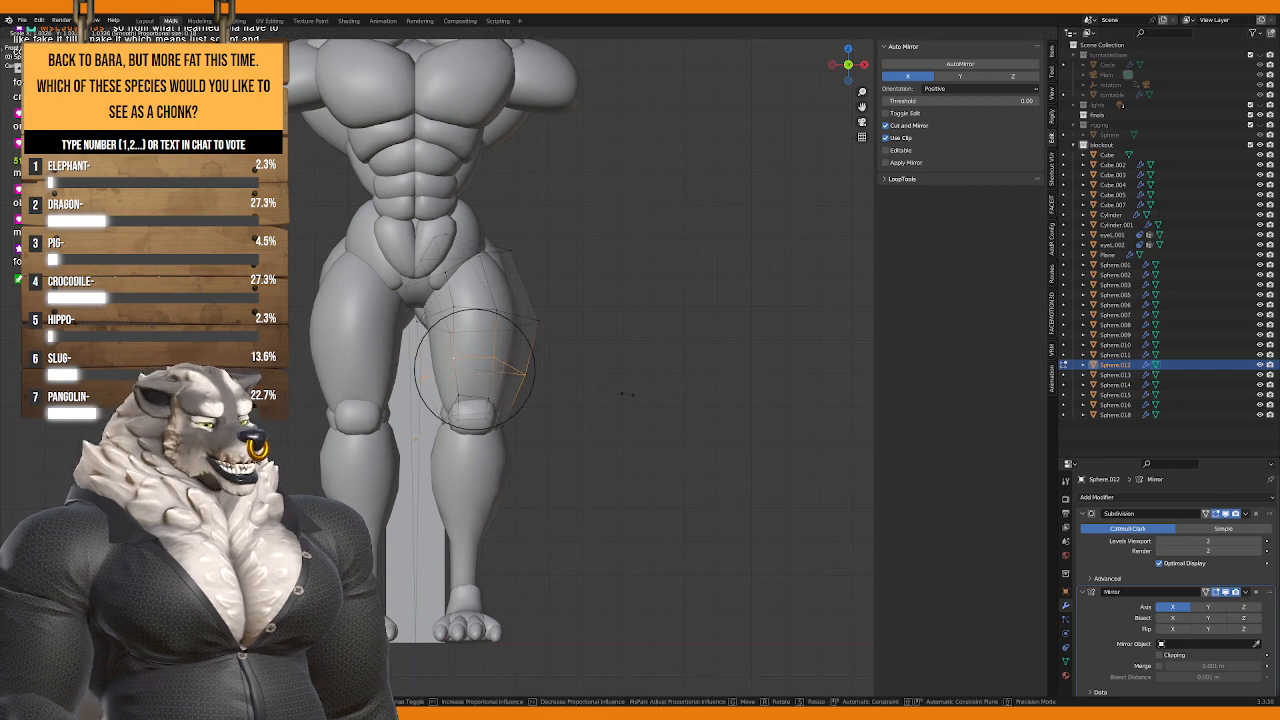
pyautogui.click(637, 392)
pyautogui.click(476, 400)
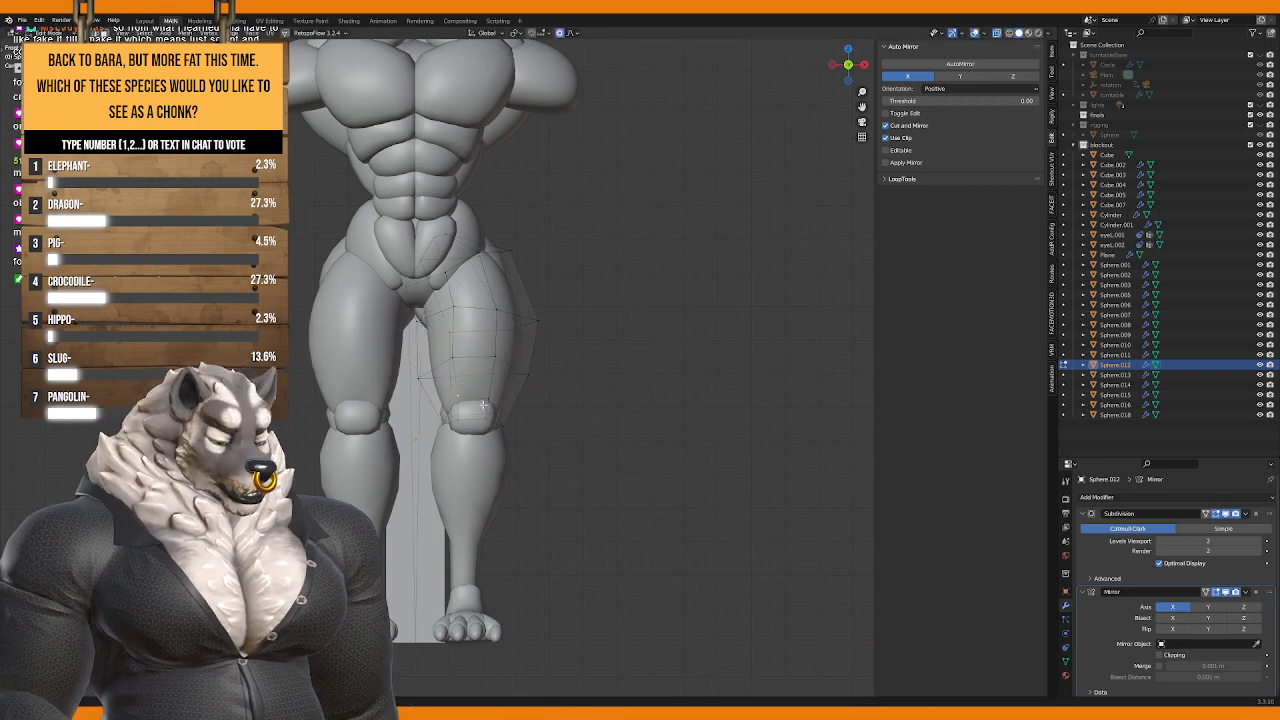
pyautogui.press('Tab')
# Step: Delete the mirrored toes and foot objects below the calves
pyautogui.click(475, 450)
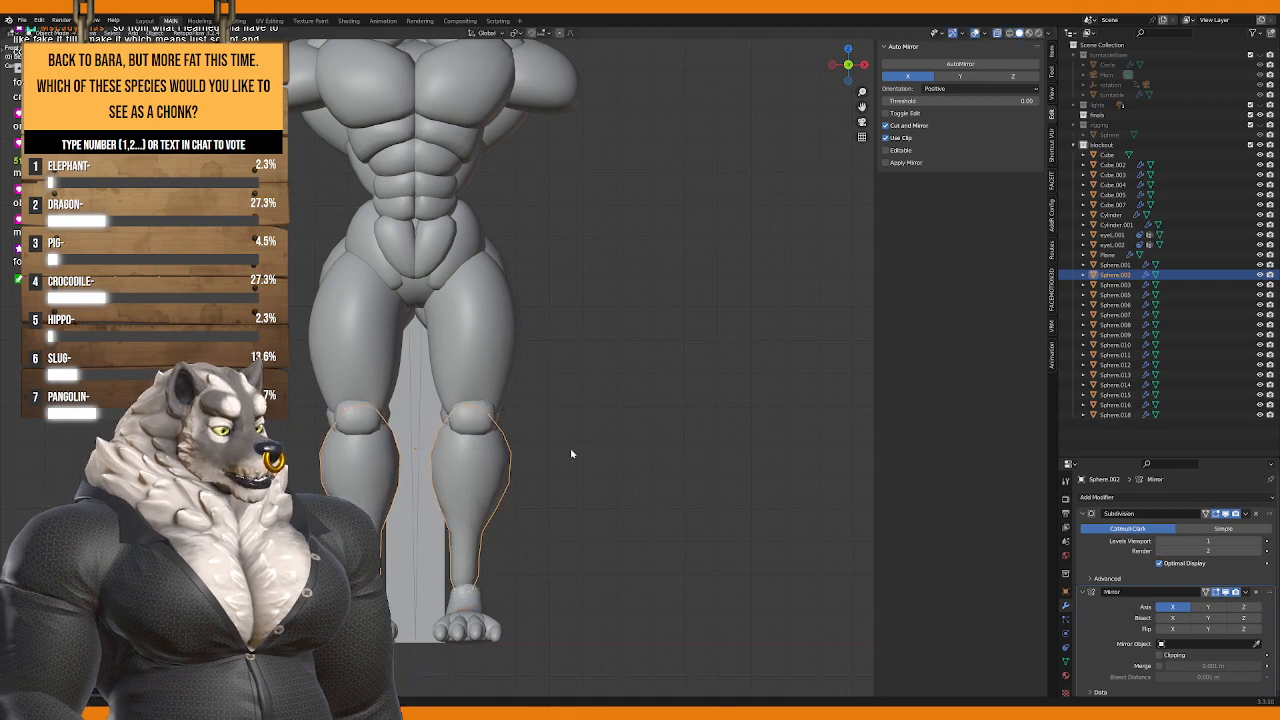
pyautogui.scroll(-2, 575, 462)
pyautogui.press('KP_3')
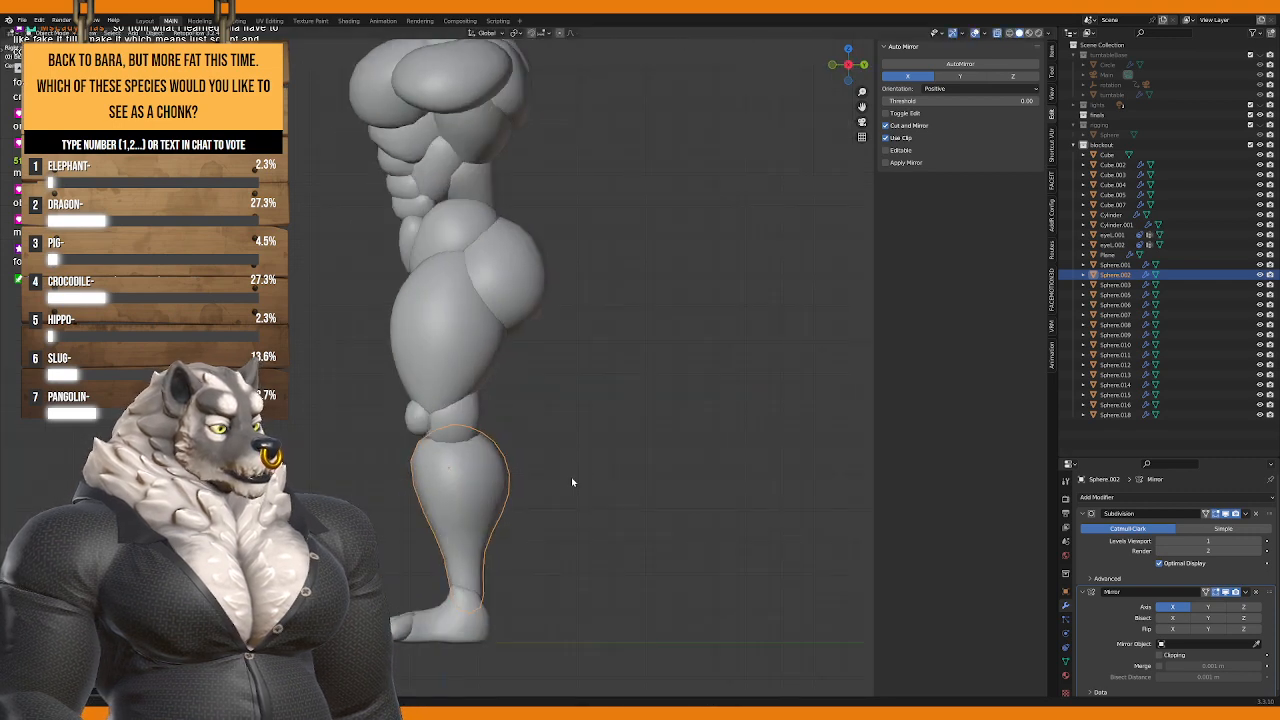
pyautogui.scroll(3, 438, 433)
pyautogui.click(368, 488)
pyautogui.moveTo(368, 488); pyautogui.dragTo(388, 531, button='middle')
pyautogui.press('Delete')
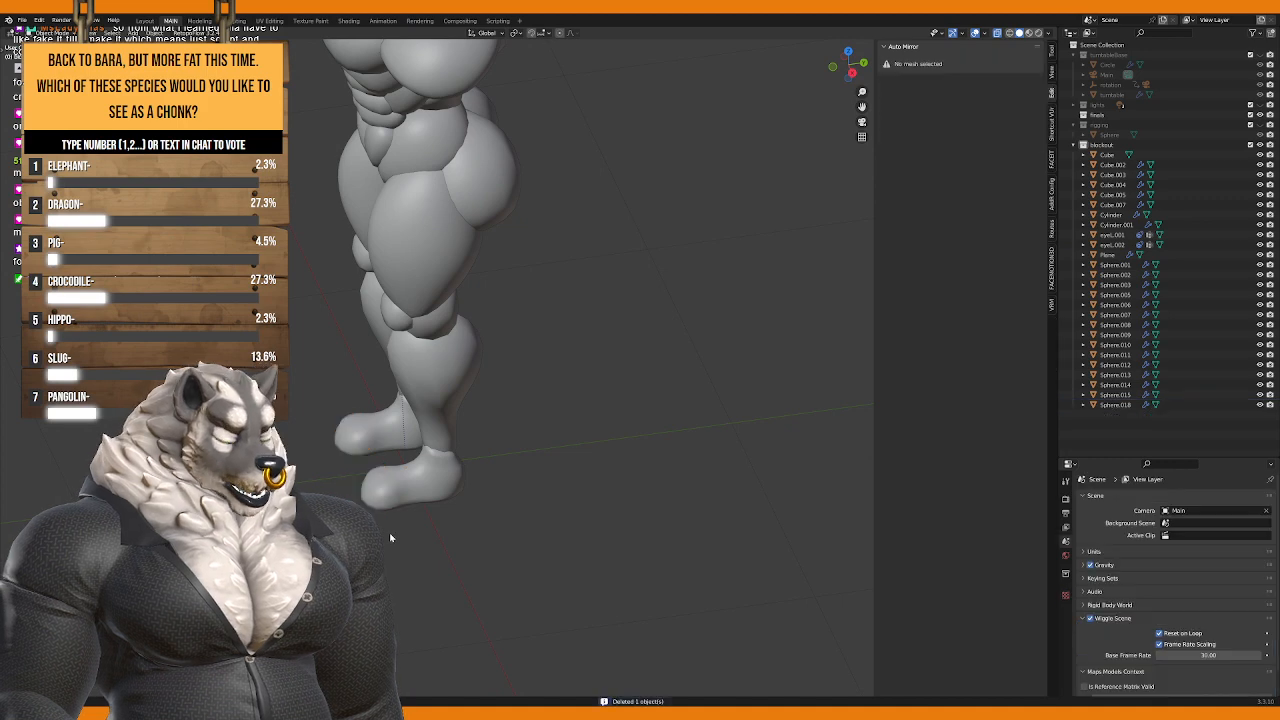
pyautogui.click(410, 495)
pyautogui.press('Delete')
# Step: Add a UV sphere to the blockout collection and reduce its segments and rings to a coarse low-poly shape
pyautogui.press('KP_1')
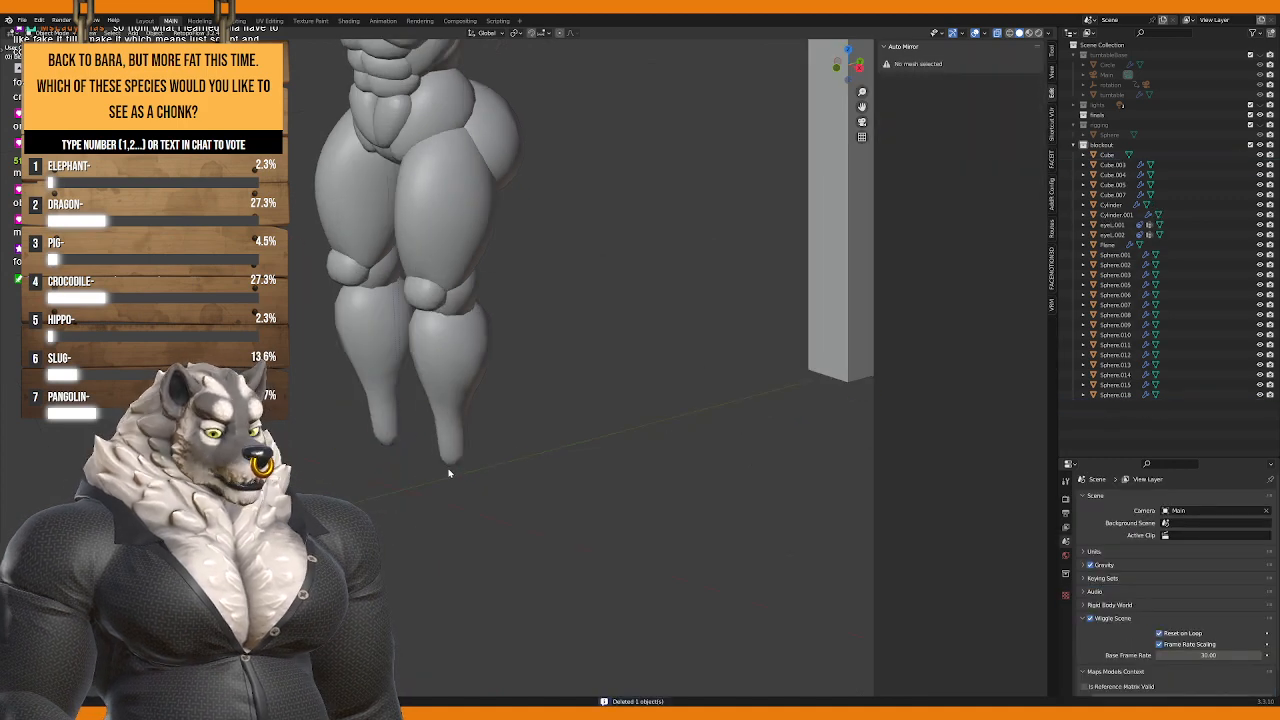
pyautogui.scroll(1, 515, 481)
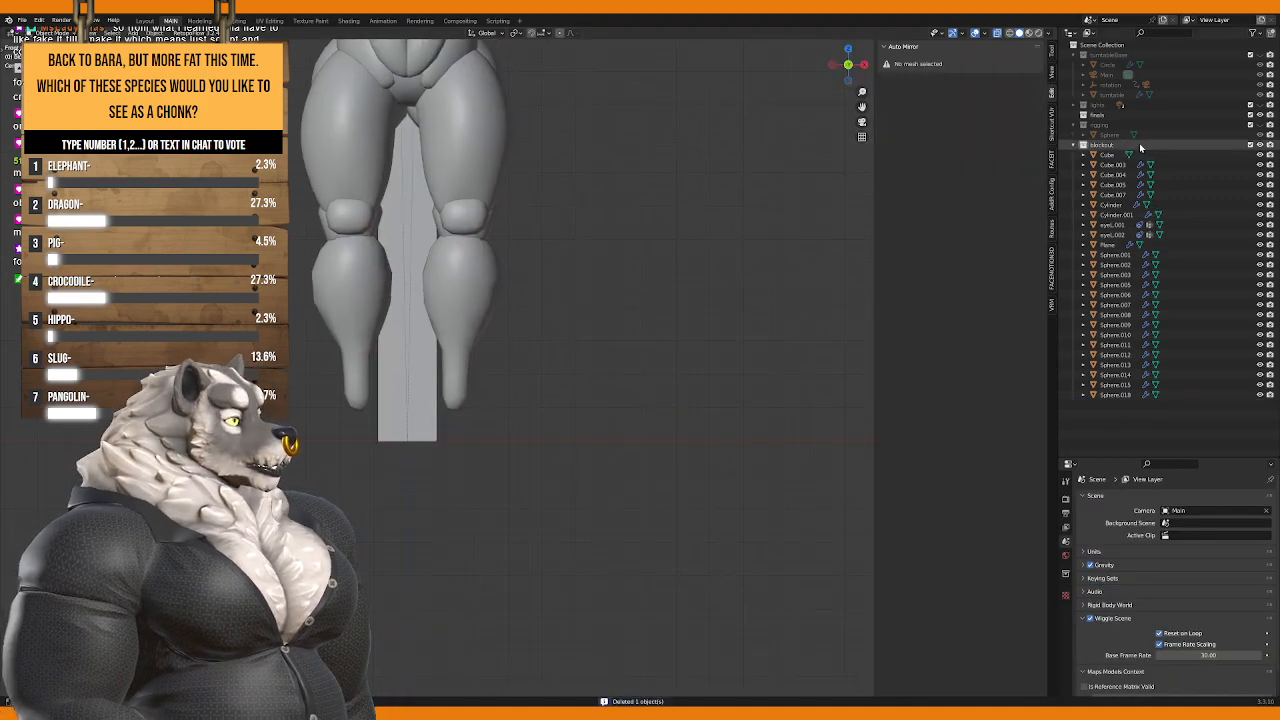
pyautogui.hotkey('shift', 'a')
pyautogui.moveTo(508, 403)
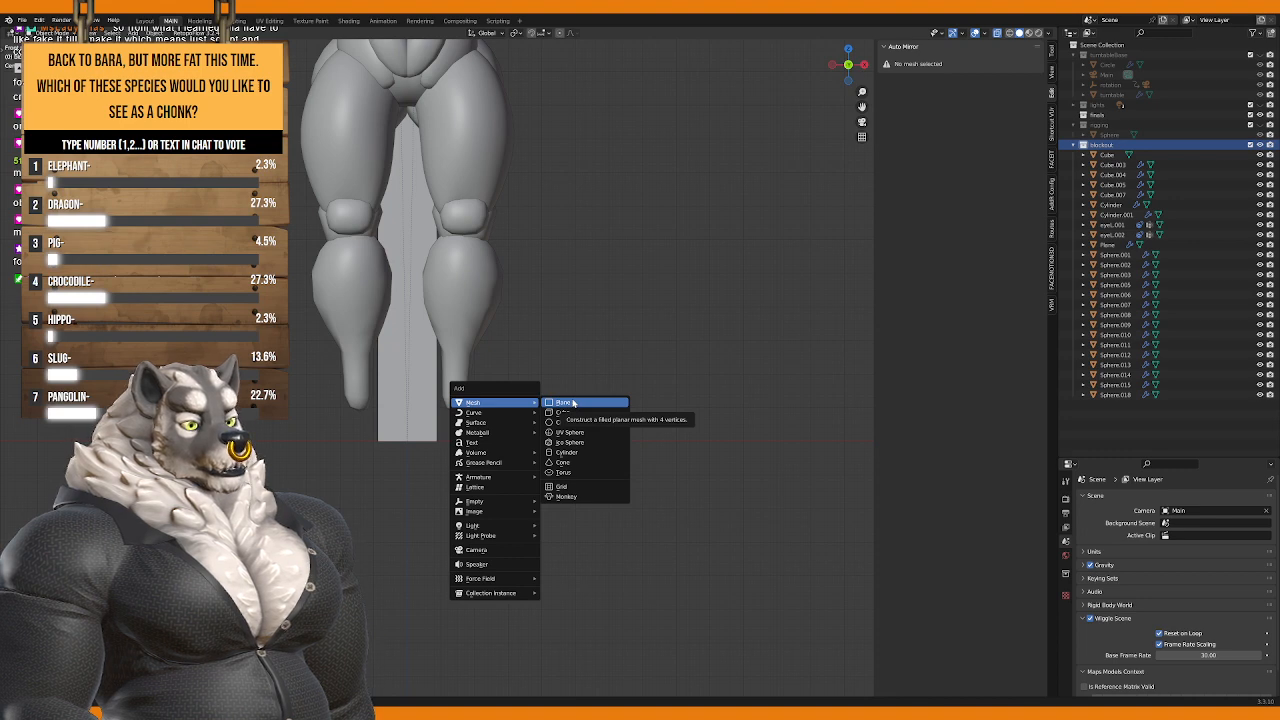
pyautogui.click(569, 432)
pyautogui.scroll(-4, 517, 405)
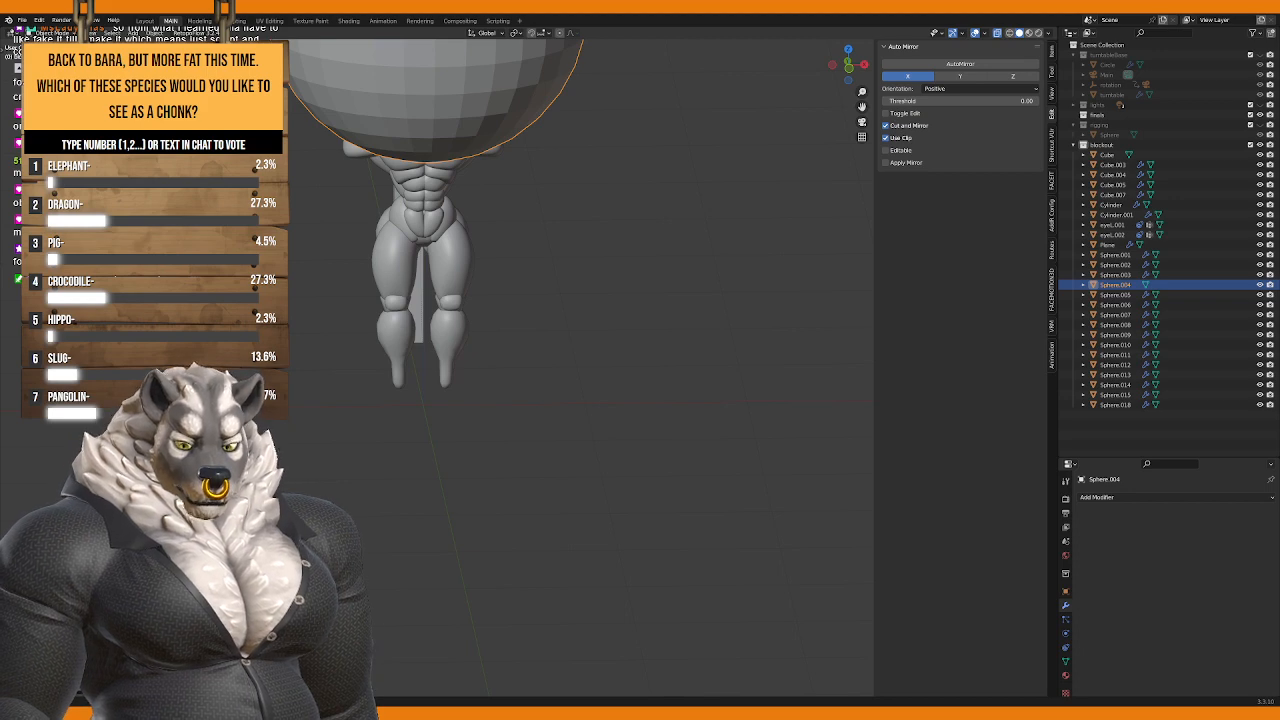
pyautogui.write('8')
pyautogui.press('Return')
pyautogui.scroll(-2, 366, 324)
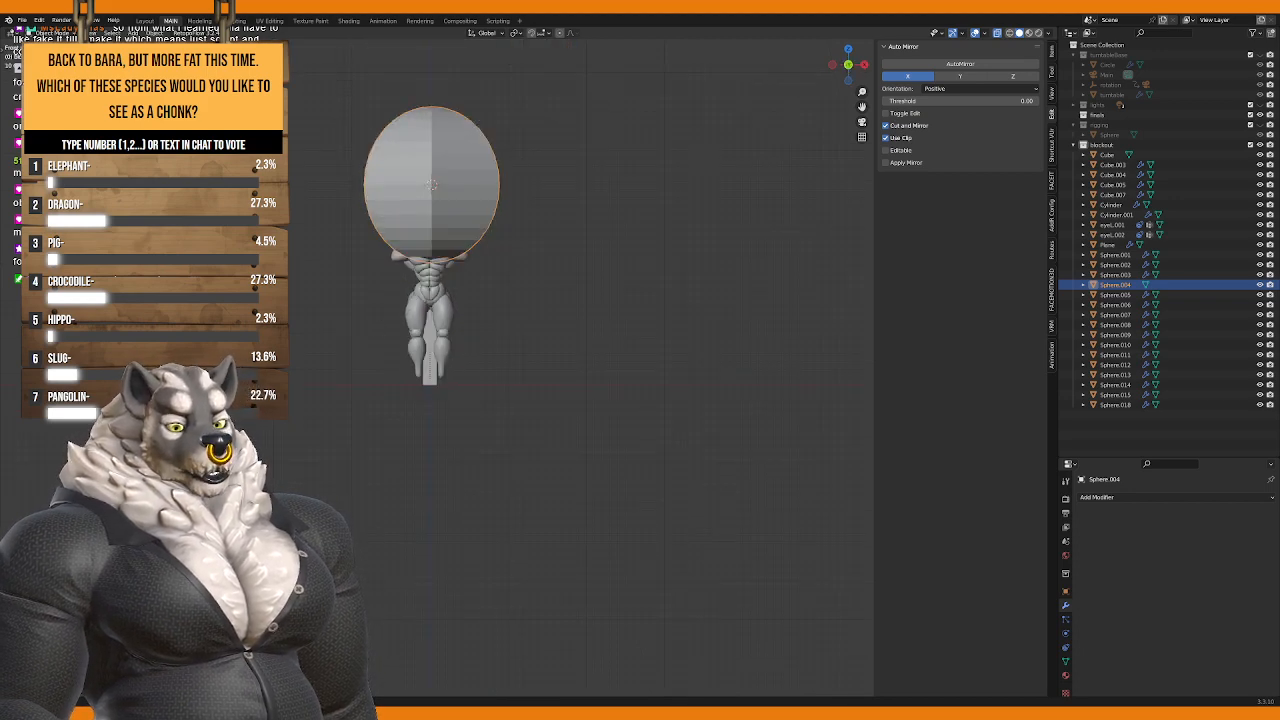
pyautogui.click(162, 551)
pyautogui.click(162, 551)
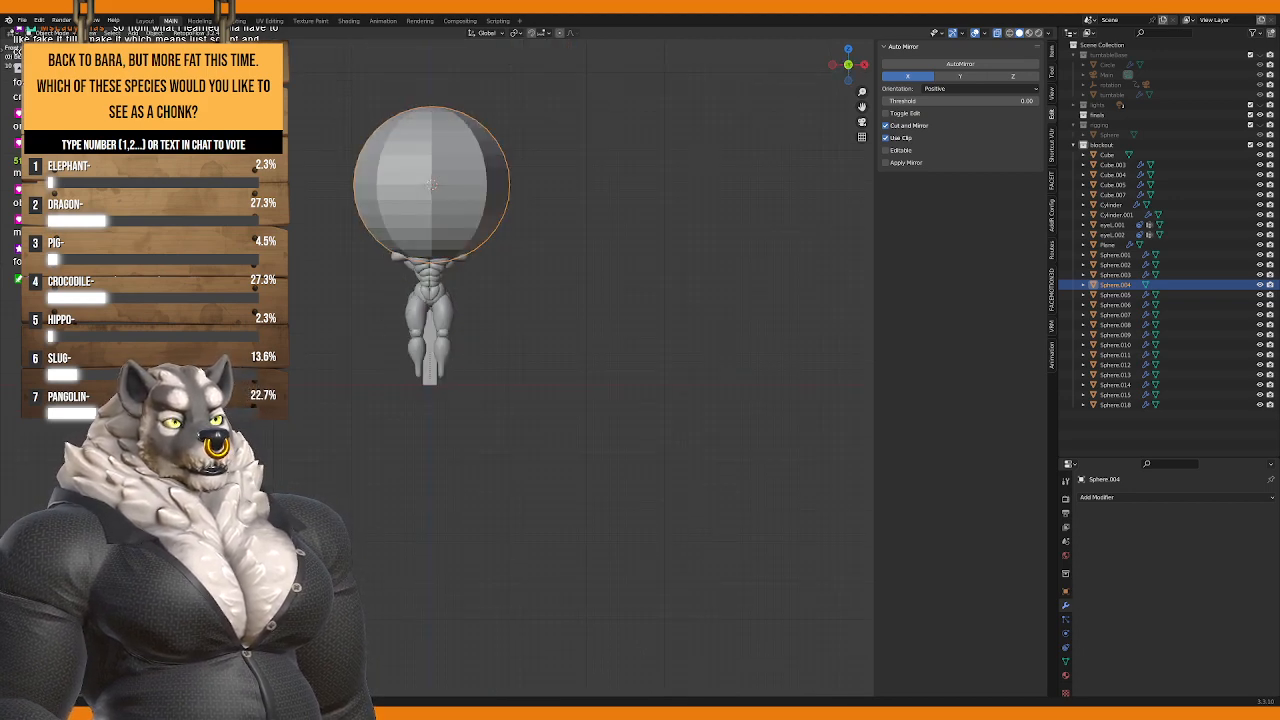
pyautogui.click(162, 551)
pyautogui.click(162, 551)
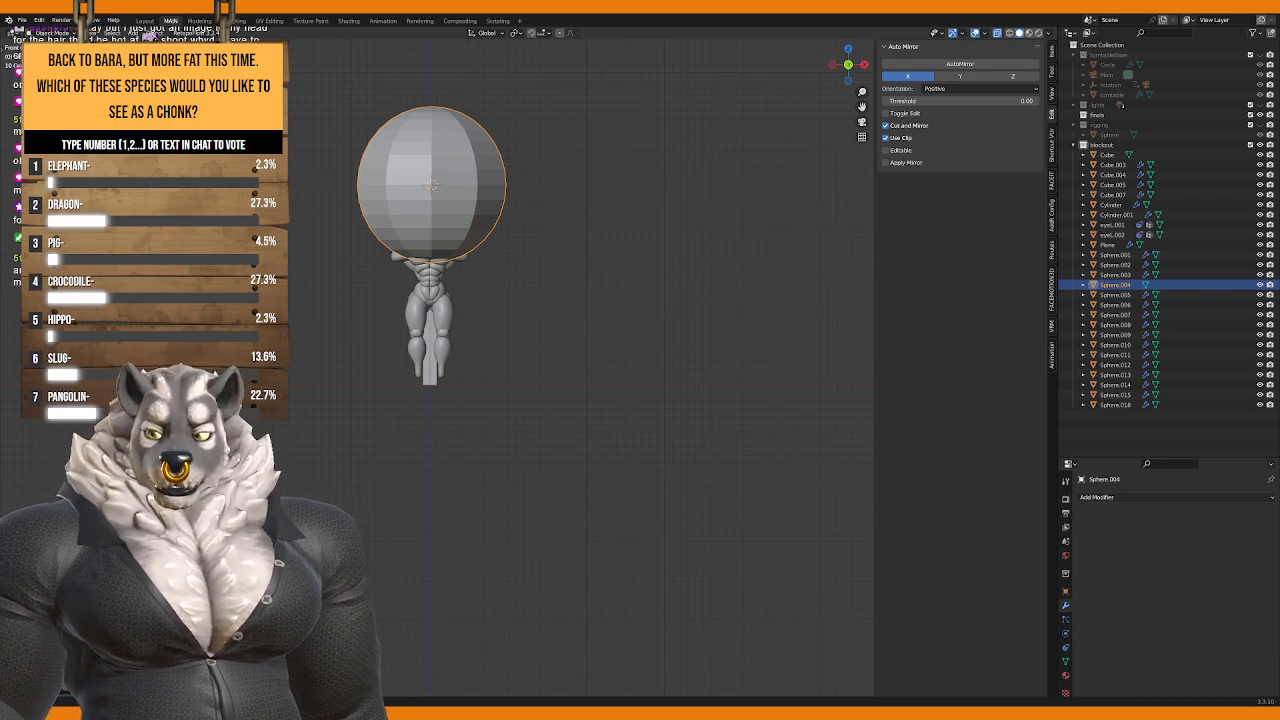
pyautogui.click(162, 551)
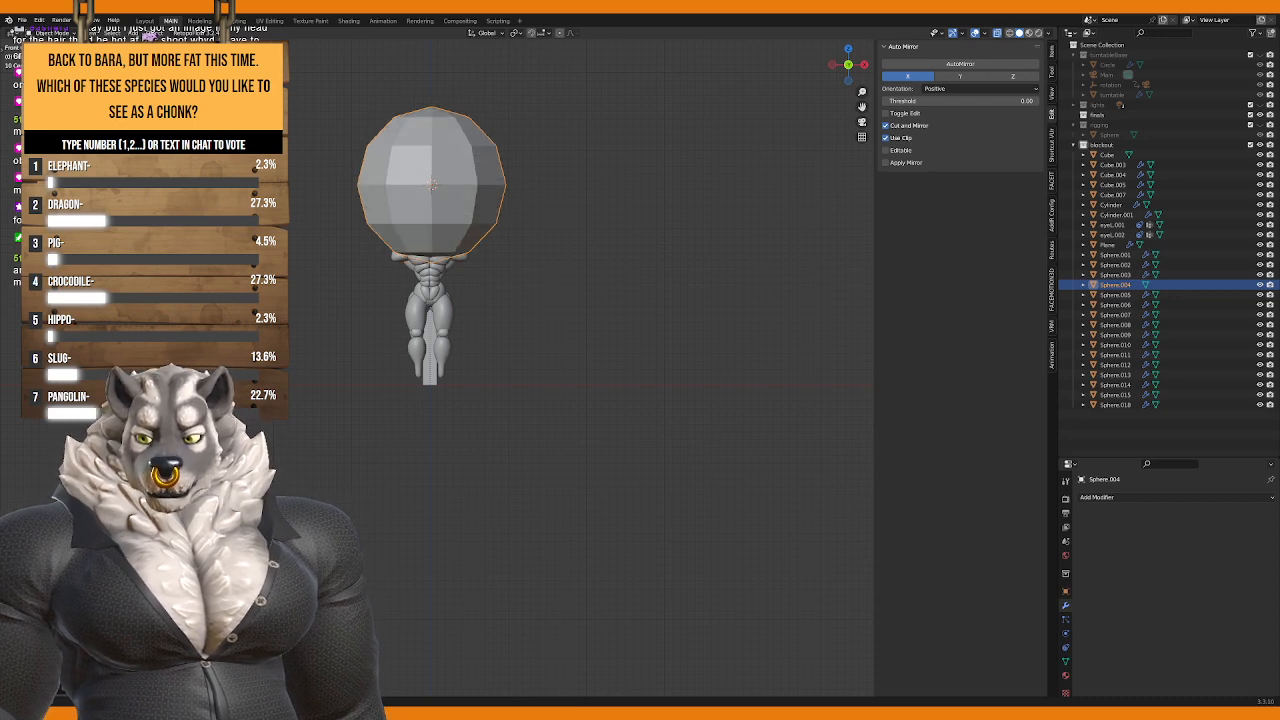
# Step: Set the new sphere's X location to 0 m
pyautogui.scroll(2, 391, 383)
pyautogui.moveTo(440, 350)
pyautogui.keyDown('shift'); pyautogui.mouseDown(button='middle')
pyautogui.moveTo(400, 377)
pyautogui.moveTo(449, 347)
pyautogui.mouseUp(button='middle'); pyautogui.keyUp('shift')
pyautogui.click(1051, 60)
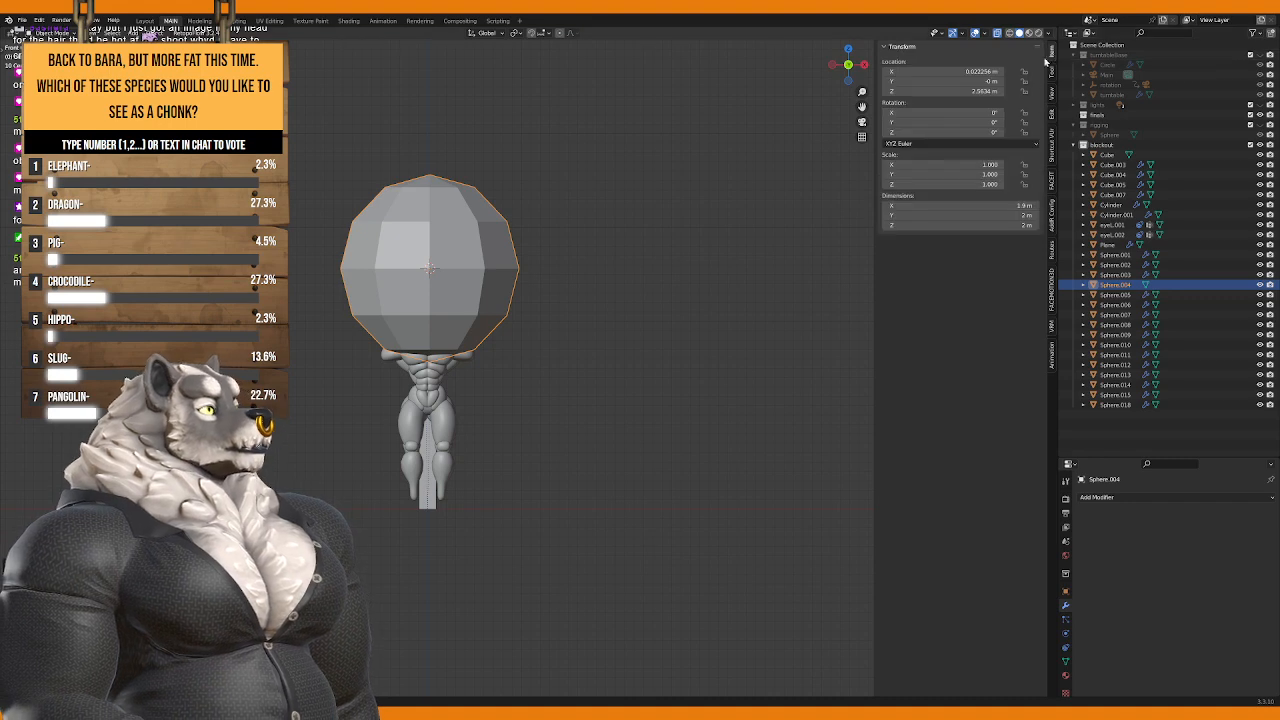
pyautogui.click(980, 72)
pyautogui.write('0')
pyautogui.press('Return')
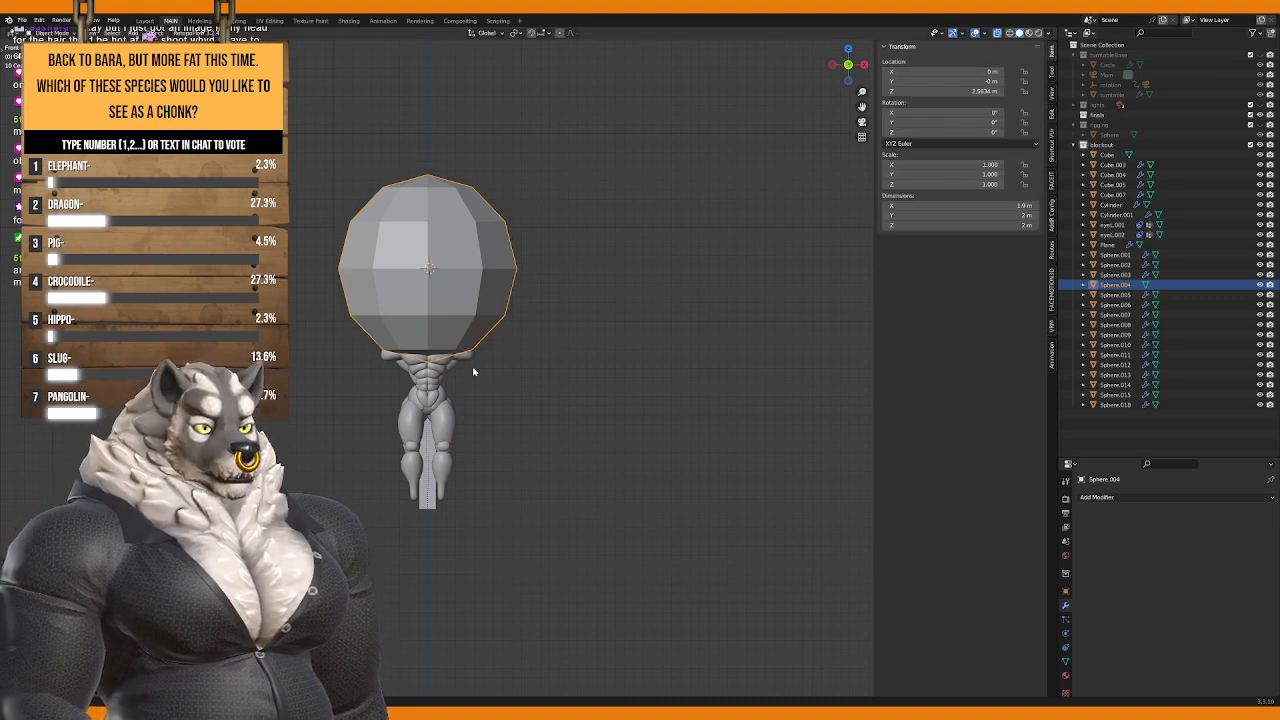
# Step: Scale the sphere down to about 0.344 and lower it along the Z axis to the ends of the legs
pyautogui.keyDown('shift'); pyautogui.moveTo(486, 385); pyautogui.dragTo(622, 317, button='middle'); pyautogui.keyUp('shift')
pyautogui.scroll(1, 616, 387)
pyautogui.scroll(2, 614, 387)
pyautogui.press('s')
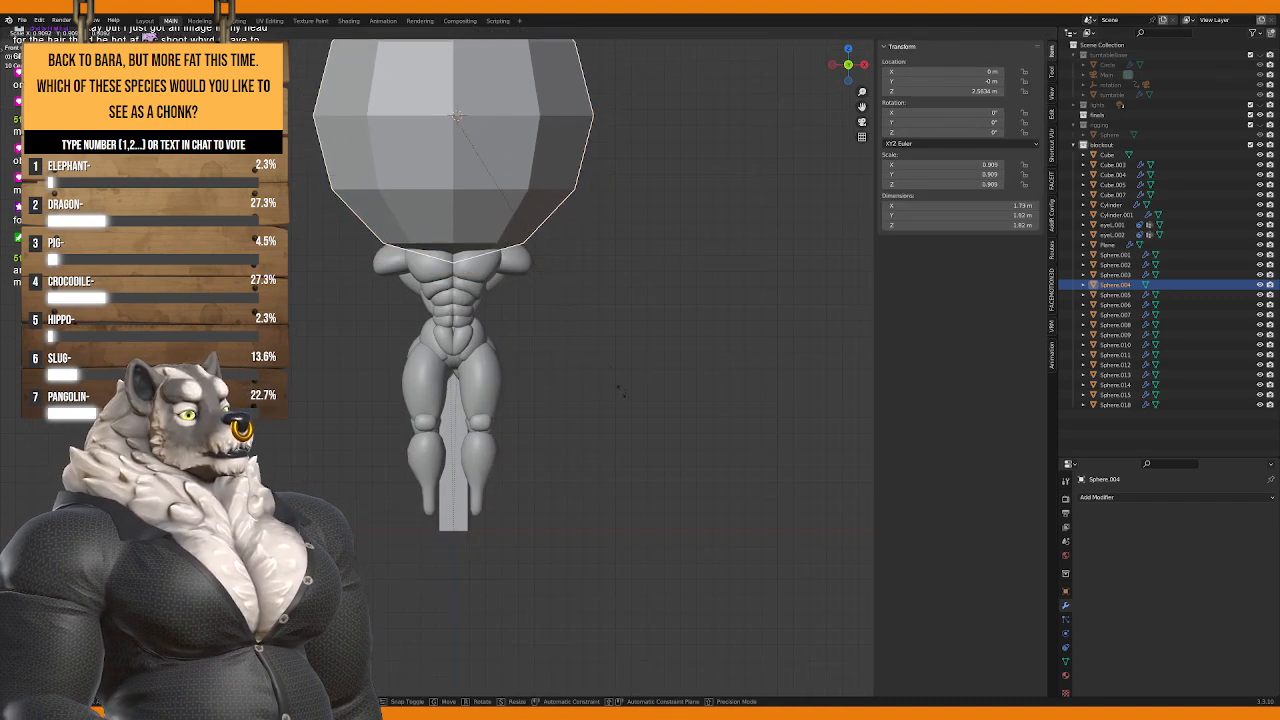
pyautogui.press('g')
pyautogui.press('z')
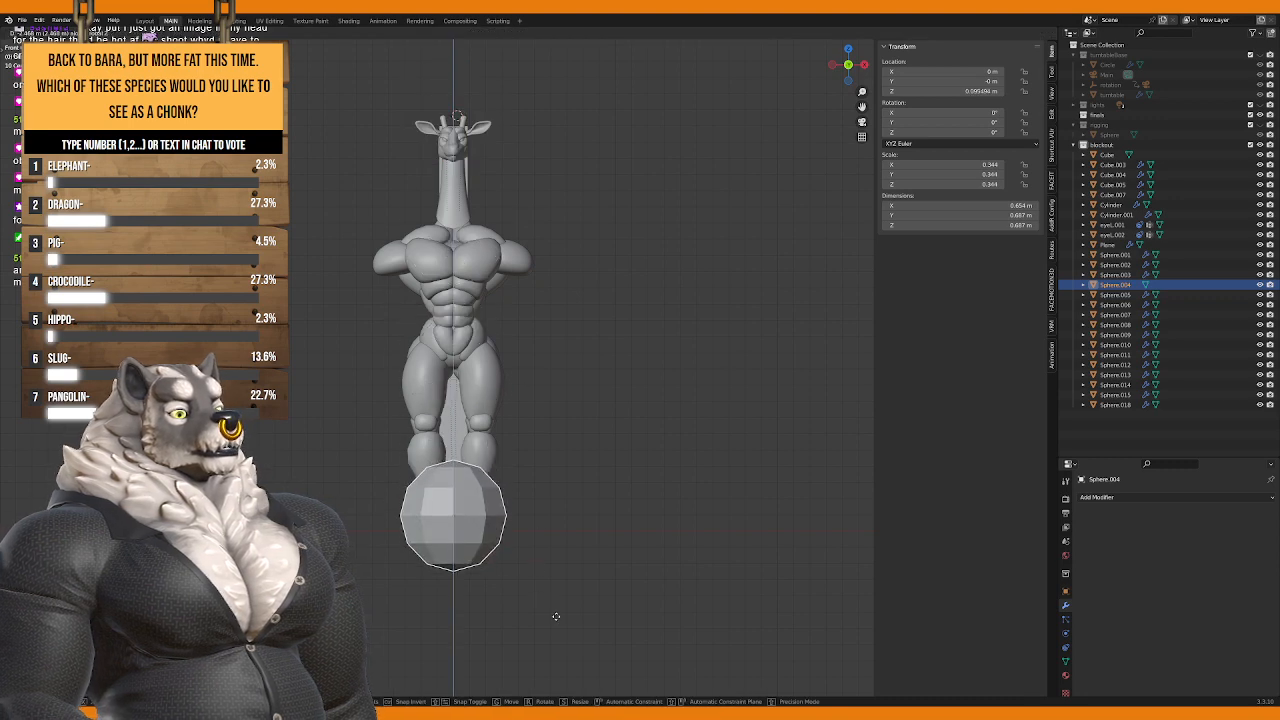
pyautogui.click(543, 594)
# Step: Move the sphere's whole mesh along the X axis in Edit Mode to one side of the body
pyautogui.keyDown('shift'); pyautogui.moveTo(543, 594); pyautogui.dragTo(528, 435, button='middle'); pyautogui.keyUp('shift')
pyautogui.press('Tab')
pyautogui.press('g')
pyautogui.press('x')
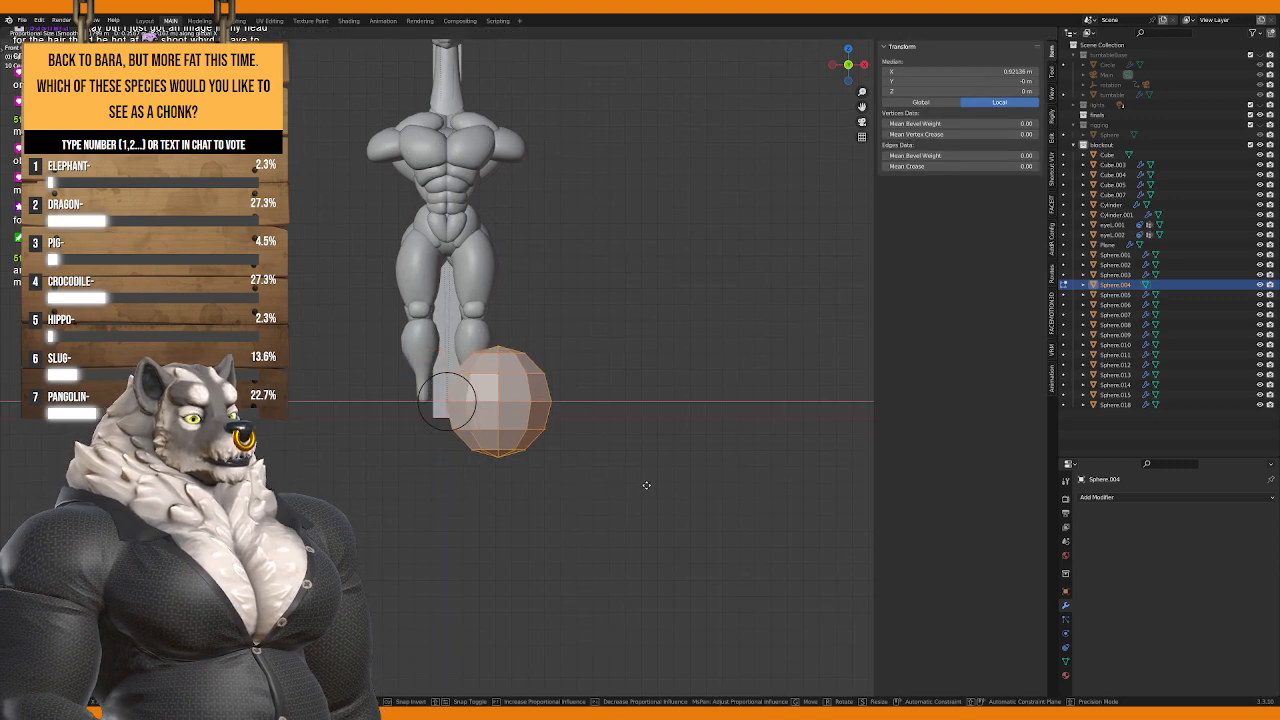
pyautogui.click(600, 420)
# Step: Rotate the sphere's whole mesh about the X axis so its poles point to the front and back
pyautogui.scroll(2, 606, 418)
pyautogui.scroll(2, 606, 418)
pyautogui.keyDown('alt'); pyautogui.click(626, 398); pyautogui.keyUp('alt')
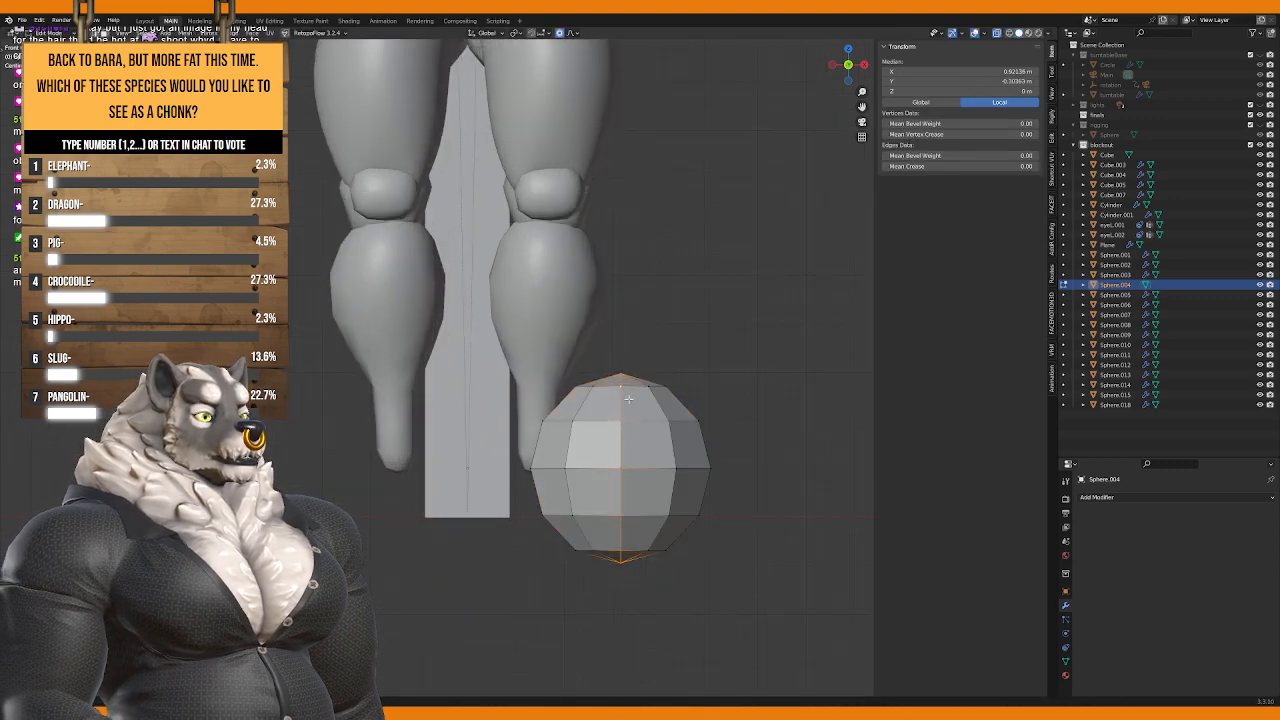
pyautogui.moveTo(626, 398); pyautogui.dragTo(745, 526, button='middle')
pyautogui.moveTo(673, 474); pyautogui.dragTo(664, 508, button='middle')
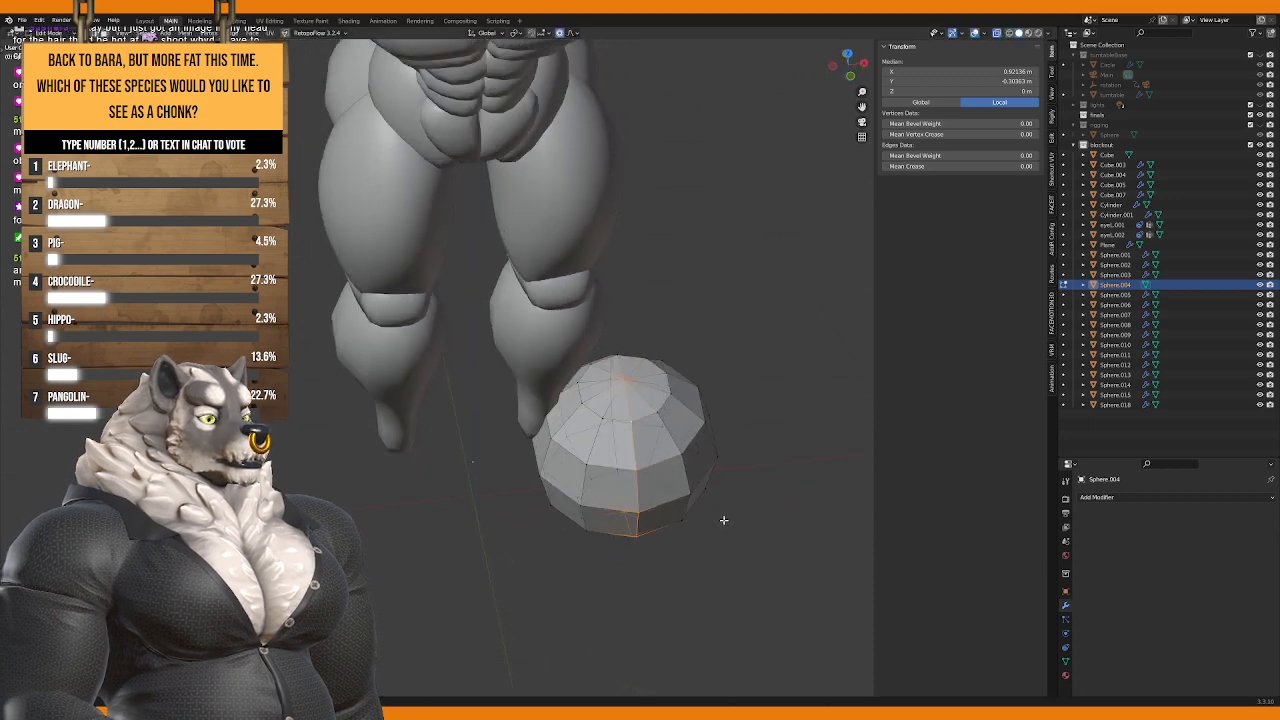
pyautogui.press('a')
pyautogui.press('s')
pyautogui.press('x')
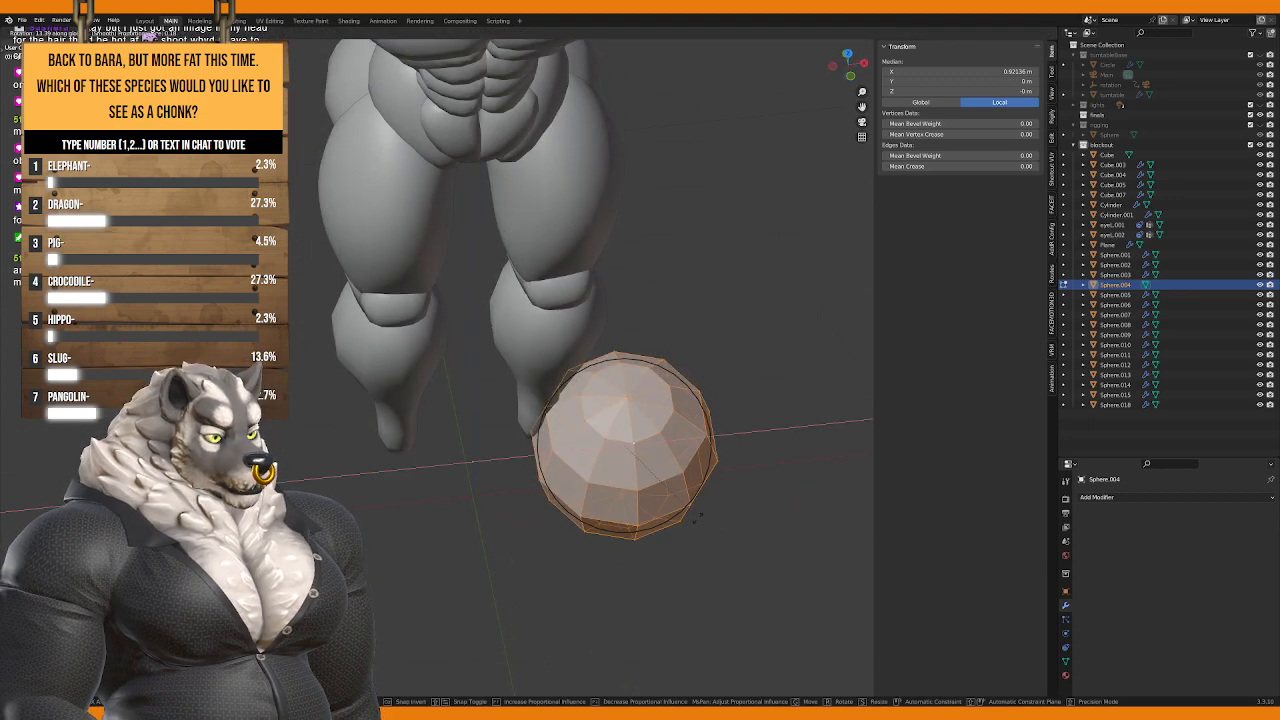
pyautogui.click(697, 517)
# Step: Try to bevel the vertical center edges of the rotated sphere
pyautogui.hotkey('alt', 'a')
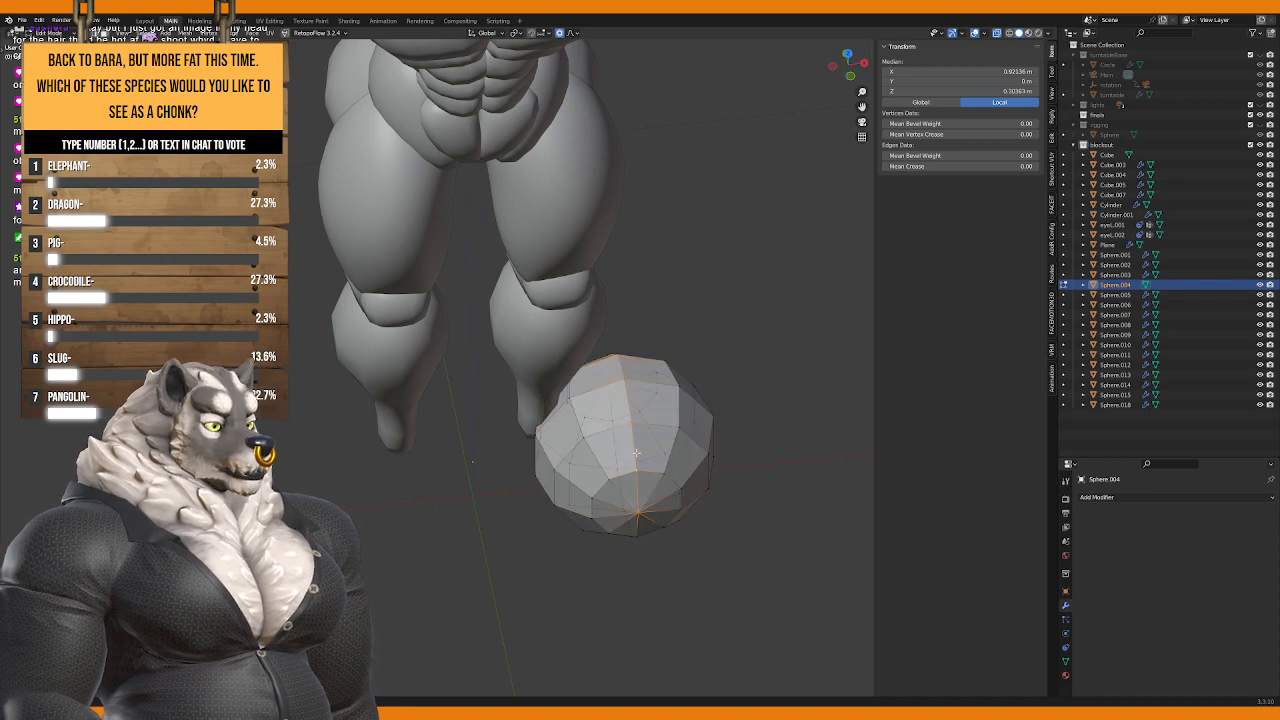
pyautogui.moveTo(617, 461); pyautogui.dragTo(590, 435, button='middle')
pyautogui.keyDown('alt'); pyautogui.click(524, 420); pyautogui.keyUp('alt')
pyautogui.hotkey('ctrl', 'b')
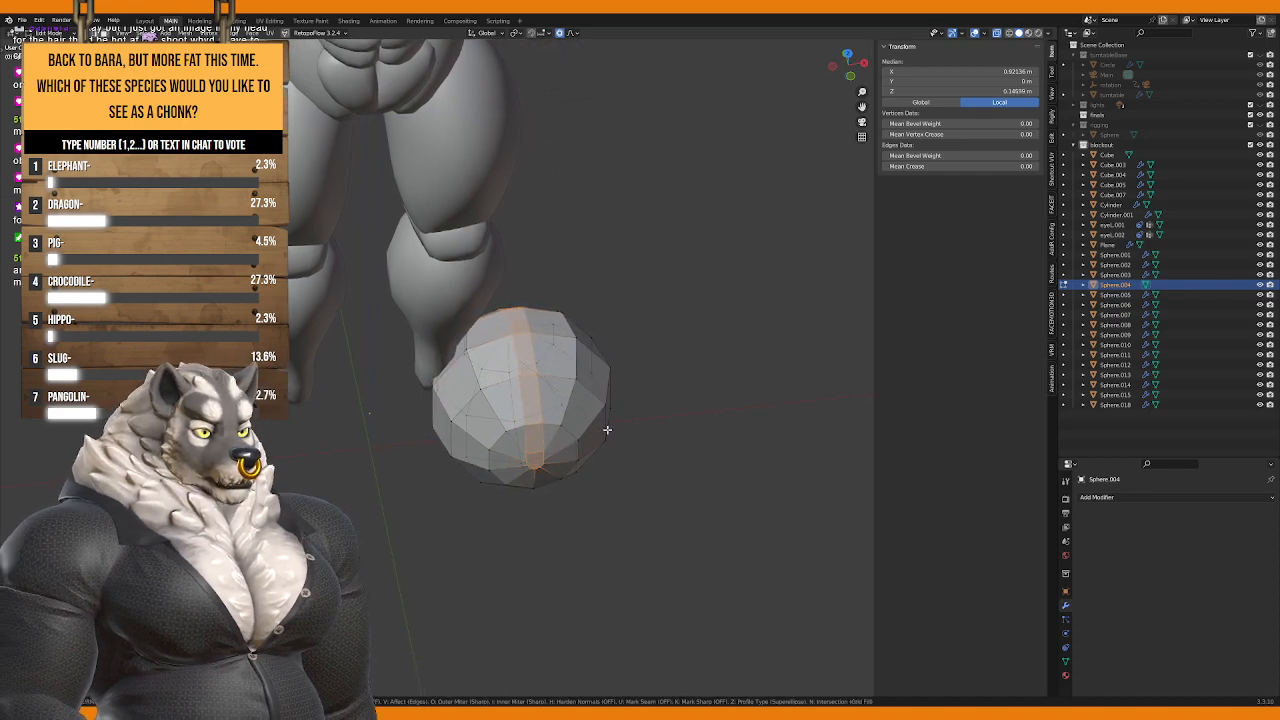
pyautogui.click(606, 430)
pyautogui.press('a')
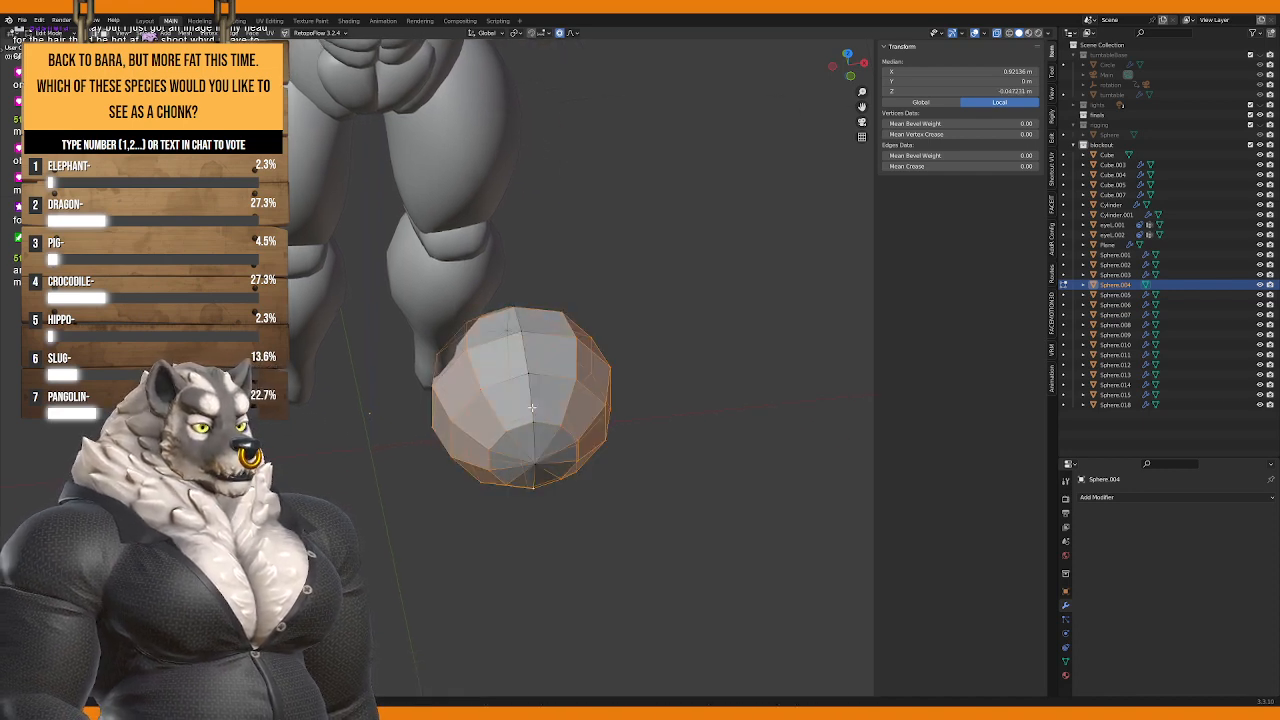
pyautogui.hotkey('alt', 'a')
# Step: Bevel the vertical center edge loop that runs all the way around the sphere
pyautogui.moveTo(533, 410); pyautogui.dragTo(553, 491, button='middle')
pyautogui.keyDown('alt'); pyautogui.click(553, 491); pyautogui.keyUp('alt')
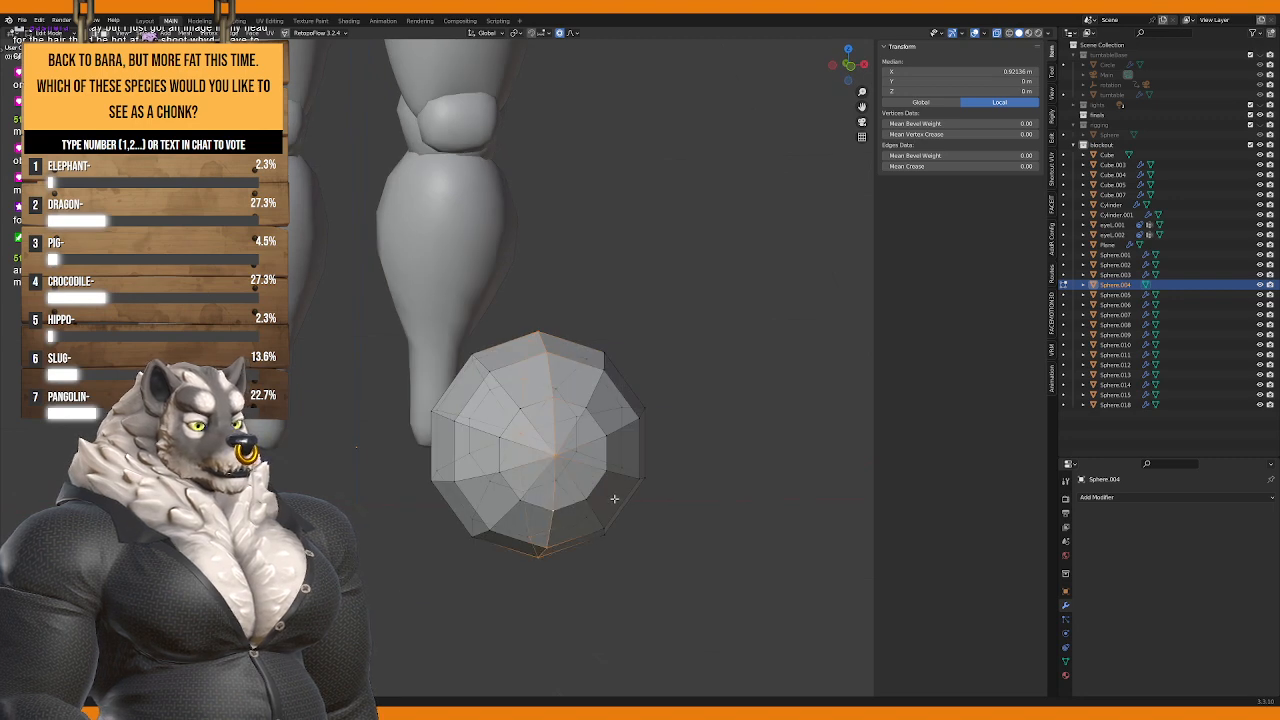
pyautogui.hotkey('ctrl', 'b')
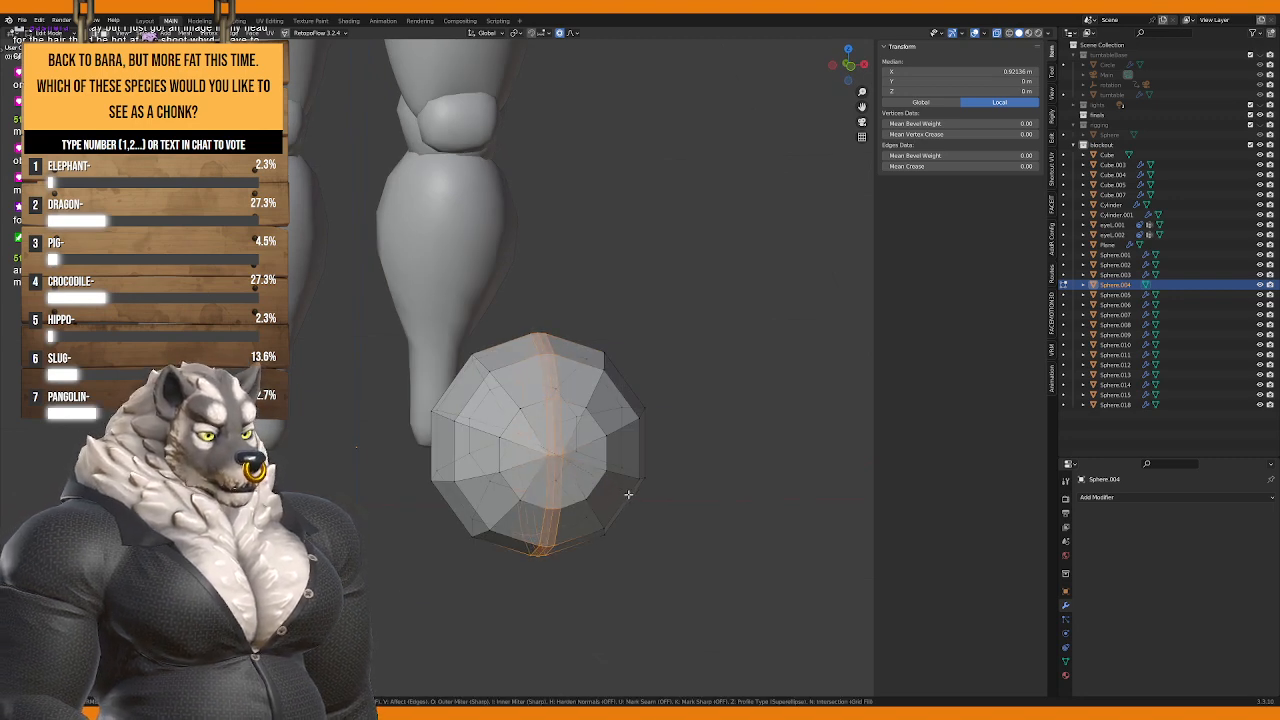
pyautogui.click(630, 494)
# Step: Delete the vertices of the middle loop inside the bevel to split the sphere into two halves
pyautogui.click(552, 424)
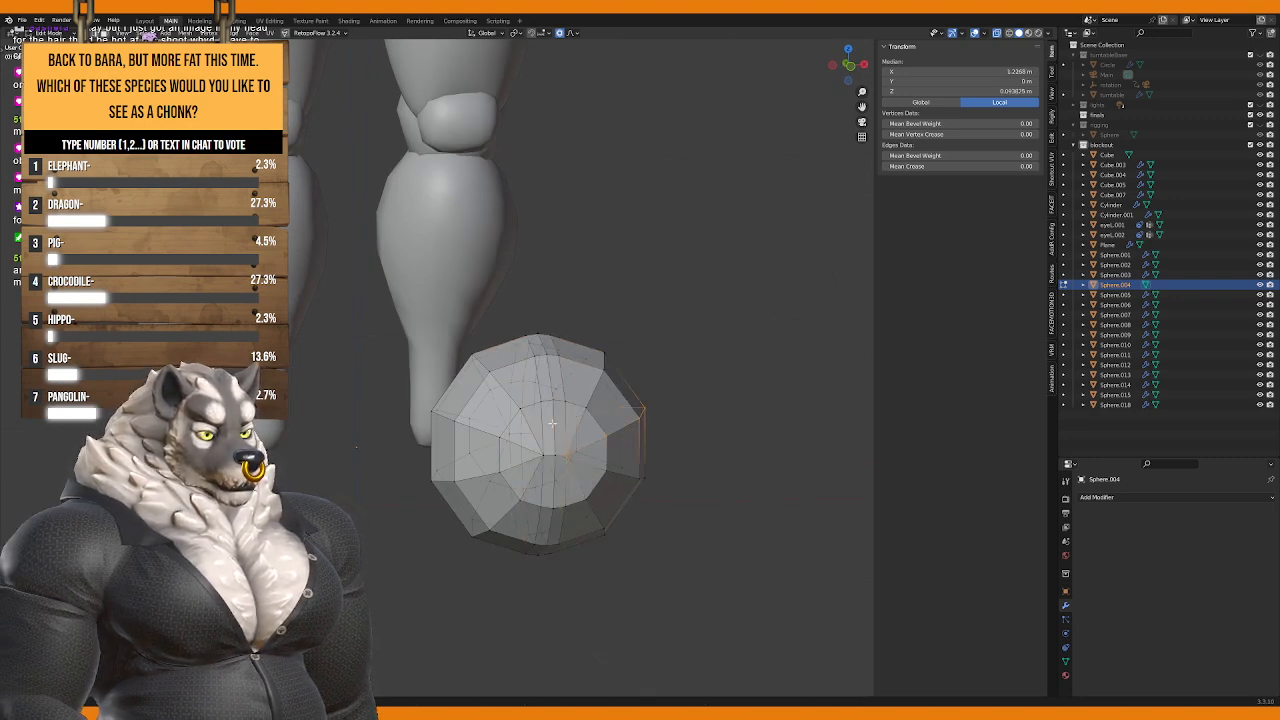
pyautogui.keyDown('alt'); pyautogui.click(551, 418); pyautogui.keyUp('alt')
pyautogui.press('x')
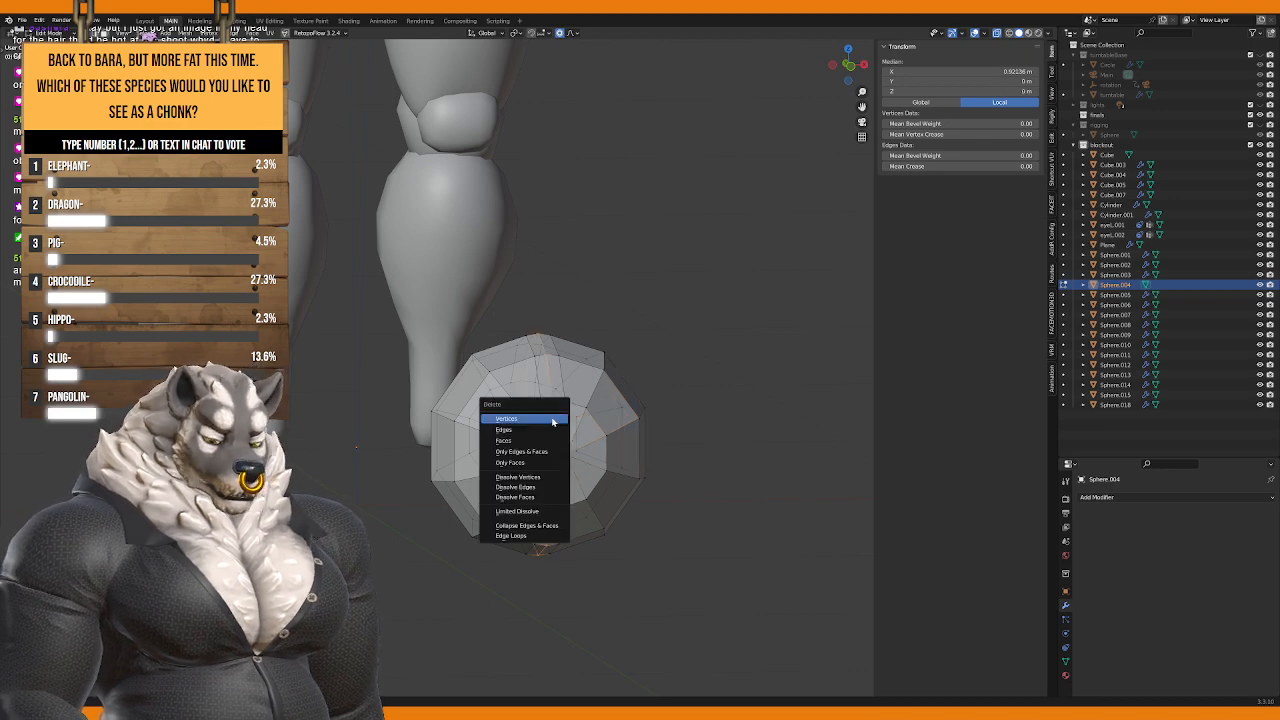
pyautogui.click(540, 425)
# Step: Close the open inner side of the right sphere half by merging a new rim loop at its center
pyautogui.moveTo(540, 425); pyautogui.dragTo(567, 433, button='middle')
pyautogui.keyDown('alt'); pyautogui.click(567, 433); pyautogui.keyUp('alt')
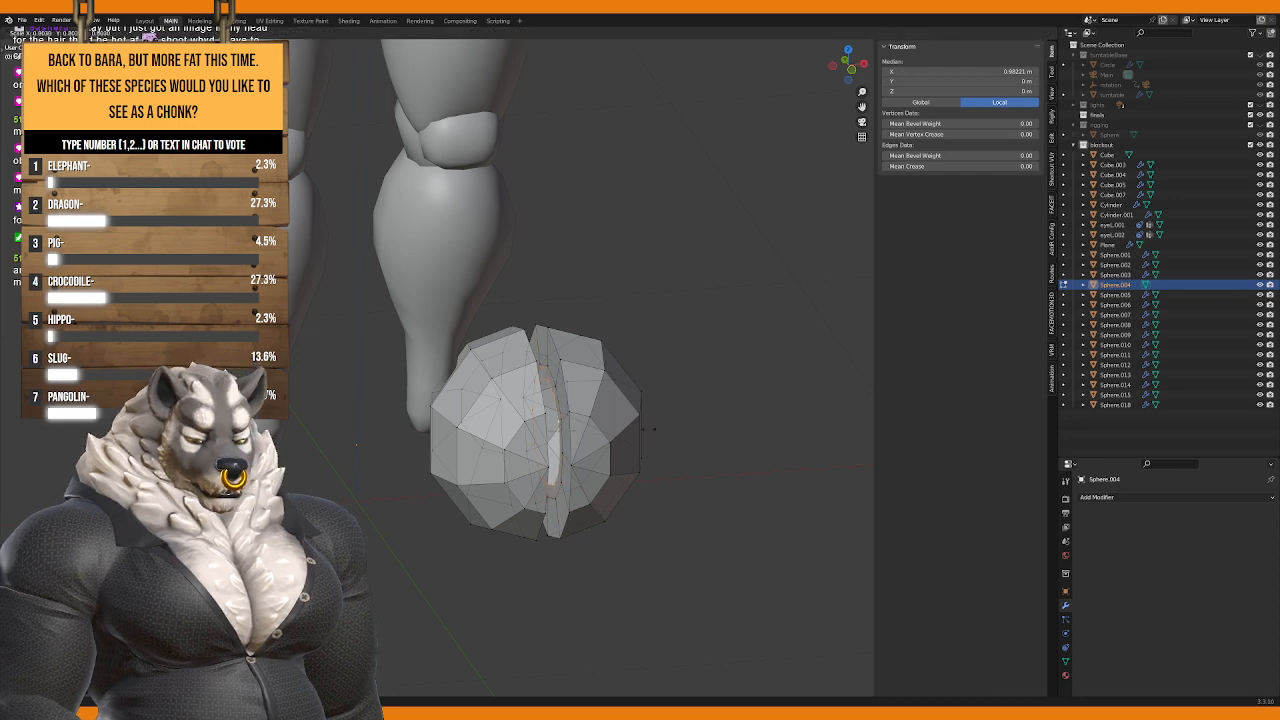
pyautogui.press('m')
pyautogui.click(563, 375)
pyautogui.moveTo(563, 375); pyautogui.dragTo(735, 486, button='middle')
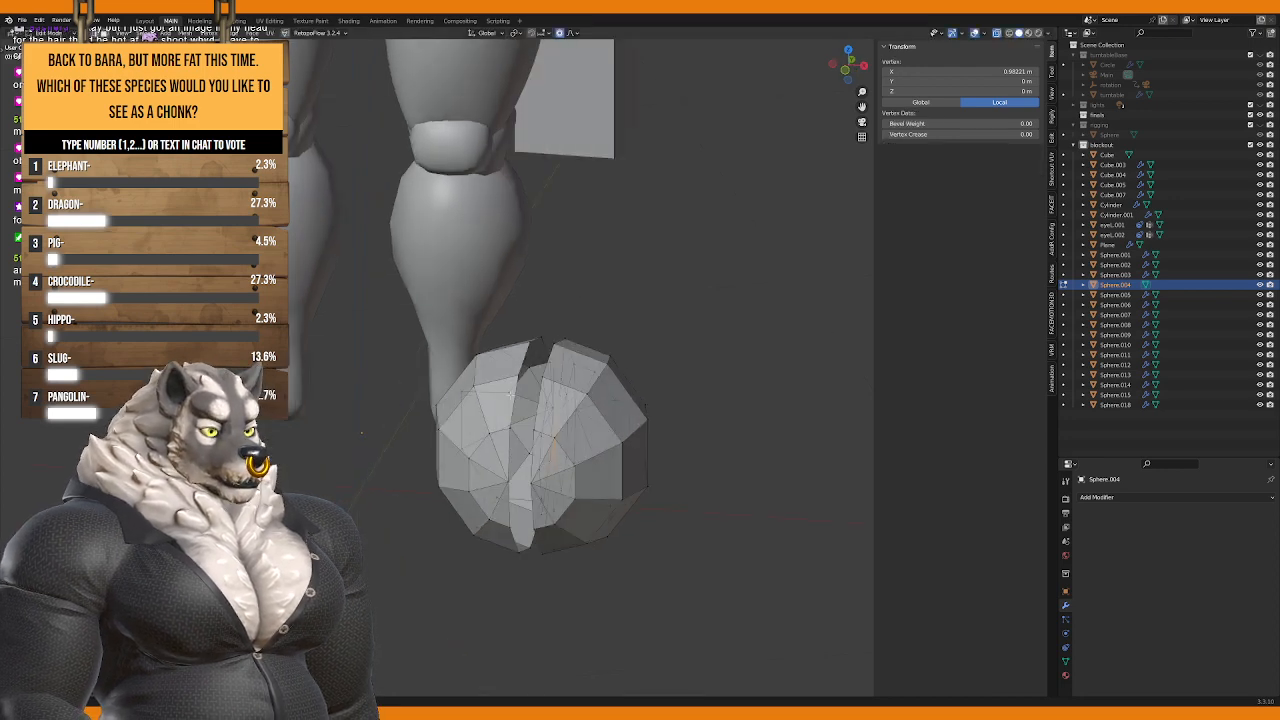
# Step: Close the open inner side of the left sphere half by merging its new rim loop at center
pyautogui.hotkey('ctrl', 'z')
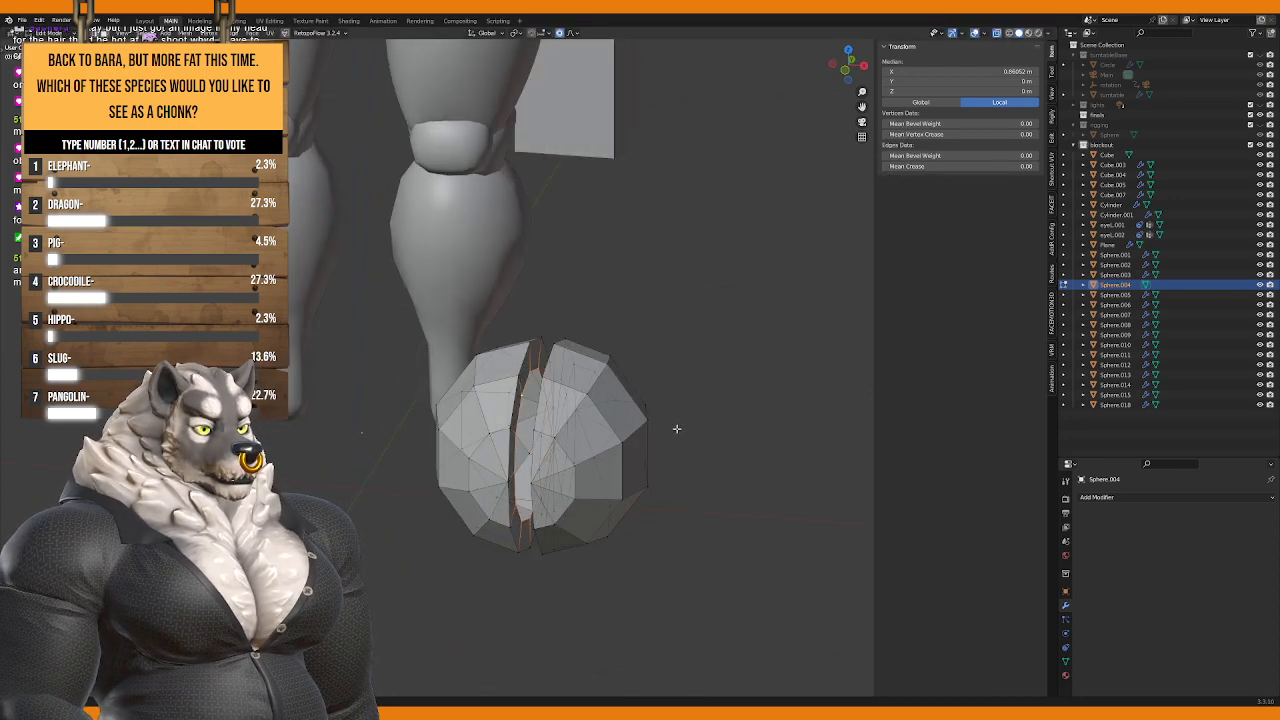
pyautogui.press('m')
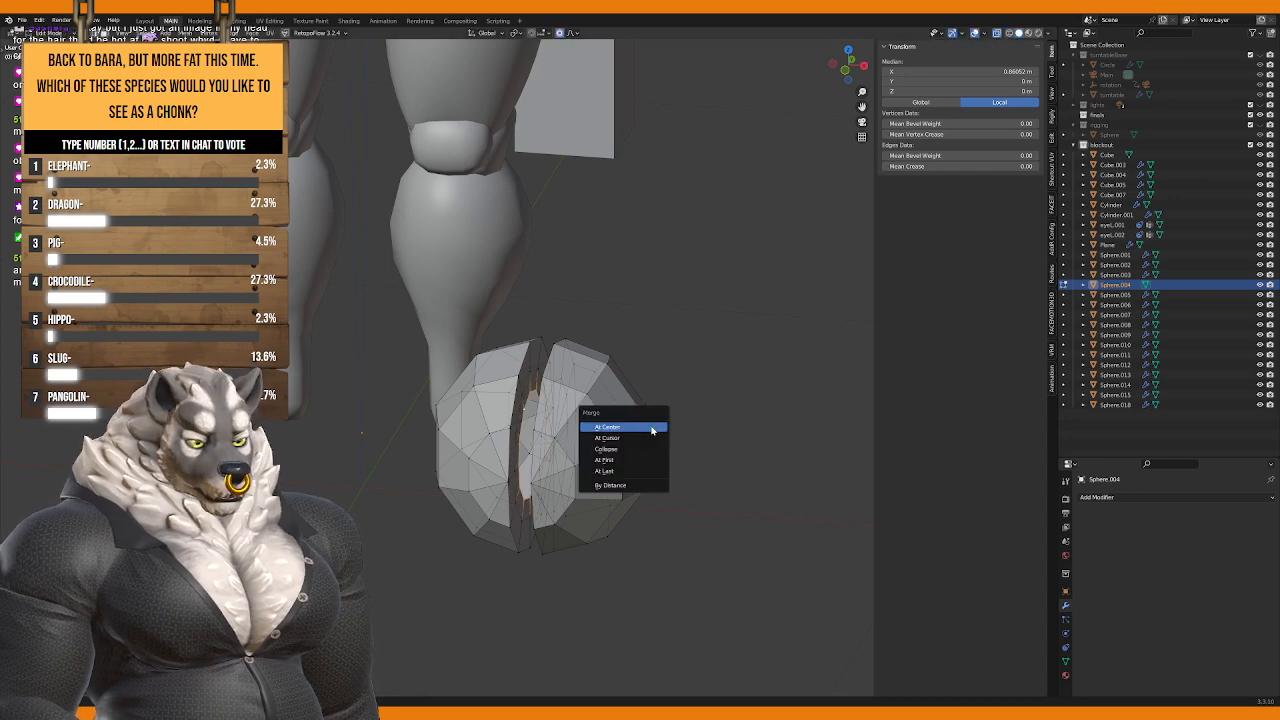
pyautogui.click(648, 428)
pyautogui.press('a')
pyautogui.moveTo(680, 454); pyautogui.dragTo(655, 532, button='middle')
pyautogui.press('KP_1')
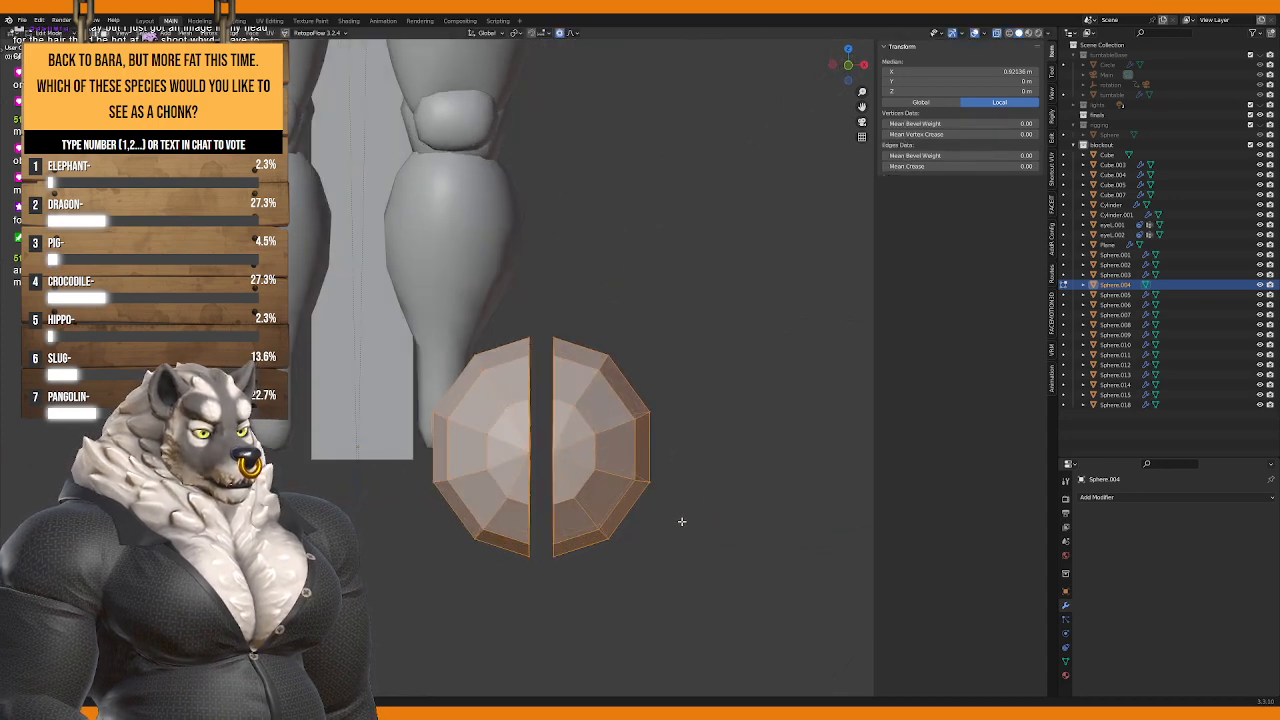
# Step: Select the horizontal edge loop just below the middle of both halves and try to flatten it along Z
pyautogui.click(546, 362)
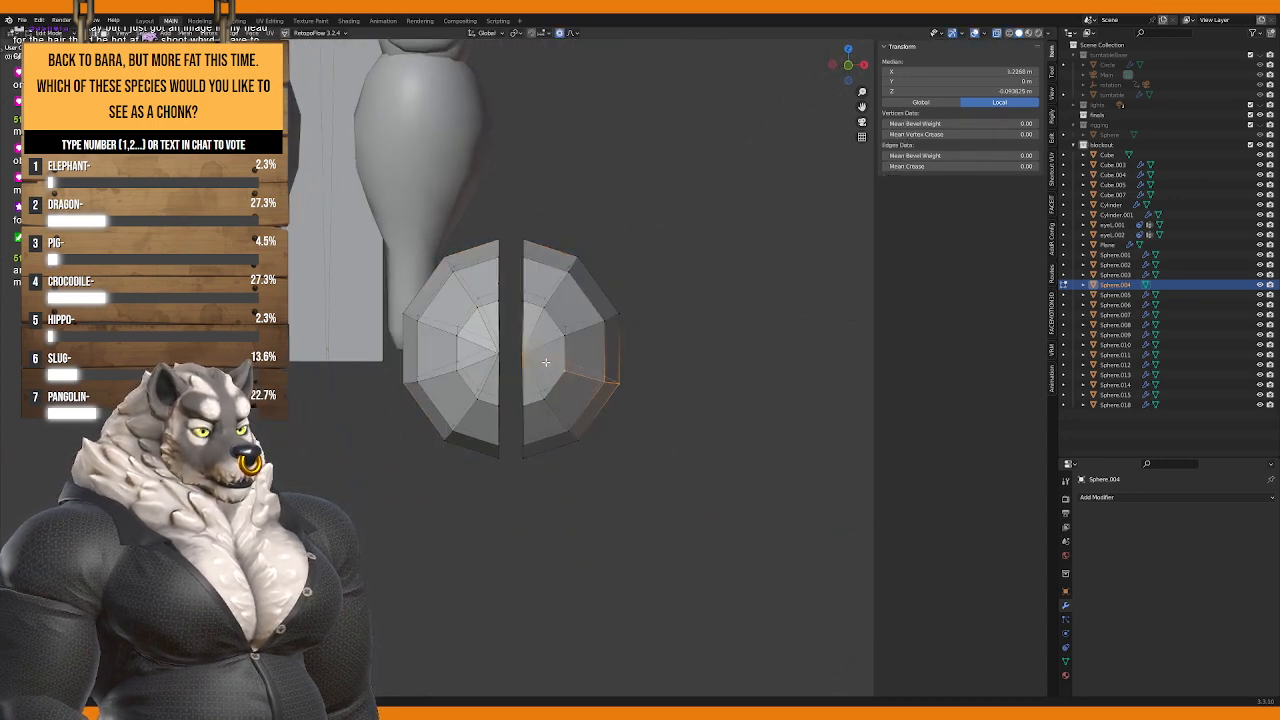
pyautogui.press('g')
pyautogui.press('z')
pyautogui.rightClick(709, 411)
pyautogui.press('s')
pyautogui.press('z')
pyautogui.rightClick(681, 380)
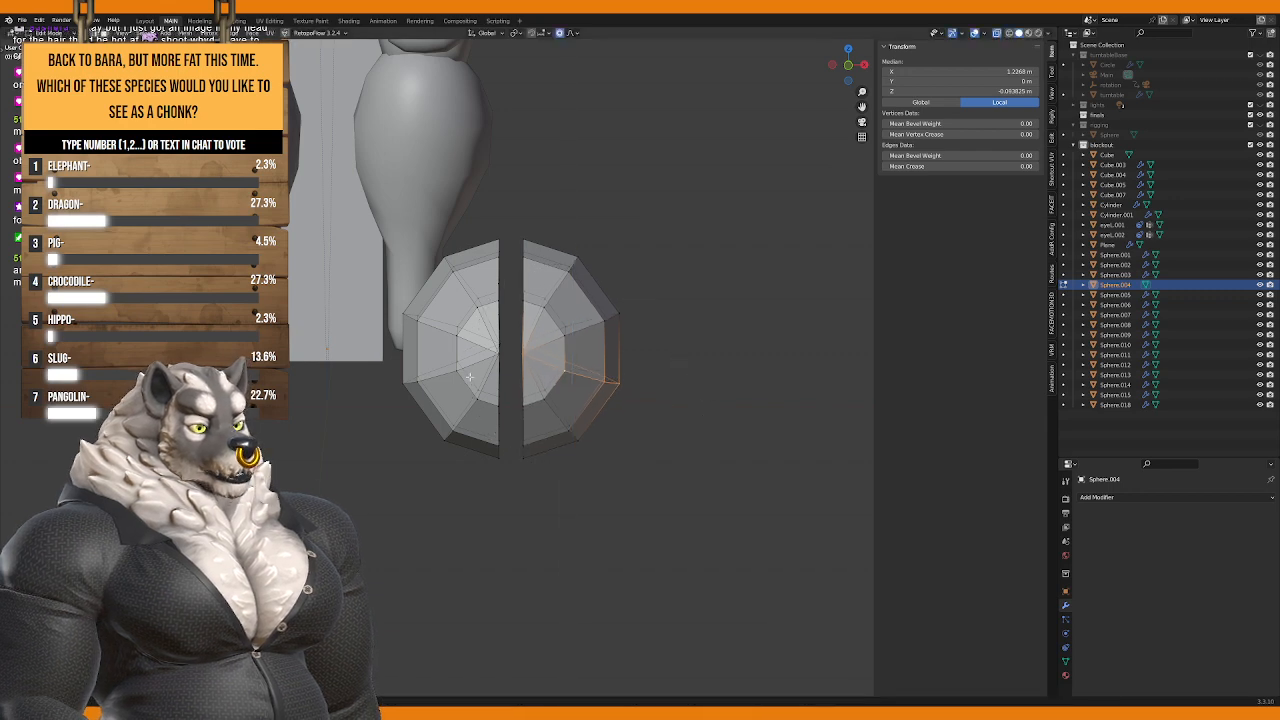
pyautogui.keyDown('shift'); pyautogui.click(469, 377); pyautogui.keyUp('shift')
pyautogui.press('g')
pyautogui.press('z')
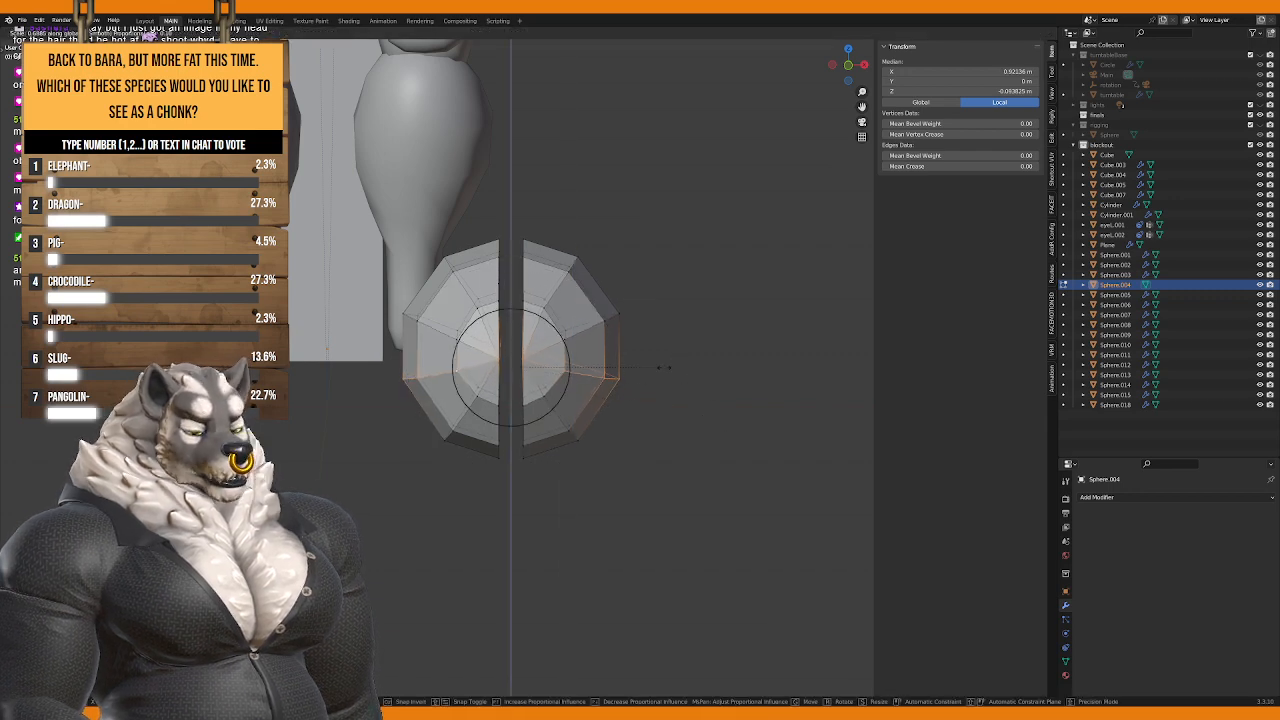
pyautogui.rightClick(664, 368)
# Step: Mark the selected horizontal edge loops on both halves as seams
pyautogui.moveTo(657, 363); pyautogui.dragTo(631, 449, button='middle')
pyautogui.hotkey('ctrl', 'e')
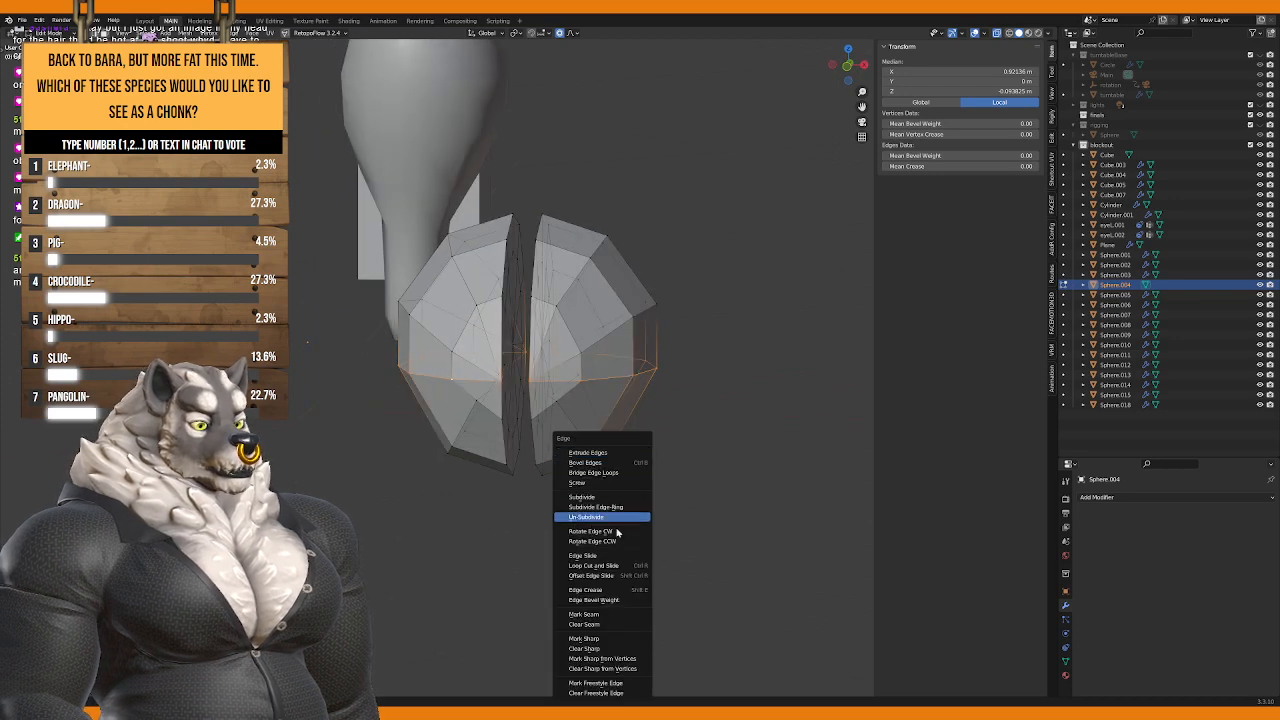
pyautogui.click(592, 616)
pyautogui.moveTo(592, 616); pyautogui.dragTo(552, 598, button='middle')
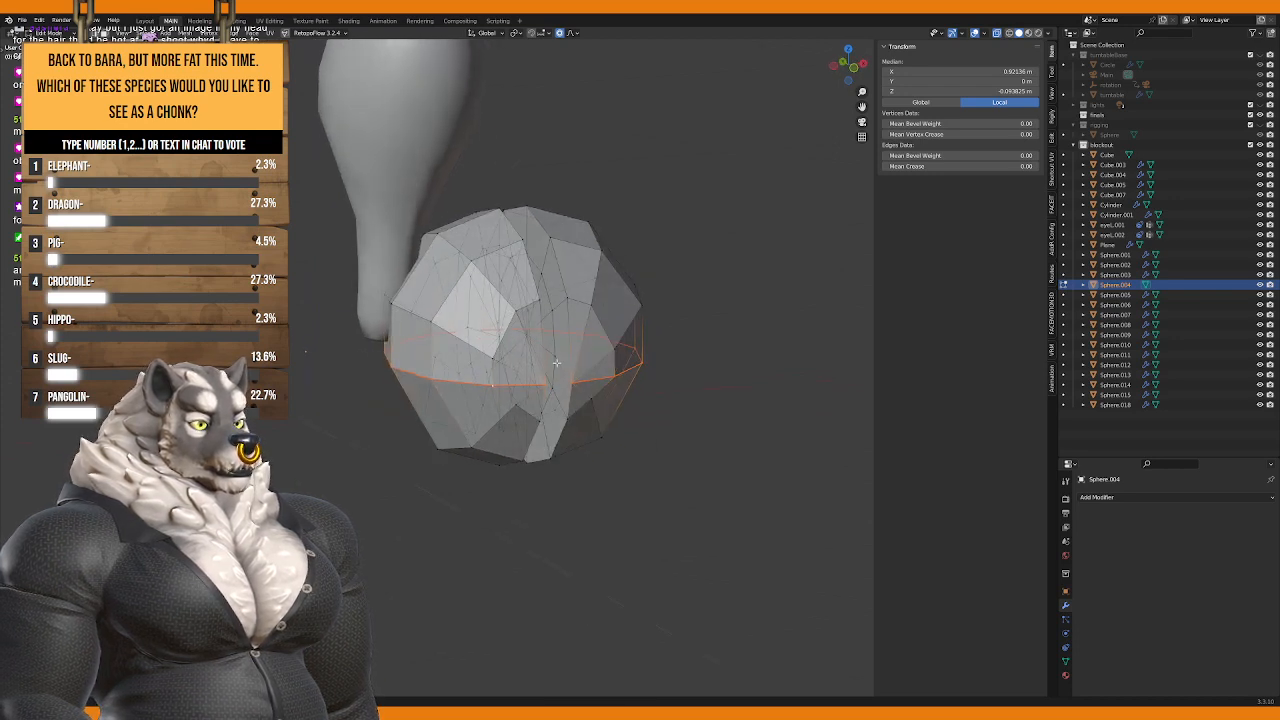
# Step: Move the center vertices of both inner caps down to the height of the horizontal seam
pyautogui.moveTo(556, 362)
pyautogui.mouseDown(button='middle')
pyautogui.moveTo(534, 366)
pyautogui.moveTo(534, 340)
pyautogui.moveTo(497, 380)
pyautogui.moveTo(545, 362)
pyautogui.mouseUp(button='middle')
pyautogui.scroll(4, 507, 400)
pyautogui.press('KP_1')
pyautogui.press('g')
pyautogui.scroll(3, 700, 428)
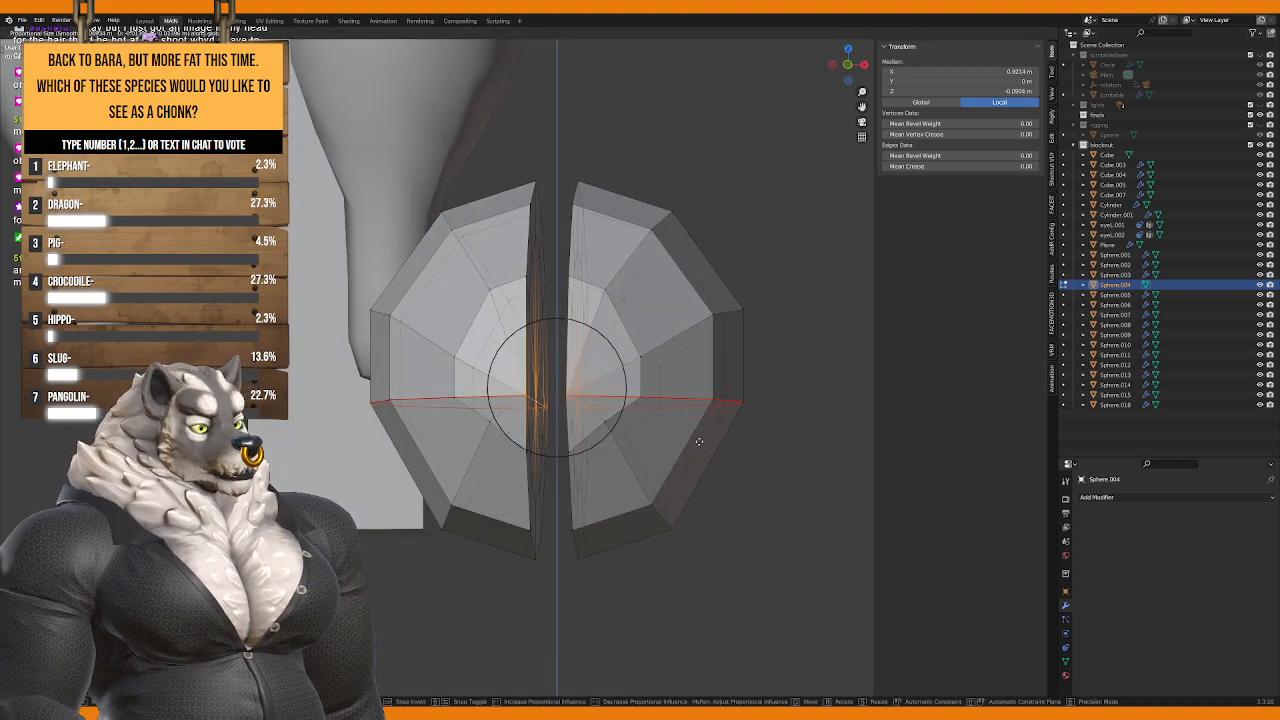
pyautogui.click(699, 442)
pyautogui.moveTo(628, 441); pyautogui.dragTo(638, 466, button='middle')
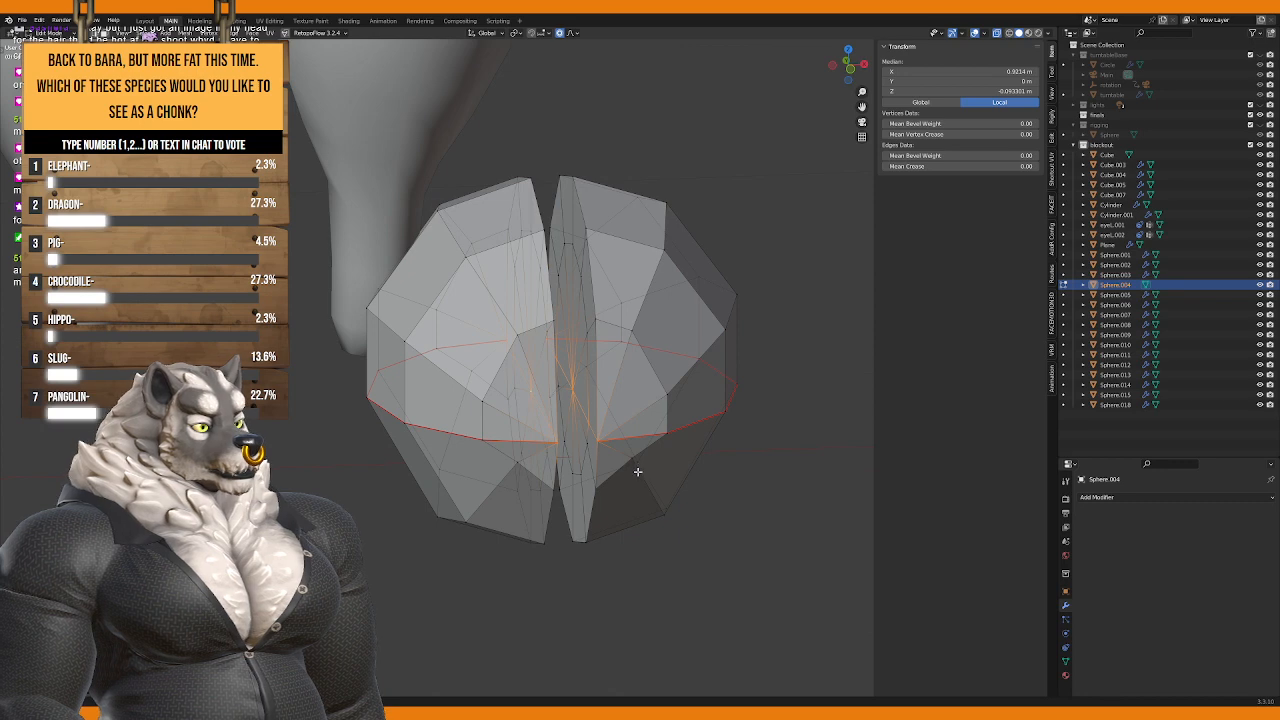
# Step: Select the linked geometry below the seam on both halves, delimited by seam, and delete its faces
pyautogui.rightClick(638, 471)
pyautogui.press('Escape')
pyautogui.press('l')
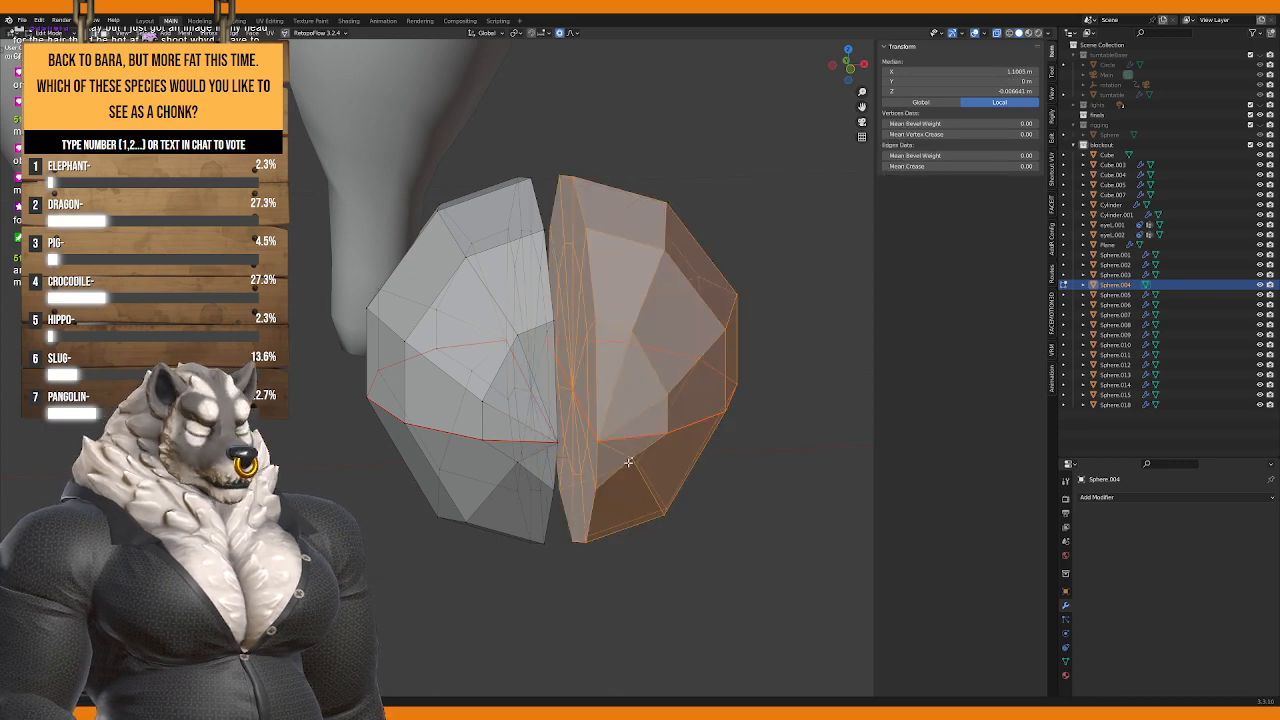
pyautogui.click(115, 668)
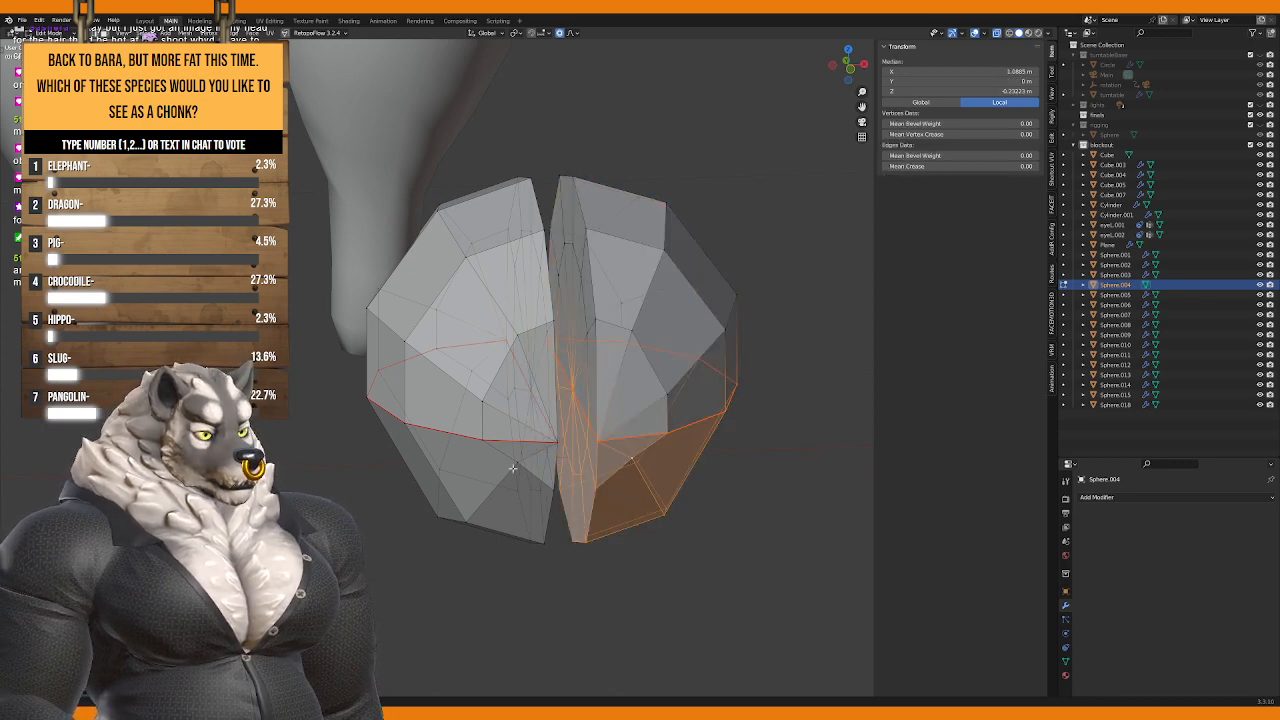
pyautogui.press('l')
pyautogui.press('KP_1')
pyautogui.press('x')
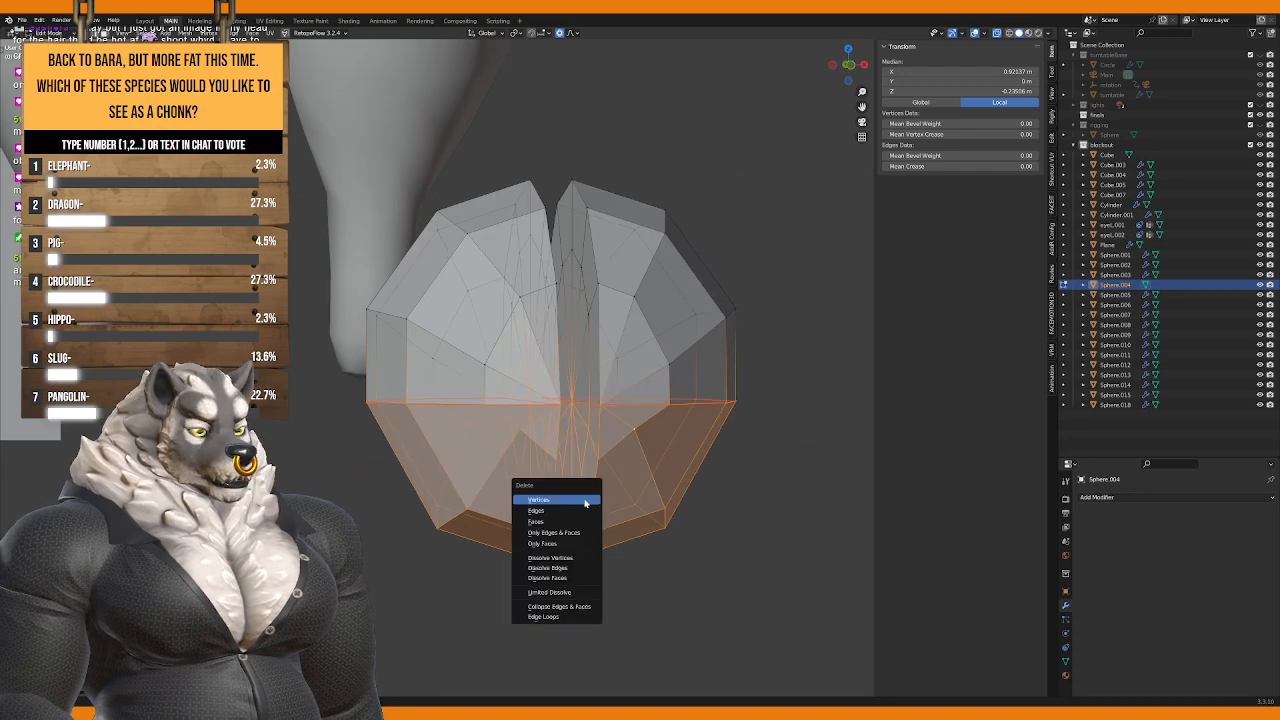
pyautogui.click(583, 511)
# Step: Try to cap the open bottoms of both halves by merging new rim loops at their centers
pyautogui.keyDown('alt'); pyautogui.click(540, 404); pyautogui.keyUp('alt')
pyautogui.moveTo(540, 409); pyautogui.dragTo(601, 459, button='middle')
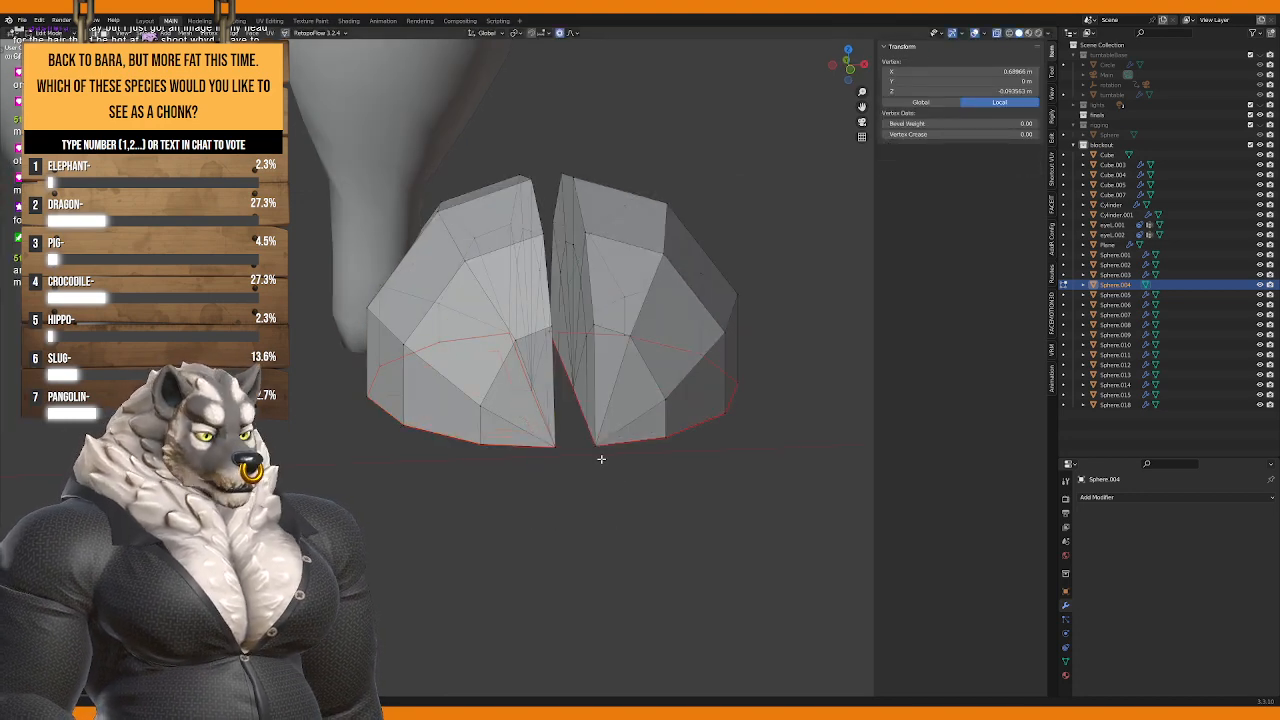
pyautogui.keyDown('alt'); pyautogui.keyDown('shift'); pyautogui.click(641, 441); pyautogui.keyUp('shift'); pyautogui.keyUp('alt')
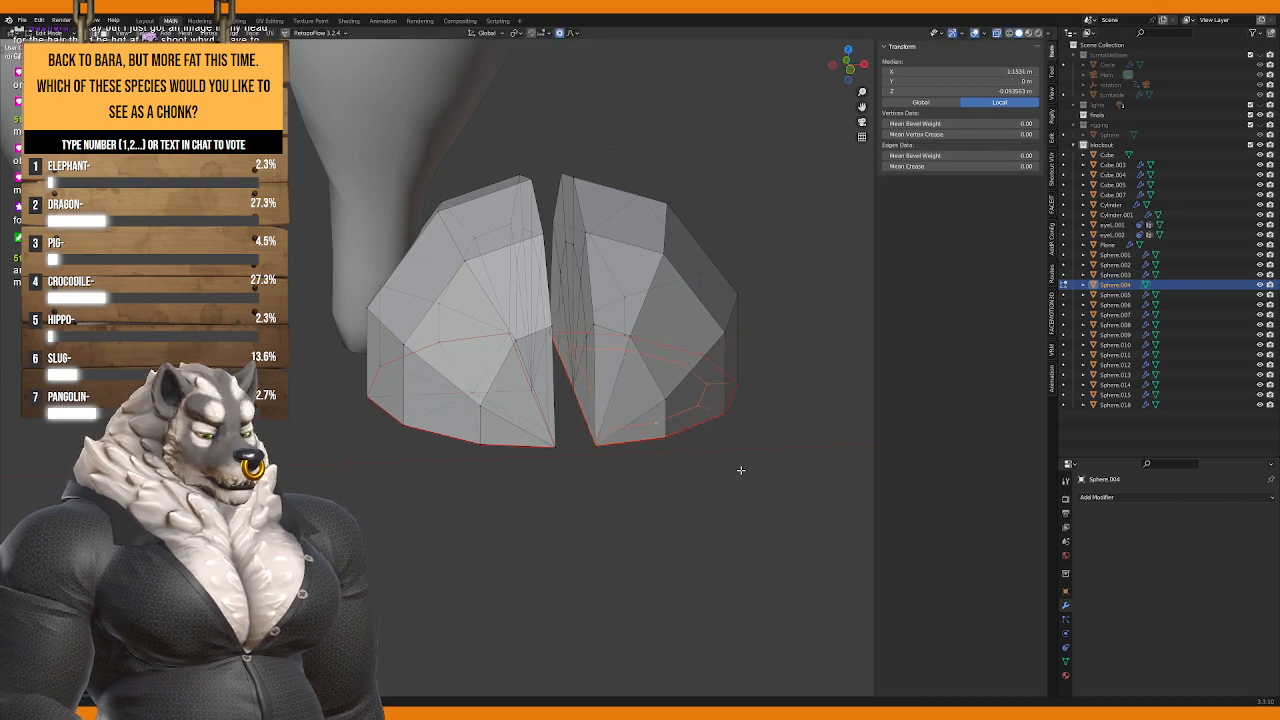
pyautogui.keyDown('alt'); pyautogui.keyDown('shift'); pyautogui.click(657, 436); pyautogui.keyUp('shift'); pyautogui.keyUp('alt')
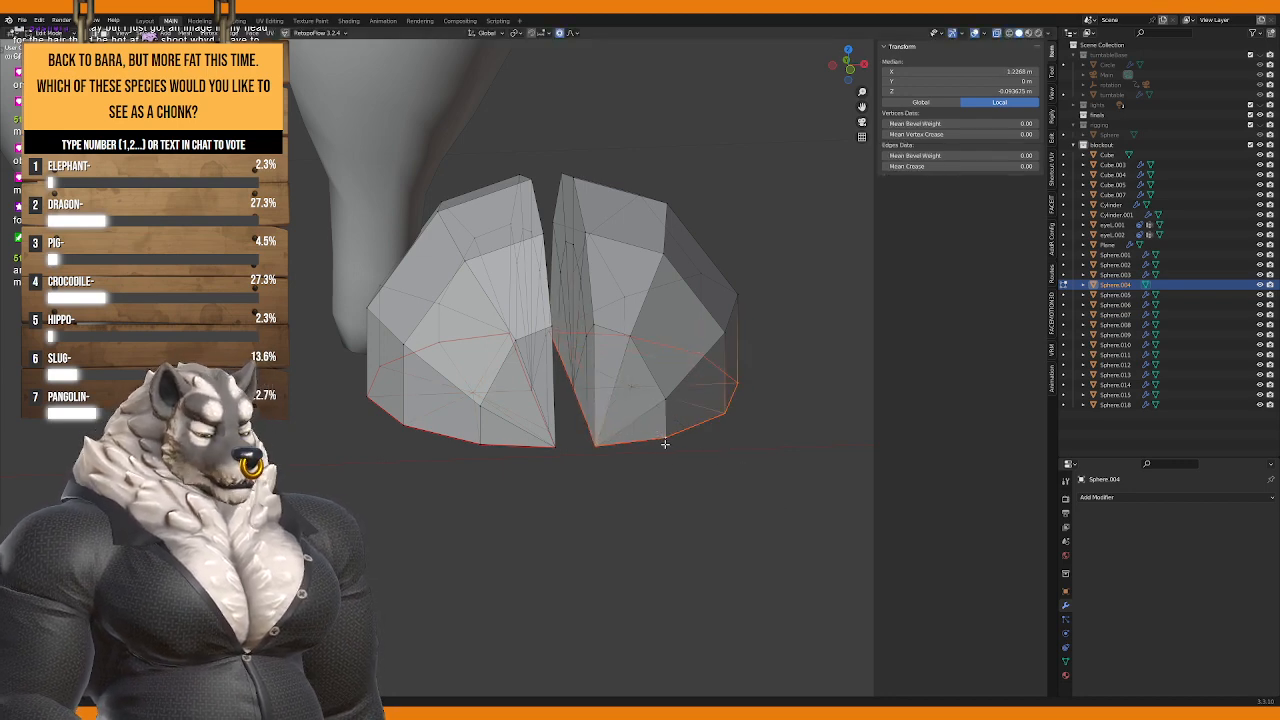
# Step: Try to bevel the bottom rims of both halves and shade the object smooth
pyautogui.hotkey('ctrl', 'b')
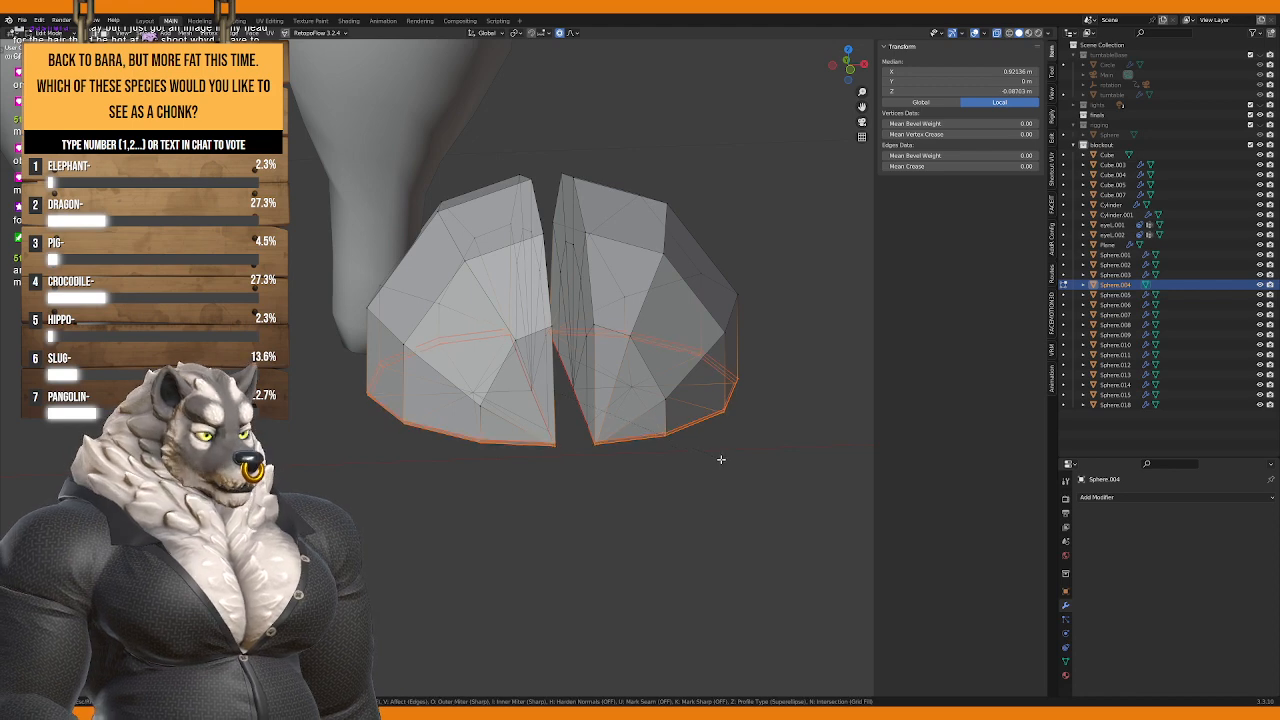
pyautogui.click(727, 457)
pyautogui.press('Tab')
pyautogui.rightClick(655, 441)
pyautogui.click(690, 452)
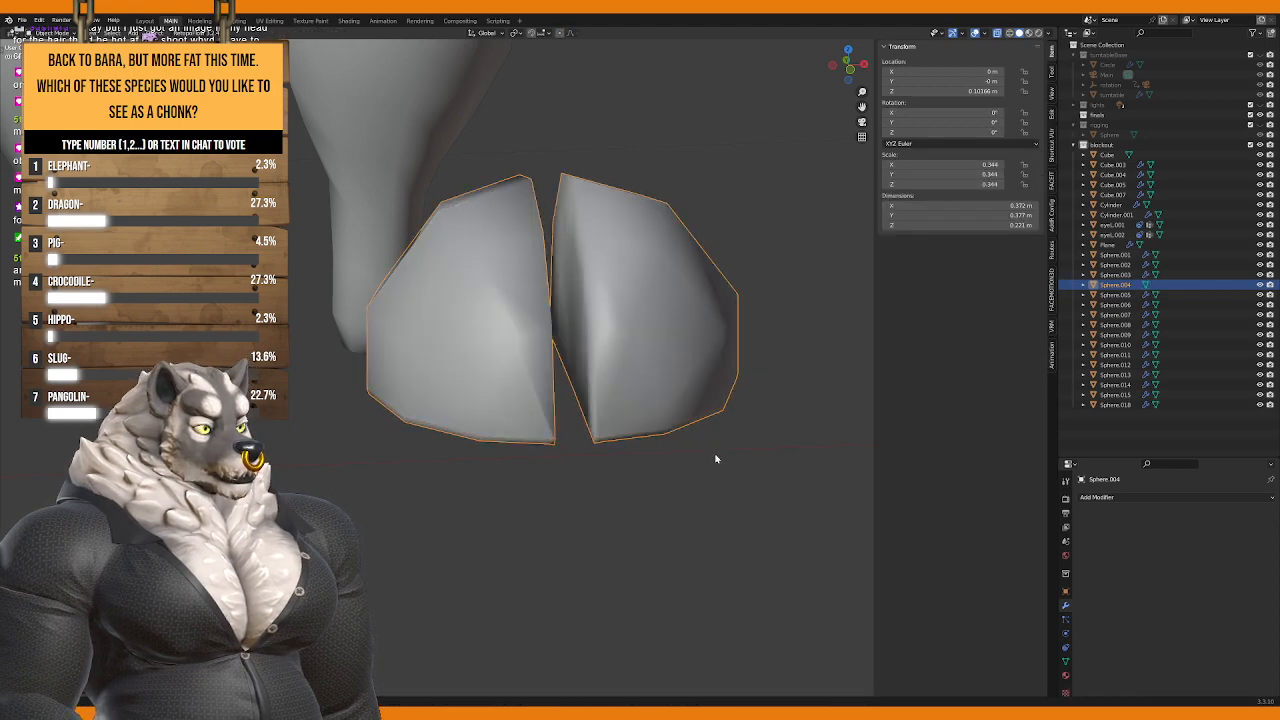
# Step: Try to scale the whole mesh and undo the smooth shading and rim bevel
pyautogui.moveTo(717, 457); pyautogui.dragTo(606, 500, button='middle')
pyautogui.press('Tab')
pyautogui.press('a')
pyautogui.press('c')
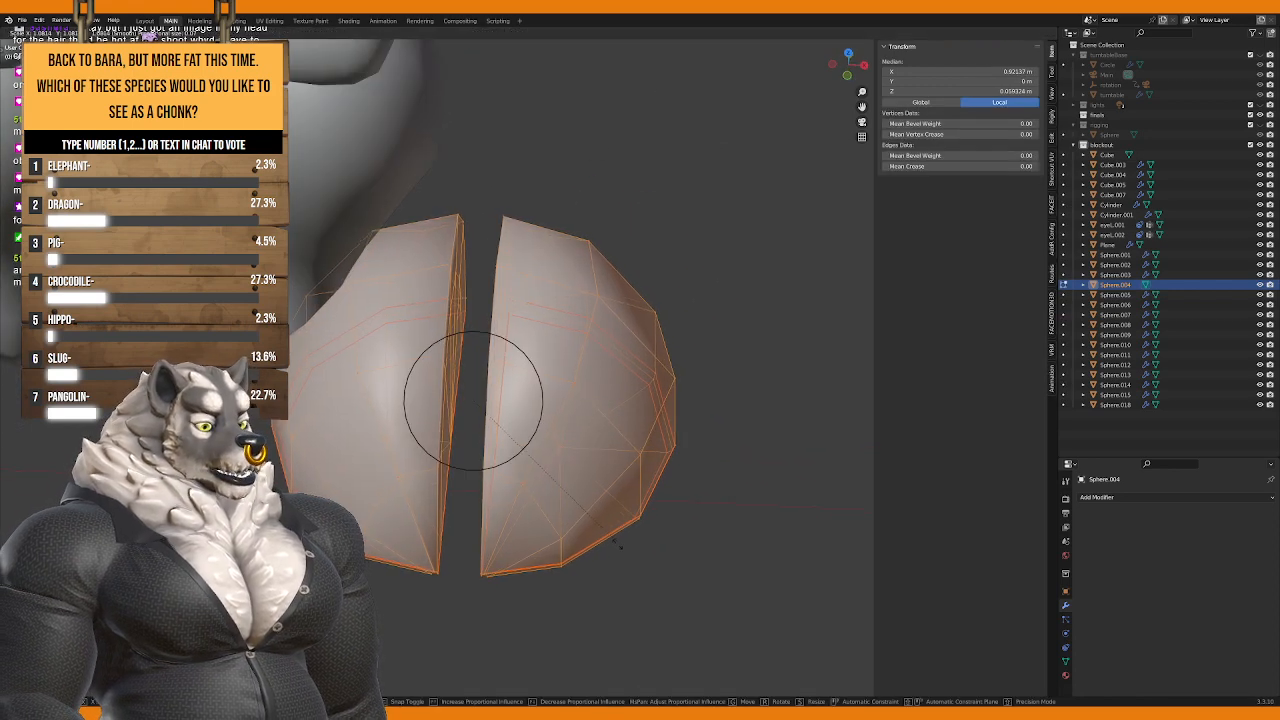
pyautogui.hotkey('alt', 'z')
pyautogui.hotkey('alt', 'z')
# Step: Undo the bottom caps of both halves and select both open bottom rims
pyautogui.click(605, 476)
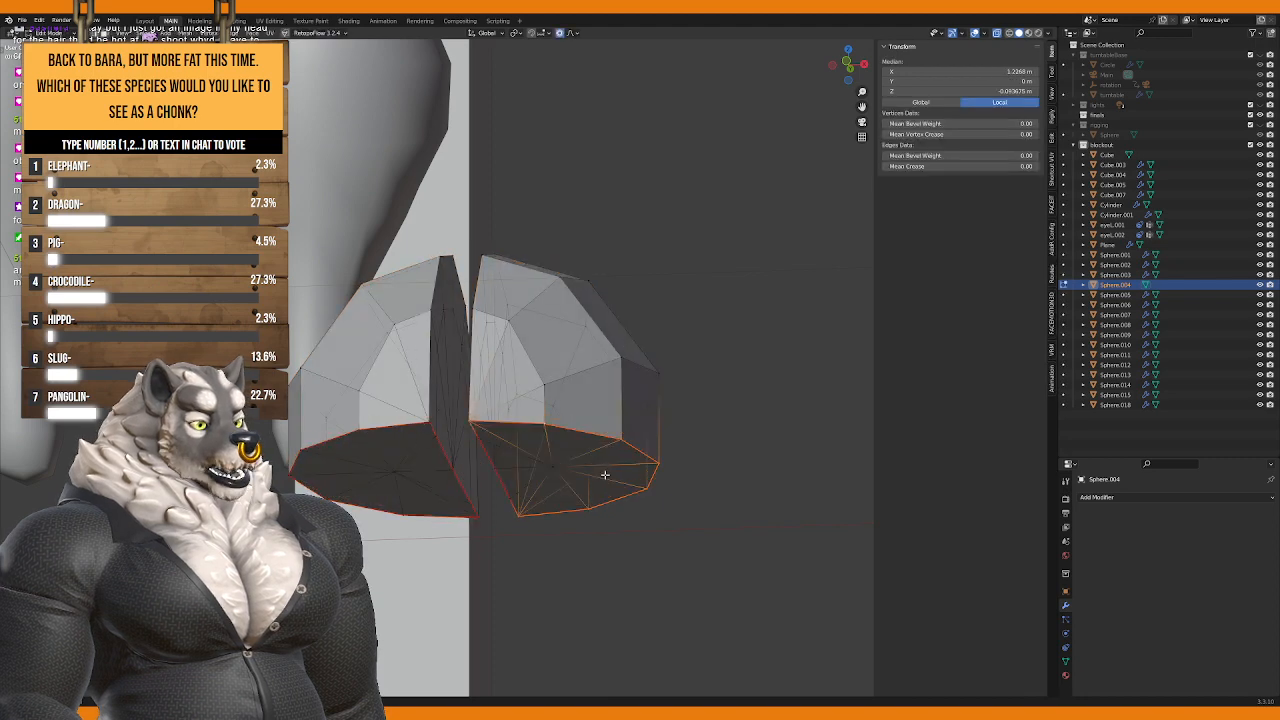
pyautogui.moveTo(562, 447); pyautogui.dragTo(577, 414, button='middle')
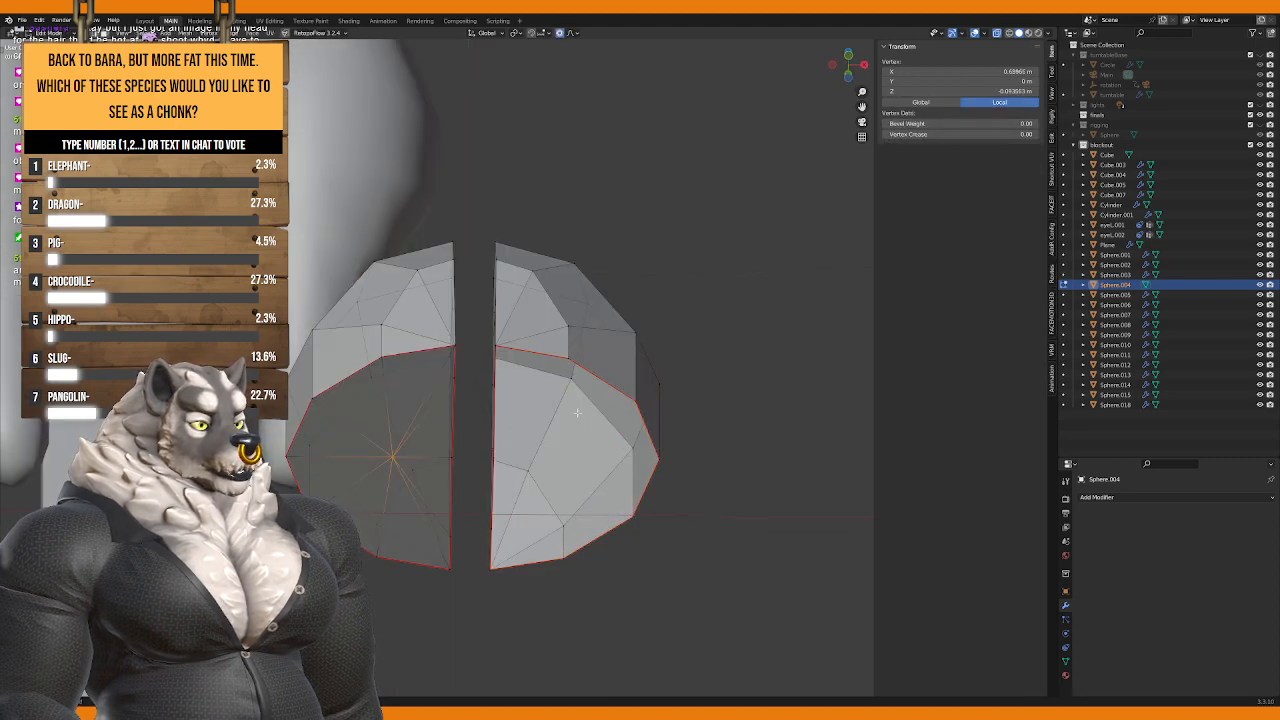
pyautogui.press('f')
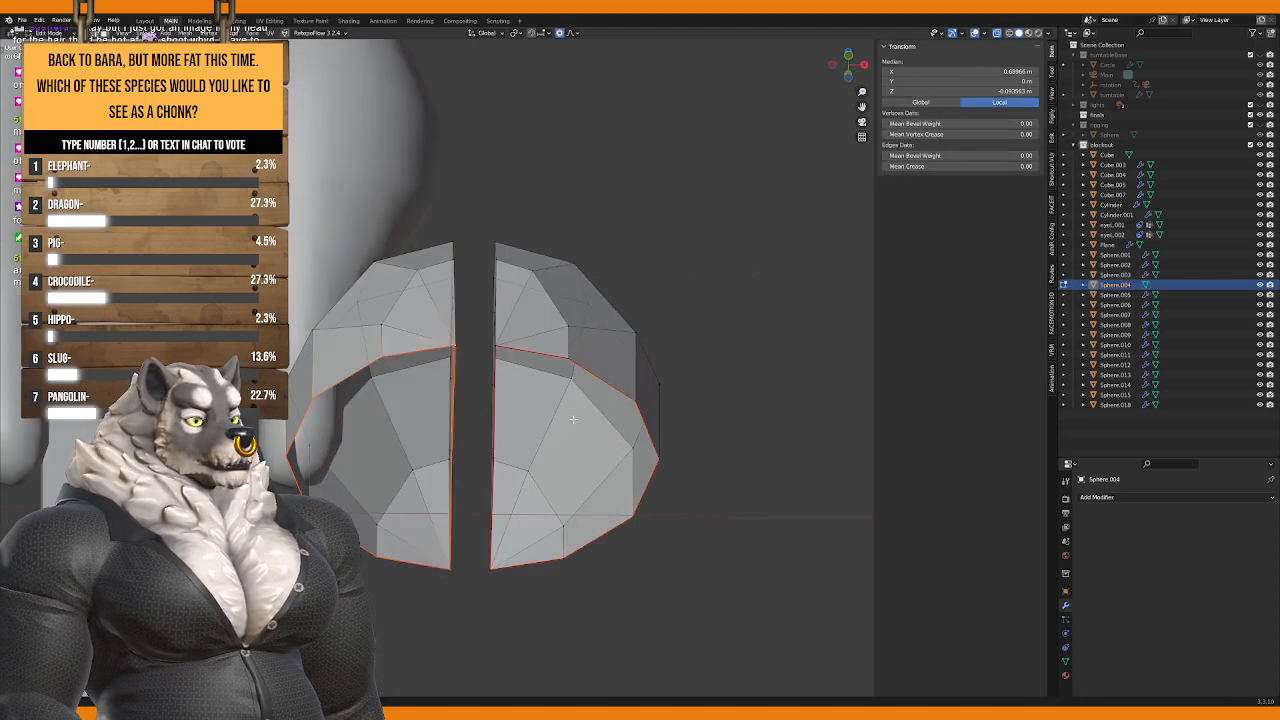
pyautogui.moveTo(573, 419); pyautogui.dragTo(569, 441, button='middle')
pyautogui.click(601, 436)
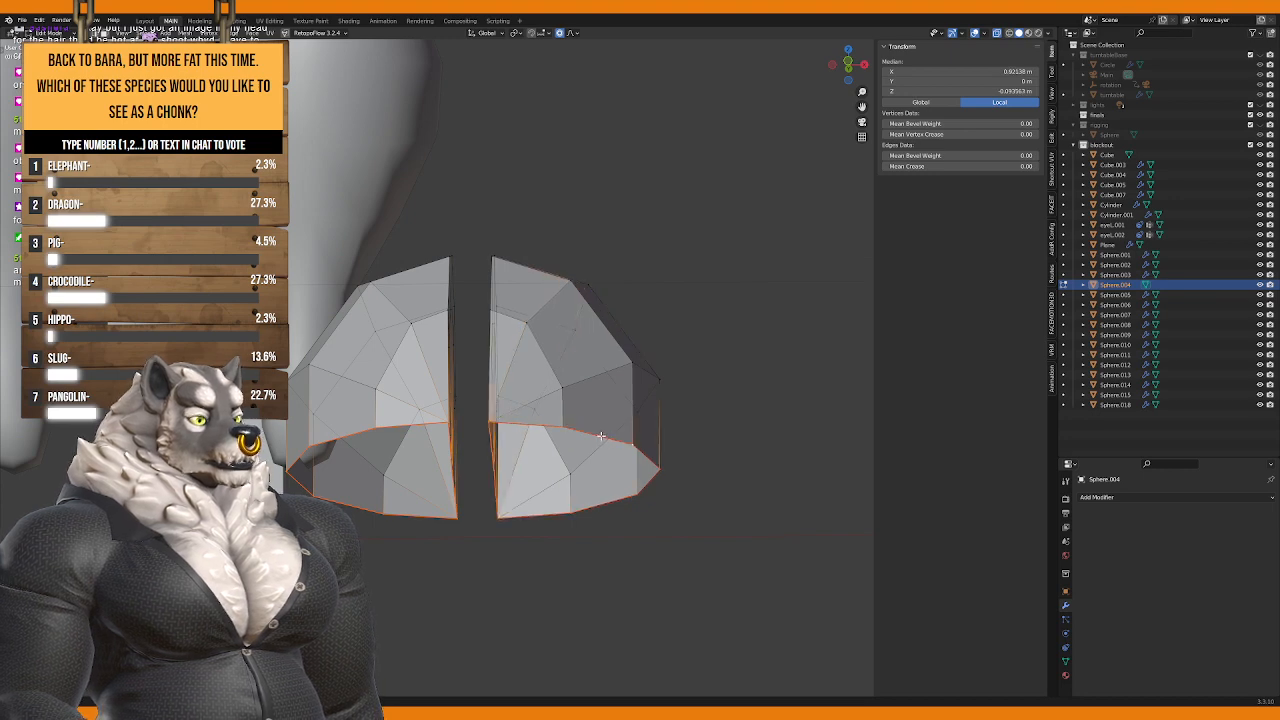
pyautogui.rightClick(760, 509)
pyautogui.click(740, 506)
pyautogui.press('g')
pyautogui.press('z')
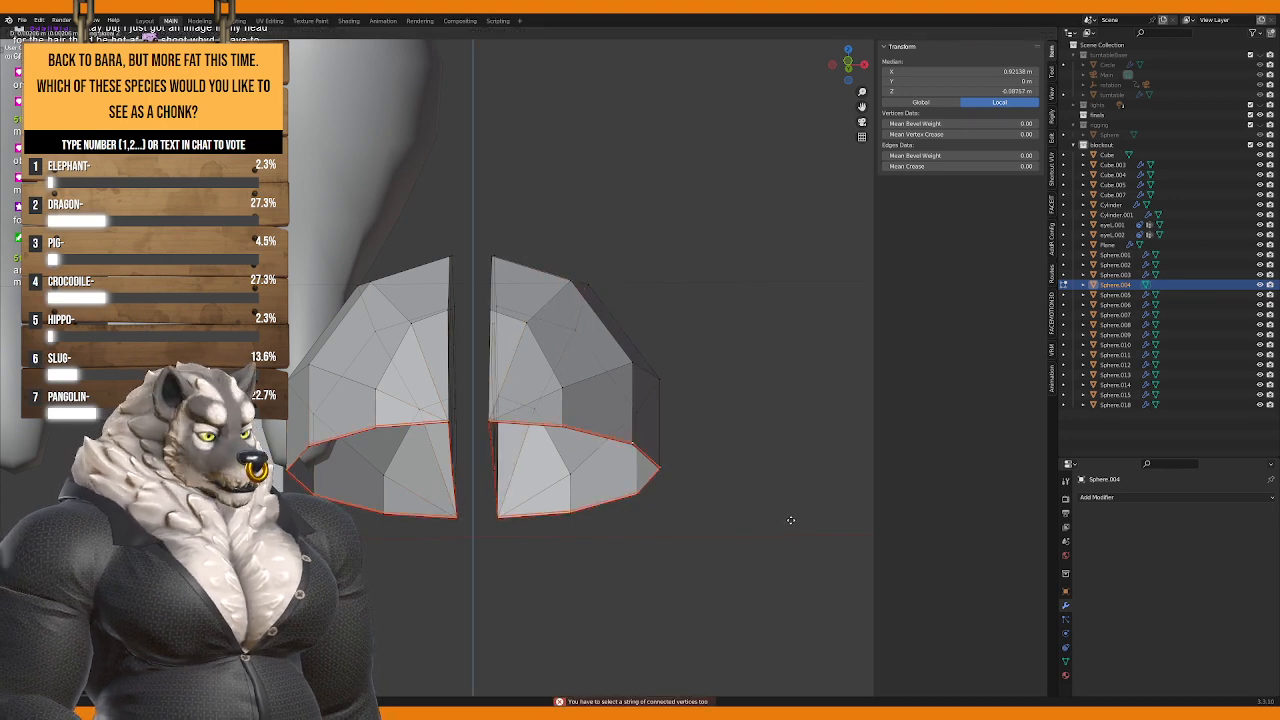
pyautogui.press('Escape')
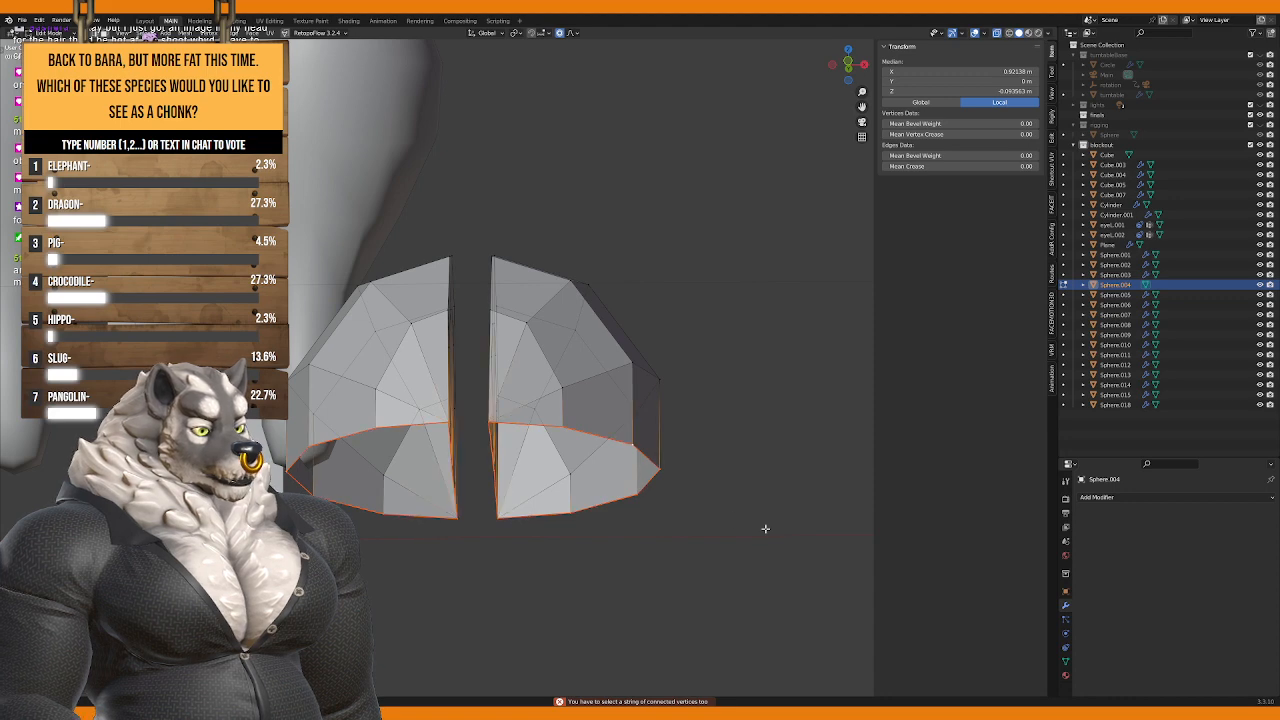
pyautogui.press('e')
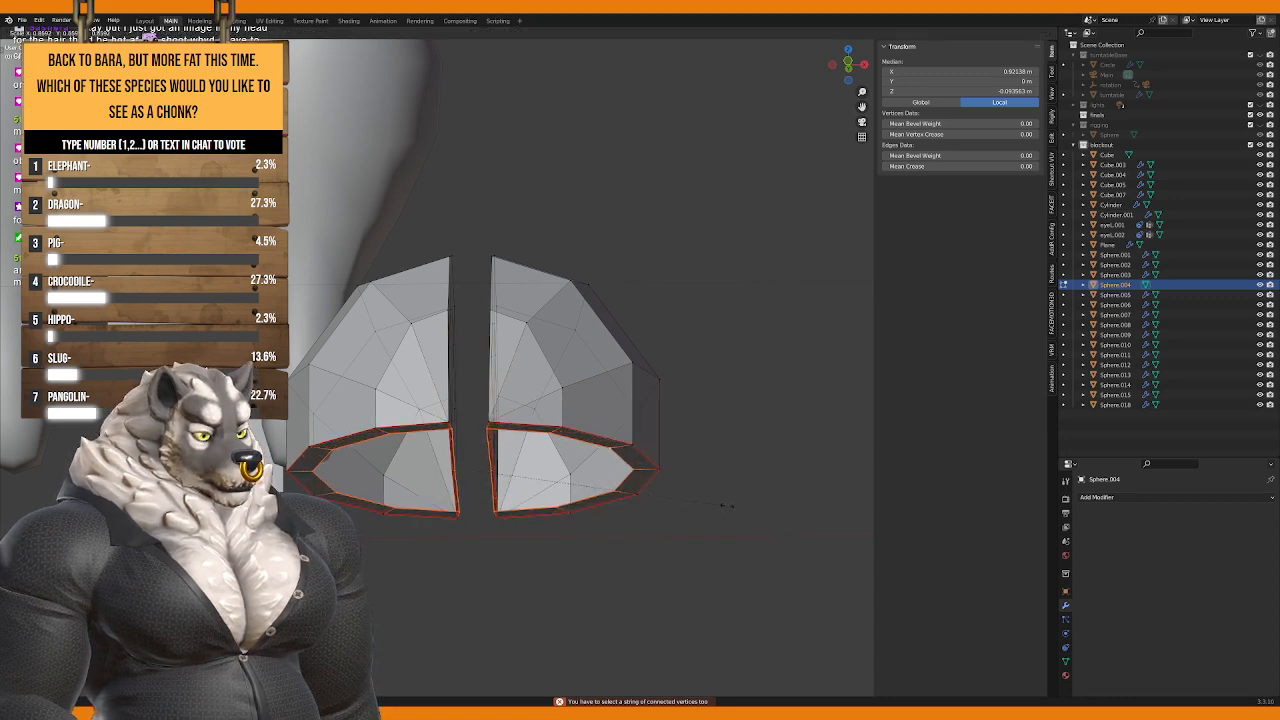
pyautogui.press('Escape')
# Step: Set the pivot to Individual Origins and extrude both bottom rims inward twice to form two support loops
pyautogui.click(514, 34)
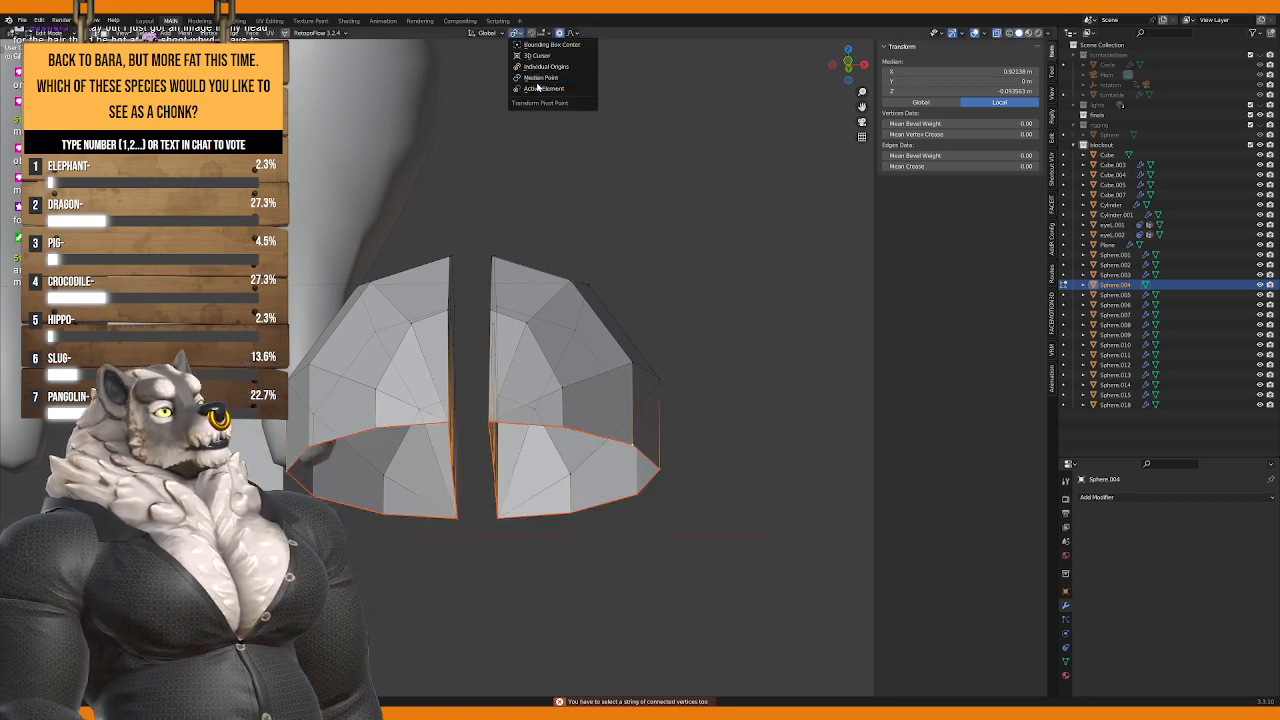
pyautogui.press('i')
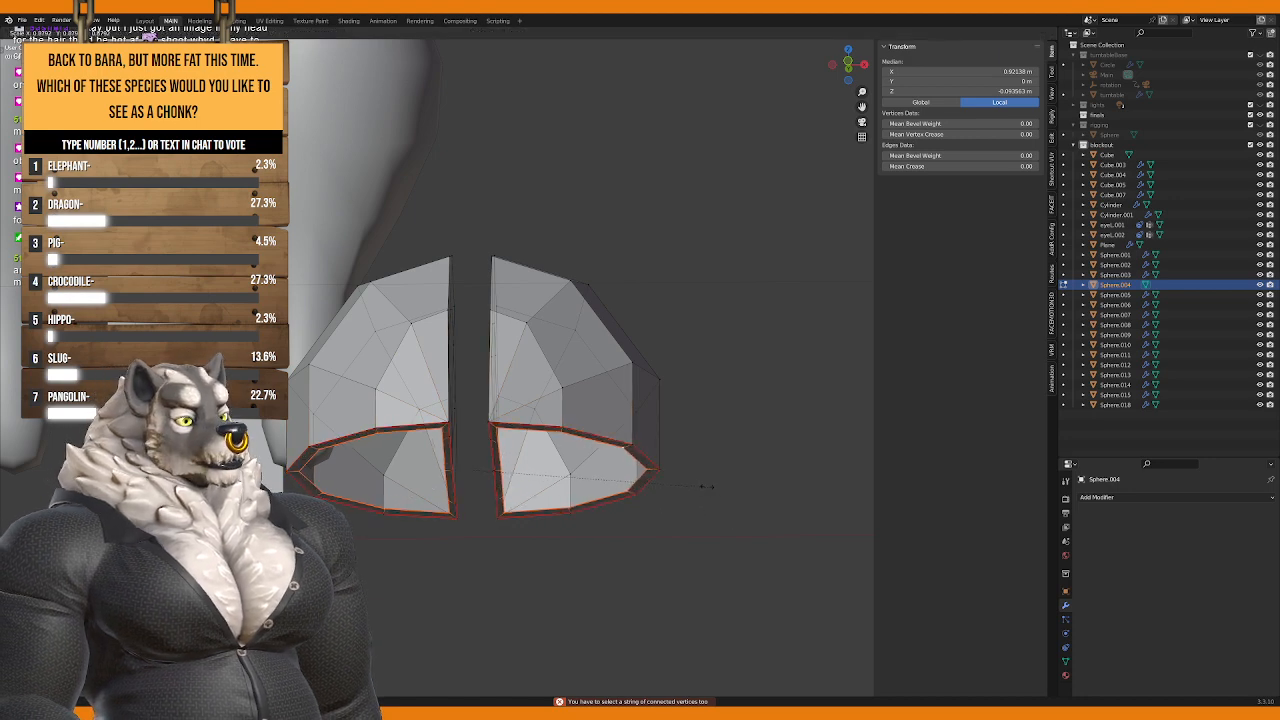
pyautogui.click(663, 449)
pyautogui.rightClick(663, 449)
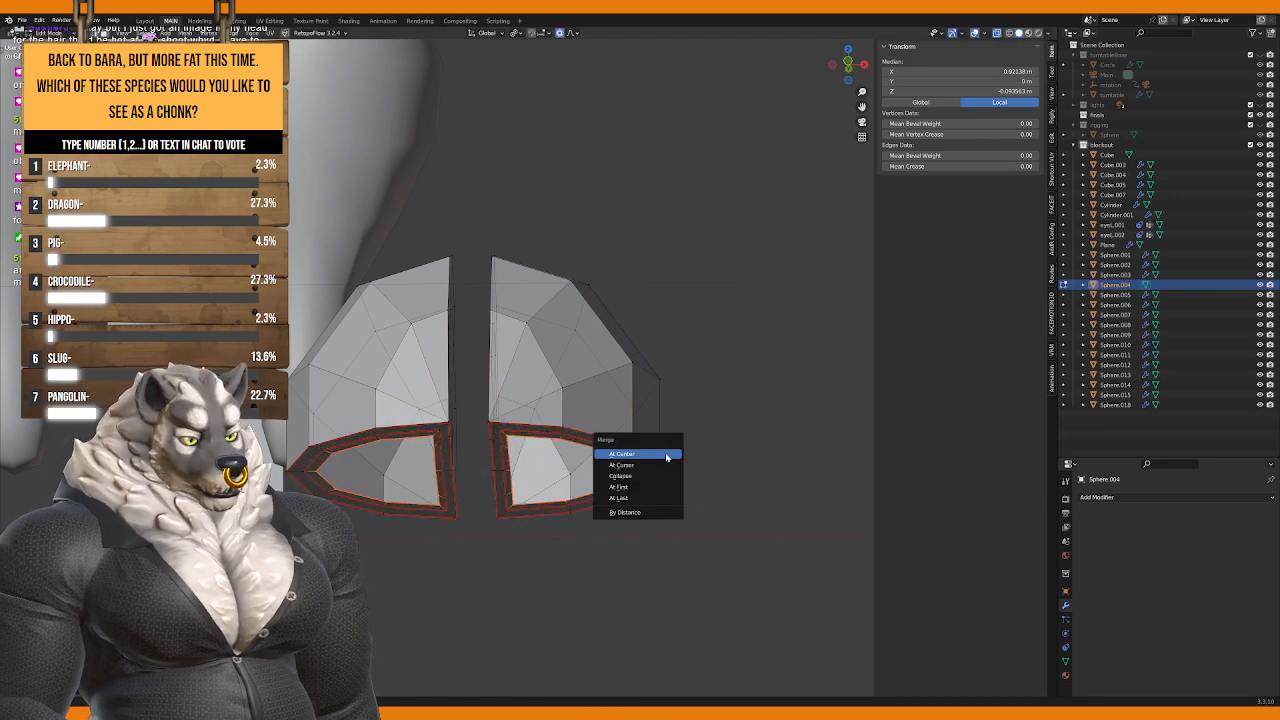
pyautogui.click(663, 449)
pyautogui.press('Escape')
# Step: Cap the bottom of each half by merging its innermost loop at center, one half at a time
pyautogui.click(550, 440)
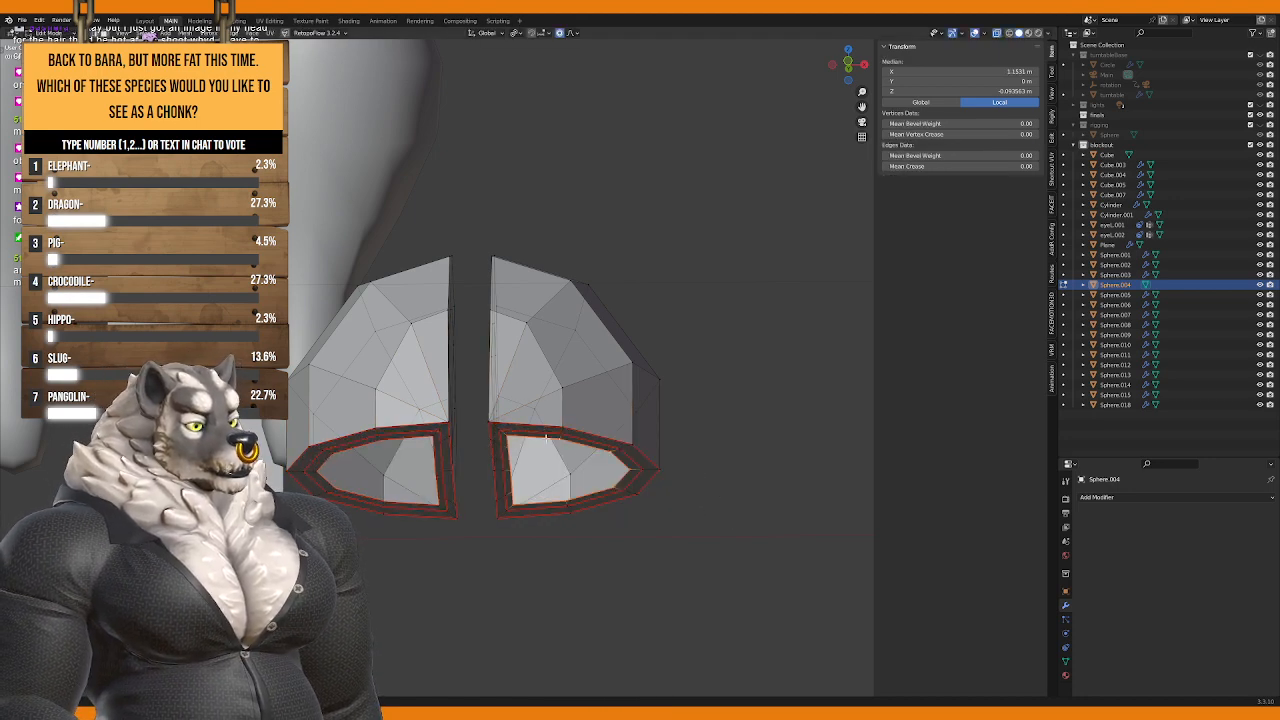
pyautogui.press('m')
pyautogui.click(563, 484)
pyautogui.click(411, 437)
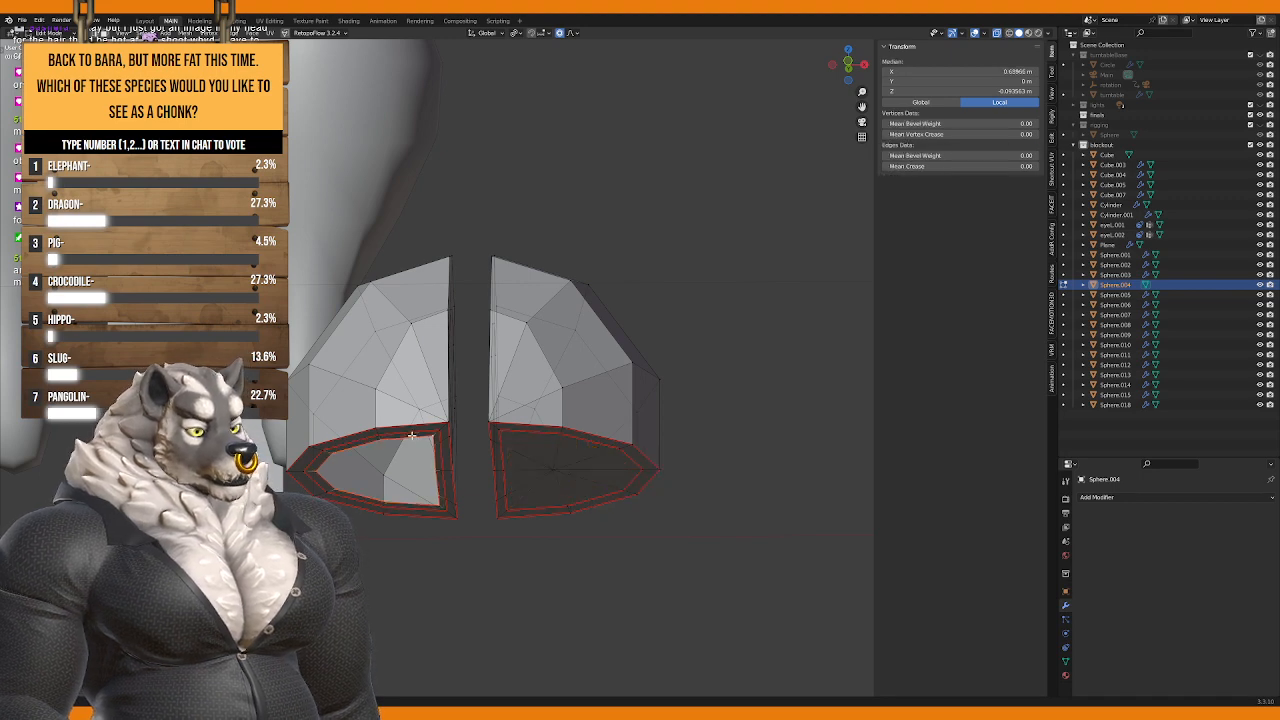
pyautogui.press('m')
pyautogui.click(411, 437)
# Step: Leave mesh editing and shade the split hoof object smooth
pyautogui.press('Tab')
pyautogui.moveTo(538, 483); pyautogui.dragTo(554, 508, button='middle')
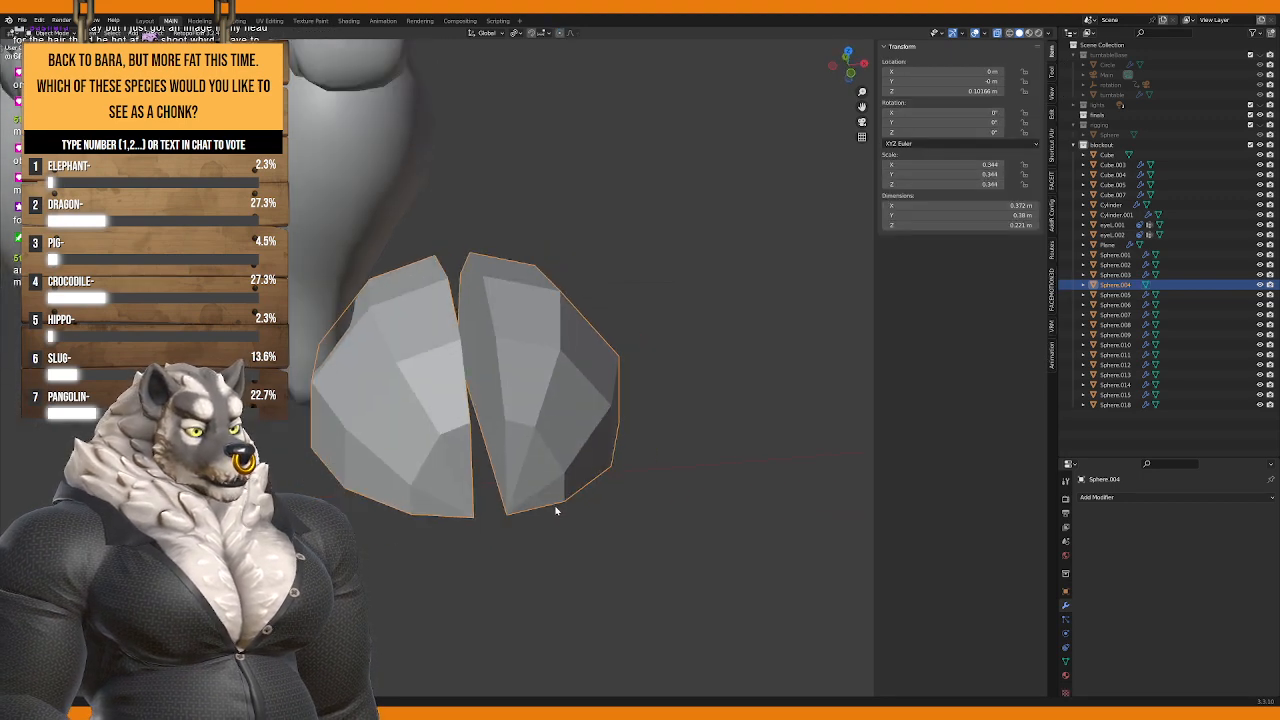
pyautogui.rightClick(556, 505)
pyautogui.click(560, 505)
pyautogui.moveTo(654, 465); pyautogui.dragTo(540, 470, button='middle')
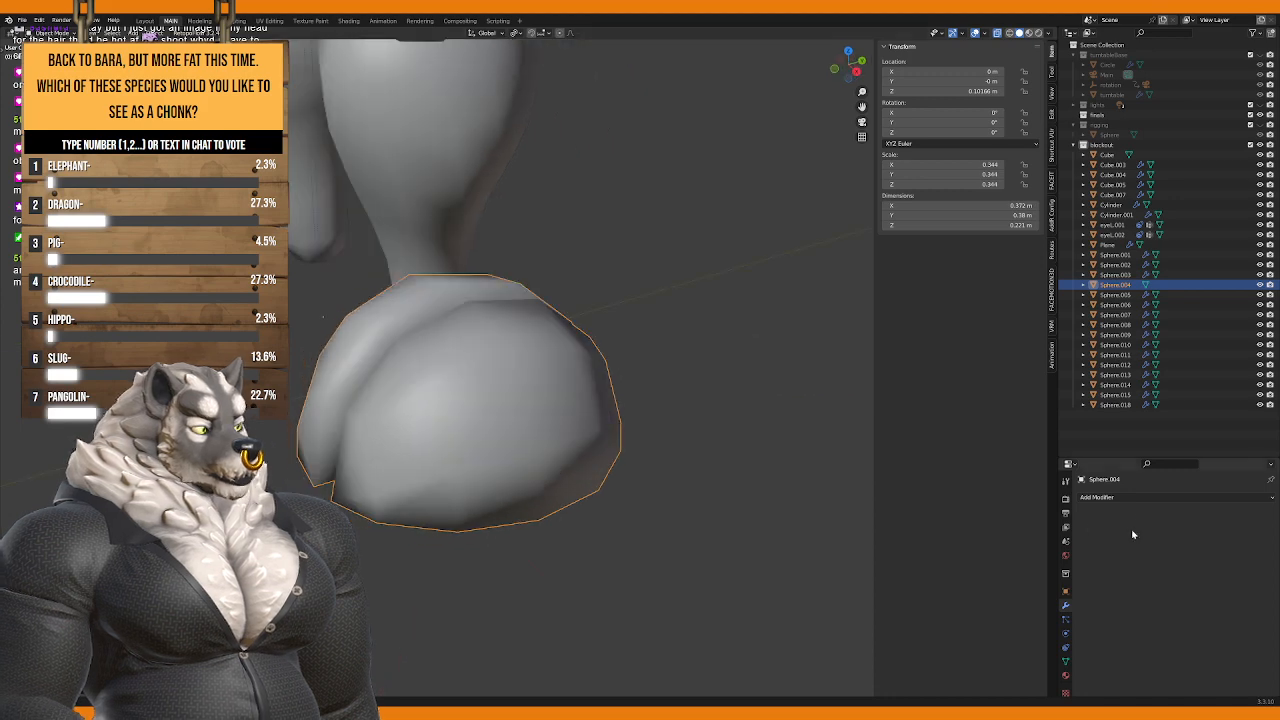
# Step: Add a Subdivision Surface modifier to the split hoof and reopen its mesh for editing
pyautogui.click(1142, 500)
pyautogui.click(1143, 505)
pyautogui.click(1115, 498)
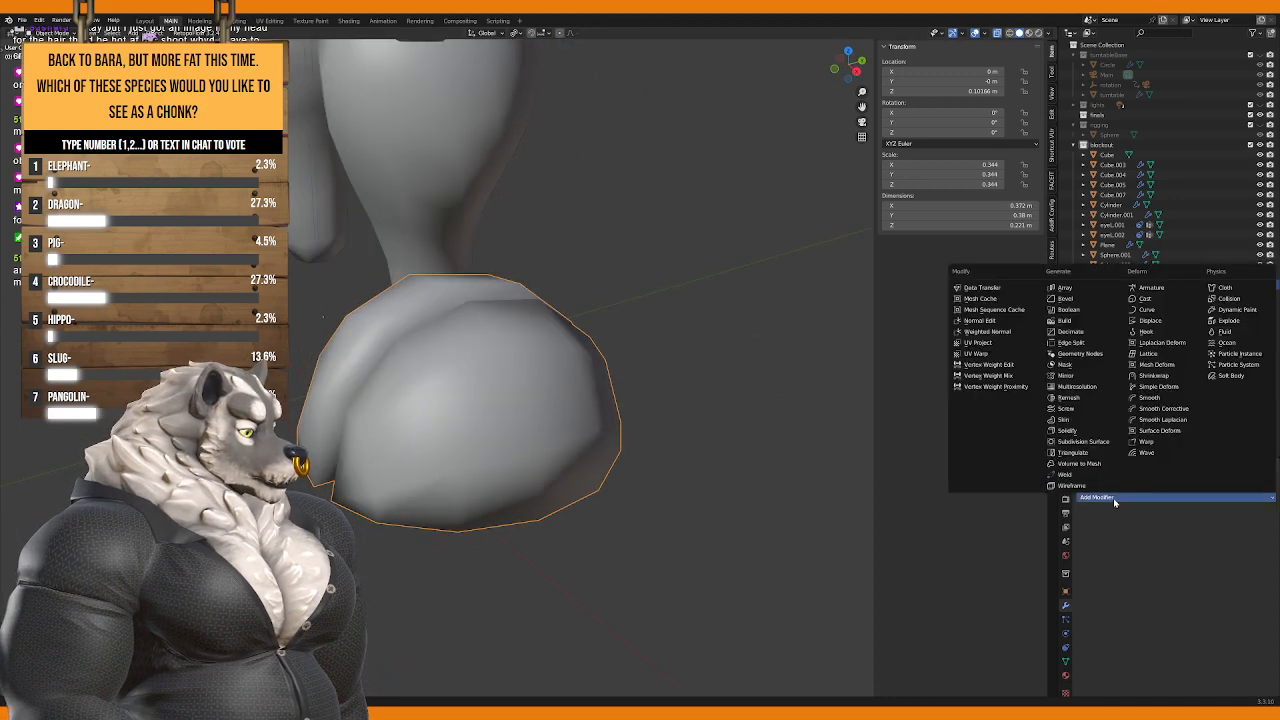
pyautogui.click(1083, 441)
pyautogui.moveTo(471, 517); pyautogui.dragTo(537, 504, button='middle')
pyautogui.press('Tab')
pyautogui.click(526, 500)
pyautogui.keyDown('shift'); pyautogui.click(512, 478); pyautogui.keyUp('shift')
pyautogui.keyDown('shift'); pyautogui.click(514, 479); pyautogui.keyUp('shift')
pyautogui.keyDown('shift'); pyautogui.click(564, 469); pyautogui.keyUp('shift')
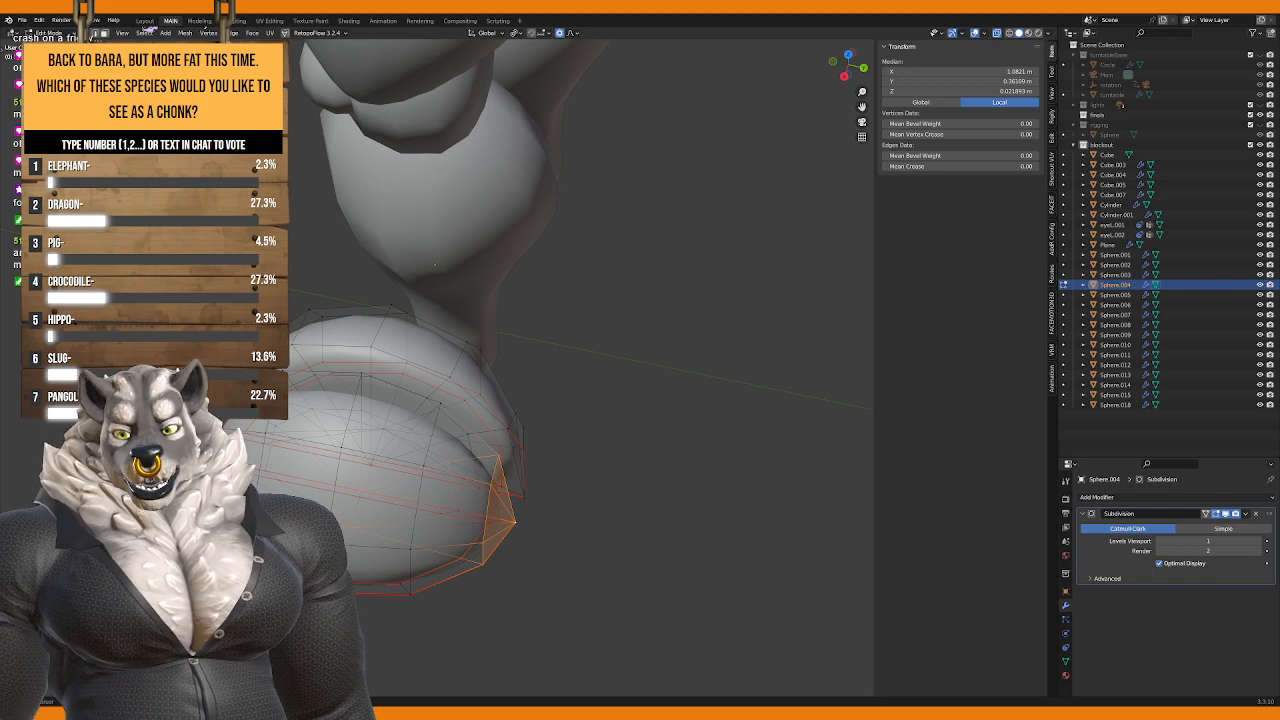
pyautogui.moveTo(537, 526); pyautogui.dragTo(486, 437, button='middle')
pyautogui.moveTo(486, 437); pyautogui.dragTo(490, 443)
pyautogui.moveTo(490, 443); pyautogui.dragTo(564, 528, button='middle')
pyautogui.moveTo(564, 528); pyautogui.dragTo(565, 529)
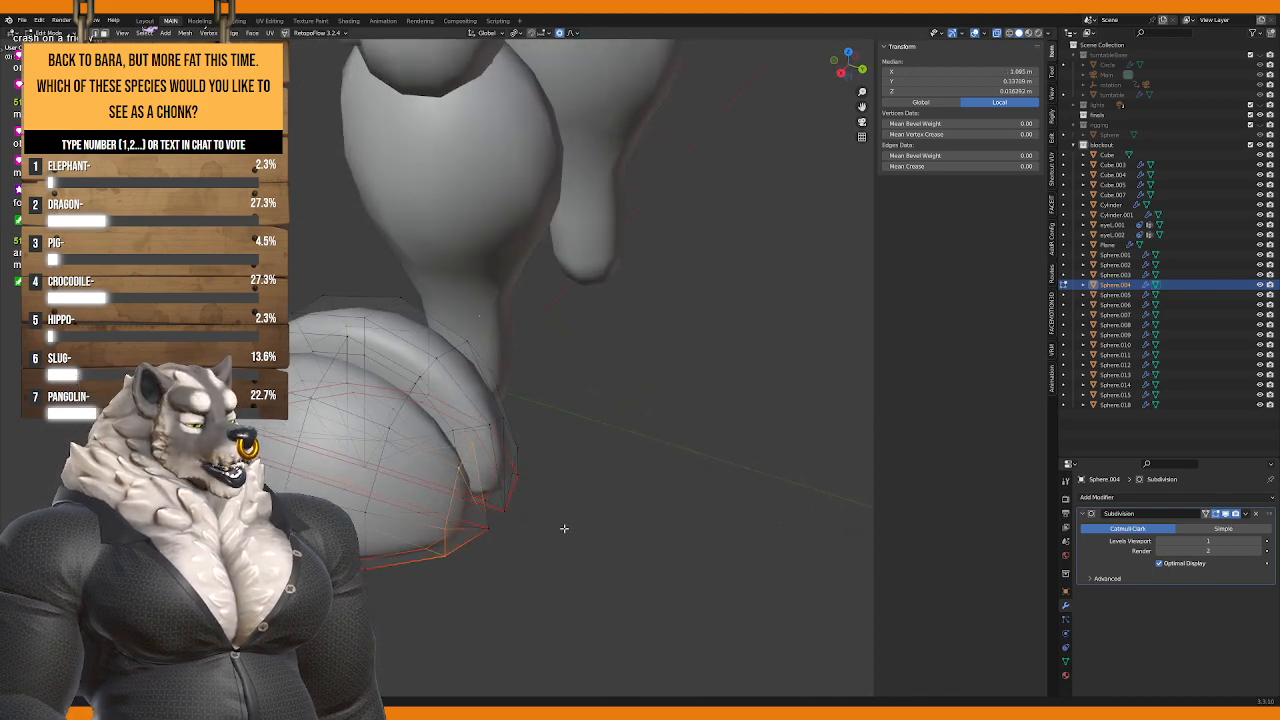
pyautogui.click(564, 528)
# Step: Select the hoof's rear vertices, flatten them along Y and move them forward to shorten the back
pyautogui.moveTo(564, 528); pyautogui.dragTo(581, 554, button='middle')
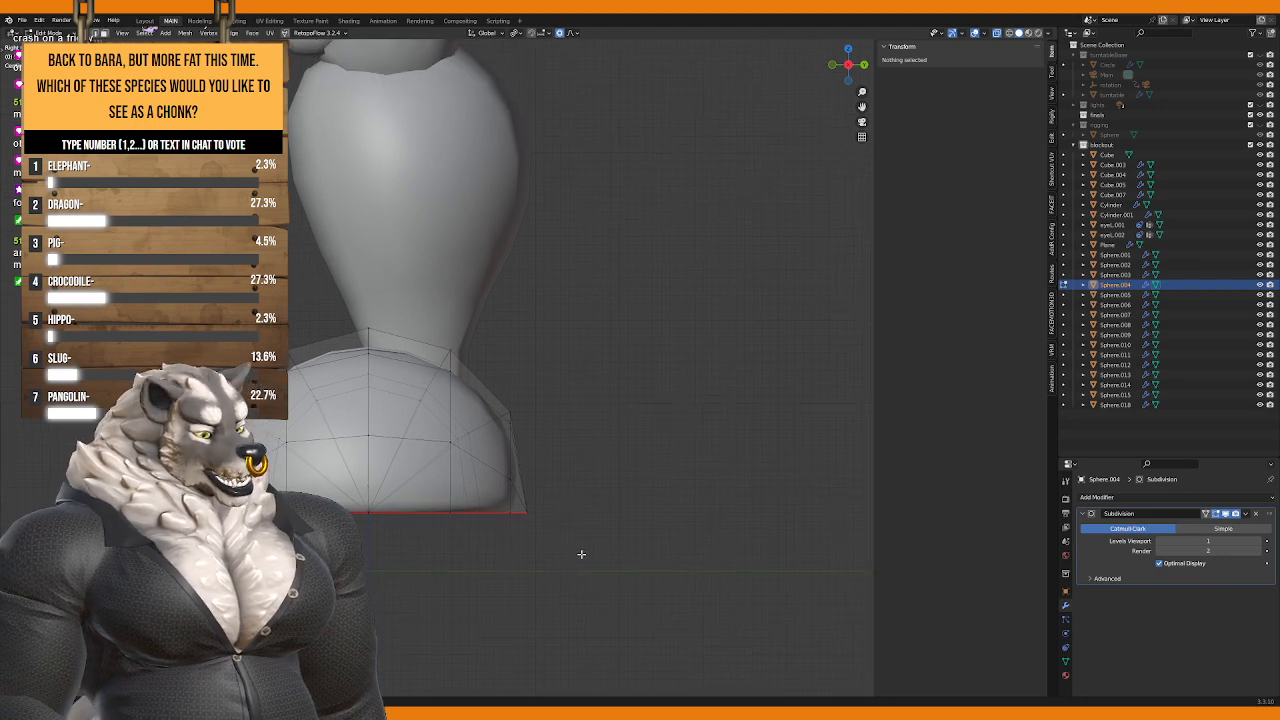
pyautogui.moveTo(581, 554); pyautogui.dragTo(444, 314)
pyautogui.press('s')
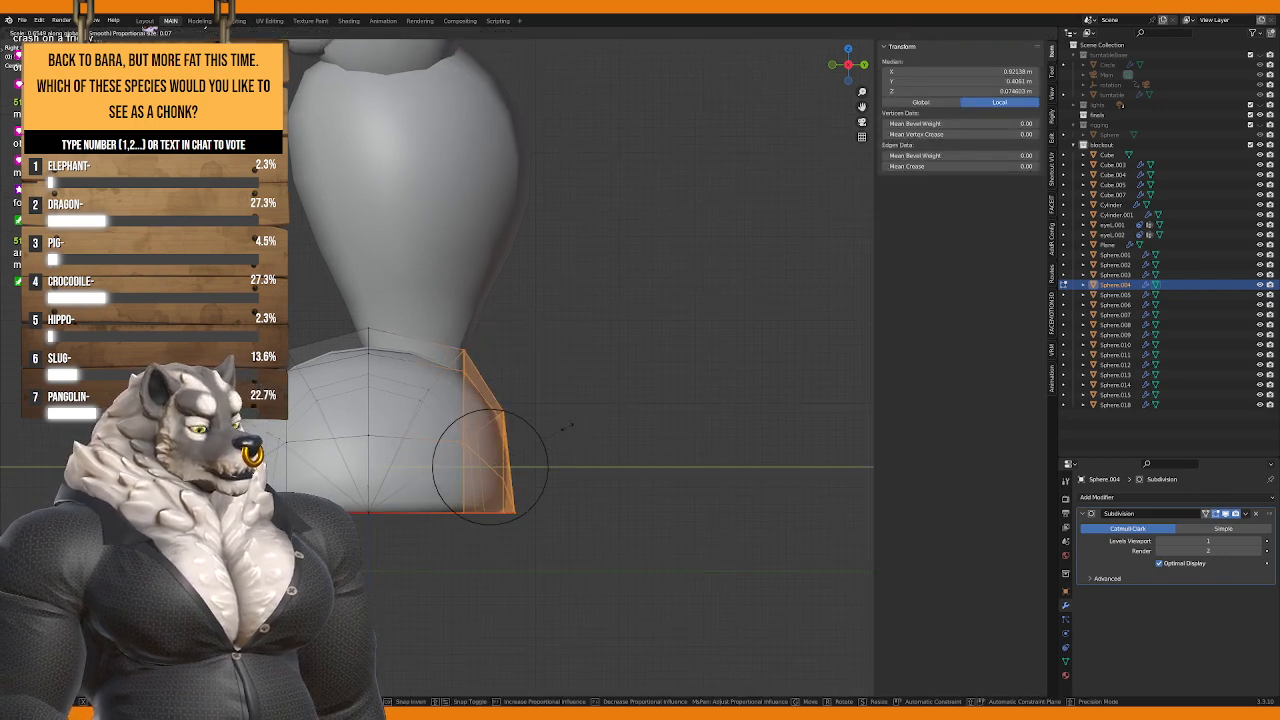
pyautogui.press('g')
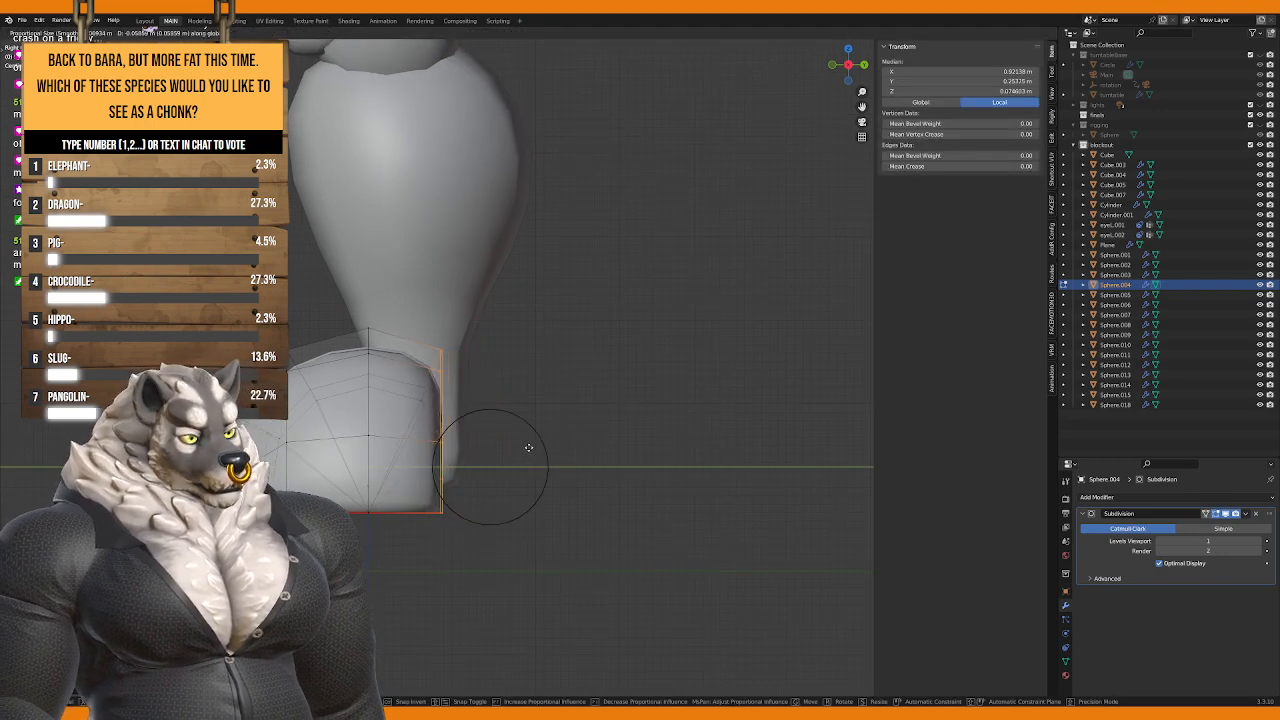
pyautogui.click(528, 447)
# Step: Select both hoof halves, narrow each one along X about its own centre and shift them along X
pyautogui.moveTo(460, 445); pyautogui.dragTo(657, 473, button='middle')
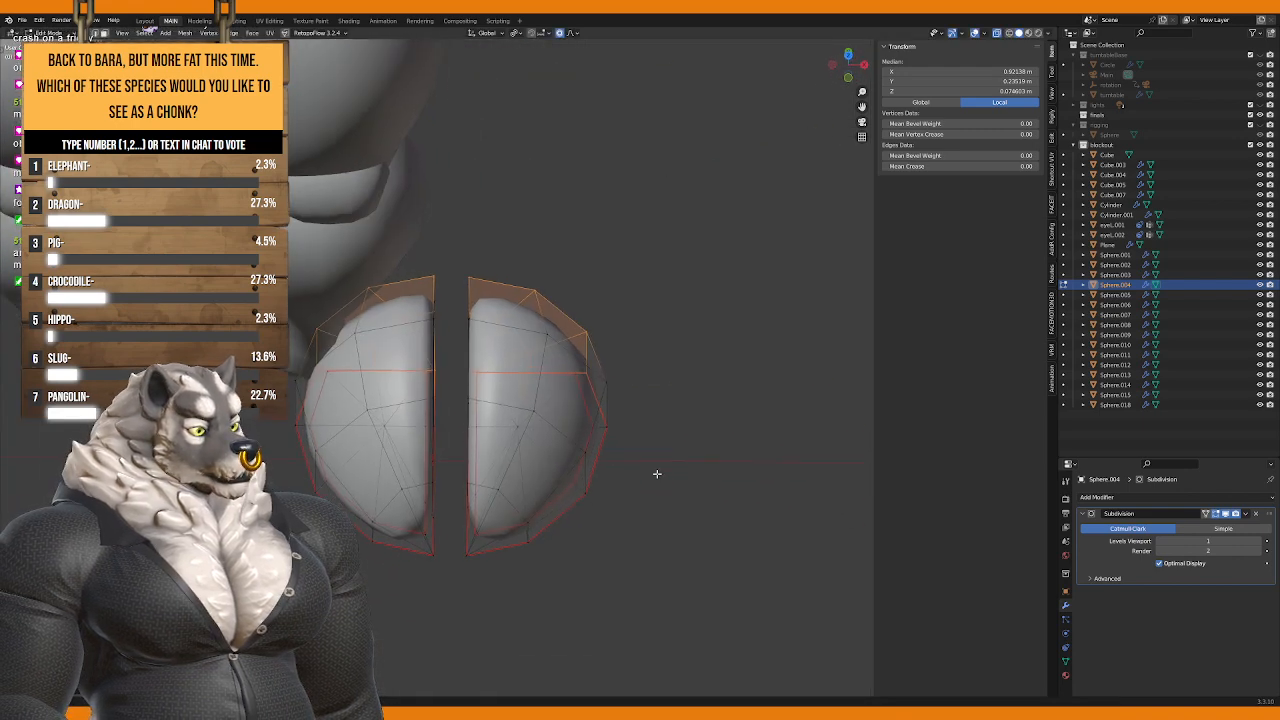
pyautogui.press('a')
pyautogui.press('g')
pyautogui.press('x')
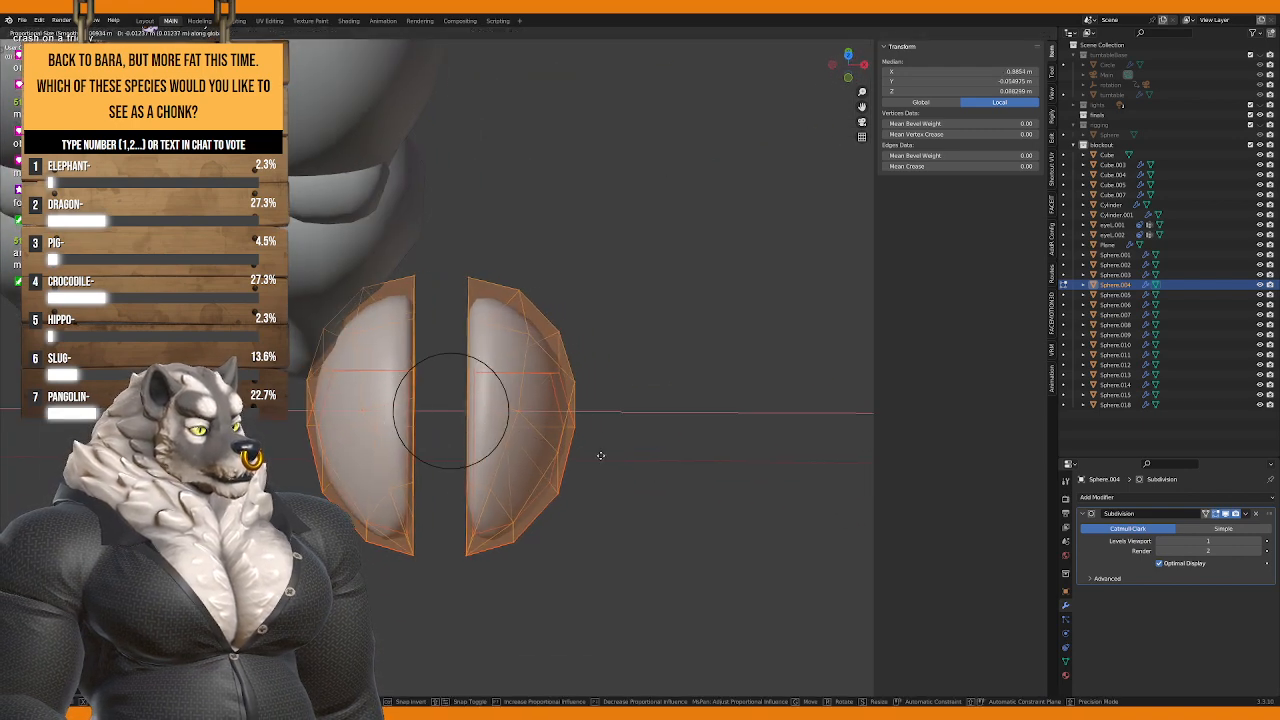
pyautogui.click(600, 455)
# Step: Switch to a shared transform pivot and move one hoof half along X to close up the cleft
pyautogui.click(517, 33)
pyautogui.click(545, 74)
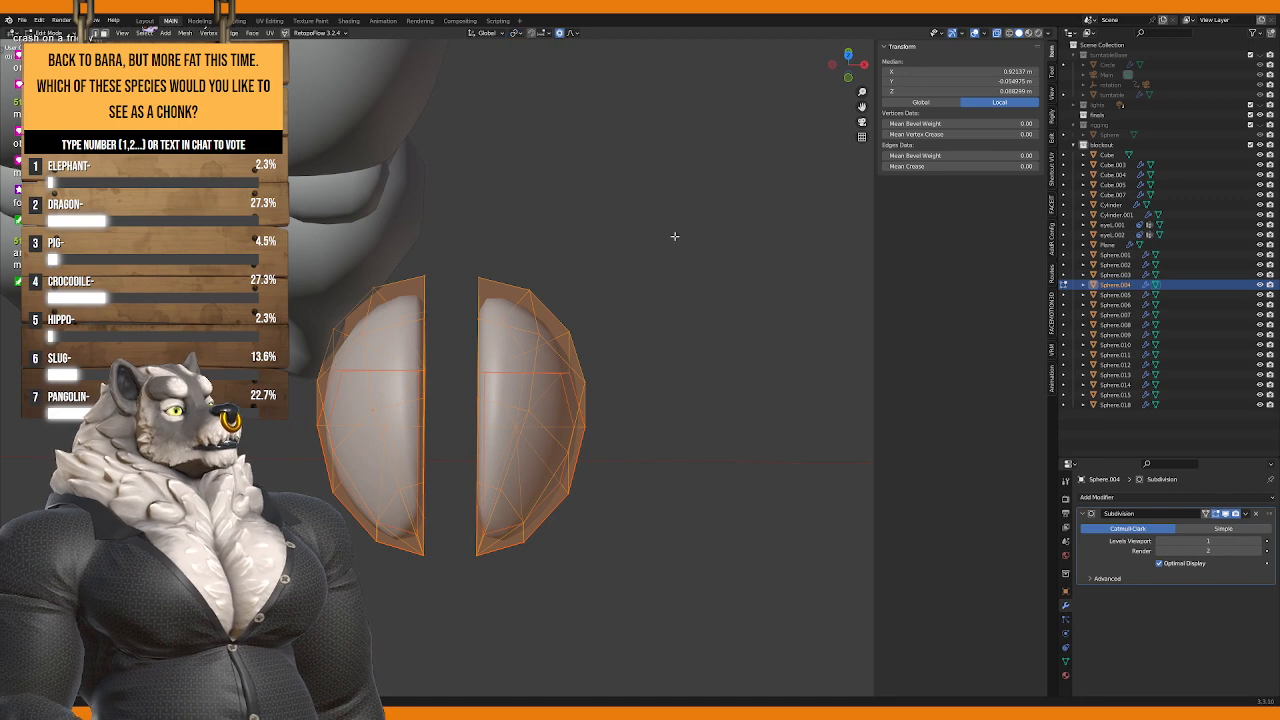
pyautogui.press('s')
pyautogui.press('Escape')
pyautogui.click(522, 413)
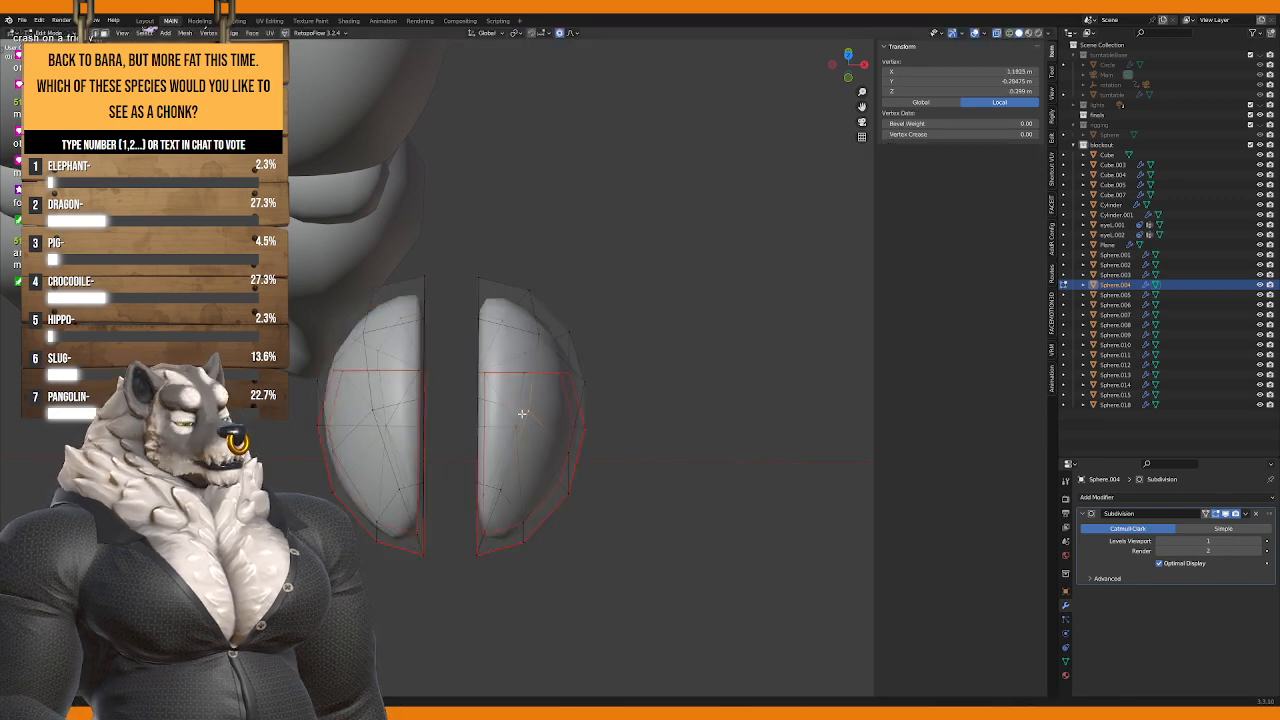
pyautogui.hotkey('ctrl', 'l')
pyautogui.press('g')
pyautogui.press('x')
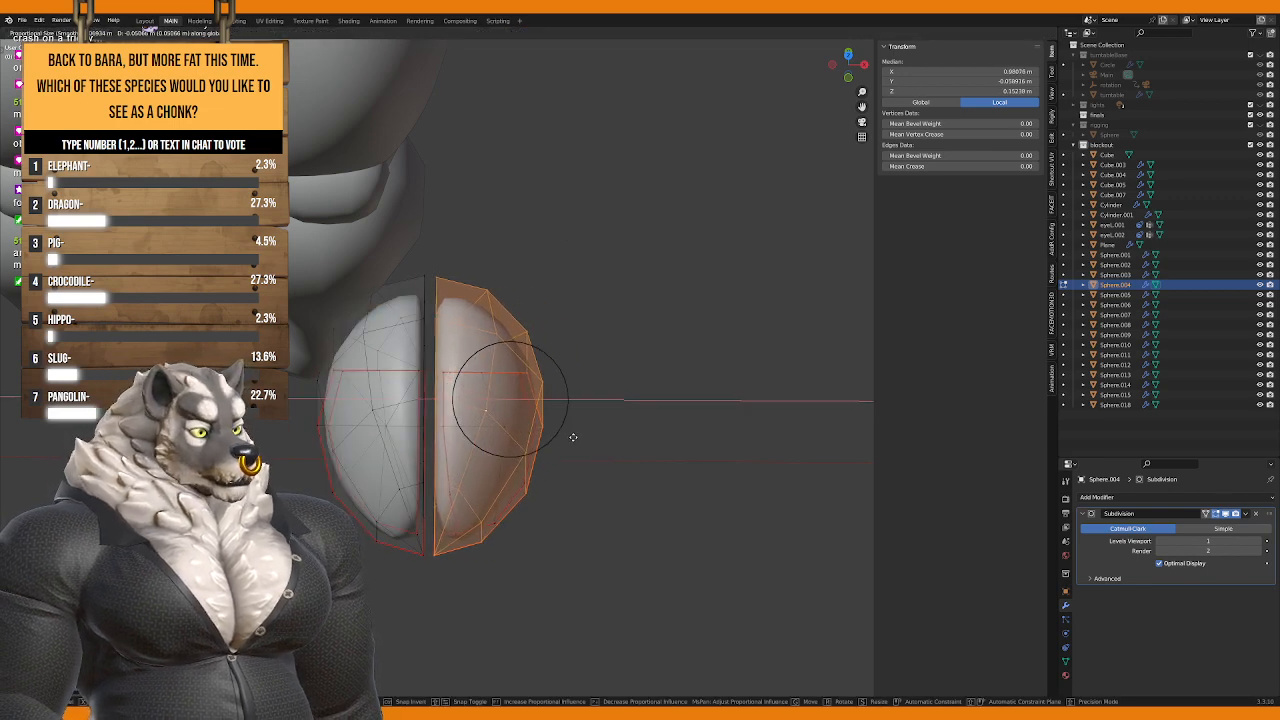
pyautogui.click(572, 437)
# Step: Select the whole hoof mesh and move it forward, ahead of the leg's lower end
pyautogui.moveTo(572, 437); pyautogui.dragTo(534, 420, button='middle')
pyautogui.press('Tab')
pyautogui.press('Tab')
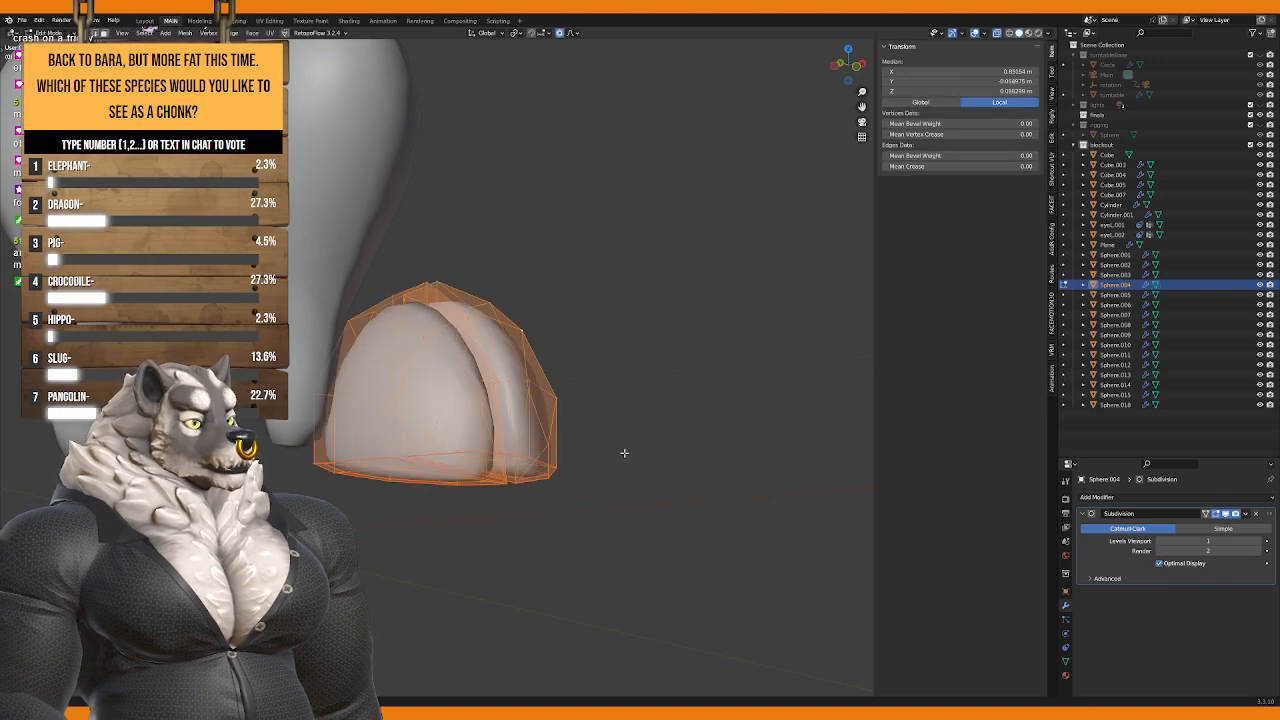
pyautogui.press('g')
pyautogui.press('Escape')
pyautogui.moveTo(594, 423); pyautogui.dragTo(520, 470, button='middle')
pyautogui.press('g')
pyautogui.press('x')
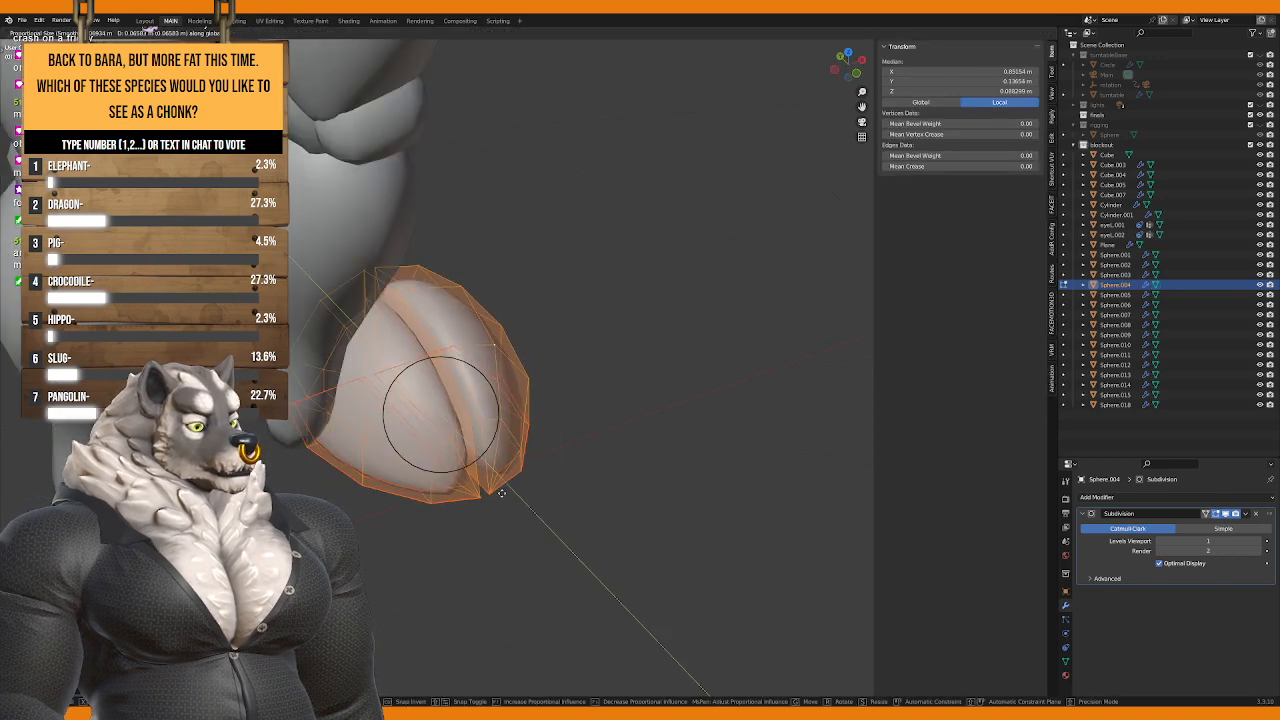
pyautogui.click(501, 492)
# Step: Scale the hoof down to about 0.126 × 0.128 × 0.082 m, place it low in front of the leg and leave mesh editing
pyautogui.press('s')
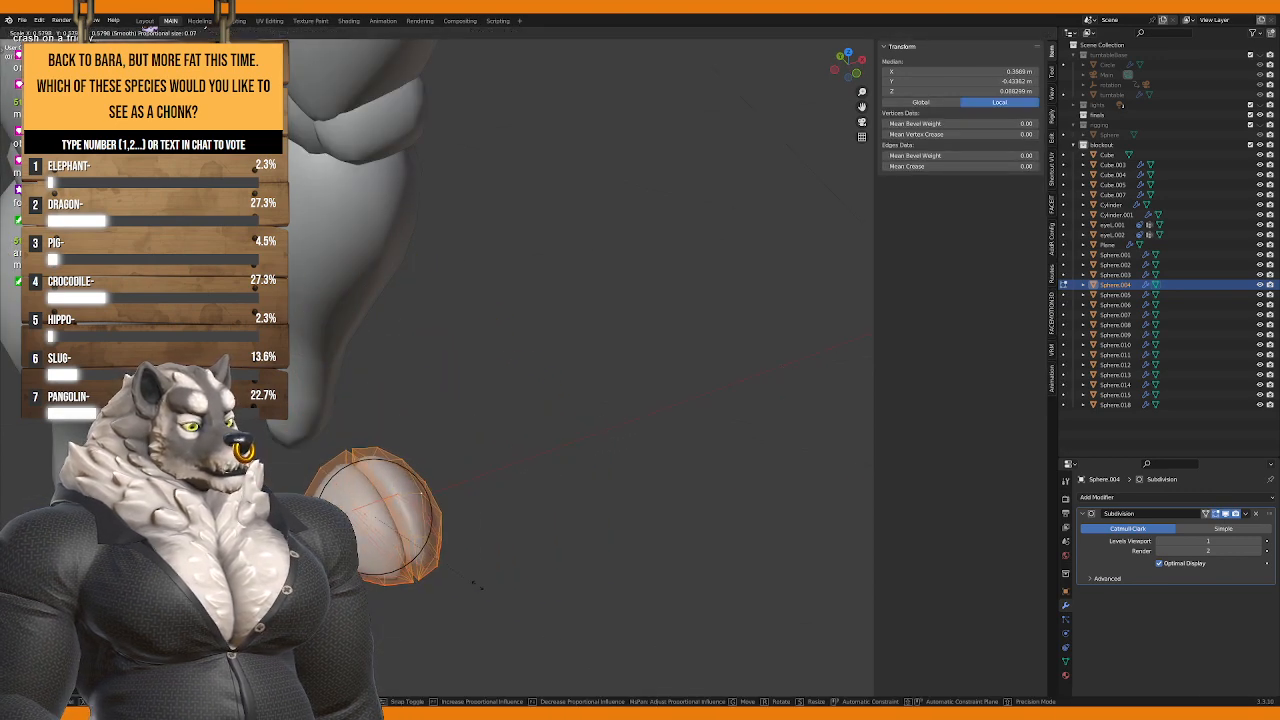
pyautogui.click(480, 588)
pyautogui.moveTo(480, 588); pyautogui.dragTo(514, 534, button='middle')
pyautogui.press('g')
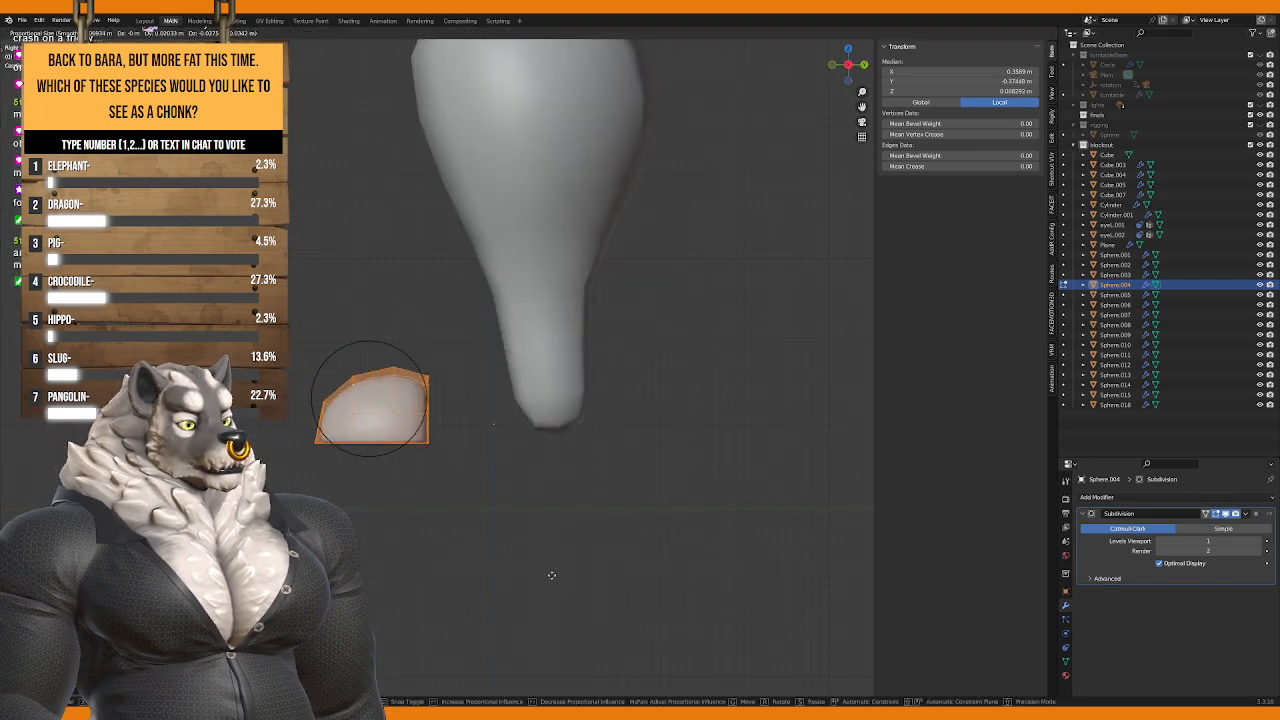
pyautogui.click(606, 620)
pyautogui.moveTo(606, 620); pyautogui.dragTo(520, 549, button='middle')
pyautogui.press('Tab')
# Step: Mirror the hoof across the X axis with AutoMirror so both legs get one
pyautogui.click(485, 449)
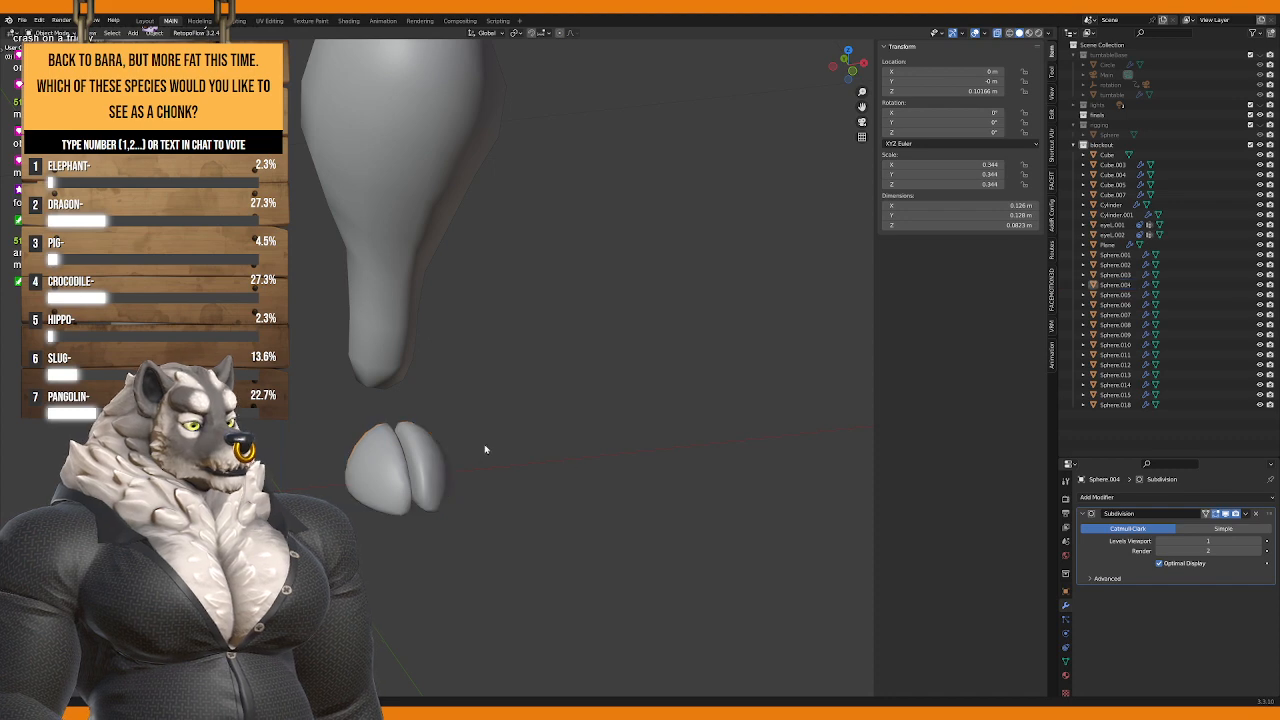
pyautogui.hotkey('ctrl', 'z')
pyautogui.click(1052, 112)
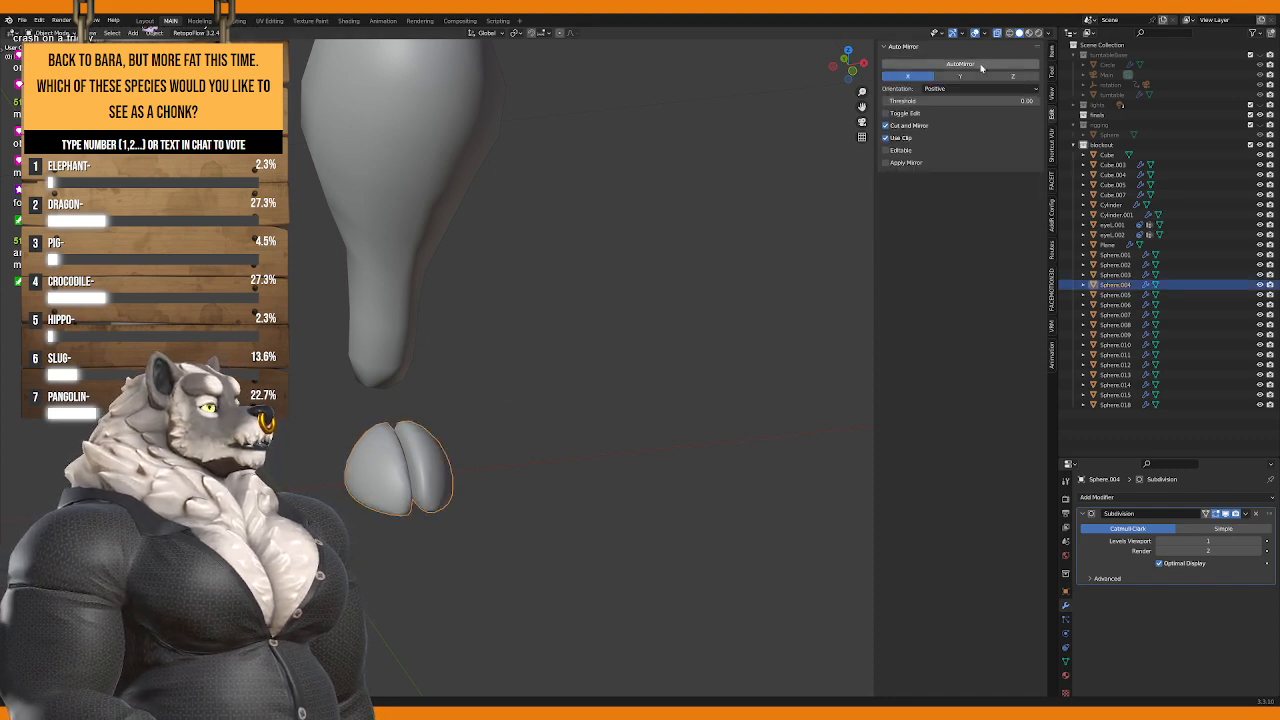
pyautogui.click(983, 66)
# Step: Make the blockout collection active and add a cube mesh to it
pyautogui.moveTo(437, 294); pyautogui.dragTo(581, 443, button='middle')
pyautogui.scroll(-8, 582, 433)
pyautogui.press('KP_3')
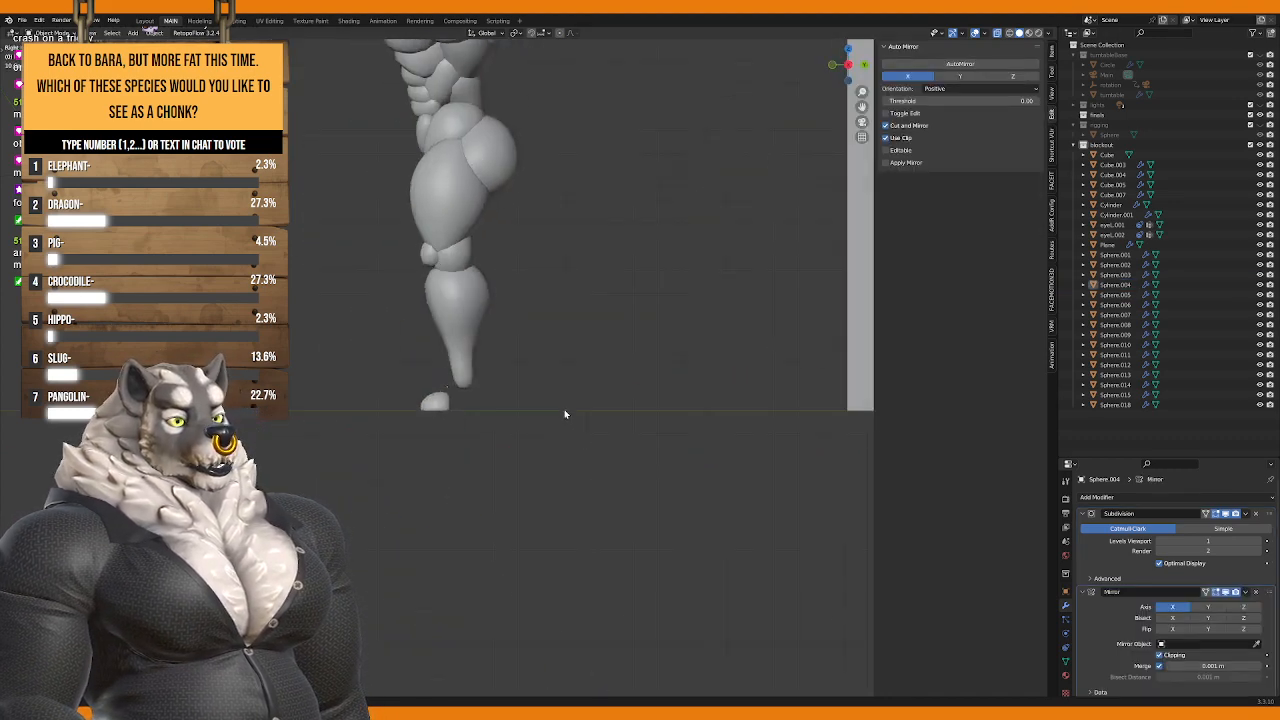
pyautogui.scroll(3, 500, 440)
pyautogui.scroll(3, 468, 464)
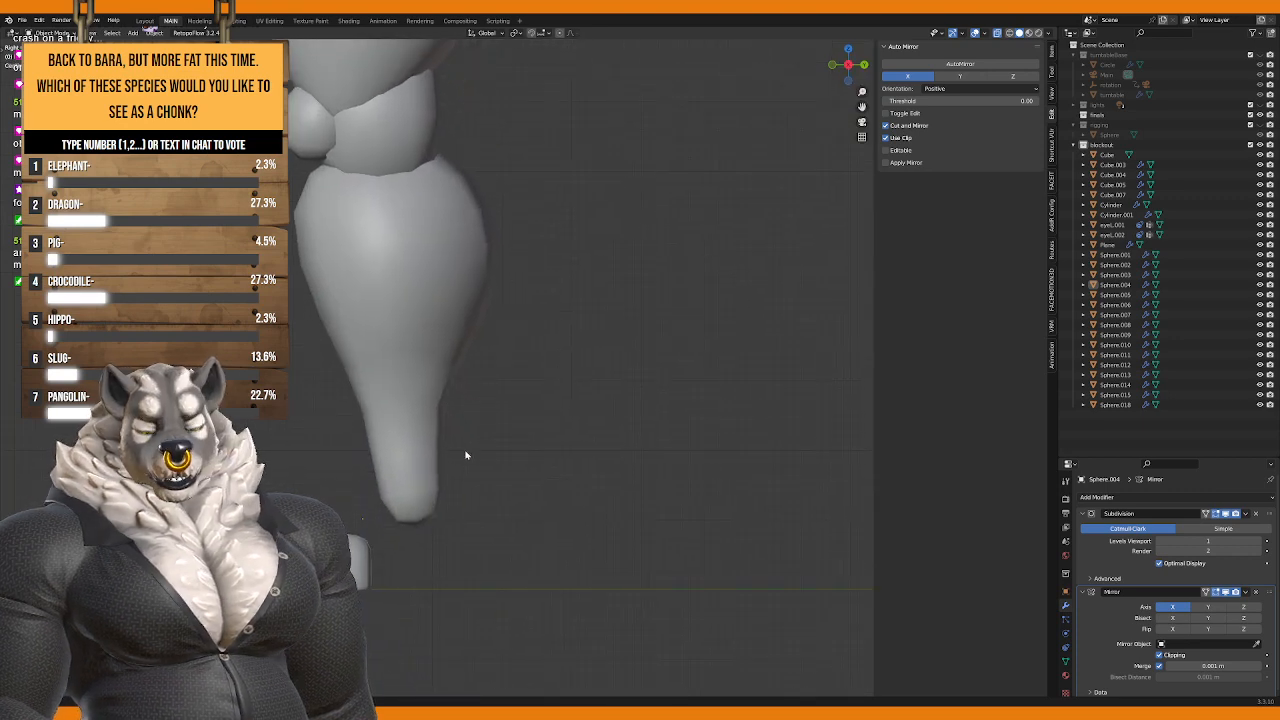
pyautogui.scroll(1, 466, 518)
pyautogui.click(1098, 144)
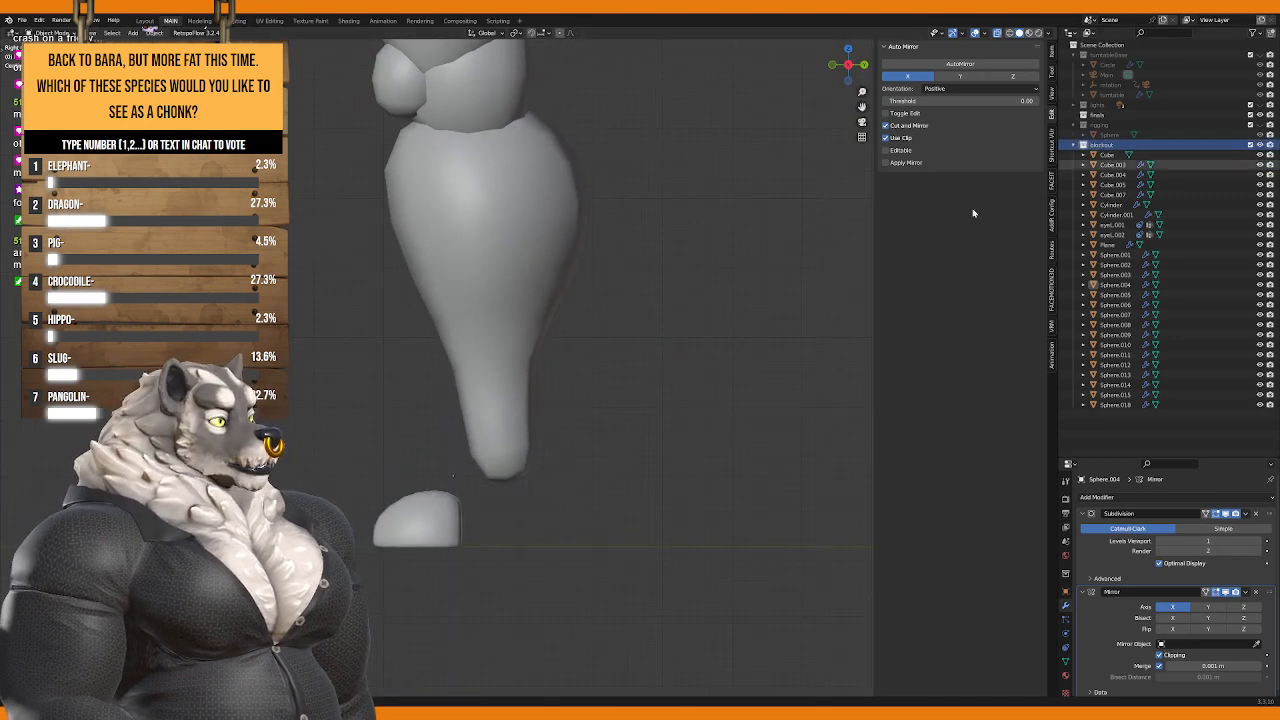
pyautogui.hotkey('shift', 'a')
pyautogui.moveTo(426, 506)
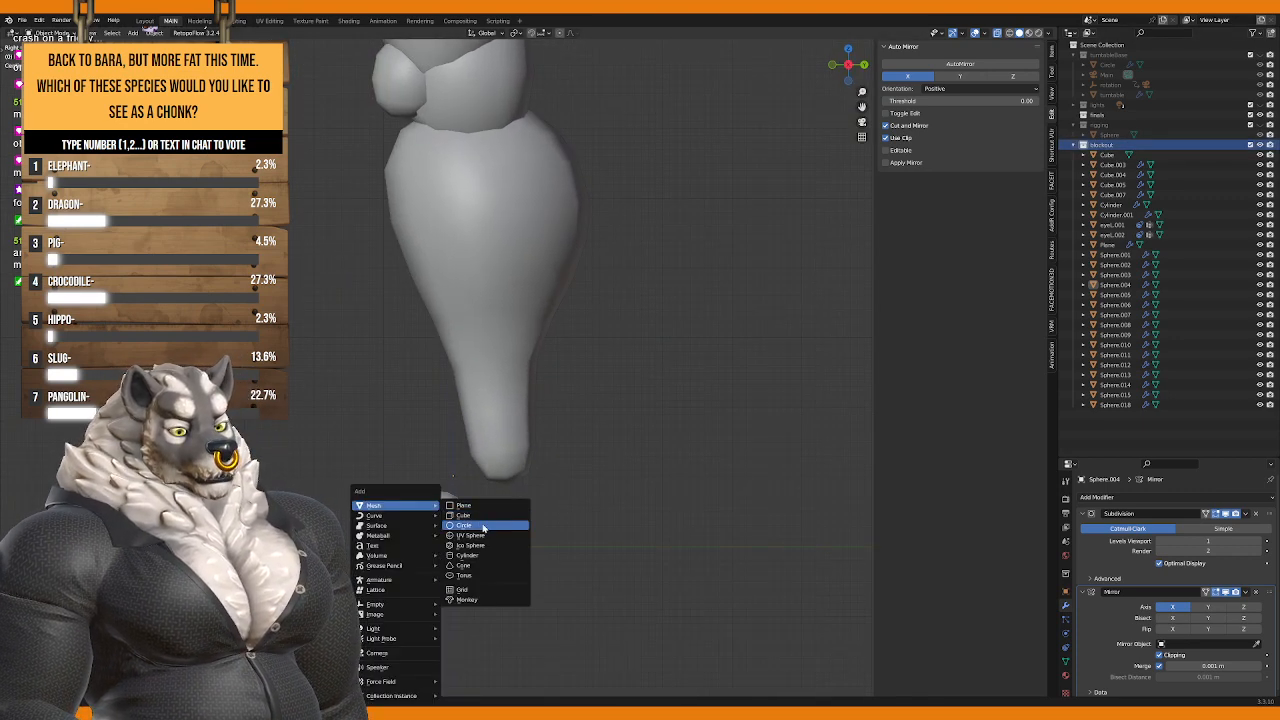
pyautogui.click(470, 515)
pyautogui.press('KP_3')
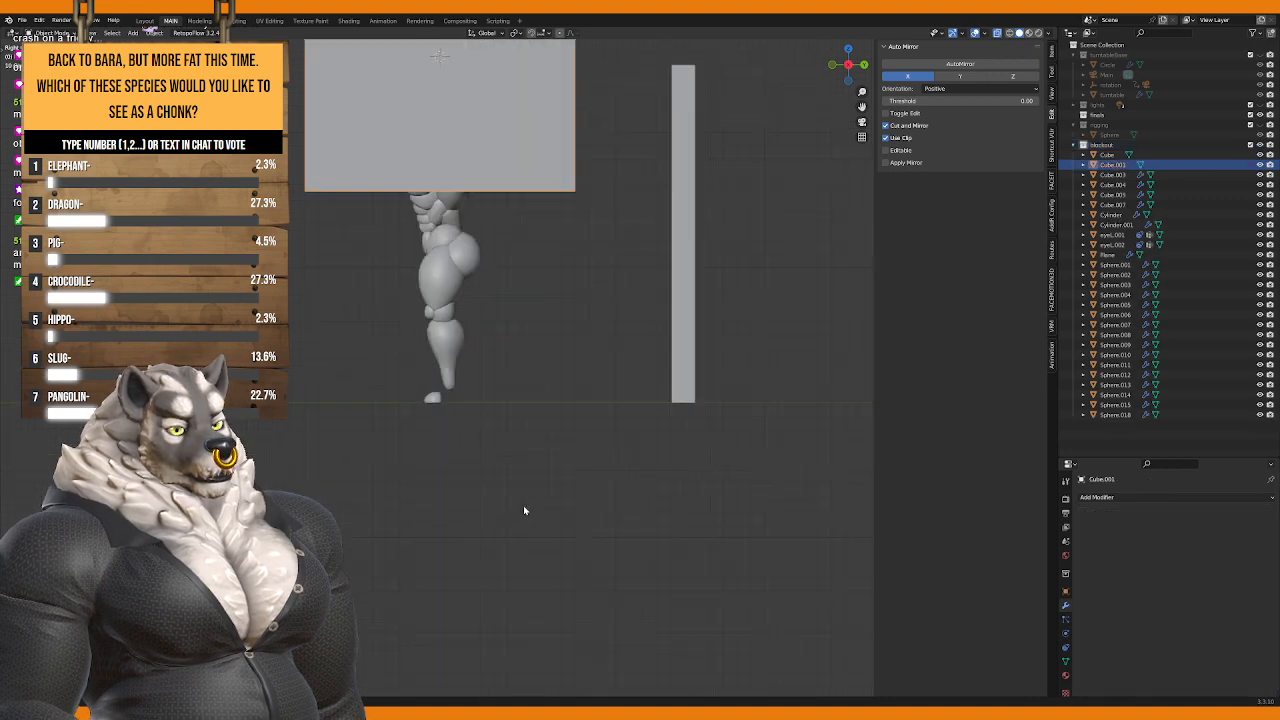
# Step: Set the new cube's X, Y and Z location to 0
pyautogui.keyDown('ctrl'); pyautogui.scroll(5, 963, 91); pyautogui.keyUp('ctrl')
pyautogui.click(986, 70)
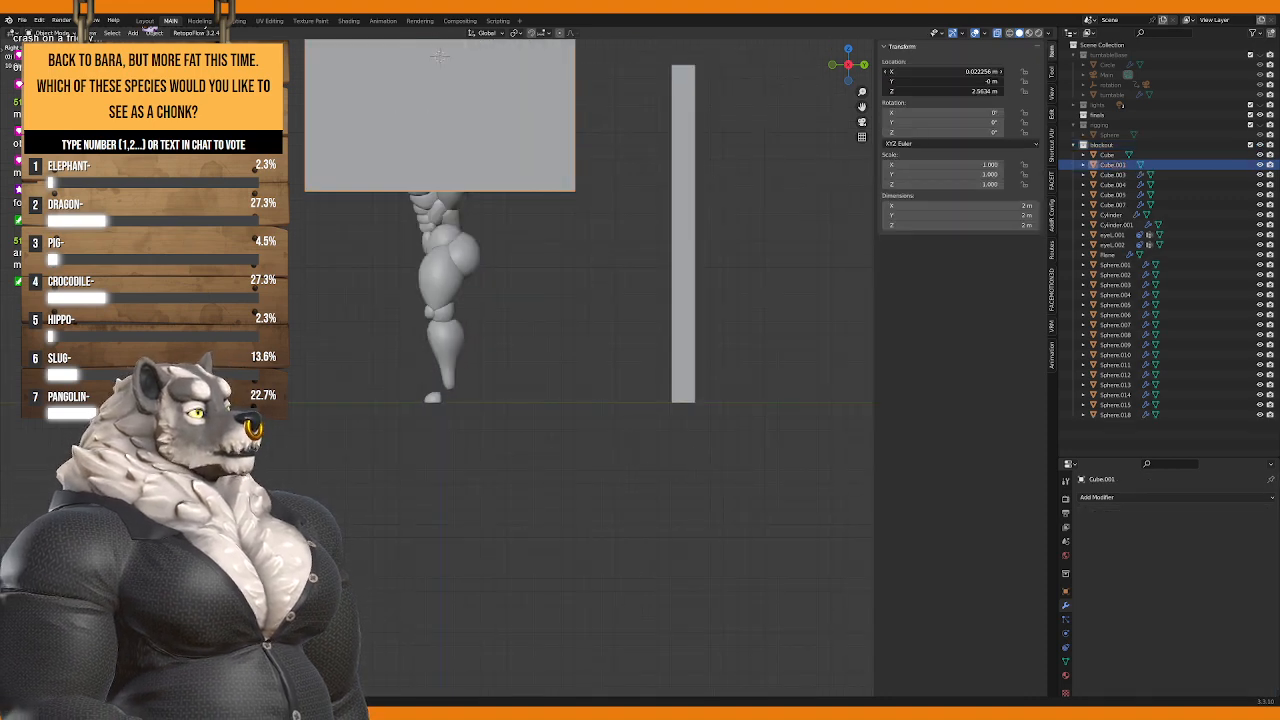
pyautogui.write('0')
pyautogui.press('Return')
# Step: Add a Subdivision Surface modifier to the cube and shade it smooth
pyautogui.click(1094, 499)
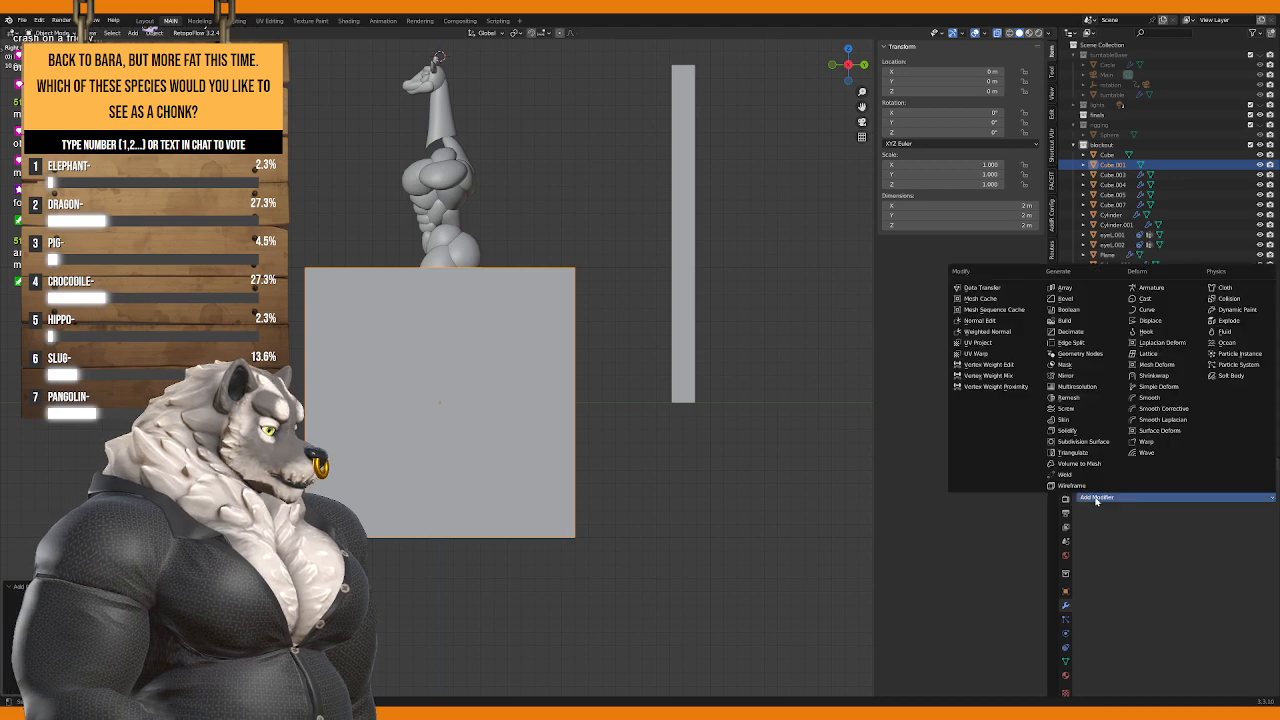
pyautogui.click(1094, 500)
pyautogui.click(1095, 498)
pyautogui.click(1090, 449)
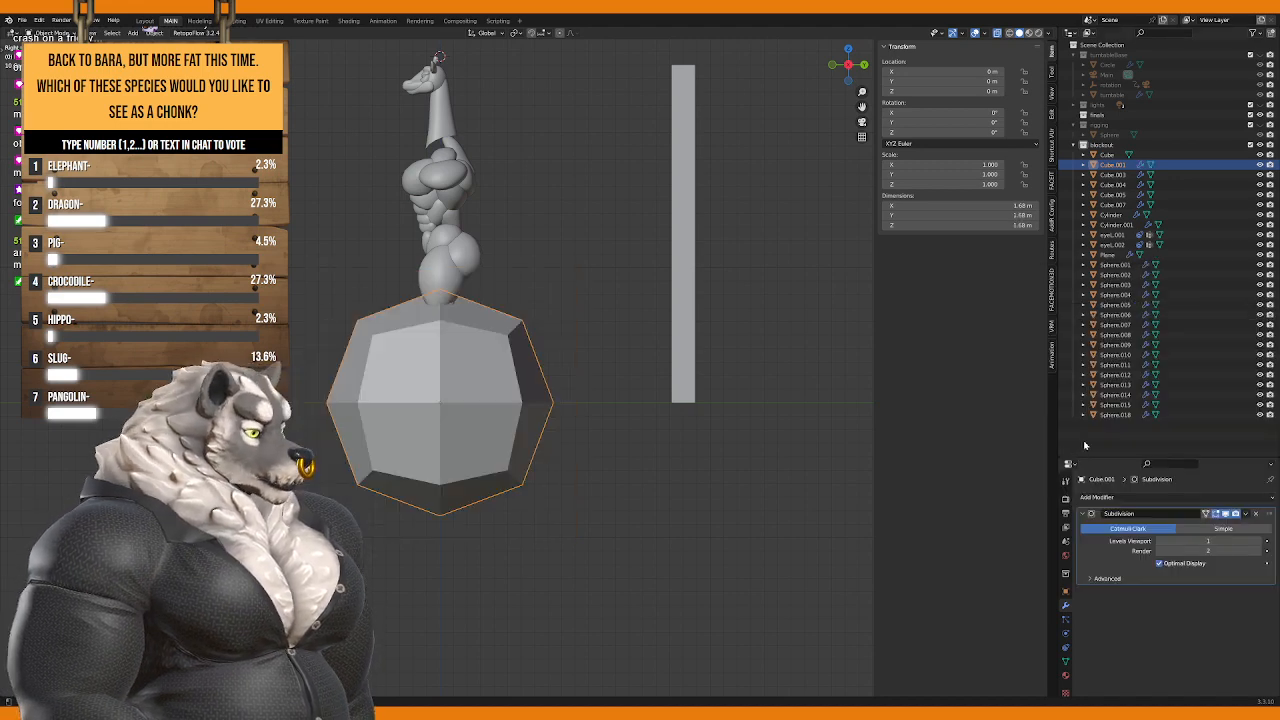
pyautogui.moveTo(505, 440); pyautogui.dragTo(533, 455, button='middle')
pyautogui.hotkey('ctrl', 'Tab')
pyautogui.click(510, 461)
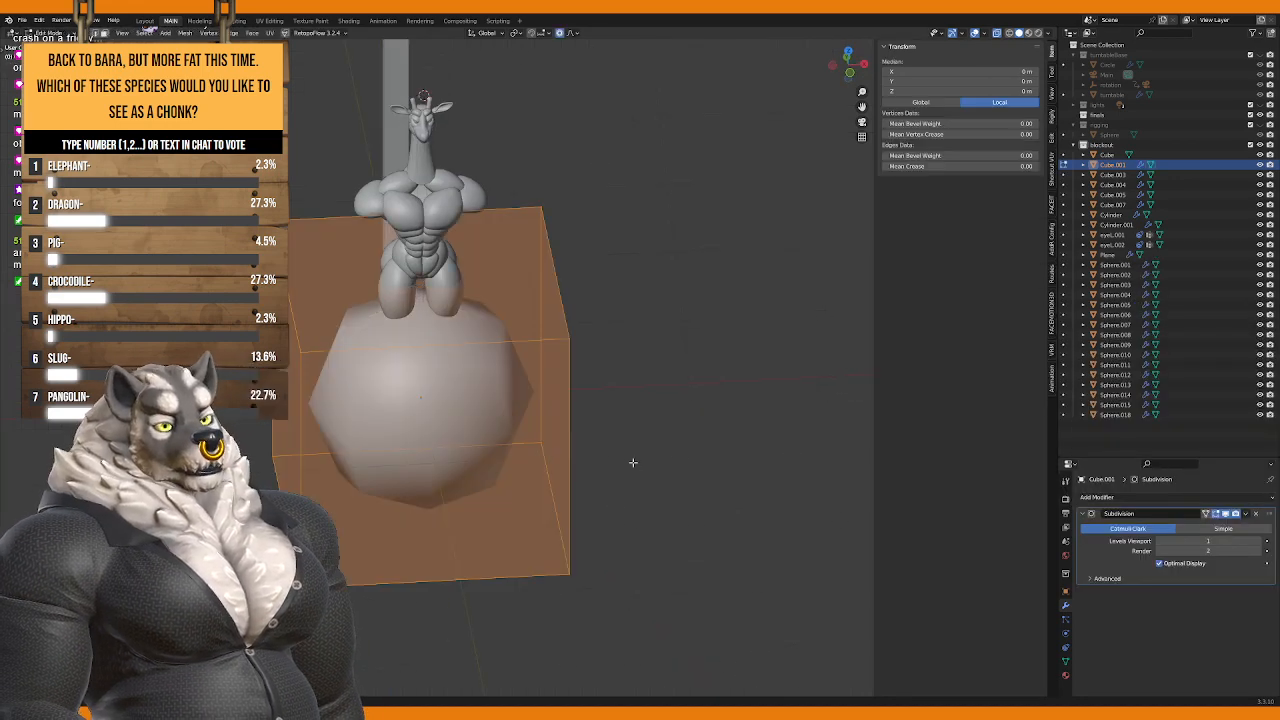
# Step: Scale the cube's mesh down repeatedly toward foot size, keeping it narrower along X
pyautogui.press('s')
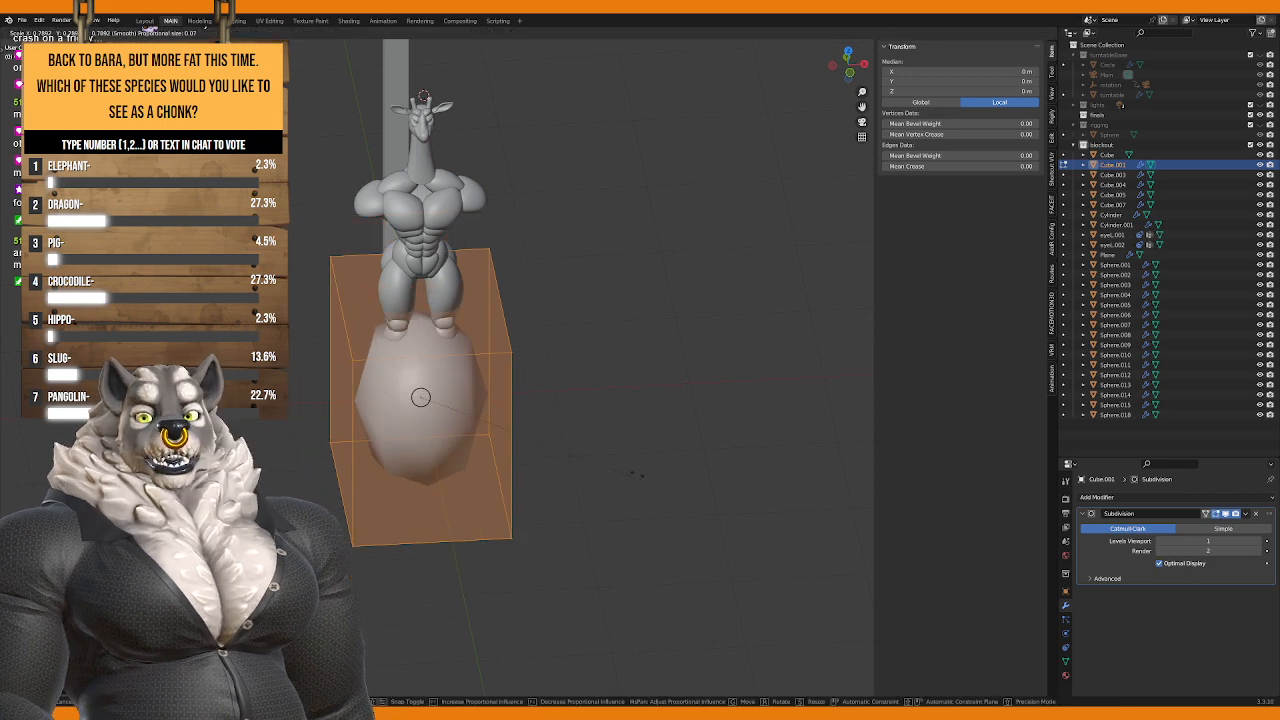
pyautogui.click(550, 383)
pyautogui.scroll(2, 583, 471)
pyautogui.moveTo(583, 471); pyautogui.dragTo(566, 553, button='middle')
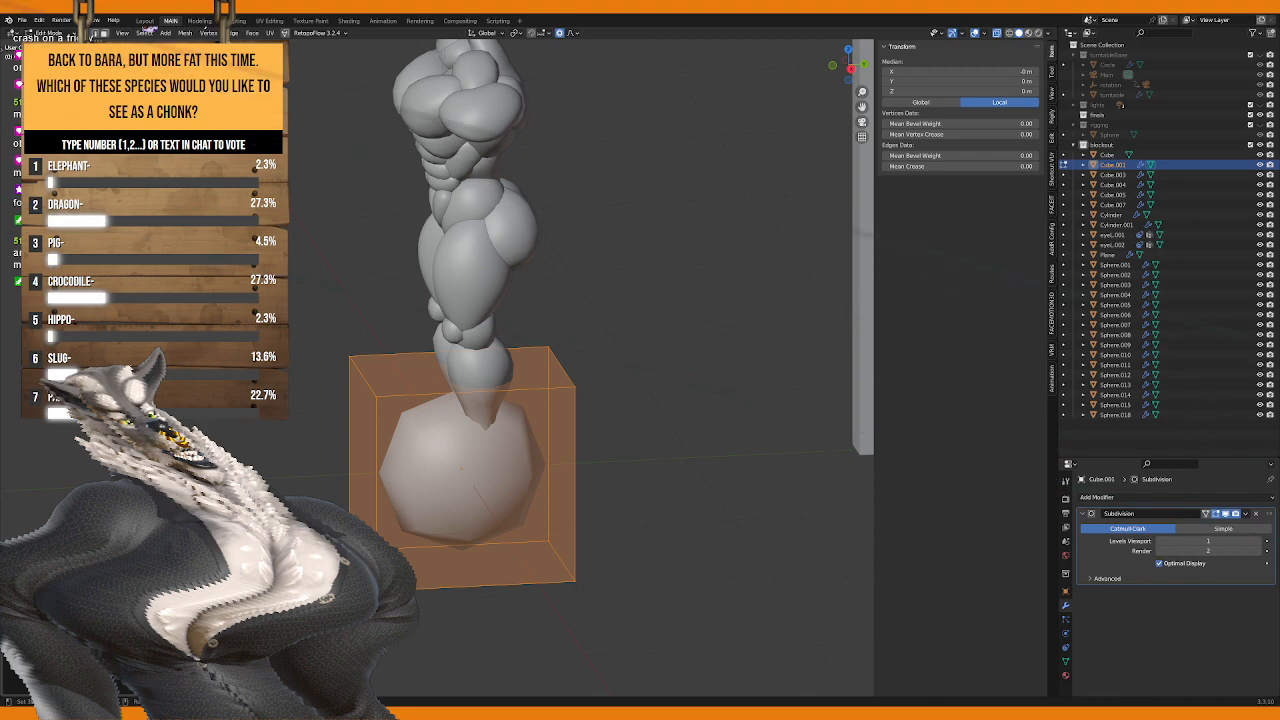
pyautogui.moveTo(520, 430); pyautogui.dragTo(543, 414, button='middle')
pyautogui.scroll(4, 568, 450)
pyautogui.scroll(-3, 568, 450)
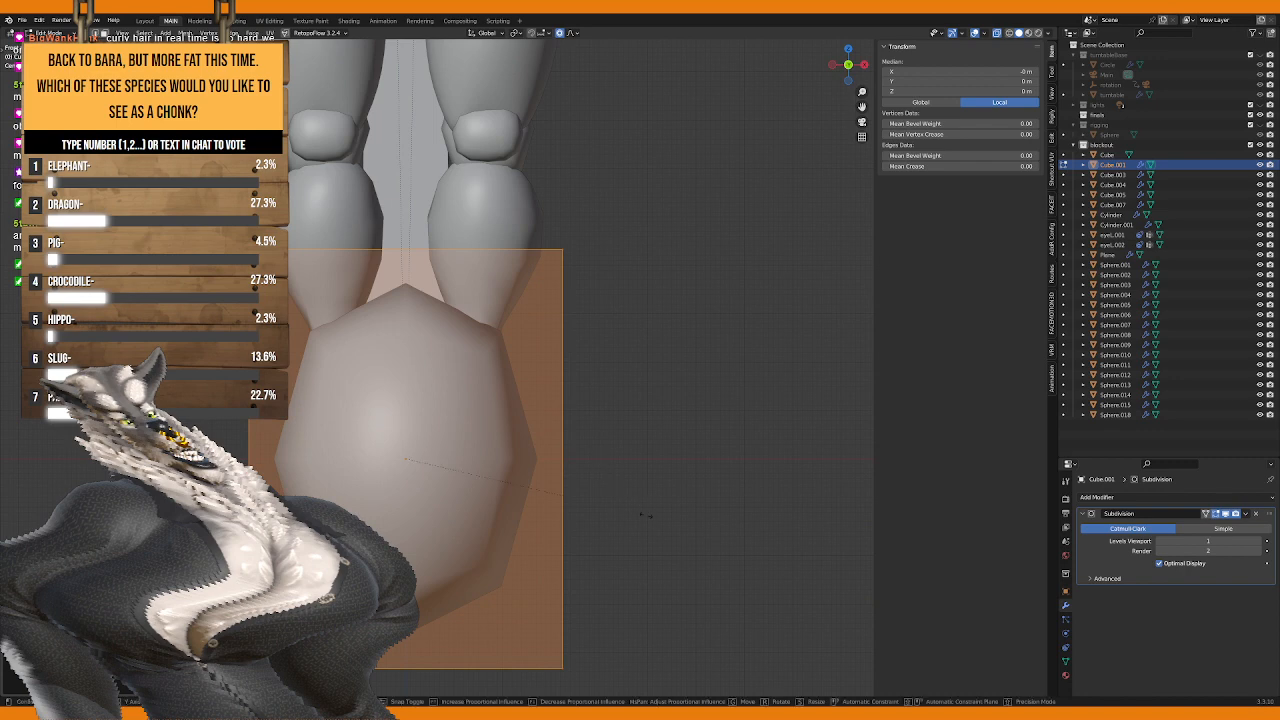
pyautogui.moveTo(644, 514); pyautogui.dragTo(513, 407, button='middle')
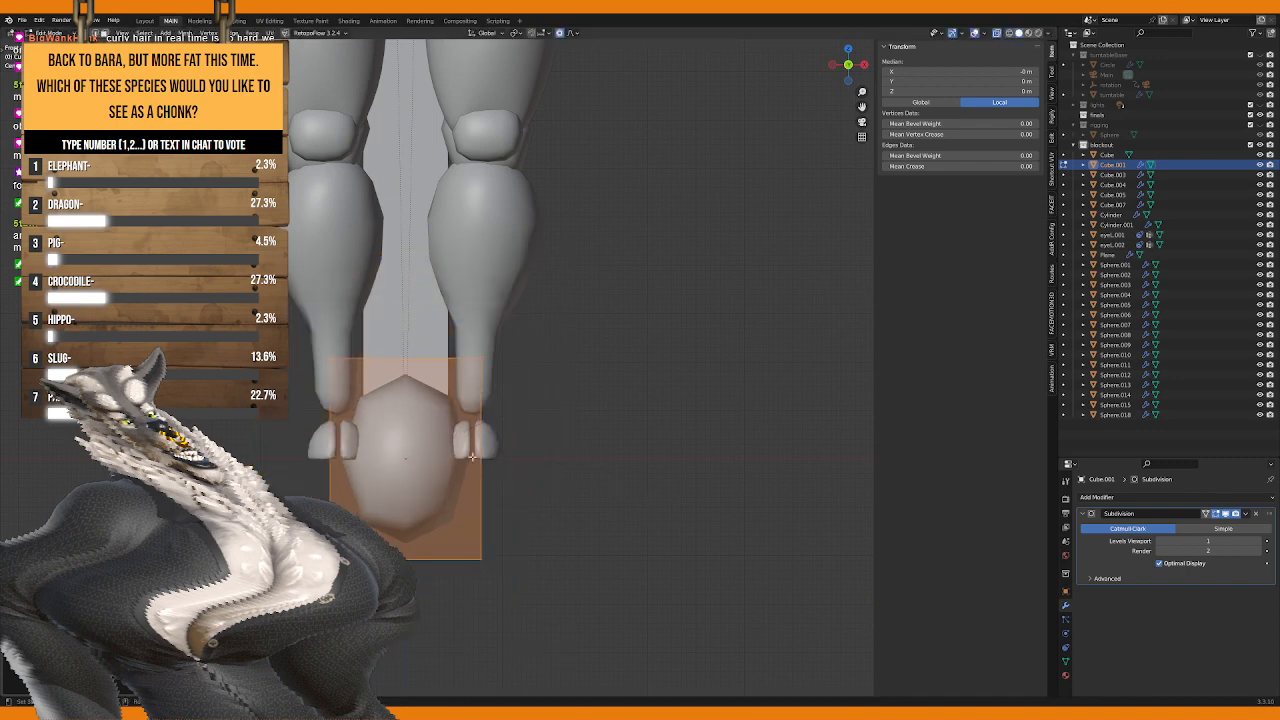
# Step: Move the cube mesh along X under one leg and scale it down to about the hoof's size
pyautogui.press('KP_1')
pyautogui.press('g')
pyautogui.press('x')
pyautogui.click(631, 419)
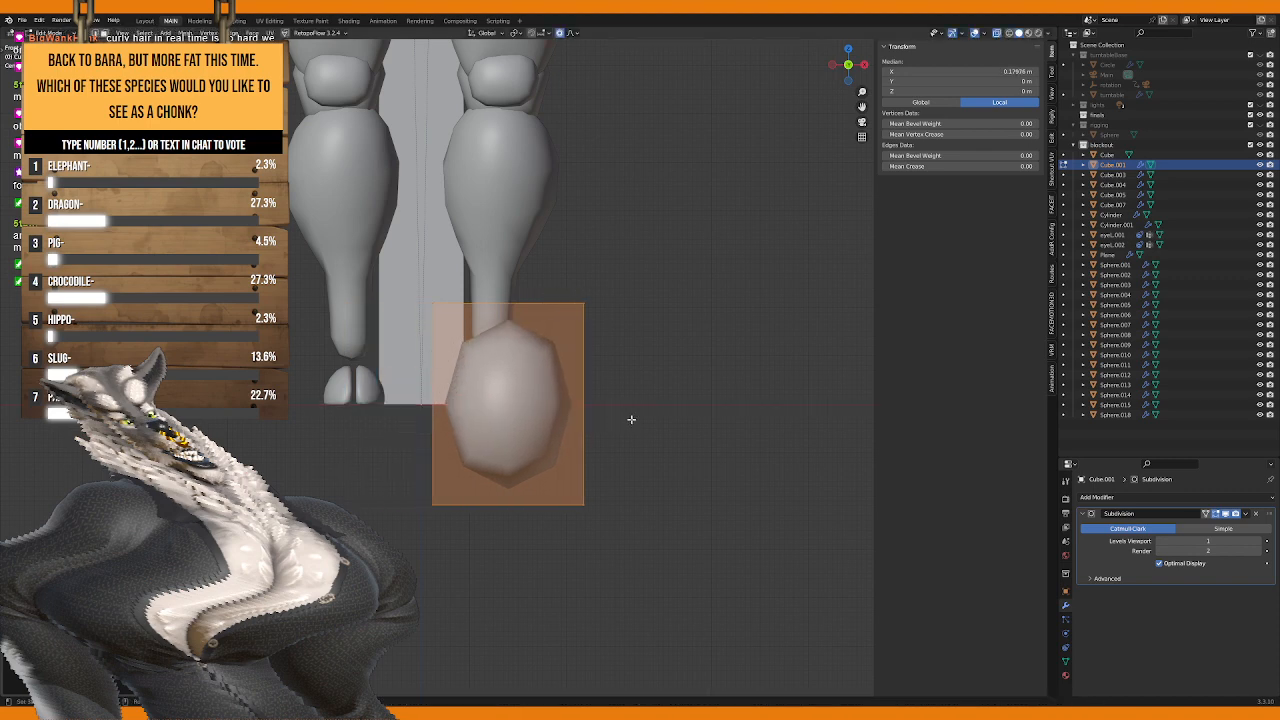
pyautogui.press('s')
pyautogui.click(606, 394)
# Step: Add centred loop cuts to the cube mesh, splitting its faces vertically and horizontally
pyautogui.press('KP_3')
pyautogui.hotkey('ctrl', 'r')
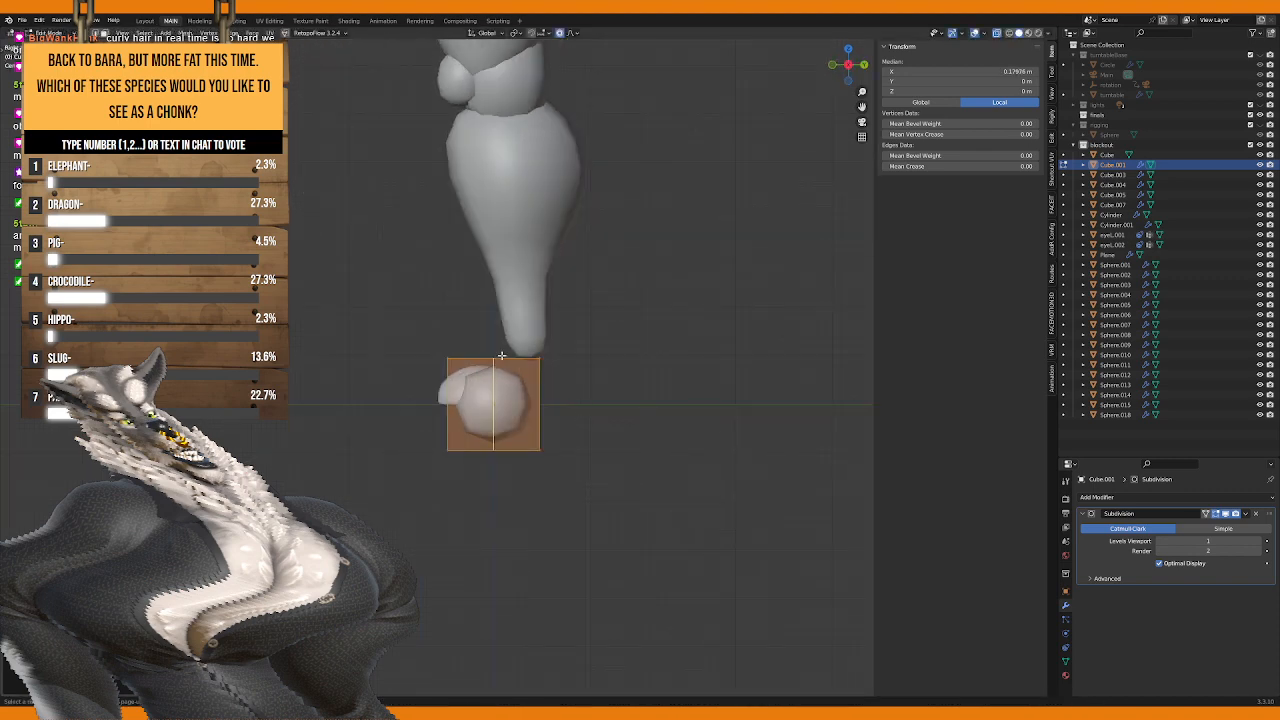
pyautogui.click(502, 355)
# Step: Scale the foot cube's mesh down and raise it to the level of the hooves beneath the leg
pyautogui.moveTo(502, 355); pyautogui.dragTo(534, 505, button='middle')
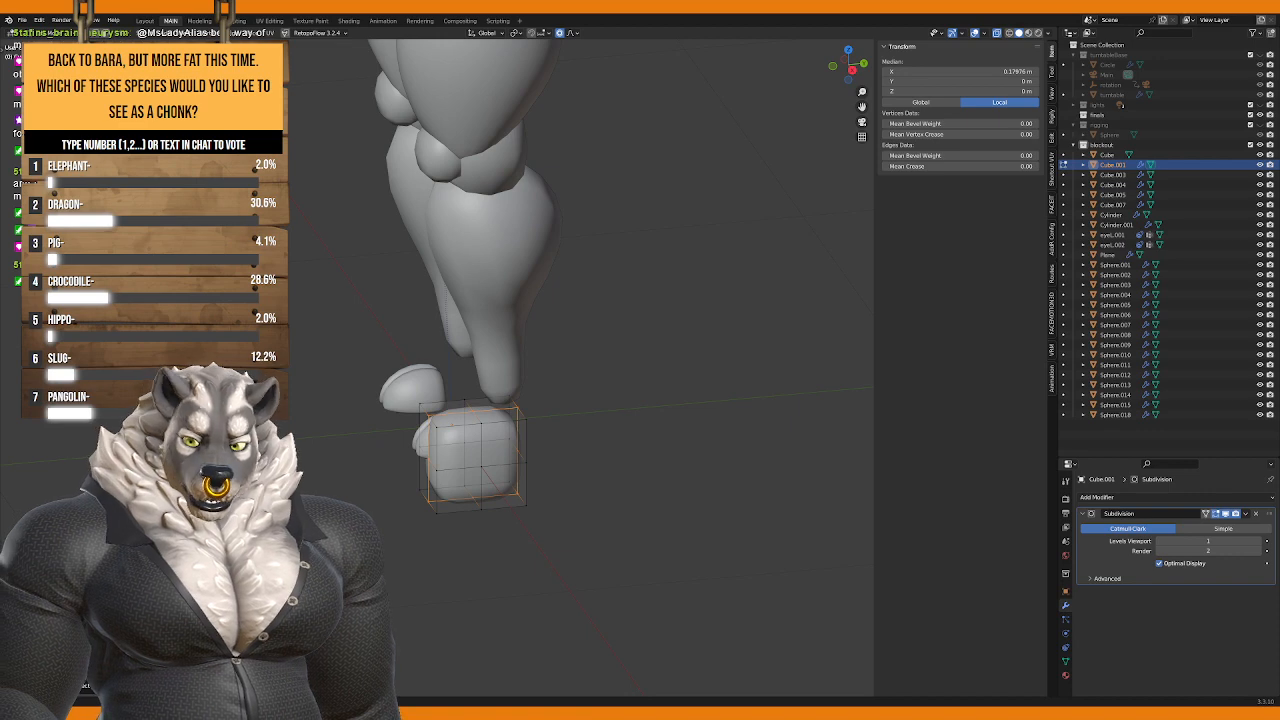
pyautogui.moveTo(422, 493); pyautogui.dragTo(432, 463, button='middle')
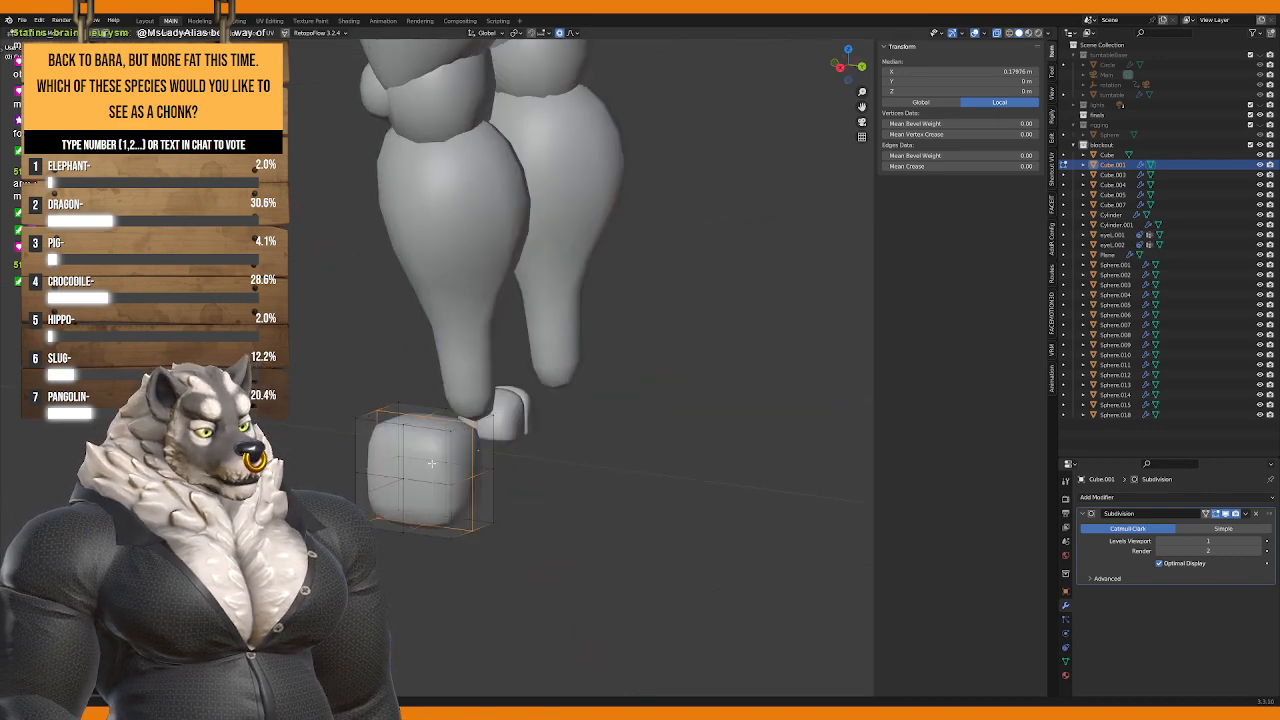
pyautogui.press('KP_1')
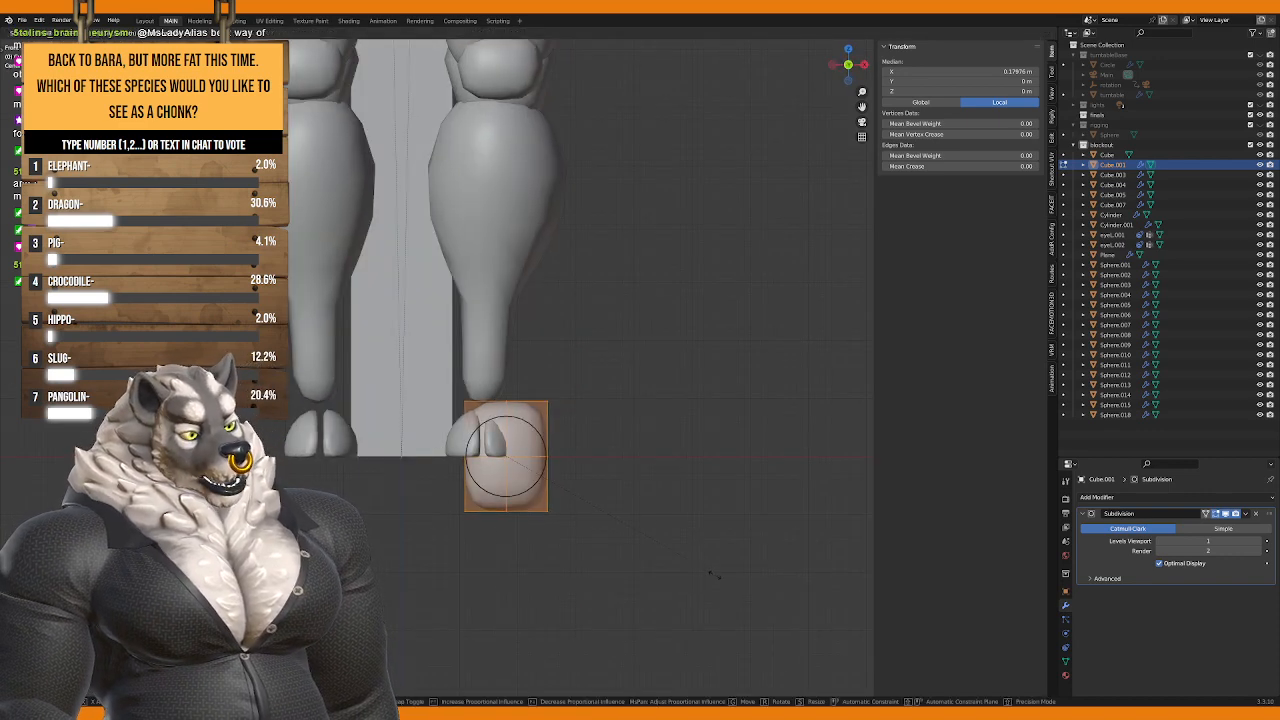
pyautogui.press('r')
pyautogui.click(620, 490)
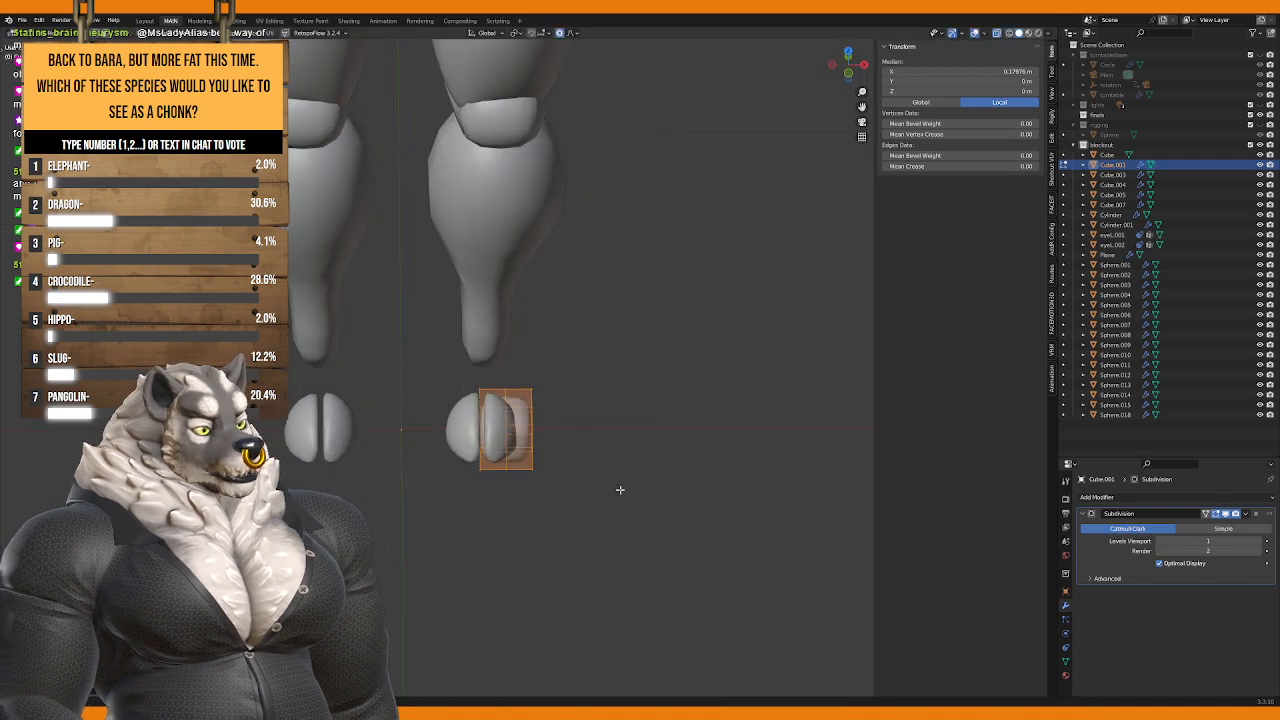
pyautogui.press('KP_3')
pyautogui.moveTo(601, 483); pyautogui.dragTo(519, 507, button='middle')
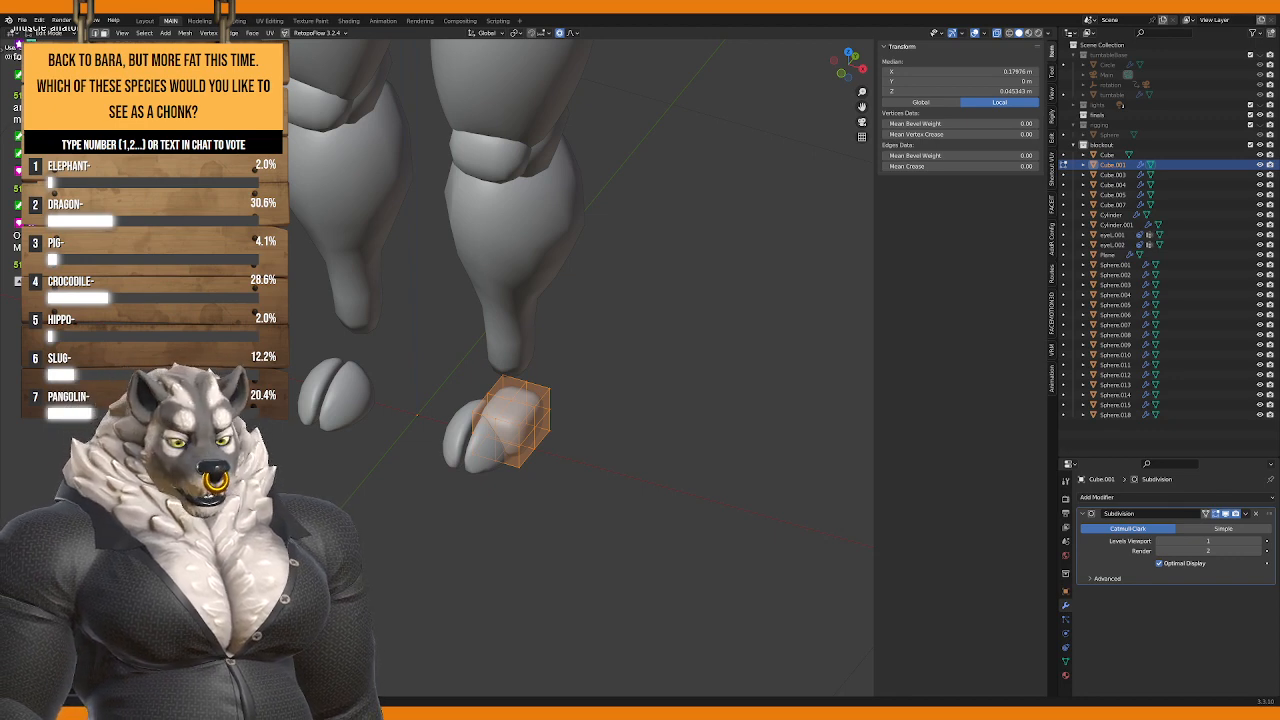
# Step: Move the foot cube's mesh along X until it is centred behind the pair of hooves
pyautogui.moveTo(549, 447); pyautogui.dragTo(416, 429, button='middle')
pyautogui.press('g')
pyautogui.press('x')
pyautogui.click(569, 440)
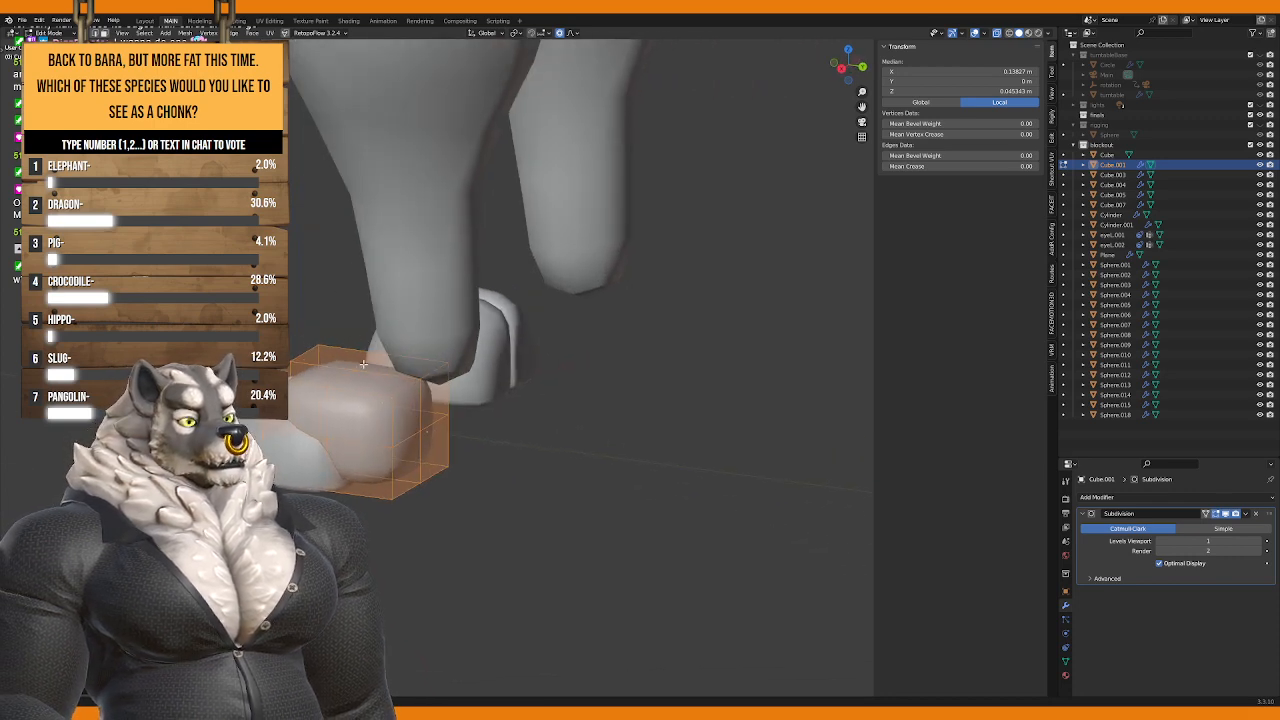
# Step: Box-select the rear vertices of the foot cube and move them backward to lengthen the foot
pyautogui.click(397, 362)
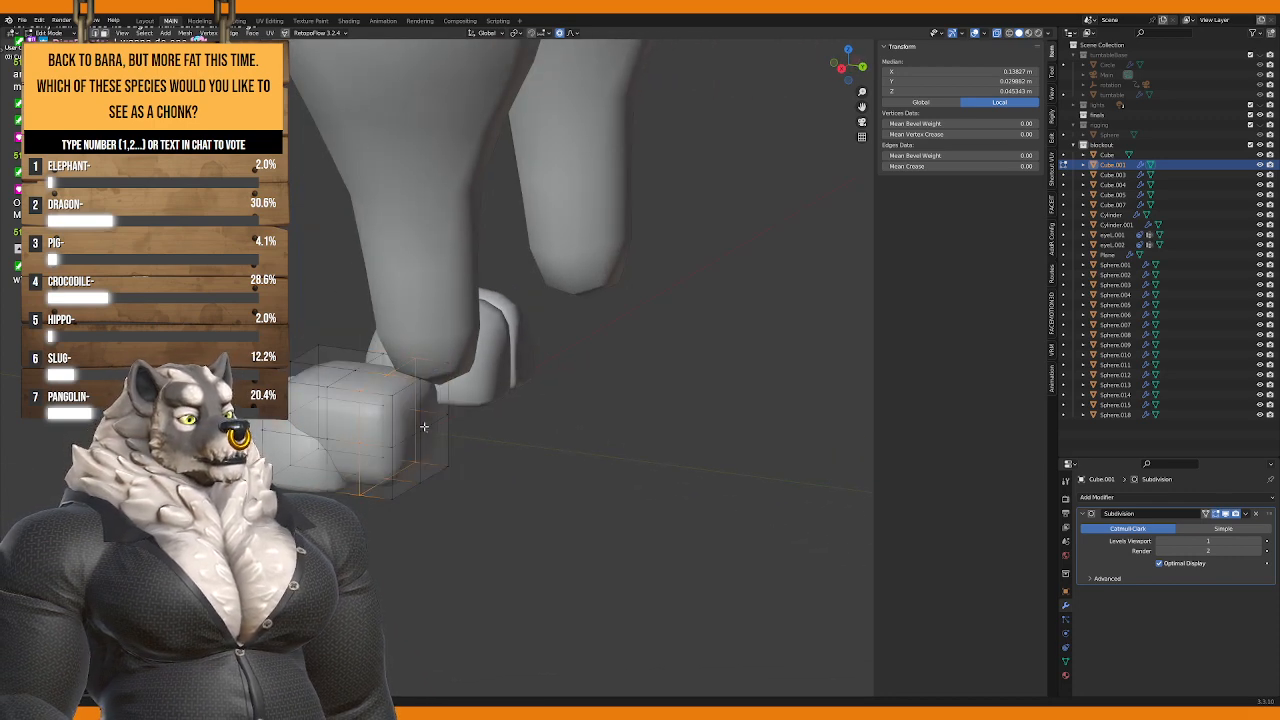
pyautogui.click(401, 394)
pyautogui.moveTo(415, 434); pyautogui.dragTo(460, 500, button='middle')
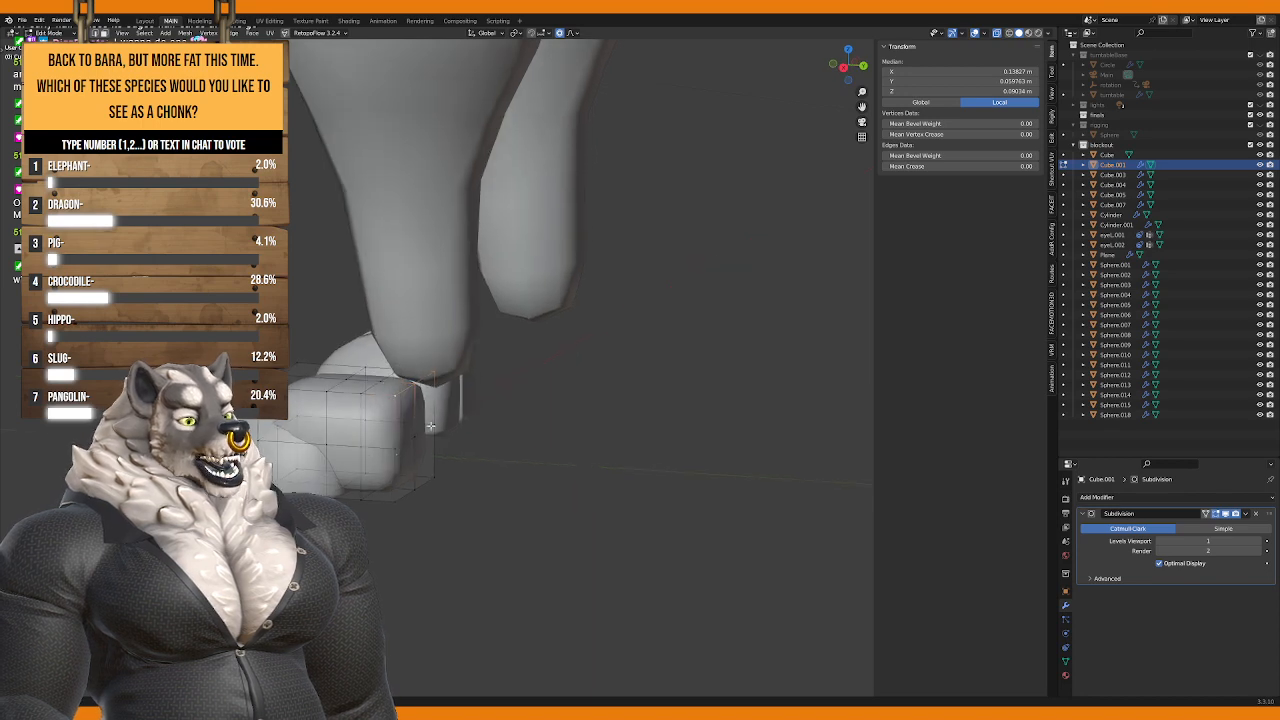
pyautogui.press('b')
pyautogui.moveTo(477, 523); pyautogui.dragTo(410, 402)
pyautogui.moveTo(410, 402); pyautogui.dragTo(485, 440, button='middle')
pyautogui.press('g')
pyautogui.click(500, 457)
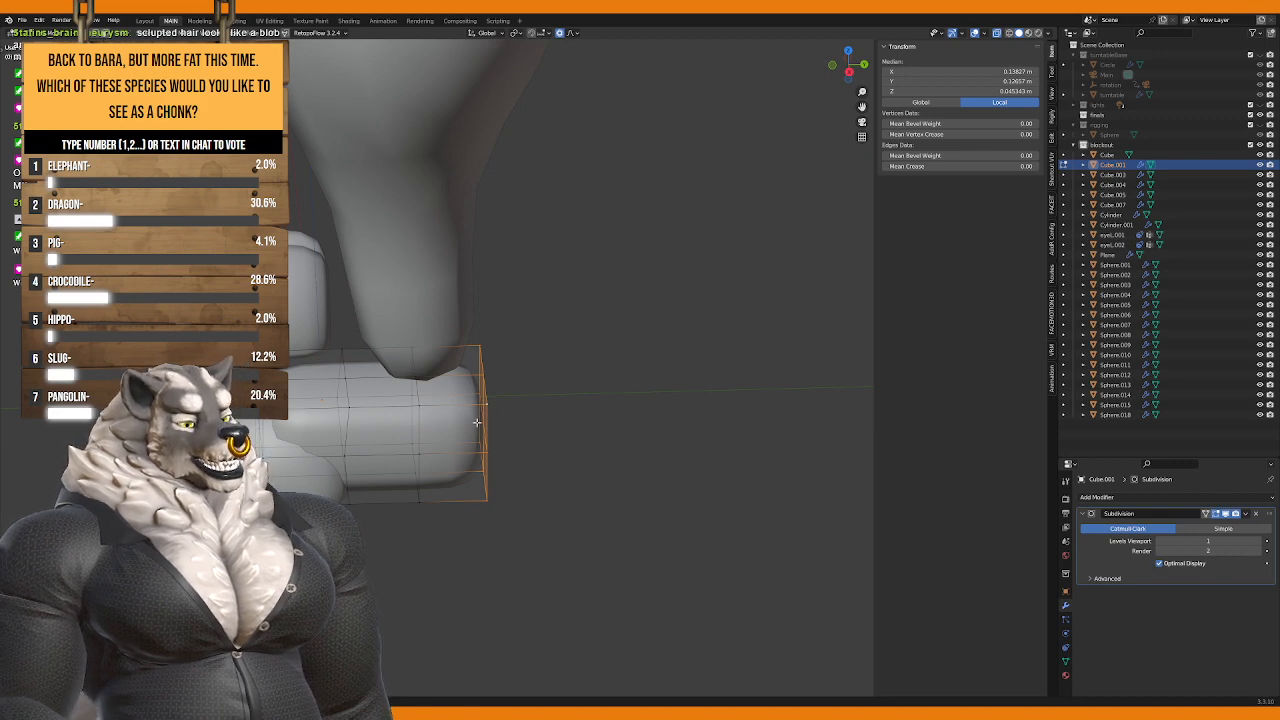
# Step: Raise the rear end of the foot block with proportional editing so it slopes up toward the ankle
pyautogui.moveTo(476, 420); pyautogui.dragTo(494, 528, button='middle')
pyautogui.click(414, 474)
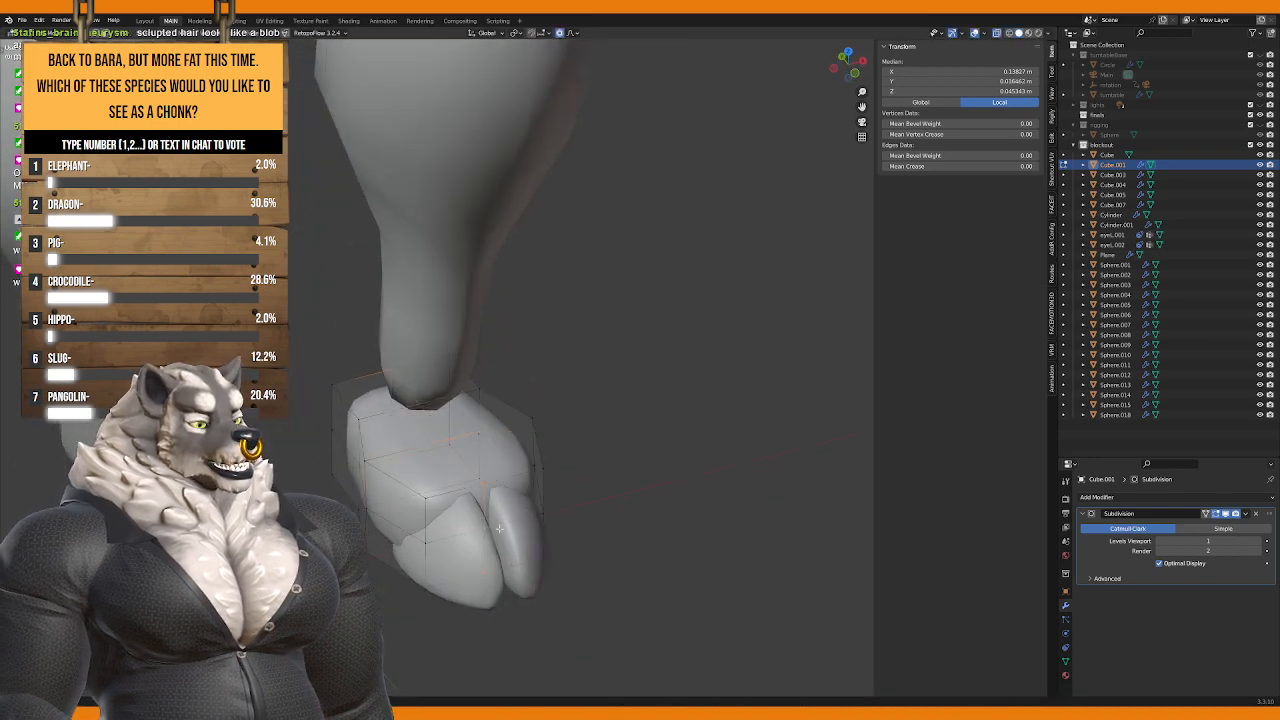
pyautogui.moveTo(499, 528); pyautogui.dragTo(459, 437, button='middle')
pyautogui.click(525, 505)
pyautogui.press('g')
pyautogui.scroll(-2, 503, 487)
pyautogui.click(509, 492)
pyautogui.press('g')
pyautogui.click(564, 466)
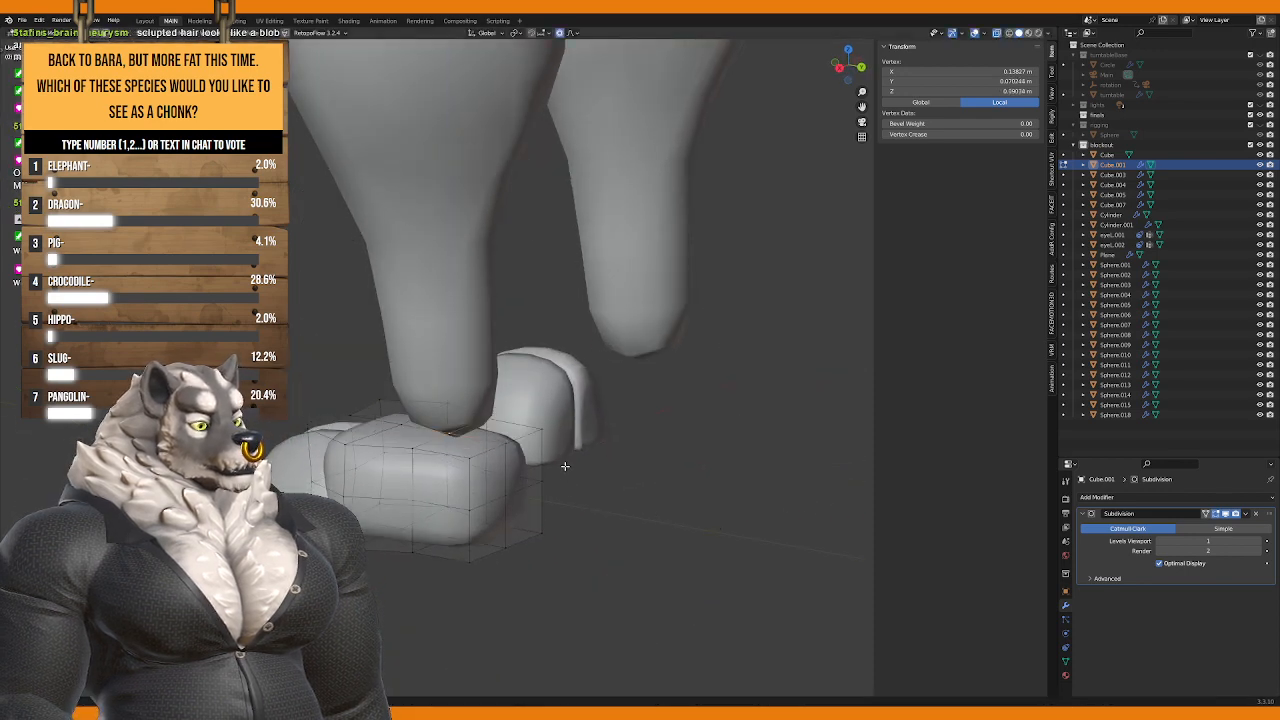
pyautogui.press('g')
pyautogui.click(470, 405)
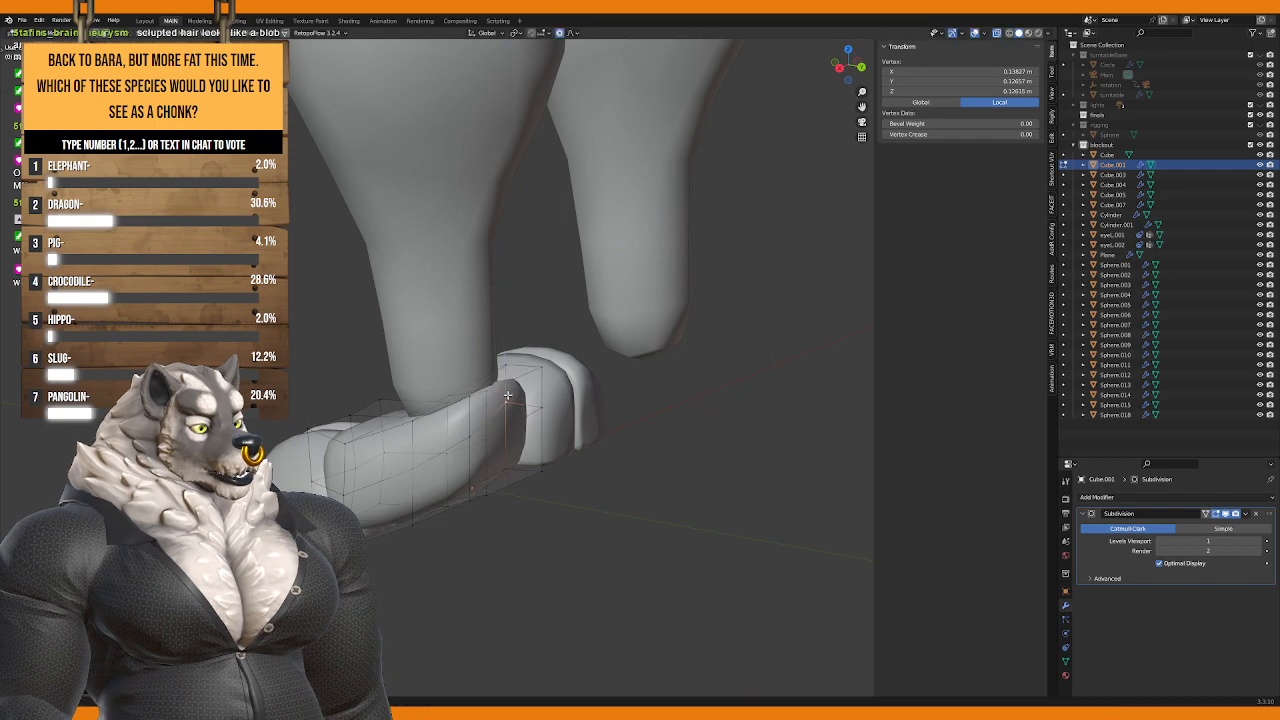
# Step: Move the foot's upper middle vertex and then its lower rear vertices upward to steepen the heel
pyautogui.moveTo(470, 405); pyautogui.dragTo(406, 377, button='middle')
pyautogui.press('g')
pyautogui.click(468, 367)
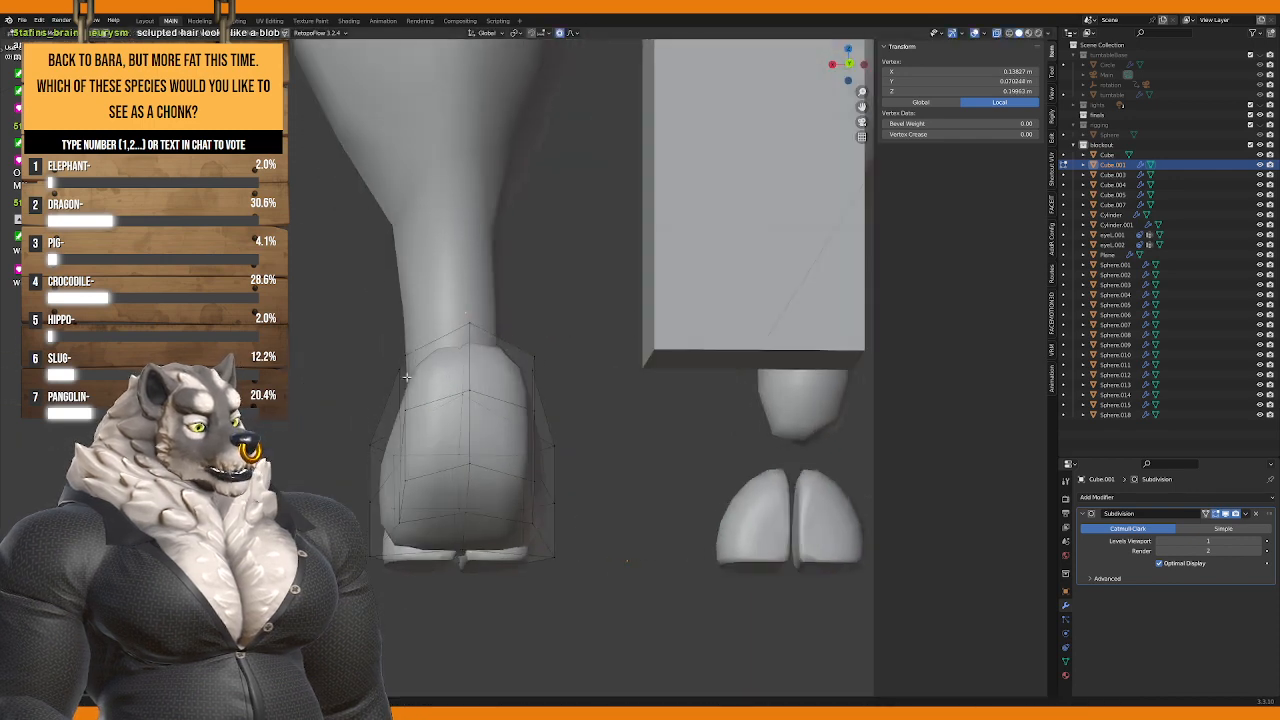
pyautogui.keyDown('shift'); pyautogui.click(542, 481); pyautogui.keyUp('shift')
pyautogui.press('g')
pyautogui.click(553, 462)
pyautogui.moveTo(553, 462); pyautogui.dragTo(476, 470, button='middle')
pyautogui.press('g')
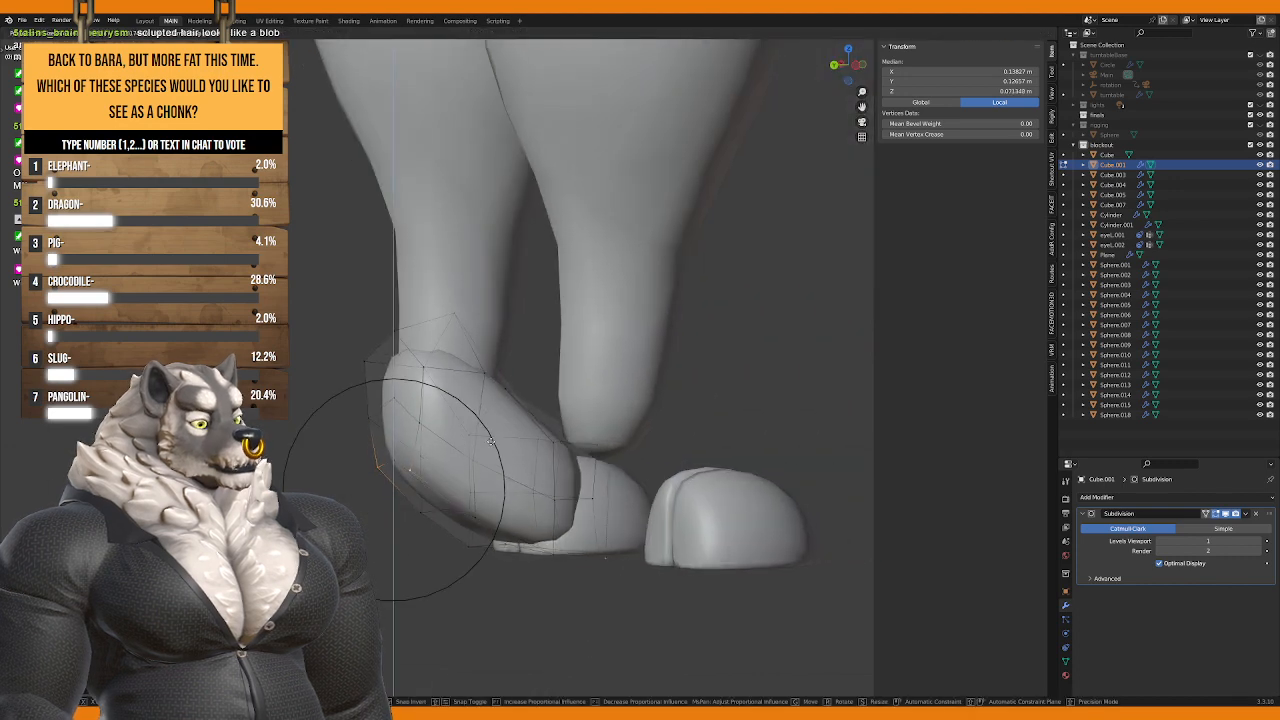
pyautogui.click(491, 418)
pyautogui.moveTo(491, 418); pyautogui.dragTo(498, 365, button='middle')
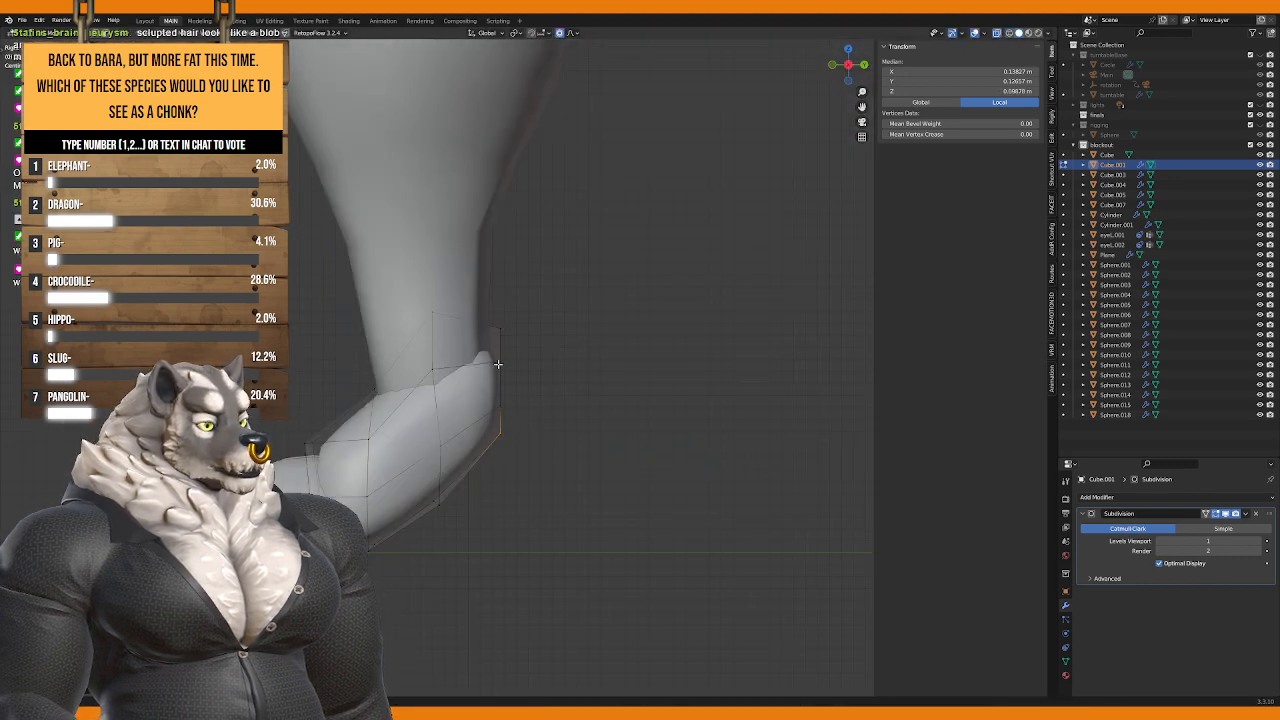
# Step: Pull the foot's upper vertices higher around the ankle in side view using a wide proportional falloff
pyautogui.click(451, 307)
pyautogui.press('g')
pyautogui.scroll(-4, 481, 320)
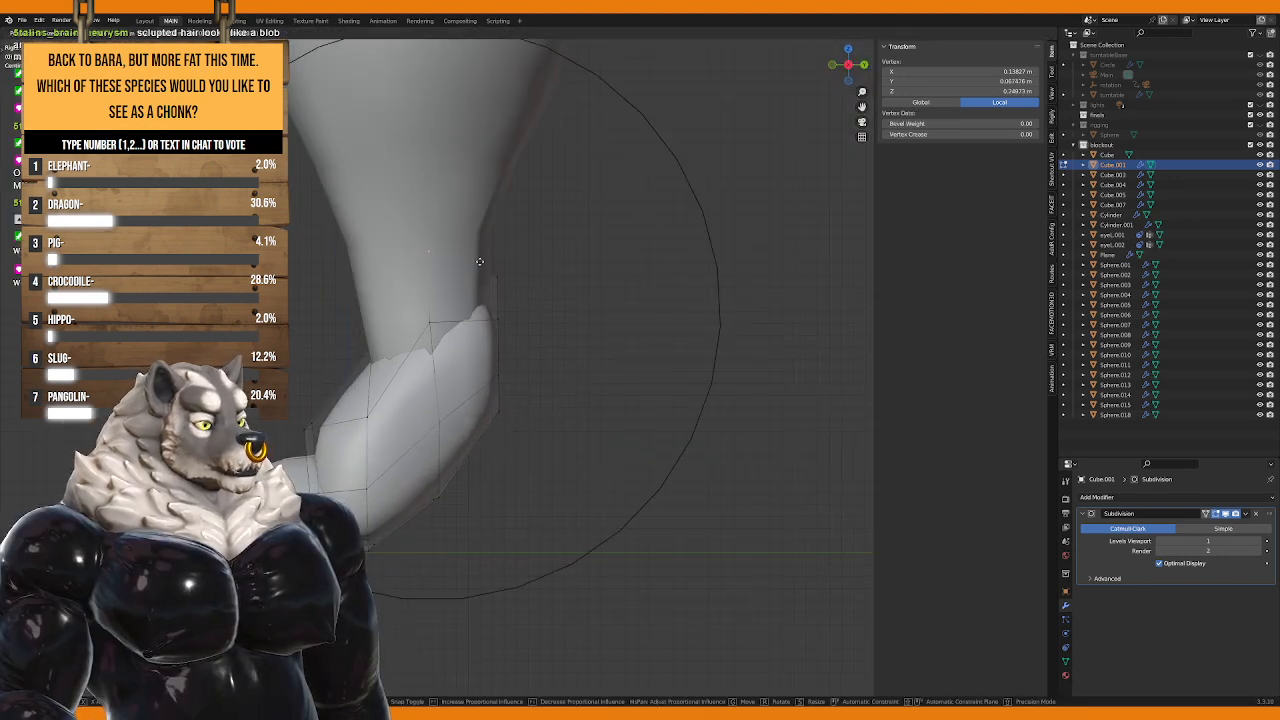
pyautogui.click(490, 410)
pyautogui.press('g')
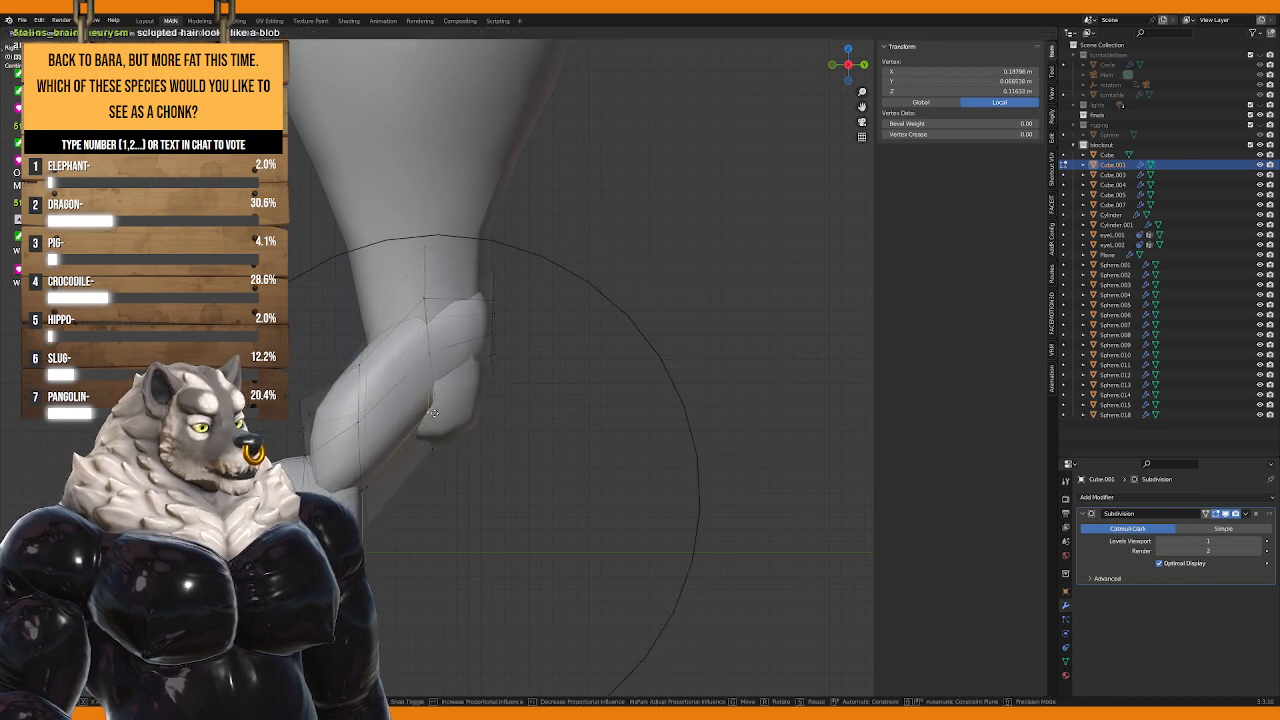
pyautogui.rightClick(446, 433)
pyautogui.moveTo(446, 433); pyautogui.dragTo(450, 508, button='middle')
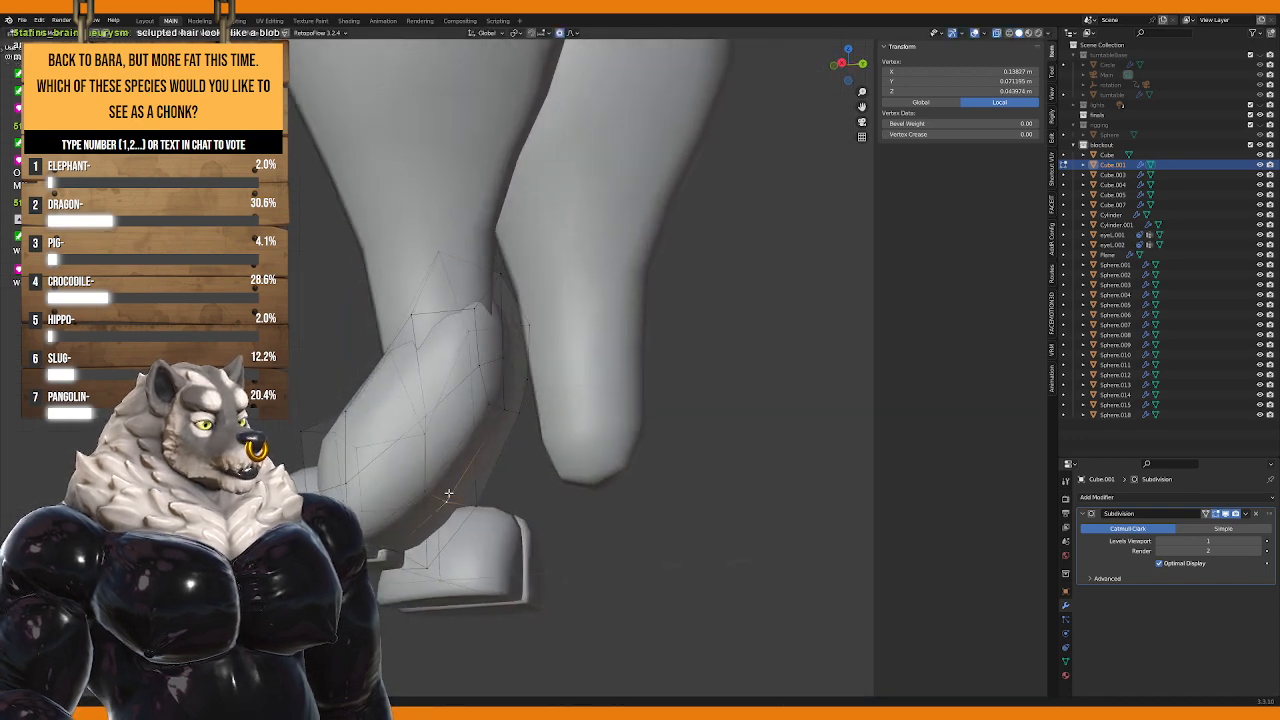
# Step: Adjust the underside vertices and bottom edge of the foot to reshape its sole
pyautogui.press('g')
pyautogui.rightClick(516, 460)
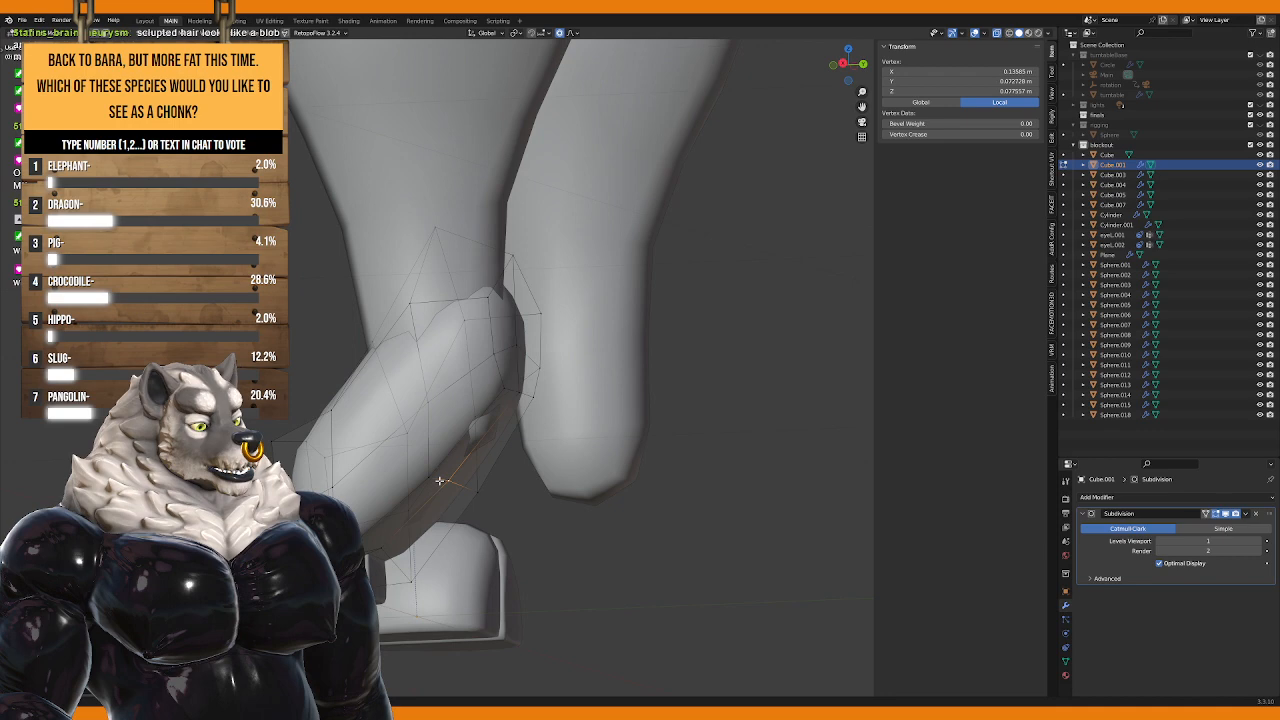
pyautogui.keyDown('alt'); pyautogui.click(384, 556); pyautogui.keyUp('alt')
pyautogui.press('g')
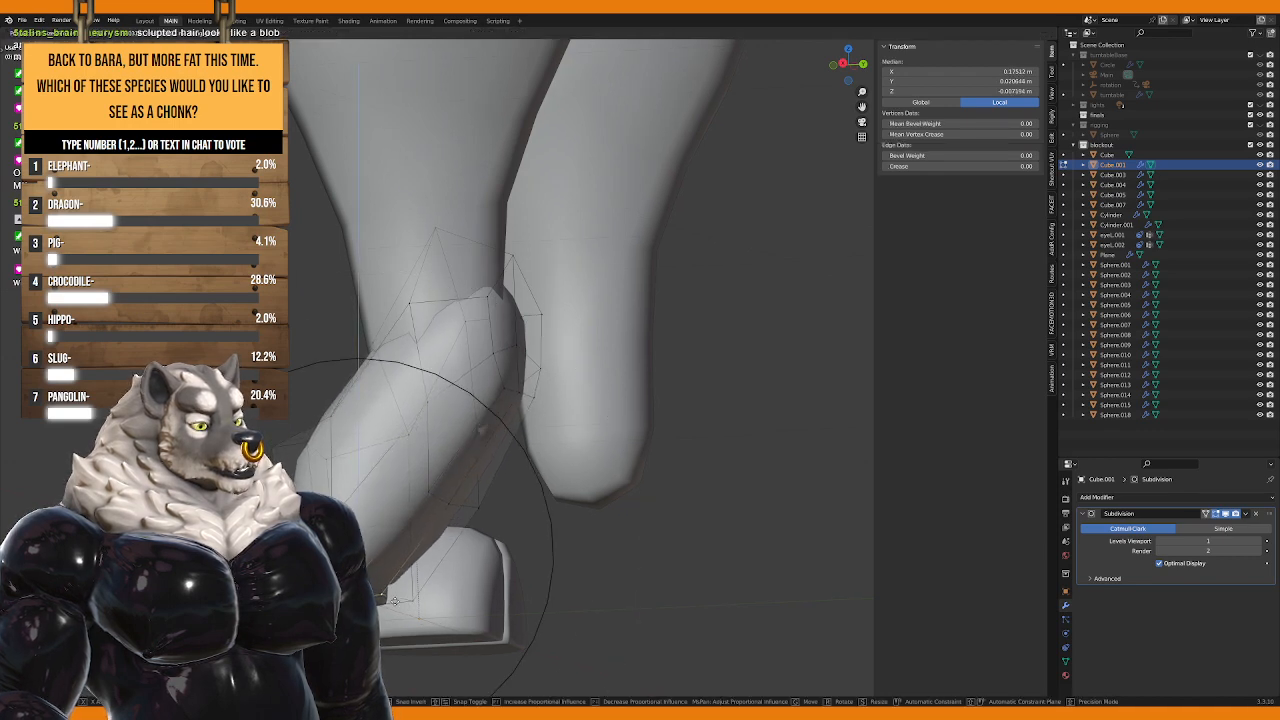
pyautogui.rightClick(360, 509)
pyautogui.moveTo(360, 509); pyautogui.dragTo(333, 390, button='middle')
# Step: Rotate and move the foot's upper front area with proportional editing to fit it around the ankle
pyautogui.click(371, 334)
pyautogui.press('g')
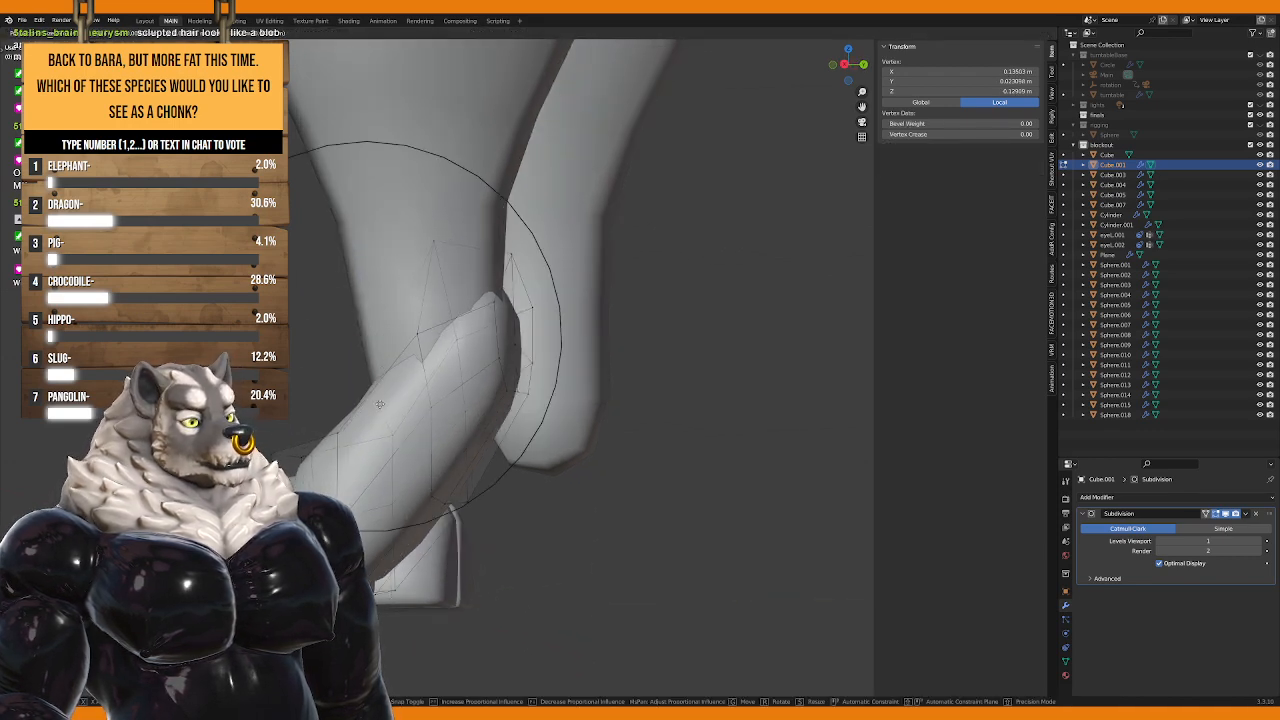
pyautogui.rightClick(352, 378)
pyautogui.press('r')
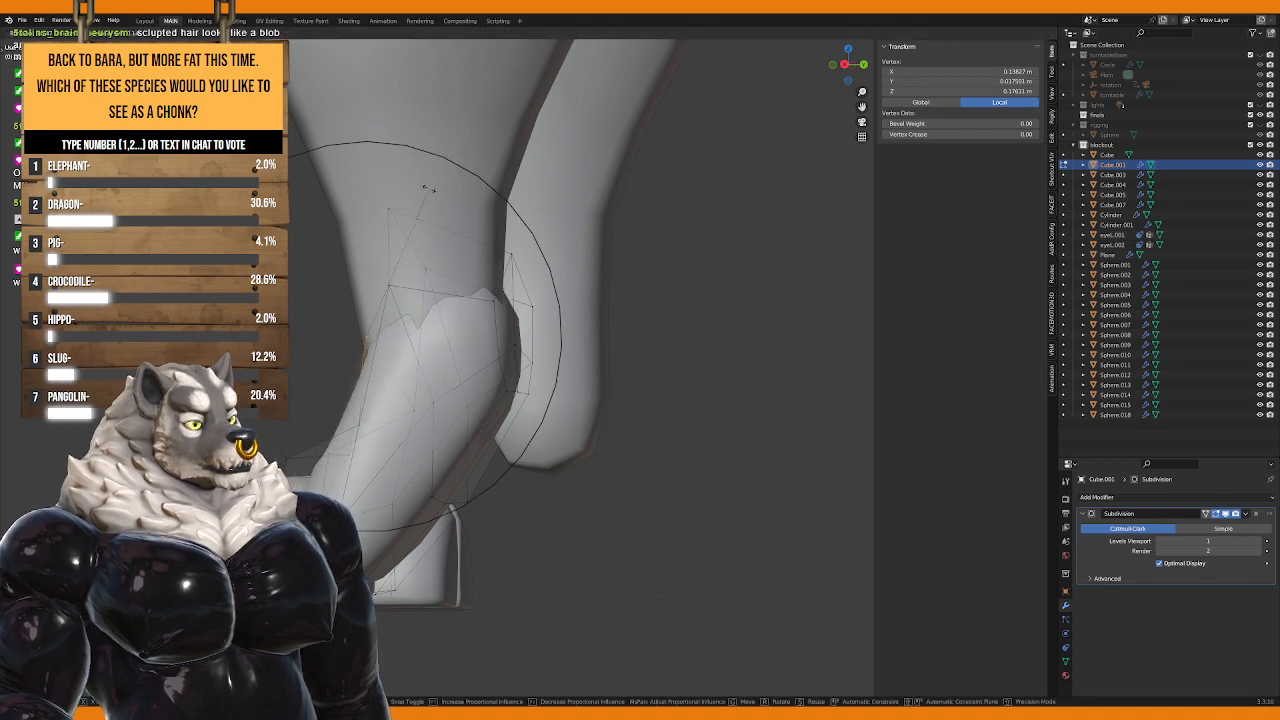
pyautogui.click(428, 188)
pyautogui.press('g')
pyautogui.click(404, 208)
# Step: Push a heel vertex backward along Y with a smaller proportional falloff
pyautogui.moveTo(572, 300); pyautogui.dragTo(430, 330, button='middle')
pyautogui.press('g')
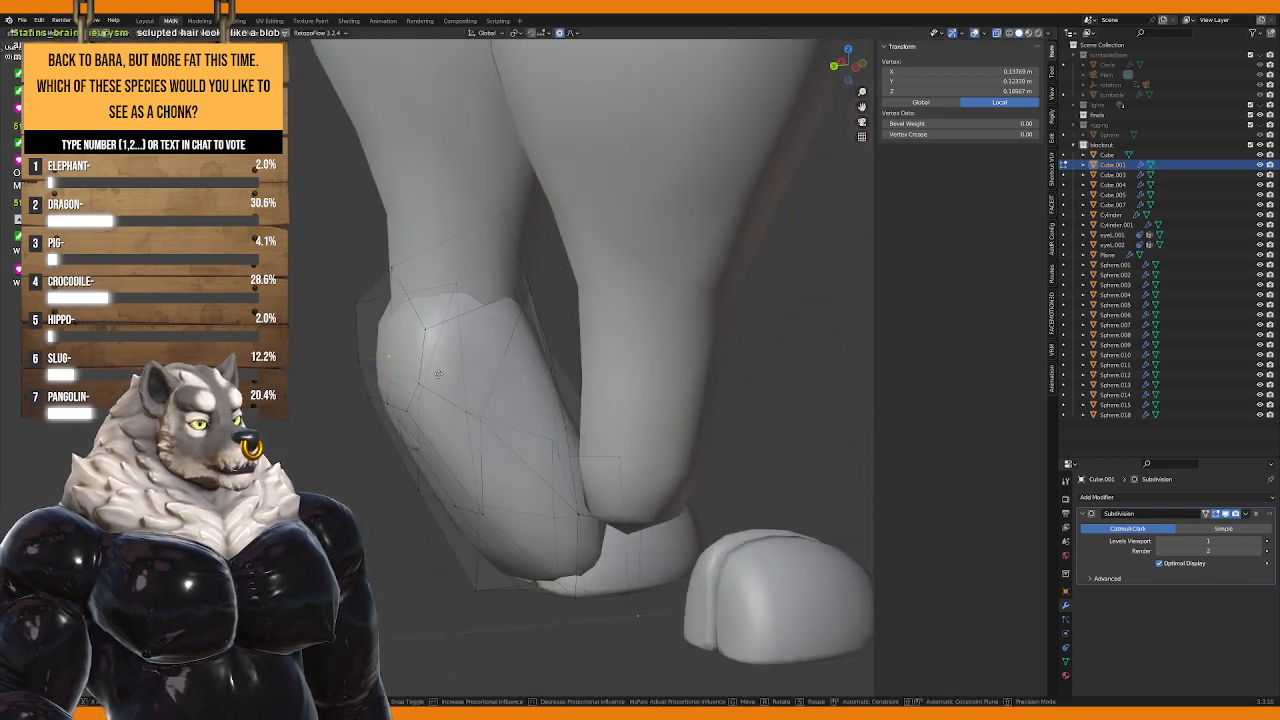
pyautogui.press('y')
pyautogui.scroll(9, 404, 367)
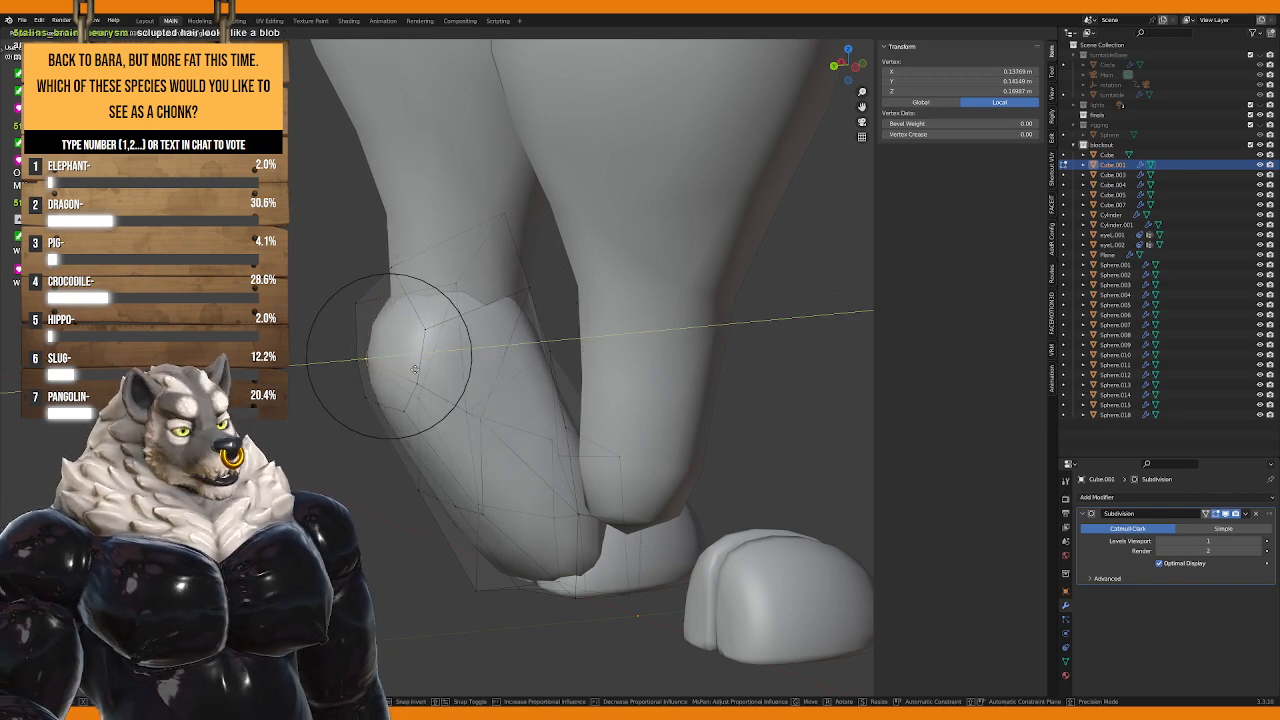
pyautogui.click(397, 371)
# Step: Adjust the heel's height along Z in side view with proportional editing
pyautogui.moveTo(397, 371); pyautogui.dragTo(524, 455, button='middle')
pyautogui.press('KP_3')
pyautogui.press('g')
pyautogui.press('z')
pyautogui.scroll(-3, 579, 321)
pyautogui.click(579, 321)
# Step: Select the front vertices above the hooves and shift them outward along X
pyautogui.keyDown('shift'); pyautogui.click(485, 423); pyautogui.keyUp('shift')
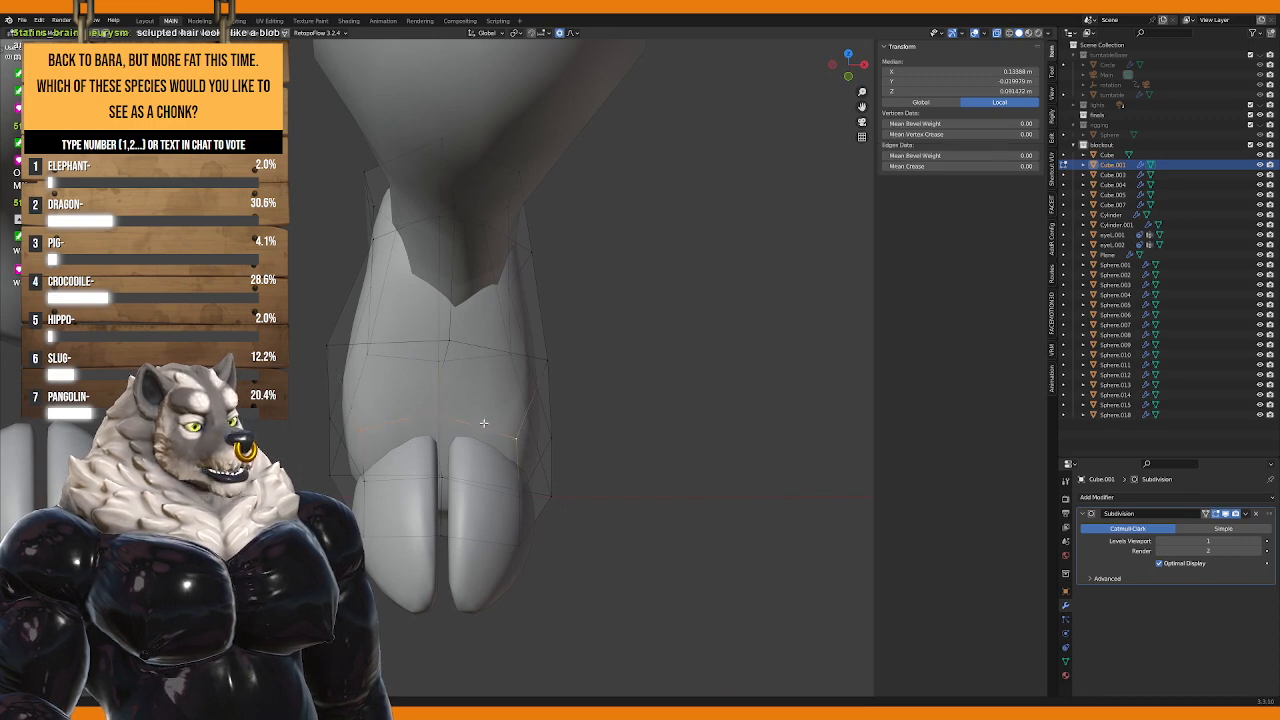
pyautogui.press('g')
pyautogui.click(542, 446)
pyautogui.press('g')
pyautogui.press('x')
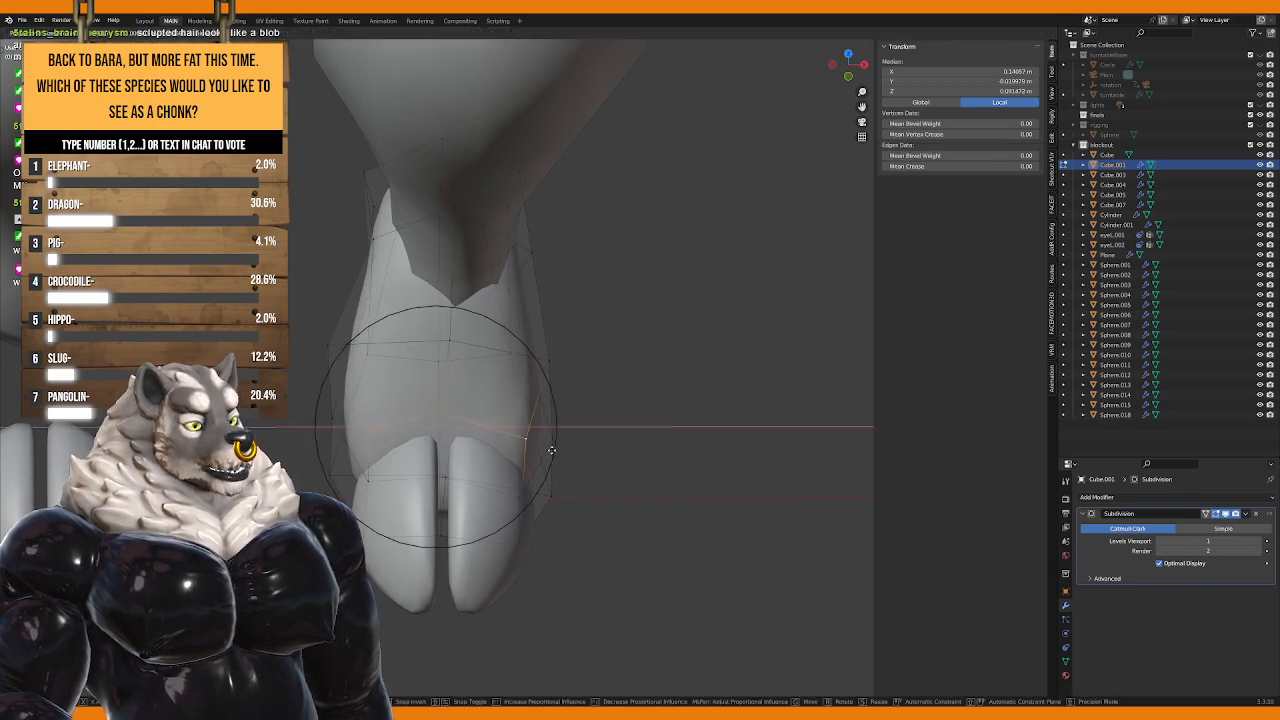
pyautogui.click(551, 450)
# Step: Reposition the front vertices above the hooves, moving them along Z and Y
pyautogui.click(392, 437)
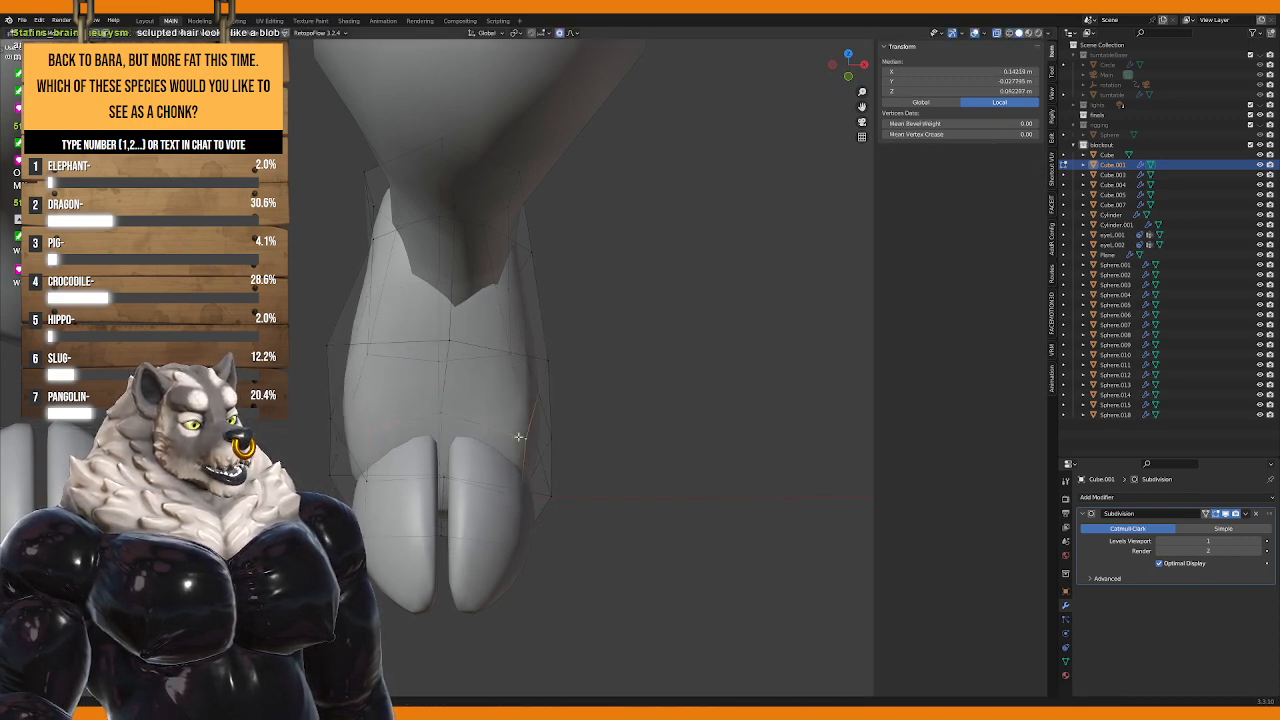
pyautogui.moveTo(518, 437); pyautogui.dragTo(475, 515, button='middle')
pyautogui.press('g')
pyautogui.press('z')
pyautogui.click(533, 450)
pyautogui.click(430, 432)
pyautogui.press('g')
pyautogui.press('y')
pyautogui.click(423, 441)
pyautogui.keyDown('shift'); pyautogui.click(555, 484); pyautogui.keyUp('shift')
pyautogui.click(470, 511)
pyautogui.keyDown('shift'); pyautogui.click(476, 550); pyautogui.keyUp('shift')
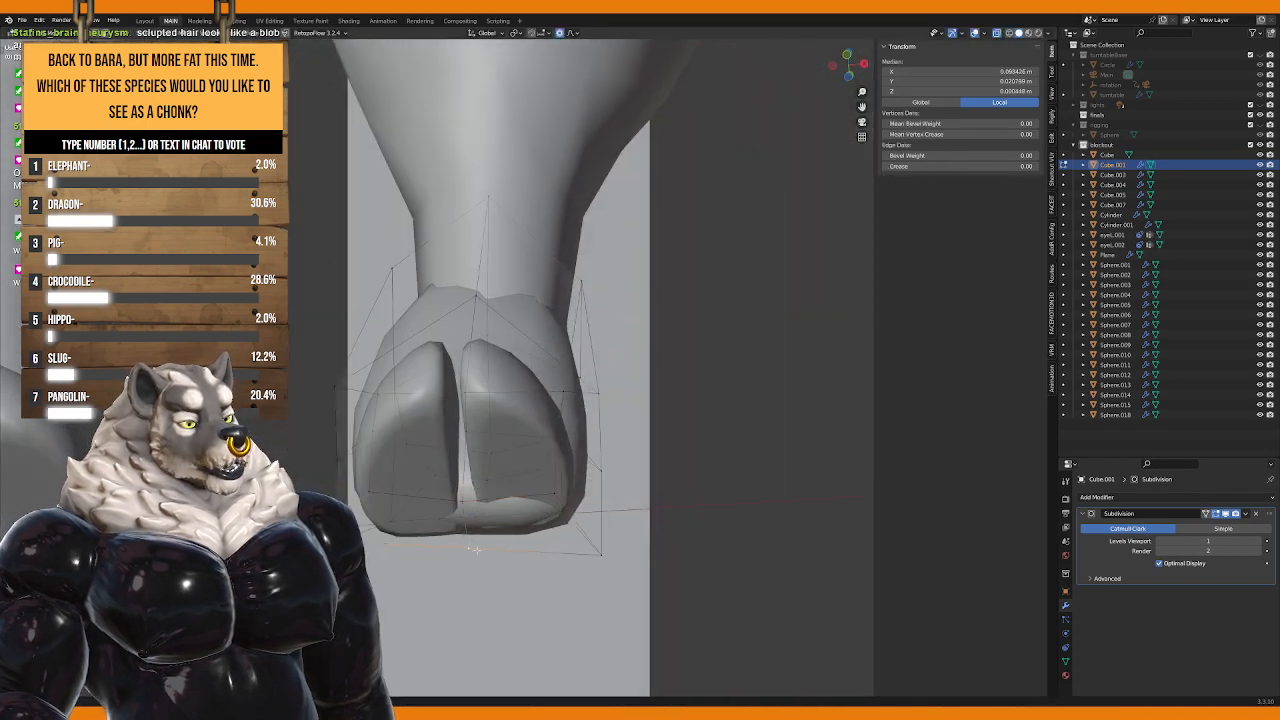
pyautogui.moveTo(558, 531); pyautogui.dragTo(512, 503, button='middle')
pyautogui.press('g')
pyautogui.press('Escape')
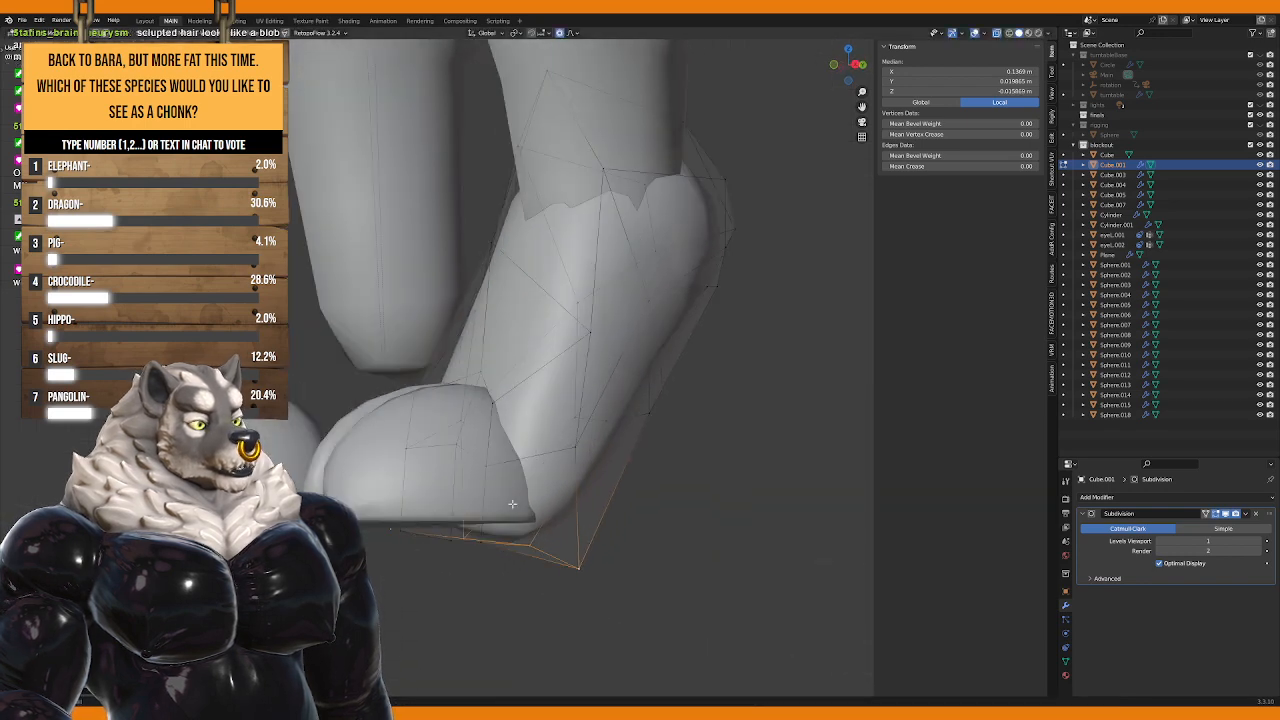
# Step: Select the foot's front edge loop and move it forward along Y into the hooves
pyautogui.keyDown('alt'); pyautogui.click(505, 390); pyautogui.keyUp('alt')
pyautogui.keyDown('alt'); pyautogui.click(479, 373); pyautogui.keyUp('alt')
pyautogui.moveTo(479, 373); pyautogui.dragTo(447, 471, button='middle')
pyautogui.keyDown('alt'); pyautogui.click(552, 509); pyautogui.keyUp('alt')
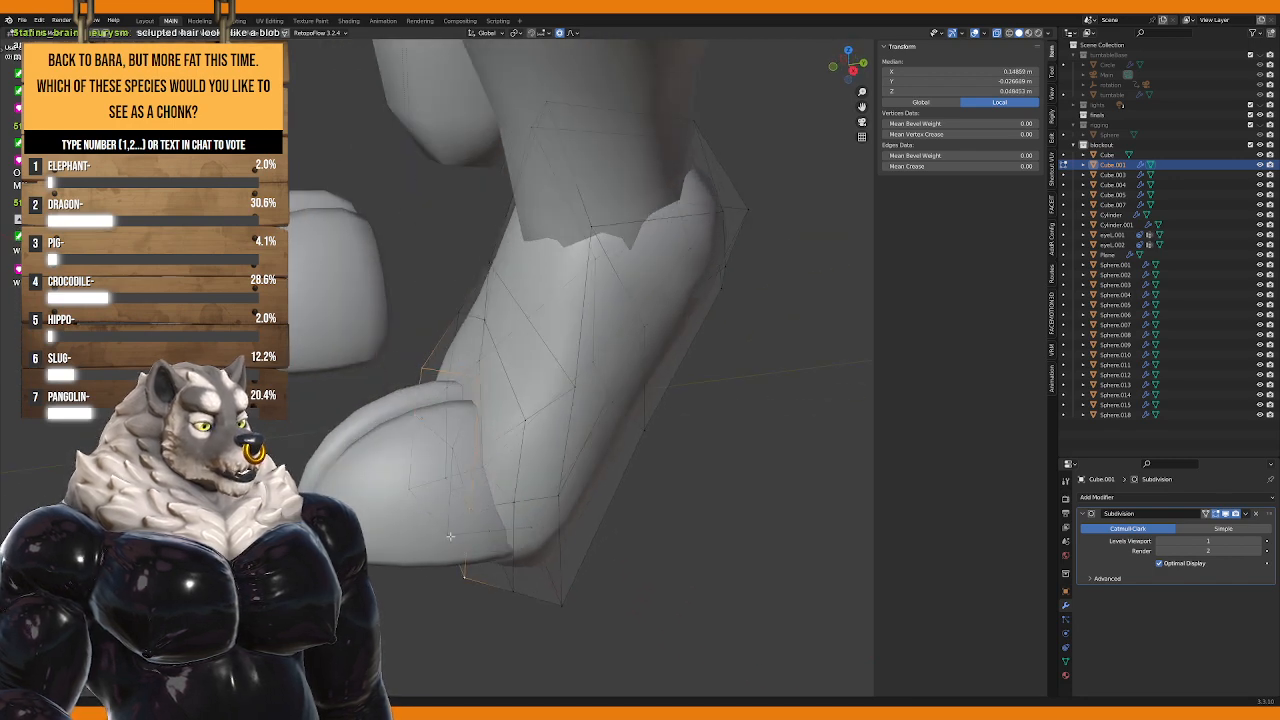
pyautogui.moveTo(456, 455); pyautogui.dragTo(437, 409, button='middle')
pyautogui.press('g')
pyautogui.press('y')
pyautogui.click(583, 457)
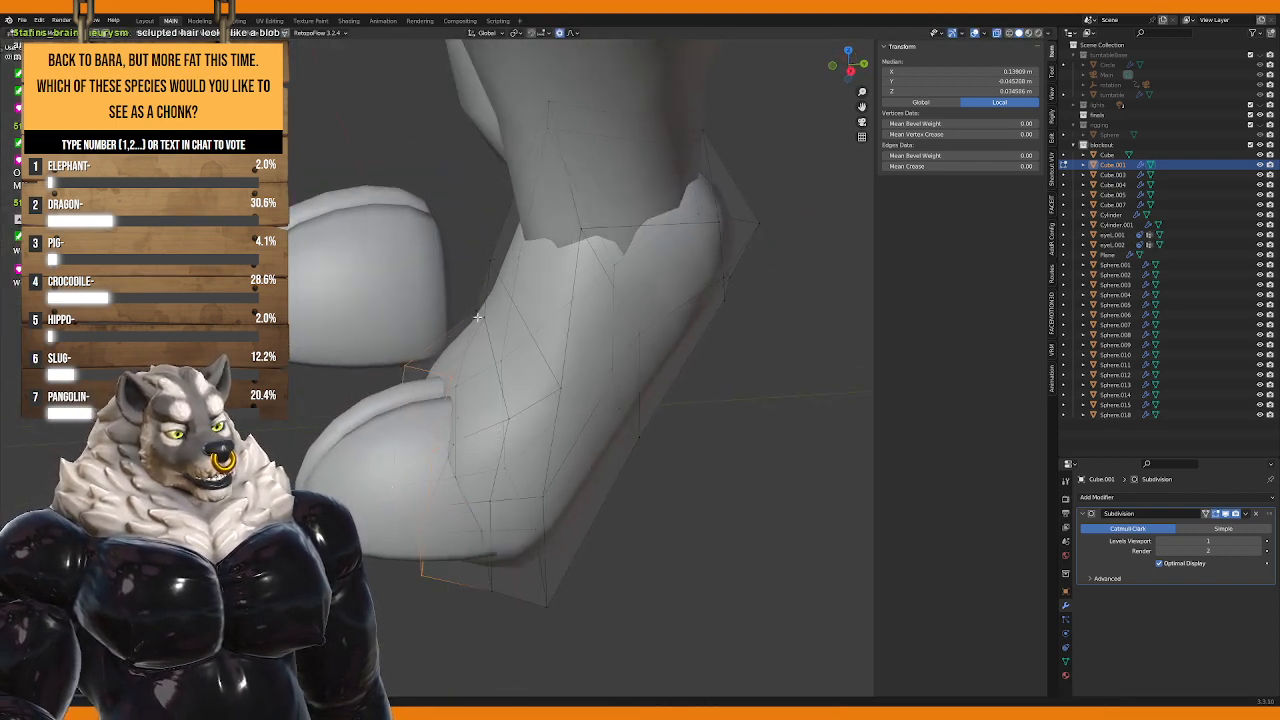
# Step: Select the lower side vertices on both sides of the foot and widen them outward with proportional editing
pyautogui.click(477, 317)
pyautogui.moveTo(477, 317); pyautogui.dragTo(476, 315, button='middle')
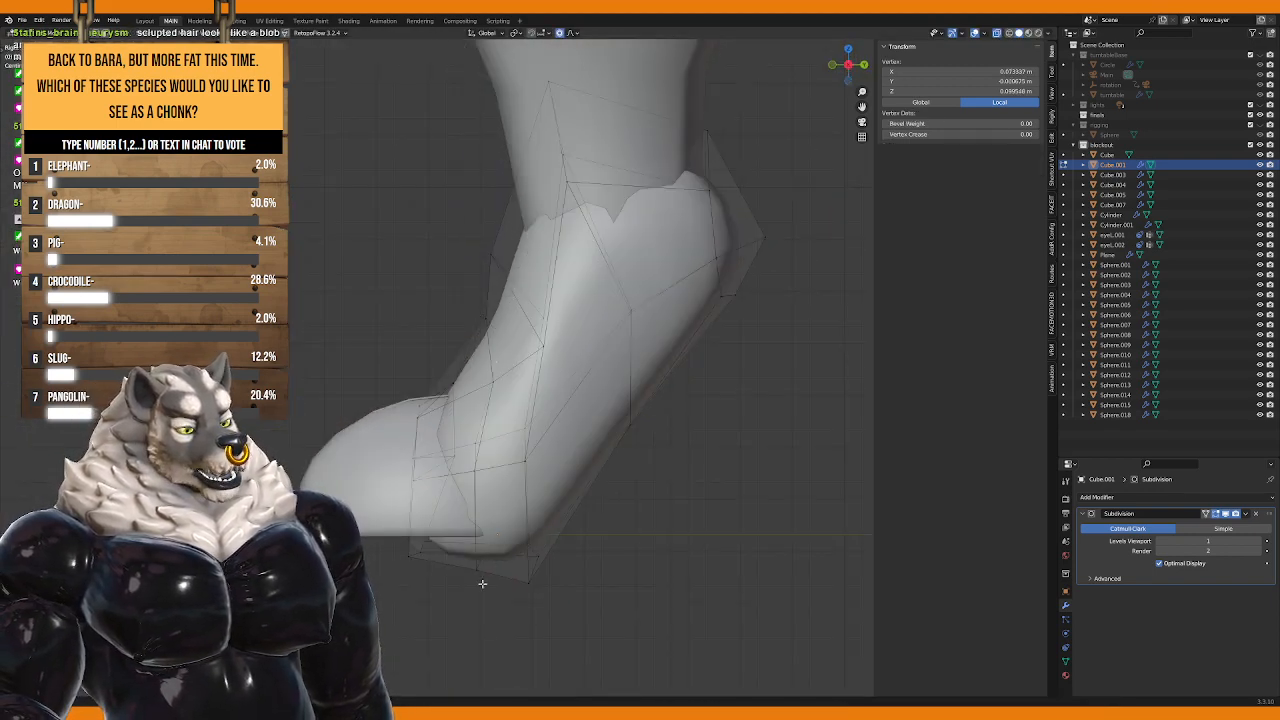
pyautogui.moveTo(482, 583); pyautogui.dragTo(457, 459, button='middle')
pyautogui.keyDown('alt'); pyautogui.click(493, 454); pyautogui.keyUp('alt')
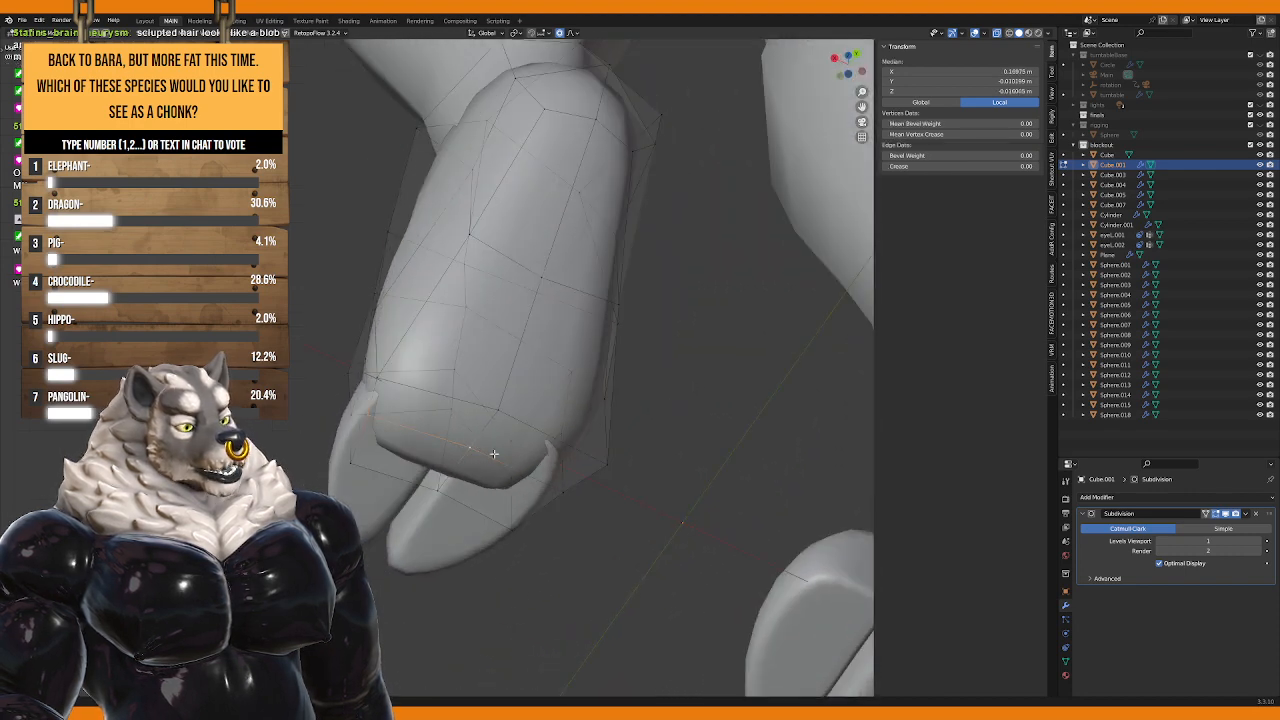
pyautogui.moveTo(558, 490); pyautogui.dragTo(577, 528, button='middle')
pyautogui.moveTo(508, 490); pyautogui.dragTo(531, 497, button='middle')
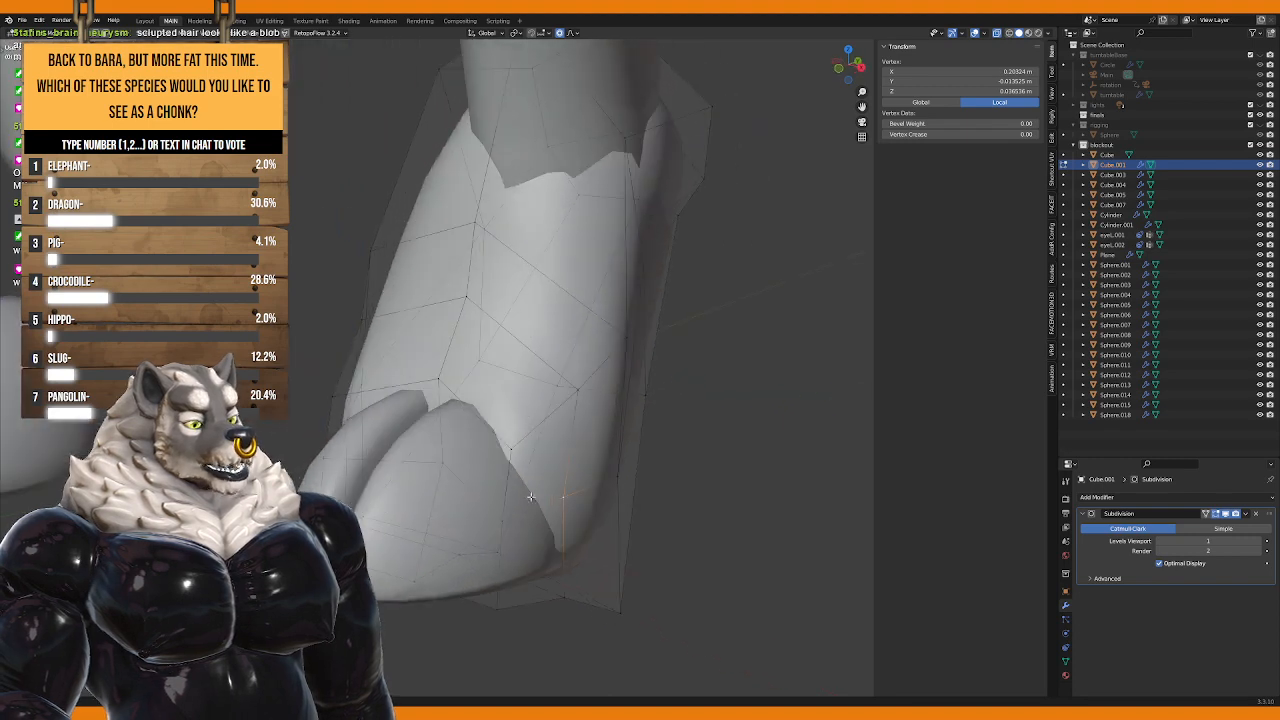
pyautogui.click(618, 474)
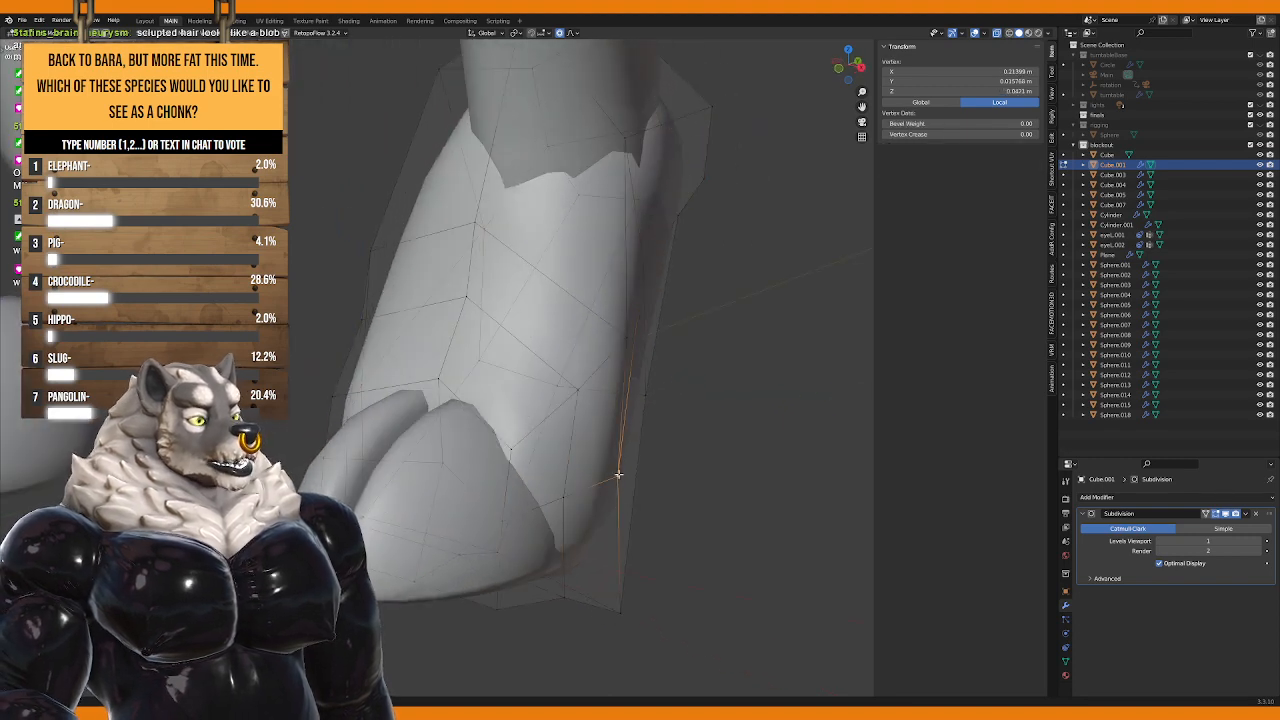
pyautogui.keyDown('shift'); pyautogui.click(502, 524); pyautogui.keyUp('shift')
pyautogui.moveTo(324, 459); pyautogui.dragTo(327, 452, button='middle')
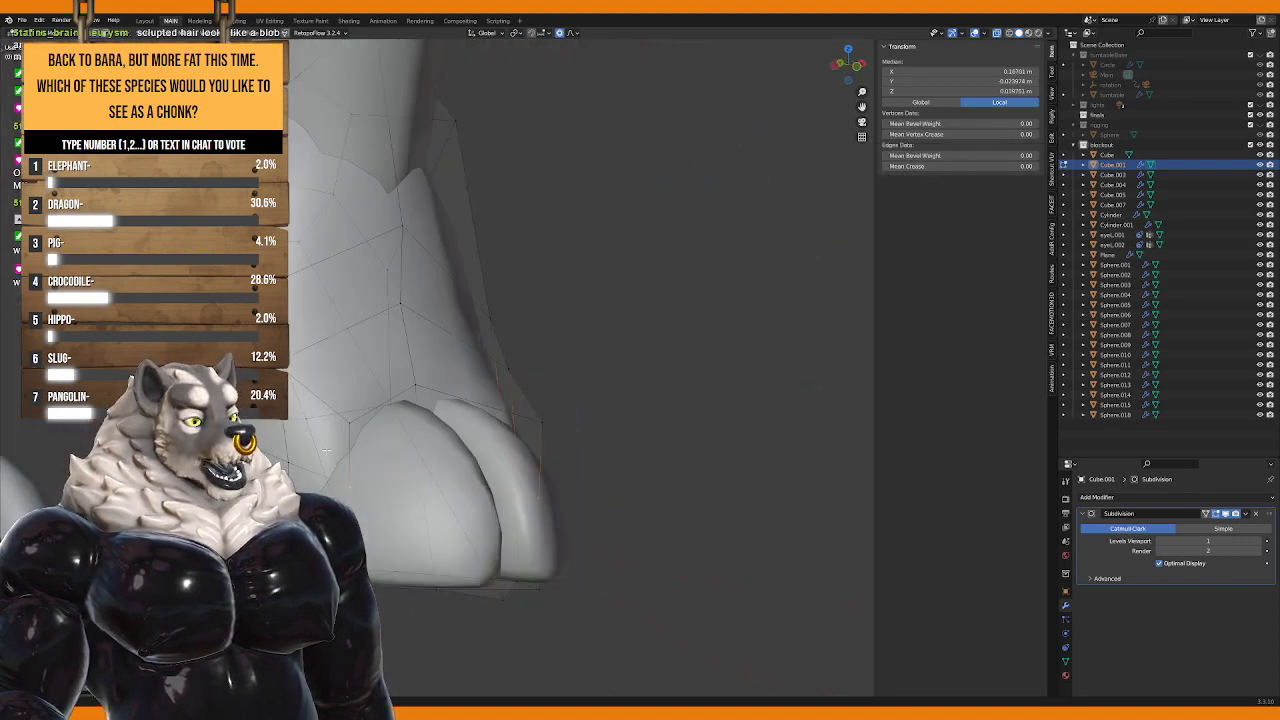
pyautogui.press('c')
pyautogui.press('Escape')
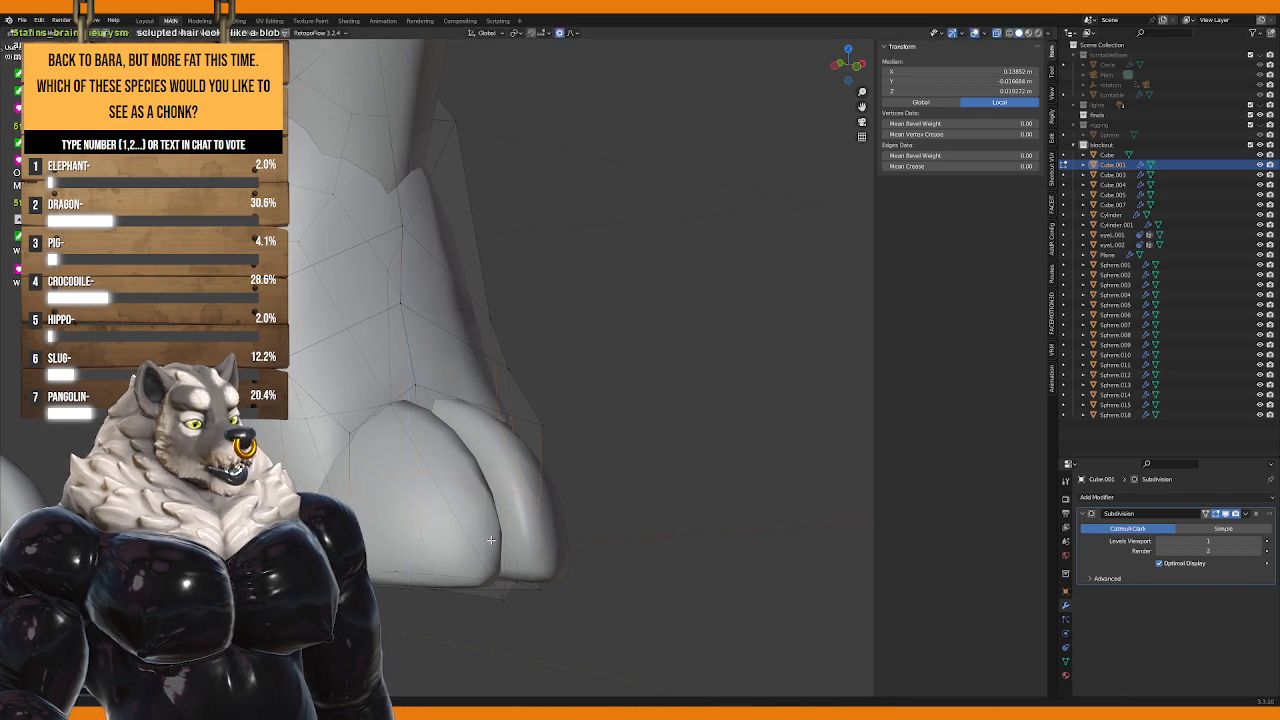
pyautogui.moveTo(405, 490)
pyautogui.mouseDown(button='middle')
pyautogui.moveTo(443, 558)
pyautogui.moveTo(423, 471)
pyautogui.mouseUp(button='middle')
pyautogui.press('c')
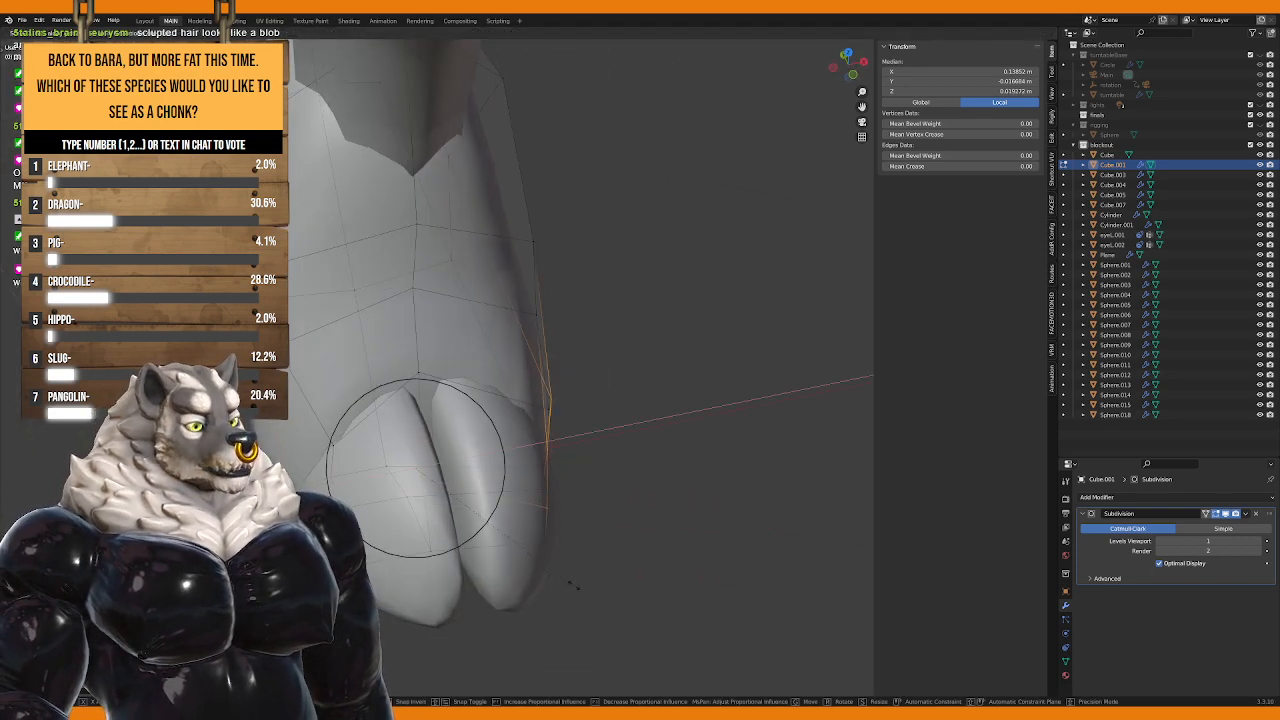
pyautogui.press('Escape')
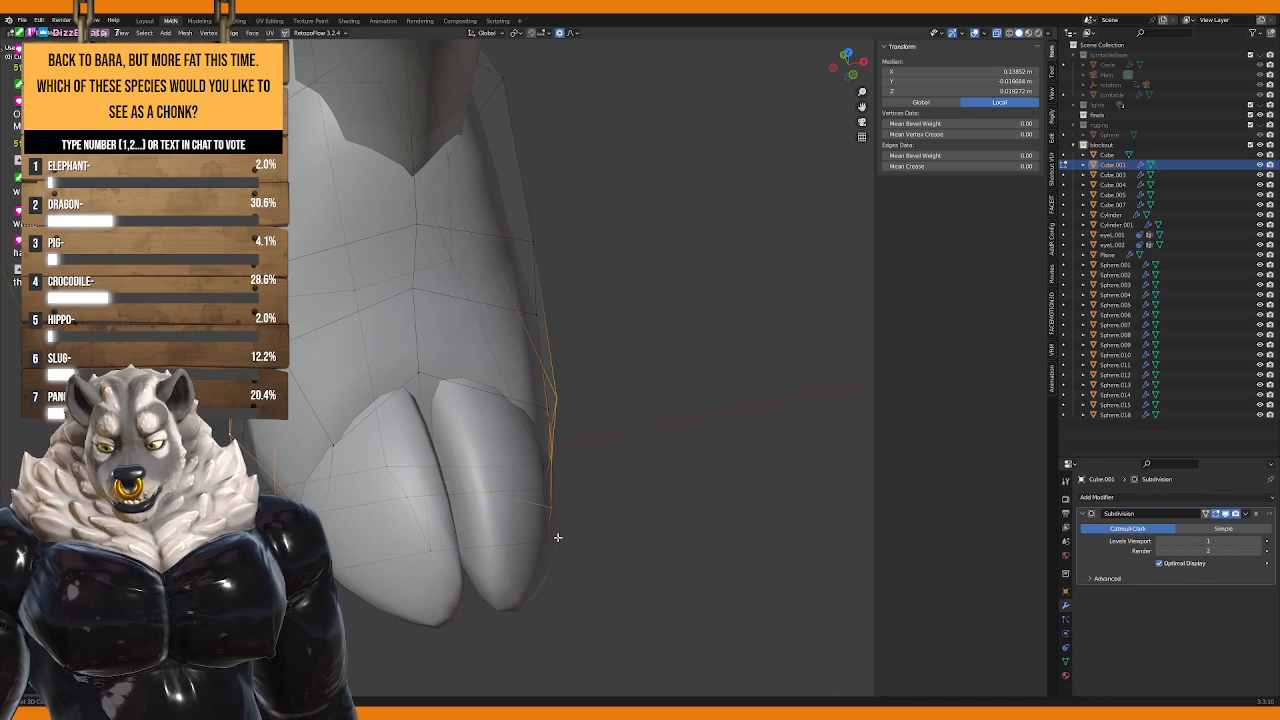
# Step: Select the low front vertices on both outer sides of the hooves and spread them apart
pyautogui.moveTo(514, 412); pyautogui.dragTo(379, 487, button='middle')
pyautogui.click(379, 487)
pyautogui.keyDown('alt'); pyautogui.click(589, 482); pyautogui.keyUp('alt')
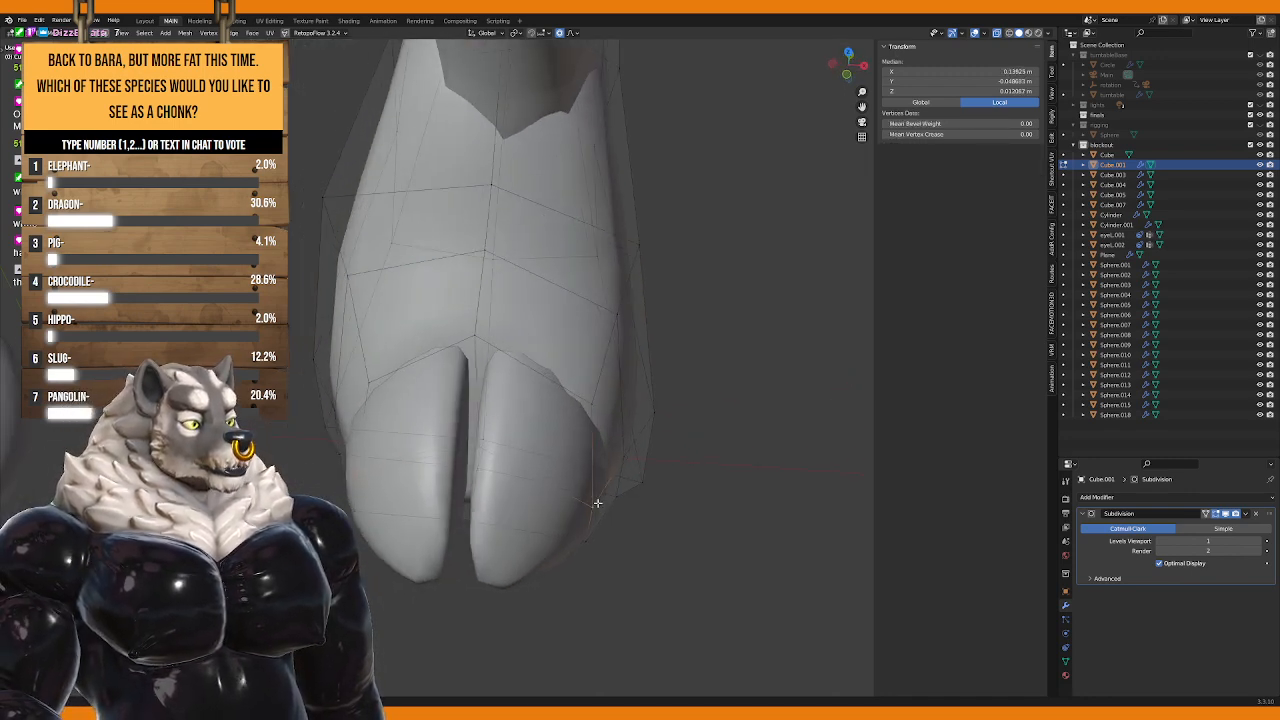
pyautogui.press('g')
pyautogui.click(656, 511)
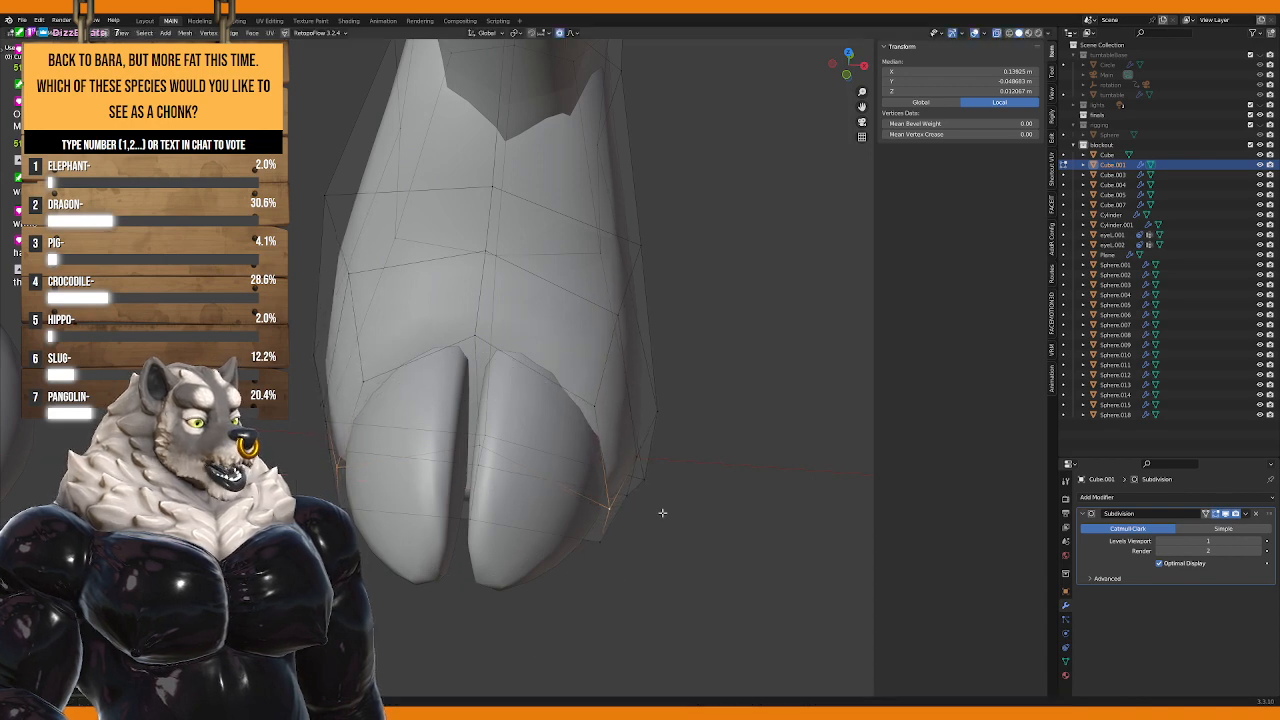
# Step: Reposition the center vertex above the hoof cleft along Z and Y with proportional editing
pyautogui.moveTo(656, 511); pyautogui.dragTo(578, 452, button='middle')
pyautogui.click(479, 342)
pyautogui.press('g')
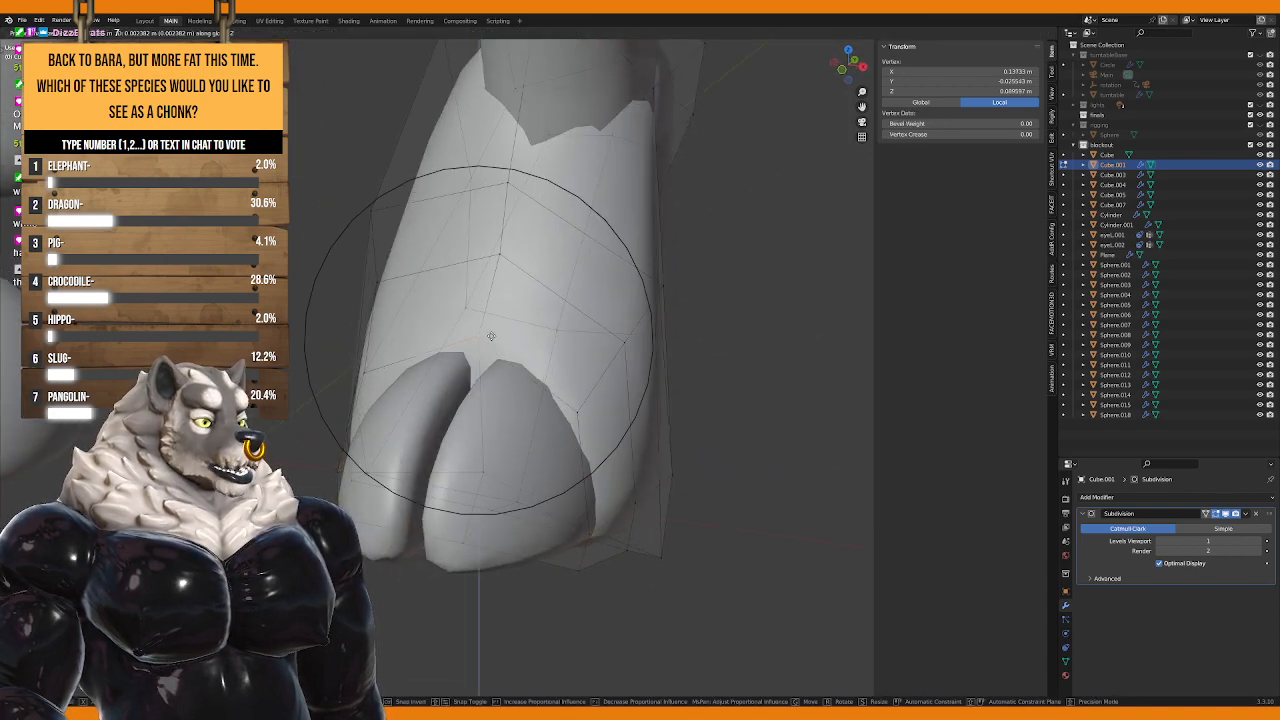
pyautogui.click(479, 342)
pyautogui.moveTo(479, 342); pyautogui.dragTo(594, 408, button='middle')
pyautogui.press('g')
pyautogui.press('y')
pyautogui.click(426, 386)
# Step: Select the matching side vertices above both hooves and lower them along Z with proportional editing
pyautogui.moveTo(552, 355); pyautogui.dragTo(479, 312, button='middle')
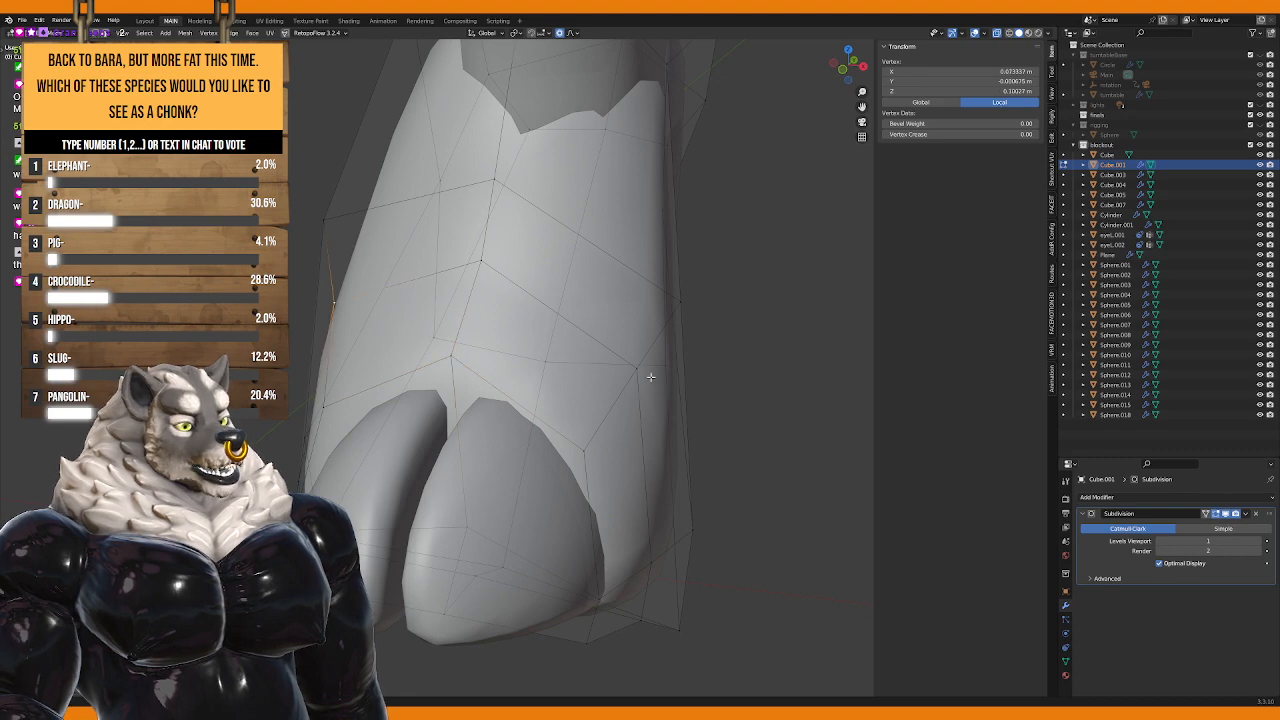
pyautogui.keyDown('shift'); pyautogui.click(651, 377); pyautogui.keyUp('shift')
pyautogui.moveTo(651, 377); pyautogui.dragTo(620, 350, button='middle')
pyautogui.press('g')
pyautogui.click(645, 375)
pyautogui.press('g')
pyautogui.press('z')
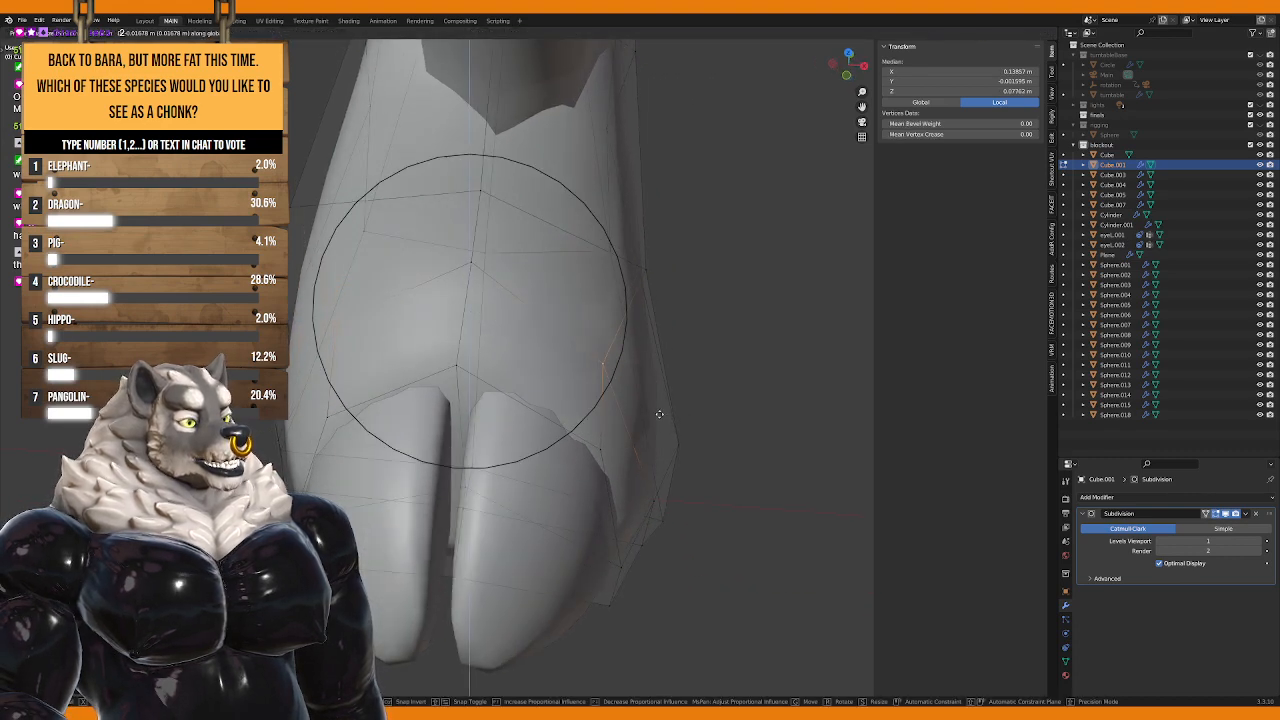
pyautogui.click(659, 413)
# Step: Reposition the center vertex higher up on the front of the foot
pyautogui.press('g')
pyautogui.click(479, 269)
pyautogui.scroll(-2, 491, 362)
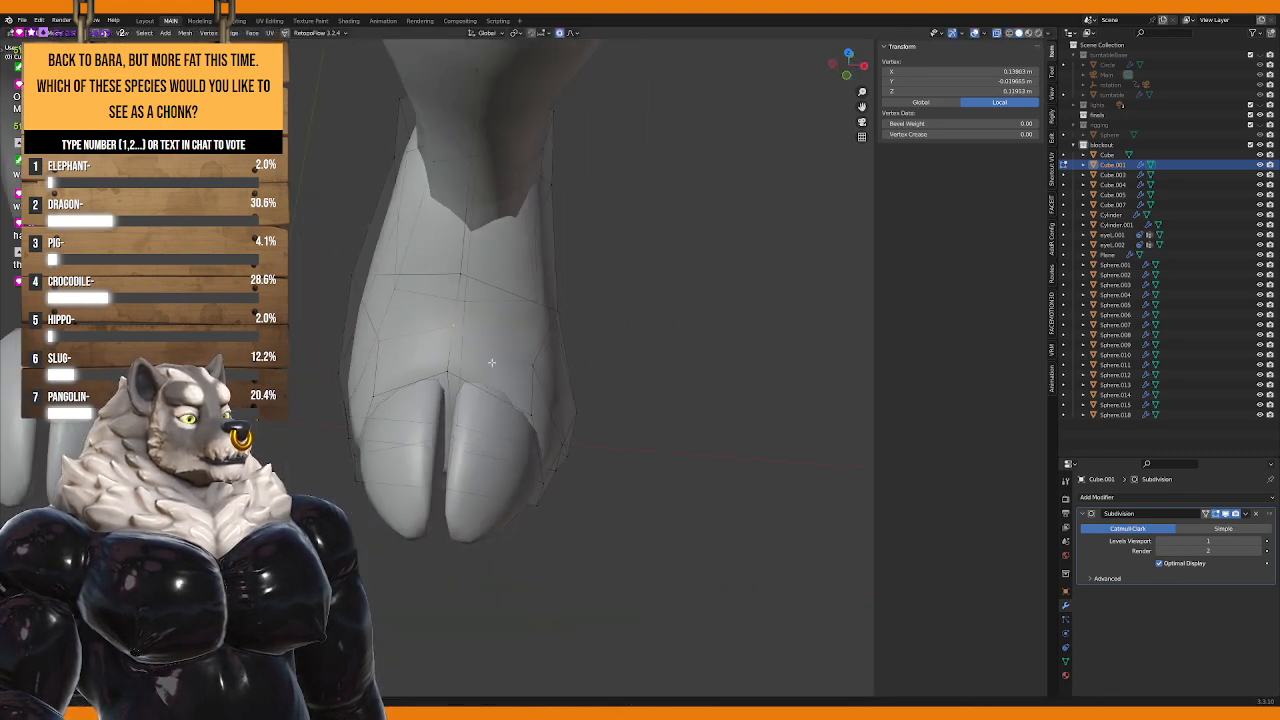
# Step: Add the neighboring front vertices above the hooves to the selection and reposition them together
pyautogui.moveTo(491, 362); pyautogui.dragTo(403, 329, button='middle')
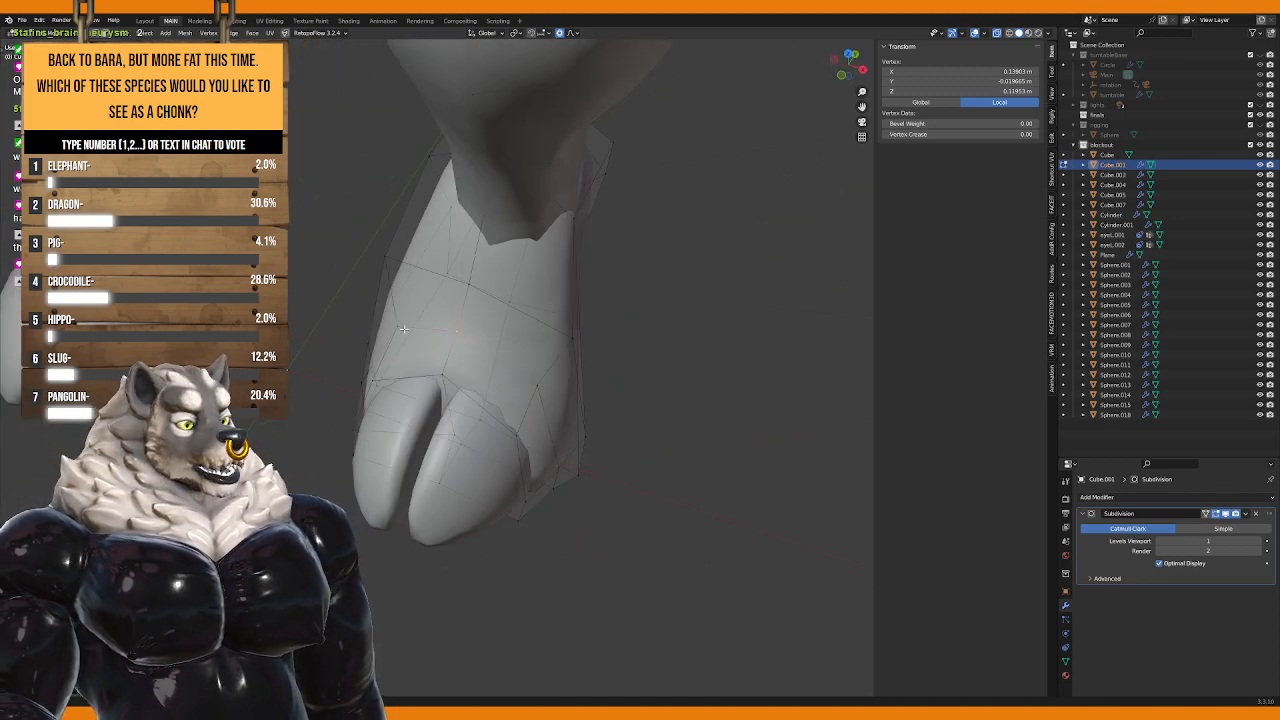
pyautogui.keyDown('shift'); pyautogui.click(455, 334); pyautogui.keyUp('shift')
pyautogui.keyDown('shift'); pyautogui.click(541, 383); pyautogui.keyUp('shift')
pyautogui.moveTo(543, 381)
pyautogui.mouseDown(button='middle')
pyautogui.moveTo(600, 390)
pyautogui.moveTo(528, 421)
pyautogui.moveTo(481, 412)
pyautogui.moveTo(537, 387)
pyautogui.mouseUp(button='middle')
pyautogui.press('g')
pyautogui.click(465, 408)
pyautogui.press('g')
pyautogui.click(482, 406)
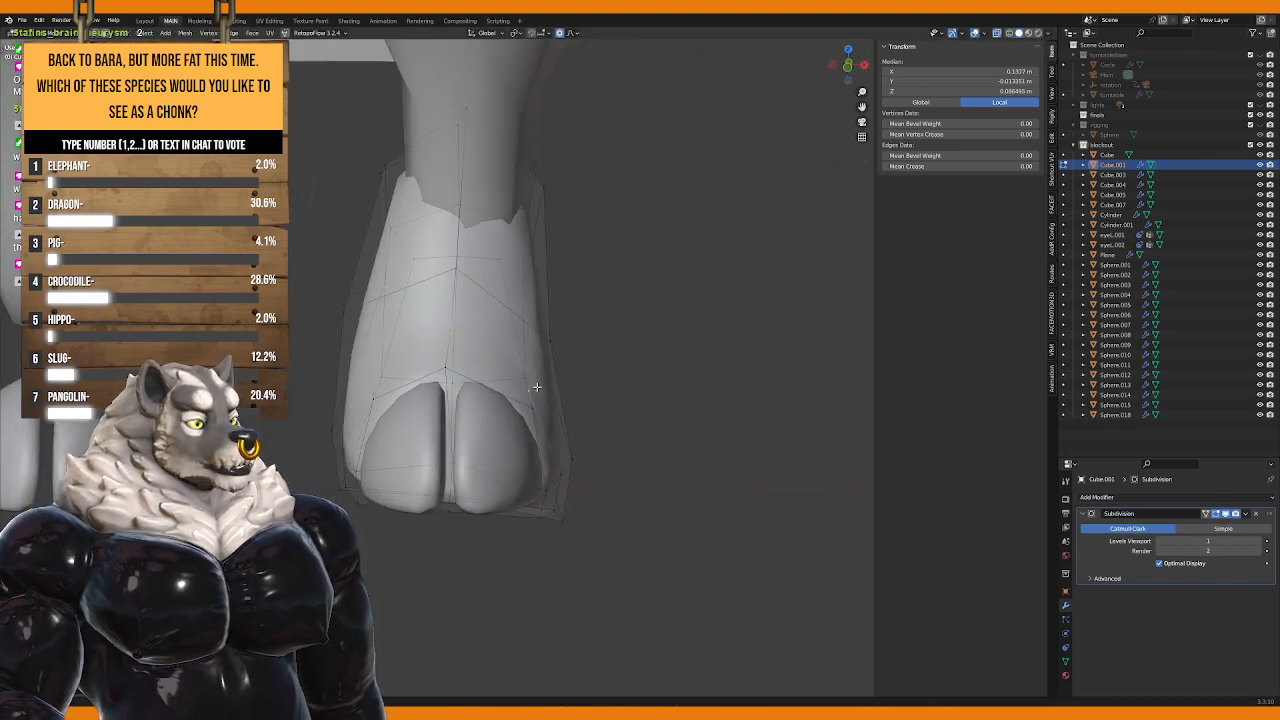
# Step: Reposition the center vertex at the hoof cleft using an adjusted proportional editing radius
pyautogui.click(452, 367)
pyautogui.press('g')
pyautogui.scroll(-4, 452, 371)
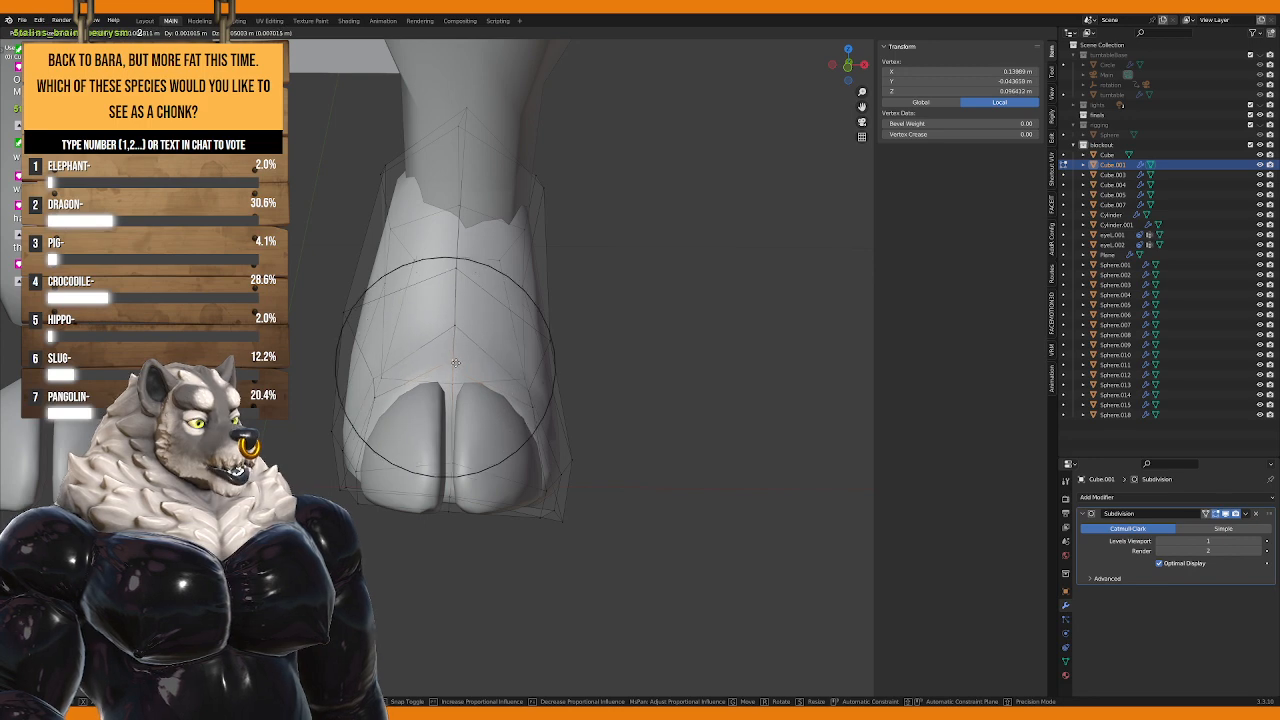
pyautogui.click(452, 371)
# Step: Reposition the front side vertices where the foot meets the hooves, covering both the outer and inner side
pyautogui.moveTo(452, 371); pyautogui.dragTo(578, 420, button='middle')
pyautogui.press('g')
pyautogui.click(508, 440)
pyautogui.press('g')
pyautogui.click(569, 424)
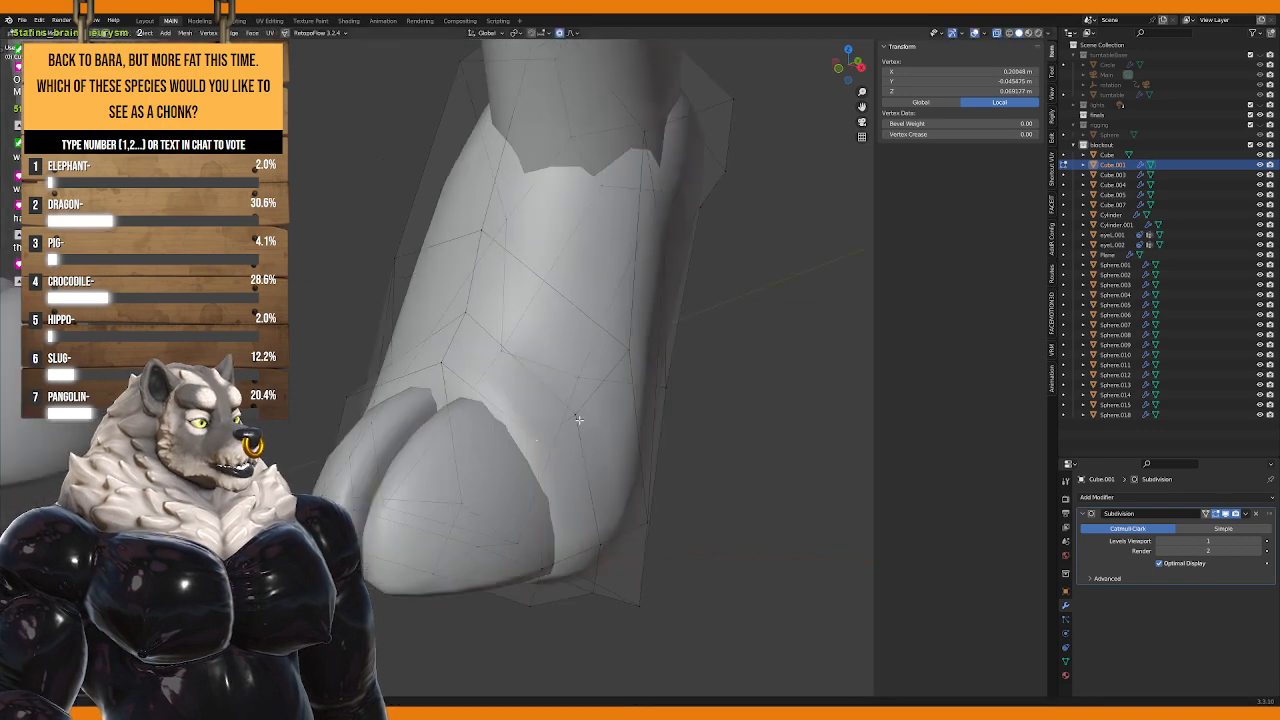
pyautogui.moveTo(423, 393); pyautogui.dragTo(600, 405, button='middle')
pyautogui.click(393, 424)
pyautogui.moveTo(393, 424); pyautogui.dragTo(418, 399, button='middle')
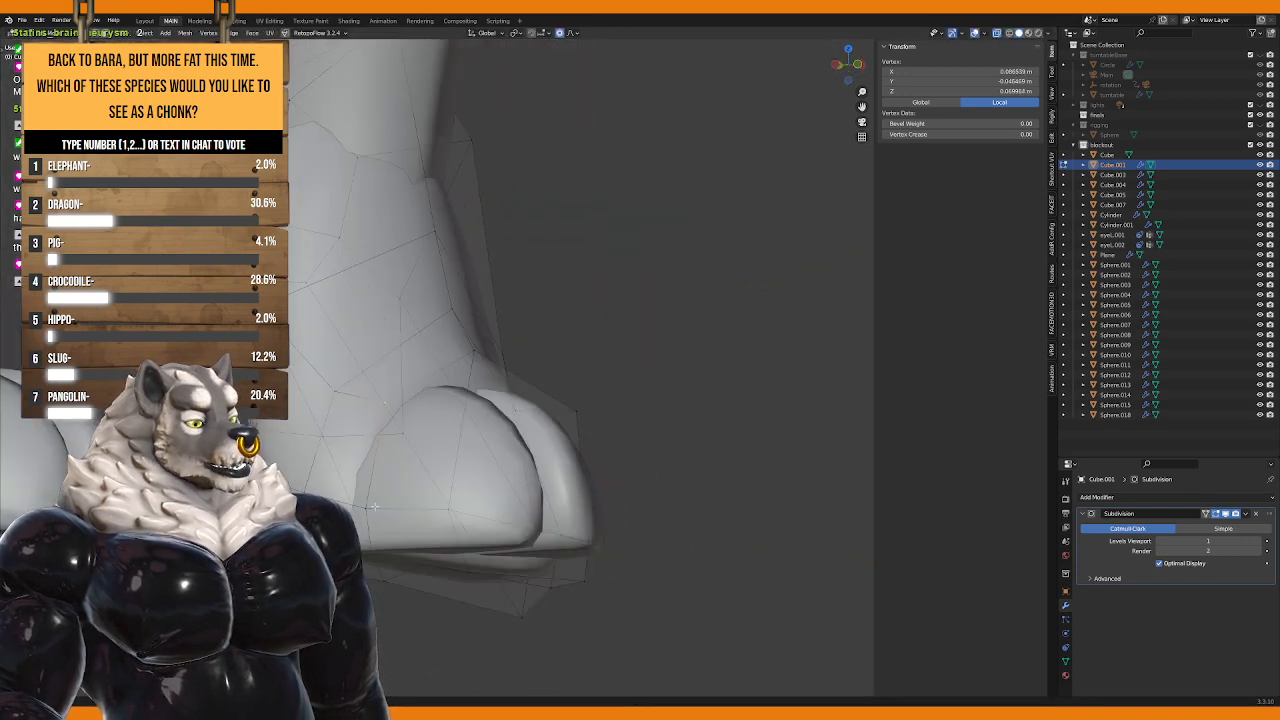
# Step: Select all bottom vertices of the foot in side view, flatten them along Z and raise them to the ground line
pyautogui.moveTo(374, 506); pyautogui.dragTo(418, 507, button='middle')
pyautogui.keyDown('shift'); pyautogui.click(414, 502); pyautogui.keyUp('shift')
pyautogui.click(416, 505)
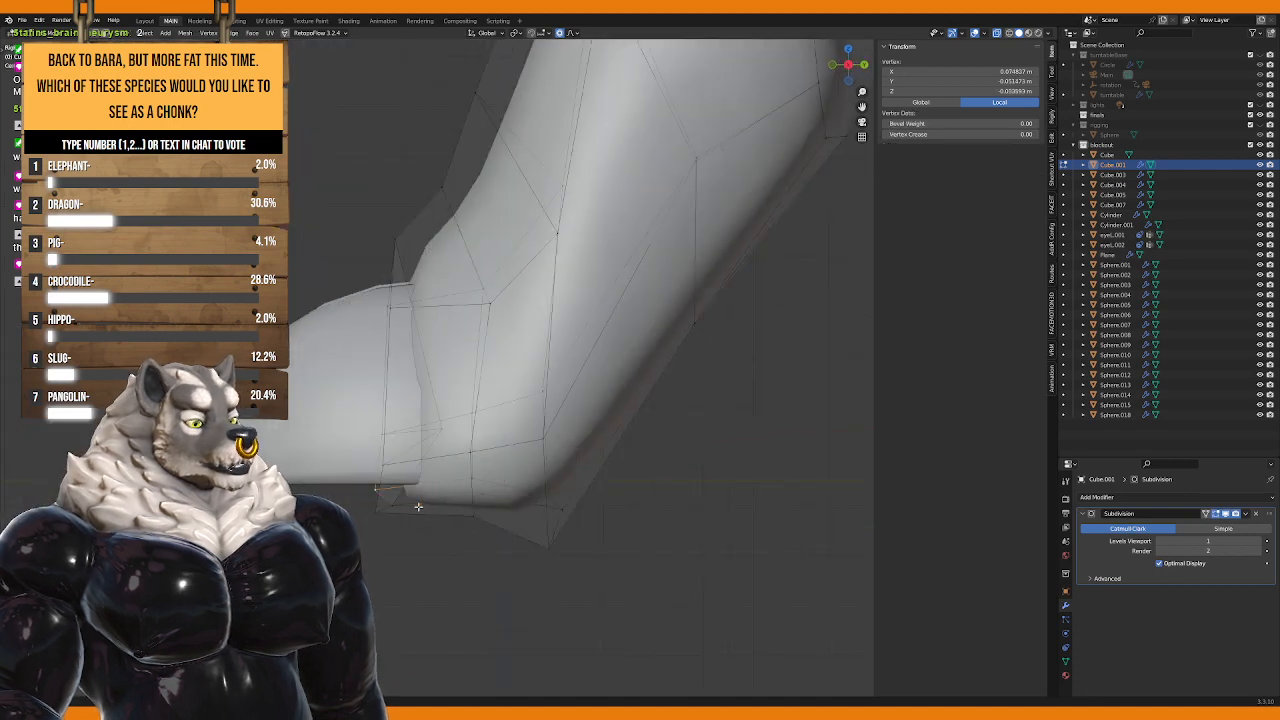
pyautogui.hotkey('alt', 'z')
pyautogui.hotkey('alt', 'z')
pyautogui.hotkey('alt', 'a')
pyautogui.press('b')
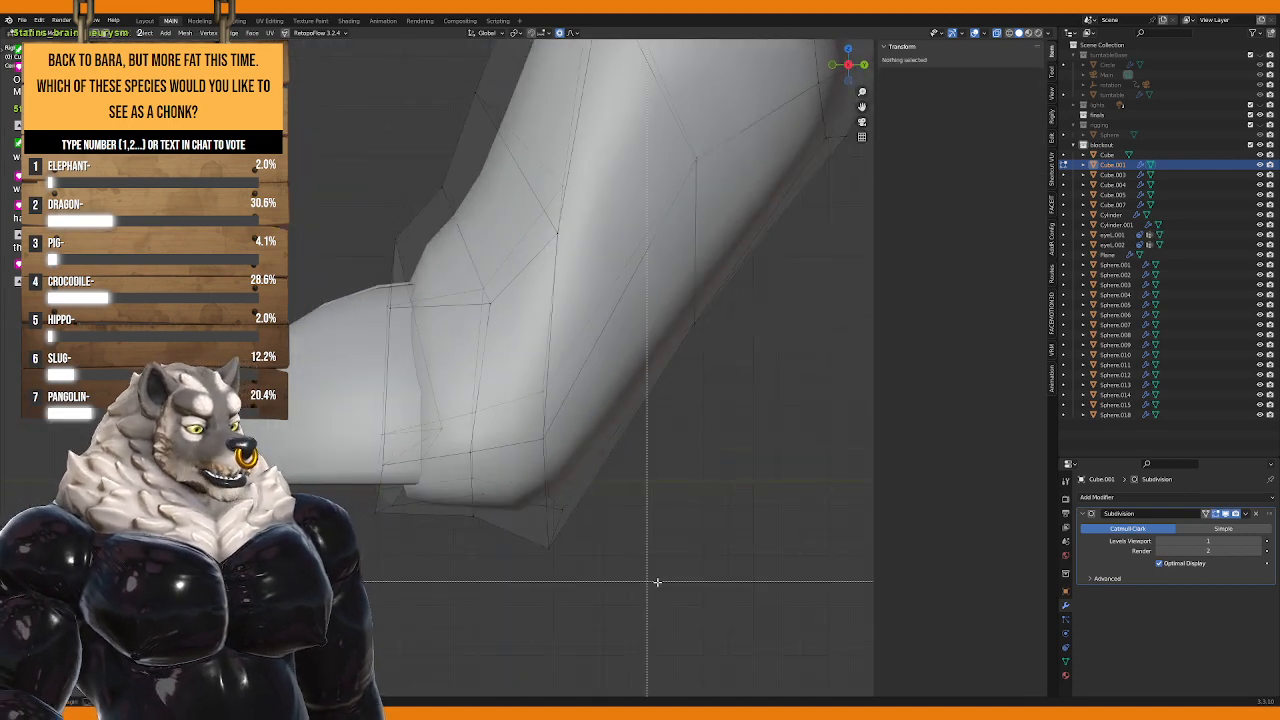
pyautogui.moveTo(655, 578); pyautogui.dragTo(330, 475)
pyautogui.press('g')
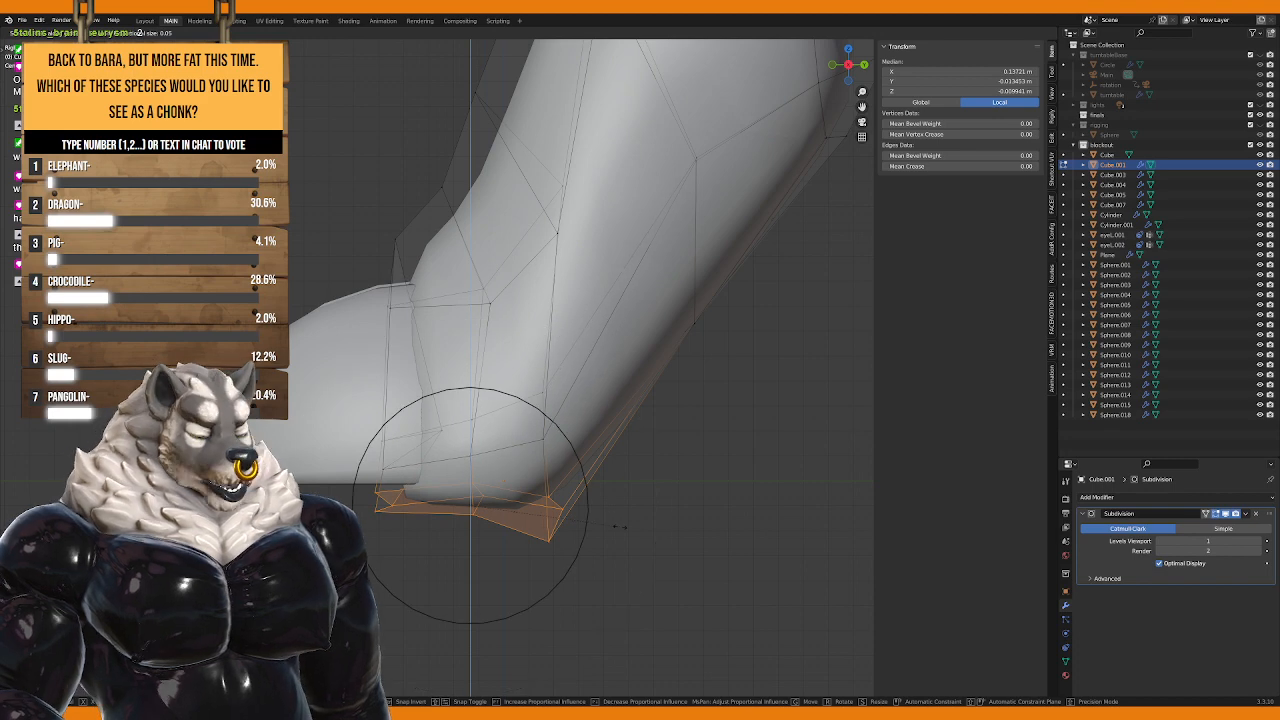
pyautogui.click(619, 527)
pyautogui.press('g')
pyautogui.click(614, 514)
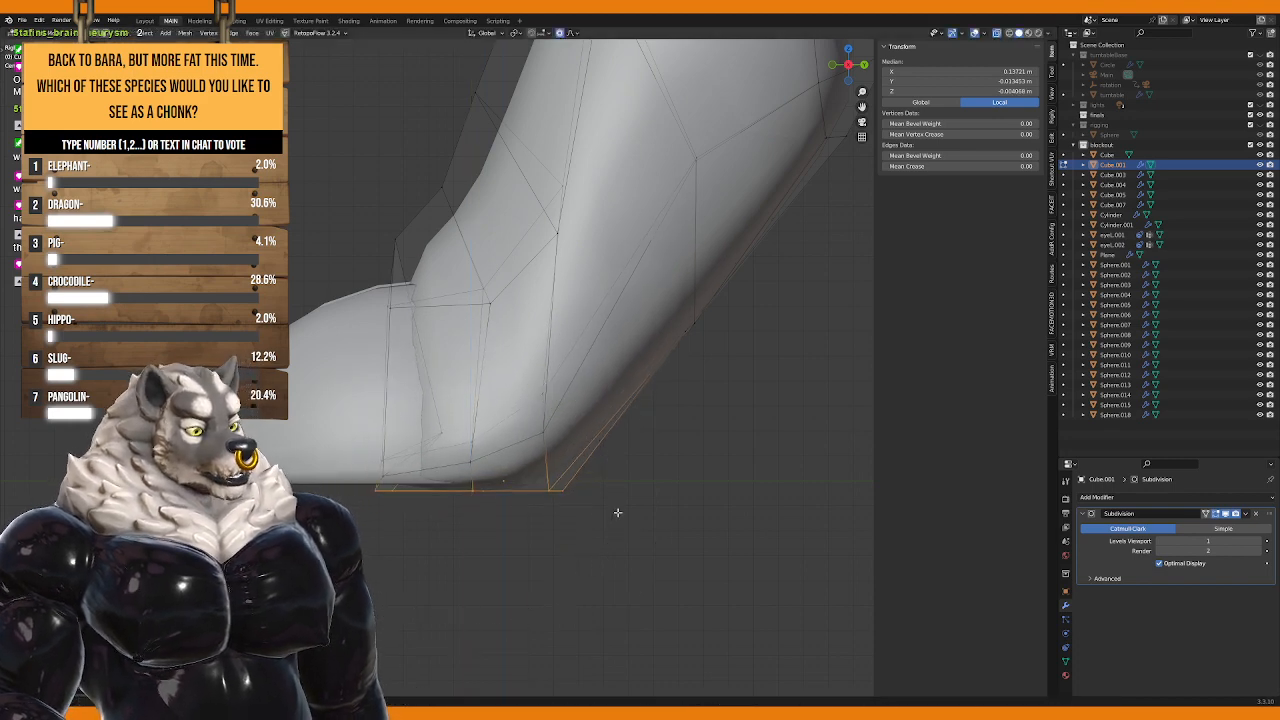
# Step: Leave Edit Mode and examine the foot's shape against the whole leg from the side and front
pyautogui.moveTo(614, 514); pyautogui.dragTo(495, 507, button='middle')
pyautogui.click(463, 424)
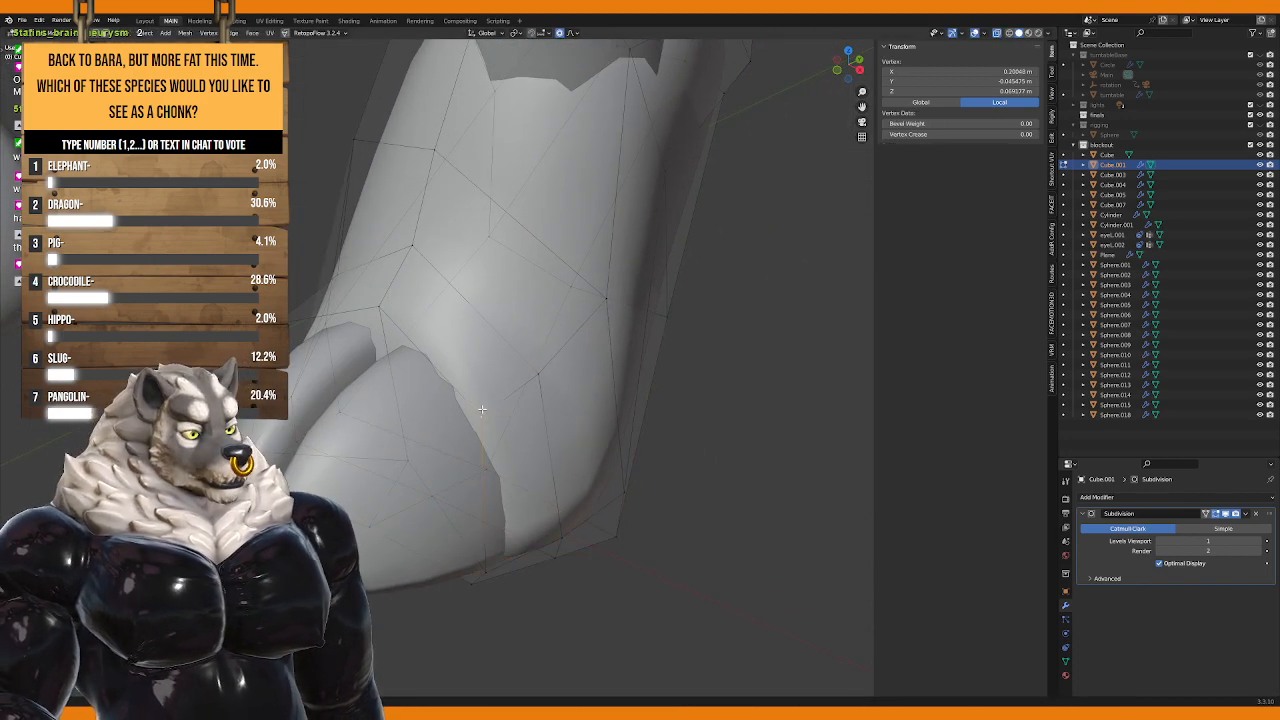
pyautogui.moveTo(463, 424); pyautogui.dragTo(529, 466, button='middle')
pyautogui.press('KP_1')
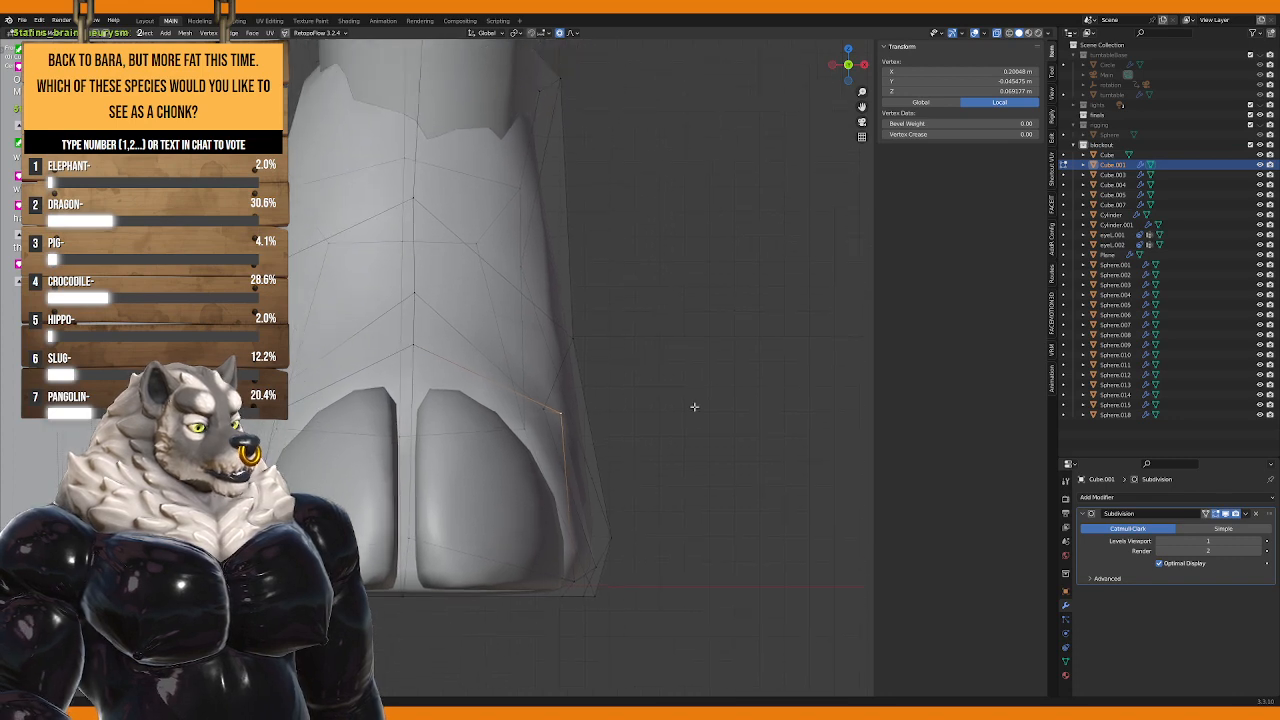
pyautogui.press('Tab')
pyautogui.scroll(-3, 680, 402)
pyautogui.moveTo(677, 400); pyautogui.dragTo(674, 397, button='middle')
pyautogui.scroll(-4, 449, 383)
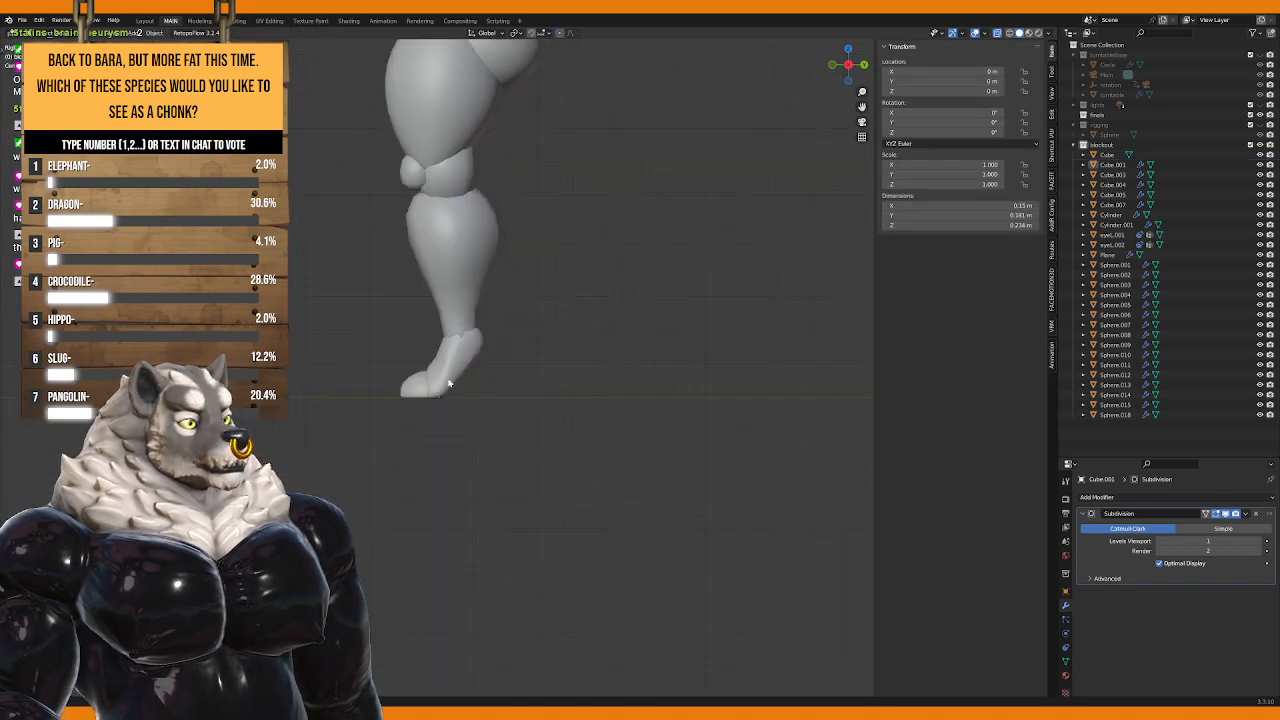
pyautogui.press('KP_1')
pyautogui.scroll(1, 560, 388)
pyautogui.keyDown('shift'); pyautogui.moveTo(537, 380); pyautogui.dragTo(573, 469, button='middle'); pyautogui.keyUp('shift')
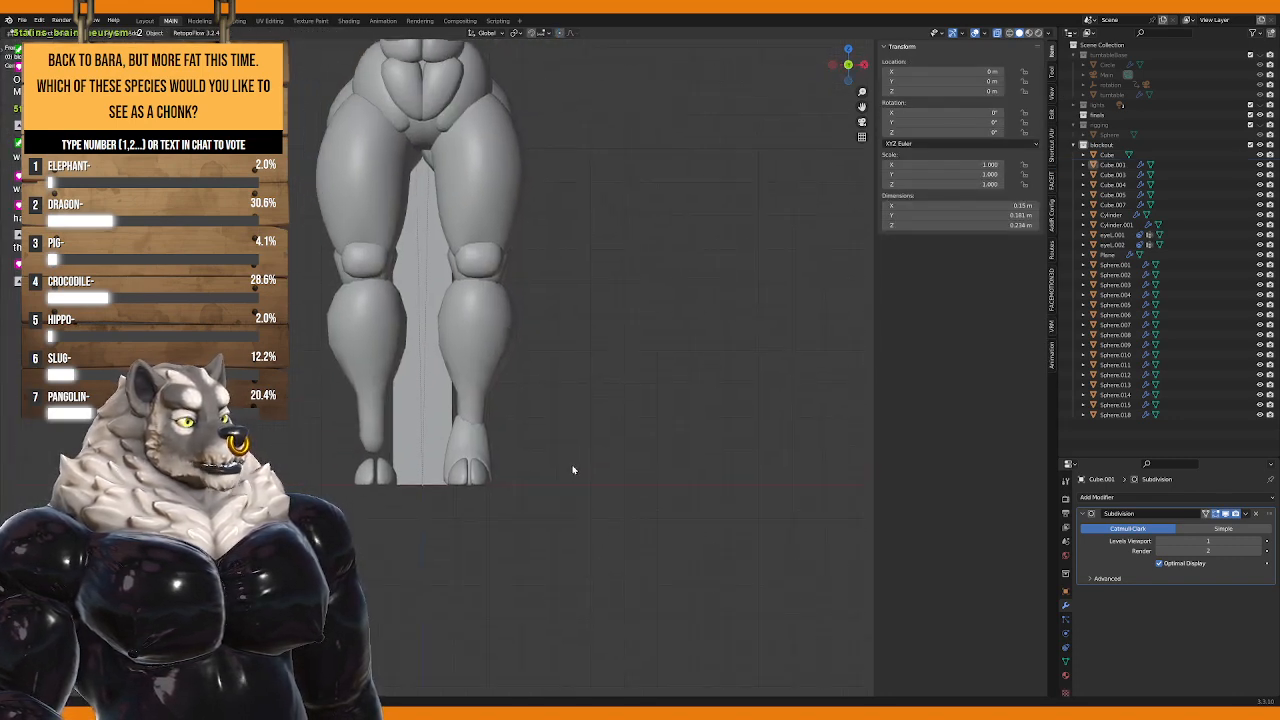
pyautogui.scroll(-1, 536, 463)
# Step: Select the foot together with the mirrored hooves and join them into one object
pyautogui.click(470, 456)
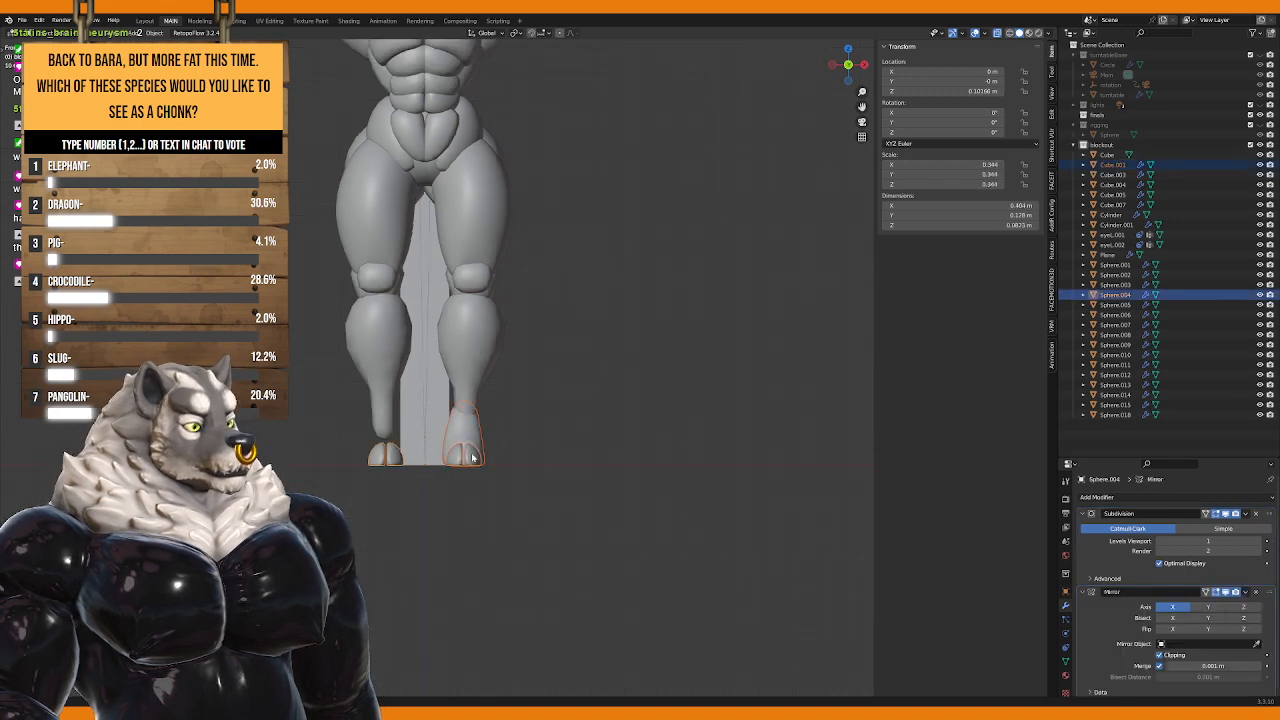
pyautogui.click(479, 444)
pyautogui.click(478, 453)
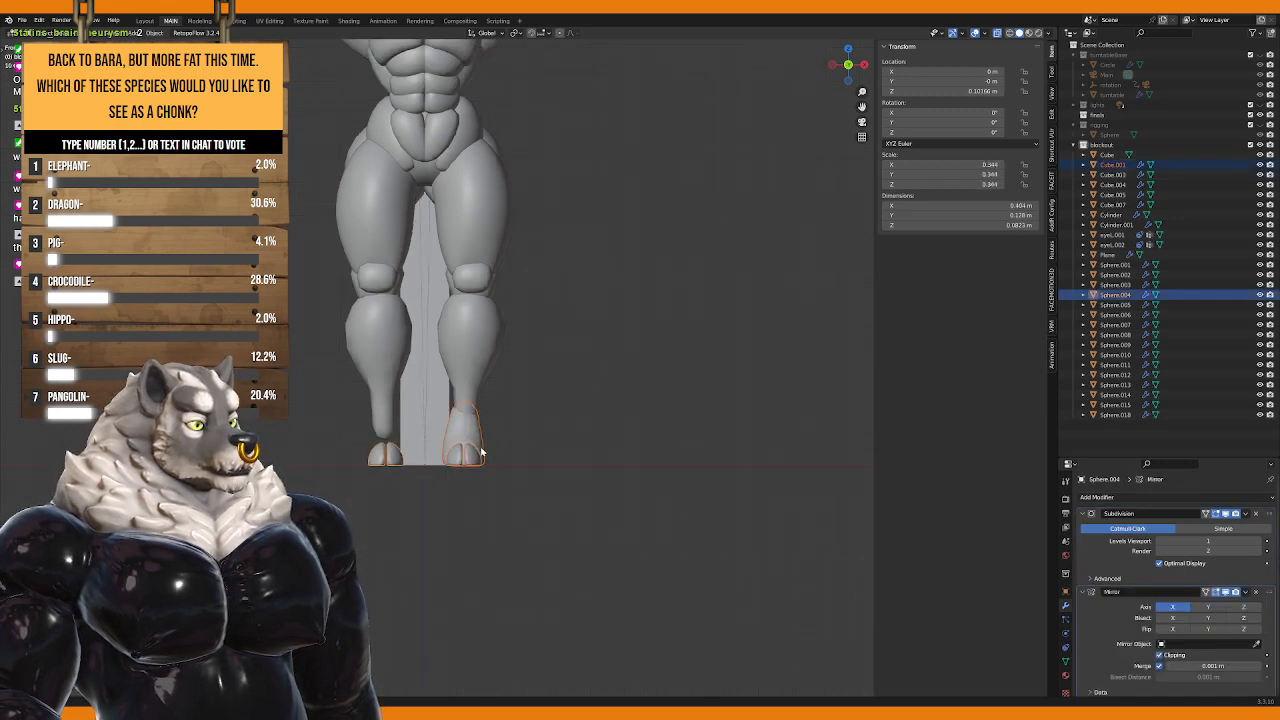
pyautogui.hotkey('ctrl', 'j')
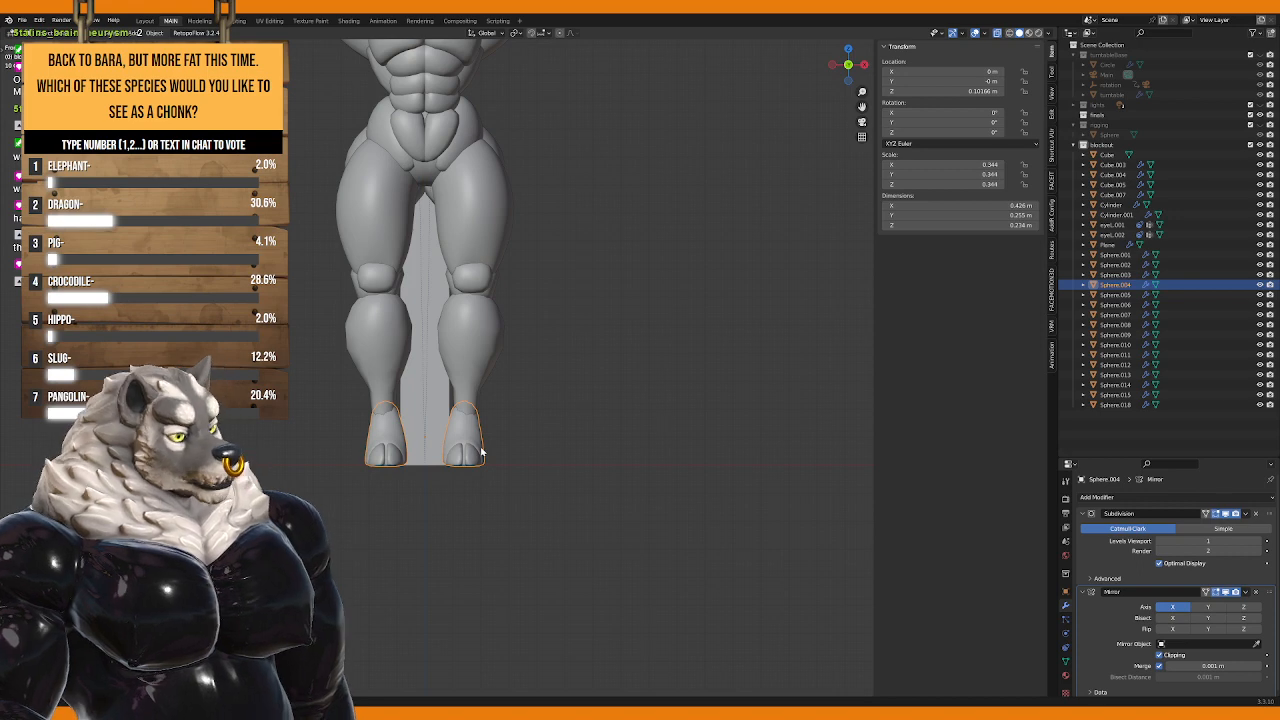
# Step: Edit the joined foot mesh and shift the foot and hooves inward along X beneath the leg
pyautogui.press('Tab')
pyautogui.scroll(4, 500, 455)
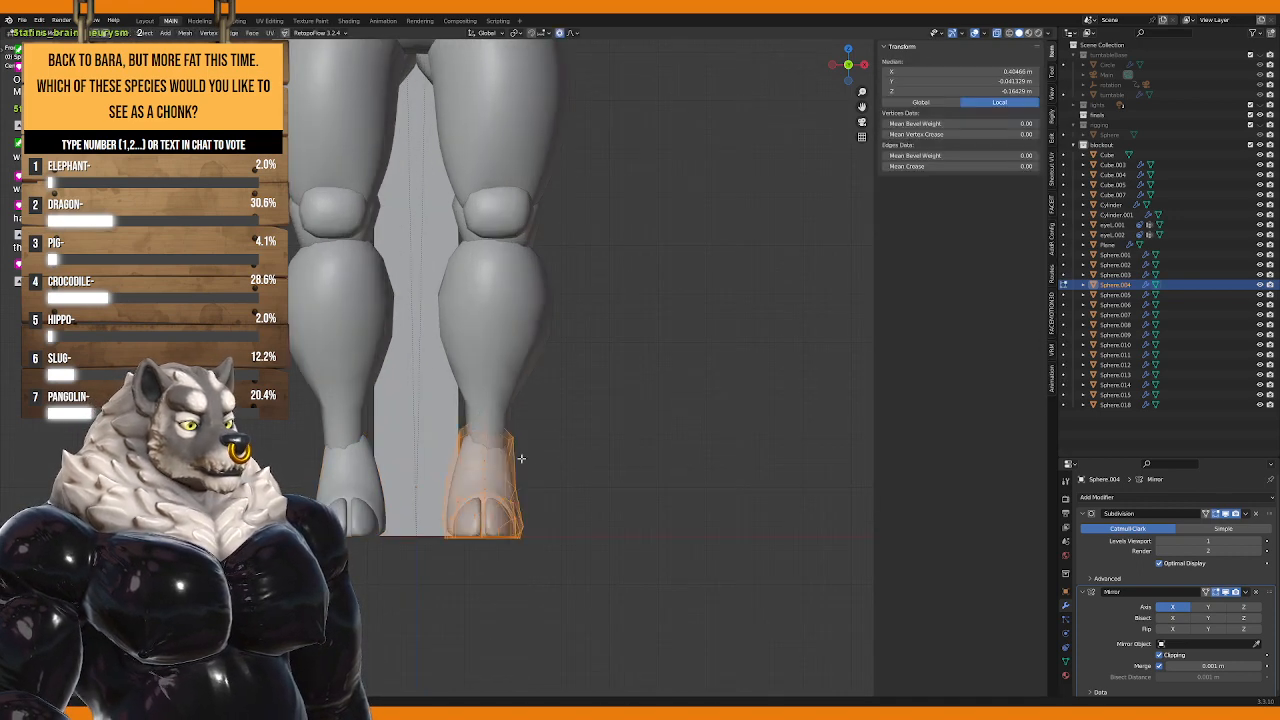
pyautogui.scroll(-3, 521, 455)
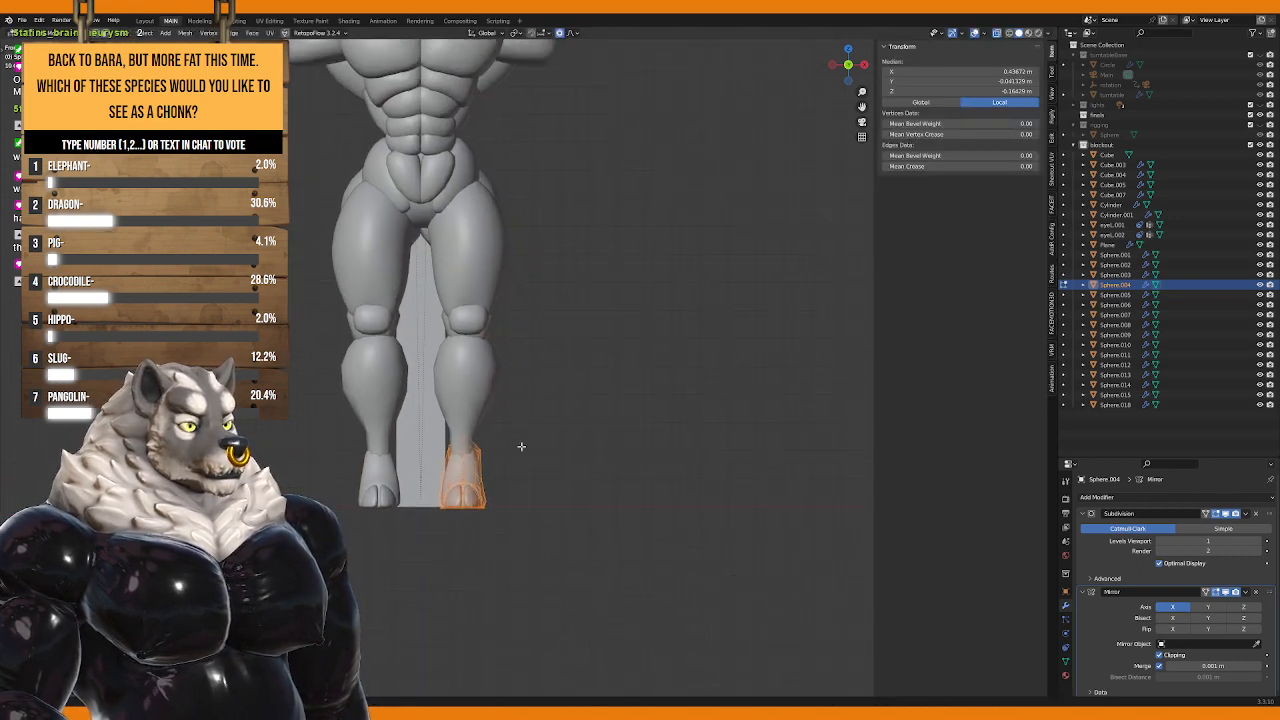
# Step: Switch editing to the lower leg in side view and slim its middle edge loop with proportional scaling
pyautogui.hotkey('alt', 'q')
pyautogui.press('KP_3')
pyautogui.press('KP_Decimal')
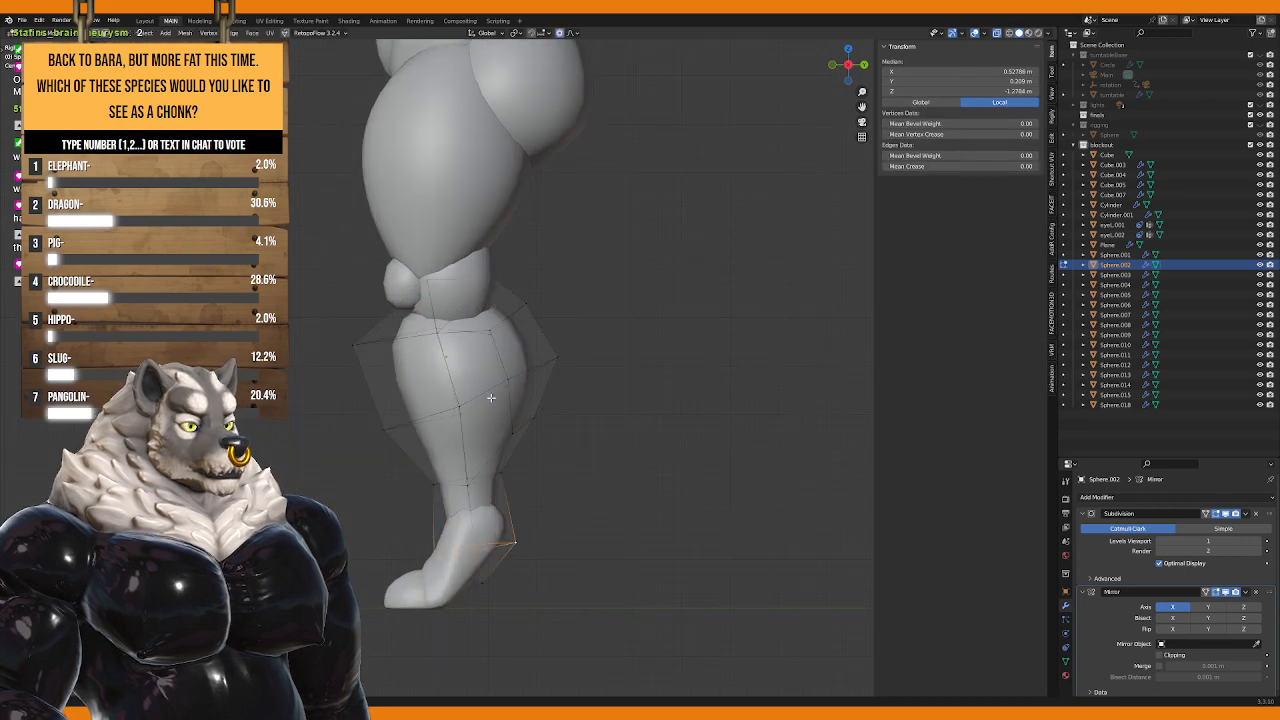
pyautogui.press('s')
pyautogui.scroll(-4, 540, 390)
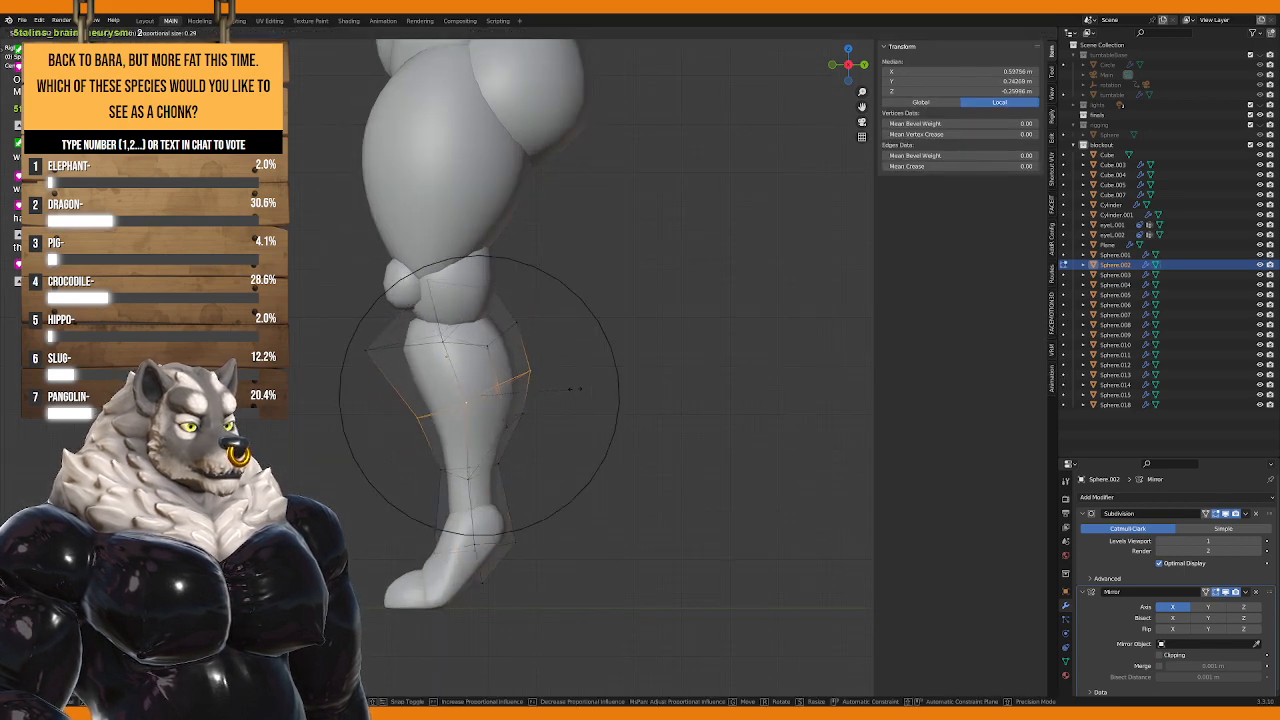
pyautogui.click(626, 452)
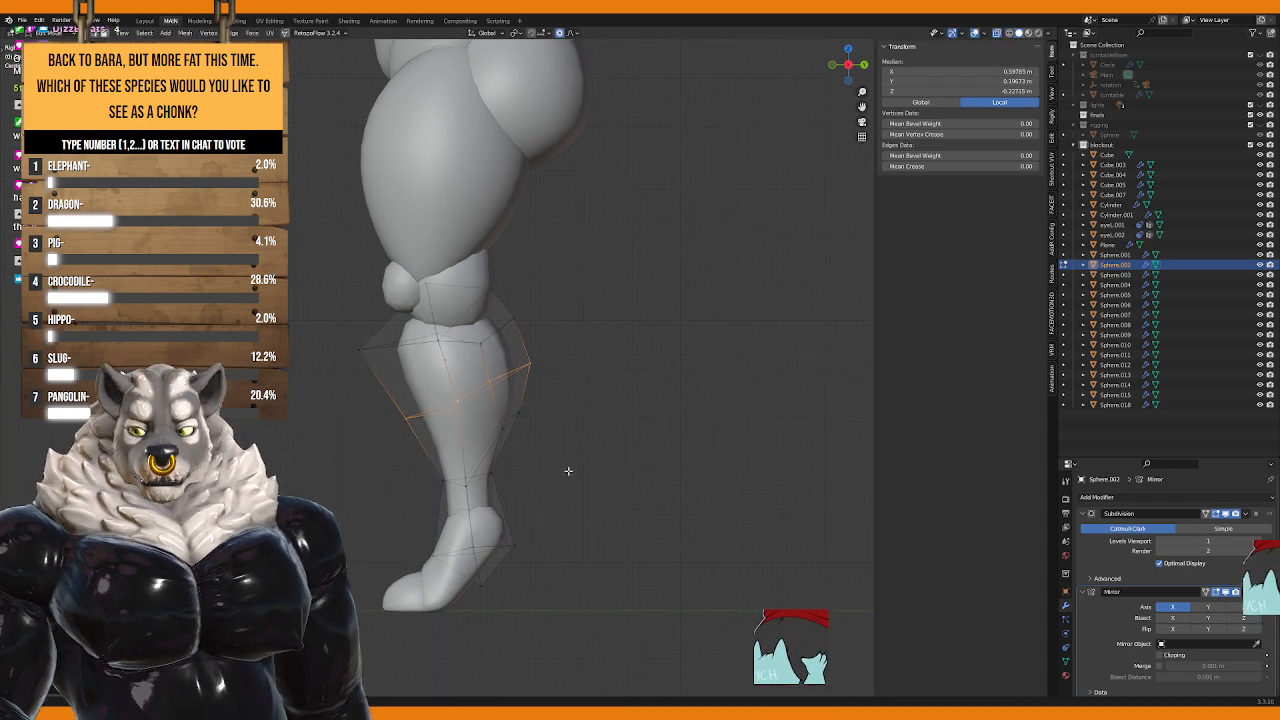
# Step: Move the lower leg's rear heel vertex up and backward with proportional editing in side view
pyautogui.keyDown('shift'); pyautogui.scroll(2, 575, 497); pyautogui.keyUp('shift')
pyautogui.keyDown('shift'); pyautogui.moveTo(570, 492); pyautogui.dragTo(542, 407, button='middle'); pyautogui.keyUp('shift')
pyautogui.click(491, 459)
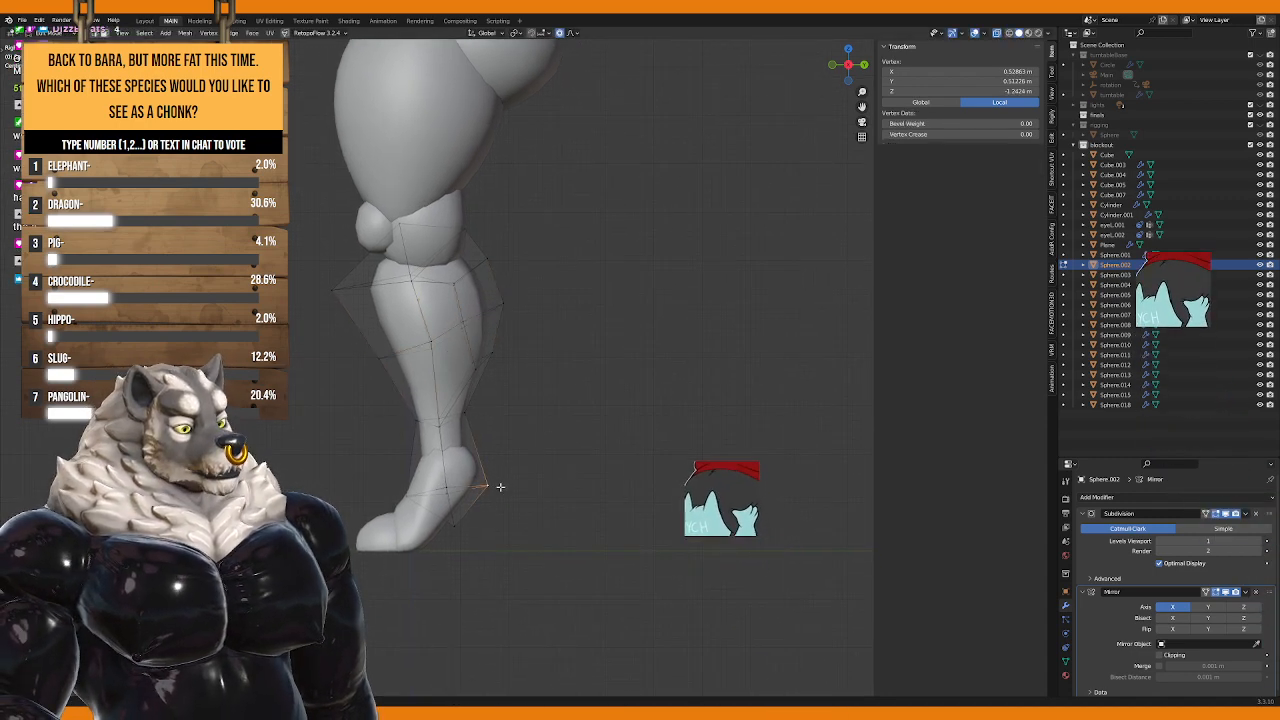
pyautogui.press('g')
pyautogui.scroll(5, 513, 463)
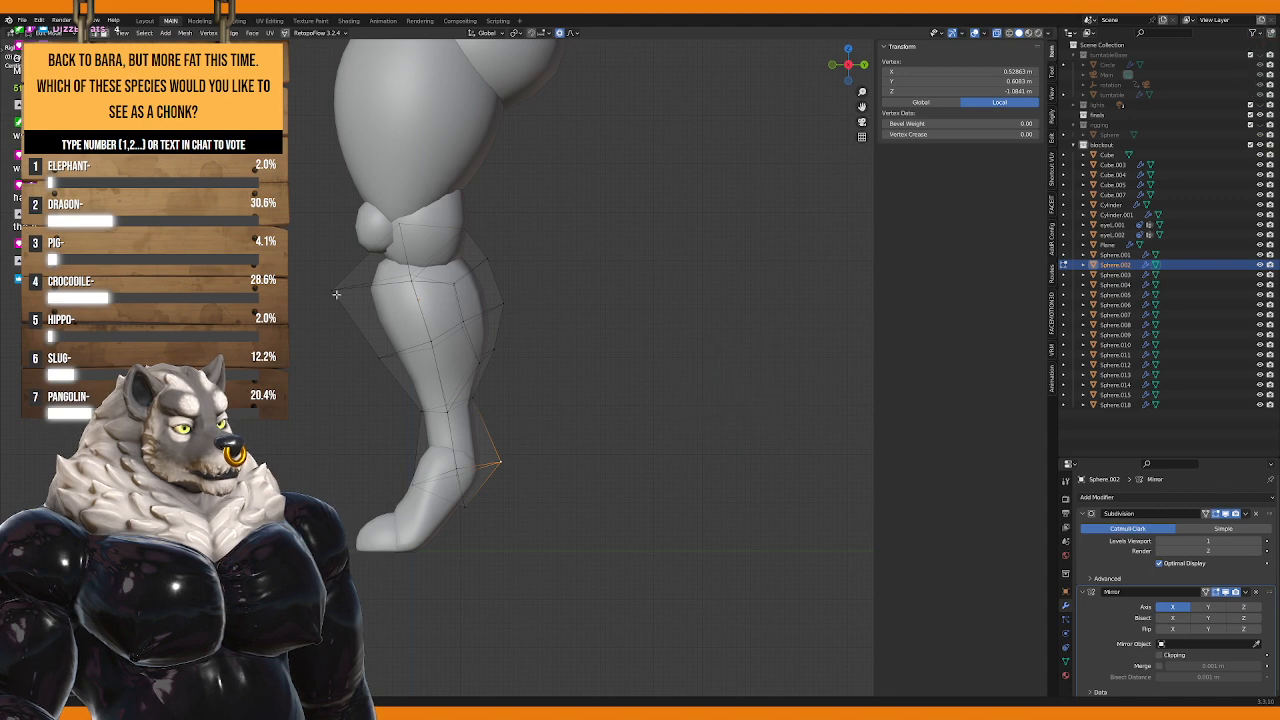
# Step: Reshape the lower leg's side profile by pushing the front shin vertices forward and the upper calf's rear vertex backward
pyautogui.click(356, 249)
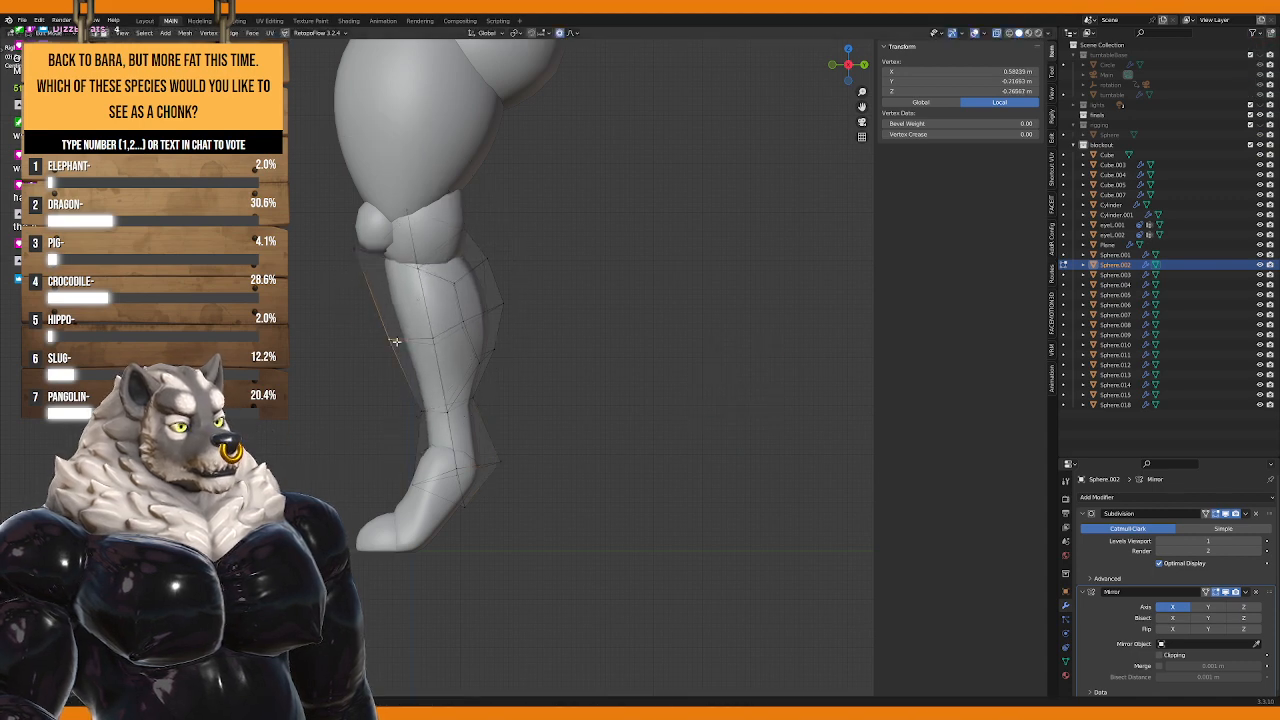
pyautogui.press('g')
pyautogui.click(378, 333)
pyautogui.click(493, 282)
pyautogui.press('g')
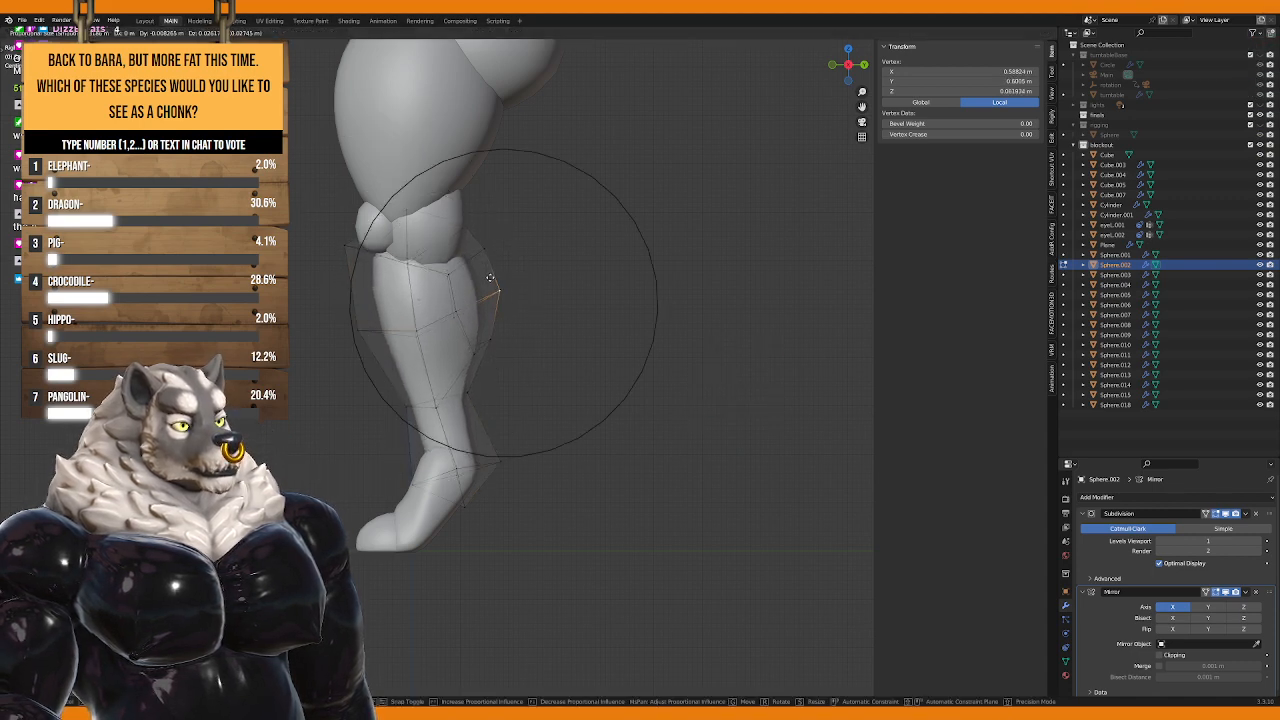
pyautogui.click(531, 365)
# Step: Shift the lower leg's ankle vertices in front view to align the ankle with the foot
pyautogui.press('KP_1')
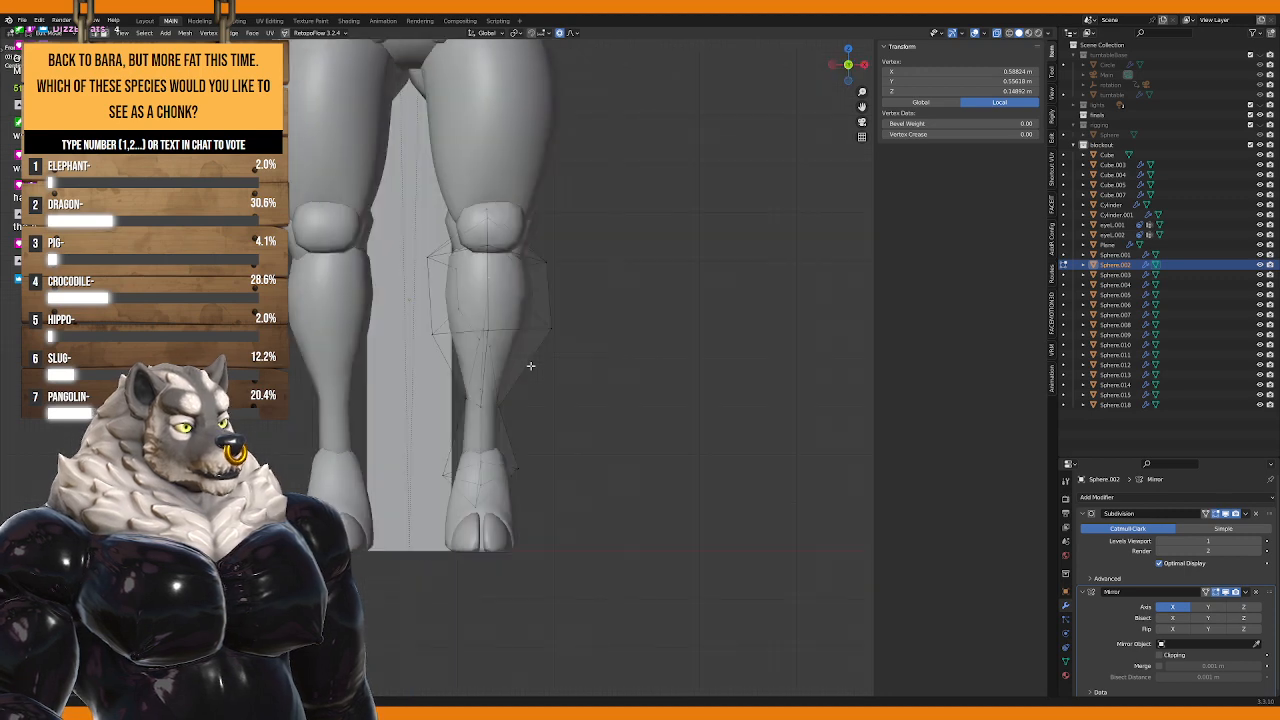
pyautogui.press('g')
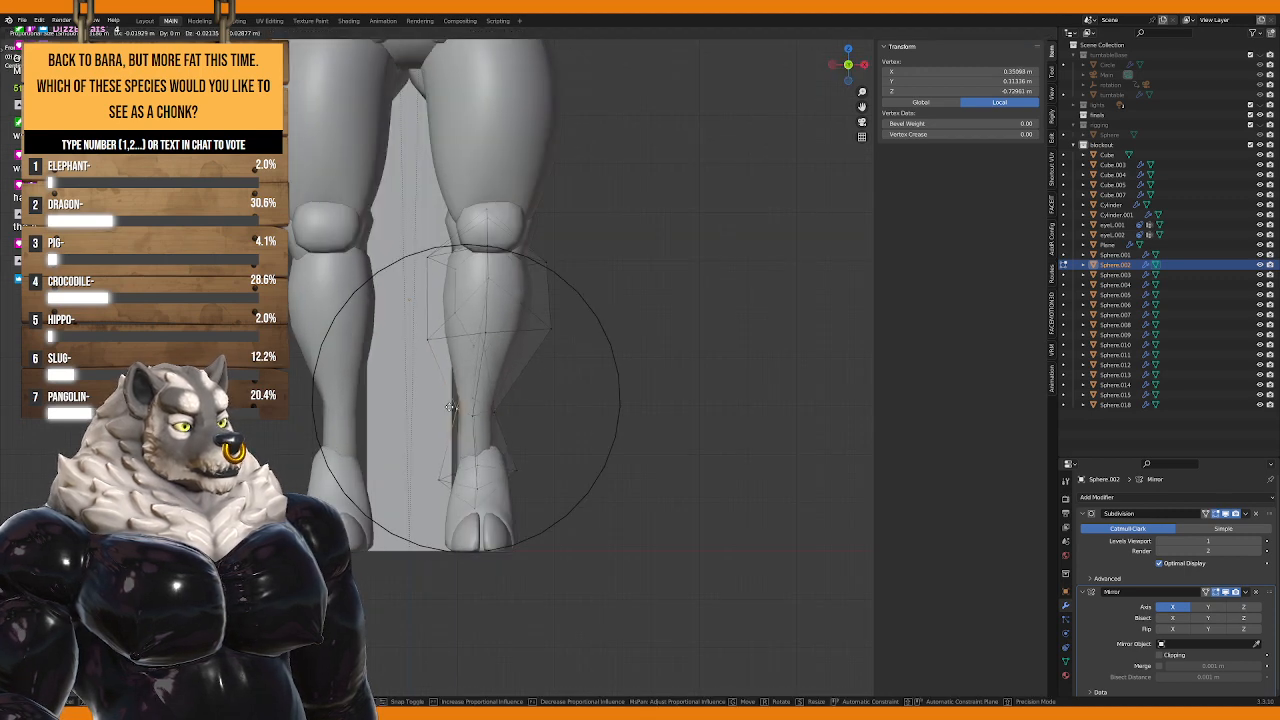
pyautogui.click(455, 407)
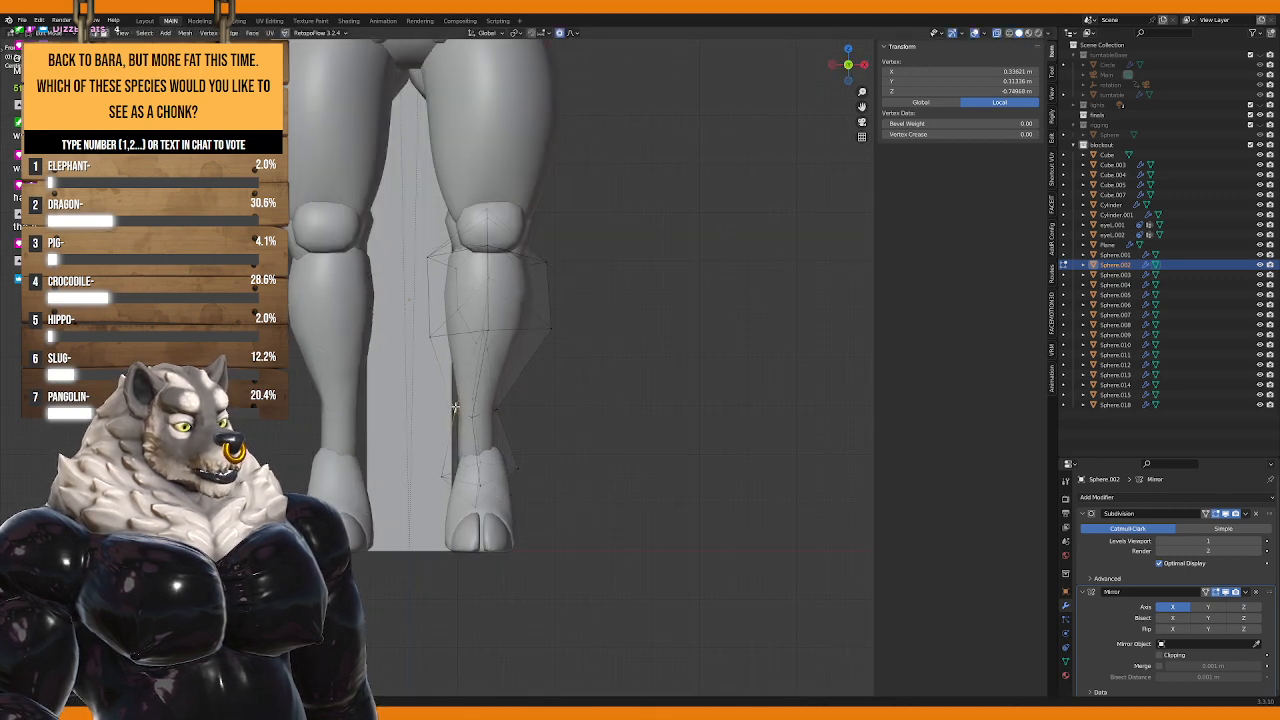
pyautogui.press('g')
pyautogui.click(507, 423)
# Step: Switch editing to the knee mesh and resize it with proportional scaling in front view
pyautogui.keyDown('shift'); pyautogui.moveTo(539, 226); pyautogui.dragTo(537, 407, button='middle'); pyautogui.keyUp('shift')
pyautogui.press('Tab')
pyautogui.click(506, 403)
pyautogui.press('Tab')
pyautogui.press('s')
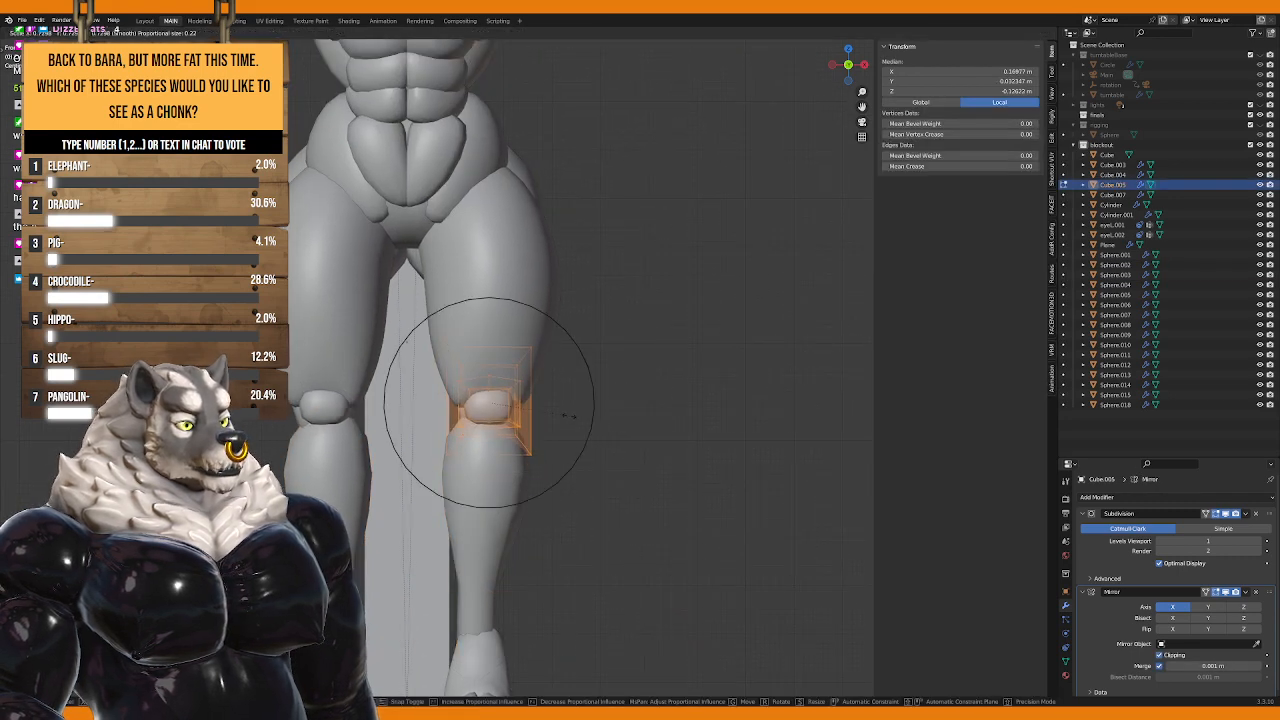
pyautogui.click(555, 415)
# Step: Lower the kneecap in front view and adjust its depth along Y from the side
pyautogui.press('a')
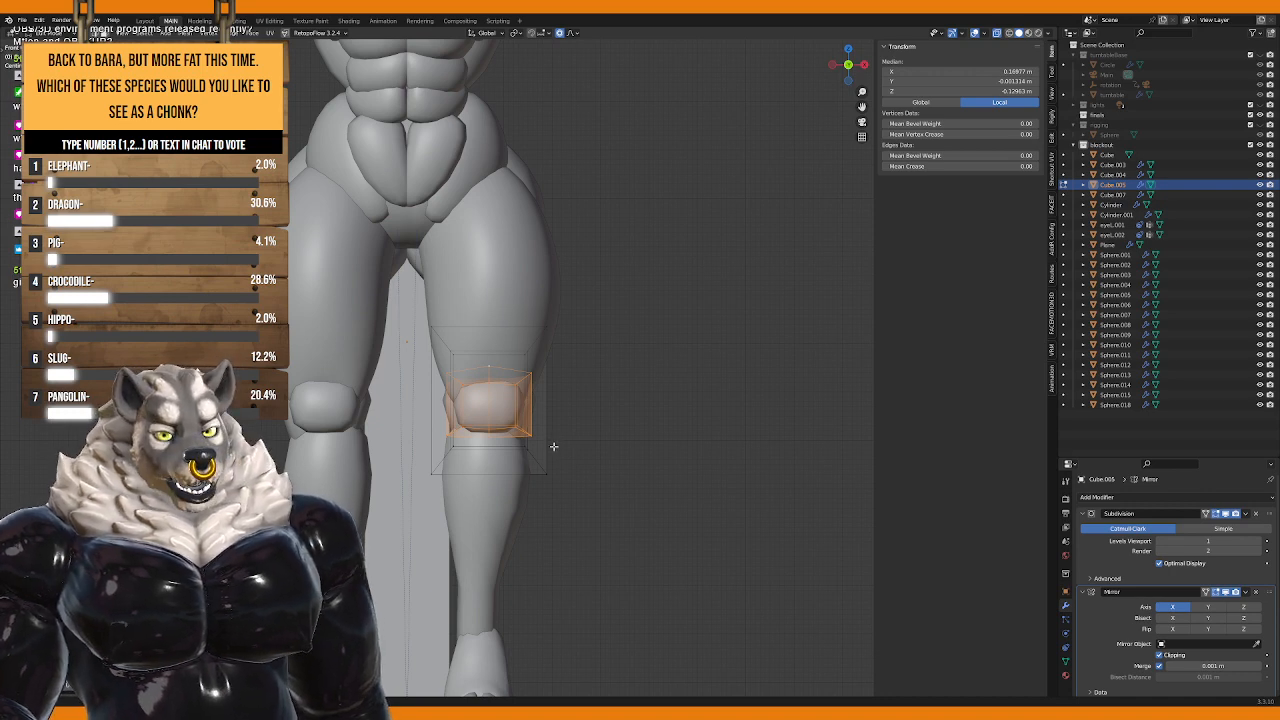
pyautogui.scroll(-2, 580, 420)
pyautogui.press('g')
pyautogui.click(632, 420)
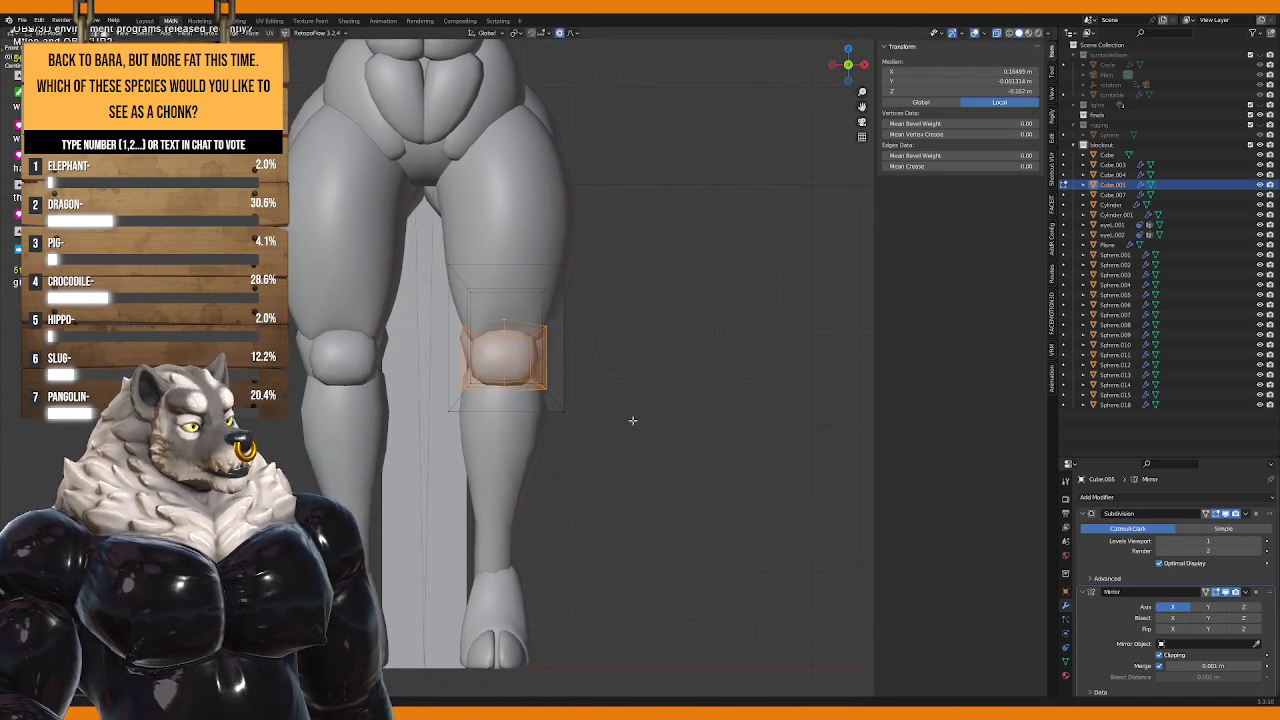
pyautogui.press('g')
pyautogui.click(608, 406)
pyautogui.moveTo(608, 406); pyautogui.dragTo(470, 393, button='middle')
pyautogui.press('g')
pyautogui.press('y')
pyautogui.click(471, 420)
# Step: Select the linked knee block behind the kneecap and shift it slightly down and forward in side view
pyautogui.click(437, 287)
pyautogui.hotkey('ctrl', 'l')
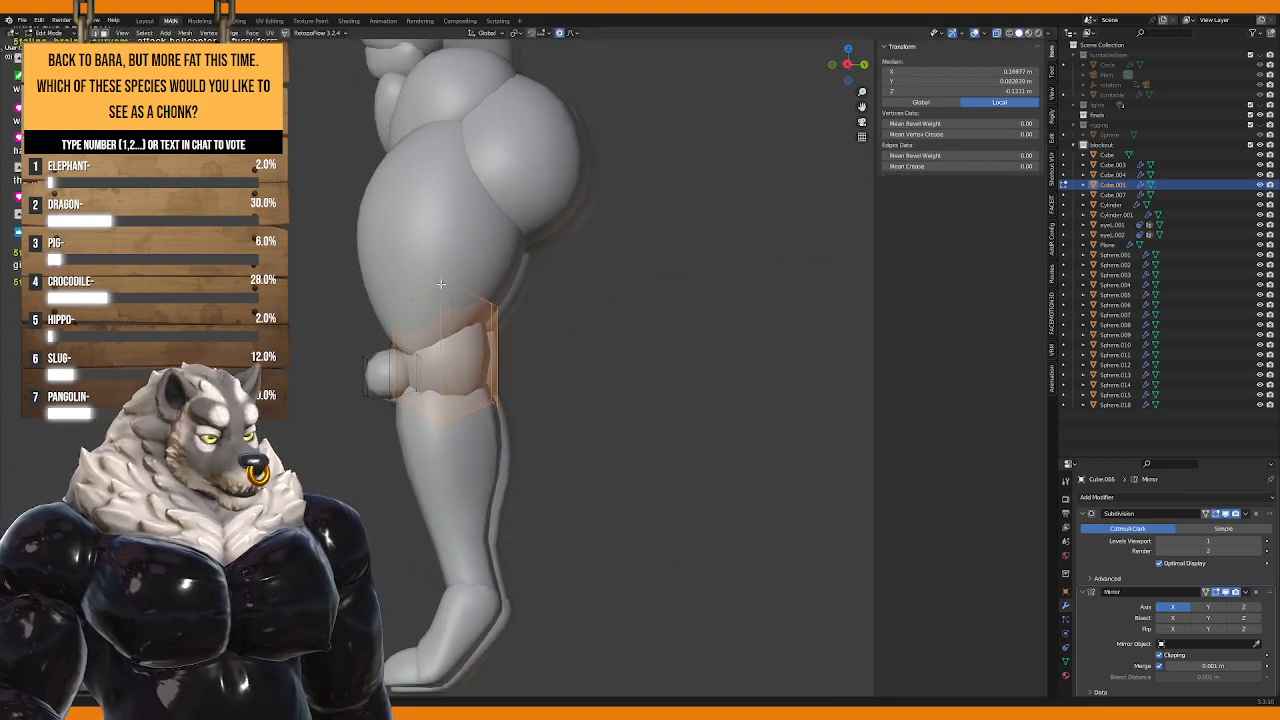
pyautogui.press('s')
pyautogui.press('y')
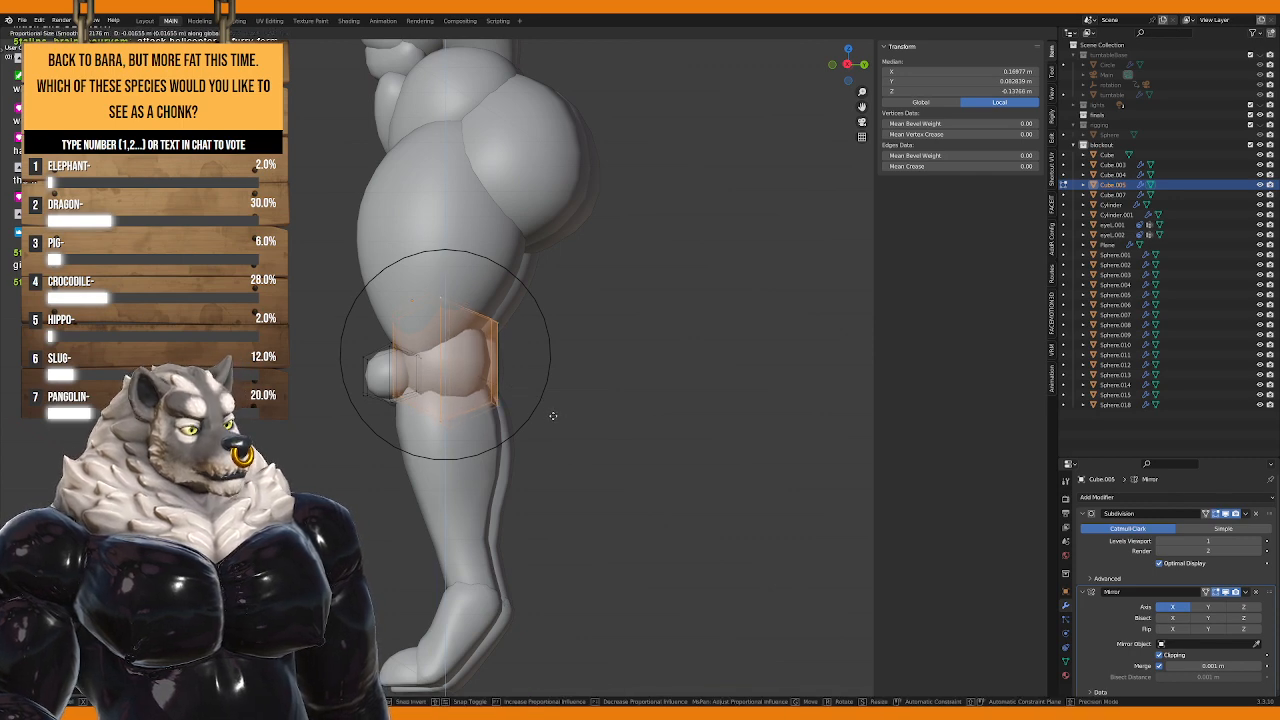
pyautogui.click(551, 420)
pyautogui.press('s')
pyautogui.click(551, 432)
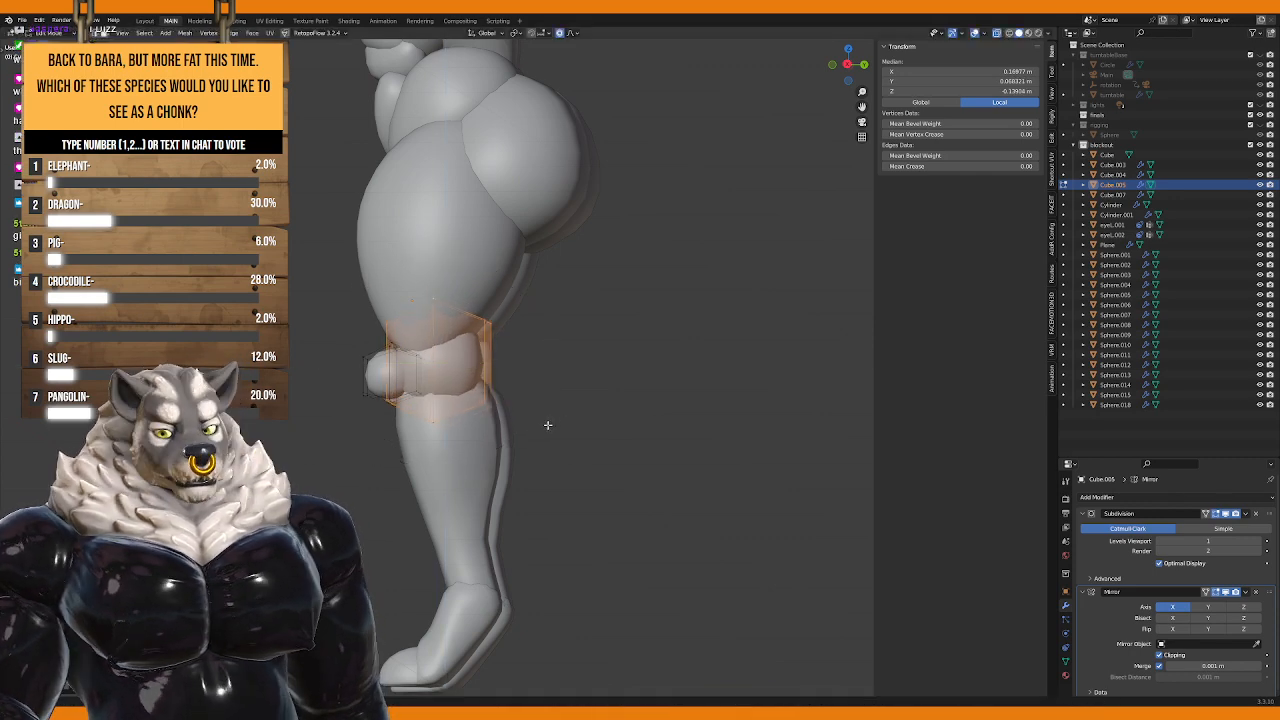
# Step: Switch editing to the thigh and adjust its lower edge above the knee along the Y axis
pyautogui.moveTo(551, 432); pyautogui.dragTo(547, 441, button='middle')
pyautogui.press('KP_1')
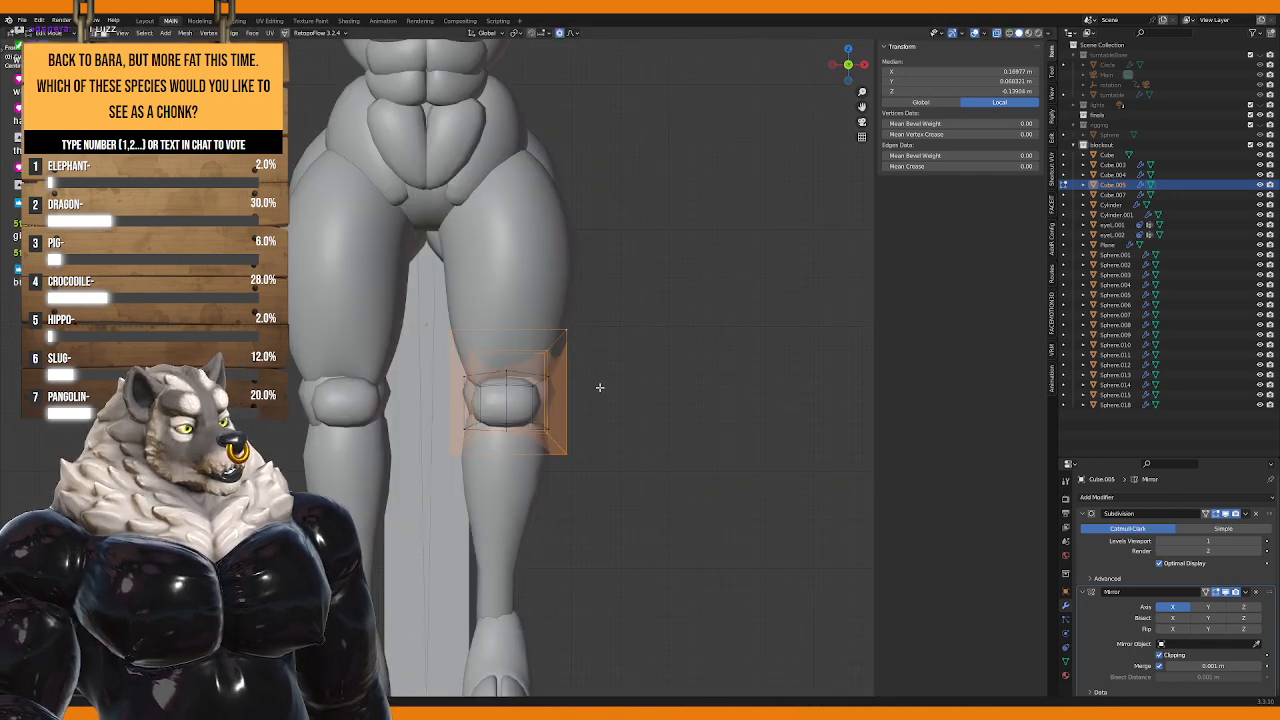
pyautogui.moveTo(601, 387); pyautogui.dragTo(412, 357, button='middle')
pyautogui.hotkey('alt', 'q')
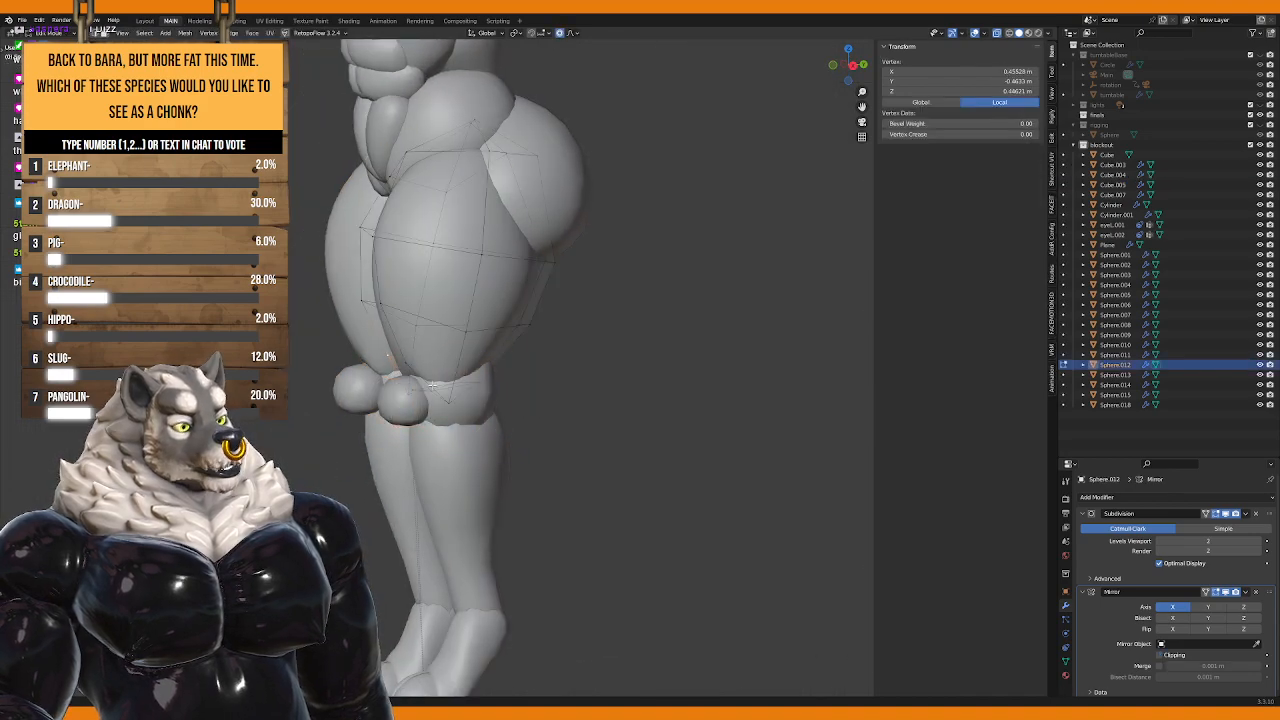
pyautogui.press('KP_1')
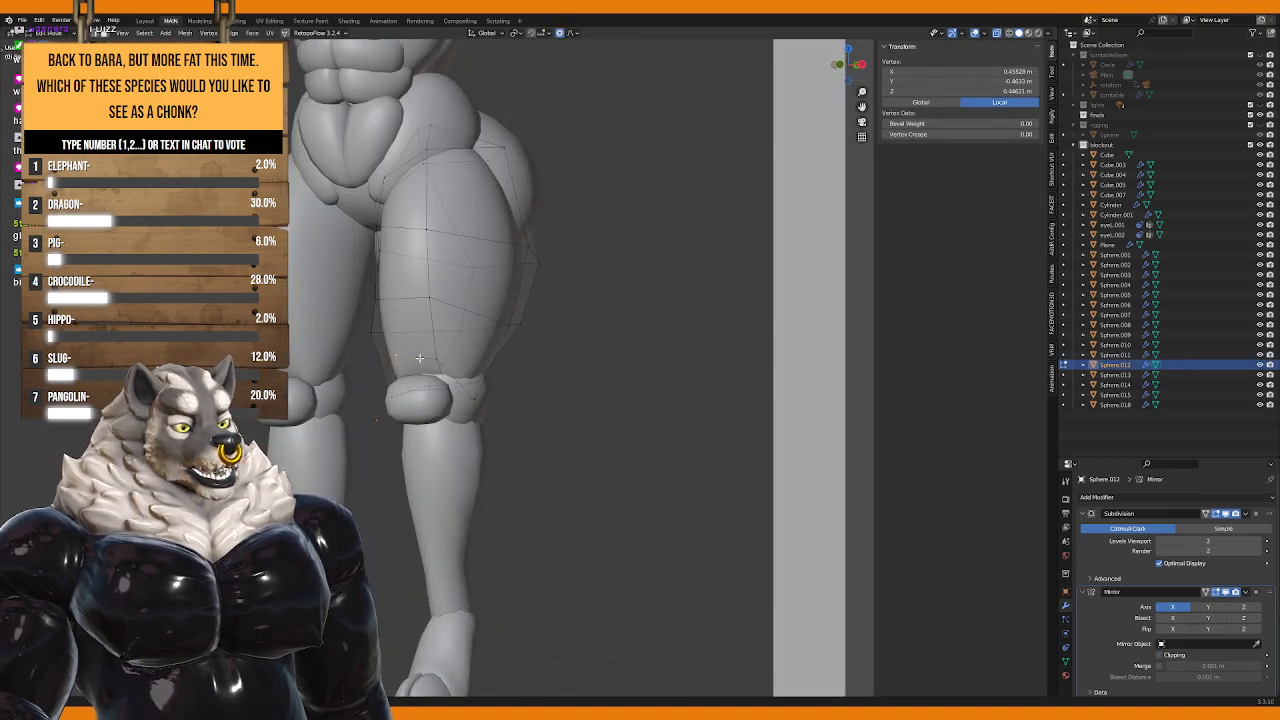
pyautogui.scroll(3, 421, 364)
pyautogui.click(466, 361)
pyautogui.press('s')
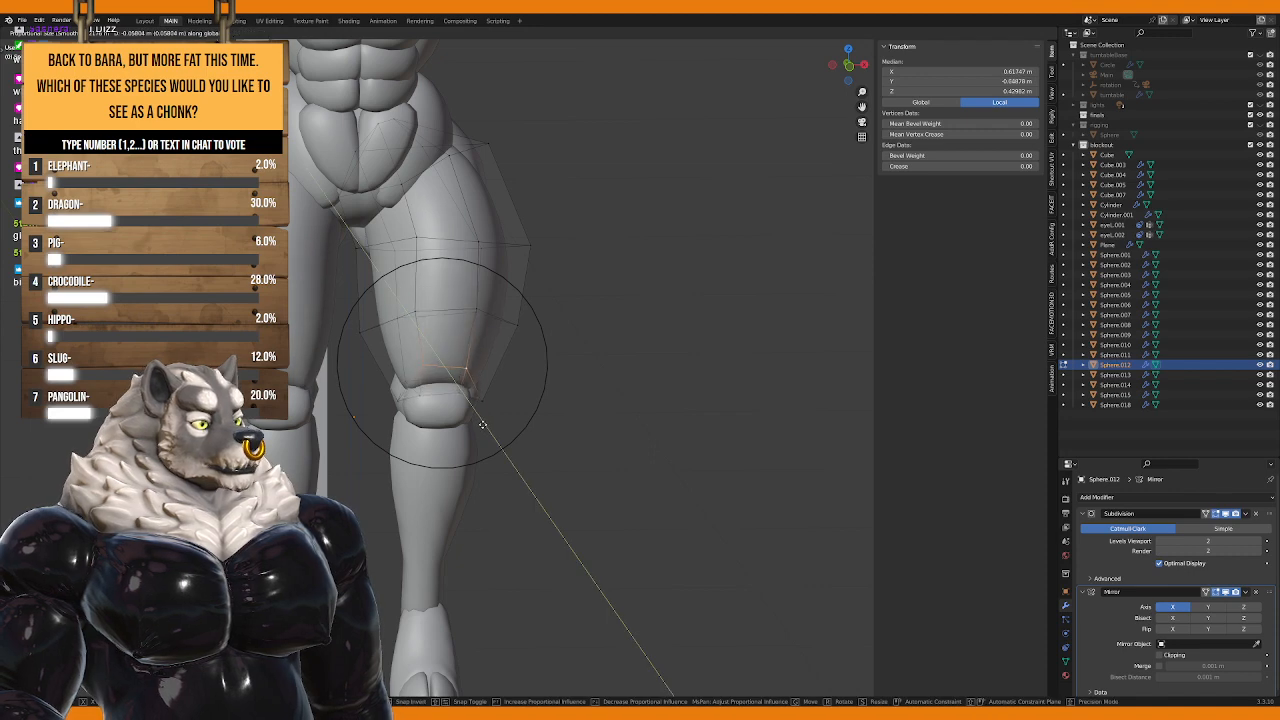
pyautogui.click(543, 433)
pyautogui.press('g')
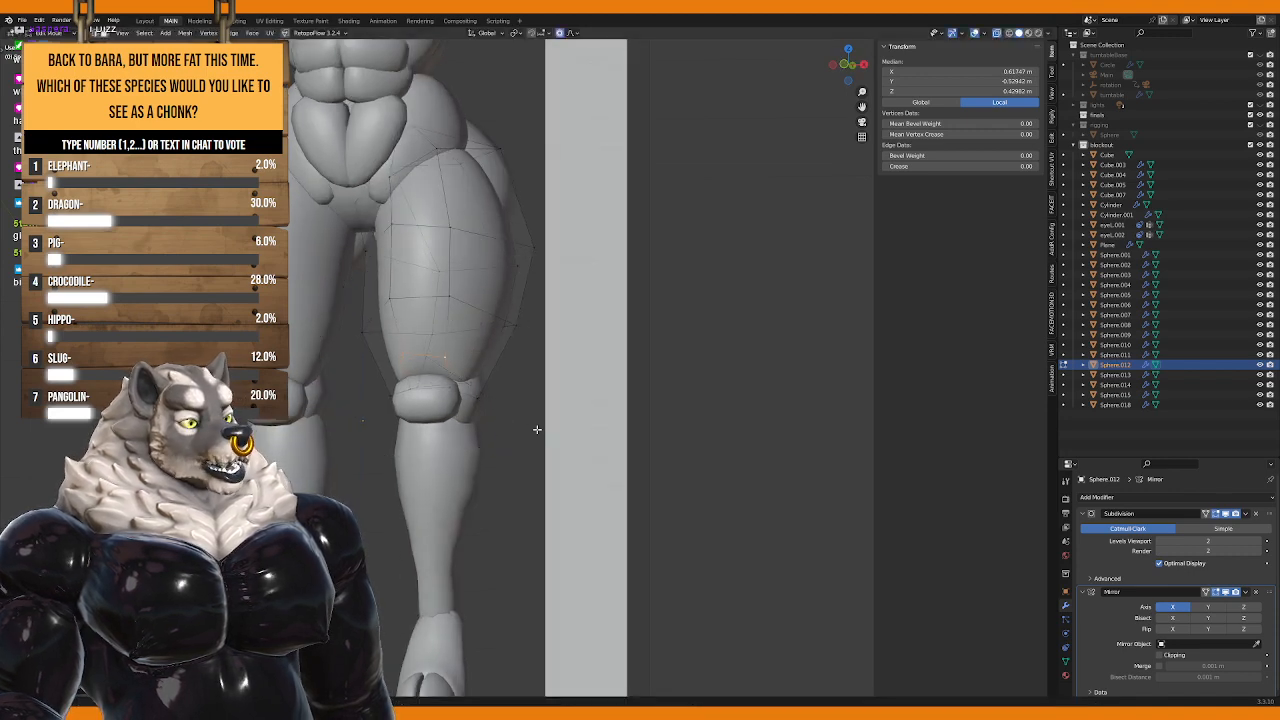
pyautogui.click(537, 440)
# Step: Switch editing to the lower leg and slide its upper calf edge loop upward, refining its position in front view
pyautogui.press('Tab')
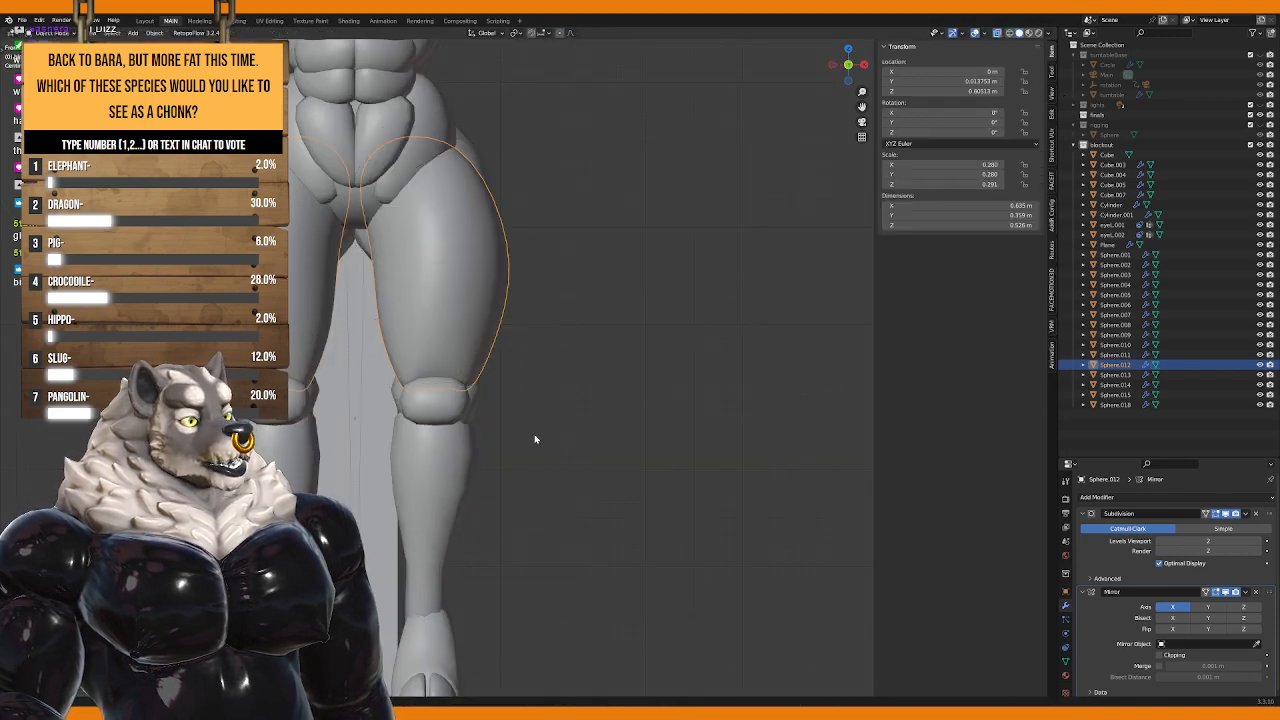
pyautogui.click(534, 431)
pyautogui.click(451, 429)
pyautogui.click(457, 437)
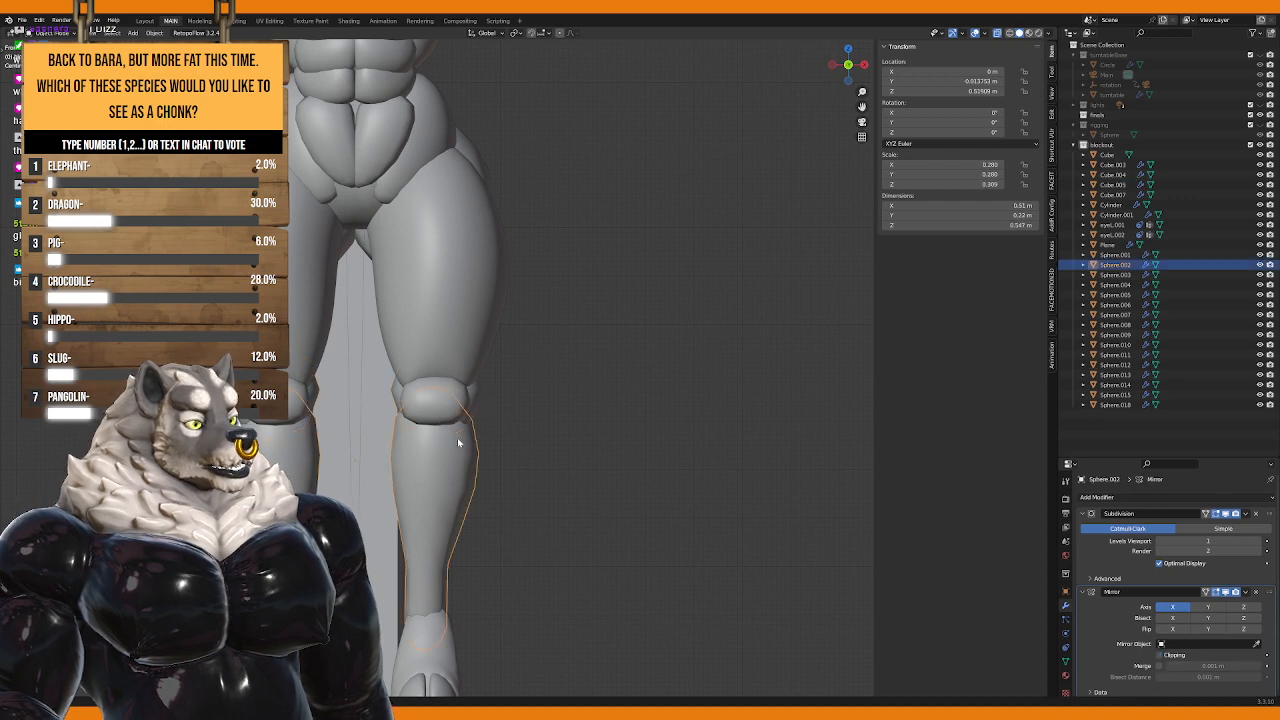
pyautogui.press('Tab')
pyautogui.keyDown('shift'); pyautogui.click(478, 486); pyautogui.keyUp('shift')
pyautogui.press('g')
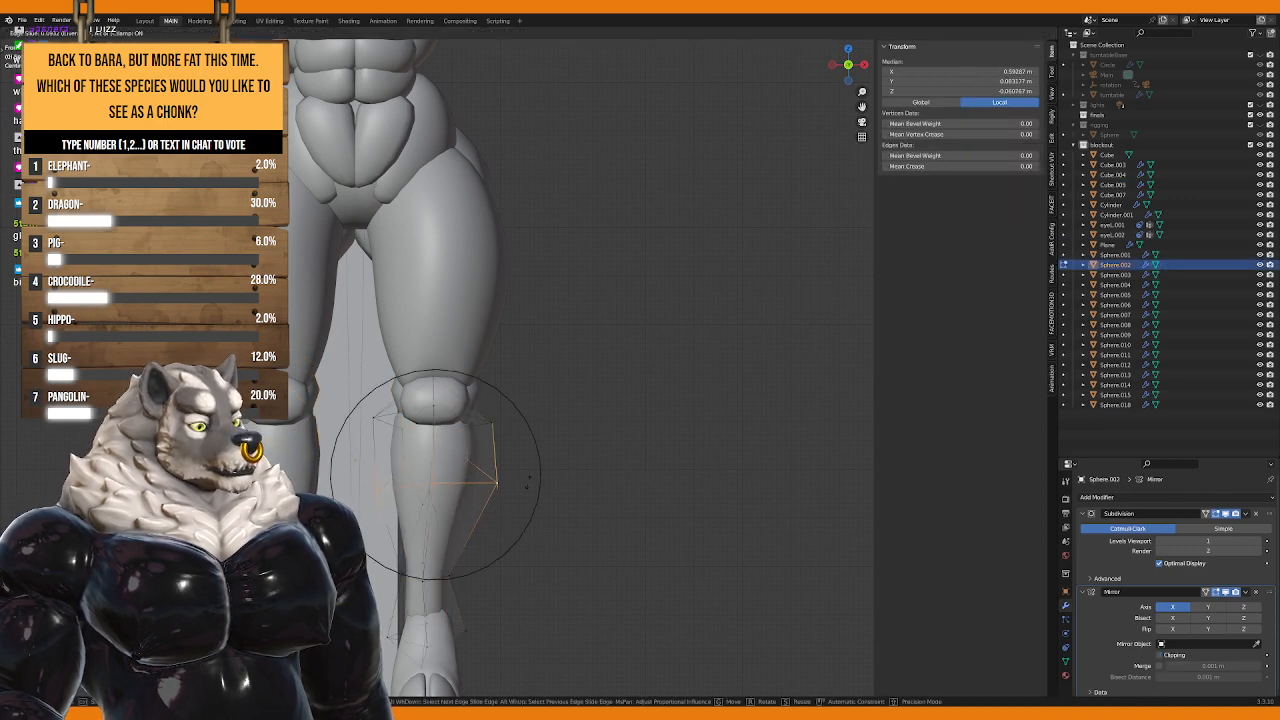
pyautogui.click(526, 468)
pyautogui.press('g')
pyautogui.click(532, 470)
pyautogui.keyDown('shift'); pyautogui.moveTo(534, 471); pyautogui.dragTo(557, 491, button='middle'); pyautogui.keyUp('shift')
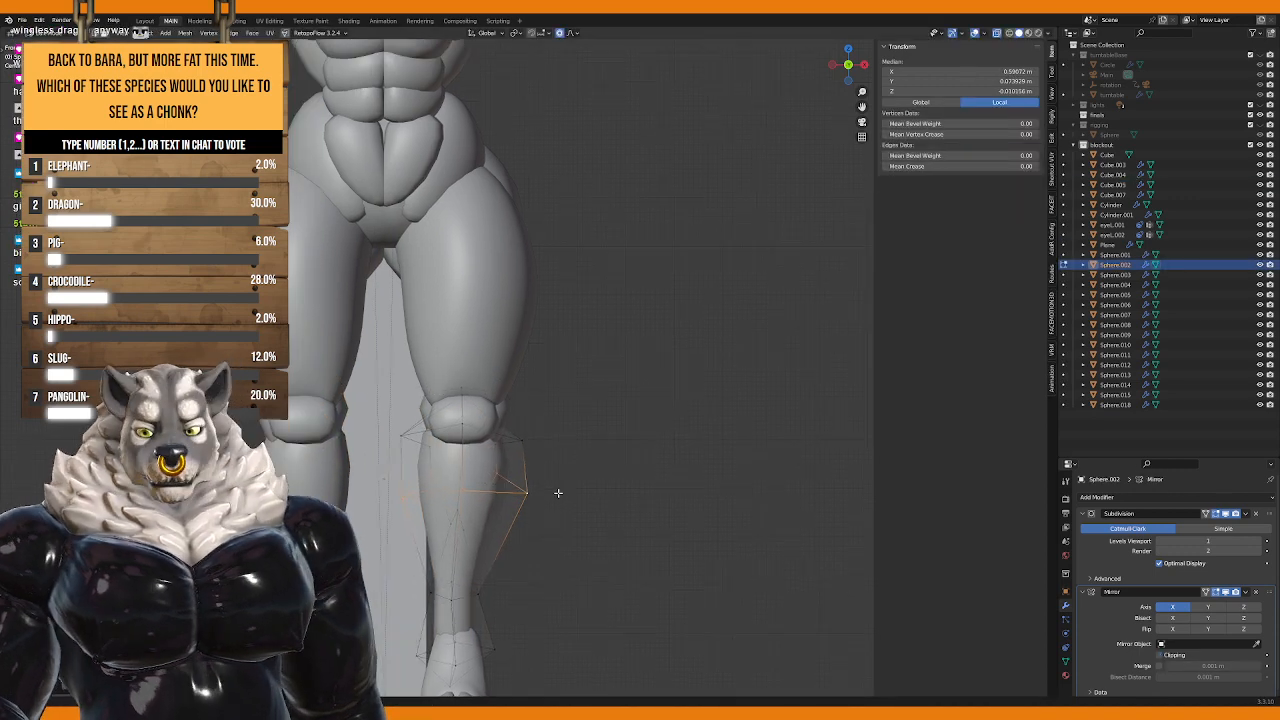
# Step: Switch editing to the thigh in side view and raise its top vertex into the hip with proportional editing
pyautogui.keyDown('shift'); pyautogui.scroll(2, 550, 460); pyautogui.keyUp('shift')
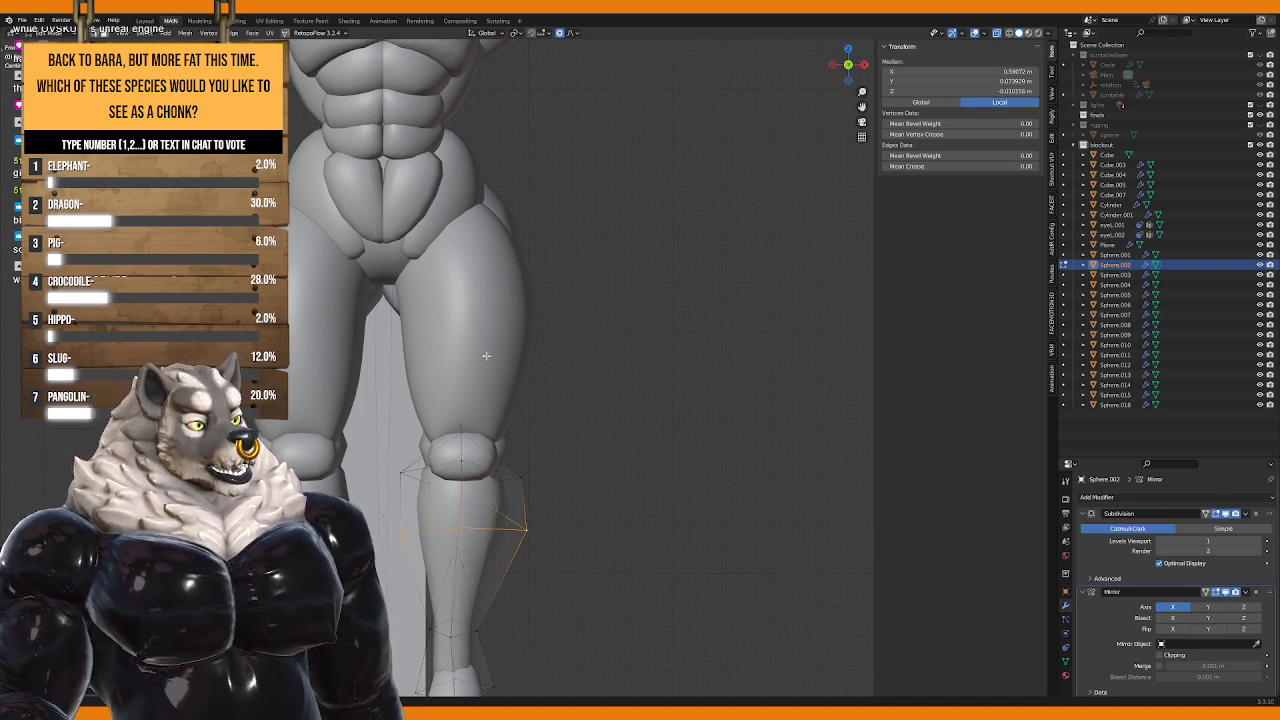
pyautogui.press('KP_3')
pyautogui.hotkey('alt', 'q')
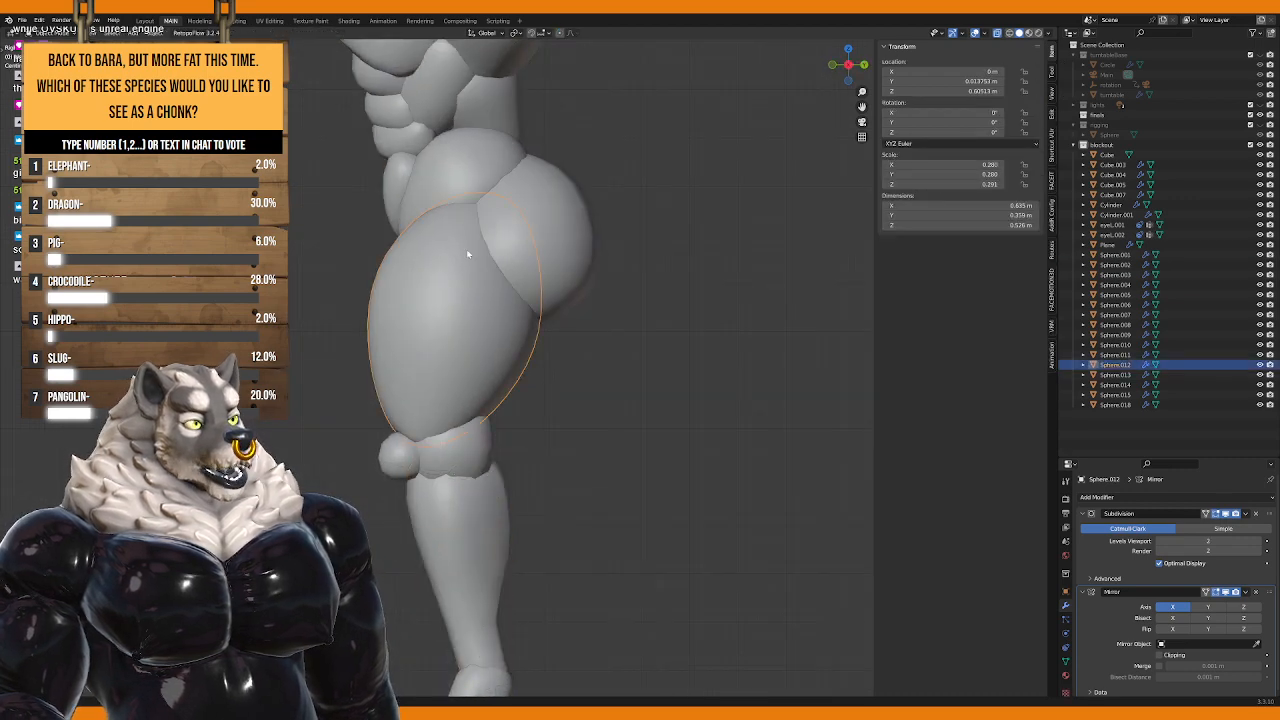
pyautogui.press('KP_Decimal')
pyautogui.click(508, 262)
pyautogui.press('g')
pyautogui.scroll(-3, 510, 252)
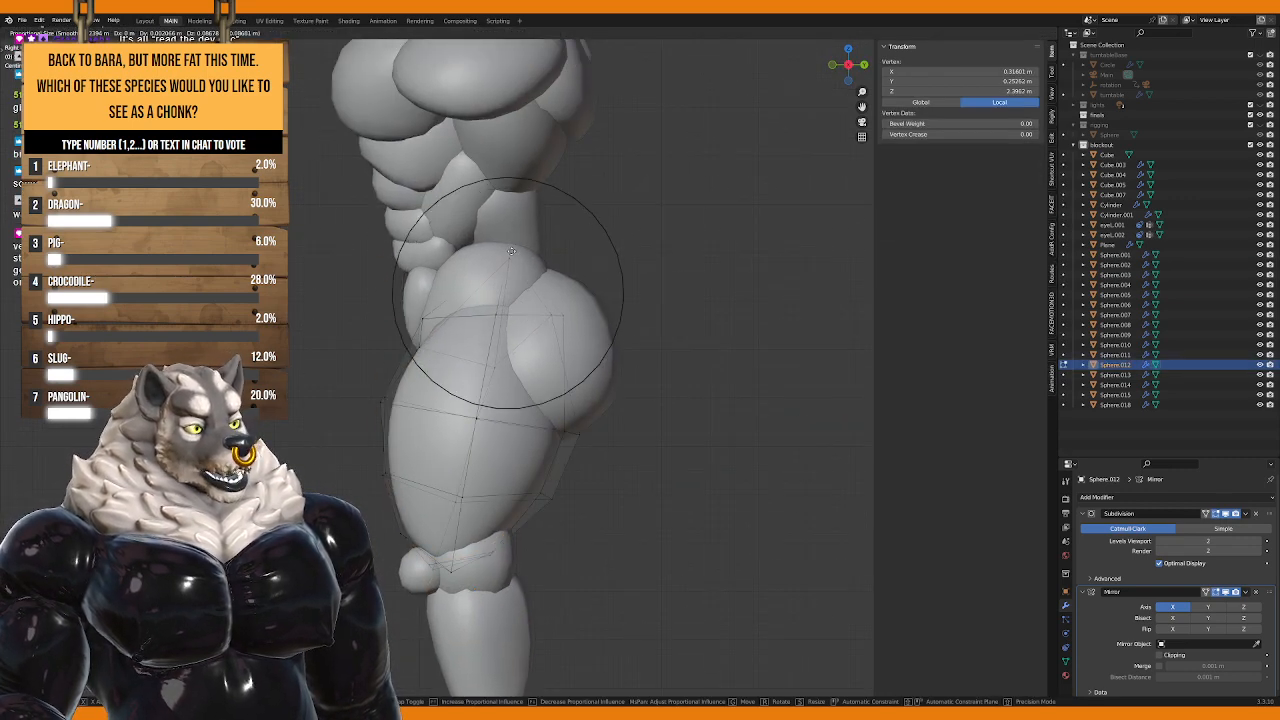
pyautogui.click(510, 251)
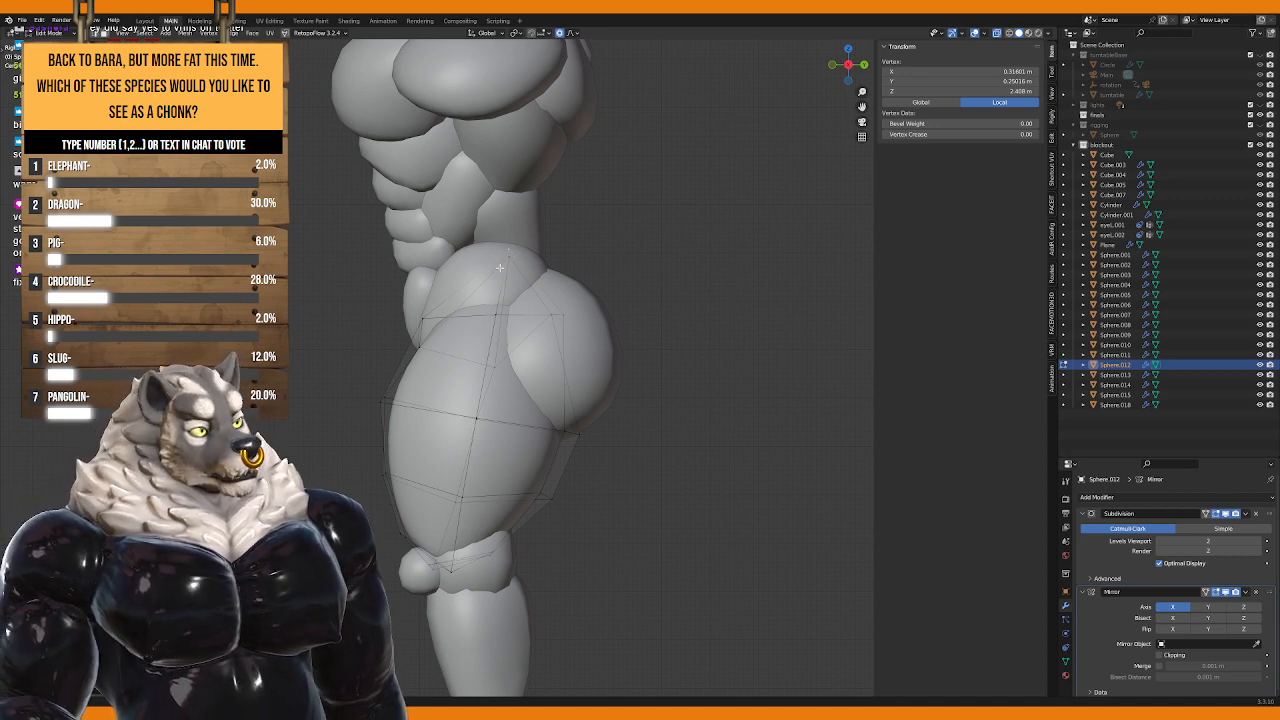
# Step: Move the thigh's upper front vertex beside the groin outward in front view with proportional editing
pyautogui.moveTo(500, 262); pyautogui.dragTo(580, 306, button='middle')
pyautogui.scroll(3, 515, 394)
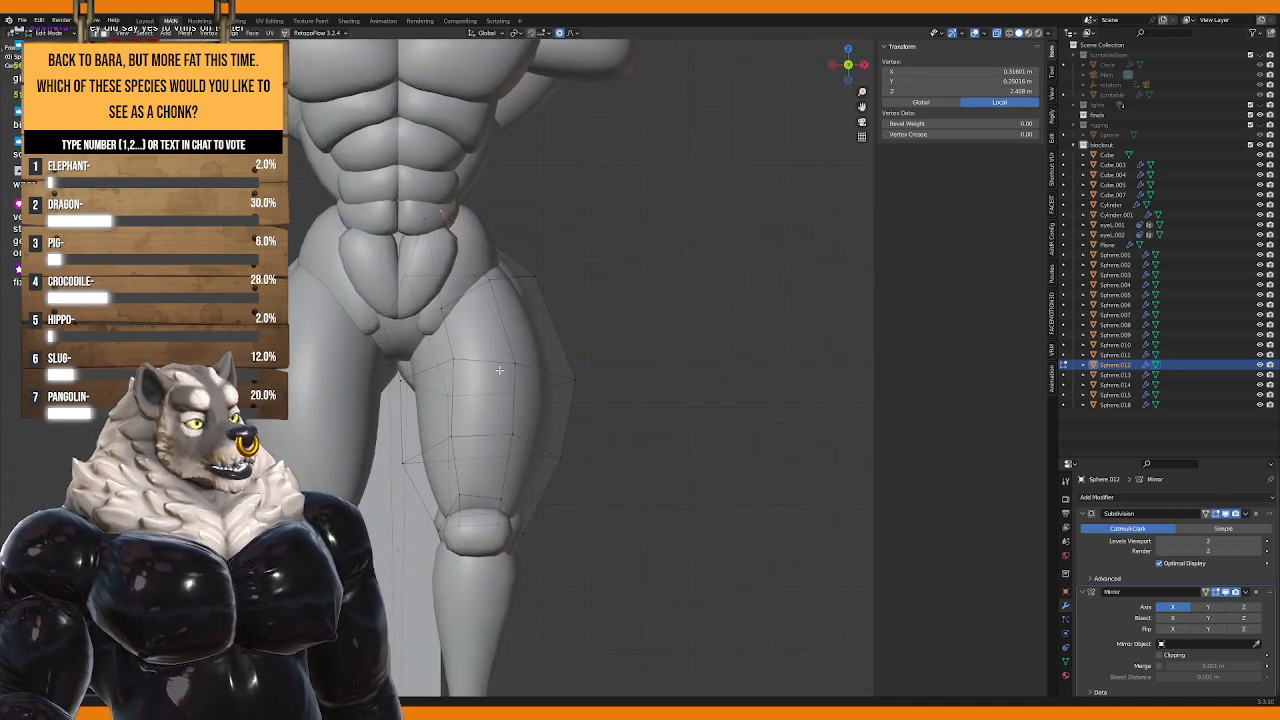
pyautogui.keyDown('shift'); pyautogui.moveTo(500, 371); pyautogui.dragTo(516, 391, button='middle'); pyautogui.keyUp('shift')
pyautogui.press('g')
pyautogui.scroll(-2, 453, 337)
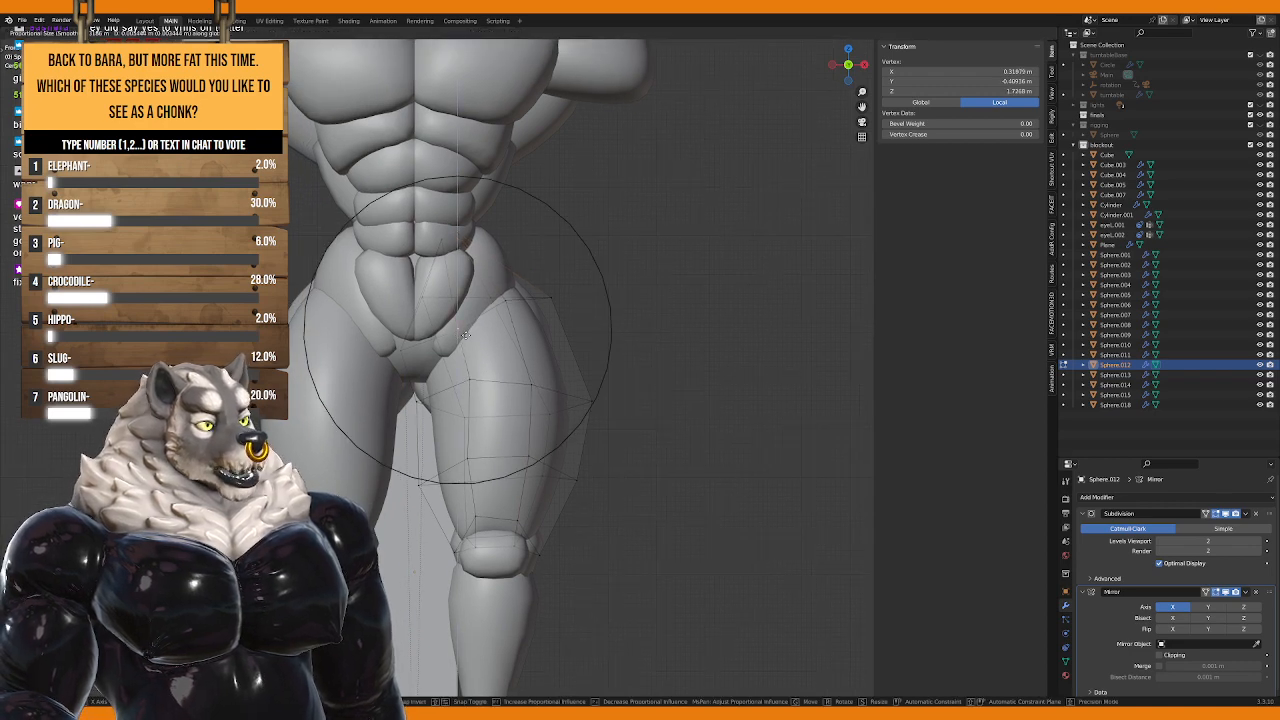
pyautogui.scroll(4, 500, 364)
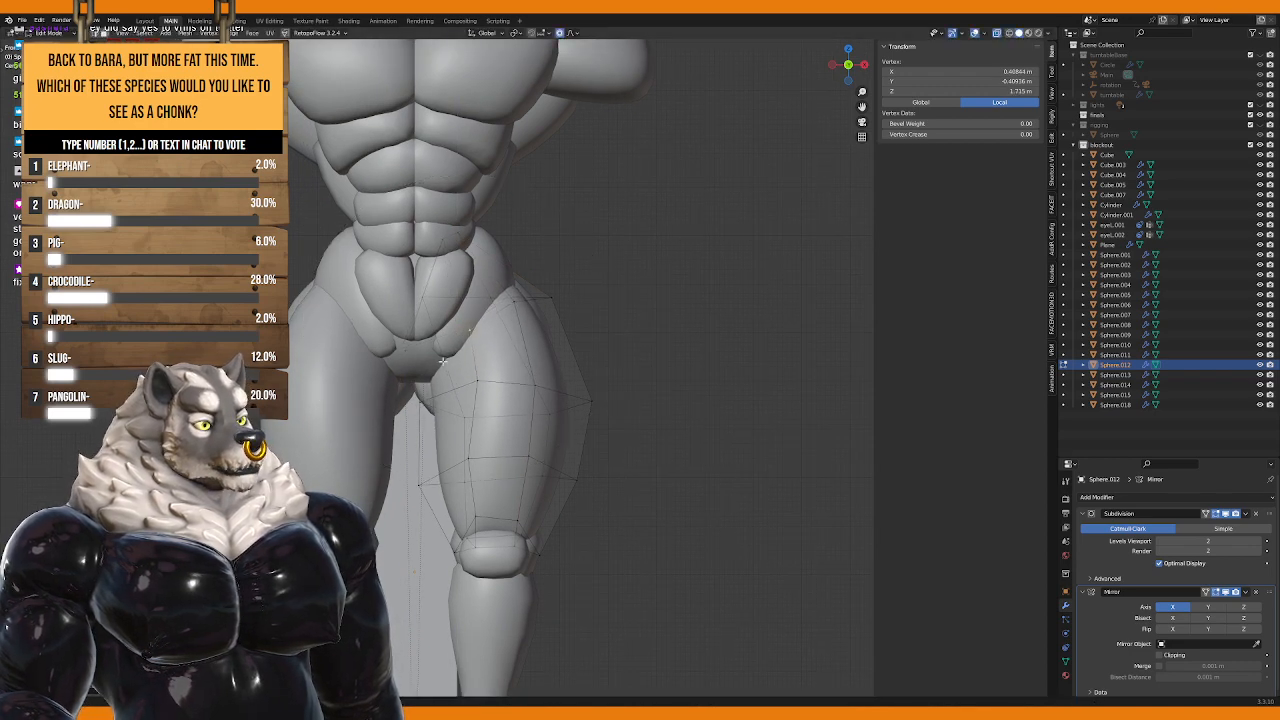
# Step: Use a smaller proportional radius to reposition the inner thigh vertex near the groin and the upper front thigh vertex
pyautogui.scroll(-2, 393, 353)
pyautogui.scroll(2, 420, 352)
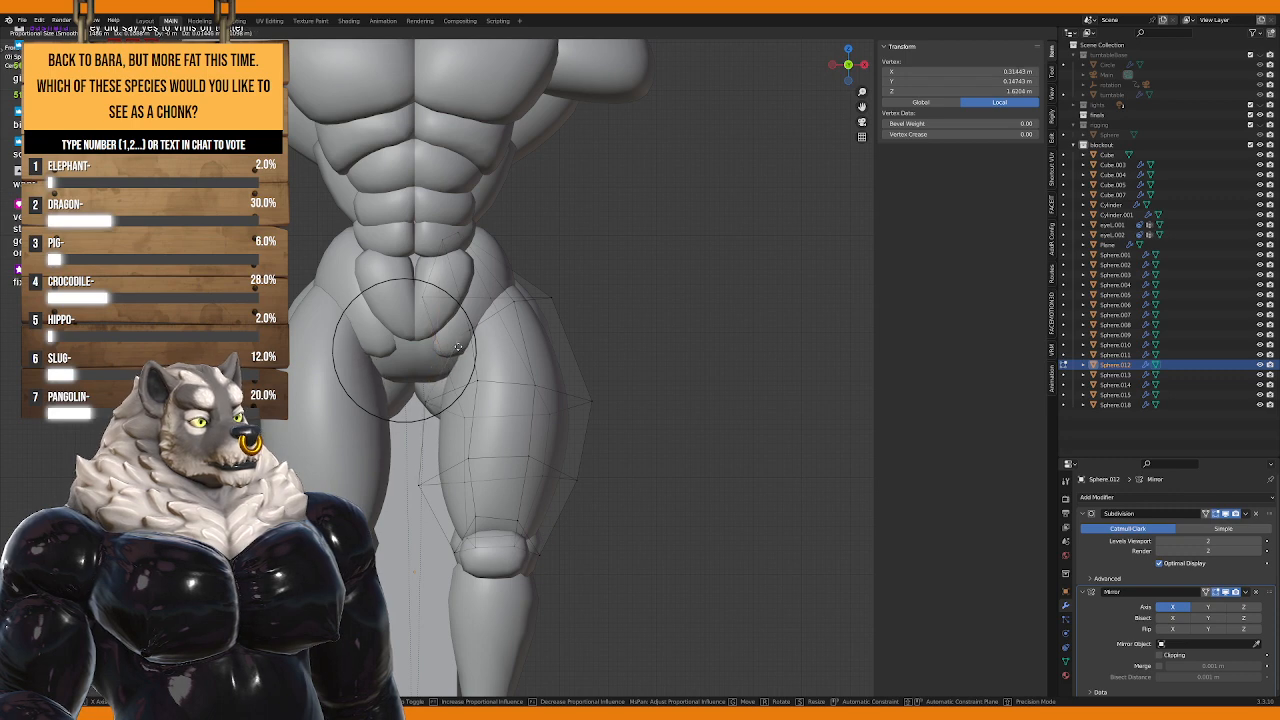
pyautogui.click(440, 355)
pyautogui.click(463, 388)
pyautogui.press('g')
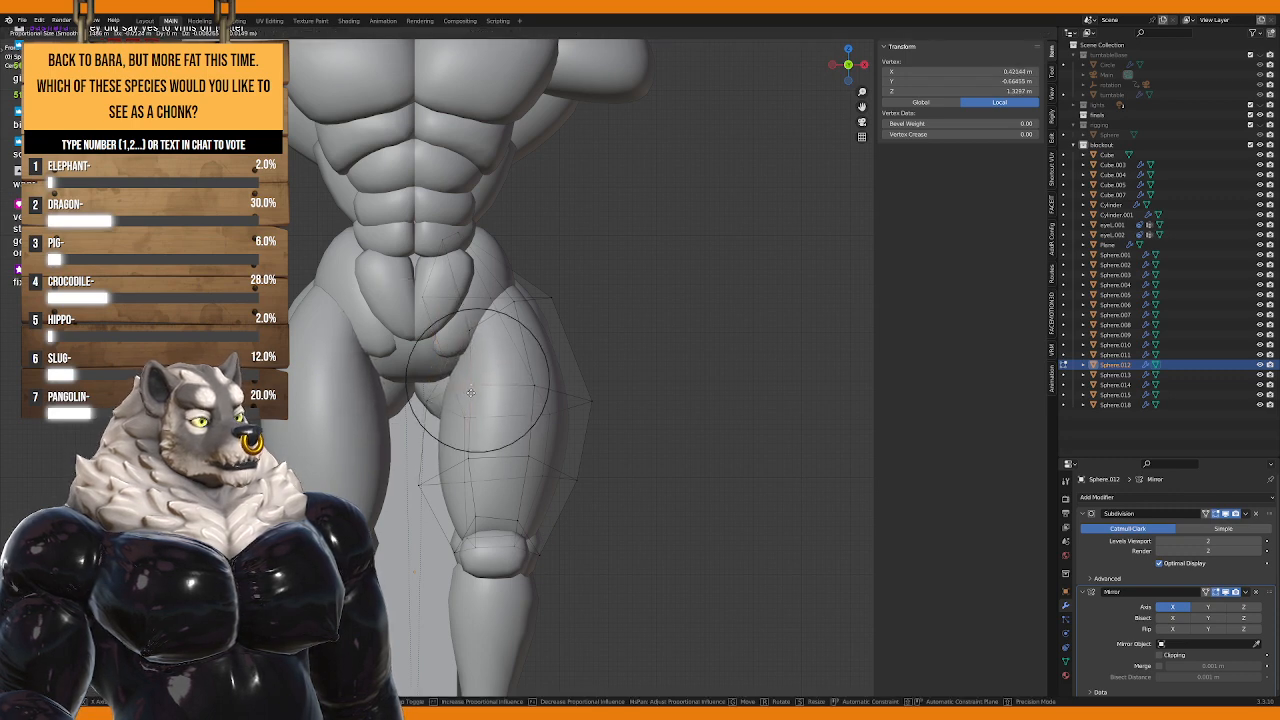
pyautogui.click(500, 398)
# Step: Leave Edit Mode and examine the thighs' shape against the hips and knees
pyautogui.moveTo(500, 398); pyautogui.dragTo(542, 402, button='middle')
pyautogui.scroll(-3, 542, 402)
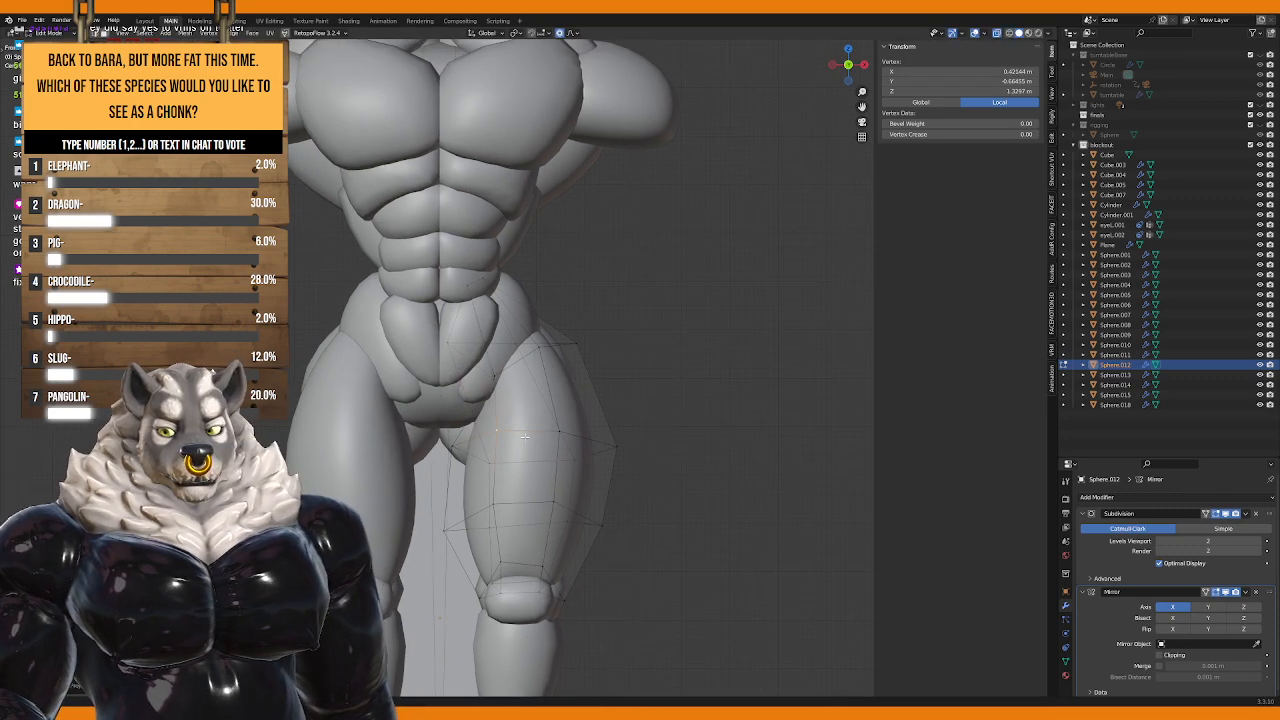
pyautogui.press('Tab')
pyautogui.hotkey('alt', 'a')
pyautogui.scroll(-4, 542, 400)
pyautogui.moveTo(541, 398)
pyautogui.mouseDown(button='middle')
pyautogui.moveTo(492, 410)
pyautogui.moveTo(523, 409)
pyautogui.mouseUp(button='middle')
pyautogui.scroll(3, 515, 411)
pyautogui.click(515, 420)
pyautogui.scroll(1, 520, 424)
pyautogui.scroll(-1, 516, 400)
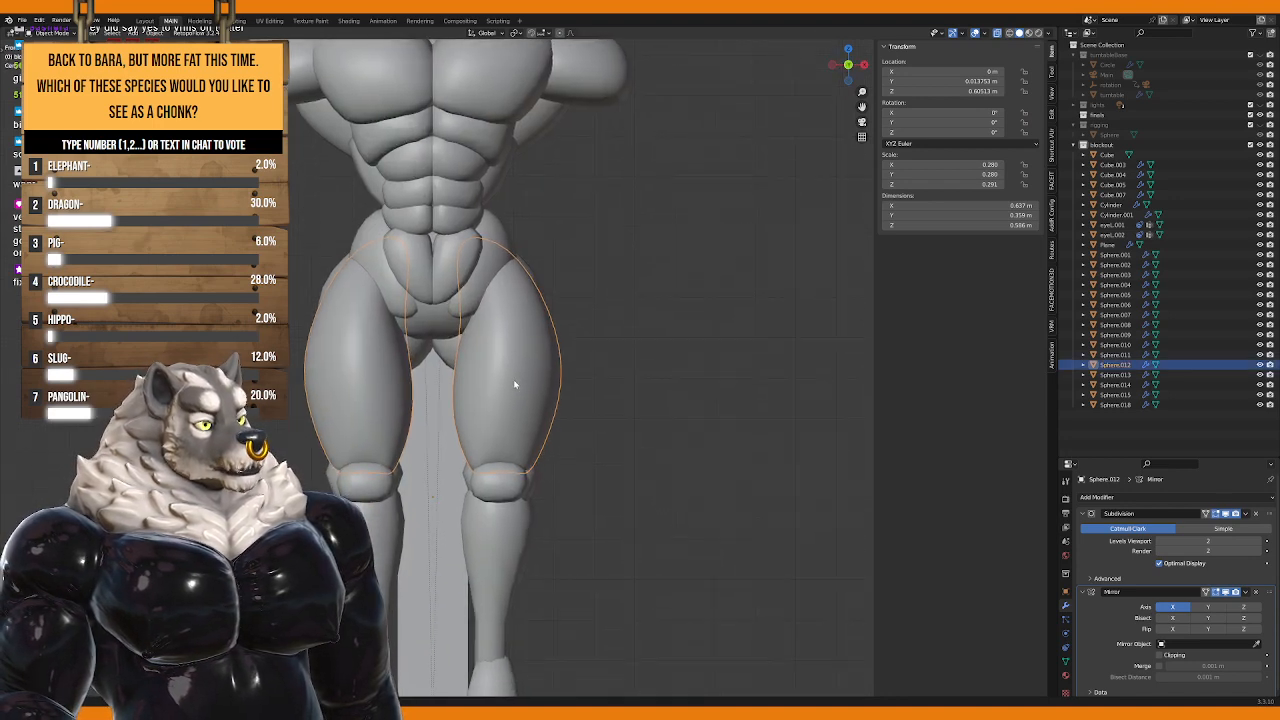
# Step: Move the thigh's lower outer vertices inward above the knee with proportional editing in front view
pyautogui.press('Tab')
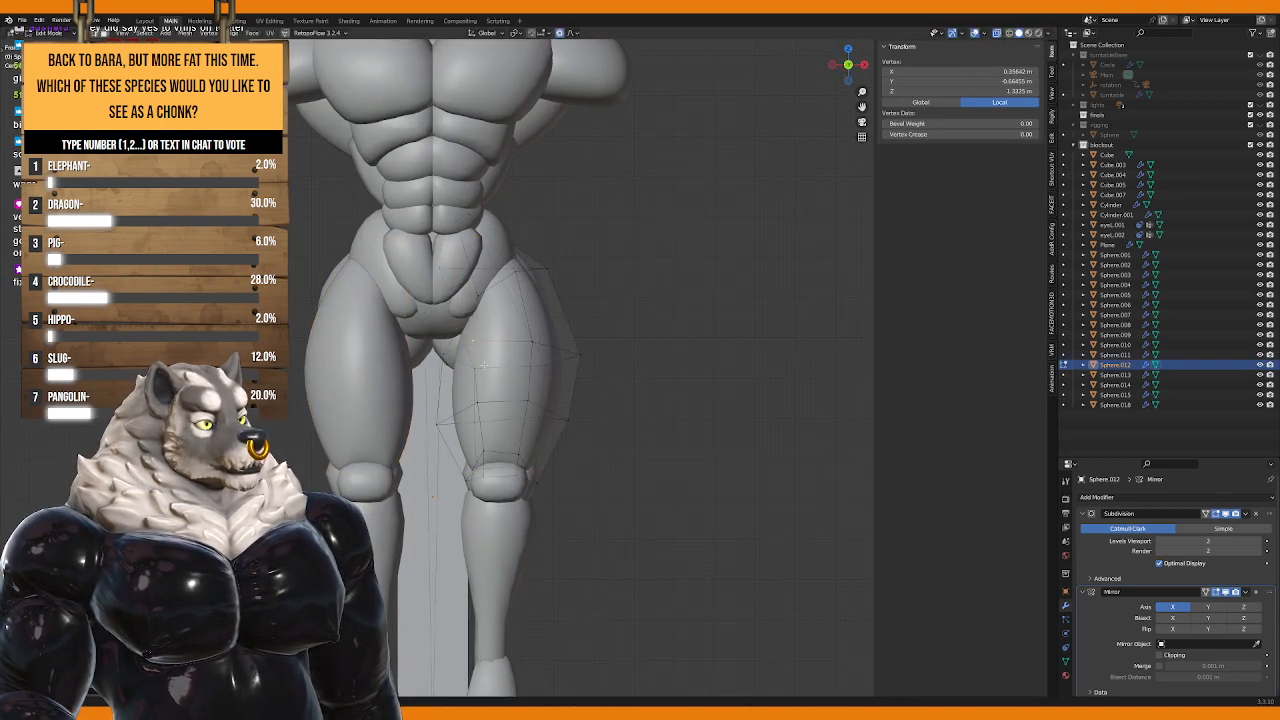
pyautogui.press('a')
pyautogui.press('g')
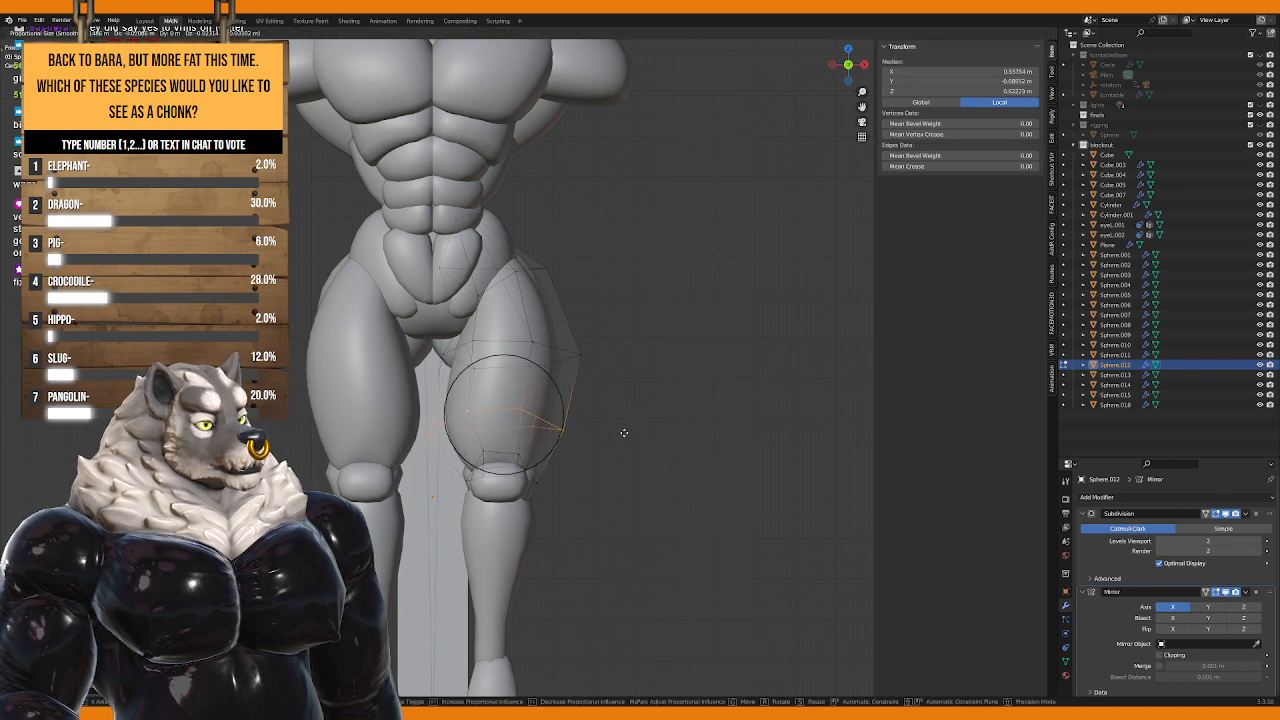
pyautogui.click(630, 439)
pyautogui.moveTo(630, 439); pyautogui.dragTo(561, 474, button='middle')
pyautogui.press('Tab')
pyautogui.click(560, 474)
# Step: Examine the torso's proportions against the hips and thighs in side and front views
pyautogui.scroll(-5, 555, 460)
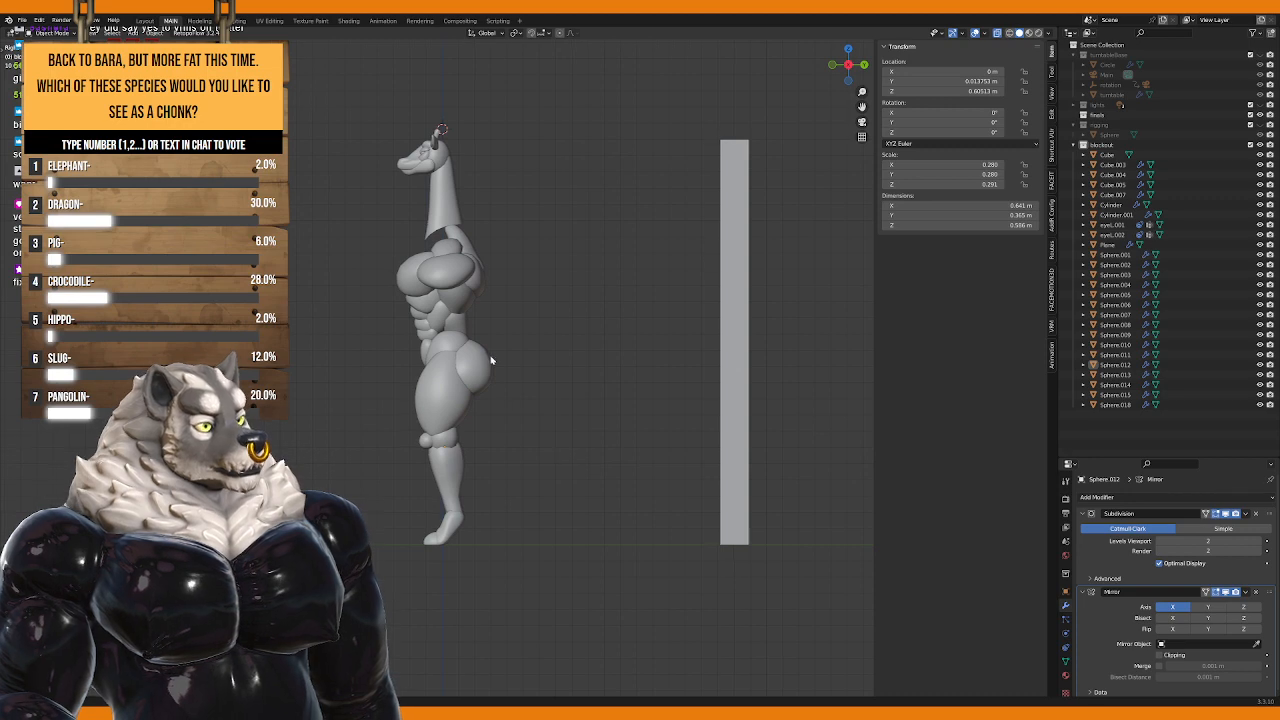
pyautogui.keyDown('shift'); pyautogui.scroll(2, 505, 442); pyautogui.keyUp('shift')
pyautogui.scroll(2, 489, 383)
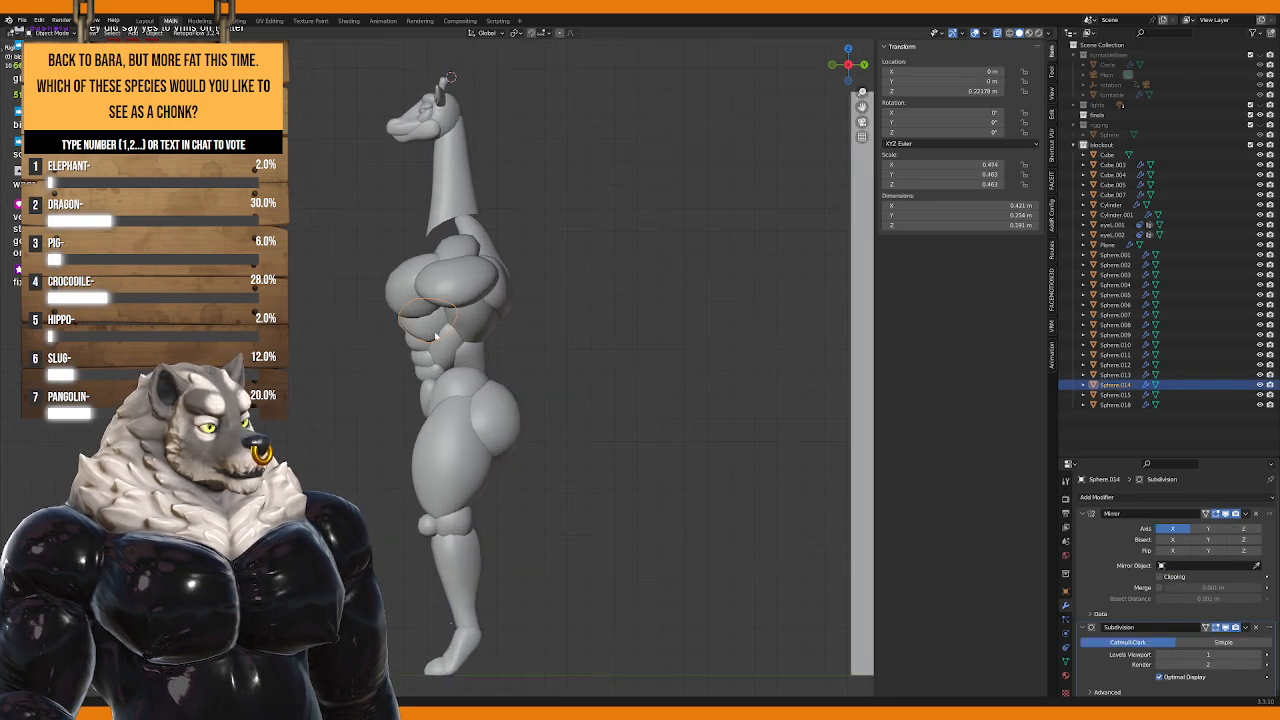
pyautogui.scroll(-1, 433, 335)
pyautogui.click(421, 373)
pyautogui.press('KP_1')
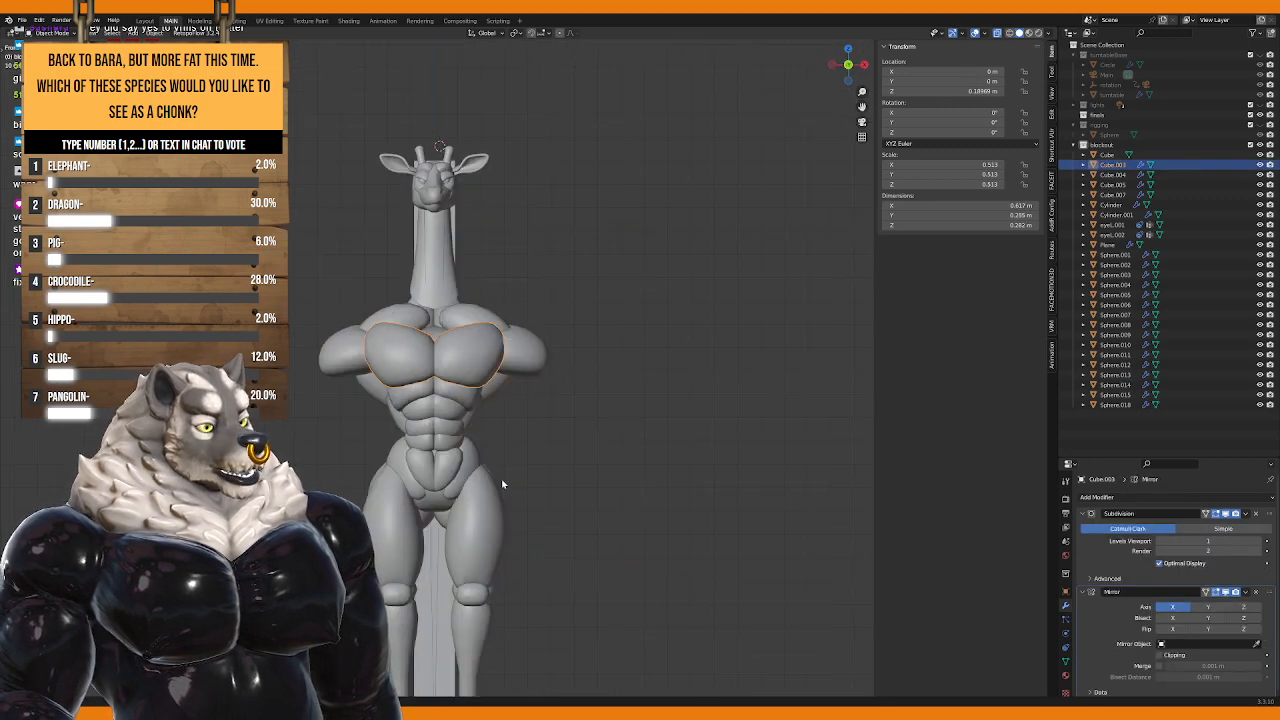
pyautogui.scroll(4, 500, 480)
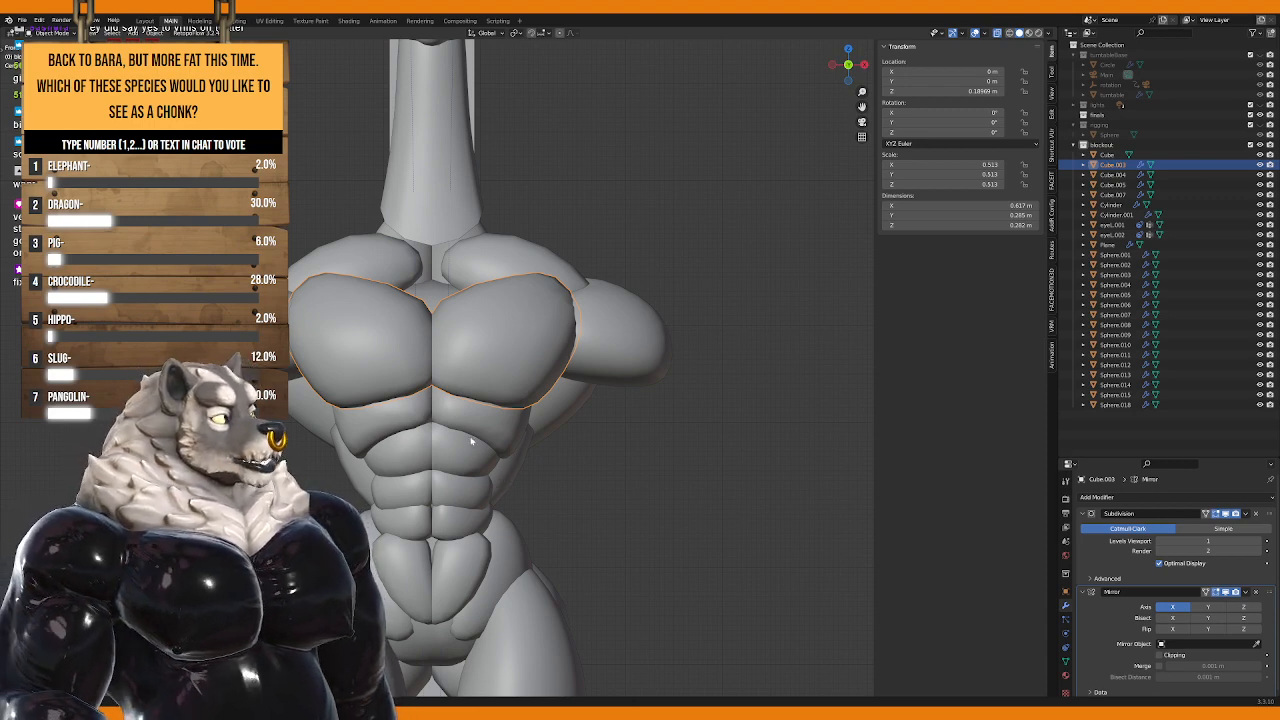
# Step: Pull the outer vertex of the back muscle below the arm inward with proportional editing to narrow the upper torso
pyautogui.click(500, 470)
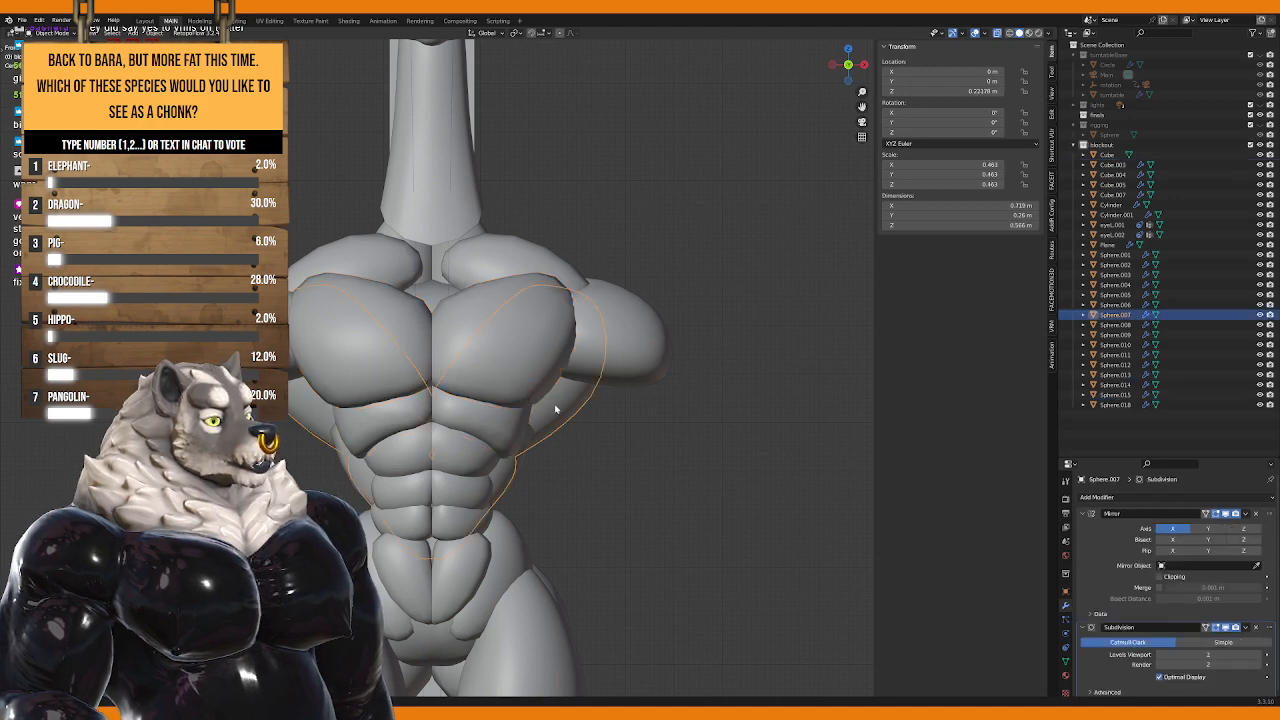
pyautogui.press('Tab')
pyautogui.press('g')
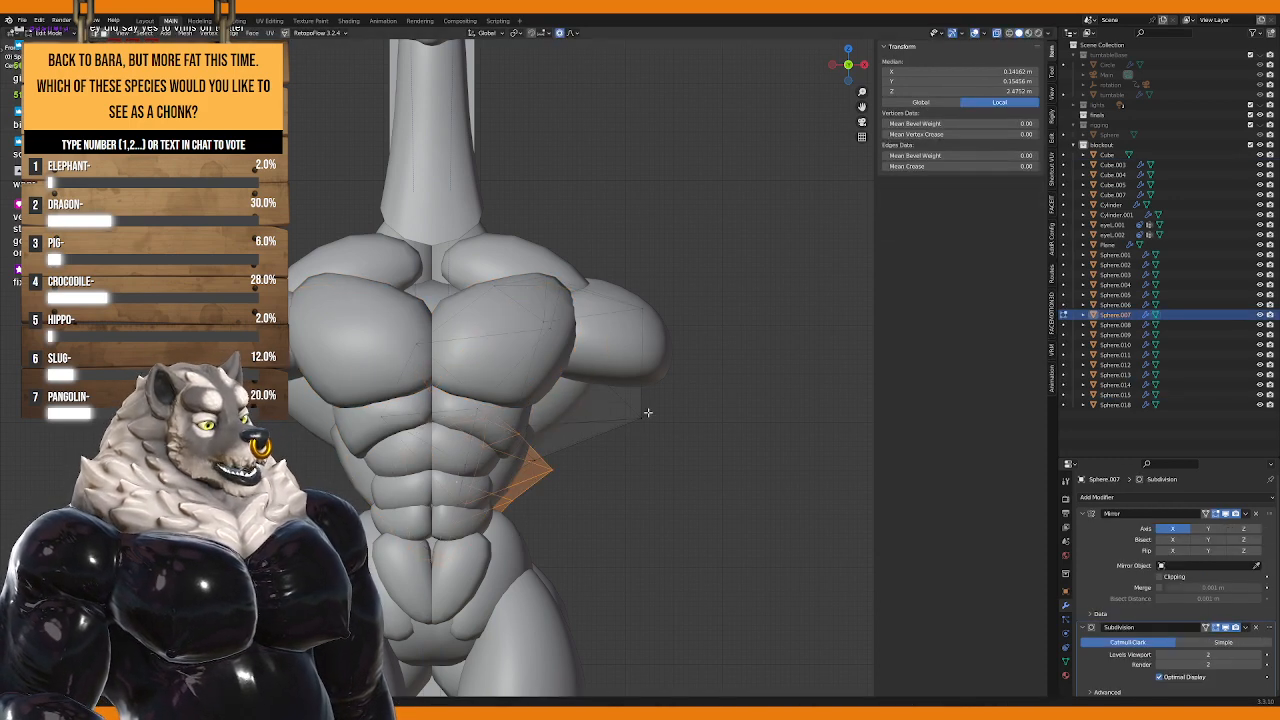
pyautogui.click(634, 410)
pyautogui.press('g')
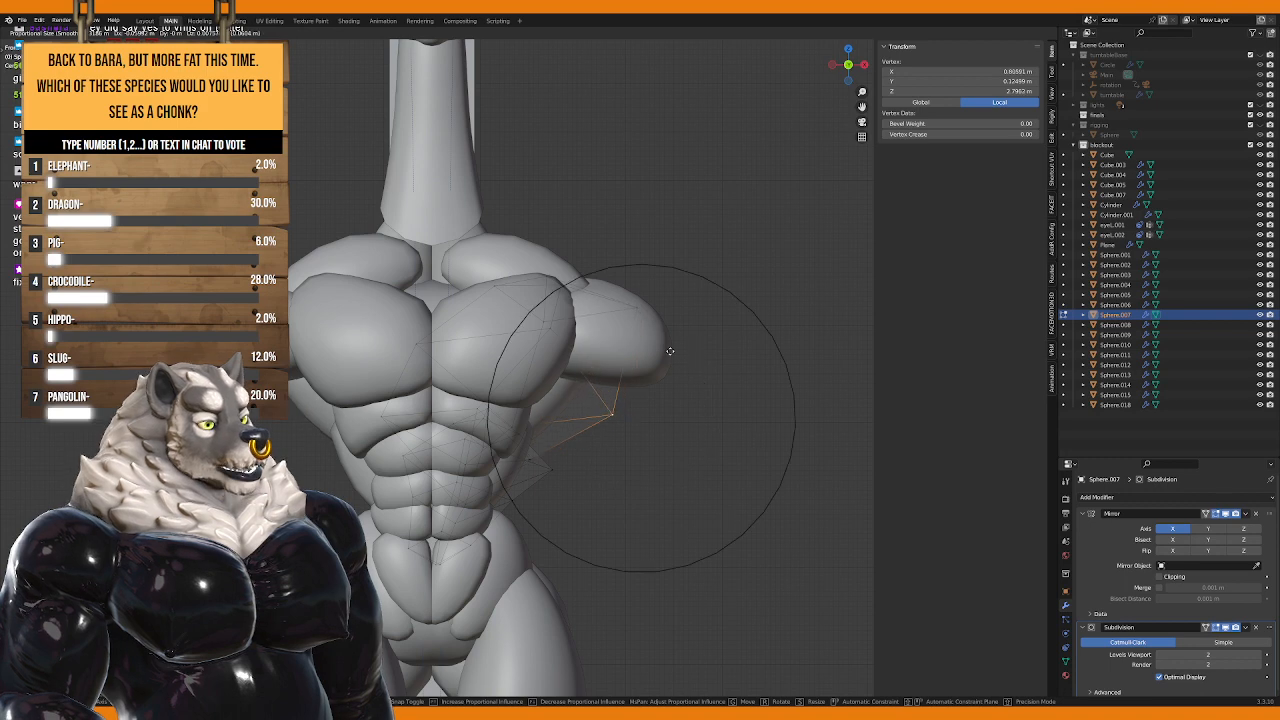
pyautogui.click(600, 296)
pyautogui.press('Tab')
# Step: Move the whole shoulder muscle mesh inward against the chest in Edit Mode
pyautogui.click(615, 310)
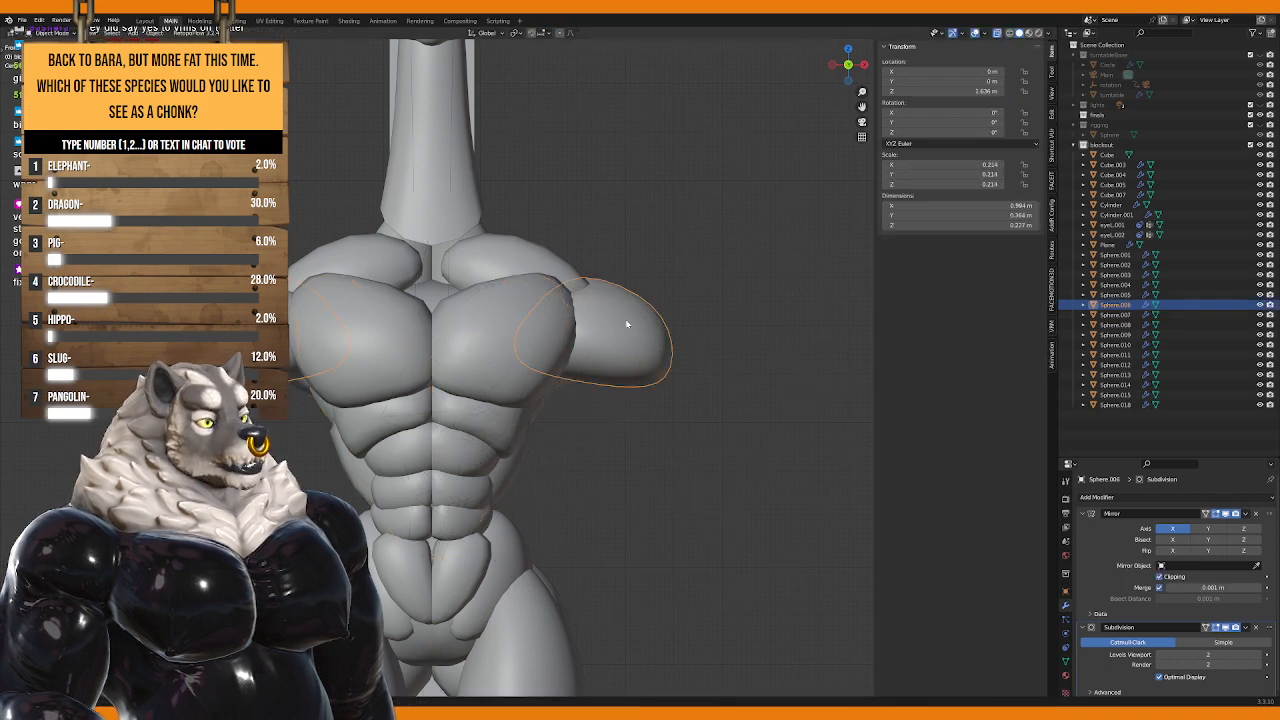
pyautogui.press('Tab')
pyautogui.press('g')
pyautogui.click(704, 336)
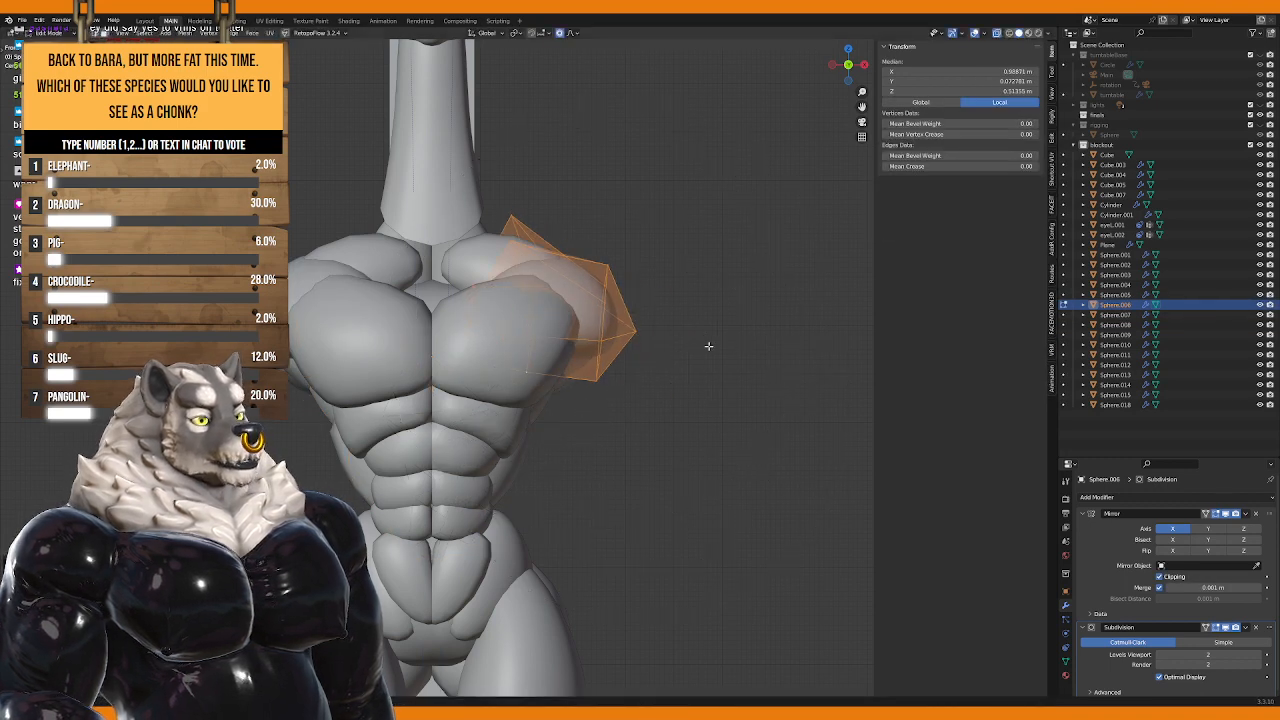
pyautogui.press('g')
pyautogui.click(700, 345)
pyautogui.press('Tab')
# Step: Select the chest muscle's entire mesh and rescale it in front view to fit beside the shoulder
pyautogui.click(540, 367)
pyautogui.press('Tab')
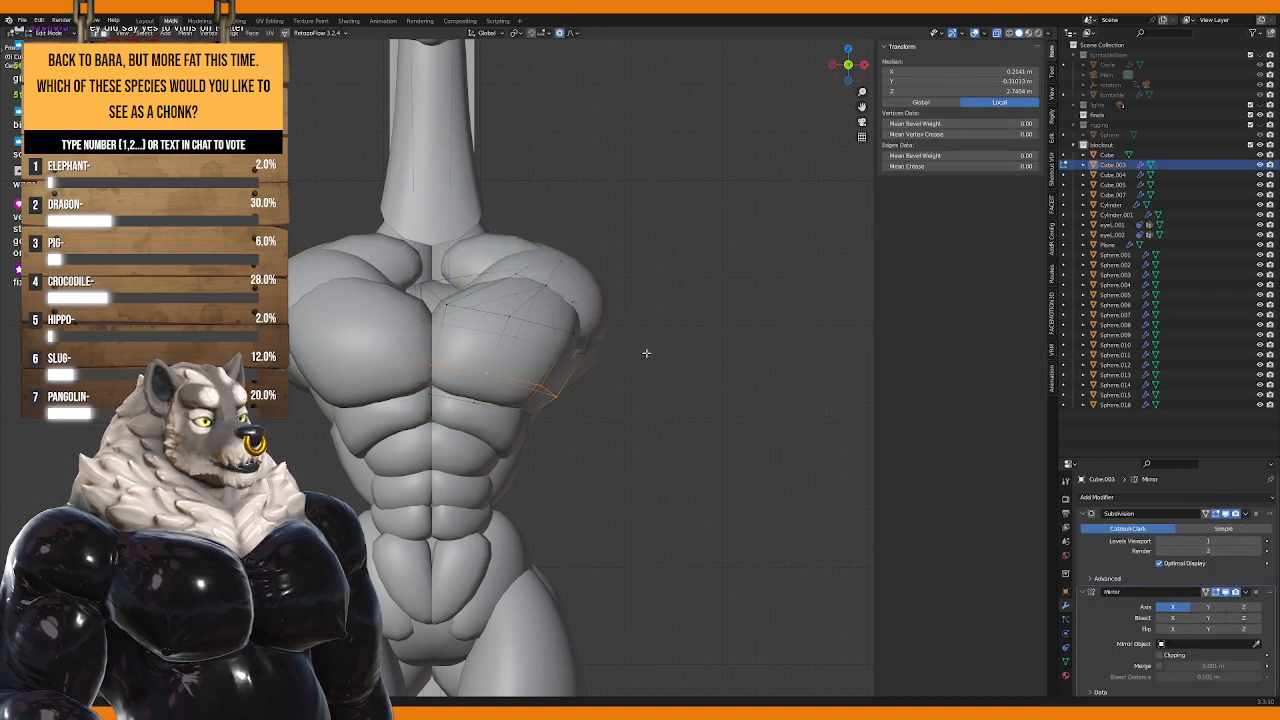
pyautogui.press('a')
pyautogui.press('g')
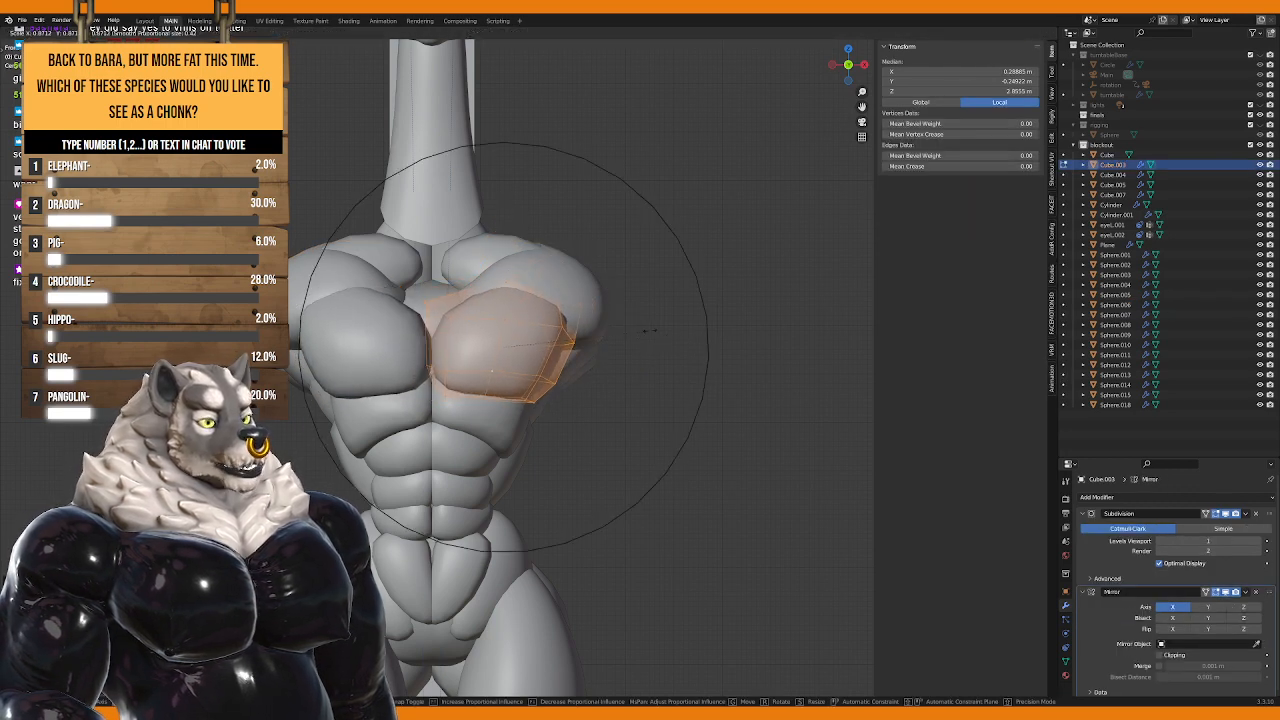
pyautogui.click(646, 340)
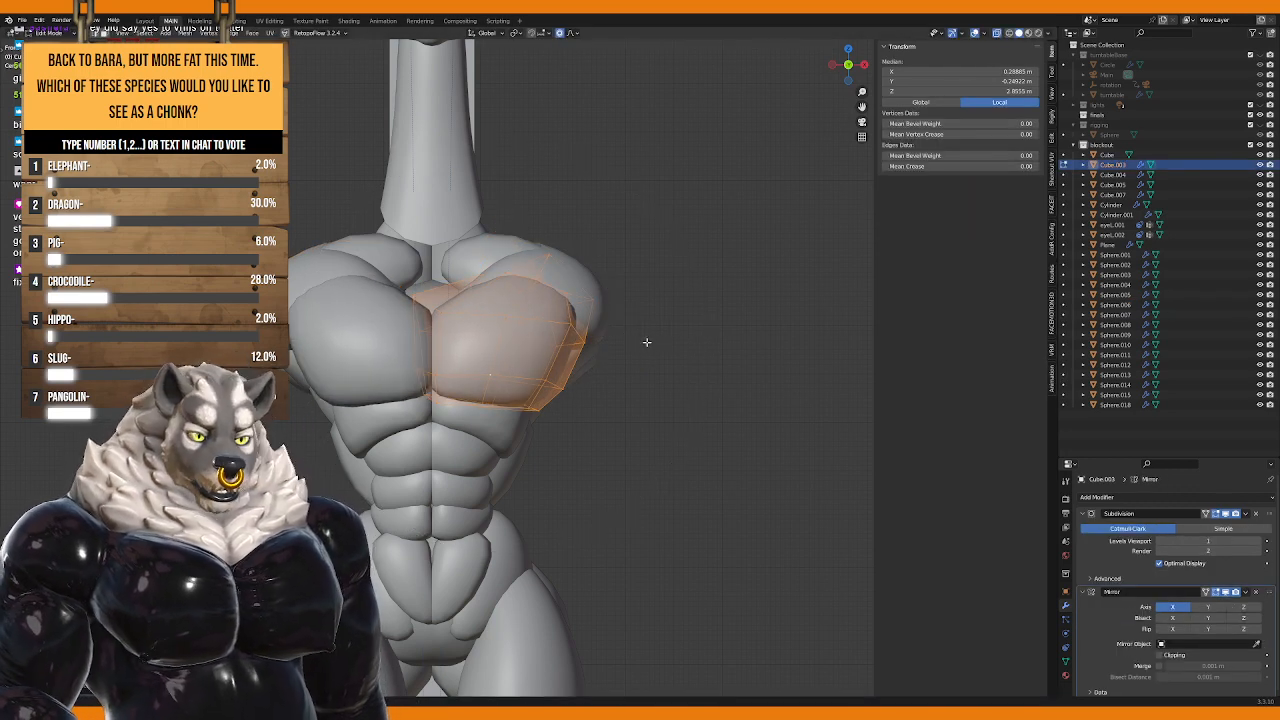
pyautogui.press('Tab')
# Step: Scale up the edge loop at the neck's base with a small proportional radius so it flares into the shoulders
pyautogui.moveTo(647, 345); pyautogui.dragTo(590, 437, button='middle')
pyautogui.click(495, 345)
pyautogui.press('Tab')
pyautogui.keyDown('alt'); pyautogui.click(500, 372); pyautogui.keyUp('alt')
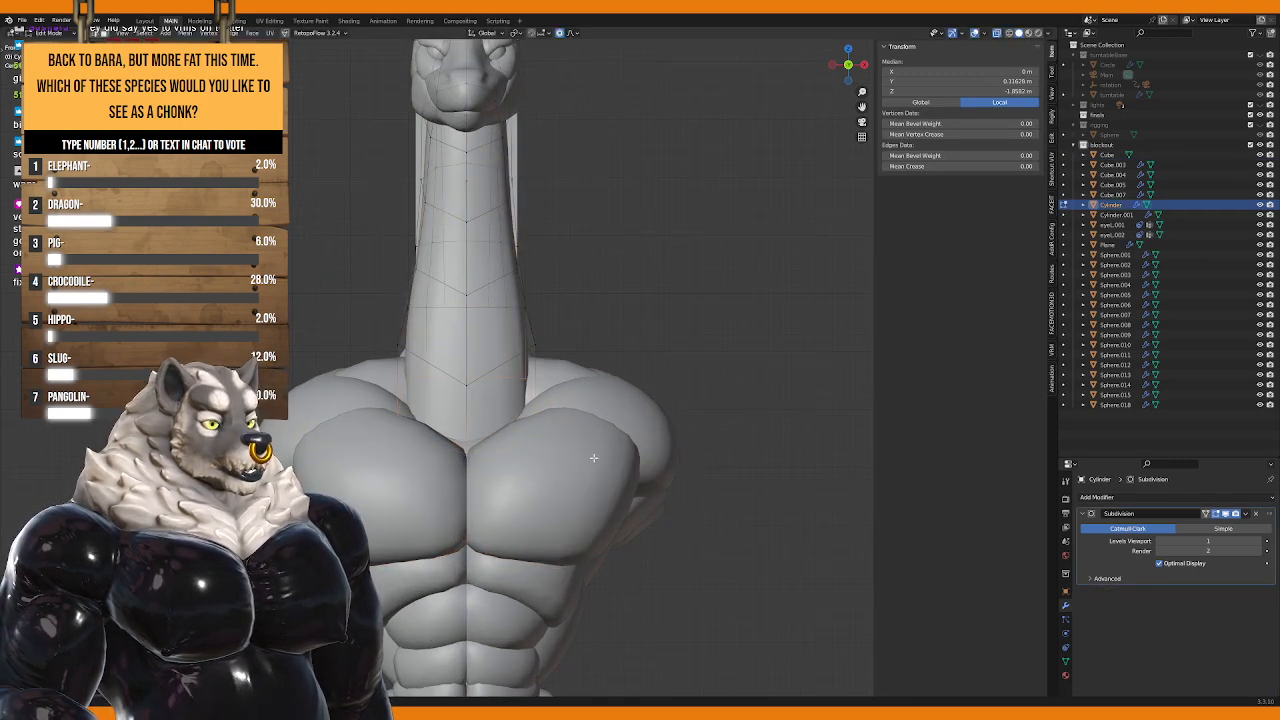
pyautogui.press('s')
pyautogui.scroll(4, 680, 450)
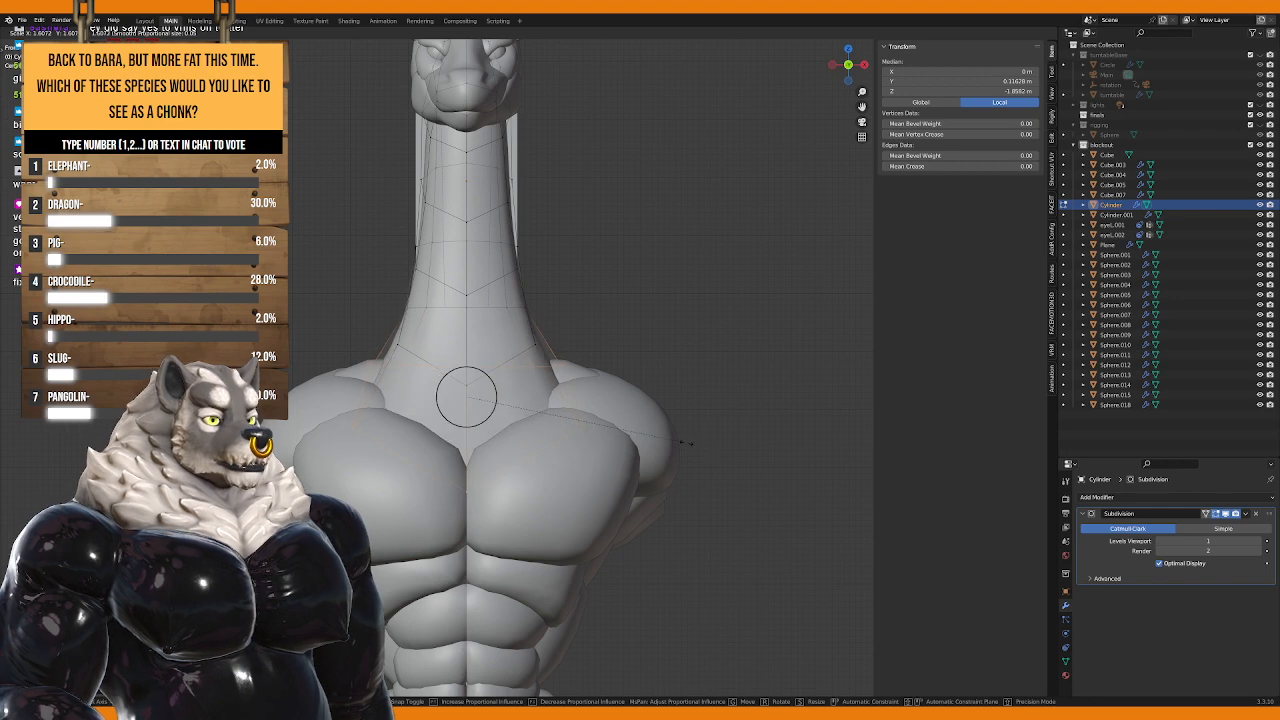
pyautogui.click(697, 452)
pyautogui.moveTo(697, 452); pyautogui.dragTo(541, 383, button='middle')
pyautogui.scroll(-4, 613, 403)
pyautogui.press('Tab')
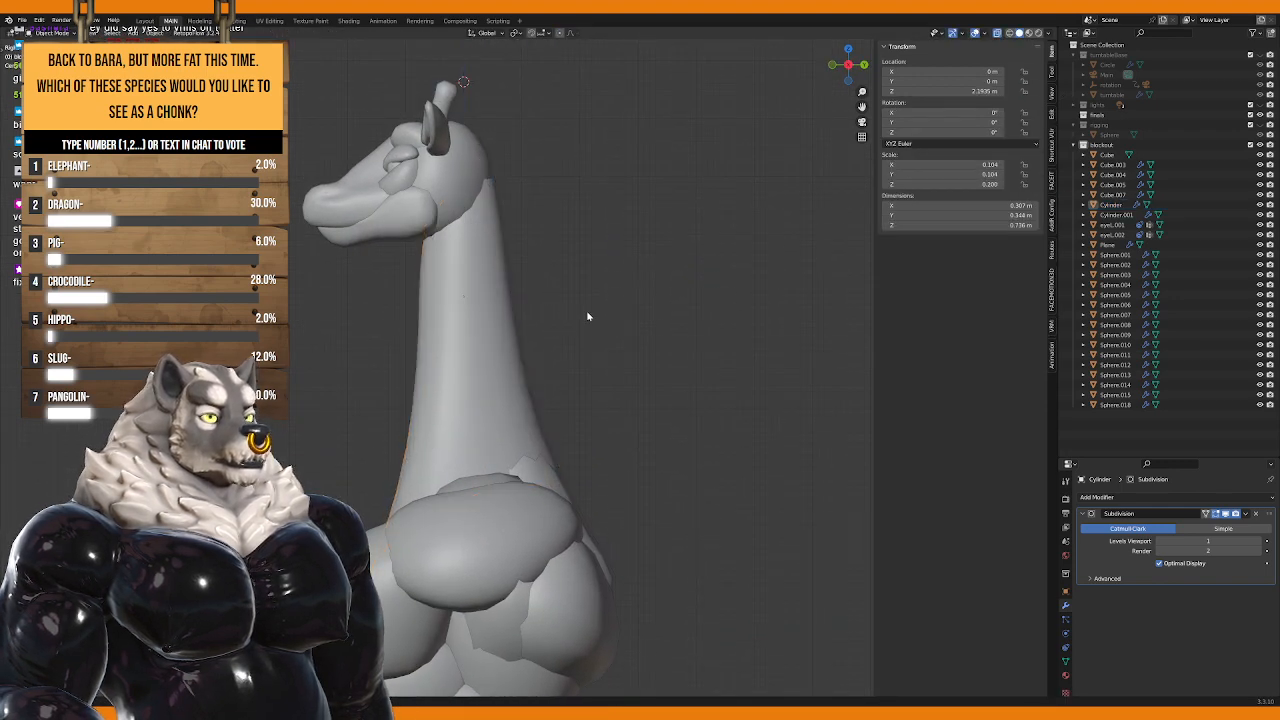
# Step: Select the shoulder muscle and try moving the whole object in front view
pyautogui.moveTo(586, 314); pyautogui.dragTo(529, 420, button='middle')
pyautogui.scroll(2, 529, 420)
pyautogui.click(461, 383)
pyautogui.press('KP_1')
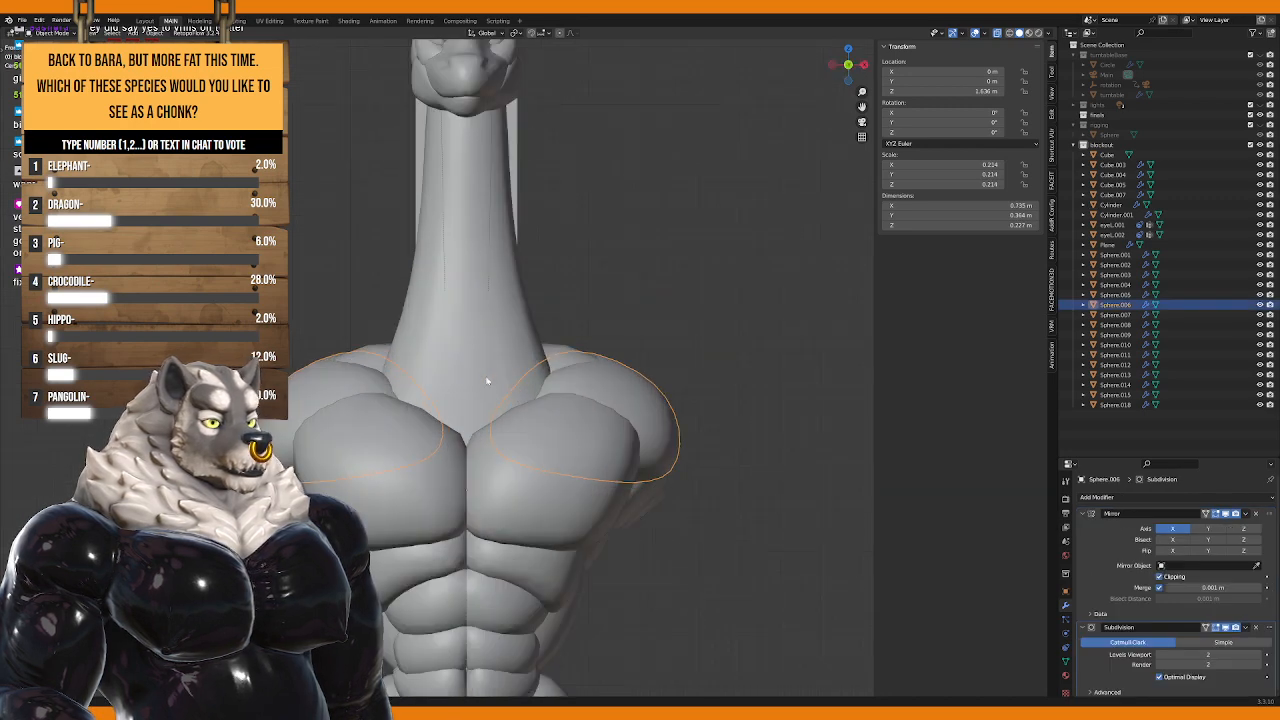
pyautogui.moveTo(580, 383); pyautogui.dragTo(571, 337, button='middle')
pyautogui.scroll(-4, 671, 386)
pyautogui.scroll(3, 617, 397)
pyautogui.press('g')
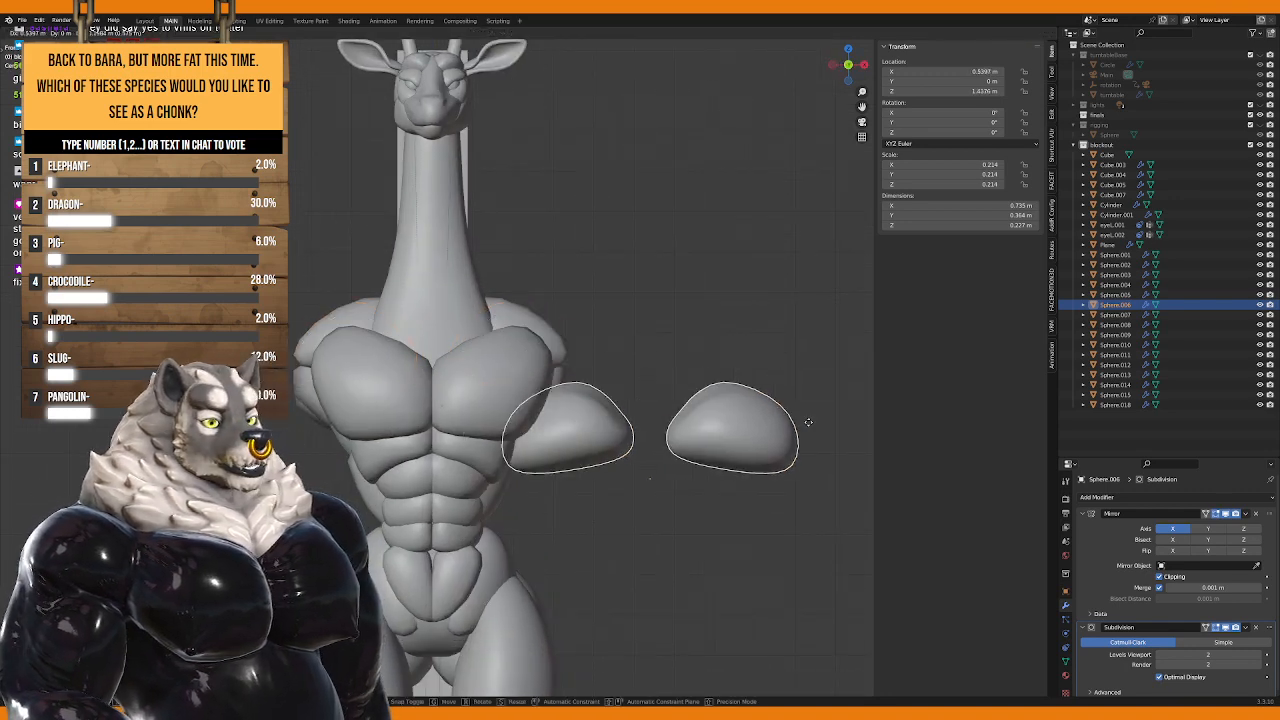
pyautogui.rightClick(811, 428)
# Step: Shift the shoulder muscle's mesh outward along X in Edit Mode
pyautogui.press('Tab')
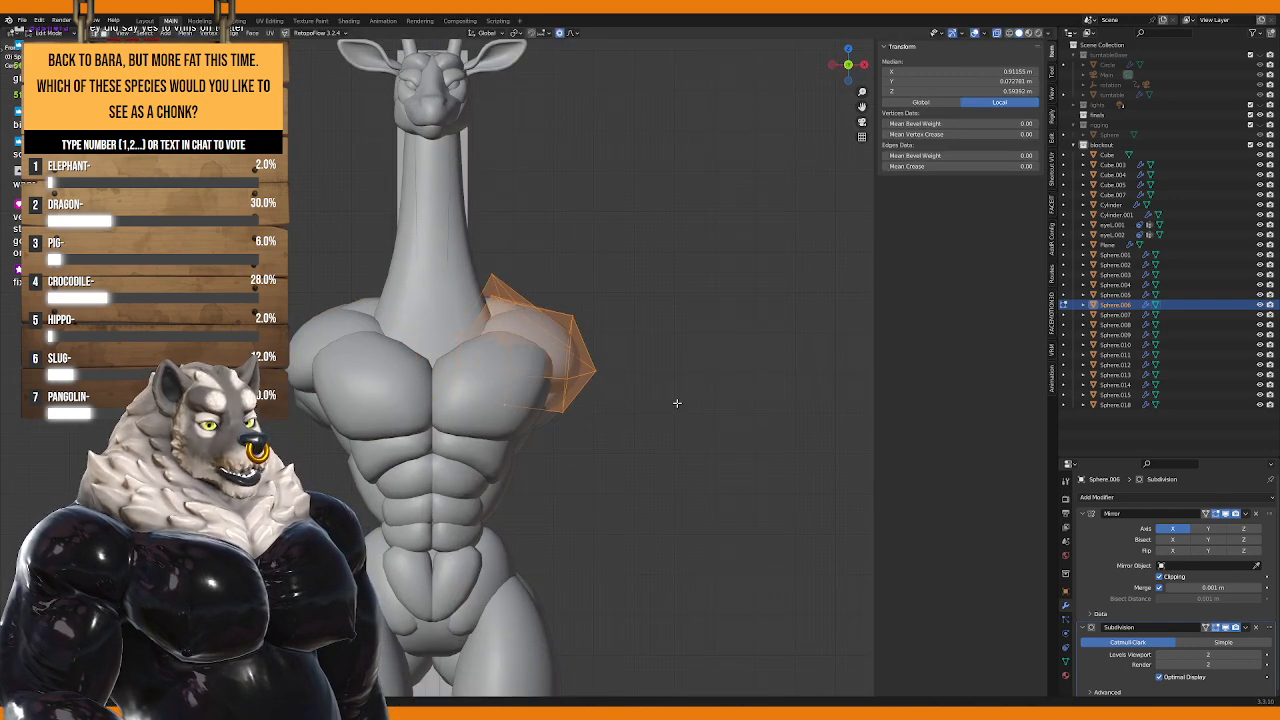
pyautogui.moveTo(677, 403); pyautogui.dragTo(543, 434, button='middle')
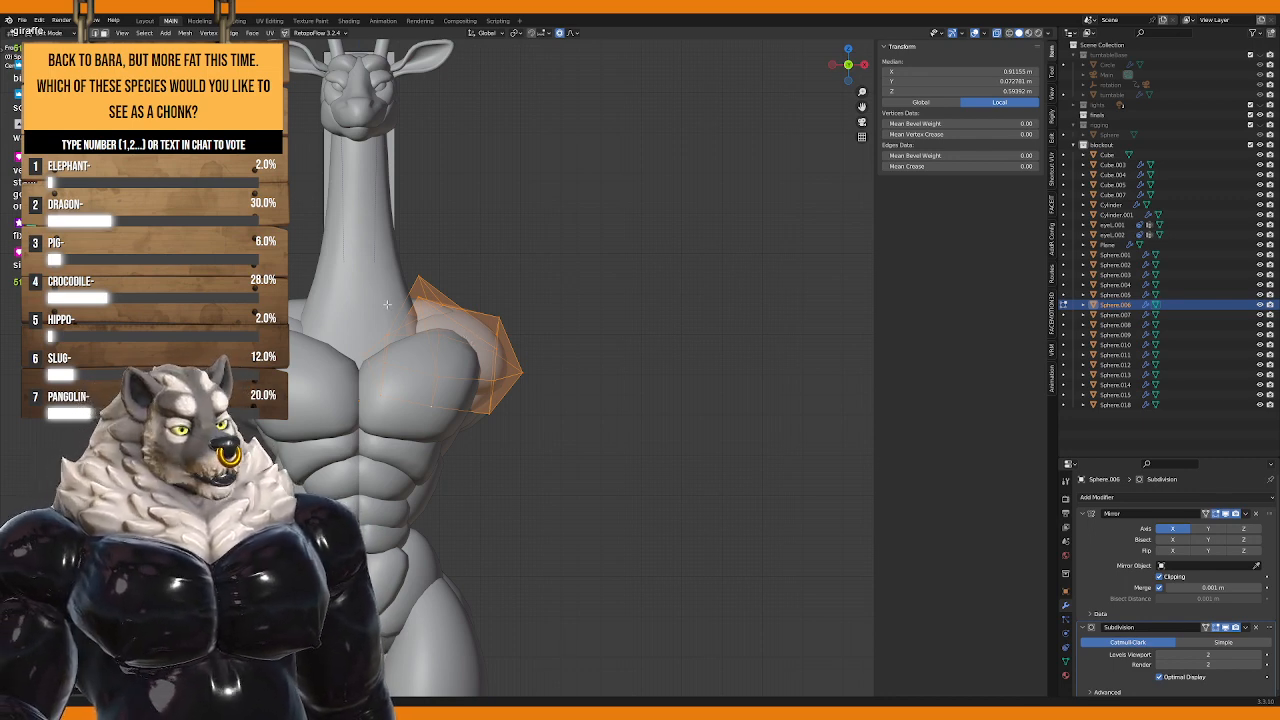
pyautogui.moveTo(406, 284); pyautogui.dragTo(410, 380, button='middle')
pyautogui.press('g')
pyautogui.press('x')
pyautogui.moveTo(361, 441); pyautogui.dragTo(471, 446, button='middle')
pyautogui.click(410, 436)
pyautogui.press('KP_1')
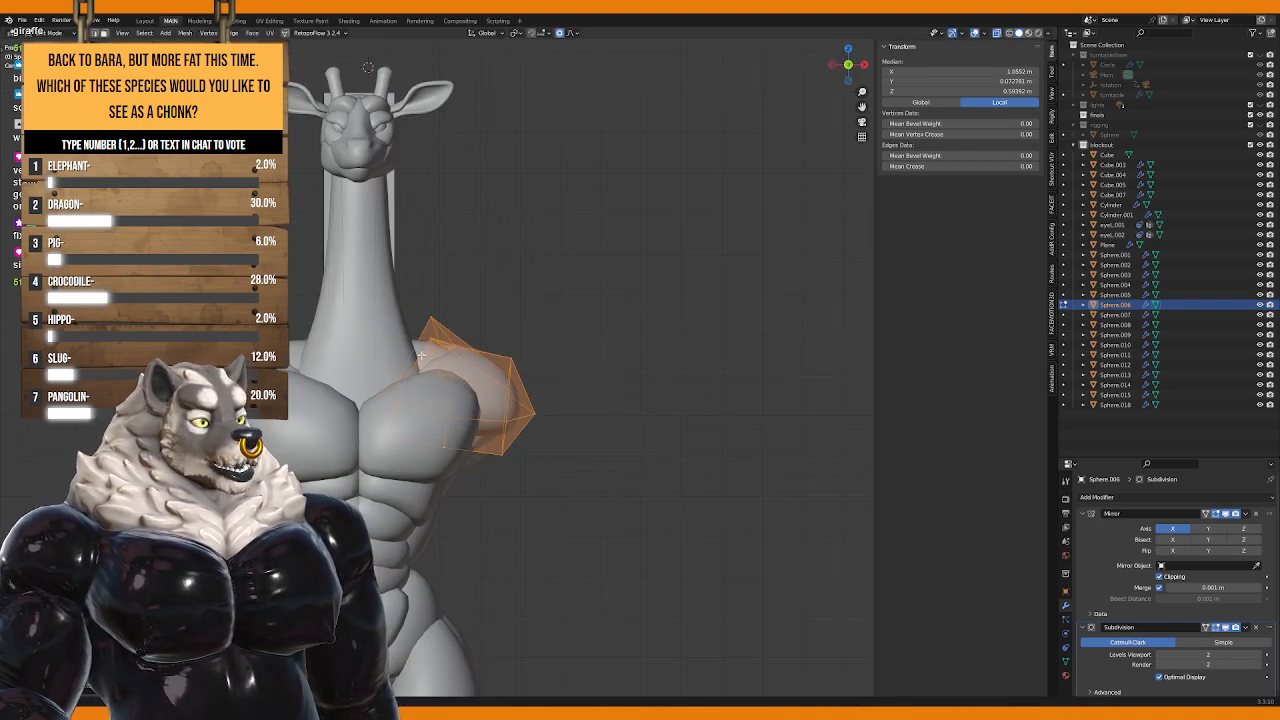
# Step: Switch editing to the trapezius muscle beside the neck and soften its mesh with the Smooth tool
pyautogui.press('Tab')
pyautogui.click(422, 348)
pyautogui.press('Tab')
pyautogui.moveTo(506, 354); pyautogui.dragTo(428, 367, button='middle')
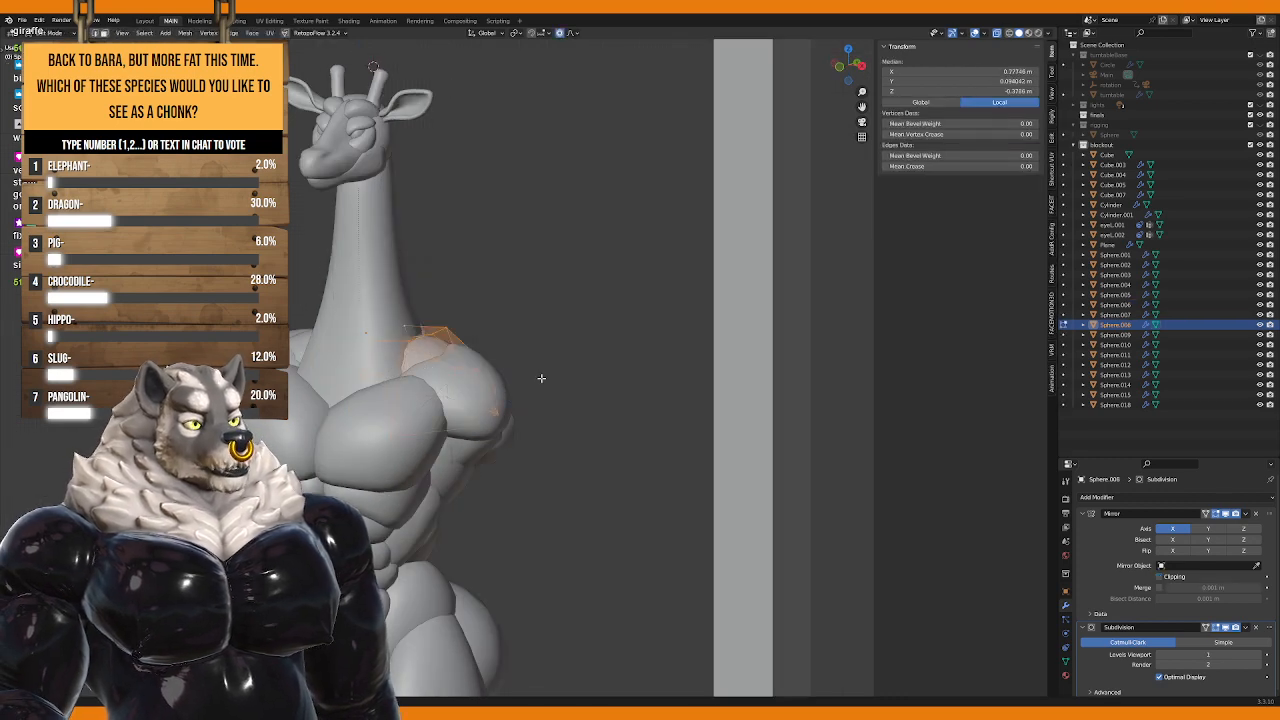
pyautogui.moveTo(541, 378); pyautogui.dragTo(457, 422, button='middle')
pyautogui.moveTo(369, 249); pyautogui.dragTo(413, 283, button='middle')
pyautogui.click(14, 339)
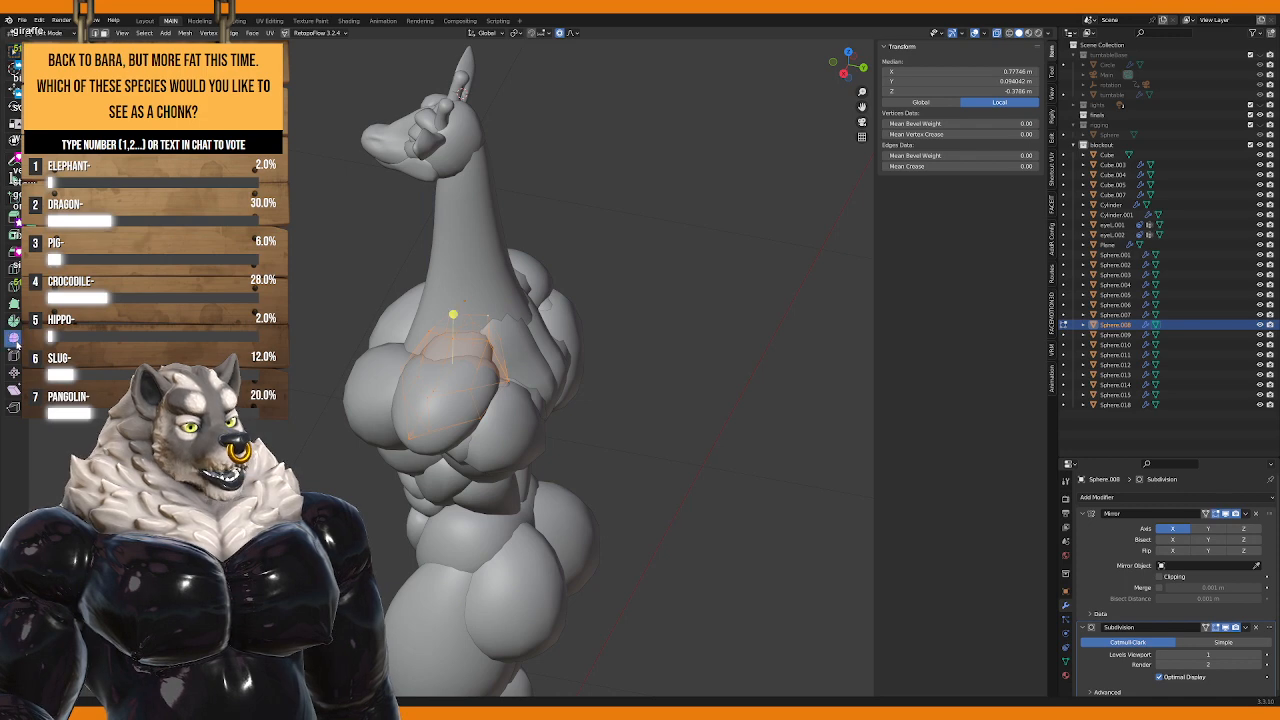
pyautogui.moveTo(453, 316); pyautogui.dragTo(564, 282)
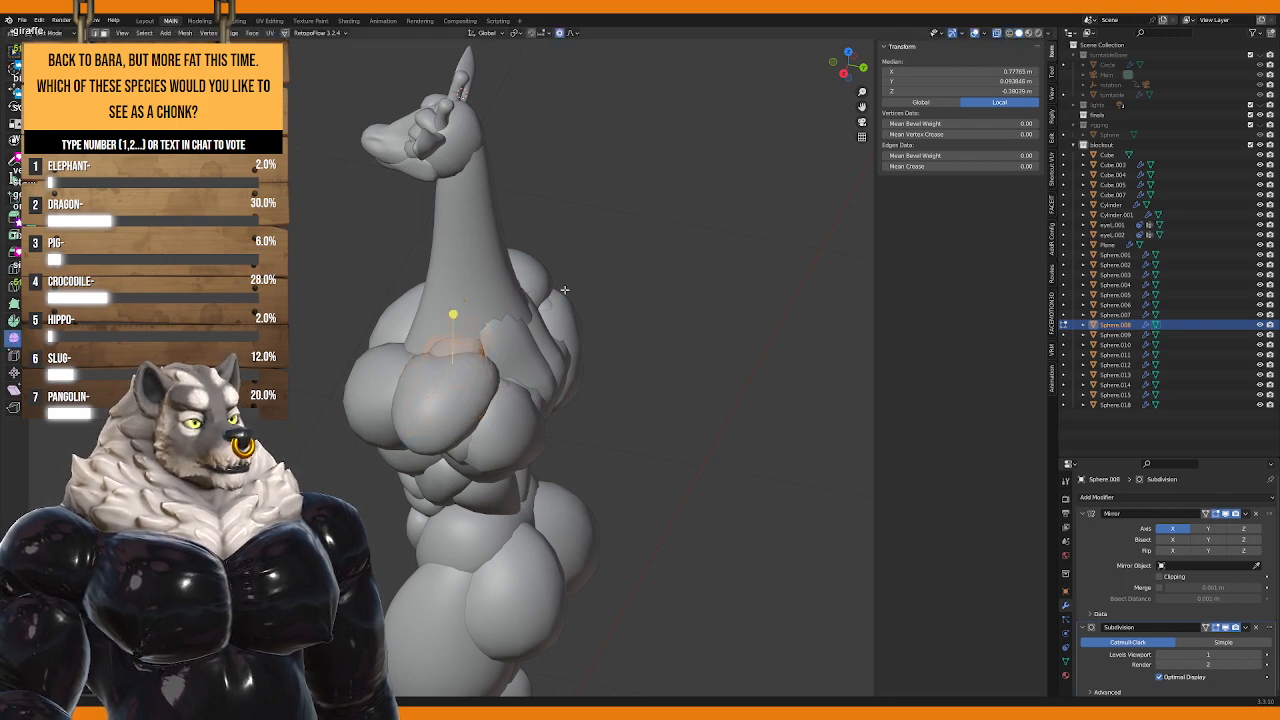
# Step: Reposition the trapezius mesh between the neck and shoulder and scale it along X and Y
pyautogui.press('g')
pyautogui.click(440, 325)
pyautogui.moveTo(440, 325); pyautogui.dragTo(467, 372, button='middle')
pyautogui.press('s')
pyautogui.press('x')
pyautogui.click(546, 297)
pyautogui.press('s')
pyautogui.press('y')
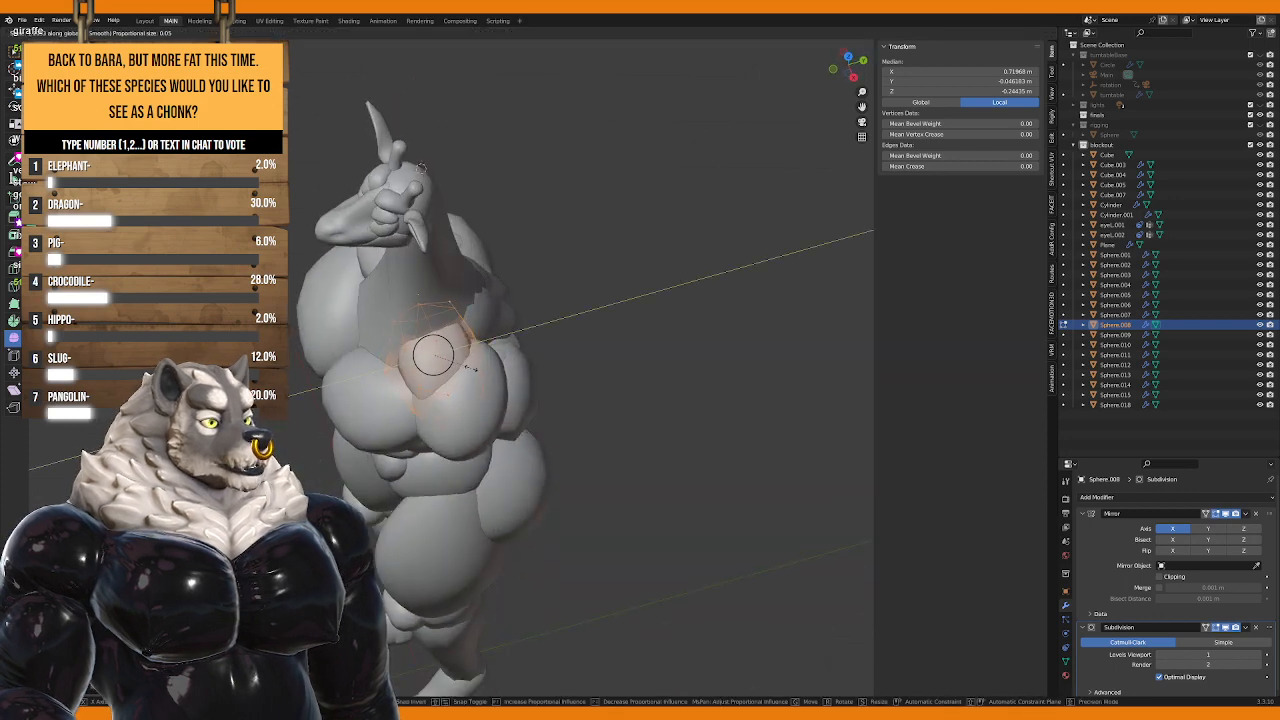
pyautogui.click(467, 372)
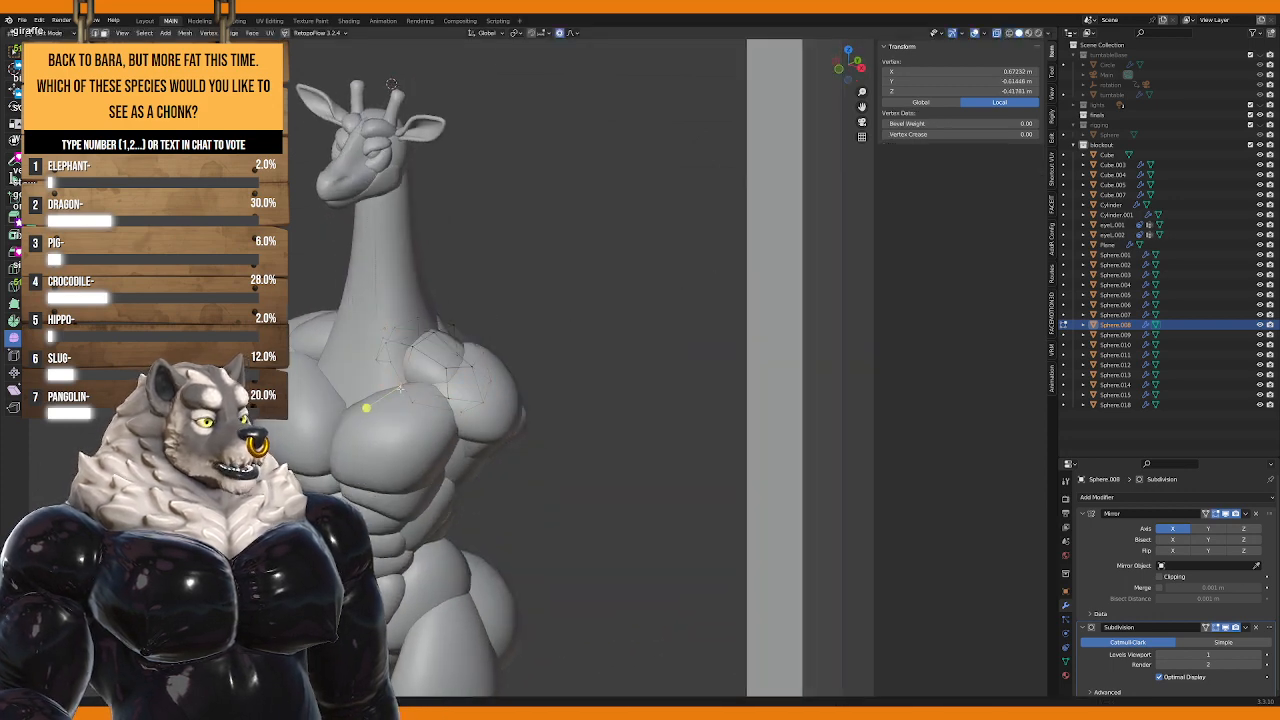
# Step: Lower the trapezius's front vertex toward the chest with proportional editing
pyautogui.press('g')
pyautogui.moveTo(400, 388)
pyautogui.mouseDown(button='middle')
pyautogui.moveTo(414, 375)
pyautogui.moveTo(399, 406)
pyautogui.mouseUp(button='middle')
pyautogui.scroll(-2, 412, 380)
pyautogui.click(408, 395)
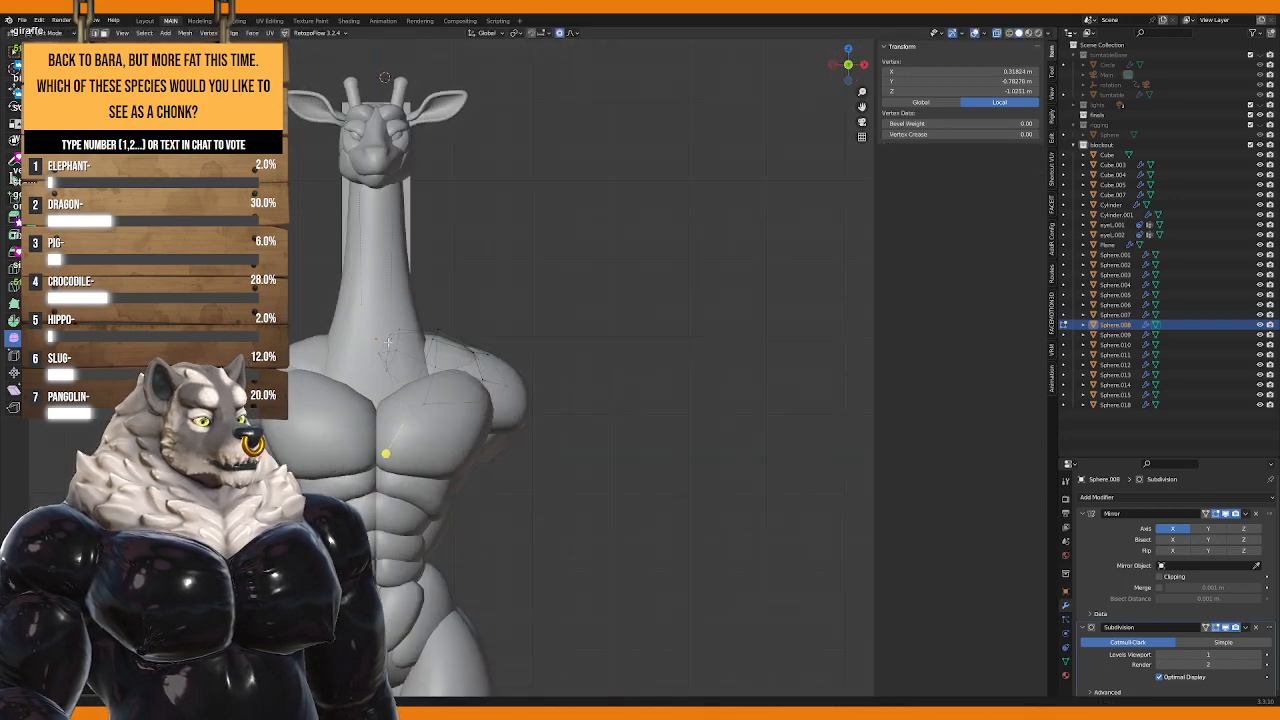
# Step: Raise the trapezius vertex beside the neck and lower its upper outer vertex in front view with proportional editing
pyautogui.press('g')
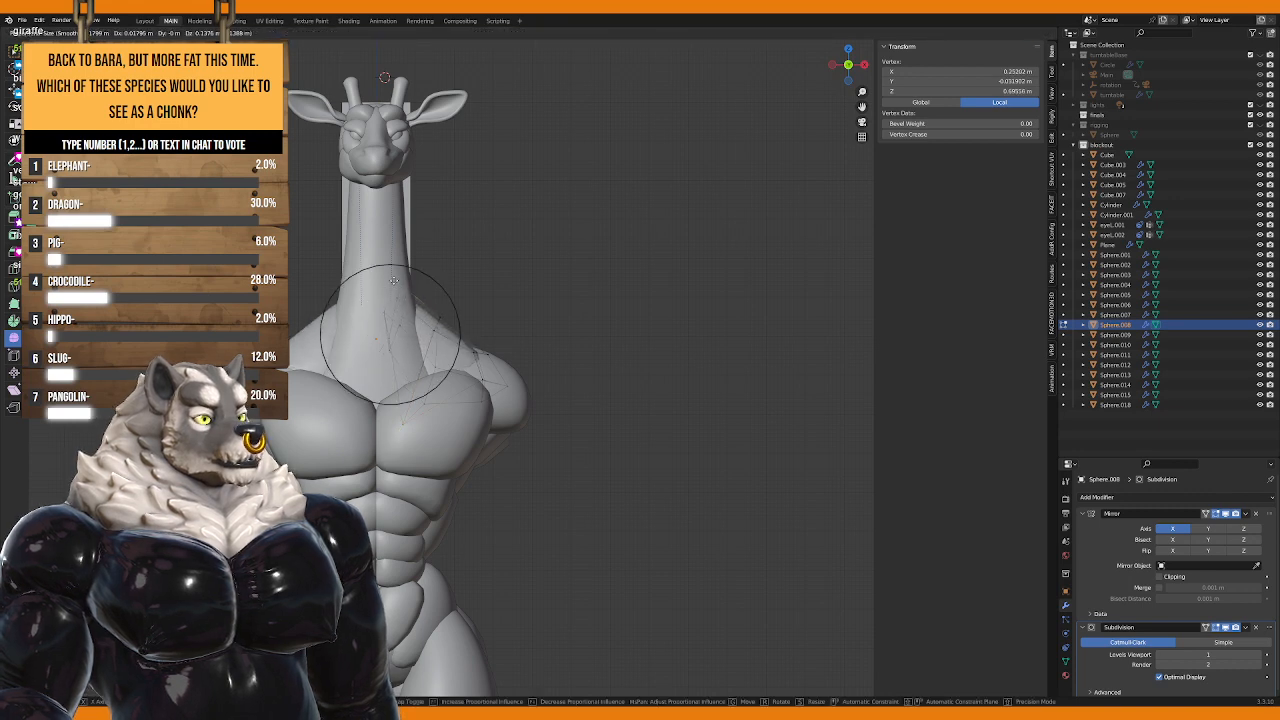
pyautogui.click(441, 328)
pyautogui.press('g')
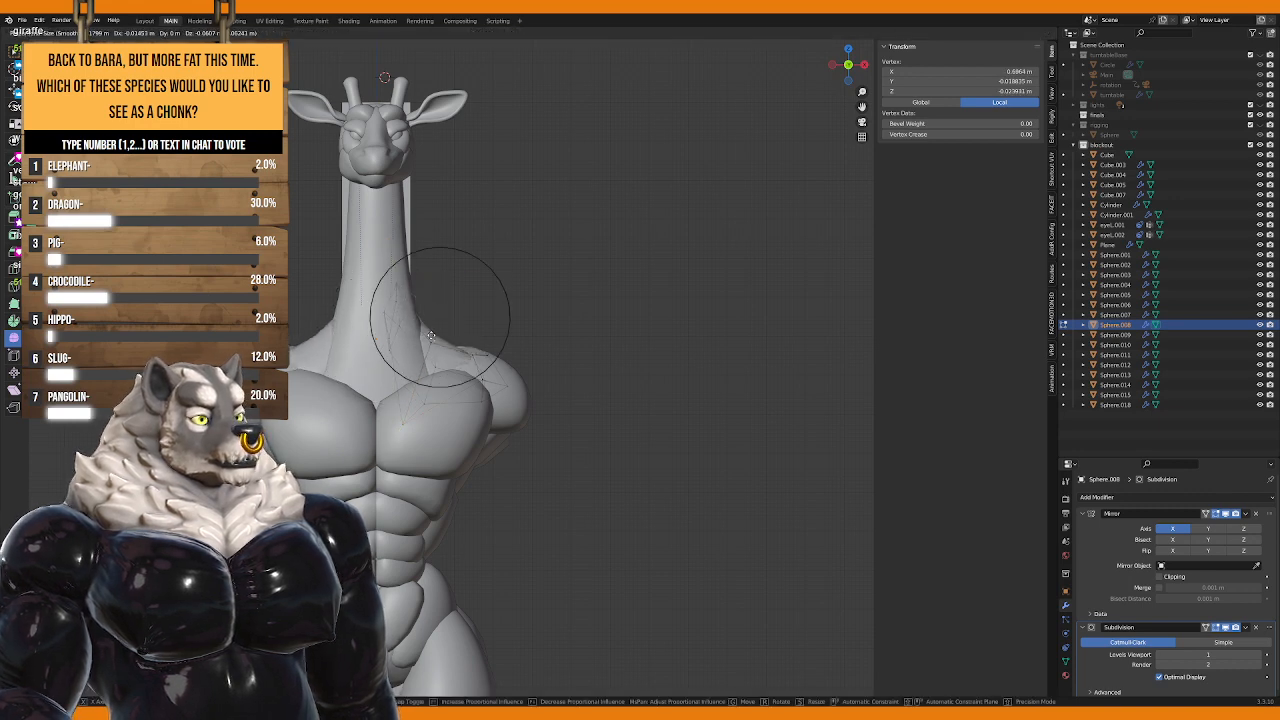
pyautogui.click(431, 335)
pyautogui.press('Tab')
pyautogui.click(563, 323)
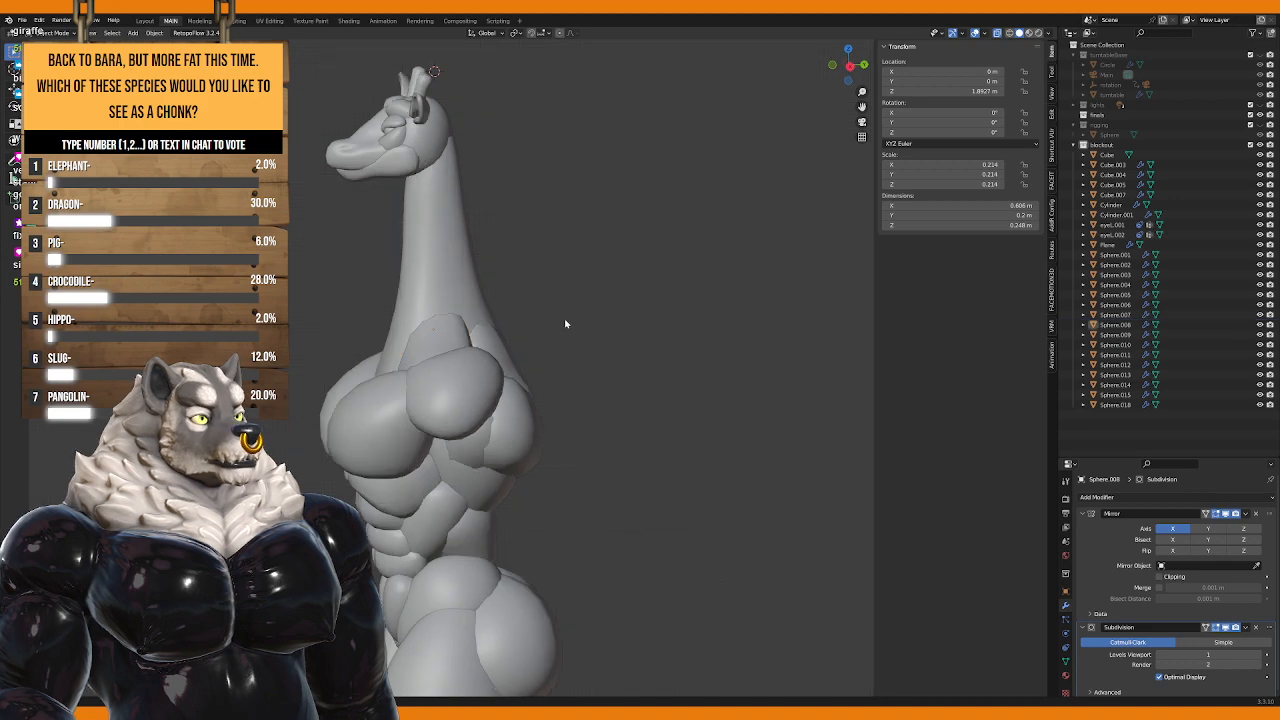
# Step: Delete the chest muscle object and paste the copied mirrored sphere pair into the scene as its replacement
pyautogui.scroll(2, 444, 465)
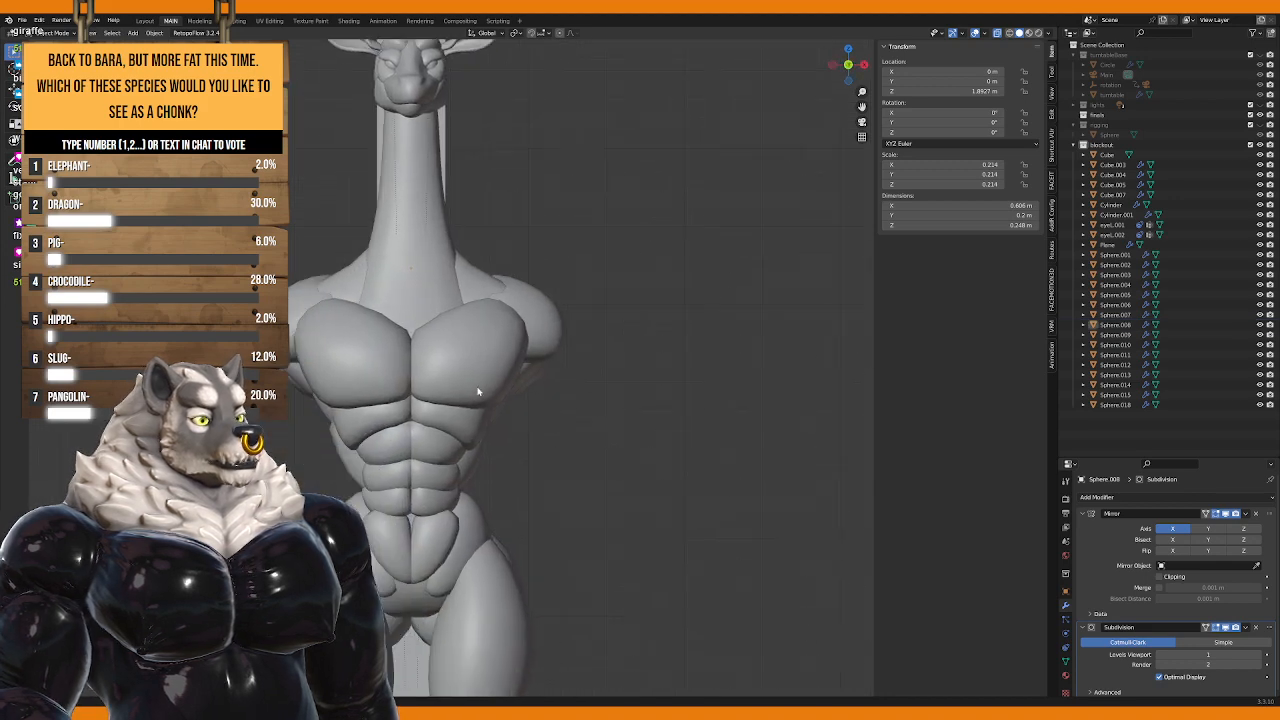
pyautogui.click(476, 355)
pyautogui.press('x')
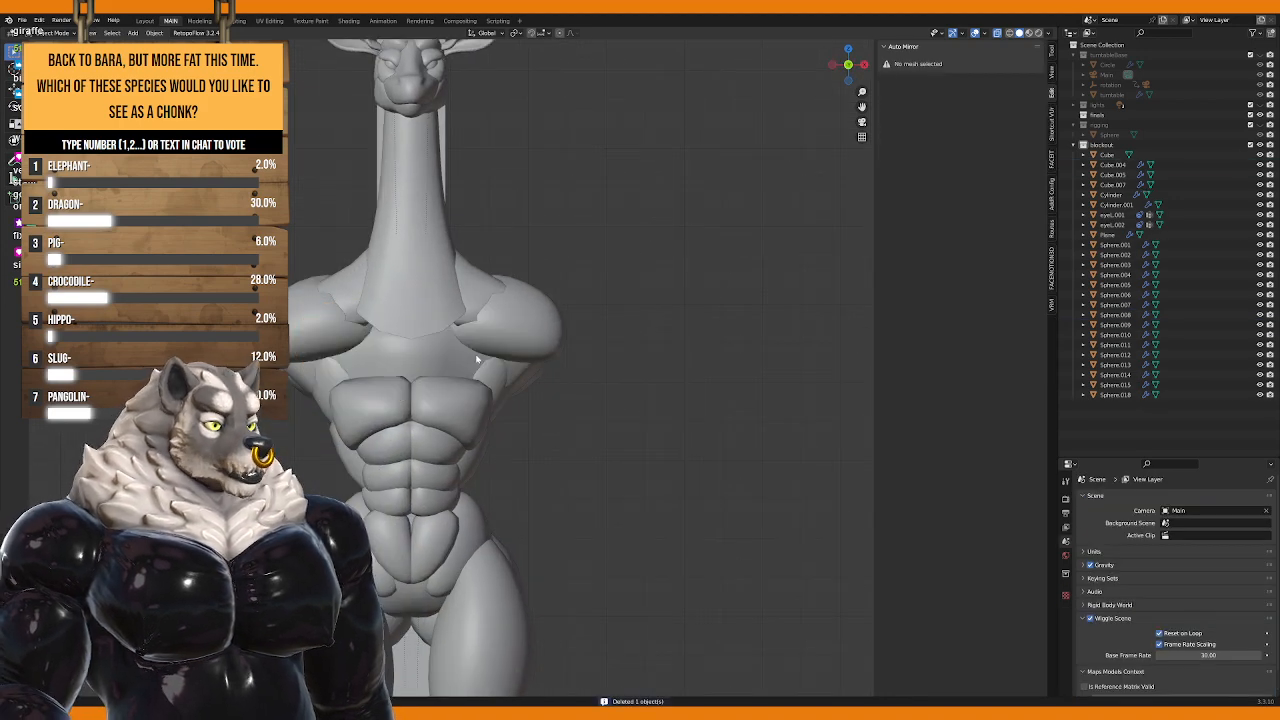
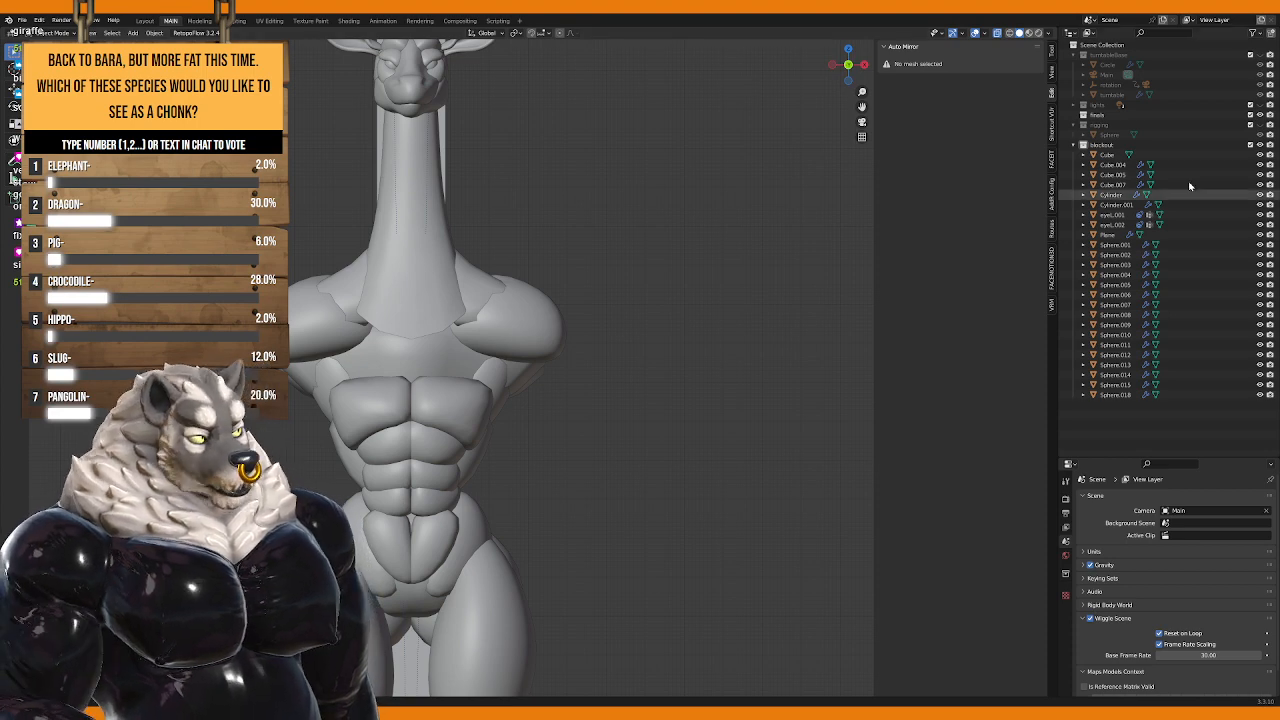
pyautogui.hotkey('ctrl', 'v')
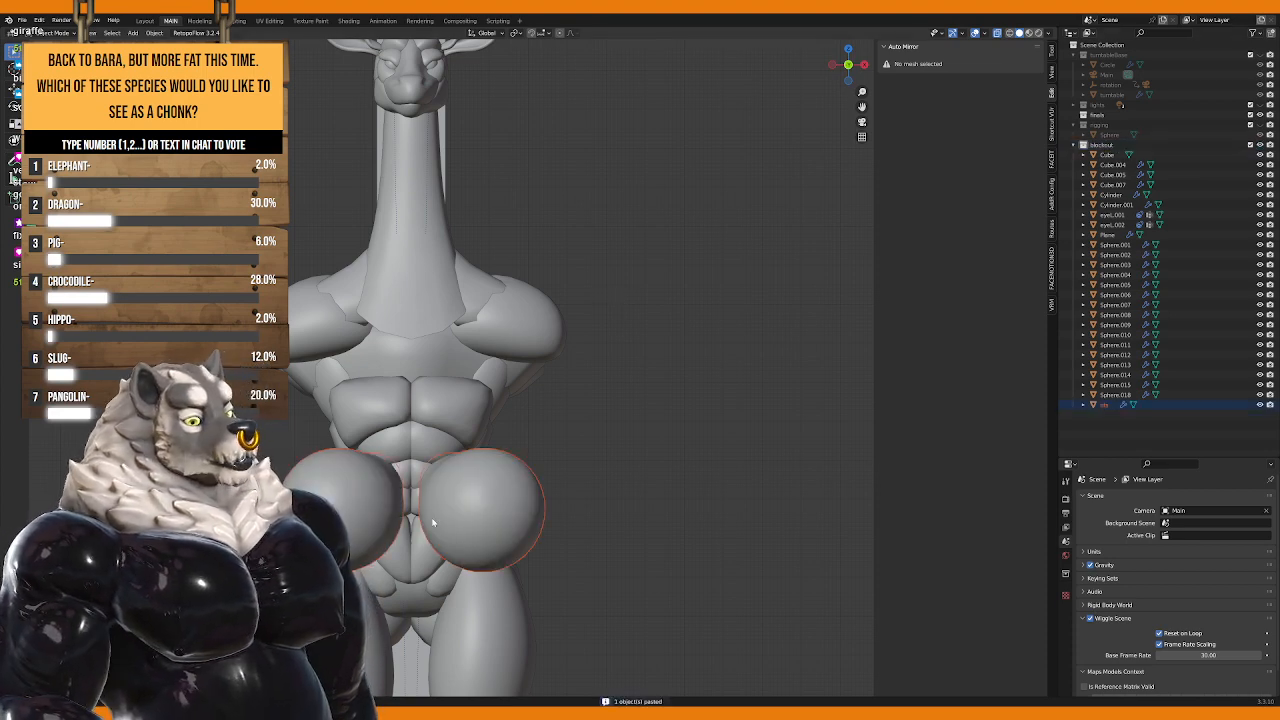
# Step: Move the pasted sphere pair up to the giraffe's chest and tilt its whole mesh about the X axis in Edit Mode
pyautogui.press('g')
pyautogui.click(440, 405)
pyautogui.moveTo(440, 405); pyautogui.dragTo(677, 456, button='middle')
pyautogui.press('Tab')
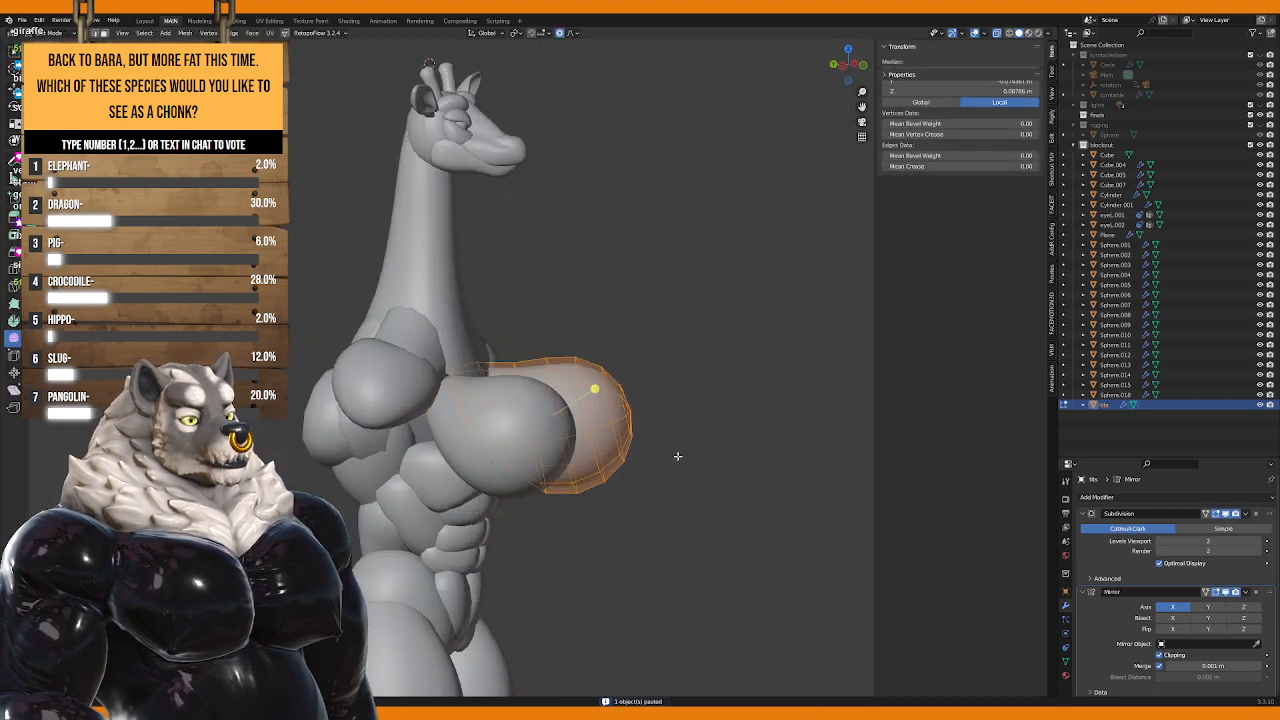
pyautogui.press('g')
pyautogui.press('x')
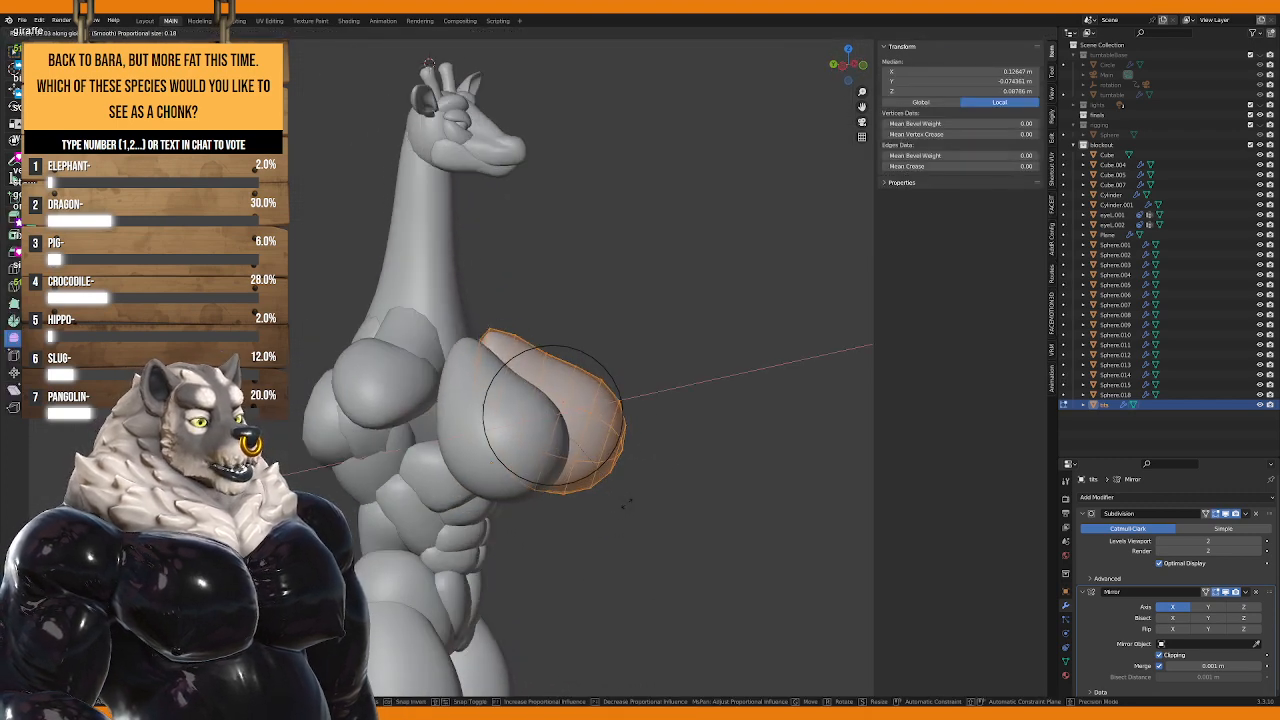
pyautogui.click(624, 503)
# Step: Scale the chest muscle mesh along Y to flatten it, and shift it back along Y against the torso
pyautogui.moveTo(624, 503); pyautogui.dragTo(530, 533, button='middle')
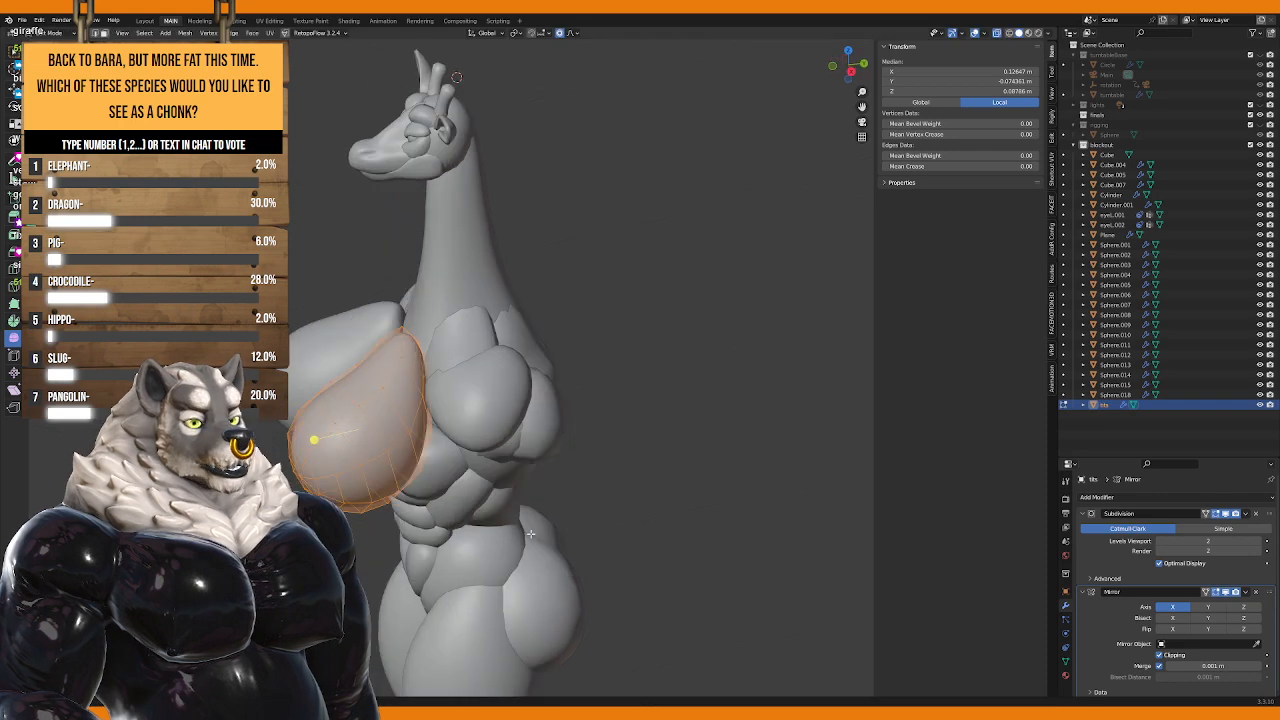
pyautogui.press('s')
pyautogui.press('y')
pyautogui.click(372, 484)
pyautogui.moveTo(372, 484); pyautogui.dragTo(360, 482, button='middle')
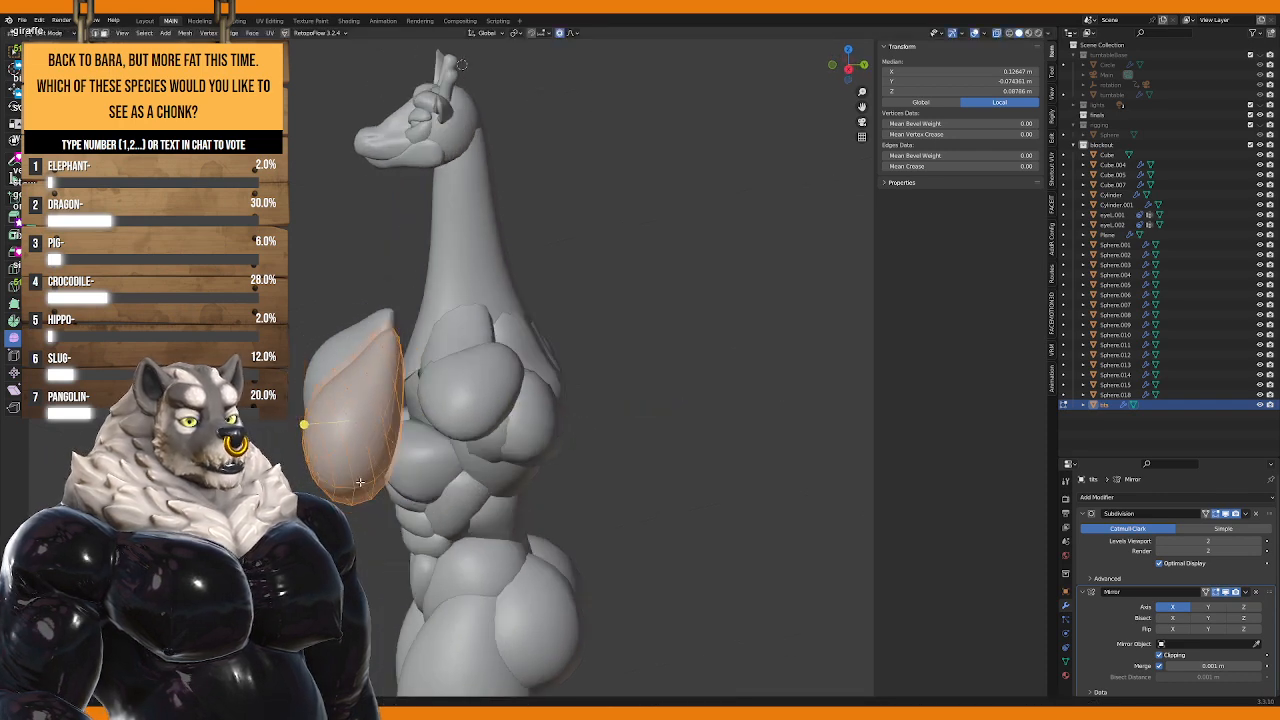
pyautogui.press('g')
pyautogui.press('x')
pyautogui.click(413, 474)
# Step: Move the chest muscle mesh inward and up in front view so its inner side meets the body's centre line
pyautogui.press('KP_1')
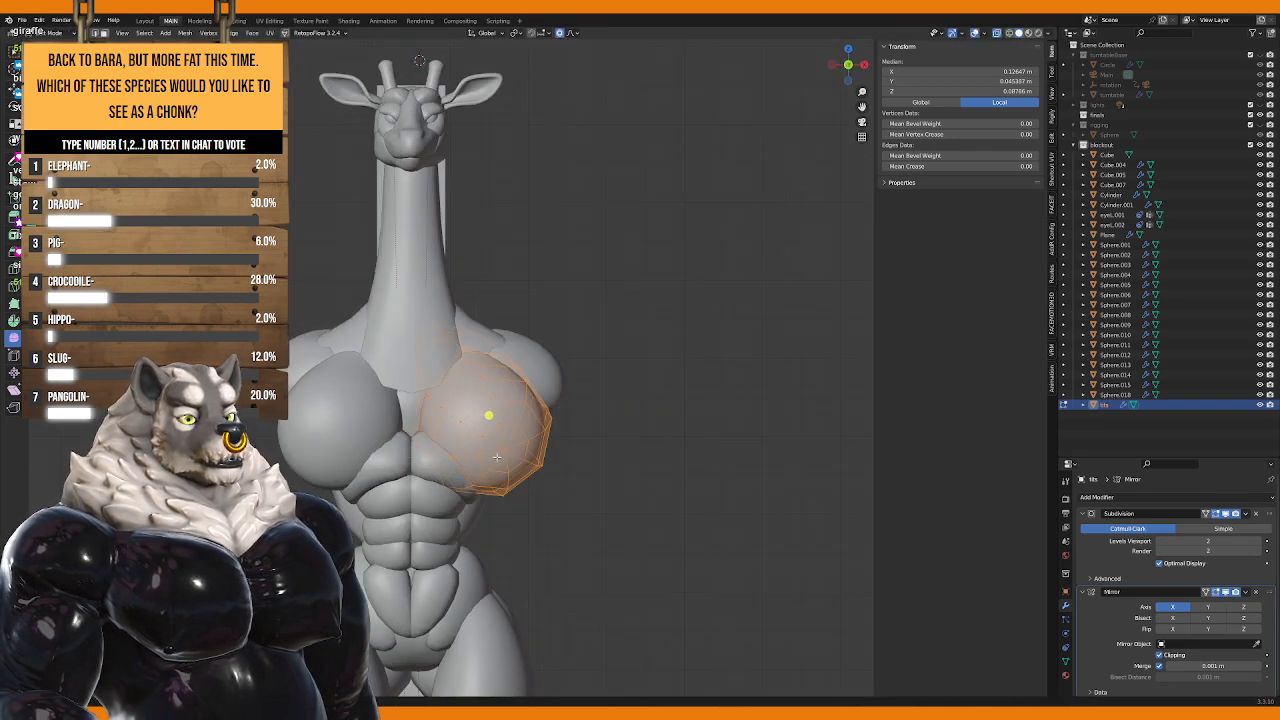
pyautogui.press('g')
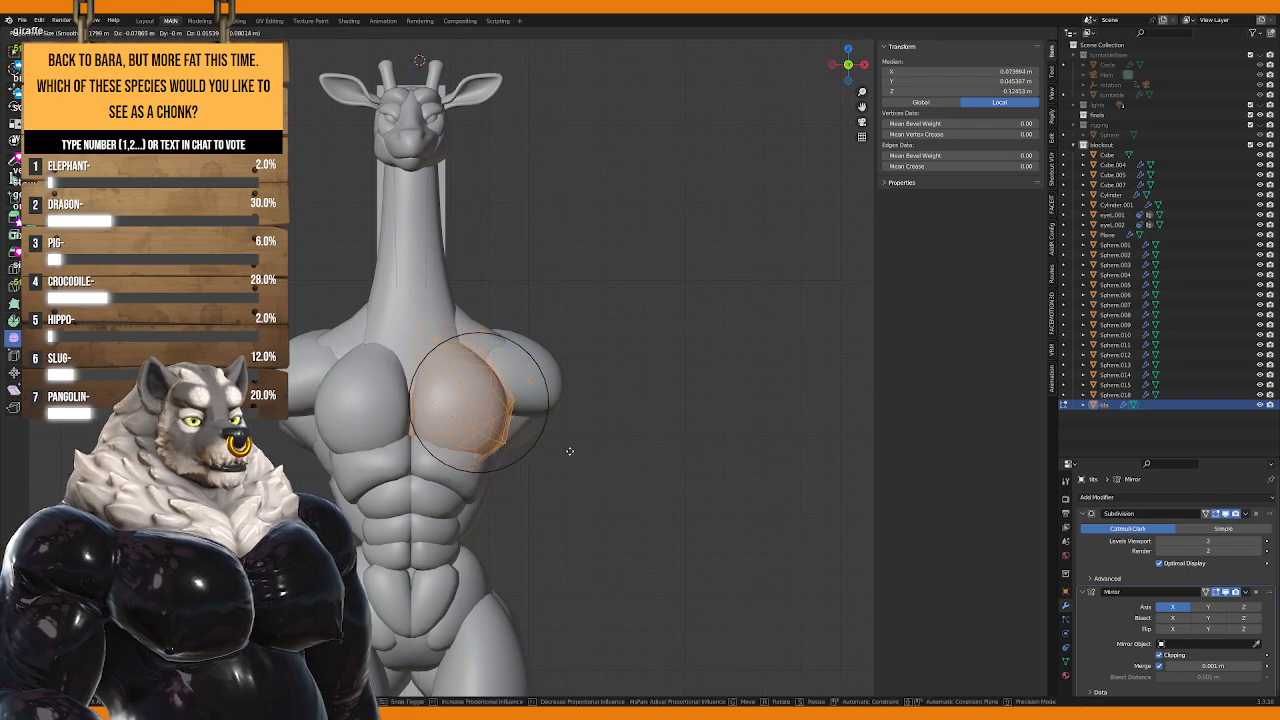
pyautogui.click(569, 451)
pyautogui.moveTo(569, 451); pyautogui.dragTo(562, 483, button='middle')
# Step: Reposition a vertex at the chest muscle's lower edge with proportional editing
pyautogui.scroll(2, 565, 483)
pyautogui.click(453, 498)
pyautogui.press('g')
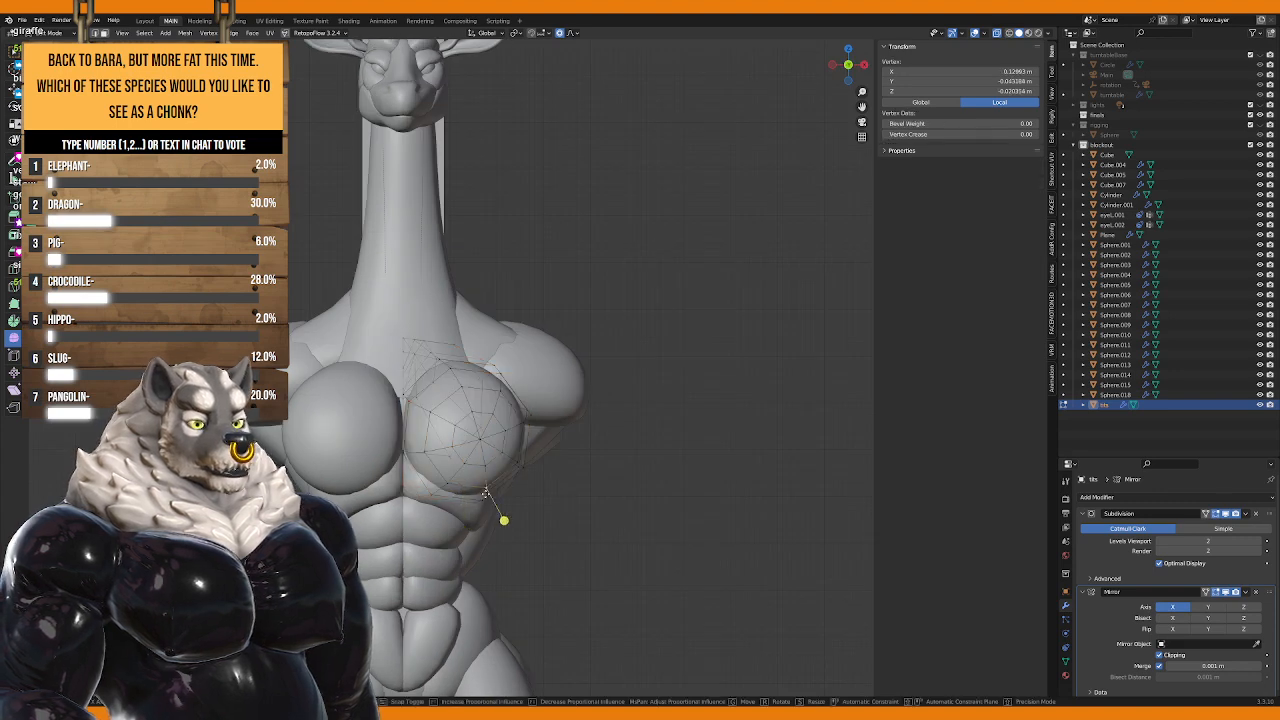
pyautogui.click(500, 514)
# Step: Adjust the chest muscle's front vertex from the side with proportional editing
pyautogui.moveTo(500, 514); pyautogui.dragTo(385, 428, button='middle')
pyautogui.scroll(2, 381, 427)
pyautogui.scroll(3, 421, 432)
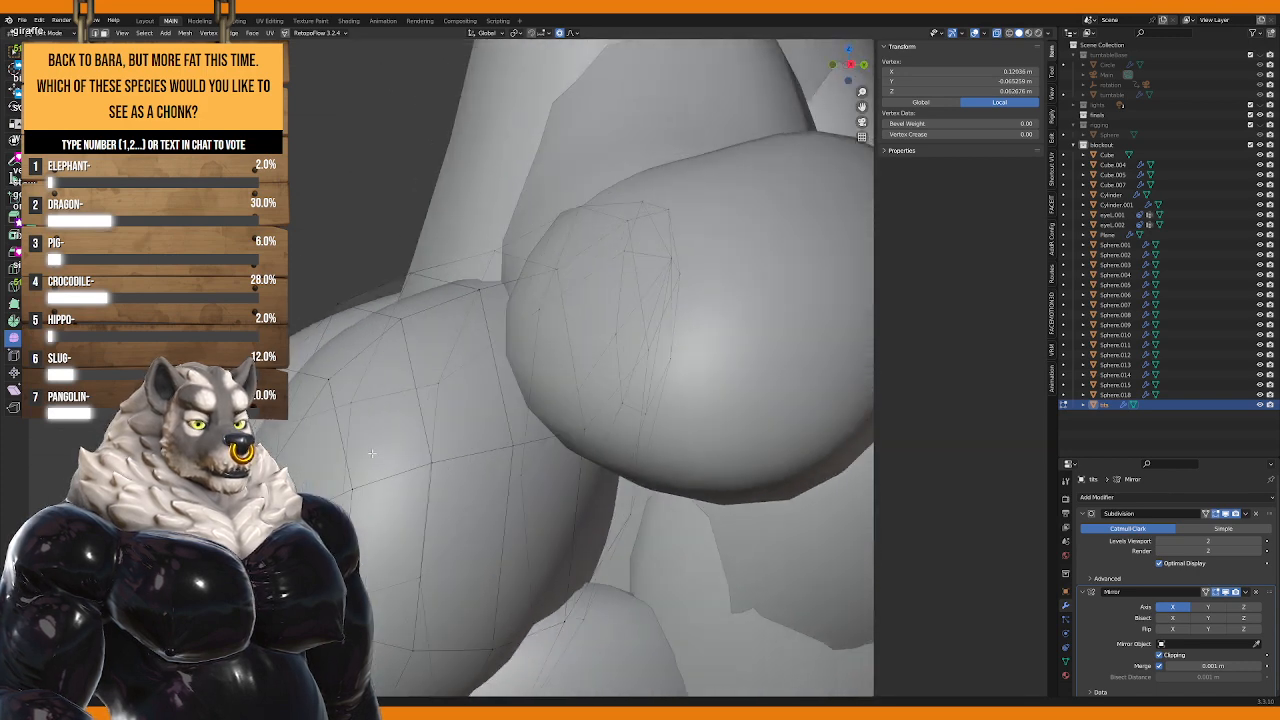
pyautogui.scroll(-4, 420, 420)
pyautogui.press('g')
pyautogui.scroll(5, 418, 395)
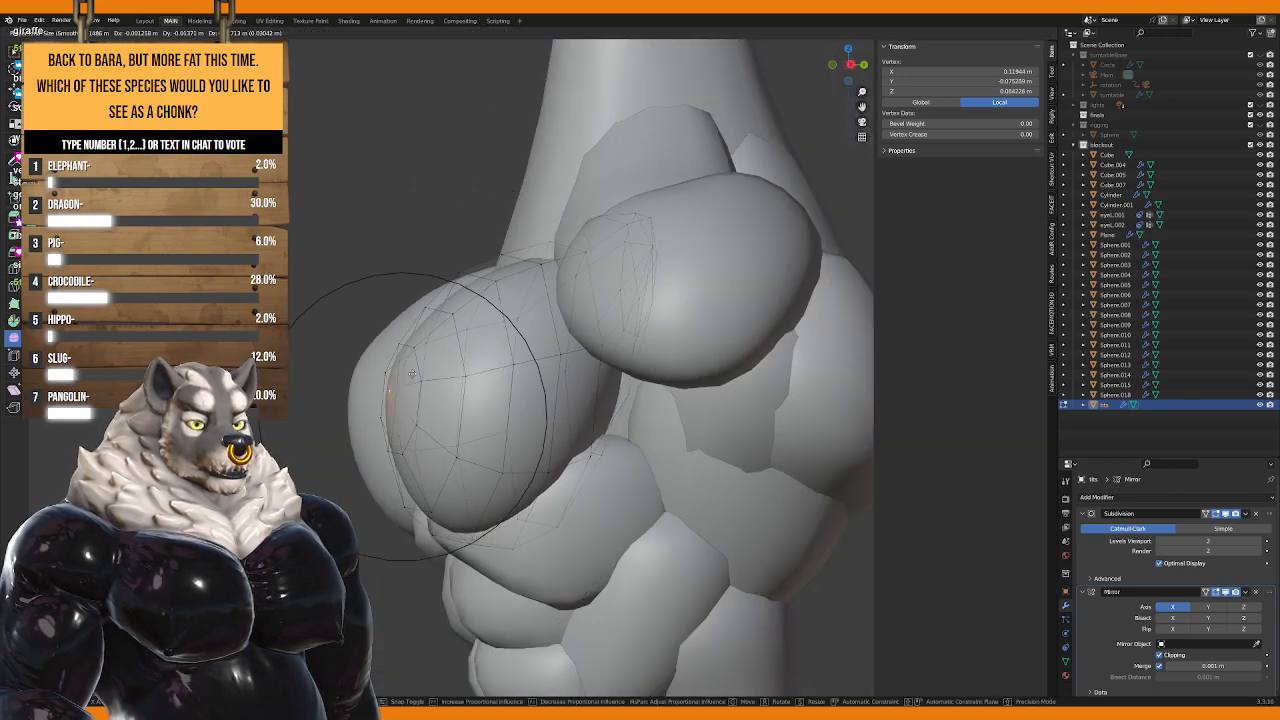
pyautogui.scroll(-4, 509, 480)
pyautogui.moveTo(410, 400); pyautogui.dragTo(556, 393, button='middle')
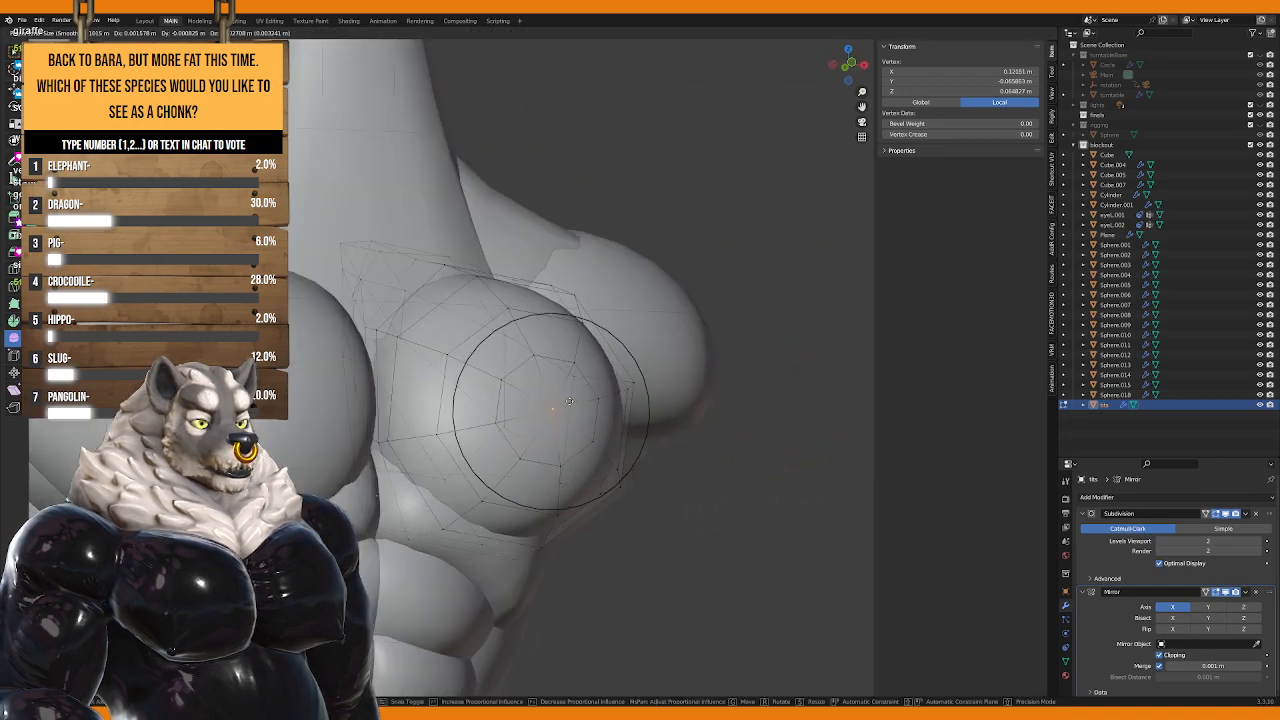
# Step: Pull the chest muscle's front tip vertex forward and outward with proportional editing
pyautogui.scroll(-2, 554, 392)
pyautogui.moveTo(429, 420); pyautogui.dragTo(605, 440, button='middle')
pyautogui.click(396, 434)
pyautogui.press('g')
pyautogui.click(529, 462)
# Step: Lower the chest muscle's front tip vertex along Z with a resized proportional falloff
pyautogui.press('g')
pyautogui.scroll(-2, 600, 440)
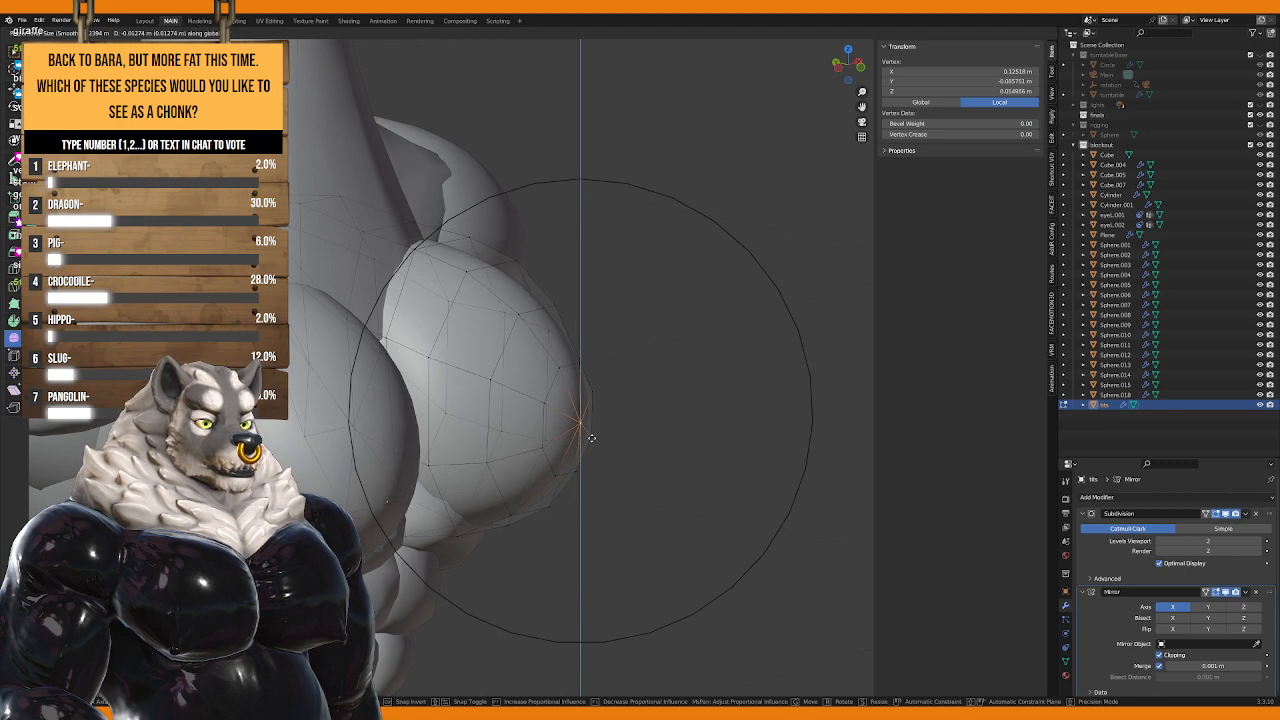
pyautogui.scroll(5, 590, 443)
pyautogui.press('z')
pyautogui.scroll(-5, 640, 446)
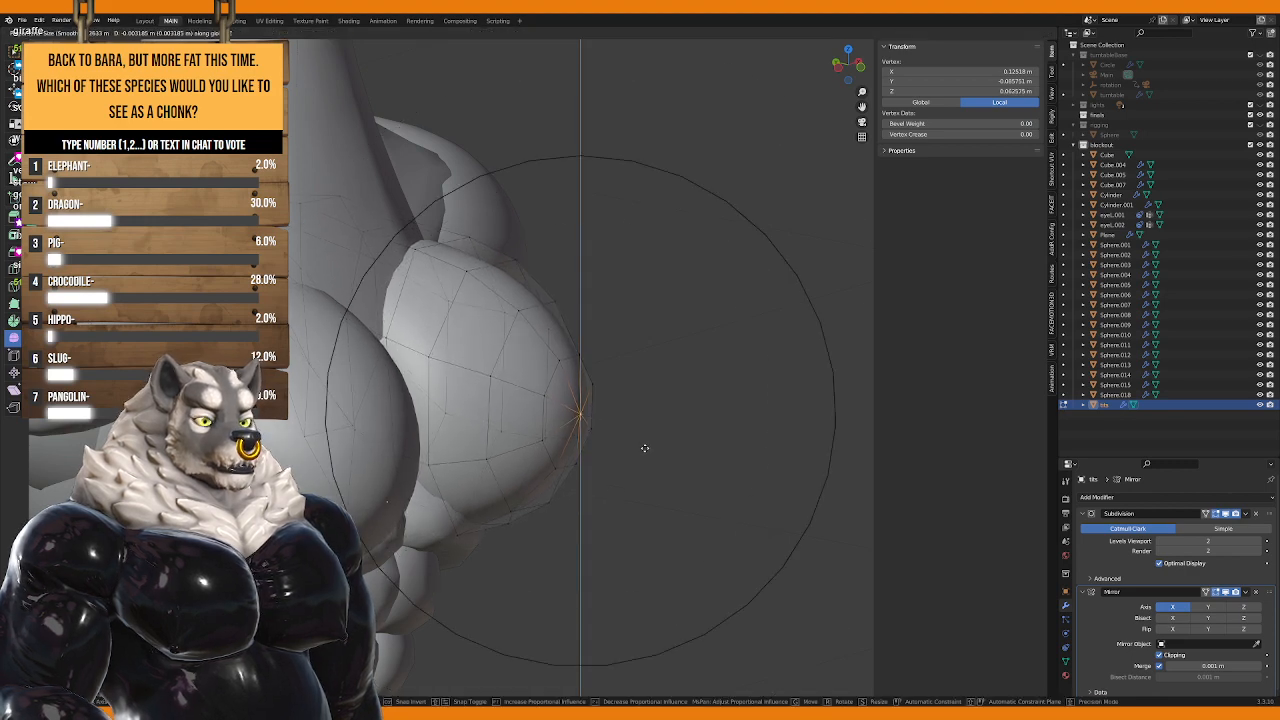
pyautogui.scroll(3, 636, 456)
pyautogui.click(634, 467)
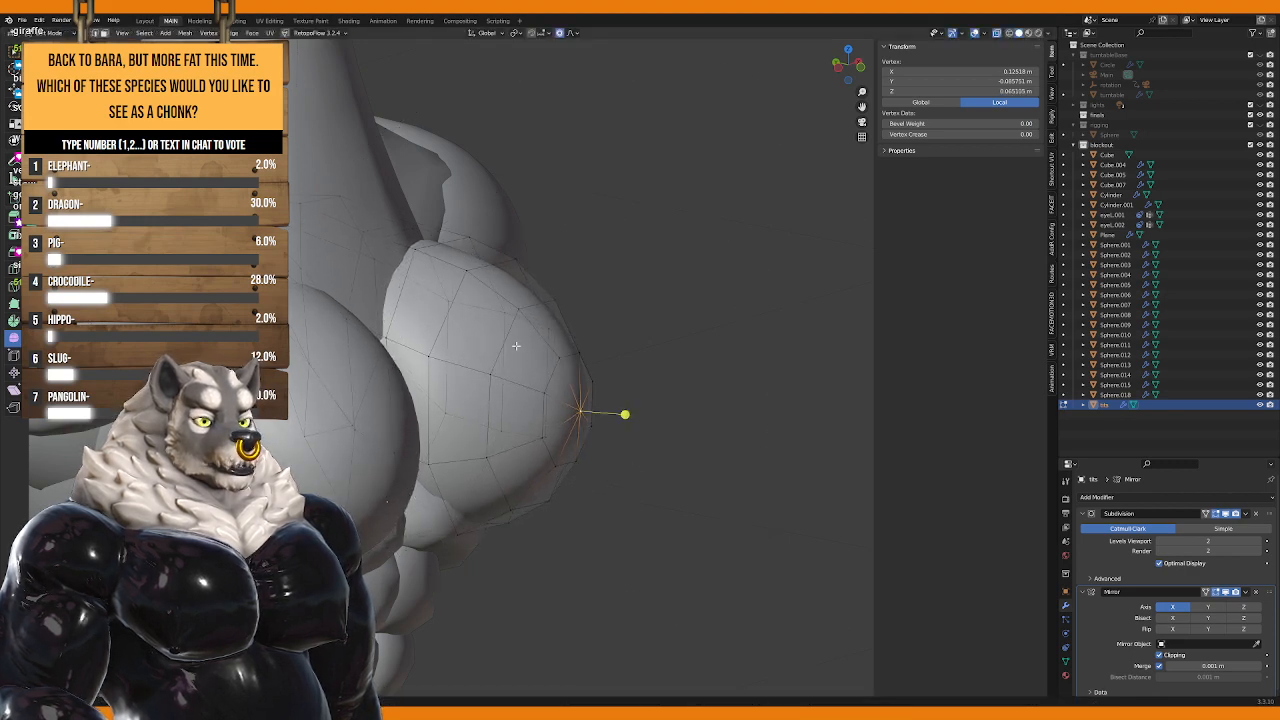
# Step: Try to lower the edge loop around the front of the chest muscle along Z
pyautogui.keyDown('alt'); pyautogui.click(652, 392); pyautogui.keyUp('alt')
pyautogui.press('g')
pyautogui.press('z')
pyautogui.scroll(-3, 645, 405)
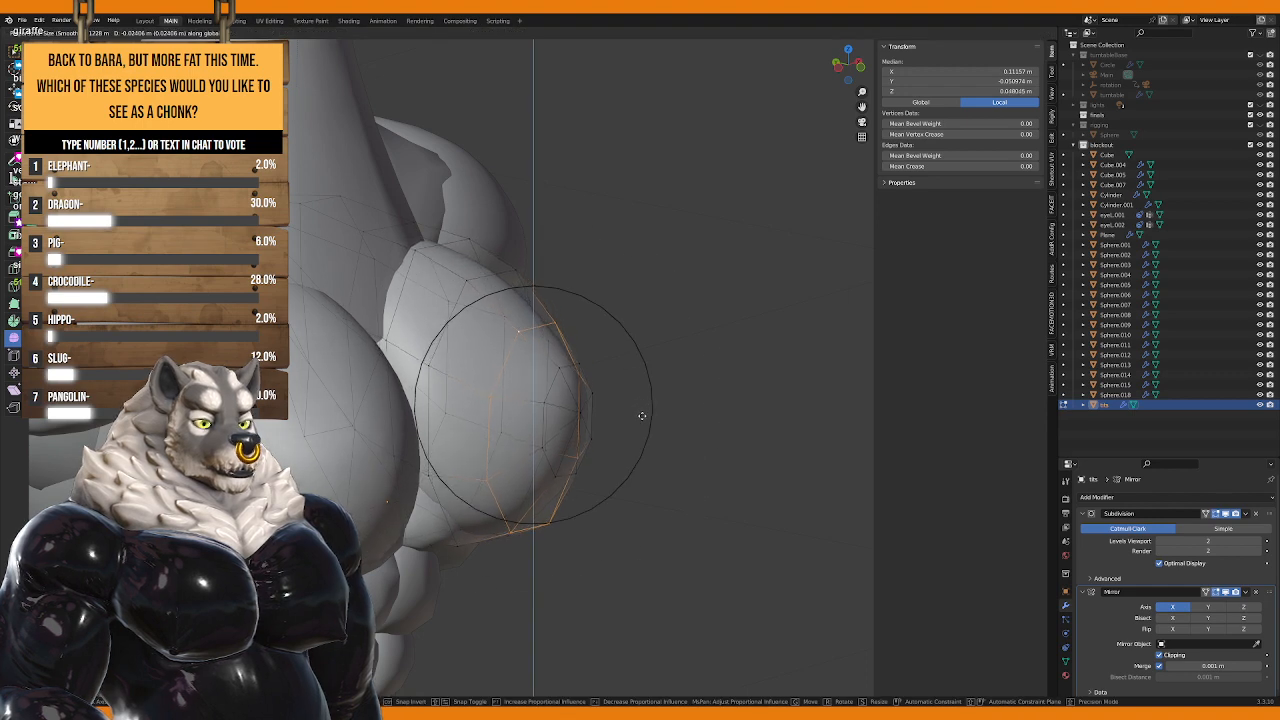
pyautogui.click(642, 415)
# Step: Grow the selection over the chest muscle's front cap and try to lower it along Z with proportional editing
pyautogui.moveTo(556, 420); pyautogui.dragTo(567, 421)
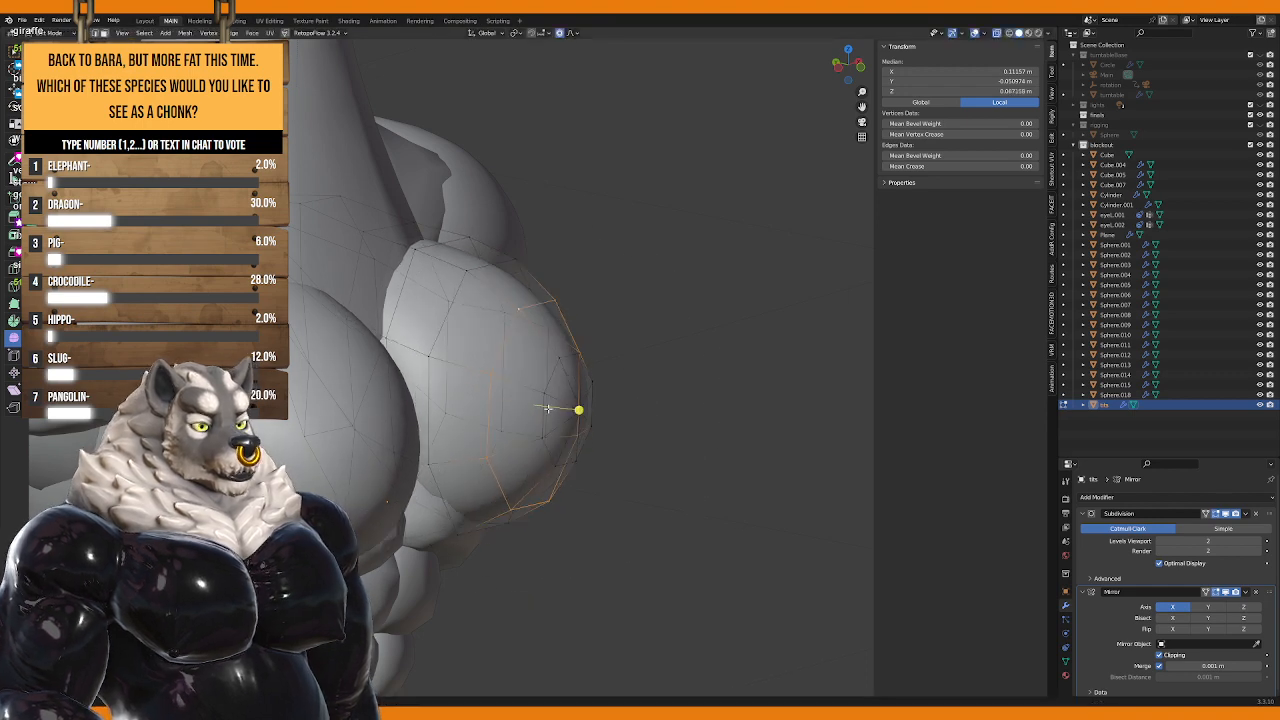
pyautogui.moveTo(586, 420); pyautogui.dragTo(573, 380, button='middle')
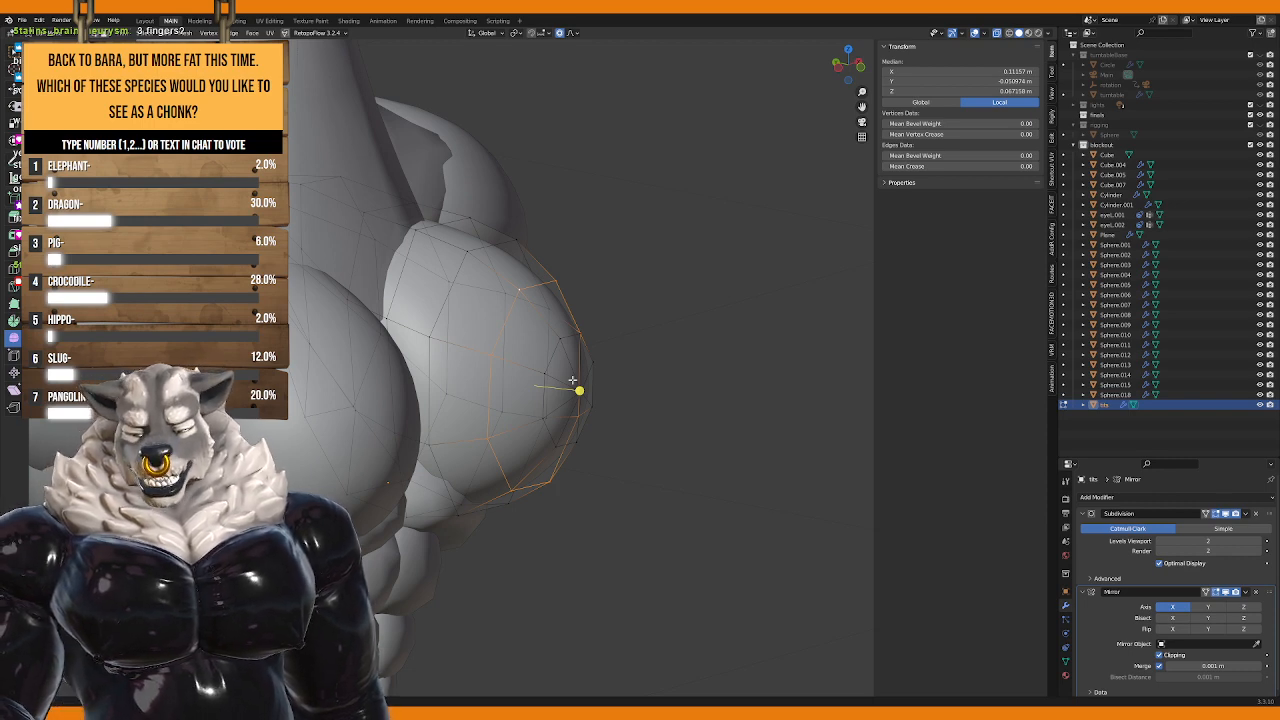
pyautogui.moveTo(580, 391); pyautogui.dragTo(584, 391)
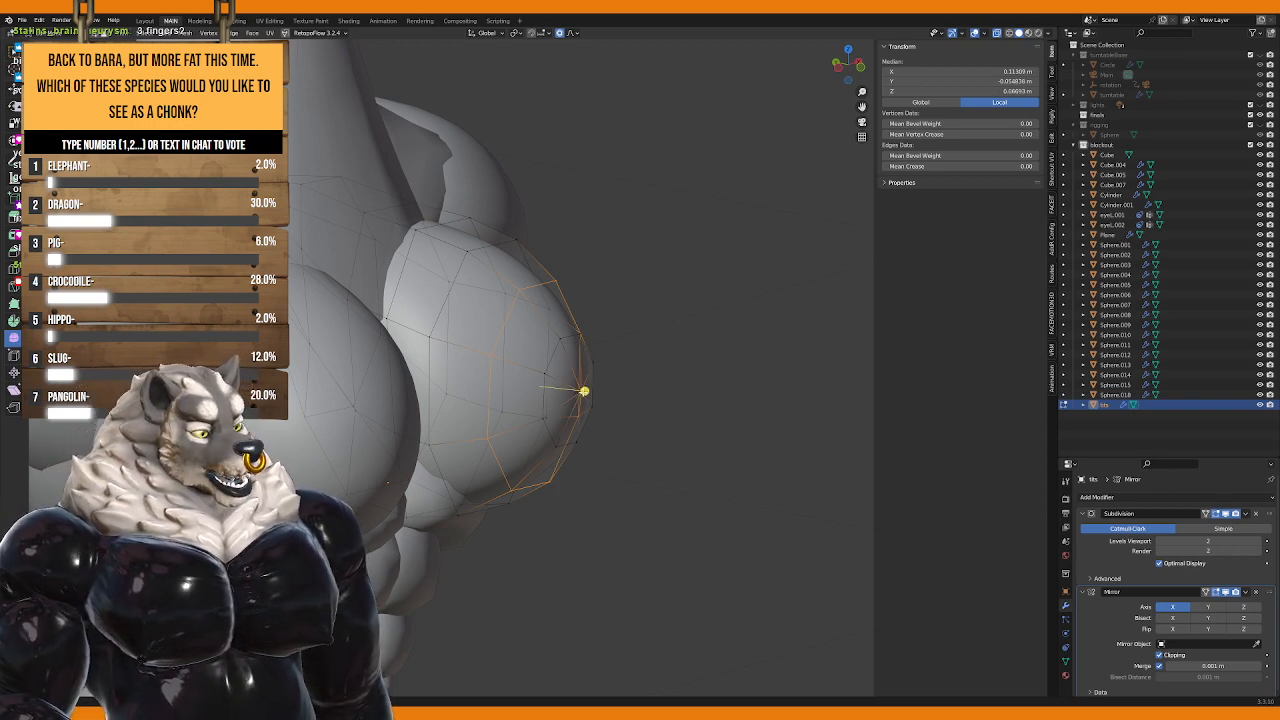
pyautogui.press('Tab')
pyautogui.press('Tab')
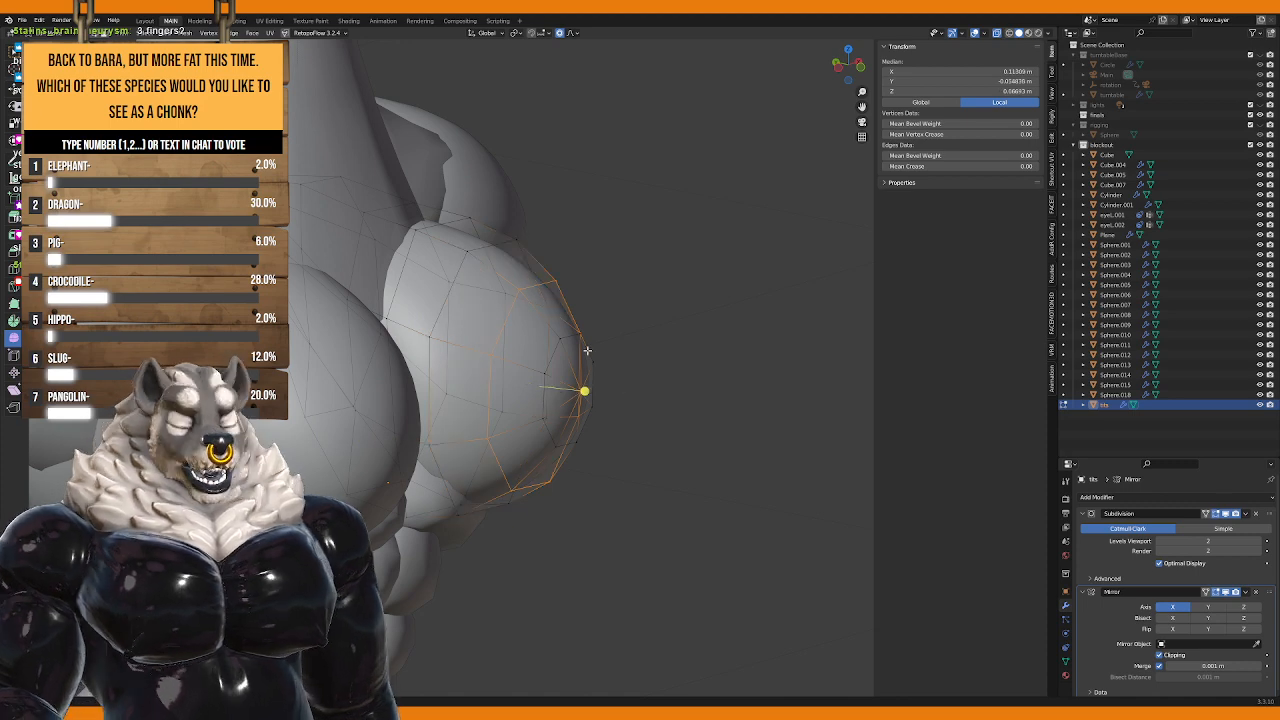
pyautogui.press('ctrl+KP_Add')
pyautogui.press('ctrl+KP_Add')
pyautogui.press('g')
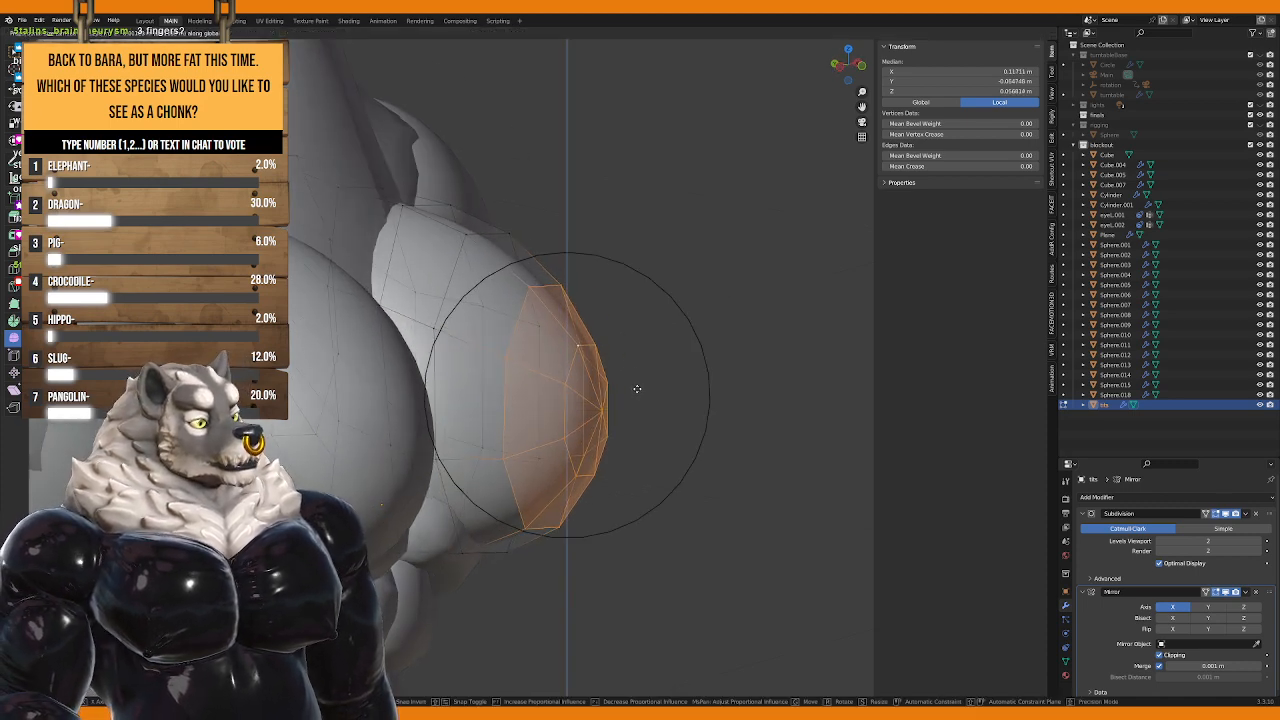
pyautogui.press('z')
pyautogui.click(638, 398)
# Step: Select the chest muscle's foremost vertex from the side and lower it along Z with proportional editing
pyautogui.moveTo(612, 429); pyautogui.dragTo(474, 352, button='middle')
pyautogui.click(383, 399)
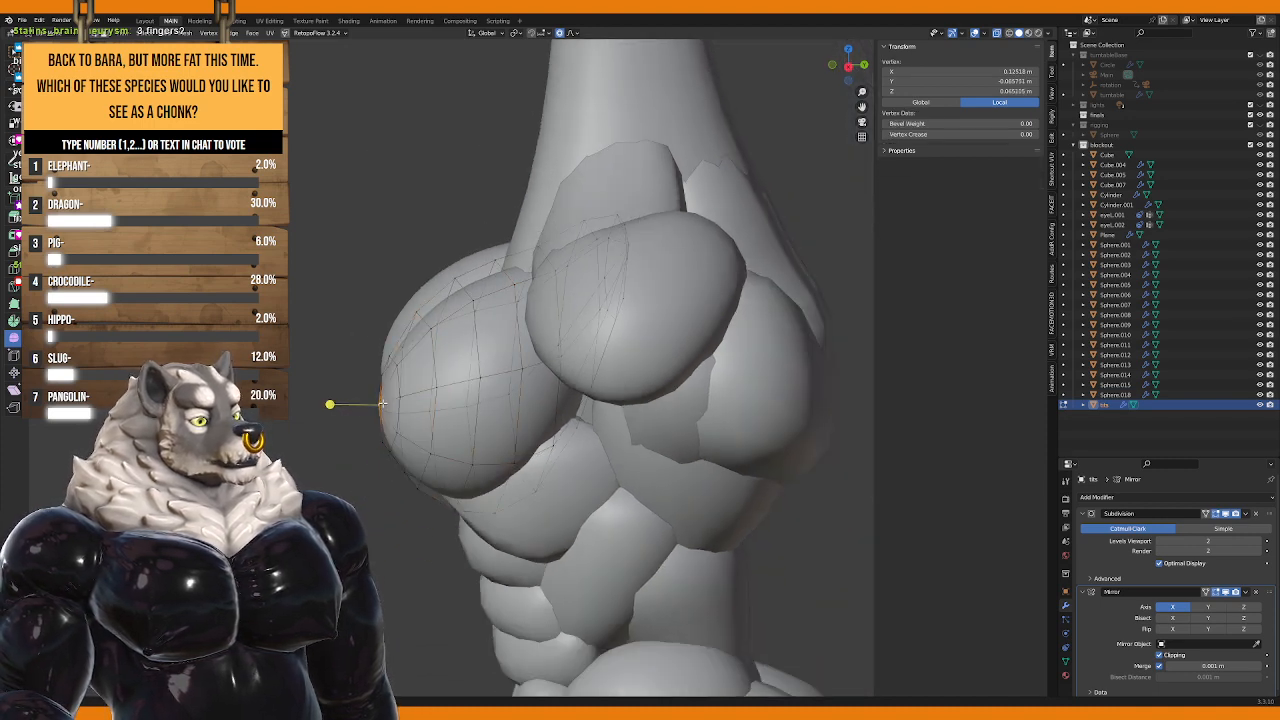
pyautogui.press('g')
pyautogui.press('z')
pyautogui.click(331, 434)
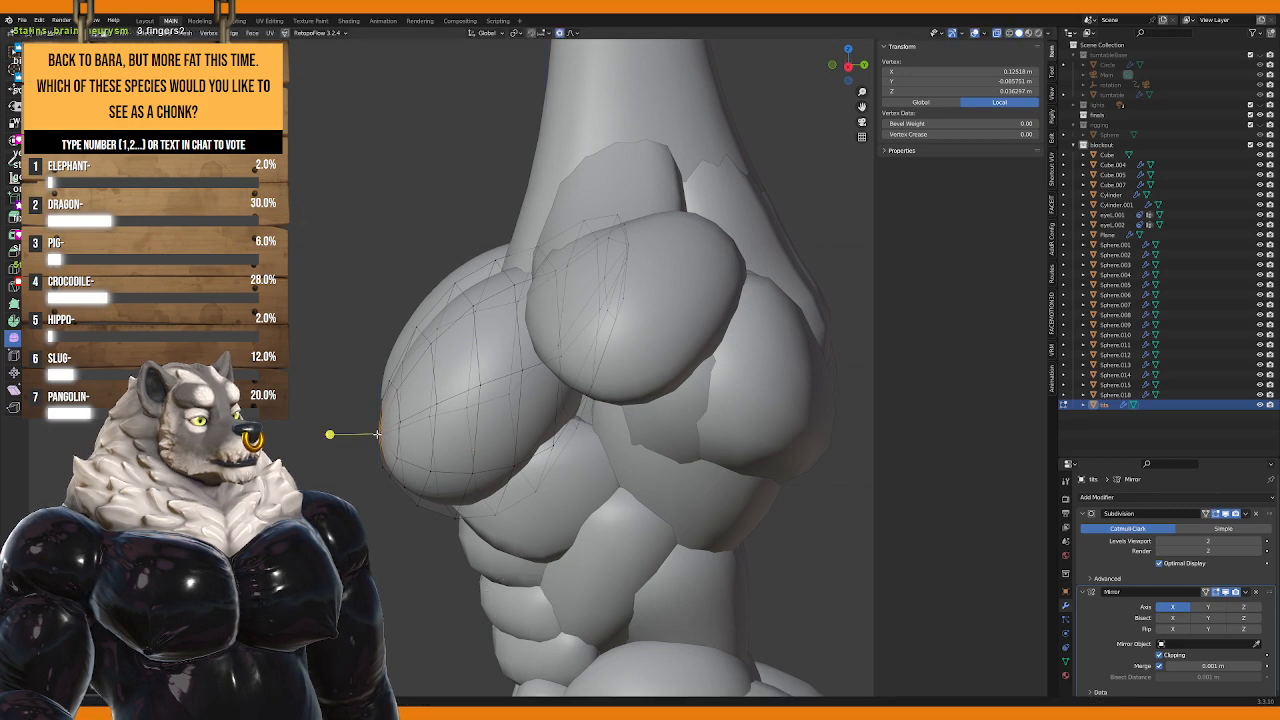
# Step: Pull the chest muscle's foremost vertex forward and slightly up with proportional editing
pyautogui.moveTo(331, 434); pyautogui.dragTo(643, 437, button='middle')
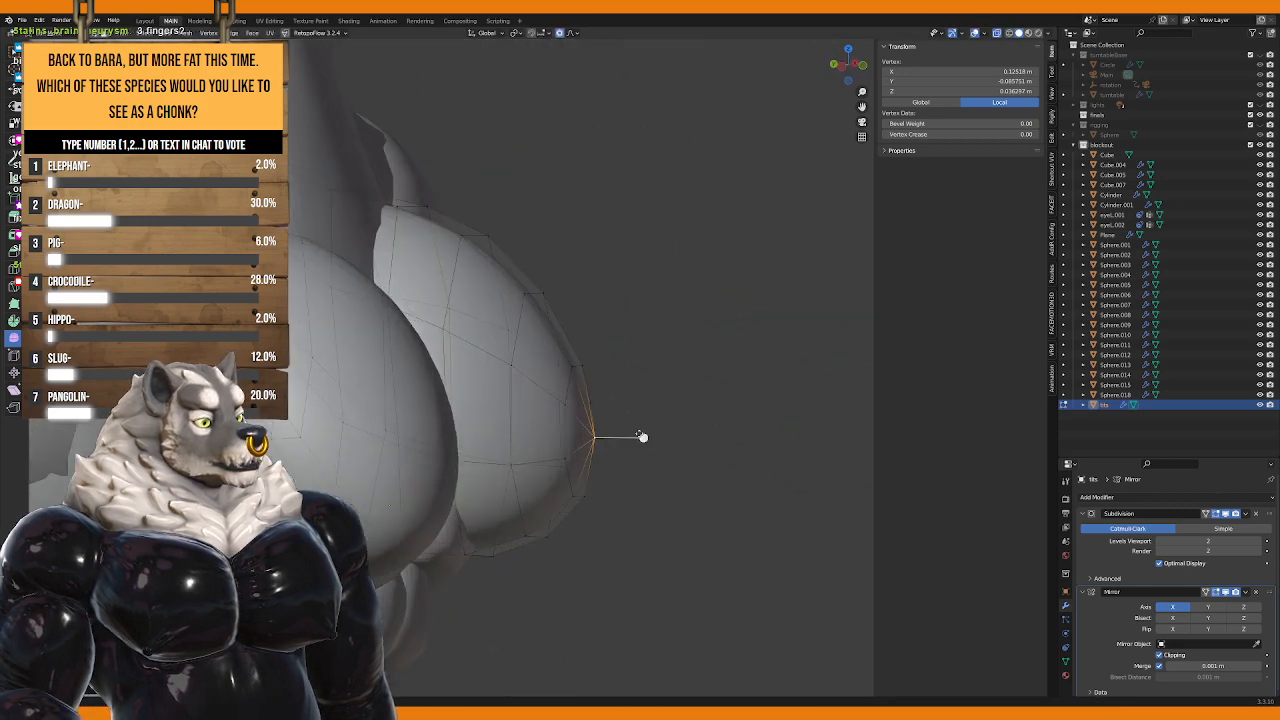
pyautogui.press('g')
pyautogui.scroll(-3, 666, 423)
pyautogui.scroll(3, 677, 409)
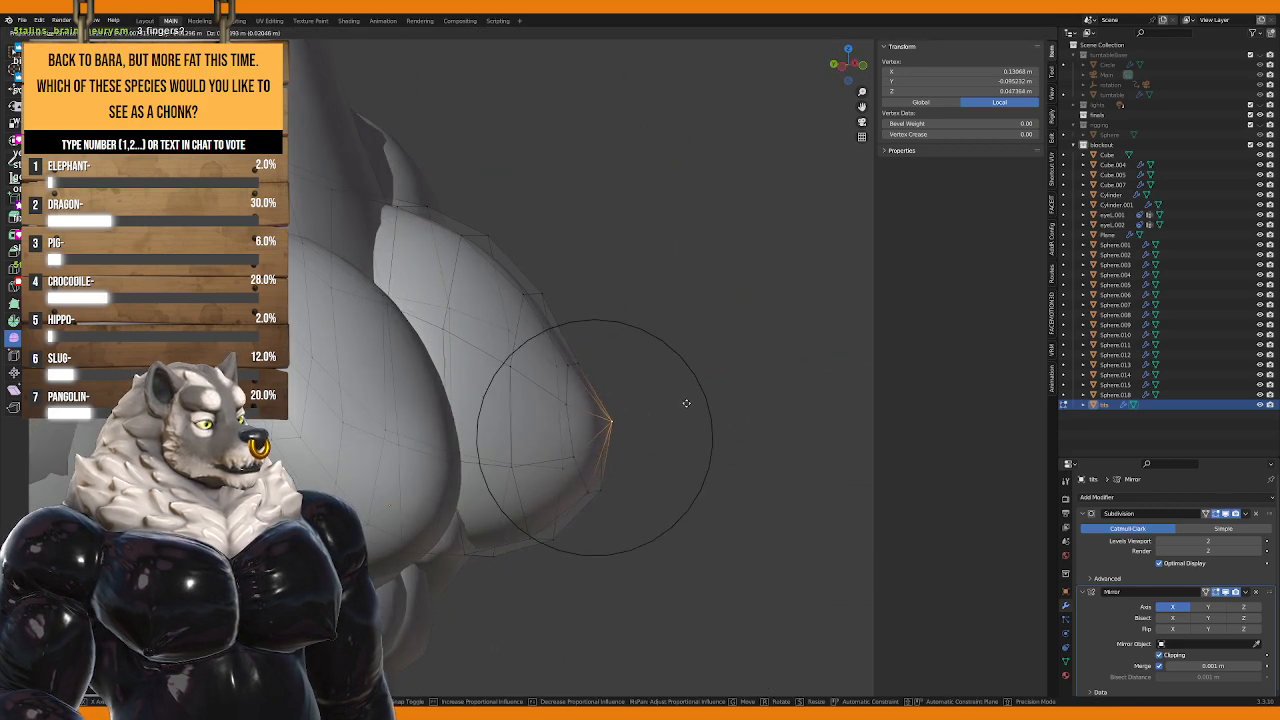
pyautogui.click(686, 400)
# Step: Readjust the chest muscle's front vertex from another angle with proportional editing and check the smoothed shape in Object Mode
pyautogui.moveTo(686, 400); pyautogui.dragTo(499, 413, button='middle')
pyautogui.press('g')
pyautogui.scroll(3, 425, 408)
pyautogui.click(416, 405)
pyautogui.press('Tab')
pyautogui.scroll(-4, 571, 420)
pyautogui.scroll(-3, 649, 440)
pyautogui.scroll(4, 447, 418)
pyautogui.press('Tab')
# Step: Grow the selection around the chest muscle's front tip, move it forward and up with proportional editing, and check the shape
pyautogui.click(452, 418)
pyautogui.scroll(2, 589, 431)
pyautogui.scroll(2, 594, 424)
pyautogui.press('ctrl+KP_Add')
pyautogui.press('ctrl+KP_Add')
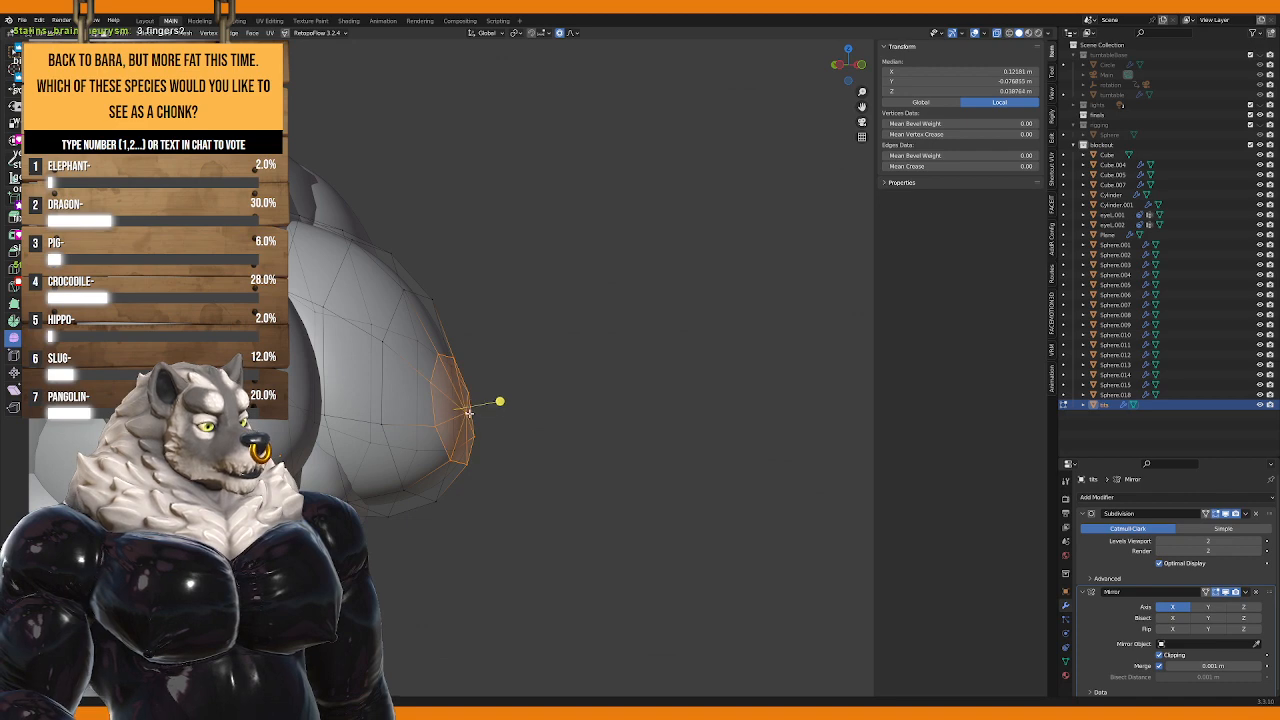
pyautogui.press('g')
pyautogui.scroll(6, 525, 392)
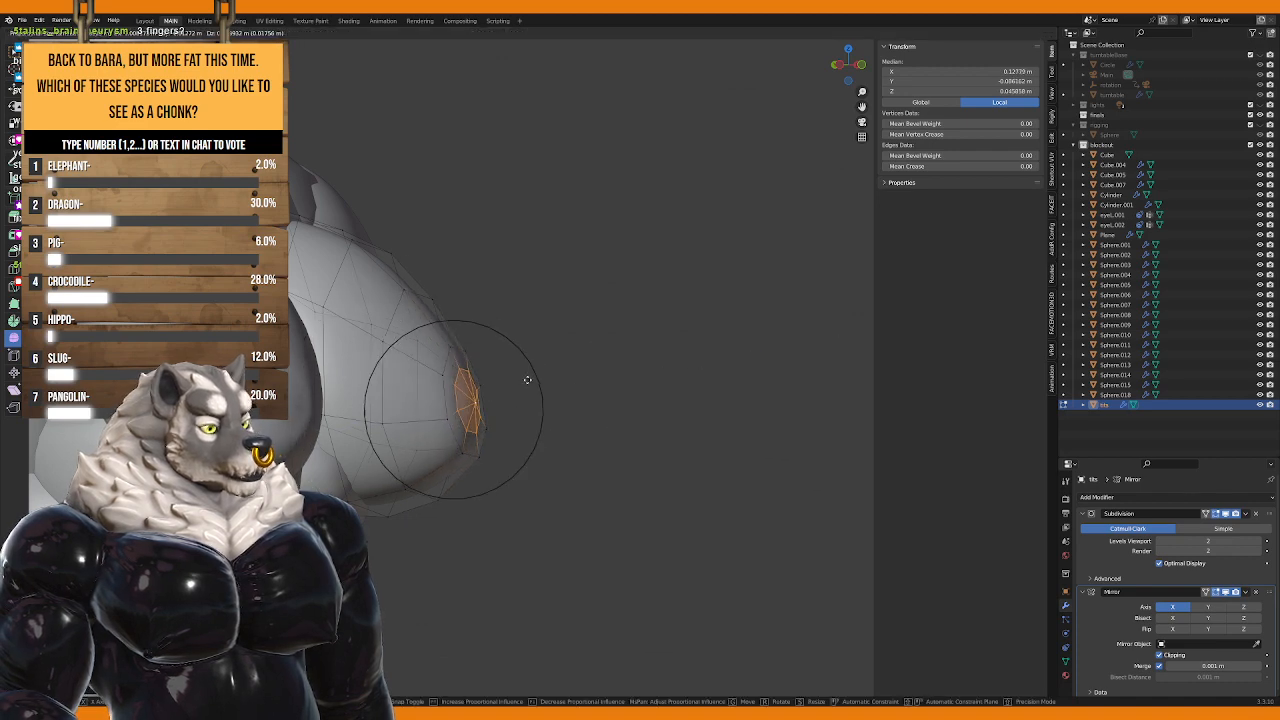
pyautogui.click(531, 383)
pyautogui.moveTo(531, 383); pyautogui.dragTo(510, 451, button='middle')
pyautogui.press('Tab')
pyautogui.scroll(-3, 466, 443)
pyautogui.press('Tab')
# Step: Turn off Clipping in the Mirror modifier and move the whole linked chest muscle outward from the centre line
pyautogui.press('l')
pyautogui.moveTo(640, 462); pyautogui.dragTo(563, 446, button='middle')
pyautogui.moveTo(650, 452); pyautogui.dragTo(505, 470, button='middle')
pyautogui.press('g')
pyautogui.press('Escape')
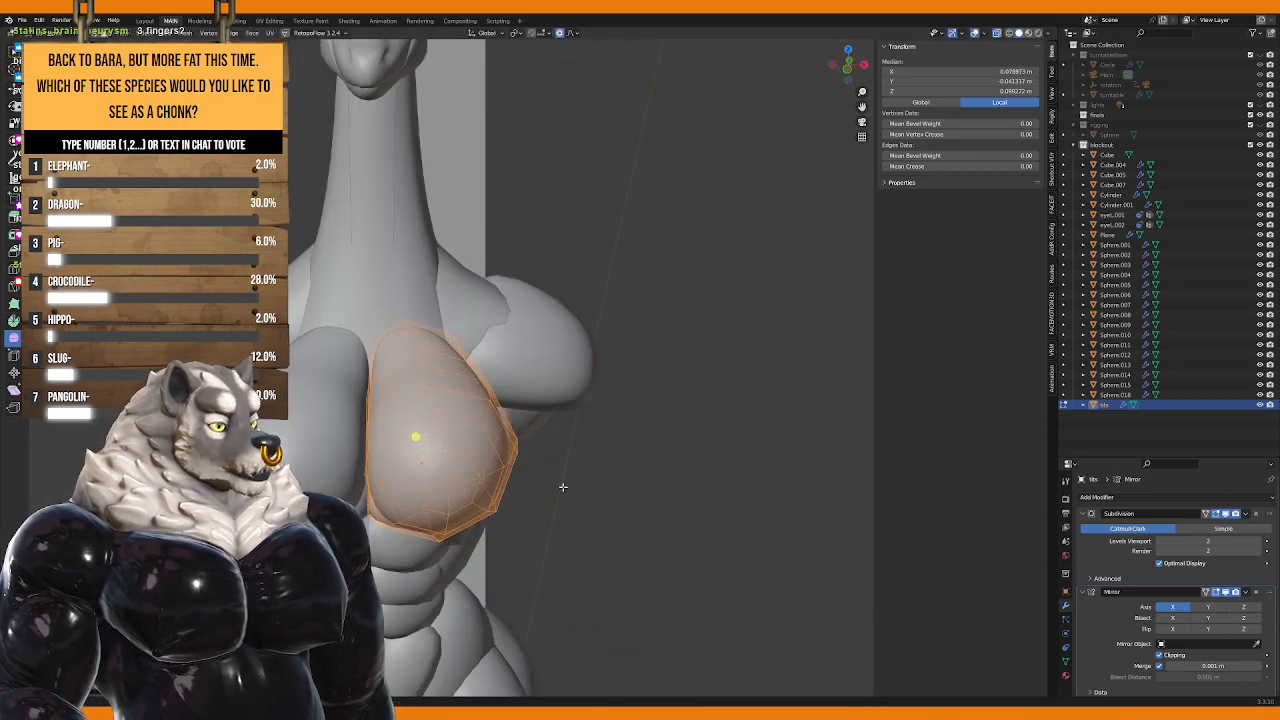
pyautogui.press('g')
pyautogui.press('Escape')
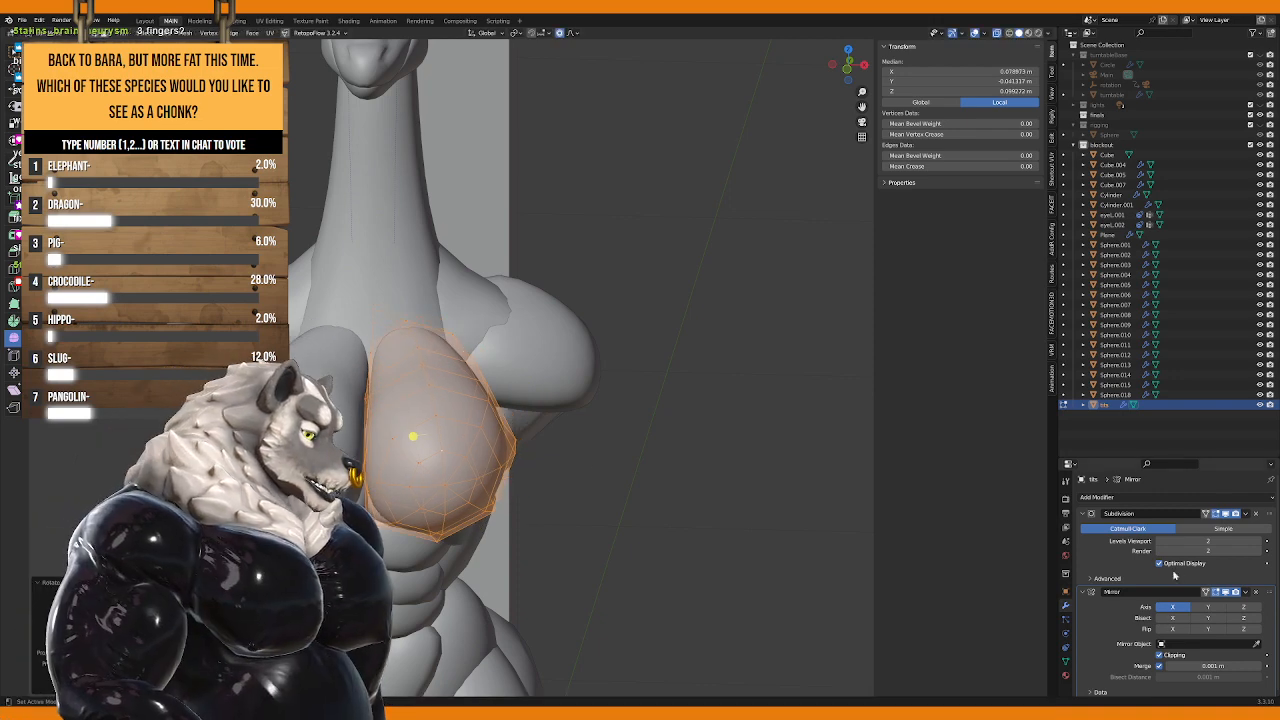
pyautogui.press('g')
pyautogui.click(596, 499)
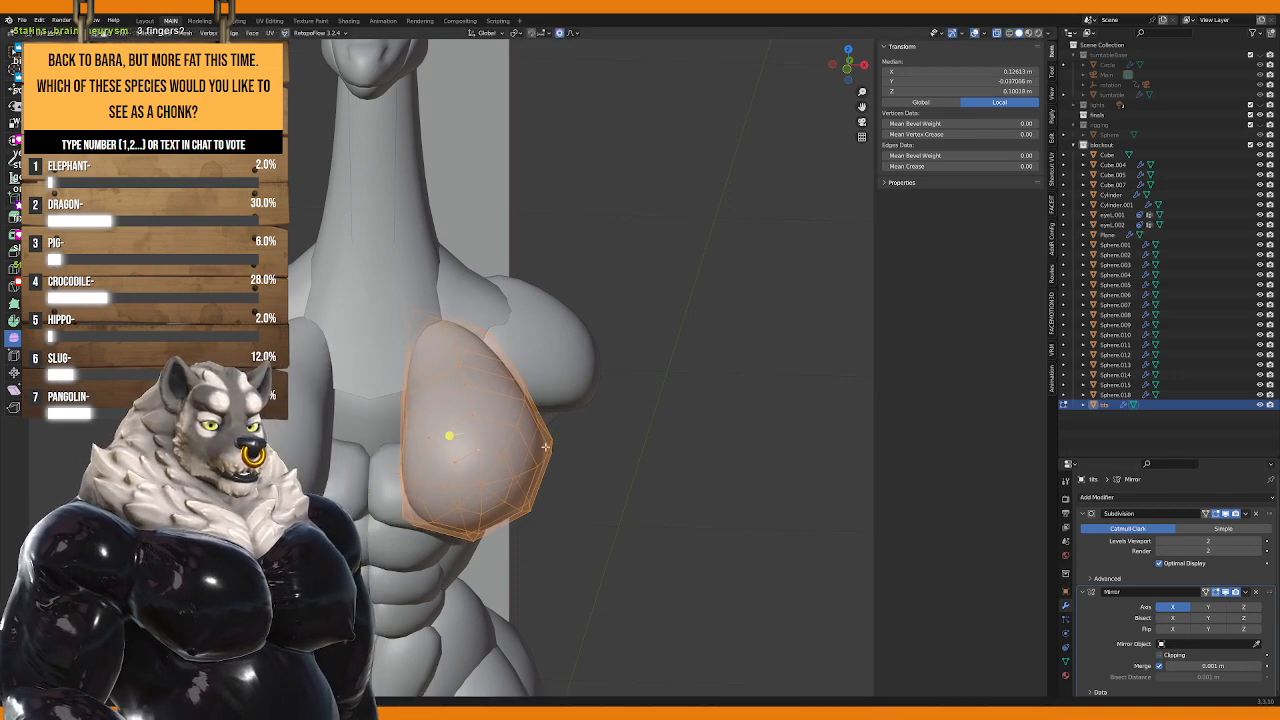
# Step: Pull a vertex on the chest muscle's inner side toward the centre line with proportional editing
pyautogui.moveTo(596, 499); pyautogui.dragTo(556, 483, button='middle')
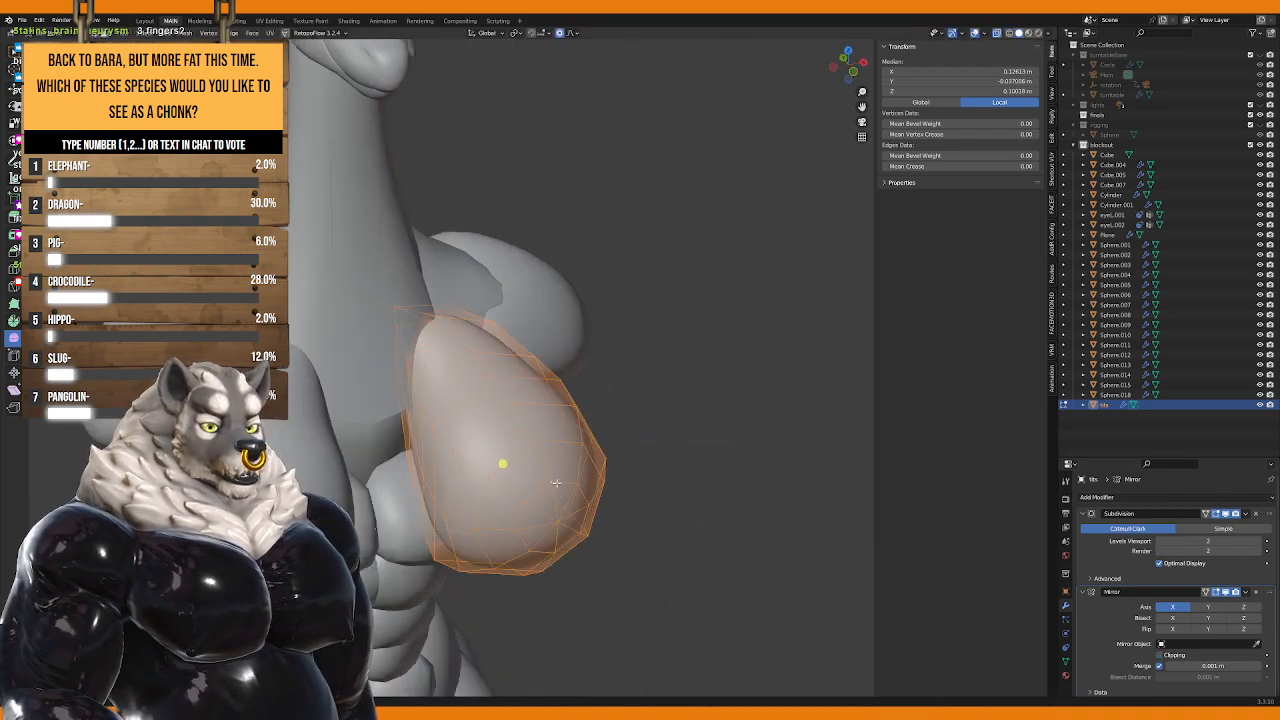
pyautogui.click(438, 468)
pyautogui.press('g')
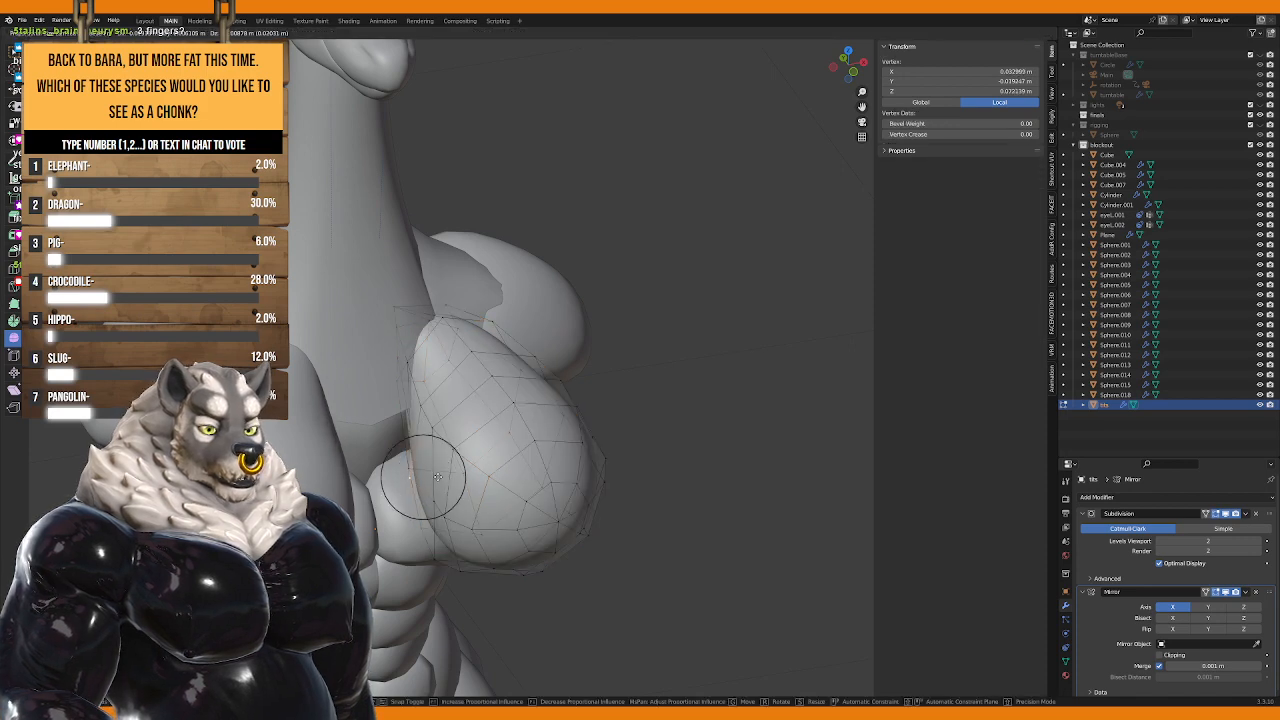
pyautogui.click(349, 491)
pyautogui.moveTo(349, 491); pyautogui.dragTo(351, 452, button='middle')
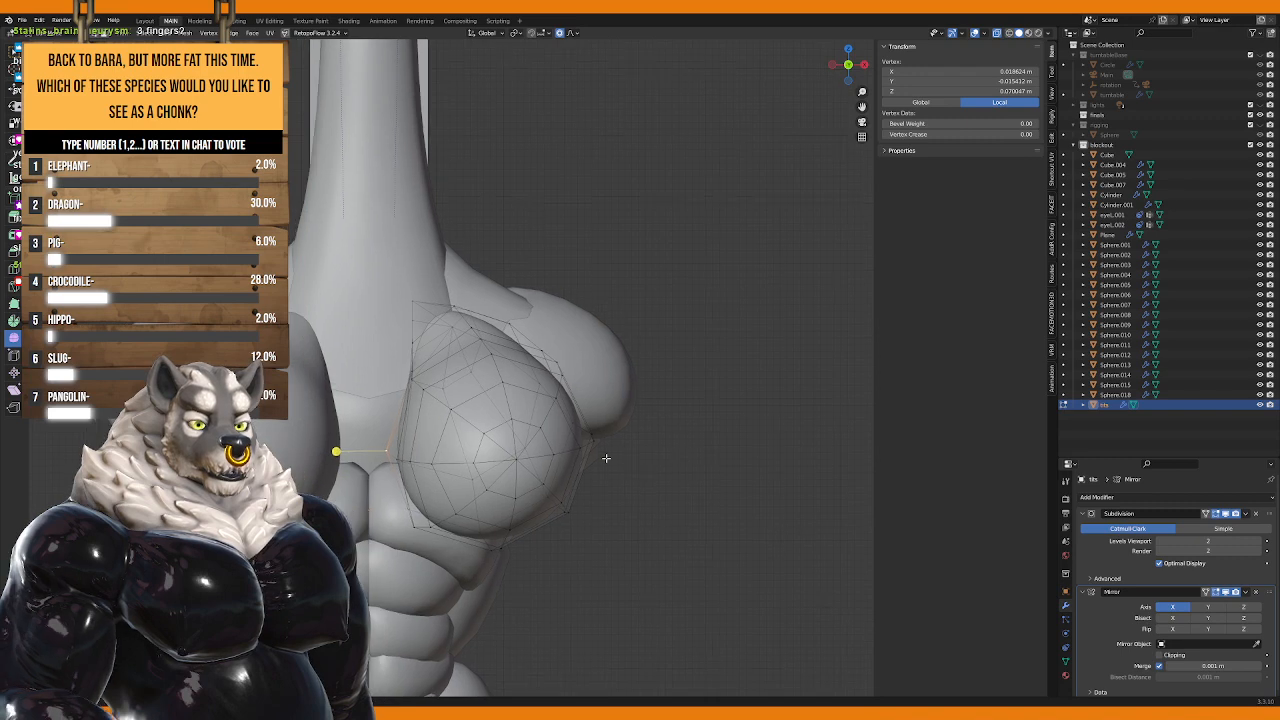
# Step: Rotate the chest muscle mesh around its lower front with a wide proportional falloff and select its front tip vertex
pyautogui.press('a')
pyautogui.moveTo(523, 447); pyautogui.dragTo(550, 438, button='middle')
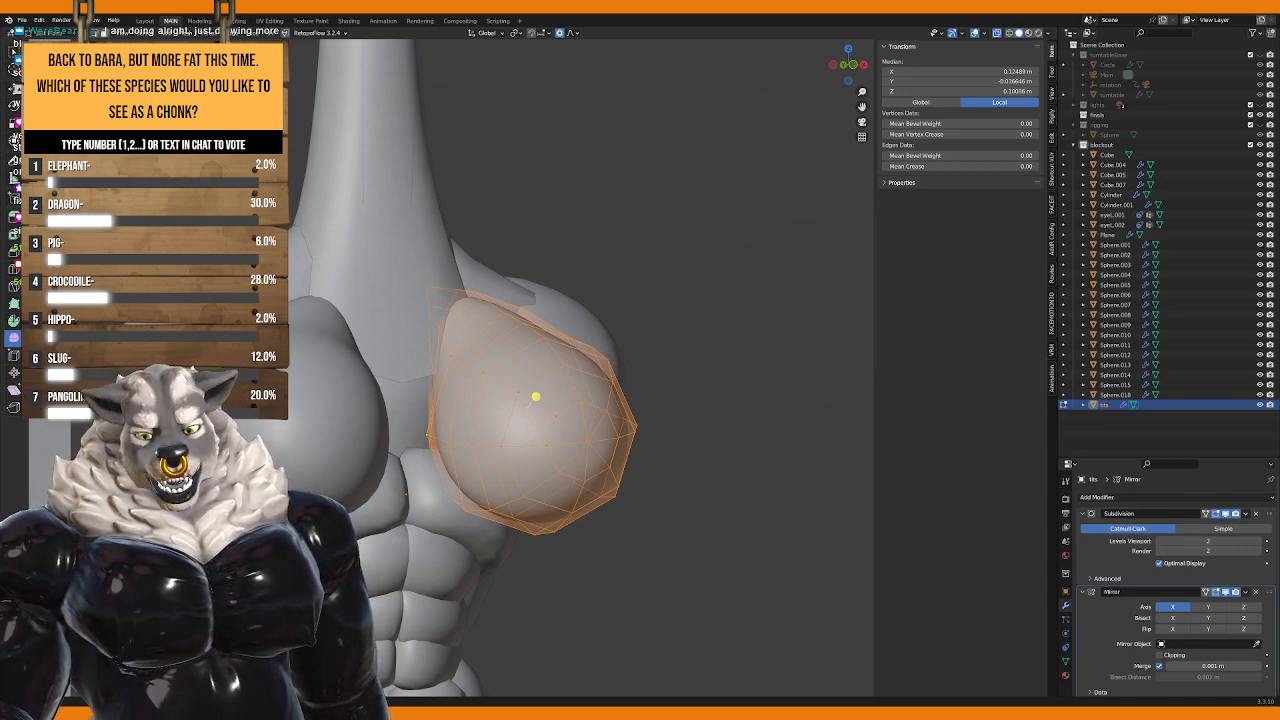
pyautogui.moveTo(605, 418); pyautogui.dragTo(577, 460, button='middle')
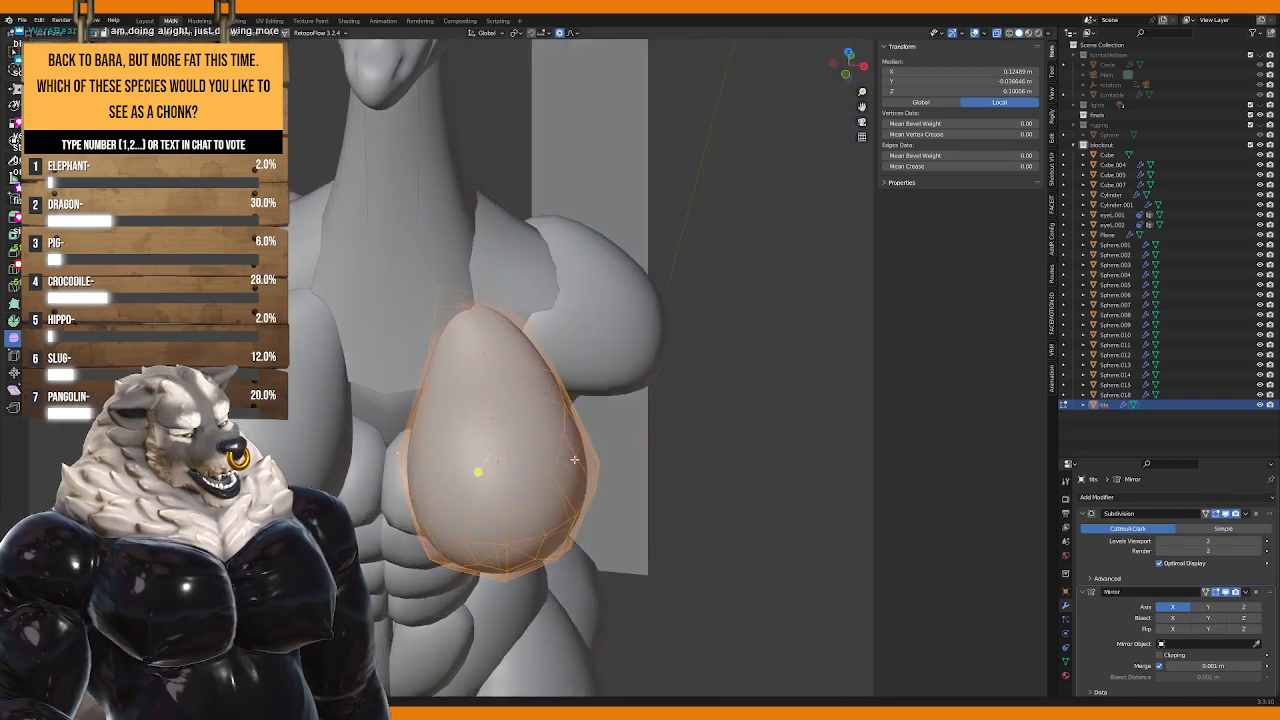
pyautogui.click(498, 536)
pyautogui.moveTo(532, 533); pyautogui.dragTo(600, 491, button='middle')
pyautogui.press('r')
pyautogui.scroll(-13, 505, 491)
pyautogui.click(527, 508)
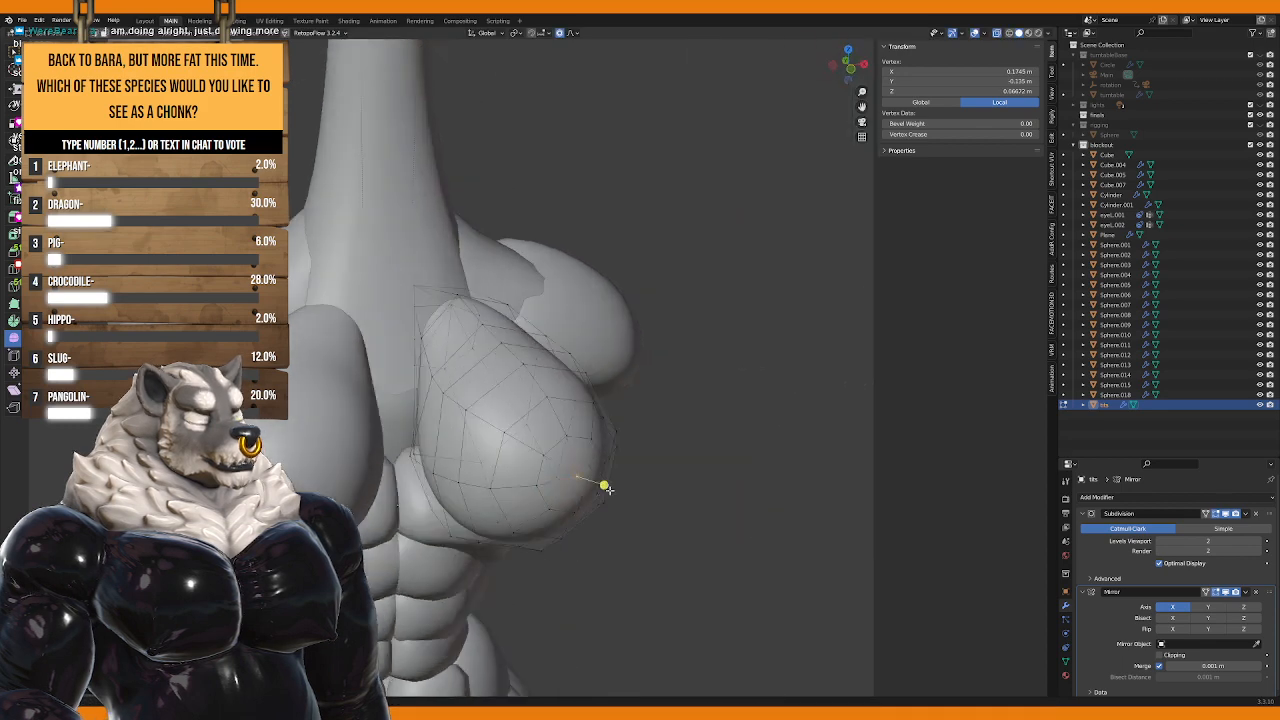
# Step: Move the chest muscle's front tip and rotate the mesh around it with proportional editing
pyautogui.press('g')
pyautogui.click(618, 478)
pyautogui.press('r')
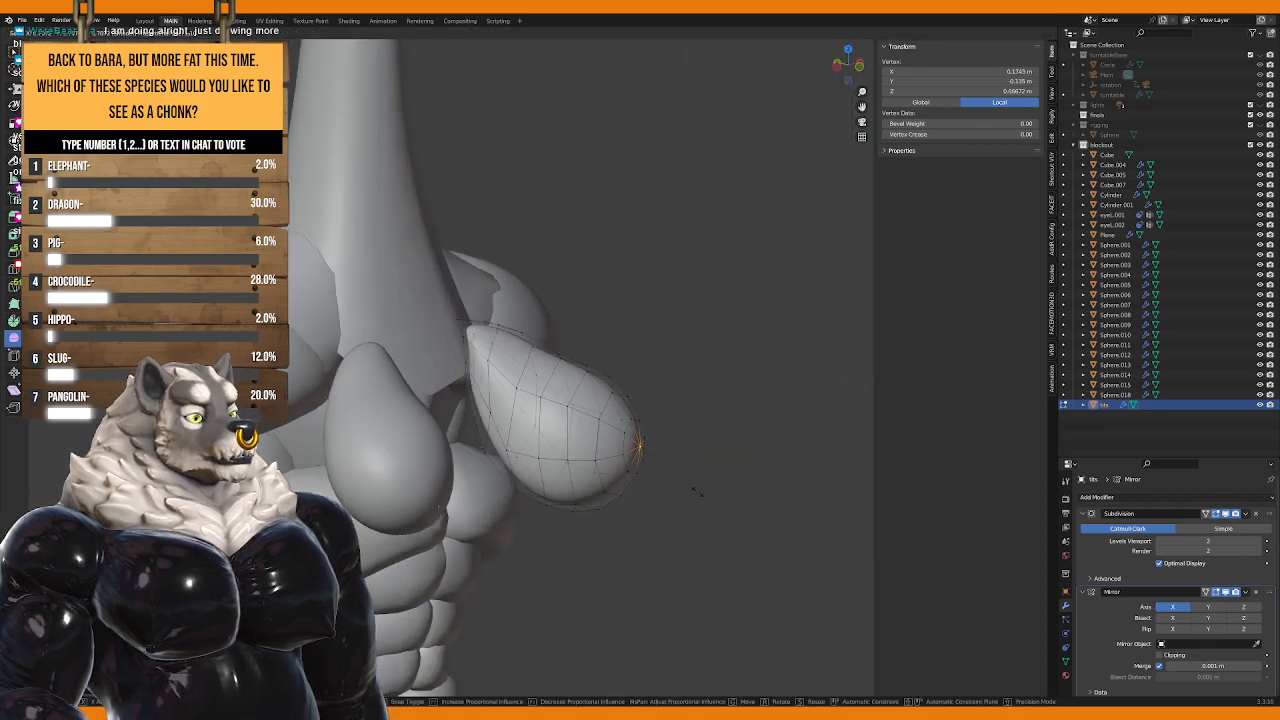
pyautogui.click(704, 508)
pyautogui.moveTo(704, 508); pyautogui.dragTo(603, 535, button='middle')
# Step: Reposition the chest muscle's front tip with proportional editing, then leave mesh editing and deselect the object
pyautogui.press('KP_1')
pyautogui.press('g')
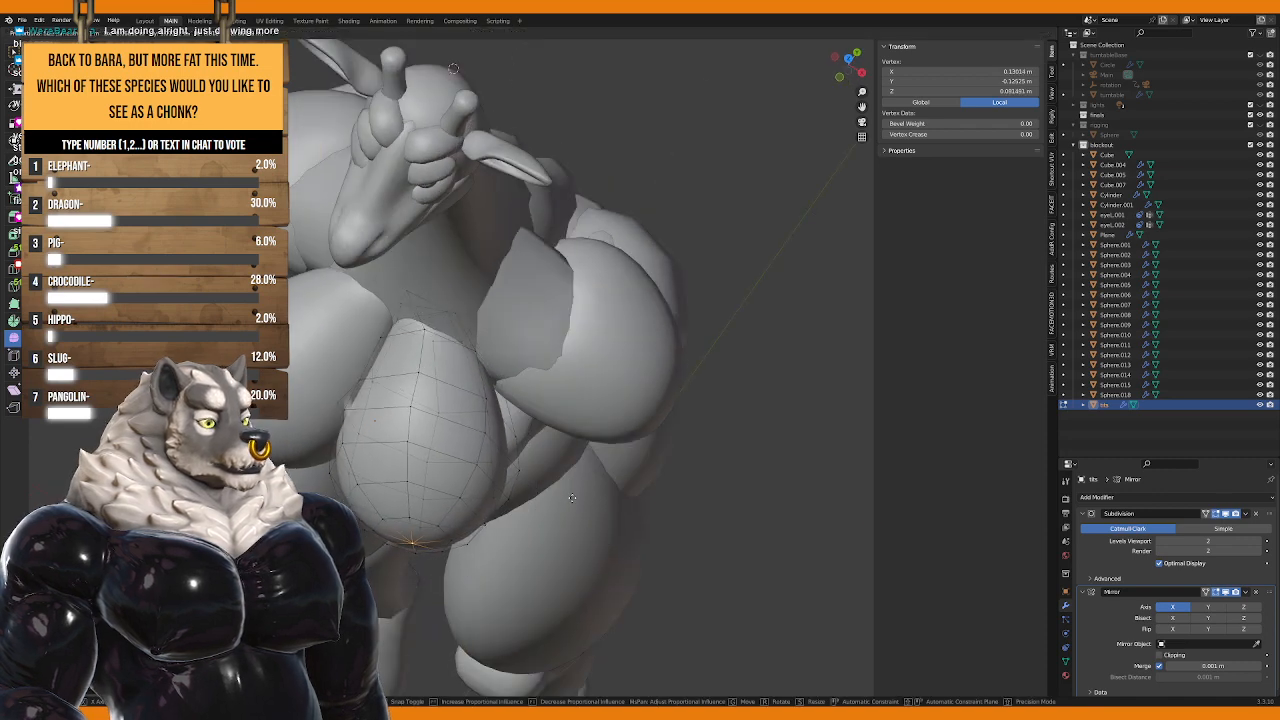
pyautogui.click(574, 490)
pyautogui.moveTo(574, 490); pyautogui.dragTo(614, 432, button='middle')
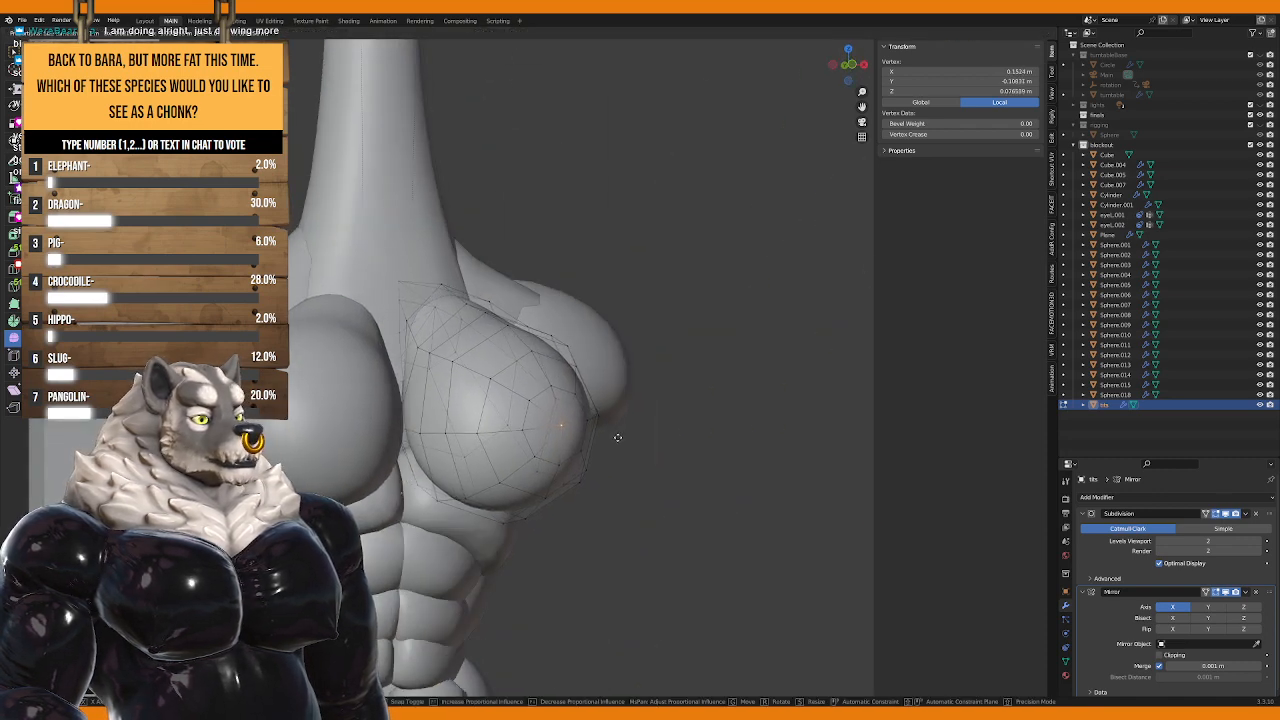
pyautogui.press('Tab')
pyautogui.click(636, 457)
pyautogui.scroll(-5, 671, 515)
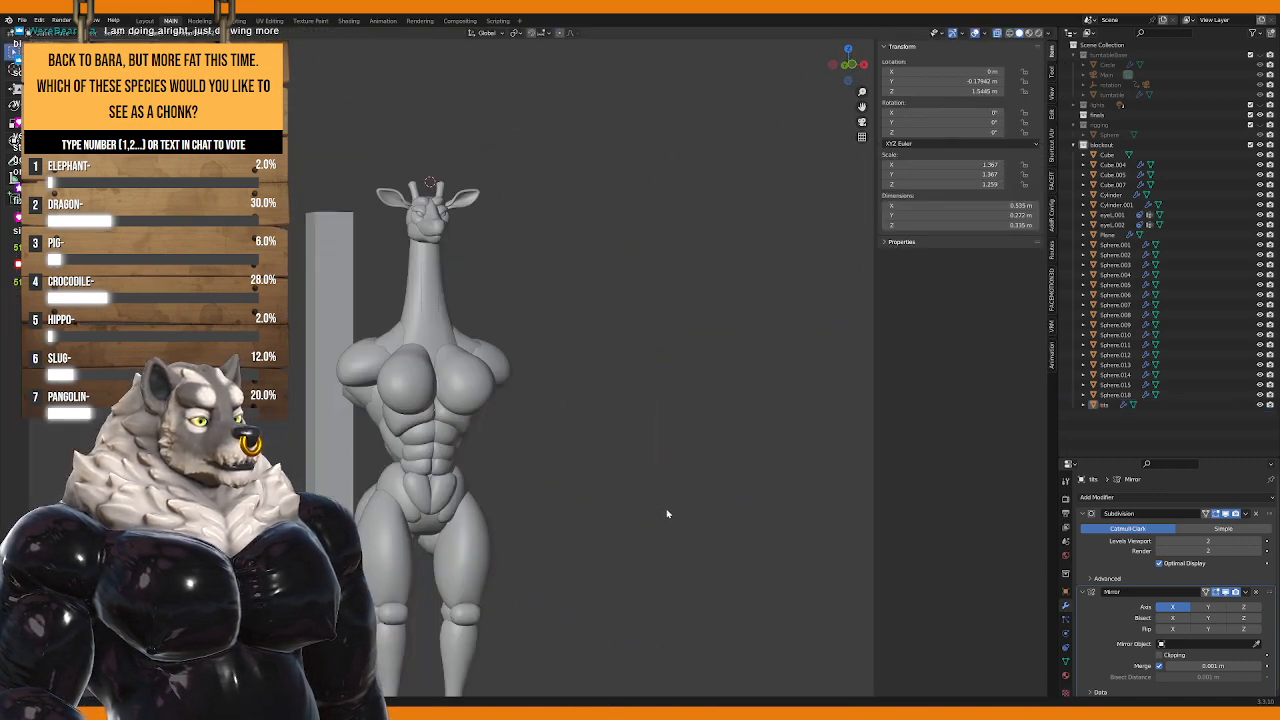
# Step: Select the shoulder and trapezius muscles together and move them backward along Y
pyautogui.moveTo(666, 514); pyautogui.dragTo(425, 383, button='middle')
pyautogui.scroll(4, 443, 420)
pyautogui.click(443, 413)
pyautogui.keyDown('shift'); pyautogui.click(455, 428); pyautogui.keyUp('shift')
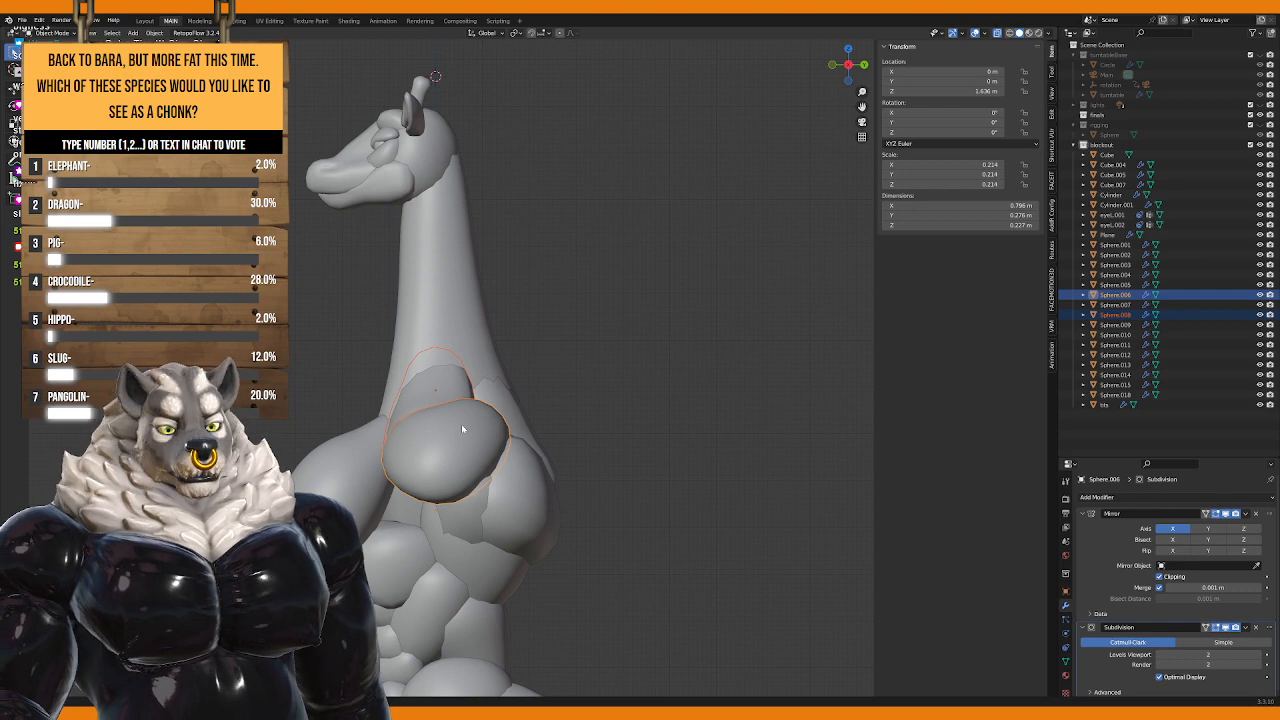
pyautogui.press('y')
pyautogui.click(491, 400)
# Step: Open the abdominal muscles' mesh for editing and scale it along Y
pyautogui.click(376, 444)
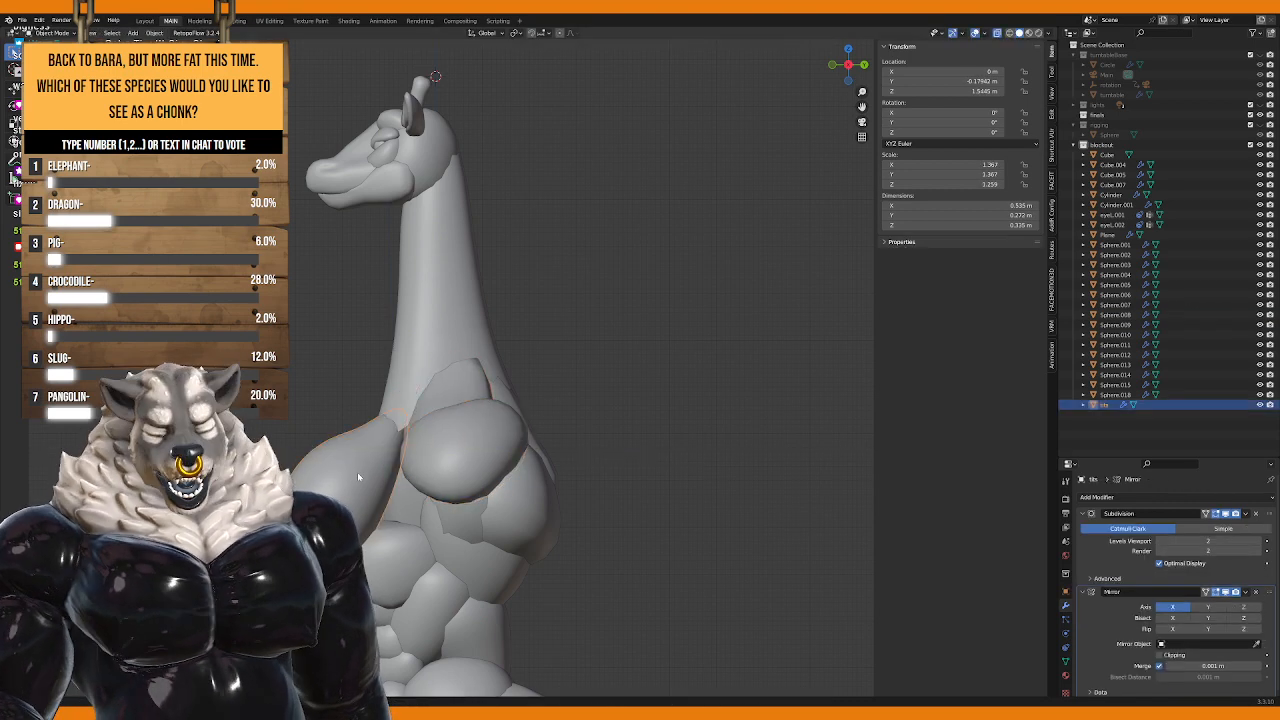
pyautogui.click(409, 410)
pyautogui.moveTo(409, 410); pyautogui.dragTo(385, 465, button='middle')
pyautogui.click(455, 466)
pyautogui.click(442, 445)
pyautogui.click(433, 481)
pyautogui.press('Tab')
pyautogui.press('s')
pyautogui.press('y')
pyautogui.press('y')
pyautogui.click(556, 457)
# Step: Move the abdominal muscles' mesh along Y to fit it against the torso
pyautogui.press('g')
pyautogui.press('y')
pyautogui.click(392, 484)
pyautogui.scroll(3, 451, 471)
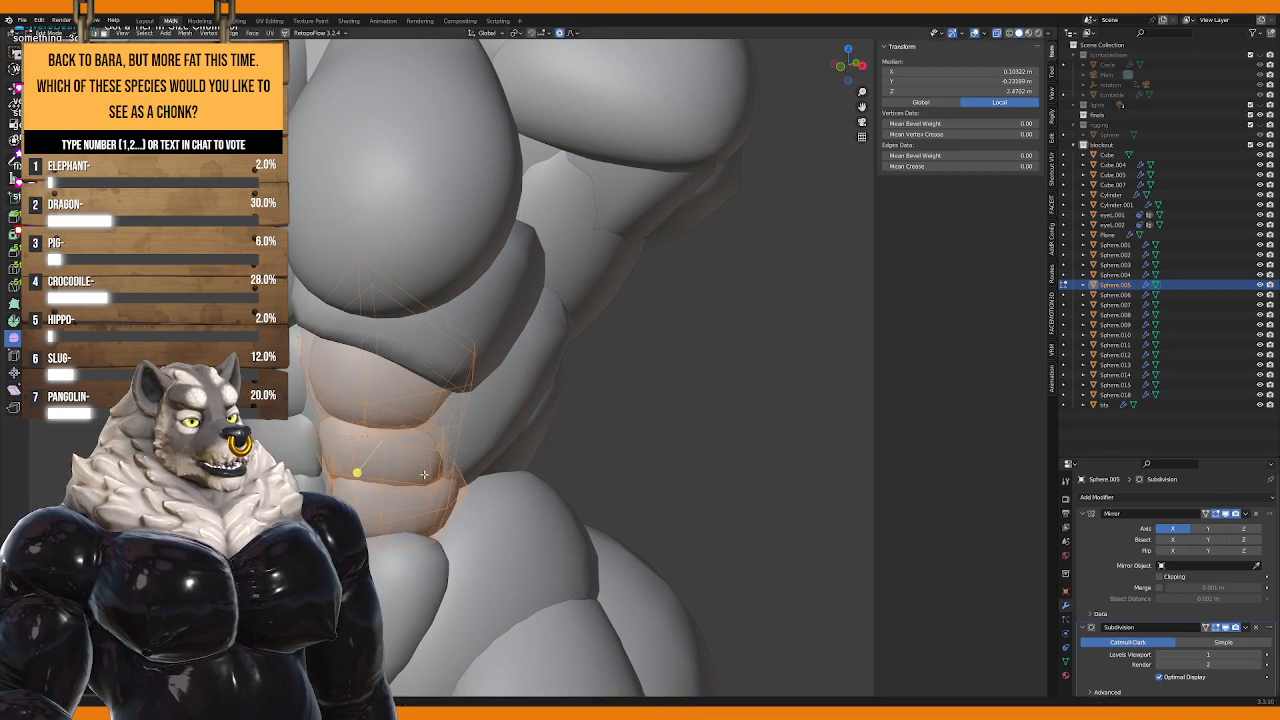
# Step: Pull the lowest abdominal segment down toward the pelvis with proportional editing and check it at an angle
pyautogui.scroll(2, 379, 463)
pyautogui.click(408, 374)
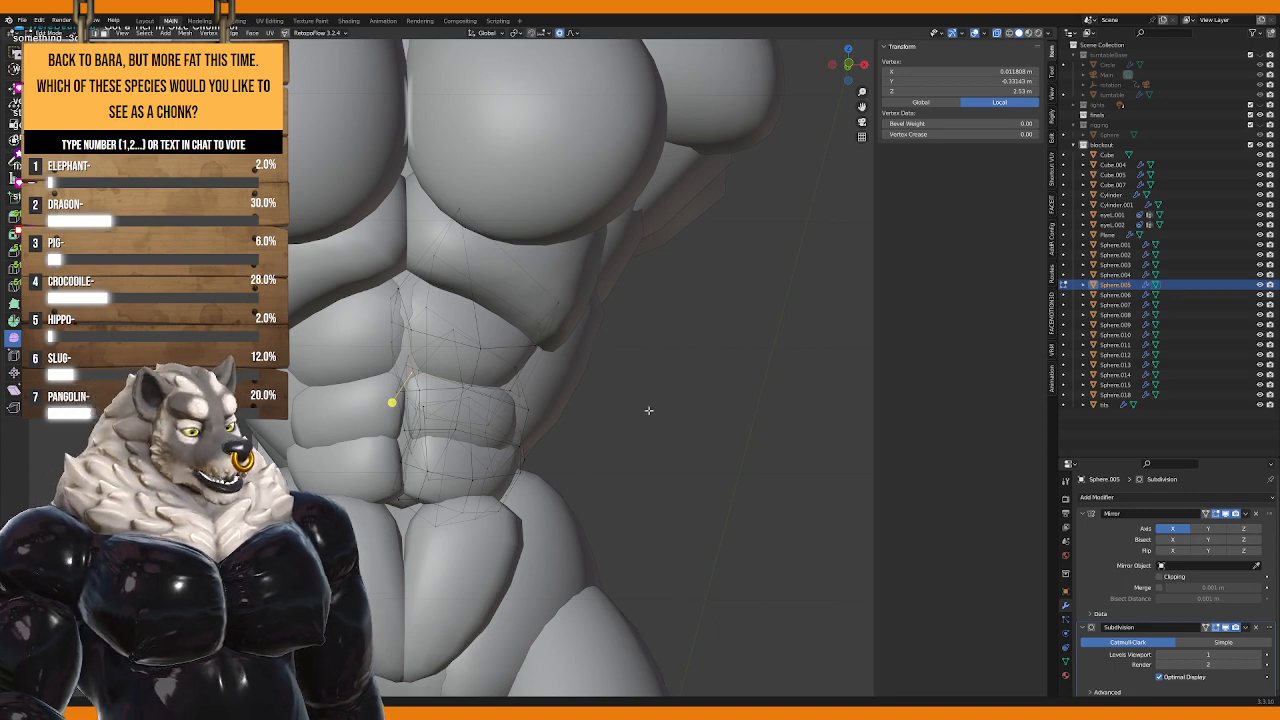
pyautogui.moveTo(648, 410); pyautogui.dragTo(458, 418, button='middle')
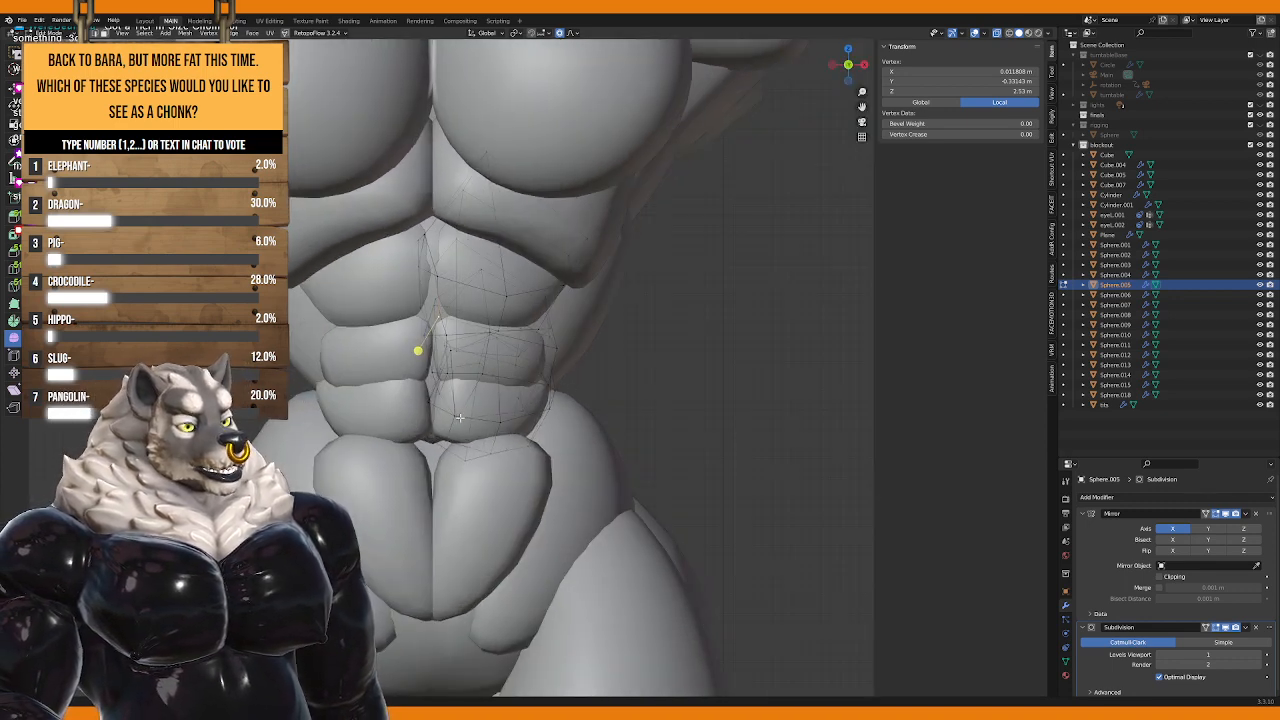
pyautogui.press('g')
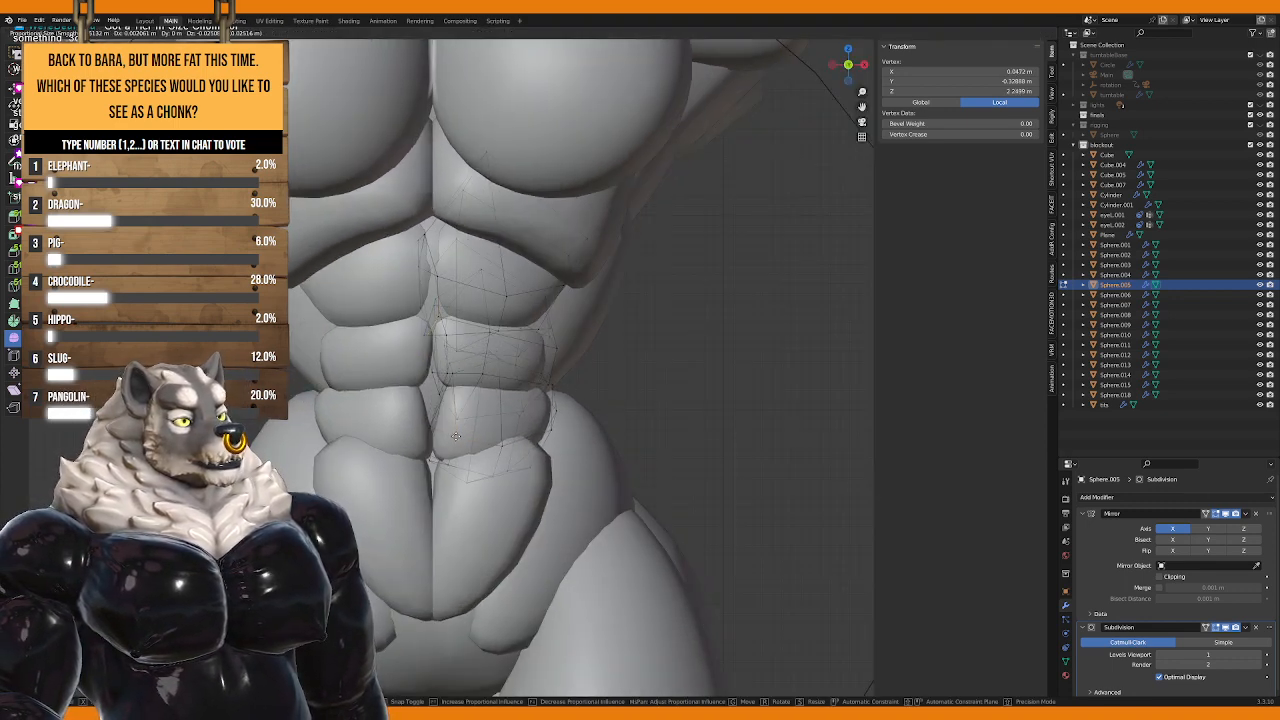
pyautogui.moveTo(593, 456); pyautogui.dragTo(399, 482, button='middle')
pyautogui.click(385, 477)
pyautogui.scroll(-5, 420, 490)
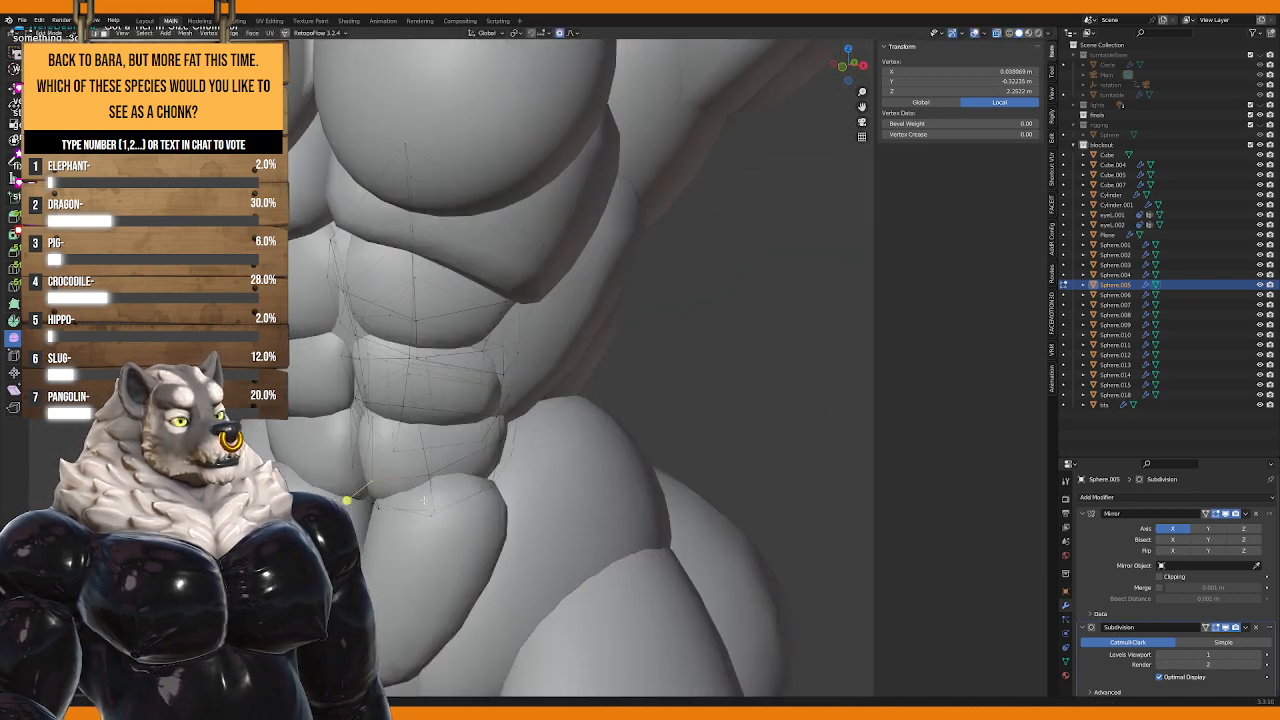
# Step: Leave the abdominal mesh and examine the torso and chest proportions from the side and front
pyautogui.hotkey('alt', 'a')
pyautogui.moveTo(643, 434); pyautogui.dragTo(560, 366, button='middle')
pyautogui.click(560, 366)
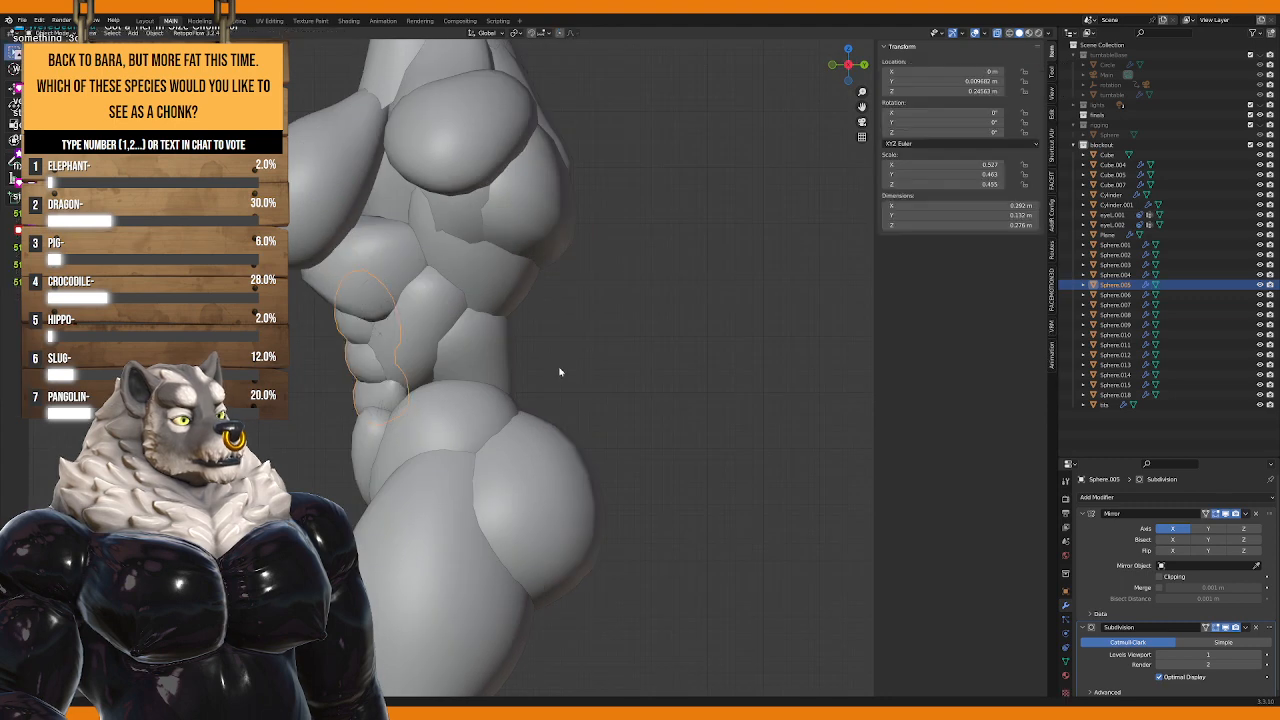
pyautogui.scroll(-6, 523, 366)
pyautogui.moveTo(581, 468); pyautogui.dragTo(563, 414, button='middle')
pyautogui.scroll(4, 605, 432)
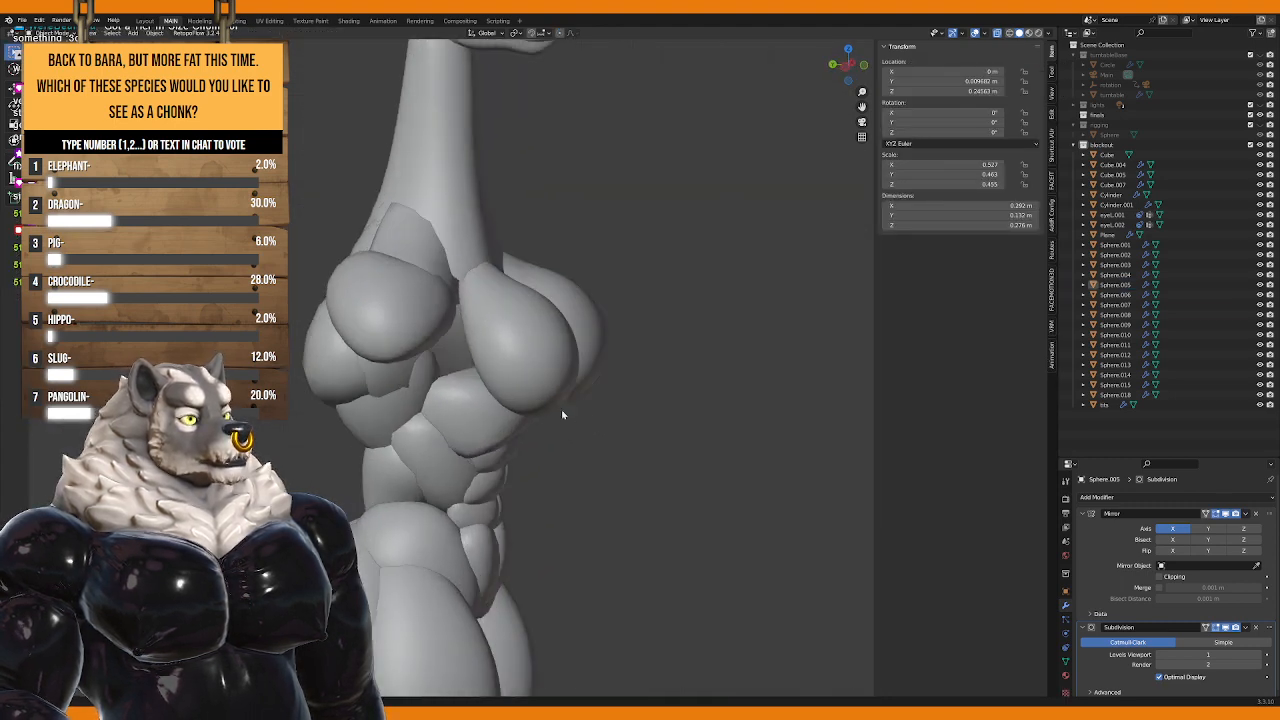
pyautogui.click(563, 414)
pyautogui.scroll(-4, 602, 378)
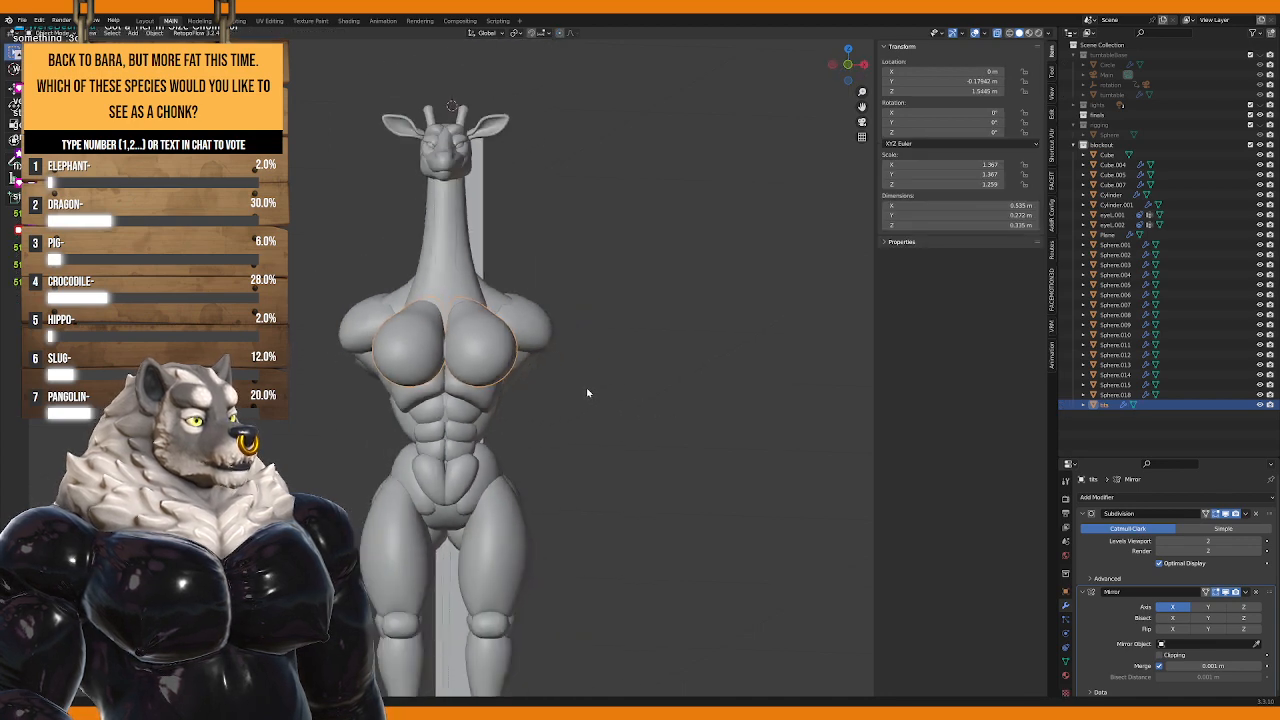
# Step: Pull the outermost side vertex of the torso mesh inward with proportional editing
pyautogui.click(534, 368)
pyautogui.press('Tab')
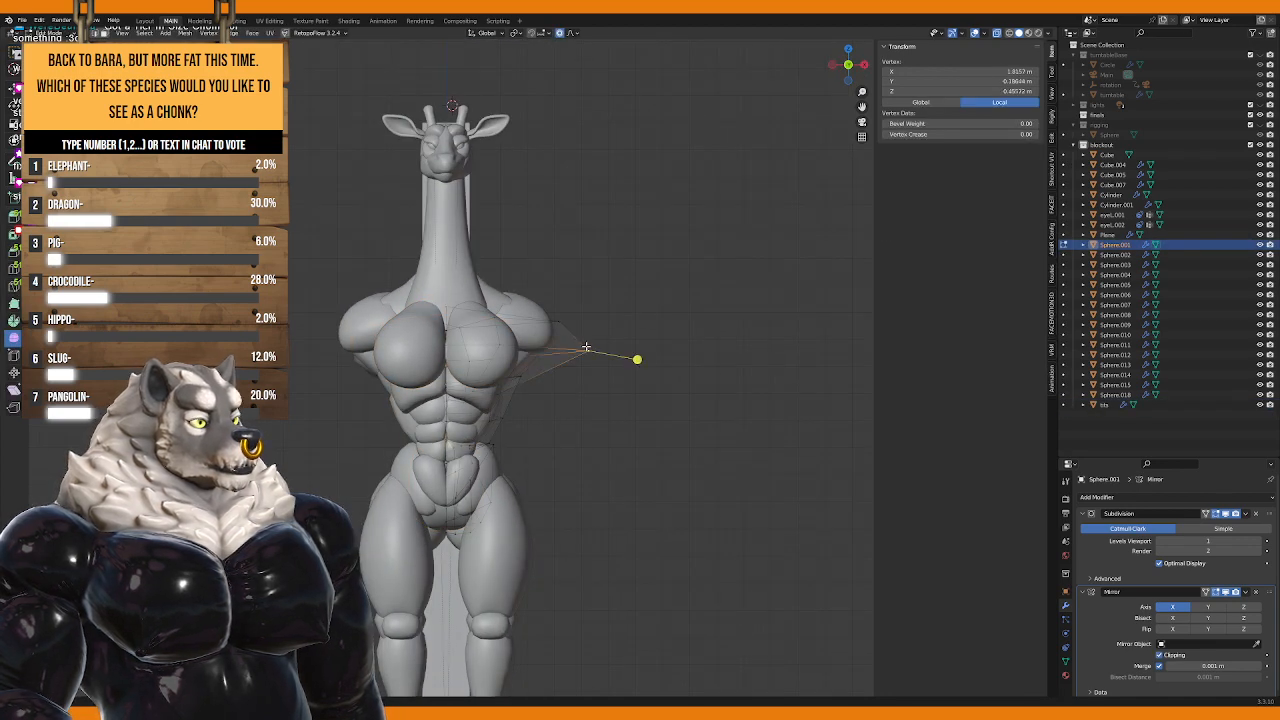
pyautogui.press('g')
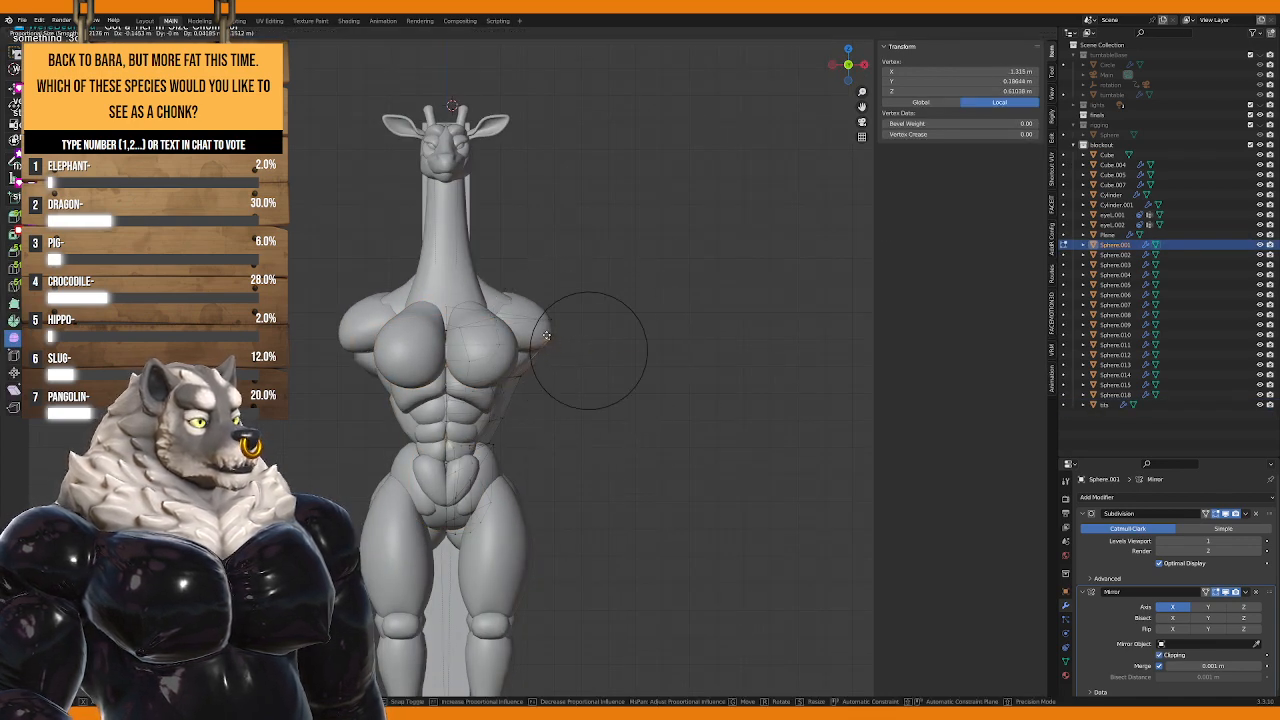
pyautogui.click(530, 302)
pyautogui.press('Tab')
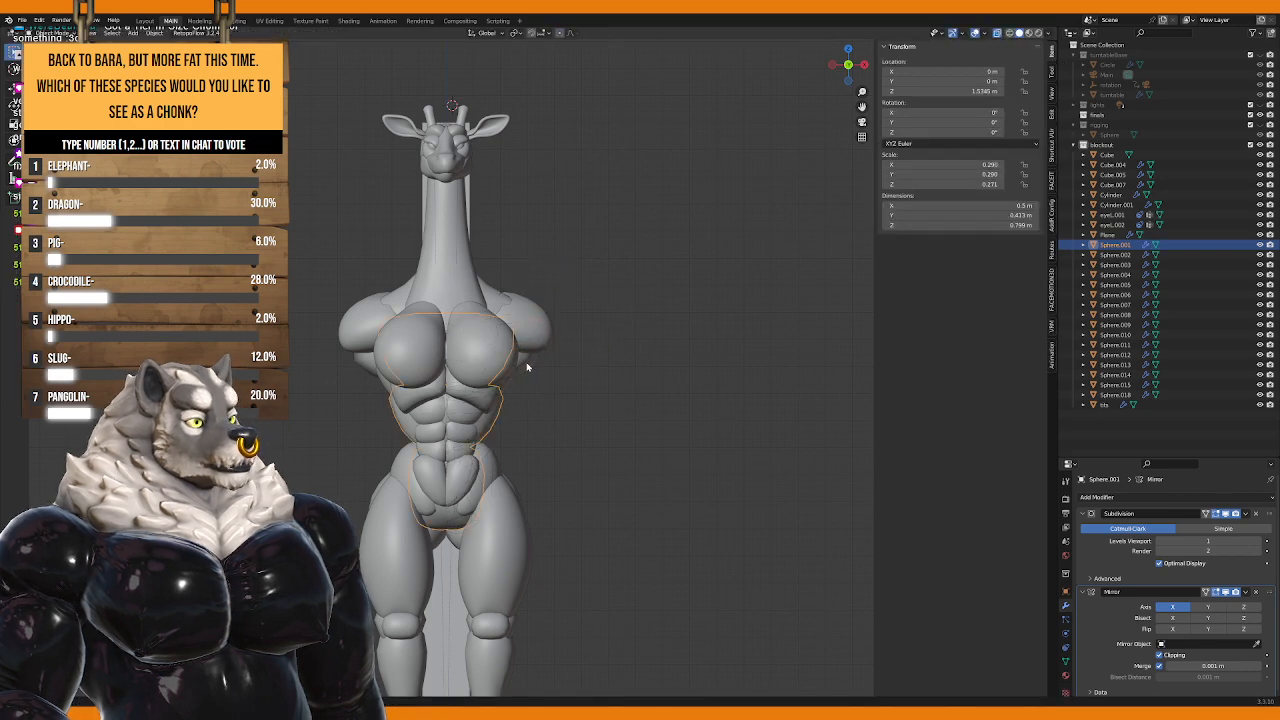
pyautogui.click(527, 367)
pyautogui.press('Tab')
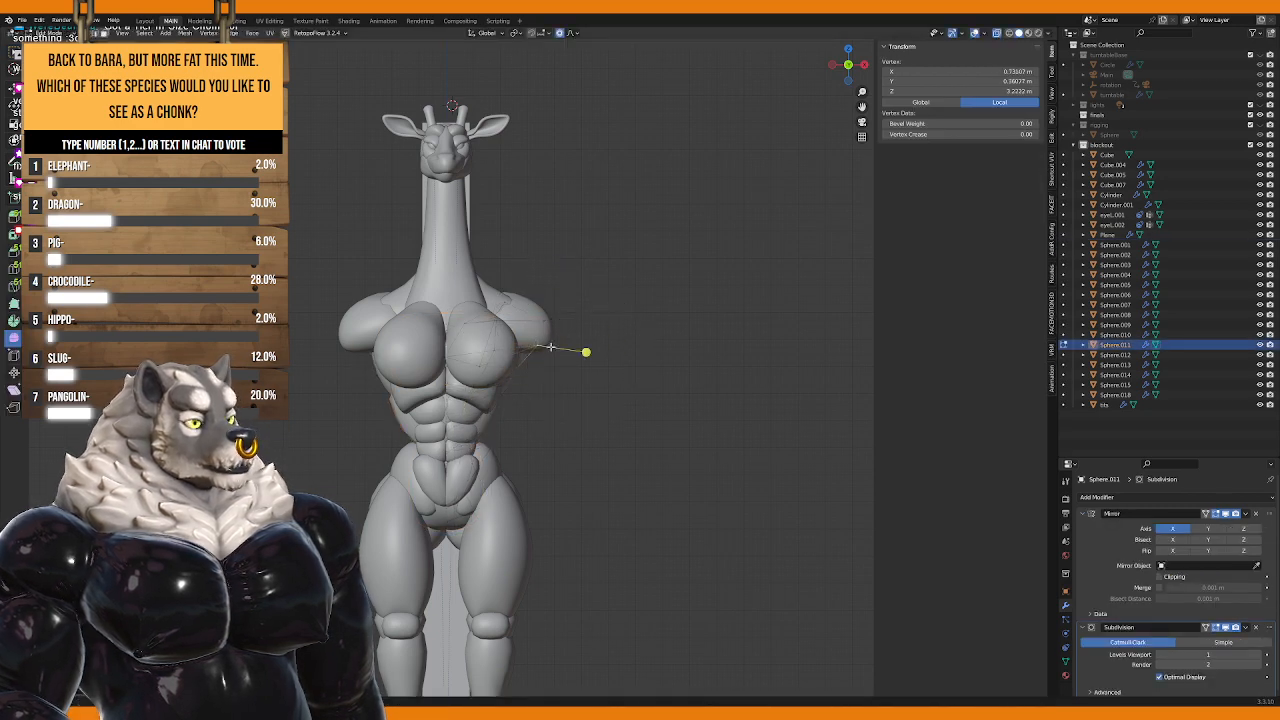
pyautogui.press('KP_3')
pyautogui.press('Tab')
pyautogui.click(562, 366)
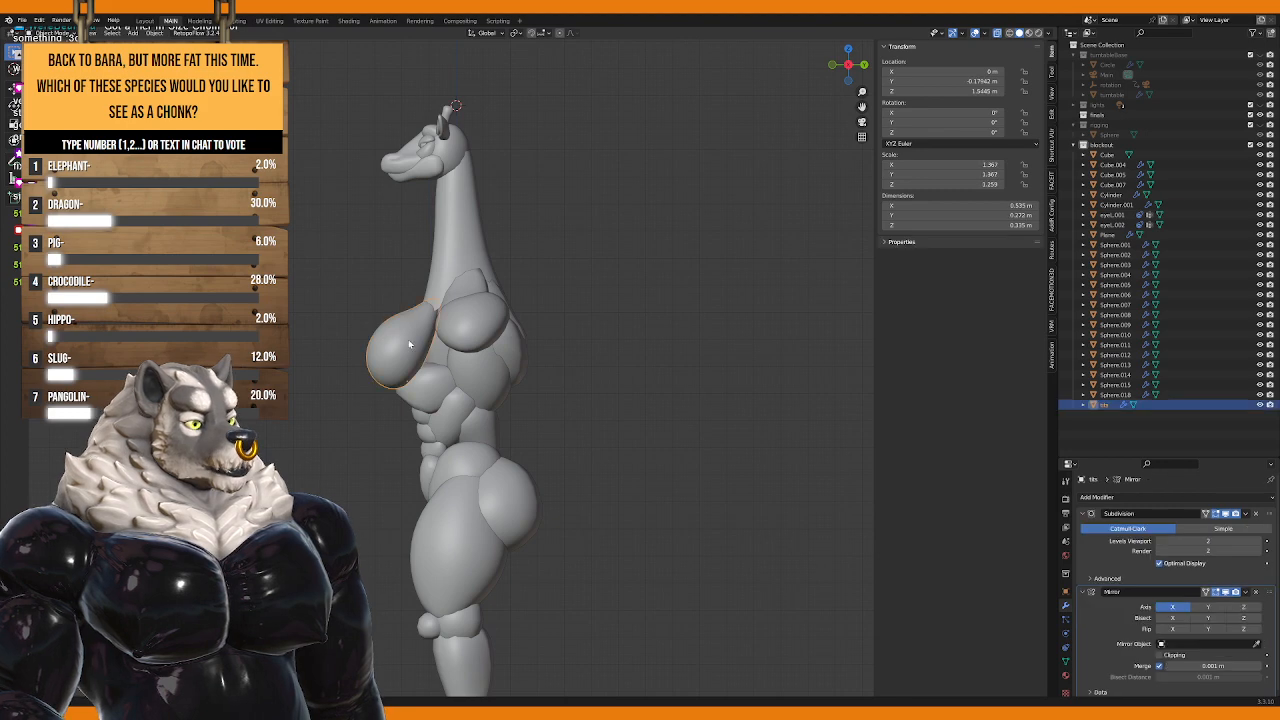
pyautogui.press('g')
pyautogui.press('y')
pyautogui.press('Escape')
# Step: Move the side rib muscle mesh below the chest in the side view
pyautogui.click(524, 366)
pyautogui.press('Tab')
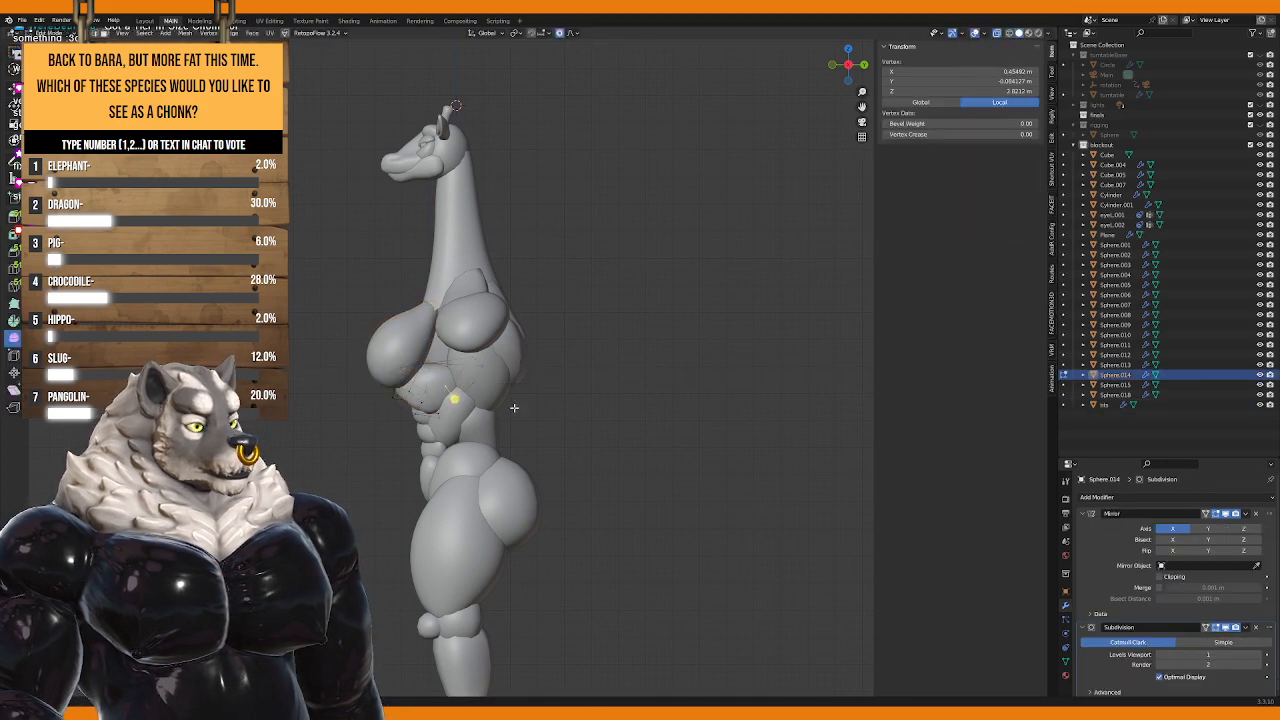
pyautogui.press('g')
pyautogui.click(552, 410)
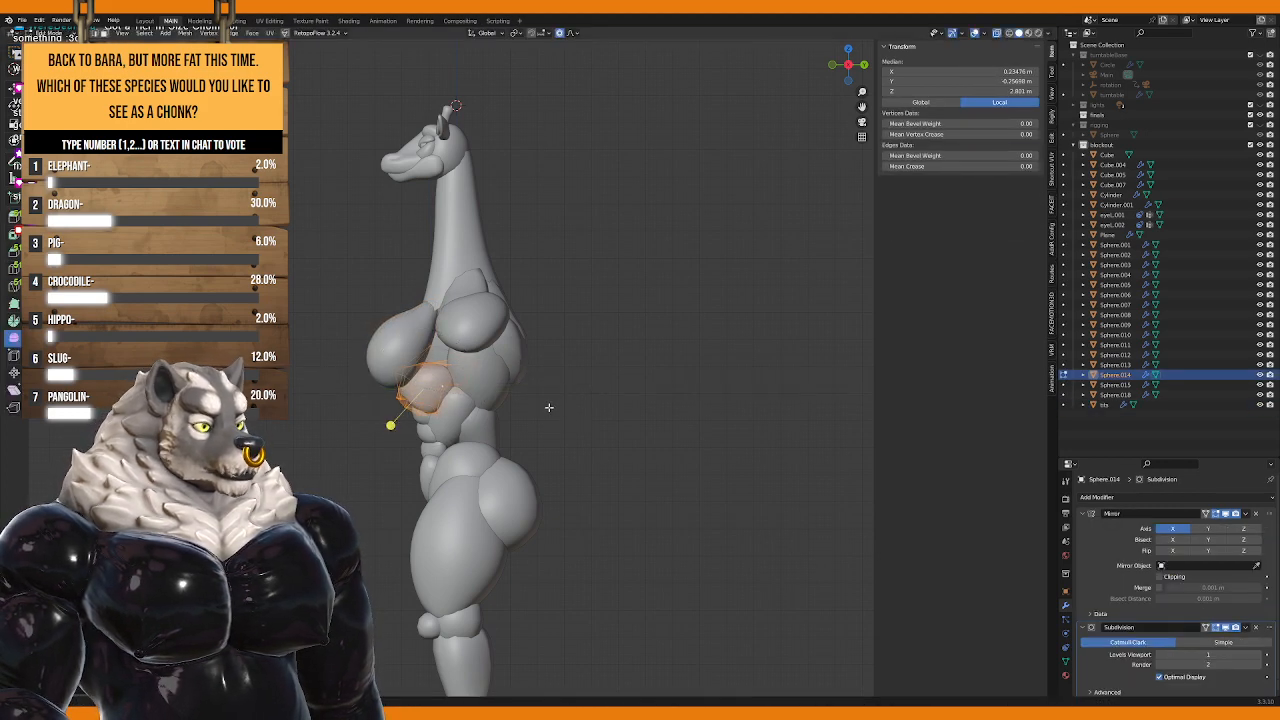
pyautogui.press('Tab')
# Step: Adjust the hip mesh's upper rear vertex from the side with a resized proportional falloff
pyautogui.click(497, 456)
pyautogui.press('Tab')
pyautogui.press('g')
pyautogui.scroll(-3, 500, 456)
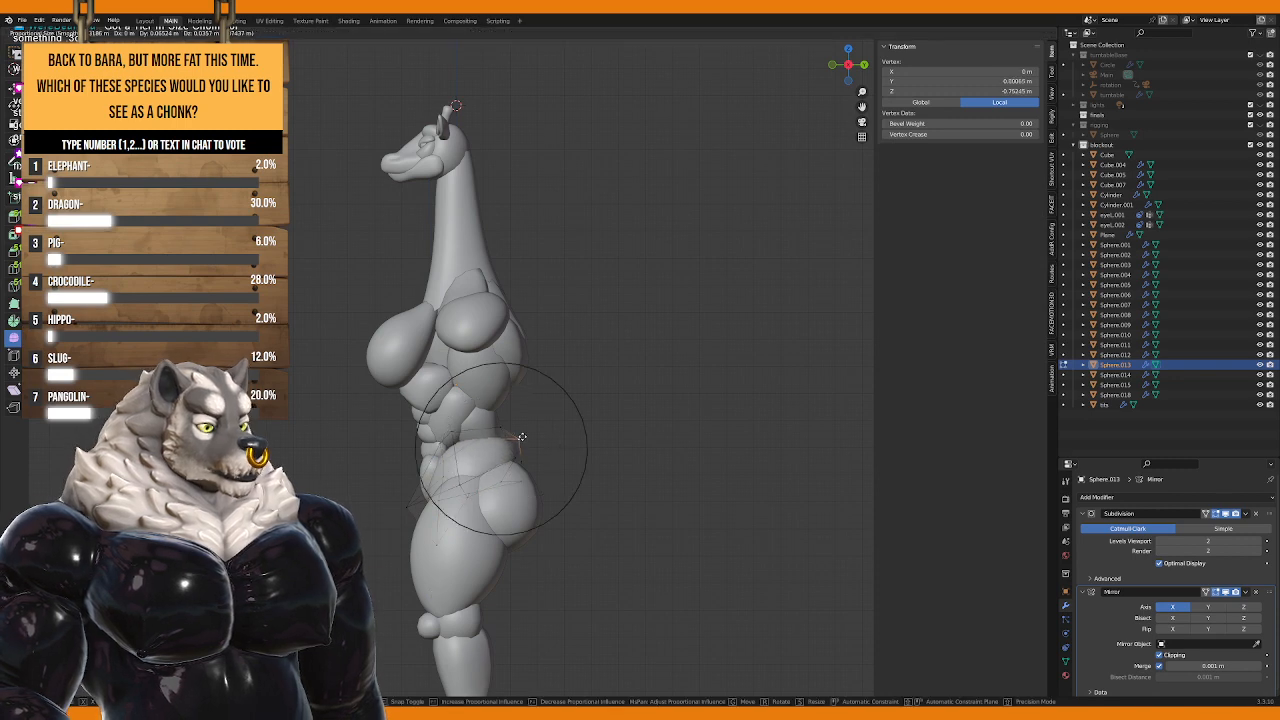
pyautogui.click(500, 456)
# Step: Reshape the hip mesh's upper back vertices from behind with proportional editing
pyautogui.moveTo(500, 456); pyautogui.dragTo(384, 442, button='middle')
pyautogui.press('g')
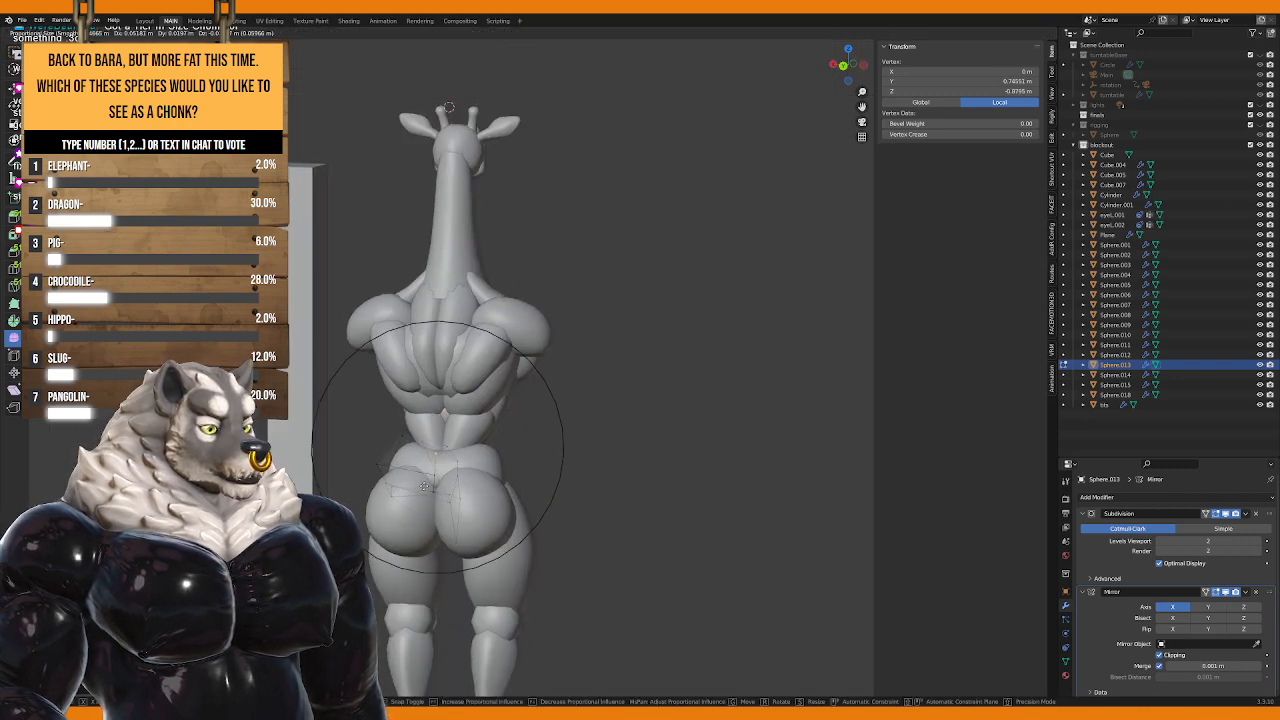
pyautogui.click(407, 437)
pyautogui.press('g')
pyautogui.click(405, 435)
pyautogui.moveTo(405, 435); pyautogui.dragTo(530, 400, button='middle')
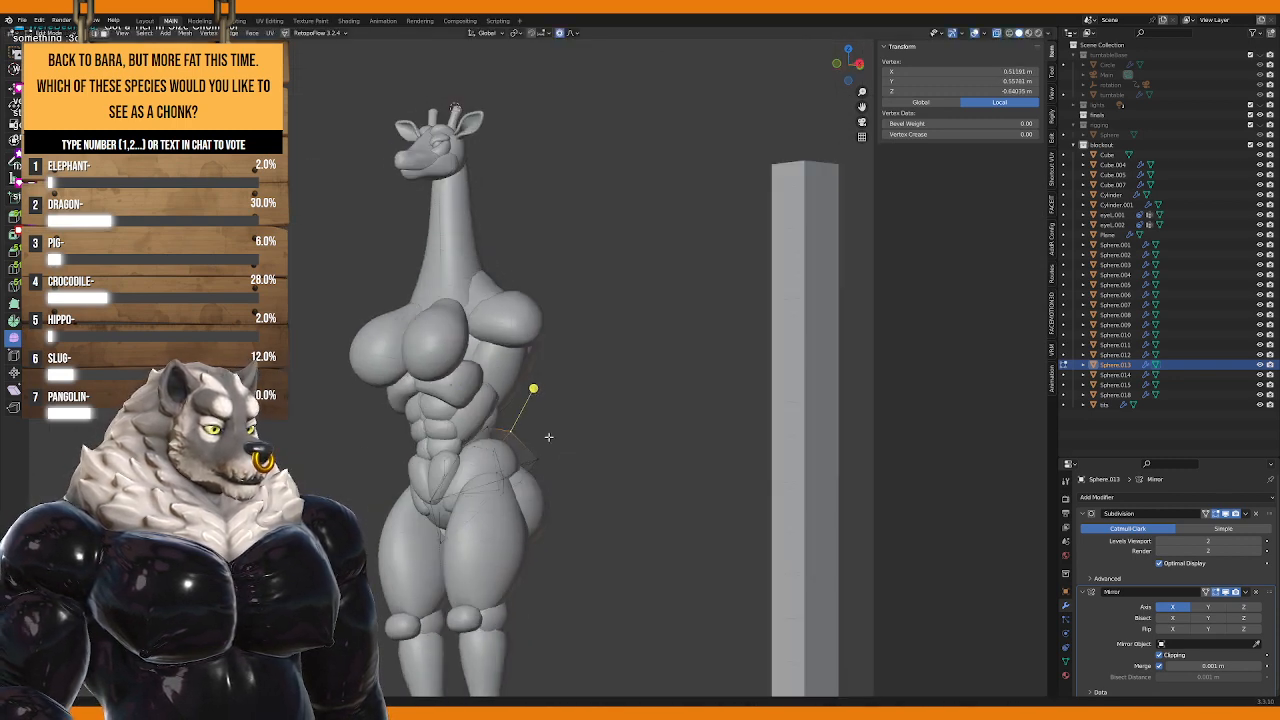
# Step: Select the side section of the hip mesh, move it inward along X and fine-tune its position from the front
pyautogui.scroll(3, 530, 400)
pyautogui.press('a')
pyautogui.press('g')
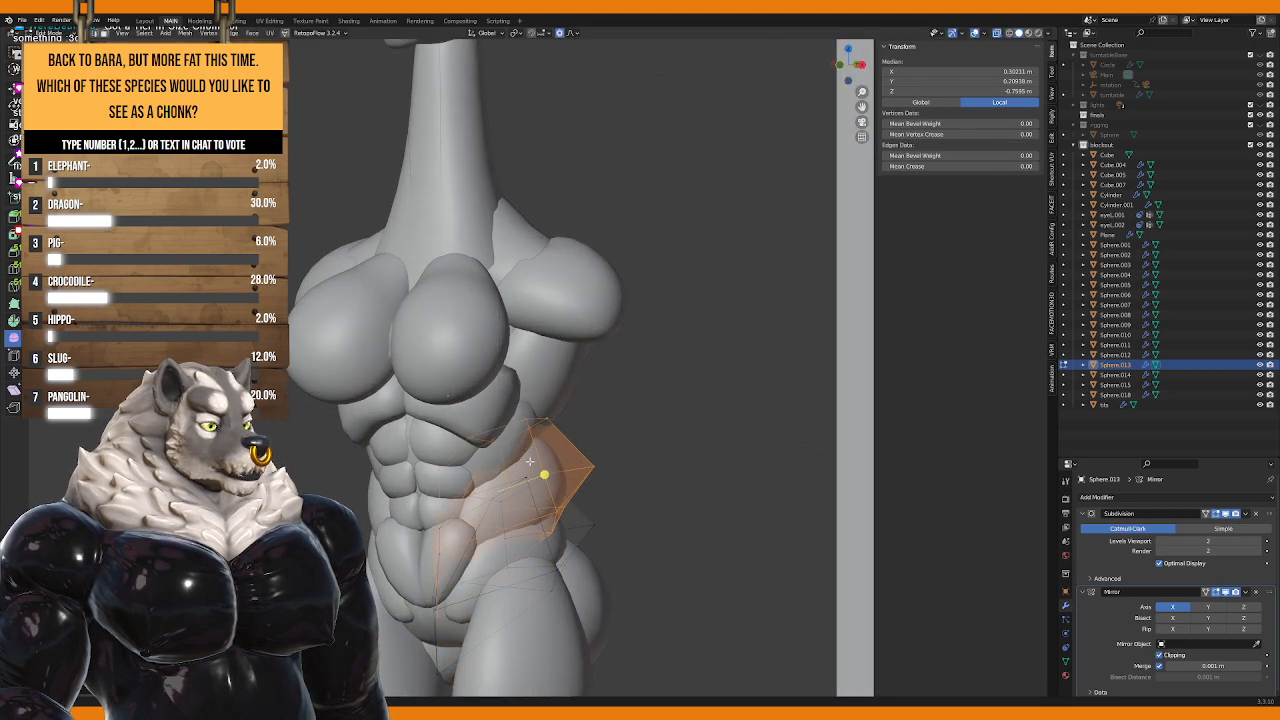
pyautogui.press('x')
pyautogui.click(583, 485)
pyautogui.press('KP_1')
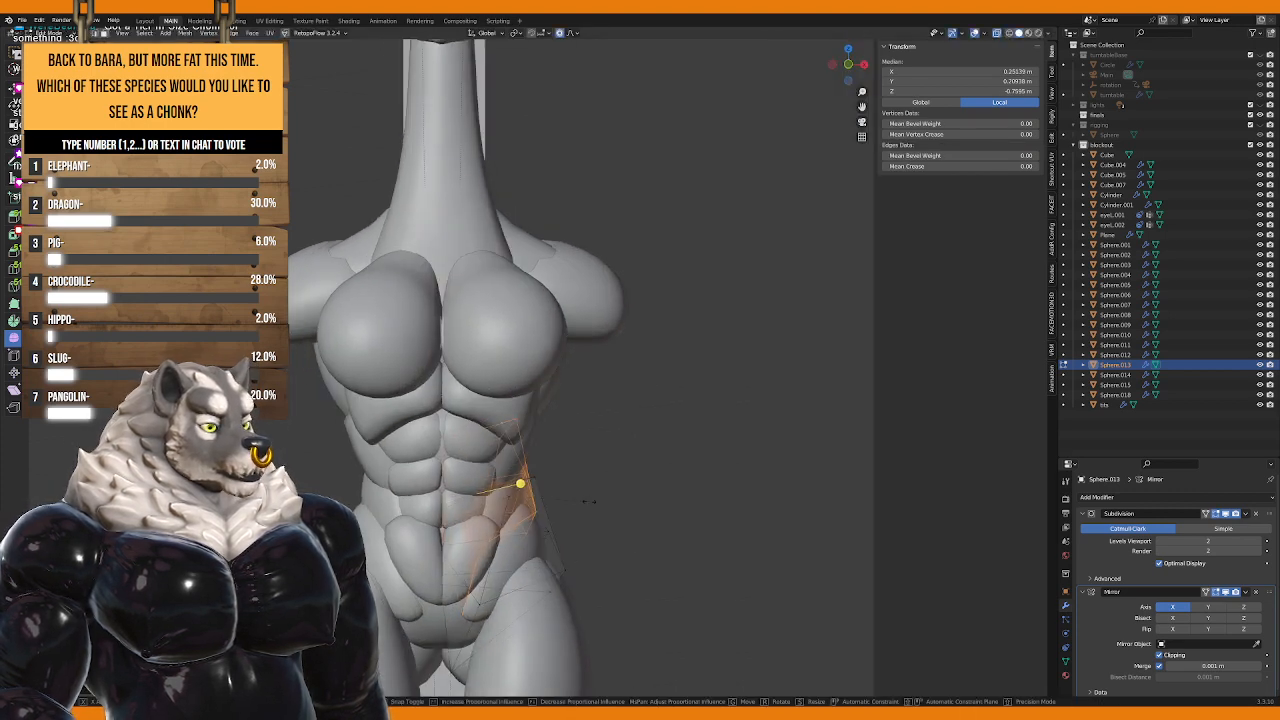
pyautogui.press('g')
pyautogui.click(591, 507)
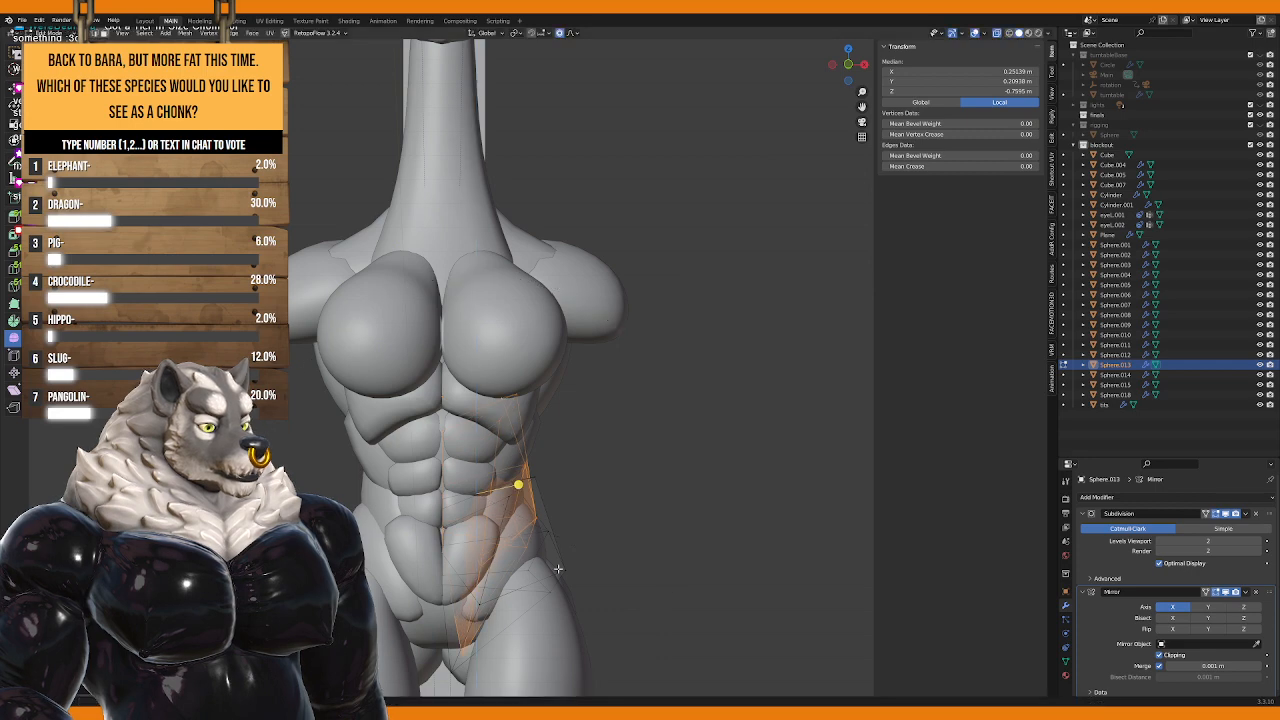
# Step: Open the thigh mesh for editing and move an upper inner vertex with a resized proportional falloff
pyautogui.keyDown('shift'); pyautogui.moveTo(520, 560); pyautogui.dragTo(520, 410, button='middle'); pyautogui.keyUp('shift')
pyautogui.press('Tab')
pyautogui.click(457, 481)
pyautogui.click(511, 490)
pyautogui.press('Tab')
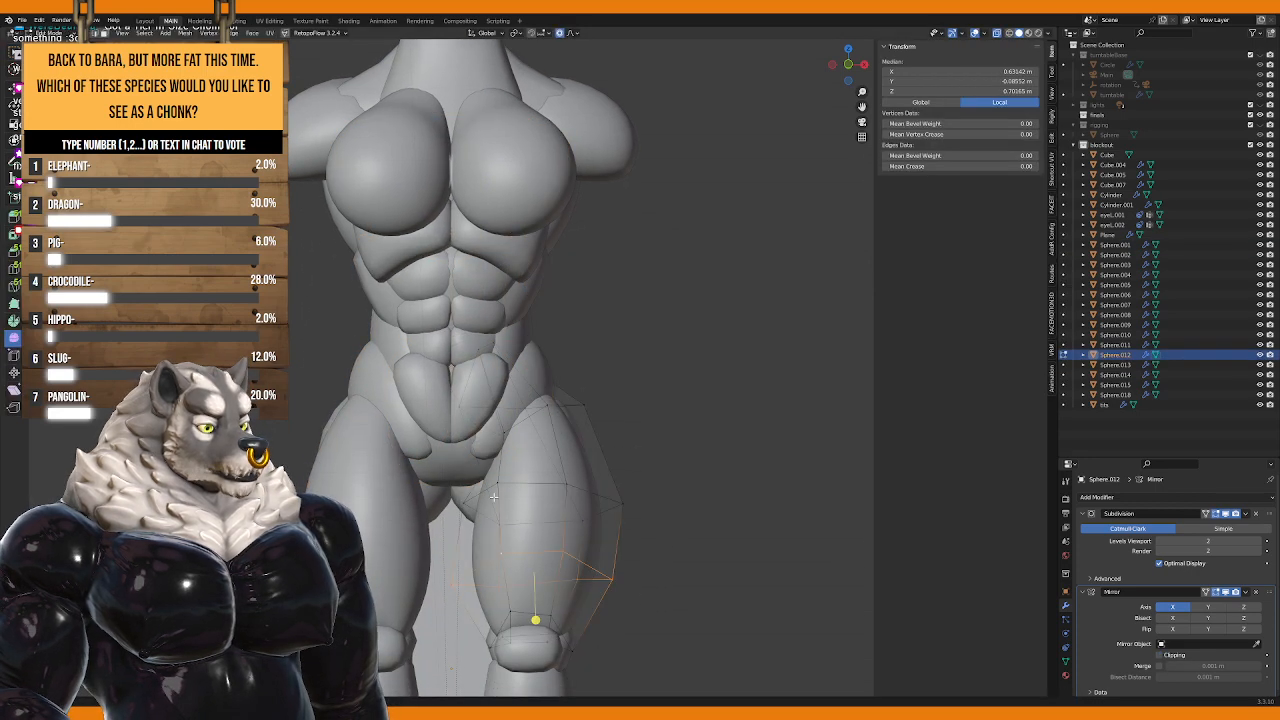
pyautogui.click(468, 502)
pyautogui.press('g')
pyautogui.scroll(3, 467, 503)
pyautogui.click(467, 503)
pyautogui.keyDown('shift'); pyautogui.moveTo(467, 503); pyautogui.dragTo(479, 453, button='middle'); pyautogui.keyUp('shift')
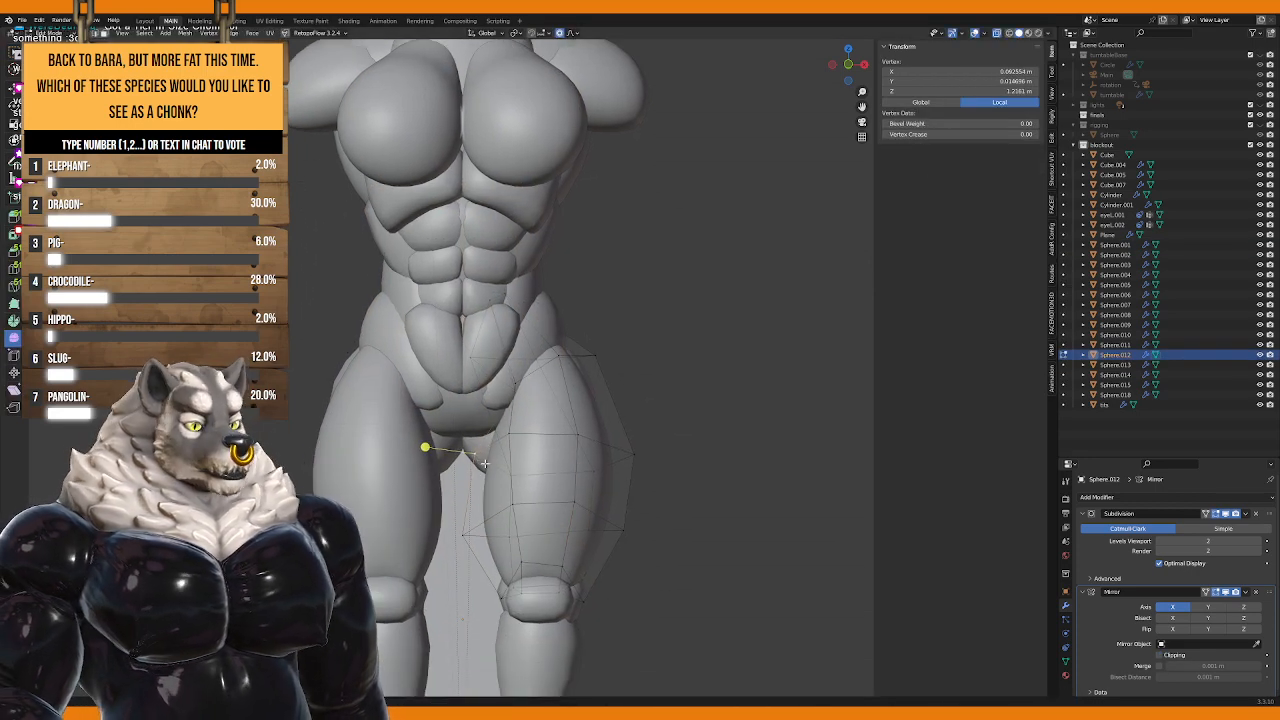
# Step: Pull the upper inner thigh toward the centre line with proportional editing
pyautogui.press('g')
pyautogui.click(499, 440)
pyautogui.press('g')
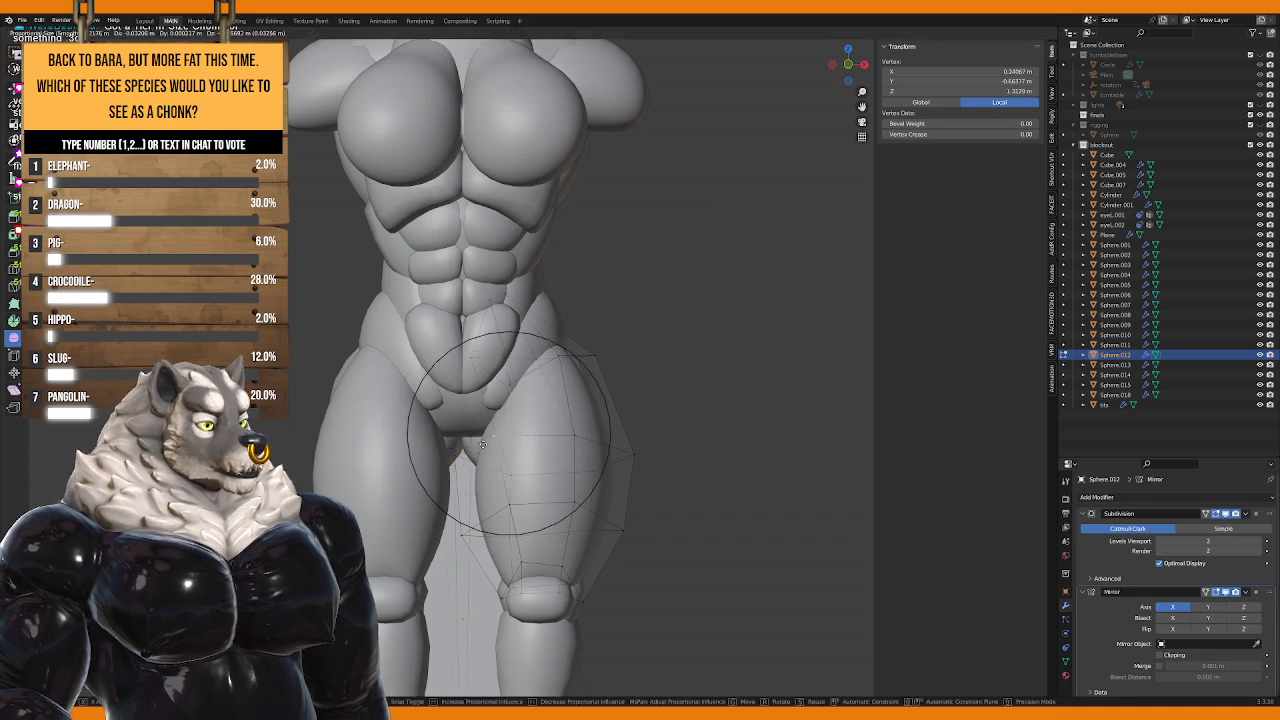
pyautogui.click(482, 515)
# Step: Adjust the lower inner thigh vertex above the knee with proportional editing and leave mesh editing
pyautogui.moveTo(482, 515); pyautogui.dragTo(598, 445, button='middle')
pyautogui.press('KP_1')
pyautogui.press('g')
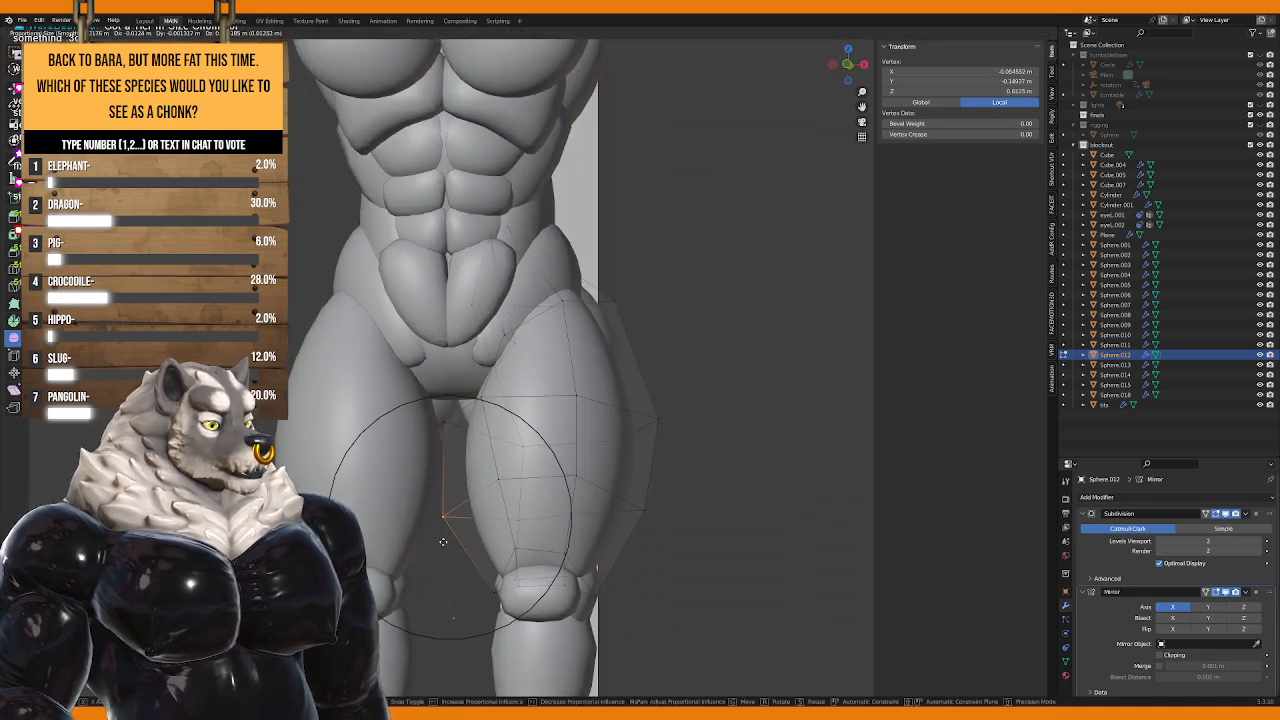
pyautogui.click(515, 487)
pyautogui.press('Tab')
pyautogui.scroll(-3, 515, 490)
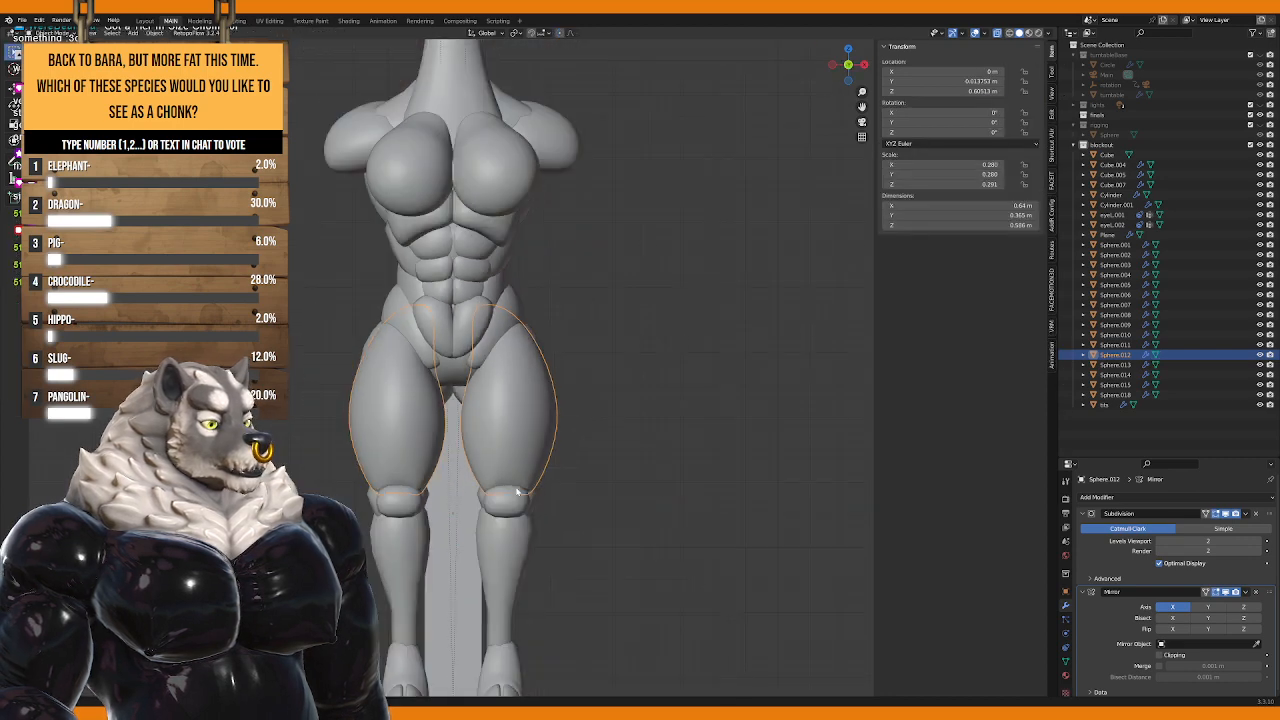
# Step: Edit the knee and lower leg meshes together, move them inward along X, and select the feet
pyautogui.keyDown('shift'); pyautogui.moveTo(515, 560); pyautogui.dragTo(514, 491, button='middle'); pyautogui.keyUp('shift')
pyautogui.click(514, 491)
pyautogui.press('Tab')
pyautogui.press('Tab')
pyautogui.click(514, 412)
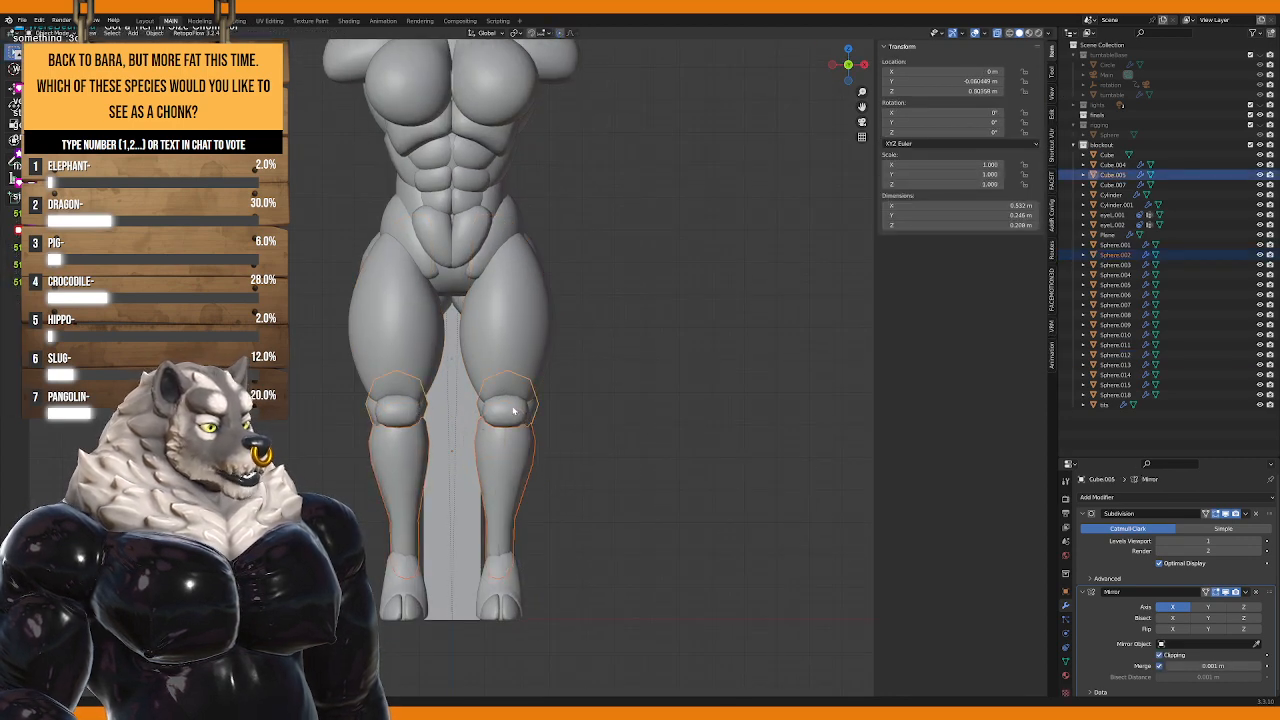
pyautogui.press('Tab')
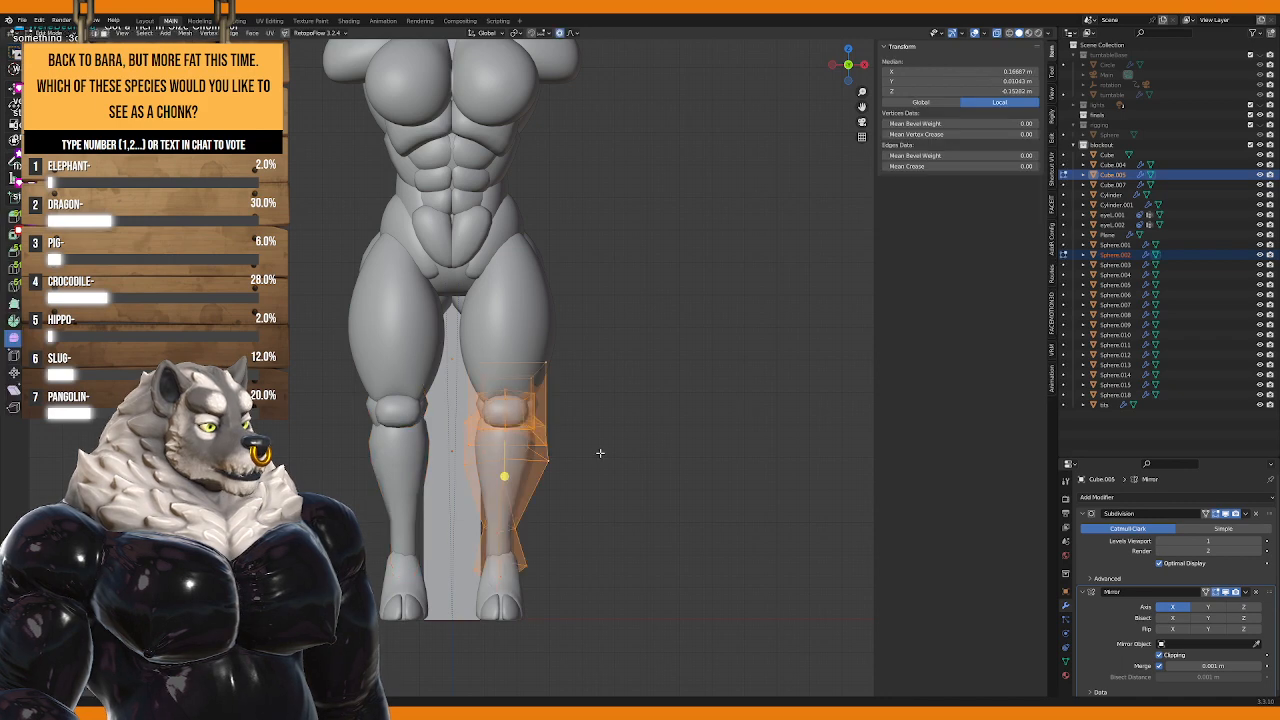
pyautogui.press('g')
pyautogui.press('x')
pyautogui.click(591, 449)
pyautogui.press('Tab')
pyautogui.click(528, 574)
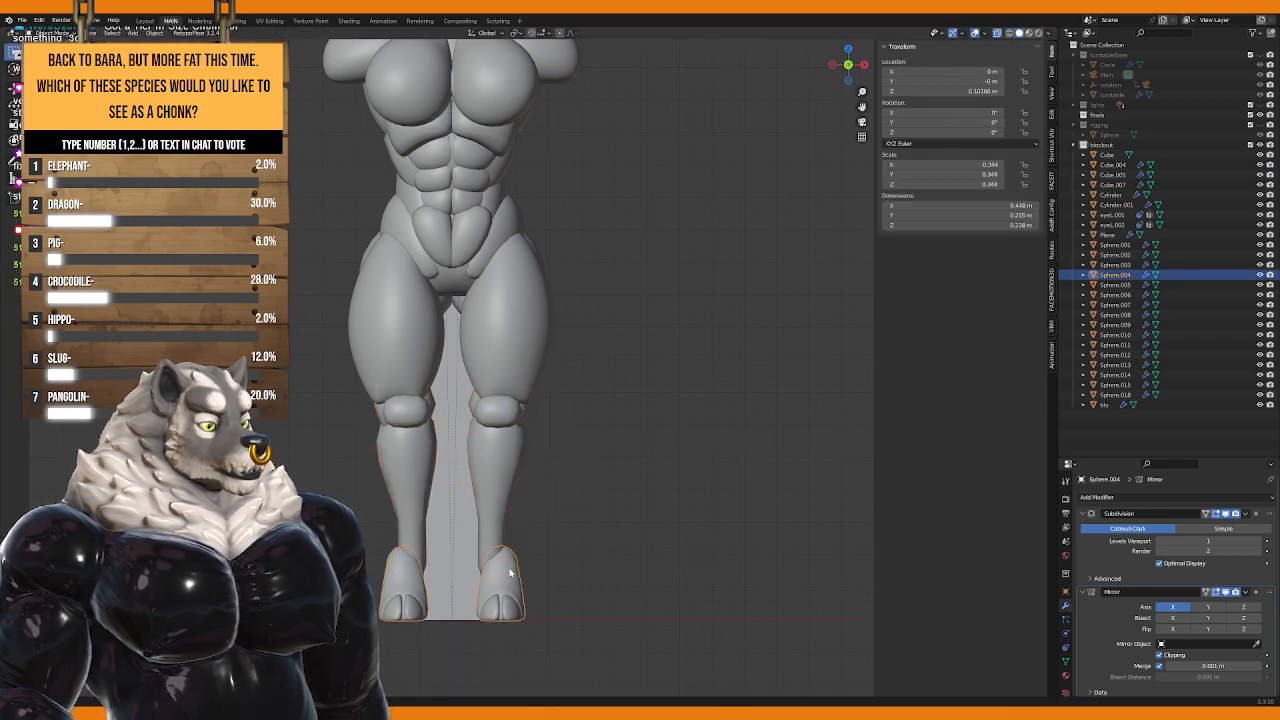
# Step: Move the foot mesh inward along X so it sits beneath the lower leg
pyautogui.press('Tab')
pyautogui.press('g')
pyautogui.press('x')
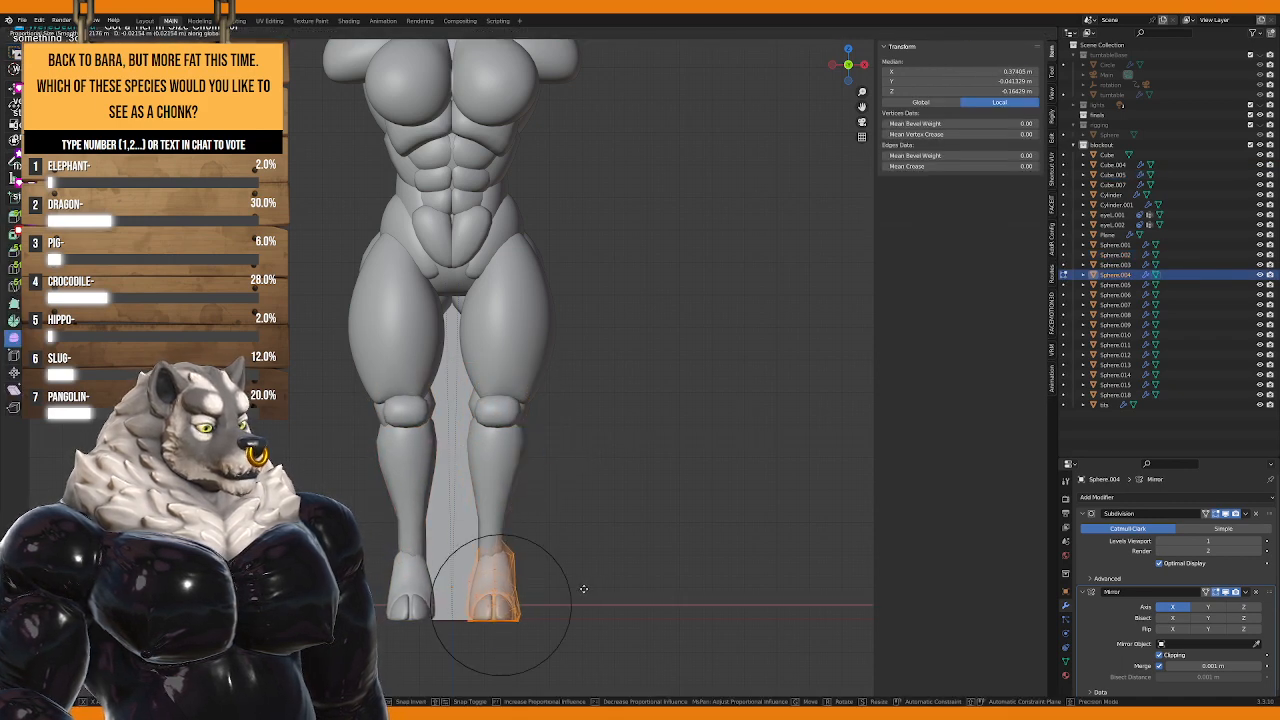
pyautogui.click(583, 589)
pyautogui.press('Tab')
# Step: Open the thigh mesh for editing and shift the vertex just above the knee with a resized proportional falloff
pyautogui.click(514, 343)
pyautogui.press('Tab')
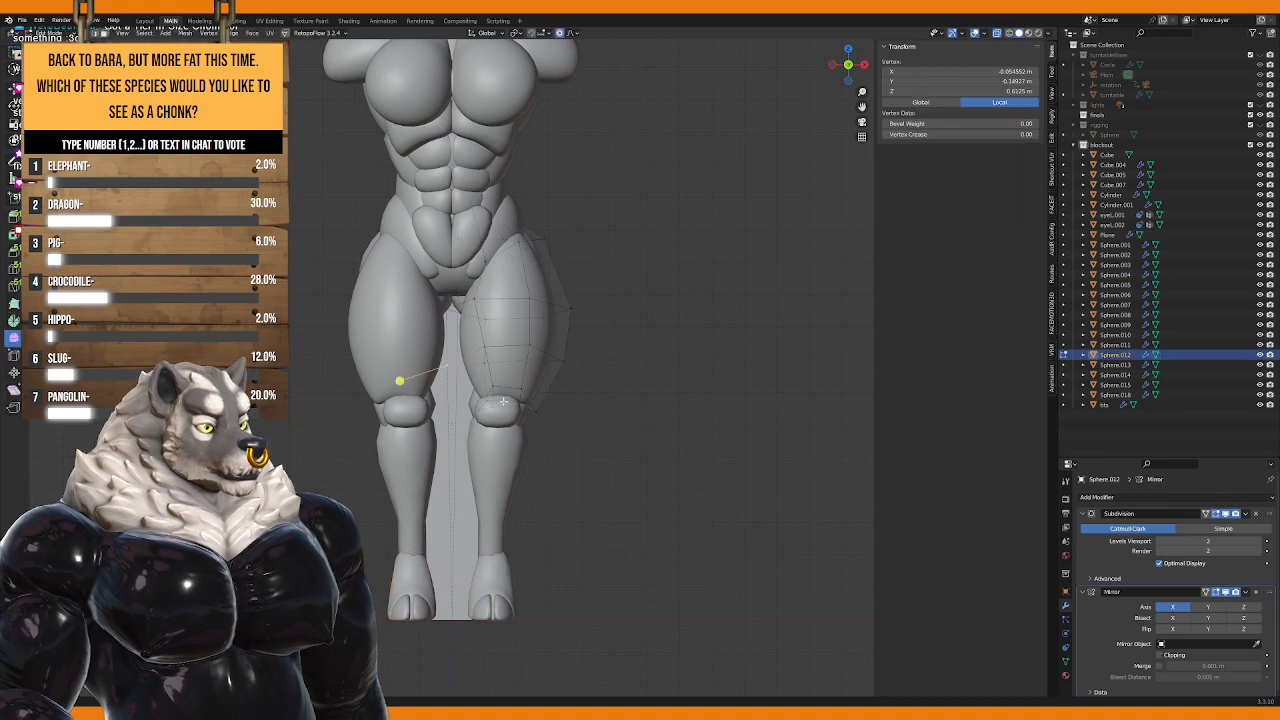
pyautogui.click(494, 405)
pyautogui.press('g')
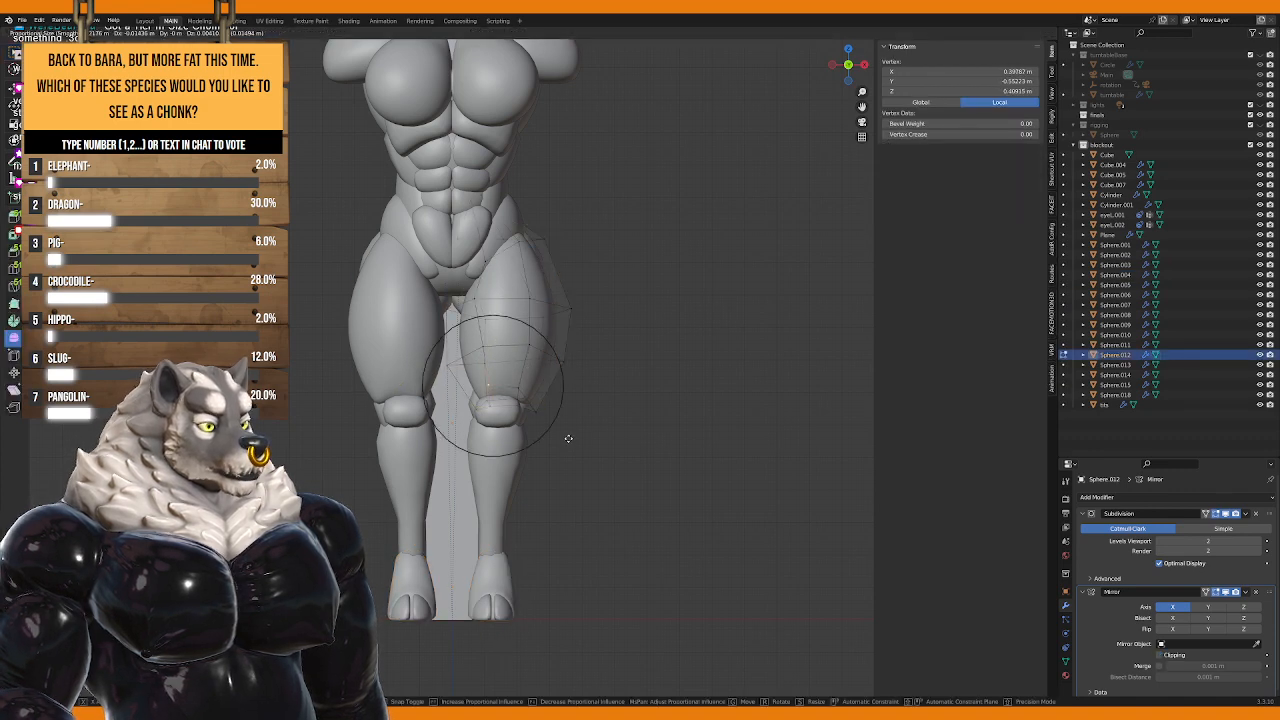
pyautogui.scroll(-4, 566, 434)
pyautogui.click(551, 432)
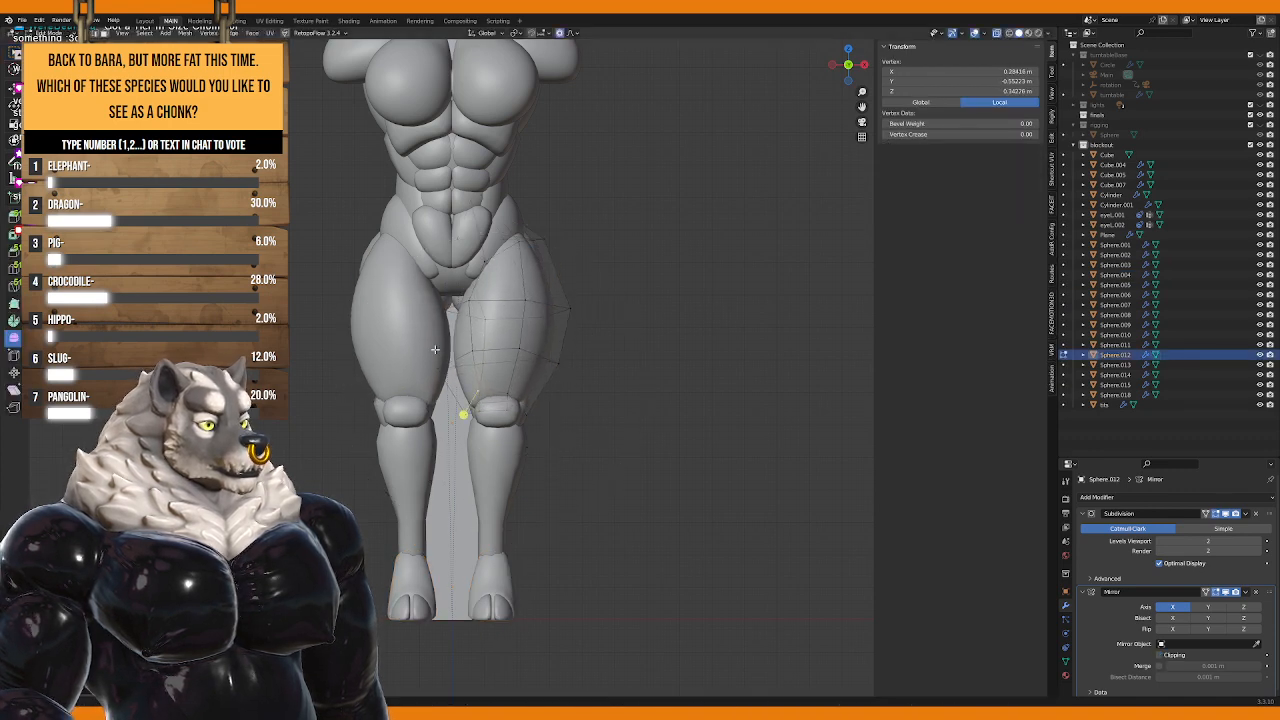
# Step: Reshape the inner thigh by moving its crotch-level and lower inner vertices with proportional editing, and leave mesh editing
pyautogui.click(450, 306)
pyautogui.press('g')
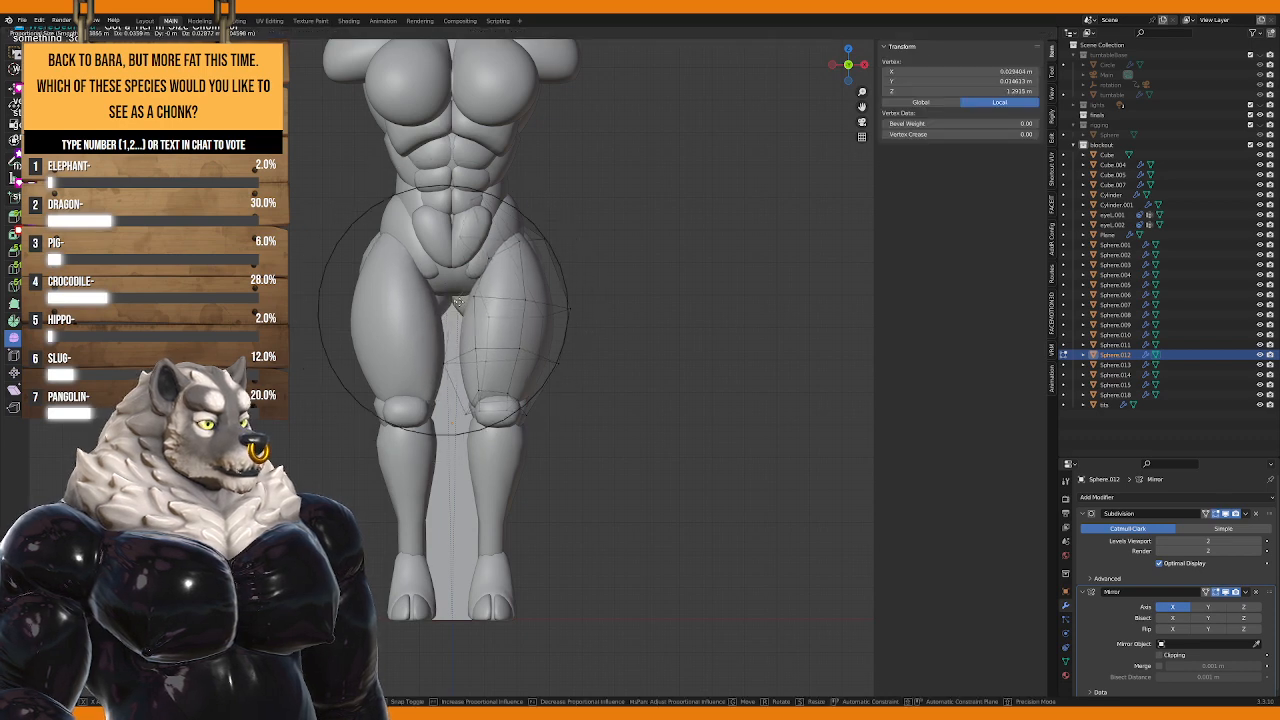
pyautogui.click(407, 290)
pyautogui.click(443, 358)
pyautogui.press('g')
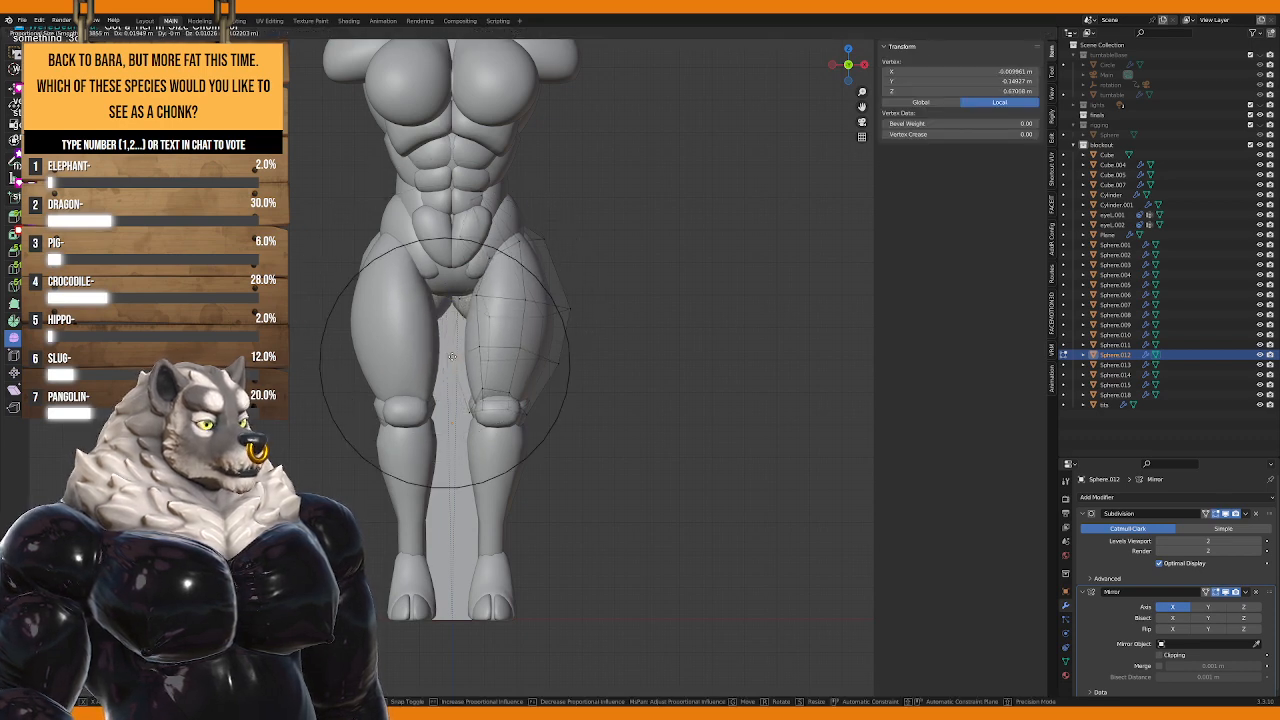
pyautogui.click(450, 356)
pyautogui.moveTo(529, 366); pyautogui.dragTo(540, 430, button='middle')
pyautogui.scroll(1, 540, 421)
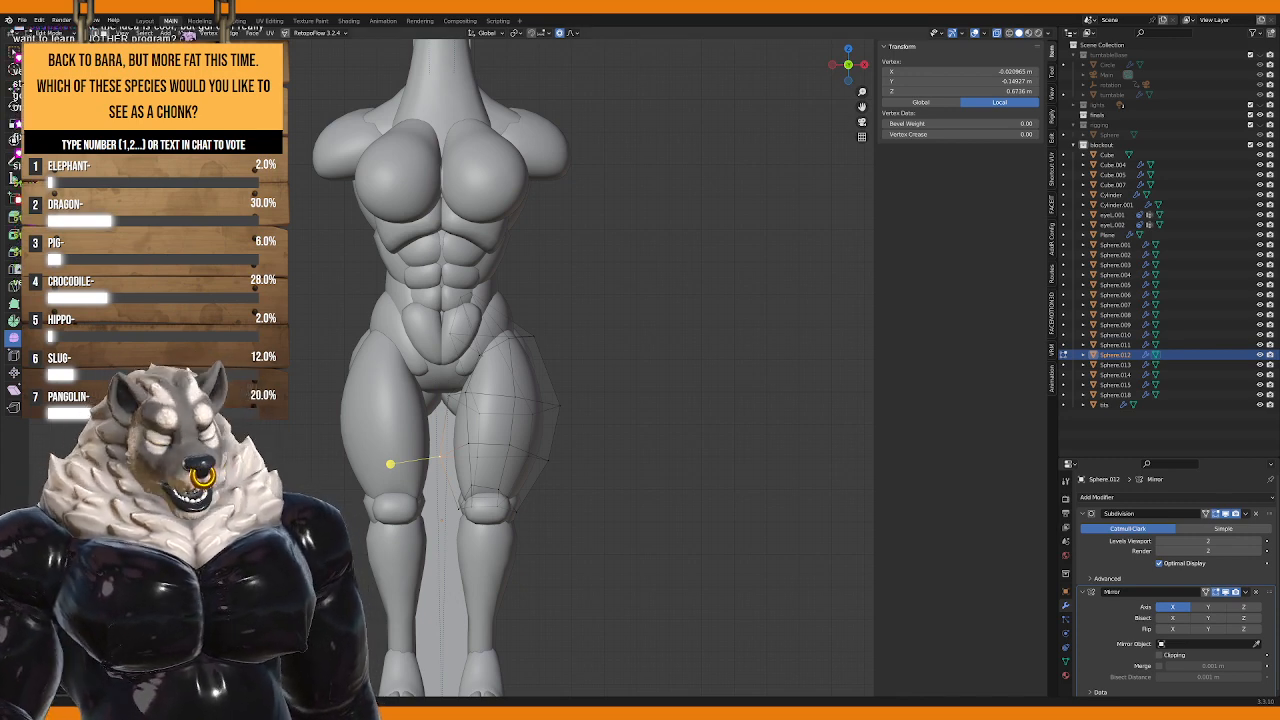
pyautogui.press('Tab')
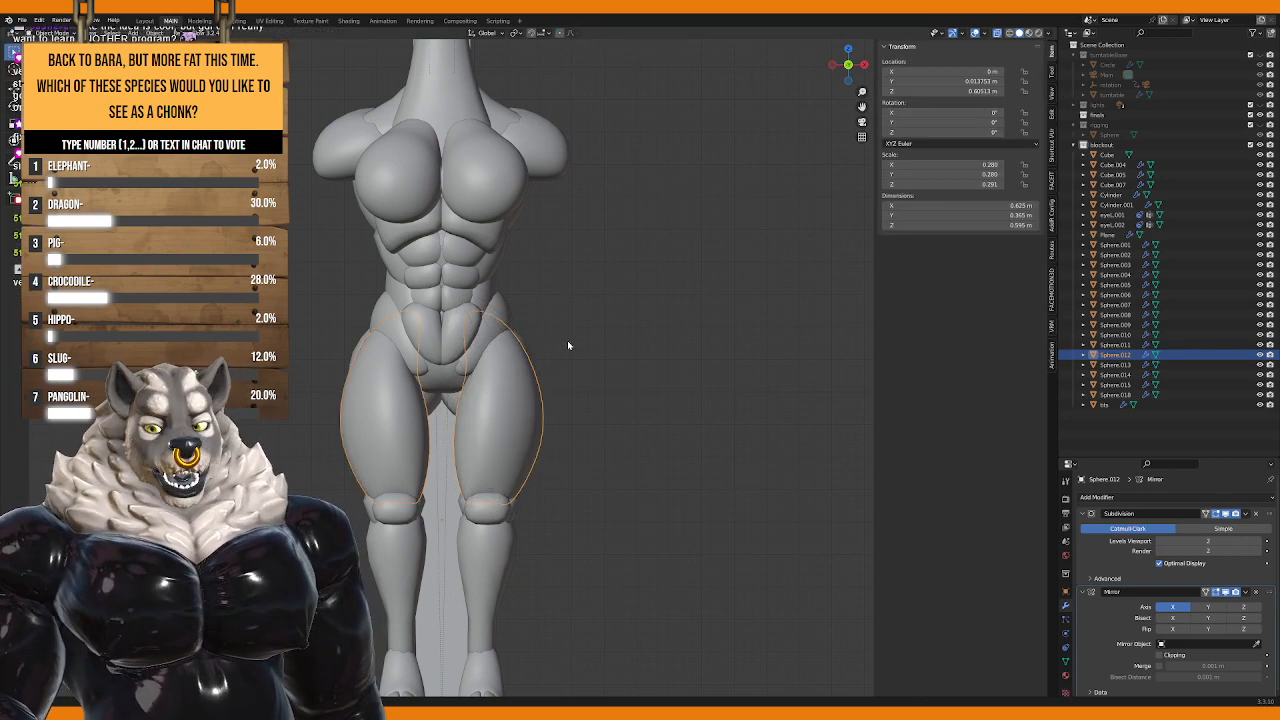
# Step: Edit the flank and hip mesh, pulling its outer lower vertex outward and down over the thigh
pyautogui.scroll(2, 567, 340)
pyautogui.scroll(-1, 510, 329)
pyautogui.click(510, 329)
pyautogui.press('Tab')
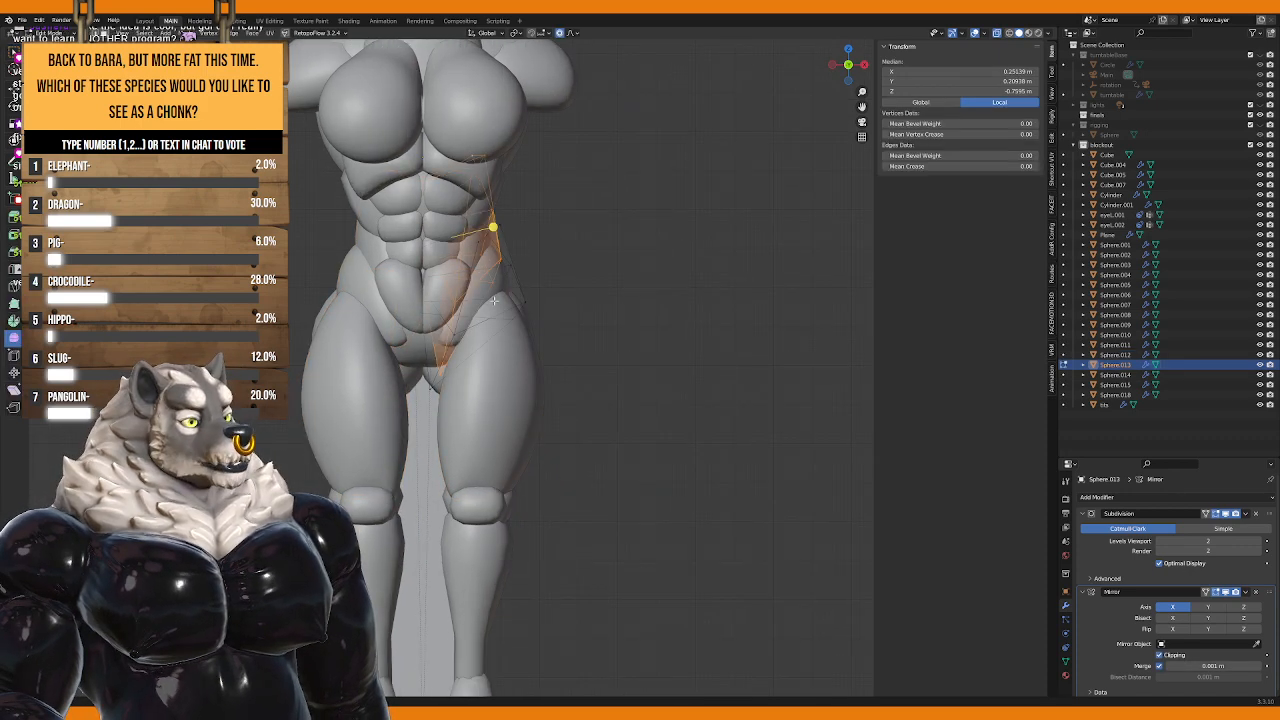
pyautogui.click(528, 308)
pyautogui.press('g')
pyautogui.click(545, 340)
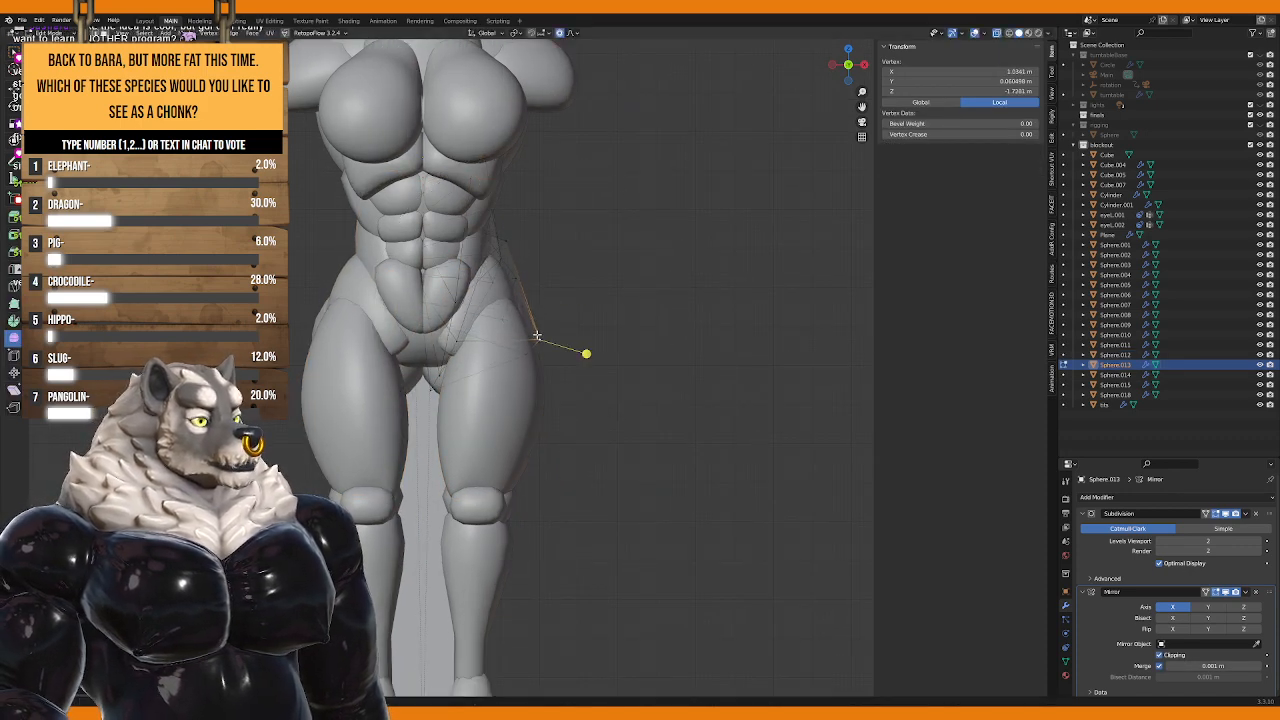
pyautogui.press('g')
pyautogui.click(548, 352)
pyautogui.press('Tab')
pyautogui.click(512, 340)
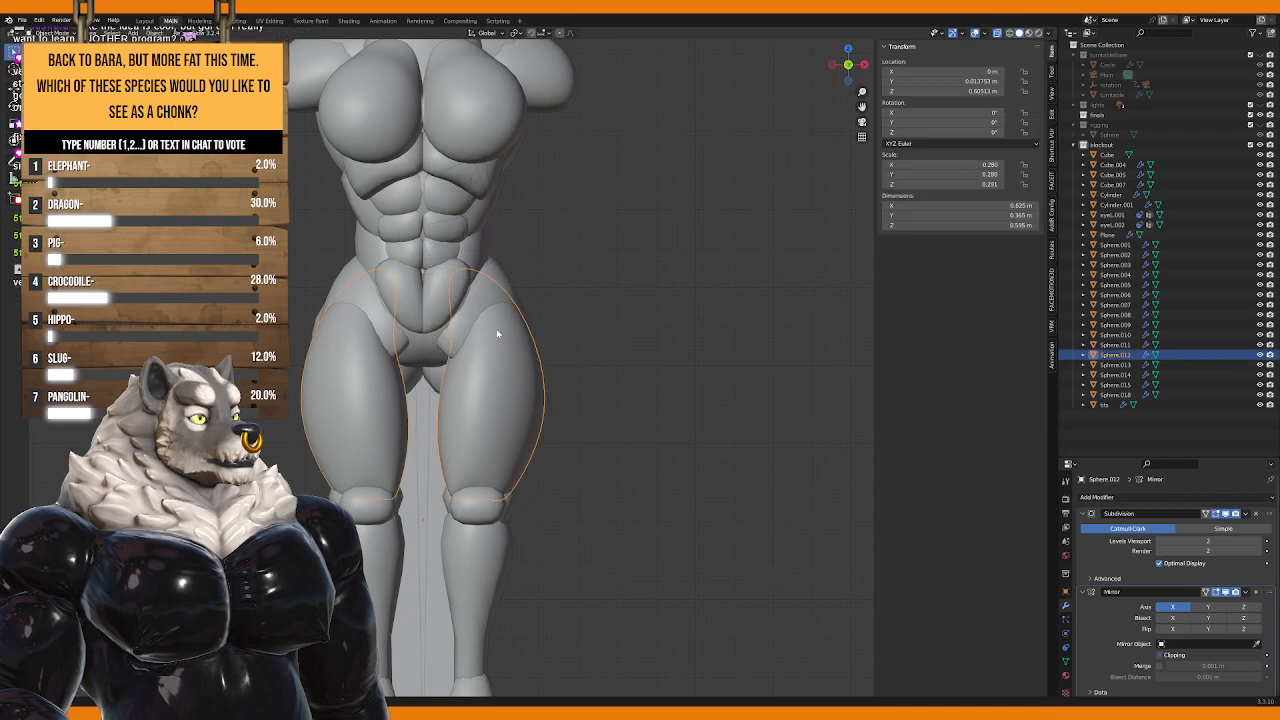
pyautogui.press('Tab')
pyautogui.press('Tab')
# Step: Reopen the flank and hip mesh, reposition its centre-line vertex at the lower abdomen, and leave mesh editing
pyautogui.click(455, 340)
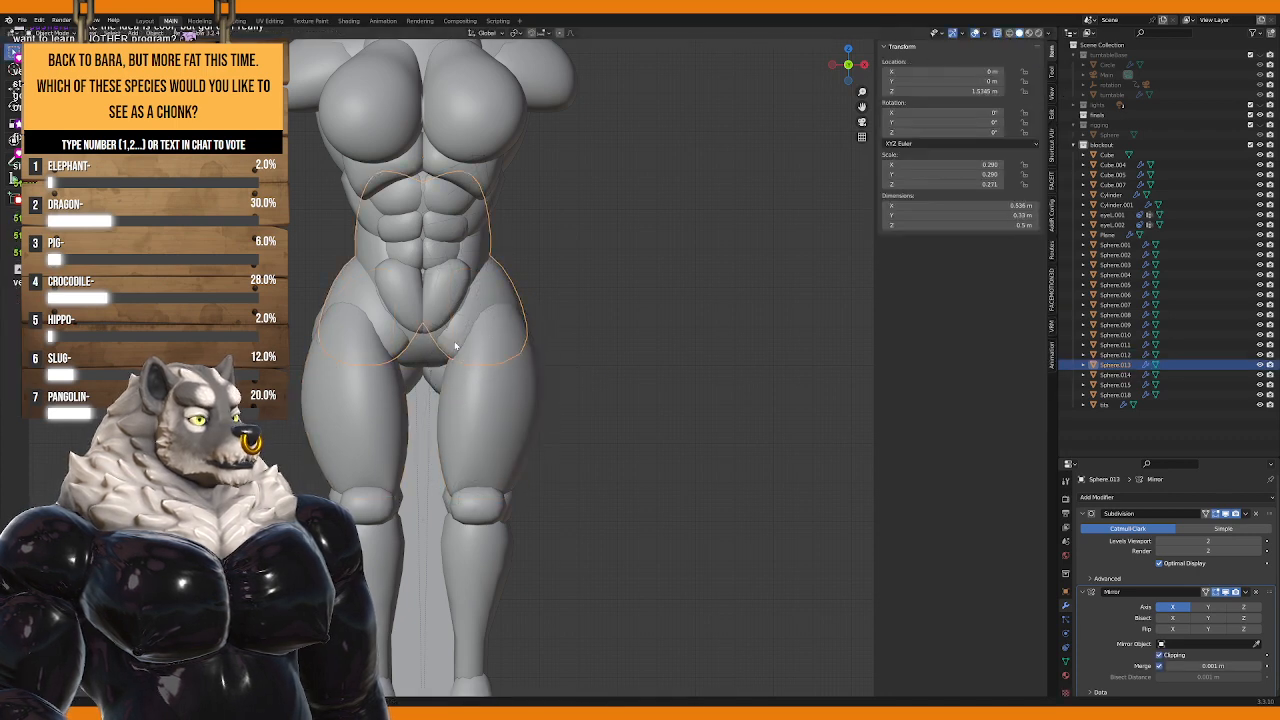
pyautogui.press('Tab')
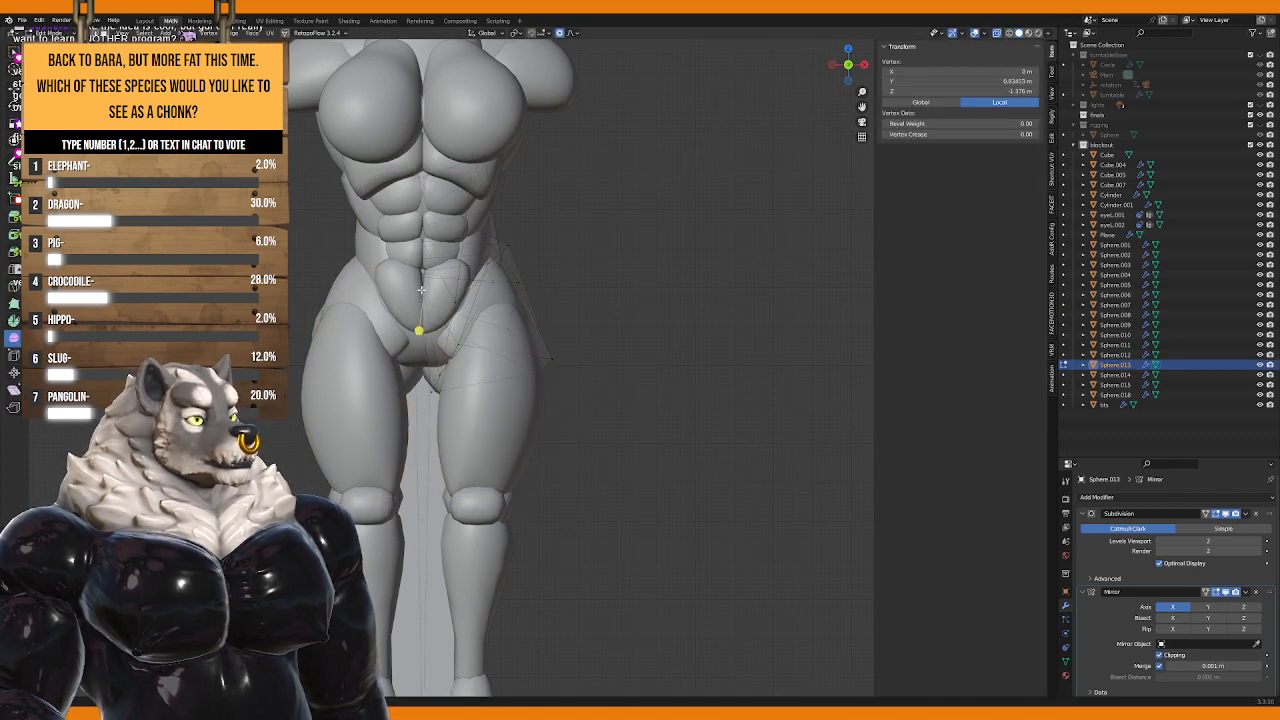
pyautogui.press('g')
pyautogui.click(440, 311)
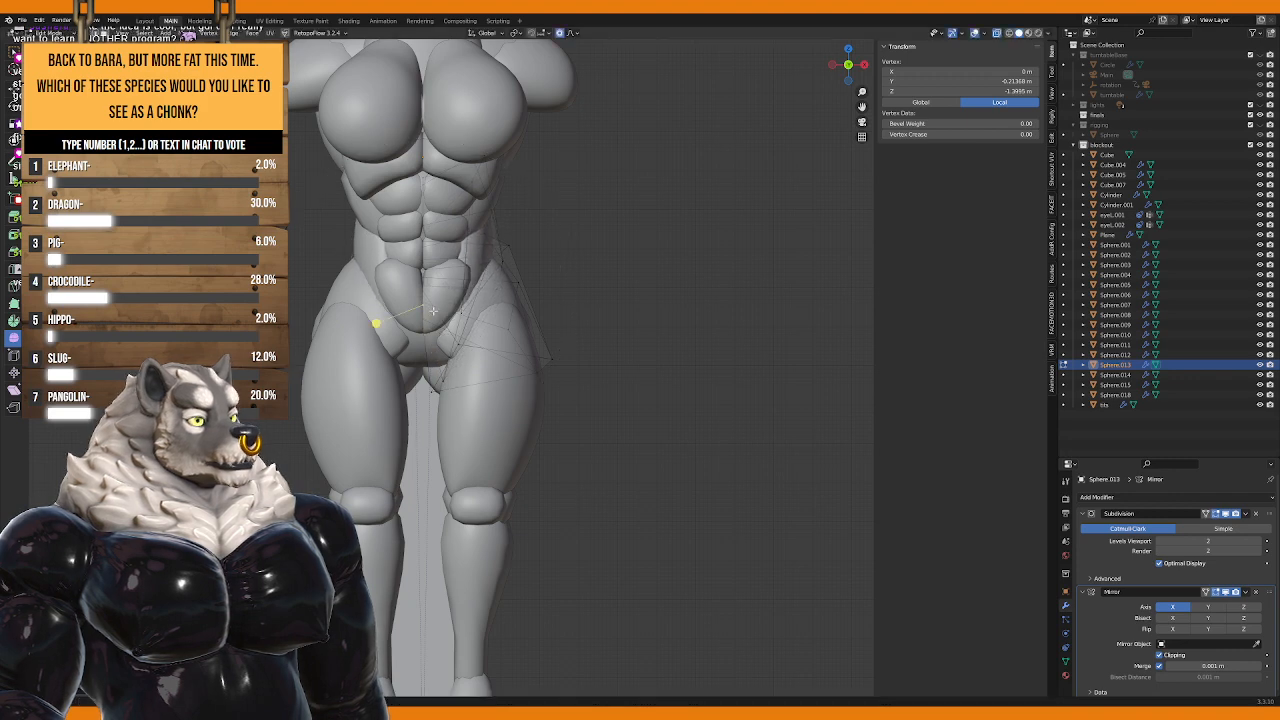
pyautogui.scroll(-3, 550, 303)
pyautogui.press('Tab')
pyautogui.scroll(-2, 545, 320)
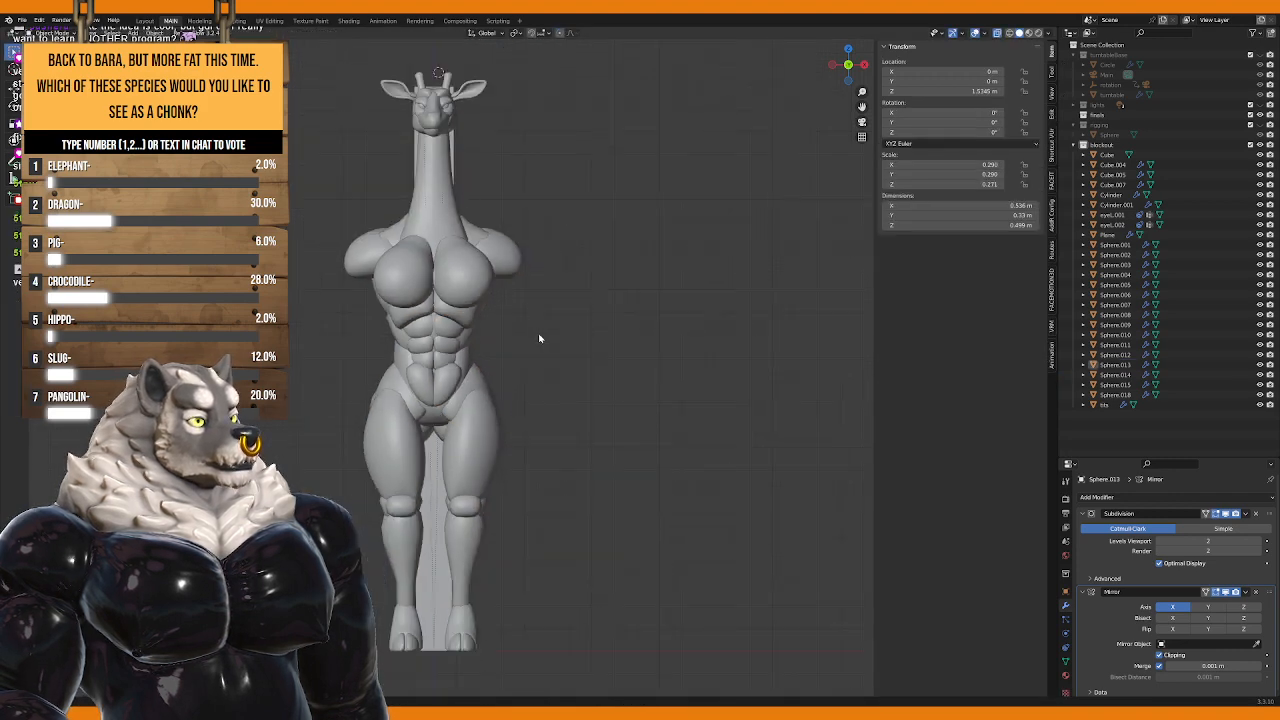
# Step: Examine the whole figure's proportions by rotating the view from the front around to the side profile
pyautogui.press('KP_3')
pyautogui.press('KP_4')
pyautogui.press('KP_4')
pyautogui.press('KP_4')
pyautogui.press('KP_4')
pyautogui.press('KP_4')
pyautogui.press('KP_4')
pyautogui.scroll(-4, 480, 374)
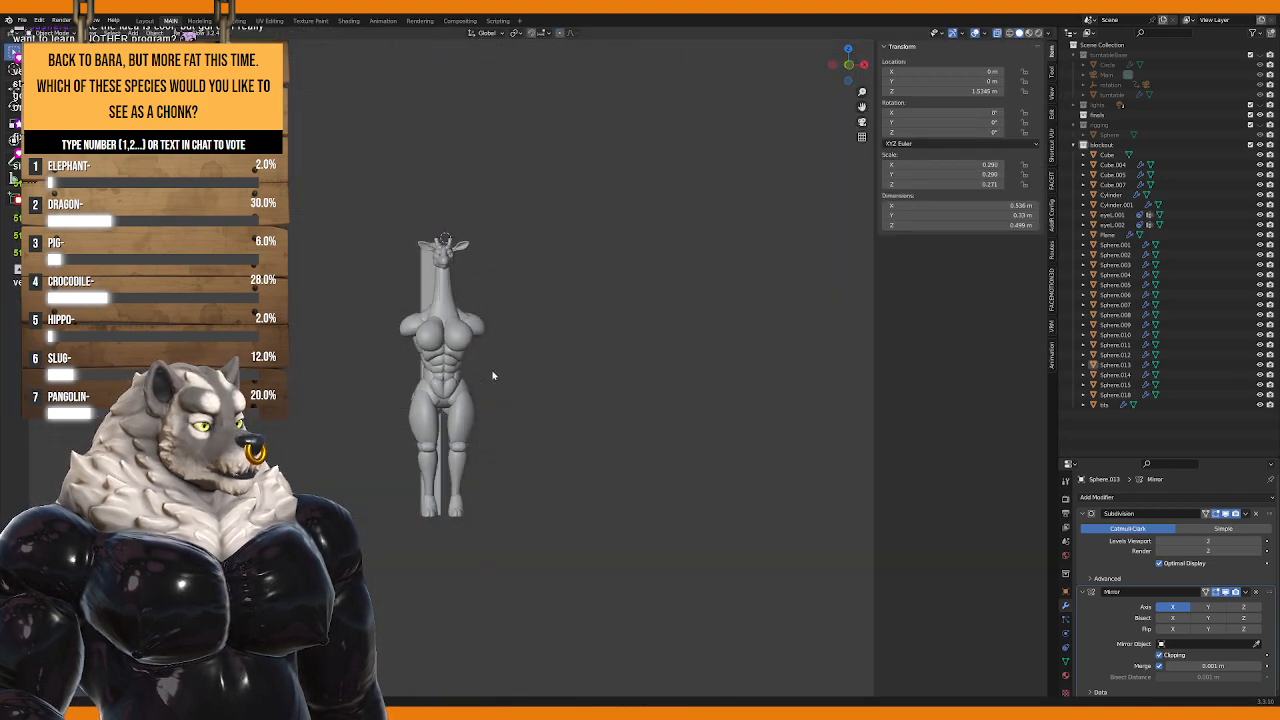
pyautogui.press('KP_4')
pyautogui.press('KP_4')
pyautogui.press('KP_4')
pyautogui.press('KP_4')
pyautogui.press('KP_4')
pyautogui.press('KP_4')
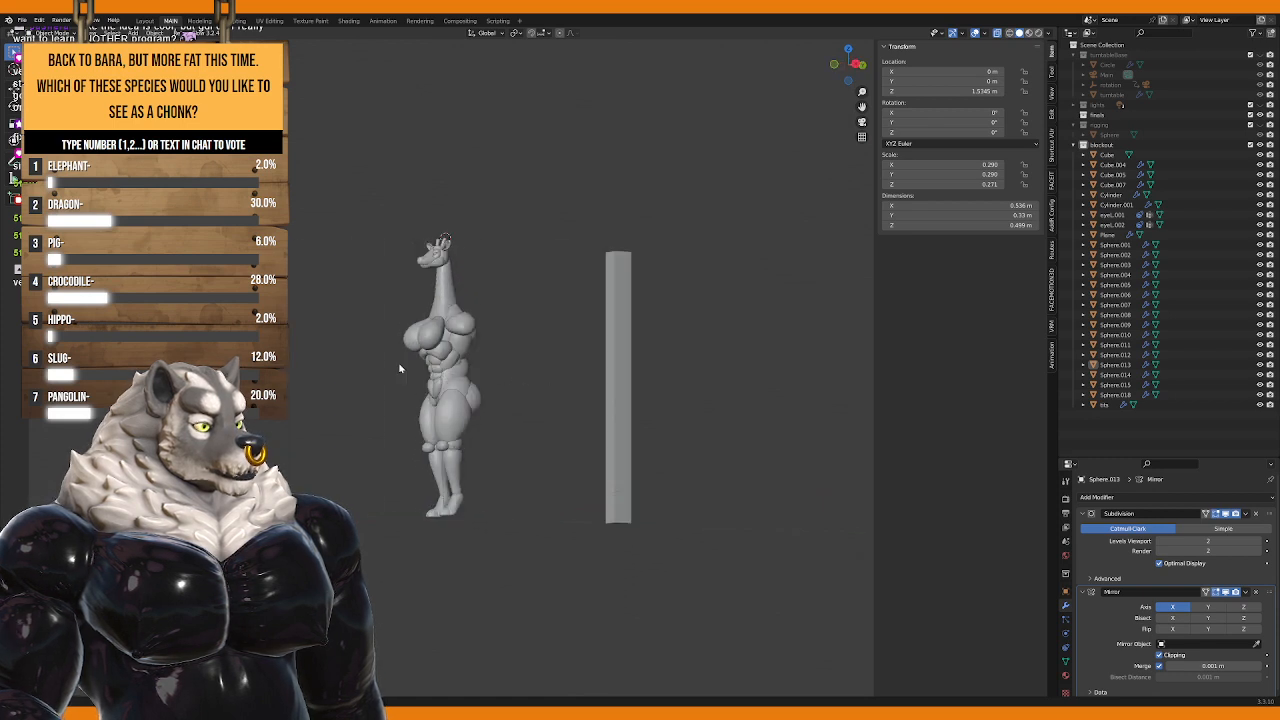
# Step: Edit the torso, rib, flank and abdominal meshes together and scale them narrower along Y with proportional editing
pyautogui.scroll(4, 377, 376)
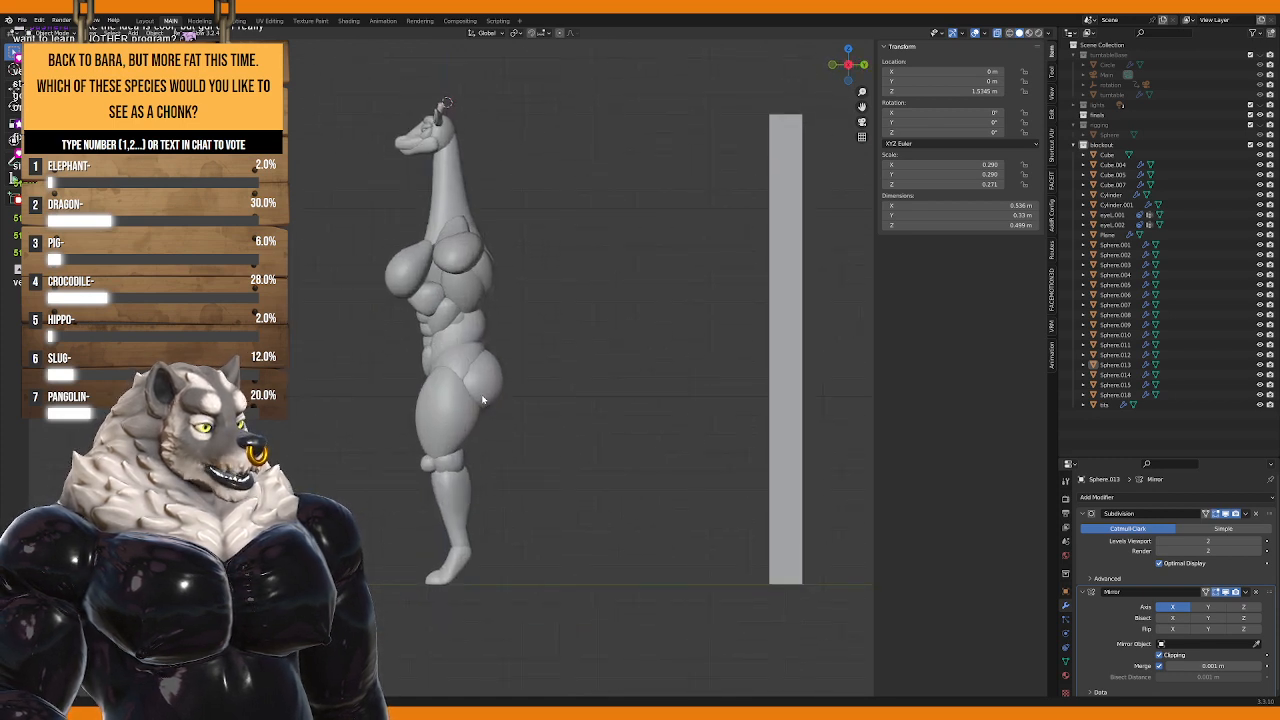
pyautogui.scroll(3, 469, 353)
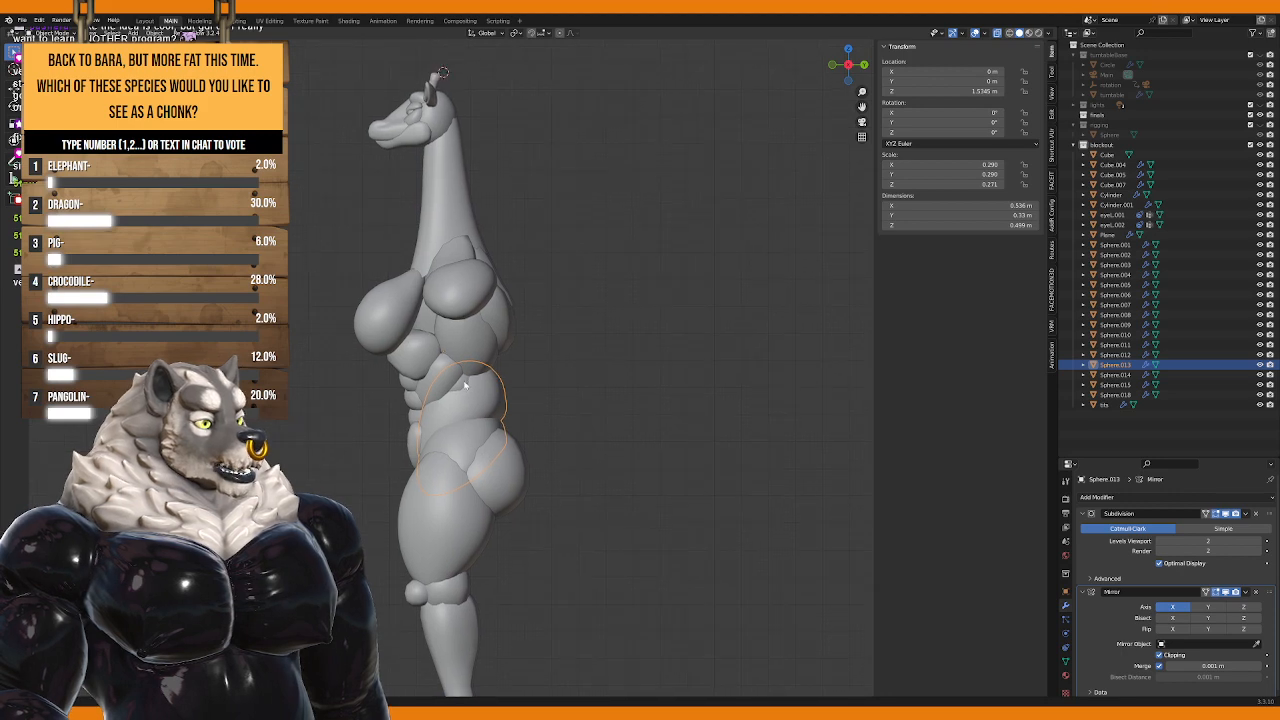
pyautogui.click(464, 384)
pyautogui.keyDown('shift'); pyautogui.click(470, 310); pyautogui.keyUp('shift')
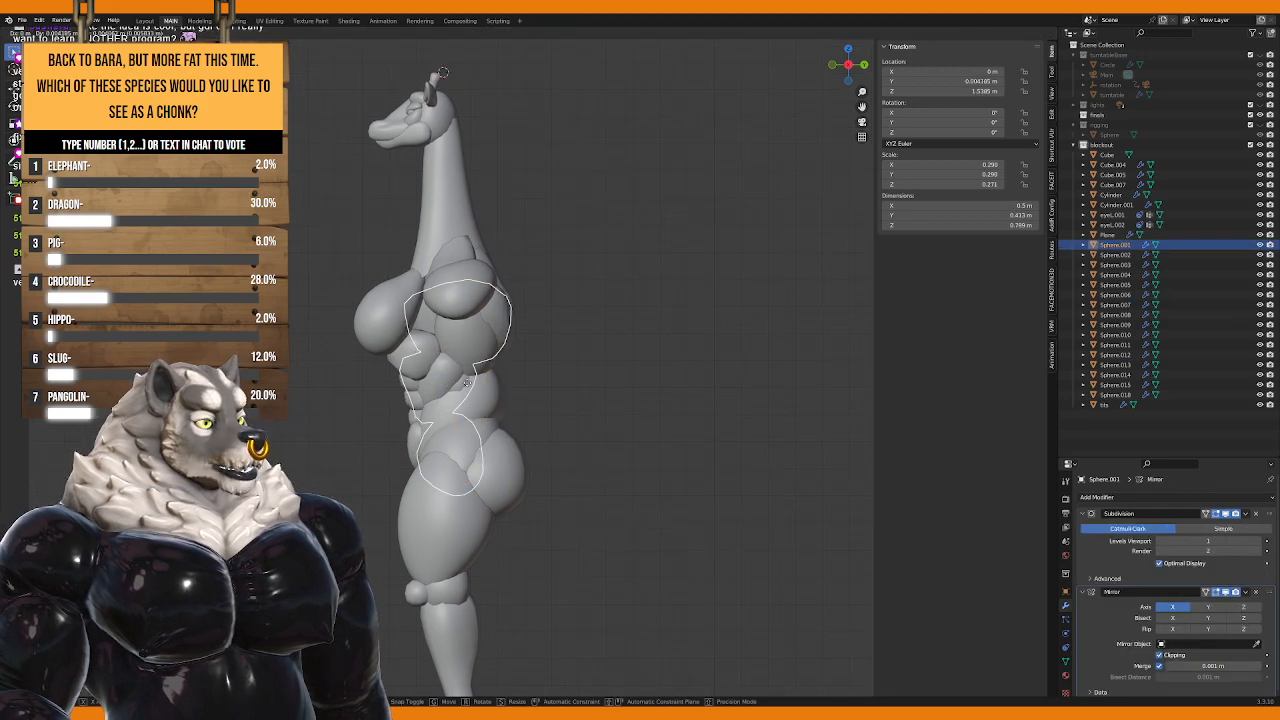
pyautogui.keyDown('shift'); pyautogui.click(430, 370); pyautogui.keyUp('shift')
pyautogui.keyDown('shift'); pyautogui.click(411, 397); pyautogui.keyUp('shift')
pyautogui.keyDown('shift'); pyautogui.click(493, 425); pyautogui.keyUp('shift')
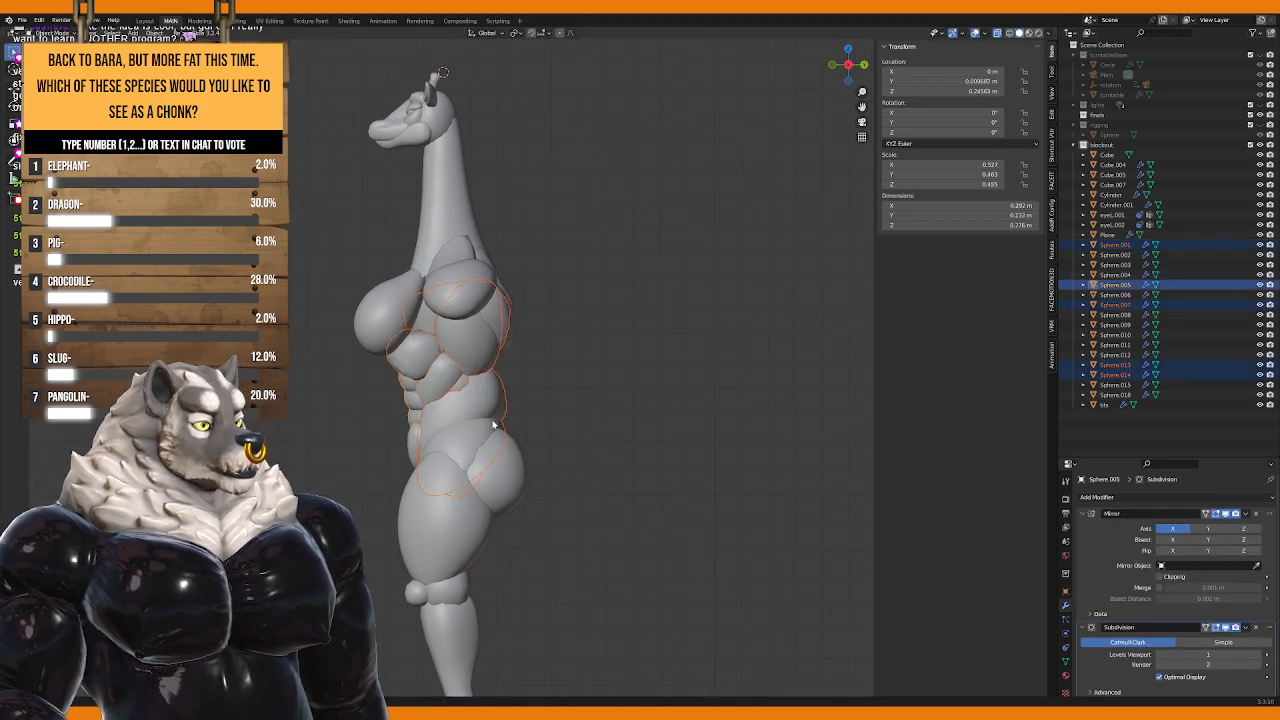
pyautogui.keyDown('shift'); pyautogui.click(411, 448); pyautogui.keyUp('shift')
pyautogui.press('Tab')
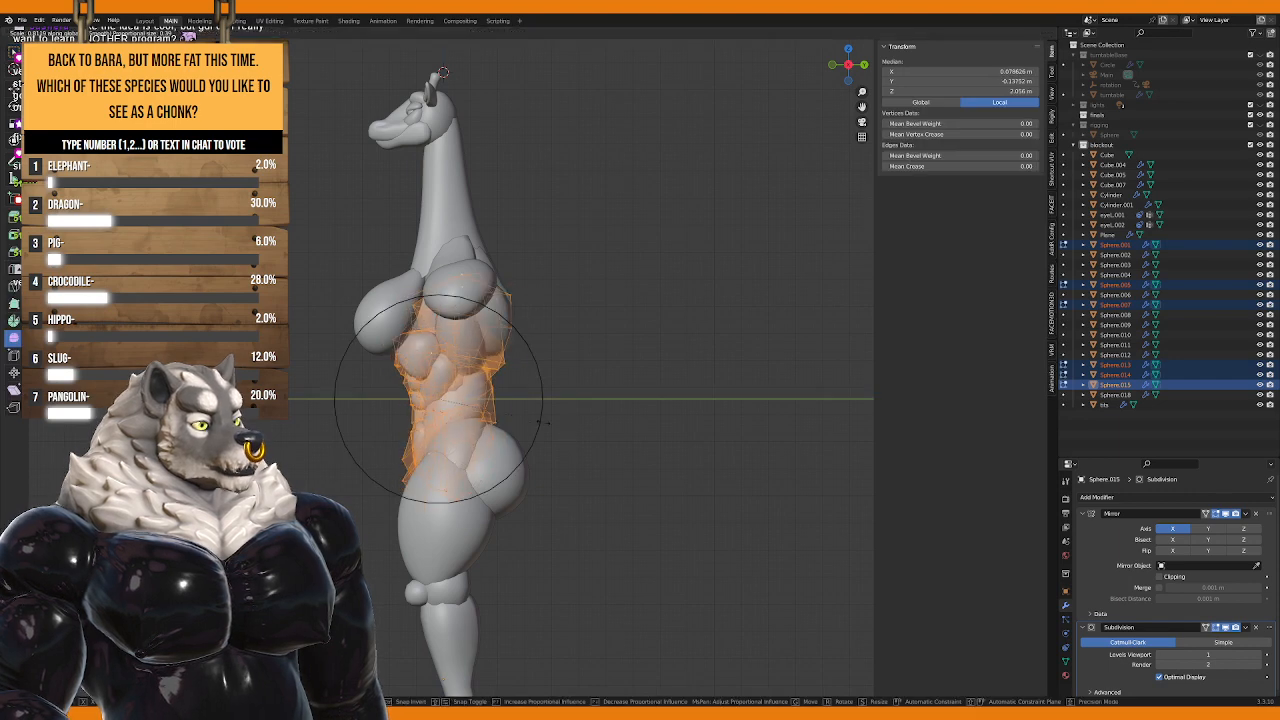
pyautogui.scroll(2, 516, 375)
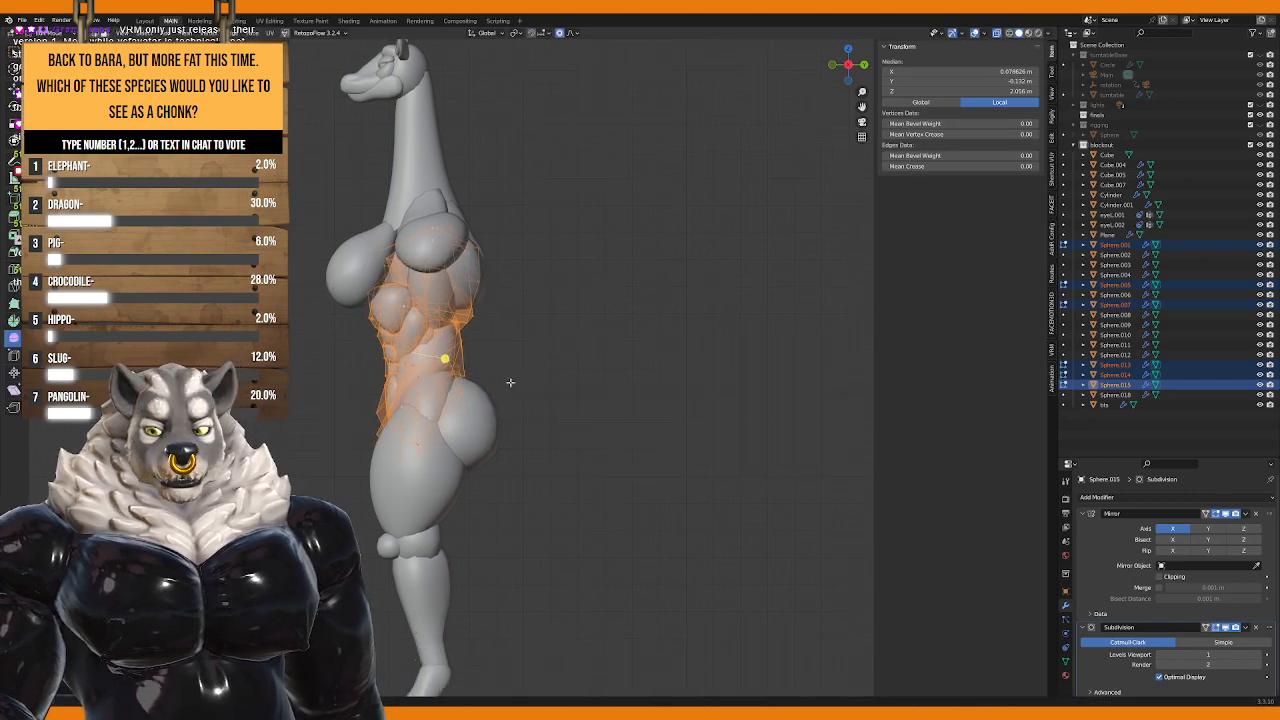
pyautogui.moveTo(516, 373); pyautogui.dragTo(516, 391, button='middle')
pyautogui.scroll(-3, 524, 365)
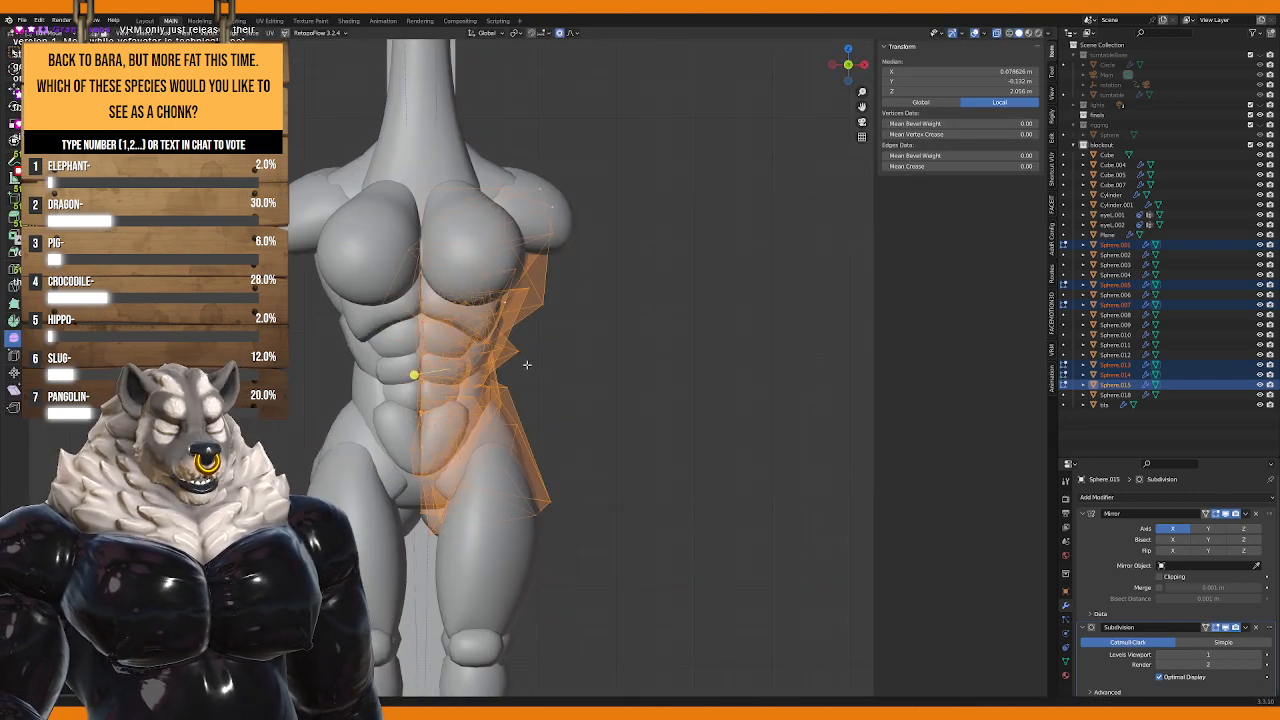
pyautogui.press('Tab')
# Step: Edit the side back muscle behind the shoulder, moving its lower rear vertex with proportional editing in side view
pyautogui.scroll(3, 601, 379)
pyautogui.moveTo(550, 360); pyautogui.dragTo(465, 383, button='middle')
pyautogui.click(488, 352)
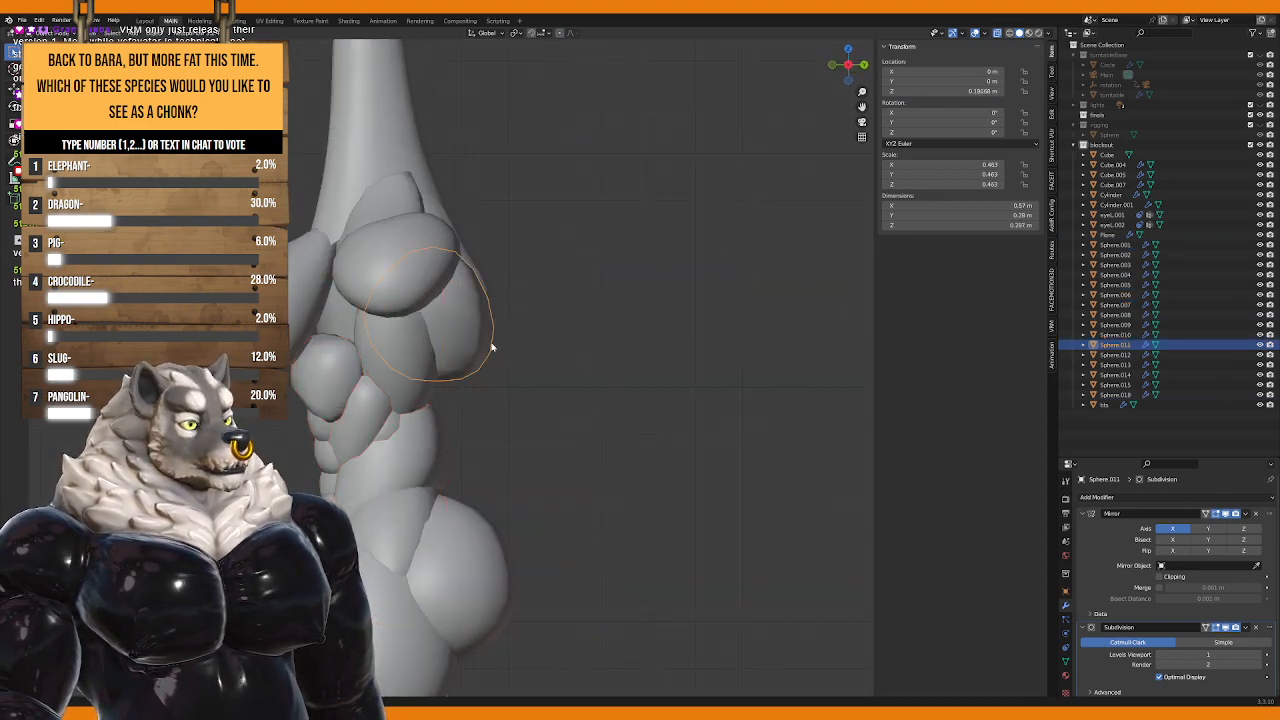
pyautogui.press('Tab')
pyautogui.press('g')
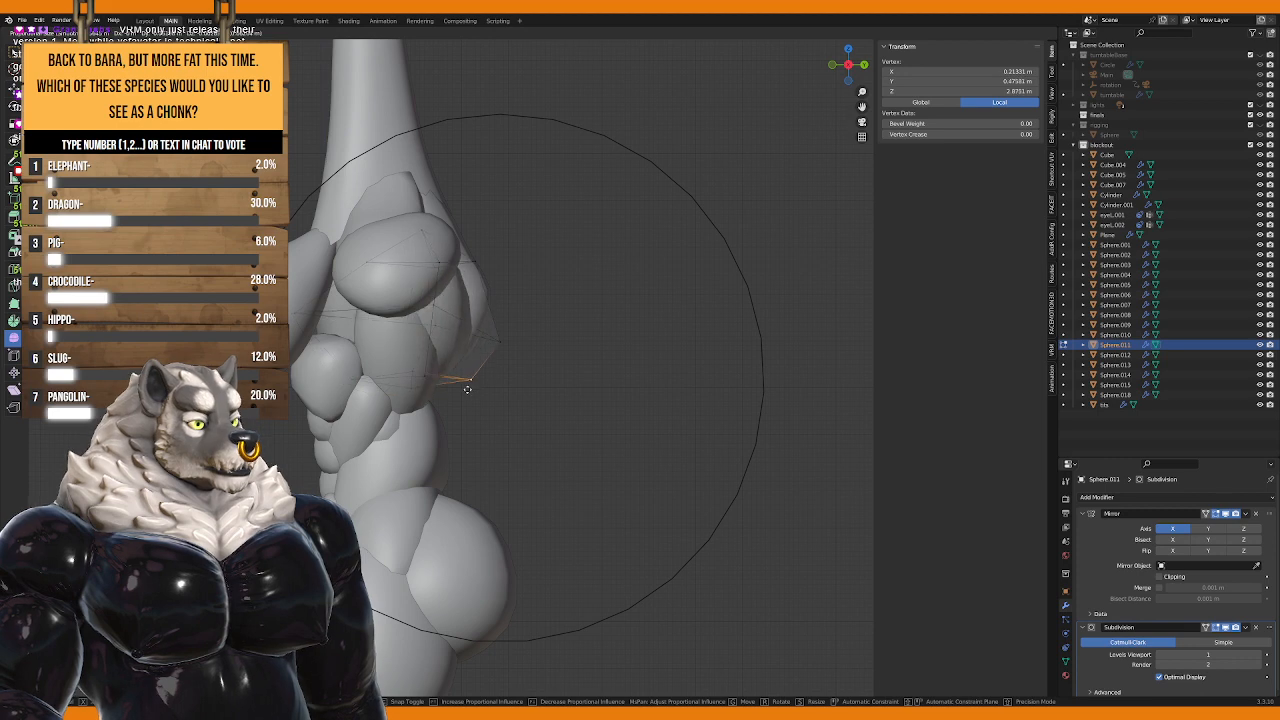
pyautogui.click(496, 390)
pyautogui.moveTo(496, 390); pyautogui.dragTo(510, 484, button='middle')
pyautogui.press('Tab')
# Step: Open the neighbouring back muscle mesh running up to the neck and move its lowest rear vertex with proportional editing
pyautogui.click(457, 388)
pyautogui.press('Tab')
pyautogui.click(456, 476)
pyautogui.press('g')
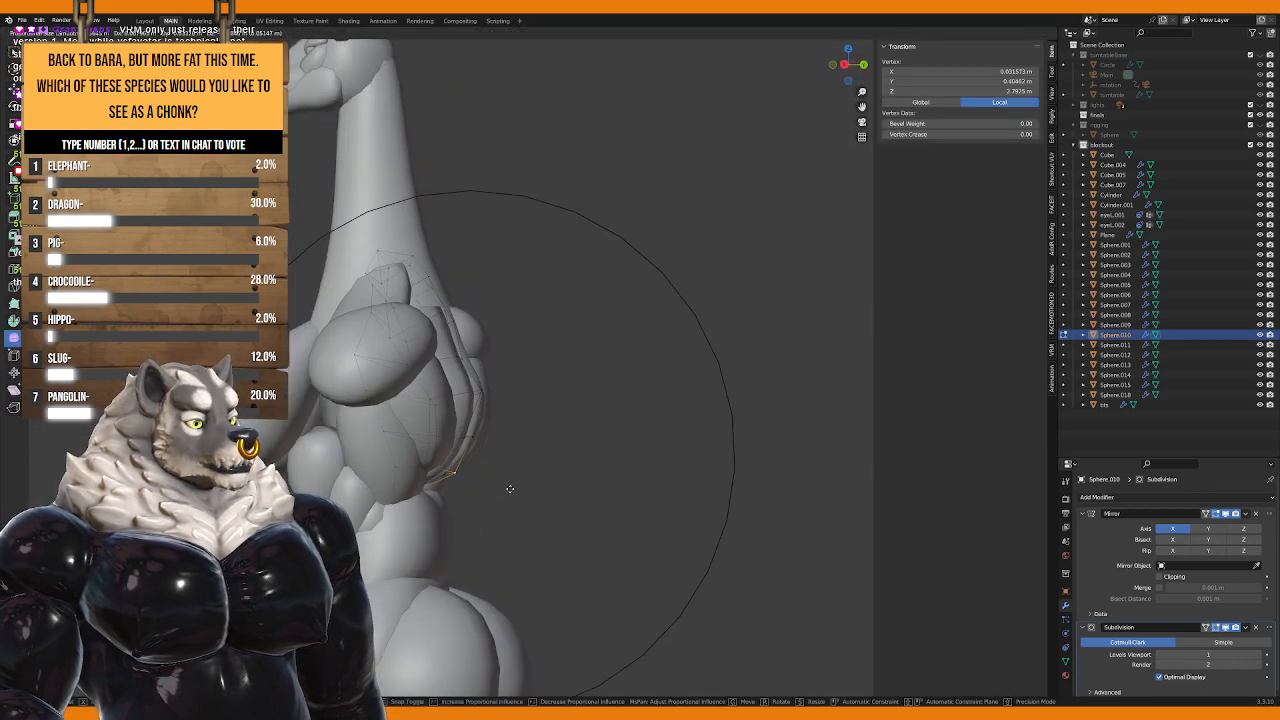
pyautogui.click(442, 349)
pyautogui.moveTo(442, 349); pyautogui.dragTo(449, 310, button='middle')
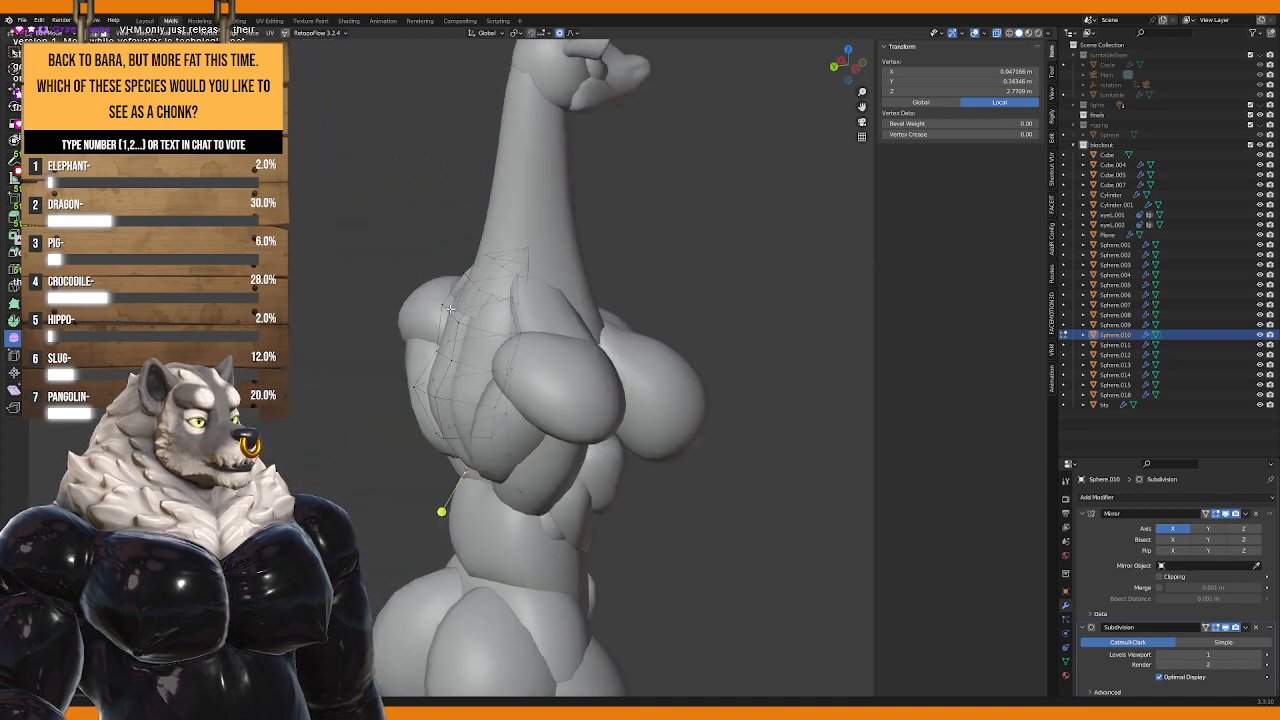
# Step: Reposition vertices along the upper outer side of the back muscle mesh using proportional editing
pyautogui.click(453, 309)
pyautogui.press('g')
pyautogui.click(511, 333)
pyautogui.moveTo(512, 333); pyautogui.dragTo(583, 321, button='middle')
pyautogui.press('g')
pyautogui.click(462, 301)
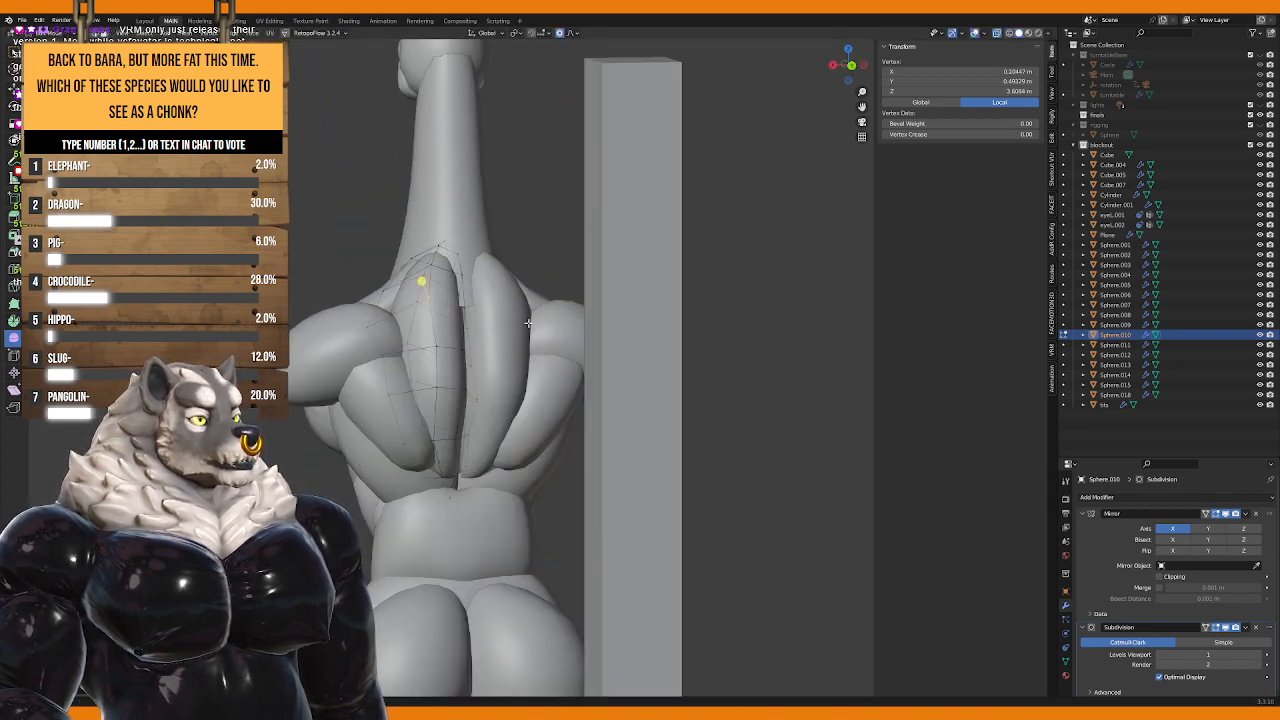
# Step: Scale the upper back muscle along X with proportional influence and shift its upper vertex
pyautogui.press('s')
pyautogui.press('x')
pyautogui.click(581, 347)
pyautogui.moveTo(581, 347); pyautogui.dragTo(540, 400, button='middle')
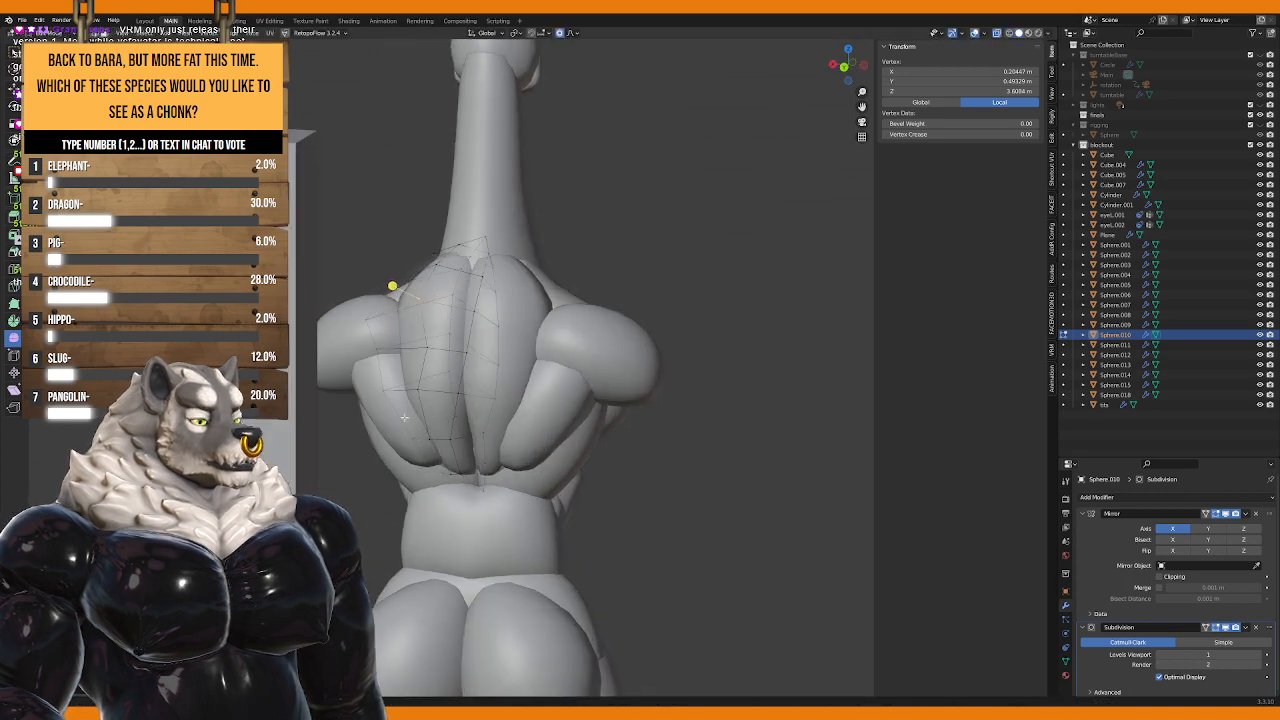
pyautogui.press('g')
pyautogui.click(530, 432)
# Step: Pull the outer side vertex of the back muscle inward toward the spine with proportional influence
pyautogui.click(373, 348)
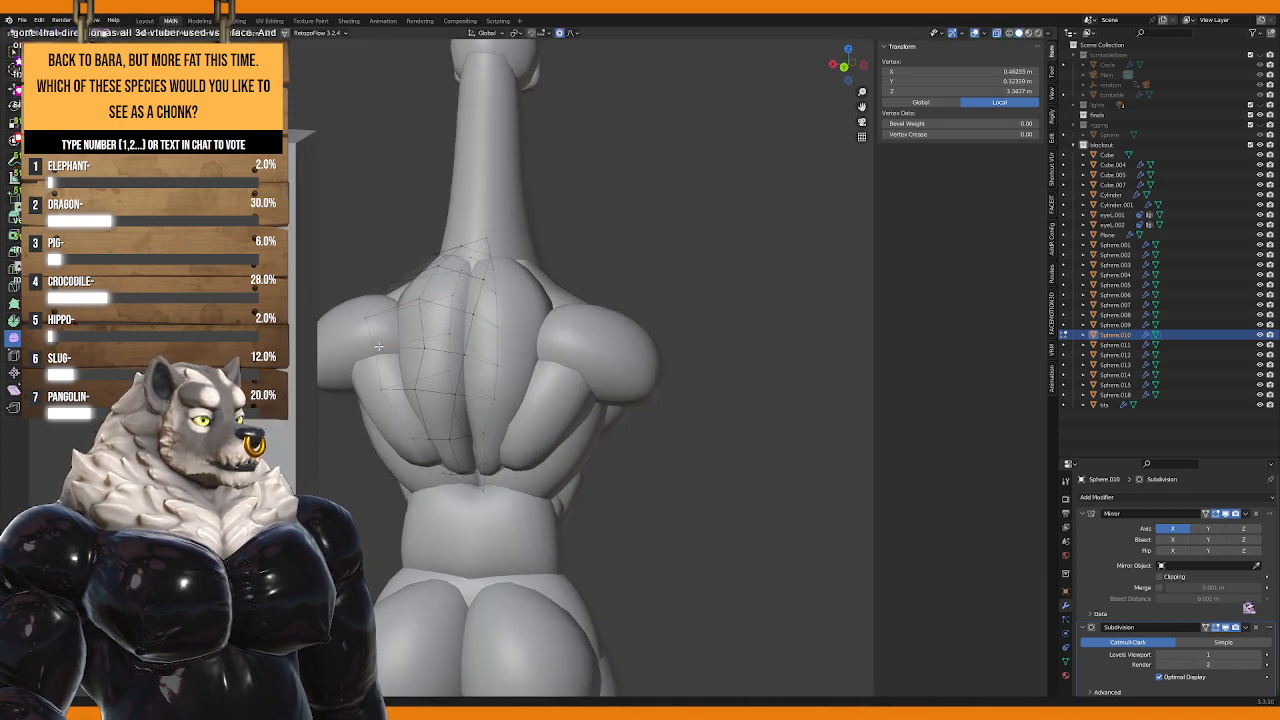
pyautogui.press('g')
pyautogui.scroll(5, 400, 348)
pyautogui.click(399, 360)
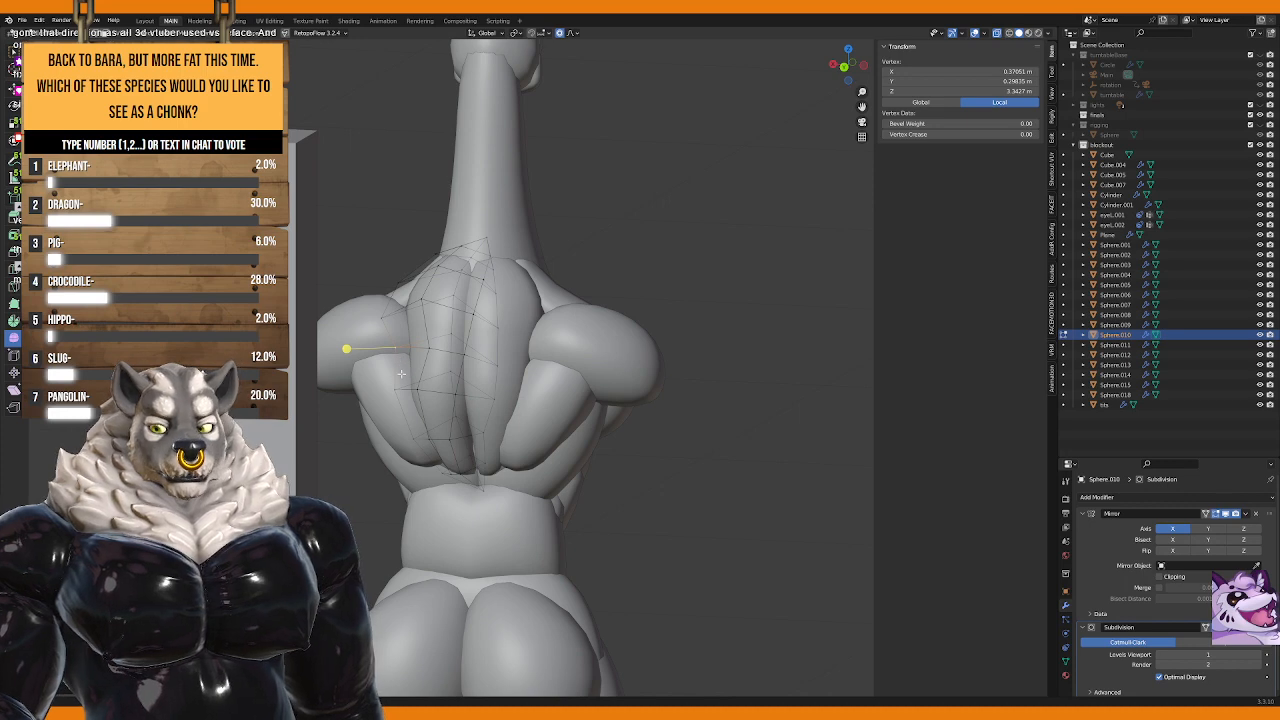
# Step: Move the back muscle's mid-outer vertex outward toward the armpit with a smaller proportional influence
pyautogui.moveTo(401, 374); pyautogui.dragTo(531, 432, button='middle')
pyautogui.press('g')
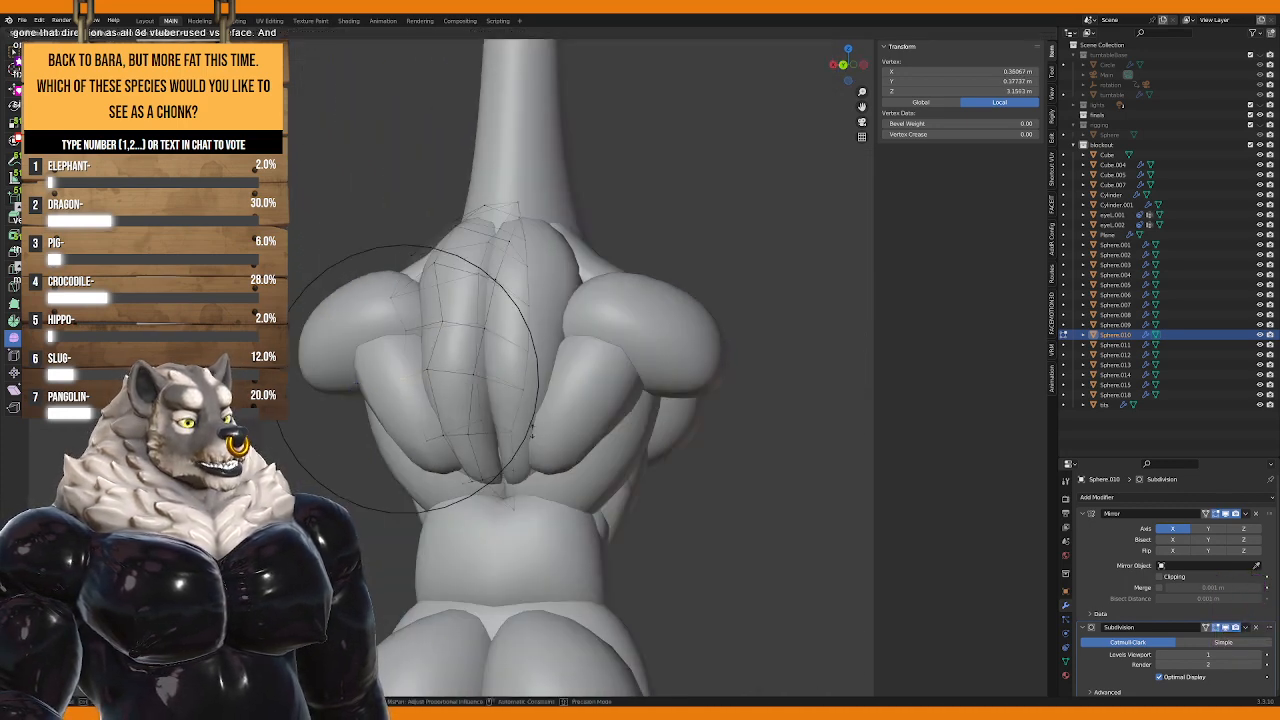
pyautogui.scroll(3, 543, 366)
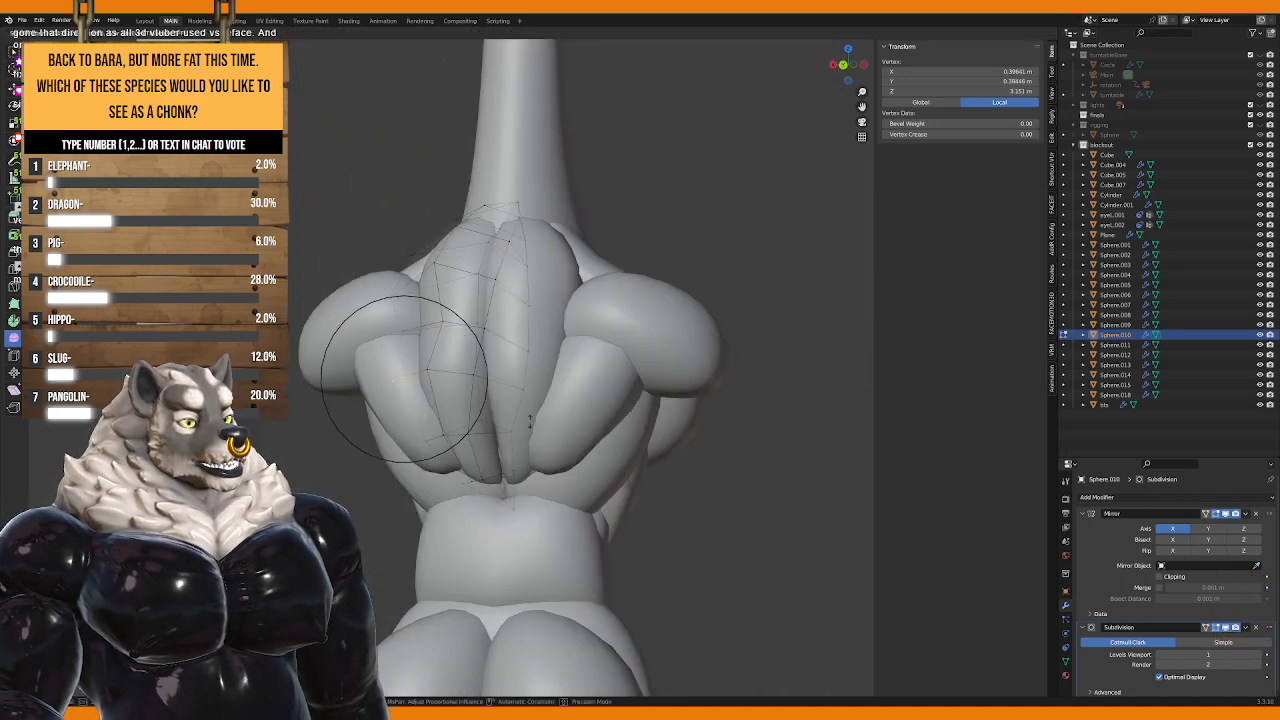
pyautogui.click(528, 352)
pyautogui.moveTo(528, 352); pyautogui.dragTo(453, 337, button='middle')
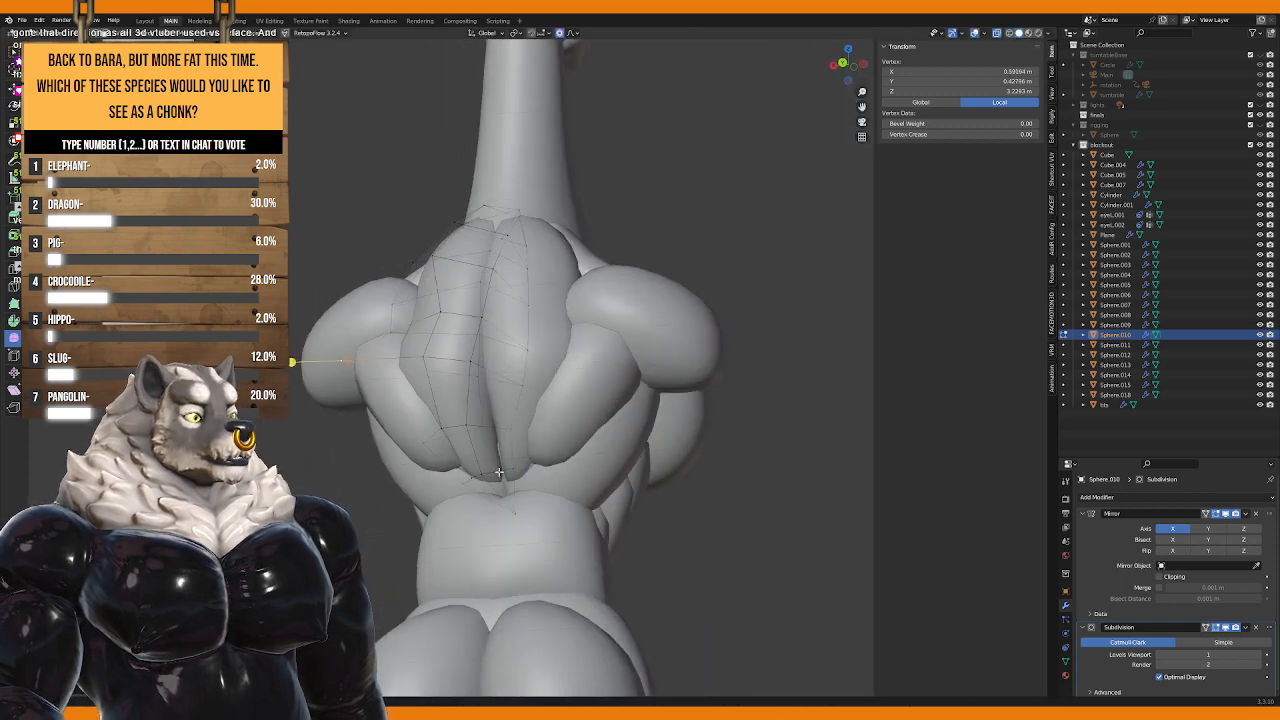
# Step: Extend the back muscle's bottom vertex down toward the waist, adjust its lower inner vertex, and leave Edit Mode
pyautogui.press('g')
pyautogui.click(532, 545)
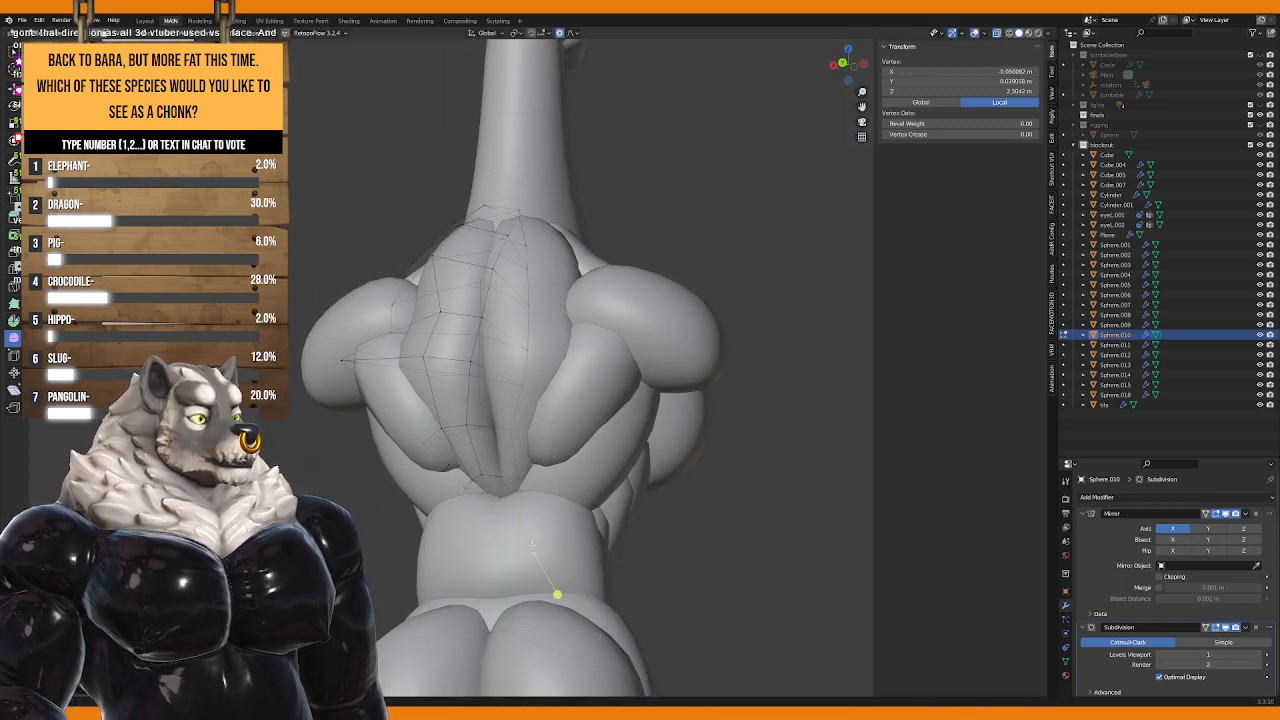
pyautogui.click(436, 453)
pyautogui.press('g')
pyautogui.scroll(-3, 442, 428)
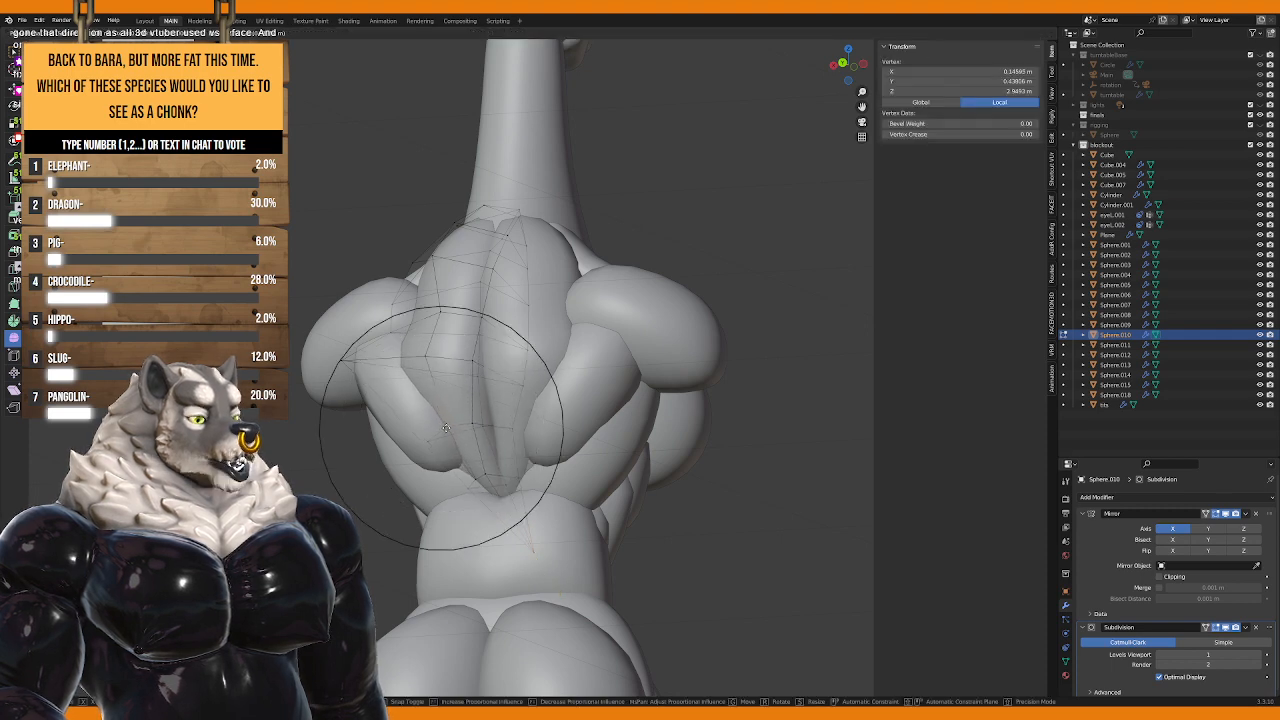
pyautogui.click(445, 428)
pyautogui.press('Tab')
# Step: Rotate the whole shoulder mesh downward in front view and move it slightly closer to the torso
pyautogui.press('KP_1')
pyautogui.scroll(-5, 589, 423)
pyautogui.click(589, 423)
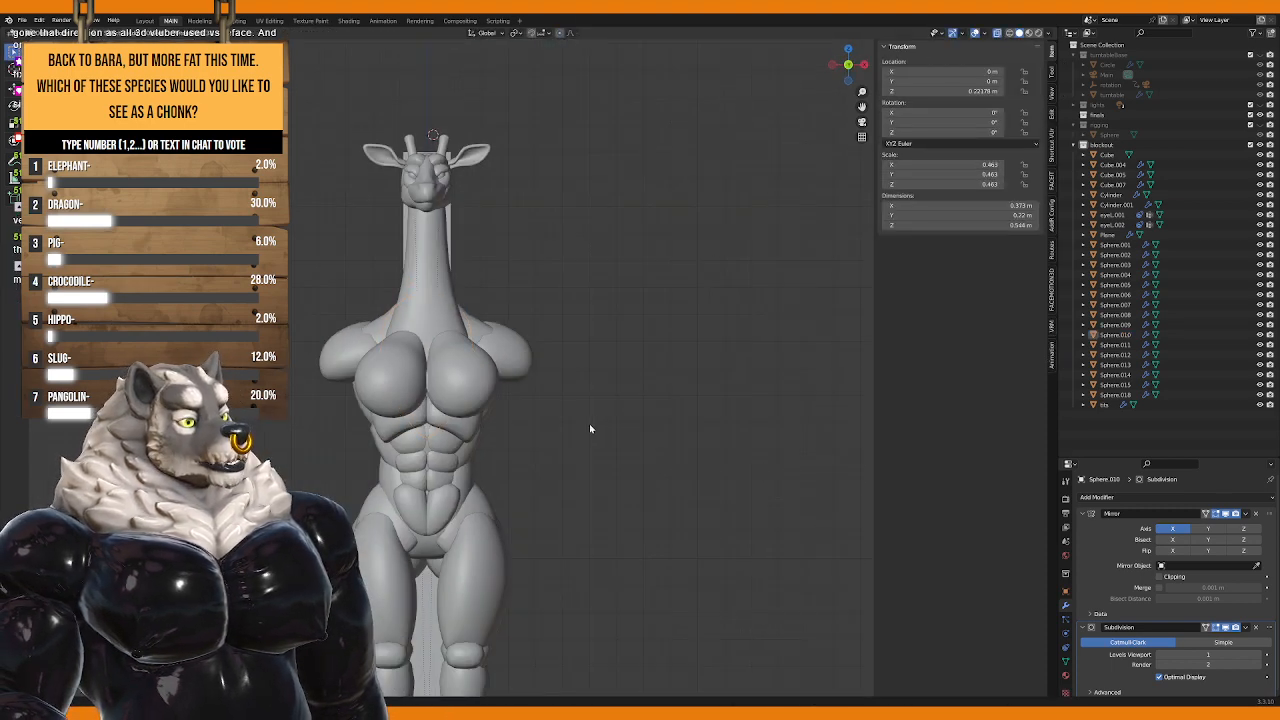
pyautogui.click(515, 352)
pyautogui.press('Tab')
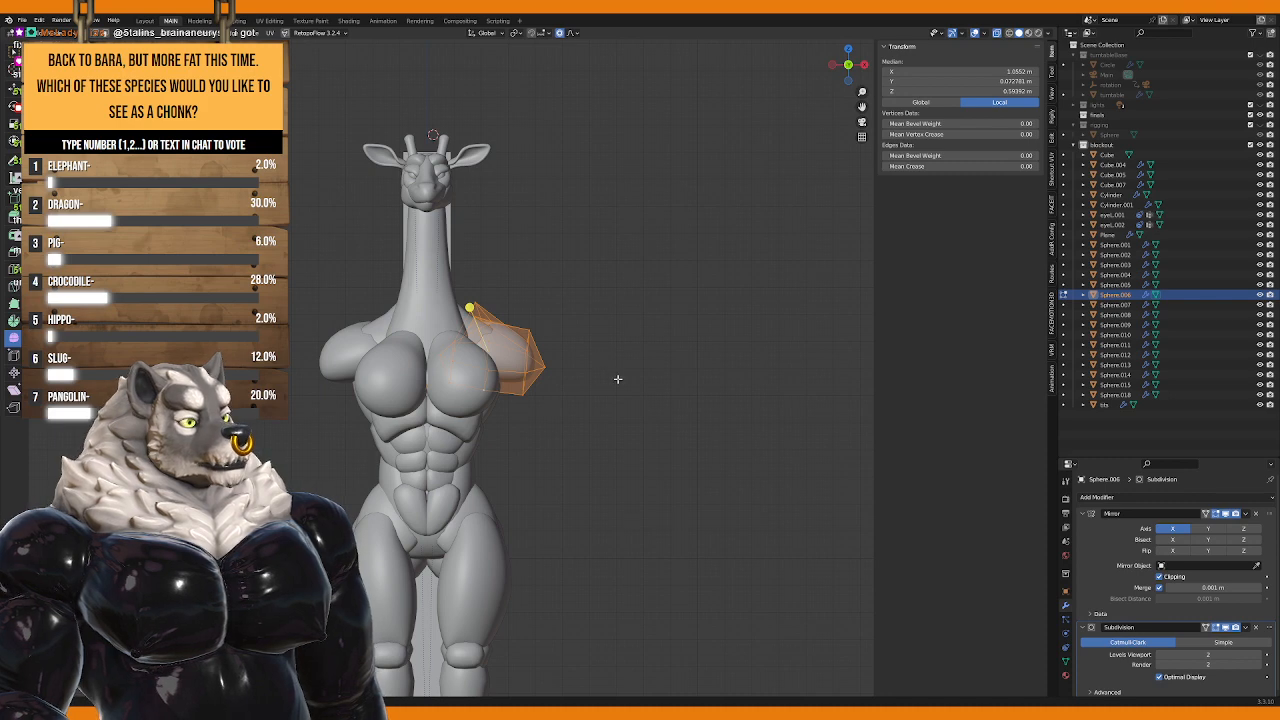
pyautogui.press('r')
pyautogui.click(600, 414)
pyautogui.press('g')
pyautogui.click(596, 413)
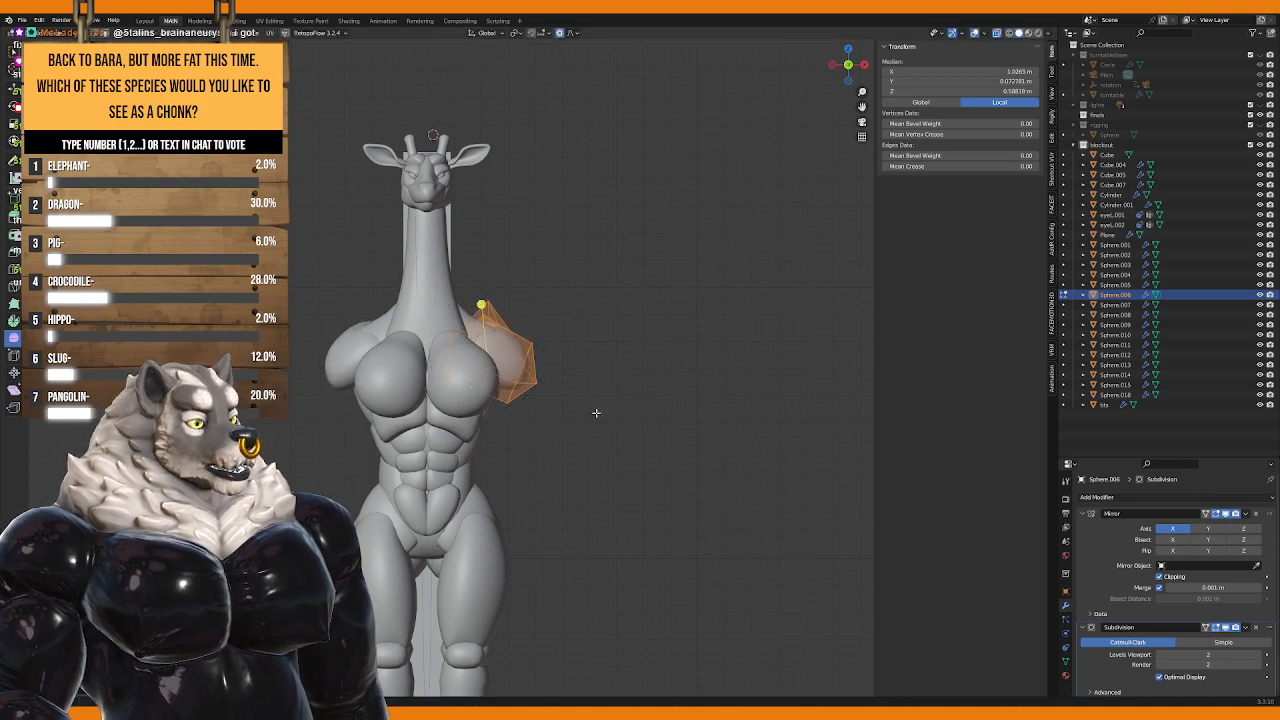
pyautogui.press('Tab')
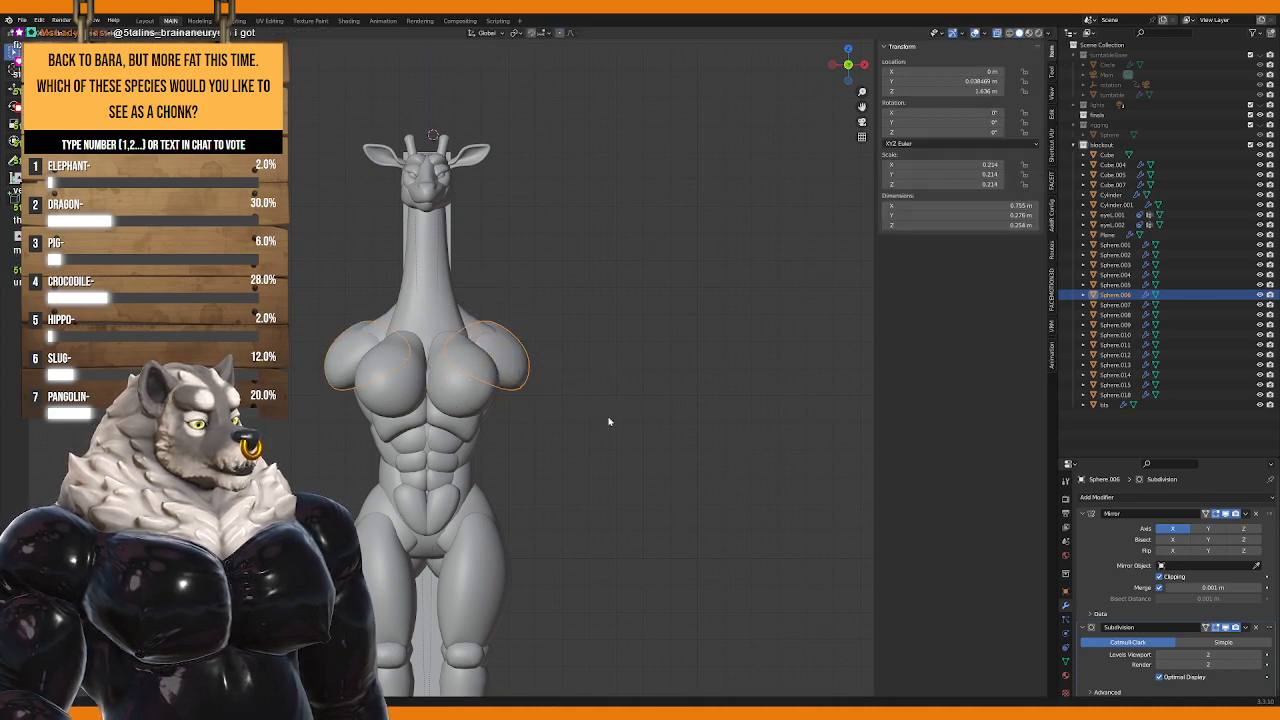
pyautogui.click(602, 422)
# Step: Place the chest object's Mirror modifier above its Subdivision modifier and disable Merge
pyautogui.scroll(-2, 602, 425)
pyautogui.keyDown('shift'); pyautogui.moveTo(527, 460); pyautogui.dragTo(484, 392, button='middle'); pyautogui.keyUp('shift')
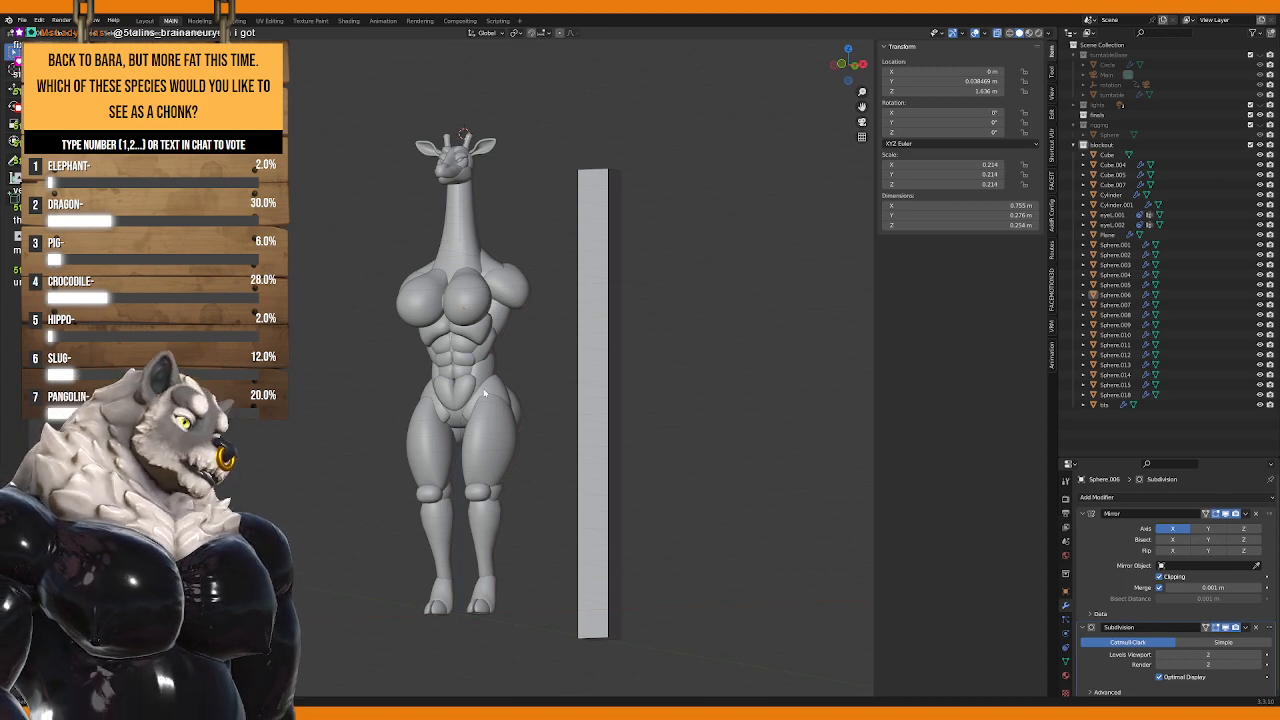
pyautogui.scroll(3, 503, 409)
pyautogui.click(527, 456)
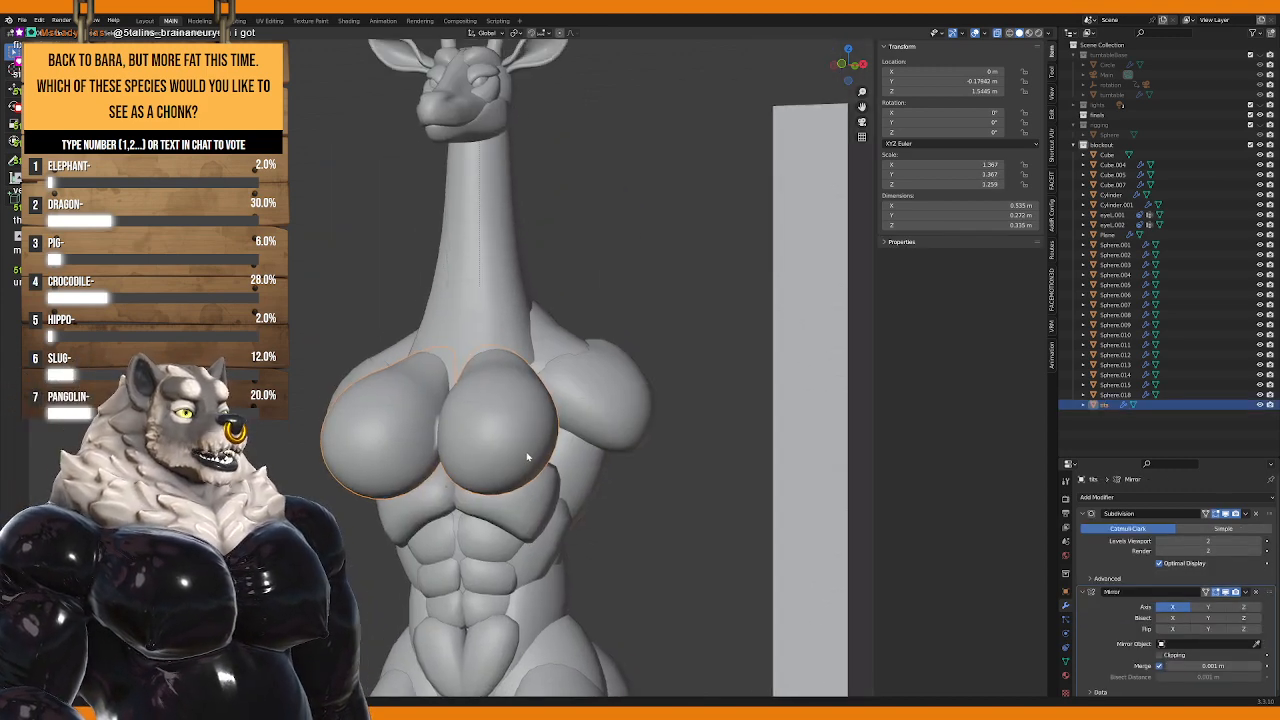
pyautogui.moveTo(527, 456)
pyautogui.mouseDown(button='middle')
pyautogui.moveTo(570, 452)
pyautogui.moveTo(530, 458)
pyautogui.mouseUp(button='middle')
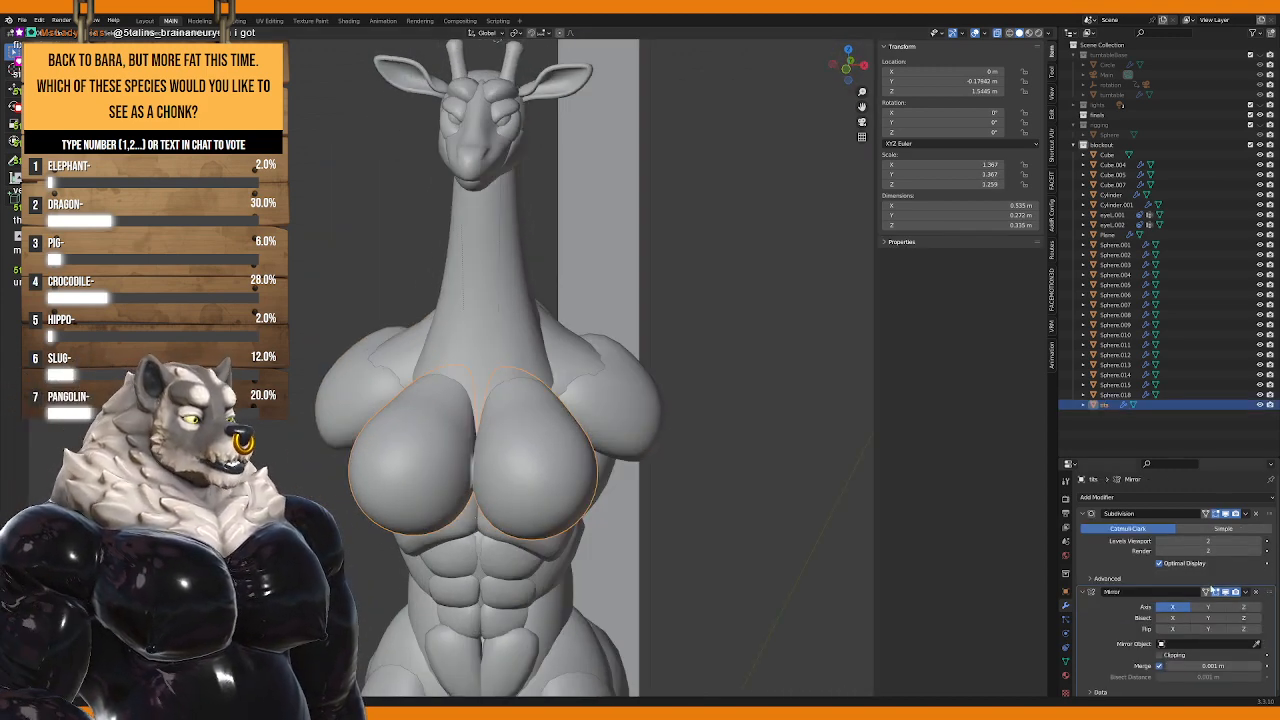
pyautogui.click(1092, 579)
pyautogui.scroll(-3, 1230, 600)
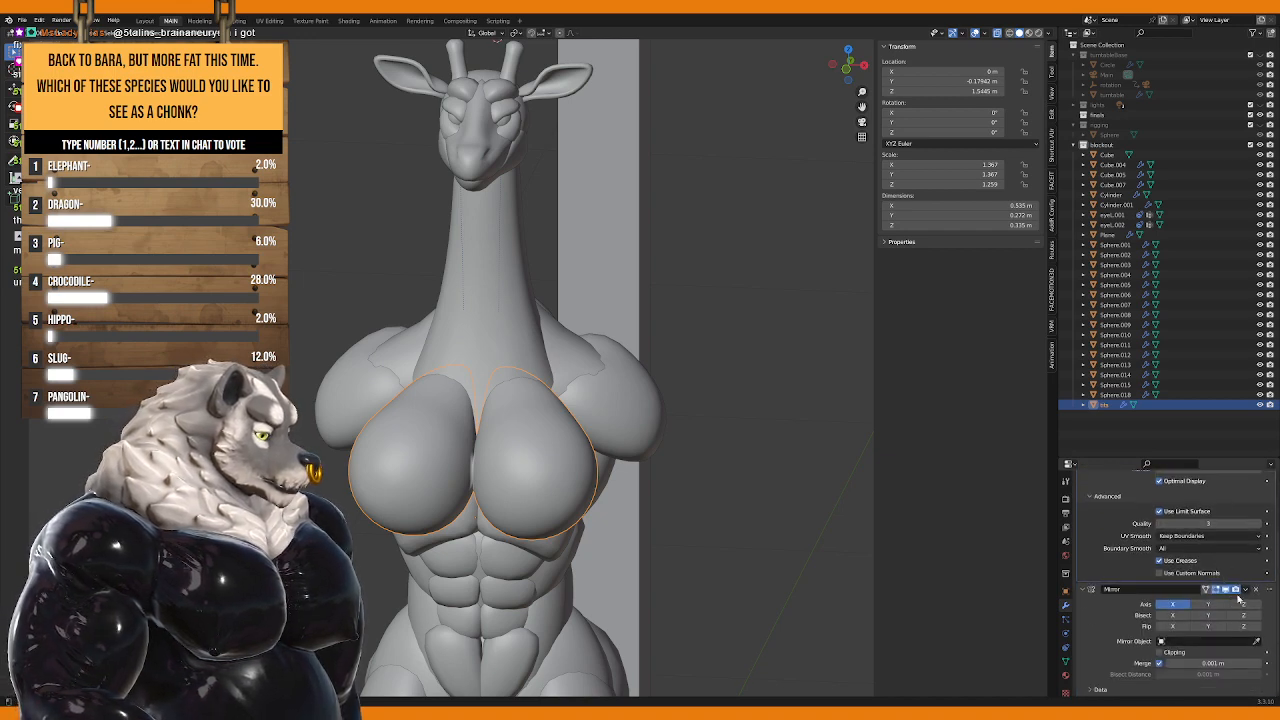
pyautogui.moveTo(1268, 590); pyautogui.dragTo(1266, 470)
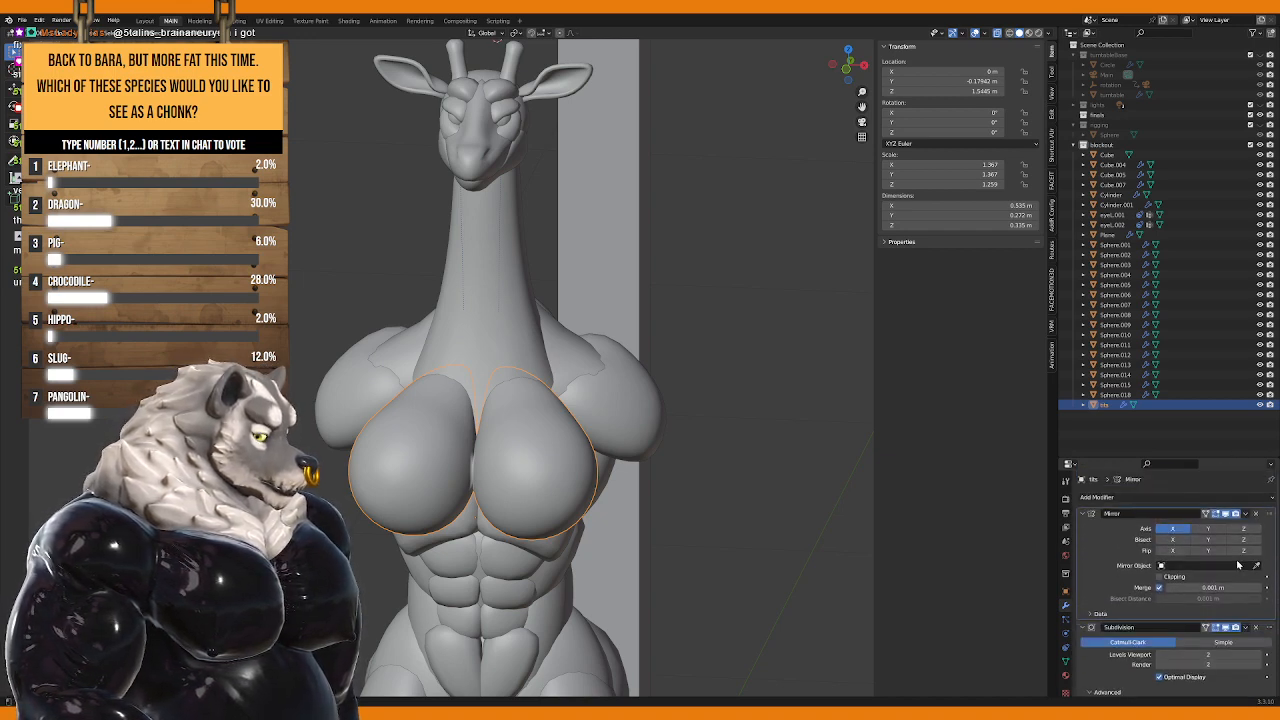
pyautogui.scroll(2, 1205, 528)
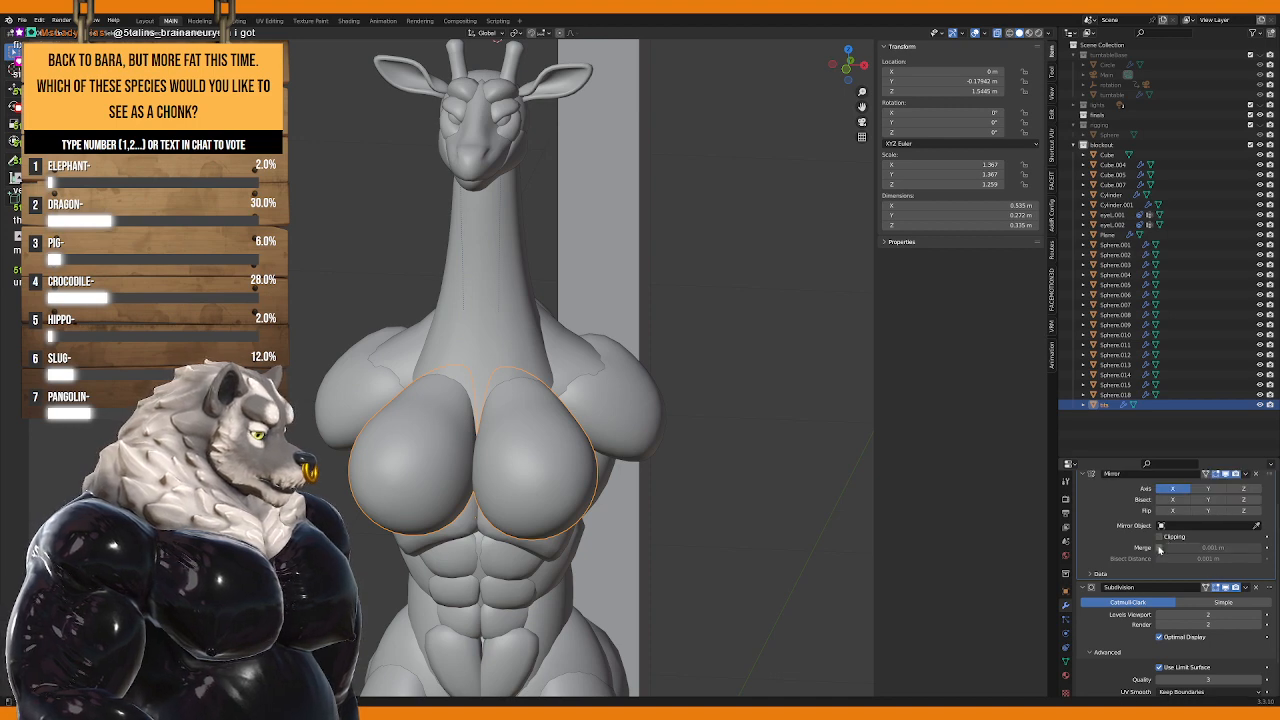
# Step: Select the entire chest mesh in Edit Mode and adjust its proportions with repeated scaling
pyautogui.press('Tab')
pyautogui.press('a')
pyautogui.moveTo(528, 457); pyautogui.dragTo(547, 422, button='middle')
pyautogui.press('s')
pyautogui.click(505, 408)
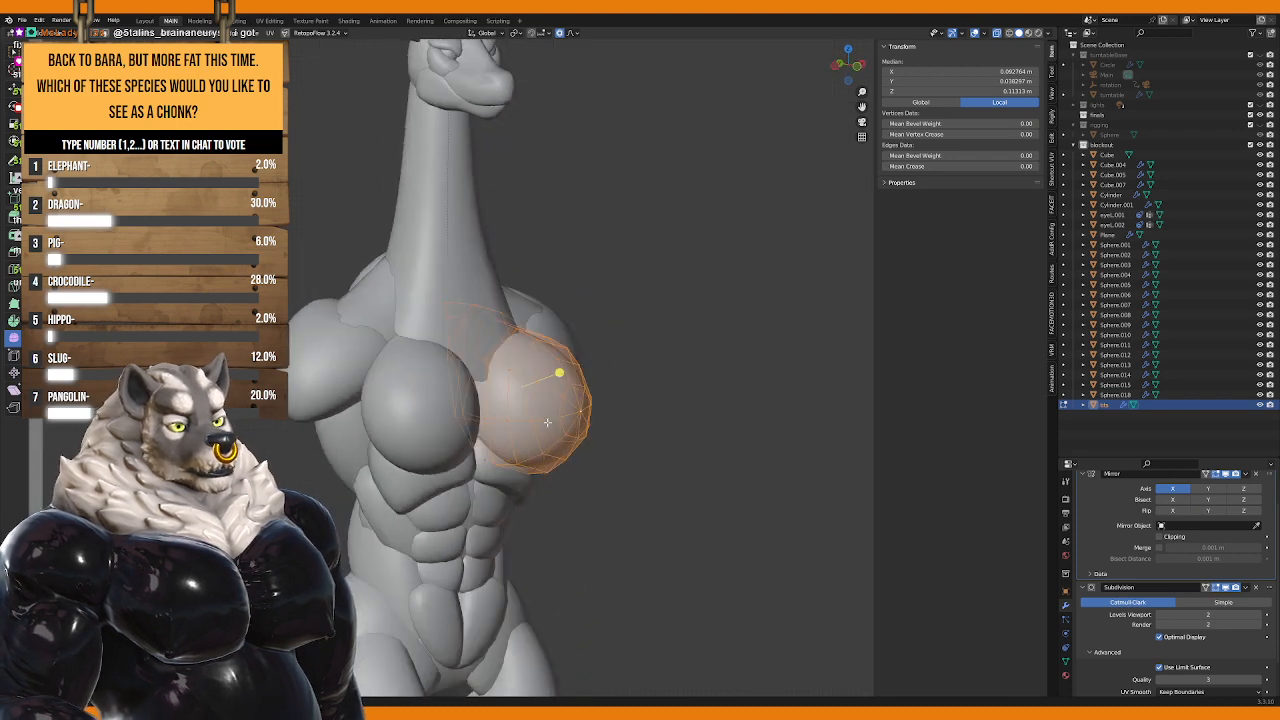
pyautogui.press('s')
pyautogui.click(640, 455)
pyautogui.moveTo(640, 455); pyautogui.dragTo(677, 474, button='middle')
pyautogui.press('s')
pyautogui.click(608, 476)
pyautogui.press('s')
pyautogui.click(545, 467)
pyautogui.press('s')
pyautogui.click(600, 468)
pyautogui.press('s')
pyautogui.click(575, 468)
pyautogui.press('Tab')
# Step: Examine the resized chest against the full body from side, three-quarter and front views
pyautogui.scroll(-3, 460, 437)
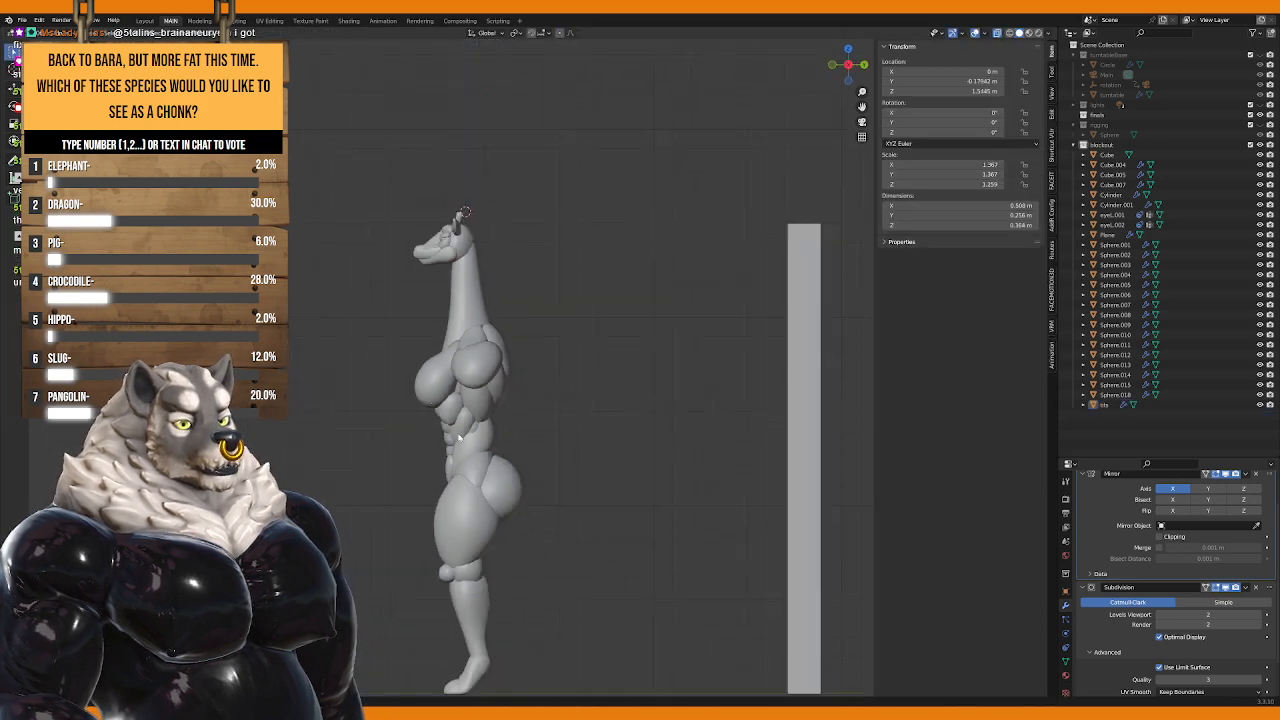
pyautogui.moveTo(460, 437); pyautogui.dragTo(571, 434, button='middle')
pyautogui.scroll(3, 474, 421)
pyautogui.moveTo(474, 421); pyautogui.dragTo(546, 431, button='middle')
pyautogui.scroll(2, 487, 421)
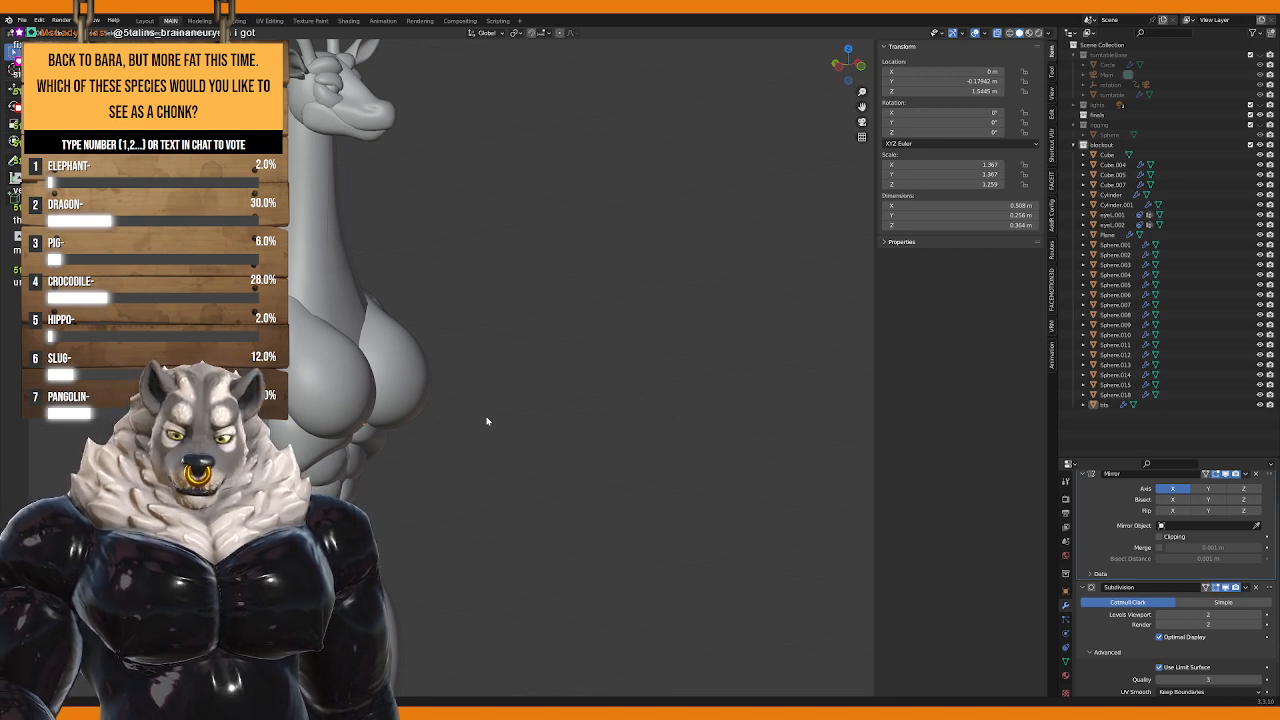
pyautogui.press('KP_1')
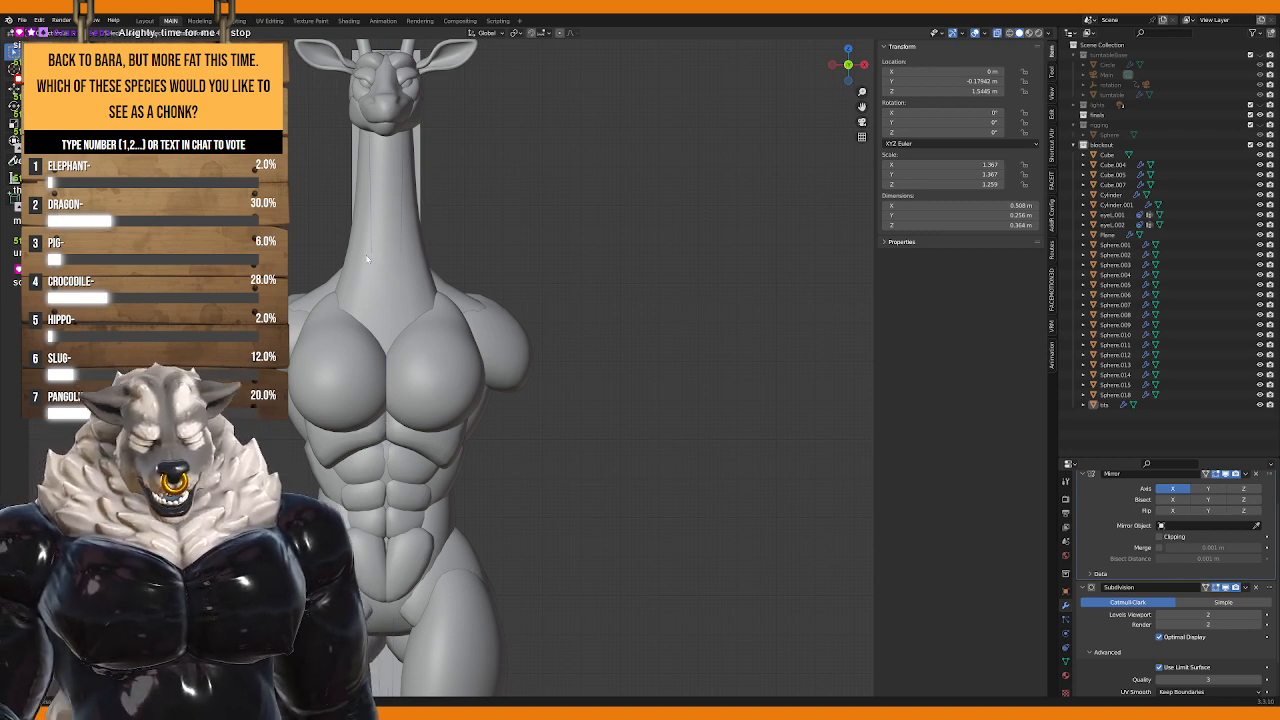
# Step: Adjust the height of the chest mesh's front tip vertex in Edit Mode with a wide proportional influence
pyautogui.click(452, 360)
pyautogui.moveTo(452, 360); pyautogui.dragTo(397, 349, button='middle')
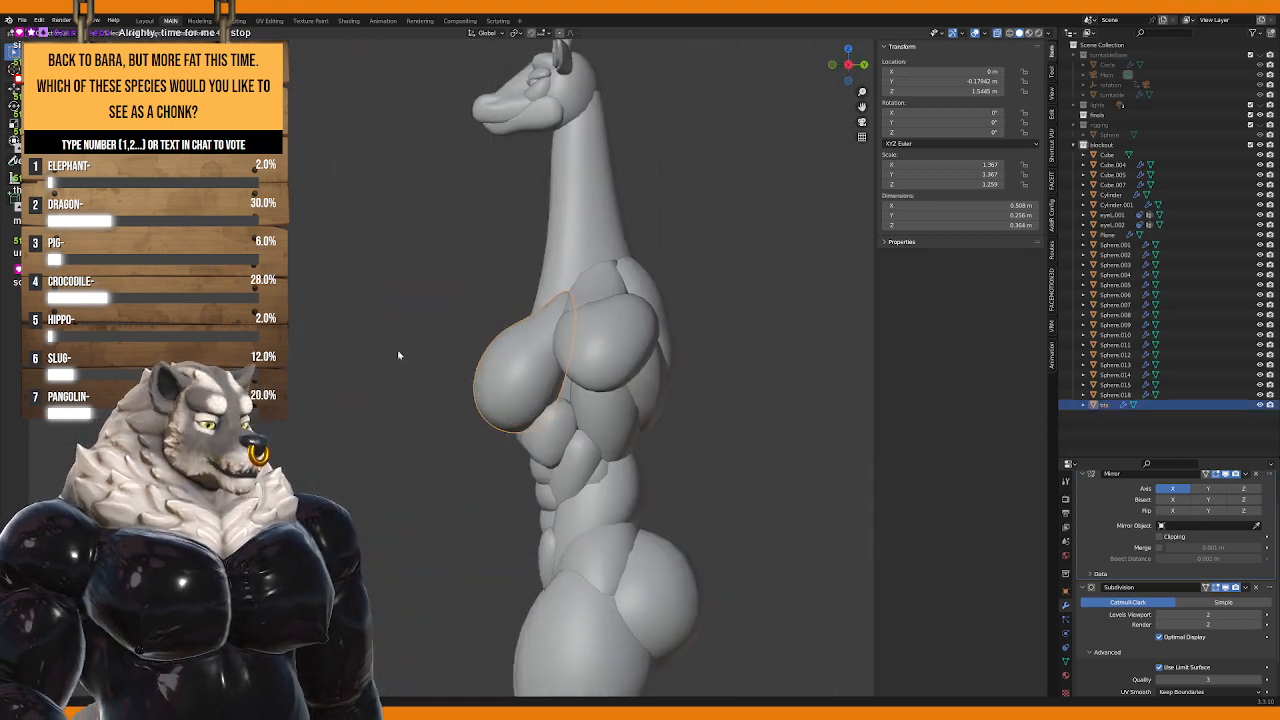
pyautogui.scroll(5, 423, 360)
pyautogui.press('Tab')
pyautogui.moveTo(568, 392); pyautogui.dragTo(477, 323, button='middle')
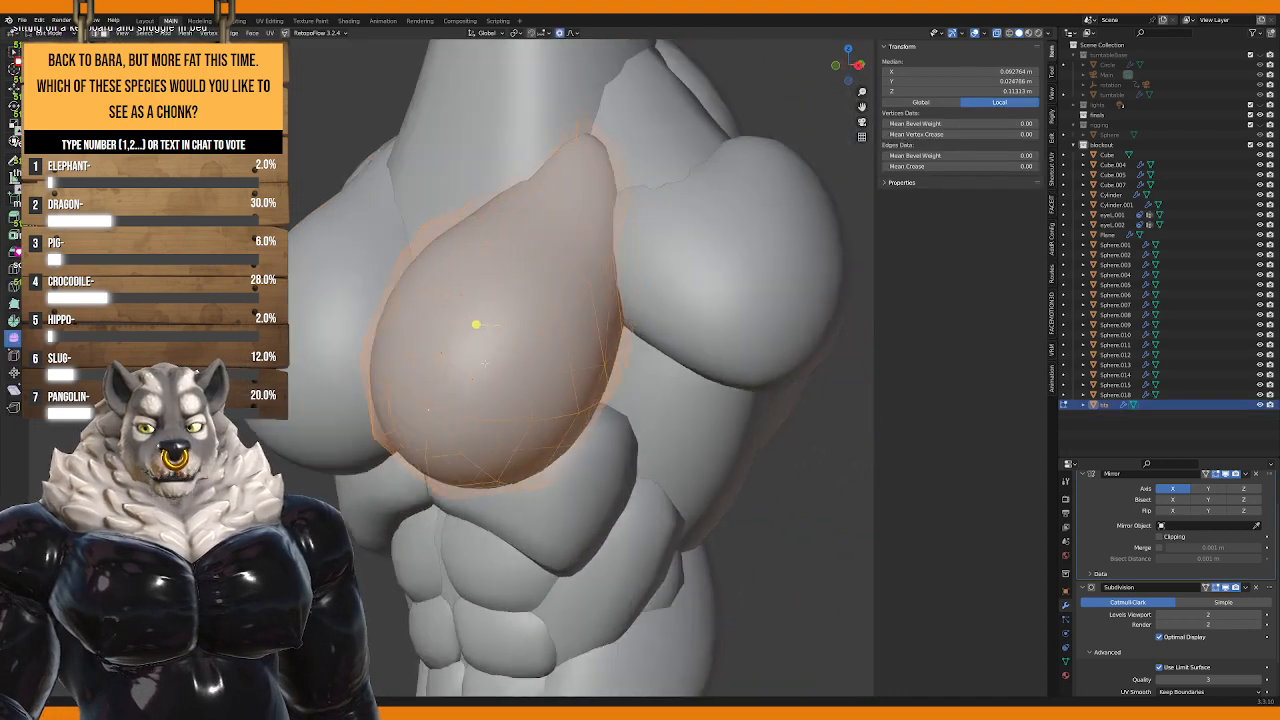
pyautogui.scroll(4, 374, 314)
pyautogui.moveTo(374, 314); pyautogui.dragTo(509, 409, button='middle')
pyautogui.click(470, 398)
pyautogui.press('g')
pyautogui.press('g')
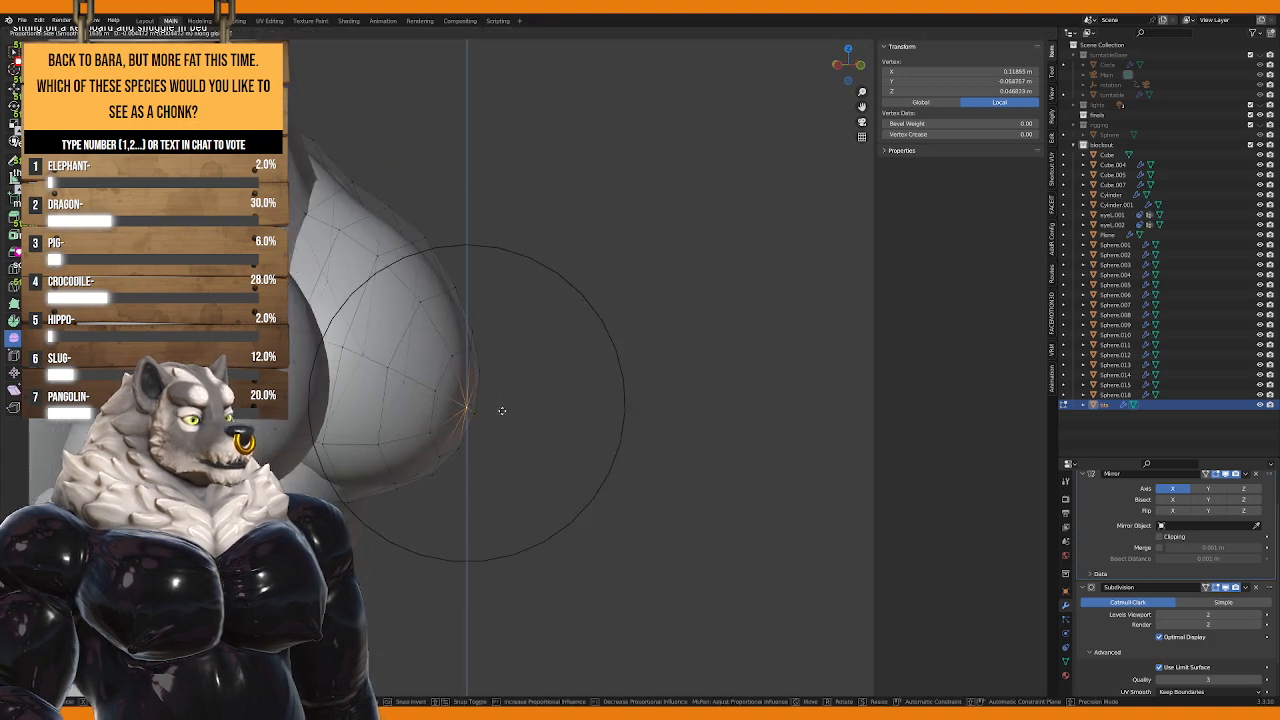
pyautogui.press('z')
pyautogui.scroll(-4, 501, 420)
pyautogui.scroll(5, 501, 430)
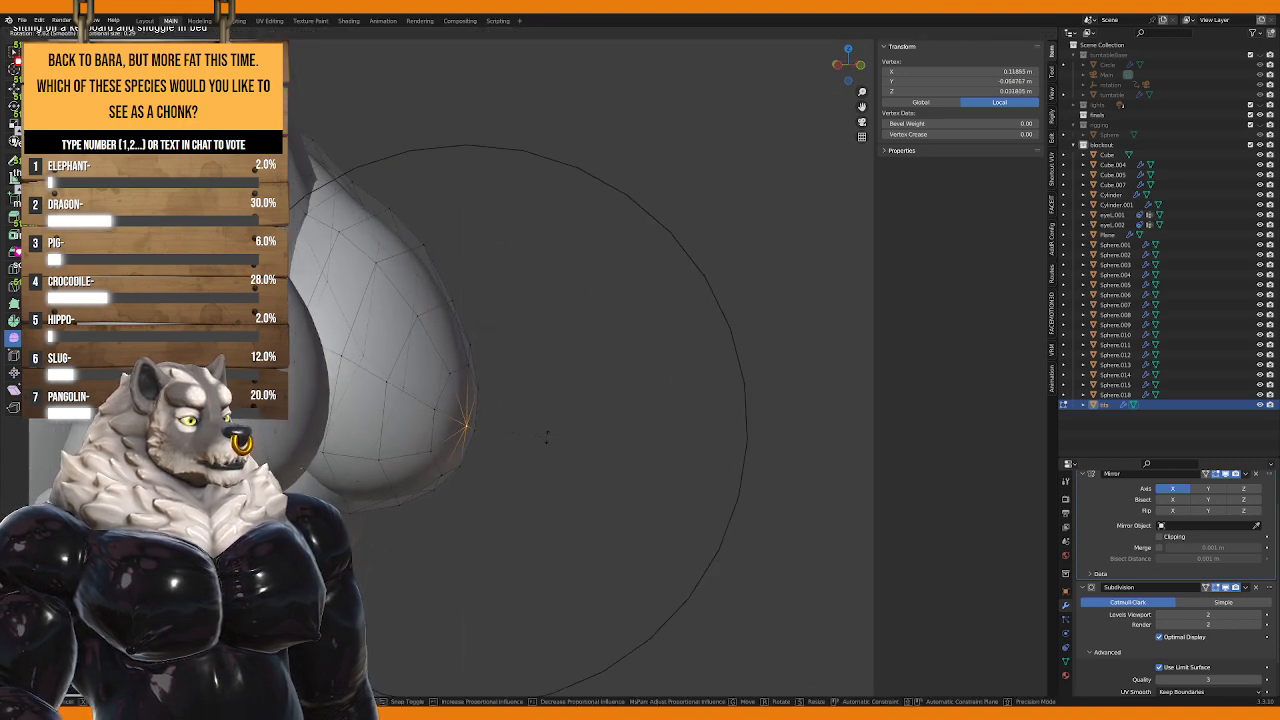
pyautogui.click(554, 430)
pyautogui.press('g')
pyautogui.rightClick(551, 415)
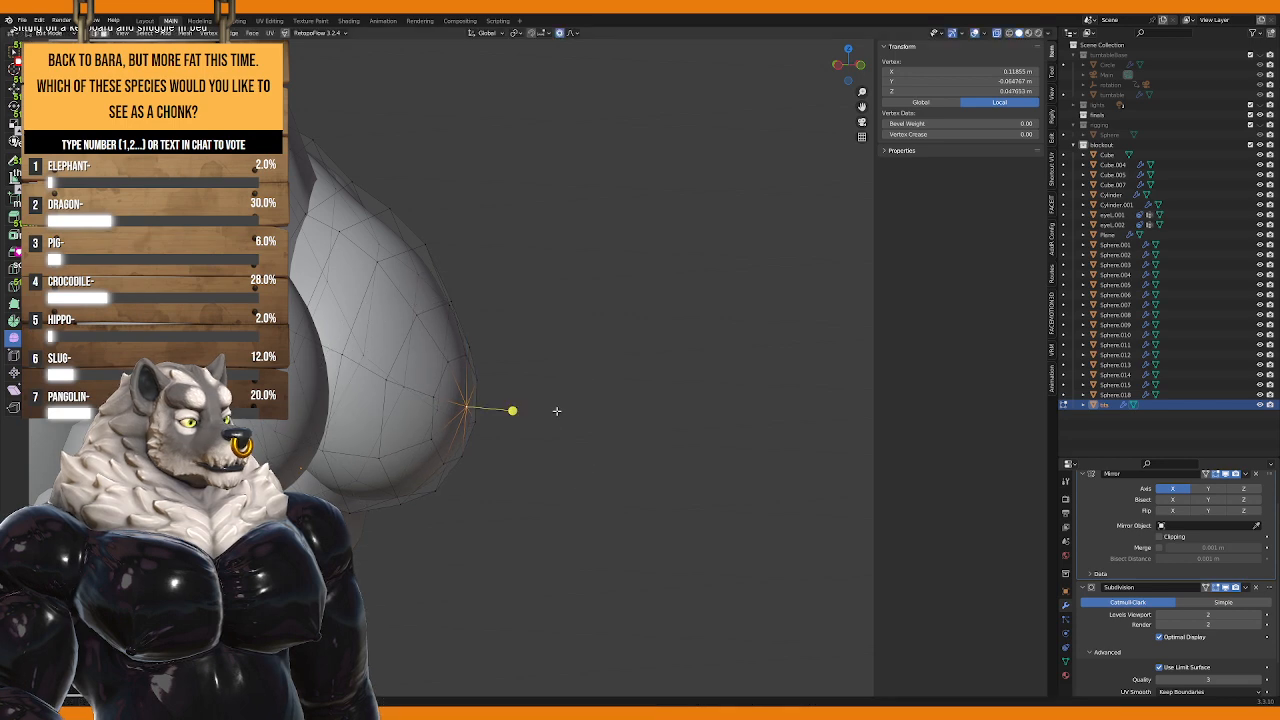
# Step: Move the chest mesh's front tip vertex along Y with proportional editing
pyautogui.moveTo(551, 409); pyautogui.dragTo(360, 449, button='middle')
pyautogui.press('g')
pyautogui.press('y')
pyautogui.click(429, 408)
# Step: Reposition the front and rear edge loops of the chest mesh in side view
pyautogui.keyDown('alt'); pyautogui.click(504, 415); pyautogui.keyUp('alt')
pyautogui.press('g')
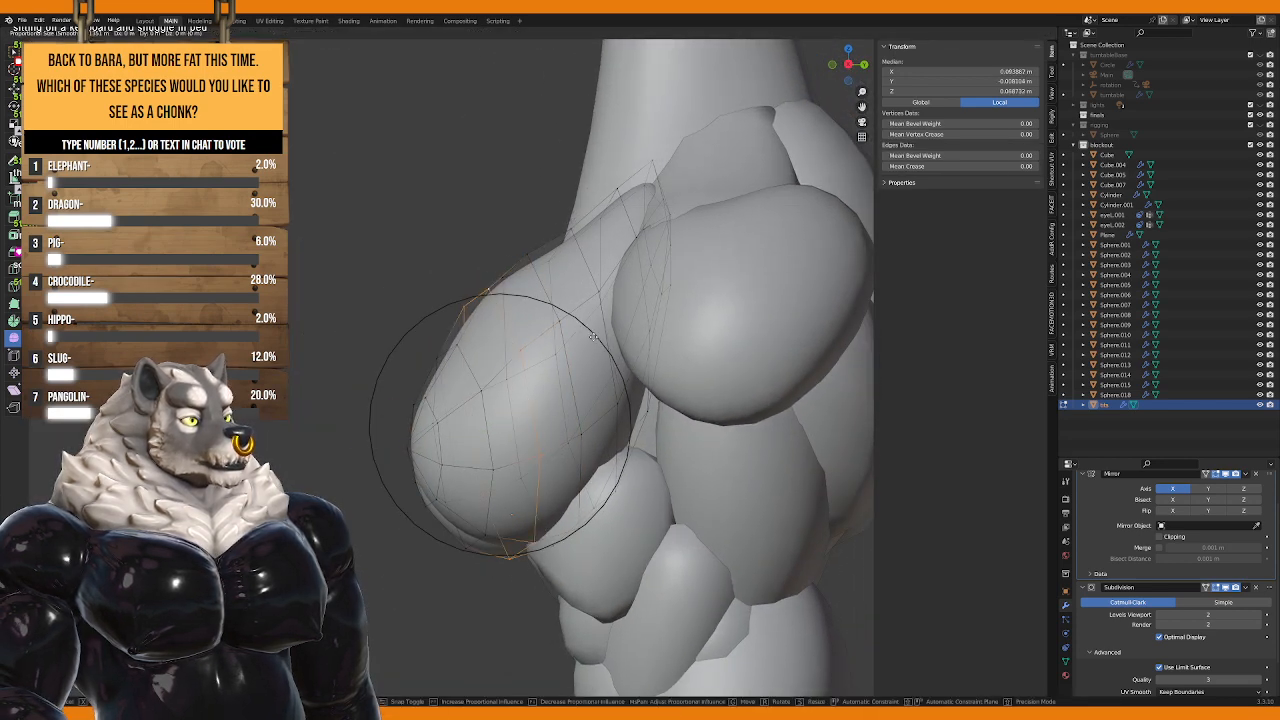
pyautogui.click(605, 350)
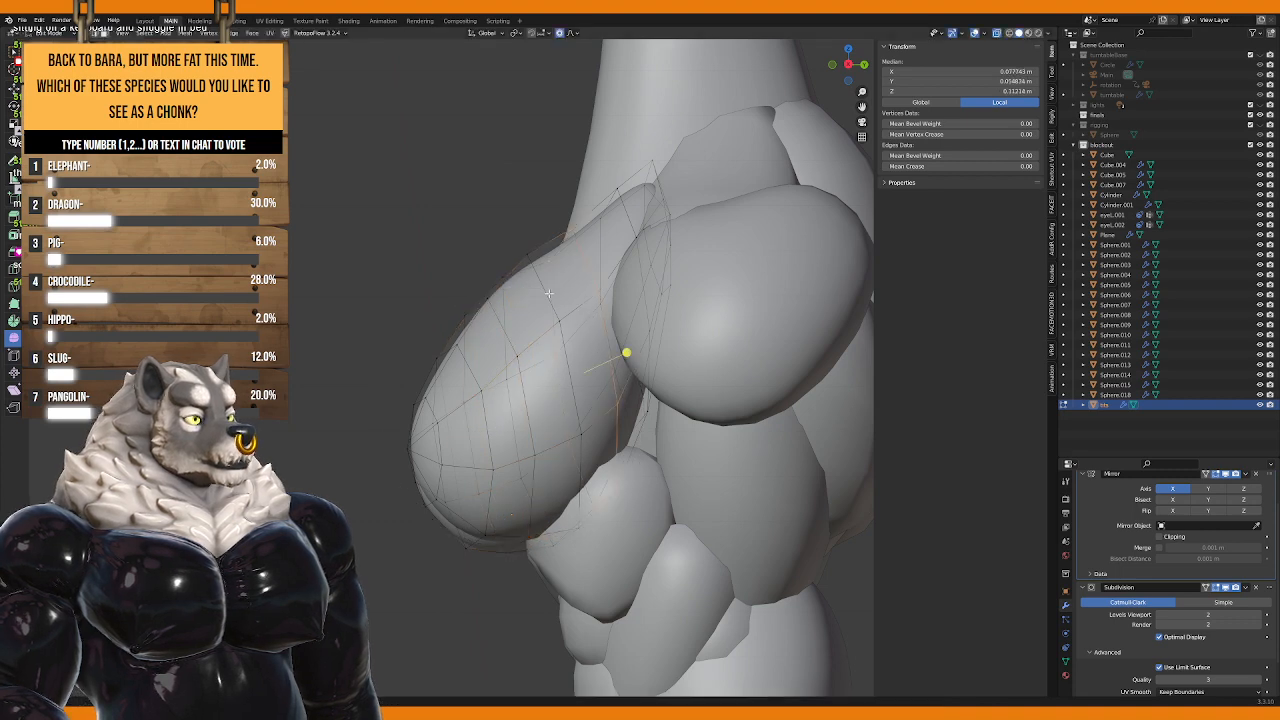
pyautogui.press('g')
pyautogui.click(625, 301)
# Step: Slide the middle edge loop of the chest mesh and move it to smooth the upper slope
pyautogui.press('g')
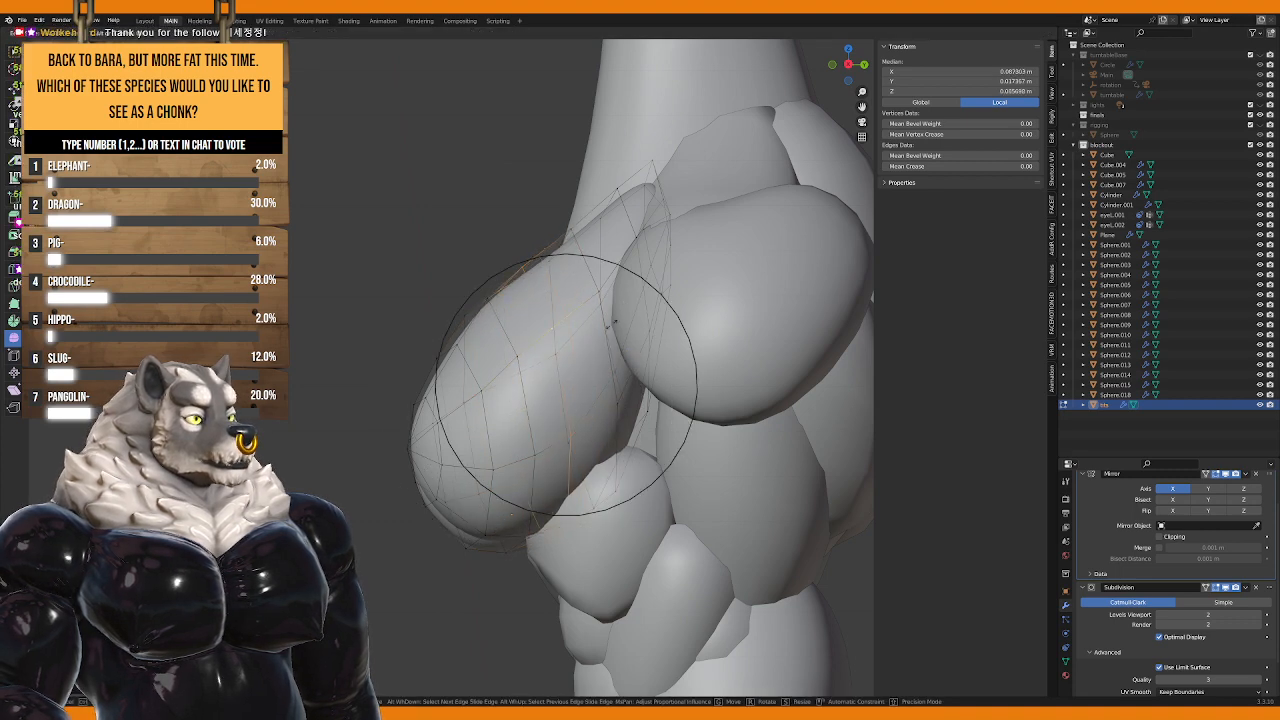
pyautogui.click(622, 312)
pyautogui.press('g')
pyautogui.click(619, 325)
pyautogui.moveTo(619, 325); pyautogui.dragTo(611, 384, button='middle')
pyautogui.press('g')
pyautogui.click(580, 380)
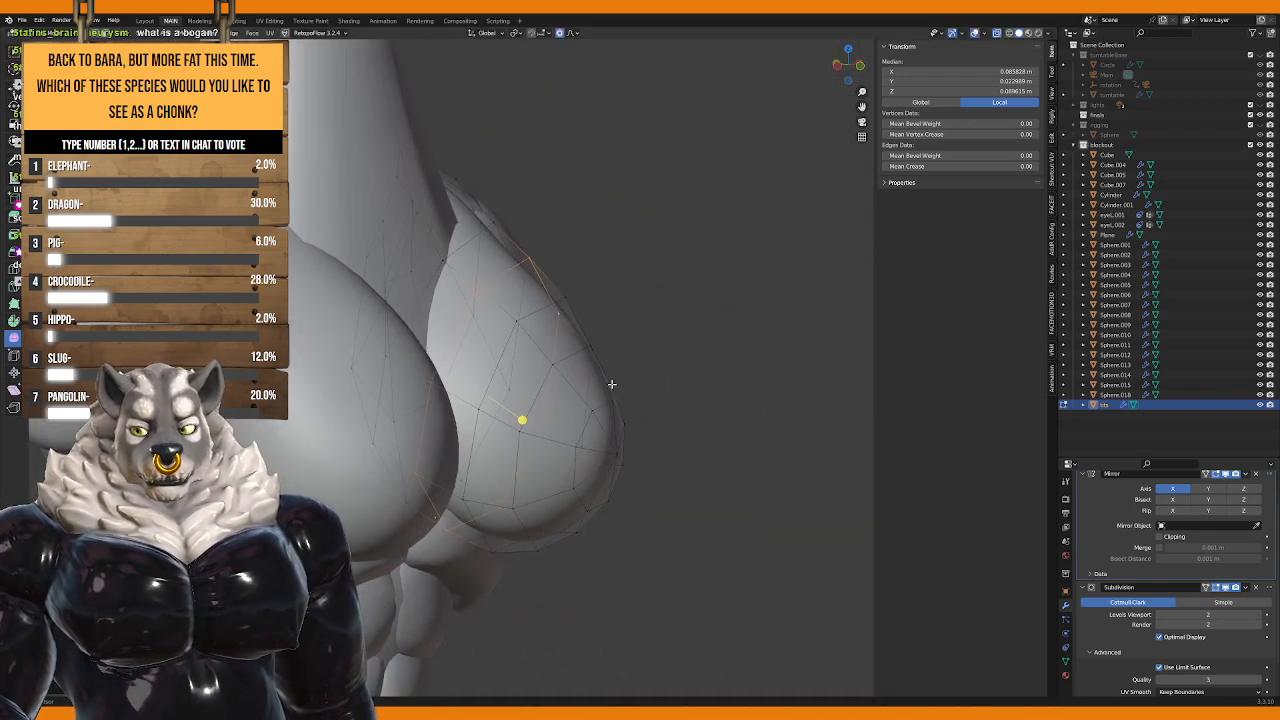
# Step: Adjust the height of the middle chest edge loop along Z and refine its position in side view
pyautogui.moveTo(718, 403); pyautogui.dragTo(598, 420, button='middle')
pyautogui.press('g')
pyautogui.press('z')
pyautogui.click(702, 426)
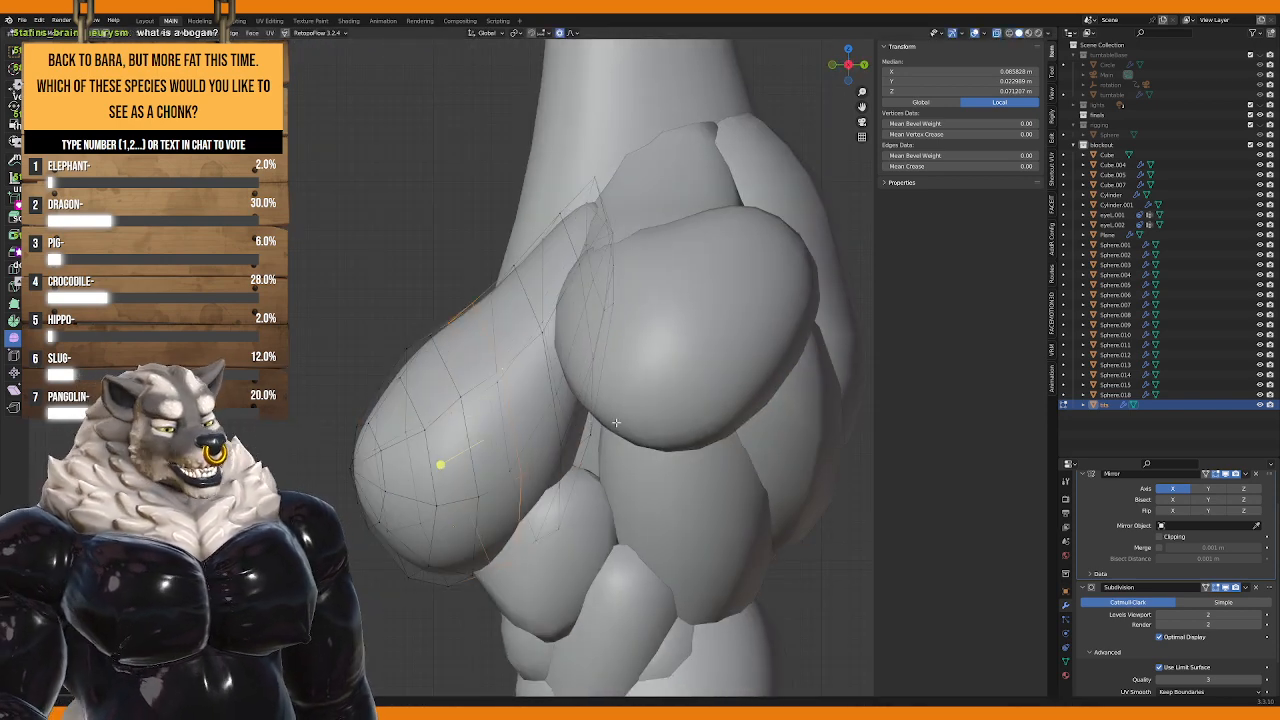
pyautogui.press('g')
pyautogui.press('z')
pyautogui.click(550, 420)
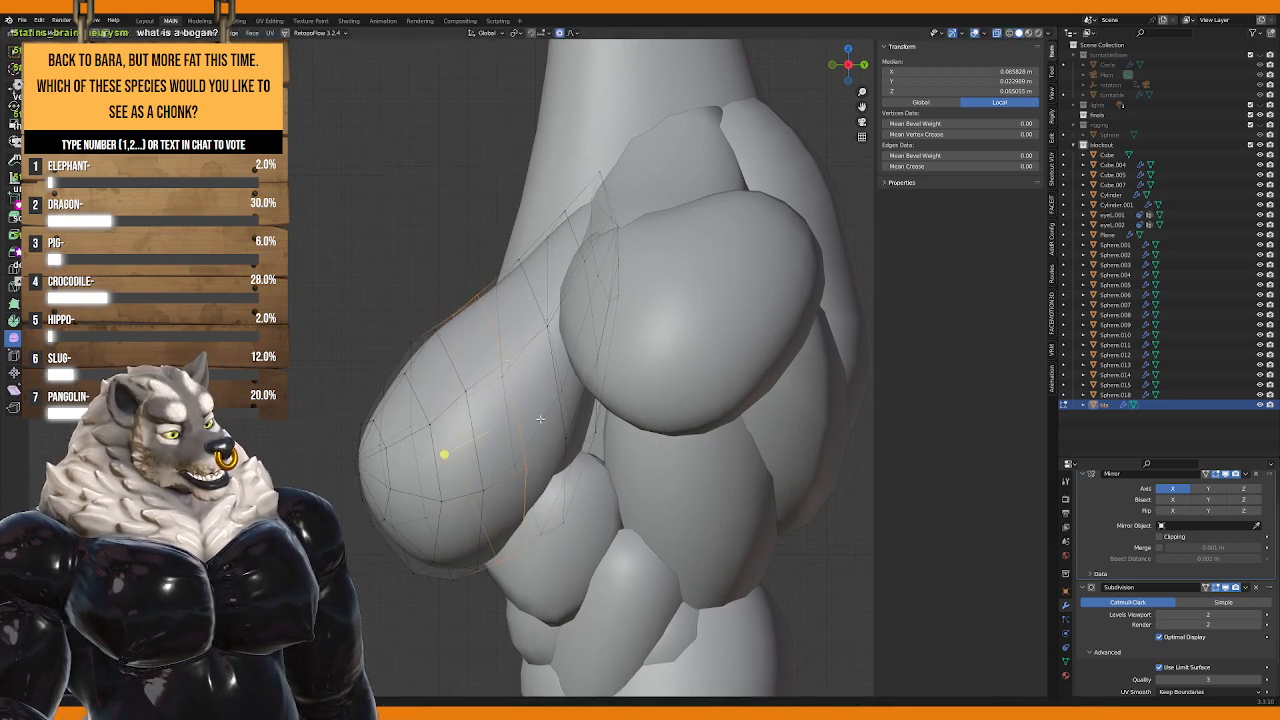
pyautogui.press('g')
pyautogui.click(562, 450)
# Step: Reposition all of the chest mesh's vertices together, and check the figure from the front and side
pyautogui.moveTo(369, 451); pyautogui.dragTo(543, 476, button='middle')
pyautogui.press('a')
pyautogui.press('g')
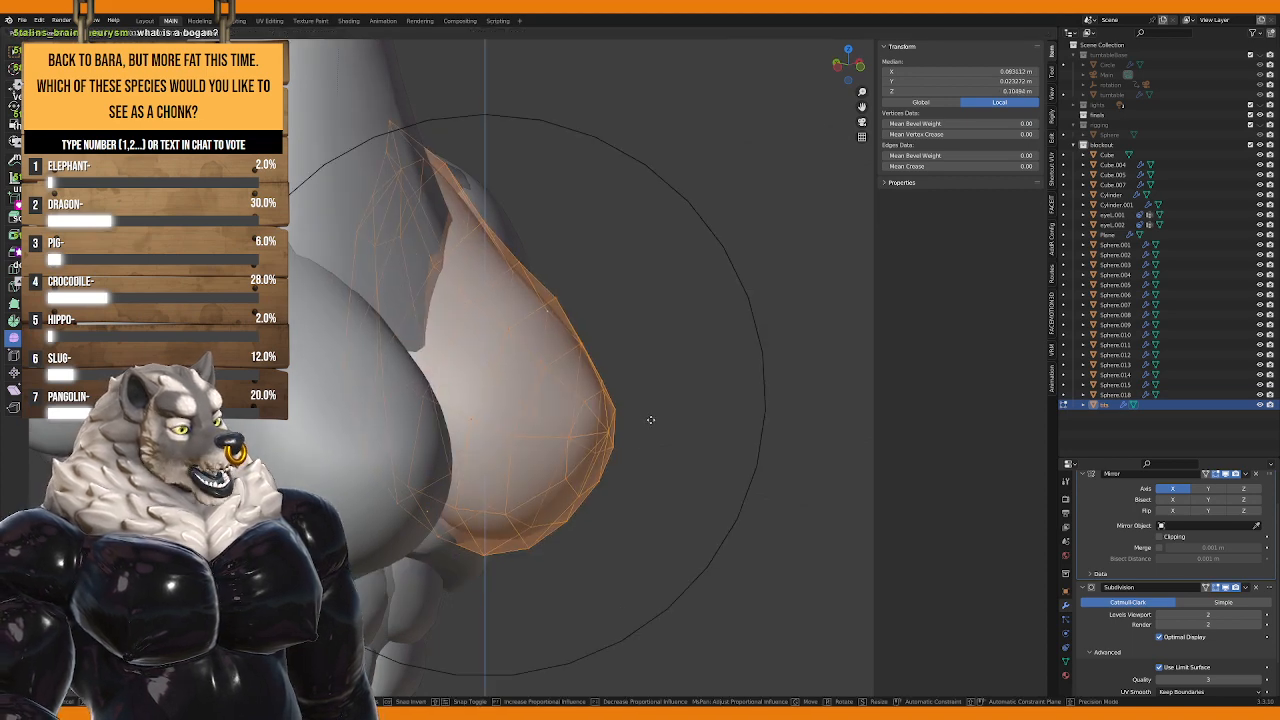
pyautogui.click(651, 422)
pyautogui.press('KP_1')
pyautogui.press('Tab')
pyautogui.scroll(-6, 690, 478)
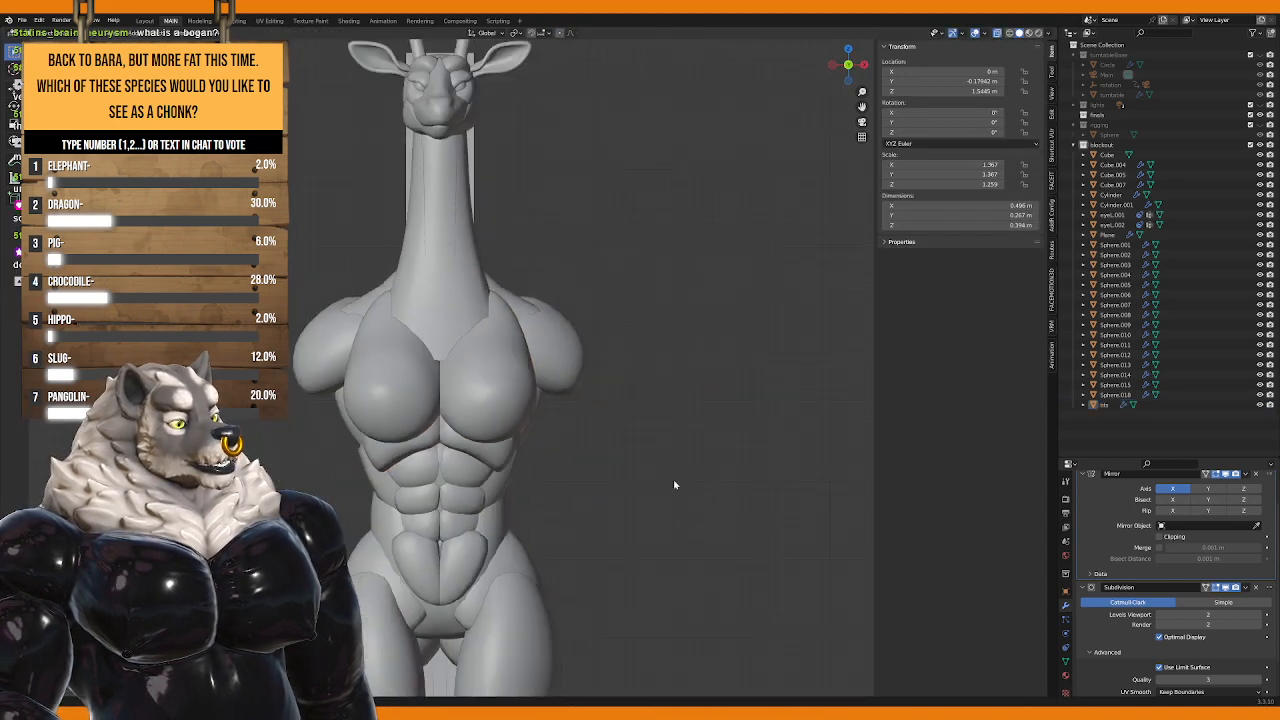
pyautogui.press('KP_3')
pyautogui.press('KP_1')
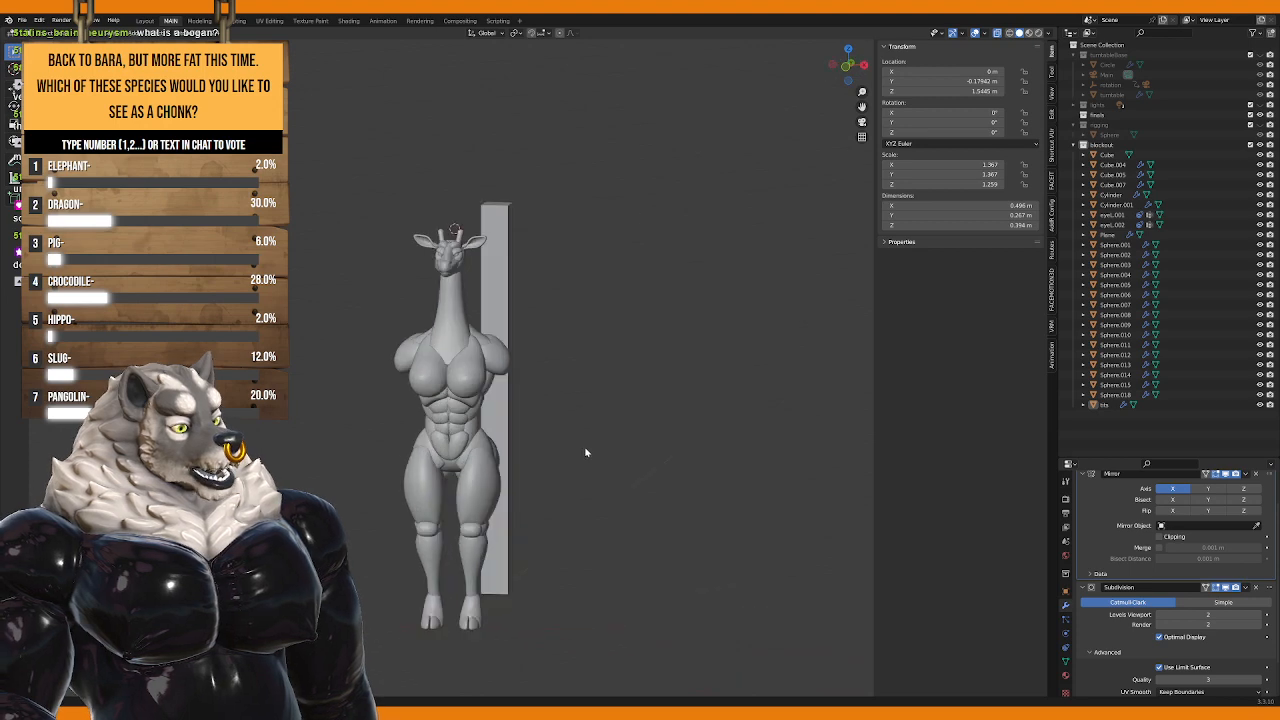
pyautogui.scroll(5, 600, 450)
pyautogui.scroll(4, 600, 447)
# Step: Move the edge loop around the chest mesh's front tip in front view with proportional editing
pyautogui.click(522, 383)
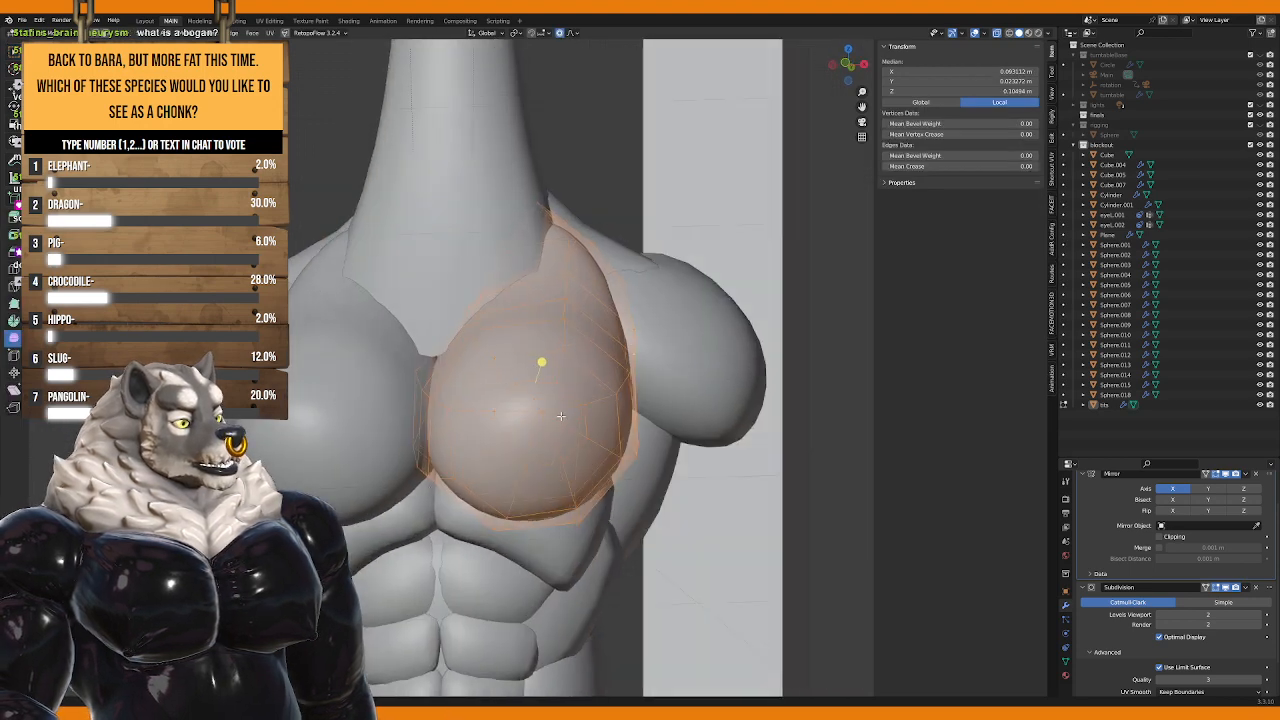
pyautogui.press('Tab')
pyautogui.keyDown('alt'); pyautogui.click(530, 381); pyautogui.keyUp('alt')
pyautogui.press('KP_1')
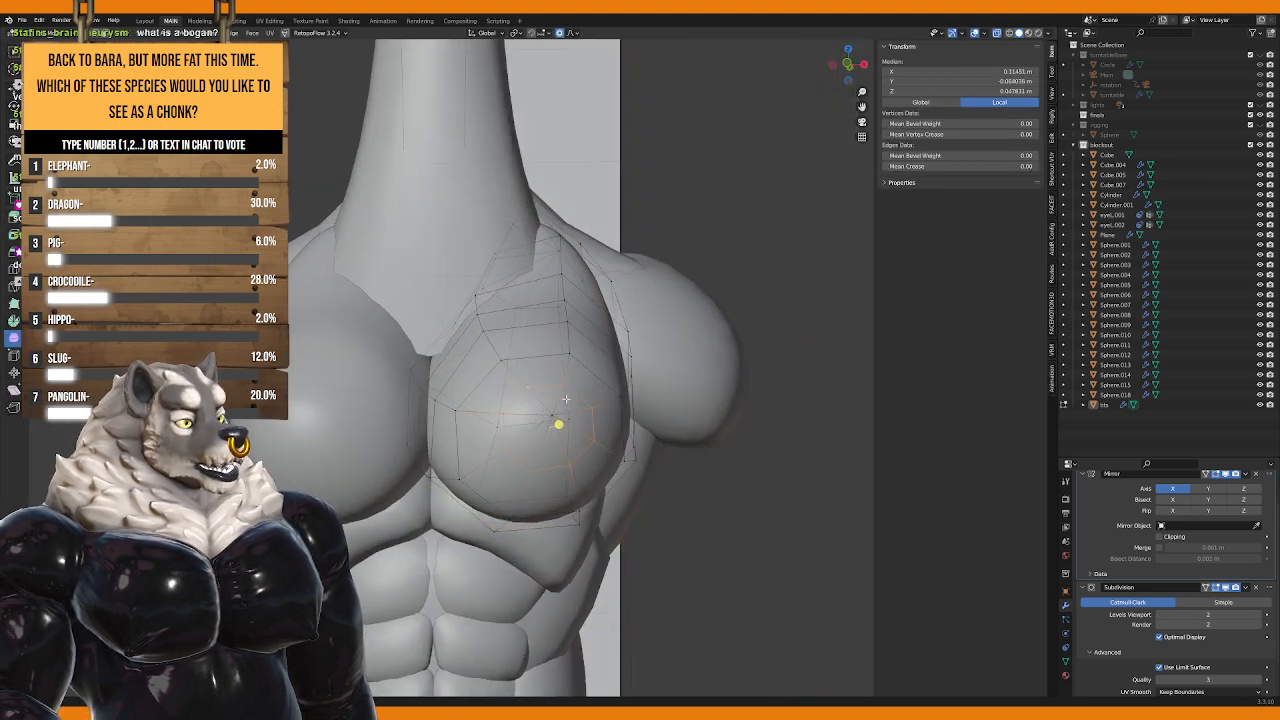
pyautogui.press('g')
pyautogui.scroll(5, 610, 402)
pyautogui.click(613, 393)
pyautogui.scroll(-3, 613, 393)
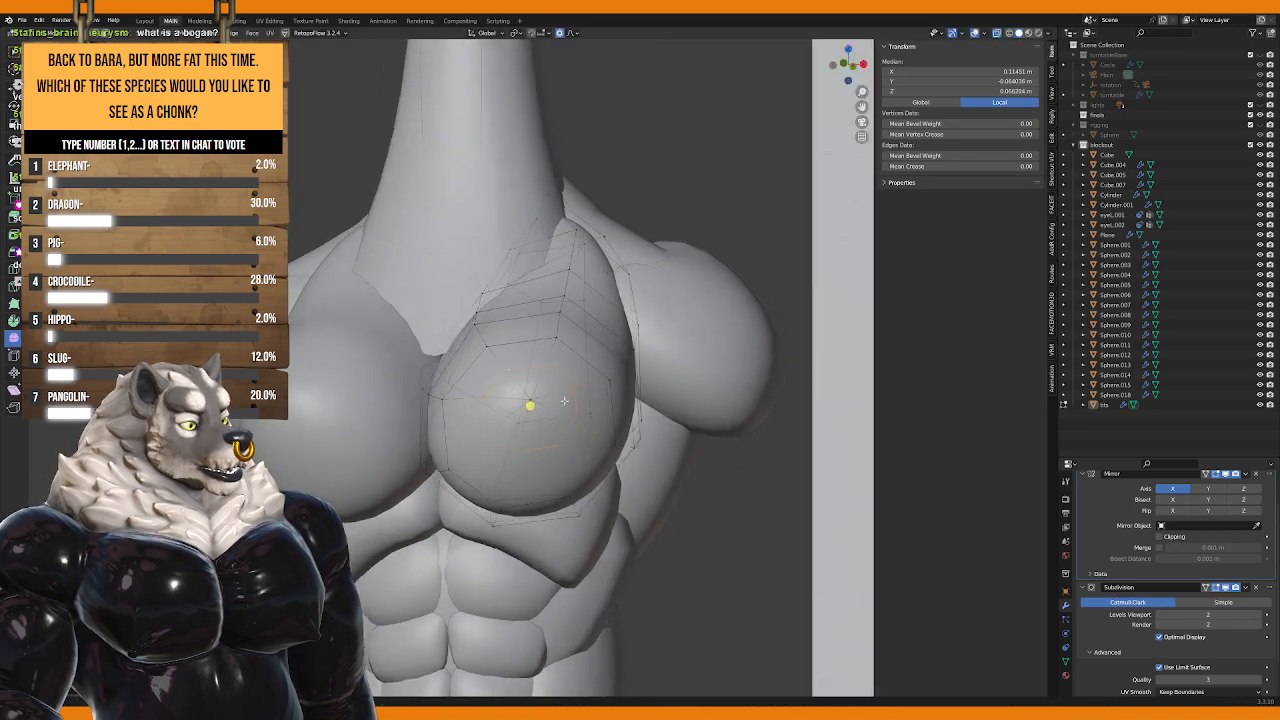
# Step: Reposition the successive edge loops behind the chest mesh's tip in side view with proportional editing
pyautogui.moveTo(613, 393); pyautogui.dragTo(469, 411, button='middle')
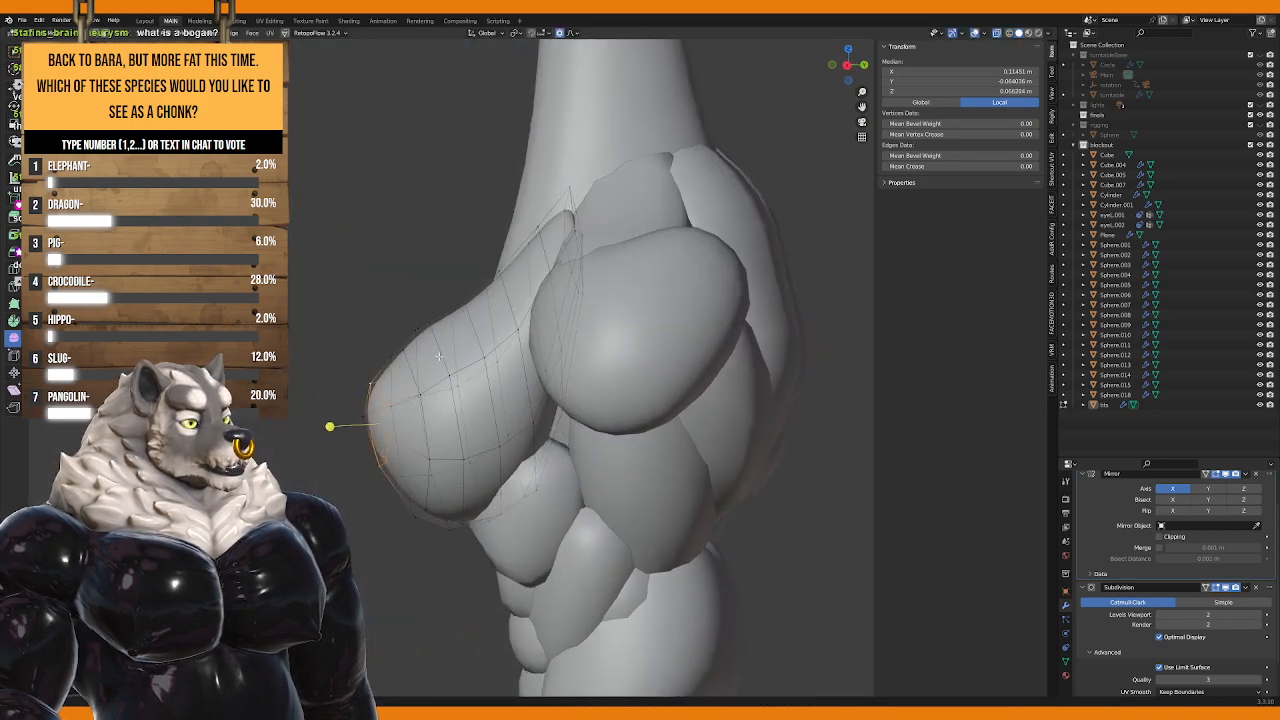
pyautogui.press('g')
pyautogui.scroll(2, 450, 390)
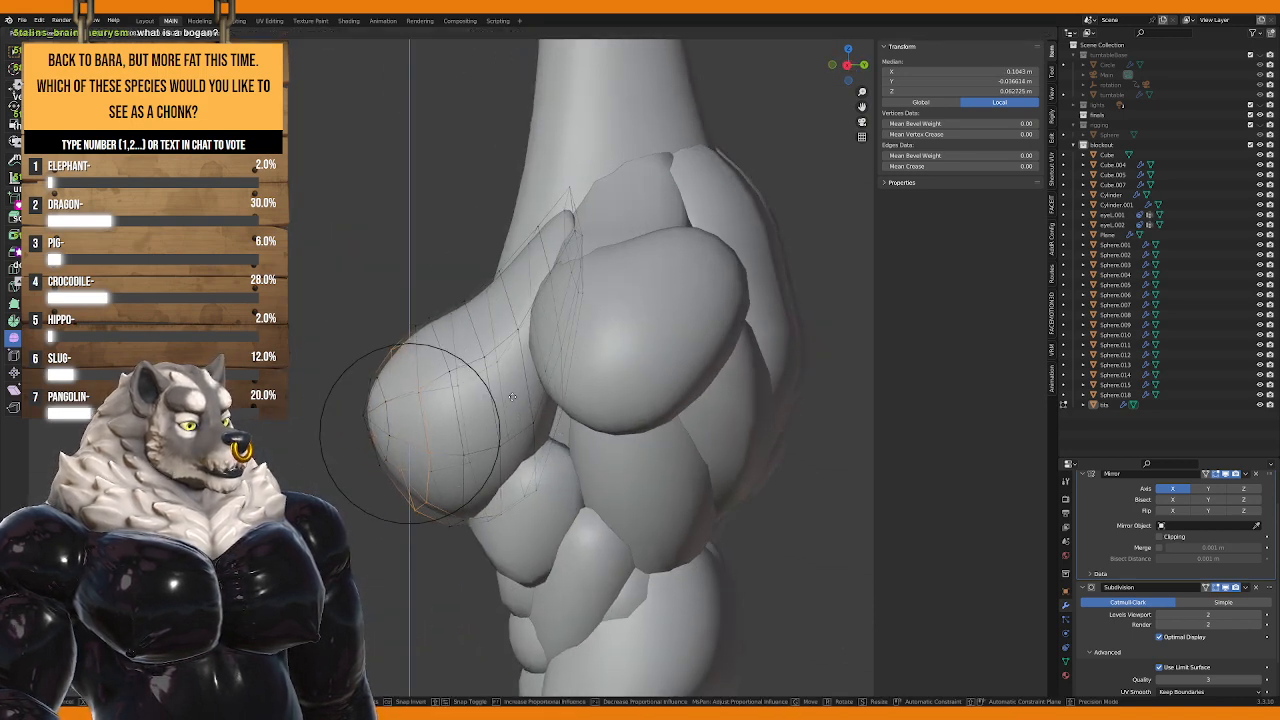
pyautogui.click(511, 397)
pyautogui.press('g')
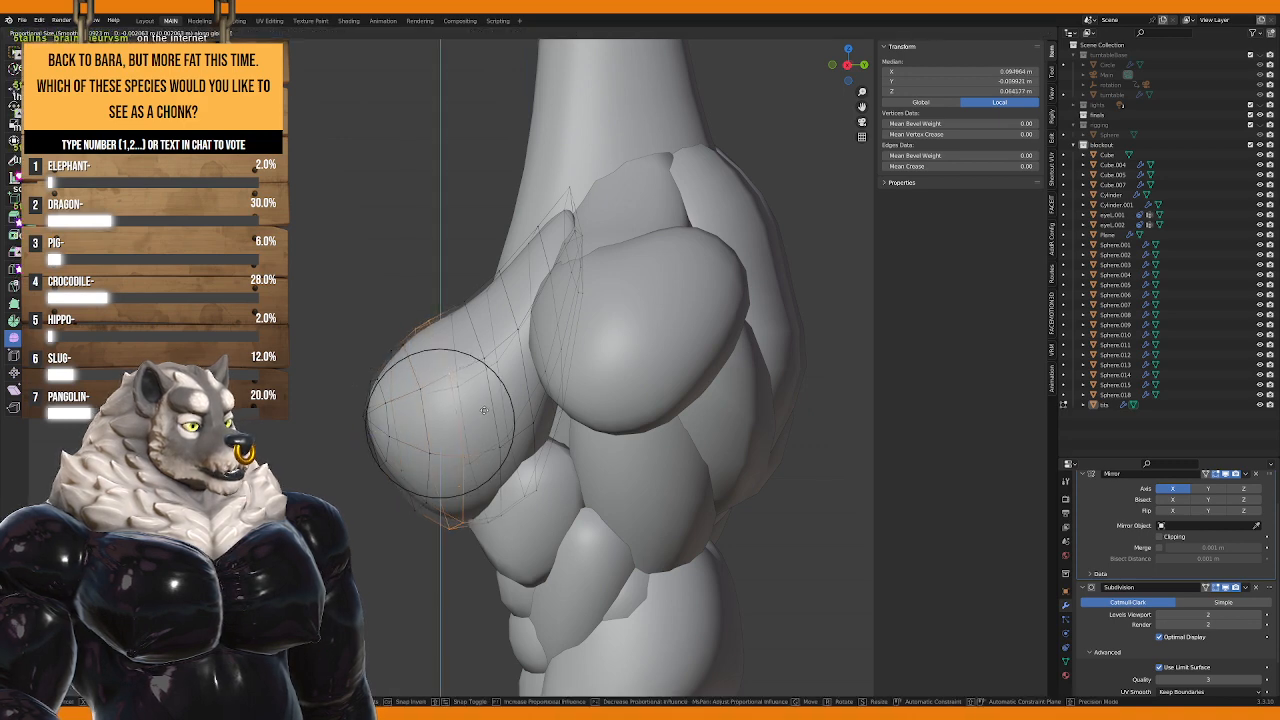
pyautogui.click(470, 395)
# Step: Slide the chest mesh's middle edge loop along its neighbouring edges
pyautogui.press('g')
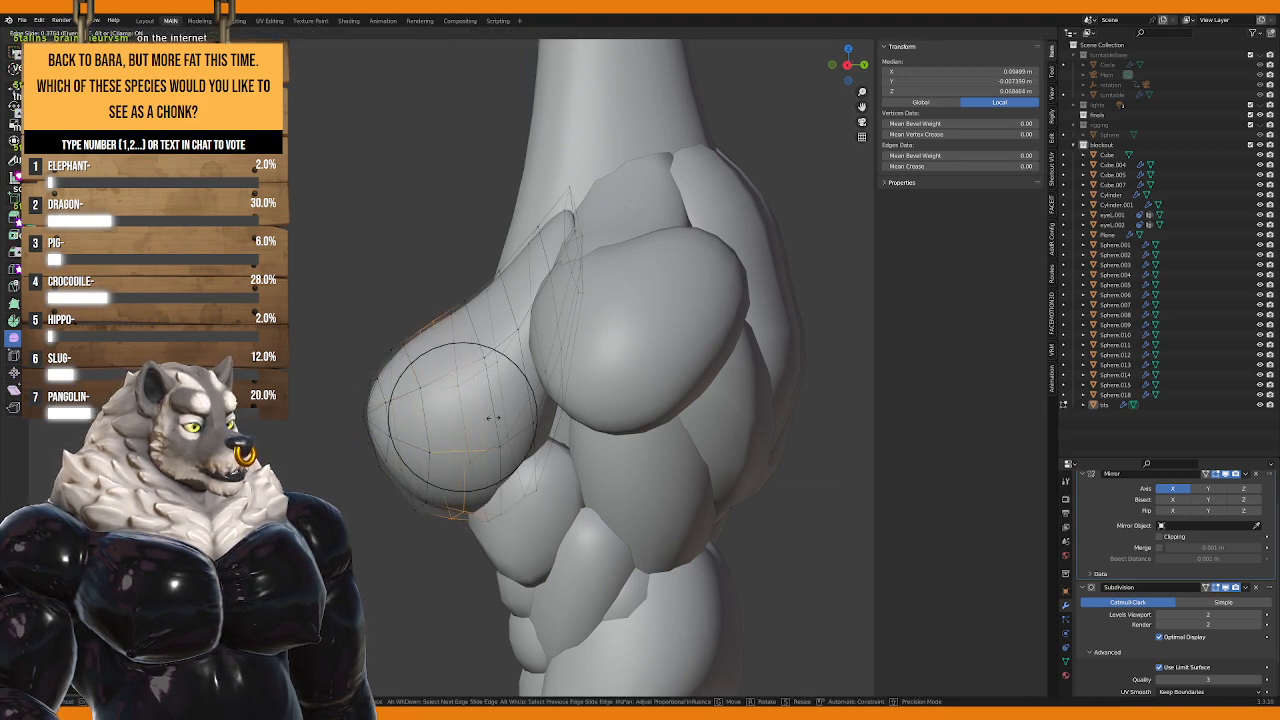
pyautogui.scroll(-2, 520, 420)
pyautogui.click(602, 450)
pyautogui.press('KP_1')
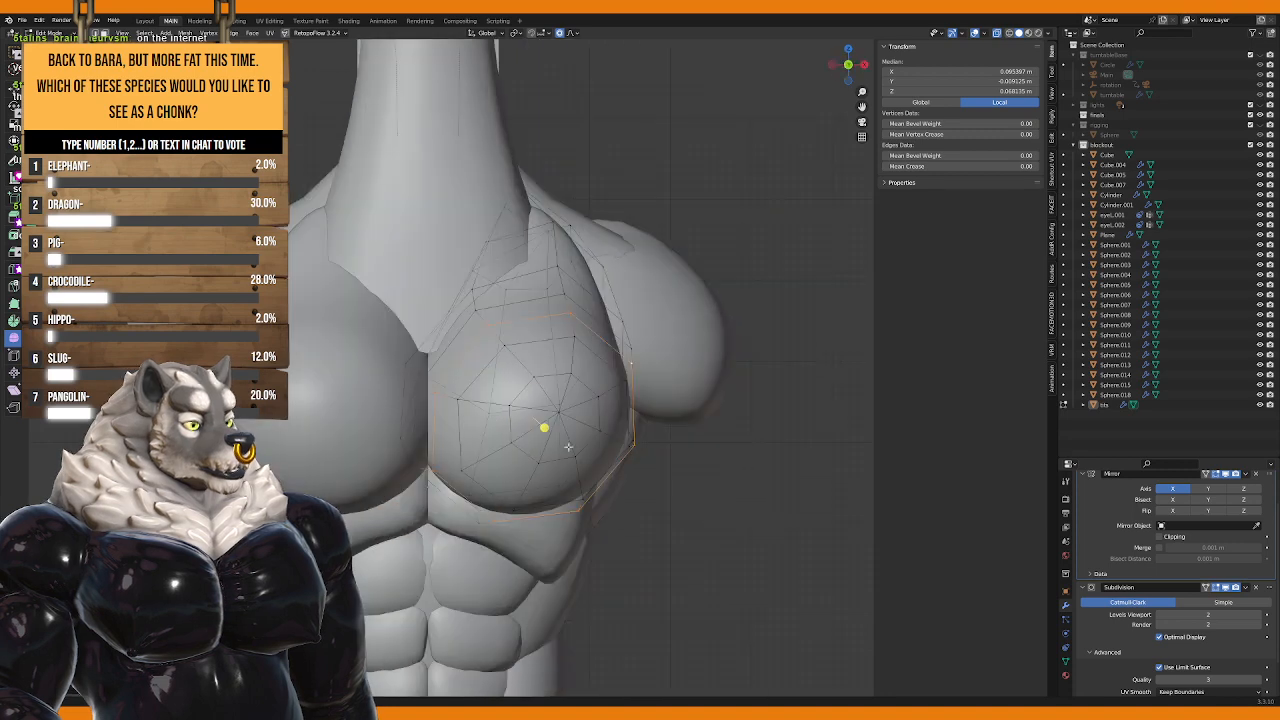
# Step: Examine the reshaped chest against the whole figure from the front, side and three-quarter angles
pyautogui.press('Tab')
pyautogui.scroll(-5, 634, 463)
pyautogui.press('KP_4')
pyautogui.press('KP_4')
pyautogui.press('KP_4')
pyautogui.press('KP_4')
pyautogui.press('KP_4')
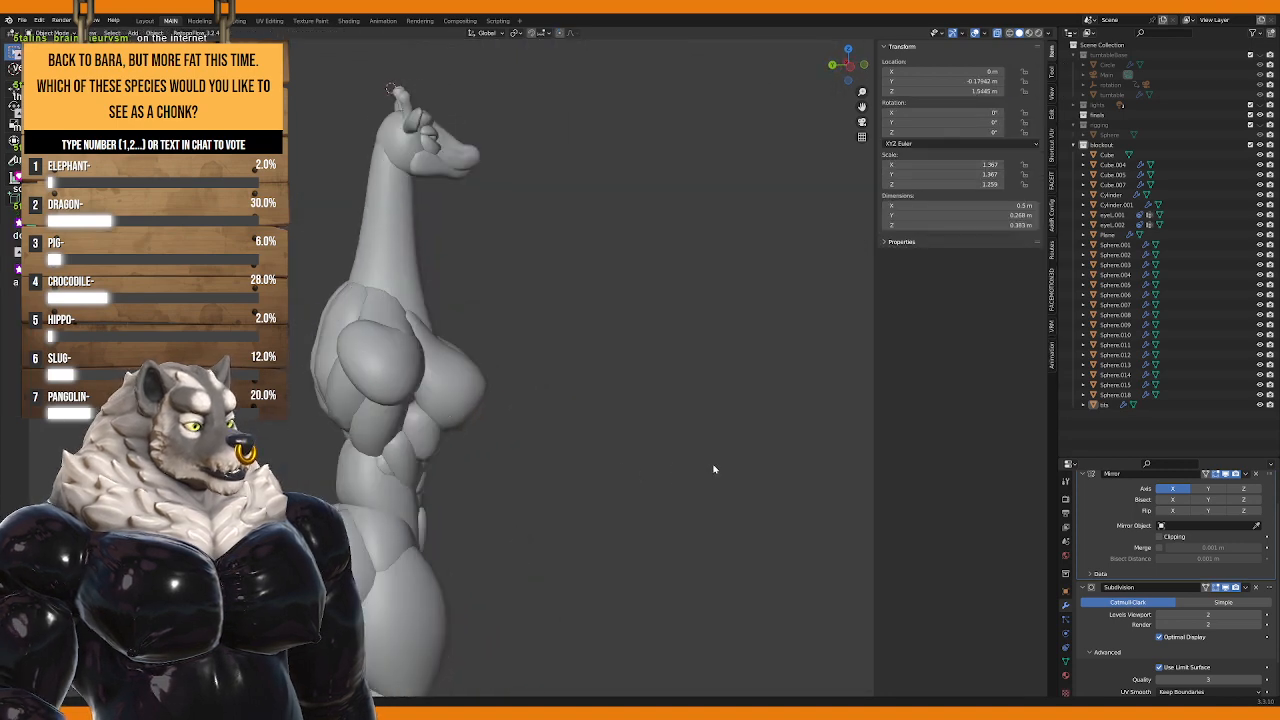
pyautogui.moveTo(676, 463); pyautogui.dragTo(512, 438, button='middle')
pyautogui.scroll(4, 512, 438)
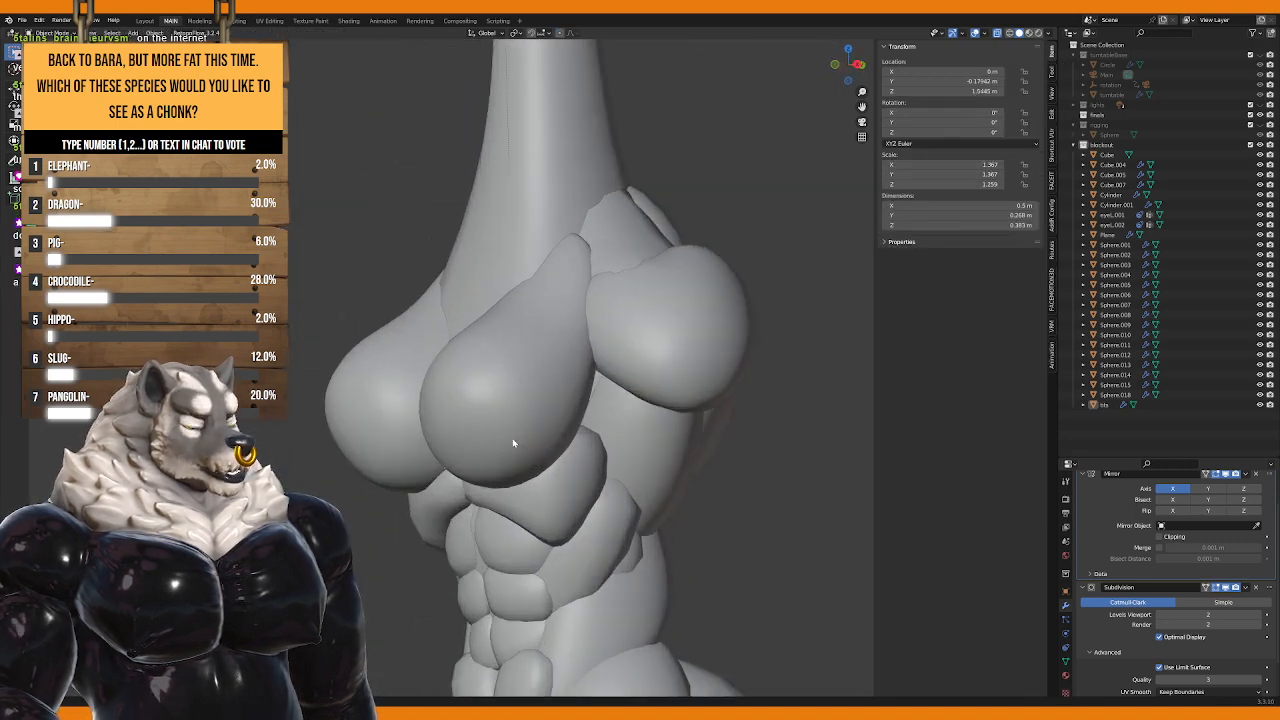
pyautogui.press('KP_1')
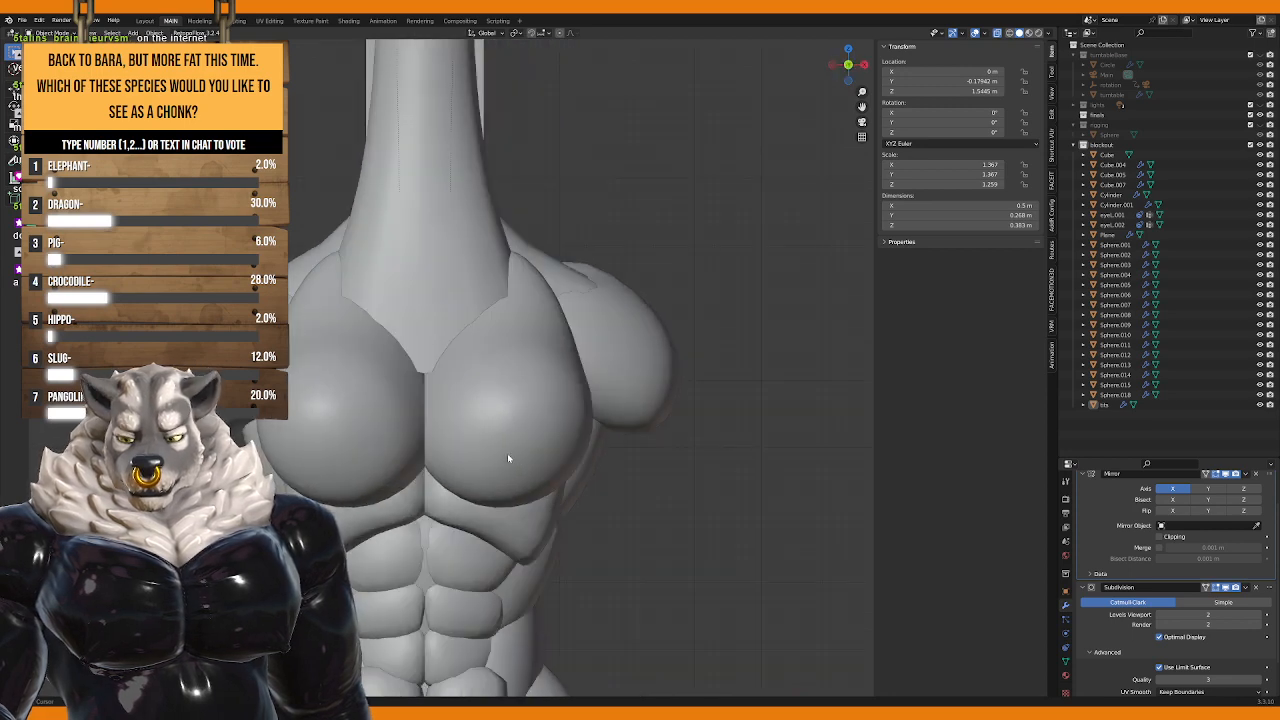
pyautogui.keyDown('shift'); pyautogui.moveTo(507, 458); pyautogui.dragTo(495, 429, button='middle'); pyautogui.keyUp('shift')
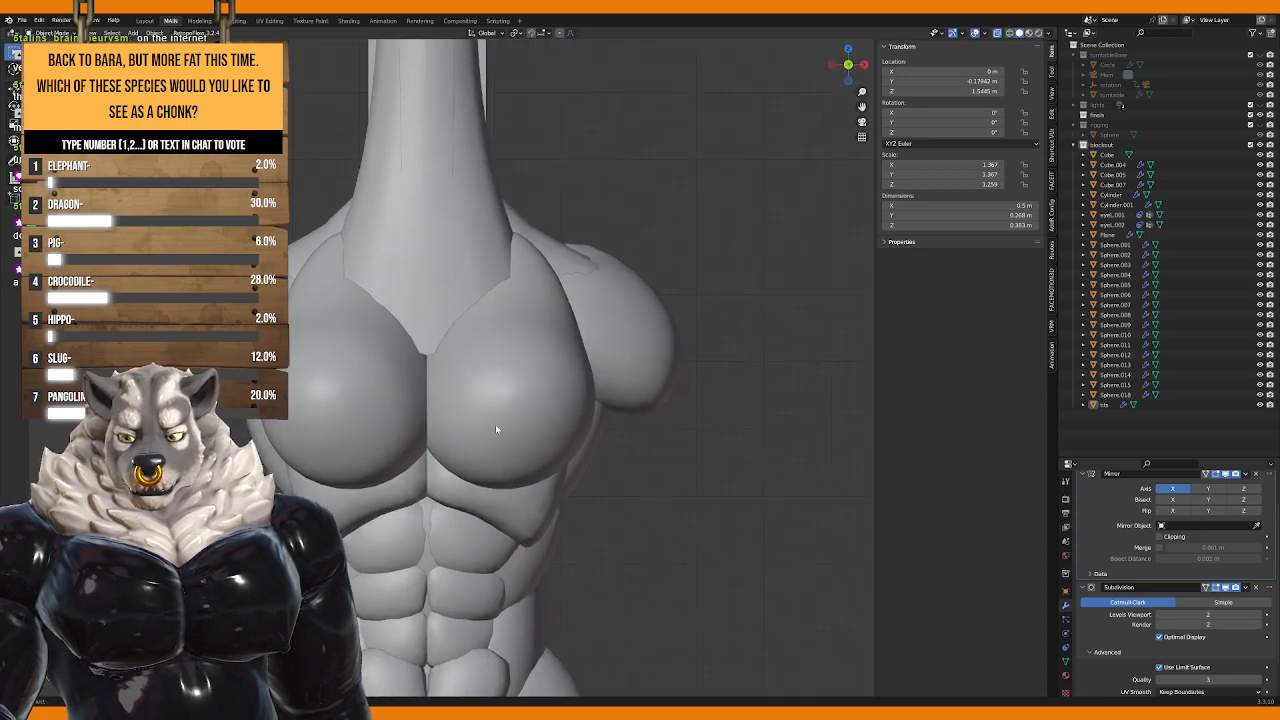
# Step: Edge-slide the loop around the chest mesh's tip twice to even out its front surface
pyautogui.press('Tab')
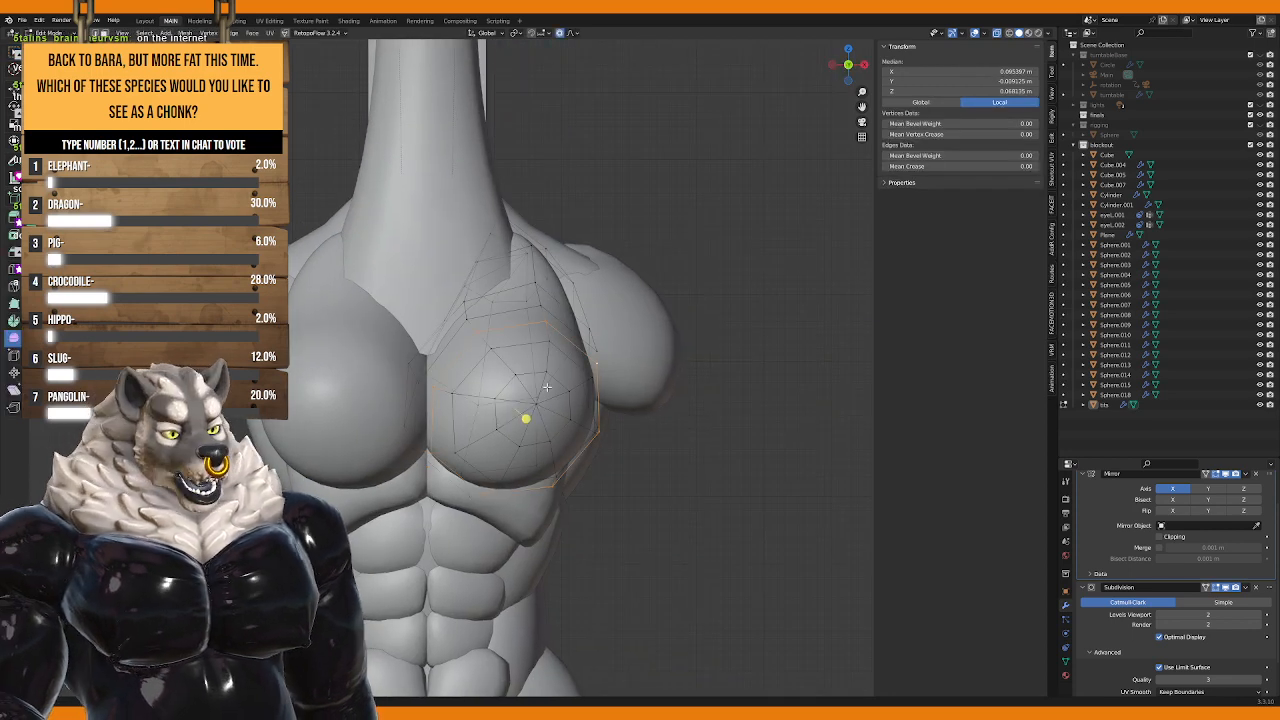
pyautogui.scroll(1, 536, 369)
pyautogui.press('g')
pyautogui.press('g')
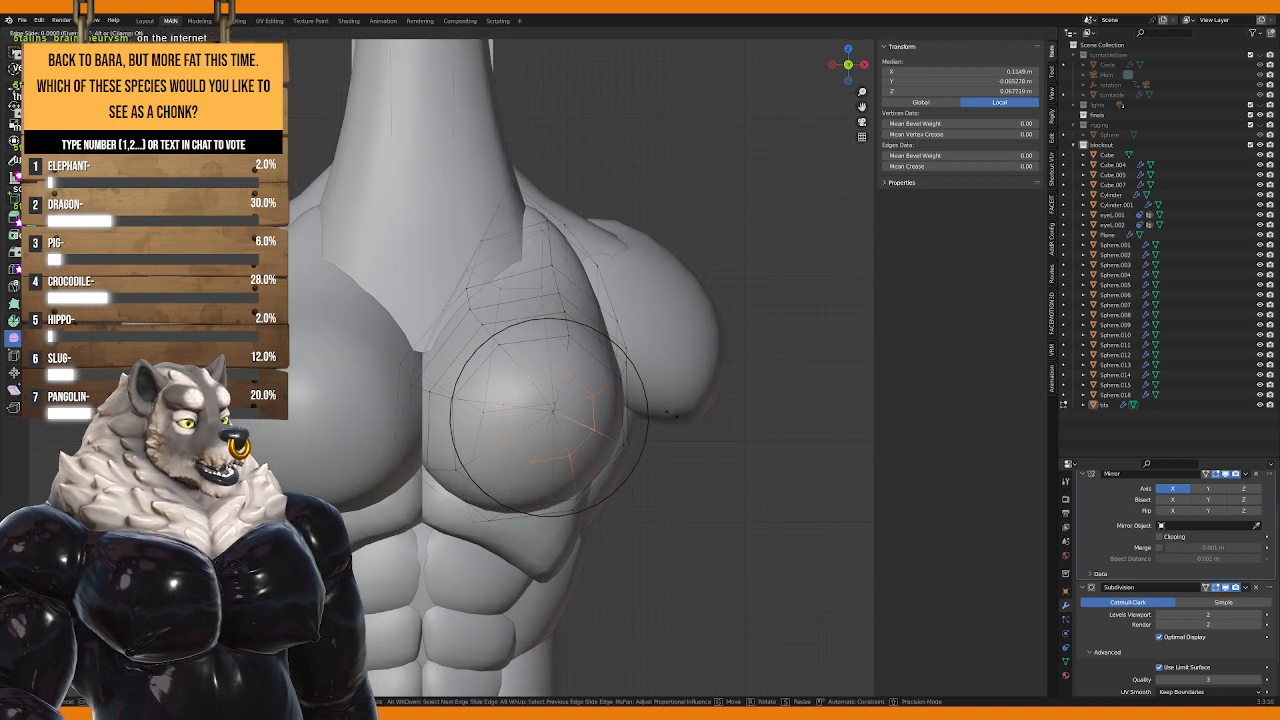
pyautogui.click(558, 421)
pyautogui.press('g')
pyautogui.press('g')
pyautogui.click(562, 420)
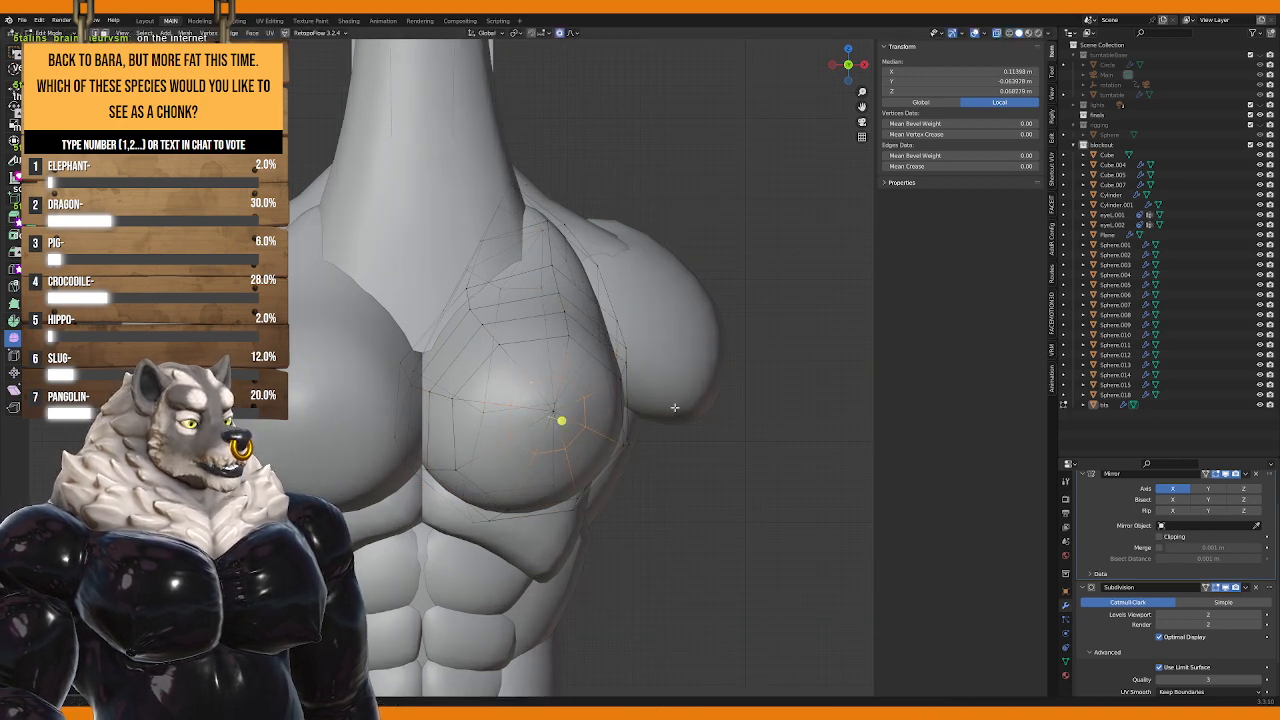
# Step: Pull the chest mesh's front tip vertex outward with proportional editing in an angled side view
pyautogui.moveTo(562, 420); pyautogui.dragTo(600, 410, button='middle')
pyautogui.click(342, 415)
pyautogui.press('g')
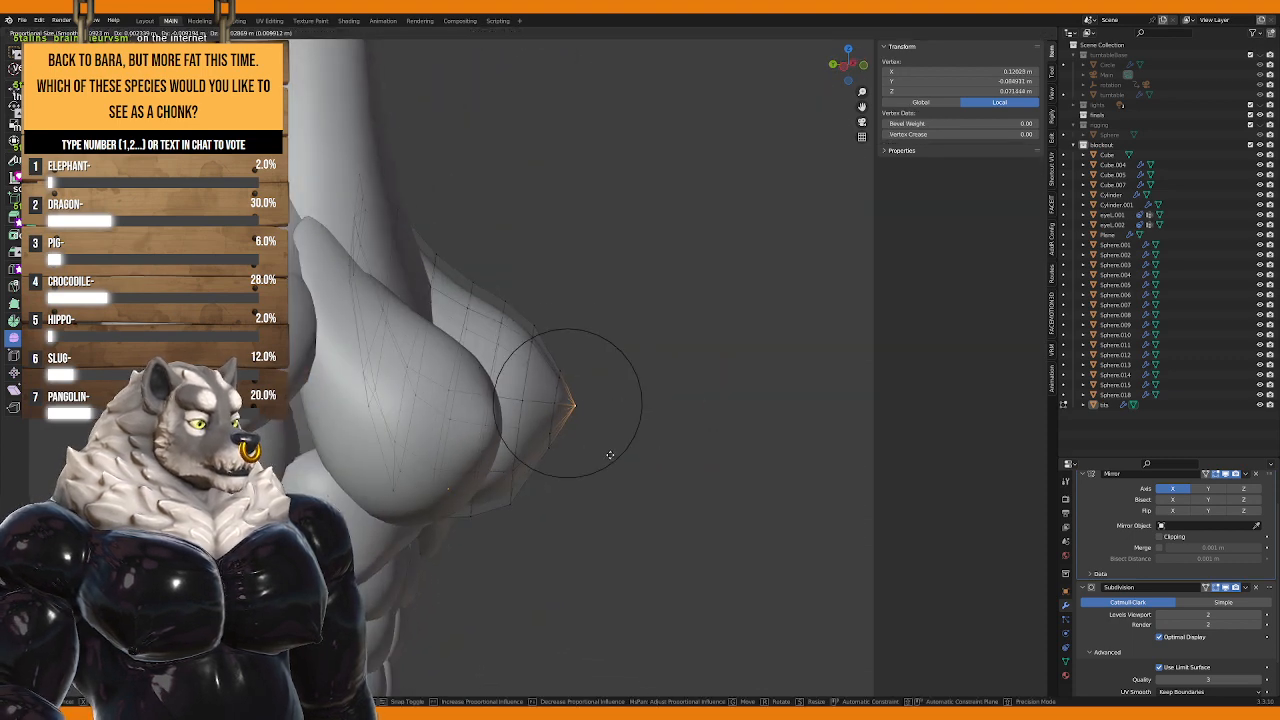
pyautogui.click(664, 434)
pyautogui.press('g')
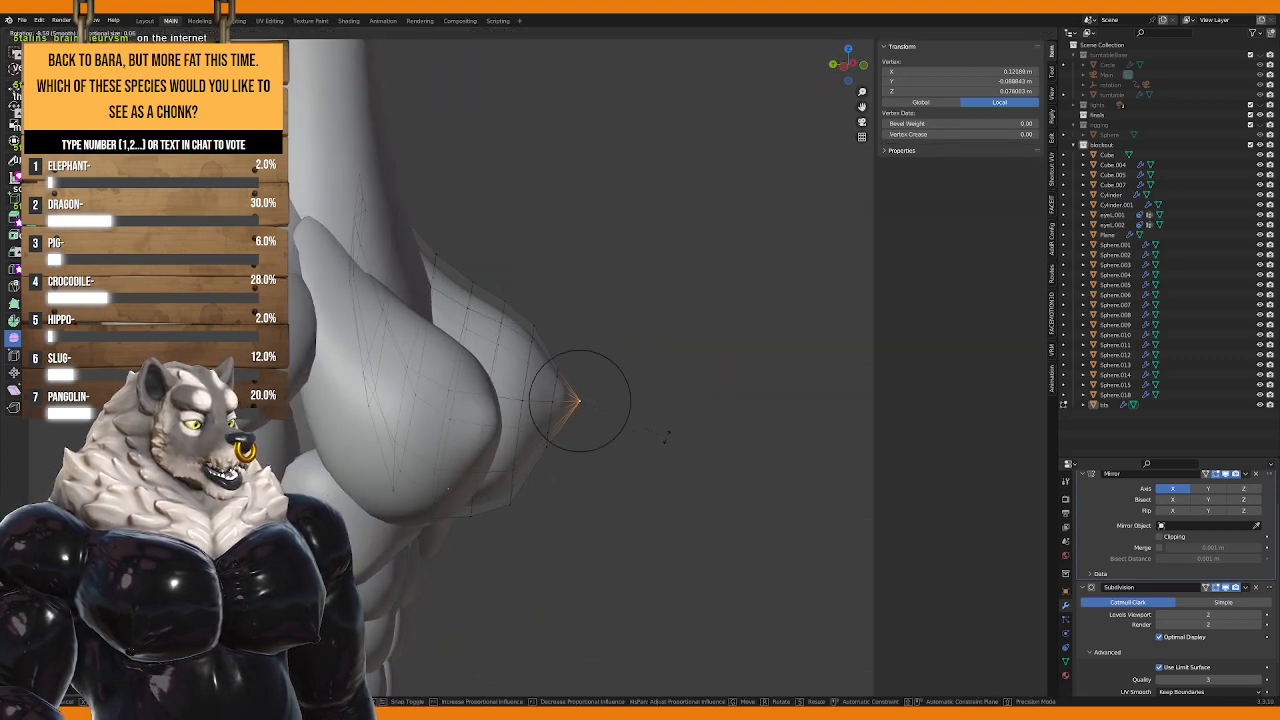
pyautogui.rightClick(660, 434)
# Step: Adjust the edge loop around the chest mesh's tip in side view, and check the torso from several angles
pyautogui.moveTo(660, 434); pyautogui.dragTo(360, 440, button='middle')
pyautogui.keyDown('shift'); pyautogui.click(576, 452); pyautogui.keyUp('shift')
pyautogui.press('g')
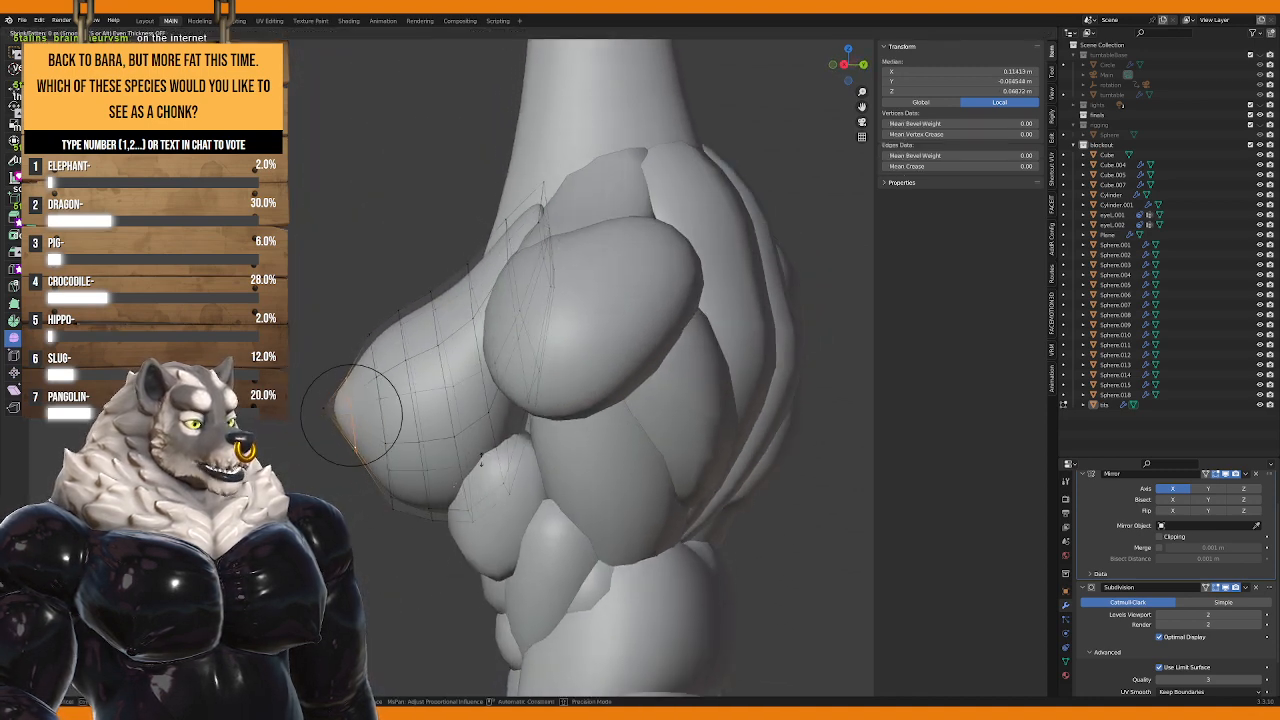
pyautogui.click(297, 419)
pyautogui.press('g')
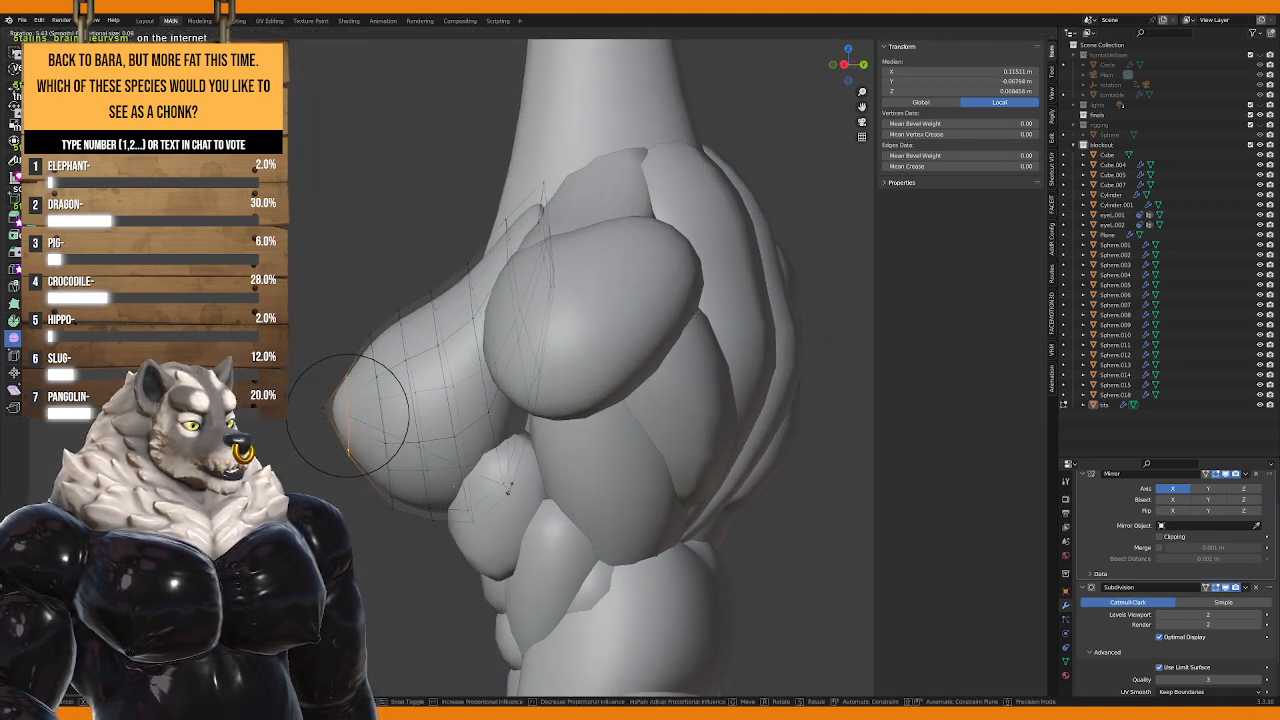
pyautogui.click(337, 397)
pyautogui.press('KP_1')
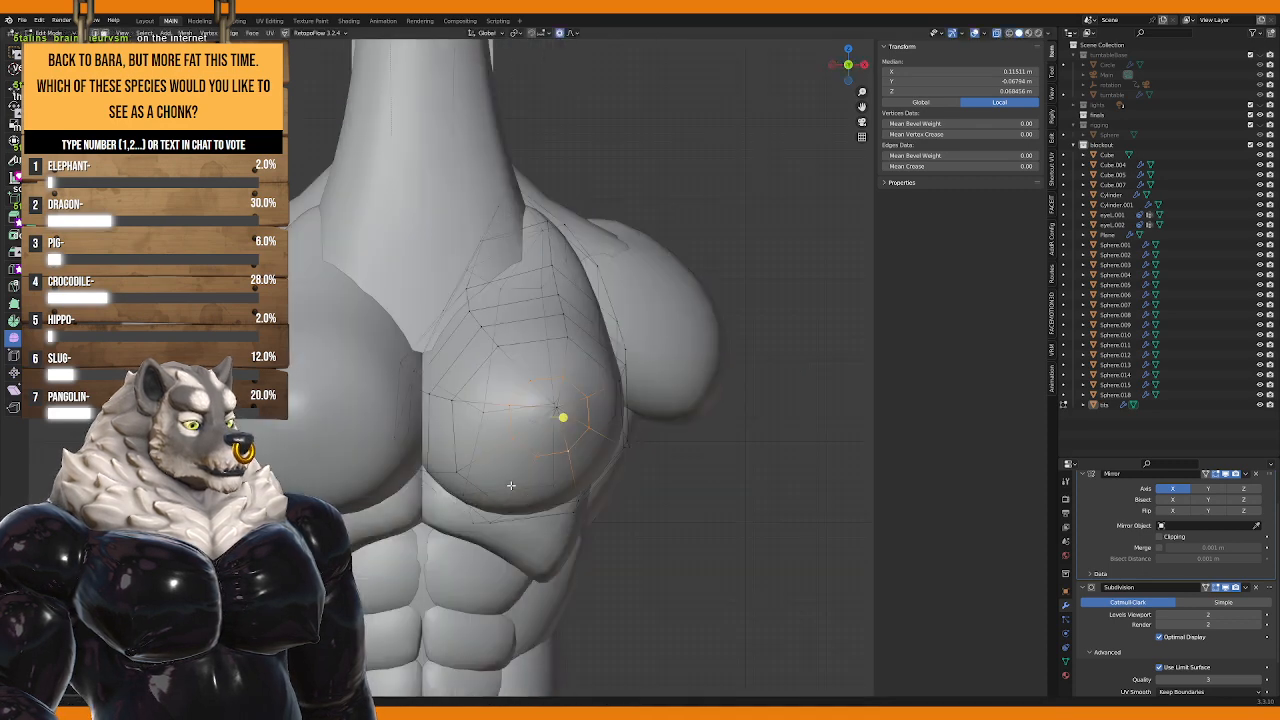
pyautogui.press('Tab')
pyautogui.scroll(-4, 657, 521)
pyautogui.moveTo(657, 521)
pyautogui.mouseDown(button='middle')
pyautogui.moveTo(589, 500)
pyautogui.moveTo(673, 520)
pyautogui.mouseUp(button='middle')
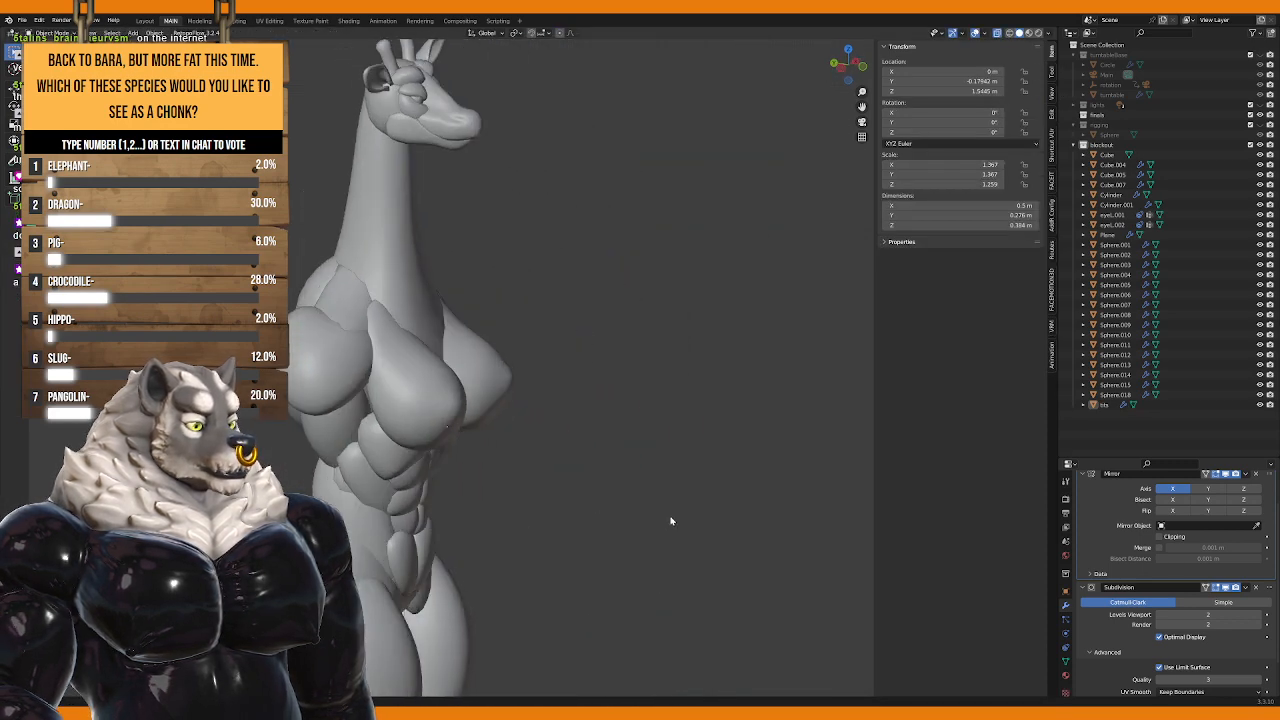
pyautogui.scroll(3, 622, 471)
pyautogui.moveTo(622, 476); pyautogui.dragTo(535, 483, button='middle')
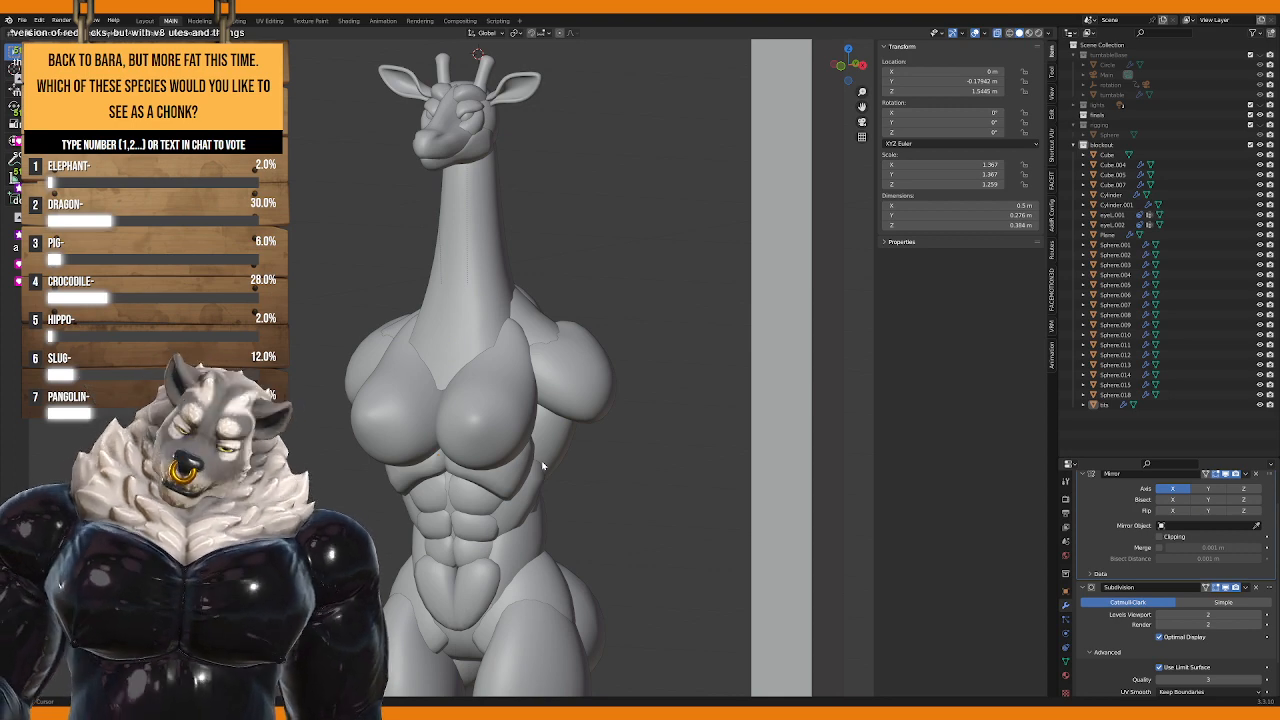
# Step: Widen the lower part of the waist and hip mesh along X with proportional editing in front view
pyautogui.moveTo(514, 444); pyautogui.dragTo(560, 337, button='middle')
pyautogui.click(553, 363)
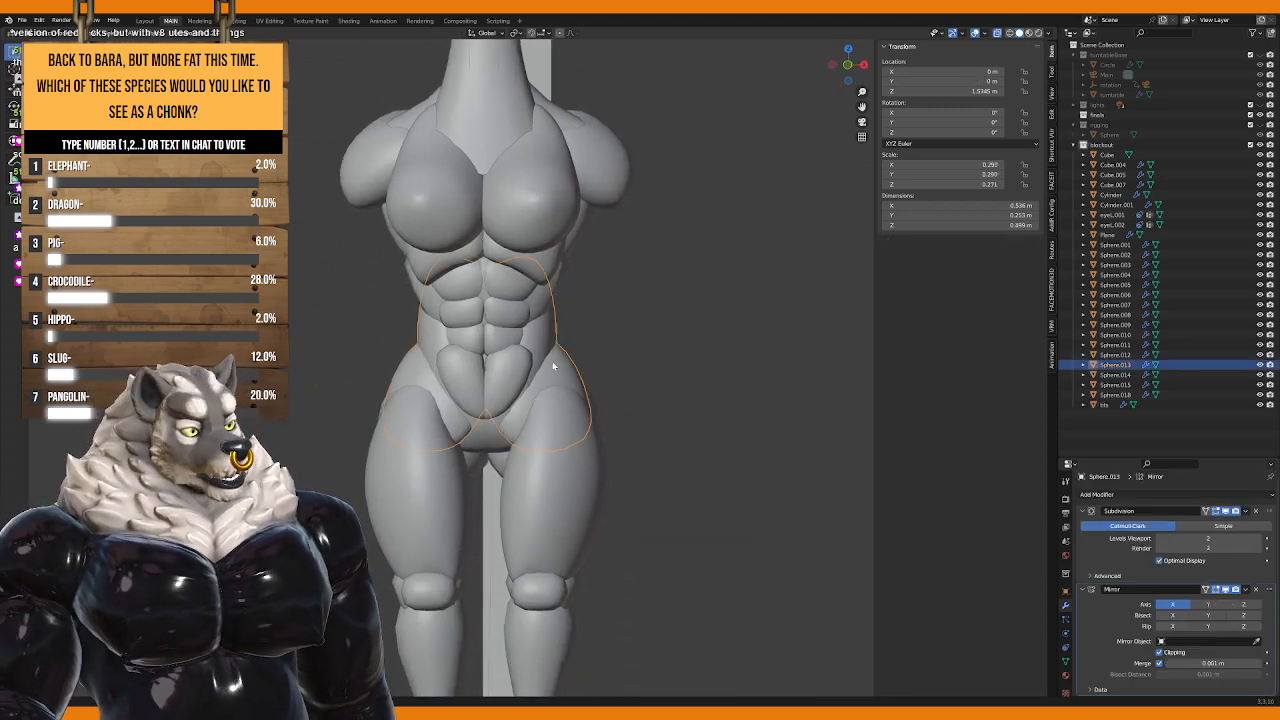
pyautogui.press('Tab')
pyautogui.moveTo(599, 395); pyautogui.dragTo(628, 421, button='middle')
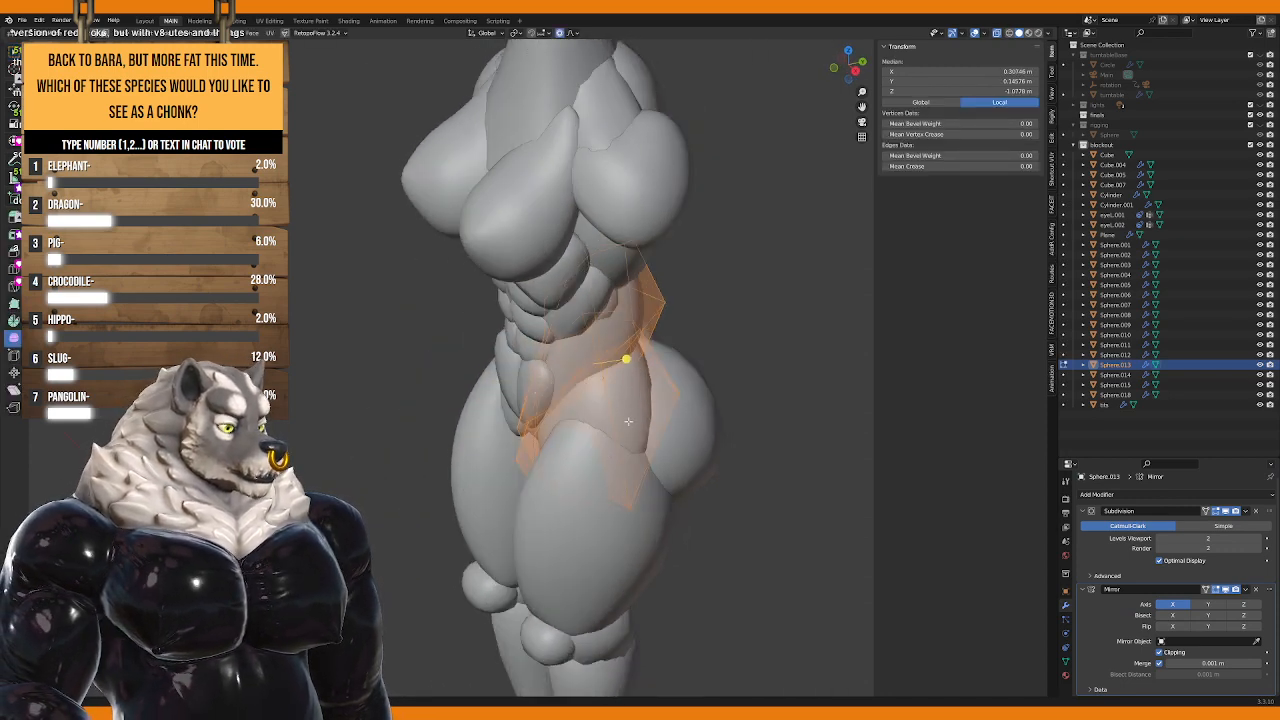
pyautogui.moveTo(632, 502); pyautogui.dragTo(676, 440, button='middle')
pyautogui.press('g')
pyautogui.click(648, 485)
pyautogui.press('g')
pyautogui.press('x')
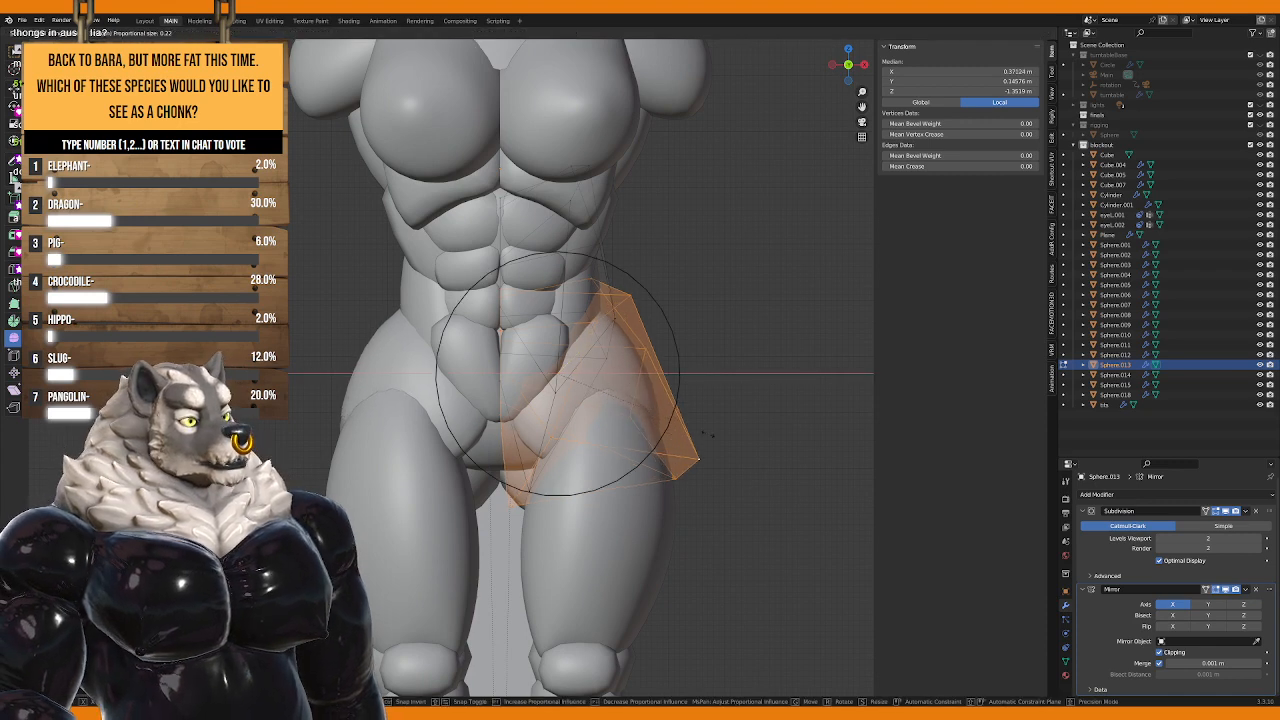
pyautogui.click(585, 334)
pyautogui.moveTo(585, 334); pyautogui.dragTo(600, 380, button='middle')
pyautogui.press('Tab')
# Step: Move the upper edge loop of the thigh mesh outward along X with proportional editing
pyautogui.click(653, 423)
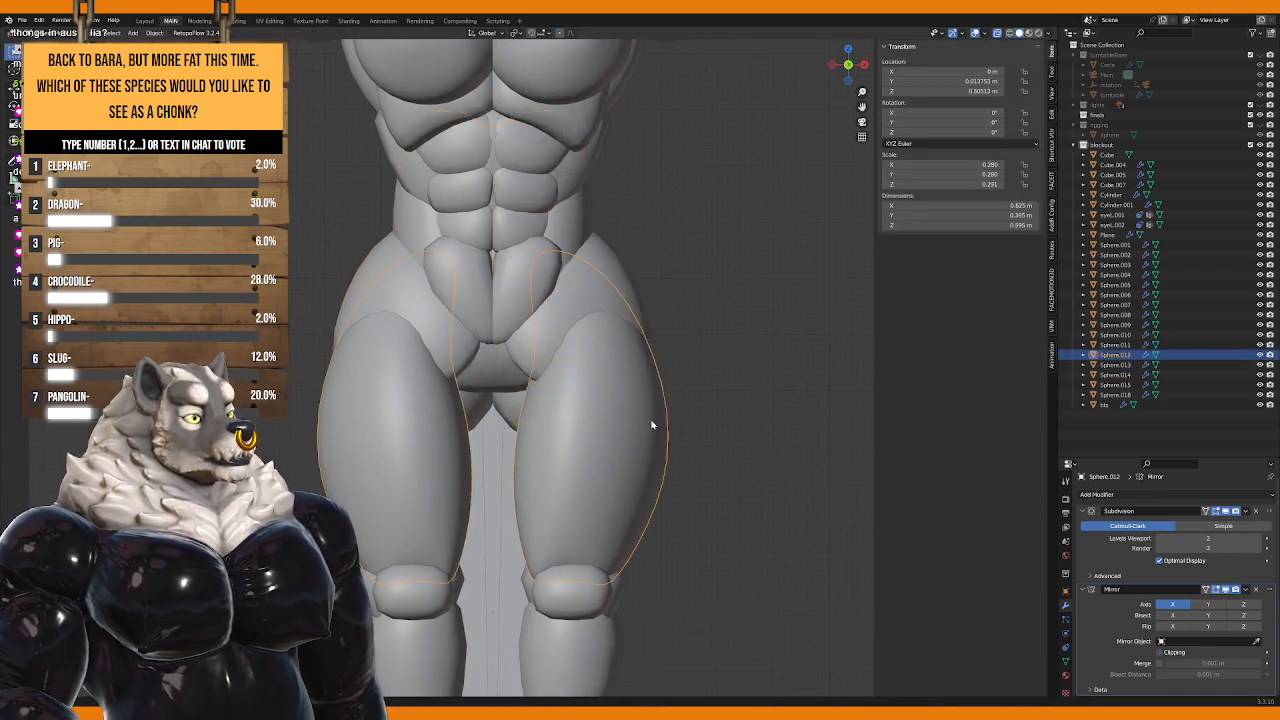
pyautogui.press('Tab')
pyautogui.click(638, 298)
pyautogui.press('g')
pyautogui.press('x')
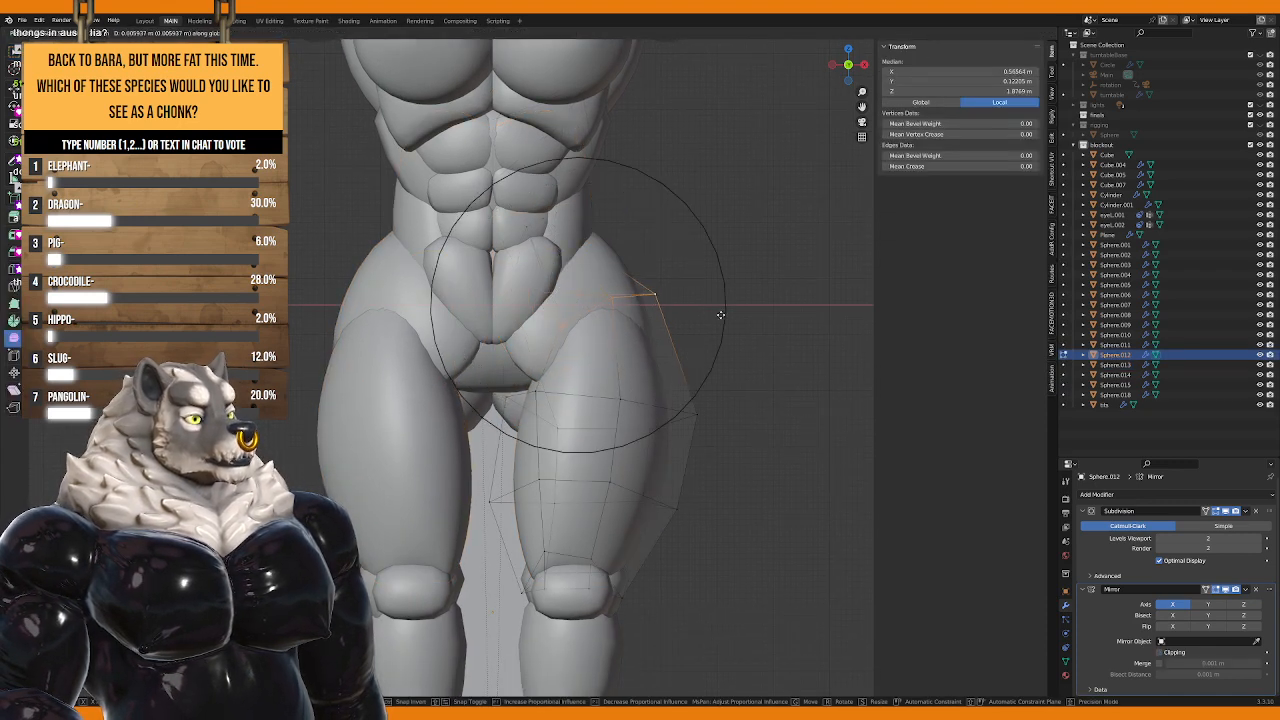
pyautogui.scroll(-5, 725, 318)
pyautogui.click(735, 320)
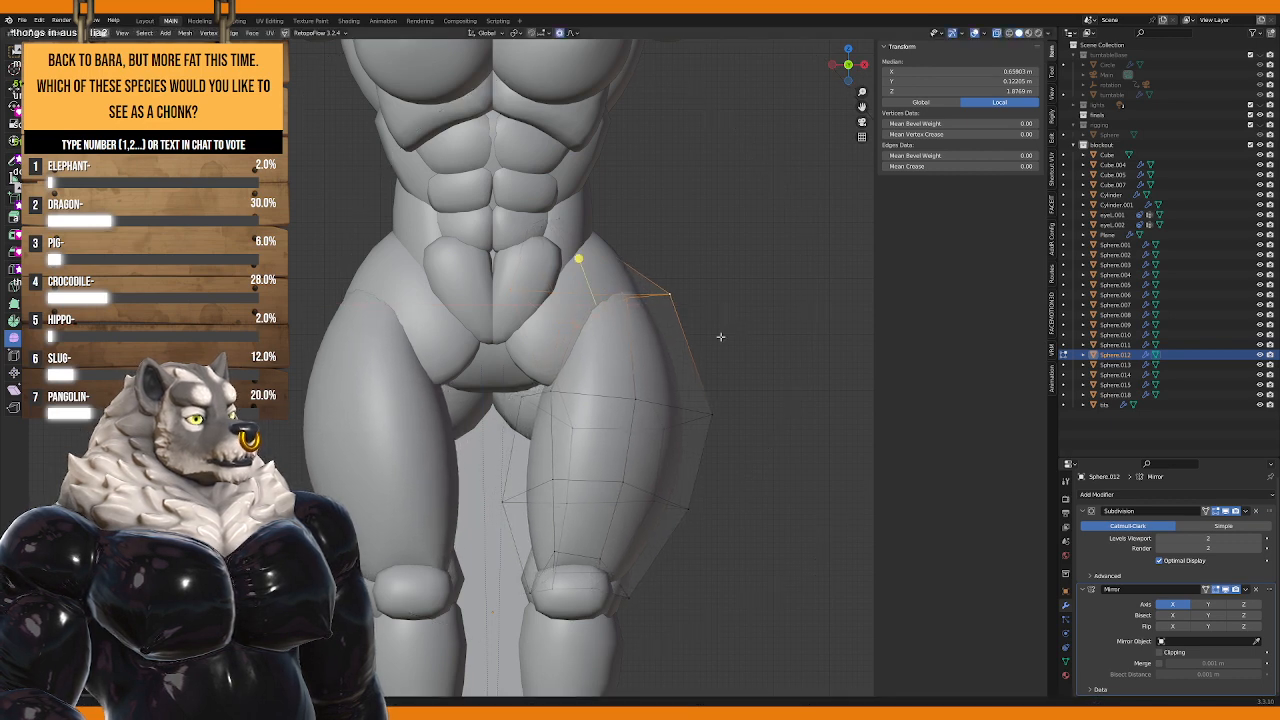
pyautogui.keyDown('shift'); pyautogui.moveTo(710, 355); pyautogui.dragTo(704, 368, button='middle'); pyautogui.keyUp('shift')
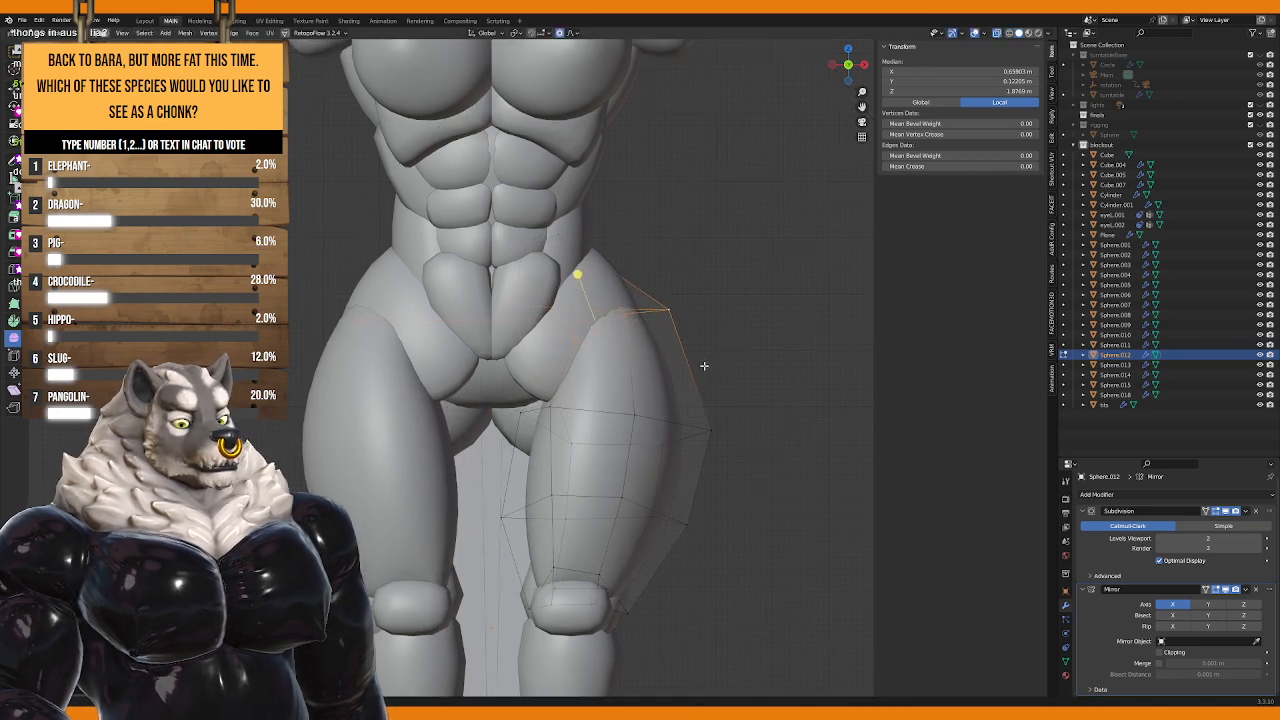
# Step: Move two vertices on the upper inner thigh inward along X with proportional editing
pyautogui.click(520, 408)
pyautogui.press('g')
pyautogui.press('x')
pyautogui.scroll(-2, 520, 408)
pyautogui.scroll(6, 518, 405)
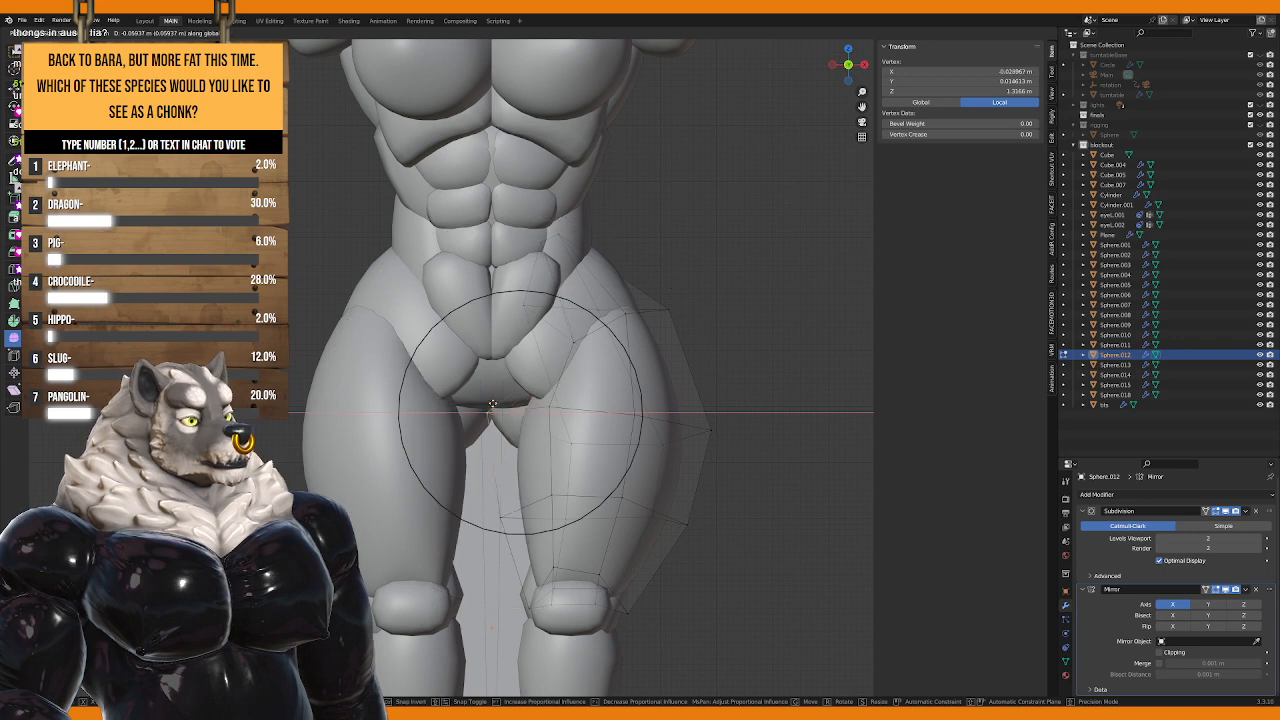
pyautogui.click(515, 402)
pyautogui.click(523, 391)
pyautogui.press('g')
pyautogui.press('x')
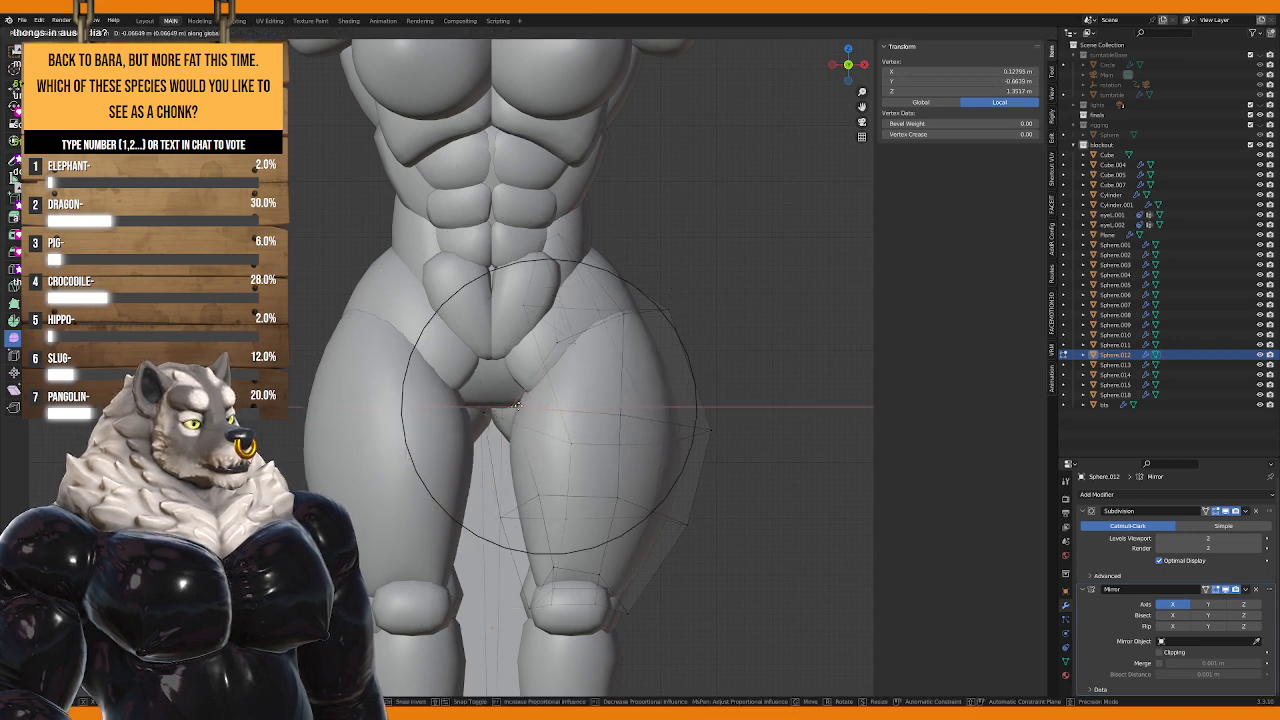
pyautogui.click(517, 403)
# Step: Move a vertex on the lower inner thigh inward with proportional editing in front view, and finish editing the thigh mesh
pyautogui.click(545, 498)
pyautogui.press('g')
pyautogui.scroll(-2, 532, 500)
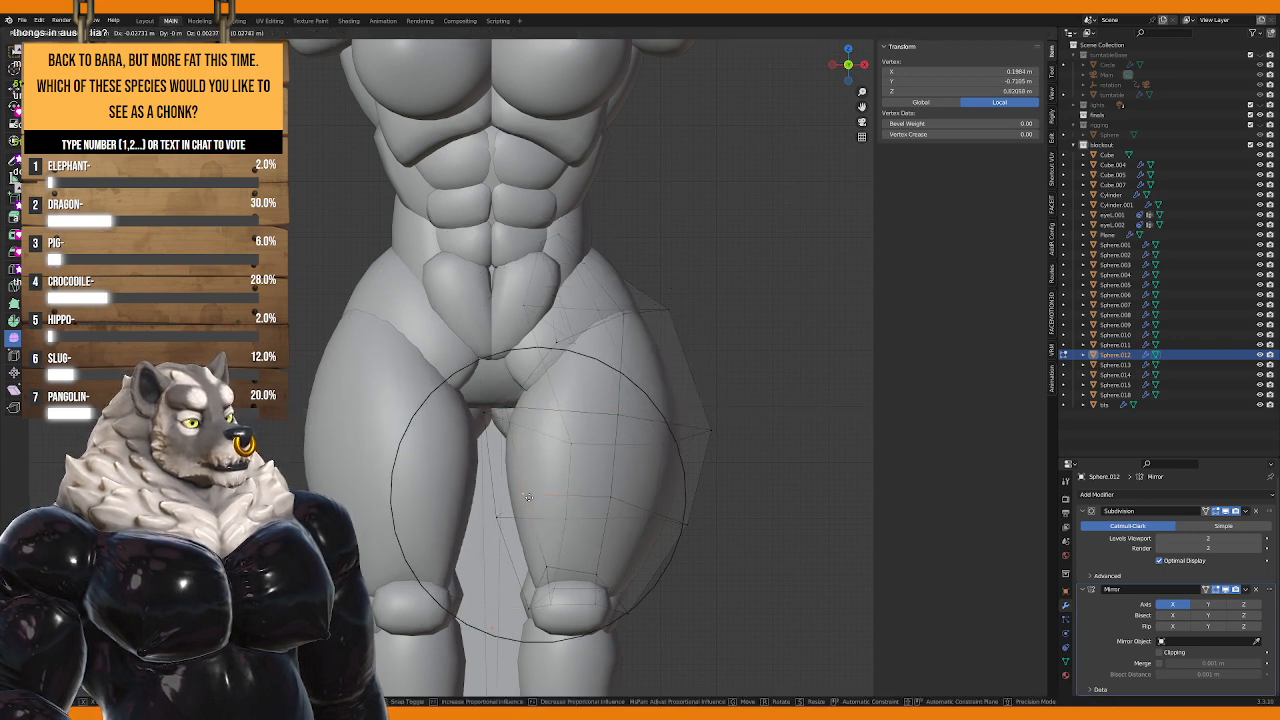
pyautogui.click(532, 500)
pyautogui.press('Tab')
pyautogui.click(739, 470)
pyautogui.scroll(-6, 736, 466)
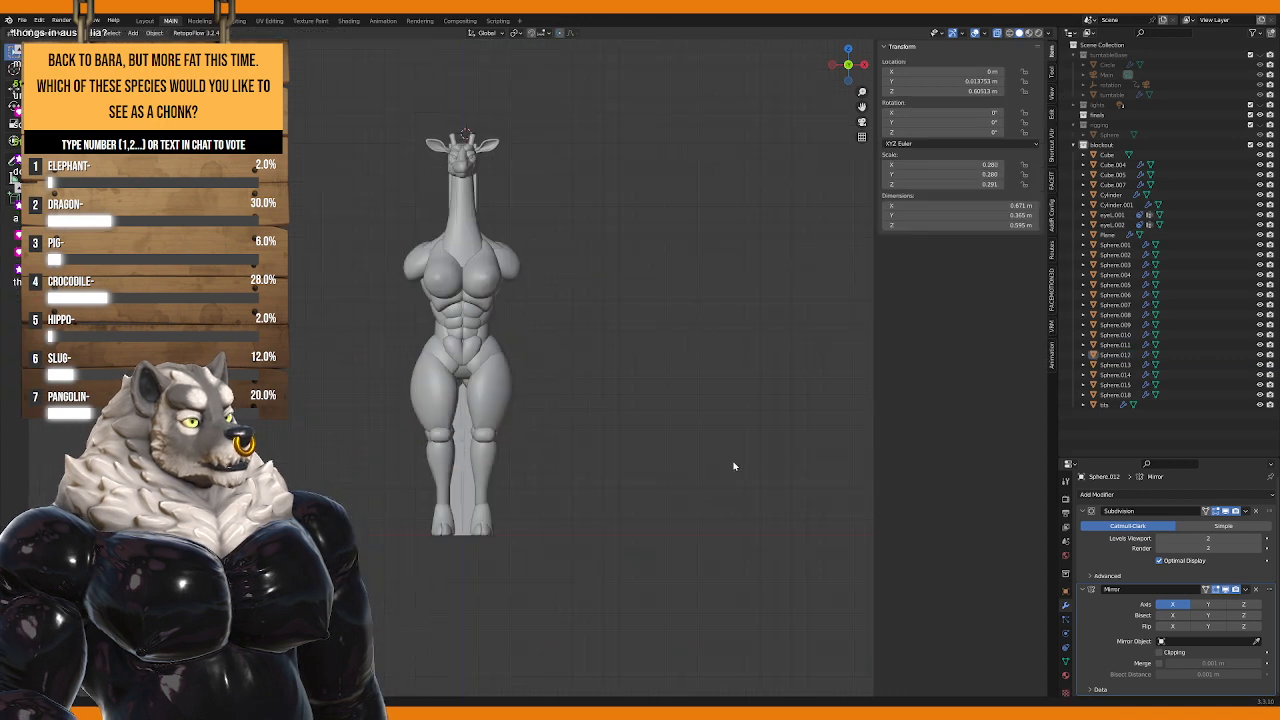
# Step: Move a lower vertex of the waist and hip mesh along Y with proportional editing in side view
pyautogui.scroll(1, 611, 400)
pyautogui.scroll(5, 611, 400)
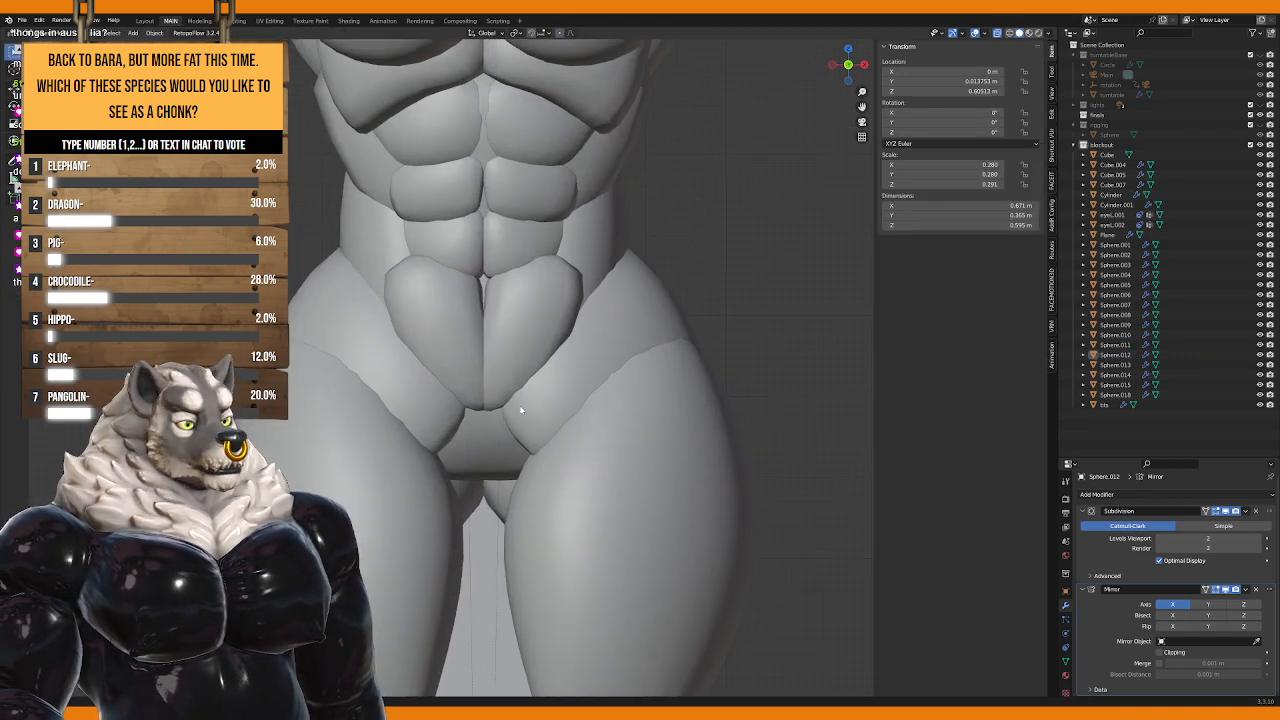
pyautogui.click(522, 408)
pyautogui.press('Tab')
pyautogui.moveTo(524, 406); pyautogui.dragTo(573, 593, button='middle')
pyautogui.click(545, 482)
pyautogui.press('g')
pyautogui.press('y')
pyautogui.click(575, 560)
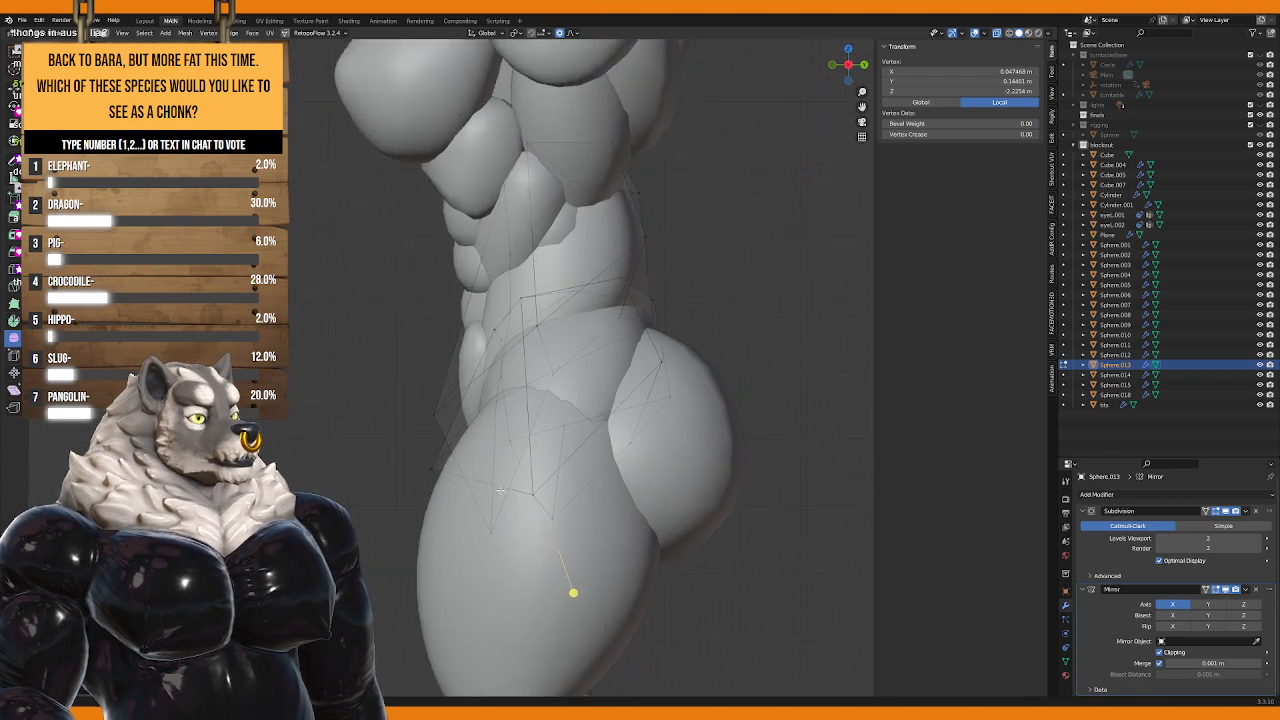
pyautogui.scroll(-5, 500, 490)
pyautogui.press('Tab')
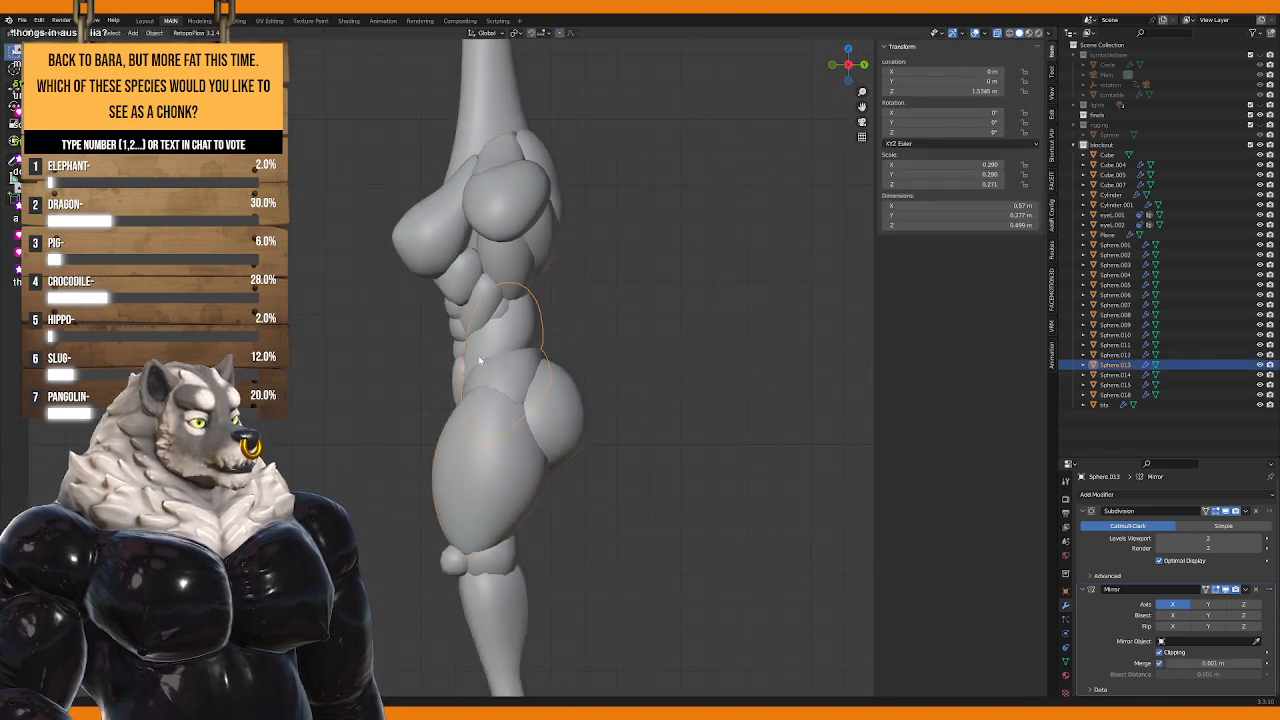
# Step: Select the head meshes together: the skull, muzzle, jaw, brow, ears, horns and one eye
pyautogui.scroll(-4, 479, 362)
pyautogui.moveTo(513, 392); pyautogui.dragTo(502, 408, button='middle')
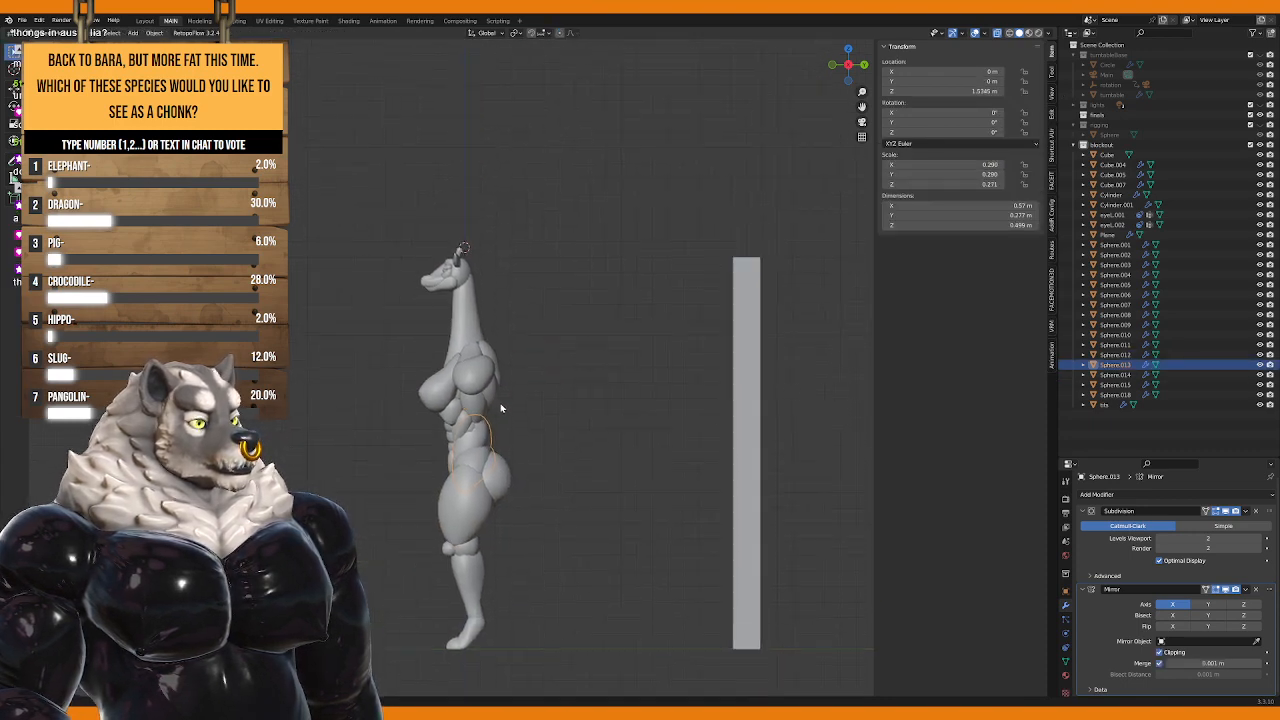
pyautogui.scroll(3, 505, 300)
pyautogui.click(445, 250)
pyautogui.scroll(4, 438, 237)
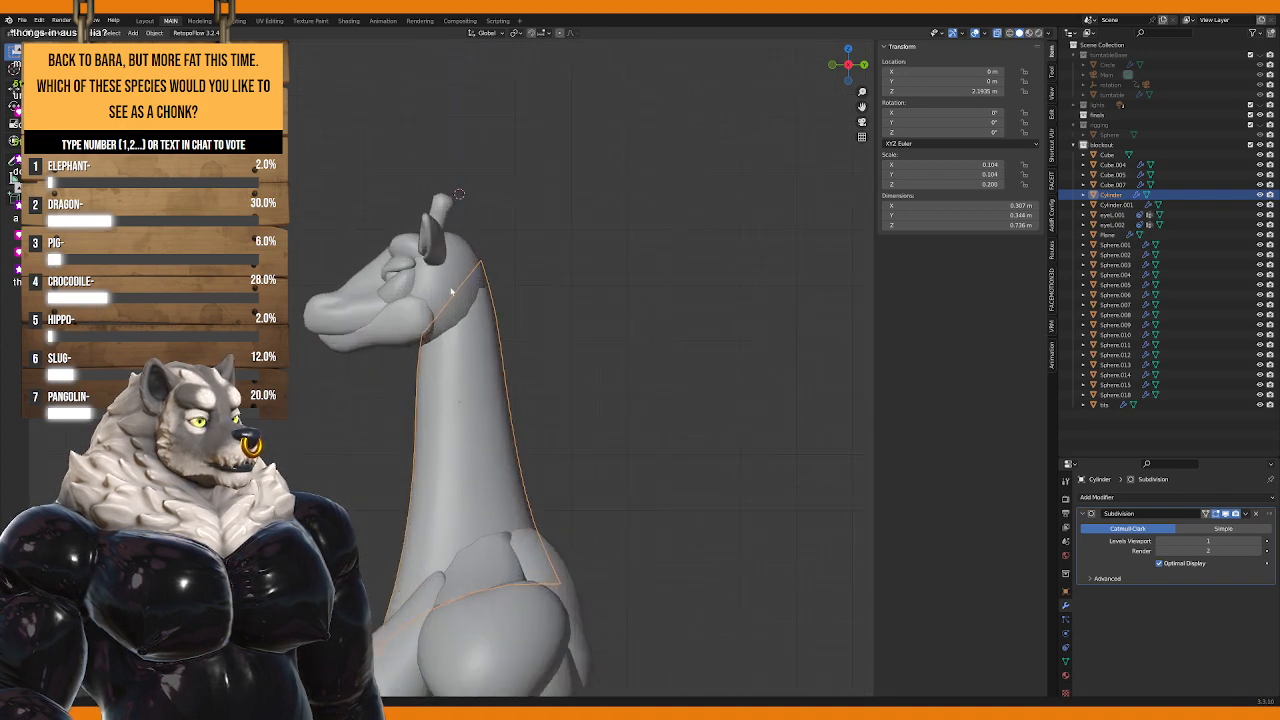
pyautogui.keyDown('shift'); pyautogui.click(438, 237); pyautogui.keyUp('shift')
pyautogui.keyDown('shift'); pyautogui.click(396, 250); pyautogui.keyUp('shift')
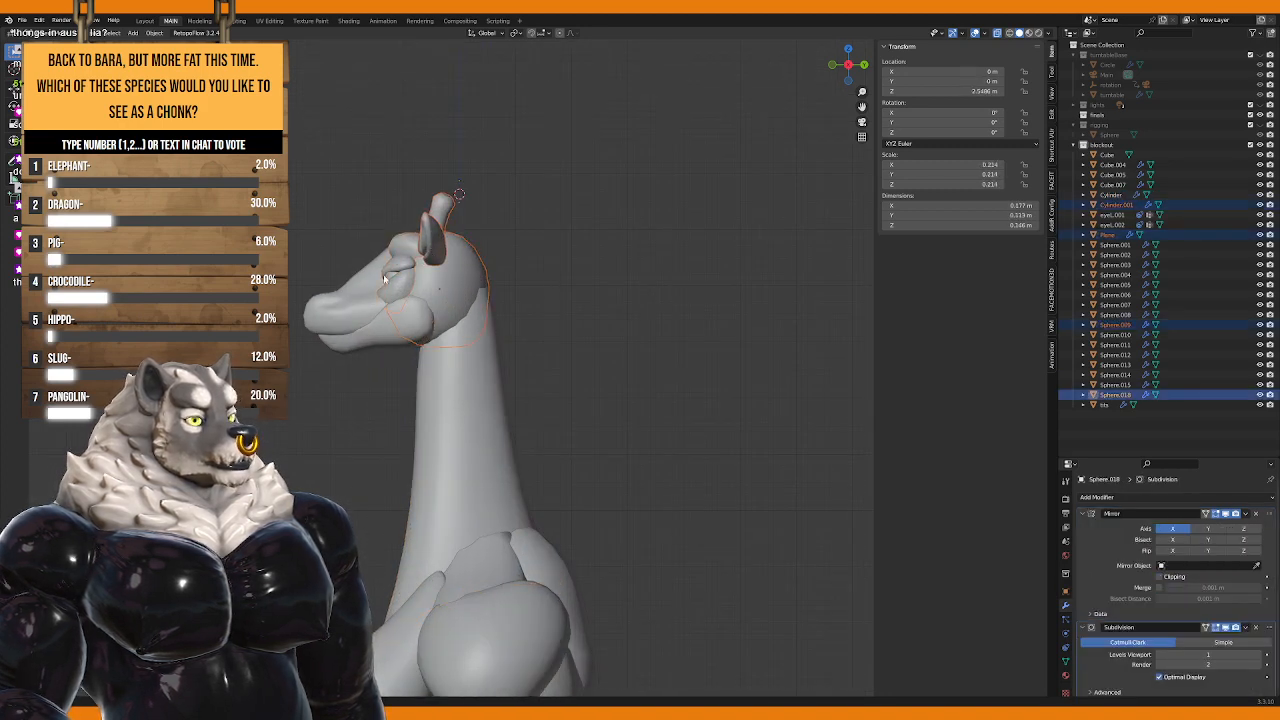
pyautogui.keyDown('shift'); pyautogui.click(430, 238); pyautogui.keyUp('shift')
pyautogui.keyDown('shift'); pyautogui.click(442, 205); pyautogui.keyUp('shift')
pyautogui.moveTo(442, 205); pyautogui.dragTo(512, 298, button='middle')
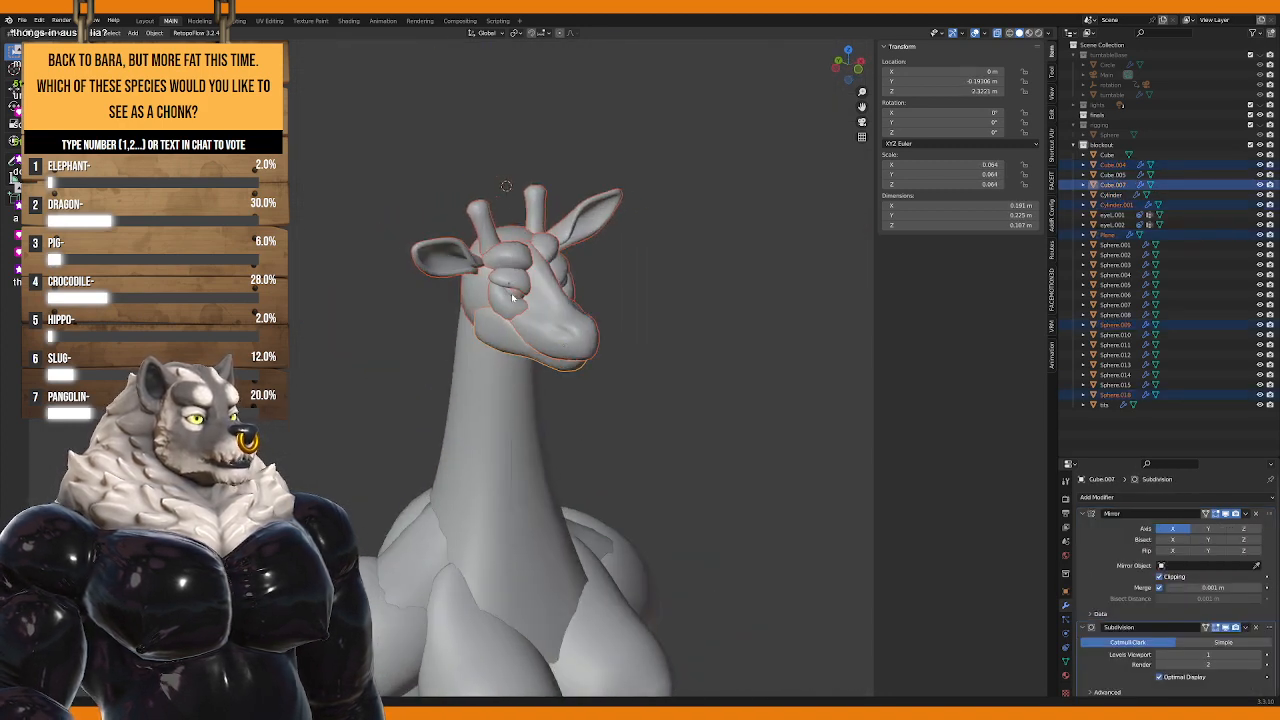
pyautogui.keyDown('shift'); pyautogui.click(512, 298); pyautogui.keyUp('shift')
pyautogui.press('KP_3')
# Step: Try to move the selected head parts backward along Y
pyautogui.press('g')
pyautogui.press('y')
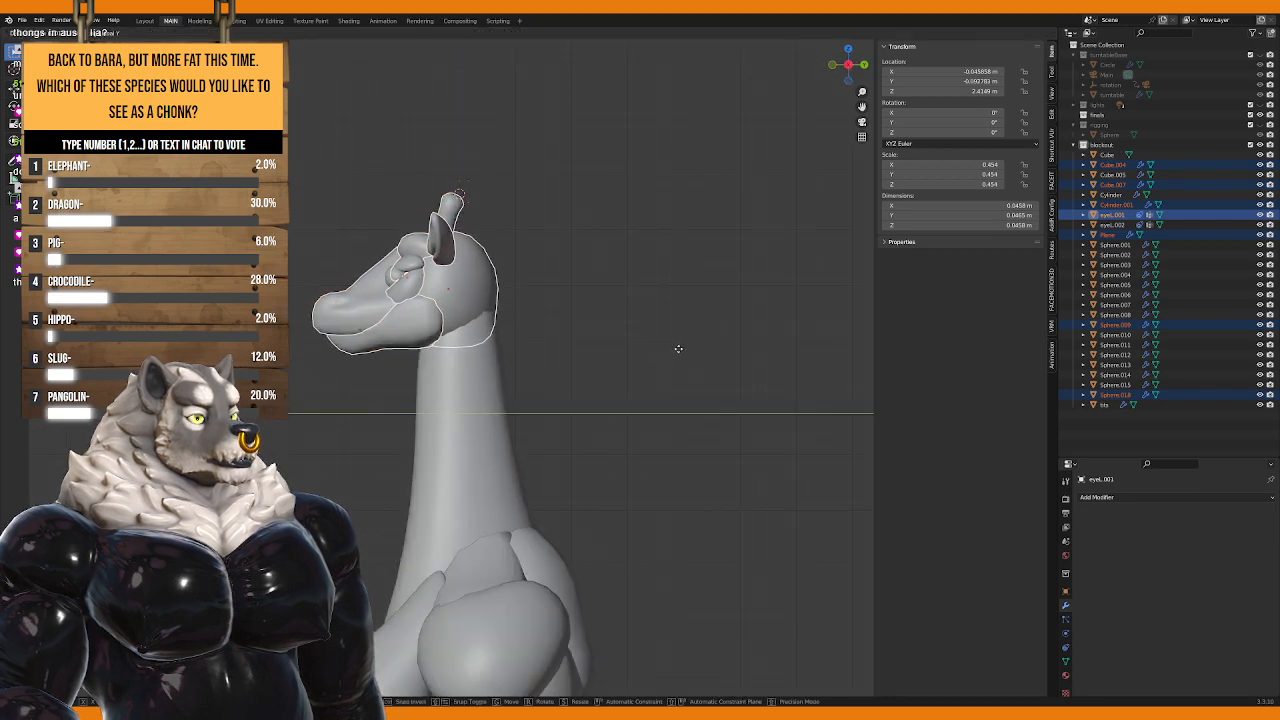
pyautogui.click(684, 353)
# Step: Add the other eye to the head selection and move all the head parts slightly backward along Y
pyautogui.keyDown('shift'); pyautogui.click(391, 280); pyautogui.keyUp('shift')
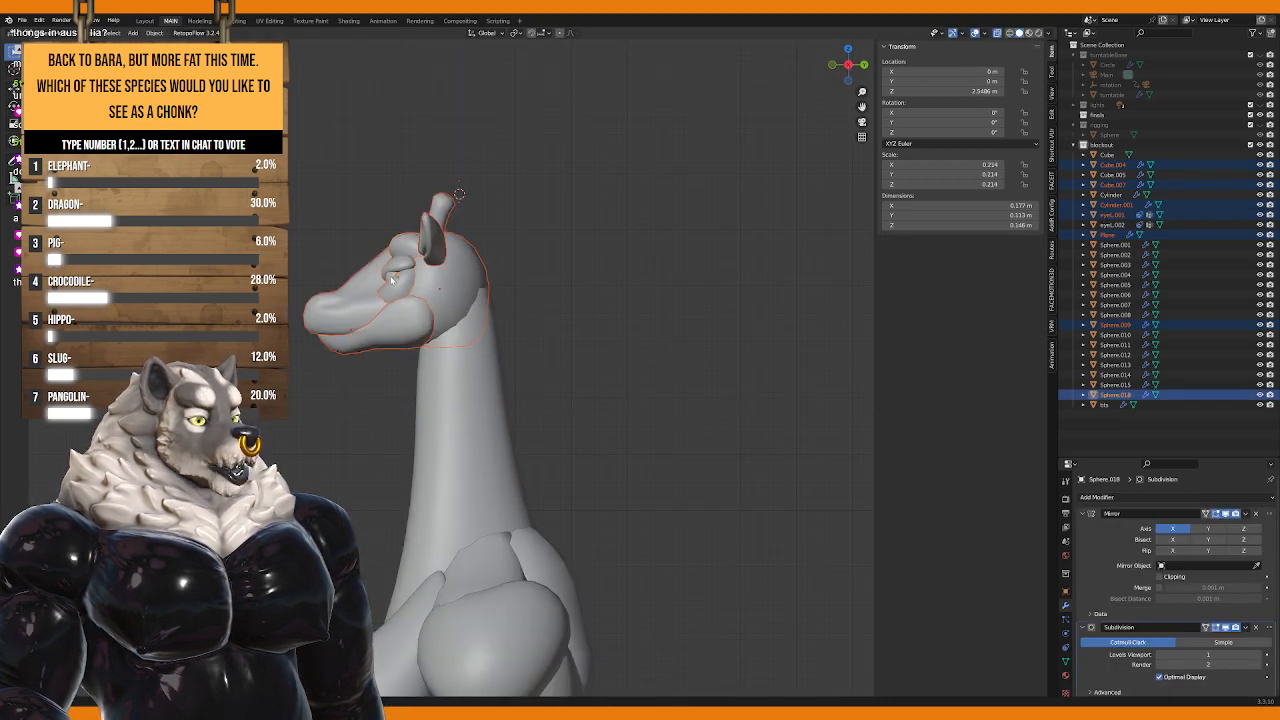
pyautogui.keyDown('shift'); pyautogui.click(390, 279); pyautogui.keyUp('shift')
pyautogui.press('g')
pyautogui.press('y')
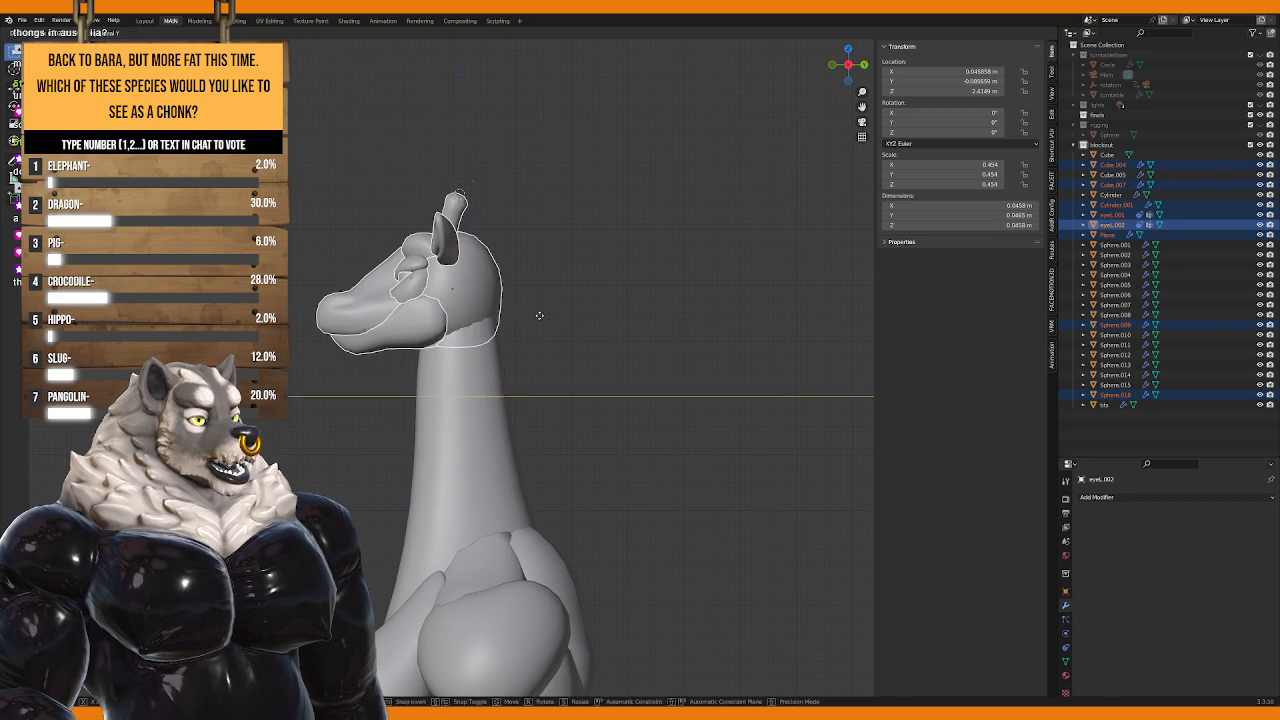
pyautogui.click(526, 330)
pyautogui.press('Tab')
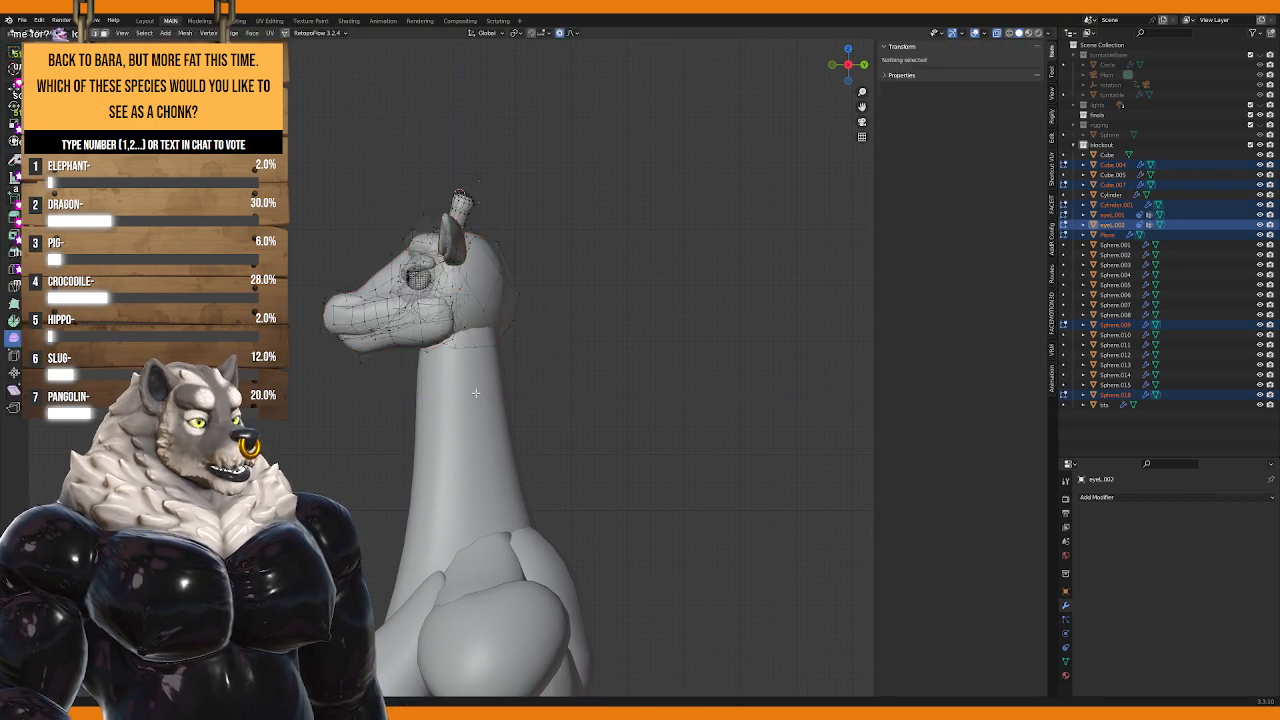
pyautogui.press('Tab')
# Step: Move the neck mesh's top vertices backward along Y with proportional editing so the neck follows the head
pyautogui.click(477, 395)
pyautogui.press('Tab')
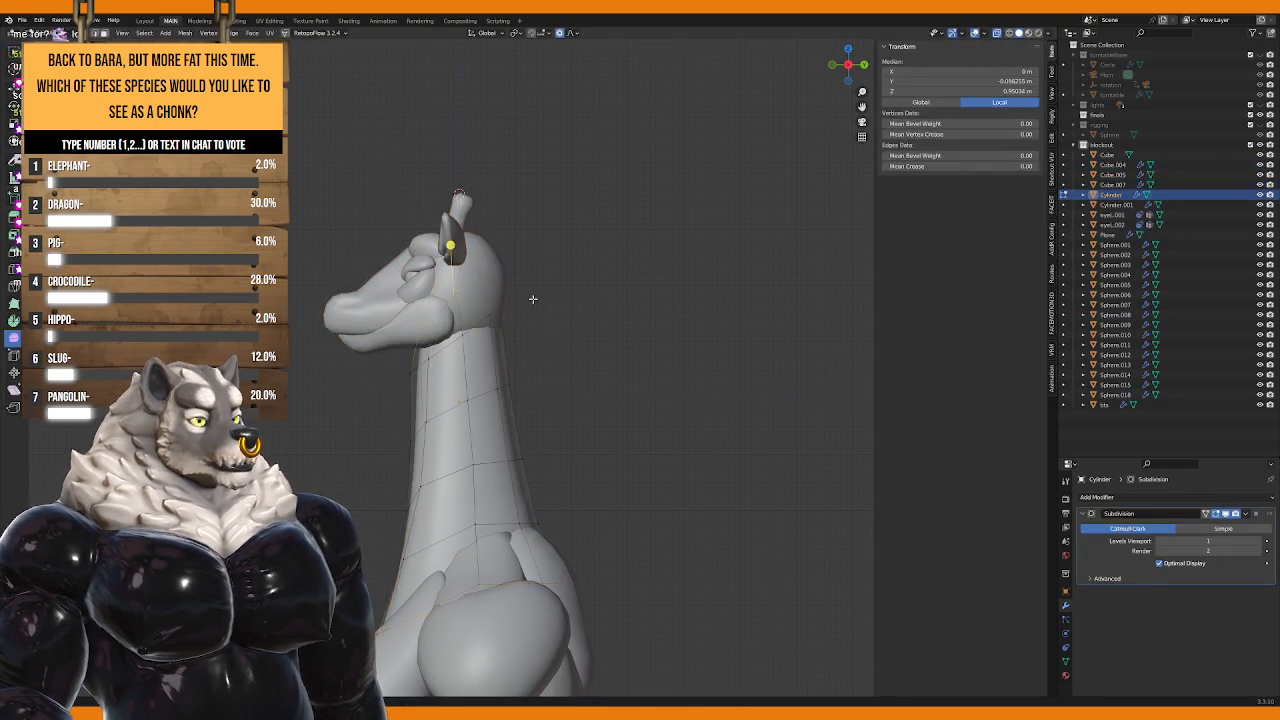
pyautogui.press('g')
pyautogui.press('y')
pyautogui.scroll(-3, 637, 334)
pyautogui.click(650, 332)
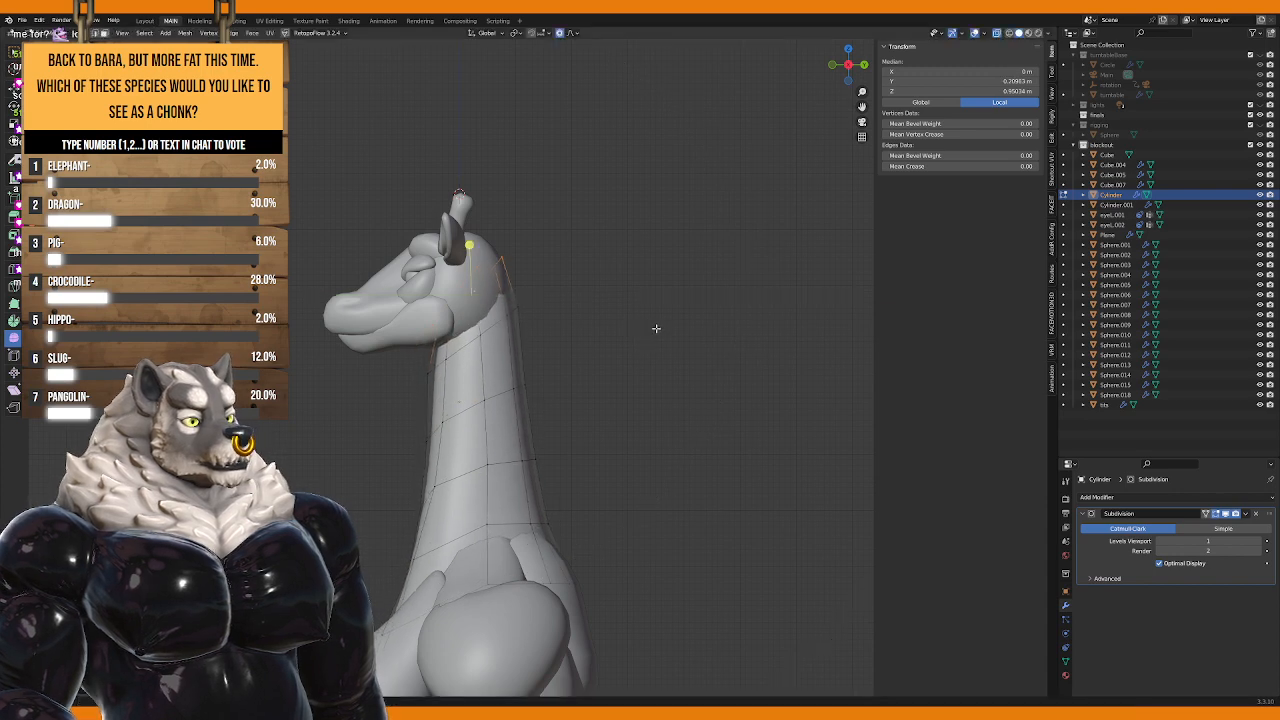
# Step: Finish editing the neck mesh and examine the figure's proportions in front and side views
pyautogui.press('KP_1')
pyautogui.press('Tab')
pyautogui.click(690, 464)
pyautogui.scroll(-2, 699, 467)
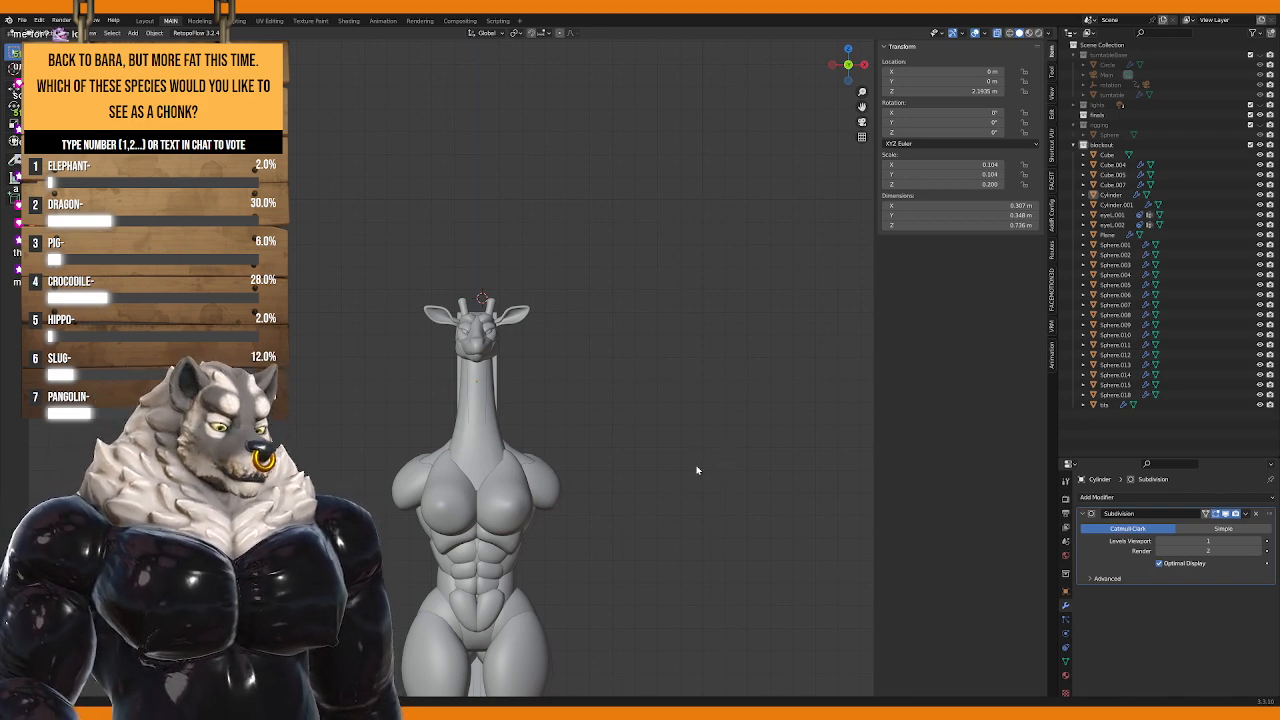
pyautogui.scroll(-2, 584, 442)
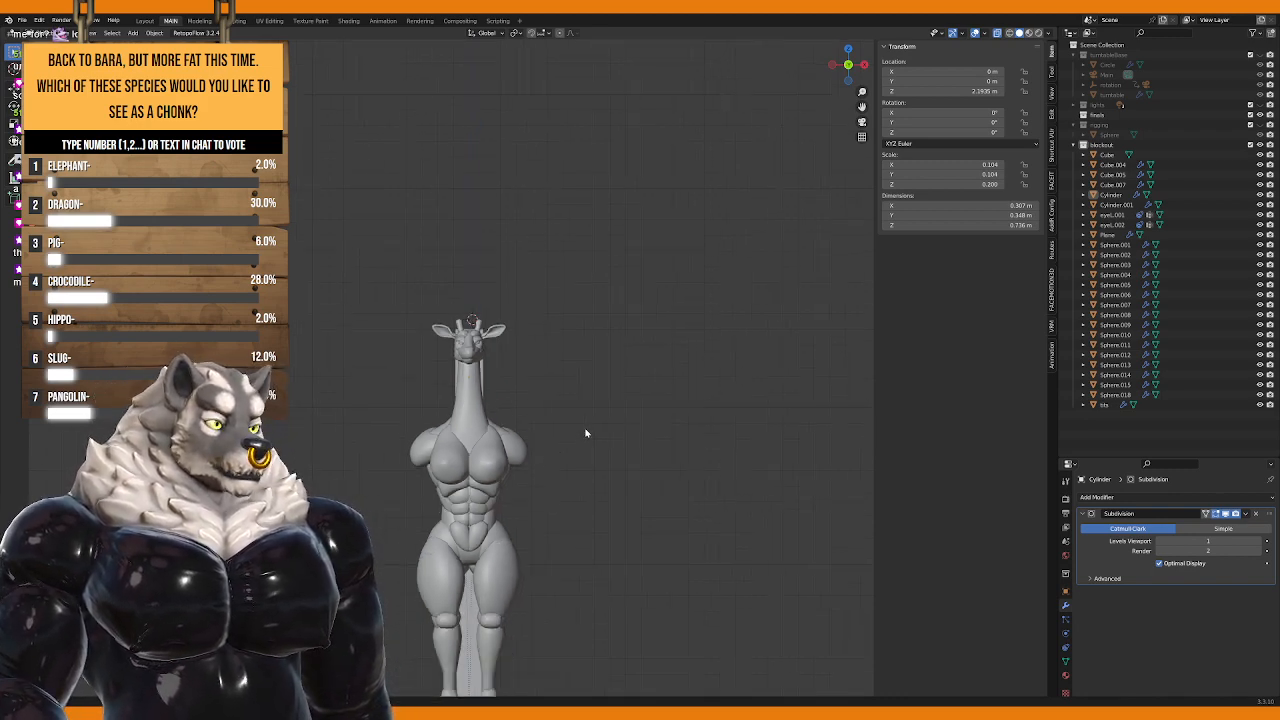
pyautogui.moveTo(586, 434)
pyautogui.mouseDown(button='middle')
pyautogui.moveTo(563, 438)
pyautogui.moveTo(566, 427)
pyautogui.mouseUp(button='middle')
pyautogui.press('KP_3')
pyautogui.scroll(6, 566, 429)
pyautogui.keyDown('shift'); pyautogui.moveTo(490, 392); pyautogui.dragTo(548, 441, button='middle'); pyautogui.keyUp('shift')
pyautogui.click(450, 406)
pyautogui.keyDown('shift'); pyautogui.moveTo(455, 434); pyautogui.dragTo(486, 352, button='middle'); pyautogui.keyUp('shift')
pyautogui.press('Tab')
pyautogui.press('Tab')
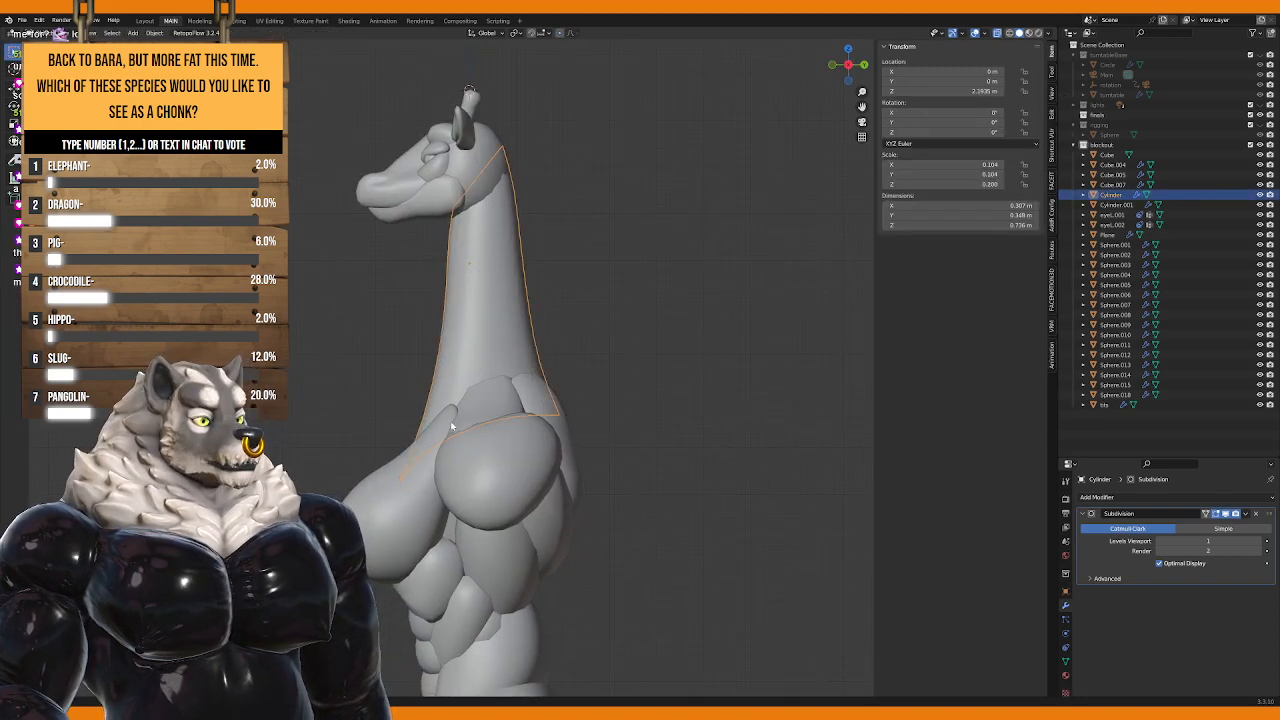
pyautogui.click(495, 440)
pyautogui.press('Tab')
pyautogui.press('Tab')
# Step: Move a vertex at the upper shoulder end of the chest mesh backward along Y with a small proportional editing radius
pyautogui.click(465, 406)
pyautogui.press('Tab')
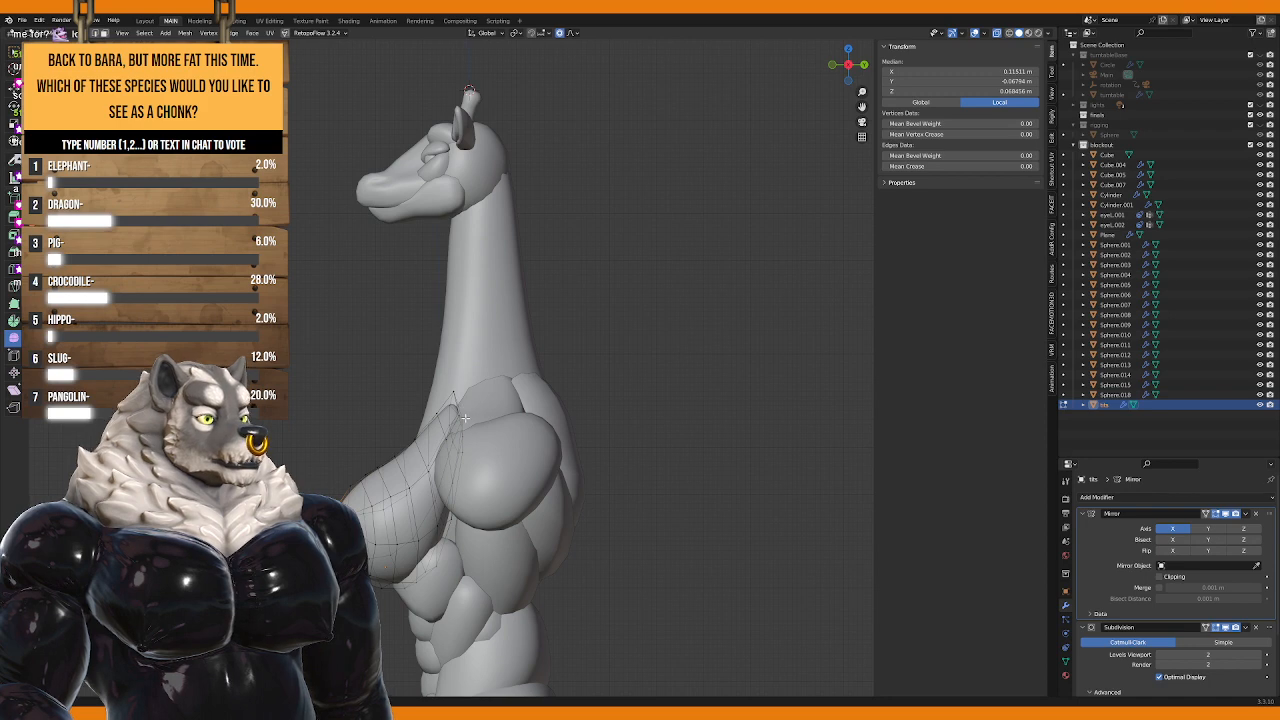
pyautogui.click(465, 406)
pyautogui.moveTo(465, 406); pyautogui.dragTo(429, 489, button='middle')
pyautogui.press('g')
pyautogui.press('y')
pyautogui.scroll(10, 440, 506)
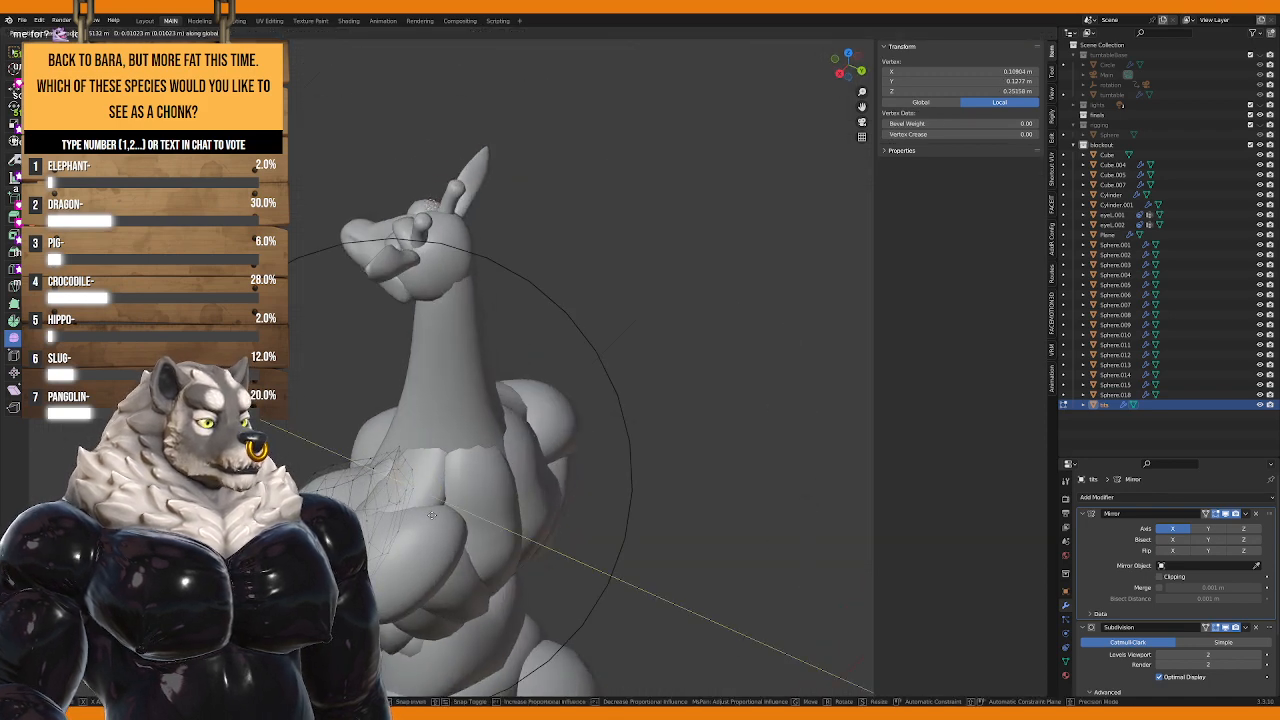
pyautogui.click(458, 500)
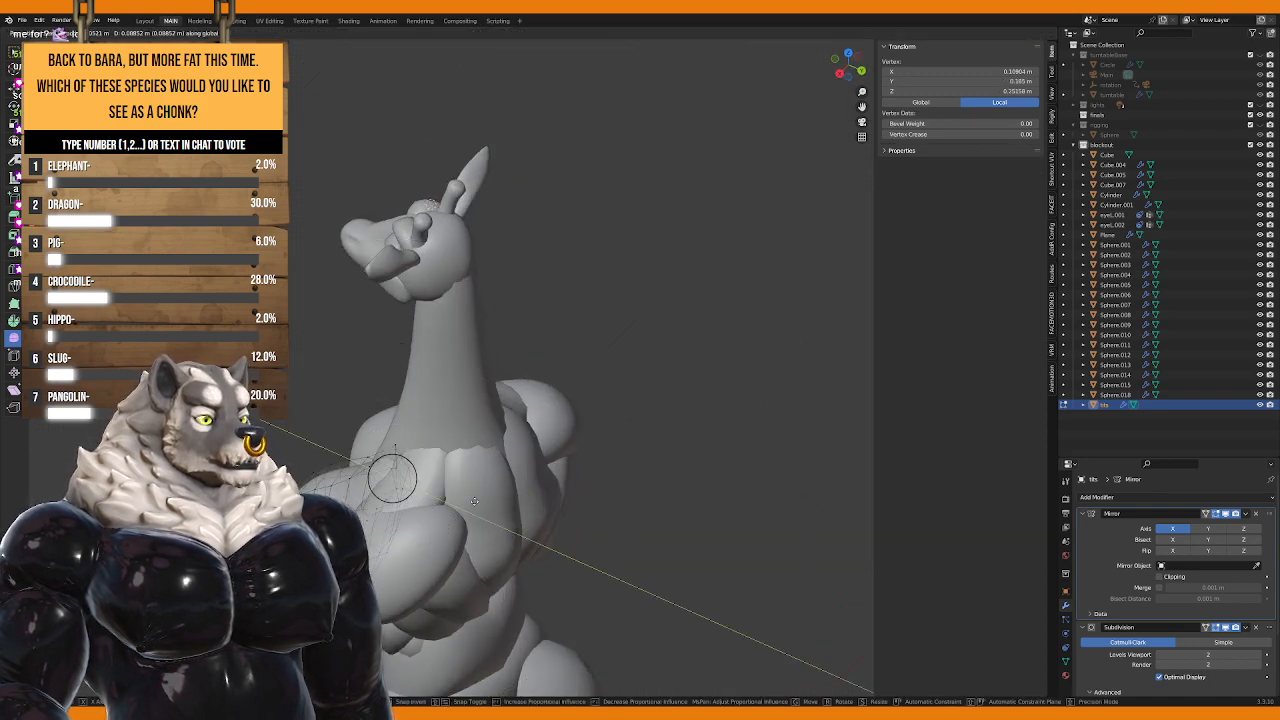
pyautogui.moveTo(458, 500); pyautogui.dragTo(543, 510, button='middle')
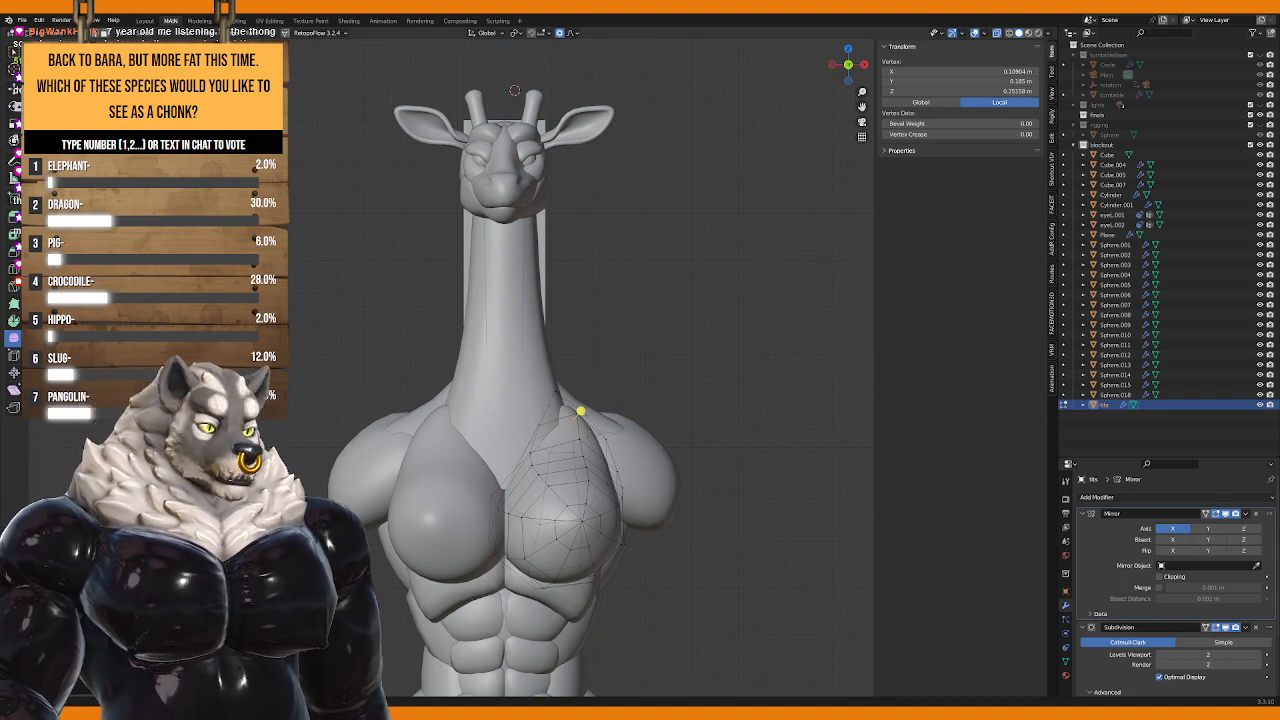
# Step: Edge-slide the edge loop near the chest mesh's upper shoulder end
pyautogui.moveTo(580, 411); pyautogui.dragTo(580, 449, button='middle')
pyautogui.moveTo(474, 383); pyautogui.dragTo(450, 384, button='middle')
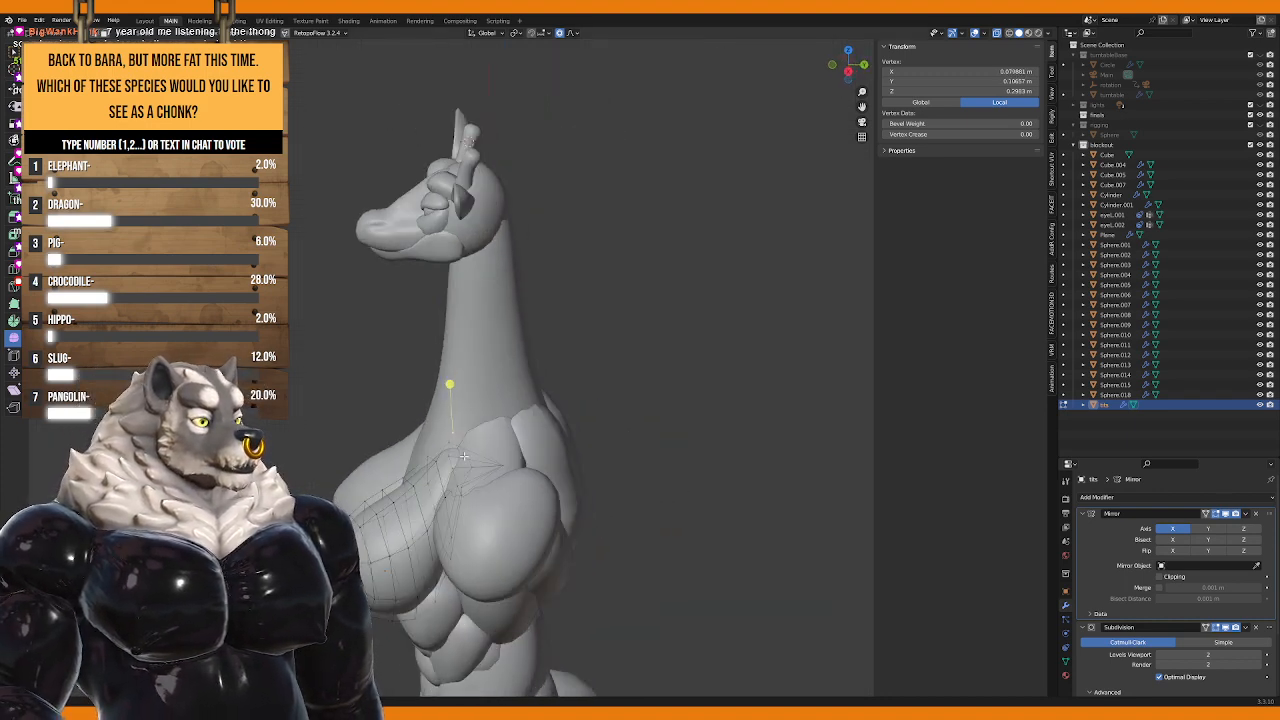
pyautogui.keyDown('alt'); pyautogui.click(463, 456); pyautogui.keyUp('alt')
pyautogui.press('g')
pyautogui.press('g')
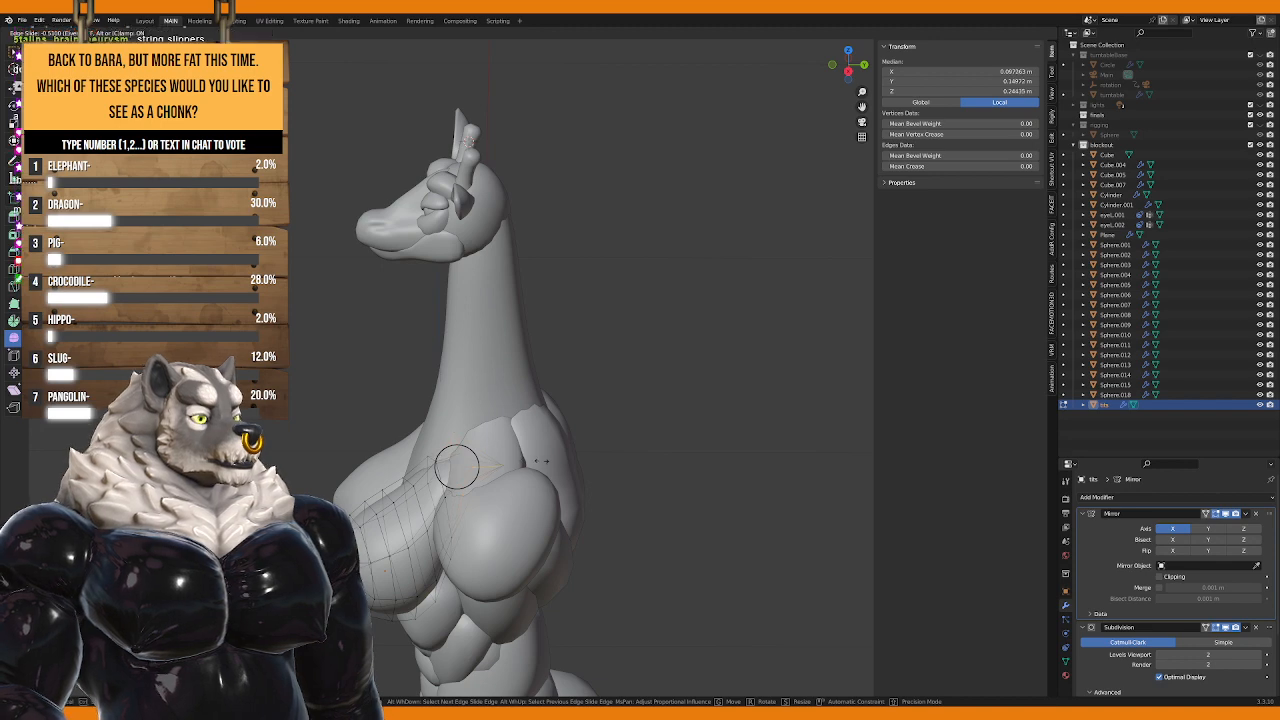
pyautogui.click(540, 461)
# Step: Edge-slide the edge loops across the upper part of the chest mesh to even out their spacing
pyautogui.moveTo(540, 461); pyautogui.dragTo(527, 427, button='middle')
pyautogui.press('g')
pyautogui.press('g')
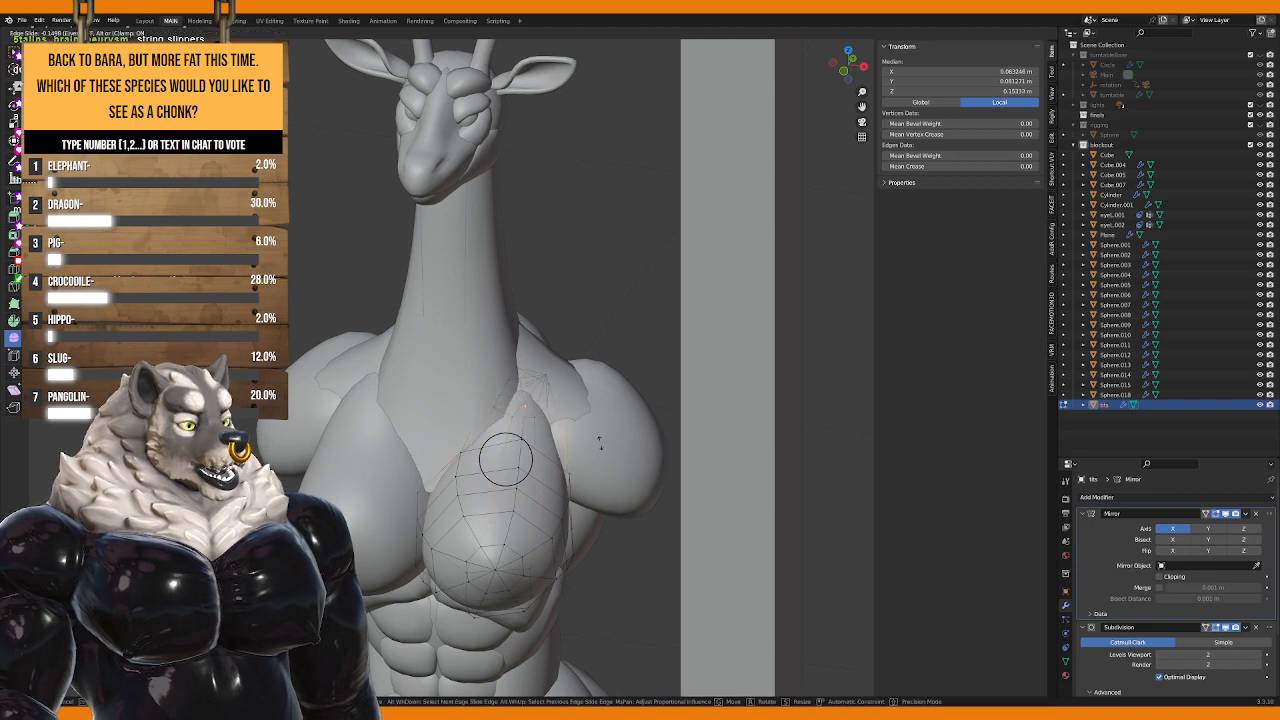
pyautogui.click(599, 441)
pyautogui.press('g')
pyautogui.press('g')
pyautogui.click(598, 435)
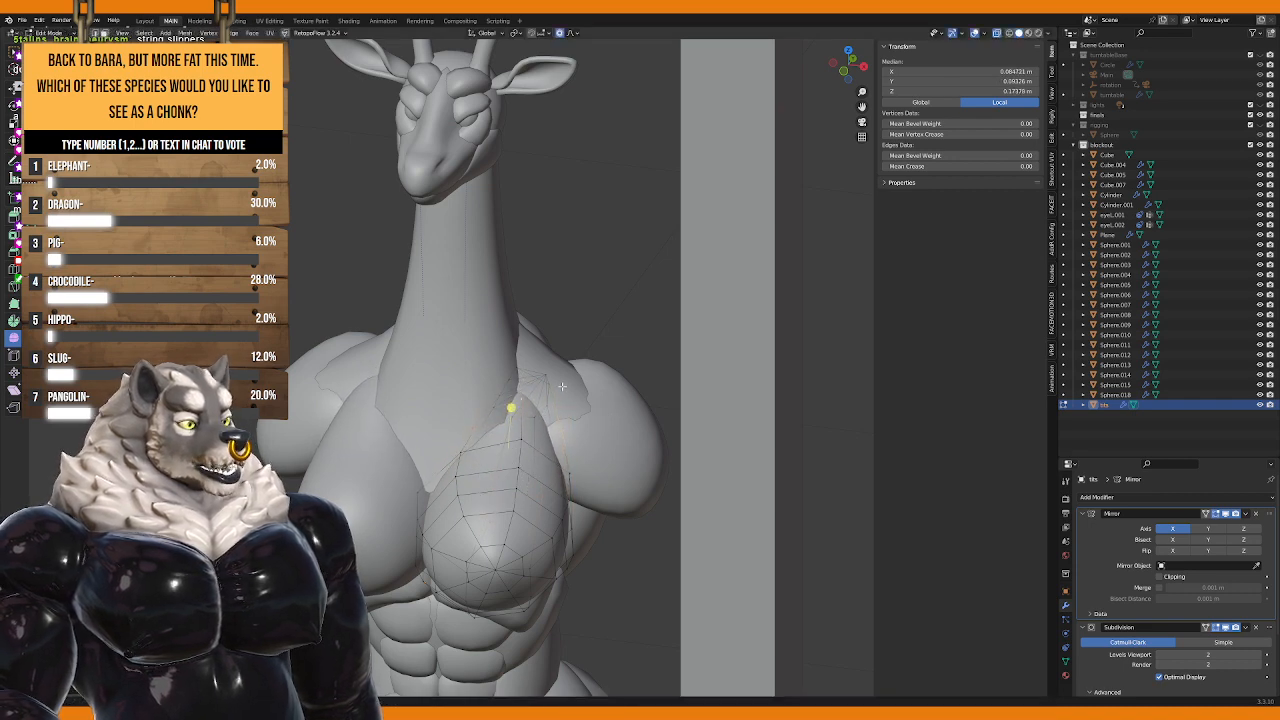
# Step: Move the vertex at the chest mesh's top end beside the neck with proportional editing
pyautogui.moveTo(562, 386); pyautogui.dragTo(545, 381, button='middle')
pyautogui.press('g')
pyautogui.scroll(-2, 543, 380)
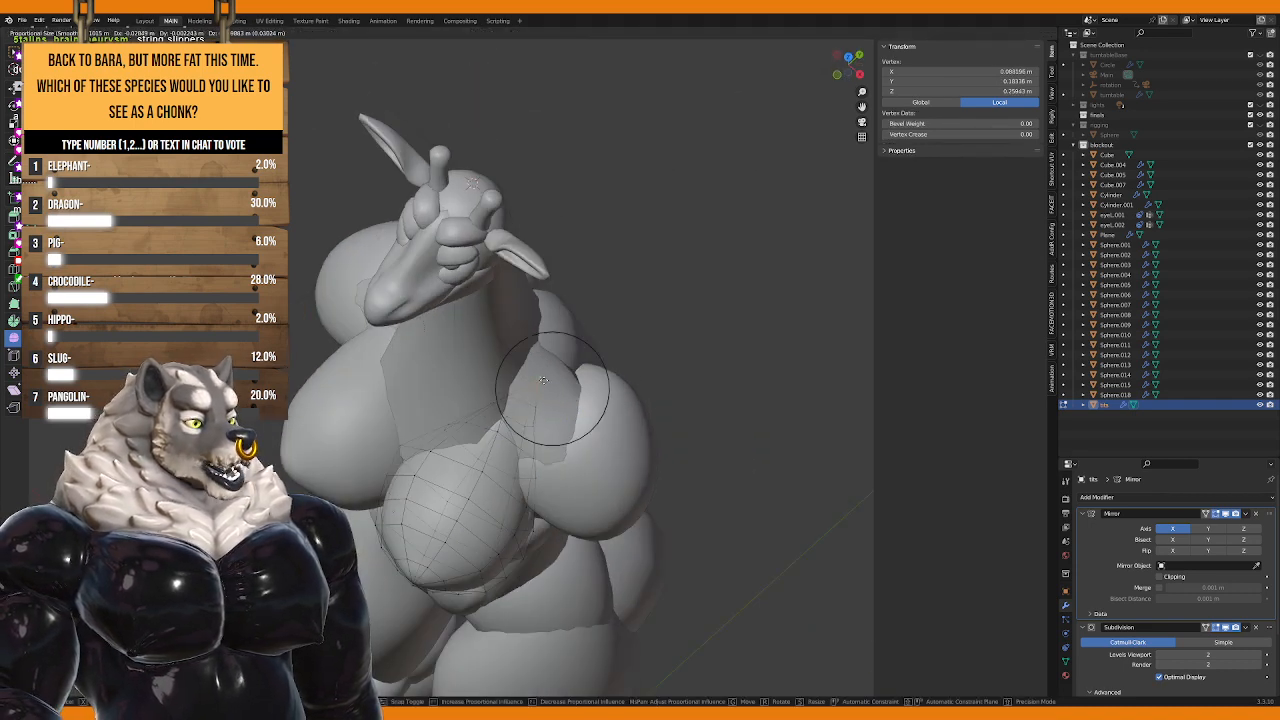
pyautogui.click(543, 380)
pyautogui.press('KP_Decimal')
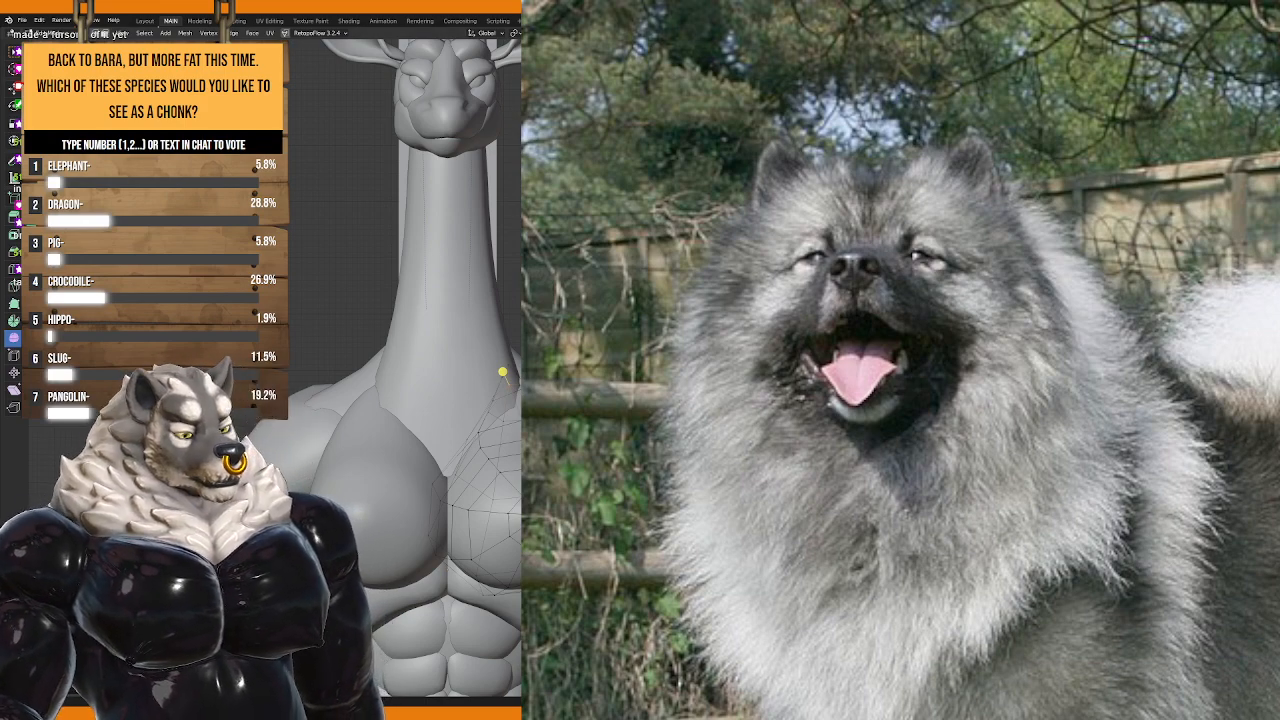
pyautogui.press('g')
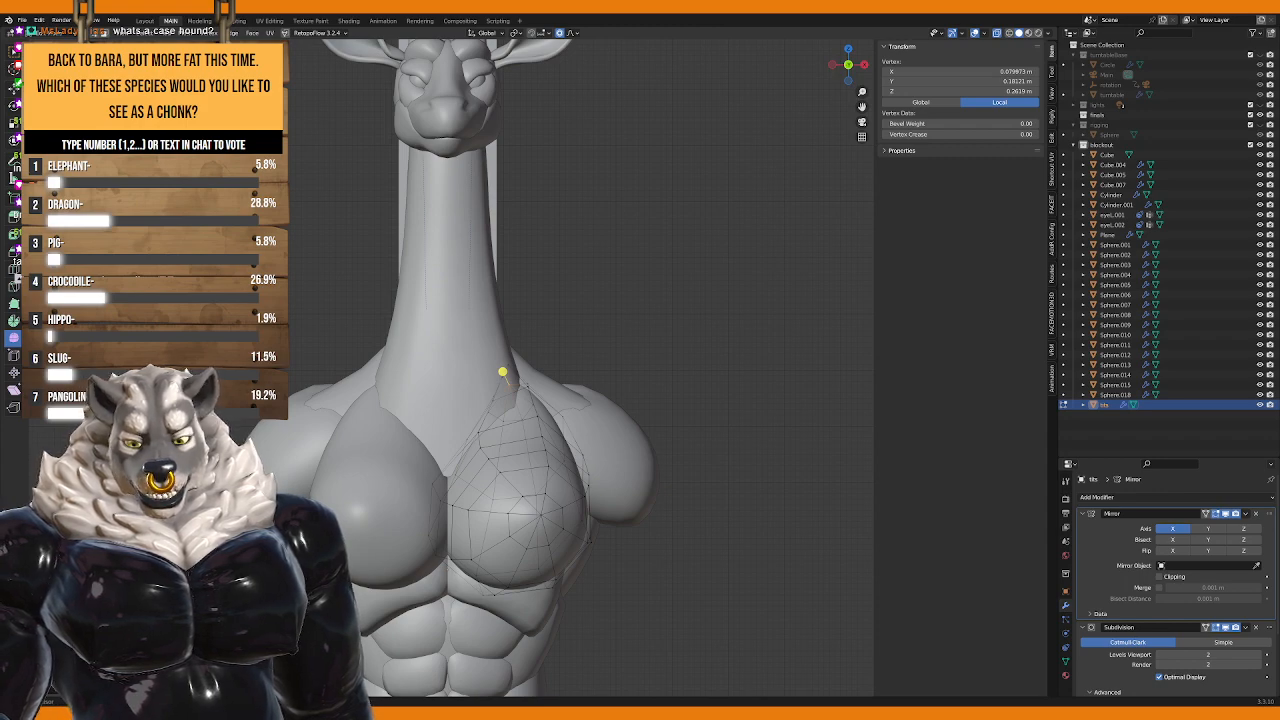
pyautogui.hotkey('alt', 'Tab')
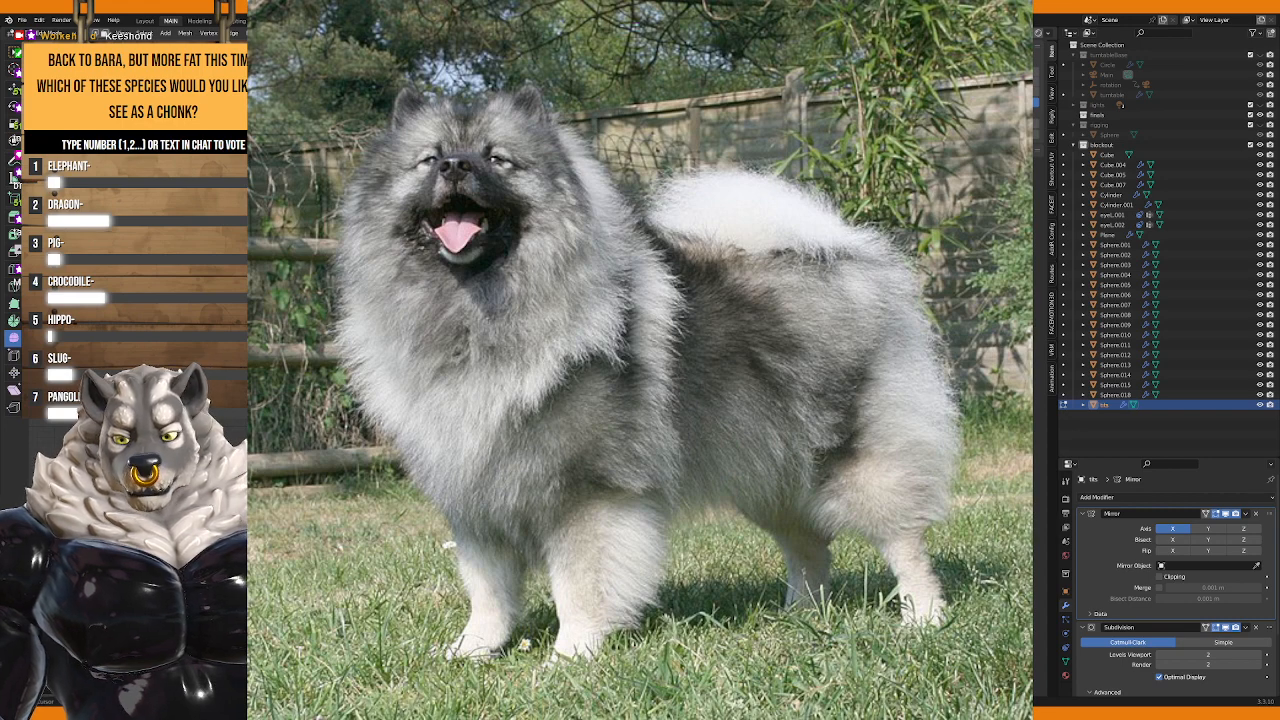
pyautogui.hotkey('alt', 'Tab')
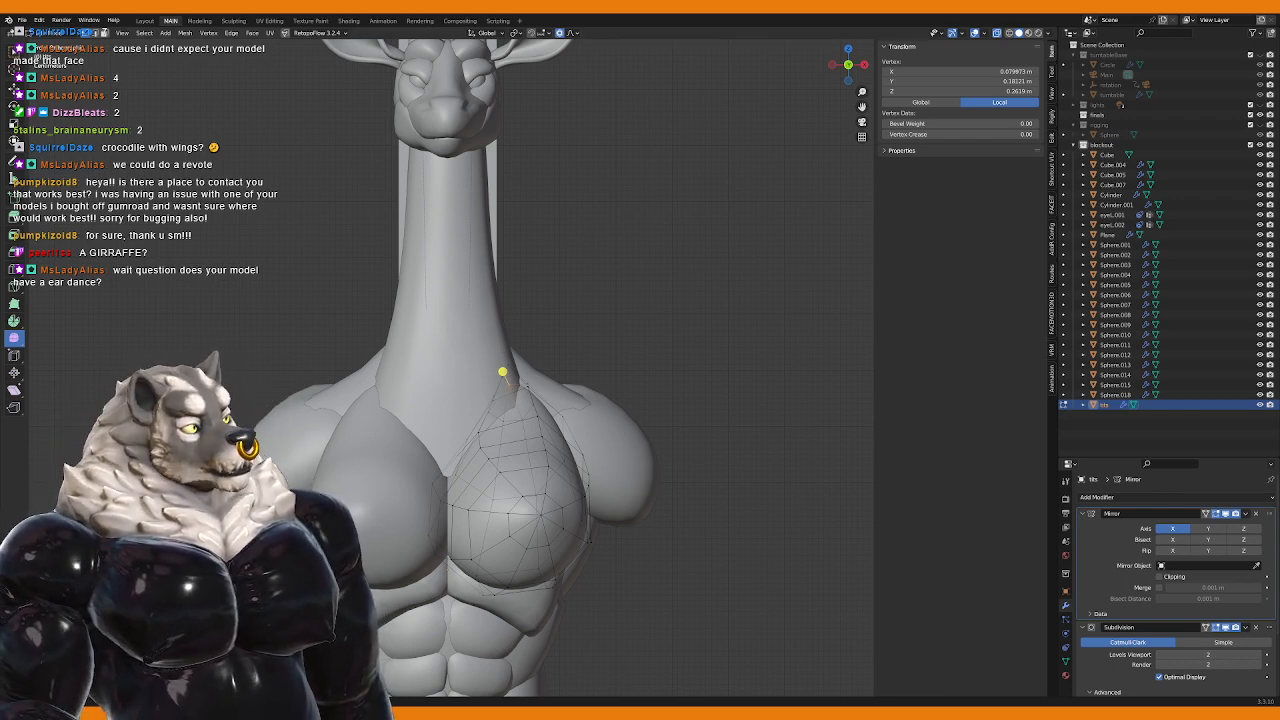
# Step: Move the vertex at the chest mesh's front tip with proportional editing, and check the chest shape from the front
pyautogui.scroll(-5, 503, 331)
pyautogui.moveTo(503, 331); pyautogui.dragTo(505, 379, button='middle')
pyautogui.scroll(5, 505, 435)
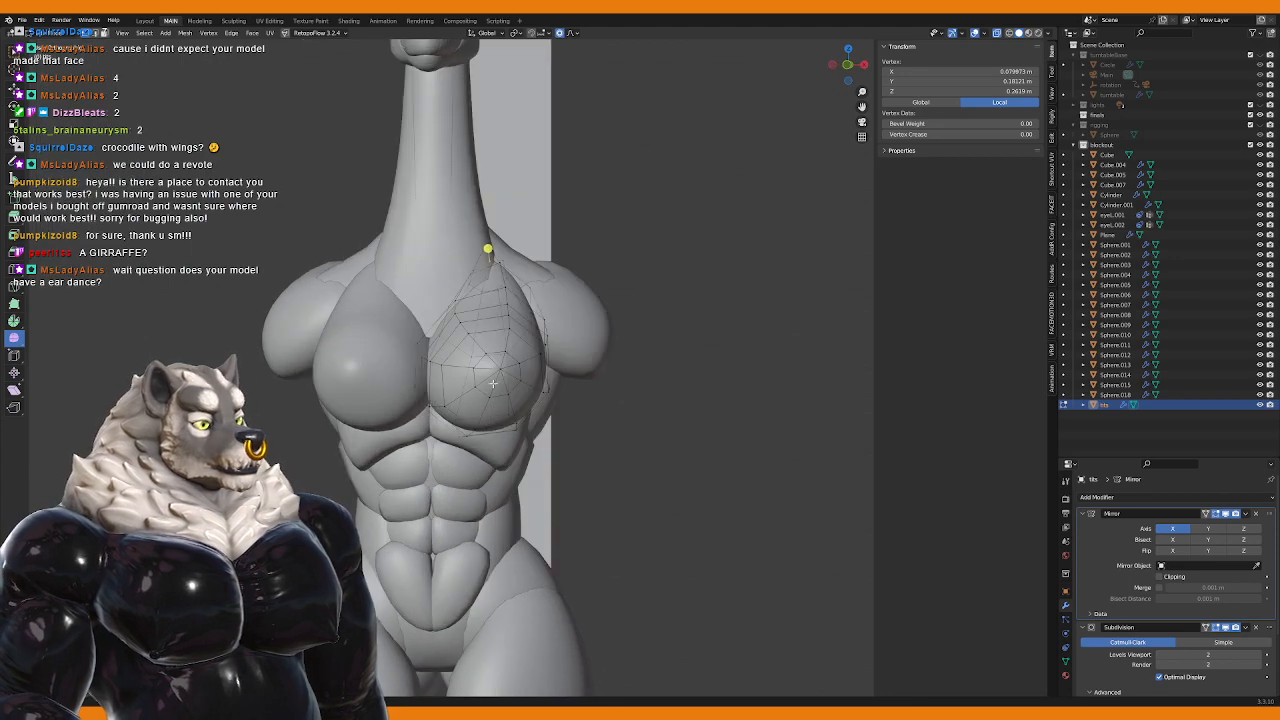
pyautogui.keyDown('alt'); pyautogui.click(505, 379); pyautogui.keyUp('alt')
pyautogui.scroll(4, 555, 388)
pyautogui.click(572, 386)
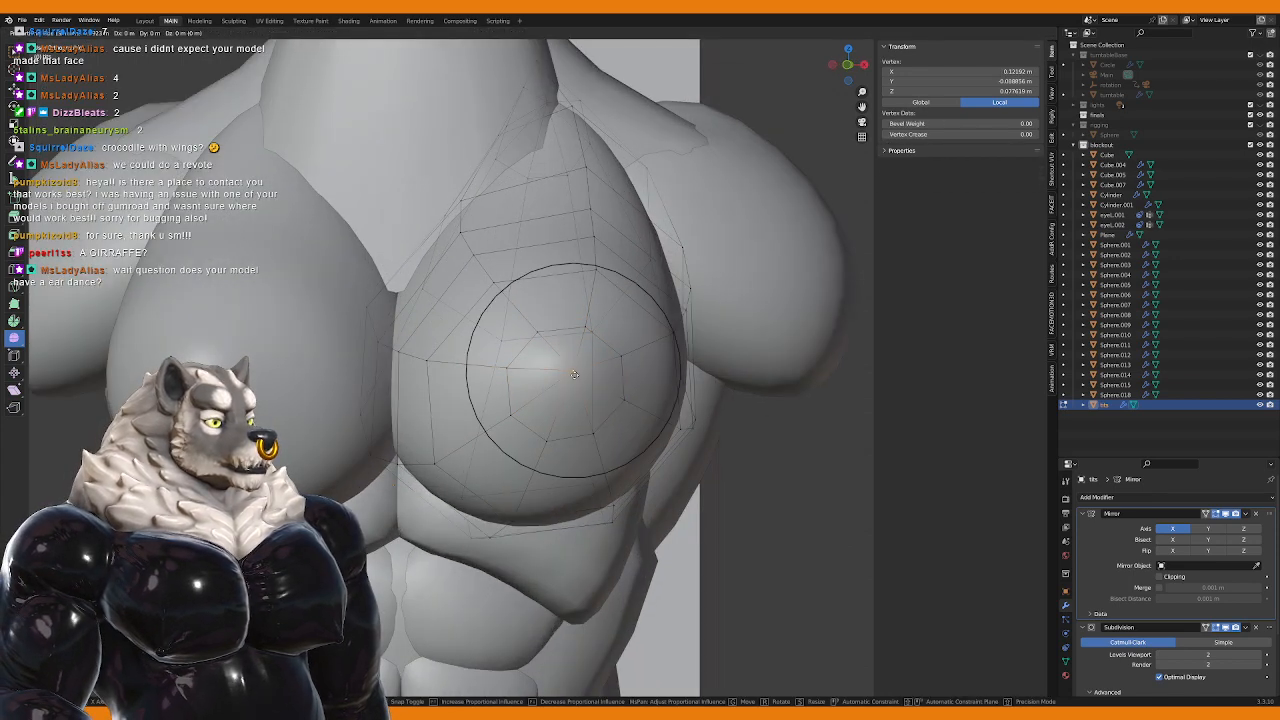
pyautogui.moveTo(572, 386); pyautogui.dragTo(486, 410, button='middle')
pyautogui.press('g')
pyautogui.click(360, 398)
pyautogui.press('Tab')
pyautogui.scroll(-3, 365, 400)
pyautogui.press('Tab')
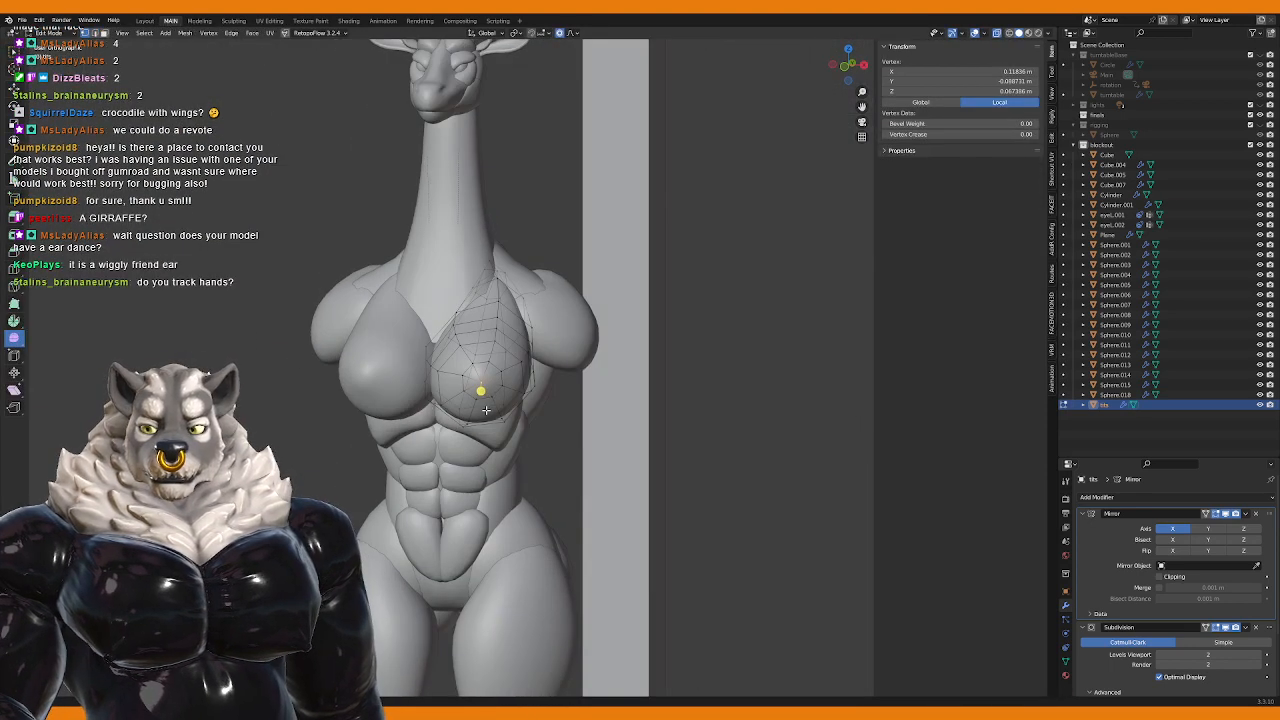
pyautogui.scroll(3, 487, 409)
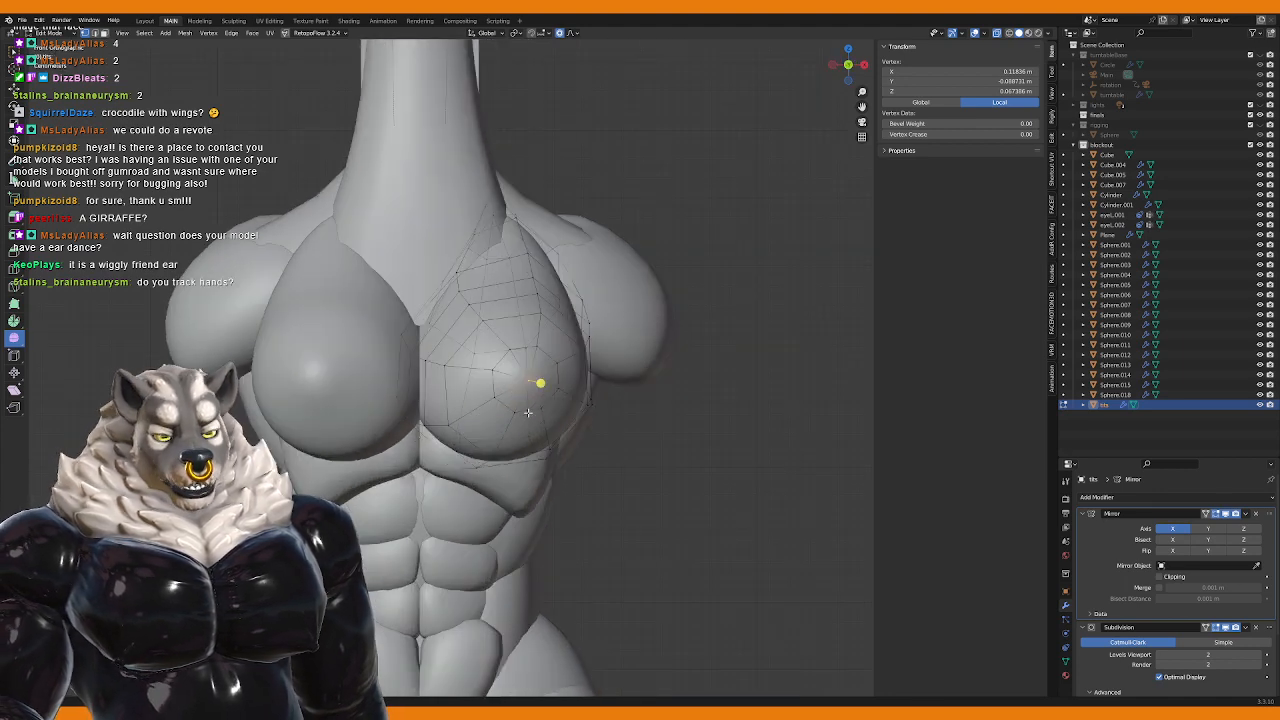
# Step: Move the edge loop around the front of the chest mesh, adjust it with Shrink/Fatten, and check the chest shape
pyautogui.scroll(3, 357, 428)
pyautogui.keyDown('alt'); pyautogui.click(357, 428); pyautogui.keyUp('alt')
pyautogui.moveTo(545, 495); pyautogui.dragTo(748, 452, button='middle')
pyautogui.press('g')
pyautogui.click(573, 479)
pyautogui.press('g')
pyautogui.click(520, 450)
pyautogui.hotkey('alt', 's')
pyautogui.click(655, 512)
pyautogui.press('KP_3')
pyautogui.press('Tab')
pyautogui.scroll(-4, 669, 452)
pyautogui.click(656, 446)
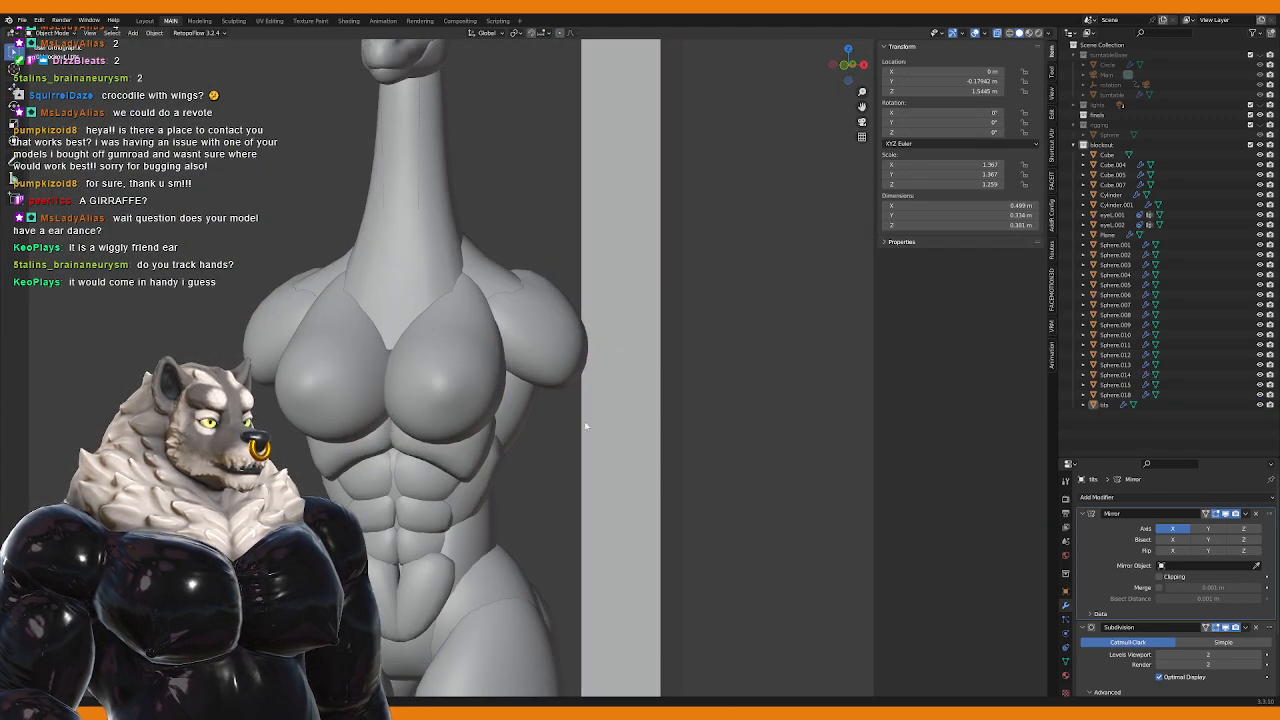
# Step: Scale the edge ring around the chest mesh's front tip with proportional editing
pyautogui.scroll(4, 586, 426)
pyautogui.press('Tab')
pyautogui.moveTo(571, 423); pyautogui.dragTo(547, 396, button='middle')
pyautogui.keyDown('alt'); pyautogui.click(612, 400); pyautogui.keyUp('alt')
pyautogui.keyDown('alt'); pyautogui.click(537, 364); pyautogui.keyUp('alt')
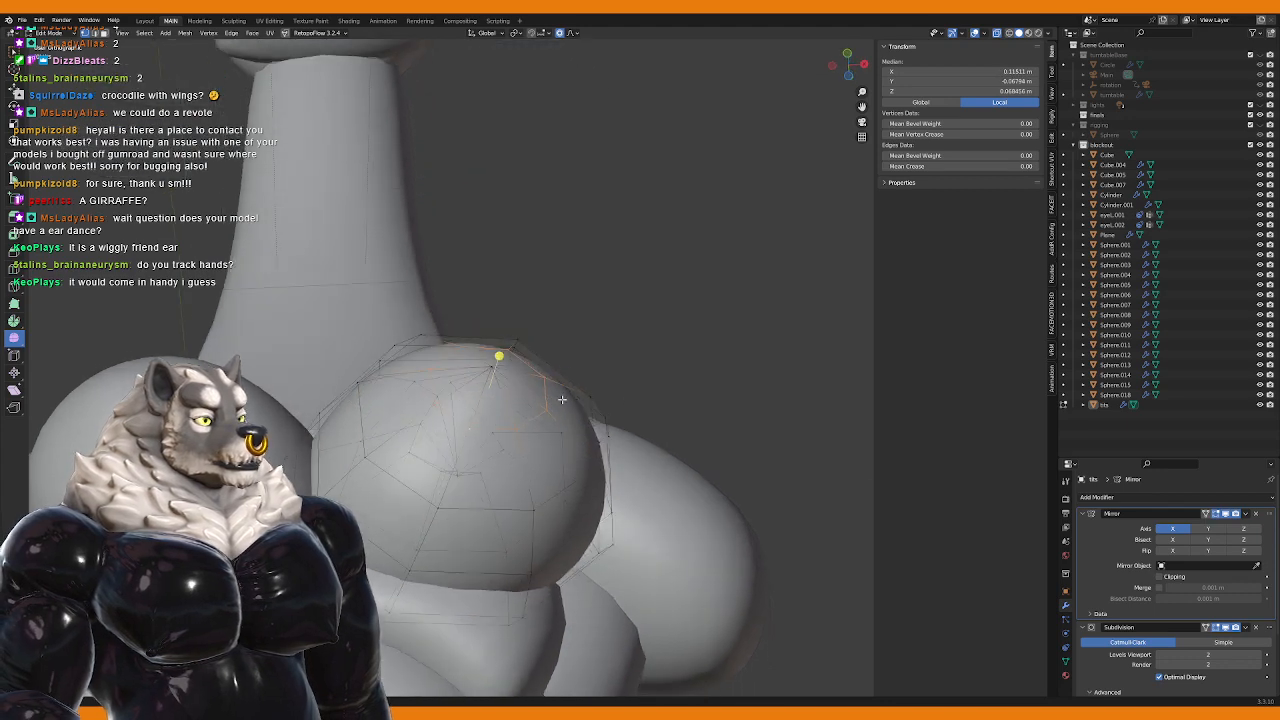
pyautogui.click(500, 373)
pyautogui.press('s')
pyautogui.click(597, 383)
pyautogui.scroll(2, 597, 383)
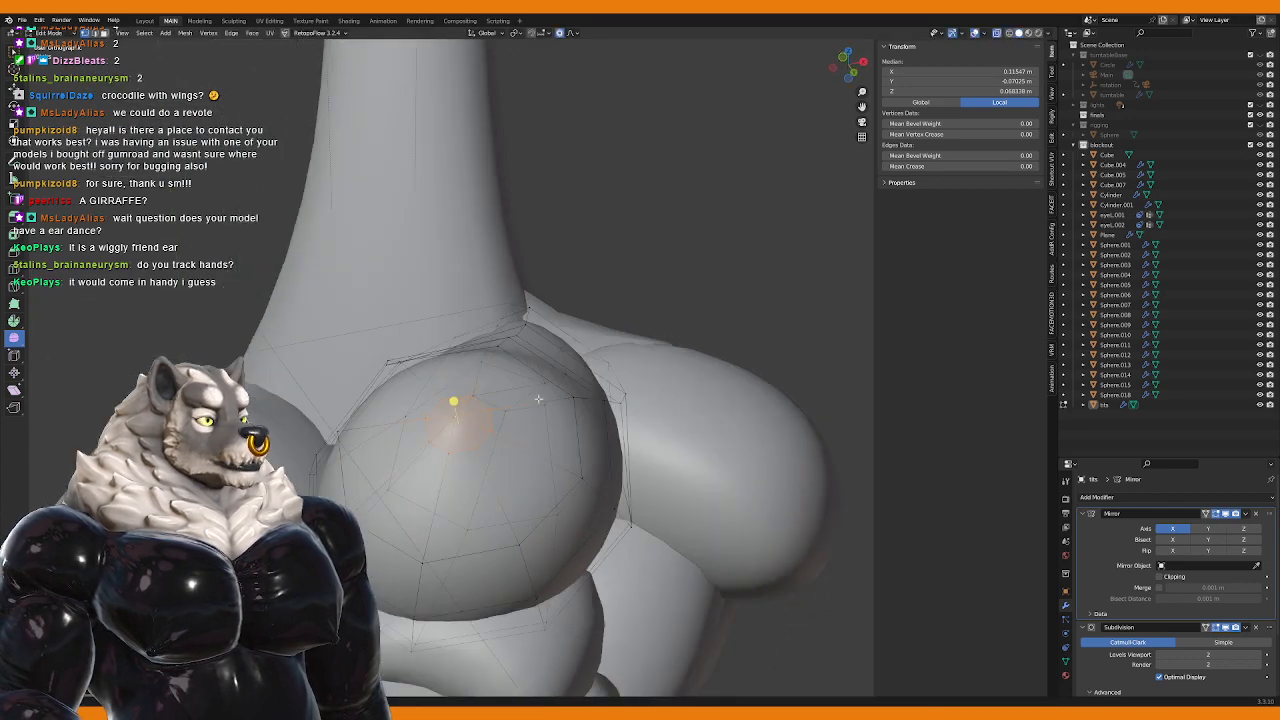
# Step: Reposition the edge ring at the chest mesh's front tip with proportional editing, and check the chest from the front
pyautogui.moveTo(597, 383); pyautogui.dragTo(400, 480, button='middle')
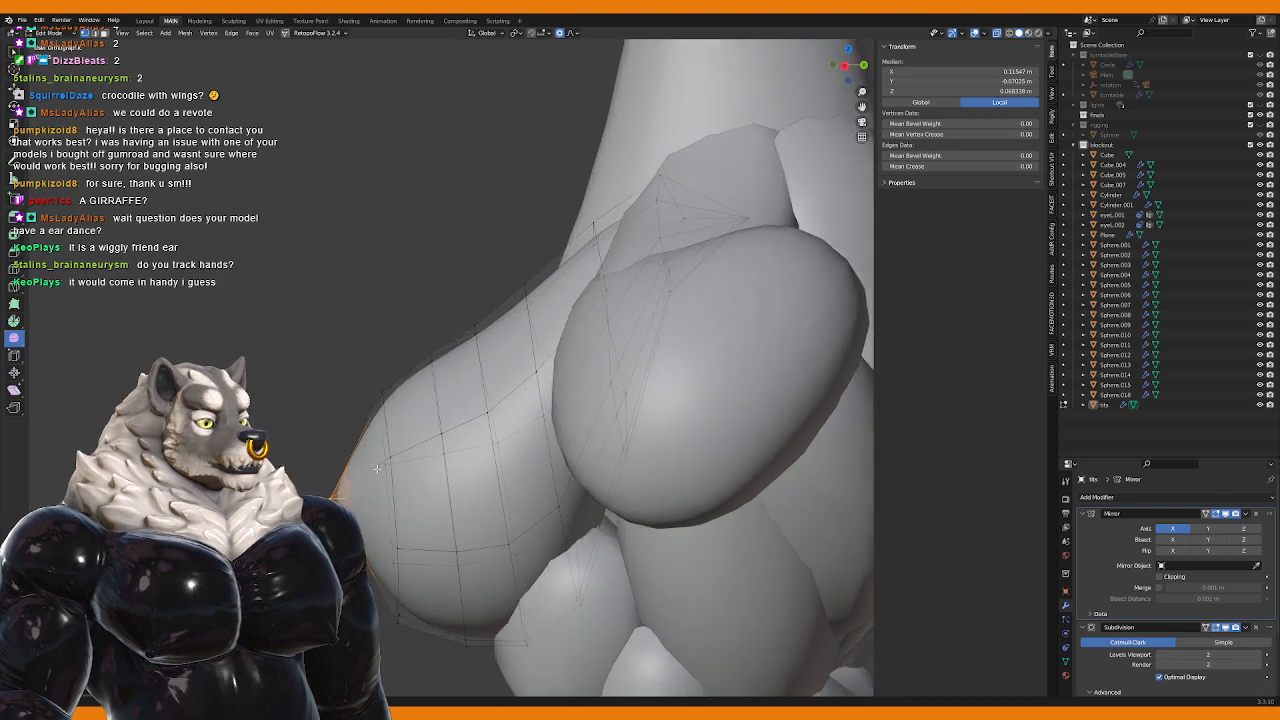
pyautogui.press('r')
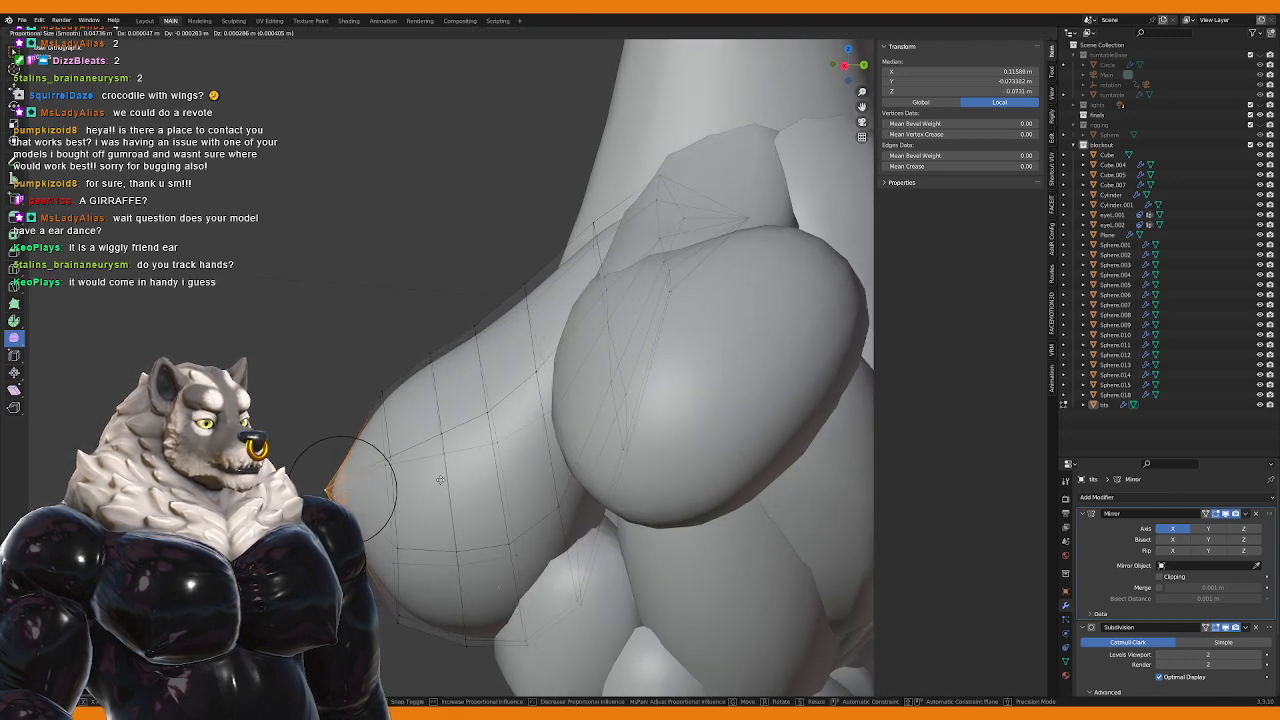
pyautogui.click(440, 480)
pyautogui.moveTo(440, 480); pyautogui.dragTo(440, 478, button='middle')
pyautogui.moveTo(529, 488); pyautogui.dragTo(629, 531, button='middle')
pyautogui.press('g')
pyautogui.click(530, 378)
pyautogui.press('g')
pyautogui.click(564, 382)
pyautogui.press('Tab')
pyautogui.scroll(-6, 552, 507)
pyautogui.scroll(-5, 629, 531)
pyautogui.moveTo(562, 470); pyautogui.dragTo(630, 471, button='middle')
pyautogui.scroll(5, 628, 471)
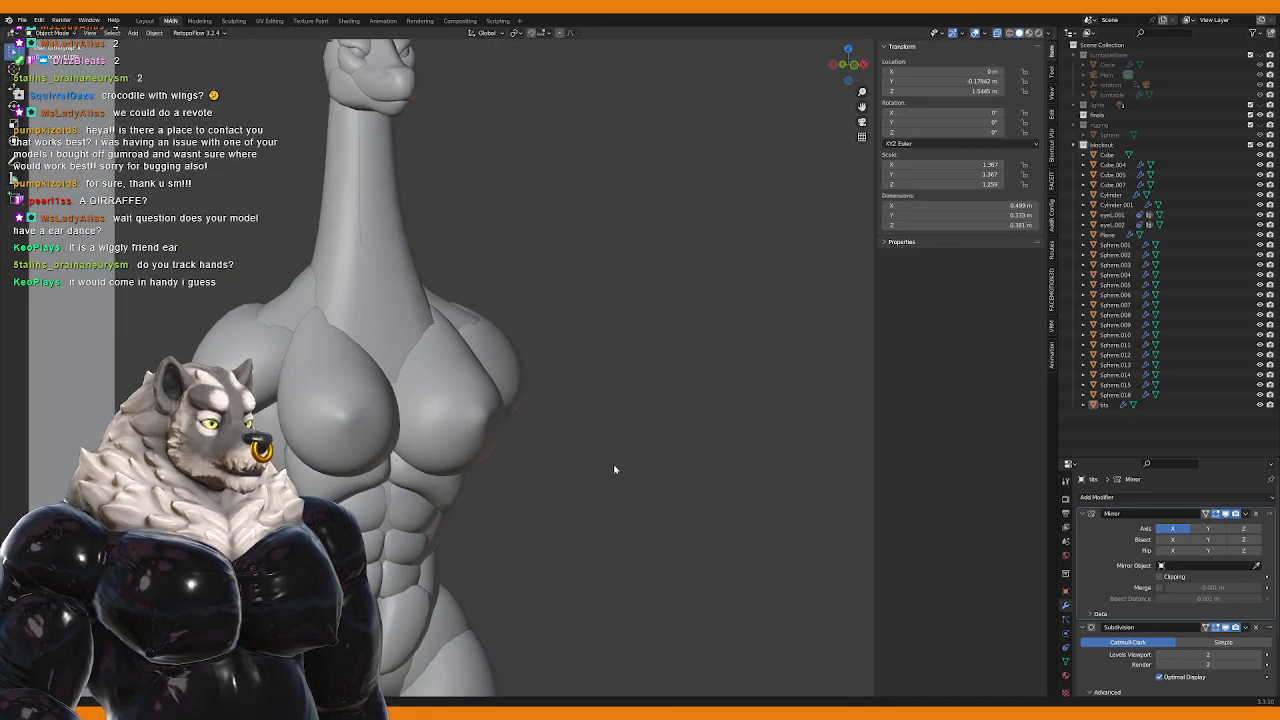
# Step: Flatten the chest mesh's tip ring by scaling it along global Z, and move it into place
pyautogui.press('Tab')
pyautogui.moveTo(533, 441); pyautogui.dragTo(600, 400, button='middle')
pyautogui.press('s')
pyautogui.click(614, 355)
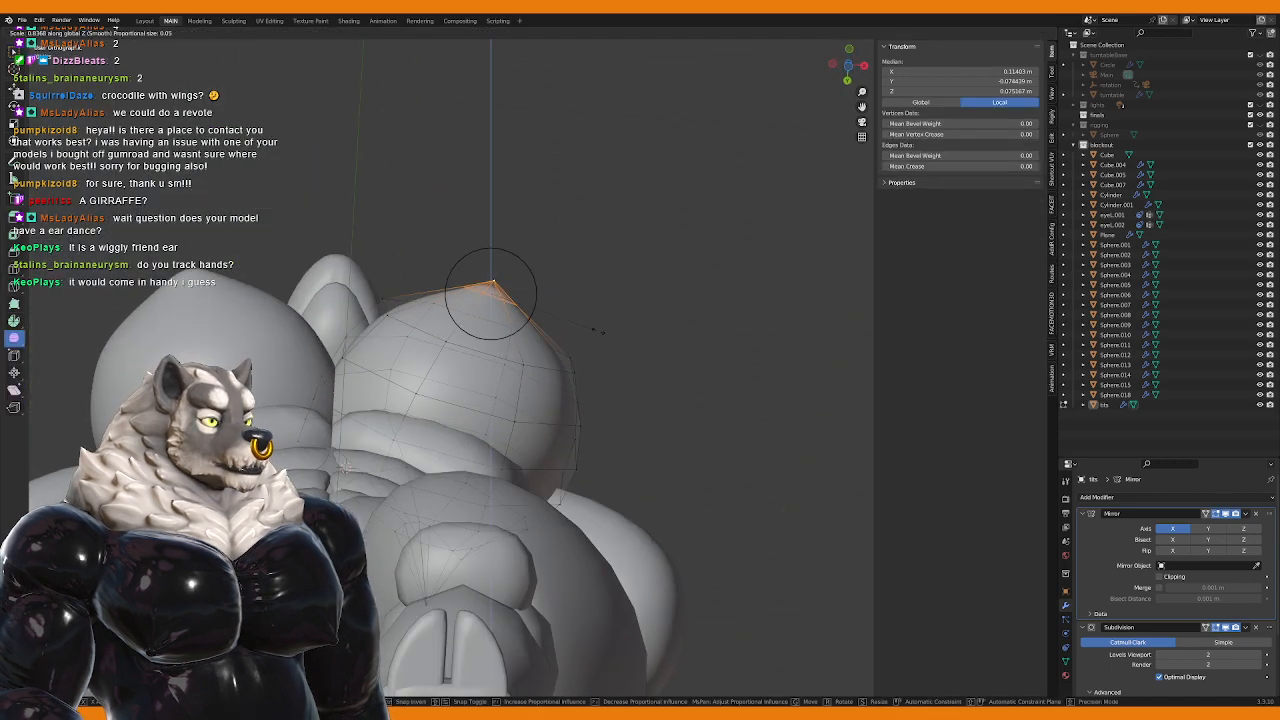
pyautogui.press('g')
pyautogui.click(630, 302)
pyautogui.moveTo(630, 302); pyautogui.dragTo(480, 383, button='middle')
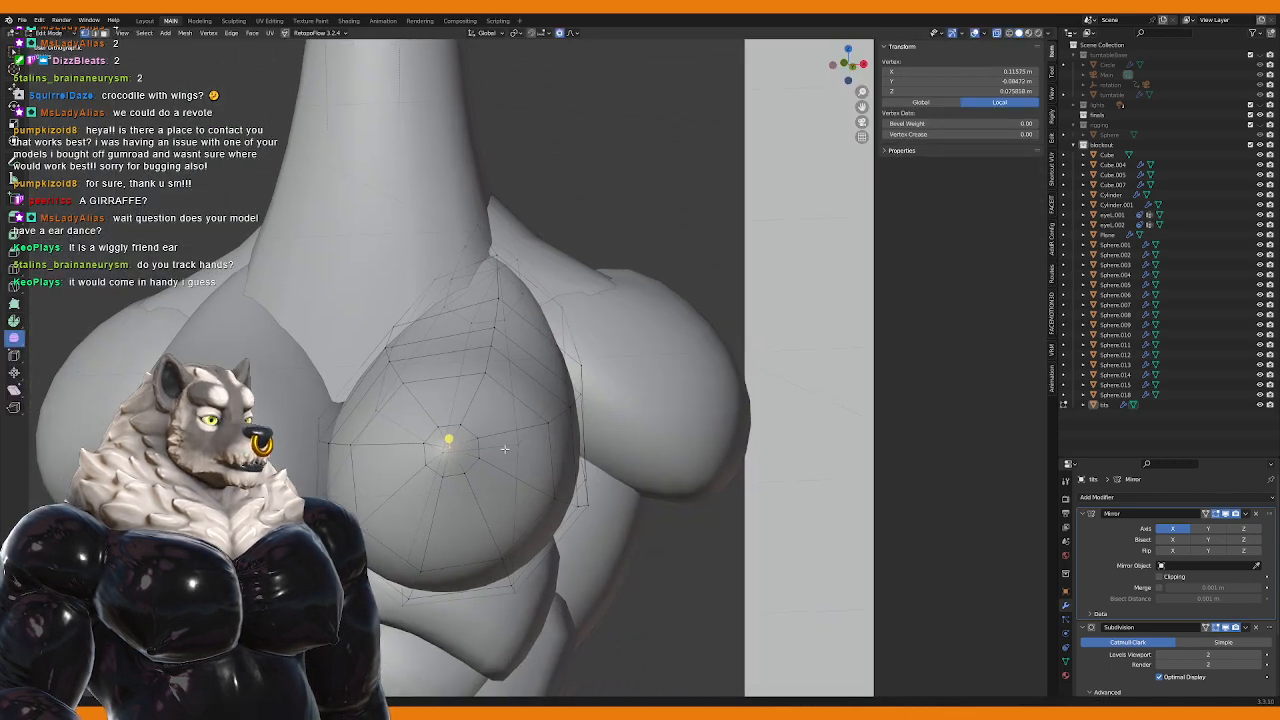
# Step: Vertex-slide the points at the centre of the chest mesh's front tip, and check the chest shape
pyautogui.scroll(3, 480, 383)
pyautogui.press('g')
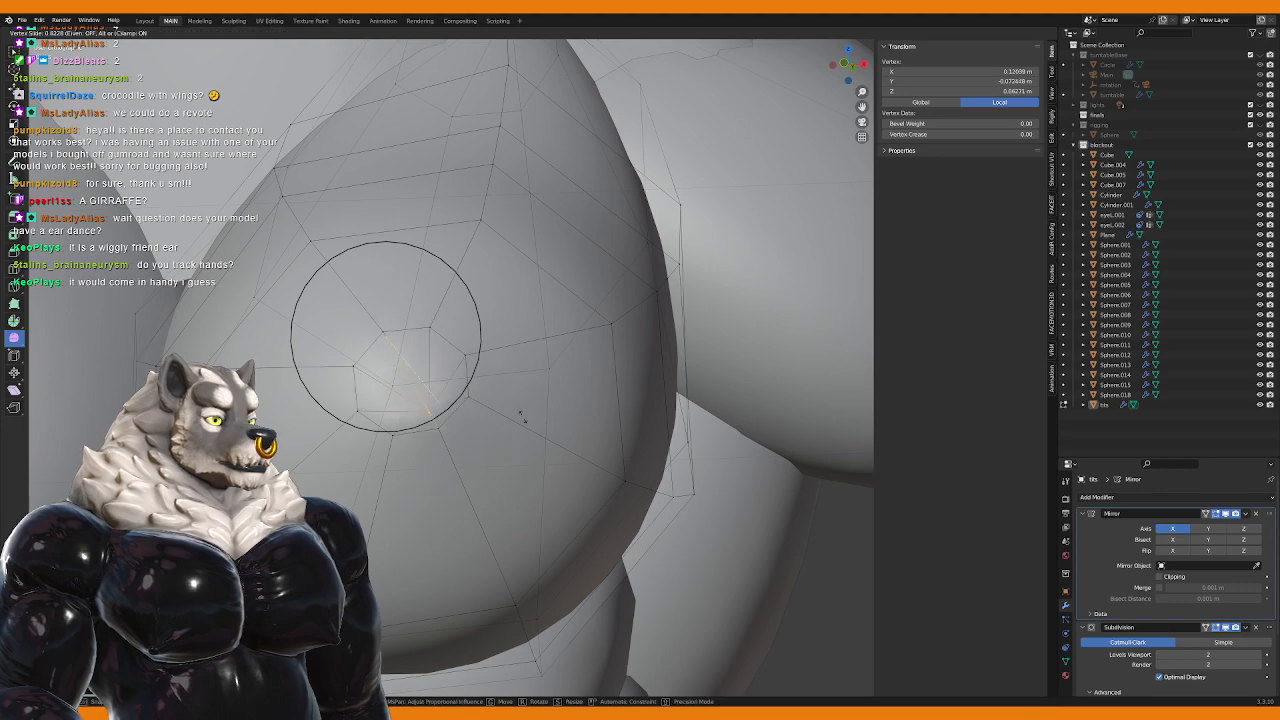
pyautogui.click(506, 373)
pyautogui.press('g')
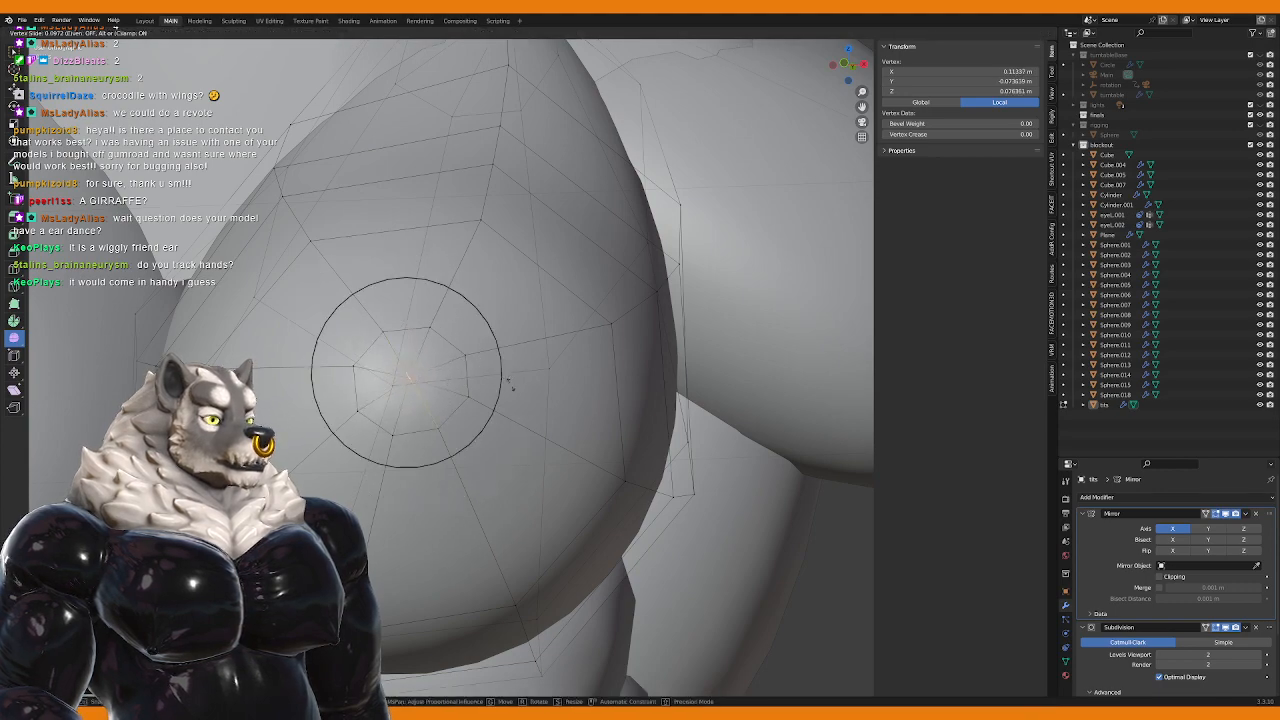
pyautogui.click(508, 380)
pyautogui.moveTo(508, 380); pyautogui.dragTo(433, 432, button='middle')
pyautogui.scroll(-3, 433, 432)
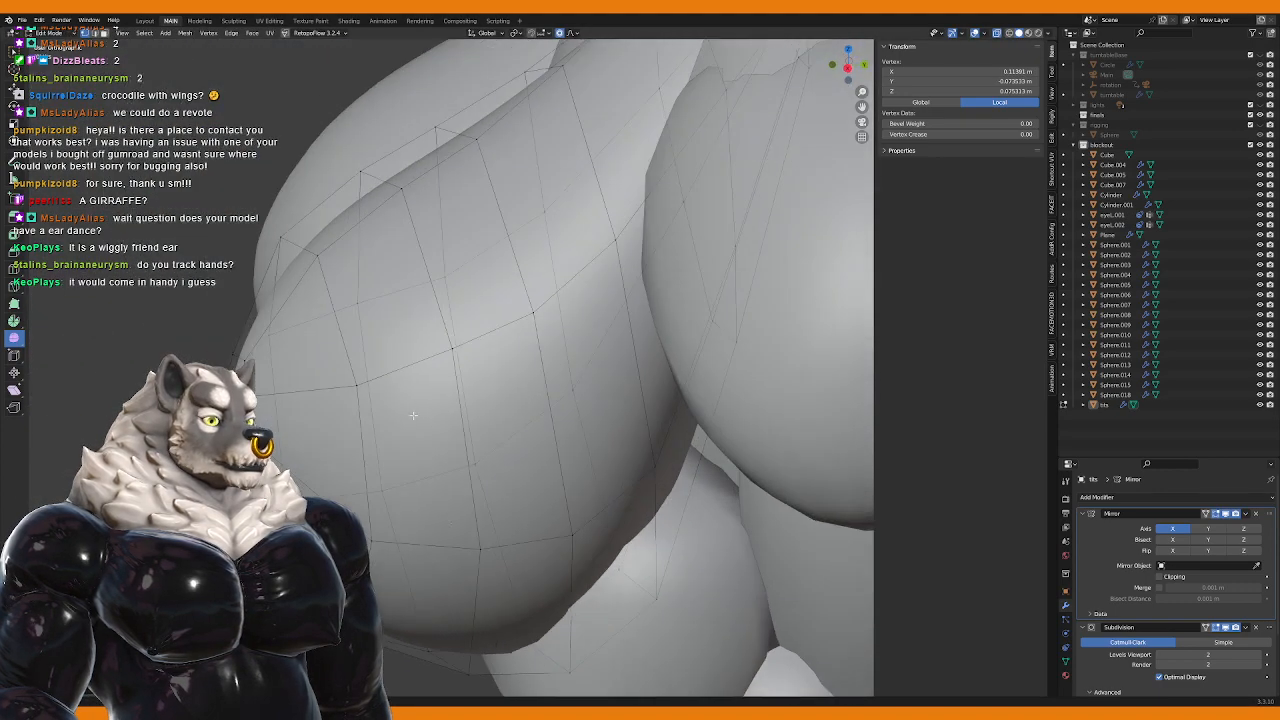
pyautogui.scroll(3, 431, 410)
pyautogui.press('Tab')
pyautogui.scroll(-3, 431, 406)
pyautogui.scroll(-5, 434, 410)
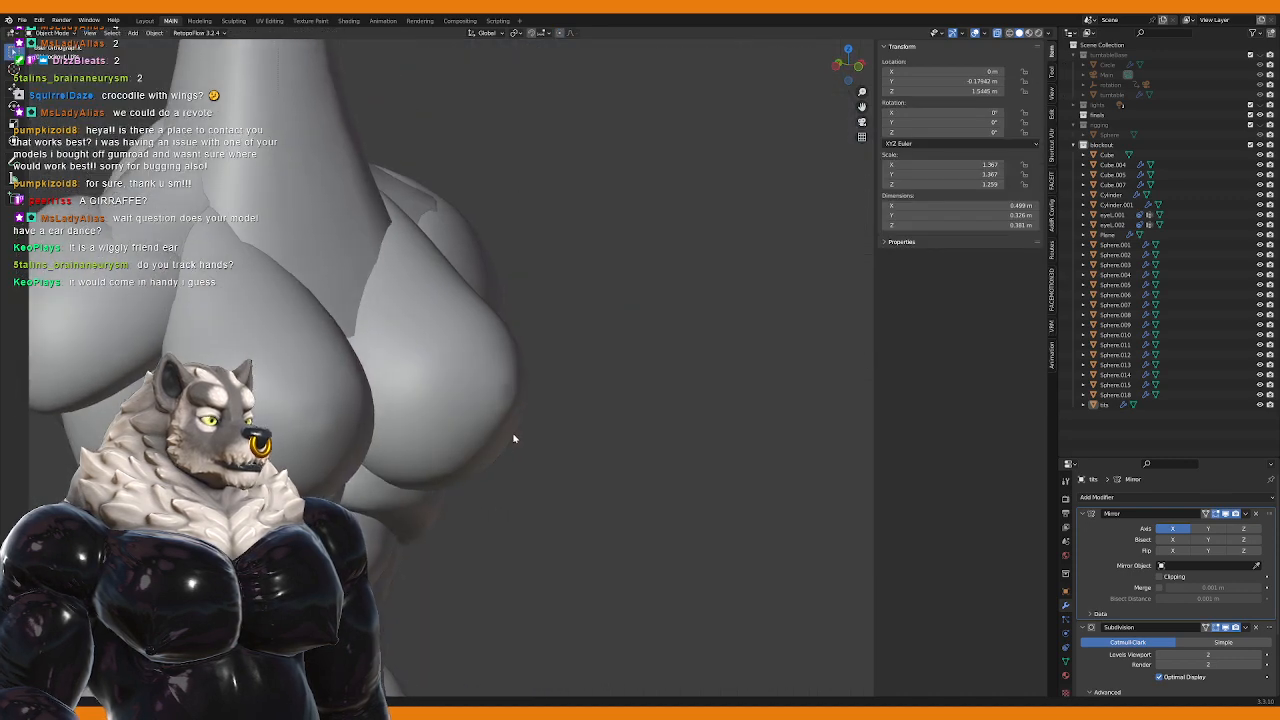
# Step: Edge-slide the edge loop around the chest mesh's front, and check the whole figure
pyautogui.scroll(5, 531, 431)
pyautogui.moveTo(522, 426); pyautogui.dragTo(495, 420, button='middle')
pyautogui.scroll(2, 509, 446)
pyautogui.press('Tab')
pyautogui.press('g')
pyautogui.press('g')
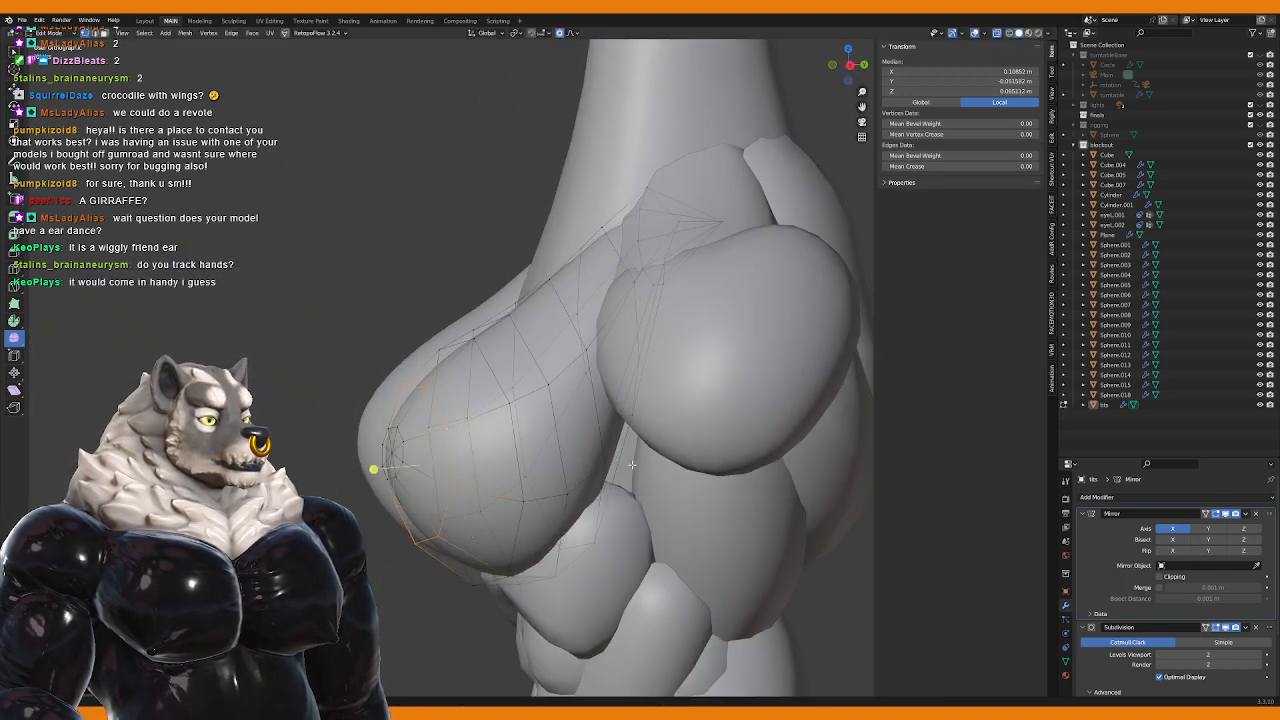
pyautogui.press('Escape')
pyautogui.press('Tab')
pyautogui.scroll(-4, 578, 468)
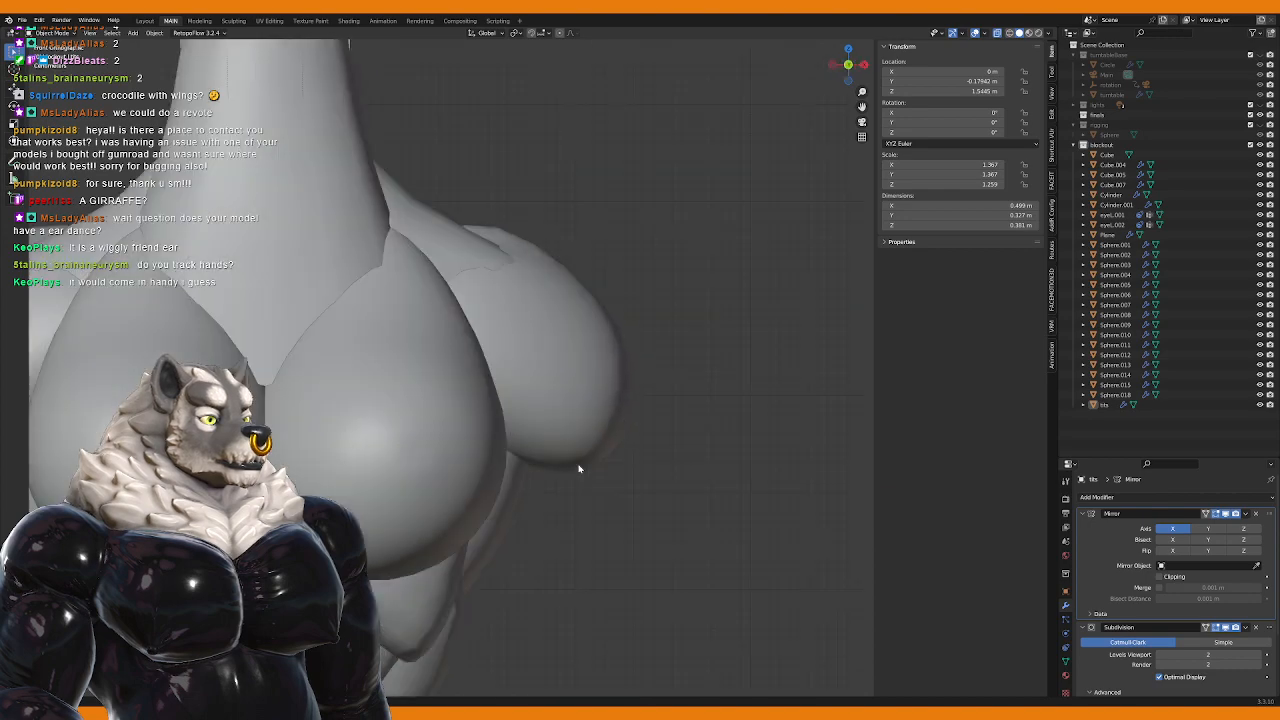
pyautogui.click(571, 466)
pyautogui.scroll(-3, 521, 472)
pyautogui.scroll(-5, 556, 491)
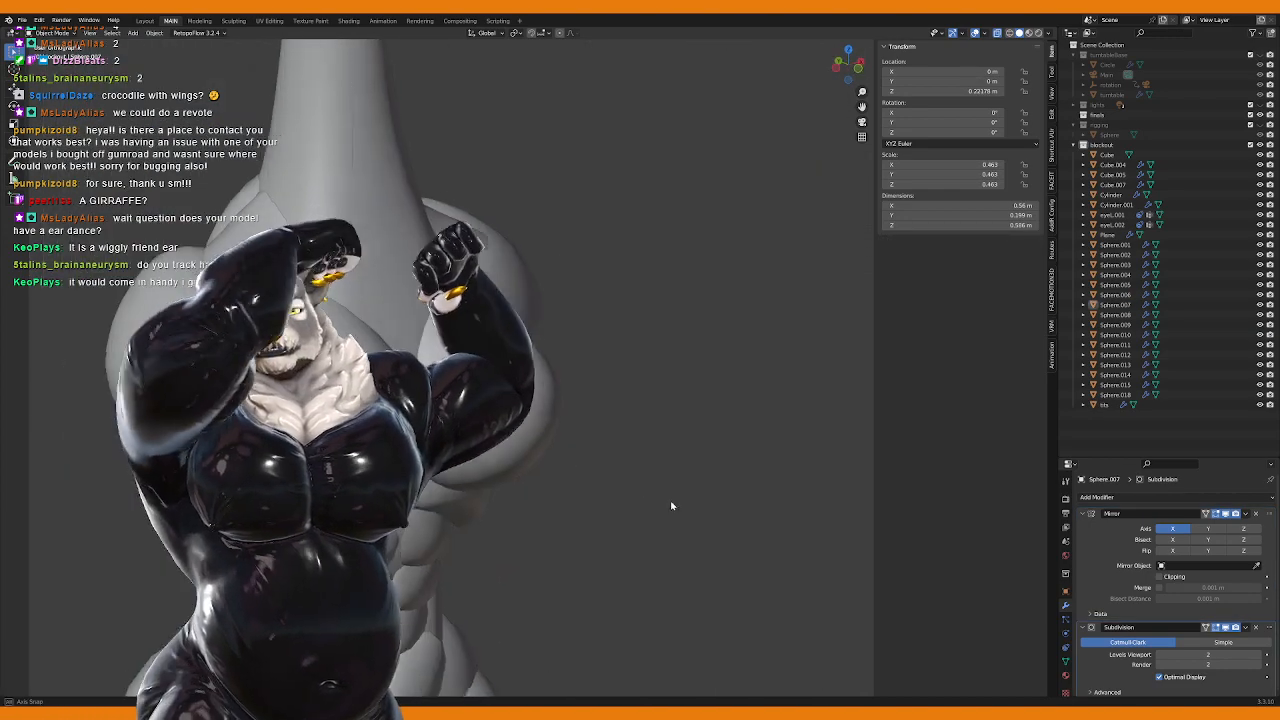
pyautogui.scroll(5, 559, 442)
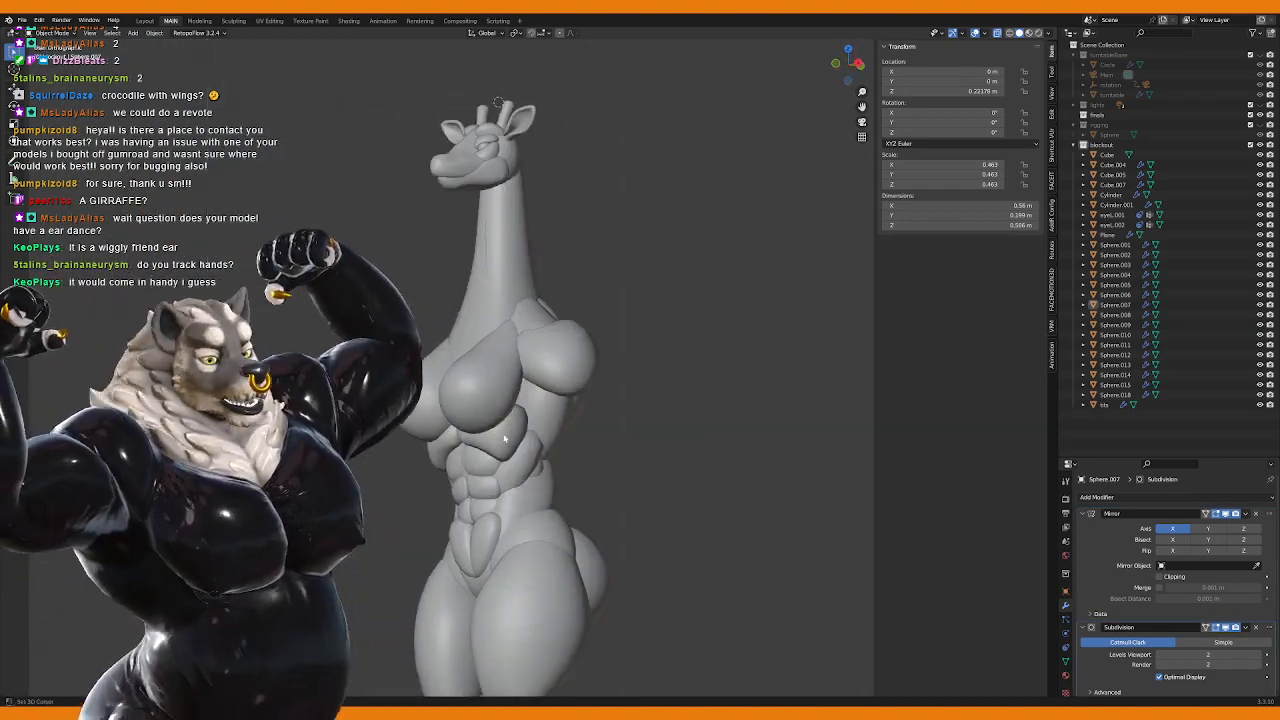
# Step: Move the front vertices of the rib muscle mesh beneath the chest with proportional editing
pyautogui.click(483, 355)
pyautogui.press('Tab')
pyautogui.scroll(4, 483, 355)
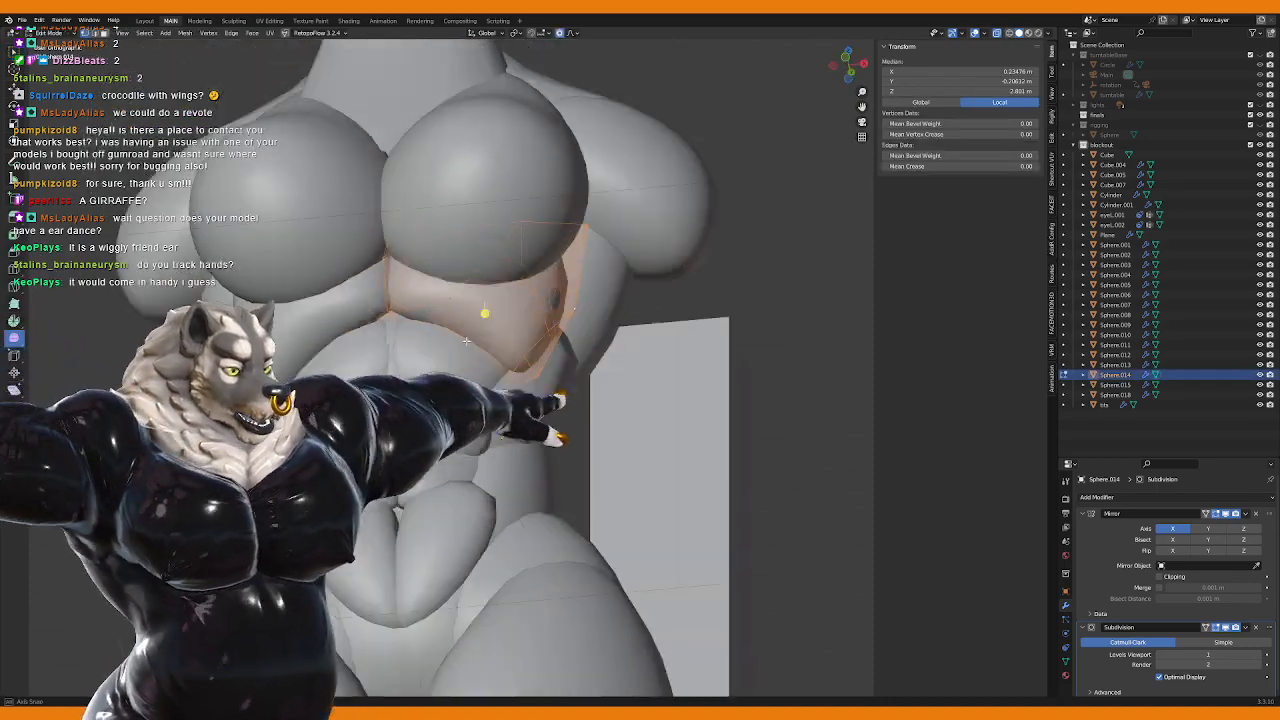
pyautogui.press('g')
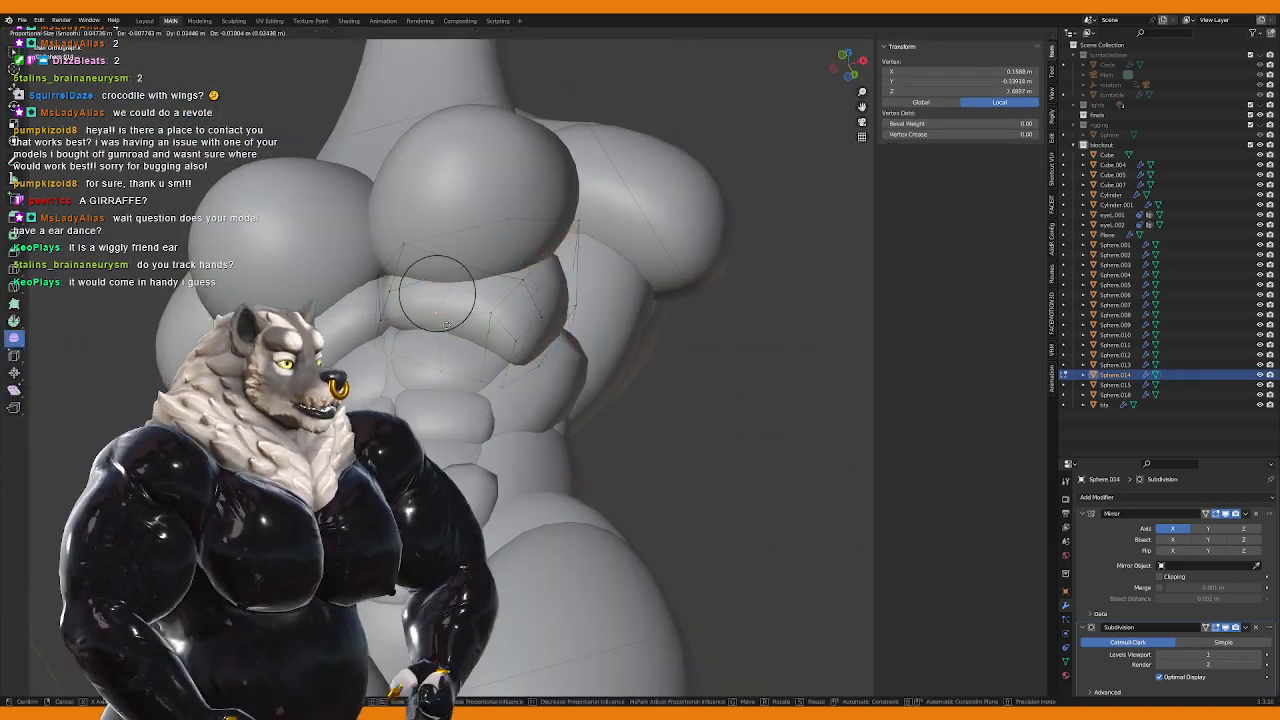
pyautogui.click(439, 300)
pyautogui.moveTo(439, 300); pyautogui.dragTo(620, 420, button='middle')
pyautogui.press('g')
pyautogui.click(372, 331)
pyautogui.press('r')
pyautogui.click(629, 510)
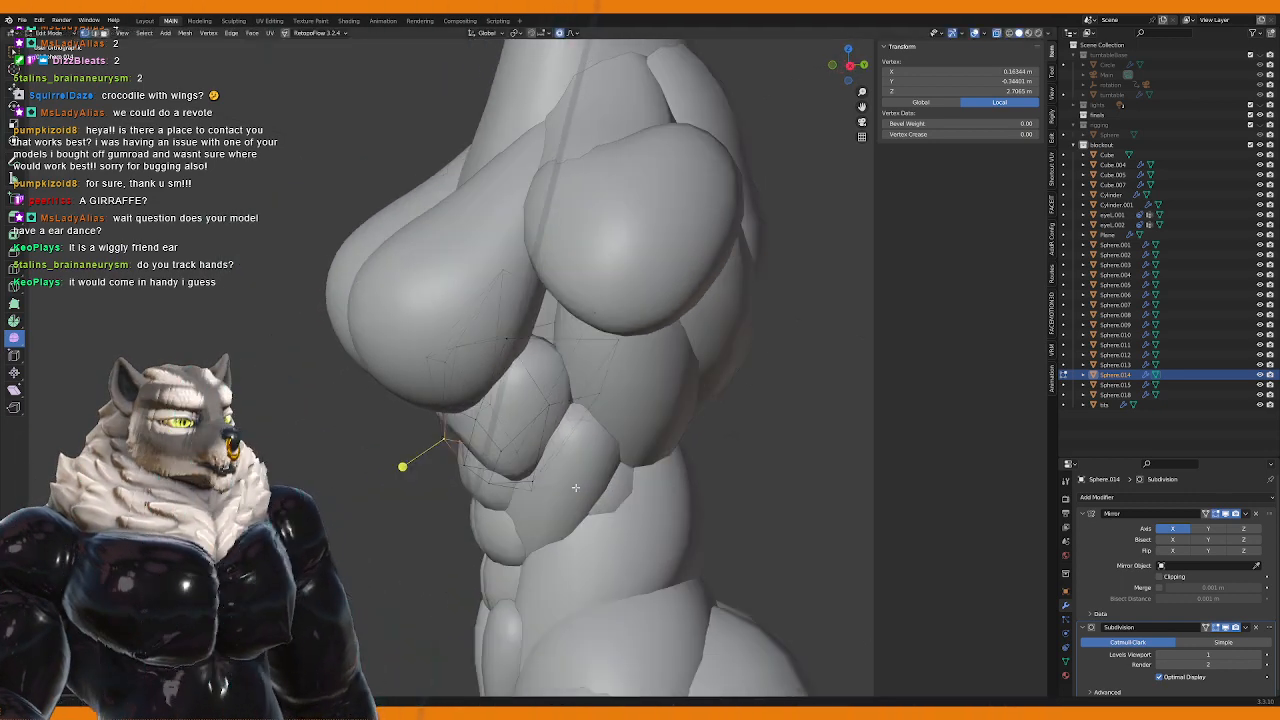
# Step: Reposition the rib muscle mesh's rear vertex behind the shoulder and finish editing that mesh
pyautogui.press('g')
pyautogui.click(677, 209)
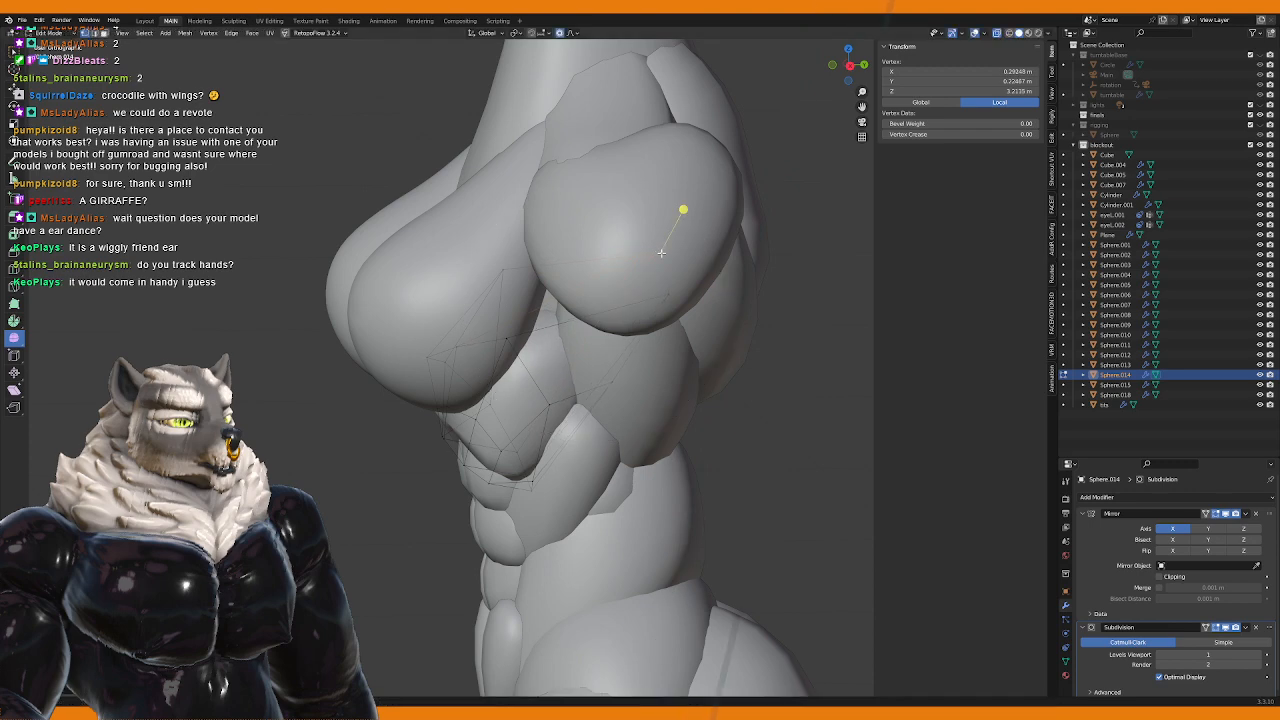
pyautogui.moveTo(677, 209); pyautogui.dragTo(594, 257, button='middle')
pyautogui.press('Tab')
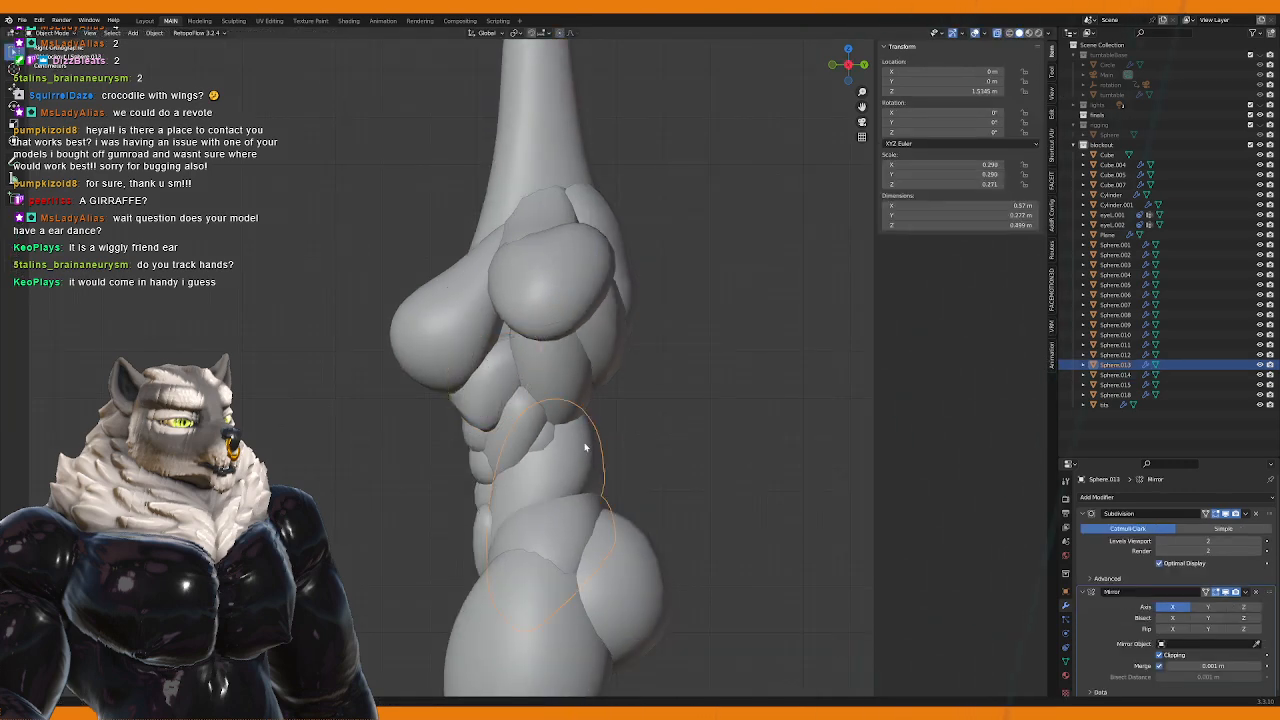
# Step: Pull the back vertex of the lat mesh backward with proportional editing in side view
pyautogui.moveTo(632, 398); pyautogui.dragTo(571, 395, button='middle')
pyautogui.click(571, 395)
pyautogui.press('Tab')
pyautogui.press('r')
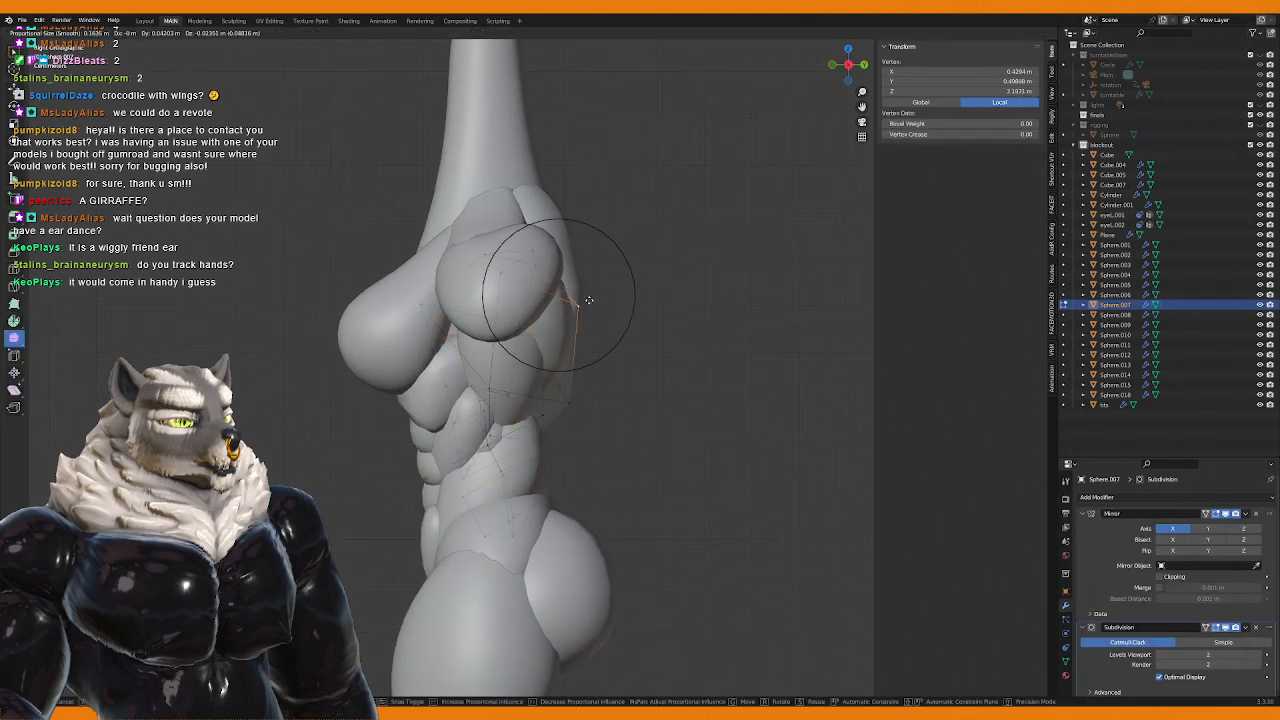
pyautogui.scroll(-8, 580, 300)
pyautogui.click(699, 382)
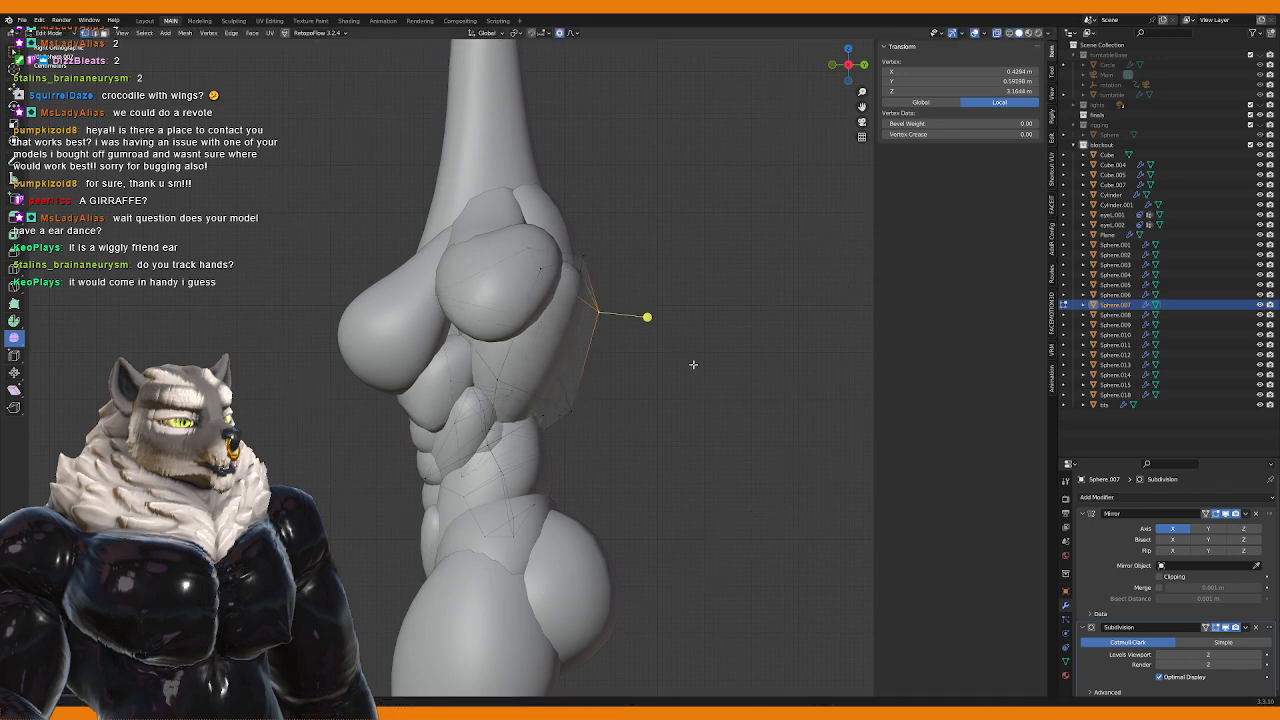
# Step: Move the lat mesh's lower back vertex near the waist with proportional editing, working from the side and rear
pyautogui.press('g')
pyautogui.scroll(3, 677, 400)
pyautogui.click(673, 403)
pyautogui.press('g')
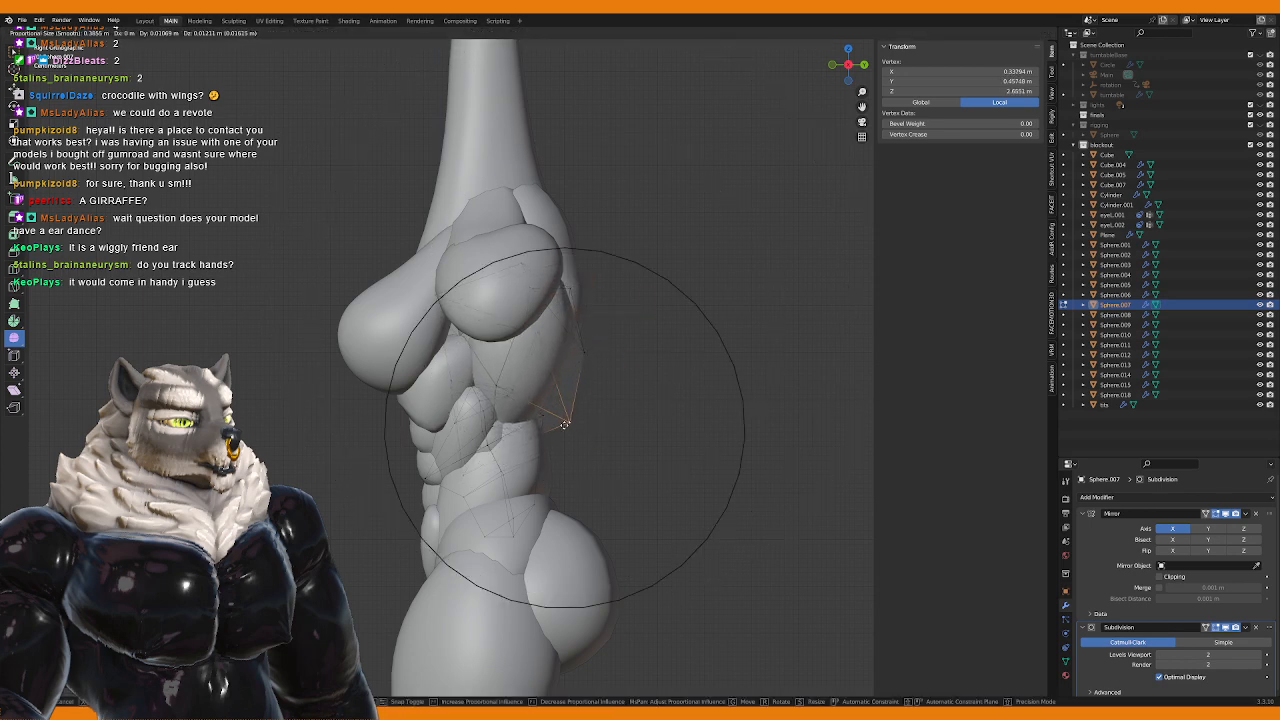
pyautogui.click(600, 440)
pyautogui.moveTo(600, 440); pyautogui.dragTo(438, 441, button='middle')
pyautogui.press('g')
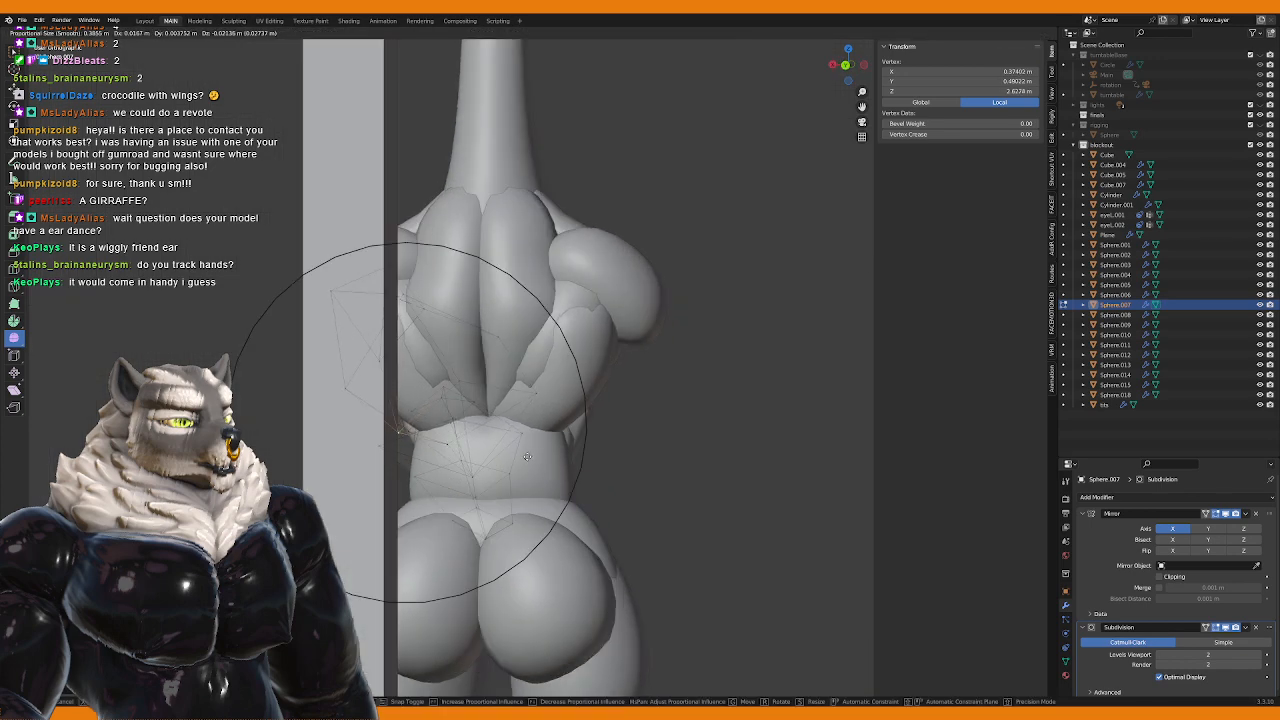
pyautogui.click(432, 446)
# Step: Move vertices of the back muscle below the shoulder with proportional editing to refine its shape from behind
pyautogui.click(428, 372)
pyautogui.moveTo(428, 372); pyautogui.dragTo(521, 377, button='middle')
pyautogui.click(490, 351)
pyautogui.press('g')
pyautogui.click(480, 358)
pyautogui.press('g')
pyautogui.click(474, 368)
pyautogui.press('g')
# Step: Reposition the upper vertices of the shoulder-blade muscle mesh with proportional editing
pyautogui.moveTo(506, 363); pyautogui.dragTo(600, 310, button='middle')
pyautogui.click(566, 360)
pyautogui.press('g')
pyautogui.click(510, 340)
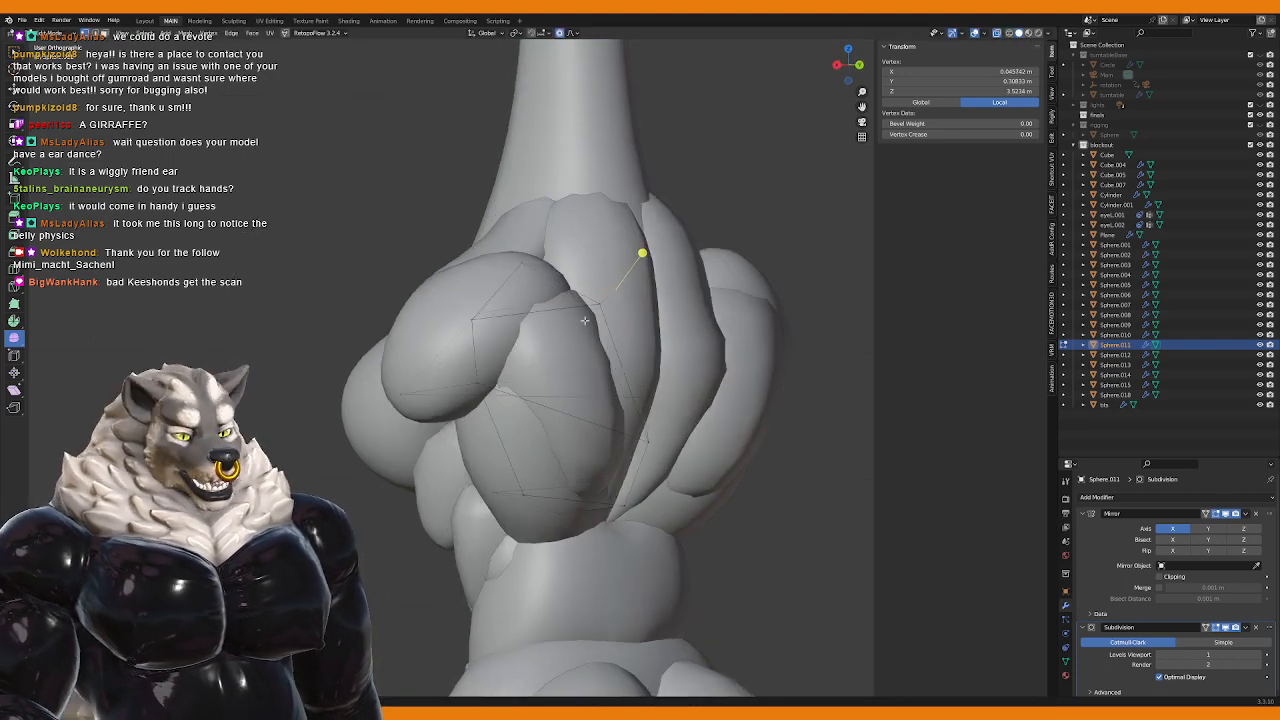
pyautogui.press('g')
pyautogui.click(607, 306)
pyautogui.press('g')
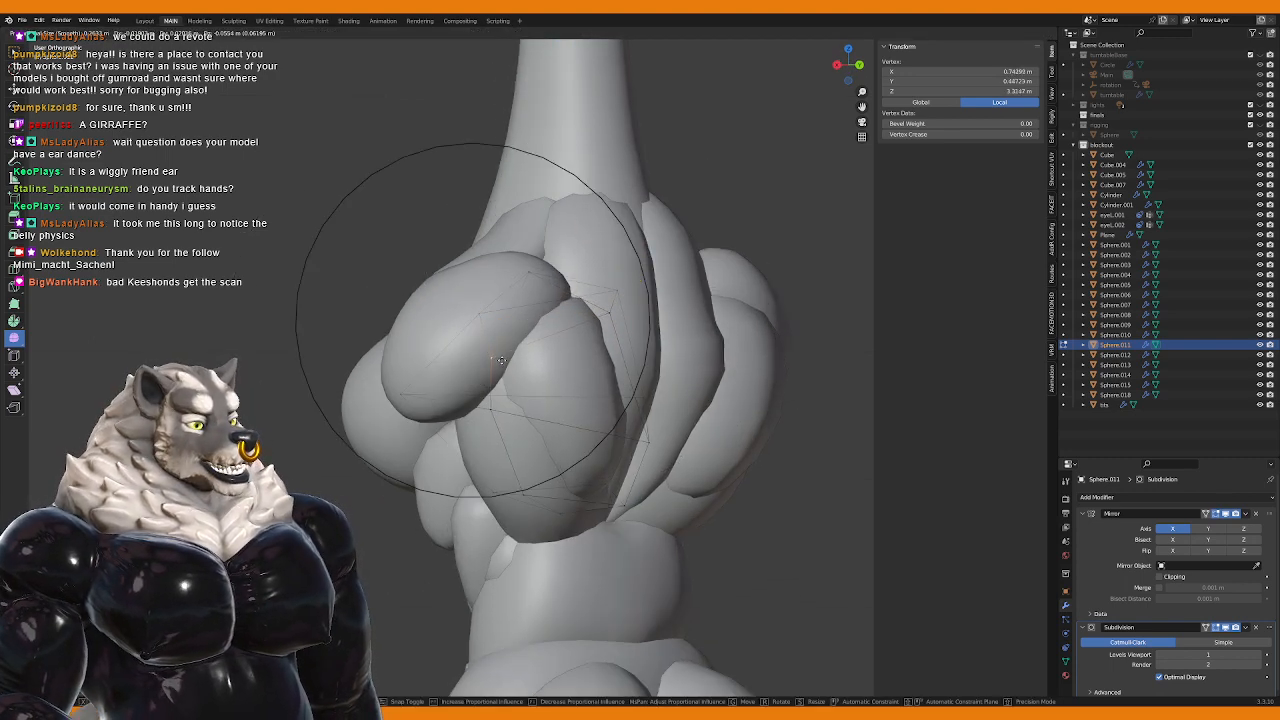
pyautogui.click(500, 330)
pyautogui.moveTo(500, 330); pyautogui.dragTo(528, 377, button='middle')
# Step: Move the outer side vertex of the lower abdominal mesh with proportional editing in front view
pyautogui.press('KP_1')
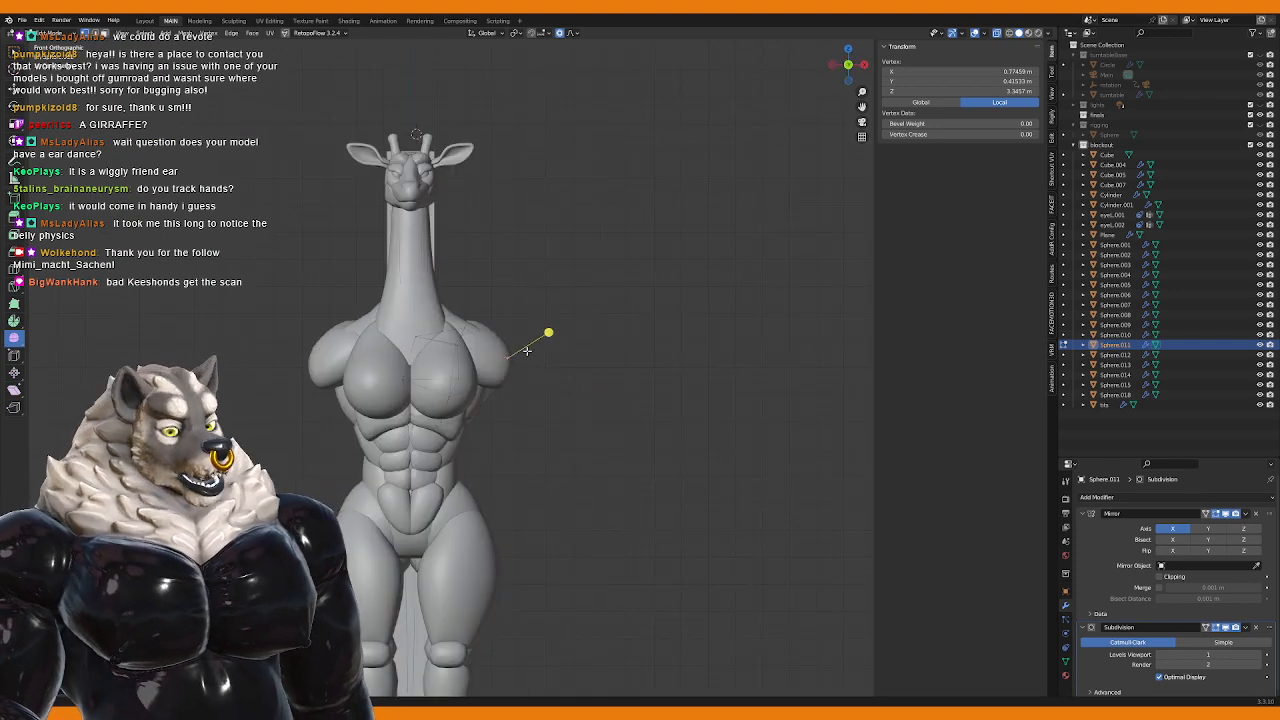
pyautogui.press('z')
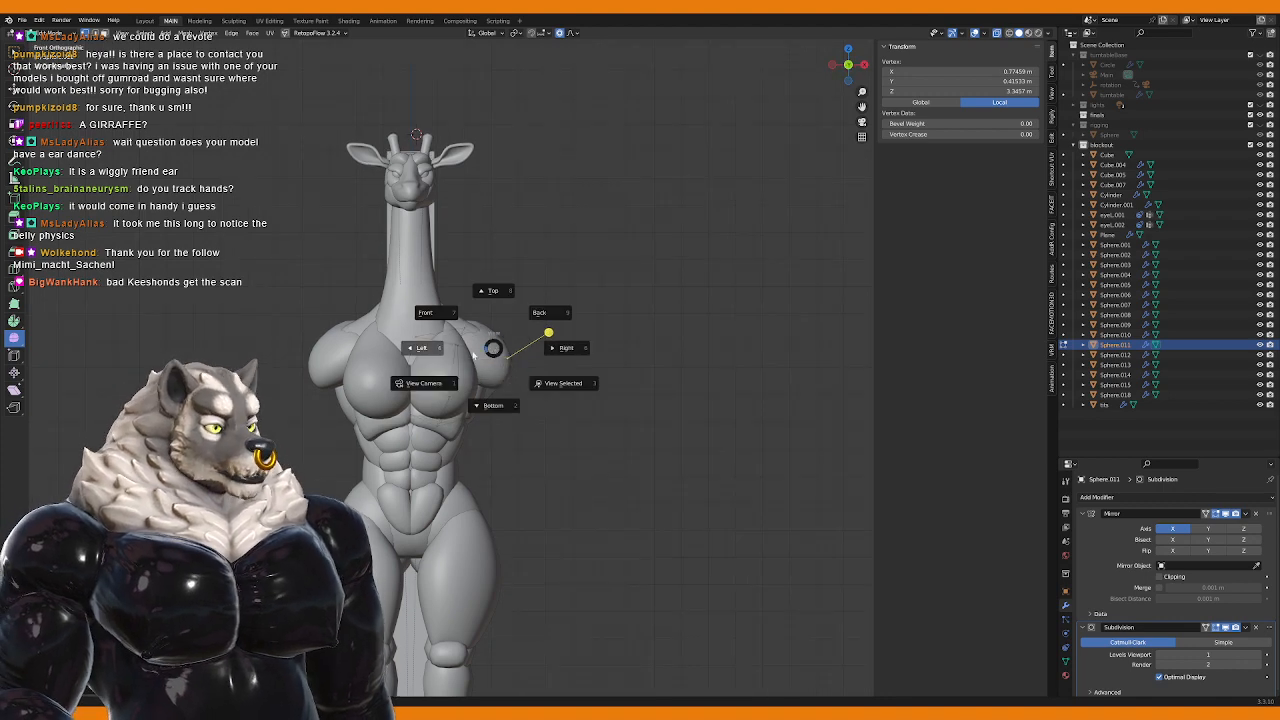
pyautogui.scroll(2, 491, 345)
pyautogui.click(491, 370)
pyautogui.scroll(4, 491, 380)
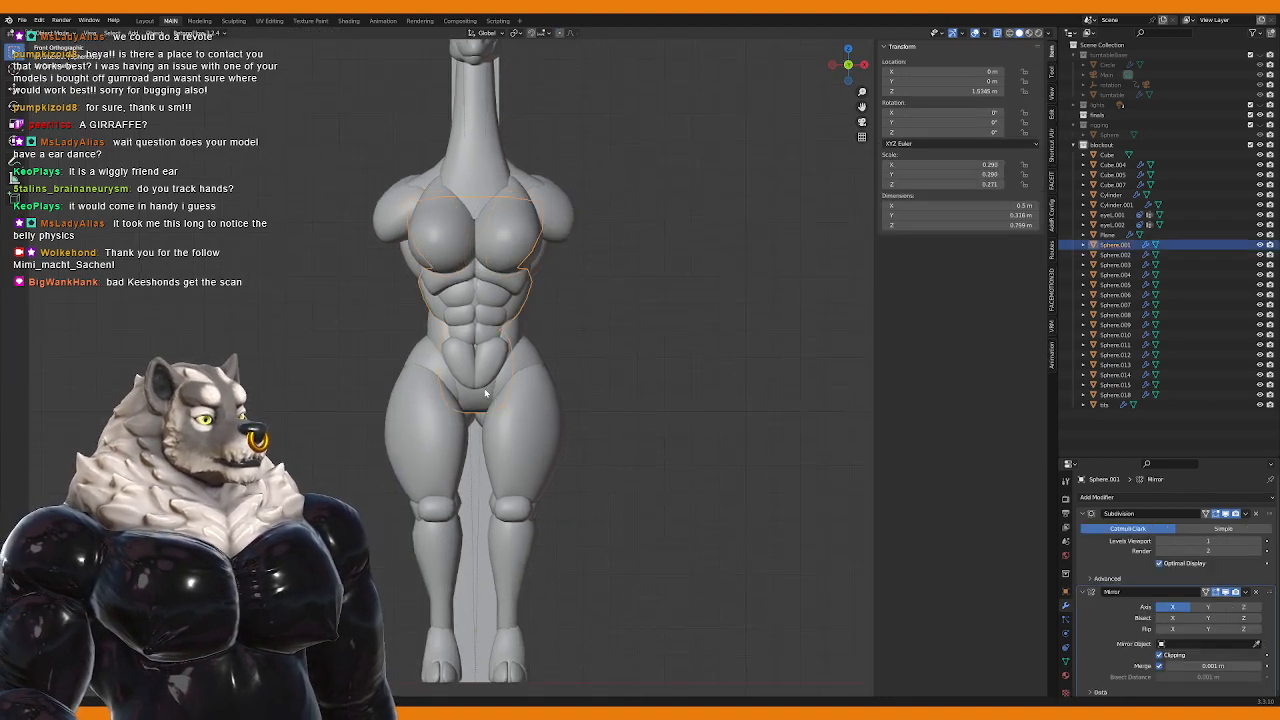
pyautogui.scroll(2, 490, 390)
pyautogui.click(497, 370)
pyautogui.scroll(2, 499, 366)
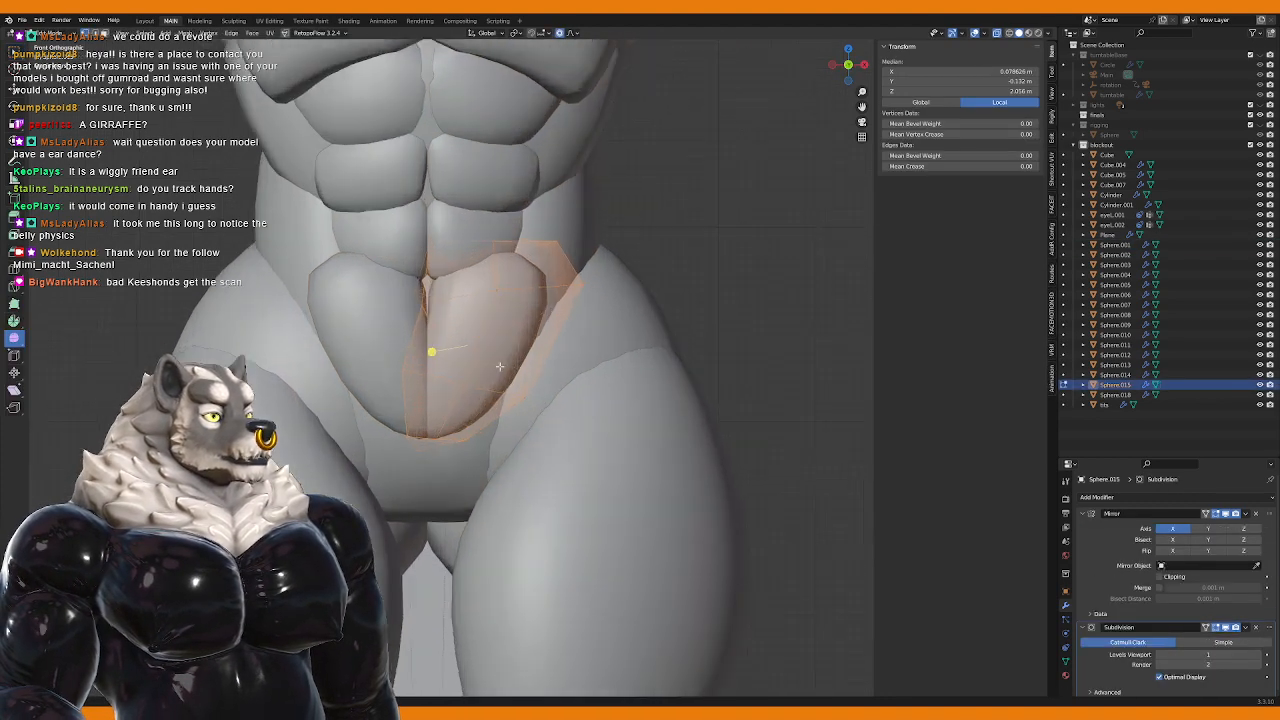
pyautogui.click(584, 286)
pyautogui.press('g')
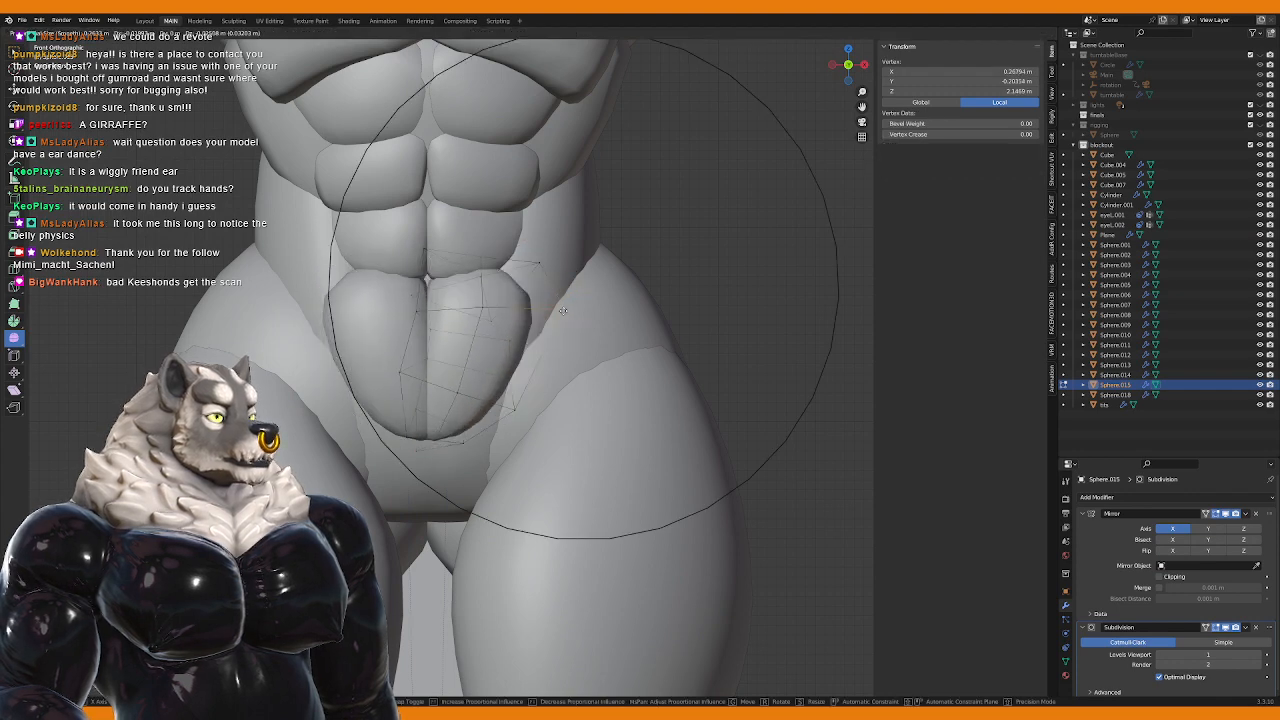
pyautogui.scroll(4, 575, 336)
pyautogui.click(610, 350)
# Step: Move the bottom vertices of the lower abdominal mesh with proportional editing to reshape its lower end
pyautogui.moveTo(610, 350); pyautogui.dragTo(410, 486, button='middle')
pyautogui.press('g')
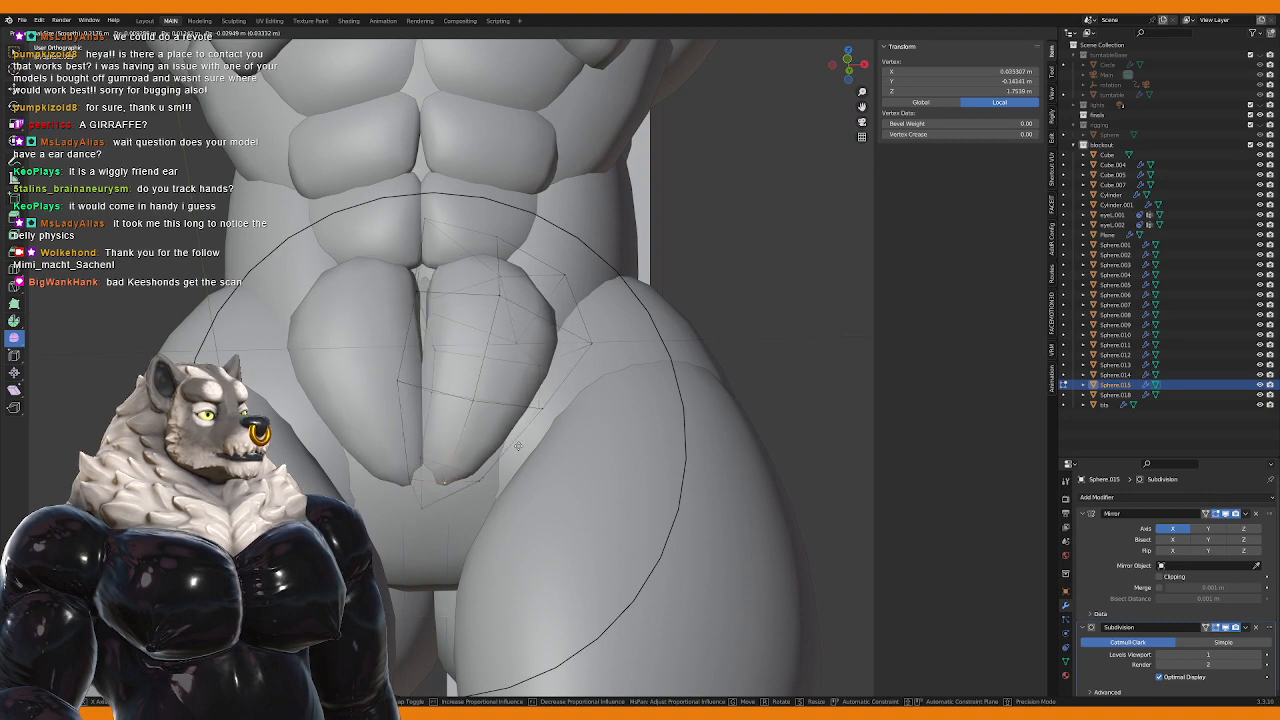
pyautogui.click(494, 458)
pyautogui.moveTo(494, 458); pyautogui.dragTo(401, 574, button='middle')
pyautogui.press('g')
pyautogui.scroll(-3, 472, 464)
pyautogui.click(472, 464)
# Step: Confirm the lower abdominal edit, switch to editing the pelvis mesh Sphere.001 and move its inner-thigh vertex with proportional editing
pyautogui.click(443, 423)
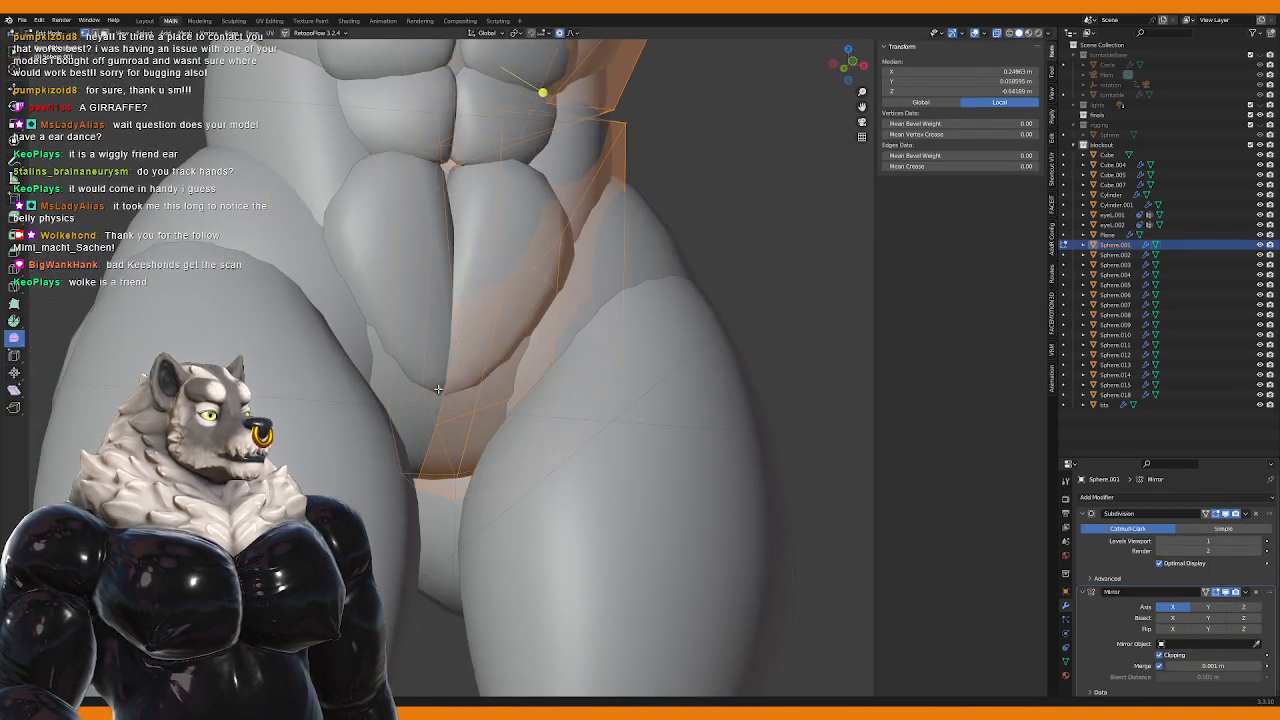
pyautogui.moveTo(443, 420); pyautogui.dragTo(450, 445, button='middle')
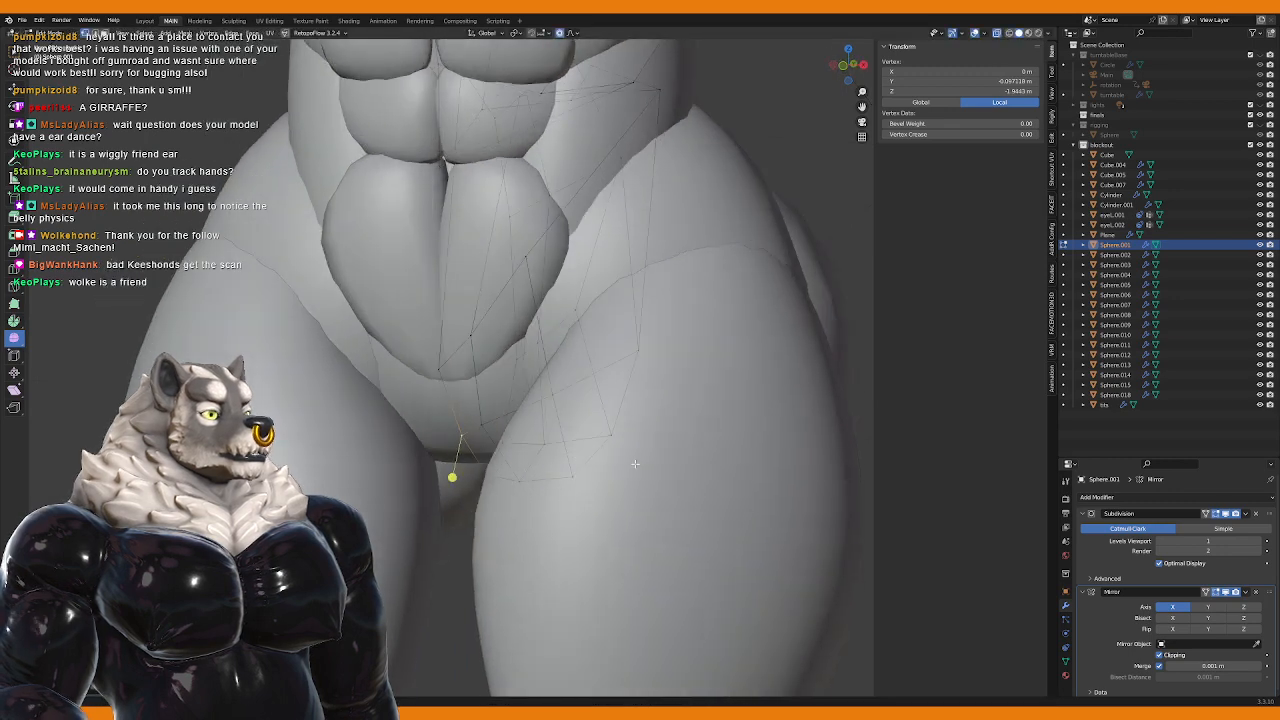
pyautogui.press('g')
pyautogui.click(623, 440)
pyautogui.moveTo(443, 529); pyautogui.dragTo(443, 471, button='middle')
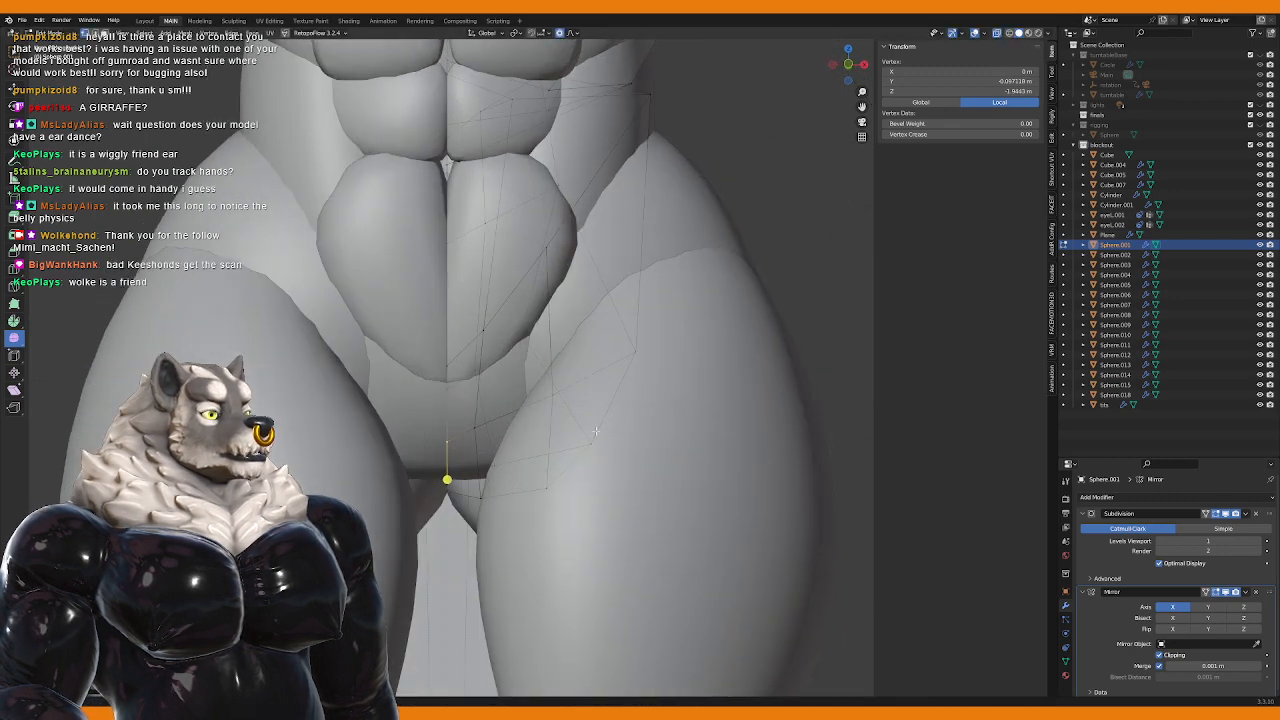
pyautogui.press('g')
pyautogui.scroll(3, 560, 460)
pyautogui.click(519, 441)
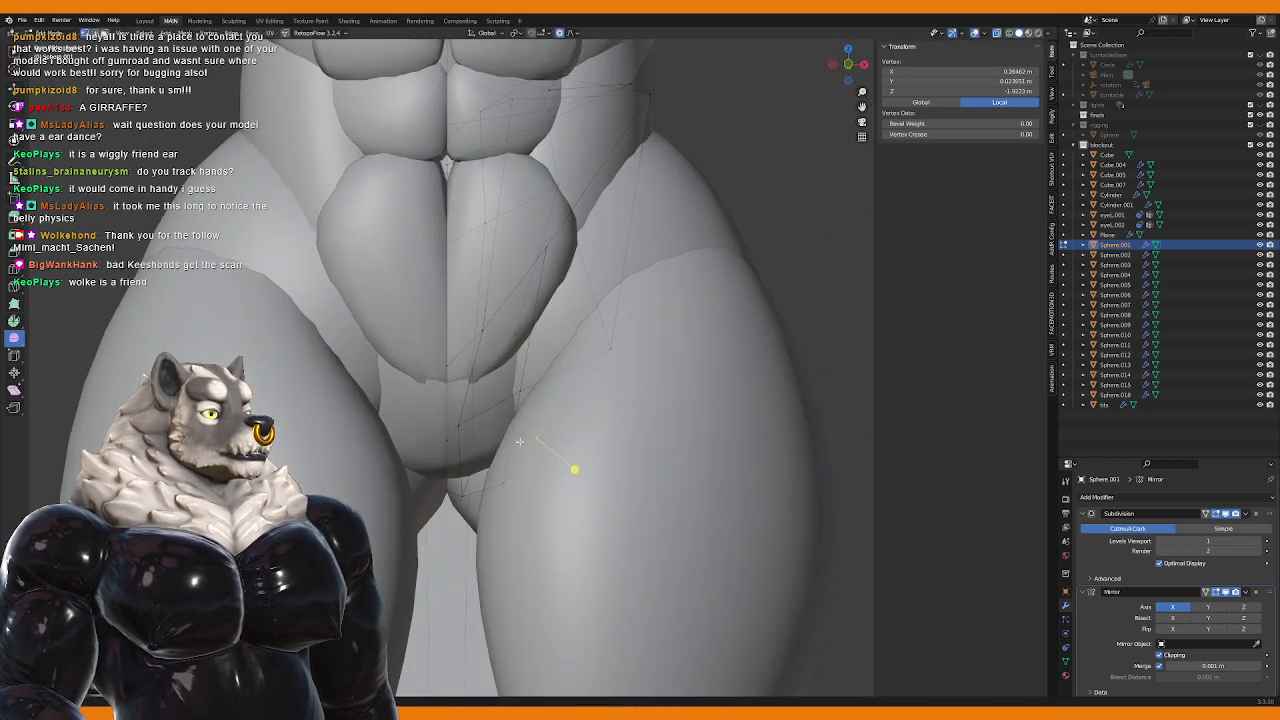
# Step: Reposition the pelvis mesh's front centre vertex below the lower abs with proportional editing, adjusting its depth along the Y axis
pyautogui.click(455, 488)
pyautogui.moveTo(455, 488); pyautogui.dragTo(437, 471, button='middle')
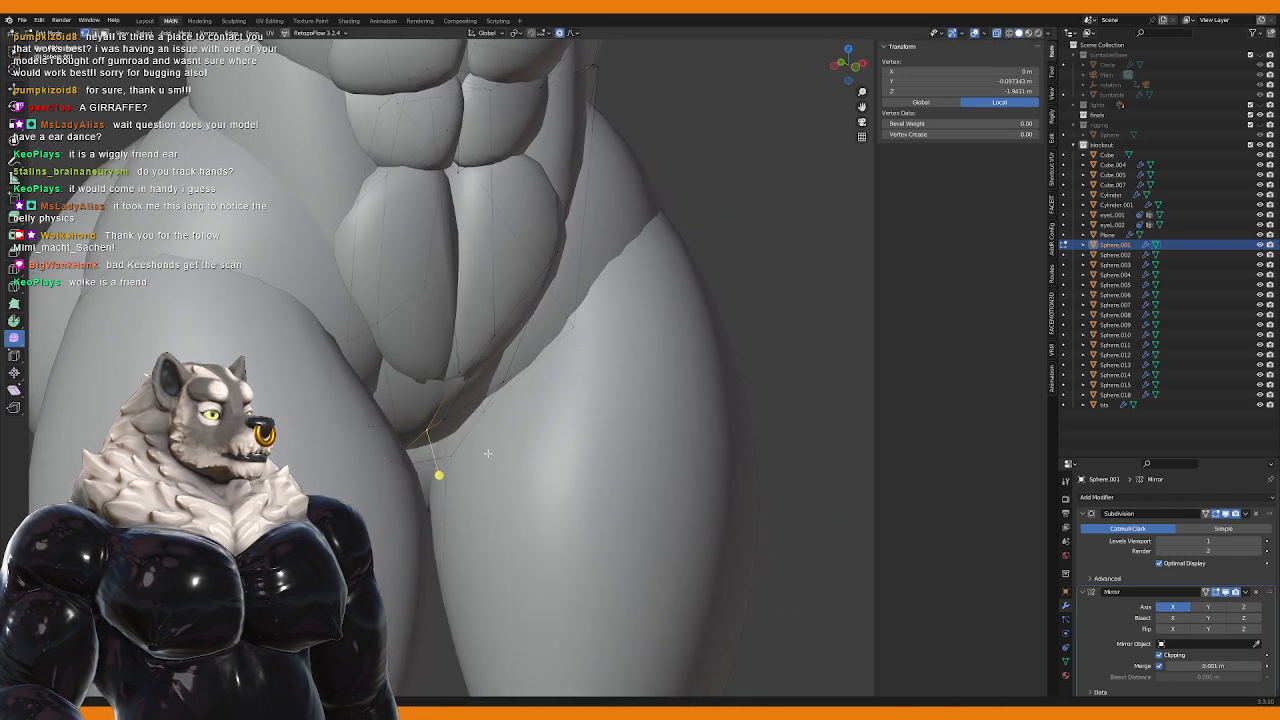
pyautogui.press('g')
pyautogui.click(451, 427)
pyautogui.moveTo(451, 427); pyautogui.dragTo(443, 477, button='middle')
pyautogui.press('g')
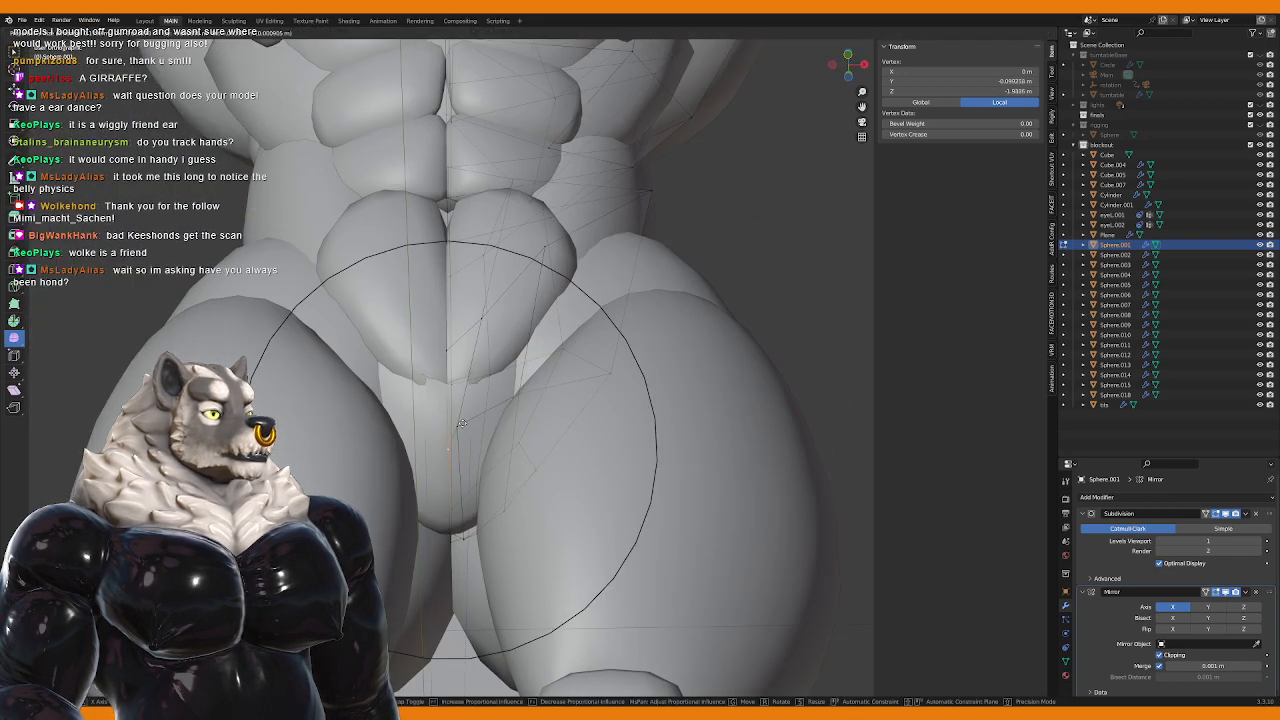
pyautogui.click(457, 400)
pyautogui.moveTo(457, 400); pyautogui.dragTo(487, 450, button='middle')
pyautogui.press('g')
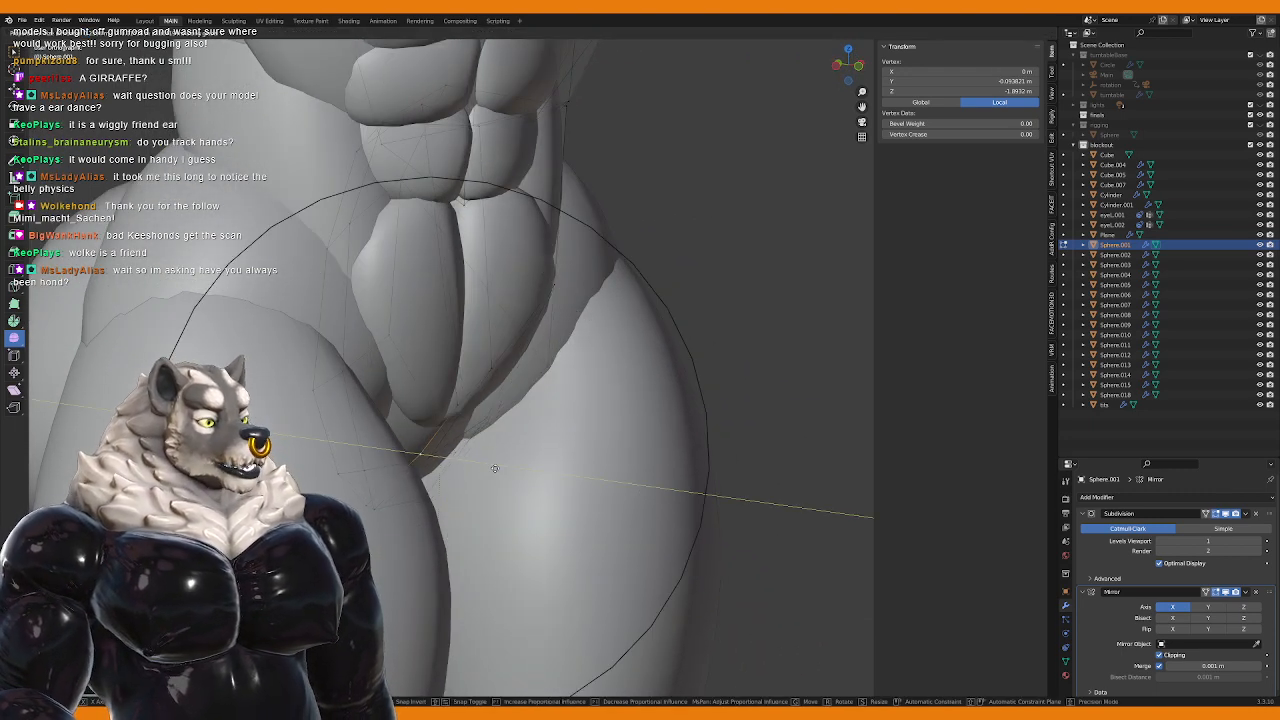
pyautogui.click(498, 470)
# Step: Move the edge loop beside the centre line of the pelvis mesh in front view with proportional editing
pyautogui.press('KP_1')
pyautogui.scroll(2, 463, 378)
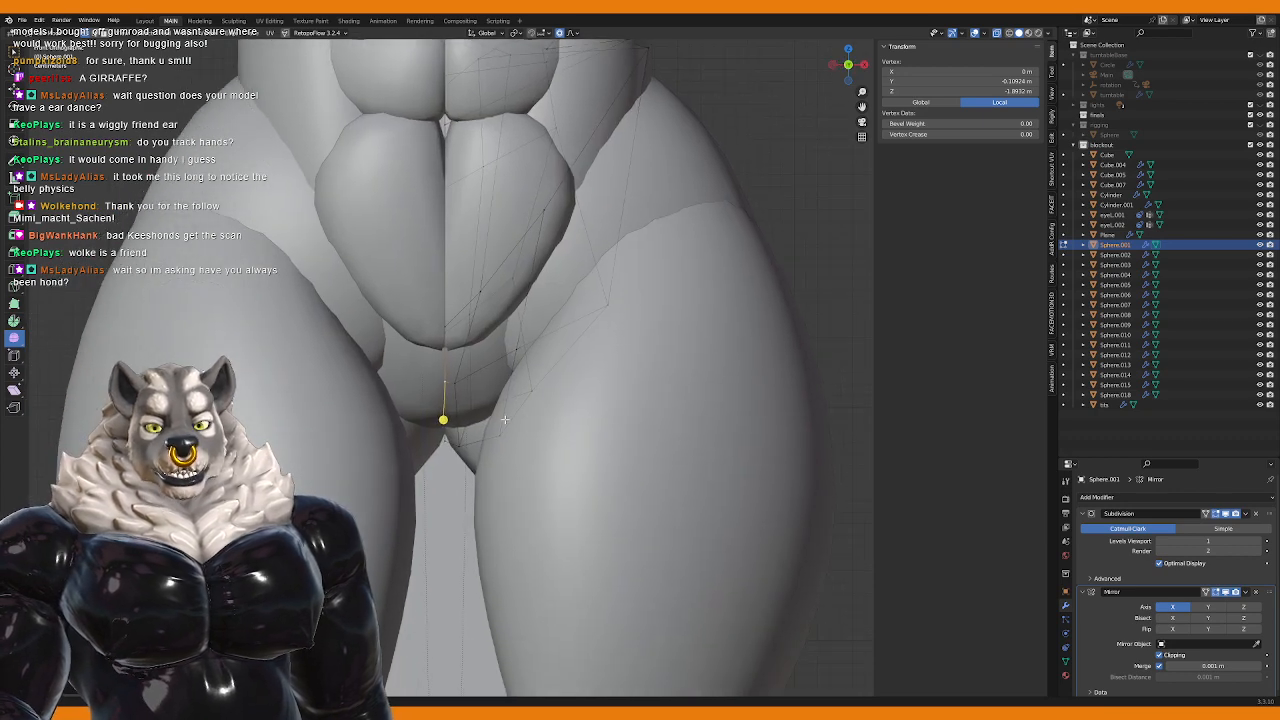
pyautogui.moveTo(493, 455); pyautogui.dragTo(490, 462, button='middle')
pyautogui.keyDown('alt'); pyautogui.click(472, 470); pyautogui.keyUp('alt')
pyautogui.press('g')
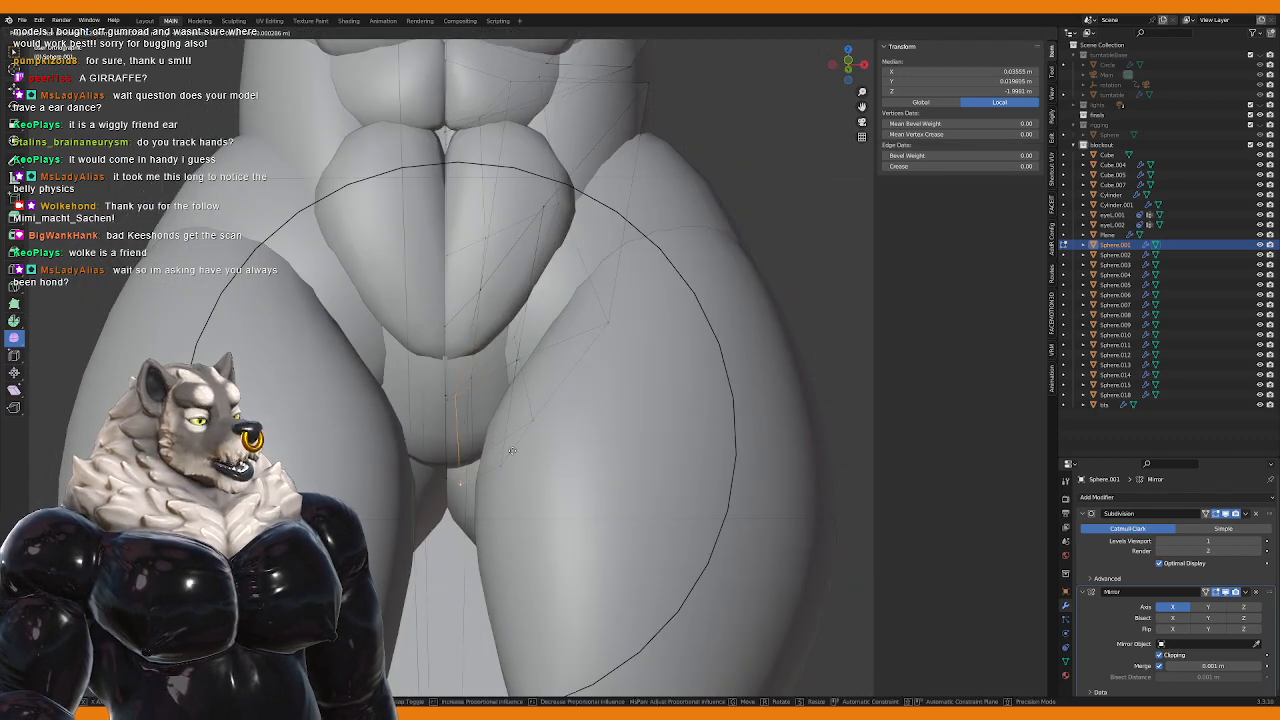
pyautogui.click(521, 444)
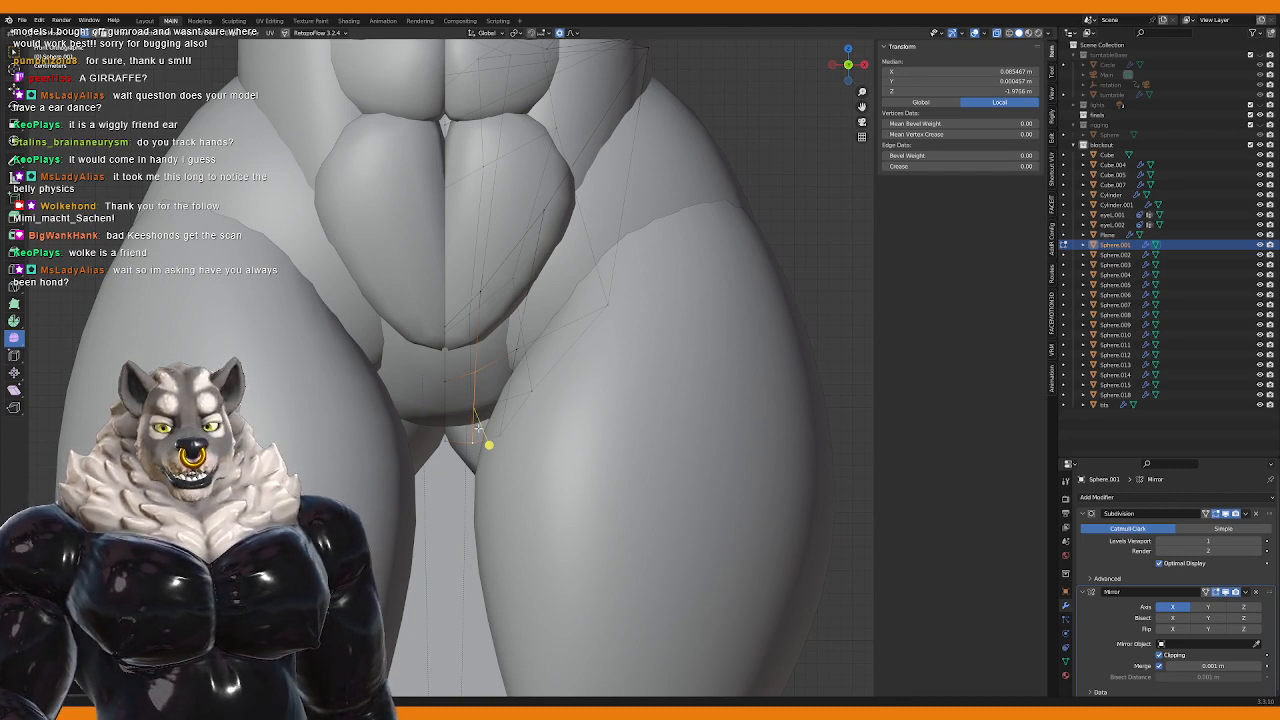
# Step: Move the bottom centre vertex of the pelvis mesh and the outer vertex beside it, using a smaller proportional falloff
pyautogui.click(447, 440)
pyautogui.press('g')
pyautogui.scroll(4, 450, 453)
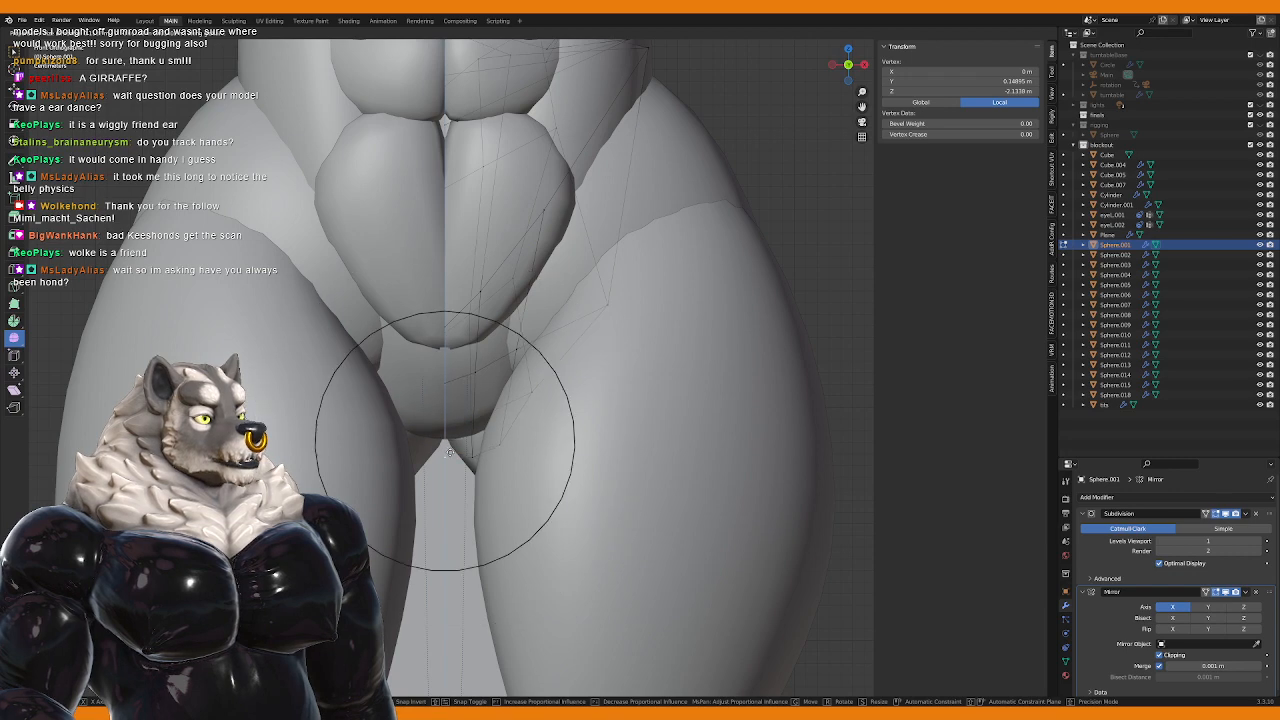
pyautogui.click(450, 453)
pyautogui.click(523, 480)
pyautogui.press('g')
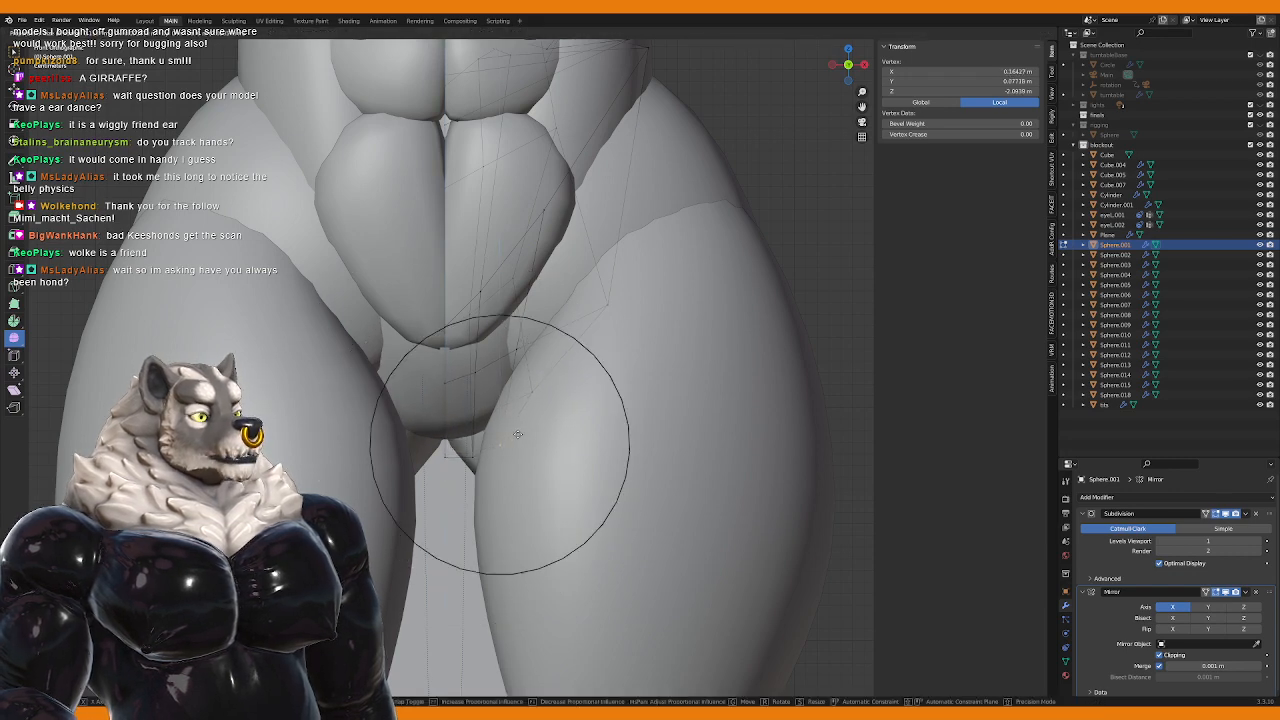
pyautogui.click(540, 445)
# Step: Adjust the pelvis mesh's vertices between the centre line and inner thigh with proportional editing to shape the crotch
pyautogui.click(480, 452)
pyautogui.press('g')
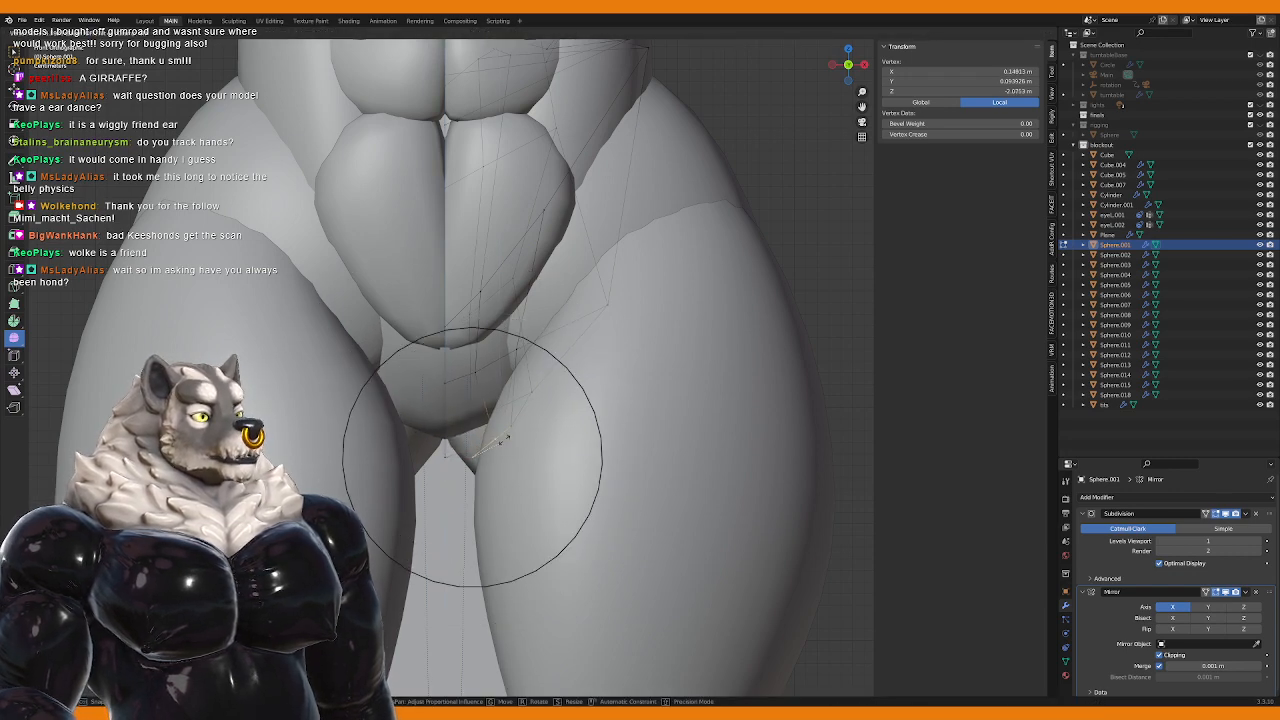
pyautogui.click(508, 491)
pyautogui.press('g')
pyautogui.click(491, 402)
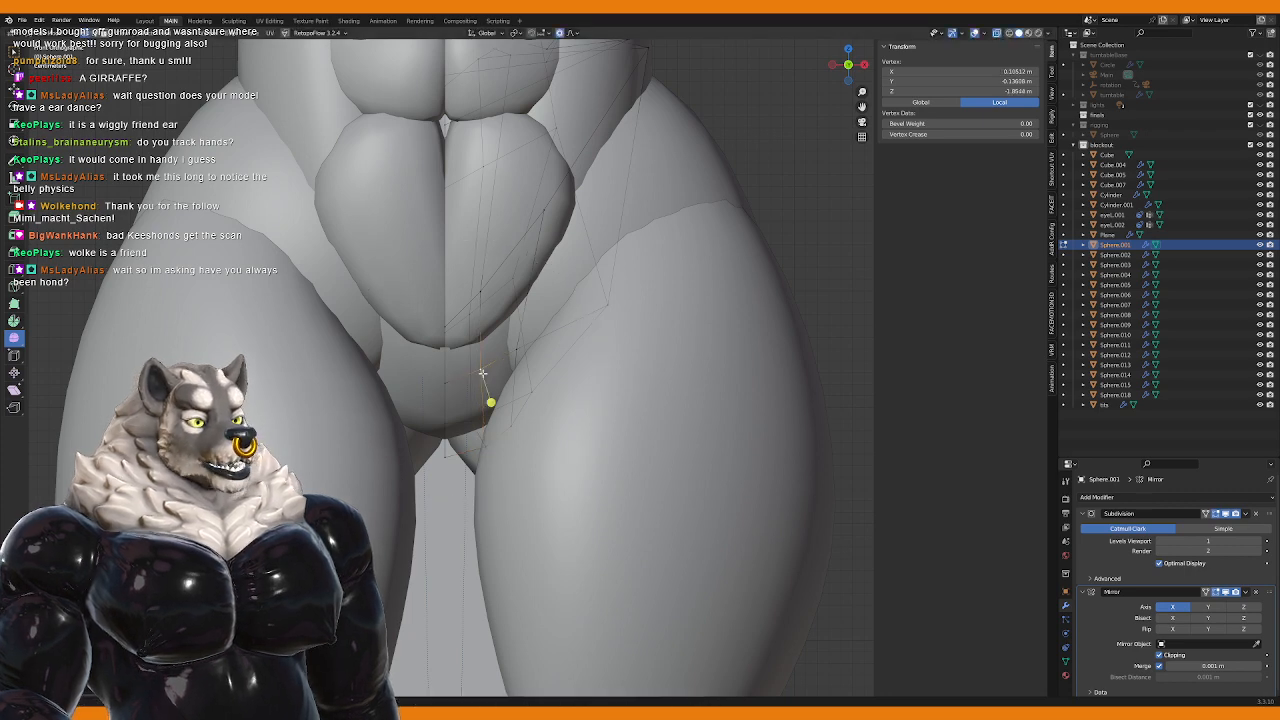
pyautogui.keyDown('shift'); pyautogui.moveTo(482, 372); pyautogui.dragTo(500, 416, button='middle'); pyautogui.keyUp('shift')
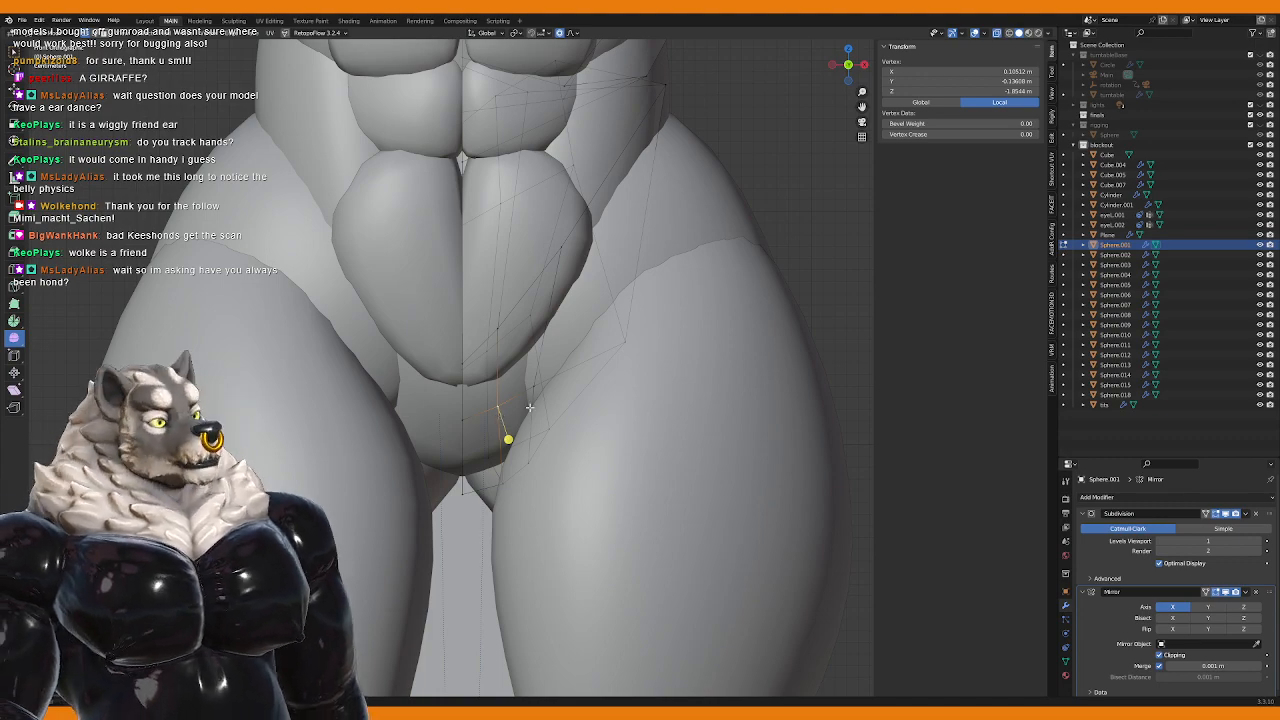
pyautogui.moveTo(546, 430); pyautogui.dragTo(551, 368, button='middle')
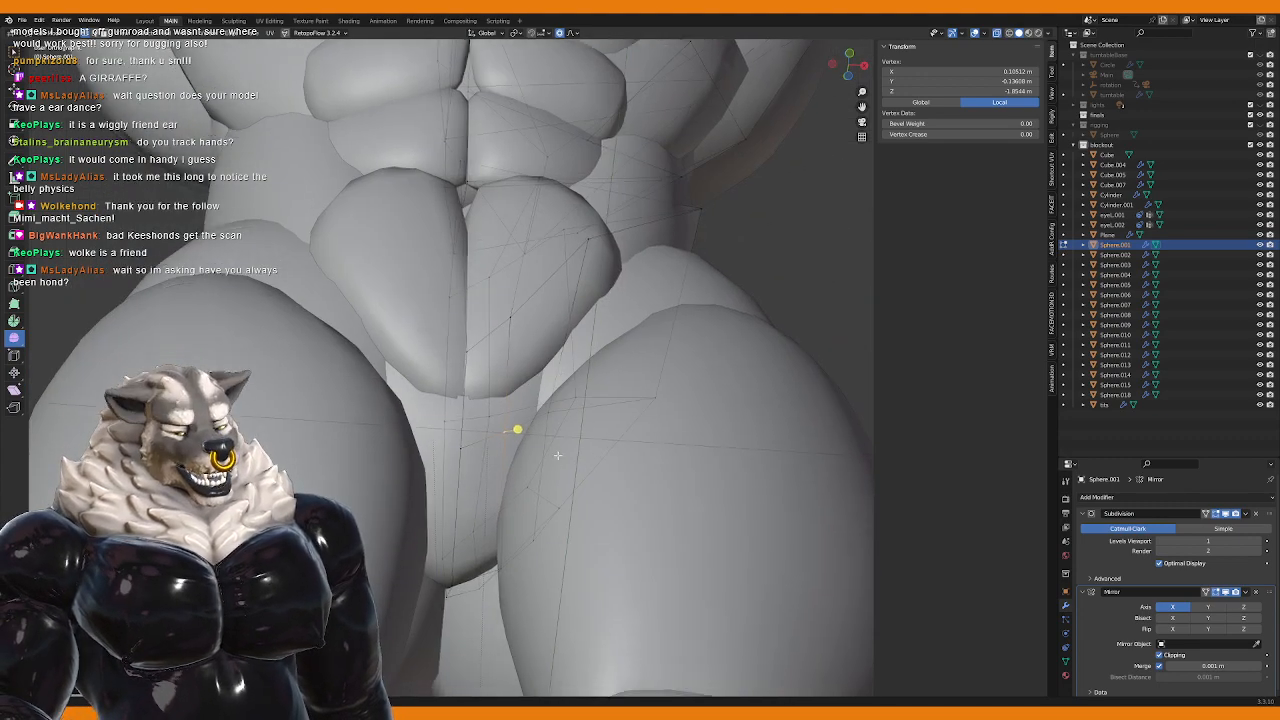
pyautogui.moveTo(500, 580); pyautogui.dragTo(500, 422, button='middle')
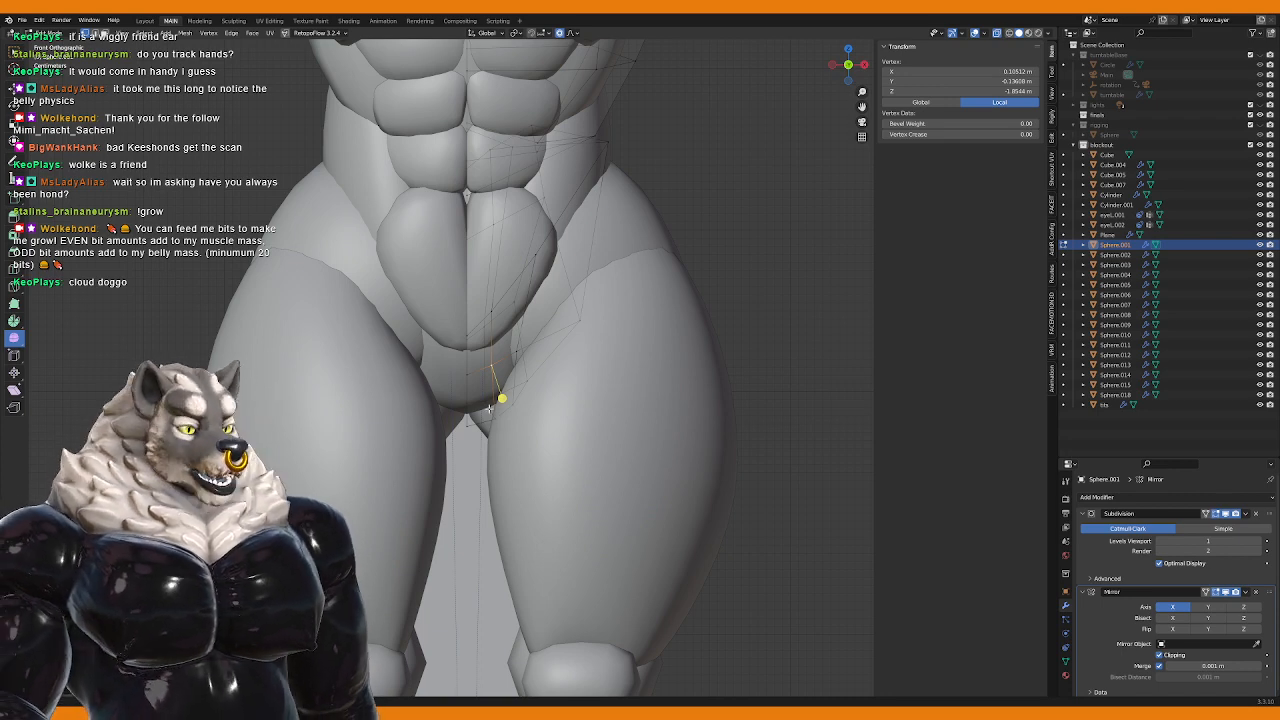
# Step: Move the pelvis mesh vertex at the lower tip of the abs along the Y axis
pyautogui.click(467, 338)
pyautogui.moveTo(467, 338); pyautogui.dragTo(399, 514, button='middle')
pyautogui.press('g')
pyautogui.press('y')
pyautogui.click(548, 360)
# Step: Switch to editing the lower-back mesh Sphere.013 and adjust its vertices around the waist above the glutes
pyautogui.scroll(-3, 551, 357)
pyautogui.scroll(4, 410, 453)
pyautogui.press('Tab')
pyautogui.click(427, 448)
pyautogui.press('Tab')
pyautogui.scroll(3, 437, 453)
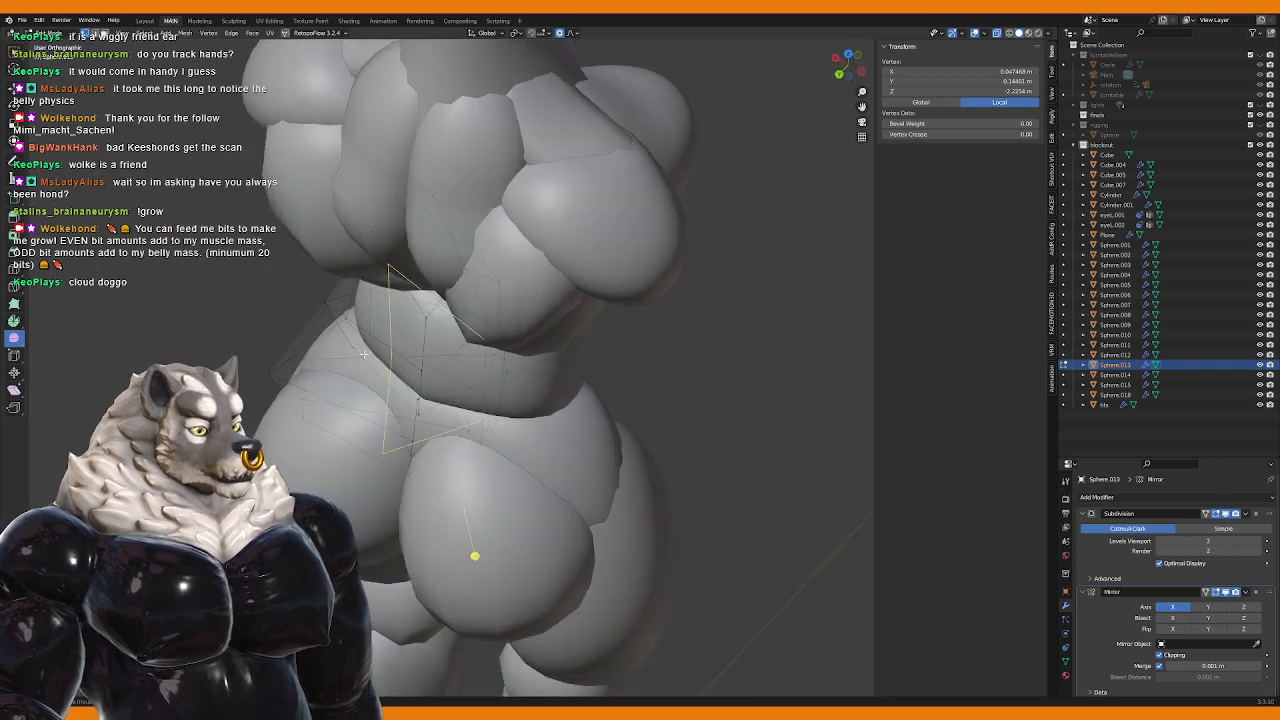
pyautogui.keyDown('alt'); pyautogui.click(443, 335); pyautogui.keyUp('alt')
pyautogui.moveTo(375, 395); pyautogui.dragTo(422, 372, button='middle')
pyautogui.click(368, 462)
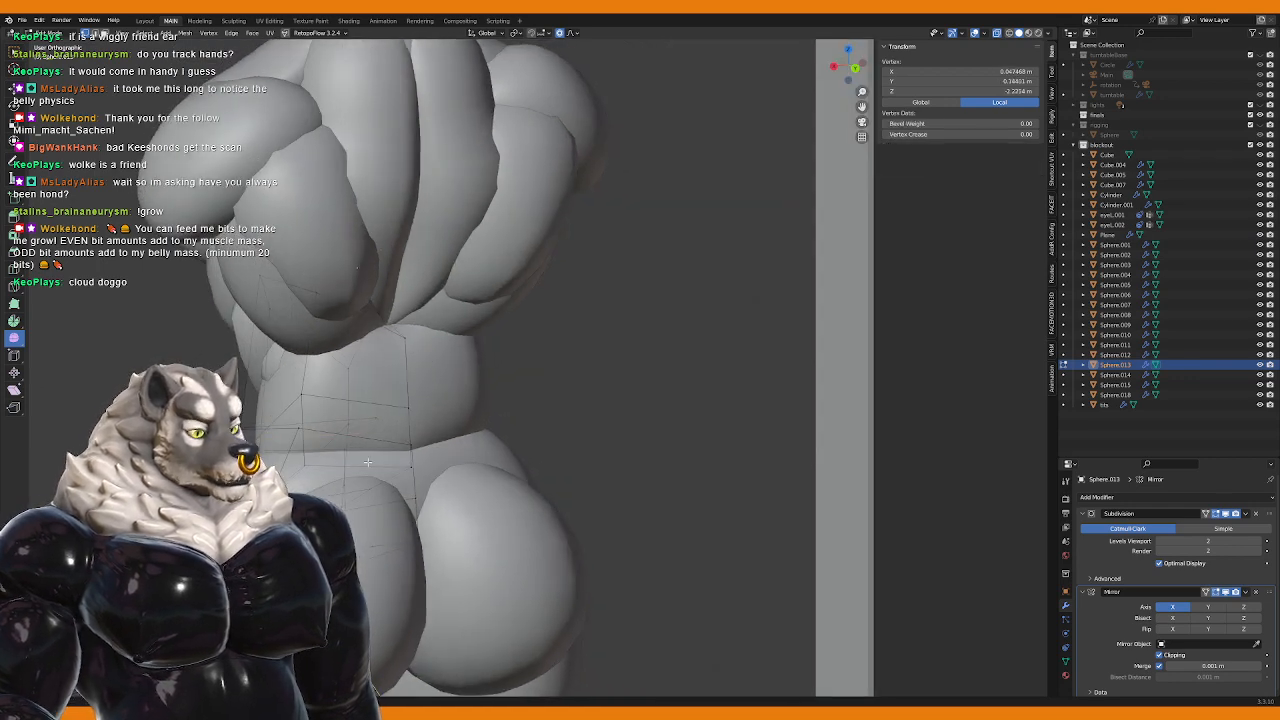
pyautogui.moveTo(330, 478); pyautogui.dragTo(347, 512)
pyautogui.scroll(-3, 368, 535)
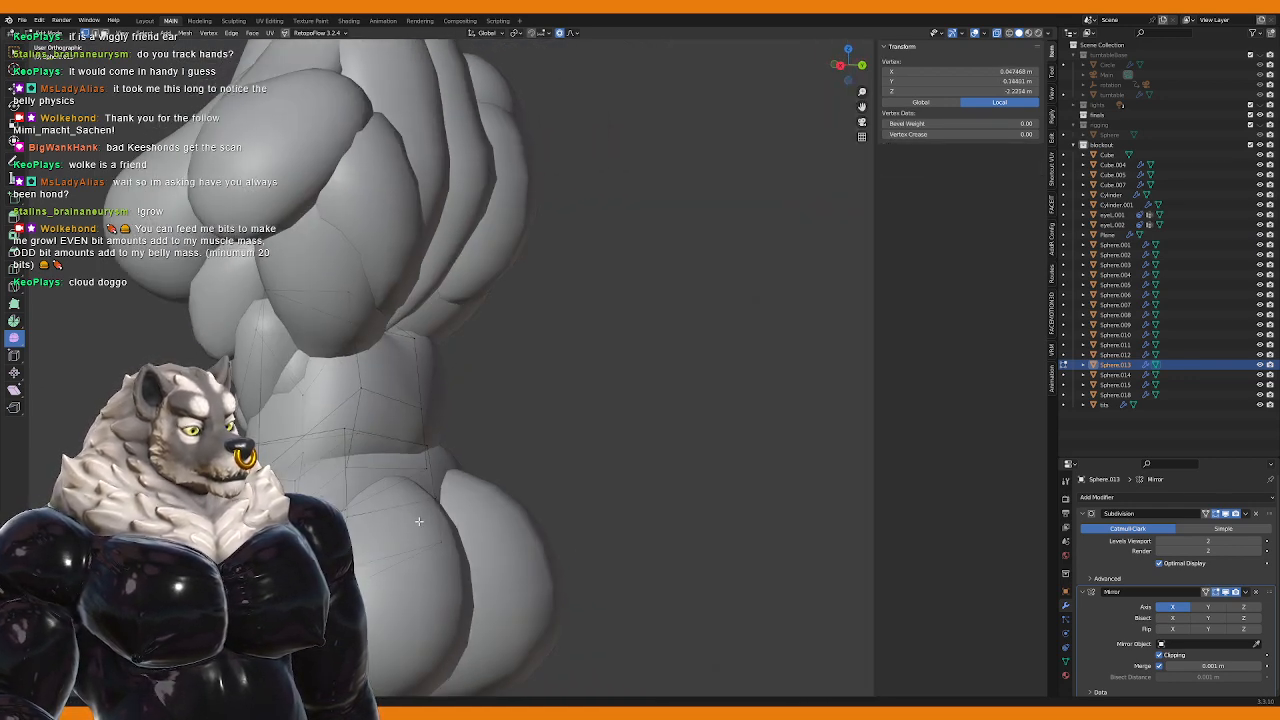
# Step: Move the vertices near the centre of the lower-back mesh above the glutes with proportional editing
pyautogui.keyDown('alt'); pyautogui.click(407, 516); pyautogui.keyUp('alt')
pyautogui.moveTo(407, 516); pyautogui.dragTo(361, 551, button='middle')
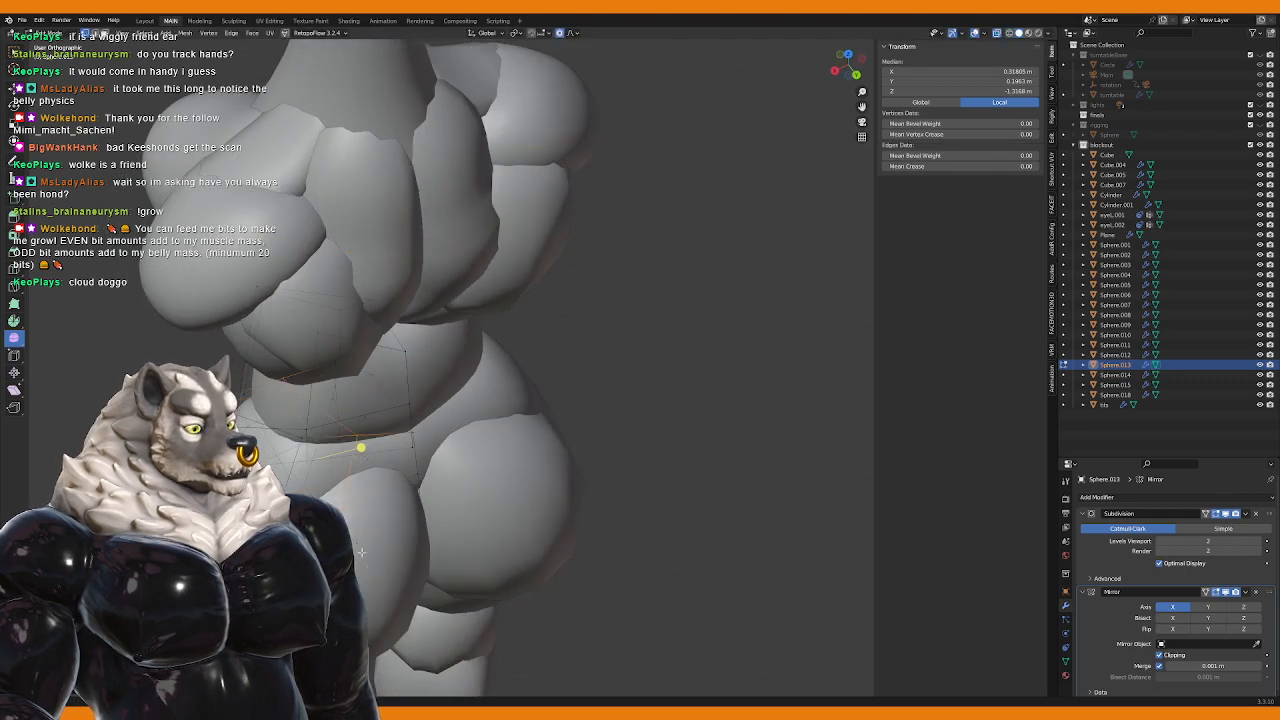
pyautogui.click(361, 447)
pyautogui.moveTo(361, 447); pyautogui.dragTo(290, 505, button='middle')
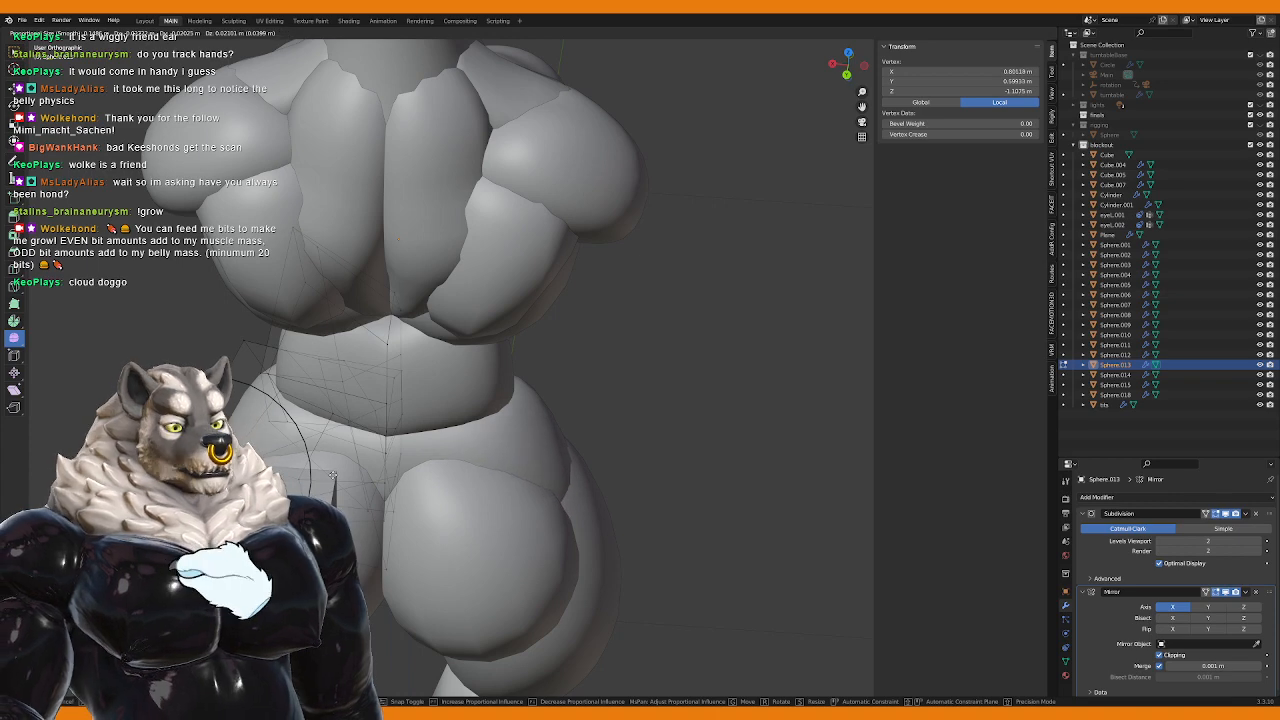
pyautogui.click(384, 461)
pyautogui.moveTo(565, 480); pyautogui.dragTo(430, 473, button='middle')
pyautogui.click(384, 461)
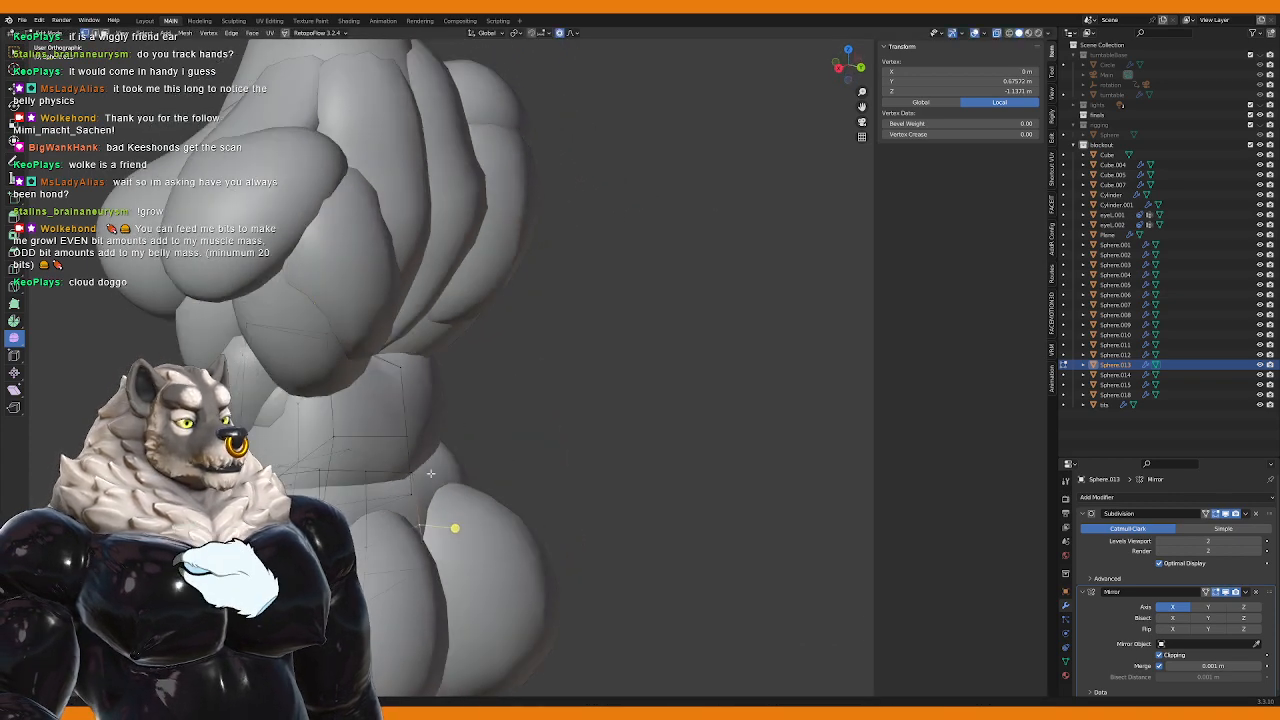
# Step: Select the edge loop just above the glutes on the lower-back mesh and scale it along the global Y axis with proportional editing
pyautogui.click(418, 506)
pyautogui.press('g')
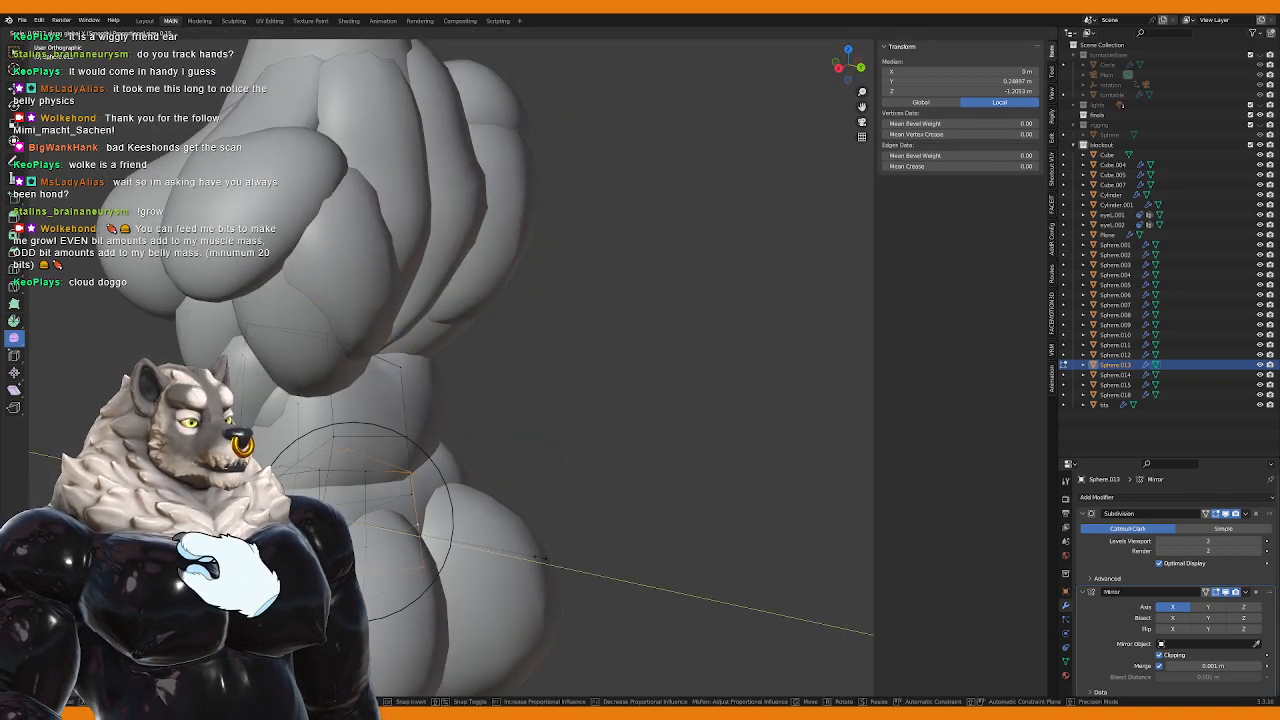
pyautogui.click(541, 557)
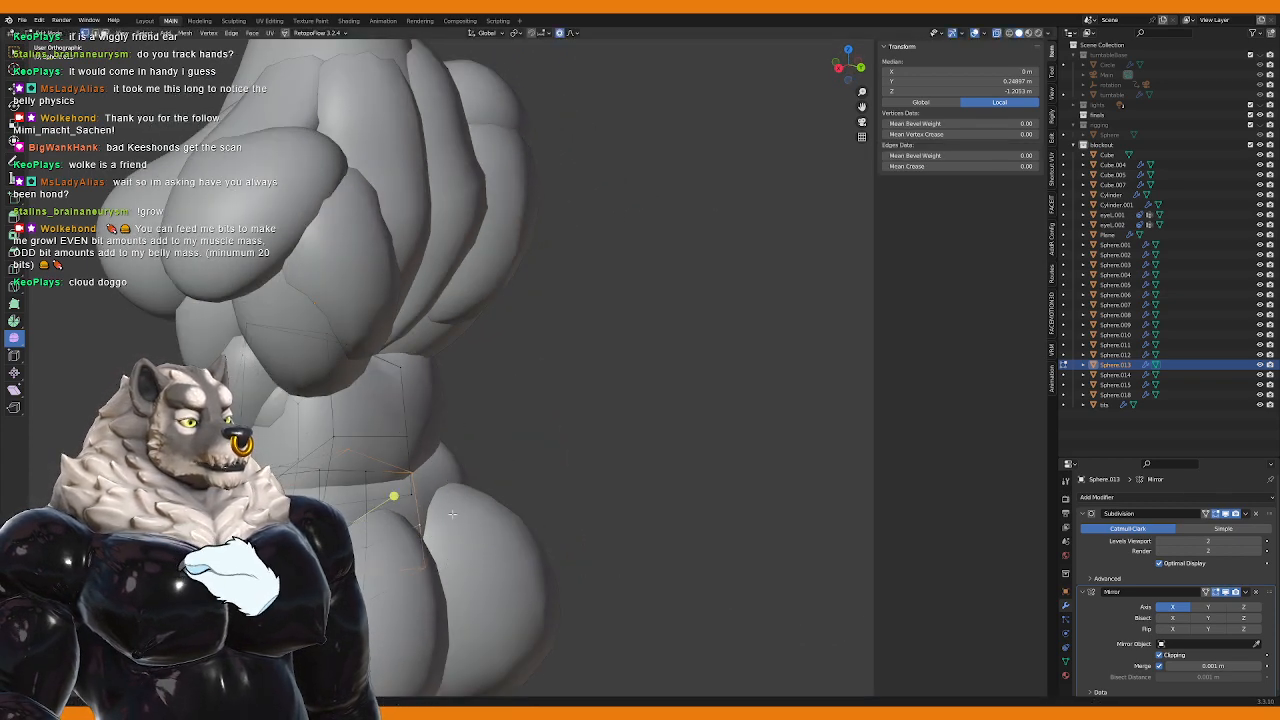
pyautogui.press('g')
pyautogui.click(493, 581)
# Step: Move the lower-back vertex above the glute with a larger proportional falloff, then leave Edit Mode and deselect the mesh
pyautogui.moveTo(493, 581); pyautogui.dragTo(320, 489, button='middle')
pyautogui.click(350, 470)
pyautogui.press('g')
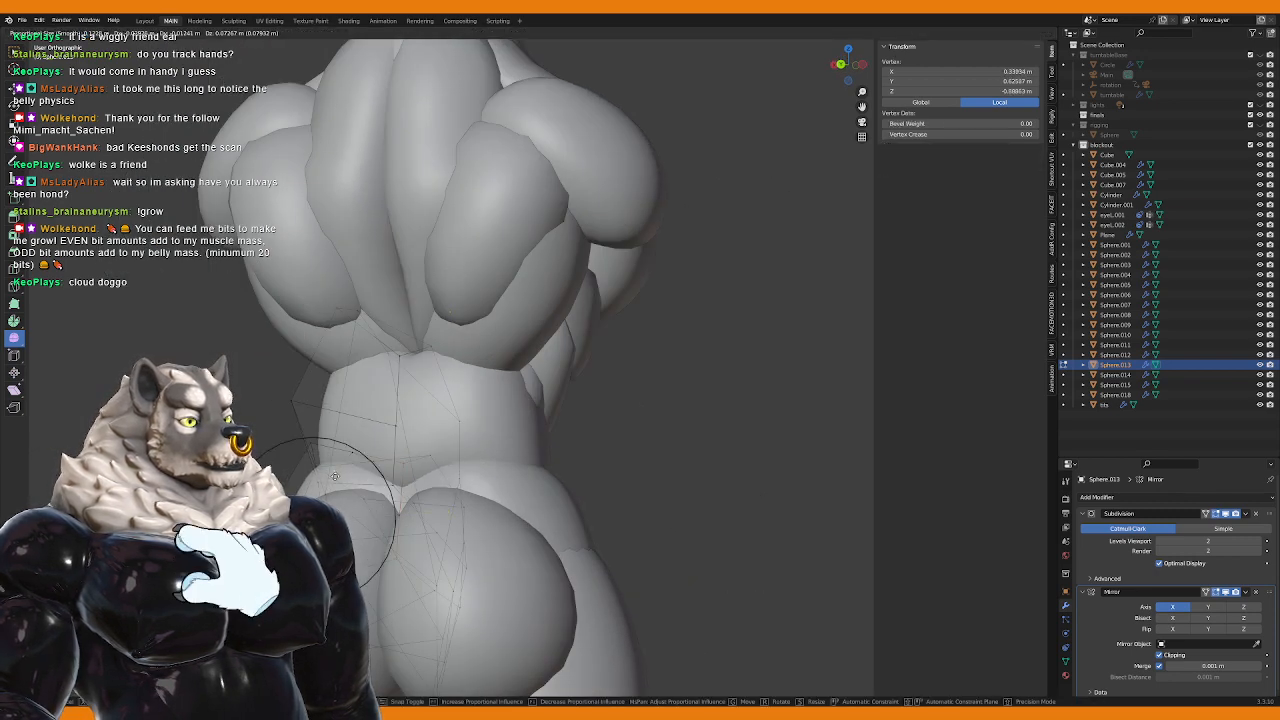
pyautogui.scroll(-3, 352, 465)
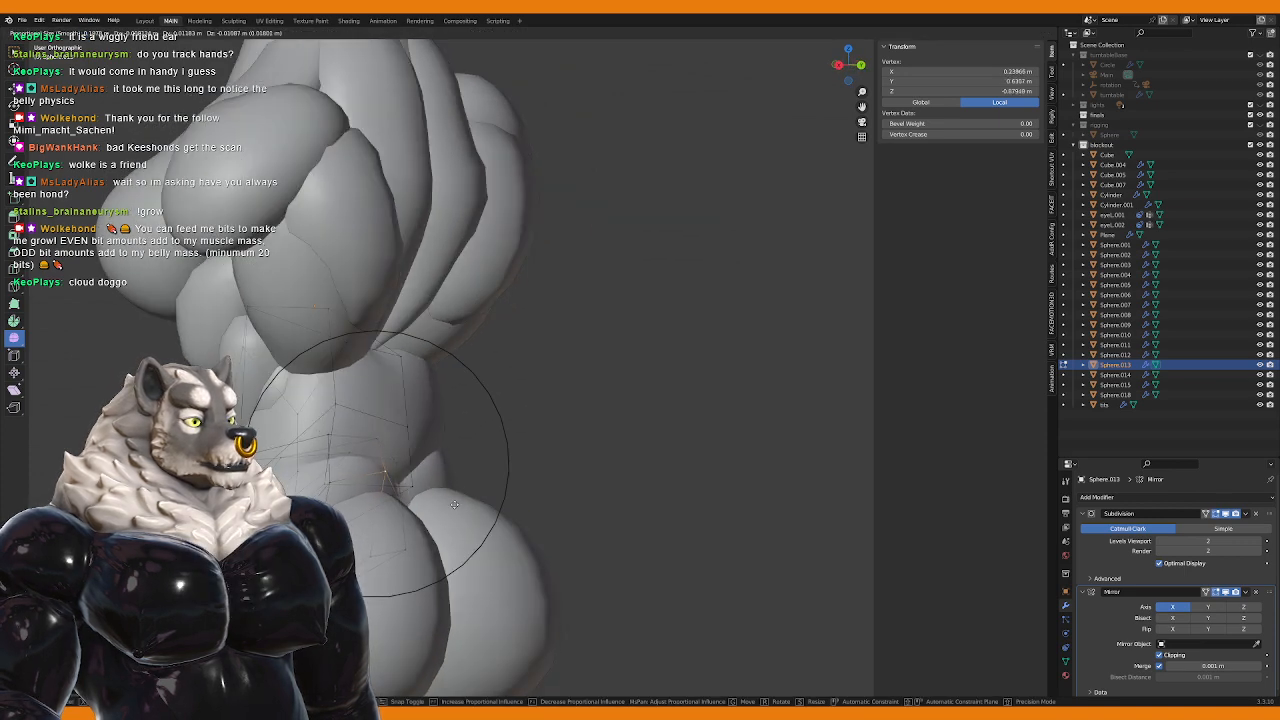
pyautogui.click(428, 466)
pyautogui.scroll(3, 348, 475)
pyautogui.scroll(-3, 637, 443)
pyautogui.press('Tab')
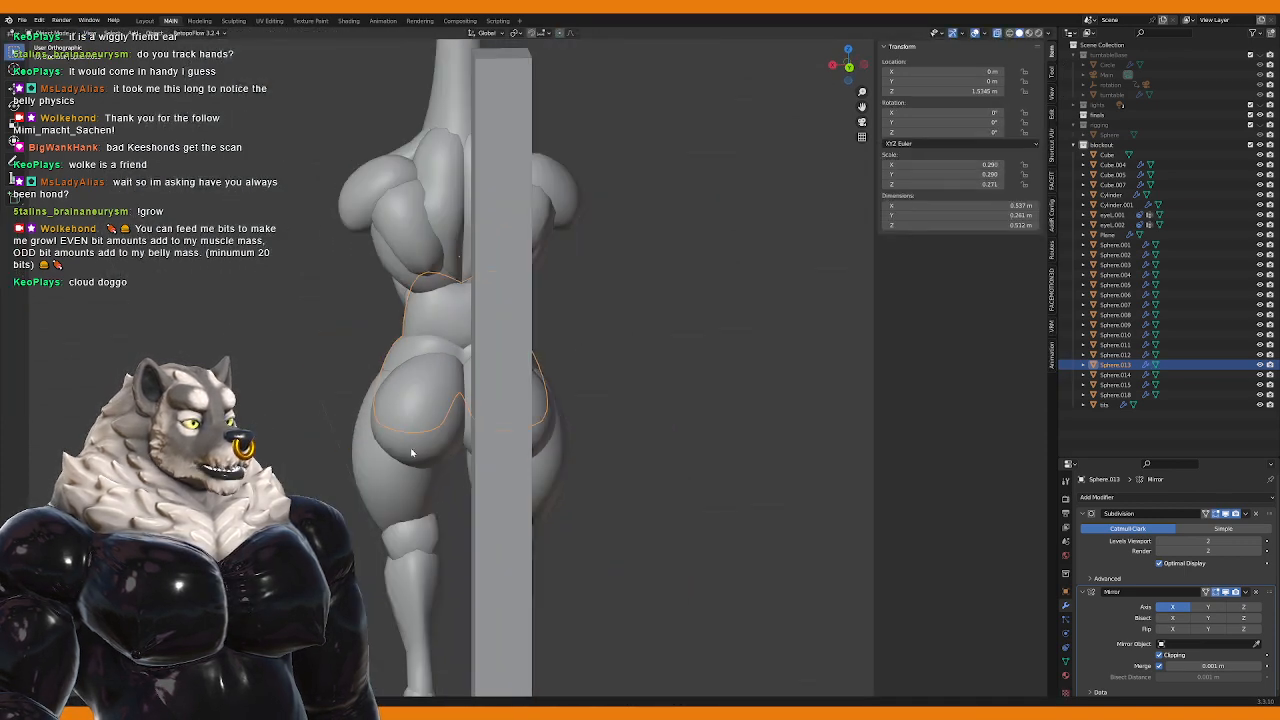
pyautogui.scroll(-3, 637, 443)
pyautogui.click(617, 443)
pyautogui.moveTo(617, 443); pyautogui.dragTo(675, 450, button='middle')
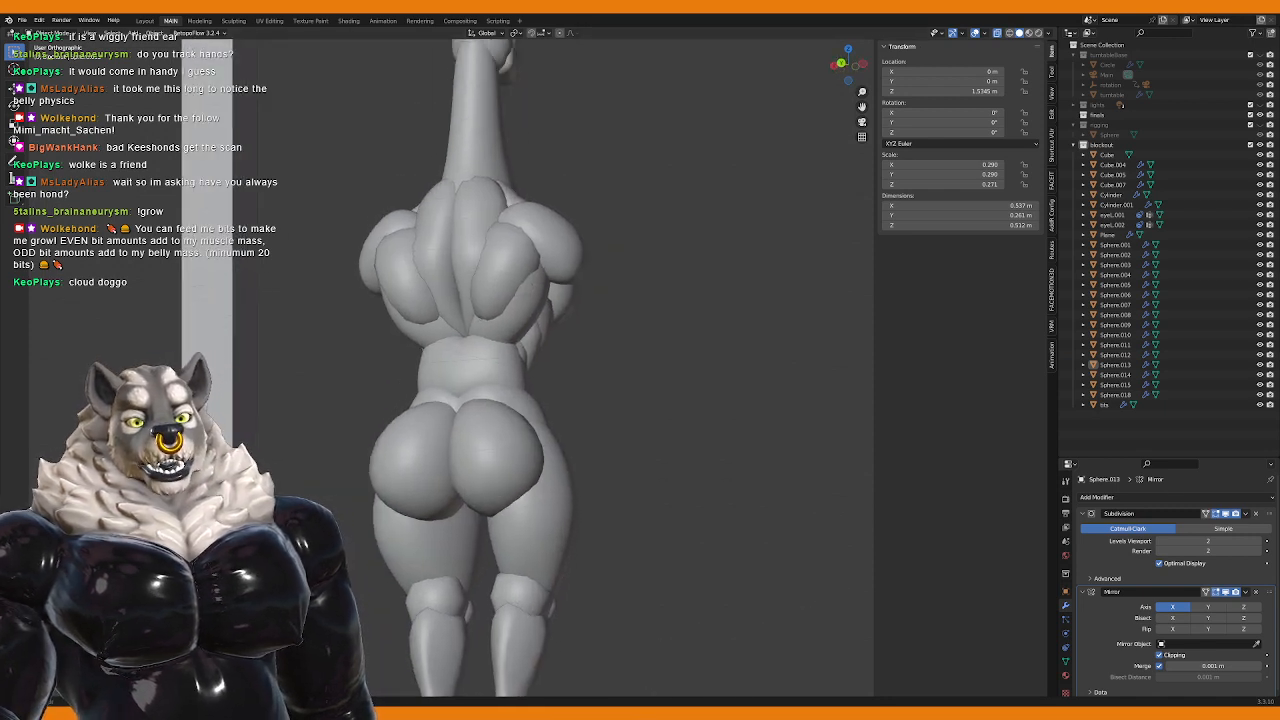
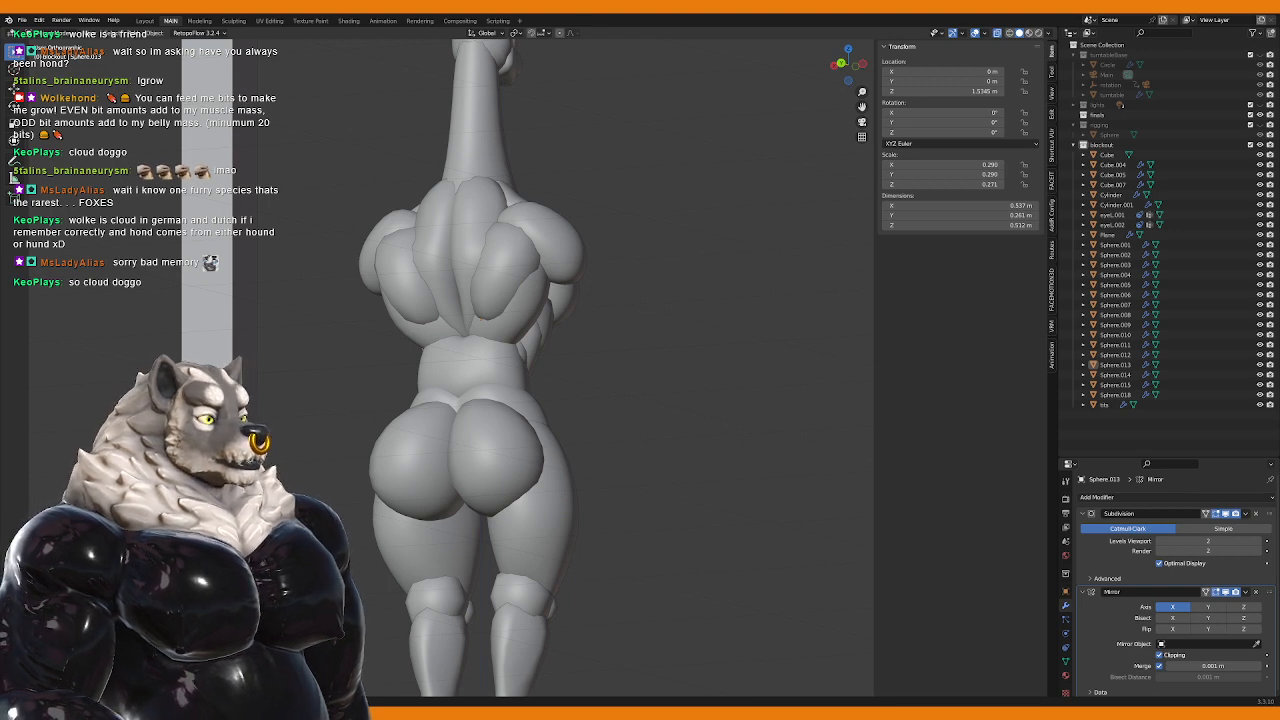
# Step: Paste the copied tail and tail tuft objects into the blockout collection
pyautogui.click(1105, 145)
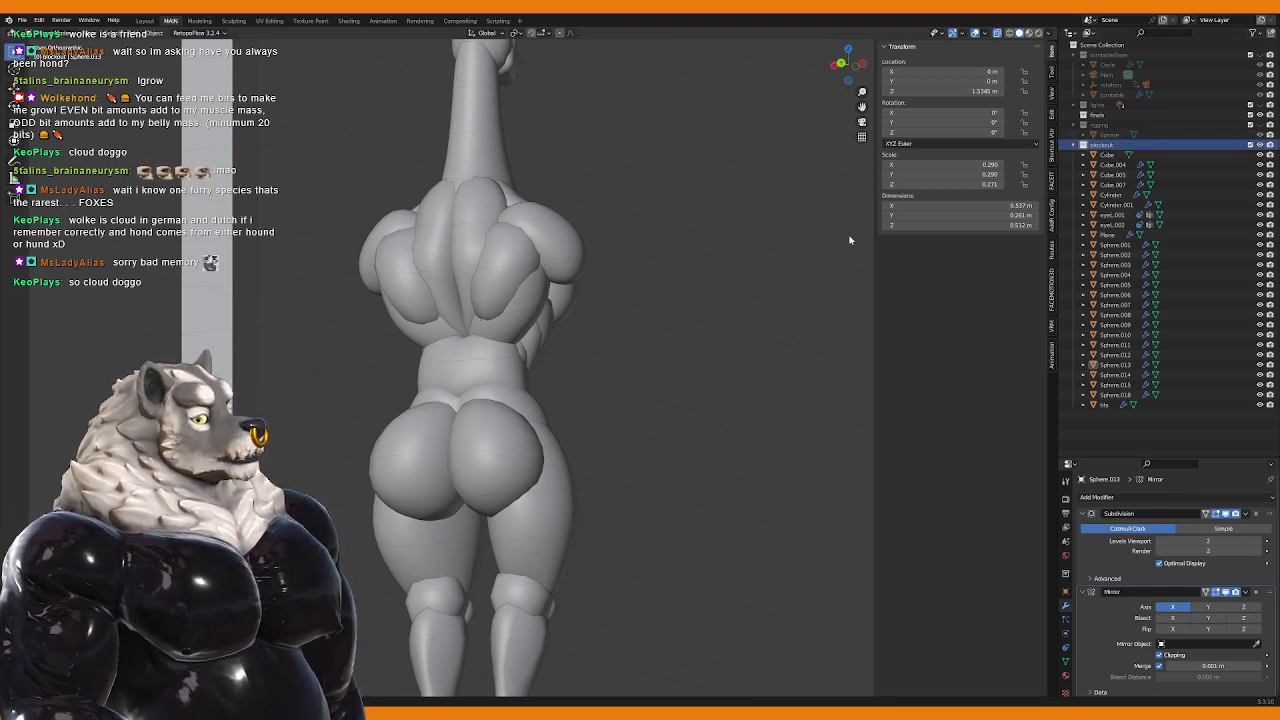
pyautogui.hotkey('ctrl', 'v')
pyautogui.moveTo(636, 345); pyautogui.dragTo(590, 350, button='middle')
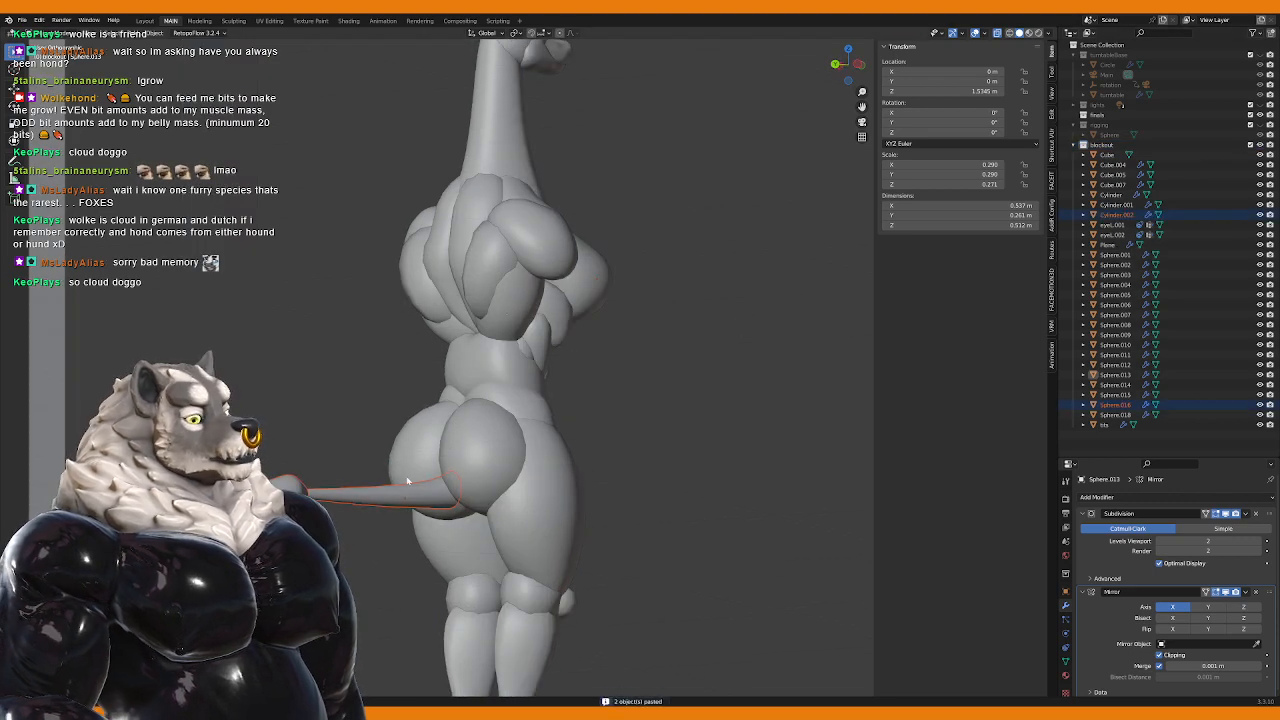
# Step: Select the pasted tail and its tuft and move them up to the base of the spine above the glutes
pyautogui.click(404, 496)
pyautogui.keyDown('shift'); pyautogui.click(292, 494); pyautogui.keyUp('shift')
pyautogui.press('g')
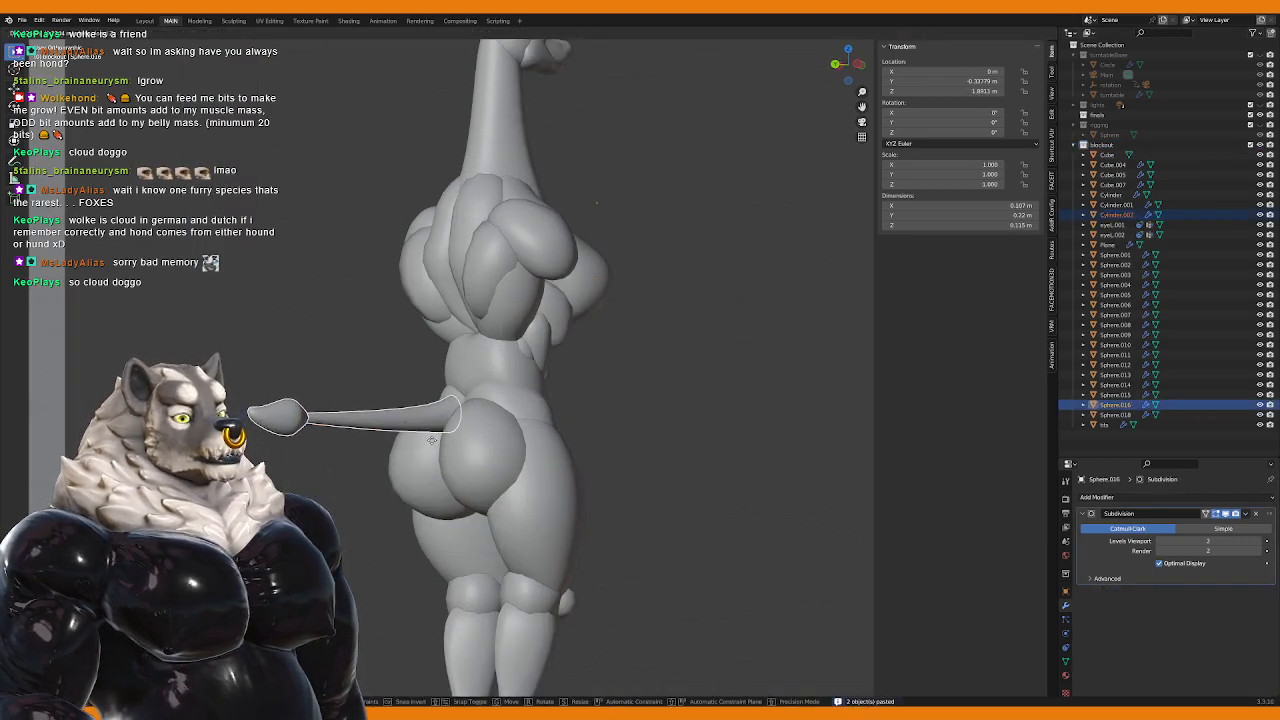
pyautogui.click(560, 445)
pyautogui.moveTo(560, 445); pyautogui.dragTo(611, 432, button='middle')
pyautogui.press('KP_3')
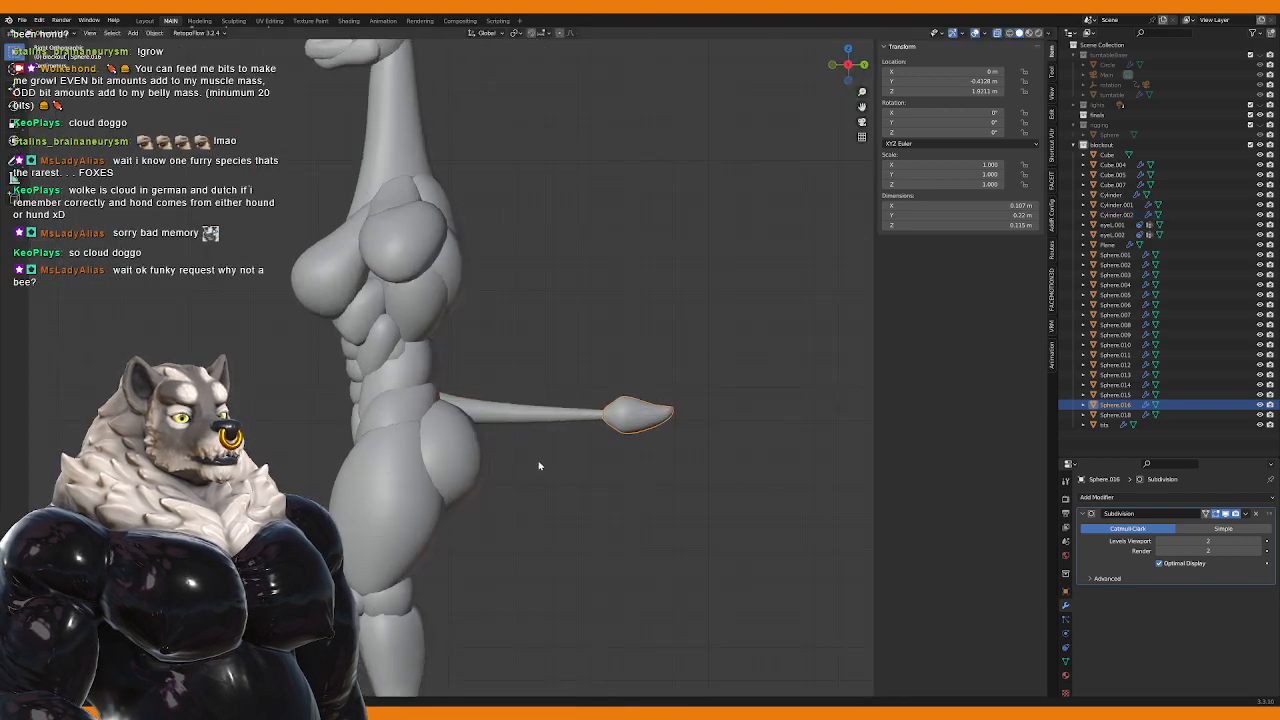
pyautogui.scroll(-4, 537, 466)
pyautogui.scroll(1, 563, 429)
pyautogui.scroll(5, 557, 430)
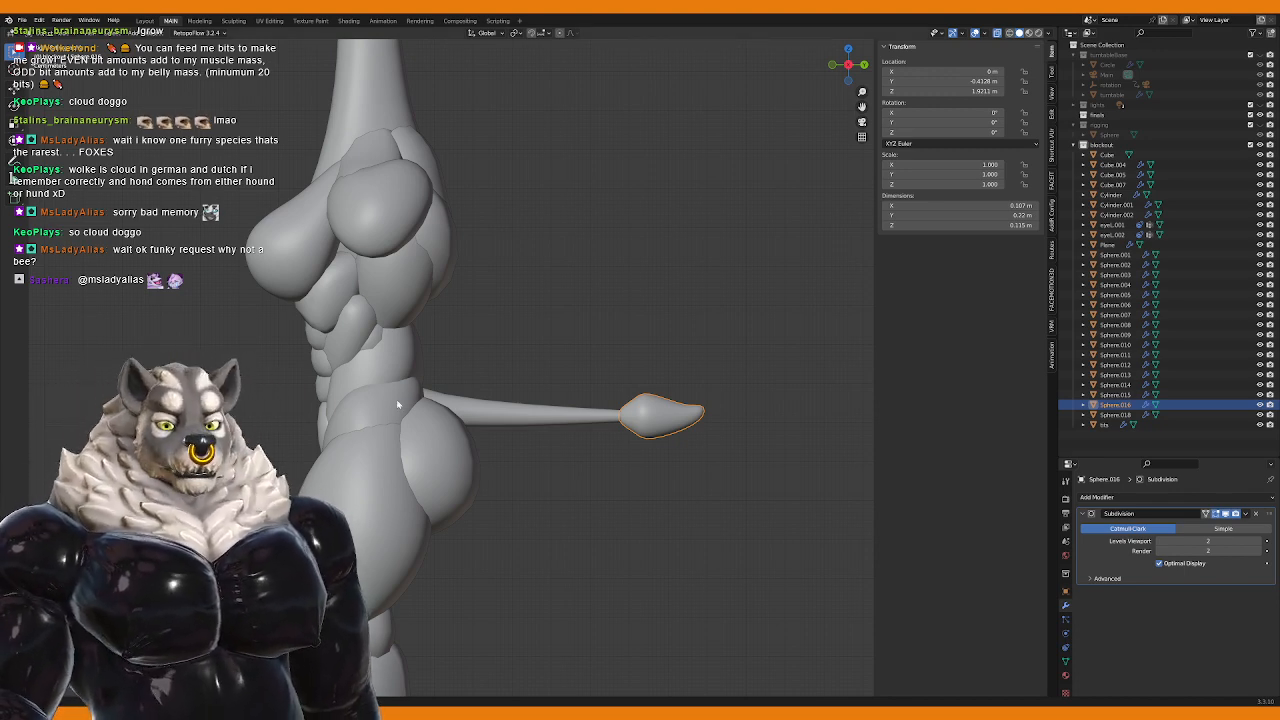
# Step: Deselect the tail tuft and examine the whole character's proportions and posture from the side and front
pyautogui.moveTo(399, 405); pyautogui.dragTo(414, 378, button='middle')
pyautogui.click(562, 453)
pyautogui.scroll(-5, 562, 453)
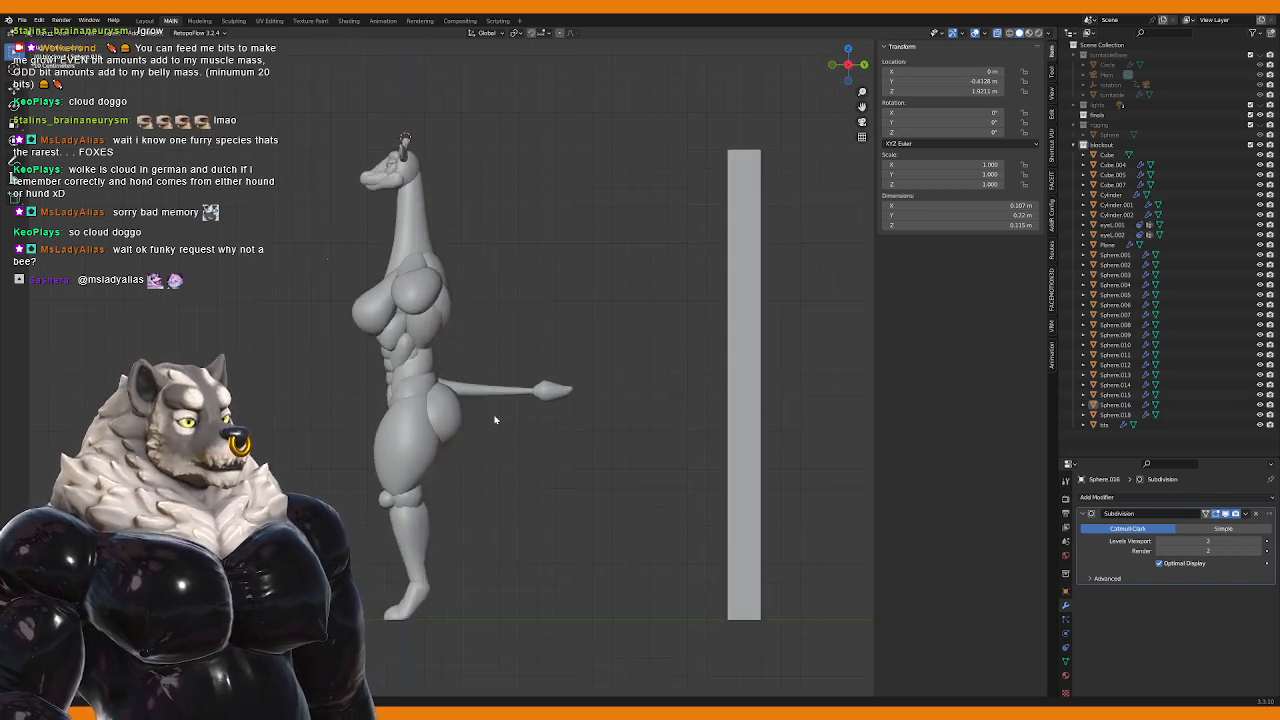
pyautogui.scroll(-3, 494, 420)
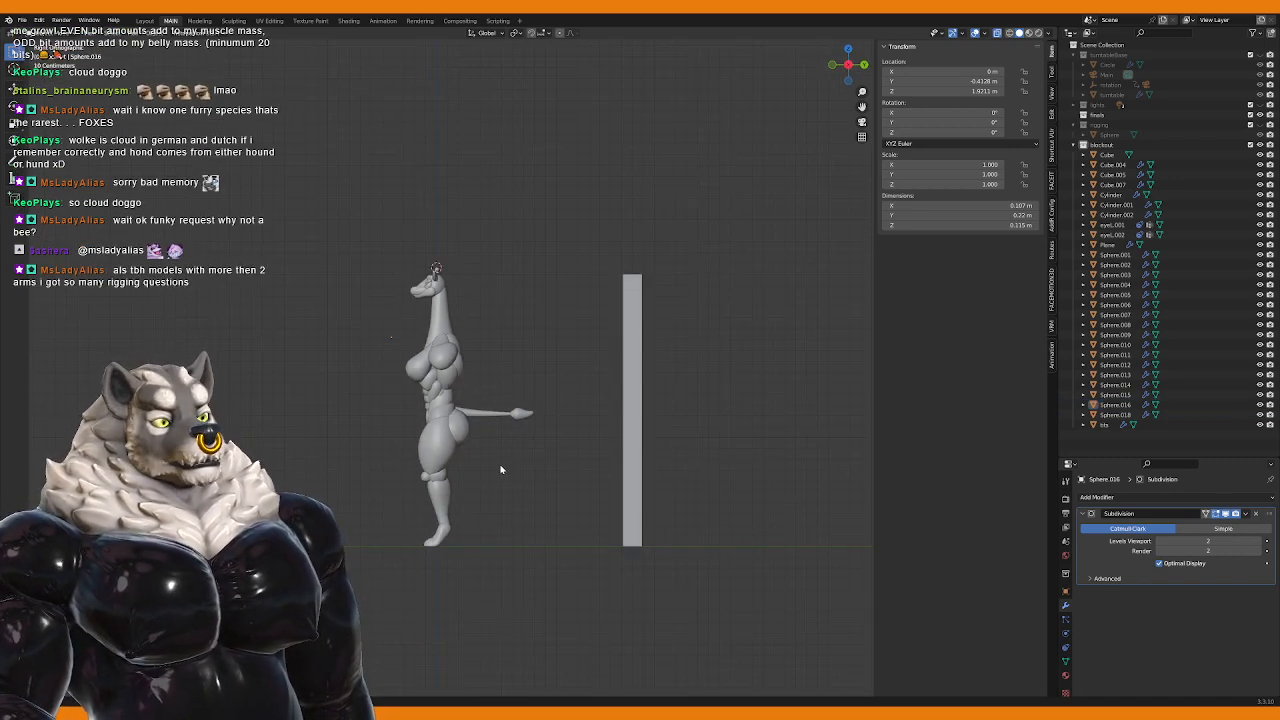
pyautogui.scroll(2, 494, 469)
pyautogui.scroll(4, 494, 469)
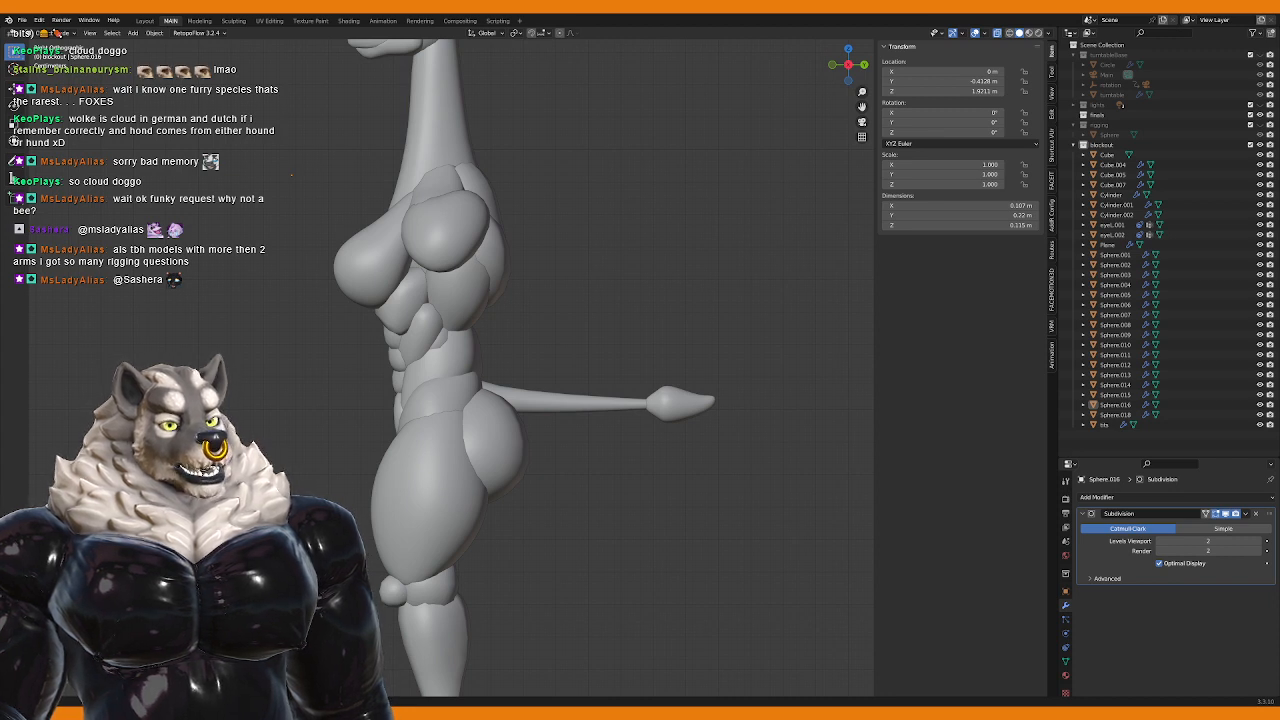
pyautogui.scroll(-5, 554, 380)
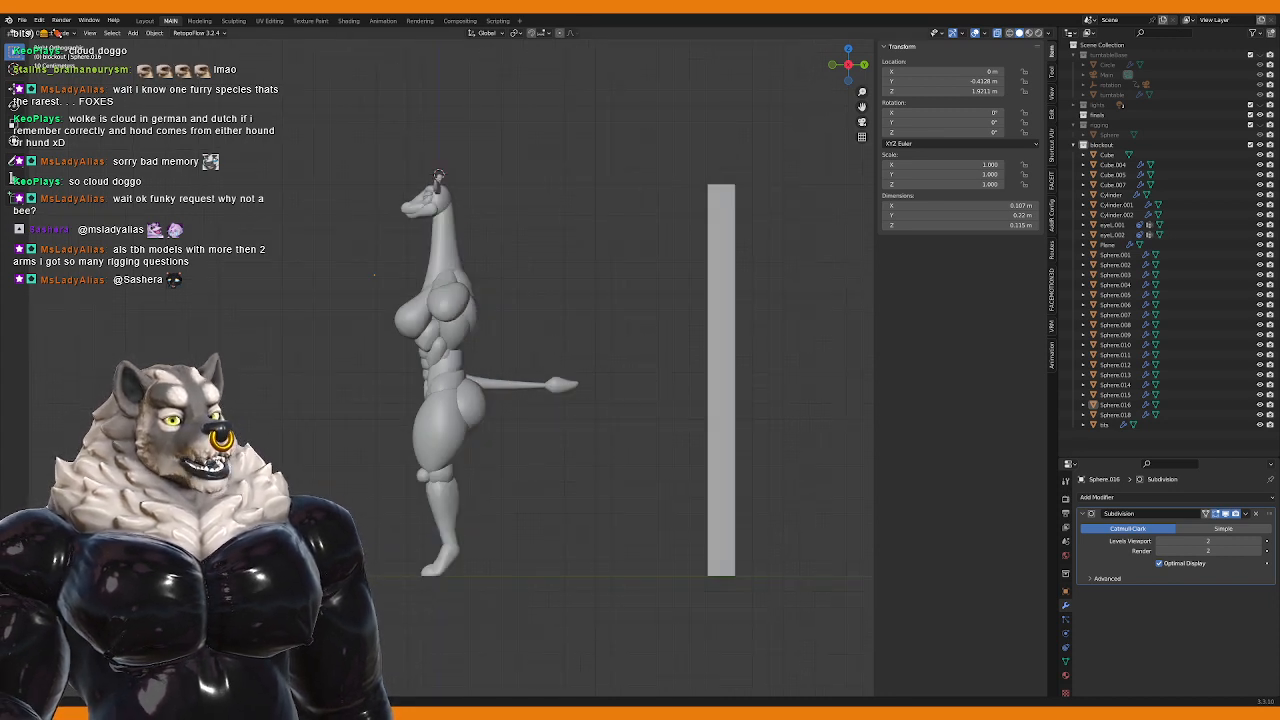
pyautogui.moveTo(500, 380)
pyautogui.mouseDown(button='middle')
pyautogui.moveTo(563, 389)
pyautogui.moveTo(507, 380)
pyautogui.moveTo(506, 363)
pyautogui.mouseUp(button='middle')
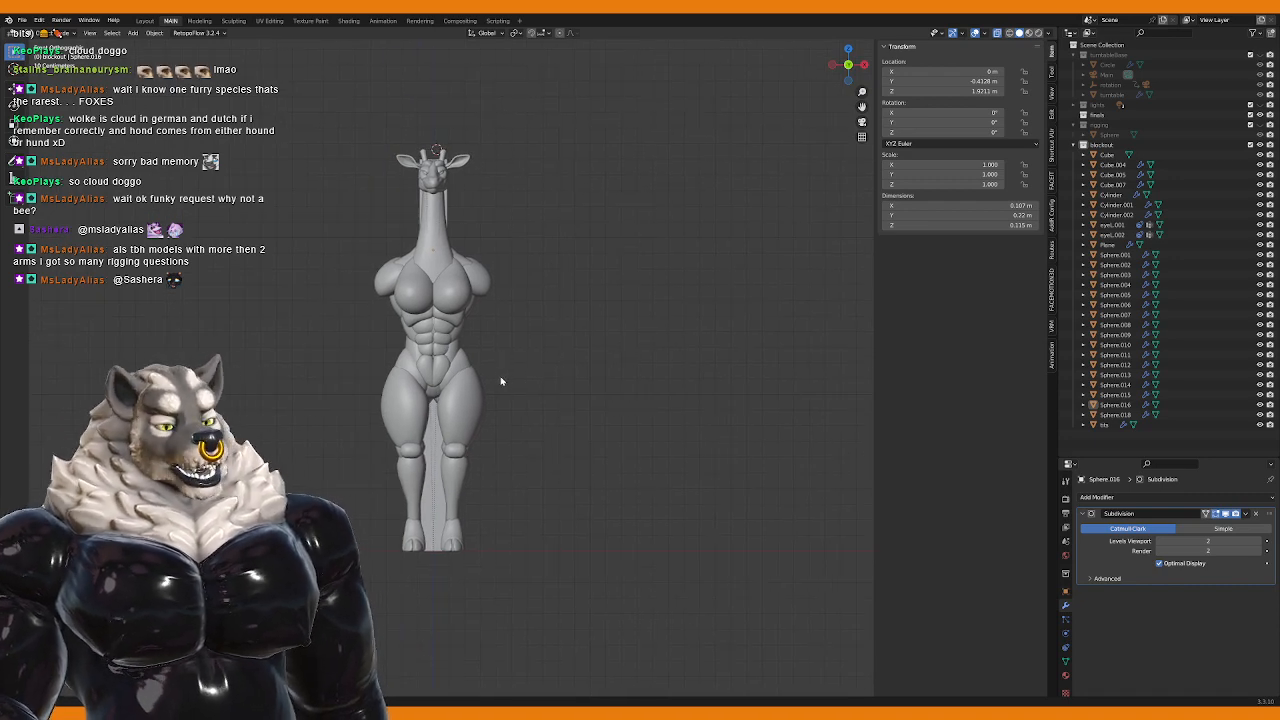
pyautogui.scroll(4, 506, 374)
pyautogui.scroll(-6, 485, 372)
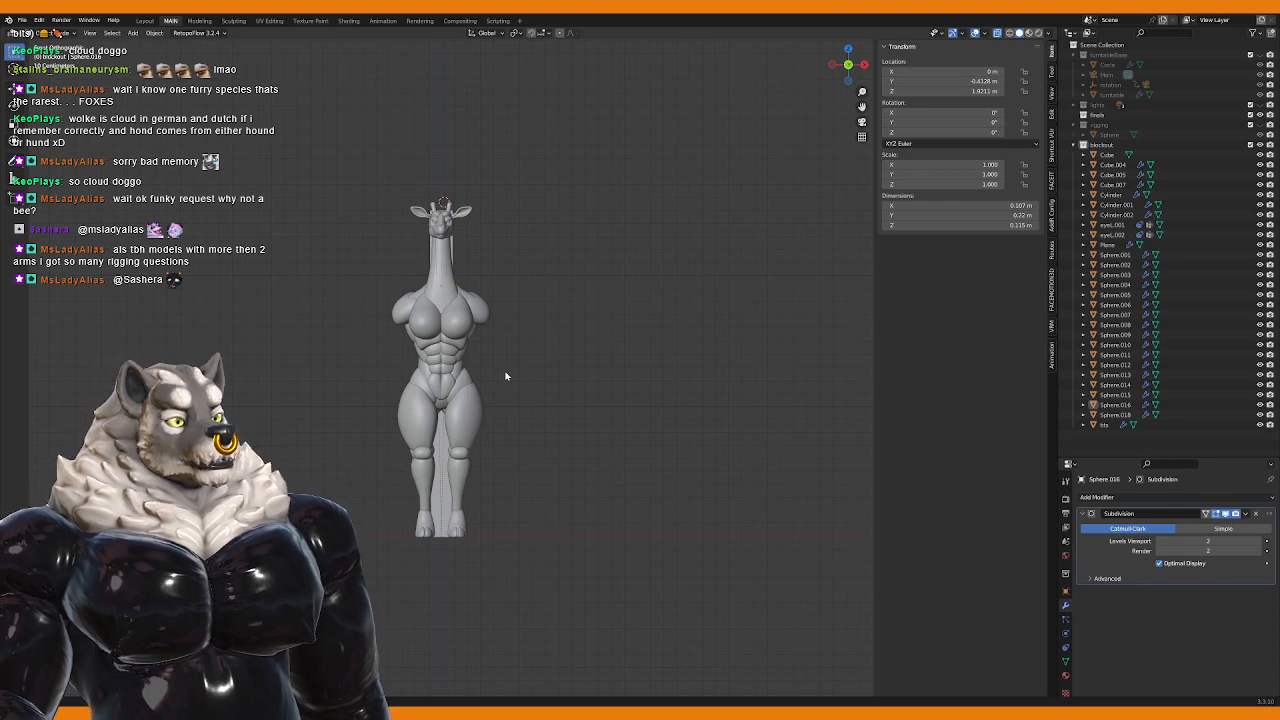
pyautogui.moveTo(503, 378); pyautogui.dragTo(393, 371, button='middle')
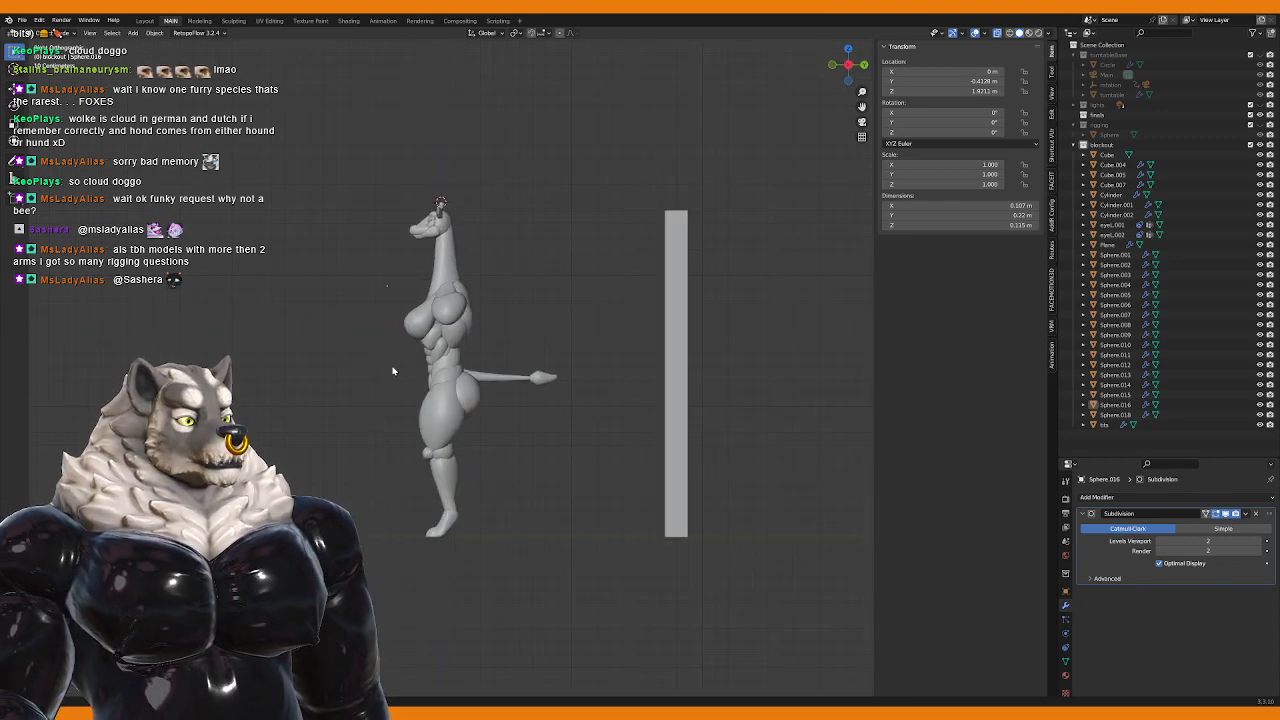
# Step: Move the knee mesh backward along the global Y axis, then do the same with the lower leg and foot
pyautogui.scroll(4, 497, 441)
pyautogui.click(379, 363)
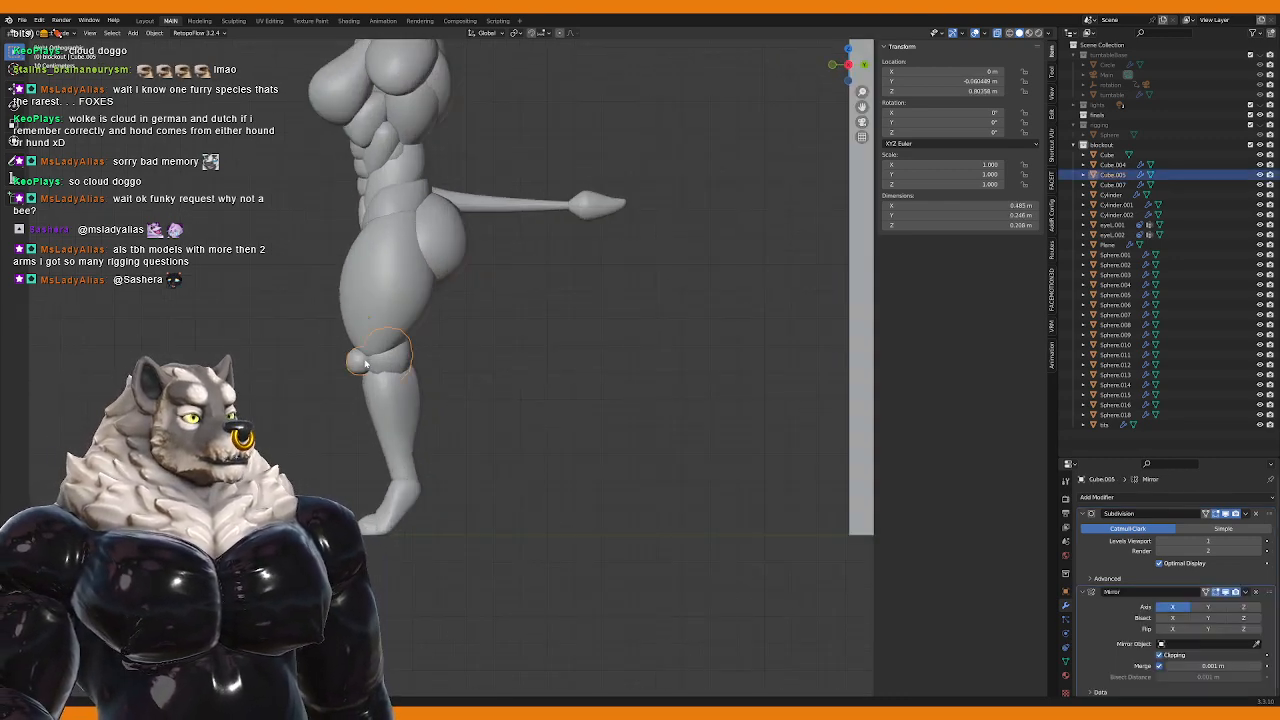
pyautogui.click(413, 420)
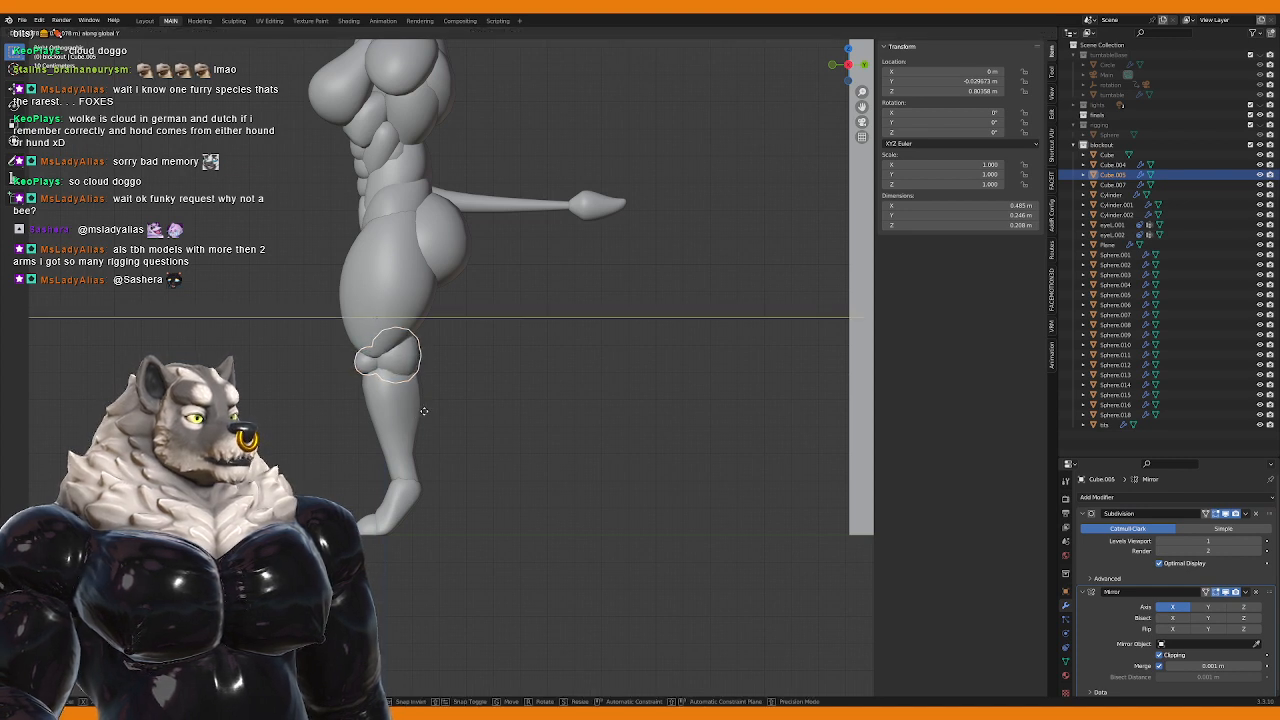
pyautogui.click(411, 420)
pyautogui.press('g')
pyautogui.press('y')
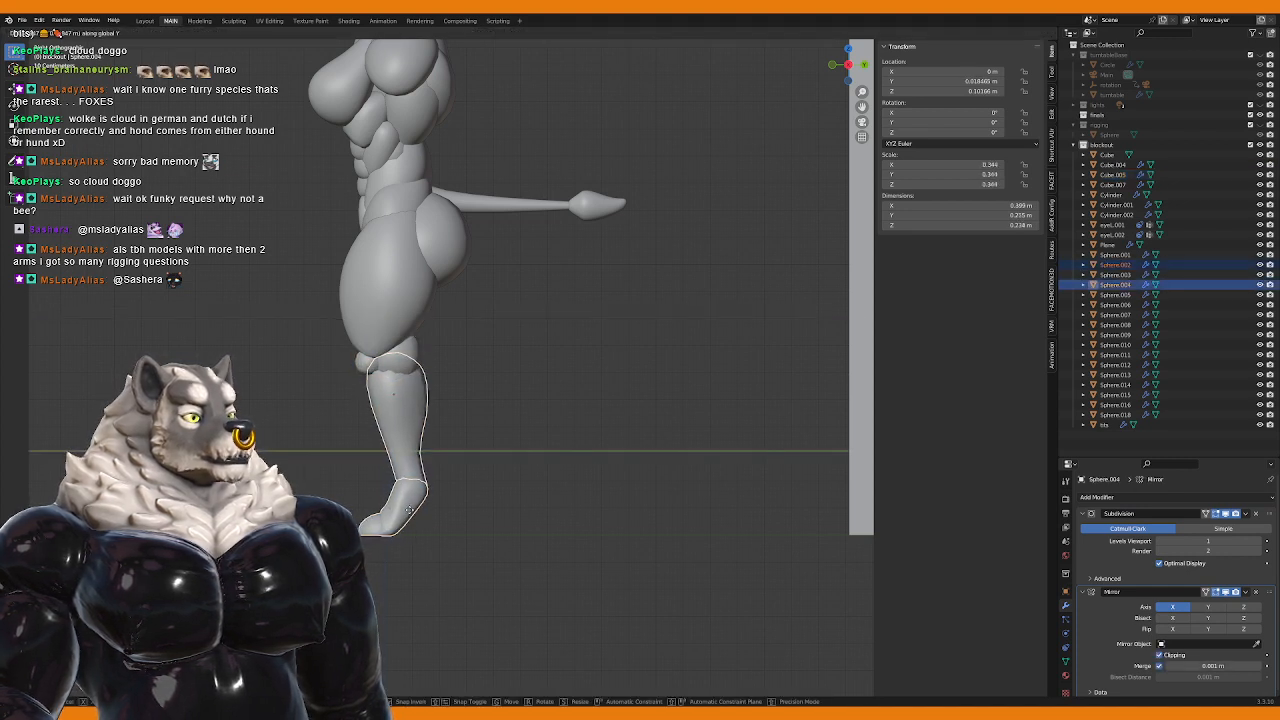
pyautogui.click(409, 510)
pyautogui.moveTo(494, 339); pyautogui.dragTo(525, 435, button='middle')
pyautogui.click(525, 435)
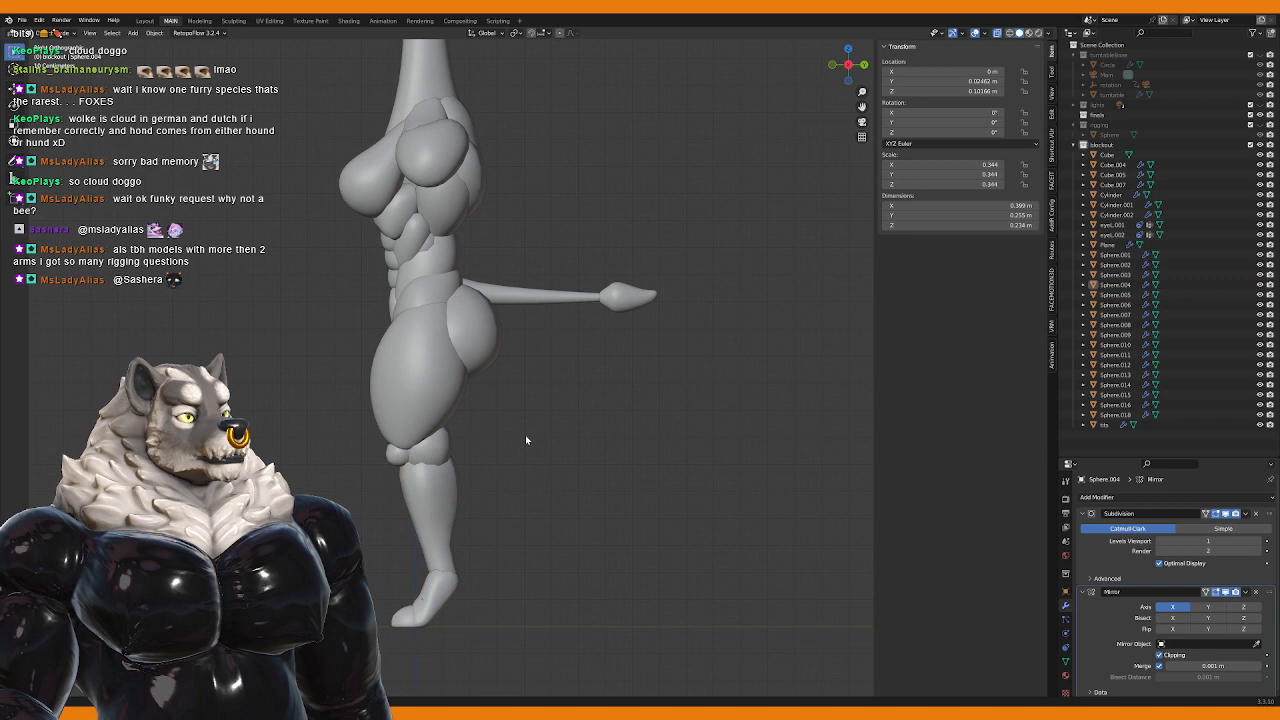
# Step: Try a slight rotation of the thigh mesh about the X axis, then clear its rotation
pyautogui.click(418, 308)
pyautogui.moveTo(418, 308); pyautogui.dragTo(445, 365, button='middle')
pyautogui.click(435, 404)
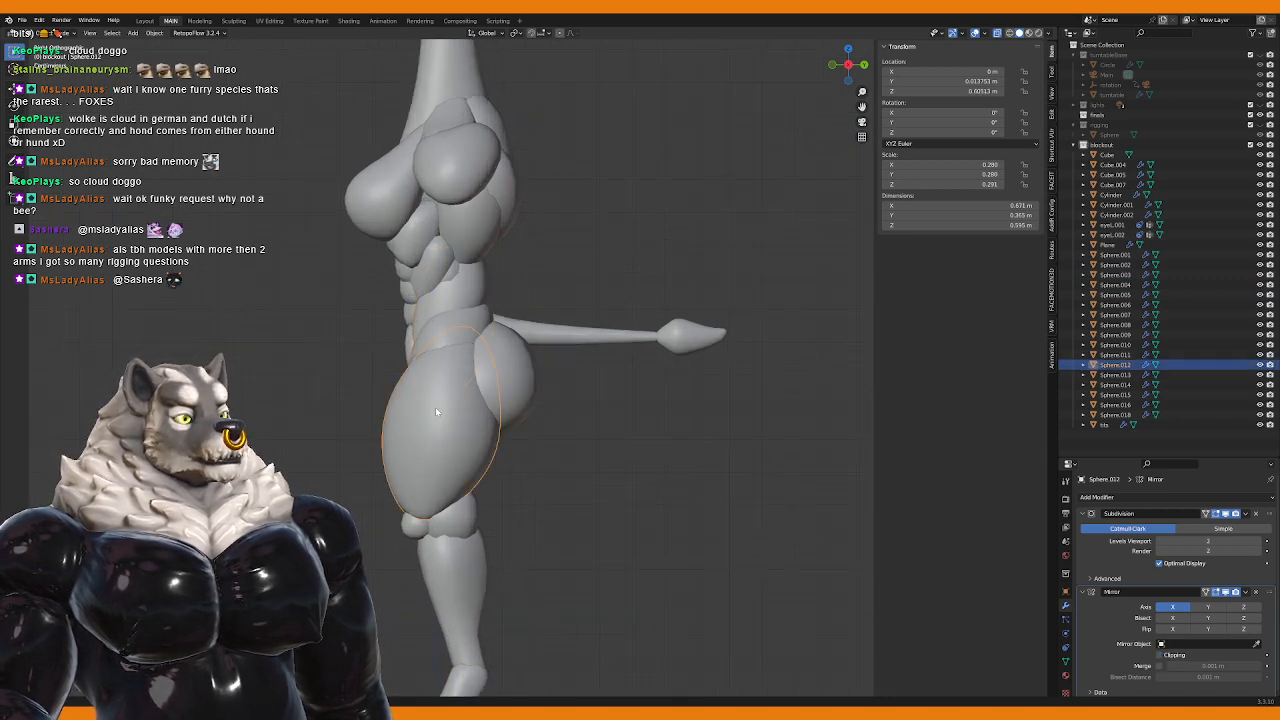
pyautogui.press('g')
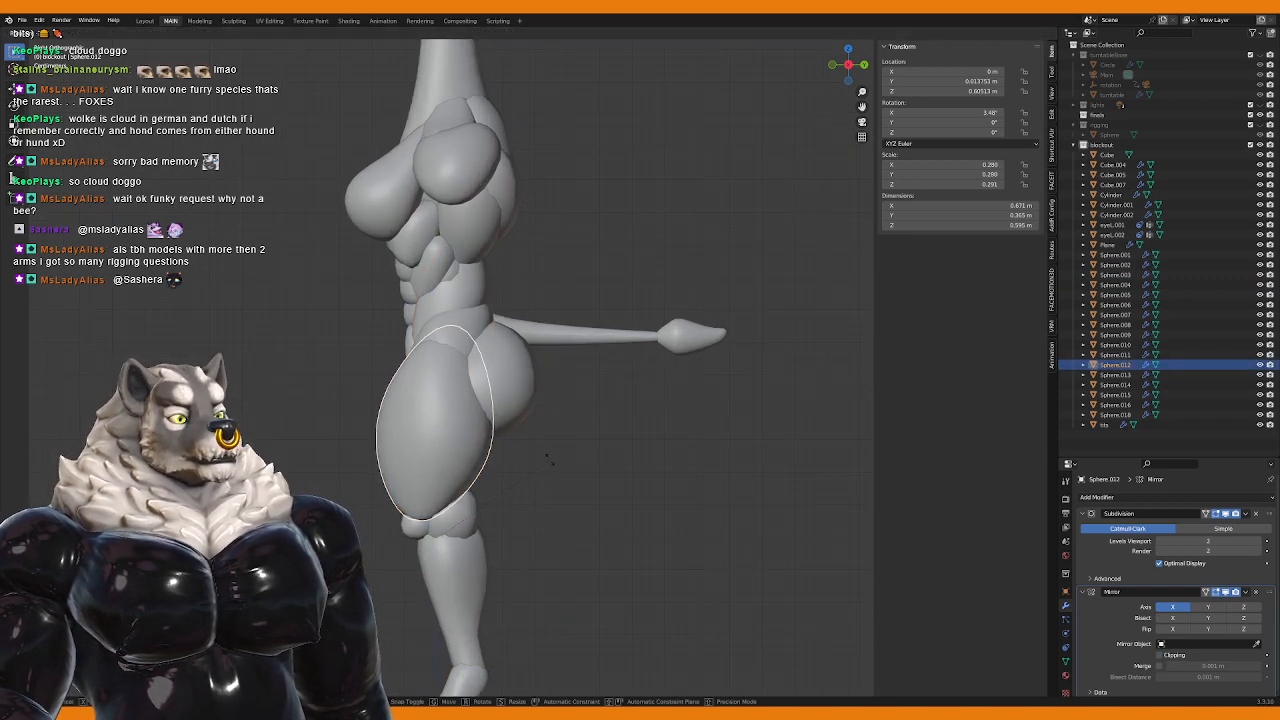
pyautogui.click(484, 376)
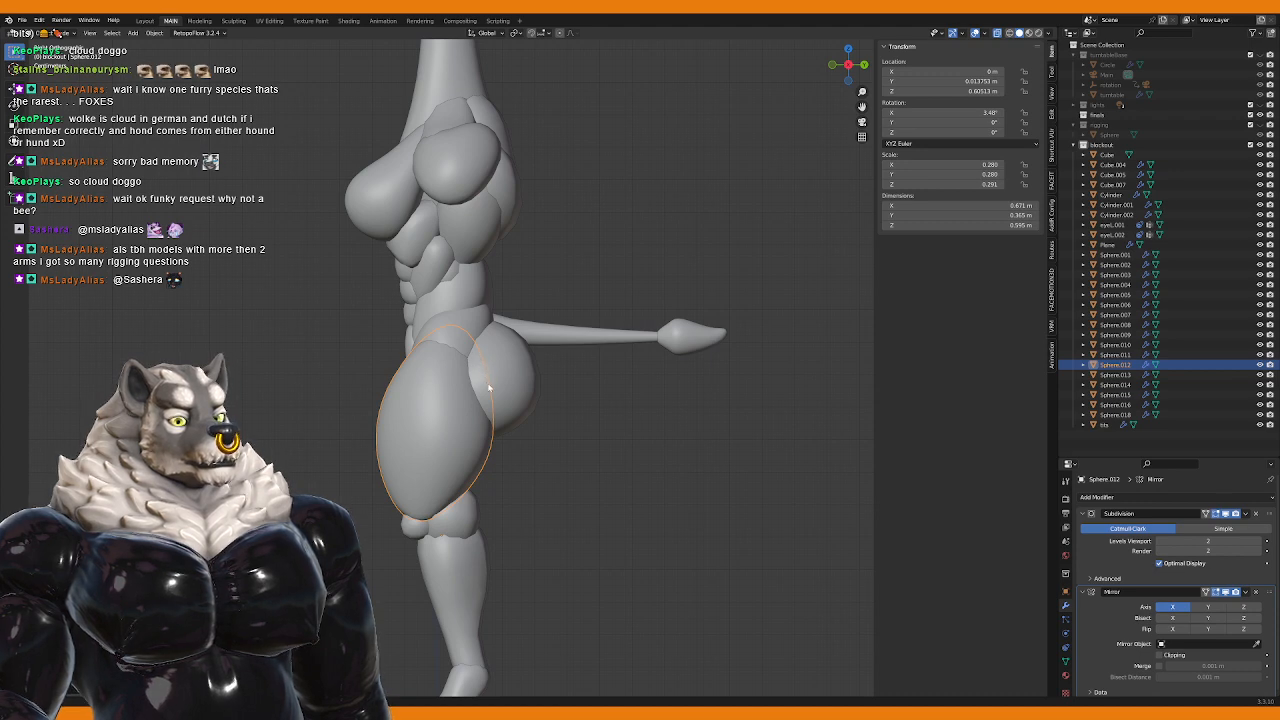
pyautogui.hotkey('alt', 'r')
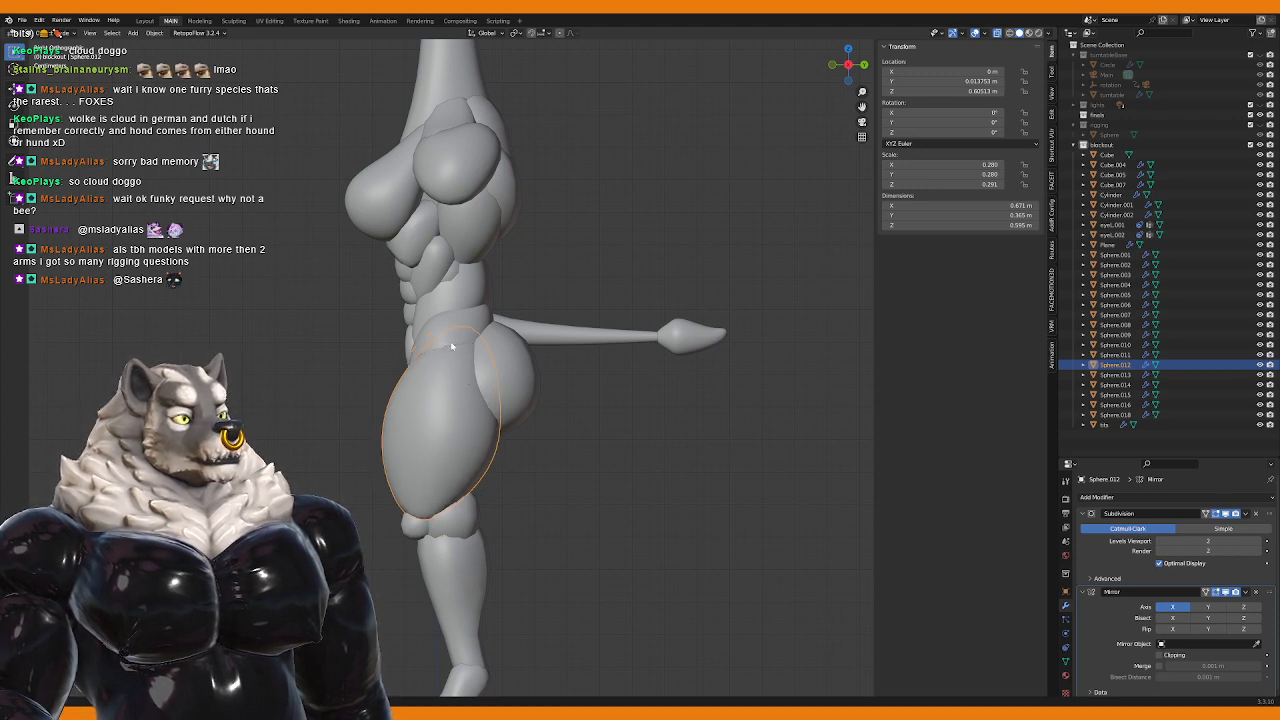
# Step: Select the hip and glute meshes together and move them forward along the global Y axis
pyautogui.click(456, 331)
pyautogui.click(507, 360)
pyautogui.press('g')
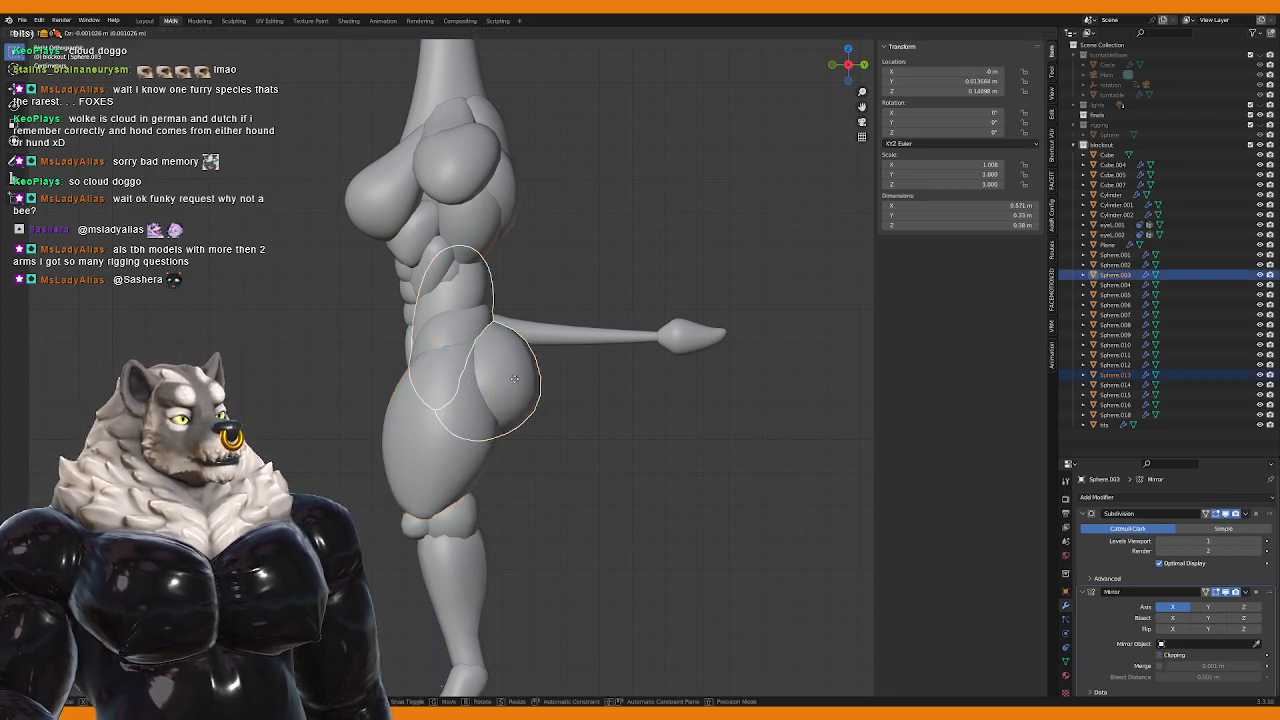
pyautogui.press('y')
pyautogui.click(505, 378)
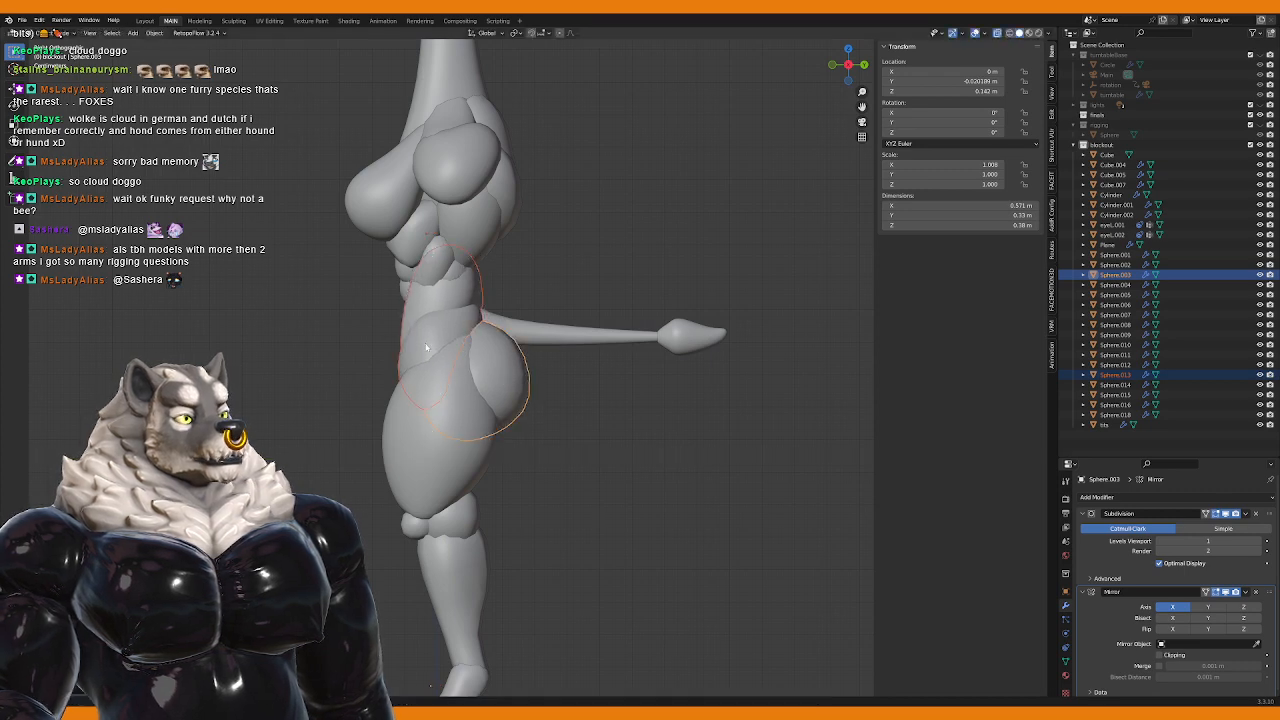
# Step: Select the six-pack and lower-abdomen meshes, tilt them about -10.8° around X and push them forward onto the belly surface
pyautogui.click(398, 296)
pyautogui.moveTo(398, 296); pyautogui.dragTo(520, 318, button='middle')
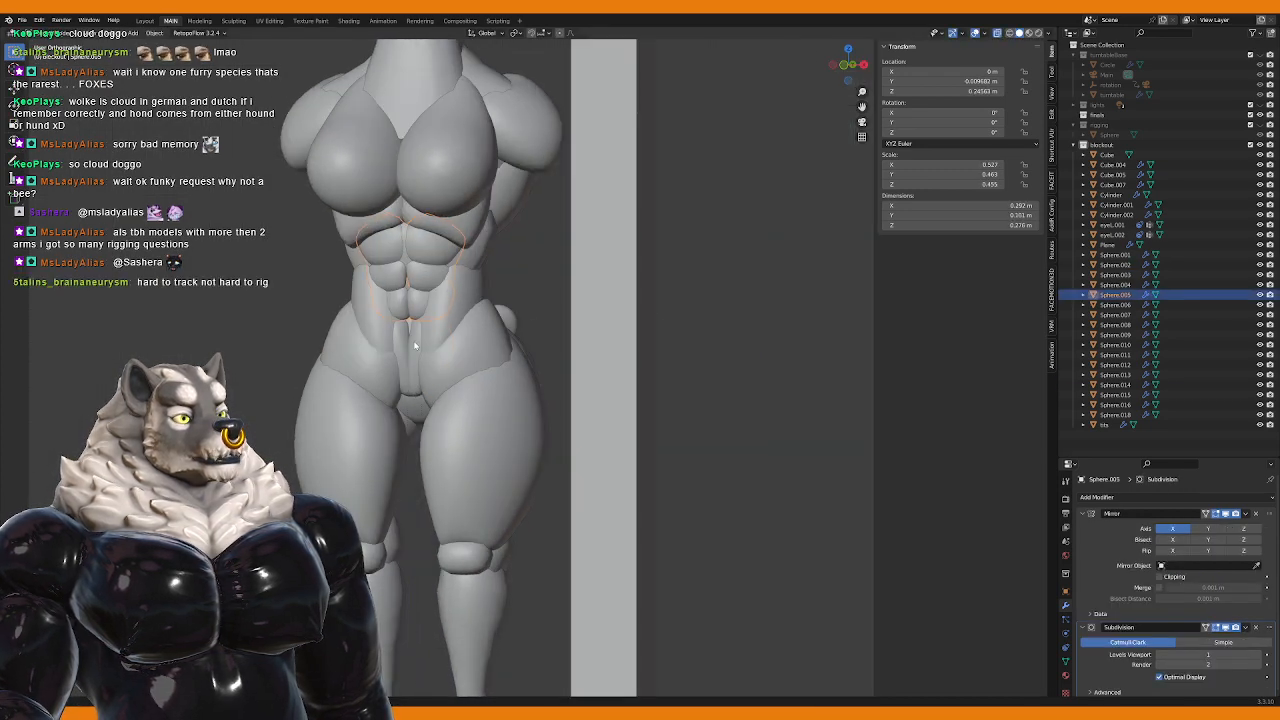
pyautogui.keyDown('shift'); pyautogui.click(408, 338); pyautogui.keyUp('shift')
pyautogui.moveTo(478, 355); pyautogui.dragTo(418, 365, button='middle')
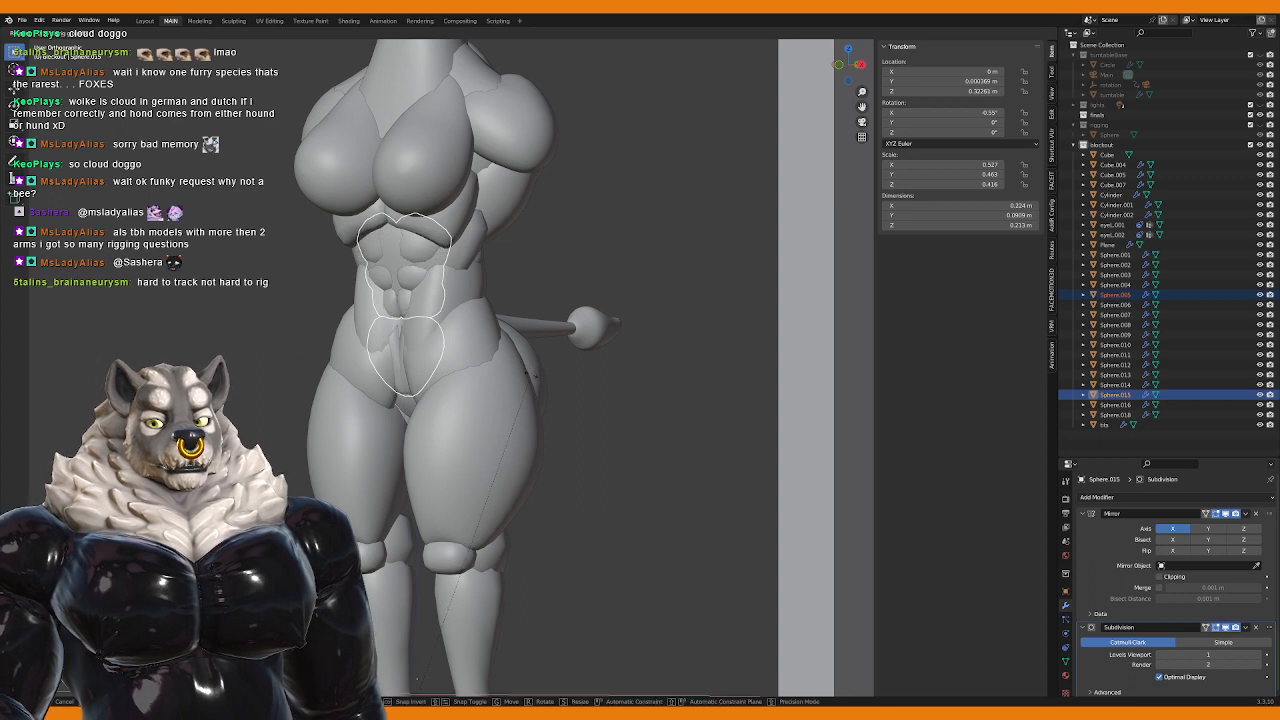
pyautogui.moveTo(503, 365); pyautogui.dragTo(575, 386, button='middle')
pyautogui.press('r')
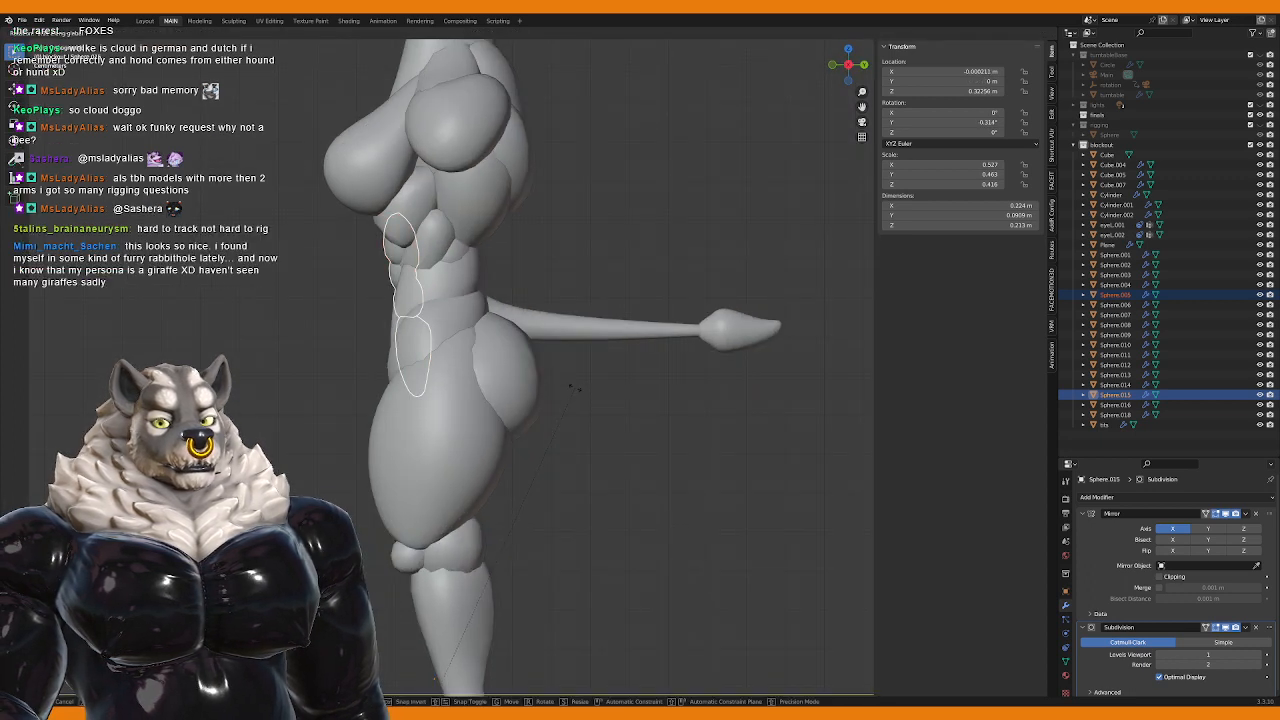
pyautogui.press('Escape')
pyautogui.moveTo(567, 391); pyautogui.dragTo(595, 410, button='middle')
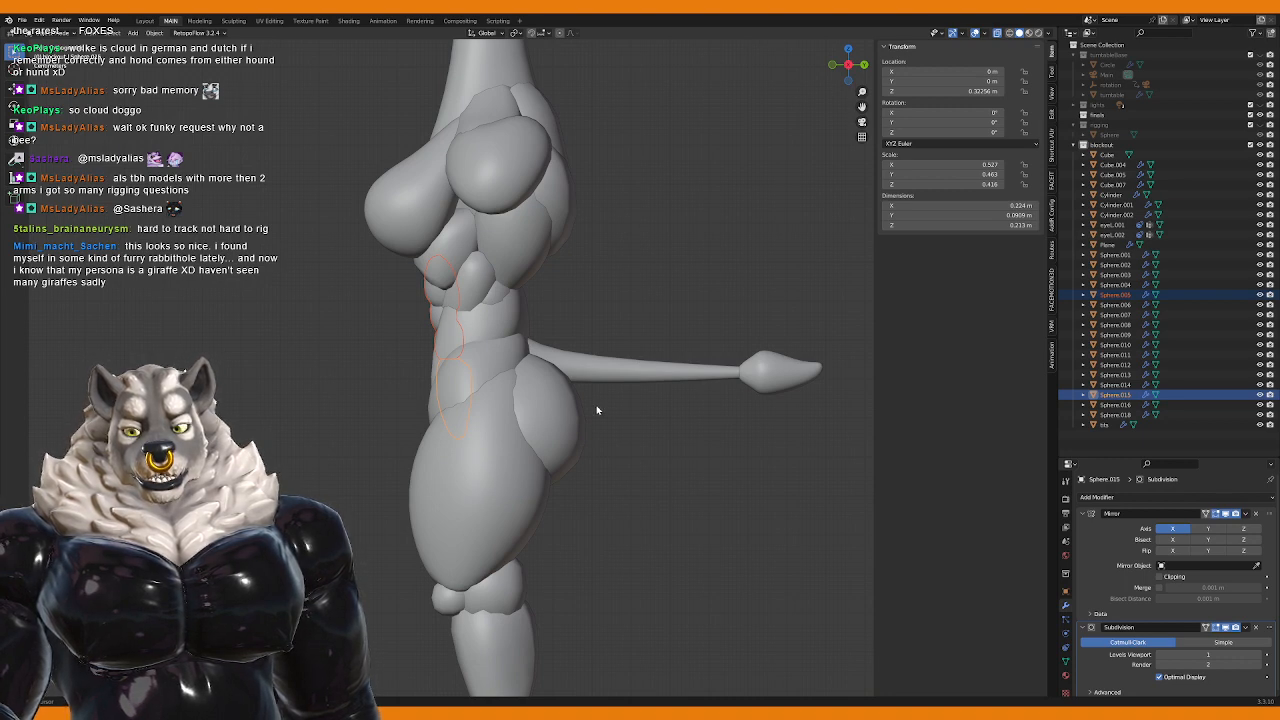
pyautogui.keyDown('shift'); pyautogui.moveTo(619, 398); pyautogui.dragTo(599, 384, button='middle'); pyautogui.keyUp('shift')
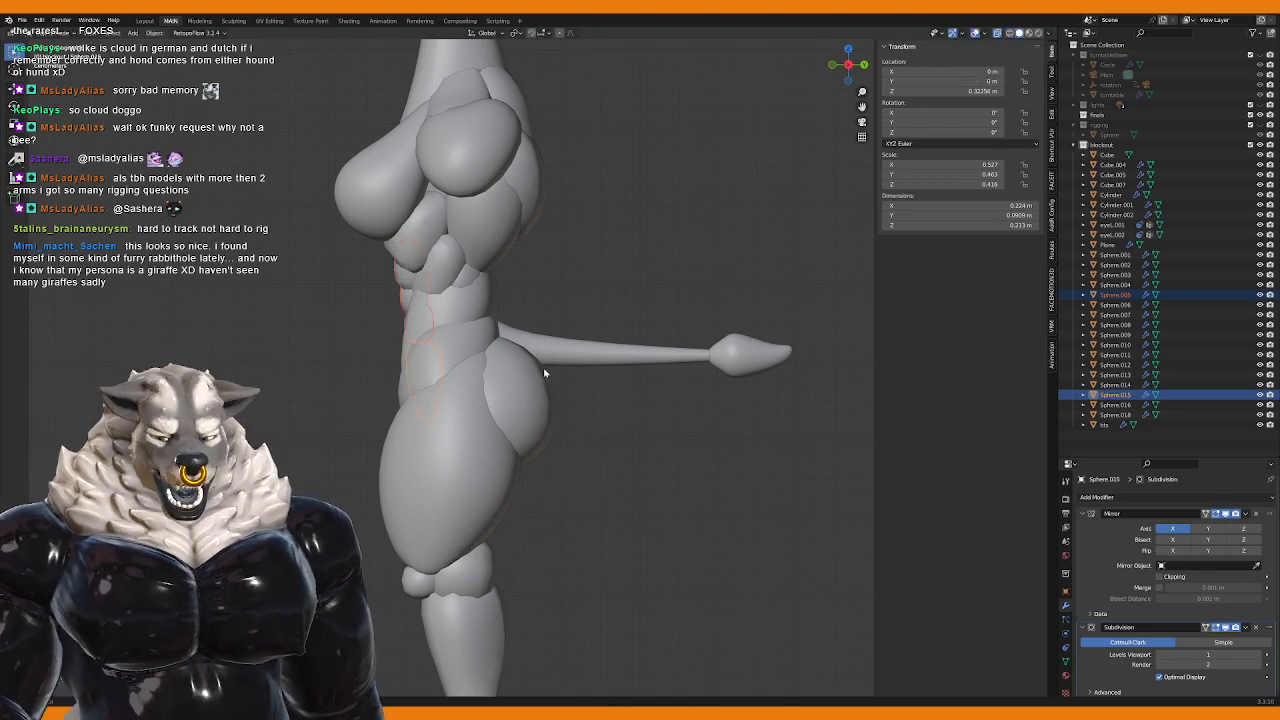
pyautogui.press('g')
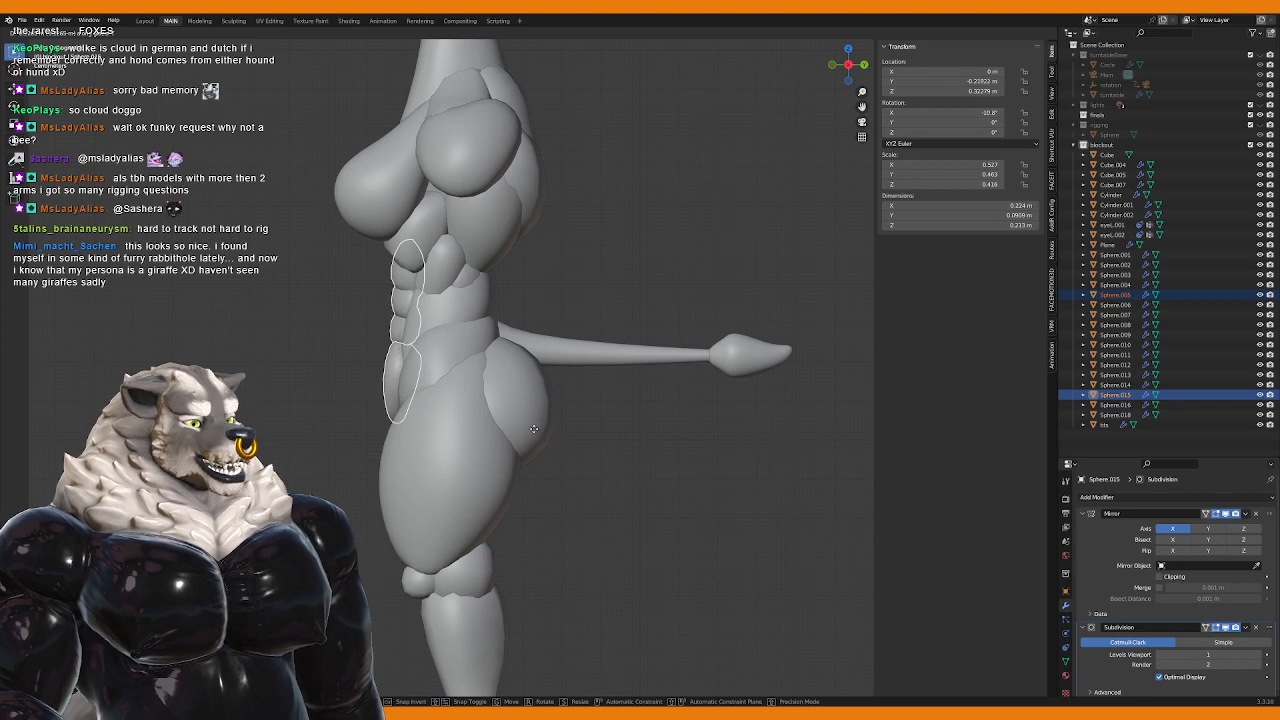
pyautogui.click(538, 434)
# Step: Open the lower-abdomen mesh in Edit Mode, select all its geometry and reposition it below the six-pack
pyautogui.press('KP_1')
pyautogui.click(444, 325)
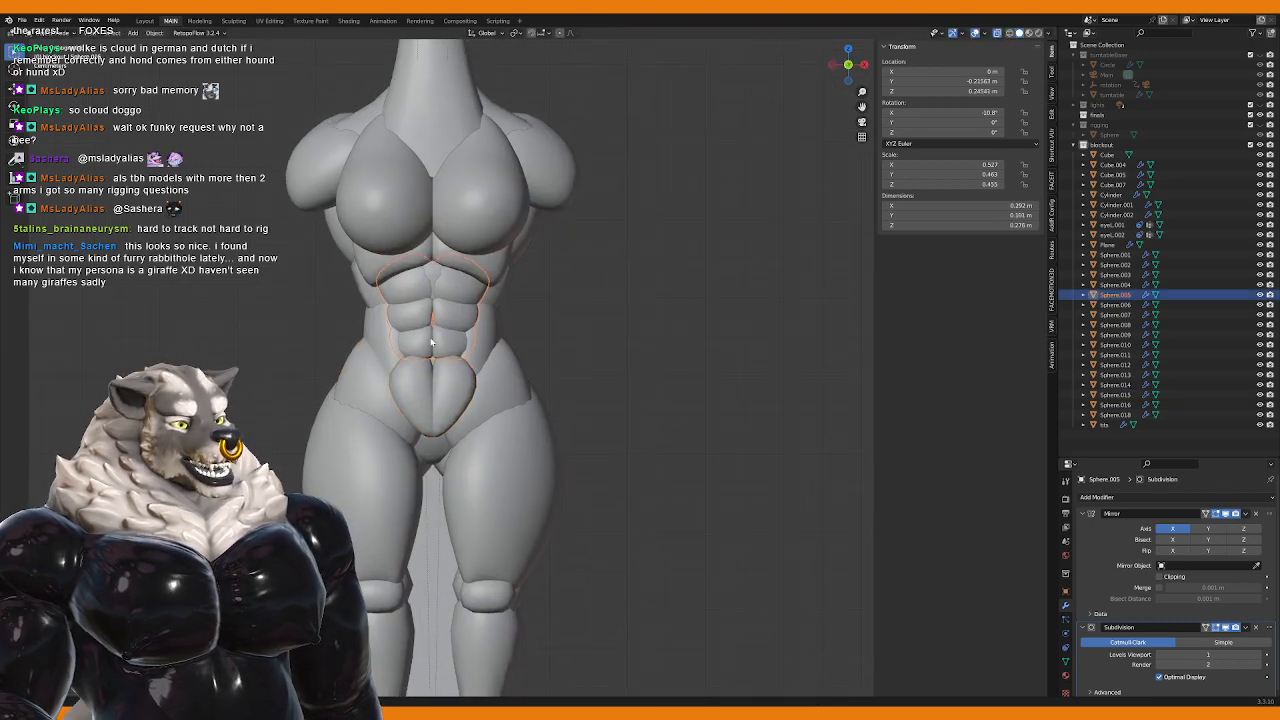
pyautogui.moveTo(444, 325); pyautogui.dragTo(519, 328, button='middle')
pyautogui.click(517, 391)
pyautogui.press('KP_1')
pyautogui.press('Tab')
pyautogui.moveTo(575, 419); pyautogui.dragTo(430, 405, button='middle')
pyautogui.press('a')
pyautogui.press('g')
pyautogui.press('y')
pyautogui.press('z')
pyautogui.press('Return')
# Step: Fine-tune the position of the lower-abdomen geometry with proportional editing, then leave Edit Mode
pyautogui.press('g')
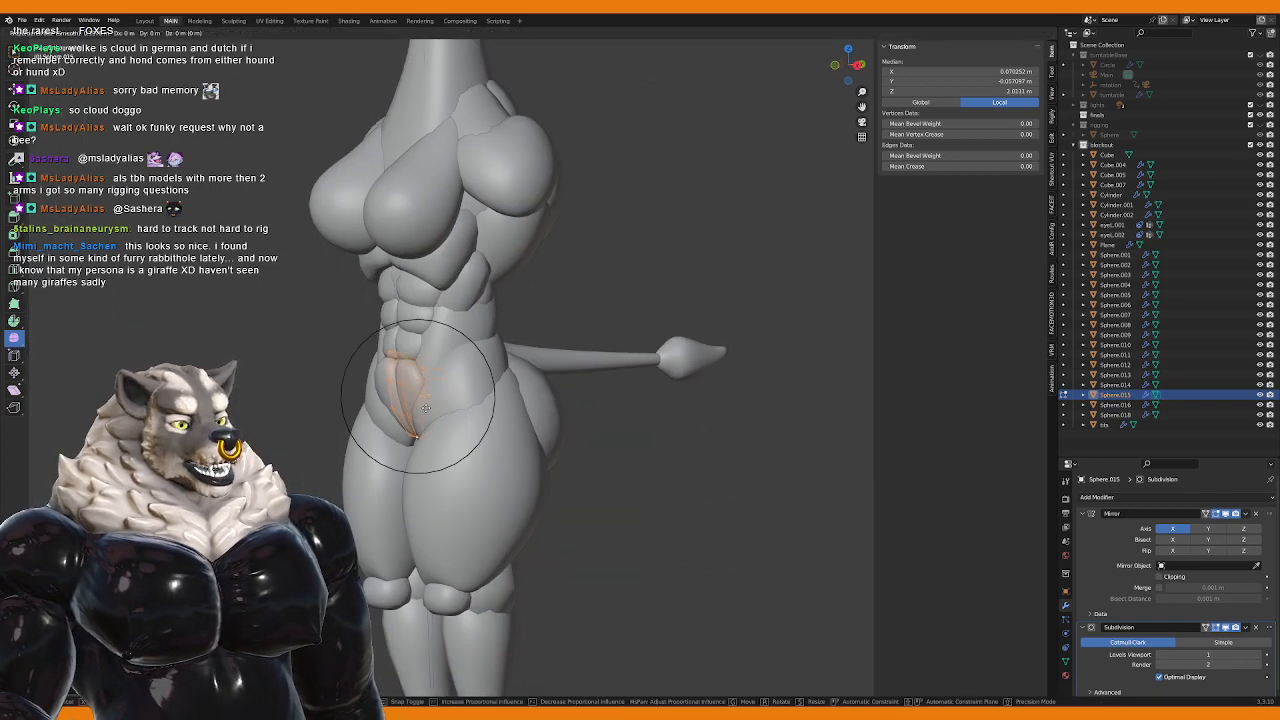
pyautogui.press('x')
pyautogui.click(427, 406)
pyautogui.press('Tab')
# Step: In Edit Mode, scale the whole six-pack geometry along the global Y axis and adjust its position, then return to Object Mode
pyautogui.click(392, 325)
pyautogui.moveTo(392, 325); pyautogui.dragTo(430, 345, button='middle')
pyautogui.scroll(5, 449, 353)
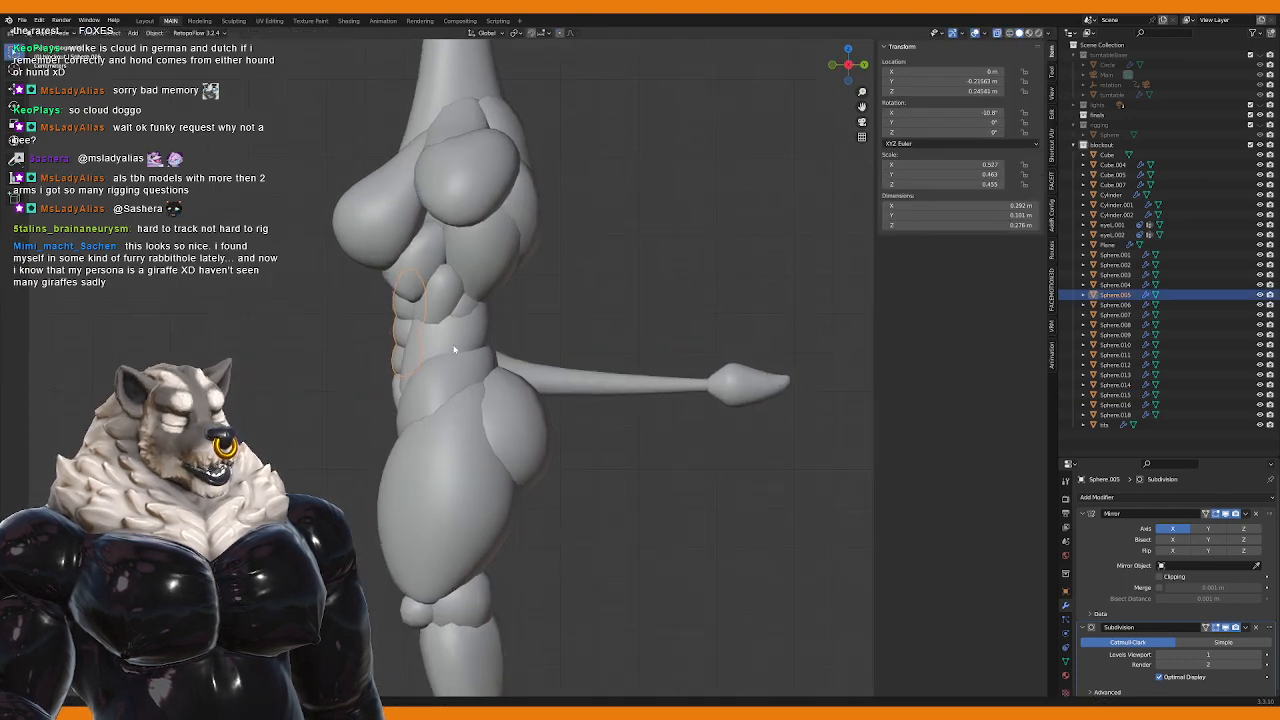
pyautogui.press('Tab')
pyautogui.press('g')
pyautogui.press('x')
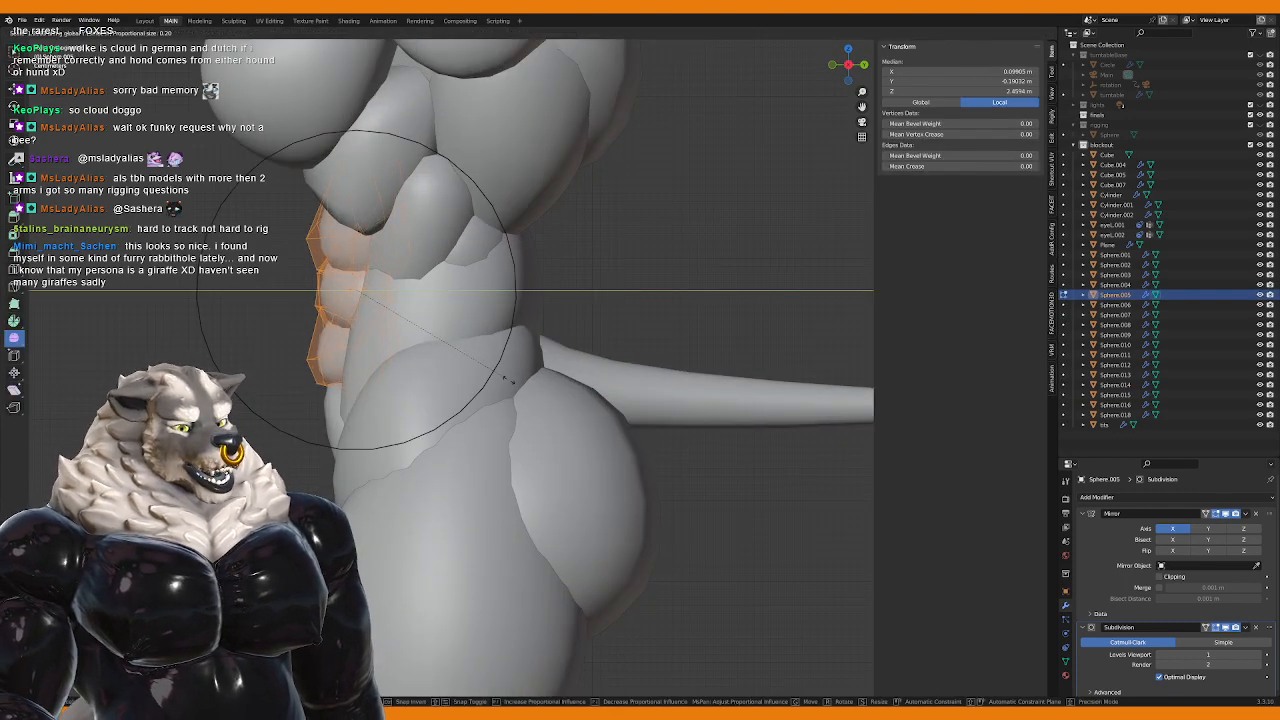
pyautogui.click(507, 380)
pyautogui.press('g')
pyautogui.click(505, 380)
pyautogui.moveTo(505, 380); pyautogui.dragTo(581, 413, button='middle')
pyautogui.scroll(2, 484, 378)
pyautogui.press('Tab')
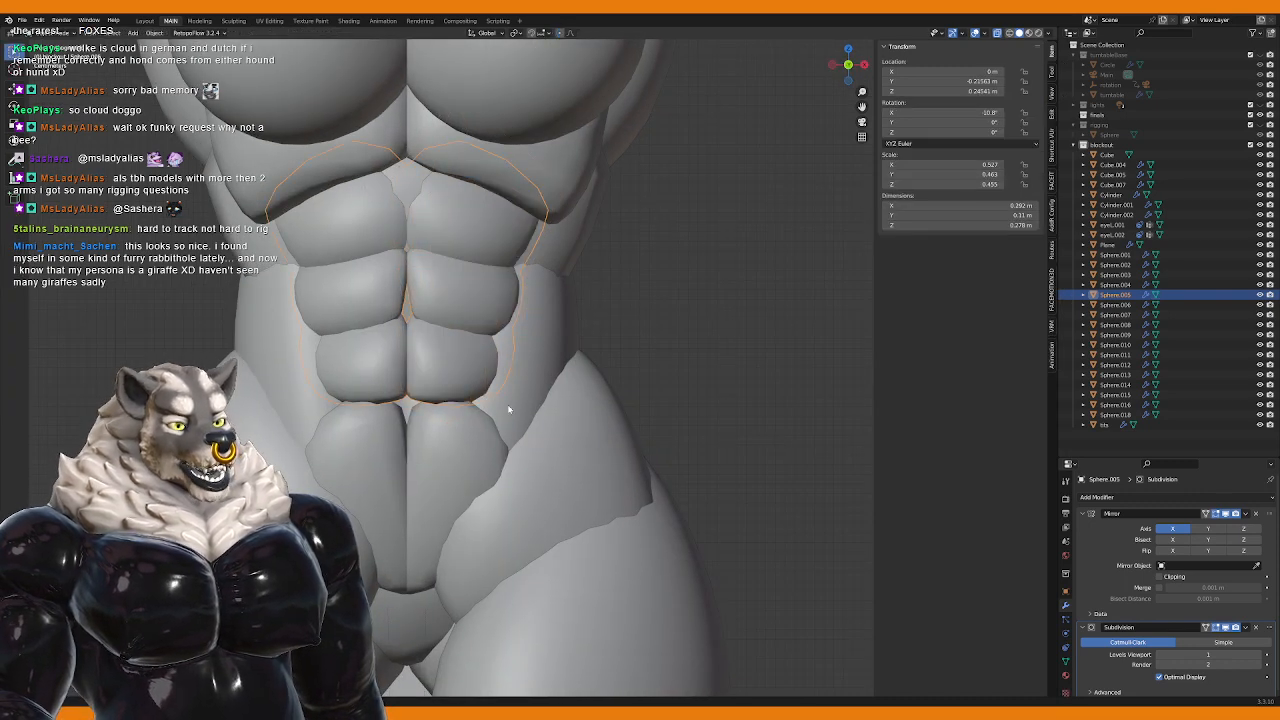
# Step: Edit the hip mesh, moving its inner lower vertices toward the crotch to reshape the groin, then leave Edit Mode
pyautogui.click(508, 410)
pyautogui.keyDown('shift'); pyautogui.moveTo(444, 459); pyautogui.dragTo(491, 386, button='middle'); pyautogui.keyUp('shift')
pyautogui.click(491, 386)
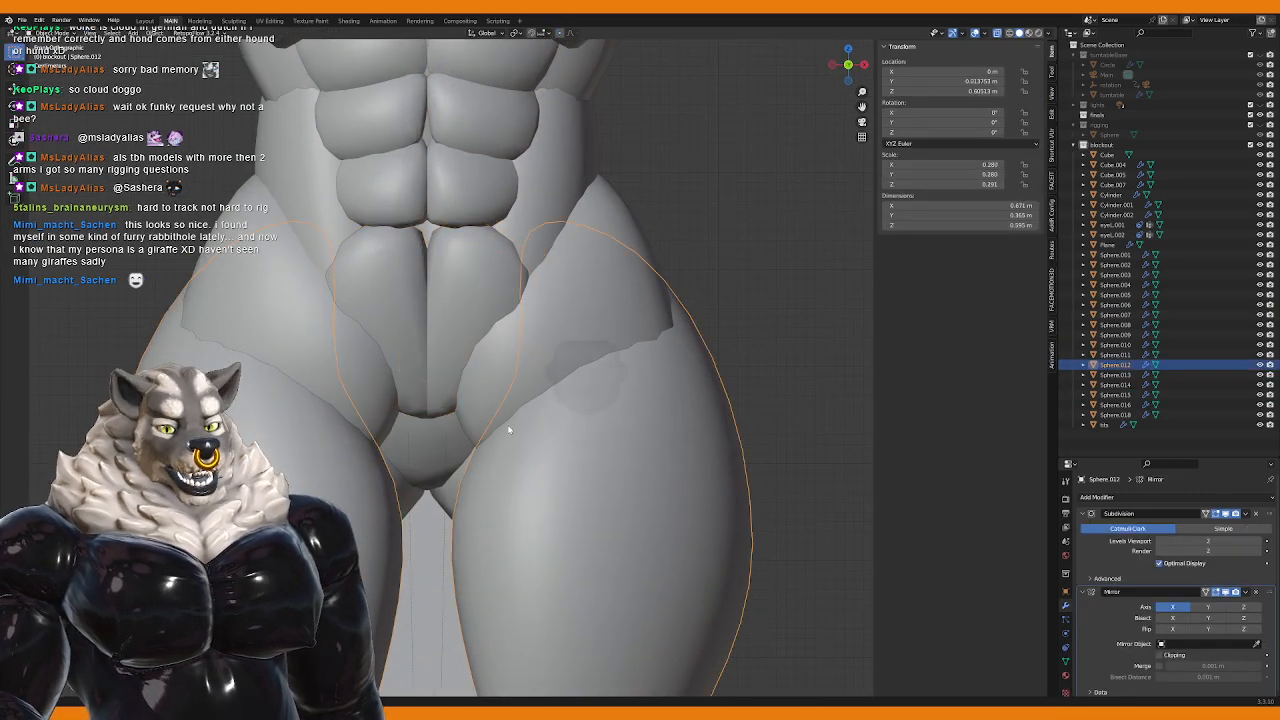
pyautogui.click(514, 380)
pyautogui.press('Tab')
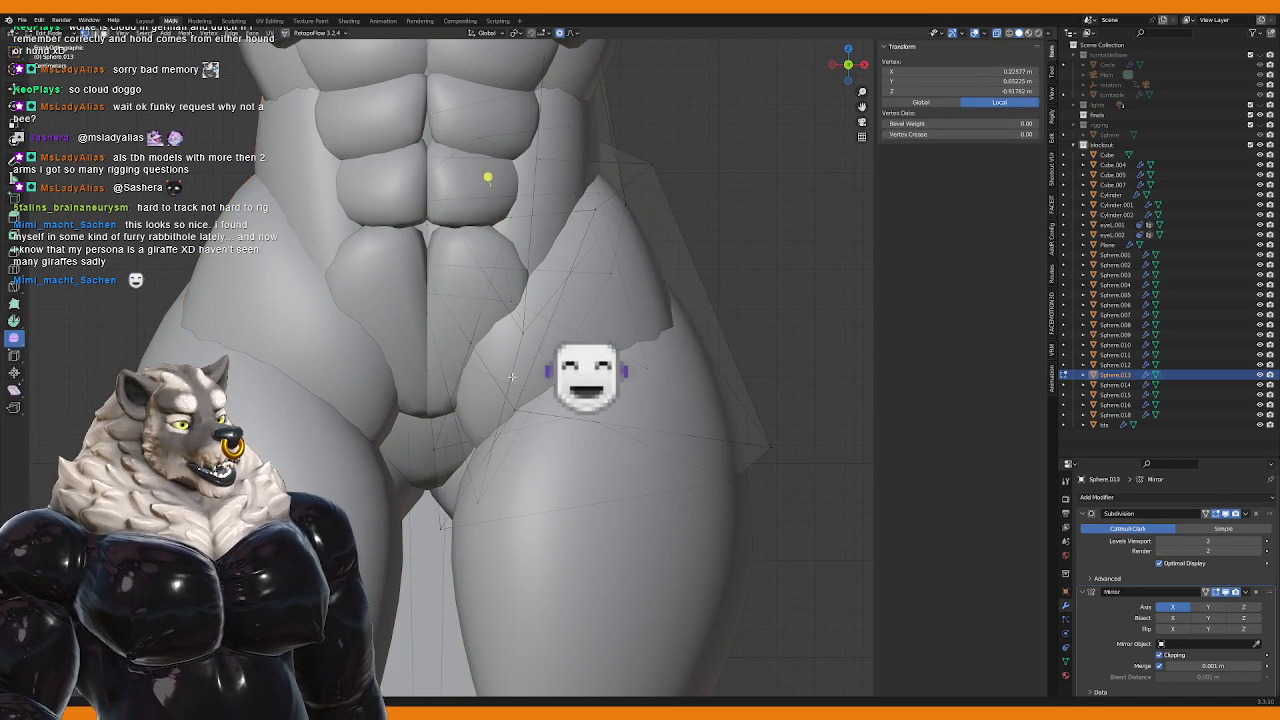
pyautogui.scroll(1, 511, 377)
pyautogui.moveTo(511, 377); pyautogui.dragTo(500, 470, button='middle')
pyautogui.click(569, 565)
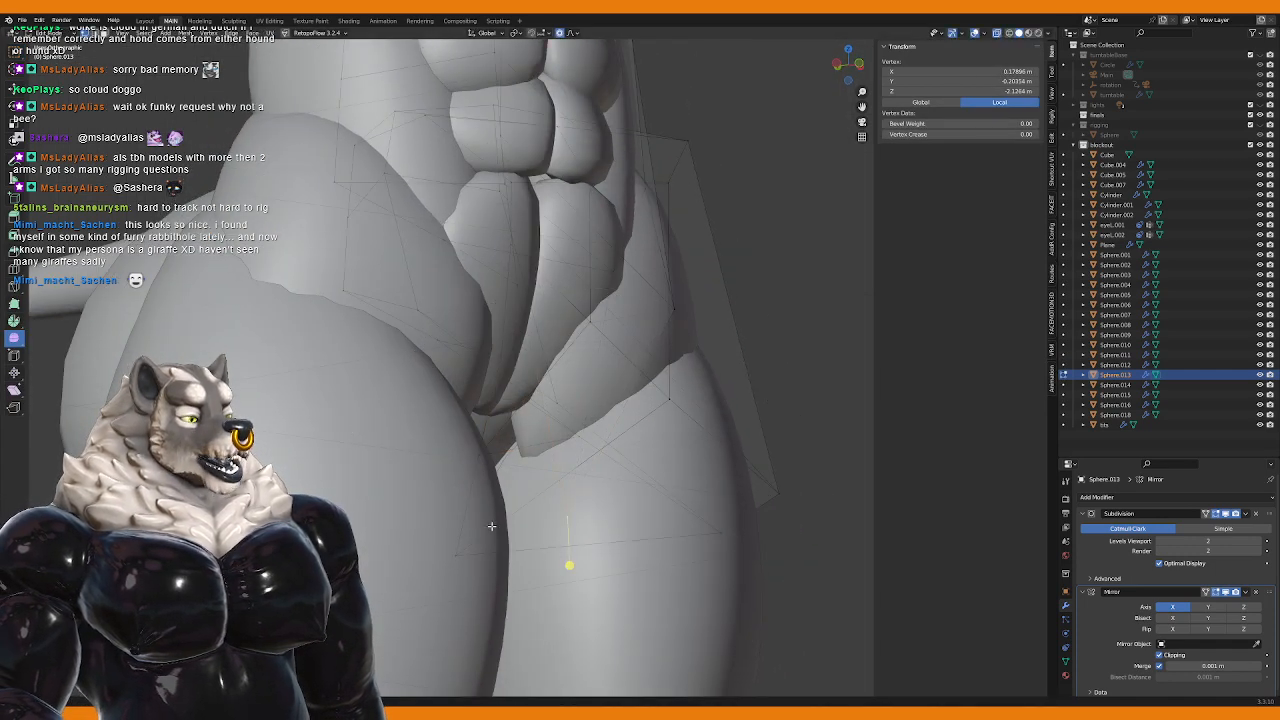
pyautogui.press('g')
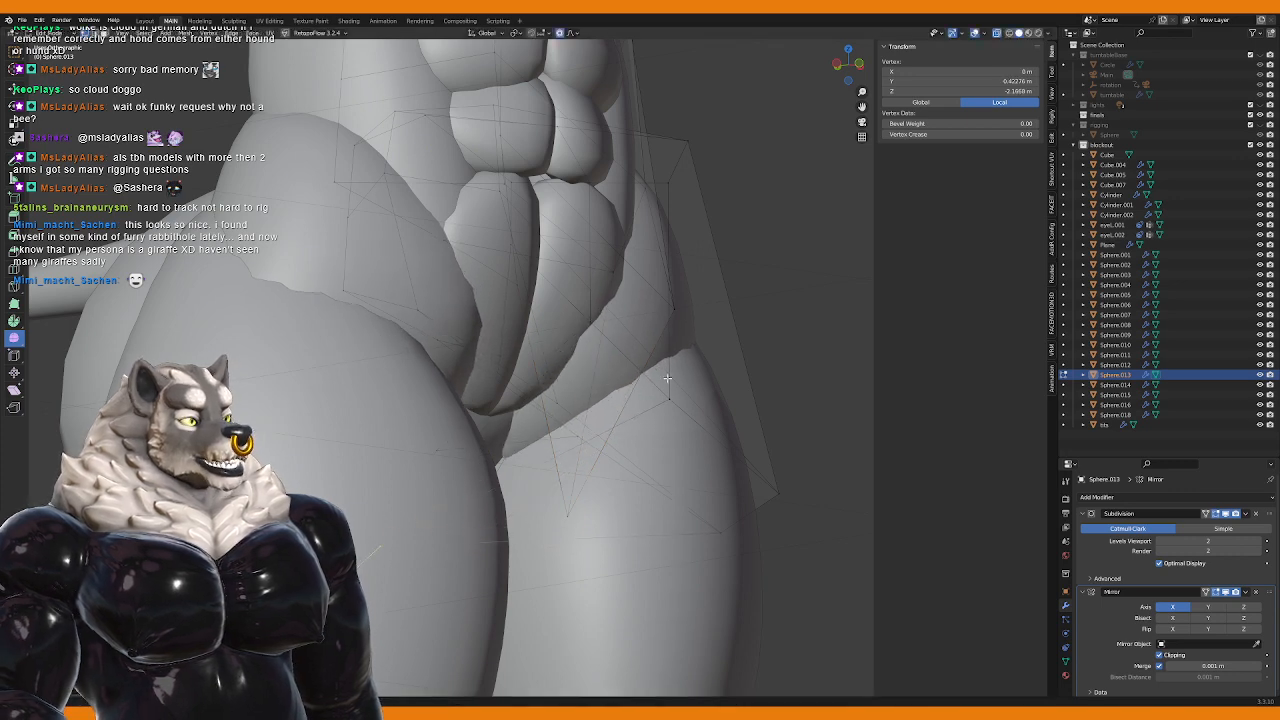
pyautogui.scroll(8, 667, 377)
pyautogui.click(670, 420)
pyautogui.moveTo(670, 420); pyautogui.dragTo(593, 418, button='middle')
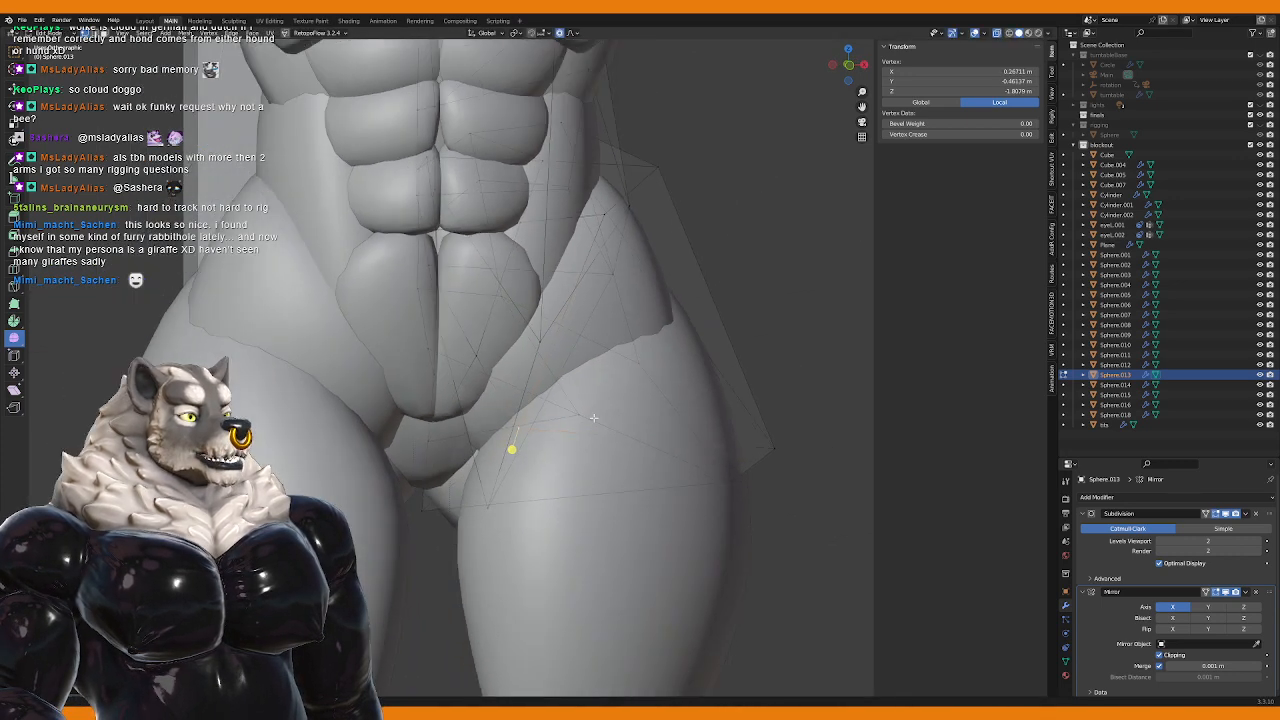
pyautogui.scroll(-3, 593, 418)
pyautogui.press('Tab')
# Step: Open the lower-abdomen mesh in Edit Mode, move its lower outer vertex outward toward the hip with proportional editing, and leave Edit Mode
pyautogui.click(478, 335)
pyautogui.press('Tab')
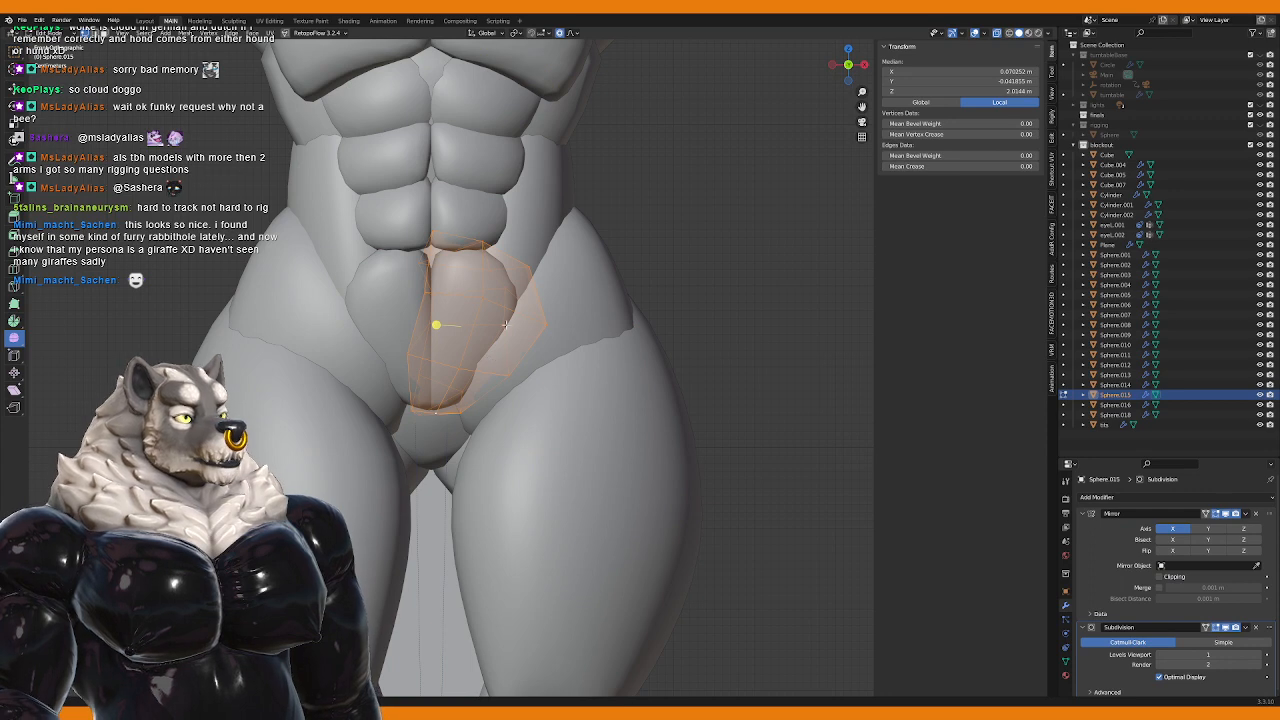
pyautogui.click(523, 381)
pyautogui.press('g')
pyautogui.press('Escape')
pyautogui.press('g')
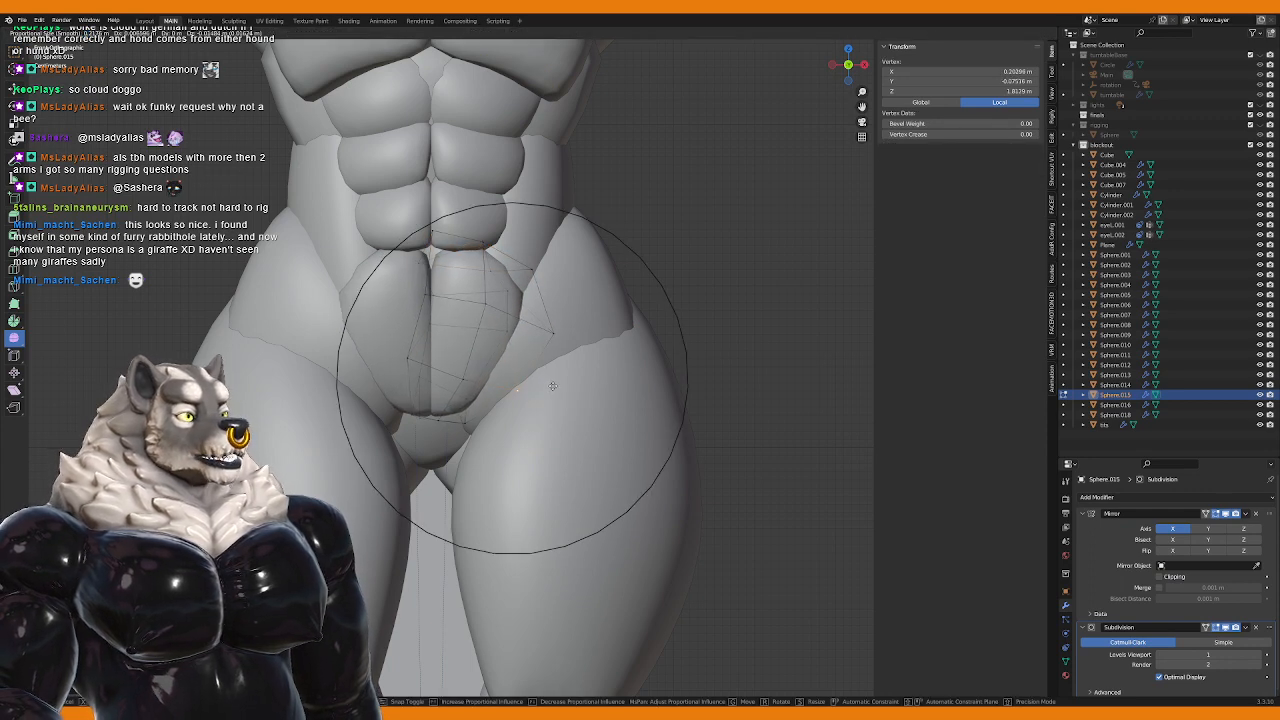
pyautogui.click(549, 381)
pyautogui.keyDown('shift'); pyautogui.moveTo(540, 420); pyautogui.dragTo(541, 590, button='middle'); pyautogui.keyUp('shift')
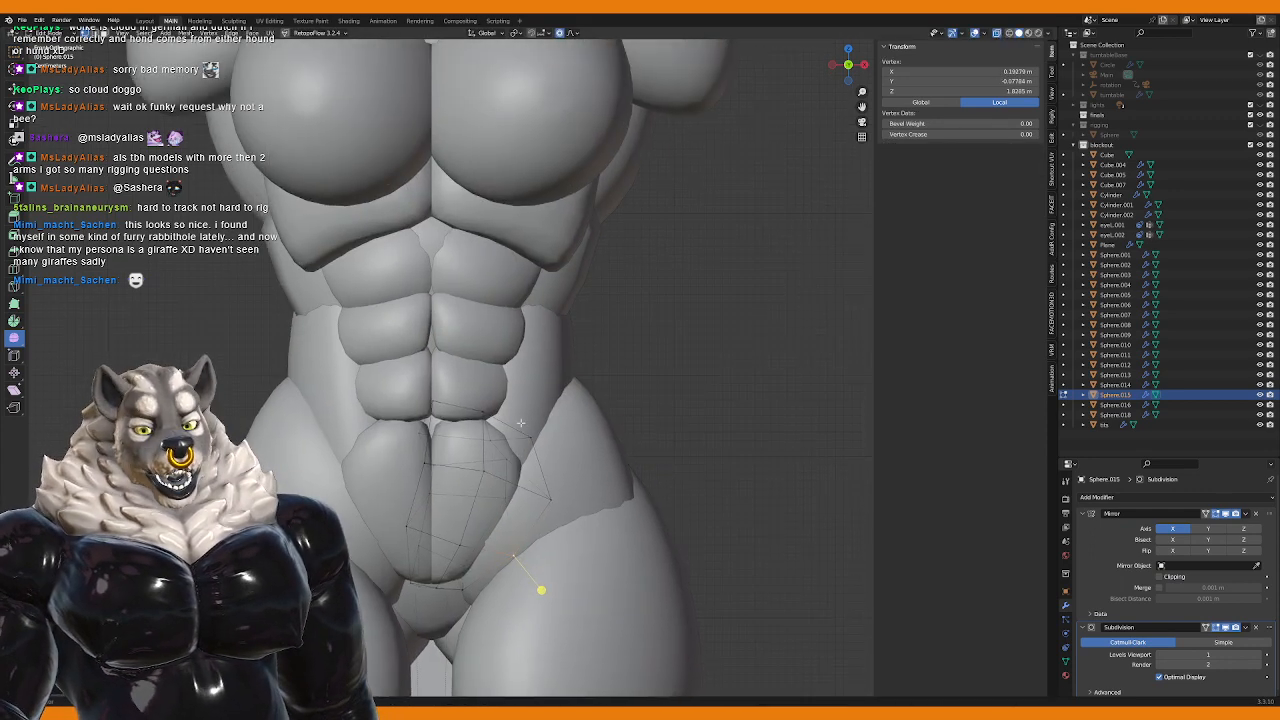
pyautogui.press('Tab')
# Step: Examine the whole figure's proportions, from the head and torso down to the legs
pyautogui.scroll(-5, 557, 292)
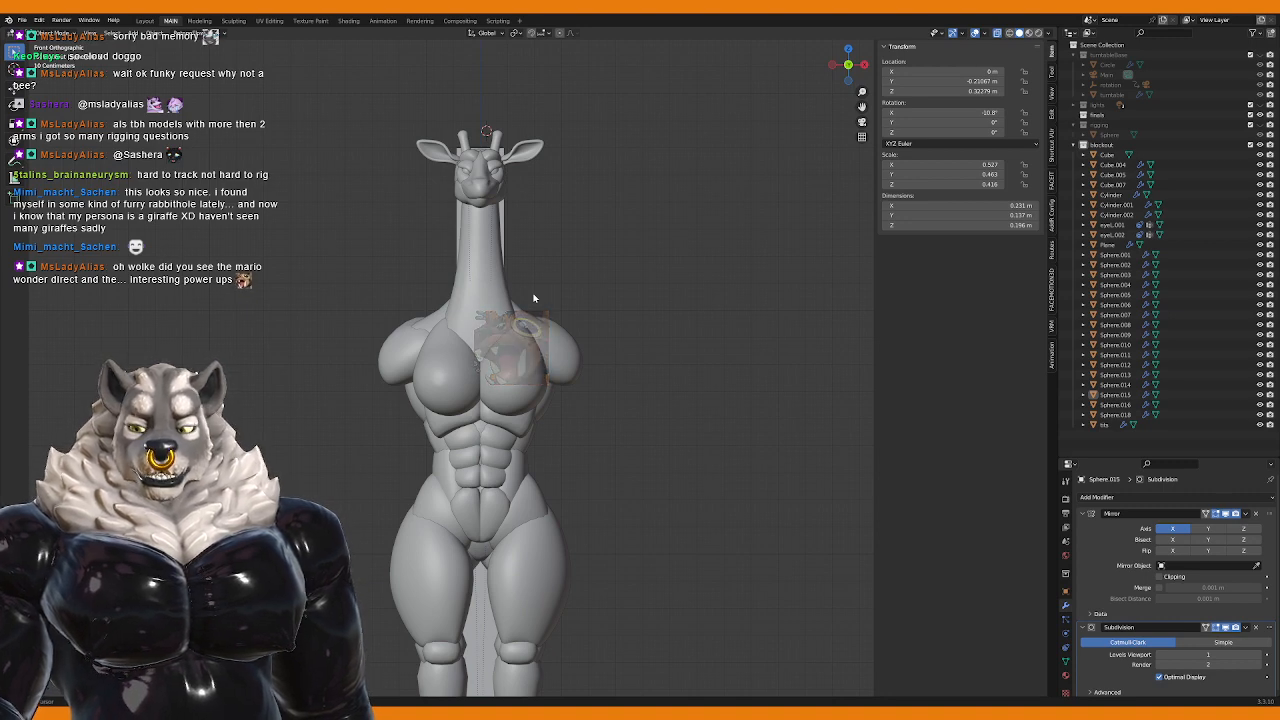
pyautogui.scroll(3, 551, 313)
pyautogui.keyDown('shift'); pyautogui.moveTo(551, 313); pyautogui.dragTo(525, 455, button='middle'); pyautogui.keyUp('shift')
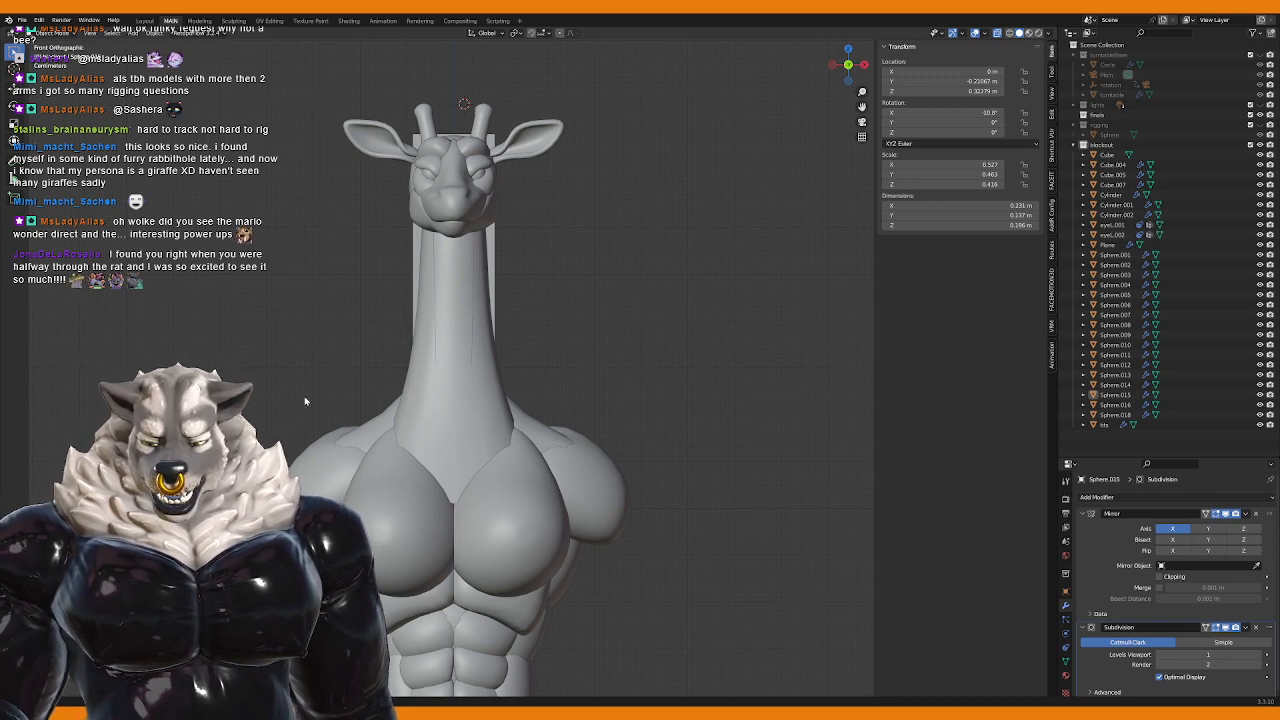
pyautogui.moveTo(424, 448); pyautogui.dragTo(485, 335, button='middle')
pyautogui.scroll(-3, 490, 340)
pyautogui.scroll(4, 500, 347)
pyautogui.scroll(3, 500, 347)
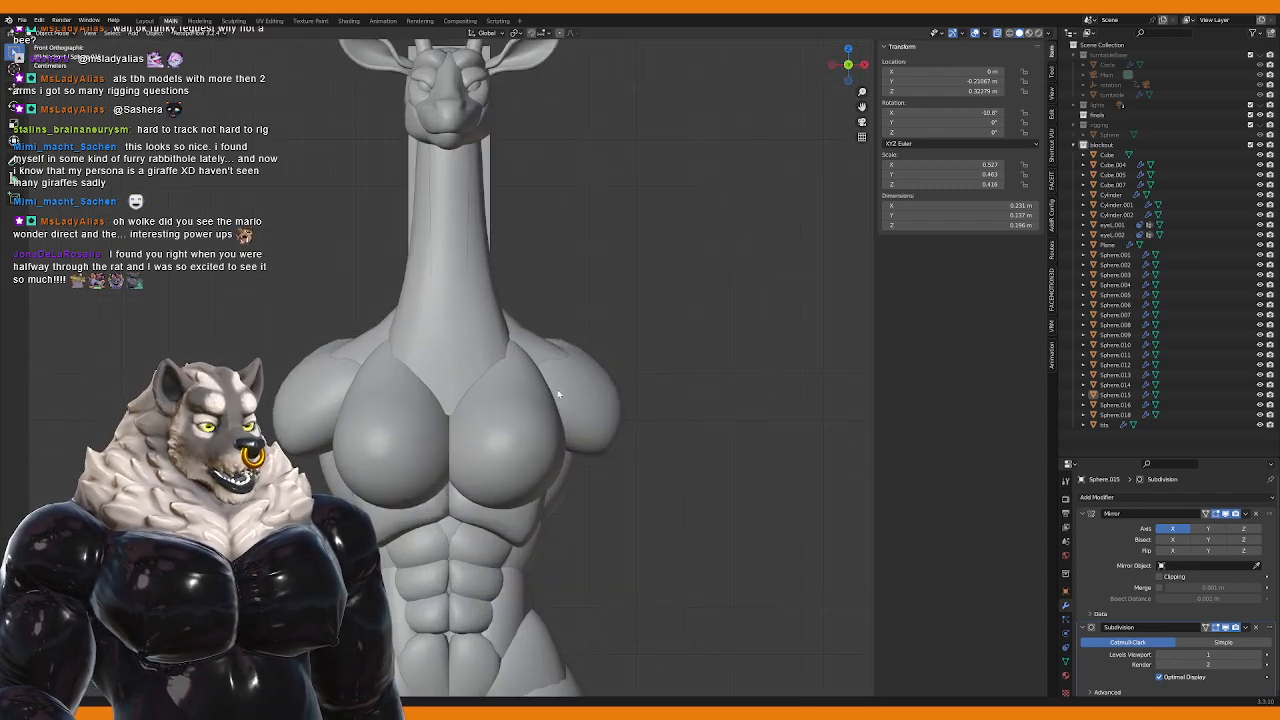
pyautogui.moveTo(527, 366); pyautogui.dragTo(509, 410, button='middle')
pyautogui.scroll(-3, 651, 434)
pyautogui.keyDown('alt'); pyautogui.moveTo(651, 434); pyautogui.dragTo(620, 400, button='middle'); pyautogui.keyUp('alt')
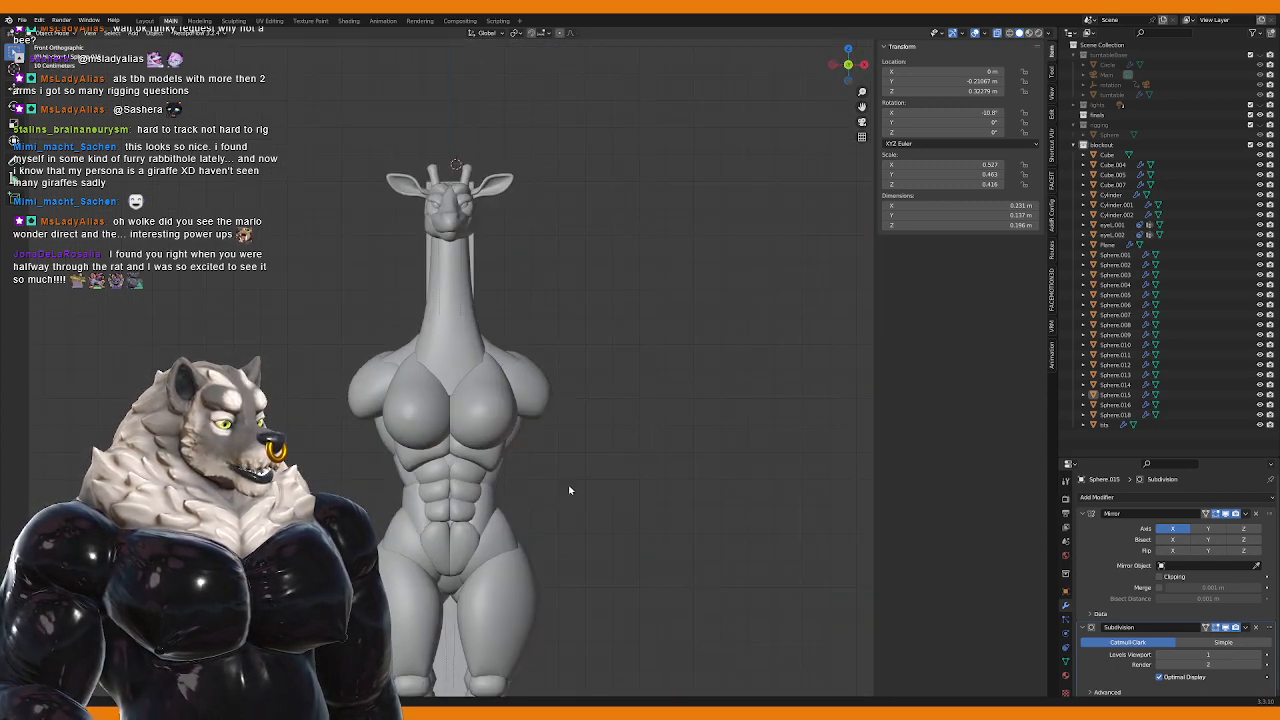
# Step: Edit the rib mesh below the breast, moving its lower outer vertex to reshape the side of the ribcage, and return to Object Mode
pyautogui.scroll(4, 611, 390)
pyautogui.click(580, 330)
pyautogui.press('Tab')
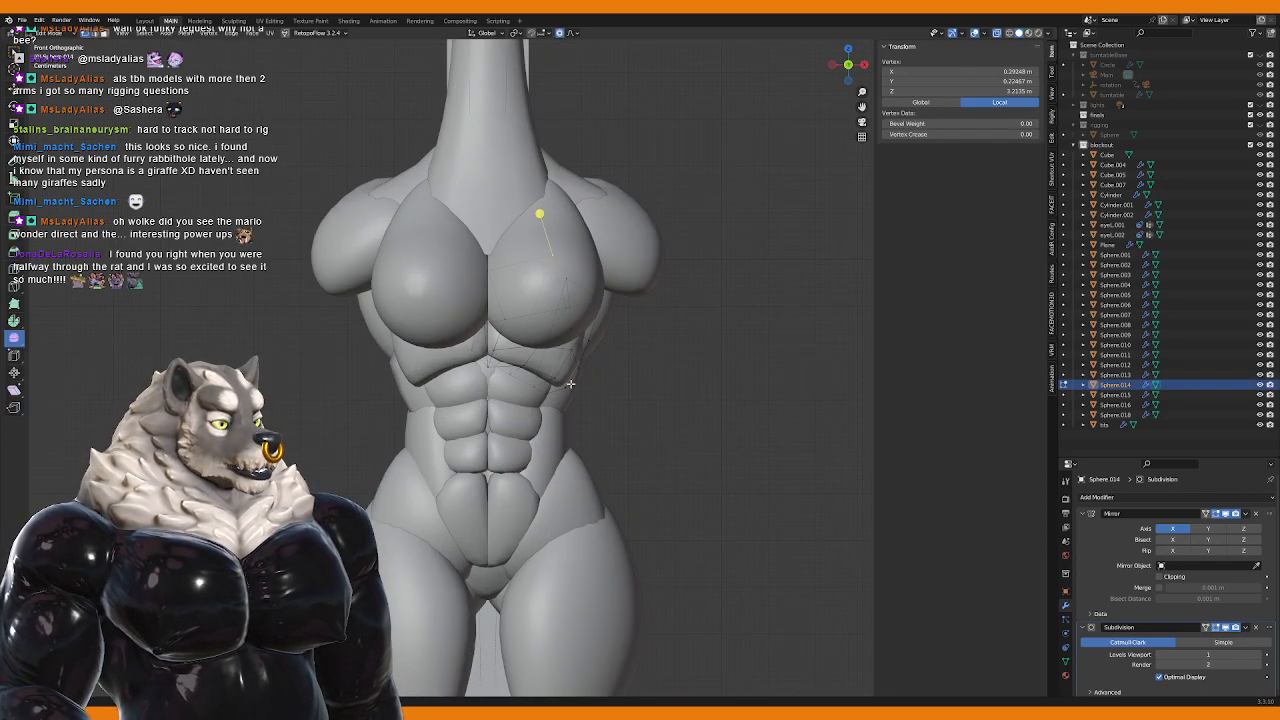
pyautogui.press('g')
pyautogui.scroll(-3, 575, 388)
pyautogui.moveTo(566, 390); pyautogui.dragTo(545, 410, button='middle')
pyautogui.click(531, 402)
pyautogui.scroll(-2, 531, 402)
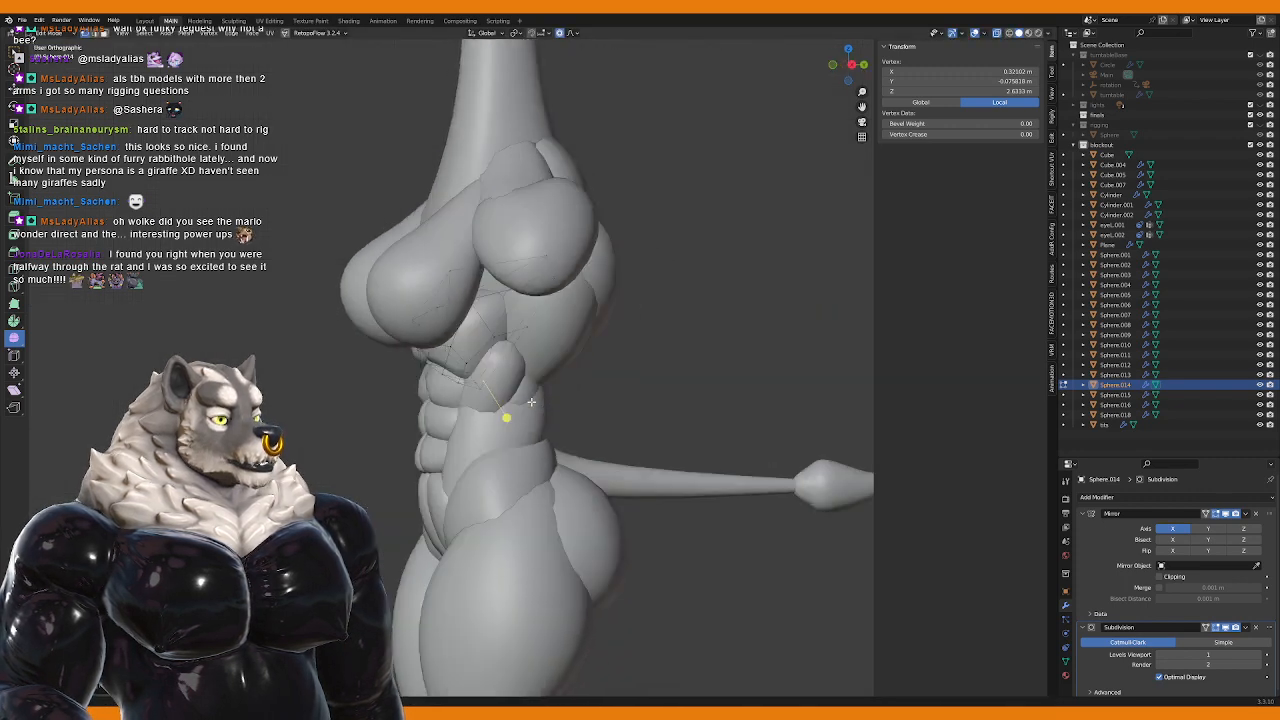
pyautogui.press('Tab')
pyautogui.click(623, 396)
# Step: Inspect the torso's silhouette from the side, front and back, including the side back-muscle mesh under the arm
pyautogui.press('KP_3')
pyautogui.scroll(-5, 613, 393)
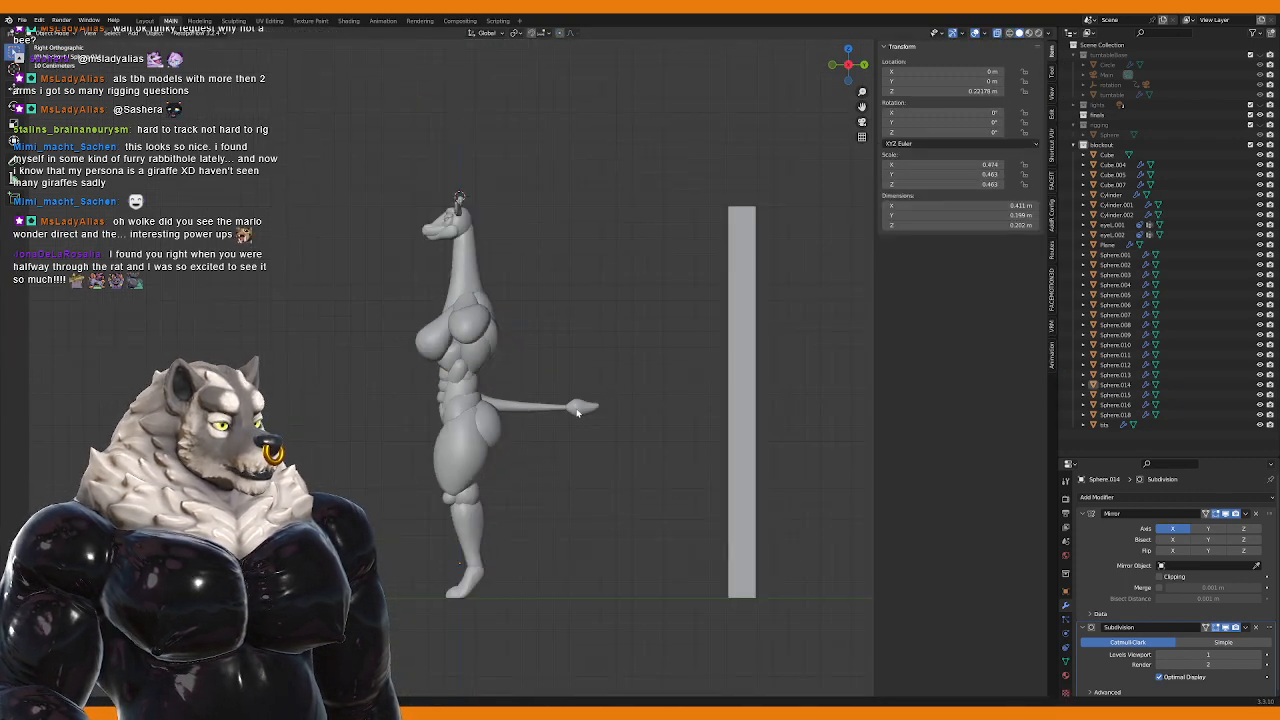
pyautogui.scroll(4, 562, 420)
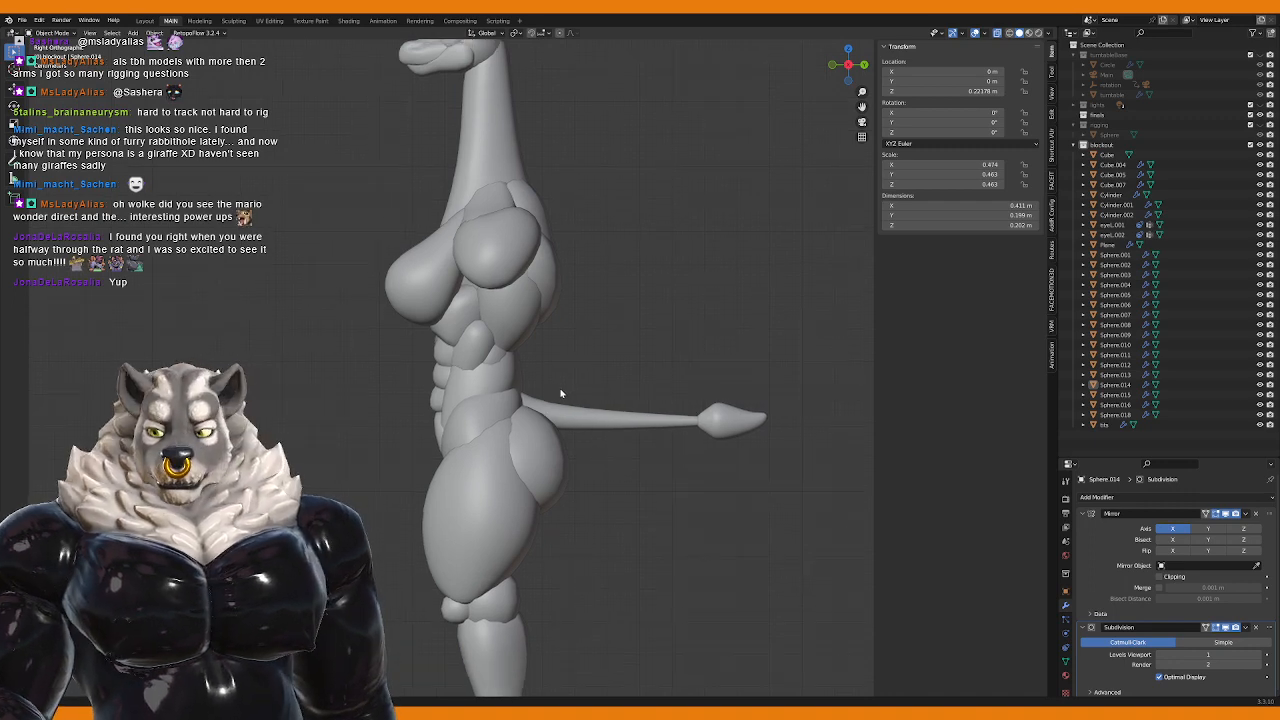
pyautogui.scroll(3, 561, 393)
pyautogui.keyDown('shift'); pyautogui.moveTo(574, 352); pyautogui.dragTo(524, 380, button='middle'); pyautogui.keyUp('shift')
pyautogui.scroll(-1, 526, 381)
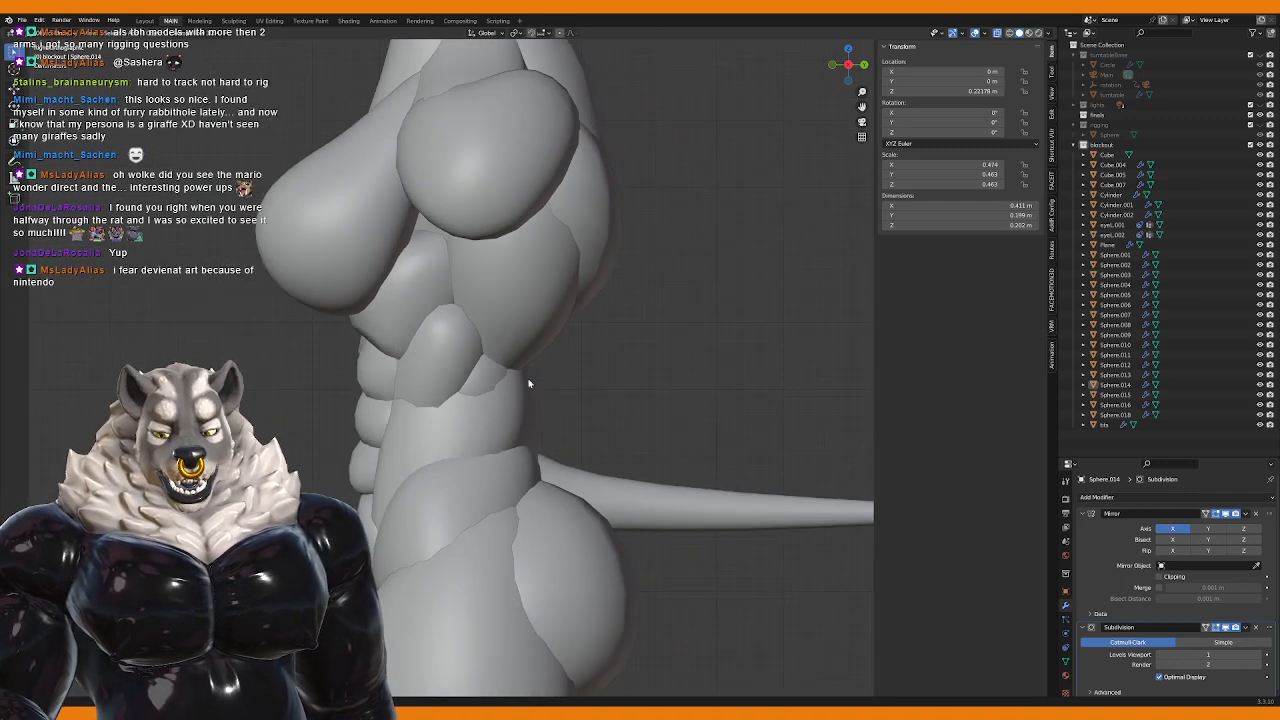
pyautogui.click(557, 294)
pyautogui.moveTo(563, 283); pyautogui.dragTo(472, 364, button='middle')
pyautogui.press('`')
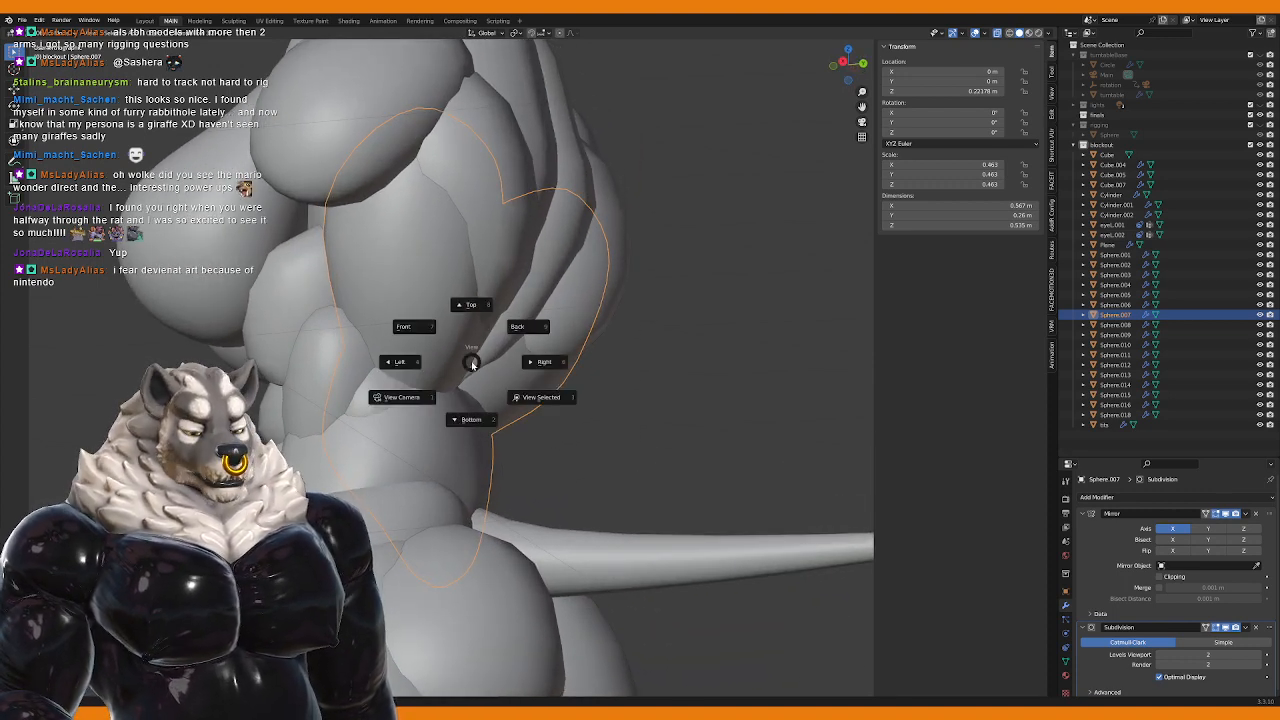
pyautogui.press('6')
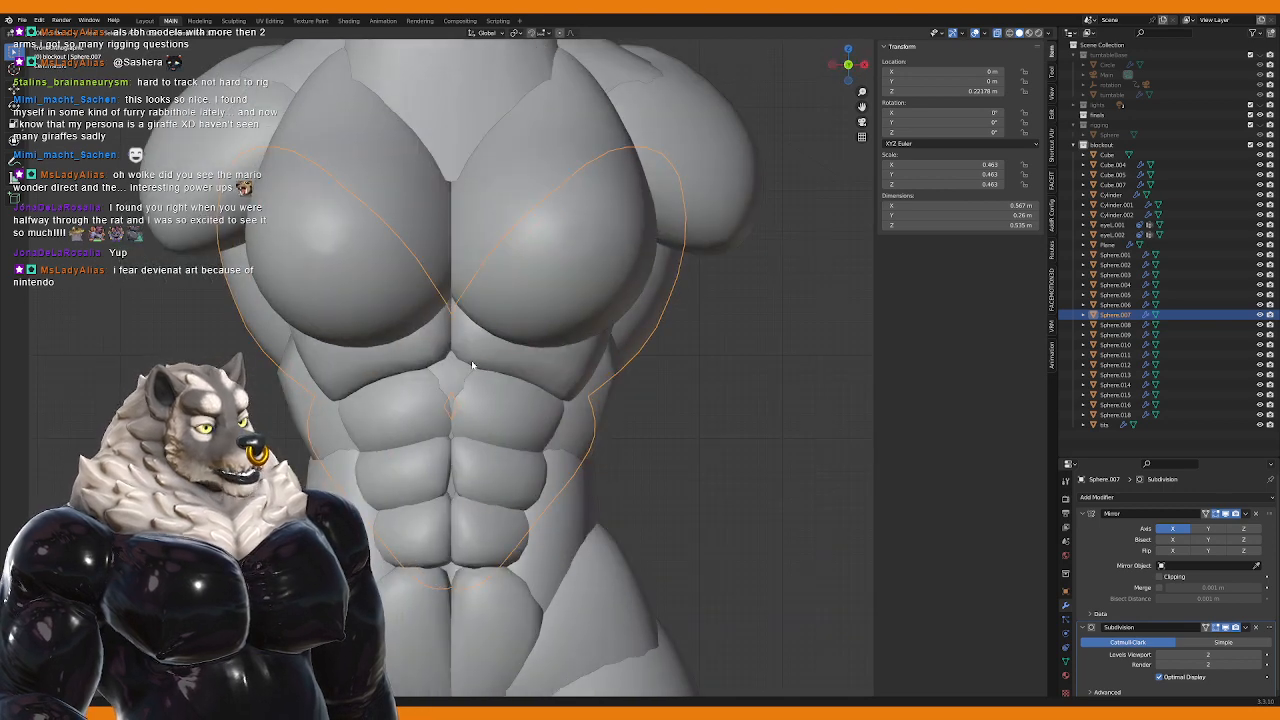
pyautogui.keyDown('shift'); pyautogui.moveTo(472, 370); pyautogui.dragTo(502, 356, button='middle'); pyautogui.keyUp('shift')
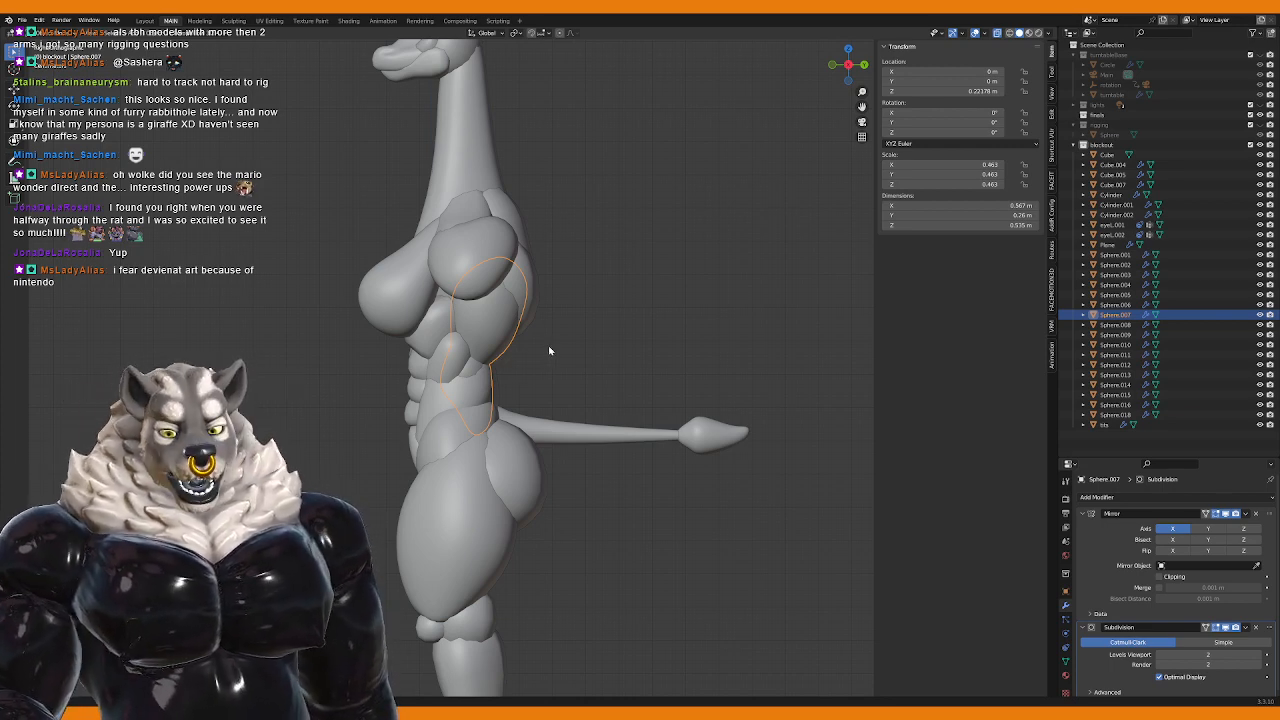
pyautogui.moveTo(549, 350); pyautogui.dragTo(390, 353, button='middle')
# Step: Open the shoulder-blade mesh in Edit Mode and move its lower vertex toward the spine with proportional editing
pyautogui.click(448, 366)
pyautogui.press('Tab')
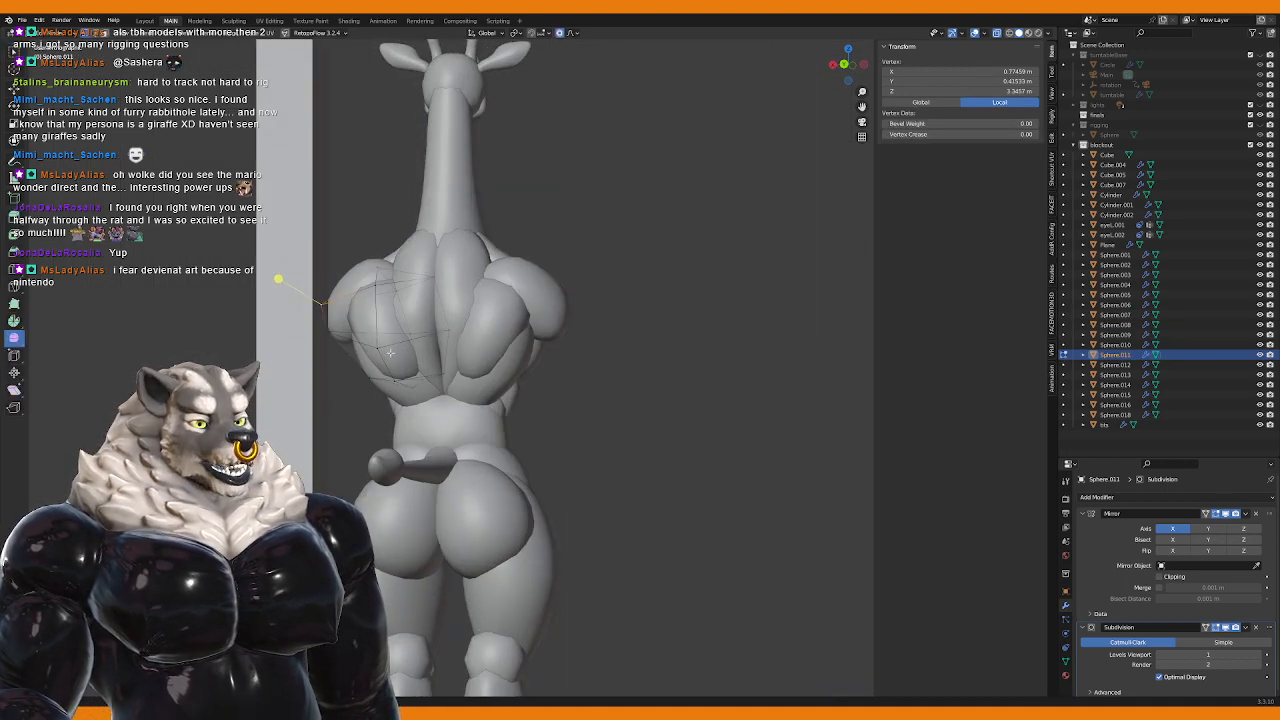
pyautogui.press('g')
pyautogui.rightClick(355, 340)
pyautogui.click(410, 386)
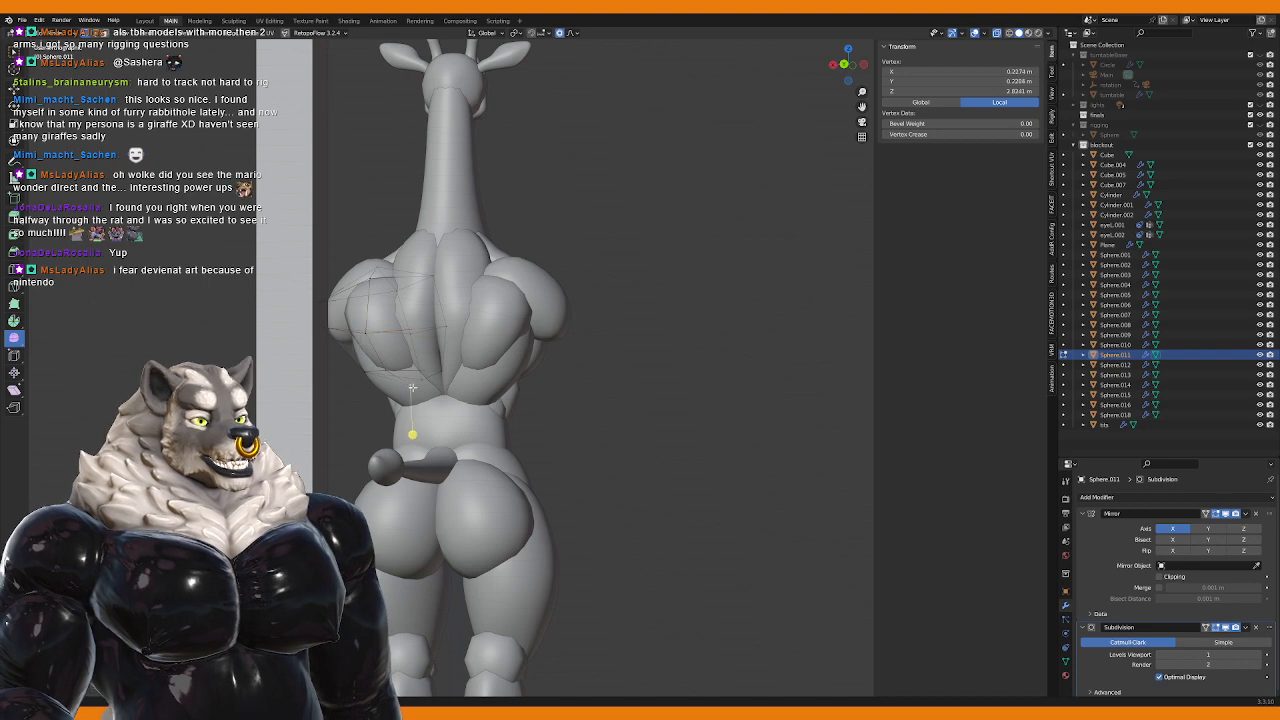
pyautogui.press('g')
pyautogui.click(426, 380)
pyautogui.moveTo(426, 380)
pyautogui.mouseDown(button='middle')
pyautogui.moveTo(480, 381)
pyautogui.moveTo(426, 380)
pyautogui.mouseUp(button='middle')
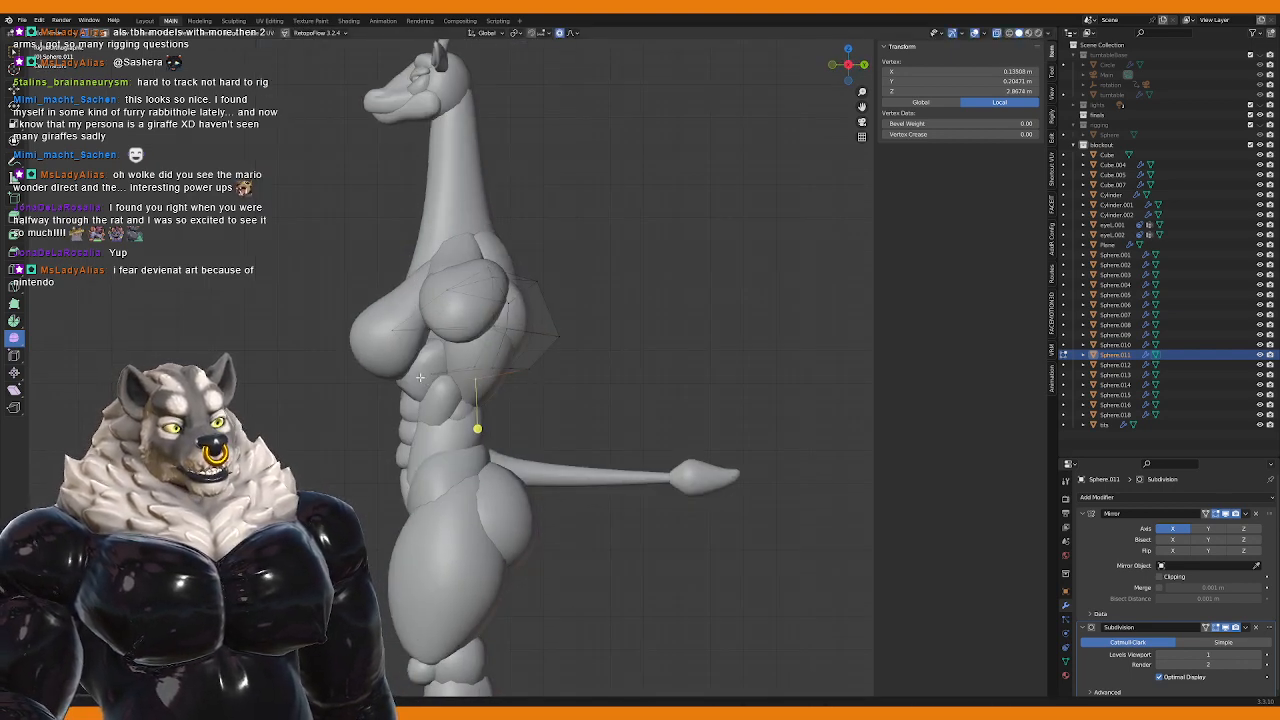
# Step: Select vertices near the spine on the shoulder-blade mesh, check the upper body from several sides, and leave Edit Mode
pyautogui.moveTo(420, 377); pyautogui.dragTo(462, 348, button='middle')
pyautogui.scroll(3, 440, 382)
pyautogui.keyDown('shift'); pyautogui.click(468, 380); pyautogui.keyUp('shift')
pyautogui.keyDown('shift'); pyautogui.click(415, 289); pyautogui.keyUp('shift')
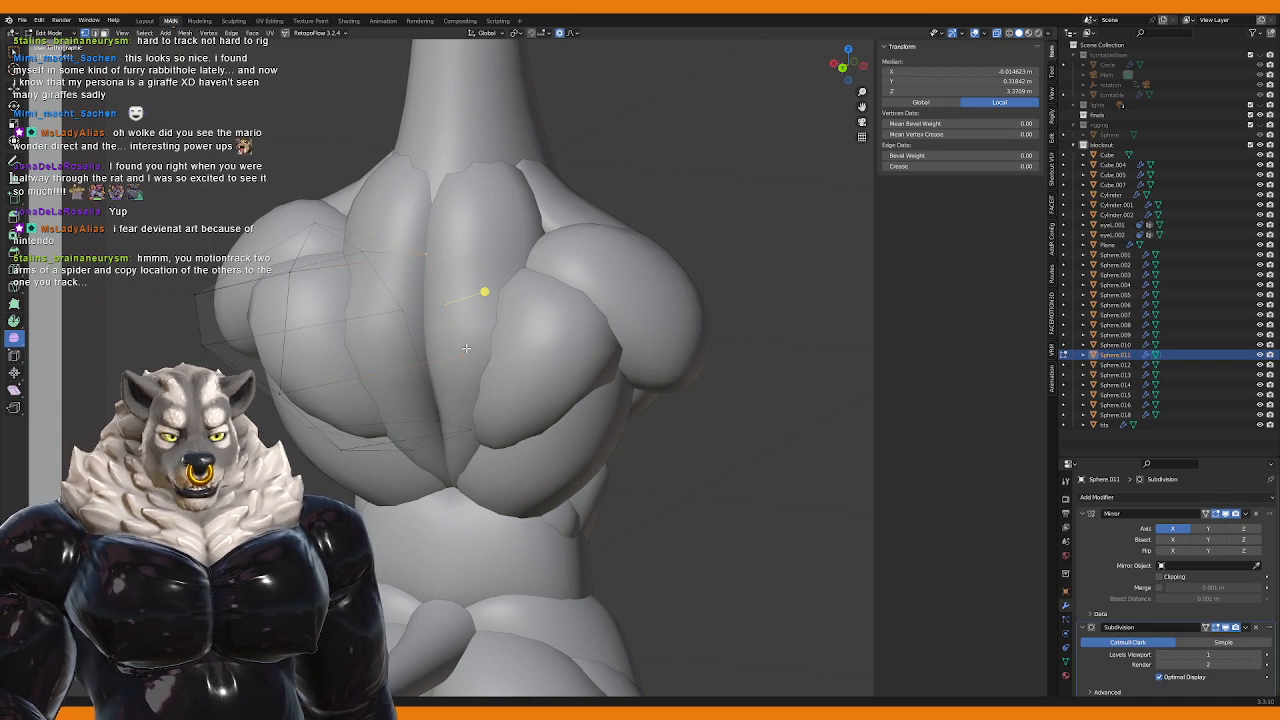
pyautogui.press('KP_1')
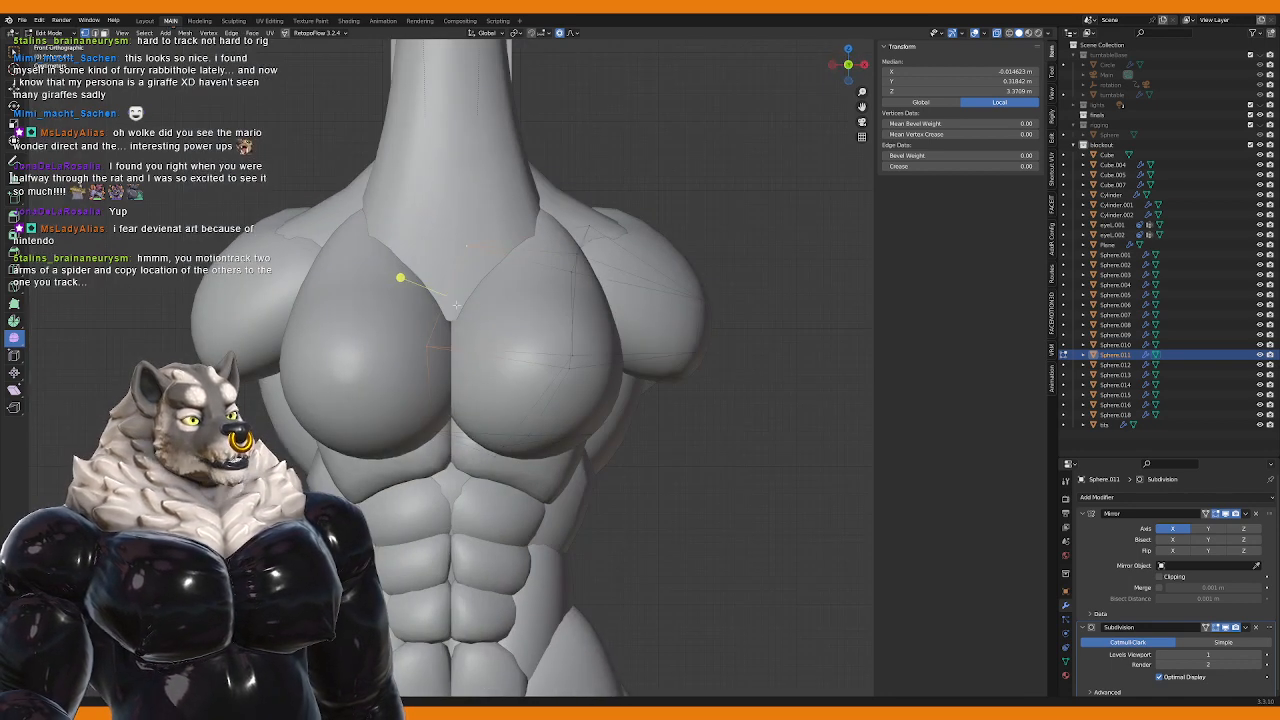
pyautogui.scroll(-8, 453, 307)
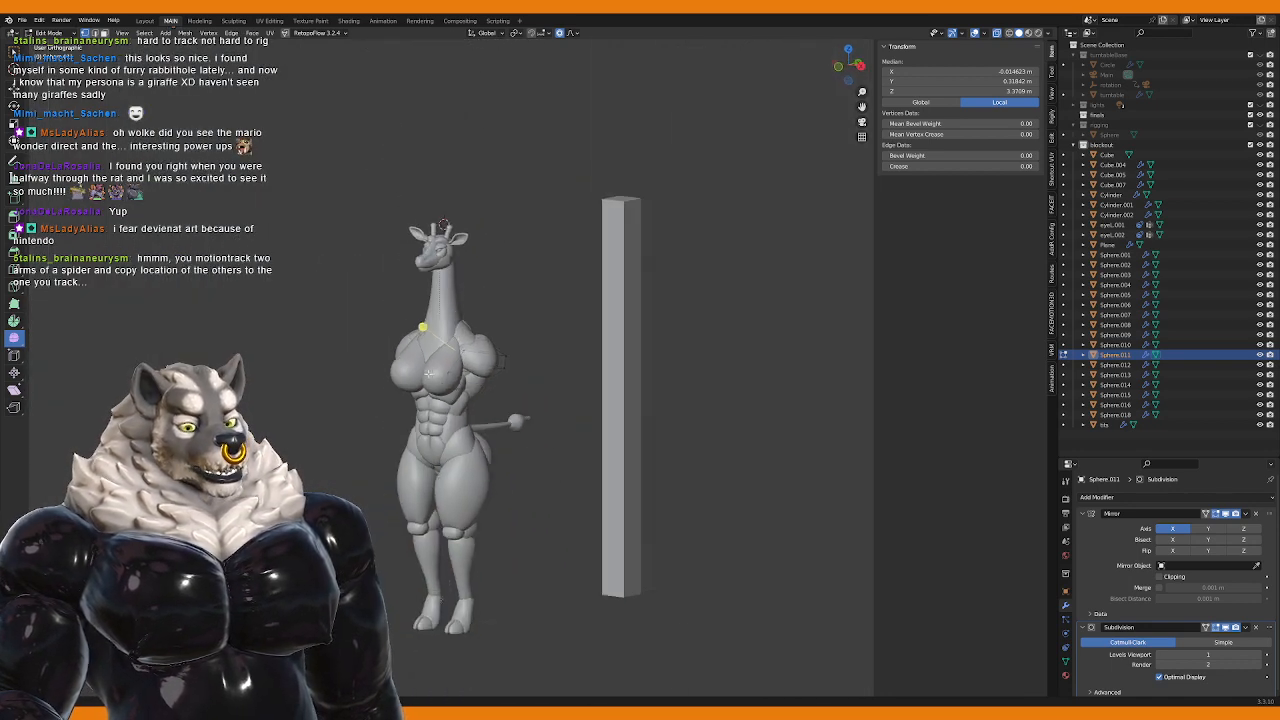
pyautogui.press('KP_3')
pyautogui.press('Tab')
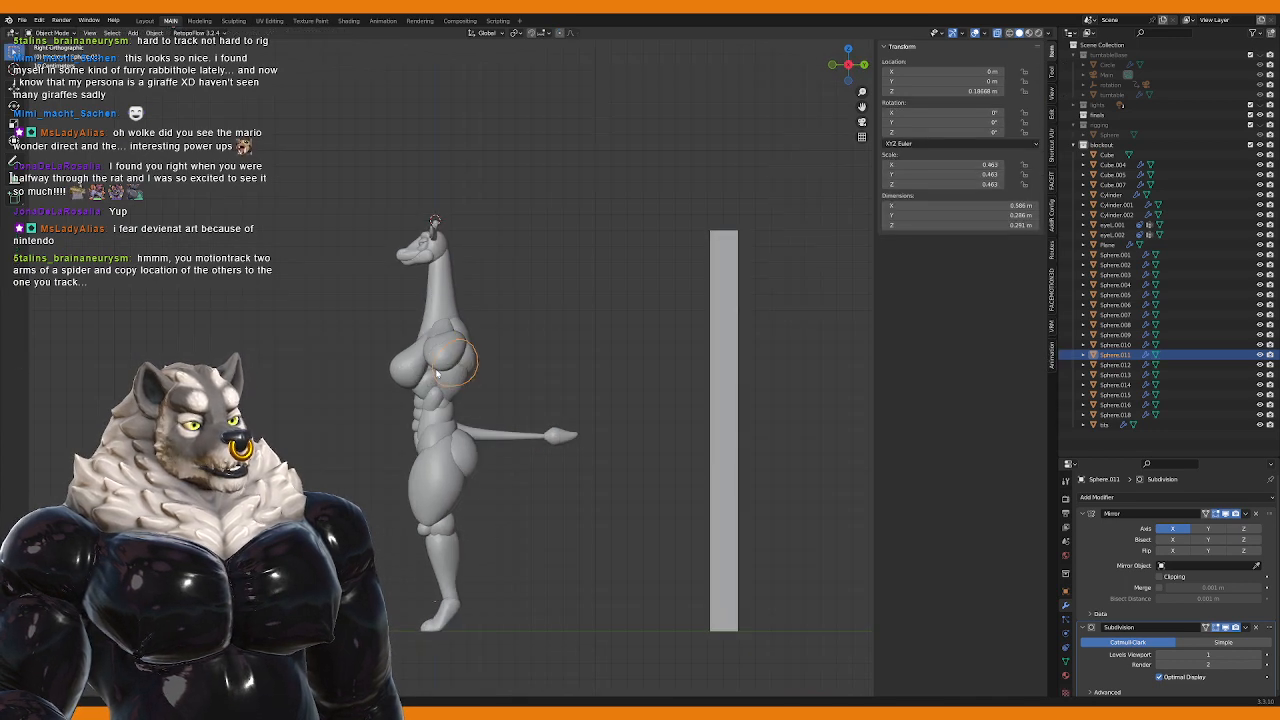
# Step: Select the thigh, knee and lower-leg meshes together in Object Mode, leaving out the feet
pyautogui.scroll(-3, 577, 391)
pyautogui.press('KP_1')
pyautogui.moveTo(577, 391); pyautogui.dragTo(486, 483, button='middle')
pyautogui.scroll(4, 671, 420)
pyautogui.click(486, 483)
pyautogui.click(476, 529)
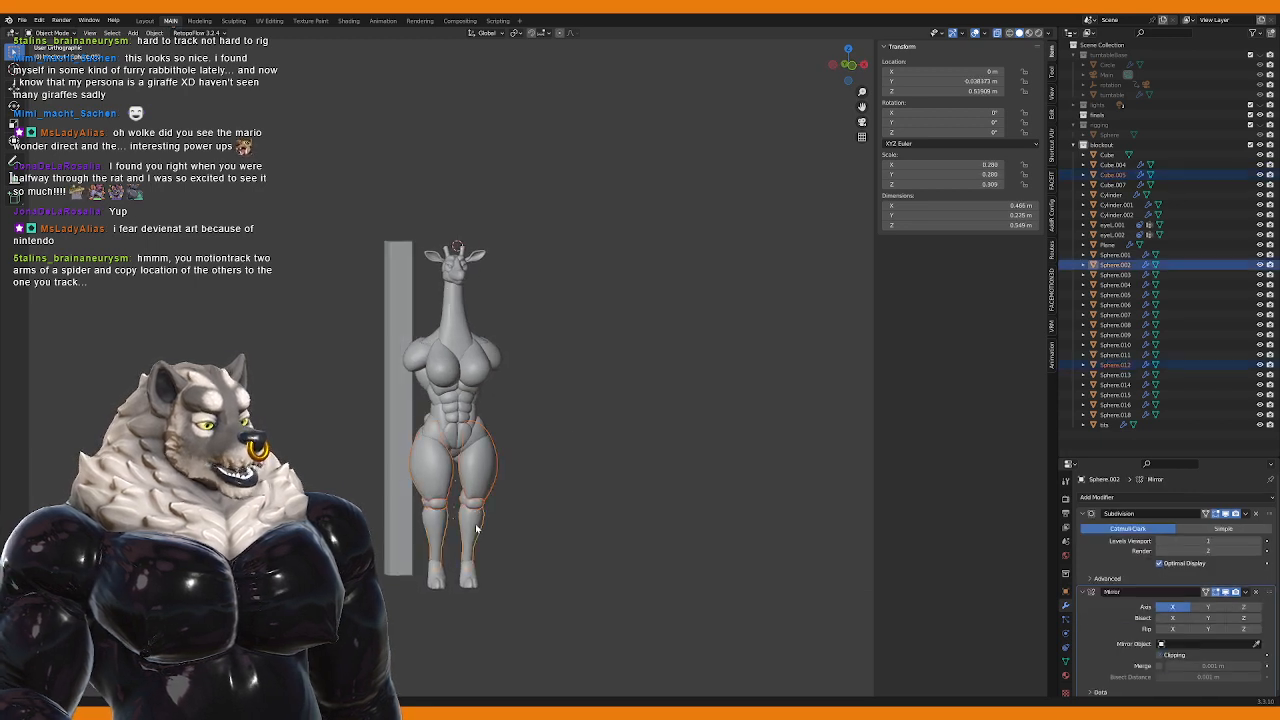
# Step: Try placing a duplicate of the leg meshes beside the body, and try moving the original legs' geometry in Edit Mode
pyautogui.hotkey('shift', 'd')
pyautogui.click(580, 458)
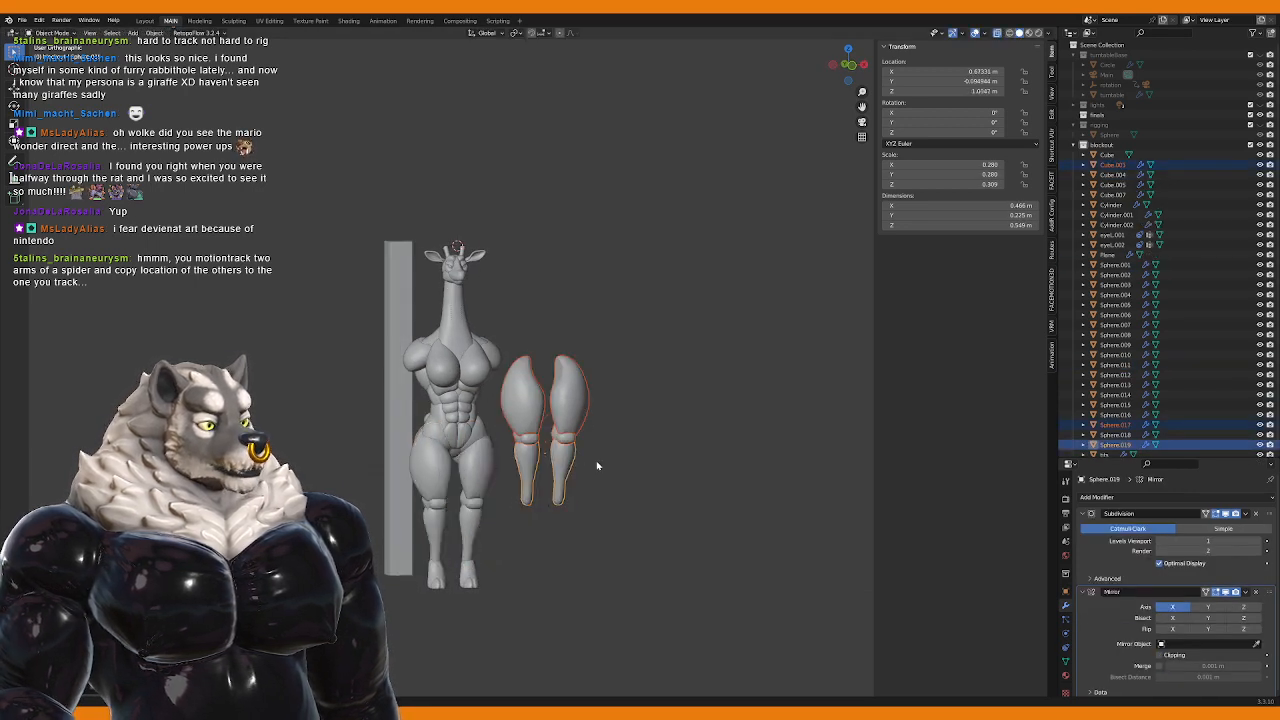
pyautogui.hotkey('ctrl', 'z')
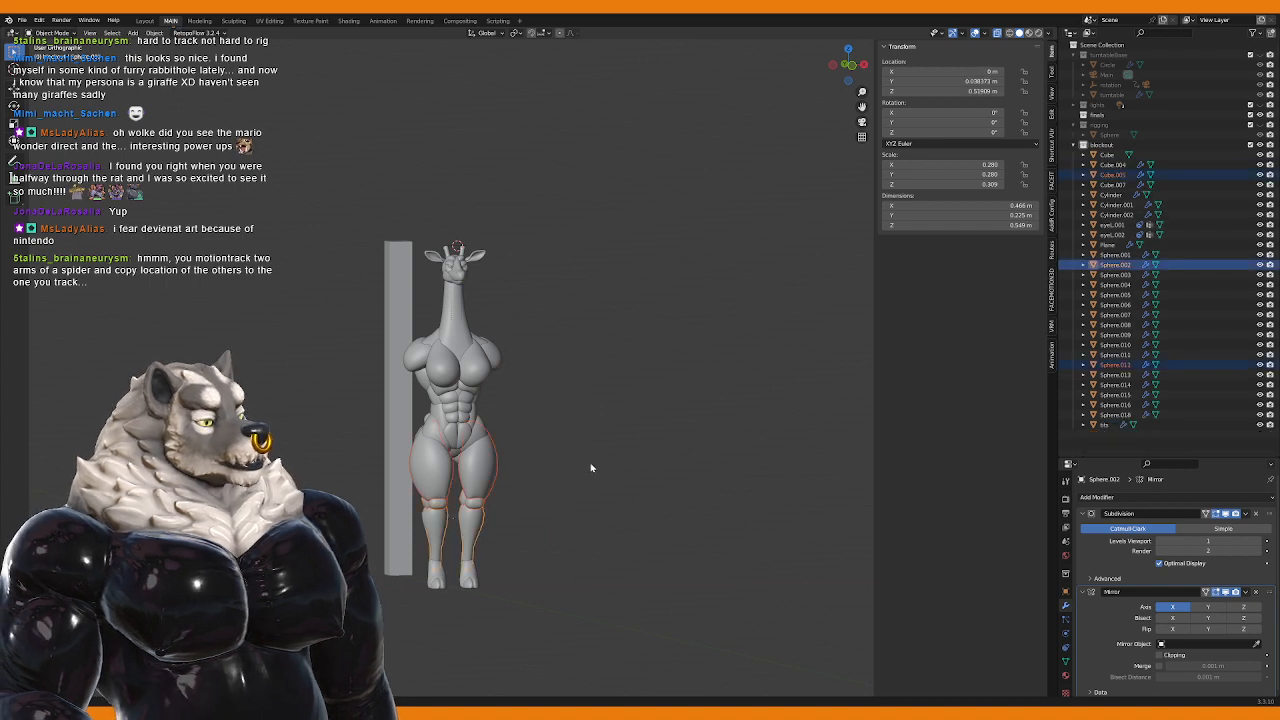
pyautogui.press('Tab')
pyautogui.press('g')
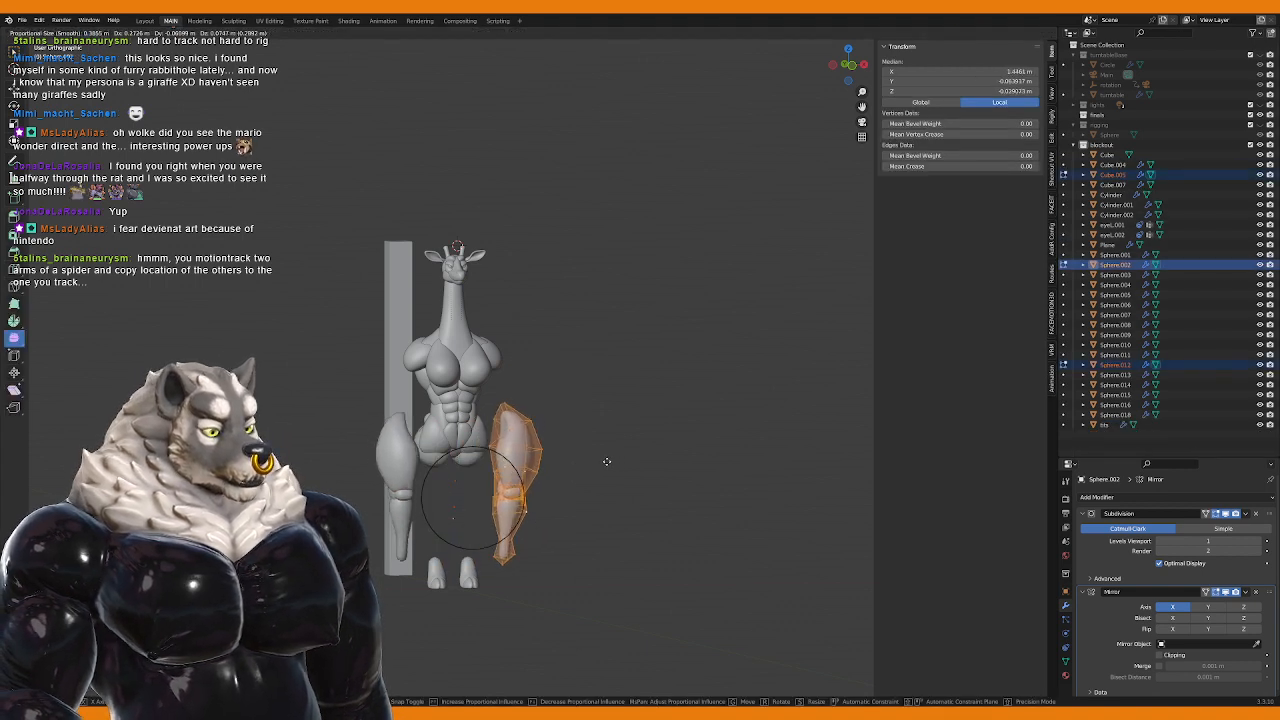
pyautogui.press('Escape')
pyautogui.press('Tab')
pyautogui.press('KP_1')
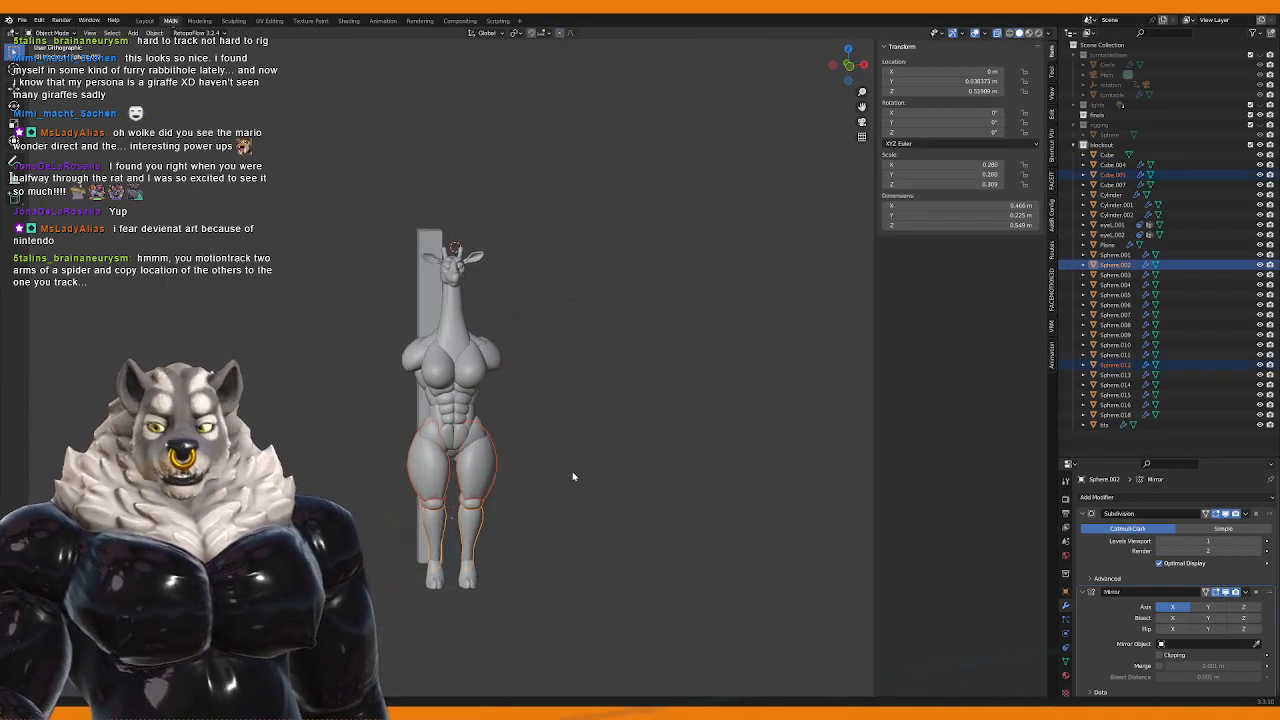
# Step: Duplicate the leg meshes in place and, in Edit Mode, move the copied geometry to the shoulder and rotate it outward as an arm
pyautogui.hotkey('shift', 'd')
pyautogui.rightClick(538, 440)
pyautogui.press('Tab')
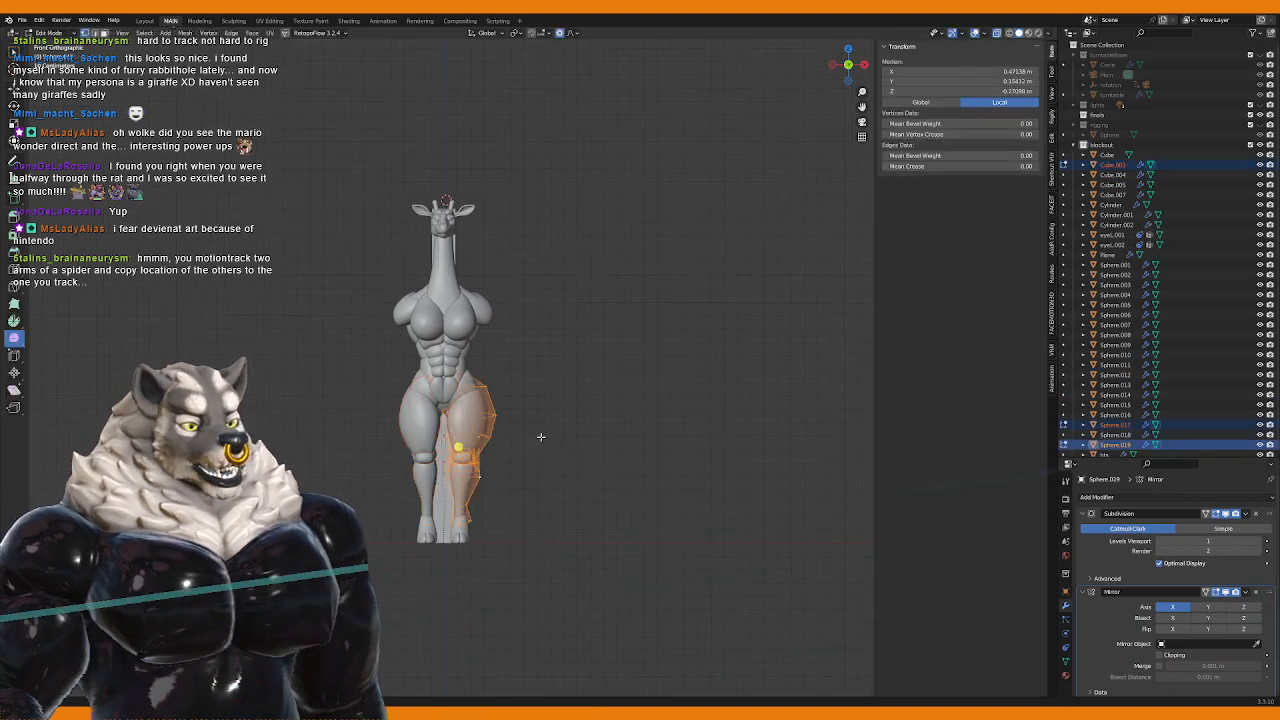
pyautogui.press('g')
pyautogui.click(575, 364)
pyautogui.press('r')
pyautogui.click(623, 266)
pyautogui.press('g')
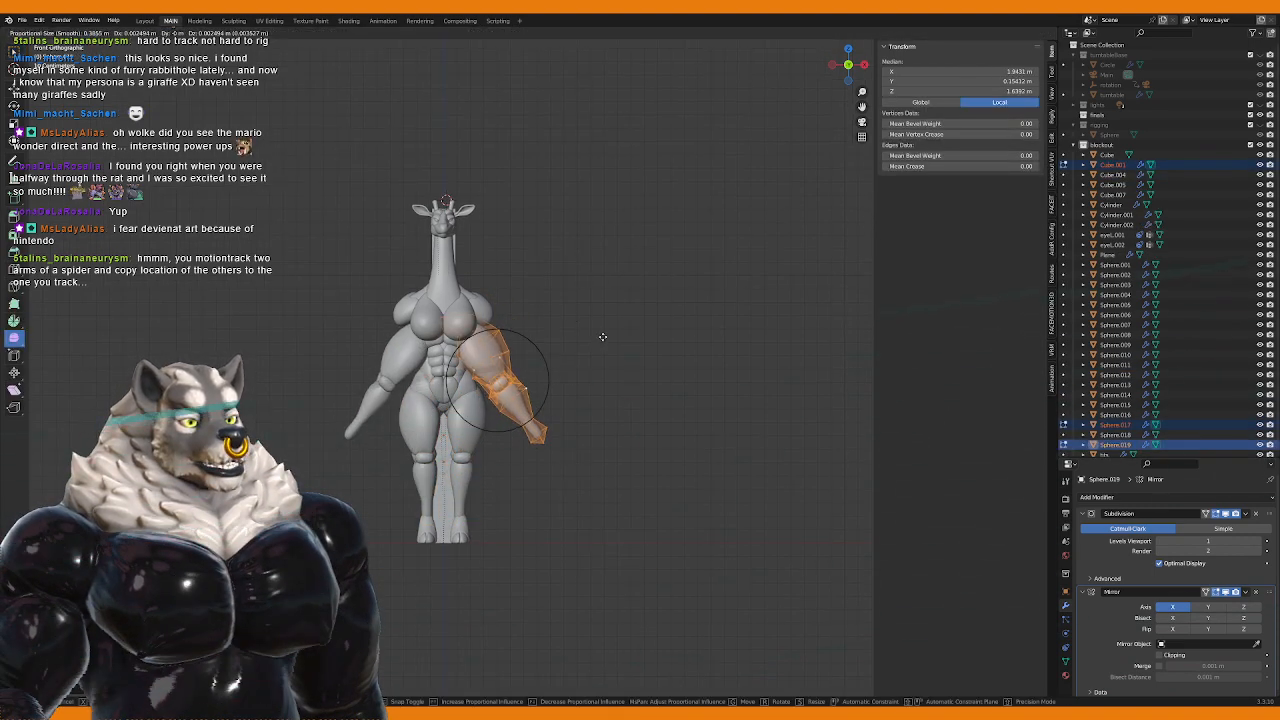
pyautogui.click(606, 314)
# Step: Rotate the copied arm geometry freely in Edit Mode so the arm angles outward from the shoulder
pyautogui.moveTo(606, 314); pyautogui.dragTo(590, 340, button='middle')
pyautogui.press('r')
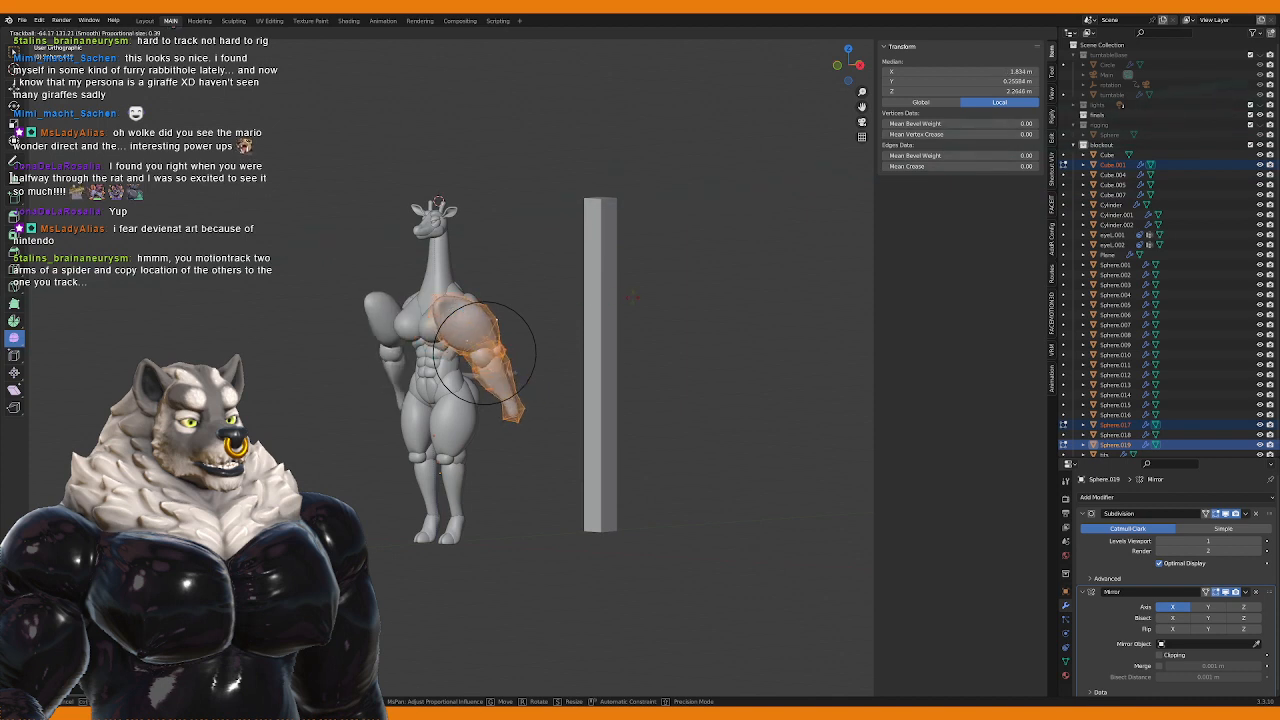
pyautogui.moveTo(590, 428); pyautogui.dragTo(538, 471, button='middle')
pyautogui.click(357, 437)
pyautogui.scroll(5, 538, 471)
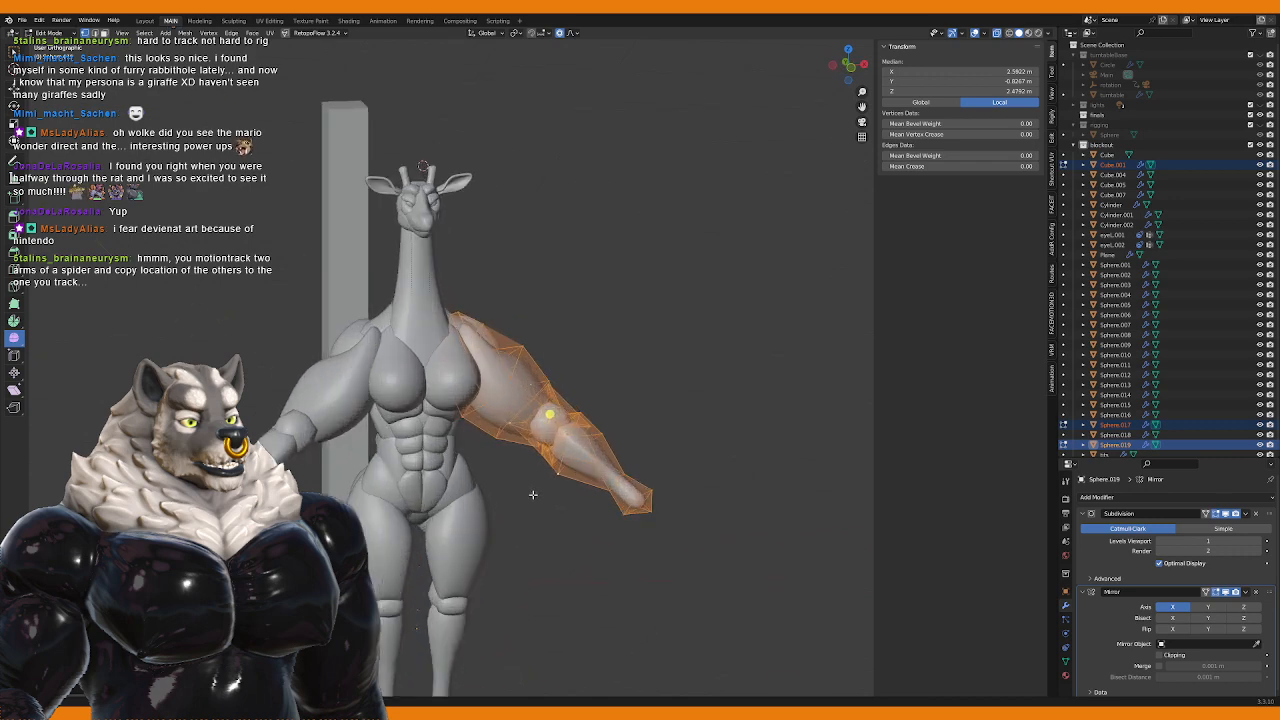
pyautogui.press('r')
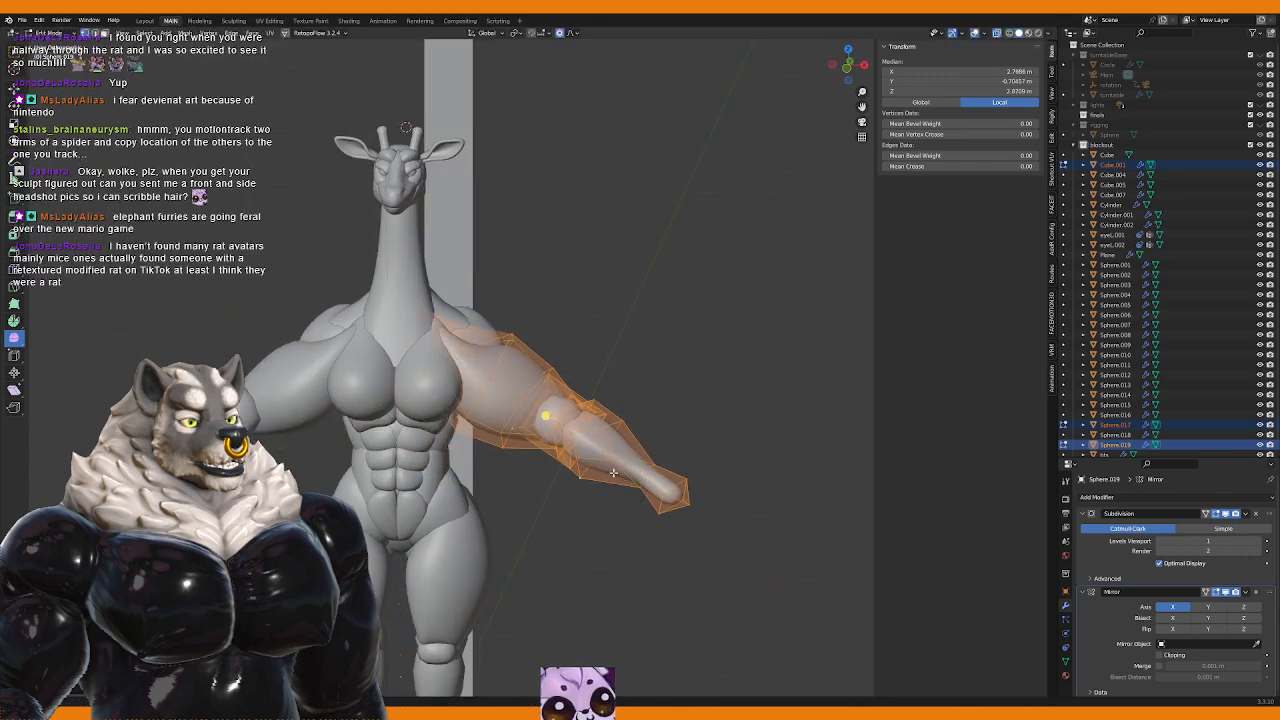
pyautogui.click(613, 470)
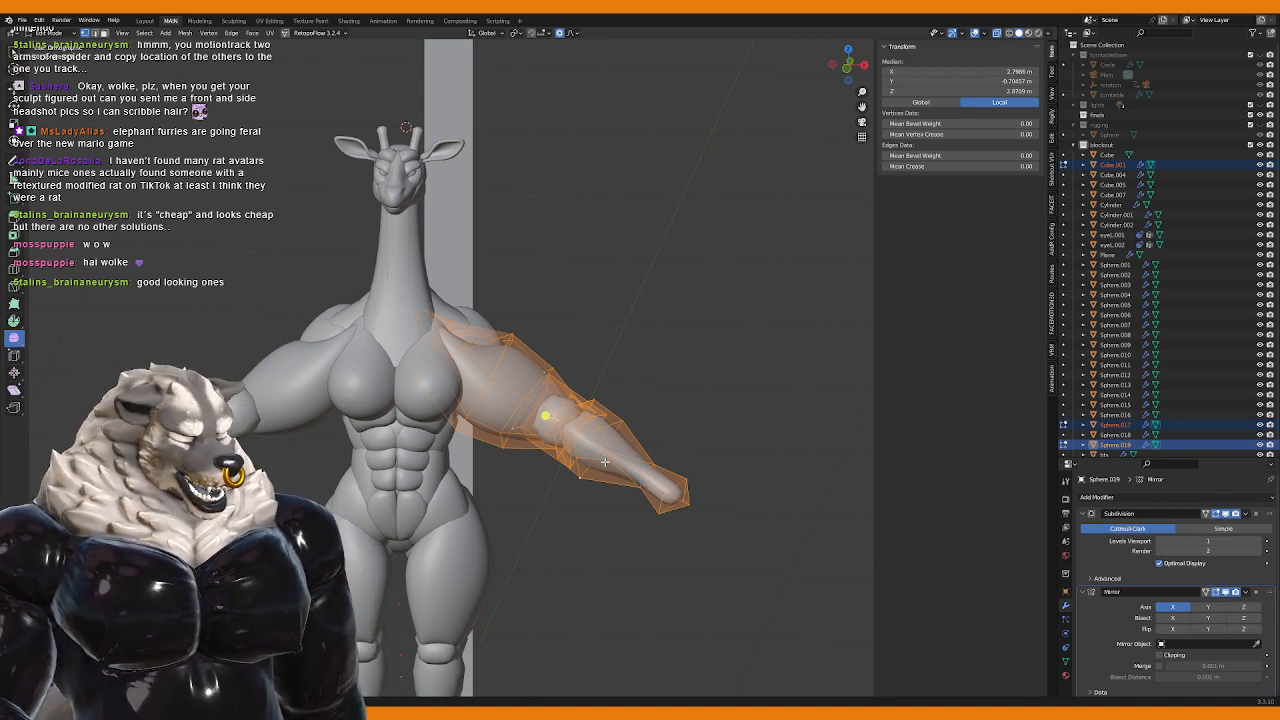
# Step: Nudge the arm geometry at the shoulder and check its fit from the front and back
pyautogui.moveTo(590, 425); pyautogui.dragTo(549, 388, button='middle')
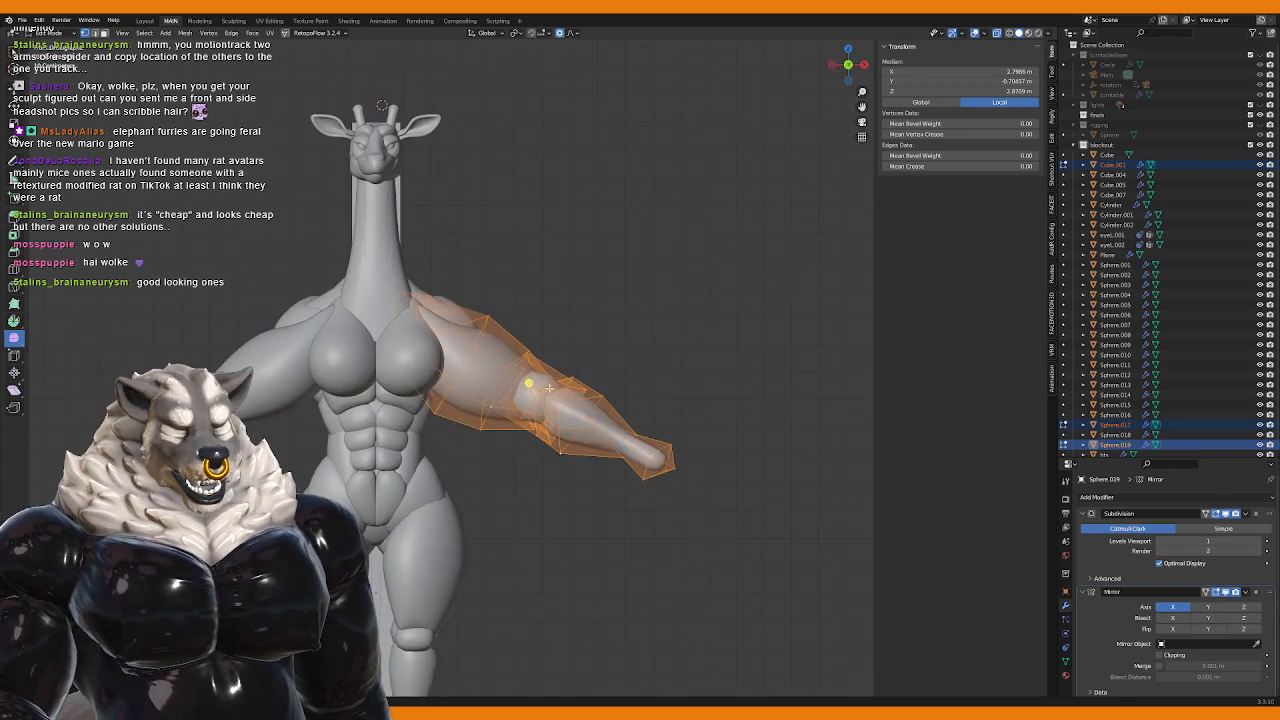
pyautogui.press('g')
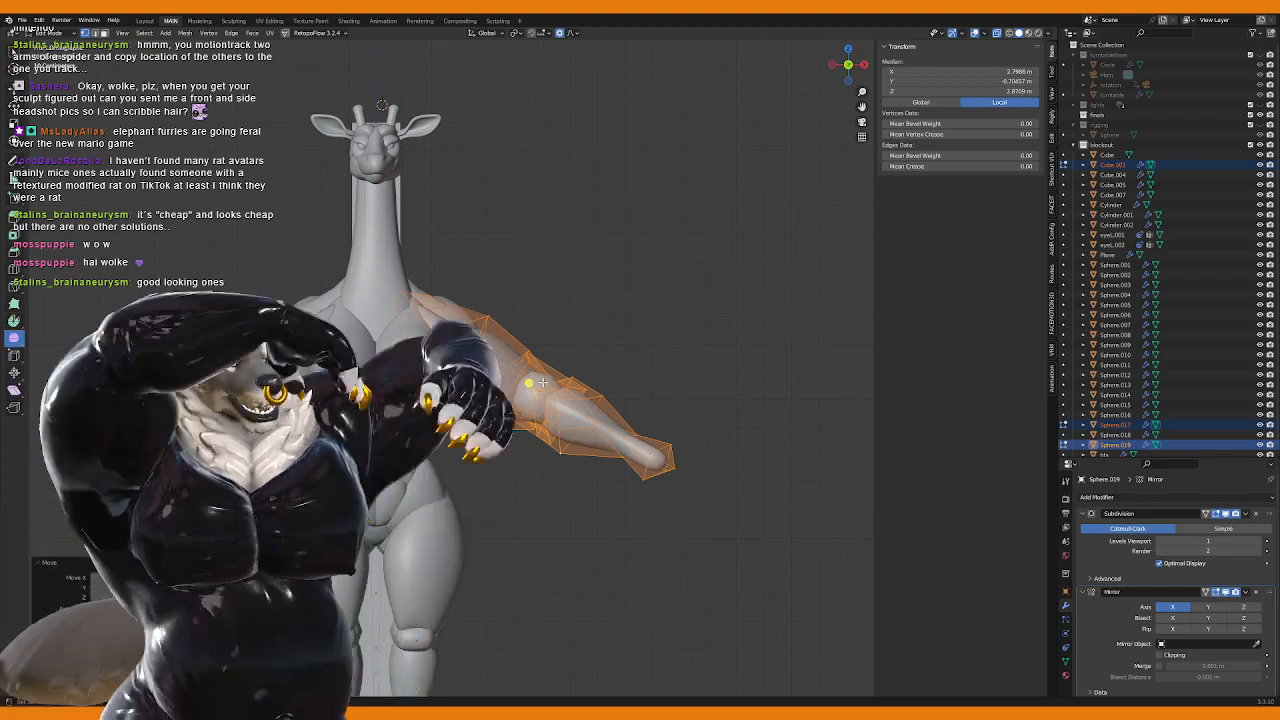
pyautogui.click(560, 375)
pyautogui.moveTo(567, 371); pyautogui.dragTo(390, 380, button='middle')
pyautogui.press('r')
pyautogui.press('Return')
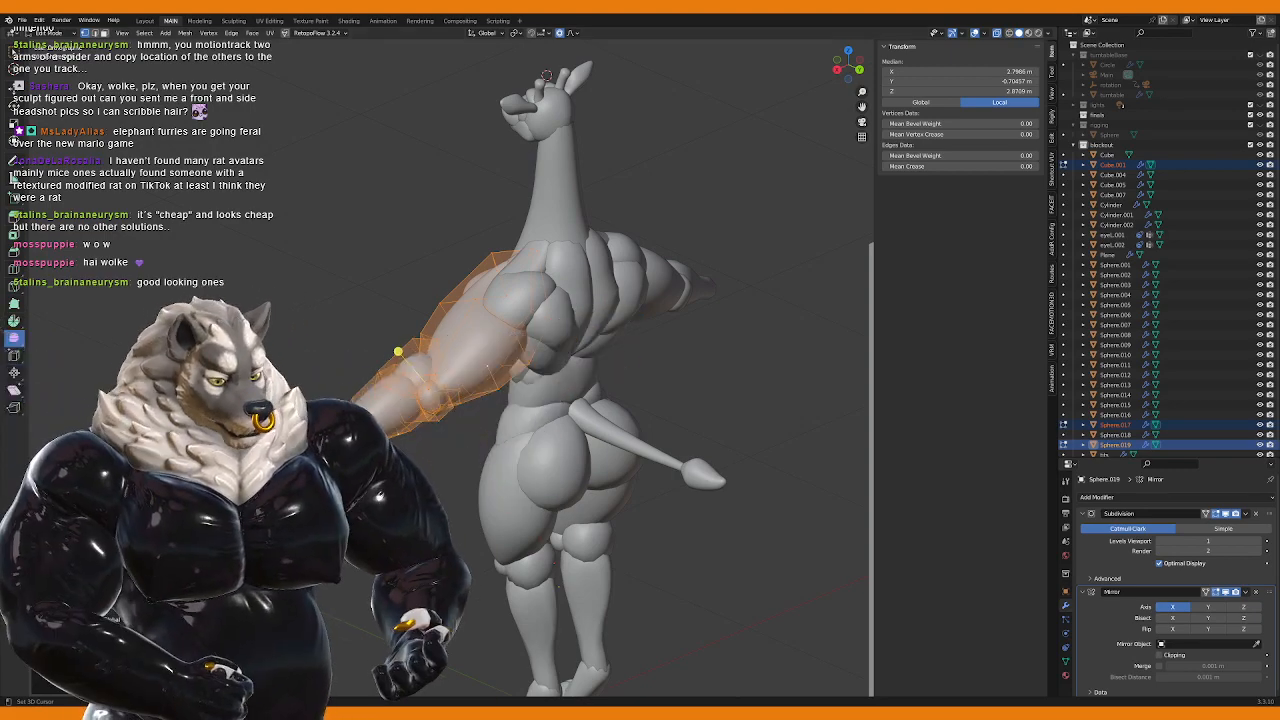
pyautogui.hotkey('ctrl', 'z')
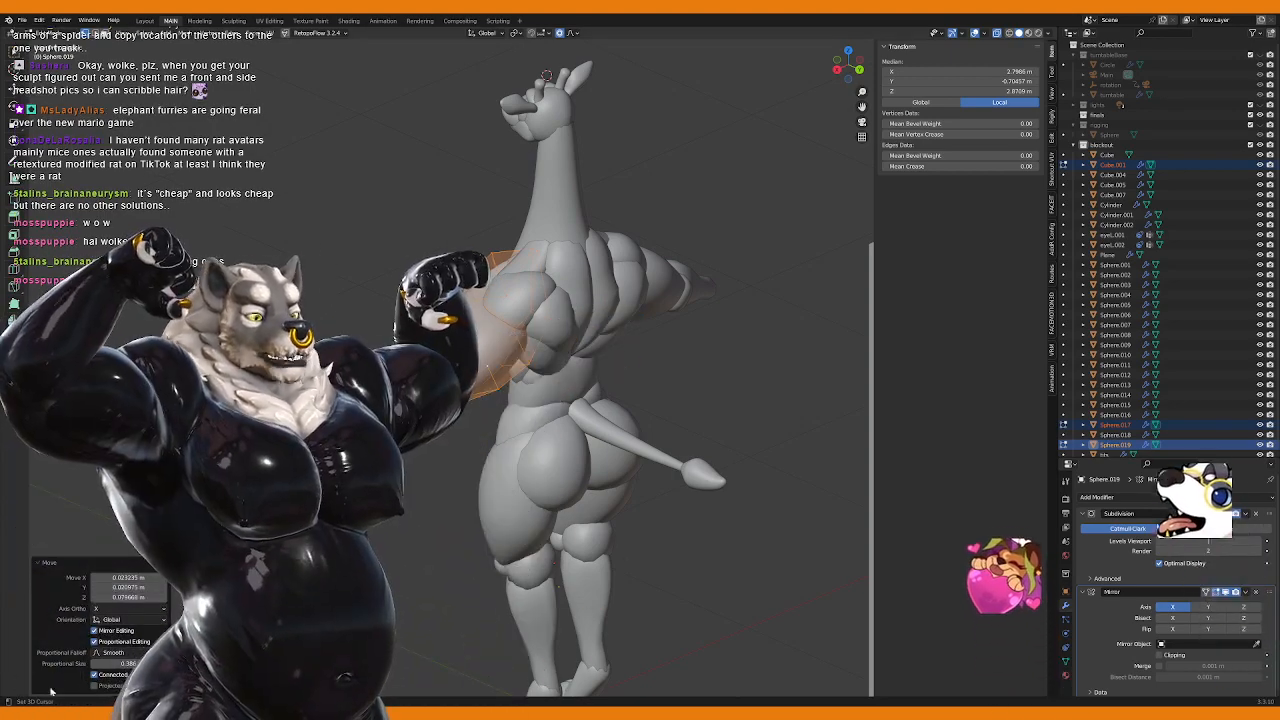
pyautogui.hotkey('ctrl', 'shift', 'z')
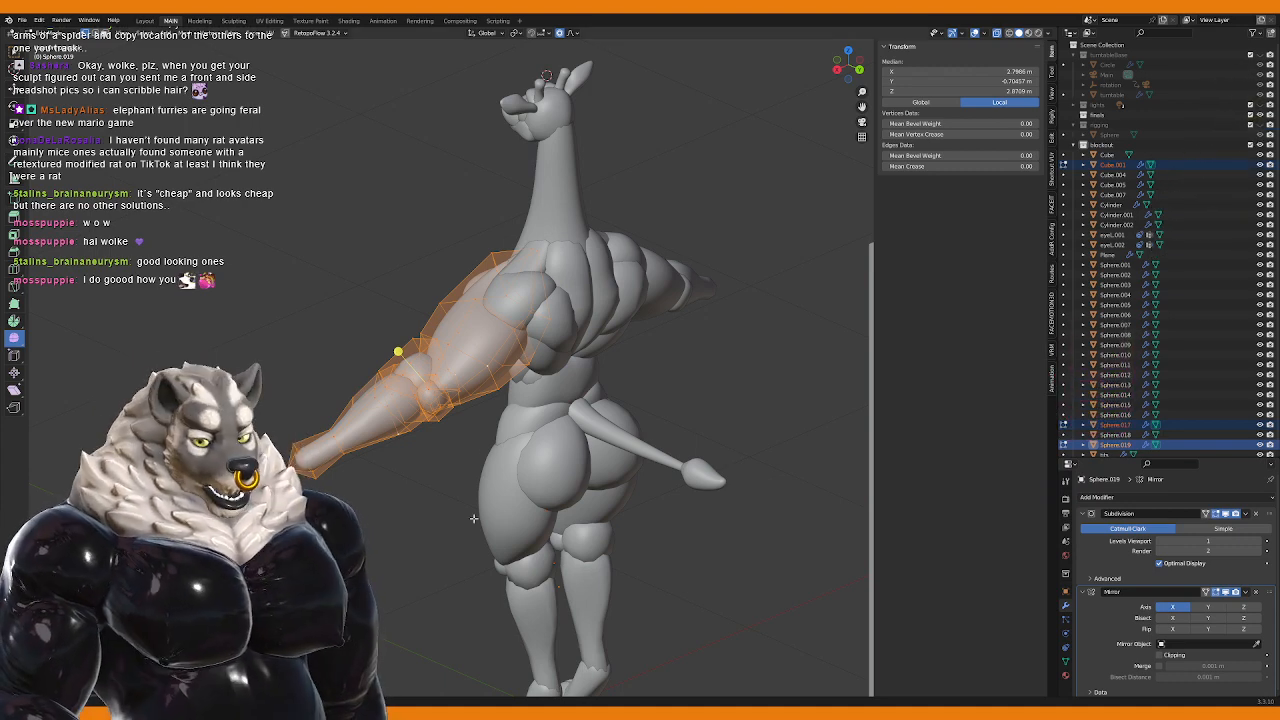
pyautogui.moveTo(474, 518); pyautogui.dragTo(586, 357, button='middle')
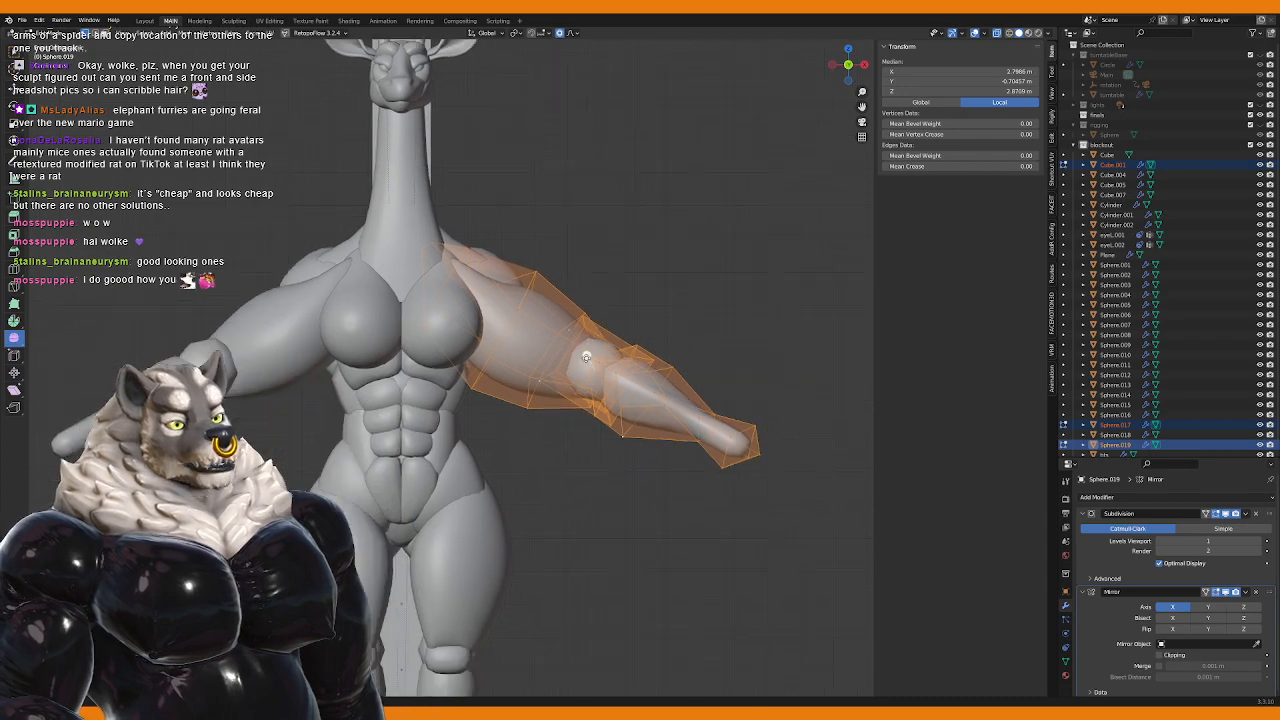
# Step: Leave Edit Mode and delete the copied upper-arm, elbow and forearm meshes
pyautogui.press('Tab')
pyautogui.scroll(-5, 580, 352)
pyautogui.click(505, 363)
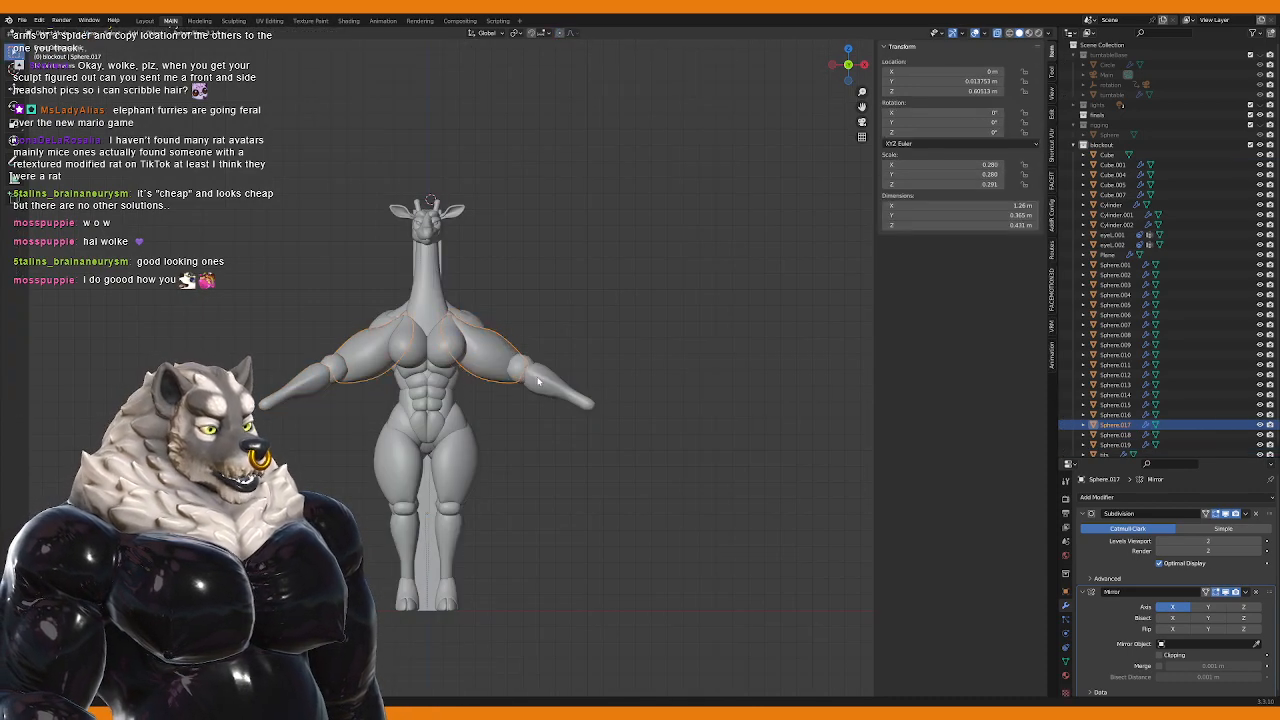
pyautogui.press('Delete')
pyautogui.click(508, 366)
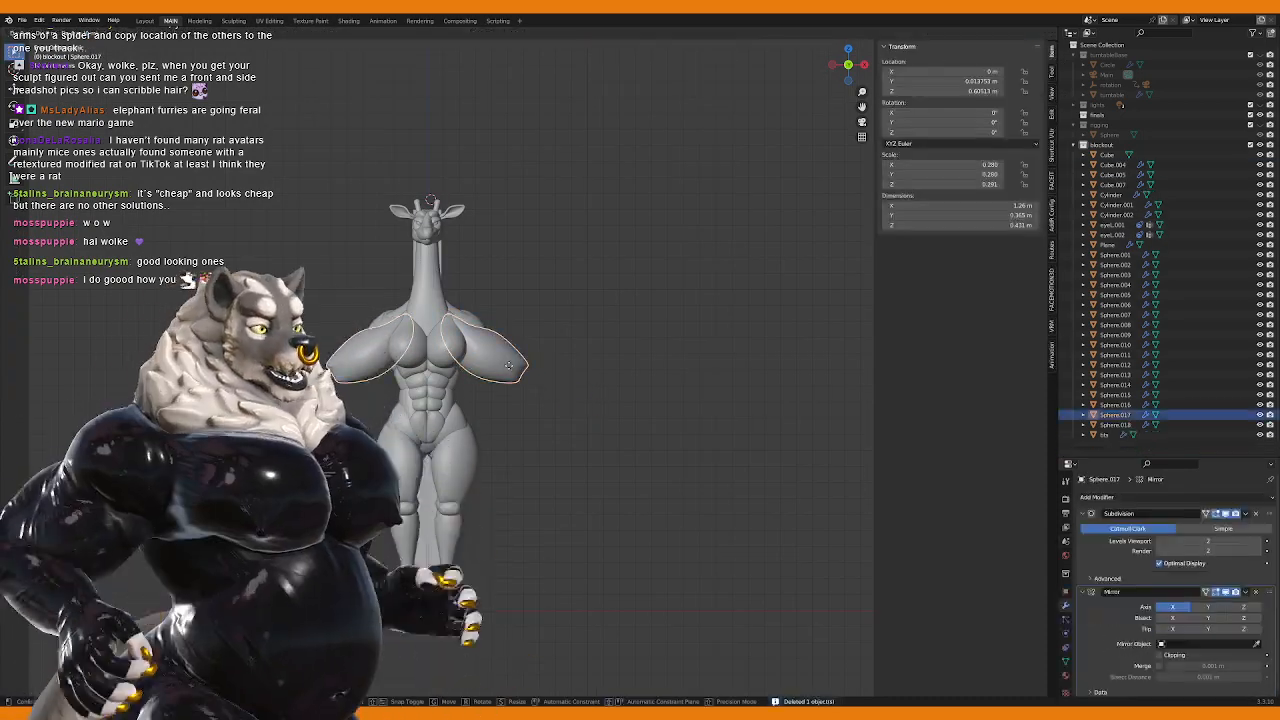
pyautogui.press('Delete')
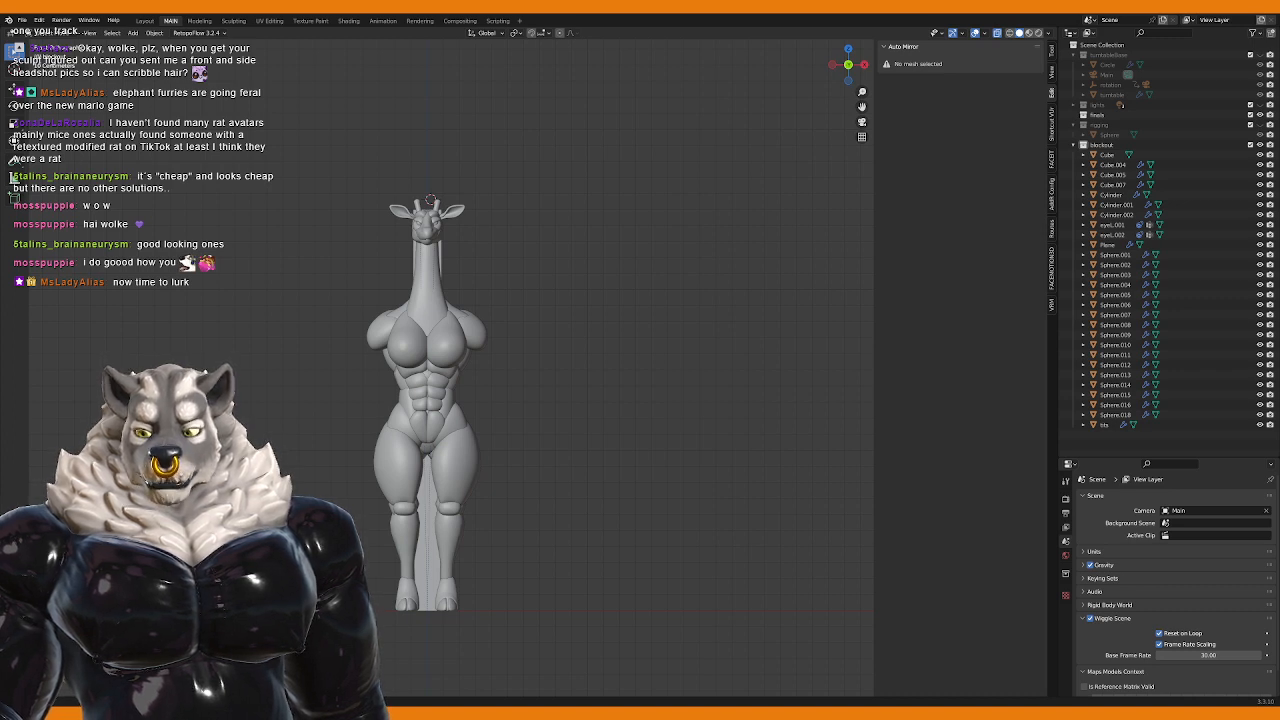
# Step: Examine the armless body from the side, front and oblique angles, with the shoulder mesh selected
pyautogui.press('KP_3')
pyautogui.scroll(1, 437, 435)
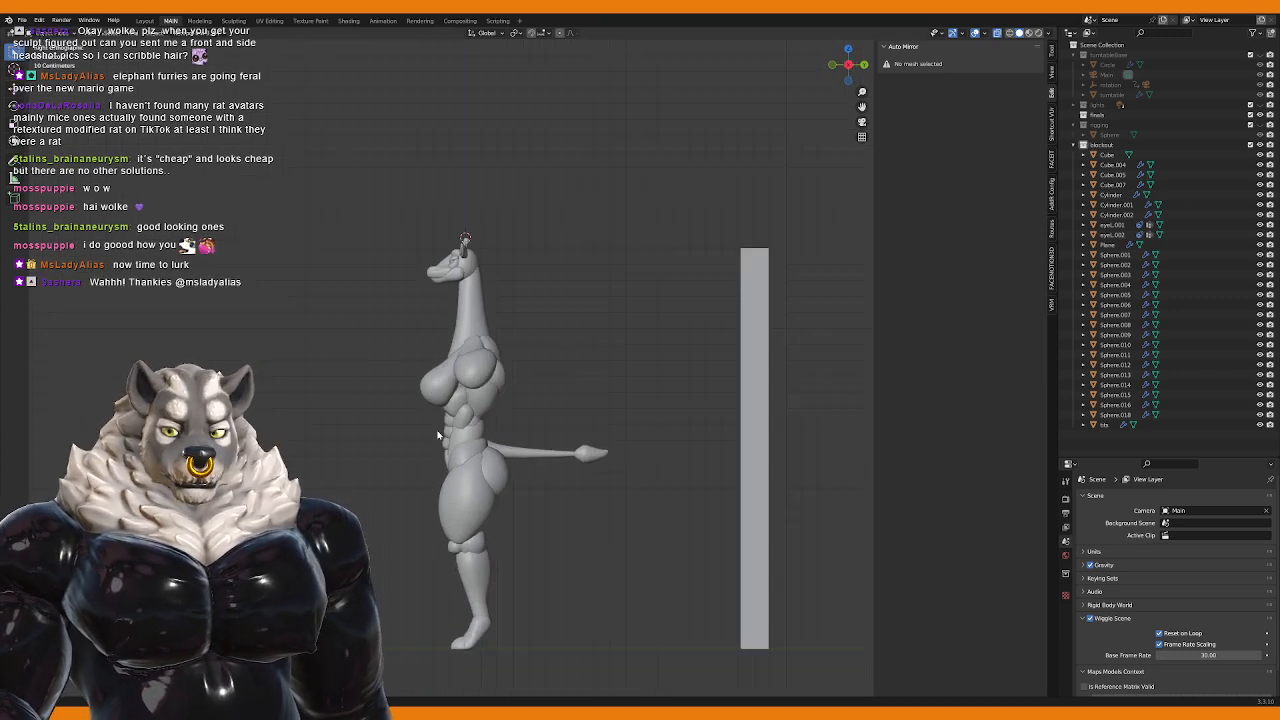
pyautogui.scroll(3, 453, 440)
pyautogui.moveTo(453, 440); pyautogui.dragTo(483, 374, button='middle')
pyautogui.scroll(1, 483, 374)
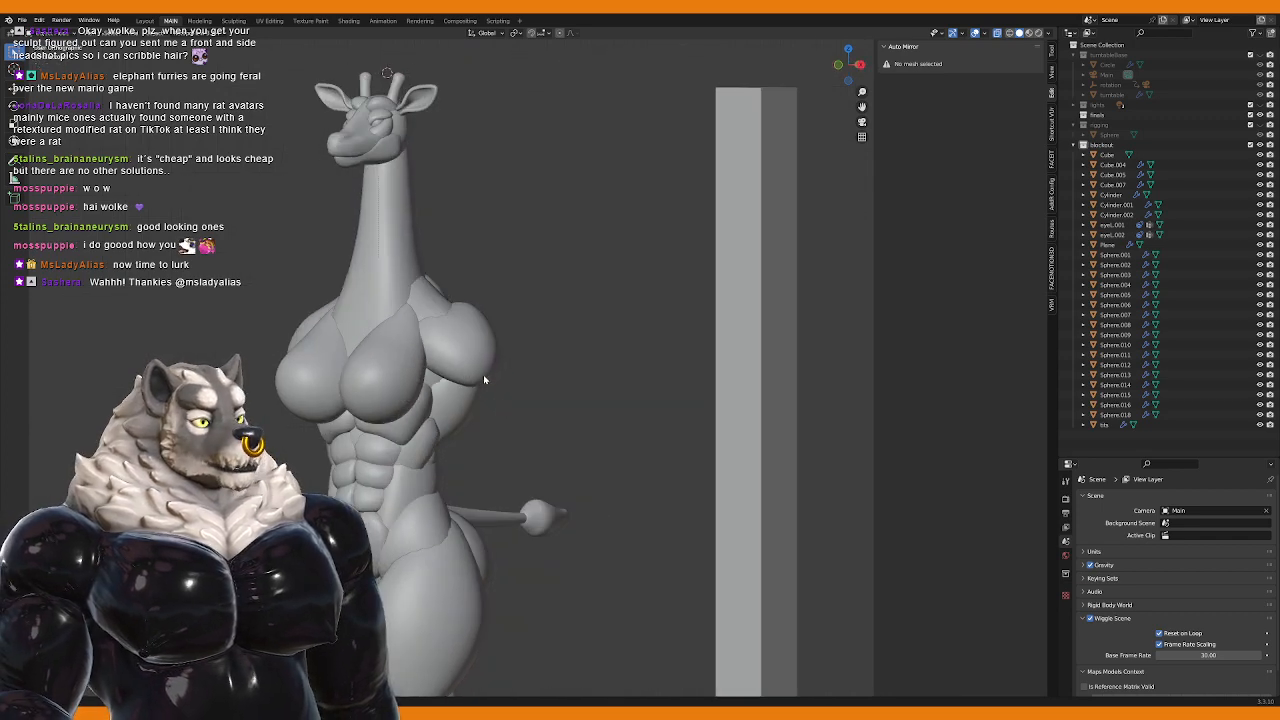
pyautogui.click(489, 377)
pyautogui.press('KP_1')
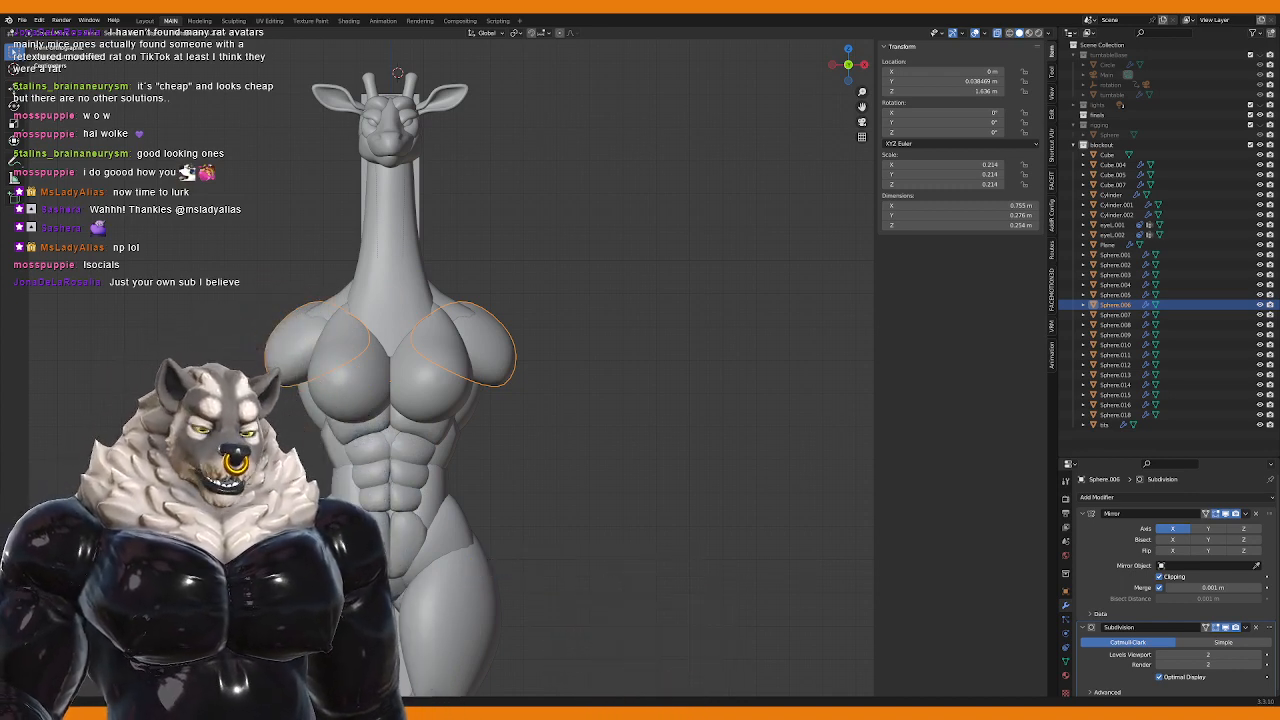
pyautogui.moveTo(470, 330); pyautogui.dragTo(532, 316, button='middle')
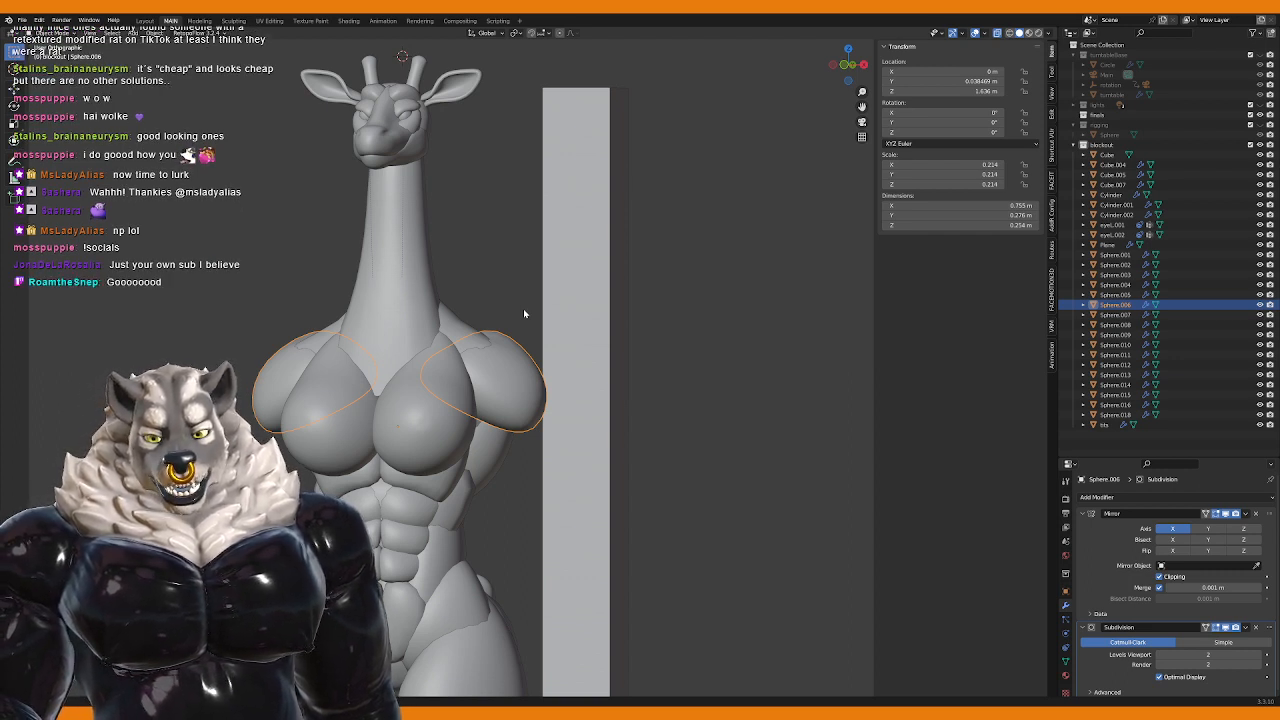
pyautogui.moveTo(523, 313); pyautogui.dragTo(470, 373, button='middle')
pyautogui.press('KP_1')
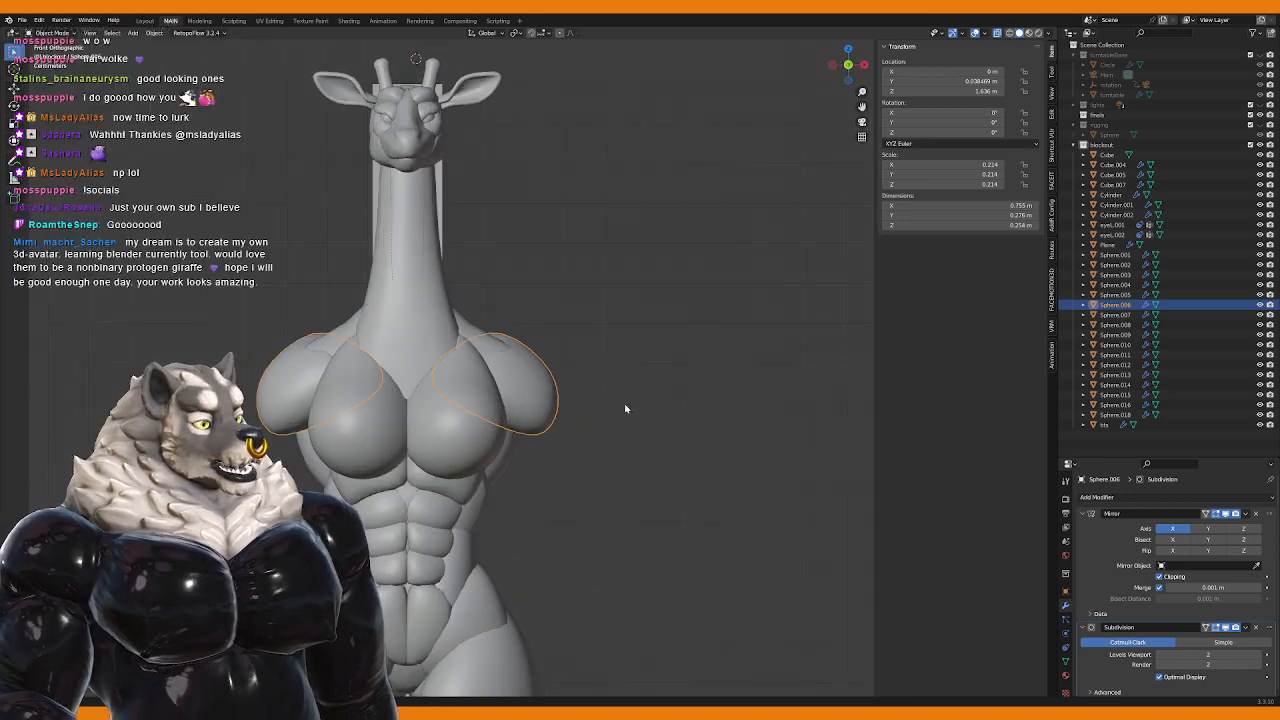
pyautogui.scroll(-3, 620, 410)
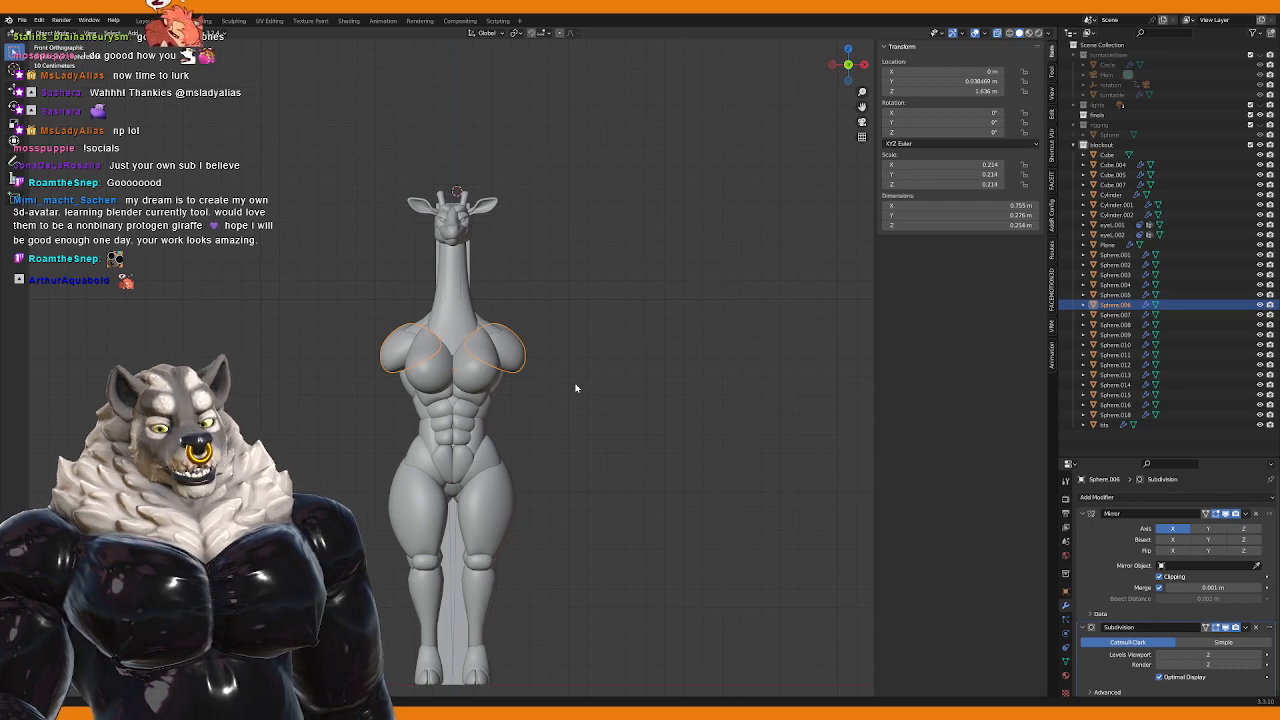
pyautogui.moveTo(571, 387); pyautogui.dragTo(483, 321, button='middle')
pyautogui.scroll(3, 492, 400)
pyautogui.scroll(-3, 473, 421)
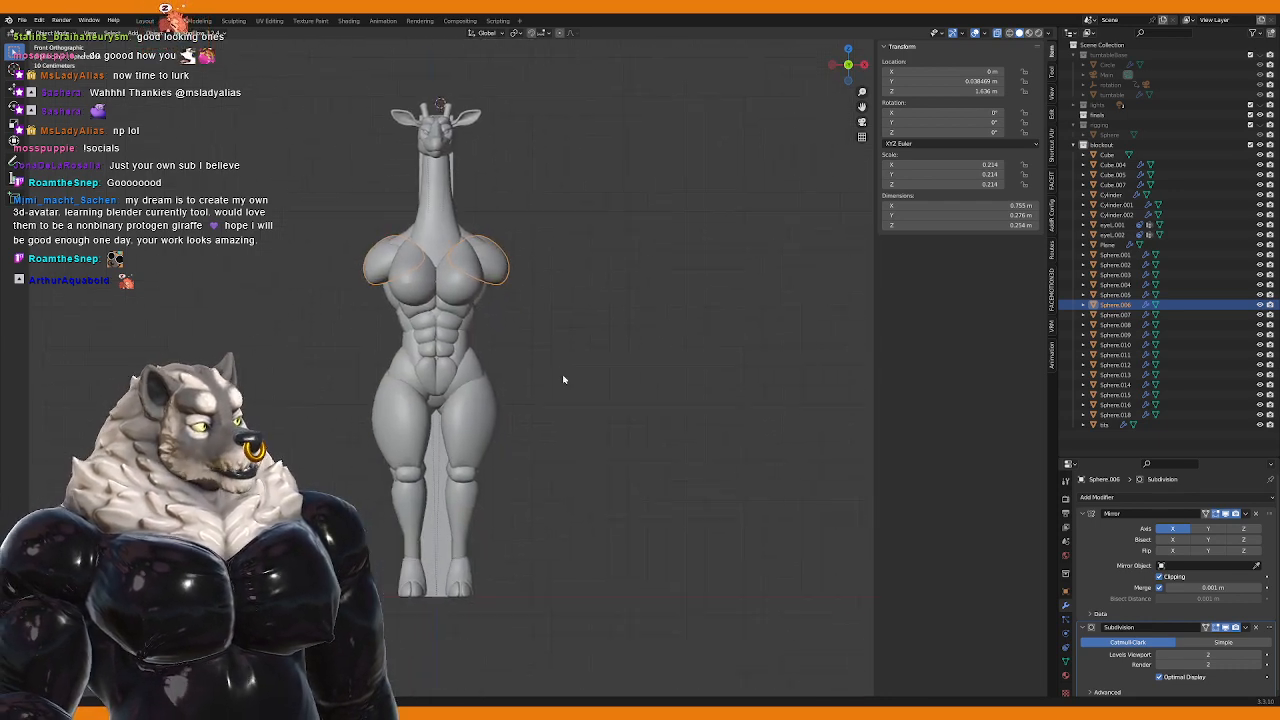
# Step: Add a low-poly UV sphere to the blockout collection and set its X location to 0 m
pyautogui.click(1100, 145)
pyautogui.hotkey('shift', 'a')
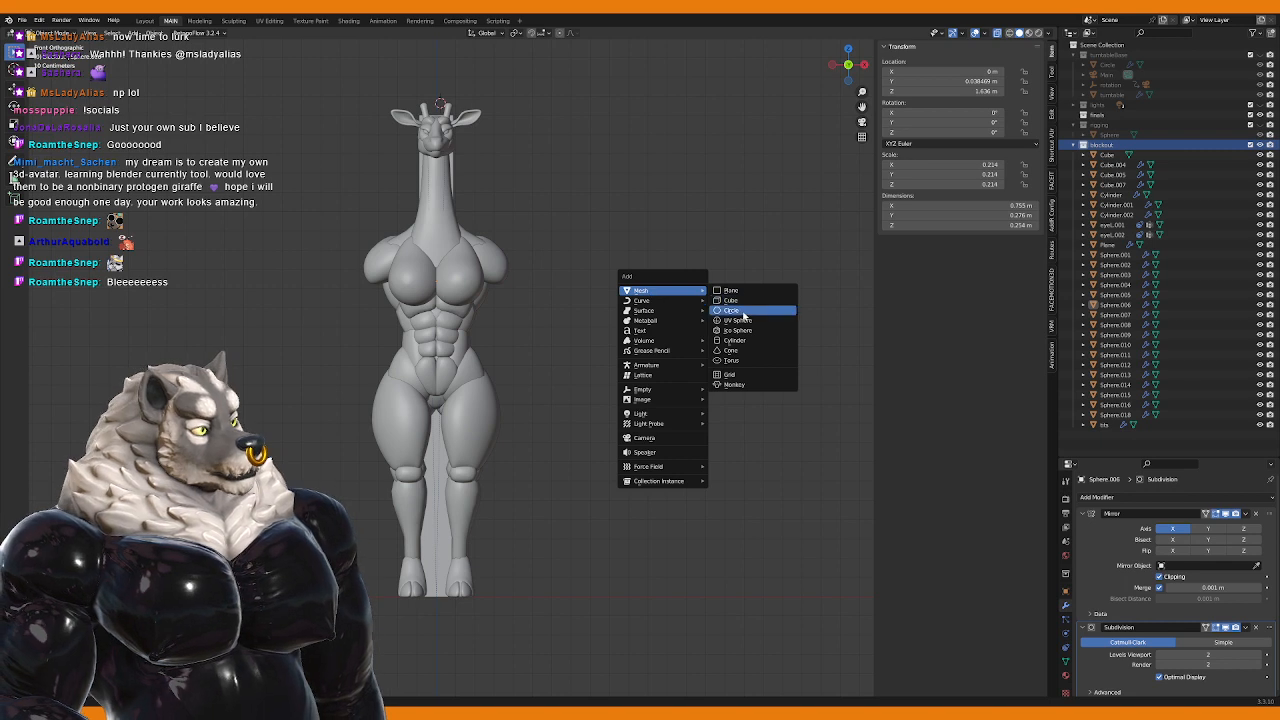
pyautogui.click(735, 321)
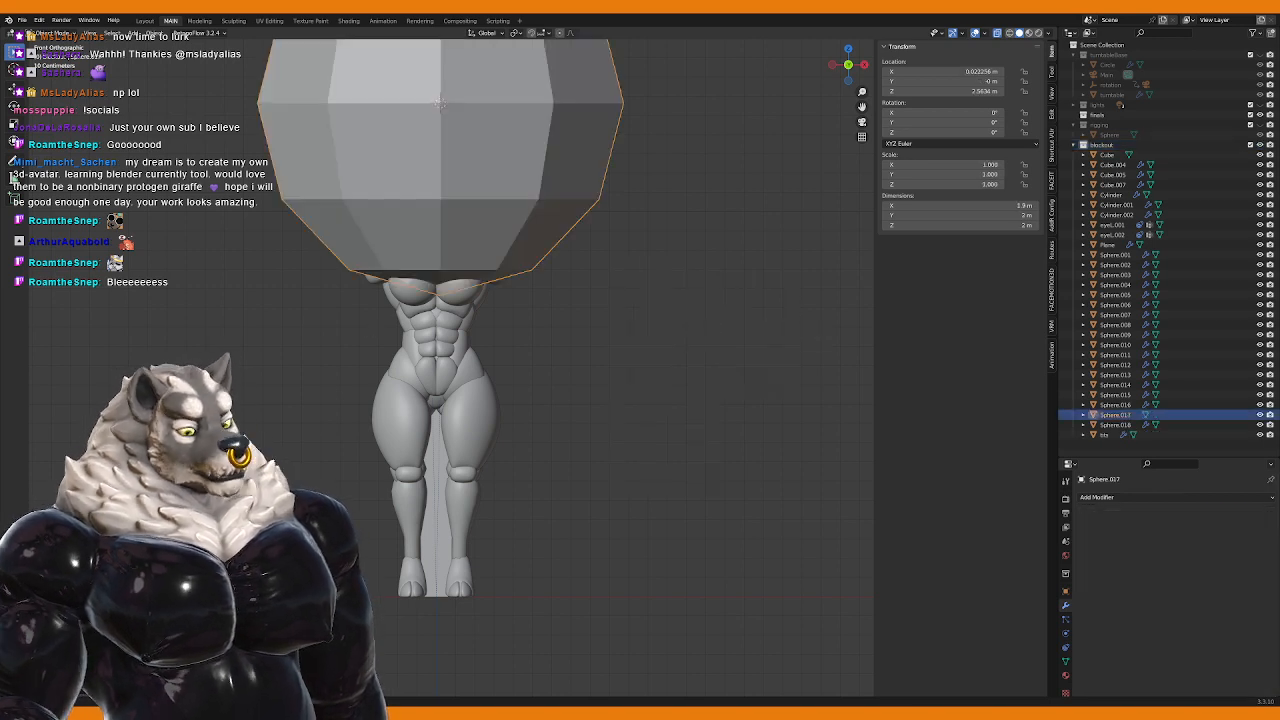
pyautogui.moveTo(130, 577); pyautogui.dragTo(120, 577)
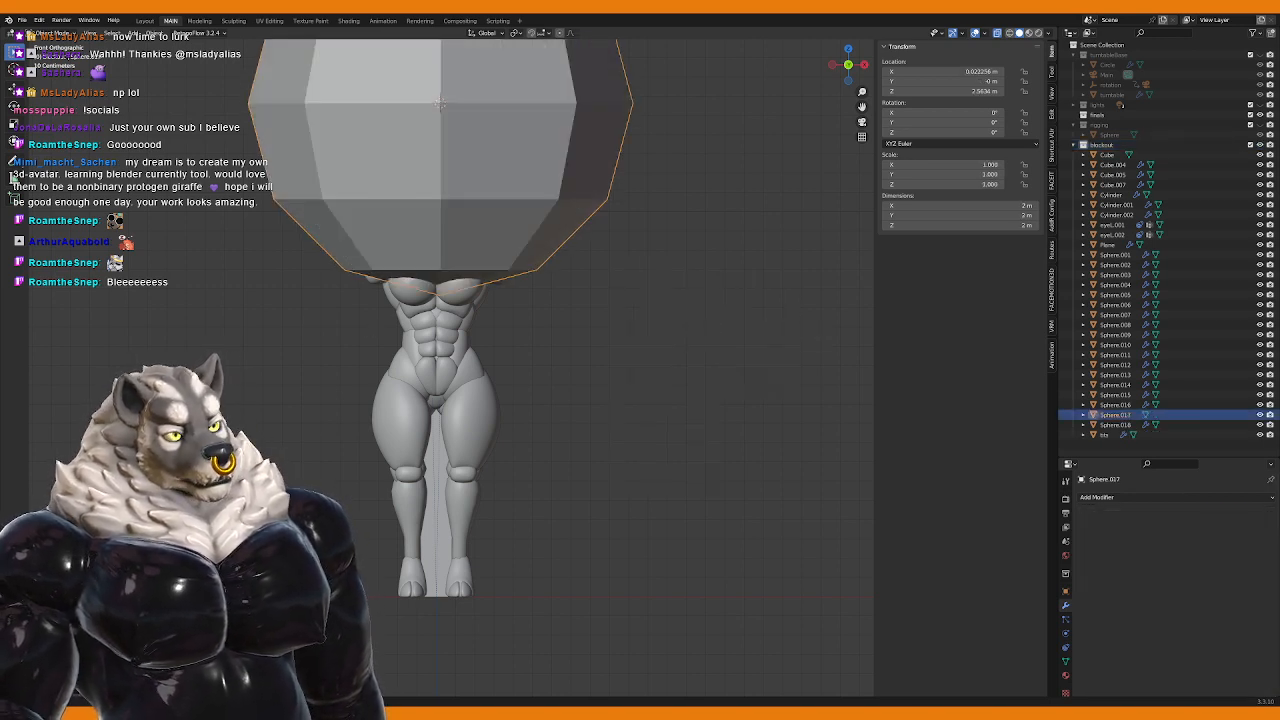
pyautogui.scroll(-5, 487, 397)
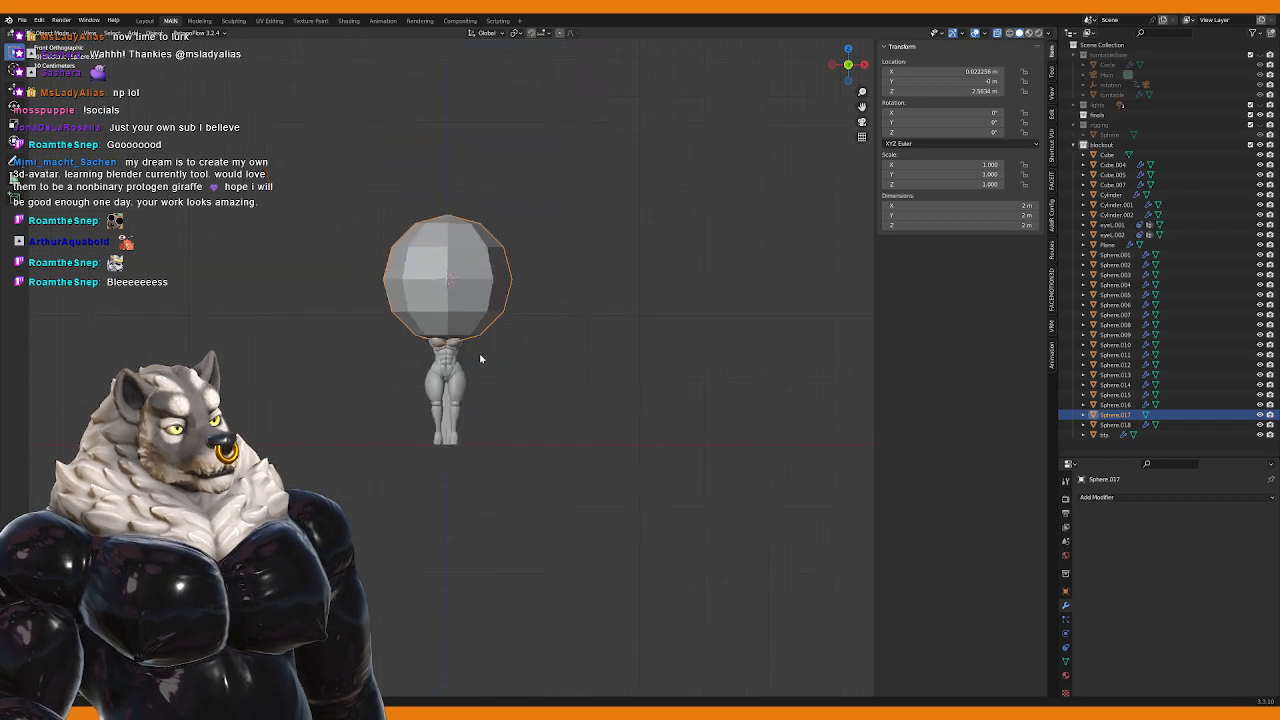
pyautogui.scroll(3, 446, 458)
pyautogui.click(960, 71)
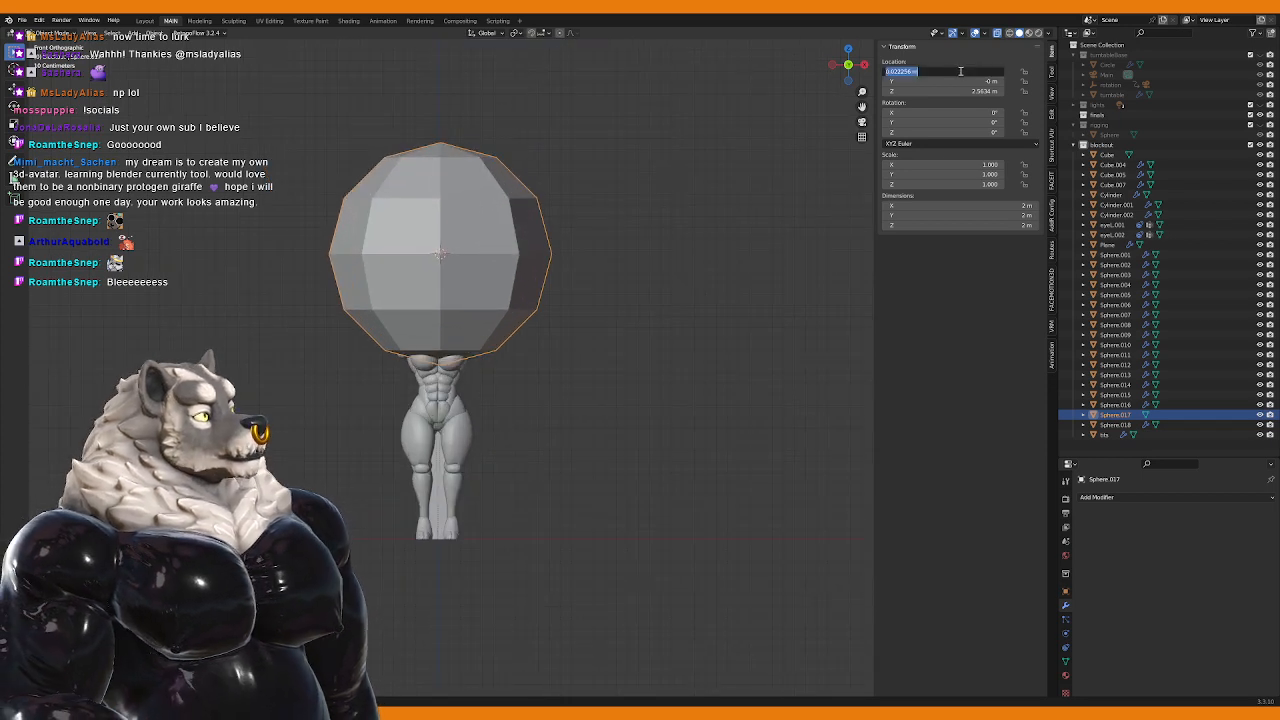
pyautogui.write('0')
pyautogui.press('Return')
# Step: In Edit Mode, move the sphere's geometry beside the torso, scale it down and stretch it along Z
pyautogui.press('Tab')
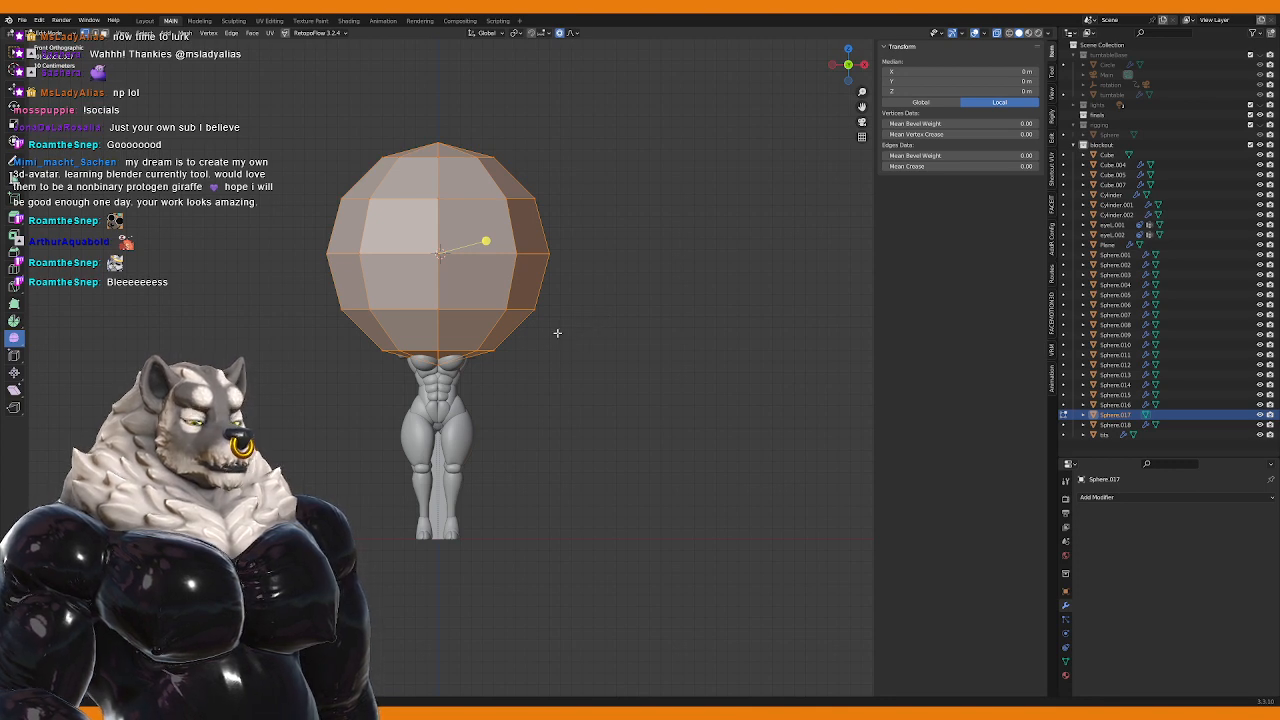
pyautogui.press('h')
pyautogui.hotkey('alt', 'h')
pyautogui.press('g')
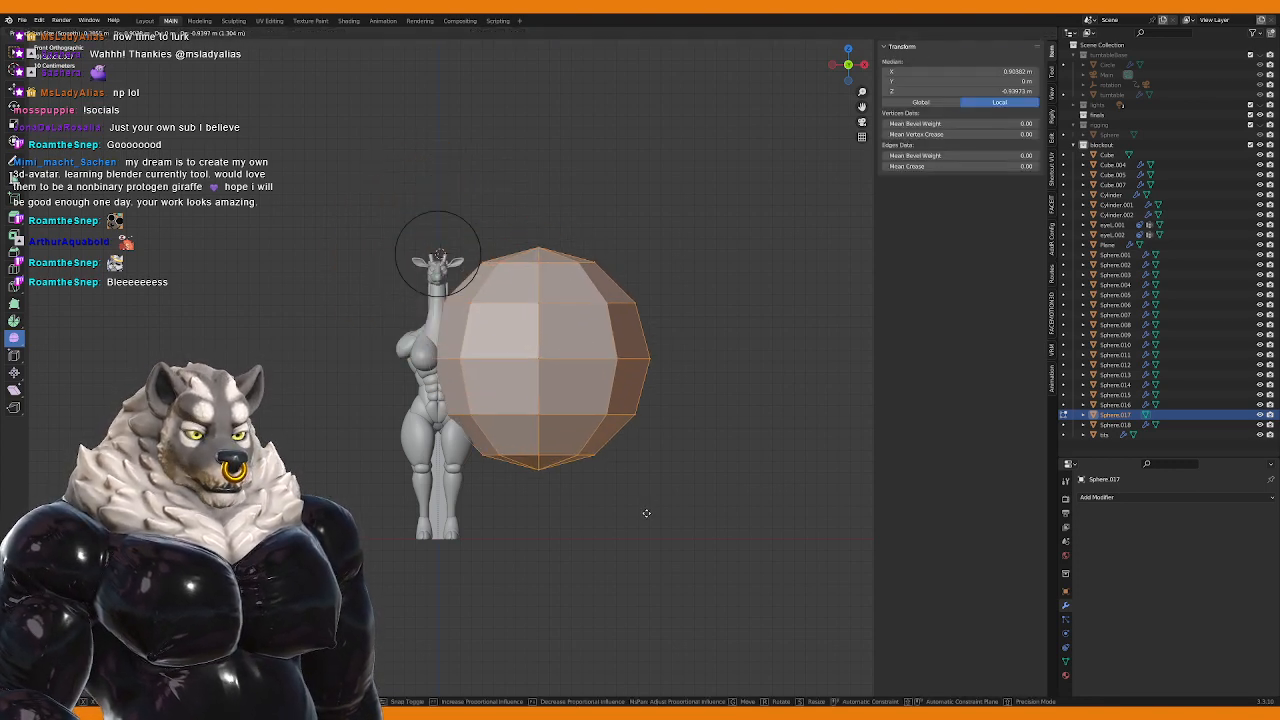
pyautogui.press('s')
pyautogui.press('s')
pyautogui.press('z')
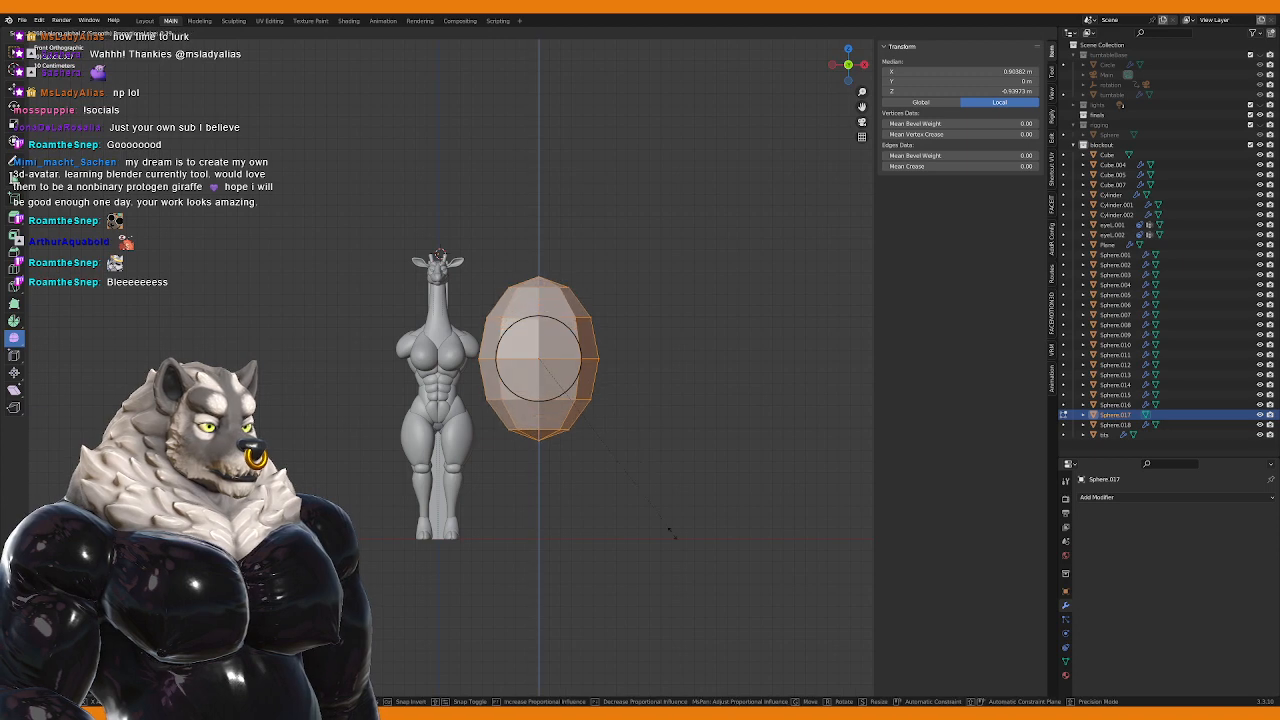
pyautogui.click(688, 543)
# Step: Tilt the elongated sphere outward, shrink it, and place it just below the shoulder as an upper arm
pyautogui.press('r')
pyautogui.click(678, 382)
pyautogui.press('g')
pyautogui.click(586, 343)
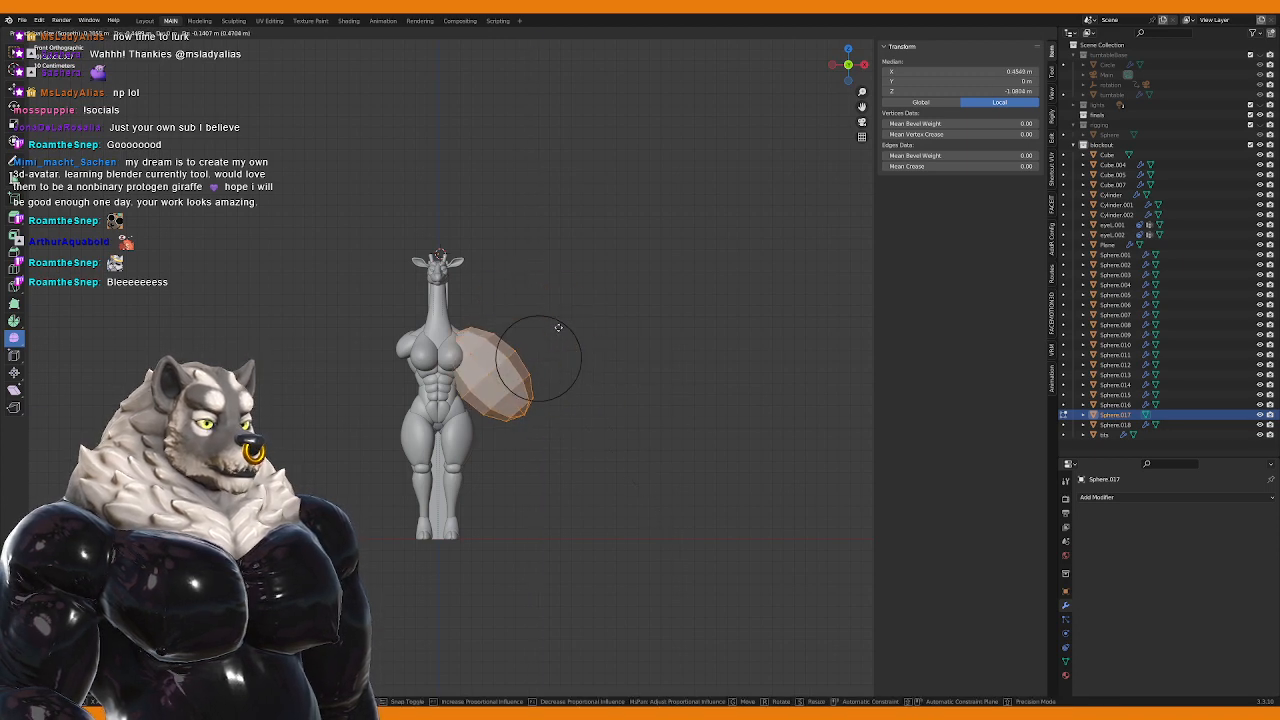
pyautogui.scroll(5, 568, 471)
pyautogui.press('s')
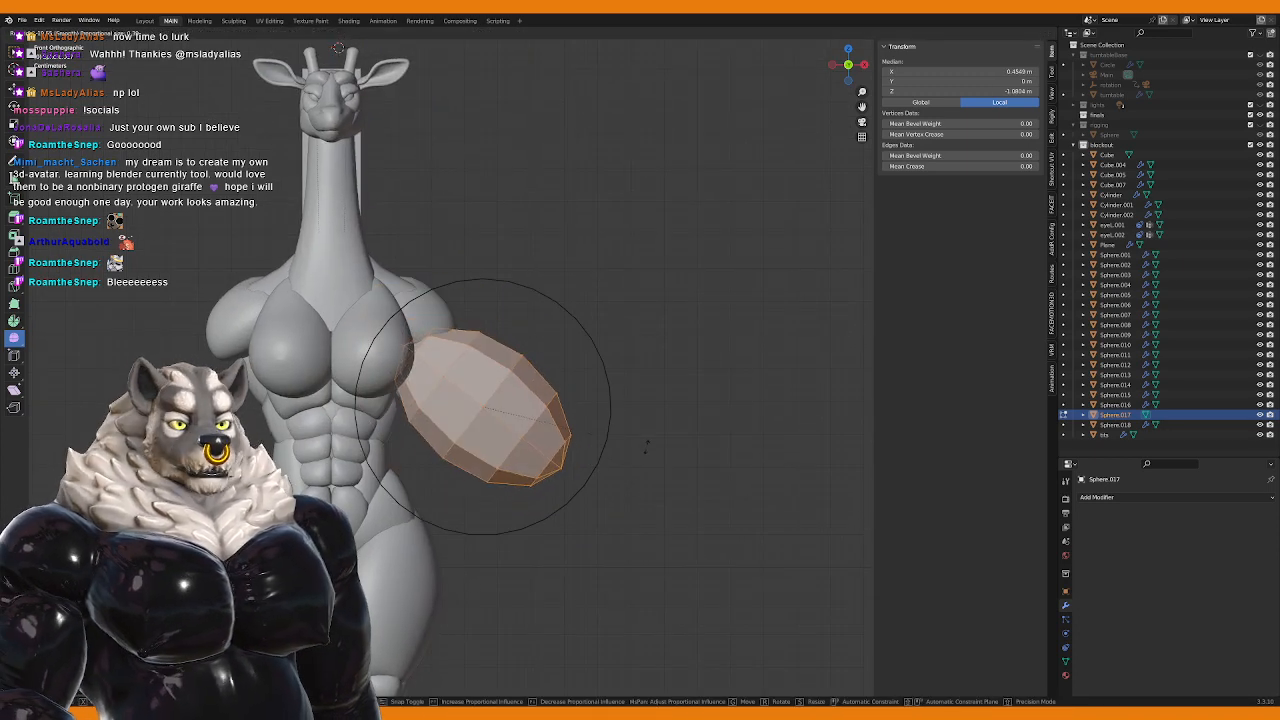
pyautogui.click(648, 391)
pyautogui.press('s')
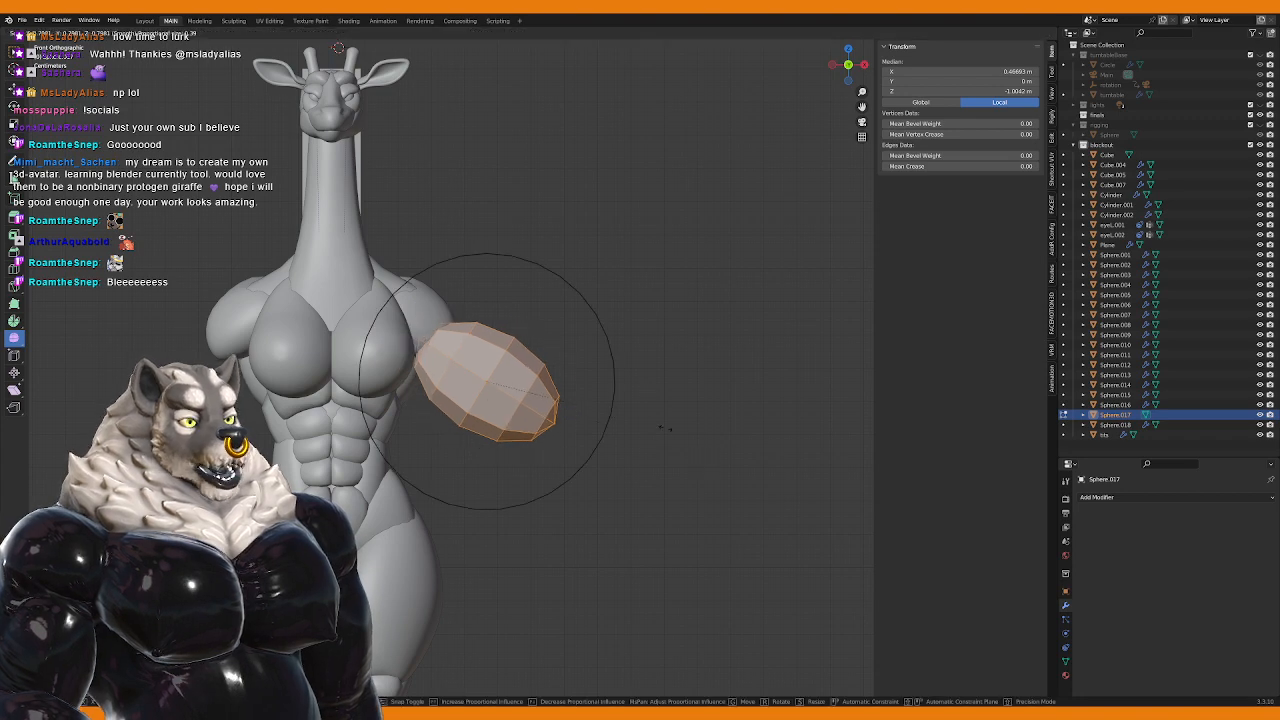
pyautogui.click(565, 373)
pyautogui.keyDown('shift'); pyautogui.moveTo(570, 373); pyautogui.dragTo(645, 413, button='middle'); pyautogui.keyUp('shift')
# Step: Switch to the shoulder mesh, adjust its geometry near the new upper arm, and leave Edit Mode
pyautogui.click(509, 340)
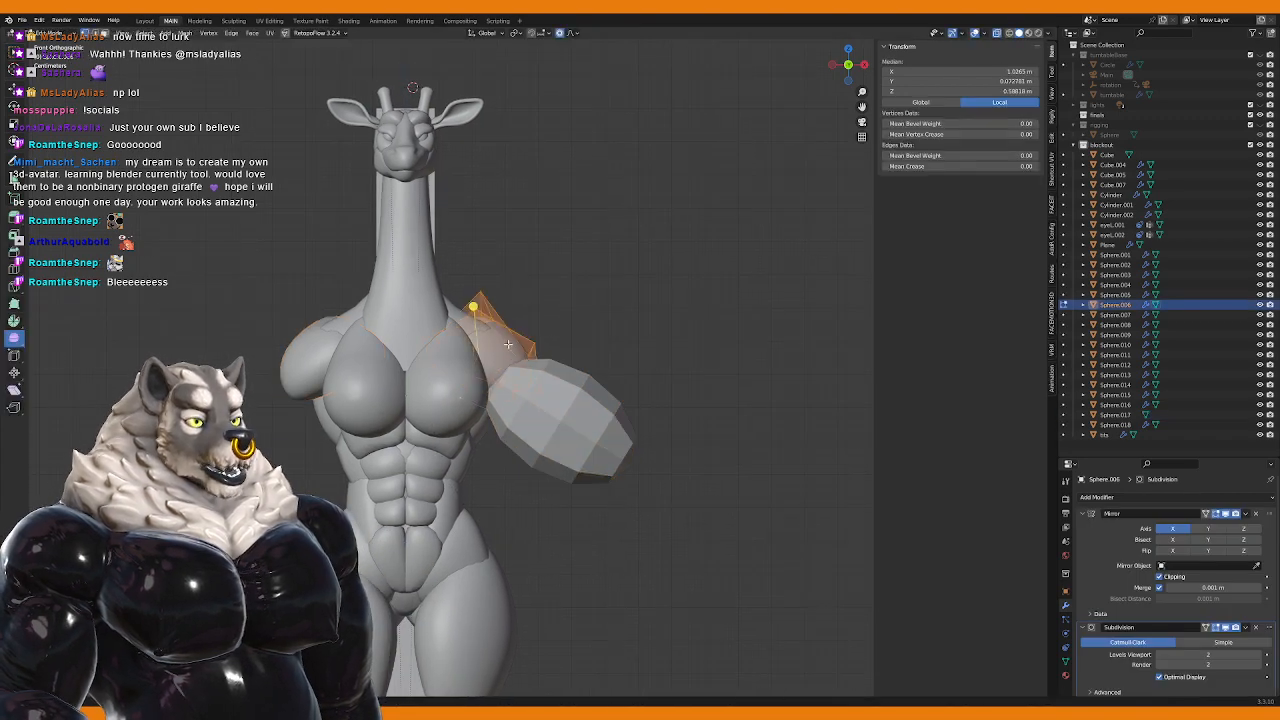
pyautogui.press('g')
pyautogui.click(546, 378)
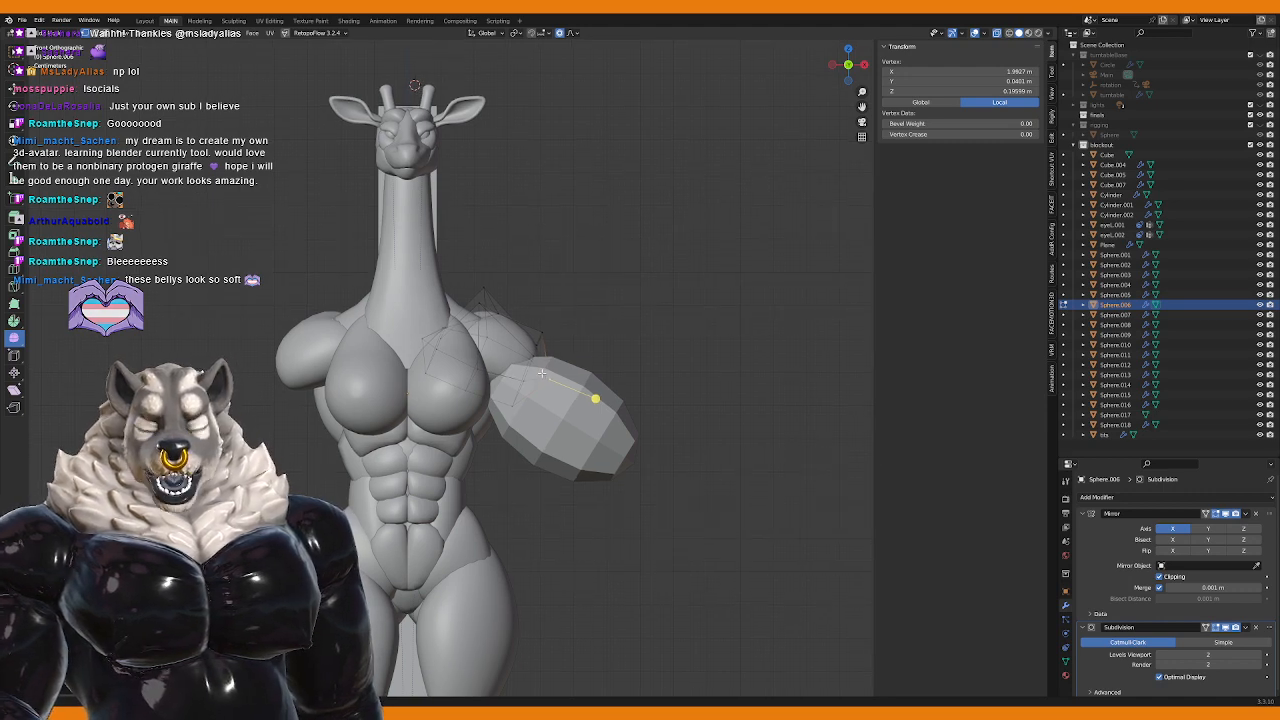
pyautogui.press('Tab')
# Step: Add a Subdivision modifier to the upper-arm sphere and shade it smooth
pyautogui.click(549, 388)
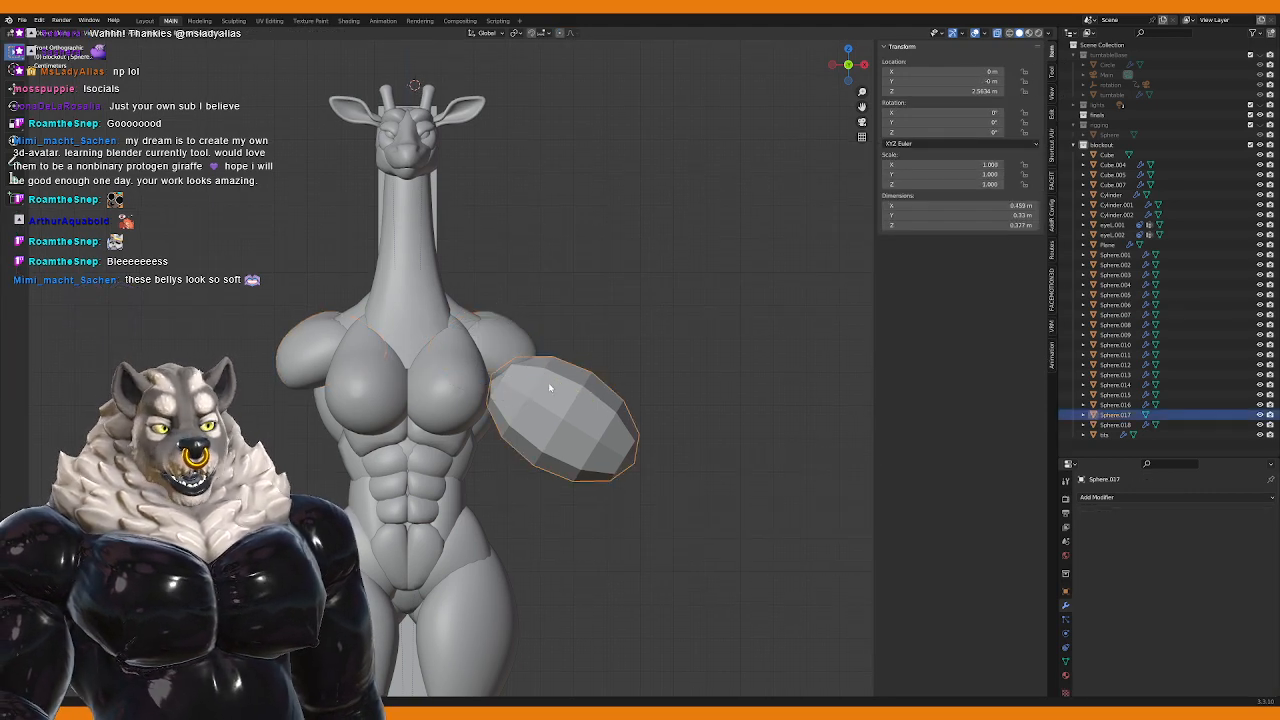
pyautogui.click(1142, 490)
pyautogui.click(1078, 452)
pyautogui.press('q')
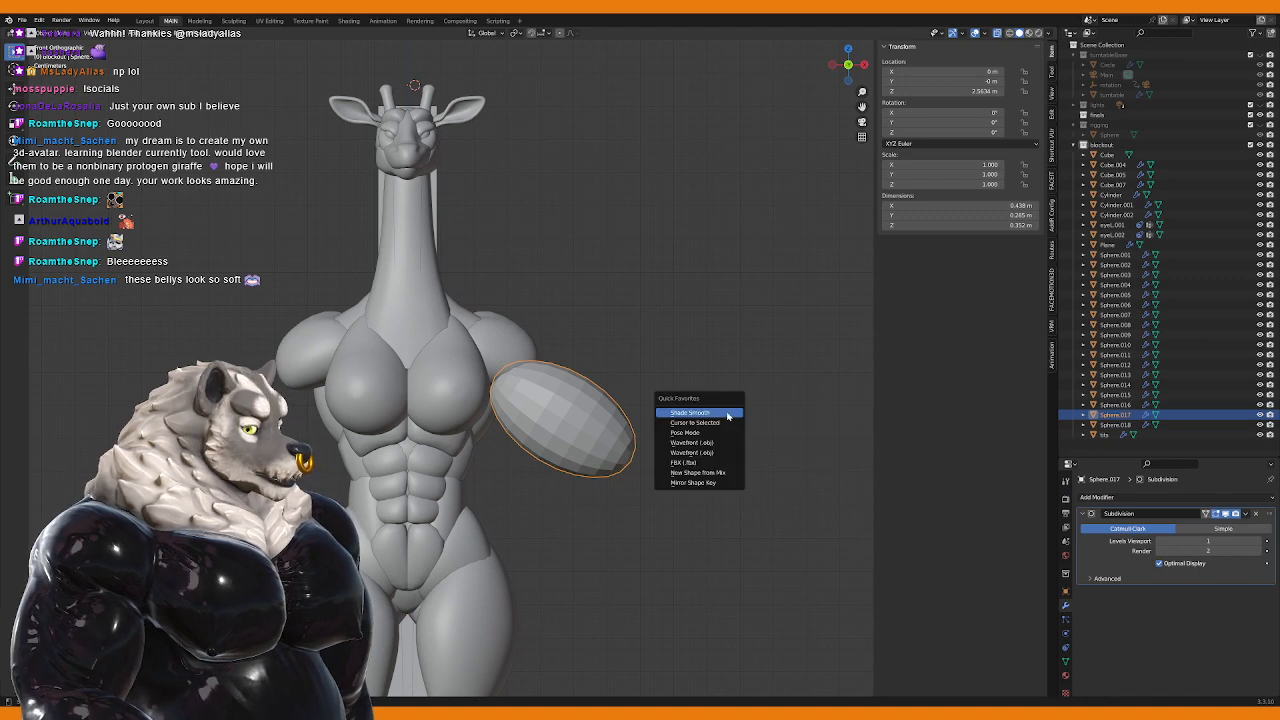
pyautogui.click(727, 413)
pyautogui.scroll(-6, 690, 440)
pyautogui.scroll(4, 680, 443)
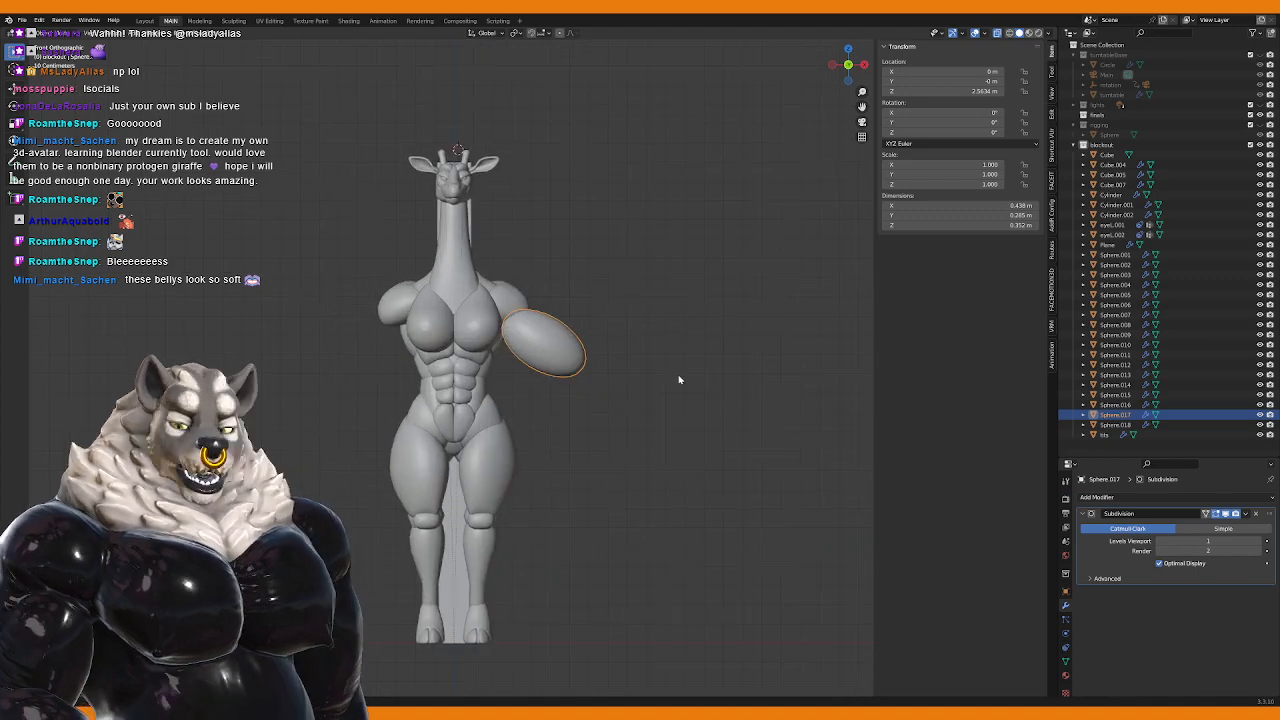
pyautogui.scroll(4, 678, 385)
pyautogui.scroll(-1, 666, 378)
# Step: In Edit Mode, fine-tune the position of the whole upper-arm geometry beneath the shoulder
pyautogui.press('Tab')
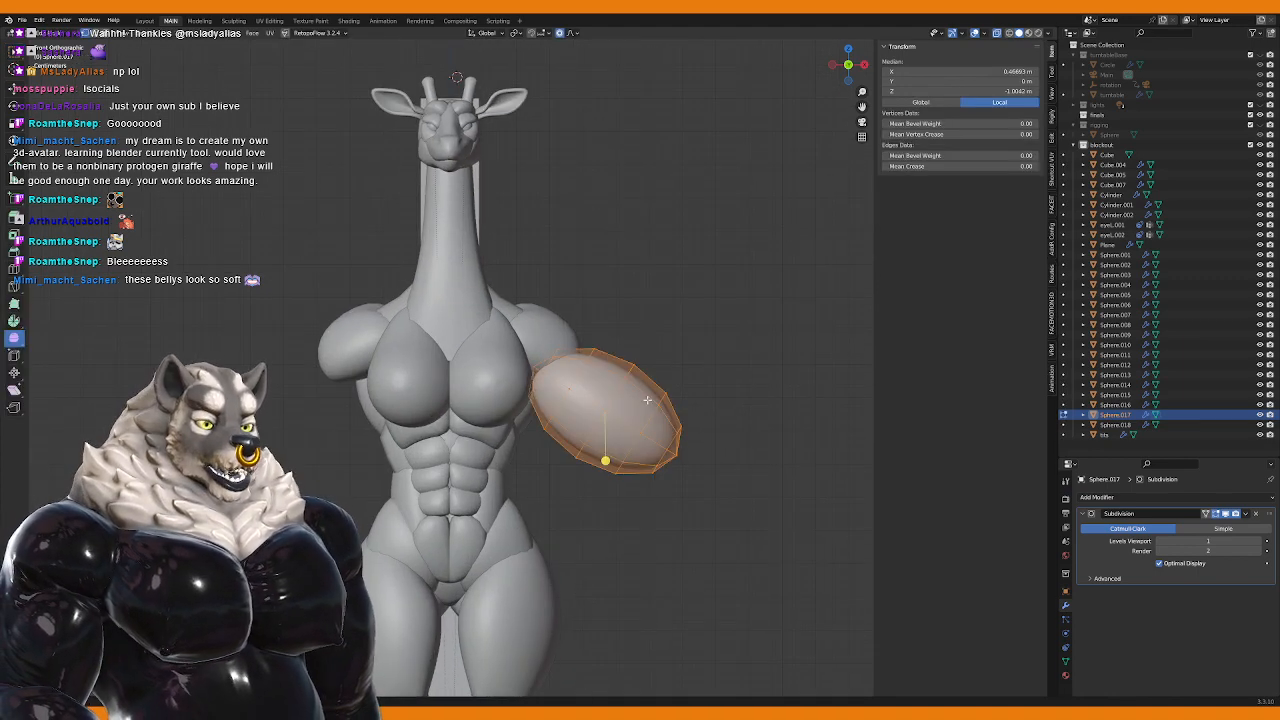
pyautogui.moveTo(647, 400); pyautogui.dragTo(596, 418, button='middle')
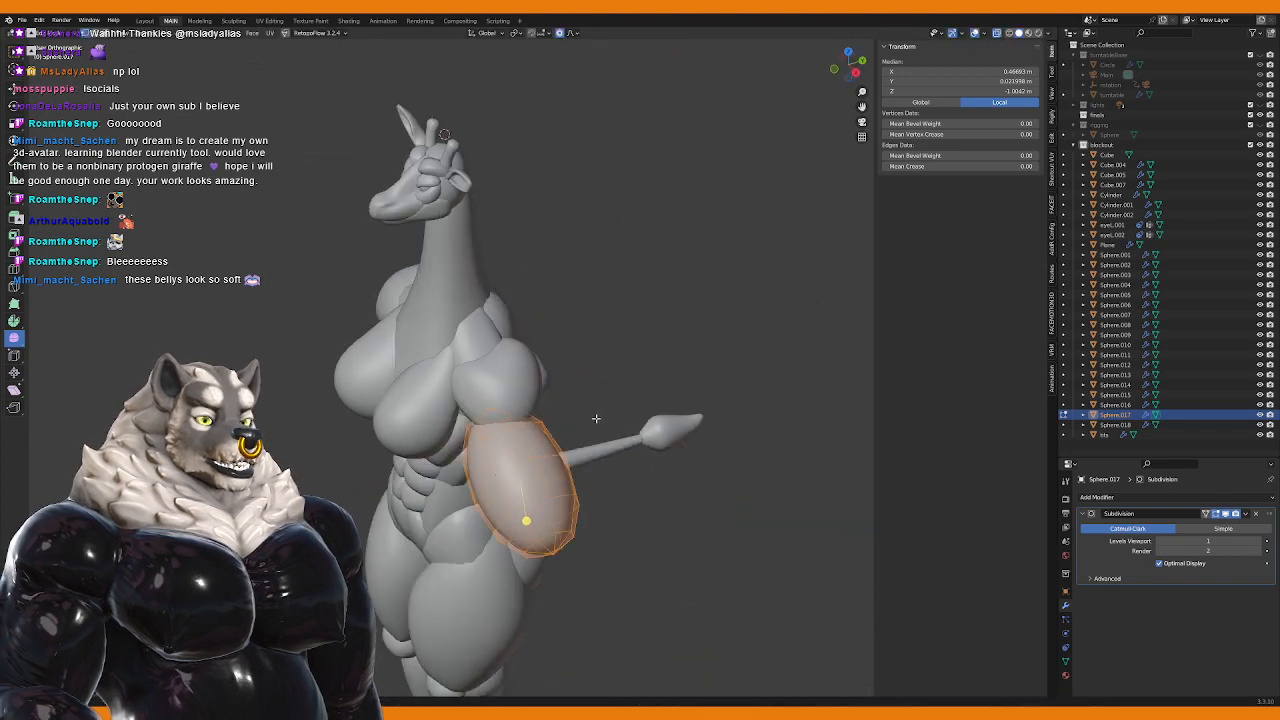
pyautogui.press('KP_1')
pyautogui.press('g')
pyautogui.press('z')
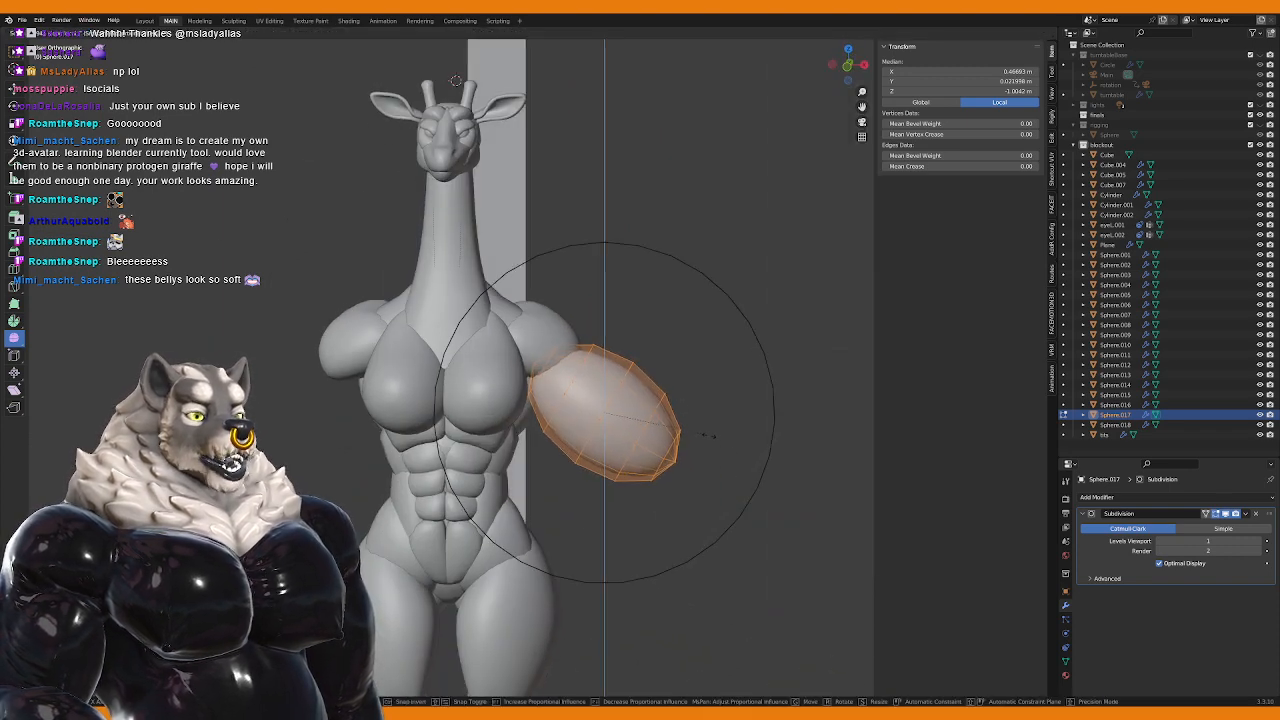
pyautogui.click(705, 435)
# Step: Pull the upper arm's inner end vertex in toward the chest and armpit using proportional editing
pyautogui.scroll(2, 650, 420)
pyautogui.click(543, 364)
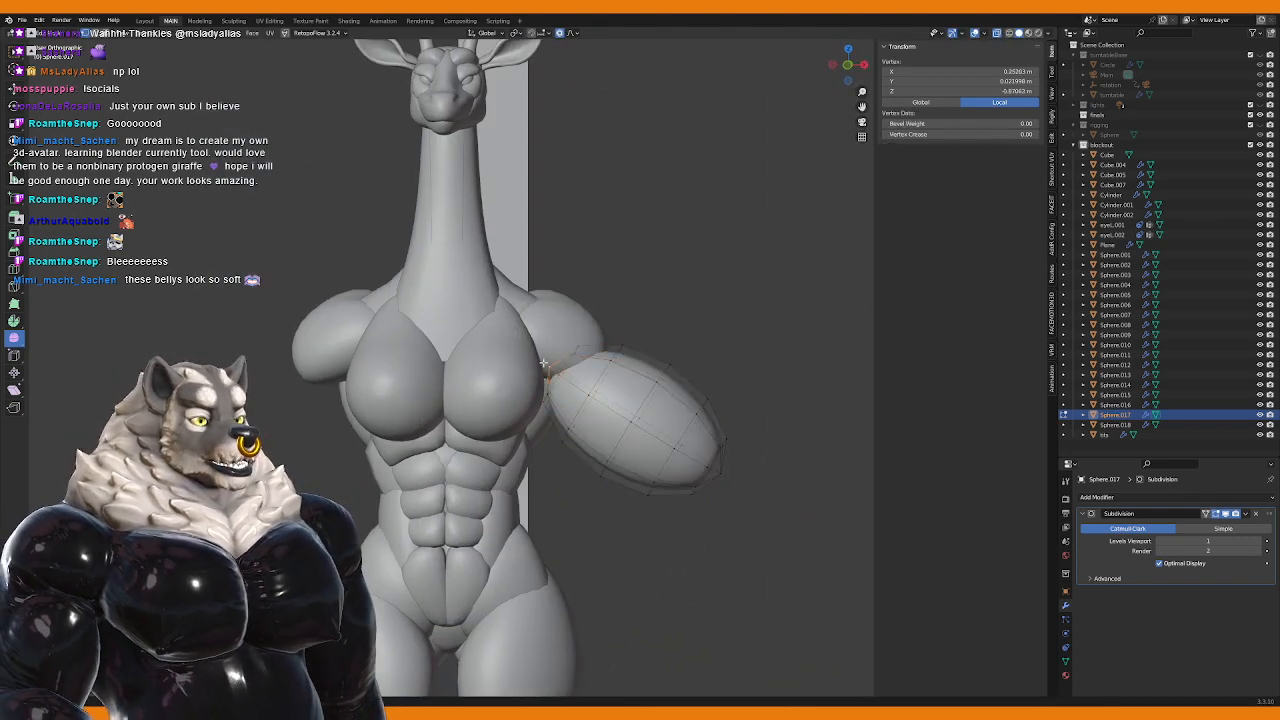
pyautogui.press('g')
pyautogui.scroll(5, 520, 350)
pyautogui.click(484, 332)
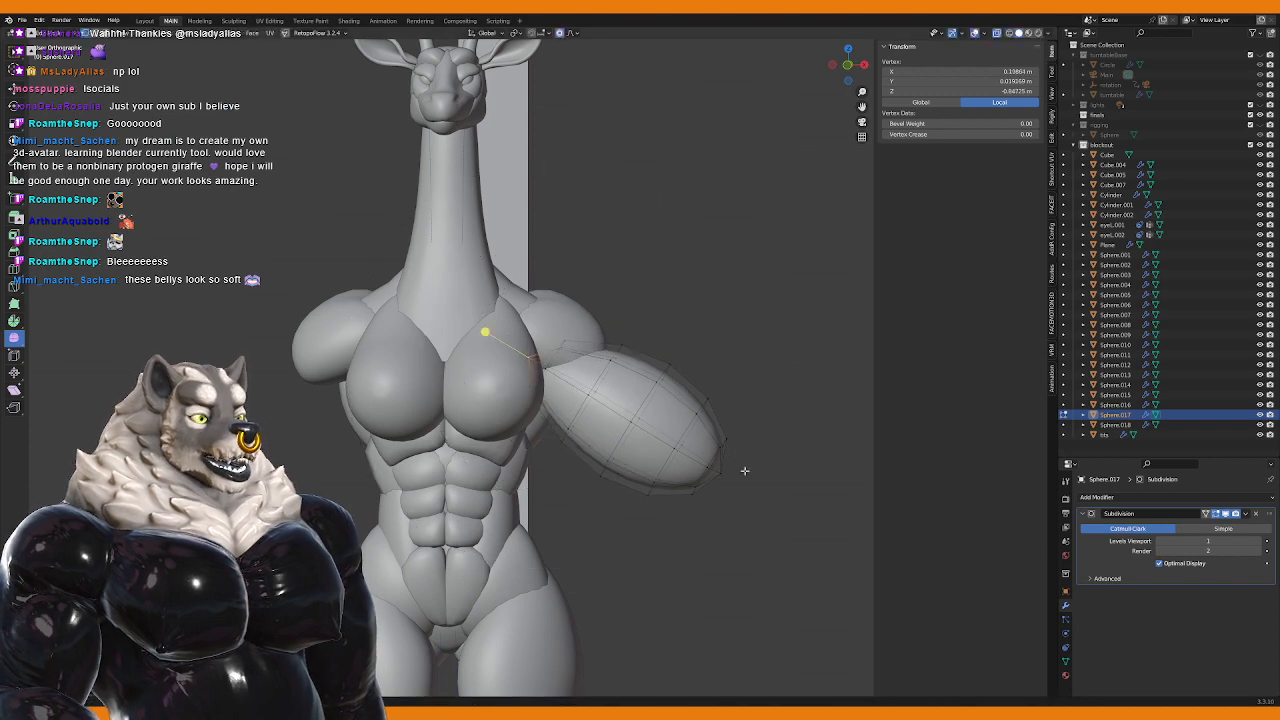
pyautogui.click(763, 500)
pyautogui.press('g')
pyautogui.rightClick(763, 500)
# Step: Select the upper arm's middle edge loop and scale it down with proportional editing to slim the arm
pyautogui.keyDown('alt'); pyautogui.click(679, 442); pyautogui.keyUp('alt')
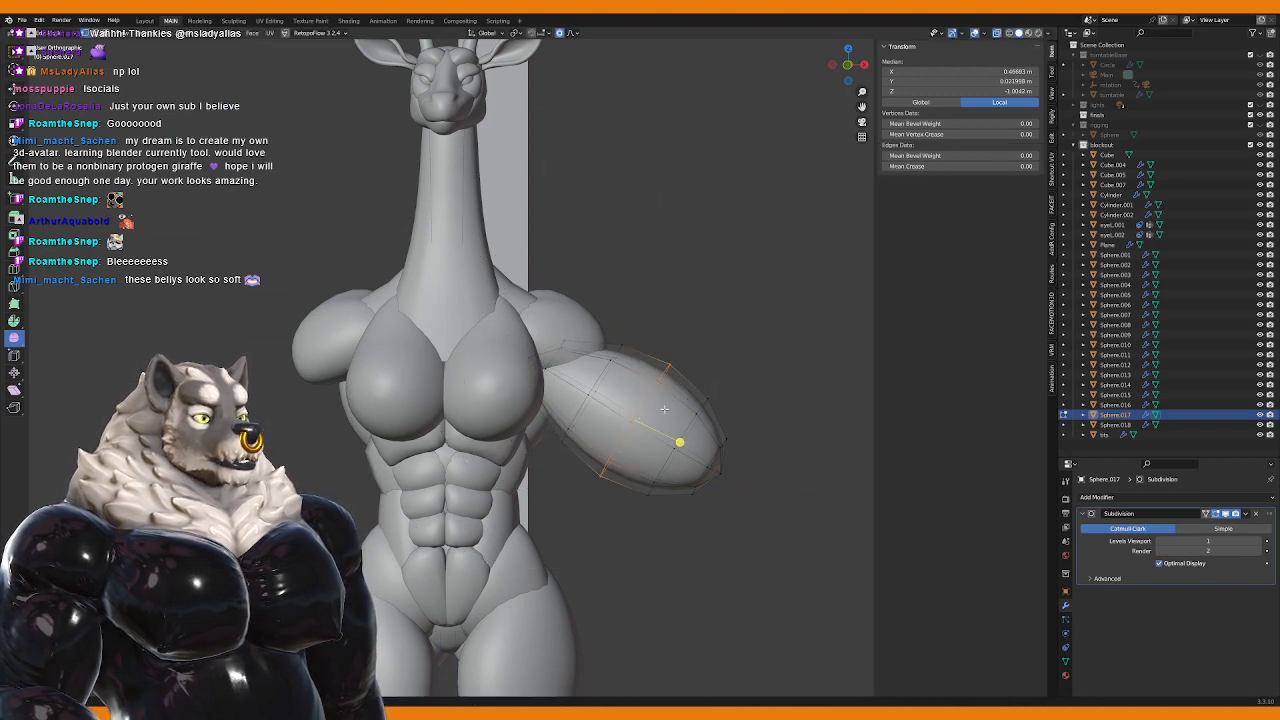
pyautogui.press('s')
pyautogui.scroll(-3, 700, 430)
pyautogui.click(763, 457)
pyautogui.press('s')
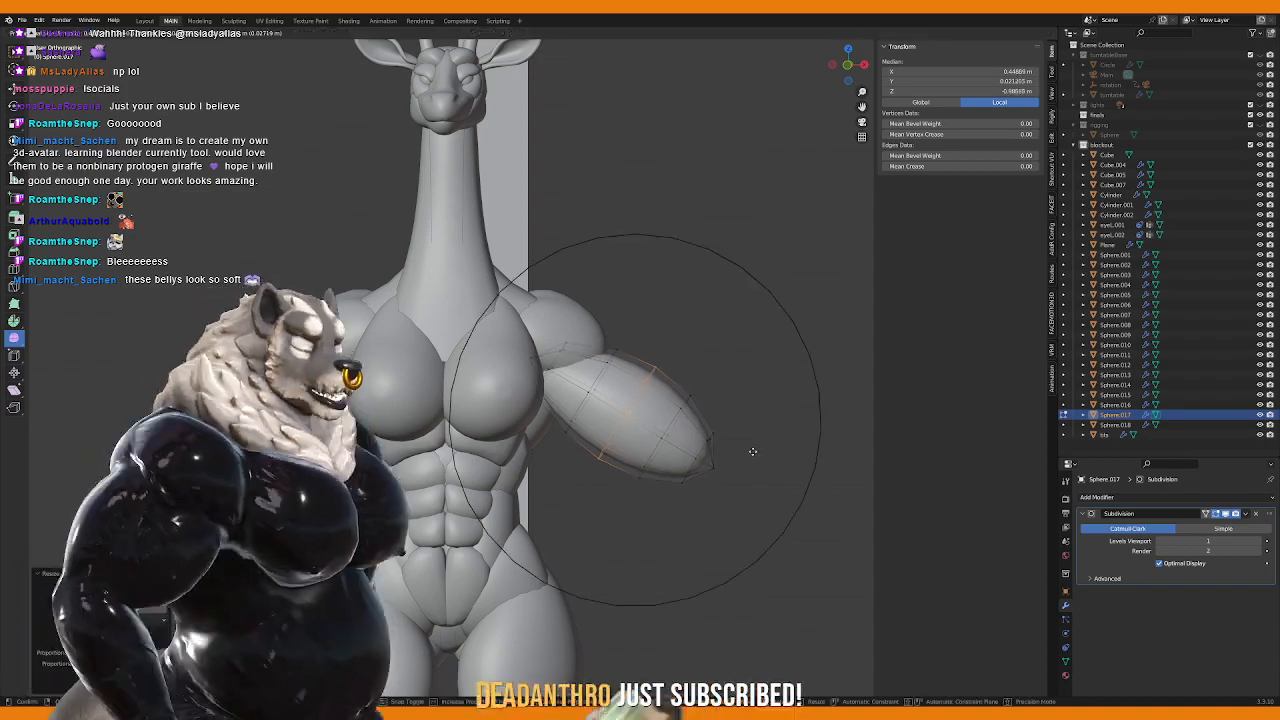
pyautogui.rightClick(752, 451)
# Step: Move the upper arm's outer tip vertex with proportional editing to reshape the elbow end
pyautogui.click(710, 452)
pyautogui.press('g')
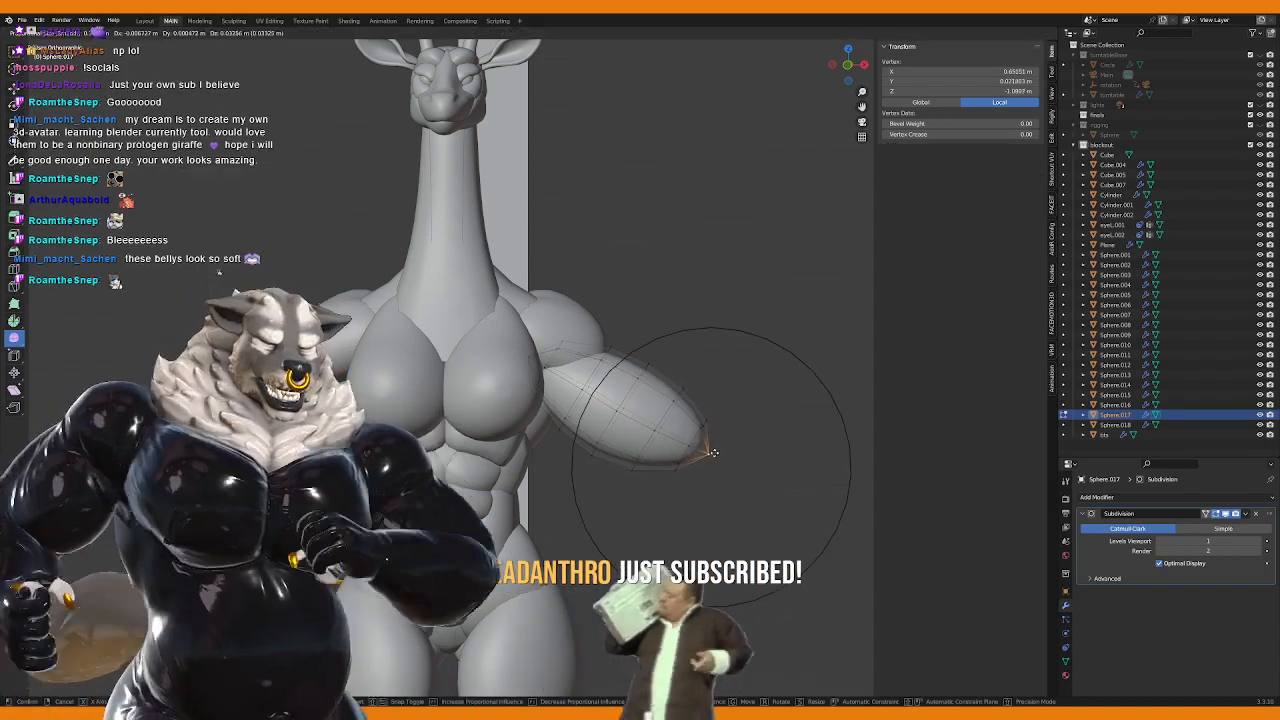
pyautogui.scroll(5, 713, 452)
pyautogui.click(749, 479)
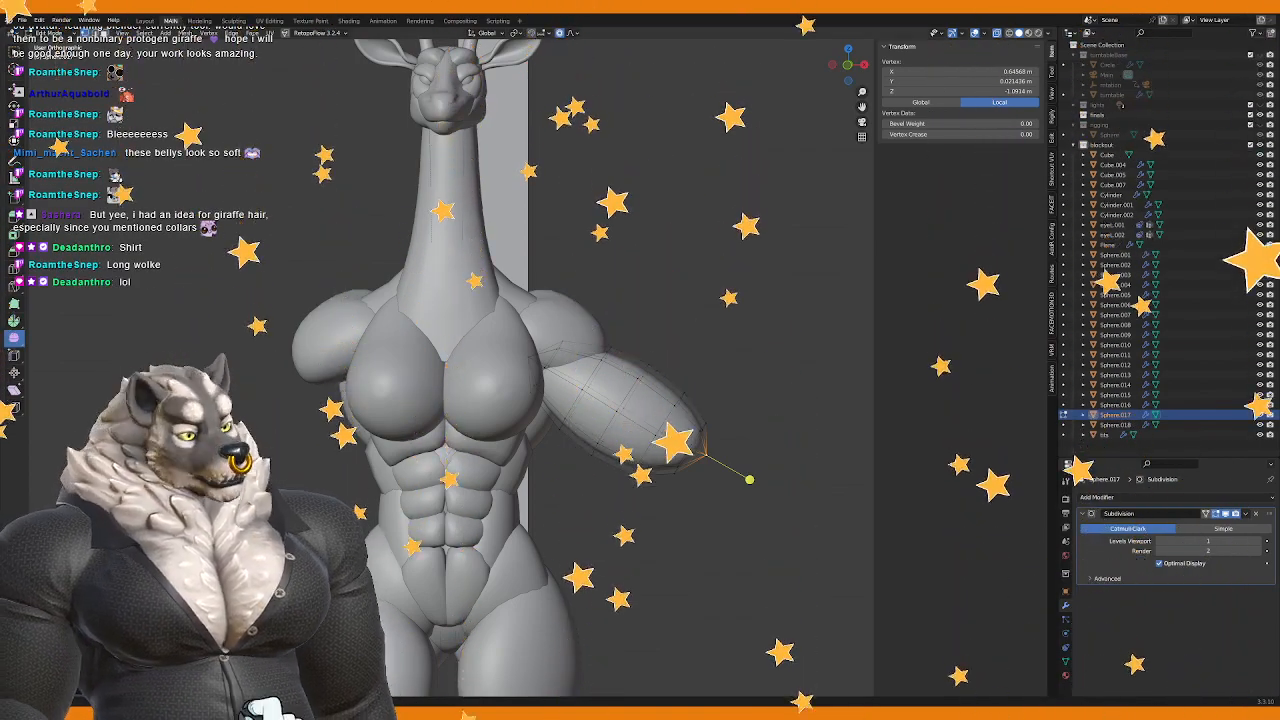
# Step: Duplicate the upper-arm geometry within the same mesh and place the copy below and outward as a forearm
pyautogui.scroll(-1, 622, 422)
pyautogui.moveTo(622, 422); pyautogui.dragTo(508, 372, button='middle')
pyautogui.press('KP_1')
pyautogui.scroll(-3, 617, 423)
pyautogui.scroll(2, 458, 342)
pyautogui.click(563, 331)
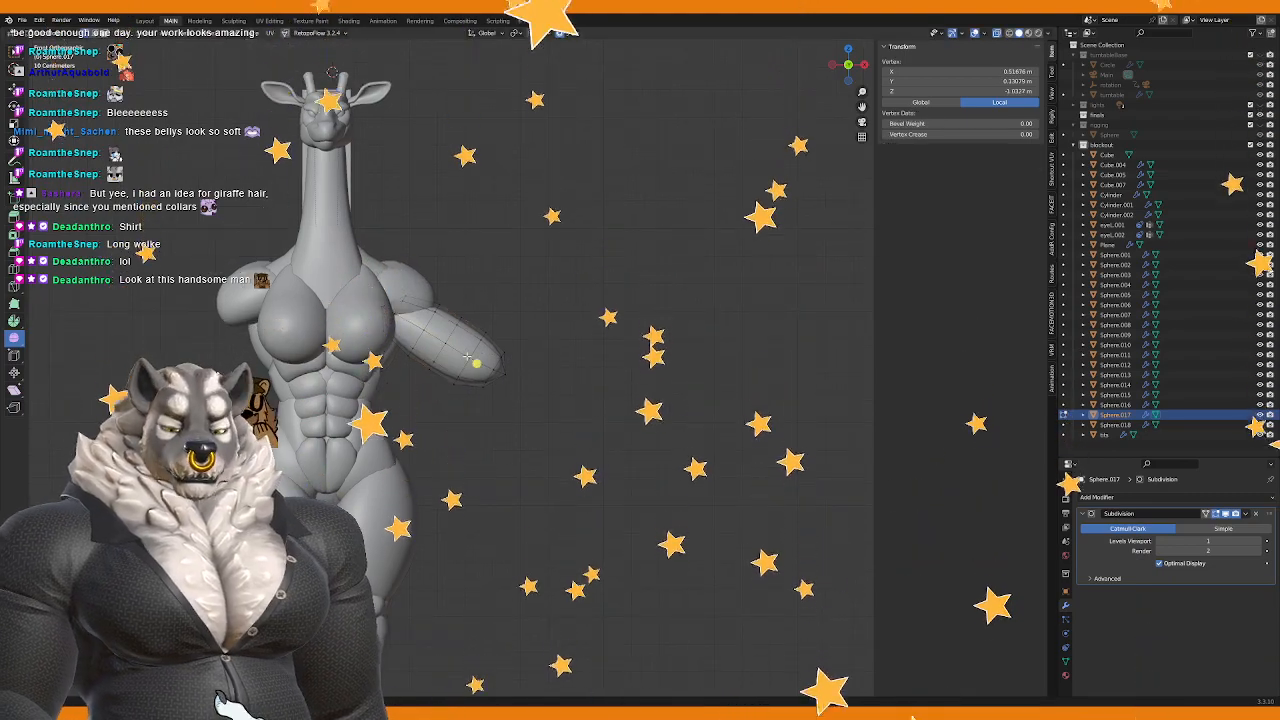
pyautogui.hotkey('shift', 'd')
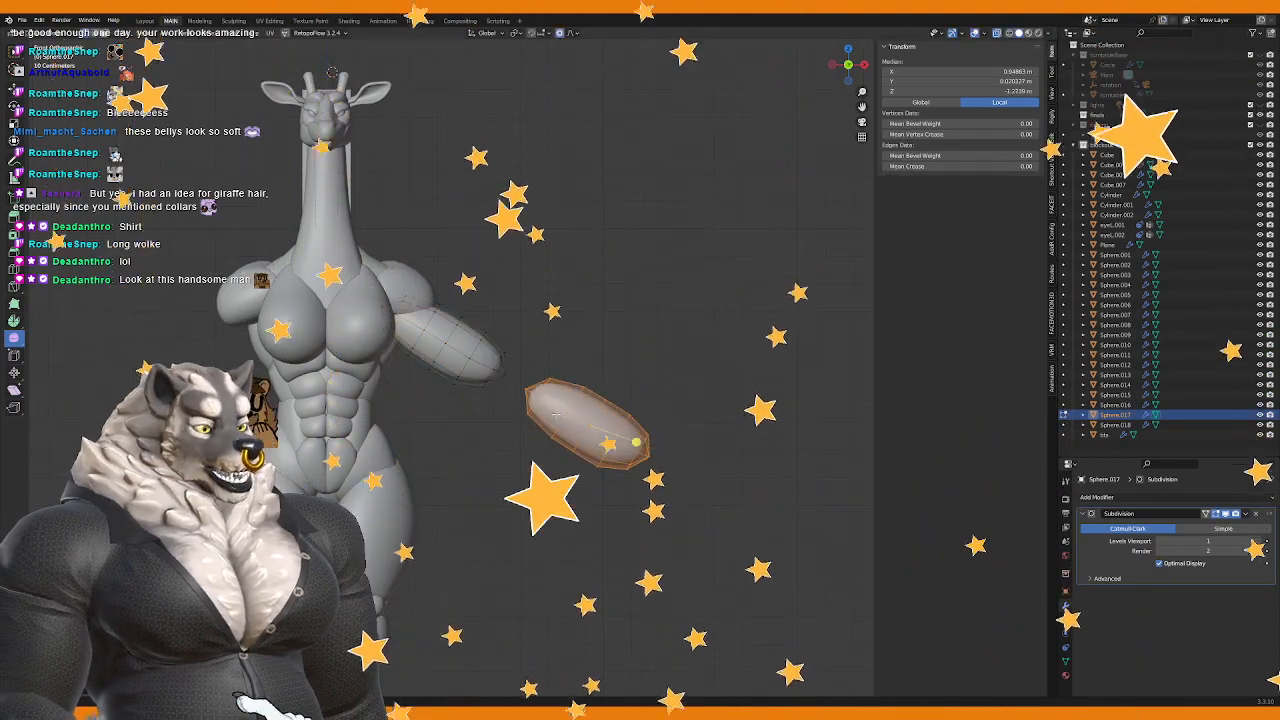
# Step: Scale the forearm's edge loops with proportional editing so it is fuller near the elbow and tapers toward the wrist
pyautogui.press('s')
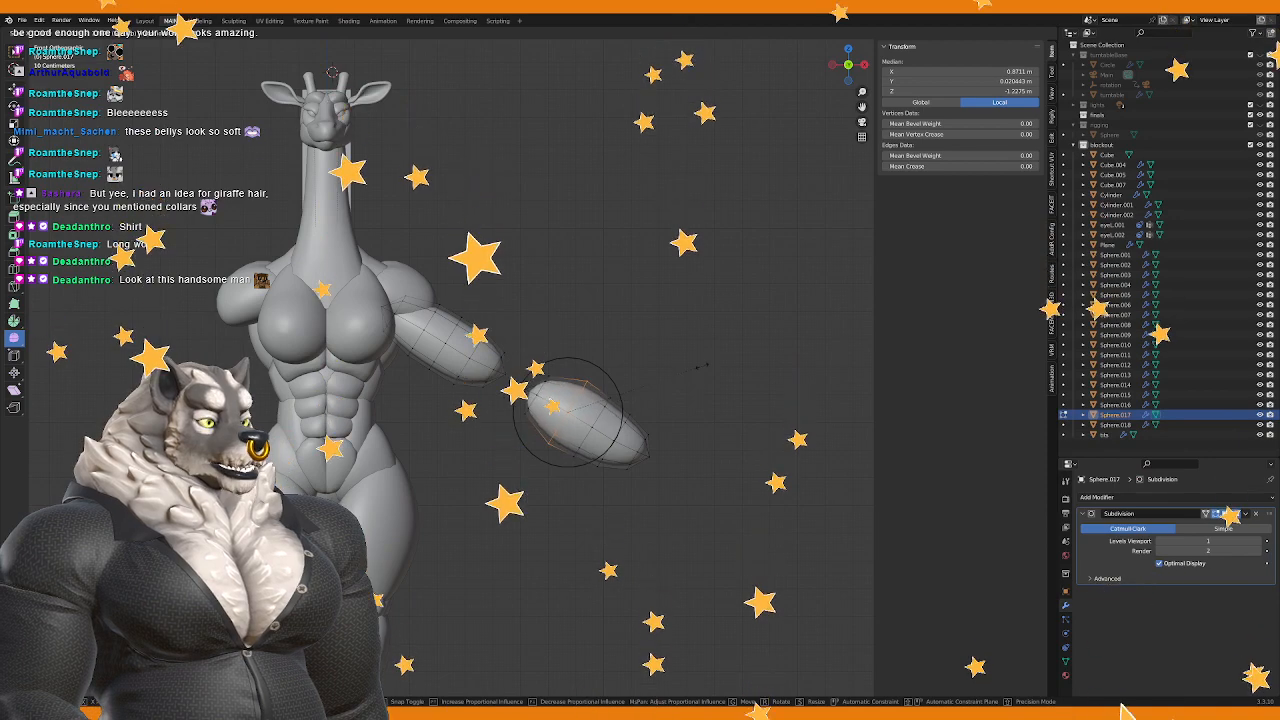
pyautogui.press('a')
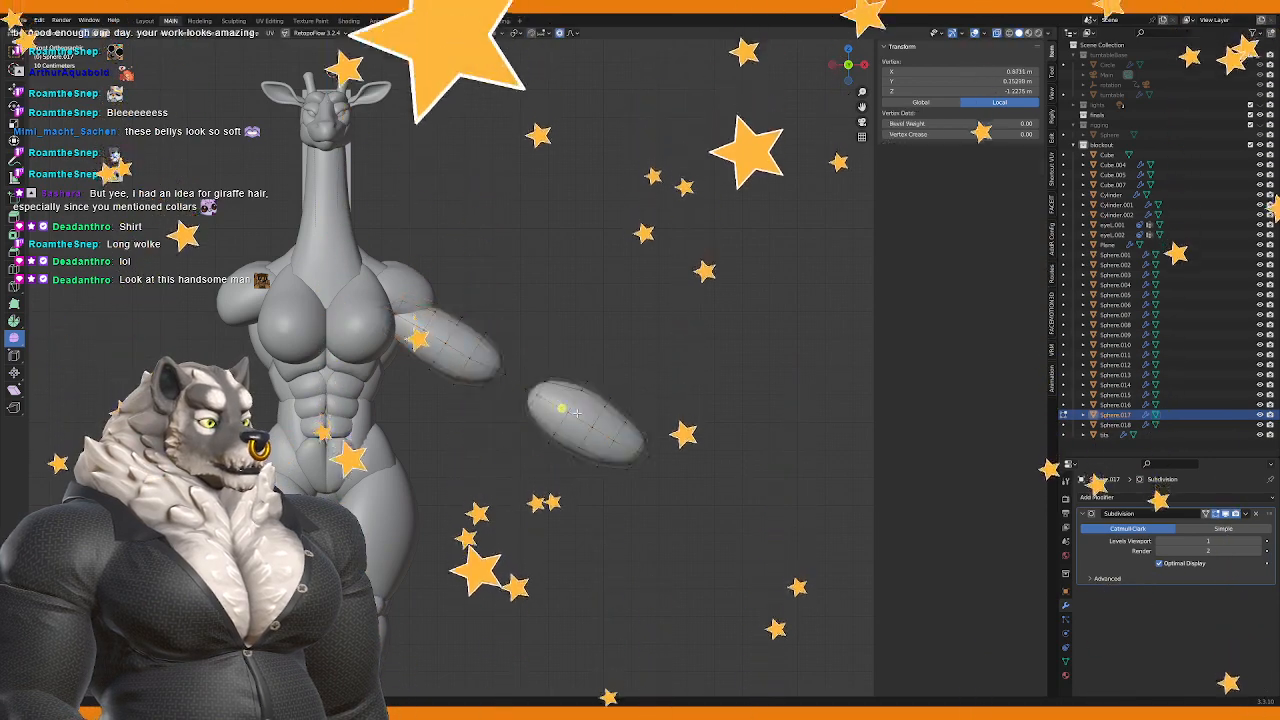
pyautogui.keyDown('alt'); pyautogui.click(597, 424); pyautogui.keyUp('alt')
pyautogui.press('s')
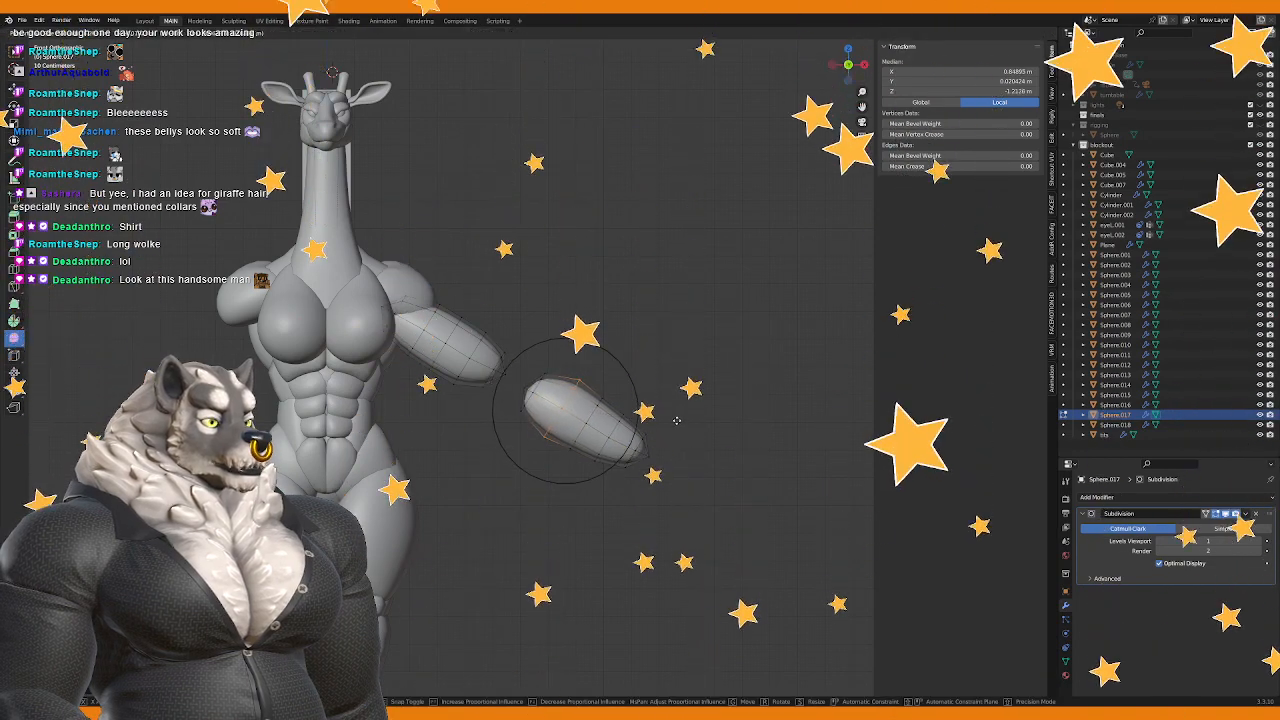
pyautogui.click(677, 421)
# Step: Move the whole forearm up to the elbow end of the upper arm and rotate it slightly forward
pyautogui.press('a')
pyautogui.press('Tab')
pyautogui.press('Tab')
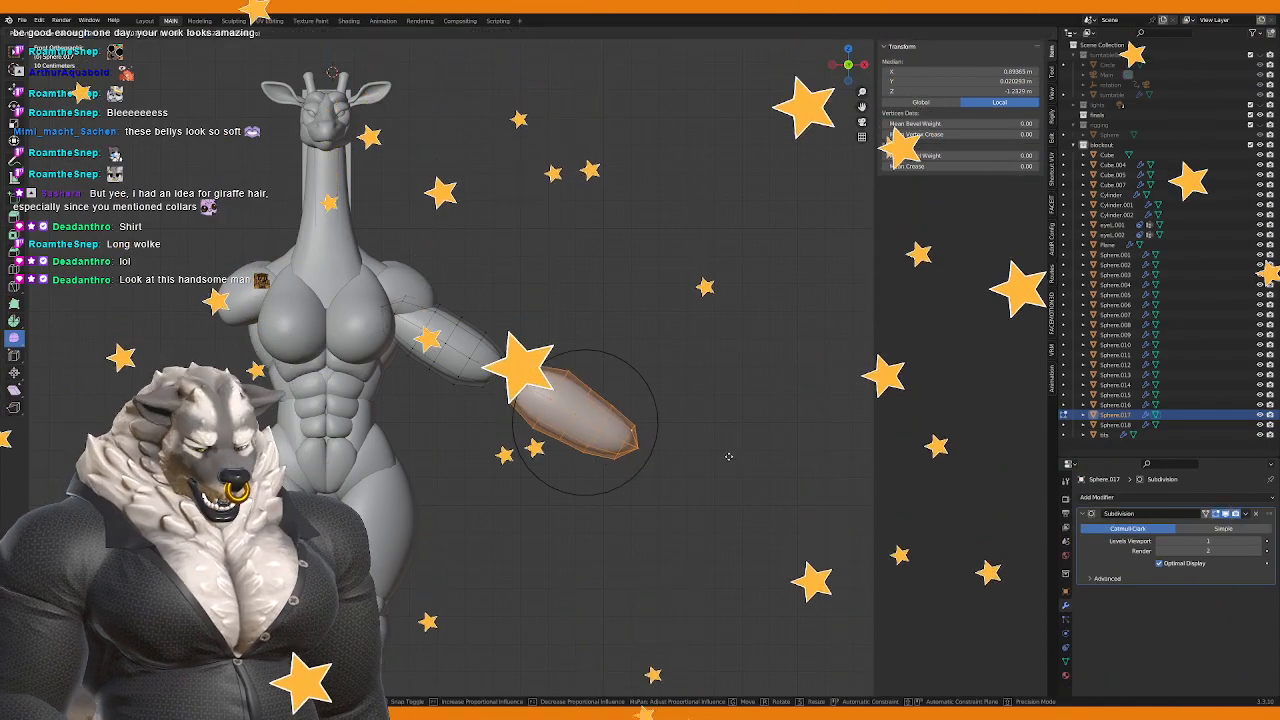
pyautogui.click(575, 460)
pyautogui.moveTo(575, 460); pyautogui.dragTo(603, 511, button='middle')
pyautogui.press('r')
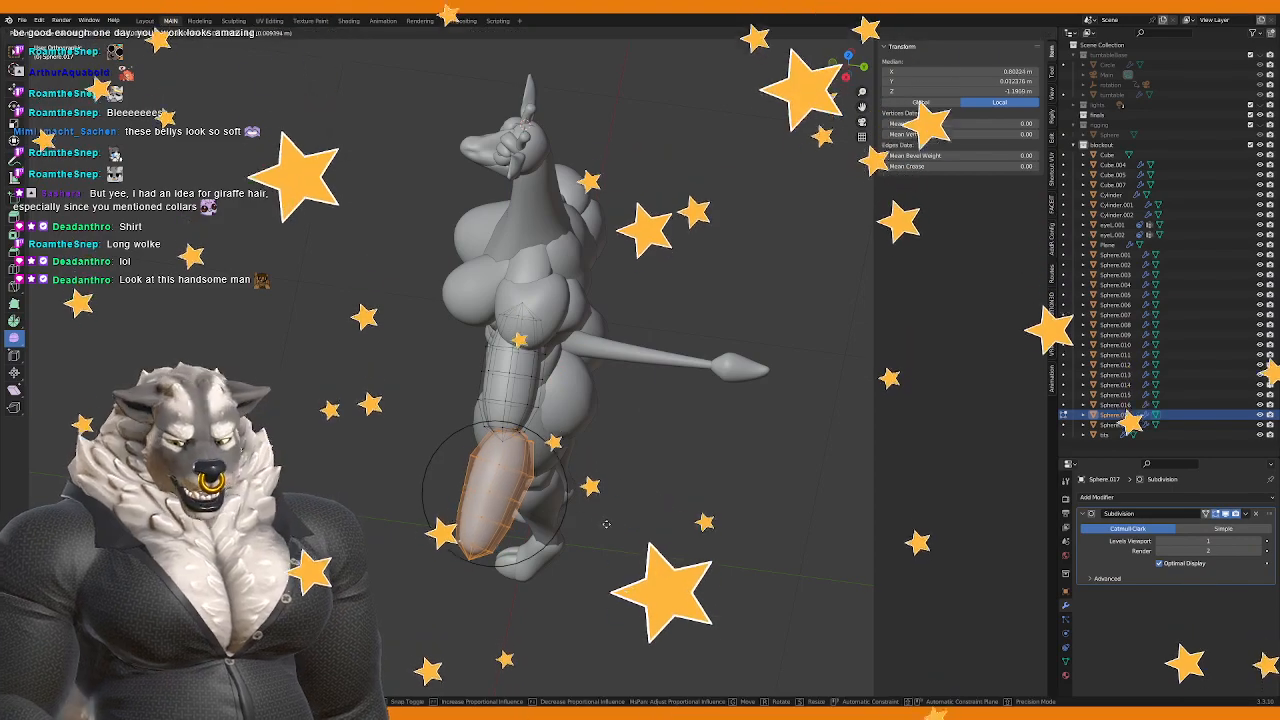
pyautogui.click(597, 519)
pyautogui.moveTo(597, 519); pyautogui.dragTo(622, 478, button='middle')
pyautogui.press('KP_1')
# Step: Rotate and slim the forearm so it continues the upper arm, then leave Edit Mode and deselect everything
pyautogui.press('Tab')
pyautogui.click(550, 476)
pyautogui.scroll(-3, 536, 464)
pyautogui.scroll(4, 622, 478)
pyautogui.click(637, 401)
pyautogui.press('Tab')
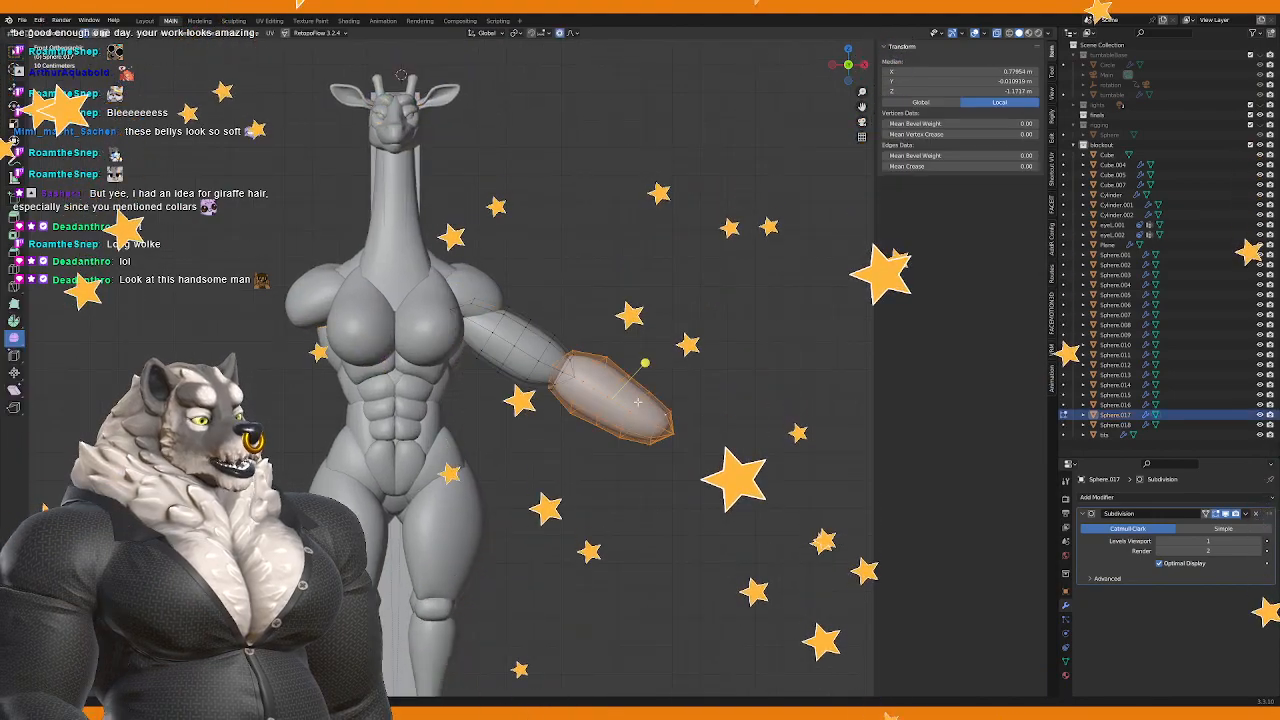
pyautogui.press('r')
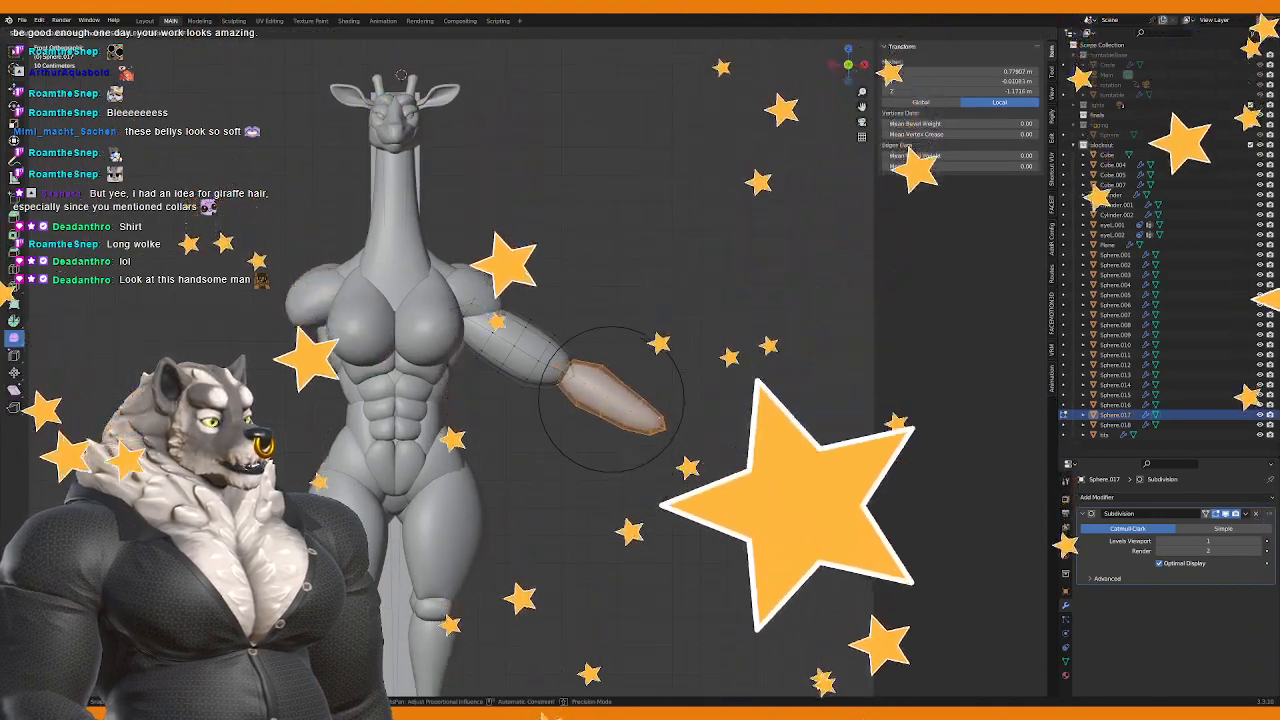
pyautogui.moveTo(761, 440); pyautogui.dragTo(425, 430, button='middle')
pyautogui.press('Tab')
pyautogui.scroll(2, 404, 426)
pyautogui.hotkey('alt', 'a')
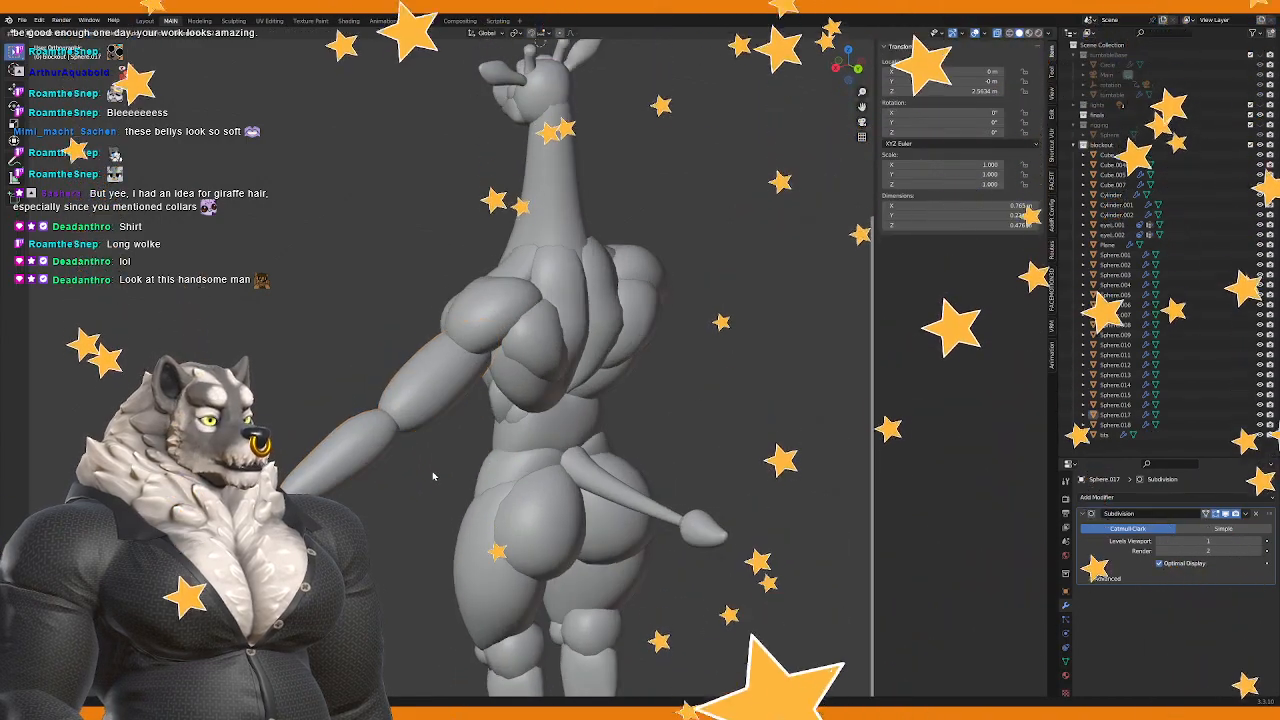
# Step: Add a low-poly UV sphere to the blockout collection for the elbow
pyautogui.click(1100, 145)
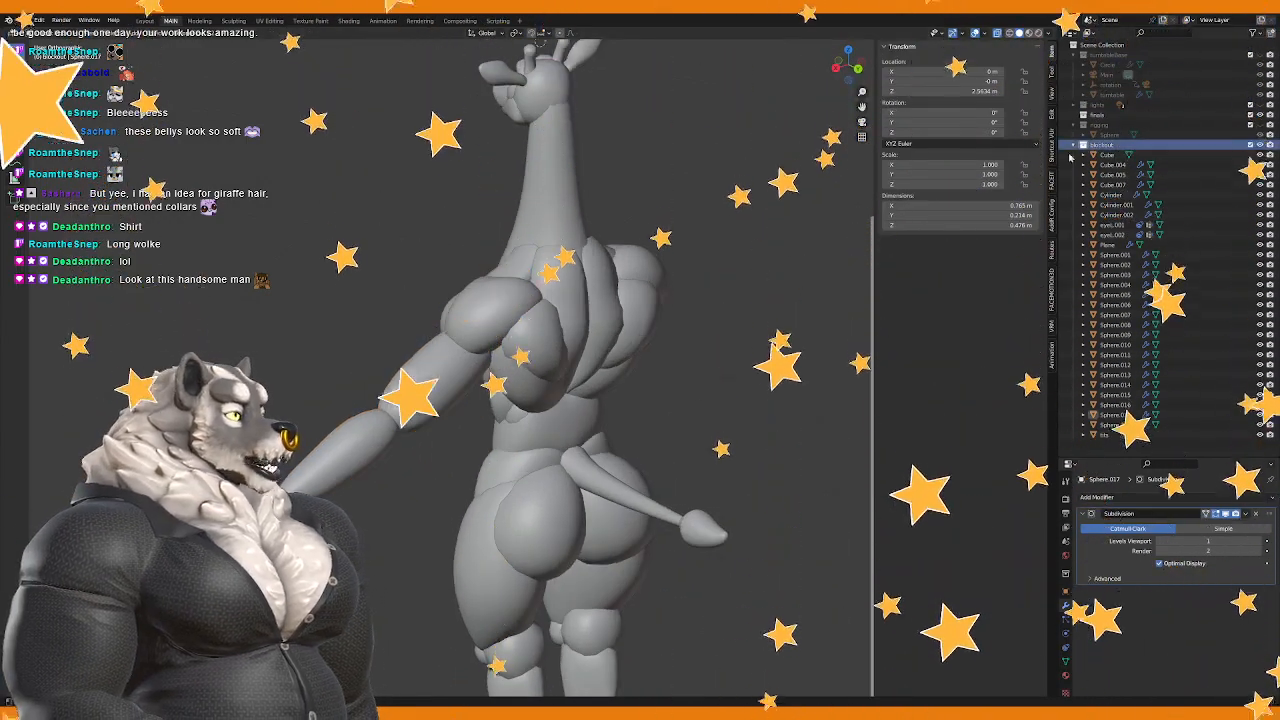
pyautogui.hotkey('shift', 'a')
pyautogui.moveTo(505, 373)
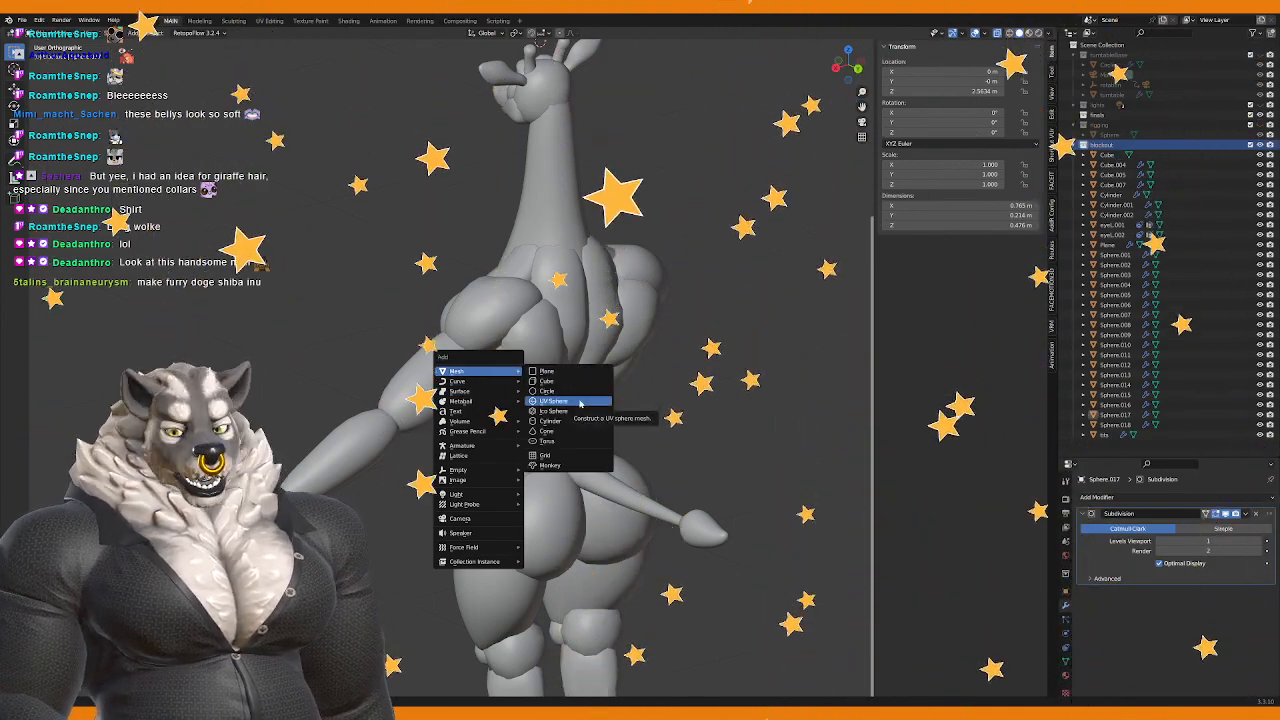
pyautogui.click(555, 401)
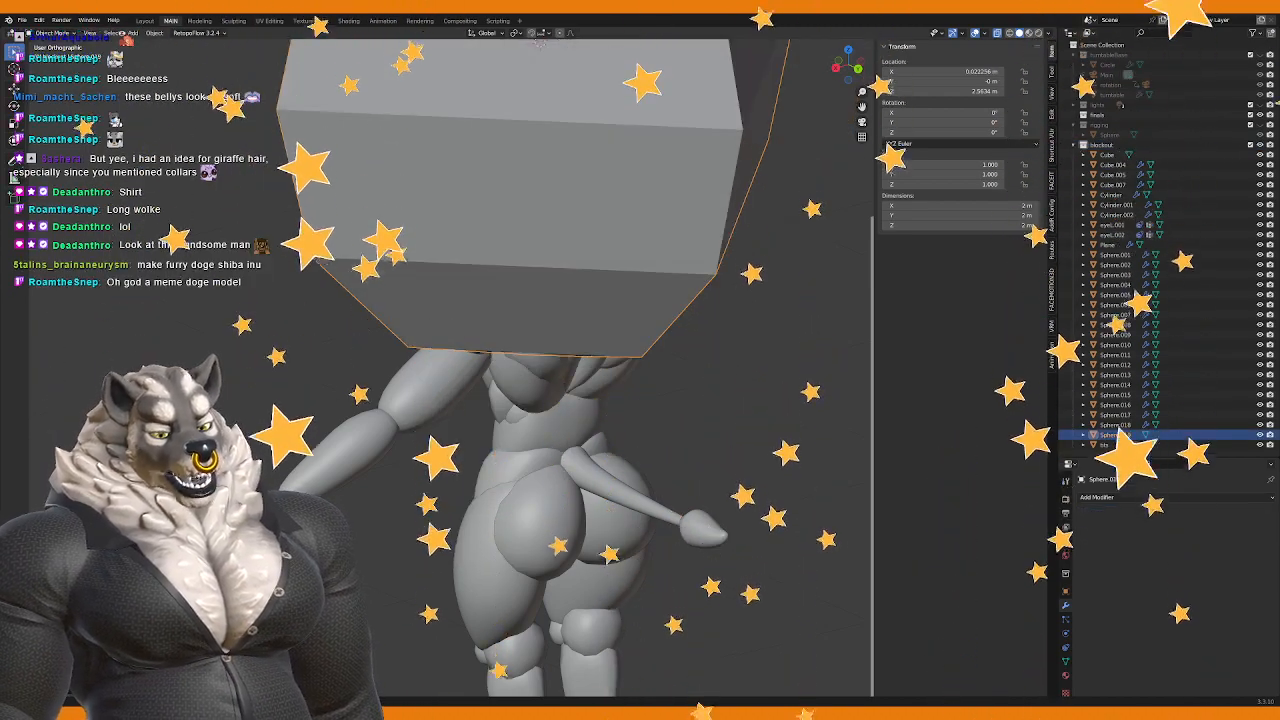
# Step: Scale the new sphere down to about 0.345 m across and place it over the elbow between upper arm and forearm
pyautogui.press('KP_1')
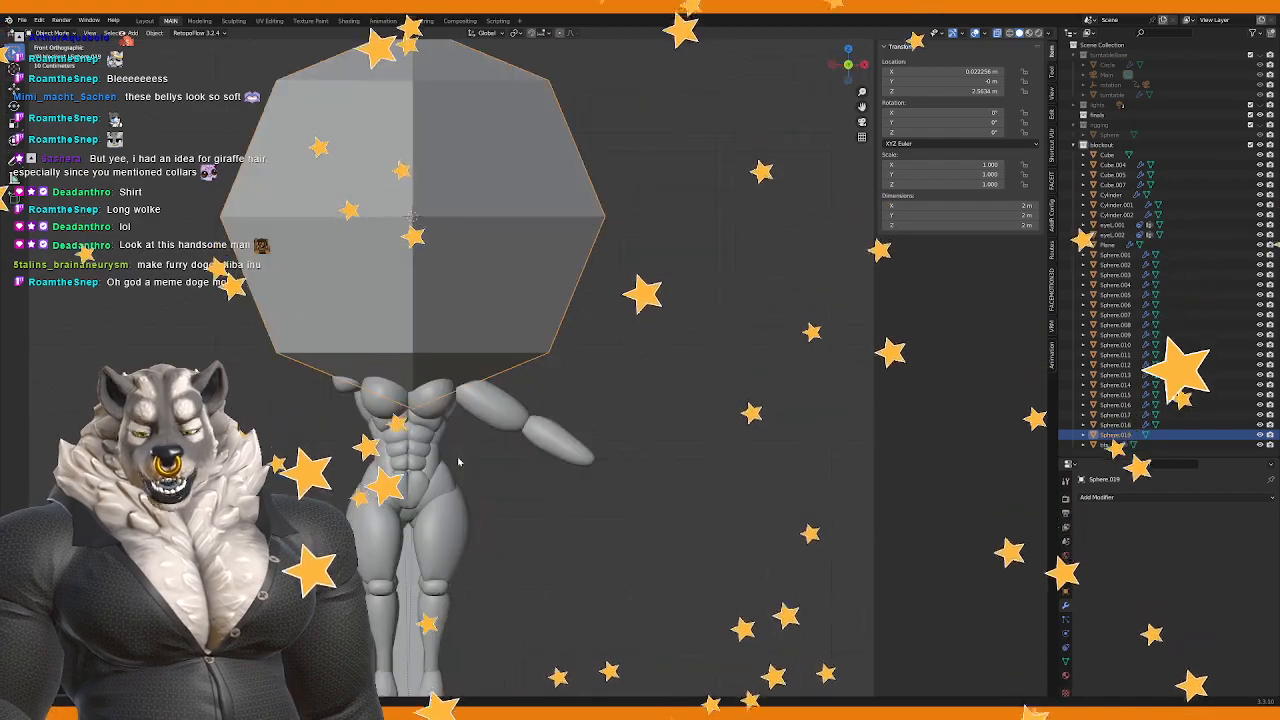
pyautogui.press('KP_3')
pyautogui.press('s')
pyautogui.click(598, 338)
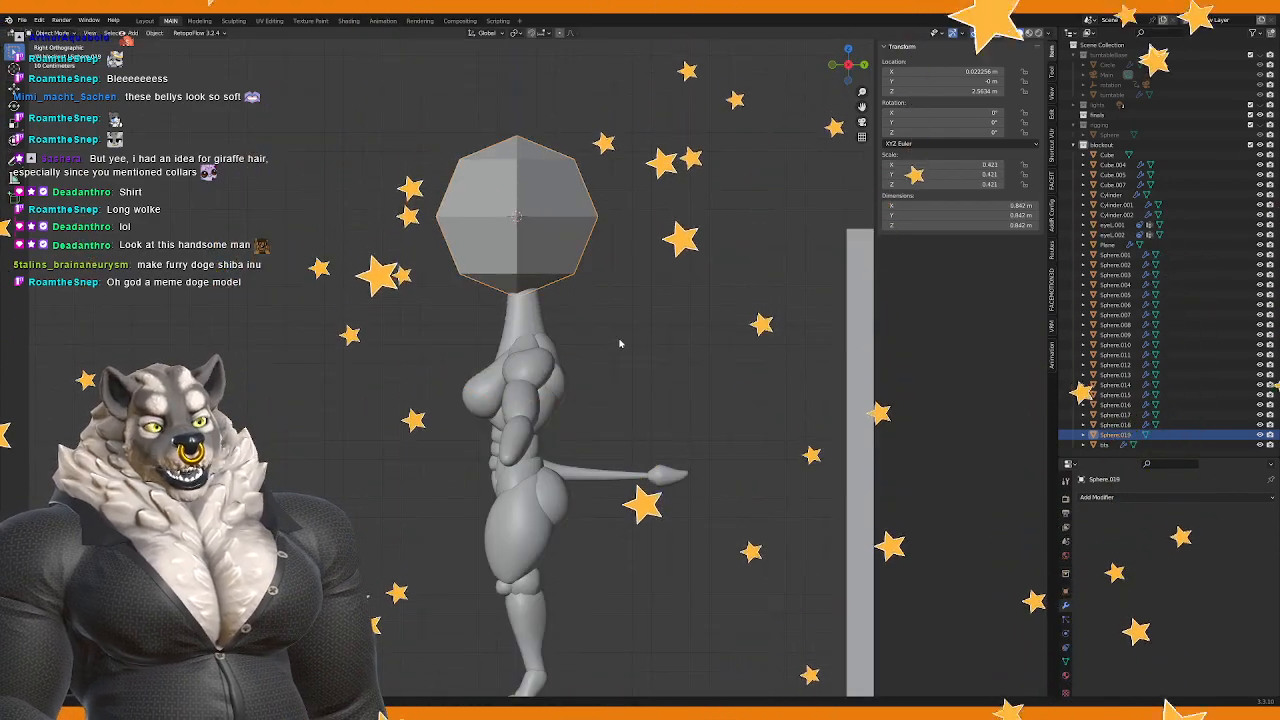
pyautogui.press('KP_1')
pyautogui.press('g')
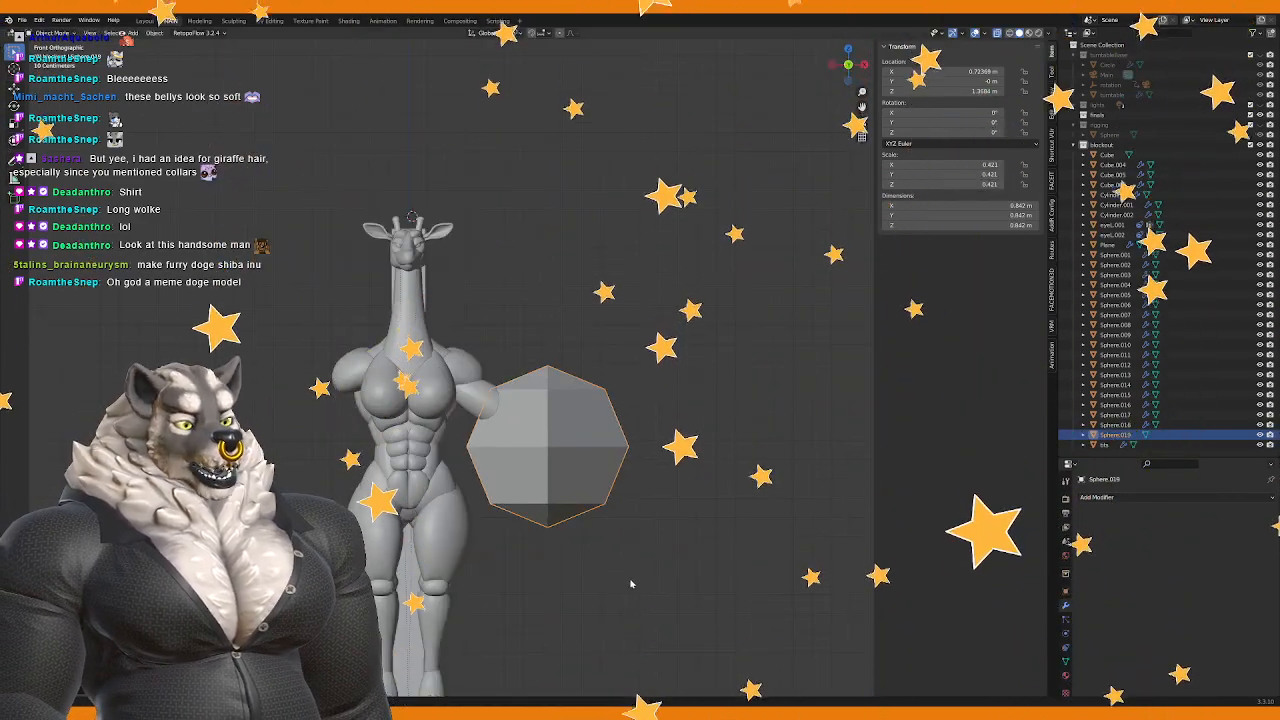
pyautogui.press('s')
pyautogui.click(566, 486)
# Step: Add a Subdivision modifier to the elbow sphere
pyautogui.moveTo(566, 486); pyautogui.dragTo(425, 463, button='middle')
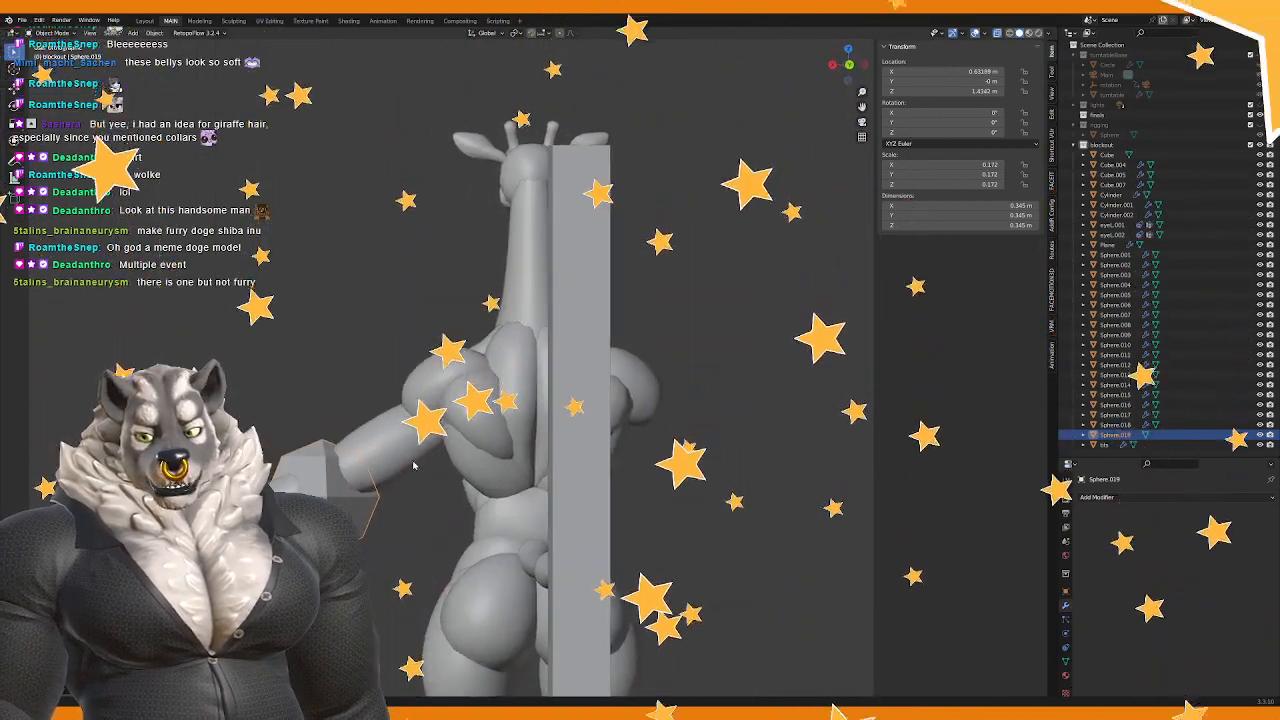
pyautogui.scroll(3, 419, 460)
pyautogui.press('r')
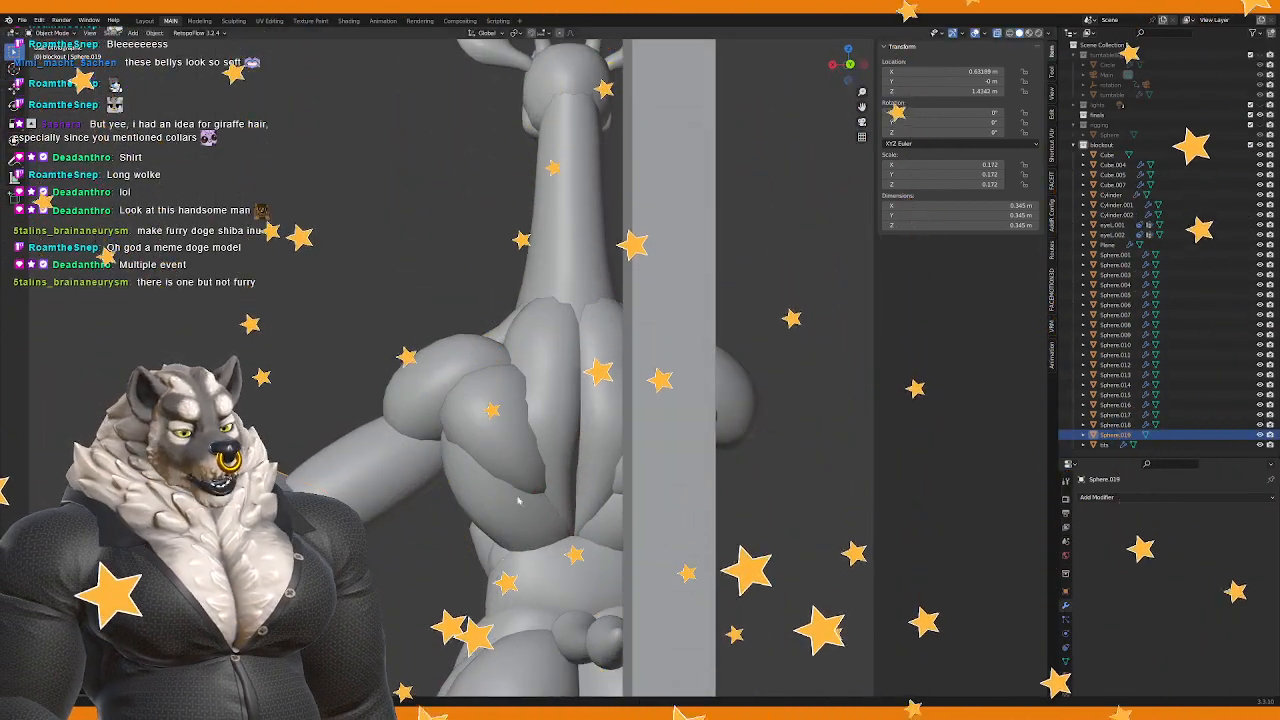
pyautogui.moveTo(493, 575); pyautogui.dragTo(460, 468, button='middle')
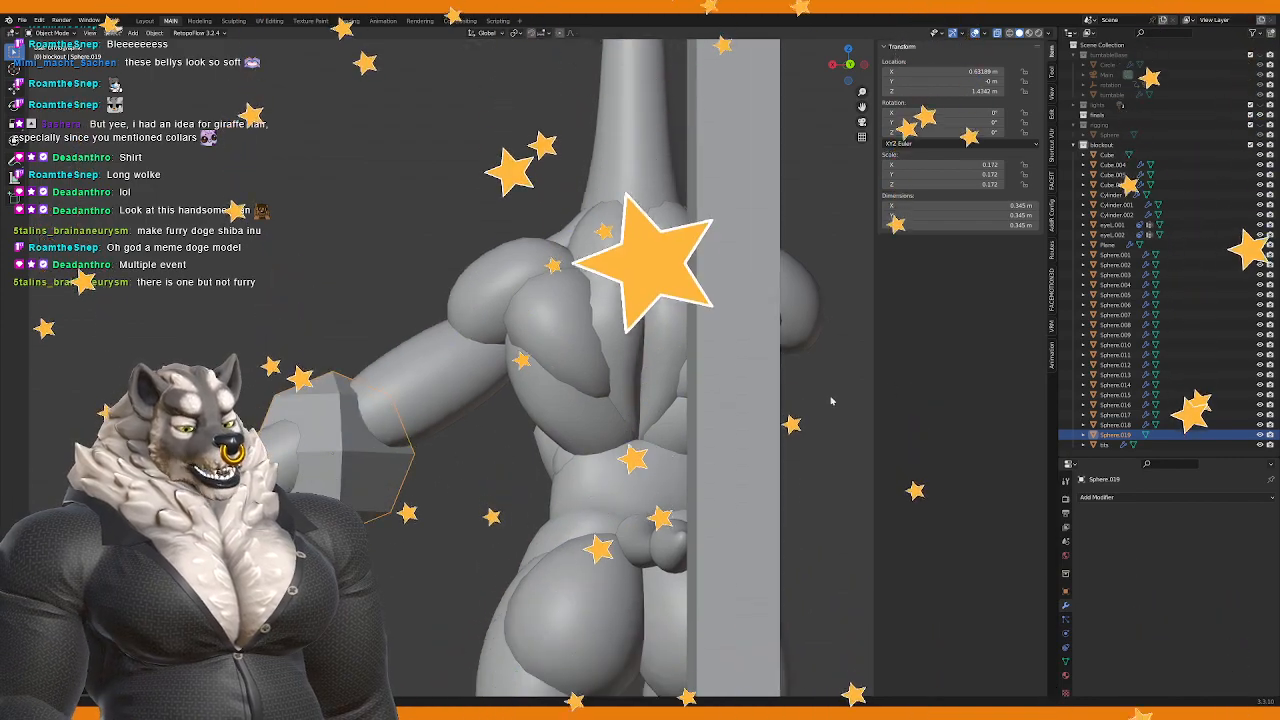
pyautogui.click(1051, 72)
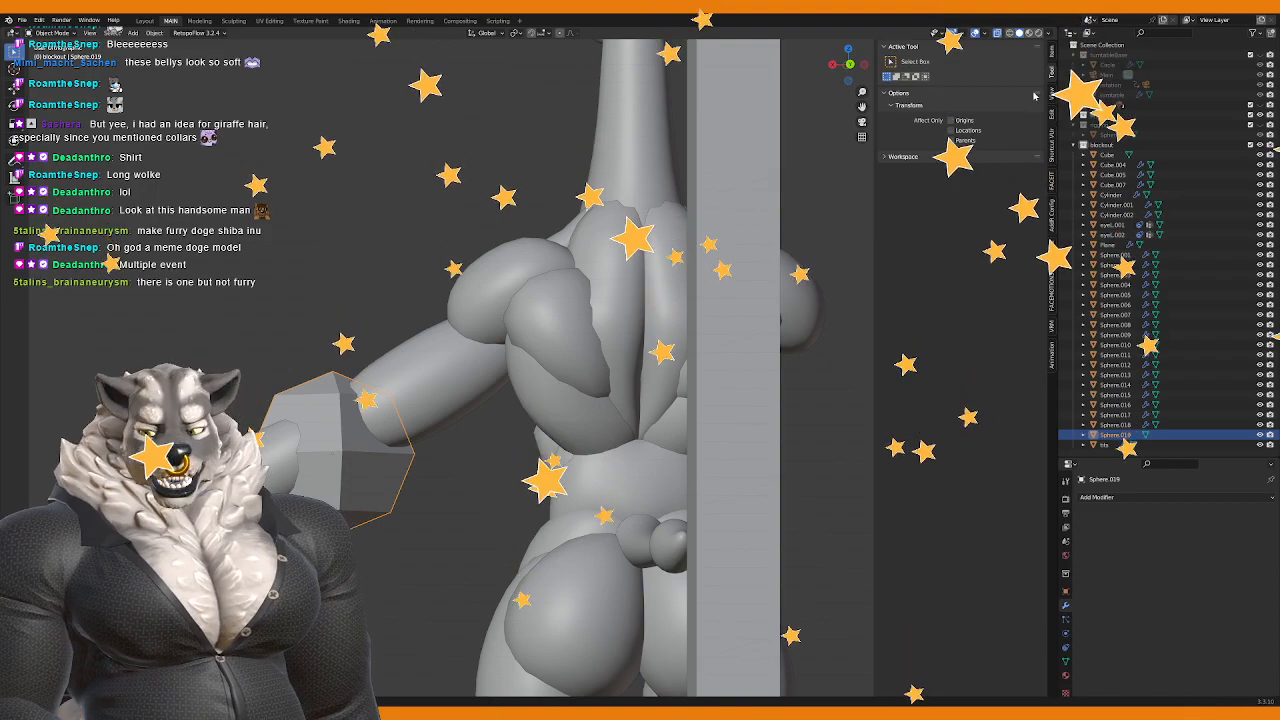
pyautogui.click(1052, 88)
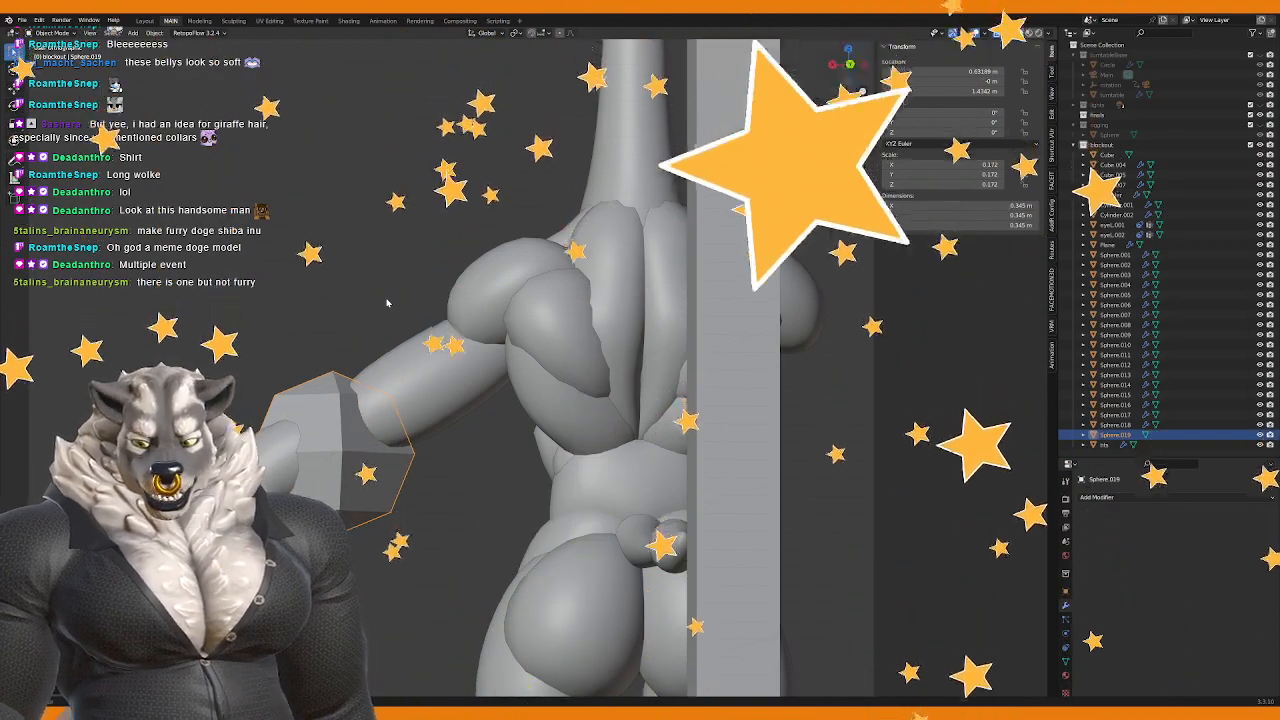
pyautogui.click(1117, 505)
pyautogui.click(1088, 442)
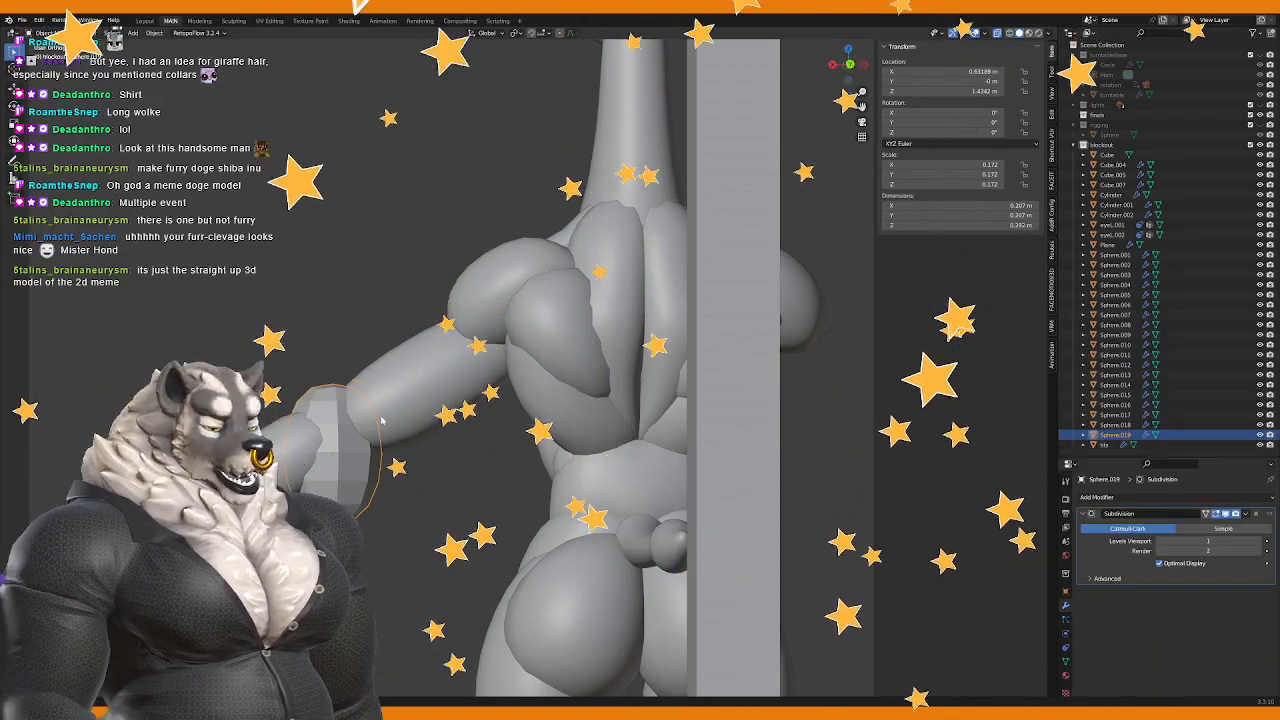
pyautogui.press('Tab')
pyautogui.moveTo(381, 421); pyautogui.dragTo(480, 463, button='middle')
pyautogui.click(420, 456)
pyautogui.press('Tab')
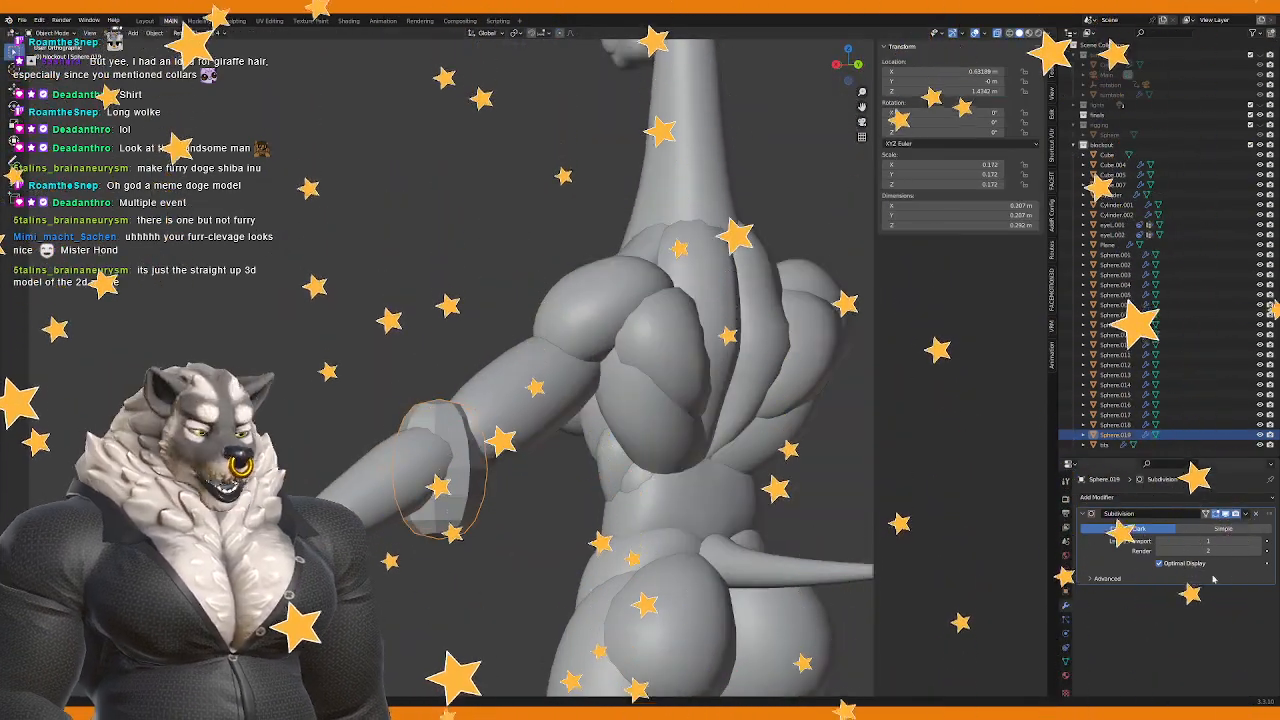
# Step: Move the elbow sphere's mesh onto the elbow joint and rotate it to follow the arm's angle
pyautogui.press('Tab')
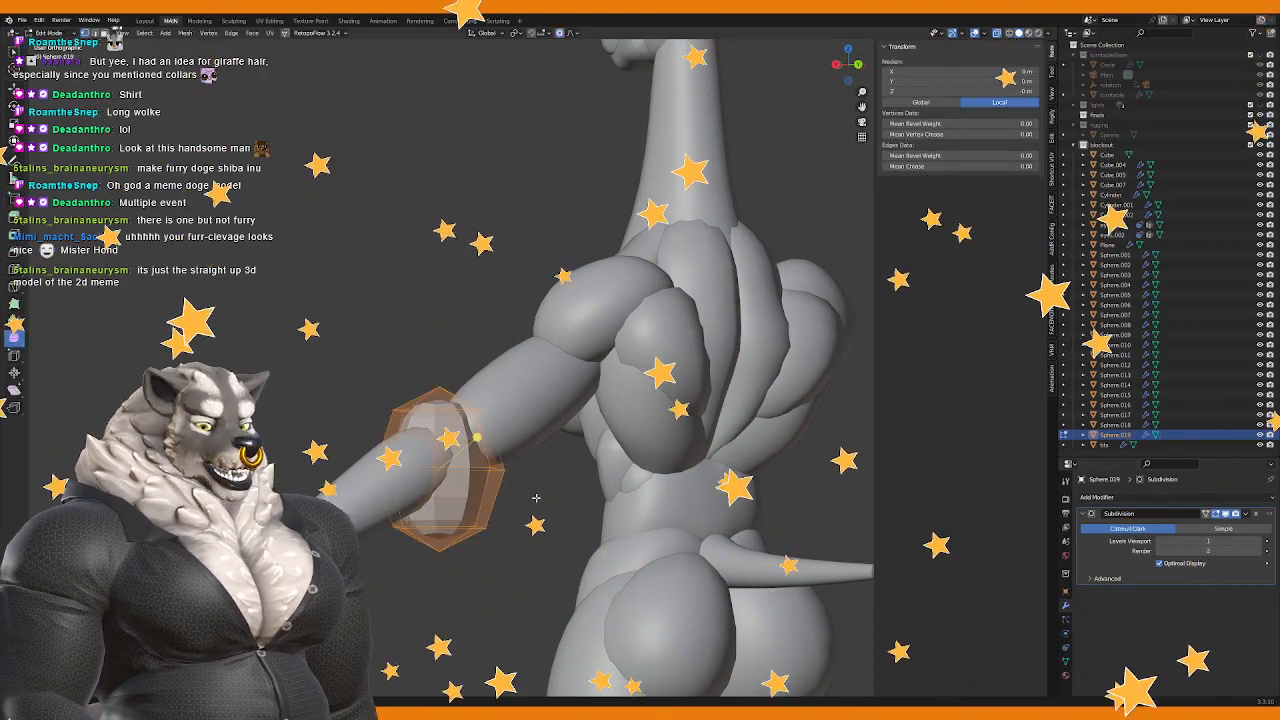
pyautogui.moveTo(536, 497)
pyautogui.mouseDown(button='middle')
pyautogui.moveTo(547, 476)
pyautogui.moveTo(610, 470)
pyautogui.moveTo(528, 492)
pyautogui.moveTo(543, 551)
pyautogui.moveTo(530, 565)
pyautogui.moveTo(575, 505)
pyautogui.moveTo(562, 467)
pyautogui.moveTo(560, 500)
pyautogui.moveTo(600, 484)
pyautogui.moveTo(517, 453)
pyautogui.moveTo(309, 438)
pyautogui.mouseUp(button='middle')
pyautogui.press('g')
pyautogui.press('g')
pyautogui.press('Tab')
pyautogui.click(579, 468)
pyautogui.press('Tab')
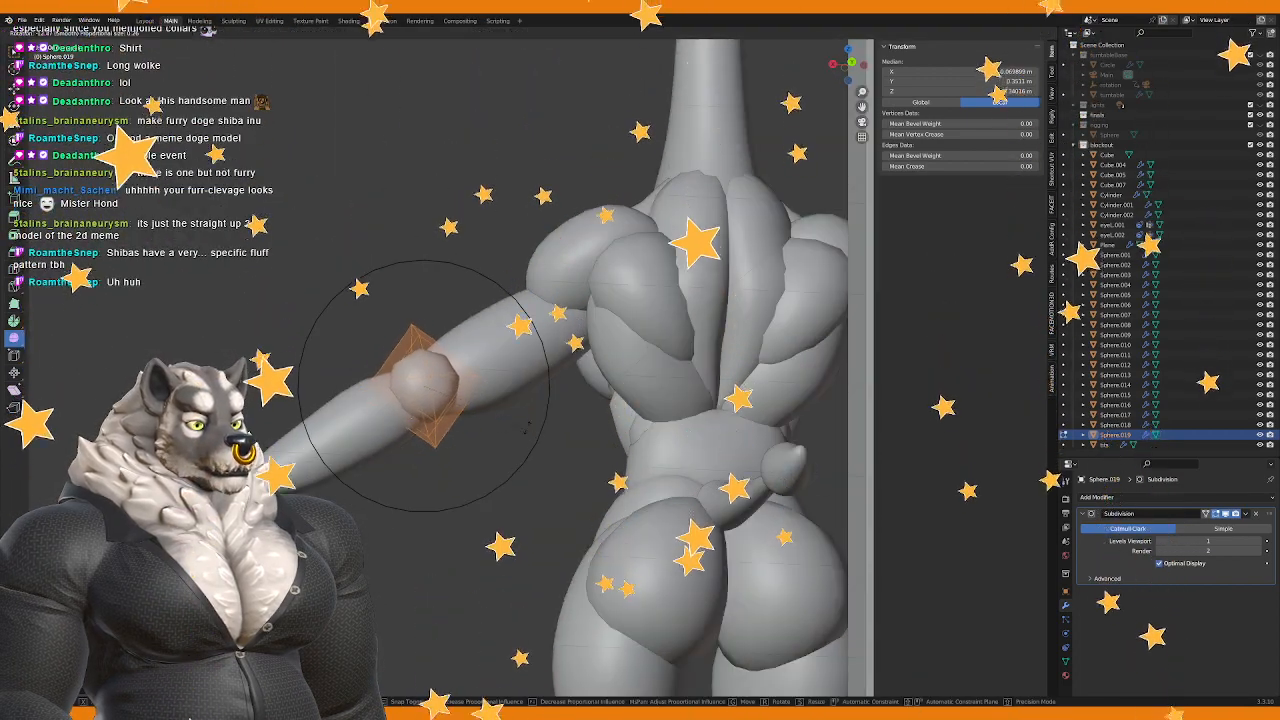
# Step: Scale the elbow mesh to about 0.16 m across, shift it along Y into the arm, and leave Edit Mode
pyautogui.moveTo(498, 419); pyautogui.dragTo(618, 433, button='middle')
pyautogui.press('s')
pyautogui.press('g')
pyautogui.press('y')
pyautogui.click(636, 524)
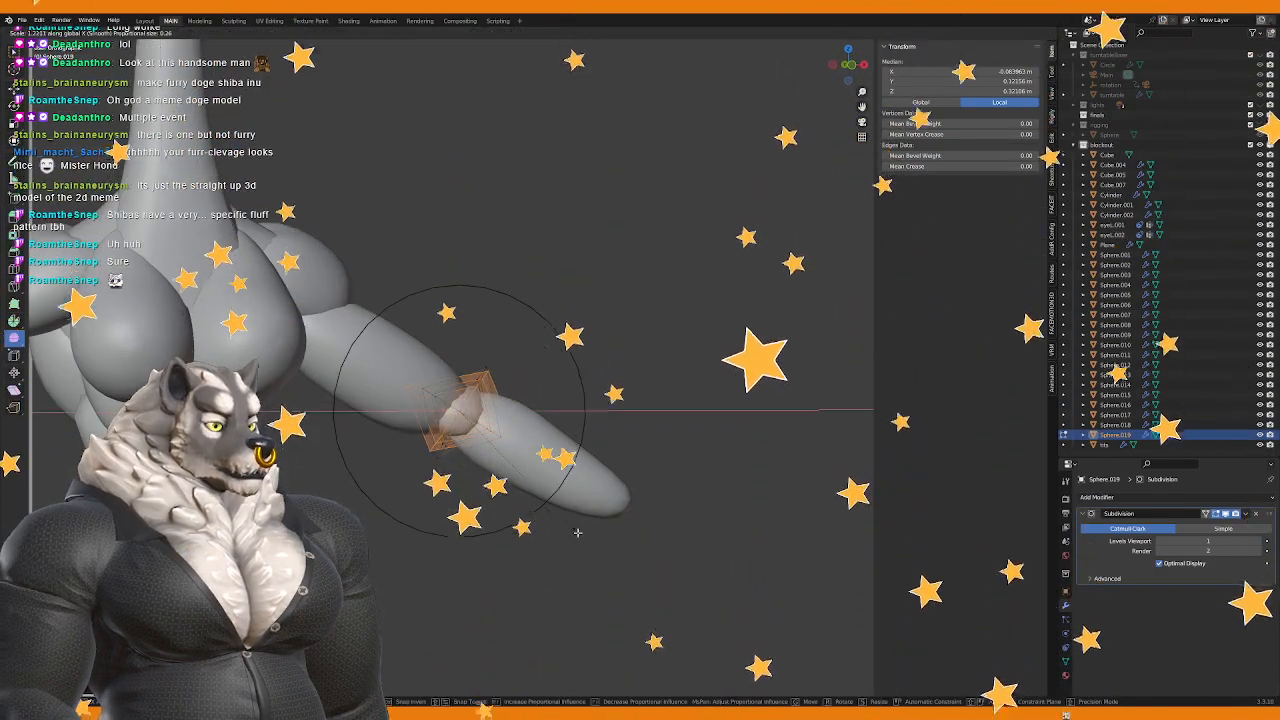
pyautogui.press('Return')
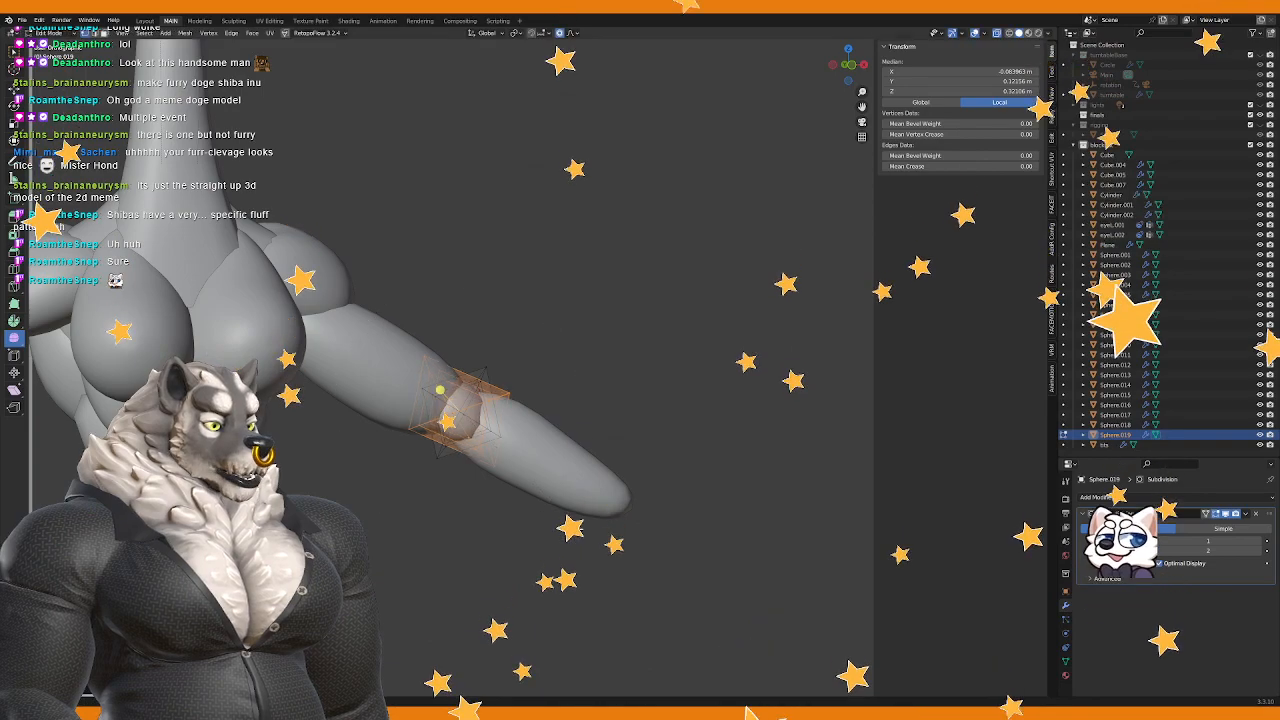
pyautogui.press('Tab')
# Step: Select the upper arm's linked mesh inside the arm object and move it slightly up and inward toward the shoulder
pyautogui.scroll(-4, 620, 470)
pyautogui.moveTo(654, 429); pyautogui.dragTo(530, 408, button='middle')
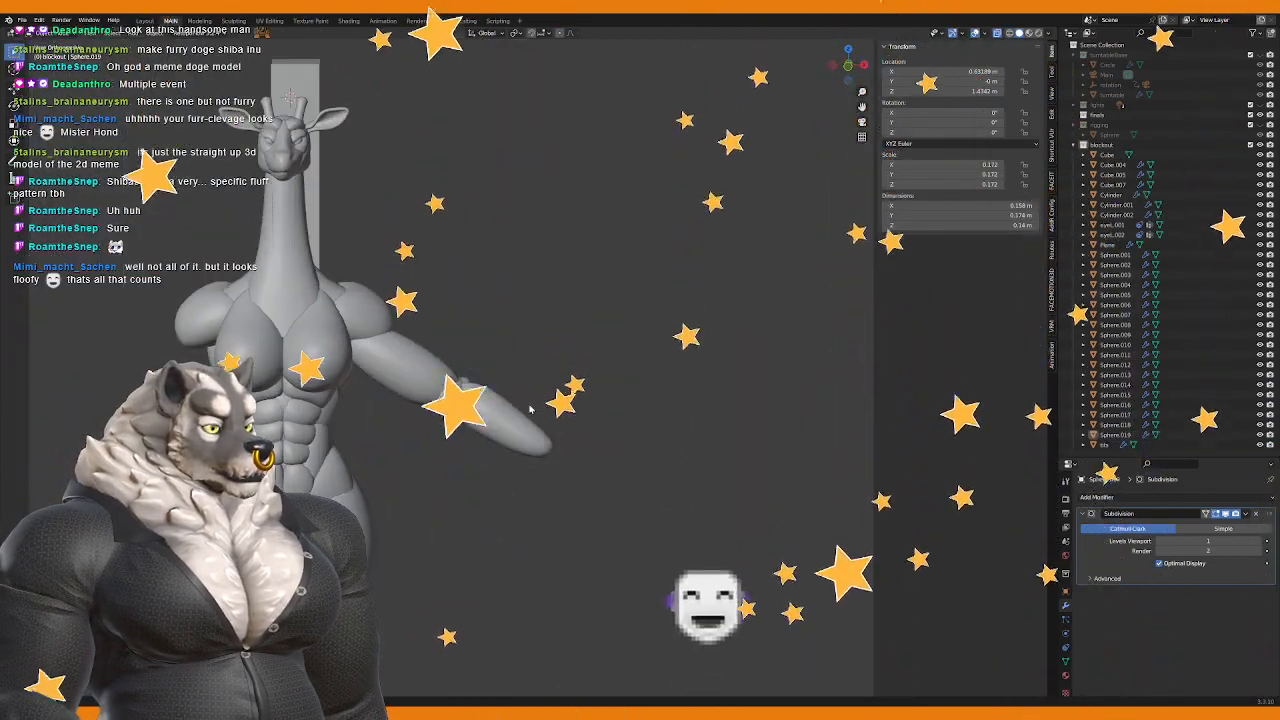
pyautogui.scroll(2, 512, 413)
pyautogui.click(520, 400)
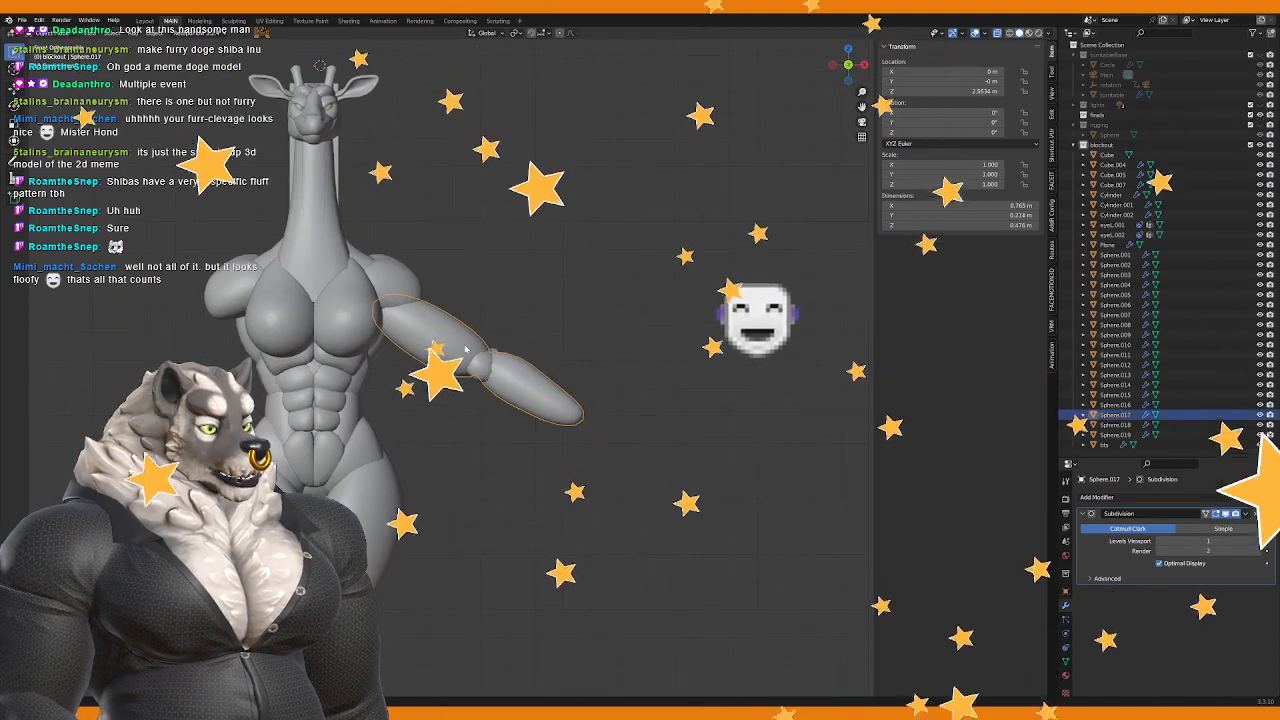
pyautogui.press('Tab')
pyautogui.scroll(1, 464, 344)
pyautogui.click(458, 350)
pyautogui.press('k')
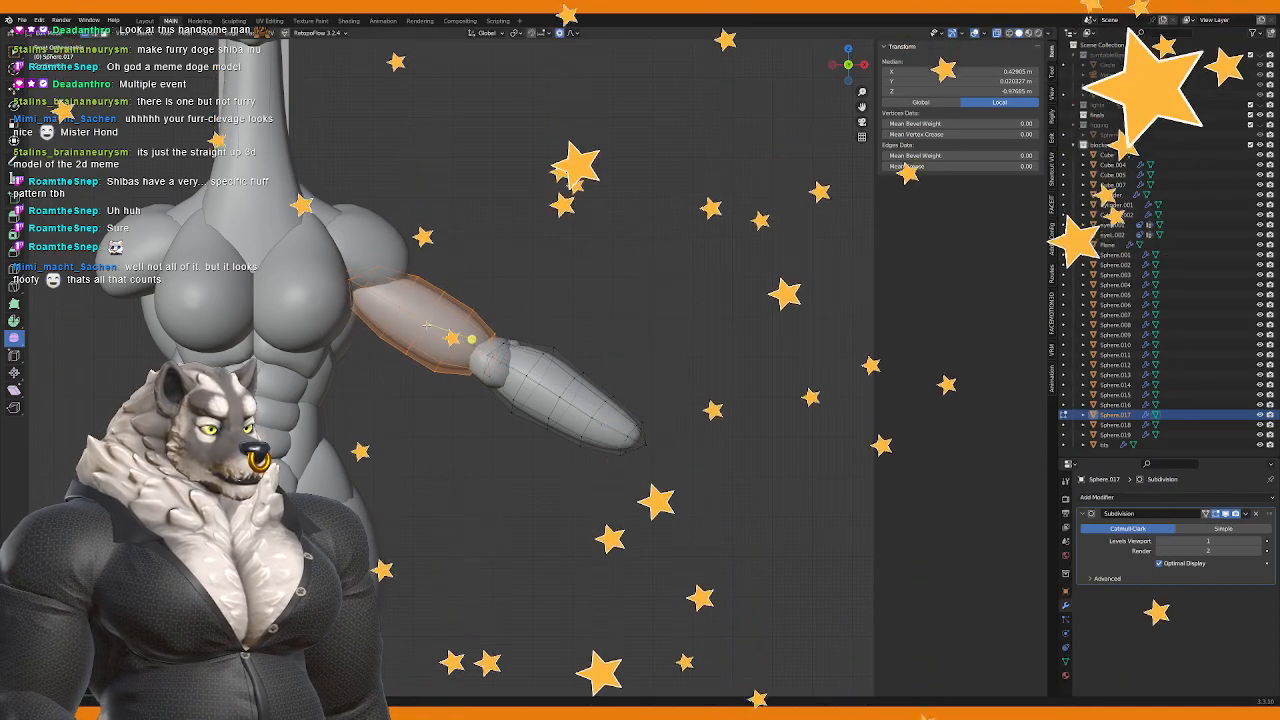
pyautogui.press('g')
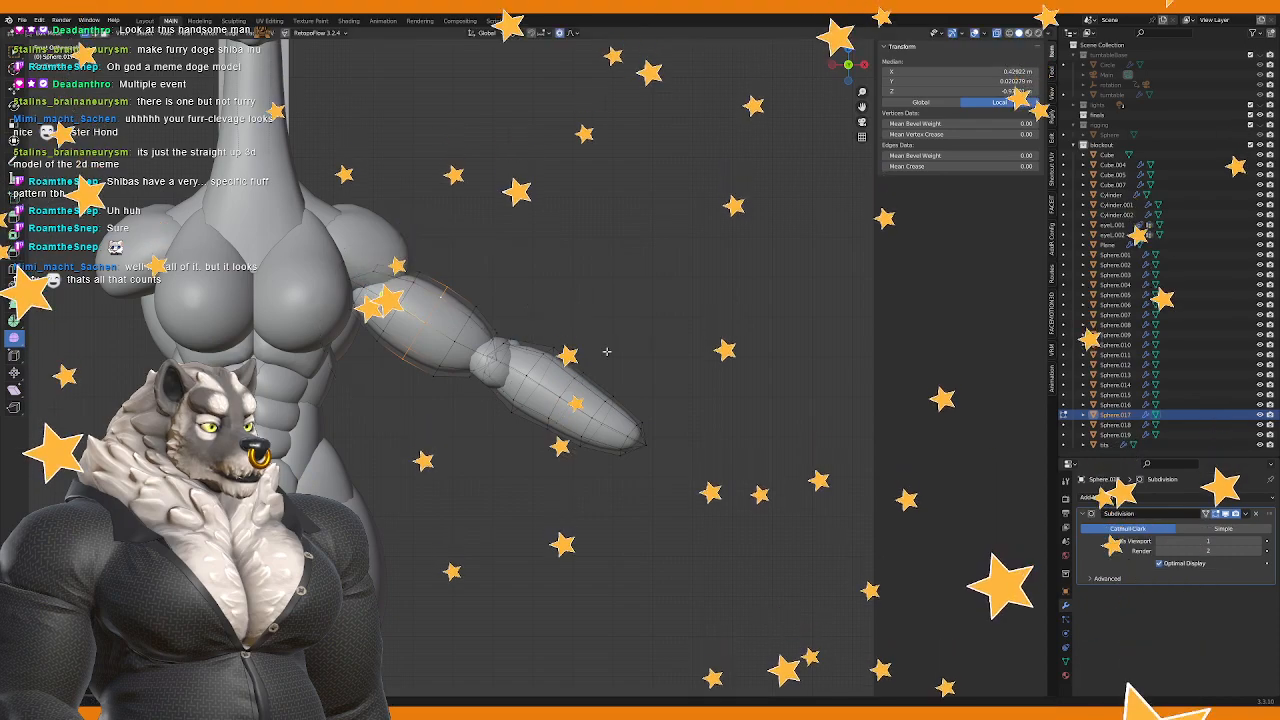
pyautogui.press('a')
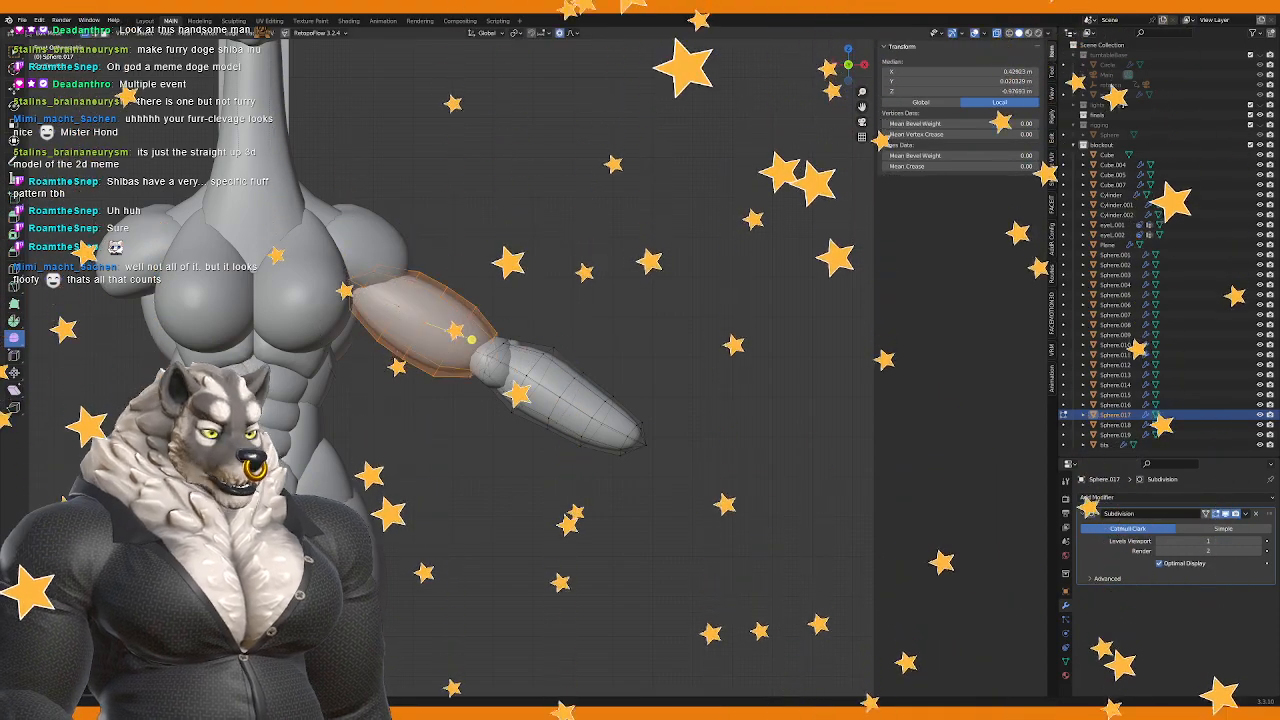
pyautogui.press('g')
pyautogui.click(610, 390)
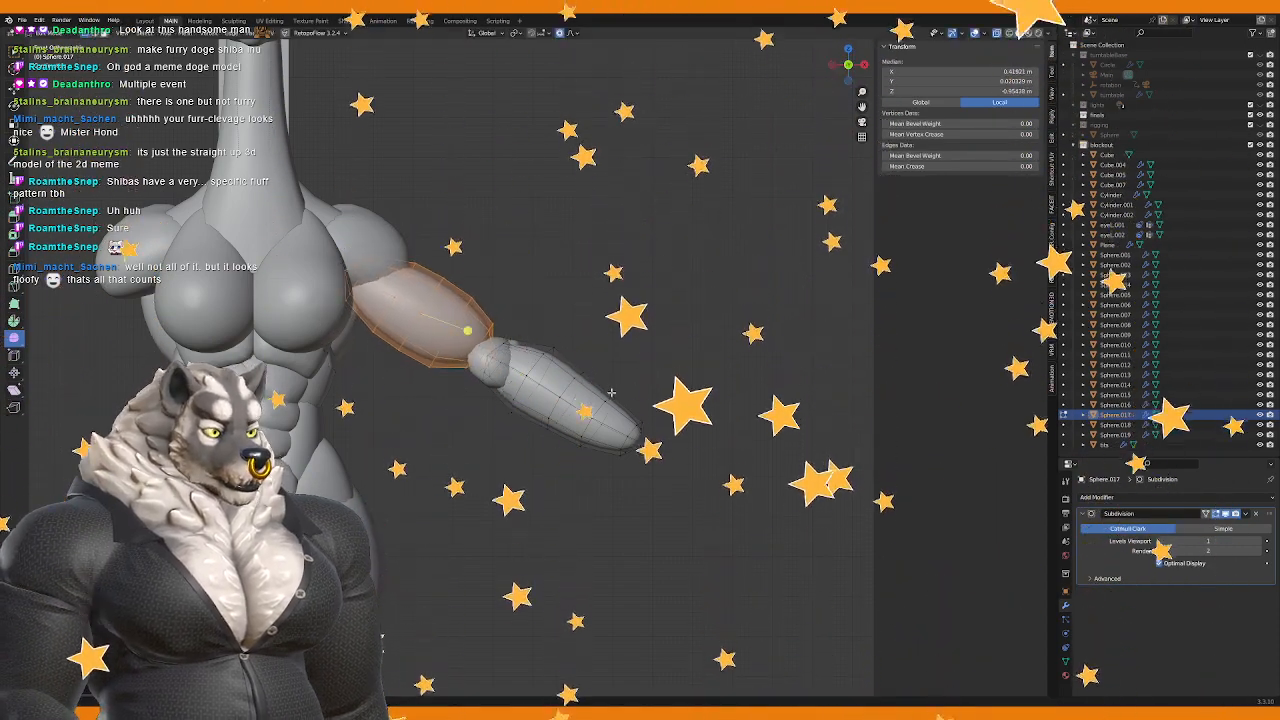
# Step: Move the elbow sphere against the end of the upper arm and join it into the arm object
pyautogui.press('Tab')
pyautogui.click(484, 363)
pyautogui.press('g')
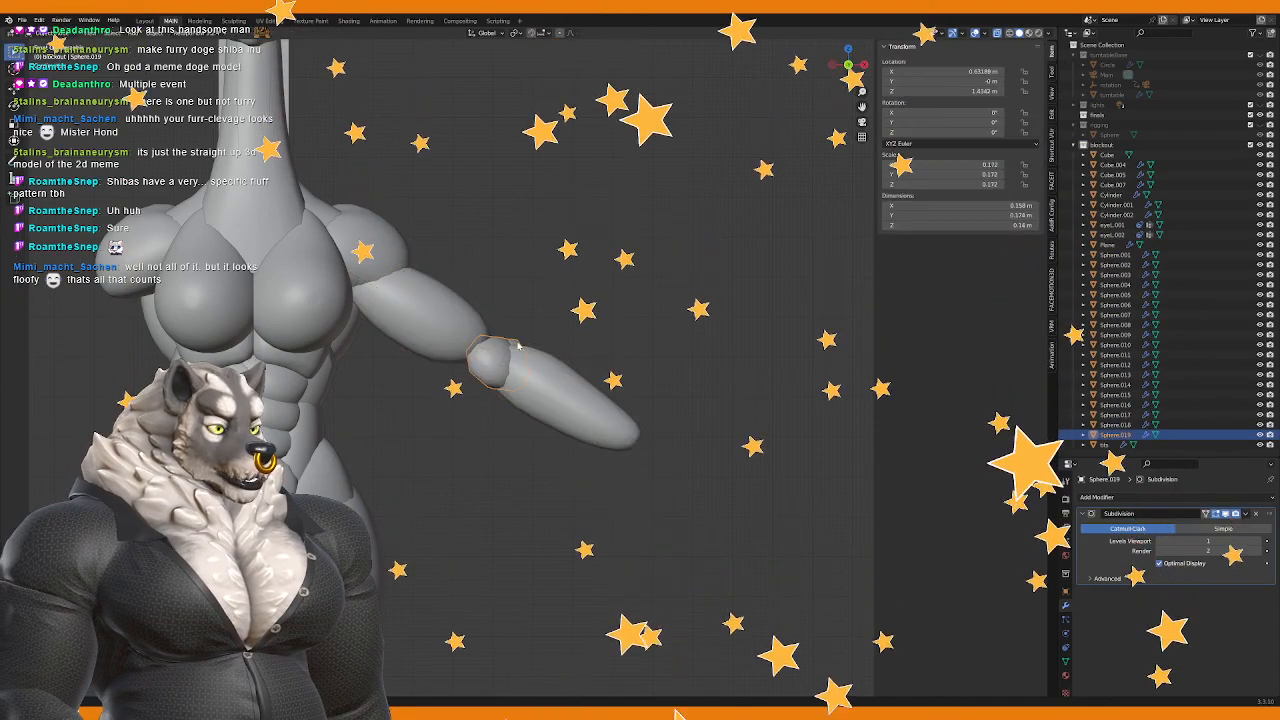
pyautogui.click(509, 366)
pyautogui.keyDown('shift'); pyautogui.click(456, 317); pyautogui.keyUp('shift')
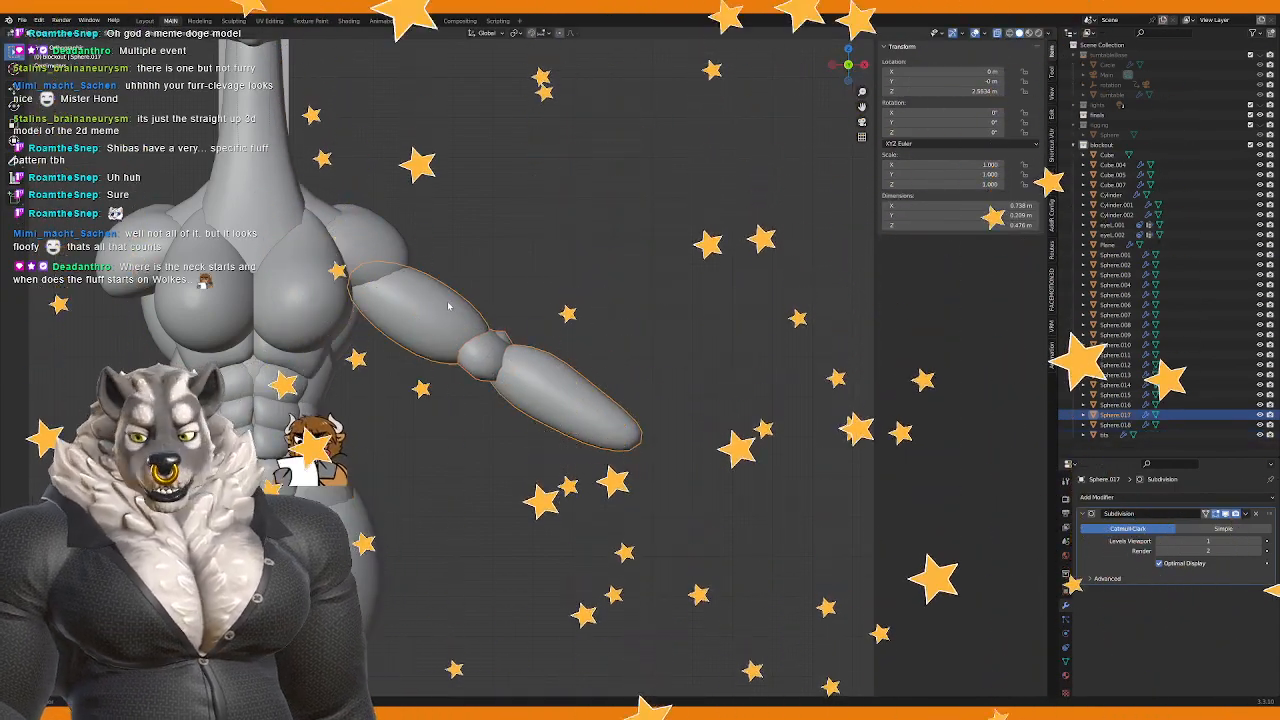
# Step: Move the forearm's mesh up closer to the elbow within the joined arm object
pyautogui.moveTo(449, 307); pyautogui.dragTo(590, 351, button='middle')
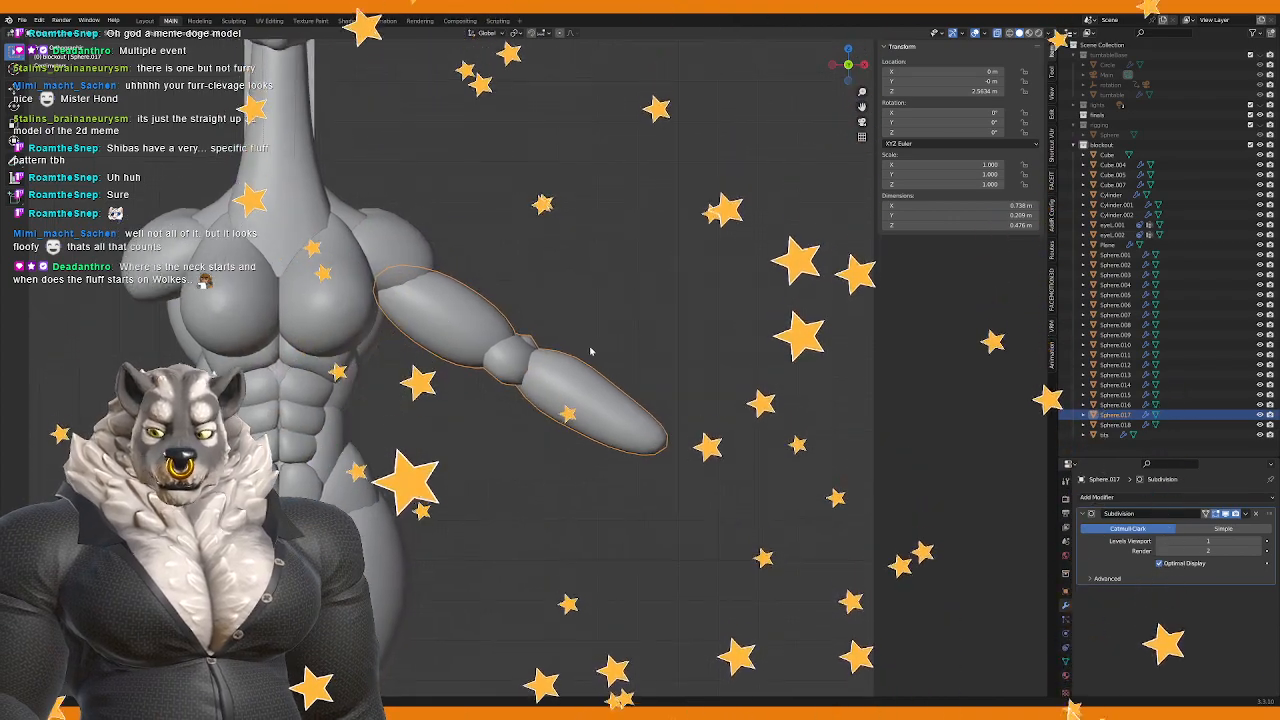
pyautogui.press('Tab')
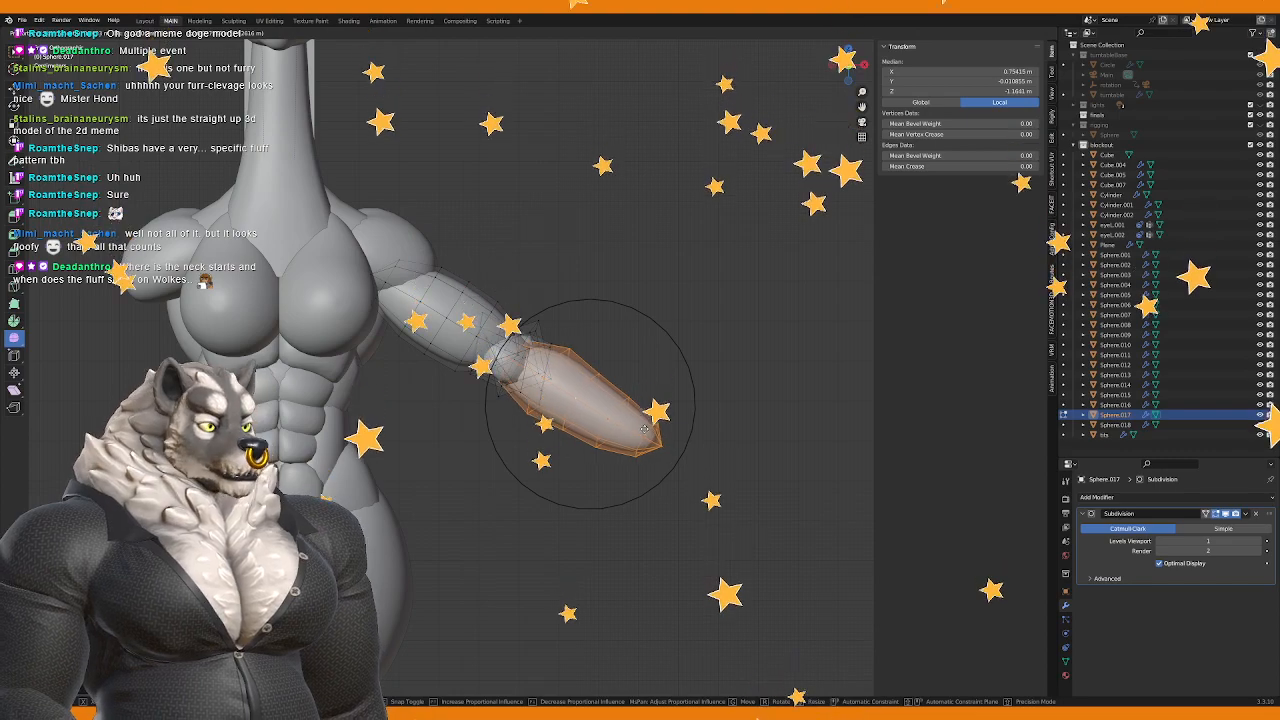
pyautogui.press('Tab')
pyautogui.scroll(-5, 645, 428)
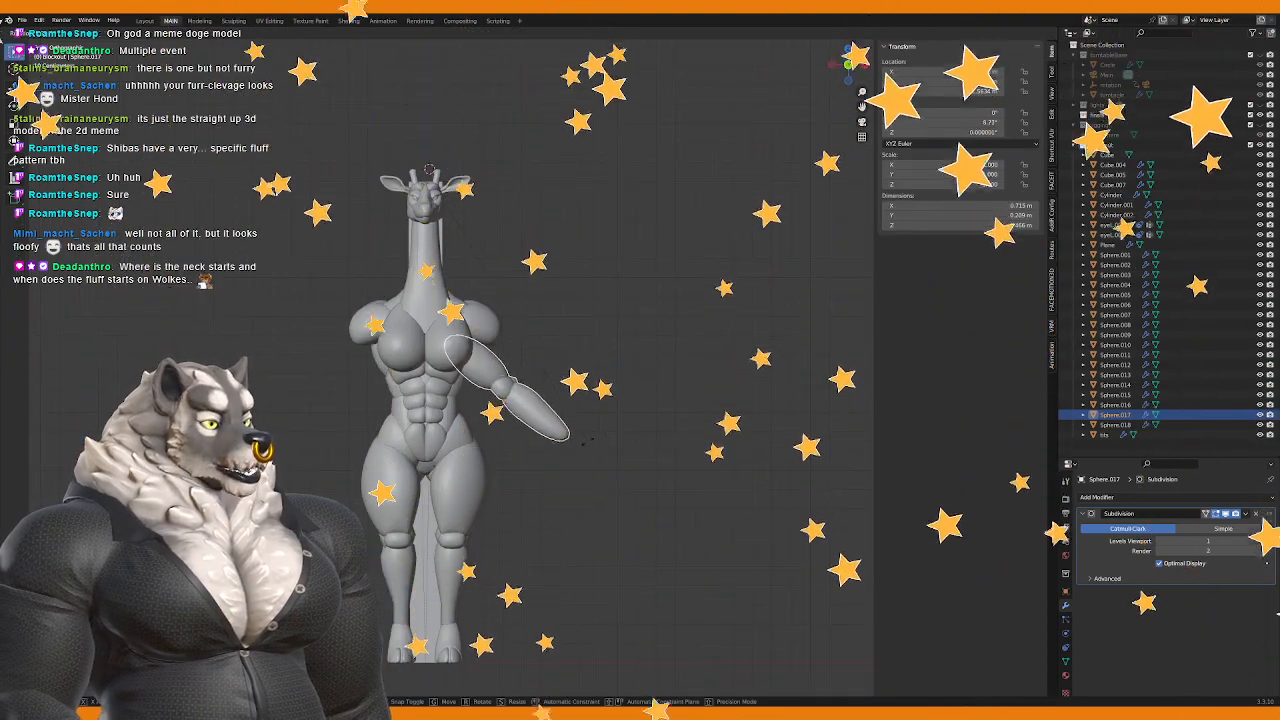
pyautogui.press('Tab')
pyautogui.press('Tab')
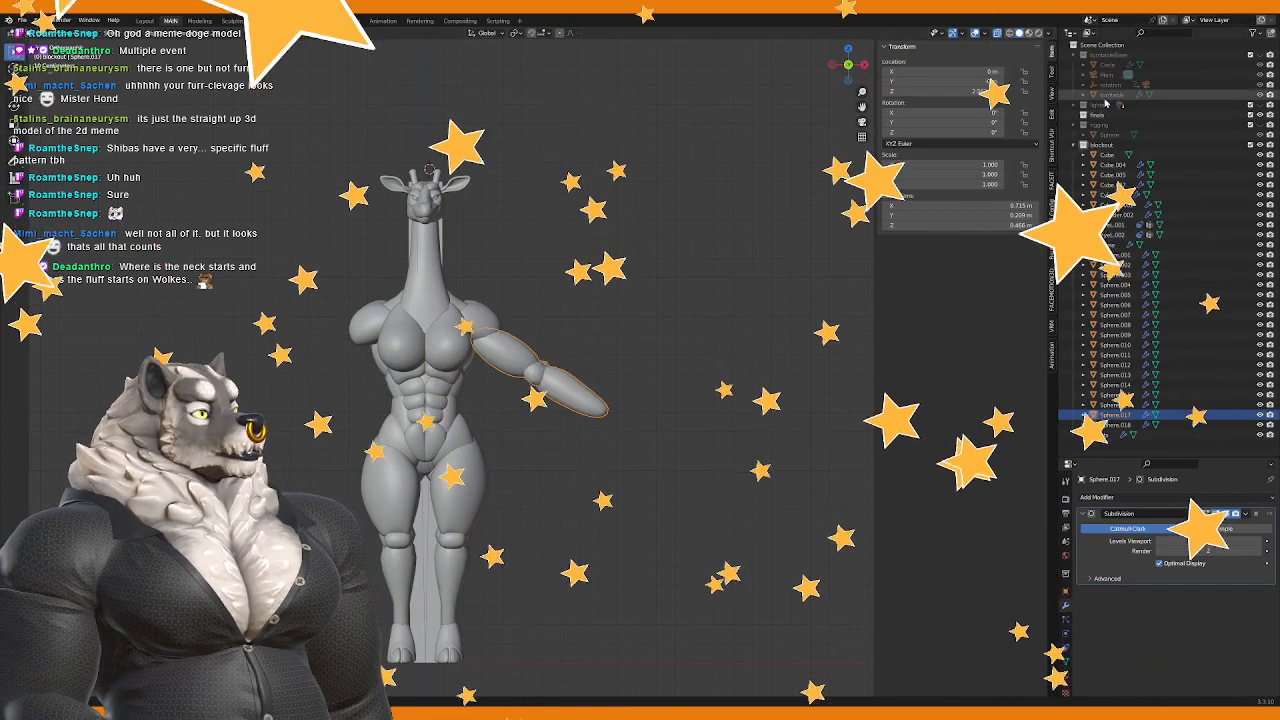
# Step: Mirror the arm object across the X axis with Auto Mirror to create the opposite arm
pyautogui.click(1051, 128)
pyautogui.click(960, 64)
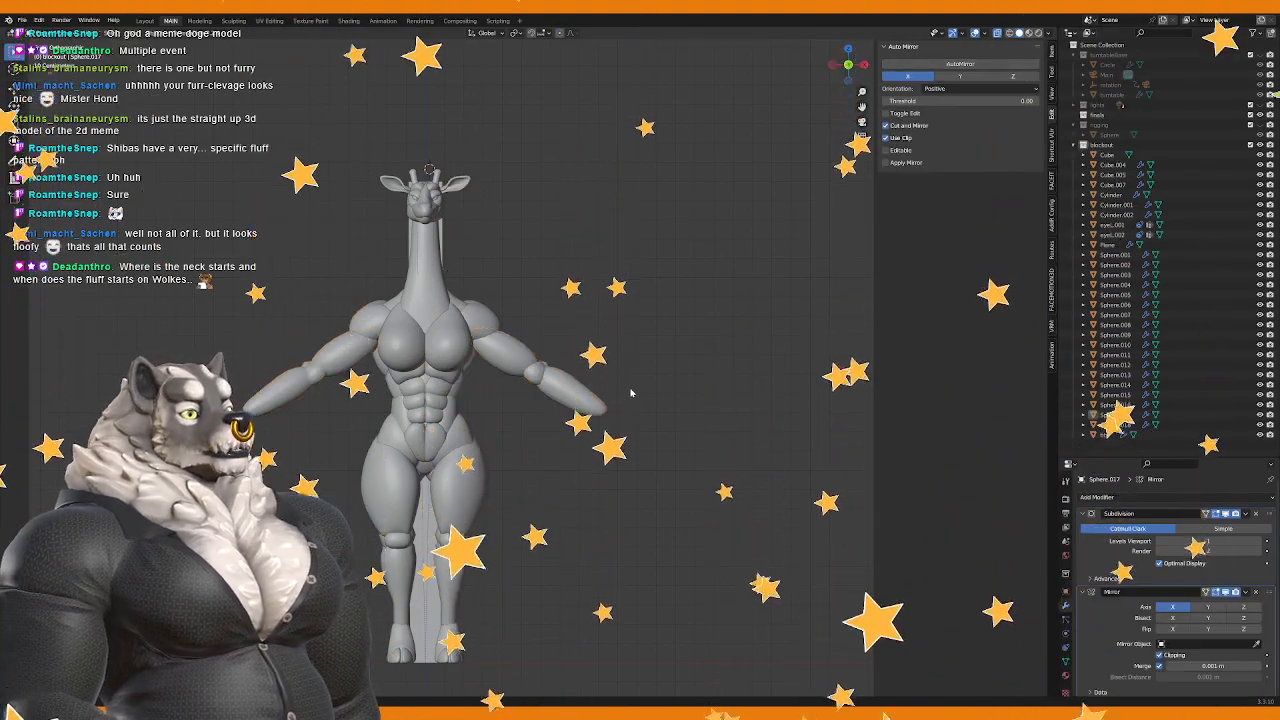
pyautogui.scroll(-4, 480, 400)
pyautogui.moveTo(460, 400); pyautogui.dragTo(610, 410, button='middle')
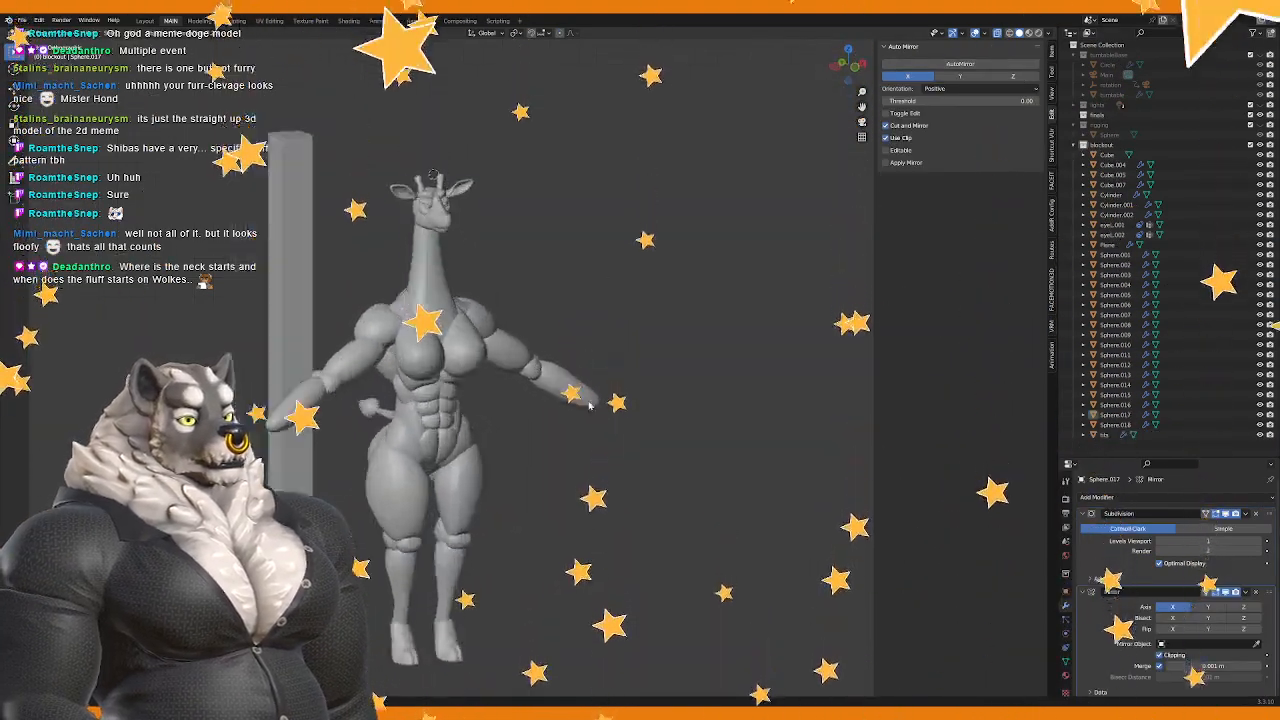
pyautogui.scroll(3, 610, 410)
# Step: Rotate the whole arm mesh in front view until it stands vertical beside the body
pyautogui.click(618, 404)
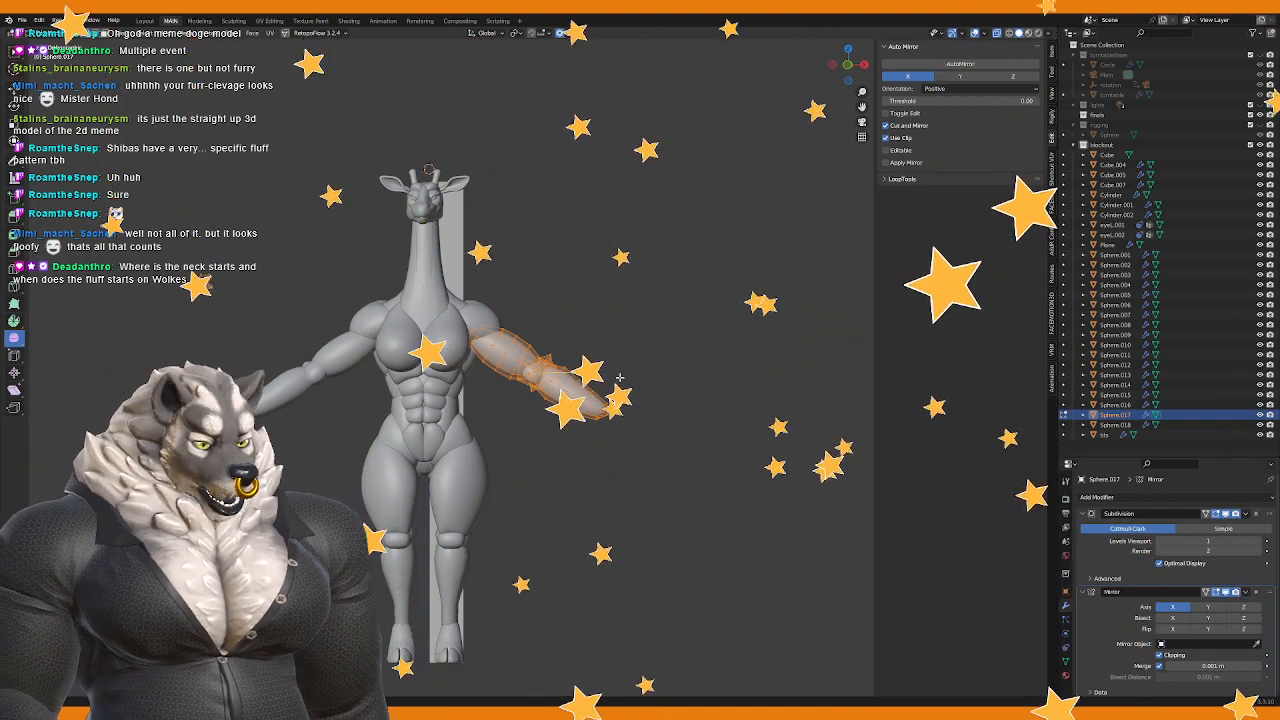
pyautogui.moveTo(624, 393); pyautogui.dragTo(605, 404, button='middle')
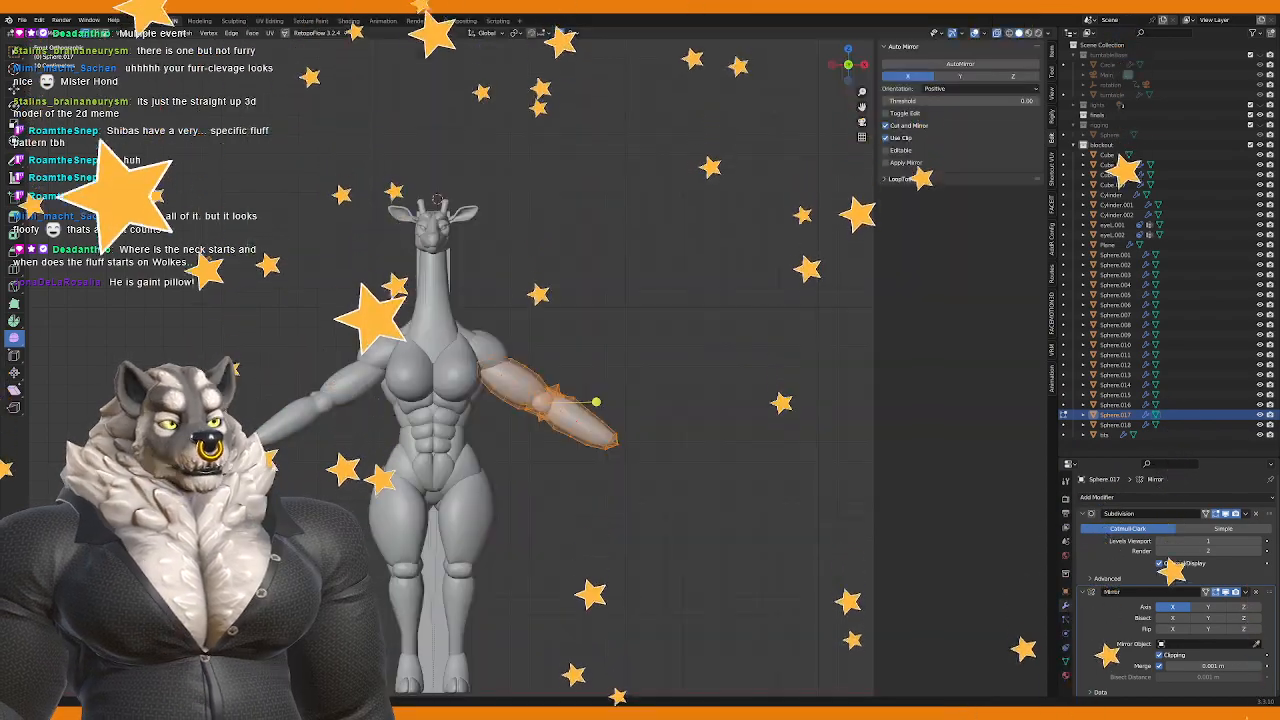
pyautogui.scroll(2, 560, 370)
pyautogui.moveTo(590, 420)
pyautogui.mouseDown(button='middle')
pyautogui.moveTo(500, 330)
pyautogui.moveTo(574, 405)
pyautogui.mouseUp(button='middle')
pyautogui.scroll(-4, 574, 409)
pyautogui.press('KP_1')
pyautogui.press('r')
pyautogui.click(582, 447)
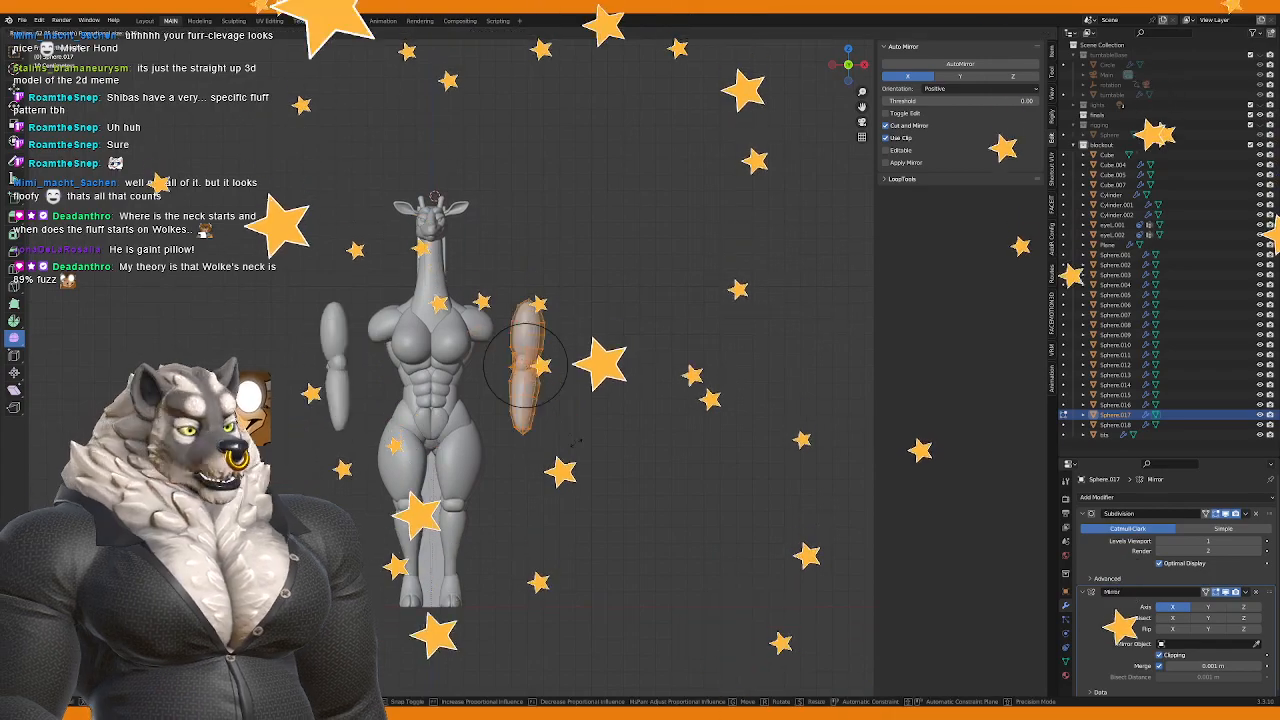
# Step: Lengthen the arm along Z, rotate it back to its outstretched angle at the shoulder, and leave Edit Mode
pyautogui.press('s')
pyautogui.press('z')
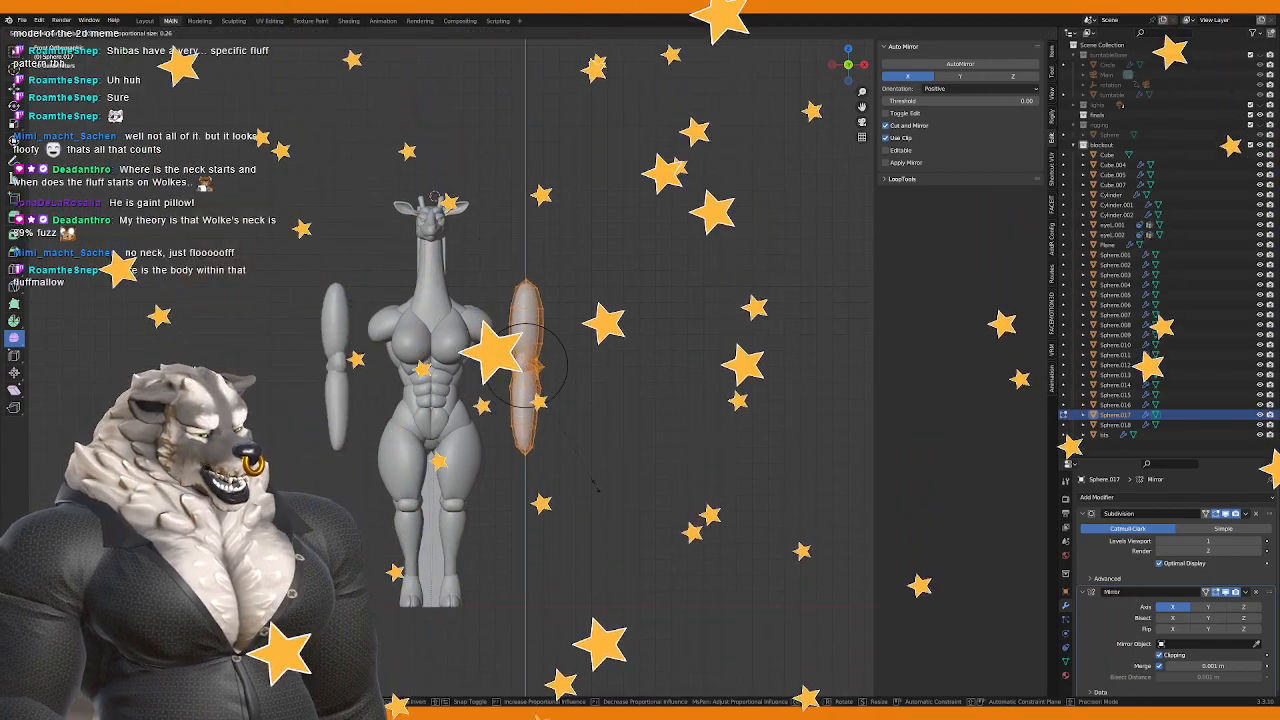
pyautogui.press('Return')
pyautogui.press('r')
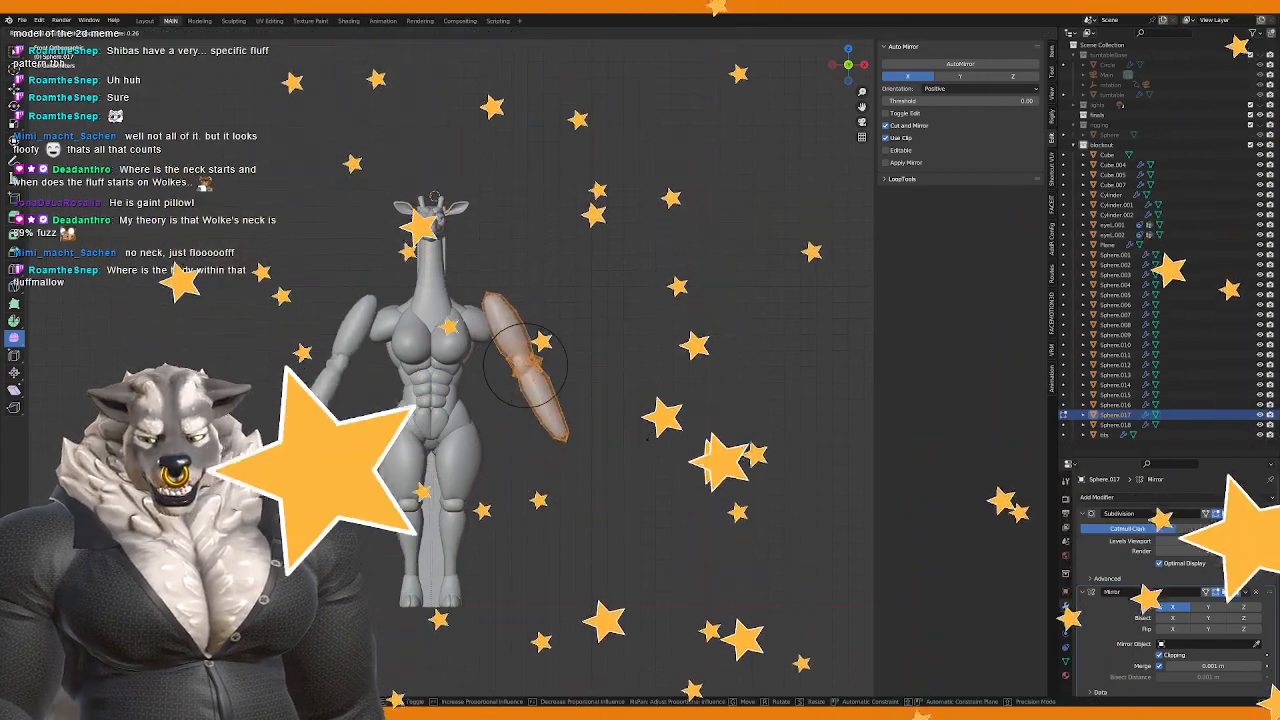
pyautogui.click(660, 357)
pyautogui.scroll(4, 600, 365)
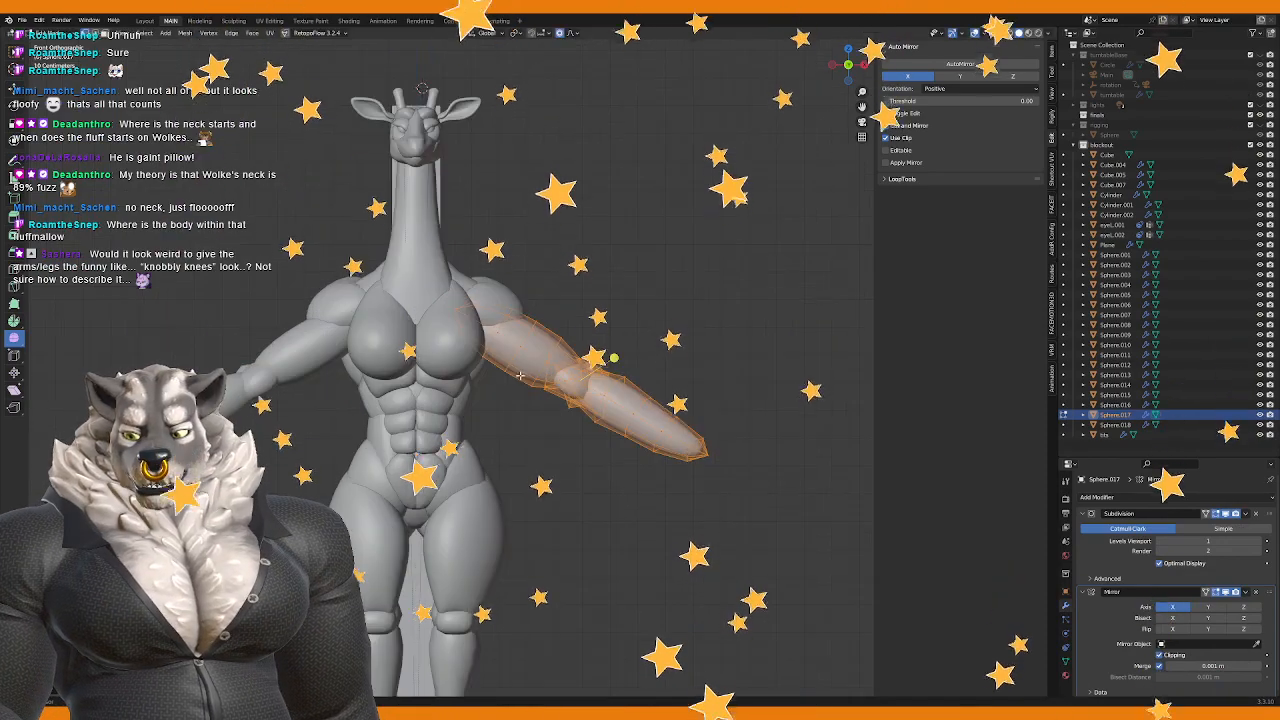
pyautogui.moveTo(505, 337); pyautogui.dragTo(514, 344, button='middle')
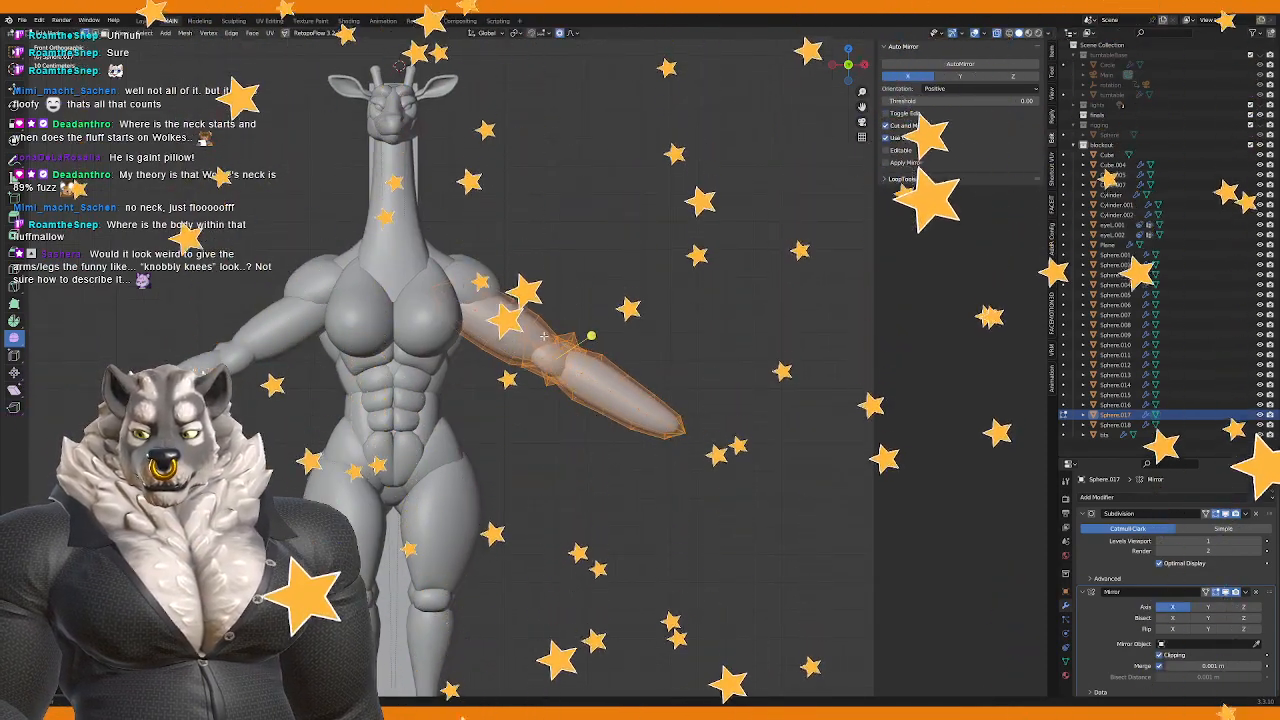
pyautogui.scroll(-5, 530, 347)
pyautogui.scroll(4, 537, 347)
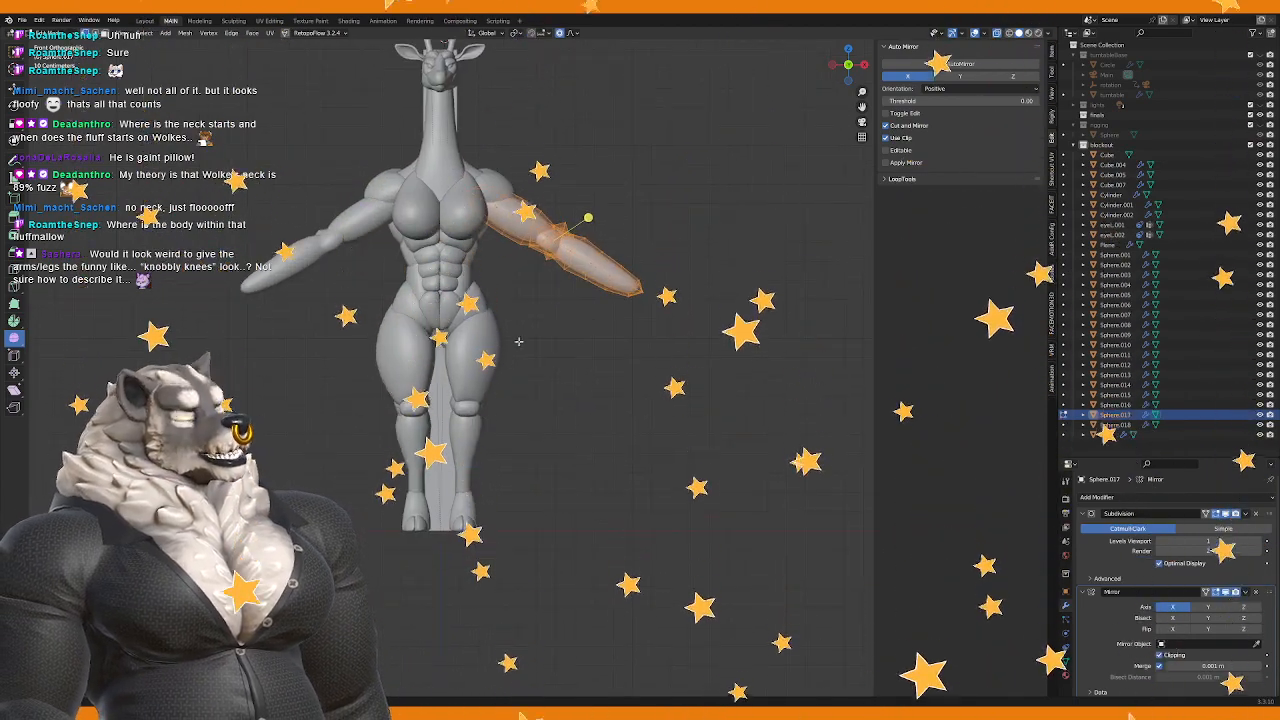
pyautogui.moveTo(508, 368); pyautogui.dragTo(490, 378, button='middle')
pyautogui.press('Tab')
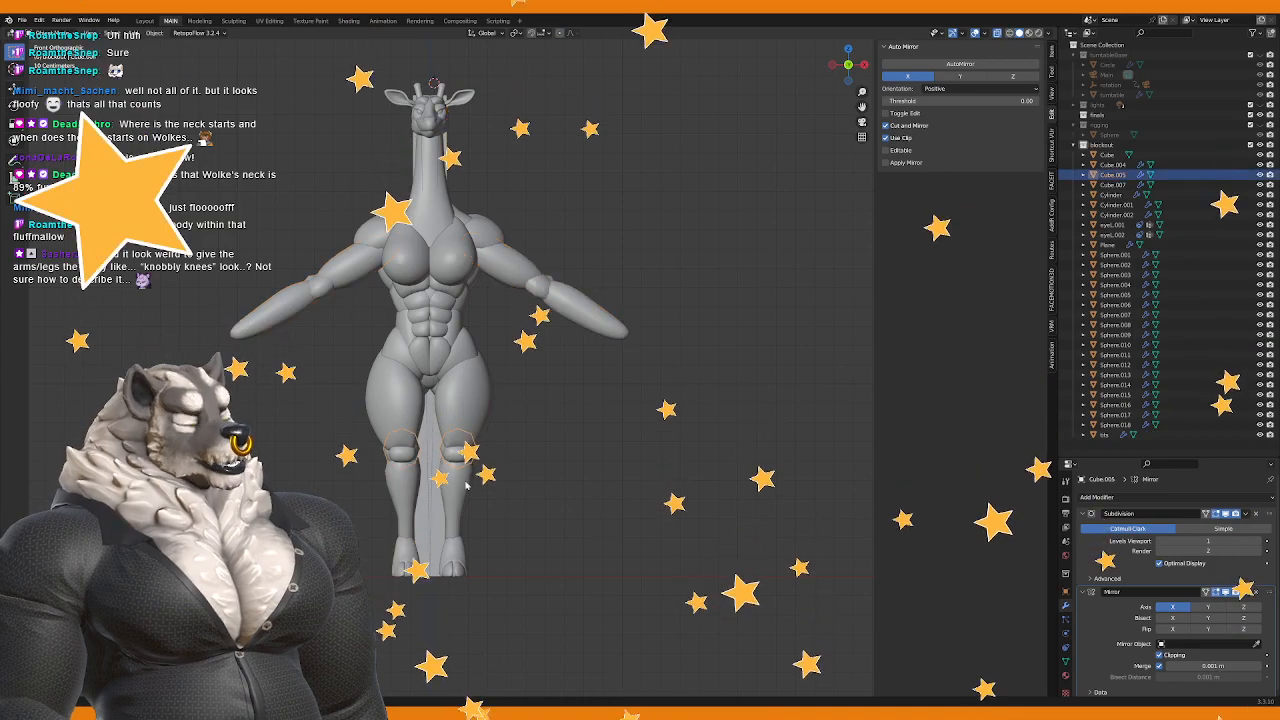
# Step: Select the mirrored knee object and move its mesh inward along the X axis in Edit Mode
pyautogui.click(459, 450)
pyautogui.scroll(3, 581, 448)
pyautogui.press('Tab')
pyautogui.press('g')
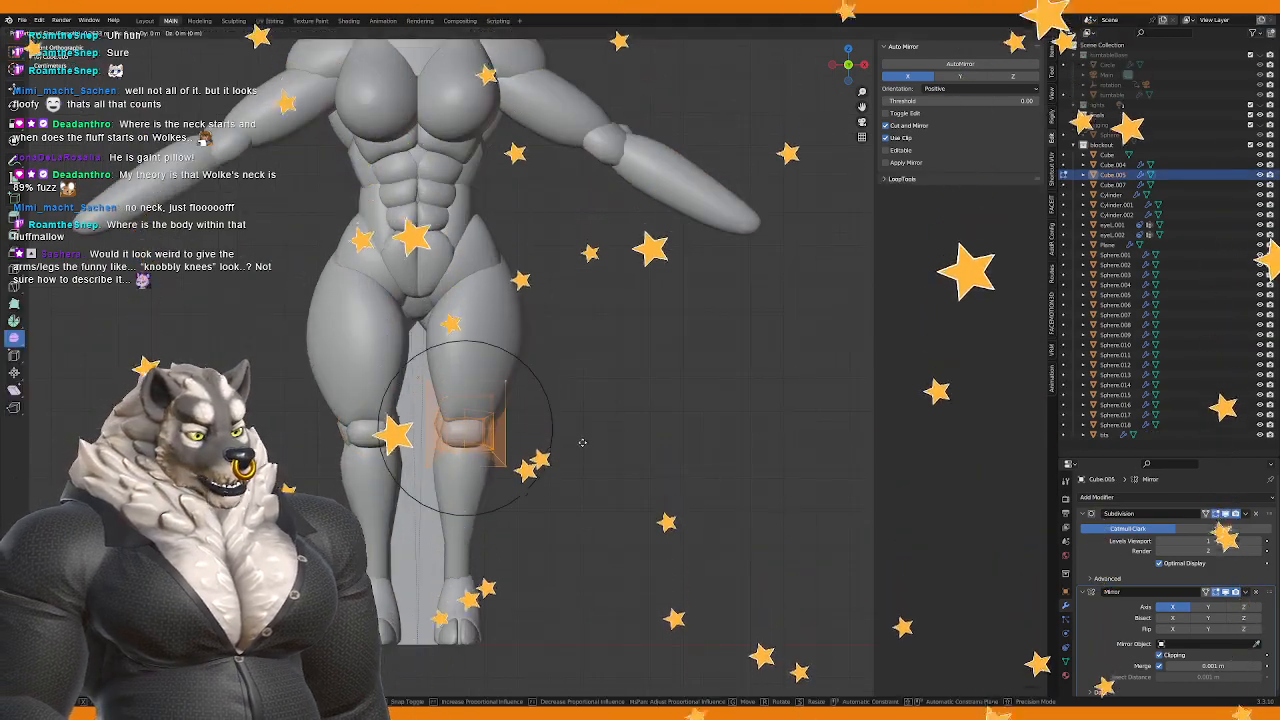
pyautogui.press('x')
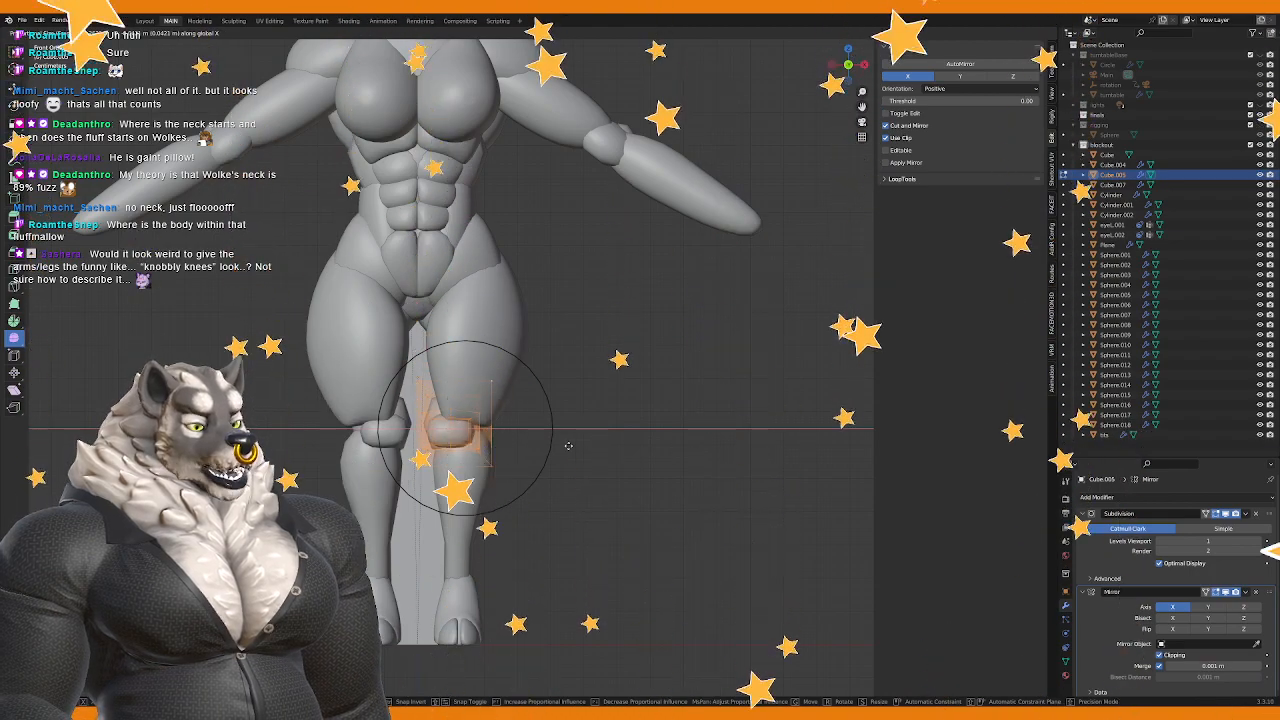
pyautogui.click(568, 445)
# Step: Rescale the knee mesh along Z and nudge it along X to fit between the thigh and the lower leg
pyautogui.scroll(-3, 570, 448)
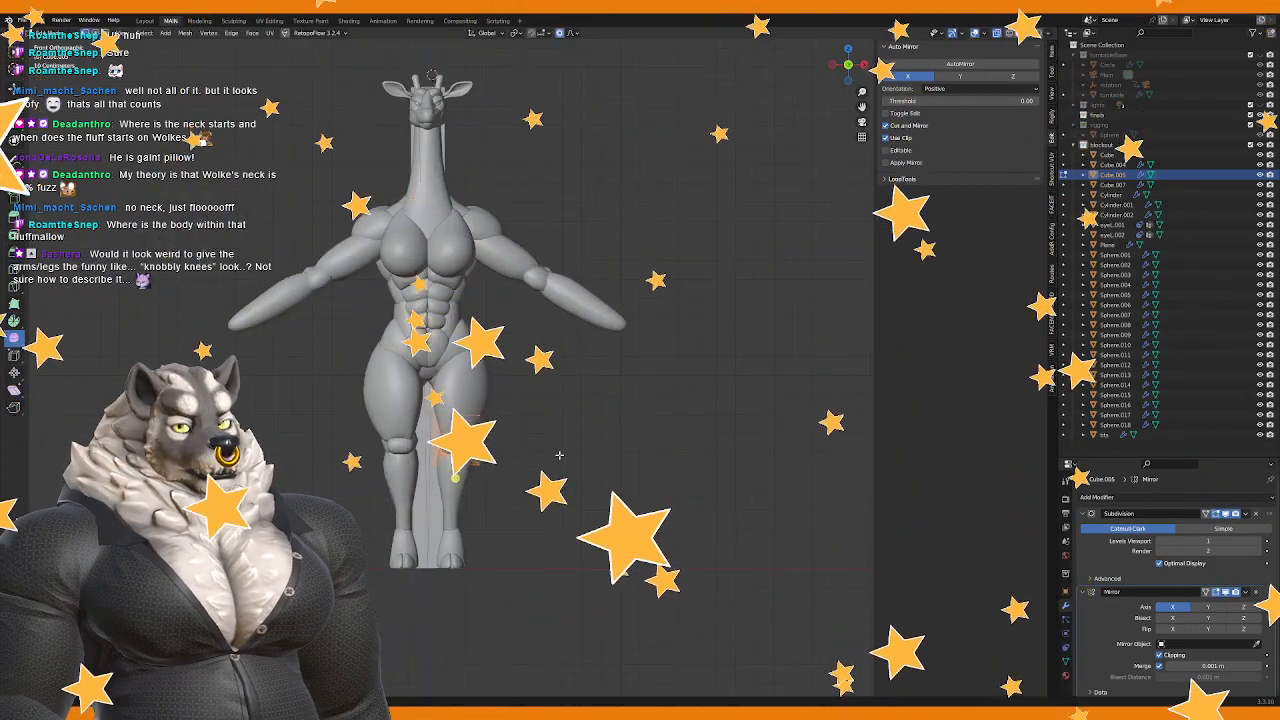
pyautogui.scroll(4, 545, 432)
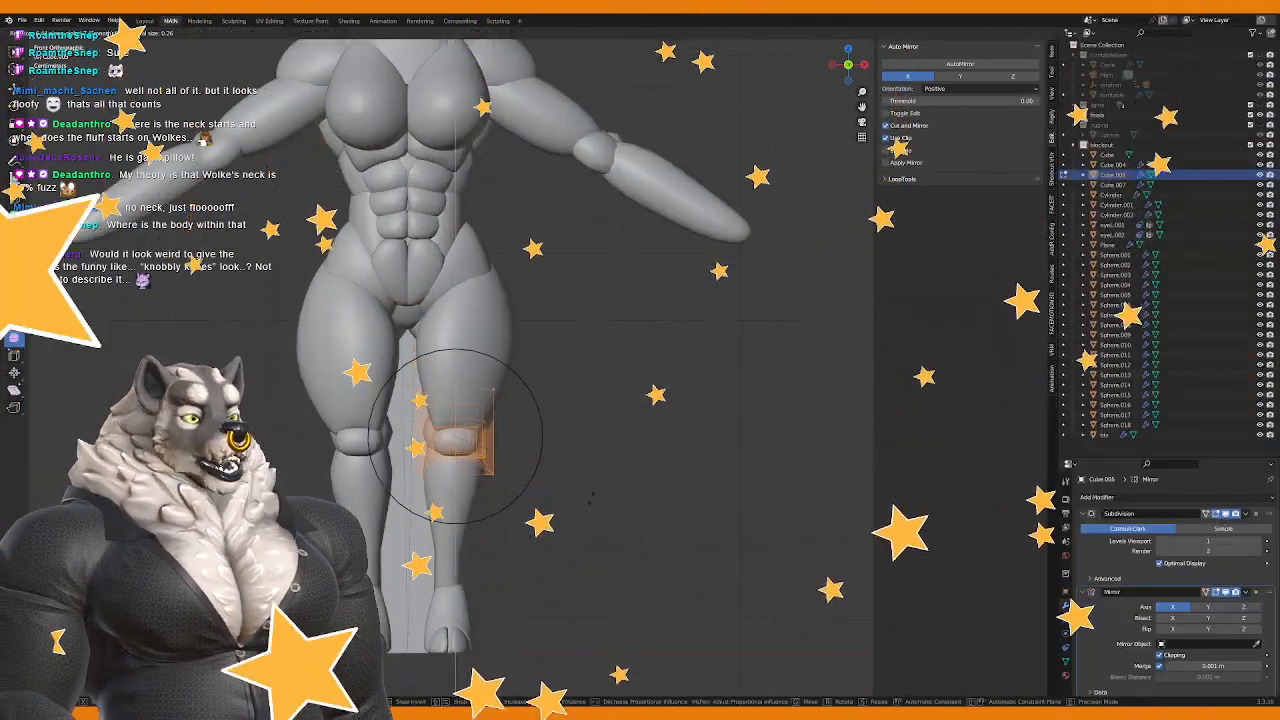
pyautogui.press('g')
pyautogui.click(576, 506)
pyautogui.press('g')
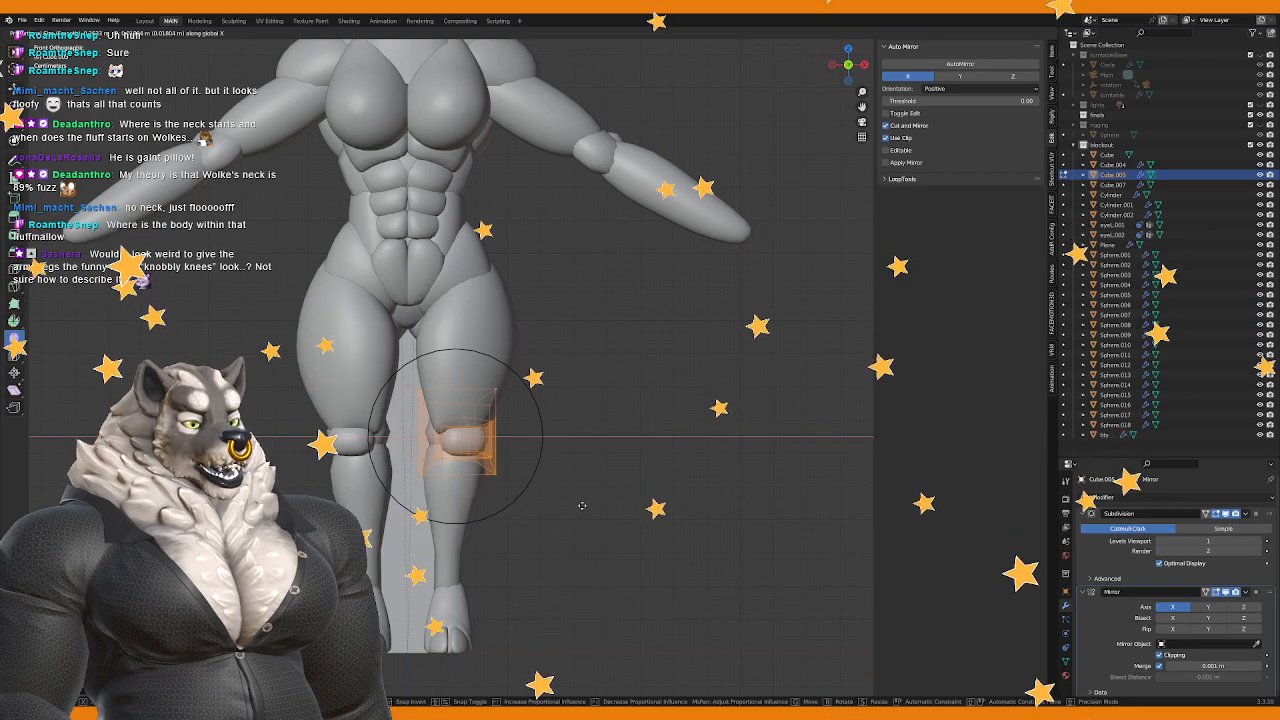
pyautogui.click(580, 506)
pyautogui.press('g')
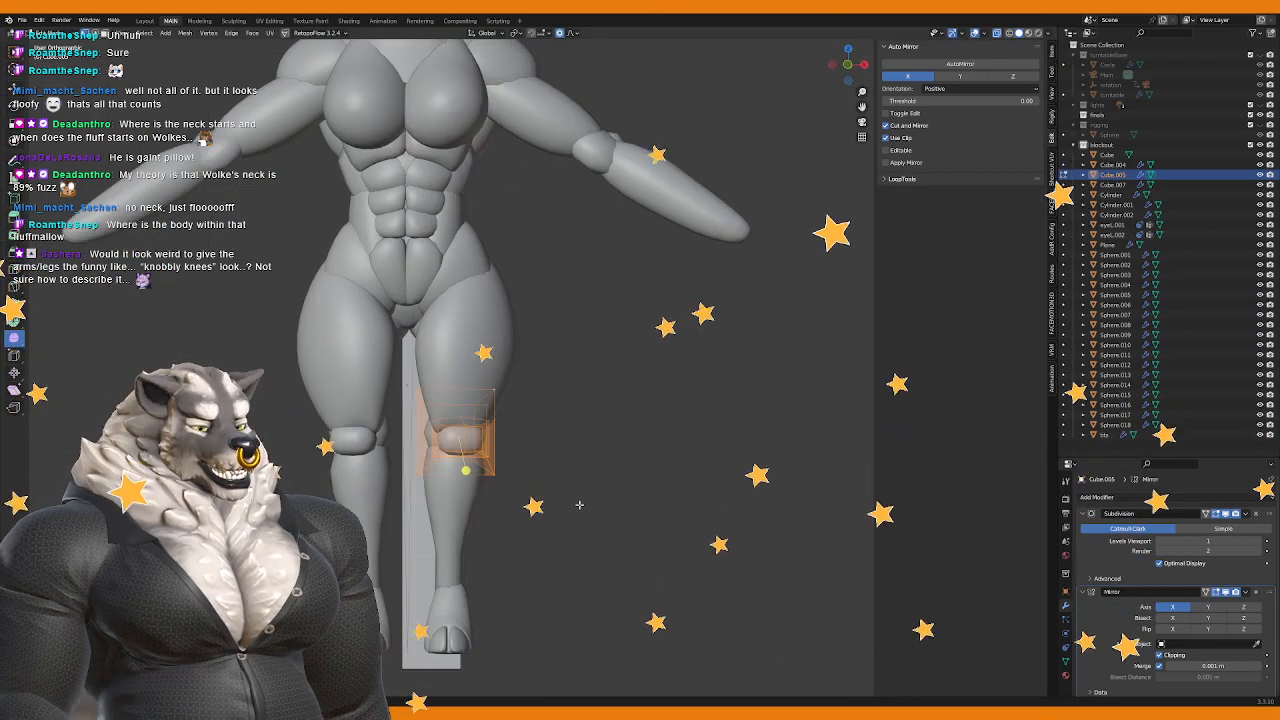
pyautogui.rightClick(505, 495)
pyautogui.press('g')
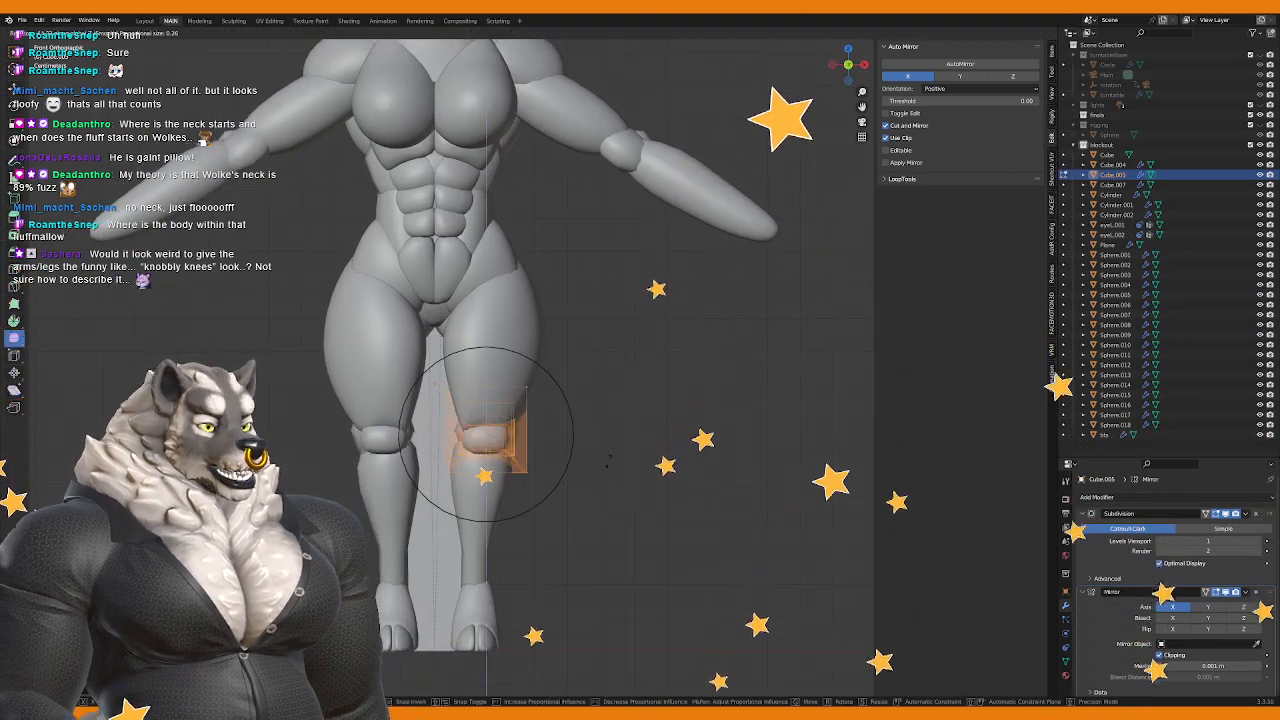
pyautogui.click(542, 531)
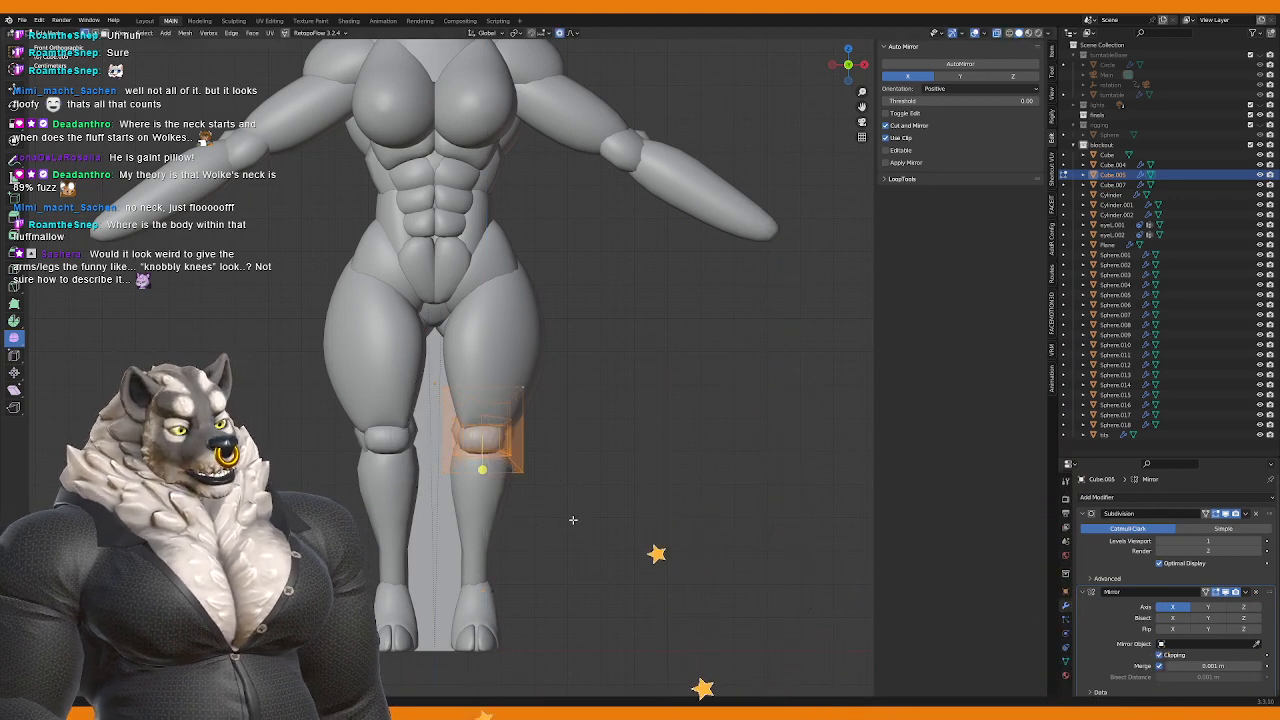
# Step: Nudge the knee mesh slightly sideways in front view to align it with the lower leg, and leave Edit Mode
pyautogui.press('g')
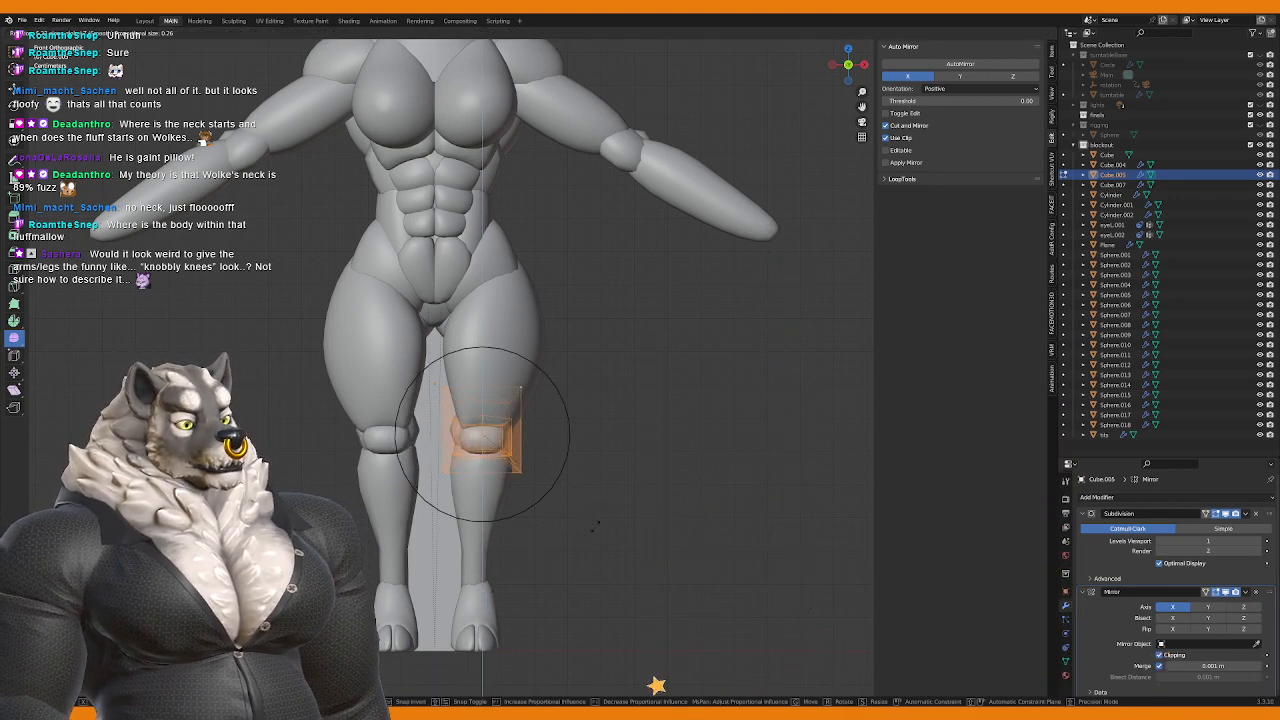
pyautogui.click(593, 527)
pyautogui.click(593, 527)
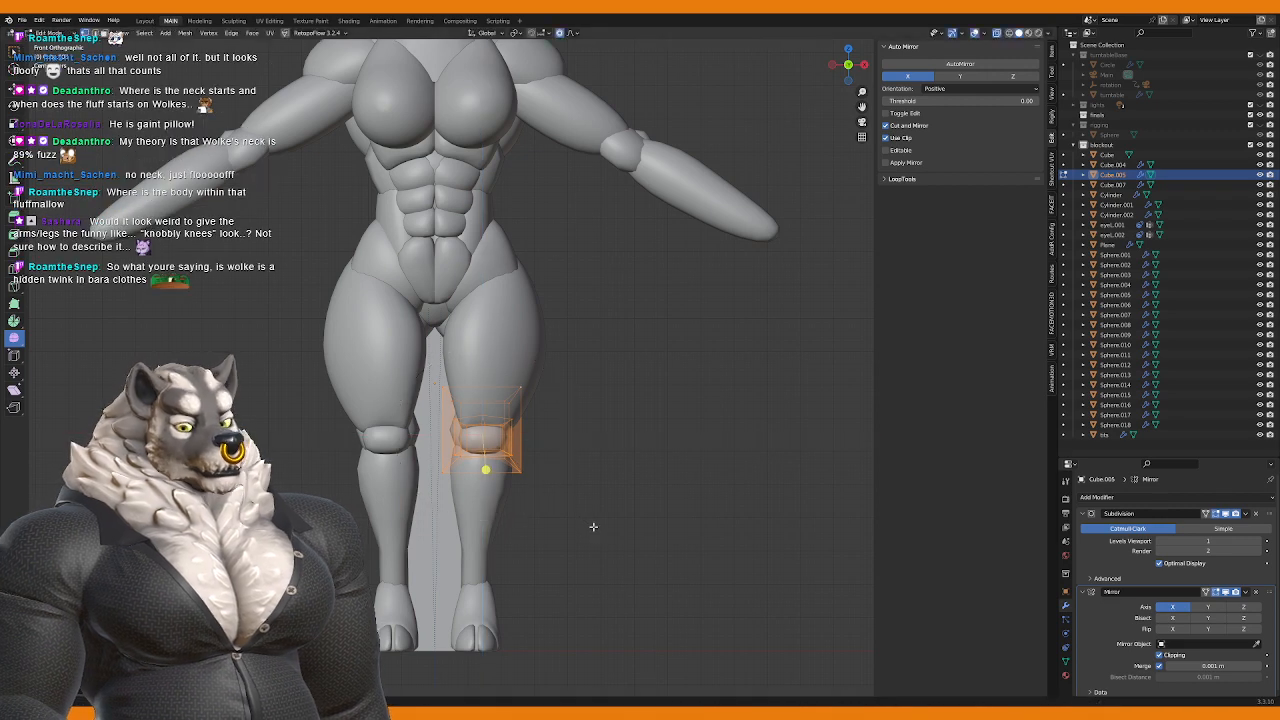
pyautogui.keyDown('shift'); pyautogui.moveTo(598, 488); pyautogui.dragTo(587, 532, button='middle'); pyautogui.keyUp('shift')
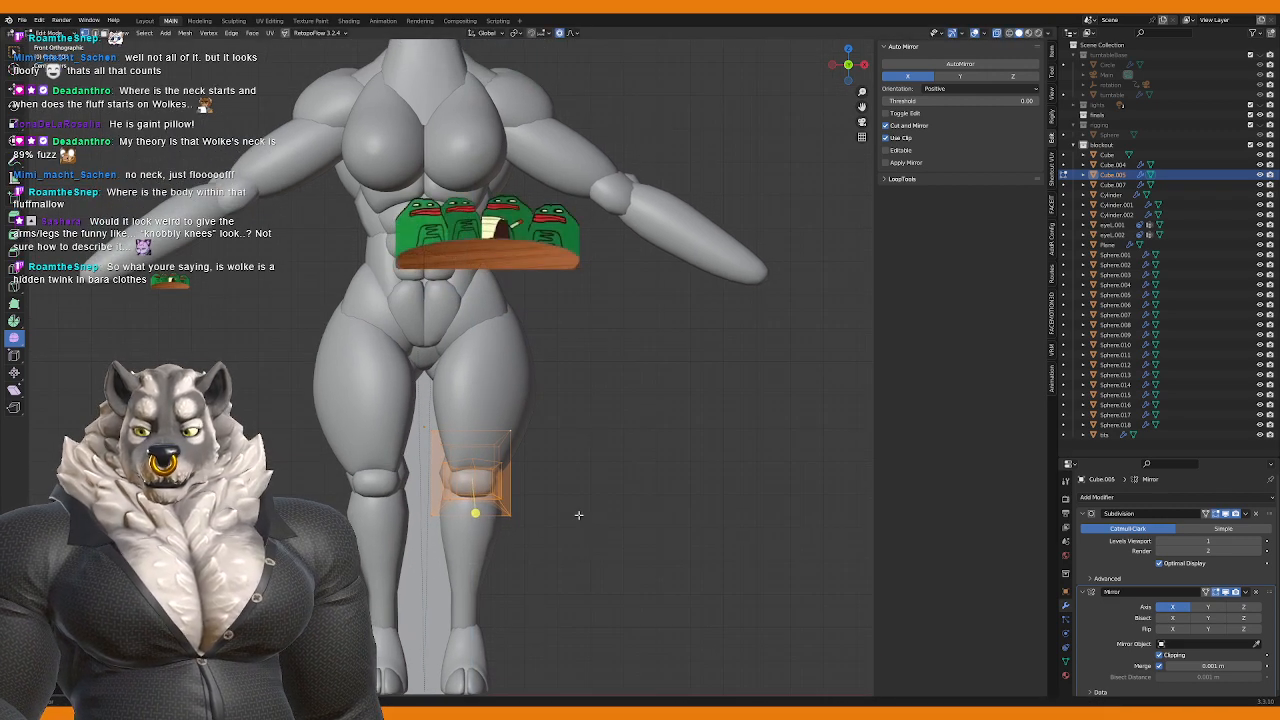
pyautogui.press('Tab')
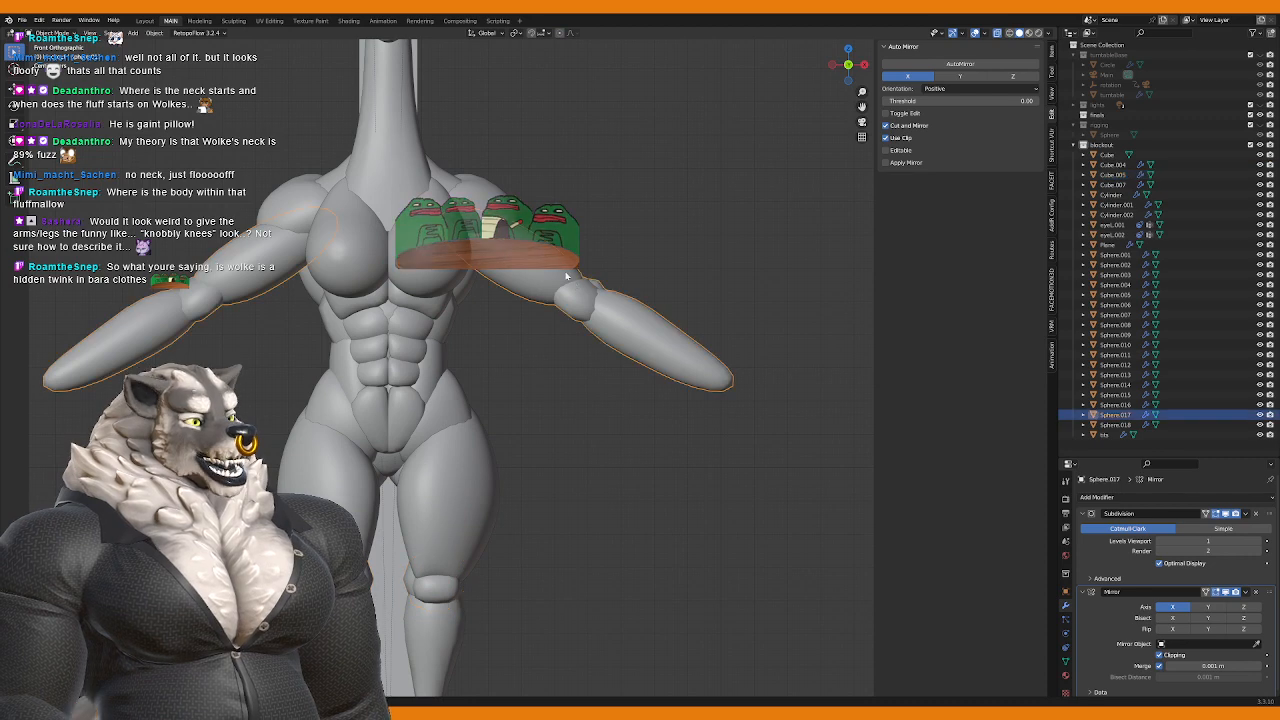
# Step: Edit the lower leg mesh in side view and widen its upper calf loop along the Y axis
pyautogui.moveTo(566, 276); pyautogui.dragTo(601, 323, button='middle')
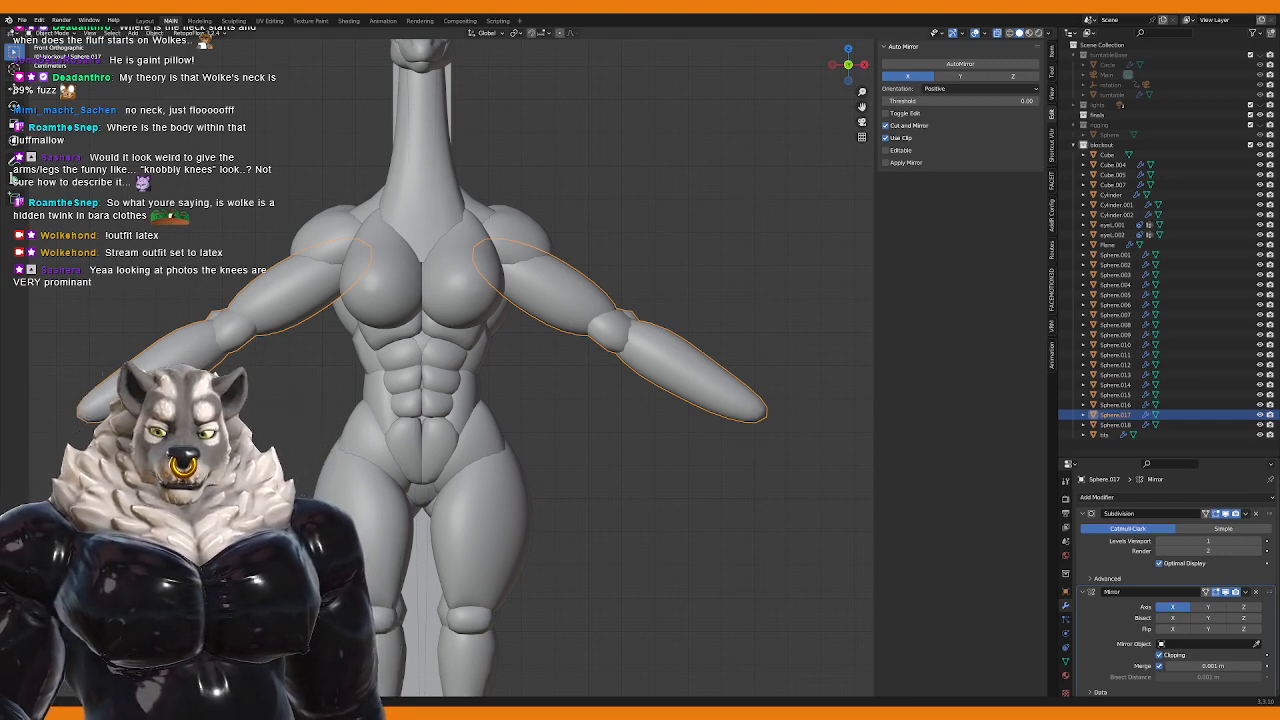
pyautogui.scroll(-5, 460, 482)
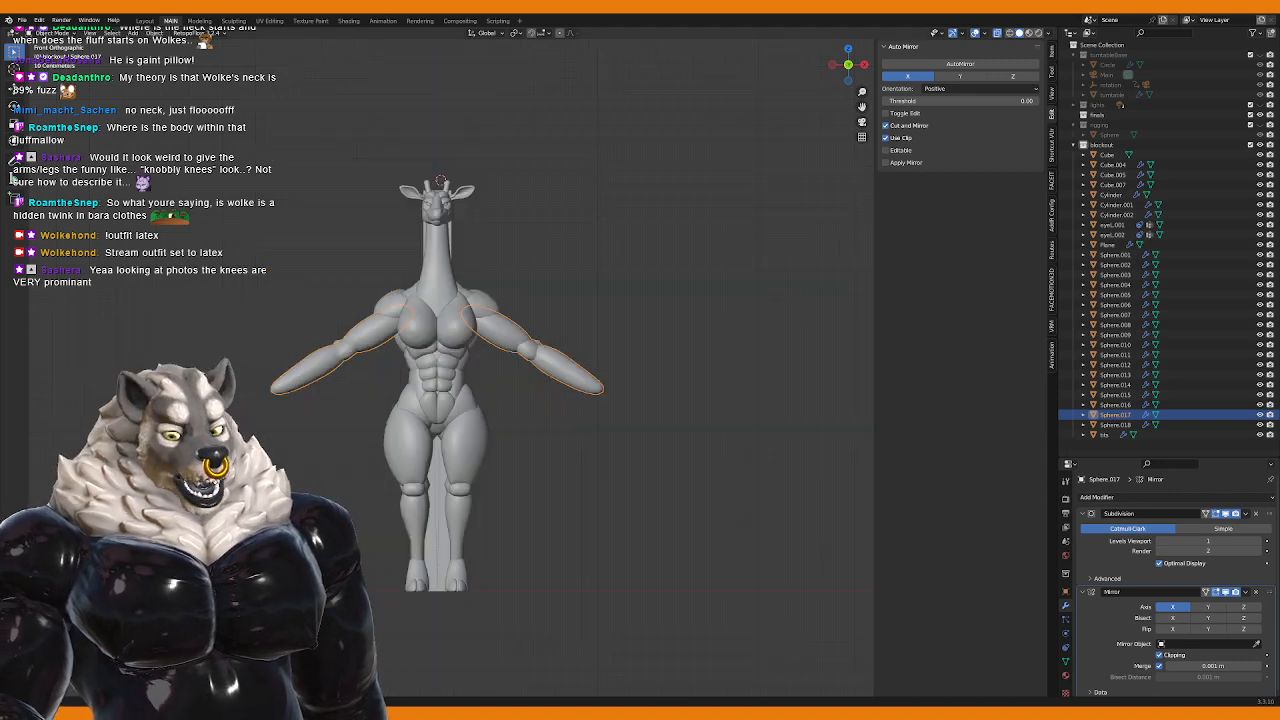
pyautogui.press('KP_3')
pyautogui.scroll(5, 469, 506)
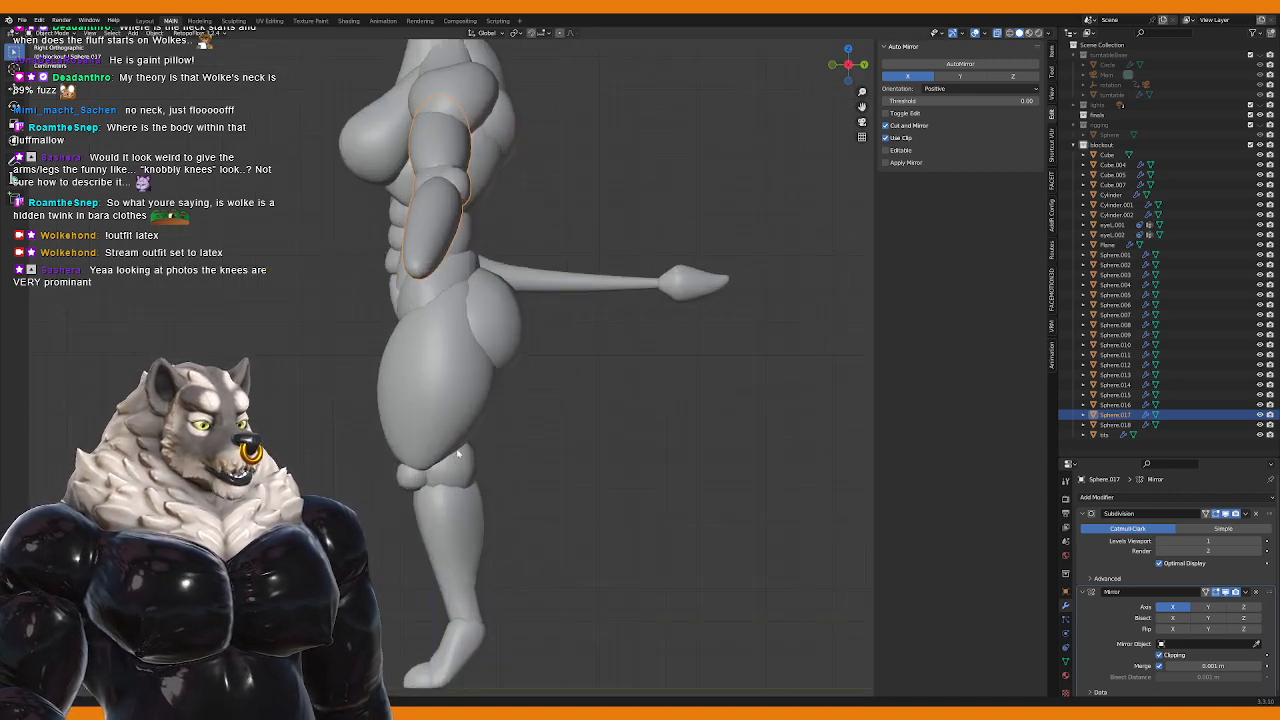
pyautogui.click(446, 540)
pyautogui.keyDown('shift'); pyautogui.moveTo(446, 540); pyautogui.dragTo(446, 370, button='middle'); pyautogui.keyUp('shift')
pyautogui.press('Tab')
pyautogui.keyDown('alt'); pyautogui.click(446, 370); pyautogui.keyUp('alt')
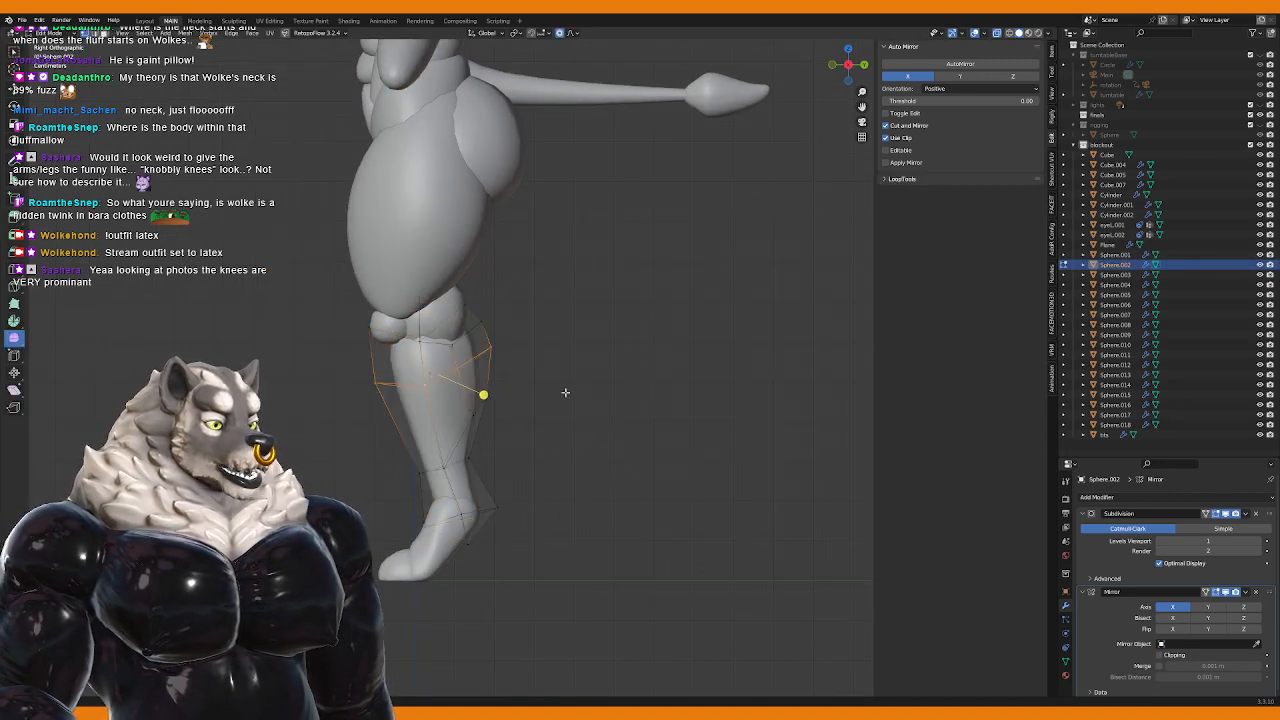
pyautogui.press('y')
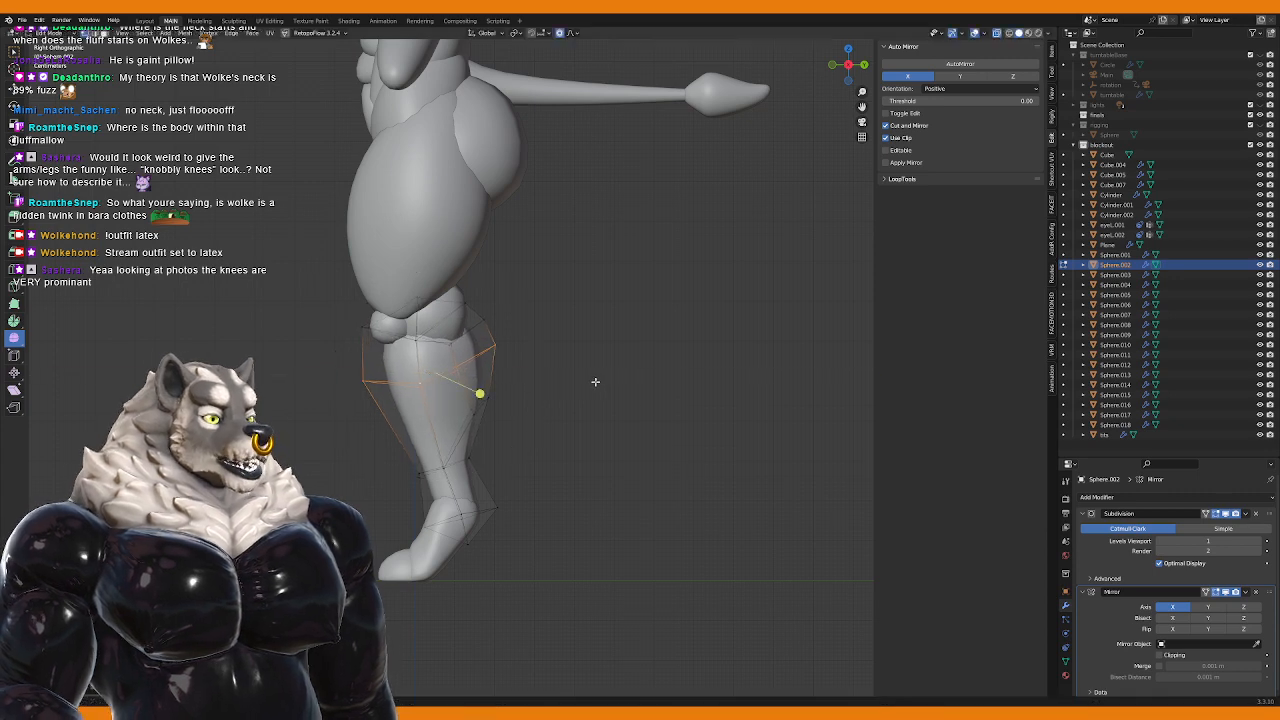
# Step: Scale the calf loop along the X axis in front view with proportional editing, and leave Edit Mode
pyautogui.press('KP_1')
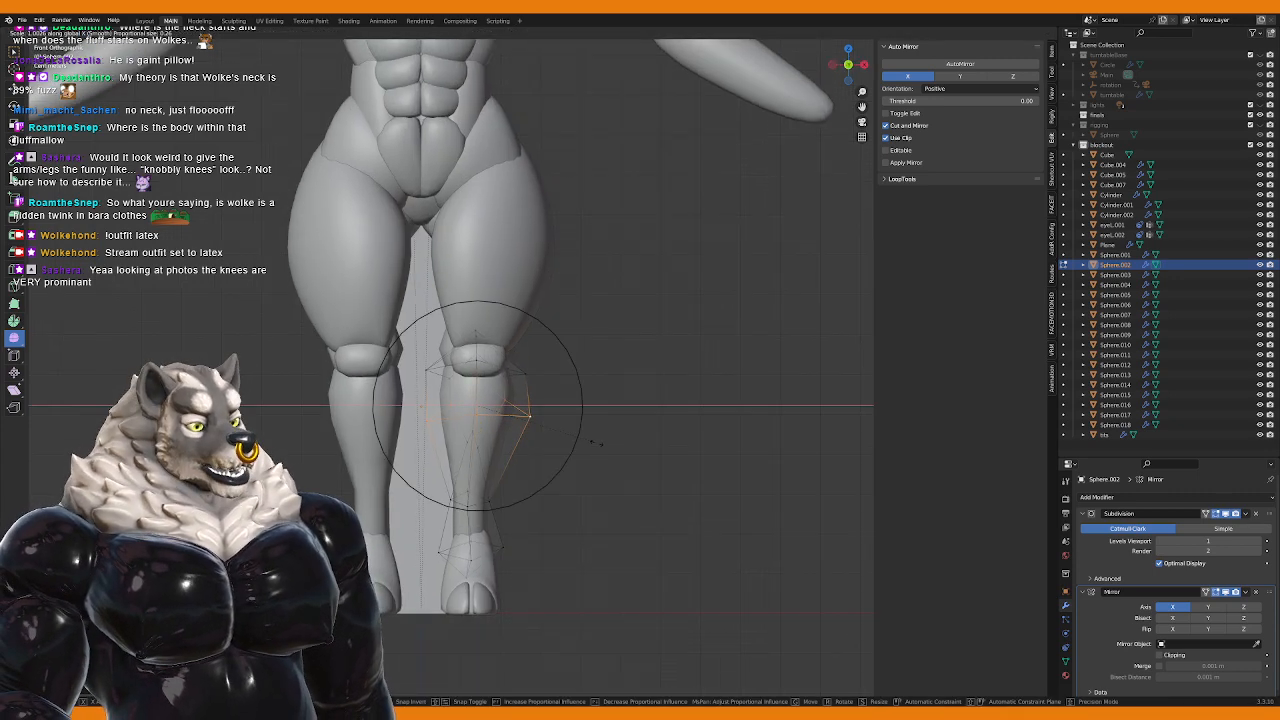
pyautogui.click(601, 447)
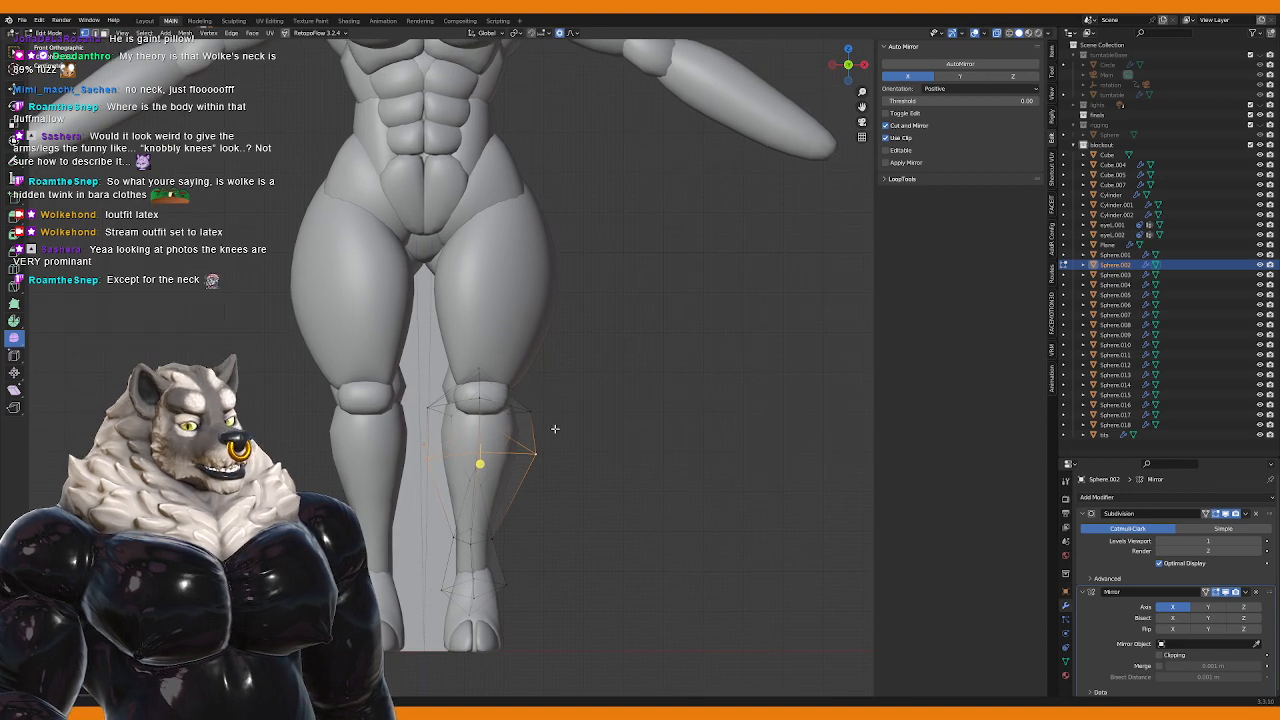
pyautogui.press('Tab')
pyautogui.keyDown('shift'); pyautogui.moveTo(556, 472); pyautogui.dragTo(572, 501, button='middle'); pyautogui.keyUp('shift')
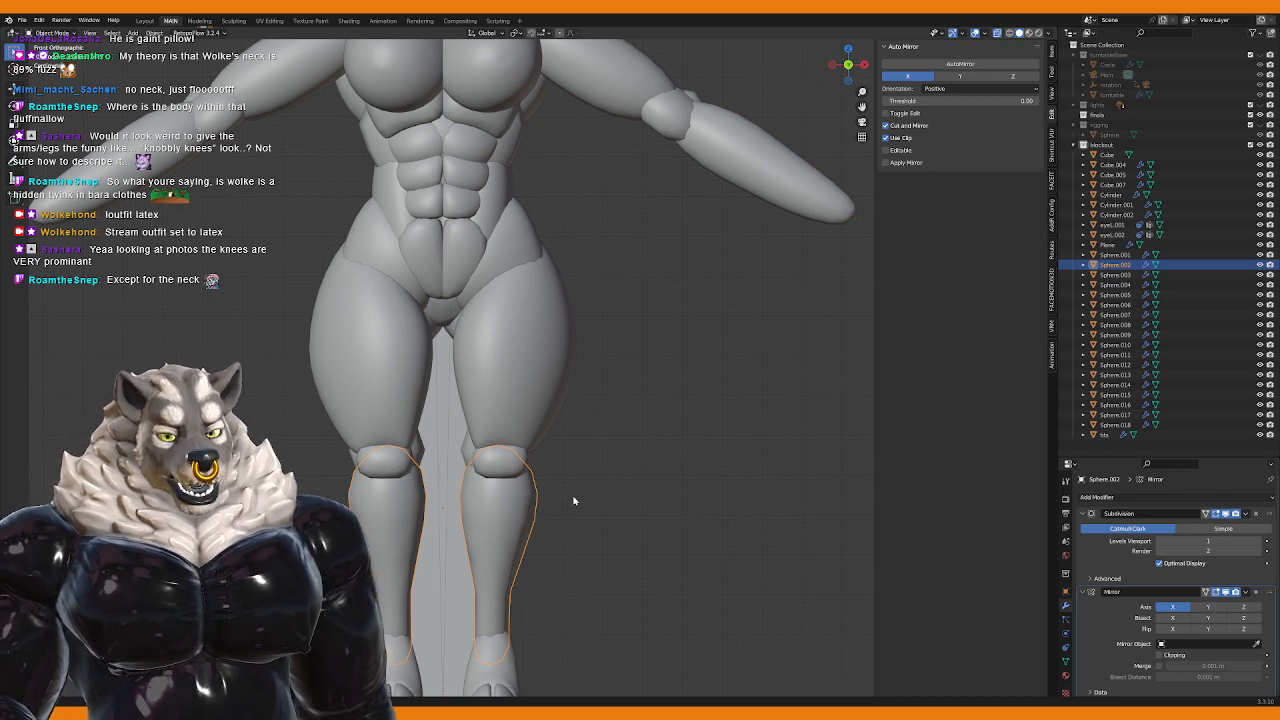
# Step: Select the arm object, enter Edit Mode, and select only the elbow piece of its mesh
pyautogui.scroll(-8, 563, 437)
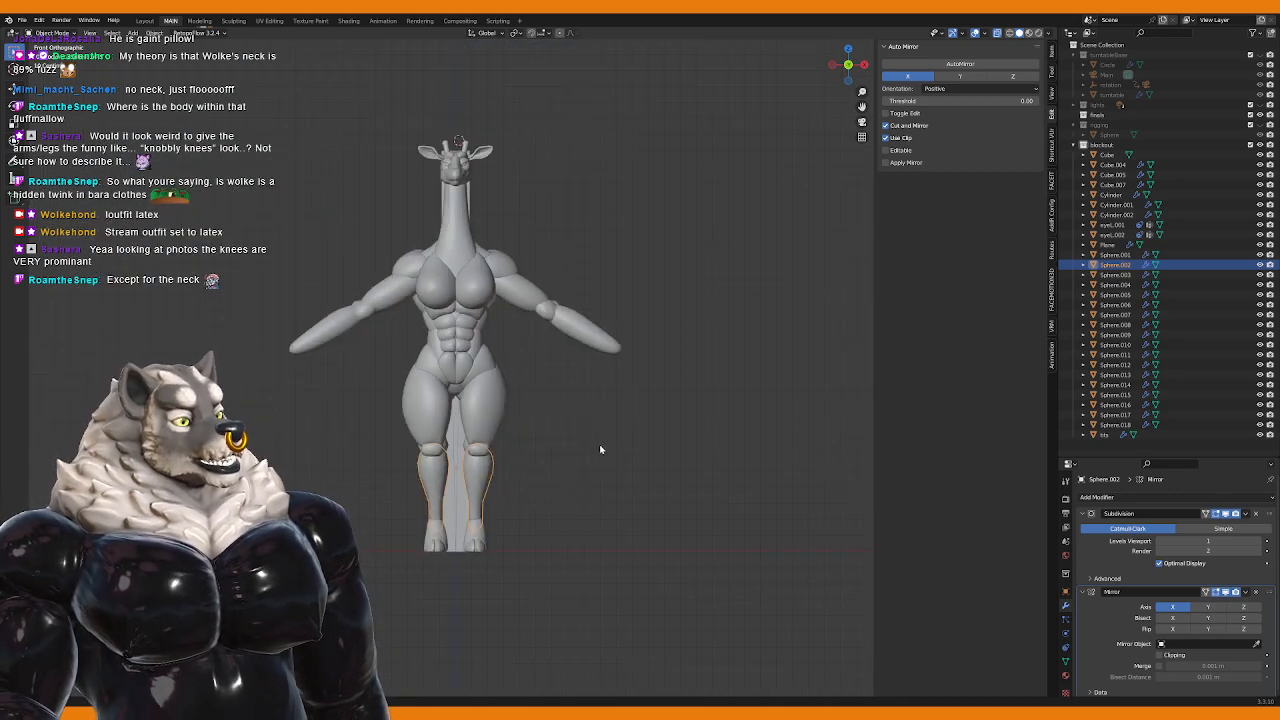
pyautogui.scroll(3, 567, 452)
pyautogui.click(567, 452)
pyautogui.scroll(-4, 567, 452)
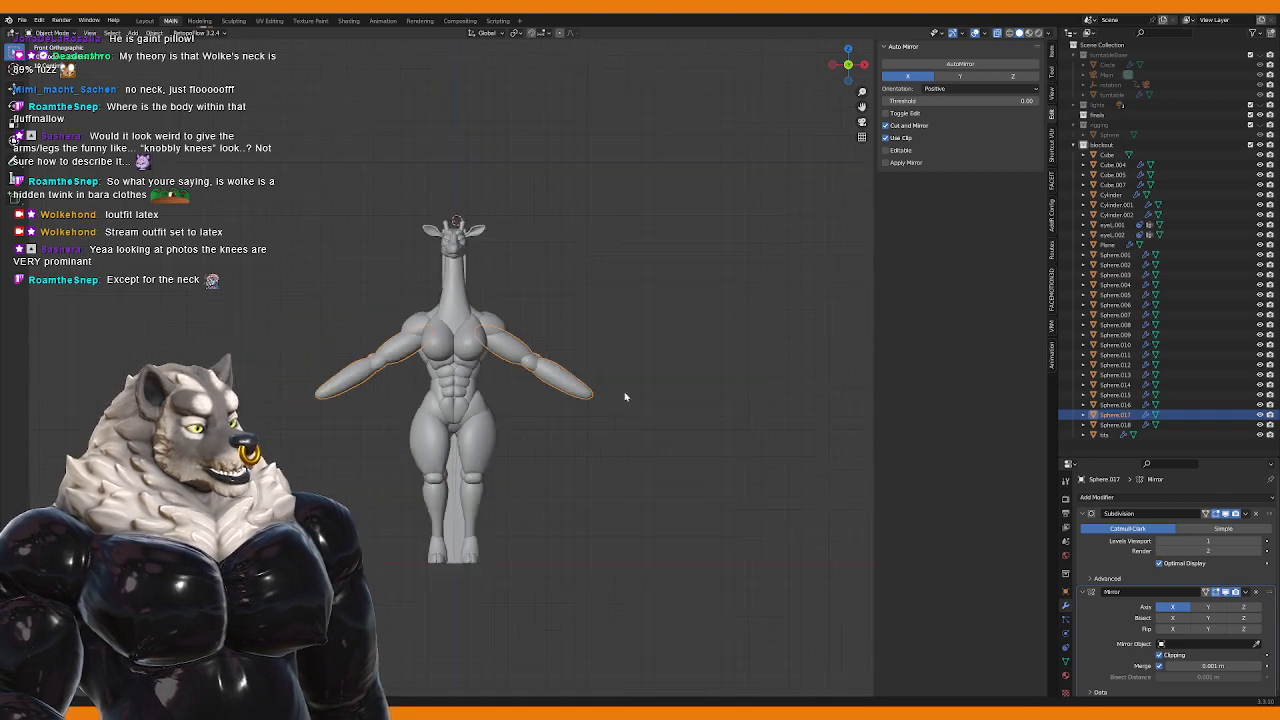
pyautogui.moveTo(567, 452); pyautogui.dragTo(460, 435, button='middle')
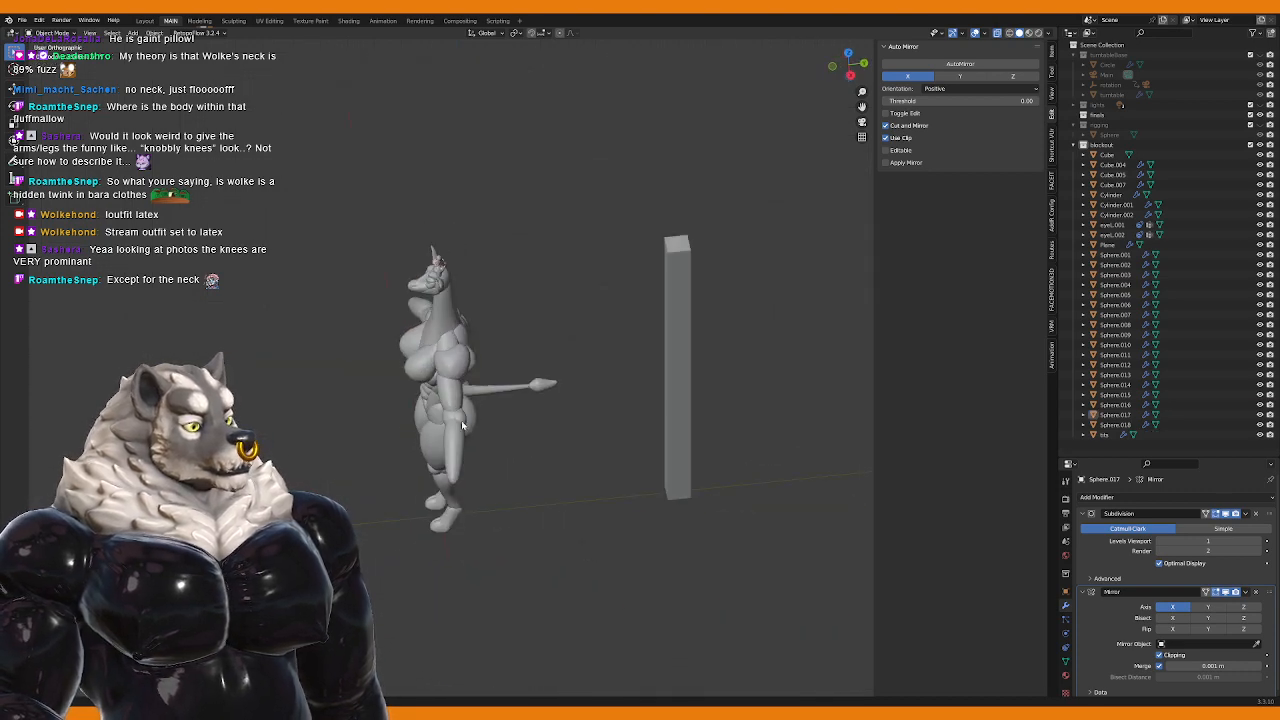
pyautogui.click(452, 430)
pyautogui.scroll(3, 452, 430)
pyautogui.press('Tab')
pyautogui.scroll(3, 478, 522)
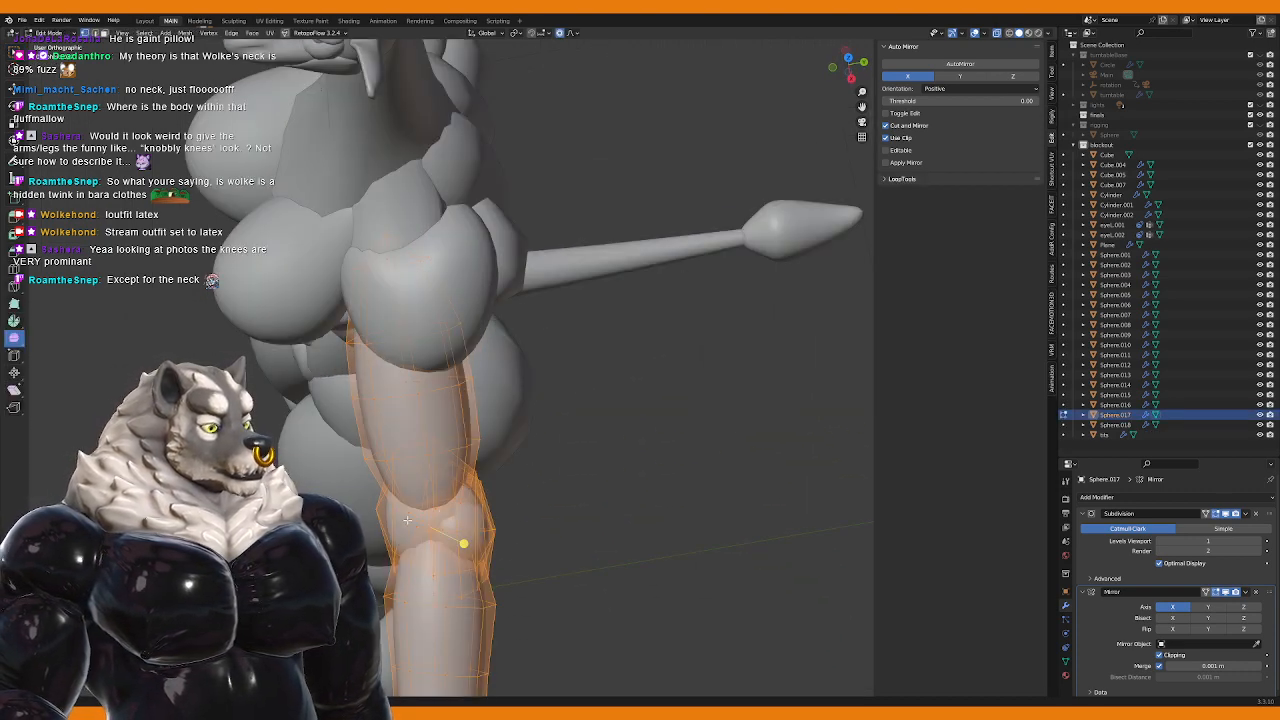
pyautogui.hotkey('alt', 'a')
pyautogui.click(504, 530)
pyautogui.scroll(-3, 504, 530)
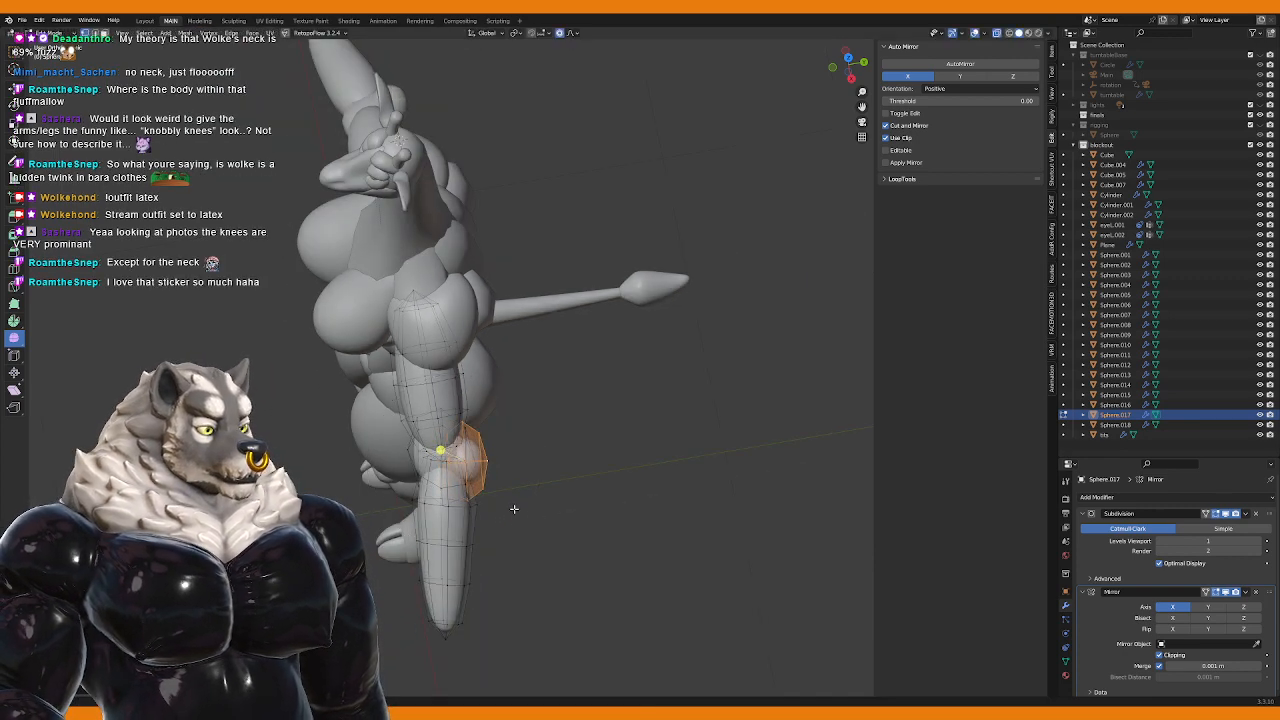
# Step: Move and rotate the edge loop on the upper arm just above the elbow, using smooth proportional editing
pyautogui.scroll(3, 470, 478)
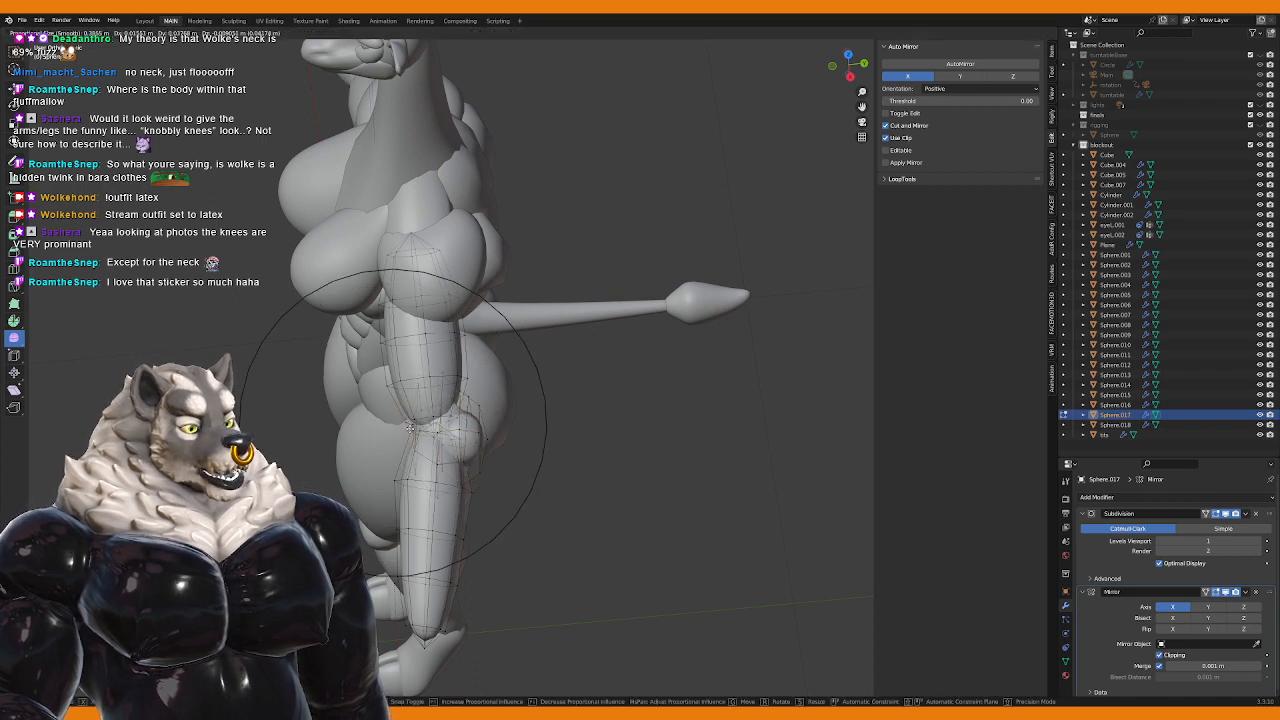
pyautogui.press('g')
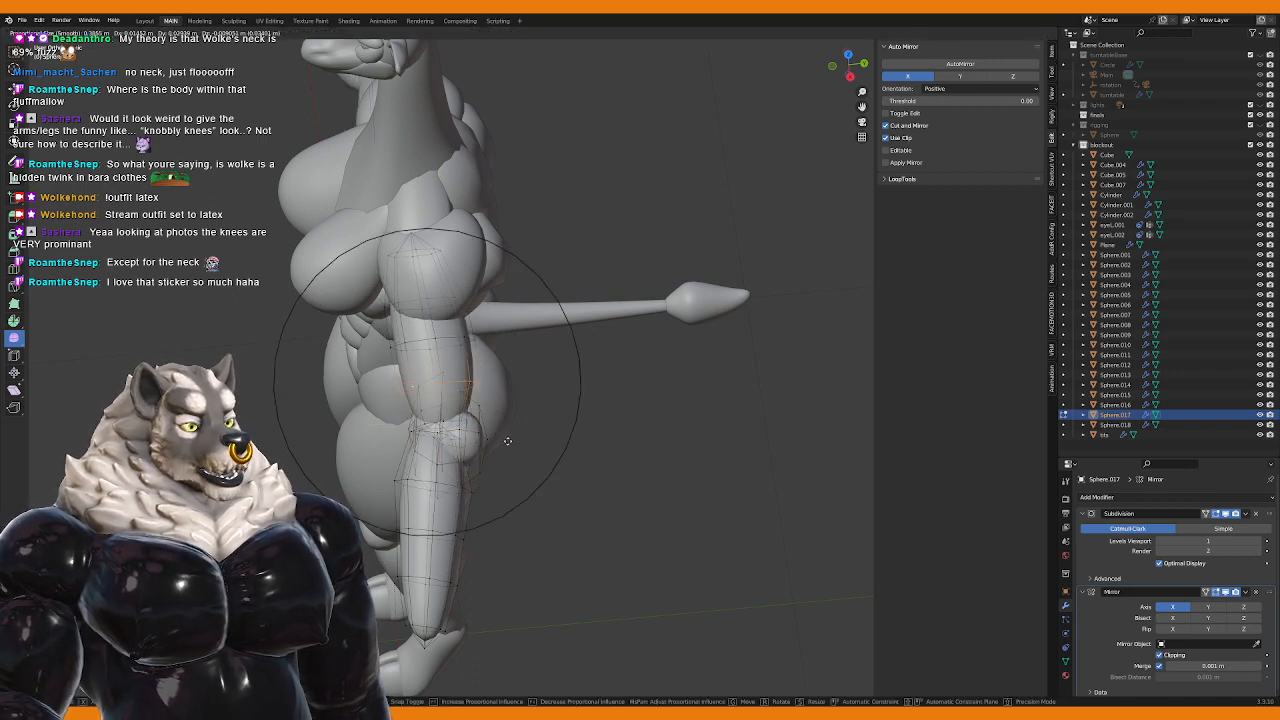
pyautogui.press('r')
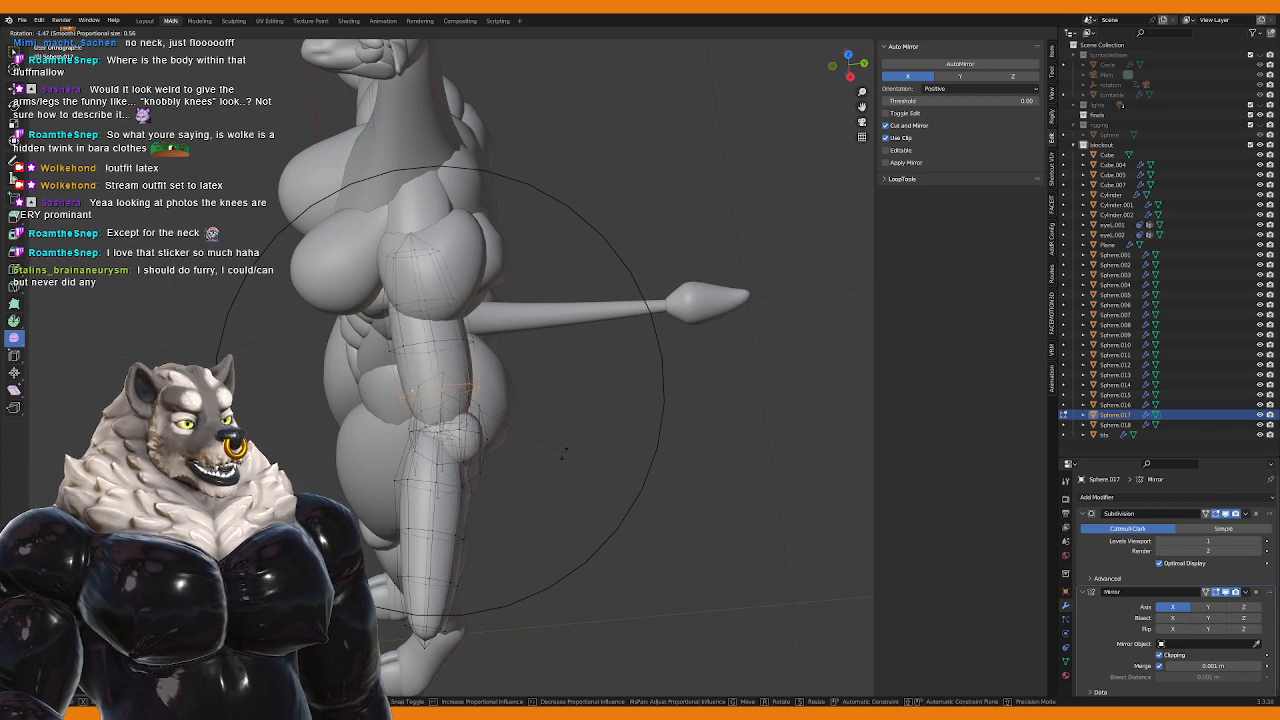
pyautogui.press('g')
pyautogui.click(566, 456)
pyautogui.moveTo(528, 469); pyautogui.dragTo(487, 471, button='middle')
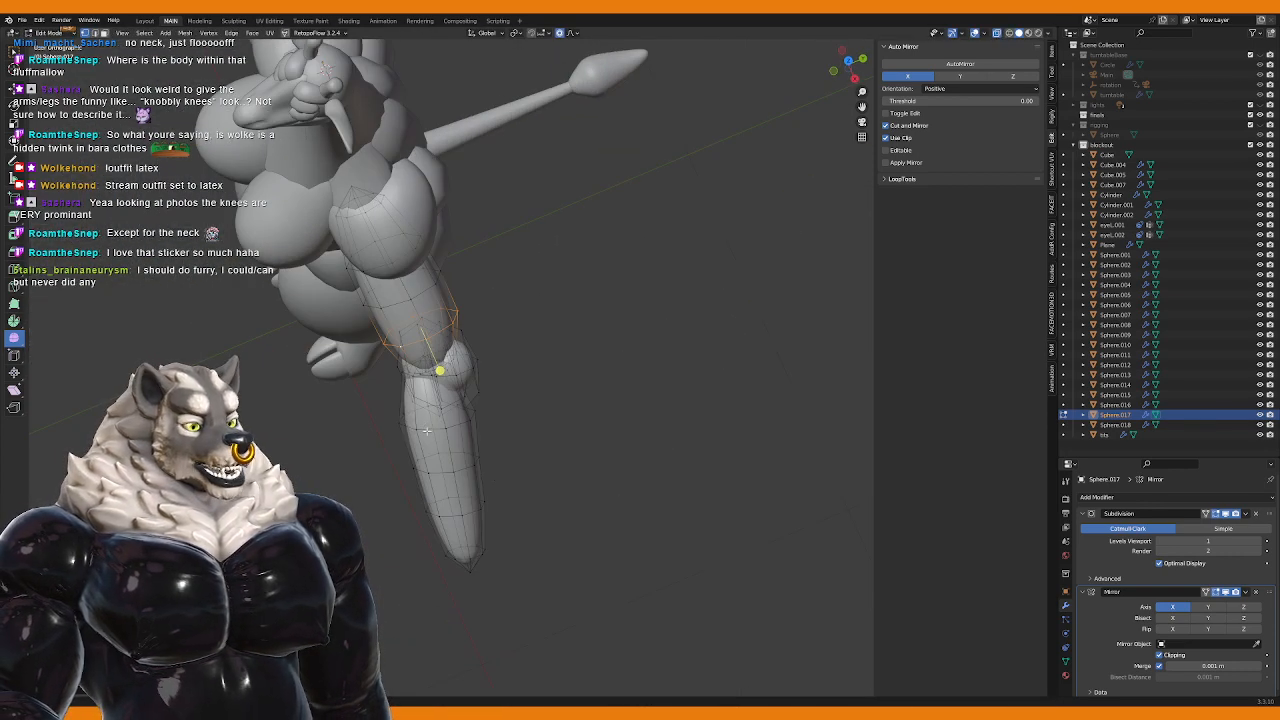
# Step: Move the tip of the forearm with proportional editing and rotate it to bring the forearm slightly forward
pyautogui.click(468, 574)
pyautogui.press('g')
pyautogui.click(449, 573)
pyautogui.moveTo(449, 573); pyautogui.dragTo(440, 535, button='middle')
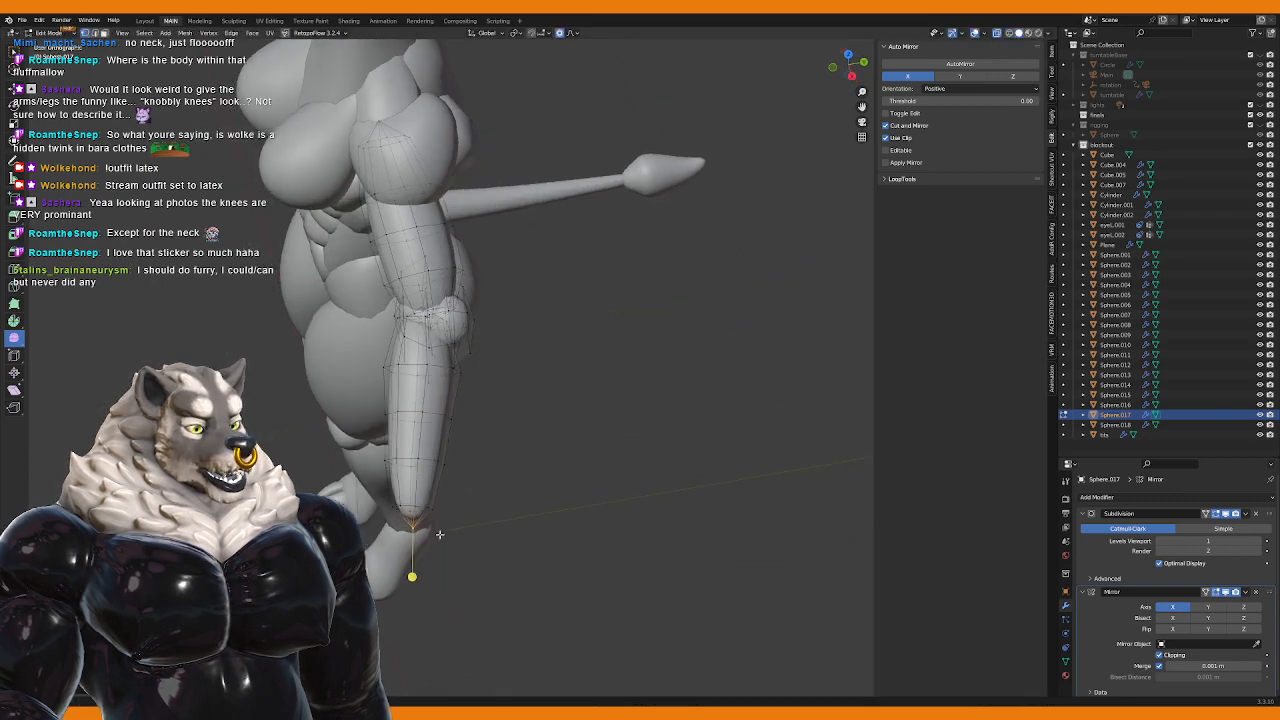
pyautogui.press('r')
pyautogui.scroll(-4, 575, 540)
pyautogui.click(566, 545)
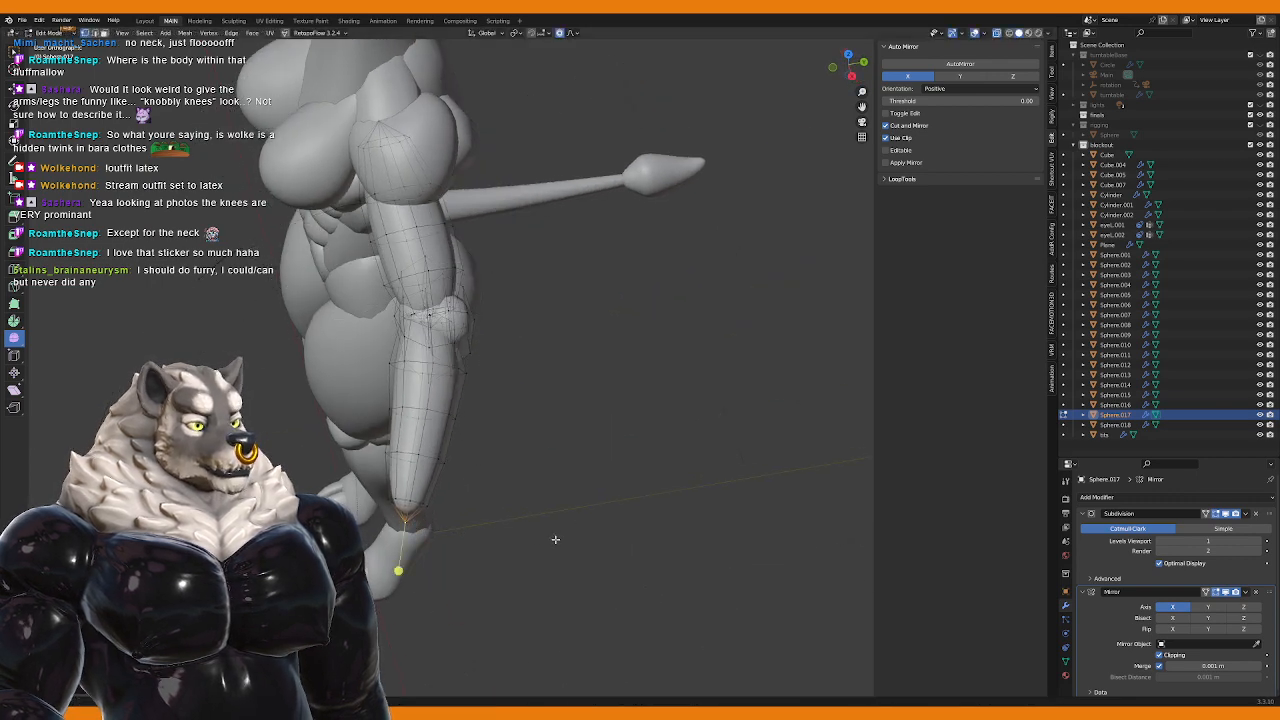
# Step: Shrink the wrist end of the forearm in front view with proportional editing and pull it toward the elbow
pyautogui.press('KP_1')
pyautogui.press('Tab')
pyautogui.click(587, 497)
pyautogui.moveTo(587, 497); pyautogui.dragTo(634, 425, button='middle')
pyautogui.press('Tab')
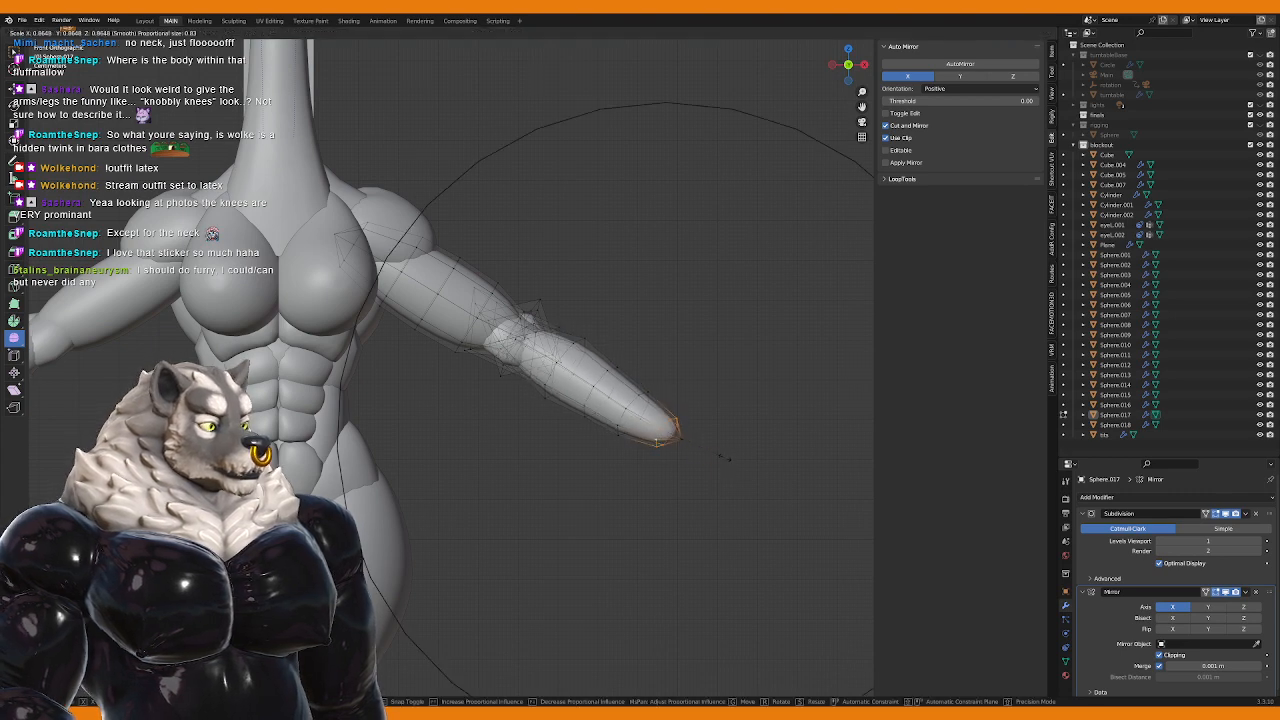
pyautogui.click(700, 444)
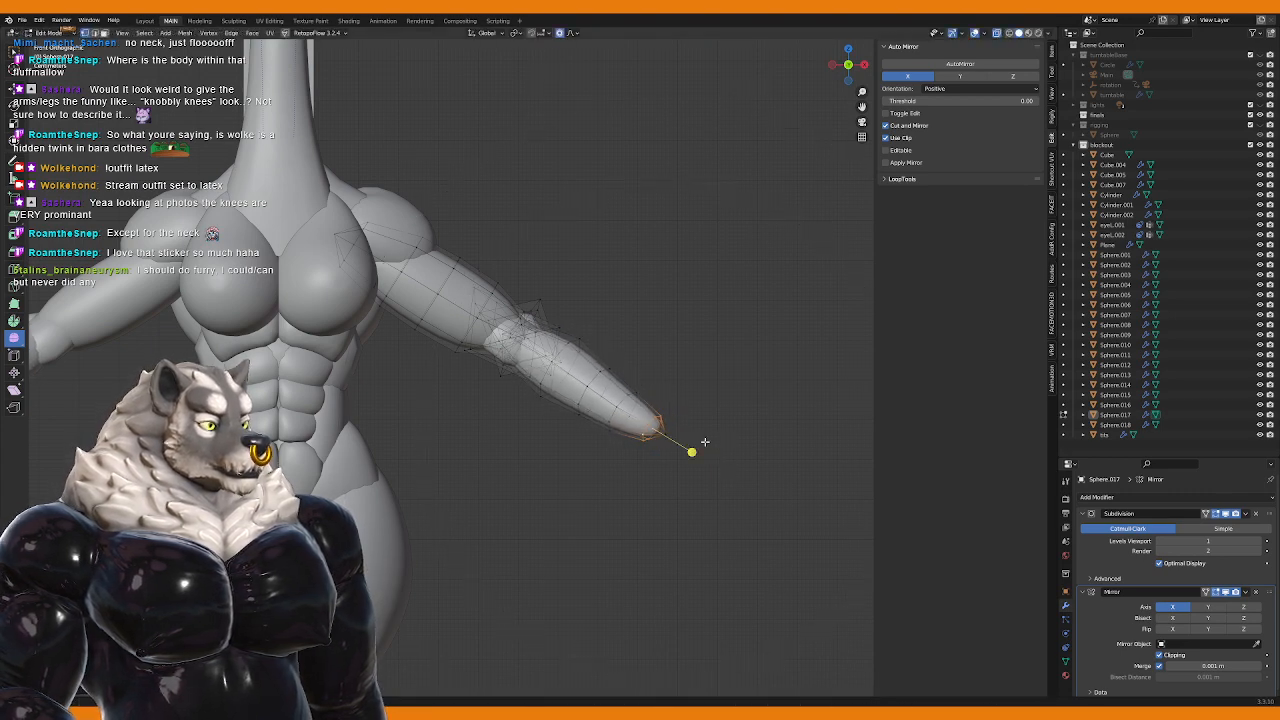
# Step: Scale the forearm's thick edge loop just below the elbow slightly with proportional editing
pyautogui.moveTo(700, 444); pyautogui.dragTo(424, 485, button='middle')
pyautogui.press('s')
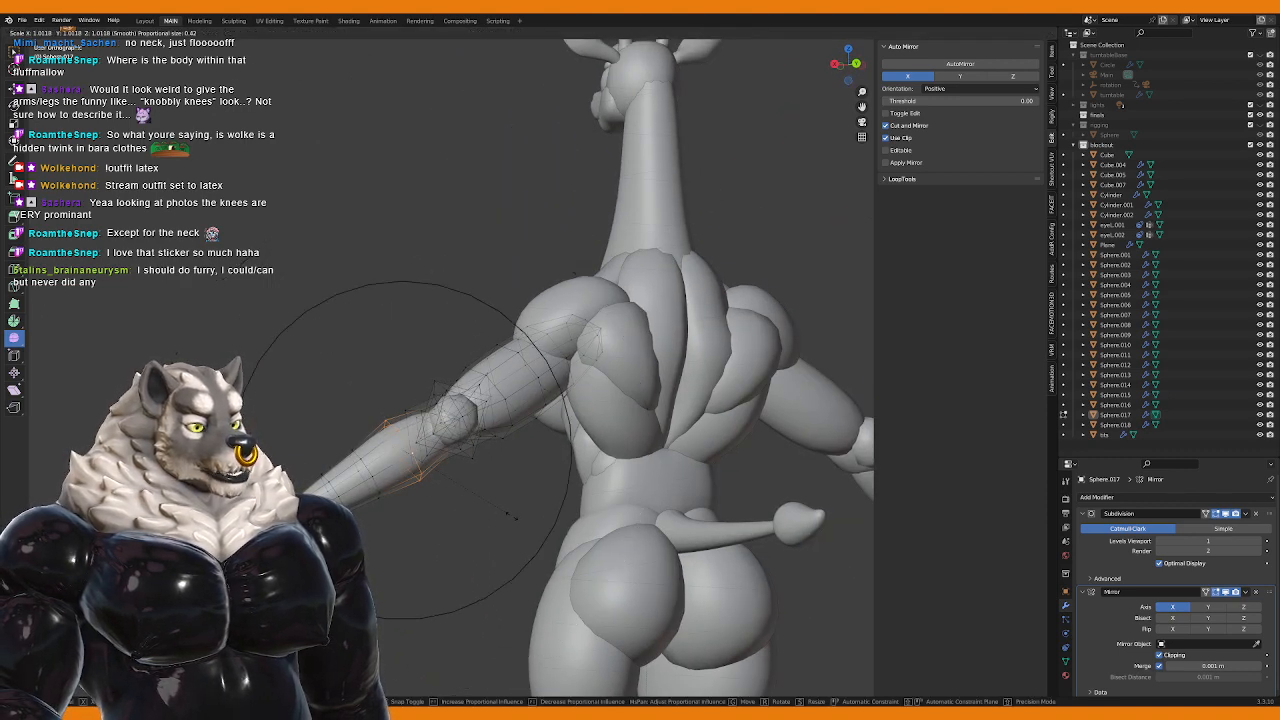
pyautogui.press('ctrl+KP_1')
pyautogui.press('KP_1')
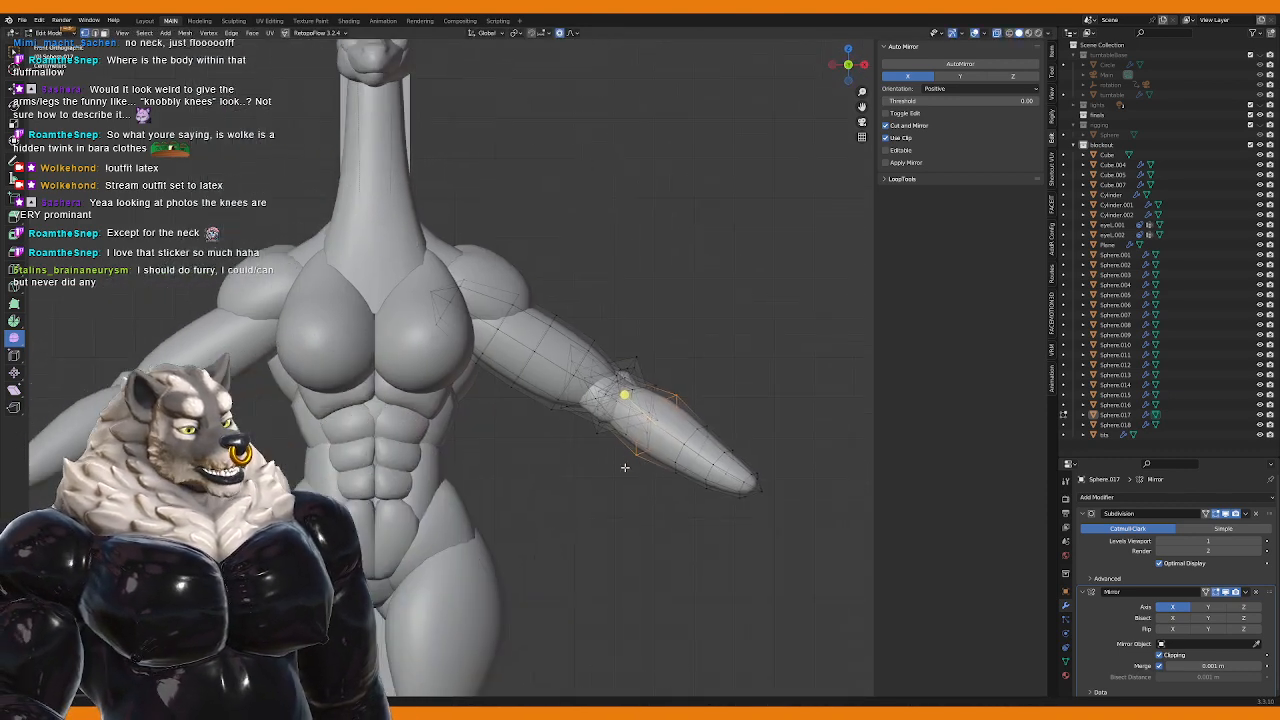
pyautogui.press('Tab')
pyautogui.press('Tab')
# Step: Shrink the whole elbow piece of the arm slightly with proportional editing and leave mesh editing
pyautogui.scroll(4, 603, 413)
pyautogui.moveTo(603, 413); pyautogui.dragTo(440, 465, button='middle')
pyautogui.press('s')
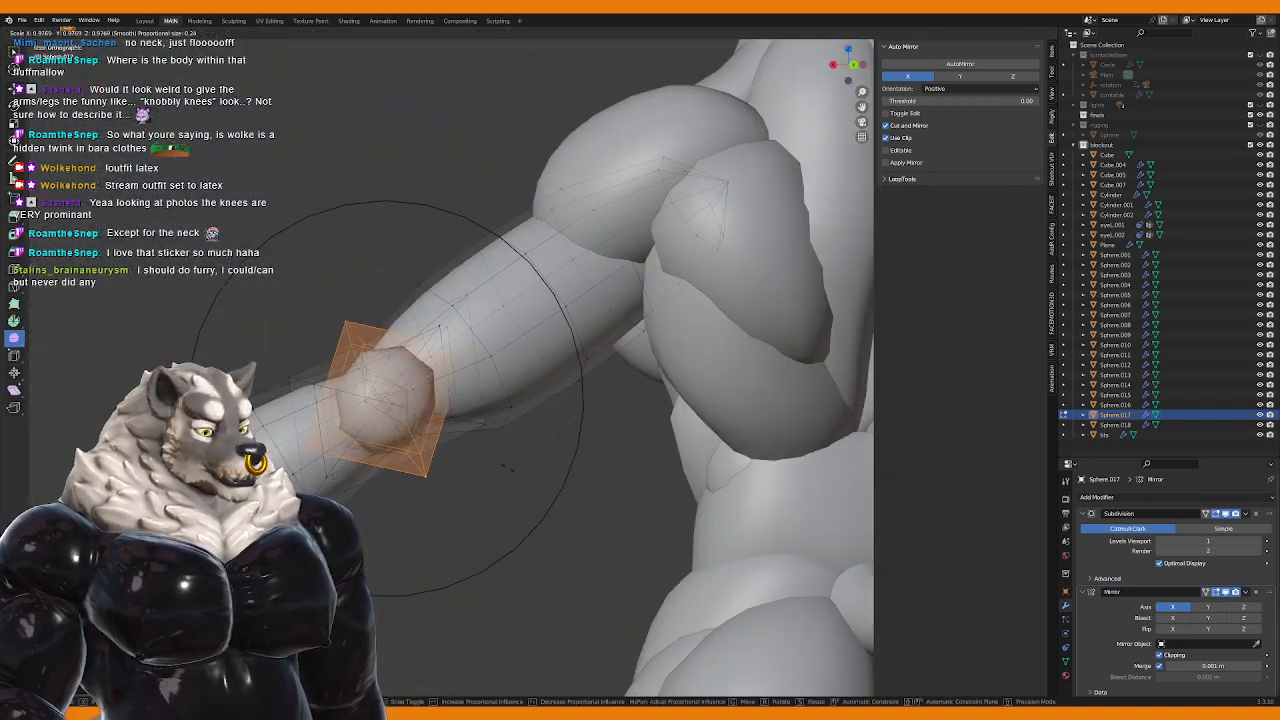
pyautogui.click(493, 481)
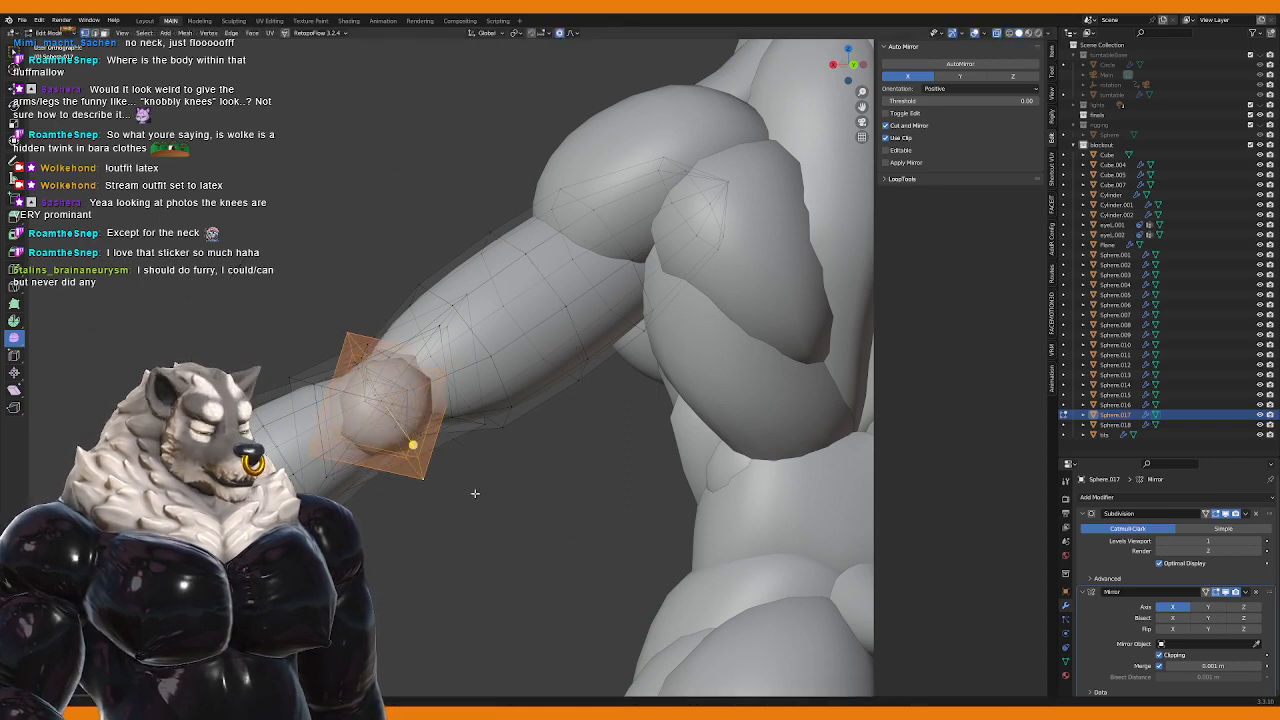
pyautogui.press('KP_1')
pyautogui.press('Tab')
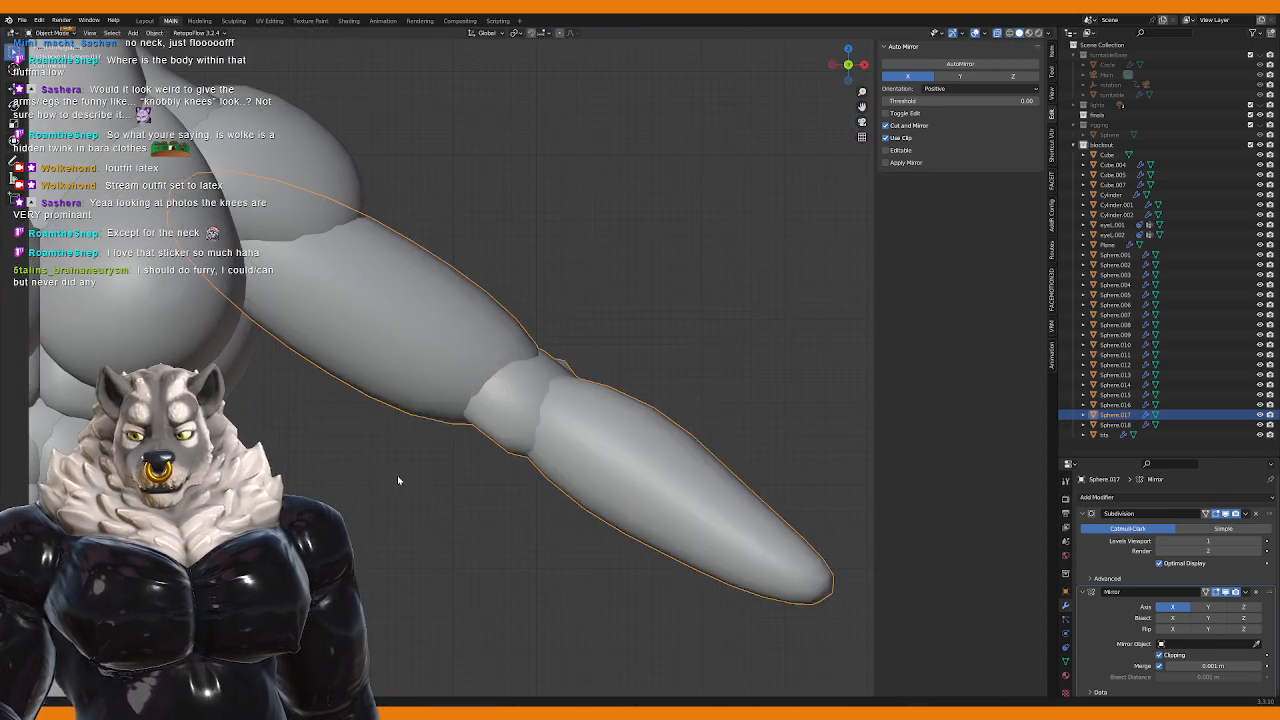
pyautogui.moveTo(397, 480); pyautogui.dragTo(477, 523, button='middle')
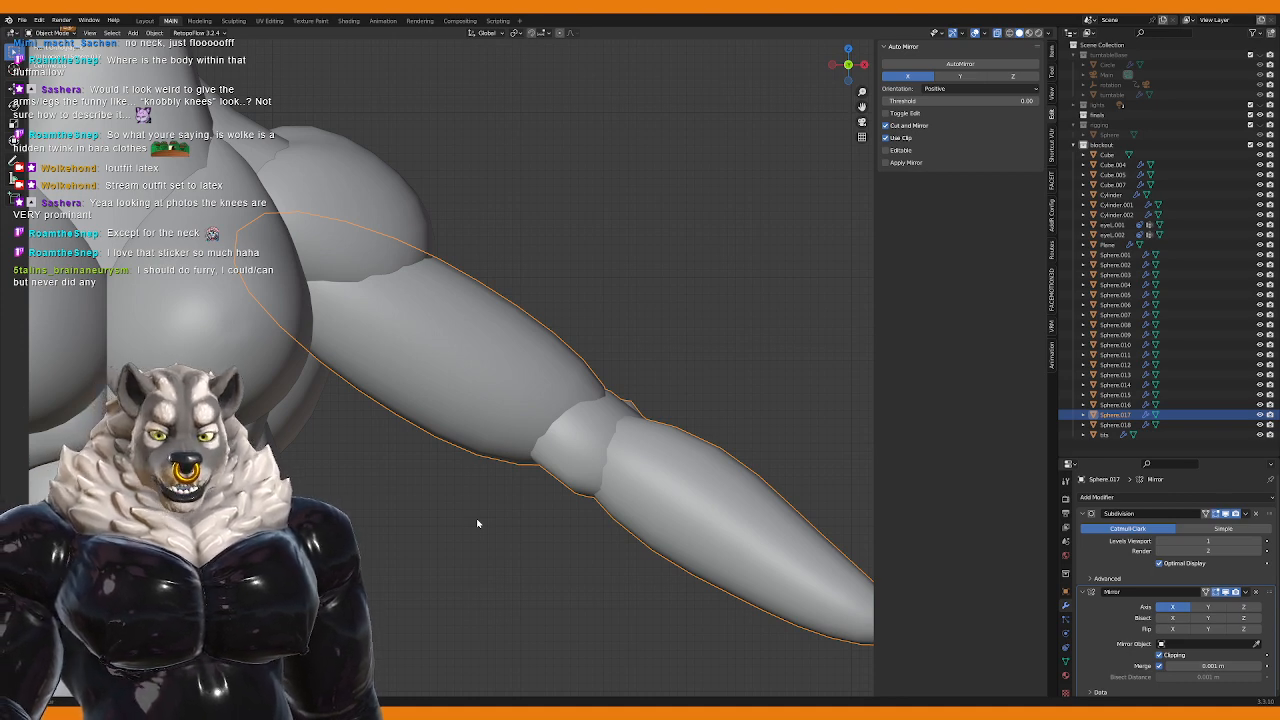
pyautogui.moveTo(487, 477); pyautogui.dragTo(570, 443, button='middle')
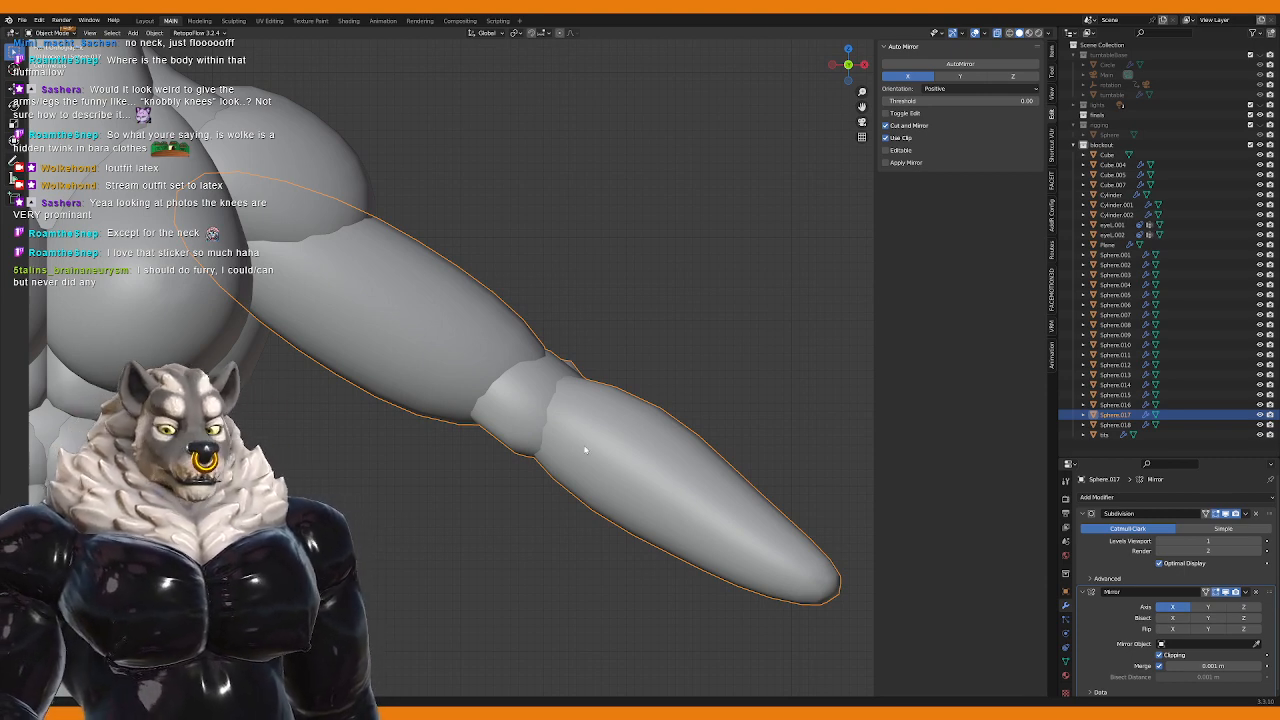
# Step: Reopen the arm mesh and move the upper arm's underside geometry at the elbow with proportional editing
pyautogui.press('Tab')
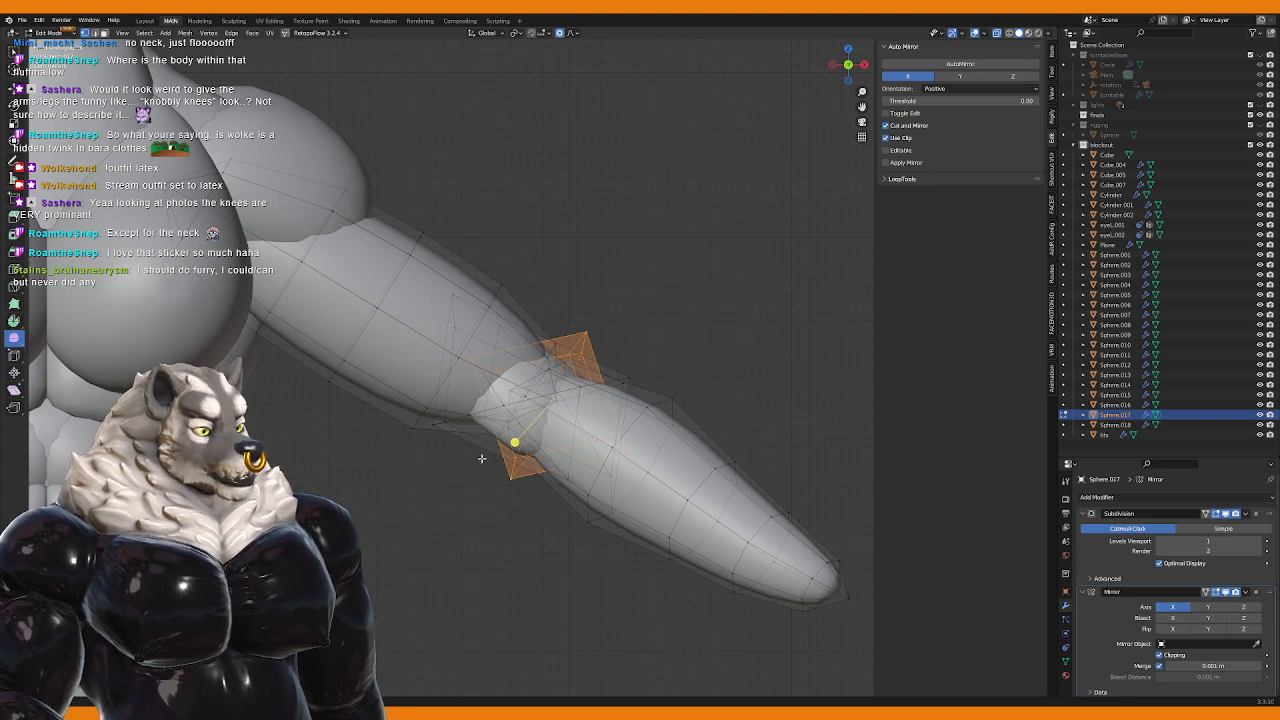
pyautogui.press('Tab')
pyautogui.press('Tab')
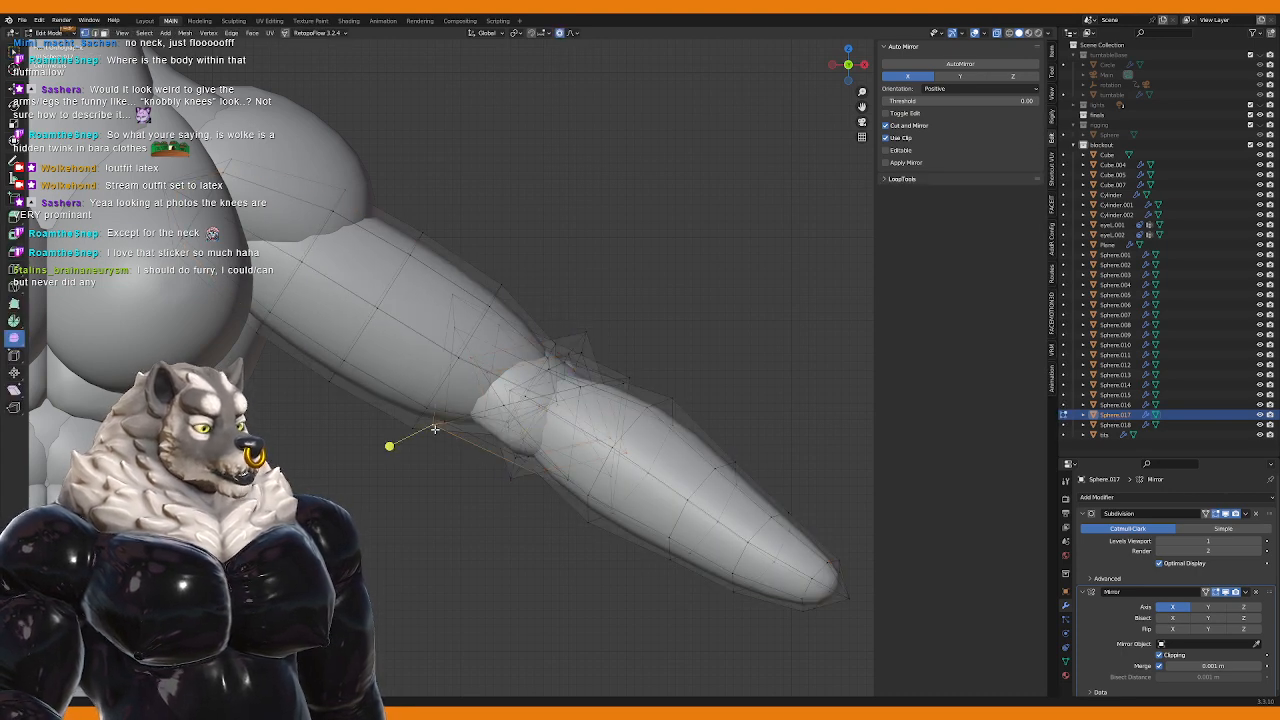
pyautogui.press('g')
pyautogui.moveTo(418, 412); pyautogui.dragTo(502, 507, button='middle')
pyautogui.click(516, 503)
# Step: Scale the selected geometry around the elbow with an adjusted proportional falloff and return to object mode
pyautogui.moveTo(590, 495); pyautogui.dragTo(651, 481, button='middle')
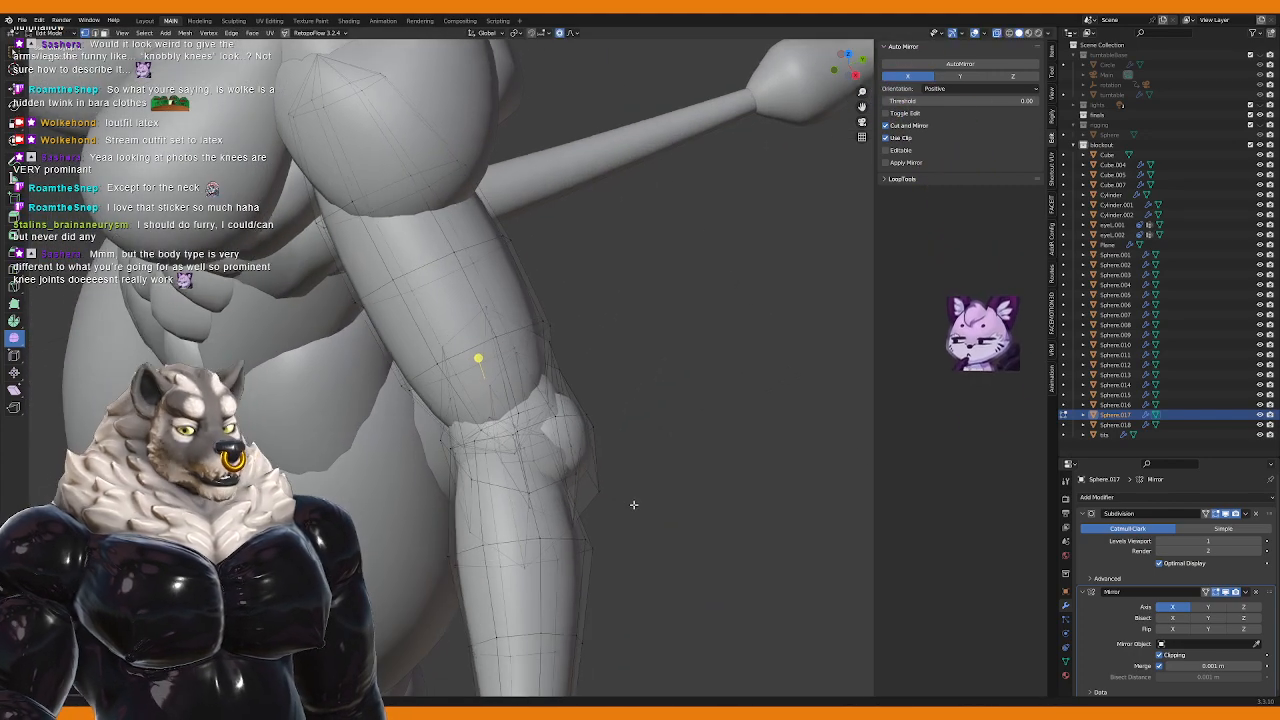
pyautogui.press('s')
pyautogui.scroll(-4, 651, 481)
pyautogui.click(664, 483)
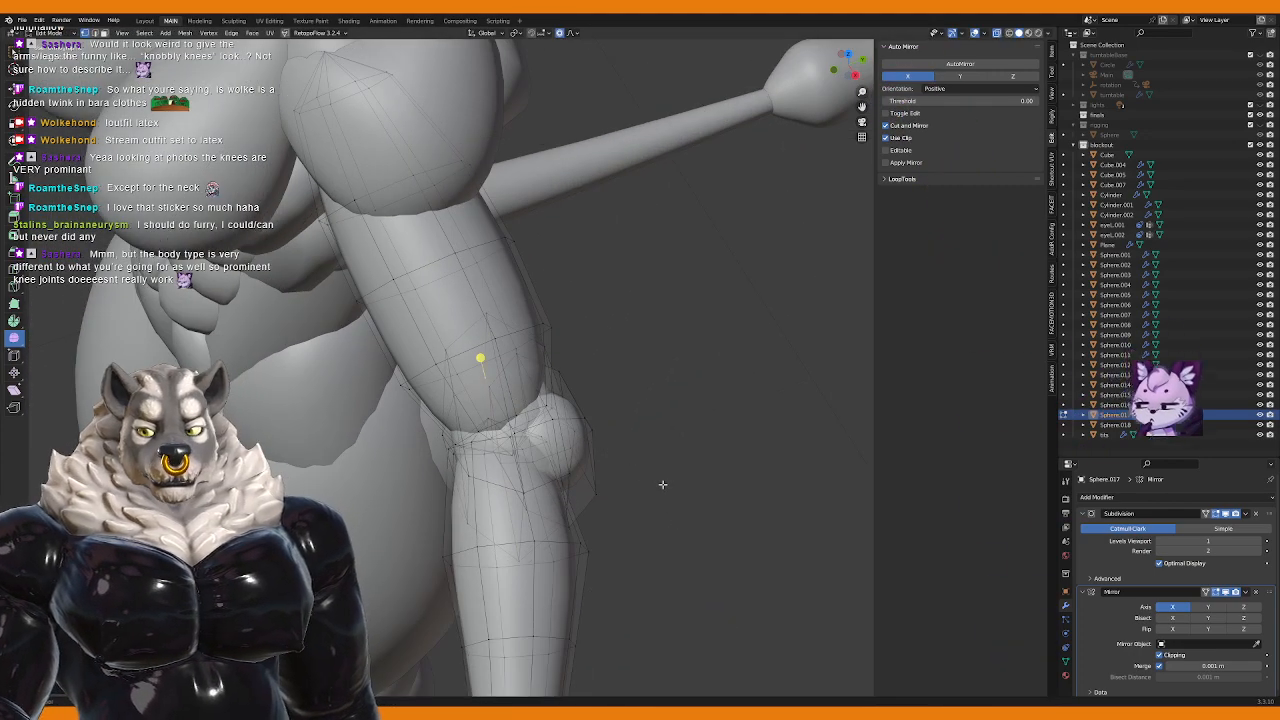
pyautogui.press('Tab')
pyautogui.scroll(-6, 662, 484)
pyautogui.press('KP_1')
pyautogui.scroll(1, 640, 437)
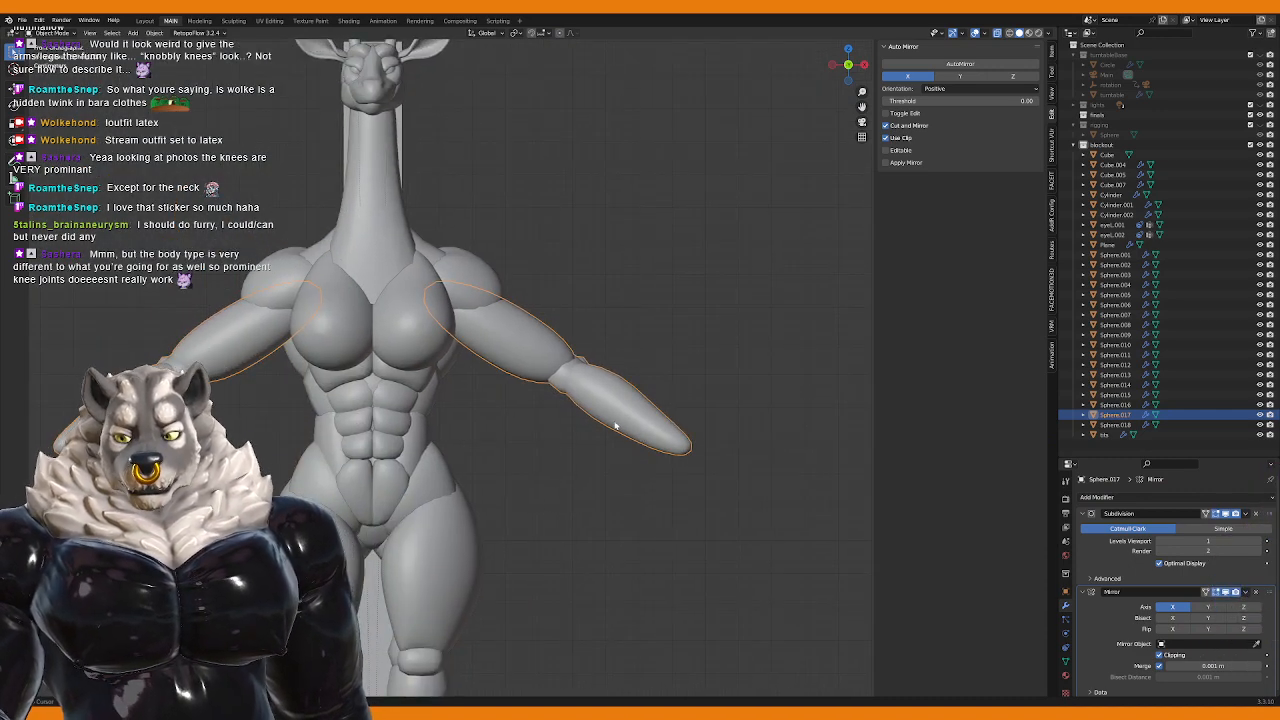
# Step: Scale and reposition the shoulder muscle mesh in edit mode with proportional editing, using the front view
pyautogui.scroll(-4, 571, 425)
pyautogui.keyDown('shift'); pyautogui.moveTo(508, 519); pyautogui.dragTo(487, 467, button='middle'); pyautogui.keyUp('shift')
pyautogui.click(512, 484)
pyautogui.moveTo(514, 486); pyautogui.dragTo(573, 481, button='middle')
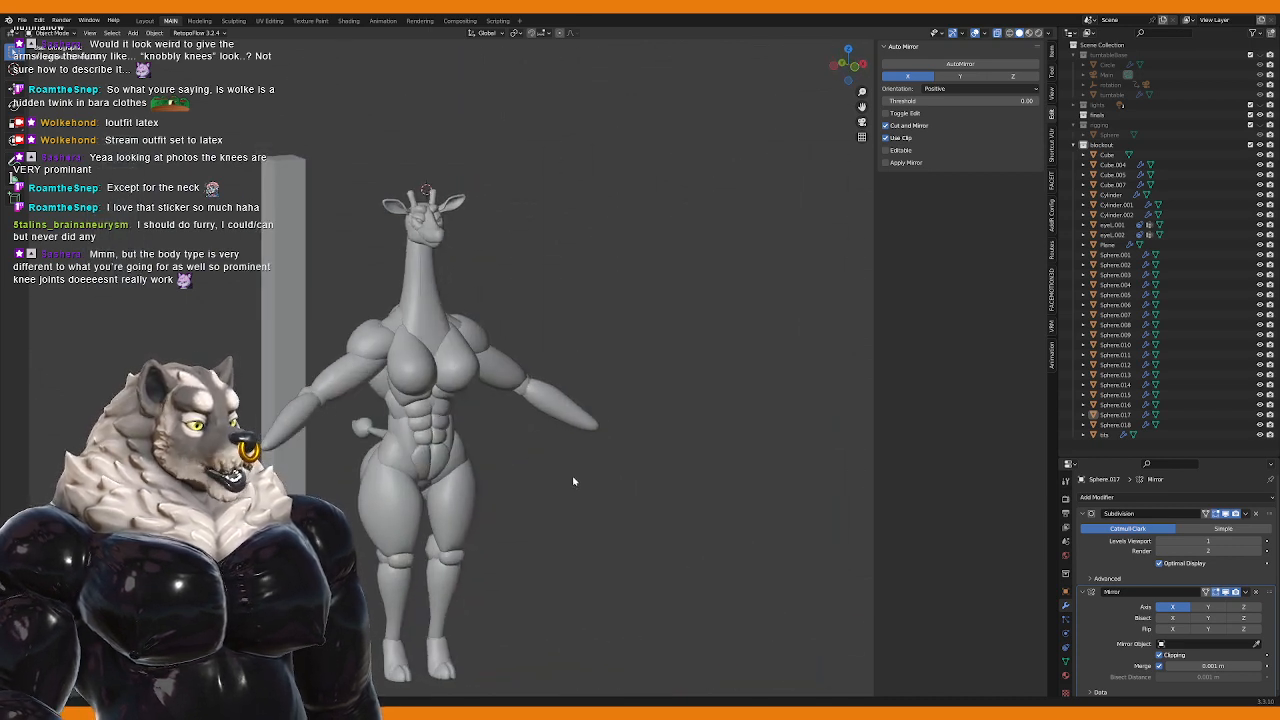
pyautogui.press('KP_1')
pyautogui.click(470, 324)
pyautogui.click(486, 338)
pyautogui.click(628, 378)
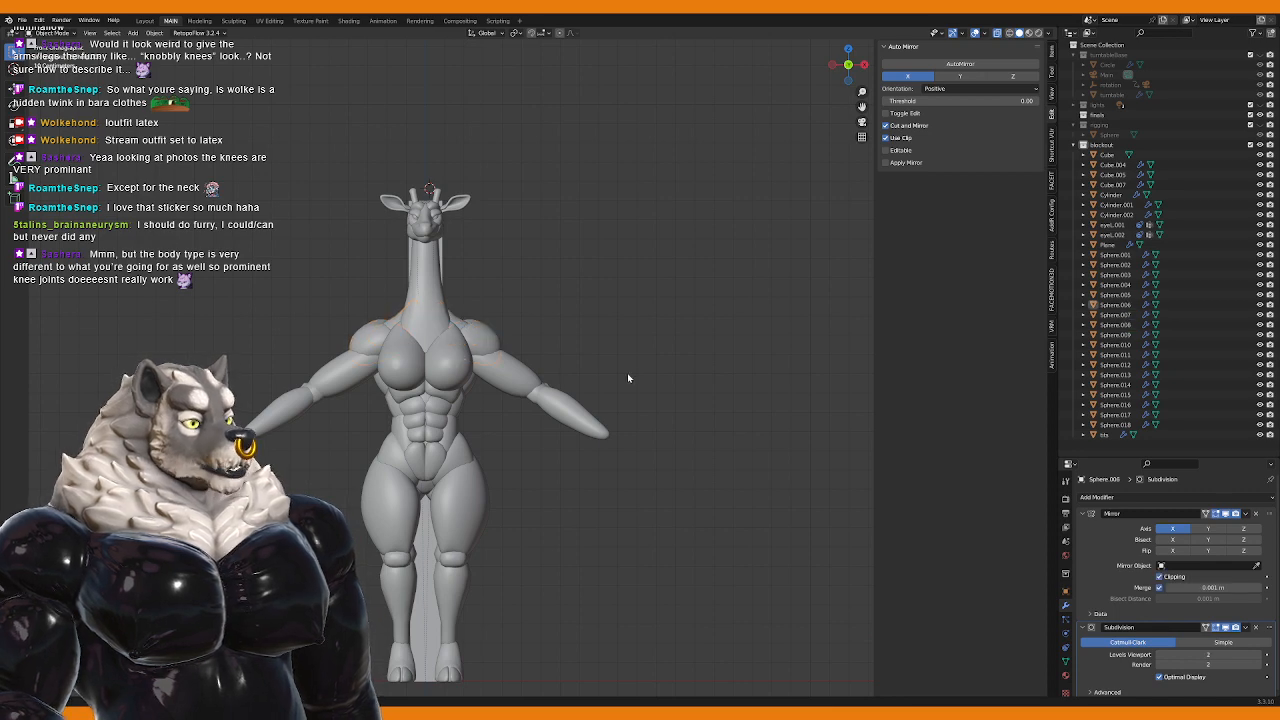
pyautogui.click(547, 353)
pyautogui.press('Tab')
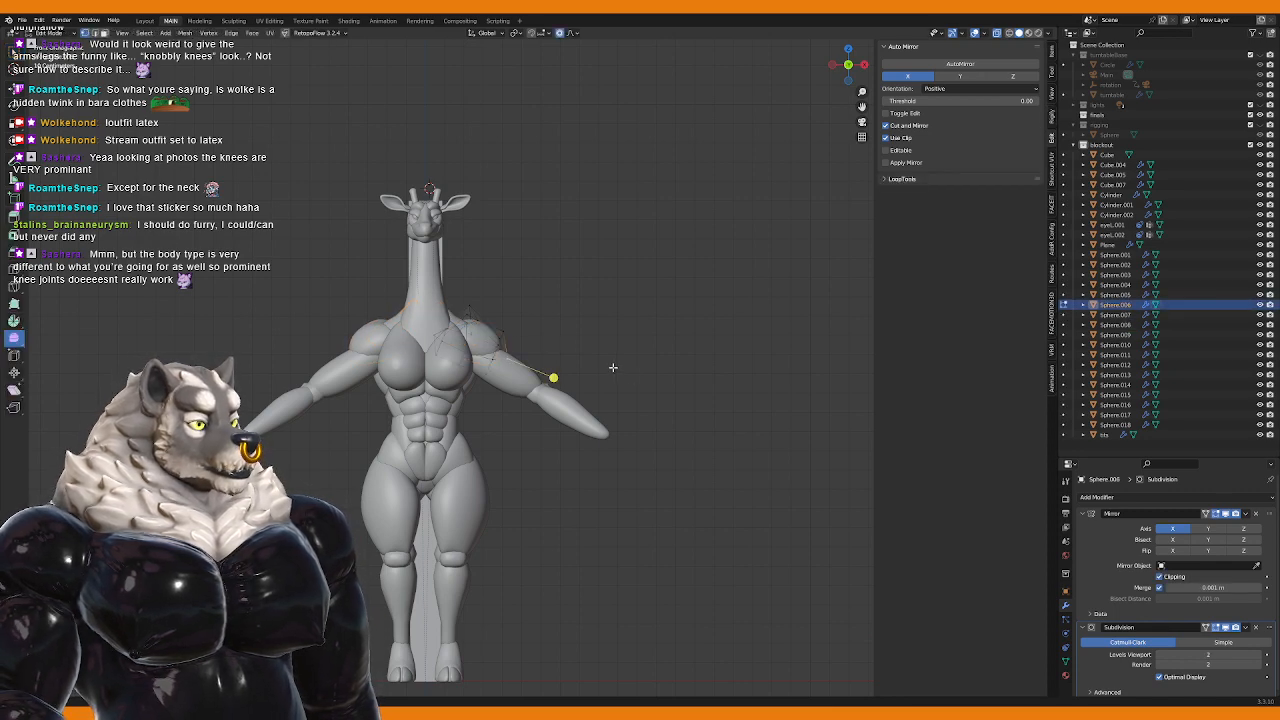
pyautogui.press('s')
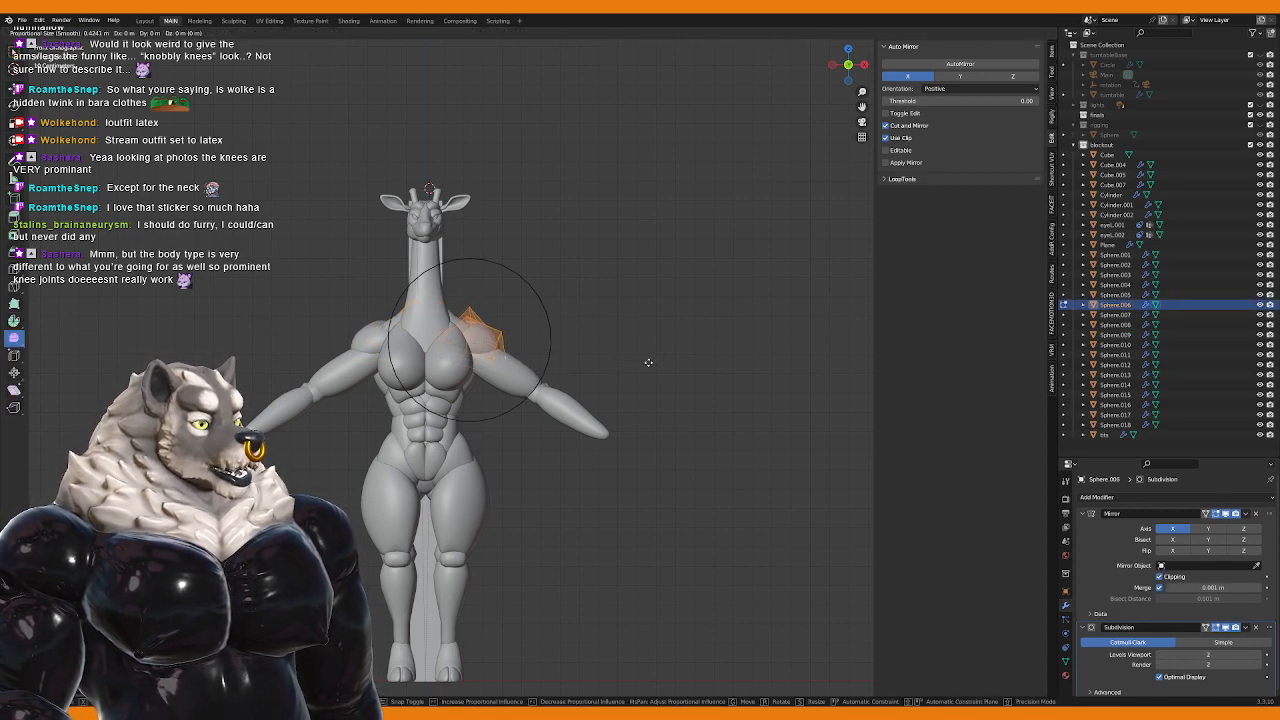
pyautogui.click(645, 362)
pyautogui.press('Tab')
pyautogui.scroll(-2, 645, 366)
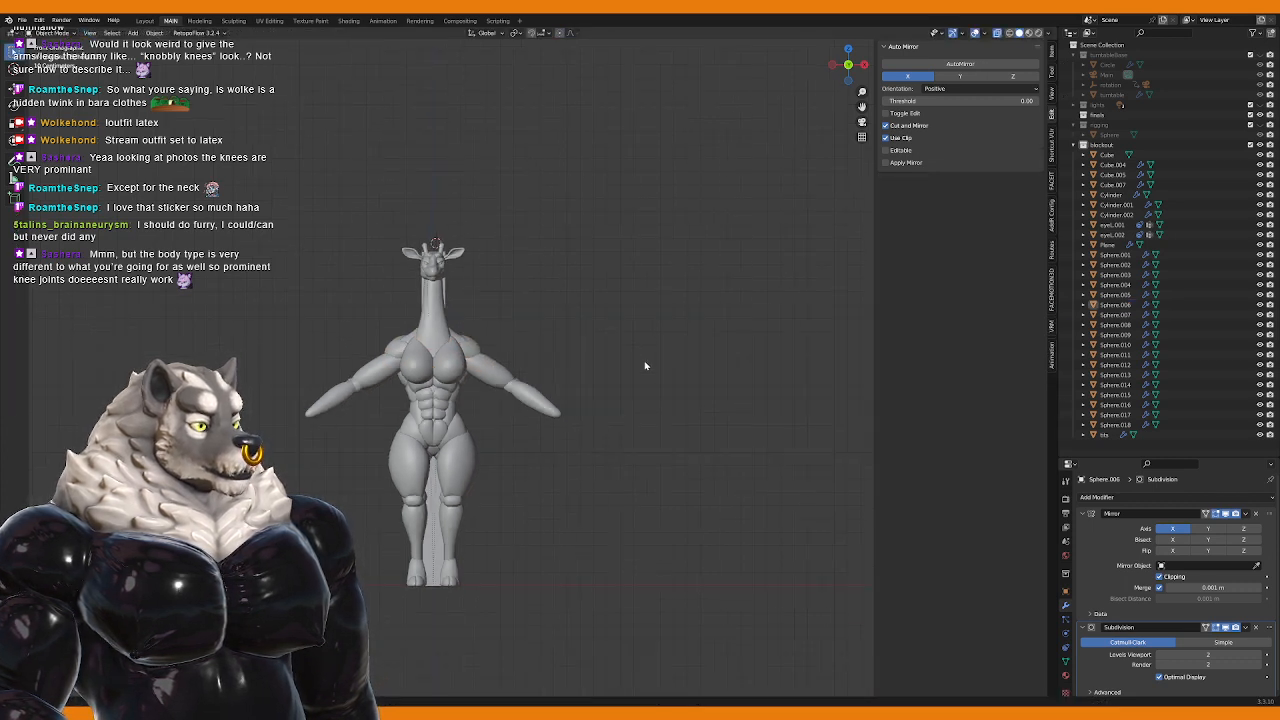
# Step: Select the arm's linked geometry in edit mode, shift it slightly outward, and deselect the arm
pyautogui.click(497, 383)
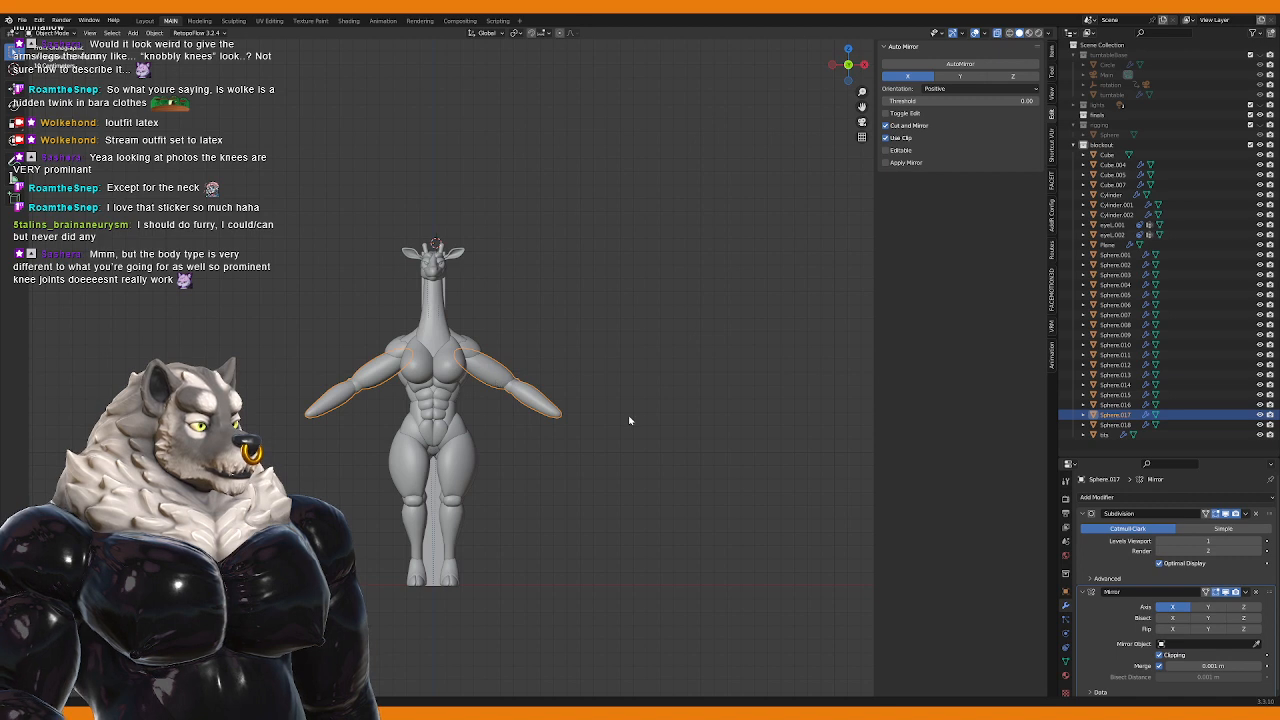
pyautogui.press('Tab')
pyautogui.press('l')
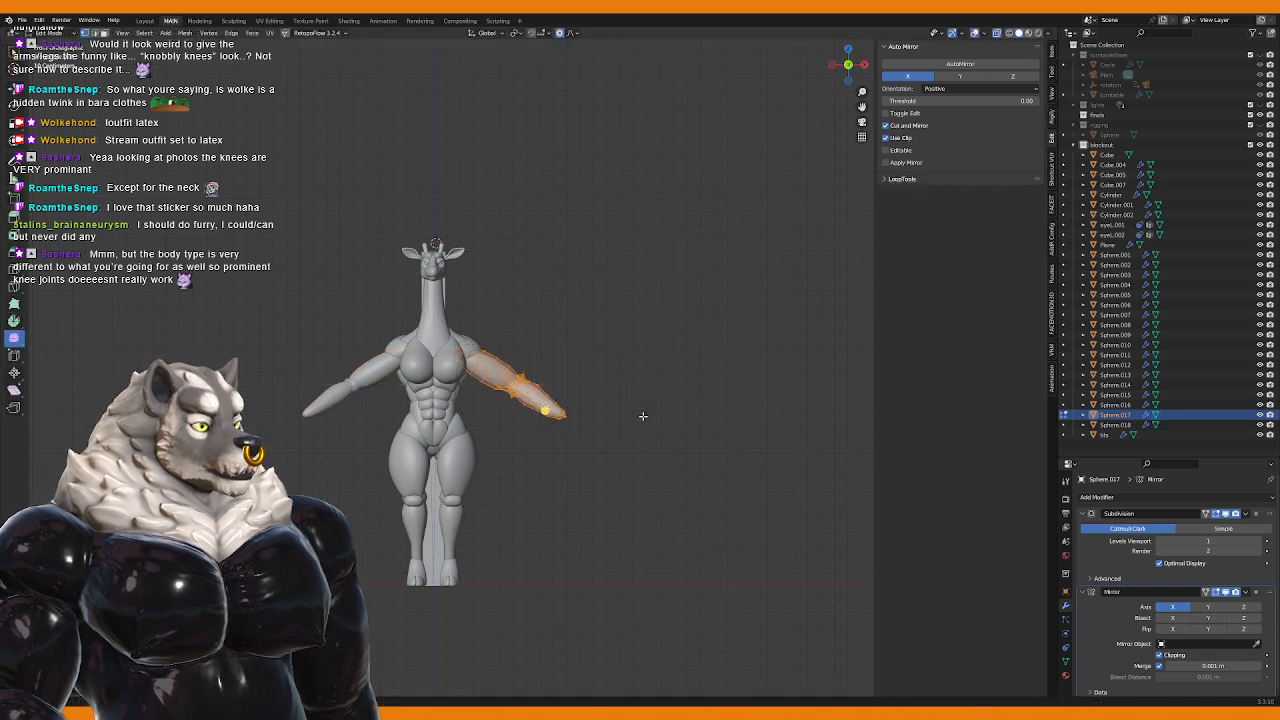
pyautogui.press('Tab')
pyautogui.click(662, 428)
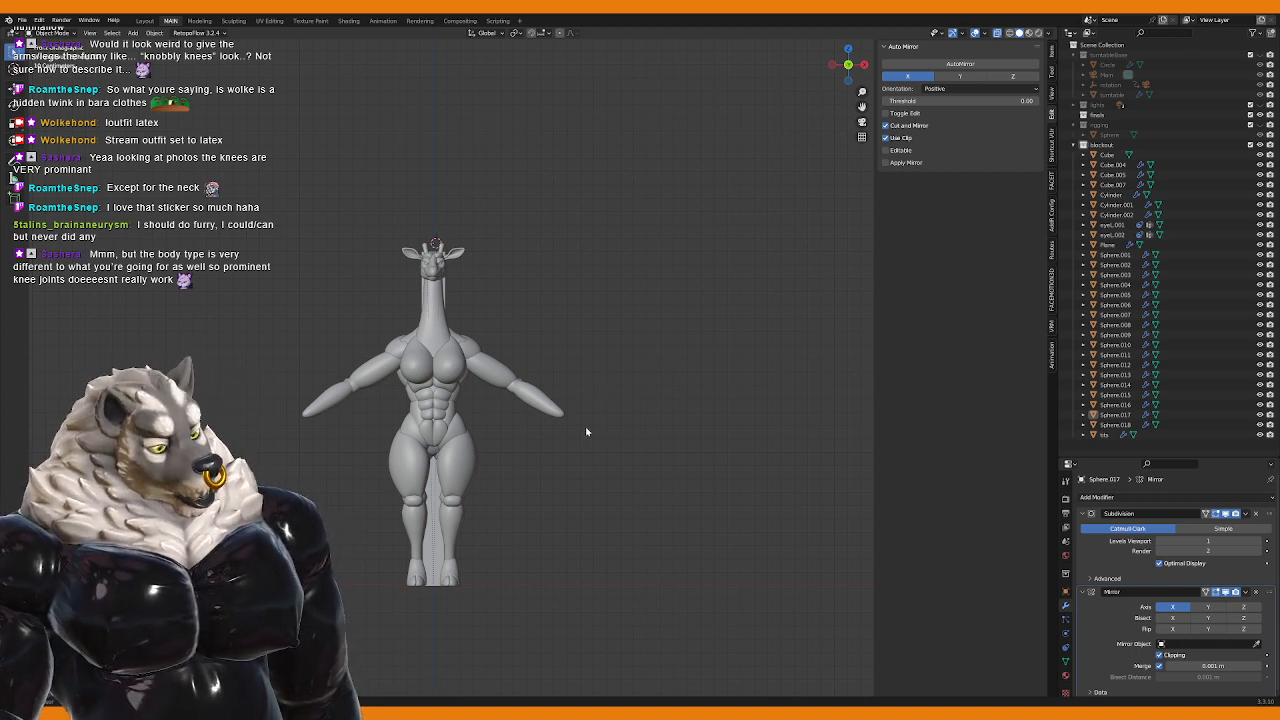
# Step: Select the abs, lower-belly and hip pieces together and move them on the torso
pyautogui.scroll(4, 430, 432)
pyautogui.click(432, 434)
pyautogui.scroll(-2, 440, 420)
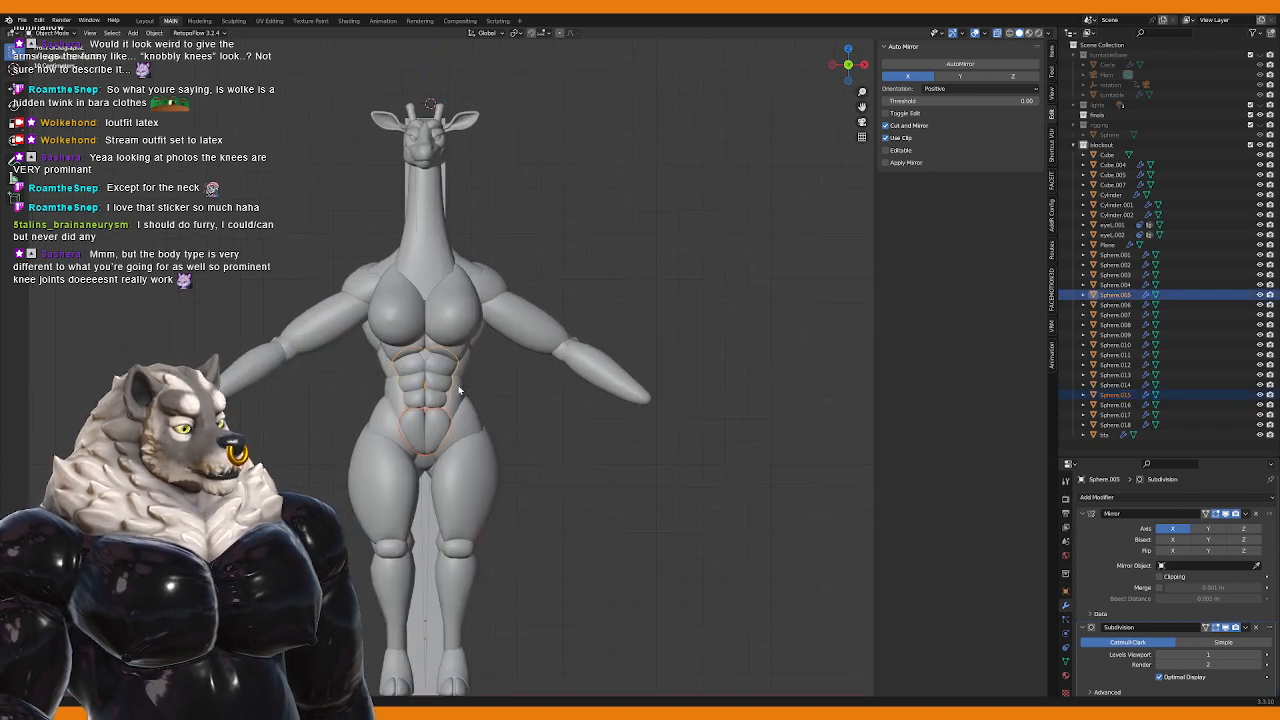
pyautogui.keyDown('shift'); pyautogui.click(460, 390); pyautogui.keyUp('shift')
pyautogui.press('g')
pyautogui.press('y')
pyautogui.click(554, 458)
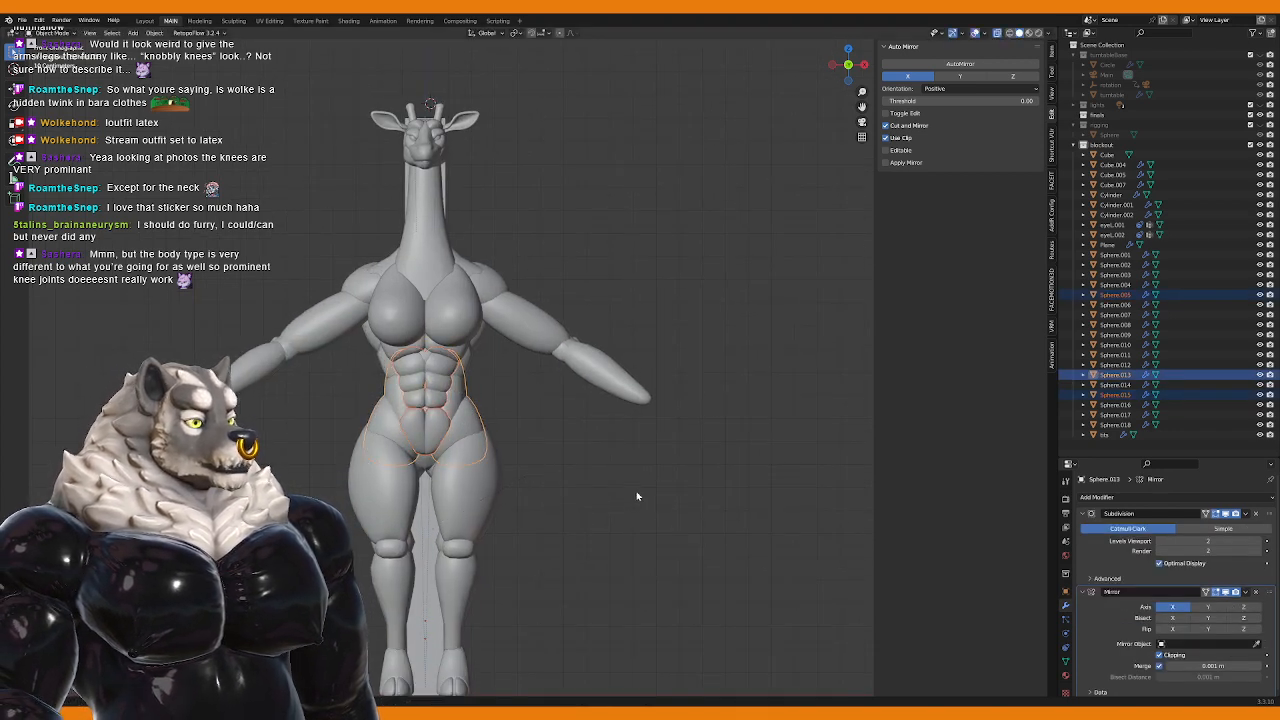
pyautogui.press('g')
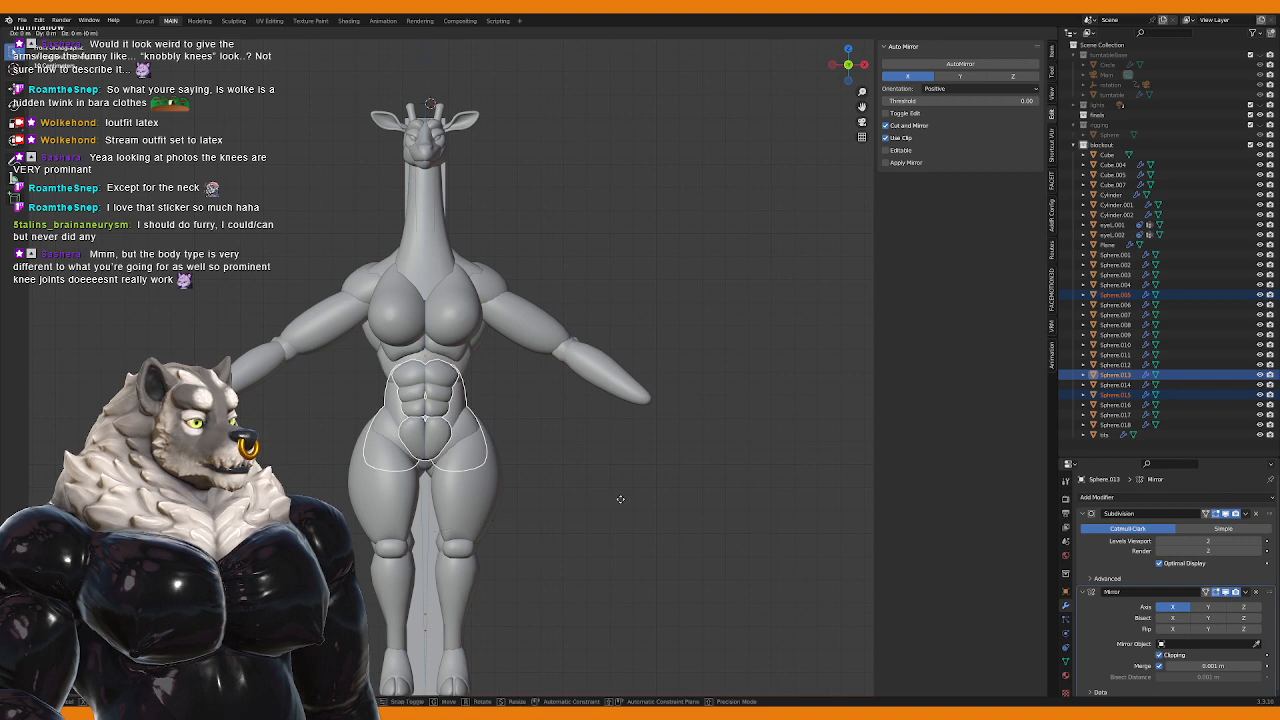
pyautogui.click(588, 491)
# Step: Scale the torso core's linked geometry slightly along Z with proportional editing
pyautogui.press('Tab')
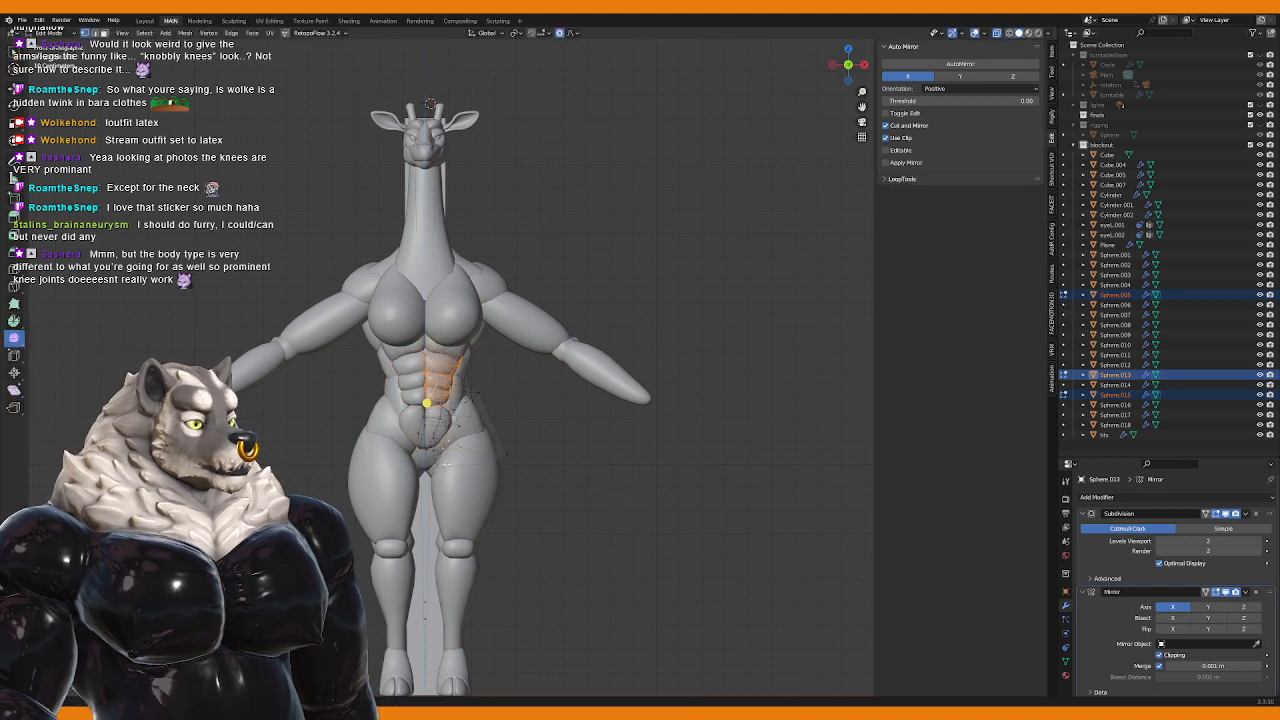
pyautogui.click(430, 462)
pyautogui.hotkey('ctrl', 'l')
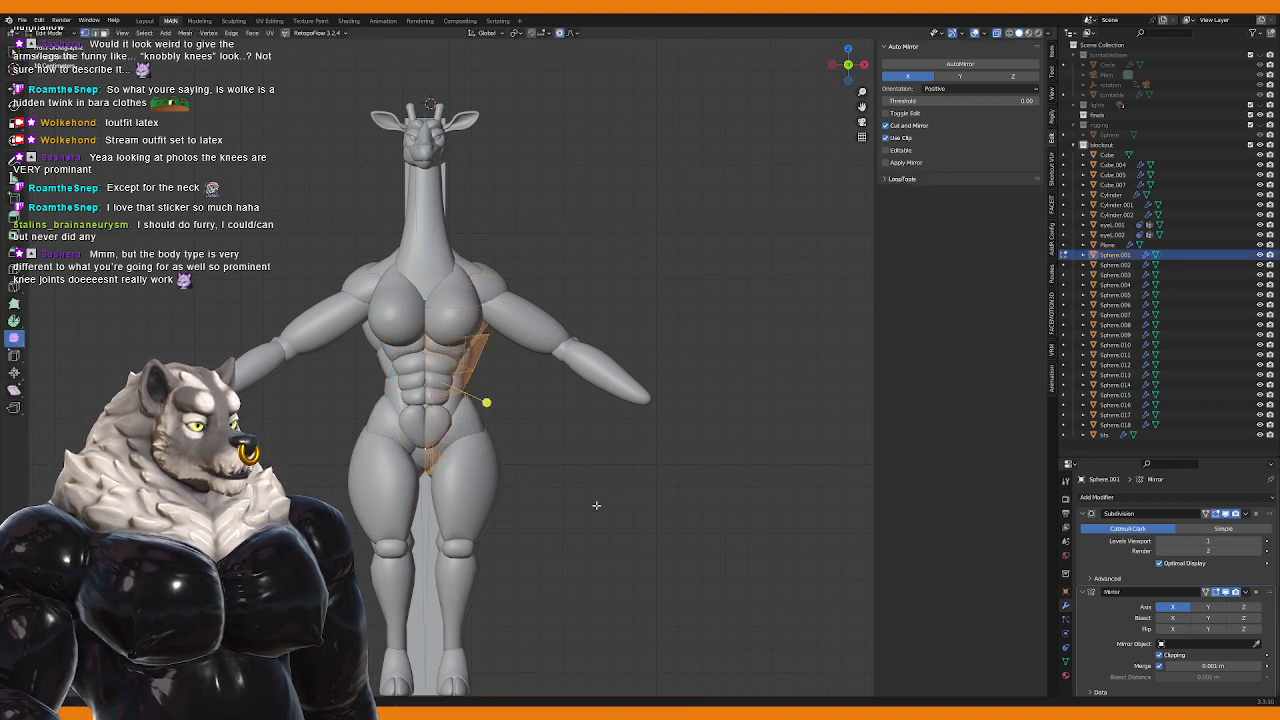
pyautogui.press('s')
pyautogui.press('z')
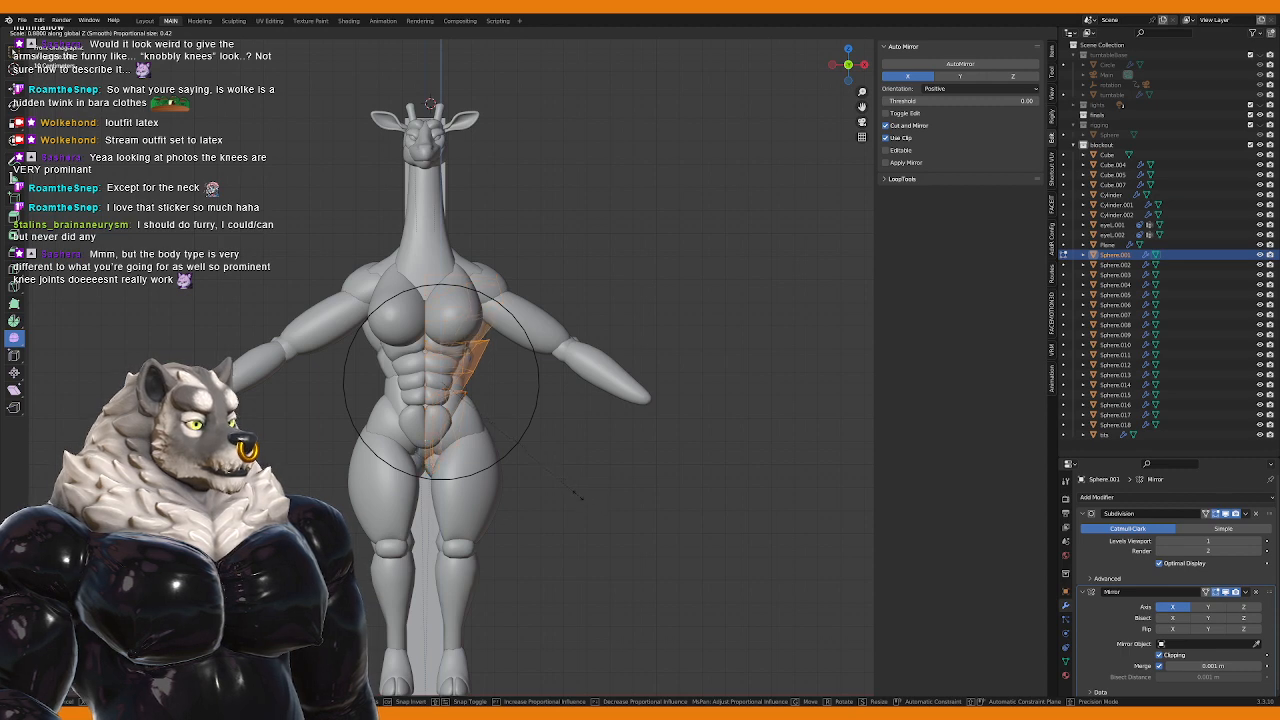
pyautogui.click(577, 488)
pyautogui.press('Tab')
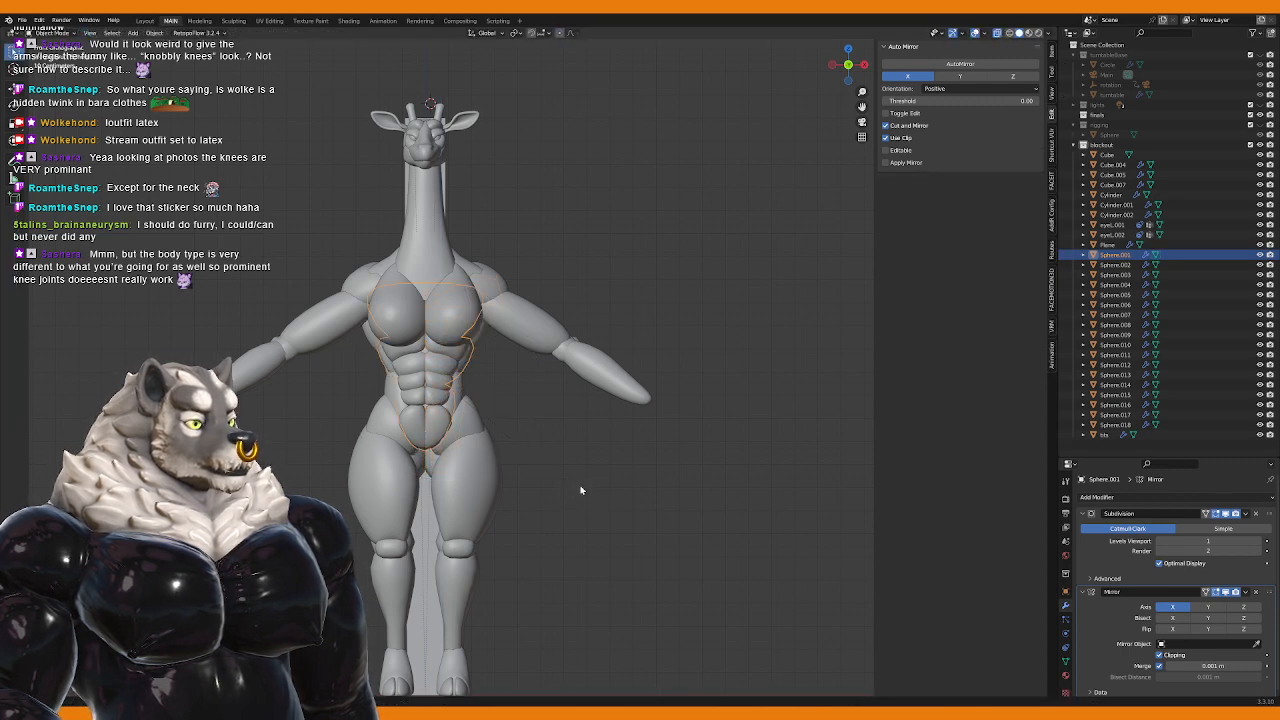
# Step: Check the belly from the side, and open the rib piece directly beneath the breasts for mesh editing
pyautogui.moveTo(579, 485); pyautogui.dragTo(579, 485, button='middle')
pyautogui.moveTo(500, 450); pyautogui.dragTo(453, 455, button='middle')
pyautogui.click(440, 465)
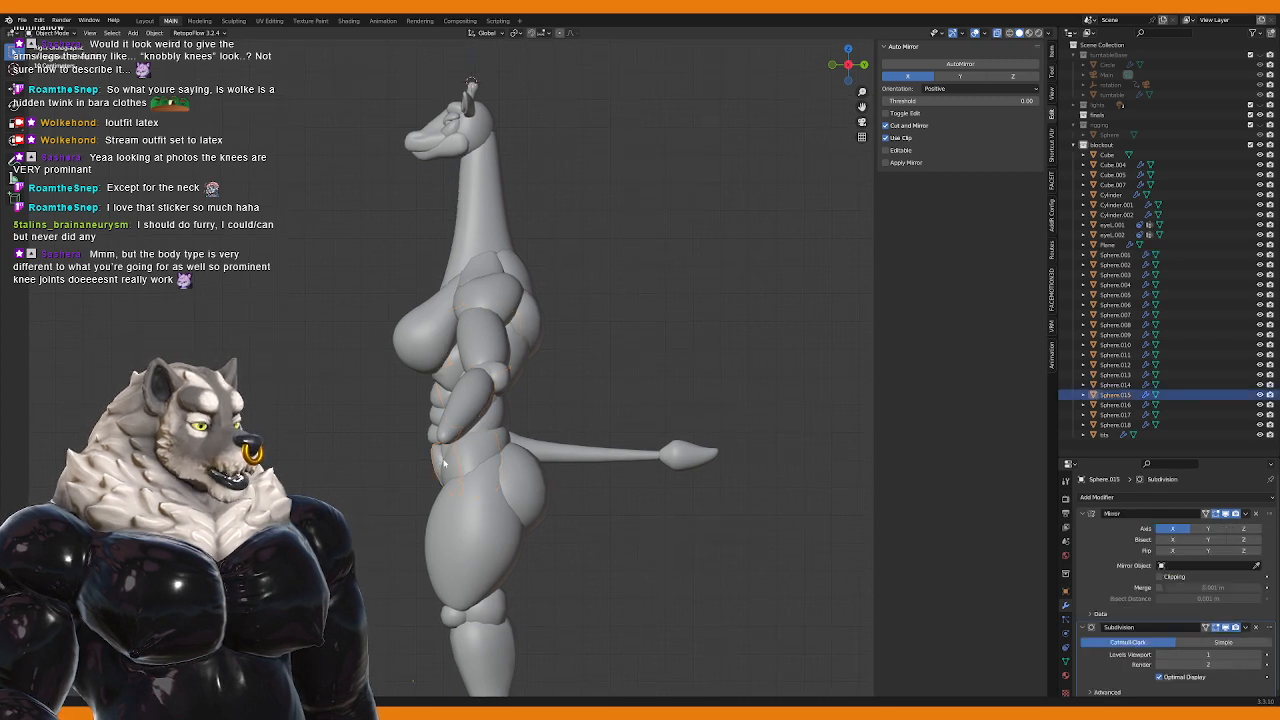
pyautogui.scroll(2, 448, 462)
pyautogui.moveTo(444, 463); pyautogui.dragTo(446, 463, button='middle')
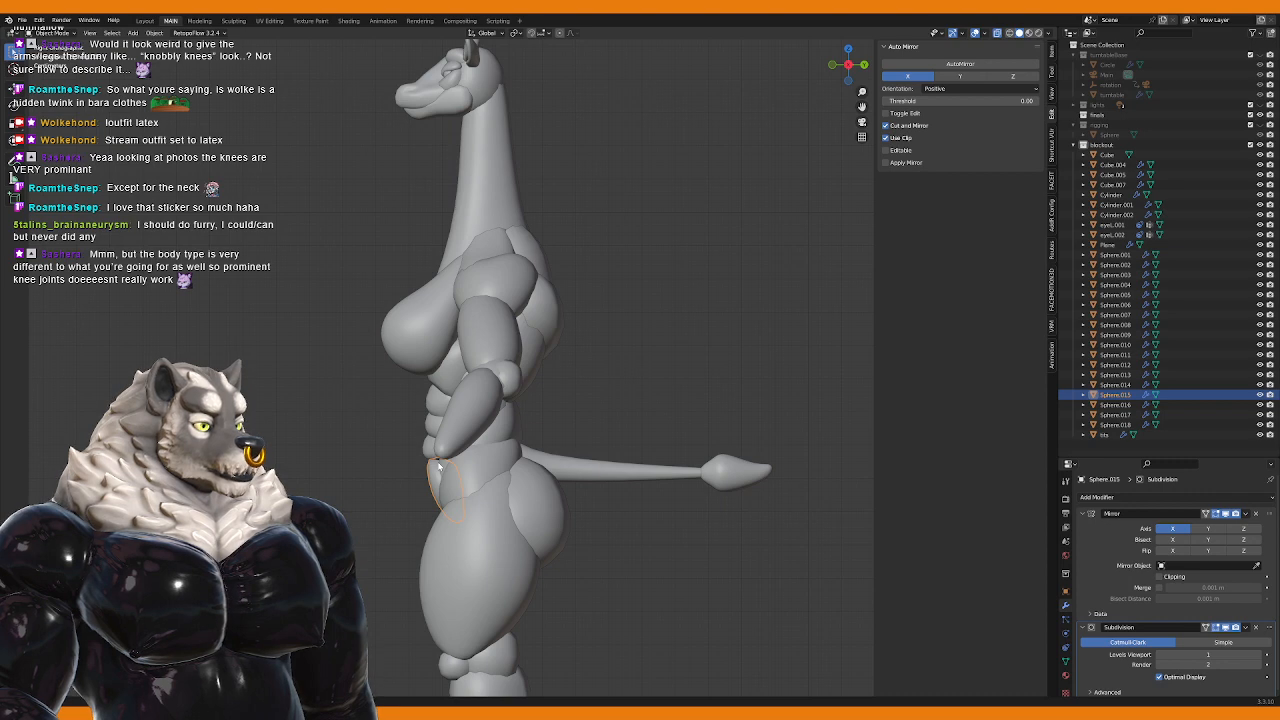
pyautogui.moveTo(437, 465); pyautogui.dragTo(557, 470, button='middle')
pyautogui.scroll(1, 557, 470)
pyautogui.click(445, 377)
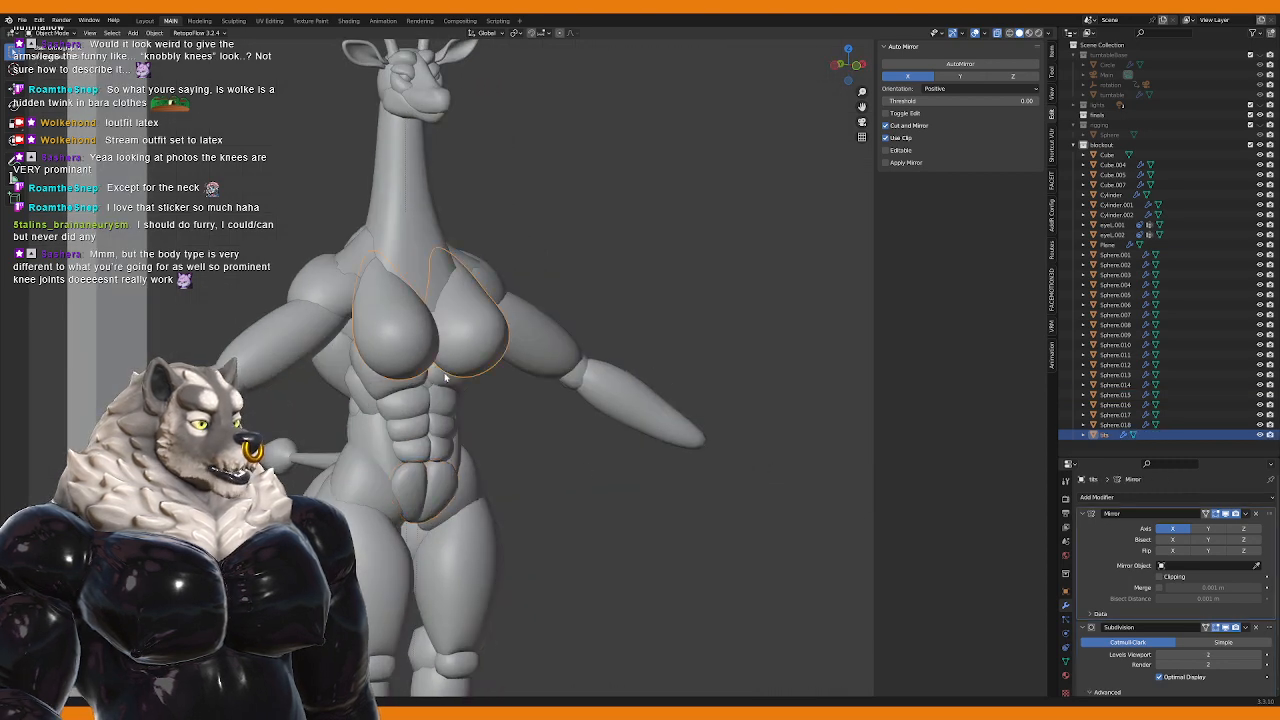
pyautogui.click(445, 378)
pyautogui.press('Tab')
pyautogui.scroll(3, 514, 486)
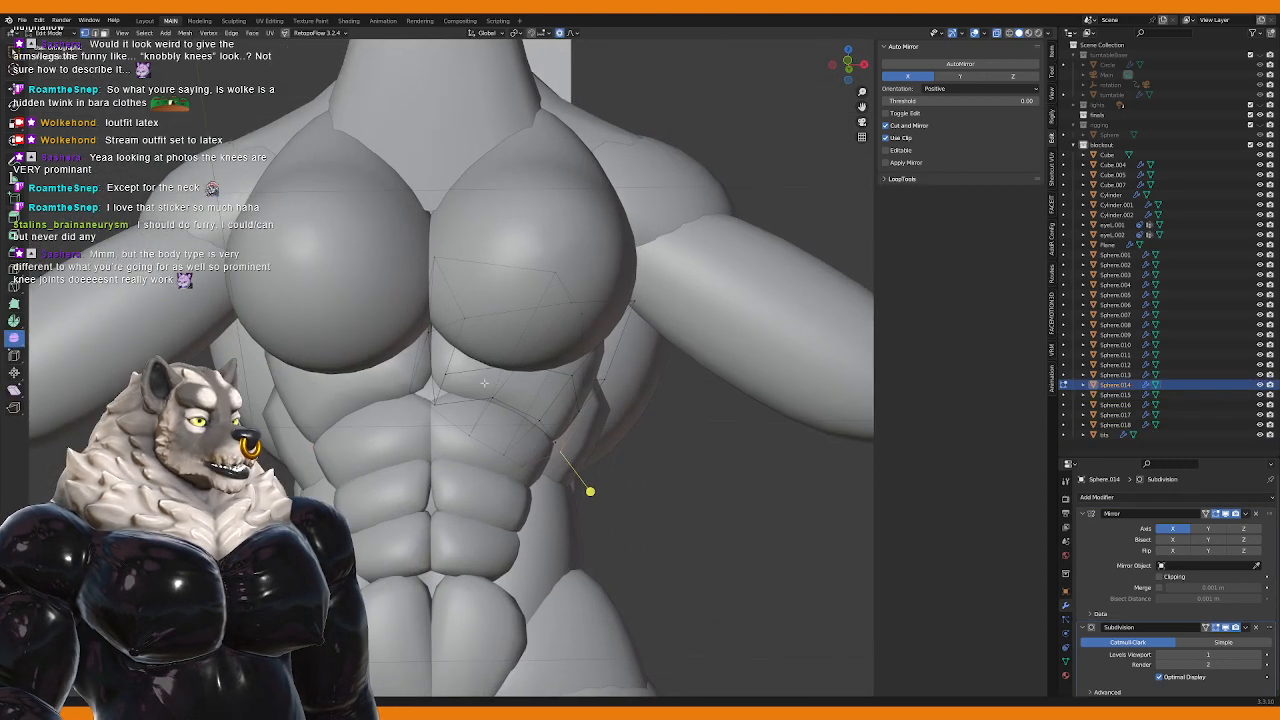
# Step: Enable Clipping in the rib piece's Mirror modifier and move its centre vertex with proportional editing
pyautogui.moveTo(432, 329); pyautogui.dragTo(428, 323, button='middle')
pyautogui.rightClick(428, 323)
pyautogui.click(410, 302)
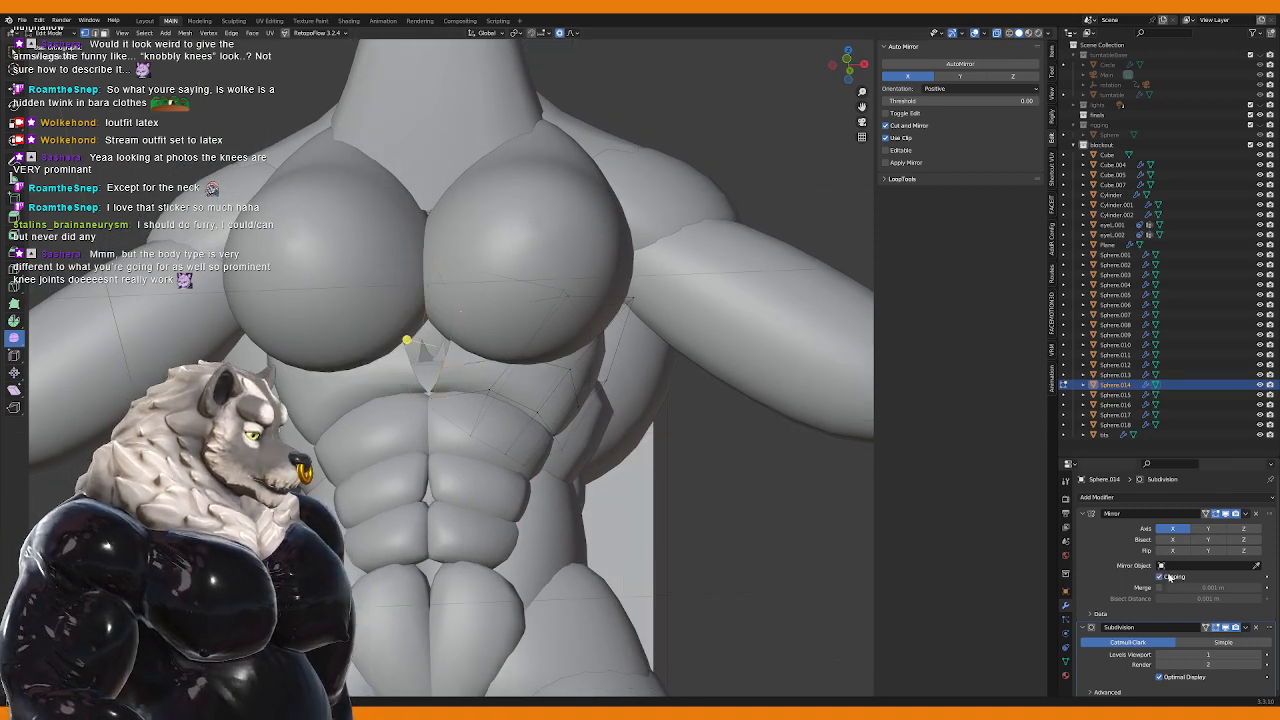
pyautogui.press('g')
pyautogui.scroll(5, 516, 430)
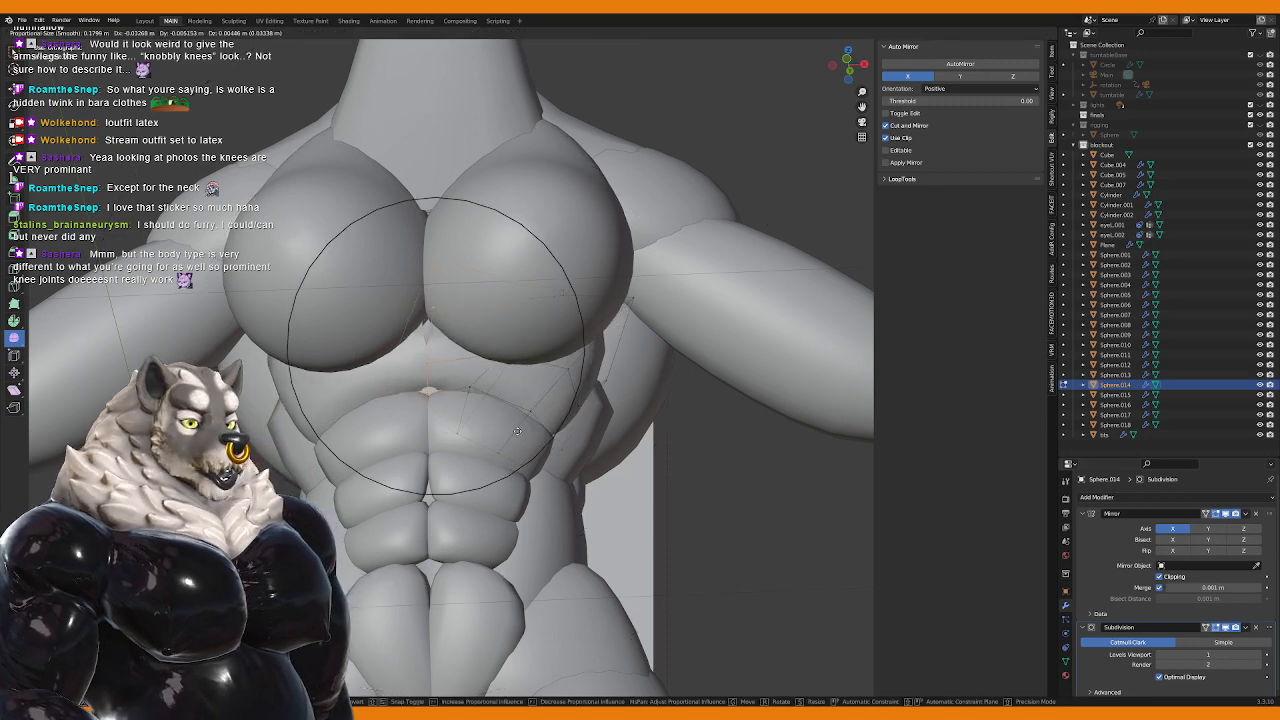
pyautogui.scroll(9, 514, 431)
pyautogui.click(501, 438)
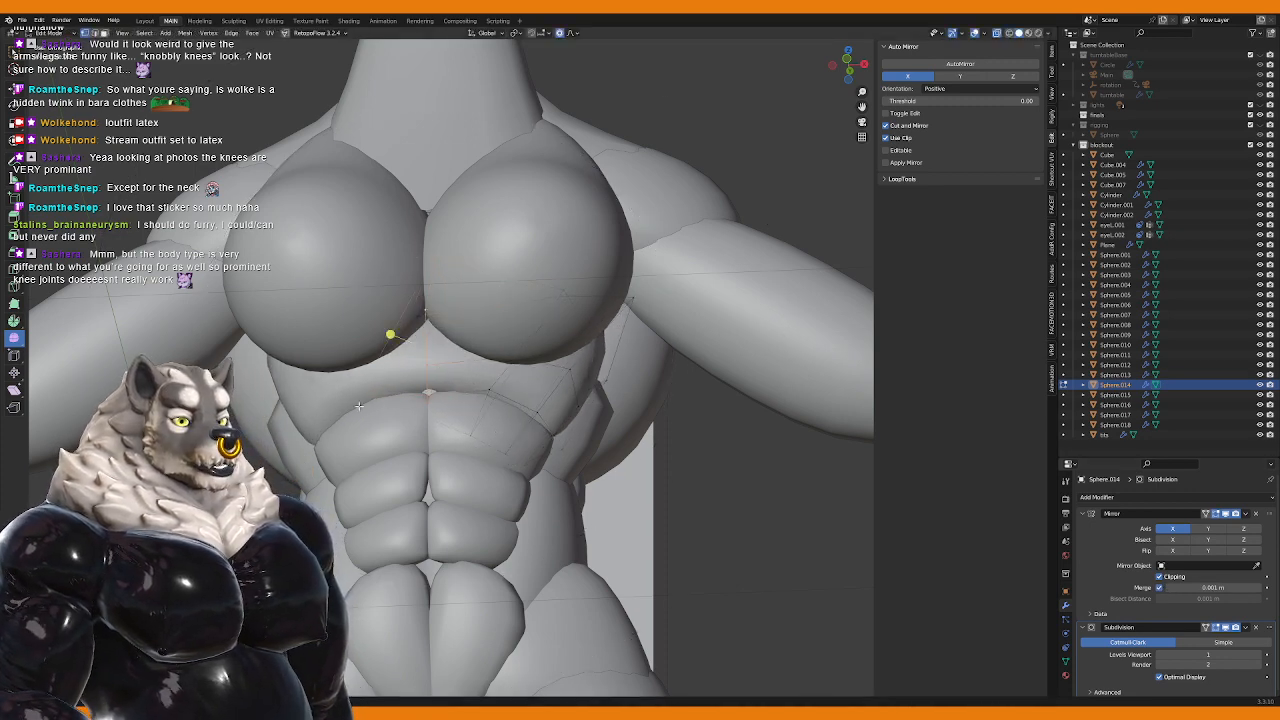
# Step: Reposition the rib piece's inner vertices again along the midline above the abs
pyautogui.press('g')
pyautogui.click(428, 401)
pyautogui.moveTo(428, 401); pyautogui.dragTo(580, 438, button='middle')
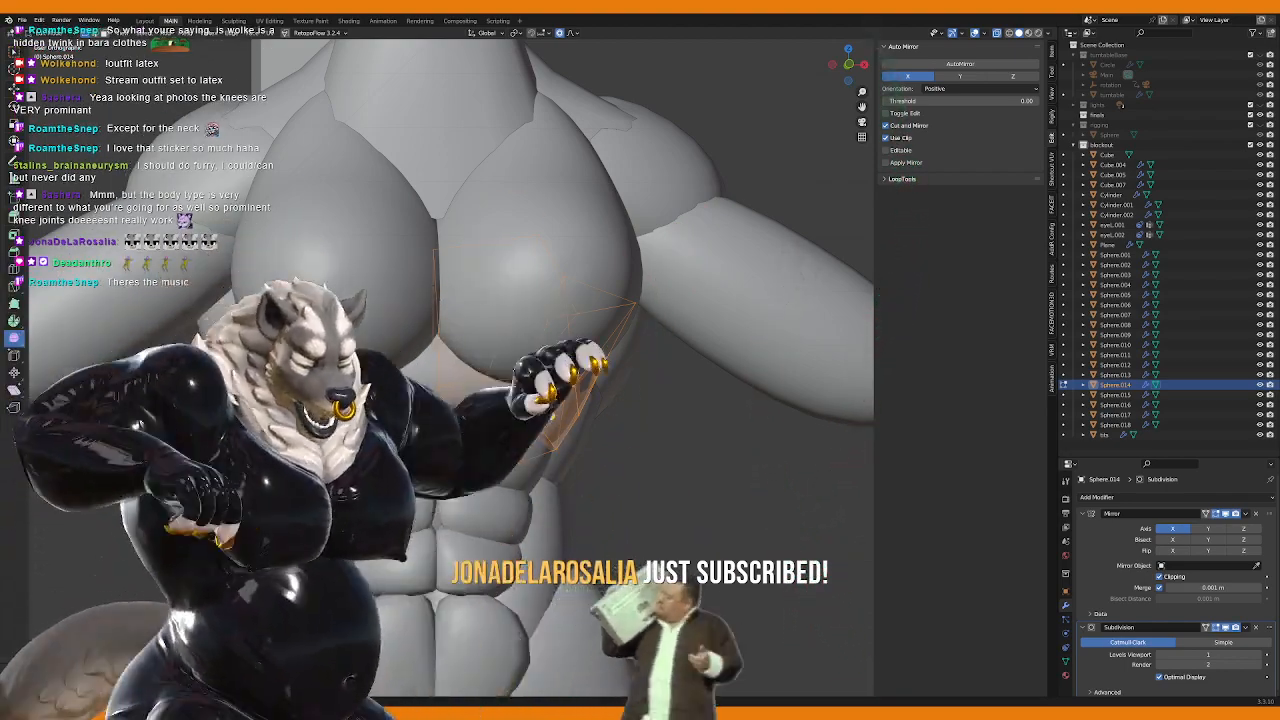
# Step: Check the rib piece against the whole torso from the front and the side, and leave mesh editing
pyautogui.keyDown('shift'); pyautogui.rightClick(550, 415); pyautogui.keyUp('shift')
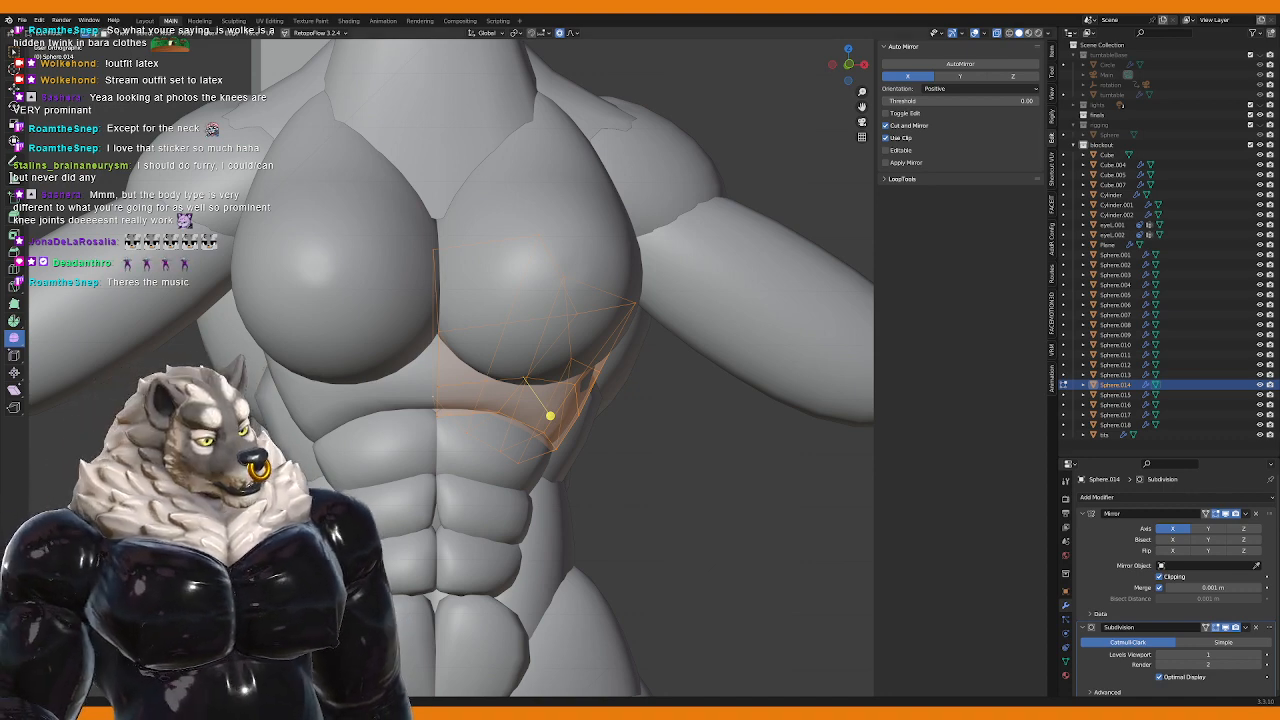
pyautogui.scroll(-4, 461, 396)
pyautogui.moveTo(400, 396); pyautogui.dragTo(461, 396, button='middle')
pyautogui.press('KP_1')
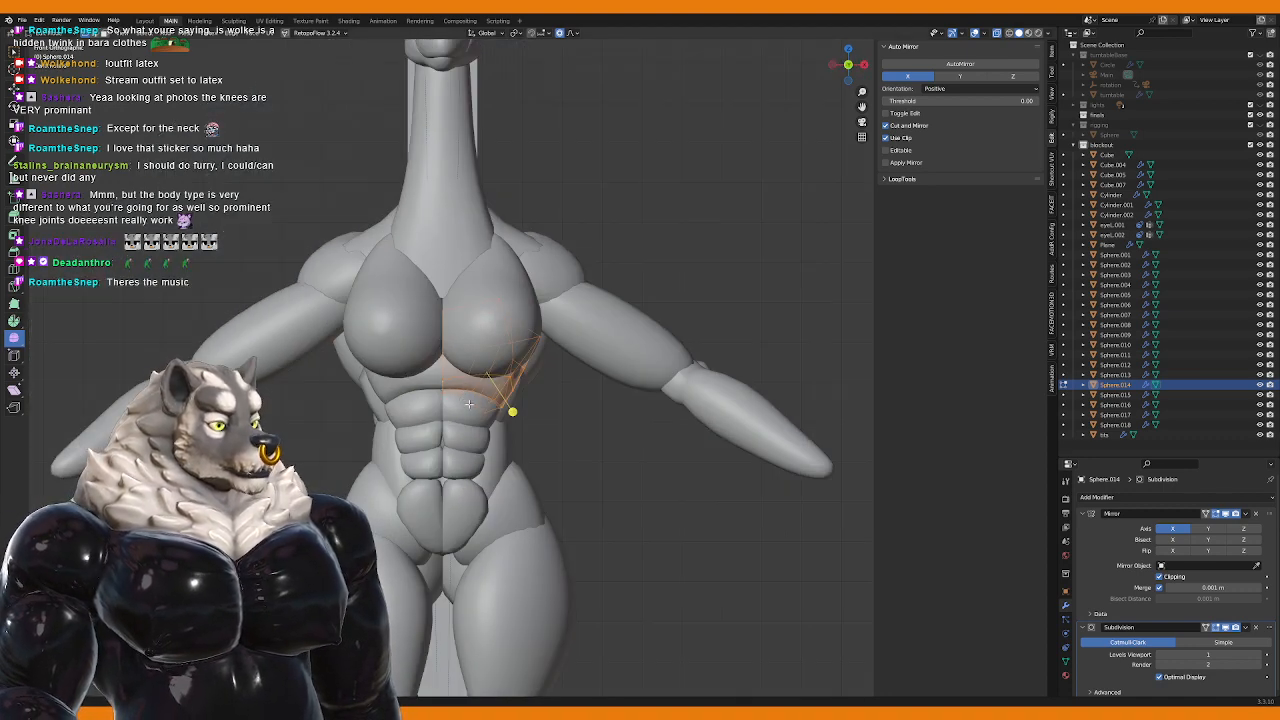
pyautogui.press('KP_3')
pyautogui.press('KP_1')
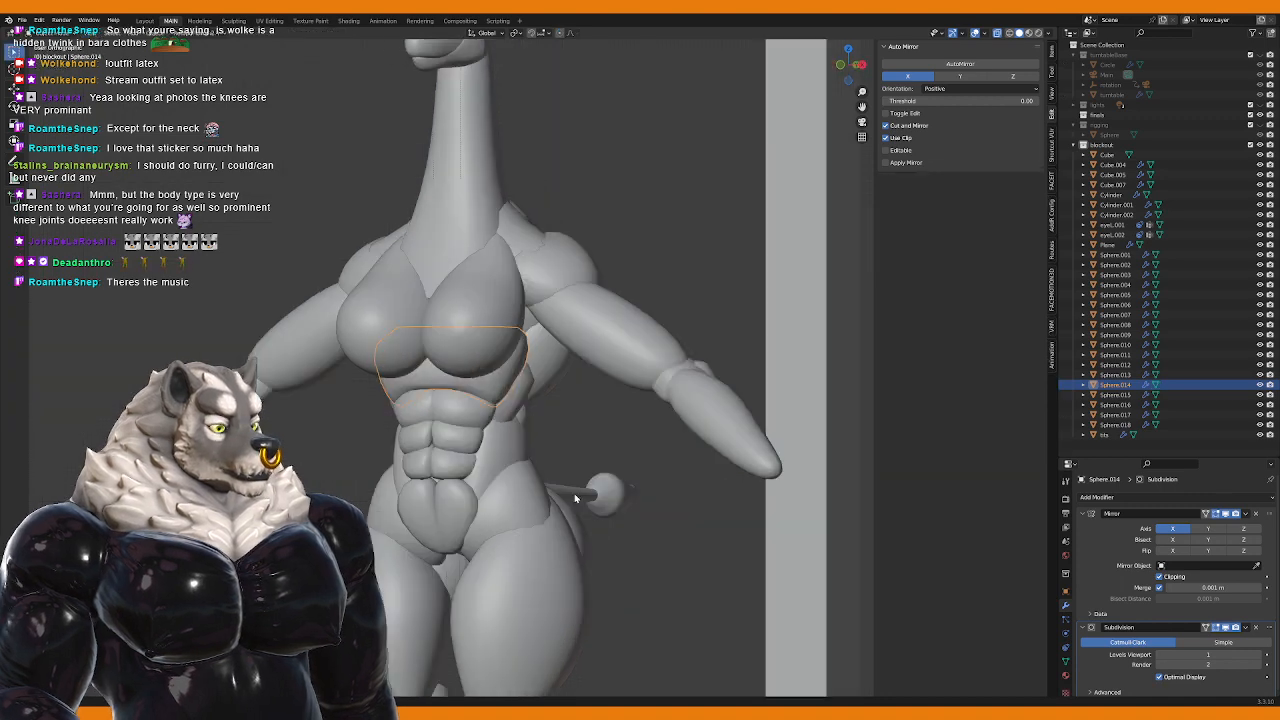
pyautogui.scroll(-4, 574, 493)
pyautogui.click(495, 490)
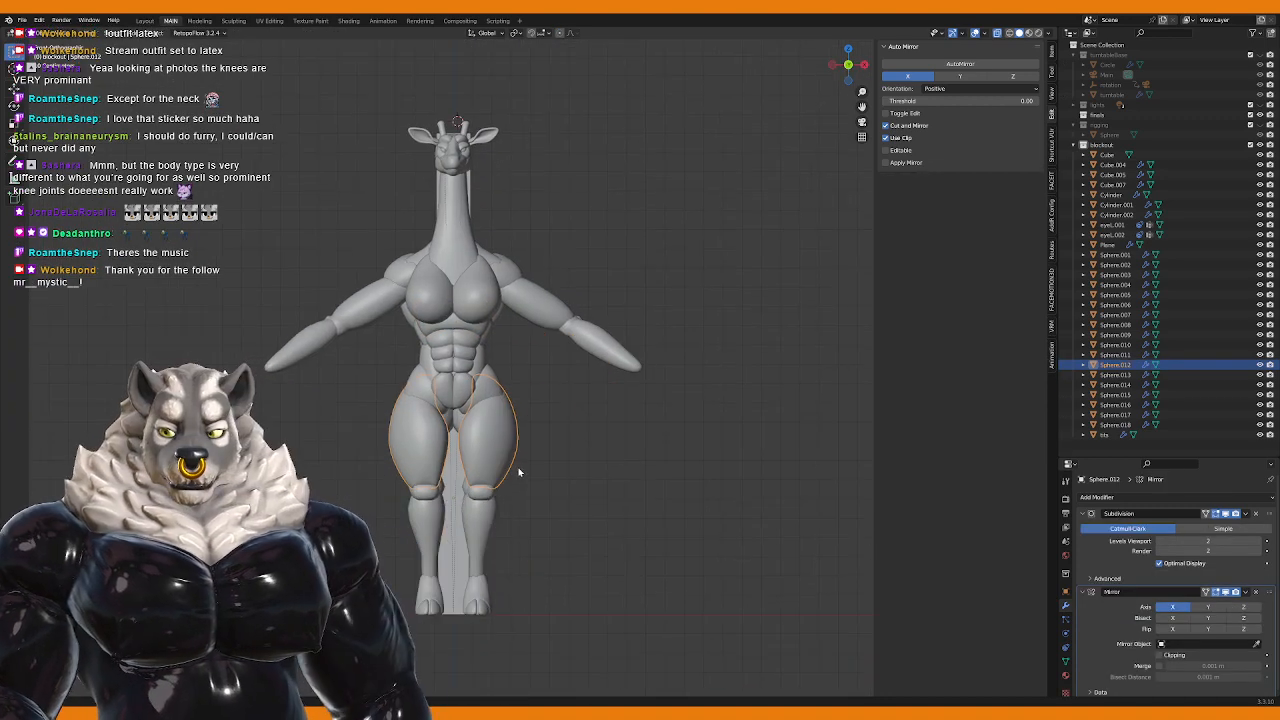
pyautogui.scroll(2, 528, 465)
pyautogui.keyDown('shift'); pyautogui.moveTo(528, 465); pyautogui.dragTo(528, 405, button='middle'); pyautogui.keyUp('shift')
pyautogui.keyDown('shift'); pyautogui.click(503, 490); pyautogui.keyUp('shift')
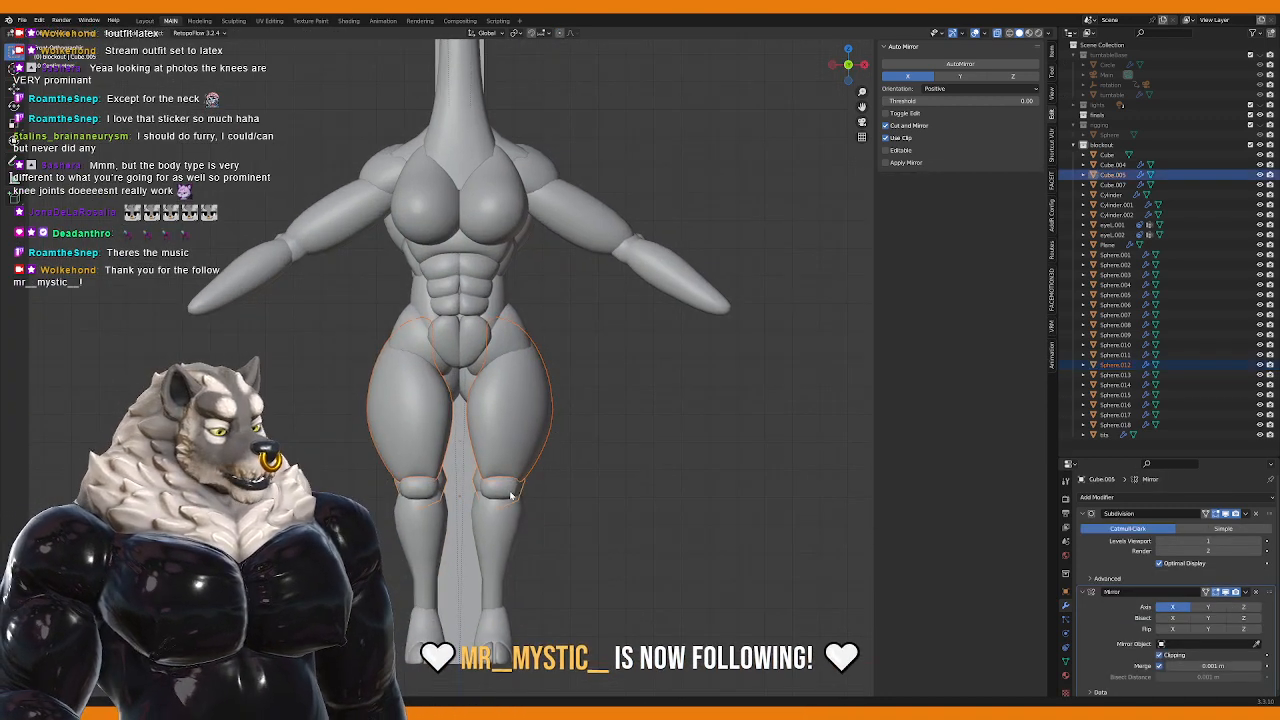
pyautogui.keyDown('shift'); pyautogui.click(510, 518); pyautogui.keyUp('shift')
pyautogui.press('Tab')
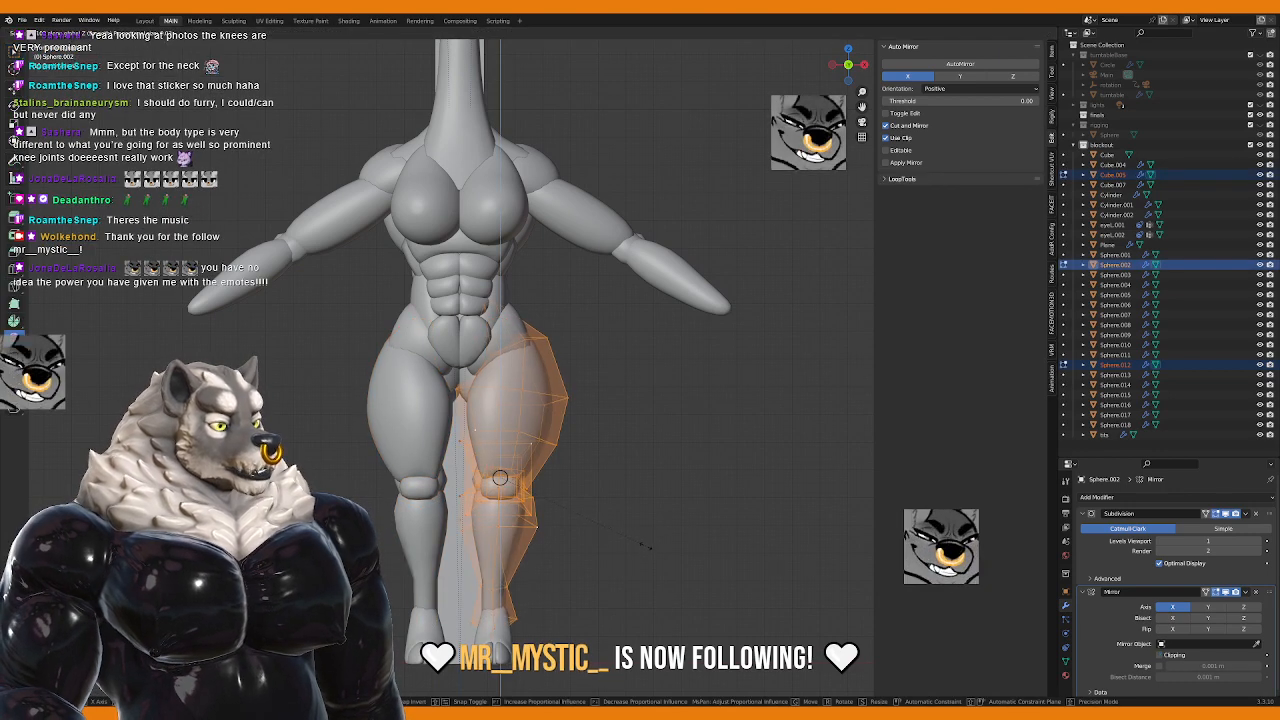
pyautogui.press('g')
pyautogui.rightClick(646, 551)
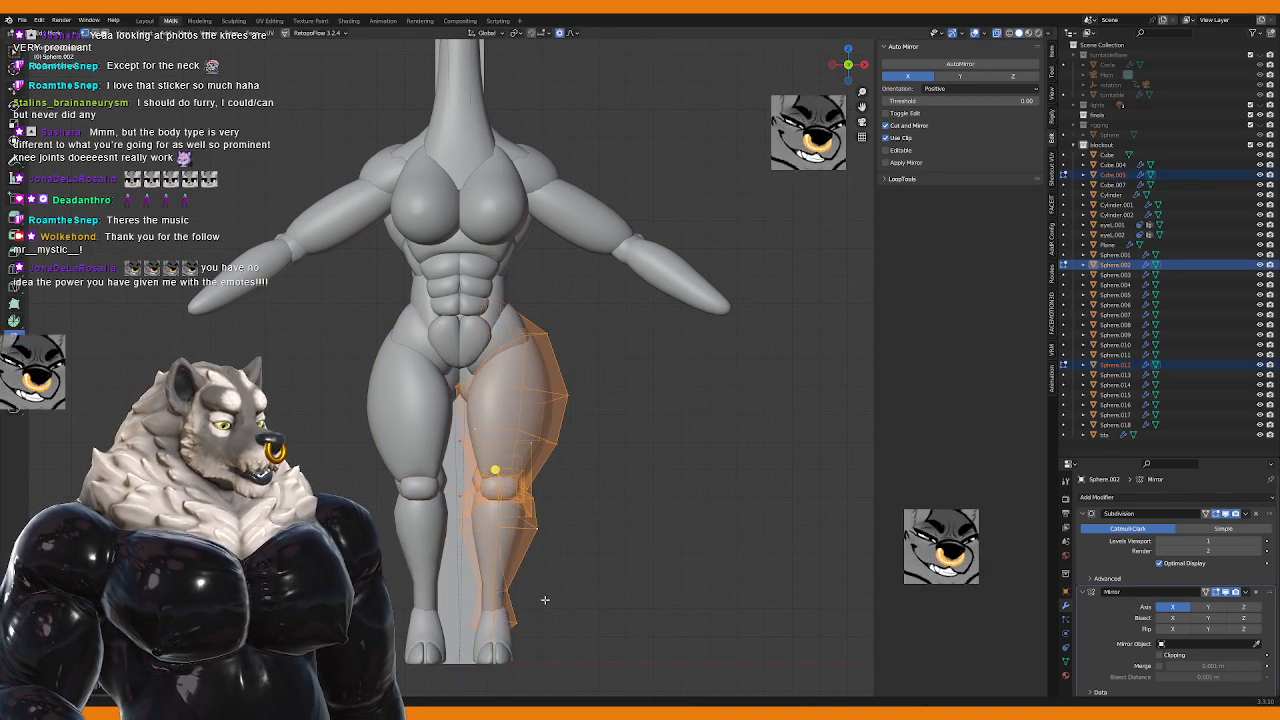
pyautogui.press('KP_3')
pyautogui.keyDown('shift'); pyautogui.moveTo(547, 600); pyautogui.dragTo(557, 541, button='middle'); pyautogui.keyUp('shift')
pyautogui.press('Tab')
# Step: Examine the foot piece and lower leg up close from the side and the front
pyautogui.click(514, 574)
pyautogui.keyDown('shift'); pyautogui.moveTo(516, 588); pyautogui.dragTo(521, 531, button='middle'); pyautogui.keyUp('shift')
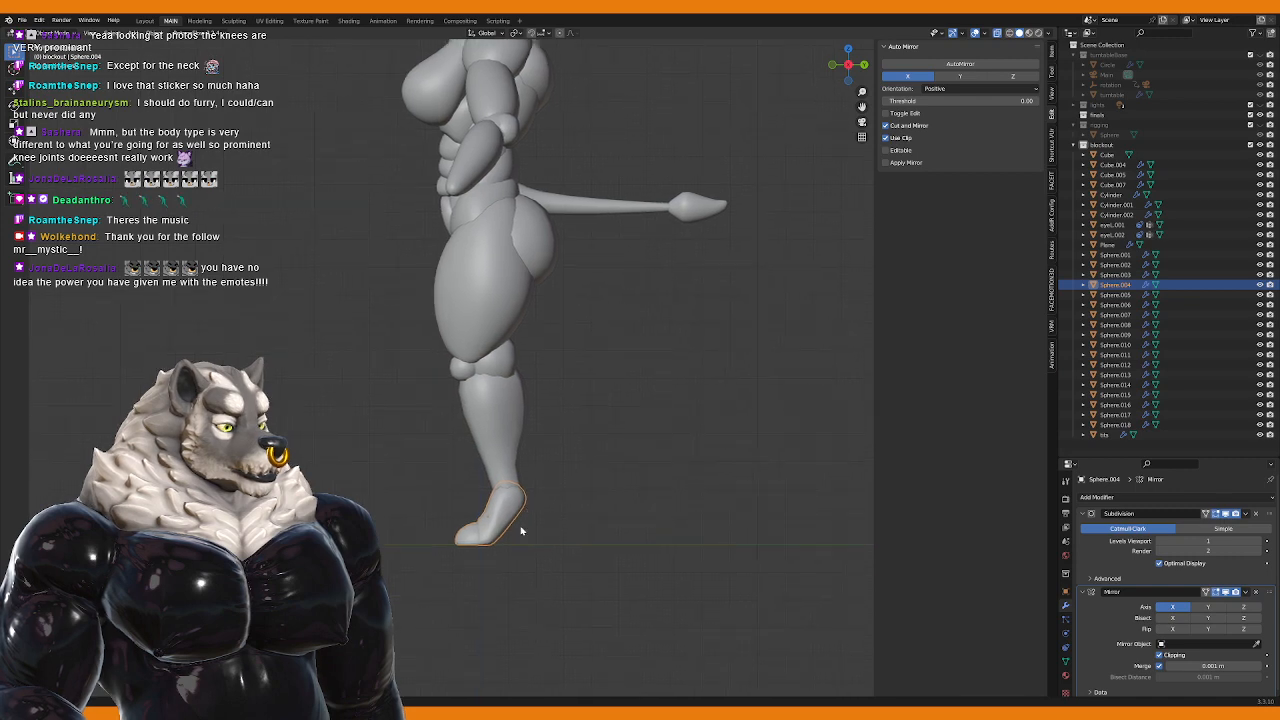
pyautogui.press('Tab')
pyautogui.scroll(4, 521, 531)
pyautogui.keyDown('shift'); pyautogui.moveTo(510, 610); pyautogui.dragTo(505, 432, button='middle'); pyautogui.keyUp('shift')
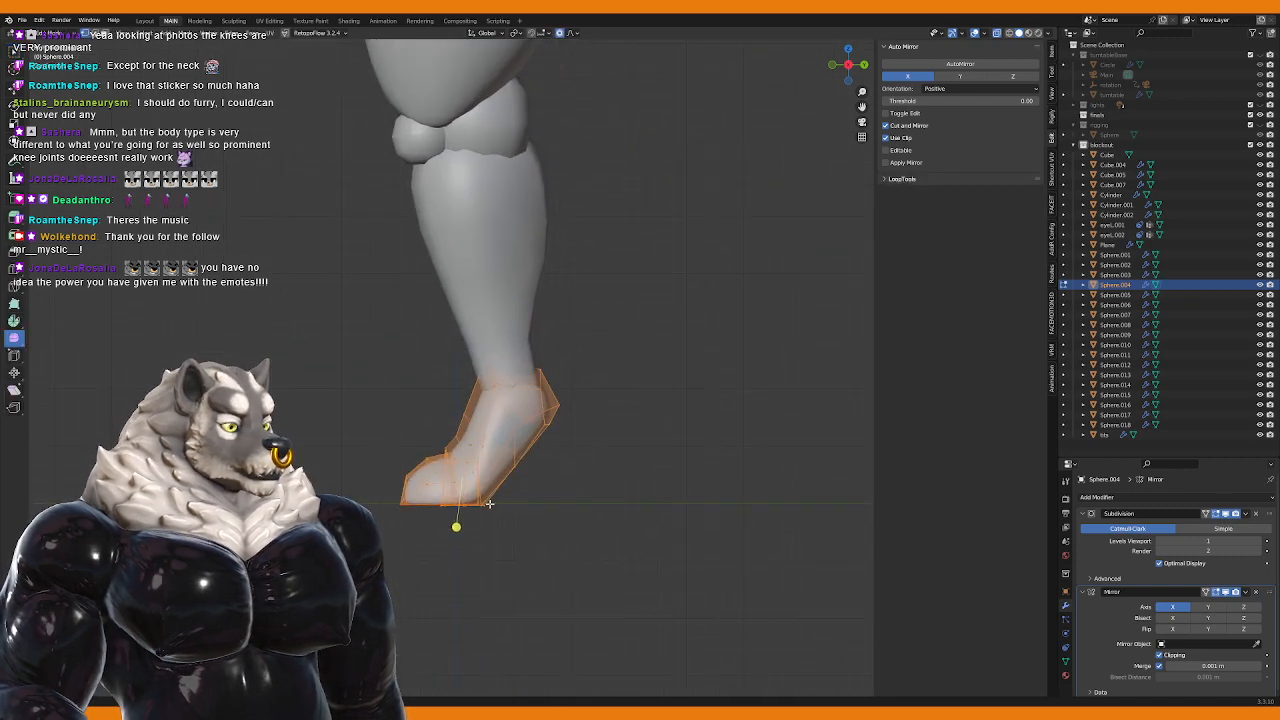
pyautogui.press('KP_1')
pyautogui.press('Tab')
pyautogui.click(606, 532)
pyautogui.scroll(-4, 651, 537)
pyautogui.moveTo(651, 537); pyautogui.dragTo(497, 392, button='middle')
pyautogui.press('KP_3')
pyautogui.scroll(-2, 575, 476)
pyautogui.scroll(4, 517, 480)
pyautogui.scroll(3, 534, 432)
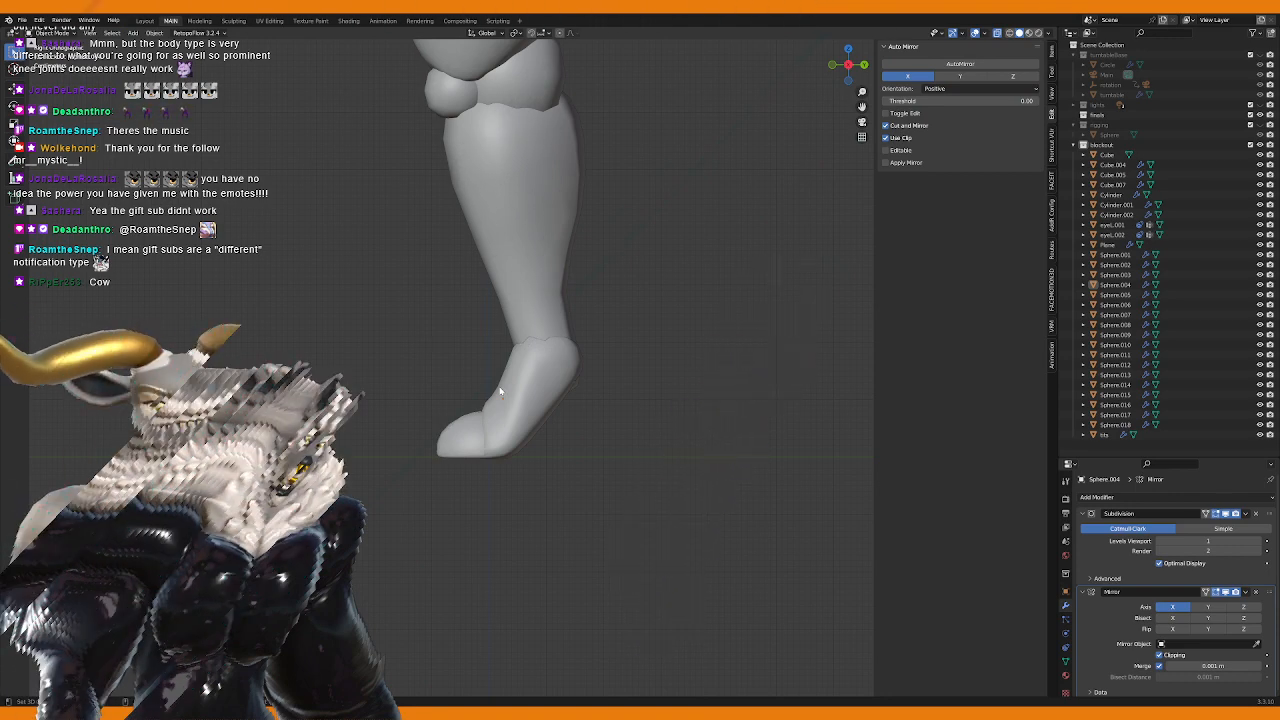
# Step: Open the foot piece for mesh editing and scale its whole mesh uniformly
pyautogui.moveTo(515, 390); pyautogui.dragTo(590, 472, button='middle')
pyautogui.click(540, 425)
pyautogui.press('Tab')
pyautogui.scroll(2, 575, 480)
pyautogui.press('s')
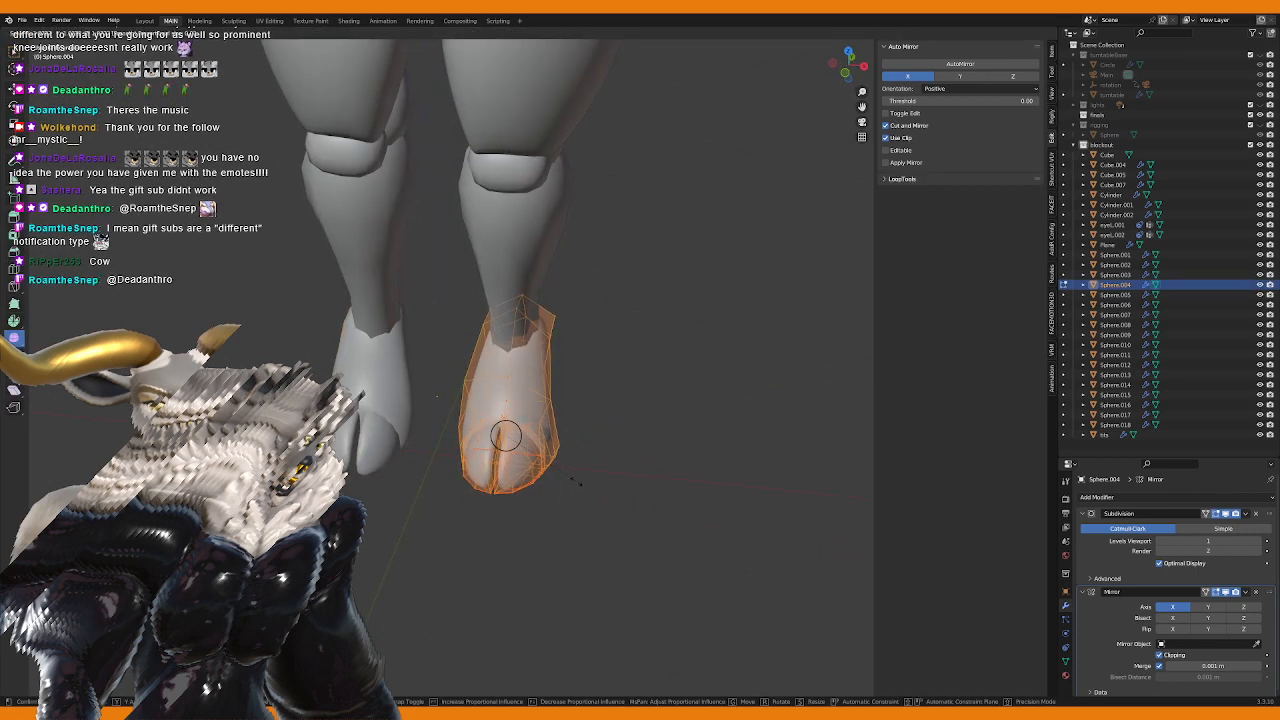
pyautogui.click(579, 487)
# Step: Select the linked geometry of both hoof halves on the foot and scale it by about 1.17 along Z with proportional editing
pyautogui.moveTo(579, 487); pyautogui.dragTo(517, 483, button='middle')
pyautogui.scroll(2, 517, 483)
pyautogui.hotkey('alt', 'a')
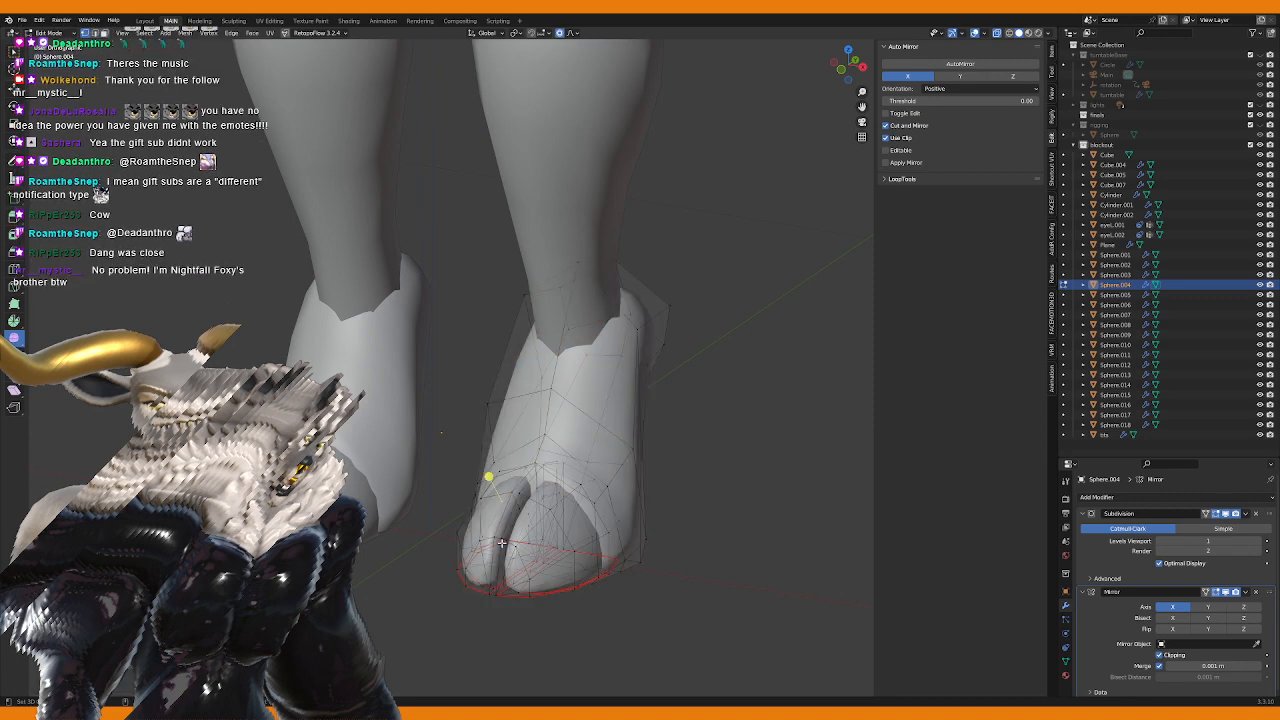
pyautogui.press('l')
pyautogui.press('l')
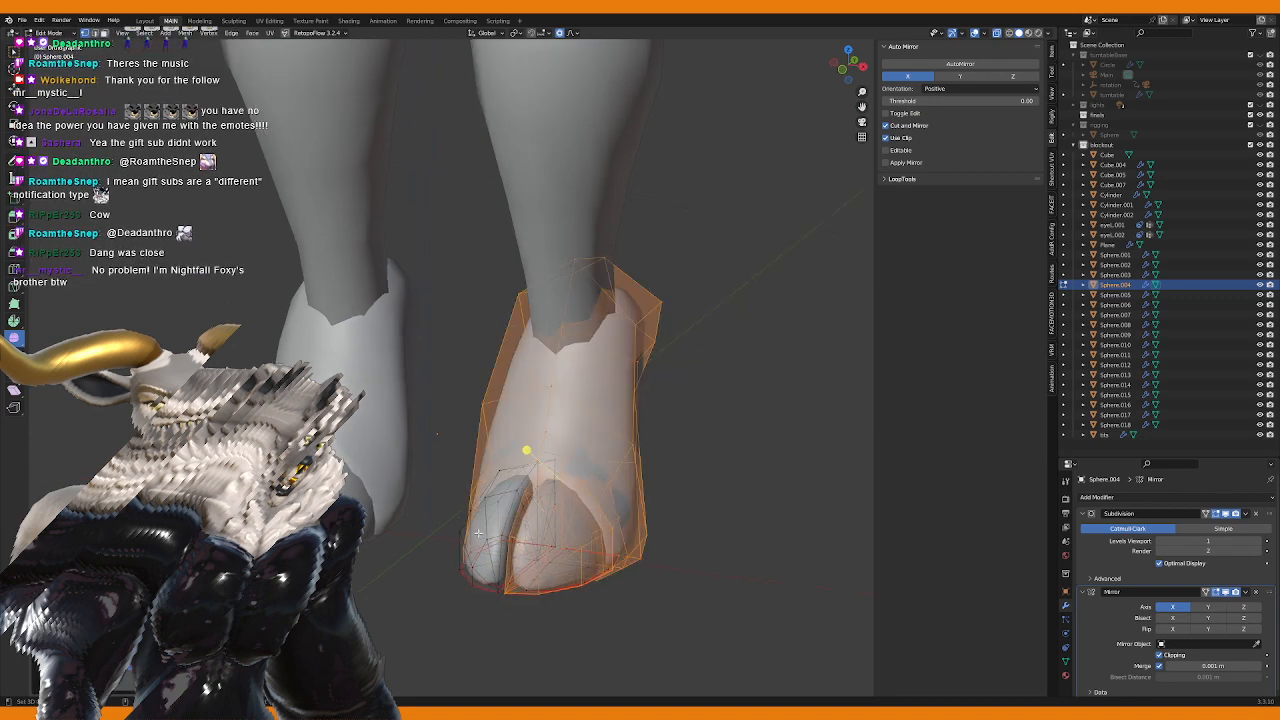
pyautogui.hotkey('alt', 'a')
pyautogui.press('l')
pyautogui.press('l')
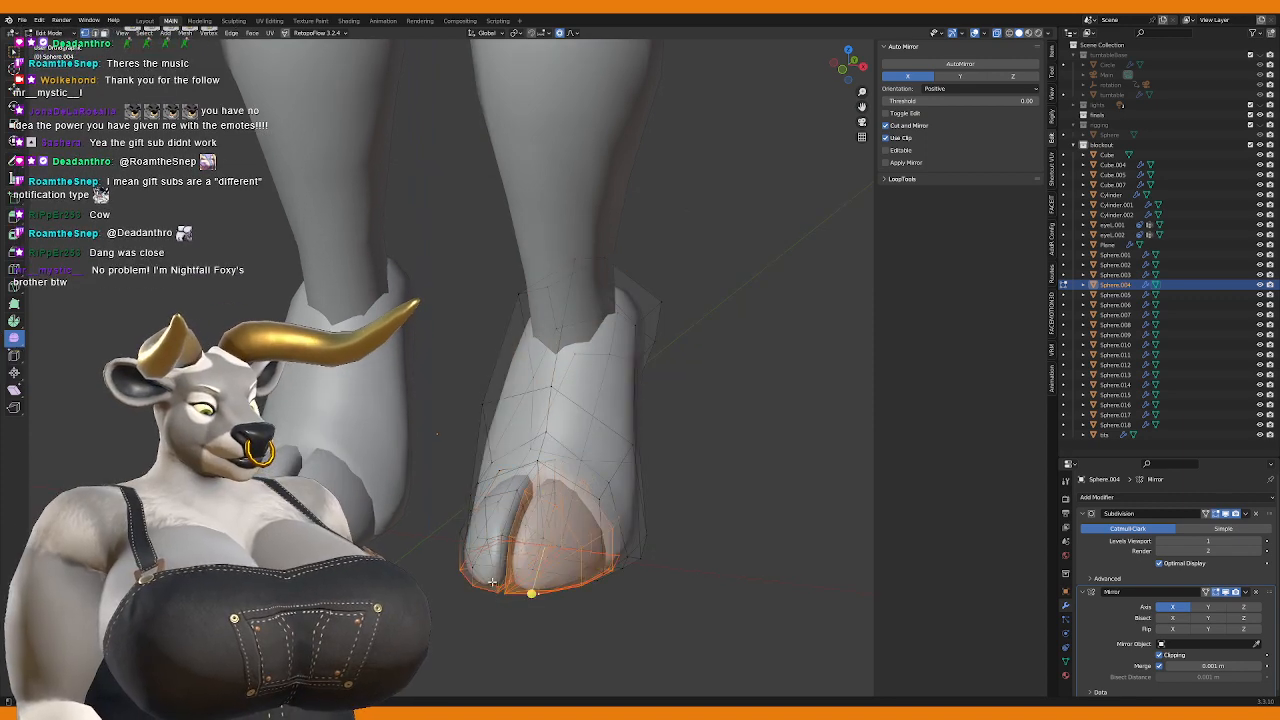
pyautogui.moveTo(516, 577); pyautogui.dragTo(590, 560, button='middle')
pyautogui.hotkey('alt', 'a')
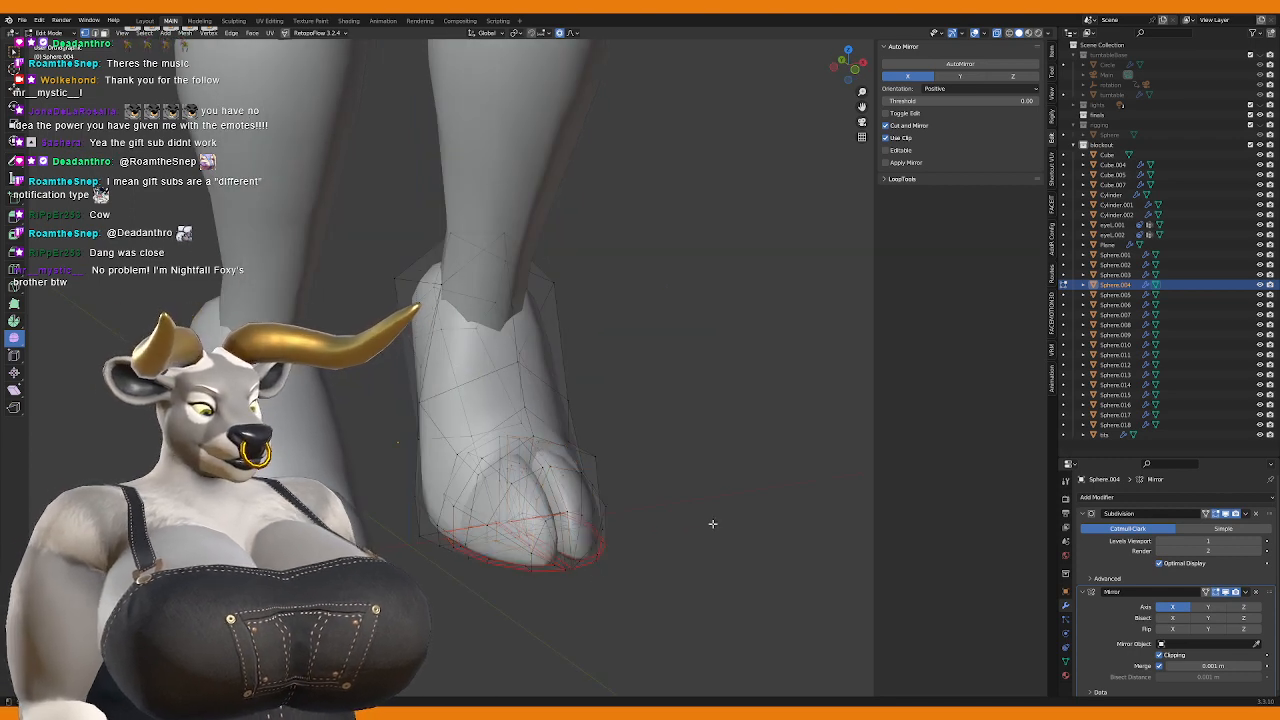
pyautogui.press('l')
pyautogui.hotkey('alt', 'a')
pyautogui.press('l')
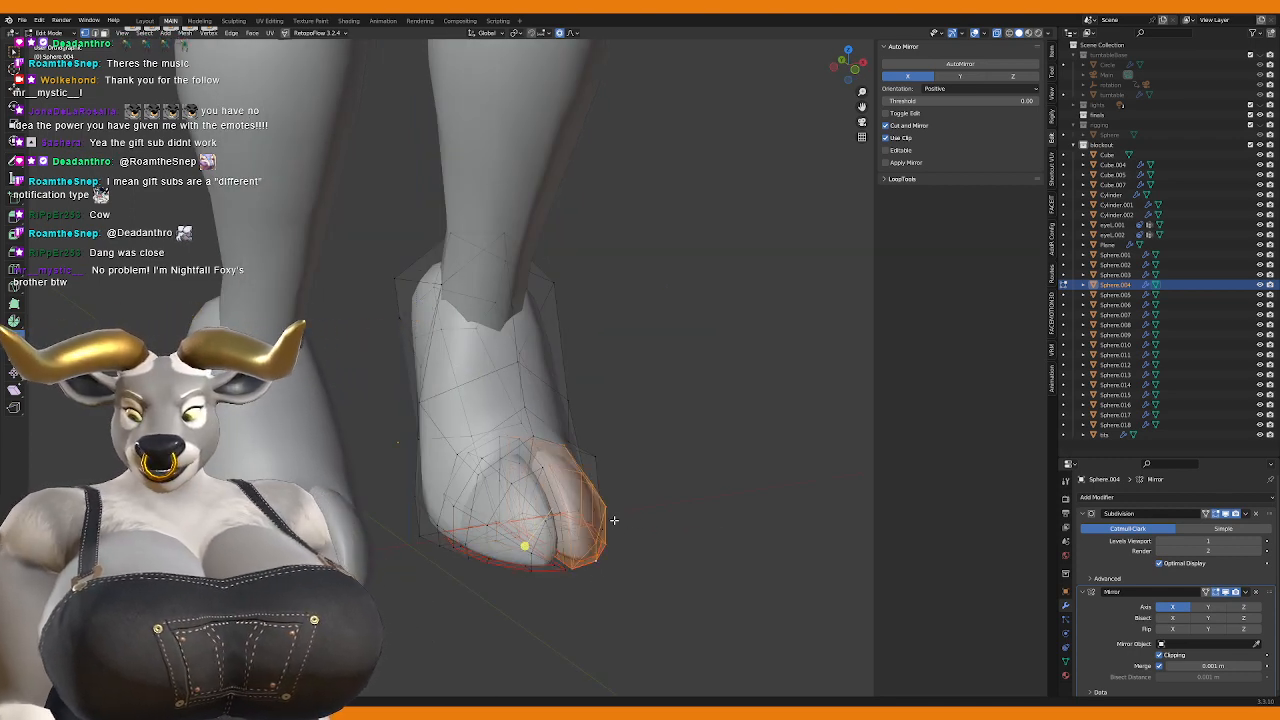
pyautogui.moveTo(614, 520); pyautogui.dragTo(605, 512, button='middle')
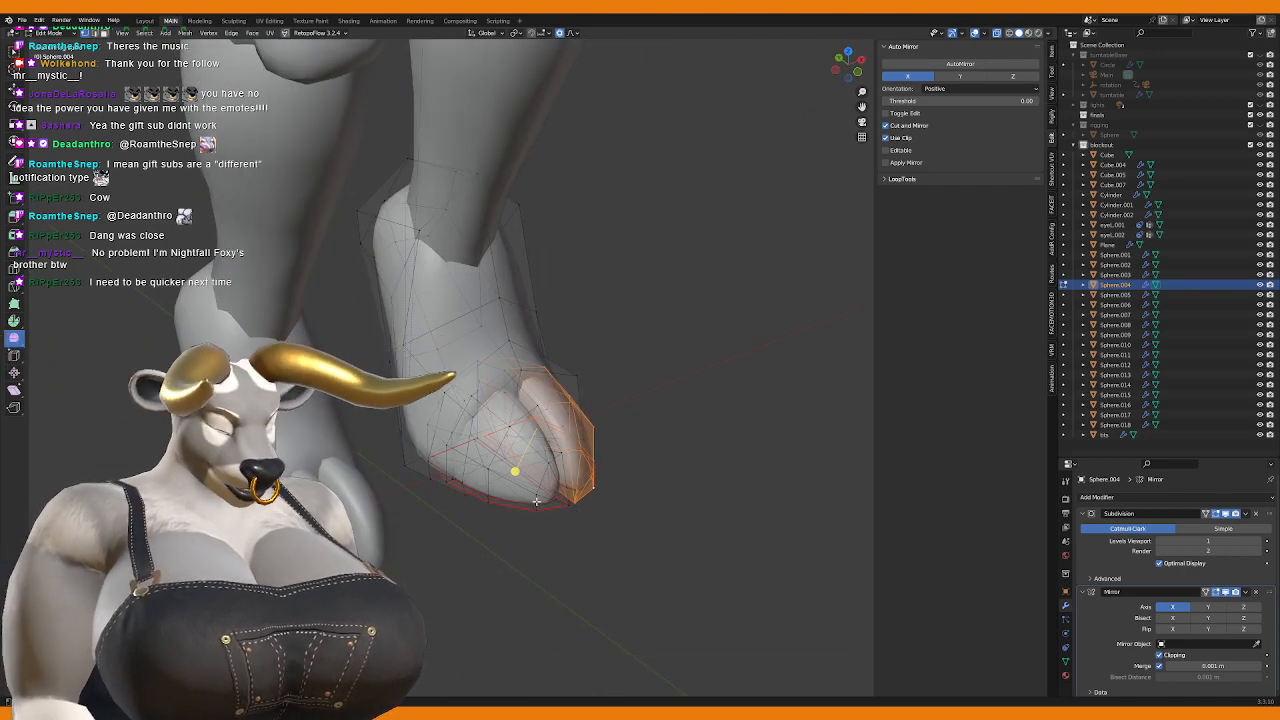
pyautogui.press('l')
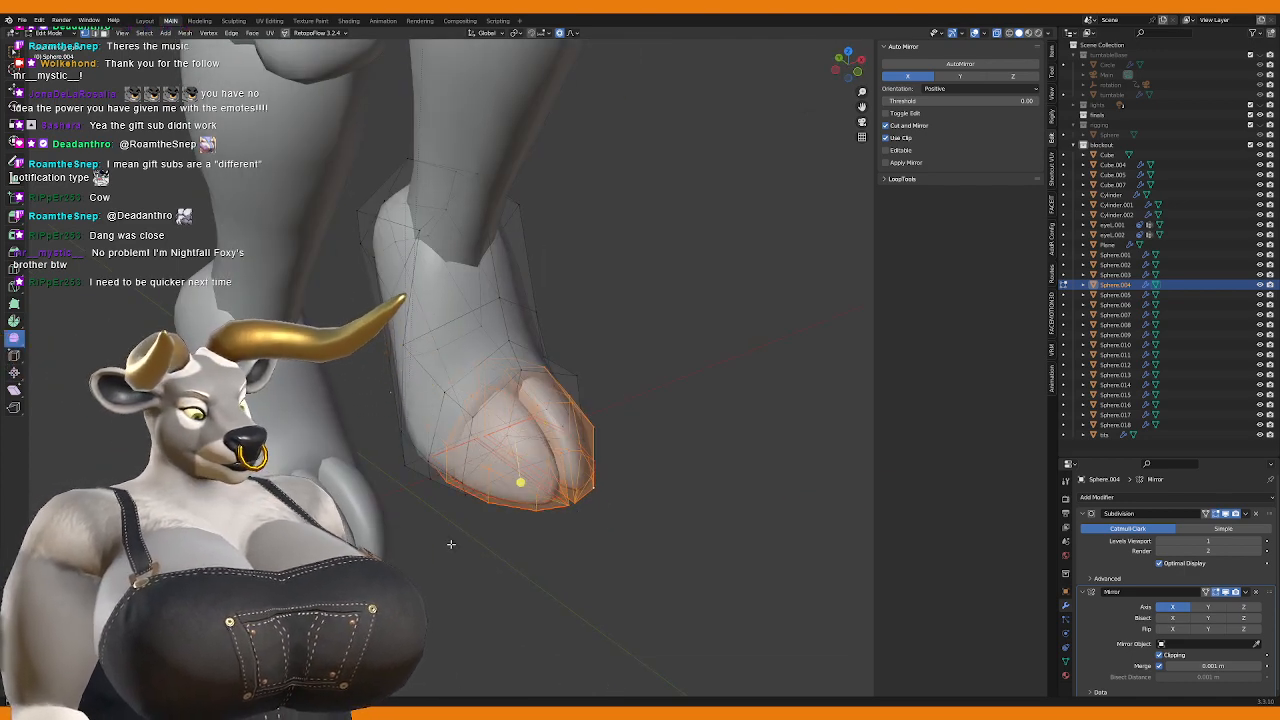
pyautogui.moveTo(450, 544); pyautogui.dragTo(598, 520, button='middle')
pyautogui.press('s')
pyautogui.press('z')
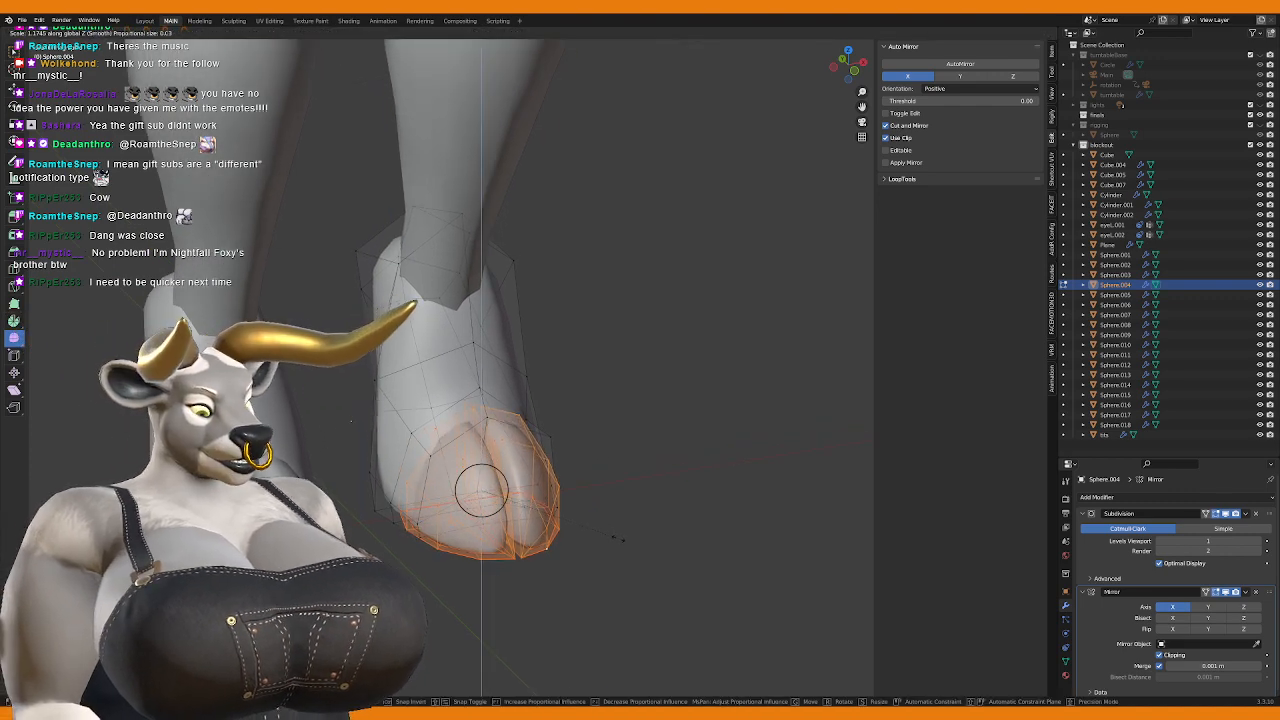
pyautogui.click(618, 540)
# Step: Adjust the thickness of the selected hoof halves slightly along their normals with Shrink/Fatten
pyautogui.moveTo(618, 540); pyautogui.dragTo(652, 532, button='middle')
pyautogui.hotkey('alt', 's')
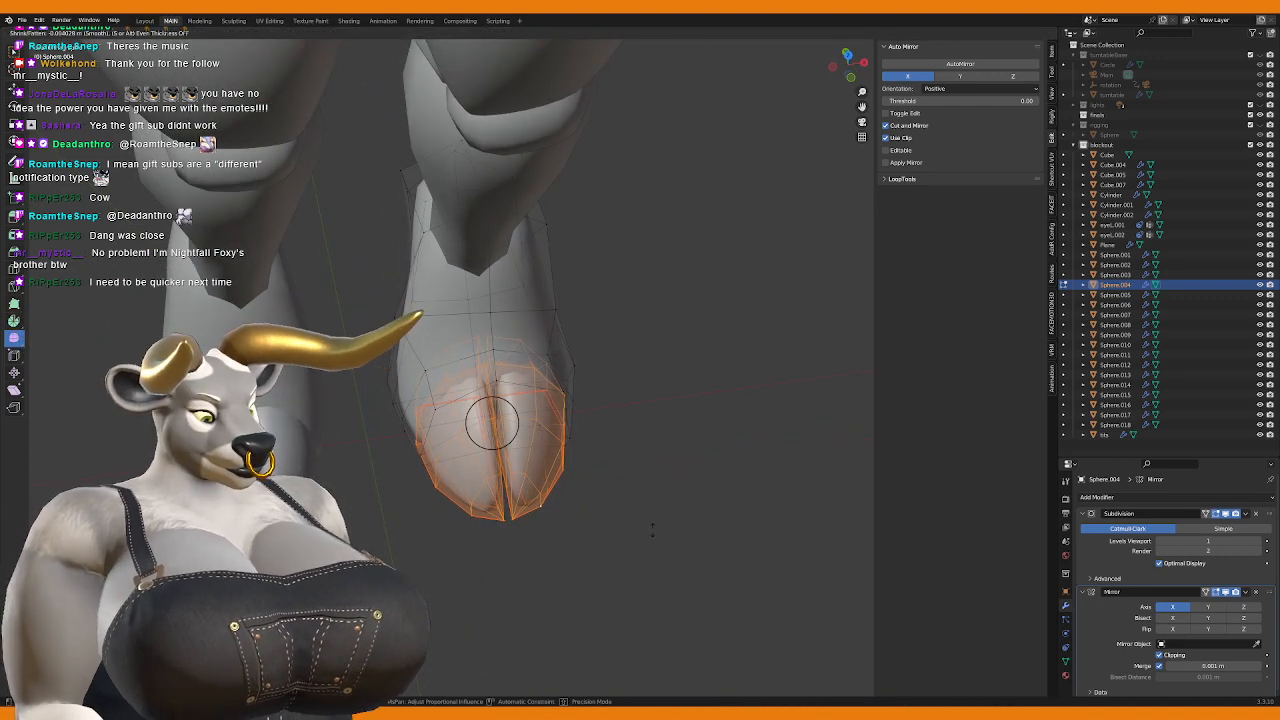
pyautogui.click(648, 527)
# Step: Raise the hoof halves slightly along Z in side view so they line up with the sole of the foot
pyautogui.moveTo(643, 523); pyautogui.dragTo(545, 505, button='middle')
pyautogui.press('Tab')
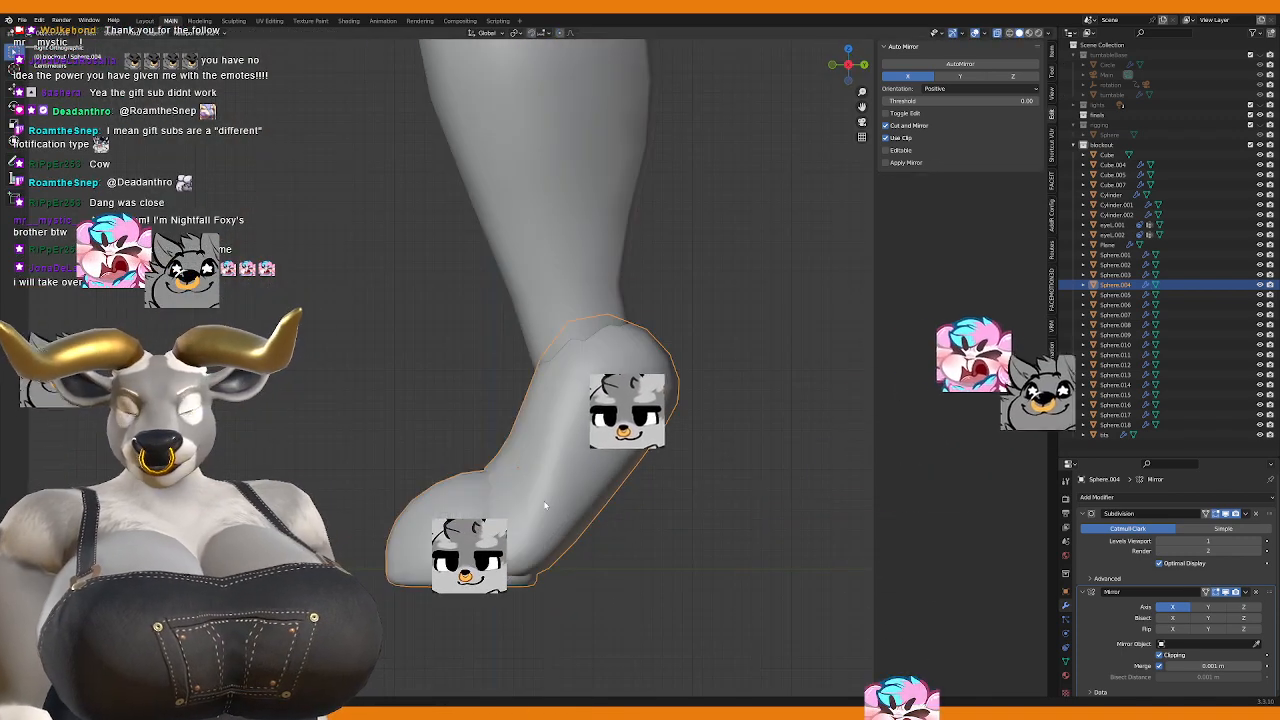
pyautogui.press('Tab')
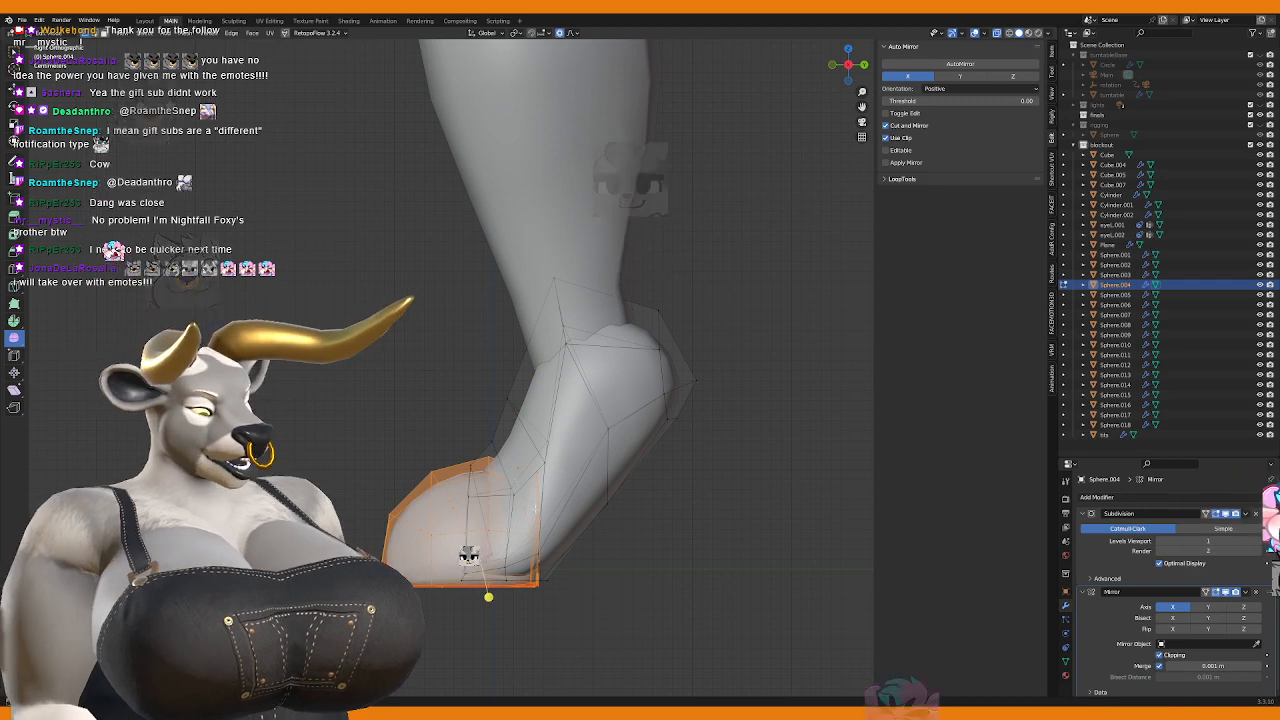
pyautogui.press('Tab')
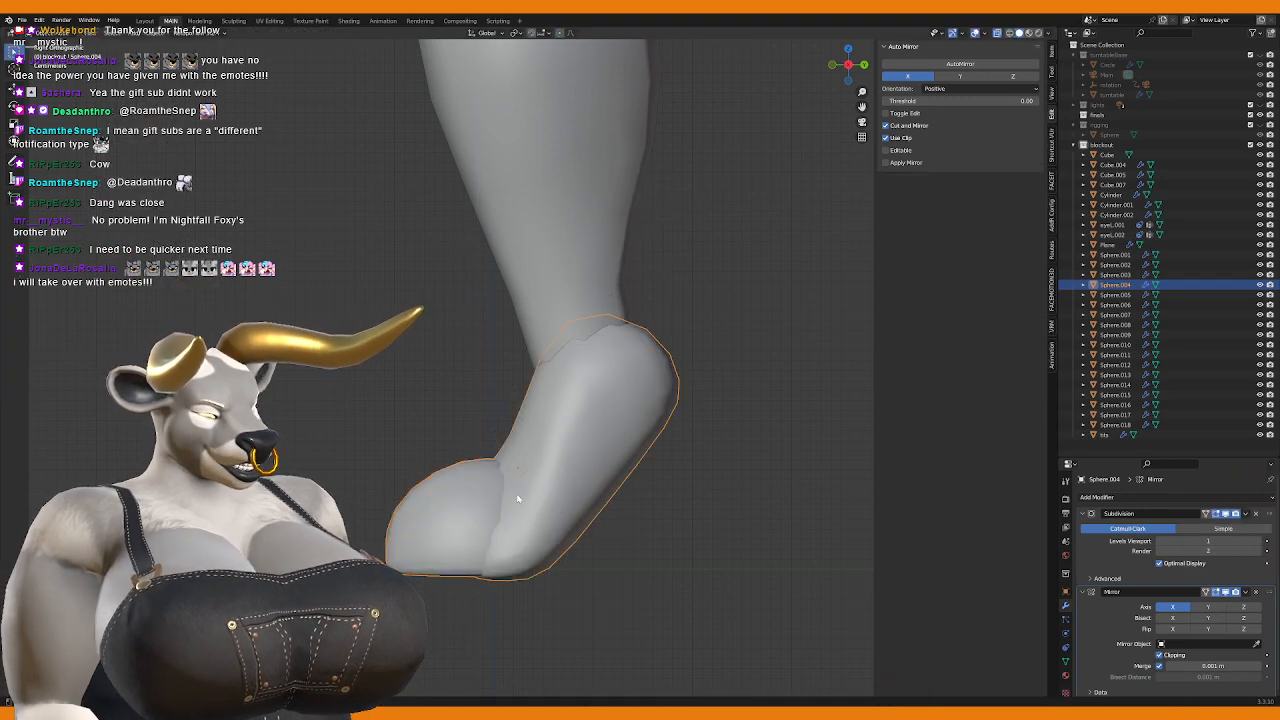
# Step: Examine the reshaped hooves from several angles and the full figure's legs from the side, front and back
pyautogui.press('Tab')
pyautogui.moveTo(517, 498); pyautogui.dragTo(553, 555, button='middle')
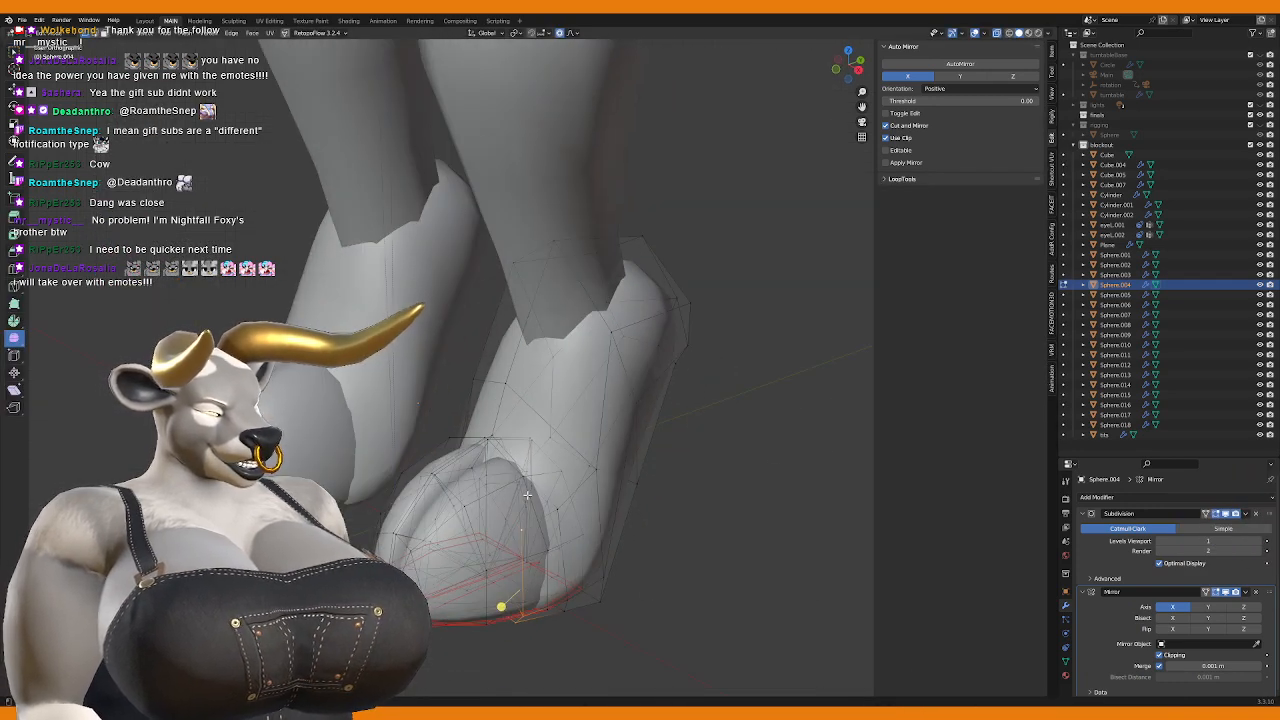
pyautogui.moveTo(527, 494); pyautogui.dragTo(629, 517, button='middle')
pyautogui.press('Tab')
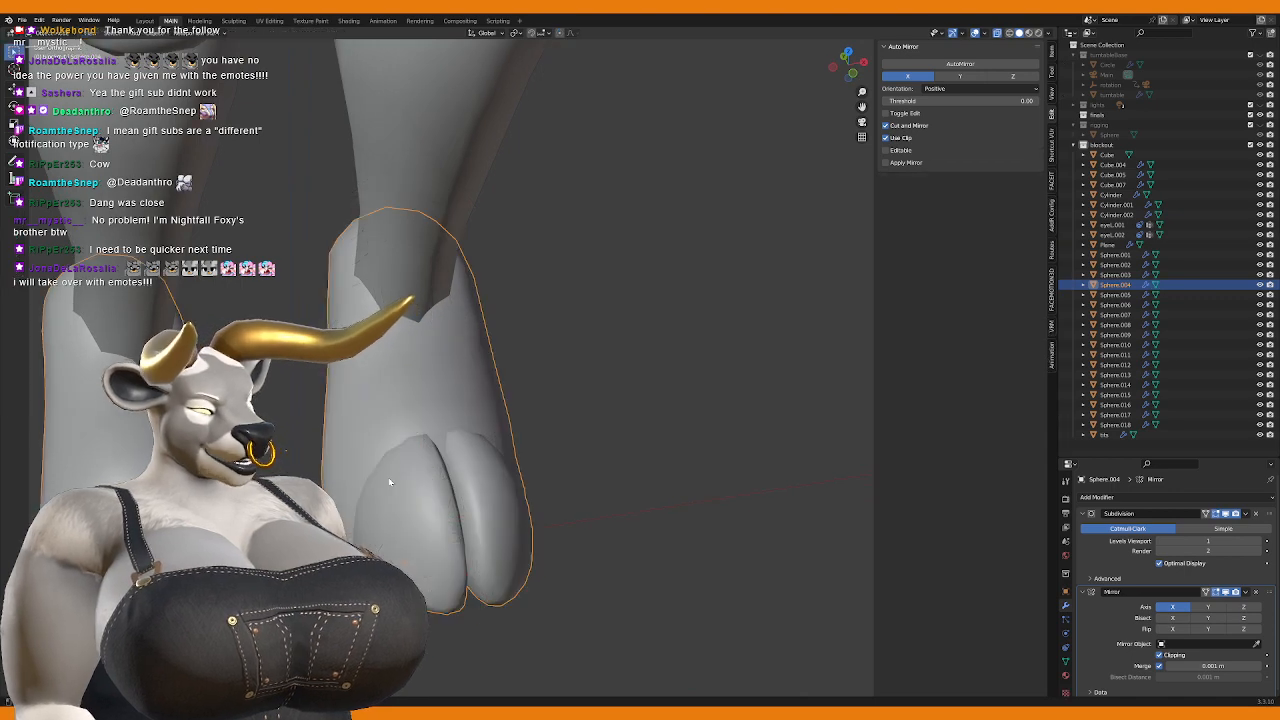
pyautogui.scroll(-8, 388, 477)
pyautogui.click(585, 502)
pyautogui.press('KP_3')
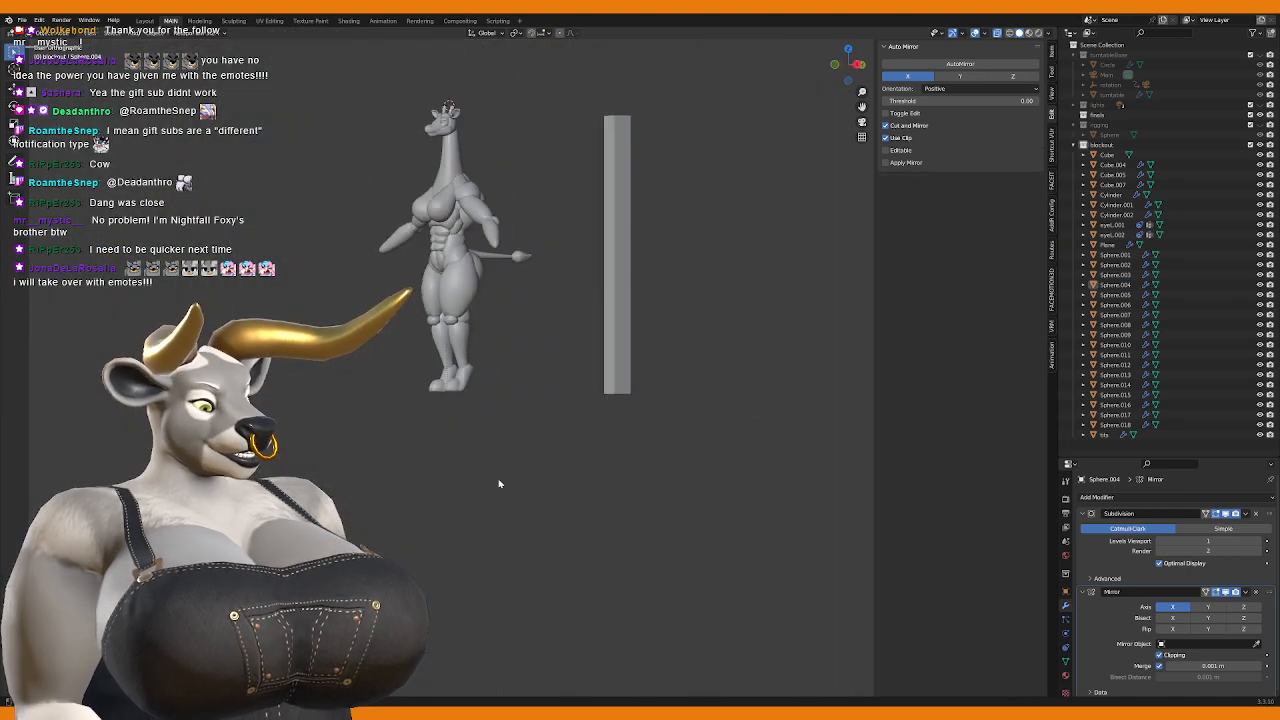
pyautogui.press('KP_1')
pyautogui.press('ctrl+KP_1')
pyautogui.press('KP_3')
pyautogui.scroll(3, 547, 433)
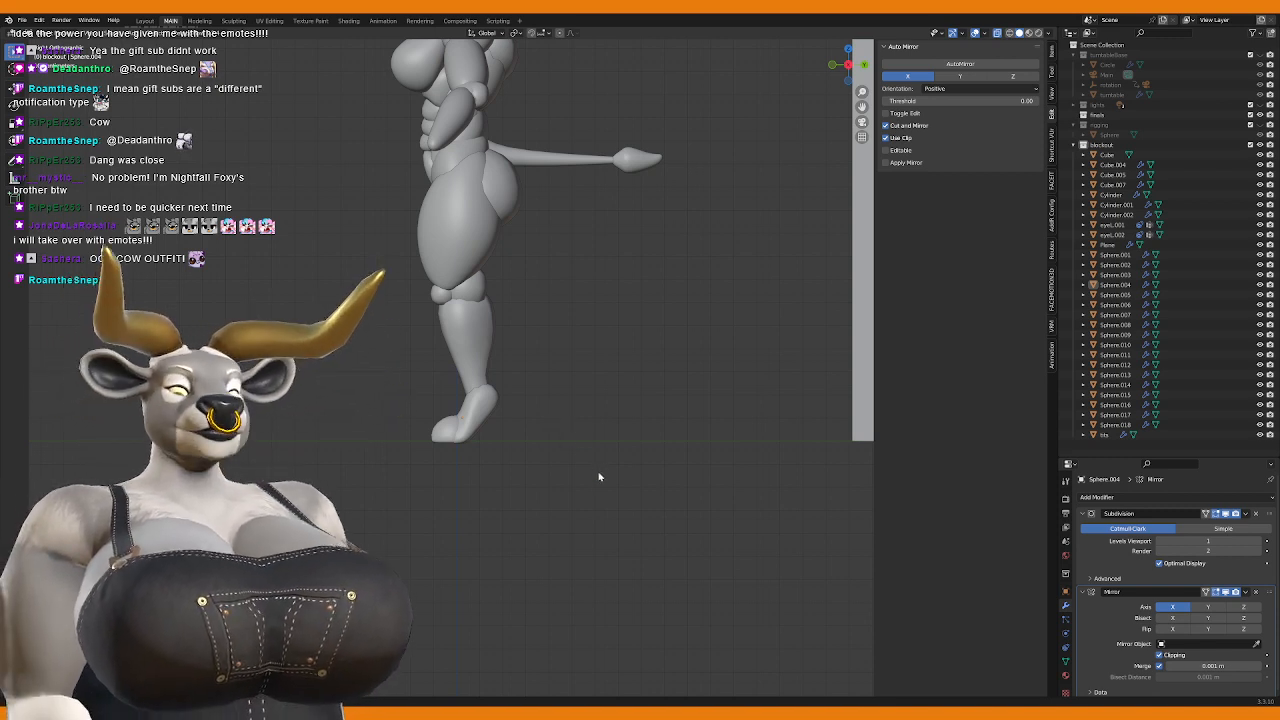
pyautogui.moveTo(541, 458); pyautogui.dragTo(500, 486, button='middle')
pyautogui.scroll(4, 500, 486)
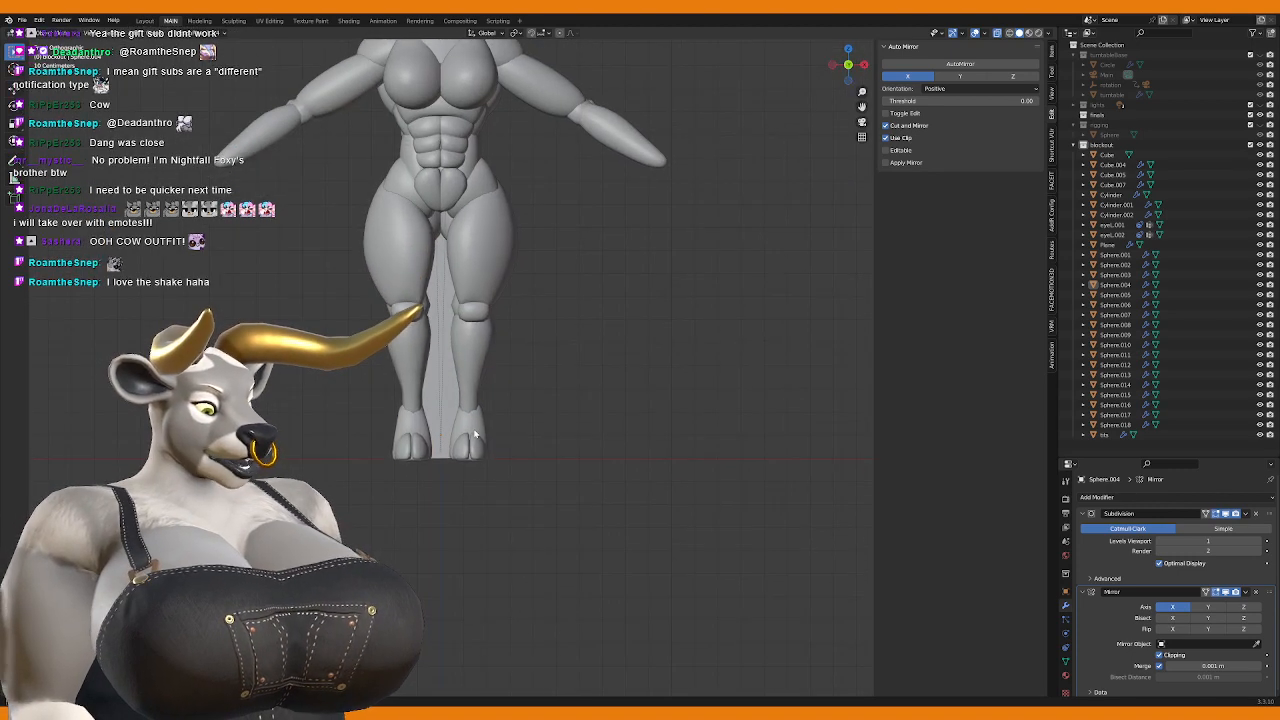
# Step: Select the entire foot mesh and move it slightly inward along X beneath the lower leg
pyautogui.click(490, 500)
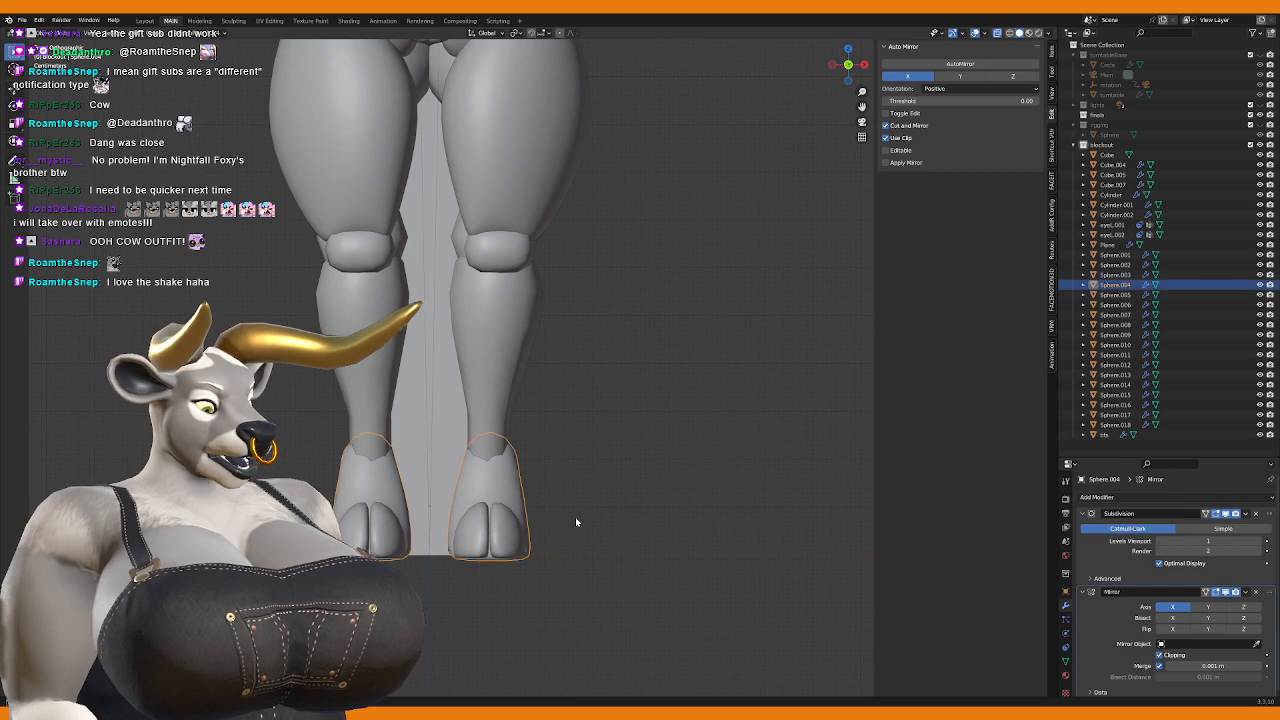
pyautogui.press('Tab')
pyautogui.press('a')
pyautogui.press('g')
pyautogui.press('x')
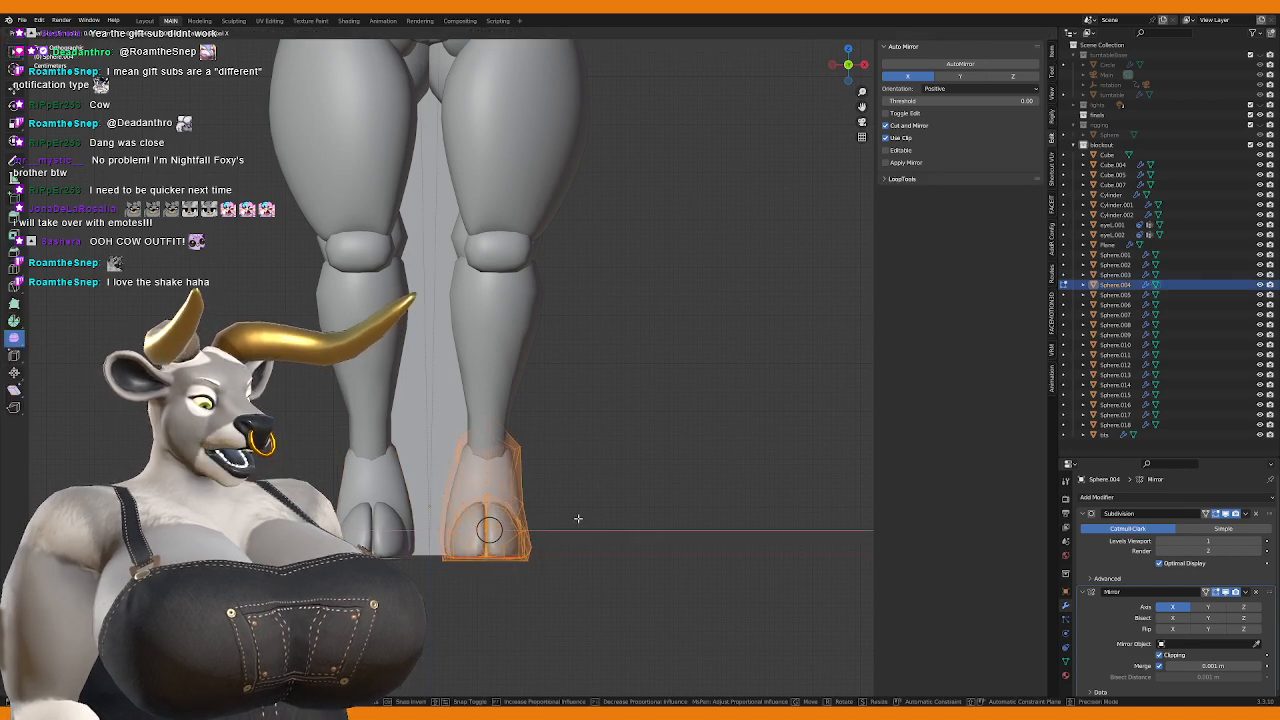
pyautogui.click(578, 518)
# Step: Move the heel's bottom vertices backward along Y with proportional editing, and make one more vertex adjustment along Y on the foot
pyautogui.moveTo(571, 520); pyautogui.dragTo(401, 502, button='middle')
pyautogui.hotkey('alt', 'a')
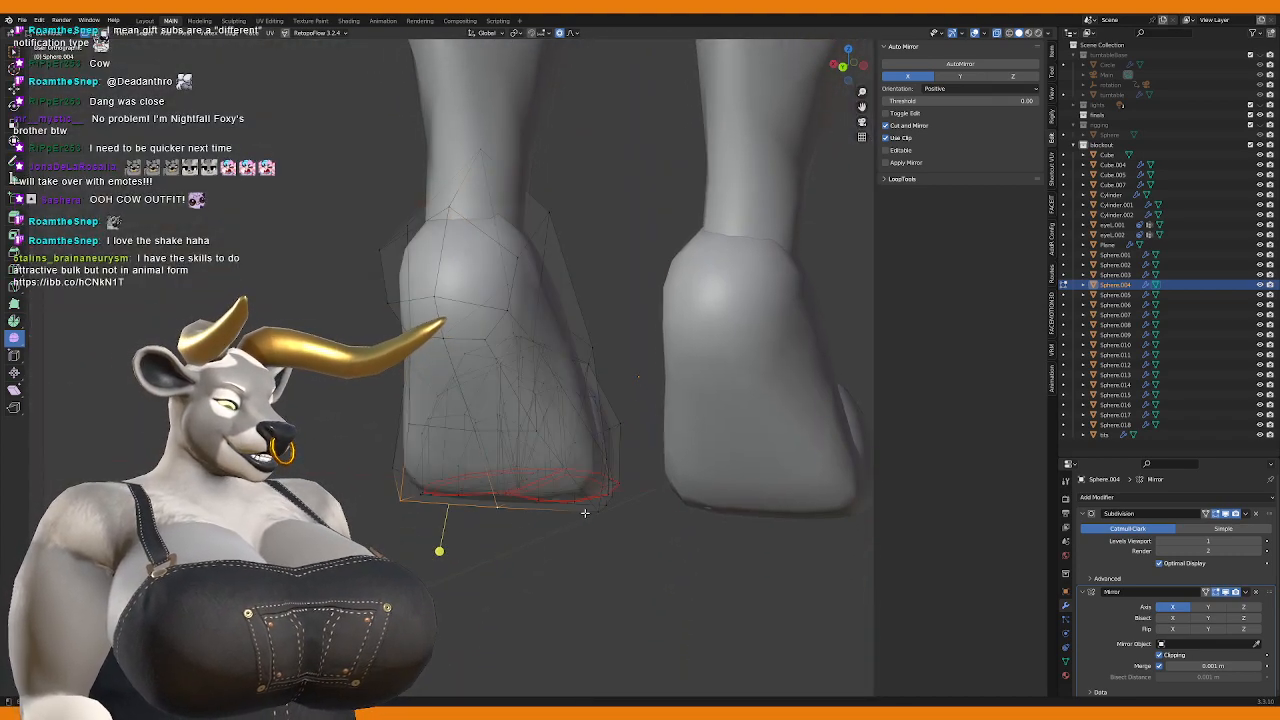
pyautogui.moveTo(631, 540); pyautogui.dragTo(529, 509, button='middle')
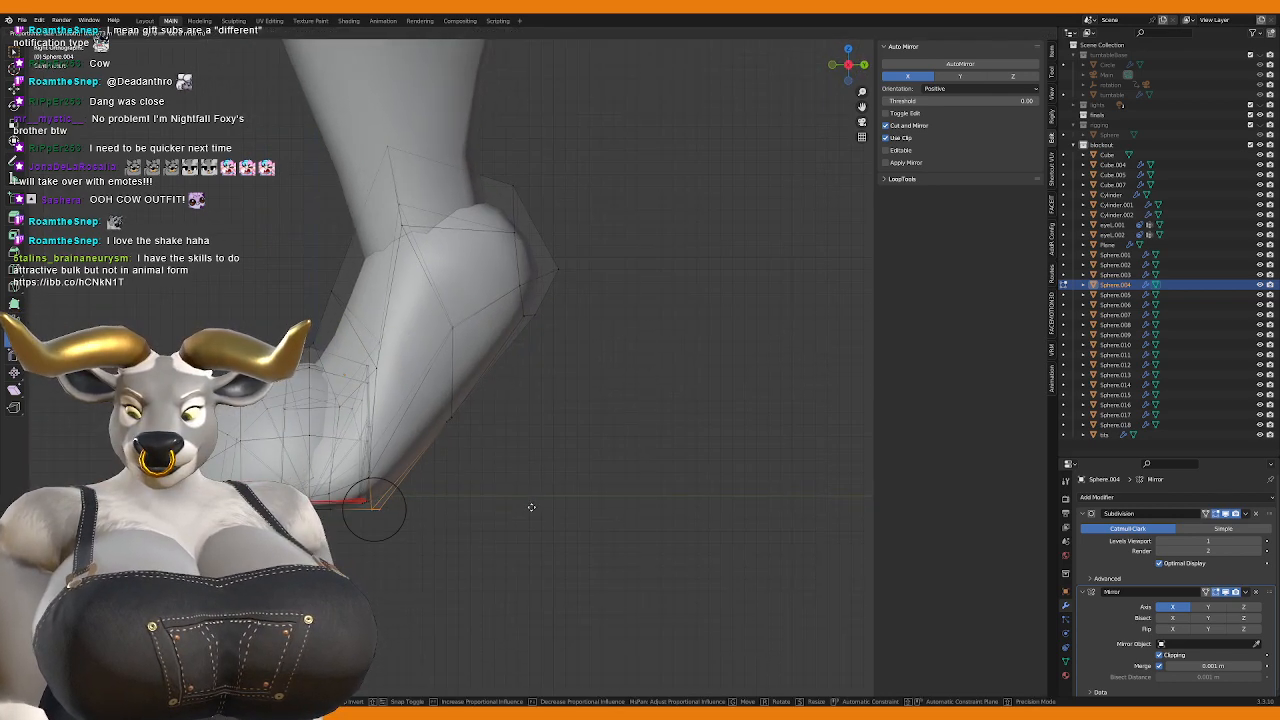
pyautogui.press('g')
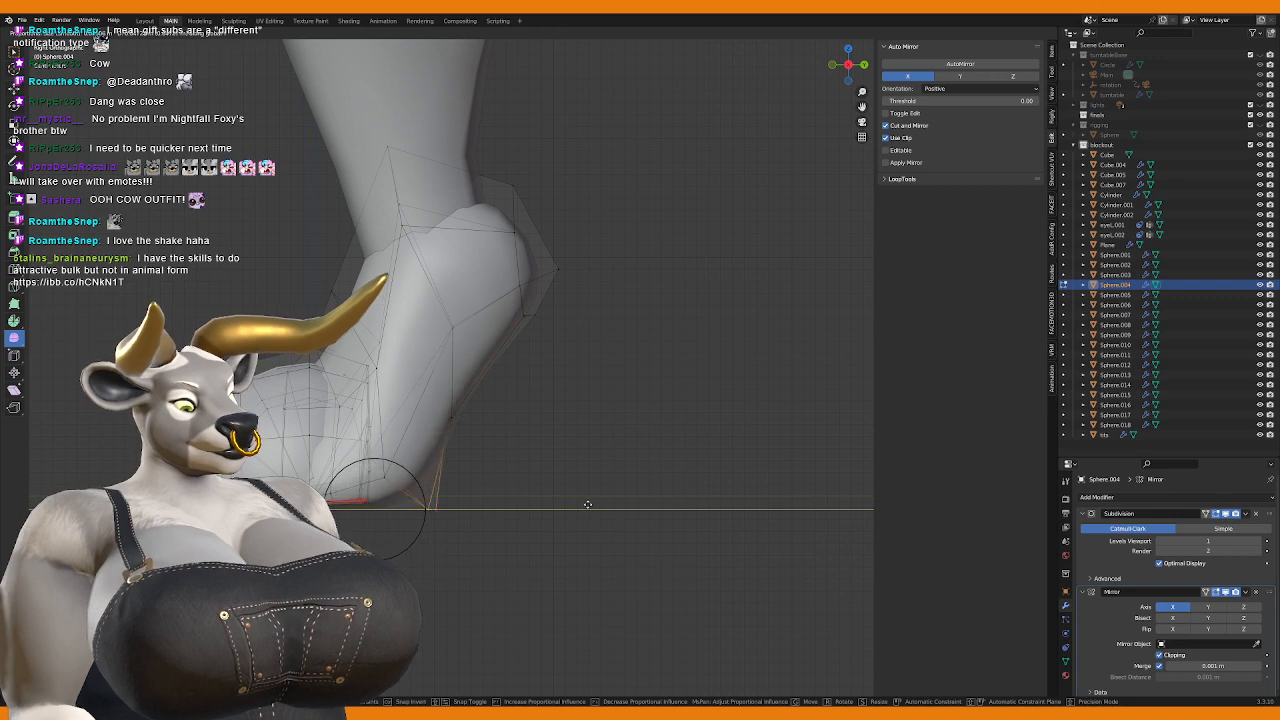
pyautogui.click(583, 507)
pyautogui.keyDown('shift'); pyautogui.moveTo(546, 481); pyautogui.dragTo(490, 386, button='middle'); pyautogui.keyUp('shift')
pyautogui.press('g')
pyautogui.press('y')
pyautogui.click(572, 534)
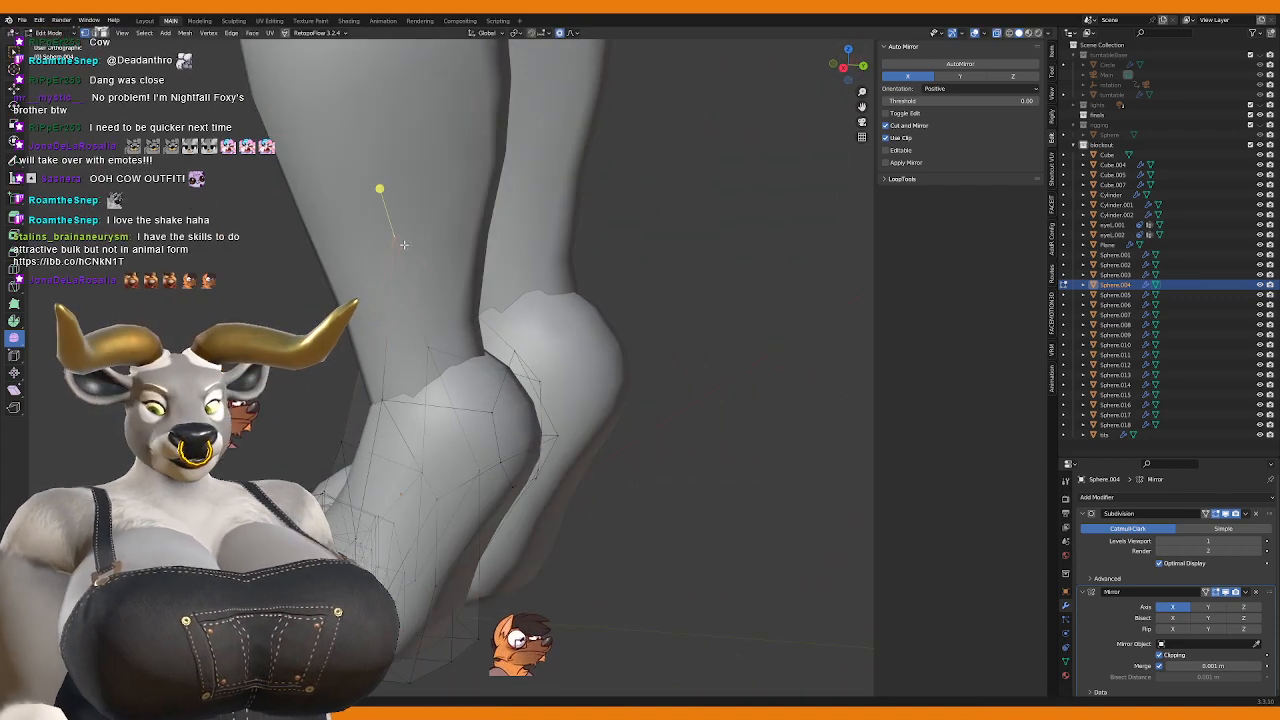
pyautogui.press('KP_1')
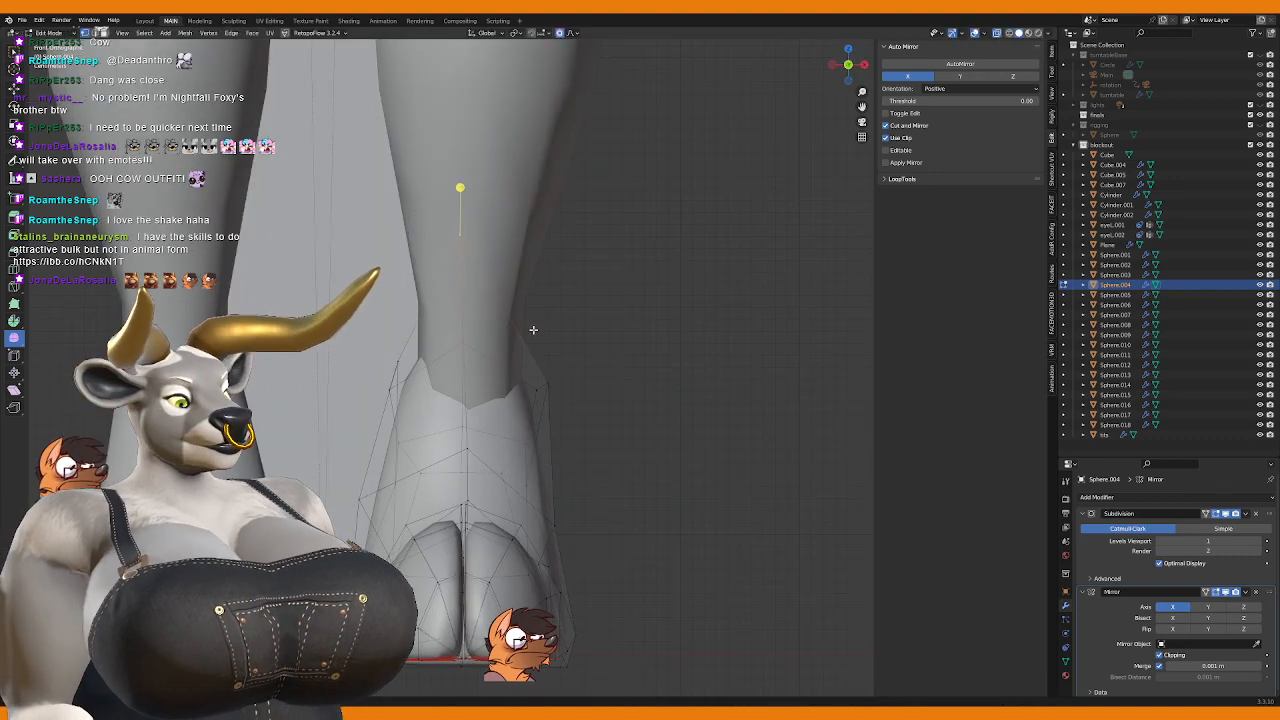
# Step: Slide the selected edges along the outer side of the foot mesh
pyautogui.moveTo(525, 431); pyautogui.dragTo(433, 431, button='middle')
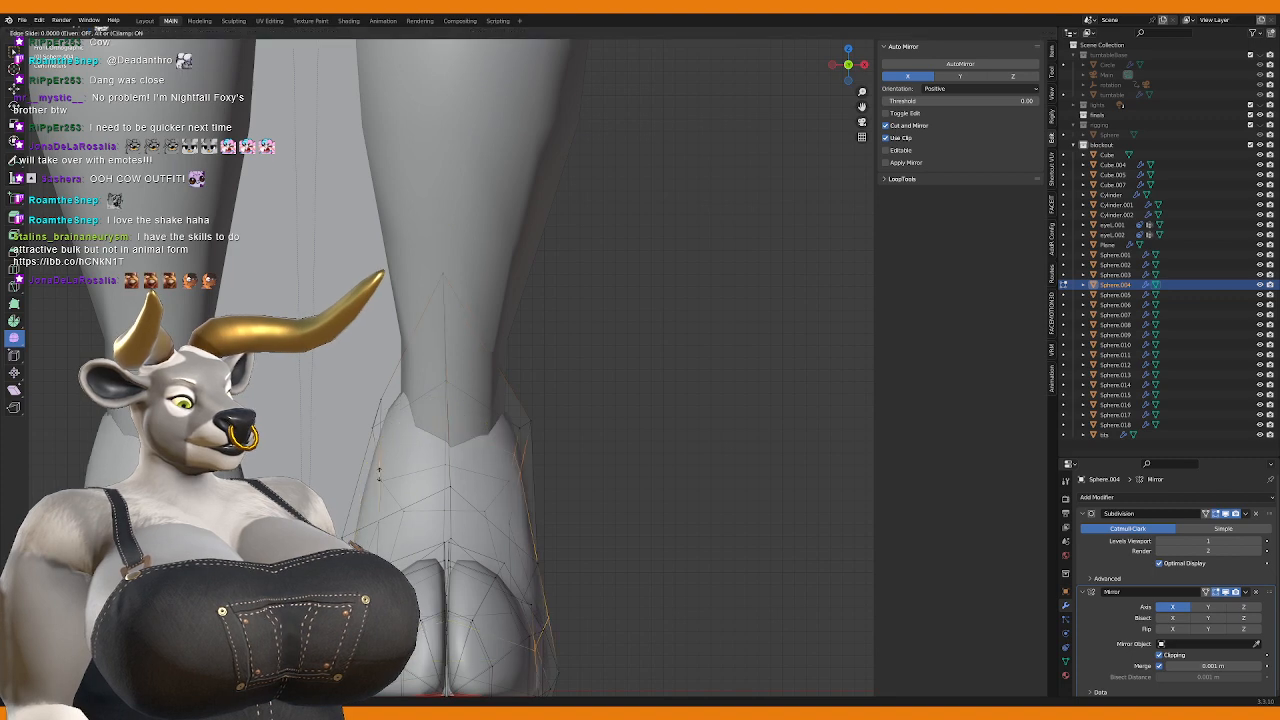
pyautogui.moveTo(428, 477); pyautogui.dragTo(419, 432, button='middle')
pyautogui.press('Tab')
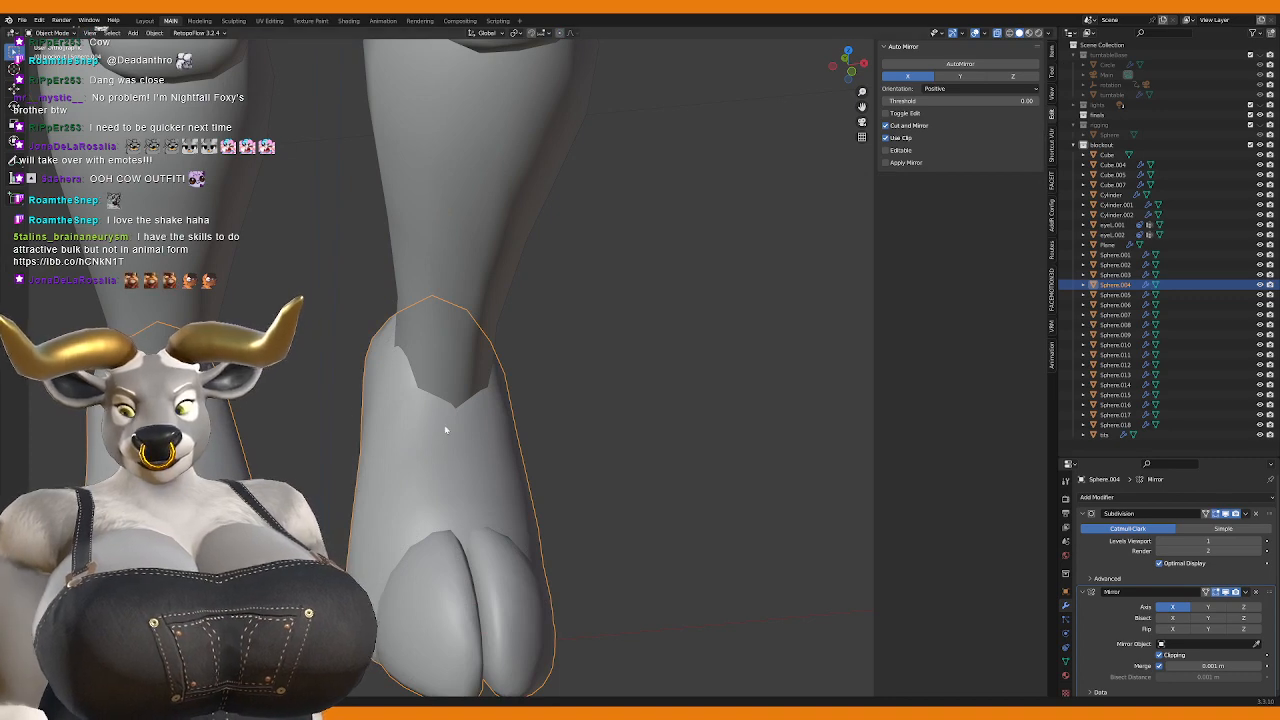
# Step: Examine the foot and the full legs in perspective and front view
pyautogui.scroll(-3, 446, 430)
pyautogui.moveTo(517, 449); pyautogui.dragTo(563, 494, button='middle')
pyautogui.press('Tab')
pyautogui.press('KP_1')
pyautogui.press('Tab')
pyautogui.scroll(-4, 510, 440)
pyautogui.click(514, 457)
pyautogui.scroll(-4, 410, 468)
pyautogui.scroll(3, 545, 473)
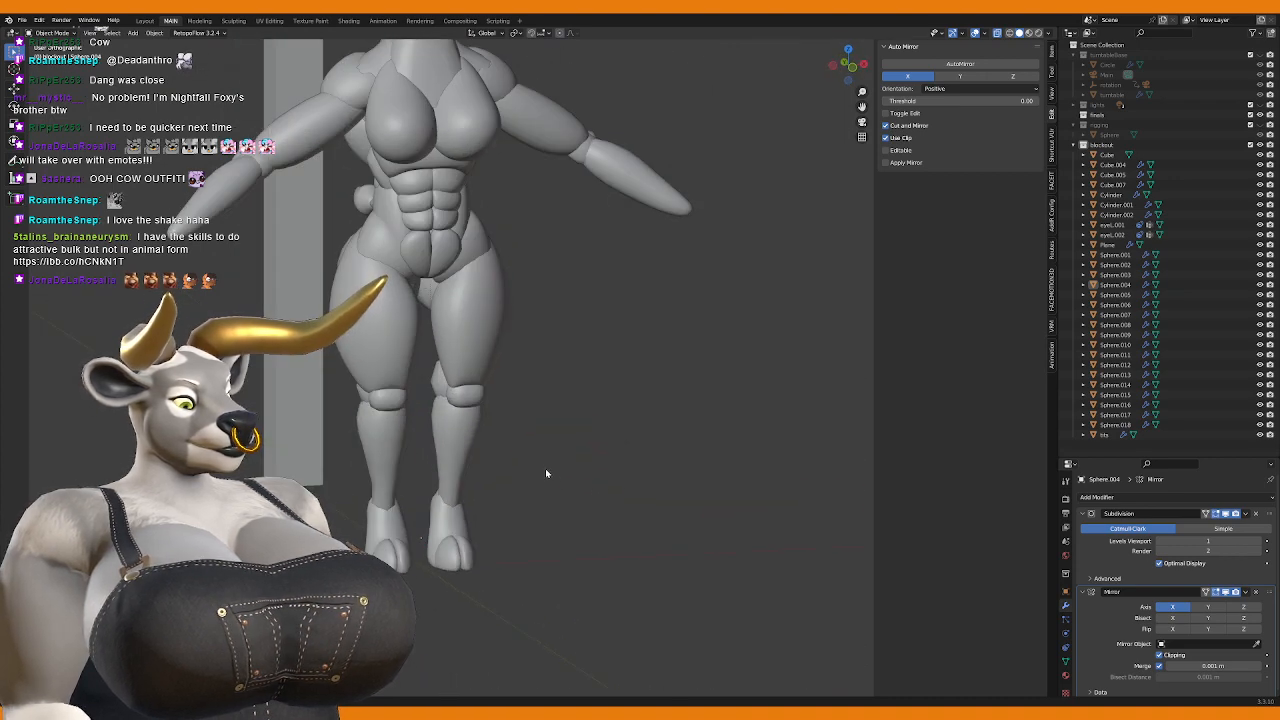
pyautogui.press('KP_1')
pyautogui.scroll(5, 486, 414)
# Step: Narrow the entire foot mesh by scaling it along X, checking it against the shin in front view
pyautogui.click(492, 405)
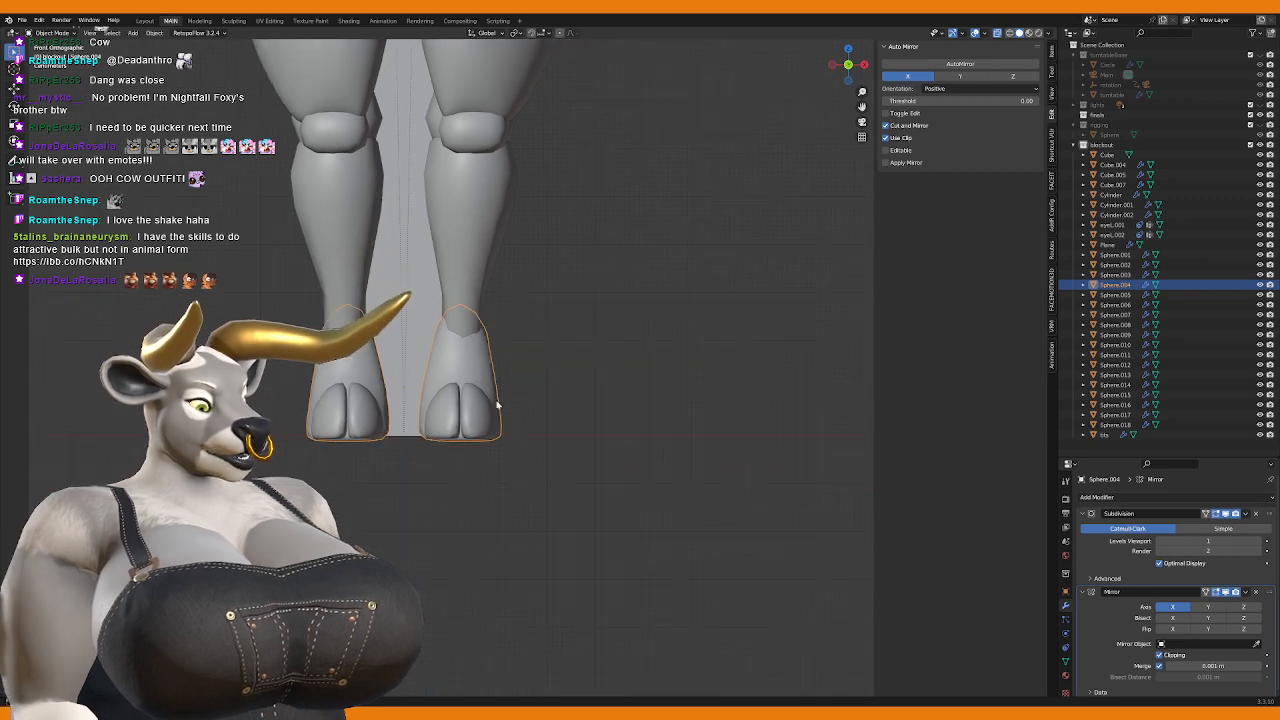
pyautogui.press('Tab')
pyautogui.moveTo(497, 405); pyautogui.dragTo(450, 433, button='middle')
pyautogui.press('s')
pyautogui.press('x')
pyautogui.click(466, 436)
pyautogui.press('KP_1')
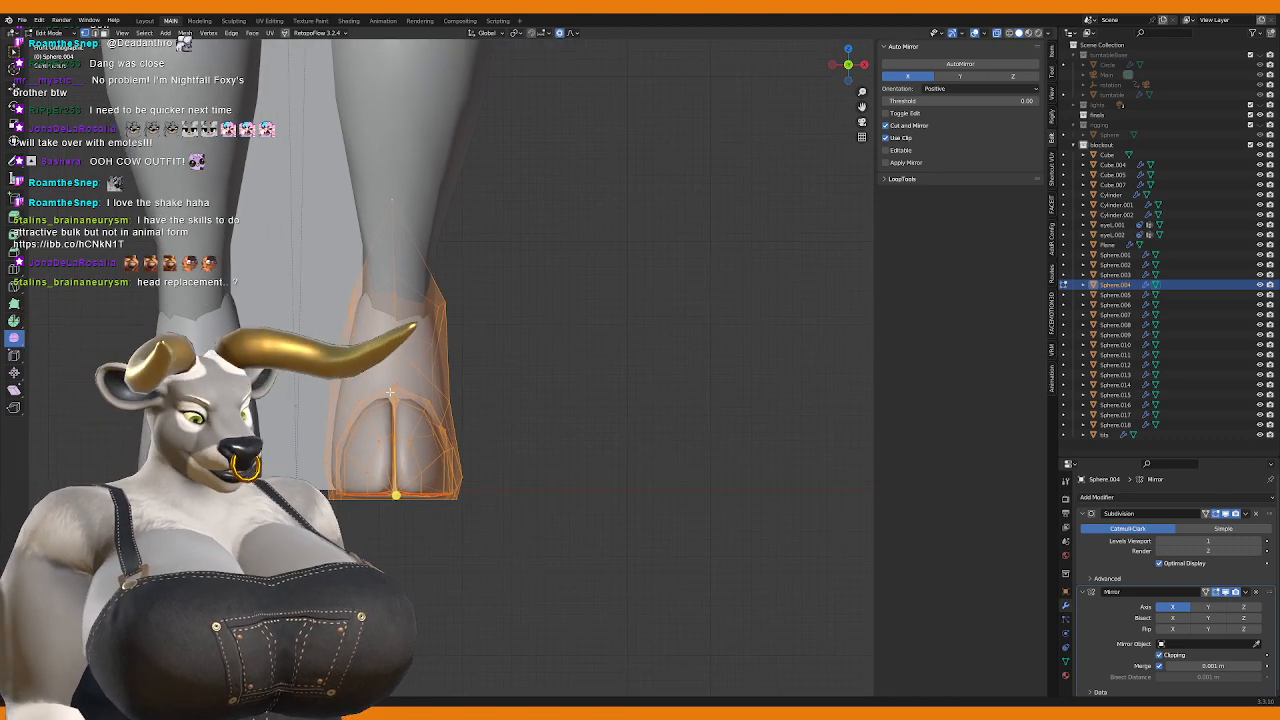
pyautogui.hotkey('alt', 'a')
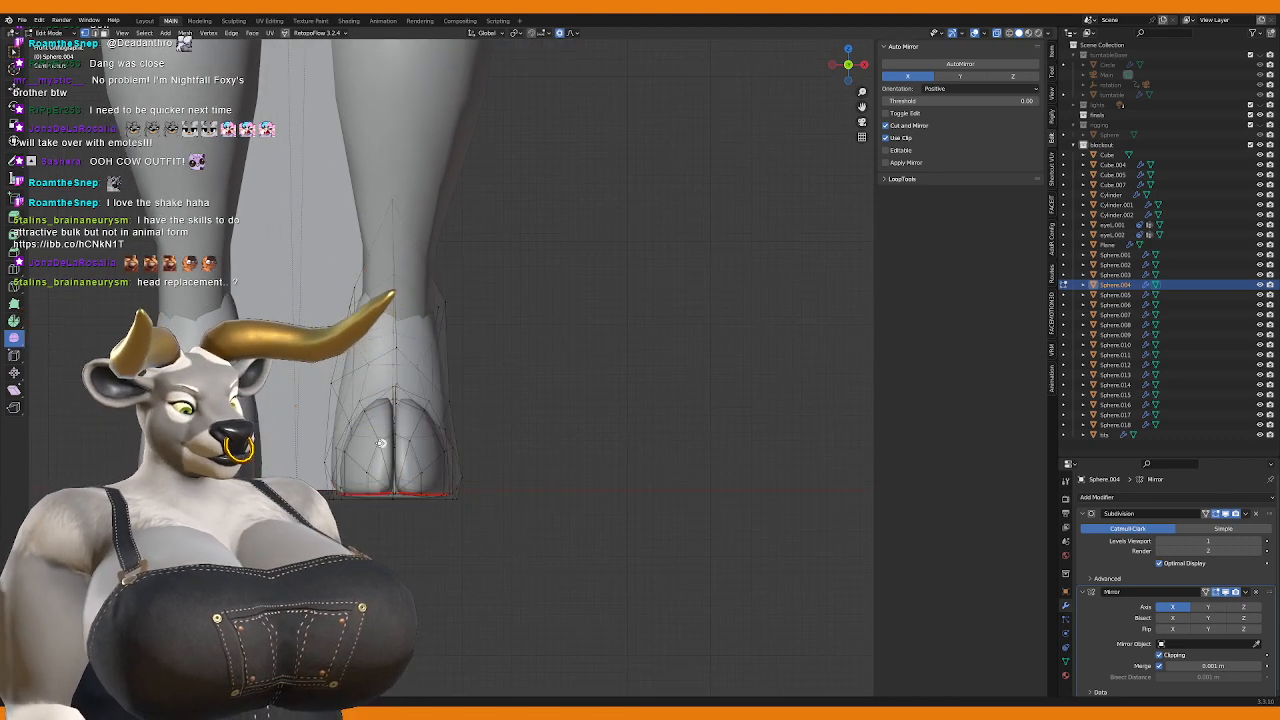
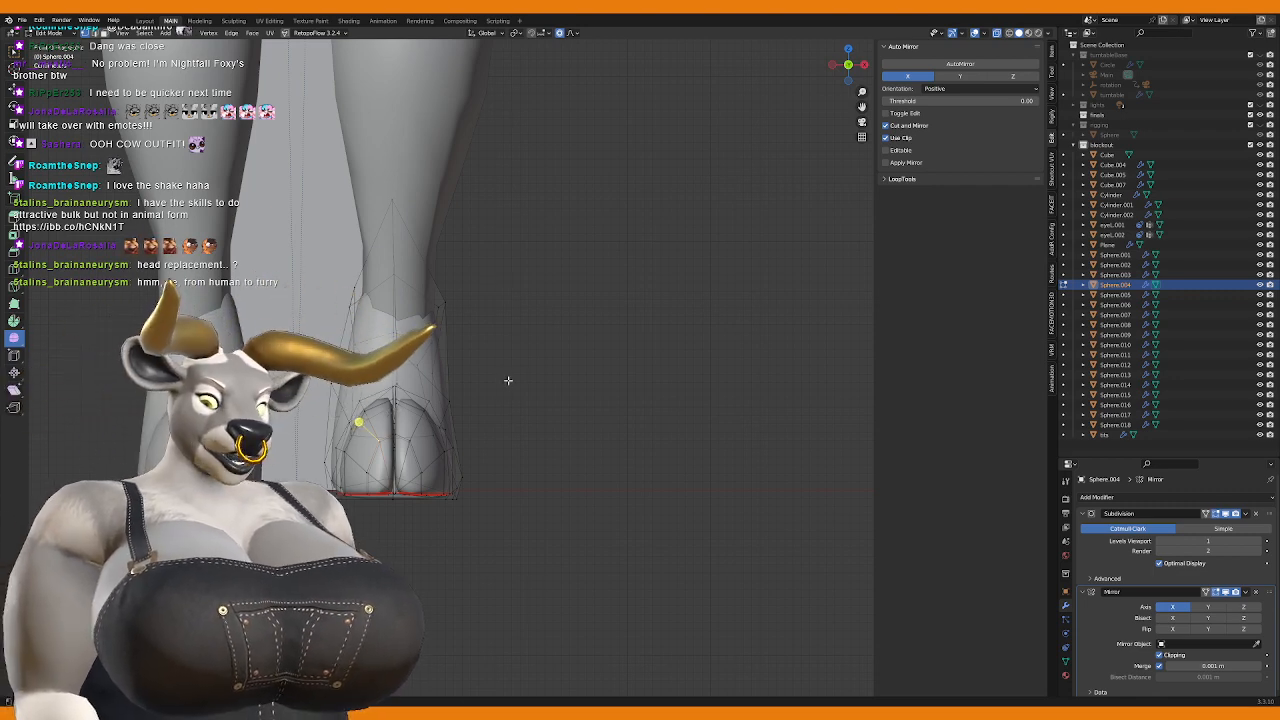
# Step: Move the vertices on the outer side of the foot slightly inward with proportional editing in front view
pyautogui.moveTo(474, 376); pyautogui.dragTo(537, 505, button='middle')
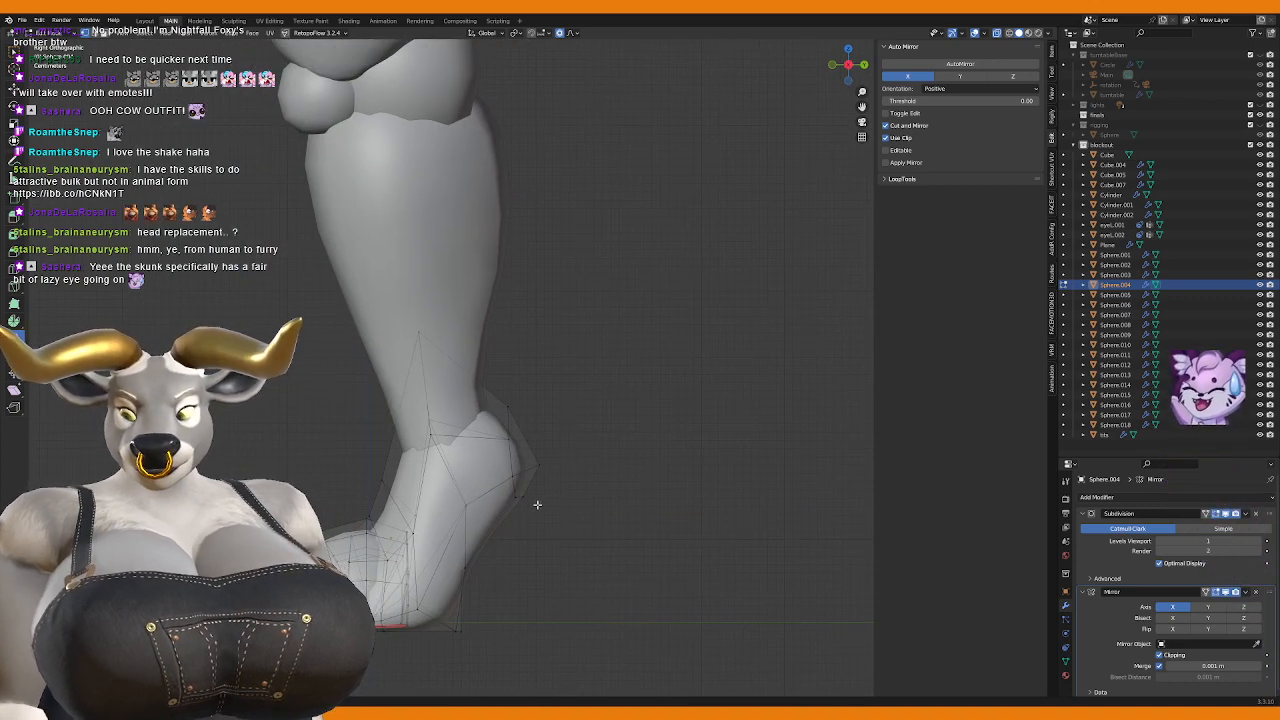
pyautogui.moveTo(537, 505); pyautogui.dragTo(517, 449, button='middle')
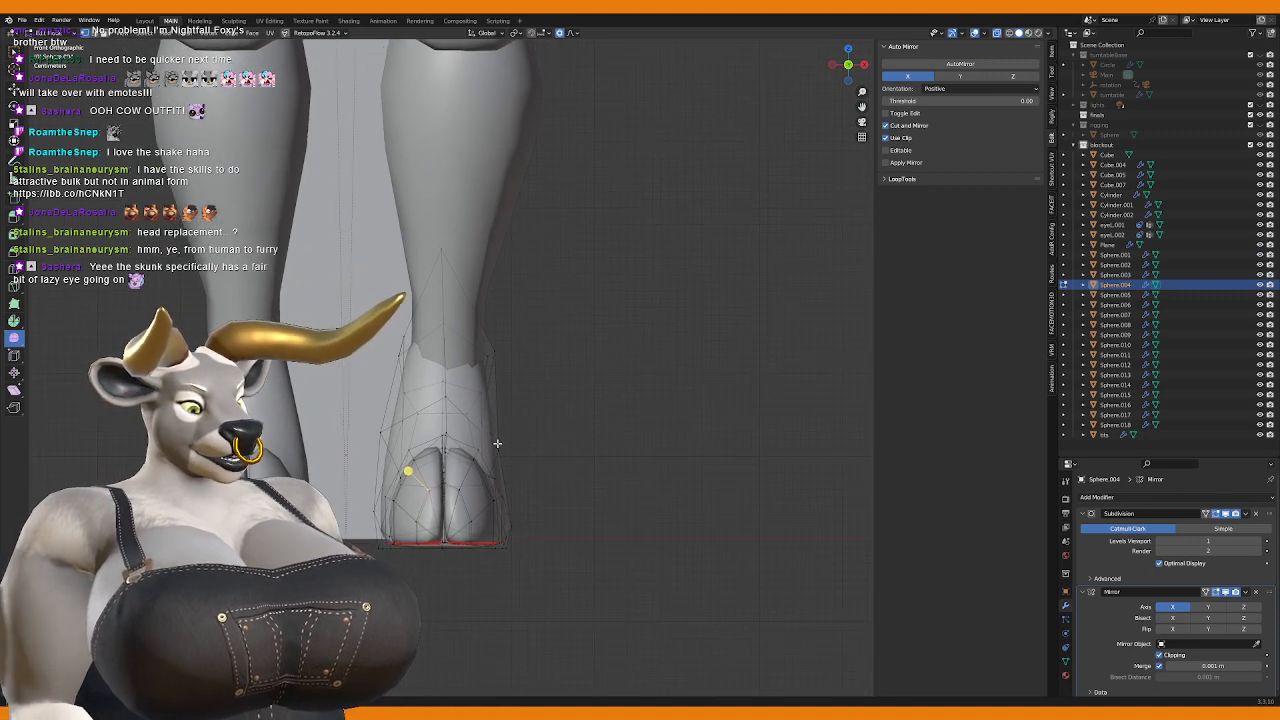
pyautogui.press('g')
pyautogui.click(499, 427)
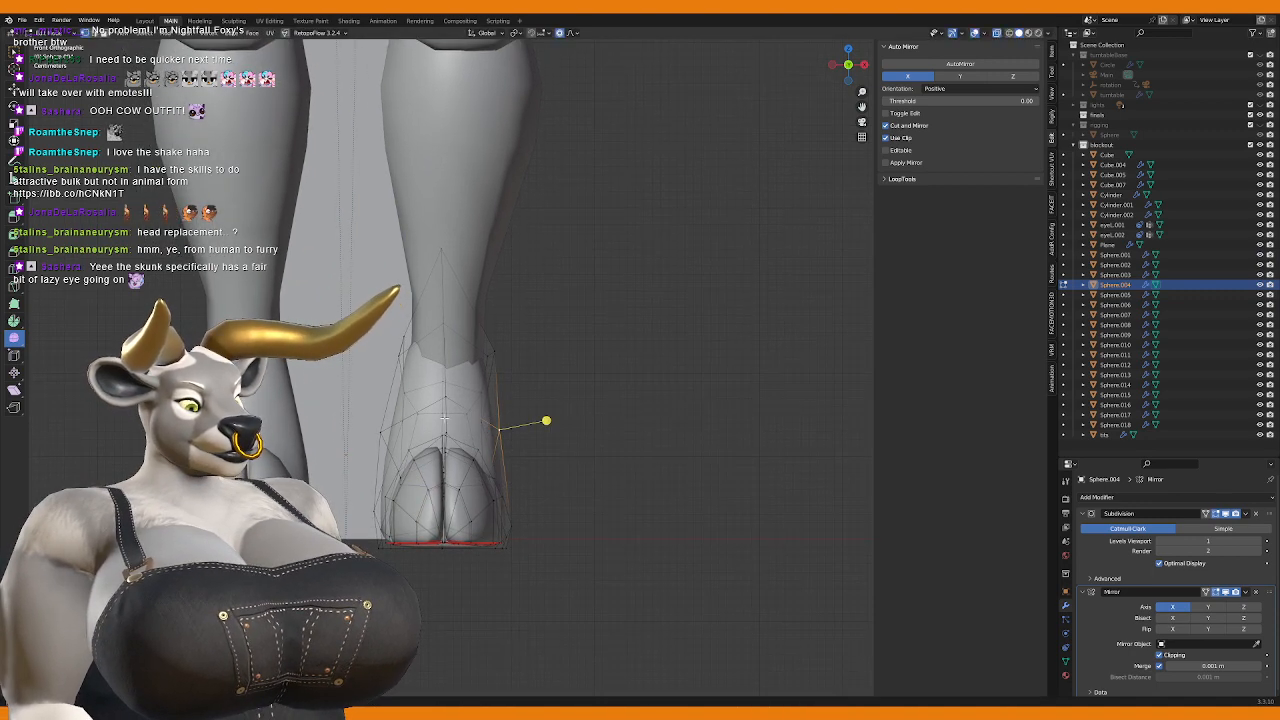
pyautogui.press('g')
pyautogui.click(386, 432)
pyautogui.click(503, 434)
pyautogui.press('g')
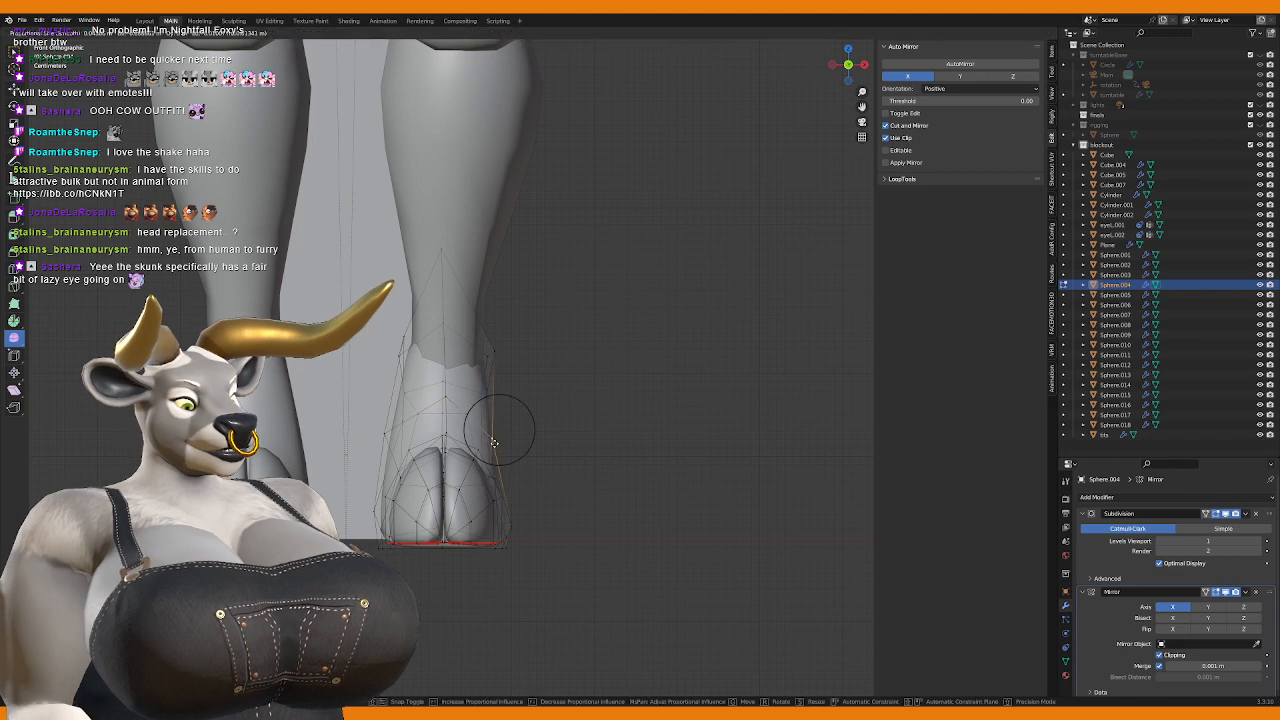
pyautogui.click(496, 433)
# Step: Lower the foot's topmost vertex inside the shin with proportional editing
pyautogui.keyDown('shift'); pyautogui.moveTo(480, 381); pyautogui.dragTo(485, 468, button='middle'); pyautogui.keyUp('shift')
pyautogui.press('g')
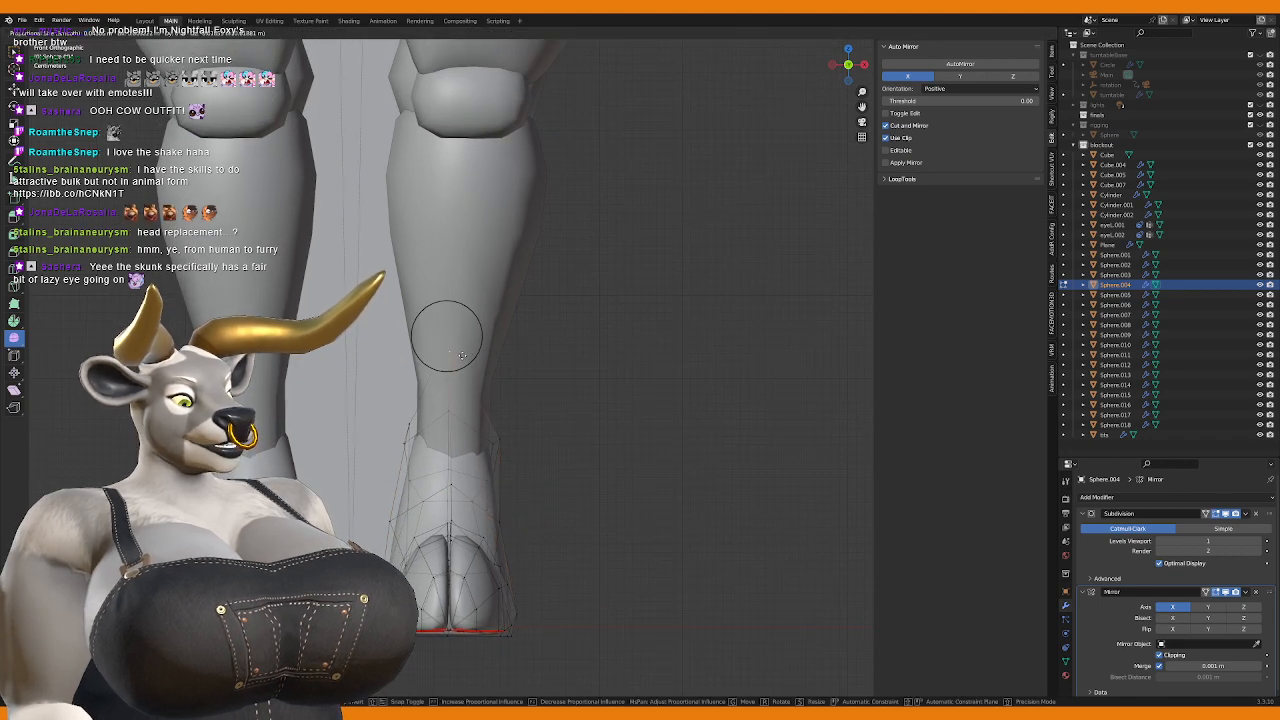
pyautogui.click(462, 352)
# Step: Select the entire foot mesh and shift it slightly along X beneath the shin
pyautogui.scroll(-2, 537, 466)
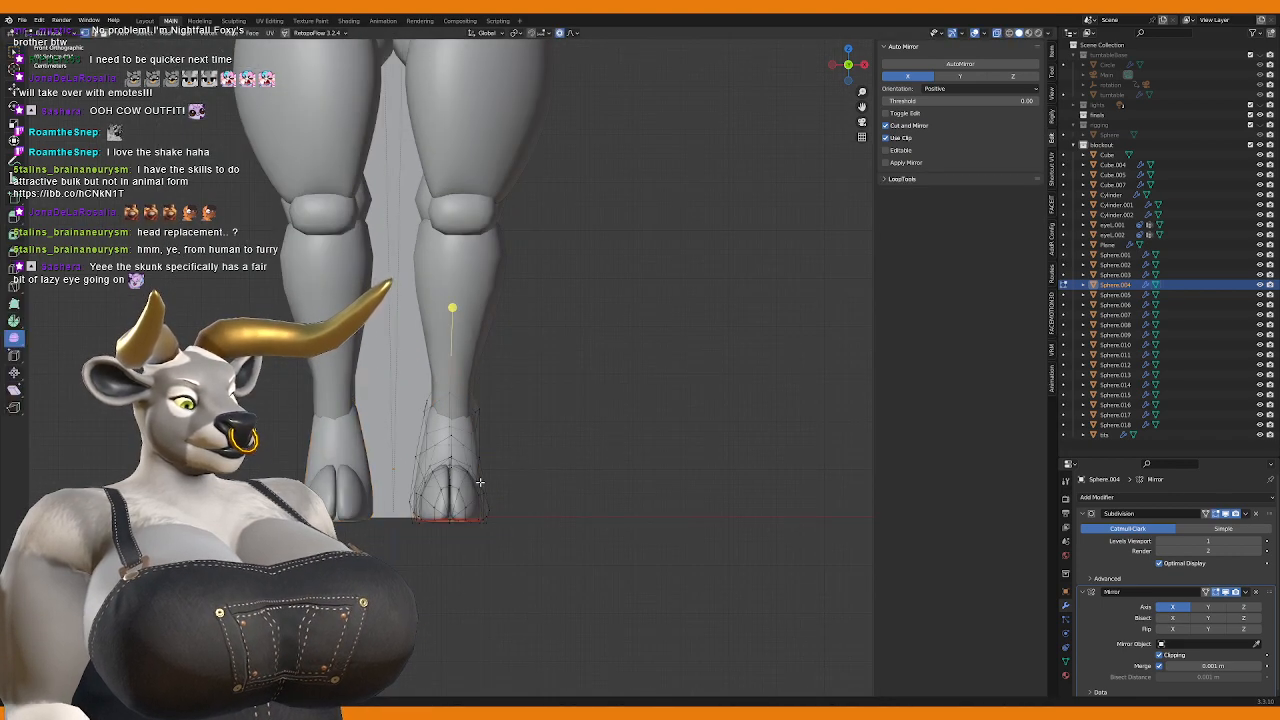
pyautogui.press('a')
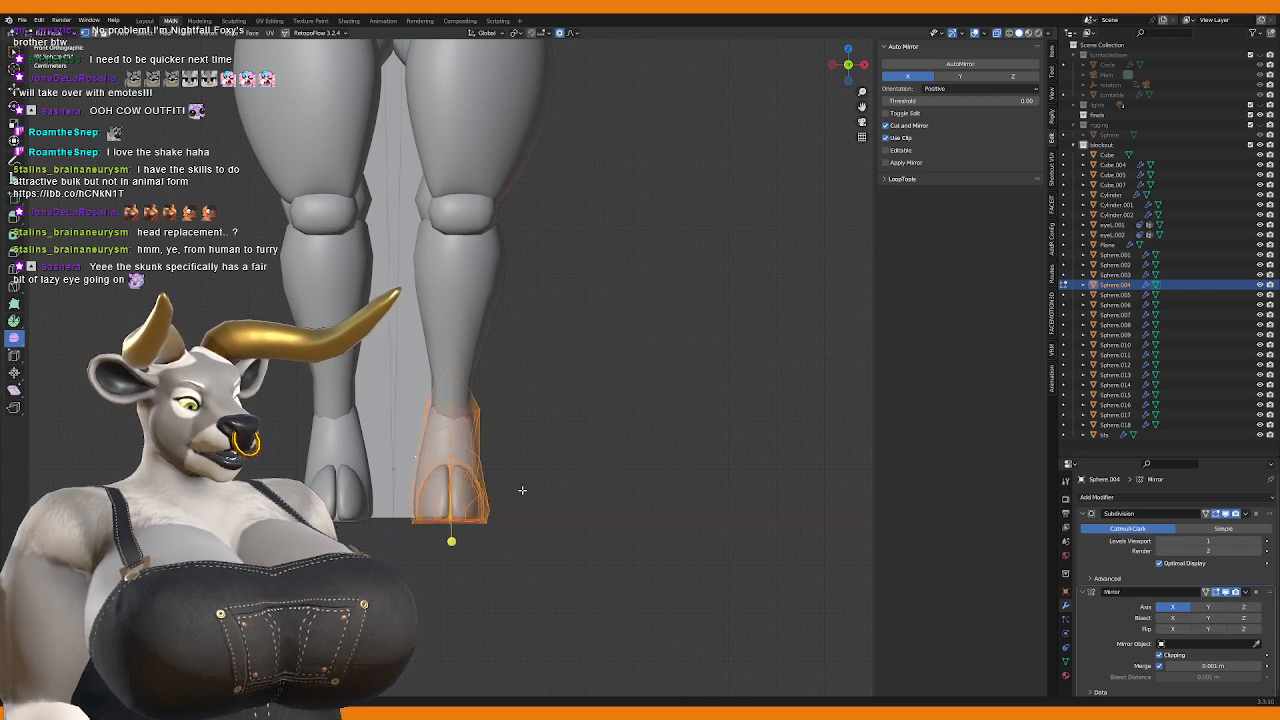
pyautogui.press('g')
pyautogui.press('x')
pyautogui.click(524, 491)
pyautogui.press('Tab')
pyautogui.click(524, 495)
# Step: Examine the legs and feet against the whole figure in front and side view
pyautogui.scroll(-6, 527, 490)
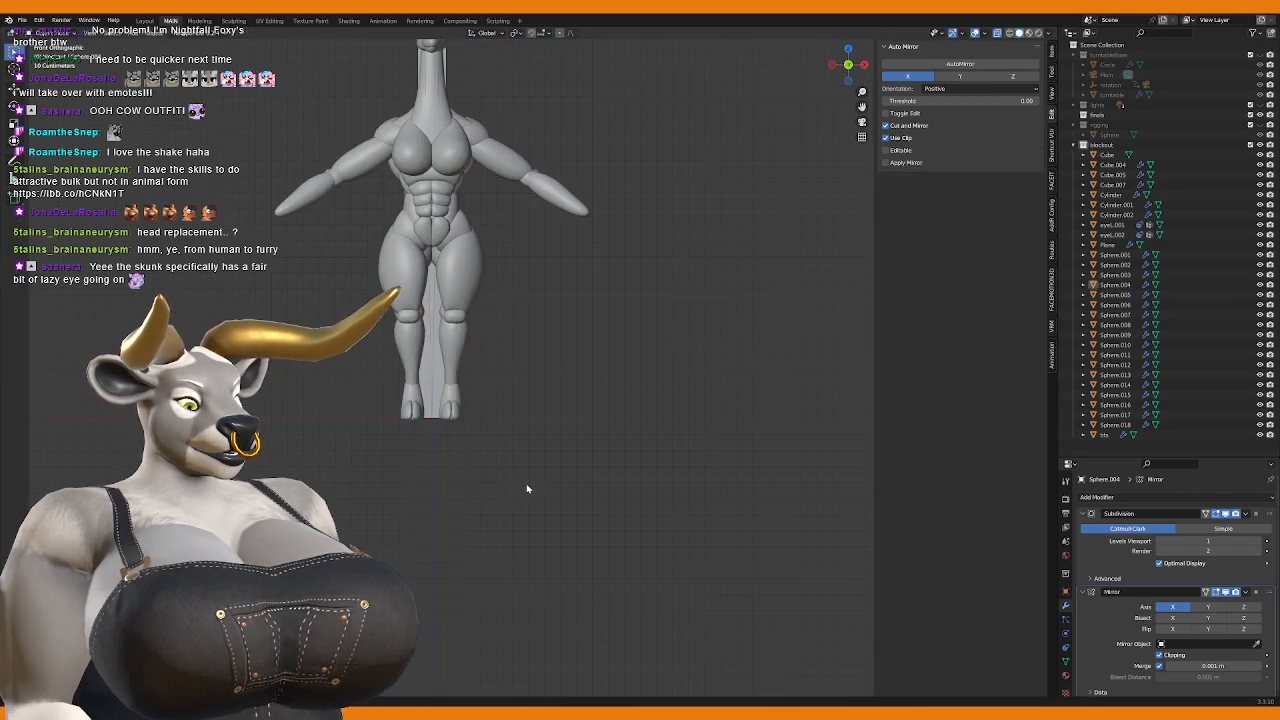
pyautogui.keyDown('alt'); pyautogui.moveTo(500, 394); pyautogui.dragTo(412, 400, button='middle'); pyautogui.keyUp('alt')
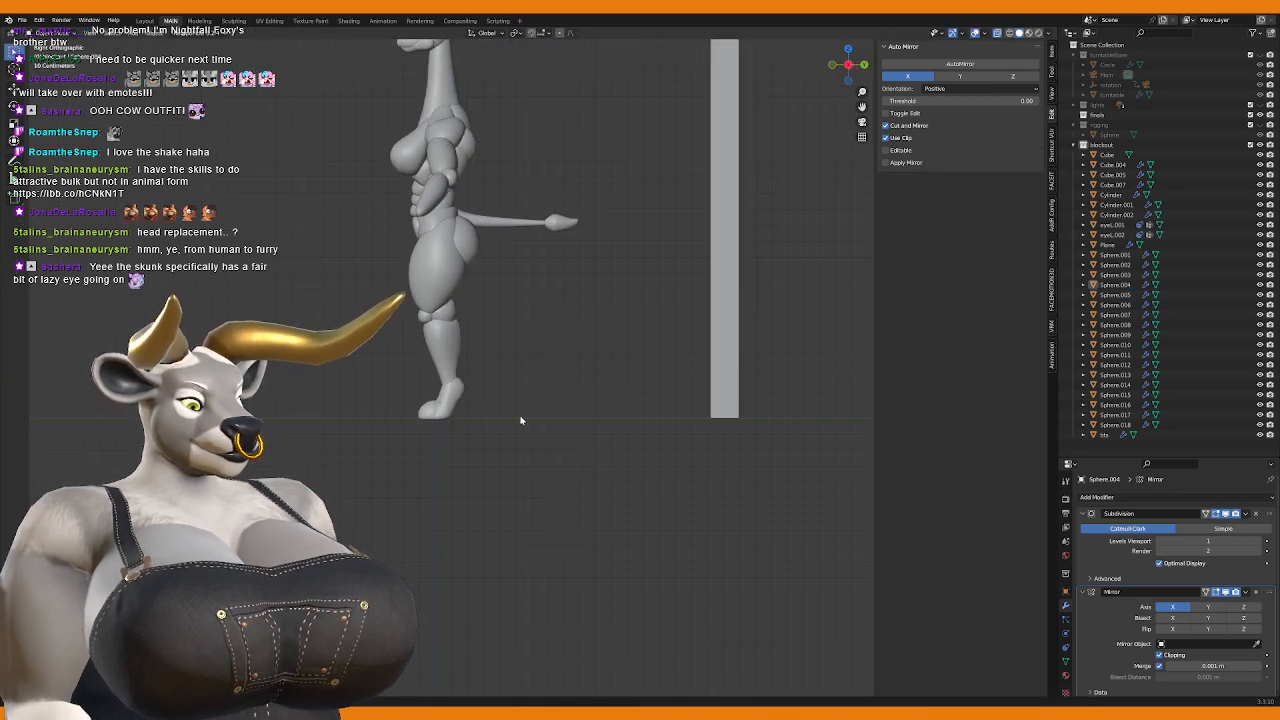
pyautogui.keyDown('alt'); pyautogui.moveTo(520, 420); pyautogui.dragTo(519, 413, button='middle'); pyautogui.keyUp('alt')
pyautogui.scroll(5, 523, 467)
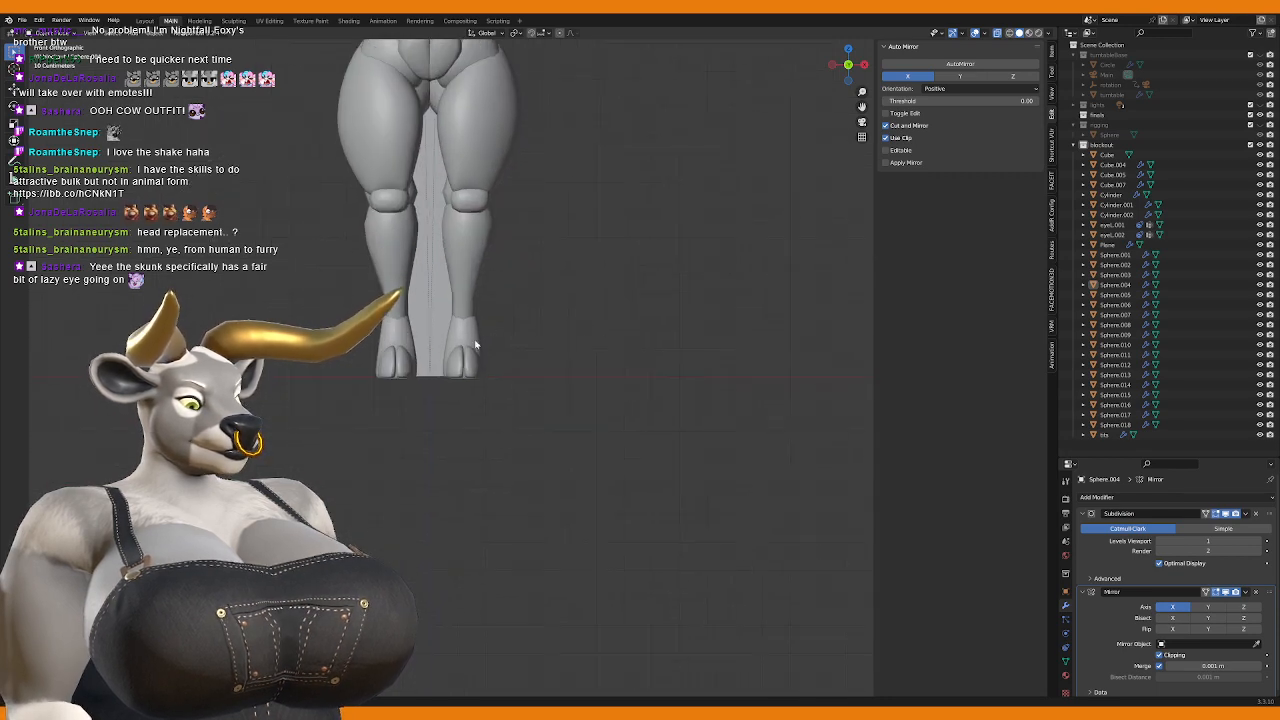
pyautogui.keyDown('alt'); pyautogui.moveTo(475, 345); pyautogui.dragTo(585, 350, button='middle'); pyautogui.keyUp('alt')
pyautogui.scroll(-4, 585, 350)
pyautogui.scroll(2, 540, 349)
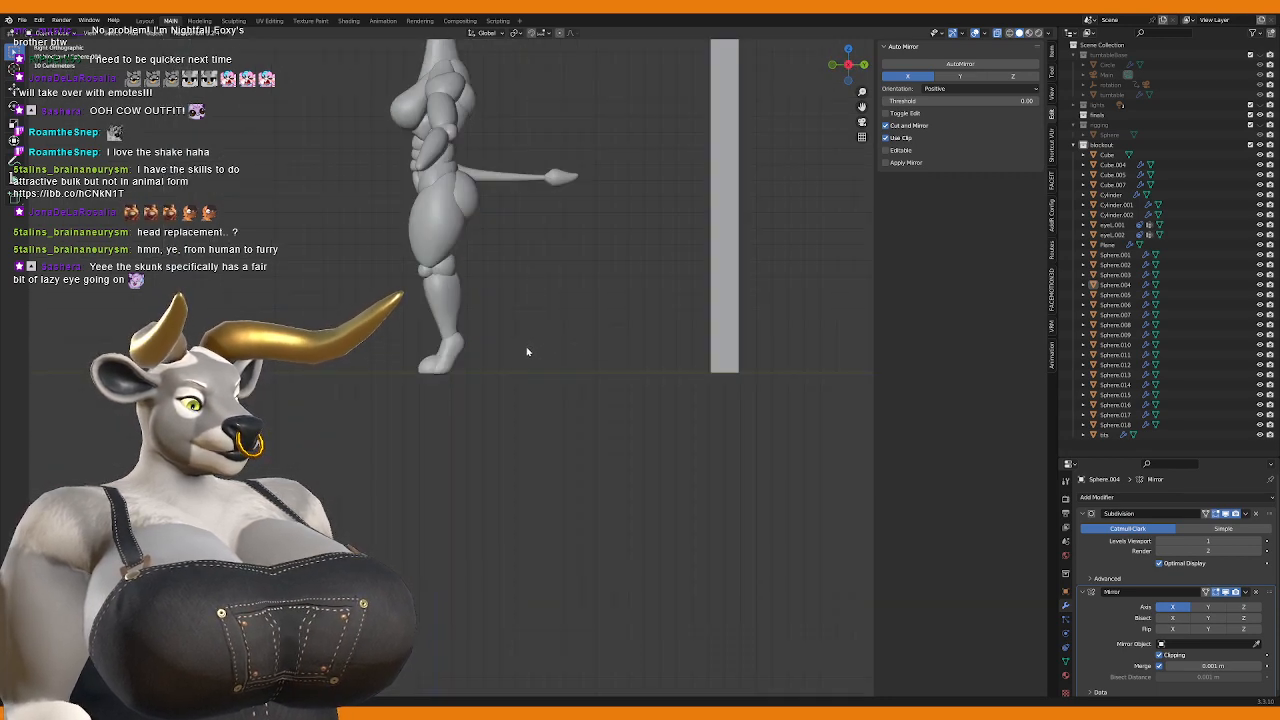
pyautogui.scroll(-3, 514, 380)
pyautogui.scroll(5, 476, 383)
pyautogui.scroll(-1, 480, 397)
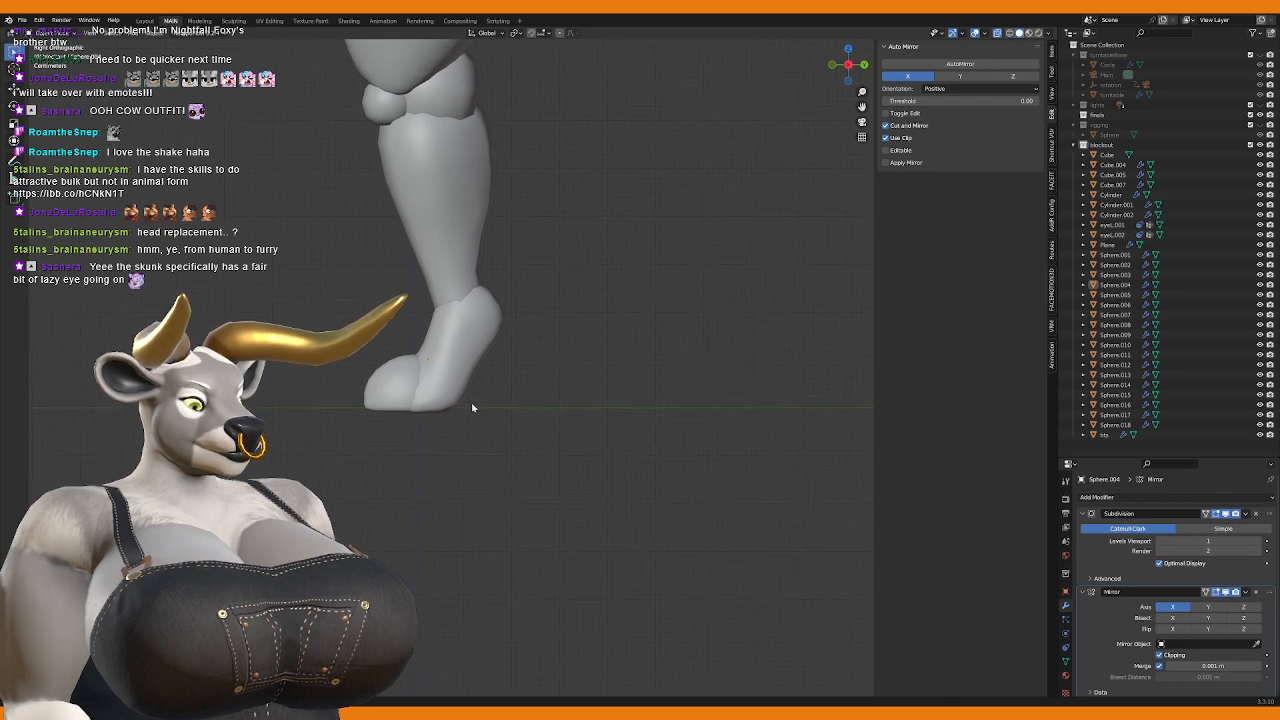
pyautogui.scroll(-2, 453, 407)
pyautogui.scroll(2, 486, 391)
pyautogui.moveTo(486, 391); pyautogui.dragTo(666, 376, button='middle')
pyautogui.scroll(-1, 516, 391)
pyautogui.scroll(5, 483, 408)
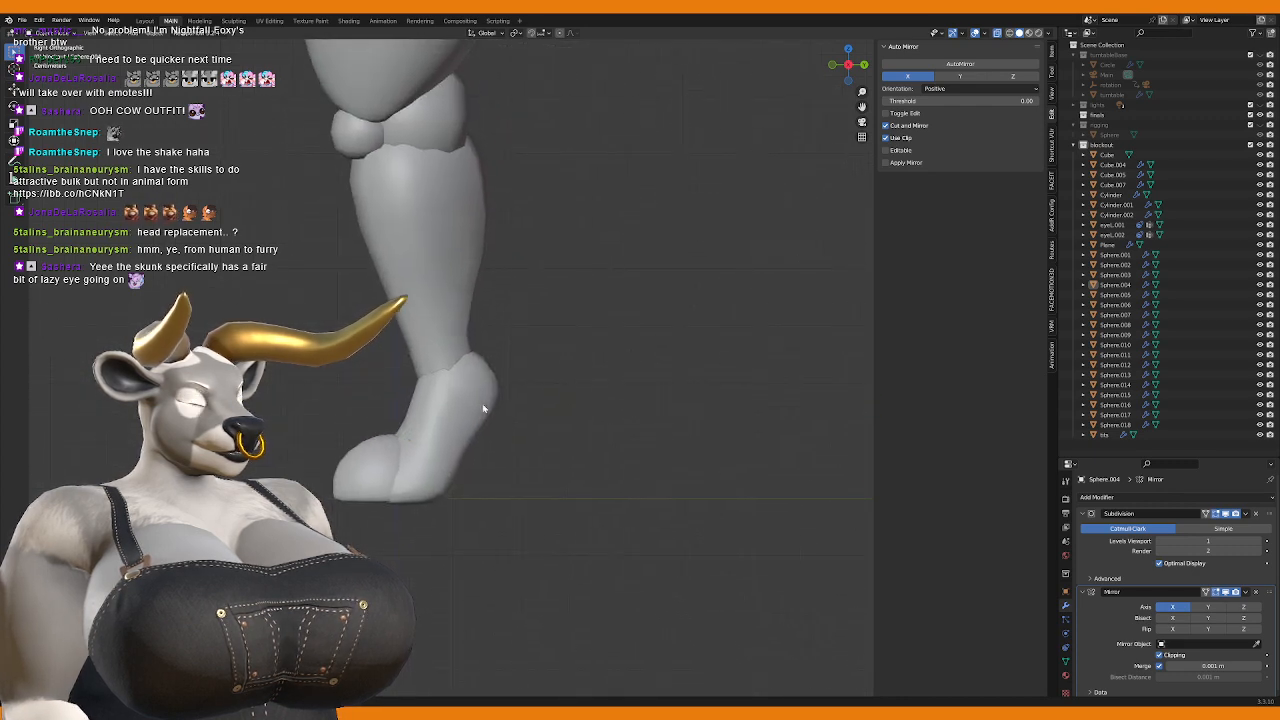
# Step: Raise the foot's upper heel vertices in side view using a larger proportional editing radius
pyautogui.click(471, 405)
pyautogui.press('Tab')
pyautogui.click(500, 368)
pyautogui.press('g')
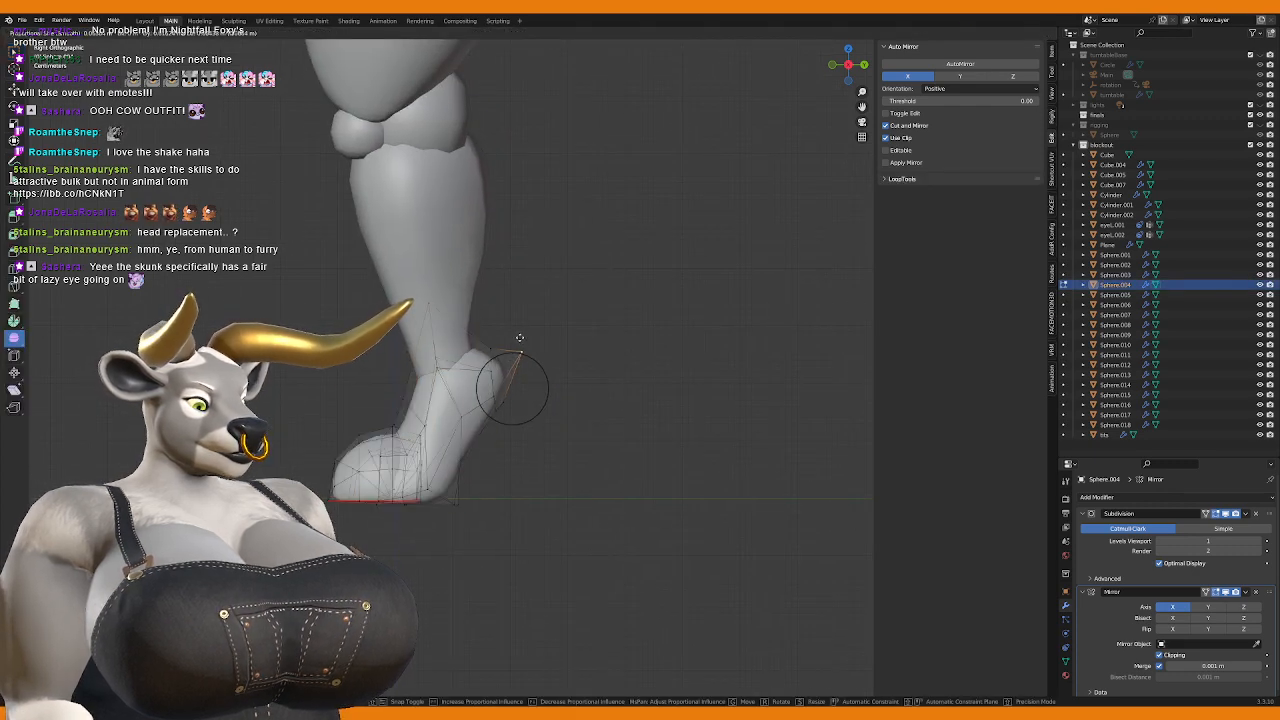
pyautogui.scroll(-10, 519, 338)
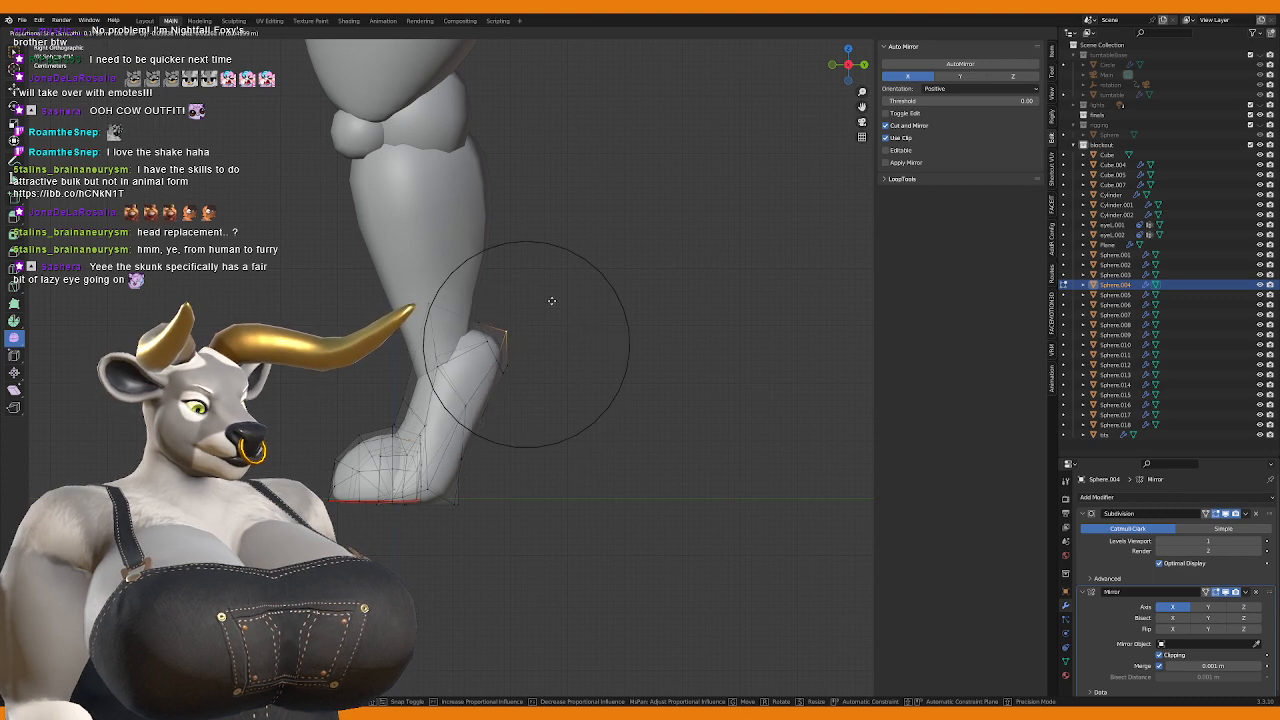
pyautogui.click(551, 301)
# Step: Raise the lower leg mesh's bottom rear vertices with proportional editing so they follow the heel
pyautogui.press('Tab')
pyautogui.click(435, 311)
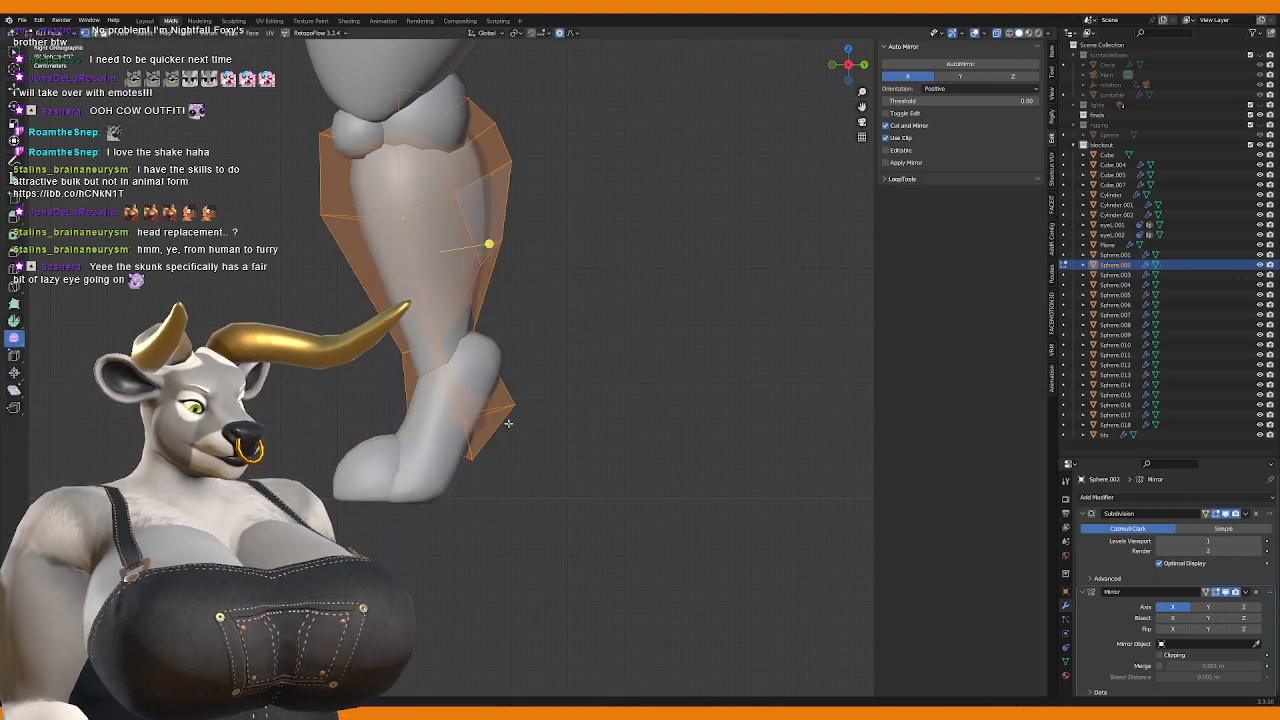
pyautogui.press('Tab')
pyautogui.press('g')
pyautogui.scroll(-5, 486, 425)
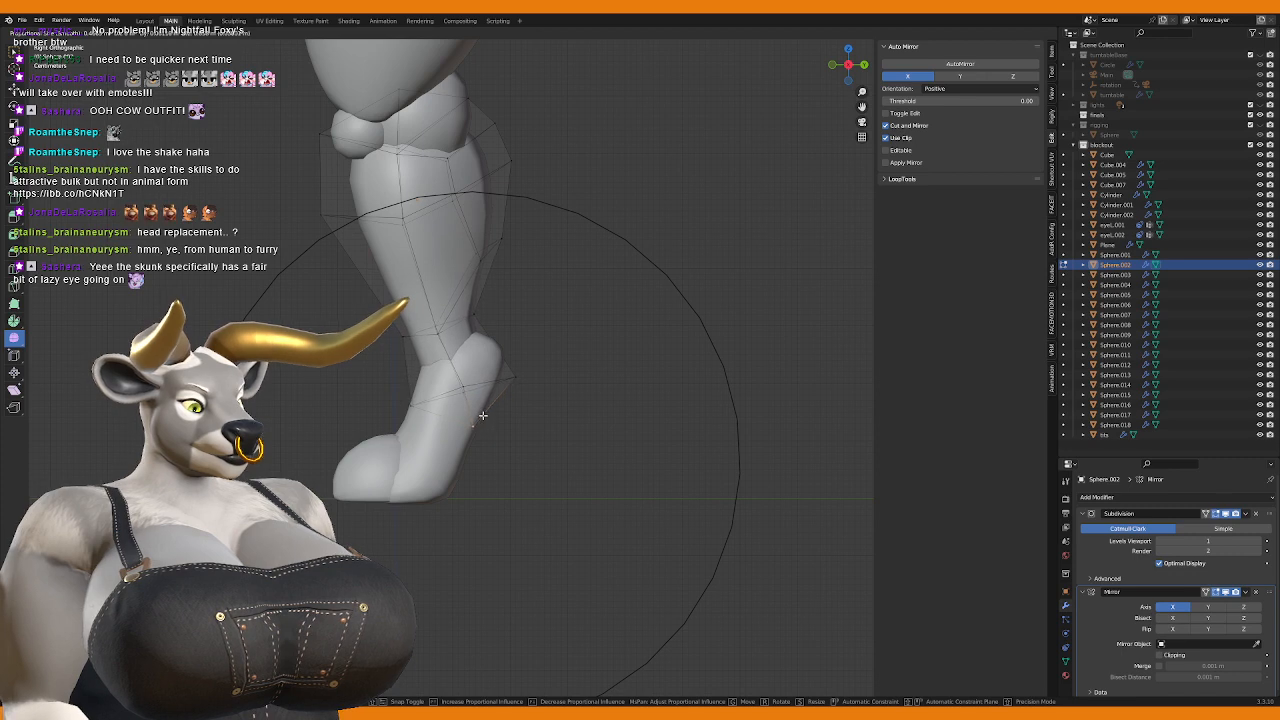
pyautogui.scroll(4, 482, 415)
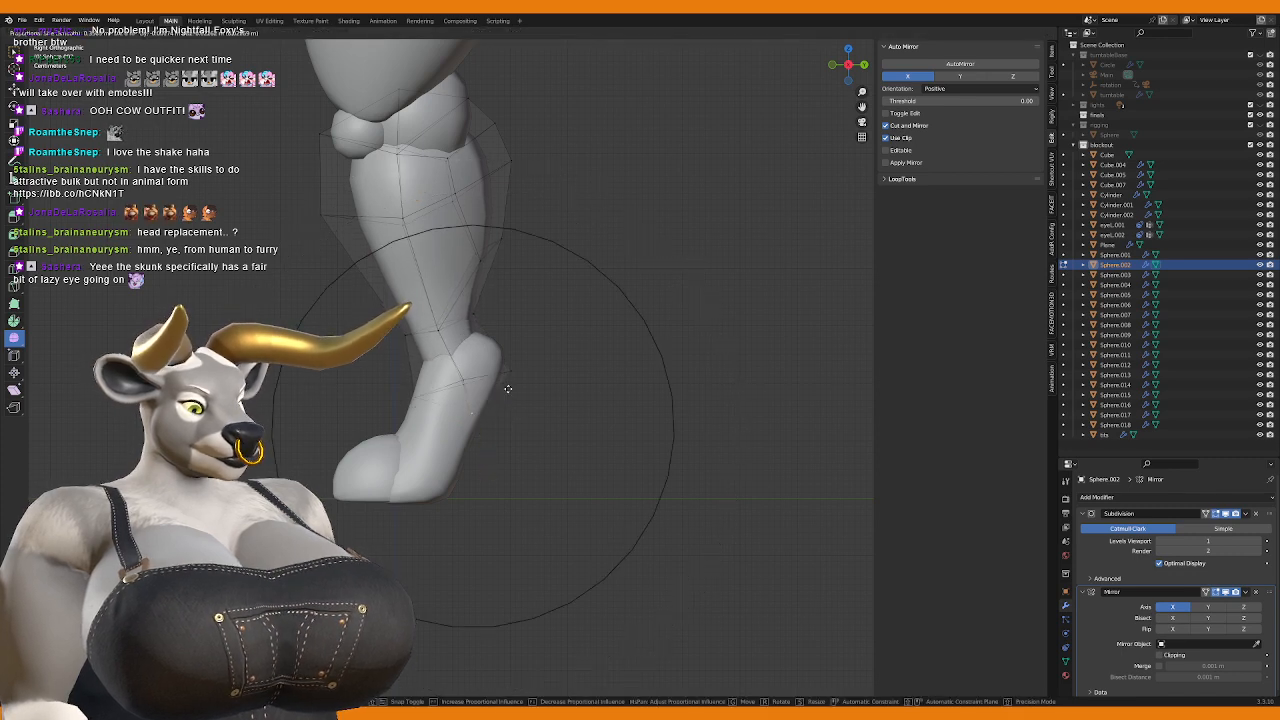
pyautogui.click(508, 391)
pyautogui.press('Tab')
pyautogui.click(511, 394)
pyautogui.scroll(-3, 511, 394)
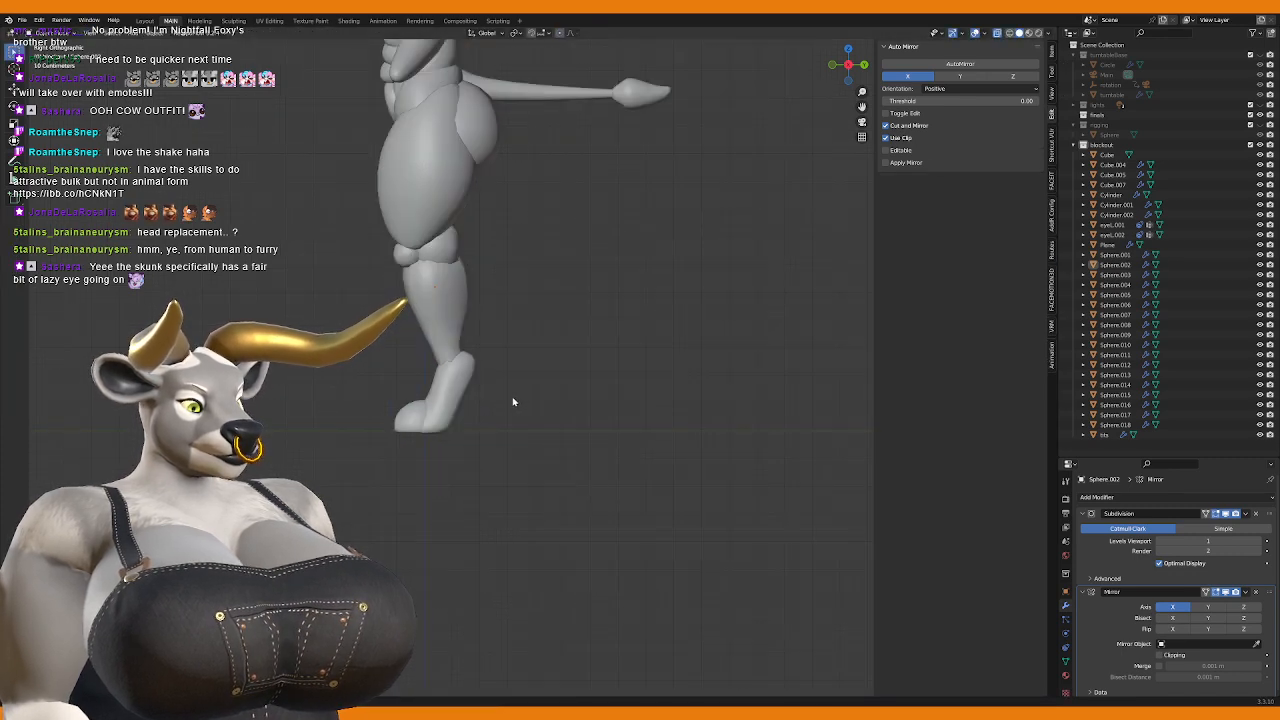
# Step: Move the vertices along the back of the foot below the heel slightly forward with proportional editing
pyautogui.keyDown('shift'); pyautogui.moveTo(511, 400); pyautogui.dragTo(513, 424, button='middle'); pyautogui.keyUp('shift')
pyautogui.press('Tab')
pyautogui.press('Tab')
pyautogui.click(452, 432)
pyautogui.press('Tab')
pyautogui.scroll(2, 470, 455)
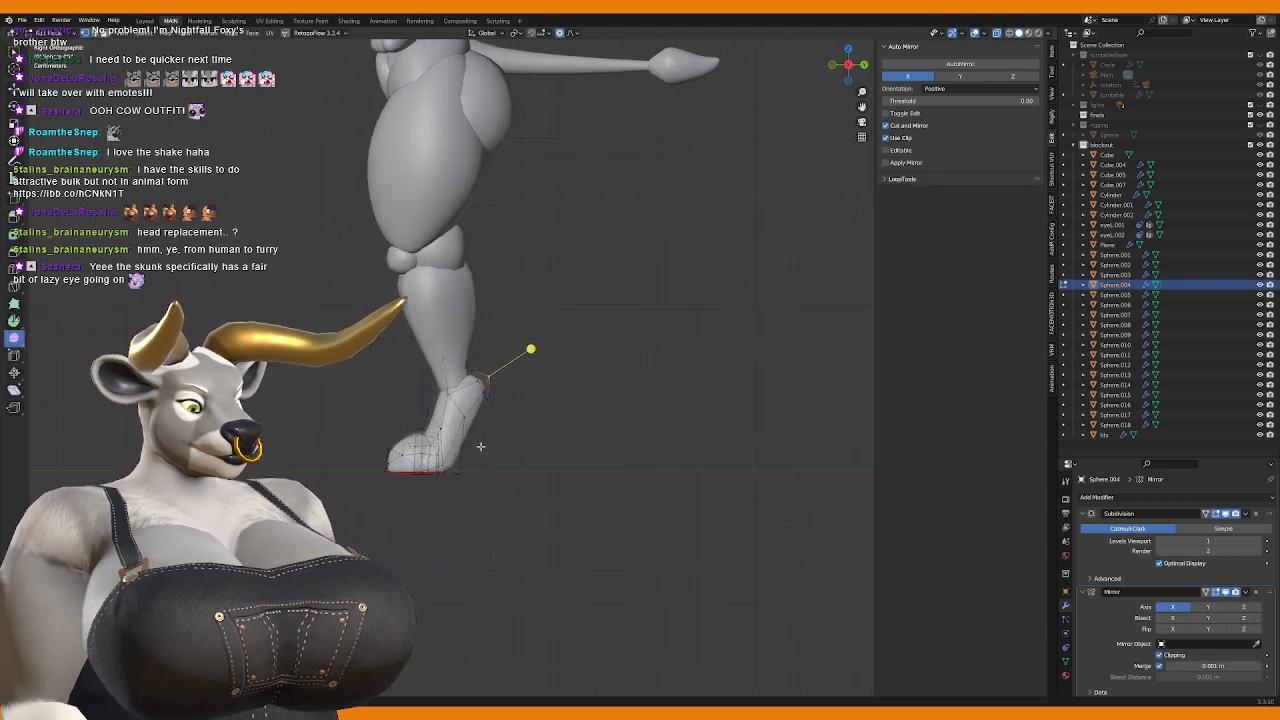
pyautogui.moveTo(468, 484); pyautogui.dragTo(571, 429, button='middle')
pyautogui.scroll(3, 441, 457)
pyautogui.press('g')
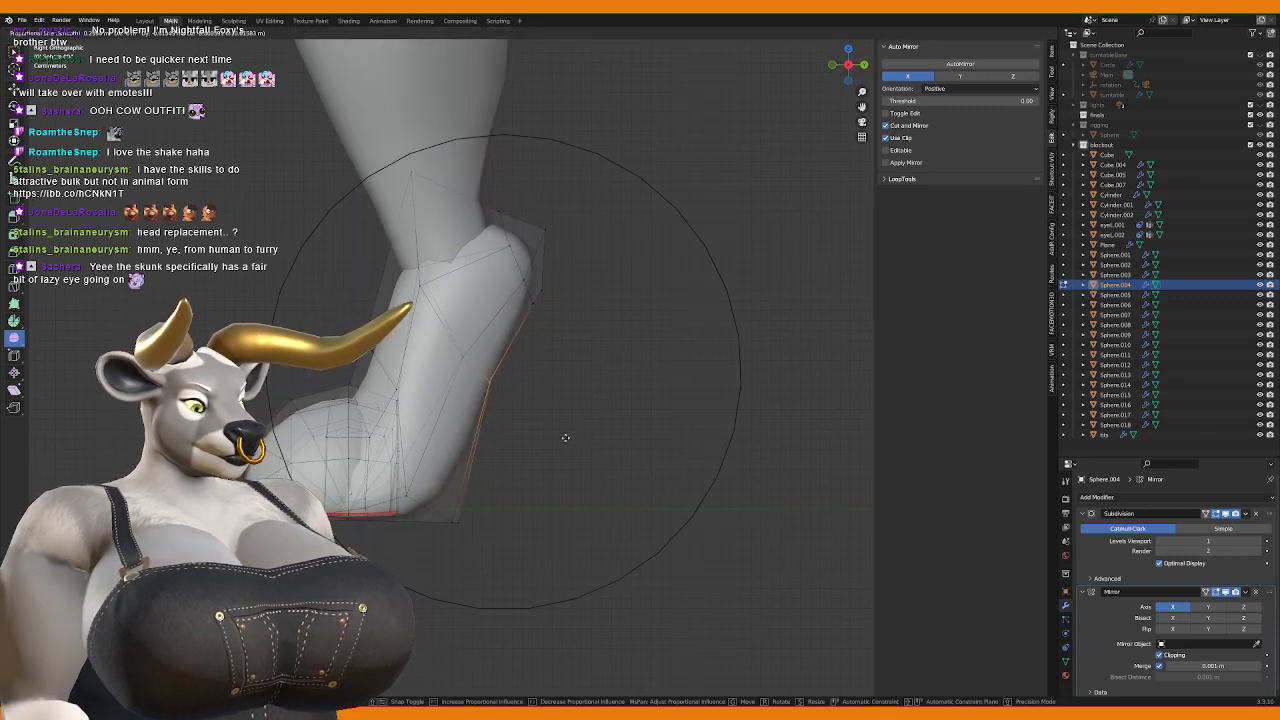
pyautogui.click(557, 442)
pyautogui.press('Tab')
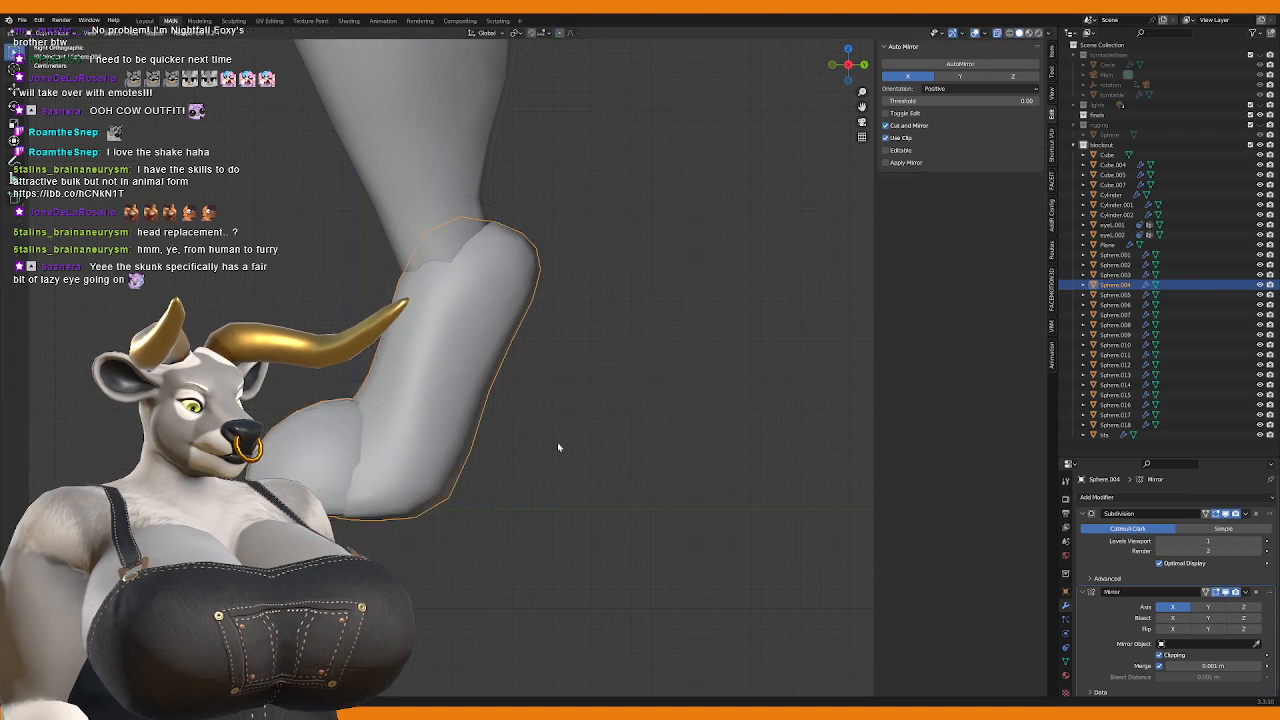
# Step: Scale the hoof geometry taller along Z with proportional editing and make a small adjustment along X
pyautogui.scroll(-3, 557, 442)
pyautogui.click(557, 442)
pyautogui.moveTo(489, 423); pyautogui.dragTo(451, 442, button='middle')
pyautogui.scroll(-5, 451, 442)
pyautogui.scroll(5, 470, 430)
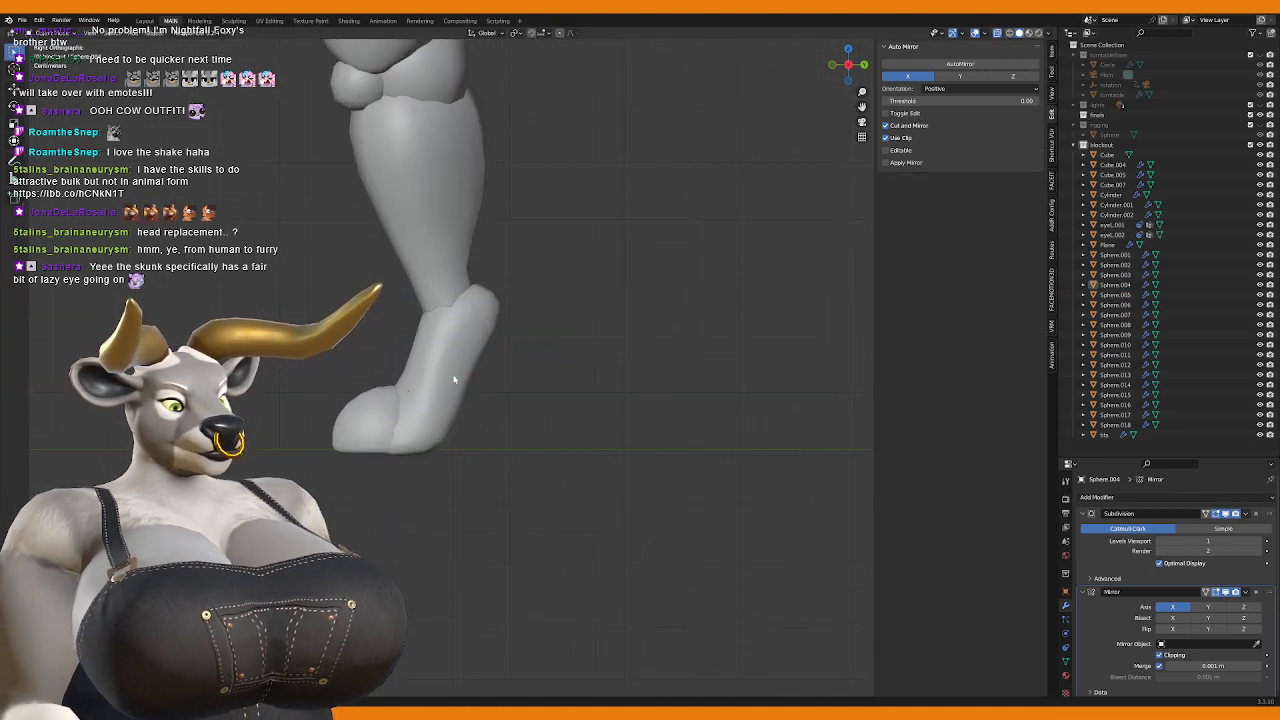
pyautogui.click(448, 425)
pyautogui.press('Tab')
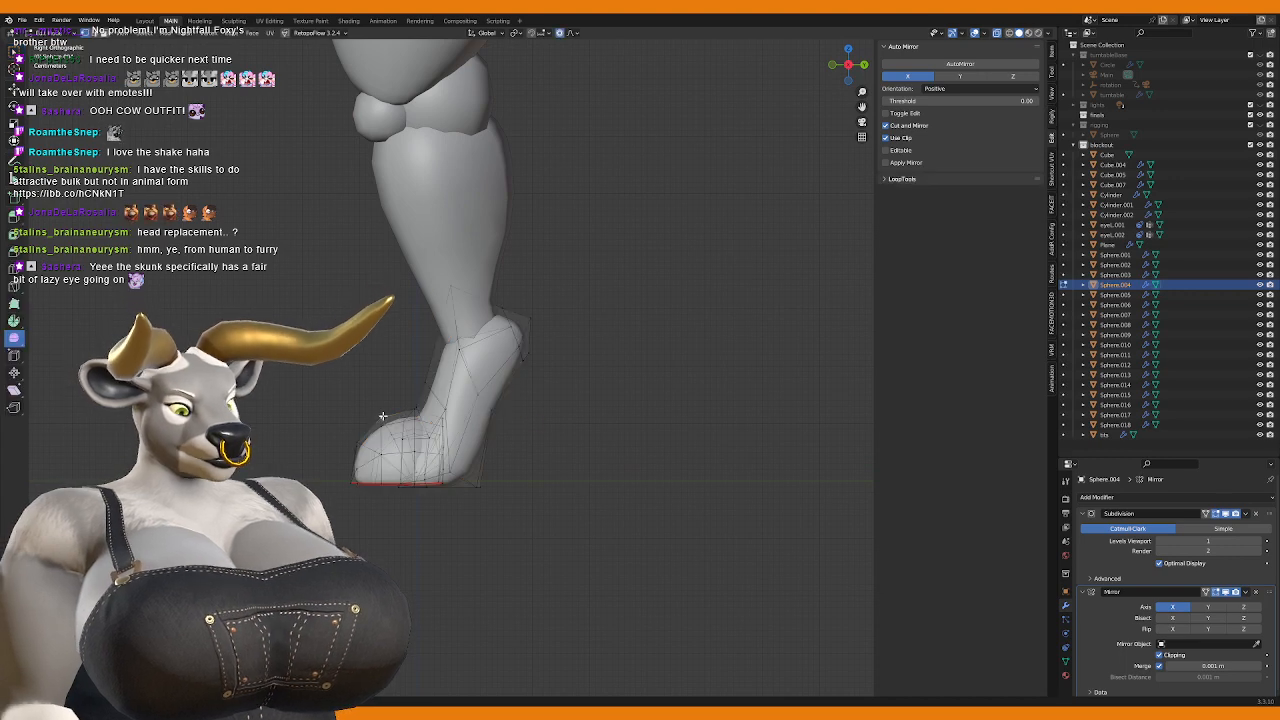
pyautogui.moveTo(414, 509); pyautogui.dragTo(510, 507, button='middle')
pyautogui.press('g')
pyautogui.press('x')
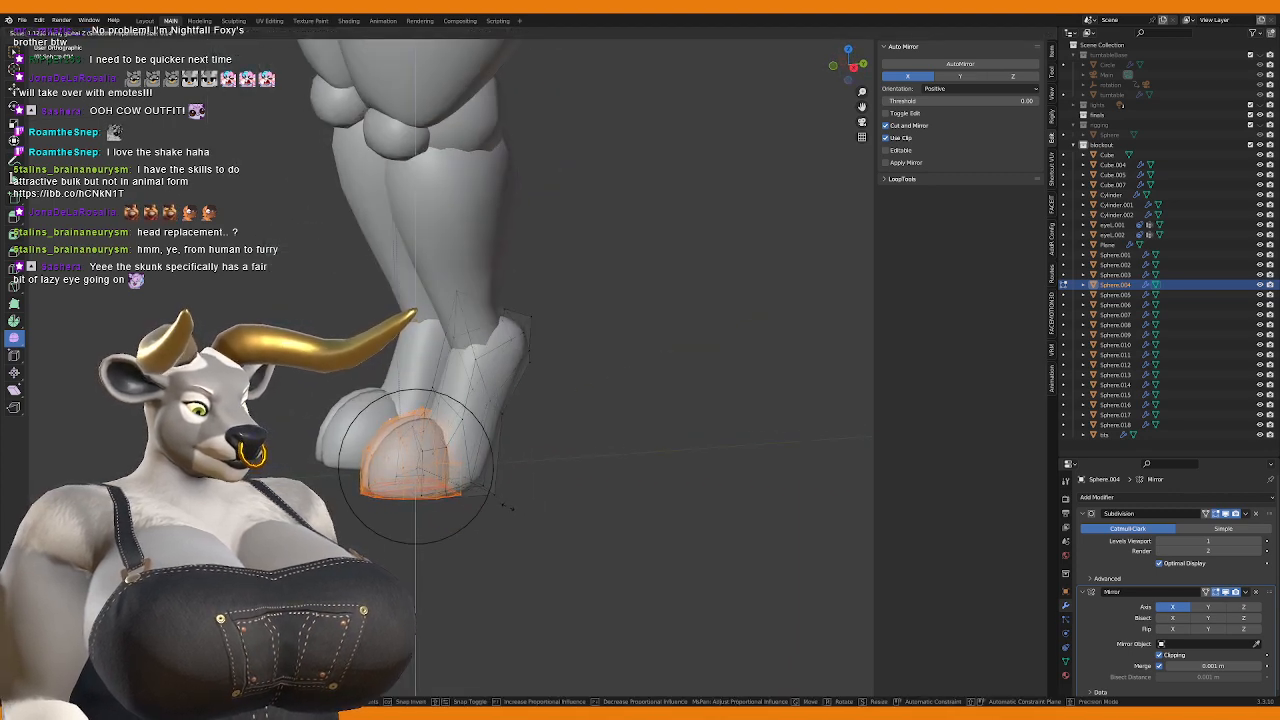
pyautogui.click(510, 507)
pyautogui.press('g')
pyautogui.press('x')
pyautogui.click(510, 507)
# Step: Move the front tip vertex of the outer hoof half toward the cleft with proportional editing
pyautogui.moveTo(510, 507); pyautogui.dragTo(520, 548, button='middle')
pyautogui.scroll(5, 510, 480)
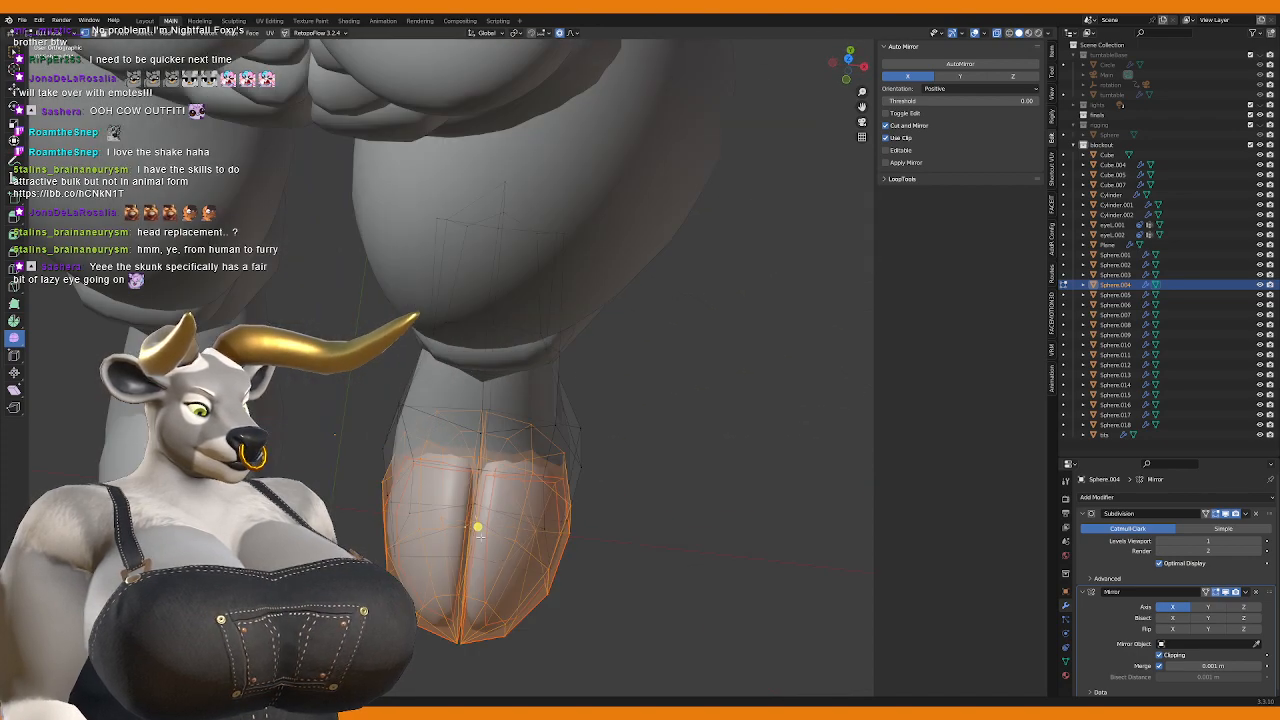
pyautogui.scroll(4, 503, 405)
pyautogui.moveTo(503, 405); pyautogui.dragTo(490, 567, button='middle')
pyautogui.press('Tab')
pyautogui.press('g')
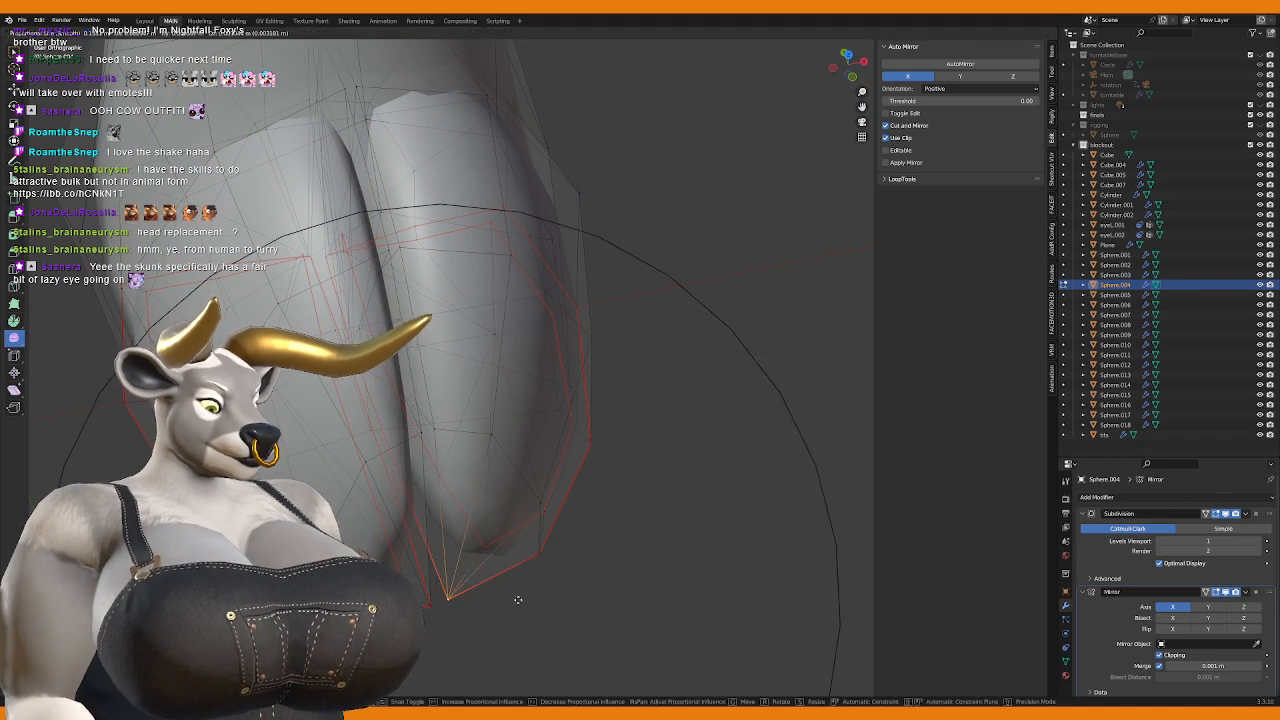
pyautogui.click(520, 610)
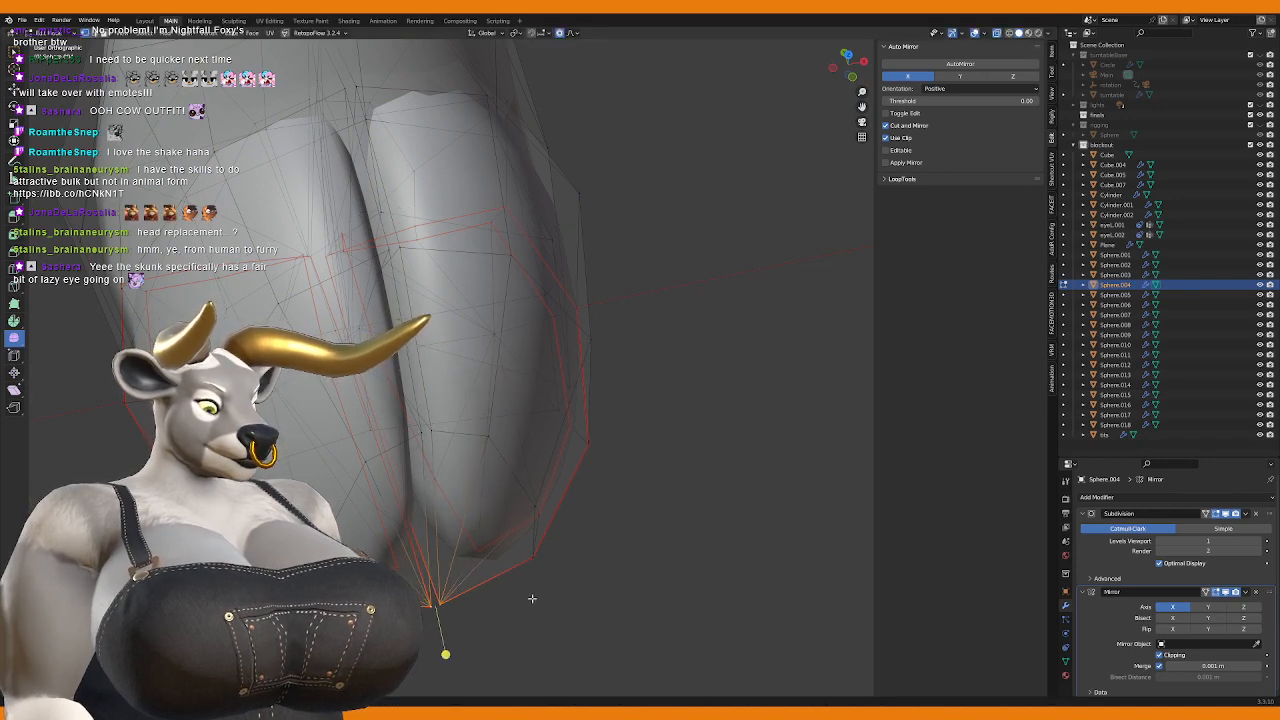
# Step: Move the front tip vertices of the hoof slightly with proportional editing
pyautogui.press('g')
pyautogui.click(530, 608)
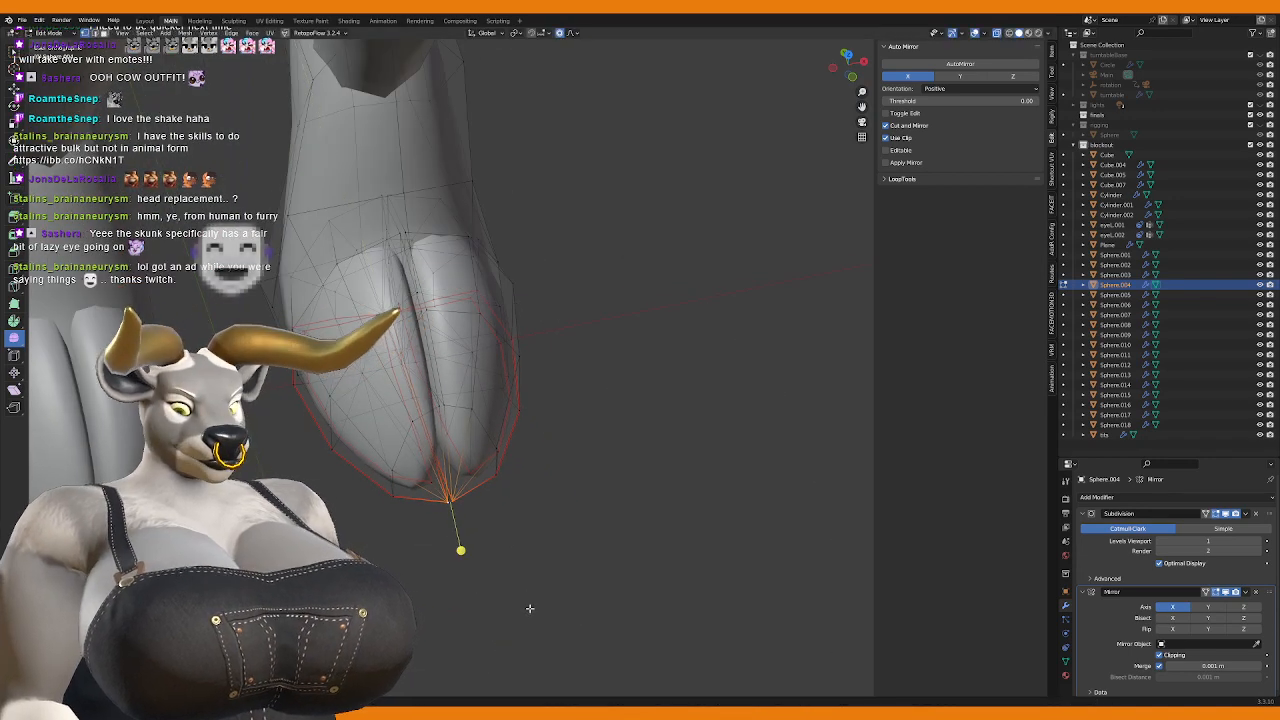
pyautogui.moveTo(530, 608); pyautogui.dragTo(500, 534, button='middle')
pyautogui.press('KP_1')
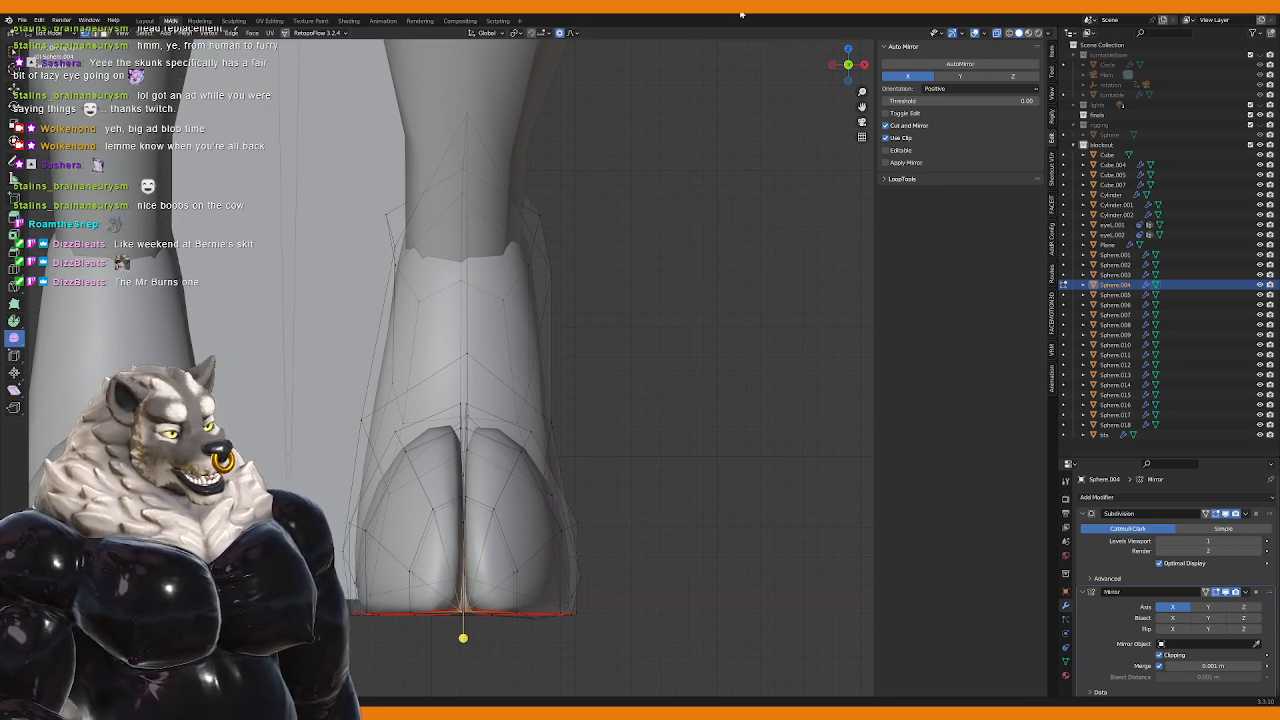
# Step: Move the front tip vertex of the outer hoof half along X with proportional editing
pyautogui.moveTo(530, 218); pyautogui.dragTo(428, 323, button='middle')
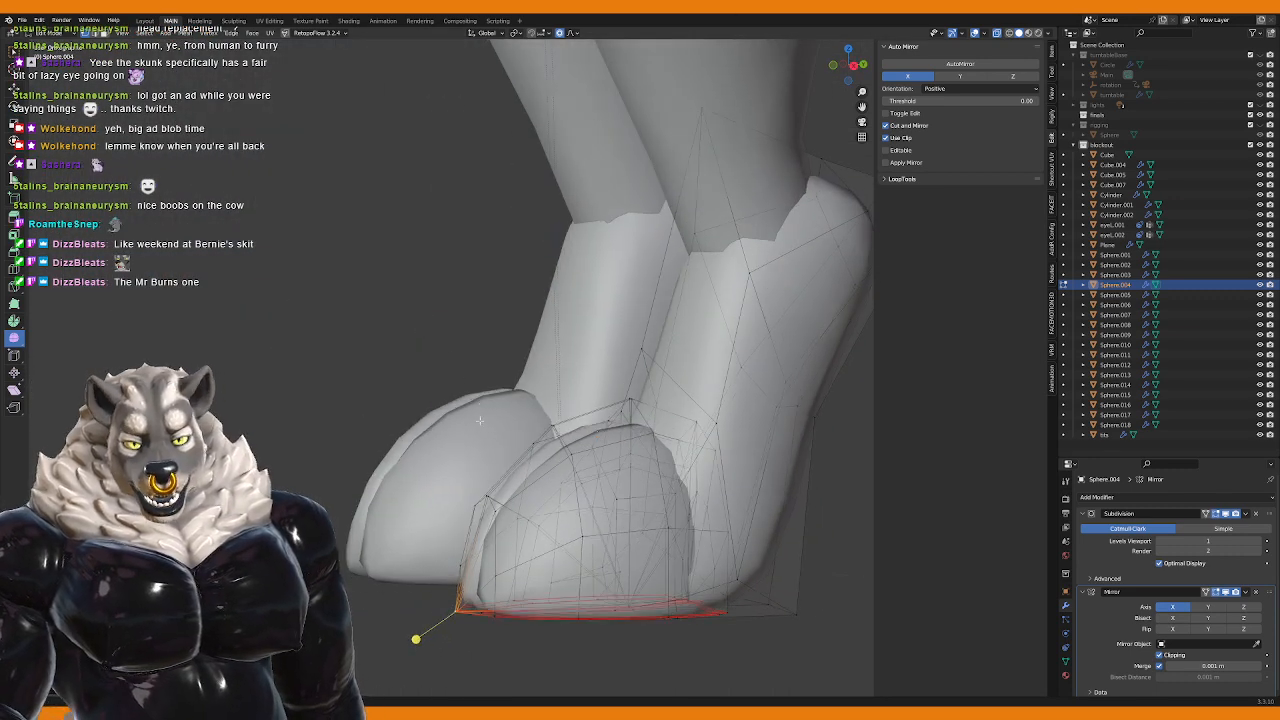
pyautogui.moveTo(460, 370); pyautogui.dragTo(478, 460, button='middle')
pyautogui.press('g')
pyautogui.press('x')
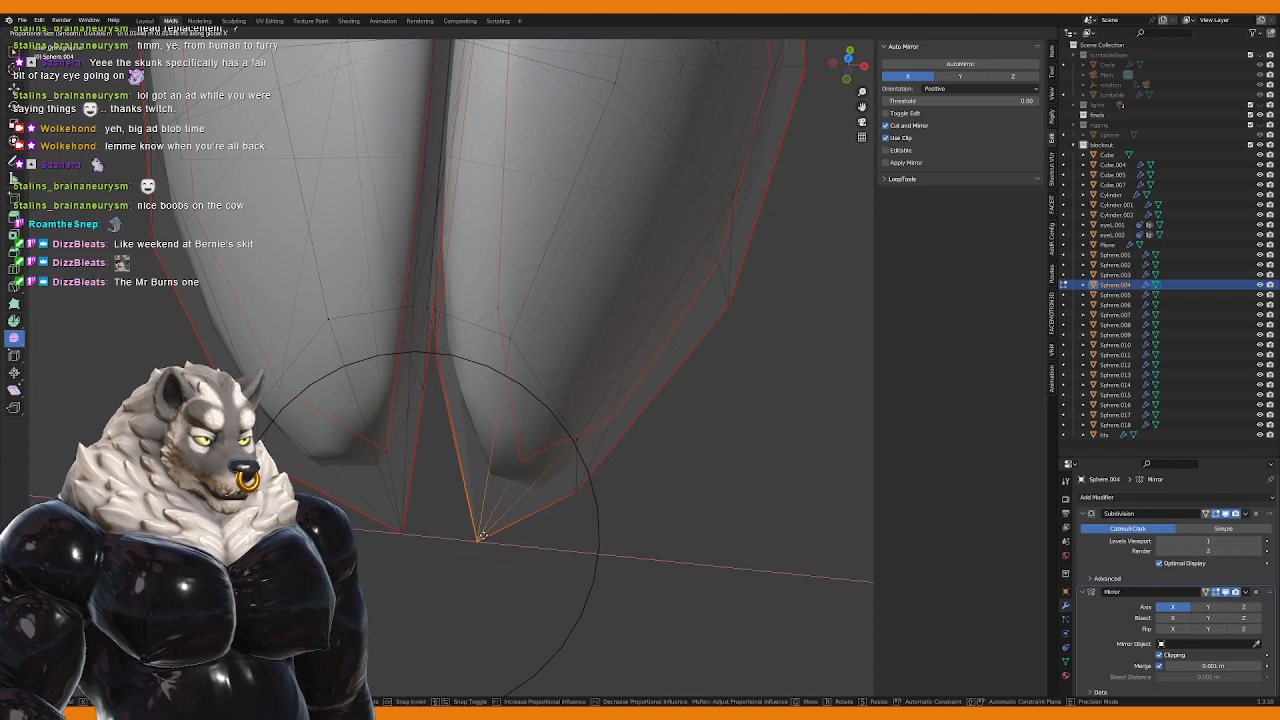
pyautogui.click(413, 537)
# Step: Scale the two front hoof tips along X with proportional editing to adjust the cleft's width, and return to Object Mode
pyautogui.press('g')
pyautogui.press('x')
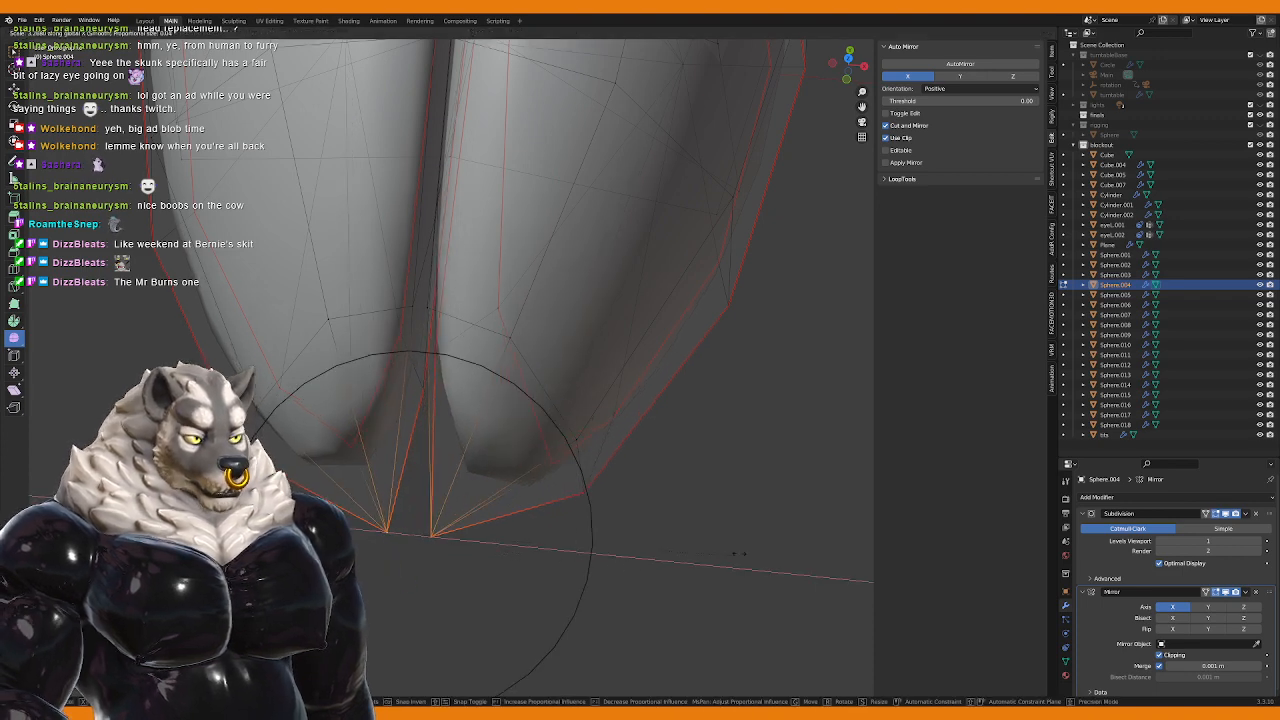
pyautogui.click(820, 529)
pyautogui.scroll(-4, 711, 521)
pyautogui.press('`')
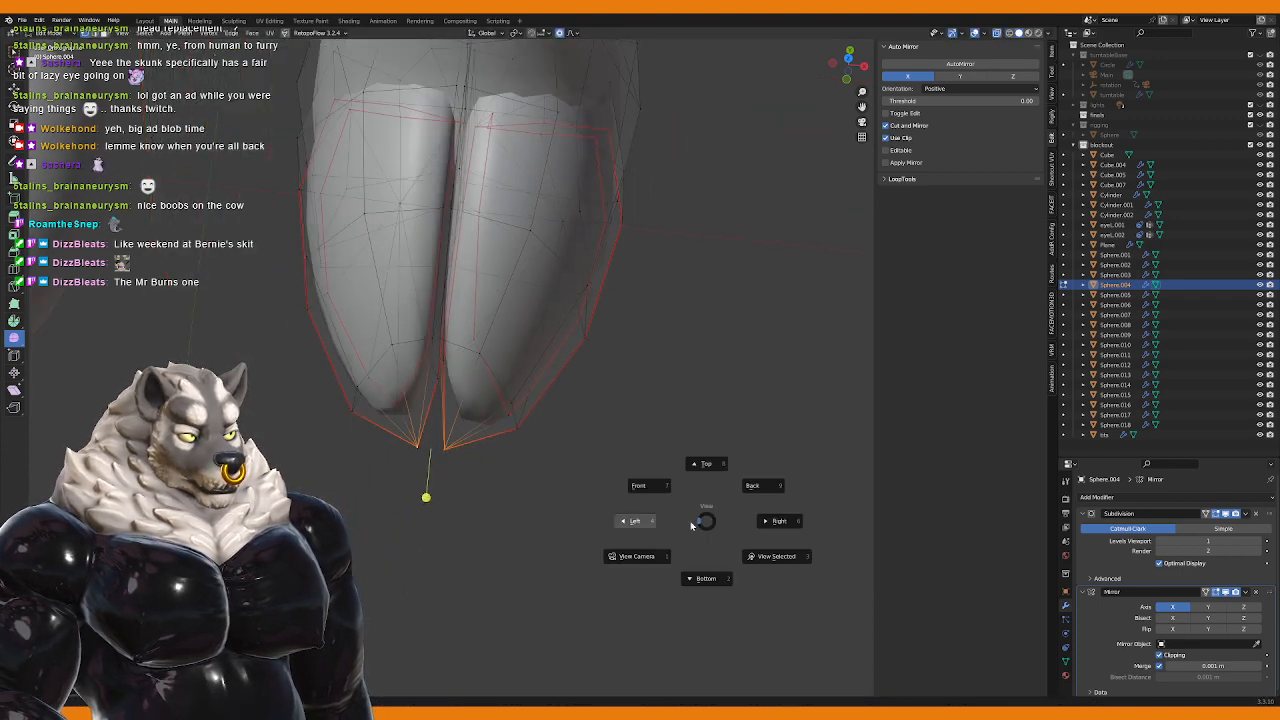
pyautogui.press('Escape')
pyautogui.press('Tab')
pyautogui.scroll(-3, 610, 400)
pyautogui.keyDown('shift'); pyautogui.moveTo(606, 374); pyautogui.dragTo(530, 368, button='middle'); pyautogui.keyUp('shift')
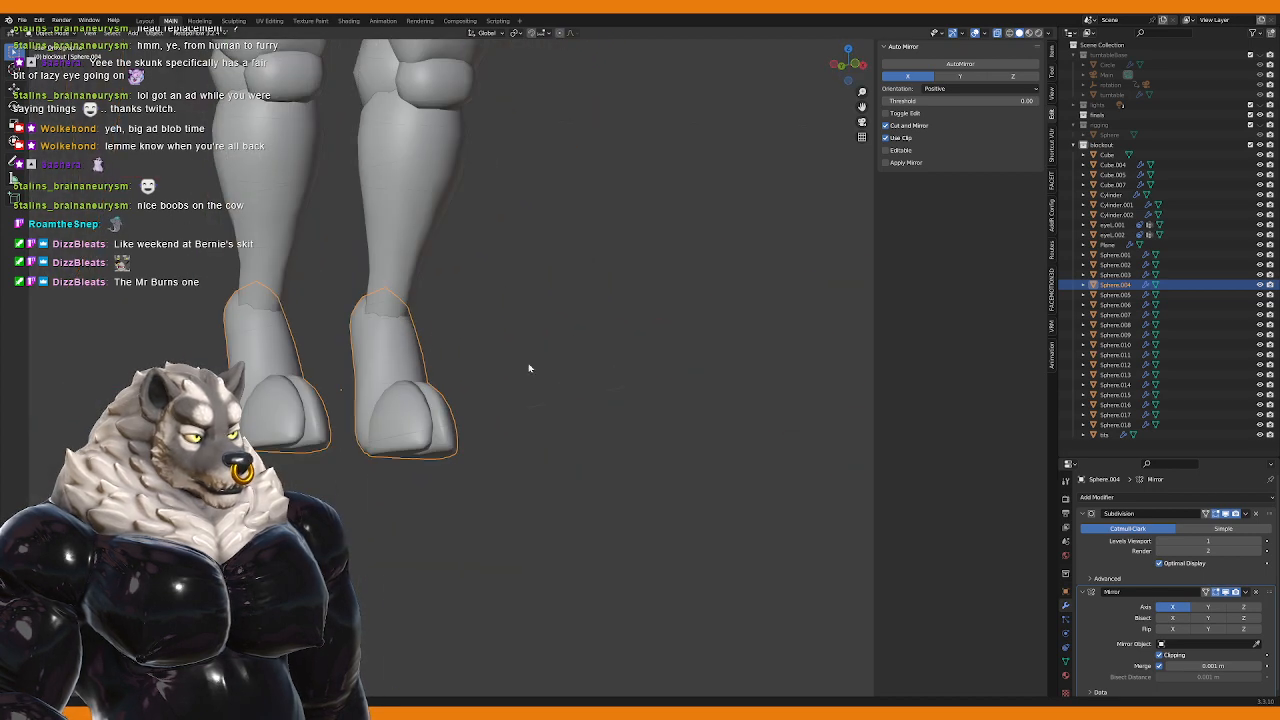
# Step: Set the foot's Subdivision modifier viewport level to 2
pyautogui.click(1264, 541)
pyautogui.moveTo(824, 473); pyautogui.dragTo(615, 523, button='middle')
# Step: Examine the smoothed foot and cloven hoof from the front and from several angles
pyautogui.click(494, 375)
pyautogui.press('Tab')
pyautogui.scroll(4, 492, 369)
pyautogui.moveTo(492, 369); pyautogui.dragTo(508, 345, button='middle')
pyautogui.press('KP_1')
pyautogui.press('Tab')
pyautogui.click(537, 357)
pyautogui.scroll(-3, 533, 368)
pyautogui.click(449, 457)
pyautogui.press('Tab')
pyautogui.moveTo(453, 420); pyautogui.dragTo(433, 436, button='middle')
pyautogui.press('Tab')
pyautogui.scroll(-3, 483, 497)
pyautogui.scroll(5, 433, 486)
pyautogui.scroll(3, 374, 449)
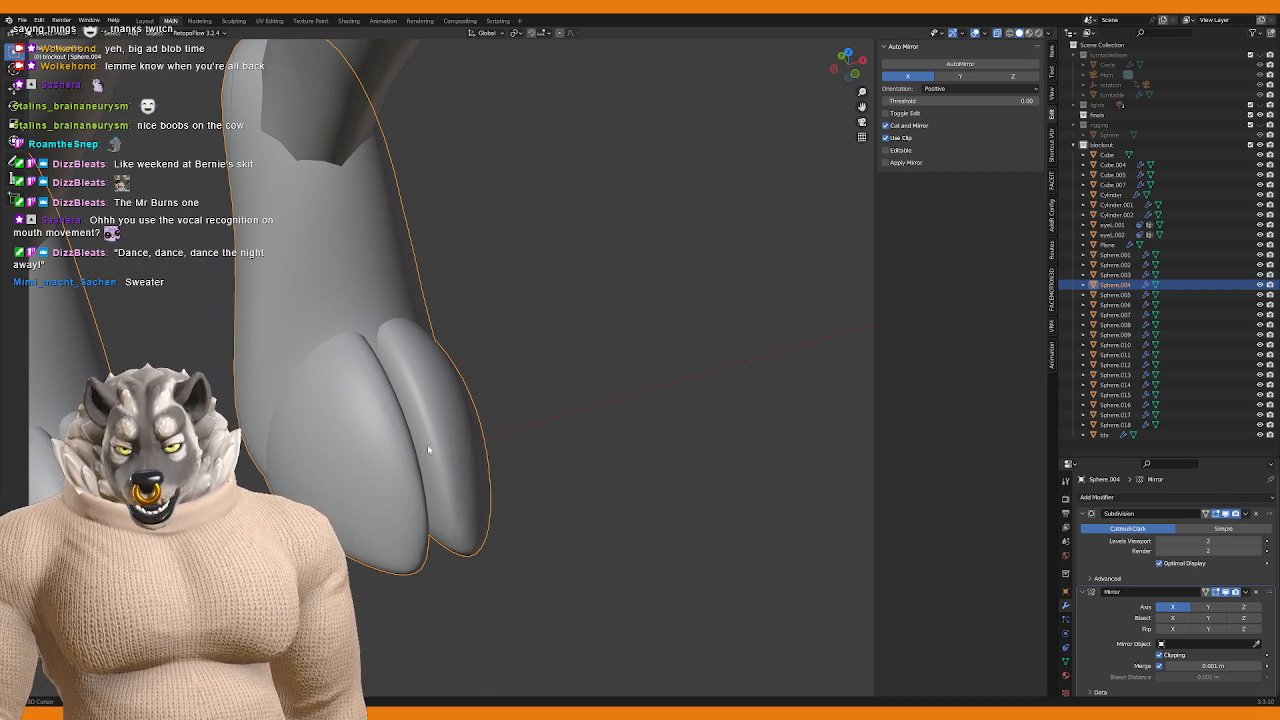
pyautogui.moveTo(427, 444); pyautogui.dragTo(510, 497, button='middle')
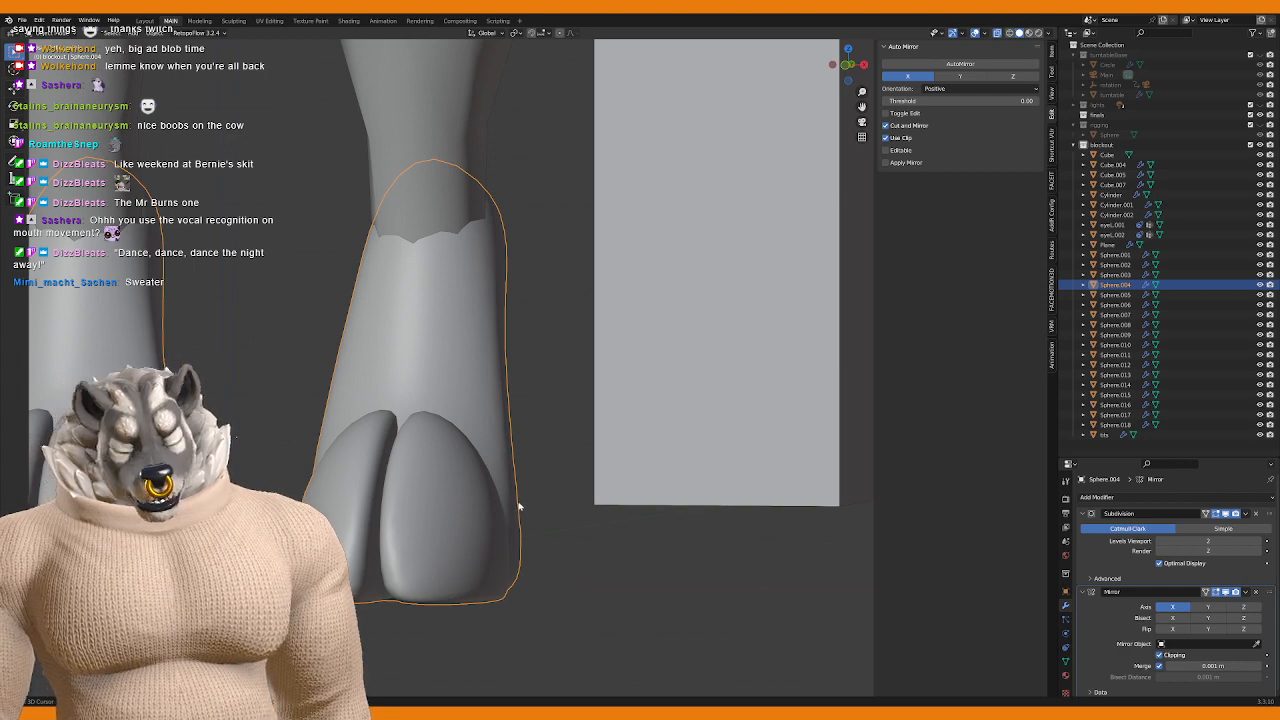
pyautogui.moveTo(518, 507); pyautogui.dragTo(390, 460, button='middle')
# Step: Move the hoof's cleft and outer side vertices along Y with proportional editing, and return to Object Mode
pyautogui.press('Tab')
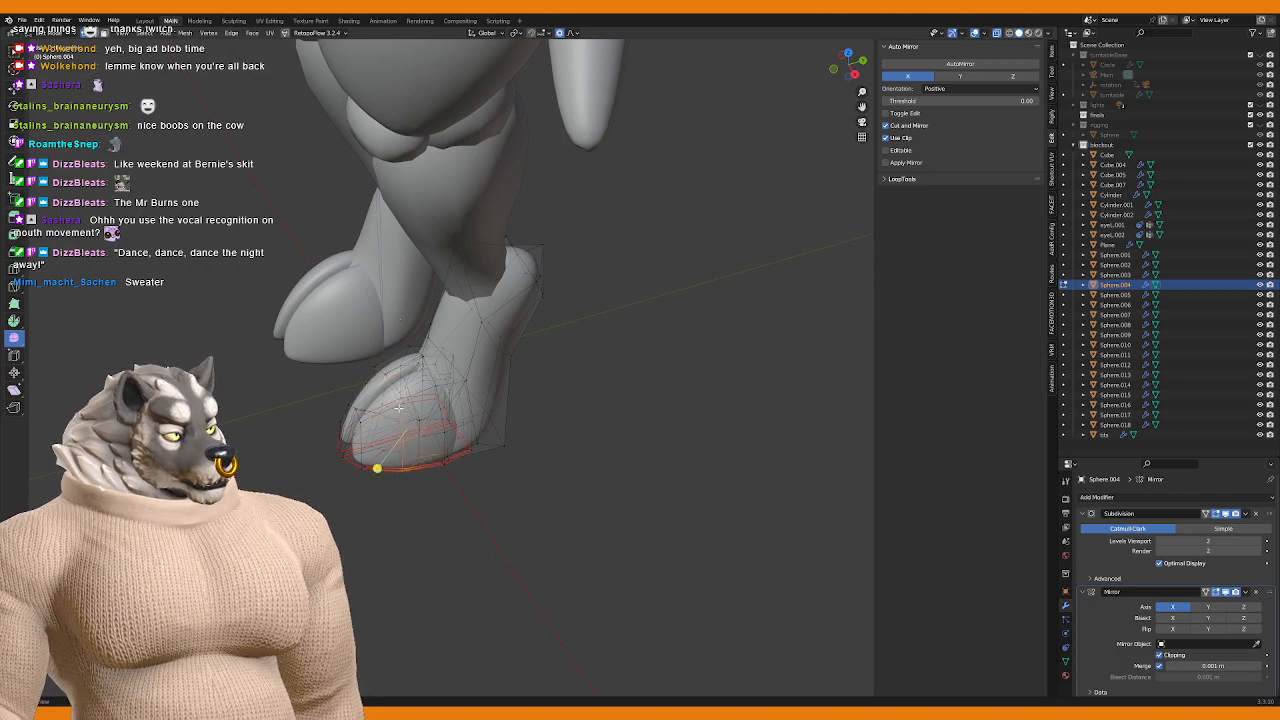
pyautogui.moveTo(375, 368); pyautogui.dragTo(430, 430, button='middle')
pyautogui.press('g')
pyautogui.press('y')
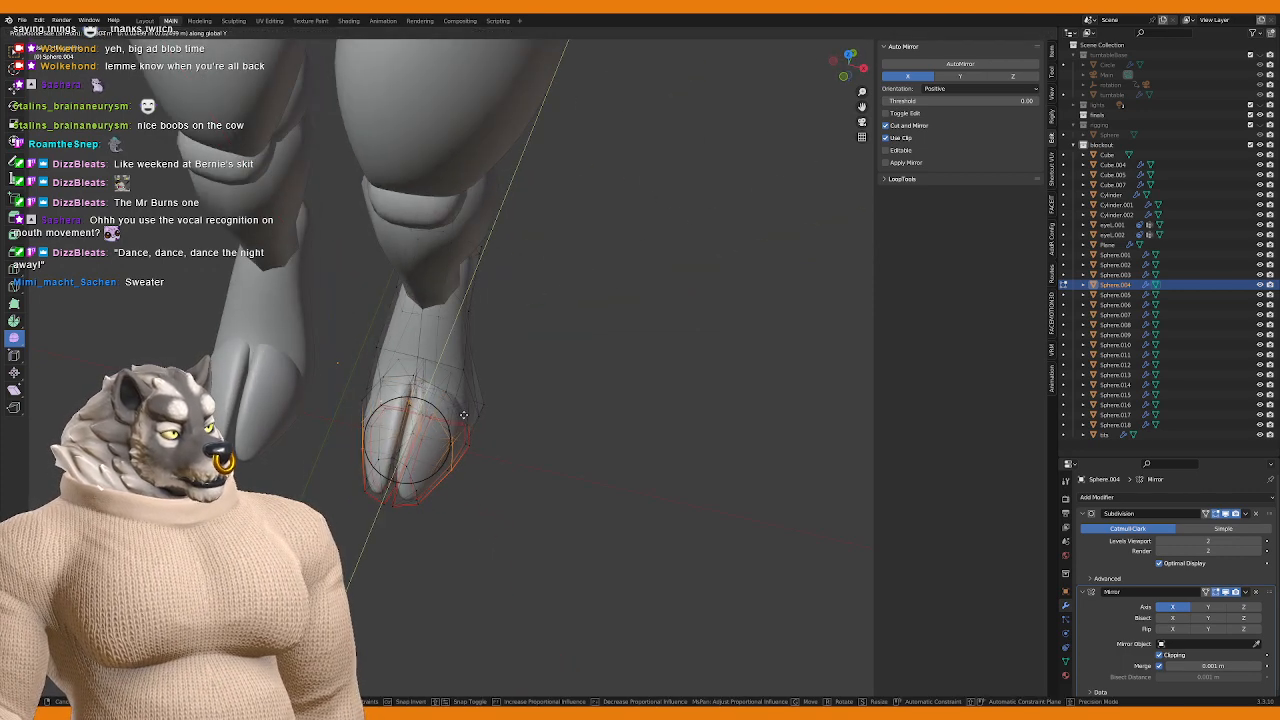
pyautogui.click(578, 479)
pyautogui.press('Tab')
pyautogui.scroll(-5, 526, 466)
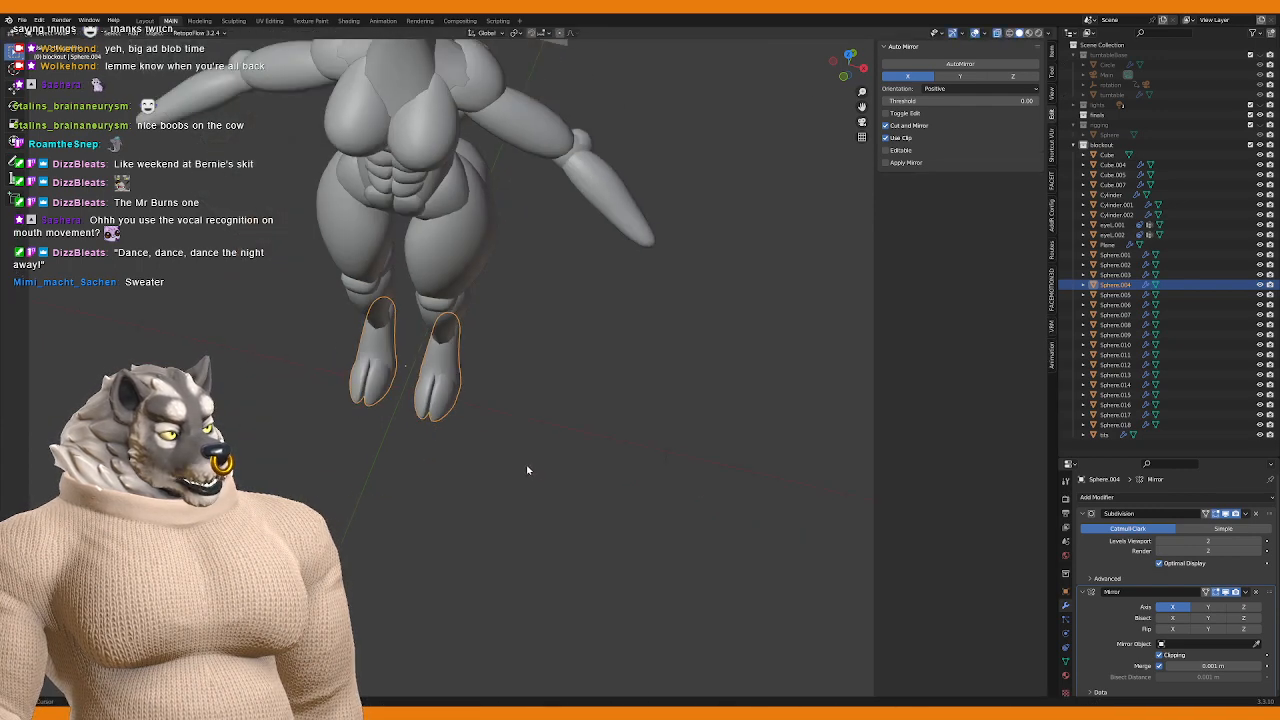
# Step: Check the whole character's proportions from the front and the side
pyautogui.scroll(2, 504, 401)
pyautogui.scroll(-5, 475, 388)
pyautogui.click(512, 510)
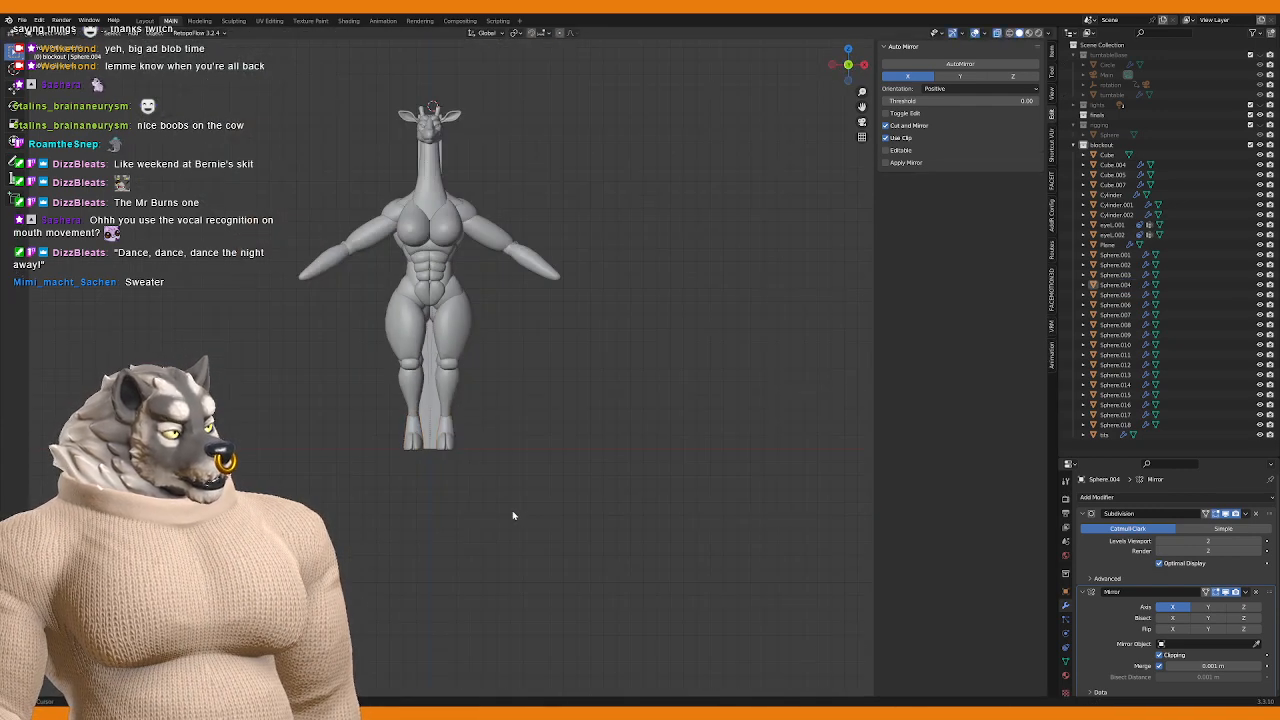
pyautogui.moveTo(512, 510); pyautogui.dragTo(582, 529, button='middle')
pyautogui.press('KP_1')
pyautogui.press('KP_3')
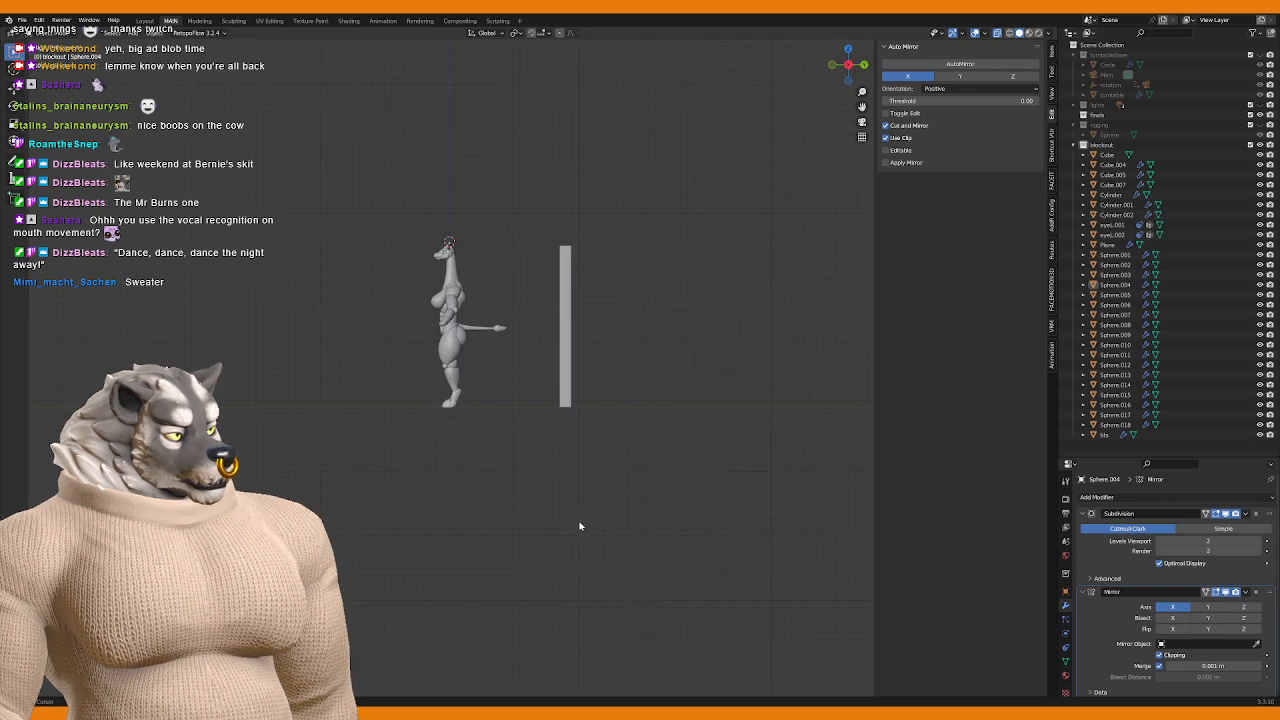
pyautogui.press('KP_1')
pyautogui.scroll(5, 579, 526)
pyautogui.scroll(1, 471, 451)
pyautogui.press('KP_3')
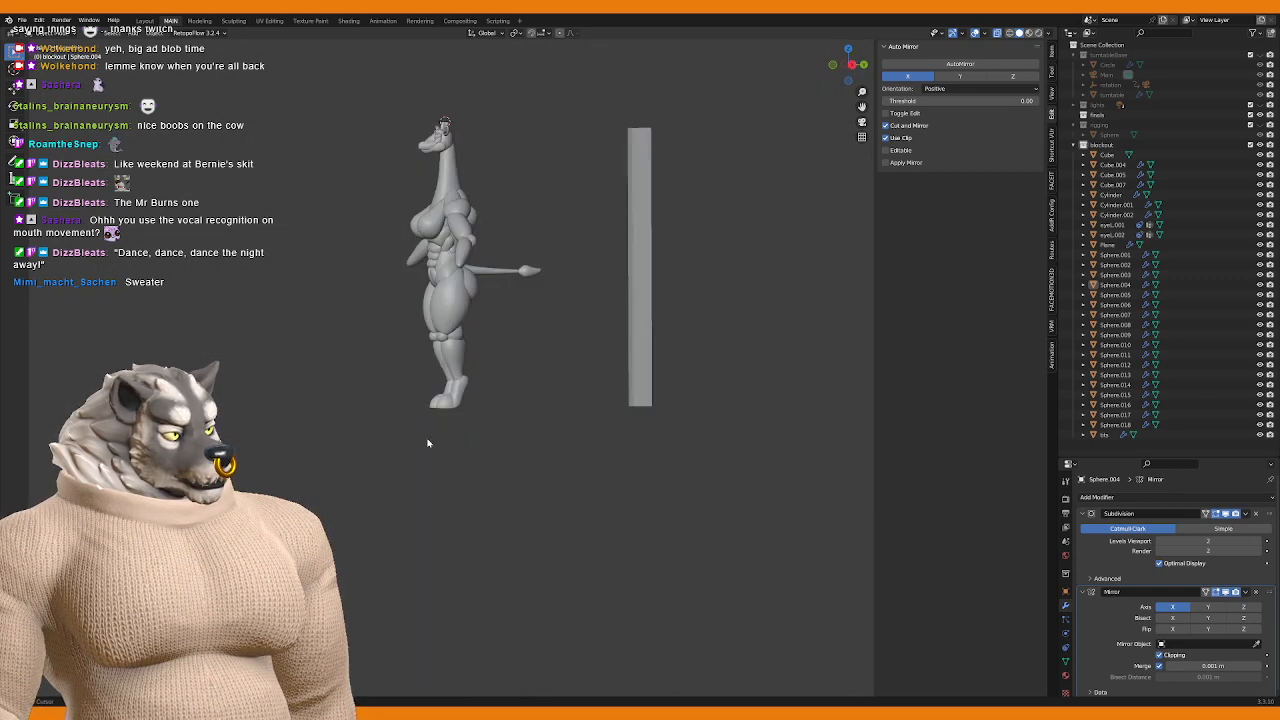
pyautogui.scroll(4, 432, 443)
# Step: Shift all of the knee object's geometry slightly forward along Y
pyautogui.click(446, 450)
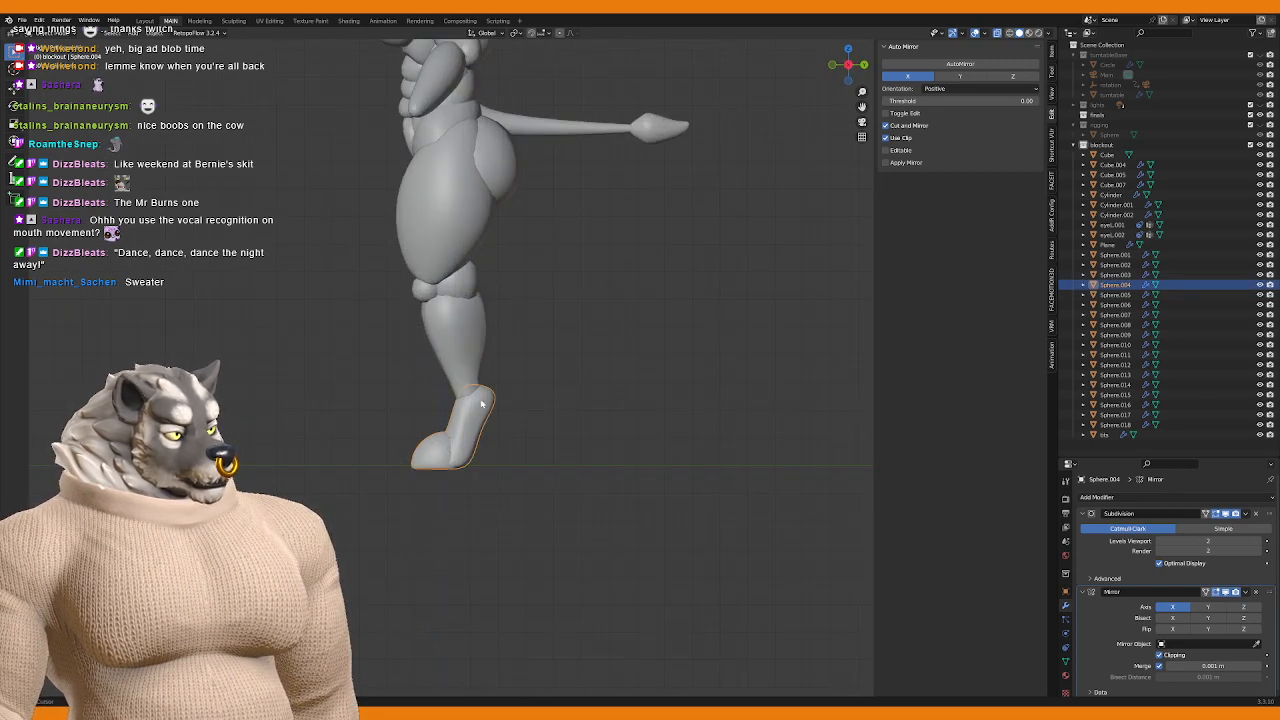
pyautogui.keyDown('shift'); pyautogui.moveTo(506, 417); pyautogui.dragTo(529, 435, button='middle'); pyautogui.keyUp('shift')
pyautogui.click(453, 310)
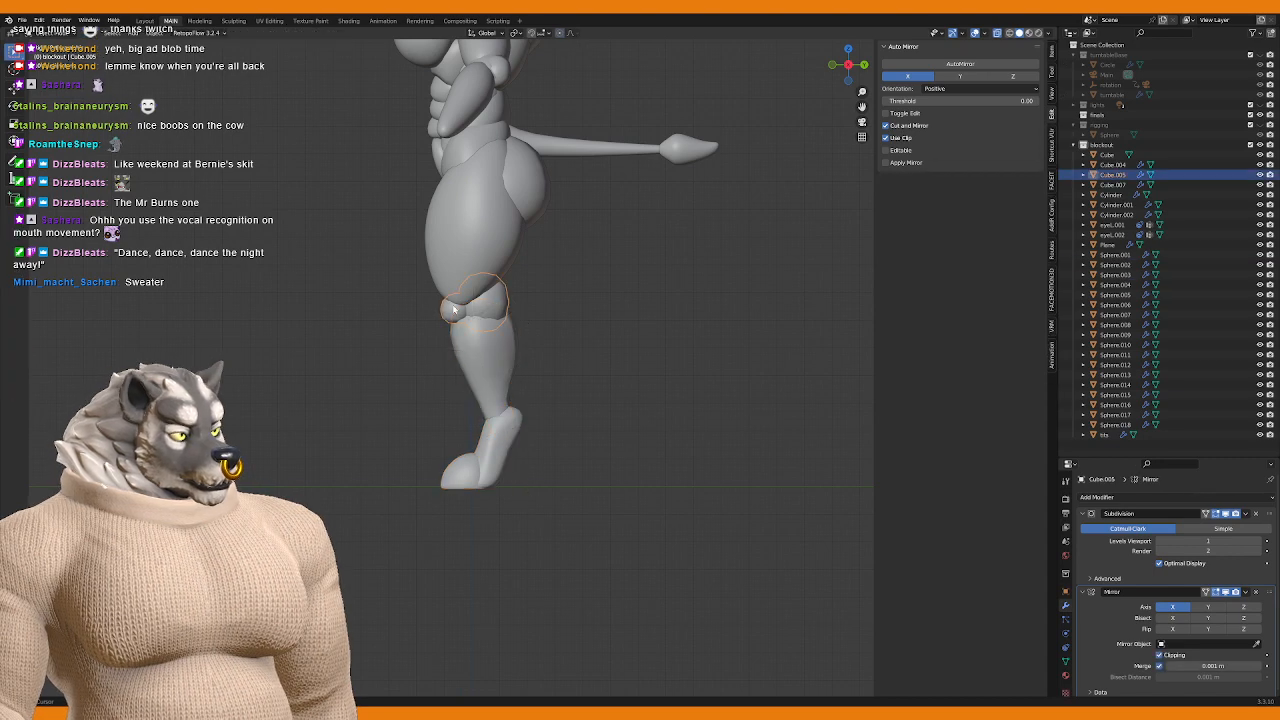
pyautogui.press('Tab')
pyautogui.press('s')
pyautogui.press('y')
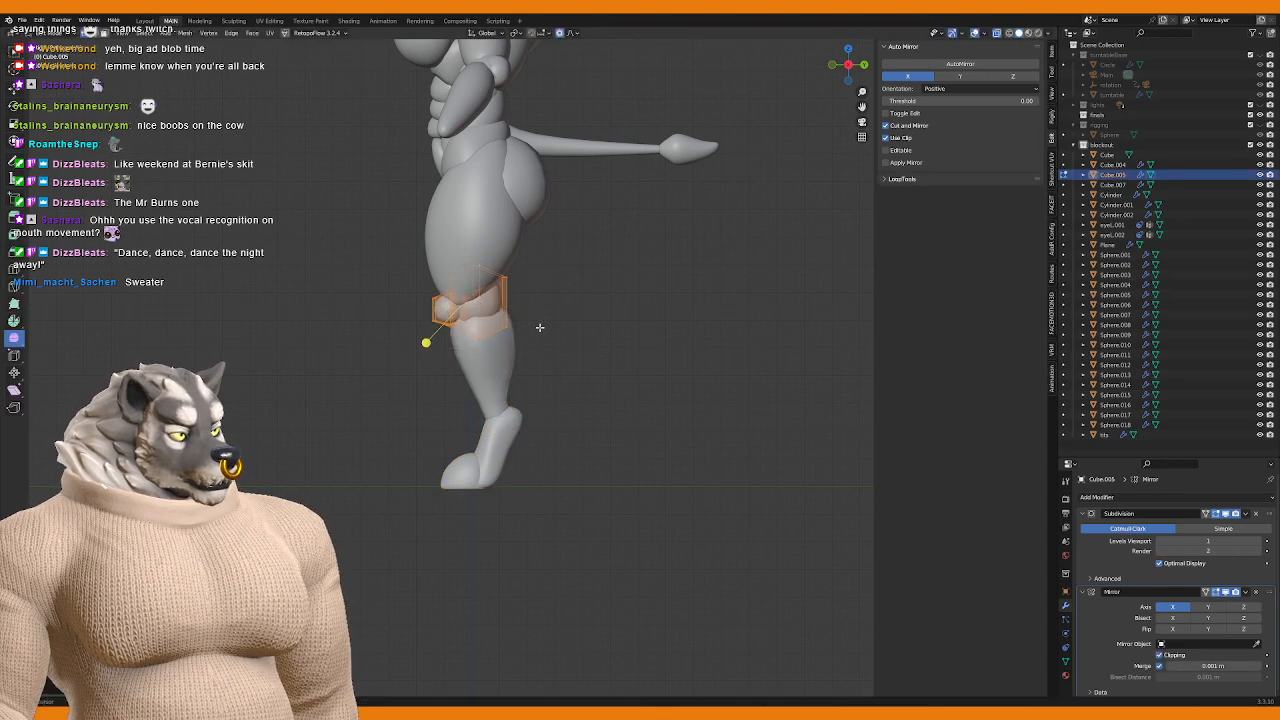
pyautogui.press('Tab')
# Step: Move the top of the lower leg mesh slightly forward along Y with proportional editing so it follows the knee
pyautogui.click(505, 350)
pyautogui.press('Tab')
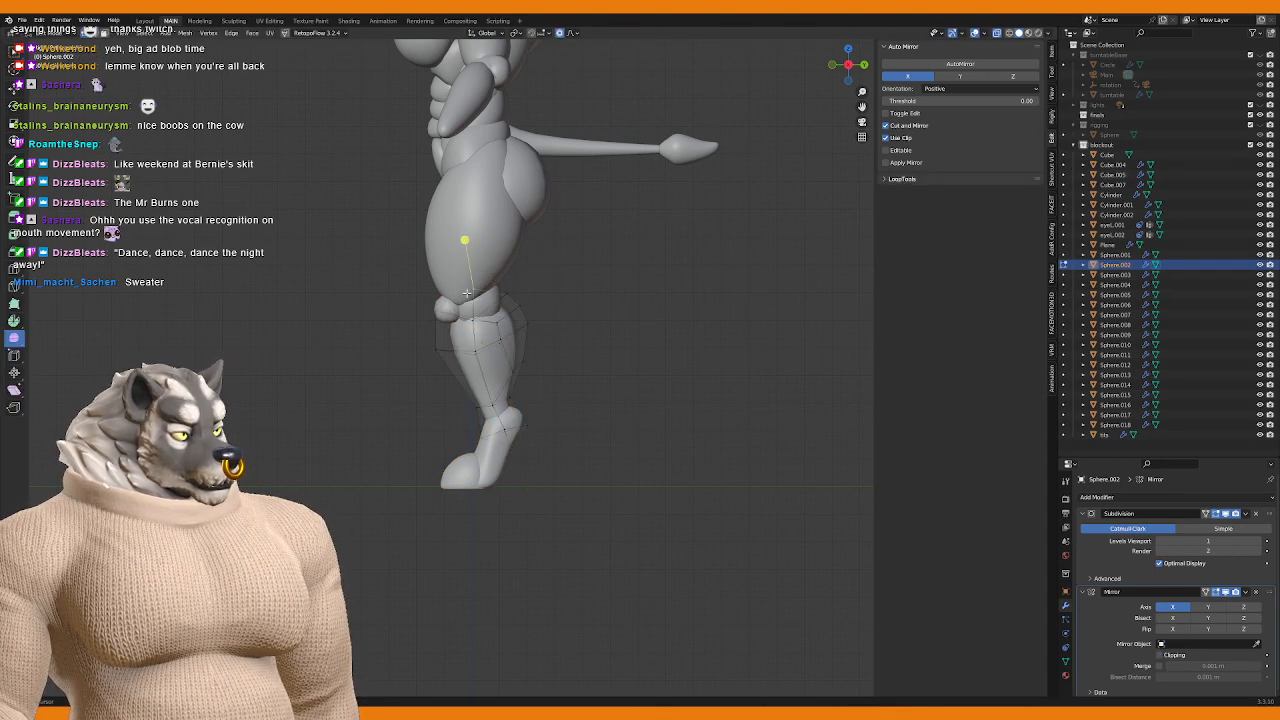
pyautogui.press('g')
pyautogui.press('y')
pyautogui.scroll(-5, 458, 292)
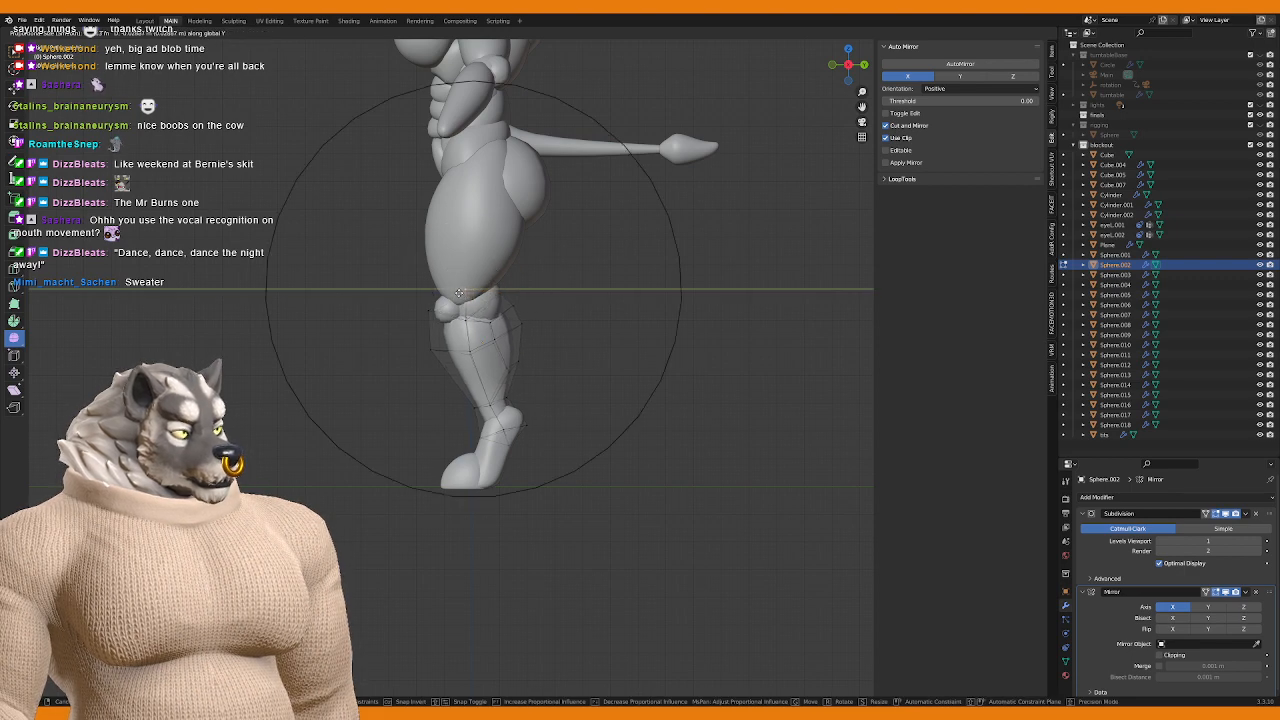
pyautogui.click(458, 292)
pyautogui.press('Tab')
# Step: Move the heel's rear vertices slightly forward along Y with a reduced proportional editing radius
pyautogui.click(551, 397)
pyautogui.press('Tab')
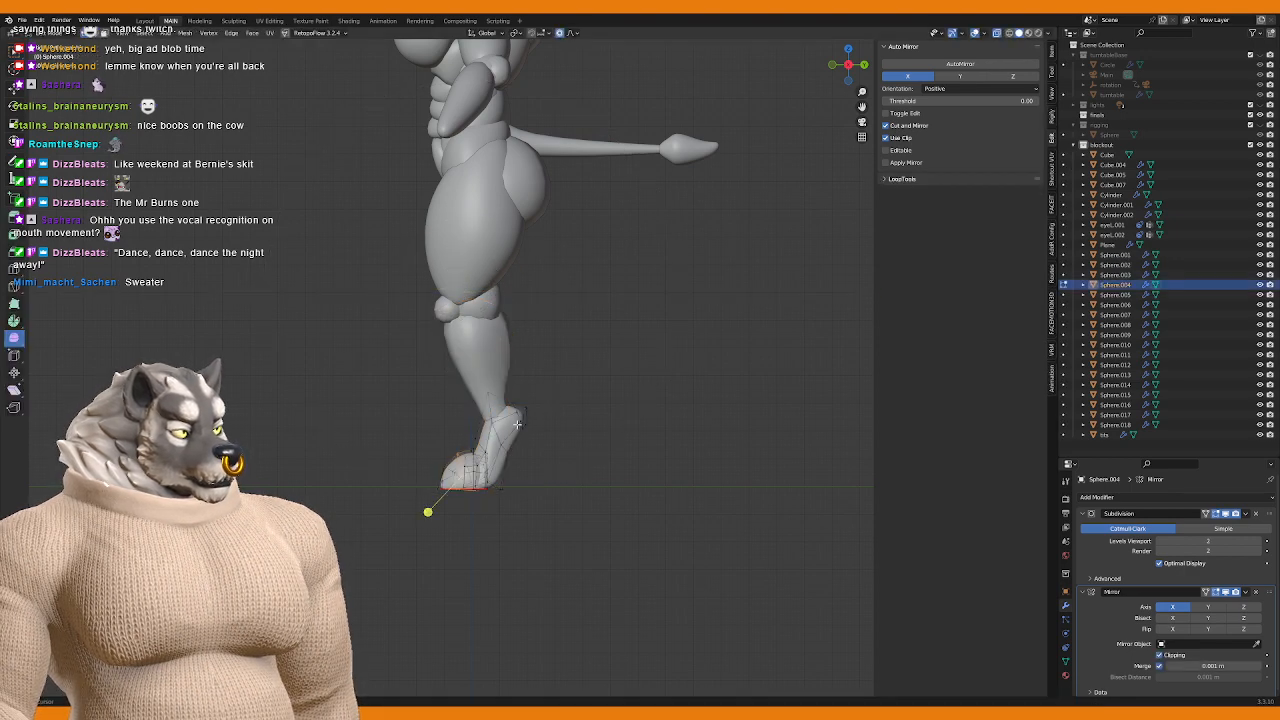
pyautogui.press('g')
pyautogui.scroll(4, 628, 423)
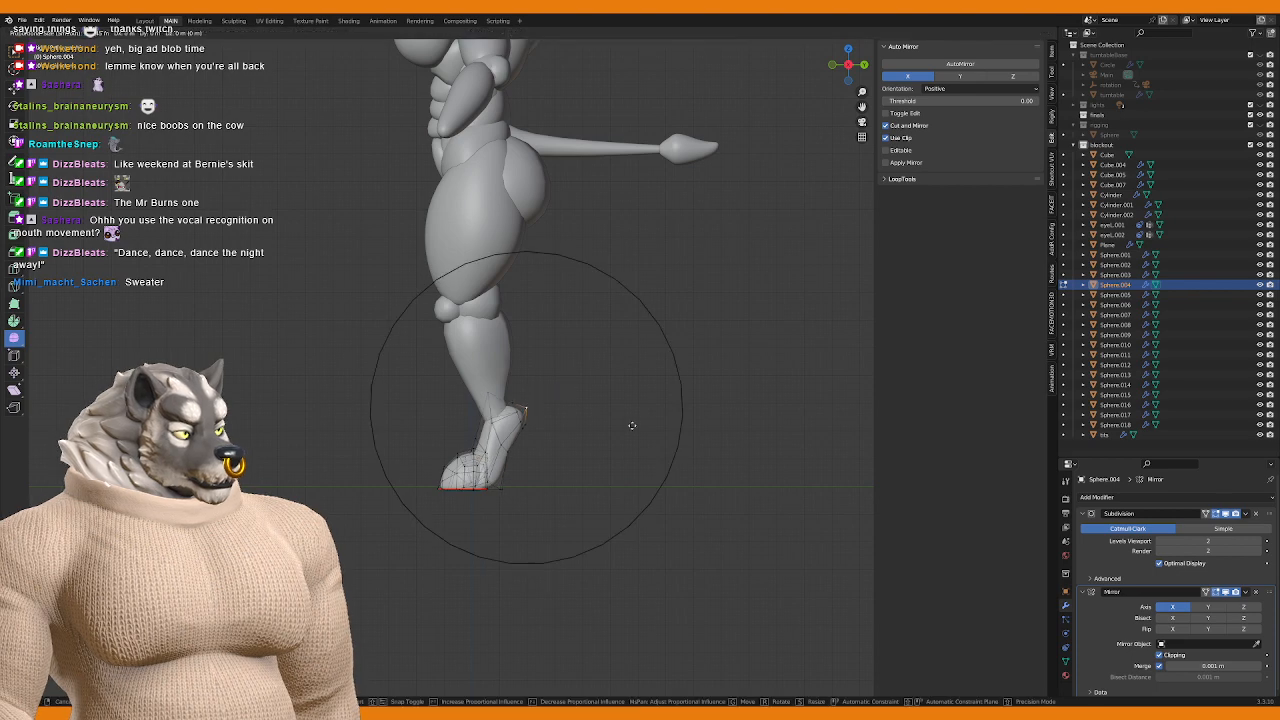
pyautogui.press('y')
pyautogui.scroll(3, 628, 423)
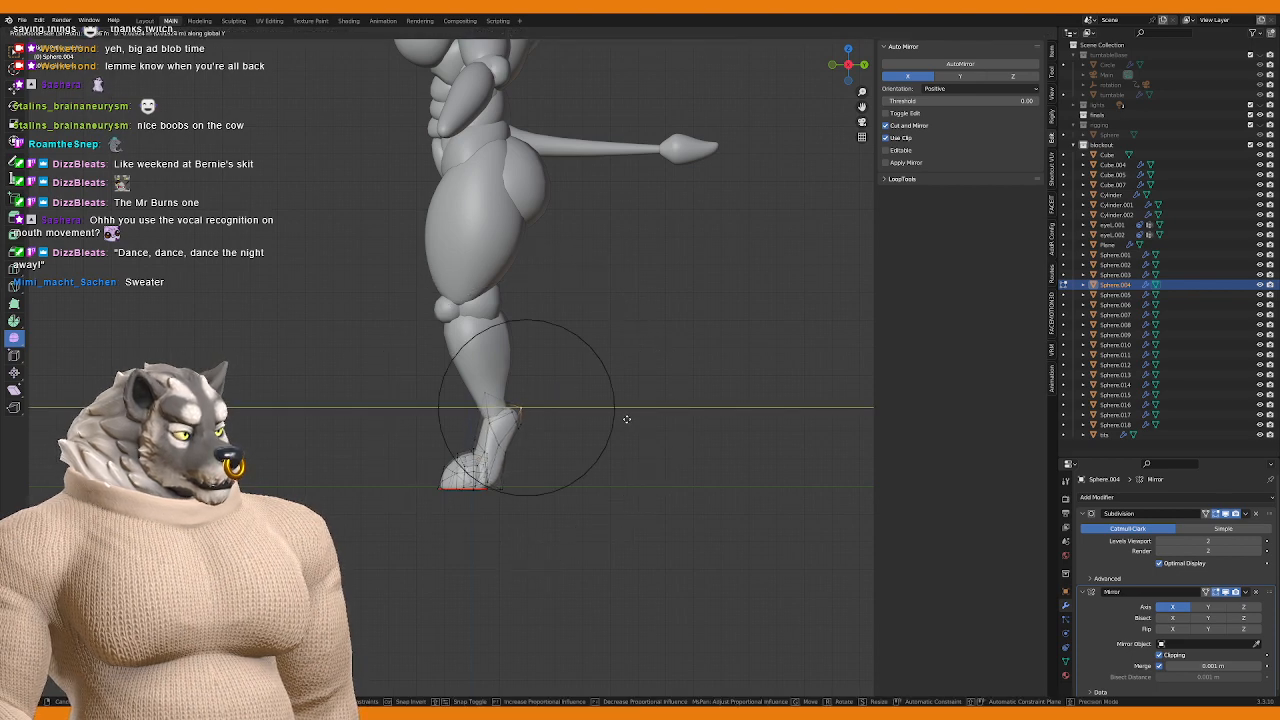
pyautogui.click(628, 423)
# Step: Move the bottom rear vertices of the foot forward along Y with proportional editing
pyautogui.moveTo(533, 508); pyautogui.dragTo(521, 554, button='middle')
pyautogui.press('KP_Decimal')
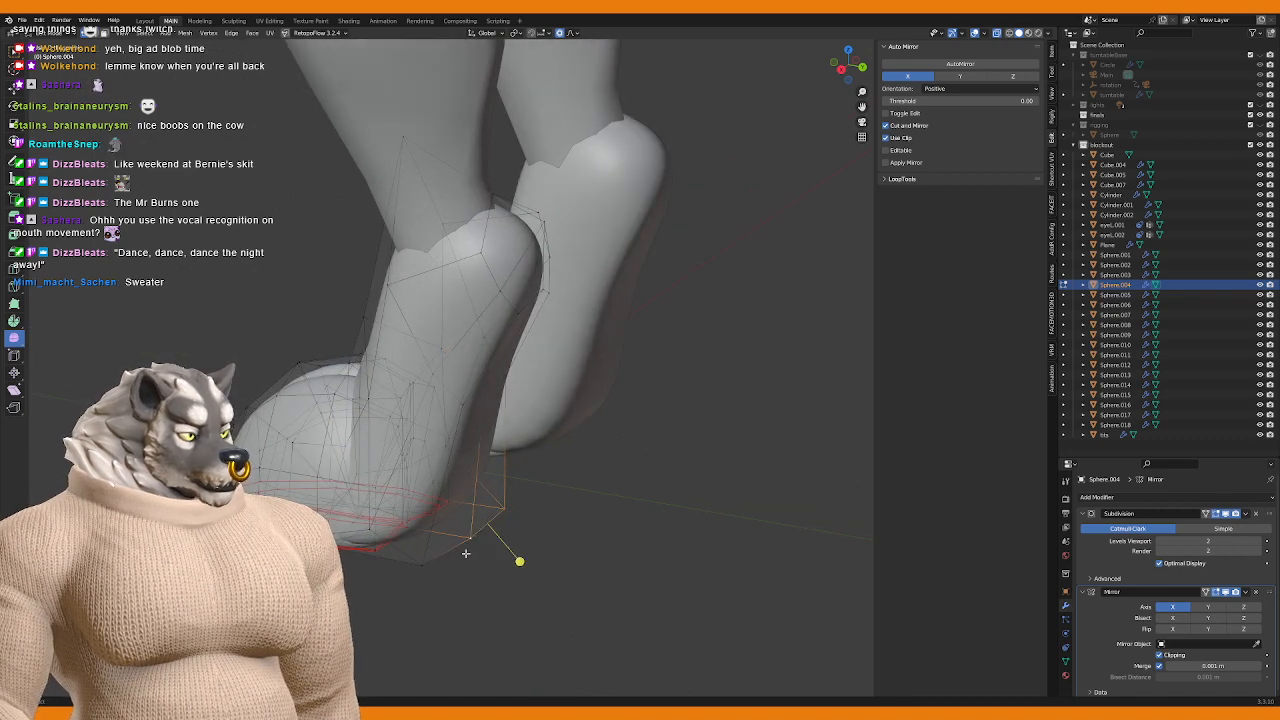
pyautogui.press('g')
pyautogui.scroll(4, 520, 550)
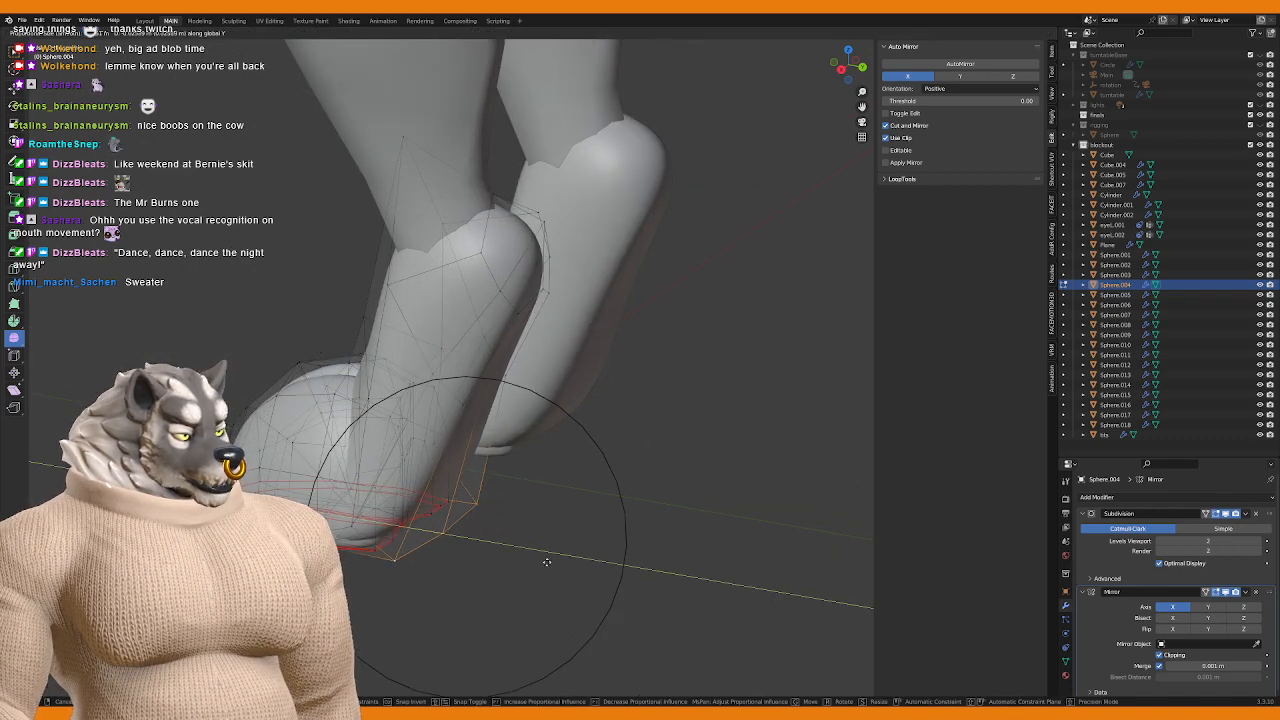
pyautogui.click(433, 514)
# Step: Adjust the height of the bottom rear foot vertices along Z with proportional editing
pyautogui.moveTo(433, 514); pyautogui.dragTo(432, 400, button='middle')
pyautogui.press('g')
pyautogui.press('z')
pyautogui.scroll(-3, 476, 511)
pyautogui.click(476, 511)
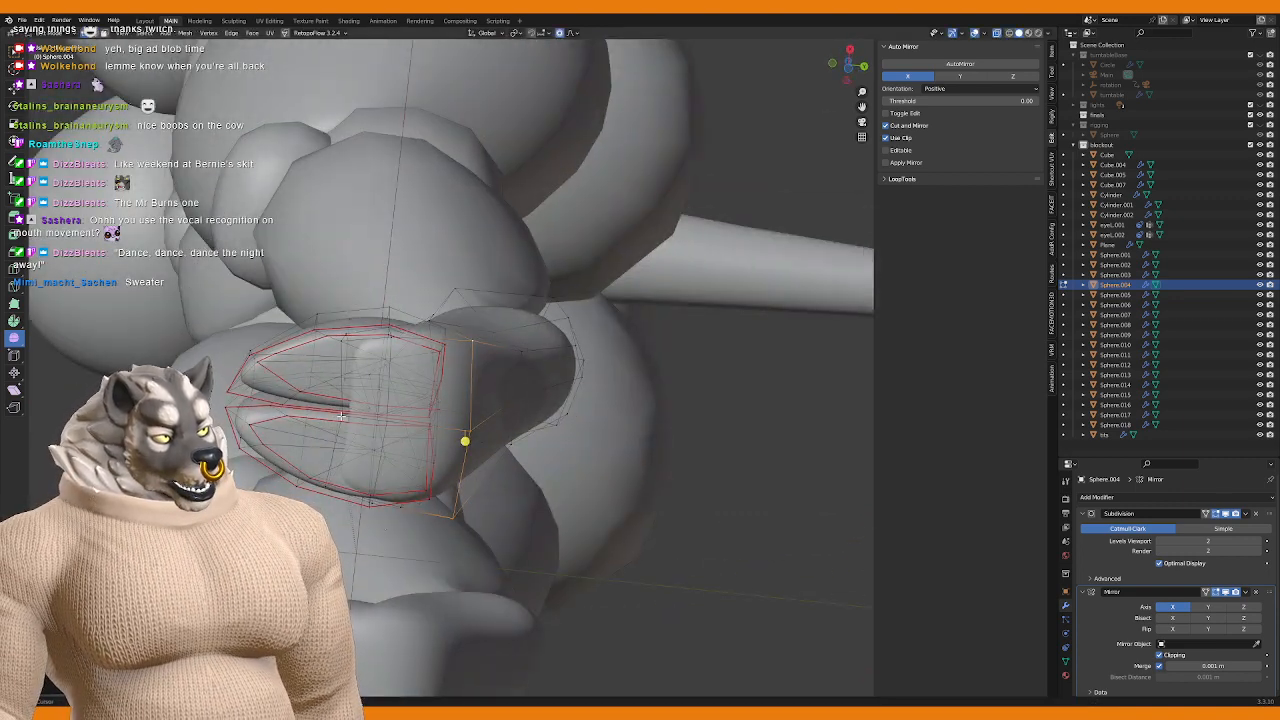
# Step: Move the inner end of the cleft on the underside of the hoof backward along Y with proportional editing
pyautogui.press('g')
pyautogui.press('y')
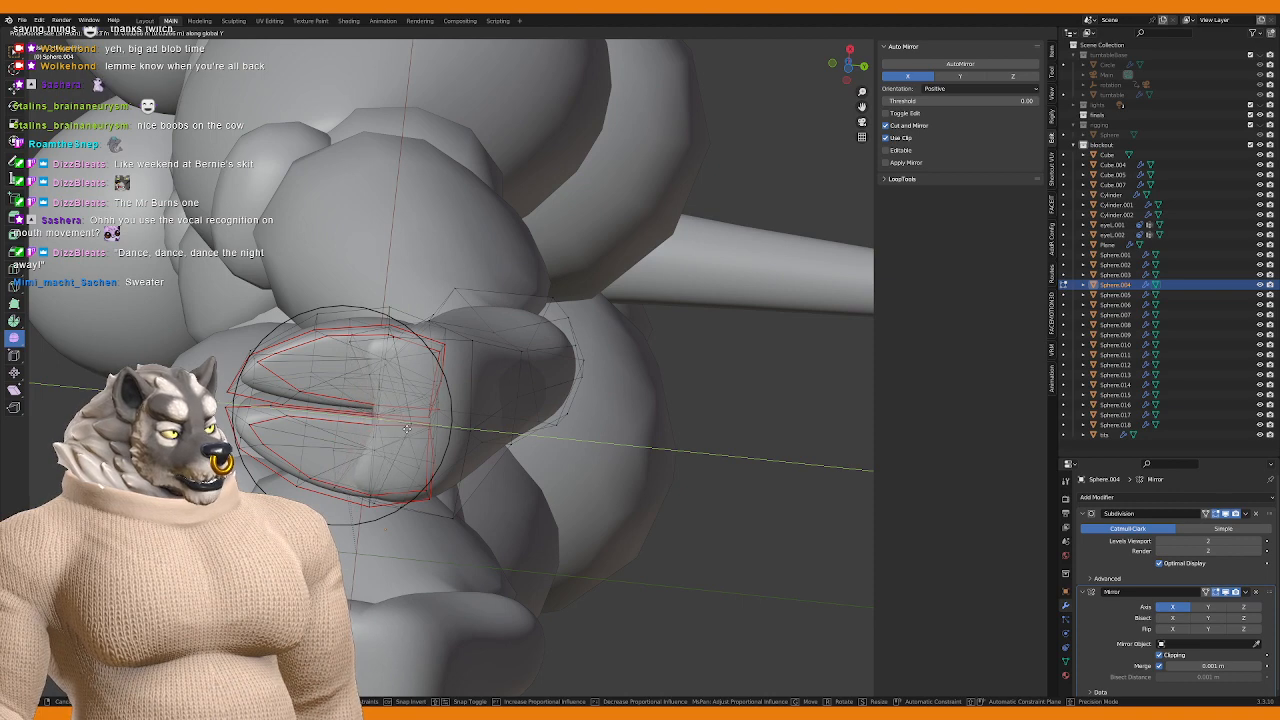
pyautogui.click(406, 428)
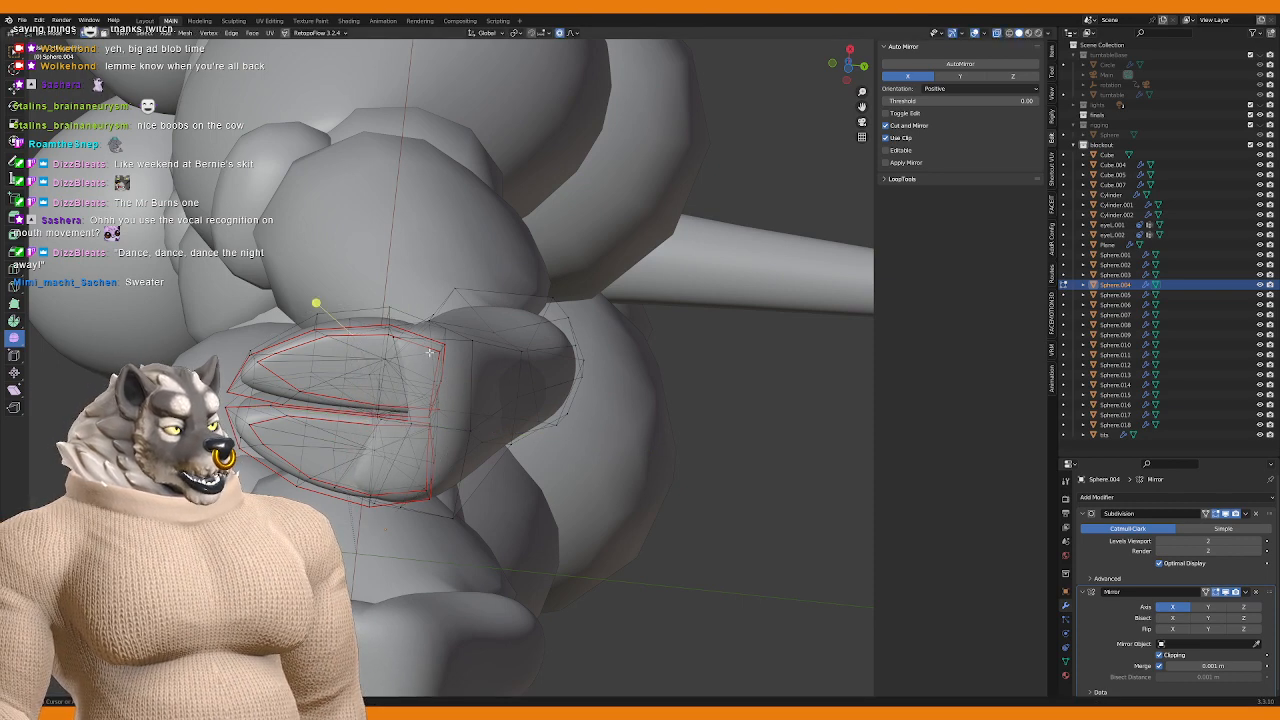
# Step: Reposition the selected lower vertices of the outer hoof half with proportional editing
pyautogui.moveTo(433, 343); pyautogui.dragTo(490, 491, button='middle')
pyautogui.press('g')
pyautogui.click(500, 494)
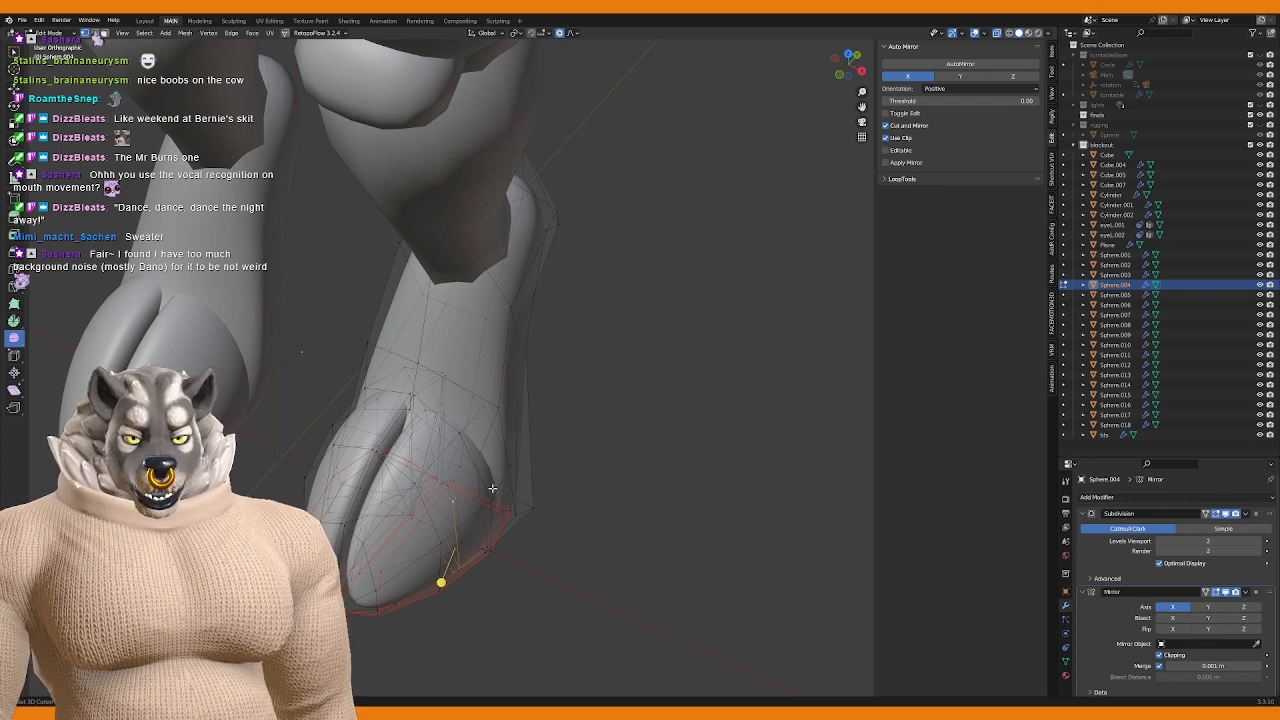
# Step: Examine the reshaped foot and lower leg in Object Mode from the side and at an angle
pyautogui.scroll(-3, 492, 487)
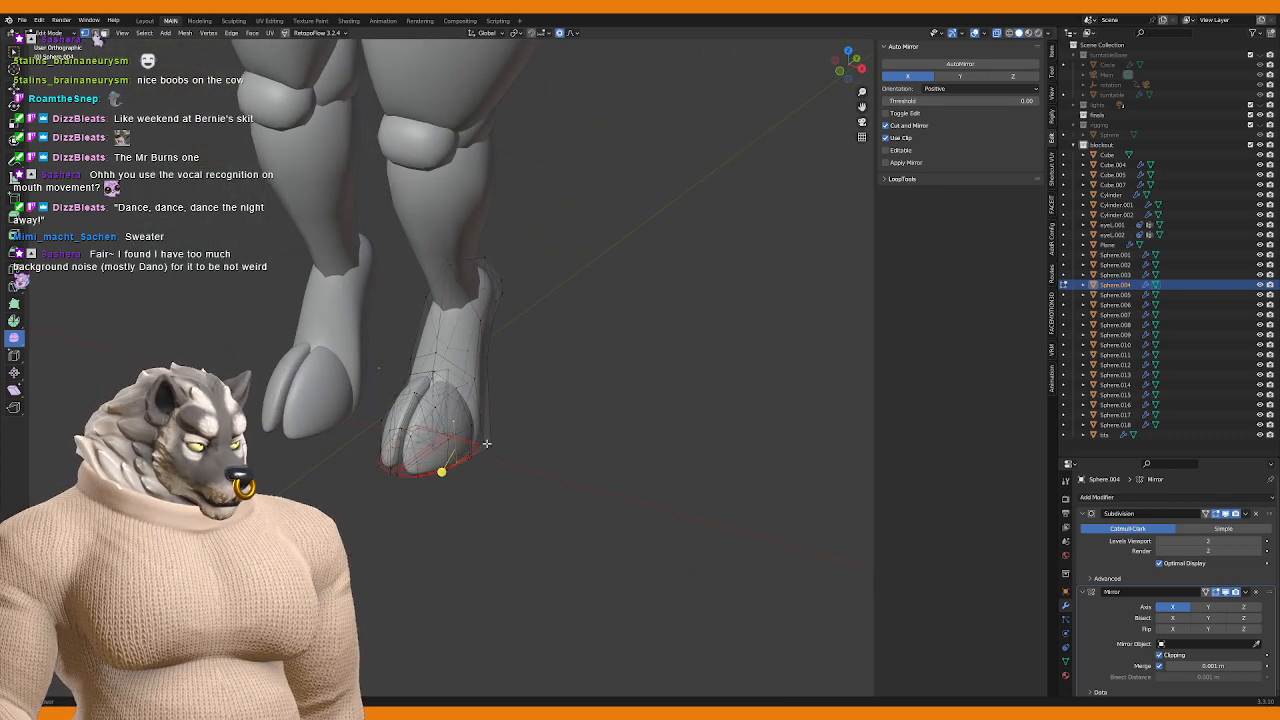
pyautogui.press('Tab')
pyautogui.moveTo(486, 443); pyautogui.dragTo(430, 425, button='middle')
pyautogui.press('KP_3')
pyautogui.press('KP_4')
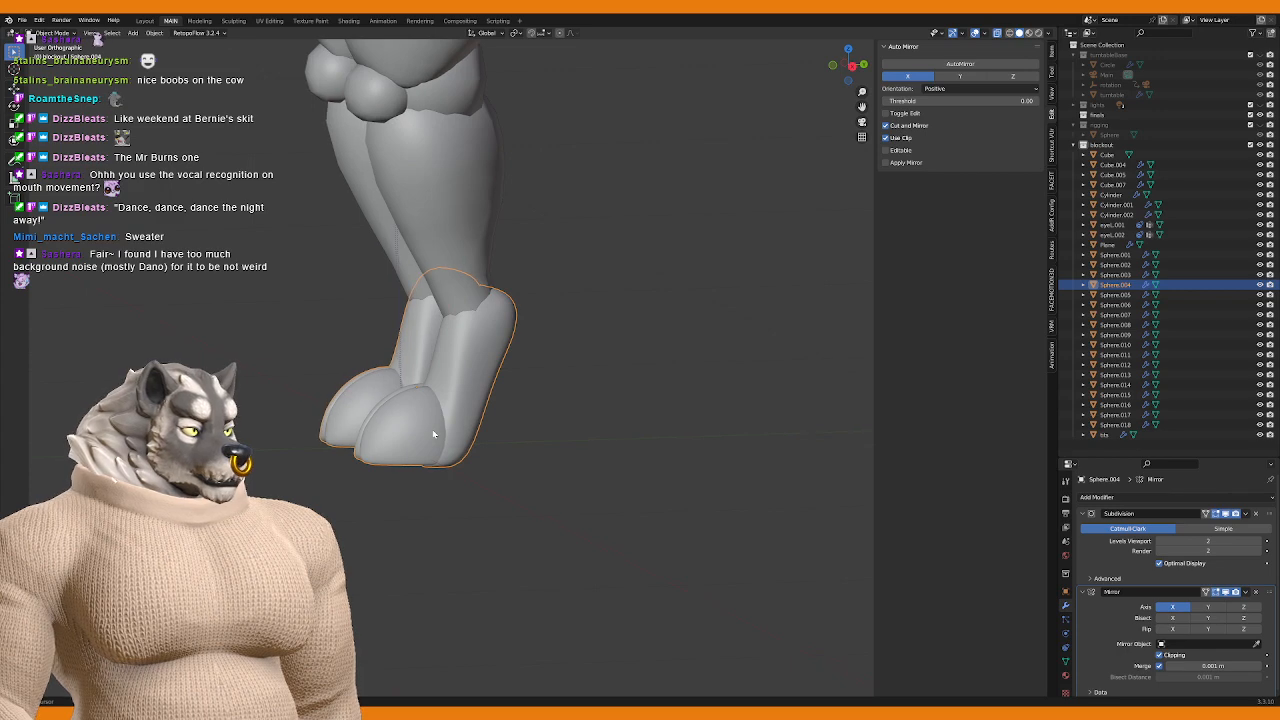
pyautogui.press('KP_3')
pyautogui.press('KP_4')
pyautogui.press('KP_3')
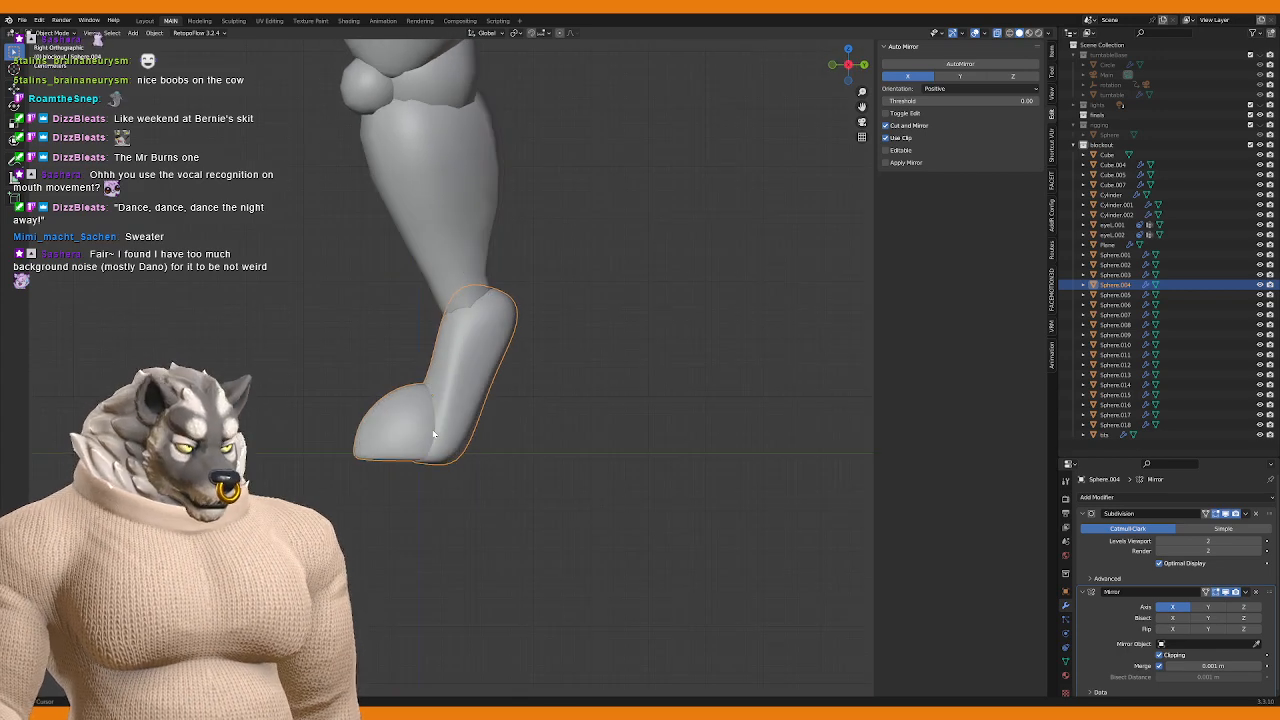
# Step: Scale the selected side vertices around the hoof along X with proportional editing
pyautogui.press('Tab')
pyautogui.scroll(3, 432, 429)
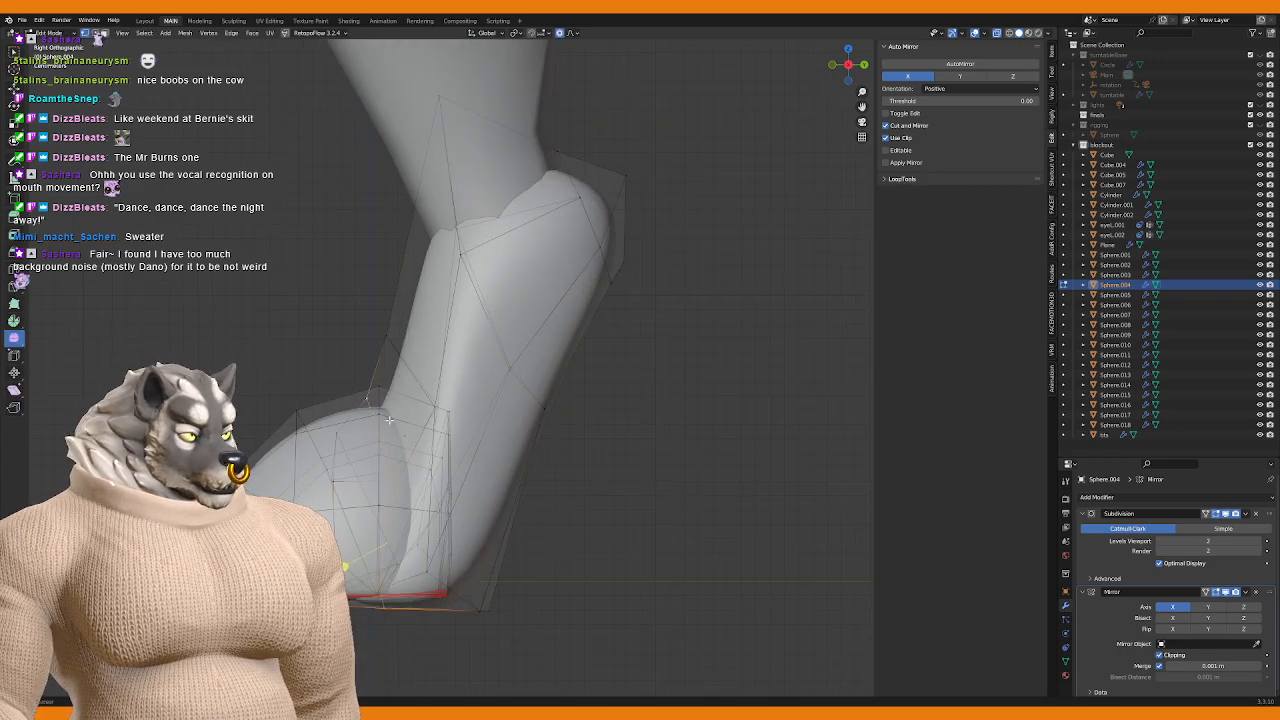
pyautogui.moveTo(389, 420); pyautogui.dragTo(561, 404, button='middle')
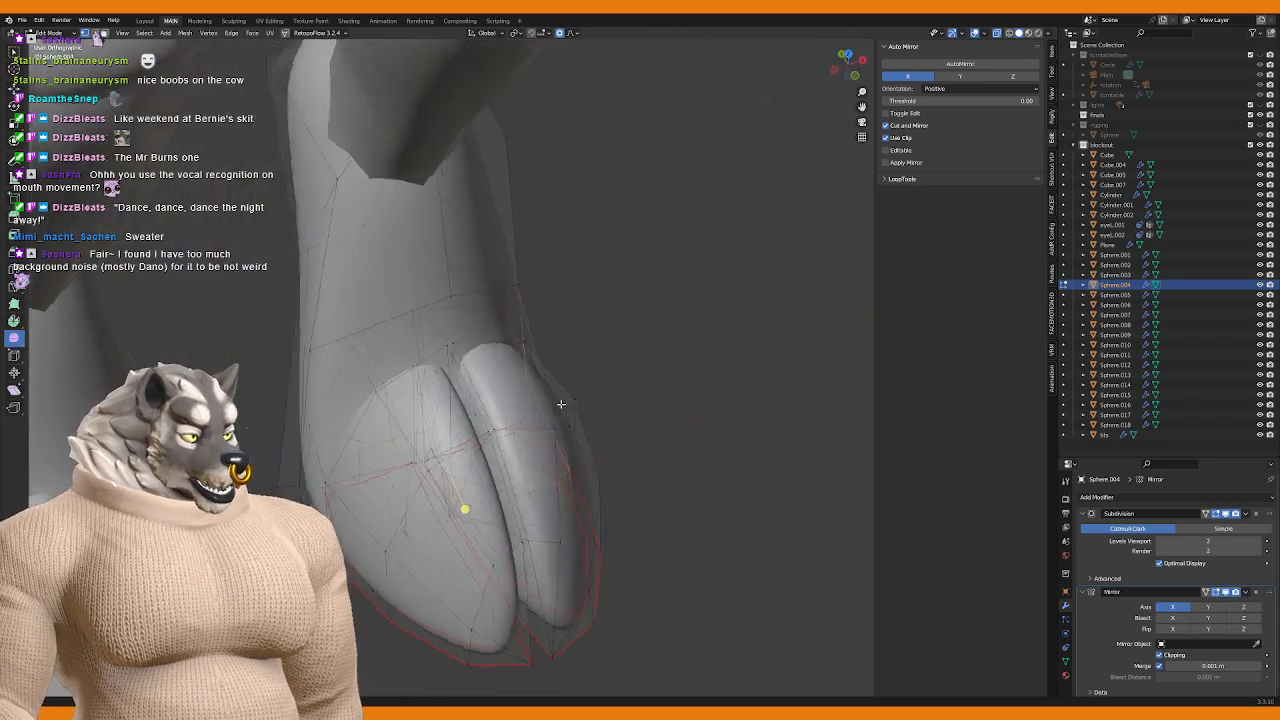
pyautogui.press('g')
pyautogui.scroll(3, 575, 415)
pyautogui.press('x')
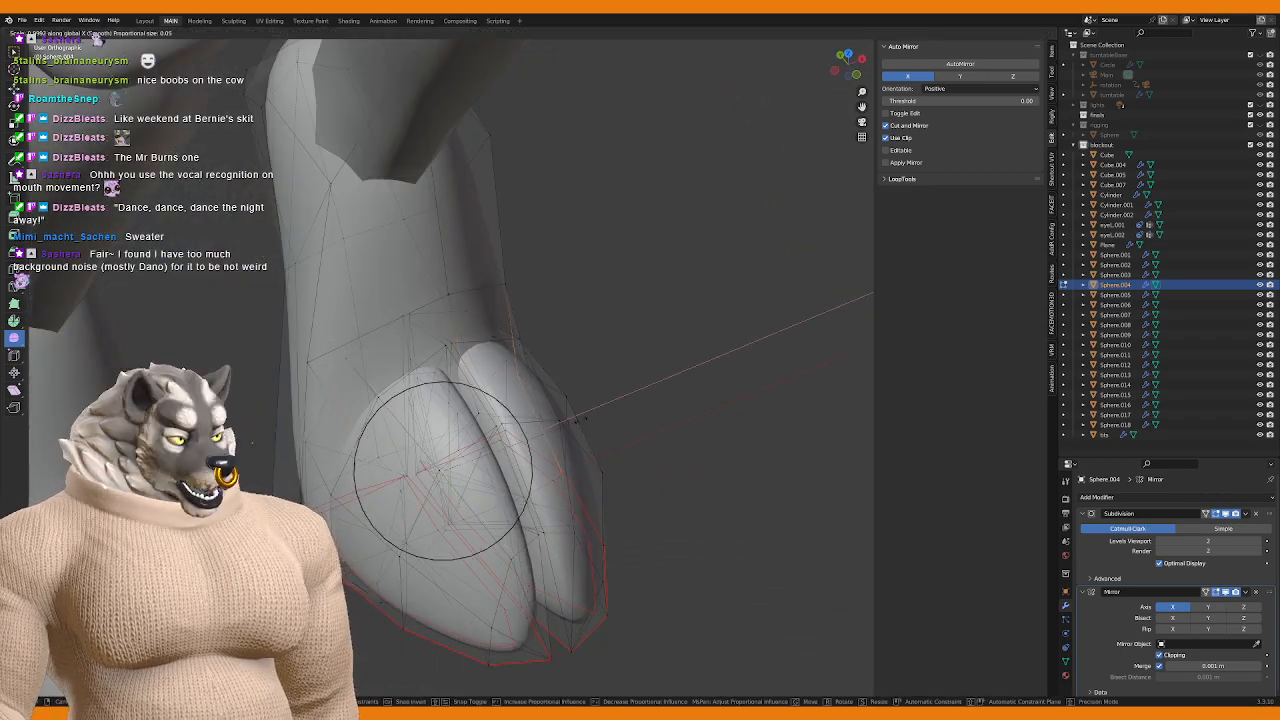
pyautogui.scroll(5, 590, 420)
pyautogui.click(625, 421)
pyautogui.moveTo(676, 428); pyautogui.dragTo(461, 438, button='middle')
pyautogui.hotkey('alt', 's')
pyautogui.scroll(1, 586, 515)
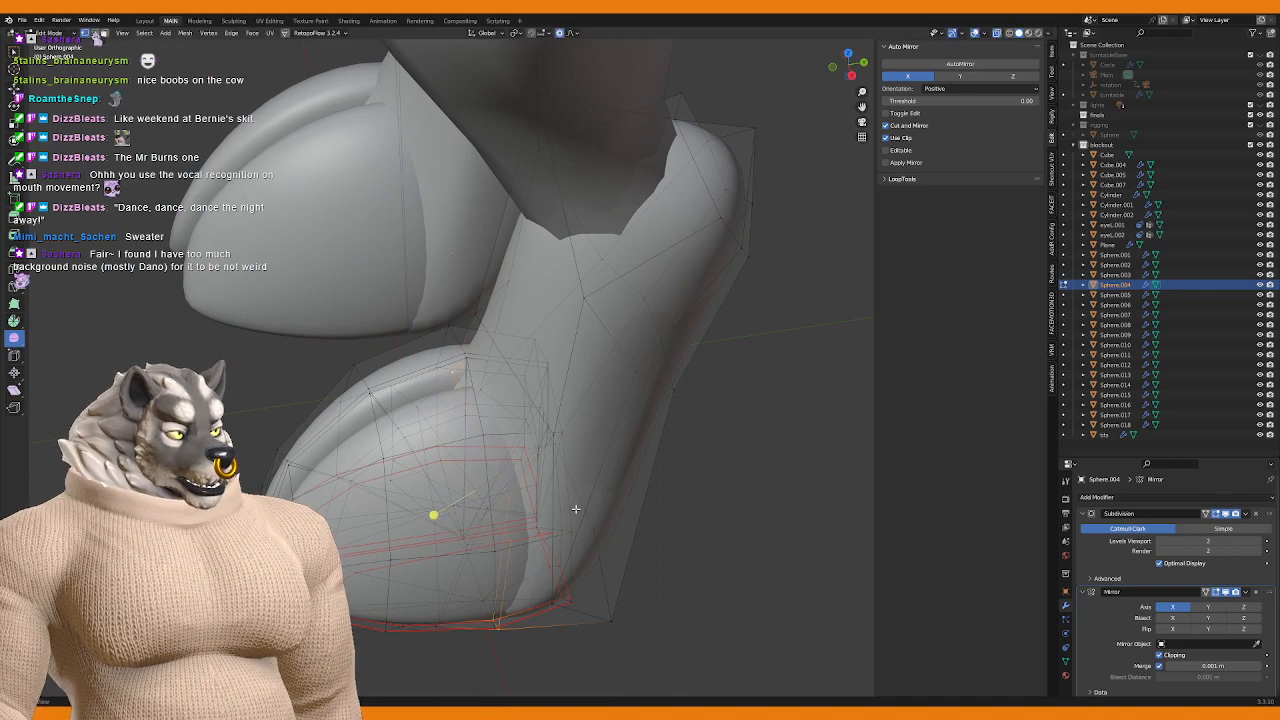
# Step: Move the selected lower foot vertices about 0.008 m along Z with proportional editing in front view
pyautogui.click(476, 490)
pyautogui.moveTo(470, 495); pyautogui.dragTo(420, 525, button='middle')
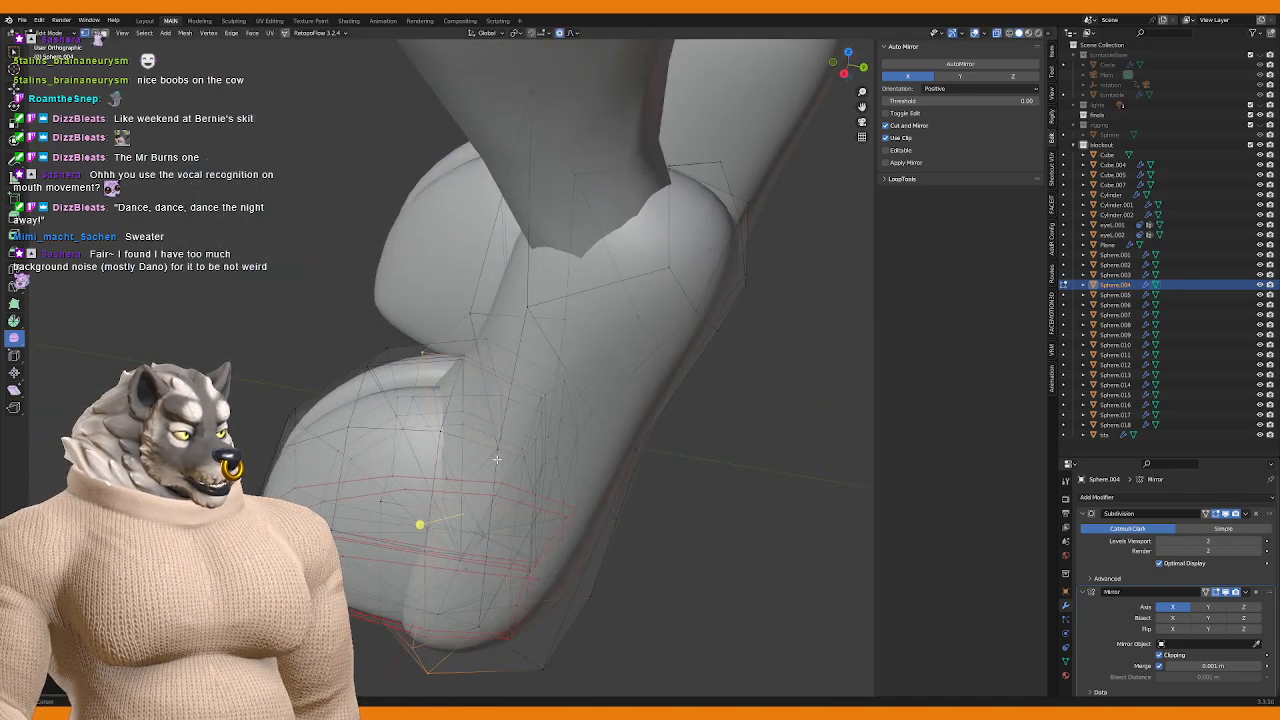
pyautogui.moveTo(497, 459); pyautogui.dragTo(551, 543, button='middle')
pyautogui.scroll(-3, 600, 486)
pyautogui.press('KP_1')
pyautogui.press('g')
pyautogui.press('z')
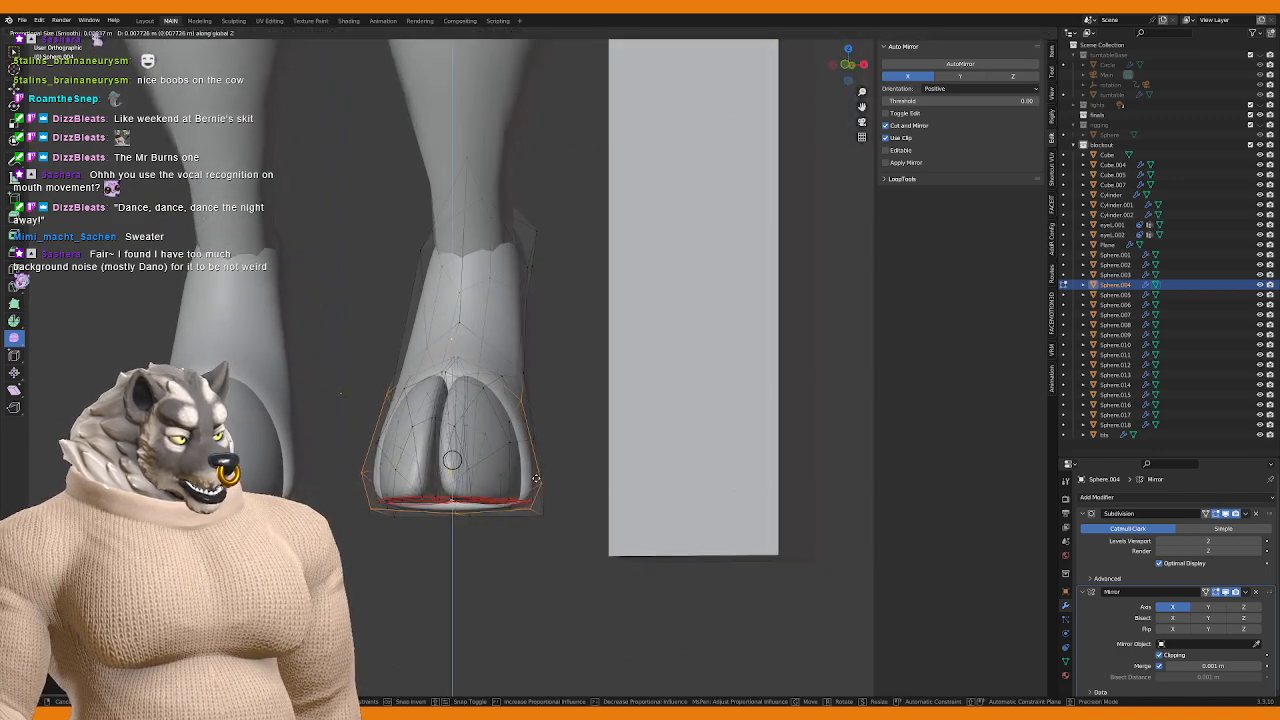
pyautogui.click(535, 481)
# Step: Examine both feet and lower legs in Object Mode from the front and side
pyautogui.press('Tab')
pyautogui.moveTo(535, 481); pyautogui.dragTo(469, 522, button='middle')
pyautogui.scroll(-2, 469, 522)
pyautogui.press('KP_3')
pyautogui.press('KP_1')
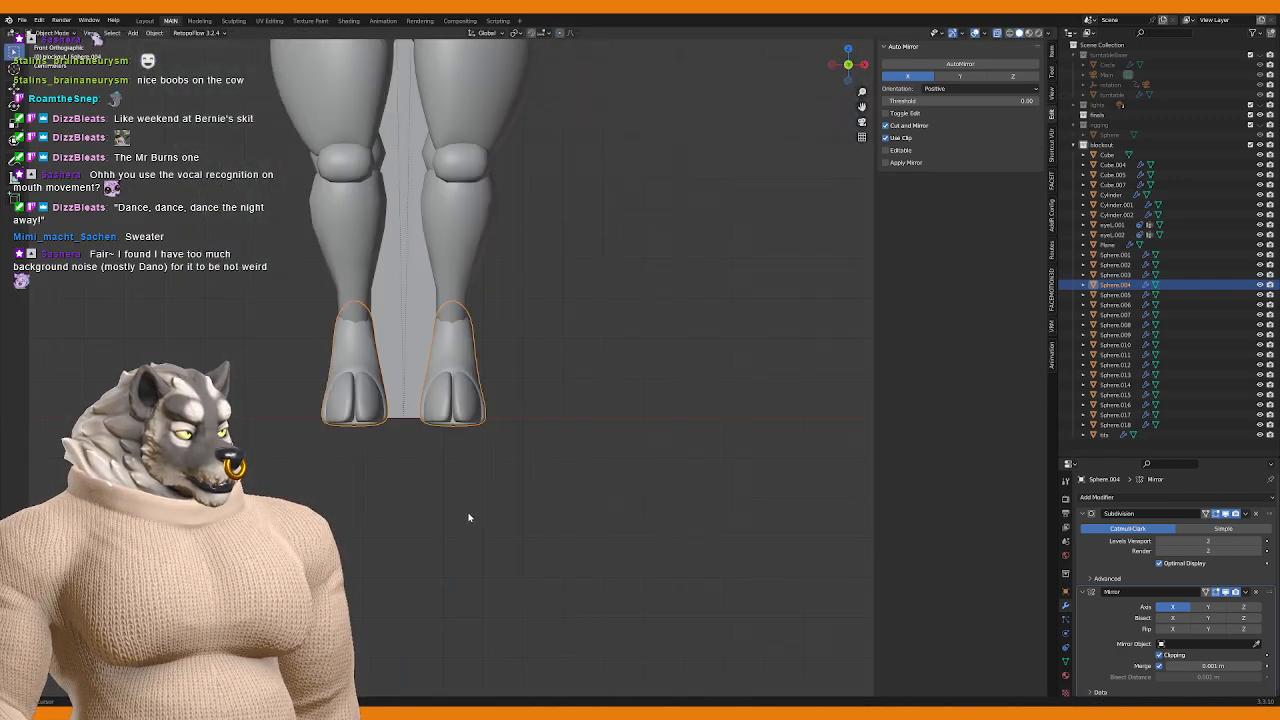
pyautogui.press('KP_3')
pyautogui.moveTo(514, 486); pyautogui.dragTo(482, 374, button='middle')
pyautogui.press('KP_Decimal')
# Step: Move the selected vertices on the underside of the foot along Y with proportional editing
pyautogui.press('Tab')
pyautogui.moveTo(363, 422); pyautogui.dragTo(524, 372, button='middle')
pyautogui.scroll(3, 524, 372)
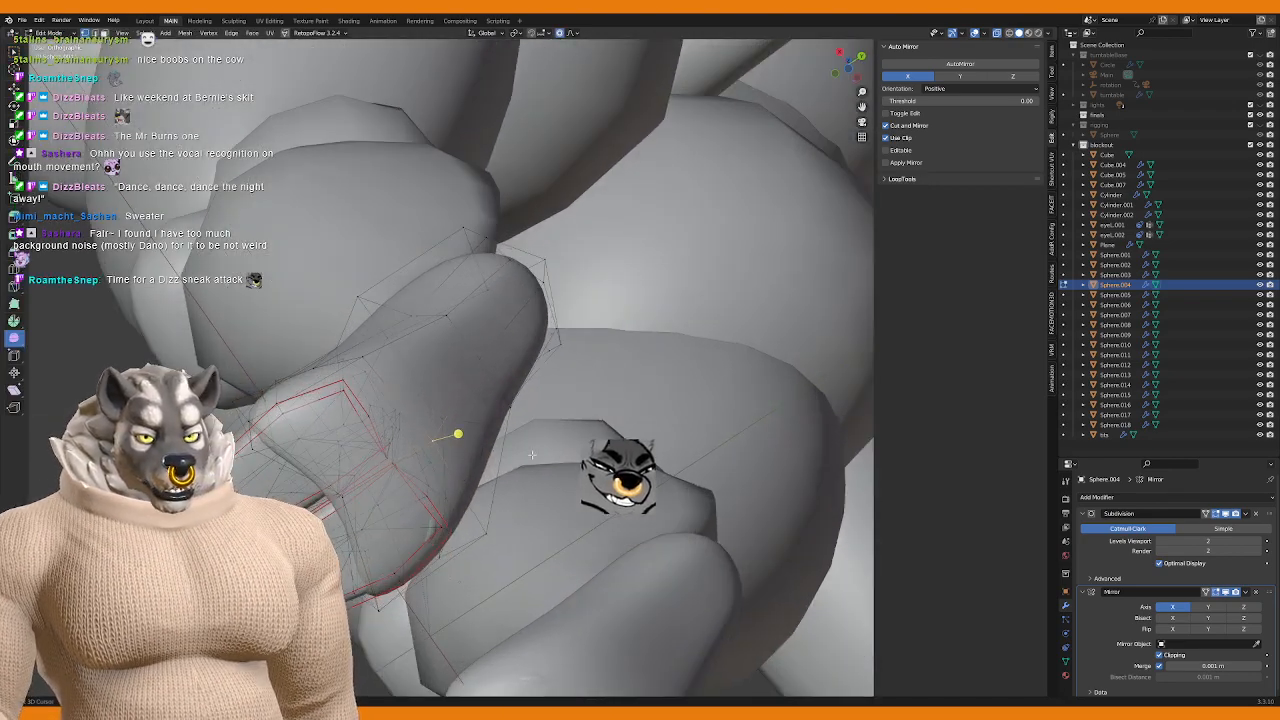
pyautogui.press('g')
pyautogui.press('y')
pyautogui.click(570, 430)
pyautogui.moveTo(570, 430); pyautogui.dragTo(523, 469, button='middle')
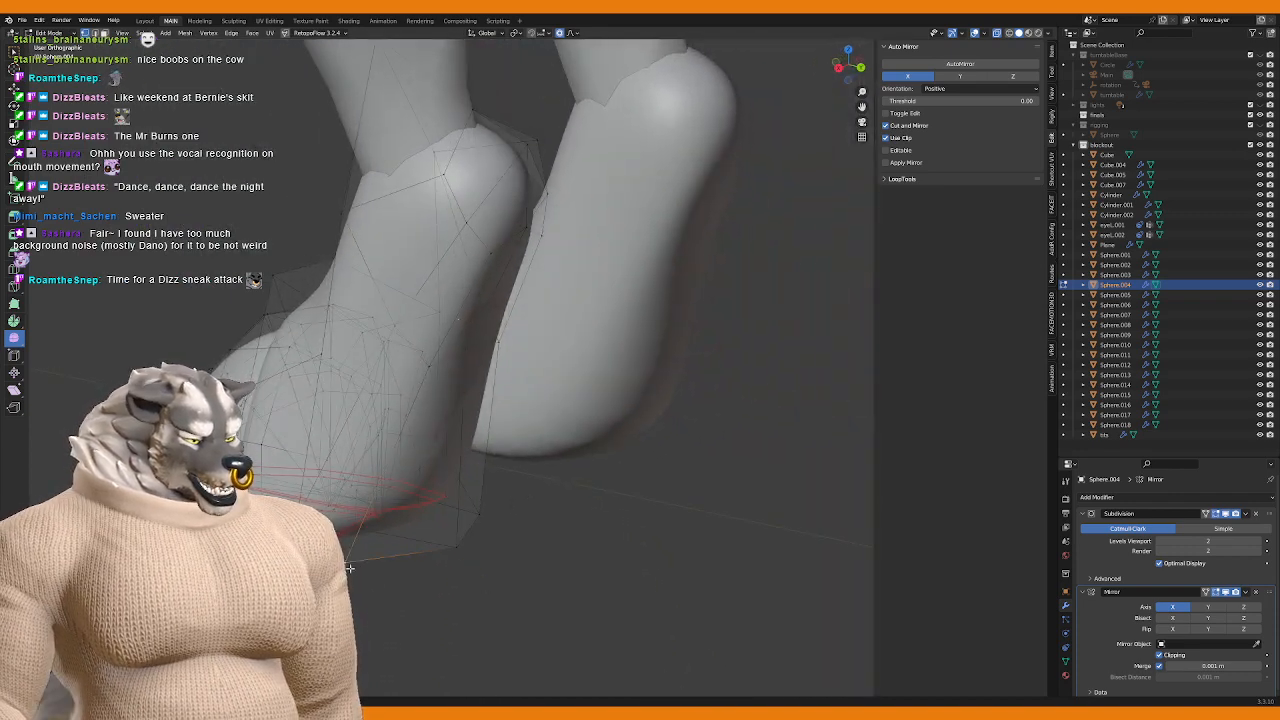
# Step: Reposition the bottom vertices of the heel one at a time with proportional editing
pyautogui.press('s')
pyautogui.click(529, 517)
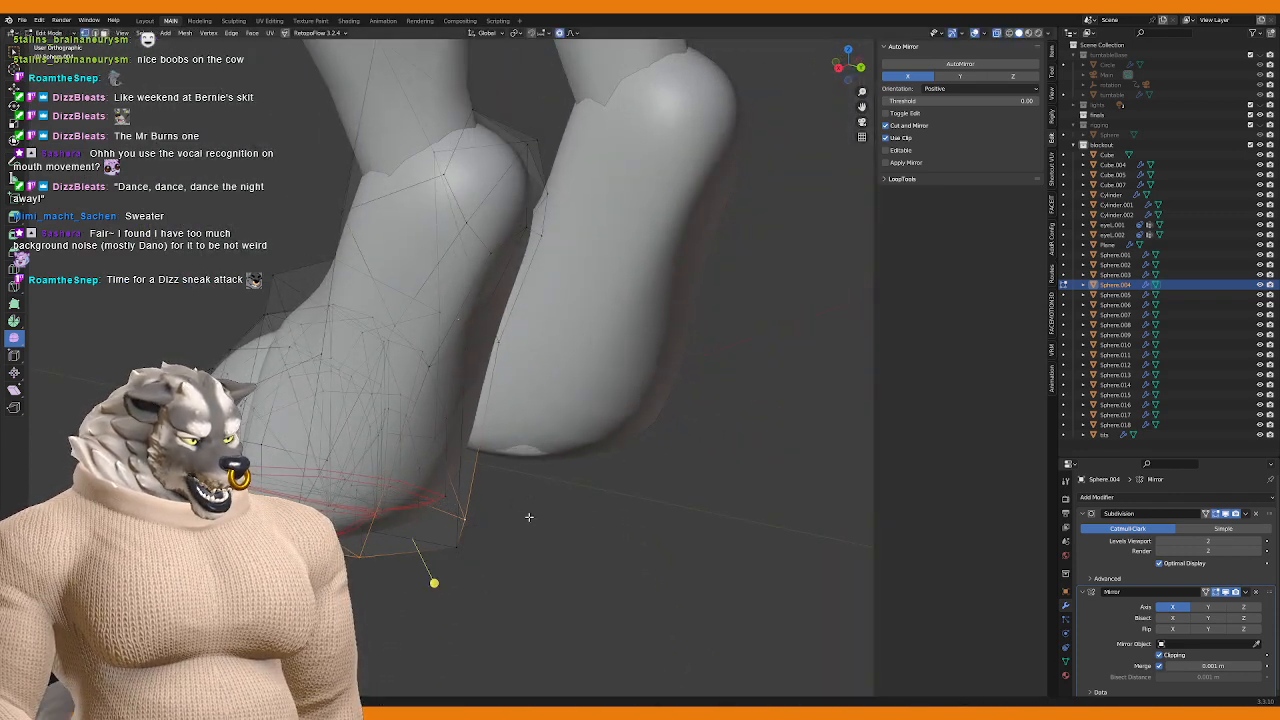
pyautogui.press('s')
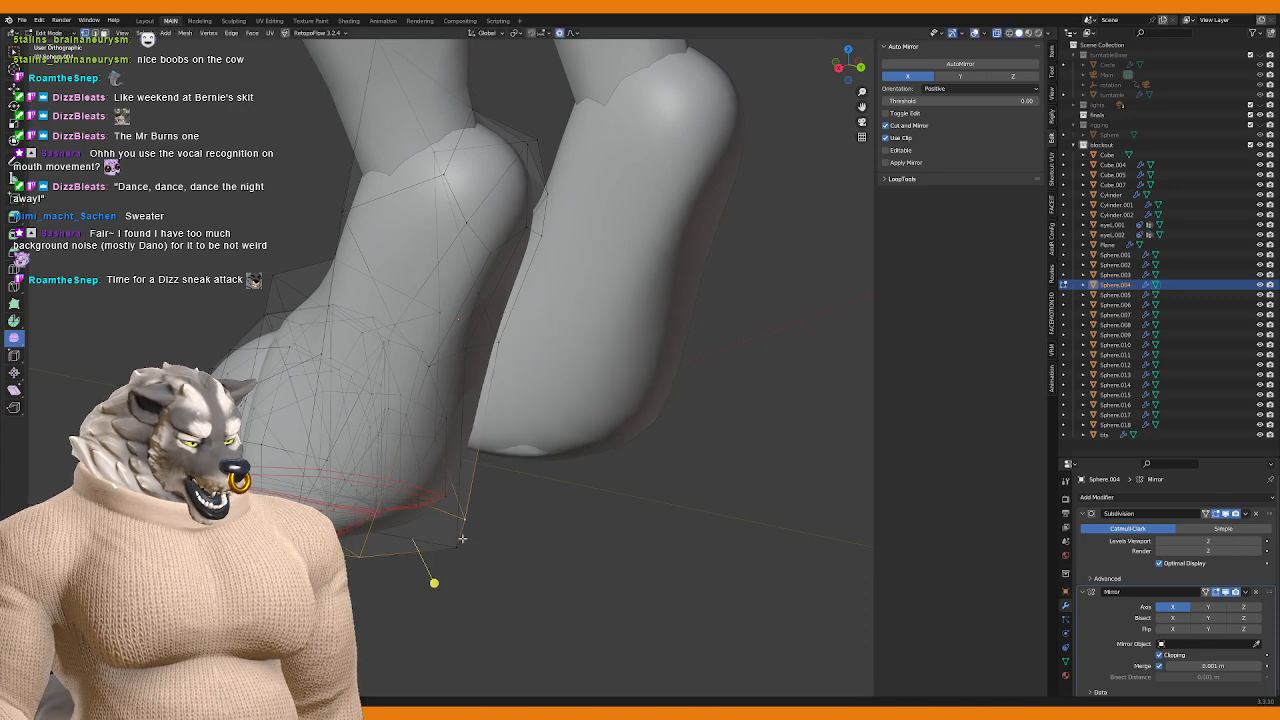
pyautogui.click(453, 547)
pyautogui.press('s')
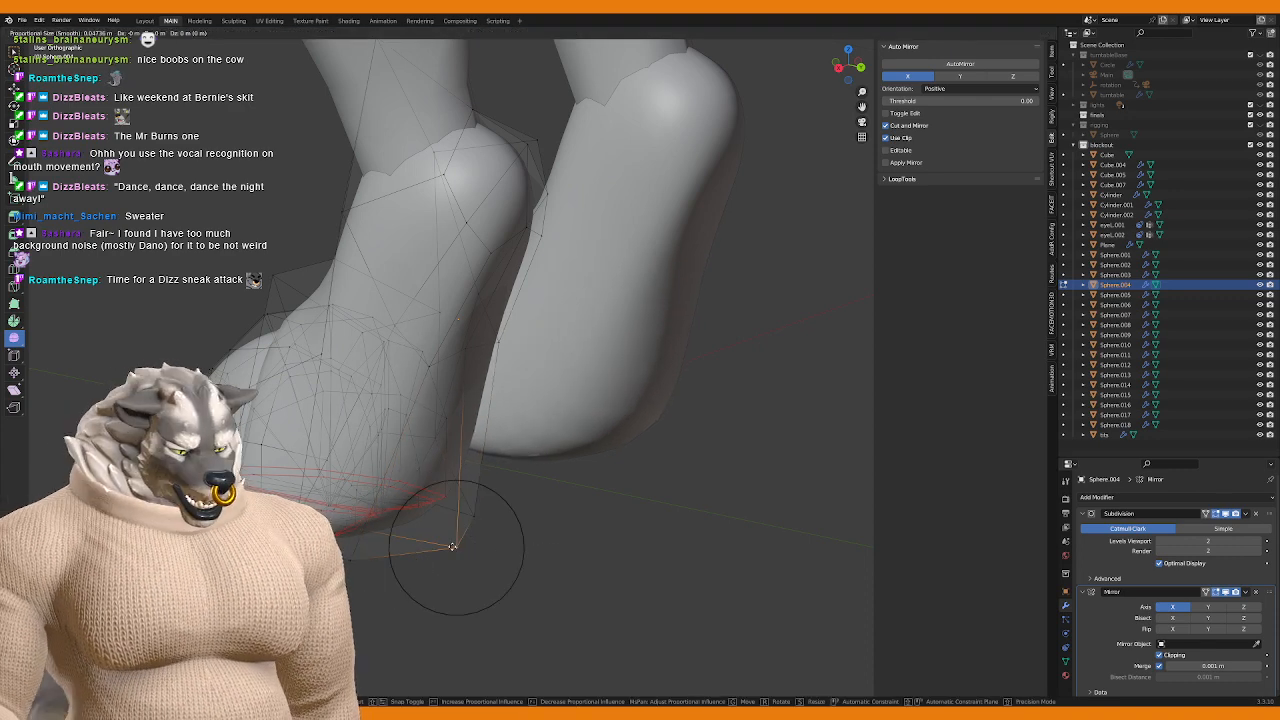
pyautogui.click(479, 552)
# Step: Examine the heel and foot from behind, from the side and from below
pyautogui.scroll(-3, 479, 552)
pyautogui.press('Tab')
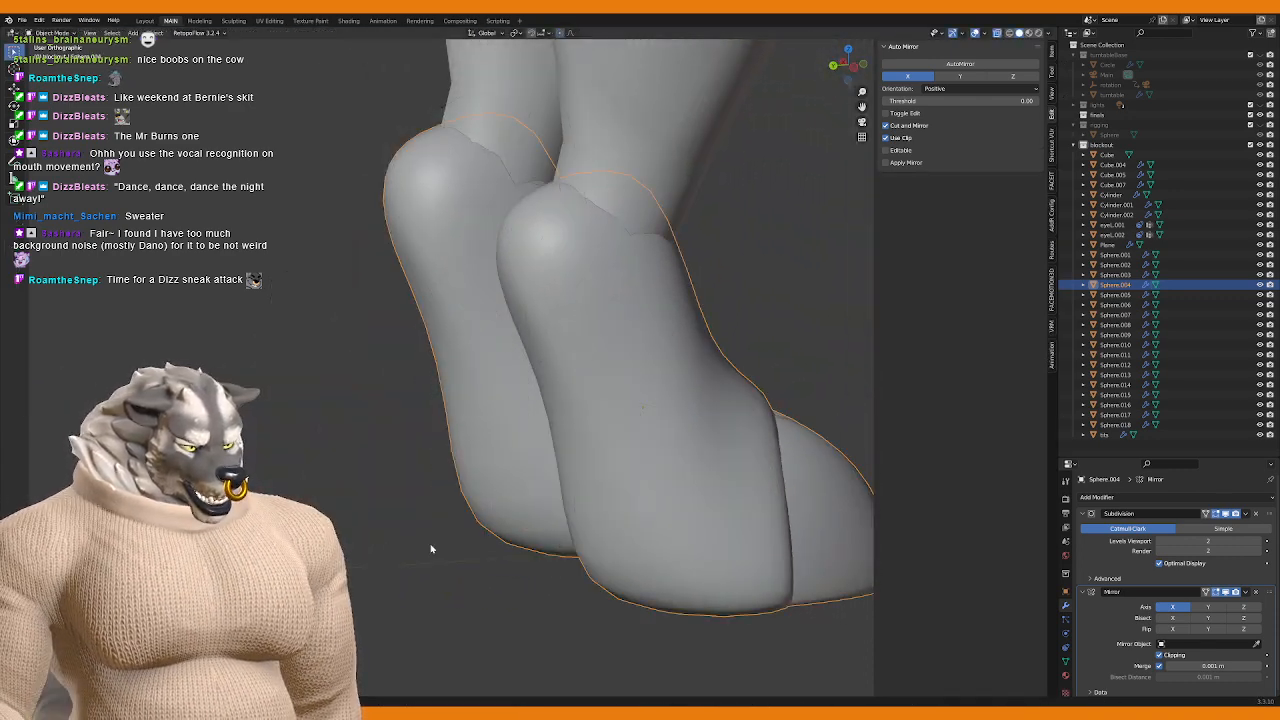
pyautogui.scroll(-3, 435, 541)
pyautogui.press('KP_3')
pyautogui.scroll(3, 451, 493)
pyautogui.press('Tab')
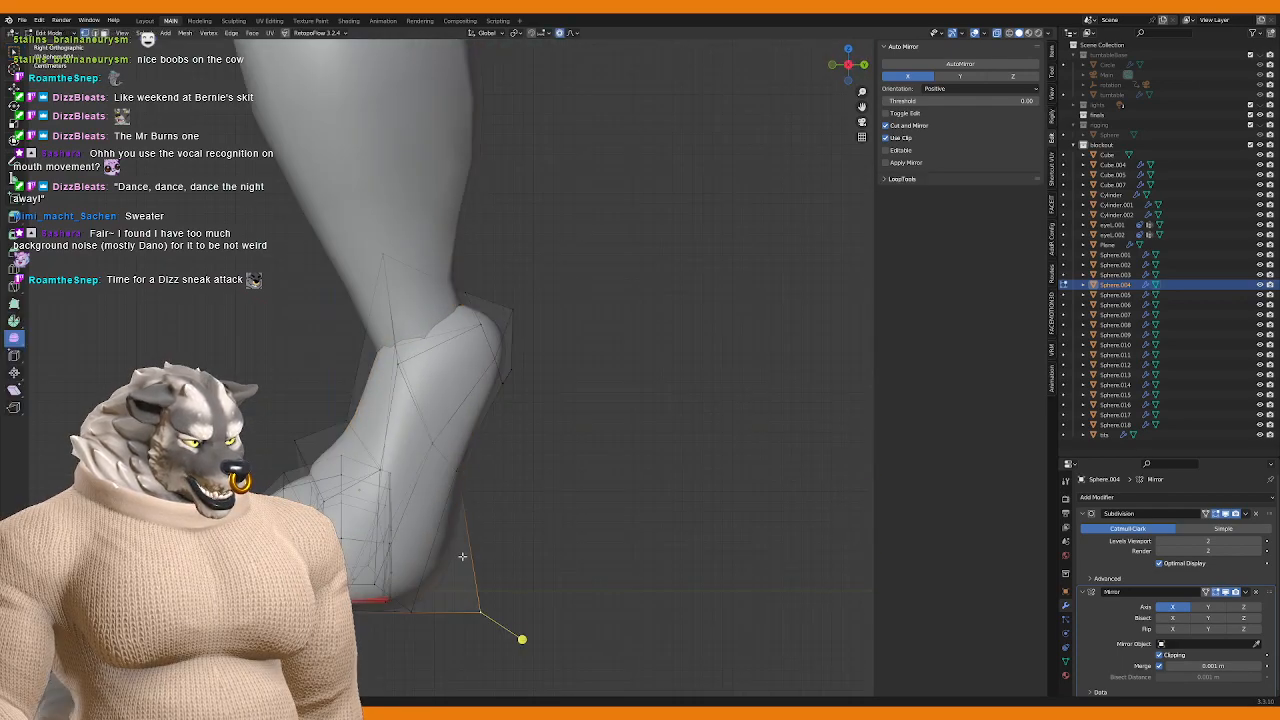
pyautogui.moveTo(520, 640); pyautogui.dragTo(468, 382, button='middle')
pyautogui.moveTo(386, 474); pyautogui.dragTo(506, 426, button='middle')
pyautogui.press('Tab')
pyautogui.press('Tab')
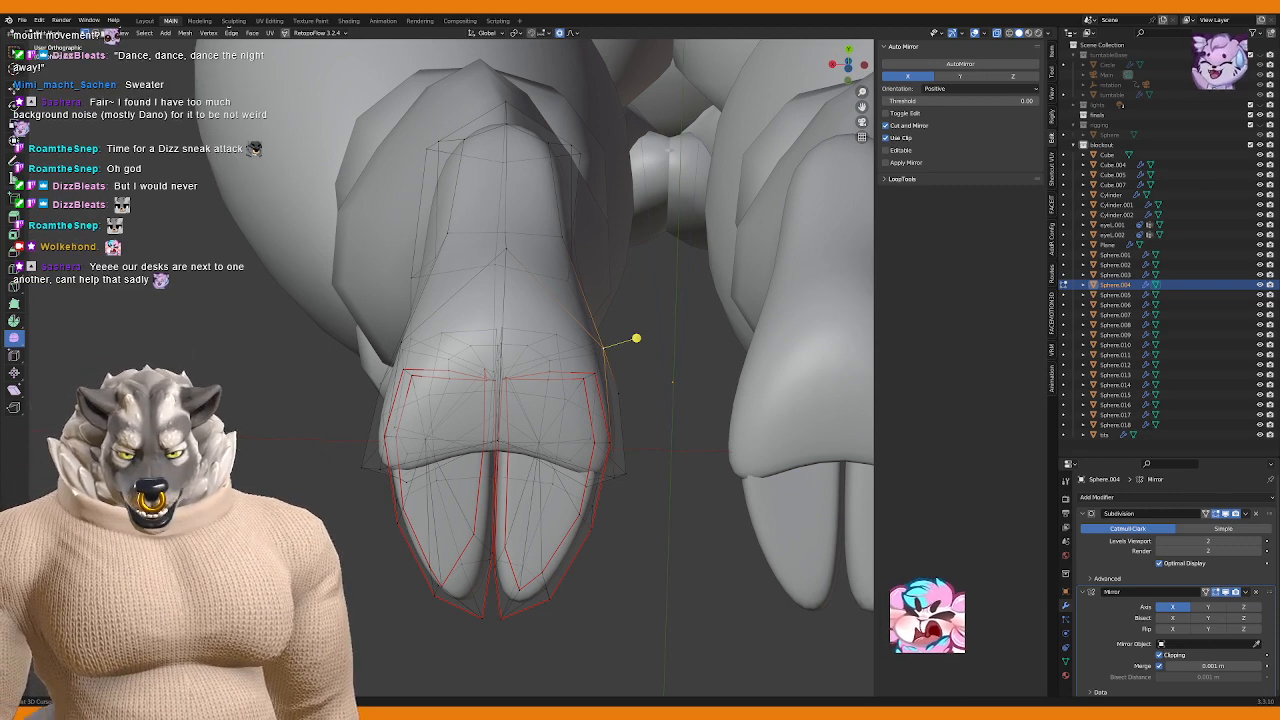
# Step: Scale the side and lower rear vertices of the foot with a wider proportional editing falloff
pyautogui.moveTo(636, 338); pyautogui.dragTo(649, 466, button='middle')
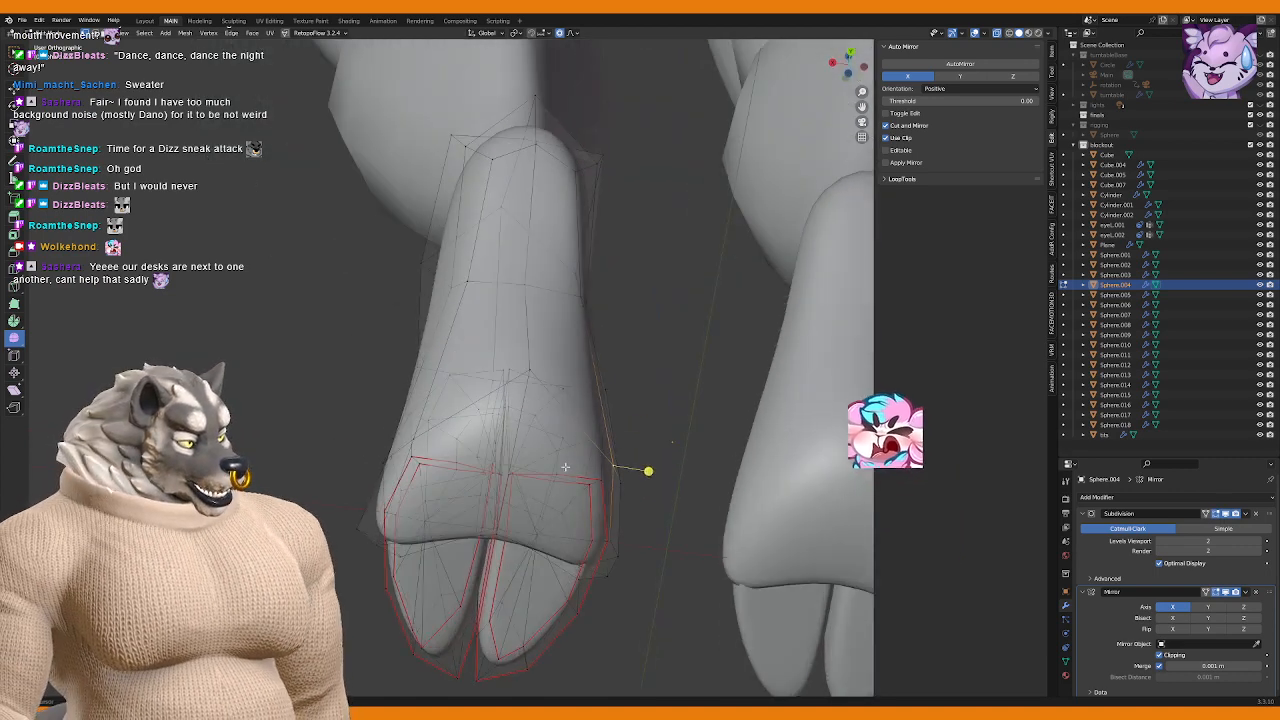
pyautogui.press('g')
pyautogui.scroll(-10, 556, 475)
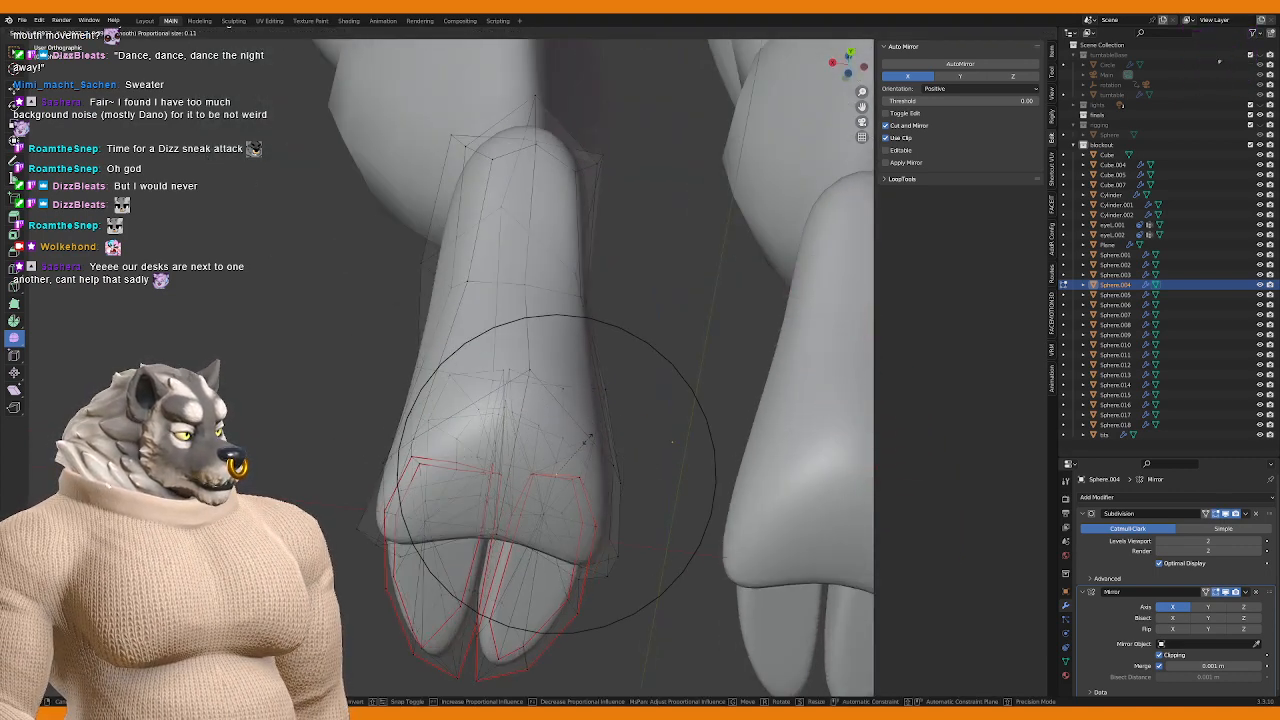
pyautogui.click(587, 437)
pyautogui.moveTo(587, 437); pyautogui.dragTo(484, 376, button='middle')
pyautogui.hotkey('alt', 'z')
pyautogui.press('g')
pyautogui.scroll(-5, 460, 450)
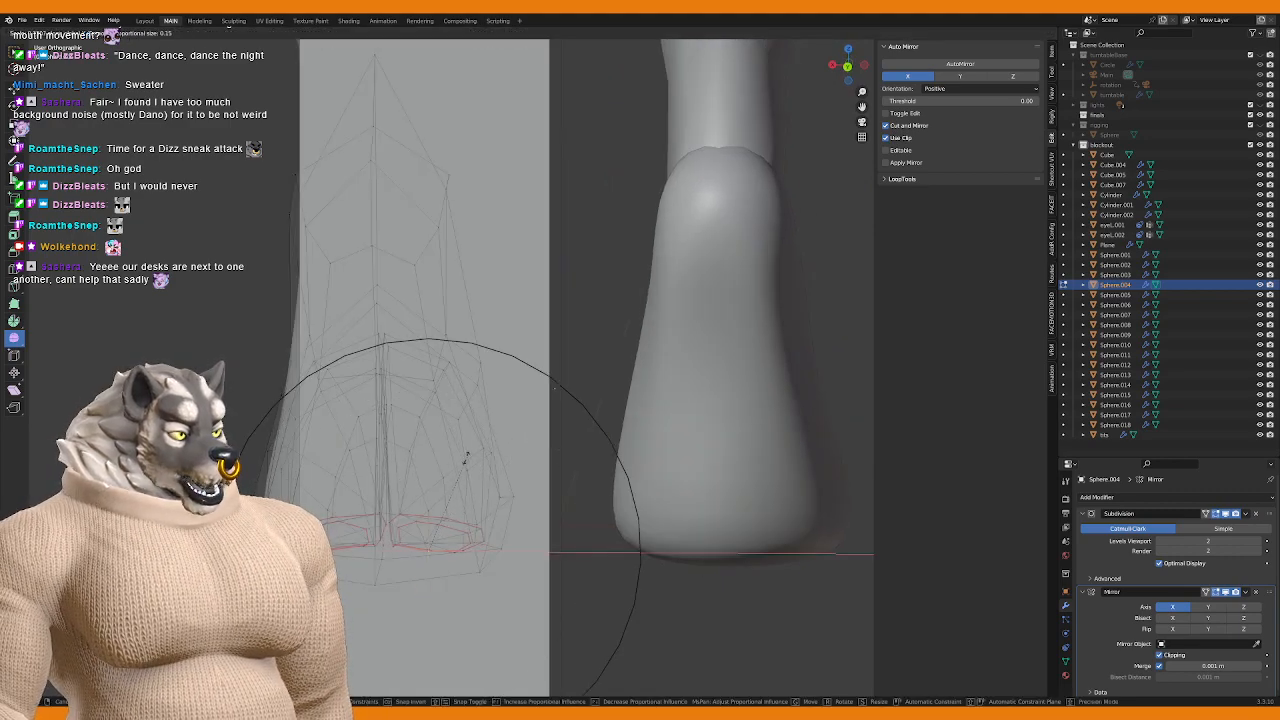
pyautogui.click(454, 462)
pyautogui.moveTo(454, 462); pyautogui.dragTo(386, 600, button='middle')
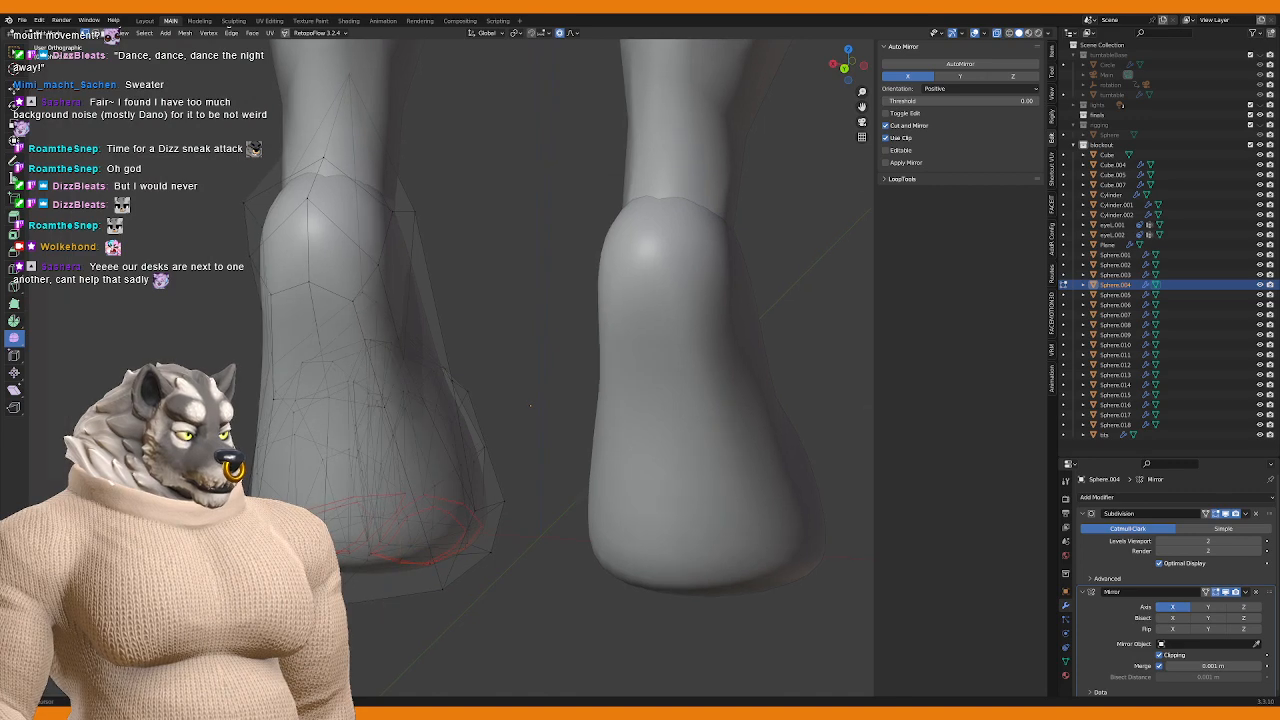
# Step: Shift the lower vertices behind the outer hoof half along Y with proportional editing
pyautogui.press('g')
pyautogui.click(396, 558)
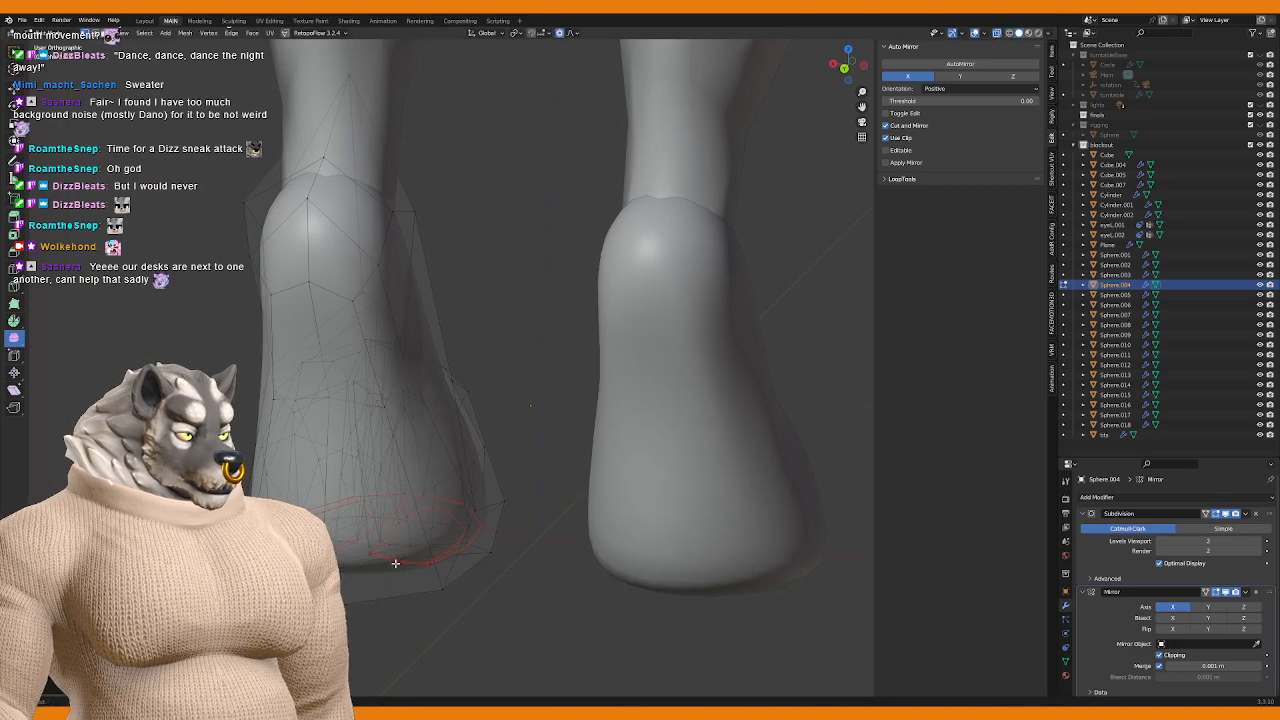
pyautogui.moveTo(395, 563); pyautogui.dragTo(470, 595, button='middle')
pyautogui.press('g')
pyautogui.press('y')
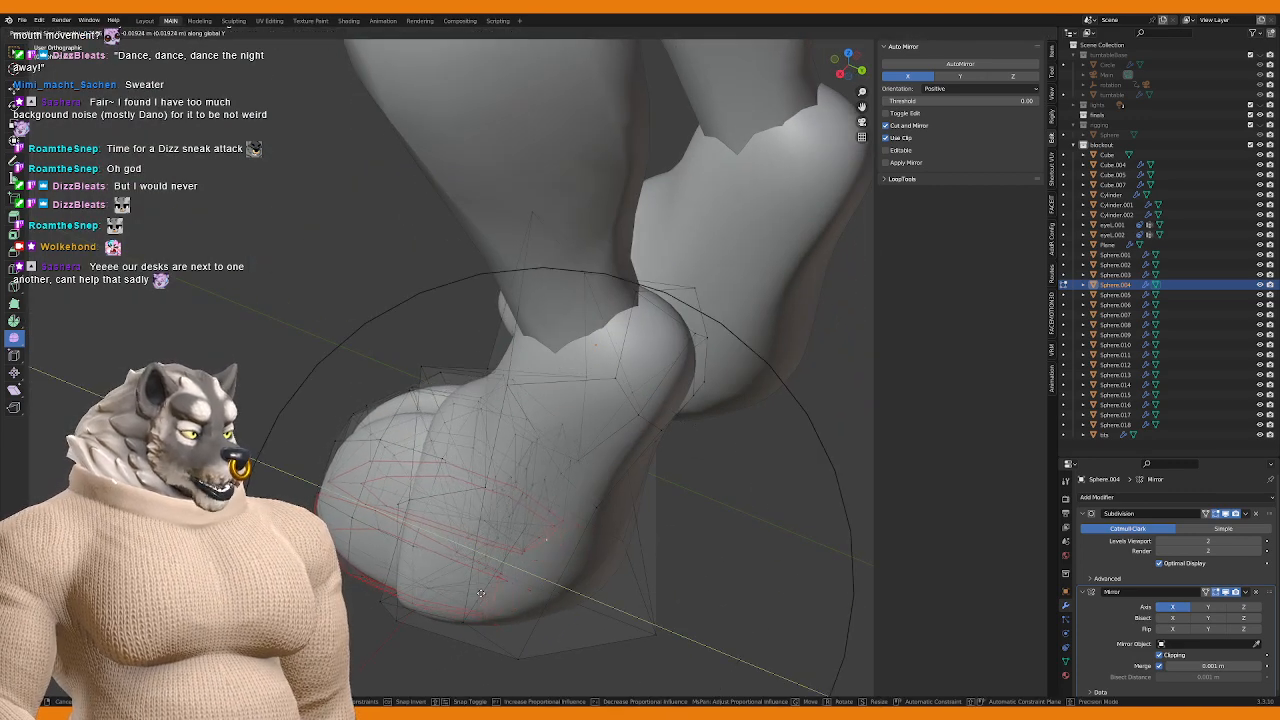
pyautogui.click(472, 591)
pyautogui.moveTo(510, 548); pyautogui.dragTo(486, 537, button='middle')
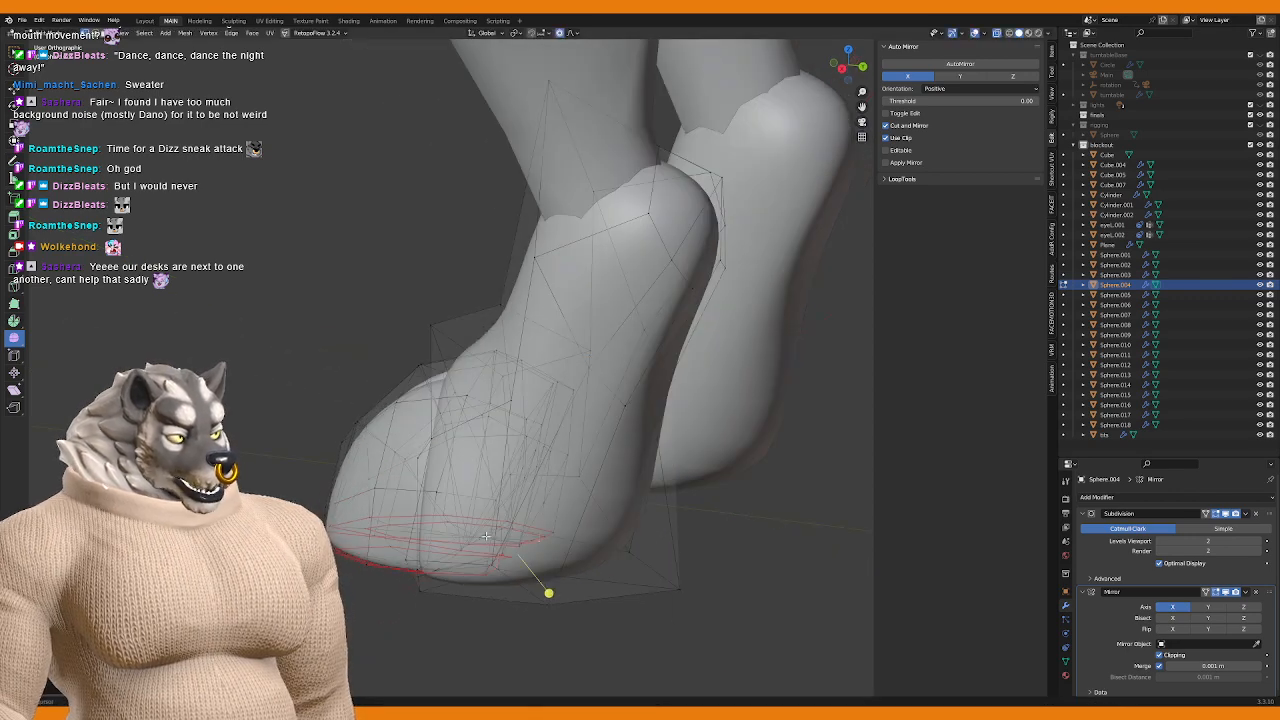
# Step: Move the side vertex above the hoof along Y and reposition its neighbour on the outer side of the foot
pyautogui.press('g')
pyautogui.press('y')
pyautogui.scroll(6, 565, 384)
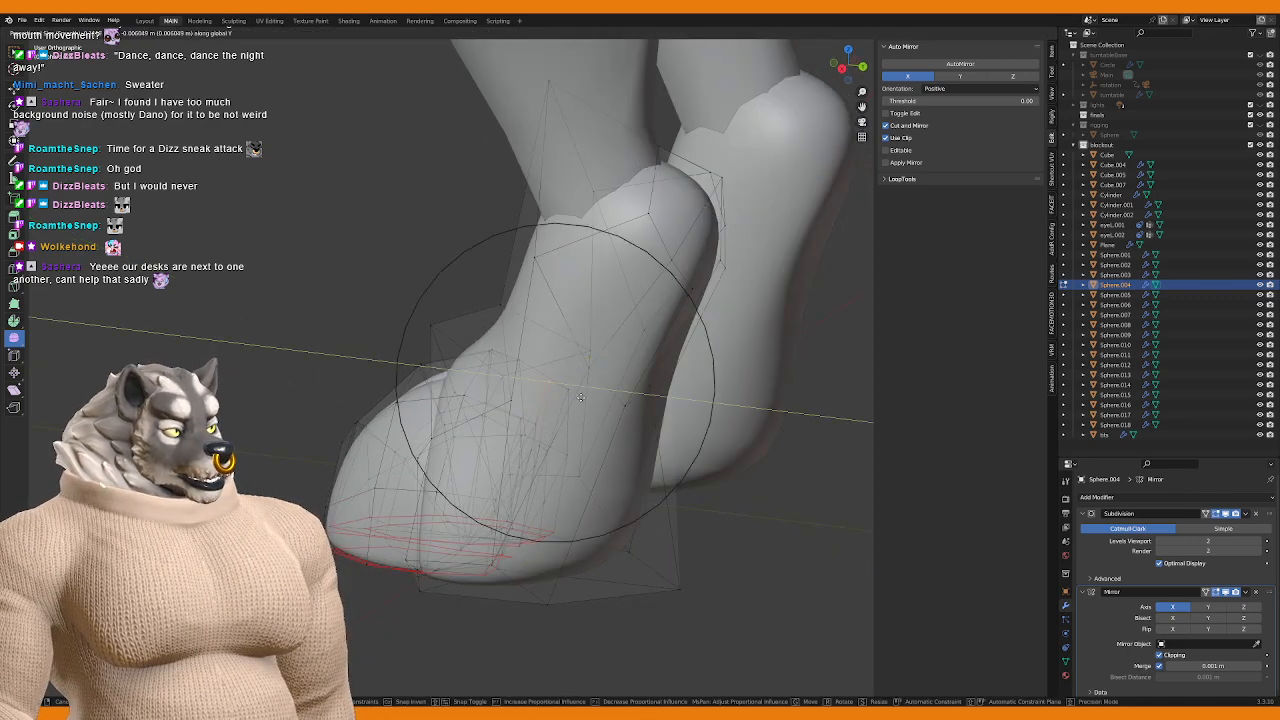
pyautogui.click(567, 385)
pyautogui.moveTo(560, 360); pyautogui.dragTo(660, 469, button='middle')
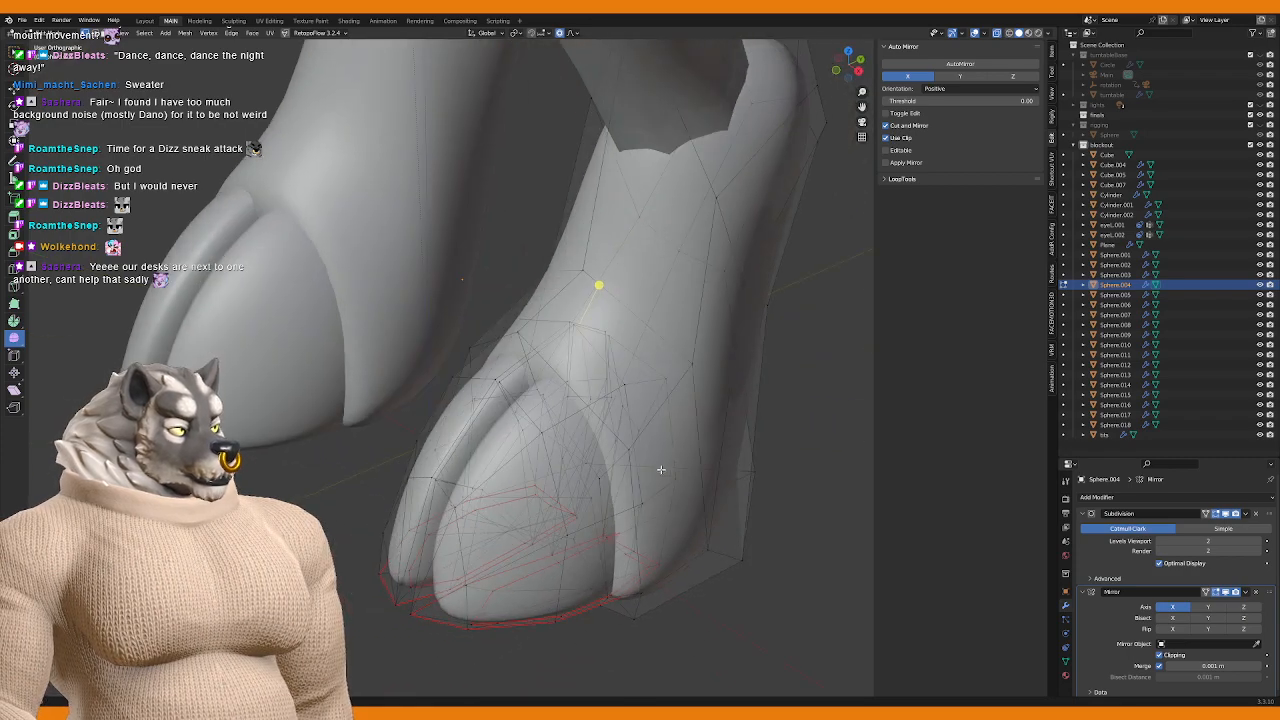
pyautogui.press('g')
pyautogui.click(692, 413)
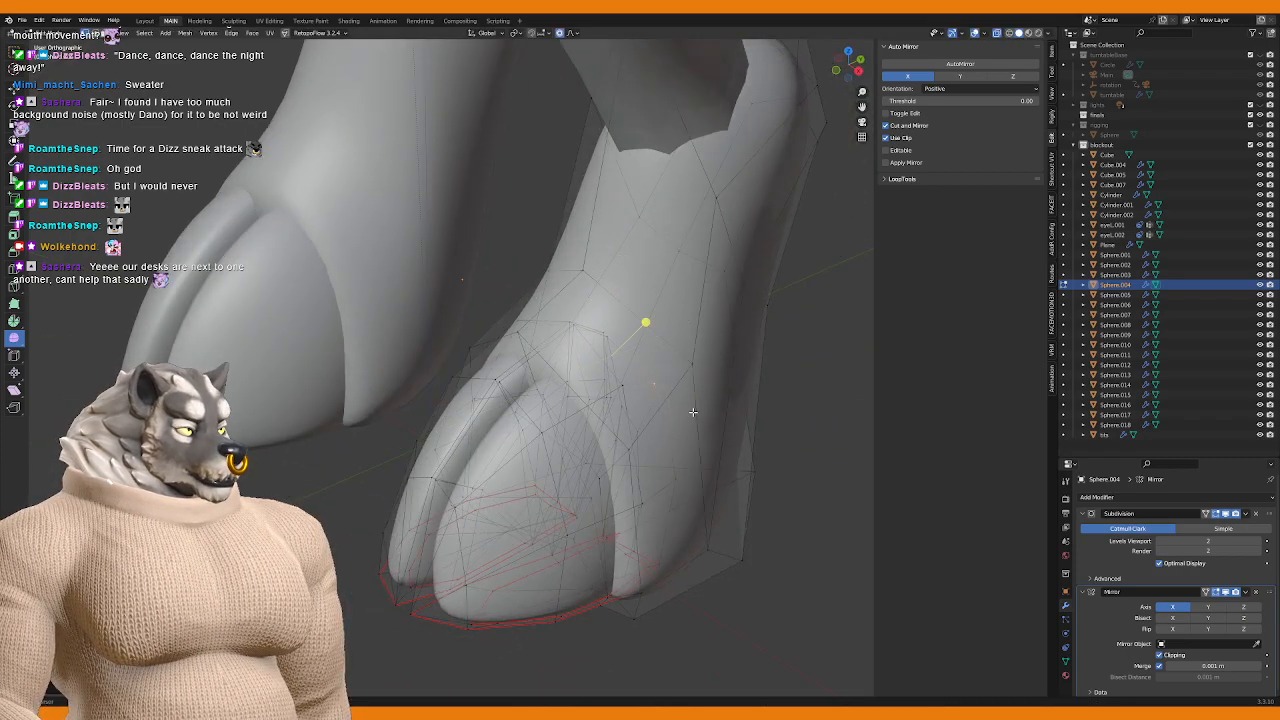
pyautogui.moveTo(692, 413); pyautogui.dragTo(503, 545, button='middle')
# Step: Move the lower outer side vertex of the foot about 0.005 m along X with proportional editing
pyautogui.press('Tab')
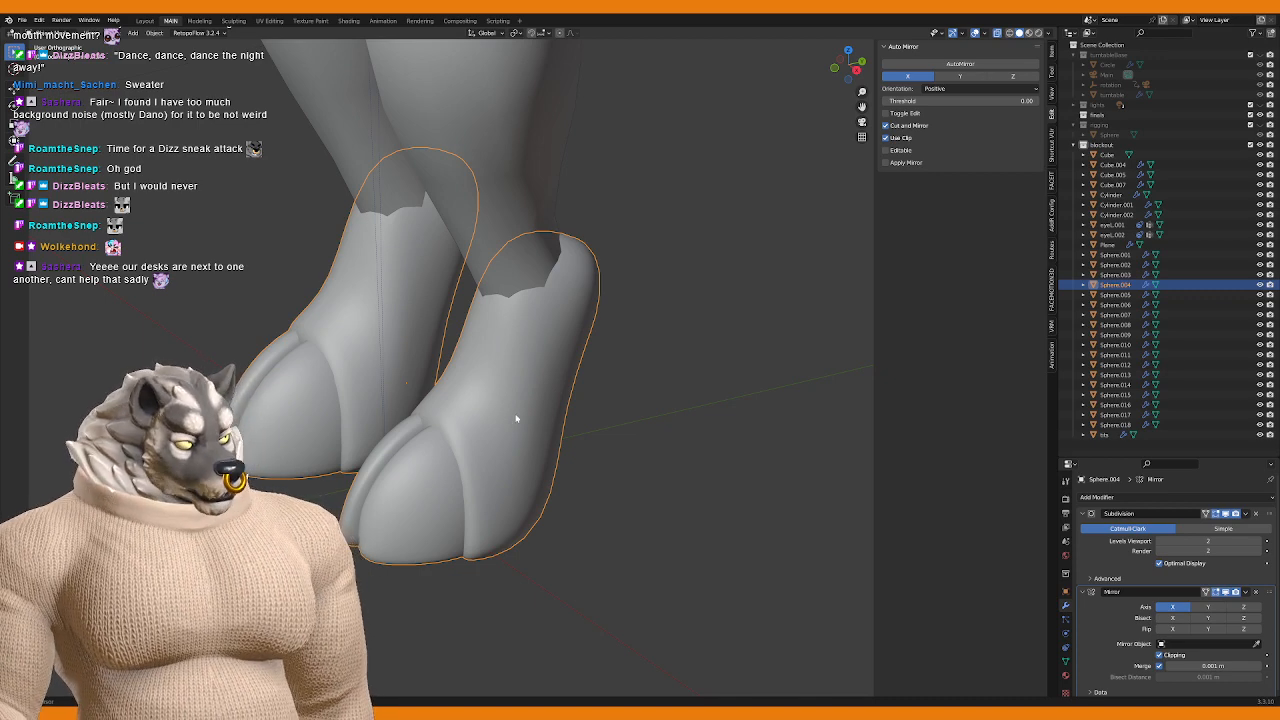
pyautogui.press('KP_1')
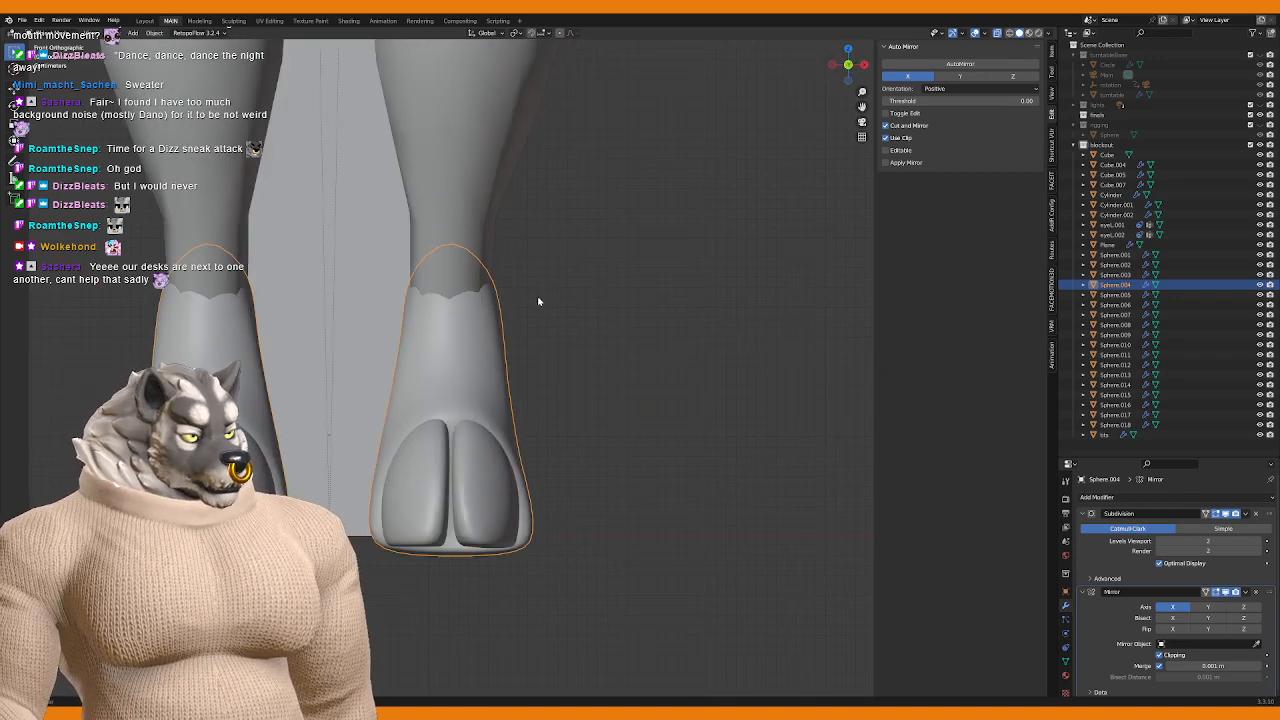
pyautogui.press('KP_Decimal')
pyautogui.press('Tab')
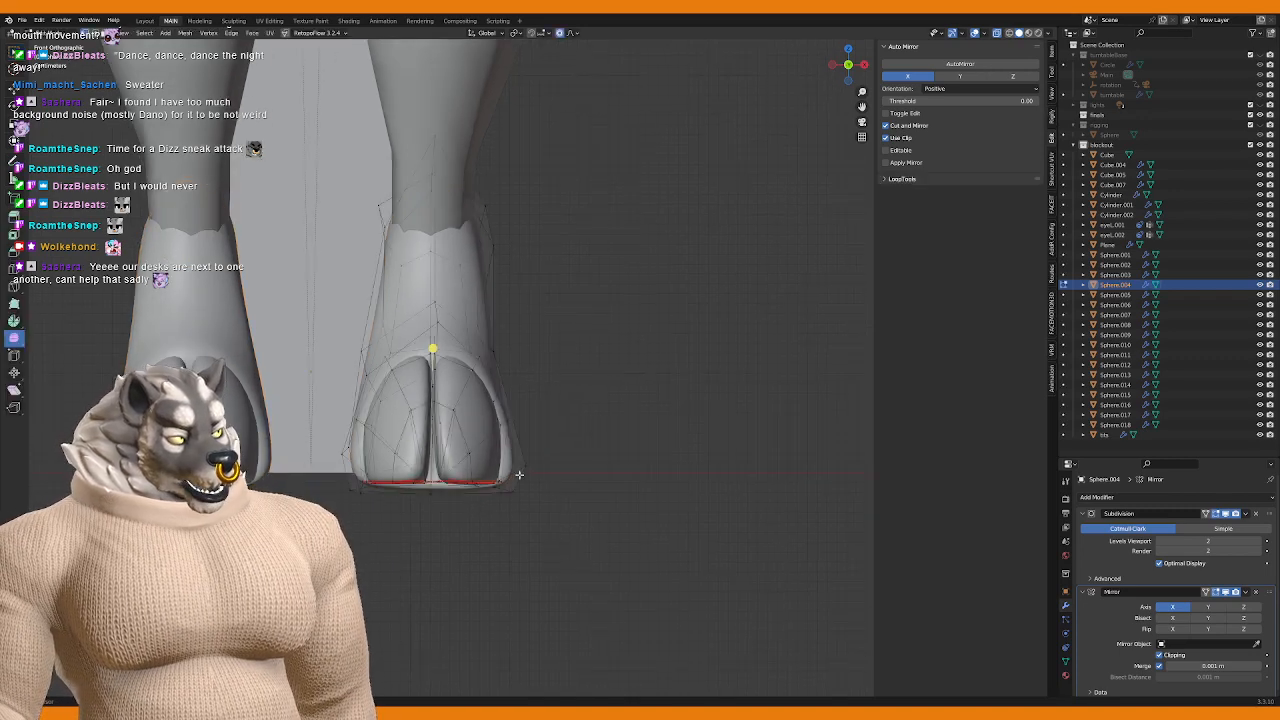
pyautogui.press('g')
pyautogui.press('x')
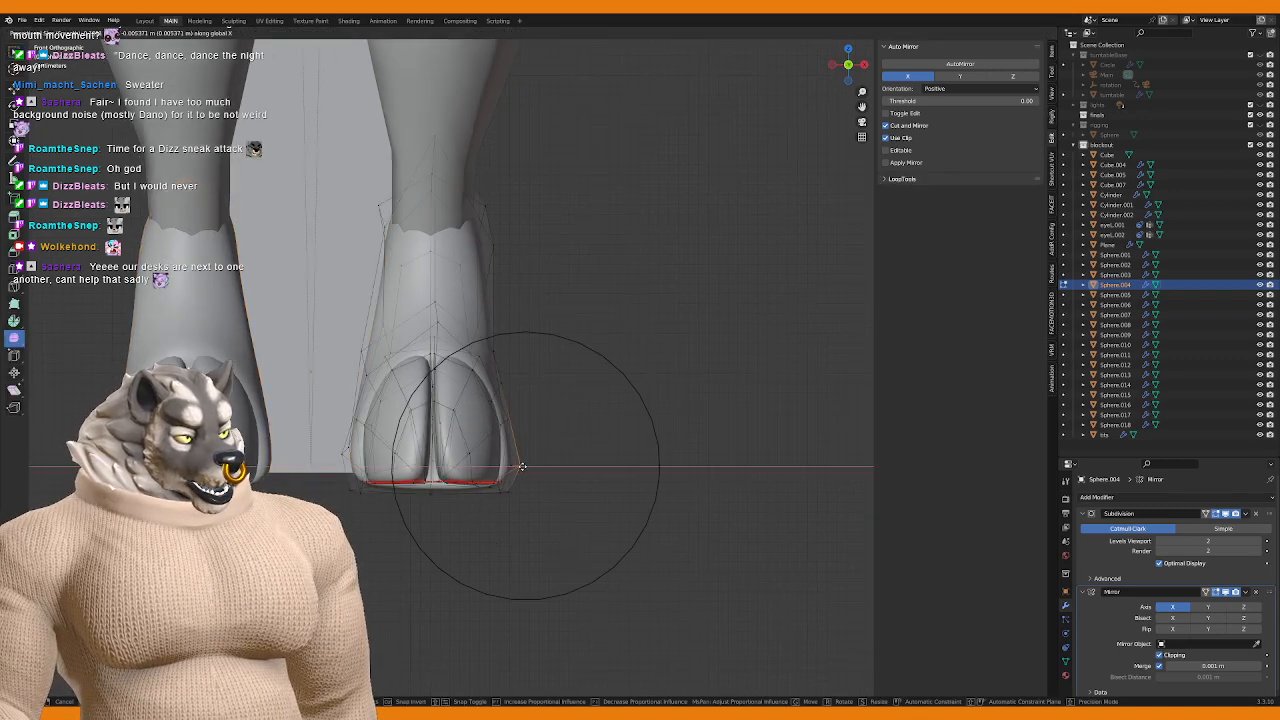
pyautogui.click(521, 466)
pyautogui.press('KP_3')
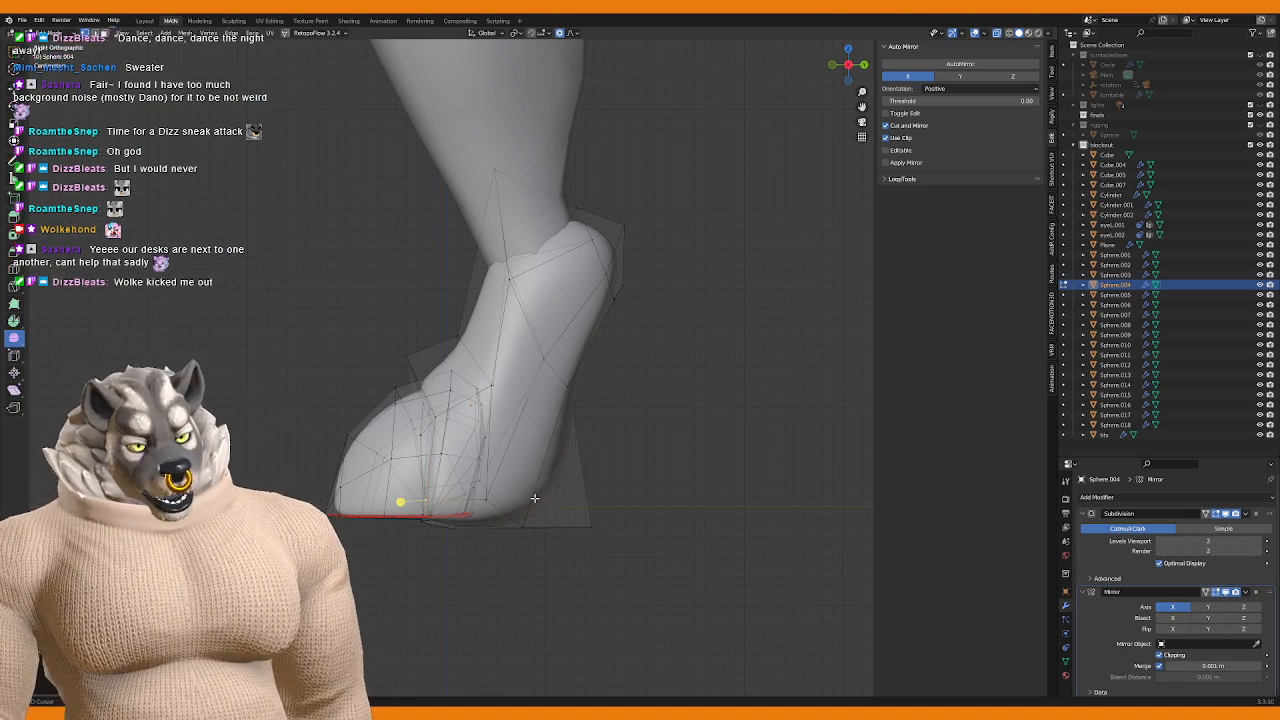
# Step: Lower the vertices on the front of the ankle above the hoof along Z with proportional editing
pyautogui.scroll(-2, 526, 495)
pyautogui.moveTo(526, 495); pyautogui.dragTo(430, 440, button='middle')
pyautogui.scroll(2, 478, 536)
pyautogui.scroll(-2, 478, 536)
pyautogui.scroll(2, 473, 438)
pyautogui.scroll(-2, 473, 438)
pyautogui.scroll(2, 430, 440)
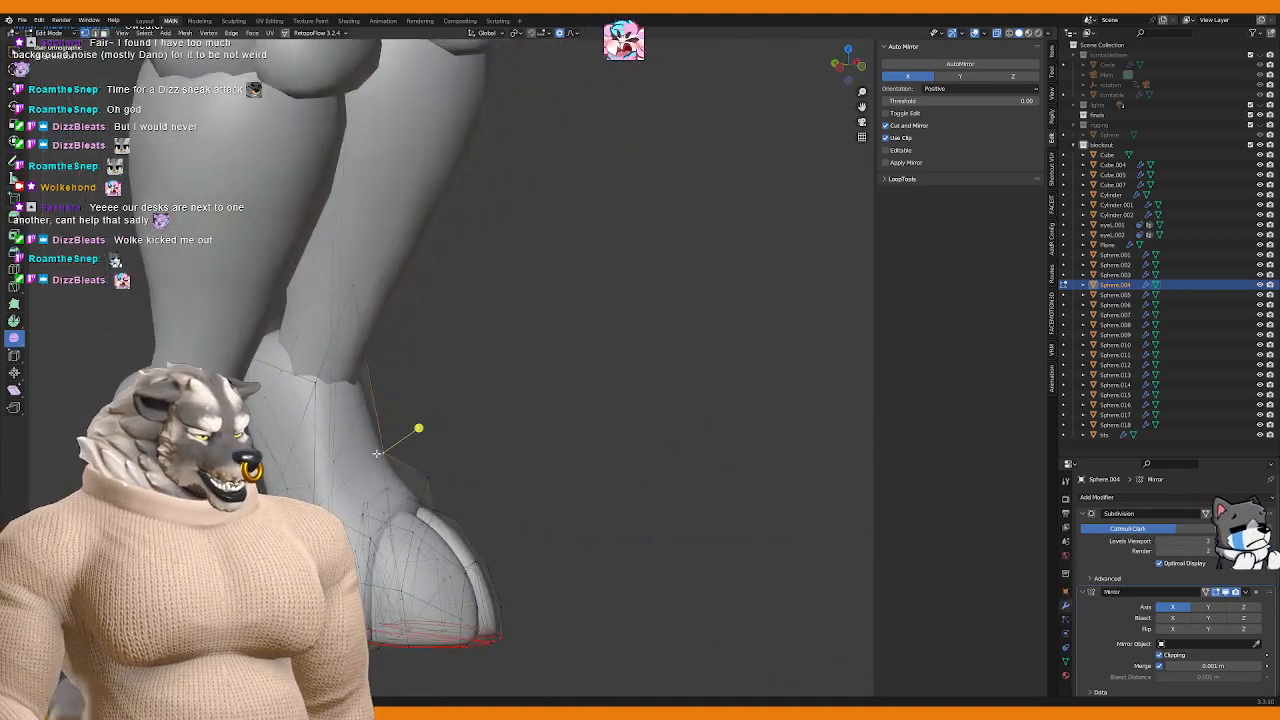
pyautogui.press('g')
pyautogui.press('z')
pyautogui.click(440, 510)
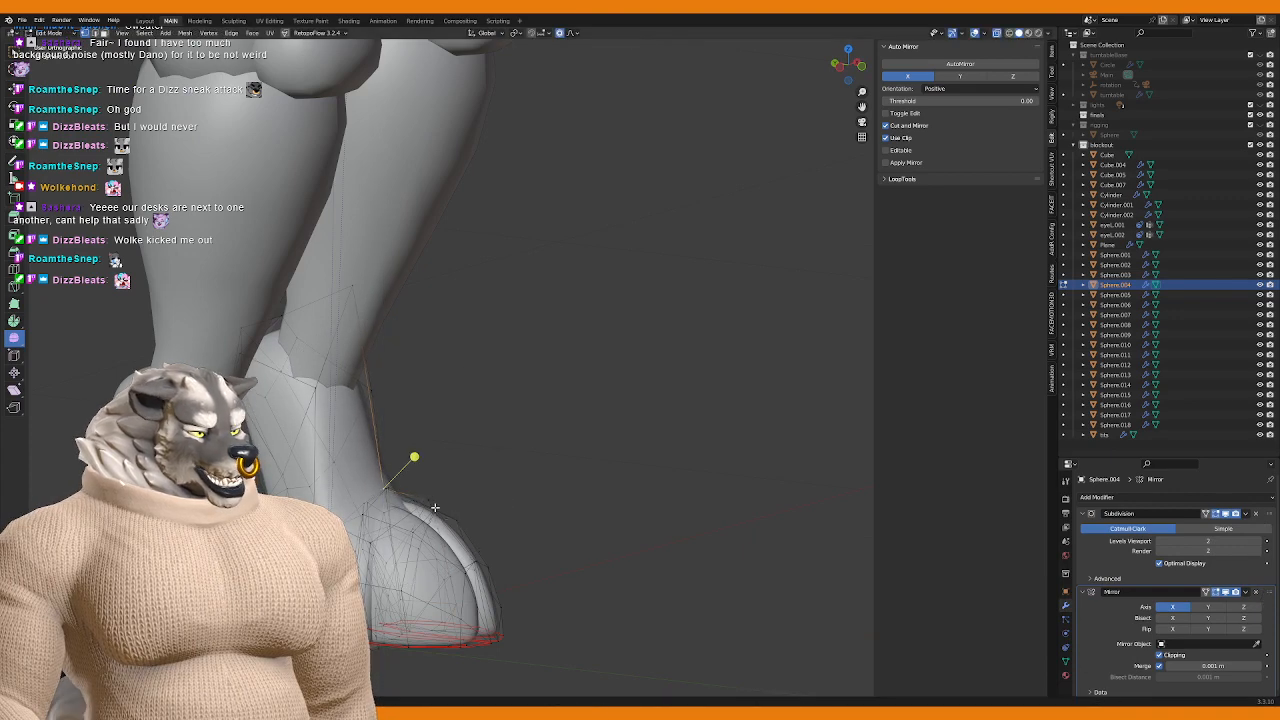
pyautogui.press('g')
pyautogui.press('z')
pyautogui.click(407, 497)
# Step: Move the front vertex just above the hoof cleft downward along Z with proportional editing
pyautogui.moveTo(407, 497); pyautogui.dragTo(520, 517, button='middle')
pyautogui.scroll(2, 520, 517)
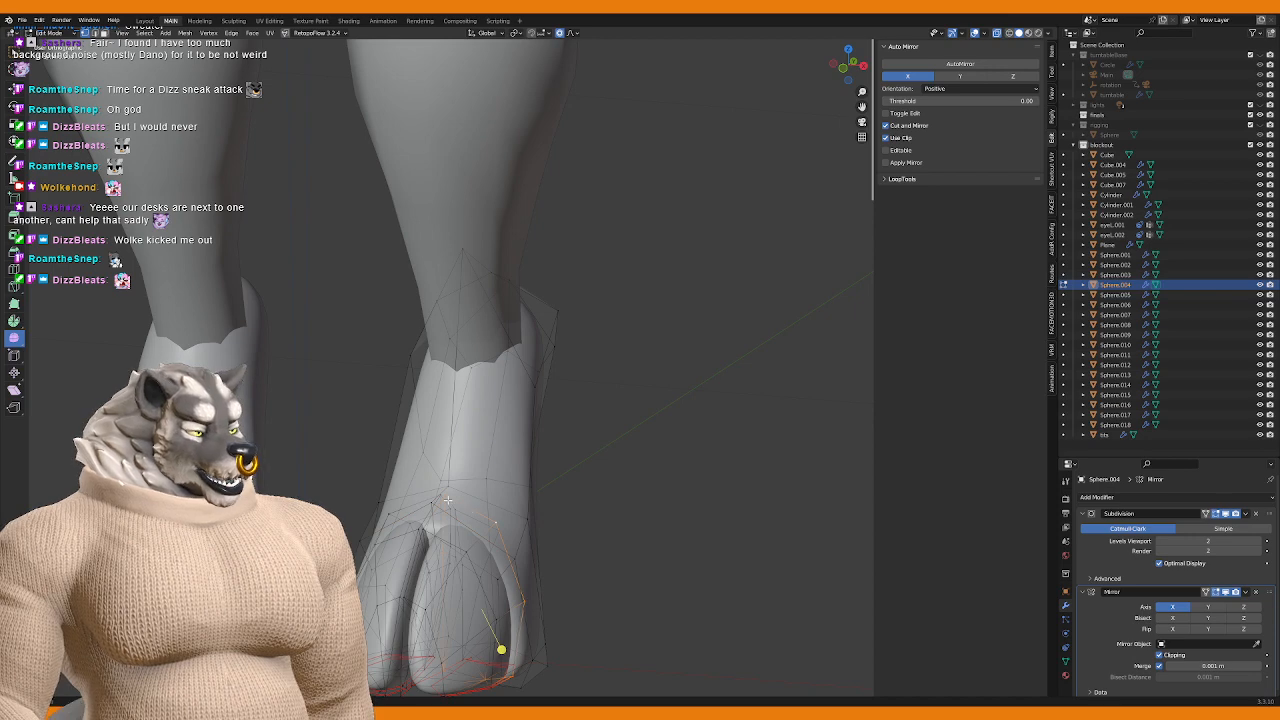
pyautogui.moveTo(448, 500); pyautogui.dragTo(431, 510, button='middle')
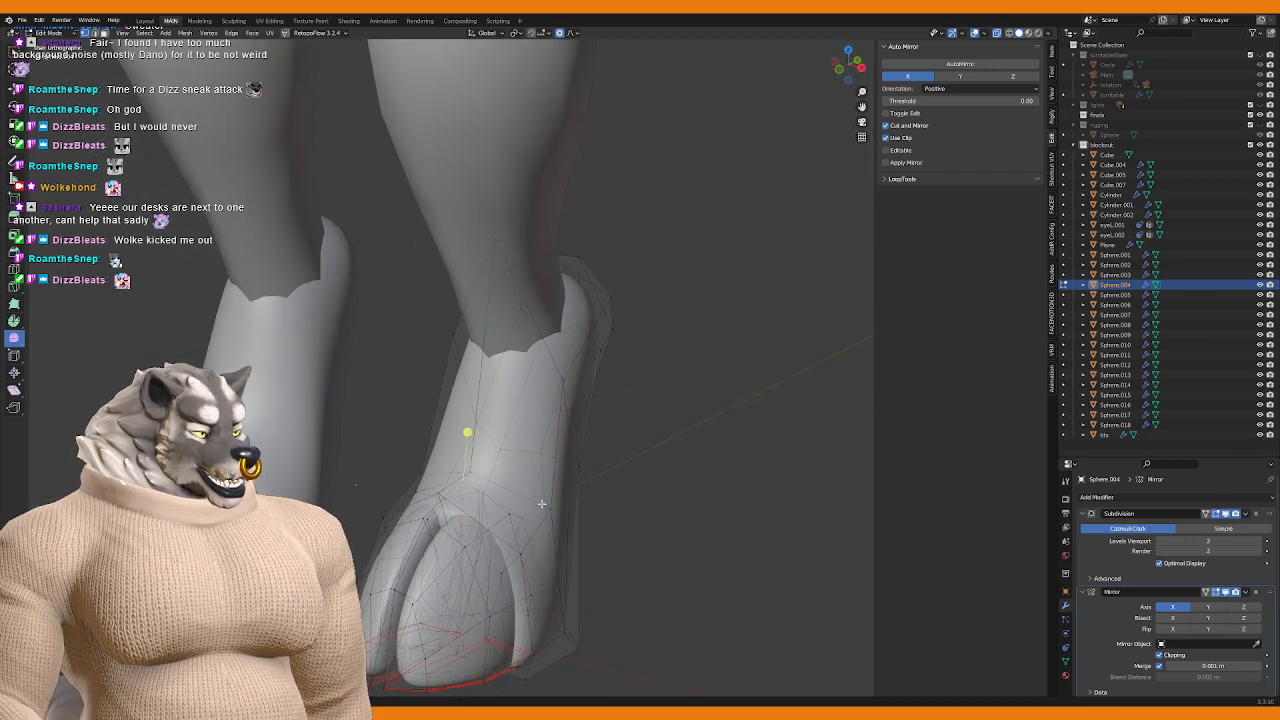
pyautogui.press('g')
pyautogui.press('z')
pyautogui.scroll(2, 540, 518)
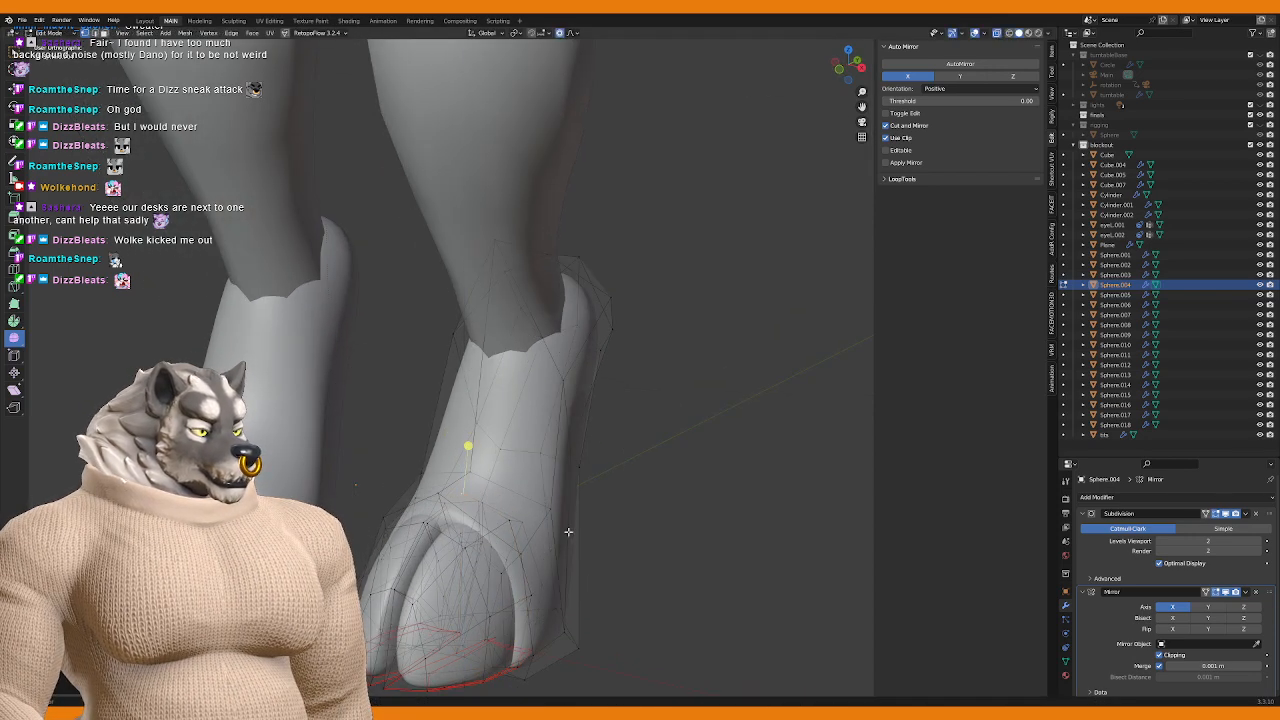
# Step: Leave the foot mesh and examine the whole figure's proportions from the front and side
pyautogui.scroll(-4, 566, 532)
pyautogui.click(564, 545)
pyautogui.moveTo(564, 545); pyautogui.dragTo(502, 551, button='middle')
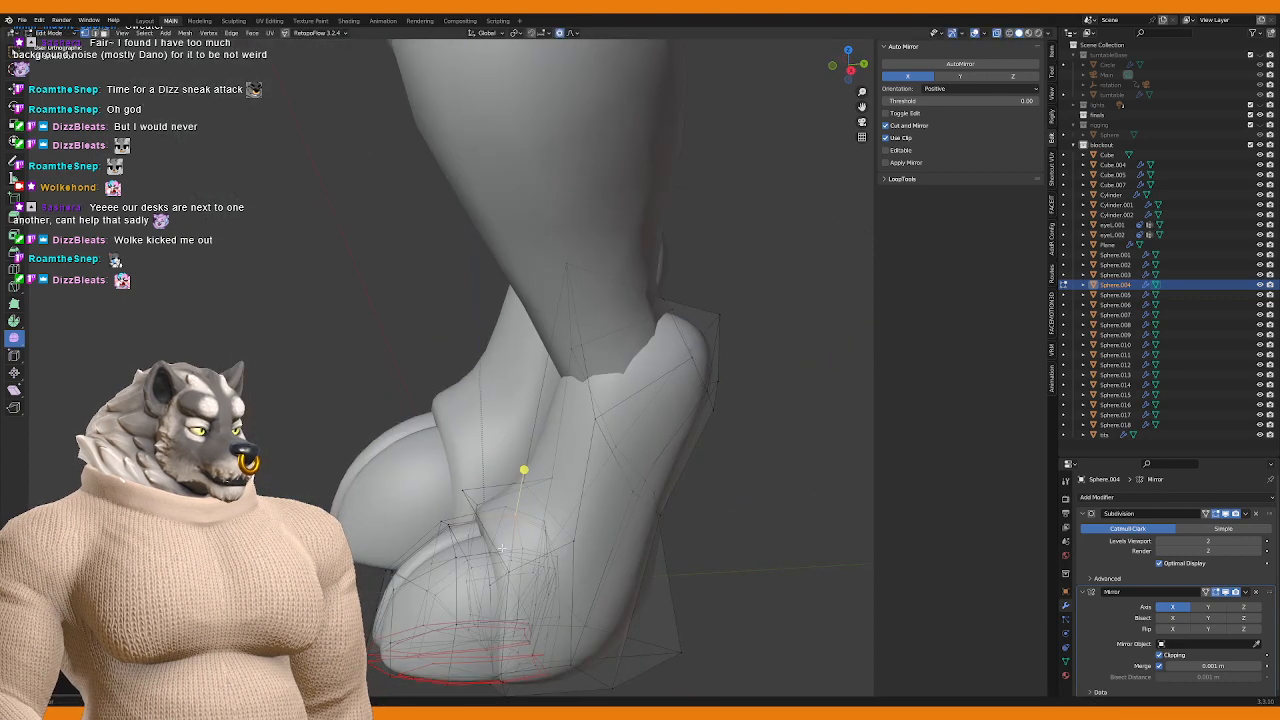
pyautogui.press('Tab')
pyautogui.press('KP_1')
pyautogui.scroll(-3, 502, 551)
pyautogui.click(501, 551)
pyautogui.scroll(-5, 515, 530)
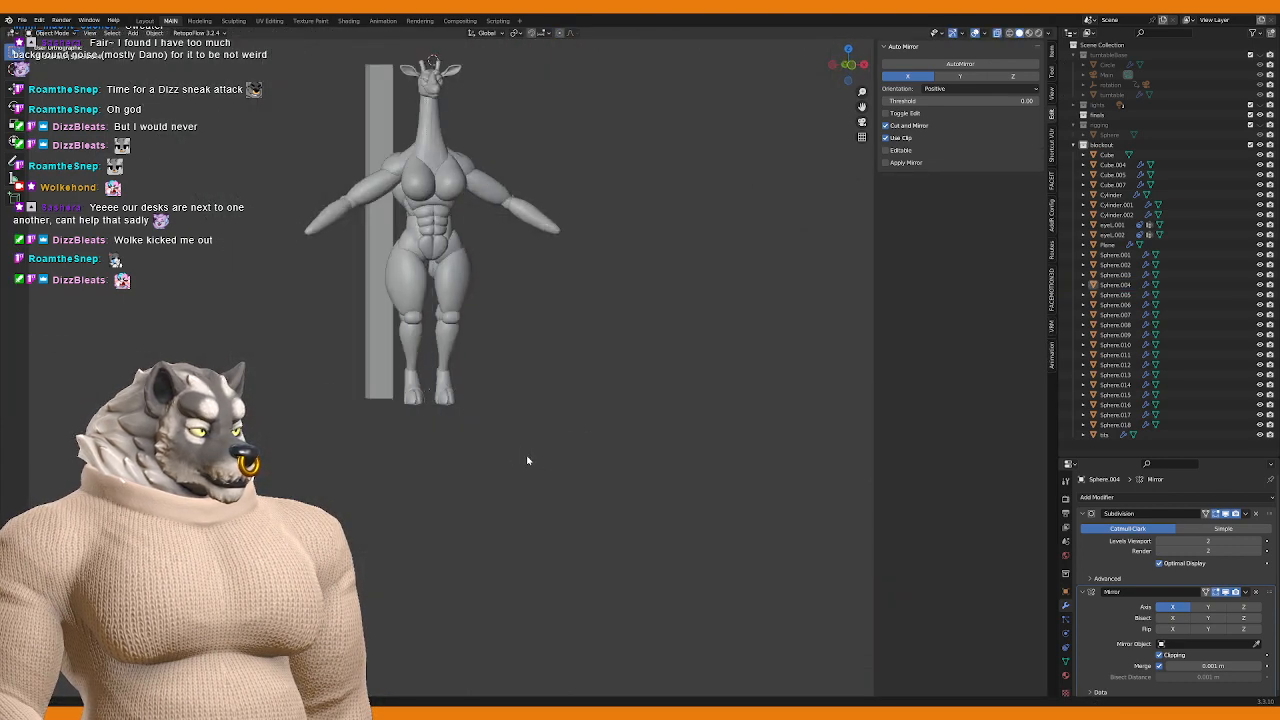
pyautogui.moveTo(526, 460); pyautogui.dragTo(566, 457, button='middle')
pyautogui.press('KP_3')
pyautogui.moveTo(480, 357); pyautogui.dragTo(533, 314, button='middle')
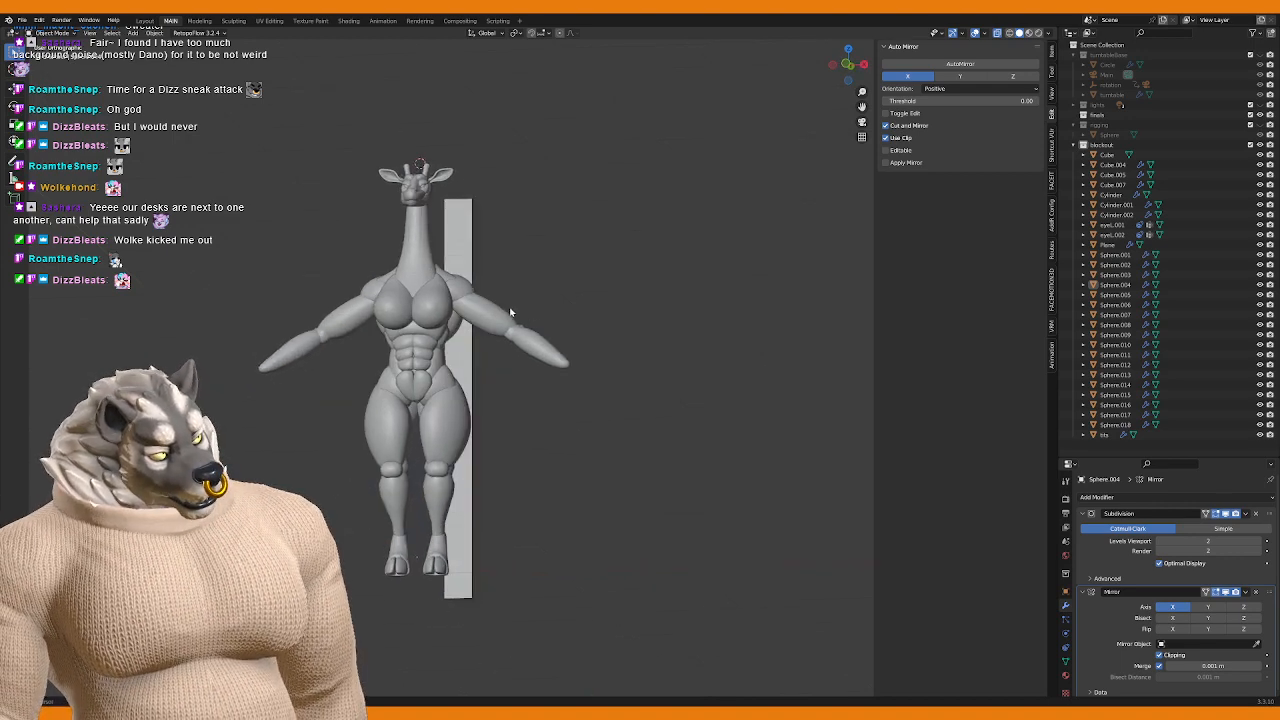
# Step: Open the arm mesh for editing and try to move the upper arm vertex just above the elbow
pyautogui.click(510, 313)
pyautogui.press('KP_1')
pyautogui.scroll(5, 545, 373)
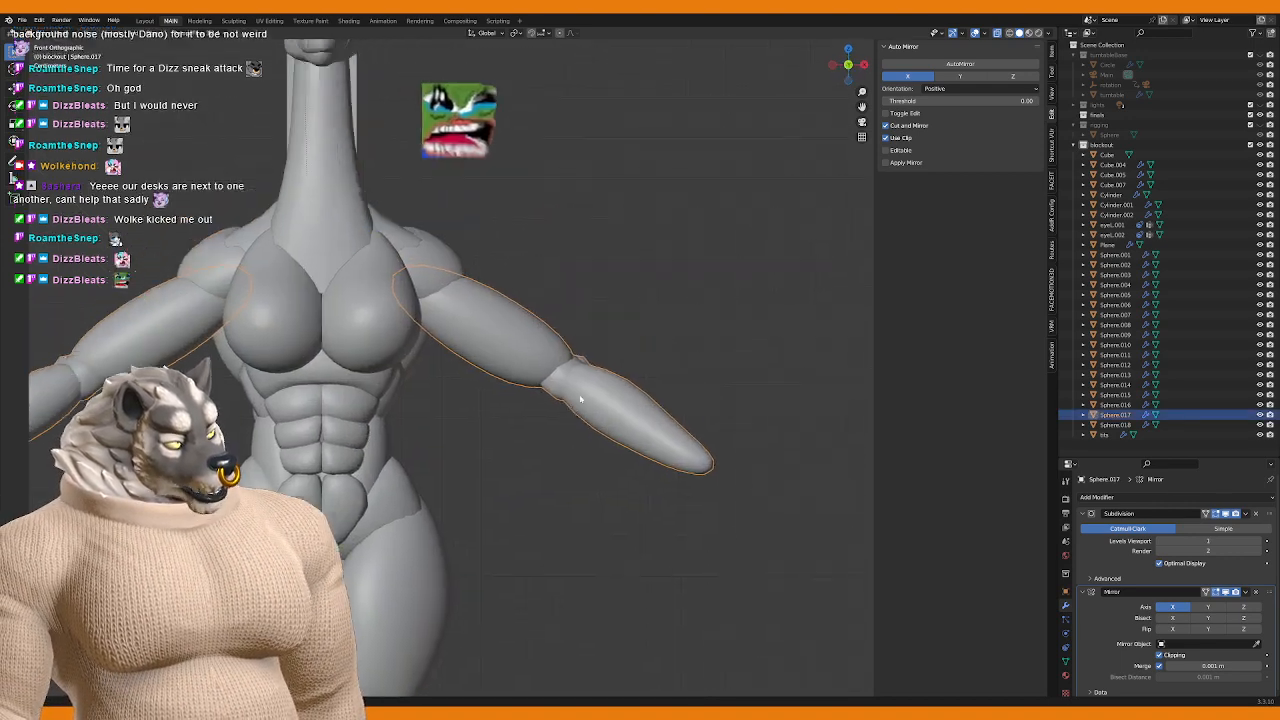
pyautogui.press('Tab')
pyautogui.click(571, 314)
pyautogui.press('g')
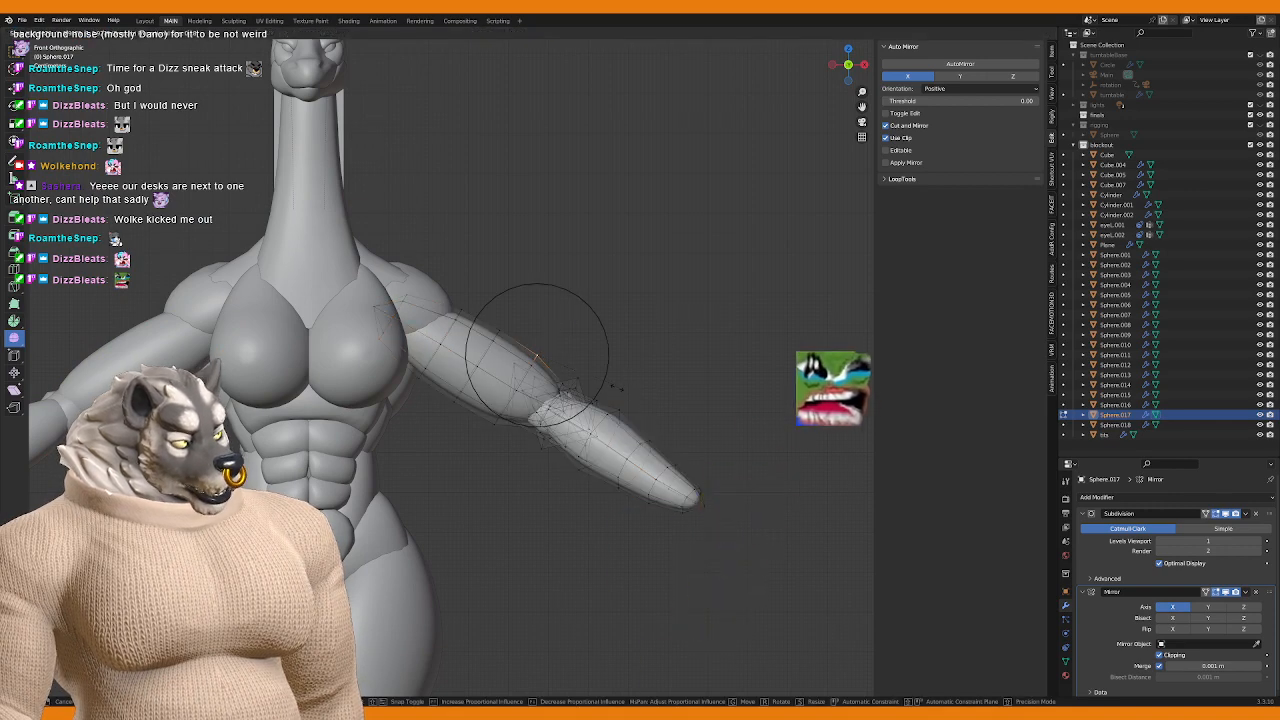
pyautogui.rightClick(612, 391)
pyautogui.press('g')
pyautogui.rightClick(615, 405)
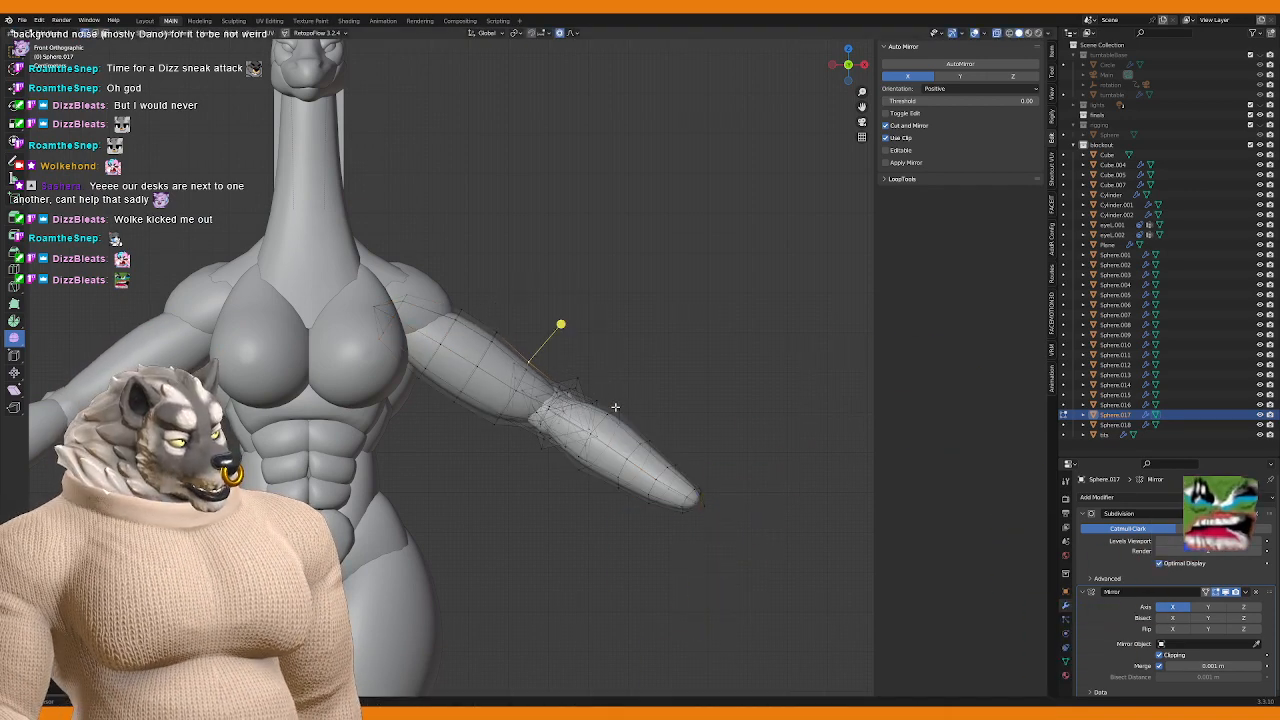
# Step: Adjust the front contour of the upper arm with a proportional move
pyautogui.moveTo(615, 407); pyautogui.dragTo(384, 443, button='middle')
pyautogui.press('g')
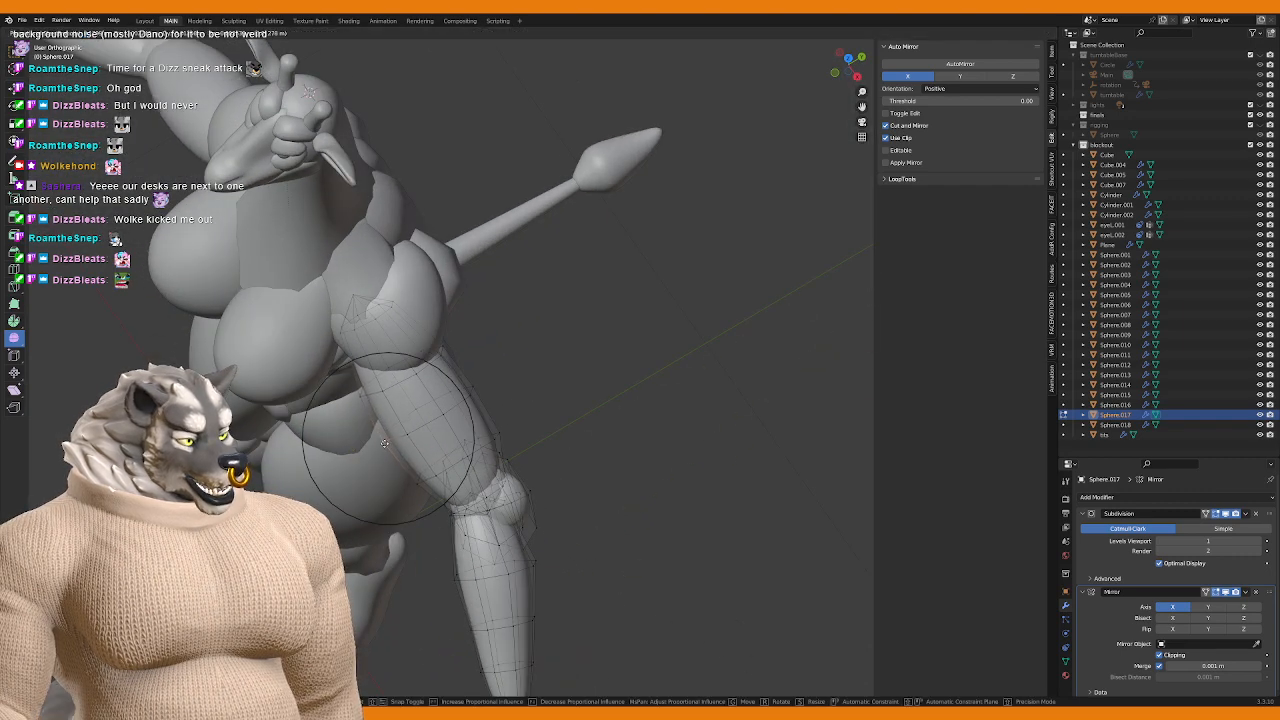
pyautogui.scroll(-2, 382, 444)
pyautogui.moveTo(372, 457); pyautogui.dragTo(464, 354, button='middle')
pyautogui.click(520, 404)
# Step: Reposition the vertices at the shoulder end of the upper arm with proportional editing and finish editing the arm
pyautogui.click(474, 311)
pyautogui.press('g')
pyautogui.click(488, 332)
pyautogui.press('g')
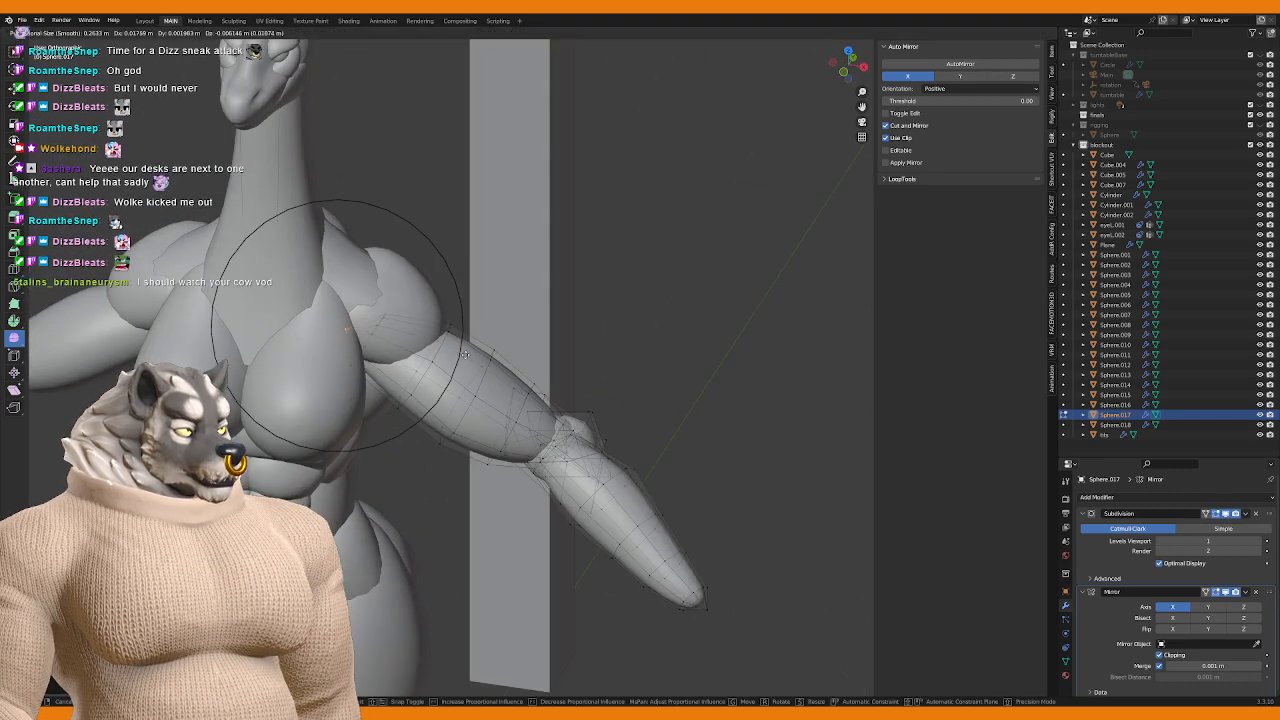
pyautogui.click(463, 352)
pyautogui.press('KP_1')
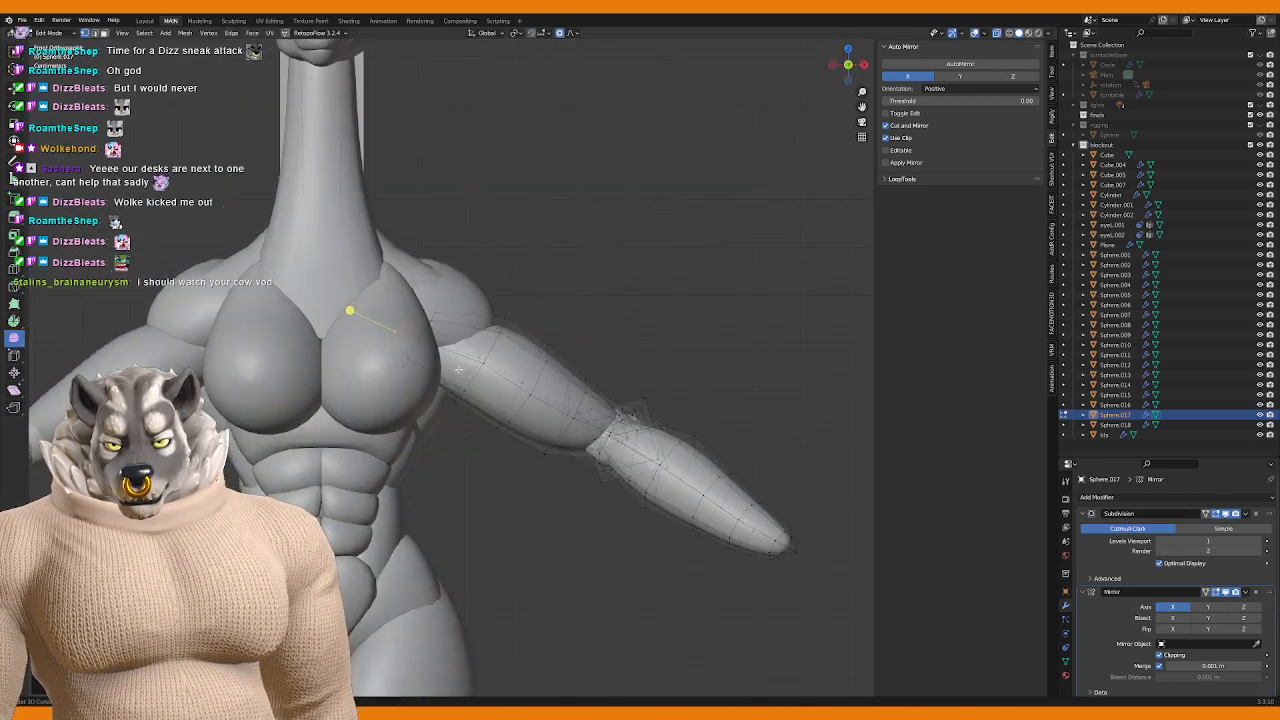
pyautogui.moveTo(485, 366); pyautogui.dragTo(499, 380, button='middle')
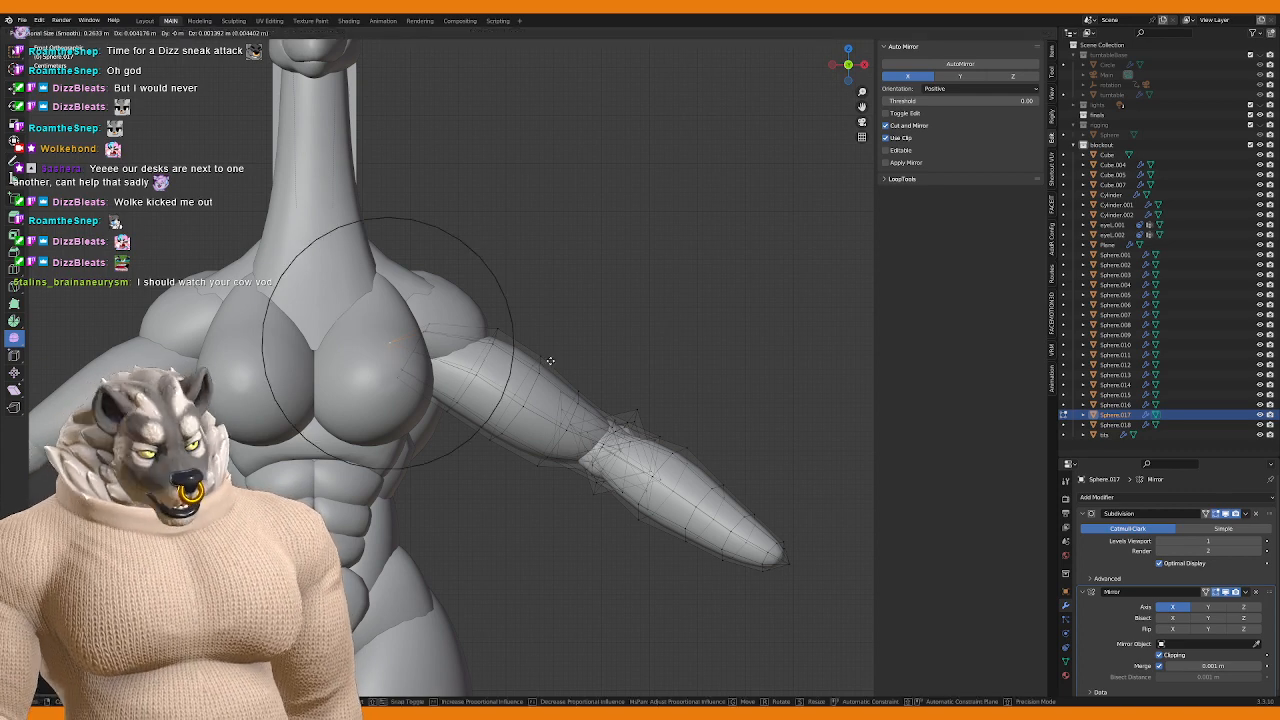
pyautogui.moveTo(563, 357); pyautogui.dragTo(553, 357, button='middle')
pyautogui.press('Tab')
# Step: Open the shoulder mesh for editing and move its lower outer vertex with proportional editing
pyautogui.rightClick(497, 338)
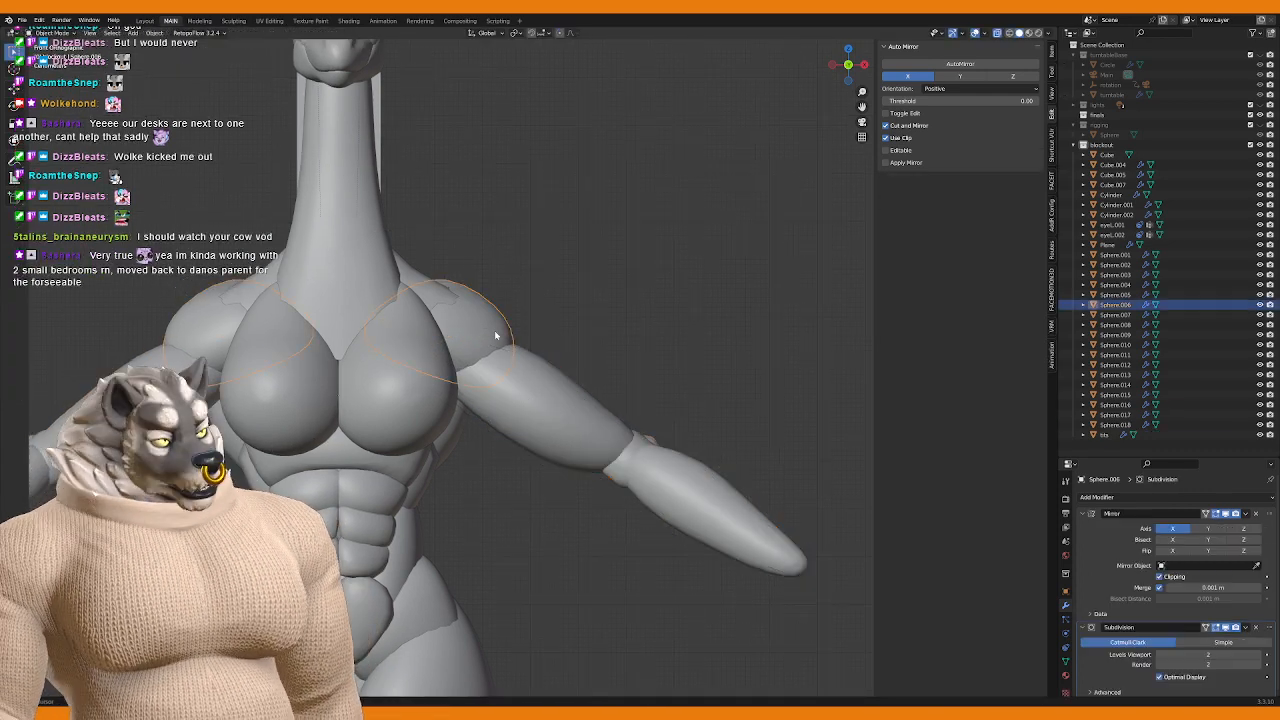
pyautogui.press('Tab')
pyautogui.moveTo(527, 373); pyautogui.dragTo(538, 361, button='right')
pyautogui.scroll(-2, 533, 354)
pyautogui.press('g')
pyautogui.click(615, 388)
# Step: Slide the outer edges of the shoulder mesh and rotate them with proportional editing to follow the upper arm
pyautogui.moveTo(544, 324); pyautogui.dragTo(598, 385, button='middle')
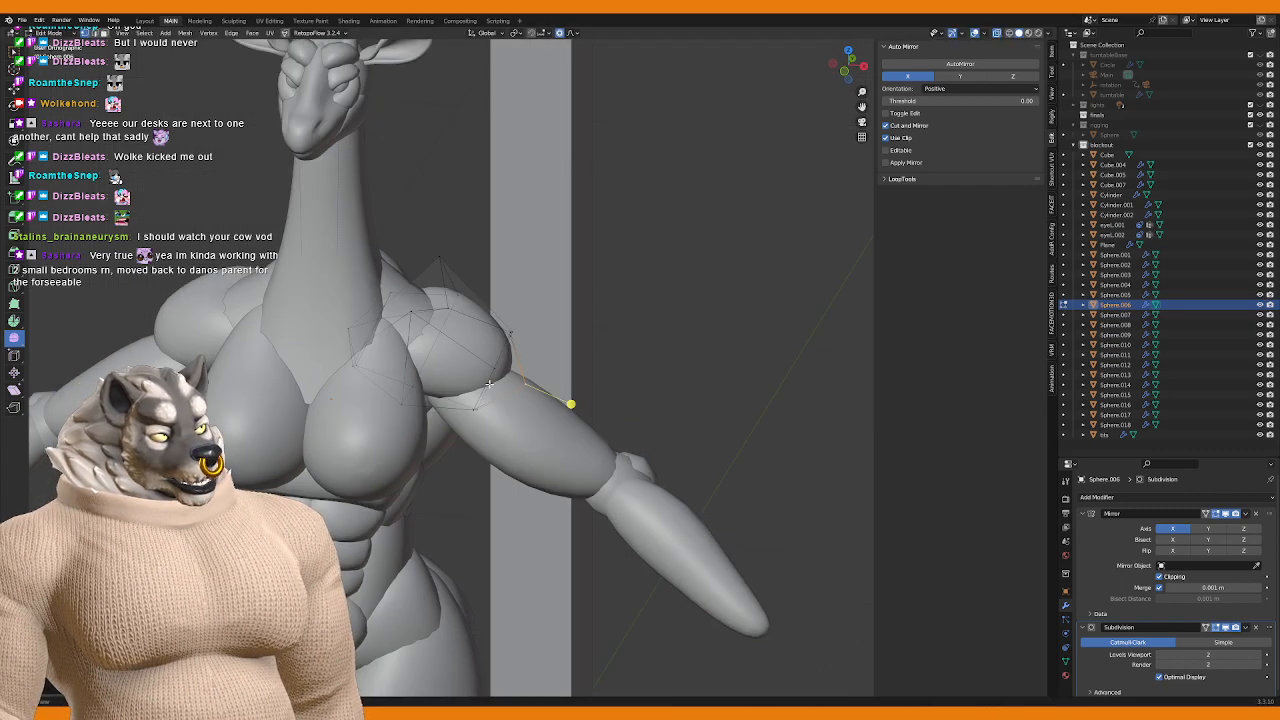
pyautogui.press('g')
pyautogui.press('s')
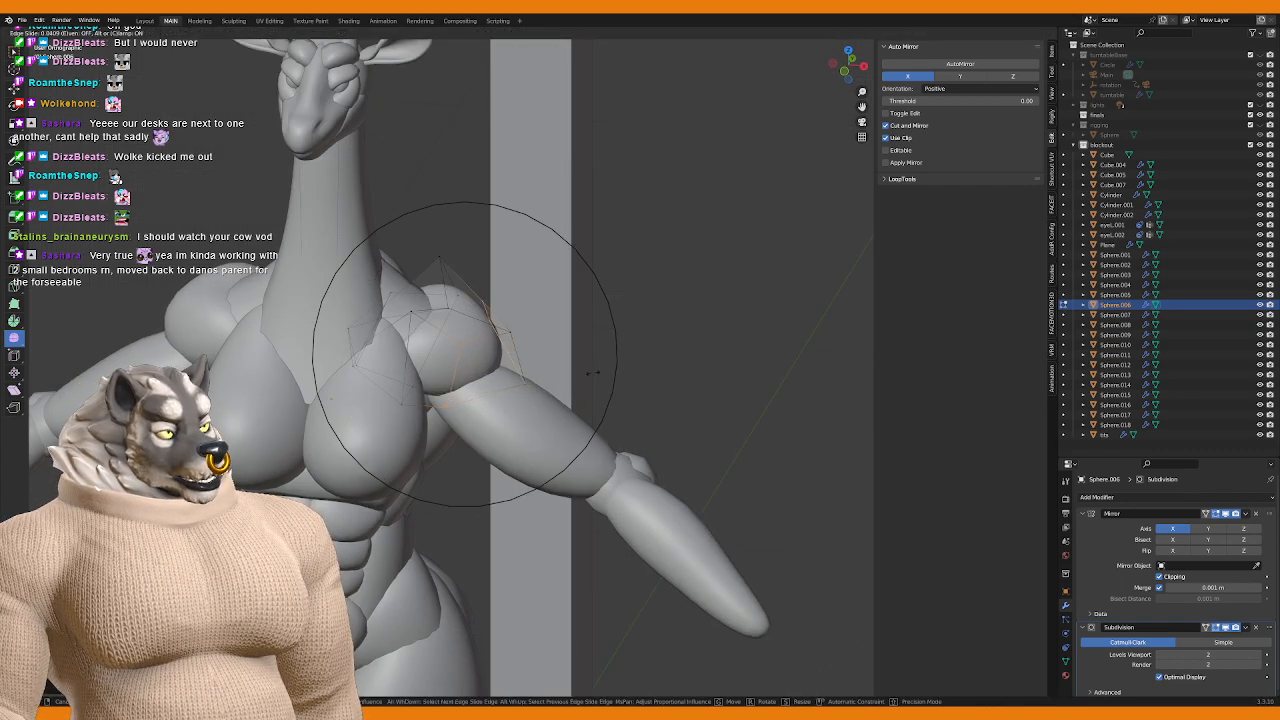
pyautogui.moveTo(590, 372); pyautogui.dragTo(635, 380, button='middle')
pyautogui.press('r')
pyautogui.scroll(2, 620, 372)
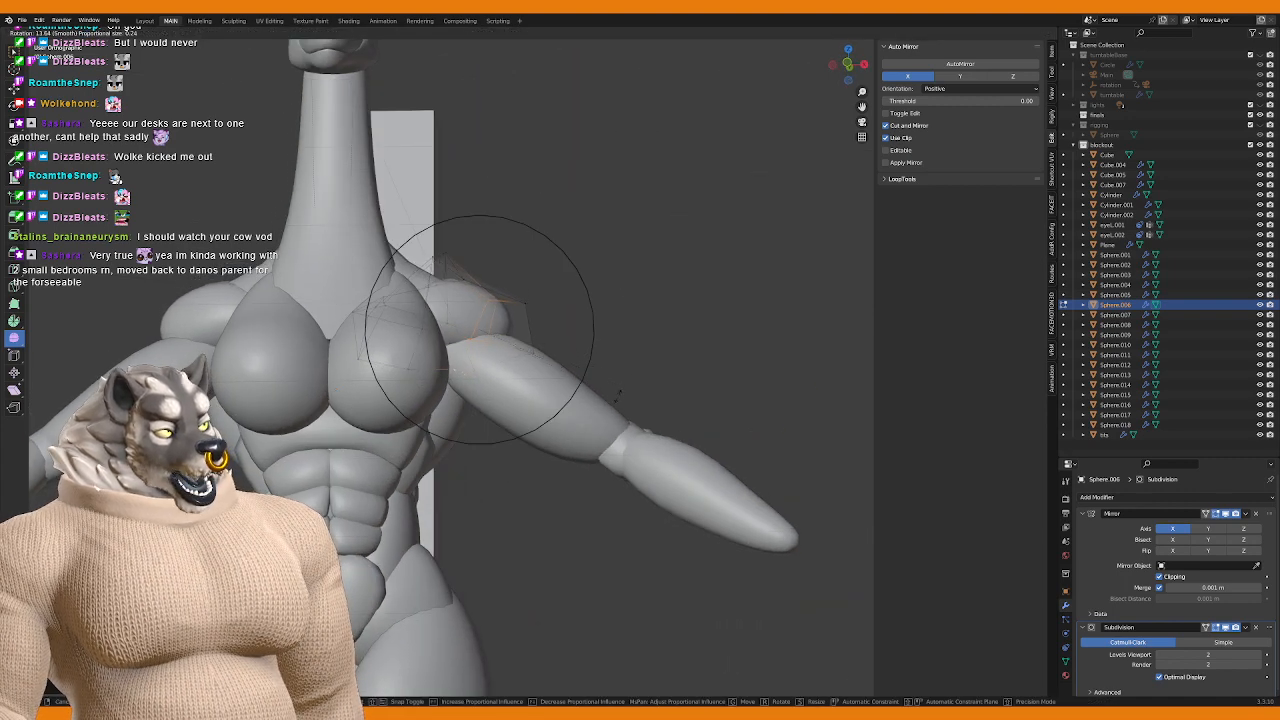
pyautogui.click(598, 401)
# Step: Check the reshaped shoulder from several angles and examine the full figure's torso, hip and leg proportions
pyautogui.moveTo(598, 401); pyautogui.dragTo(477, 437, button='middle')
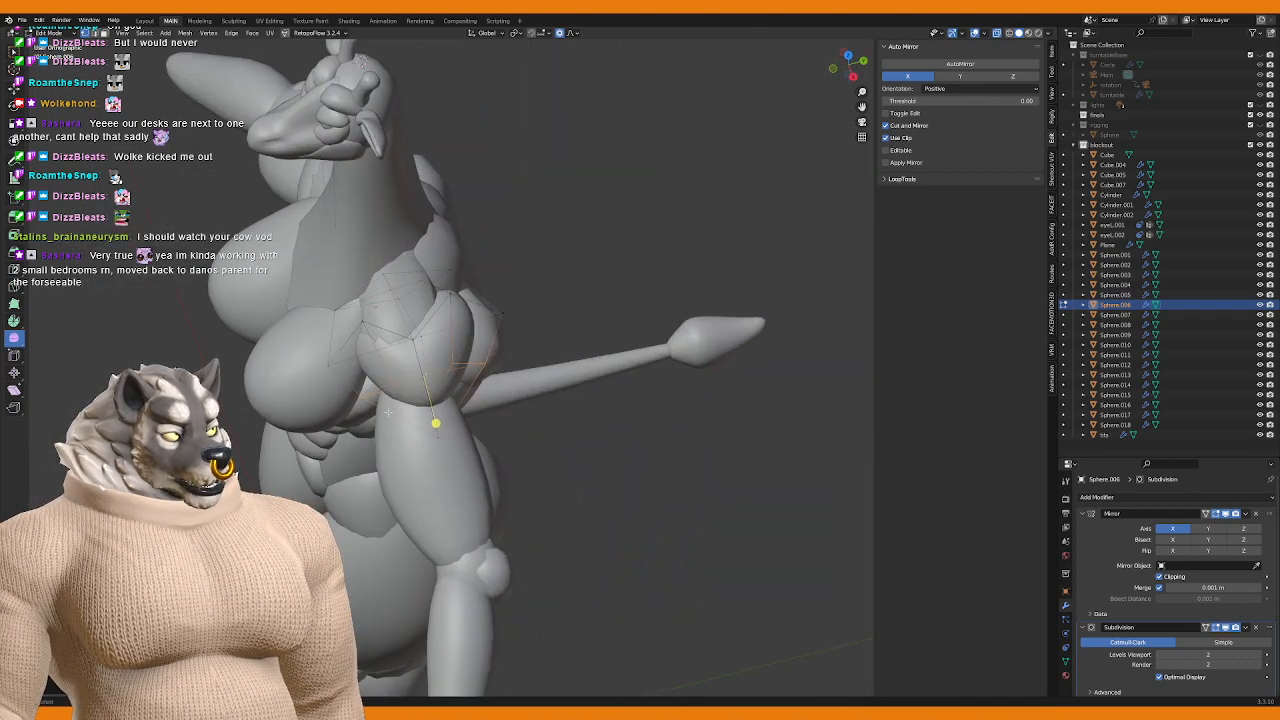
pyautogui.press('KP_1')
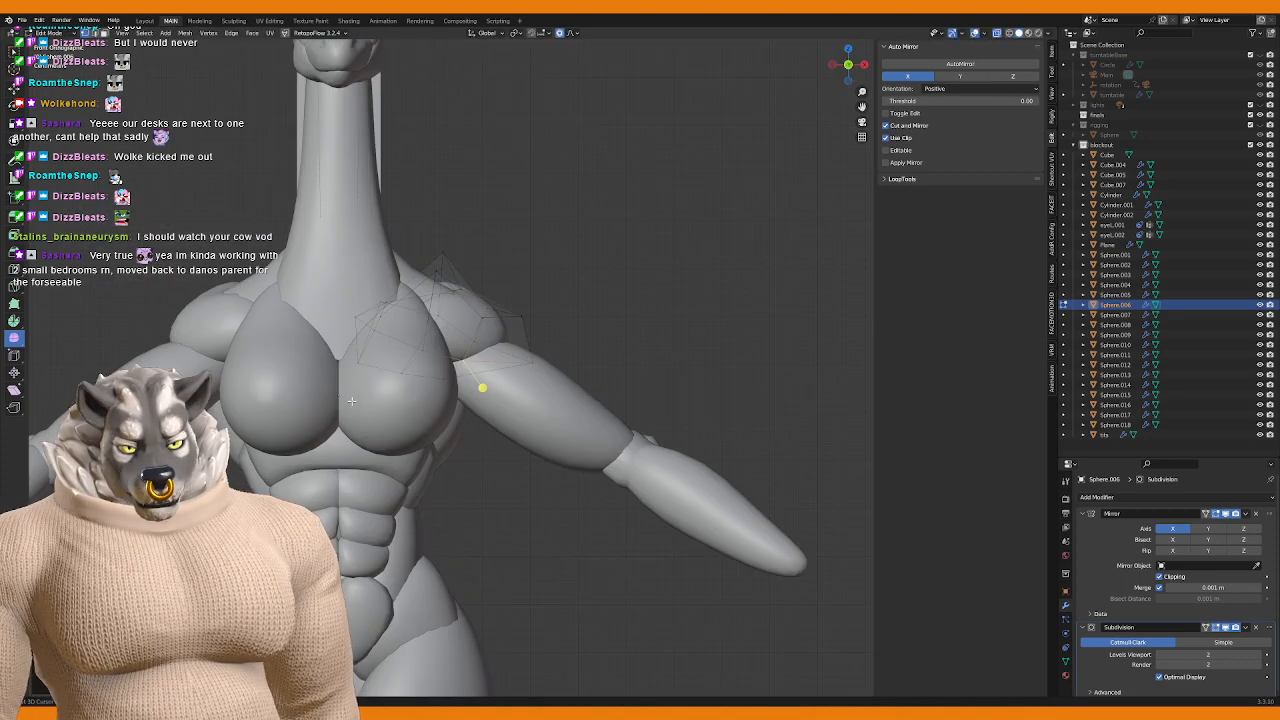
pyautogui.keyDown('shift'); pyautogui.moveTo(398, 400); pyautogui.dragTo(437, 394, button='middle'); pyautogui.keyUp('shift')
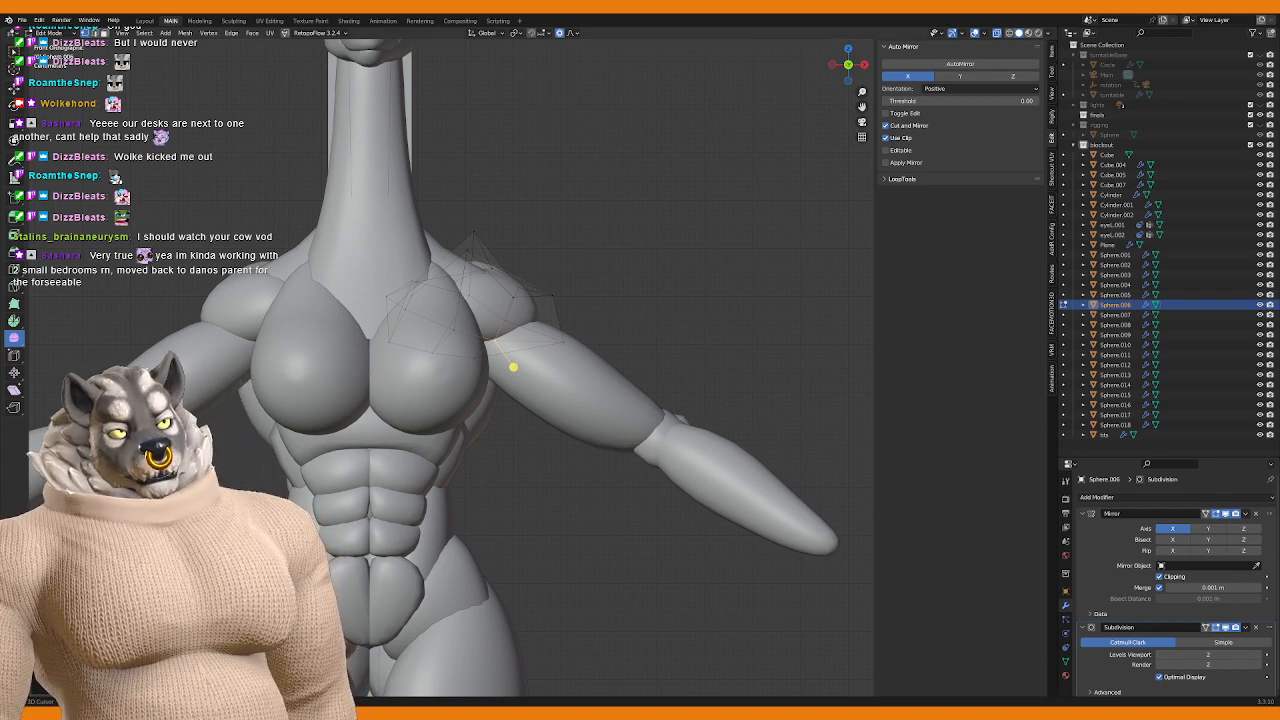
pyautogui.scroll(-4, 515, 425)
pyautogui.press('Tab')
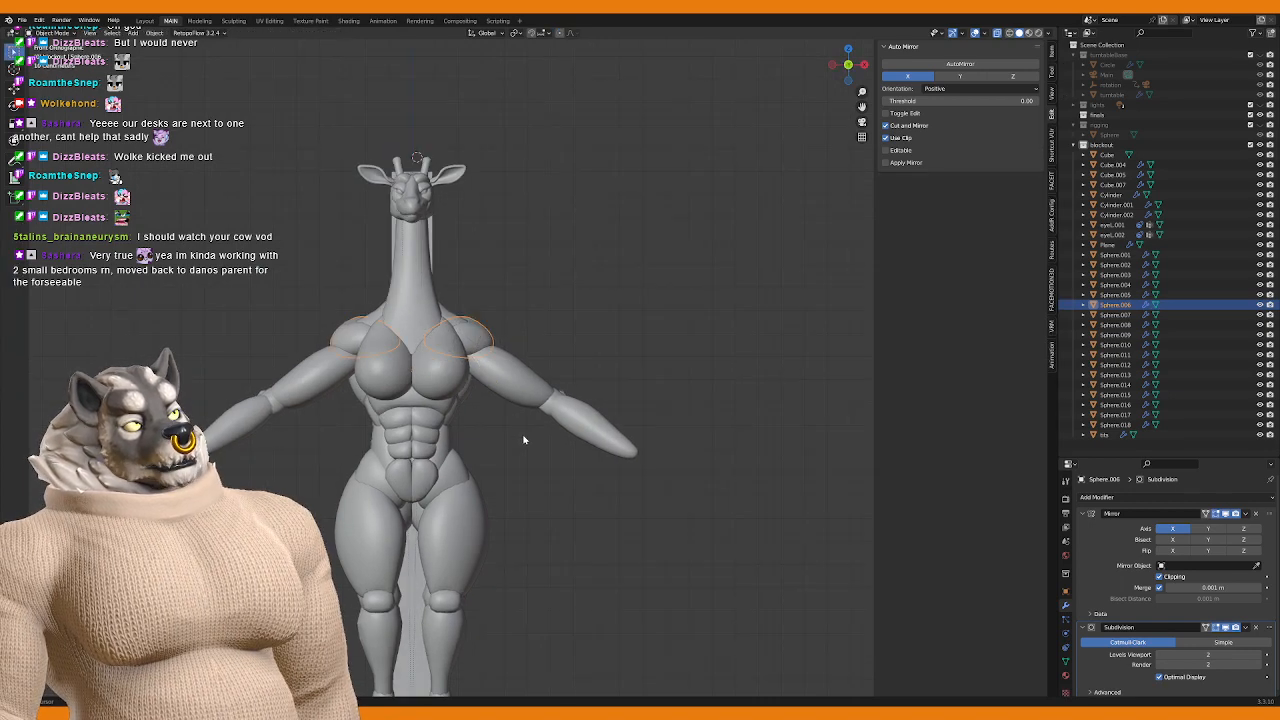
pyautogui.click(523, 440)
pyautogui.scroll(-3, 523, 442)
pyautogui.keyDown('shift'); pyautogui.moveTo(524, 443); pyautogui.dragTo(550, 425, button='middle'); pyautogui.keyUp('shift')
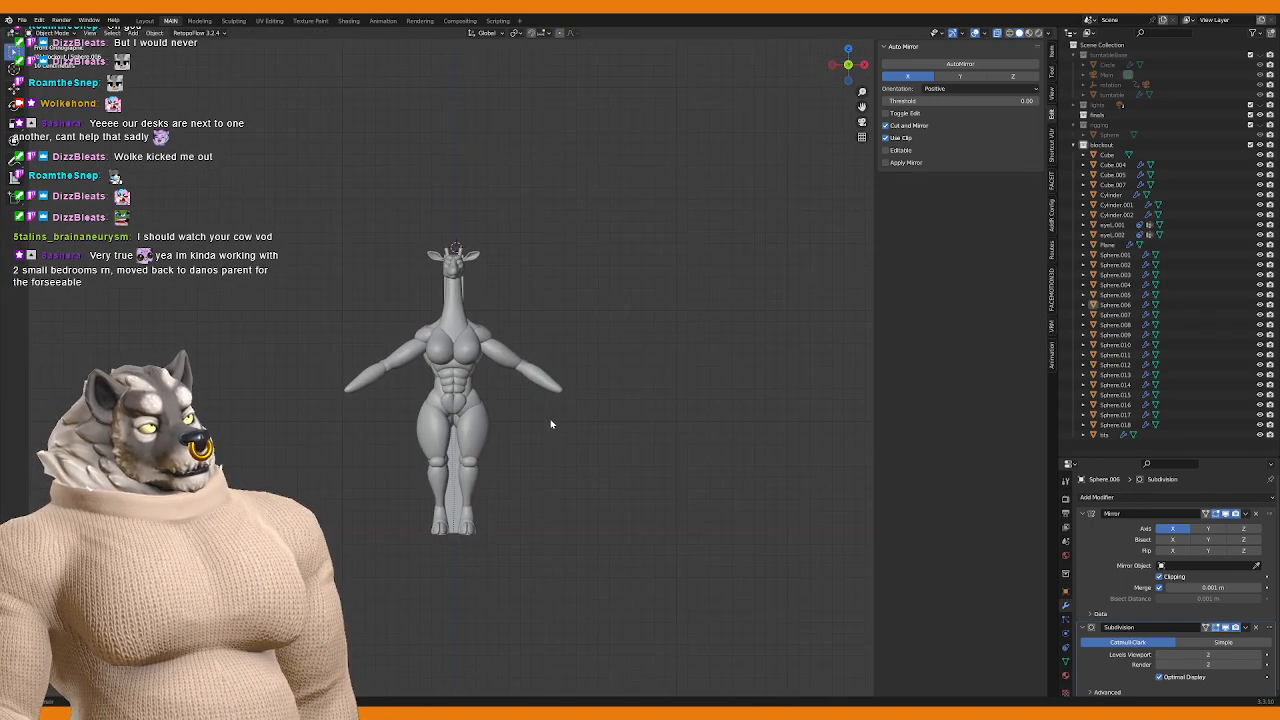
pyautogui.scroll(6, 550, 424)
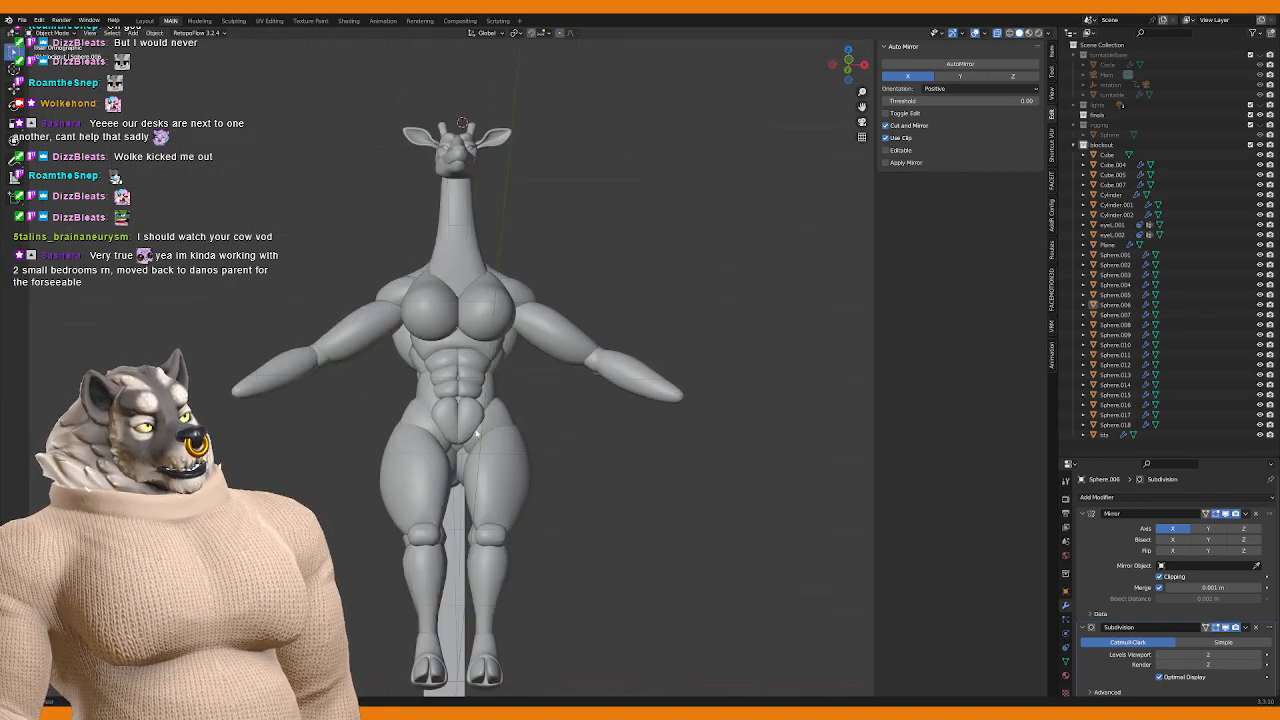
pyautogui.moveTo(550, 424); pyautogui.dragTo(466, 420, button='middle')
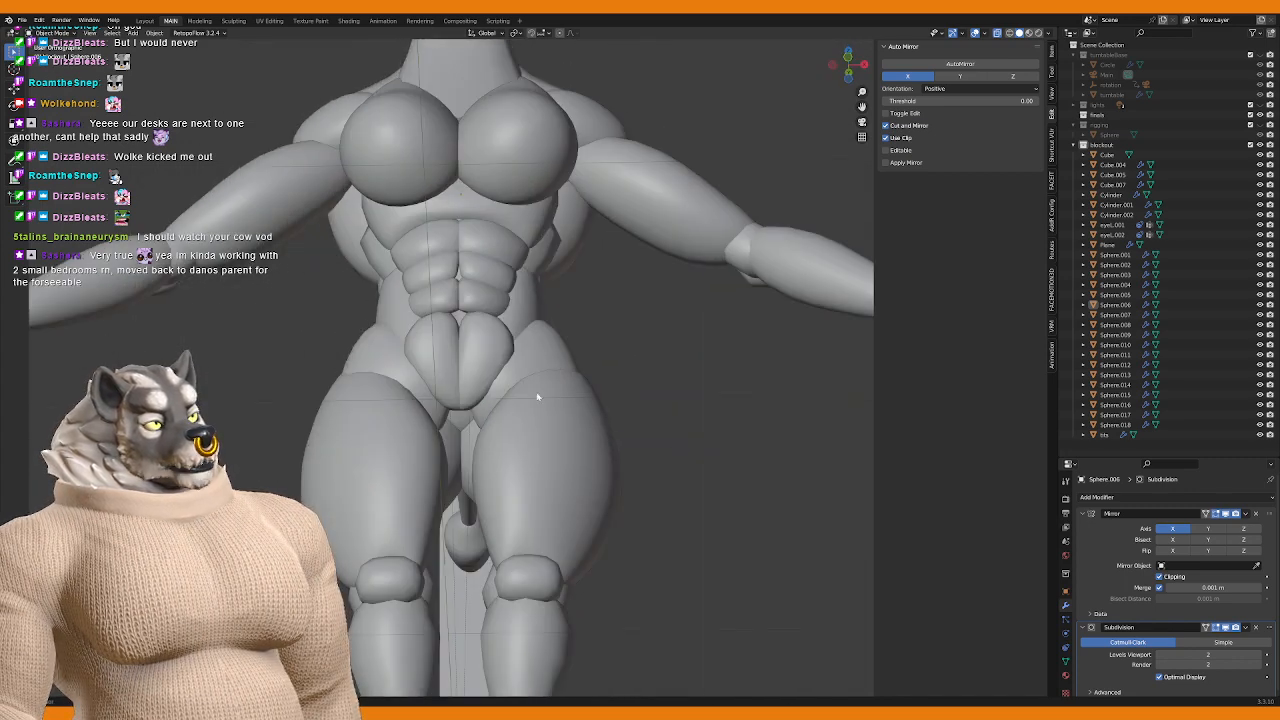
pyautogui.scroll(4, 466, 410)
pyautogui.click(464, 403)
pyautogui.scroll(-5, 468, 425)
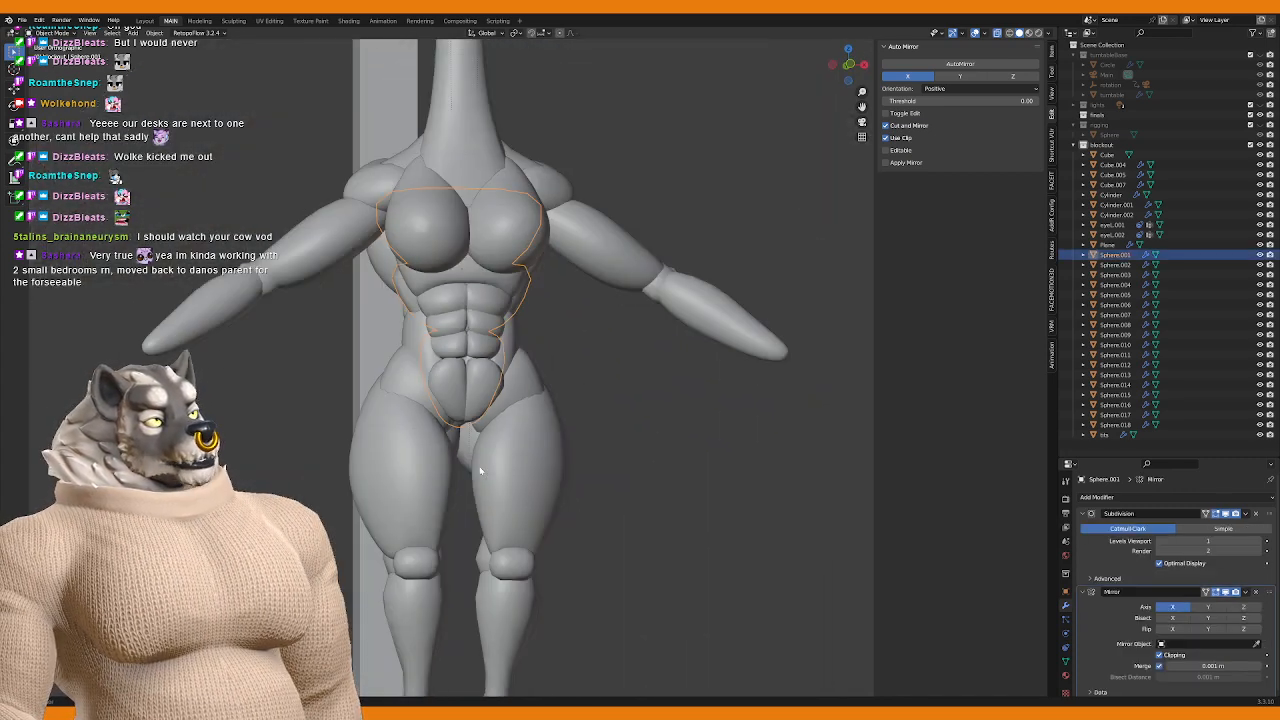
pyautogui.scroll(-4, 477, 468)
pyautogui.click(492, 380)
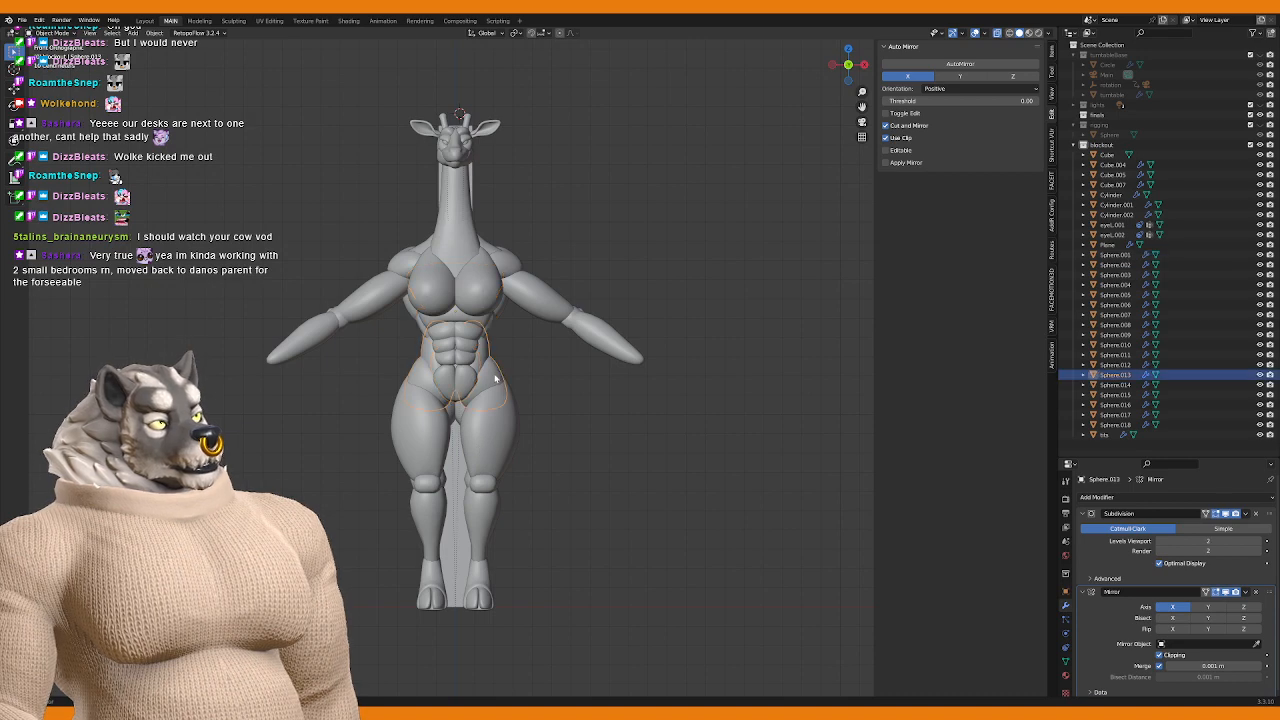
pyautogui.click(556, 402)
pyautogui.scroll(-1, 563, 423)
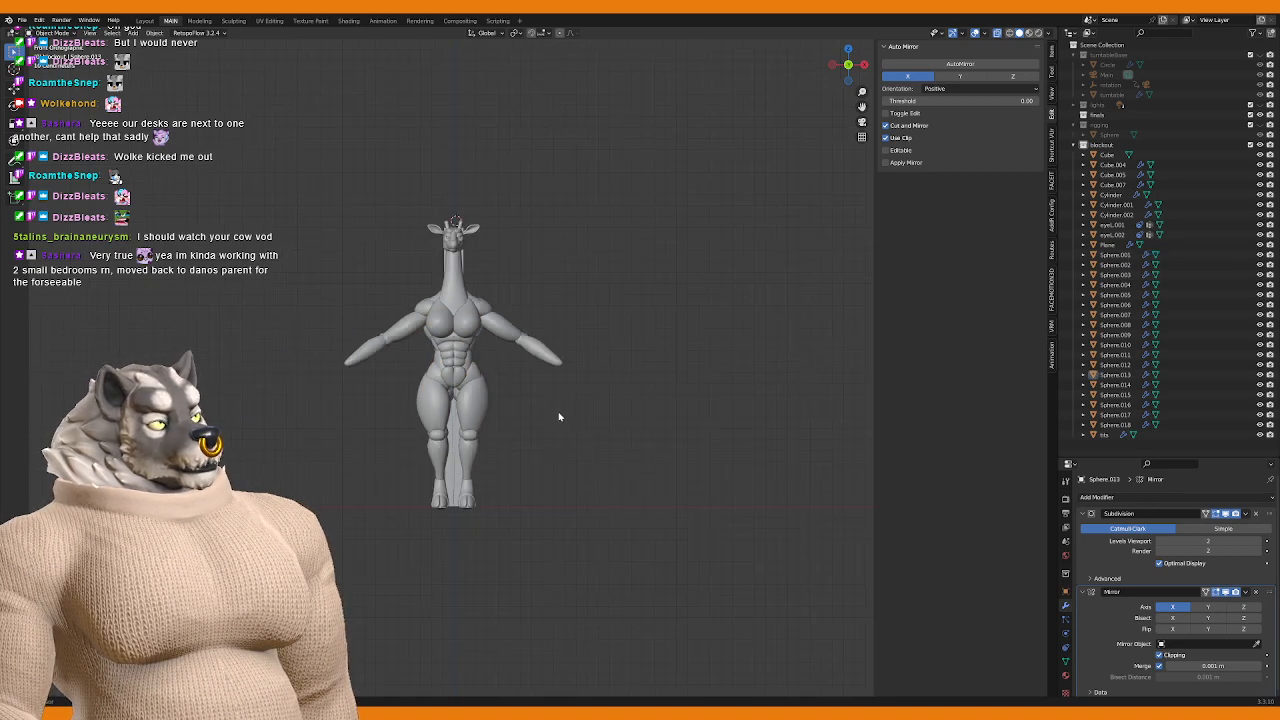
pyautogui.scroll(1, 559, 417)
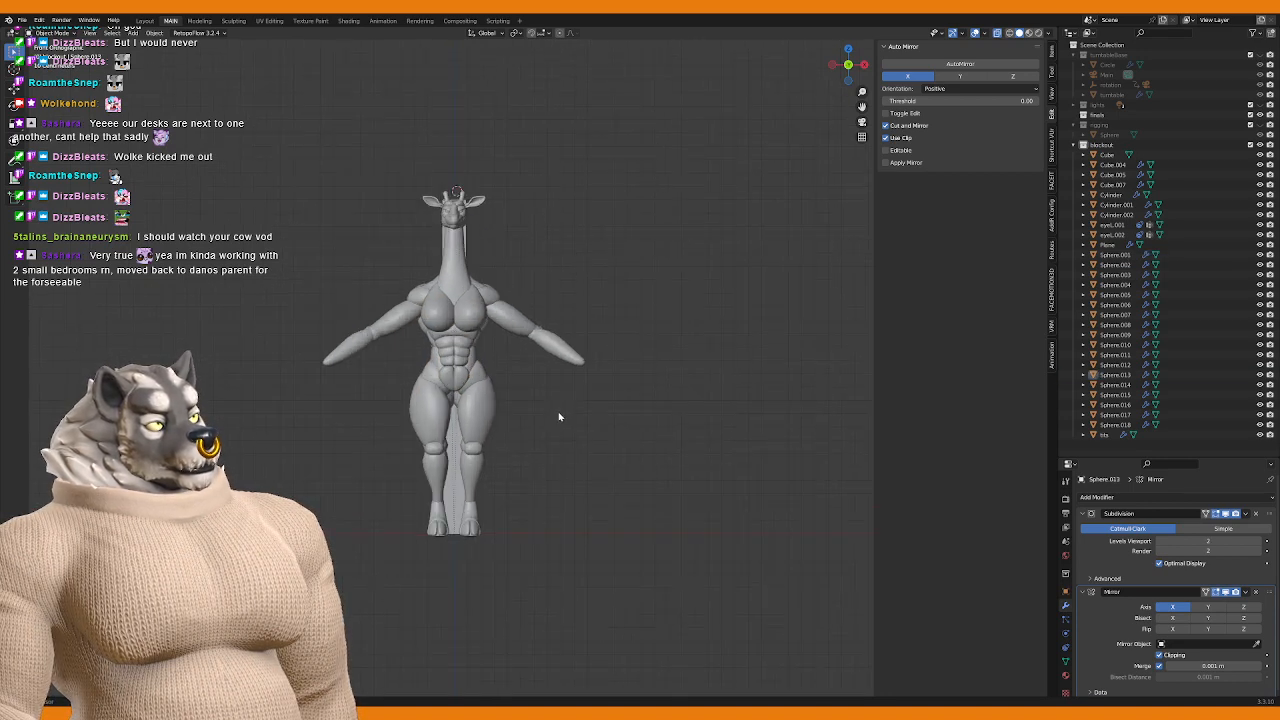
# Step: Open the lower abdominal muscle mesh for editing and scale it slightly
pyautogui.click(462, 392)
pyautogui.scroll(4, 462, 392)
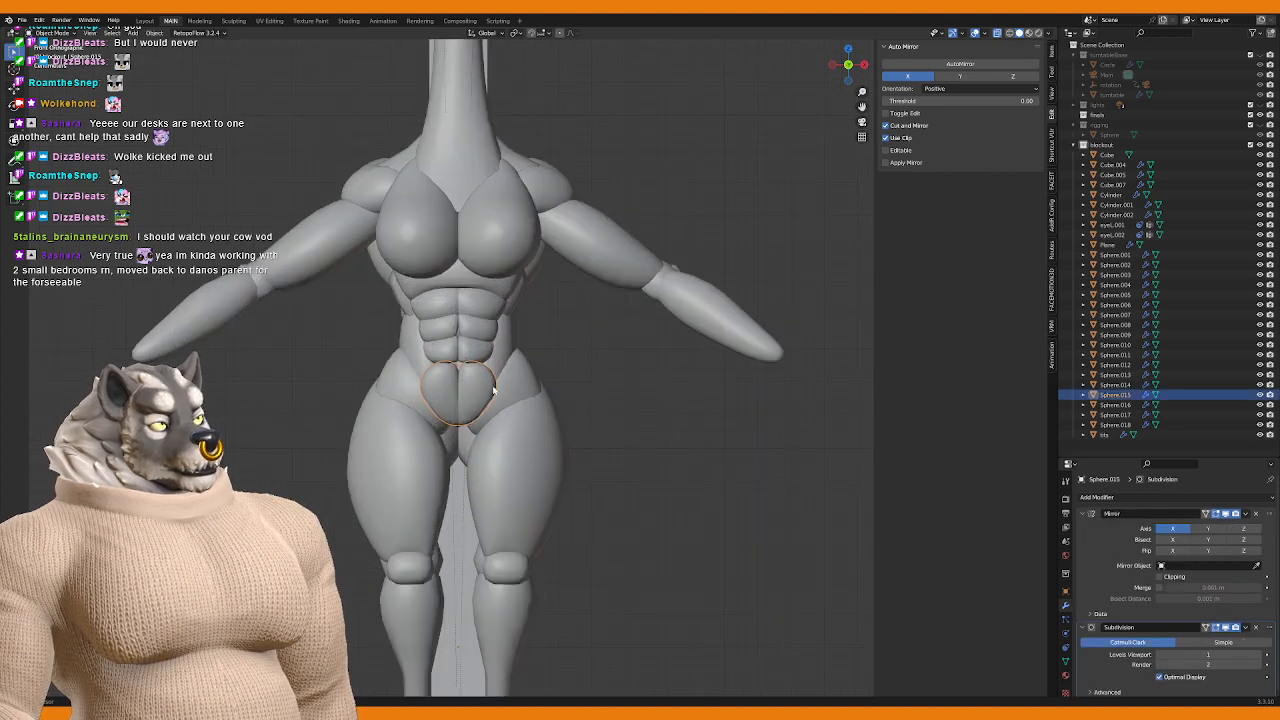
pyautogui.press('Tab')
pyautogui.press('s')
pyautogui.click(601, 400)
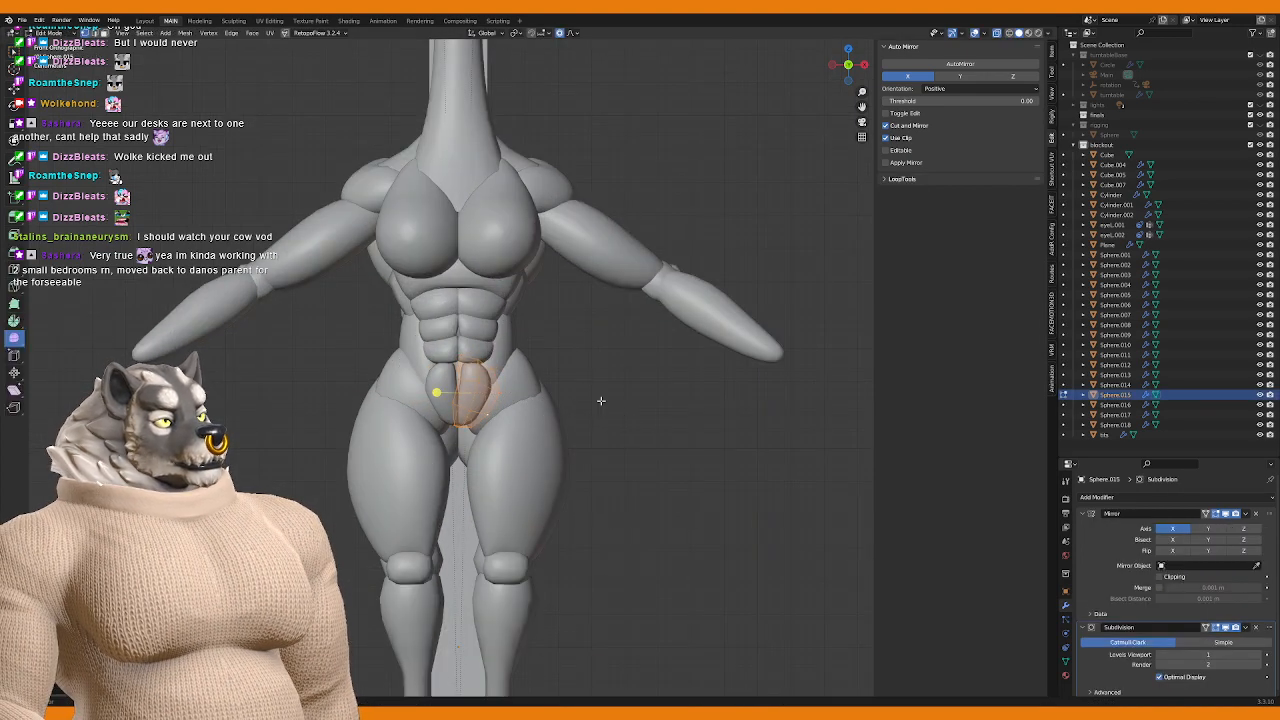
# Step: Move the inner vertex of the lower abdominal muscle across the centre line with proportional editing
pyautogui.scroll(3, 469, 377)
pyautogui.press('Tab')
pyautogui.press('g')
pyautogui.scroll(4, 471, 395)
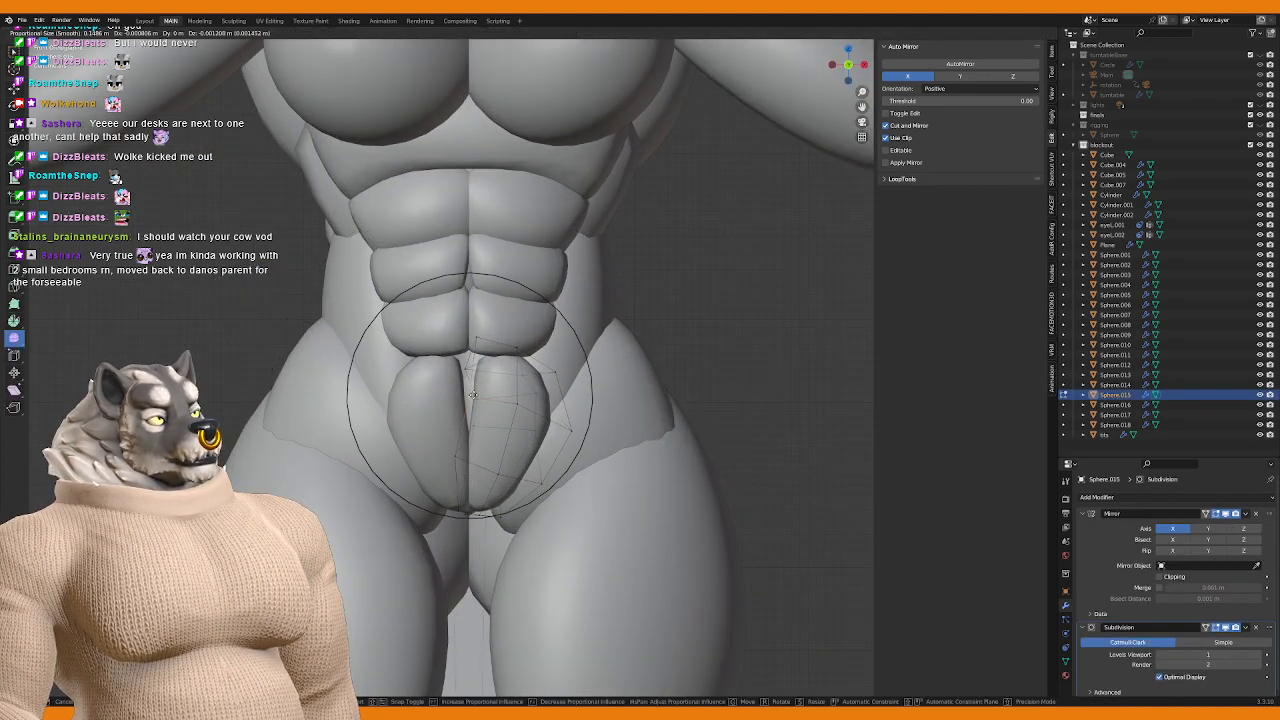
pyautogui.click(443, 393)
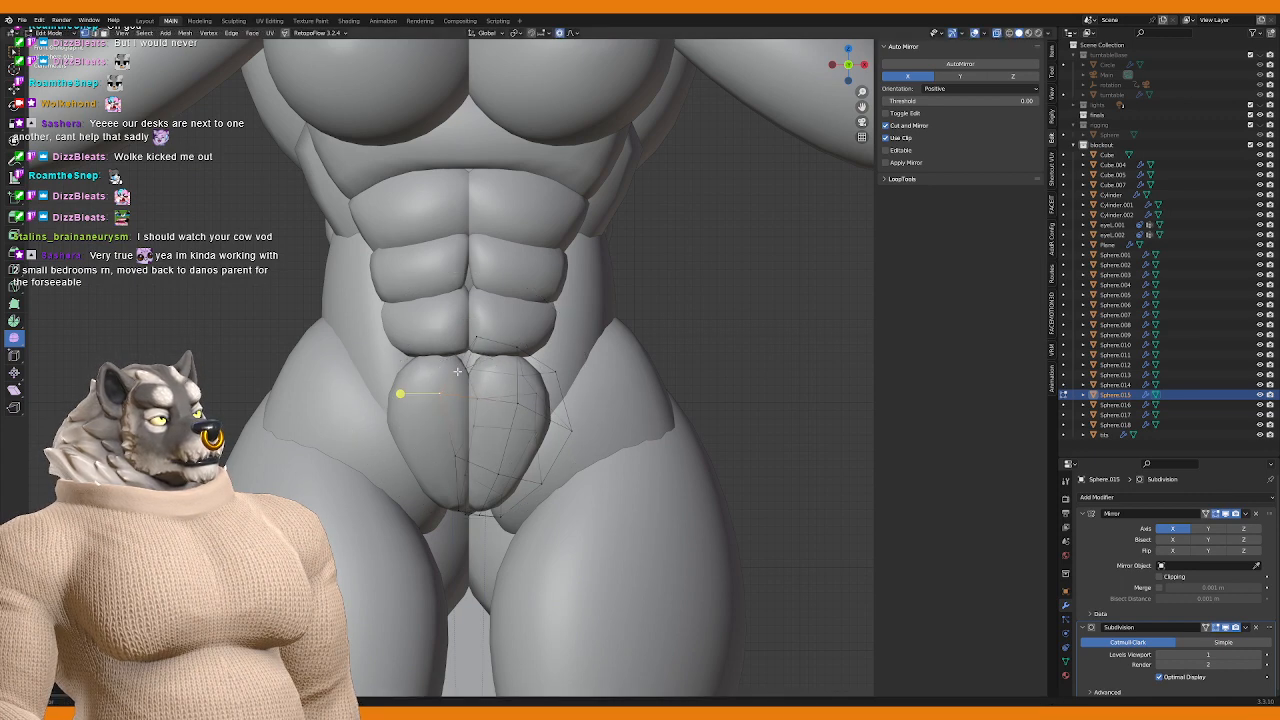
pyautogui.press('Tab')
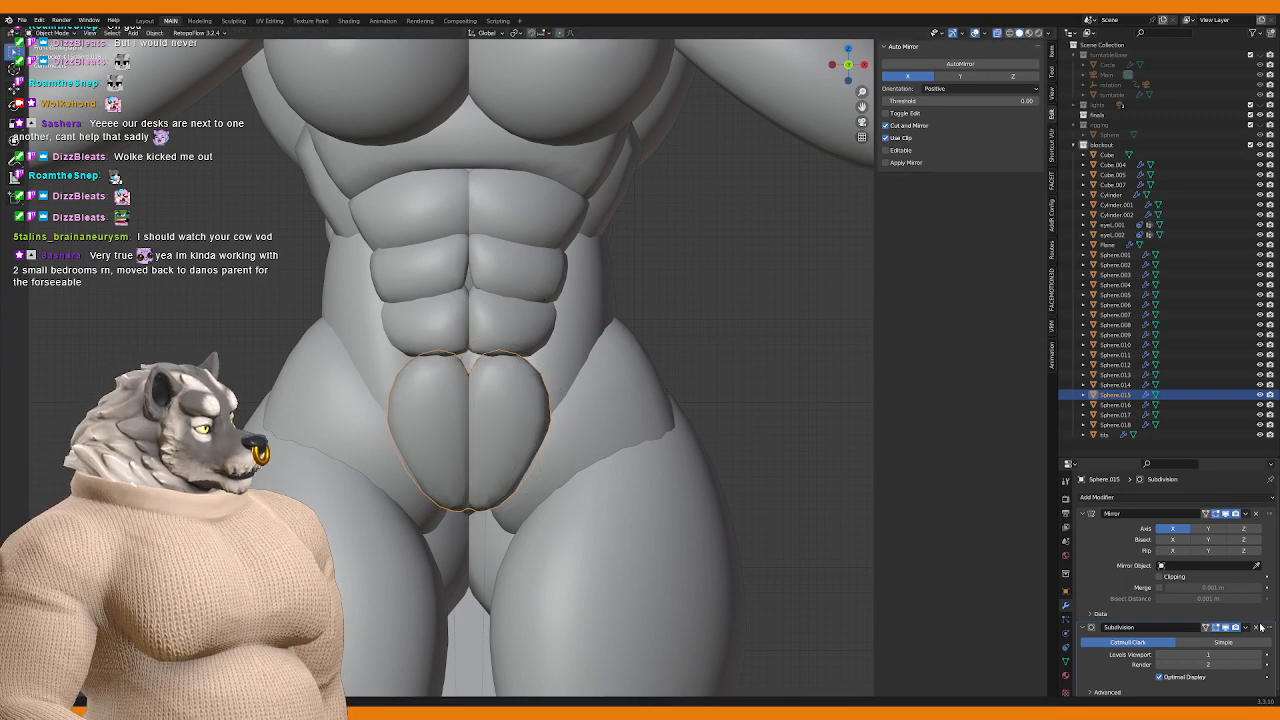
# Step: Raise the lower abdominal mesh's viewport subdivision by one level and move its outer side vertex inward with proportional editing
pyautogui.click(1250, 652)
pyautogui.press('Tab')
pyautogui.moveTo(504, 412)
pyautogui.mouseDown(button='middle')
pyautogui.moveTo(445, 458)
pyautogui.moveTo(445, 482)
pyautogui.moveTo(491, 434)
pyautogui.mouseUp(button='middle')
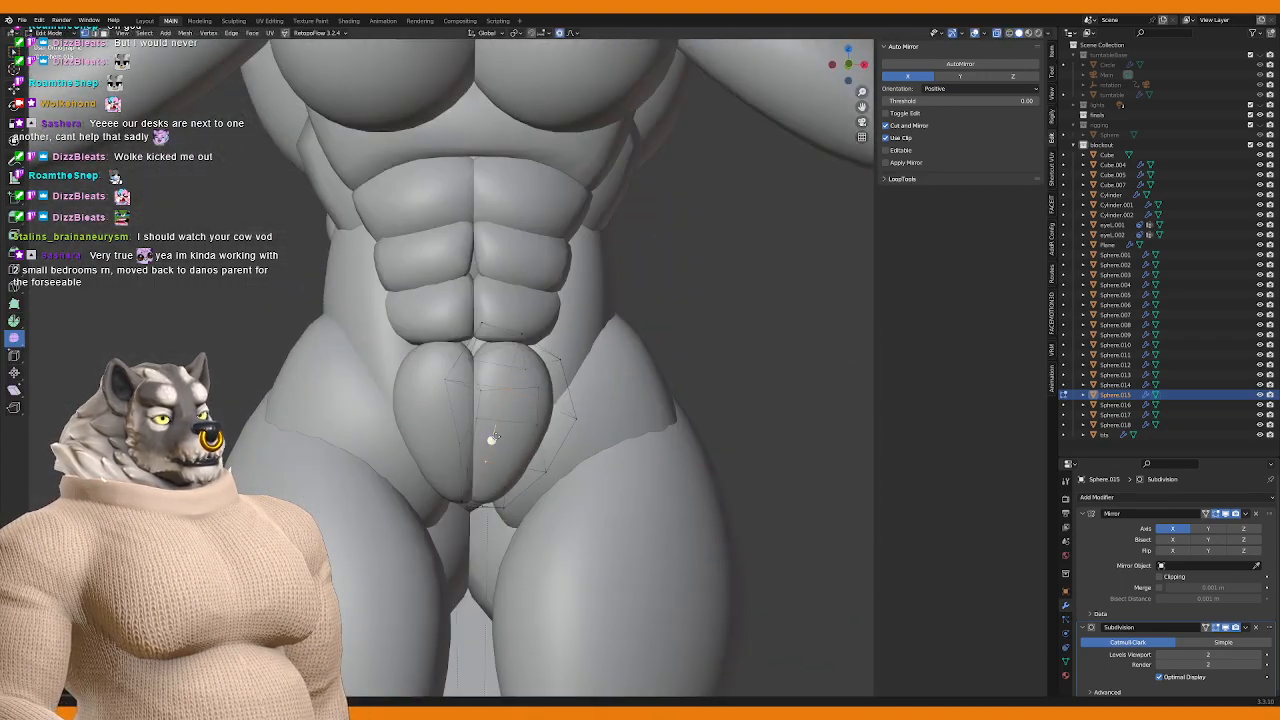
pyautogui.press('g')
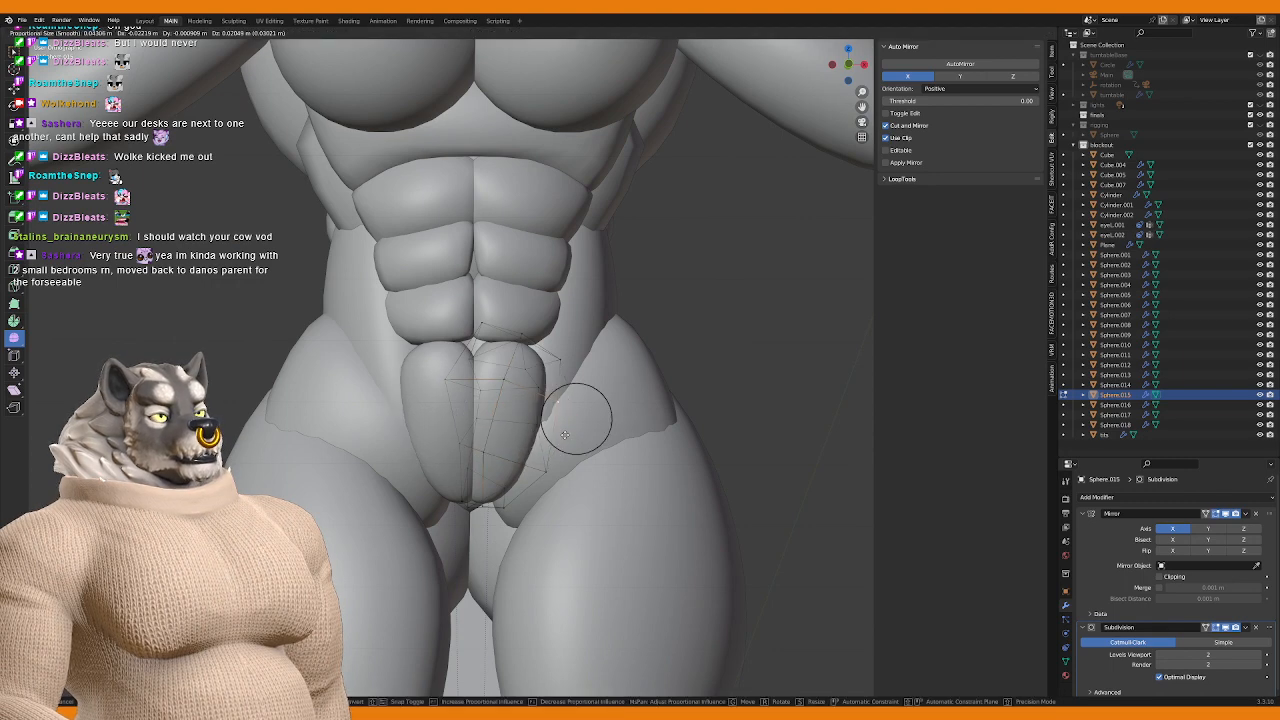
pyautogui.scroll(-9, 568, 436)
pyautogui.click(572, 437)
# Step: Move the lower abdominal vertex along Y, then refine its position freely from the side
pyautogui.moveTo(572, 438); pyautogui.dragTo(501, 470, button='middle')
pyautogui.press('g')
pyautogui.press('y')
pyautogui.scroll(-3, 620, 478)
pyautogui.click(632, 477)
pyautogui.press('g')
pyautogui.click(510, 470)
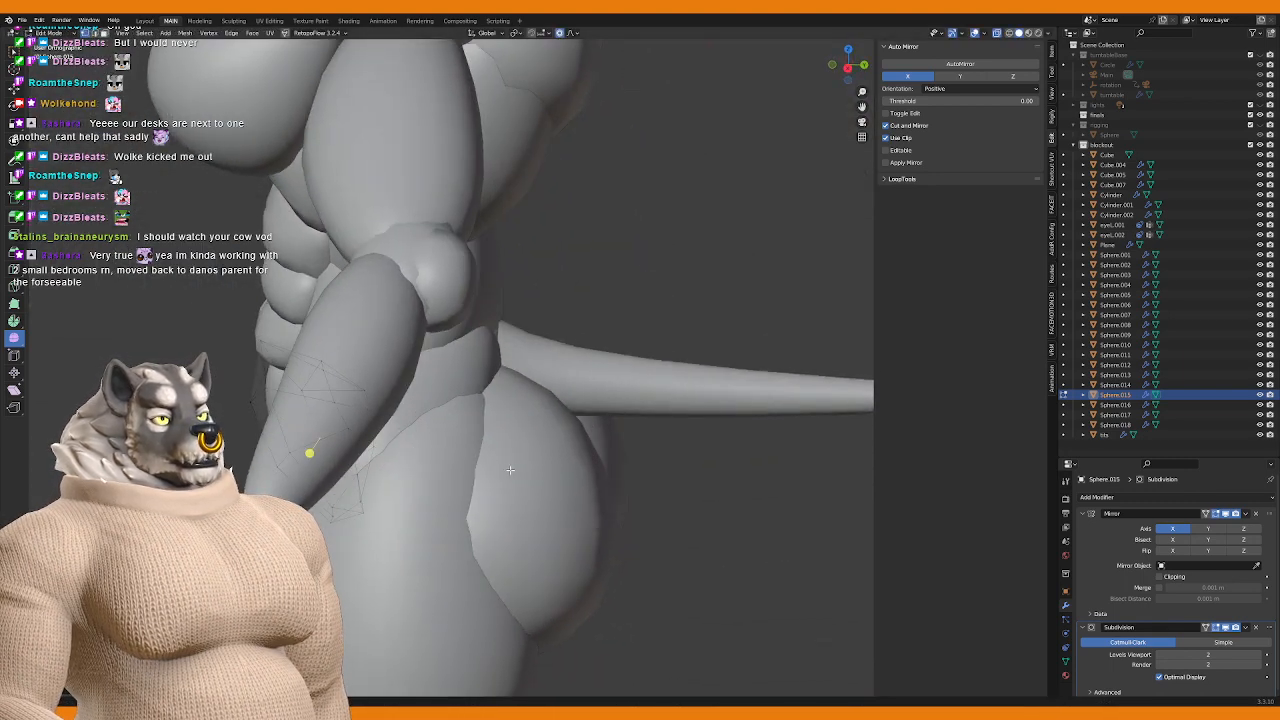
# Step: Join the upper abdominal mesh into the lower abdominal mesh and open the combined object for editing
pyautogui.scroll(-2, 502, 469)
pyautogui.press('Tab')
pyautogui.scroll(-3, 410, 378)
pyautogui.keyDown('shift'); pyautogui.moveTo(410, 378); pyautogui.dragTo(449, 453, button='middle'); pyautogui.keyUp('shift')
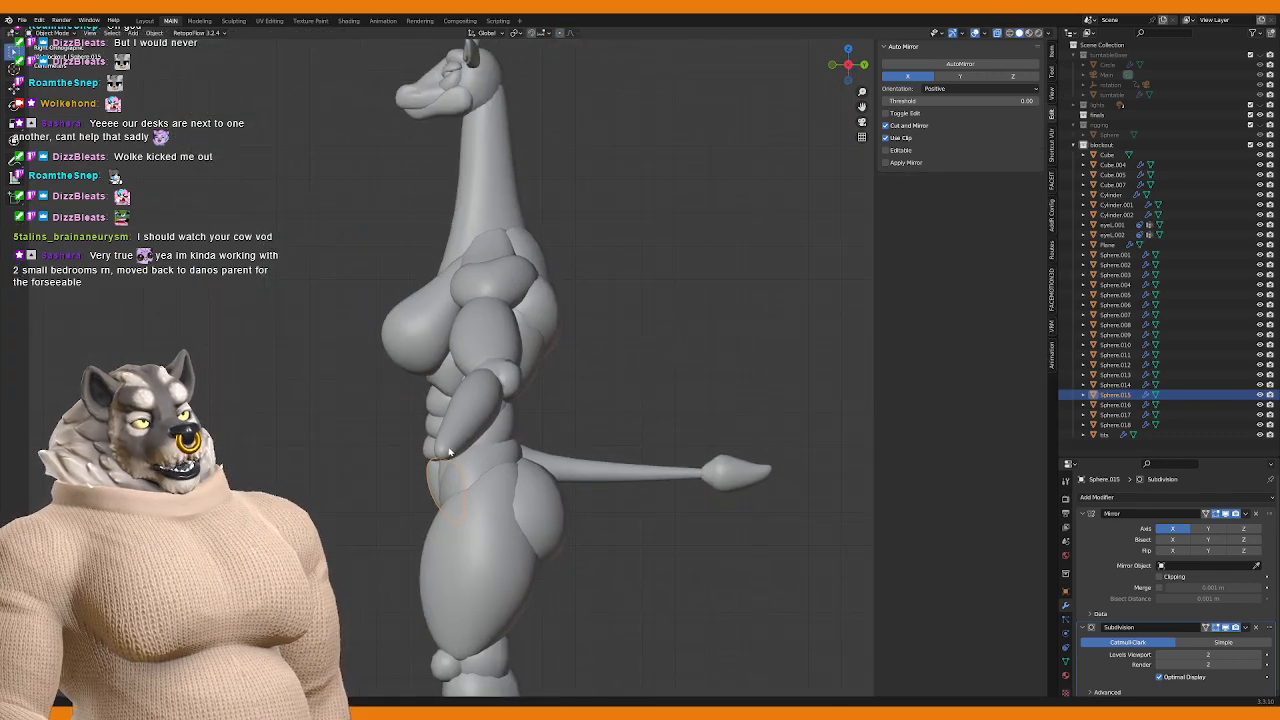
pyautogui.scroll(3, 575, 398)
pyautogui.click(433, 414)
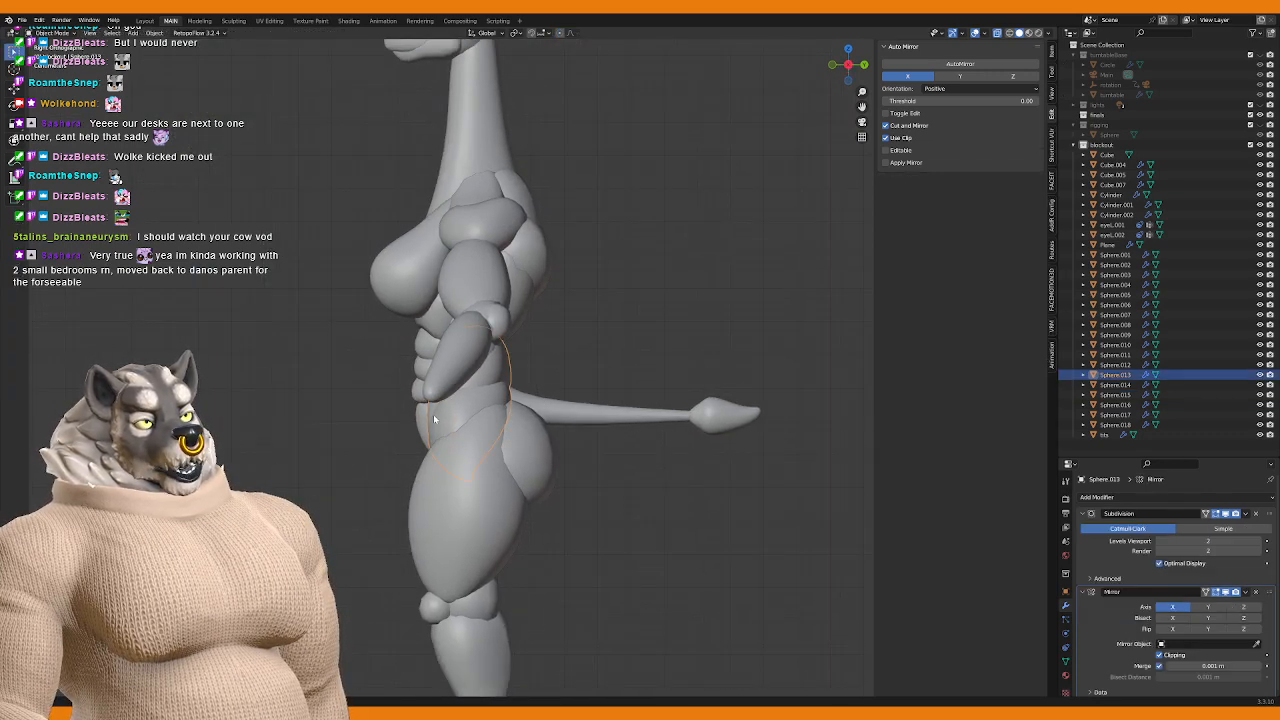
pyautogui.scroll(1, 433, 414)
pyautogui.moveTo(433, 422); pyautogui.dragTo(432, 398, button='middle')
pyautogui.click(432, 398)
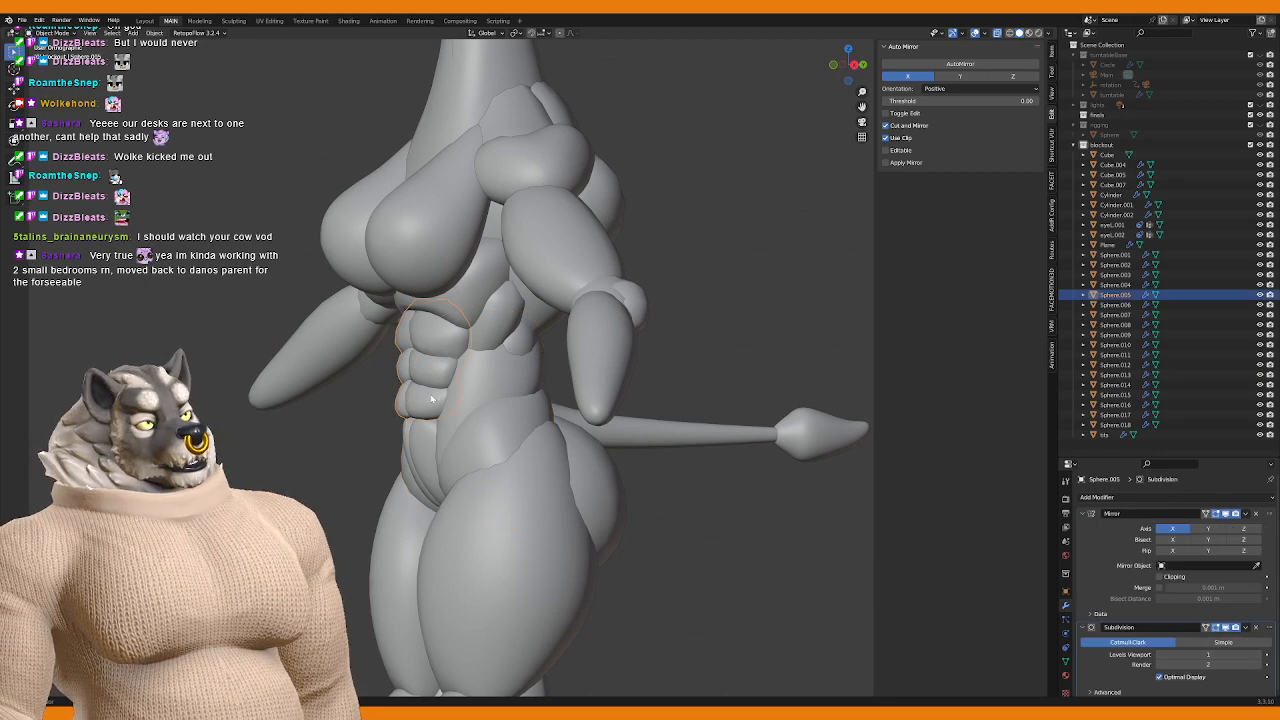
pyautogui.click(428, 451)
pyautogui.click(430, 452)
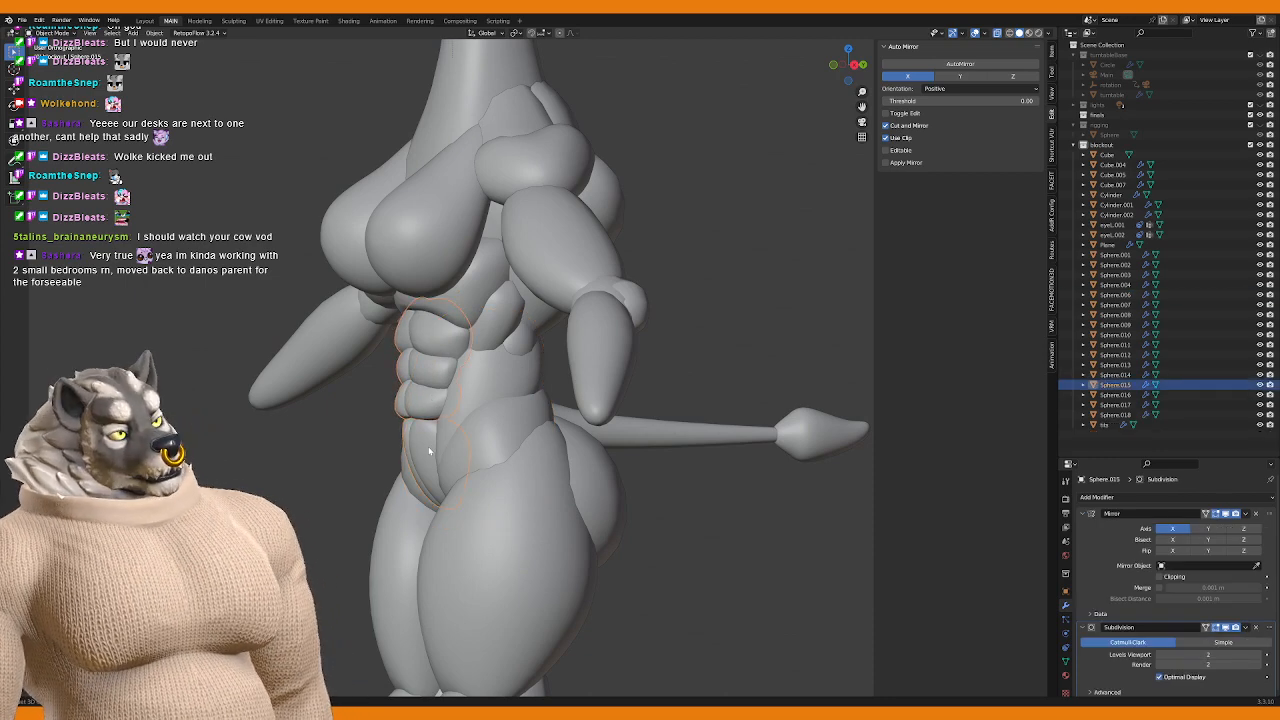
pyautogui.press('Tab')
pyautogui.press('l')
pyautogui.moveTo(410, 447); pyautogui.dragTo(391, 448, button='middle')
pyautogui.press('g')
pyautogui.rightClick(421, 450)
pyautogui.hotkey('alt', 'a')
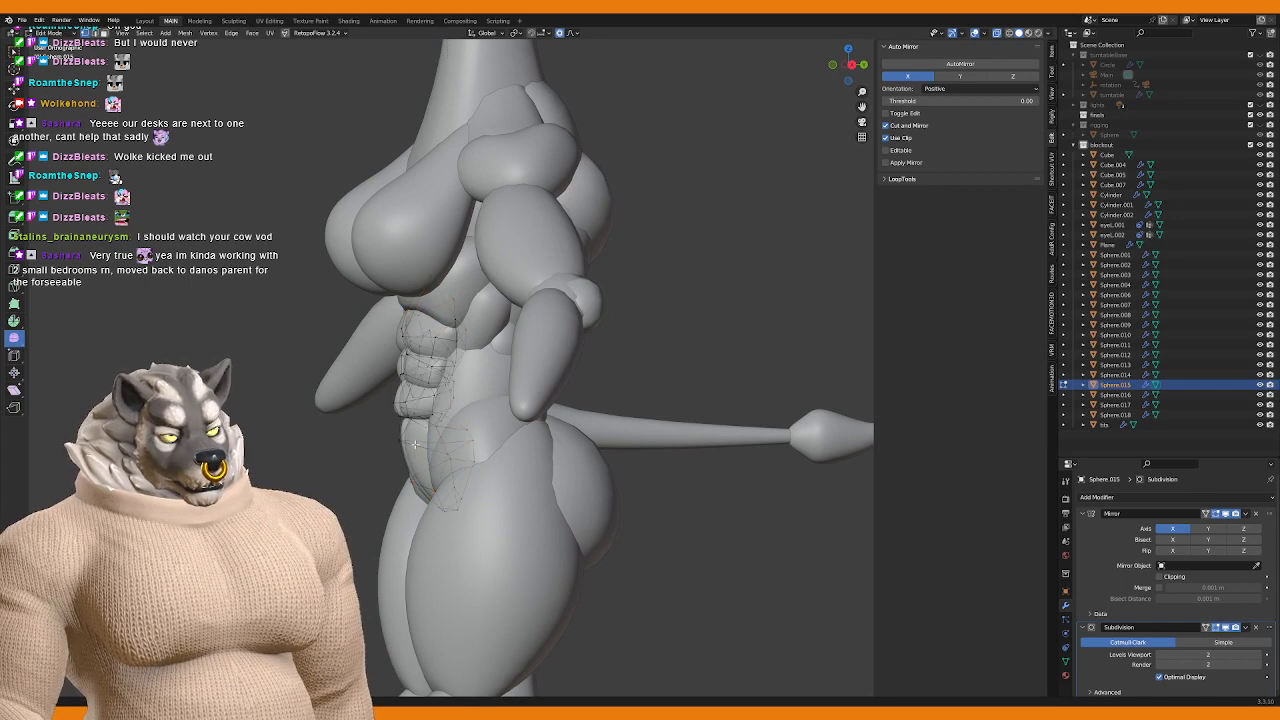
# Step: Select the linked lower abdominal muscle, move it slightly back along Y with proportional editing, and finish editing
pyautogui.press('l')
pyautogui.press('g')
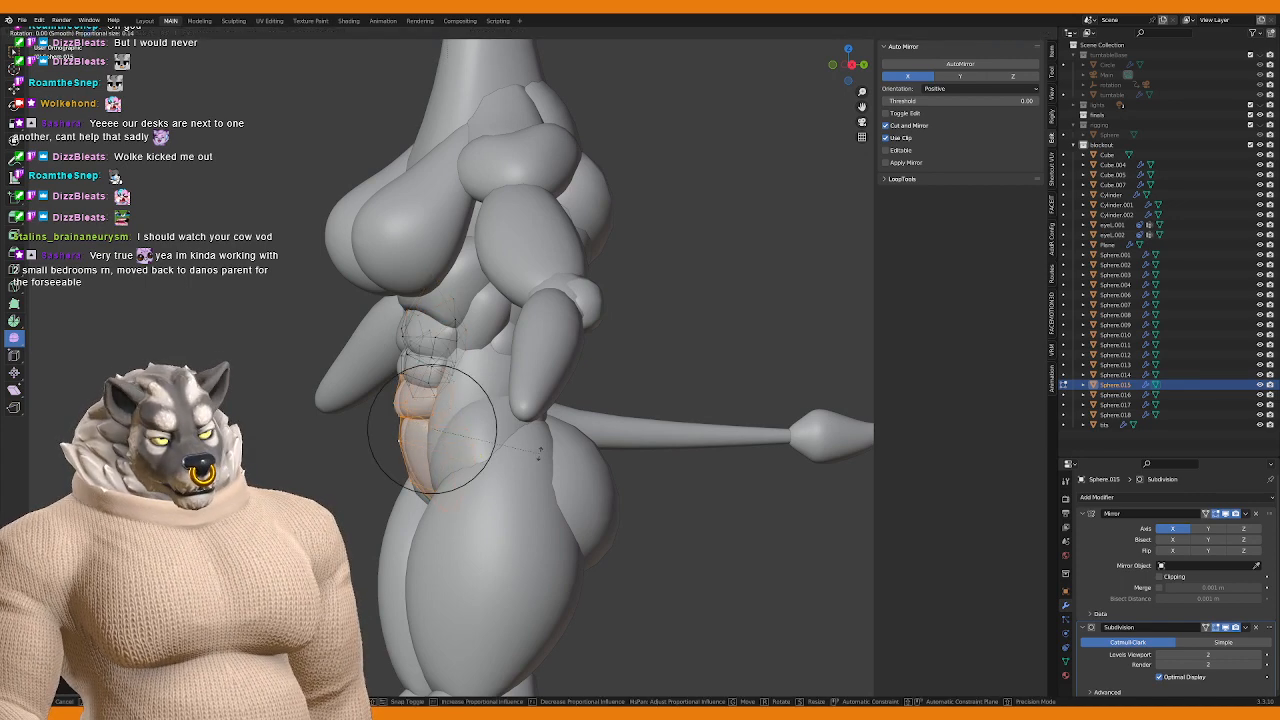
pyautogui.press('Escape')
pyautogui.press('g')
pyautogui.press('y')
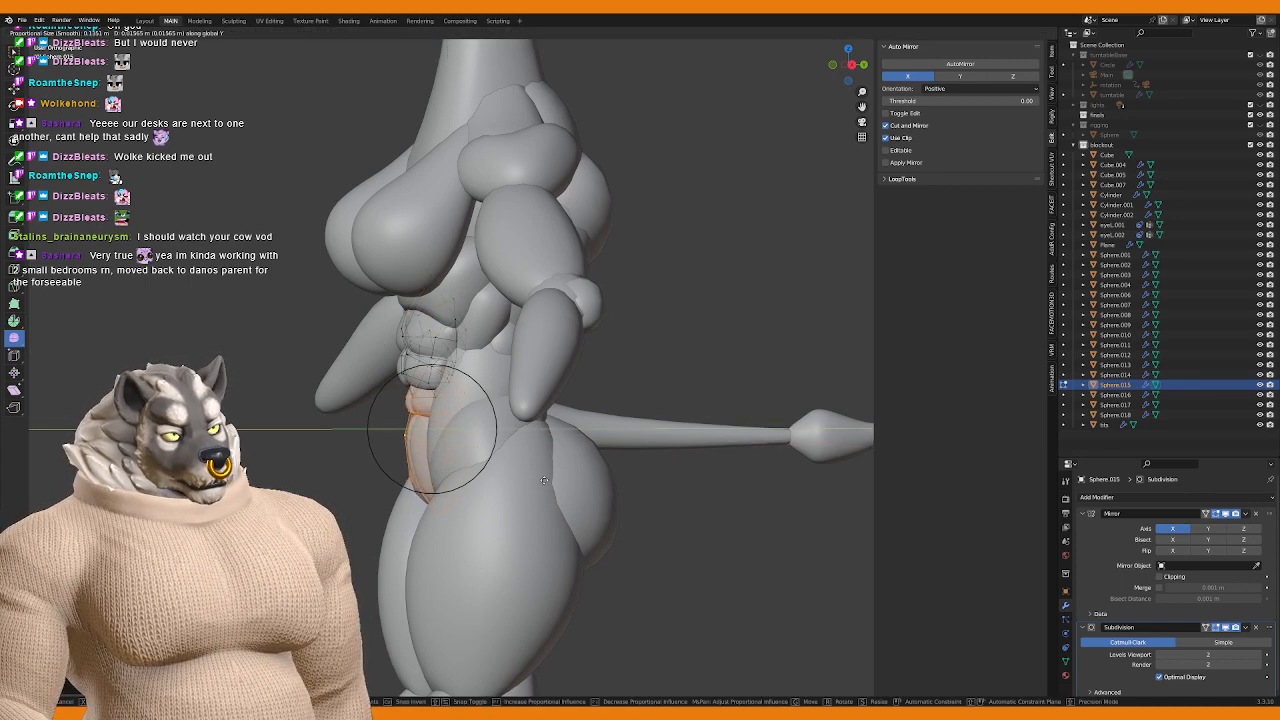
pyautogui.click(540, 480)
pyautogui.moveTo(540, 480); pyautogui.dragTo(570, 479, button='middle')
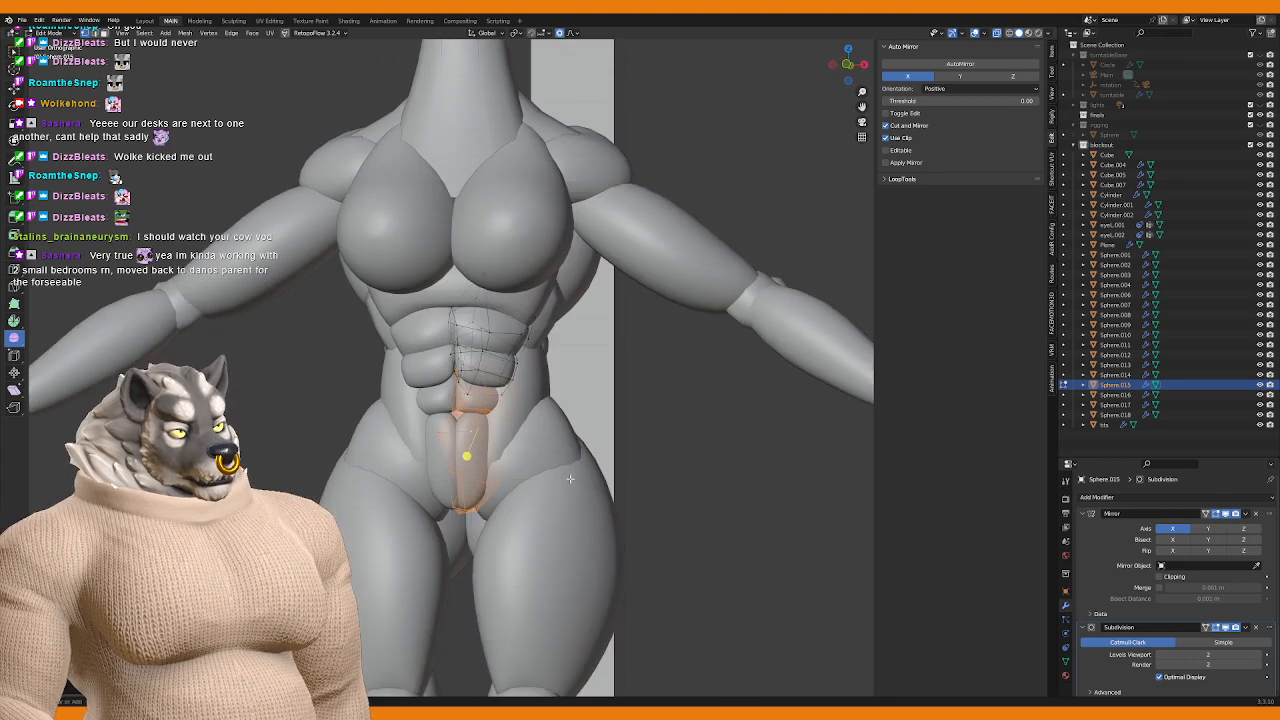
pyautogui.press('Tab')
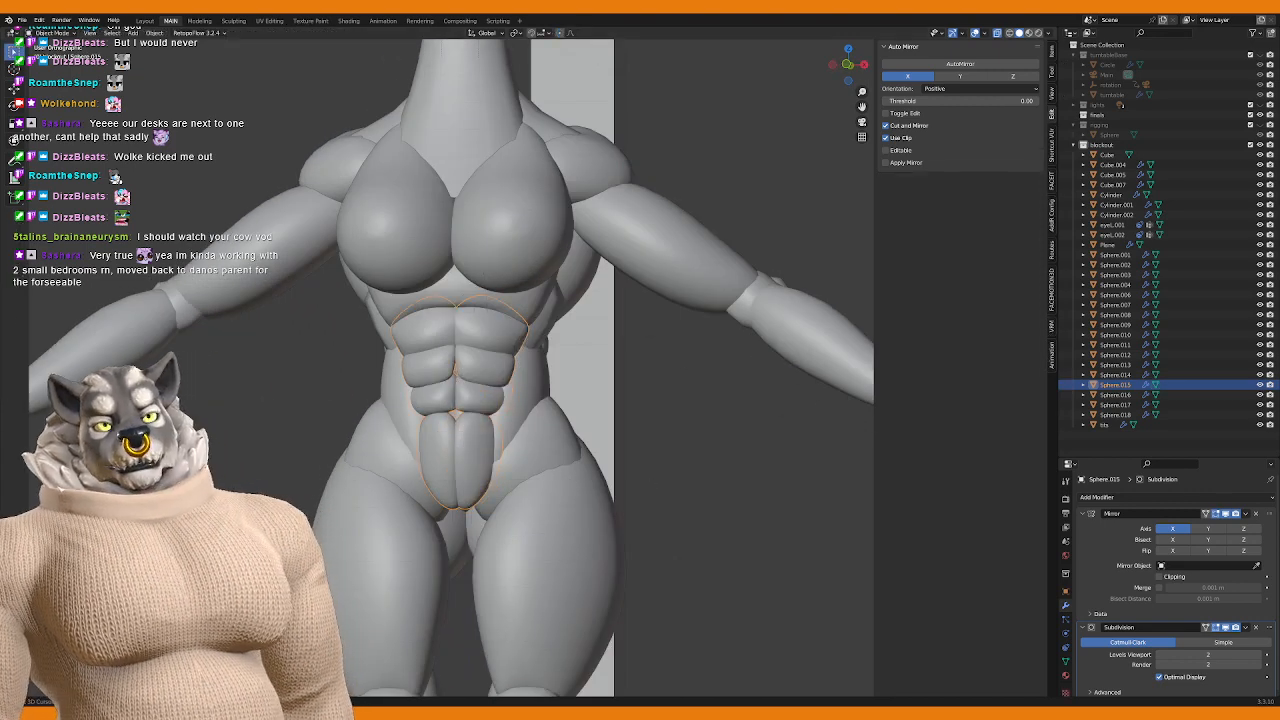
# Step: Open the waist and hip mesh for editing and move its inner front vertex beside the lower abdomen with proportional editing
pyautogui.moveTo(560, 445)
pyautogui.mouseDown(button='middle')
pyautogui.moveTo(571, 449)
pyautogui.moveTo(525, 419)
pyautogui.moveTo(547, 432)
pyautogui.mouseUp(button='middle')
pyautogui.click(550, 425)
pyautogui.press('Tab')
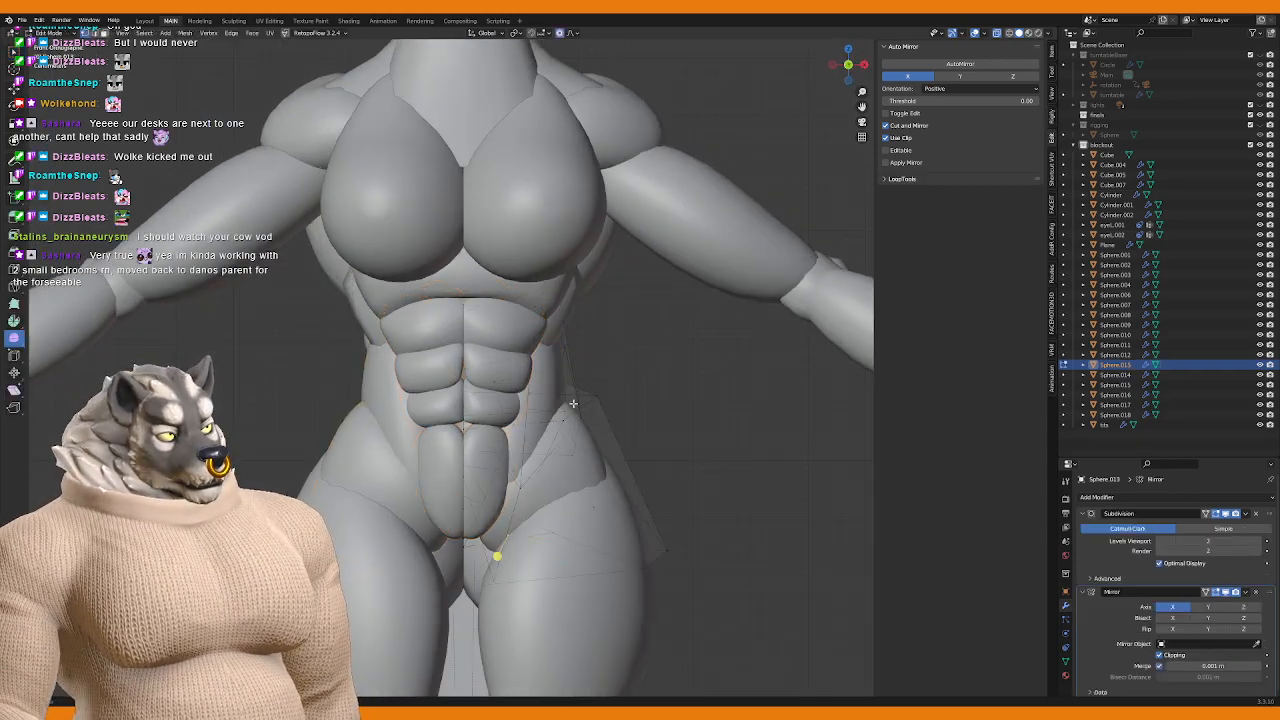
pyautogui.click(510, 498)
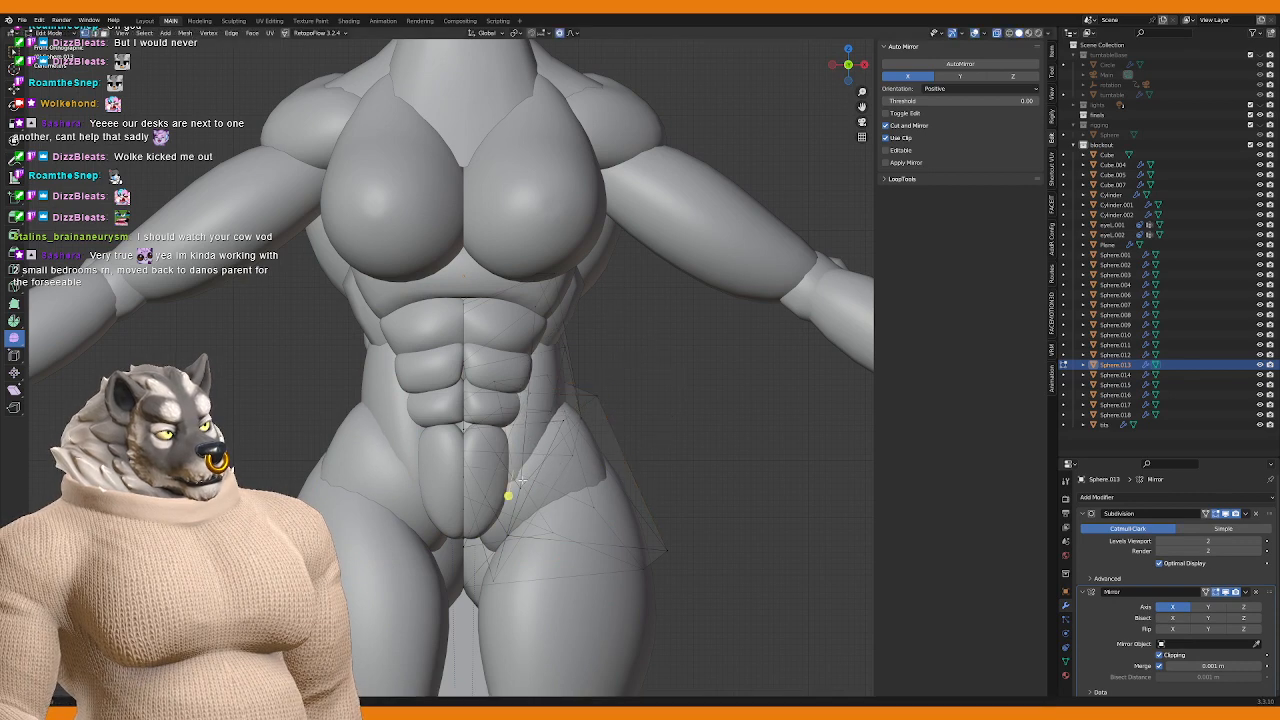
pyautogui.press('g')
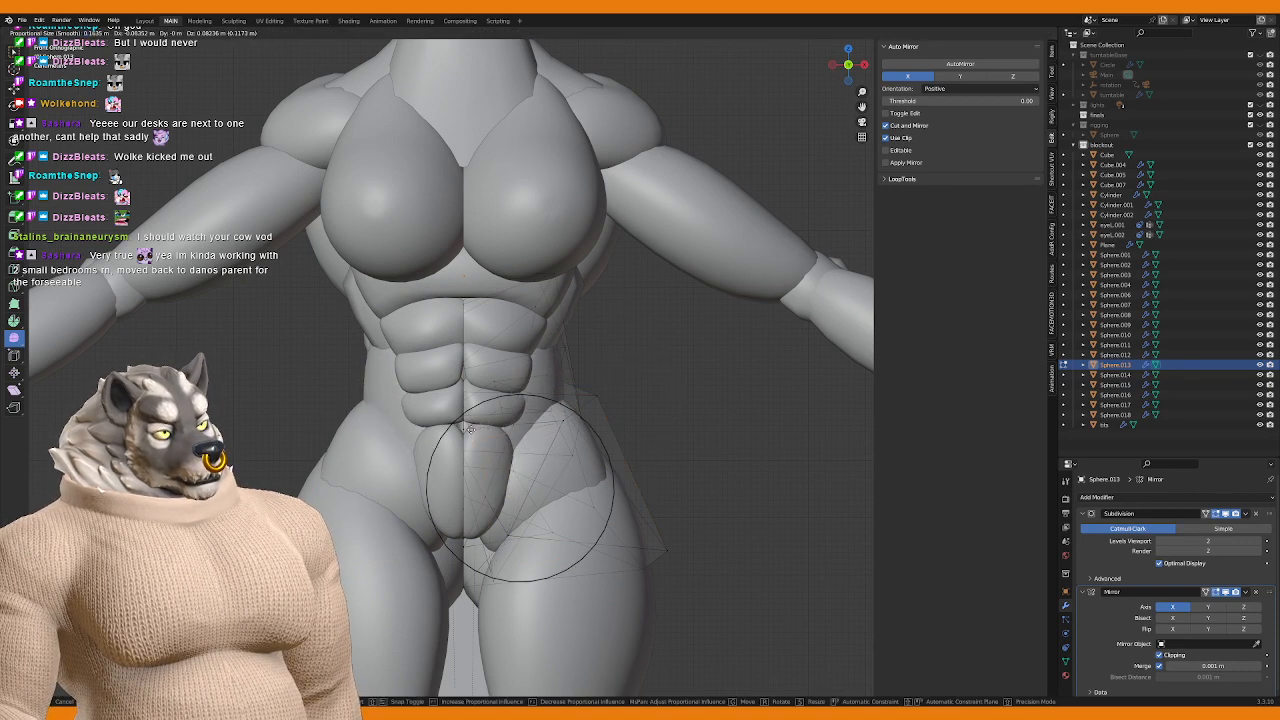
pyautogui.click(472, 436)
# Step: Reshape the side of the waist and raise the upper outer hip vertex using a larger proportional falloff
pyautogui.click(560, 342)
pyautogui.press('g')
pyautogui.scroll(-10, 560, 342)
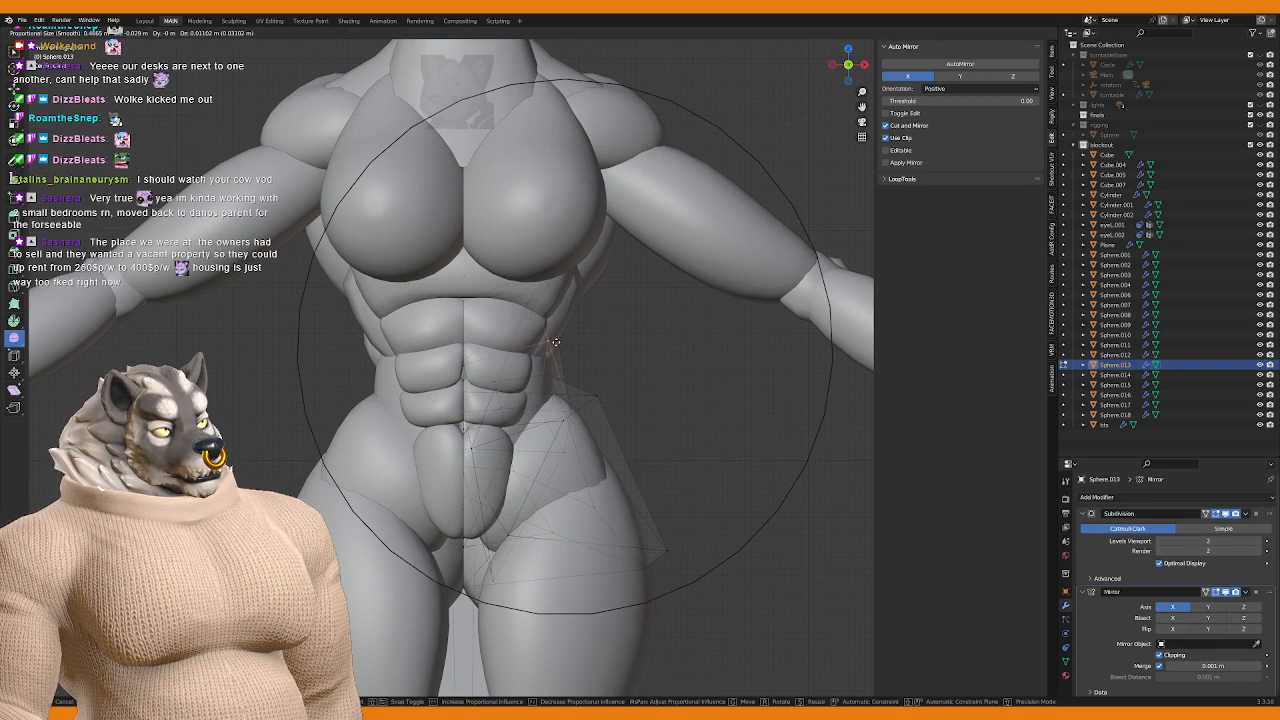
pyautogui.press('r')
pyautogui.click(632, 378)
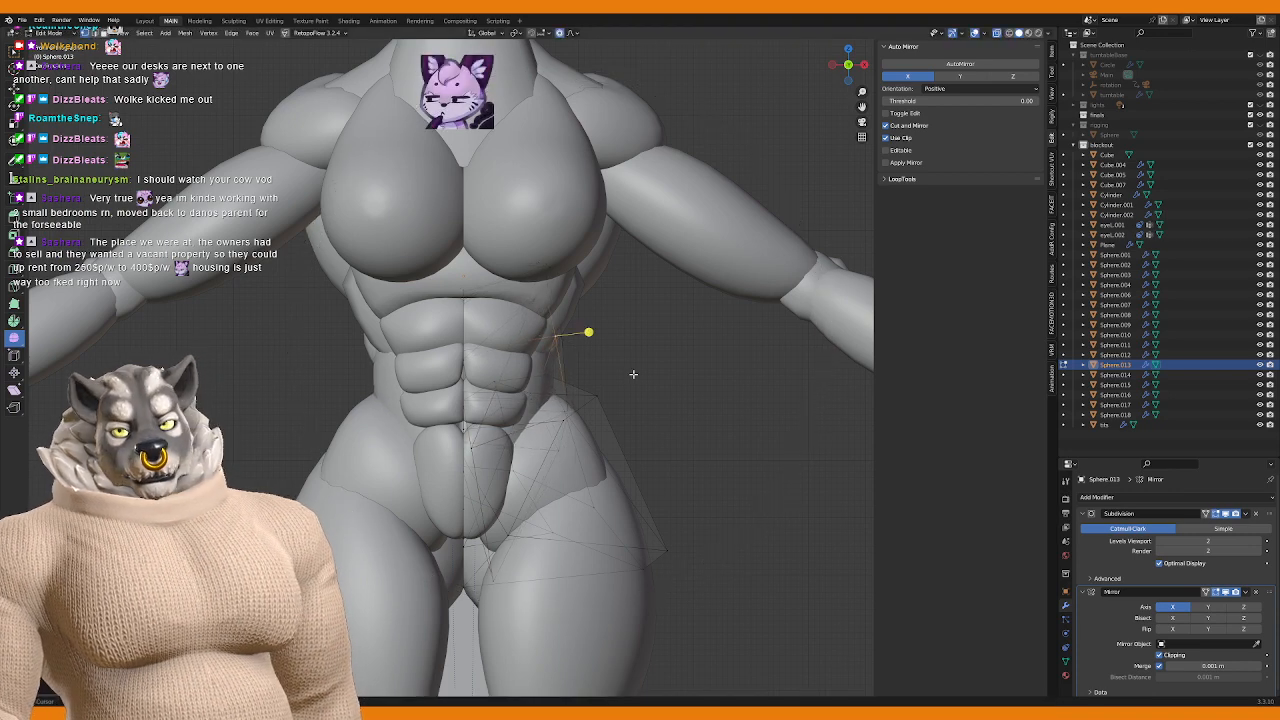
pyautogui.press('g')
pyautogui.click(624, 395)
pyautogui.press('g')
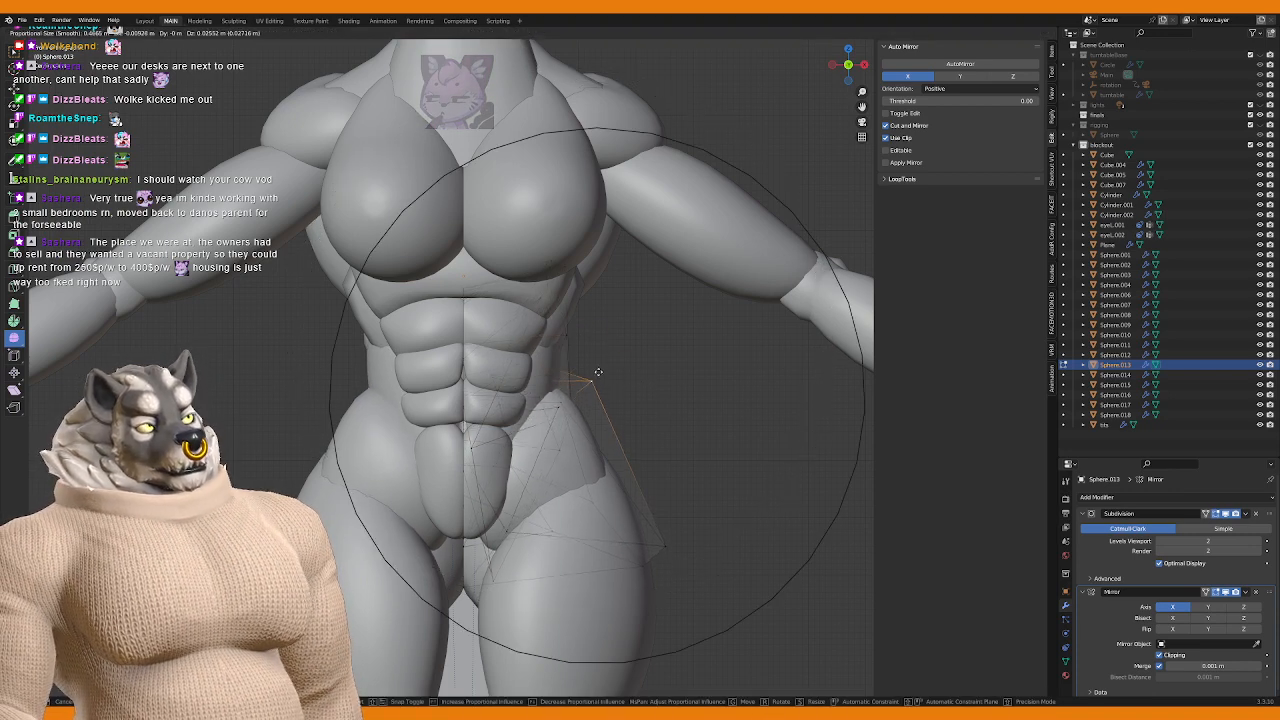
pyautogui.click(565, 355)
# Step: Pull the lower outer hip vertex outward with proportional editing, then refine the lower hip's position from an angled view
pyautogui.click(658, 535)
pyautogui.press('g')
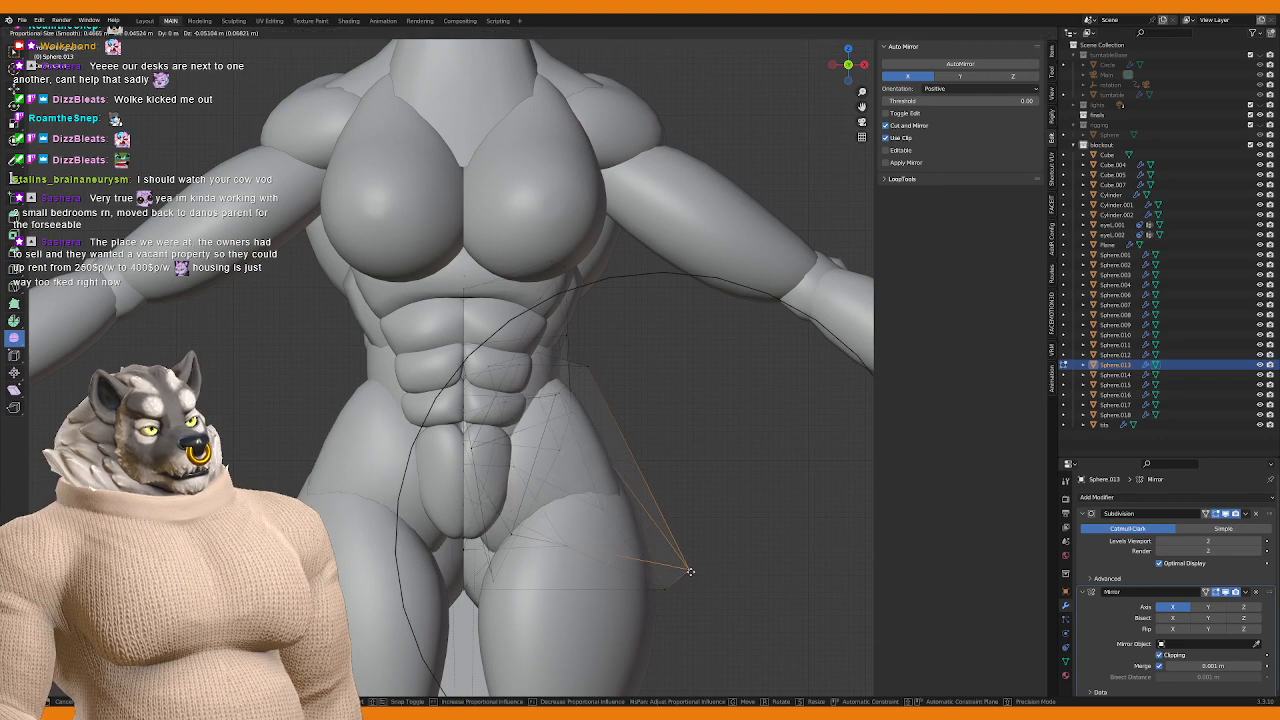
pyautogui.click(678, 562)
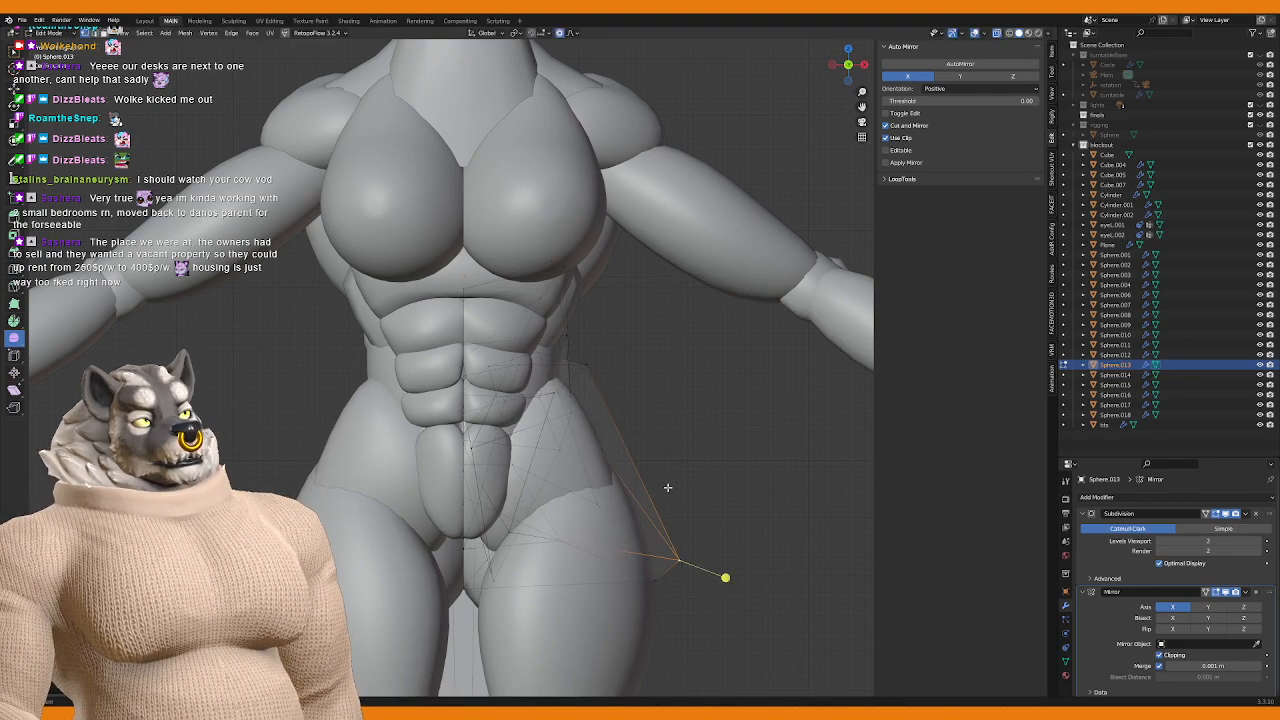
pyautogui.moveTo(678, 562); pyautogui.dragTo(600, 586, button='middle')
pyautogui.press('g')
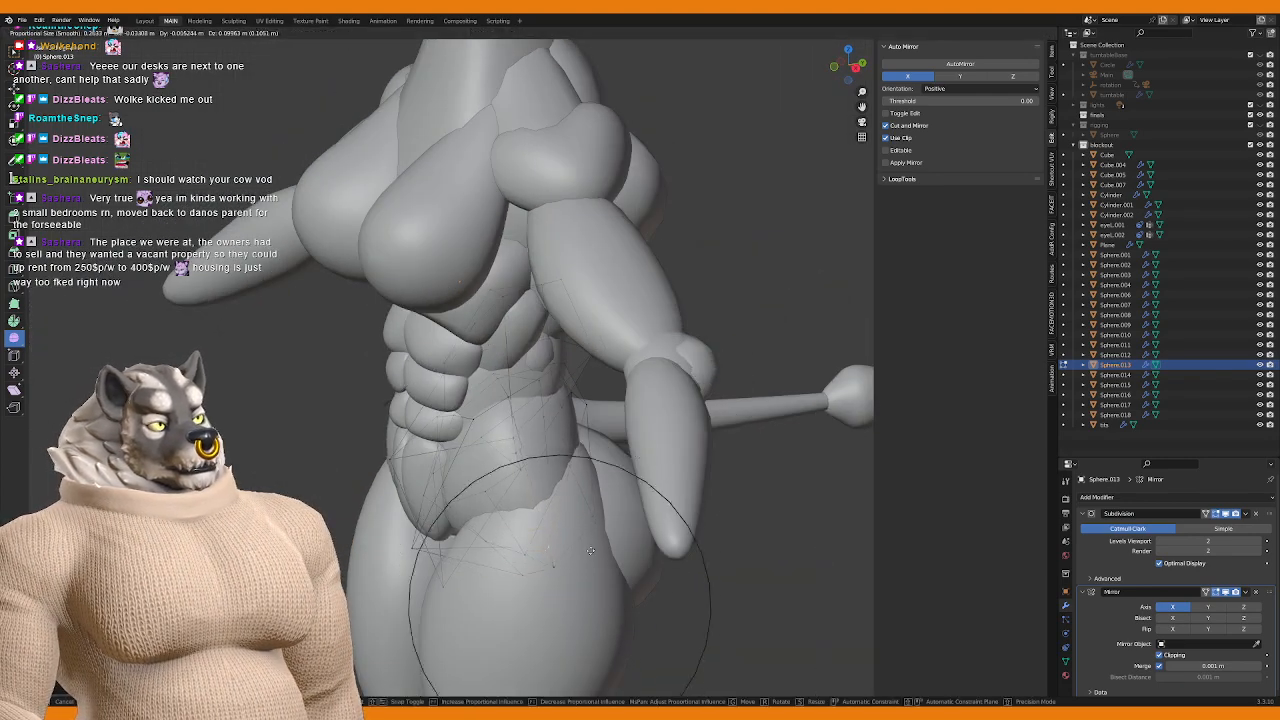
pyautogui.click(572, 545)
pyautogui.press('g')
pyautogui.click(560, 534)
# Step: Reposition further vertices along the lower edge of the hip mesh with proportional editing
pyautogui.moveTo(581, 565); pyautogui.dragTo(546, 472, button='middle')
pyautogui.click(418, 553)
pyautogui.press('g')
pyautogui.click(440, 548)
pyautogui.press('g')
pyautogui.click(507, 537)
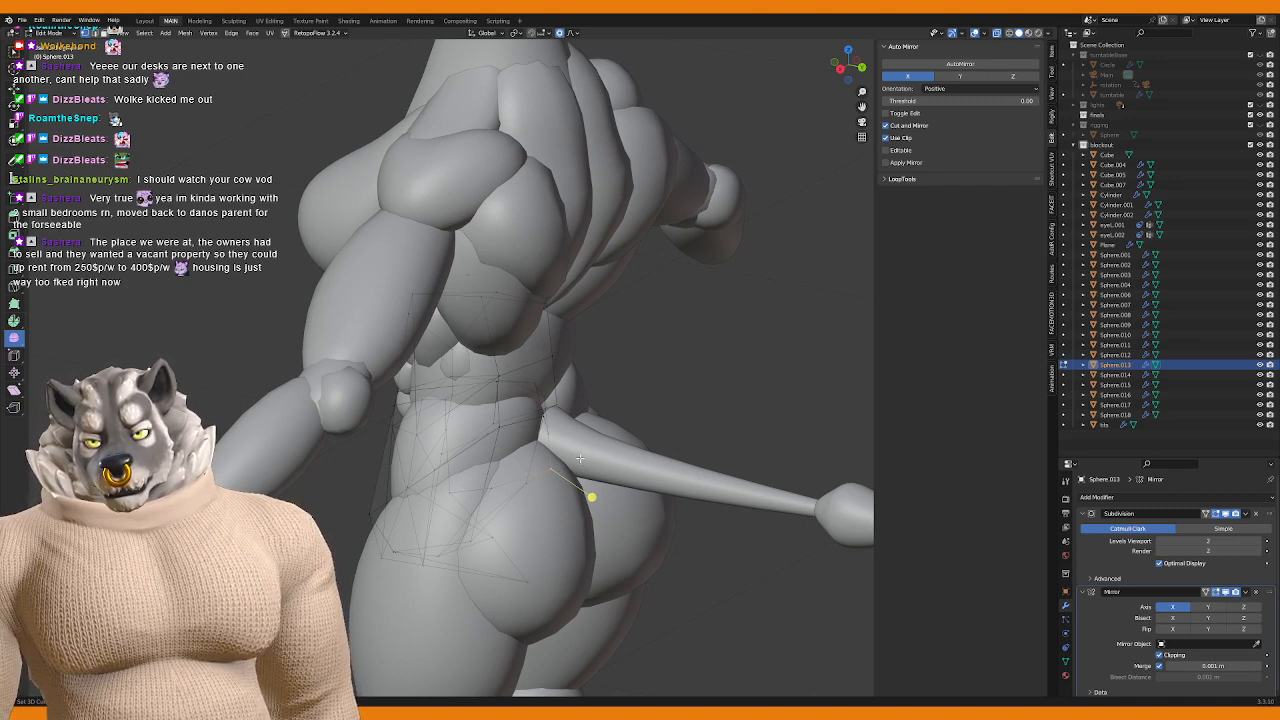
# Step: Try to scale the hip mesh's vertex at the centre of the lower back along Z with proportional editing
pyautogui.scroll(2, 579, 458)
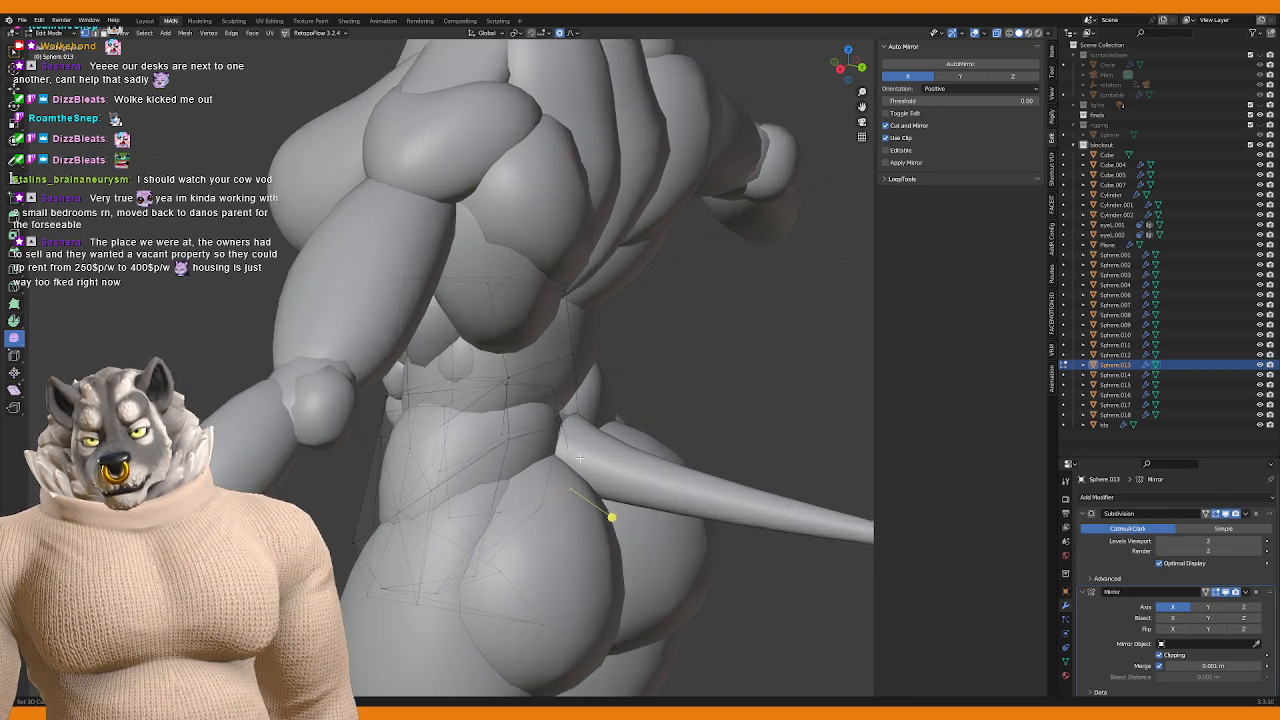
pyautogui.scroll(-4, 579, 458)
pyautogui.moveTo(562, 436); pyautogui.dragTo(563, 294, button='middle')
pyautogui.scroll(5, 436, 472)
pyautogui.scroll(-3, 436, 472)
pyautogui.scroll(4, 473, 363)
pyautogui.press('g')
pyautogui.rightClick(380, 496)
pyautogui.press('s')
pyautogui.press('z')
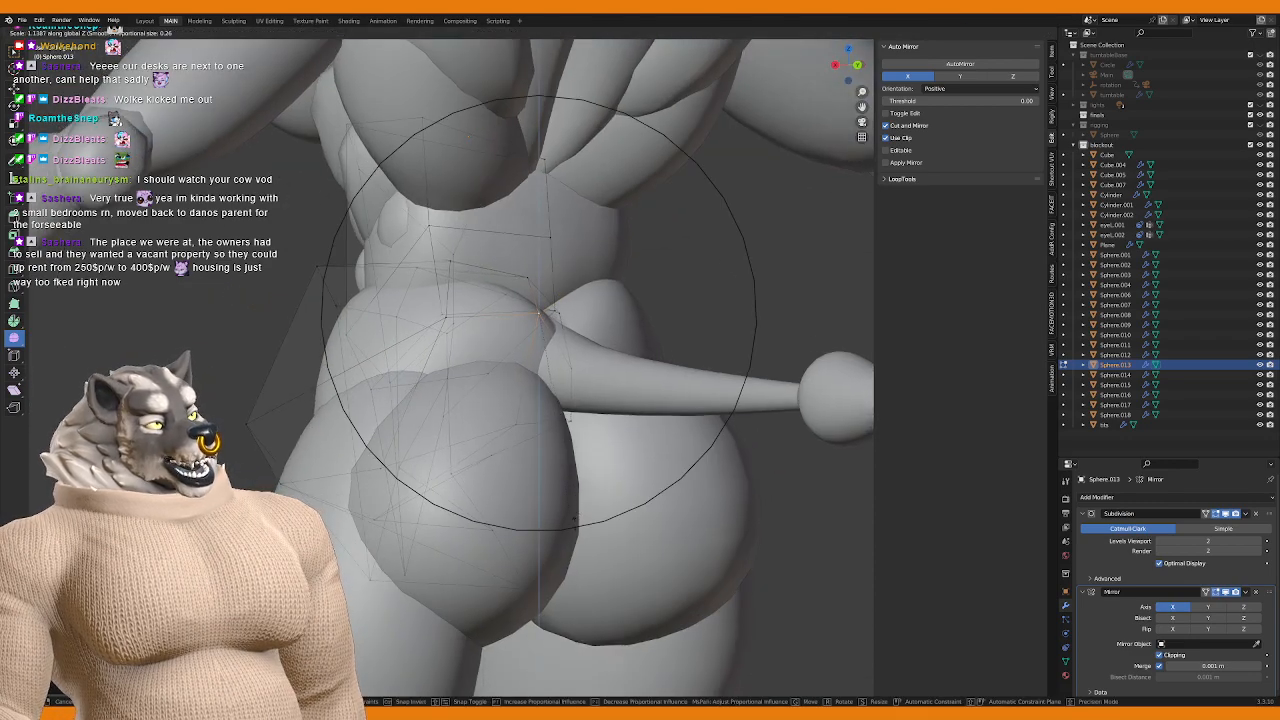
pyautogui.rightClick(540, 314)
pyautogui.press('s')
pyautogui.rightClick(500, 350)
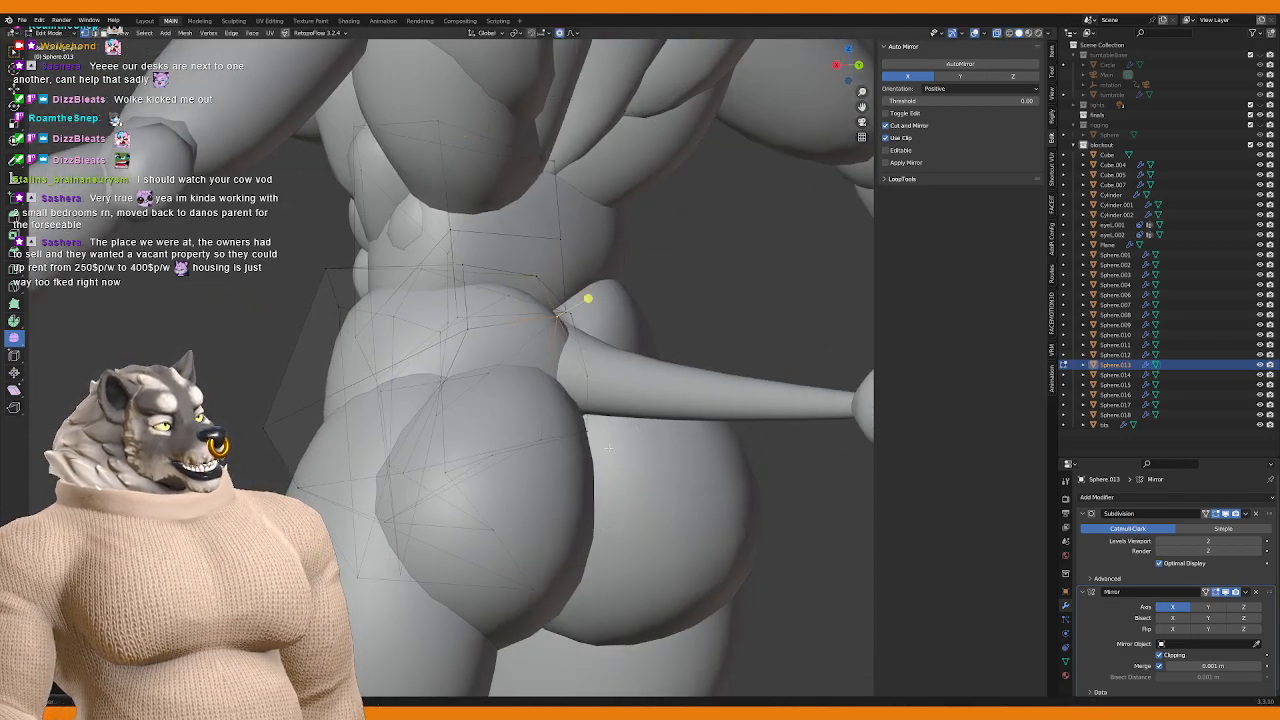
pyautogui.moveTo(500, 350); pyautogui.dragTo(563, 449, button='middle')
pyautogui.press('g')
pyautogui.rightClick(420, 520)
pyautogui.press('g')
pyautogui.rightClick(340, 486)
pyautogui.press('g')
pyautogui.rightClick(526, 432)
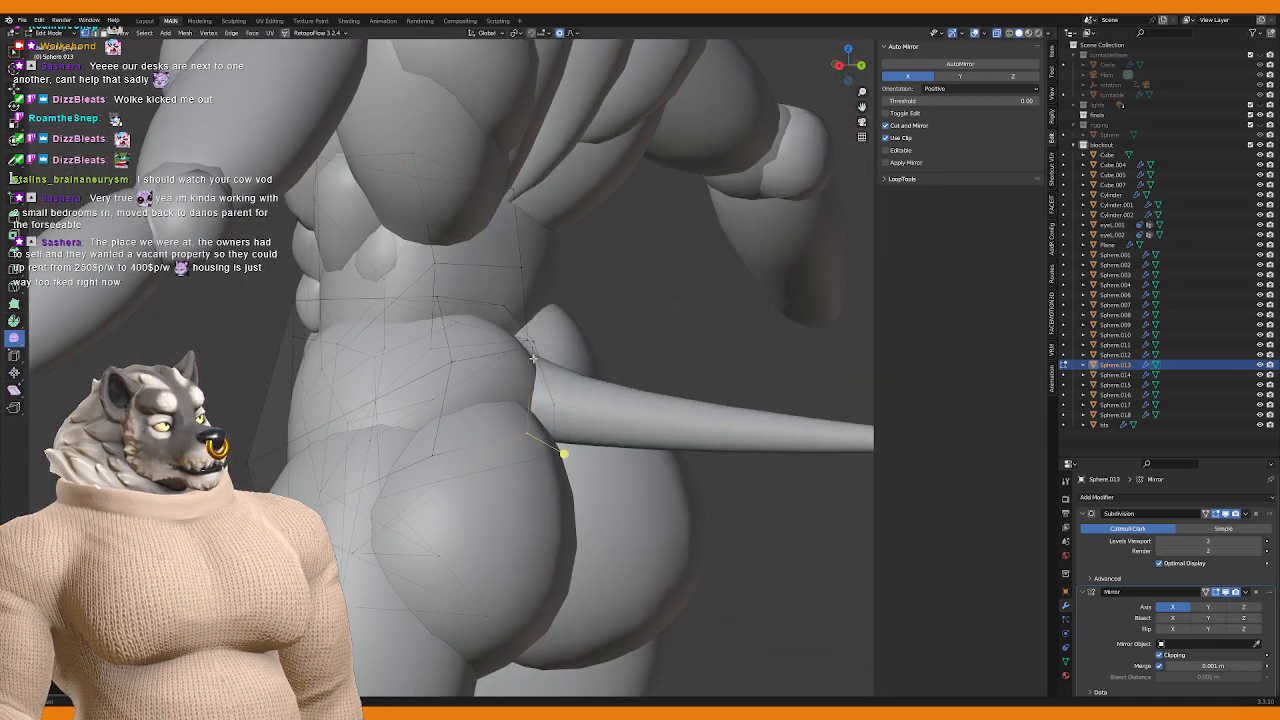
pyautogui.press('g')
pyautogui.rightClick(527, 360)
# Step: Move the lower-back vertices of the hip mesh just above the tail base with proportional editing
pyautogui.moveTo(527, 360); pyautogui.dragTo(468, 437, button='middle')
pyautogui.click(491, 440)
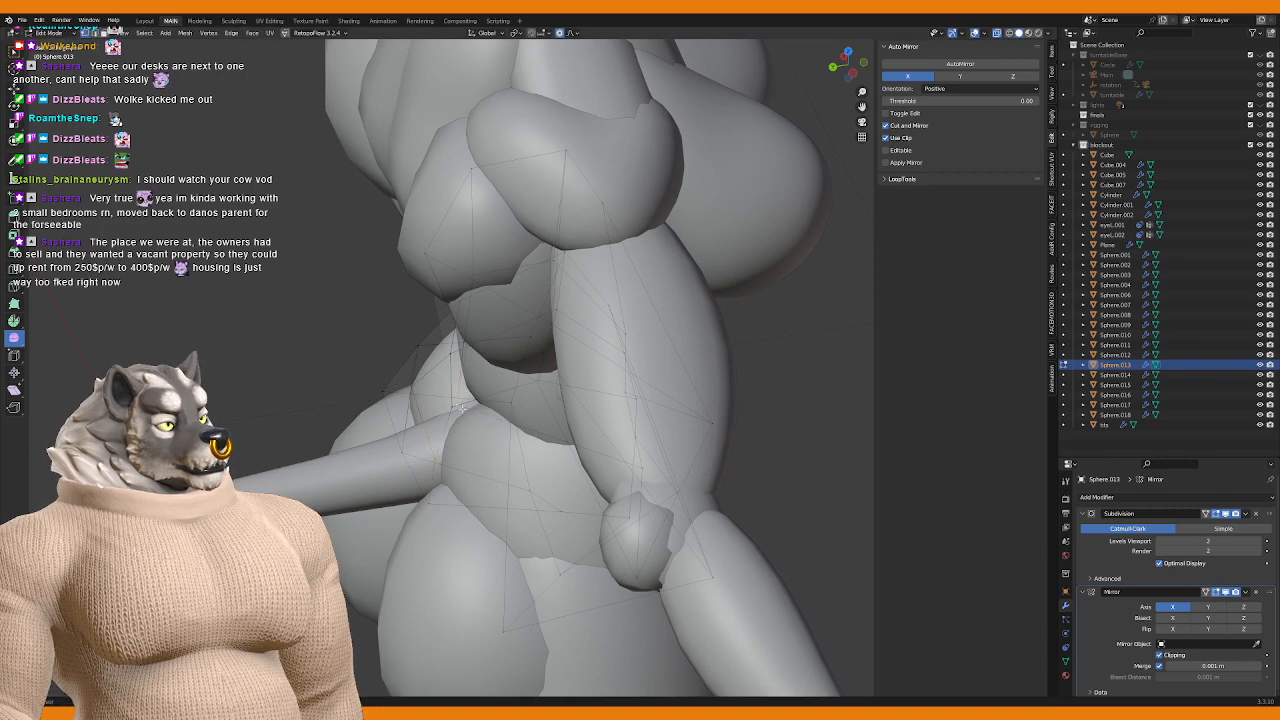
pyautogui.click(466, 410)
pyautogui.press('g')
pyautogui.click(484, 396)
pyautogui.click(455, 406)
pyautogui.press('g')
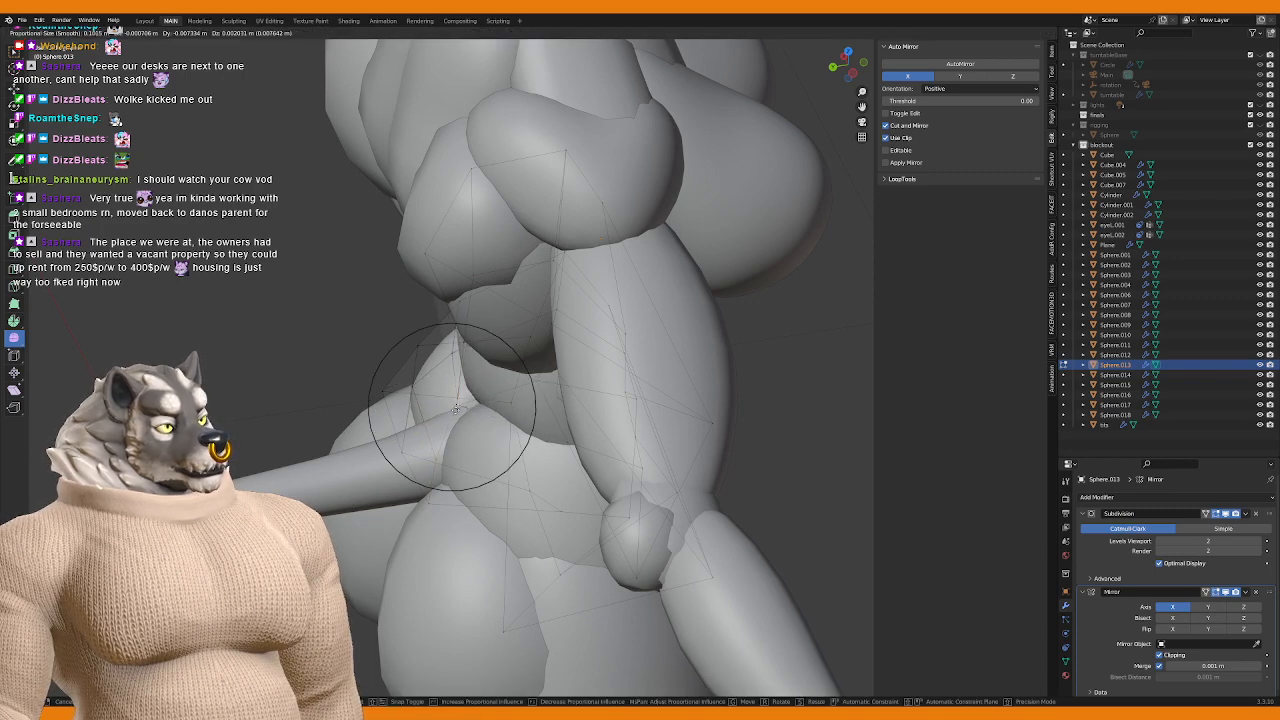
pyautogui.click(483, 397)
# Step: Pull the hip mesh's vertex above the tail base down along the centre line
pyautogui.moveTo(543, 386); pyautogui.dragTo(574, 291, button='middle')
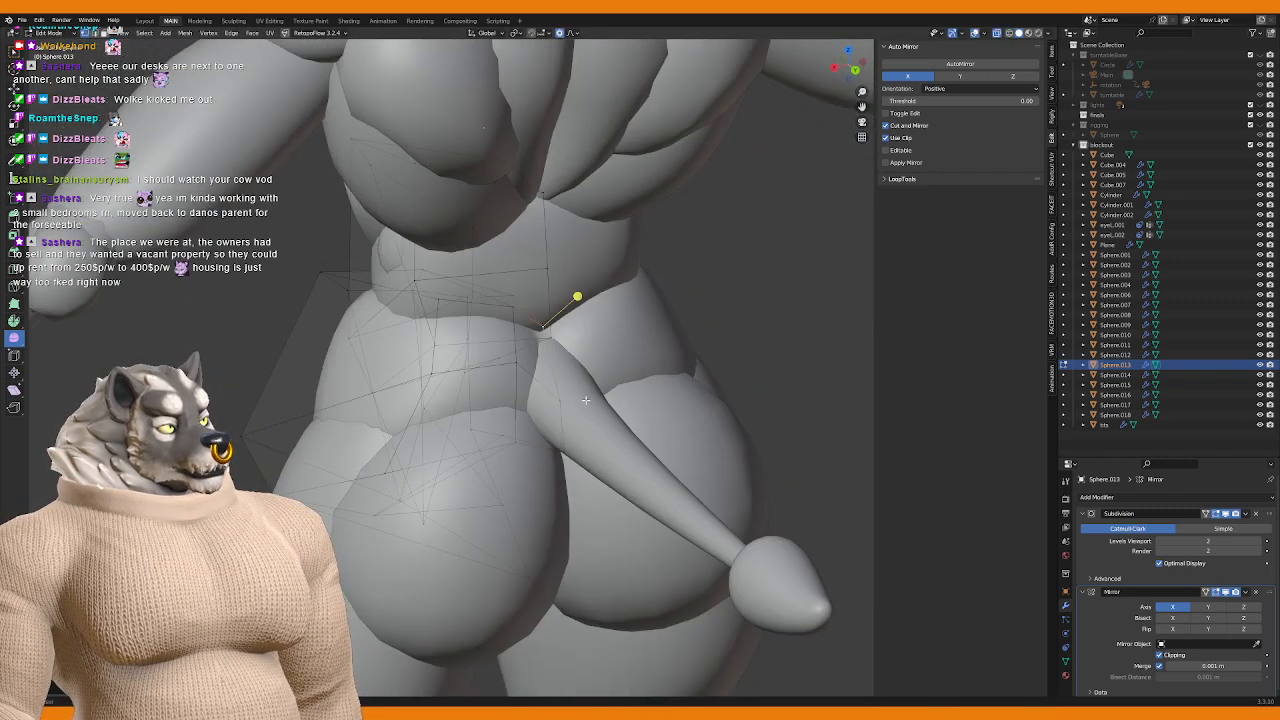
pyautogui.click(543, 325)
pyautogui.press('g')
pyautogui.click(548, 412)
pyautogui.moveTo(548, 412); pyautogui.dragTo(563, 412, button='middle')
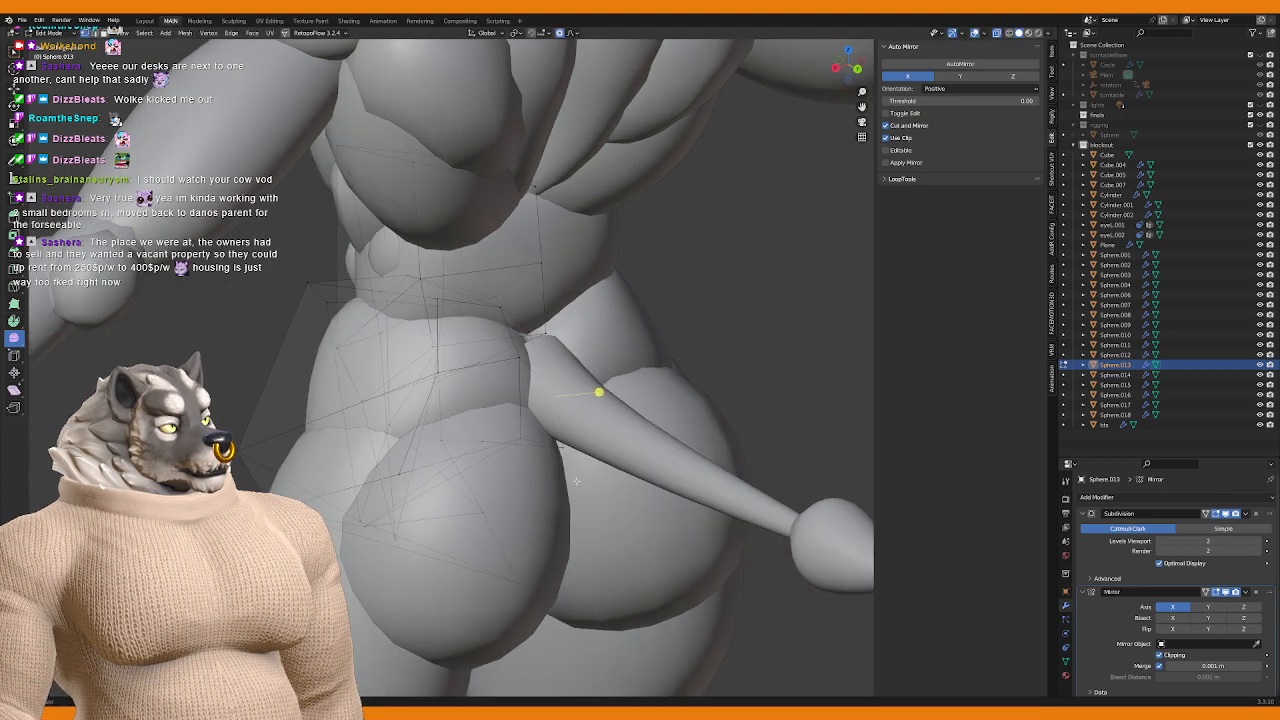
# Step: Adjust the remaining hip vertices around the tail base with a small proportional falloff and finish editing
pyautogui.click(558, 446)
pyautogui.press('g')
pyautogui.click(571, 457)
pyautogui.click(551, 386)
pyautogui.press('g')
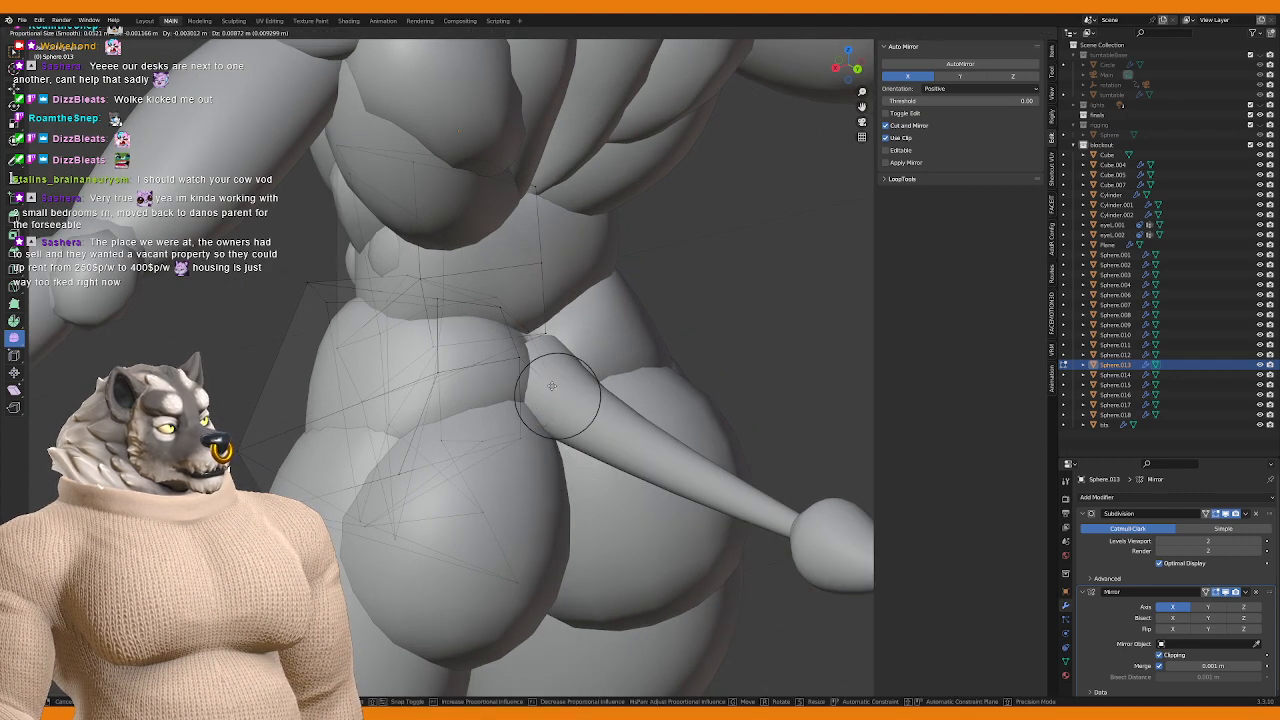
pyautogui.click(548, 369)
pyautogui.scroll(-3, 548, 369)
pyautogui.press('Tab')
# Step: Open the glute mesh for editing and move it along Y and along Z
pyautogui.moveTo(548, 369); pyautogui.dragTo(563, 471, button='middle')
pyautogui.click(520, 437)
pyautogui.press('Tab')
pyautogui.press('g')
pyautogui.press('y')
pyautogui.click(546, 472)
pyautogui.press('g')
pyautogui.press('z')
pyautogui.click(576, 464)
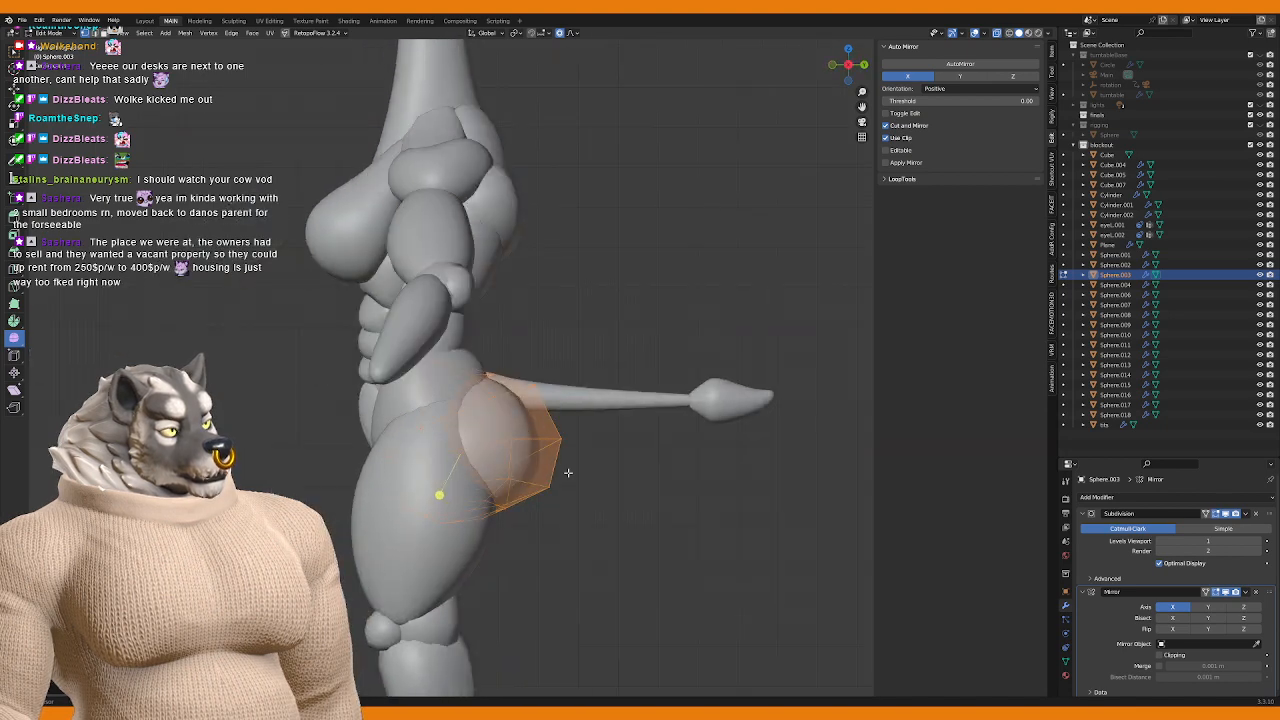
# Step: Rotate the glute mesh from the side view, scale it along X, and finish editing
pyautogui.press('r')
pyautogui.click(571, 512)
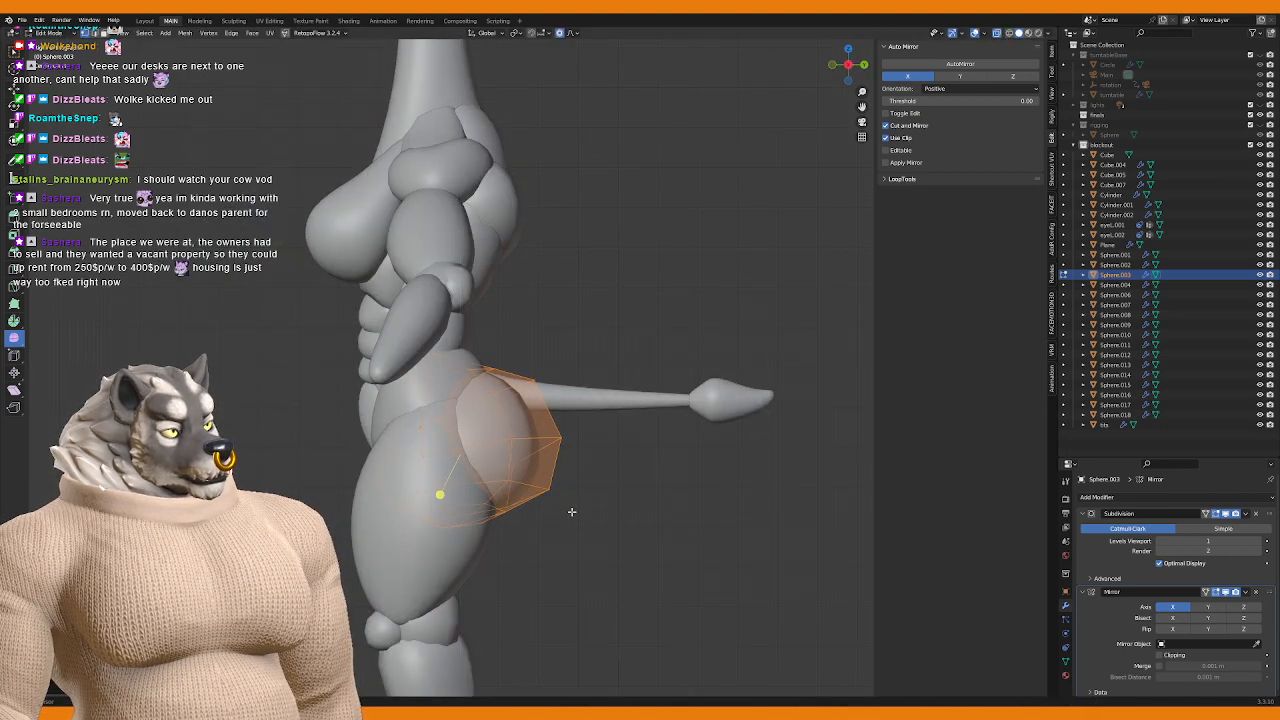
pyautogui.moveTo(529, 506); pyautogui.dragTo(570, 548, button='middle')
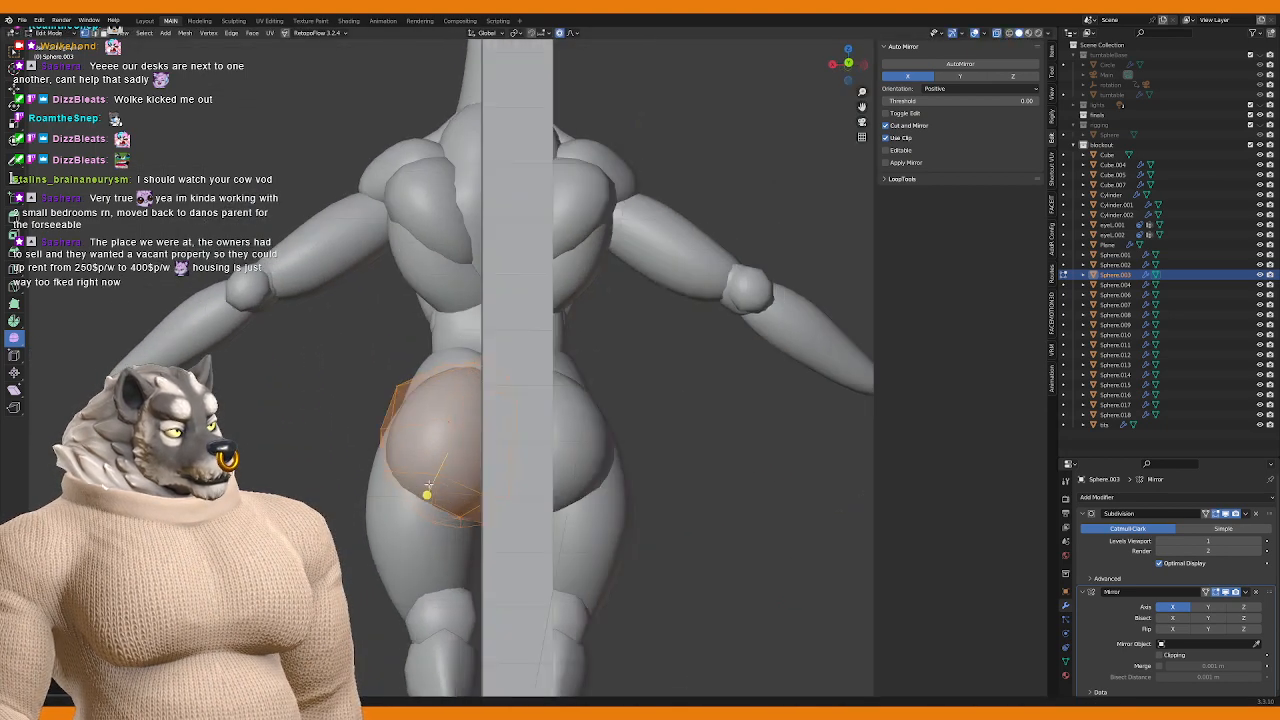
pyautogui.press('s')
pyautogui.press('x')
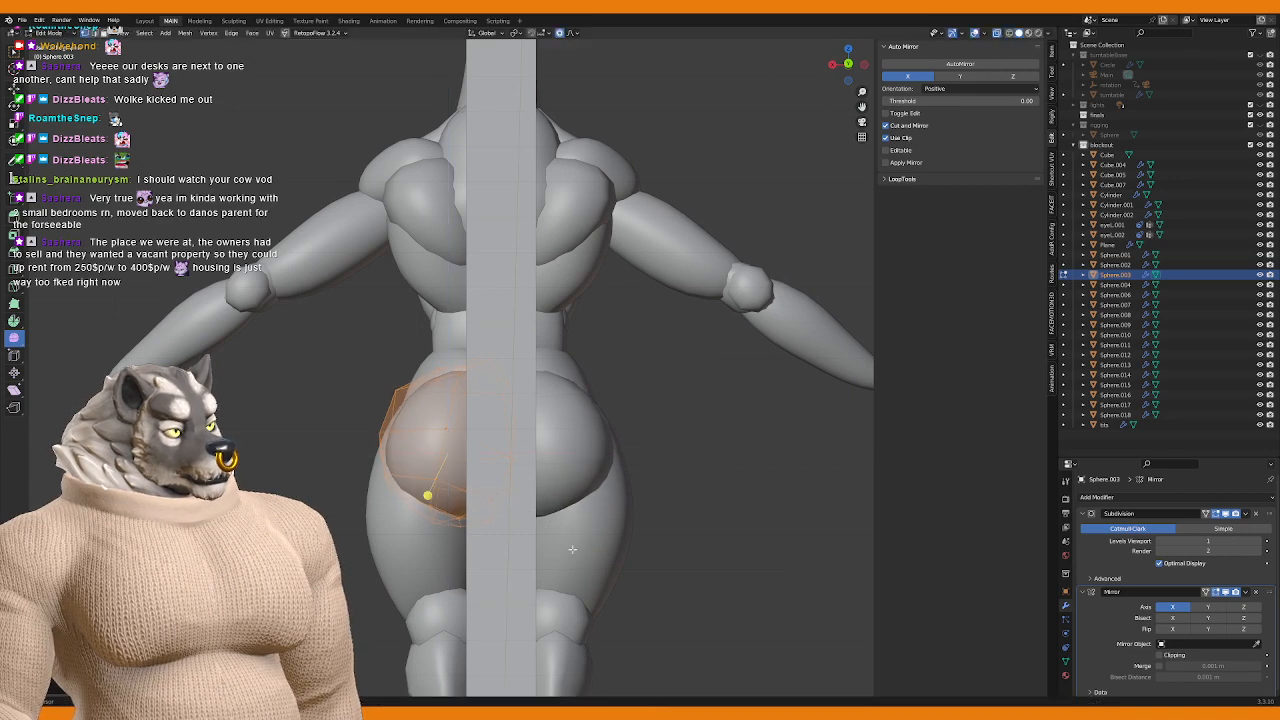
pyautogui.click(567, 546)
pyautogui.moveTo(567, 546); pyautogui.dragTo(546, 514, button='middle')
pyautogui.press('KP_3')
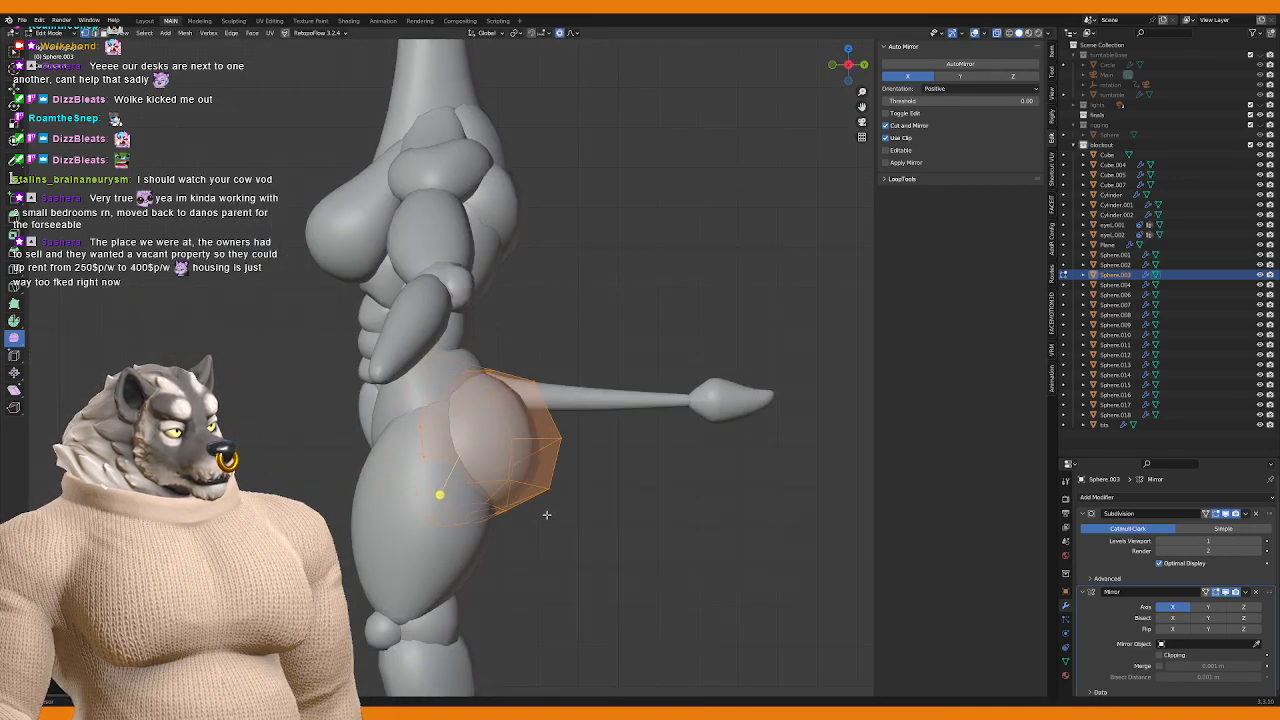
pyautogui.press('Tab')
pyautogui.hotkey('alt', 'a')
# Step: Reopen the glute mesh for editing, scale it slightly, and finish editing
pyautogui.scroll(-5, 517, 470)
pyautogui.scroll(6, 517, 470)
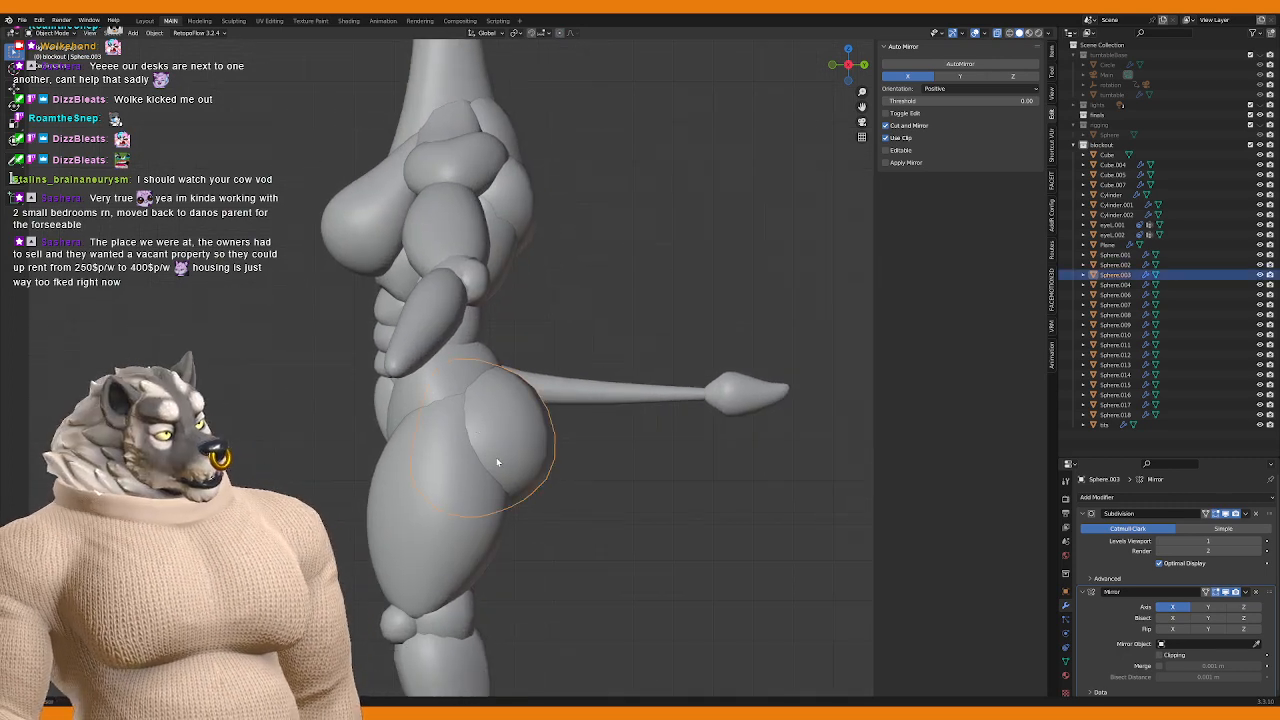
pyautogui.press('Tab')
pyautogui.press('s')
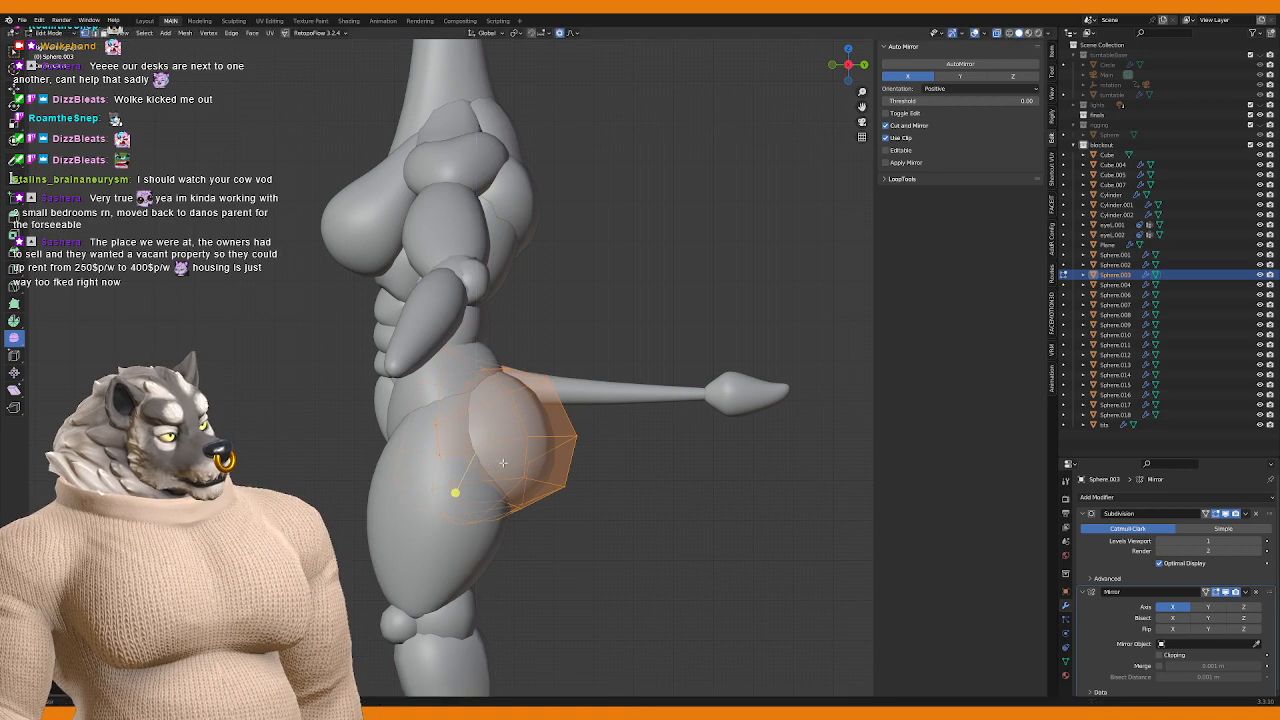
pyautogui.moveTo(503, 463); pyautogui.dragTo(430, 370, button='middle')
pyautogui.press('Tab')
# Step: Open the upper-abdomen mesh directly below the chest, scale it, and finish editing
pyautogui.press('KP_3')
pyautogui.click(420, 352)
pyautogui.press('Tab')
pyautogui.press('s')
pyautogui.press('KP_3')
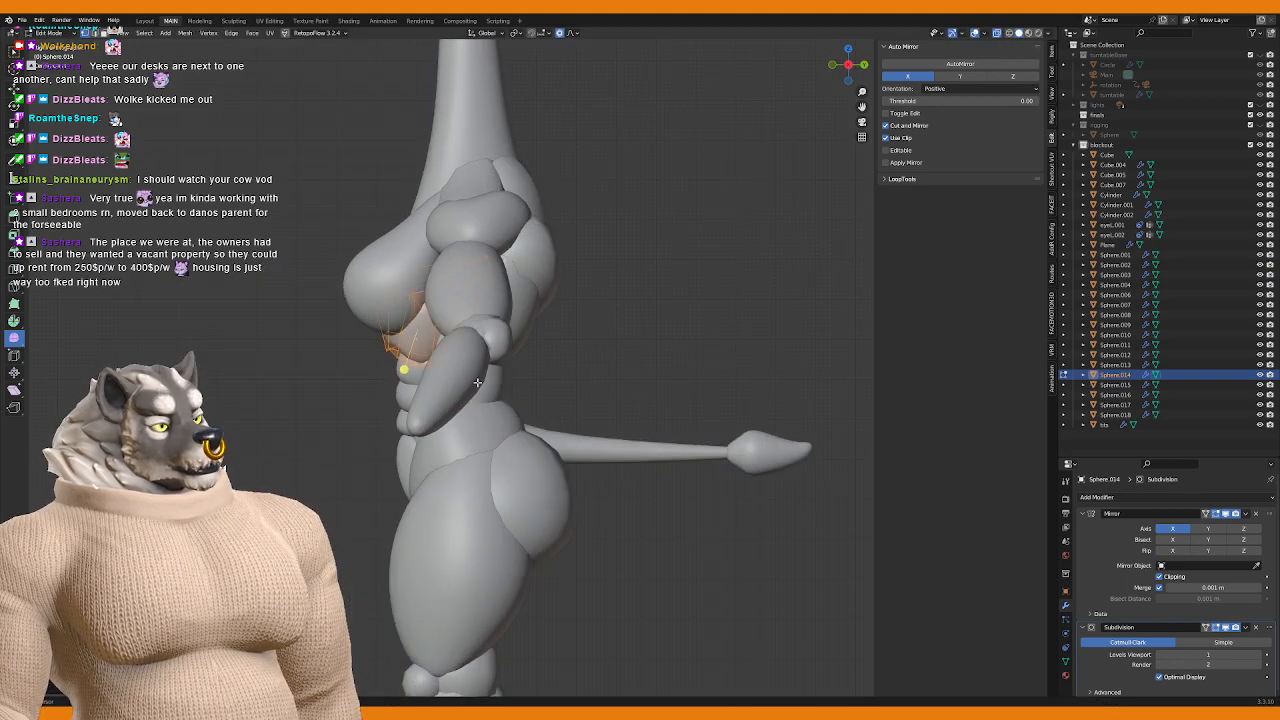
pyautogui.press('Tab')
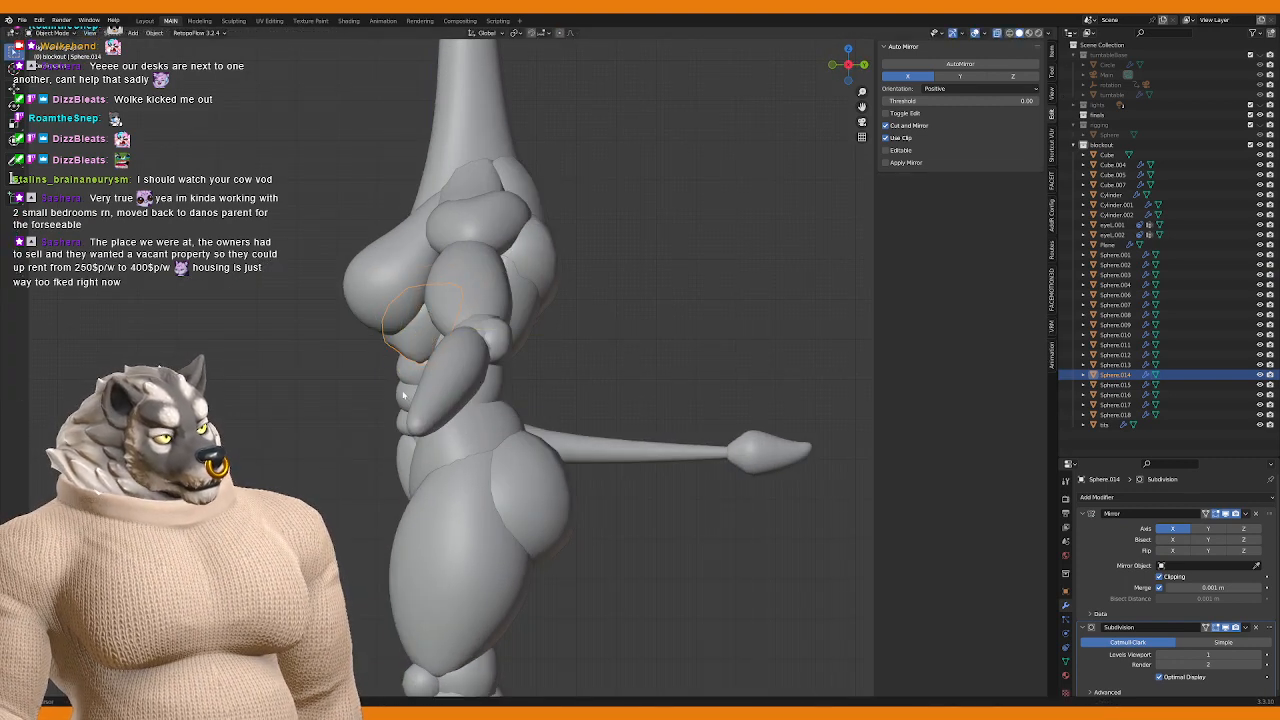
# Step: Open the abdominals mesh, select the three upper segments as linked parts, and shift them slightly in the side view
pyautogui.click(404, 396)
pyautogui.press('Tab')
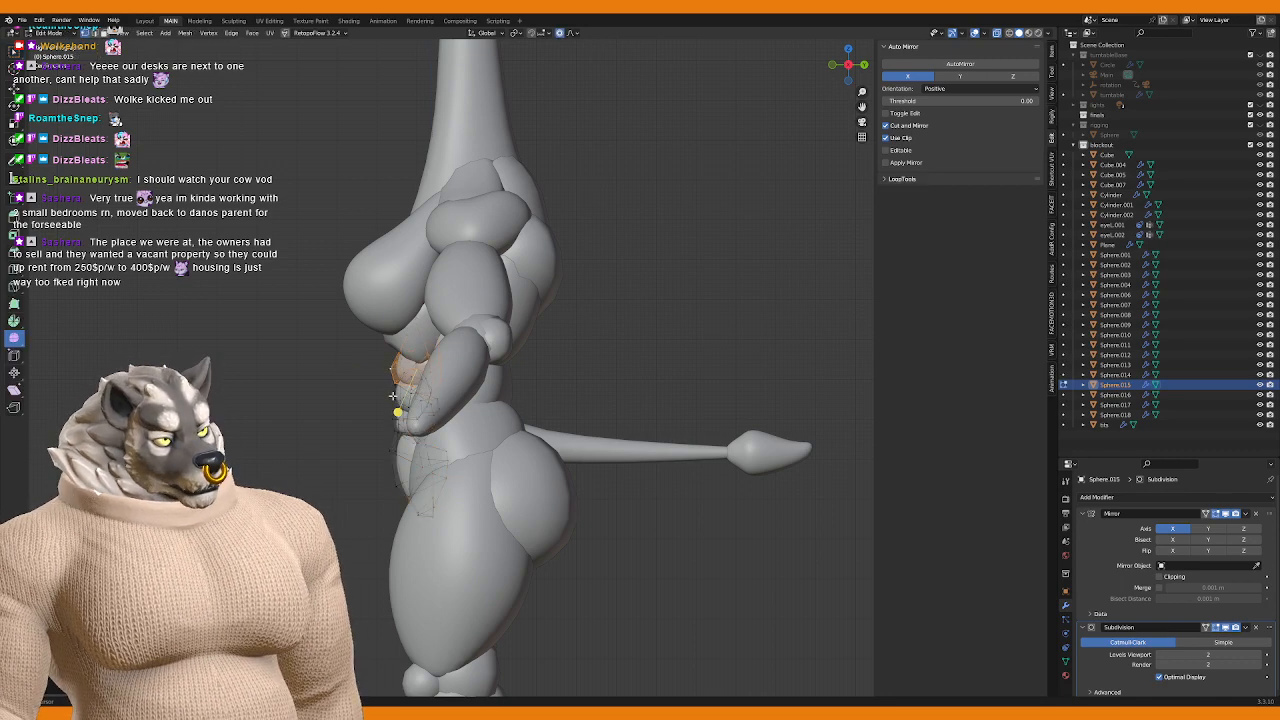
pyautogui.press('l')
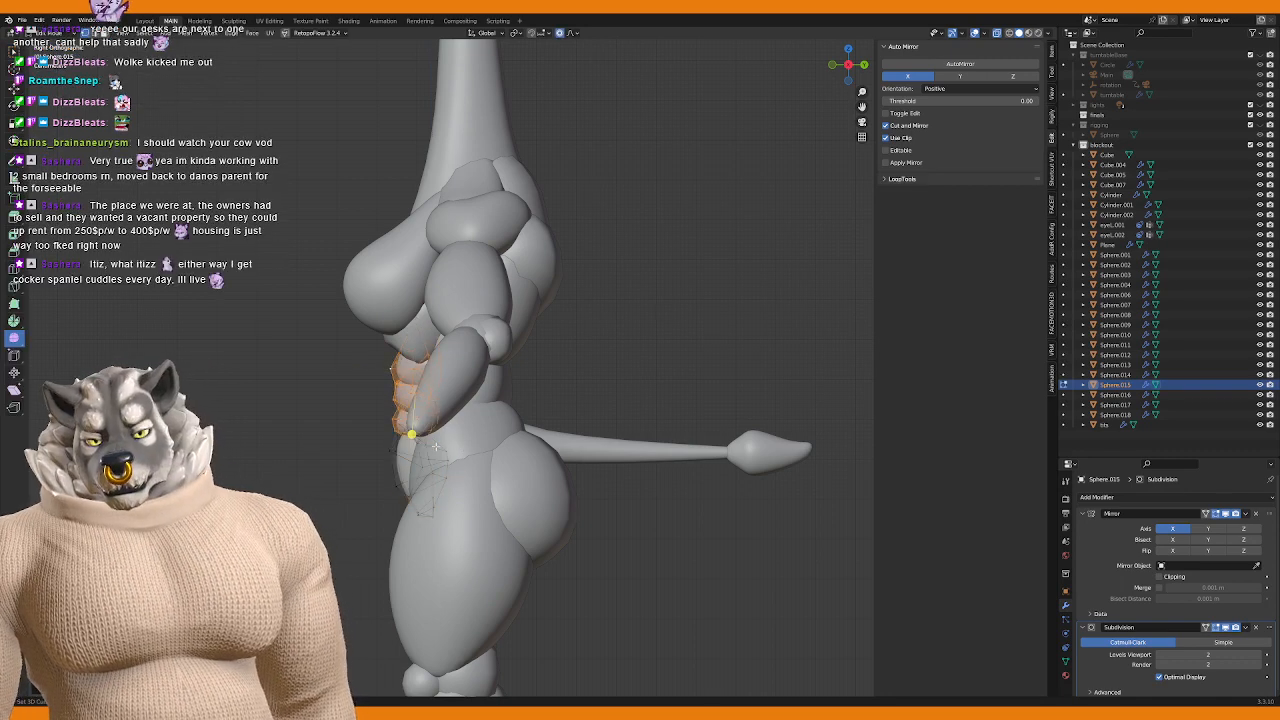
pyautogui.scroll(4, 435, 447)
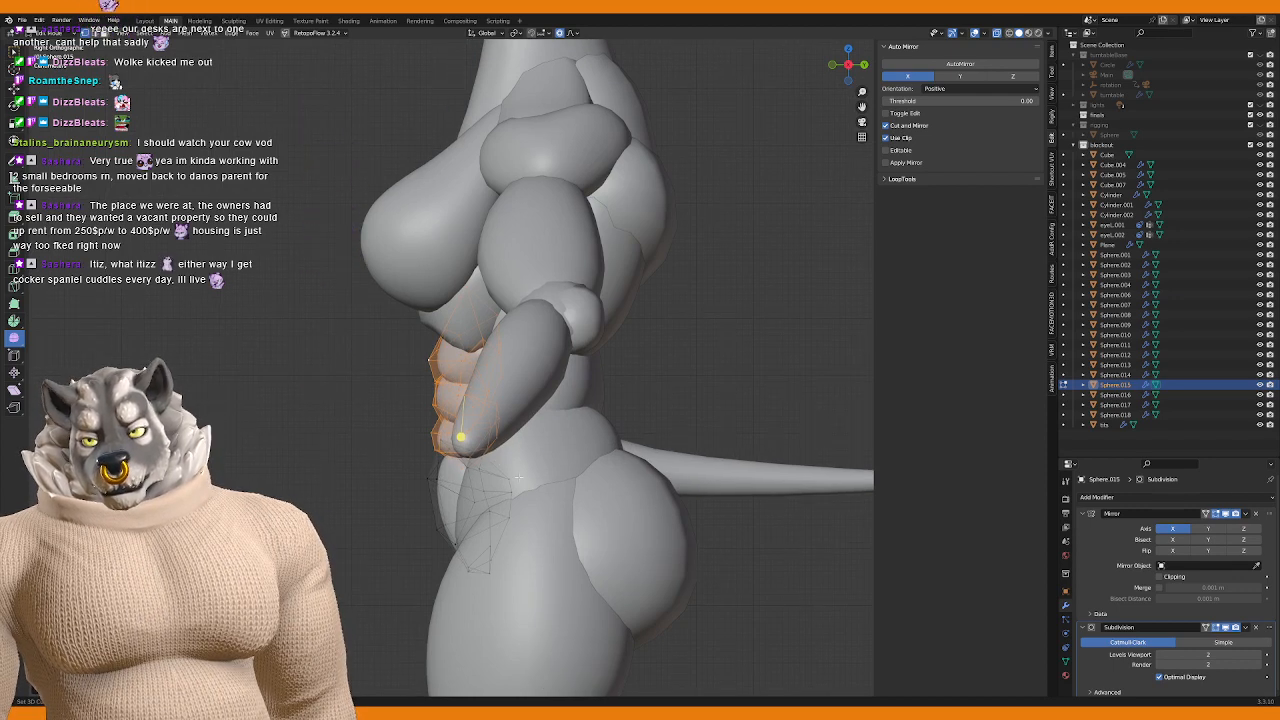
pyautogui.press('g')
pyautogui.press('x')
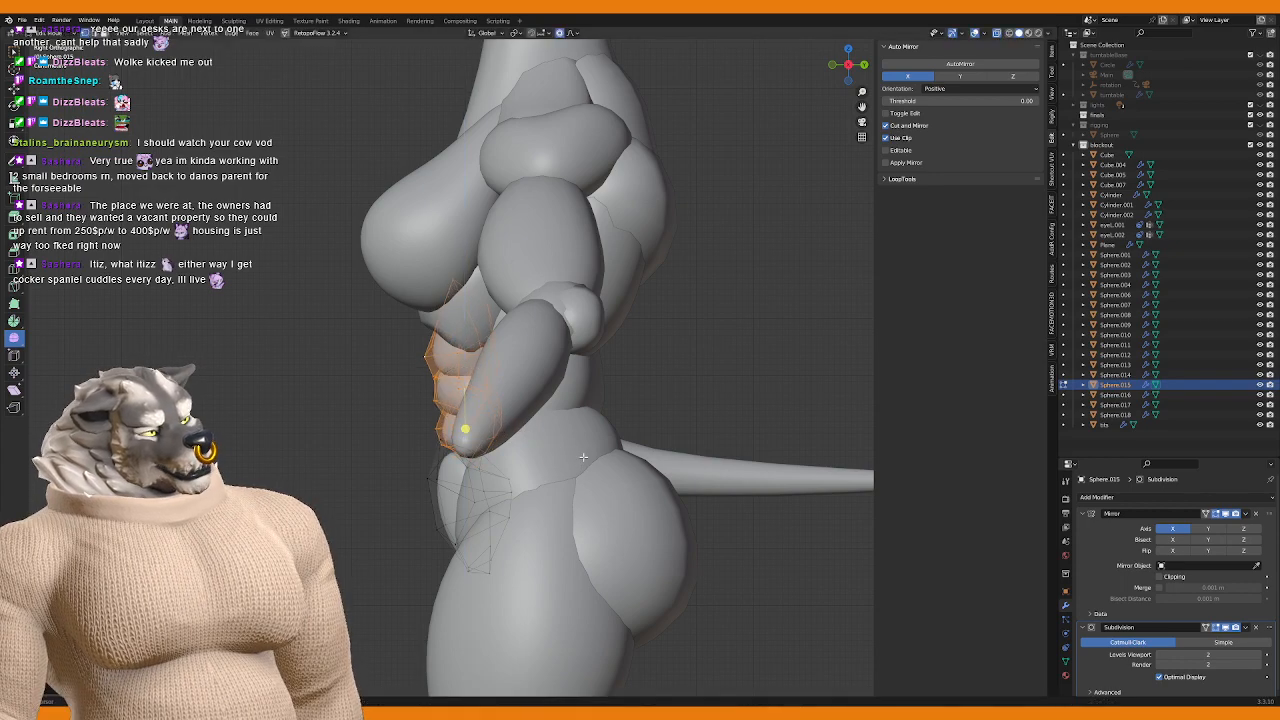
pyautogui.press('KP_1')
pyautogui.click(581, 477)
pyautogui.moveTo(581, 477); pyautogui.dragTo(516, 490, button='middle')
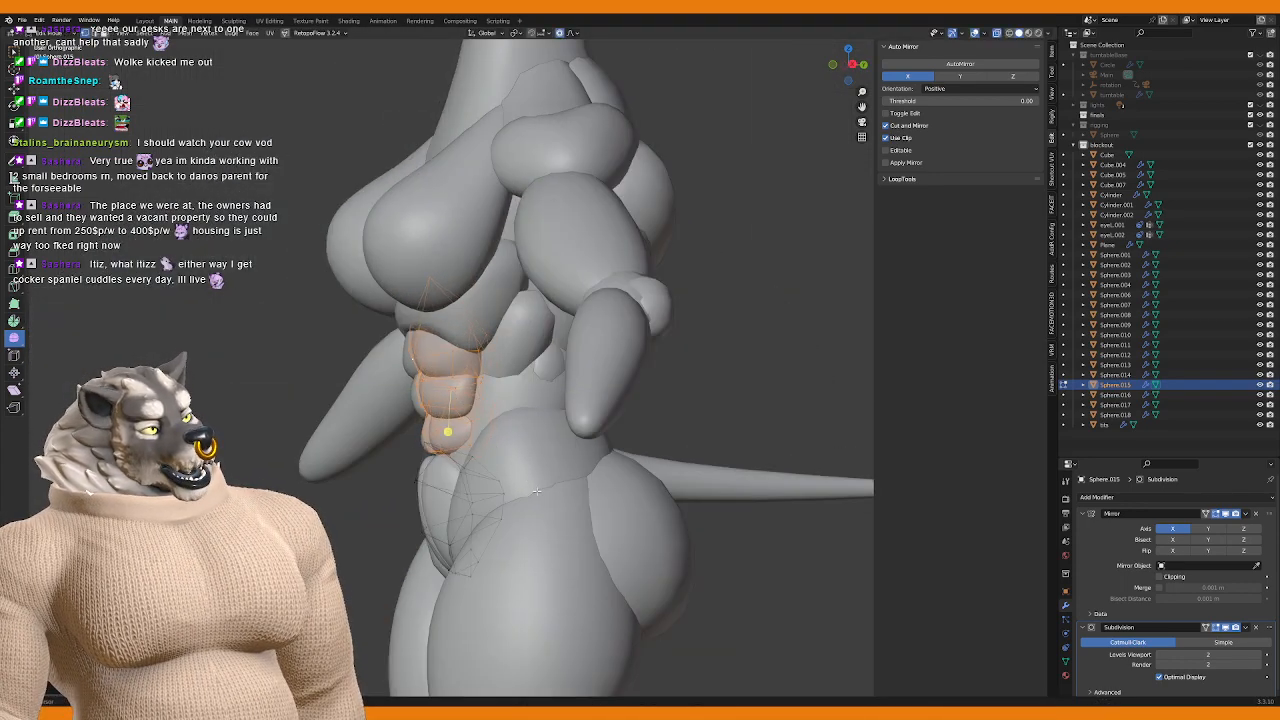
# Step: From the front, move the upper outer corner vertex of the lowest abdominal segment with a small proportional falloff
pyautogui.press('KP_1')
pyautogui.keyDown('shift'); pyautogui.moveTo(422, 468); pyautogui.dragTo(459, 437, button='middle'); pyautogui.keyUp('shift')
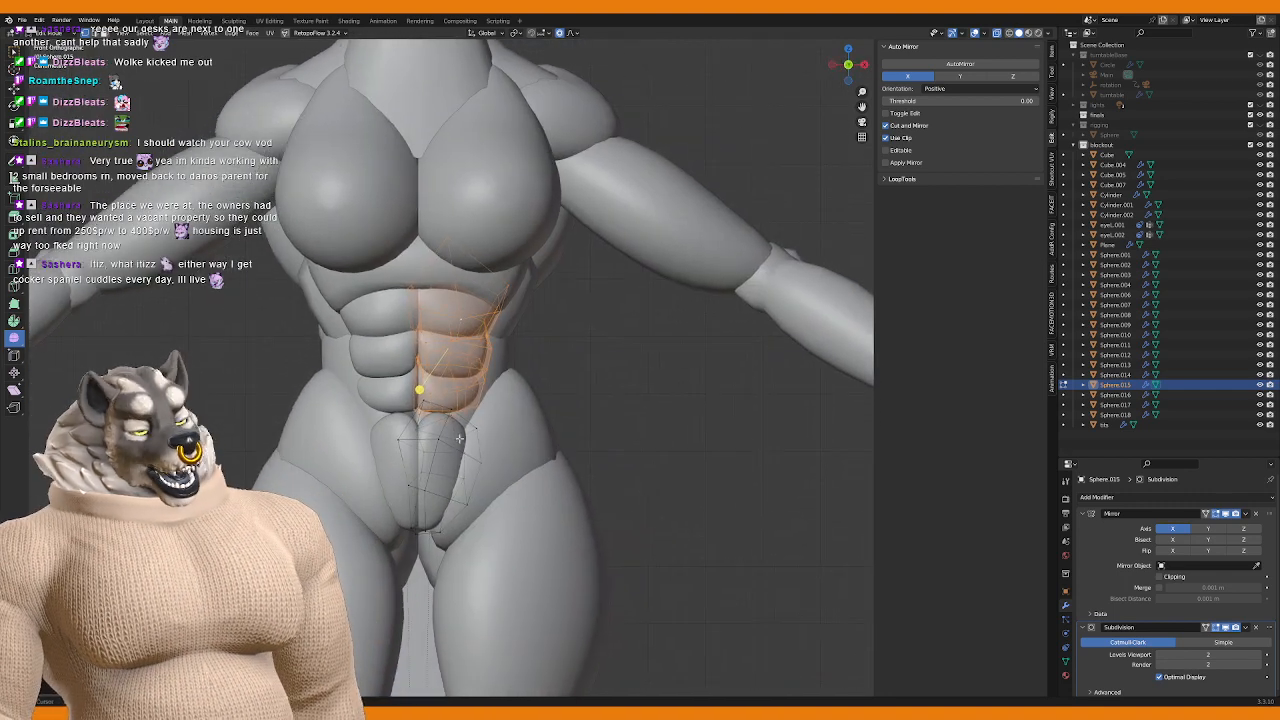
pyautogui.click(505, 411)
pyautogui.press('g')
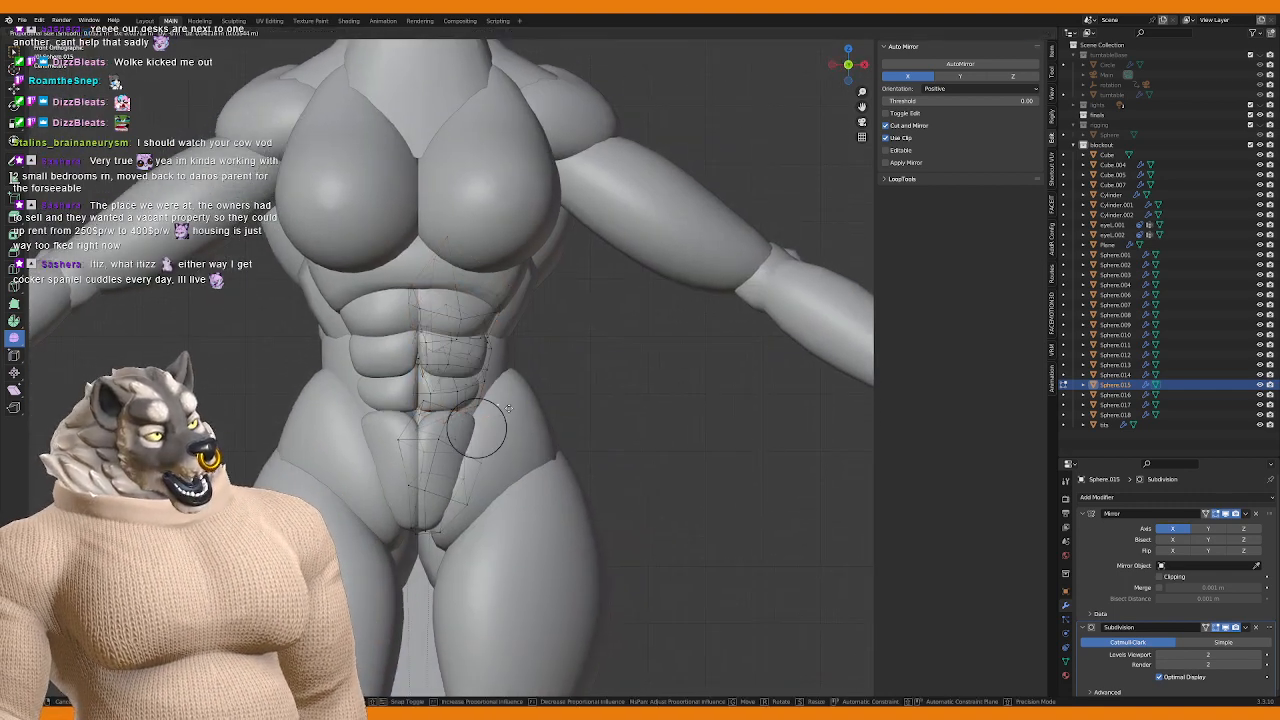
pyautogui.press('Escape')
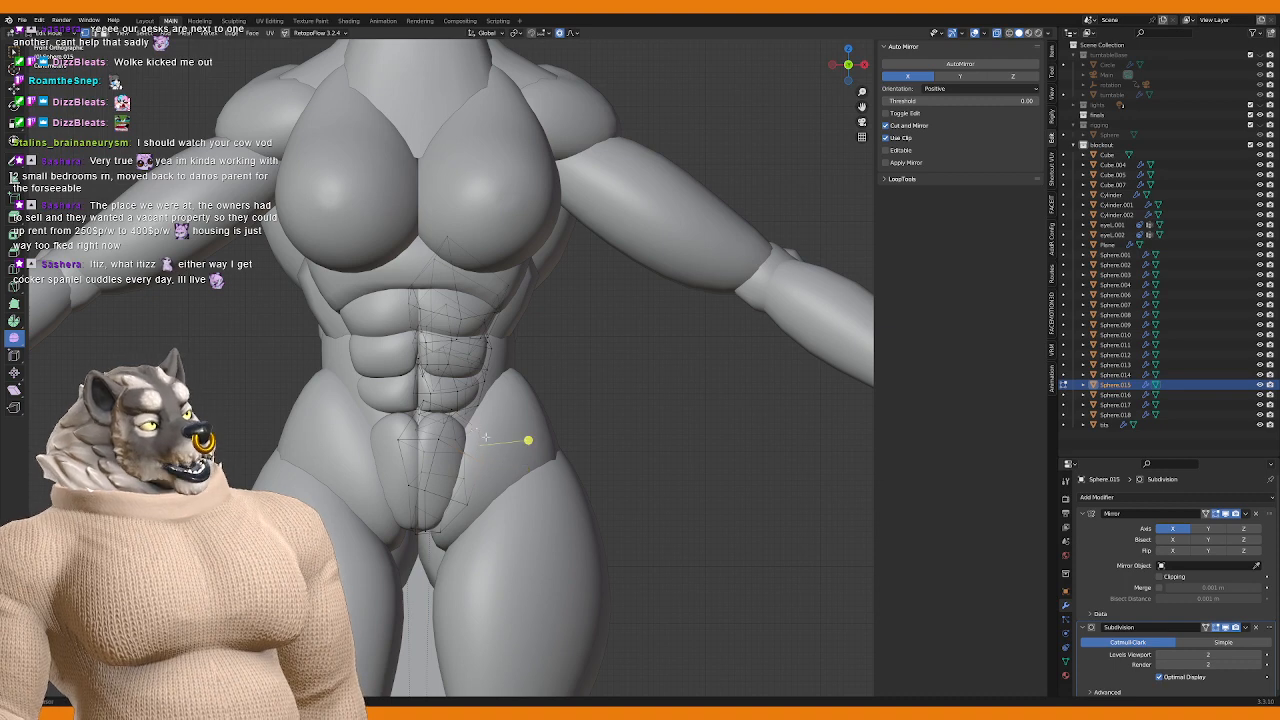
pyautogui.press('g')
pyautogui.click(497, 424)
# Step: Reposition the vertices on the front face of the lowest abdominal segment to refine its shape
pyautogui.moveTo(497, 424); pyautogui.dragTo(470, 472, button='middle')
pyautogui.click(435, 447)
pyautogui.press('g')
pyautogui.click(436, 445)
pyautogui.press('g')
pyautogui.click(491, 480)
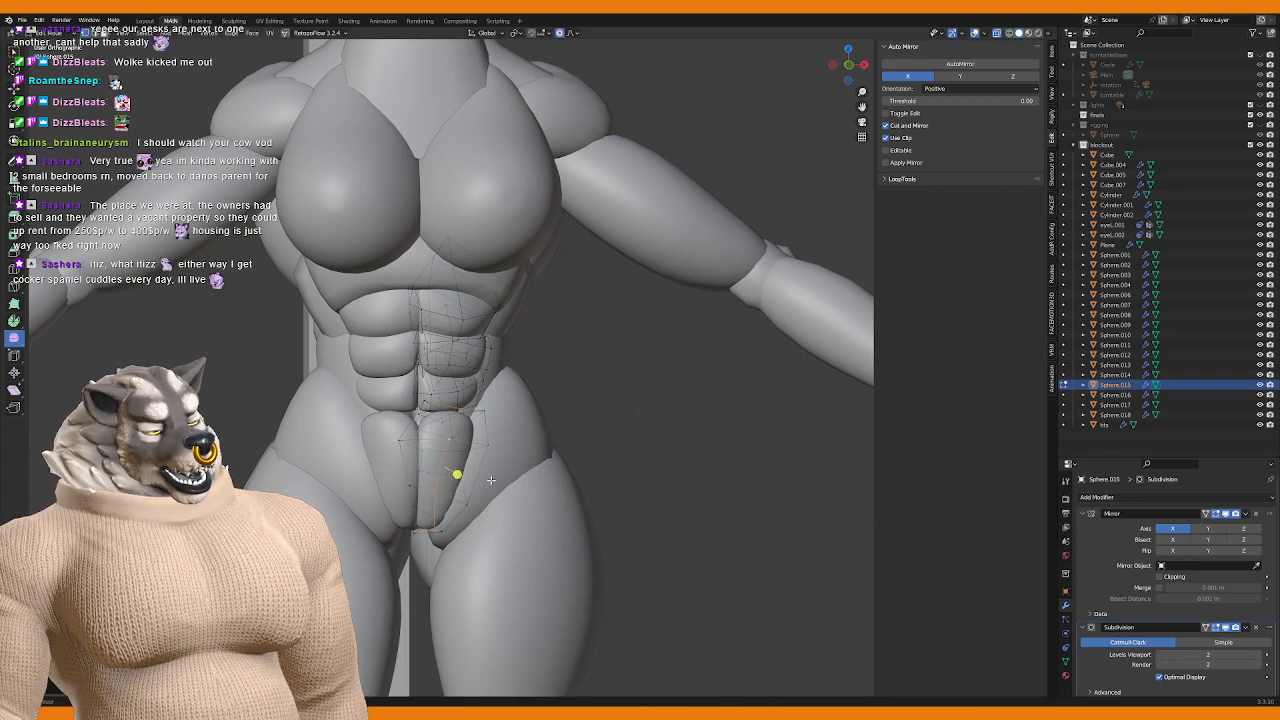
# Step: Move the bottom tip of the lowest abdominal segment with proportional editing so it follows the crotch
pyautogui.scroll(-3, 453, 537)
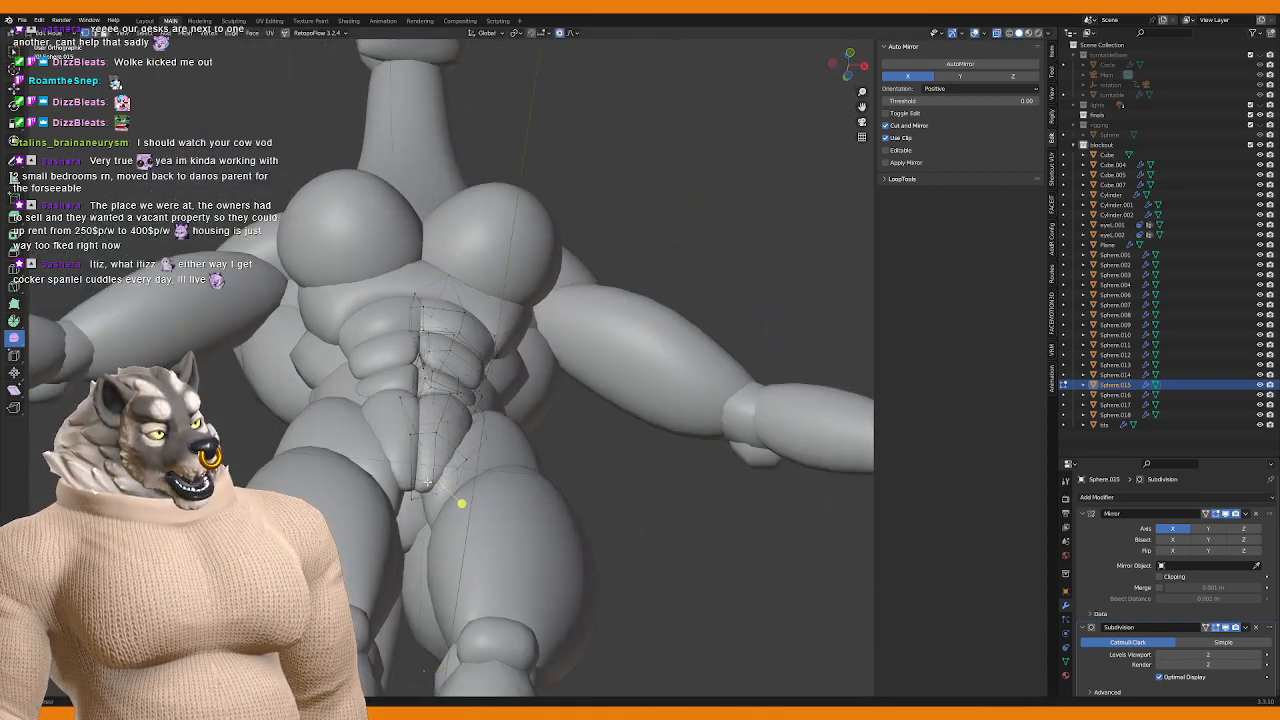
pyautogui.moveTo(453, 537); pyautogui.dragTo(432, 552, button='middle')
pyautogui.scroll(3, 451, 535)
pyautogui.press('g')
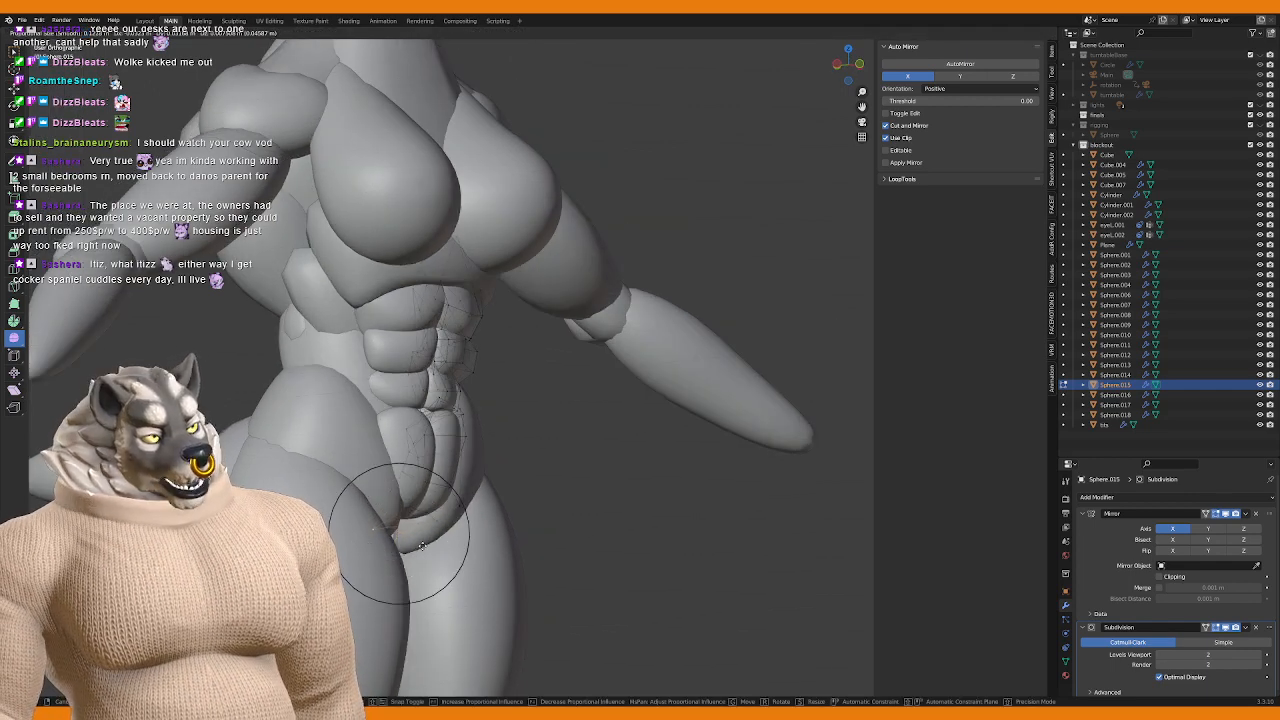
pyautogui.click(421, 545)
pyautogui.moveTo(421, 545); pyautogui.dragTo(400, 492, button='middle')
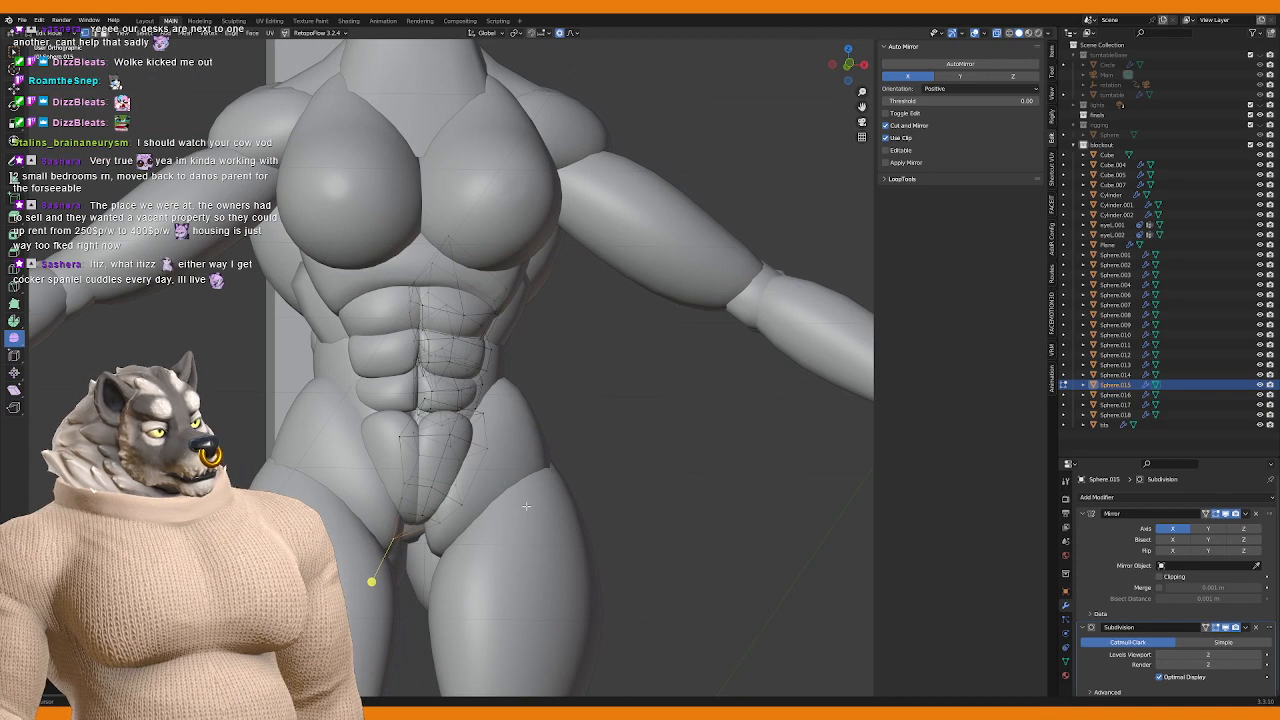
# Step: Move the vertices at the upper outer edge of the lowest abdominal segment along Y with a wider proportional falloff
pyautogui.press('a')
pyautogui.moveTo(510, 497); pyautogui.dragTo(501, 437, button='middle')
pyautogui.press('Tab')
pyautogui.scroll(2, 469, 473)
pyautogui.scroll(-3, 469, 473)
pyautogui.press('Tab')
pyautogui.scroll(3, 501, 437)
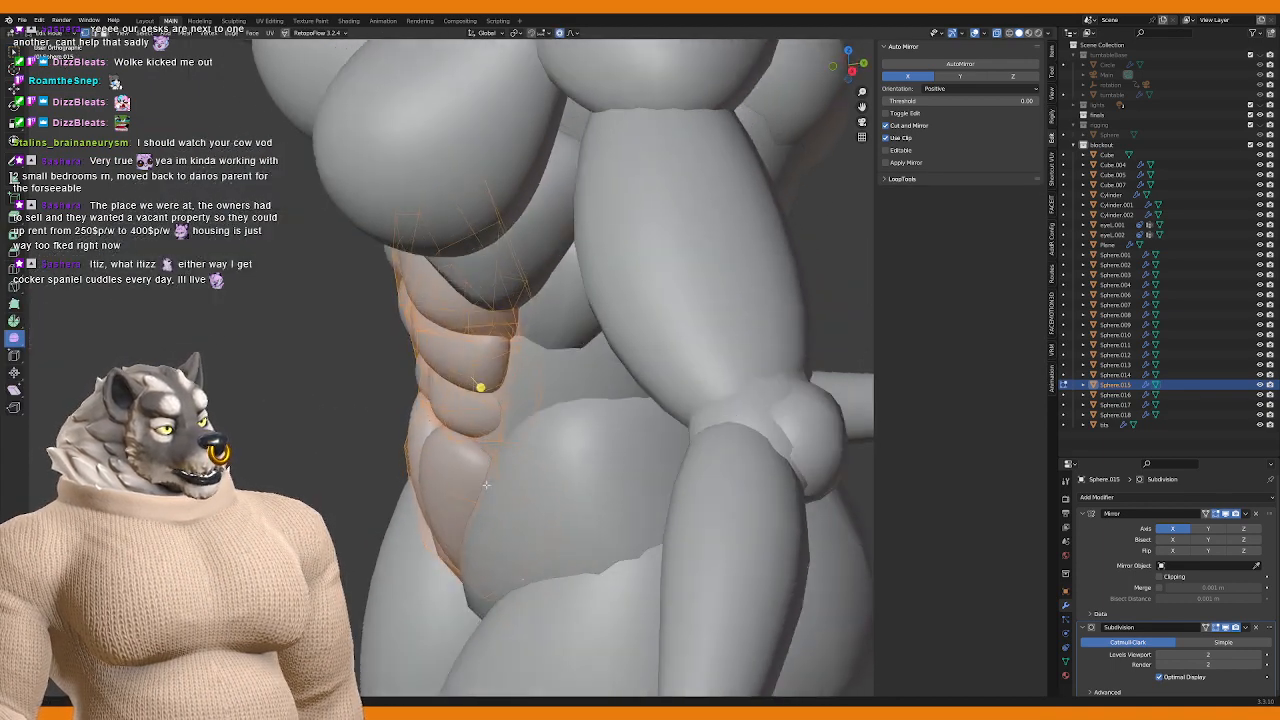
pyautogui.click(501, 437)
pyautogui.press('g')
pyautogui.scroll(3, 541, 422)
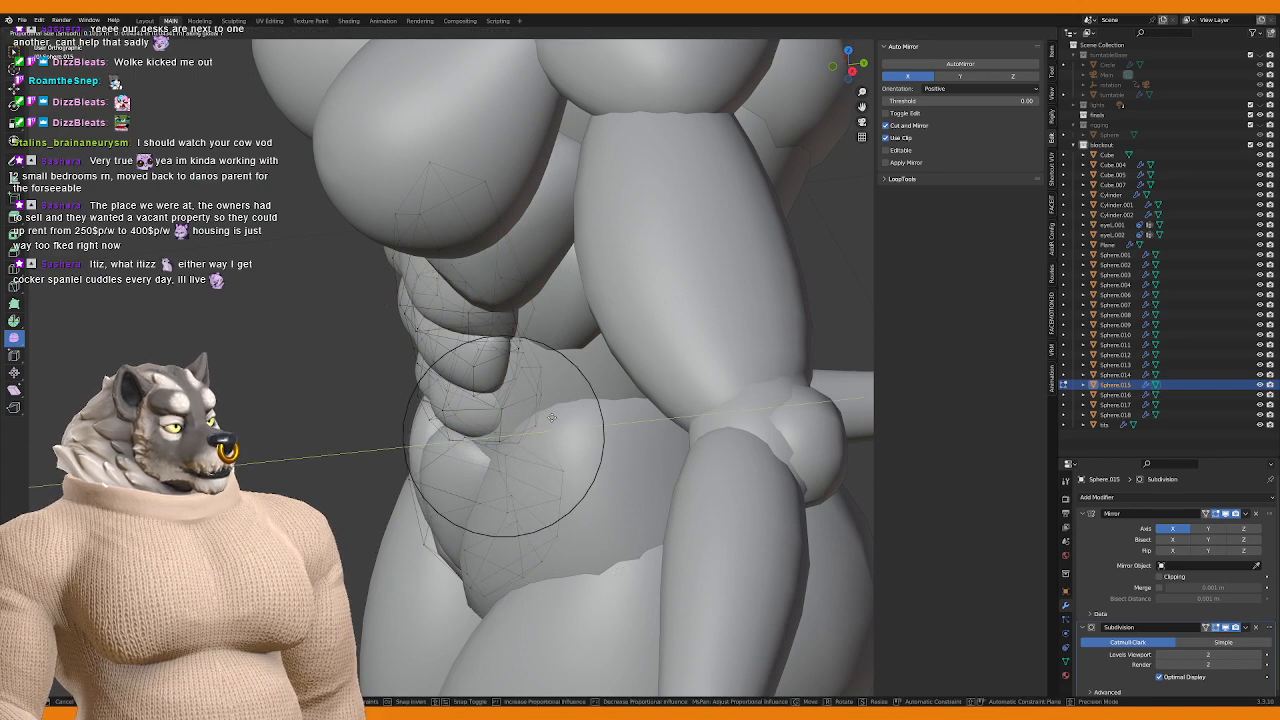
pyautogui.click(552, 417)
pyautogui.moveTo(552, 417); pyautogui.dragTo(531, 417, button='middle')
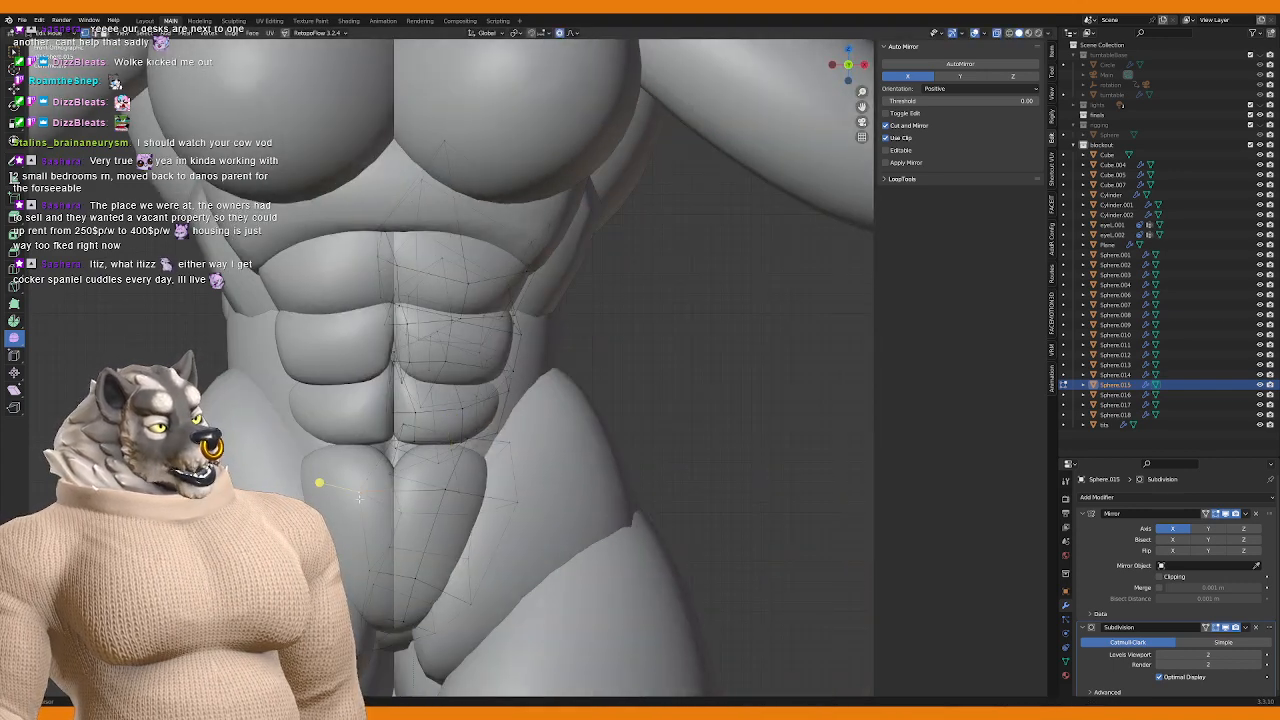
# Step: From the front, adjust the lower and bottom-tip vertices of the lowest abdominal segment with proportional editing
pyautogui.press('g')
pyautogui.click(386, 557)
pyautogui.moveTo(386, 557)
pyautogui.mouseDown(button='middle')
pyautogui.moveTo(354, 523)
pyautogui.moveTo(371, 545)
pyautogui.mouseUp(button='middle')
pyautogui.press('g')
pyautogui.click(410, 545)
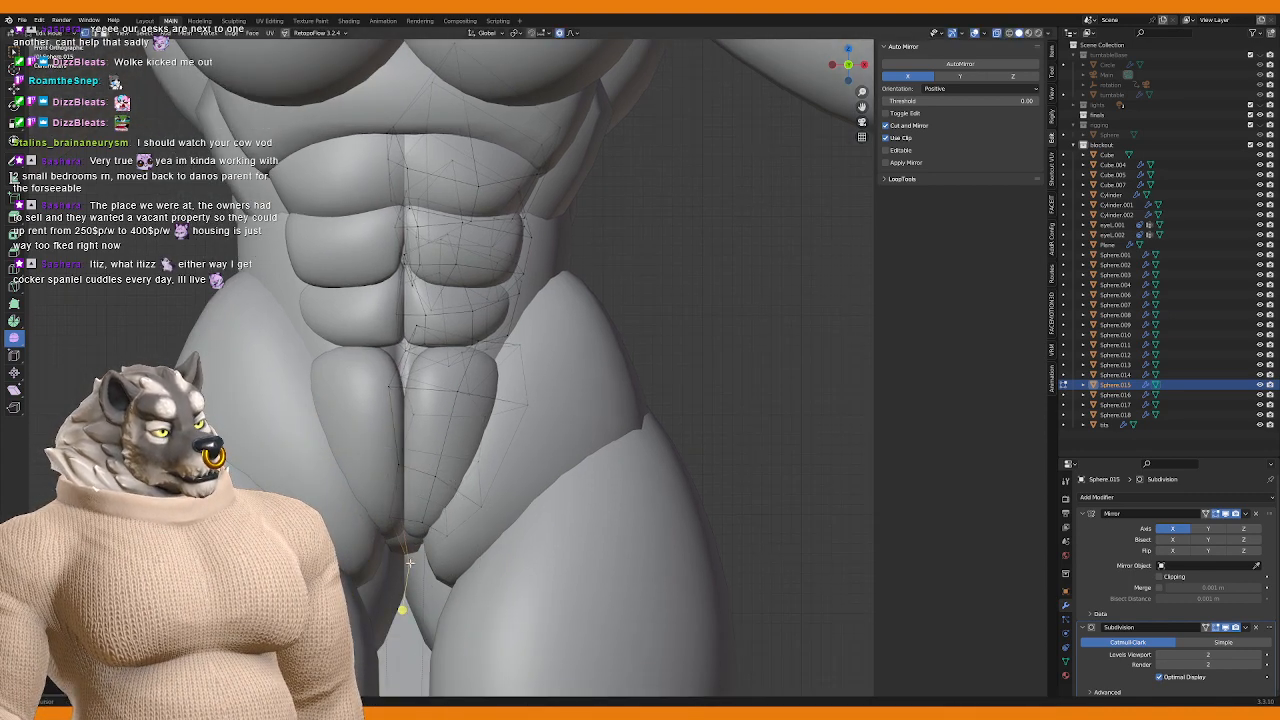
pyautogui.press('g')
pyautogui.click(519, 549)
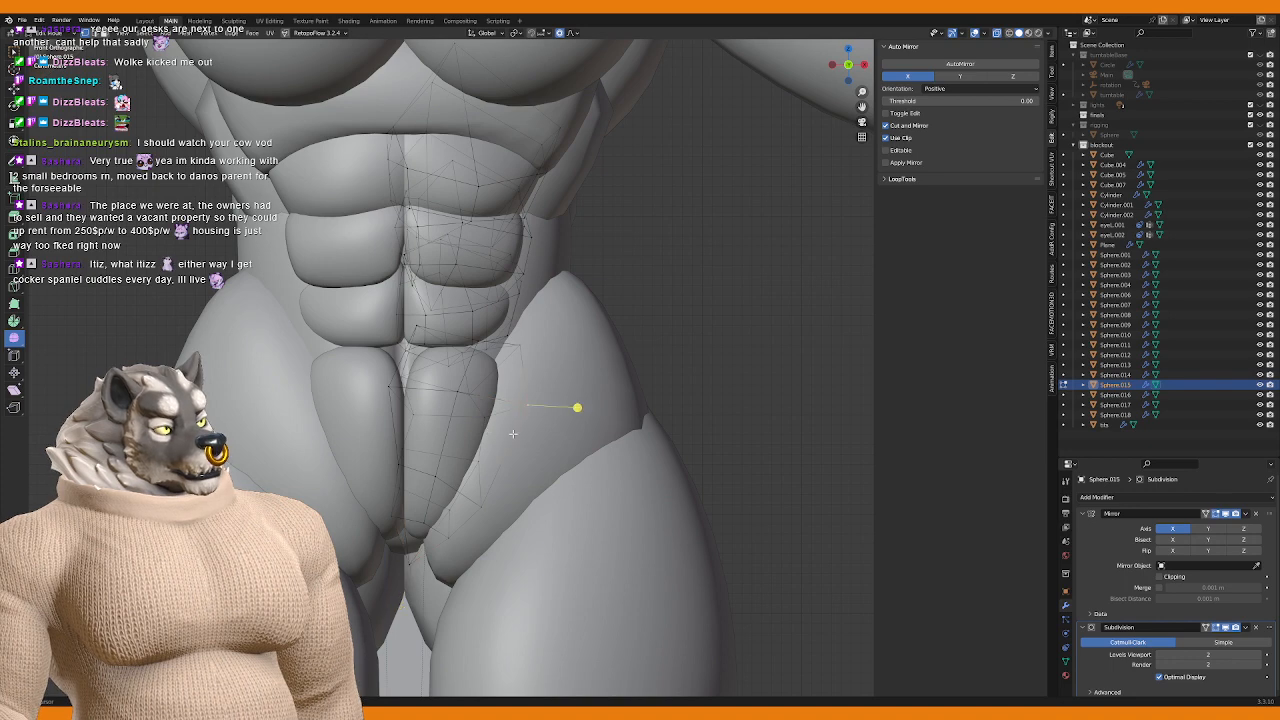
# Step: Slide the middle and lower edge loops of the lowest abdominal segment and move its bottom tip
pyautogui.moveTo(513, 433); pyautogui.dragTo(490, 488, button='middle')
pyautogui.press('g')
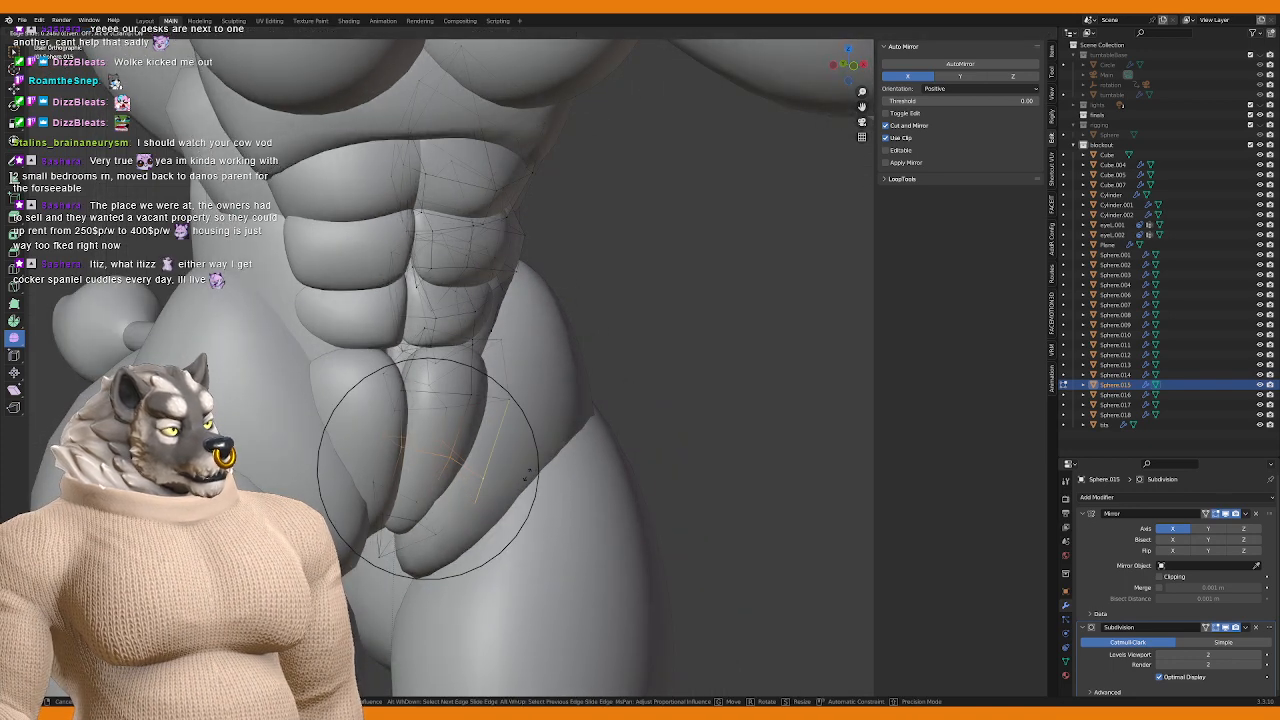
pyautogui.click(425, 510)
pyautogui.press('g')
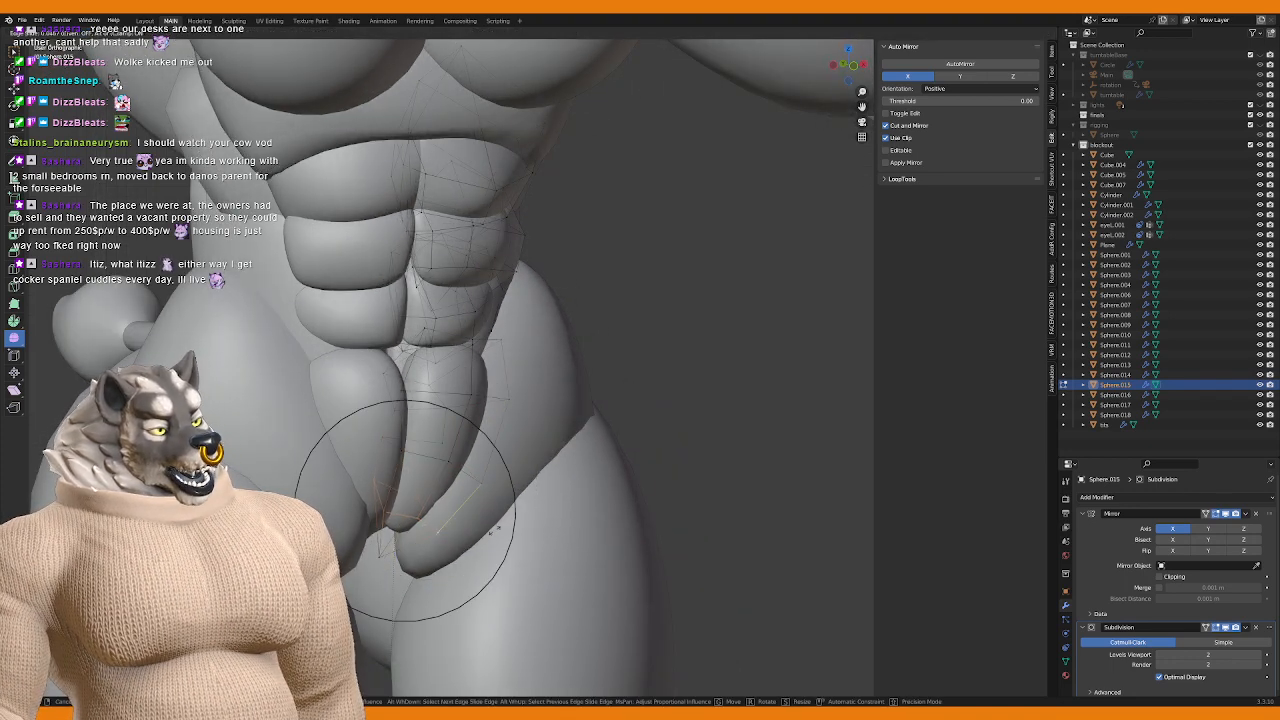
pyautogui.click(503, 523)
pyautogui.press('g')
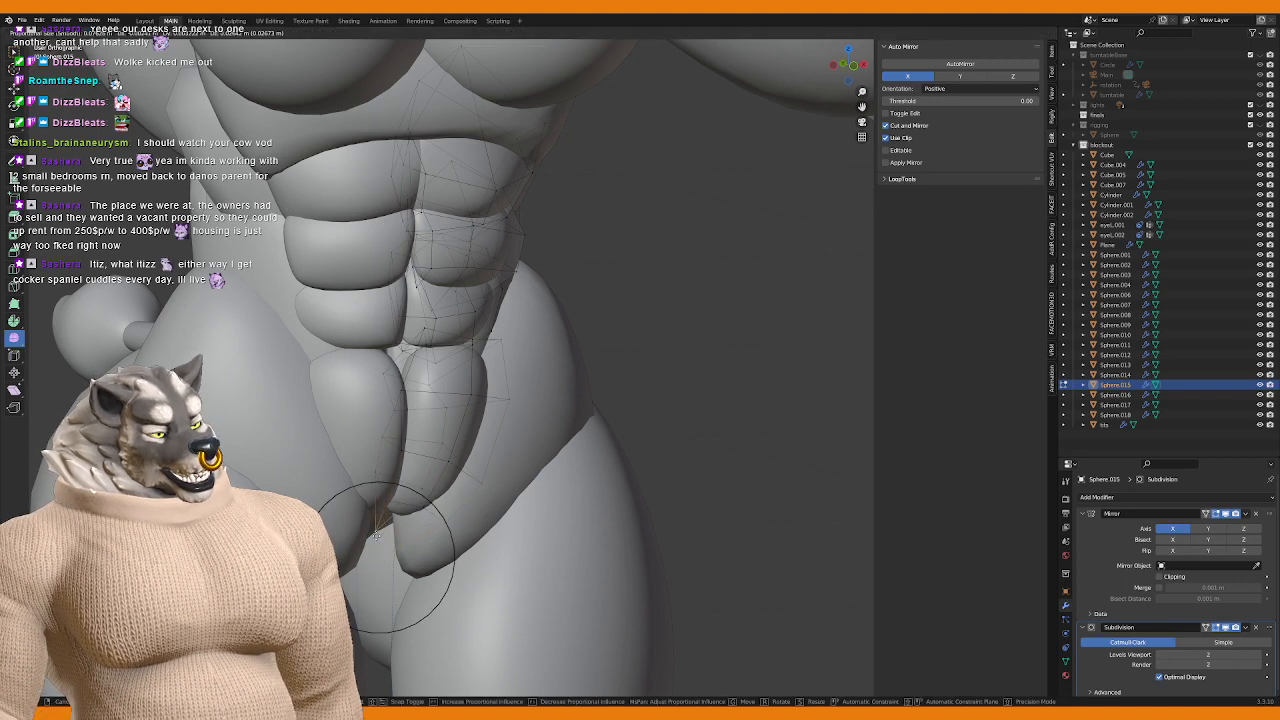
pyautogui.click(354, 578)
pyautogui.press('z')
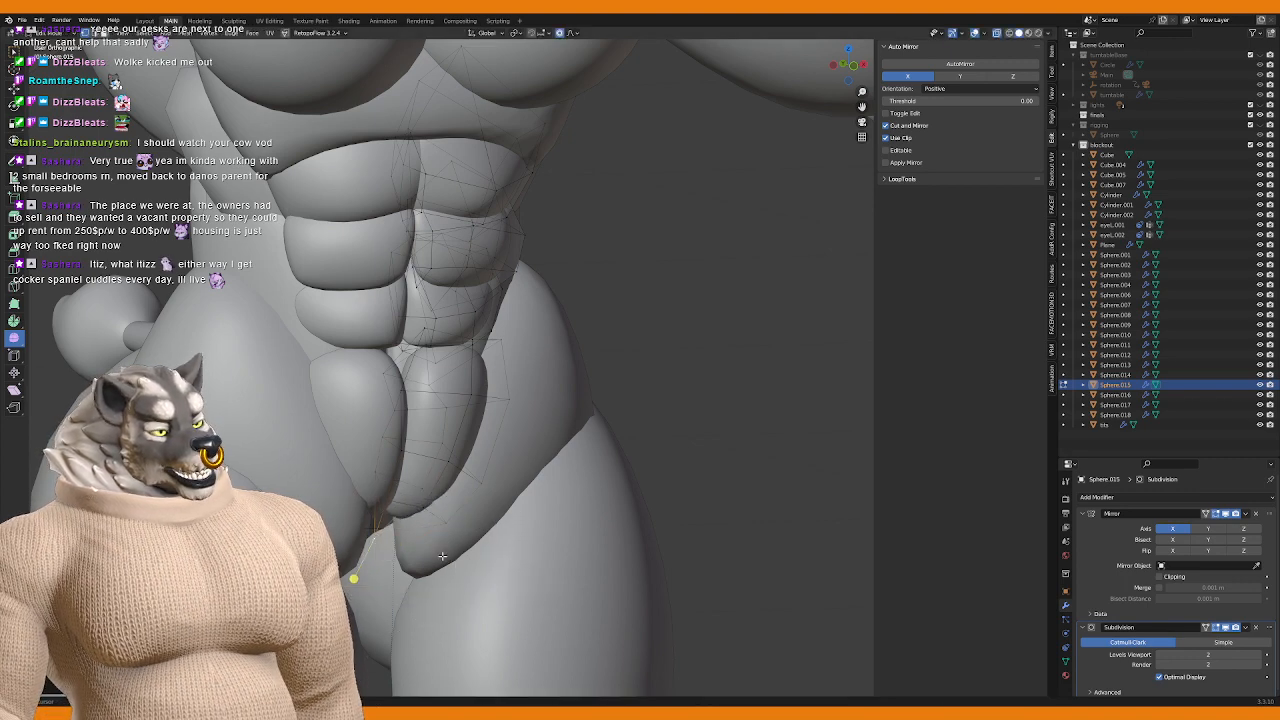
# Step: Switch editing from the abdominals to the torso mesh and move its crotch vertices down with proportional editing
pyautogui.press('Tab')
pyautogui.click(402, 538)
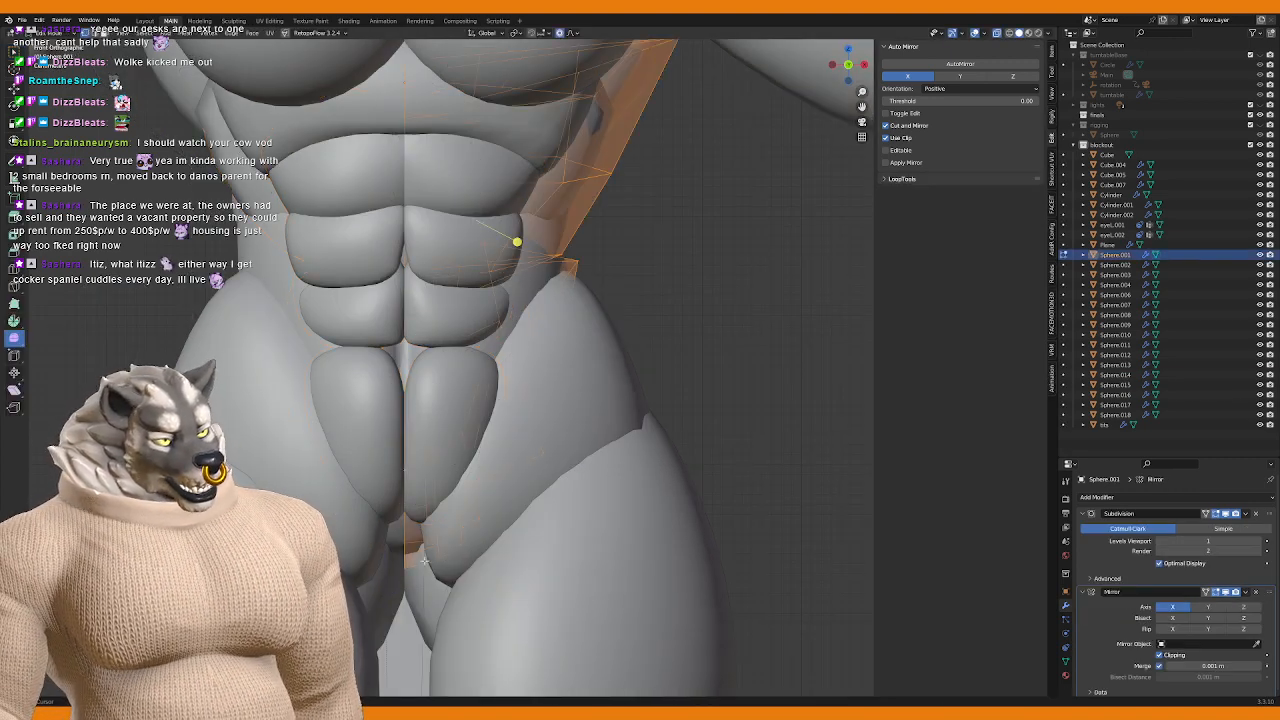
pyautogui.click(407, 551)
pyautogui.scroll(-5, 410, 546)
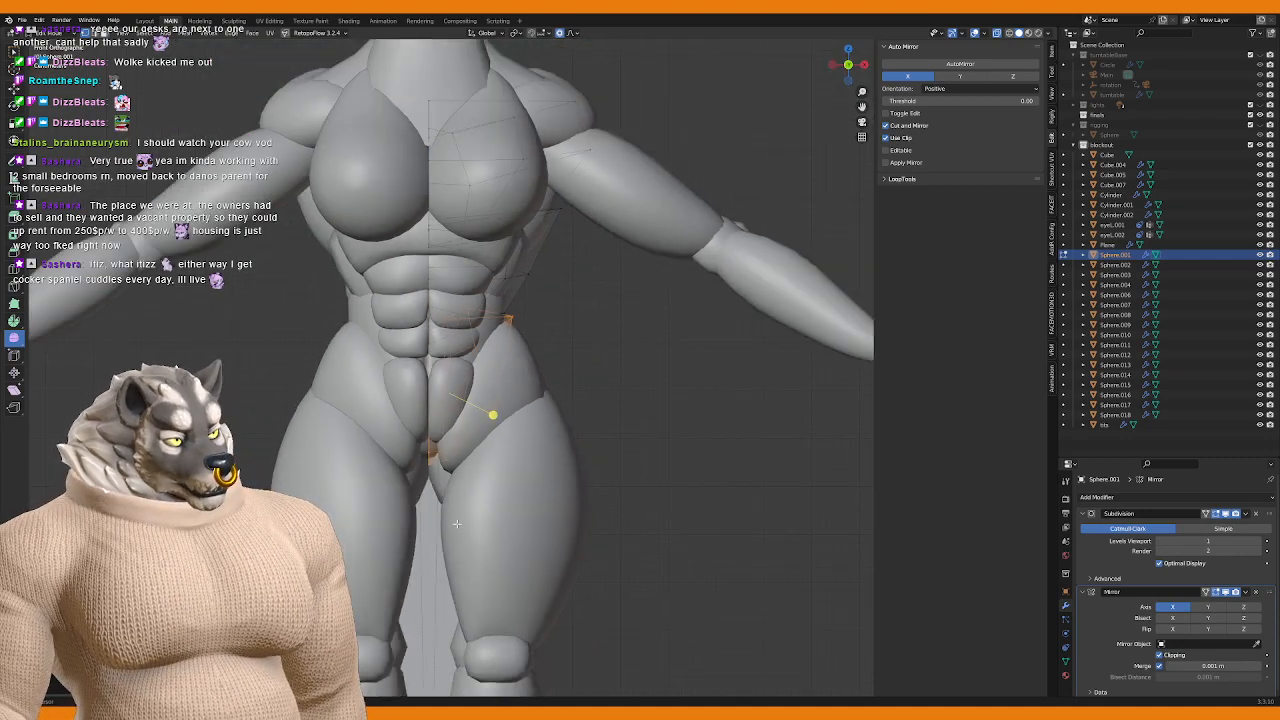
pyautogui.press('g')
pyautogui.moveTo(484, 541); pyautogui.dragTo(508, 472, button='middle')
pyautogui.press('y')
pyautogui.click(455, 432)
# Step: Scale the torso's crotch area along Y with a small proportional falloff and finish editing
pyautogui.press('g')
pyautogui.press('y')
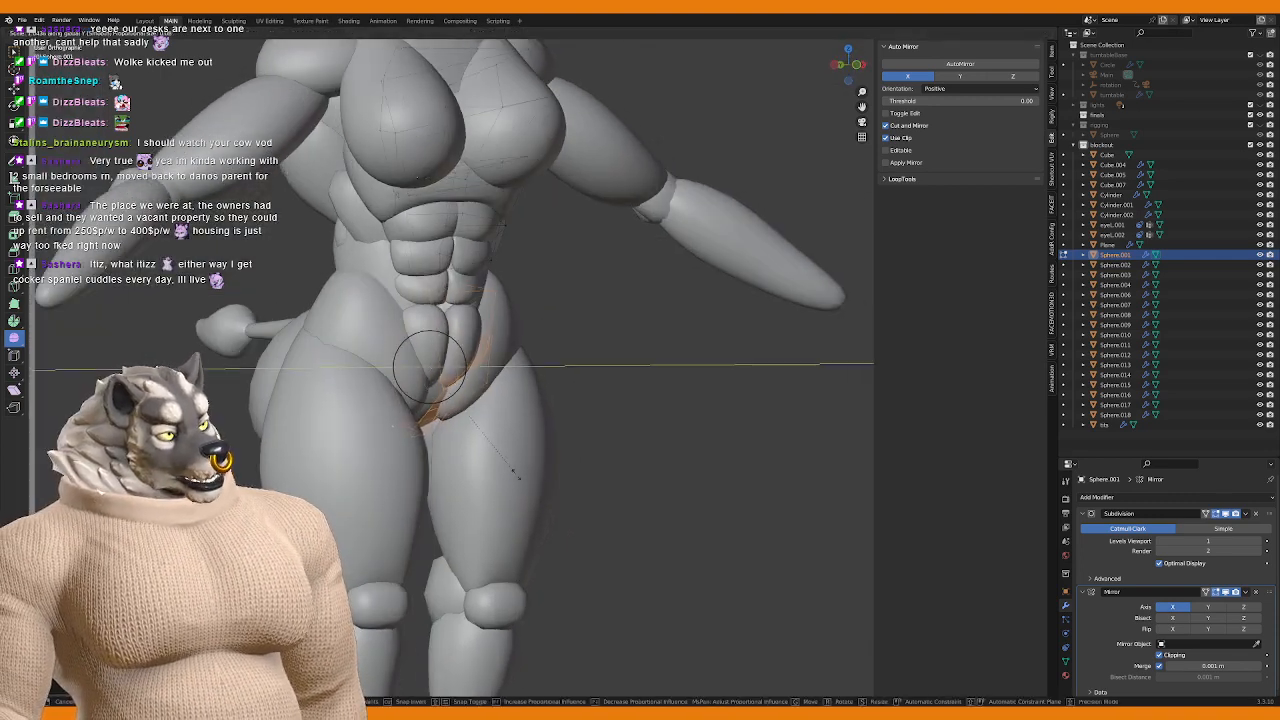
pyautogui.click(518, 474)
pyautogui.scroll(3, 518, 474)
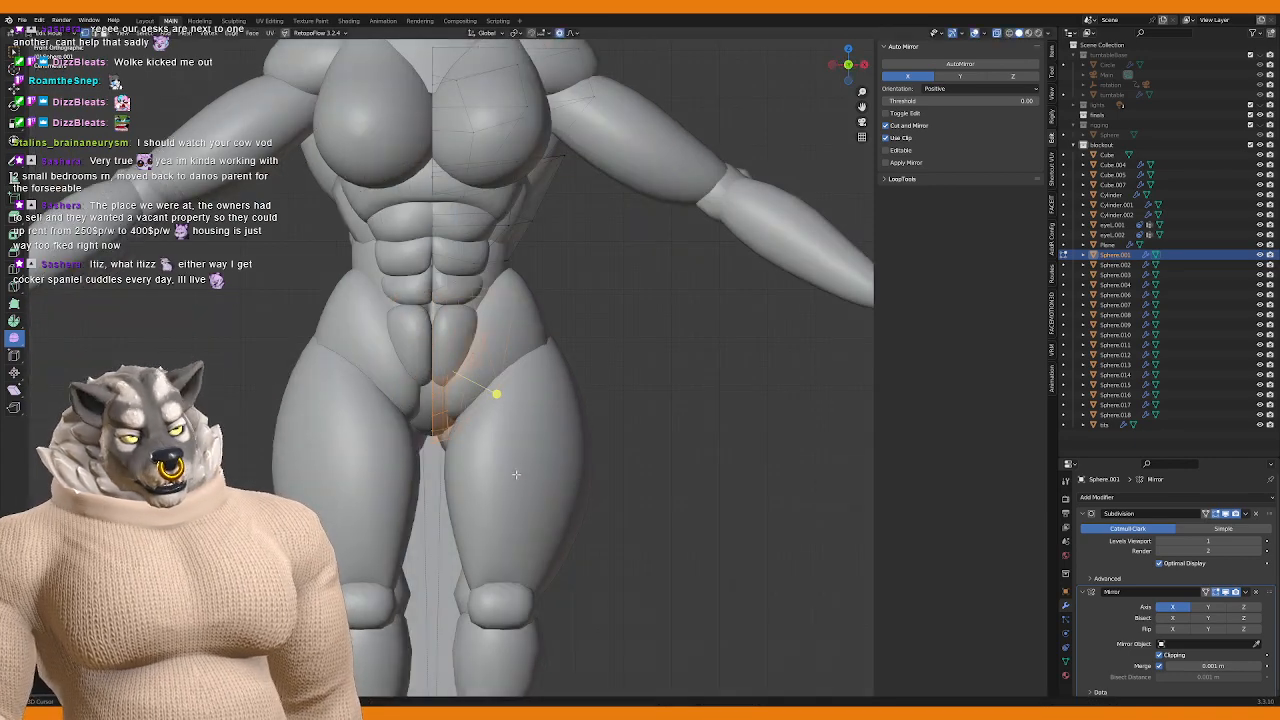
pyautogui.press('Tab')
# Step: Open the hip mesh for editing and move its lowest inner vertex beside the crotch along Y
pyautogui.moveTo(497, 450); pyautogui.dragTo(401, 485, button='middle')
pyautogui.click(458, 512)
pyautogui.press('Tab')
pyautogui.scroll(3, 438, 463)
pyautogui.press('g')
pyautogui.press('y')
pyautogui.click(463, 467)
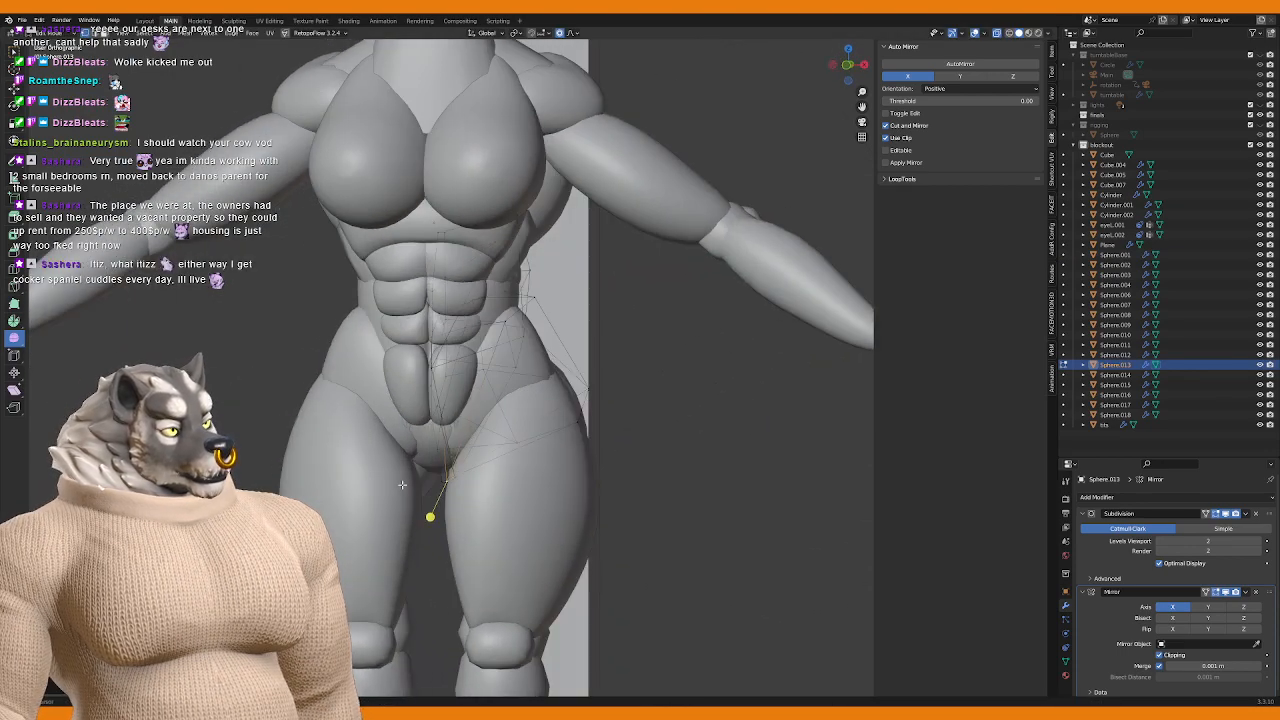
pyautogui.click(515, 486)
pyautogui.moveTo(515, 486)
pyautogui.mouseDown(button='middle')
pyautogui.moveTo(456, 466)
pyautogui.moveTo(496, 485)
pyautogui.mouseUp(button='middle')
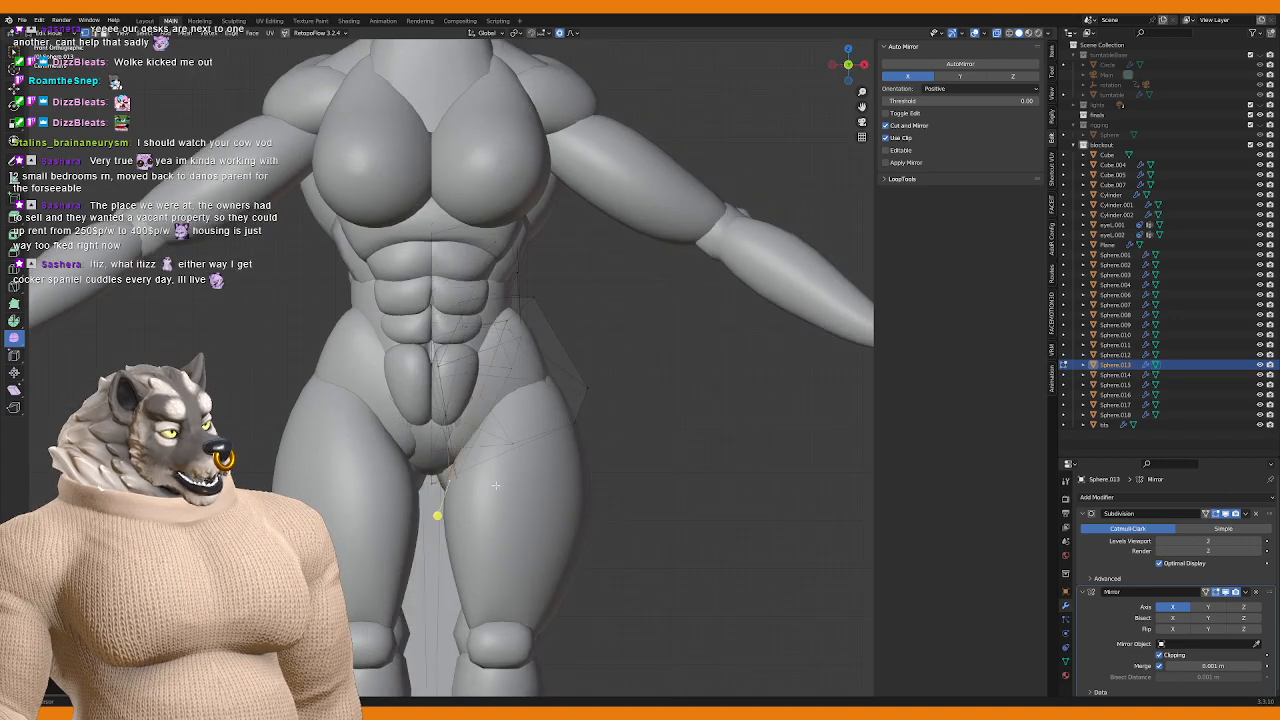
# Step: Reopen the abdominals mesh, select the whole lowest segment, and scale it along Y
pyautogui.scroll(-6, 495, 486)
pyautogui.moveTo(579, 491); pyautogui.dragTo(432, 405, button='middle')
pyautogui.scroll(5, 432, 405)
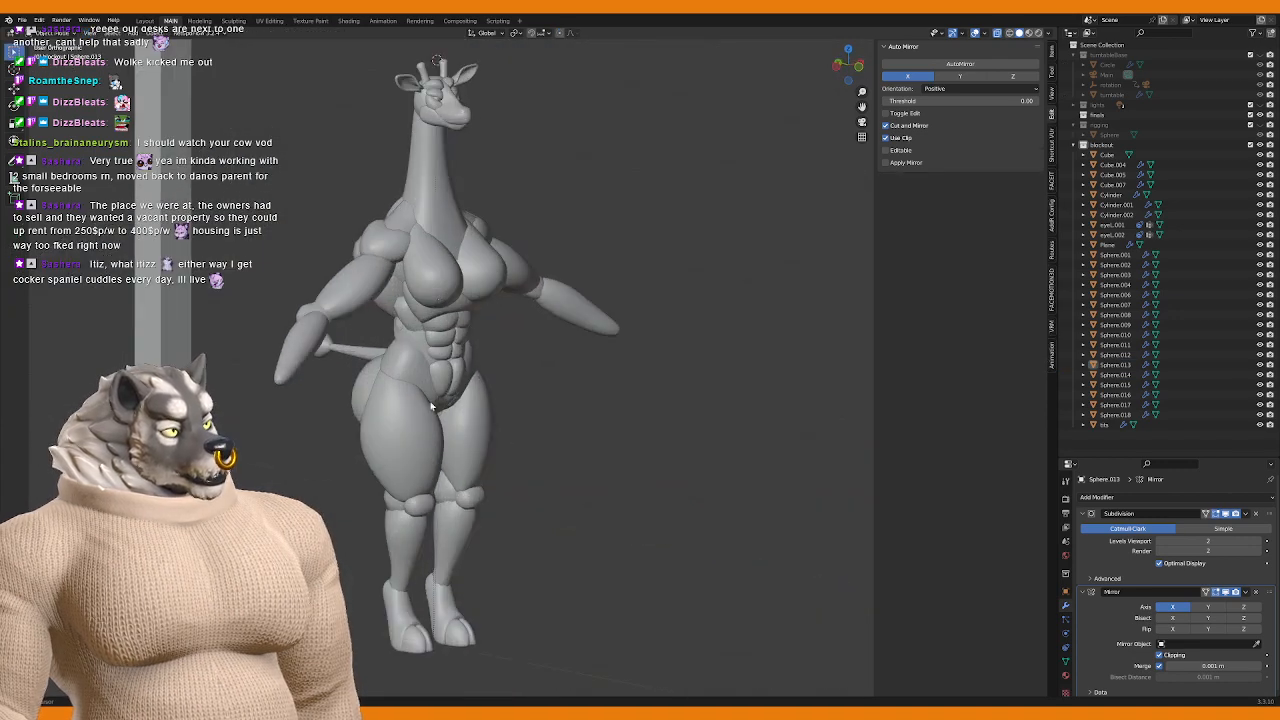
pyautogui.click(432, 405)
pyautogui.press('Tab')
pyautogui.scroll(5, 383, 491)
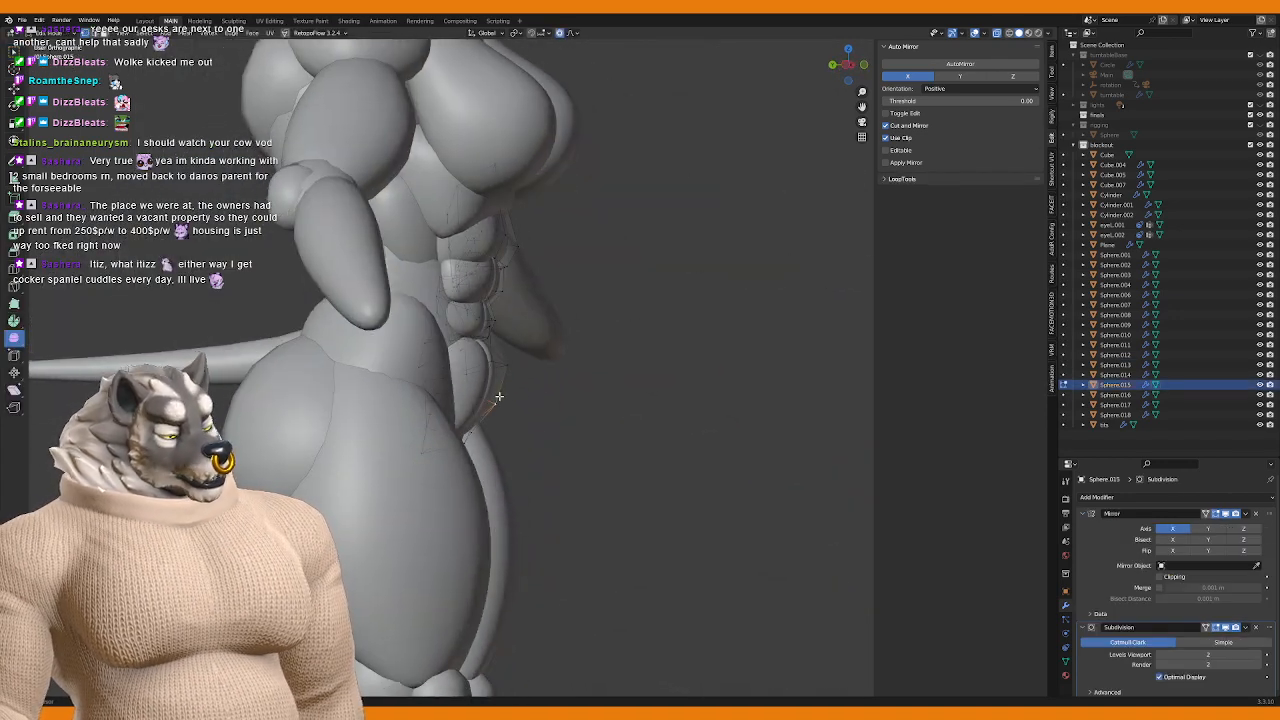
pyautogui.moveTo(593, 431); pyautogui.dragTo(590, 458, button='middle')
pyautogui.press('g')
pyautogui.press('y')
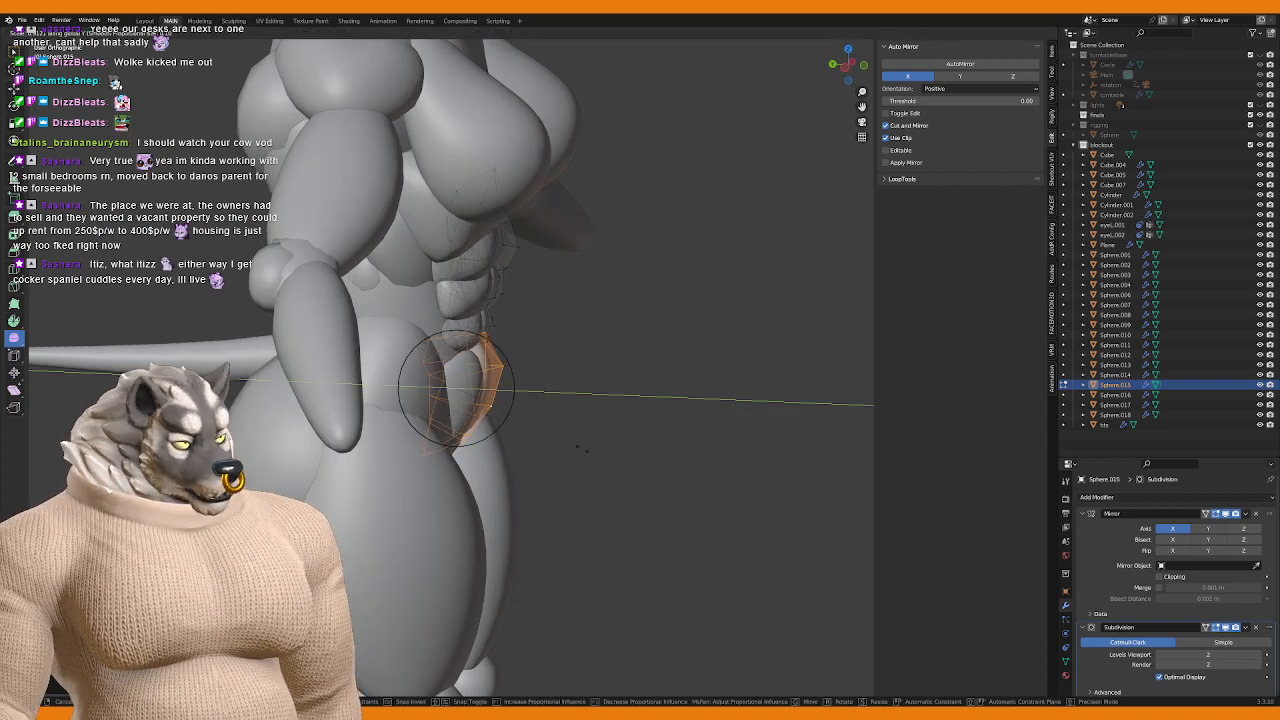
pyautogui.click(574, 441)
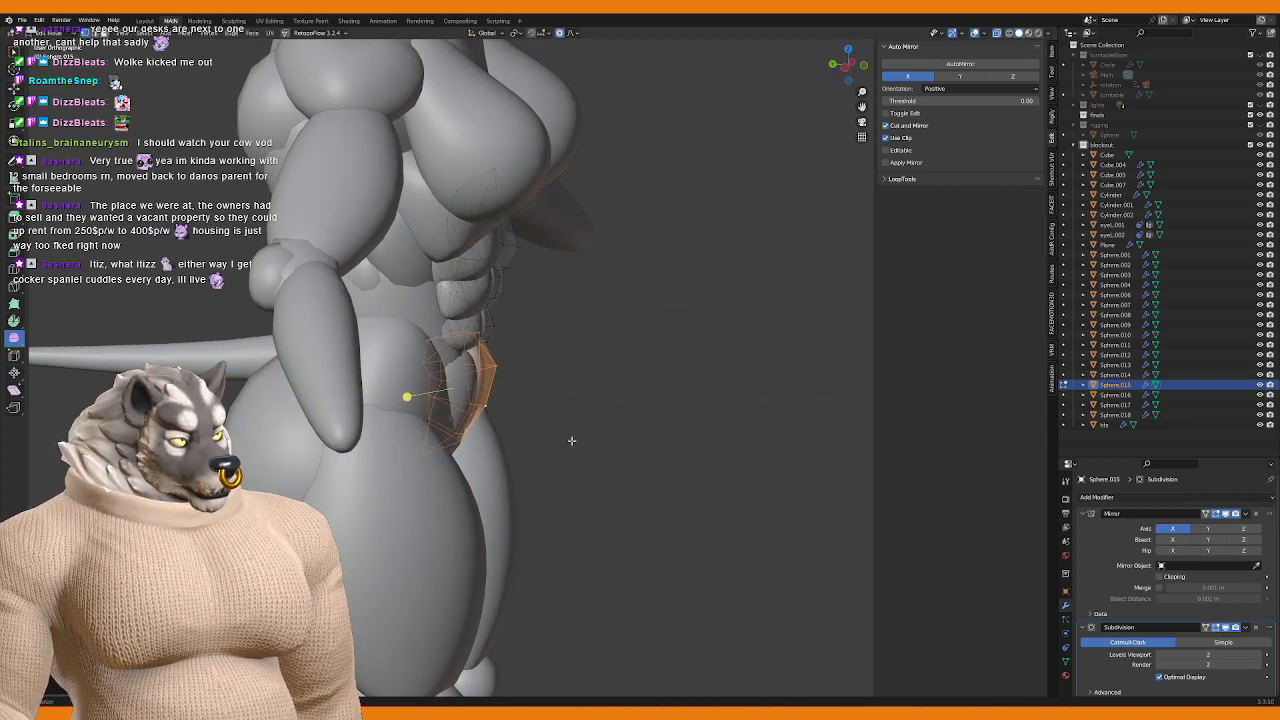
# Step: Move the lowest abdominal segment's upper outer vertex up and outward with proportional editing, and finish editing the abdominals
pyautogui.click(581, 451)
pyautogui.moveTo(581, 451); pyautogui.dragTo(507, 419, button='middle')
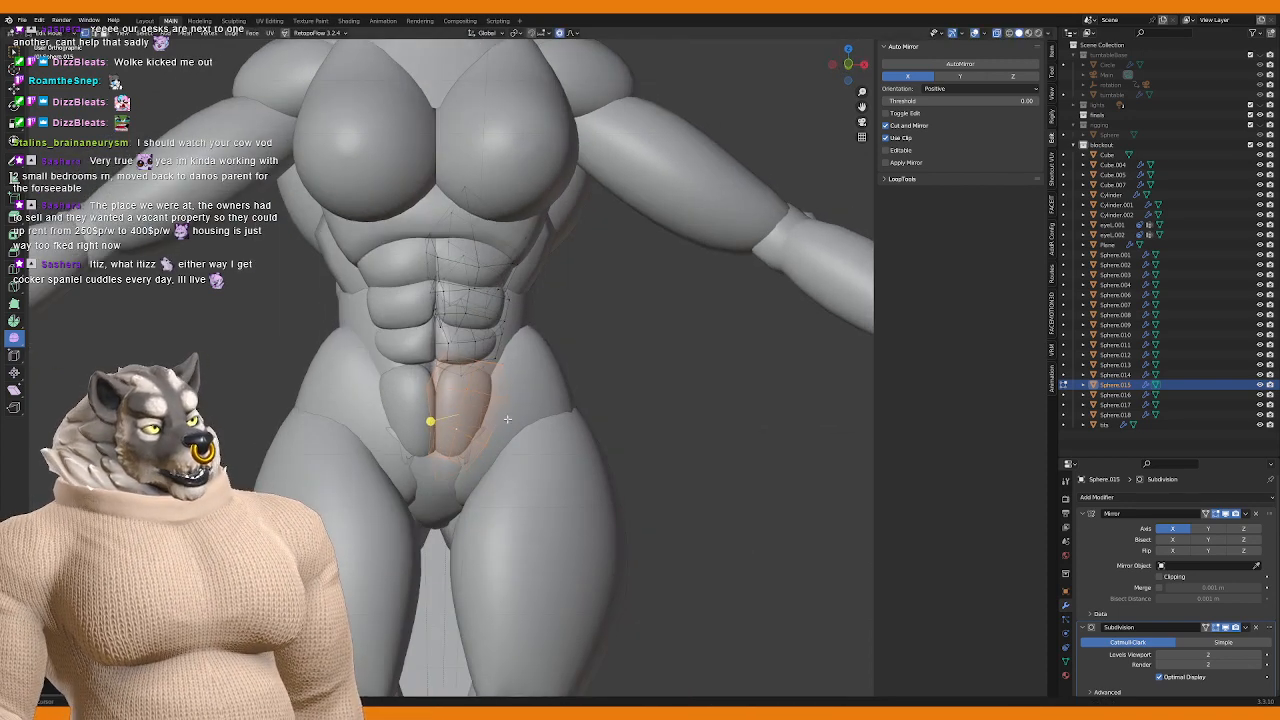
pyautogui.press('g')
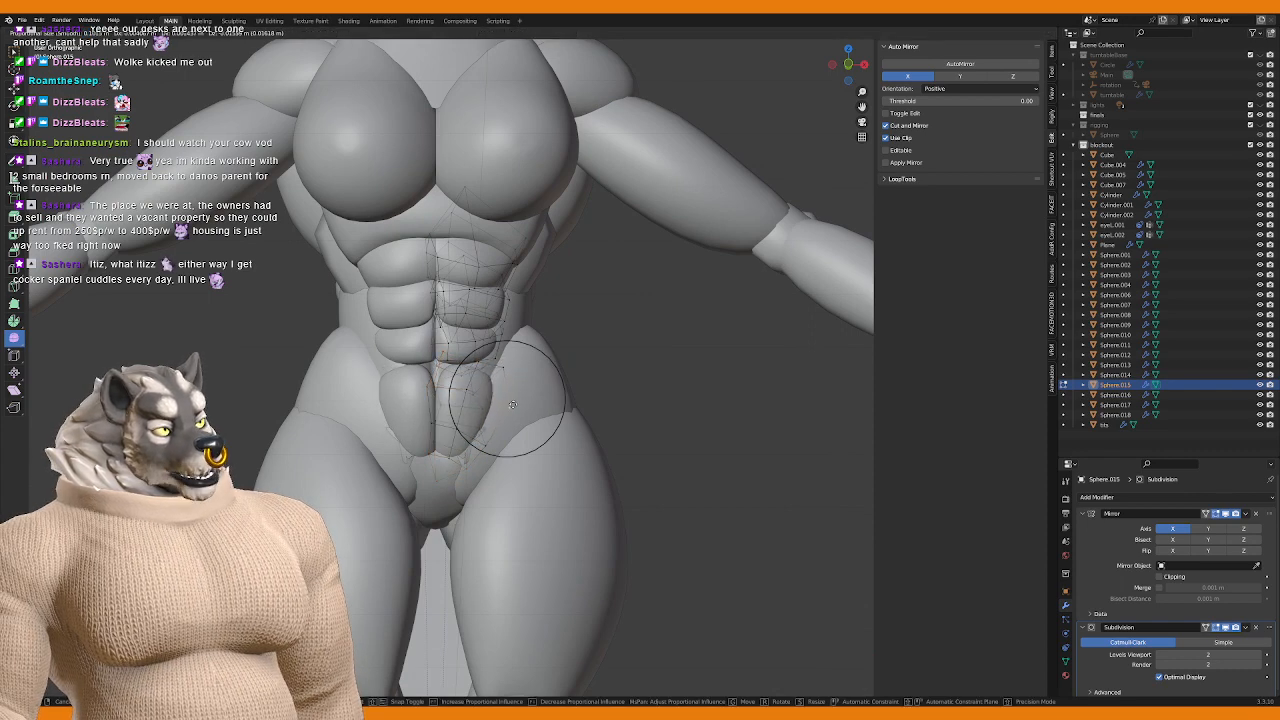
pyautogui.scroll(1, 514, 368)
pyautogui.click(531, 297)
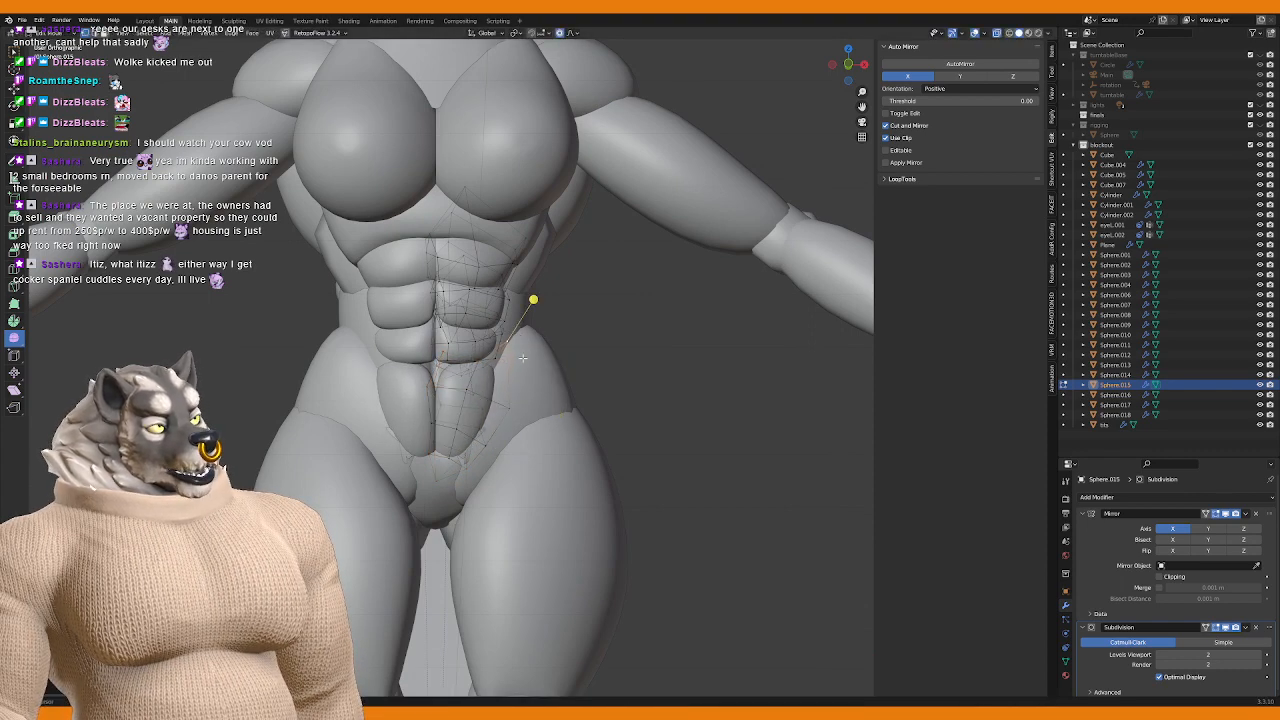
pyautogui.moveTo(531, 297); pyautogui.dragTo(491, 297, button='middle')
pyautogui.press('Tab')
# Step: Examine the whole figure's proportions from the side, front and an angled view
pyautogui.press('KP_3')
pyautogui.scroll(-4, 468, 393)
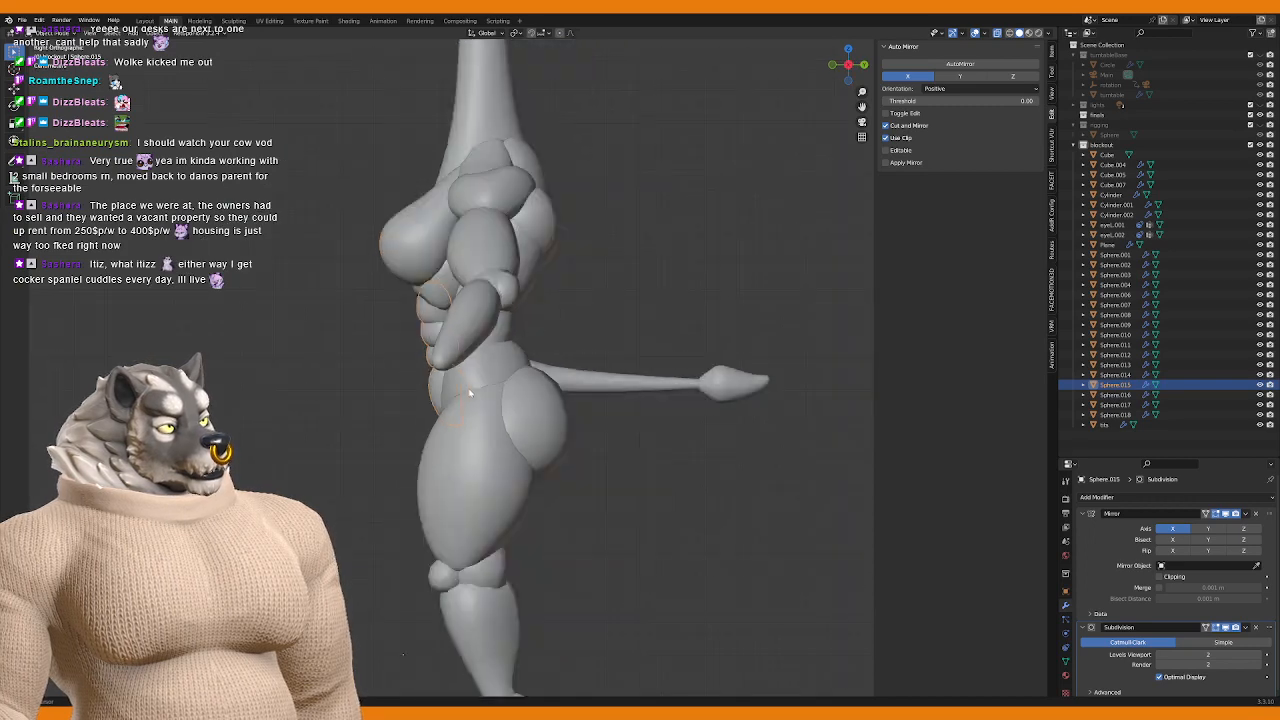
pyautogui.click(316, 367)
pyautogui.scroll(-3, 370, 370)
pyautogui.press('KP_1')
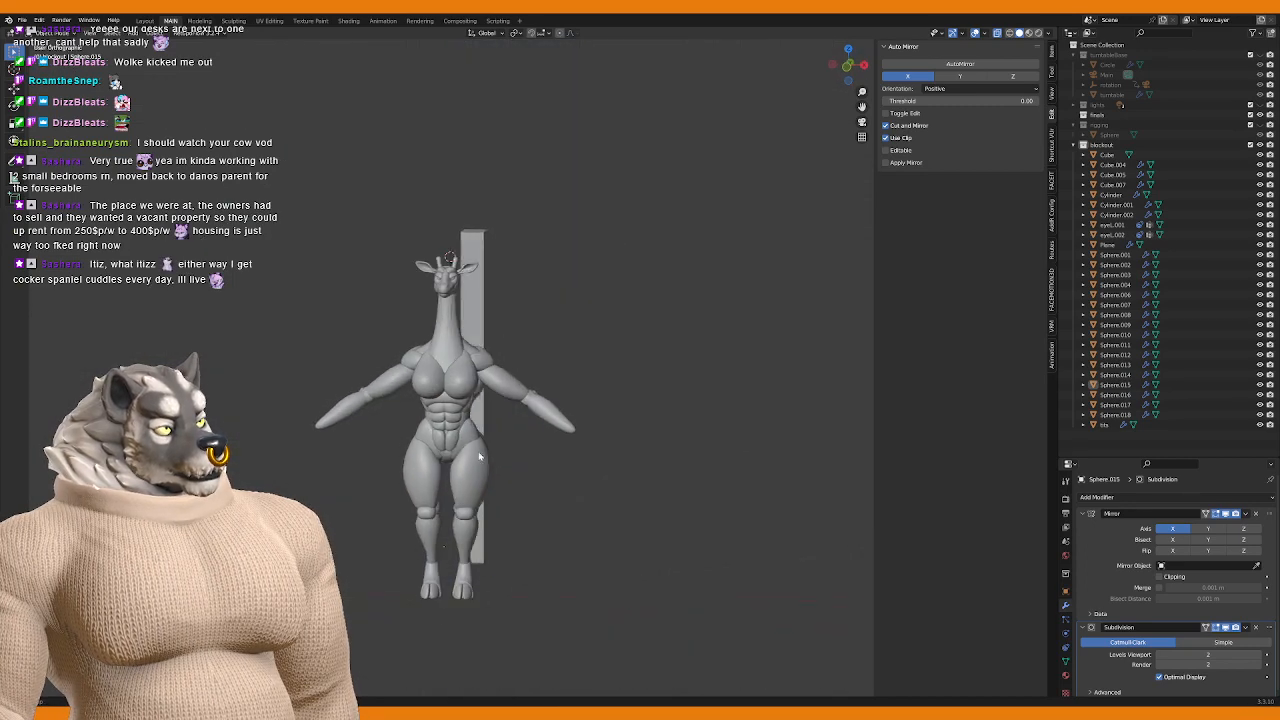
pyautogui.press('KP_3')
pyautogui.press('KP_1')
pyautogui.press('KP_3')
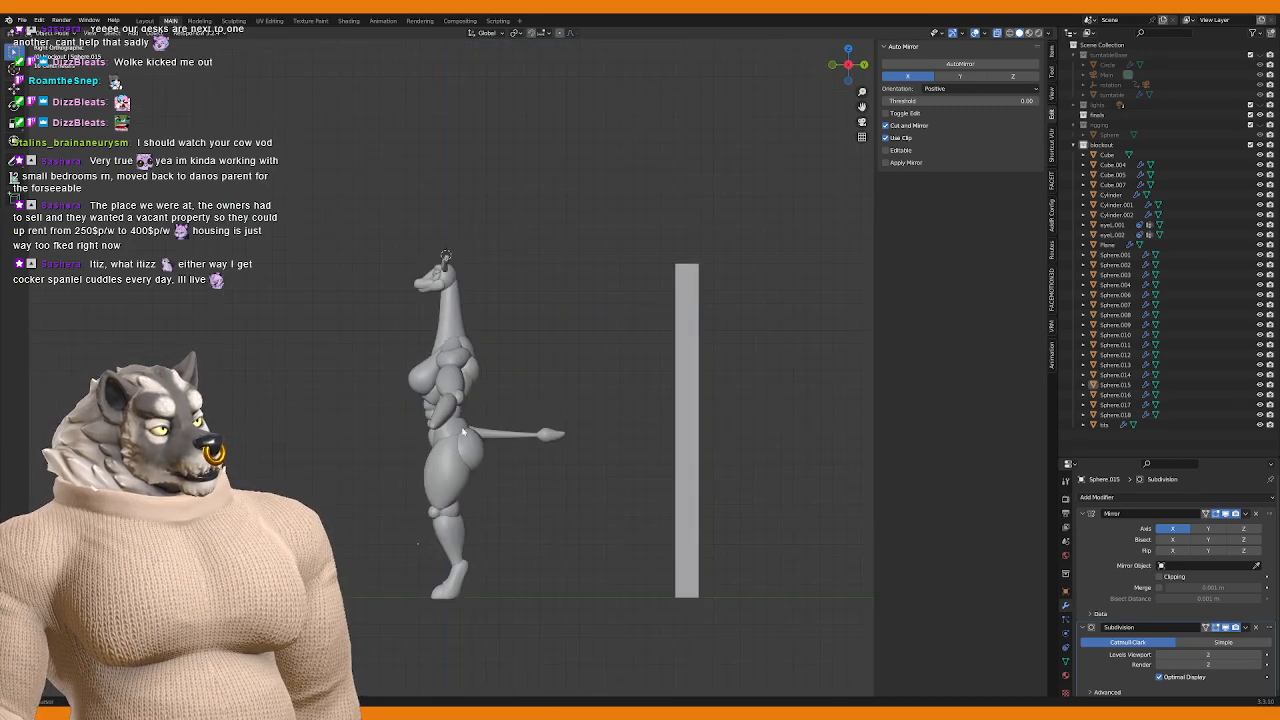
pyautogui.moveTo(464, 432); pyautogui.dragTo(537, 457, button='middle')
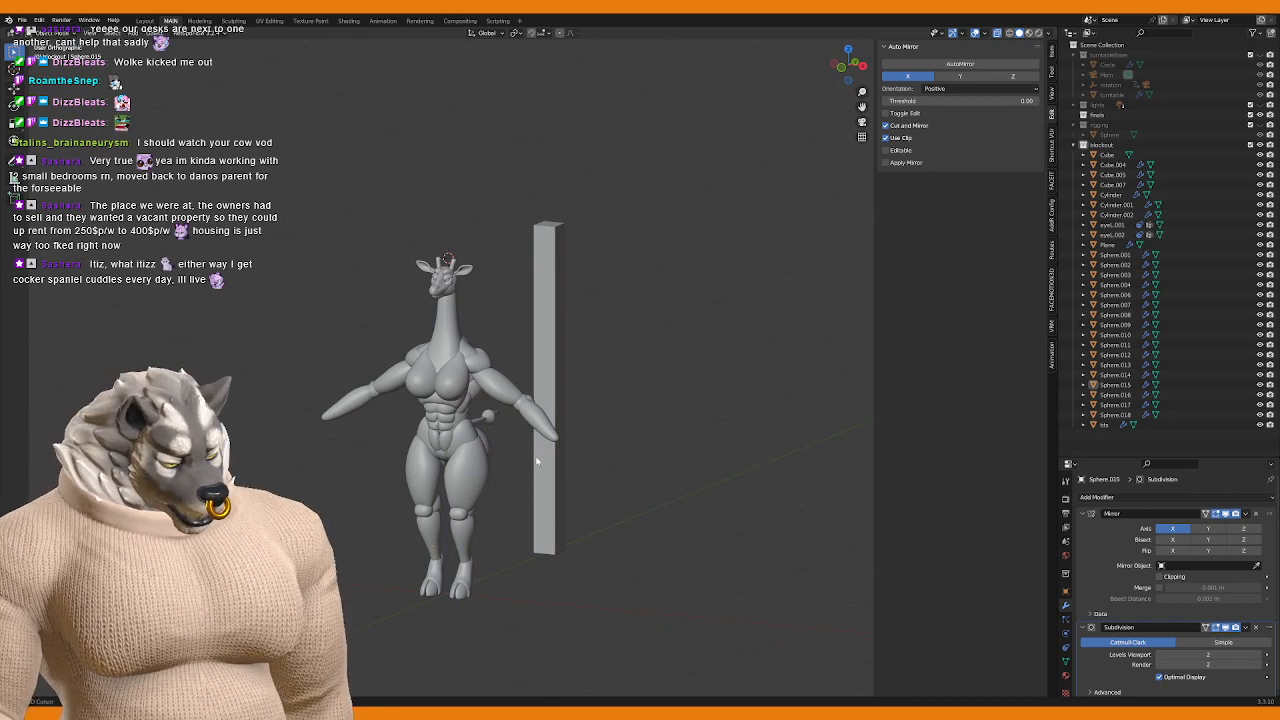
pyautogui.press('KP_1')
# Step: Open the tail and its tuft together for editing, raise both slightly, then finish editing and clear the selection
pyautogui.moveTo(535, 455); pyautogui.dragTo(490, 468, button='middle')
pyautogui.scroll(4, 505, 470)
pyautogui.click(438, 505)
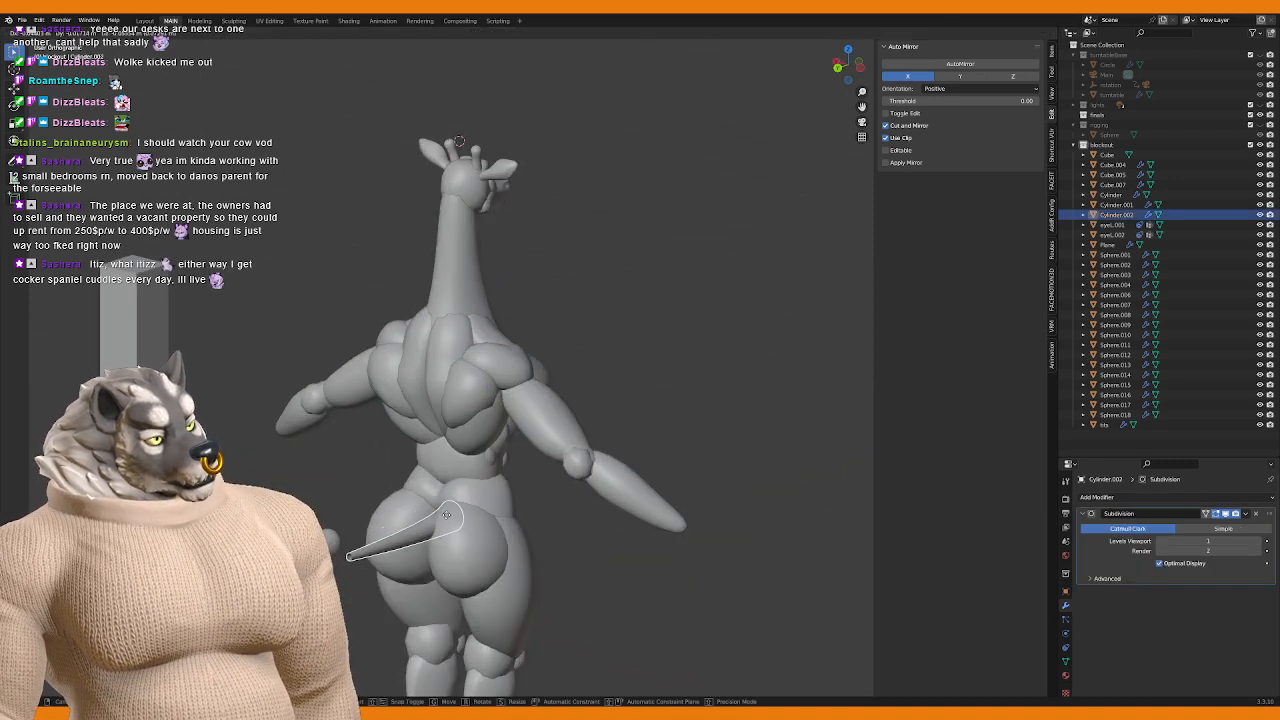
pyautogui.keyDown('shift'); pyautogui.click(370, 527); pyautogui.keyUp('shift')
pyautogui.press('Tab')
pyautogui.press('g')
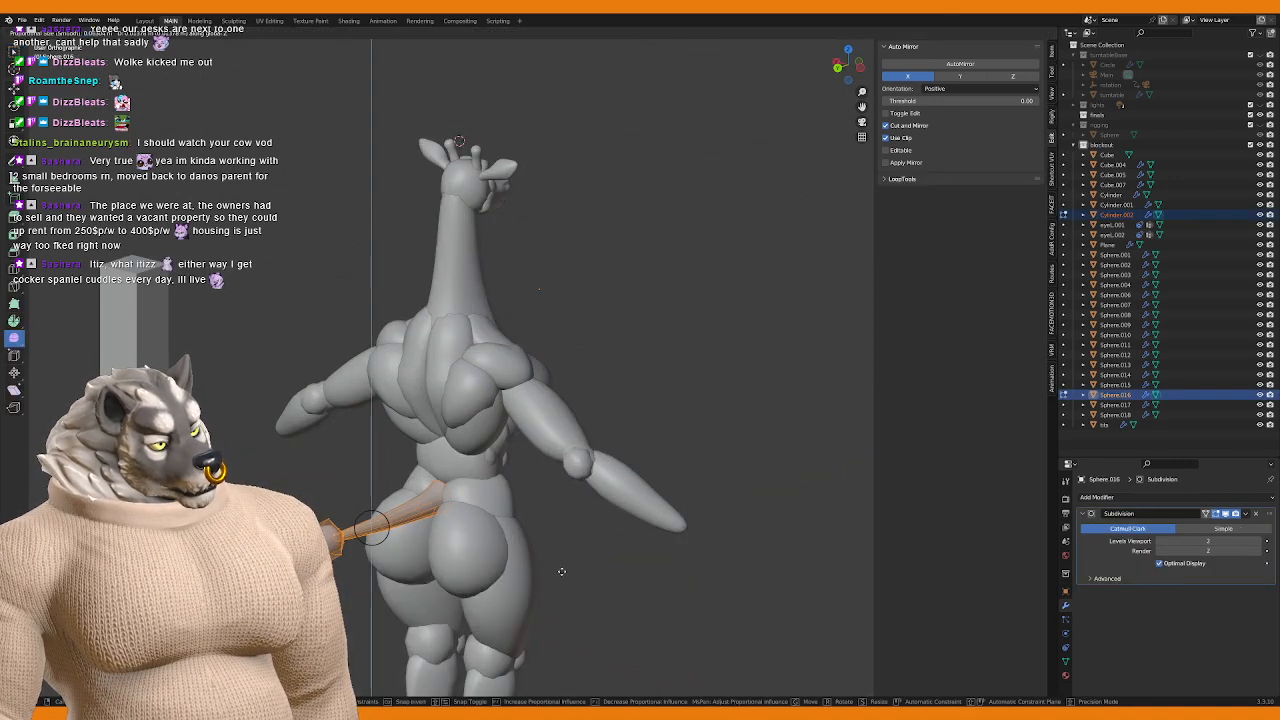
pyautogui.press('x')
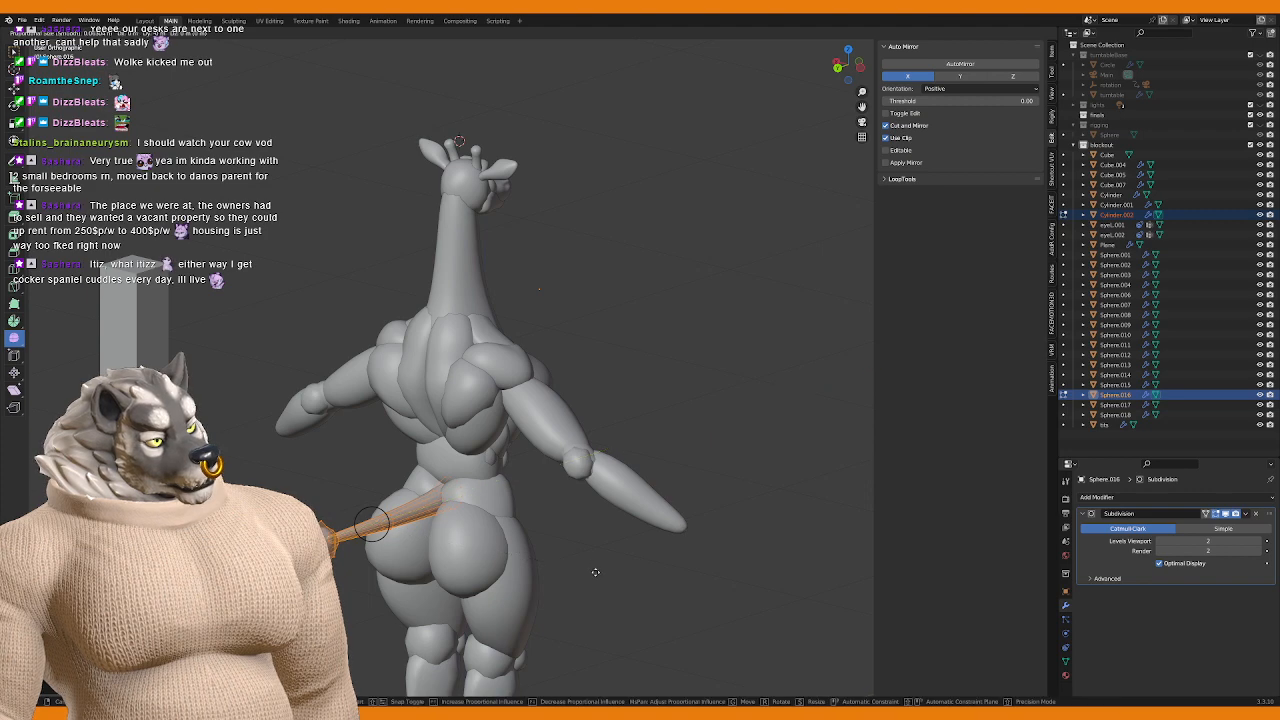
pyautogui.click(590, 575)
pyautogui.press('Tab')
pyautogui.click(588, 578)
pyautogui.moveTo(588, 578); pyautogui.dragTo(586, 576, button='middle')
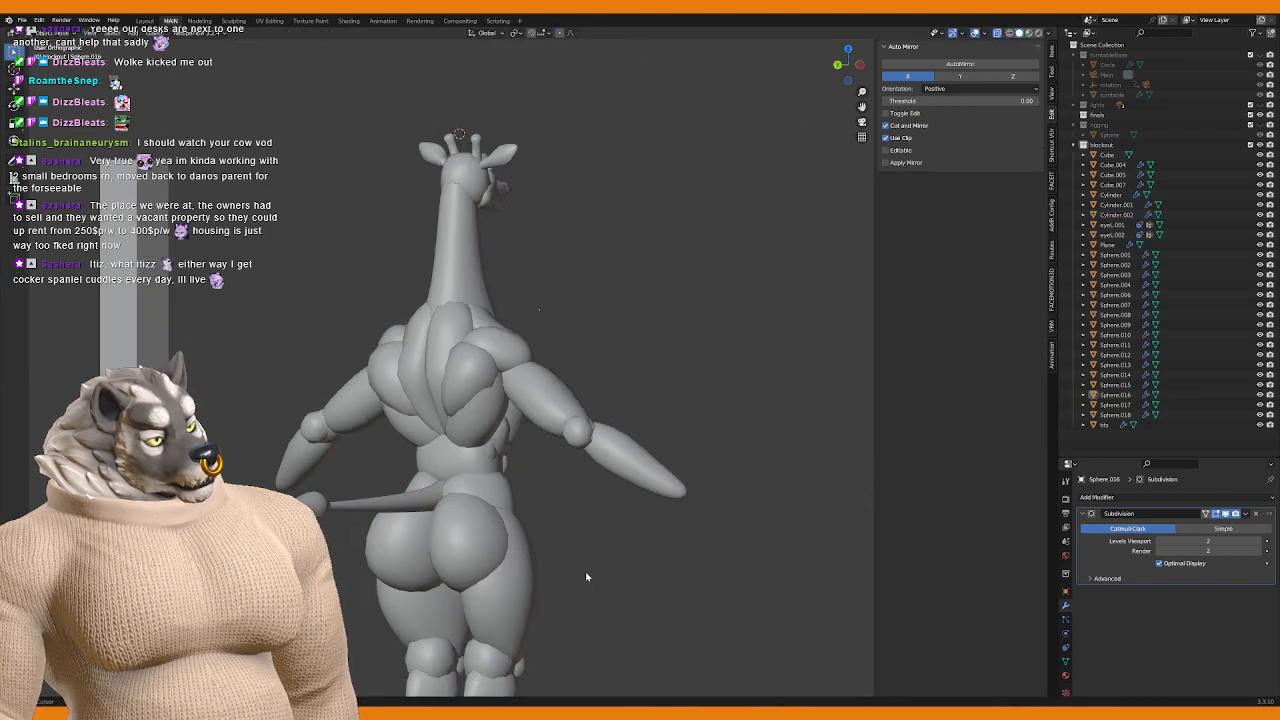
# Step: Open the glute mesh for editing from the back and raise and scale its top vertices with proportional editing
pyautogui.press('KP_1')
pyautogui.scroll(3, 608, 460)
pyautogui.press('ctrl+KP_1')
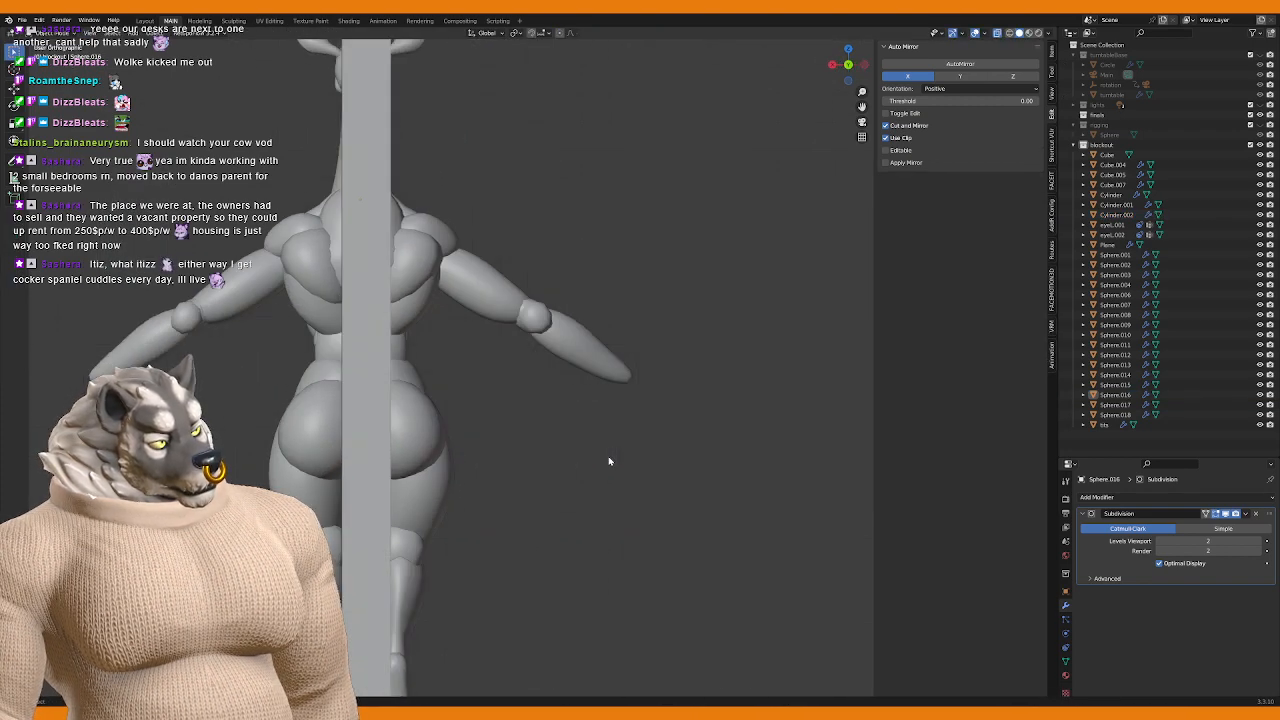
pyautogui.click(431, 437)
pyautogui.keyDown('shift'); pyautogui.moveTo(431, 437); pyautogui.dragTo(530, 420, button='middle'); pyautogui.keyUp('shift')
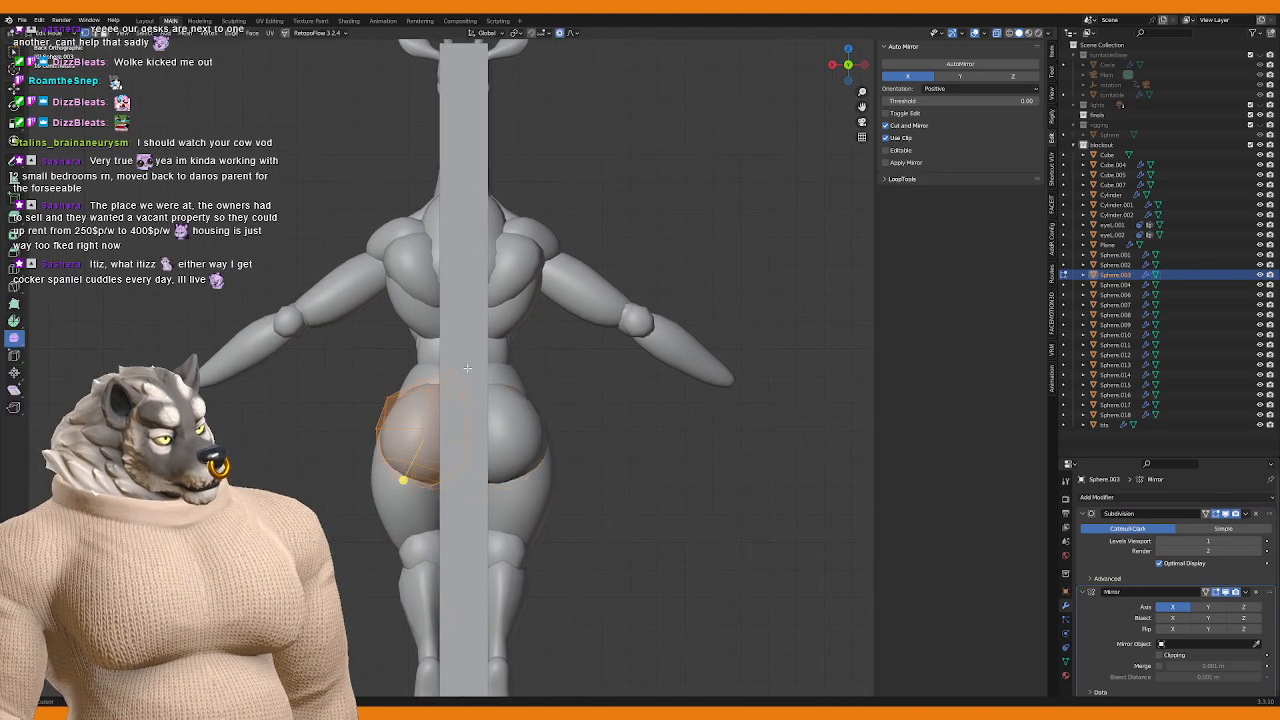
pyautogui.press('Tab')
pyautogui.press('g')
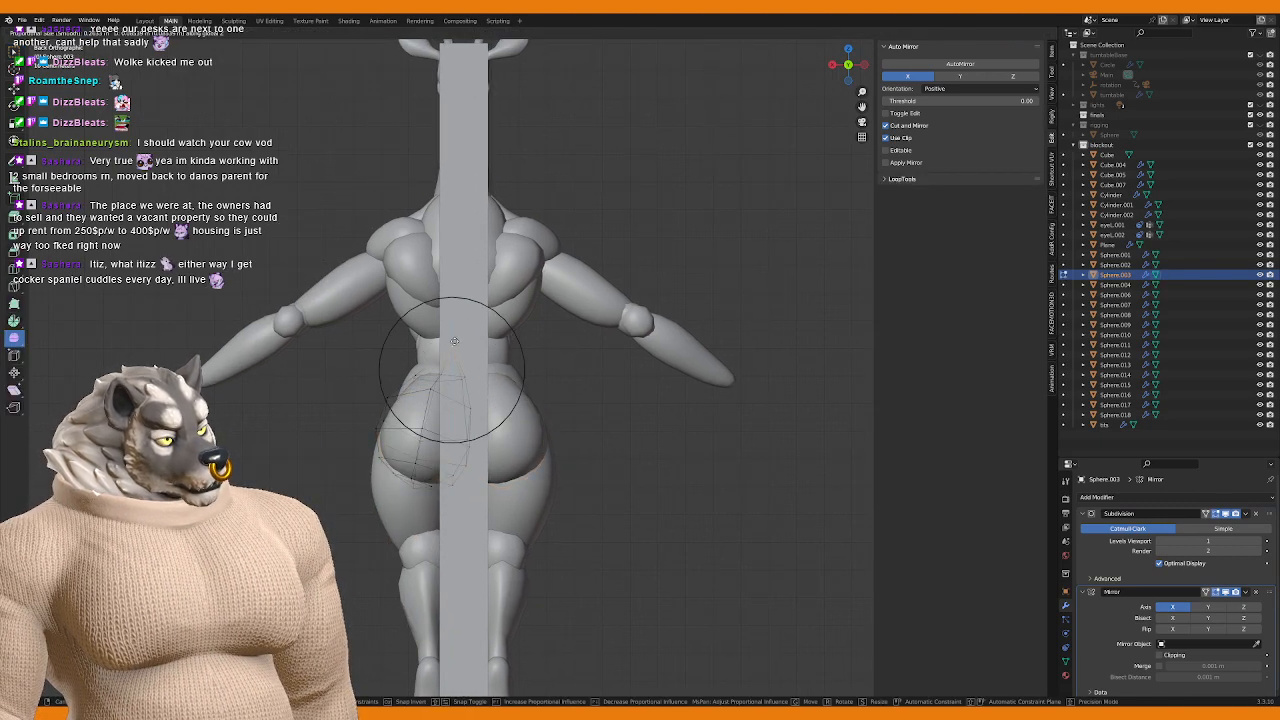
pyautogui.click(453, 349)
pyautogui.press('g')
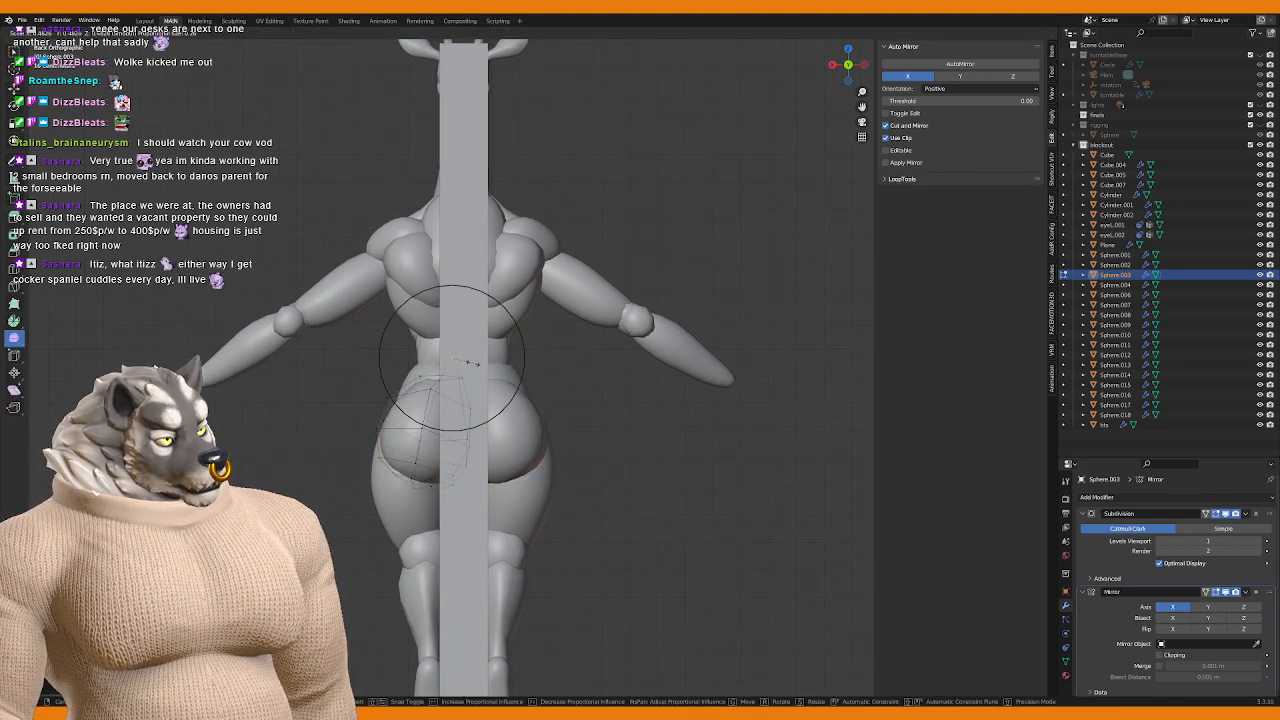
pyautogui.click(468, 362)
# Step: Select the glute's lower edge loop and scale it with proportional editing
pyautogui.moveTo(468, 362); pyautogui.dragTo(496, 399, button='middle')
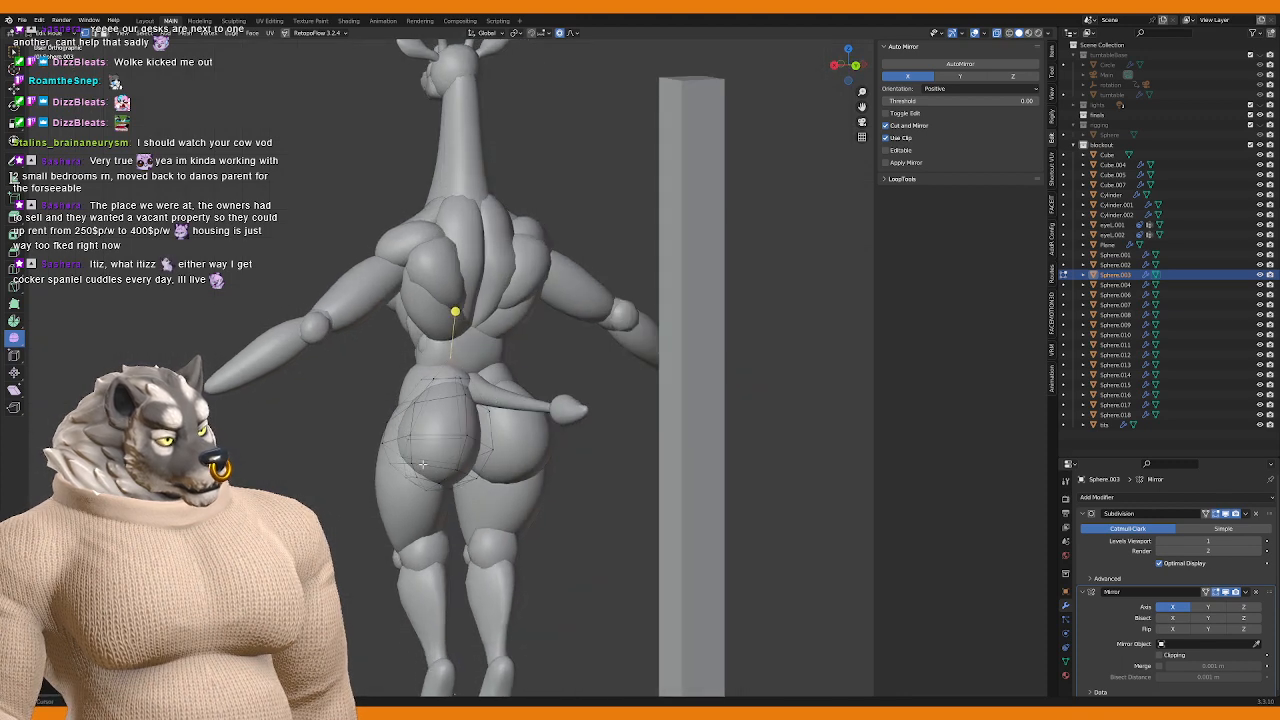
pyautogui.moveTo(423, 521); pyautogui.dragTo(414, 509, button='middle')
pyautogui.press('g')
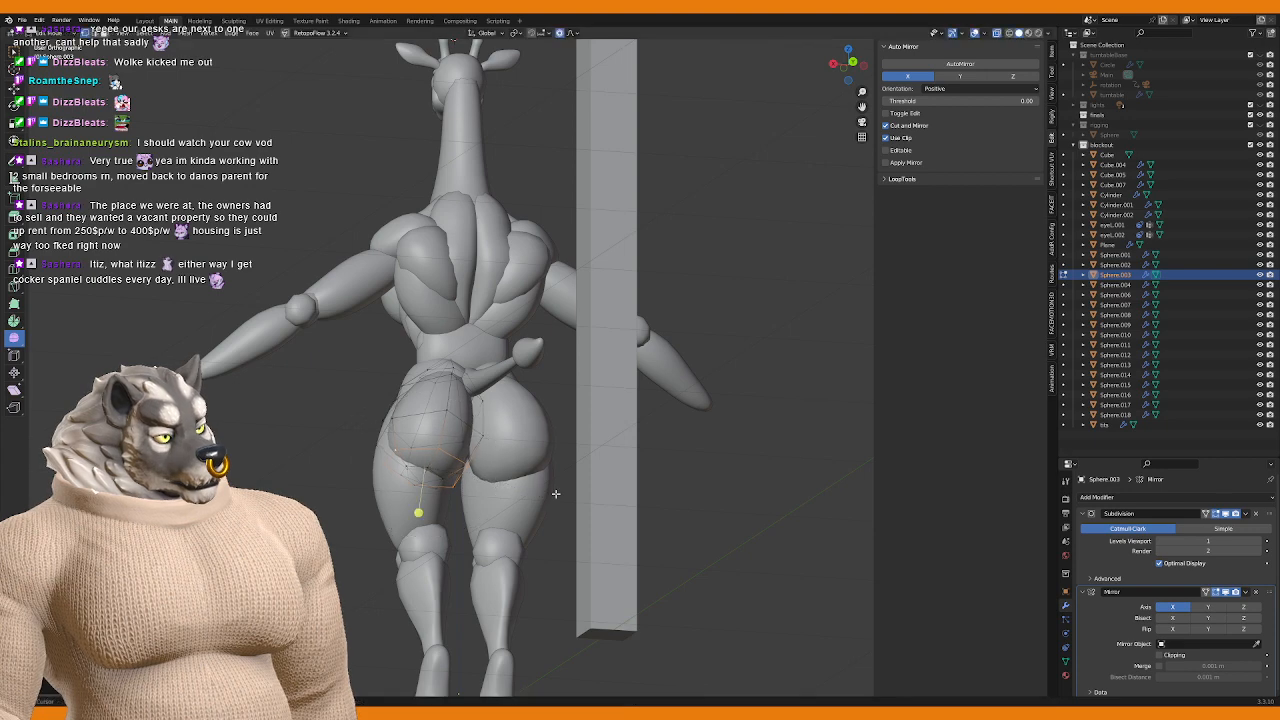
pyautogui.moveTo(555, 490)
pyautogui.mouseDown(button='middle')
pyautogui.moveTo(530, 492)
pyautogui.moveTo(550, 491)
pyautogui.mouseUp(button='middle')
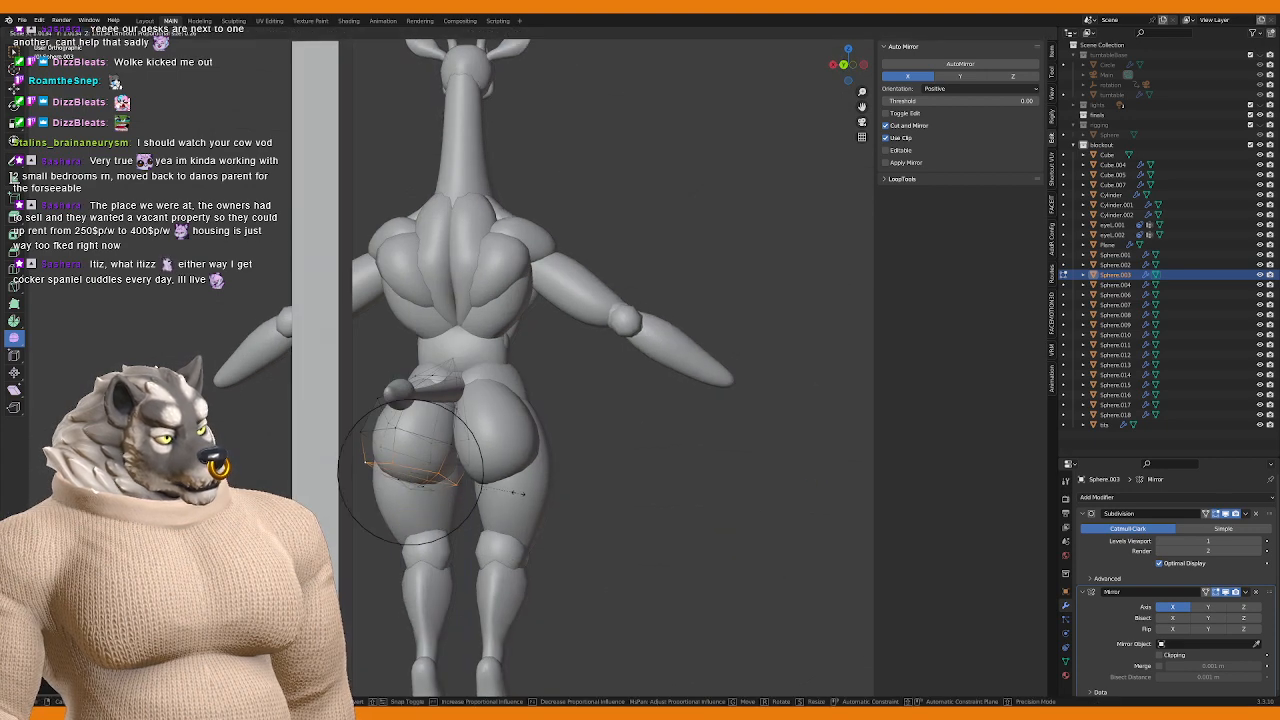
pyautogui.click(550, 491)
# Step: Finish editing the glute, clear the selection, and save GIRAFFE.blend
pyautogui.press('KP_1')
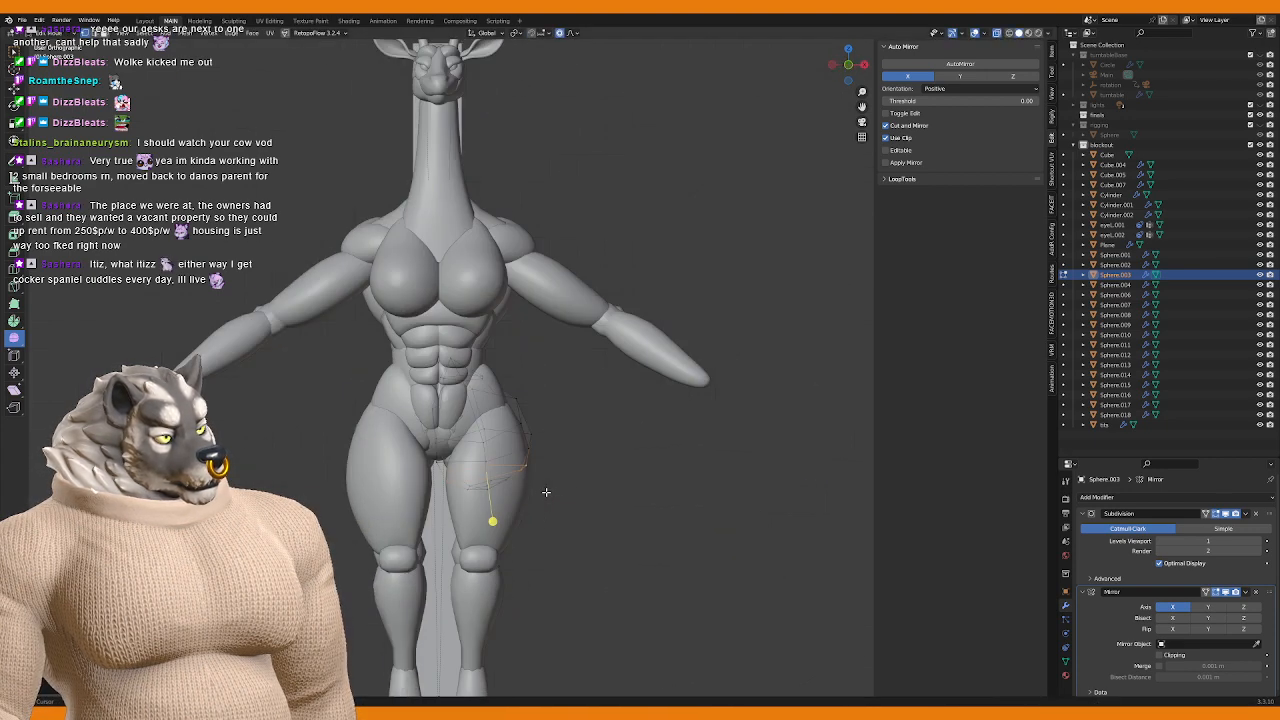
pyautogui.press('Tab')
pyautogui.moveTo(545, 492)
pyautogui.mouseDown(button='middle')
pyautogui.moveTo(349, 480)
pyautogui.moveTo(583, 531)
pyautogui.moveTo(559, 500)
pyautogui.mouseUp(button='middle')
pyautogui.click(379, 488)
pyautogui.press('KP_1')
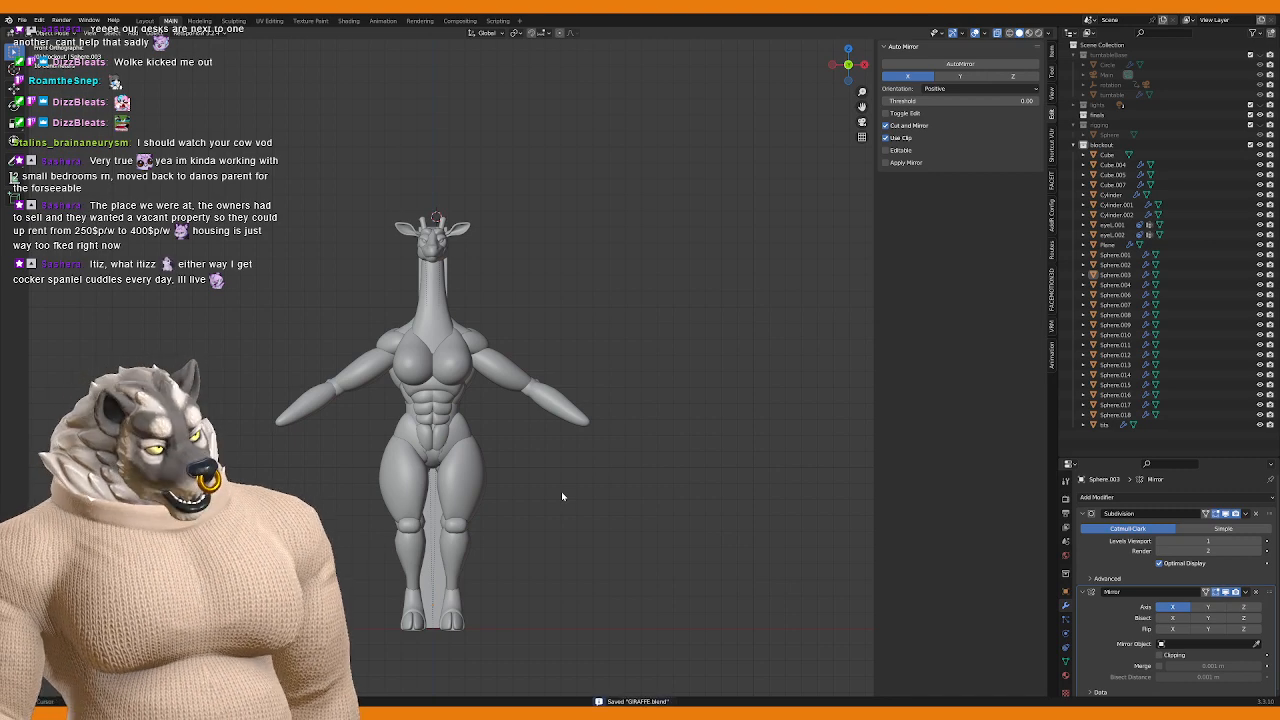
# Step: Examine the full figure, the head and the neck from the front, side and above
pyautogui.moveTo(557, 478); pyautogui.dragTo(525, 478, button='middle')
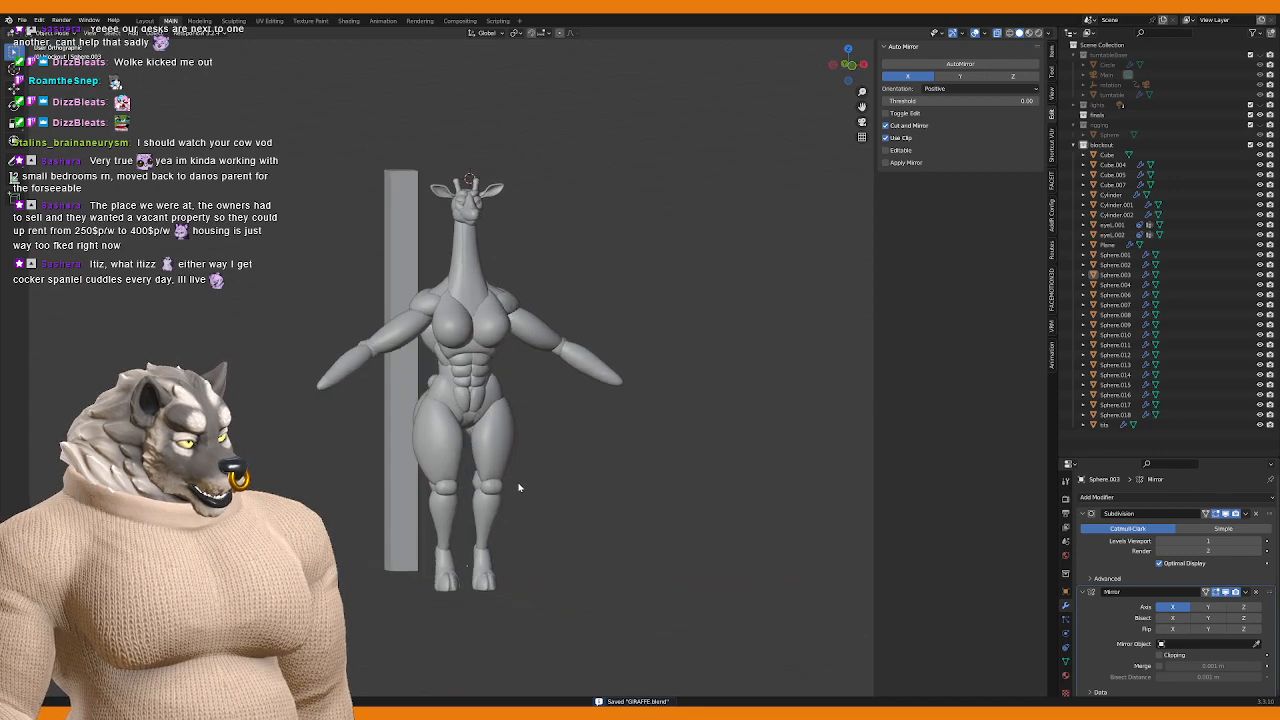
pyautogui.press('KP_1')
pyautogui.scroll(-2, 463, 483)
pyautogui.scroll(8, 457, 473)
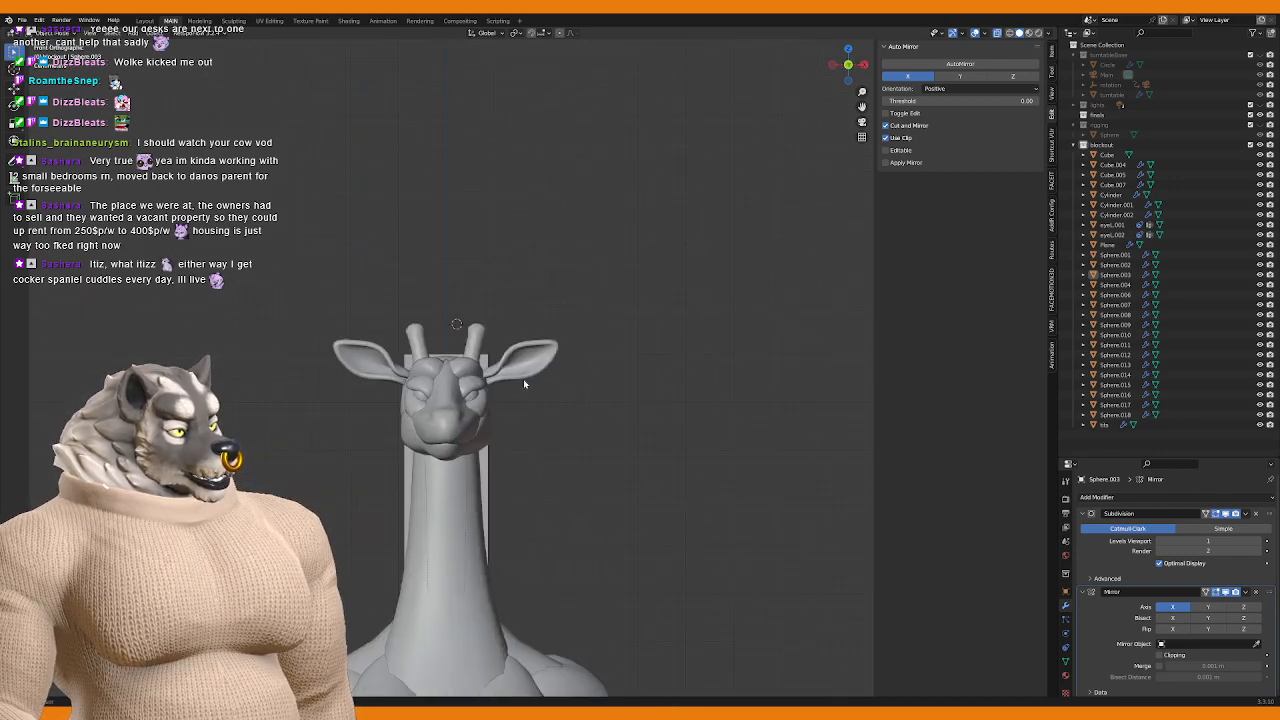
pyautogui.moveTo(527, 416); pyautogui.dragTo(570, 410, button='middle')
pyautogui.scroll(-5, 570, 410)
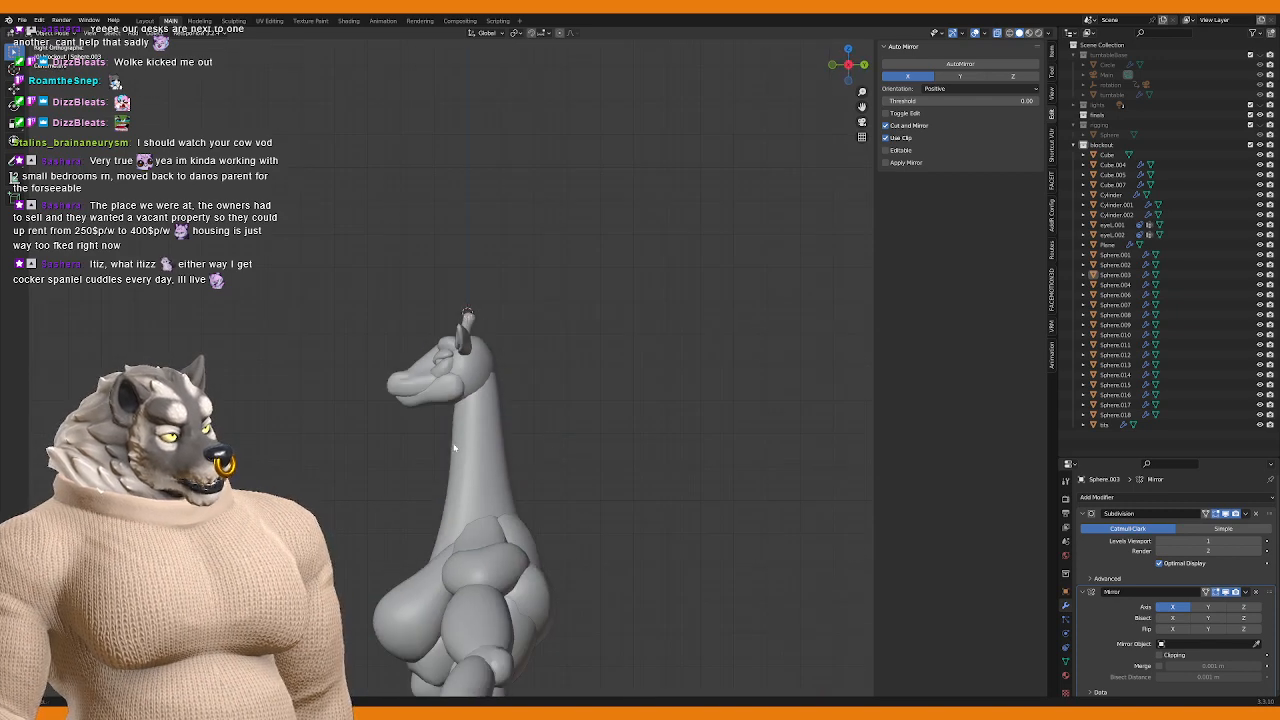
pyautogui.scroll(3, 607, 362)
pyautogui.moveTo(607, 362); pyautogui.dragTo(575, 499, button='middle')
pyautogui.scroll(6, 522, 527)
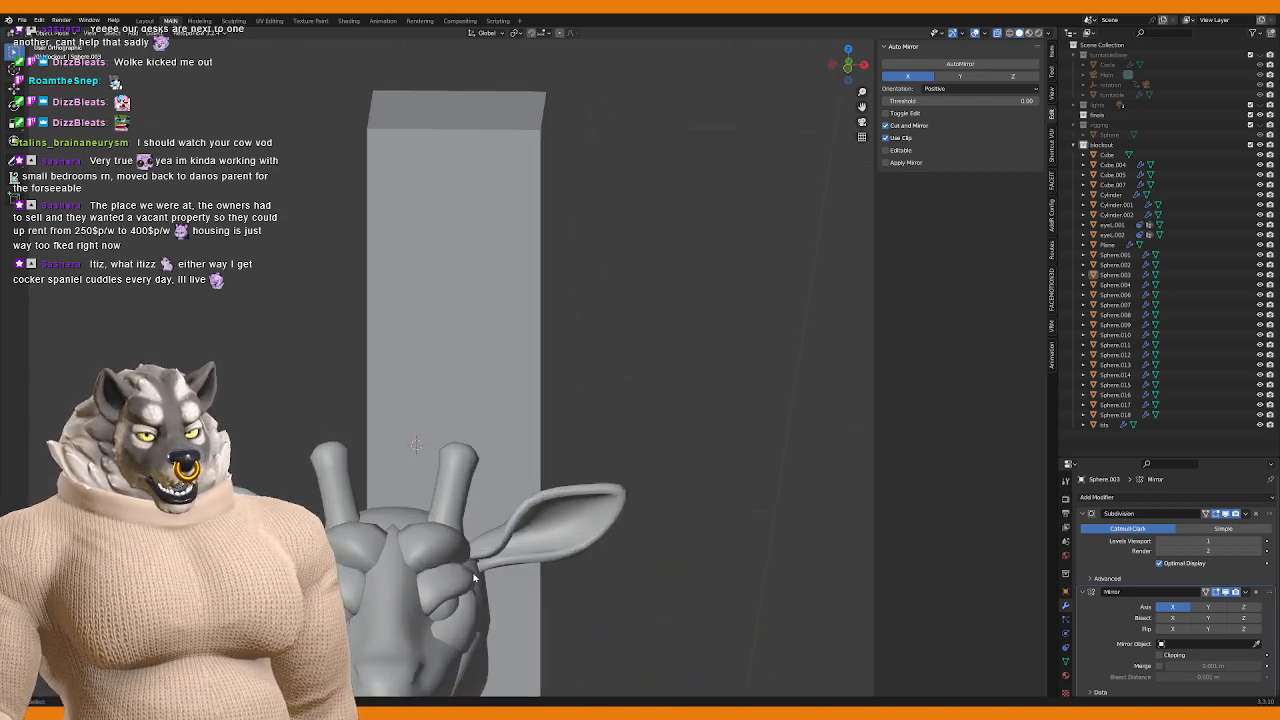
pyautogui.moveTo(470, 470); pyautogui.dragTo(480, 390, button='middle')
pyautogui.scroll(-4, 525, 374)
pyautogui.scroll(-5, 525, 374)
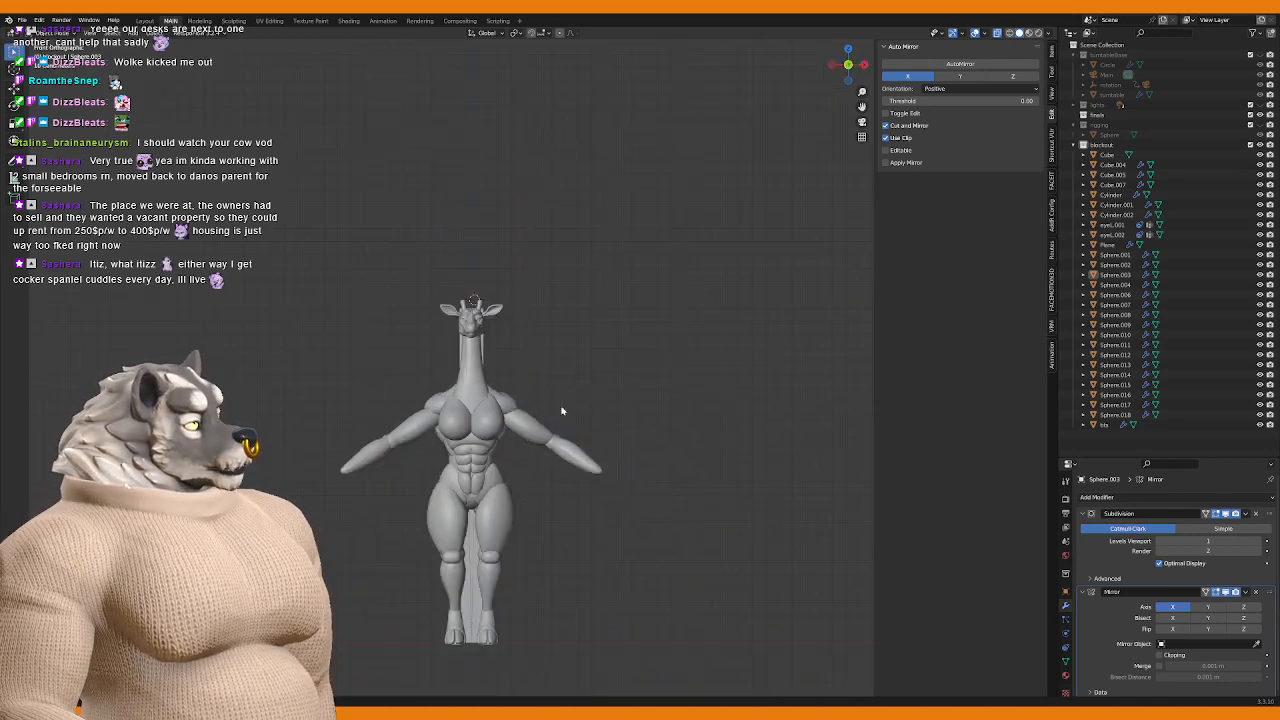
# Step: Delete the tall rectangular reference block behind the figure in the side view and save the file
pyautogui.keyDown('shift'); pyautogui.moveTo(564, 370); pyautogui.dragTo(631, 265, button='middle'); pyautogui.keyUp('shift')
pyautogui.click(710, 213)
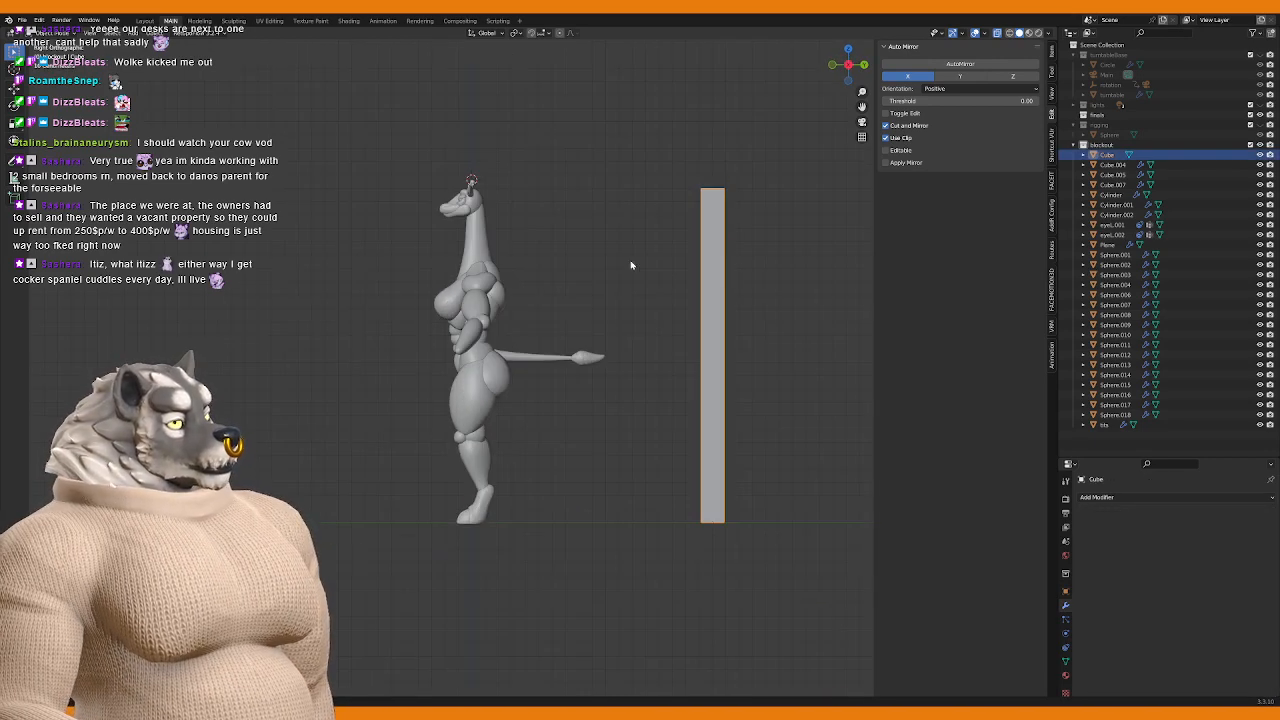
pyautogui.press('Delete')
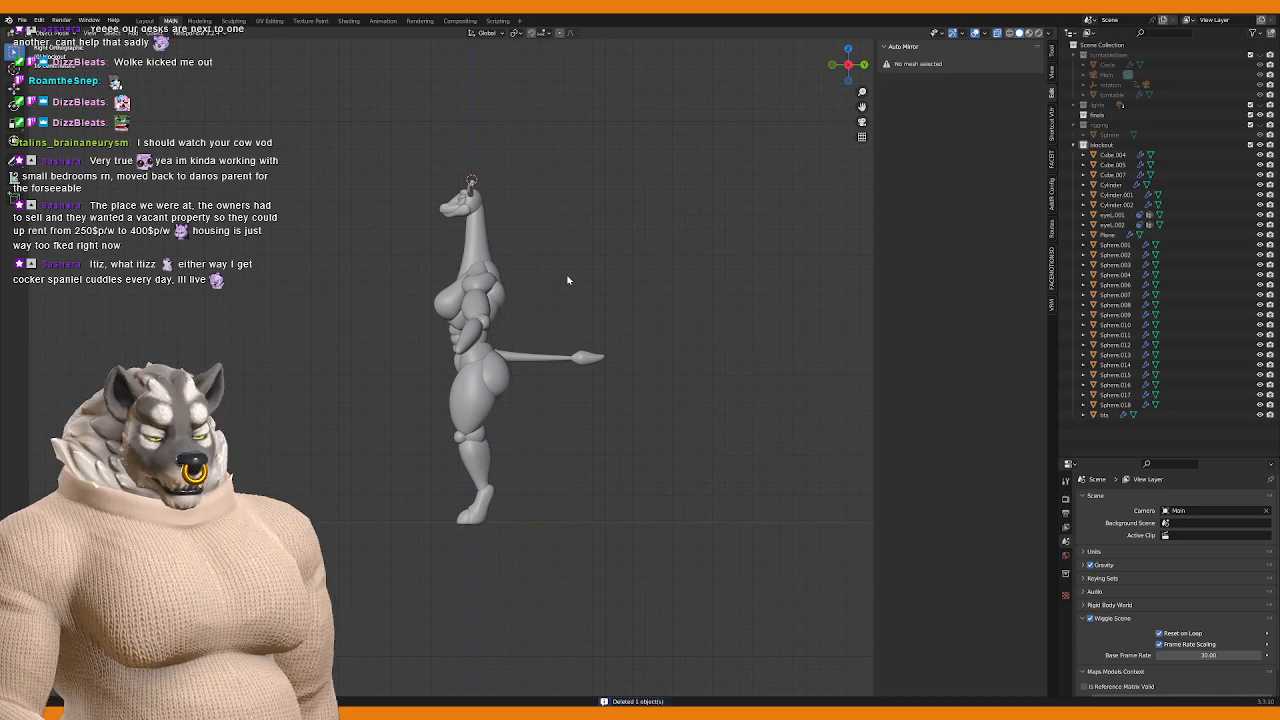
pyautogui.hotkey('ctrl', 's')
# Step: Select all the blockout objects, clear the selection again, and save GIRAFFE.blend
pyautogui.keyDown('shift'); pyautogui.moveTo(567, 280); pyautogui.dragTo(580, 316, button='middle'); pyautogui.keyUp('shift')
pyautogui.press('a')
pyautogui.press('q')
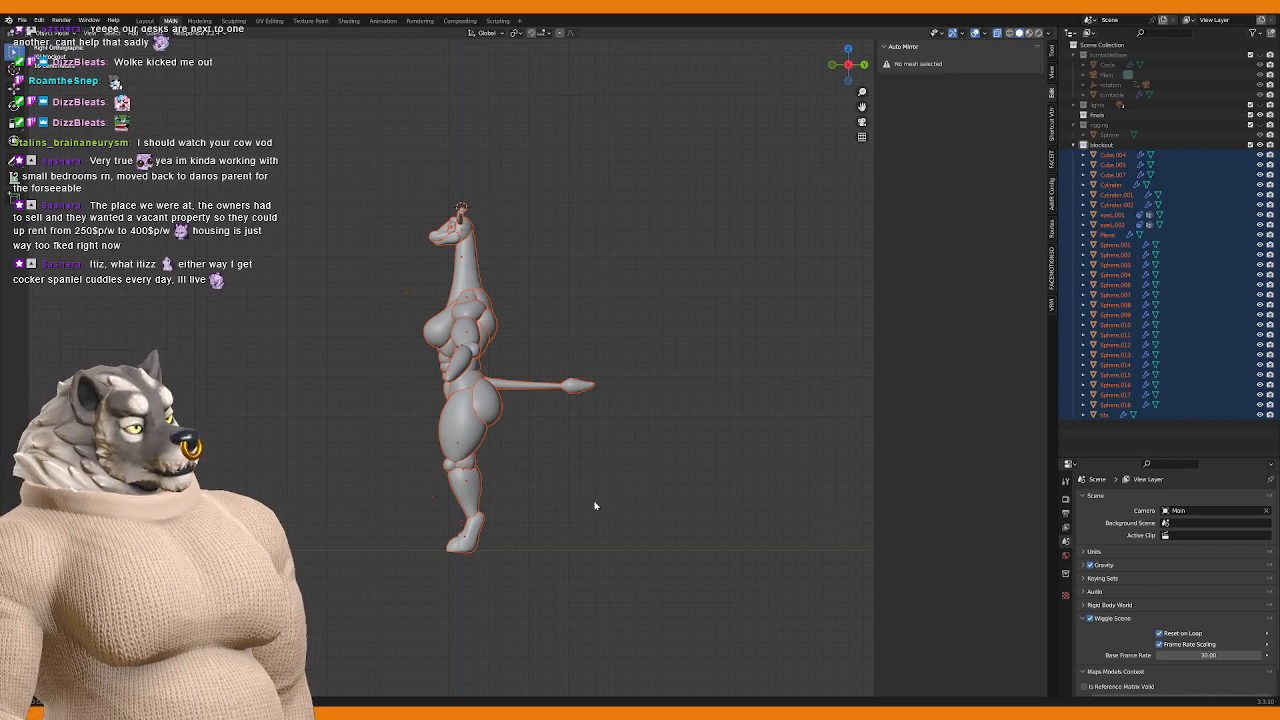
pyautogui.hotkey('alt', 'a')
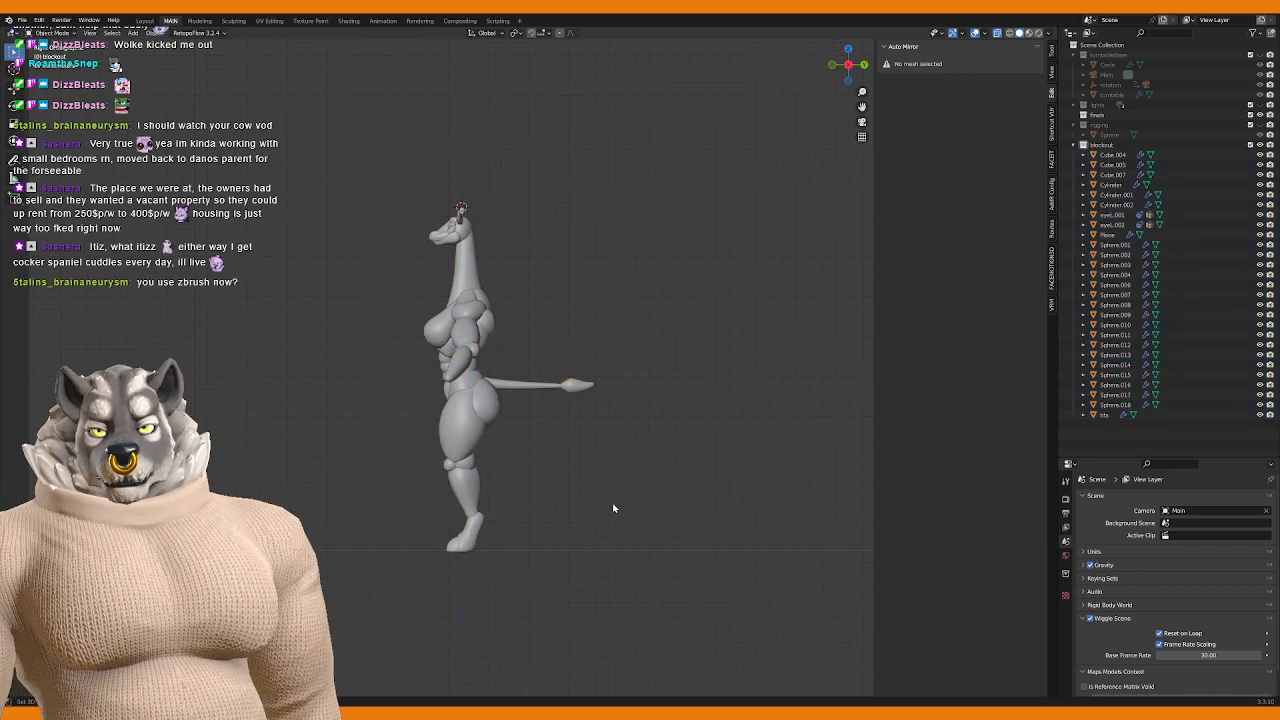
pyautogui.hotkey('ctrl', 's')
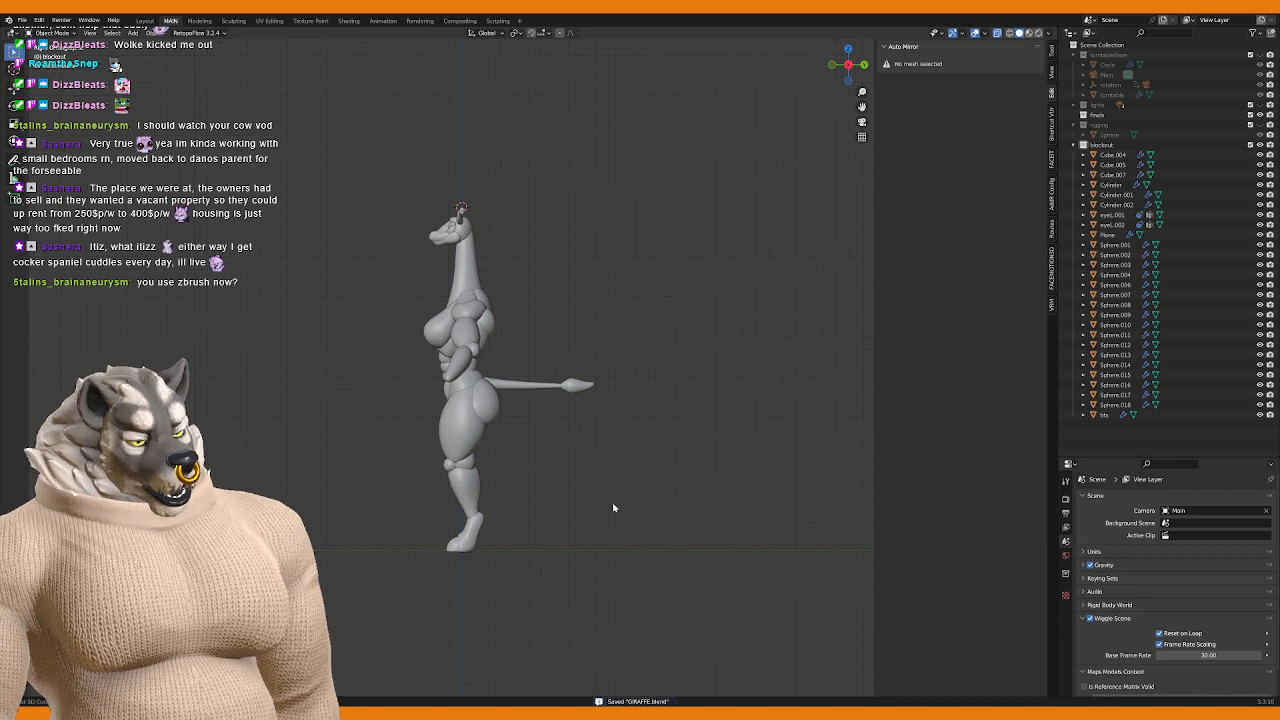
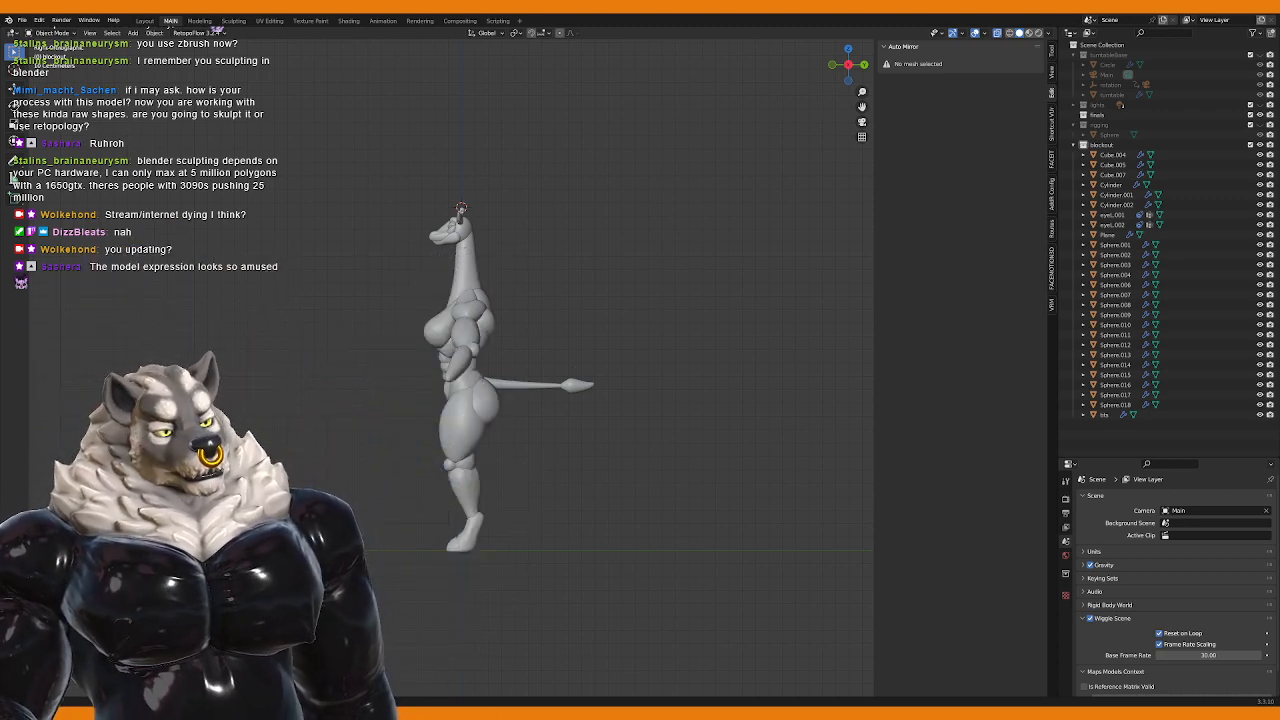
pyautogui.moveTo(390, 390); pyautogui.dragTo(462, 390, button='middle')
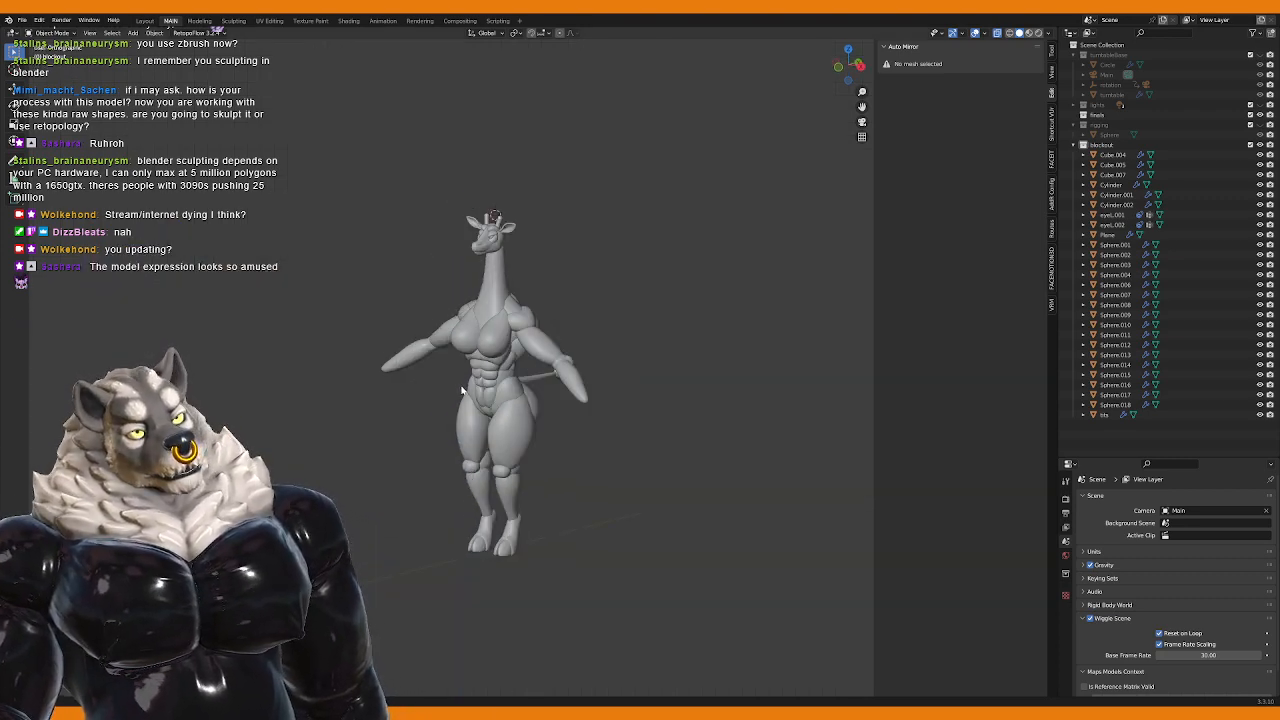
pyautogui.scroll(4, 500, 480)
pyautogui.keyDown('shift'); pyautogui.moveTo(498, 507); pyautogui.dragTo(386, 441, button='middle'); pyautogui.keyUp('shift')
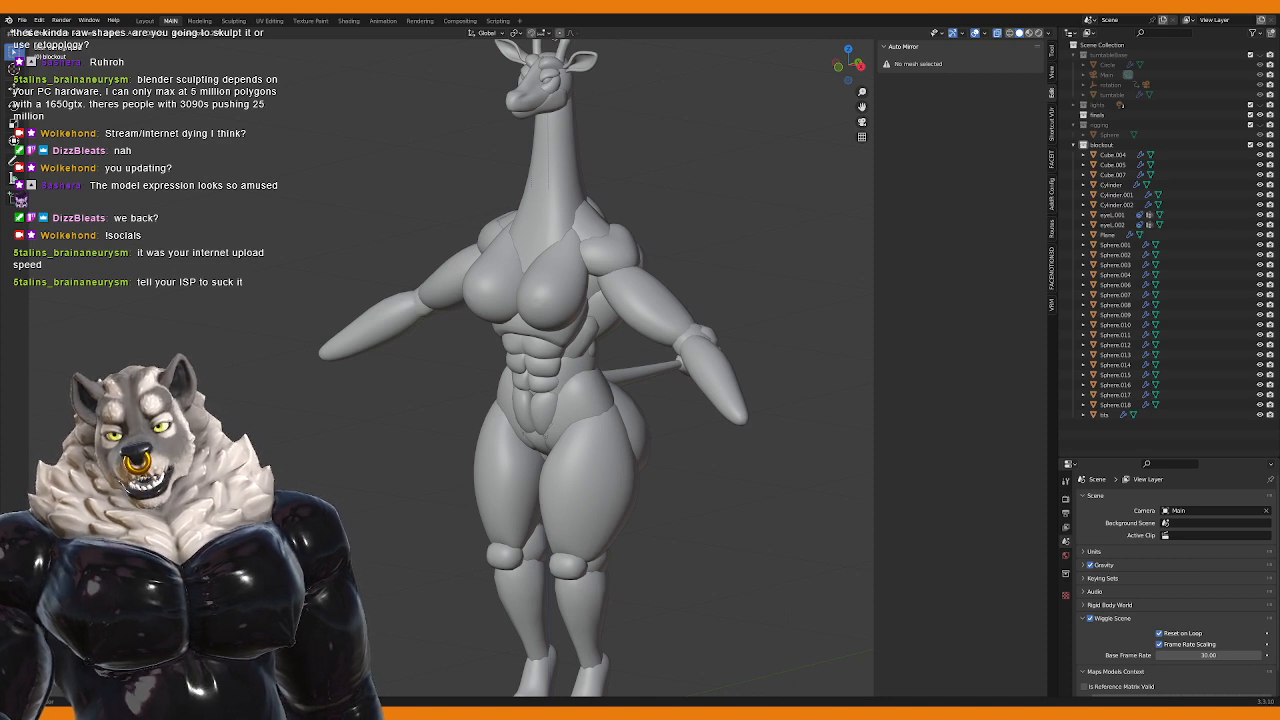
pyautogui.moveTo(415, 667); pyautogui.dragTo(619, 430, button='middle')
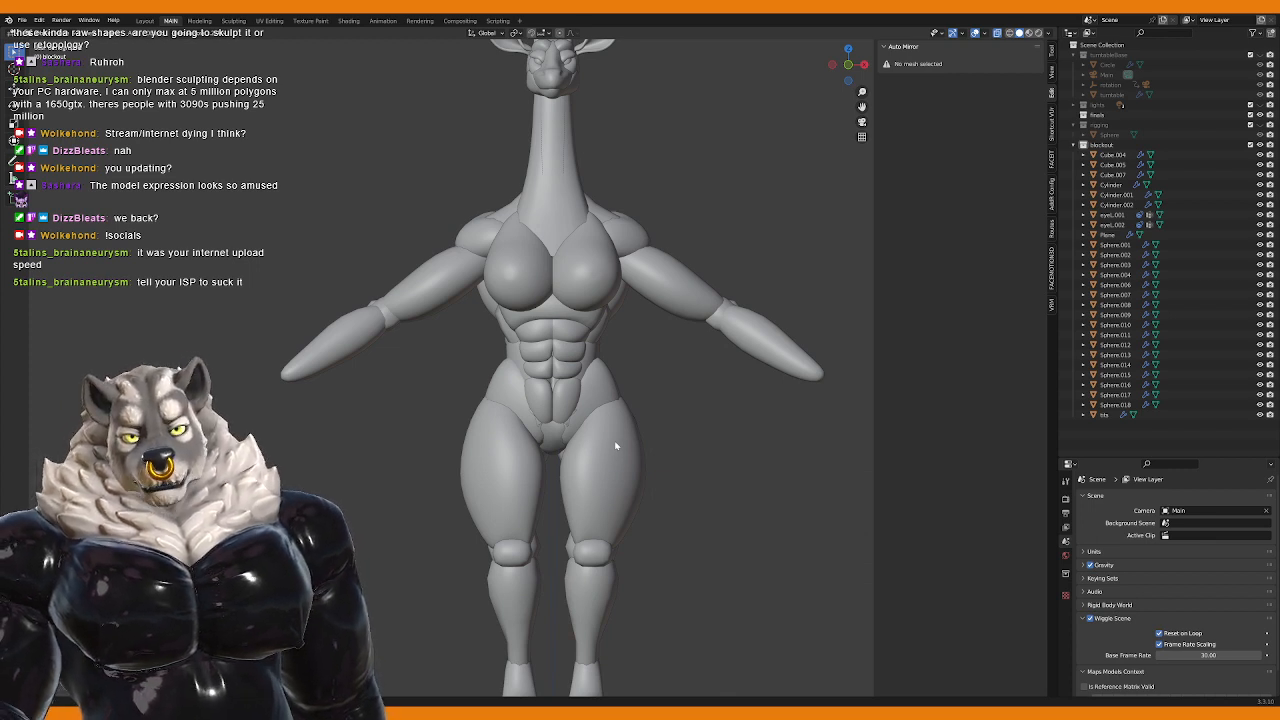
pyautogui.scroll(-3, 622, 460)
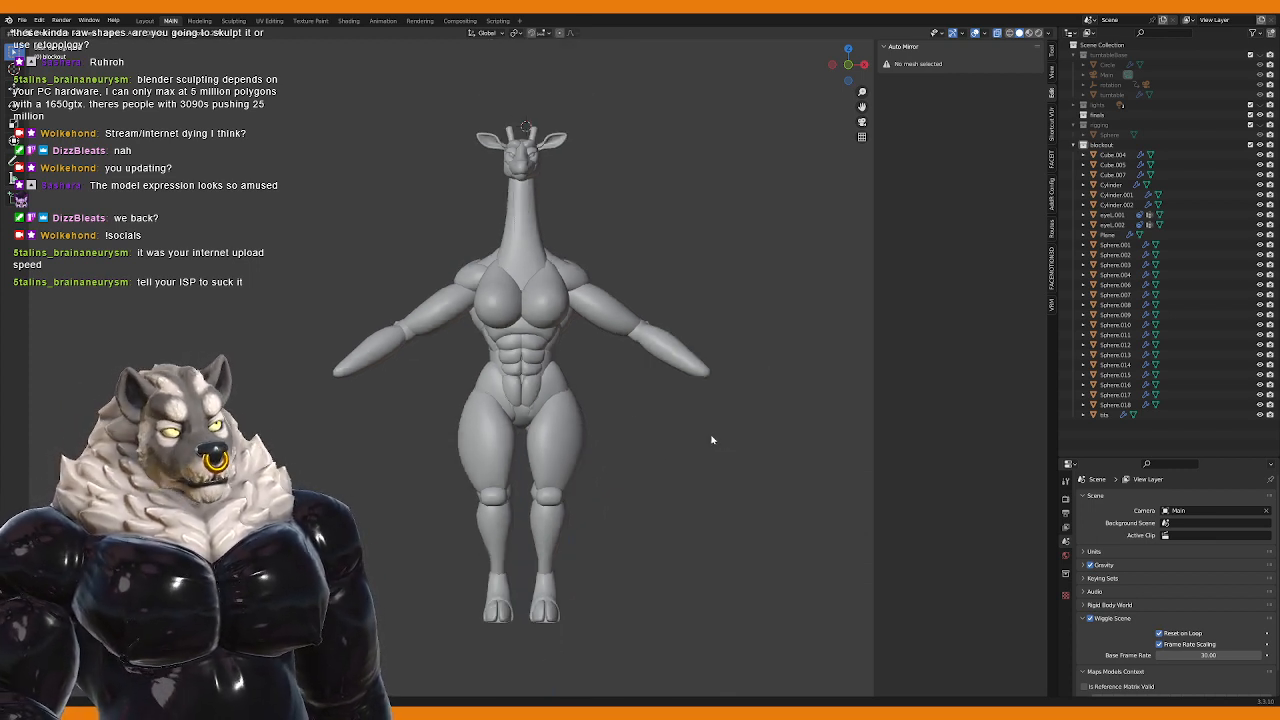
# Step: Edit the abdominals mesh and pull the outer edge of the second abdominal row inward using proportional editing
pyautogui.press('KP_1')
pyautogui.press('KP_3')
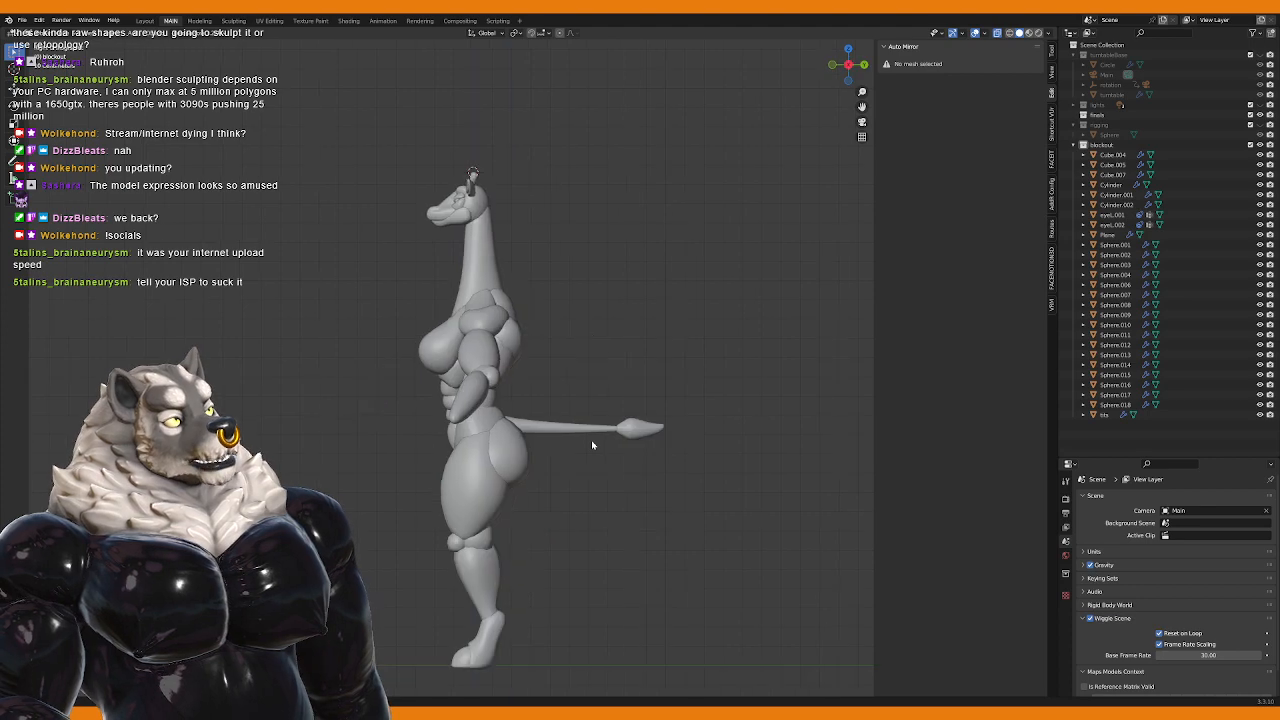
pyautogui.press('KP_1')
pyautogui.keyDown('shift'); pyautogui.moveTo(597, 413); pyautogui.dragTo(556, 436, button='middle'); pyautogui.keyUp('shift')
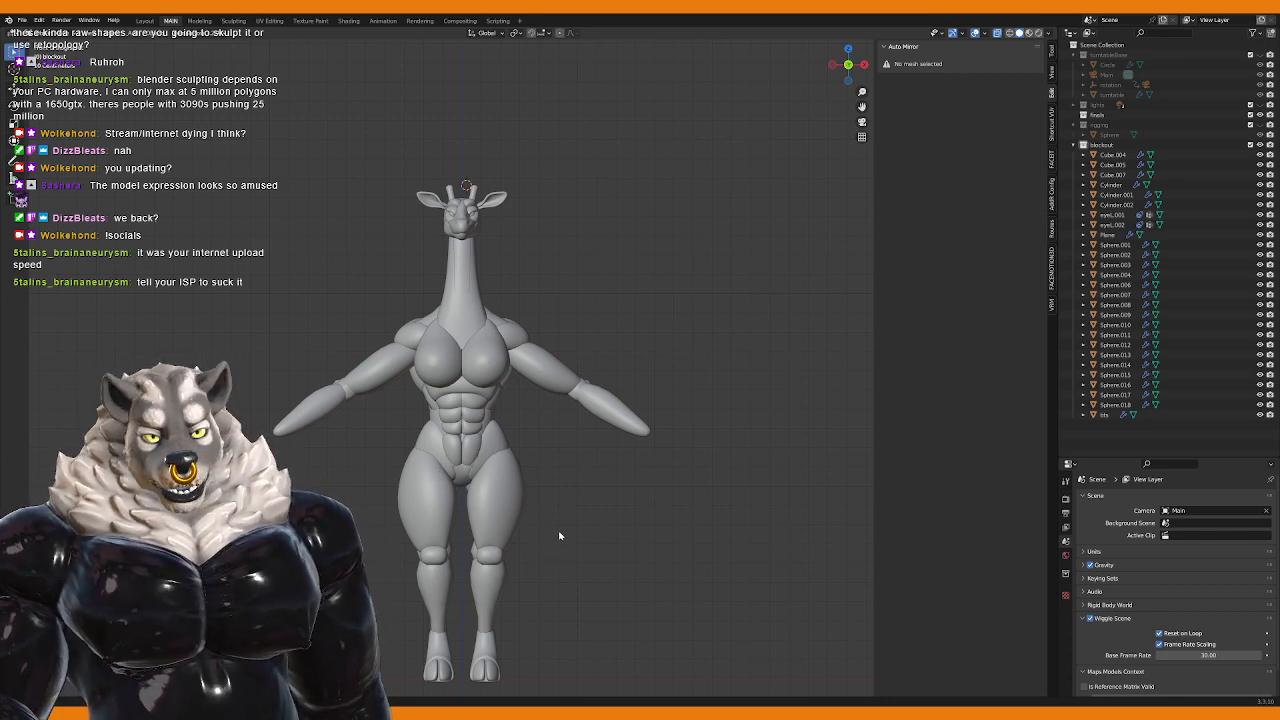
pyautogui.scroll(5, 553, 521)
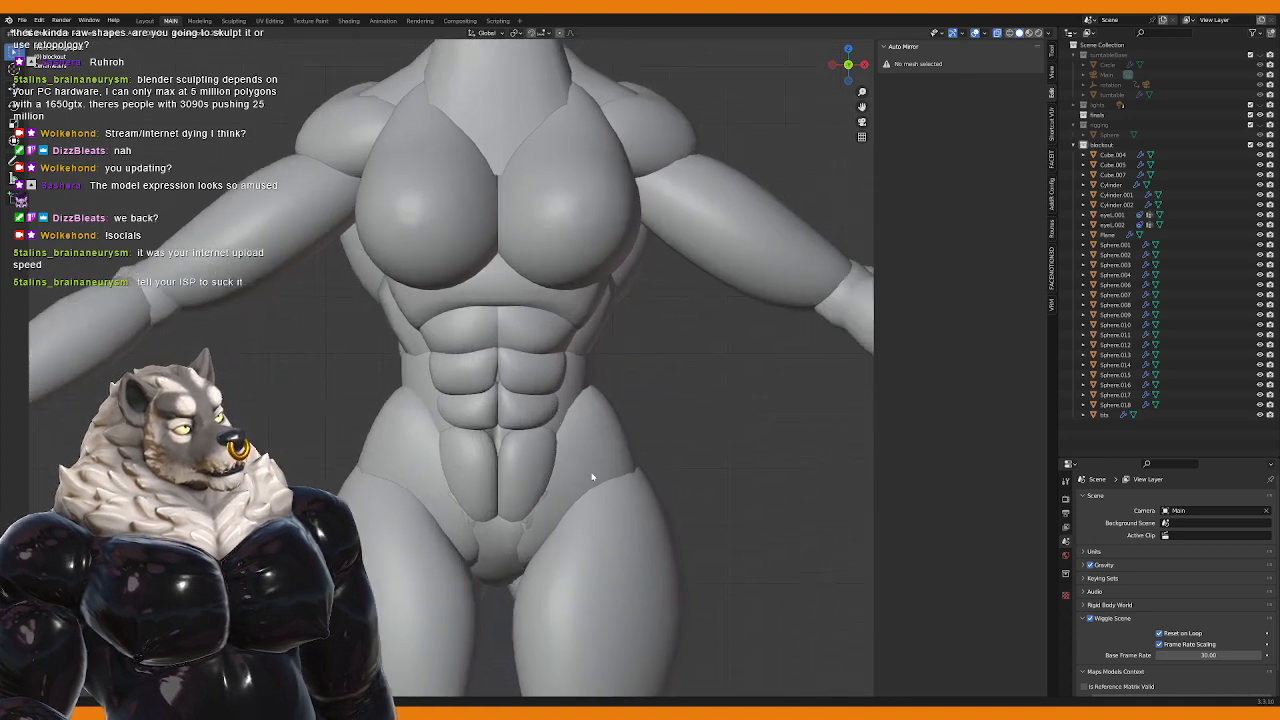
pyautogui.scroll(2, 591, 477)
pyautogui.click(603, 398)
pyautogui.press('Tab')
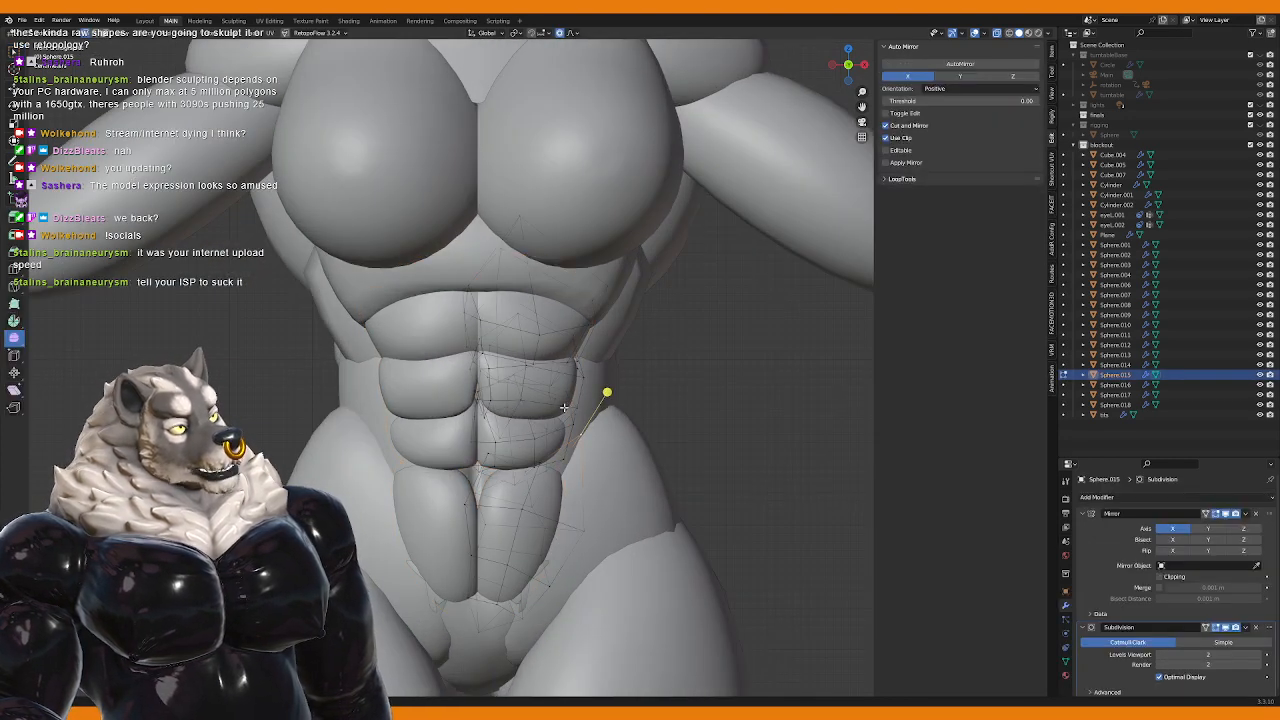
pyautogui.press('g')
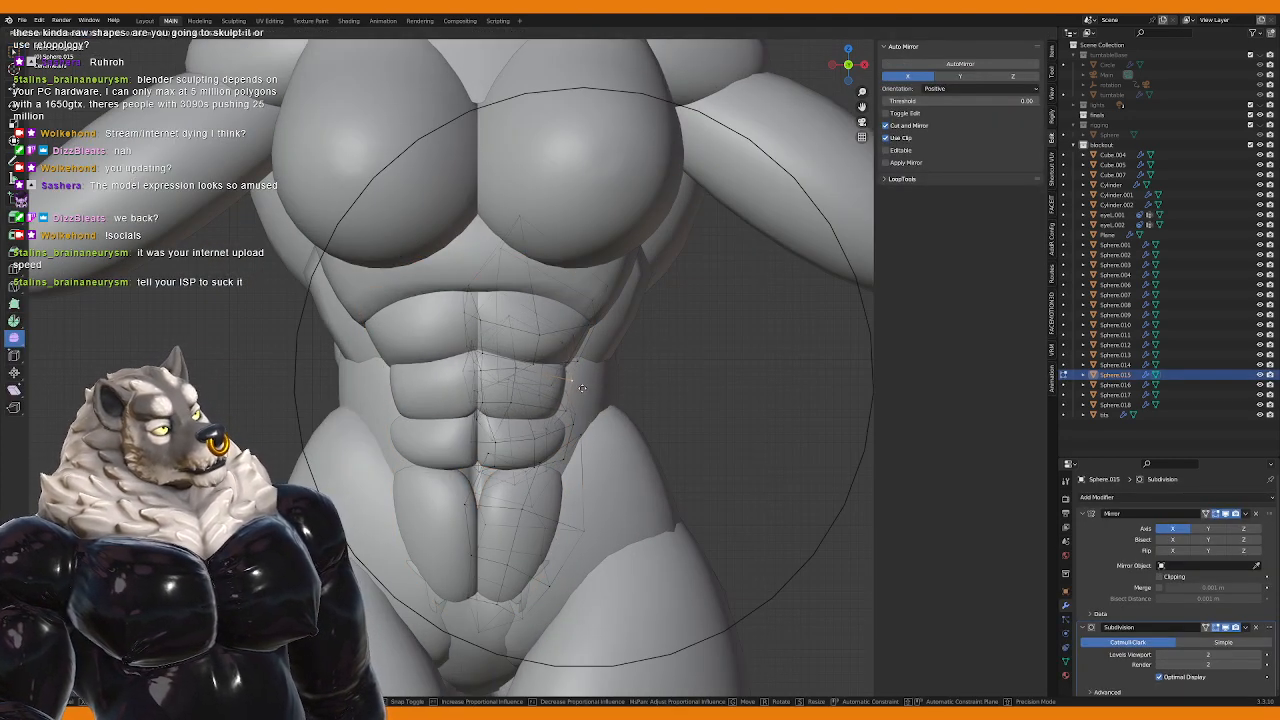
pyautogui.click(605, 390)
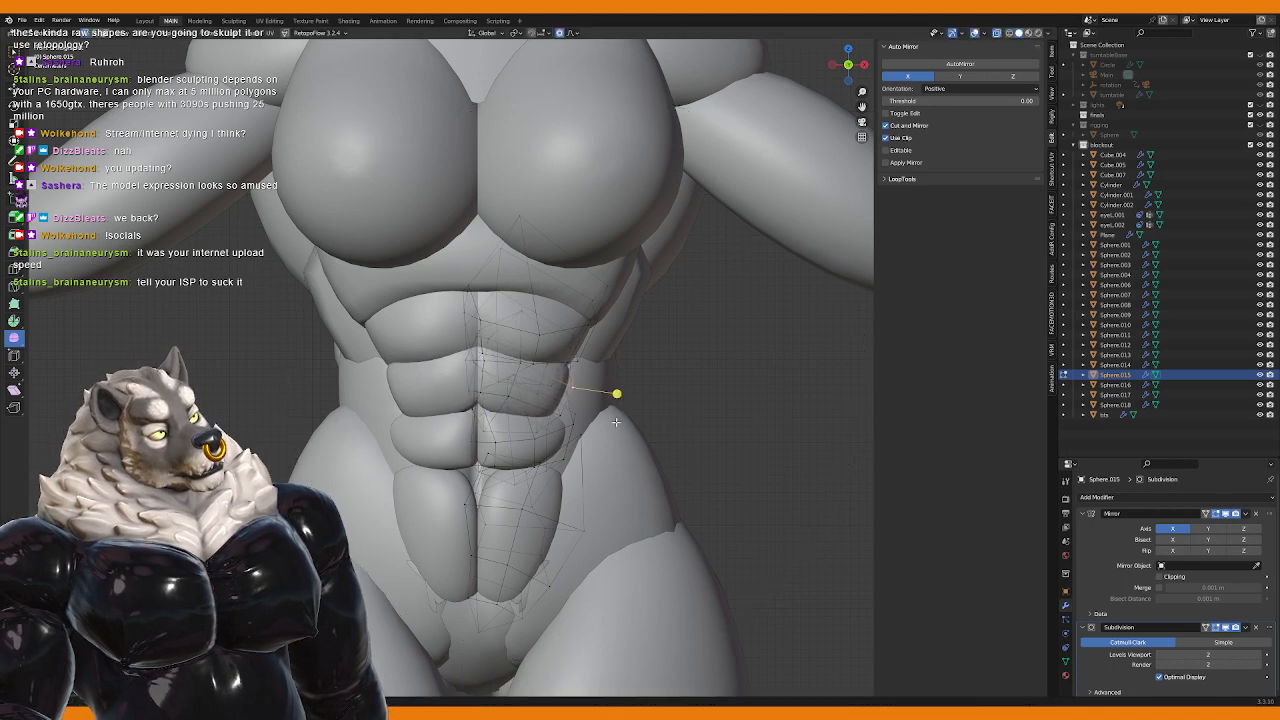
# Step: Narrow the third abdominal row by moving its points inward with a smaller proportional falloff, and finish editing the mesh
pyautogui.click(512, 451)
pyautogui.press('g')
pyautogui.scroll(-3, 490, 455)
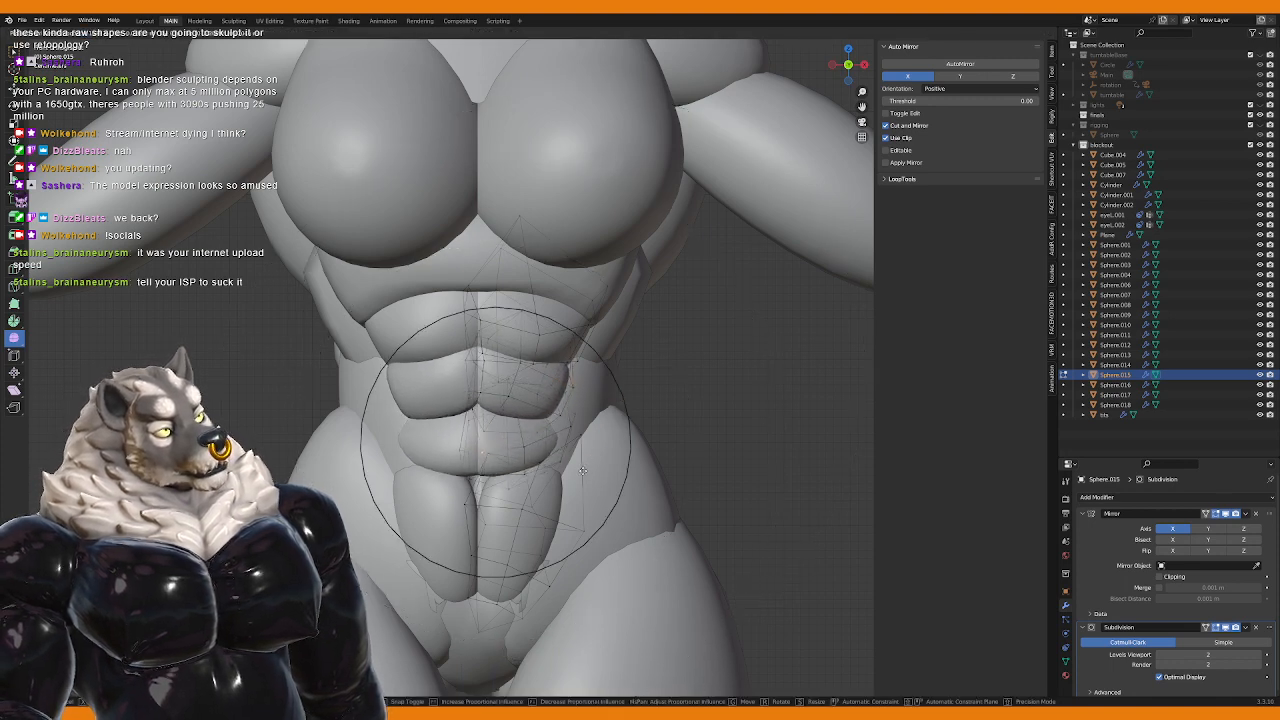
pyautogui.click(580, 470)
pyautogui.click(600, 410)
pyautogui.press('g')
pyautogui.click(575, 415)
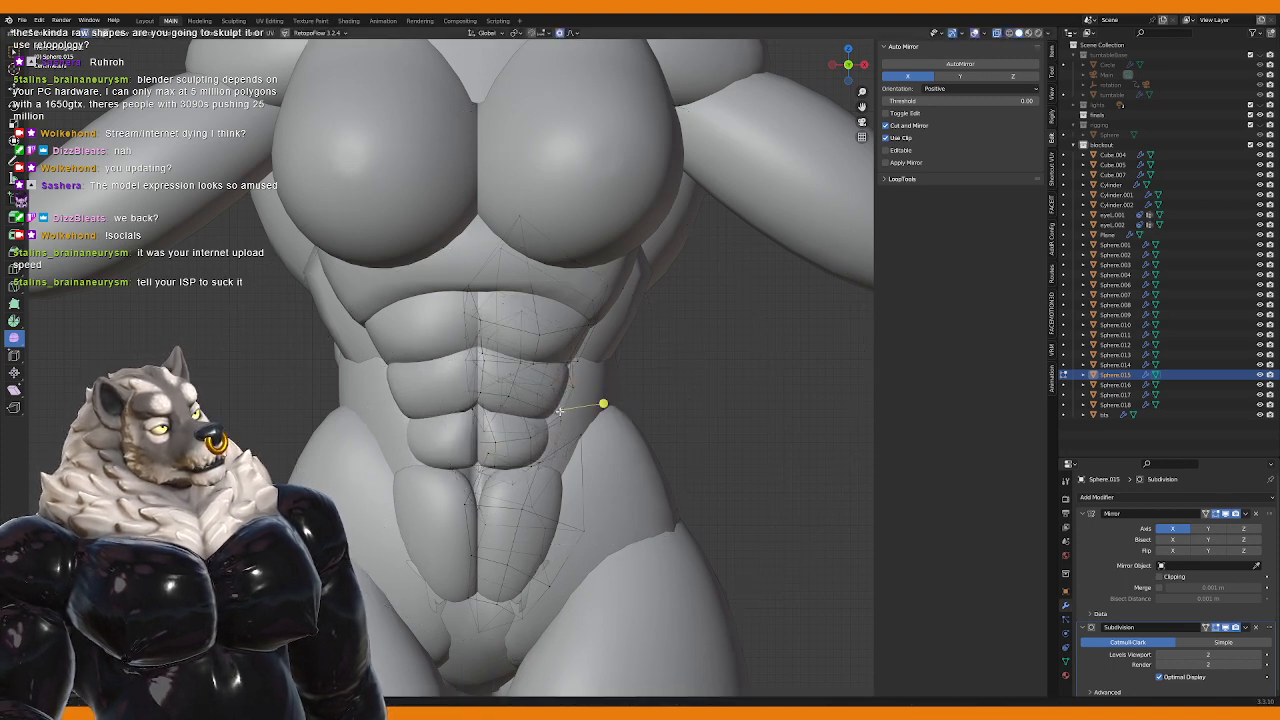
pyautogui.moveTo(556, 412); pyautogui.dragTo(632, 429, button='middle')
pyautogui.scroll(-3, 582, 441)
pyautogui.press('Tab')
# Step: Select all the blockout objects and export them as Wavefront (.obj)
pyautogui.scroll(3, 601, 453)
pyautogui.scroll(-4, 569, 423)
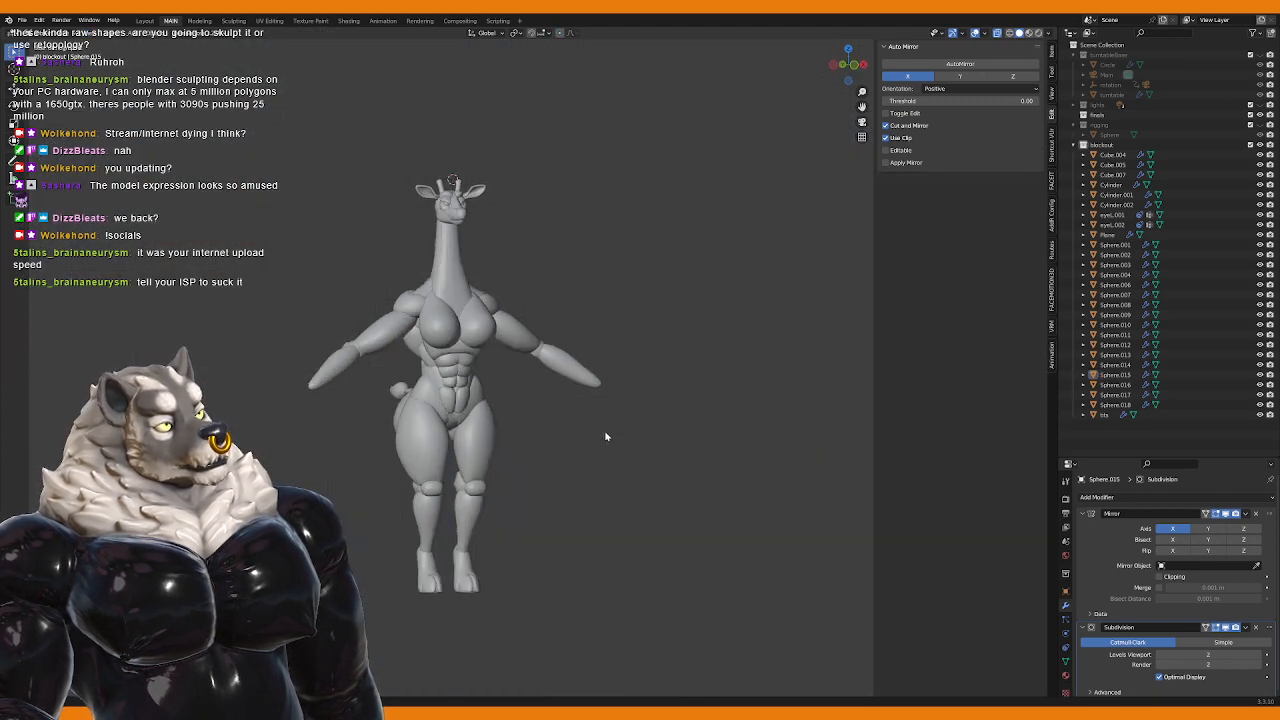
pyautogui.scroll(3, 531, 437)
pyautogui.moveTo(531, 437); pyautogui.dragTo(527, 450, button='middle')
pyautogui.press('a')
pyautogui.rightClick(527, 448)
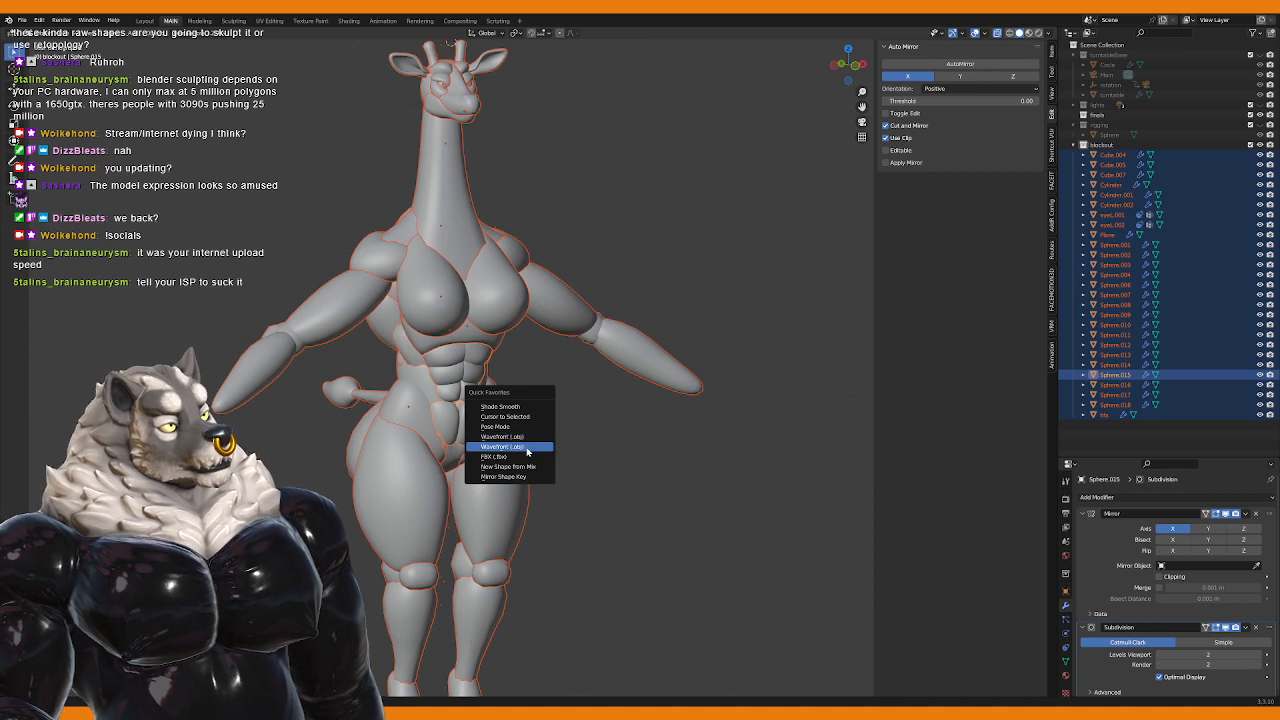
pyautogui.click(527, 452)
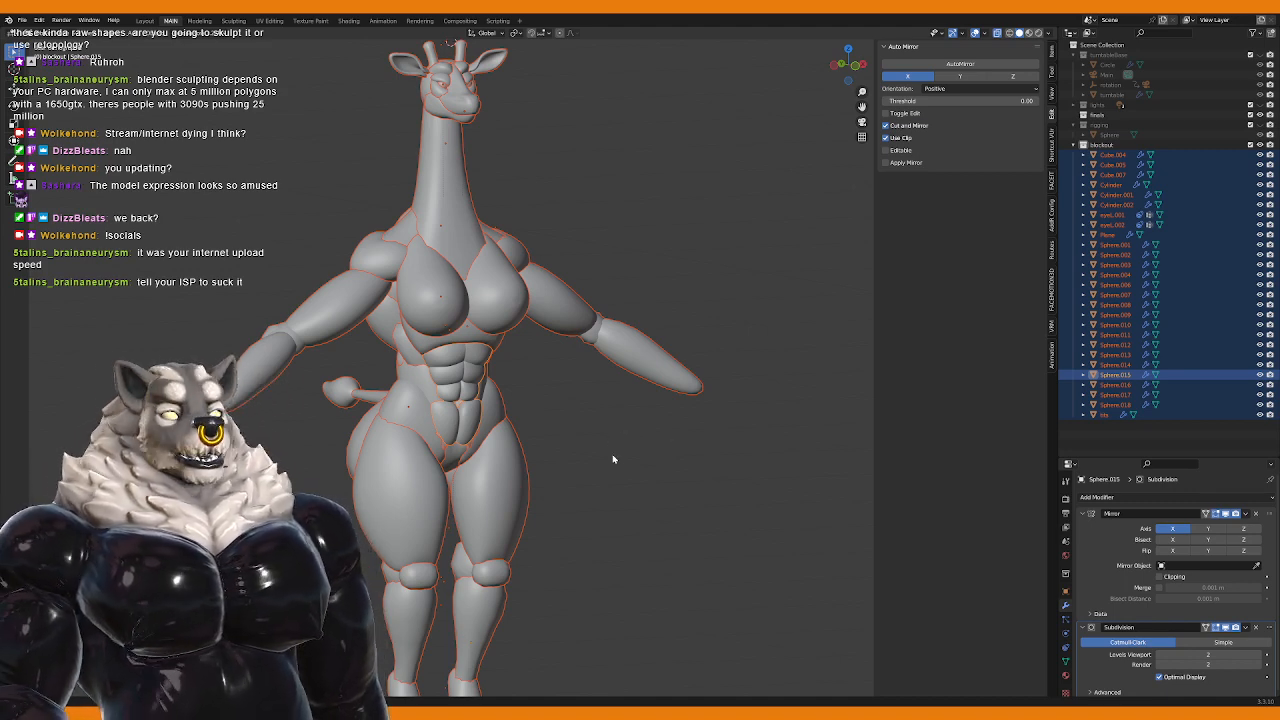
# Step: Save GIRAFFE.blend and clear the selection
pyautogui.hotkey('ctrl', 's')
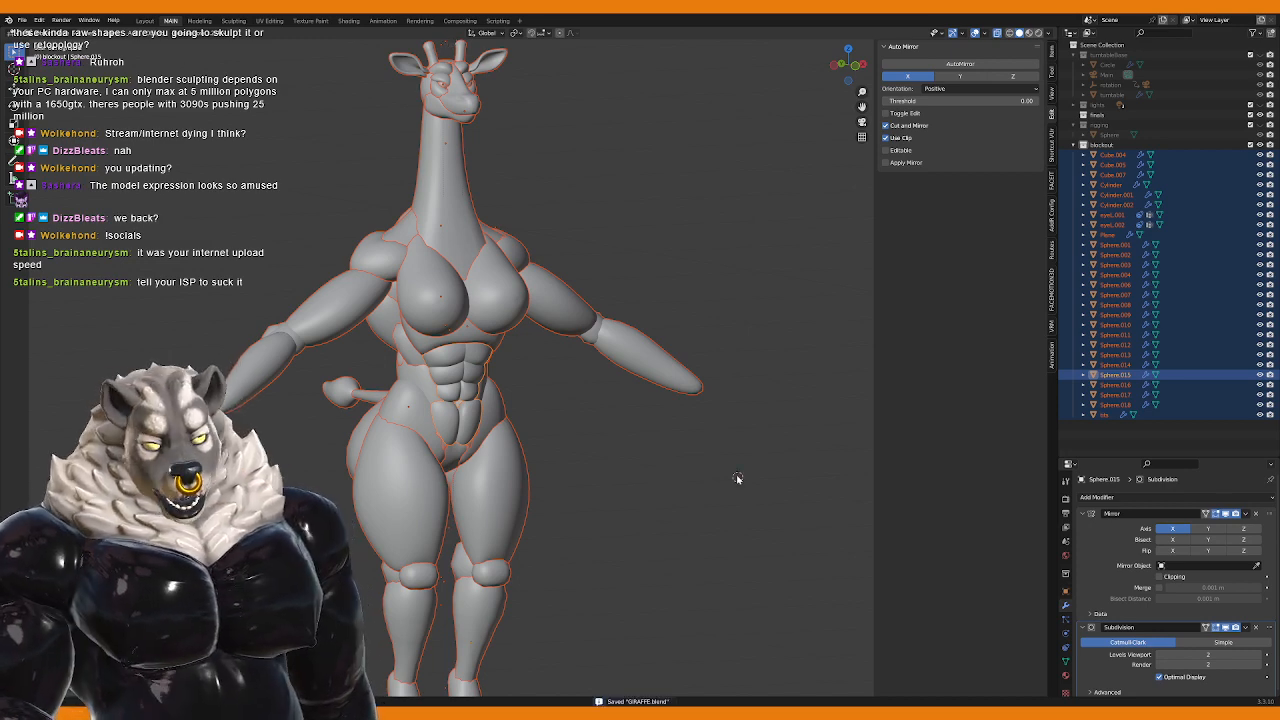
pyautogui.scroll(-3, 660, 455)
pyautogui.click(652, 442)
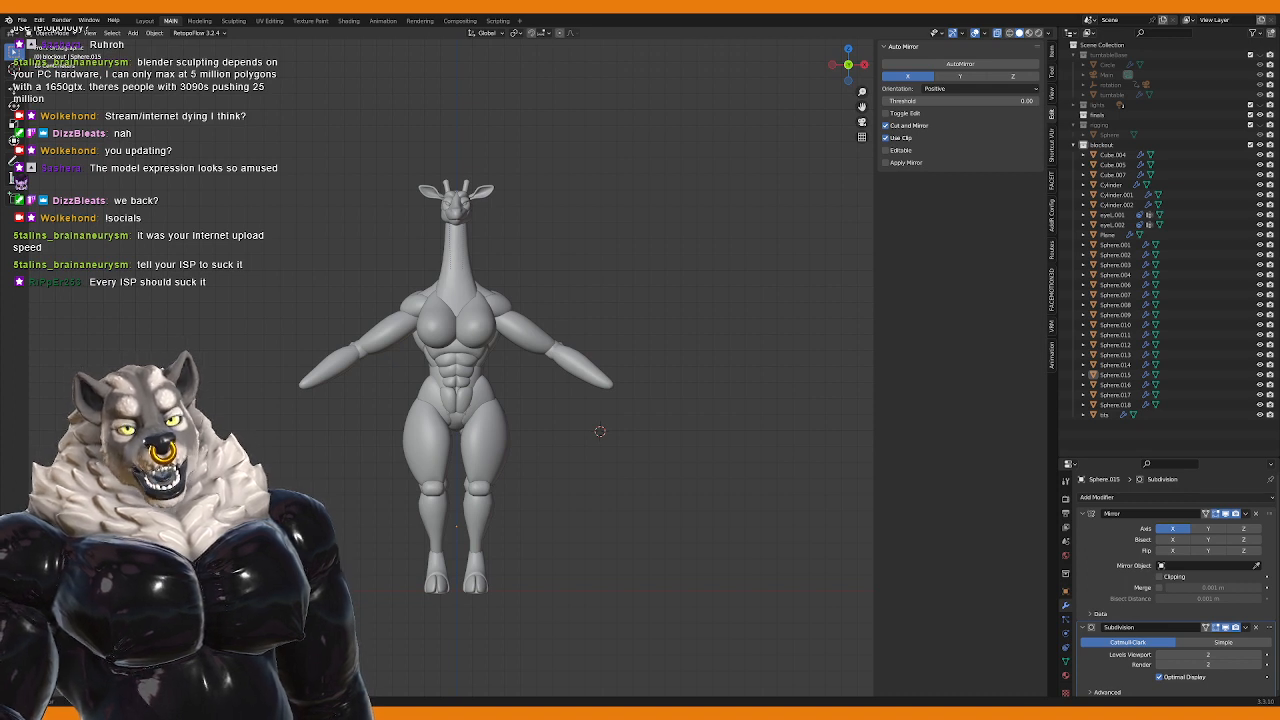
pyautogui.moveTo(670, 577); pyautogui.dragTo(657, 500, button='middle')
pyautogui.scroll(2, 654, 516)
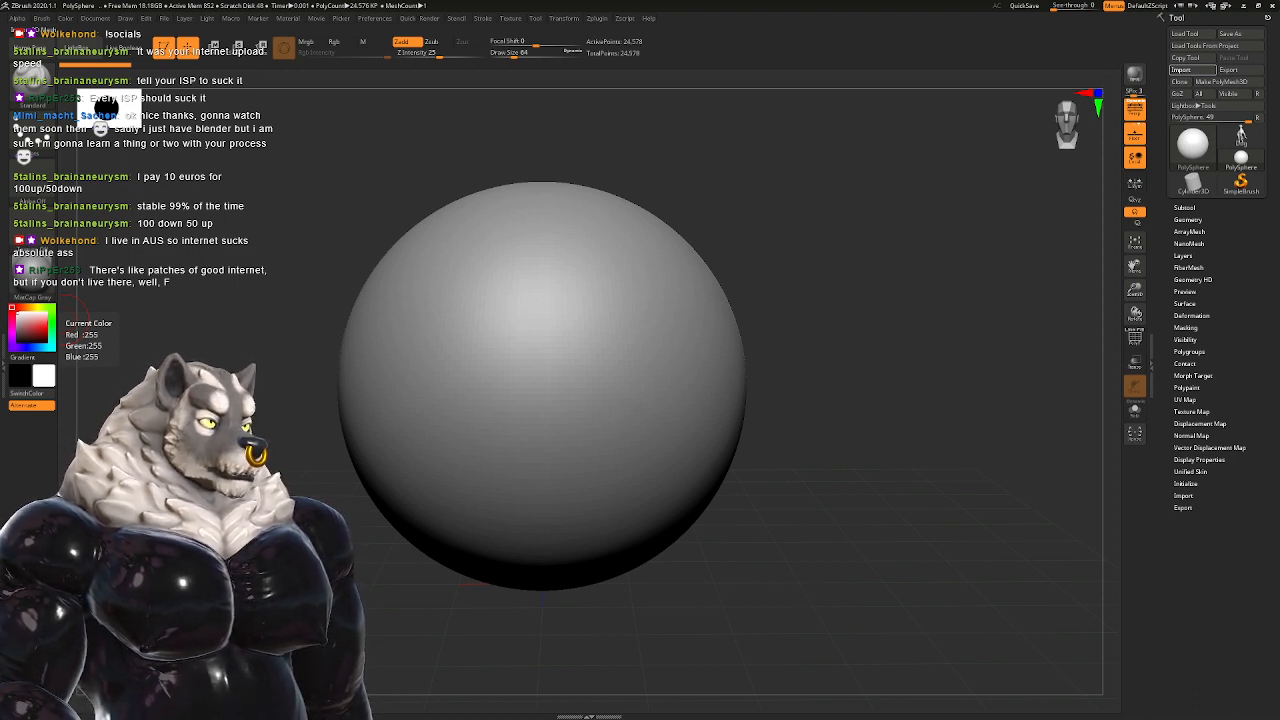
# Step: Switch to ZBrush and import the exported giraffe model in place of the sphere
pyautogui.click(1241, 137)
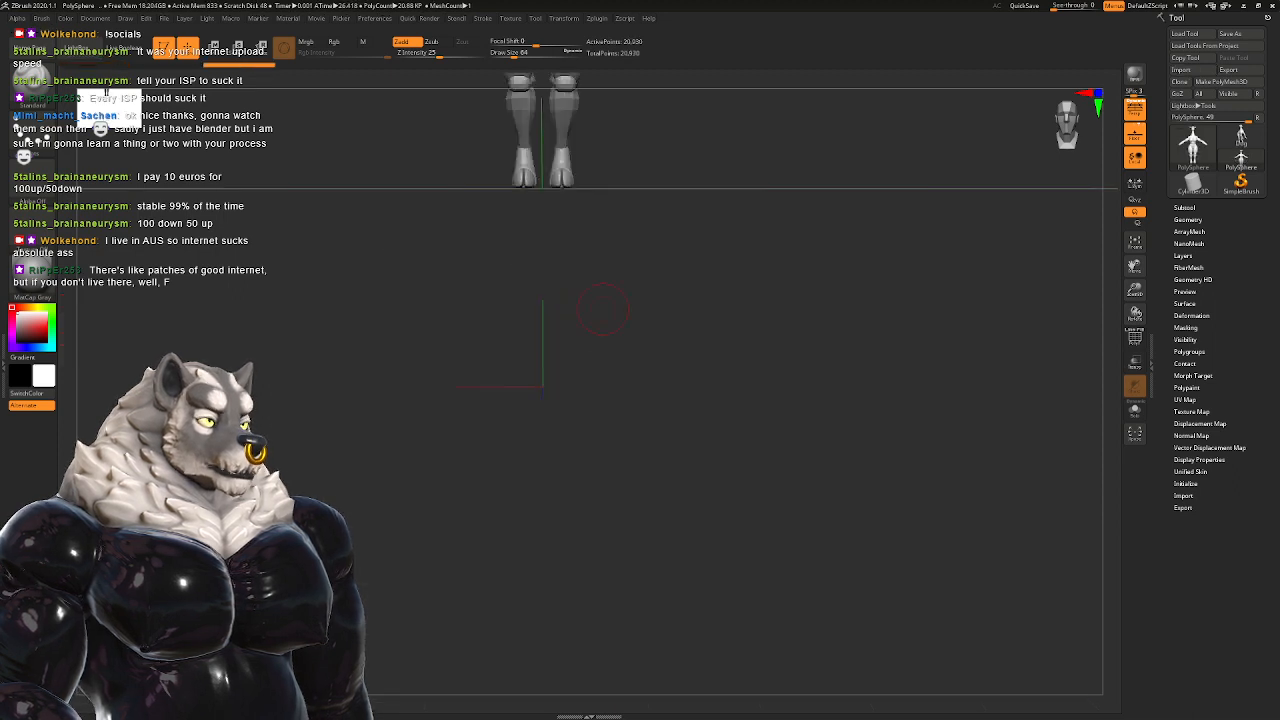
pyautogui.moveTo(675, 452); pyautogui.dragTo(884, 326)
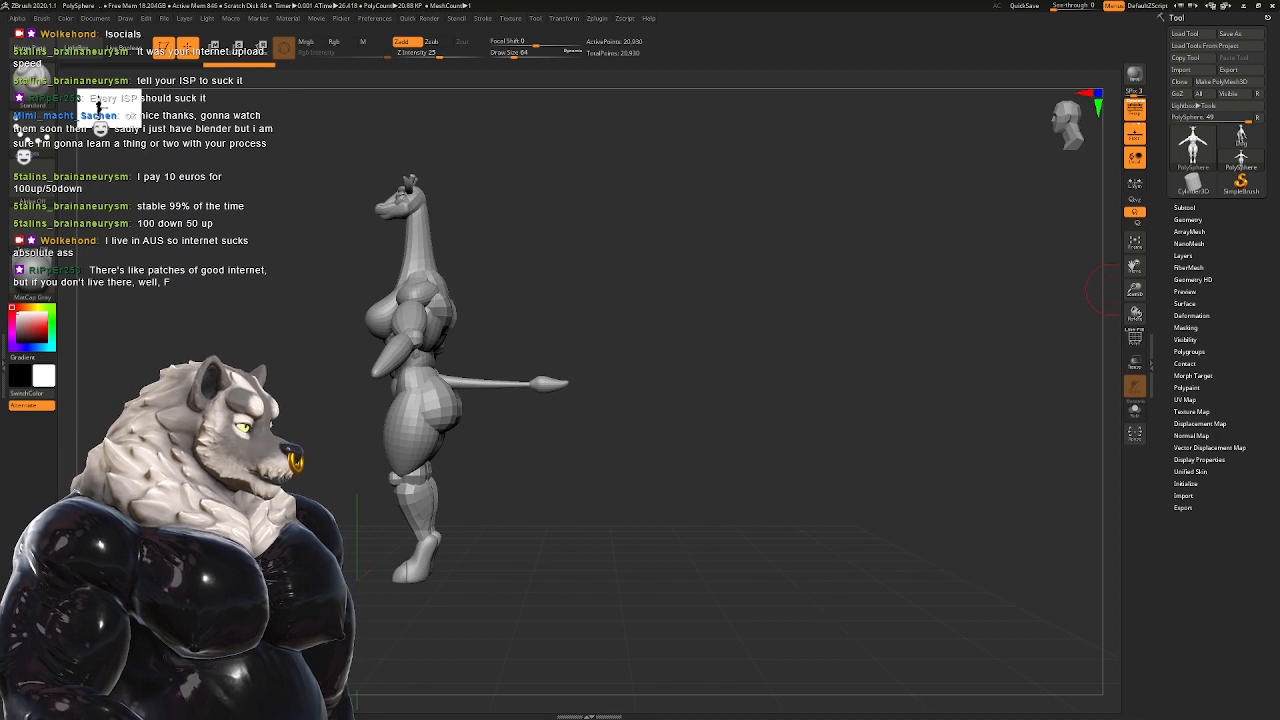
# Step: Give each part of the imported giraffe its own polygroup and turn on the polyframe display
pyautogui.click(1189, 351)
pyautogui.click(1135, 338)
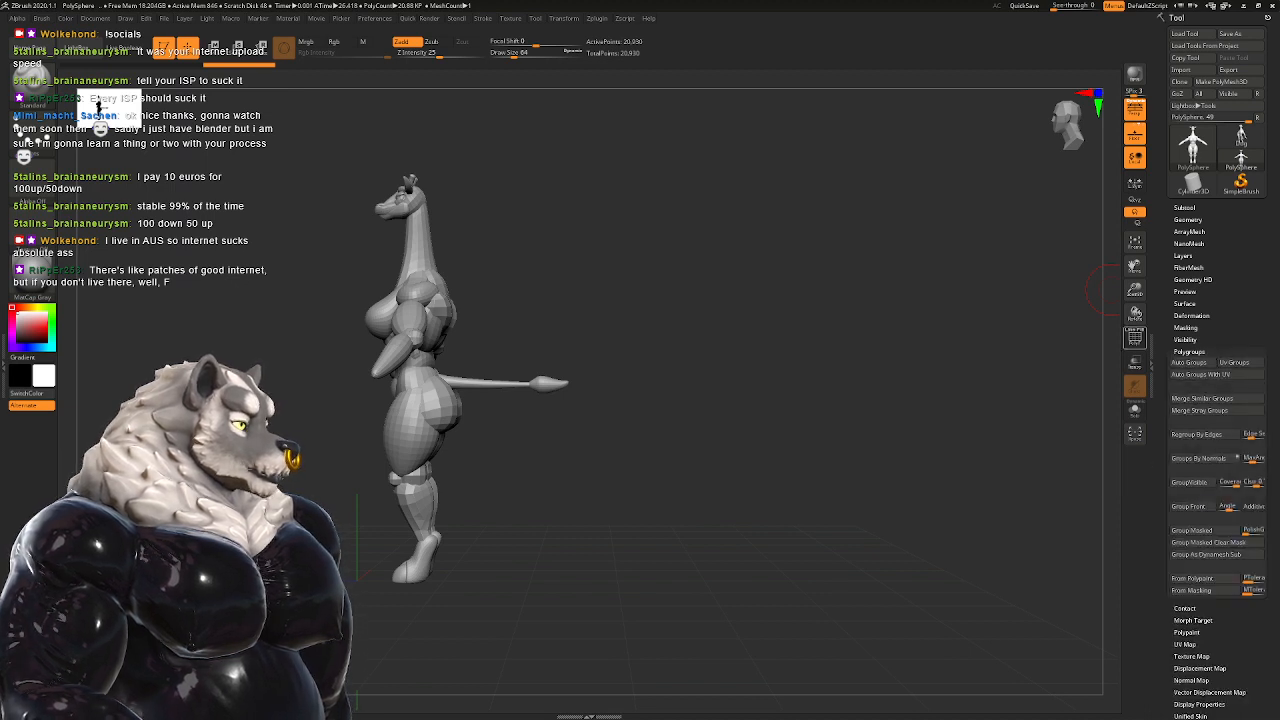
pyautogui.keyDown('alt'); pyautogui.moveTo(789, 324); pyautogui.dragTo(1075, 375); pyautogui.keyUp('alt')
pyautogui.keyDown('alt'); pyautogui.moveTo(900, 400); pyautogui.dragTo(902, 220); pyautogui.keyUp('alt')
pyautogui.moveTo(900, 270); pyautogui.dragTo(778, 450)
pyautogui.click(1129, 330)
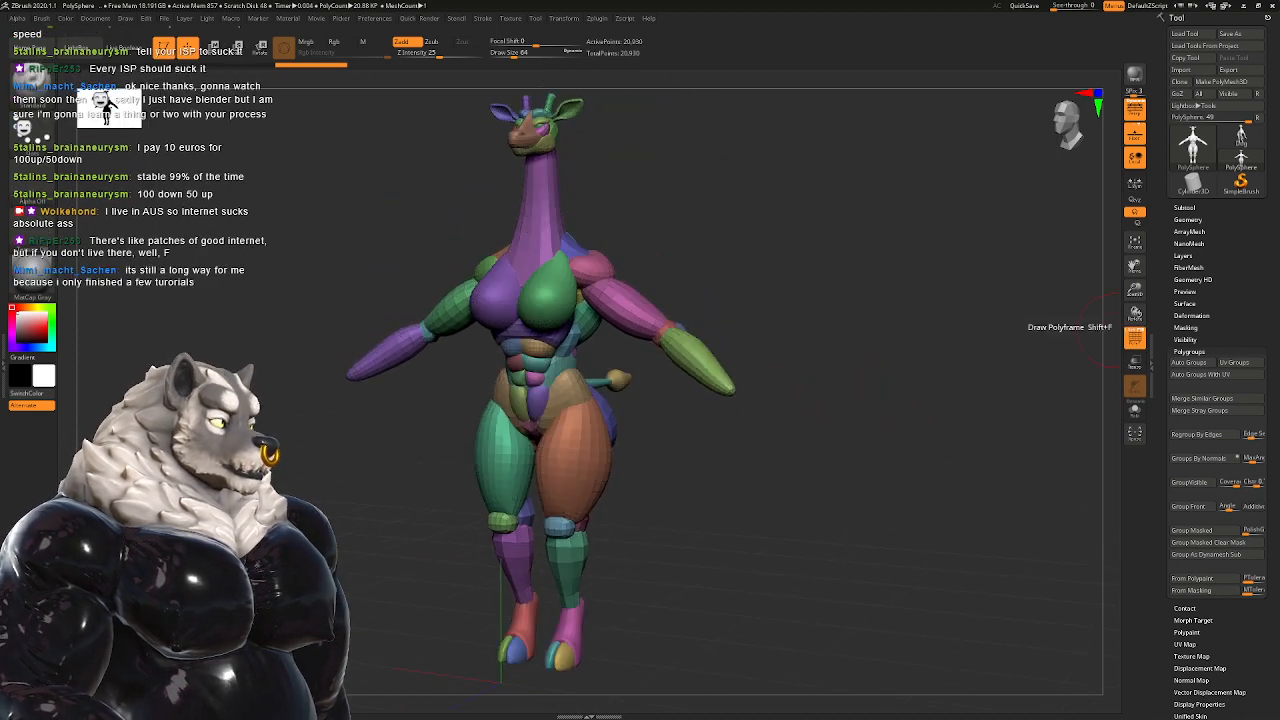
# Step: Split the giraffe into separate subtools with Split To Similar Parts, accepting that this cannot be undone
pyautogui.keyDown('alt'); pyautogui.moveTo(930, 360); pyautogui.dragTo(930, 378); pyautogui.keyUp('alt')
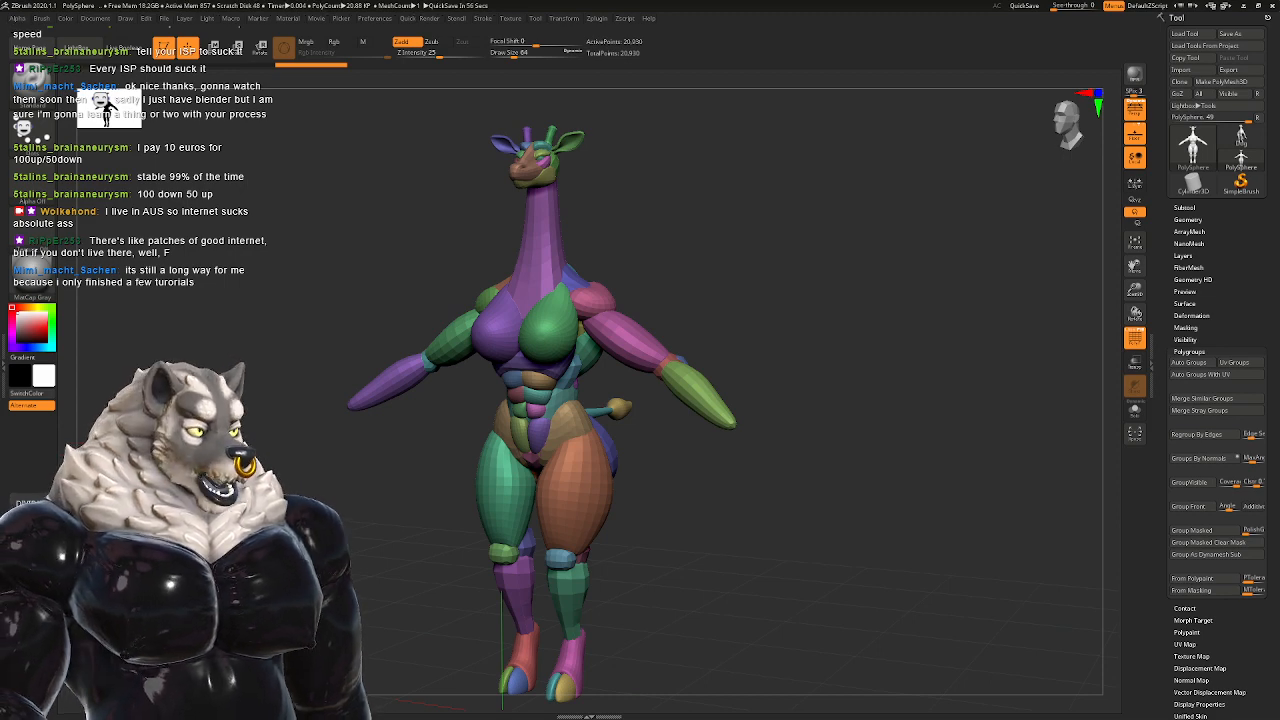
pyautogui.moveTo(560, 511); pyautogui.dragTo(526, 511)
pyautogui.keyDown('alt'); pyautogui.moveTo(680, 545); pyautogui.dragTo(696, 515); pyautogui.keyUp('alt')
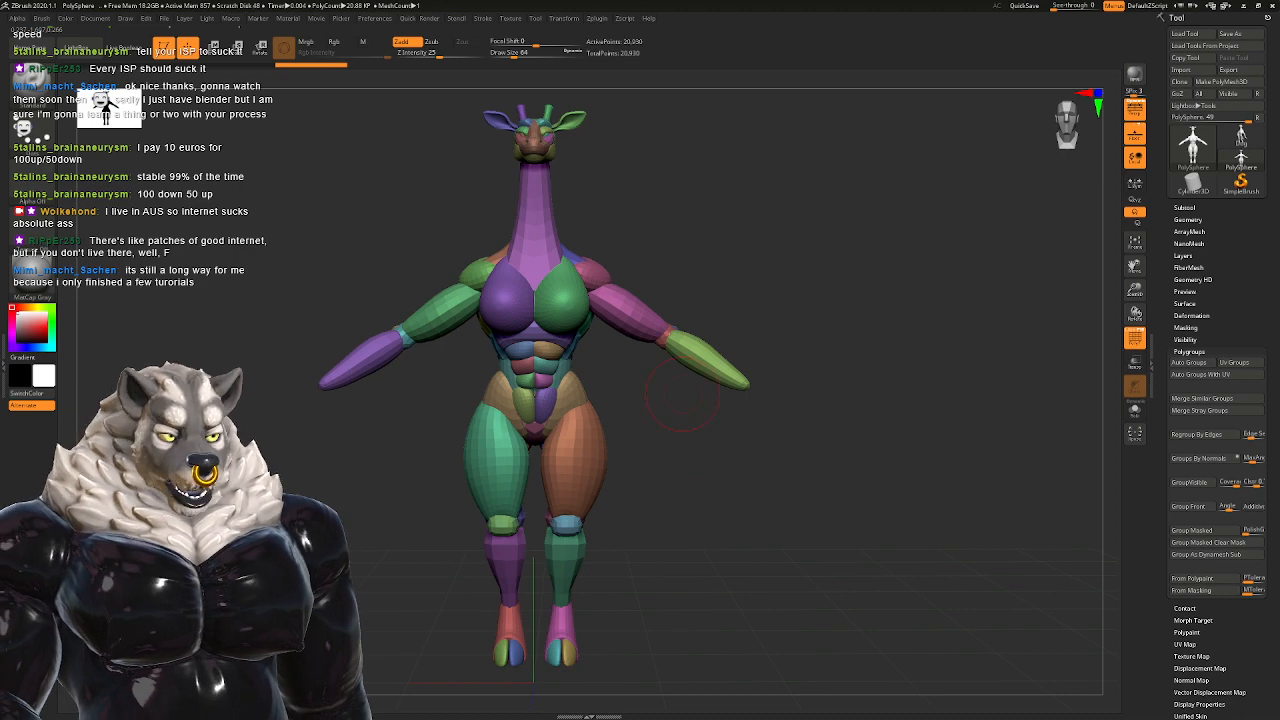
pyautogui.moveTo(636, 384)
pyautogui.mouseDown()
pyautogui.moveTo(520, 396)
pyautogui.moveTo(790, 320)
pyautogui.moveTo(757, 337)
pyautogui.mouseUp()
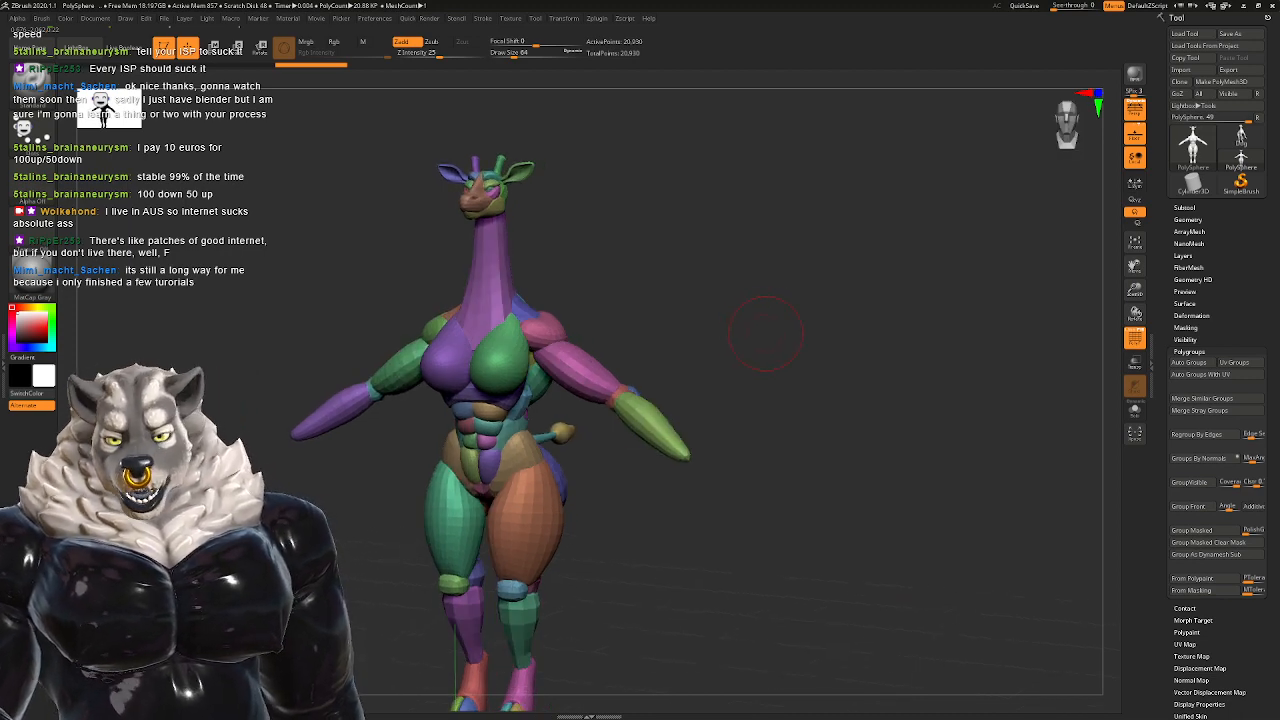
pyautogui.moveTo(768, 332)
pyautogui.mouseDown()
pyautogui.moveTo(832, 325)
pyautogui.moveTo(783, 297)
pyautogui.mouseUp()
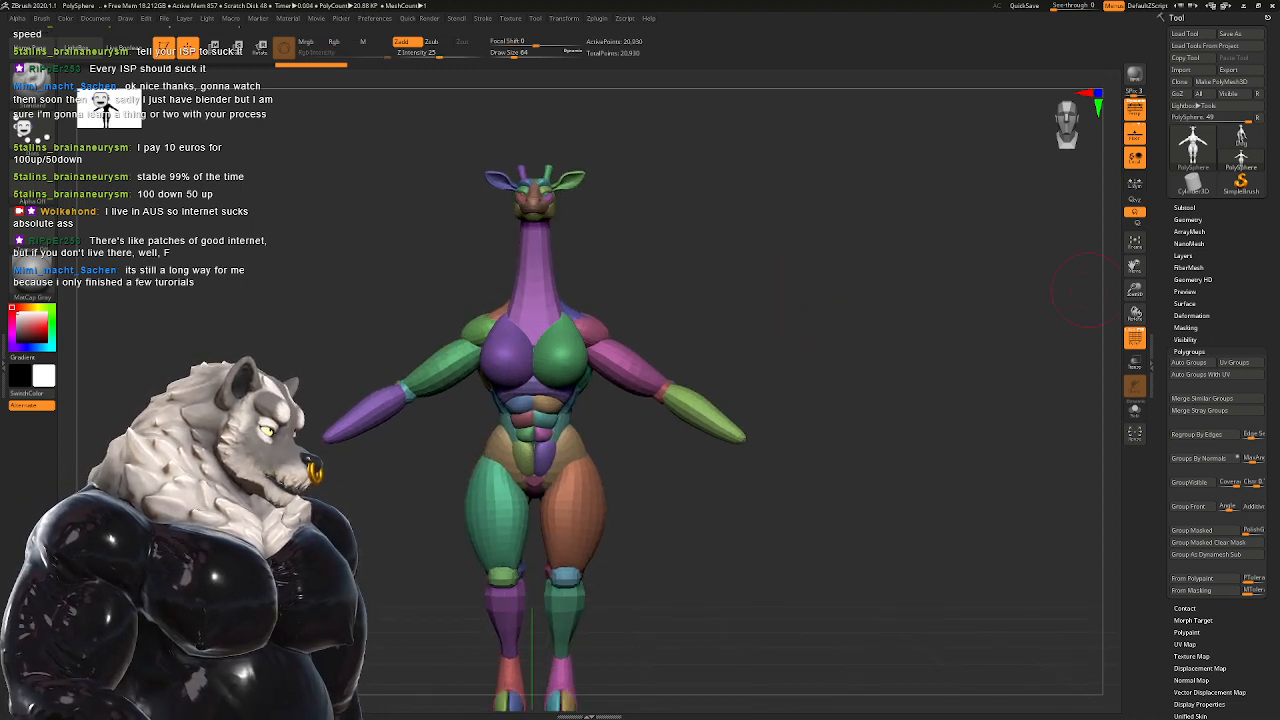
pyautogui.click(1184, 207)
pyautogui.keyDown('alt'); pyautogui.moveTo(1078, 452); pyautogui.dragTo(1076, 352); pyautogui.keyUp('alt')
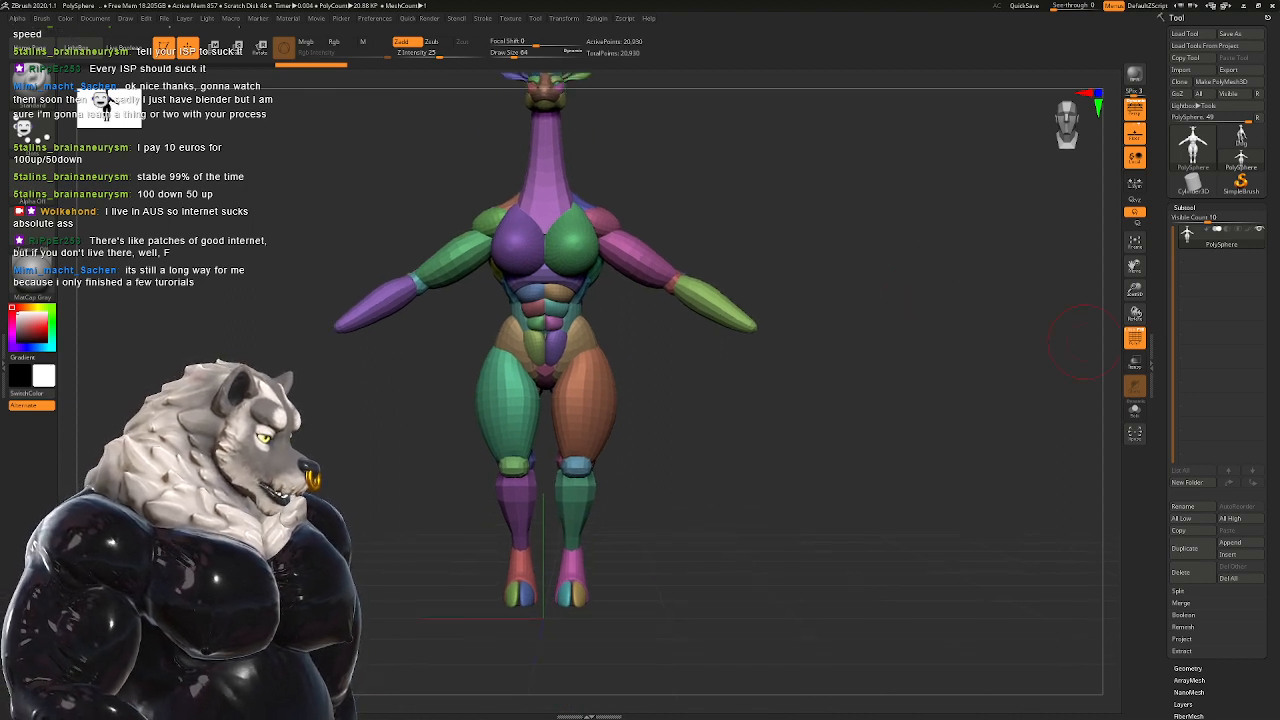
pyautogui.click(1178, 591)
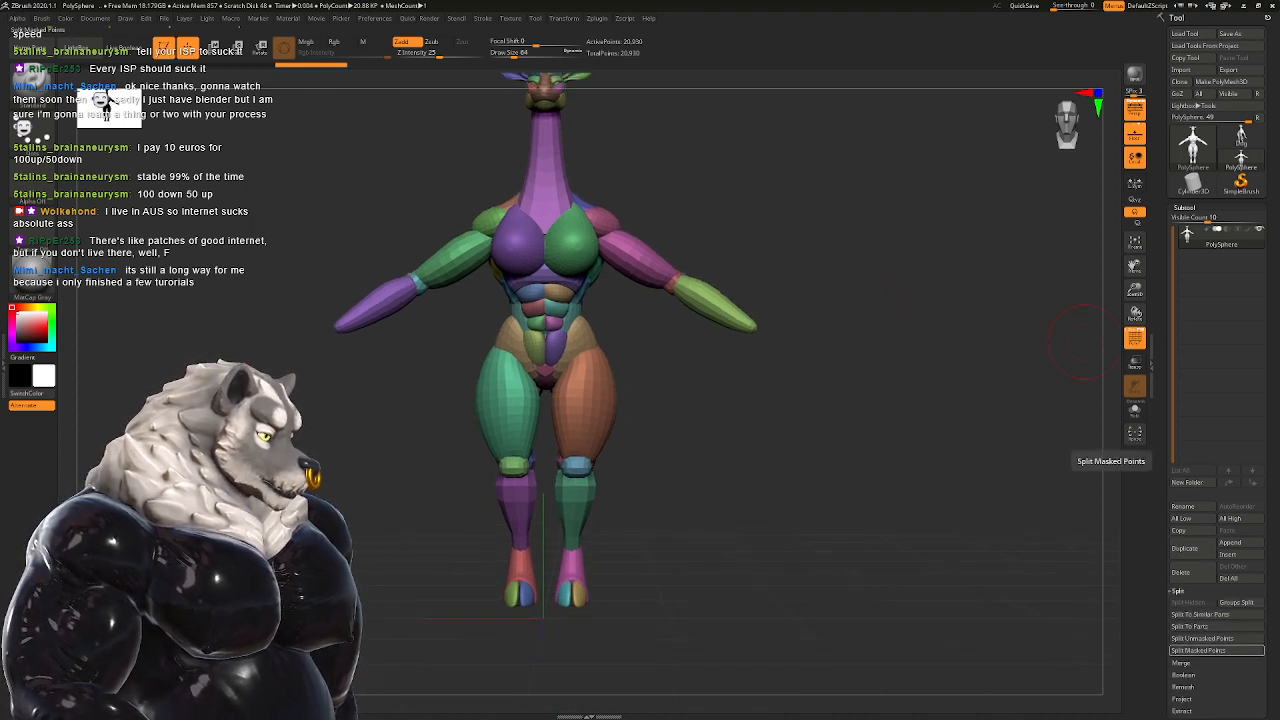
pyautogui.click(1200, 614)
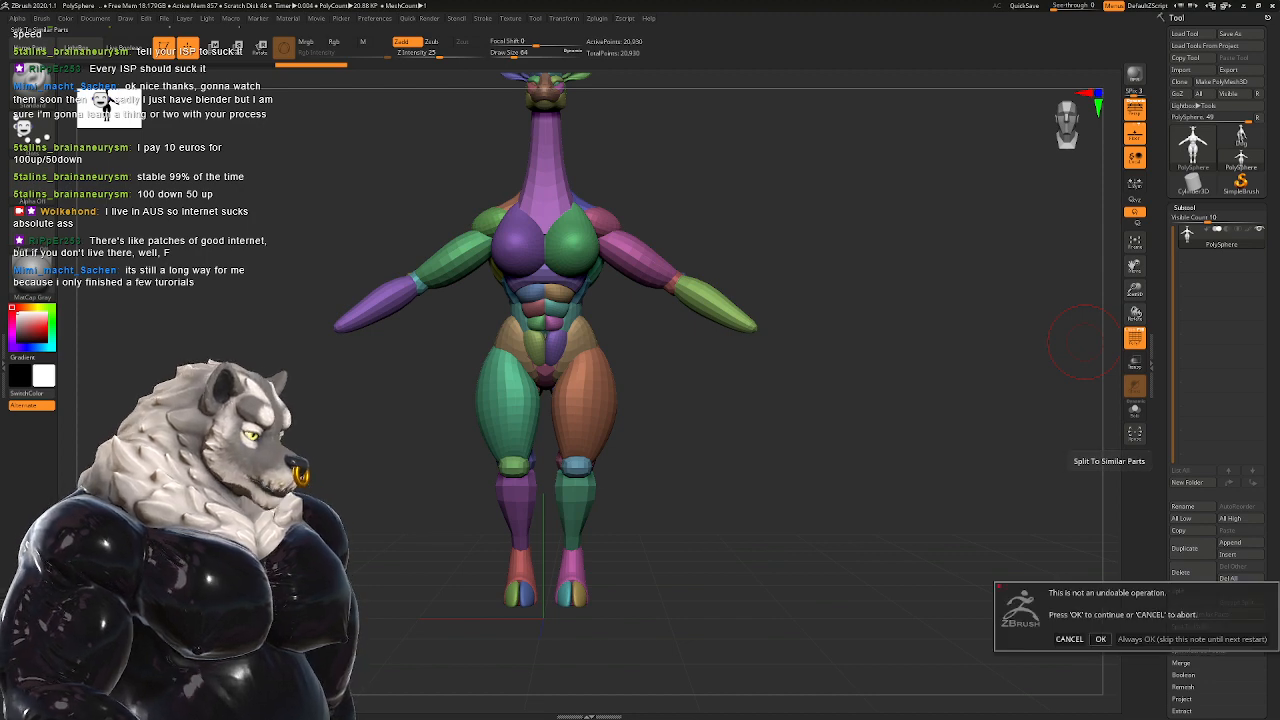
pyautogui.click(1100, 638)
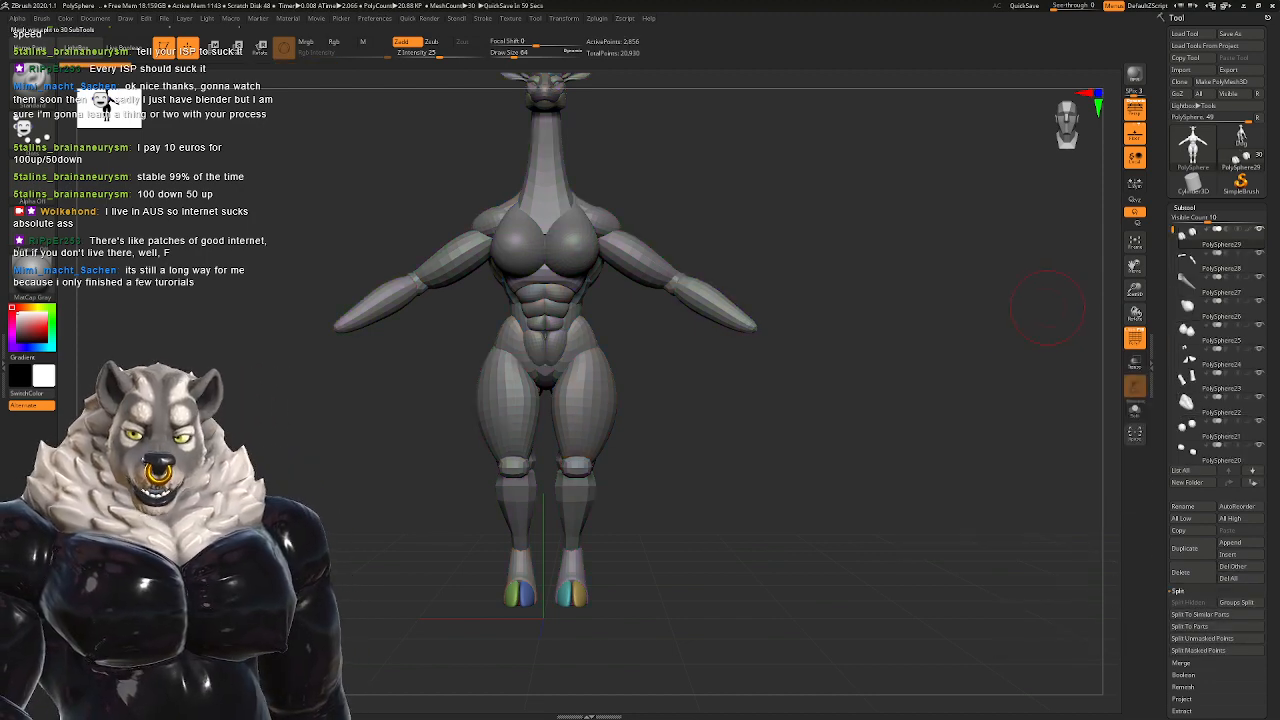
# Step: Move the shoulder and arm subtools to the top of the subtool list and merge the arms down into the shoulders
pyautogui.press('f')
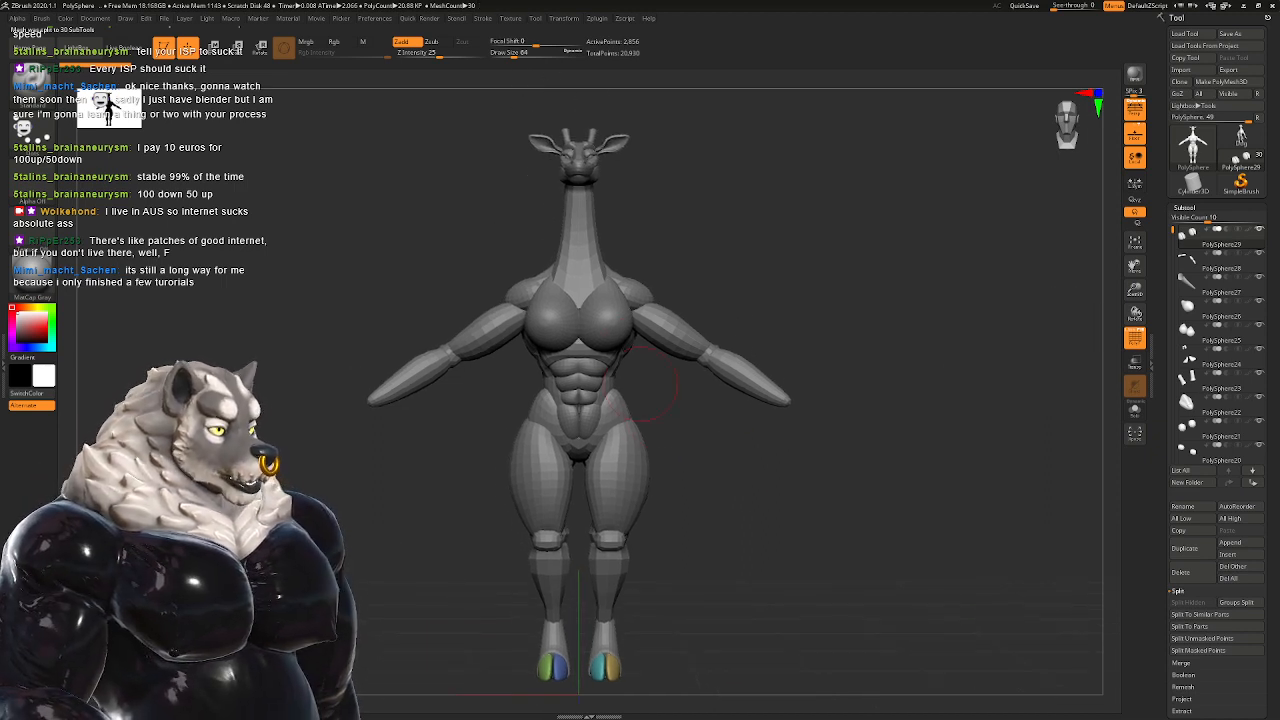
pyautogui.keyDown('alt'); pyautogui.click(640, 289); pyautogui.keyUp('alt')
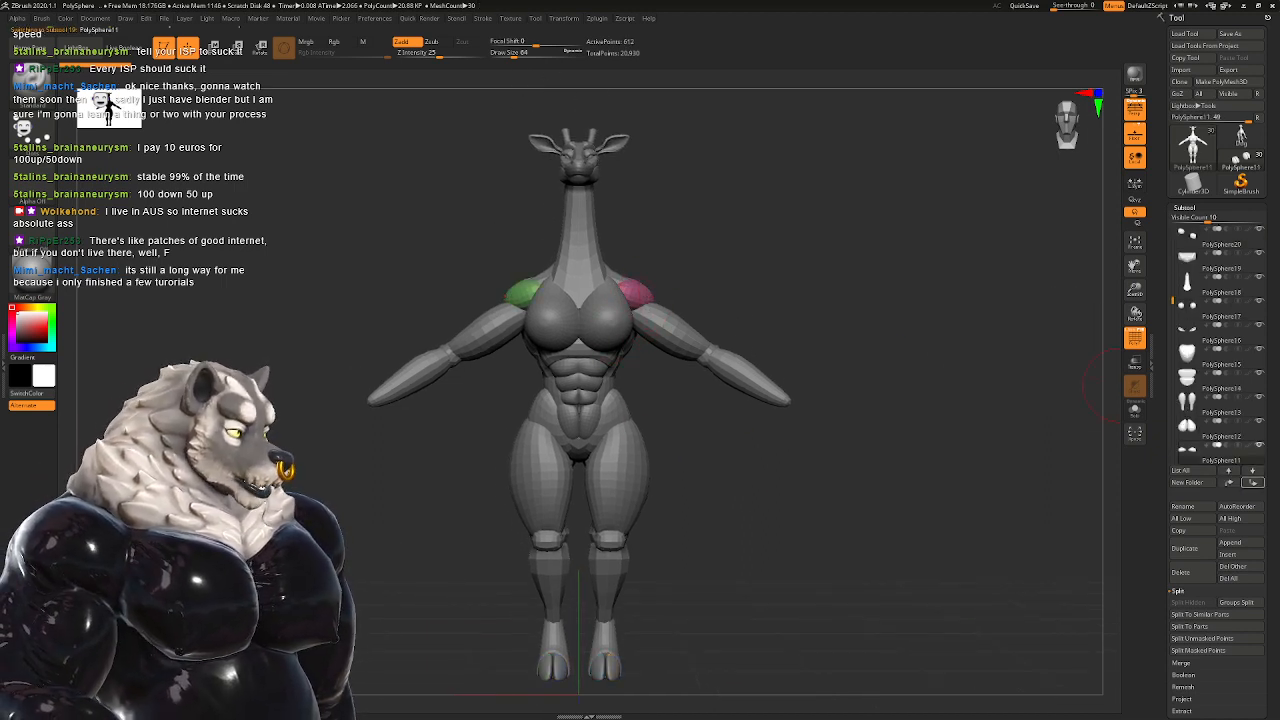
pyautogui.keyDown('alt'); pyautogui.click(652, 312); pyautogui.keyUp('alt')
pyautogui.click(1229, 483)
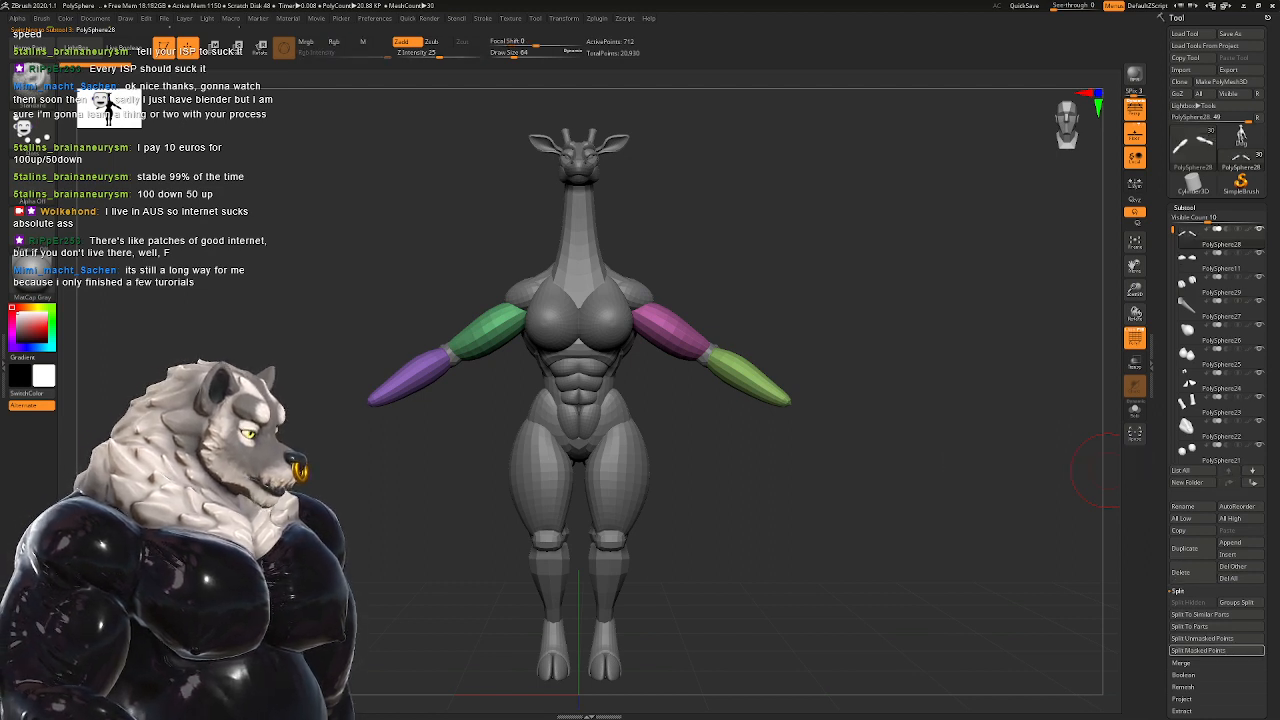
pyautogui.click(1183, 663)
pyautogui.click(1192, 615)
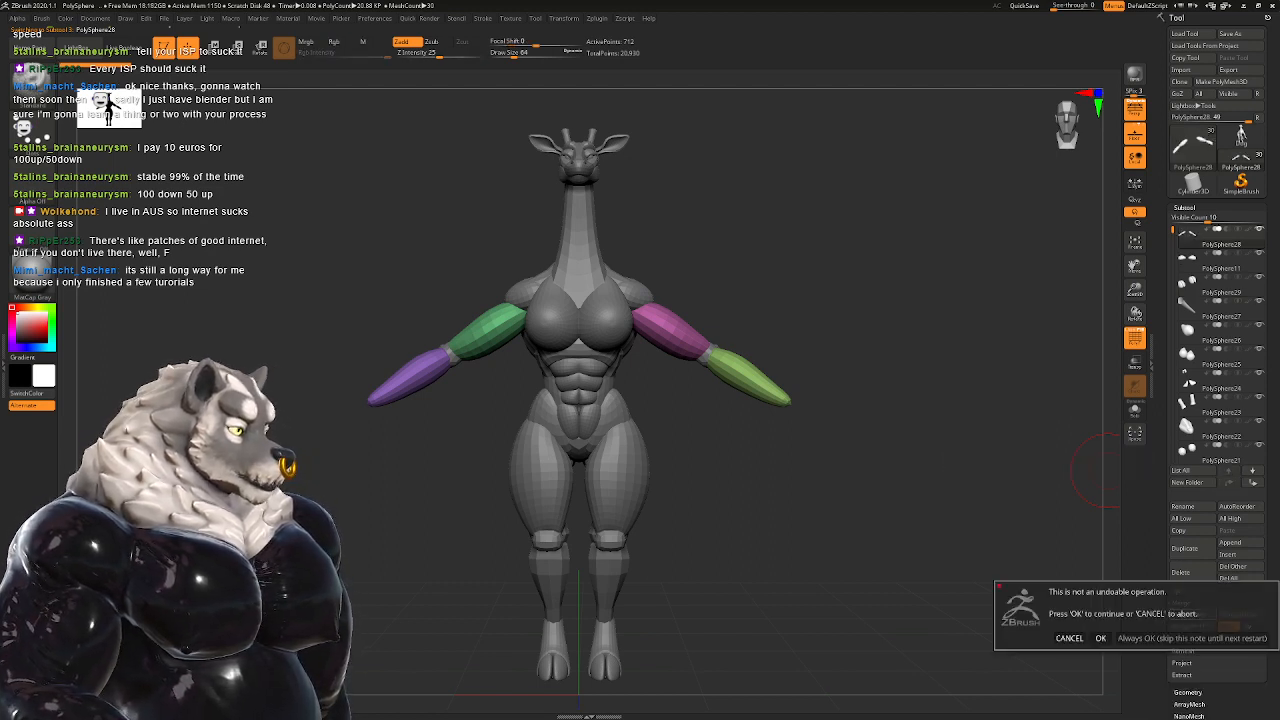
pyautogui.click(1100, 638)
# Step: Select the subtool with the elbow joints and move it to the top of the list, directly above the merged arms
pyautogui.moveTo(680, 360); pyautogui.dragTo(657, 422, button='right')
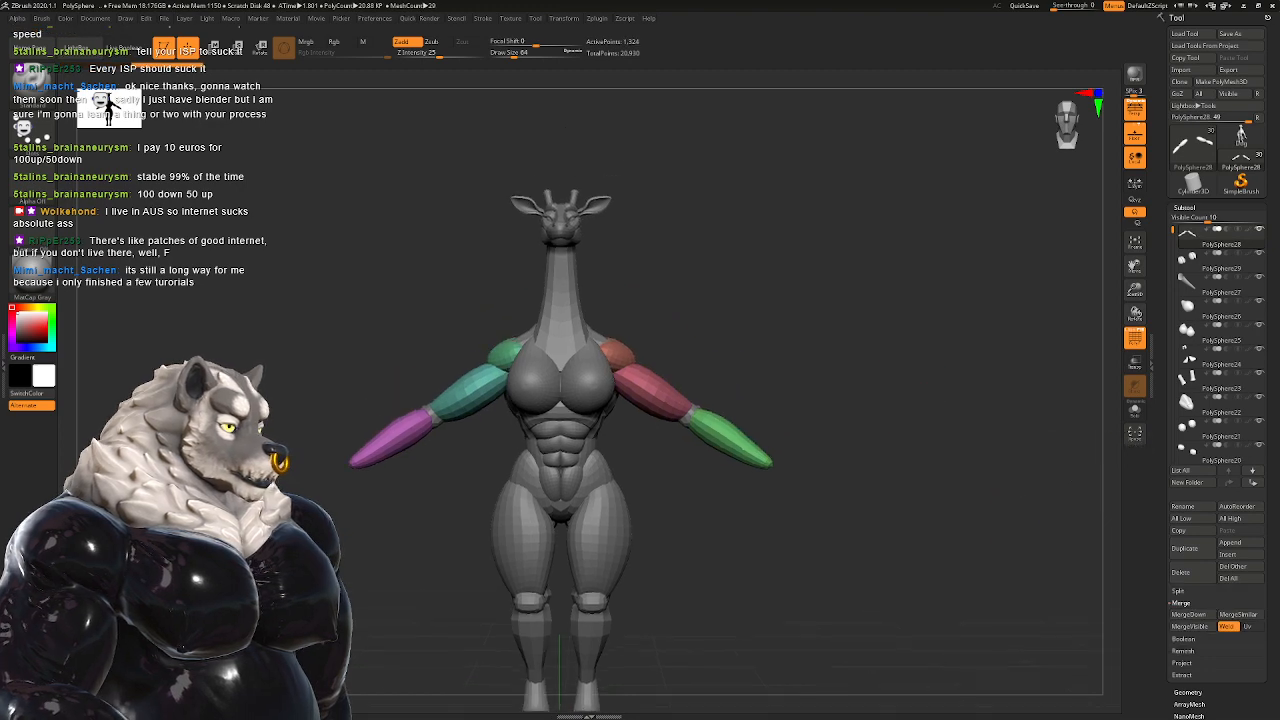
pyautogui.keyDown('alt'); pyautogui.click(688, 416); pyautogui.keyUp('alt')
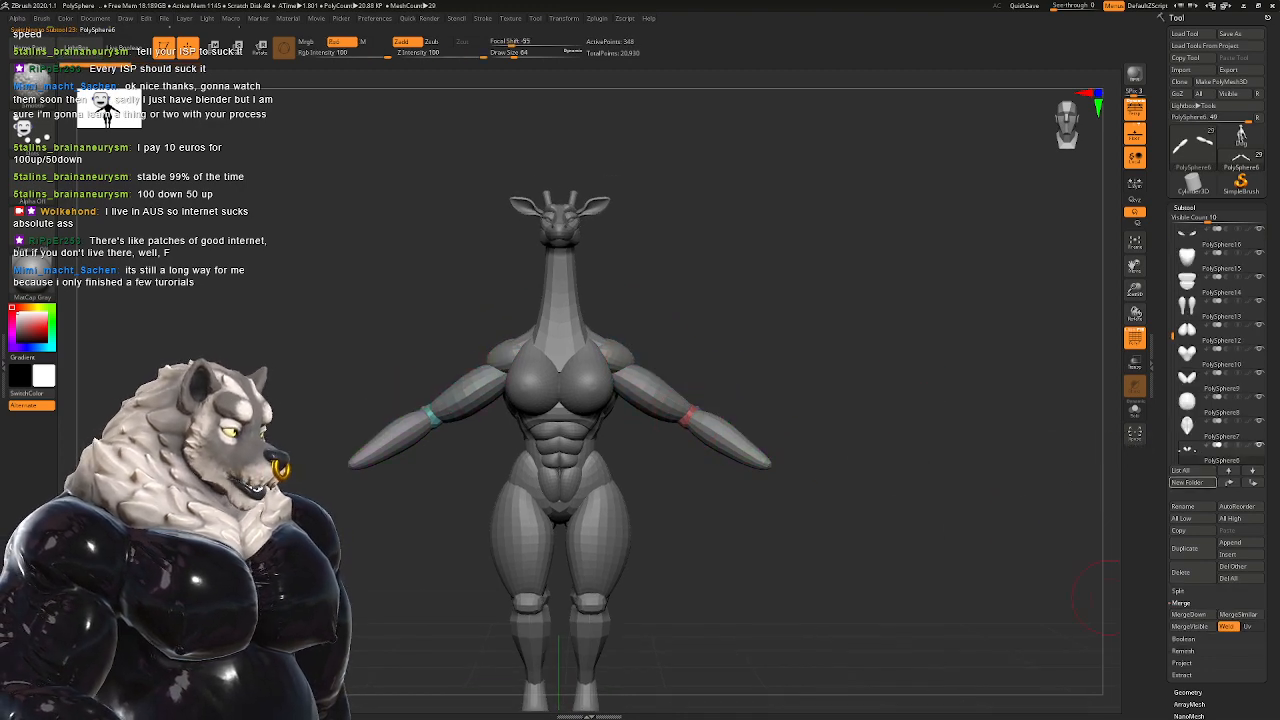
pyautogui.keyDown('shift'); pyautogui.click(1229, 483); pyautogui.keyUp('shift')
# Step: Isolate the two shoulder-blade muscles on the back in turn, mask each one, and show the whole subtool again
pyautogui.moveTo(892, 392); pyautogui.dragTo(570, 380)
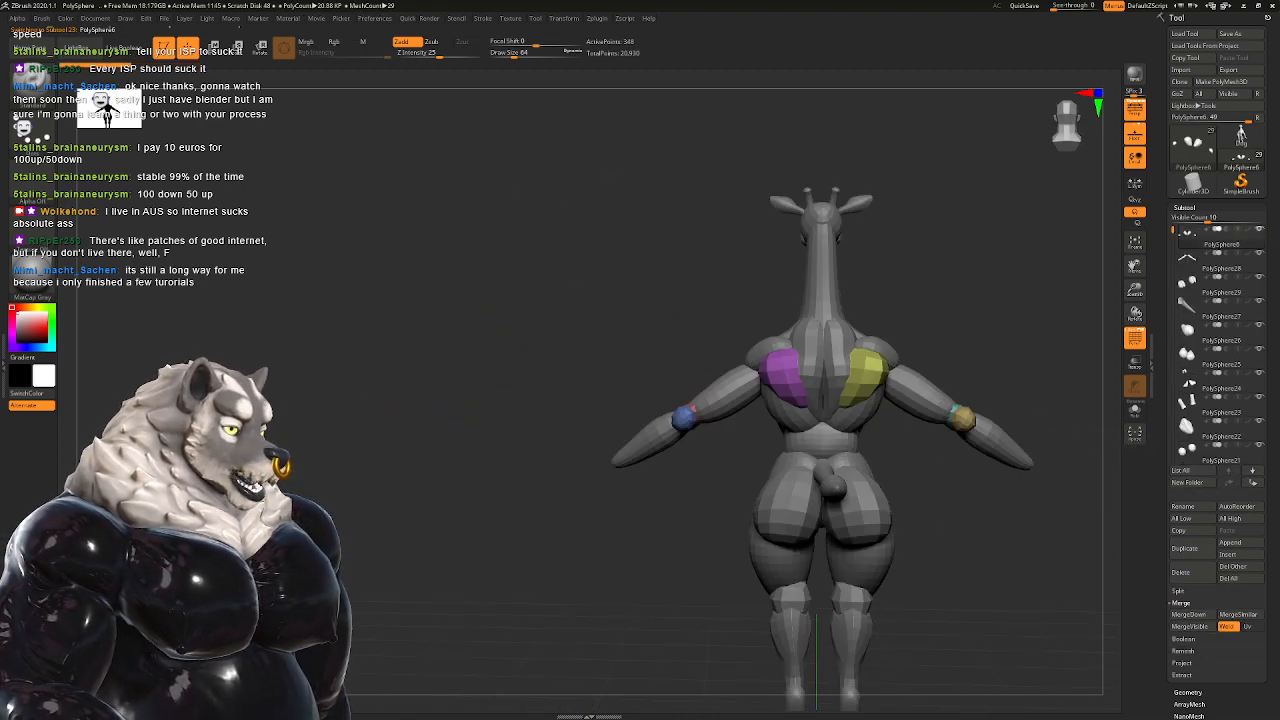
pyautogui.keyDown('ctrl'); pyautogui.keyDown('shift'); pyautogui.click(781, 374); pyautogui.keyUp('shift'); pyautogui.keyUp('ctrl')
pyautogui.keyDown('ctrl'); pyautogui.click(866, 298); pyautogui.keyUp('ctrl')
pyautogui.keyDown('ctrl'); pyautogui.keyDown('shift'); pyautogui.click(866, 298); pyautogui.keyUp('shift'); pyautogui.keyUp('ctrl')
pyautogui.keyDown('ctrl'); pyautogui.keyDown('shift'); pyautogui.click(852, 372); pyautogui.keyUp('shift'); pyautogui.keyUp('ctrl')
pyautogui.keyDown('ctrl'); pyautogui.click(920, 300); pyautogui.keyUp('ctrl')
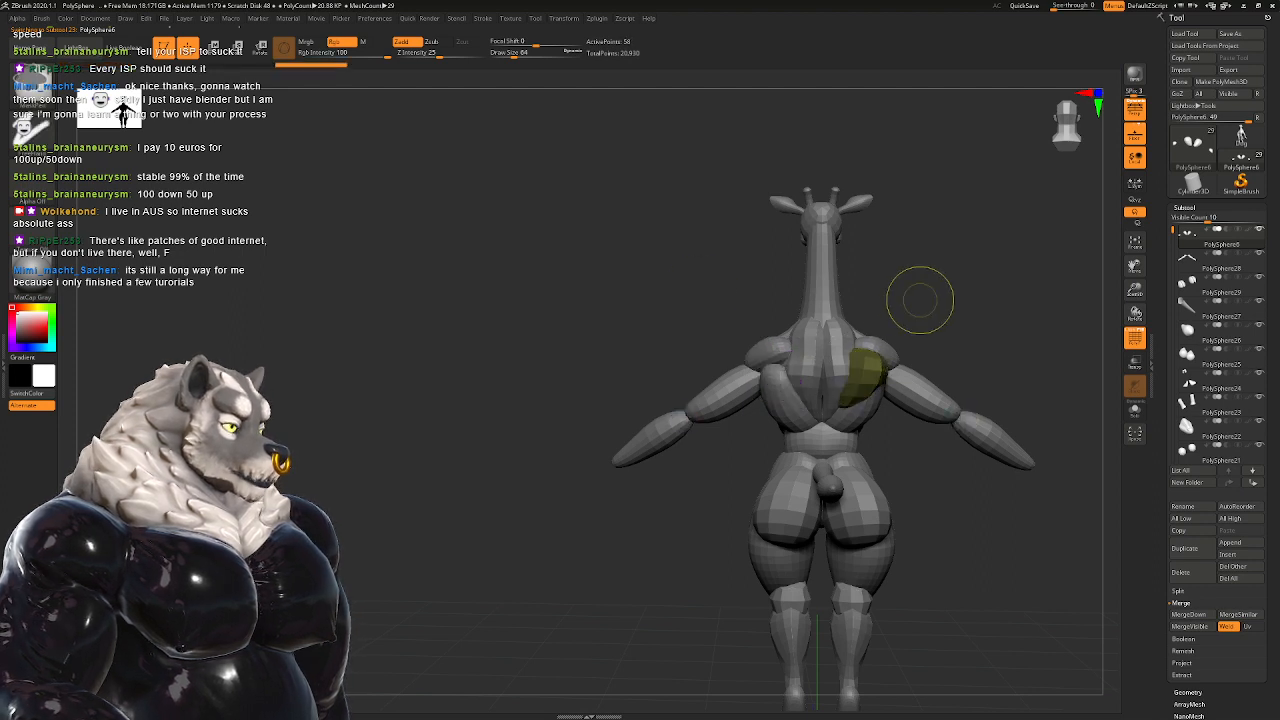
pyautogui.keyDown('ctrl'); pyautogui.click(920, 298); pyautogui.keyUp('ctrl')
pyautogui.keyDown('alt'); pyautogui.moveTo(920, 298); pyautogui.dragTo(853, 265); pyautogui.keyUp('alt')
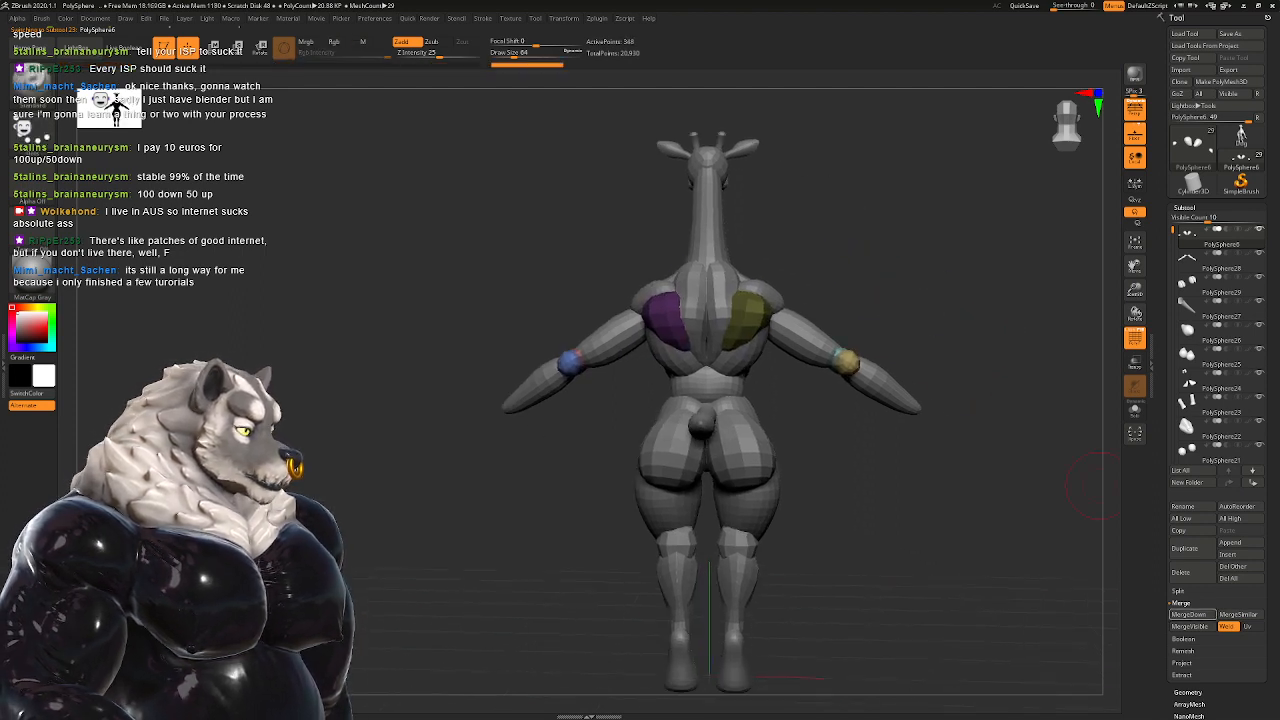
# Step: Split the masked shoulder-blade muscles off the elbow-joint subtool into a subtool of their own
pyautogui.click(1180, 591)
pyautogui.moveTo(765, 545); pyautogui.dragTo(925, 475)
pyautogui.keyDown('alt'); pyautogui.moveTo(925, 475); pyautogui.dragTo(715, 515); pyautogui.keyUp('alt')
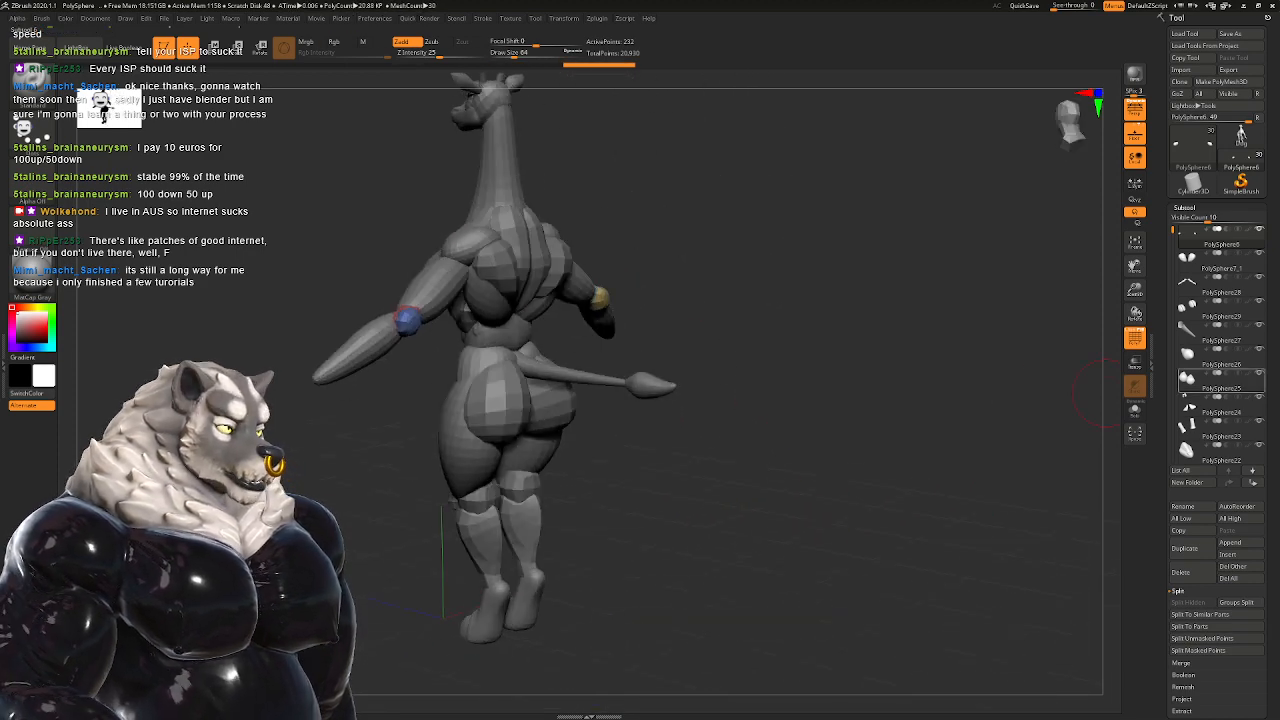
# Step: Move the elbow joints down the subtool list, directly above the arms, and merge them down into the arms
pyautogui.click(1252, 482)
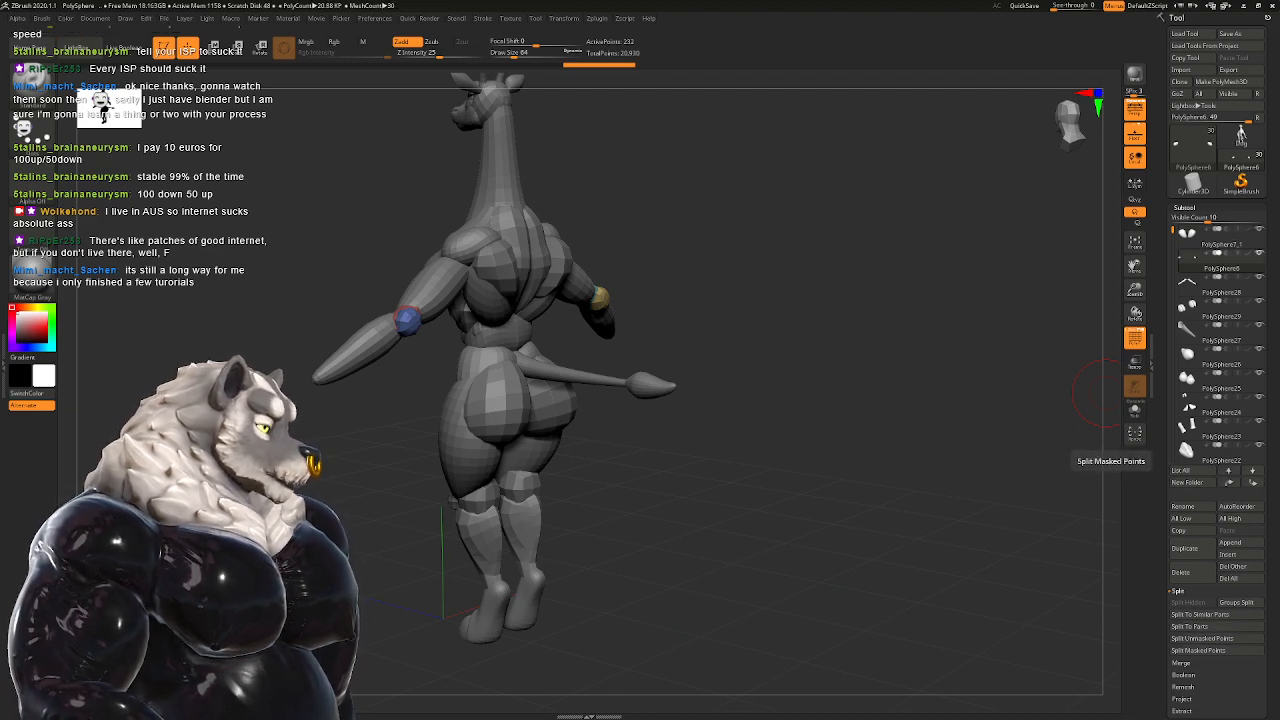
pyautogui.click(1182, 663)
pyautogui.click(1189, 674)
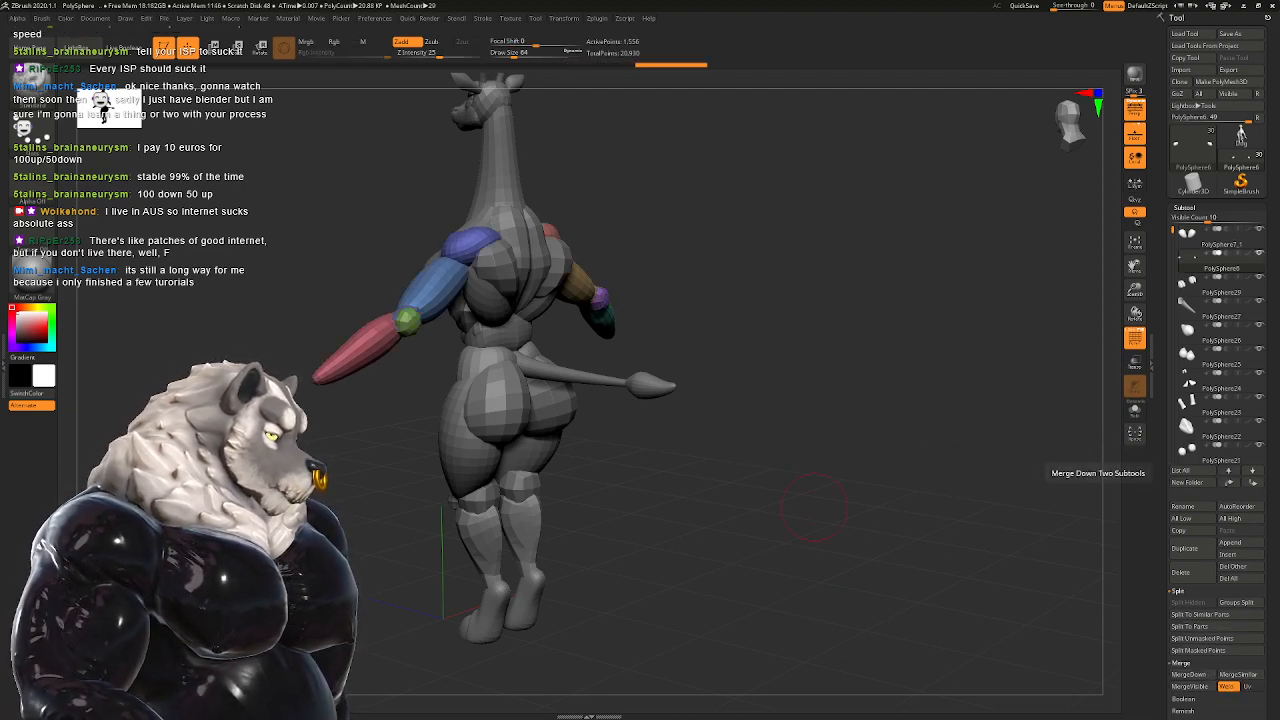
# Step: Select the thighs' subtool on the front of the giraffe and move it to the top of the subtool list
pyautogui.keyDown('alt'); pyautogui.moveTo(390, 230); pyautogui.dragTo(829, 270); pyautogui.keyUp('alt')
pyautogui.keyDown('alt'); pyautogui.click(796, 320); pyautogui.keyUp('alt')
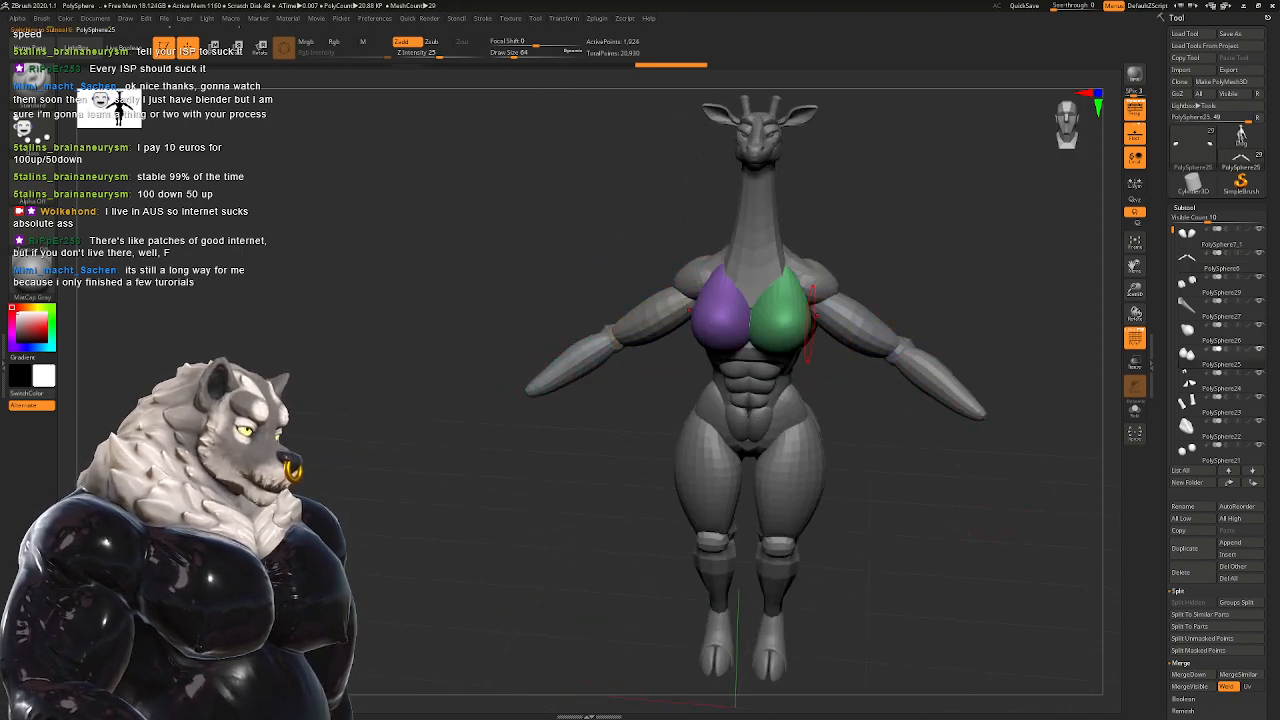
pyautogui.moveTo(872, 430); pyautogui.dragTo(804, 358)
pyautogui.keyDown('alt'); pyautogui.click(765, 386); pyautogui.keyUp('alt')
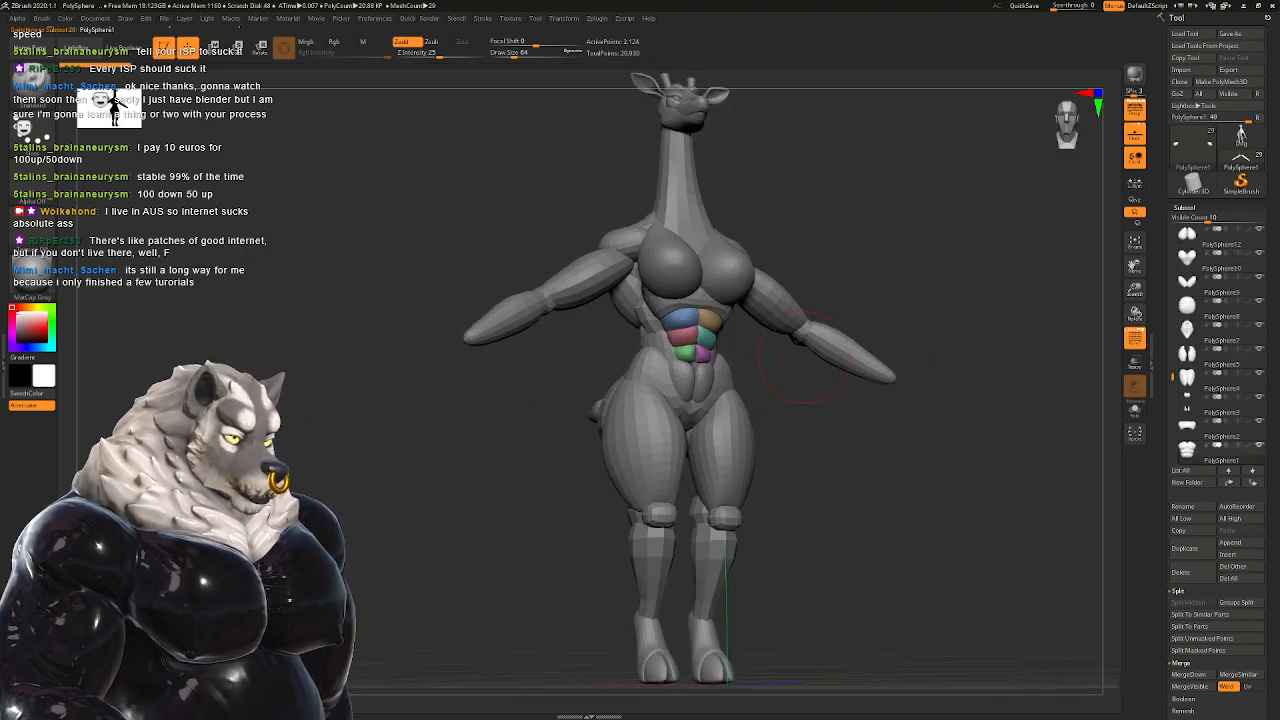
pyautogui.keyDown('alt'); pyautogui.click(708, 383); pyautogui.keyUp('alt')
pyautogui.moveTo(812, 416); pyautogui.dragTo(856, 420)
pyautogui.keyDown('alt'); pyautogui.click(748, 454); pyautogui.keyUp('alt')
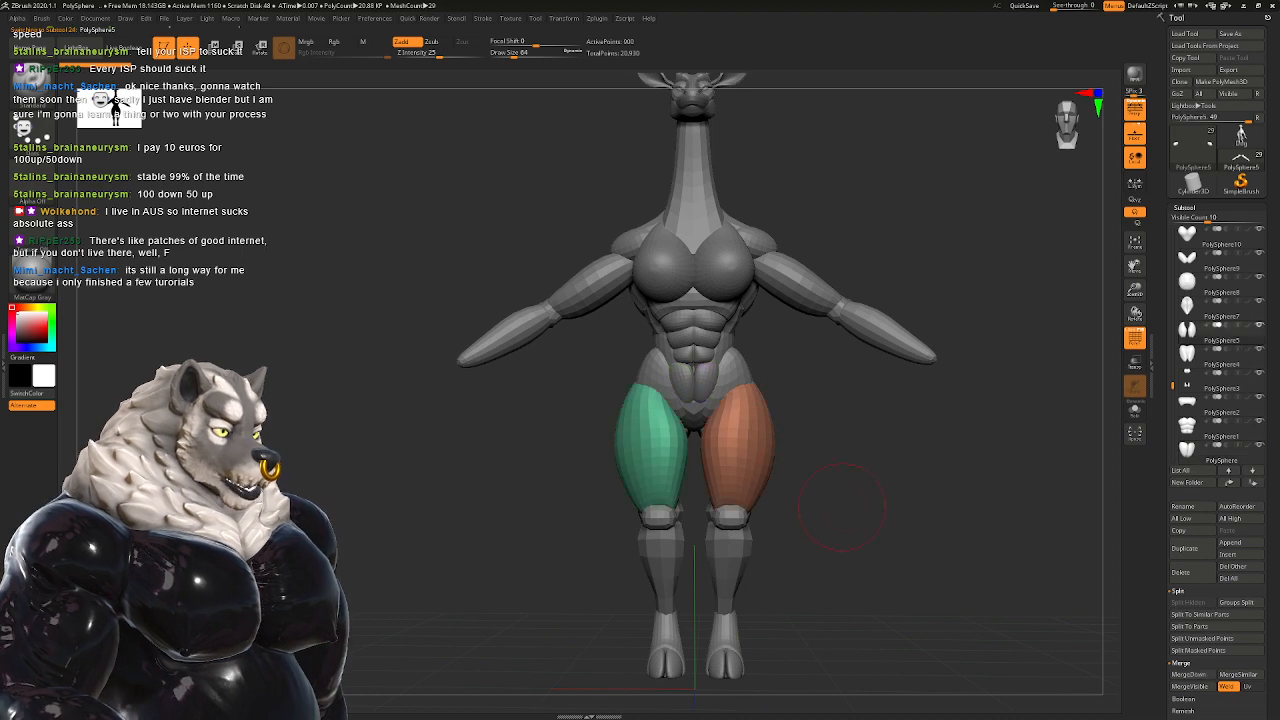
# Step: Move the kneecaps and the small inner-knee pieces above the thighs in the list and merge them all down into the thighs
pyautogui.keyDown('alt'); pyautogui.click(735, 516); pyautogui.keyUp('alt')
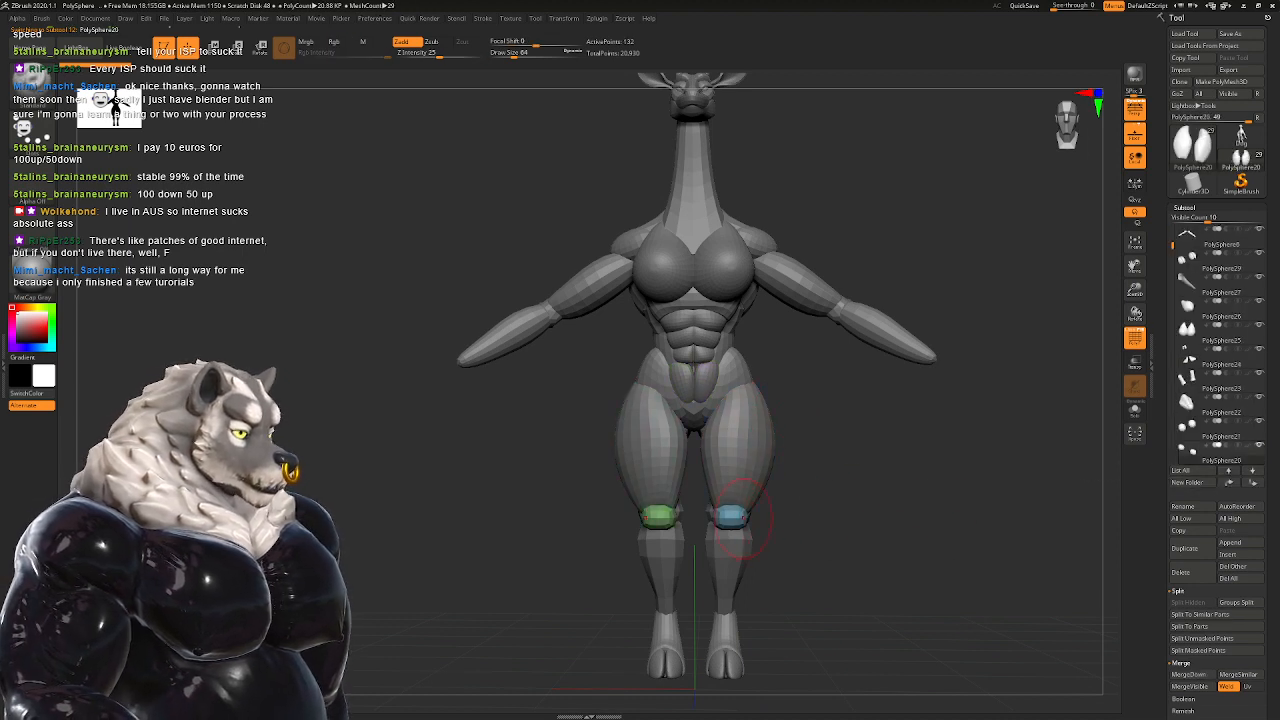
pyautogui.click(1240, 506)
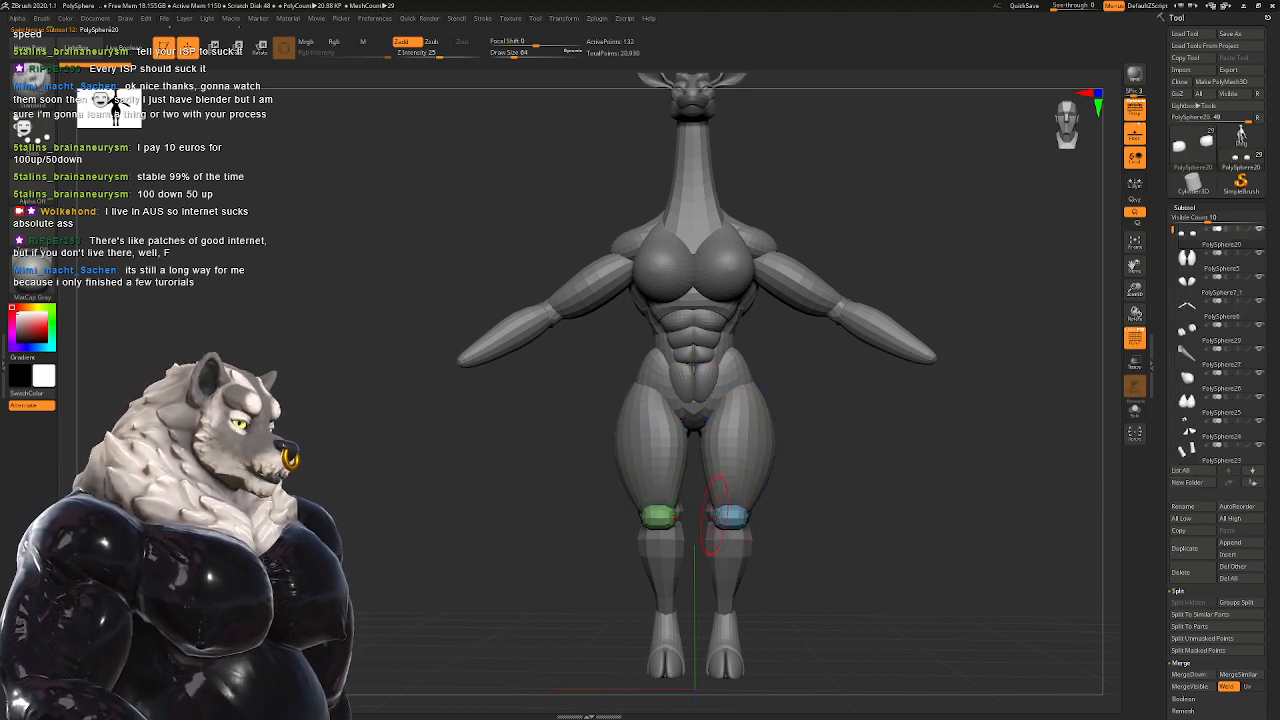
pyautogui.keyDown('alt'); pyautogui.click(710, 513); pyautogui.keyUp('alt')
pyautogui.keyDown('shift'); pyautogui.click(1229, 482); pyautogui.keyUp('shift')
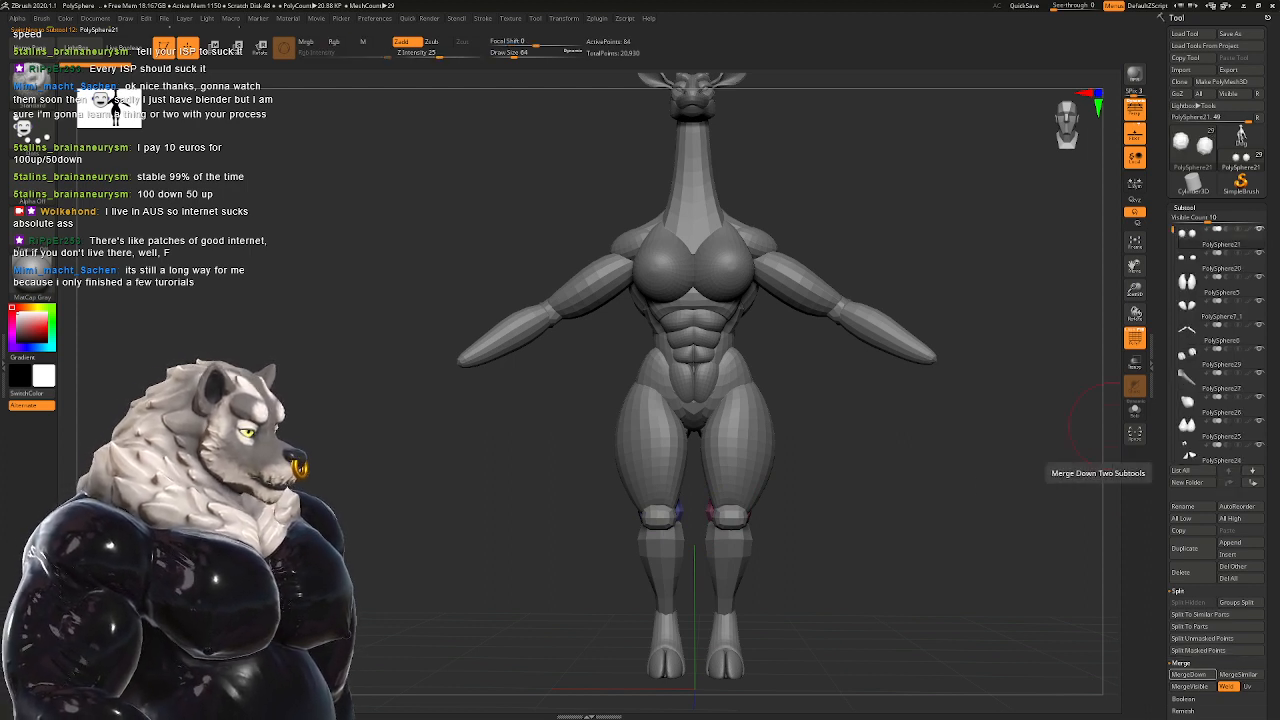
pyautogui.click(1192, 674)
pyautogui.click(1192, 674)
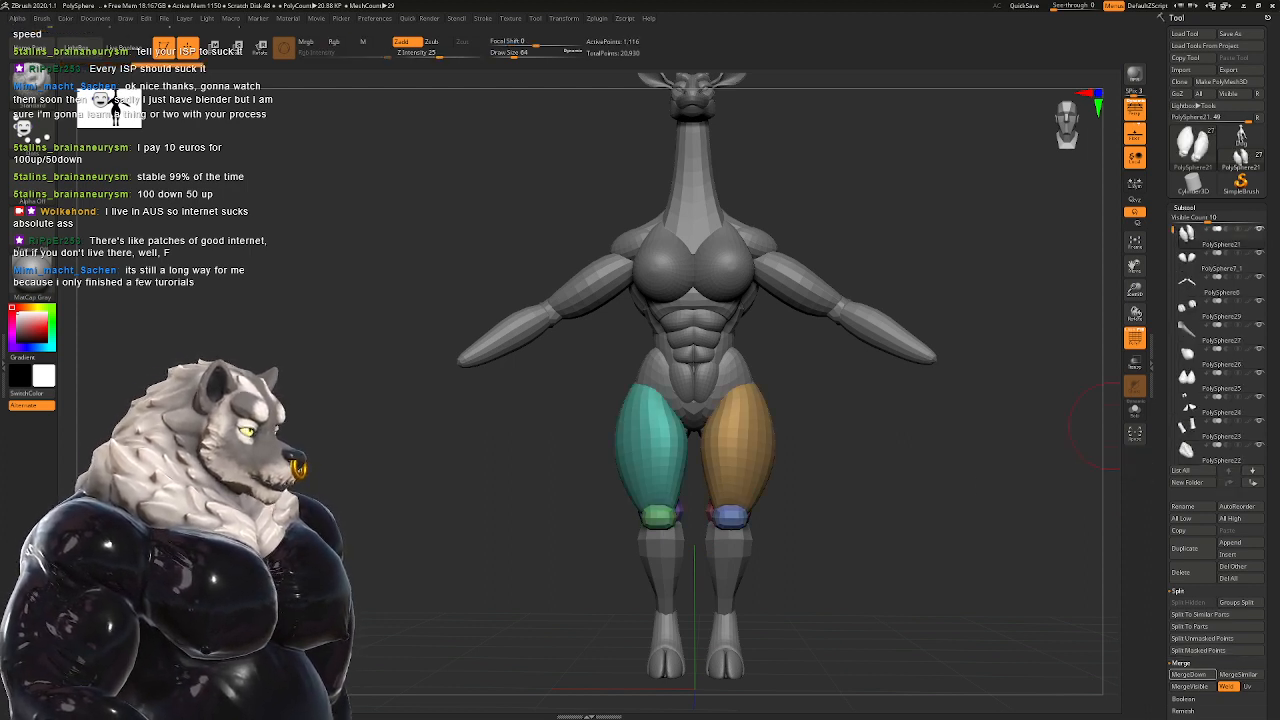
# Step: Move the lower-leg subtool to the top of the list and merge it down into the thighs and knees
pyautogui.keyDown('alt'); pyautogui.click(735, 560); pyautogui.keyUp('alt')
pyautogui.keyDown('shift'); pyautogui.click(1229, 482); pyautogui.keyUp('shift')
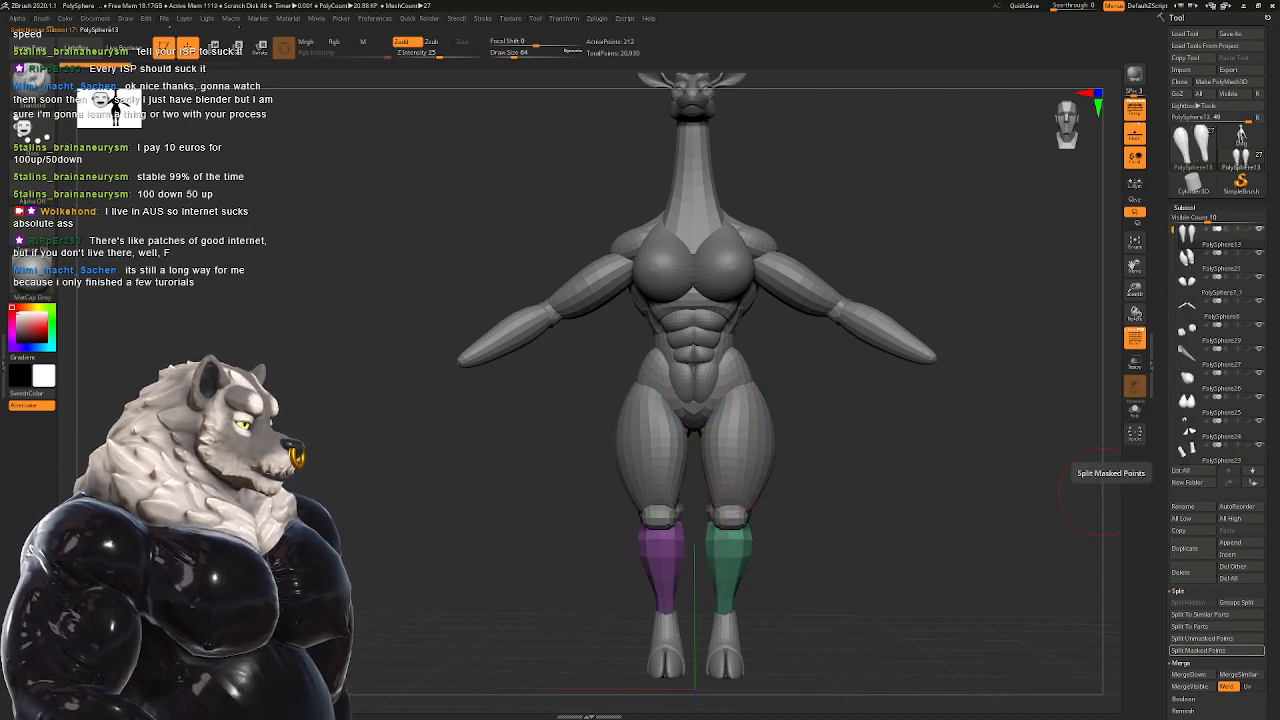
pyautogui.click(1192, 674)
# Step: Move the tail and its tip to the top of the subtool list and merge the tip down into the tail
pyautogui.moveTo(1065, 520); pyautogui.dragTo(850, 485)
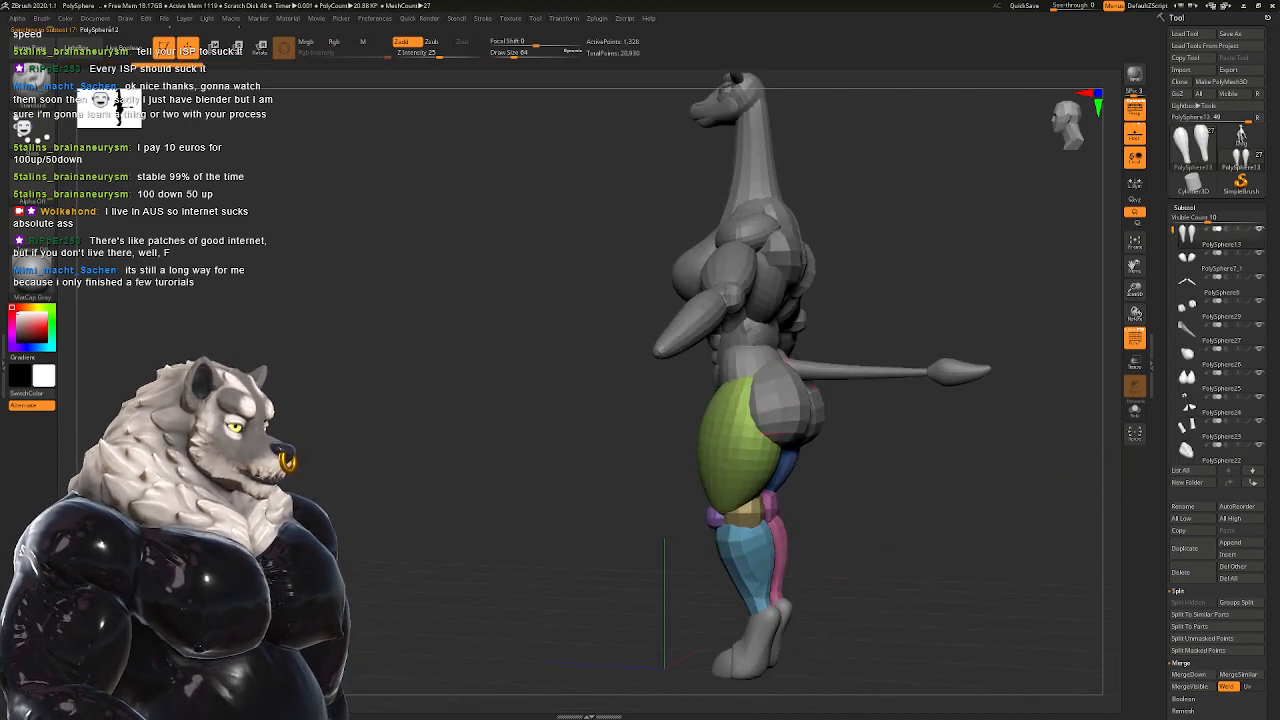
pyautogui.keyDown('alt'); pyautogui.click(776, 397); pyautogui.keyUp('alt')
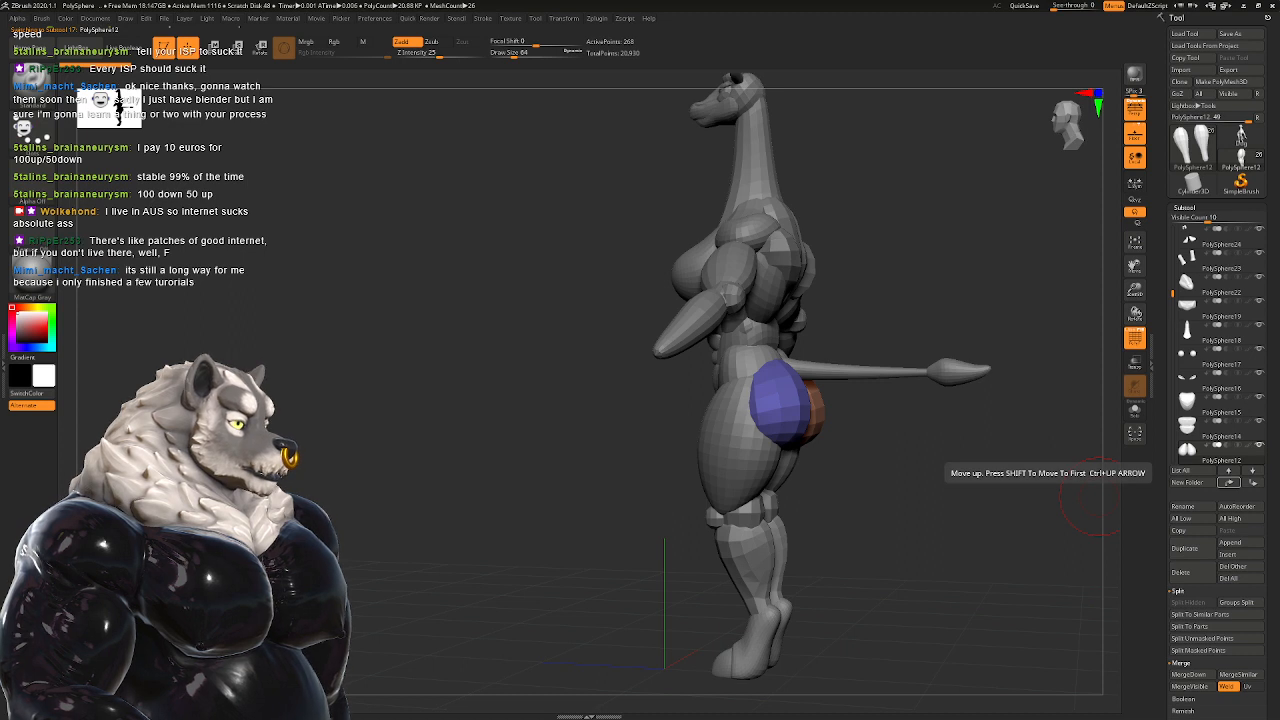
pyautogui.keyDown('alt'); pyautogui.click(905, 378); pyautogui.keyUp('alt')
pyautogui.click(1229, 482)
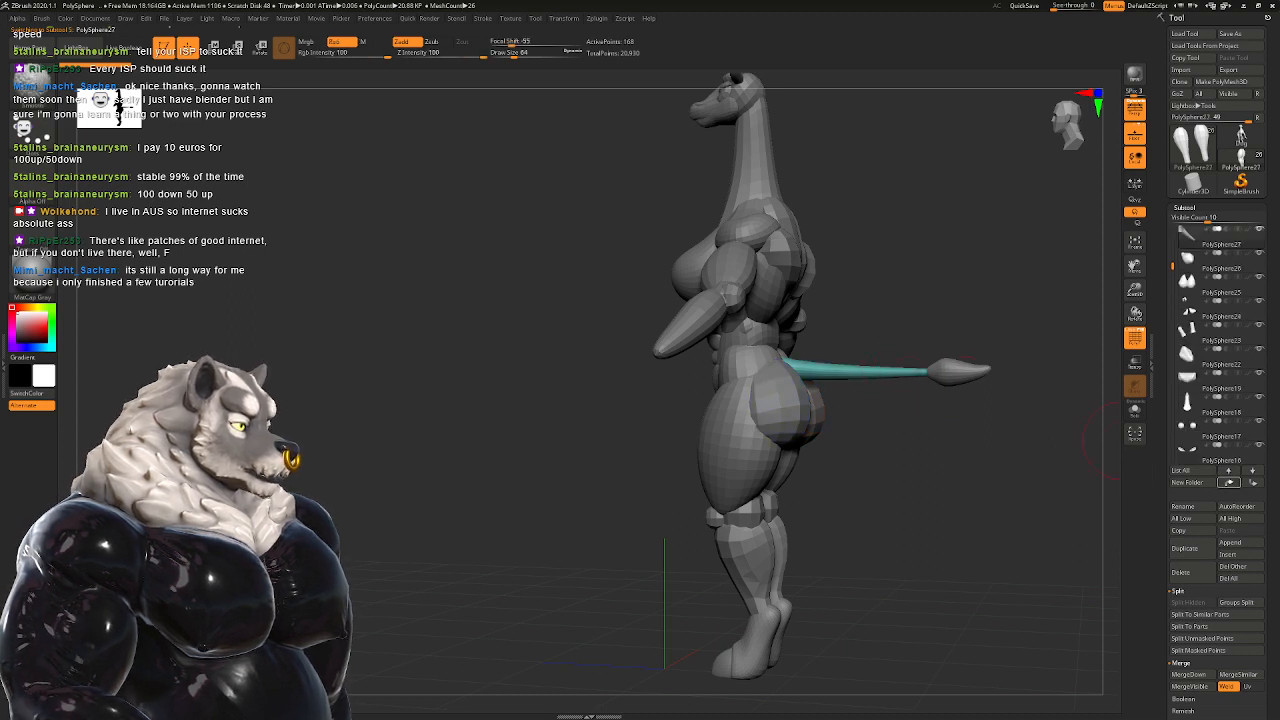
pyautogui.keyDown('shift'); pyautogui.click(1229, 482); pyautogui.keyUp('shift')
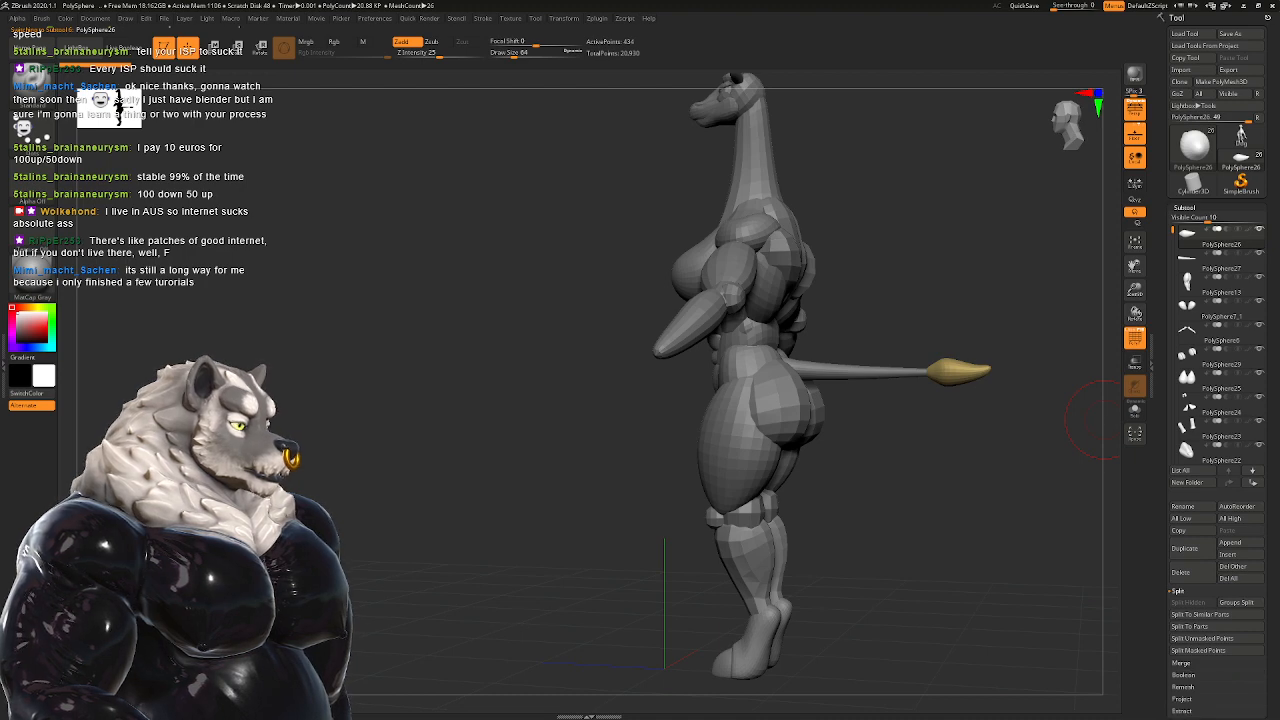
pyautogui.click(1181, 662)
pyautogui.click(1189, 674)
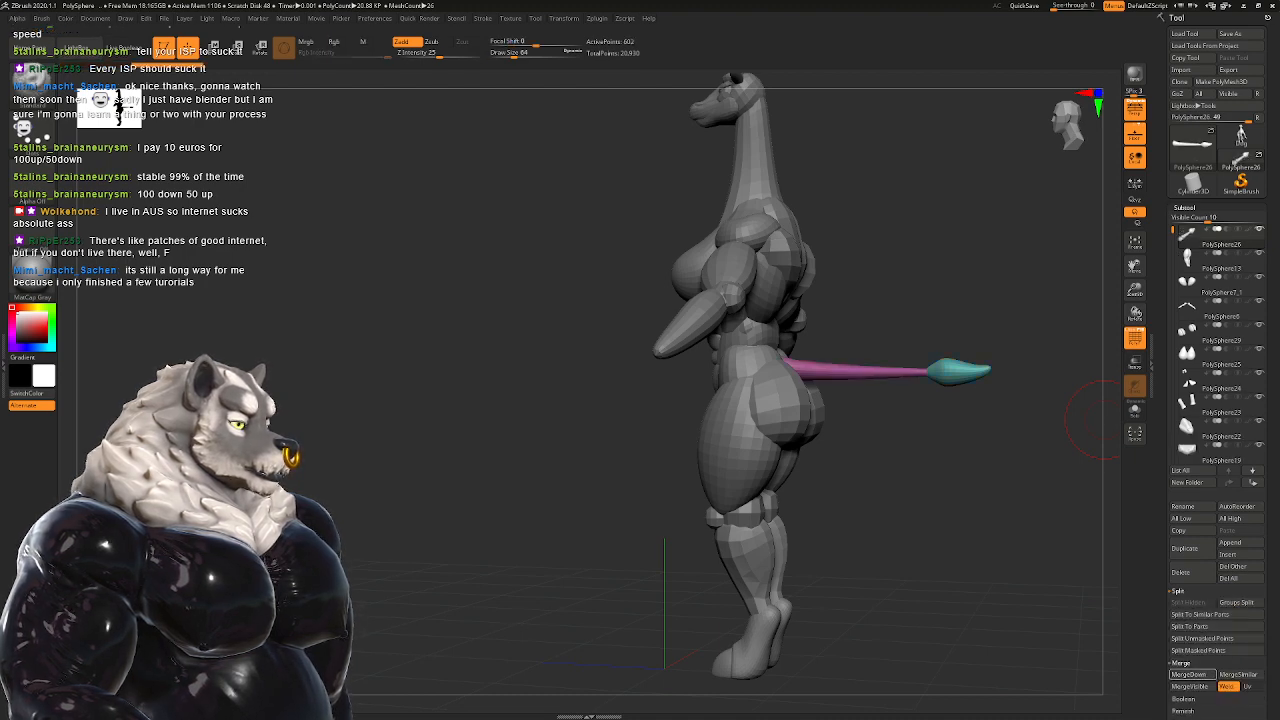
# Step: Select the subtool with the two shoulder-blade muscles on the giraffe's back
pyautogui.keyDown('alt'); pyautogui.moveTo(811, 389); pyautogui.dragTo(797, 476, button='right'); pyautogui.keyUp('alt')
pyautogui.moveTo(887, 356); pyautogui.dragTo(808, 350, button='right')
pyautogui.keyDown('alt'); pyautogui.moveTo(755, 292); pyautogui.dragTo(561, 369, button='right'); pyautogui.keyUp('alt')
pyautogui.keyDown('alt'); pyautogui.click(668, 388); pyautogui.keyUp('alt')
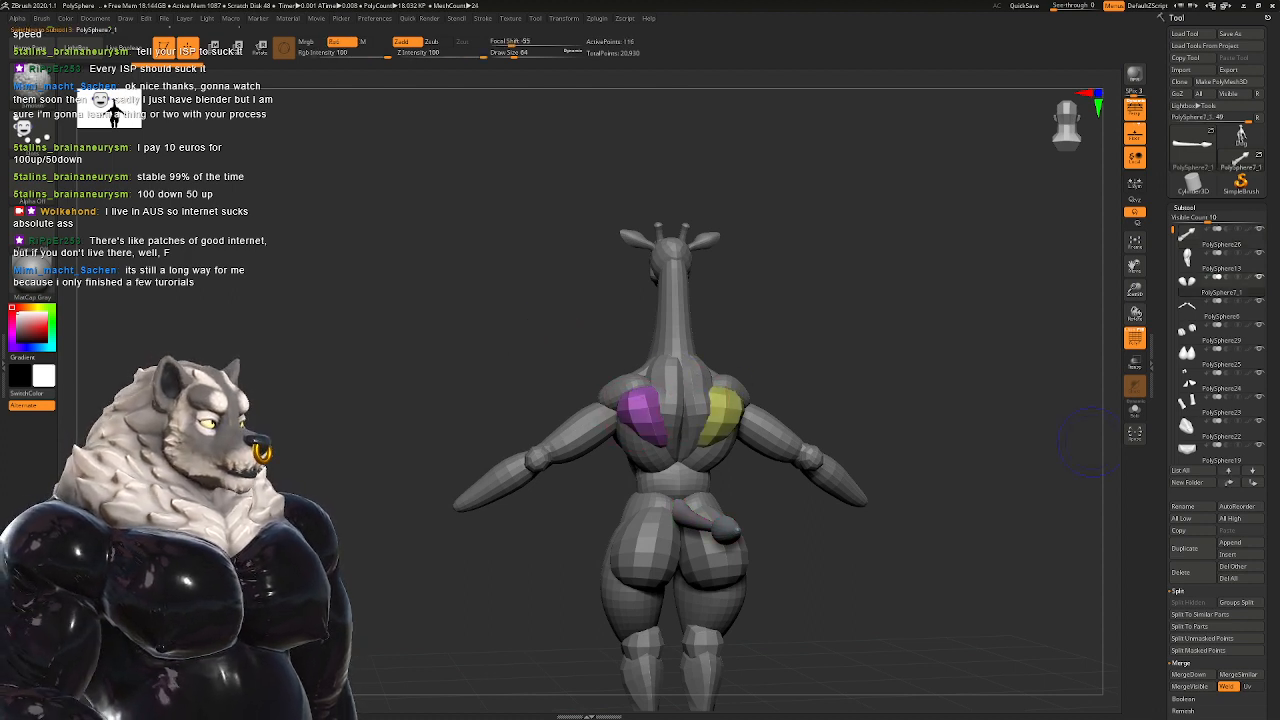
# Step: Reorder the shoulder blade and central back muscle subtools to the top of the subtool list and merge them together
pyautogui.keyDown('shift'); pyautogui.click(1229, 482); pyautogui.keyUp('shift')
pyautogui.keyDown('alt'); pyautogui.click(698, 400); pyautogui.keyUp('alt')
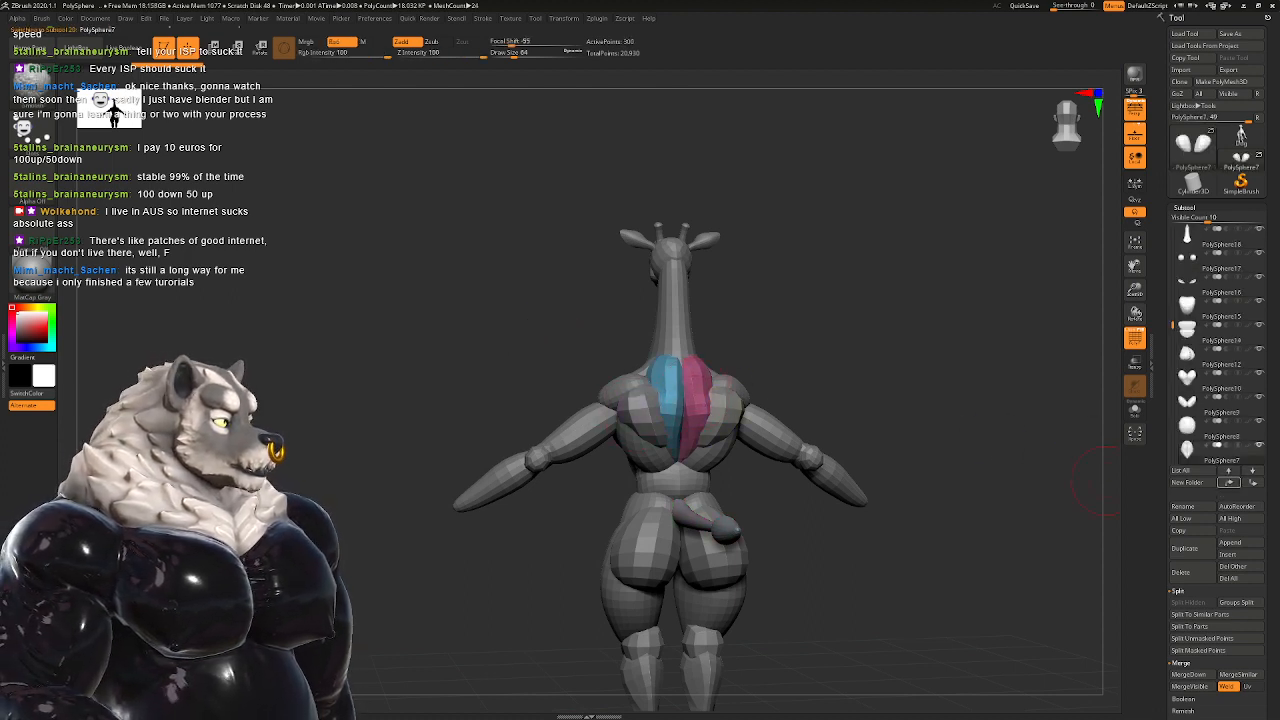
pyautogui.keyDown('shift'); pyautogui.click(1229, 482); pyautogui.keyUp('shift')
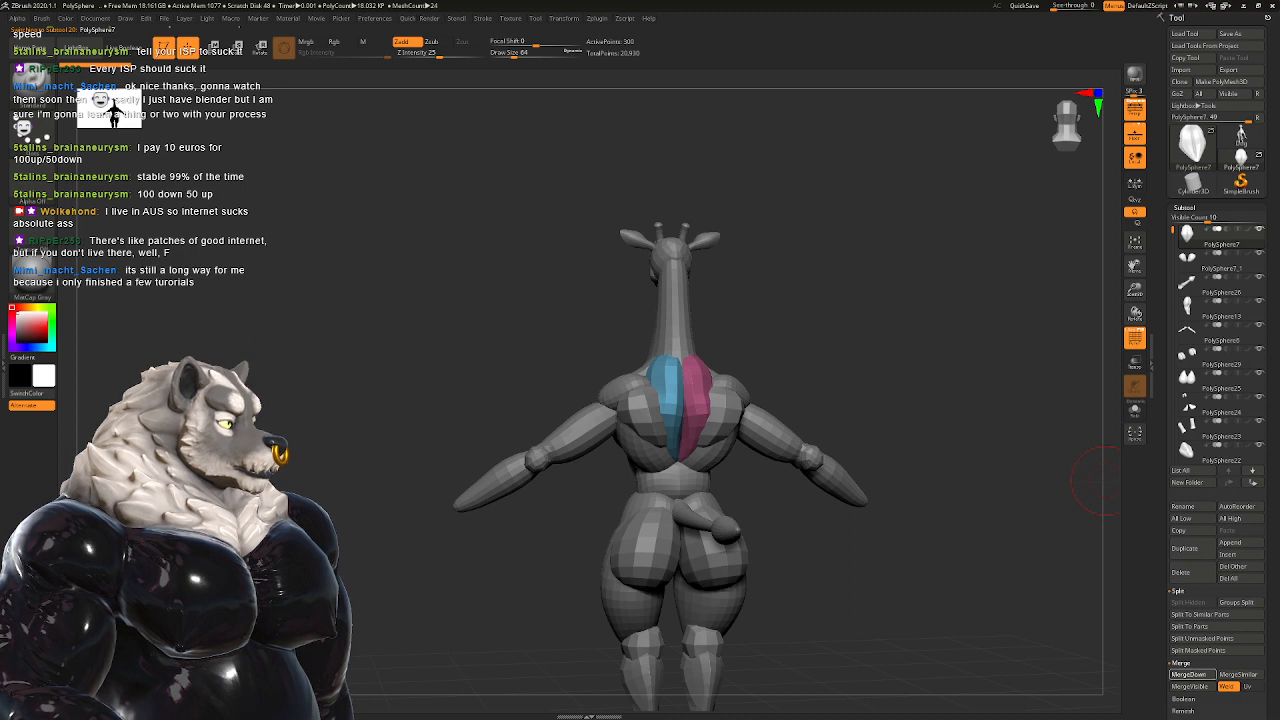
pyautogui.click(1189, 674)
pyautogui.moveTo(950, 300); pyautogui.dragTo(812, 287)
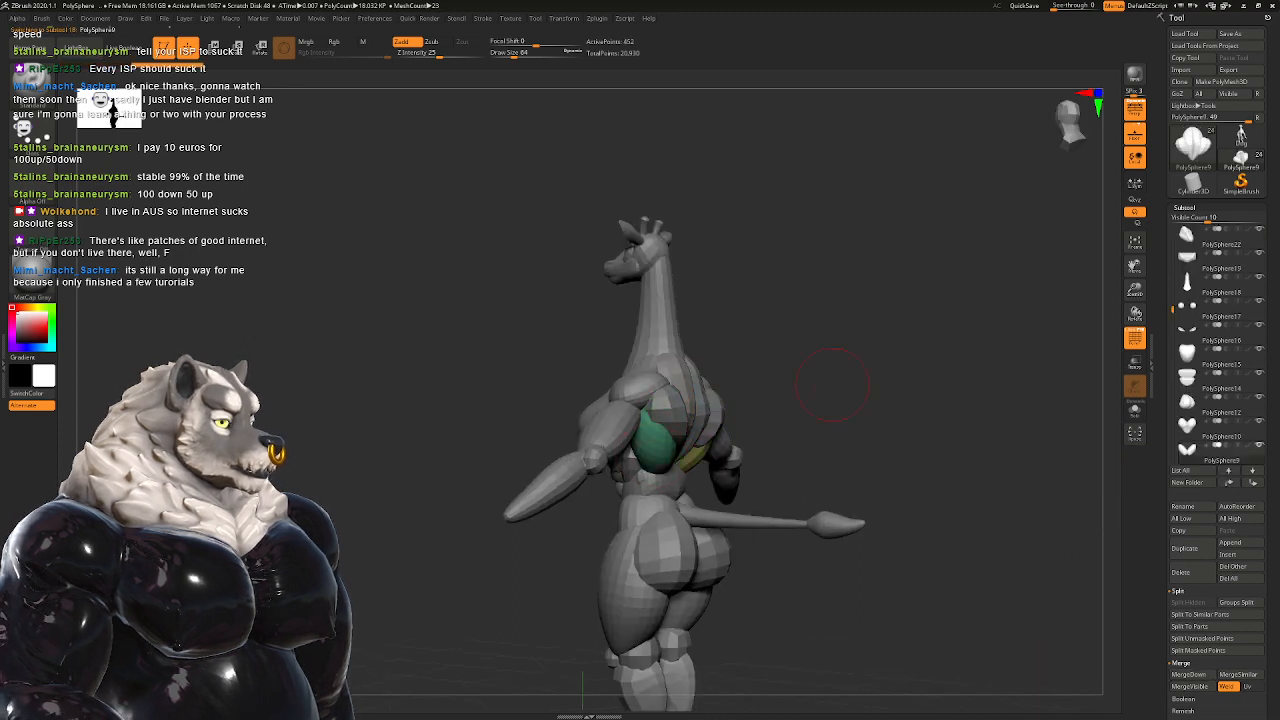
# Step: Merge the lat muscle and lower back subtools into the upper back muscles as one subtool
pyautogui.moveTo(650, 455); pyautogui.dragTo(800, 450)
pyautogui.keyDown('alt'); pyautogui.click(800, 450); pyautogui.keyUp('alt')
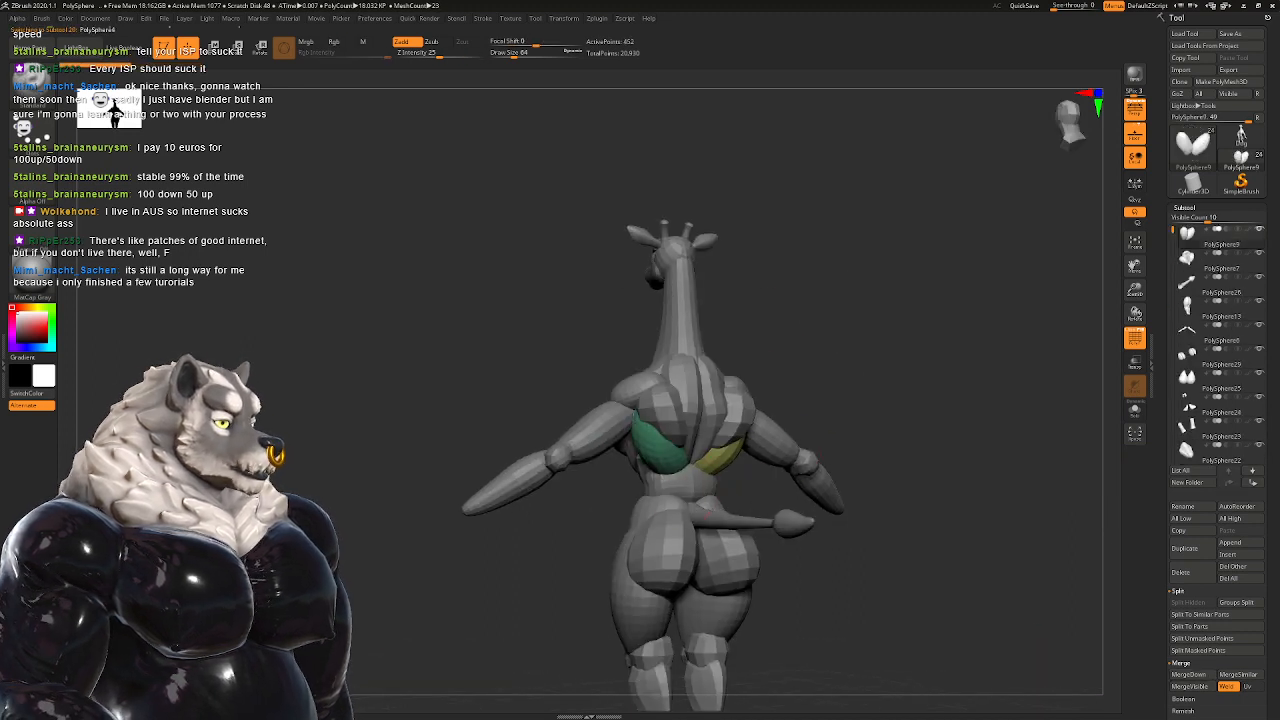
pyautogui.keyDown('alt'); pyautogui.click(682, 485); pyautogui.keyUp('alt')
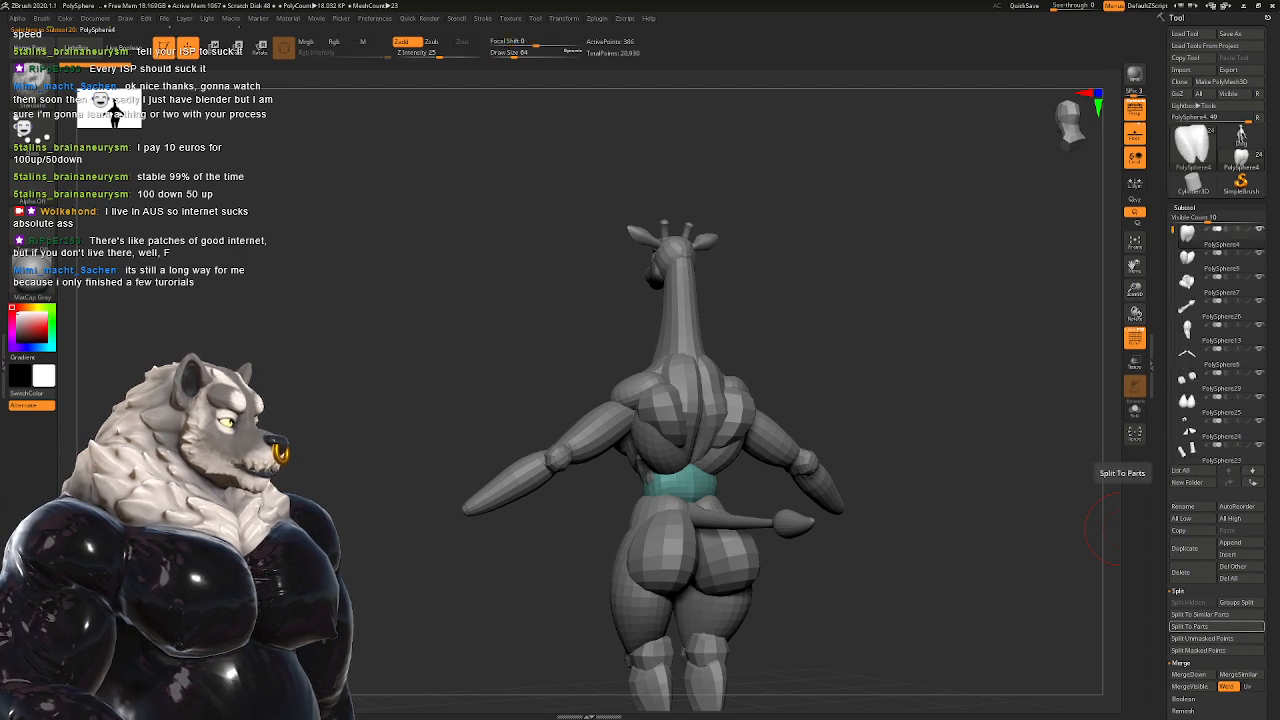
pyautogui.click(1189, 674)
pyautogui.moveTo(950, 450); pyautogui.dragTo(880, 452)
pyautogui.click(1189, 674)
pyautogui.moveTo(840, 400); pyautogui.dragTo(812, 345)
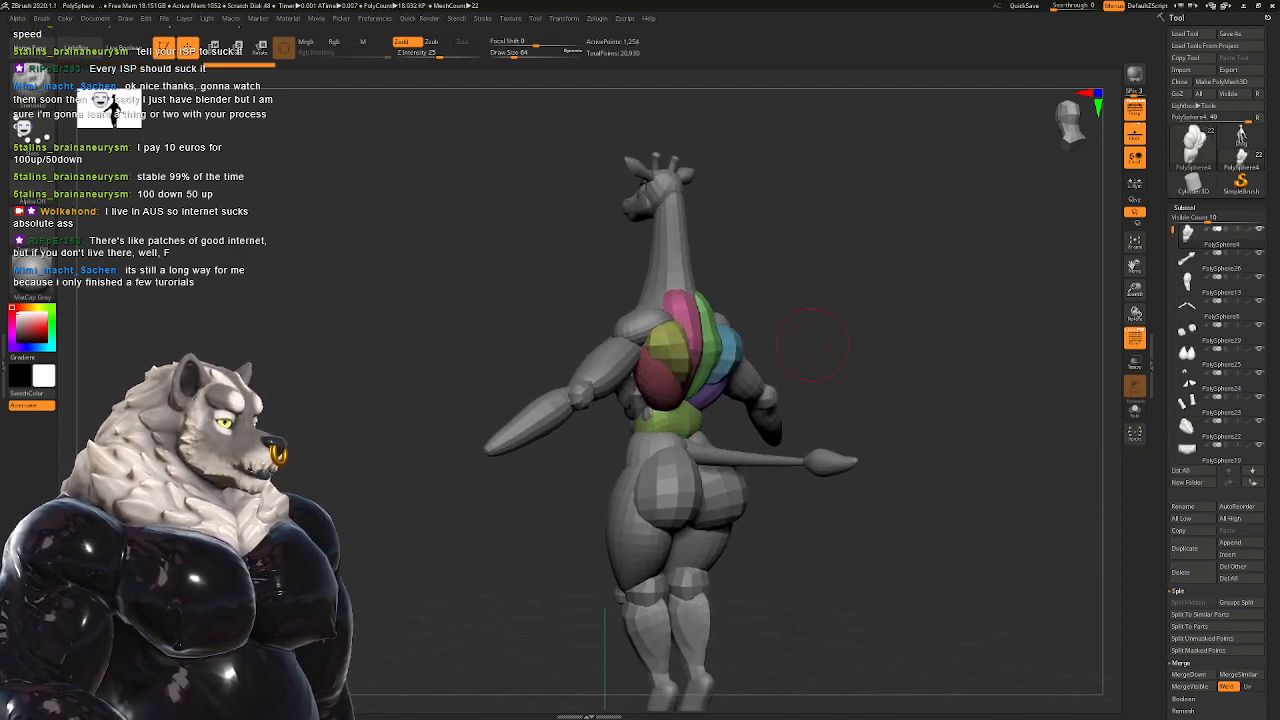
# Step: Delete the small muscle subtool at the side of the waist, PolySphere10
pyautogui.keyDown('alt'); pyautogui.click(636, 411); pyautogui.keyUp('alt')
pyautogui.moveTo(900, 500); pyautogui.dragTo(540, 500)
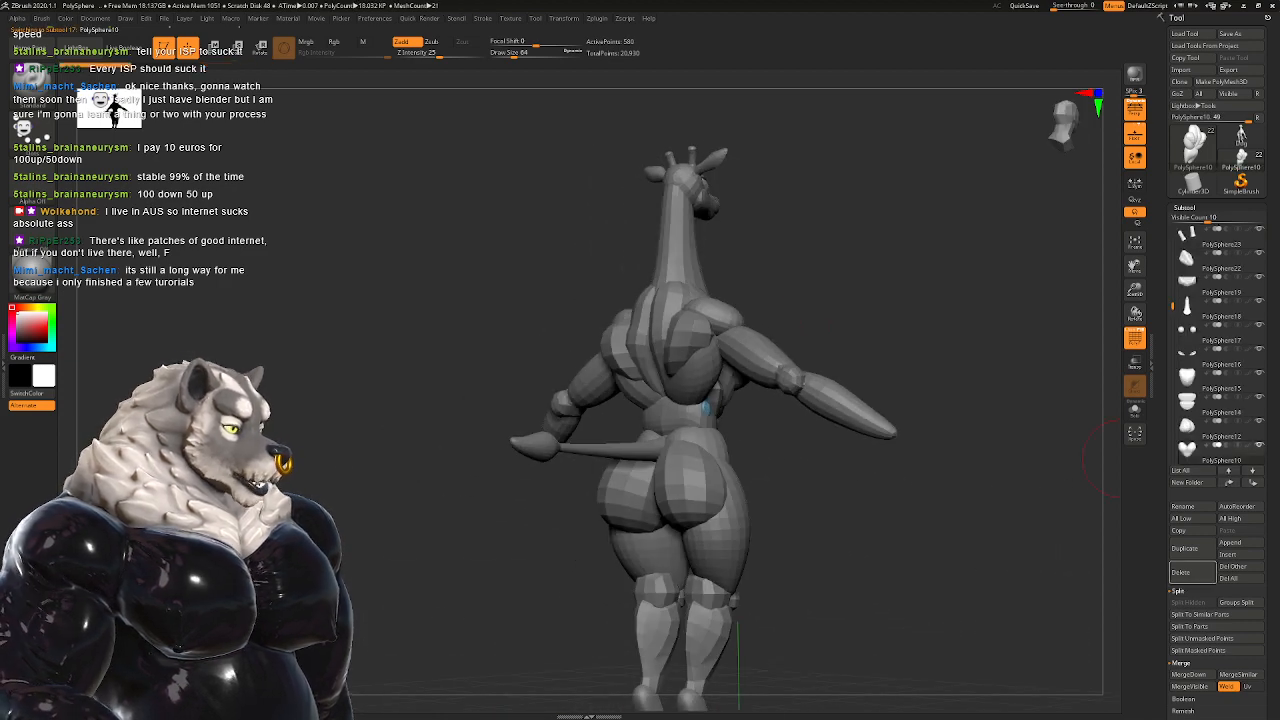
pyautogui.click(1184, 572)
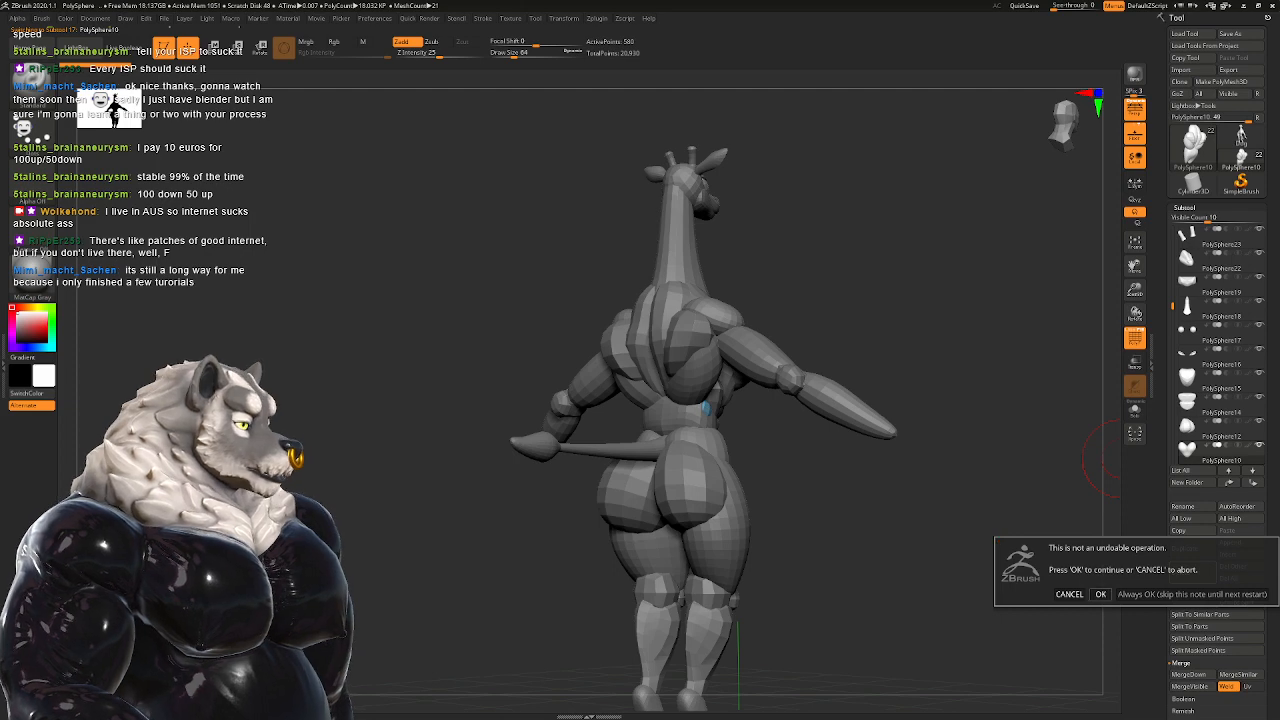
pyautogui.click(1100, 594)
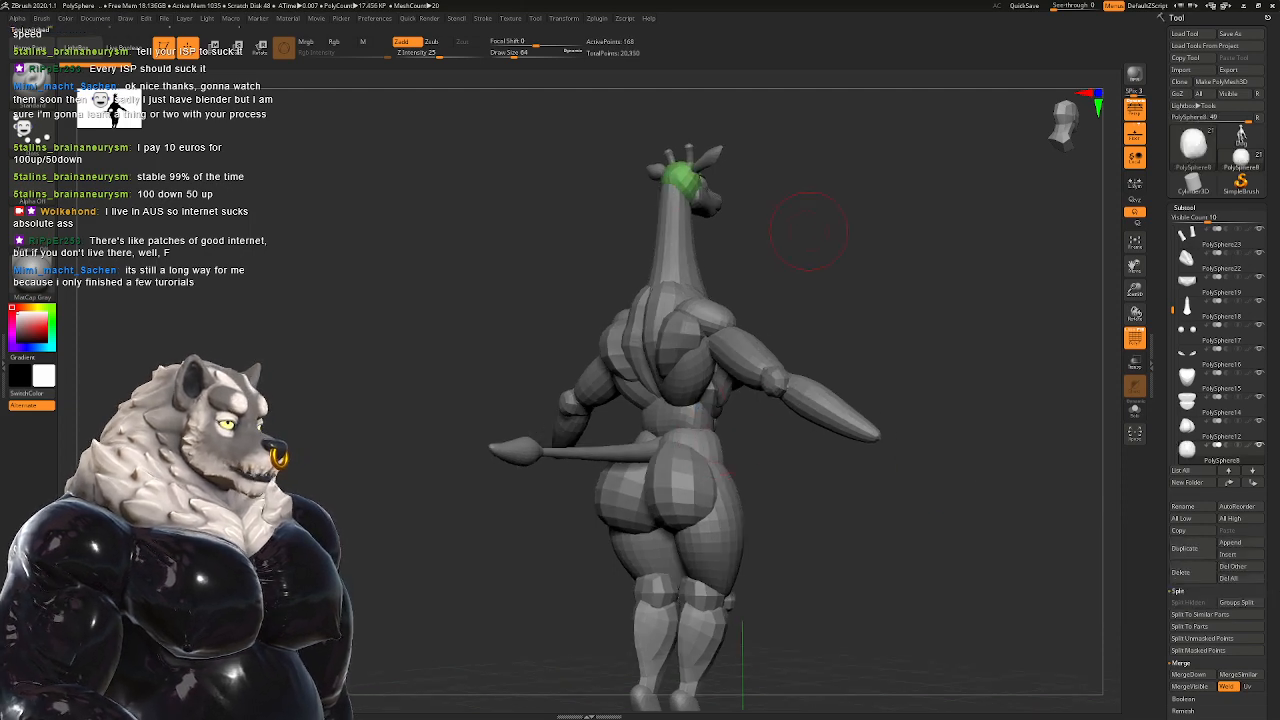
# Step: Mask the brow and eye-area pieces on the giraffe's head and split them from the shoulder trapezius subtool
pyautogui.keyDown('alt'); pyautogui.moveTo(808, 230); pyautogui.dragTo(789, 364); pyautogui.keyUp('alt')
pyautogui.moveTo(1018, 242)
pyautogui.keyDown('alt'); pyautogui.mouseDown()
pyautogui.moveTo(900, 300)
pyautogui.moveTo(880, 320)
pyautogui.moveTo(892, 325)
pyautogui.moveTo(688, 296)
pyautogui.mouseUp(); pyautogui.keyUp('alt')
pyautogui.keyDown('alt'); pyautogui.click(686, 171); pyautogui.keyUp('alt')
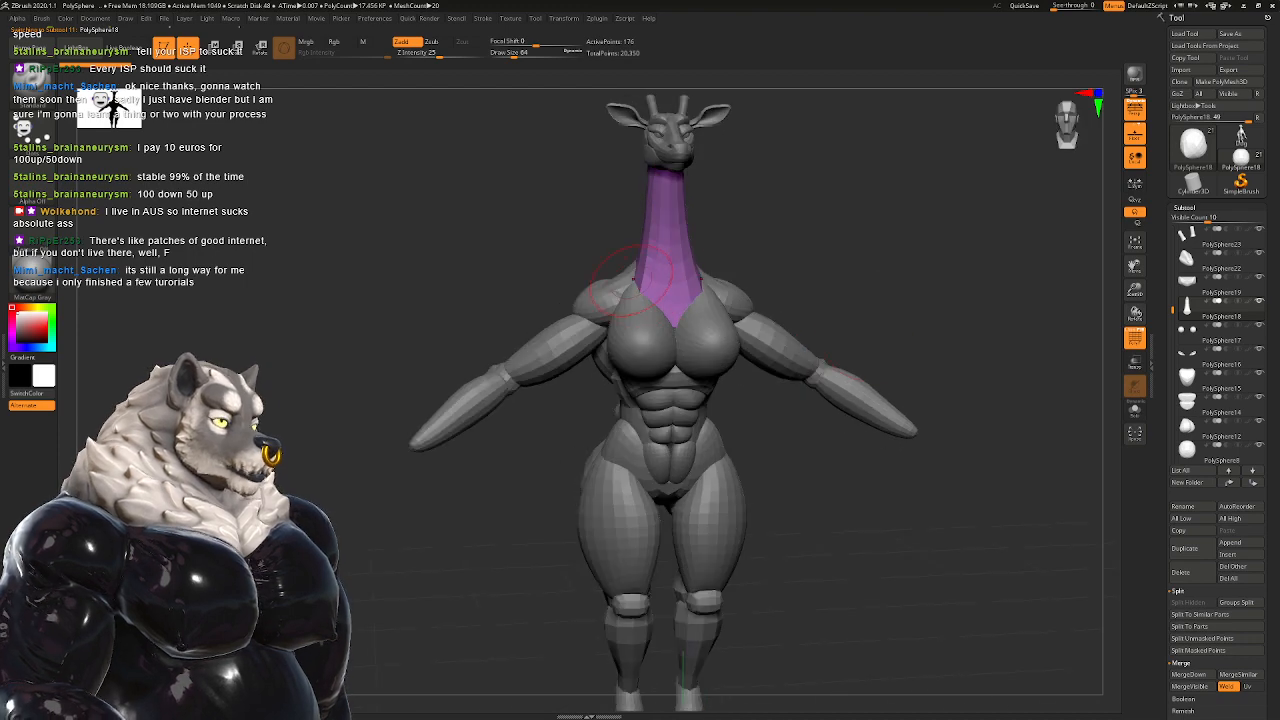
pyautogui.keyDown('alt'); pyautogui.click(668, 140); pyautogui.keyUp('alt')
pyautogui.moveTo(668, 140)
pyautogui.keyDown('alt'); pyautogui.mouseDown()
pyautogui.moveTo(857, 429)
pyautogui.moveTo(825, 293)
pyautogui.mouseUp(); pyautogui.keyUp('alt')
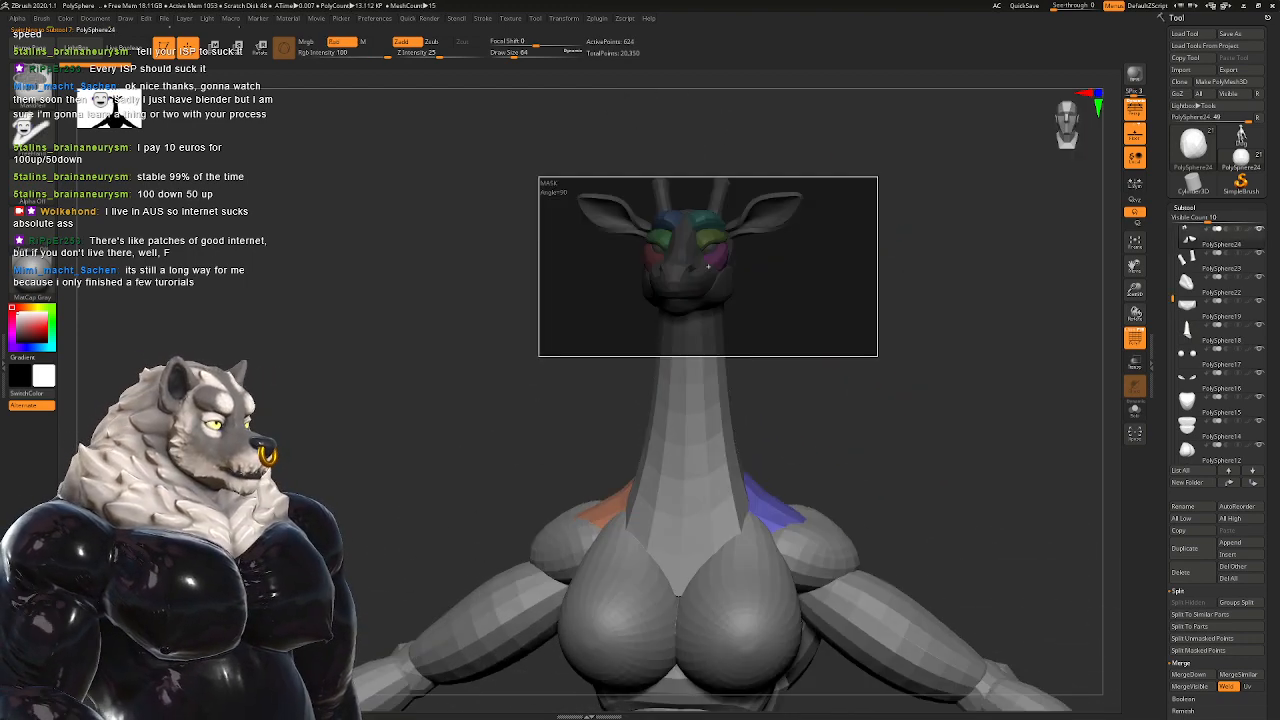
pyautogui.click(1217, 650)
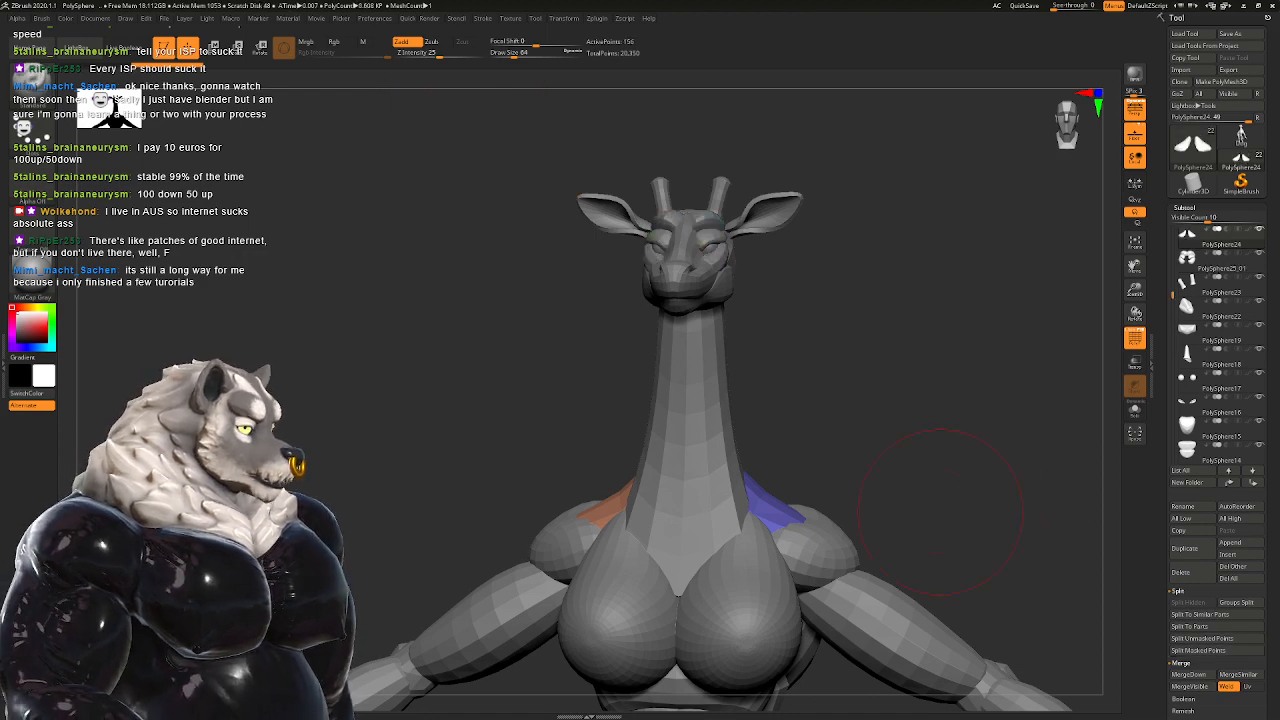
# Step: Reorder the rib band under the chest and the upper abdominal muscles to the top of the list and merge them
pyautogui.press('f')
pyautogui.scroll(3, 640, 400)
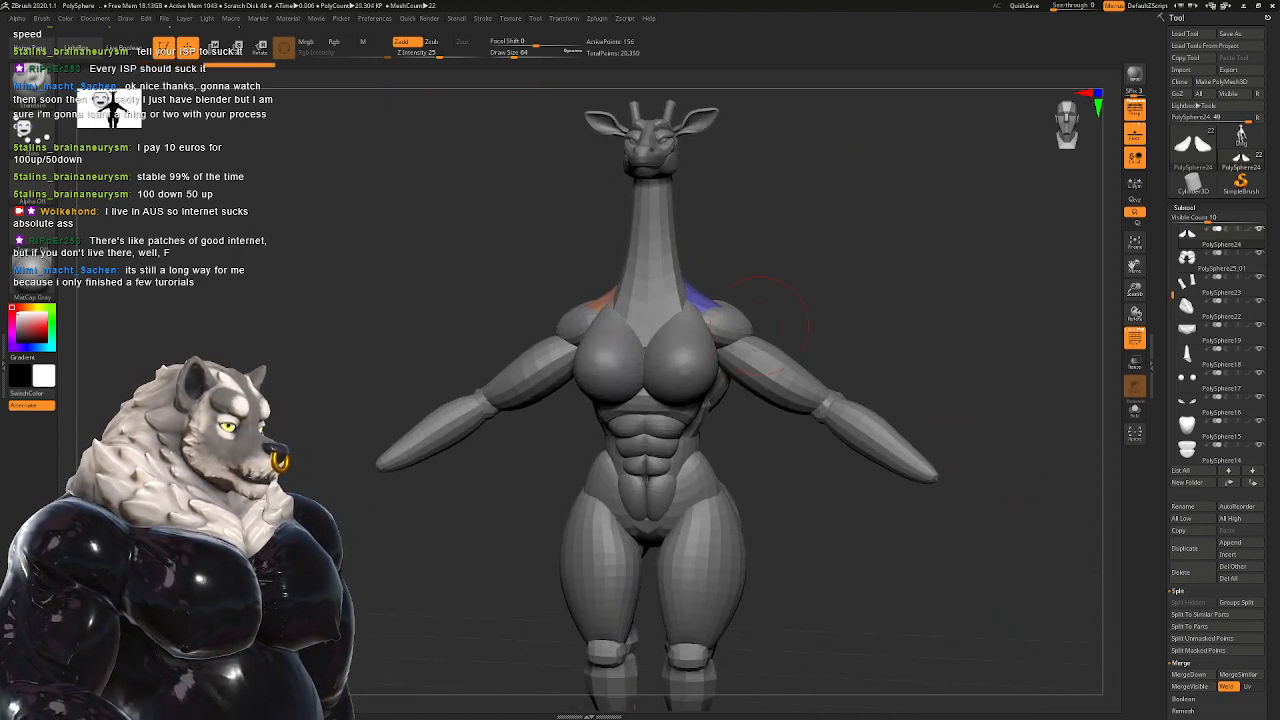
pyautogui.keyDown('alt'); pyautogui.click(650, 362); pyautogui.keyUp('alt')
pyautogui.moveTo(650, 362); pyautogui.dragTo(655, 398)
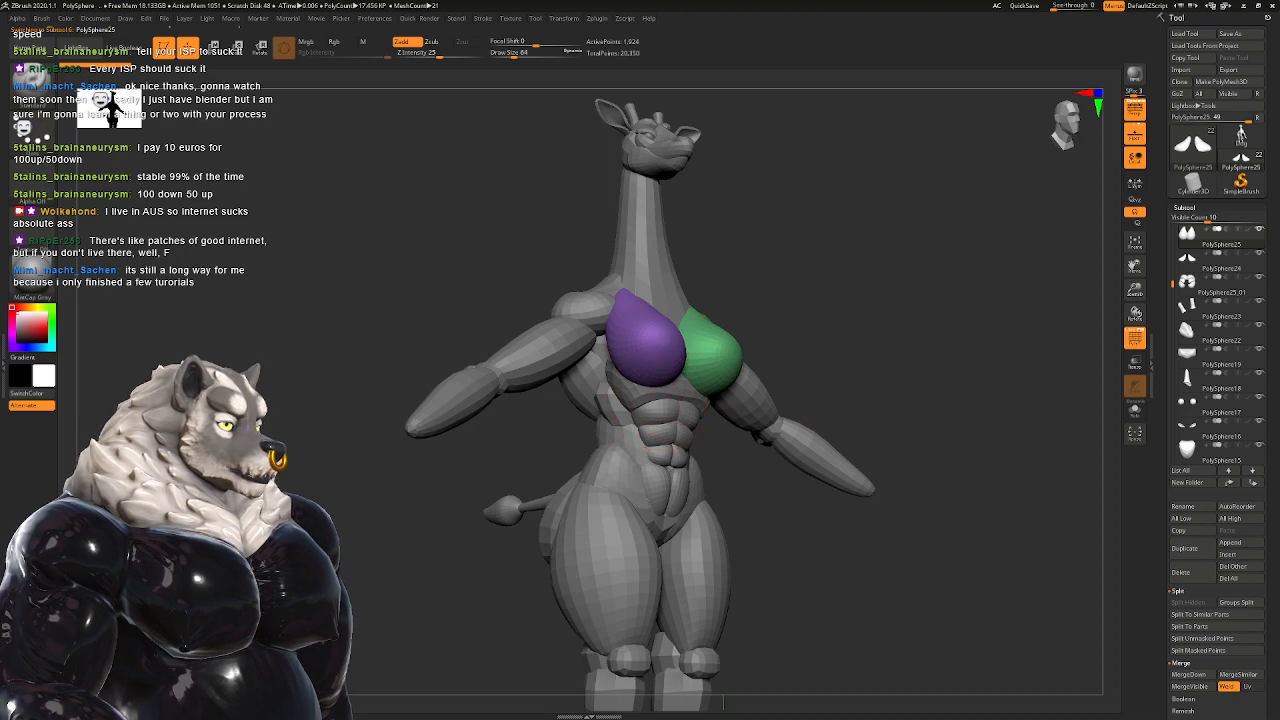
pyautogui.keyDown('alt'); pyautogui.click(815, 430); pyautogui.keyUp('alt')
pyautogui.keyDown('shift'); pyautogui.moveTo(858, 345); pyautogui.dragTo(857, 345); pyautogui.keyUp('shift')
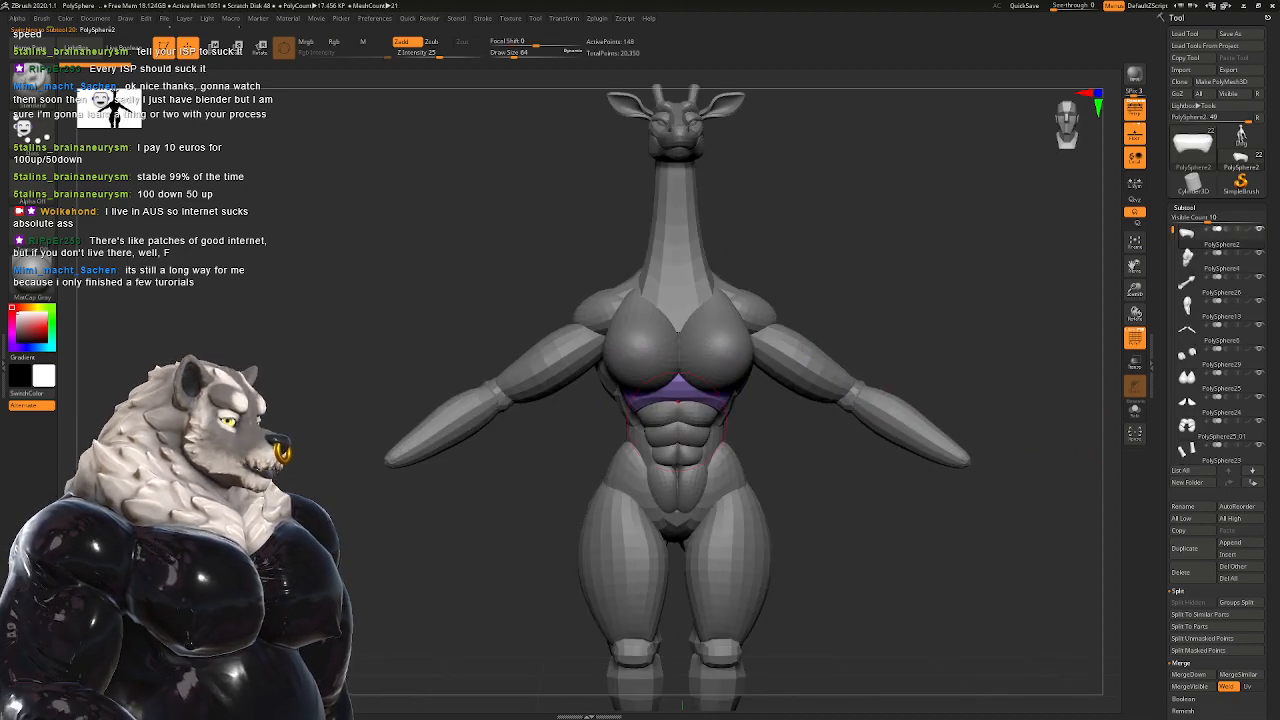
pyautogui.keyDown('alt'); pyautogui.click(658, 420); pyautogui.keyUp('alt')
pyautogui.keyDown('shift'); pyautogui.click(1229, 482); pyautogui.keyUp('shift')
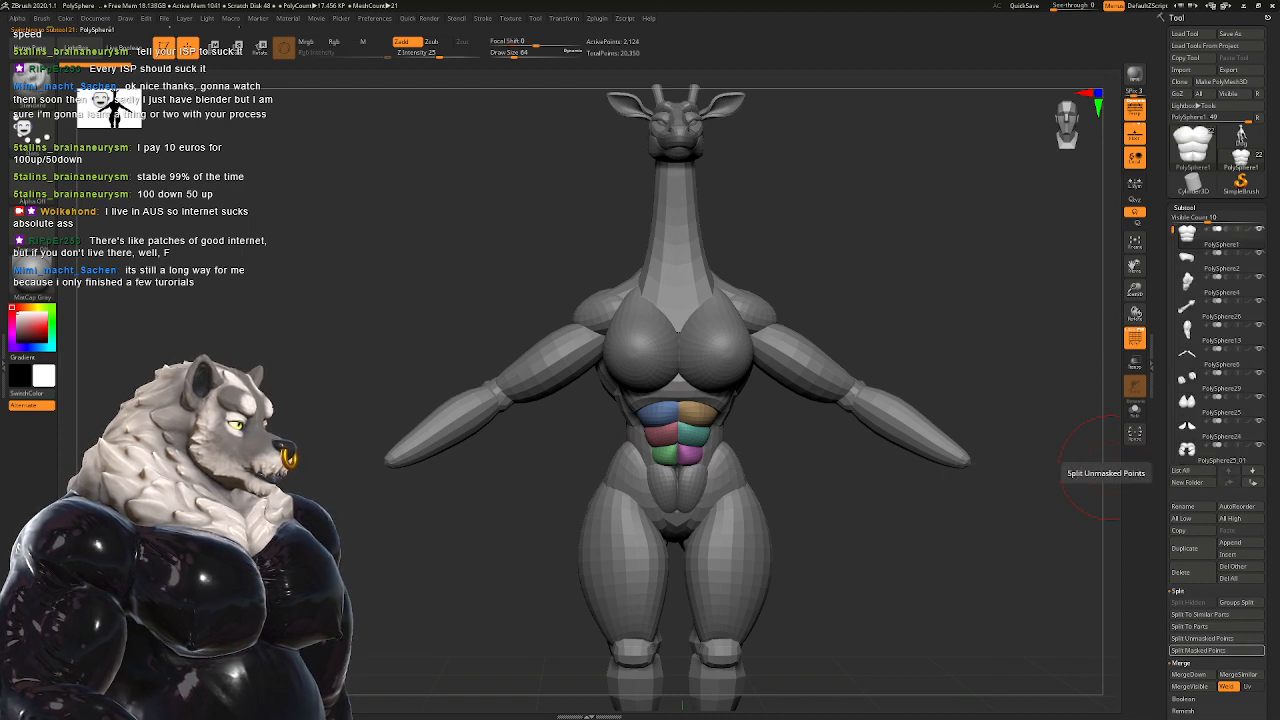
pyautogui.click(1189, 674)
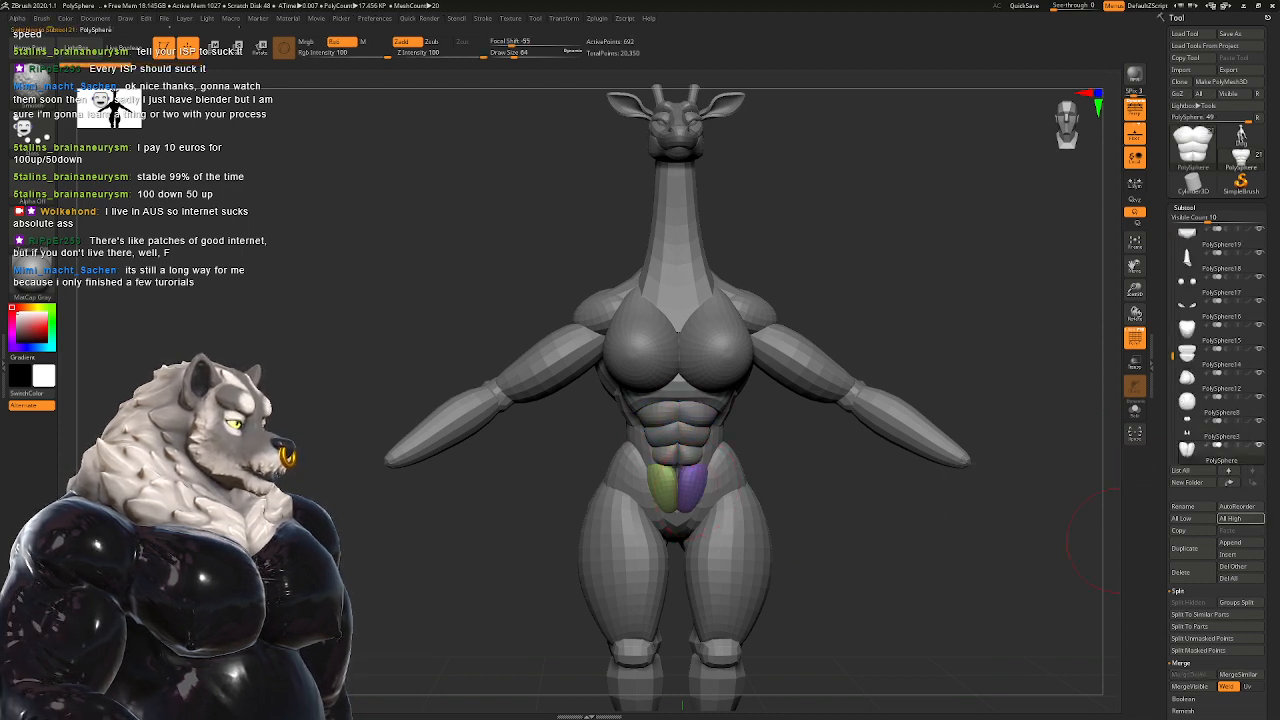
# Step: Merge the lower abdominal muscles with the upper abs group, and merge the result into the back muscle subtool
pyautogui.click(1189, 674)
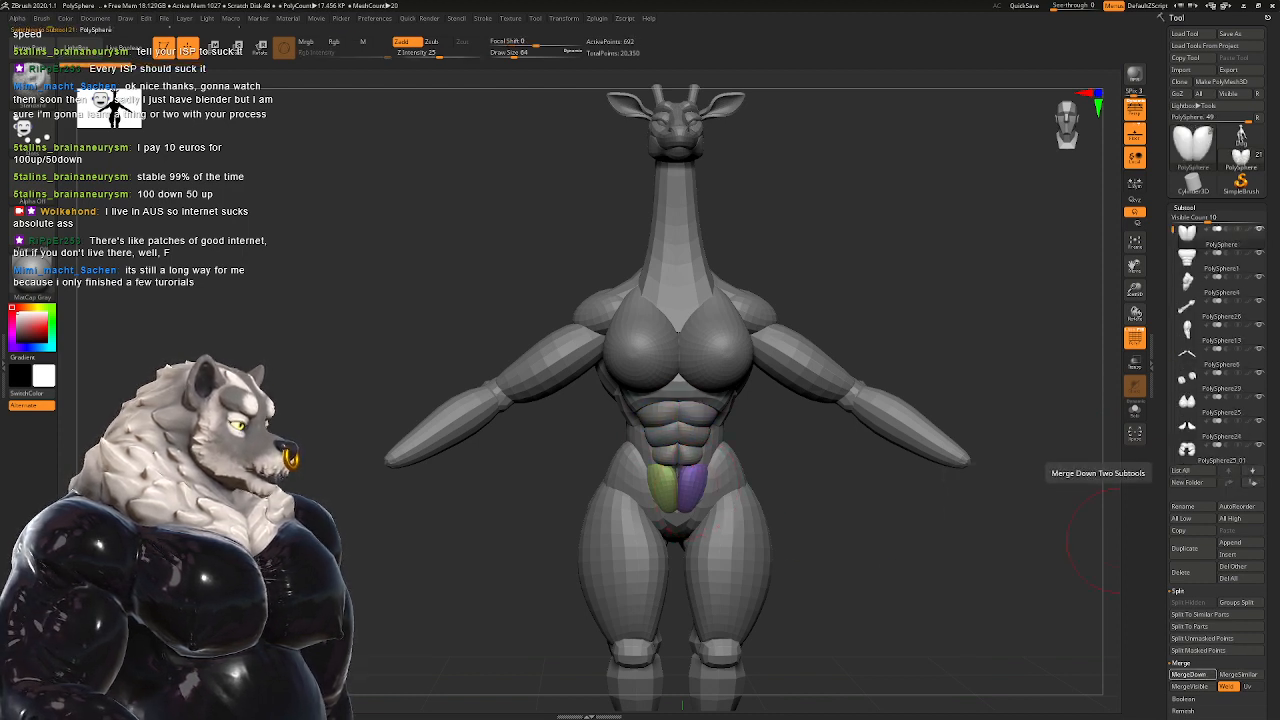
pyautogui.moveTo(772, 472)
pyautogui.mouseDown()
pyautogui.moveTo(738, 474)
pyautogui.moveTo(775, 474)
pyautogui.mouseUp()
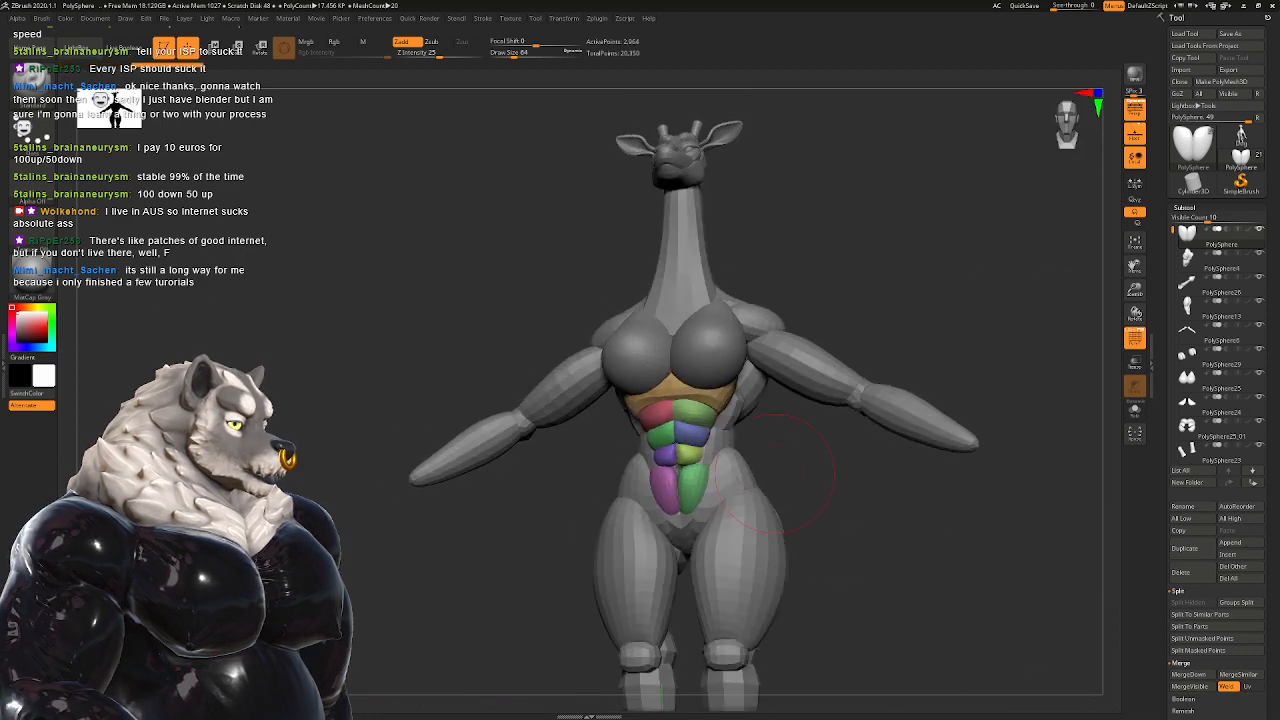
pyautogui.keyDown('alt'); pyautogui.click(727, 440); pyautogui.keyUp('alt')
pyautogui.keyDown('shift'); pyautogui.moveTo(866, 502); pyautogui.dragTo(890, 528); pyautogui.keyUp('shift')
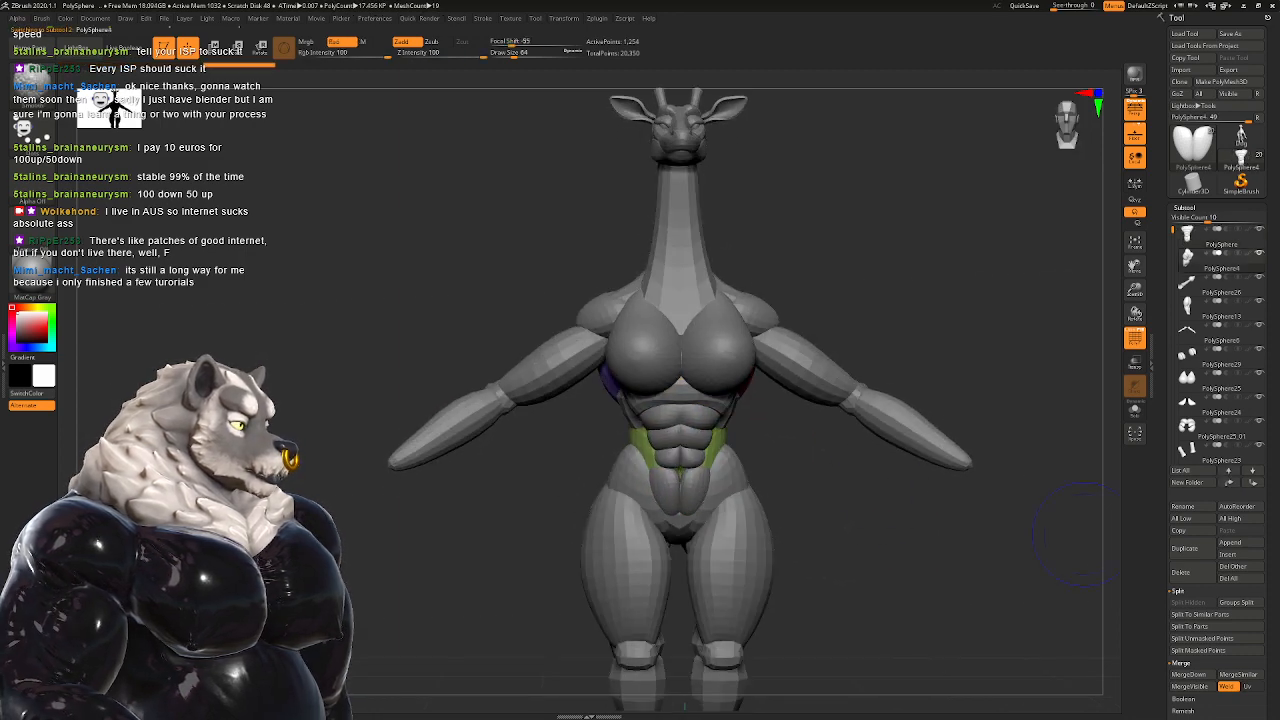
pyautogui.click(1189, 674)
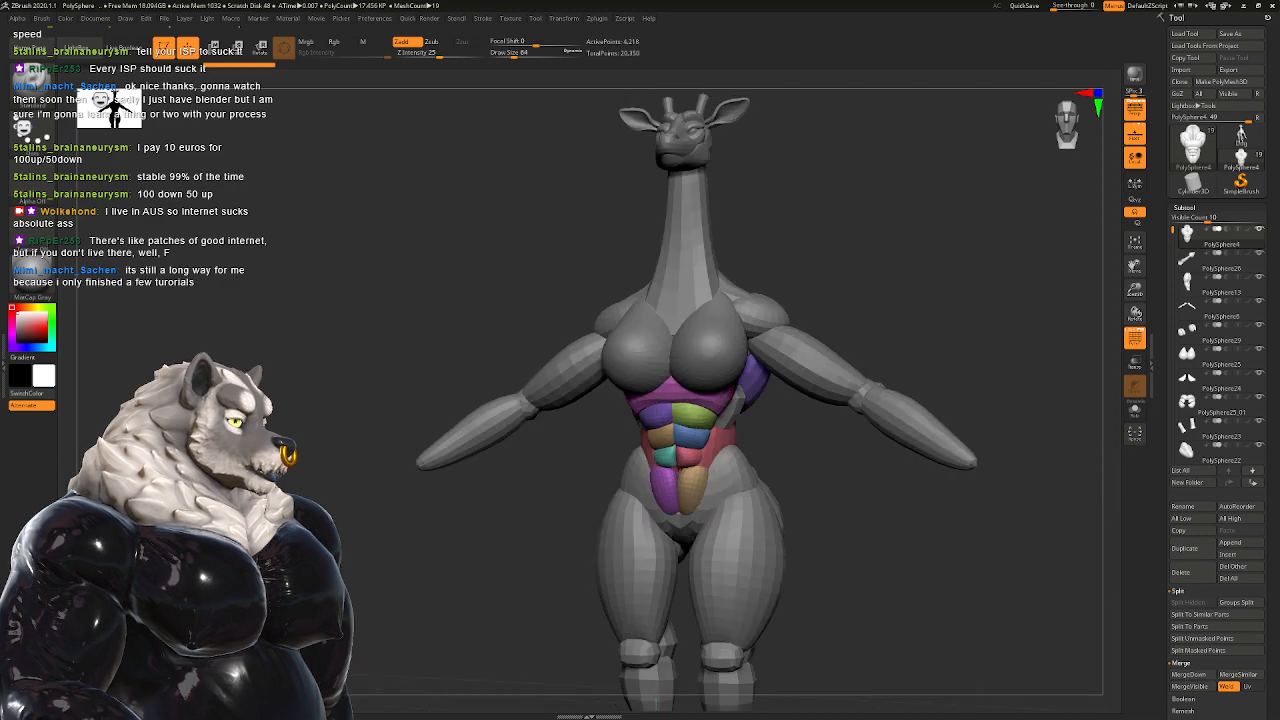
# Step: Move the side rib muscle subtool, PolySphere14, to the top of the subtool list and merge it into the torso
pyautogui.moveTo(866, 490); pyautogui.dragTo(826, 490)
pyautogui.keyDown('alt'); pyautogui.click(735, 408); pyautogui.keyUp('alt')
pyautogui.keyDown('shift'); pyautogui.click(1229, 483); pyautogui.keyUp('shift')
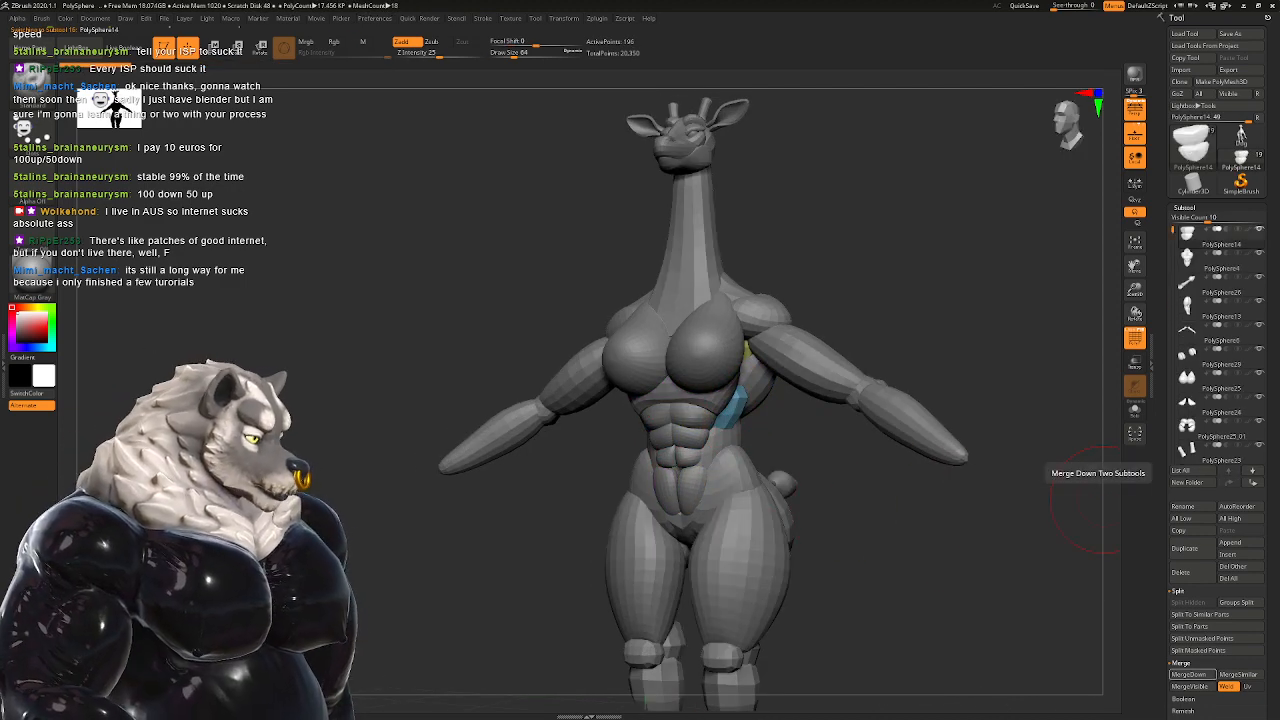
pyautogui.click(1189, 674)
# Step: Split the feet from the hip subtool, PolySphere3, by masking them and separating the masked points
pyautogui.moveTo(868, 505); pyautogui.dragTo(846, 505)
pyautogui.keyDown('alt'); pyautogui.click(746, 485); pyautogui.keyUp('alt')
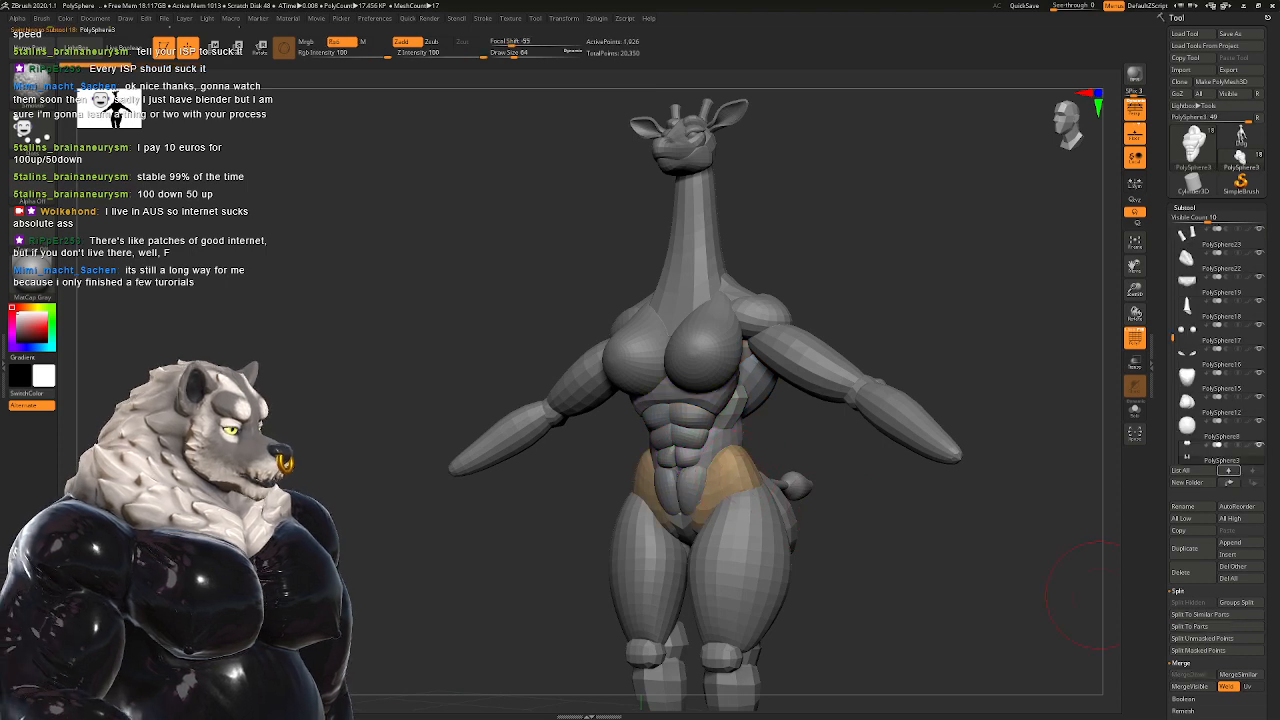
pyautogui.keyDown('alt'); pyautogui.moveTo(463, 627); pyautogui.dragTo(473, 427); pyautogui.keyUp('alt')
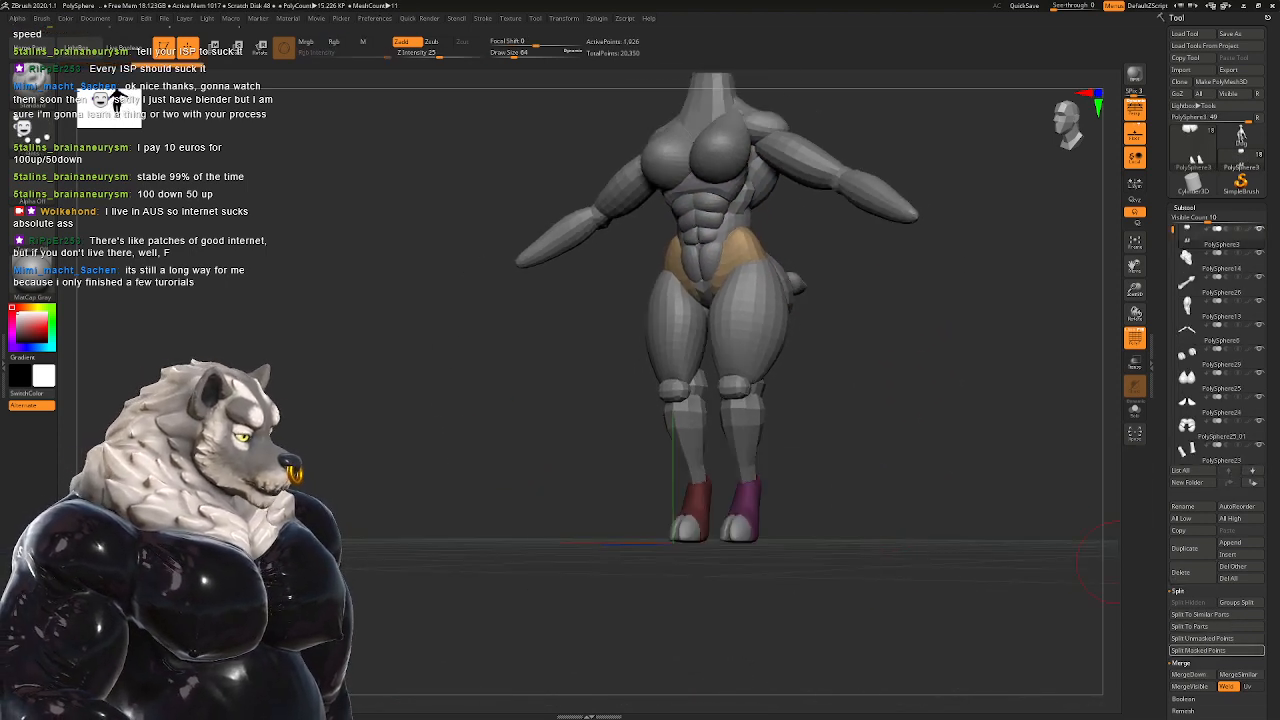
pyautogui.click(1198, 650)
# Step: Merge the hip subtool into the torso, and reorder and merge the crotch piece, PolySphere15, into it as well
pyautogui.keyDown('alt'); pyautogui.moveTo(1030, 443); pyautogui.dragTo(1095, 540); pyautogui.keyUp('alt')
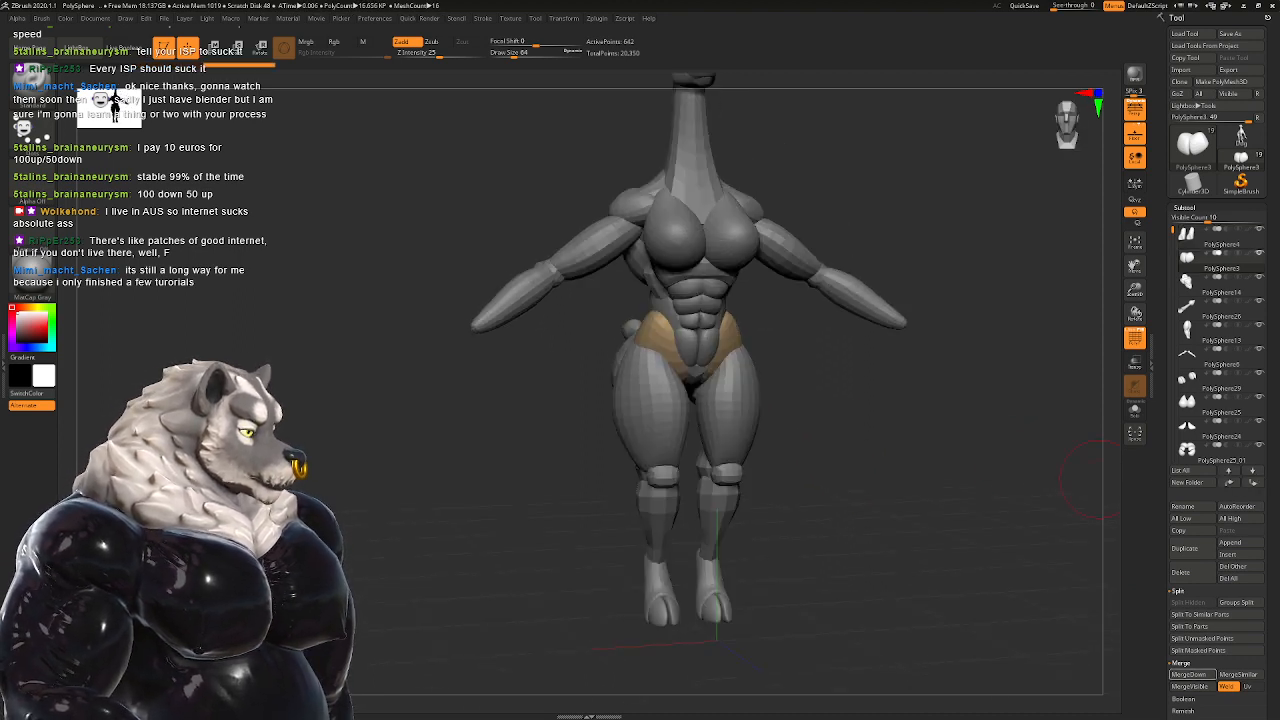
pyautogui.click(1193, 674)
pyautogui.keyDown('alt'); pyautogui.click(697, 374); pyautogui.keyUp('alt')
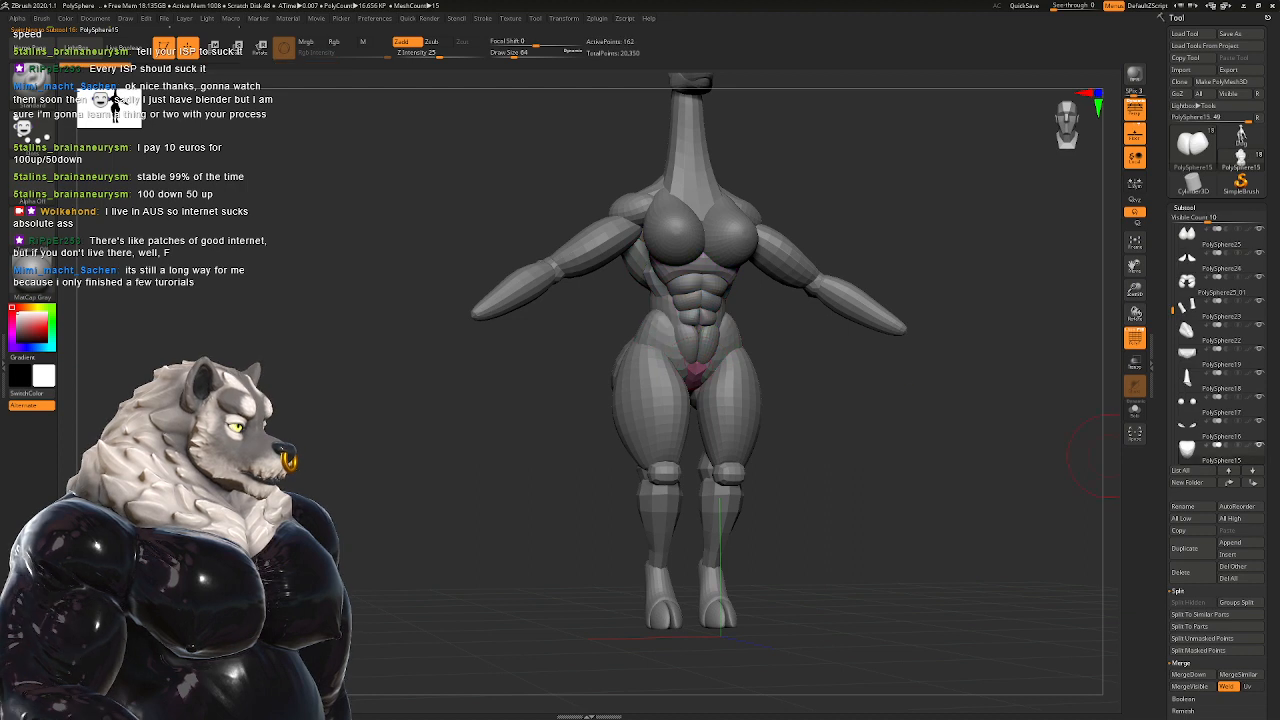
pyautogui.scroll(3, 1215, 340)
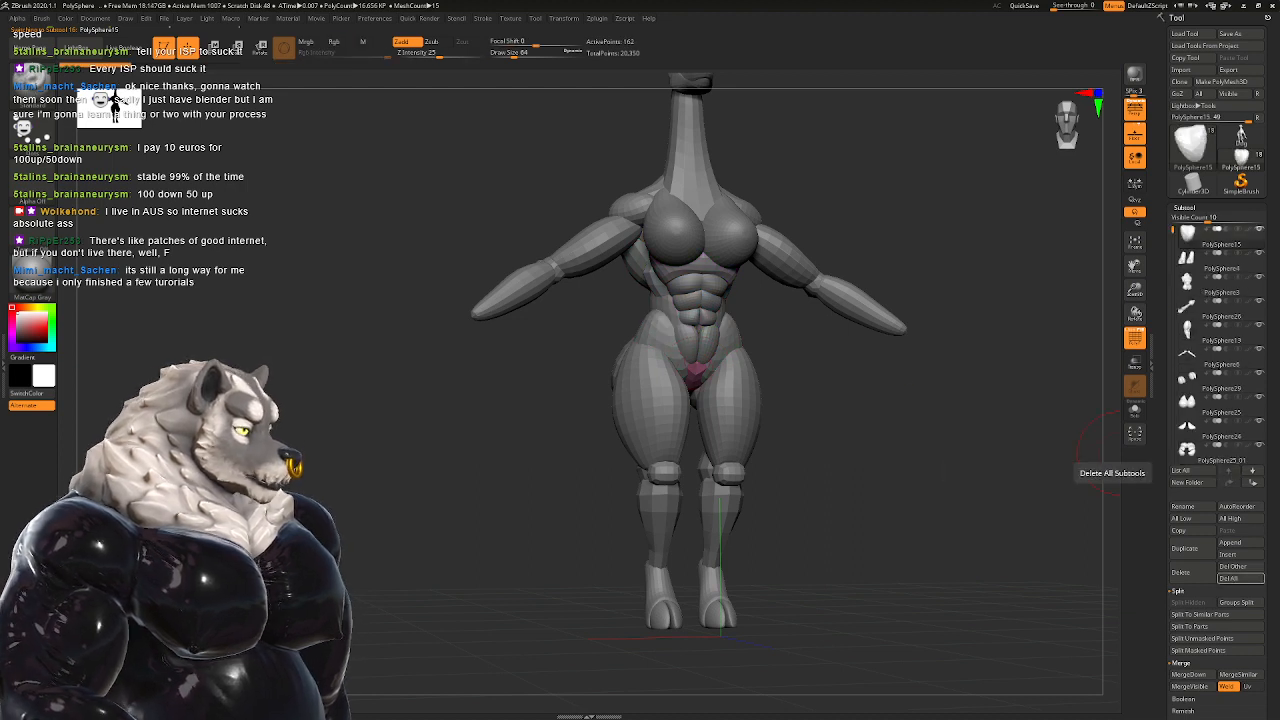
pyautogui.moveTo(1190, 380)
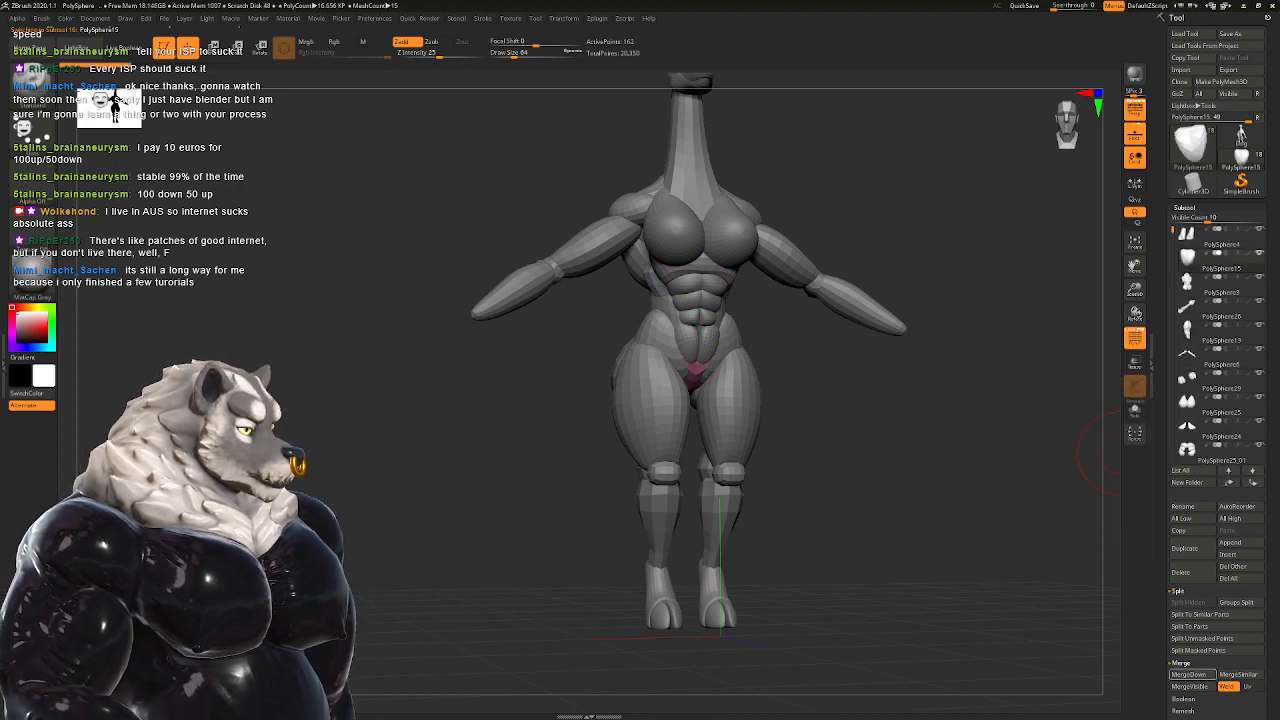
pyautogui.click(1190, 674)
# Step: Place the trapezius subtool, PolySphere24, directly above the torso in the subtool list and merge it down
pyautogui.keyDown('alt'); pyautogui.moveTo(905, 498); pyautogui.dragTo(1117, 370); pyautogui.keyUp('alt')
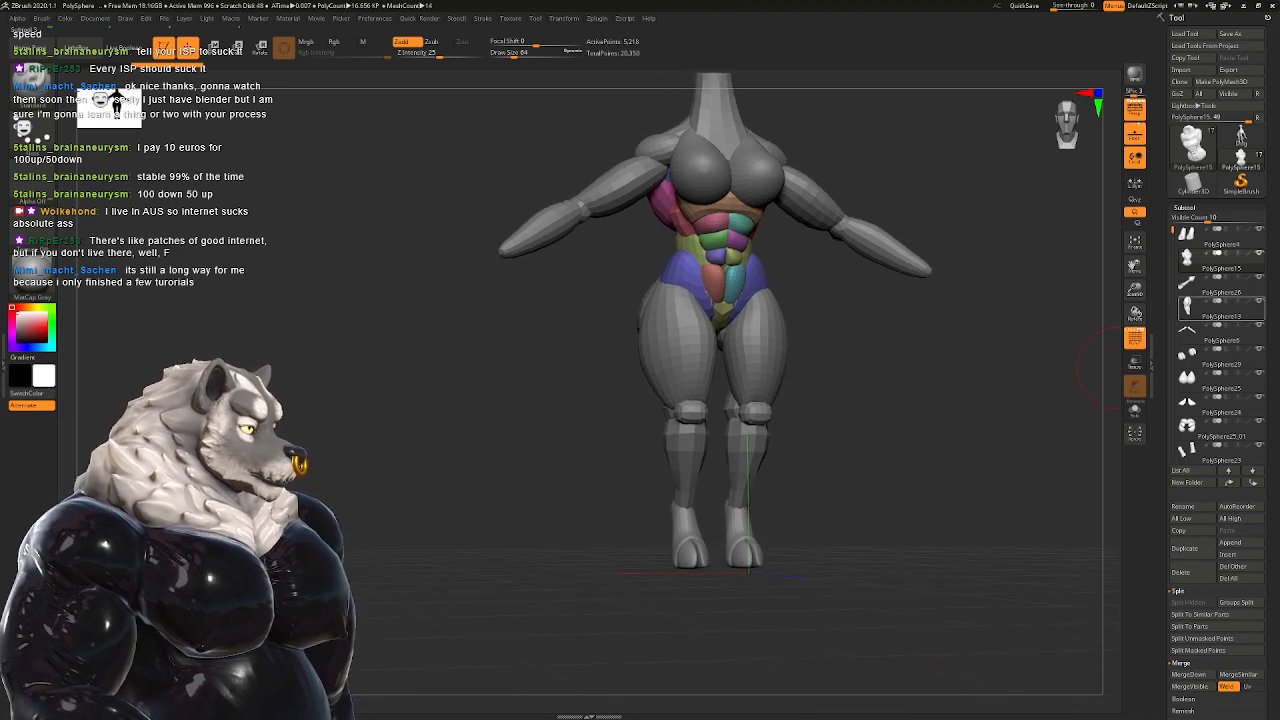
pyautogui.click(1190, 401)
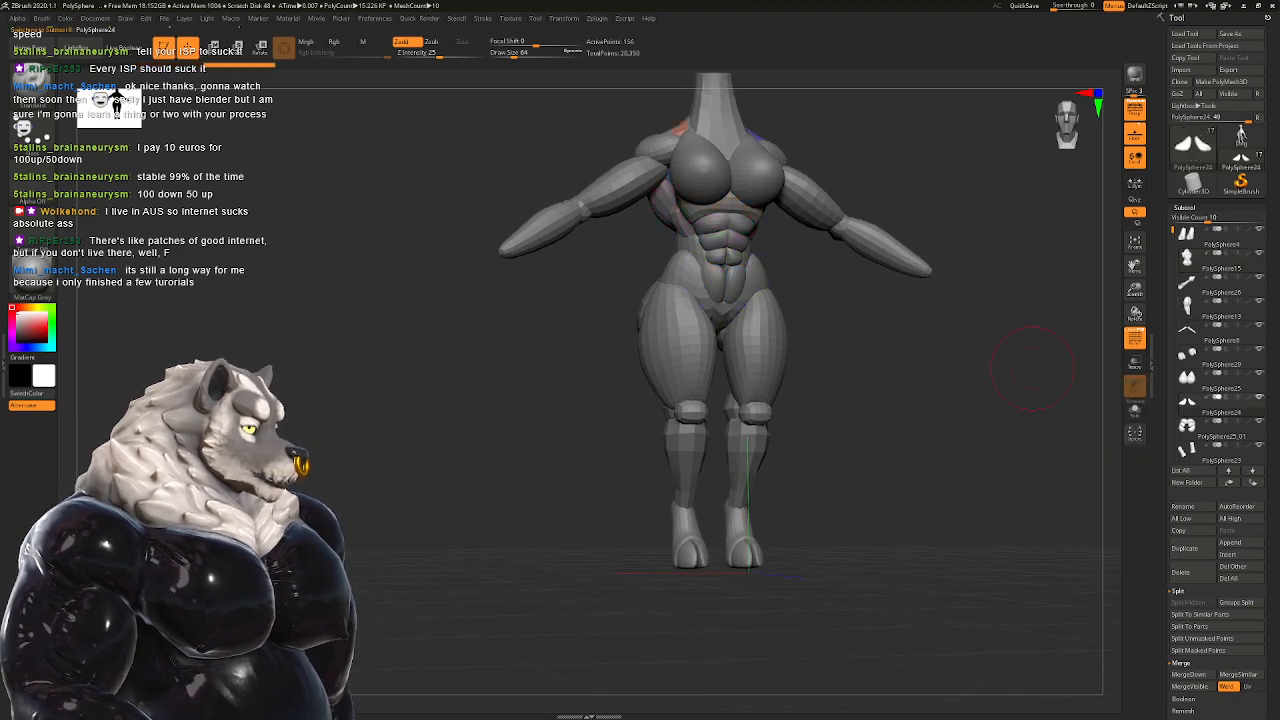
pyautogui.keyDown('alt'); pyautogui.moveTo(1032, 370); pyautogui.dragTo(1095, 470); pyautogui.keyUp('alt')
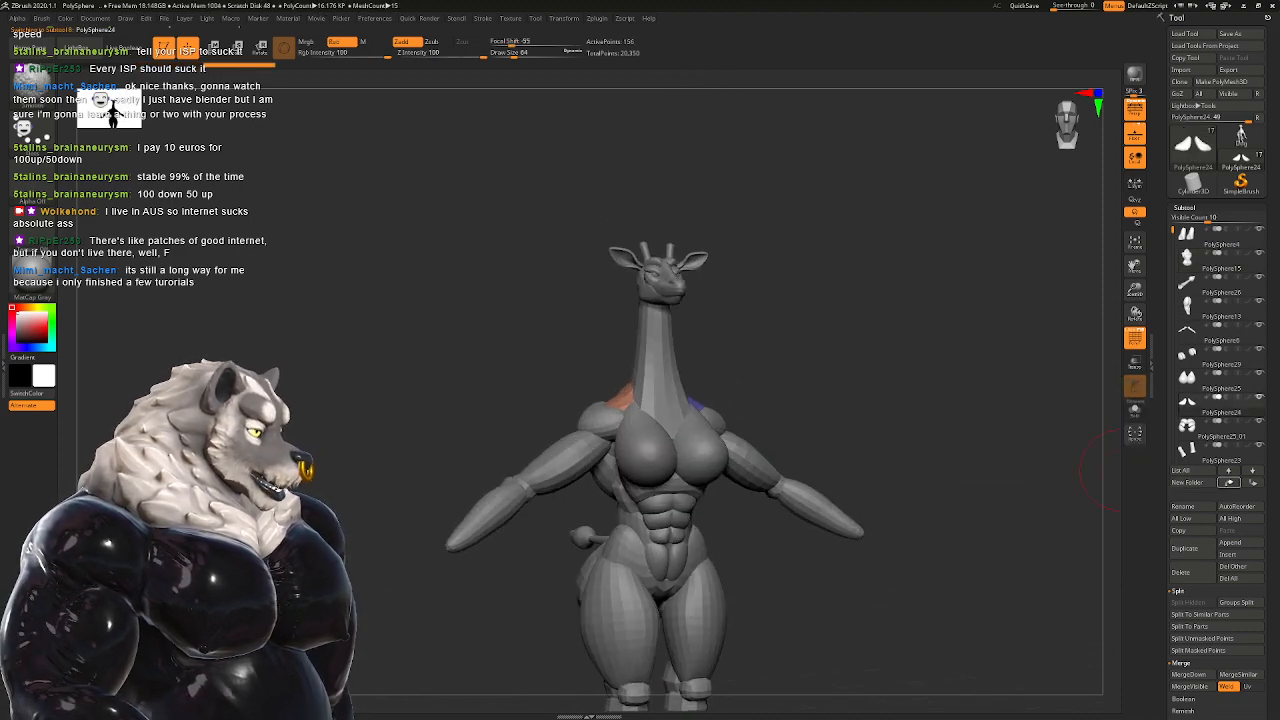
pyautogui.click(1253, 482)
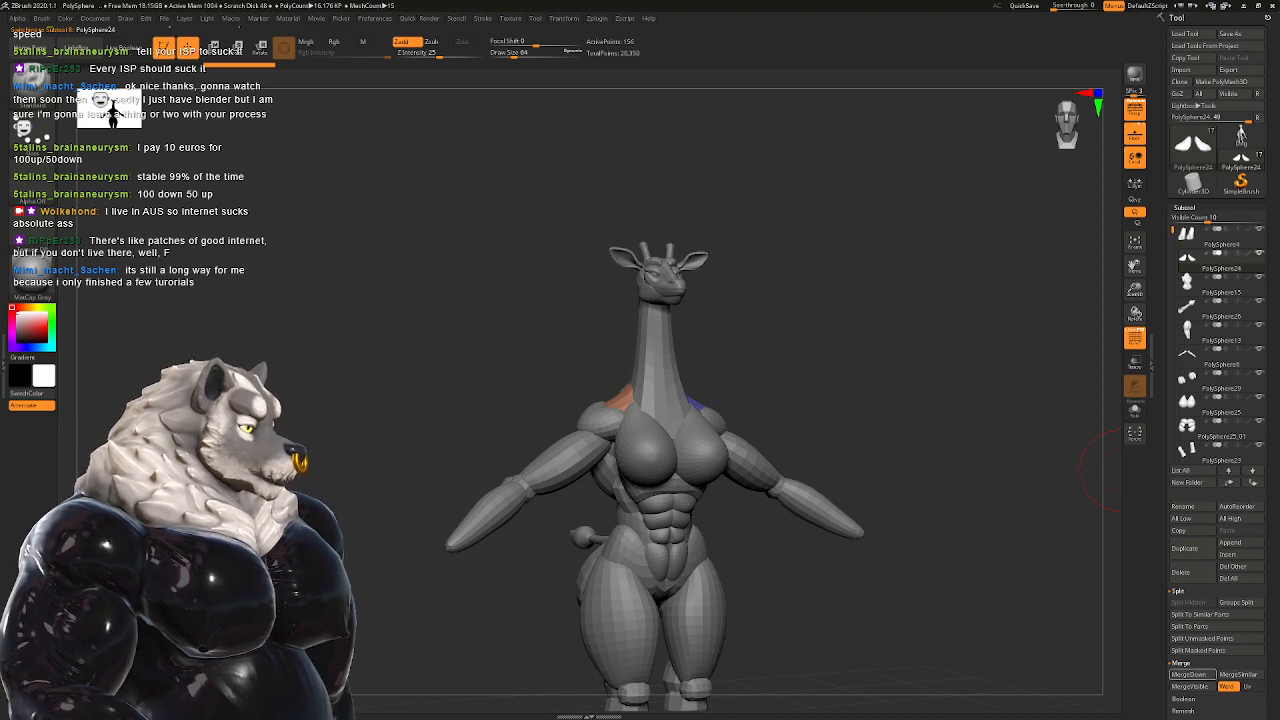
# Step: Place the snout, PolySphere22, directly above the eye and brow subtool, merge them, and merge the result into the back of the head
pyautogui.moveTo(1105, 470); pyautogui.dragTo(612, 370)
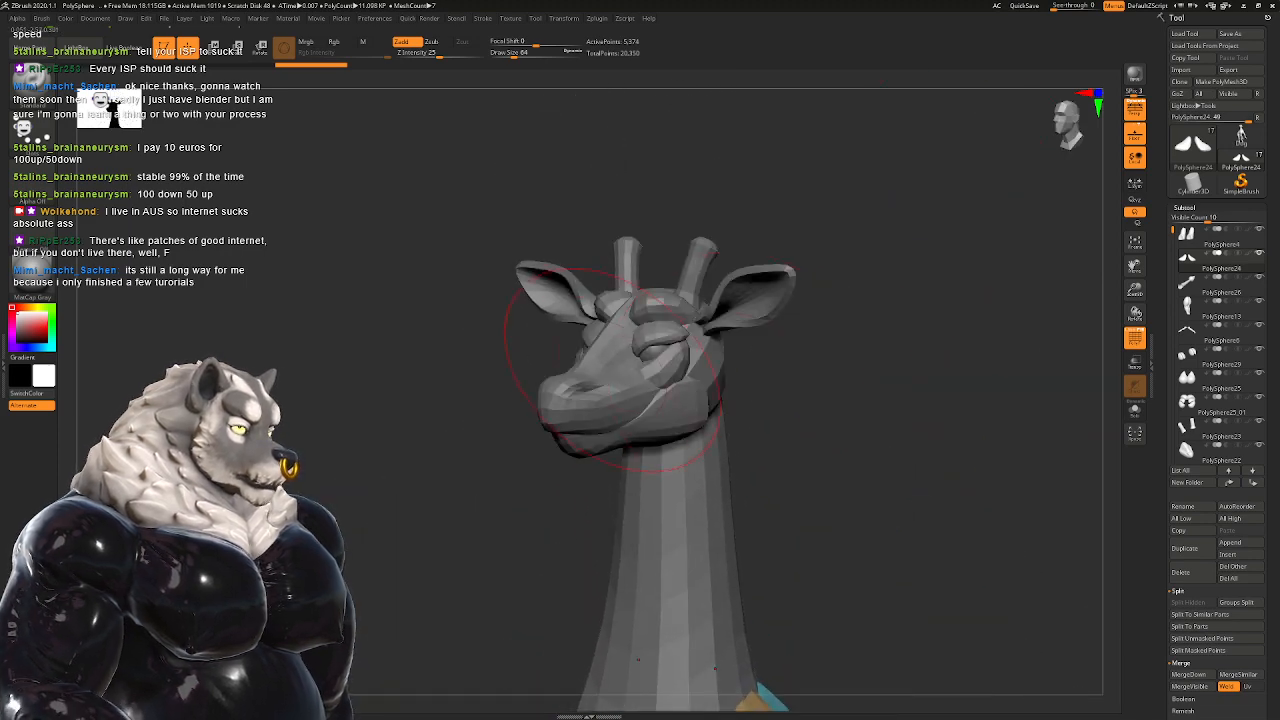
pyautogui.keyDown('alt'); pyautogui.click(615, 380); pyautogui.keyUp('alt')
pyautogui.moveTo(615, 380); pyautogui.dragTo(775, 408, button='right')
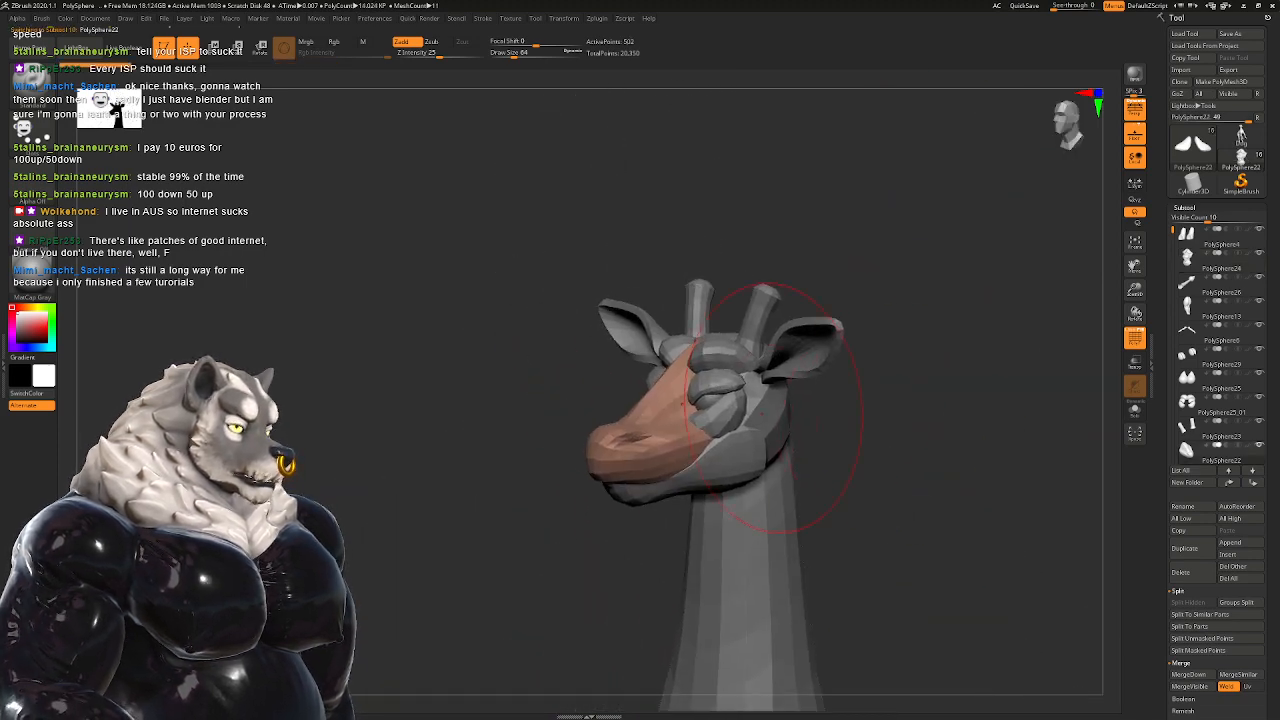
pyautogui.keyDown('alt'); pyautogui.click(720, 390); pyautogui.keyUp('alt')
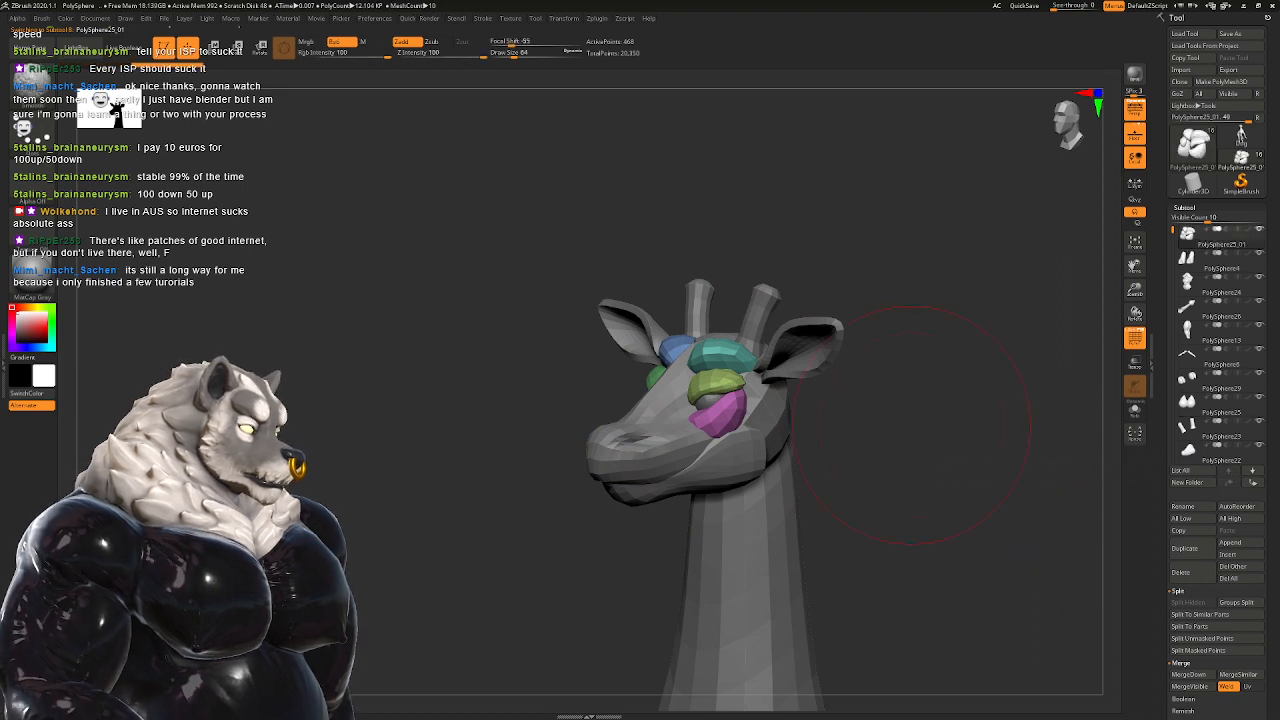
pyautogui.keyDown('alt'); pyautogui.click(640, 440); pyautogui.keyUp('alt')
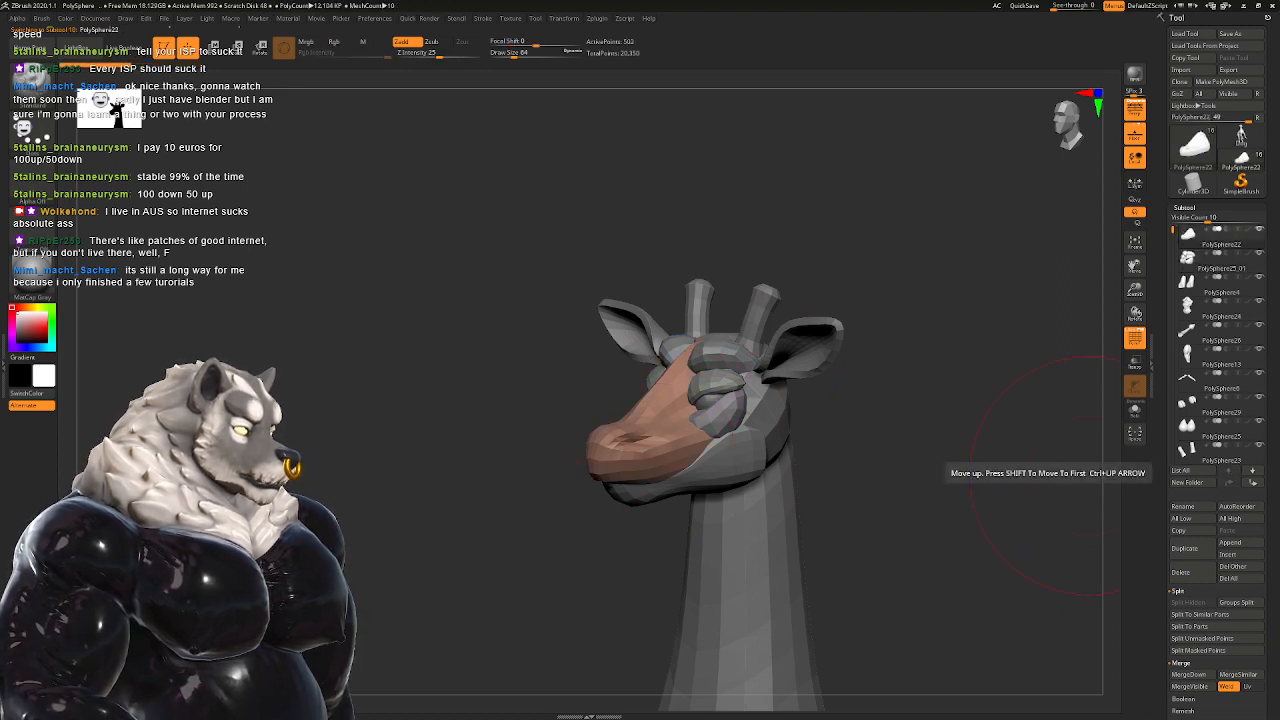
pyautogui.click(1189, 674)
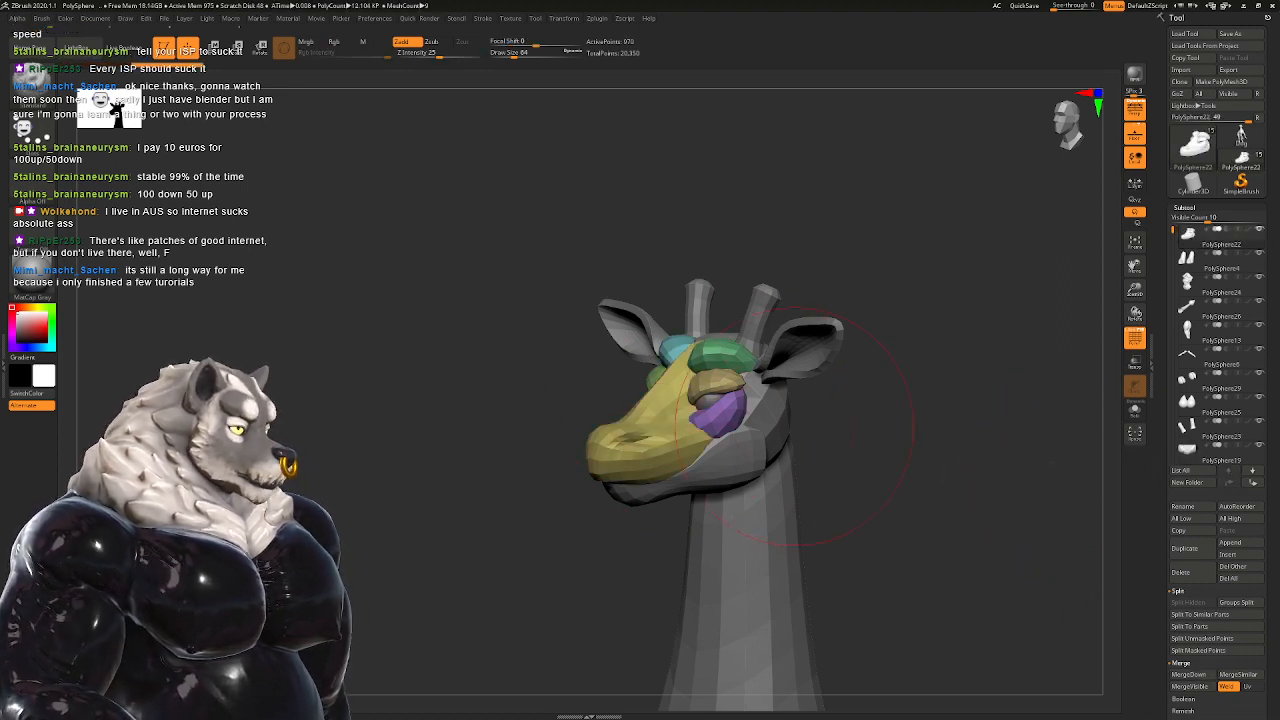
pyautogui.keyDown('shift'); pyautogui.click(1229, 482); pyautogui.keyUp('shift')
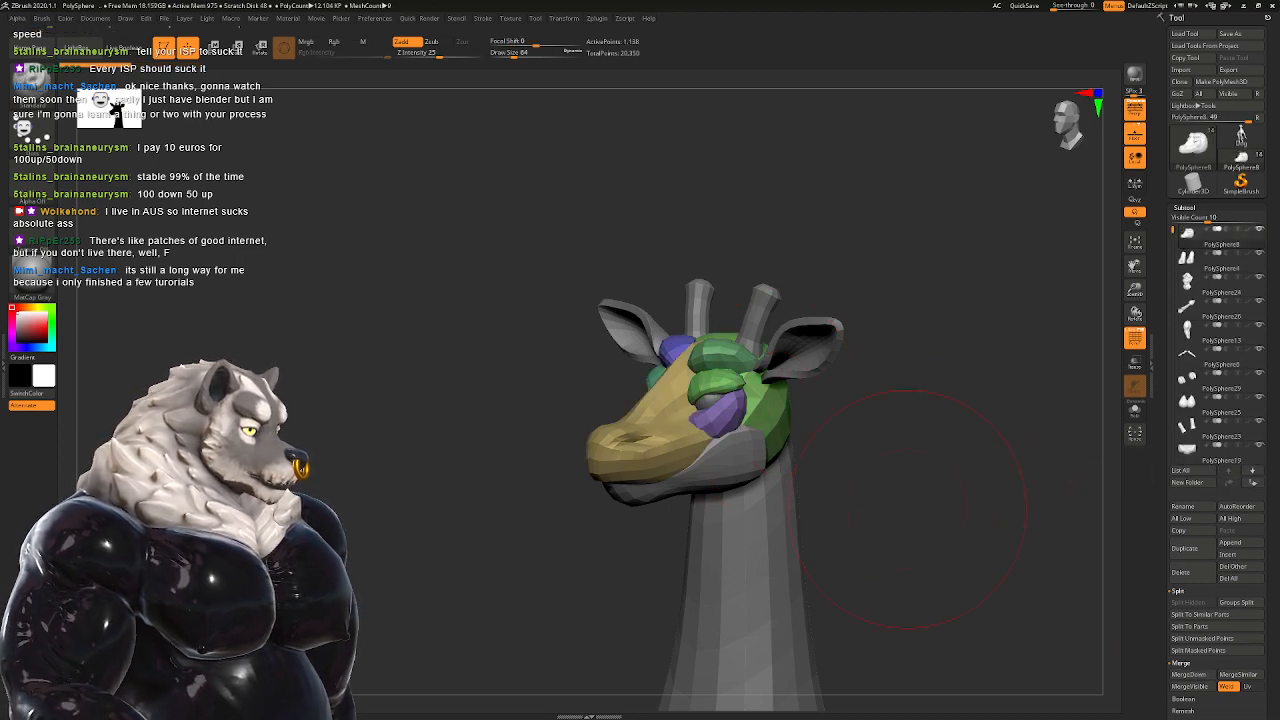
# Step: Mirror and weld the neck subtool, PolySphere18
pyautogui.moveTo(1058, 522); pyautogui.dragTo(910, 458)
pyautogui.keyDown('alt'); pyautogui.click(805, 350); pyautogui.keyUp('alt')
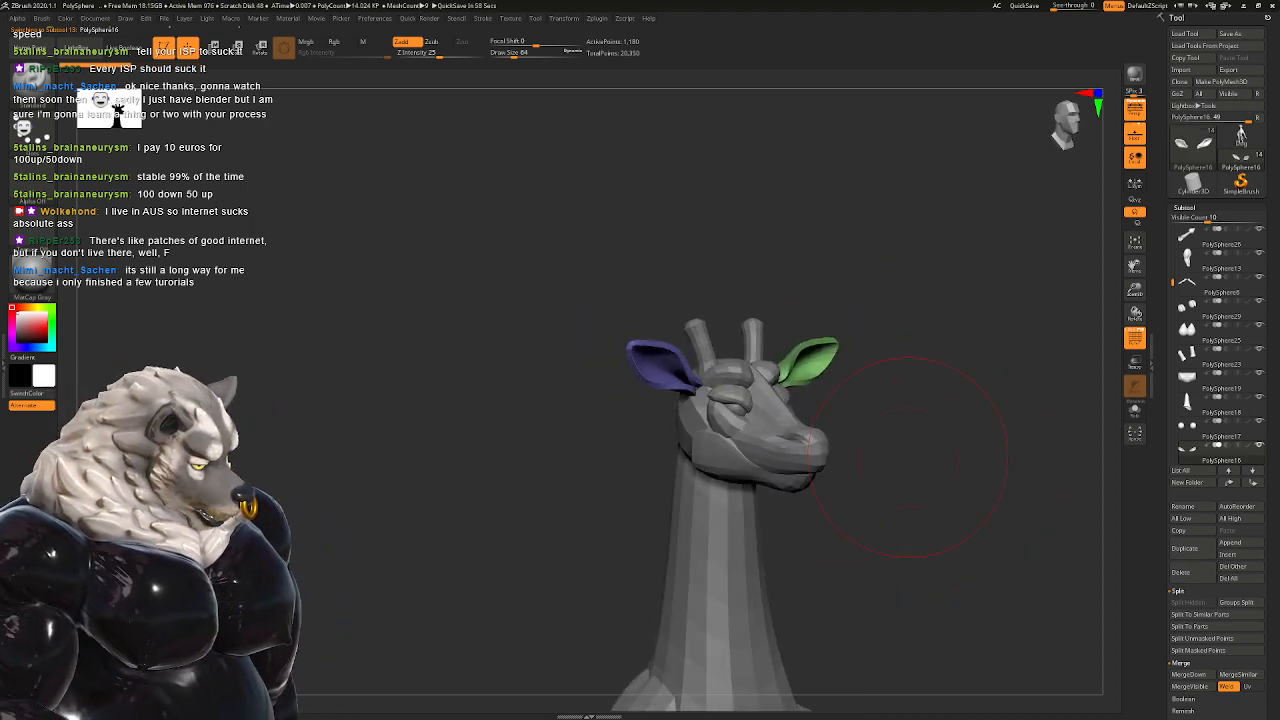
pyautogui.keyDown('alt'); pyautogui.click(722, 560); pyautogui.keyUp('alt')
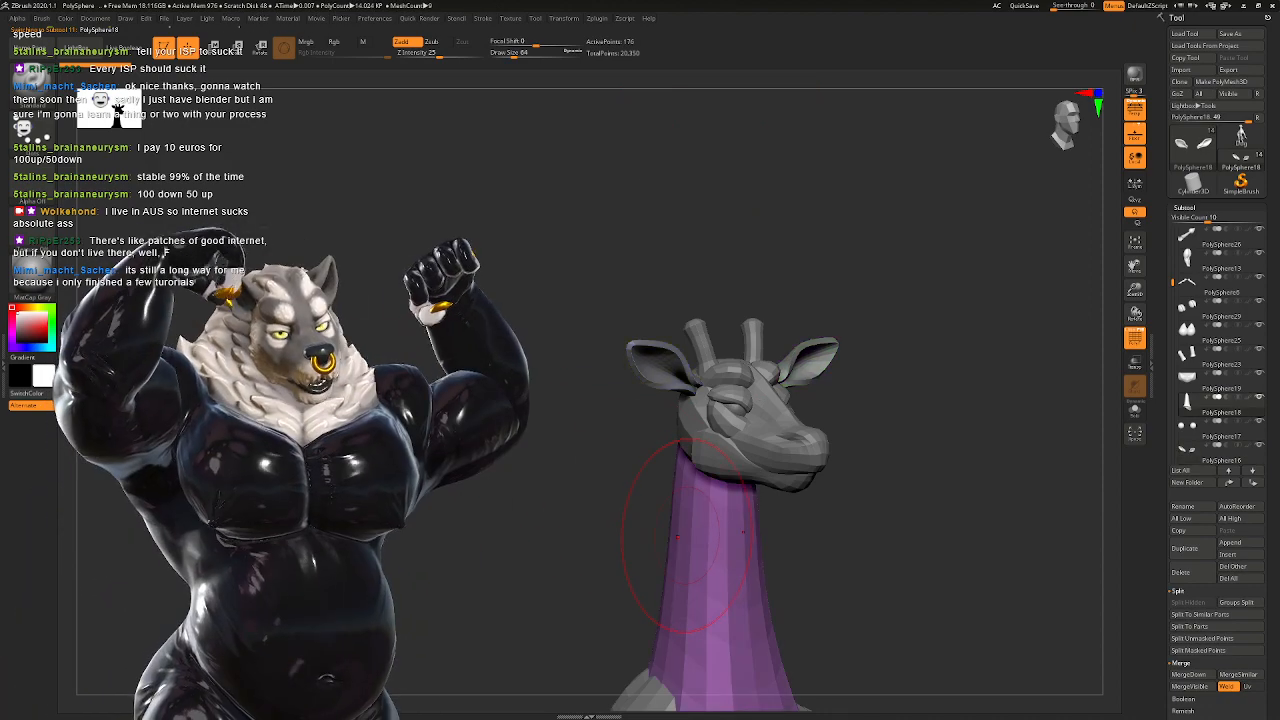
pyautogui.keyDown('alt'); pyautogui.moveTo(760, 560); pyautogui.dragTo(825, 485); pyautogui.keyUp('alt')
pyautogui.press('space')
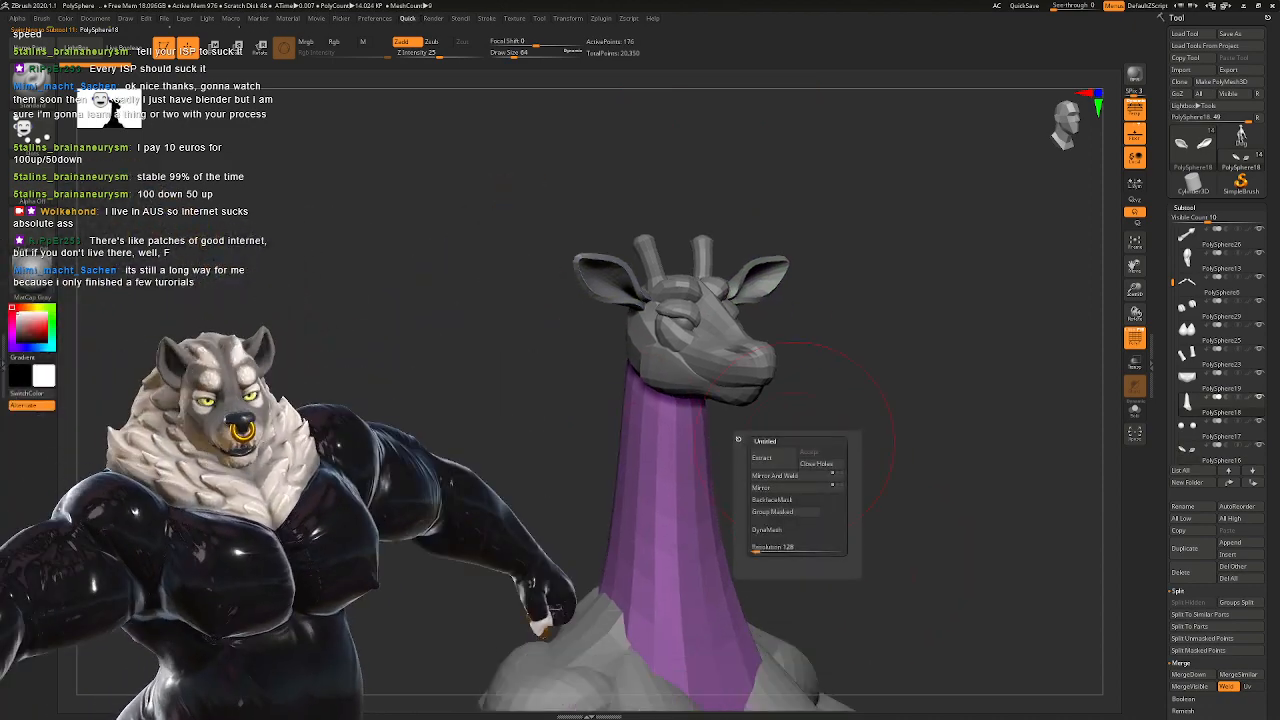
pyautogui.click(790, 496)
pyautogui.press('f')
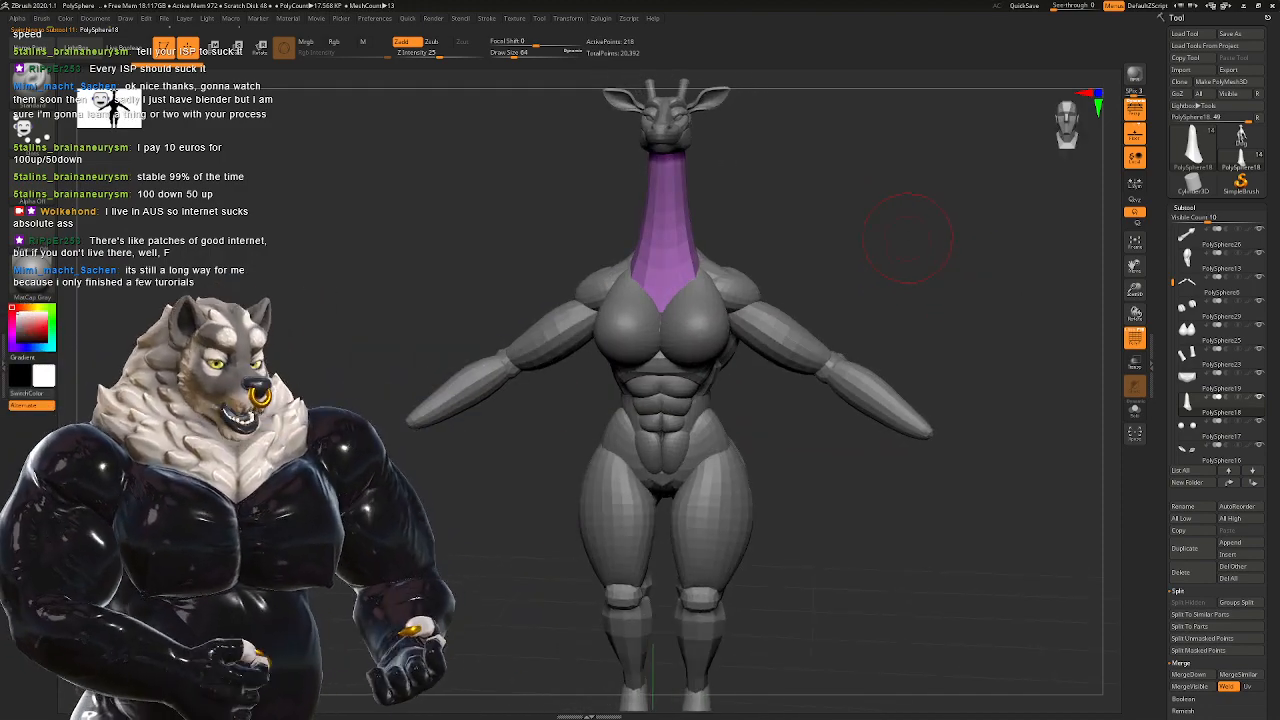
pyautogui.keyDown('alt'); pyautogui.moveTo(910, 225); pyautogui.dragTo(885, 275); pyautogui.keyUp('alt')
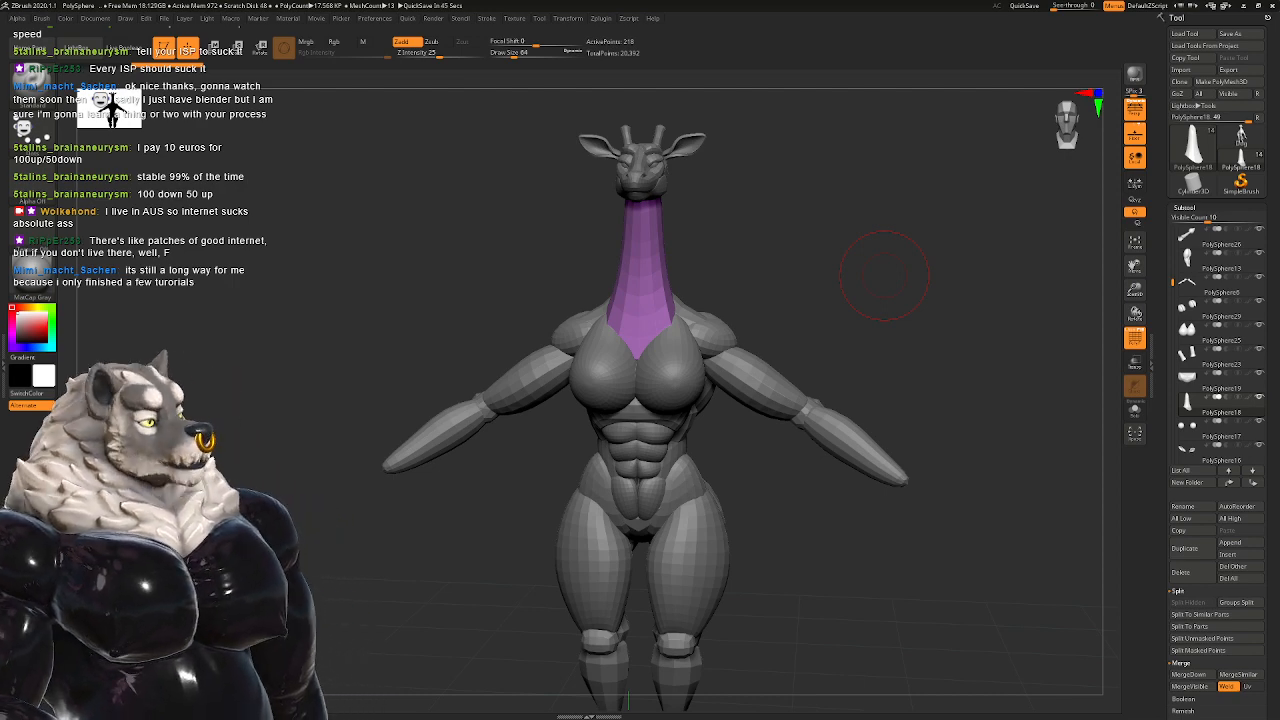
# Step: Subdivide the torso subtool, PolySphere24, three times
pyautogui.keyDown('alt'); pyautogui.click(710, 495); pyautogui.keyUp('alt')
pyautogui.moveTo(900, 475); pyautogui.dragTo(837, 477)
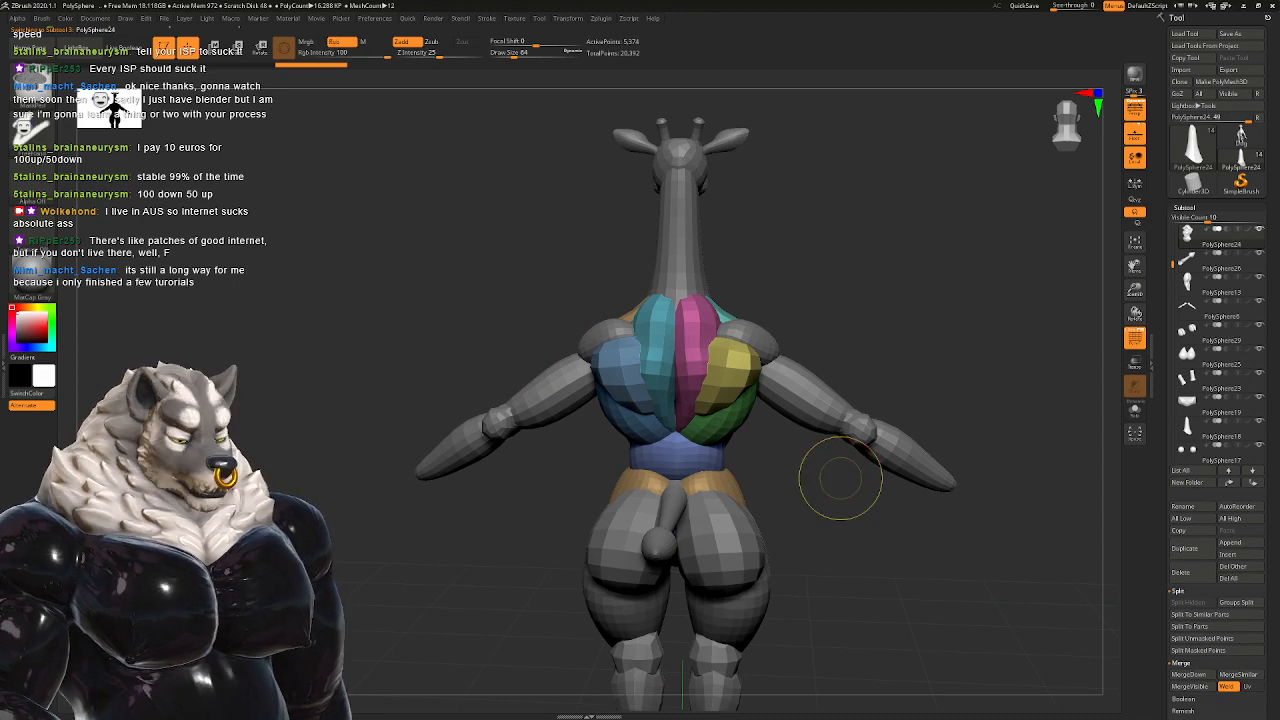
pyautogui.hotkey('ctrl', 'd')
pyautogui.hotkey('ctrl', 'd')
pyautogui.hotkey('ctrl', 'd')
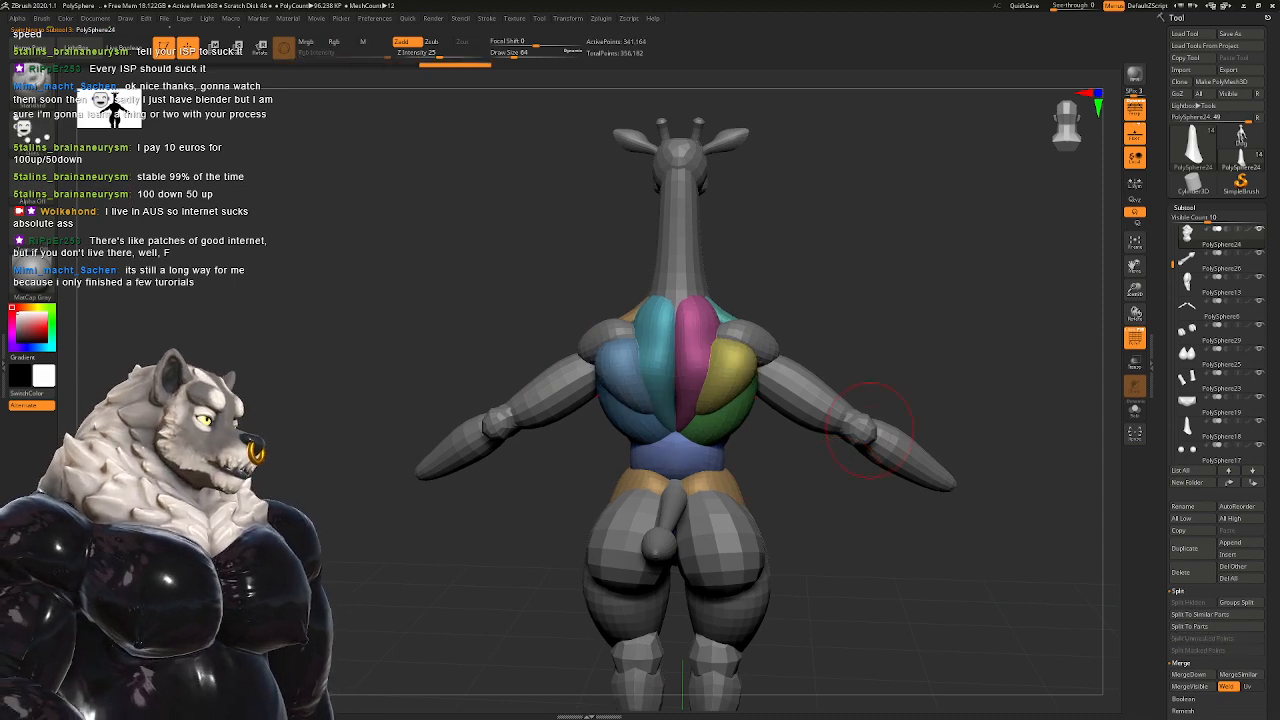
# Step: Turn off the polyframe display and subdivide the arms, shoulders, neck and breasts to smooth them
pyautogui.hotkey('shift', 'f')
pyautogui.moveTo(583, 384); pyautogui.dragTo(648, 349, button='right')
pyautogui.keyDown('alt'); pyautogui.click(640, 345); pyautogui.keyUp('alt')
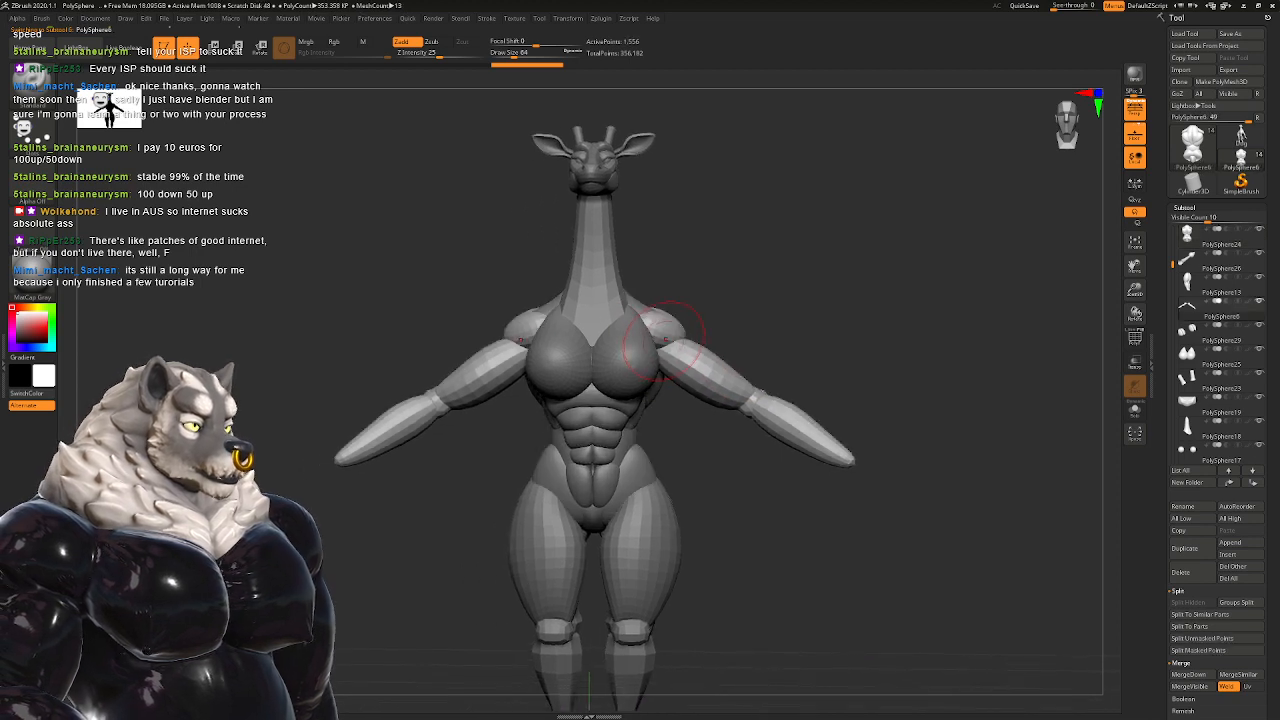
pyautogui.keyDown('alt'); pyautogui.click(594, 272); pyautogui.keyUp('alt')
pyautogui.keyDown('alt'); pyautogui.click(627, 371); pyautogui.keyUp('alt')
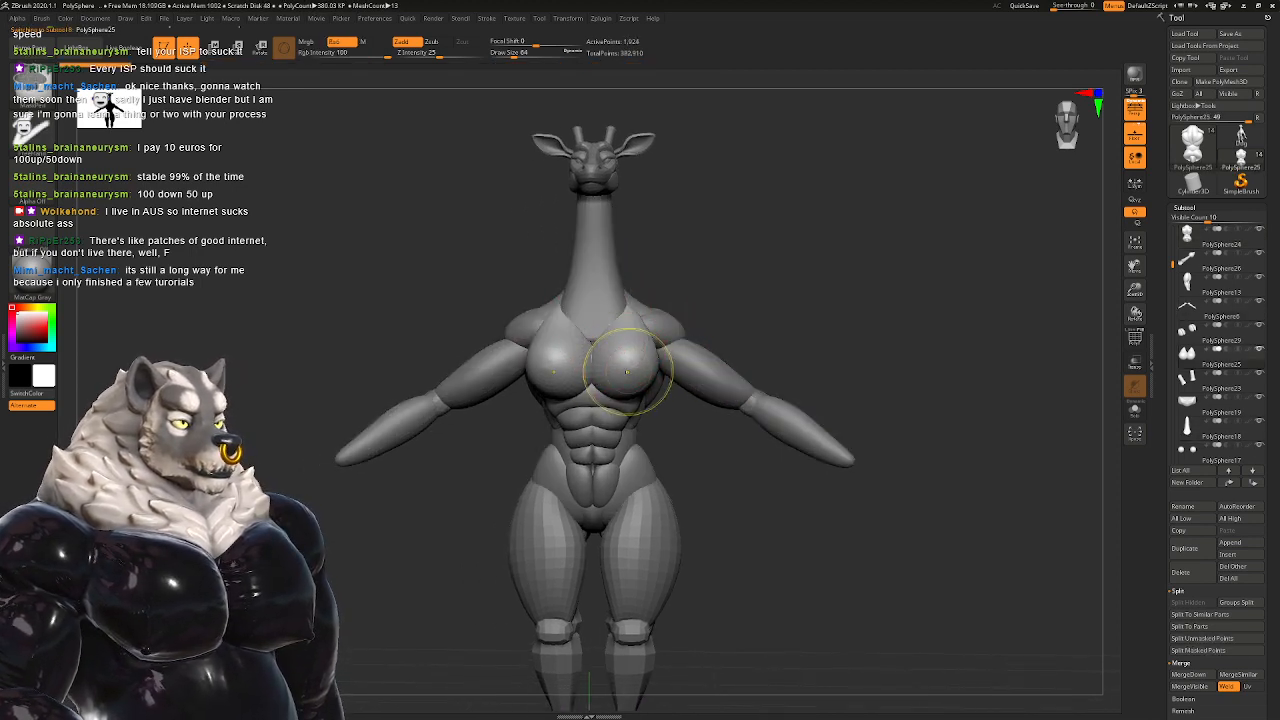
pyautogui.keyDown('alt'); pyautogui.click(610, 412); pyautogui.keyUp('alt')
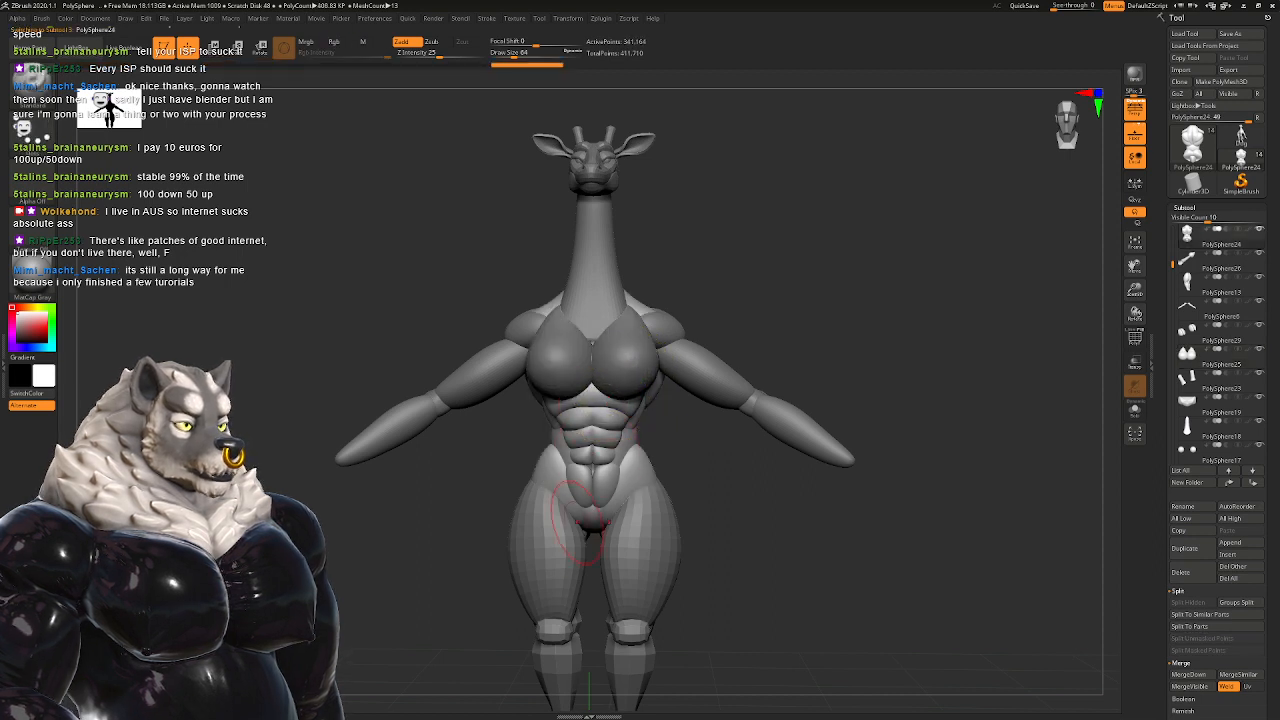
# Step: Subdivide the thigh and leg subtools and the glutes to smooth them
pyautogui.keyDown('alt'); pyautogui.moveTo(560, 572); pyautogui.dragTo(551, 444, button='right'); pyautogui.keyUp('alt')
pyautogui.keyDown('alt'); pyautogui.click(548, 440); pyautogui.keyUp('alt')
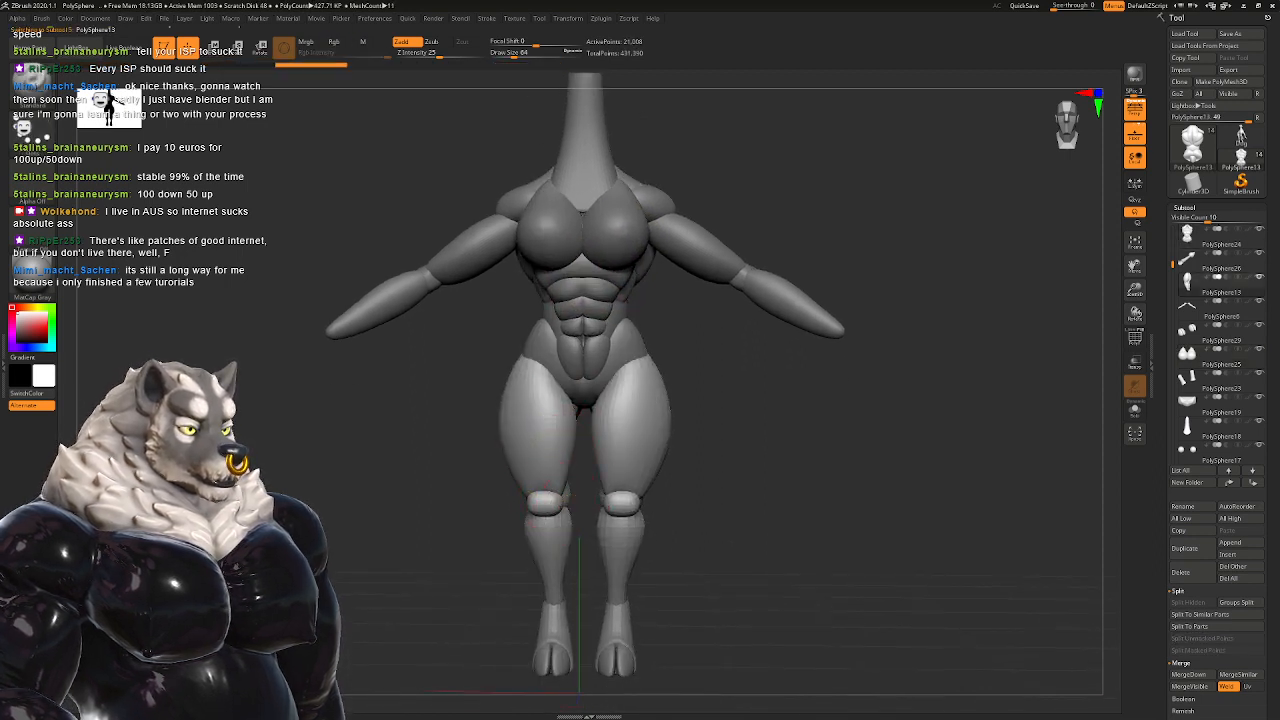
pyautogui.moveTo(544, 505)
pyautogui.mouseDown(button='right')
pyautogui.moveTo(578, 420)
pyautogui.moveTo(590, 488)
pyautogui.mouseUp(button='right')
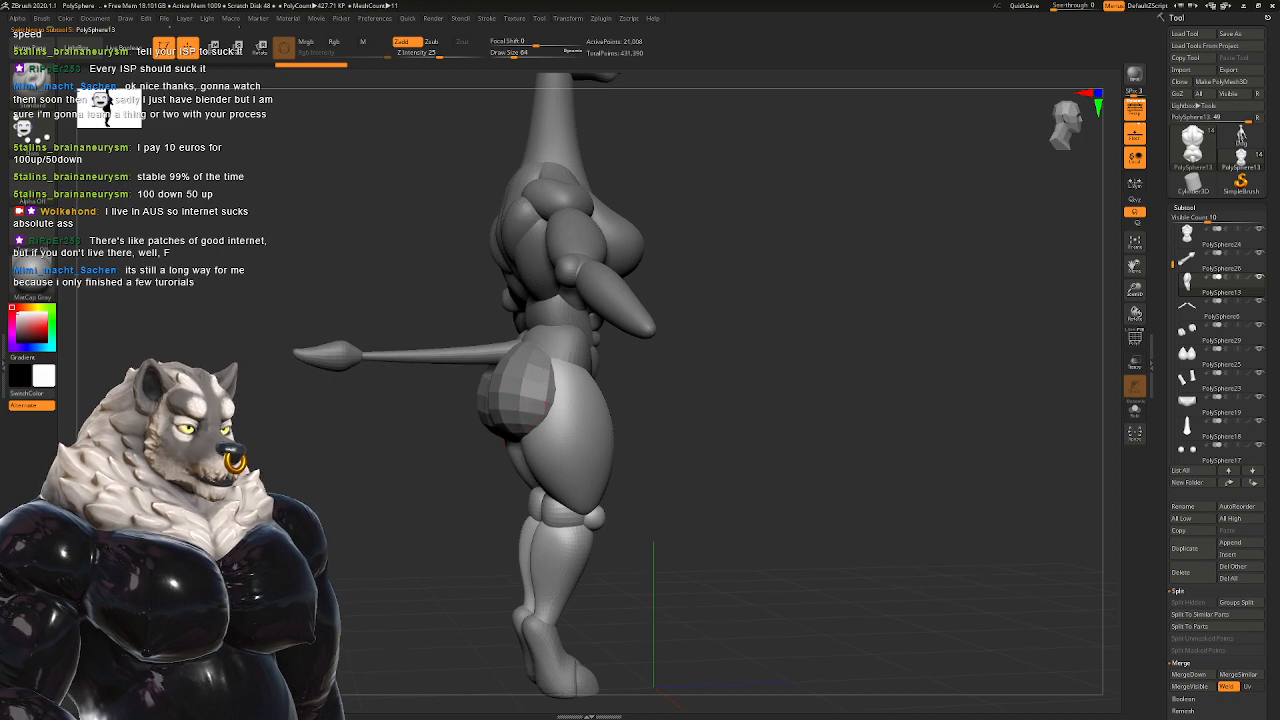
pyautogui.keyDown('alt'); pyautogui.click(529, 418); pyautogui.keyUp('alt')
pyautogui.hotkey('ctrl', 'd')
pyautogui.hotkey('ctrl', 'd')
pyautogui.moveTo(530, 420); pyautogui.dragTo(665, 450, button='right')
pyautogui.moveTo(606, 487); pyautogui.dragTo(705, 450, button='right')
pyautogui.hotkey('ctrl', 'd')
# Step: Examine the smoothed breasts, neck and upper body from several angles
pyautogui.keyDown('alt'); pyautogui.moveTo(600, 320); pyautogui.dragTo(657, 426, button='right'); pyautogui.keyUp('alt')
pyautogui.moveTo(560, 410)
pyautogui.mouseDown(button='right')
pyautogui.moveTo(662, 400)
pyautogui.moveTo(670, 345)
pyautogui.moveTo(543, 343)
pyautogui.moveTo(582, 391)
pyautogui.moveTo(541, 422)
pyautogui.mouseUp(button='right')
pyautogui.keyDown('alt'); pyautogui.click(674, 360); pyautogui.keyUp('alt')
pyautogui.keyDown('alt'); pyautogui.click(586, 371); pyautogui.keyUp('alt')
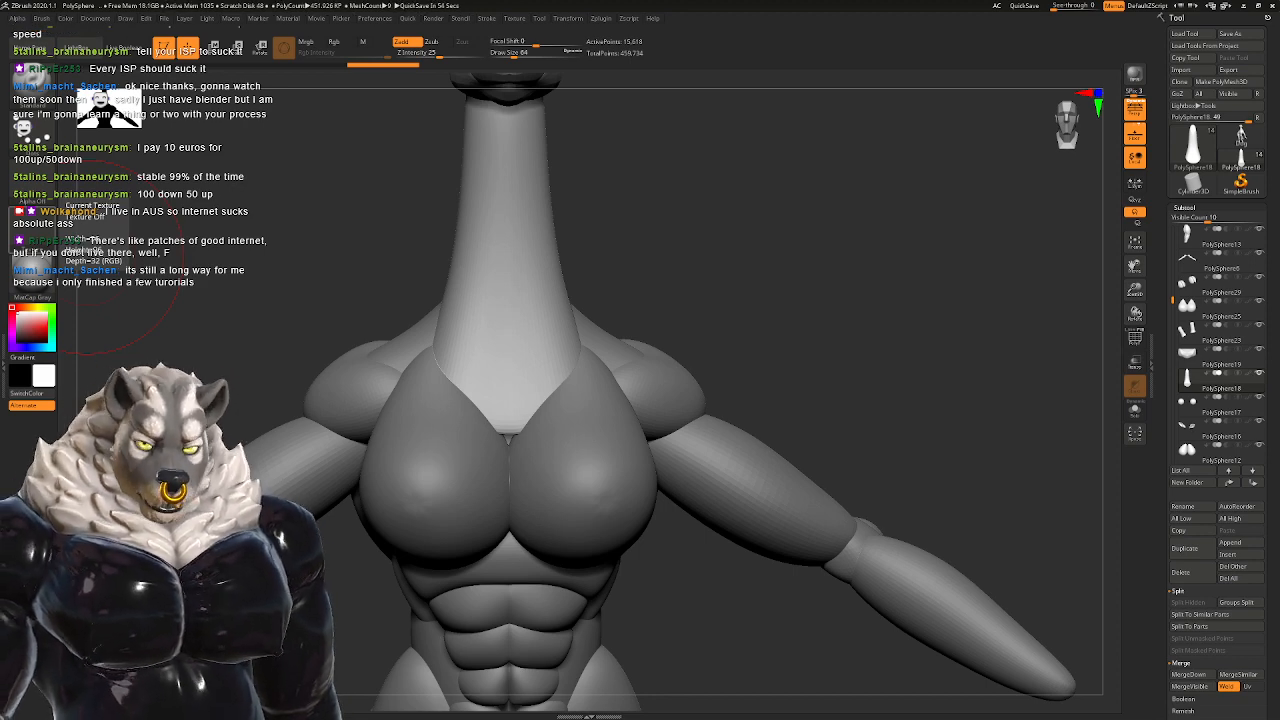
pyautogui.keyDown('alt'); pyautogui.moveTo(808, 340); pyautogui.dragTo(780, 255, button='right'); pyautogui.keyUp('alt')
pyautogui.moveTo(534, 349); pyautogui.dragTo(330, 320, button='right')
pyautogui.keyDown('ctrl'); pyautogui.moveTo(470, 381); pyautogui.dragTo(466, 300, button='right'); pyautogui.keyUp('ctrl')
pyautogui.moveTo(466, 300); pyautogui.dragTo(546, 349, button='right')
pyautogui.moveTo(780, 350); pyautogui.dragTo(554, 410, button='right')
# Step: Mask everything in the torso subtool except the waist polygroup behind the abdominal muscles
pyautogui.keyDown('alt'); pyautogui.click(531, 358); pyautogui.keyUp('alt')
pyautogui.moveTo(532, 358); pyautogui.dragTo(543, 180, button='right')
pyautogui.keyDown('ctrl'); pyautogui.moveTo(543, 290); pyautogui.dragTo(549, 365, button='right'); pyautogui.keyUp('ctrl')
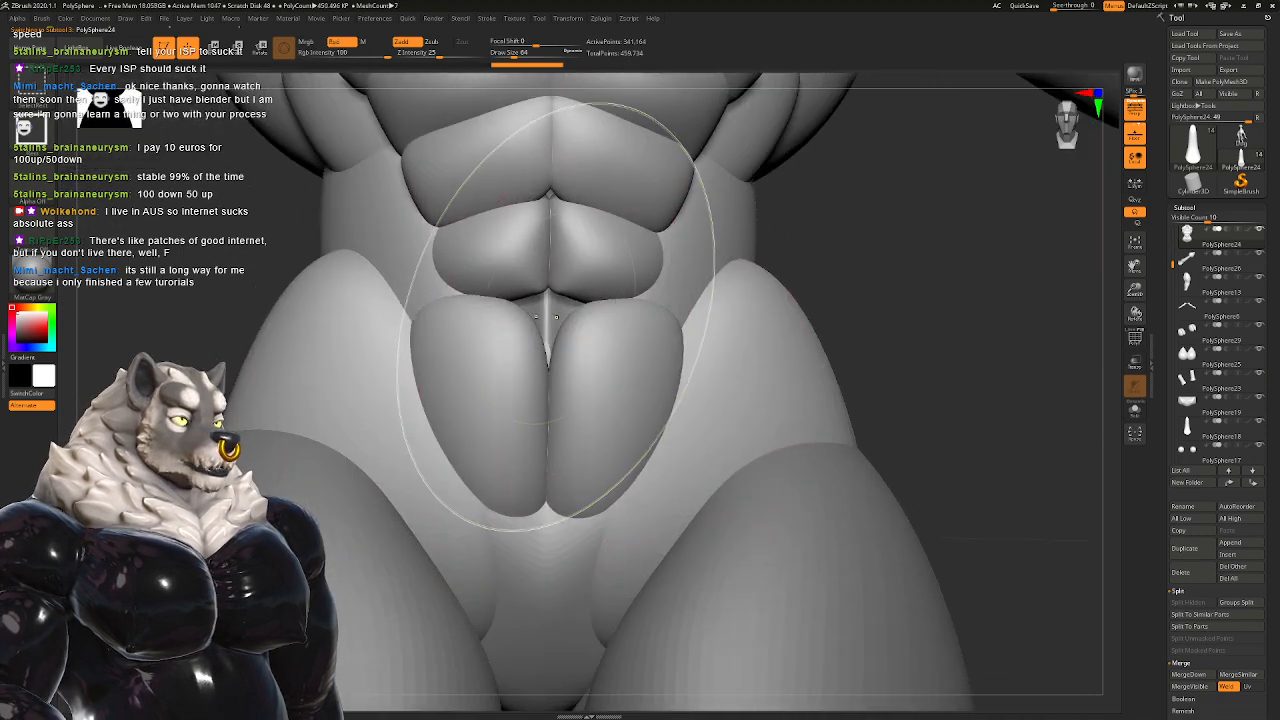
pyautogui.keyDown('ctrl'); pyautogui.keyDown('shift'); pyautogui.click(550, 323); pyautogui.keyUp('shift'); pyautogui.keyUp('ctrl')
pyautogui.keyDown('ctrl'); pyautogui.click(825, 282); pyautogui.keyUp('ctrl')
pyautogui.keyDown('ctrl'); pyautogui.keyDown('shift'); pyautogui.click(872, 278); pyautogui.keyUp('shift'); pyautogui.keyUp('ctrl')
pyautogui.keyDown('ctrl'); pyautogui.click(885, 291); pyautogui.keyUp('ctrl')
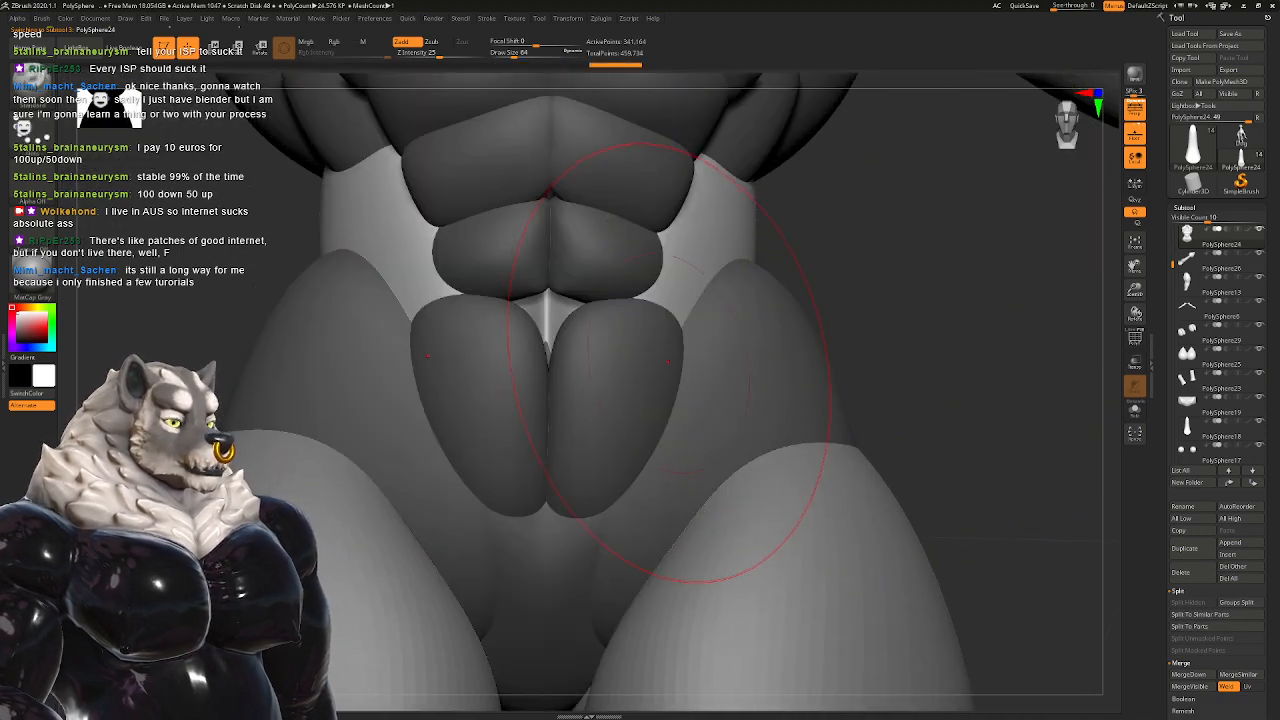
# Step: Fill the gap between the lower abdominal muscles using the Clay brush at draw size 12 and smooth the result
pyautogui.press('b')
pyautogui.press('c')
pyautogui.press('l')
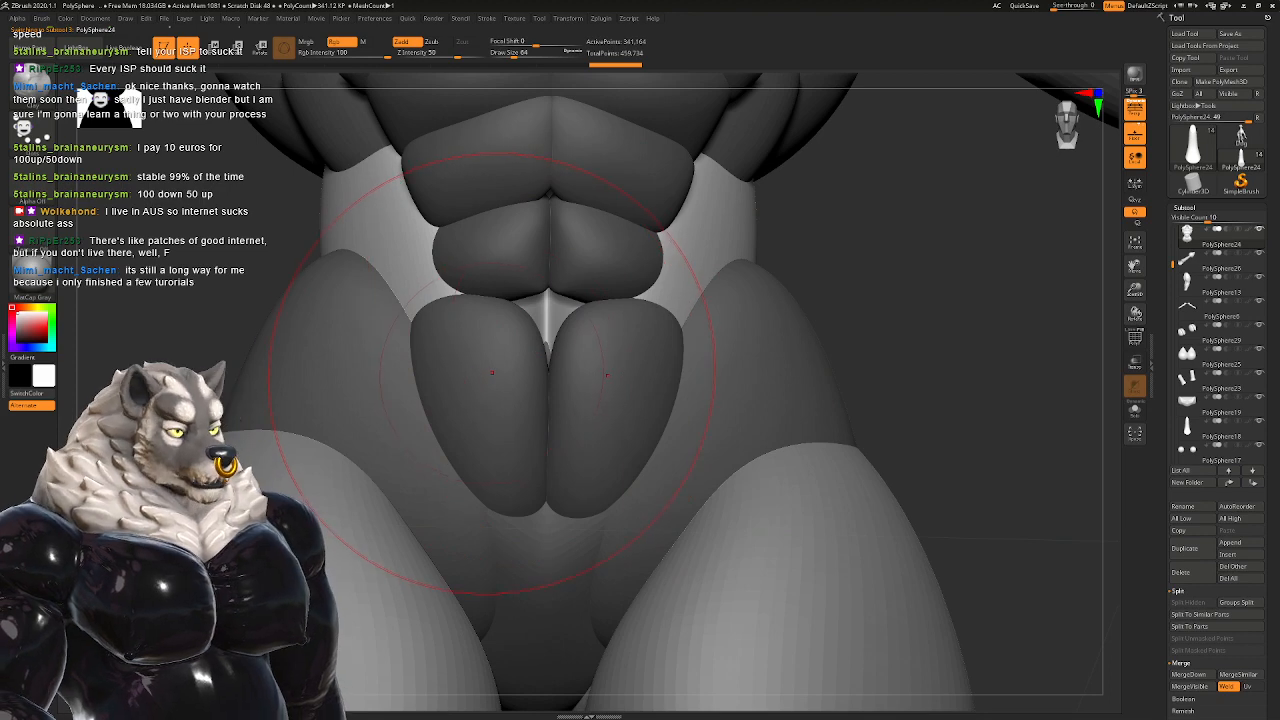
pyautogui.press('space')
pyautogui.click(482, 375)
pyautogui.moveTo(534, 307); pyautogui.dragTo(540, 325)
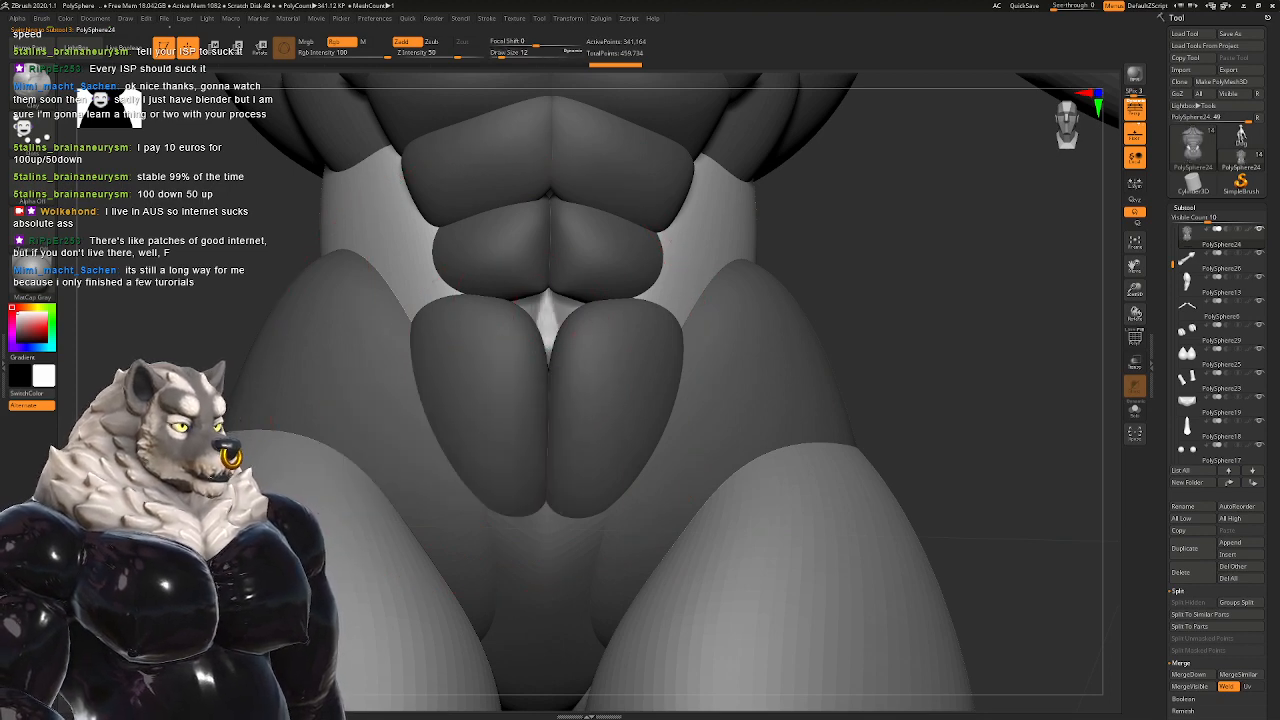
pyautogui.keyDown('alt'); pyautogui.moveTo(548, 313); pyautogui.dragTo(540, 368, button='right'); pyautogui.keyUp('alt')
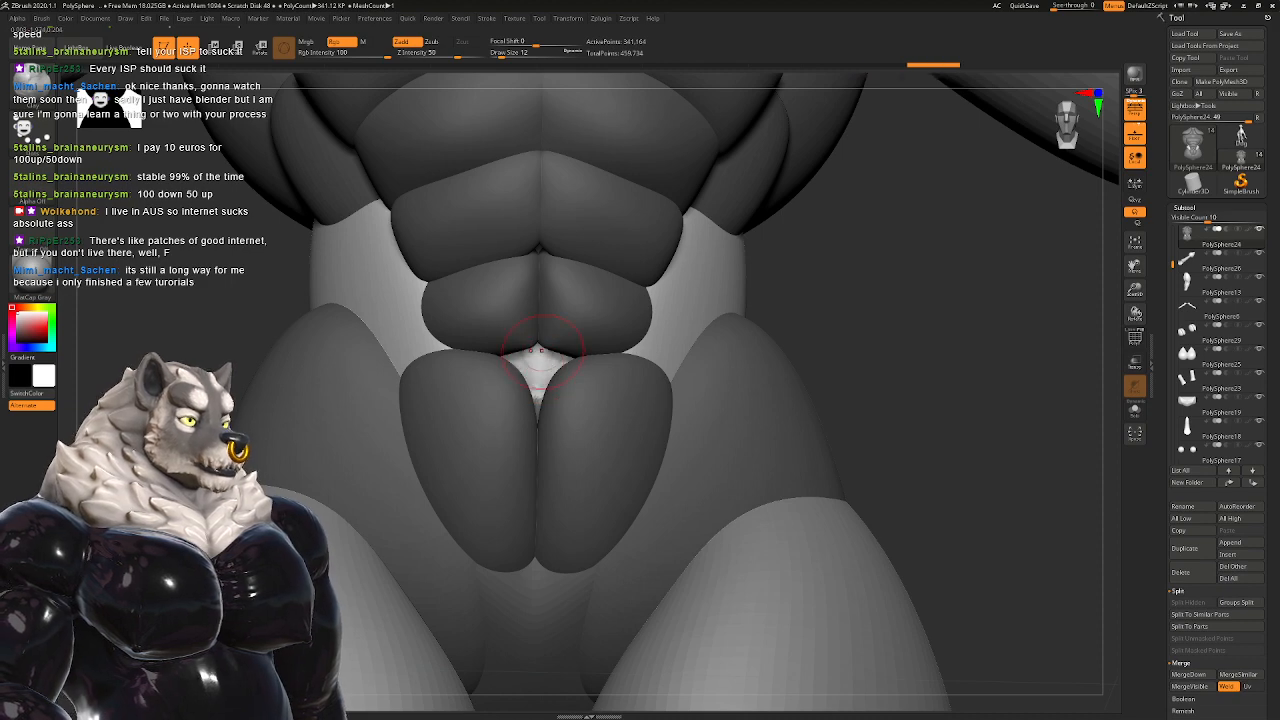
pyautogui.keyDown('shift'); pyautogui.moveTo(550, 354); pyautogui.dragTo(545, 358); pyautogui.keyUp('shift')
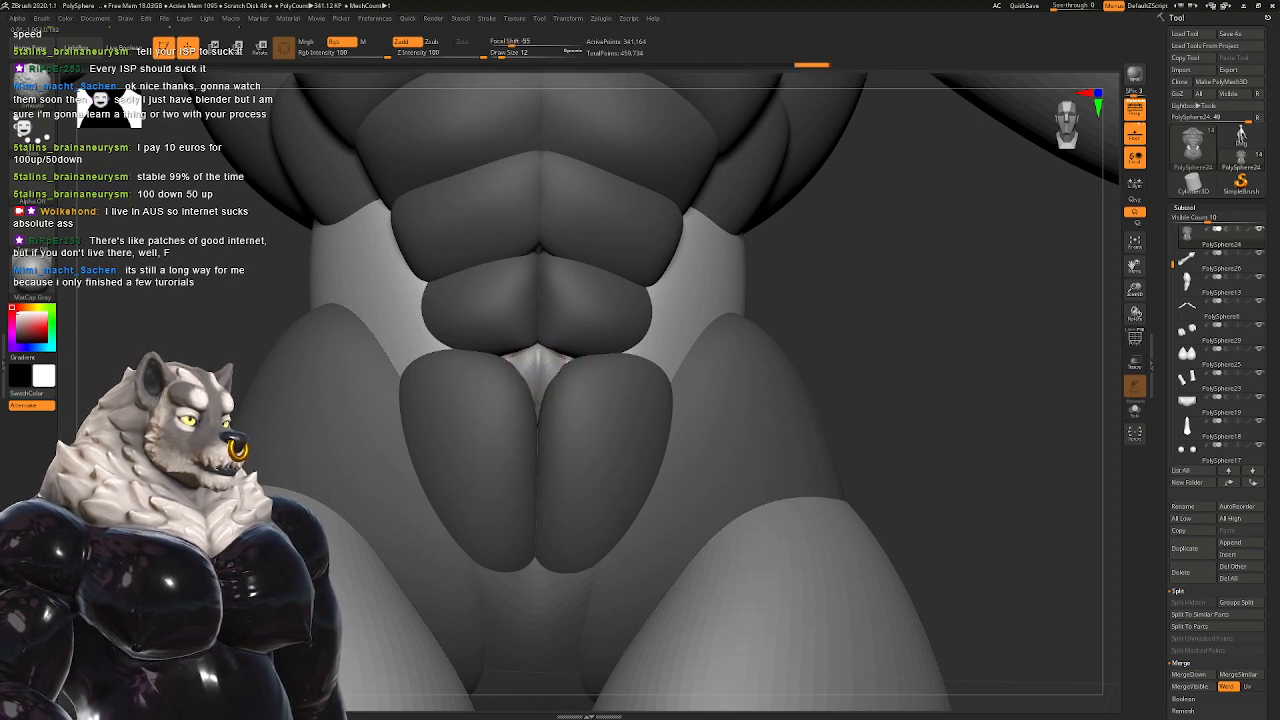
# Step: Clear the torso mask and set the Clay brush's draw size to 20
pyautogui.moveTo(540, 362)
pyautogui.mouseDown(button='right')
pyautogui.moveTo(420, 368)
pyautogui.moveTo(532, 356)
pyautogui.moveTo(597, 394)
pyautogui.moveTo(655, 325)
pyautogui.mouseUp(button='right')
pyautogui.moveTo(735, 318); pyautogui.dragTo(690, 310, button='right')
pyautogui.keyDown('ctrl'); pyautogui.moveTo(726, 306); pyautogui.dragTo(768, 342); pyautogui.keyUp('ctrl')
pyautogui.moveTo(768, 342)
pyautogui.mouseDown(button='right')
pyautogui.moveTo(735, 330)
pyautogui.moveTo(600, 400)
pyautogui.mouseUp(button='right')
pyautogui.press('space')
pyautogui.moveTo(640, 341); pyautogui.dragTo(672, 350)
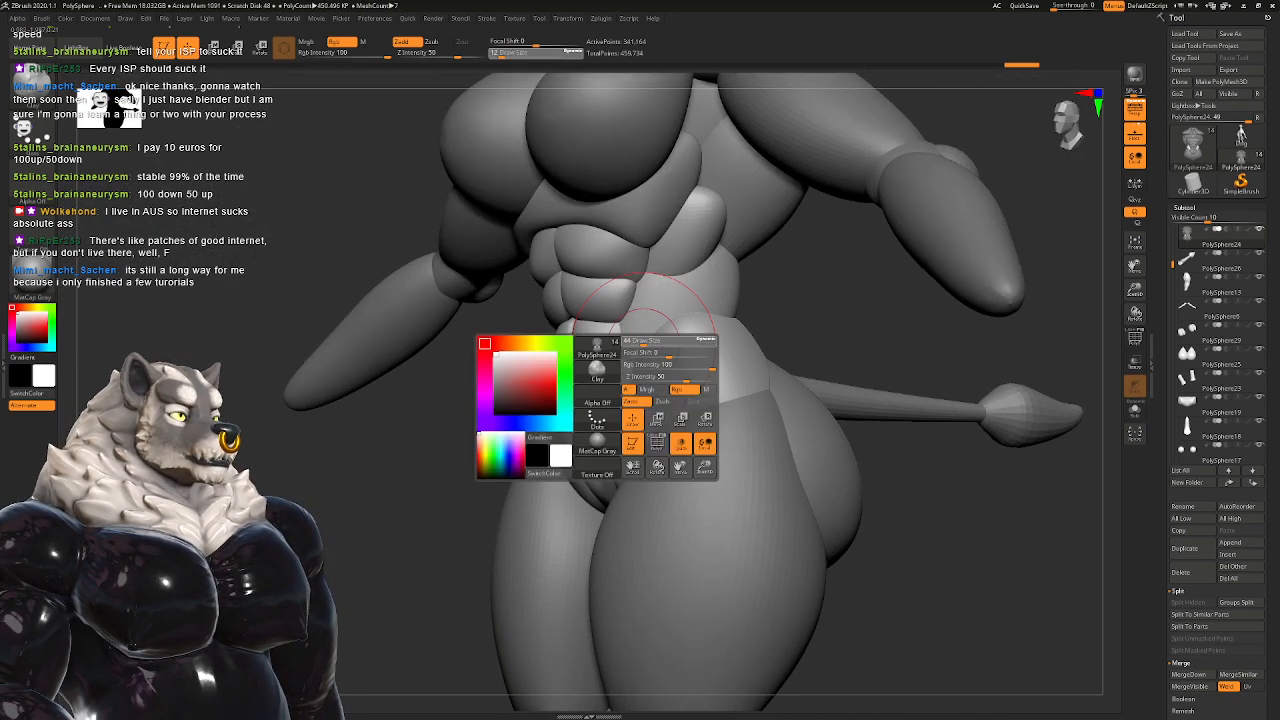
pyautogui.moveTo(668, 348)
pyautogui.keyDown('ctrl'); pyautogui.mouseDown(button='right')
pyautogui.moveTo(630, 400)
pyautogui.moveTo(558, 444)
pyautogui.mouseUp(button='right'); pyautogui.keyUp('ctrl')
pyautogui.press('space')
pyautogui.moveTo(592, 379); pyautogui.dragTo(596, 379)
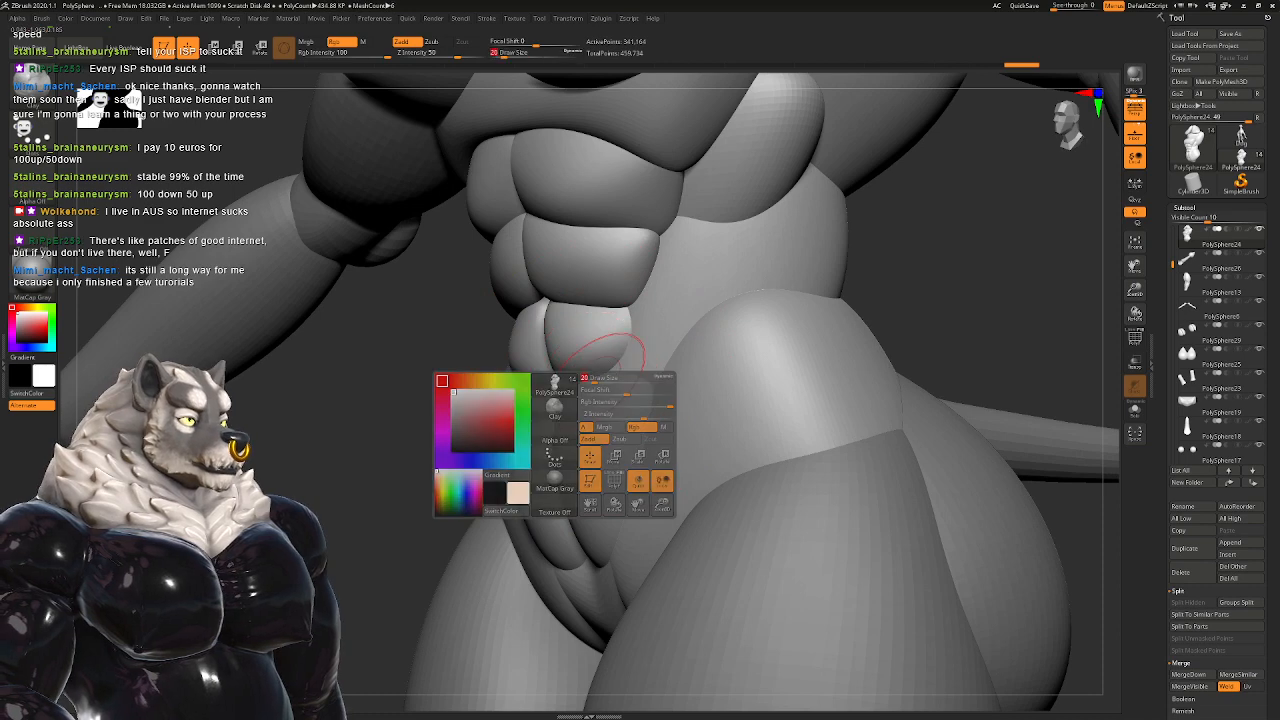
# Step: Shape and smooth the lower abdominal muscles using Clay with focal shift 41 and Z intensity 24, undoing the last stroke
pyautogui.moveTo(614, 357); pyautogui.dragTo(549, 376, button='right')
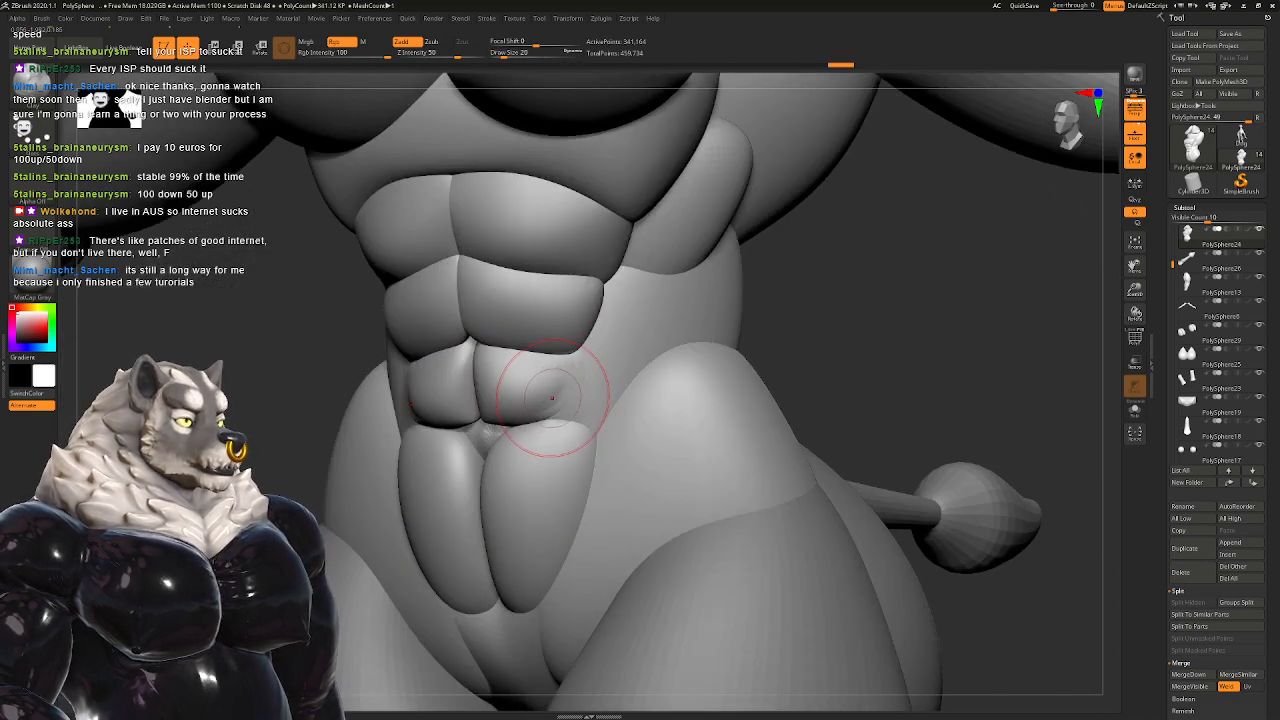
pyautogui.press('space')
pyautogui.moveTo(592, 388); pyautogui.dragTo(612, 388)
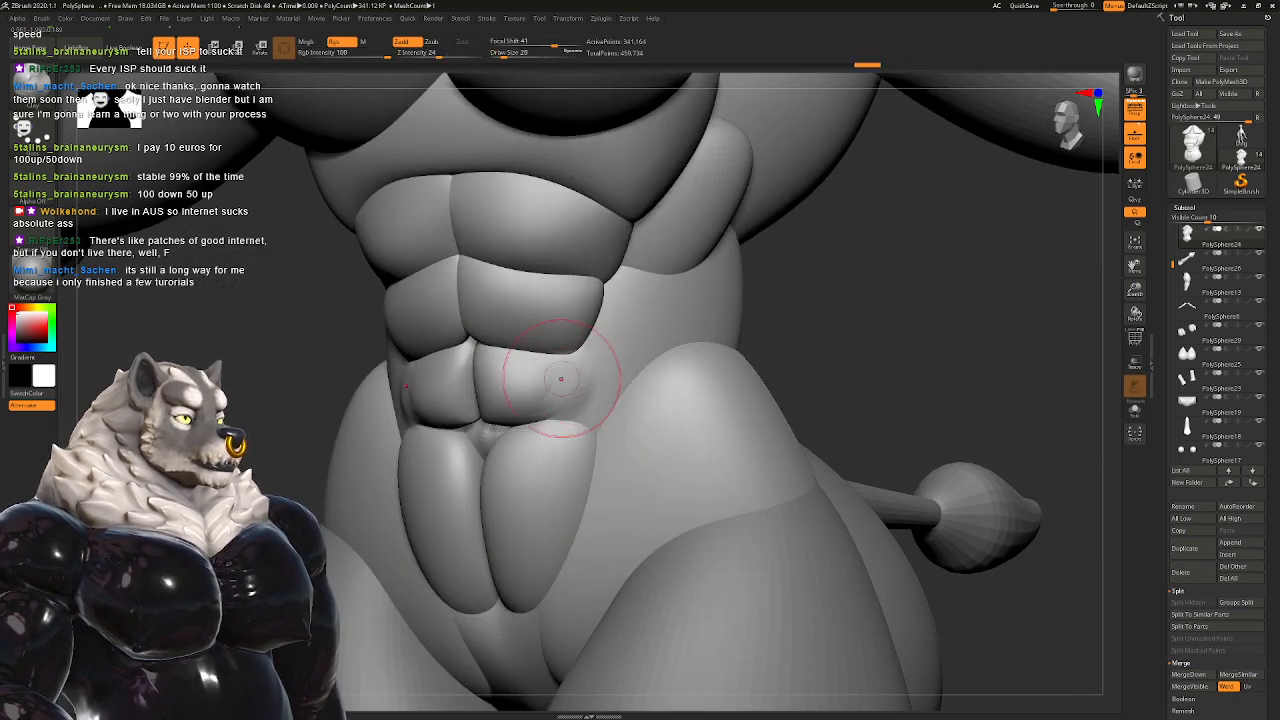
pyautogui.moveTo(560, 350); pyautogui.dragTo(412, 412)
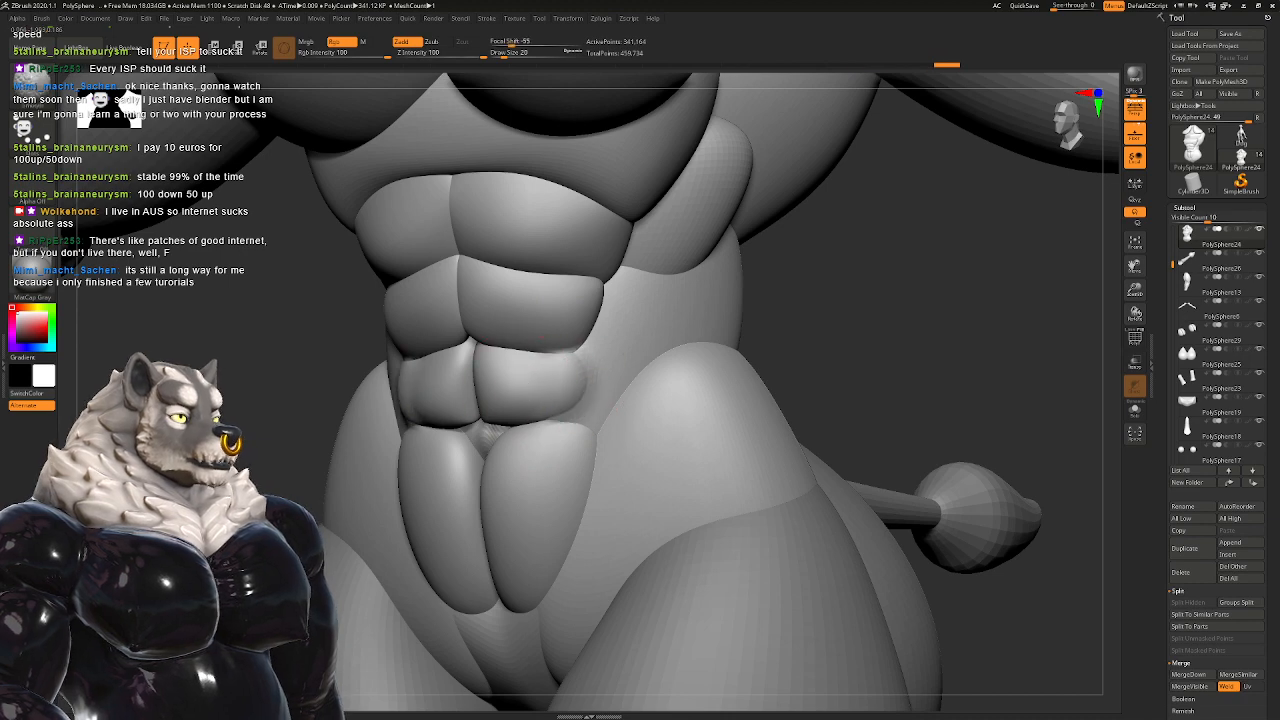
pyautogui.moveTo(600, 366); pyautogui.dragTo(562, 351, button='right')
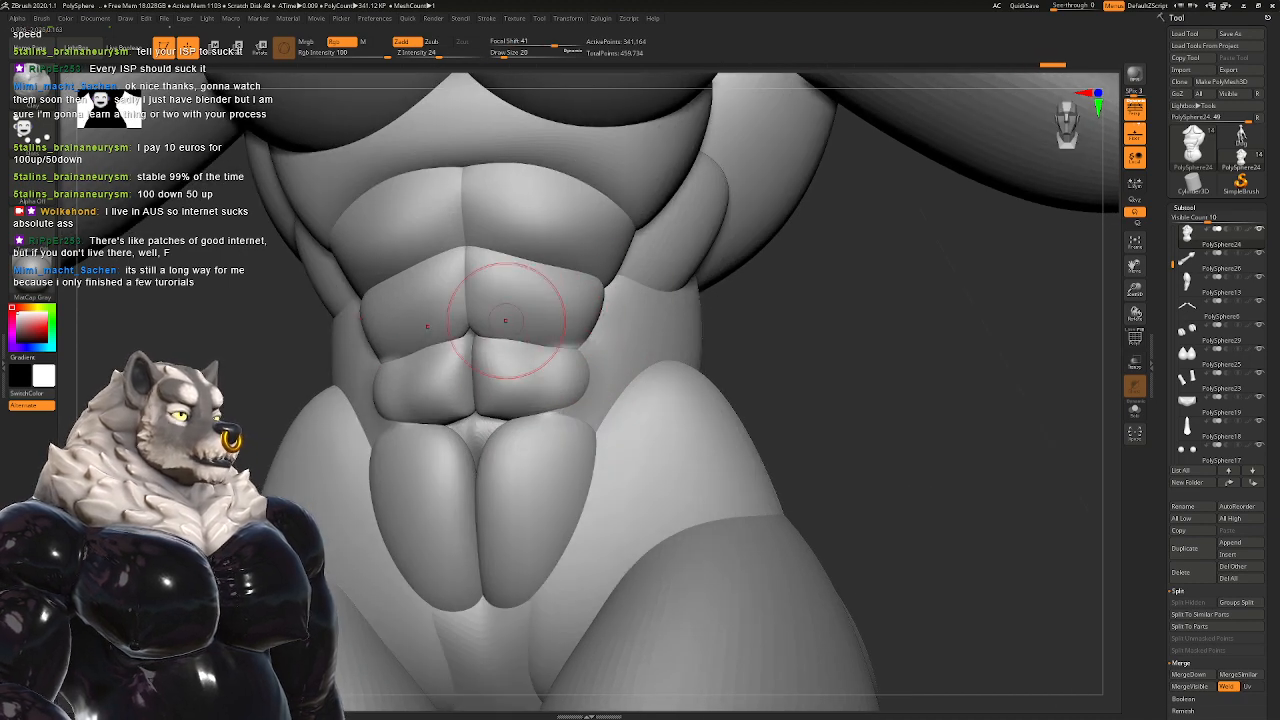
pyautogui.hotkey('ctrl', 'z')
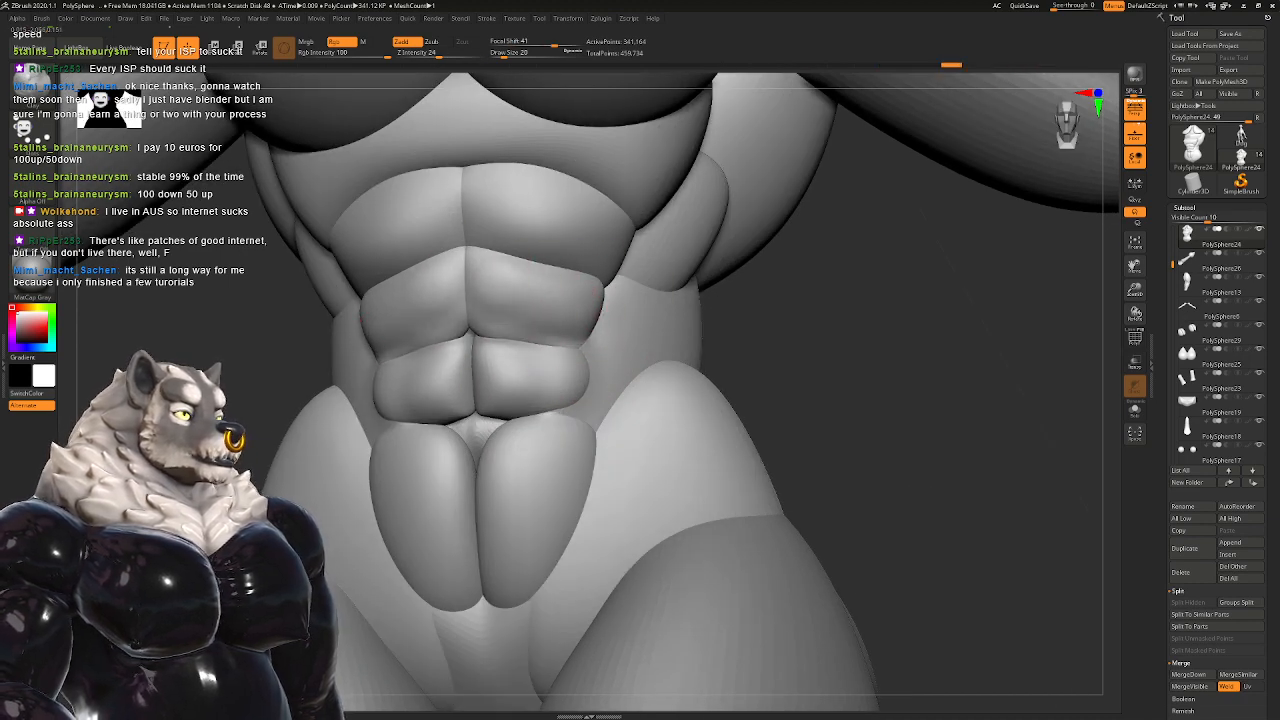
# Step: Check the abdomen's side, isolate the lower chest polygroup of the torso, and restore the full torso's visibility
pyautogui.moveTo(614, 300)
pyautogui.mouseDown(button='right')
pyautogui.moveTo(577, 290)
pyautogui.moveTo(615, 297)
pyautogui.mouseUp(button='right')
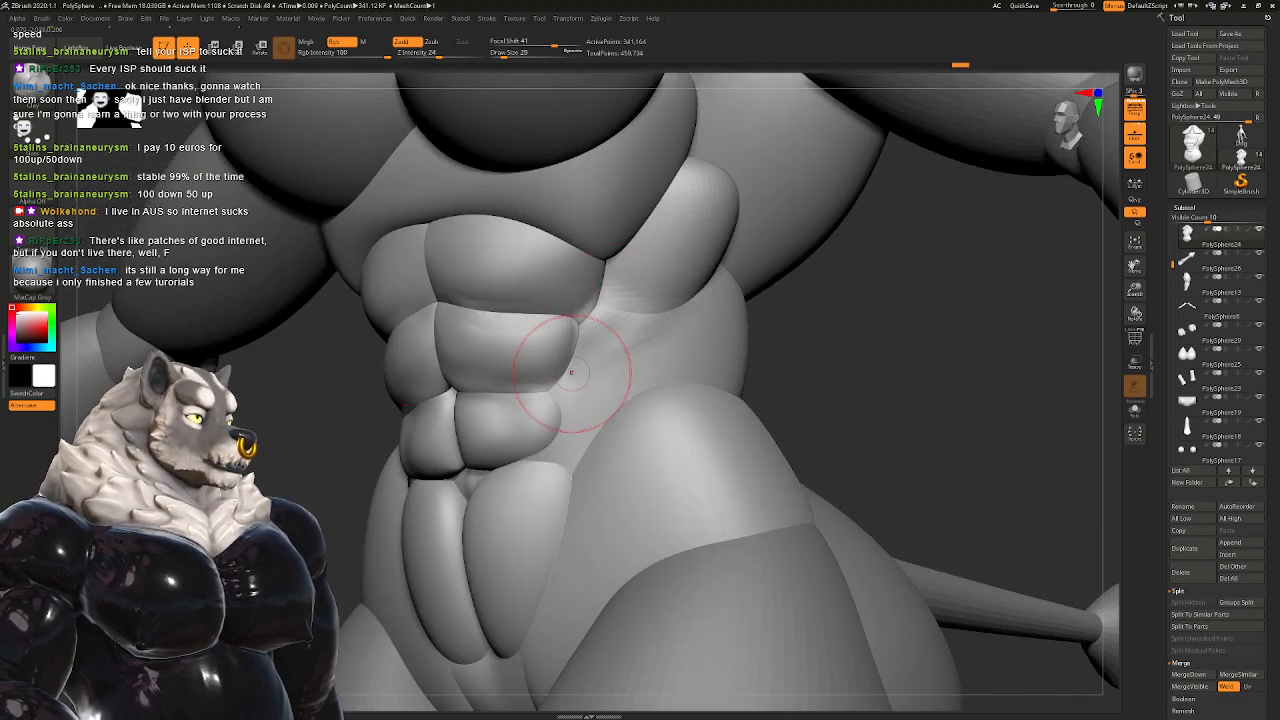
pyautogui.moveTo(623, 314)
pyautogui.mouseDown(button='right')
pyautogui.moveTo(648, 335)
pyautogui.moveTo(645, 305)
pyautogui.moveTo(615, 363)
pyautogui.moveTo(586, 271)
pyautogui.moveTo(529, 257)
pyautogui.moveTo(565, 320)
pyautogui.mouseUp(button='right')
pyautogui.moveTo(655, 350); pyautogui.dragTo(609, 320, button='right')
pyautogui.moveTo(600, 371); pyautogui.dragTo(641, 384, button='right')
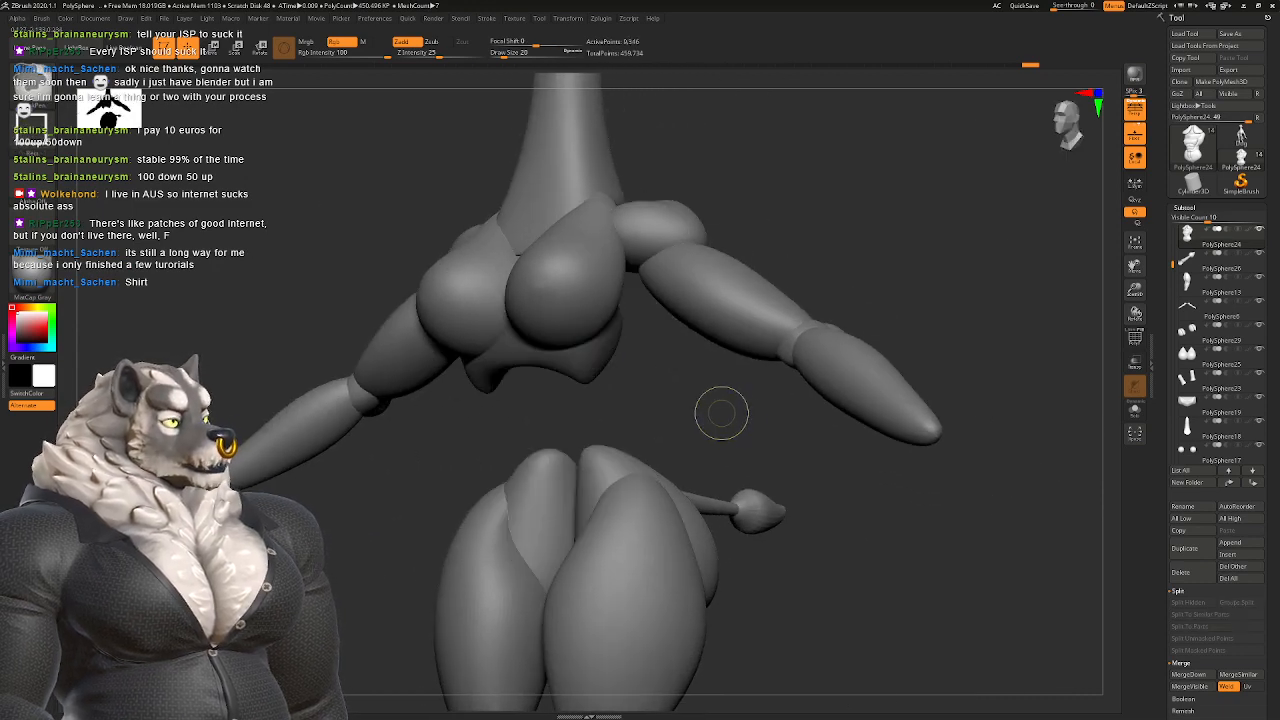
pyautogui.keyDown('ctrl'); pyautogui.keyDown('shift'); pyautogui.click(705, 410); pyautogui.keyUp('shift'); pyautogui.keyUp('ctrl')
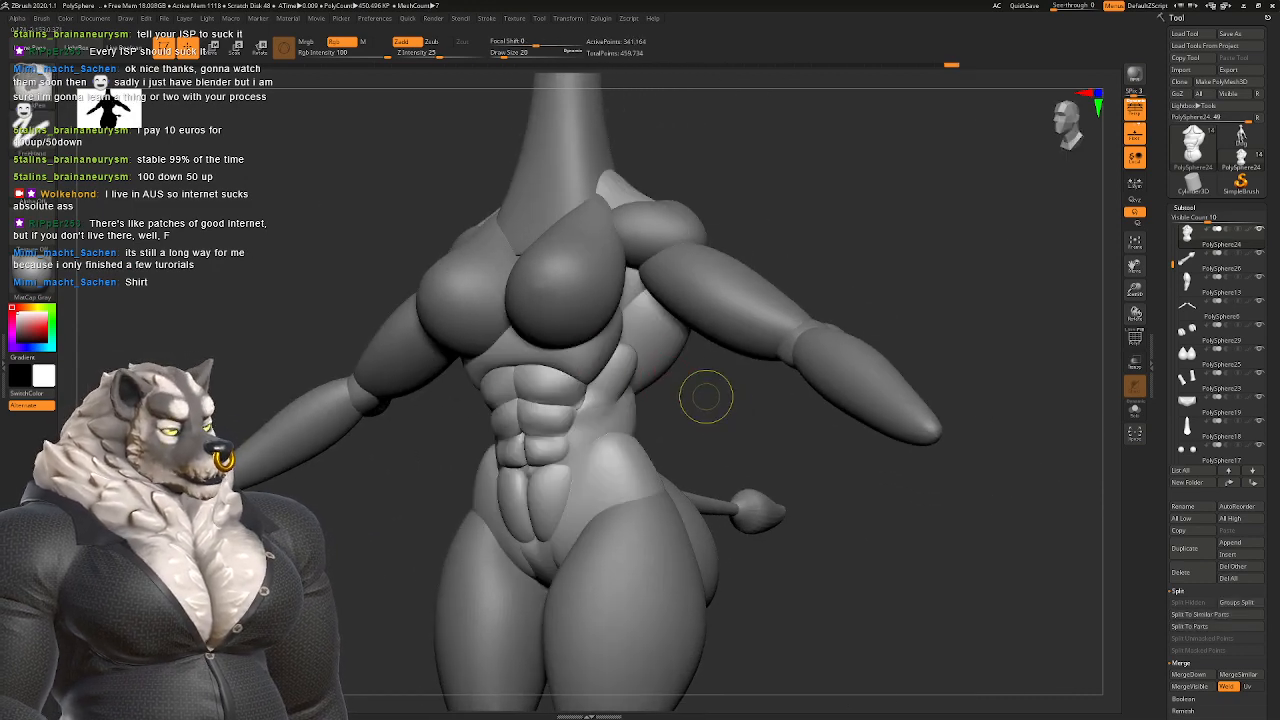
# Step: Mask all of the torso except the lower chest polygroup beneath the pectorals
pyautogui.keyDown('ctrl'); pyautogui.keyDown('shift'); pyautogui.click(679, 378); pyautogui.keyUp('shift'); pyautogui.keyUp('ctrl')
pyautogui.moveTo(679, 378); pyautogui.dragTo(540, 375, button='right')
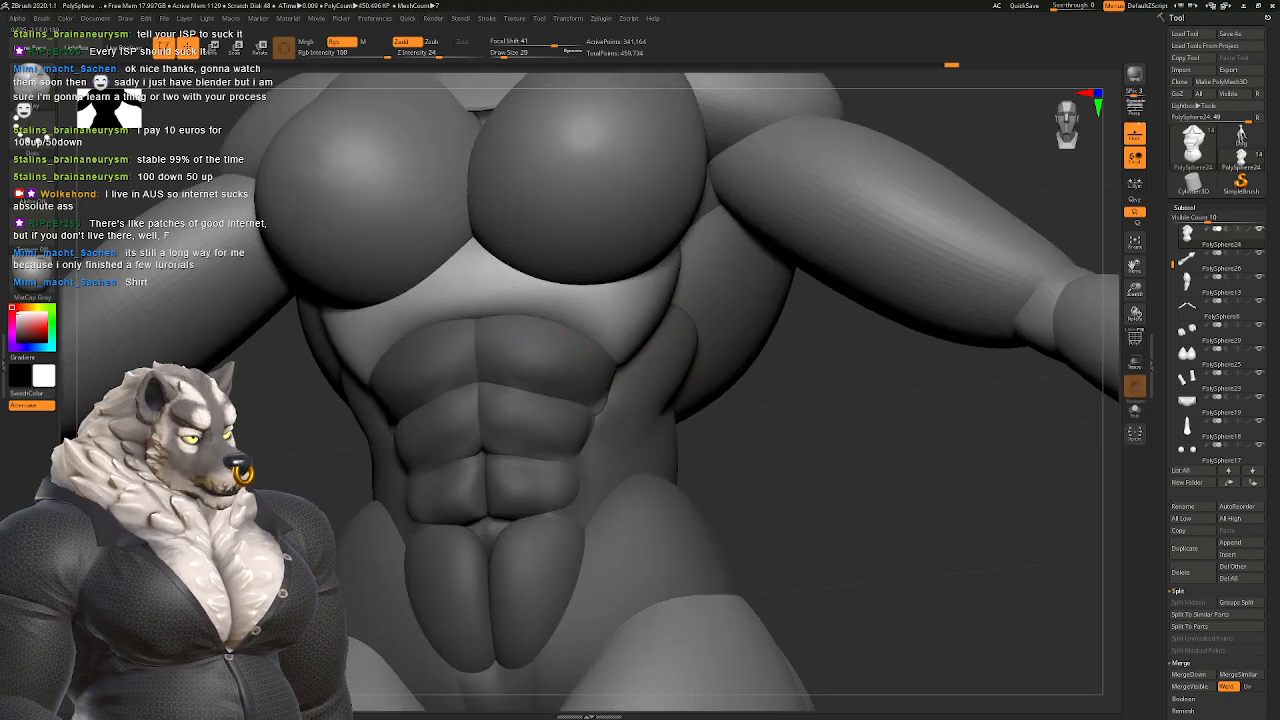
pyautogui.moveTo(549, 323); pyautogui.dragTo(585, 322, button='right')
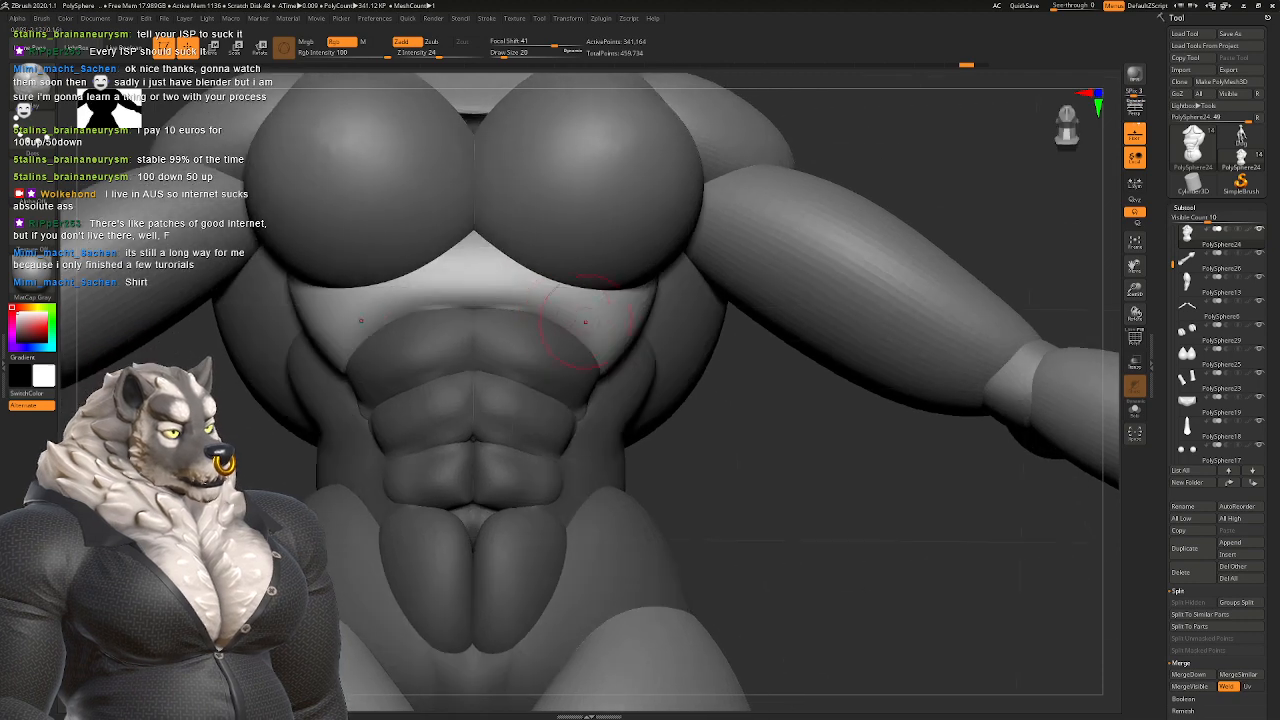
# Step: Isolate the lower chest polygroup and smooth its surface beneath the pectorals
pyautogui.keyDown('ctrl'); pyautogui.keyDown('alt'); pyautogui.keyDown('shift'); pyautogui.click(608, 338); pyautogui.keyUp('shift'); pyautogui.keyUp('alt'); pyautogui.keyUp('ctrl')
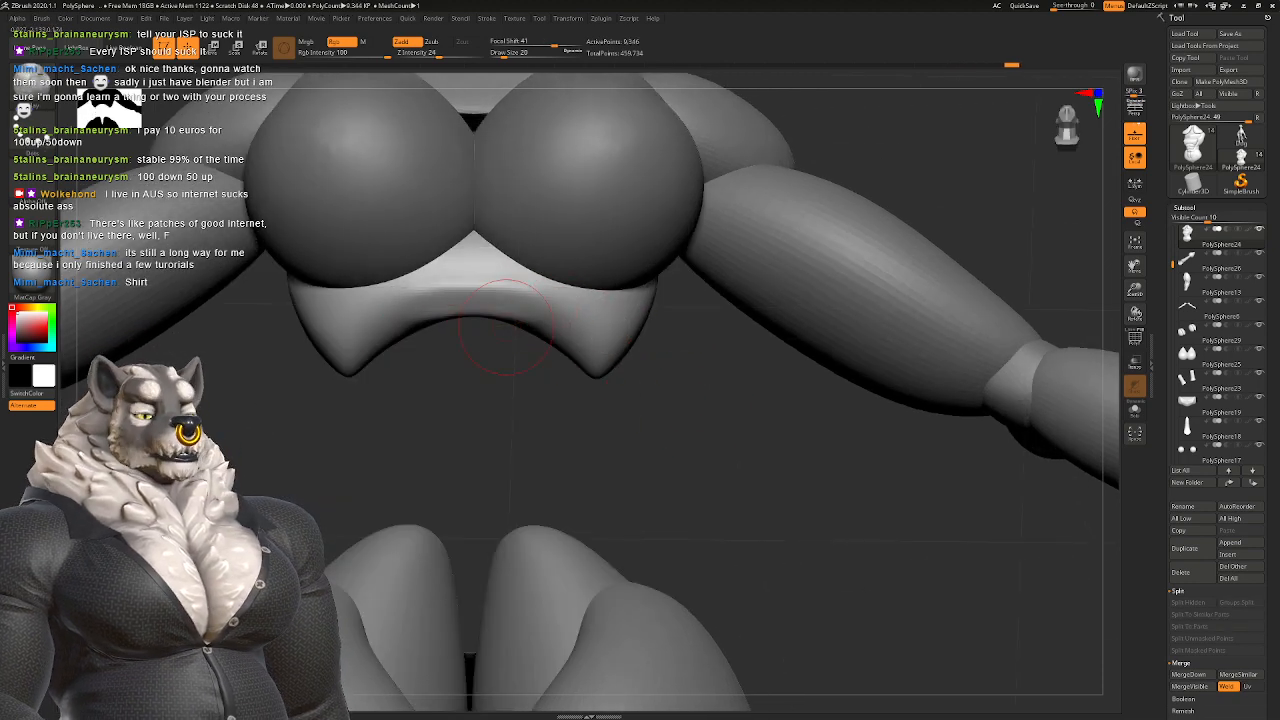
pyautogui.press('b')
pyautogui.press('c')
pyautogui.press('b')
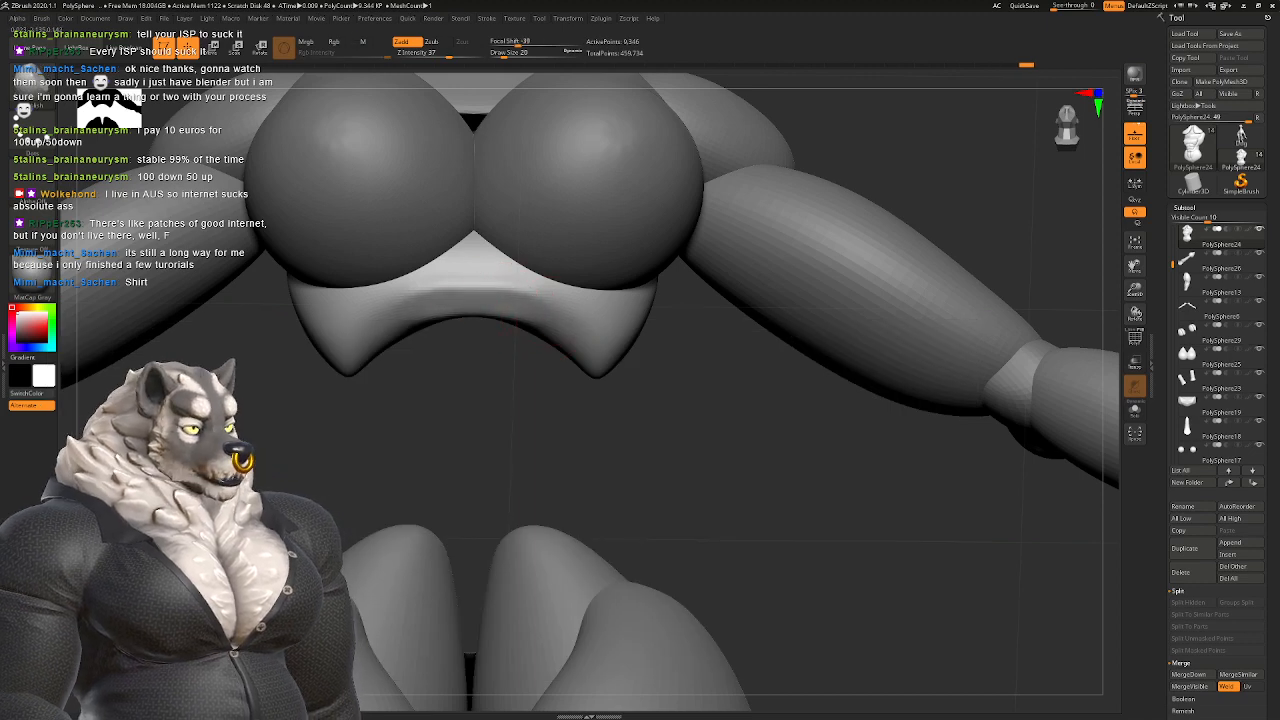
pyautogui.press('b')
pyautogui.press('c')
pyautogui.press('b')
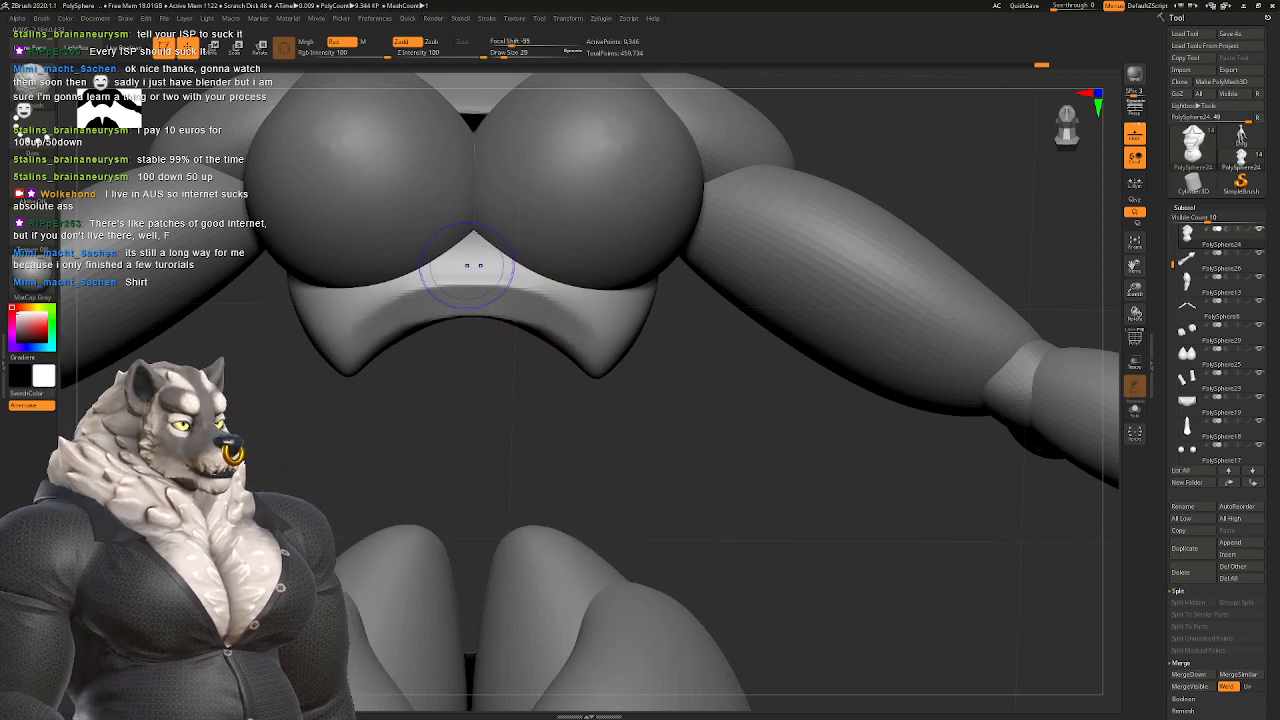
pyautogui.press('b')
pyautogui.press('s')
pyautogui.press('t')
pyautogui.moveTo(850, 460); pyautogui.dragTo(915, 435)
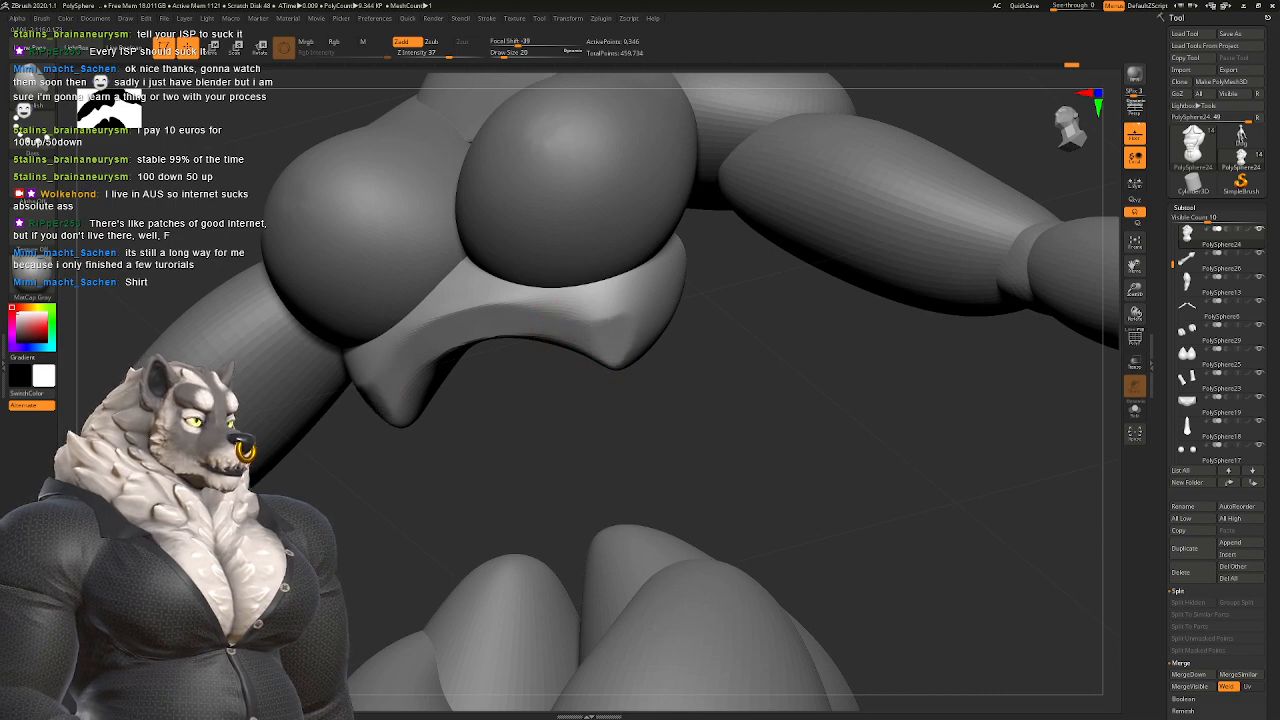
# Step: Restore the full torso's visibility and clear its mask
pyautogui.press('b')
pyautogui.press('c')
pyautogui.press('b')
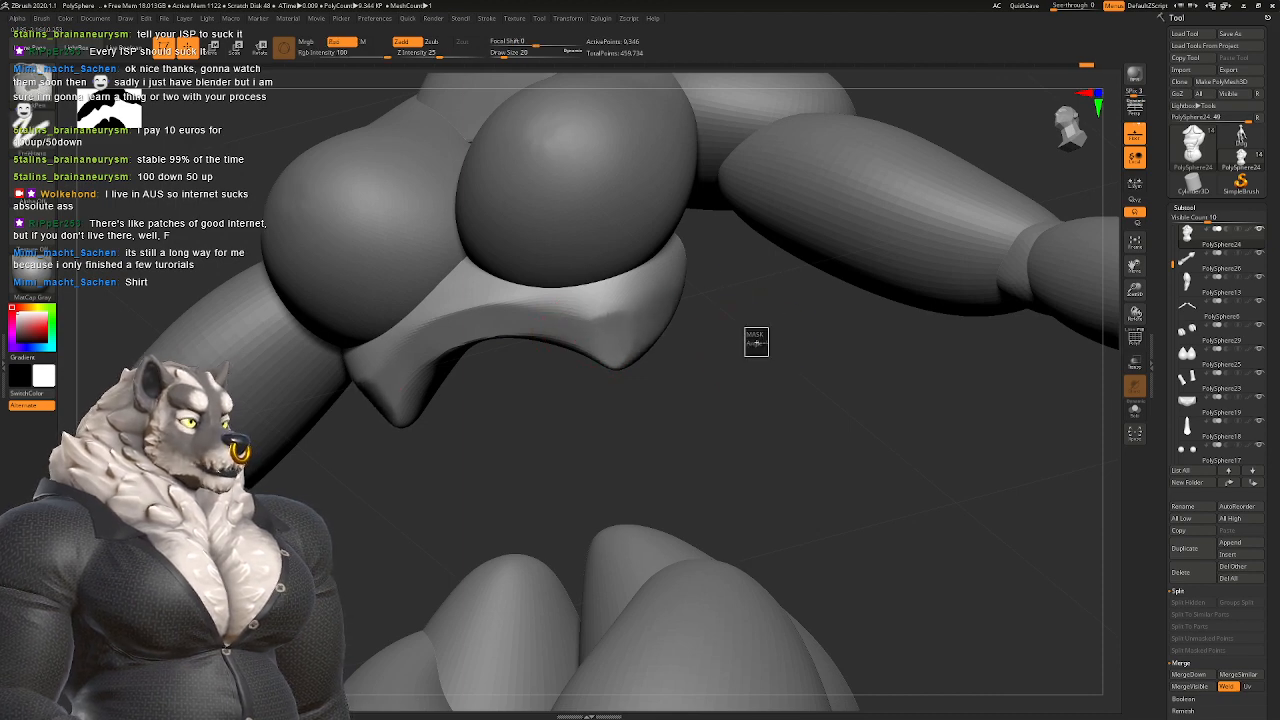
pyautogui.moveTo(754, 337); pyautogui.dragTo(790, 320)
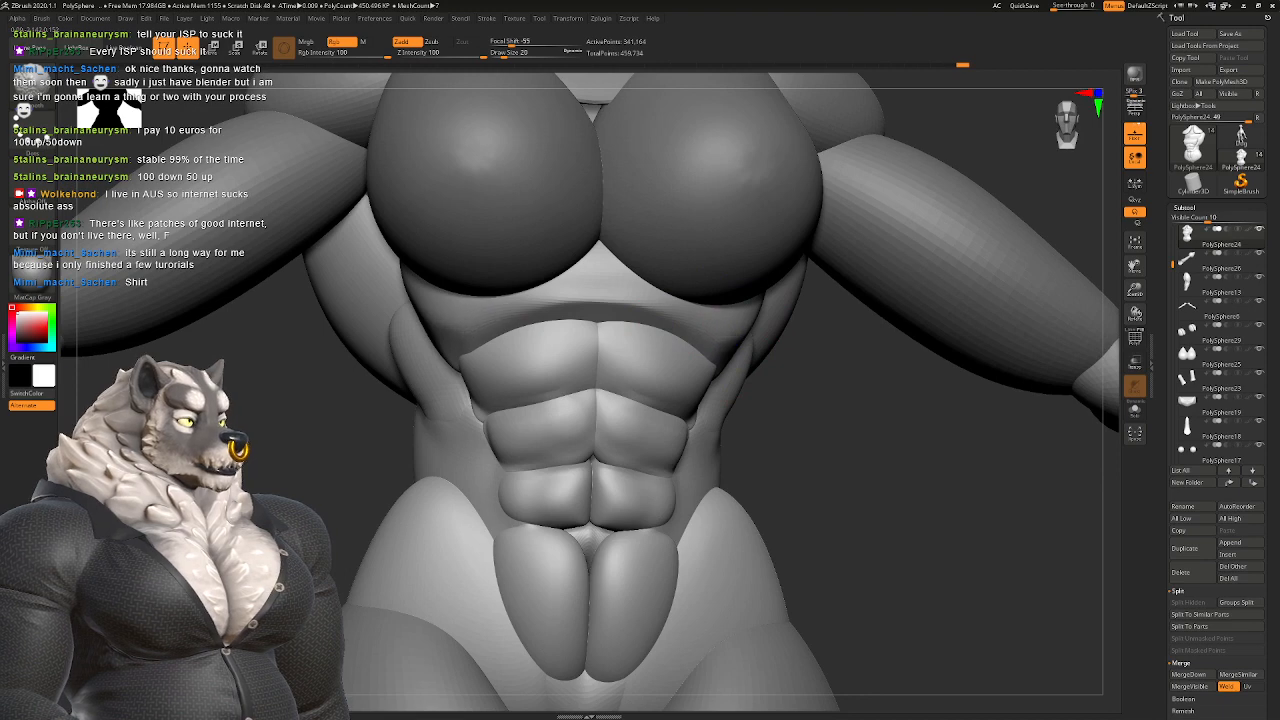
pyautogui.press('b')
pyautogui.press('s')
pyautogui.press('t')
pyautogui.press('f')
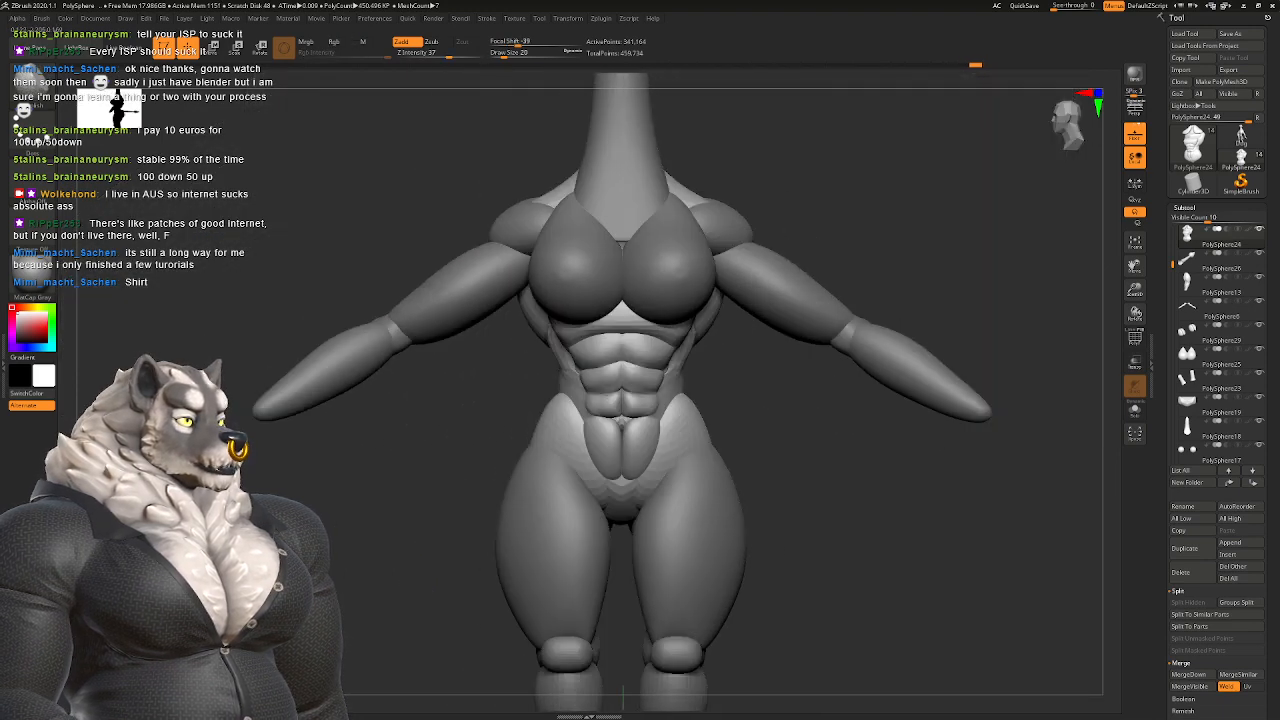
# Step: Set the draw size to 27 and smooth the side muscles beside the chest at a lower subdivision level
pyautogui.moveTo(622, 692); pyautogui.dragTo(632, 333)
pyautogui.press('space')
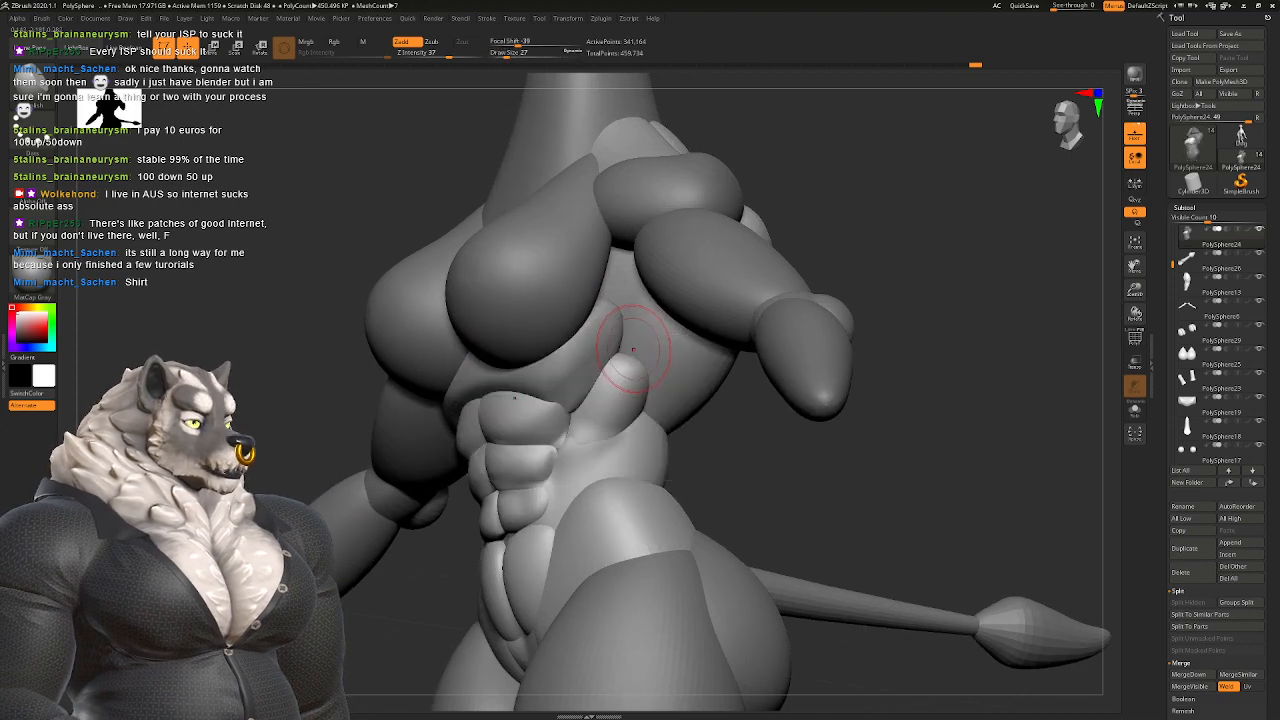
pyautogui.press('b')
pyautogui.press('c')
pyautogui.press('t')
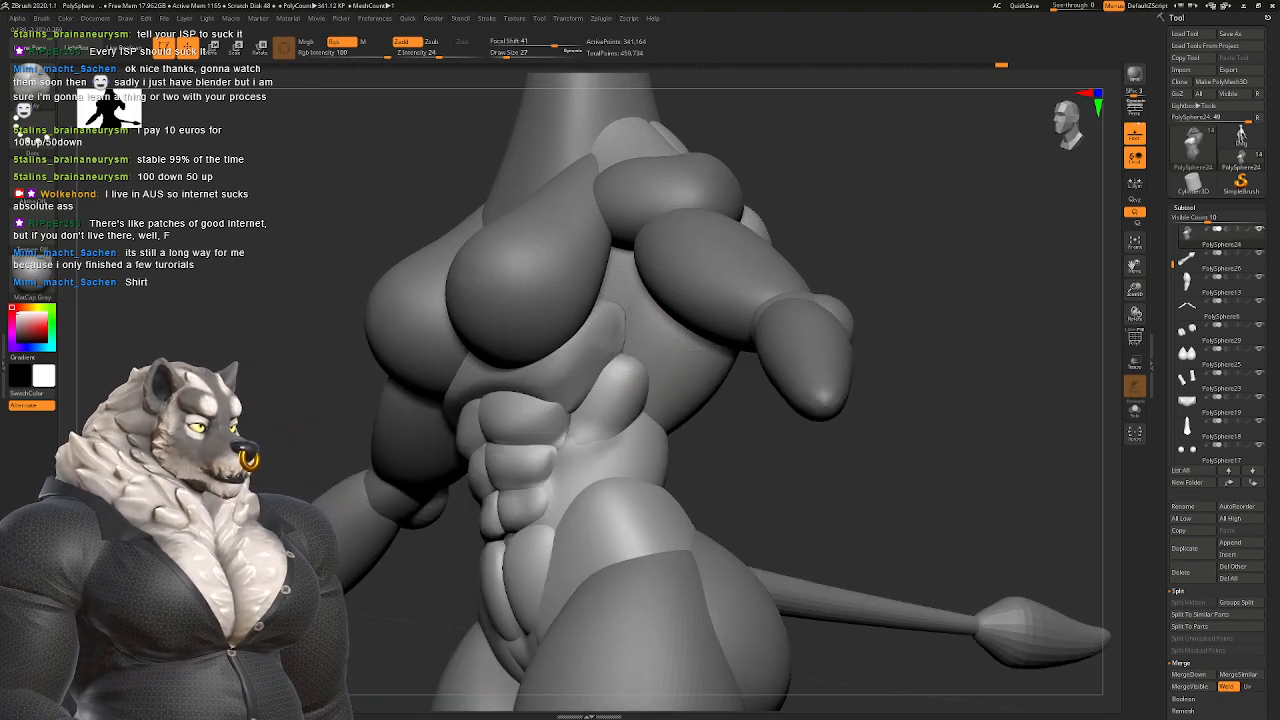
pyautogui.moveTo(940, 470)
pyautogui.mouseDown()
pyautogui.moveTo(710, 450)
pyautogui.moveTo(930, 440)
pyautogui.moveTo(646, 303)
pyautogui.moveTo(627, 266)
pyautogui.mouseUp()
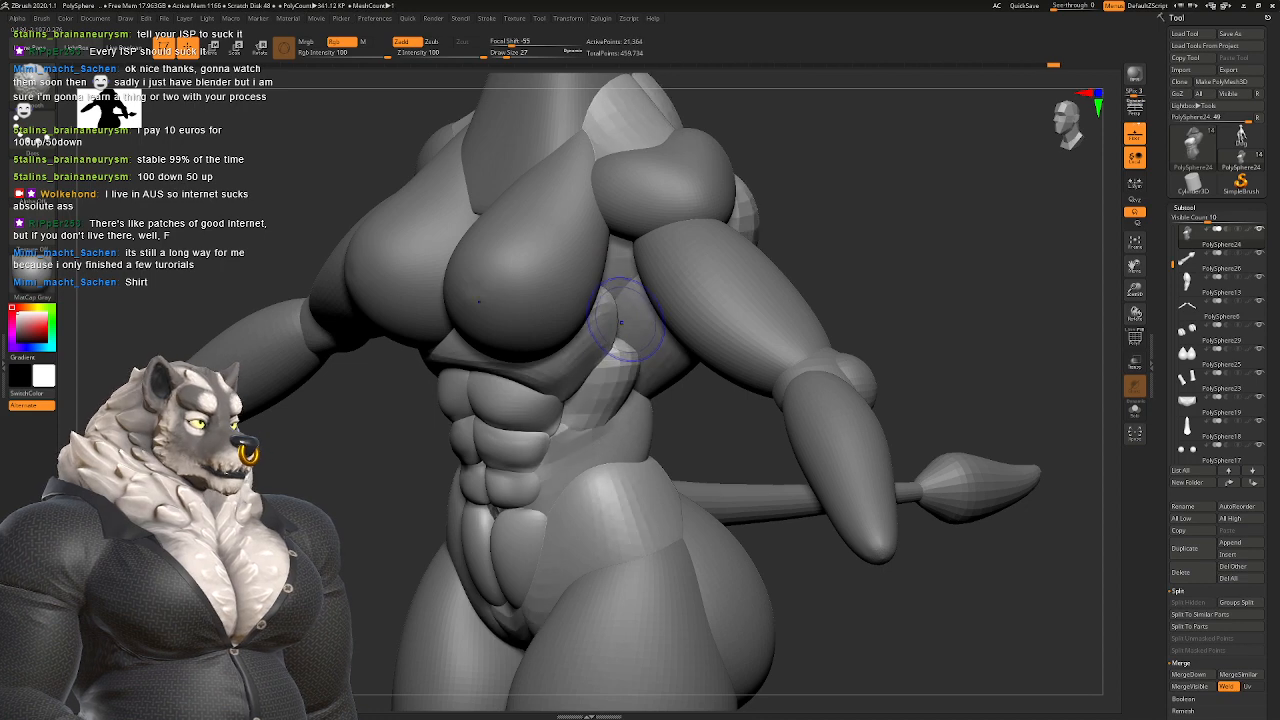
# Step: Reshape the rib muscles under the arm at the lower subdivision level, using a draw size of 49
pyautogui.moveTo(627, 266)
pyautogui.mouseDown()
pyautogui.moveTo(522, 273)
pyautogui.moveTo(610, 318)
pyautogui.moveTo(571, 400)
pyautogui.moveTo(580, 300)
pyautogui.moveTo(655, 335)
pyautogui.moveTo(645, 315)
pyautogui.moveTo(703, 358)
pyautogui.mouseUp()
pyautogui.press('space')
pyautogui.press('b')
pyautogui.press('n')
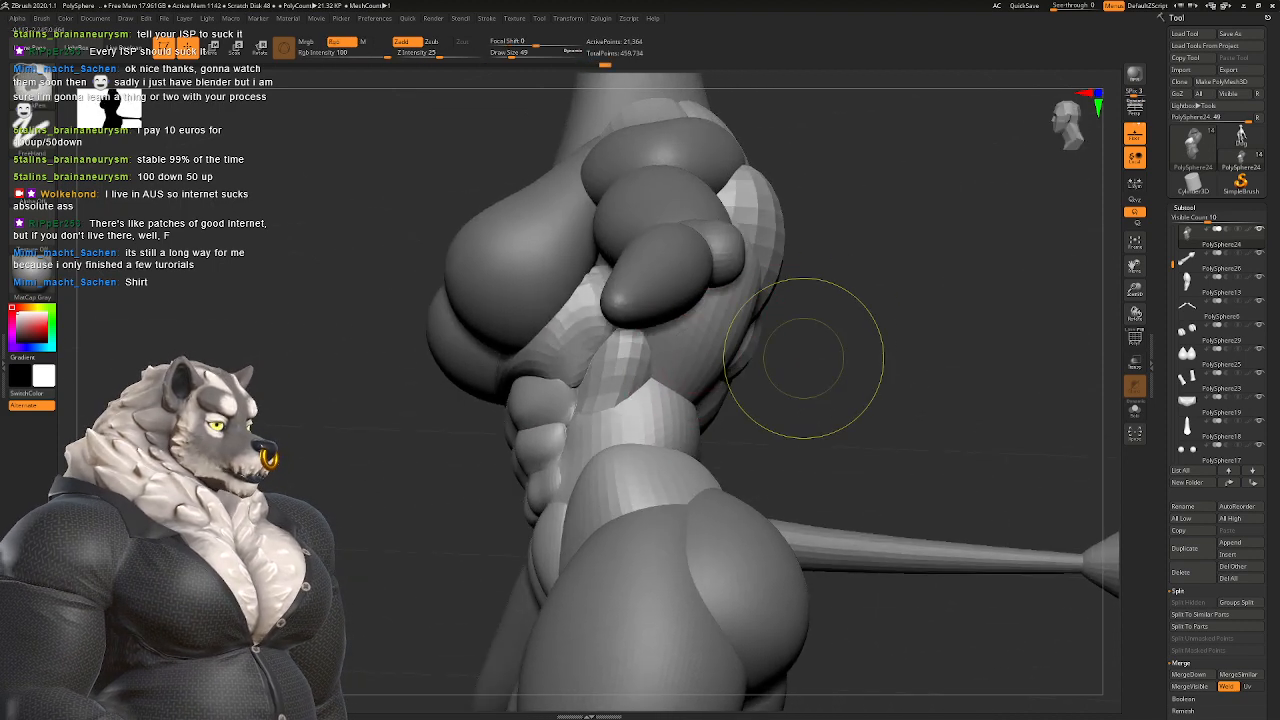
pyautogui.moveTo(767, 343); pyautogui.dragTo(760, 330)
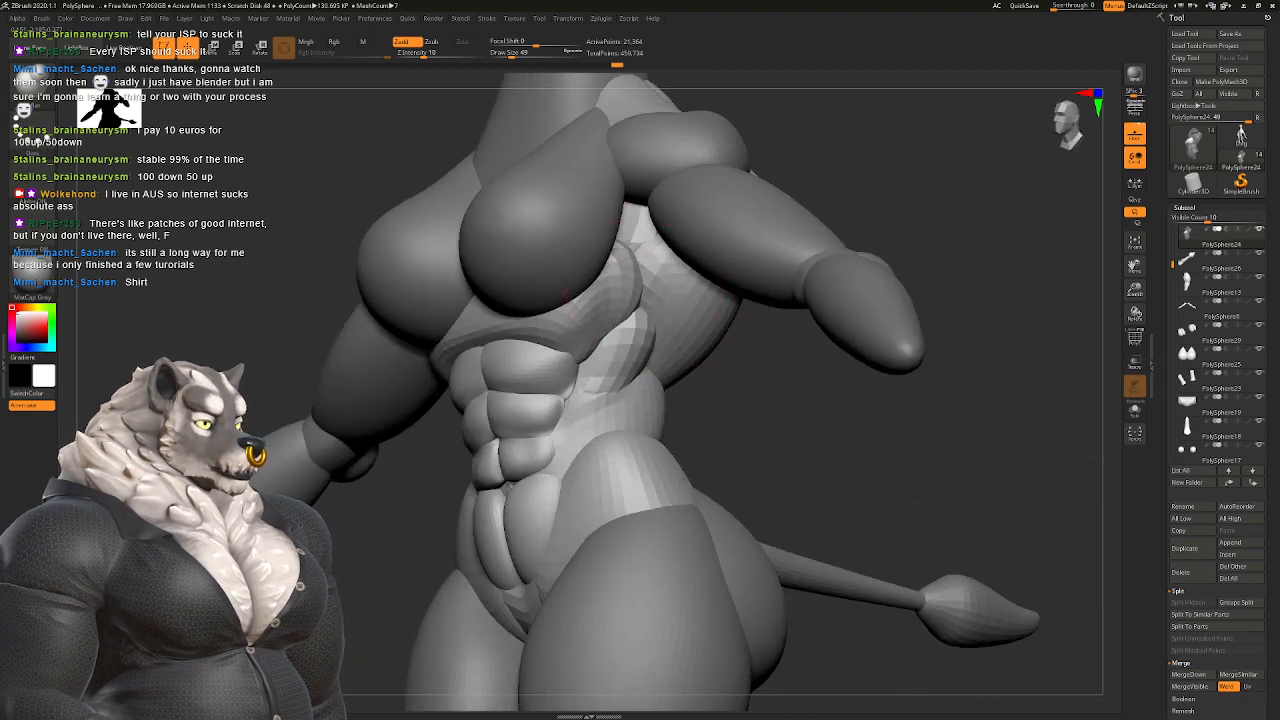
pyautogui.moveTo(645, 298)
pyautogui.mouseDown()
pyautogui.moveTo(663, 303)
pyautogui.moveTo(649, 306)
pyautogui.mouseUp()
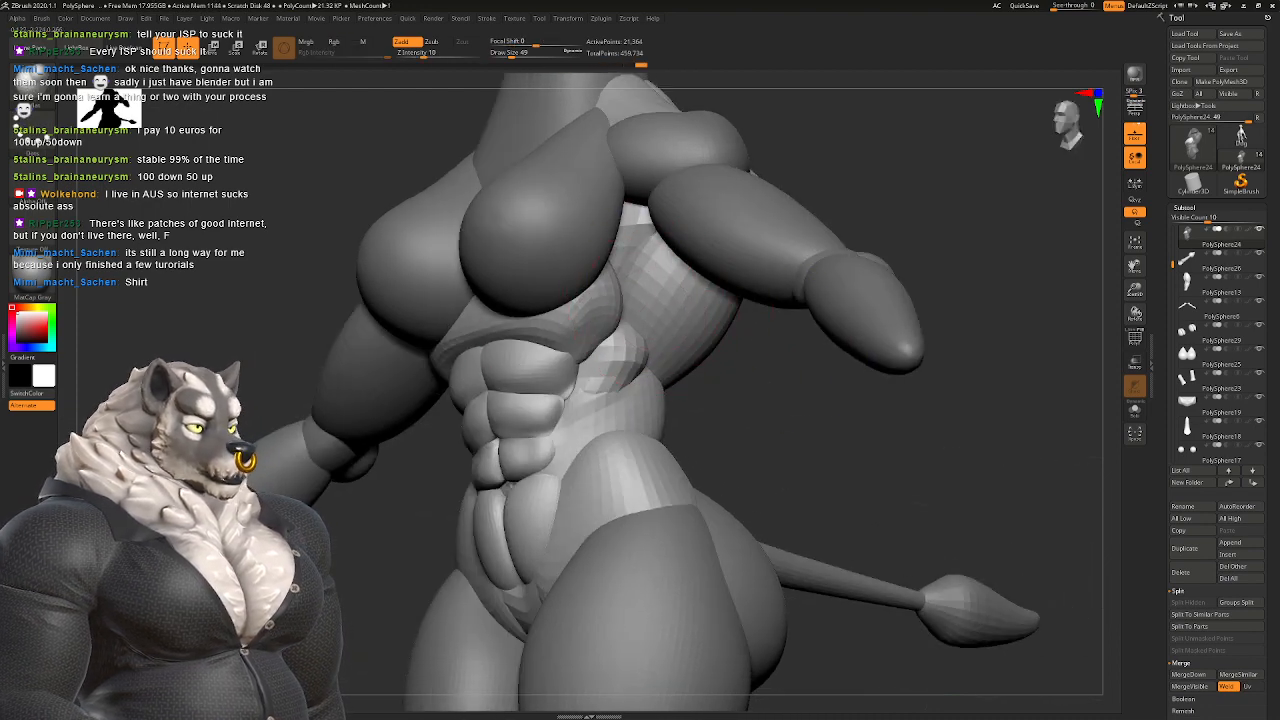
# Step: Blend the rib muscles into the torso's side with the Clay brush at the highest subdivision level
pyautogui.press('b')
pyautogui.press('c')
pyautogui.press('l')
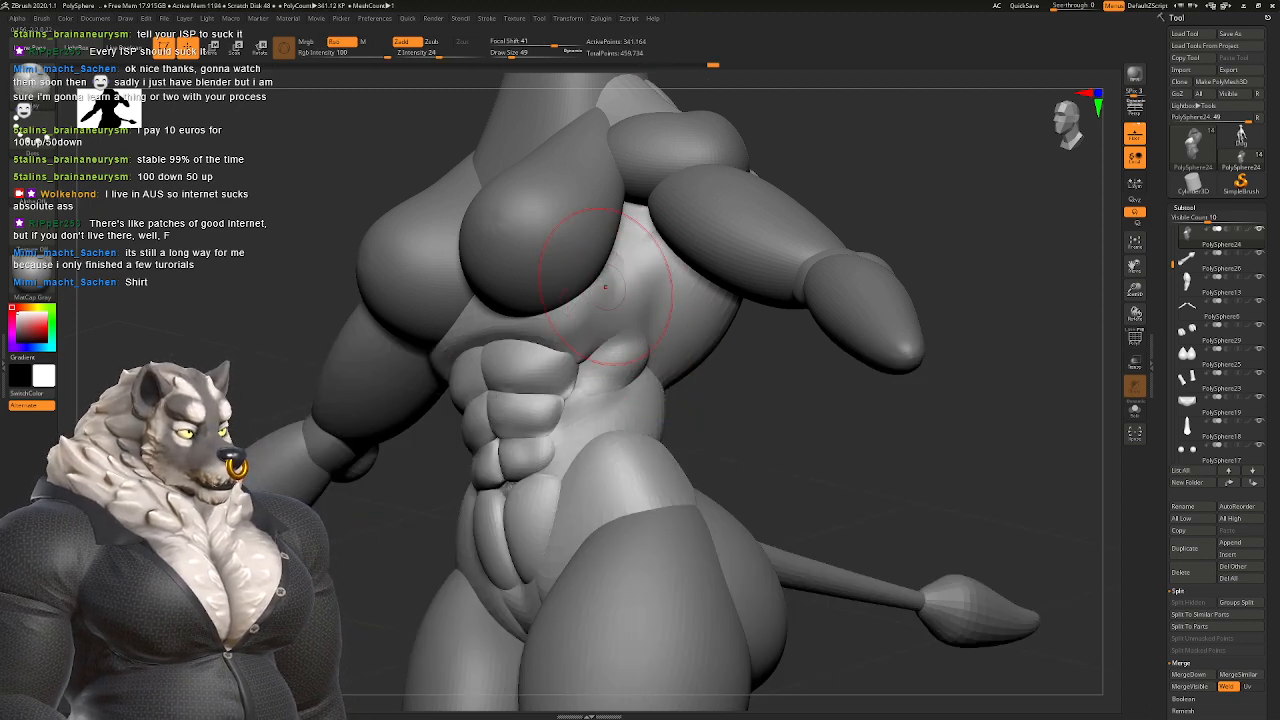
pyautogui.moveTo(608, 320); pyautogui.dragTo(558, 328, button='right')
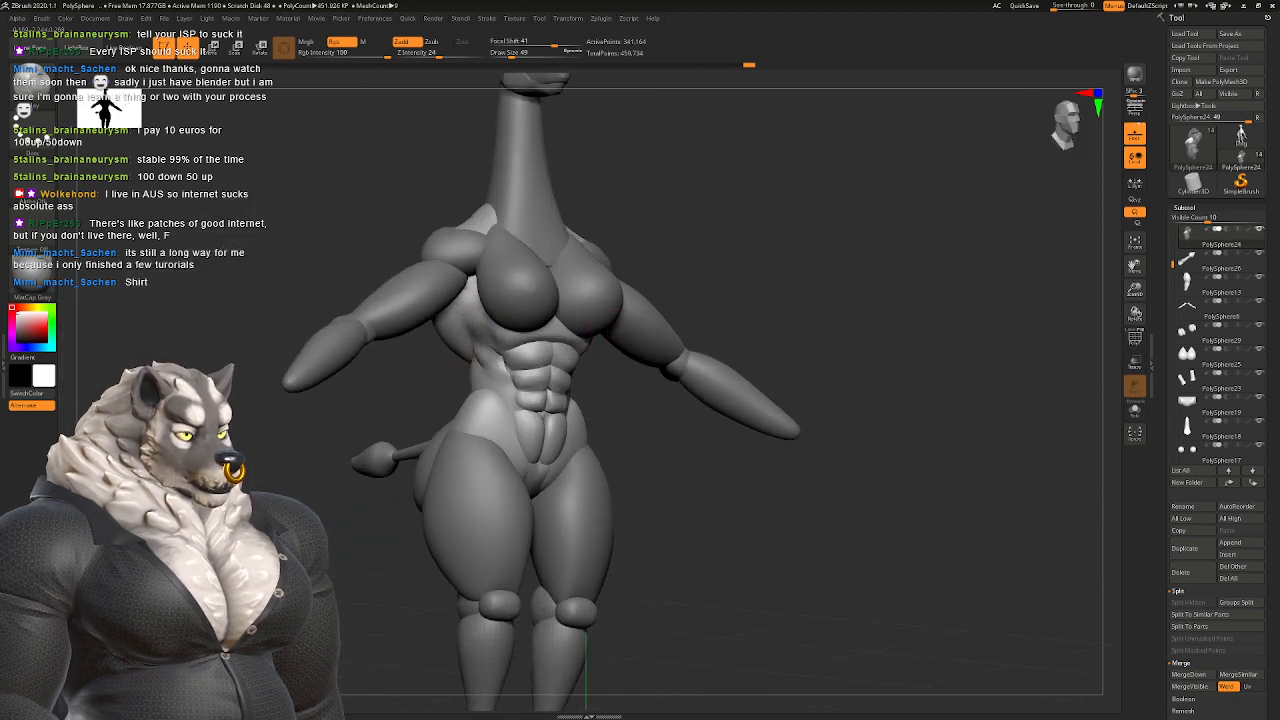
# Step: Carve a groove down the centre of the lower back using DamStandard with draw size 33 and focal shift 24
pyautogui.moveTo(470, 315)
pyautogui.mouseDown(button='right')
pyautogui.moveTo(604, 307)
pyautogui.moveTo(589, 313)
pyautogui.moveTo(577, 374)
pyautogui.mouseUp(button='right')
pyautogui.moveTo(655, 363); pyautogui.dragTo(626, 377, button='right')
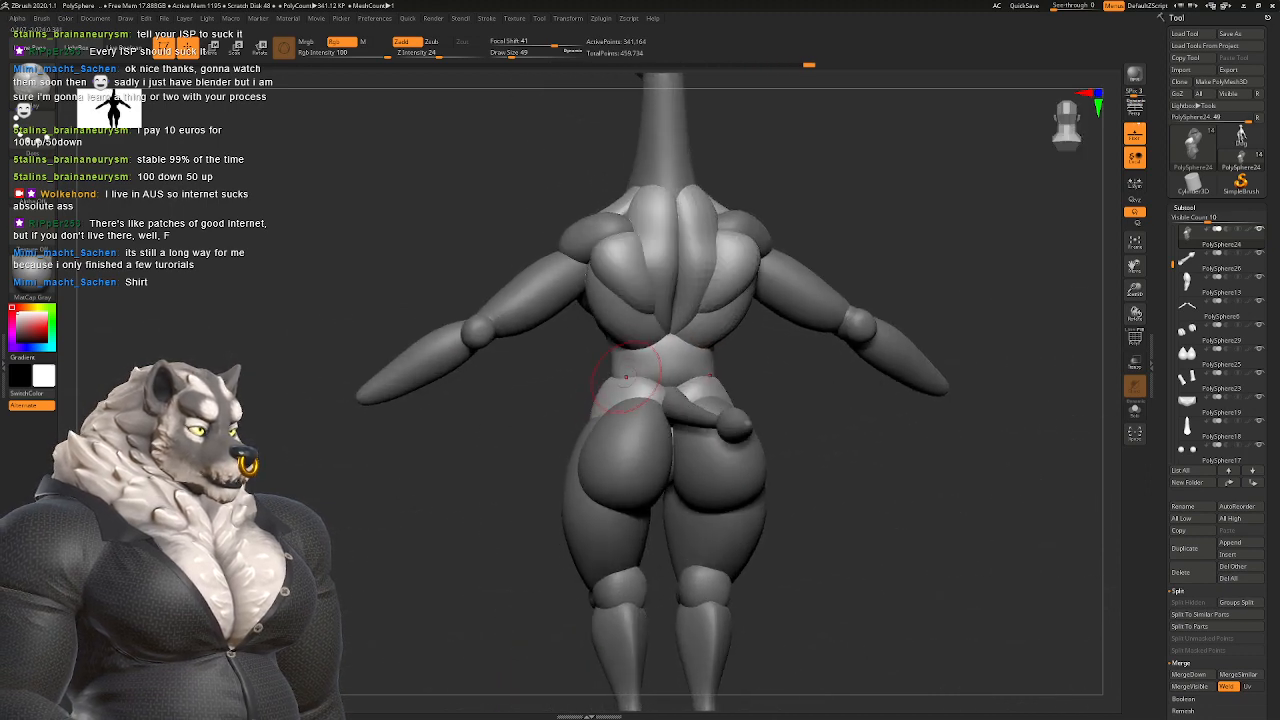
pyautogui.moveTo(686, 330)
pyautogui.mouseDown(button='right')
pyautogui.moveTo(680, 340)
pyautogui.moveTo(700, 290)
pyautogui.moveTo(680, 330)
pyautogui.mouseUp(button='right')
pyautogui.press('space')
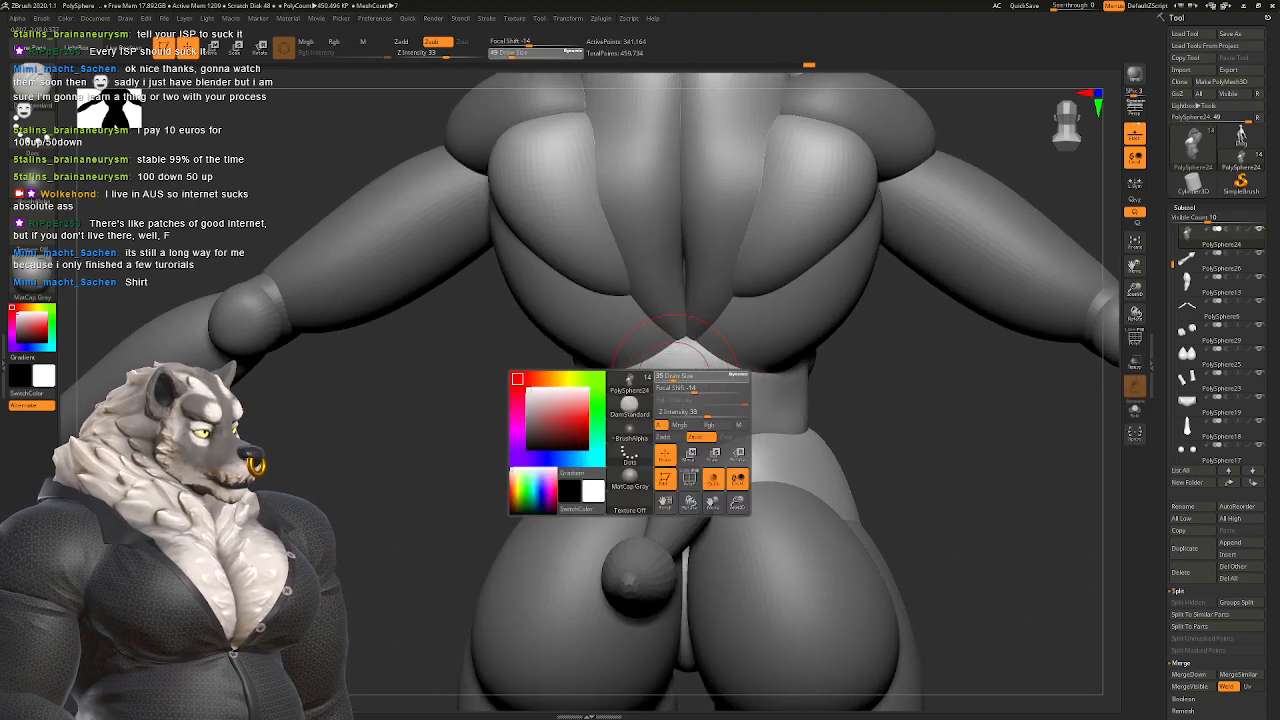
pyautogui.press('space')
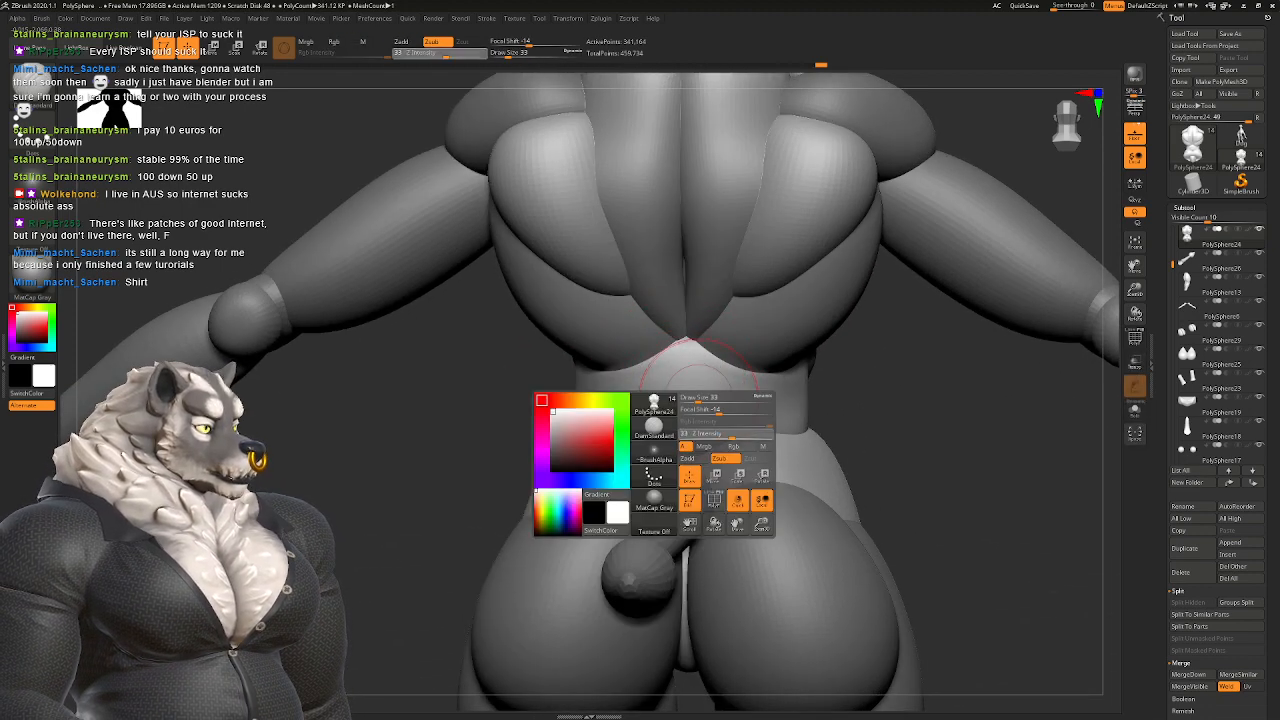
pyautogui.click(708, 434)
pyautogui.click(737, 409)
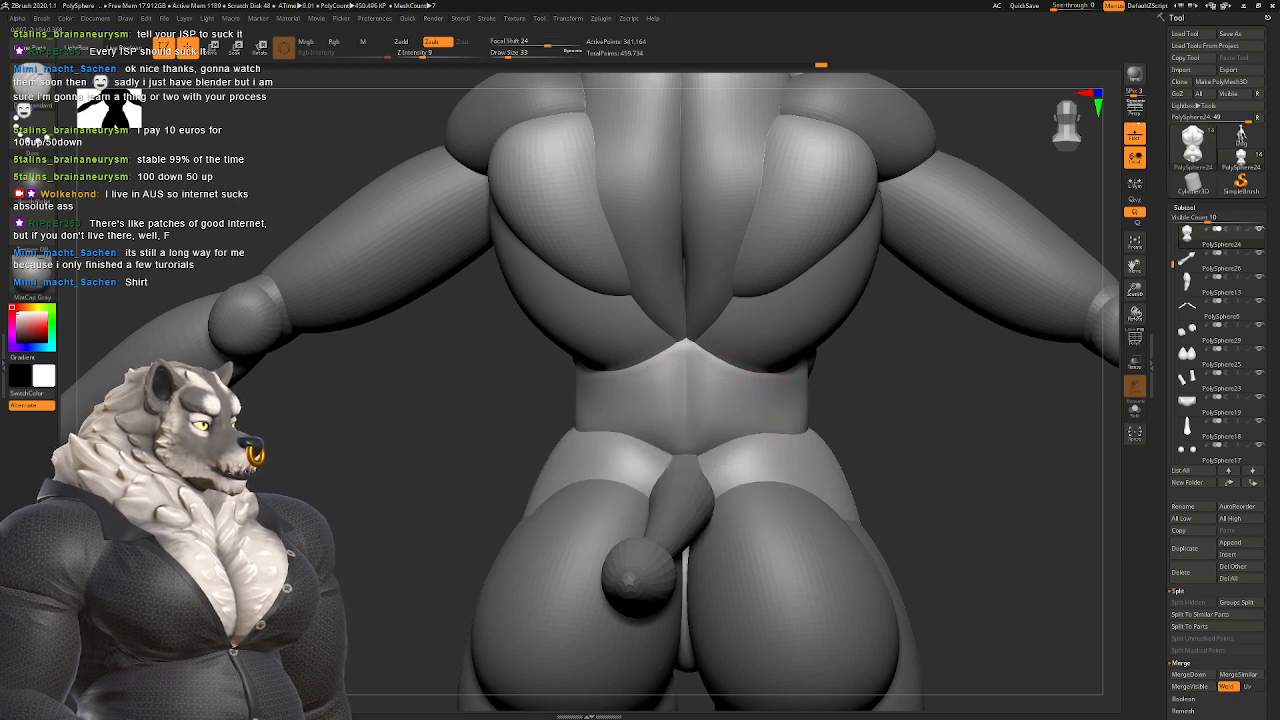
pyautogui.moveTo(785, 378); pyautogui.dragTo(885, 350, button='right')
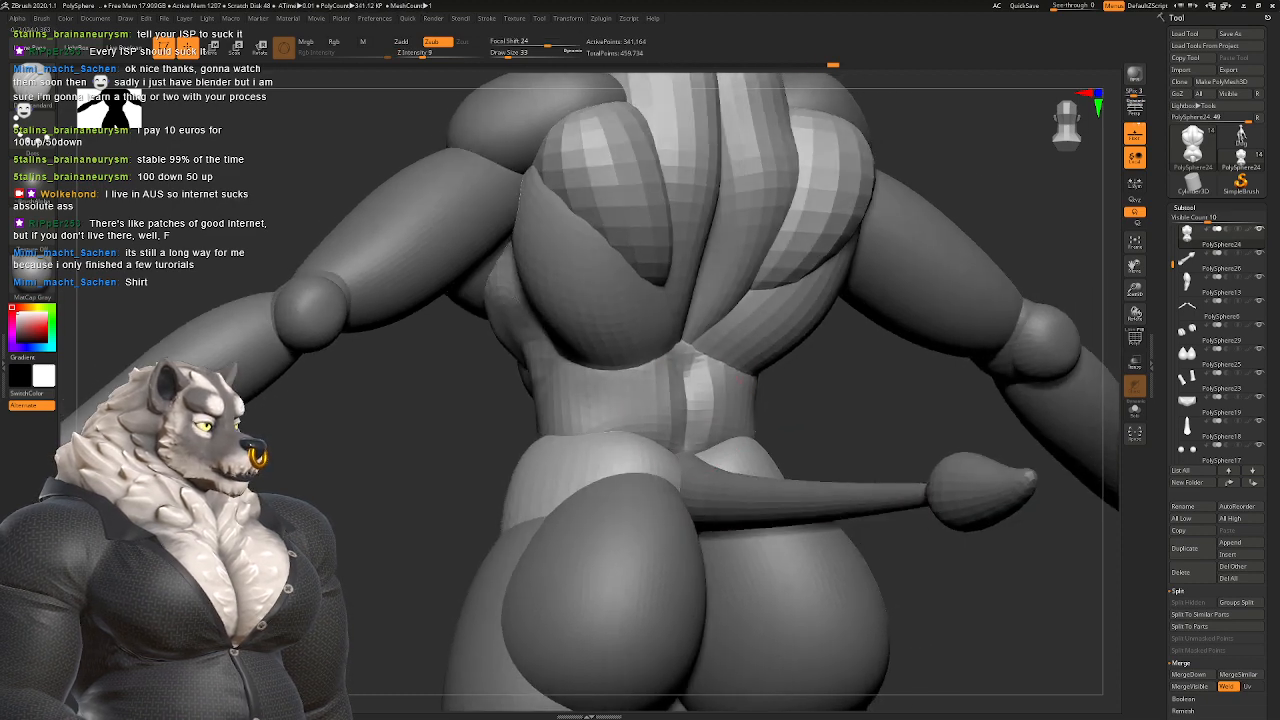
# Step: Soften the back muscles and lower back groove by smoothing at a lower subdivision level, and set the draw size to 65
pyautogui.keyDown('shift'); pyautogui.moveTo(668, 440); pyautogui.dragTo(652, 400); pyautogui.keyUp('shift')
pyautogui.moveTo(652, 400)
pyautogui.mouseDown(button='right')
pyautogui.moveTo(660, 520)
pyautogui.moveTo(800, 520)
pyautogui.moveTo(650, 290)
pyautogui.moveTo(671, 271)
pyautogui.moveTo(750, 350)
pyautogui.moveTo(690, 310)
pyautogui.mouseUp(button='right')
pyautogui.press('space')
pyautogui.moveTo(775, 346); pyautogui.dragTo(805, 346)
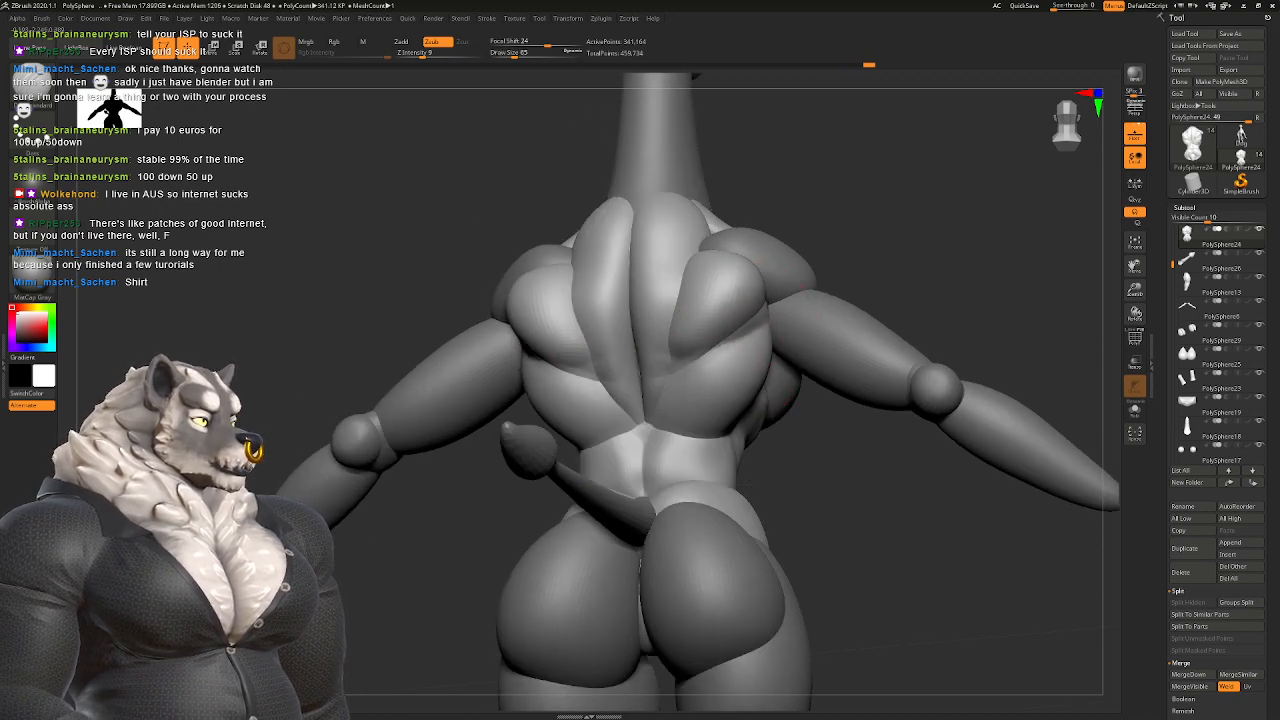
# Step: Fill the gaps between the shoulder-blade muscles and the central back muscles using the Clay brush at draw size 65
pyautogui.moveTo(520, 340); pyautogui.dragTo(737, 355, button='right')
pyautogui.press('b')
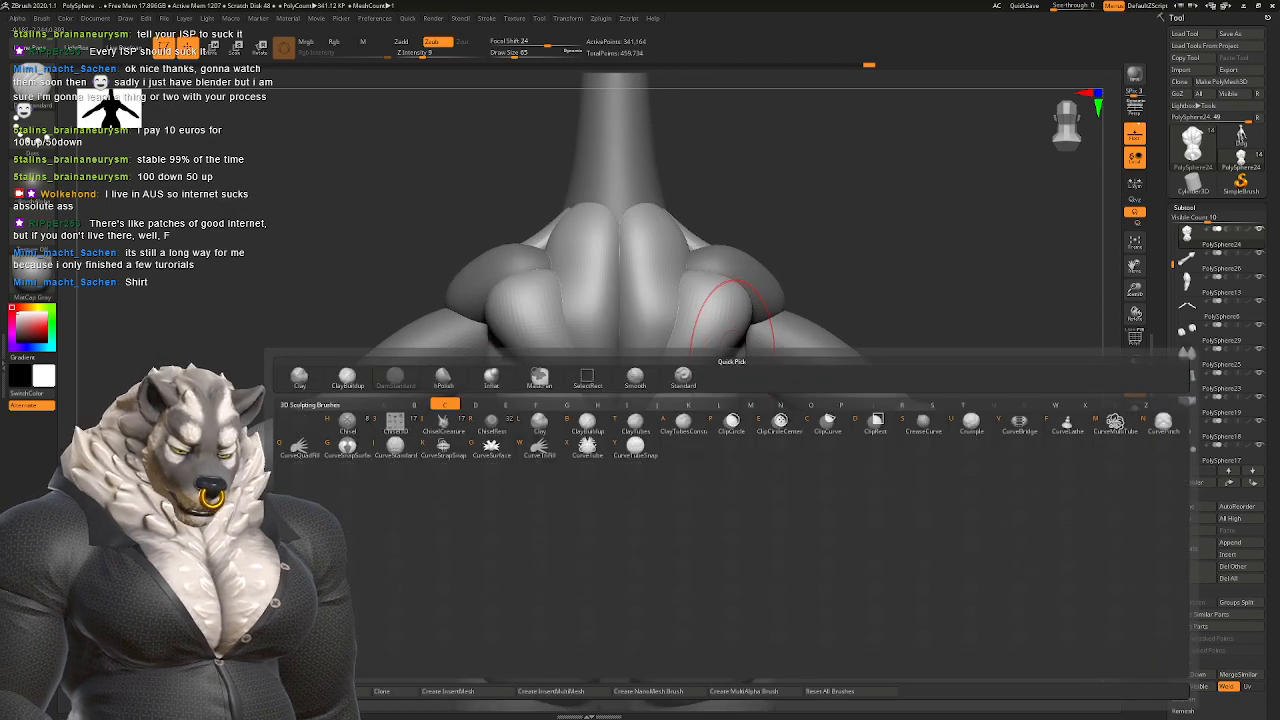
pyautogui.press('c')
pyautogui.press('l')
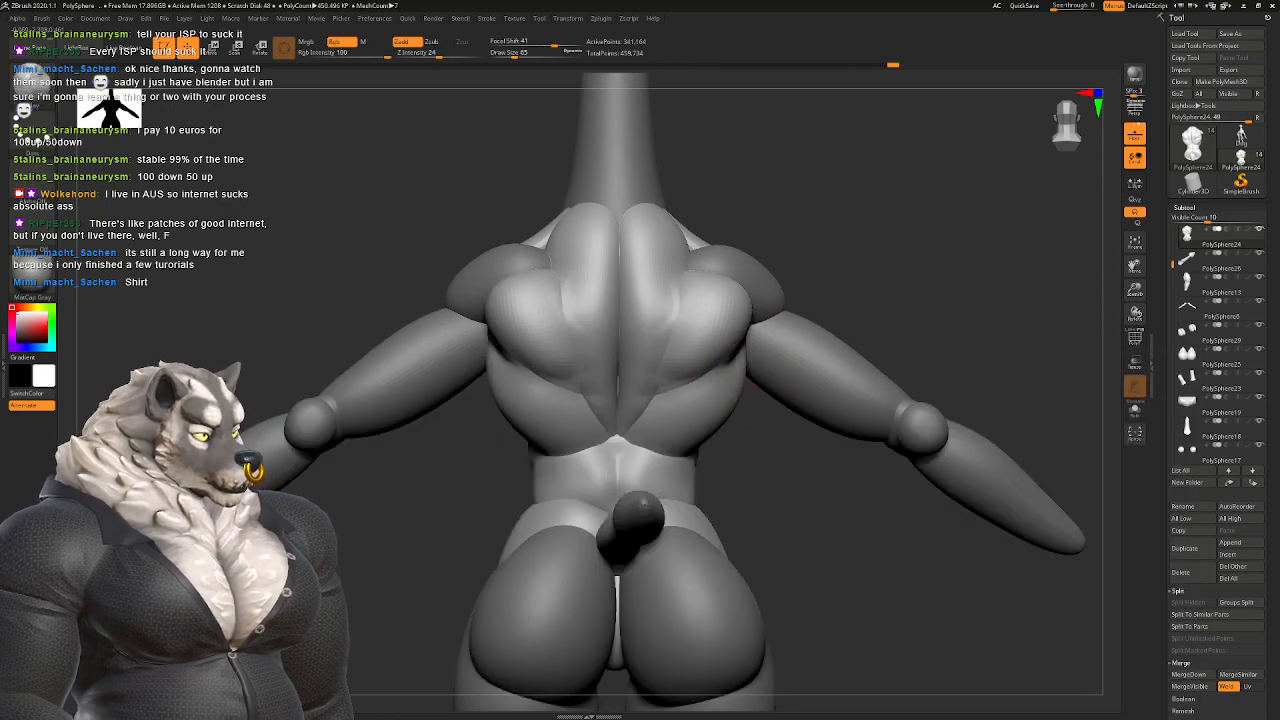
pyautogui.press('space')
pyautogui.moveTo(675, 285)
pyautogui.mouseDown()
pyautogui.moveTo(710, 340)
pyautogui.moveTo(700, 300)
pyautogui.moveTo(689, 312)
pyautogui.mouseUp()
pyautogui.moveTo(520, 300); pyautogui.dragTo(575, 308)
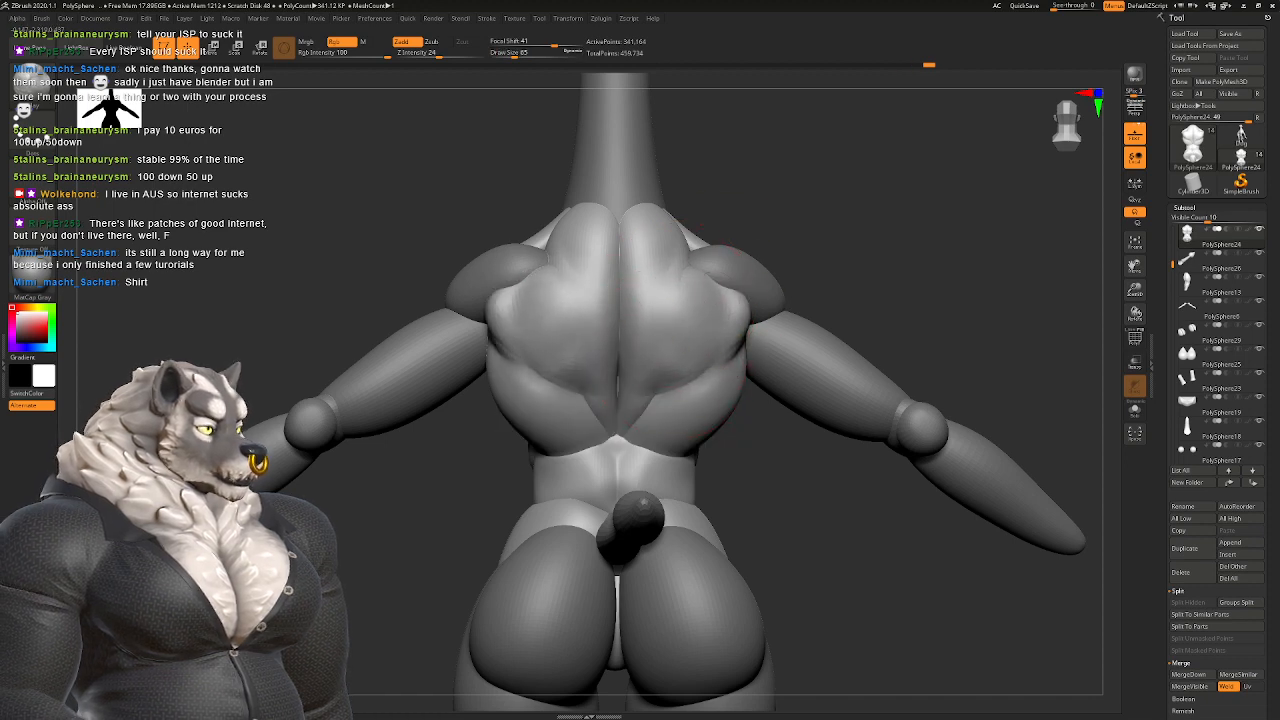
pyautogui.moveTo(530, 262); pyautogui.dragTo(560, 368)
pyautogui.moveTo(498, 296)
pyautogui.mouseDown()
pyautogui.moveTo(504, 318)
pyautogui.moveTo(538, 280)
pyautogui.moveTo(530, 305)
pyautogui.moveTo(542, 322)
pyautogui.mouseUp()
# Step: Shape the outer part of the shoulder-blade muscles so they flow into the side of the back
pyautogui.moveTo(420, 250); pyautogui.dragTo(675, 360)
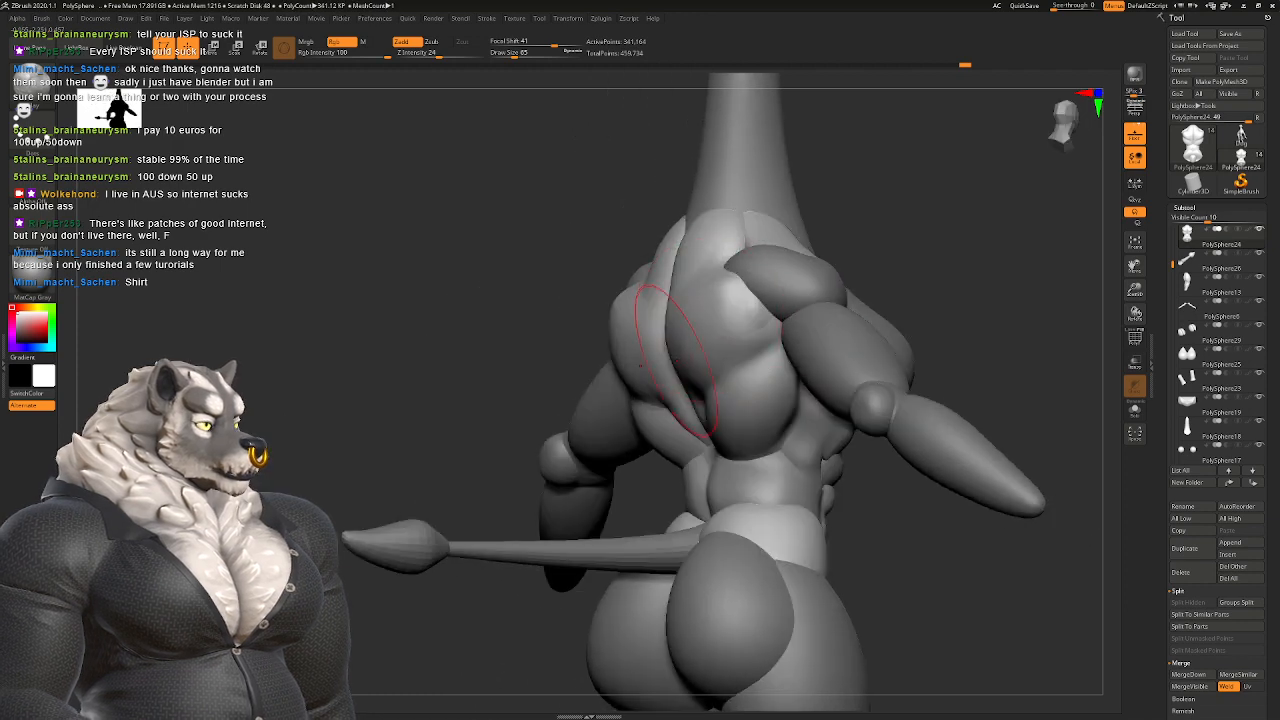
pyautogui.moveTo(708, 288); pyautogui.dragTo(686, 271)
pyautogui.moveTo(880, 230)
pyautogui.mouseDown()
pyautogui.moveTo(620, 297)
pyautogui.moveTo(586, 271)
pyautogui.moveTo(514, 286)
pyautogui.moveTo(537, 330)
pyautogui.mouseUp()
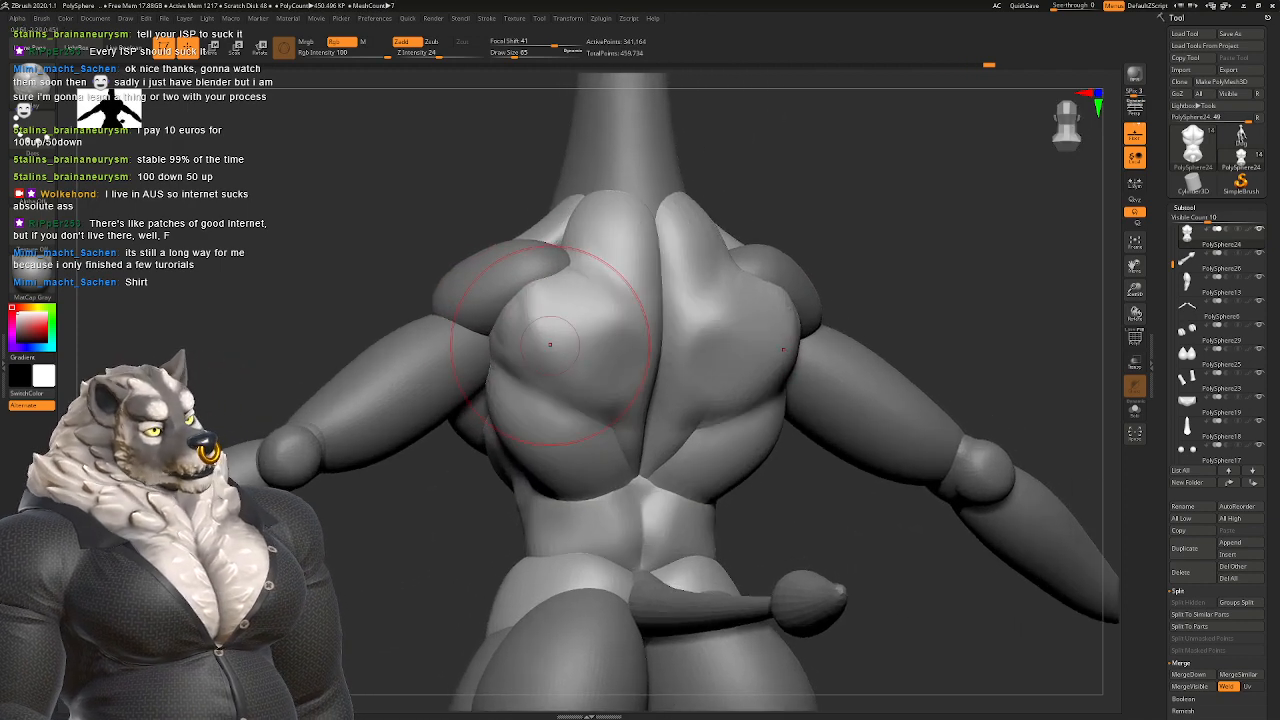
# Step: Set the draw size to 35 and refine the shoulder-blade area with Clay strokes and smoothing
pyautogui.press('space')
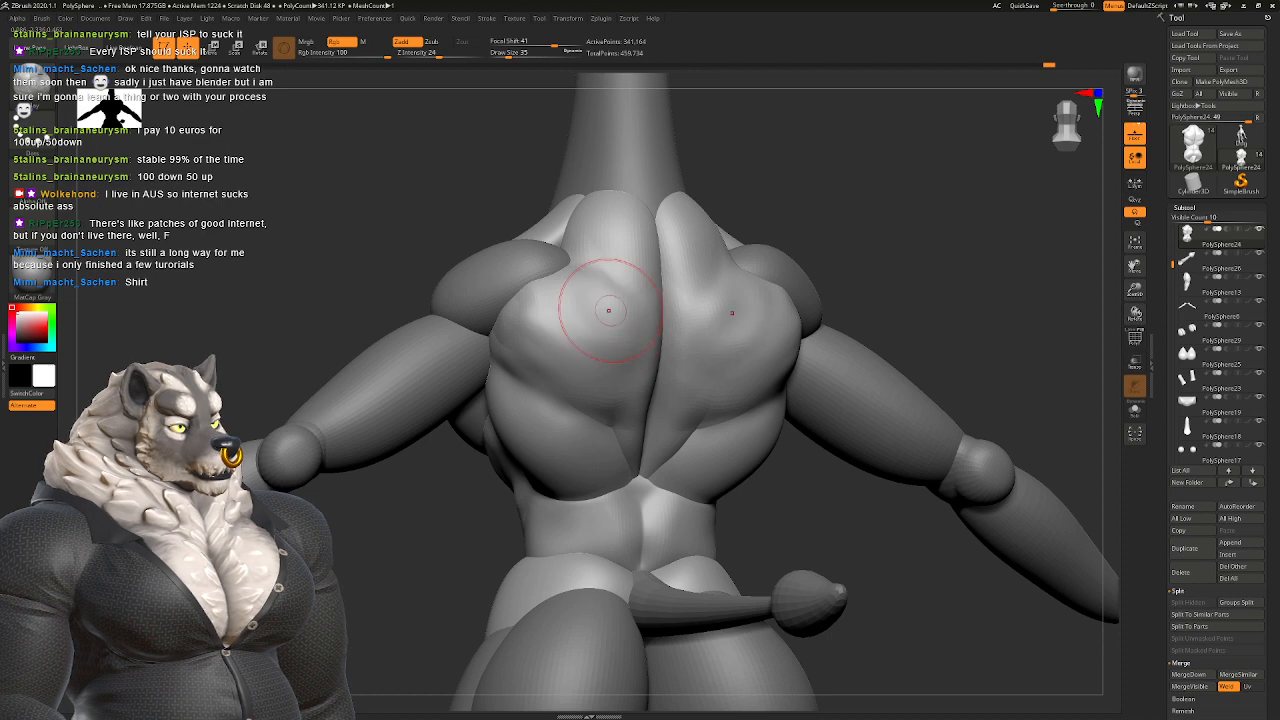
pyautogui.moveTo(609, 310)
pyautogui.keyDown('shift'); pyautogui.mouseDown()
pyautogui.moveTo(612, 290)
pyautogui.moveTo(571, 320)
pyautogui.moveTo(643, 303)
pyautogui.moveTo(617, 345)
pyautogui.moveTo(572, 318)
pyautogui.moveTo(591, 314)
pyautogui.mouseUp(); pyautogui.keyUp('shift')
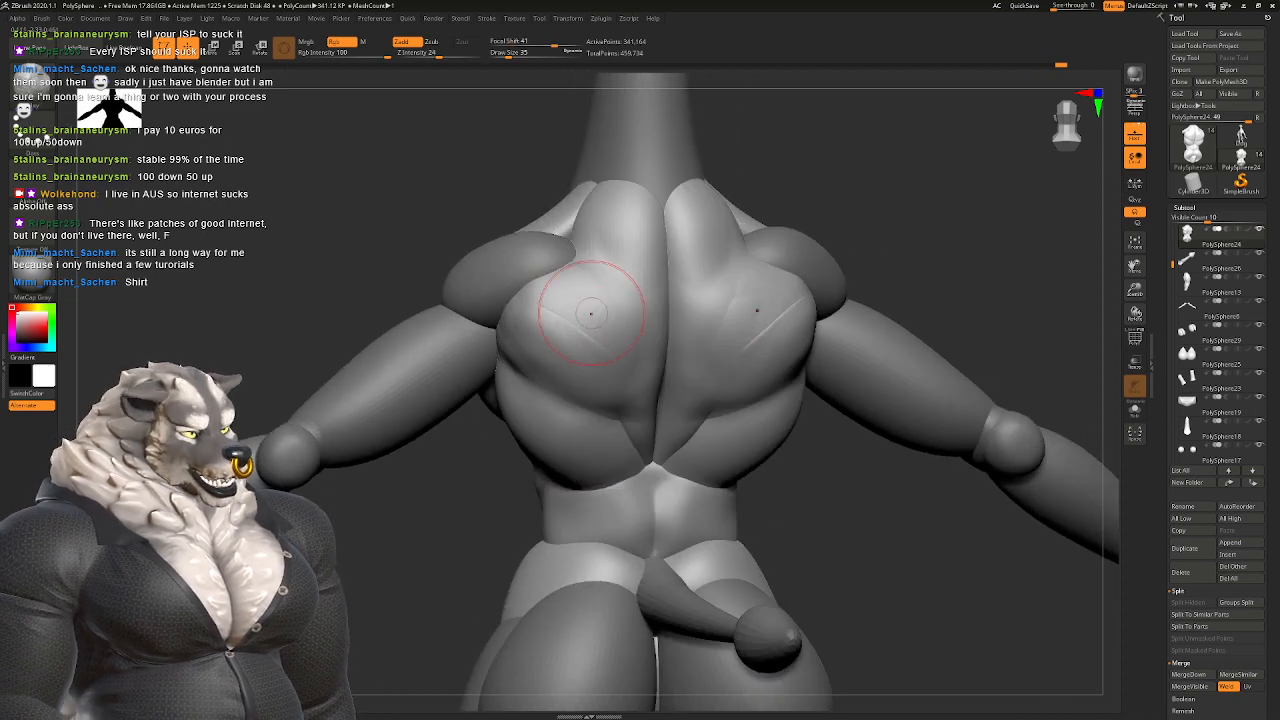
pyautogui.keyDown('ctrl'); pyautogui.moveTo(591, 314); pyautogui.dragTo(596, 287, button='right'); pyautogui.keyUp('ctrl')
pyautogui.moveTo(596, 287)
pyautogui.mouseDown(button='right')
pyautogui.moveTo(661, 285)
pyautogui.moveTo(617, 363)
pyautogui.moveTo(612, 318)
pyautogui.moveTo(565, 355)
pyautogui.moveTo(638, 385)
pyautogui.mouseUp(button='right')
# Step: Blend the upper edge of the hip muscles smoothly into the waist and abdomen
pyautogui.moveTo(669, 413)
pyautogui.keyDown('ctrl'); pyautogui.mouseDown(button='right')
pyautogui.moveTo(664, 440)
pyautogui.moveTo(675, 394)
pyautogui.mouseUp(button='right'); pyautogui.keyUp('ctrl')
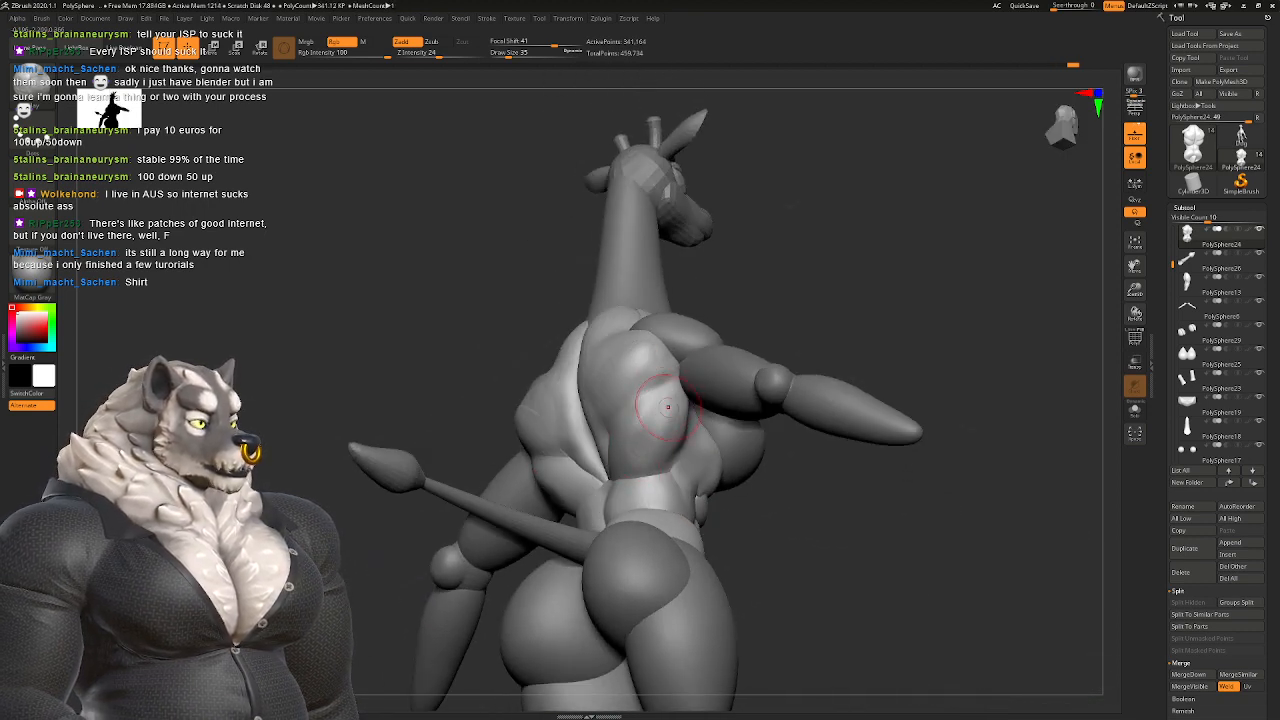
pyautogui.moveTo(651, 443); pyautogui.dragTo(640, 400, button='right')
pyautogui.moveTo(640, 400); pyautogui.dragTo(563, 412, button='right')
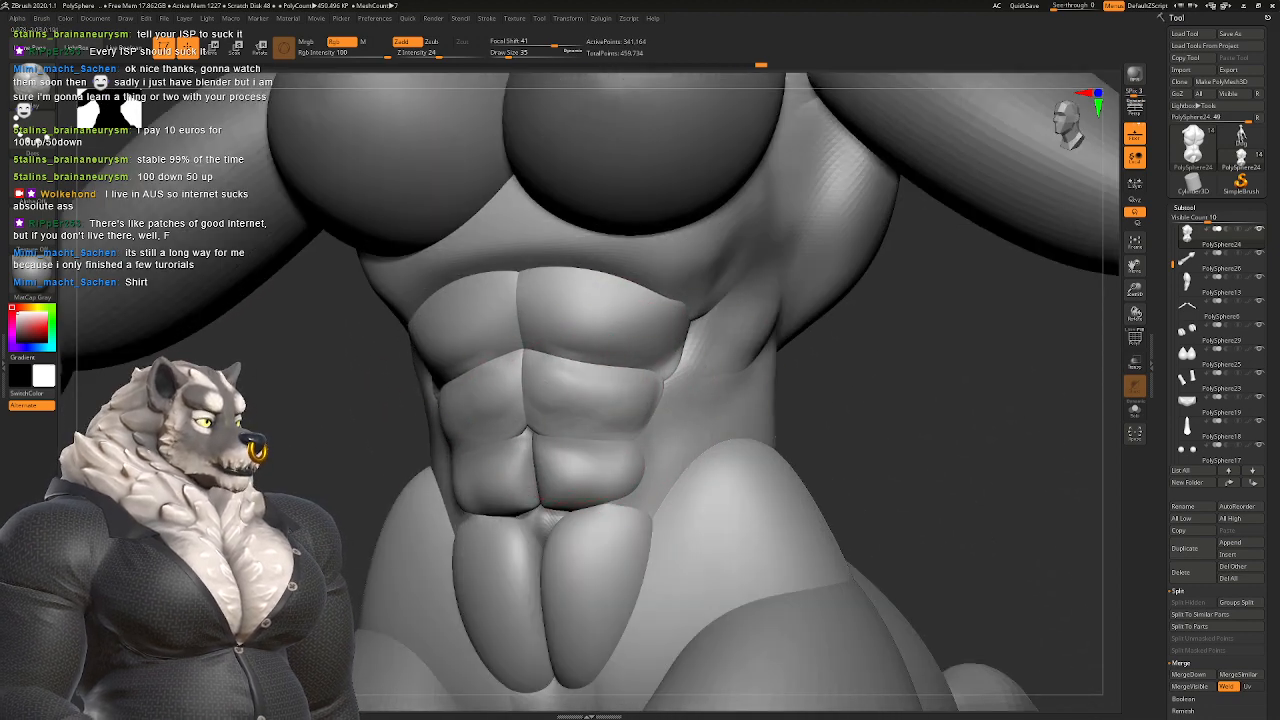
pyautogui.moveTo(717, 397)
pyautogui.keyDown('alt'); pyautogui.mouseDown(button='right')
pyautogui.moveTo(728, 278)
pyautogui.moveTo(570, 312)
pyautogui.moveTo(548, 332)
pyautogui.mouseUp(button='right'); pyautogui.keyUp('alt')
pyautogui.moveTo(690, 343)
pyautogui.mouseDown(button='right')
pyautogui.moveTo(651, 357)
pyautogui.moveTo(870, 362)
pyautogui.moveTo(900, 378)
pyautogui.moveTo(800, 375)
pyautogui.moveTo(714, 408)
pyautogui.moveTo(784, 311)
pyautogui.mouseUp(button='right')
pyautogui.moveTo(741, 420)
pyautogui.keyDown('alt'); pyautogui.mouseDown(button='right')
pyautogui.moveTo(662, 377)
pyautogui.moveTo(626, 461)
pyautogui.mouseUp(button='right'); pyautogui.keyUp('alt')
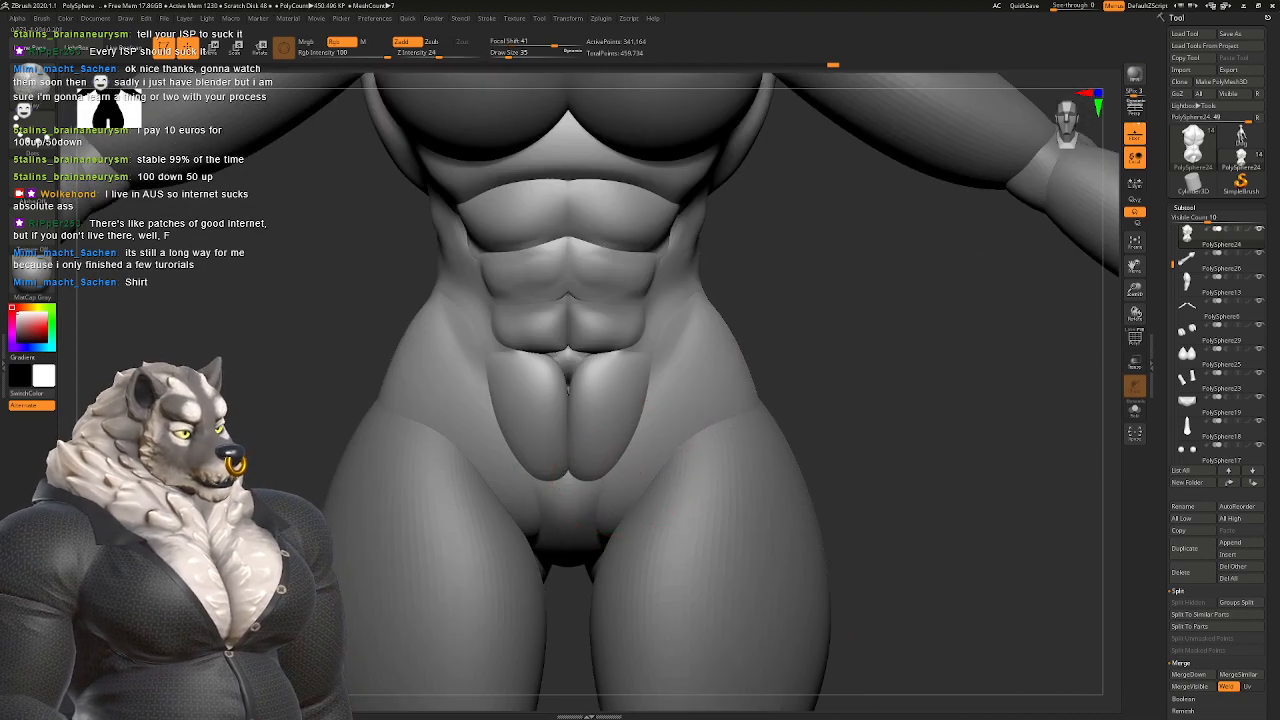
# Step: Set the draw size to 25 and blend the edges of the lower abdominal muscles into the pelvis
pyautogui.press('space')
pyautogui.moveTo(612, 434); pyautogui.dragTo(584, 476)
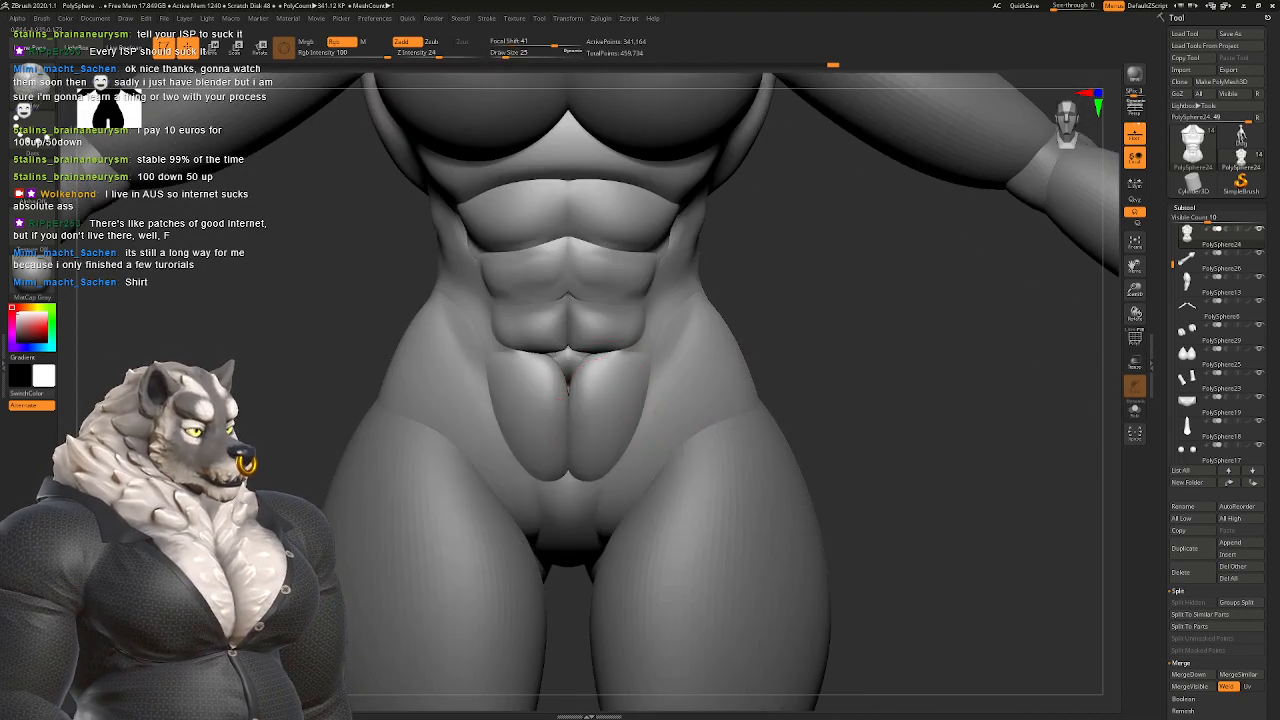
pyautogui.moveTo(580, 480)
pyautogui.mouseDown(button='right')
pyautogui.moveTo(583, 490)
pyautogui.moveTo(580, 465)
pyautogui.mouseUp(button='right')
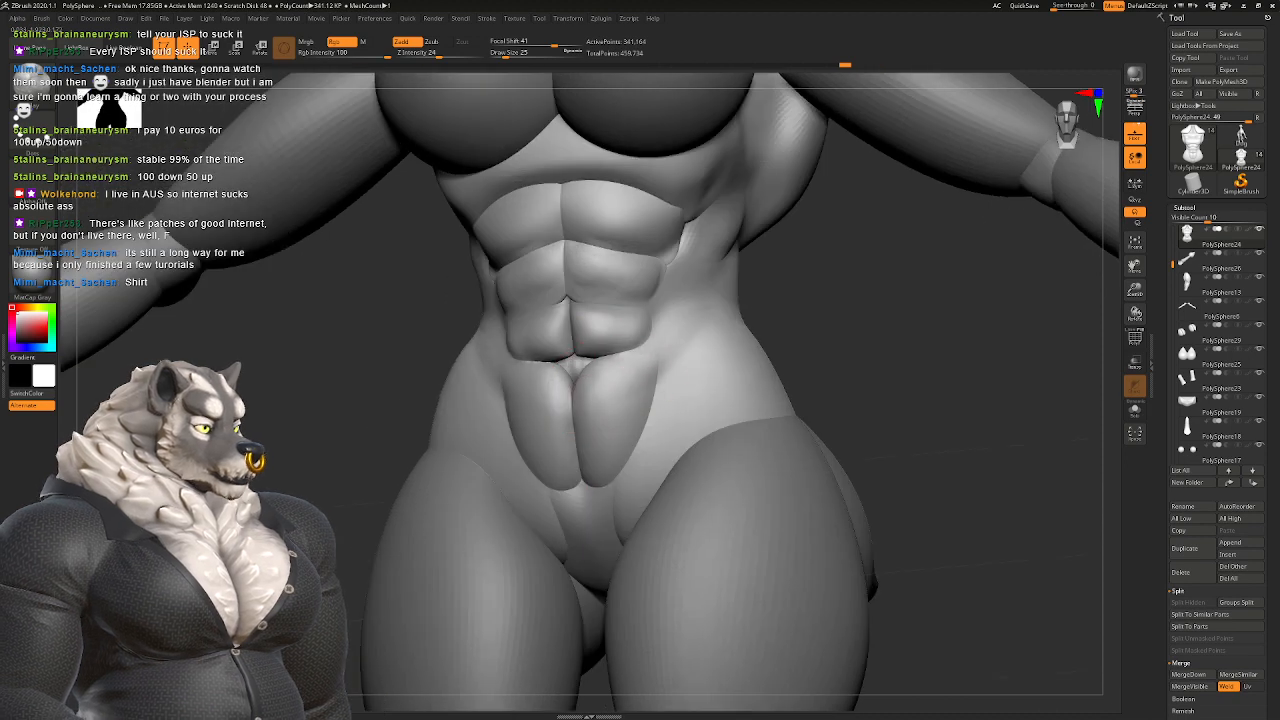
pyautogui.moveTo(653, 412); pyautogui.dragTo(645, 416)
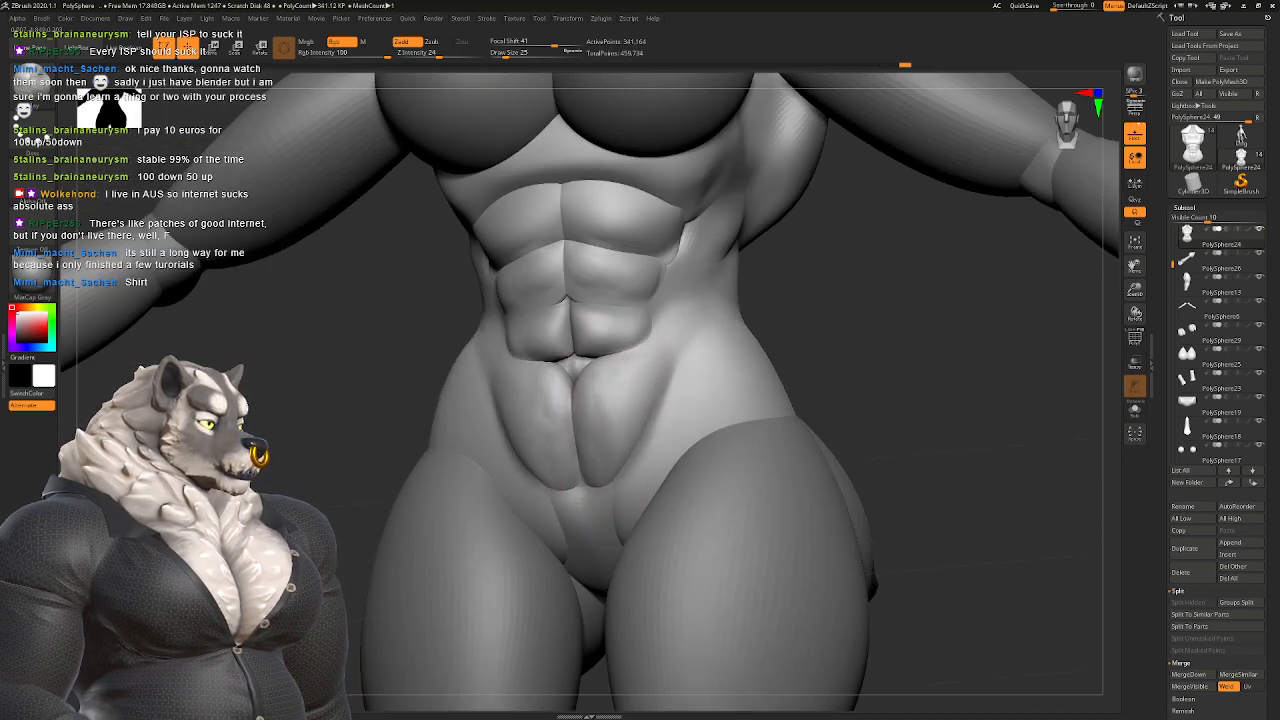
pyautogui.moveTo(596, 476); pyautogui.dragTo(622, 456)
pyautogui.moveTo(622, 470)
pyautogui.mouseDown(button='right')
pyautogui.moveTo(705, 462)
pyautogui.moveTo(640, 450)
pyautogui.mouseUp(button='right')
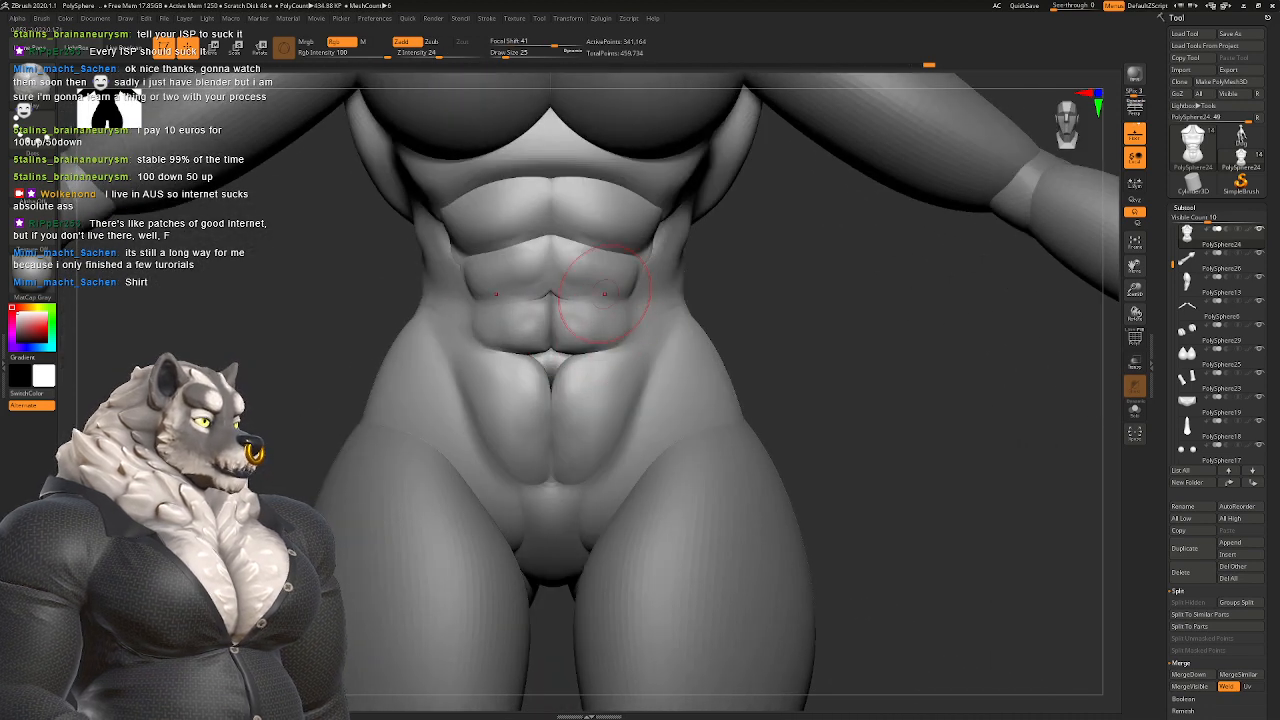
# Step: Refine and smooth the creases between the middle and upper abdominal muscles
pyautogui.moveTo(557, 274); pyautogui.dragTo(563, 271)
pyautogui.moveTo(613, 295)
pyautogui.keyDown('alt'); pyautogui.mouseDown(button='right')
pyautogui.moveTo(623, 380)
pyautogui.moveTo(580, 322)
pyautogui.mouseUp(button='right'); pyautogui.keyUp('alt')
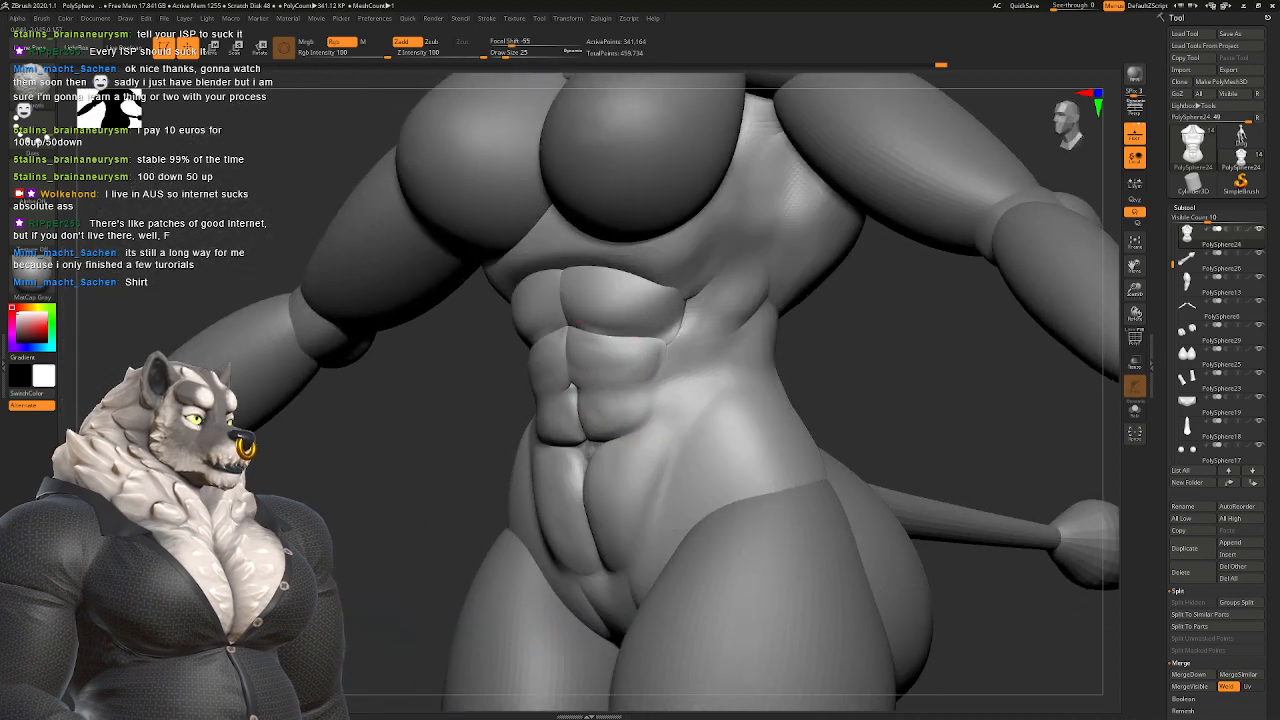
pyautogui.keyDown('shift'); pyautogui.moveTo(602, 376); pyautogui.dragTo(600, 380, button='right'); pyautogui.keyUp('shift')
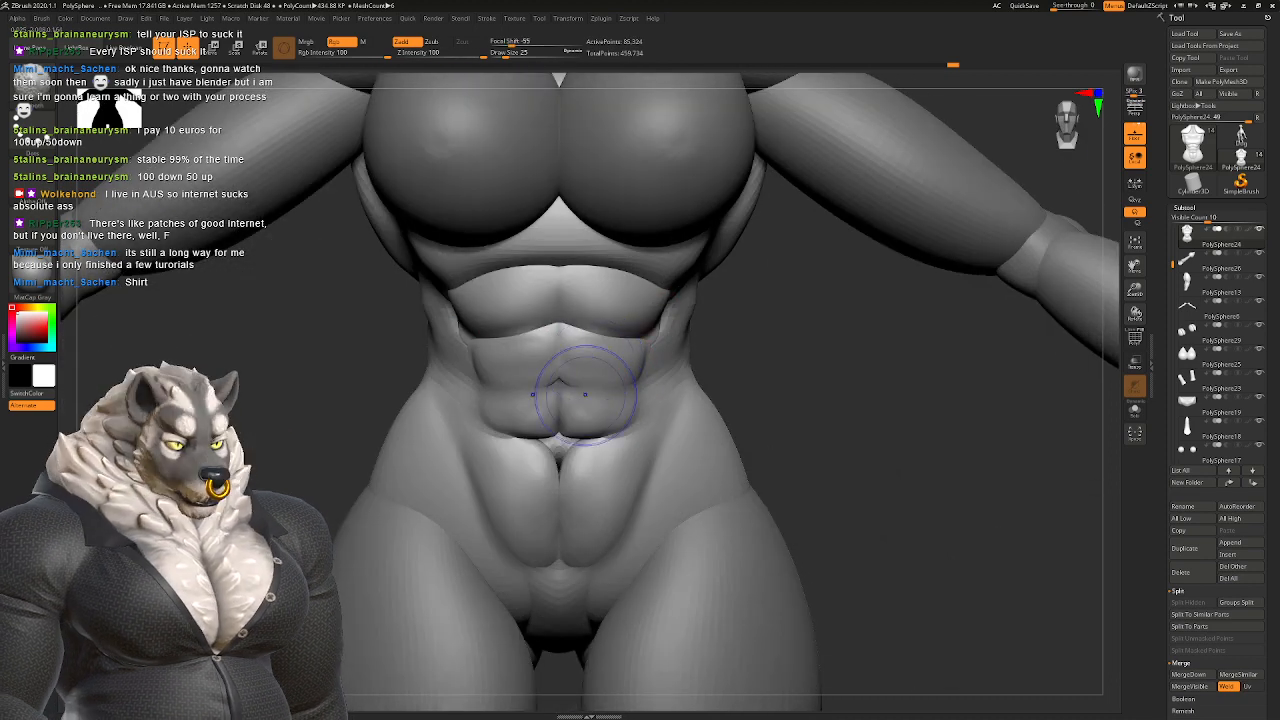
pyautogui.moveTo(563, 386); pyautogui.dragTo(462, 382)
pyautogui.moveTo(627, 372); pyautogui.dragTo(672, 340, button='right')
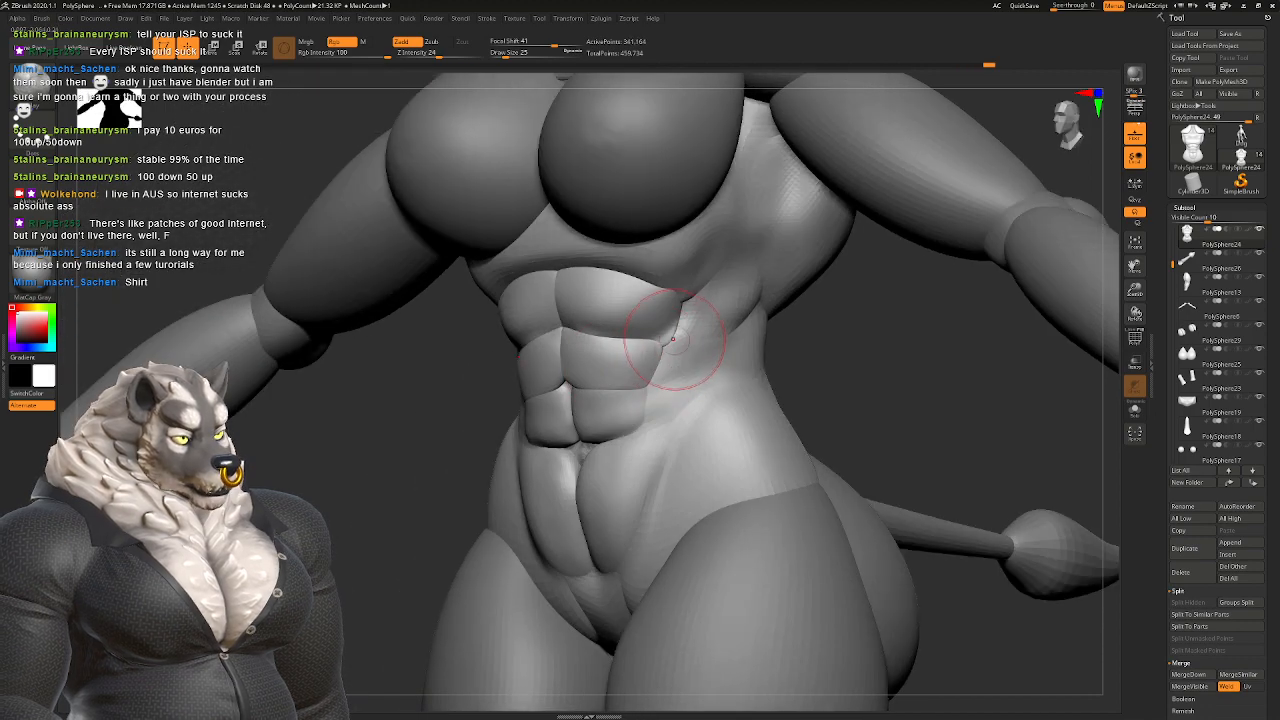
# Step: Soften the outer edge of the upper abdominal muscles into the side of the waist, switching between lower and higher subdivision levels
pyautogui.moveTo(674, 400); pyautogui.dragTo(617, 322, button='right')
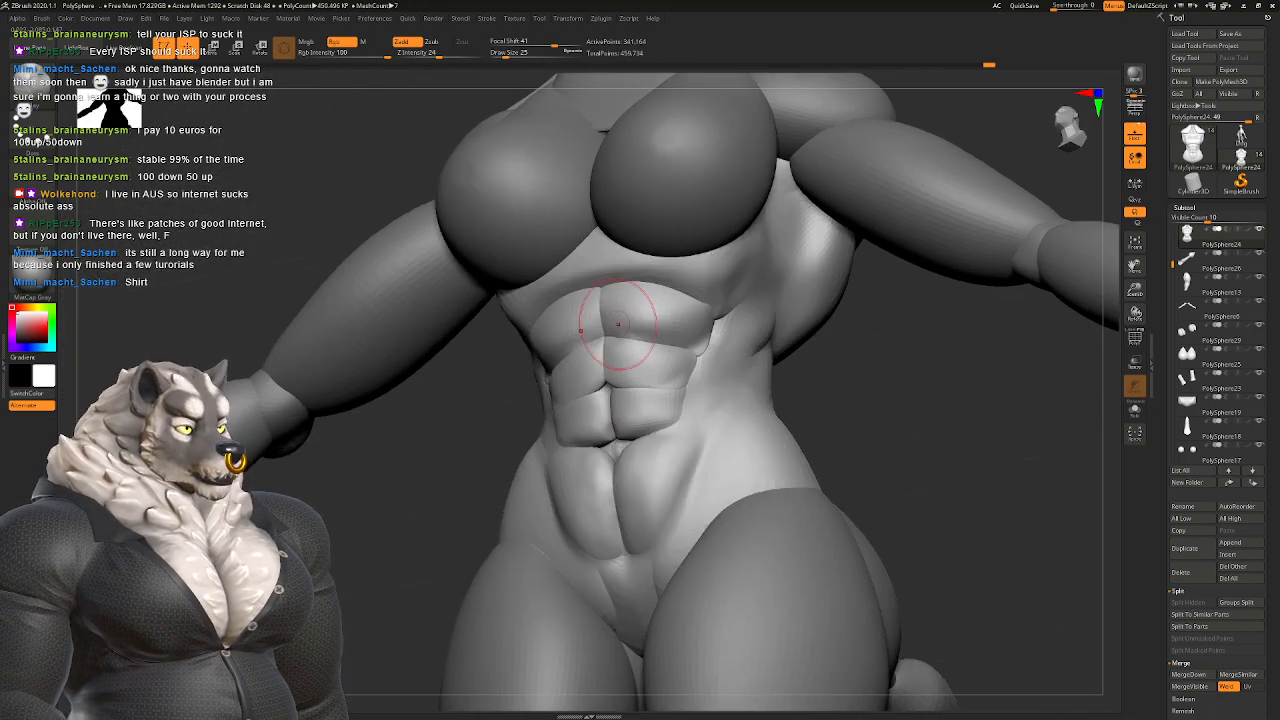
pyautogui.hotkey('shift', 'd')
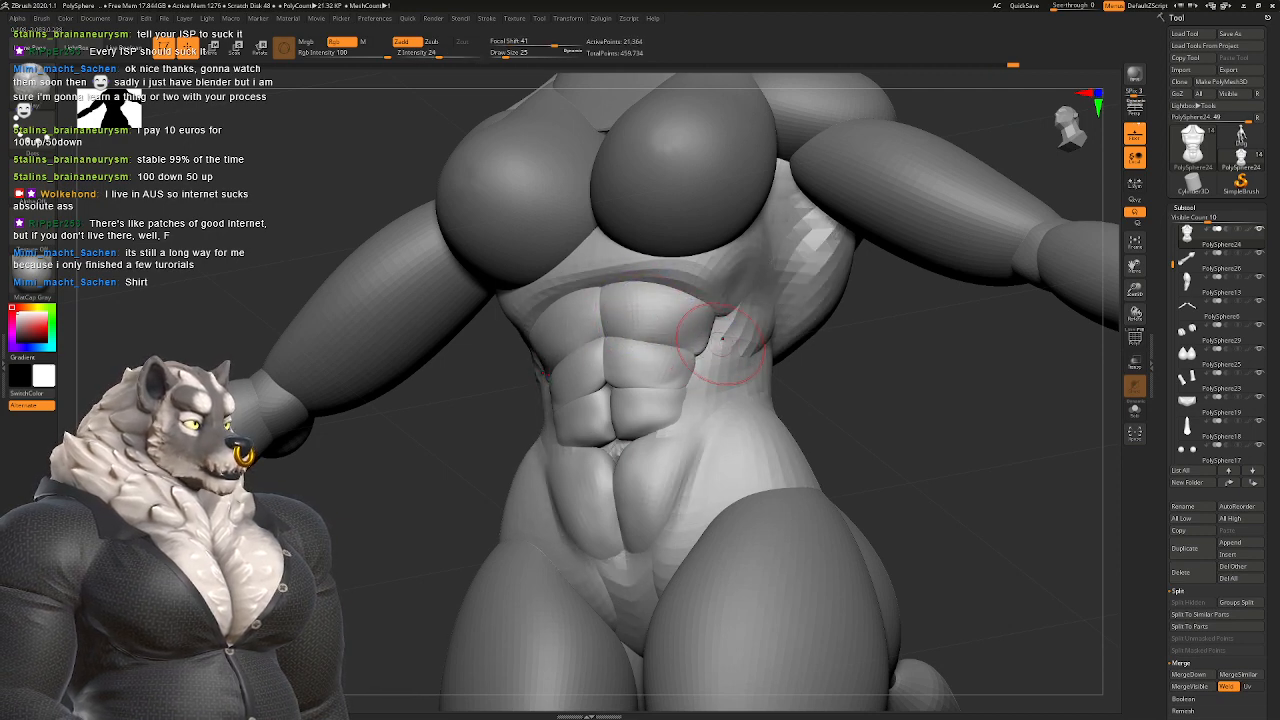
pyautogui.press('d')
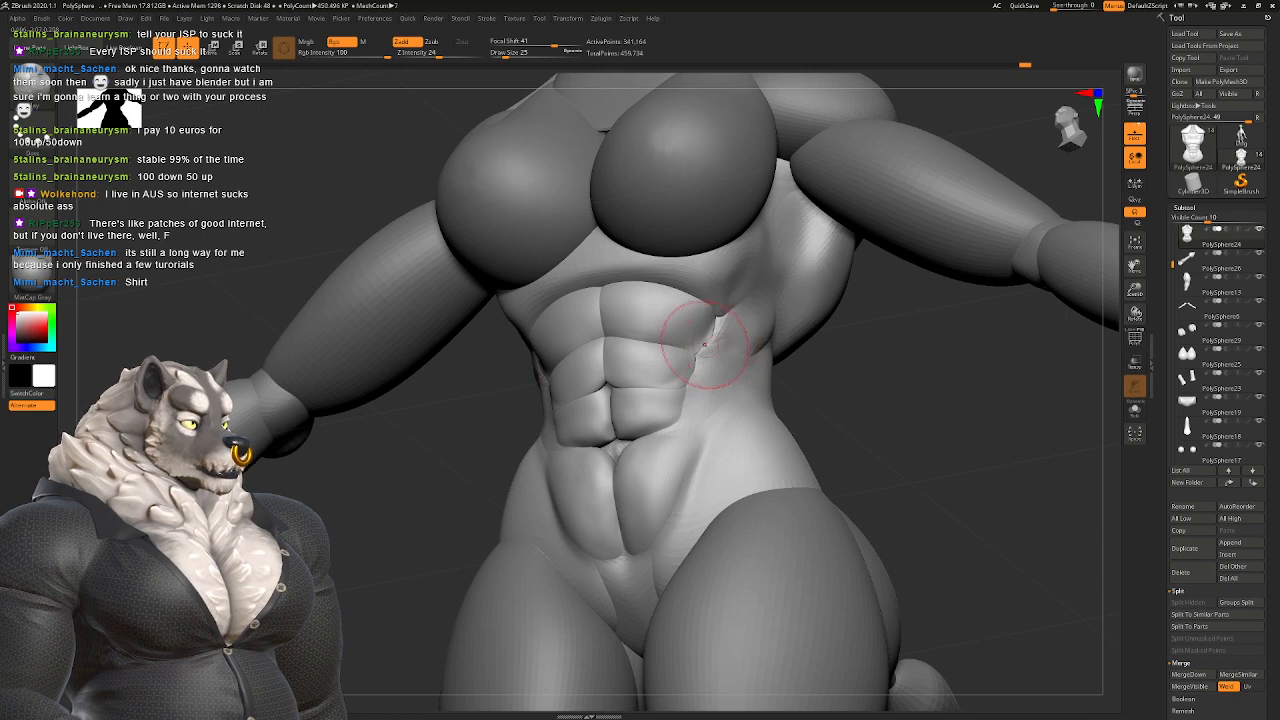
# Step: Select the giraffe's face subtool and subdivide it three times
pyautogui.moveTo(738, 320); pyautogui.dragTo(559, 370, button='right')
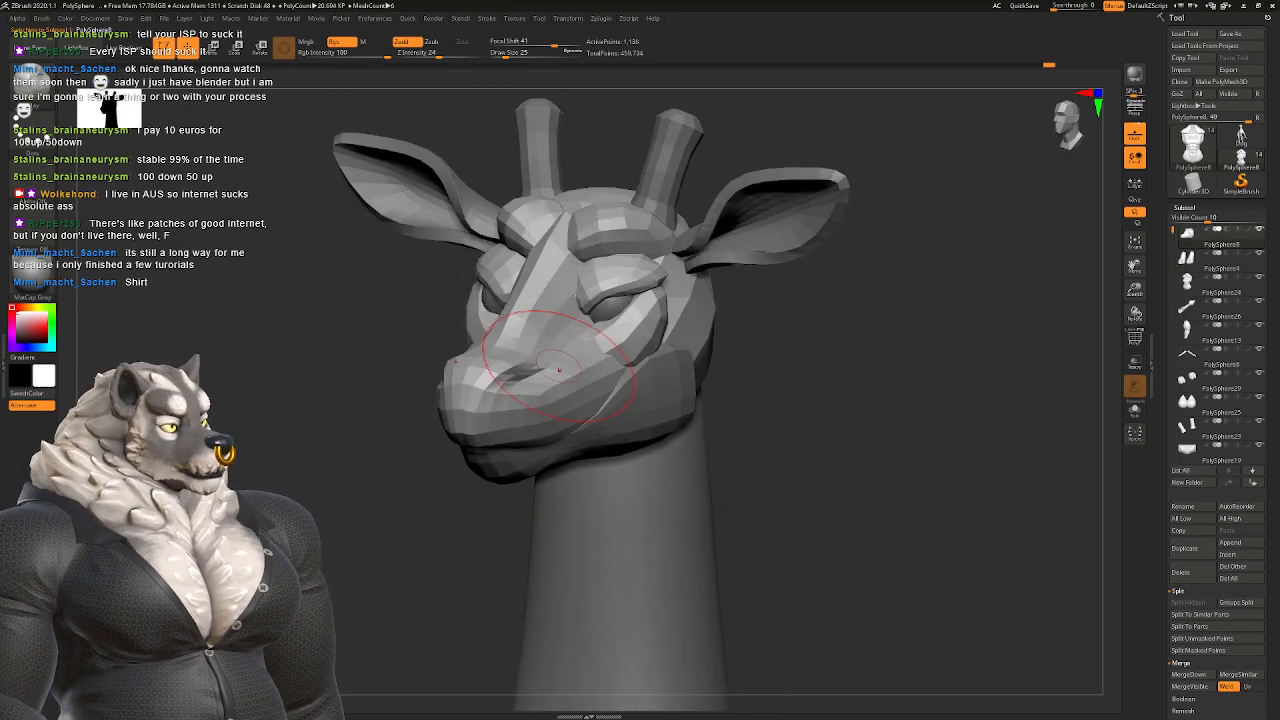
pyautogui.keyDown('alt'); pyautogui.click(612, 306); pyautogui.keyUp('alt')
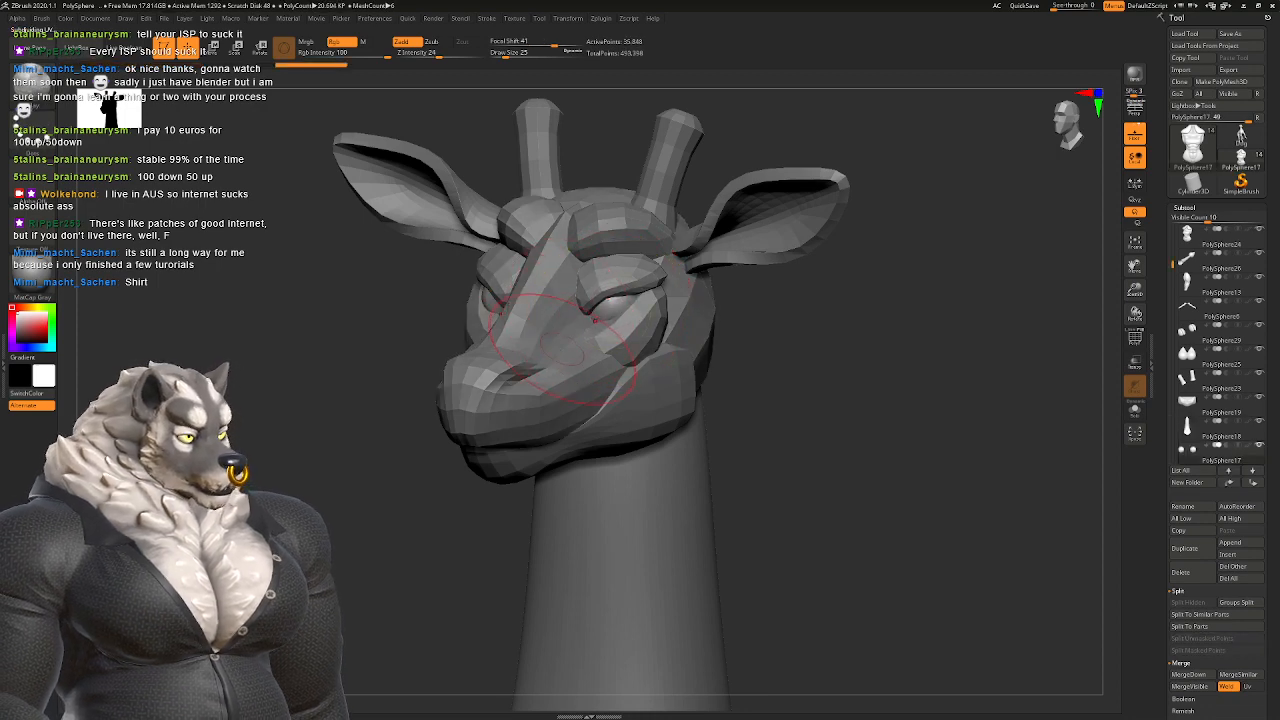
pyautogui.keyDown('alt'); pyautogui.click(568, 363); pyautogui.keyUp('alt')
pyautogui.hotkey('ctrl', 'z')
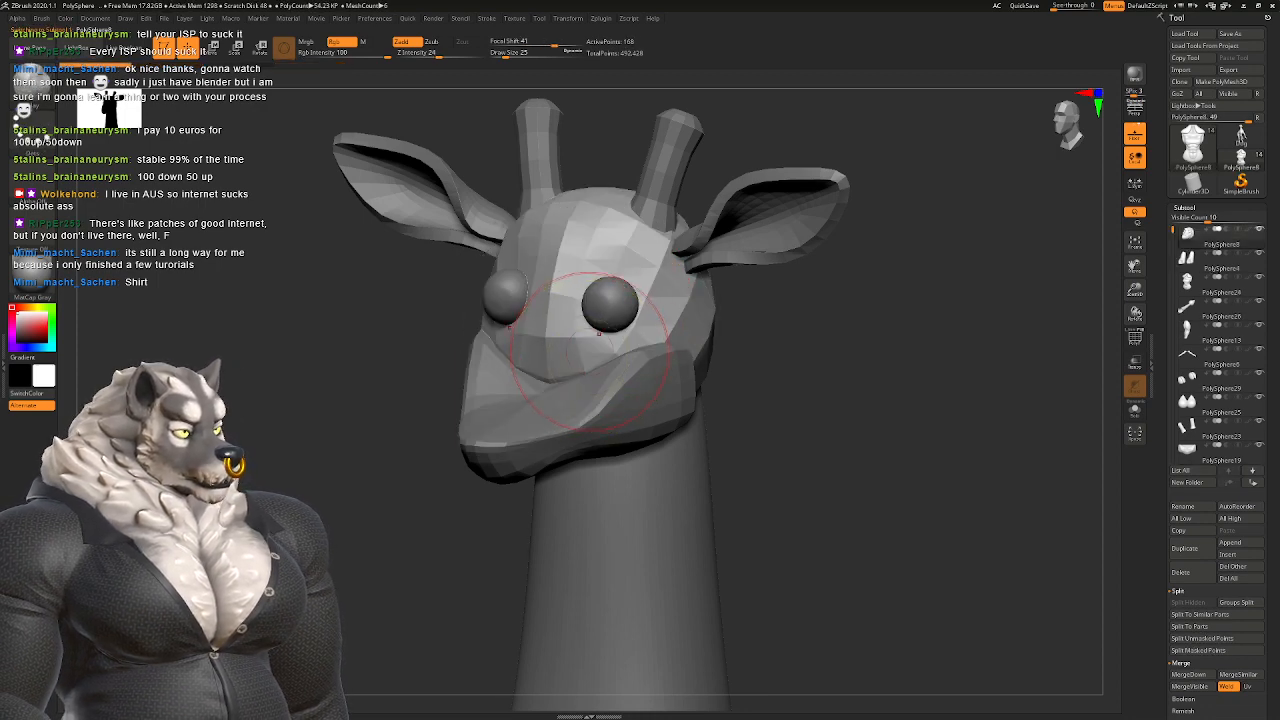
pyautogui.hotkey('ctrl', 'shift', 'z')
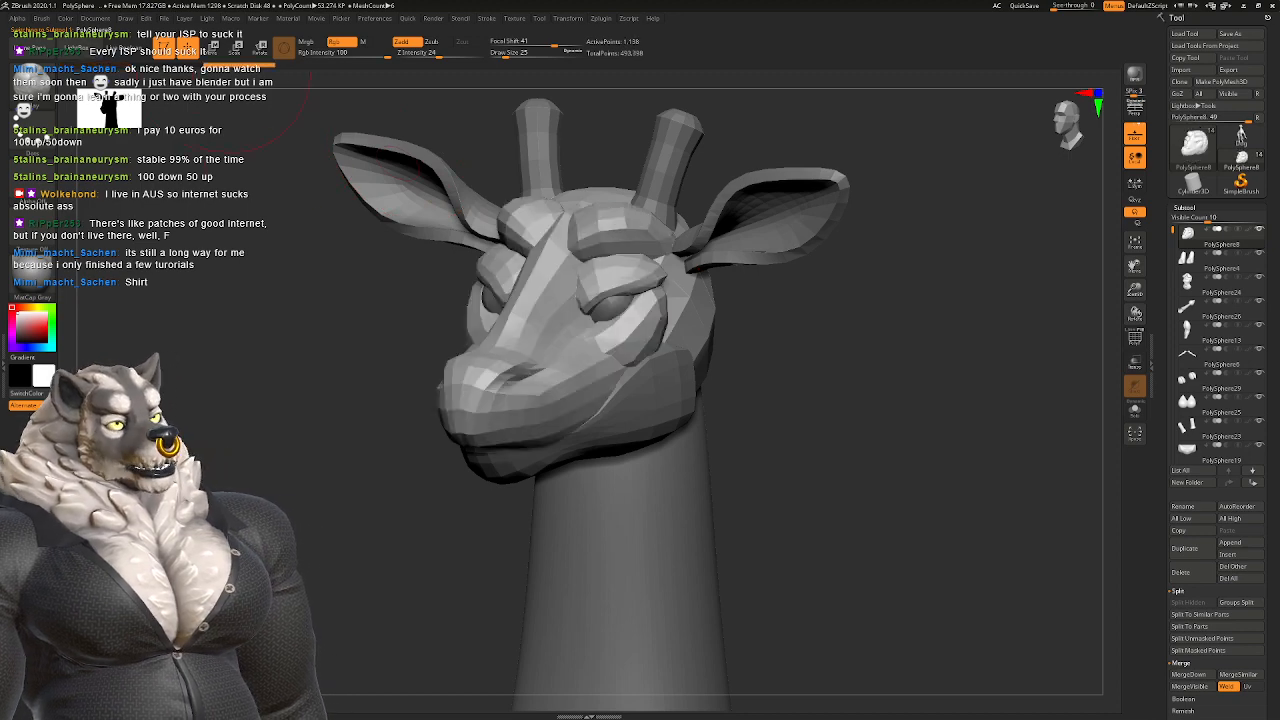
pyautogui.hotkey('ctrl', 'd')
pyautogui.hotkey('ctrl', 'd')
pyautogui.hotkey('ctrl', 'd')
# Step: Set the draw size to 18 and blend the brow ridges into the forehead and skull with Clay strokes
pyautogui.moveTo(950, 450)
pyautogui.mouseDown()
pyautogui.moveTo(900, 440)
pyautogui.moveTo(980, 440)
pyautogui.moveTo(880, 440)
pyautogui.moveTo(590, 330)
pyautogui.moveTo(684, 282)
pyautogui.mouseUp()
pyautogui.press('space')
pyautogui.moveTo(597, 255); pyautogui.dragTo(630, 235)
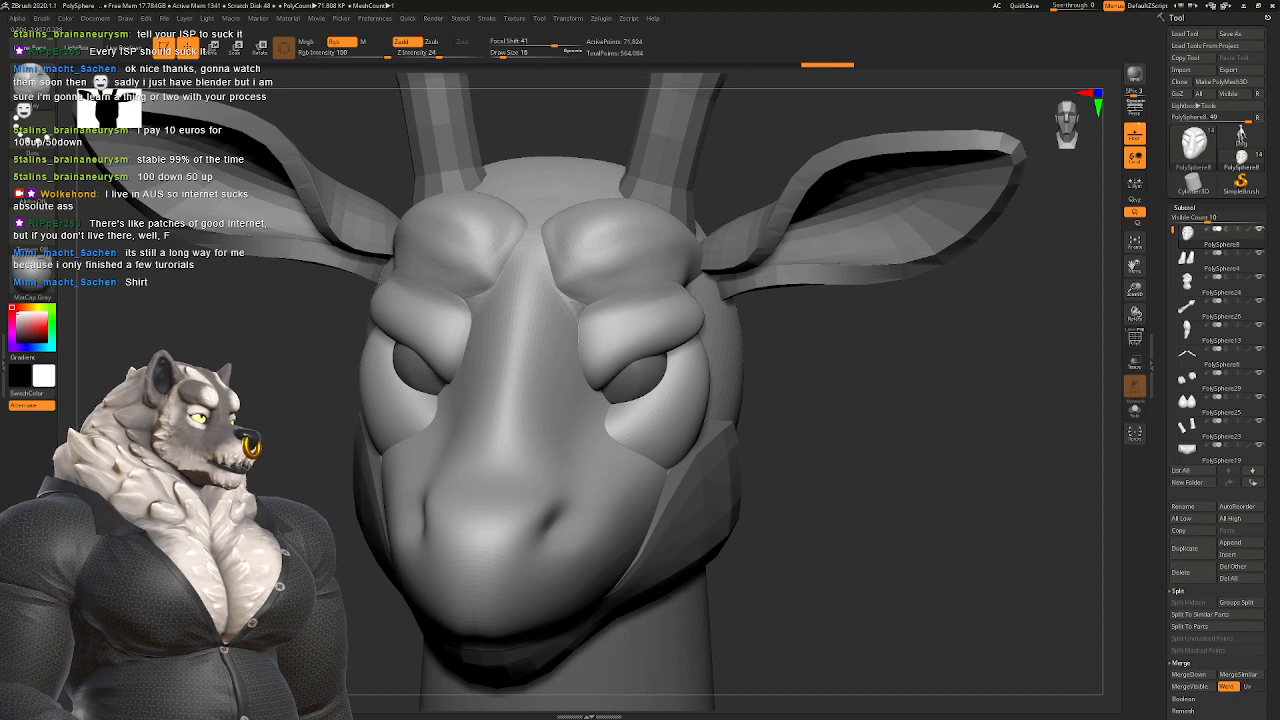
pyautogui.moveTo(880, 450)
pyautogui.mouseDown()
pyautogui.moveTo(800, 450)
pyautogui.moveTo(880, 430)
pyautogui.mouseUp()
pyautogui.moveTo(891, 234); pyautogui.dragTo(638, 187)
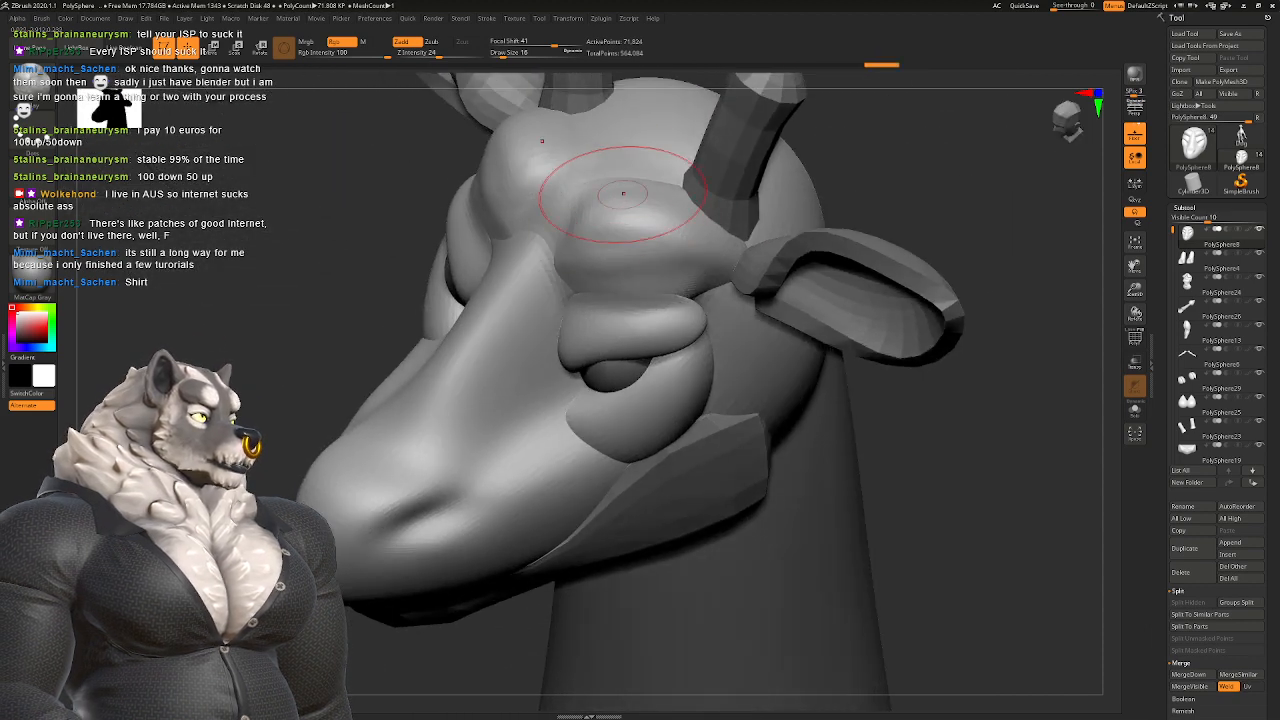
pyautogui.moveTo(900, 450)
pyautogui.mouseDown()
pyautogui.moveTo(720, 440)
pyautogui.moveTo(605, 270)
pyautogui.moveTo(577, 268)
pyautogui.mouseUp()
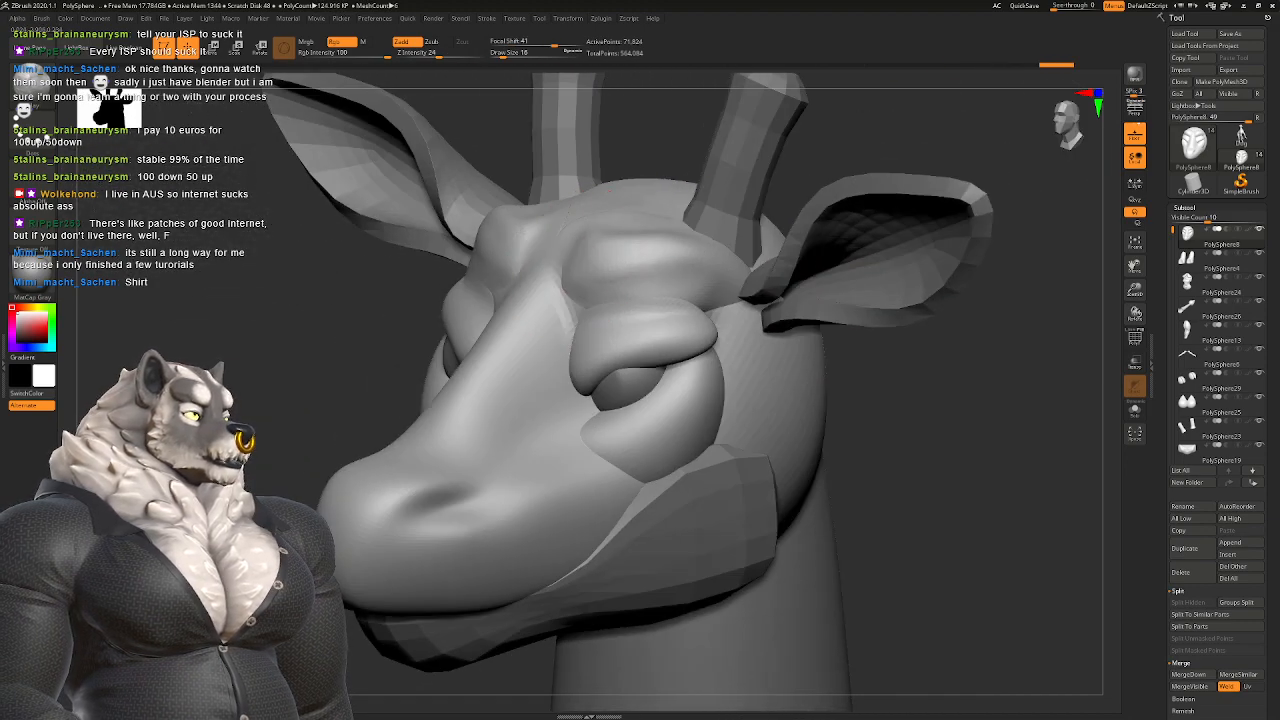
pyautogui.moveTo(690, 266)
pyautogui.mouseDown()
pyautogui.moveTo(631, 251)
pyautogui.moveTo(560, 262)
pyautogui.mouseUp()
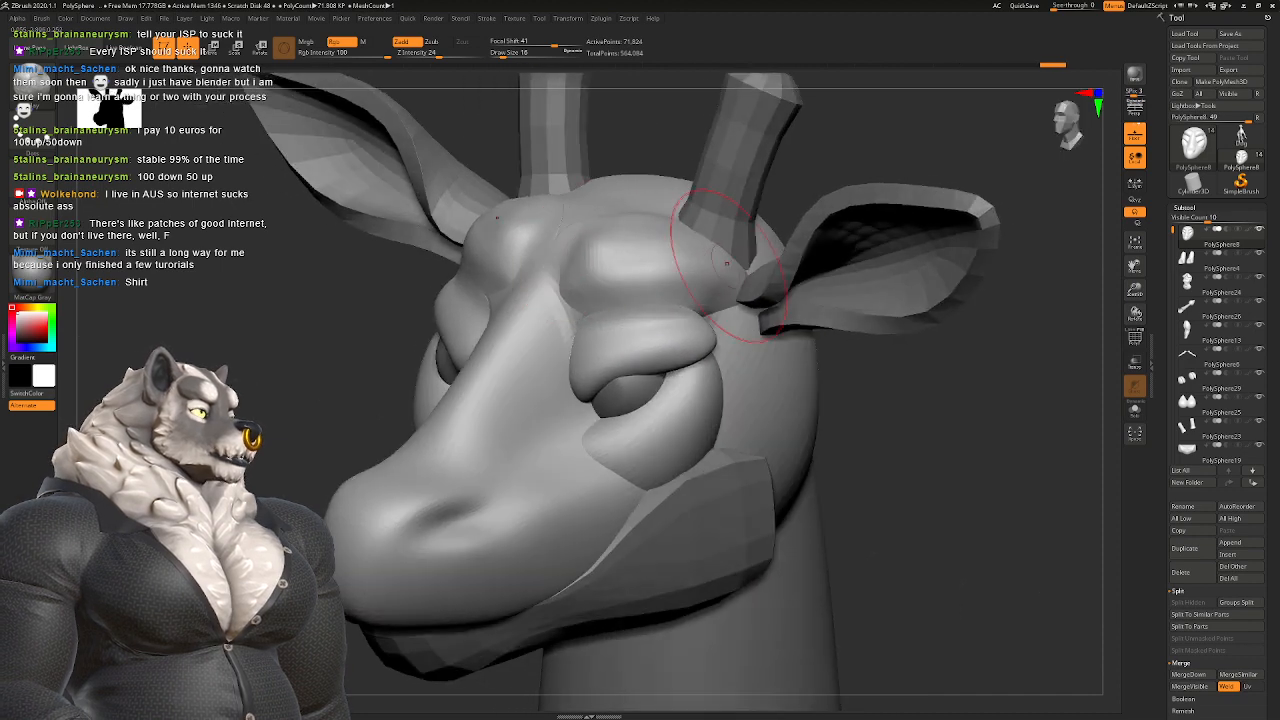
pyautogui.moveTo(730, 270)
pyautogui.mouseDown()
pyautogui.moveTo(549, 286)
pyautogui.moveTo(523, 271)
pyautogui.moveTo(586, 329)
pyautogui.mouseUp()
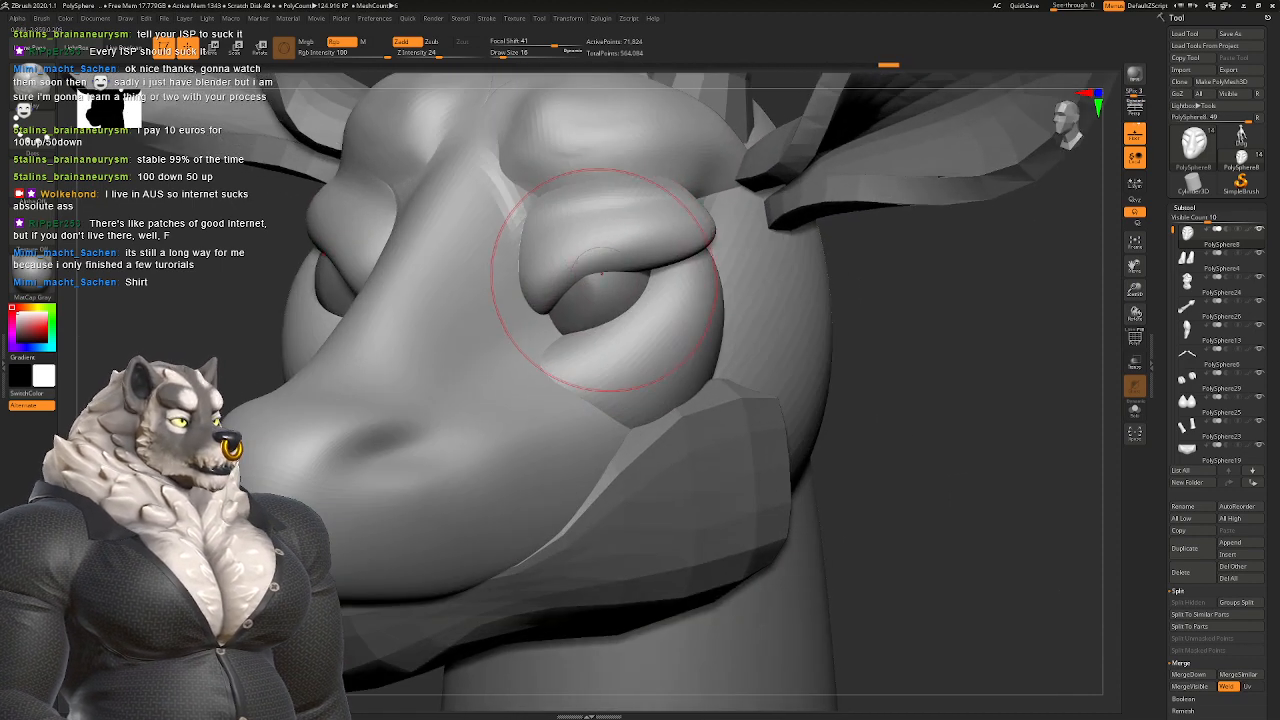
# Step: Mask both upper eyelids, turn them into their own polygroup and clear the mask
pyautogui.keyDown('alt'); pyautogui.click(615, 230); pyautogui.keyUp('alt')
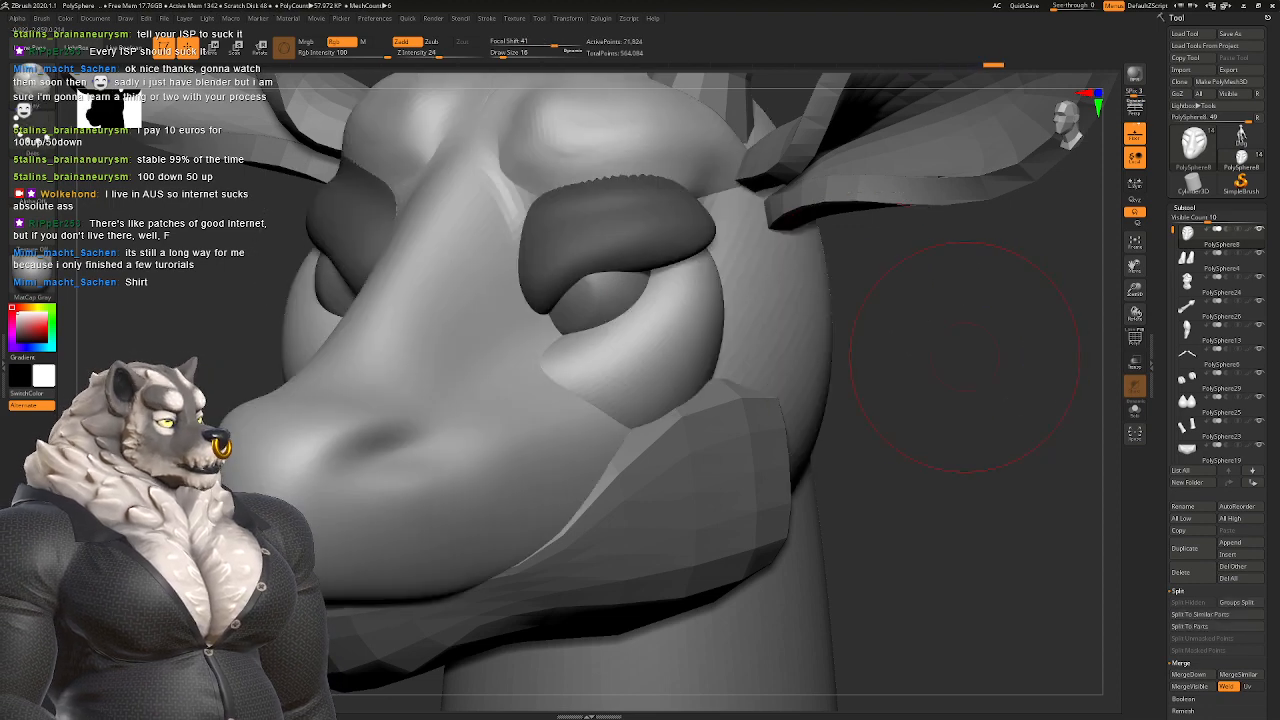
pyautogui.press('space')
pyautogui.click(956, 427)
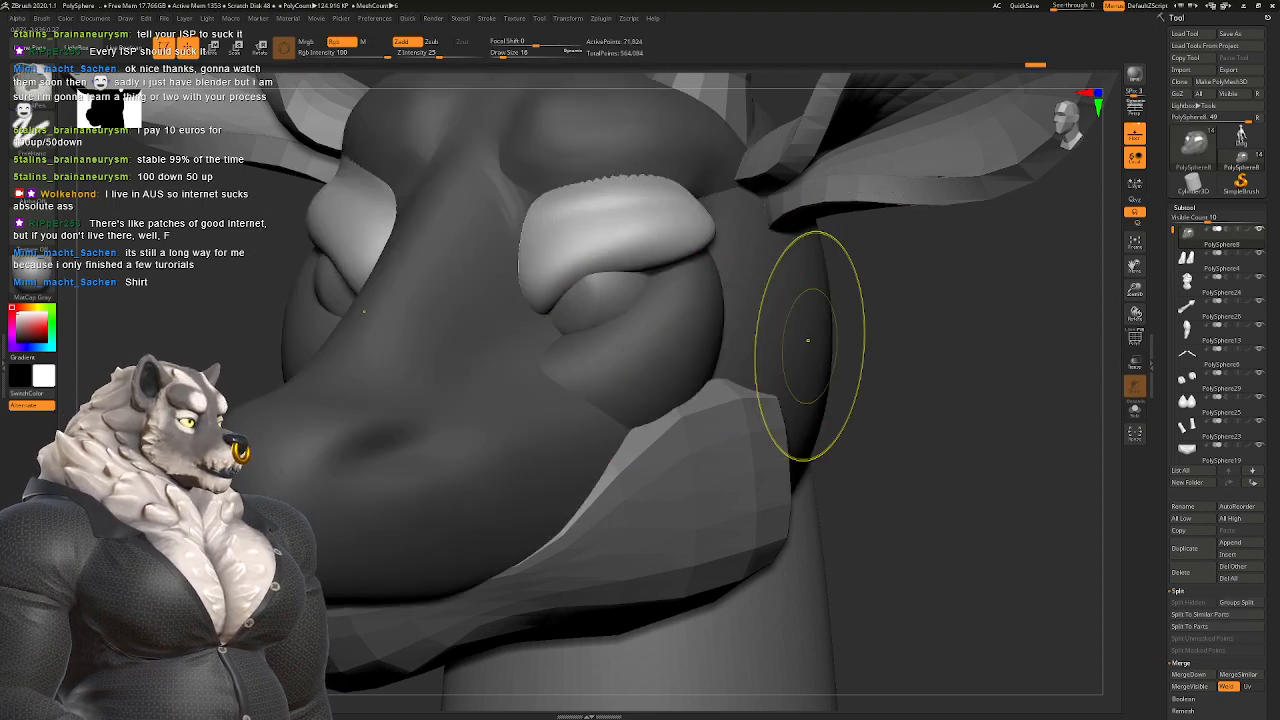
pyautogui.keyDown('ctrl'); pyautogui.moveTo(894, 332); pyautogui.dragTo(946, 372); pyautogui.keyUp('ctrl')
# Step: Mask both lower eyelids, assign them a polygroup with Group Masked and clear the mask
pyautogui.keyDown('ctrl'); pyautogui.keyDown('shift'); pyautogui.click(685, 353); pyautogui.keyUp('shift'); pyautogui.keyUp('ctrl')
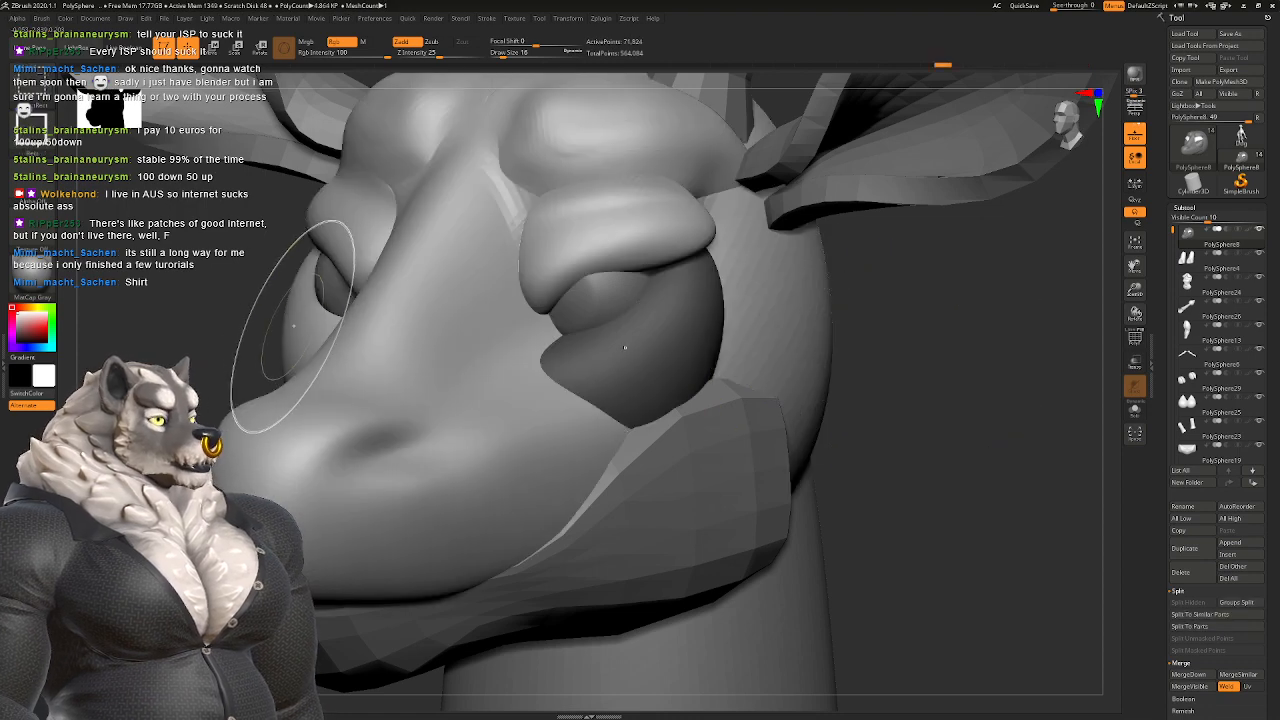
pyautogui.keyDown('ctrl'); pyautogui.keyDown('shift'); pyautogui.click(315, 335); pyautogui.keyUp('shift'); pyautogui.keyUp('ctrl')
pyautogui.keyDown('ctrl'); pyautogui.keyDown('shift'); pyautogui.click(884, 387); pyautogui.keyUp('shift'); pyautogui.keyUp('ctrl')
pyautogui.press('space')
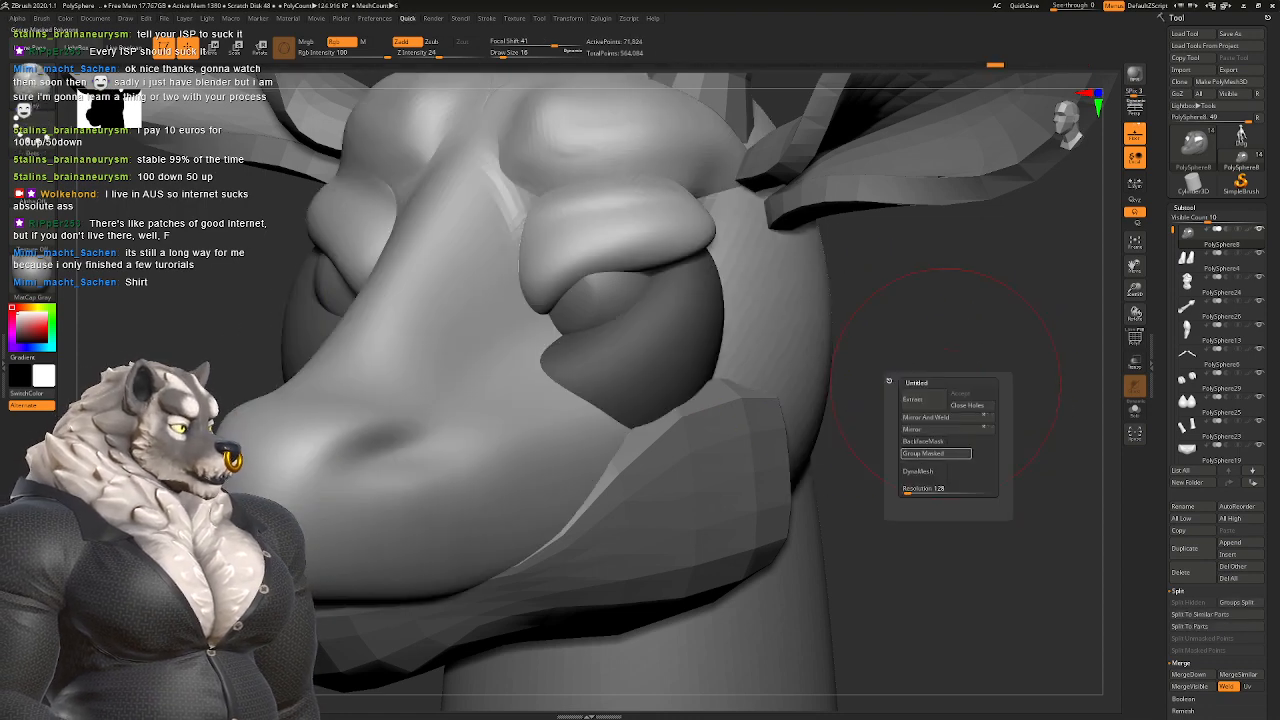
pyautogui.click(923, 453)
pyautogui.moveTo(883, 378); pyautogui.dragTo(908, 424)
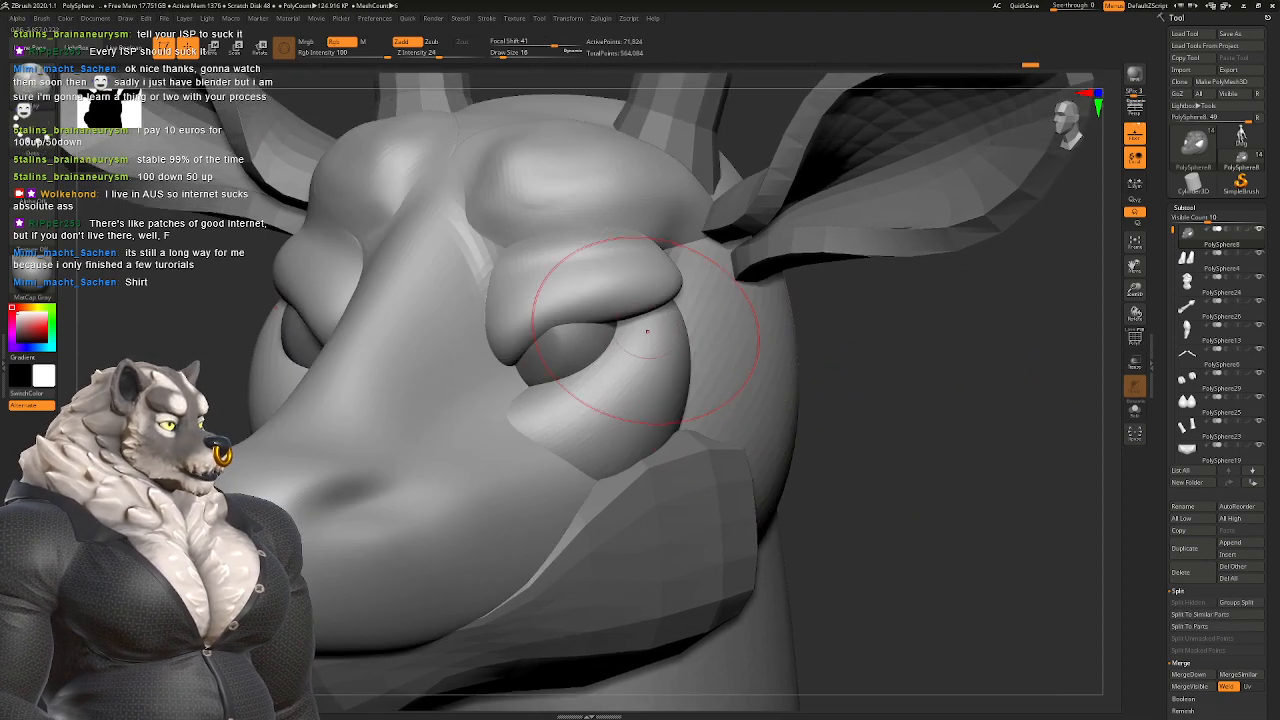
# Step: Mask the whole face except the upper eyelids
pyautogui.keyDown('ctrl'); pyautogui.keyDown('shift'); pyautogui.click(654, 286); pyautogui.keyUp('shift'); pyautogui.keyUp('ctrl')
pyautogui.keyDown('ctrl'); pyautogui.click(926, 389); pyautogui.keyUp('ctrl')
pyautogui.keyDown('ctrl'); pyautogui.keyDown('shift'); pyautogui.click(930, 389); pyautogui.keyUp('shift'); pyautogui.keyUp('ctrl')
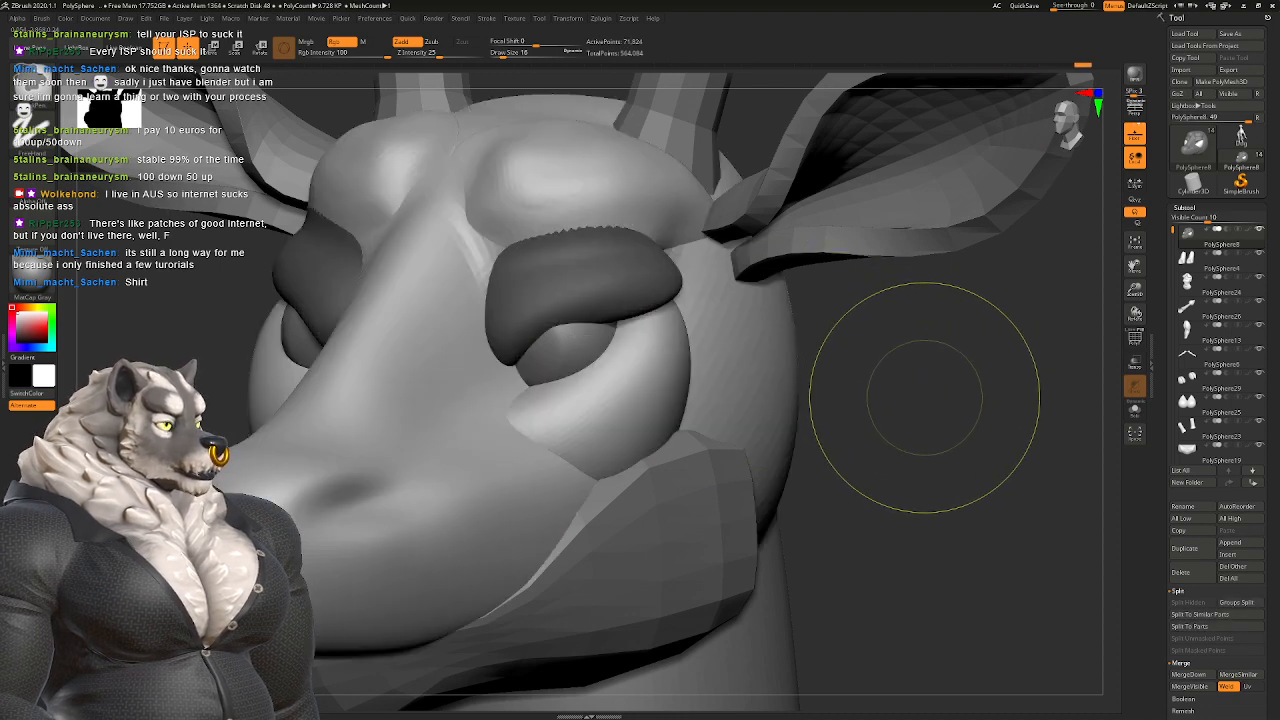
pyautogui.keyDown('ctrl'); pyautogui.click(926, 398); pyautogui.keyUp('ctrl')
# Step: Flatten the lower rim of the upper eyelids with the hPolish brush at draw size 7
pyautogui.press('b')
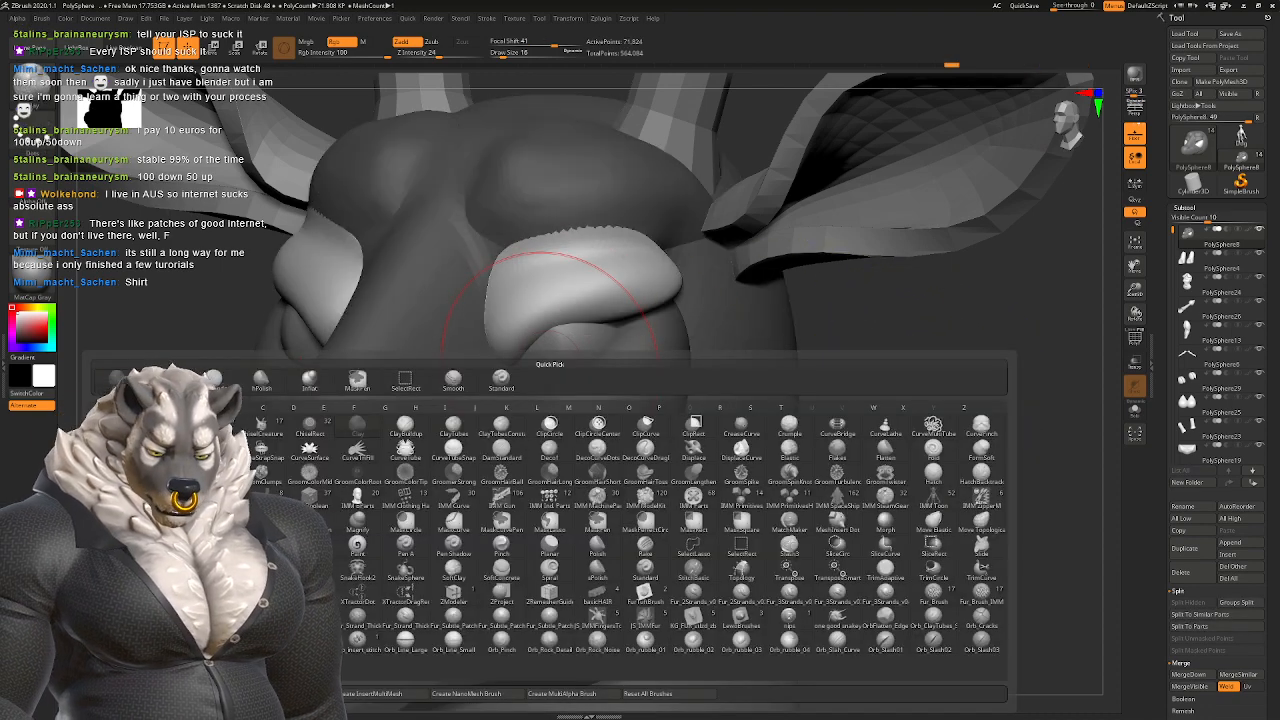
pyautogui.press('h')
pyautogui.press('p')
pyautogui.moveTo(552, 360); pyautogui.dragTo(733, 352, button='right')
pyautogui.moveTo(1060, 400)
pyautogui.mouseDown(button='right')
pyautogui.moveTo(820, 370)
pyautogui.moveTo(595, 330)
pyautogui.moveTo(580, 316)
pyautogui.moveTo(565, 329)
pyautogui.mouseUp(button='right')
pyautogui.press('space')
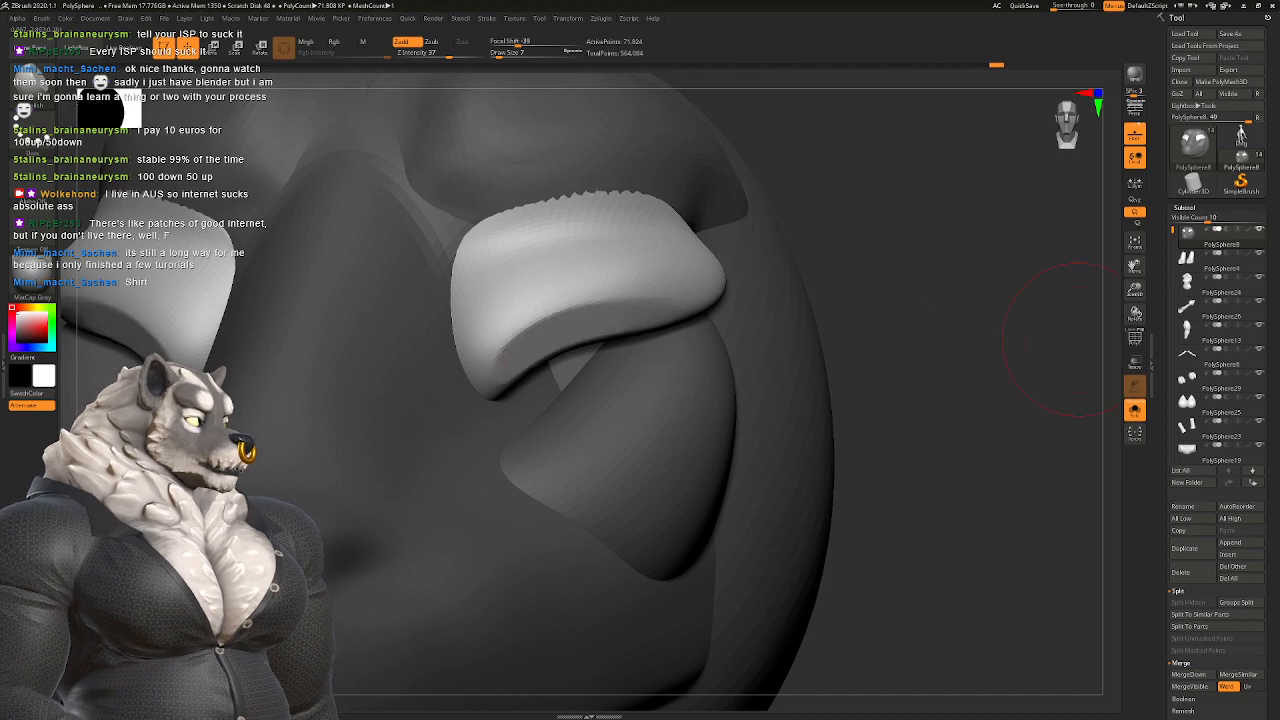
pyautogui.moveTo(1085, 375)
pyautogui.mouseDown(button='right')
pyautogui.moveTo(714, 243)
pyautogui.moveTo(586, 263)
pyautogui.moveTo(560, 280)
pyautogui.moveTo(620, 295)
pyautogui.mouseUp(button='right')
# Step: Lower the face by two subdivision levels and adjust the upper eyelids with the Move brush at draw size 22
pyautogui.press('b')
pyautogui.press('m')
pyautogui.press('v')
pyautogui.hotkey('shift', 'd')
pyautogui.hotkey('shift', 'd')
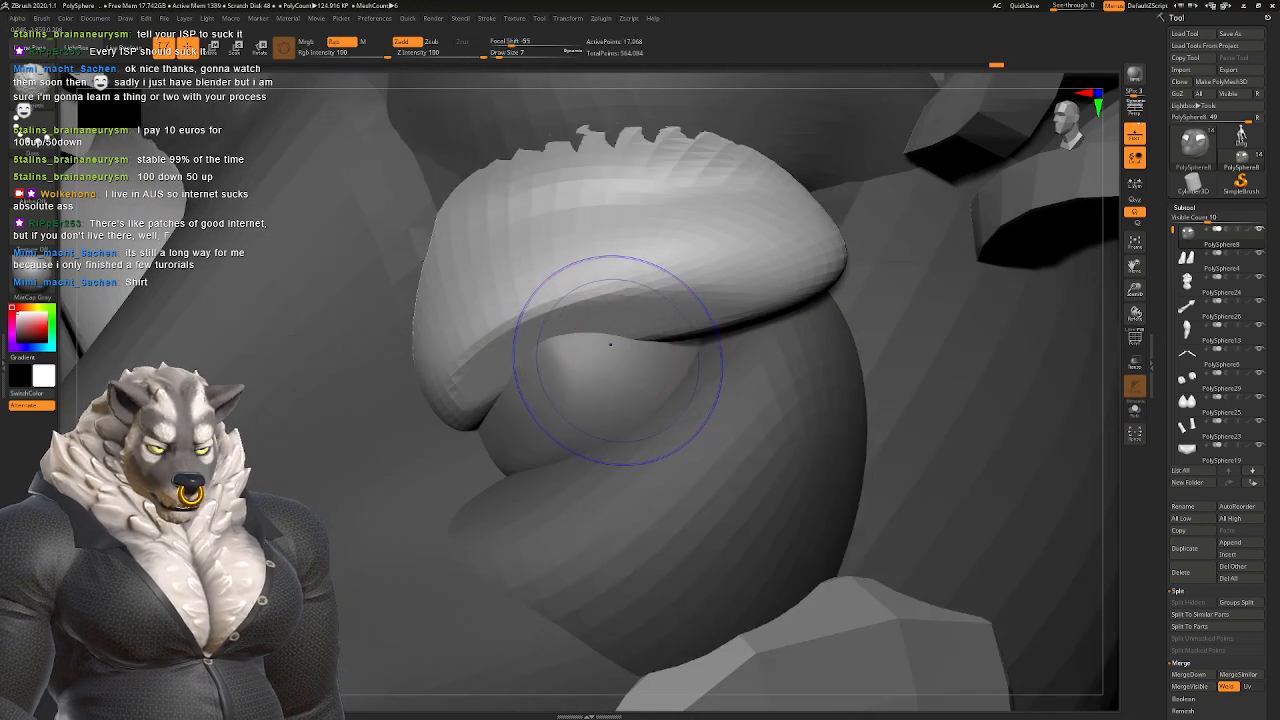
pyautogui.press('space')
pyautogui.moveTo(568, 358); pyautogui.dragTo(542, 354)
pyautogui.keyDown('alt'); pyautogui.moveTo(562, 374); pyautogui.dragTo(565, 303, button='right'); pyautogui.keyUp('alt')
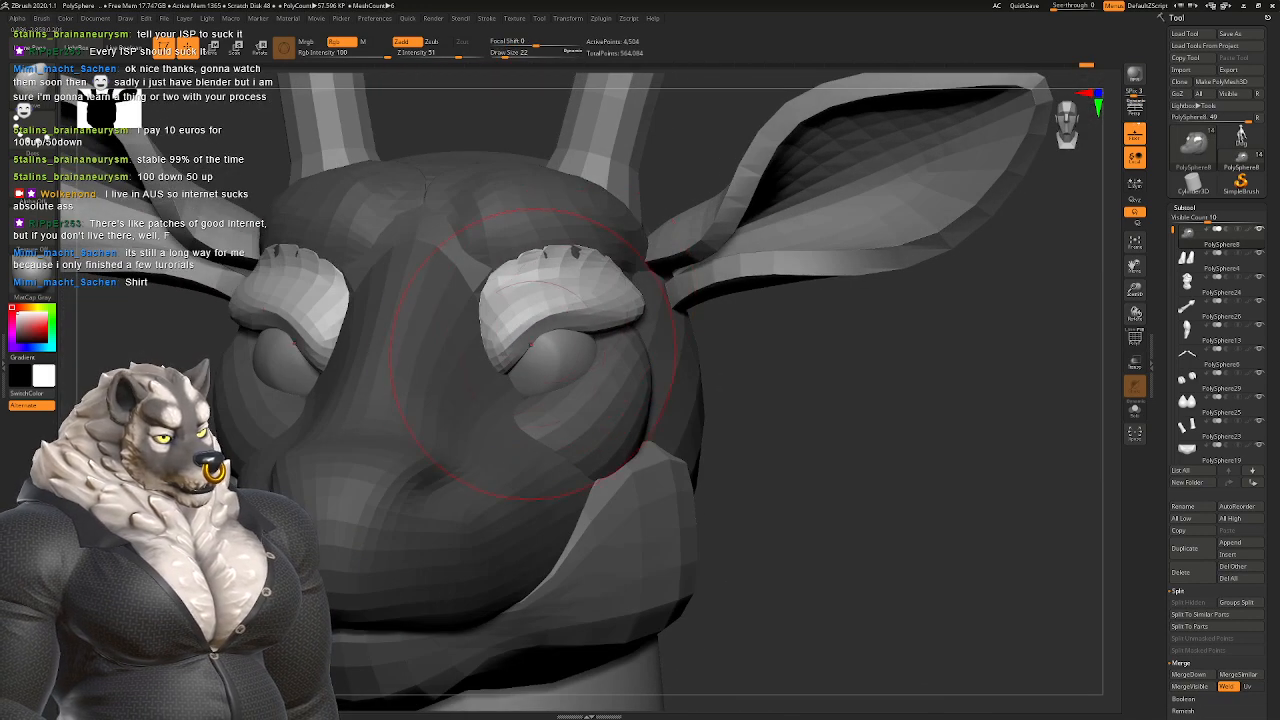
# Step: Set the draw size to 13 and reshape the top edge and outer corner of the upper eyelids
pyautogui.press('space')
pyautogui.moveTo(537, 356); pyautogui.dragTo(515, 357)
pyautogui.moveTo(508, 400); pyautogui.dragTo(502, 381, button='right')
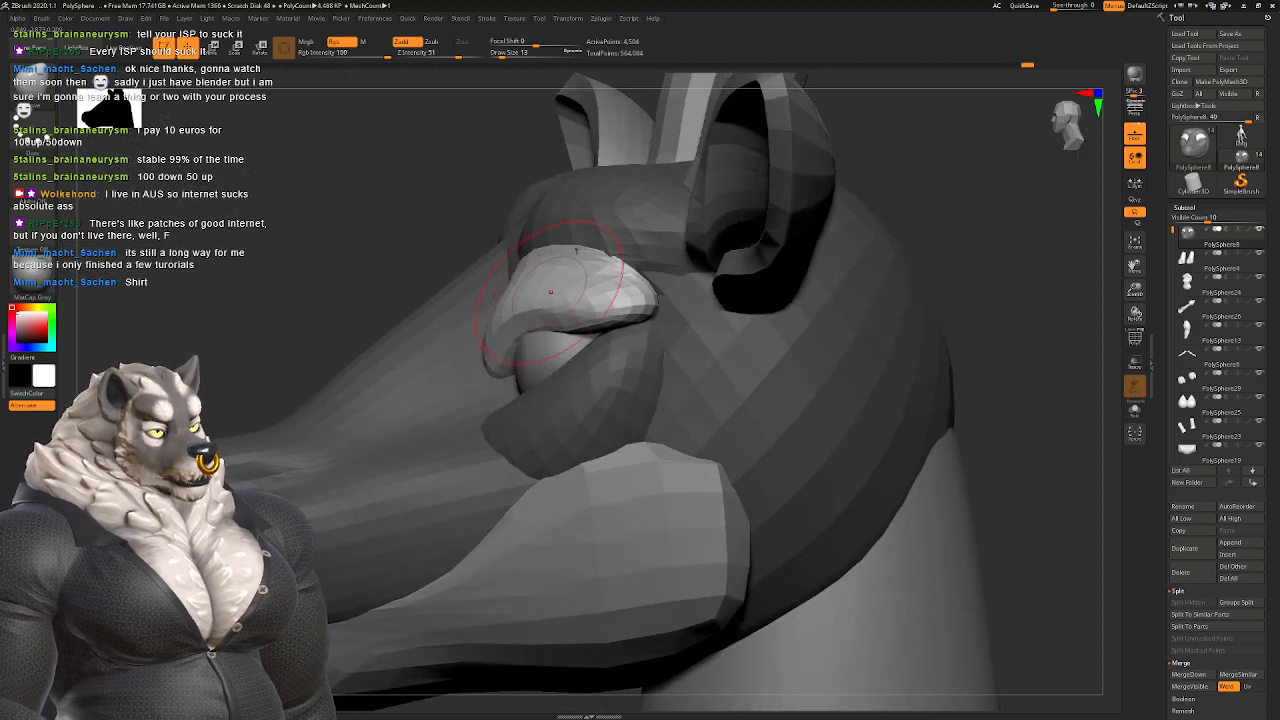
pyautogui.press('ctrl')
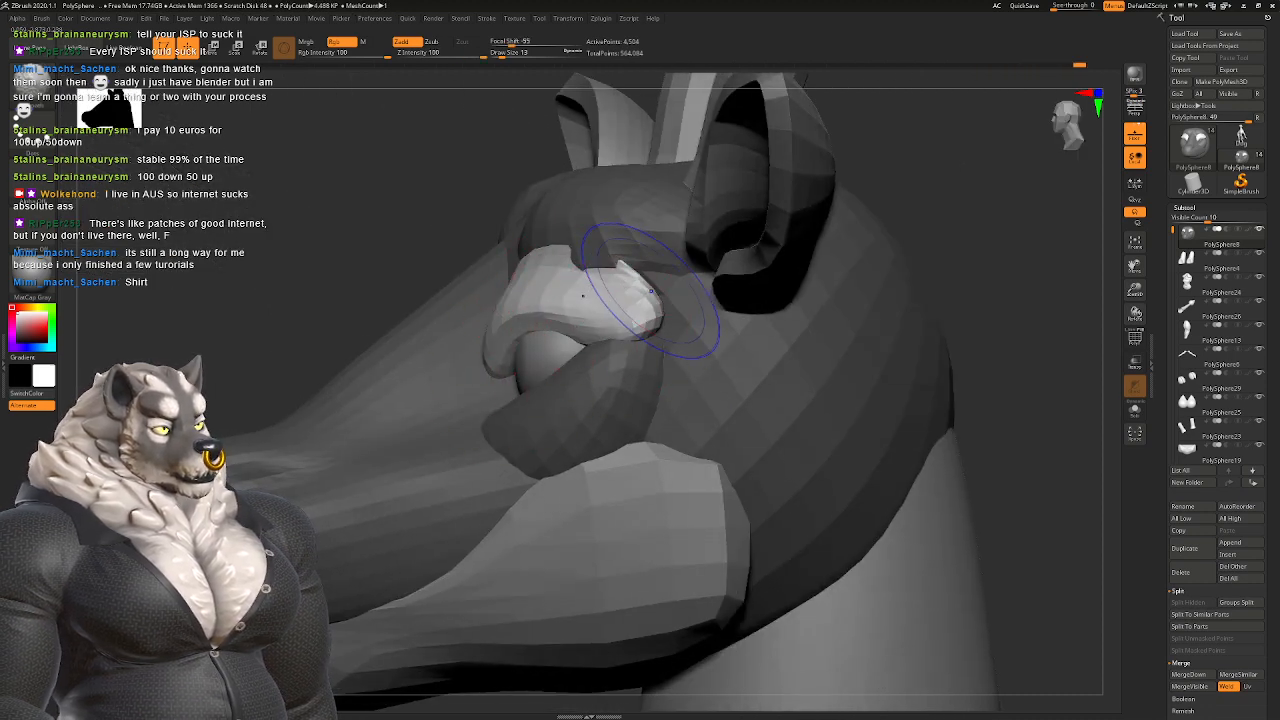
pyautogui.moveTo(620, 290); pyautogui.dragTo(610, 335, button='right')
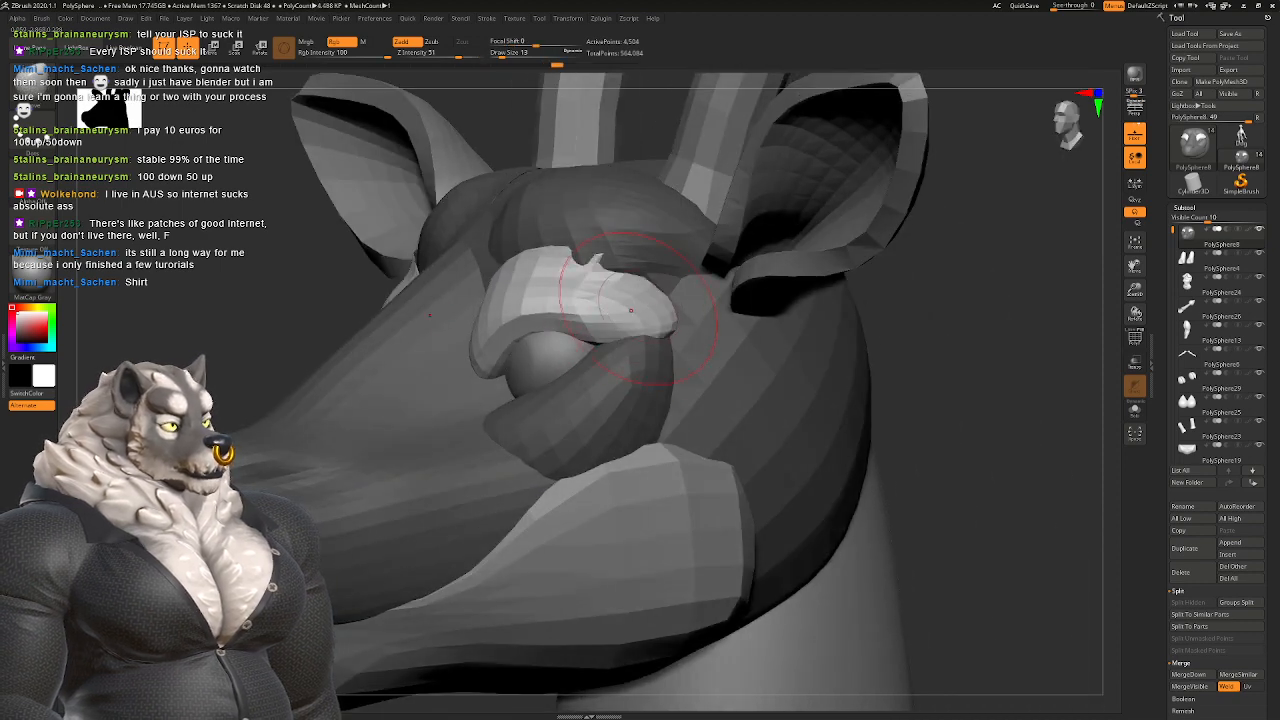
# Step: Return the face to its highest subdivision level and curve the upper eyelids more closely around the eyeballs
pyautogui.moveTo(668, 370)
pyautogui.mouseDown(button='right')
pyautogui.moveTo(672, 350)
pyautogui.moveTo(600, 320)
pyautogui.moveTo(463, 375)
pyautogui.mouseUp(button='right')
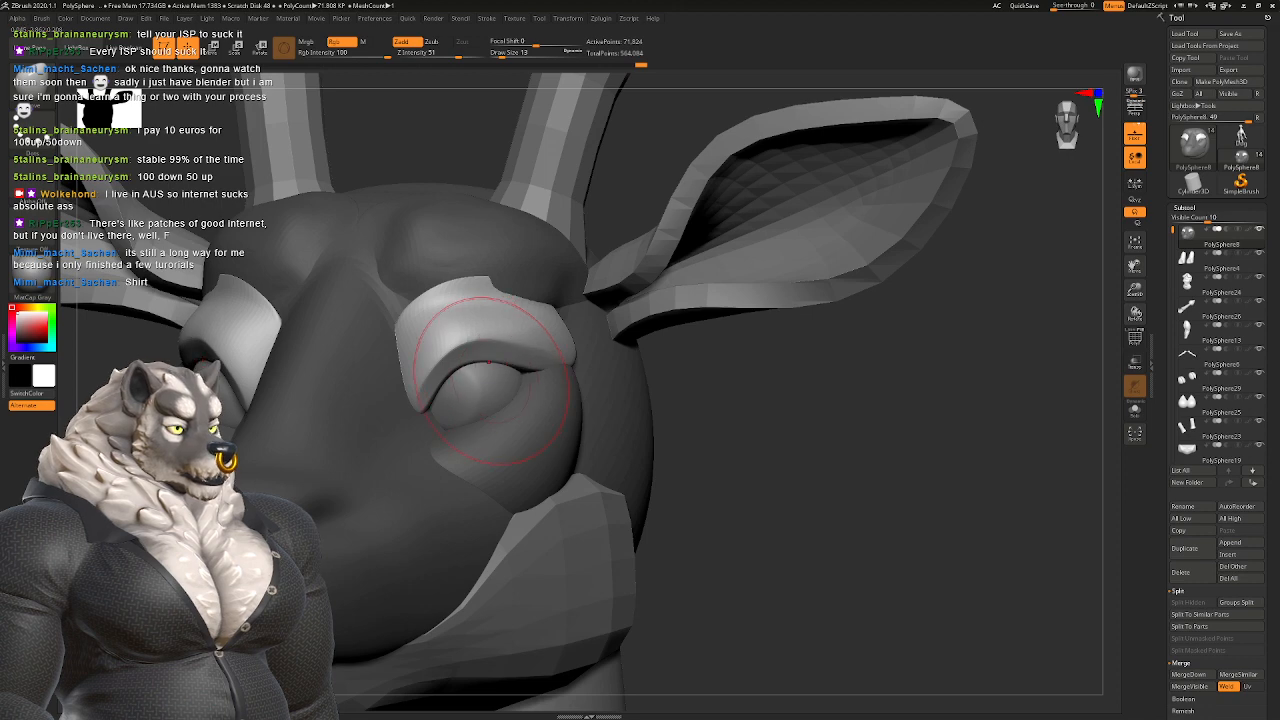
pyautogui.moveTo(515, 292)
pyautogui.mouseDown(button='right')
pyautogui.moveTo(543, 391)
pyautogui.moveTo(469, 431)
pyautogui.moveTo(458, 285)
pyautogui.moveTo(420, 309)
pyautogui.mouseUp(button='right')
pyautogui.rightClick(469, 431)
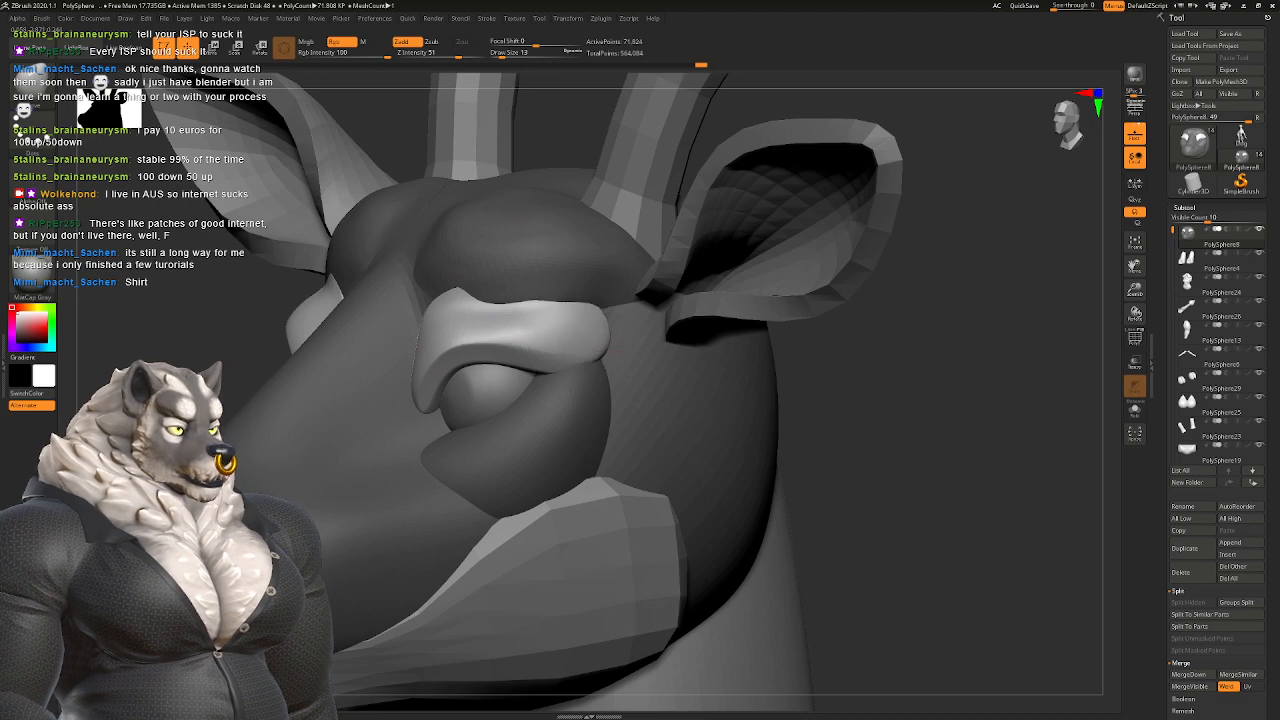
pyautogui.moveTo(543, 296)
pyautogui.mouseDown(button='right')
pyautogui.moveTo(588, 315)
pyautogui.moveTo(570, 300)
pyautogui.moveTo(586, 271)
pyautogui.moveTo(628, 318)
pyautogui.moveTo(600, 243)
pyautogui.mouseUp(button='right')
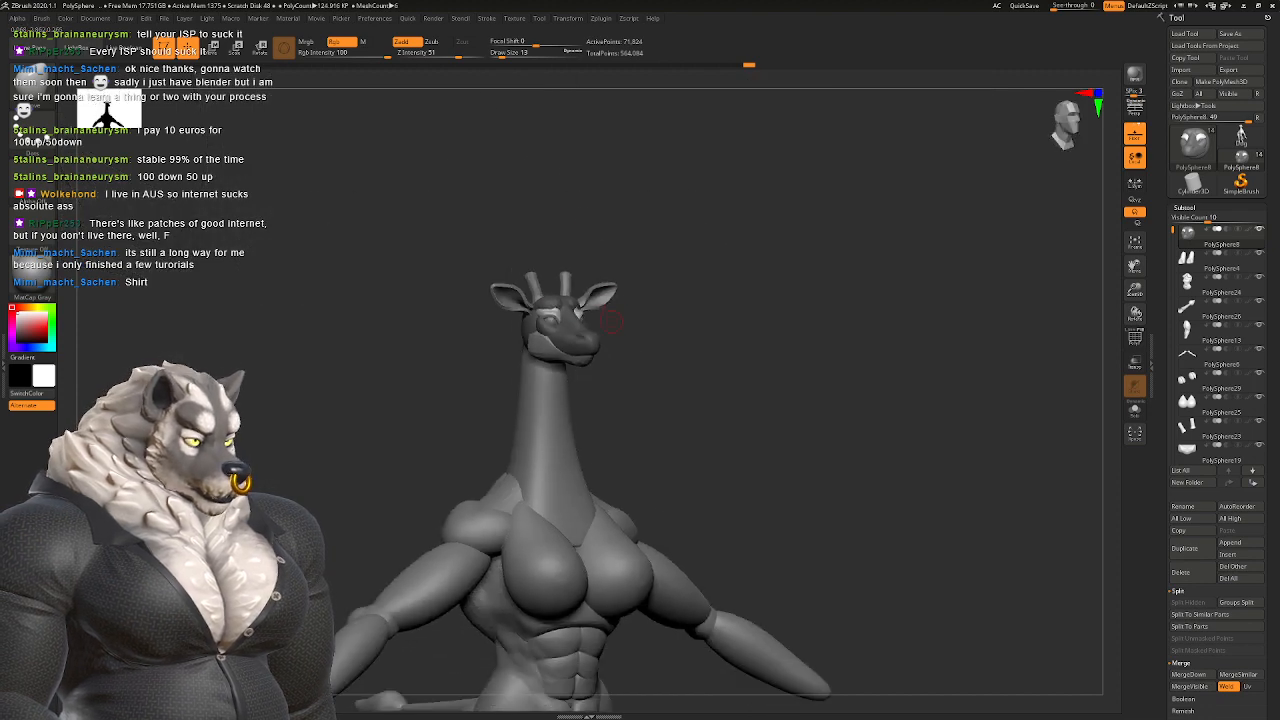
# Step: Mask the whole face except the brows and lower the face by two subdivision levels
pyautogui.moveTo(611, 320); pyautogui.dragTo(538, 337, button='right')
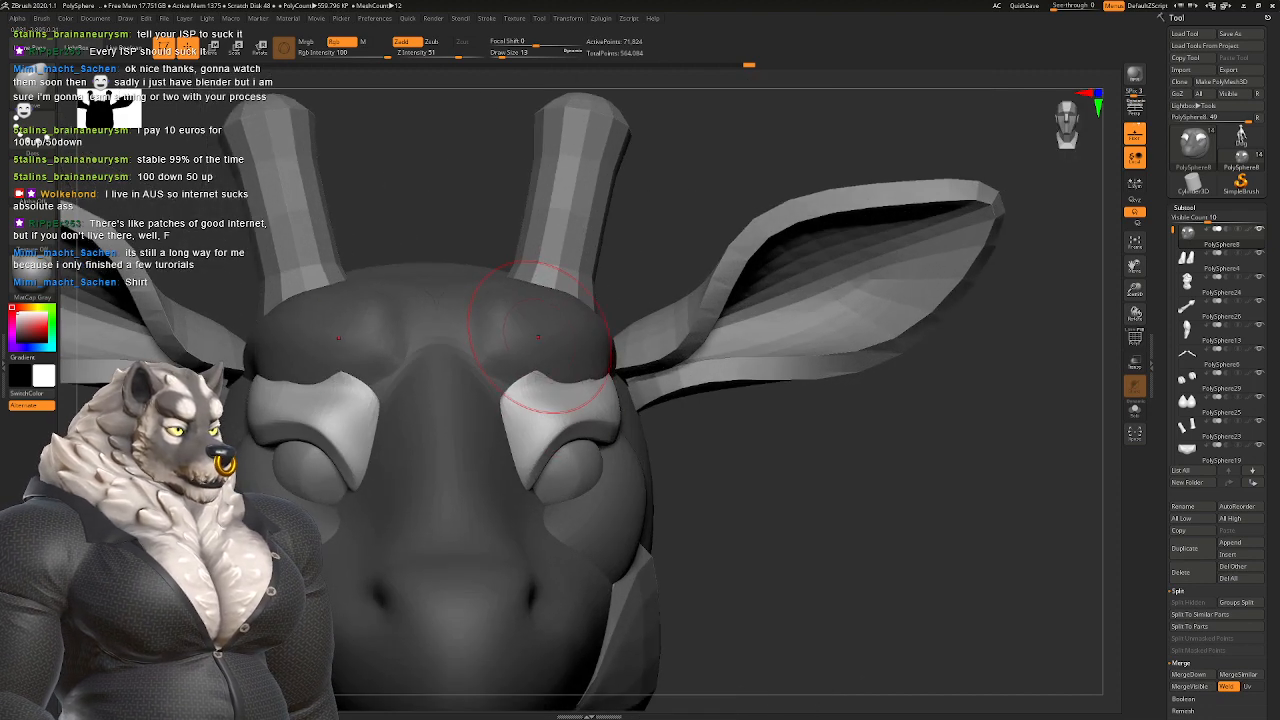
pyautogui.moveTo(686, 386); pyautogui.dragTo(598, 355, button='right')
pyautogui.moveTo(598, 355); pyautogui.dragTo(470, 256)
pyautogui.hotkey('ctrl', 'z')
pyautogui.keyDown('ctrl'); pyautogui.keyDown('shift'); pyautogui.click(660, 285); pyautogui.keyUp('shift'); pyautogui.keyUp('ctrl')
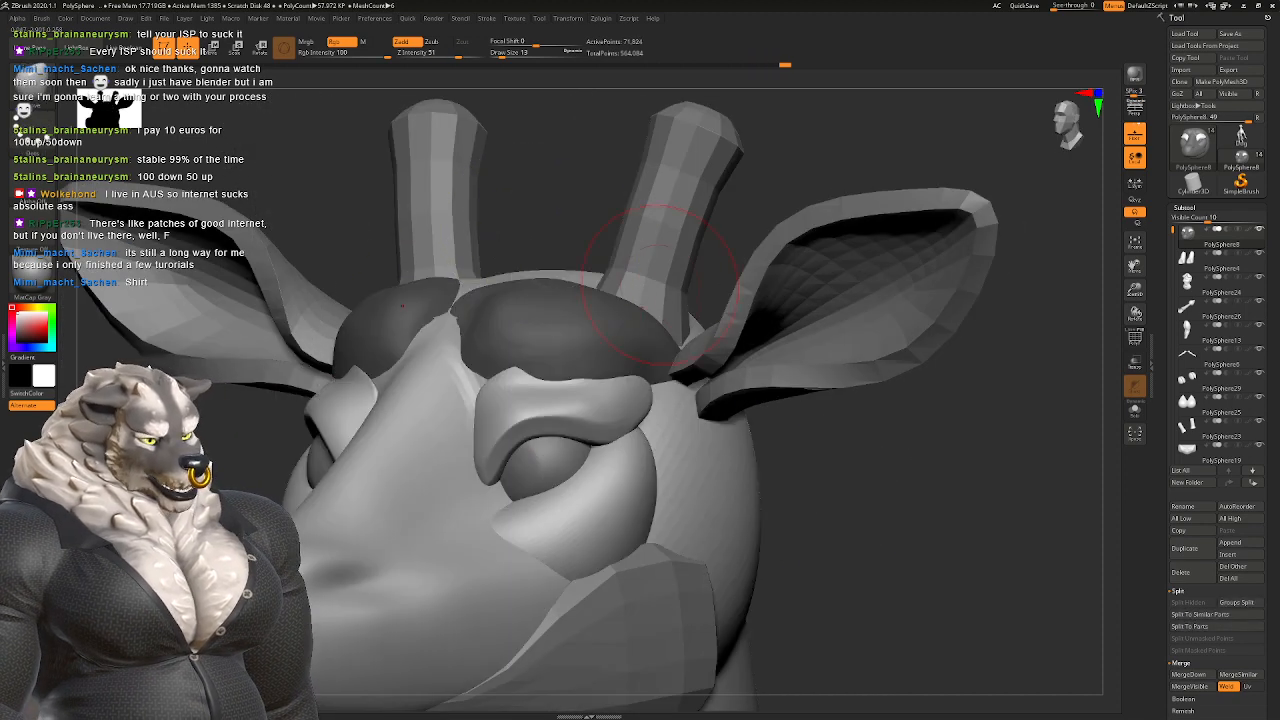
pyautogui.rightClick(820, 420)
pyautogui.click(810, 480)
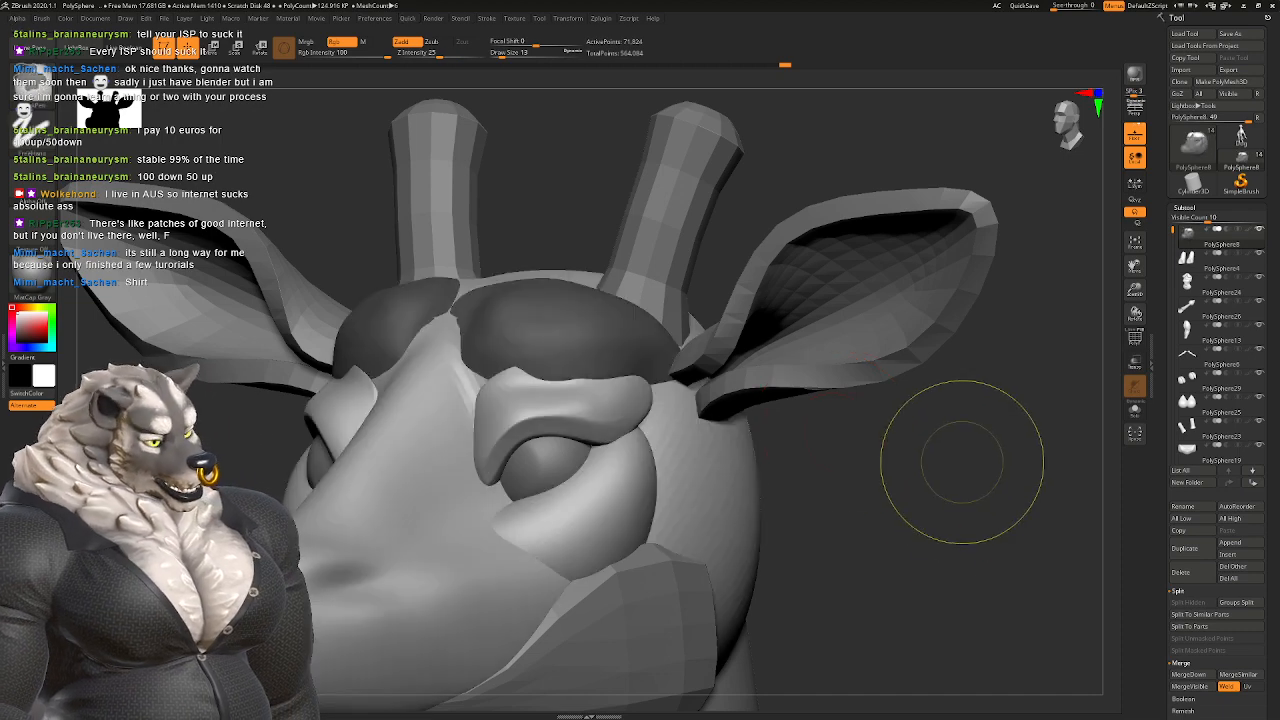
pyautogui.keyDown('ctrl'); pyautogui.keyDown('shift'); pyautogui.click(700, 420); pyautogui.keyUp('shift'); pyautogui.keyUp('ctrl')
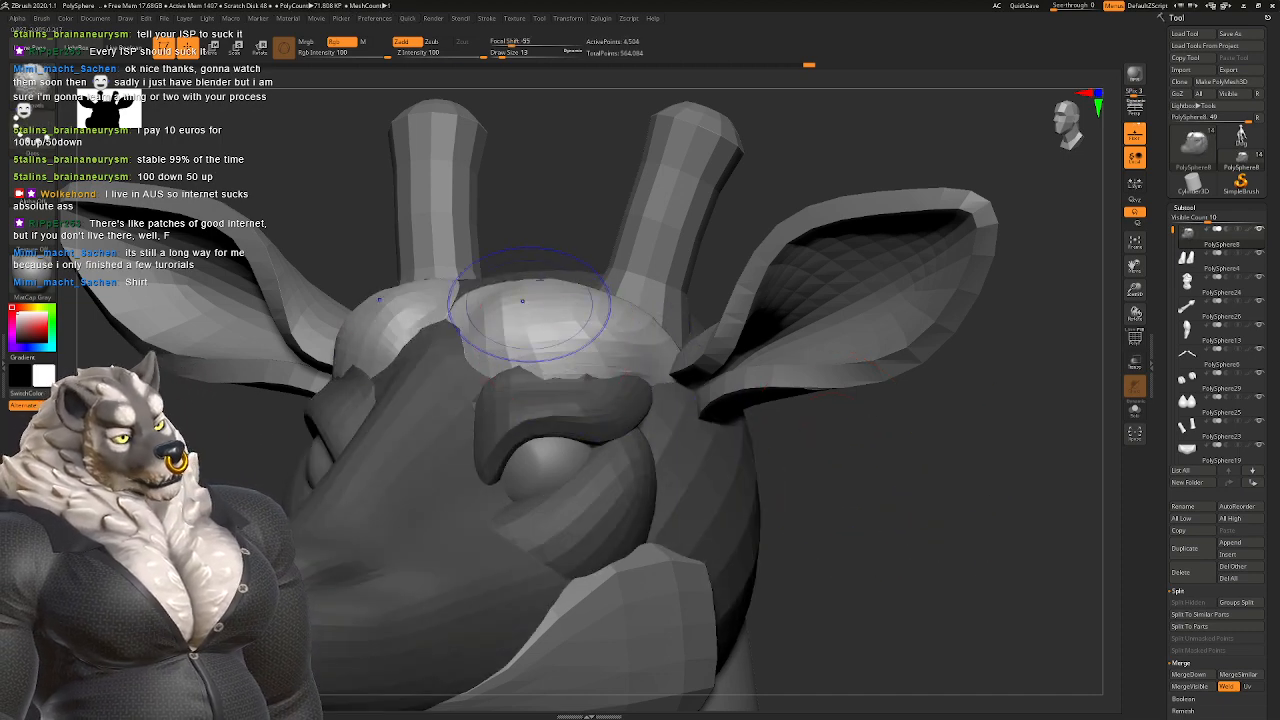
# Step: Smooth the unmasked brows and pull them into fuller shapes with the Move brush at draw size 22
pyautogui.moveTo(522, 300); pyautogui.dragTo(455, 300)
pyautogui.moveTo(850, 560); pyautogui.dragTo(850, 500)
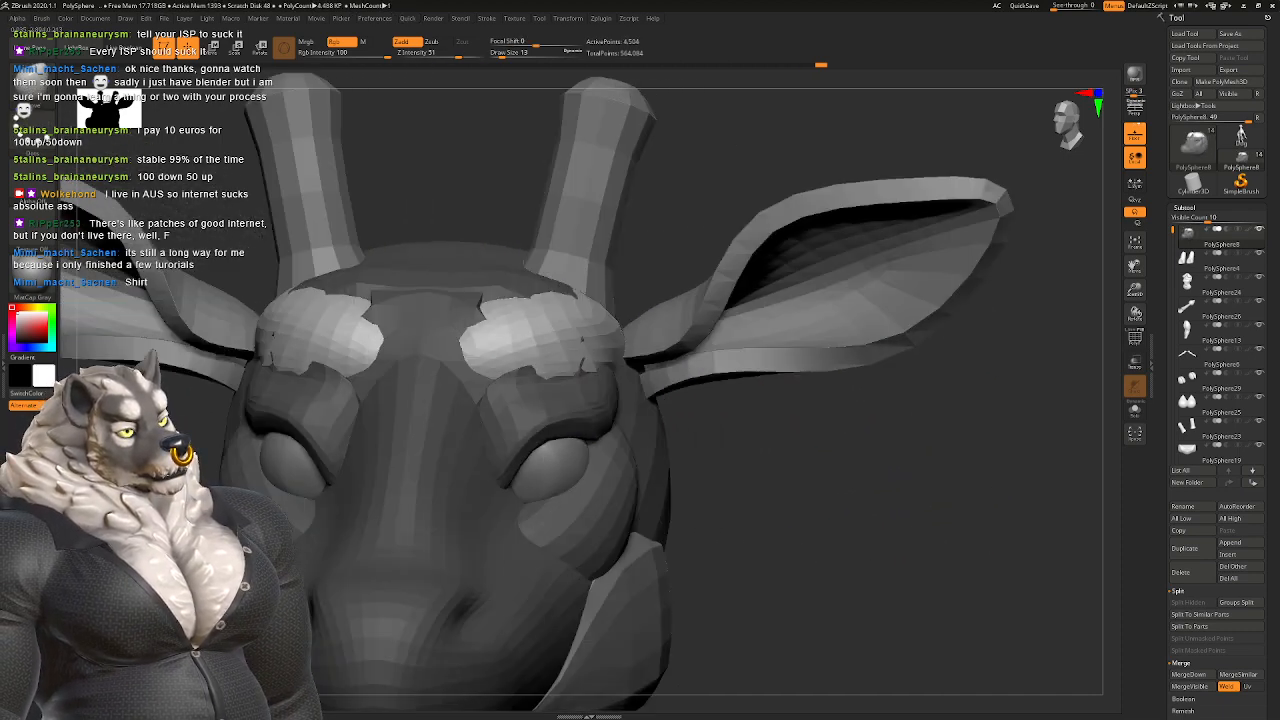
pyautogui.rightClick(490, 410)
pyautogui.click(560, 420)
pyautogui.moveTo(540, 320)
pyautogui.mouseDown()
pyautogui.moveTo(457, 300)
pyautogui.moveTo(471, 314)
pyautogui.moveTo(514, 314)
pyautogui.moveTo(530, 333)
pyautogui.mouseUp()
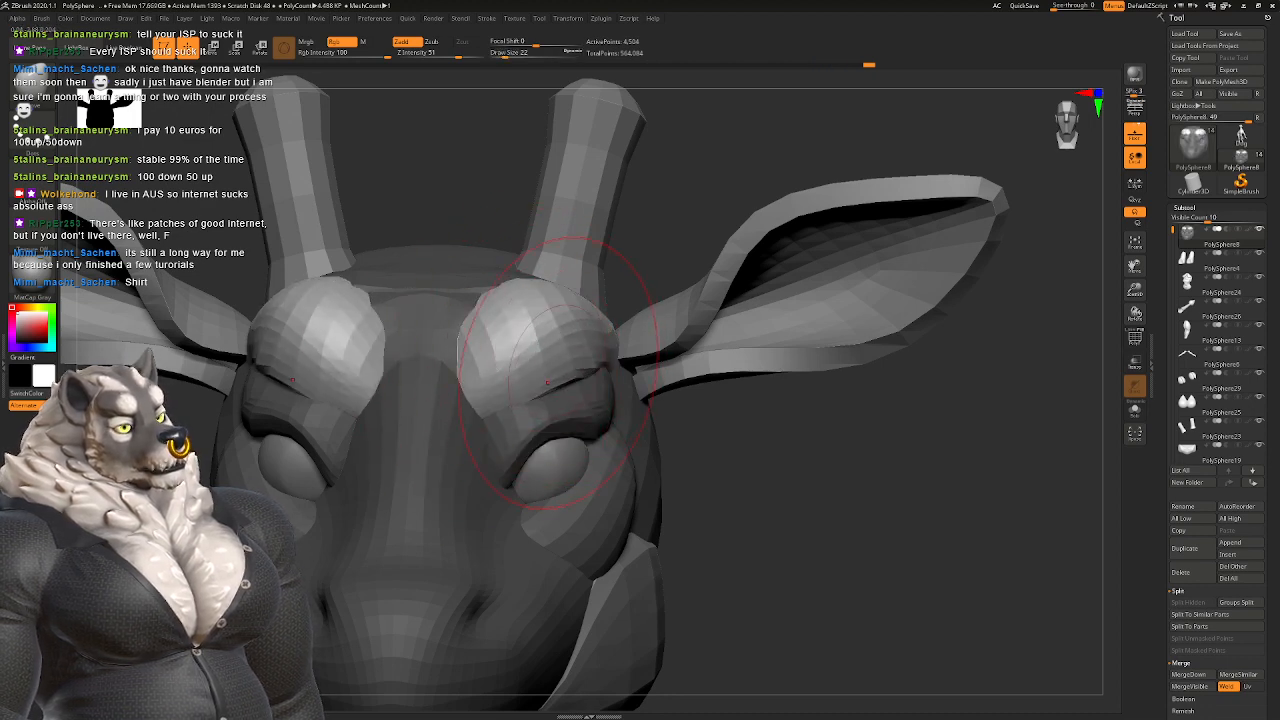
# Step: Smooth the brows and refine their lower edges and outer ends above the upper eyelids at draw size 22
pyautogui.moveTo(548, 376); pyautogui.dragTo(544, 372, button='right')
pyautogui.keyDown('shift'); pyautogui.moveTo(570, 392); pyautogui.dragTo(600, 370); pyautogui.keyUp('shift')
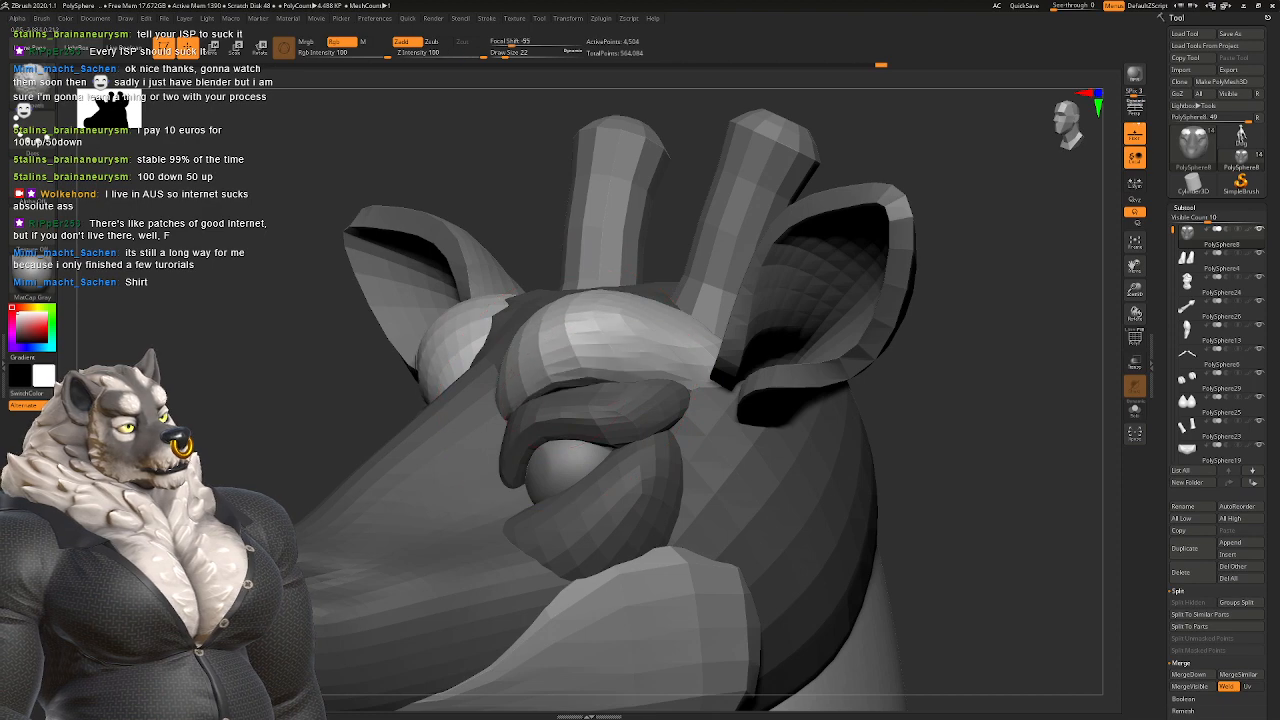
pyautogui.moveTo(584, 368); pyautogui.dragTo(606, 372, button='right')
pyautogui.moveTo(606, 372); pyautogui.dragTo(610, 370)
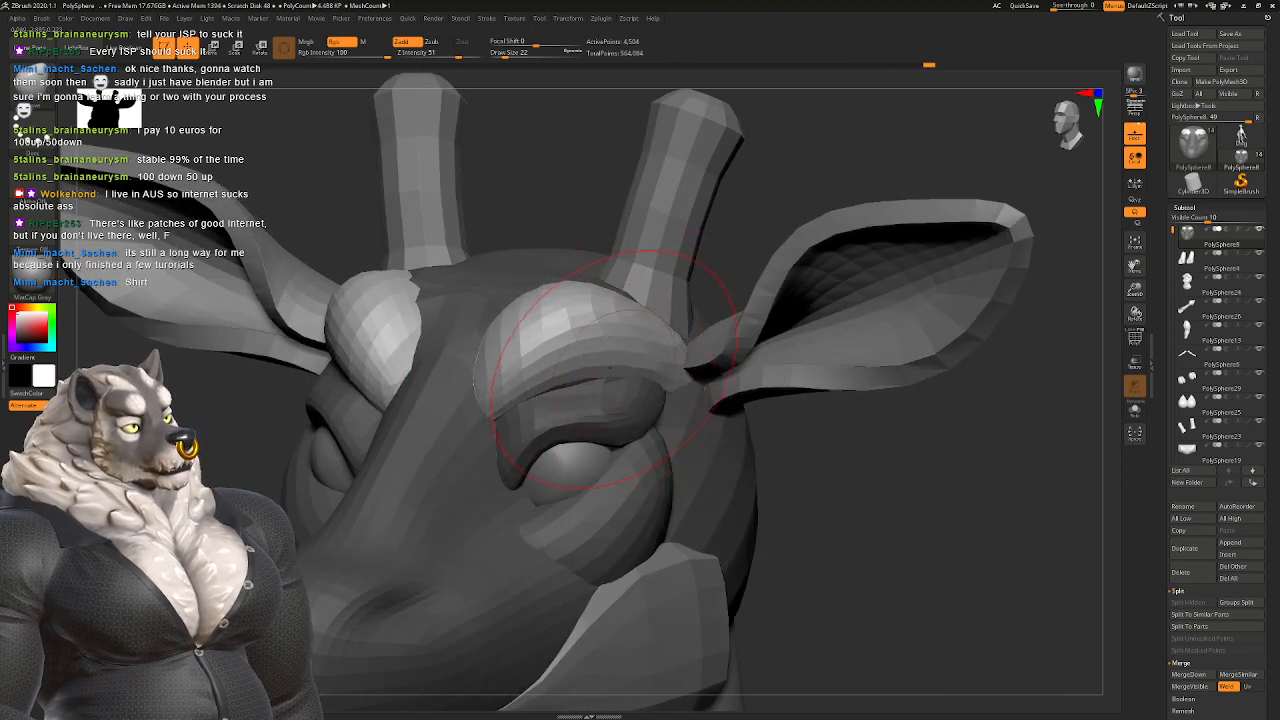
pyautogui.moveTo(626, 372); pyautogui.dragTo(607, 402, button='right')
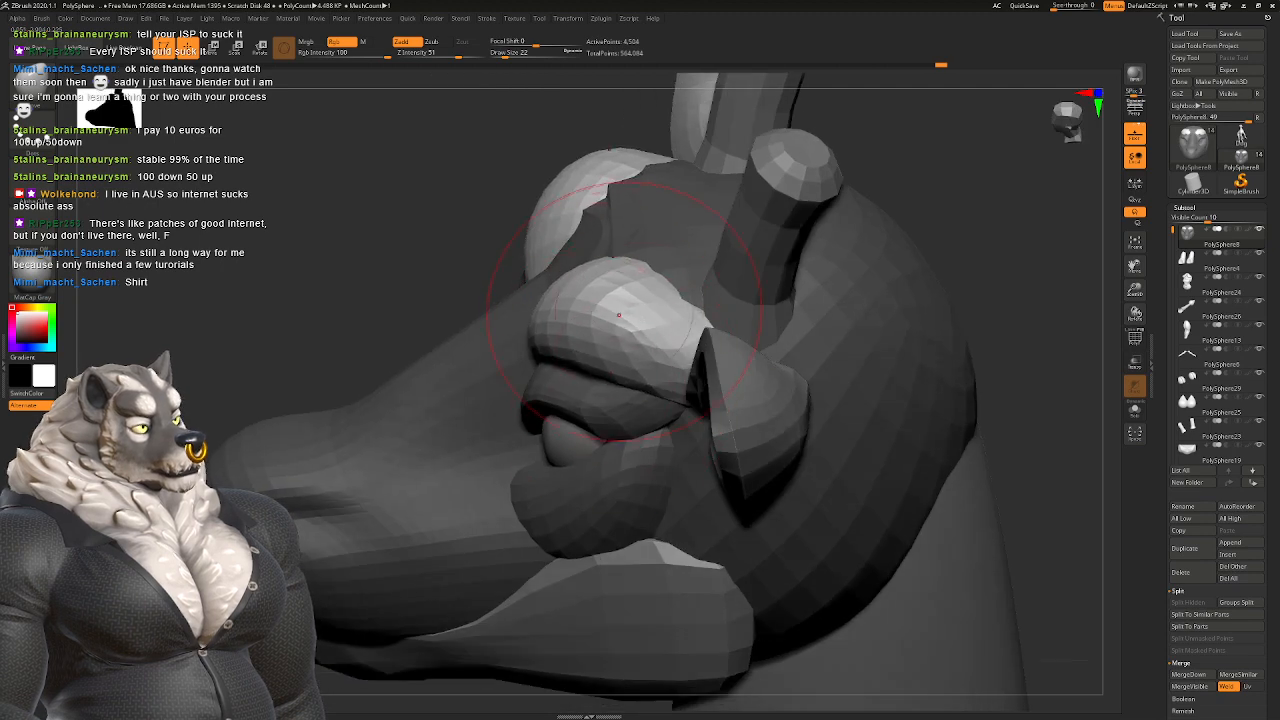
# Step: Return the face to its highest subdivision level, clear the mask and switch to the Clay brush
pyautogui.moveTo(618, 315)
pyautogui.mouseDown(button='right')
pyautogui.moveTo(740, 350)
pyautogui.moveTo(749, 366)
pyautogui.moveTo(570, 300)
pyautogui.moveTo(503, 293)
pyautogui.moveTo(507, 361)
pyautogui.mouseUp(button='right')
pyautogui.press('b')
pyautogui.press('c')
pyautogui.press('l')
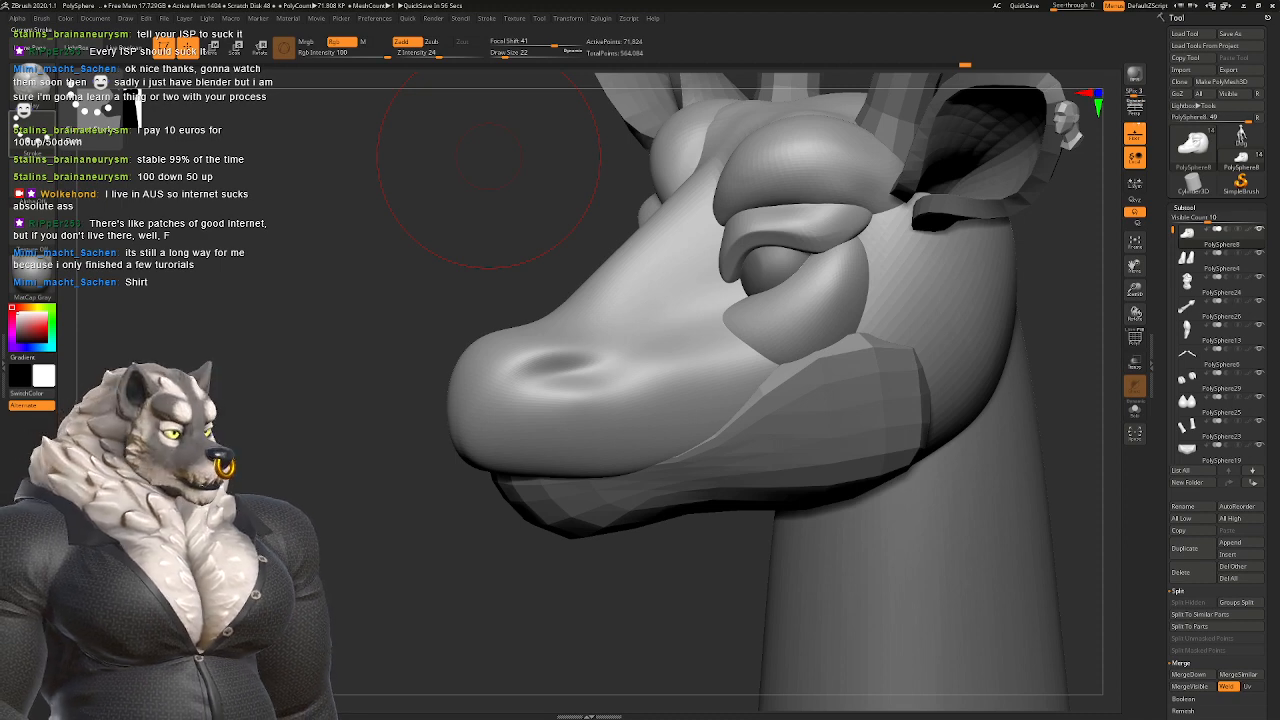
pyautogui.moveTo(488, 170)
pyautogui.mouseDown()
pyautogui.moveTo(514, 305)
pyautogui.moveTo(480, 343)
pyautogui.mouseUp()
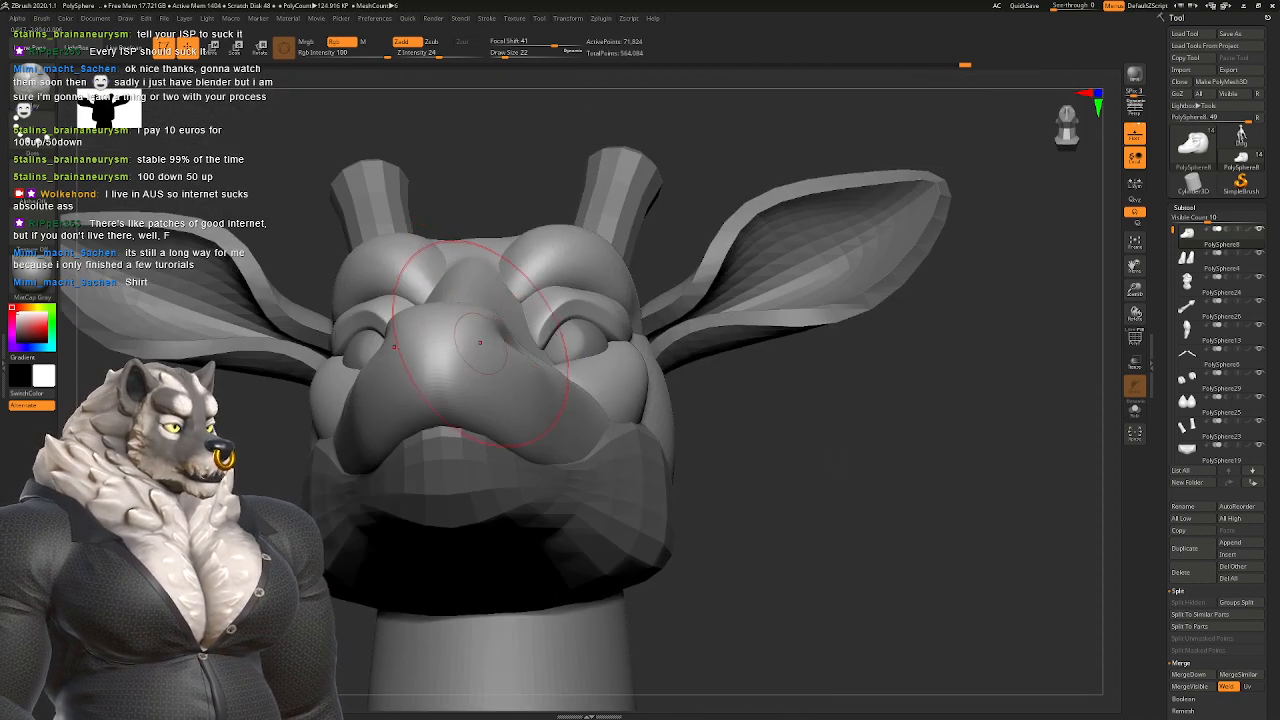
# Step: Lower the face by two subdivision levels and smooth the upper lip at draw size 8
pyautogui.press('space')
pyautogui.hotkey('shift', 'd')
pyautogui.press('space')
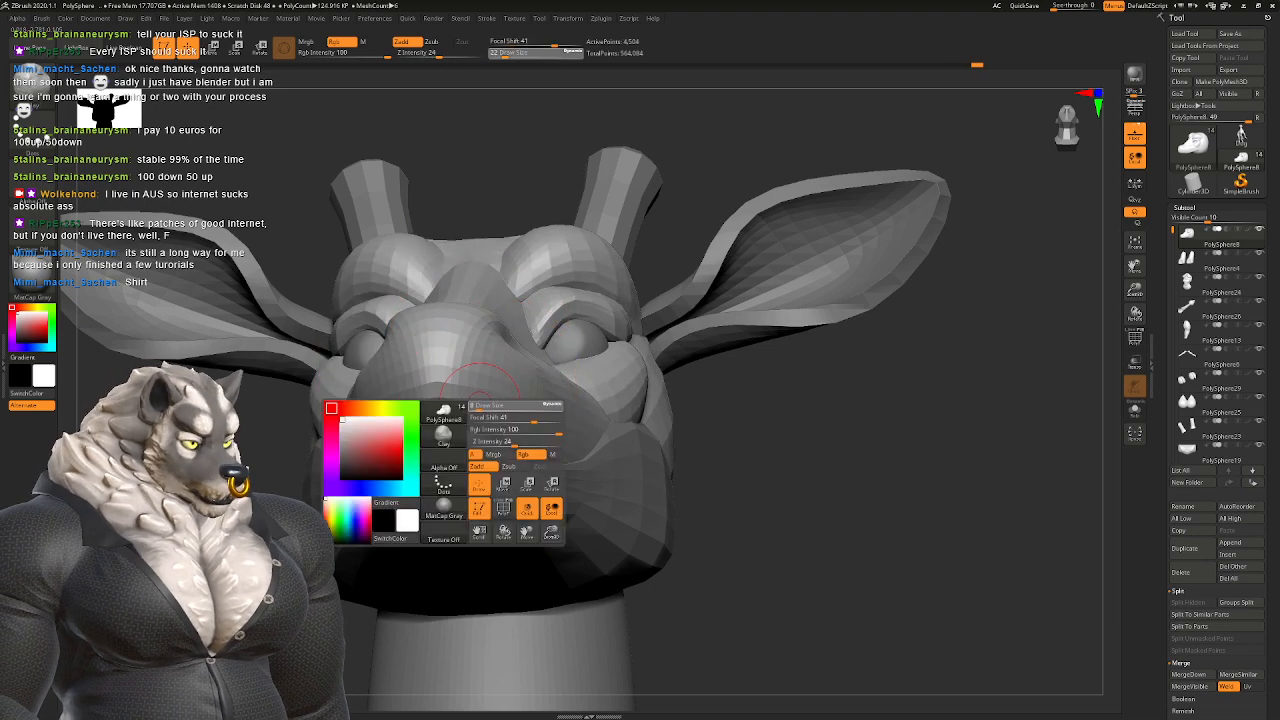
pyautogui.keyDown('shift'); pyautogui.moveTo(464, 374); pyautogui.dragTo(446, 424); pyautogui.keyUp('shift')
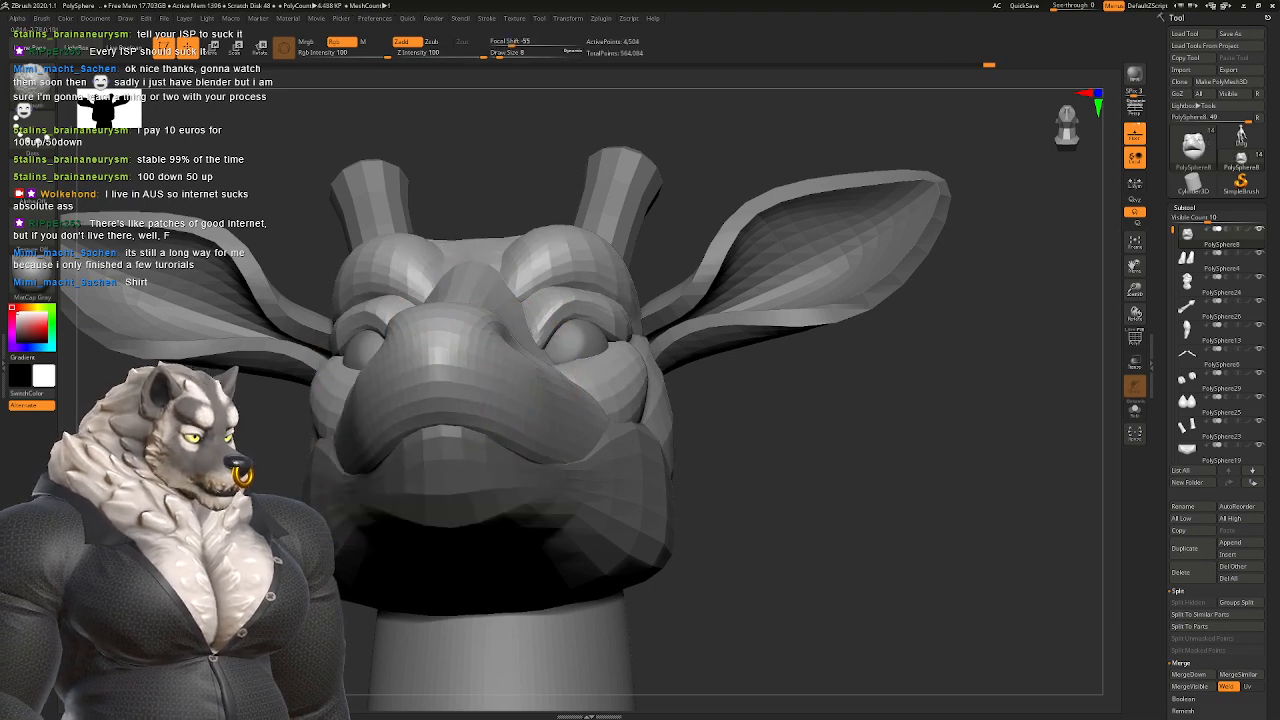
# Step: Raise the curve of the upper lip's edge with the Move brush at draw size 17
pyautogui.press('b')
pyautogui.click(503, 408)
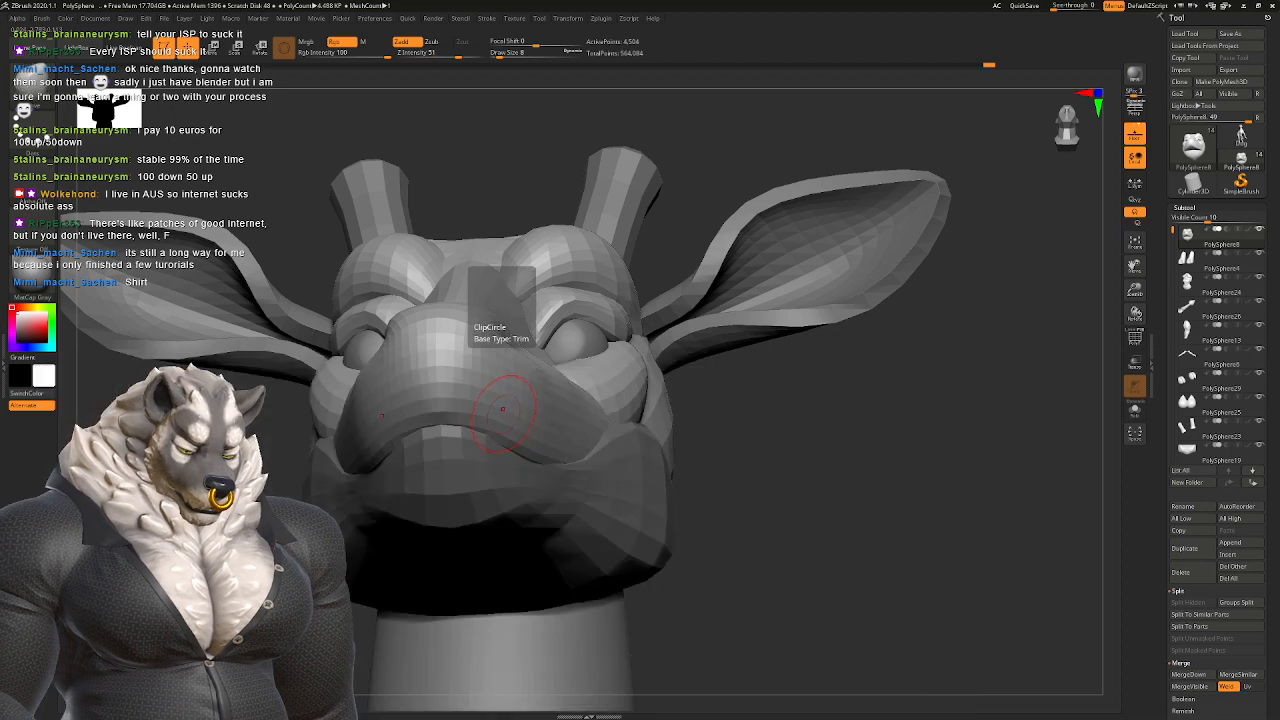
pyautogui.press('space')
pyautogui.click(504, 414)
pyautogui.moveTo(500, 434); pyautogui.dragTo(494, 418)
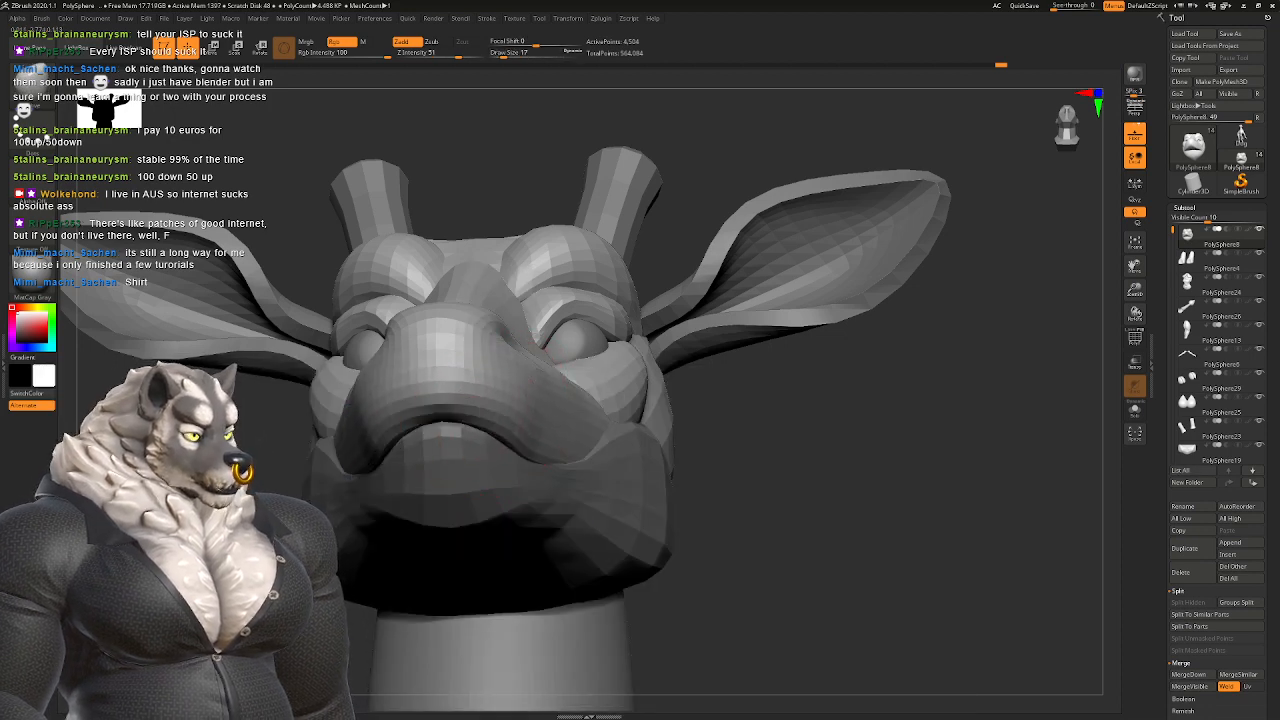
# Step: Reshape the mouth line and the front of the muzzle around the nostrils at draw size 17
pyautogui.moveTo(544, 349); pyautogui.dragTo(426, 420, button='right')
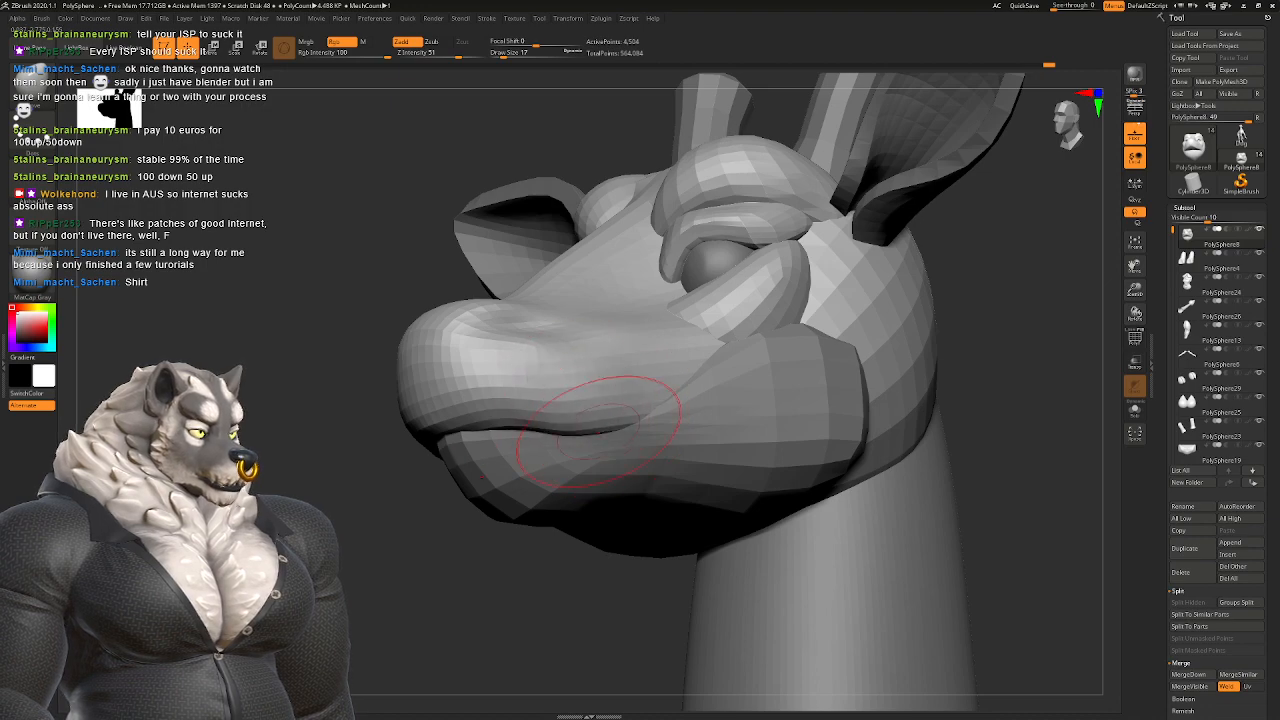
pyautogui.moveTo(598, 428); pyautogui.dragTo(600, 400, button='right')
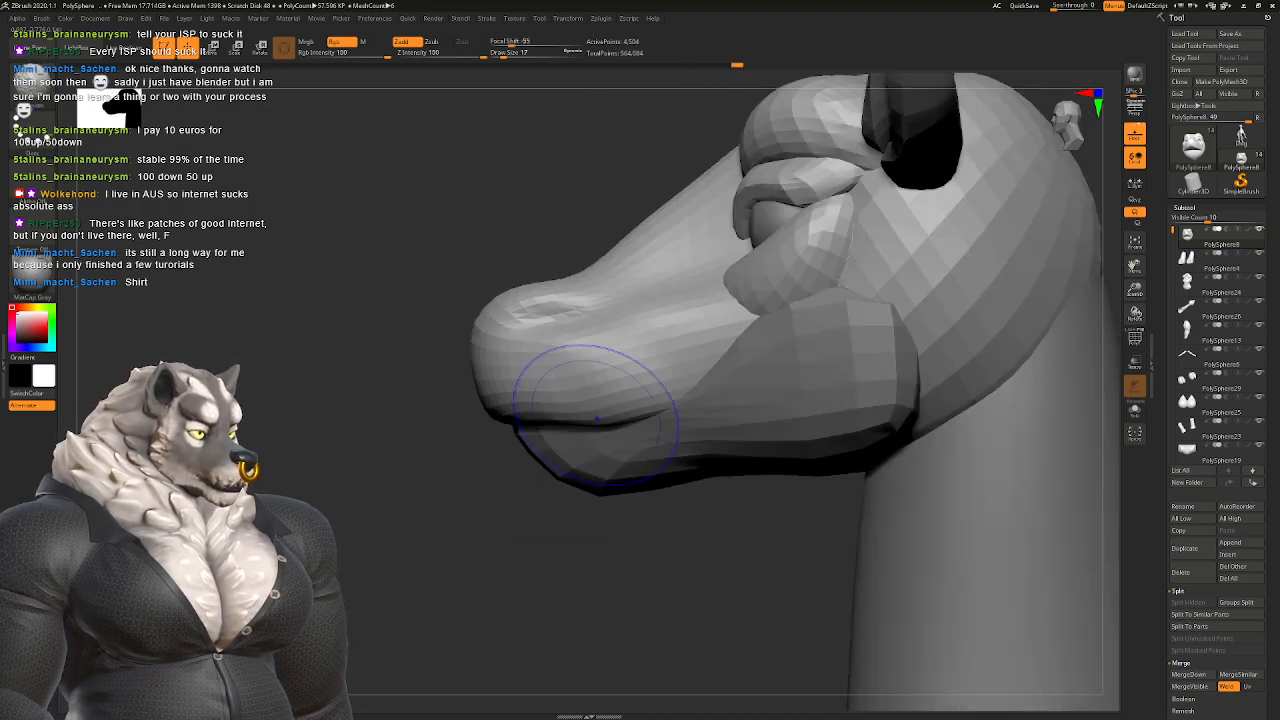
pyautogui.moveTo(606, 337); pyautogui.dragTo(562, 377, button='right')
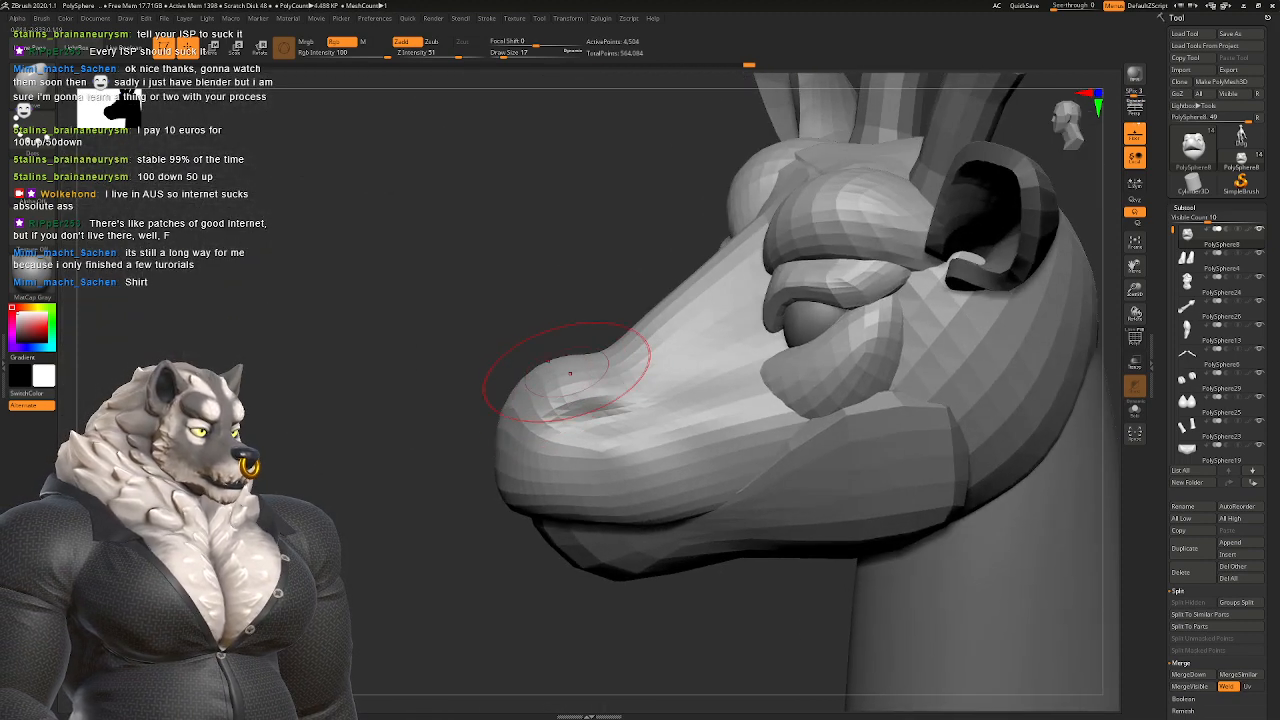
pyautogui.moveTo(650, 343); pyautogui.dragTo(483, 412, button='right')
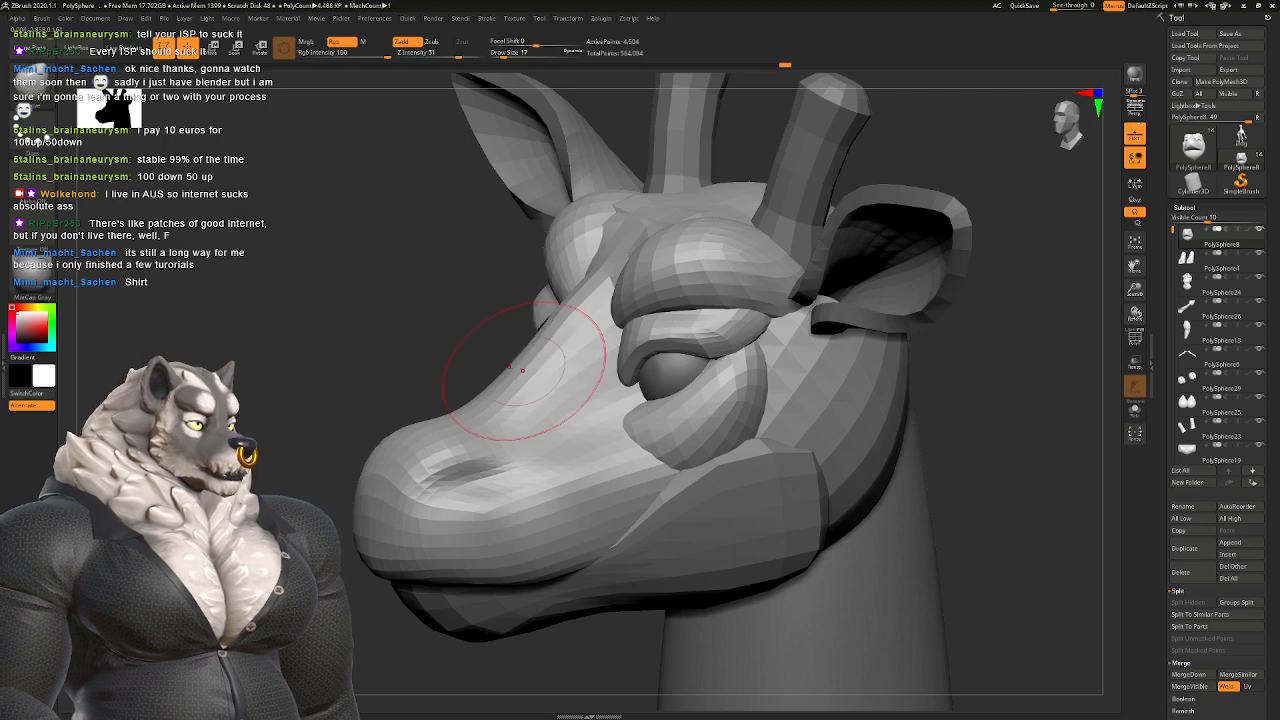
# Step: Reshape the bridge of the nose with the Move brush at draw size 25
pyautogui.moveTo(522, 370); pyautogui.dragTo(505, 355, button='right')
pyautogui.press('space')
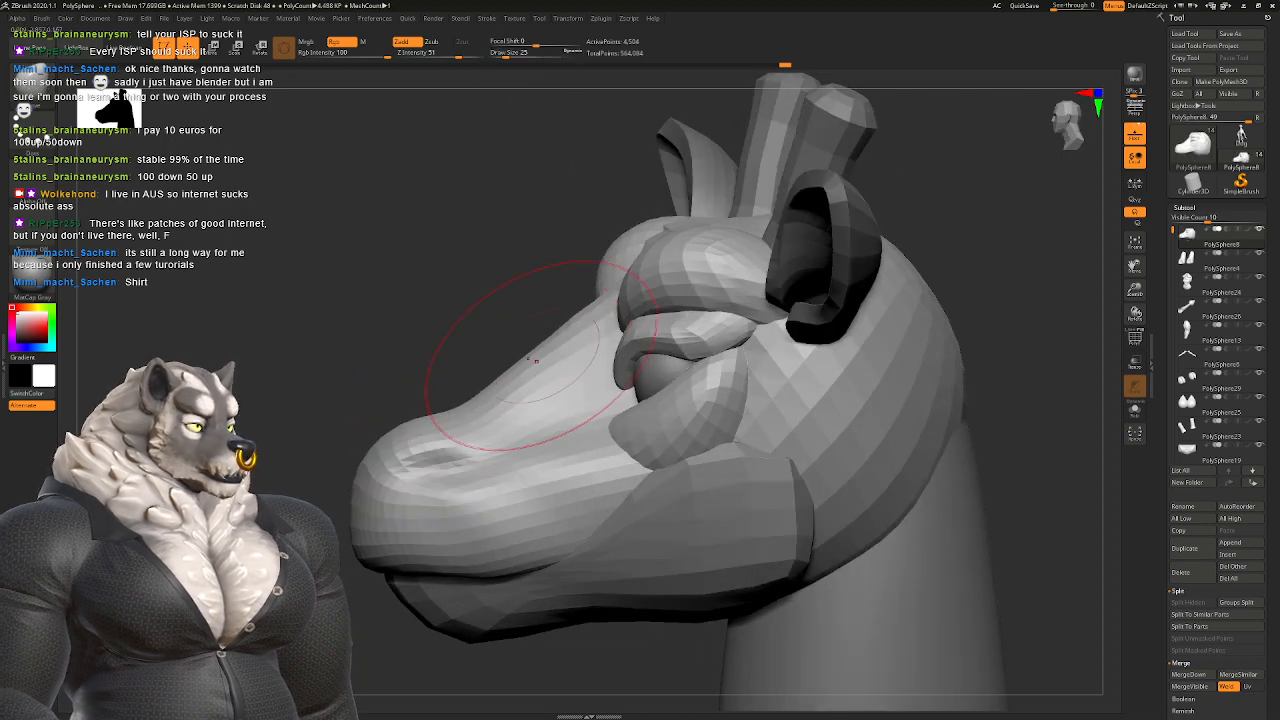
pyautogui.moveTo(544, 366)
pyautogui.mouseDown(button='right')
pyautogui.moveTo(545, 290)
pyautogui.moveTo(636, 279)
pyautogui.moveTo(540, 300)
pyautogui.moveTo(545, 316)
pyautogui.moveTo(520, 330)
pyautogui.mouseUp(button='right')
# Step: Return the face to its highest subdivision level and mask everything except the muzzle and nose bridge
pyautogui.press('b')
pyautogui.press('Escape')
pyautogui.press('space')
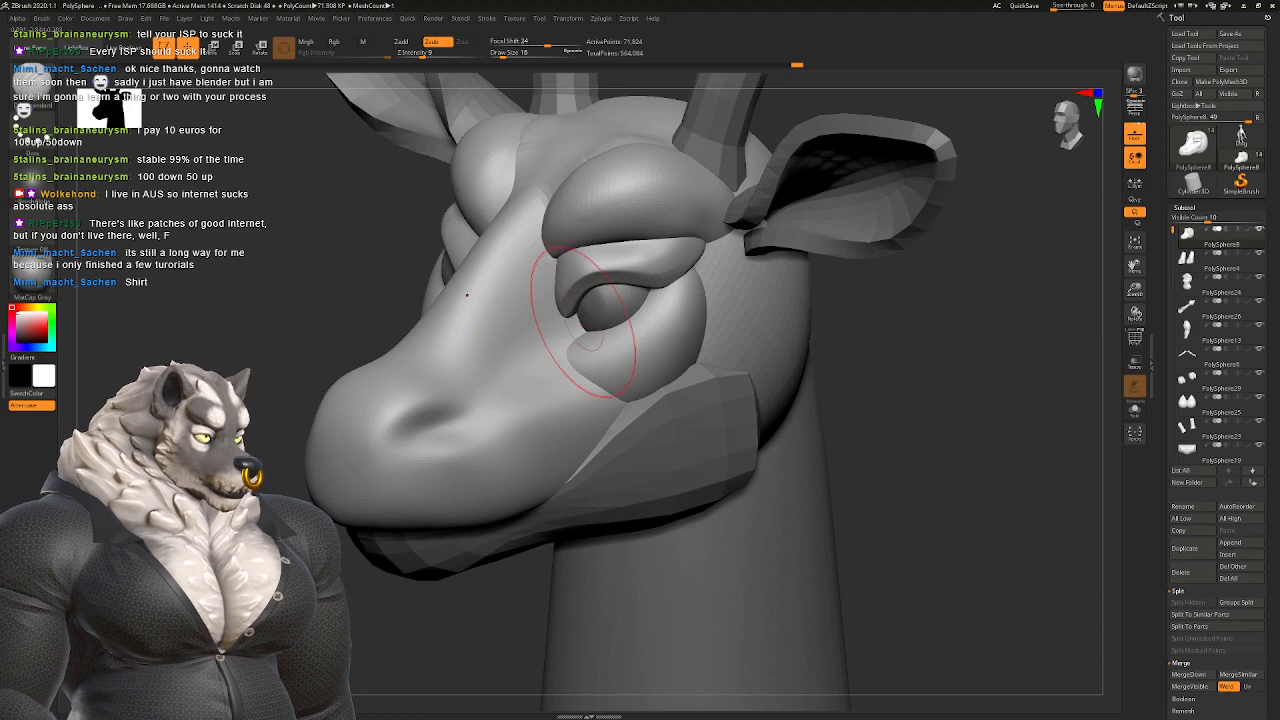
pyautogui.keyDown('ctrl'); pyautogui.click(347, 305); pyautogui.keyUp('ctrl')
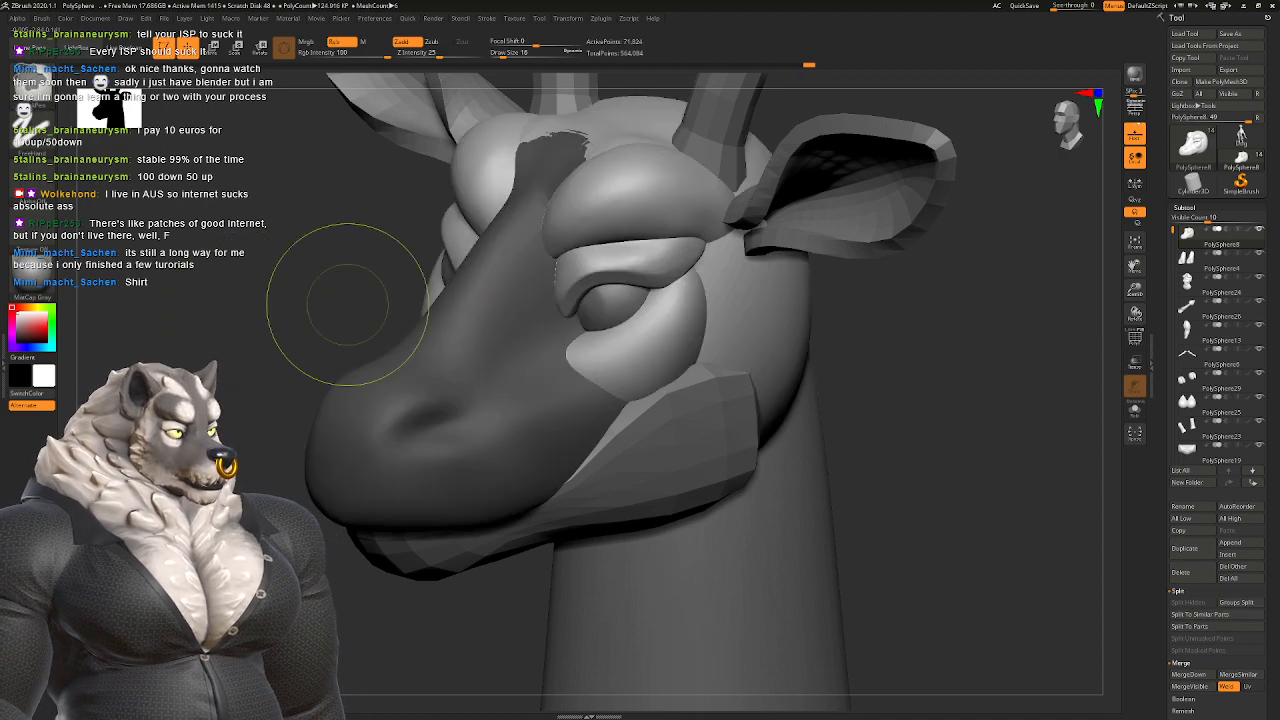
pyautogui.keyDown('ctrl'); pyautogui.click(372, 308); pyautogui.keyUp('ctrl')
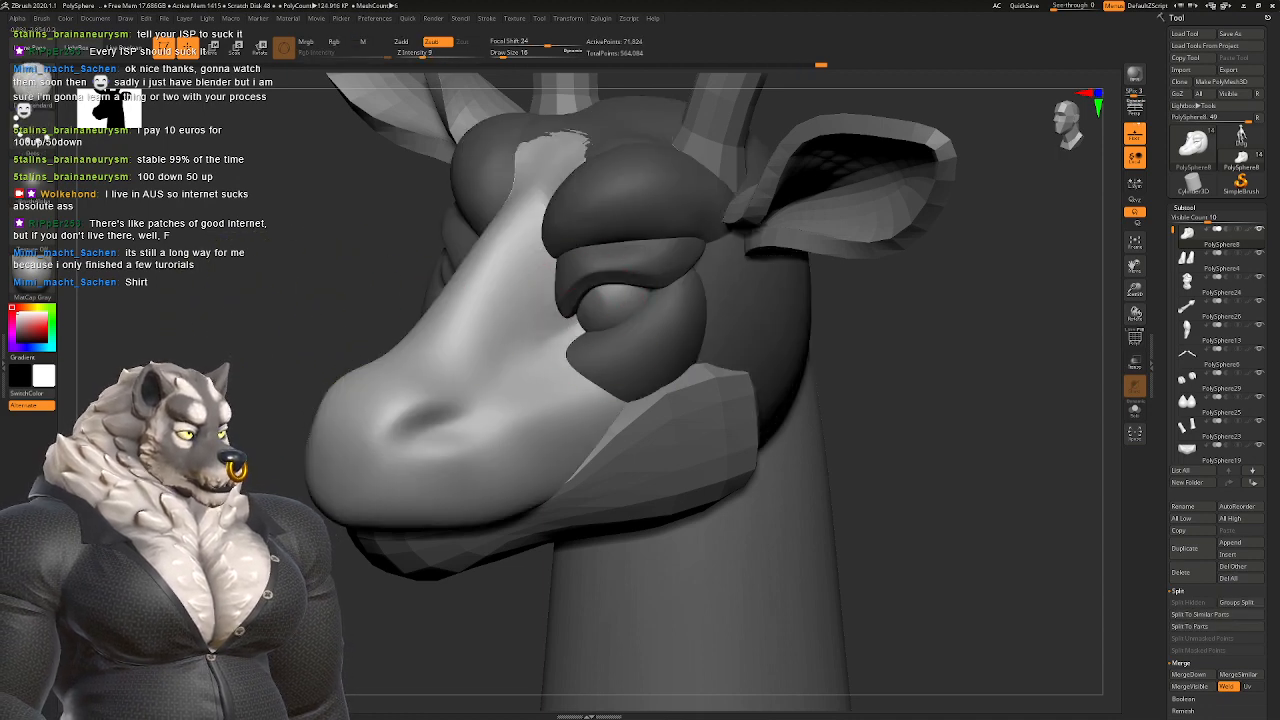
# Step: Define the crease between the muzzle and the inner eye corner at draw size 11
pyautogui.moveTo(516, 367)
pyautogui.mouseDown(button='right')
pyautogui.moveTo(564, 351)
pyautogui.moveTo(510, 397)
pyautogui.moveTo(522, 318)
pyautogui.moveTo(629, 343)
pyautogui.moveTo(443, 421)
pyautogui.moveTo(617, 320)
pyautogui.mouseUp(button='right')
pyautogui.press('space')
pyautogui.press('b')
pyautogui.press('s')
pyautogui.press('t')
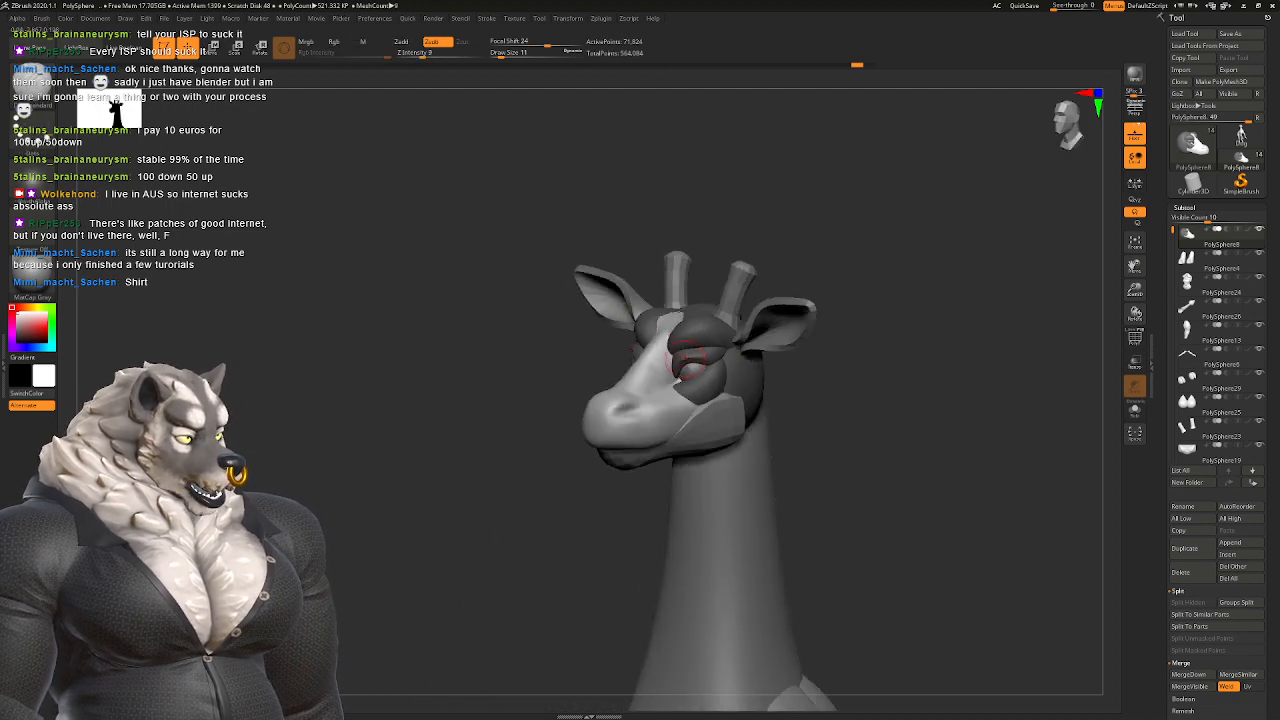
pyautogui.moveTo(728, 380); pyautogui.dragTo(580, 312, button='right')
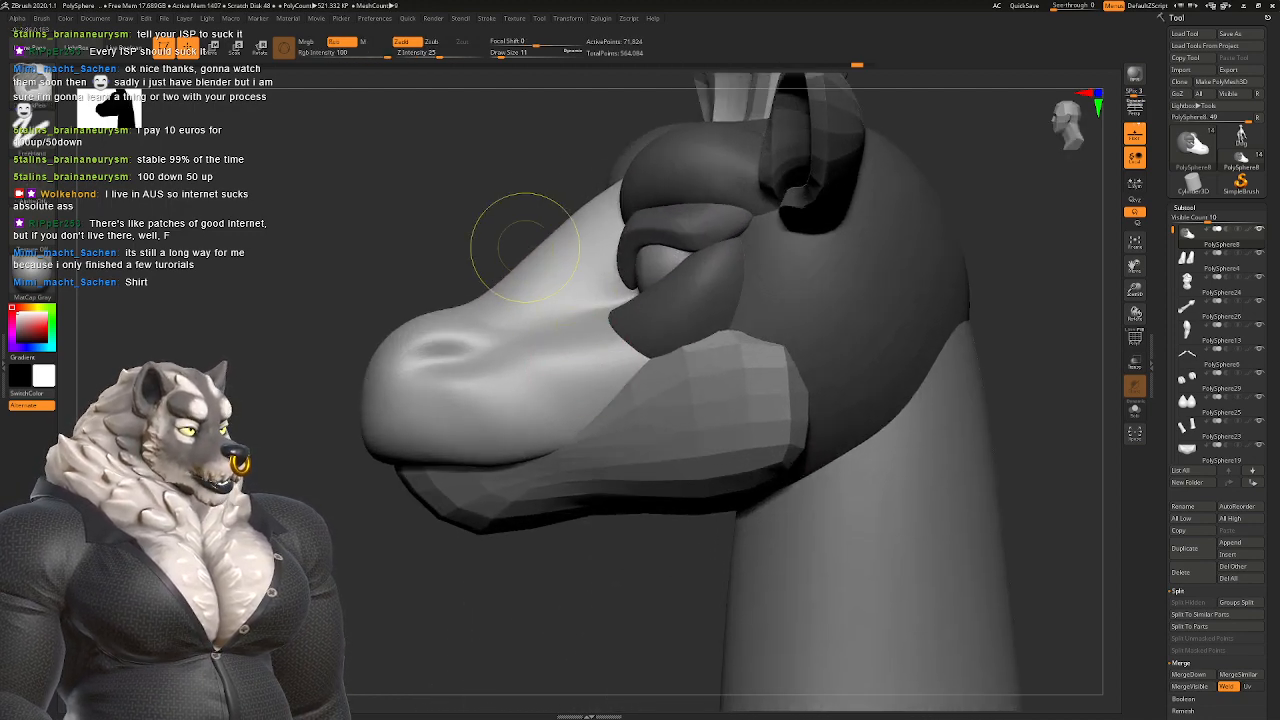
# Step: Carve curled nostril recesses into the muzzle with the DamStandard brush at draw sizes 7 and 5
pyautogui.press('b')
pyautogui.press('d')
pyautogui.press('s')
pyautogui.moveTo(508, 229)
pyautogui.mouseDown(button='right')
pyautogui.moveTo(549, 240)
pyautogui.moveTo(528, 309)
pyautogui.moveTo(465, 360)
pyautogui.mouseUp(button='right')
pyautogui.press('space')
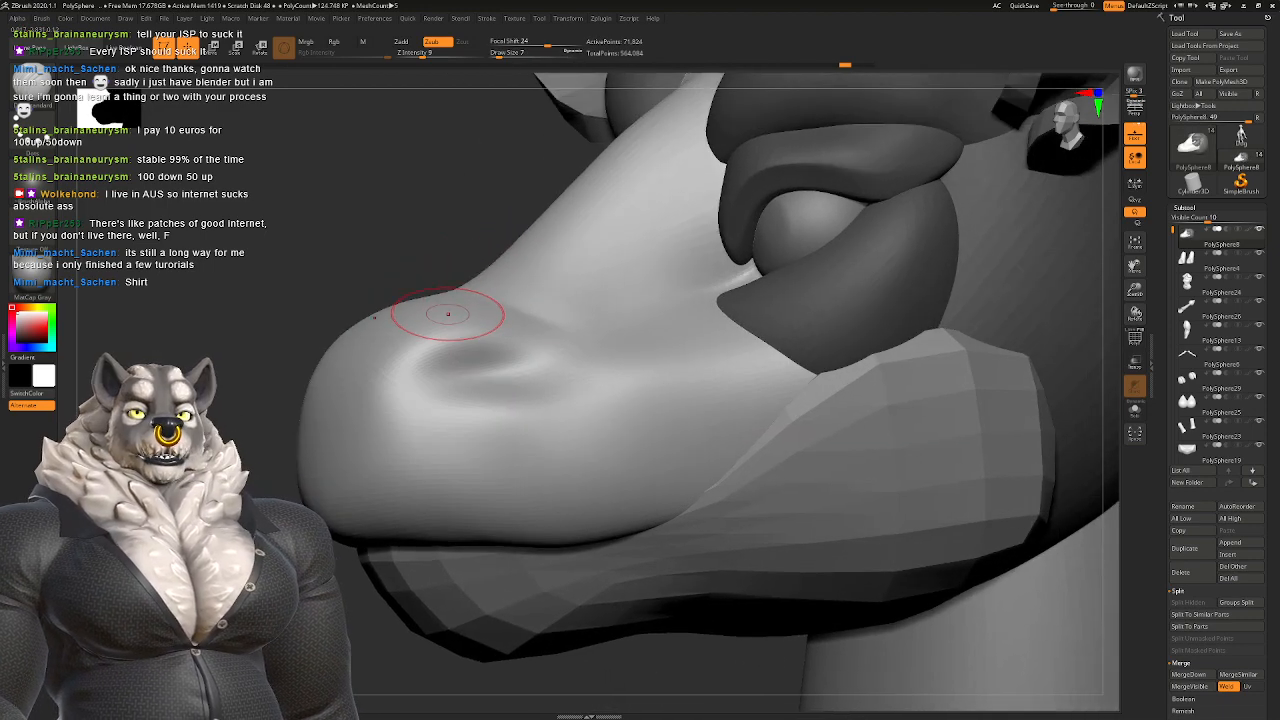
pyautogui.moveTo(448, 314)
pyautogui.mouseDown(button='right')
pyautogui.moveTo(471, 309)
pyautogui.moveTo(440, 340)
pyautogui.moveTo(492, 346)
pyautogui.moveTo(514, 329)
pyautogui.mouseUp(button='right')
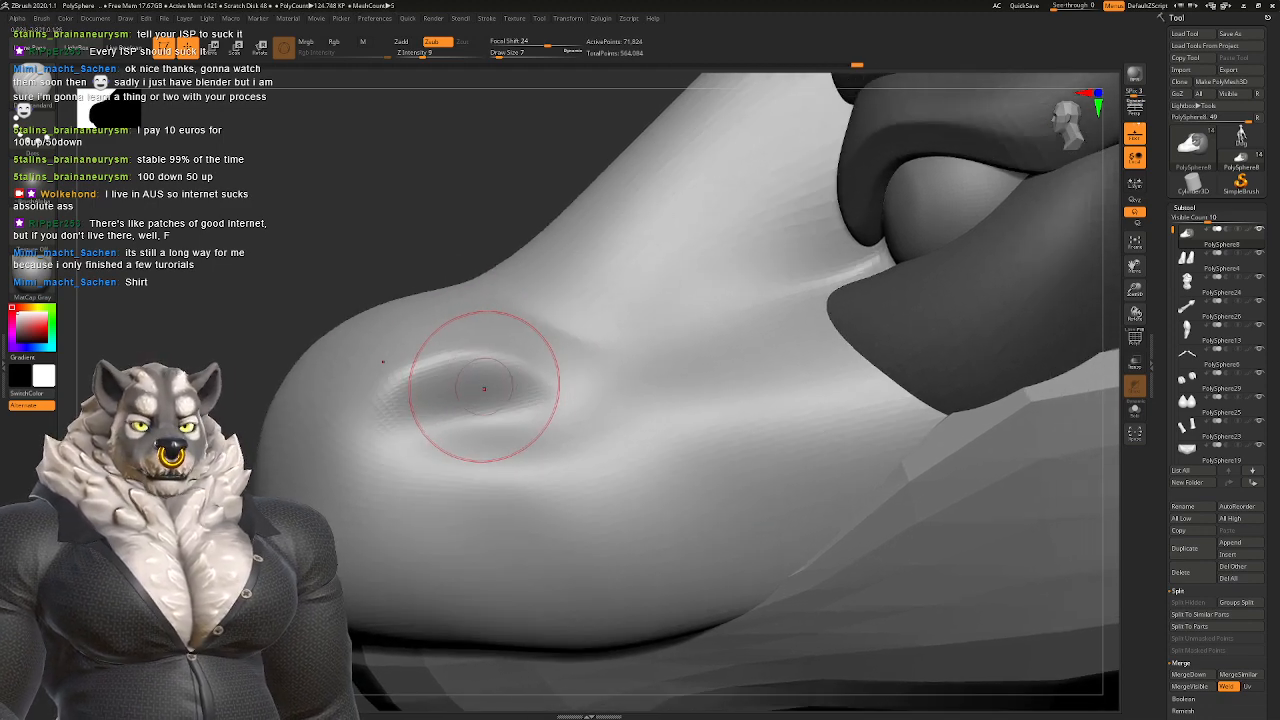
pyautogui.press('space')
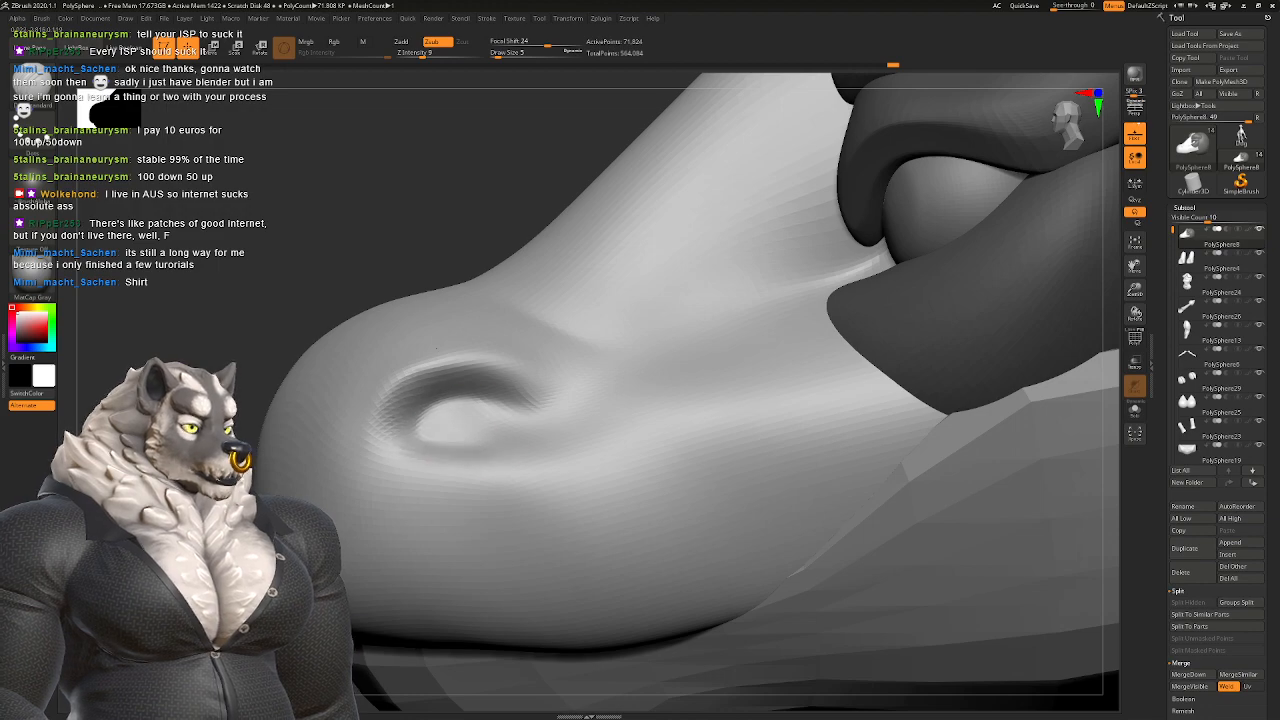
pyautogui.moveTo(477, 437)
pyautogui.mouseDown(button='right')
pyautogui.moveTo(620, 405)
pyautogui.moveTo(514, 423)
pyautogui.mouseUp(button='right')
# Step: Adjust the nostrils and muzzle tip two subdivision levels lower with the Move brush at draw size 12, and return to the highest level
pyautogui.press('space')
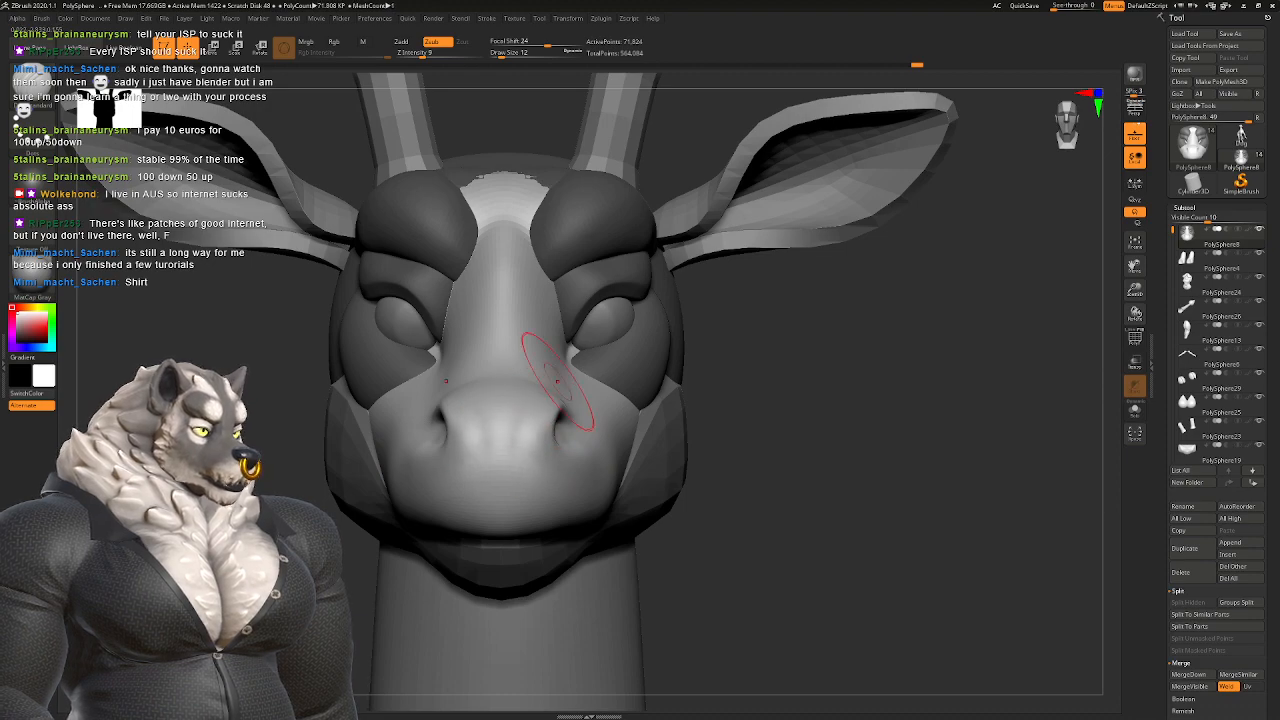
pyautogui.moveTo(557, 380)
pyautogui.mouseDown(button='right')
pyautogui.moveTo(480, 385)
pyautogui.moveTo(620, 390)
pyautogui.moveTo(540, 420)
pyautogui.moveTo(566, 471)
pyautogui.moveTo(490, 455)
pyautogui.moveTo(562, 470)
pyautogui.mouseUp(button='right')
pyautogui.hotkey('shift', 'd')
pyautogui.press('b')
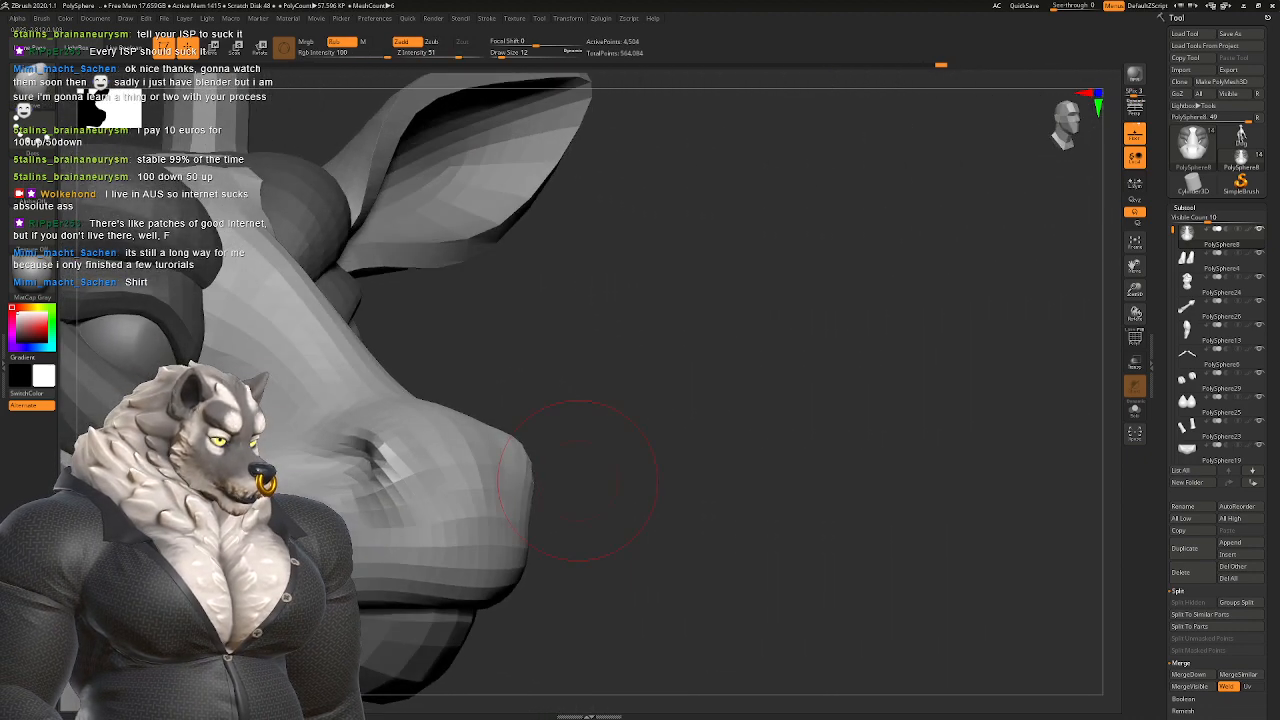
pyautogui.press('d')
pyautogui.press('d')
pyautogui.moveTo(720, 420)
pyautogui.mouseDown(button='right')
pyautogui.moveTo(545, 412)
pyautogui.moveTo(550, 385)
pyautogui.moveTo(540, 440)
pyautogui.moveTo(520, 437)
pyautogui.mouseUp(button='right')
# Step: Clear the face mask, divide the face once more and refine the nostril rims with the DamStandard brush at draw size 6
pyautogui.press('b')
pyautogui.press('d')
pyautogui.press('s')
pyautogui.click(520, 436)
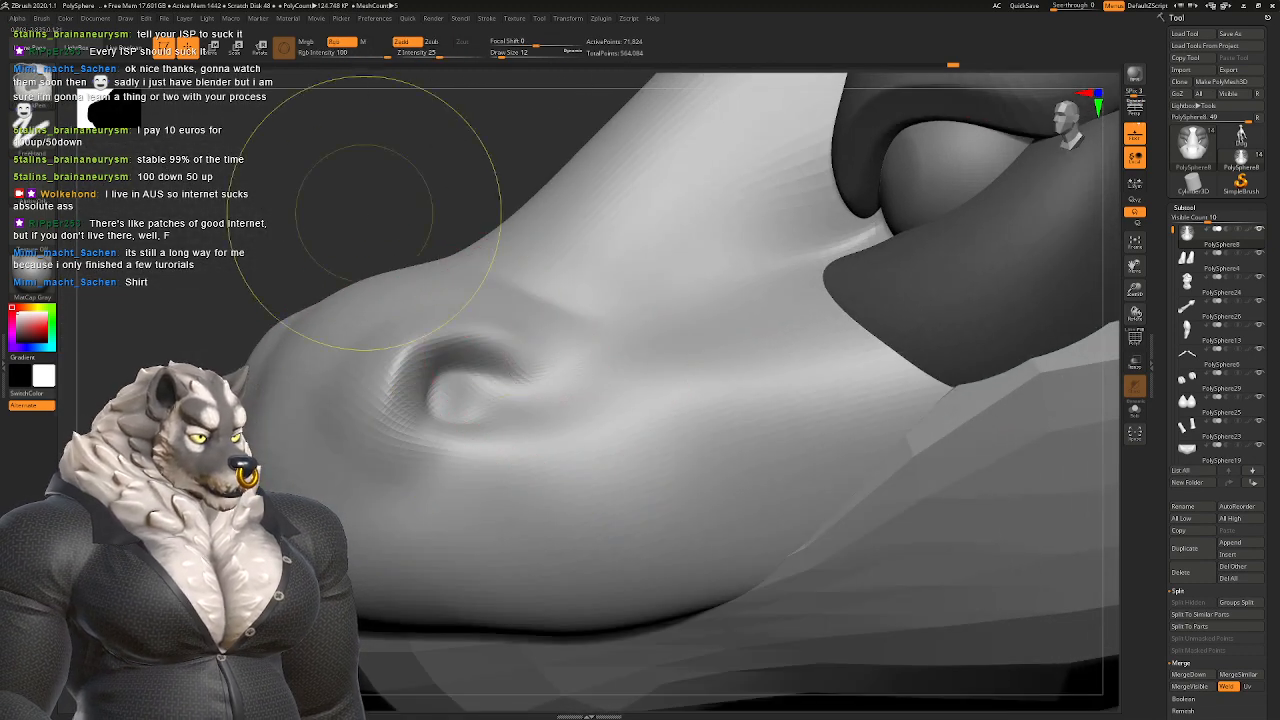
pyautogui.press('space')
pyautogui.moveTo(404, 361); pyautogui.dragTo(401, 361)
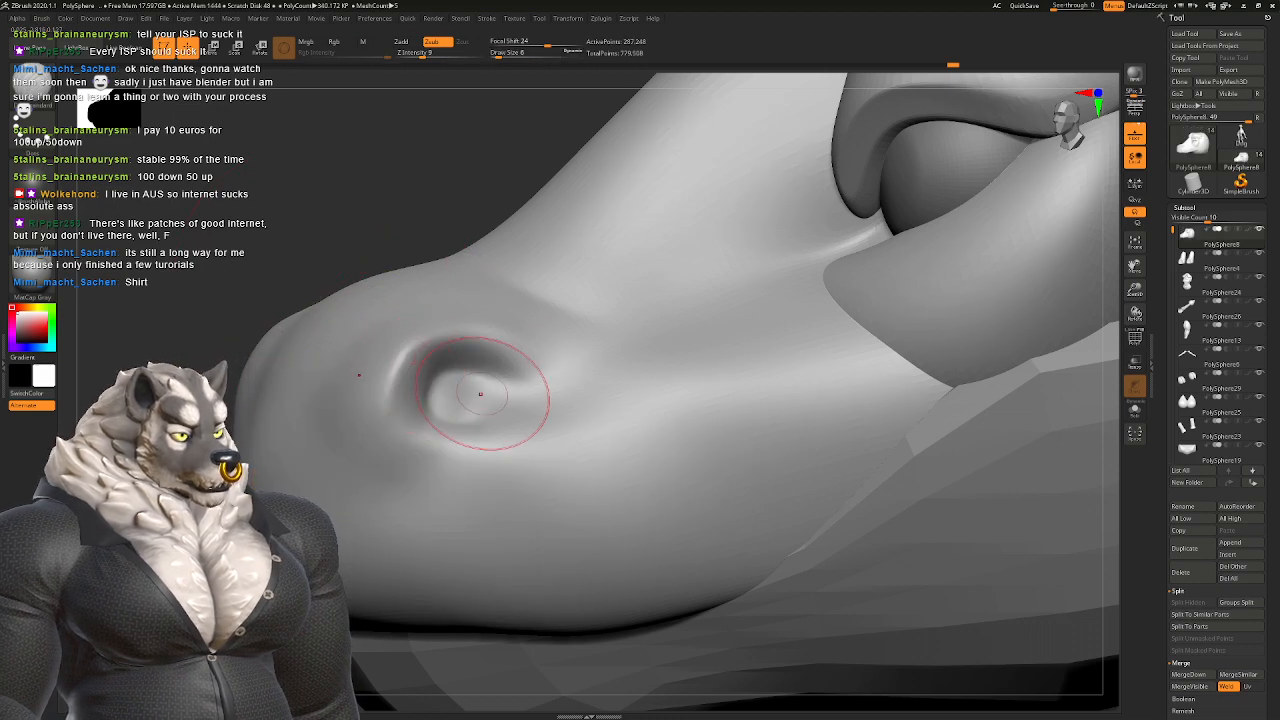
# Step: Deepen the inner curve of the nostrils with the DamStandard brush at draw size 6
pyautogui.press('space')
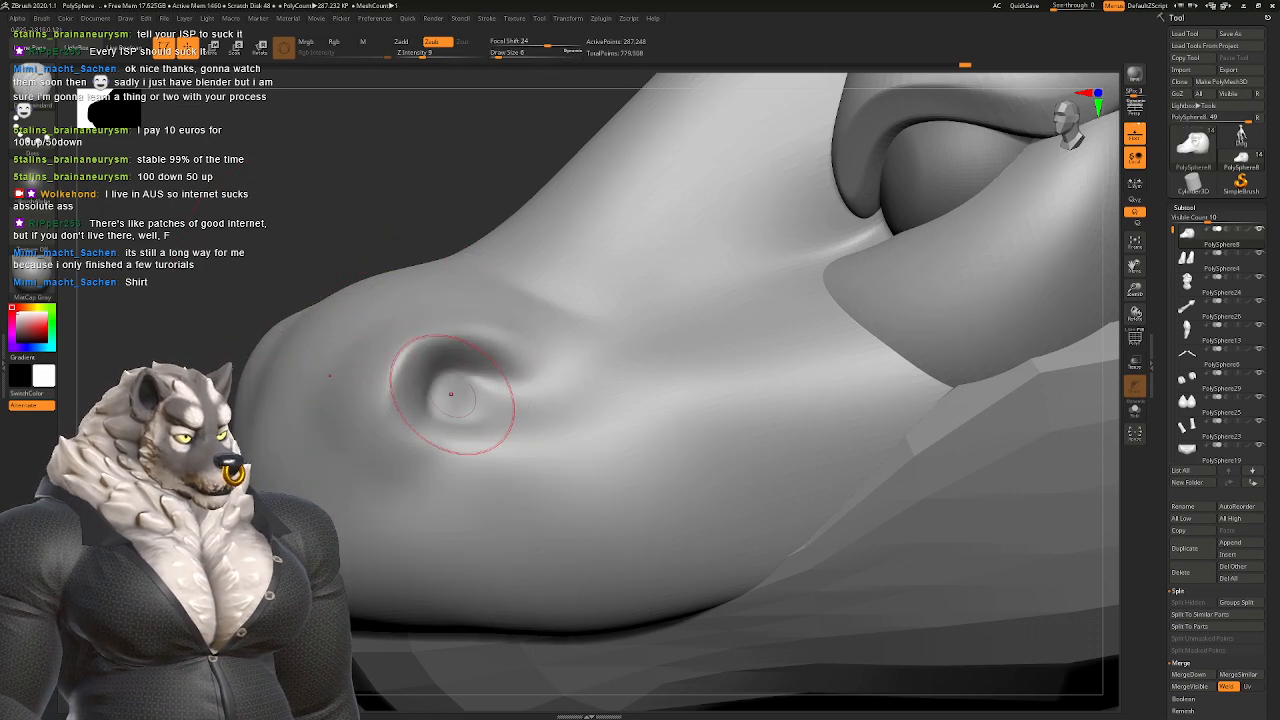
pyautogui.moveTo(479, 424); pyautogui.dragTo(474, 398)
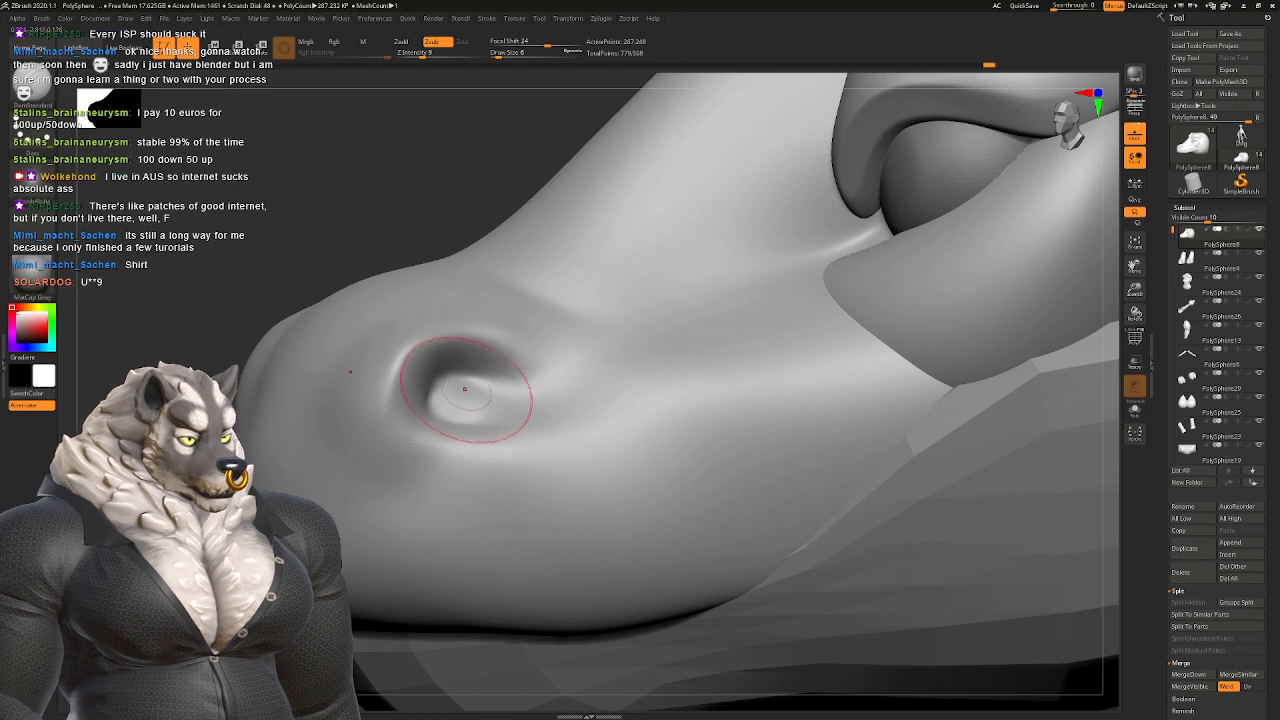
pyautogui.keyDown('alt'); pyautogui.moveTo(474, 378); pyautogui.dragTo(474, 429, button='right'); pyautogui.keyUp('alt')
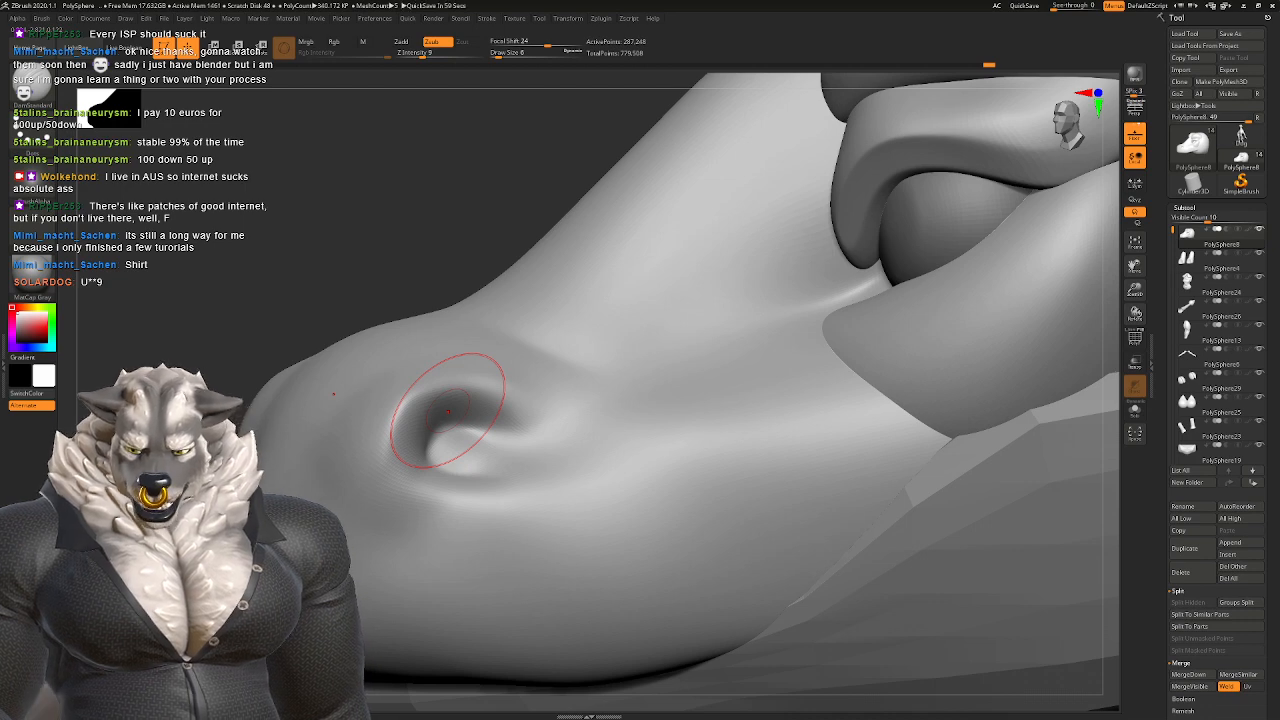
# Step: Deepen the nostril's curled hollow and sharpen its rim with the DamStandard brush at draw sizes 6 and 5
pyautogui.moveTo(448, 410); pyautogui.dragTo(536, 398, button='right')
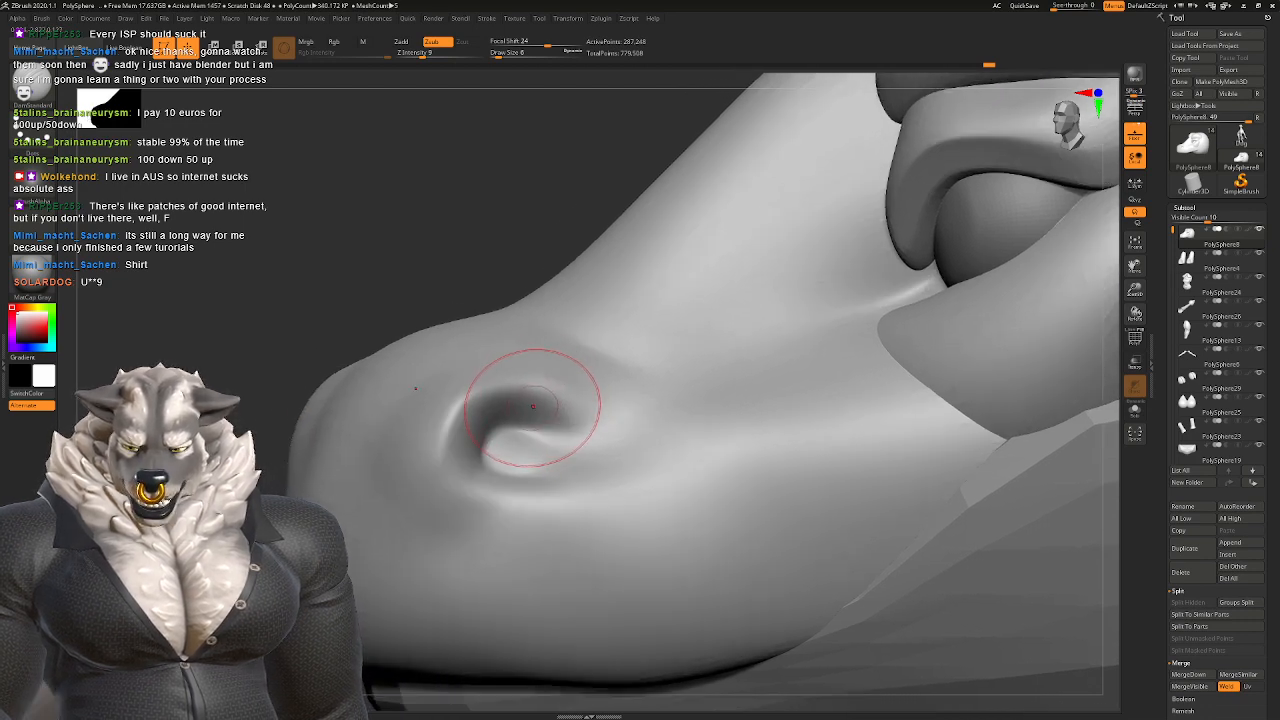
pyautogui.moveTo(529, 410); pyautogui.dragTo(564, 382)
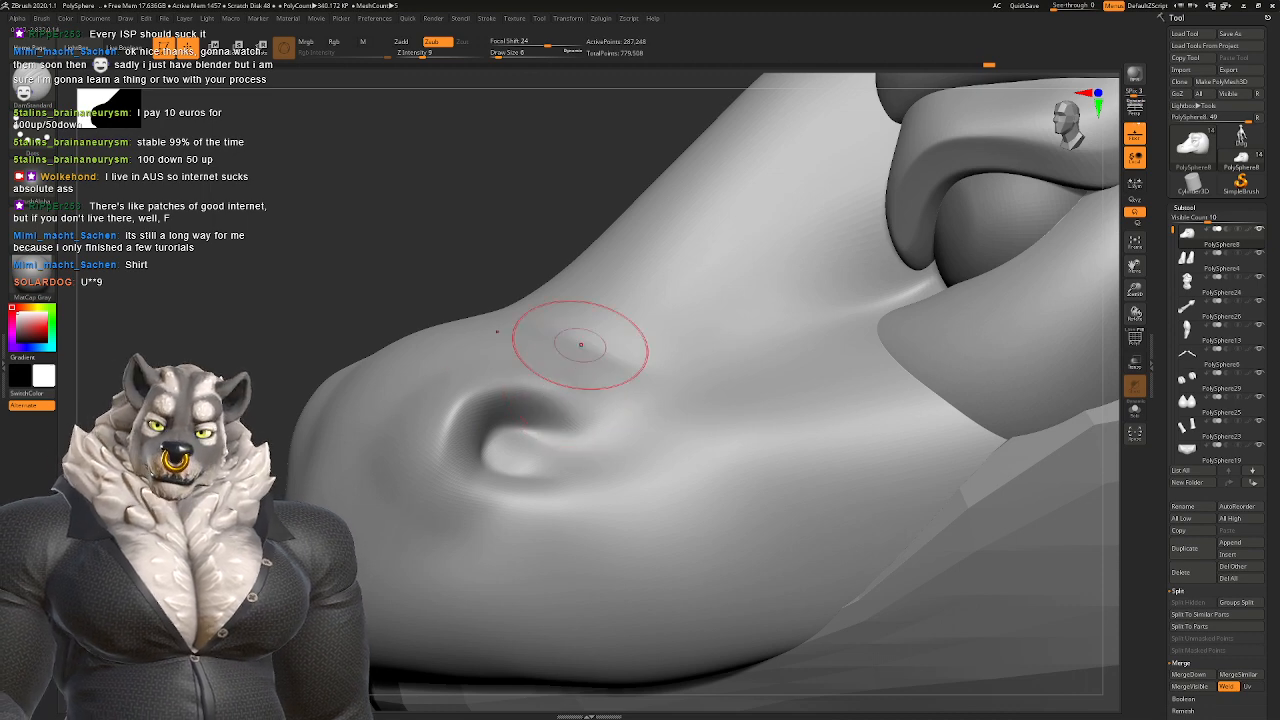
pyautogui.moveTo(506, 329)
pyautogui.mouseDown(button='right')
pyautogui.moveTo(496, 313)
pyautogui.moveTo(390, 412)
pyautogui.mouseUp(button='right')
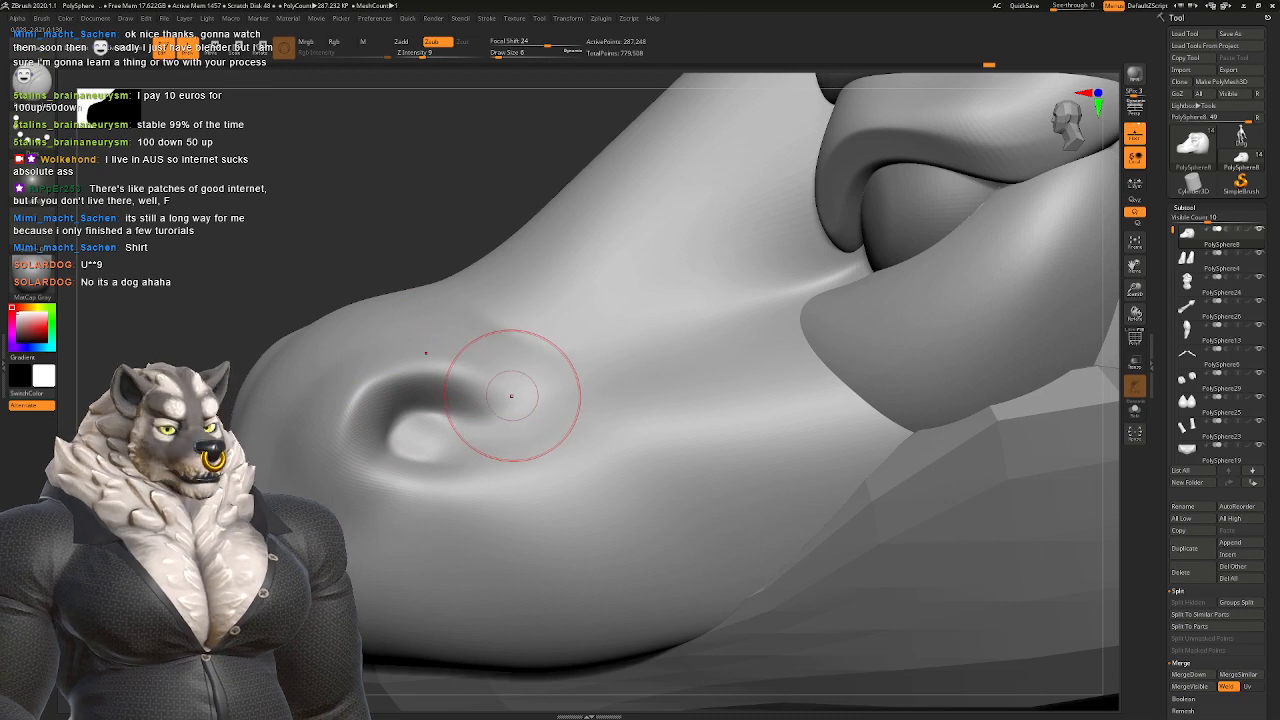
pyautogui.moveTo(529, 394)
pyautogui.mouseDown(button='right')
pyautogui.moveTo(560, 380)
pyautogui.moveTo(471, 385)
pyautogui.mouseUp(button='right')
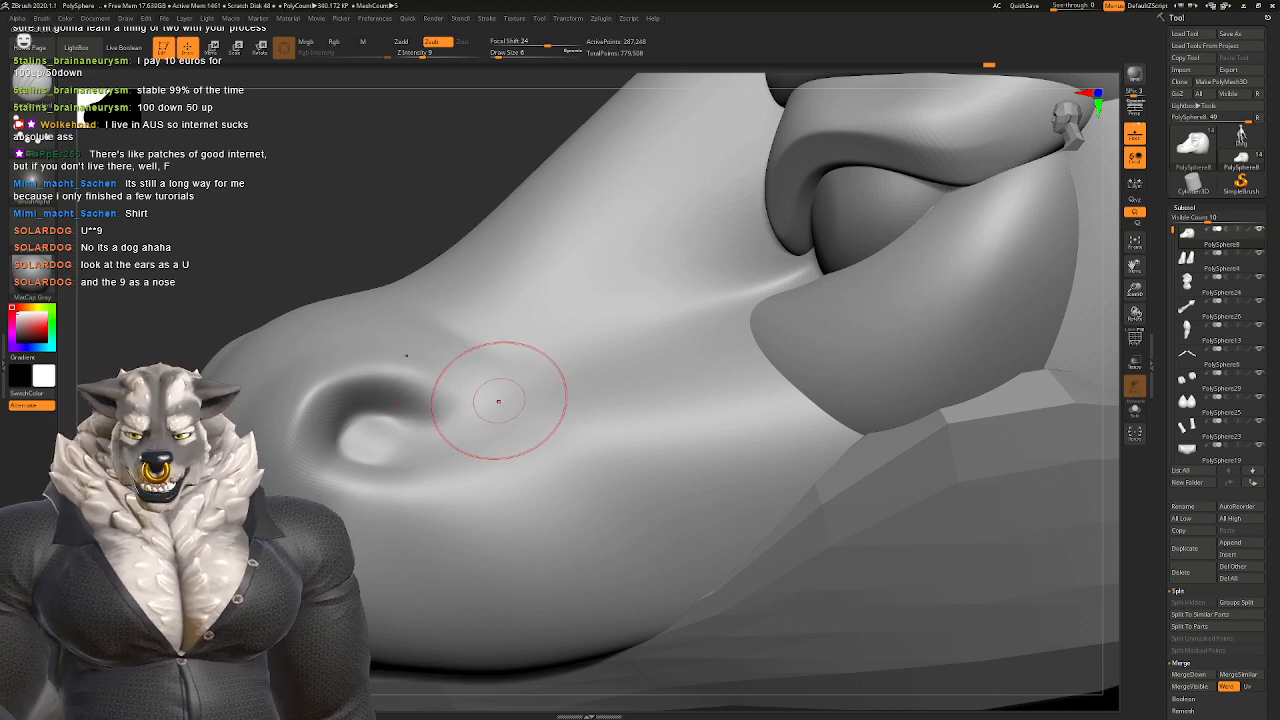
pyautogui.moveTo(400, 371); pyautogui.dragTo(471, 386, button='right')
pyautogui.press('space')
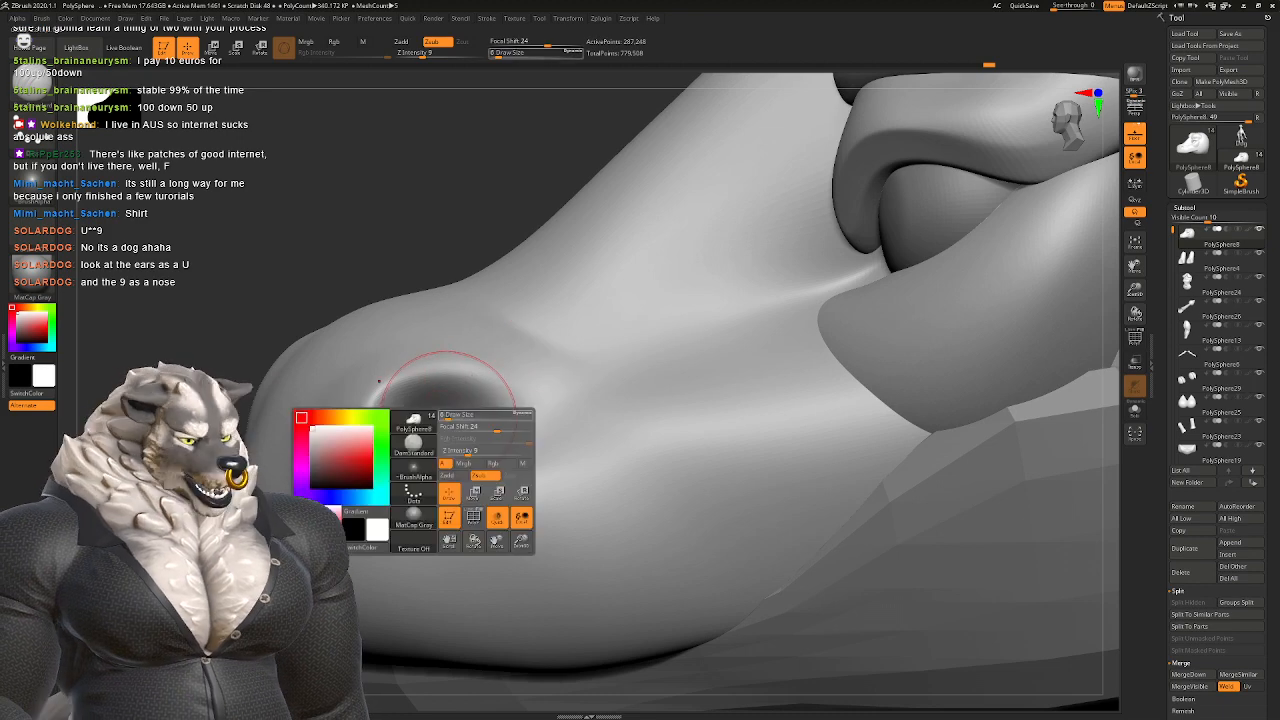
pyautogui.moveTo(445, 390)
pyautogui.mouseDown()
pyautogui.moveTo(432, 440)
pyautogui.moveTo(458, 428)
pyautogui.moveTo(455, 412)
pyautogui.mouseUp()
pyautogui.moveTo(543, 366)
pyautogui.mouseDown(button='right')
pyautogui.moveTo(560, 410)
pyautogui.moveTo(540, 455)
pyautogui.moveTo(555, 450)
pyautogui.moveTo(525, 332)
pyautogui.moveTo(558, 300)
pyautogui.moveTo(560, 277)
pyautogui.moveTo(535, 270)
pyautogui.moveTo(500, 350)
pyautogui.moveTo(565, 360)
pyautogui.moveTo(597, 331)
pyautogui.mouseUp(button='right')
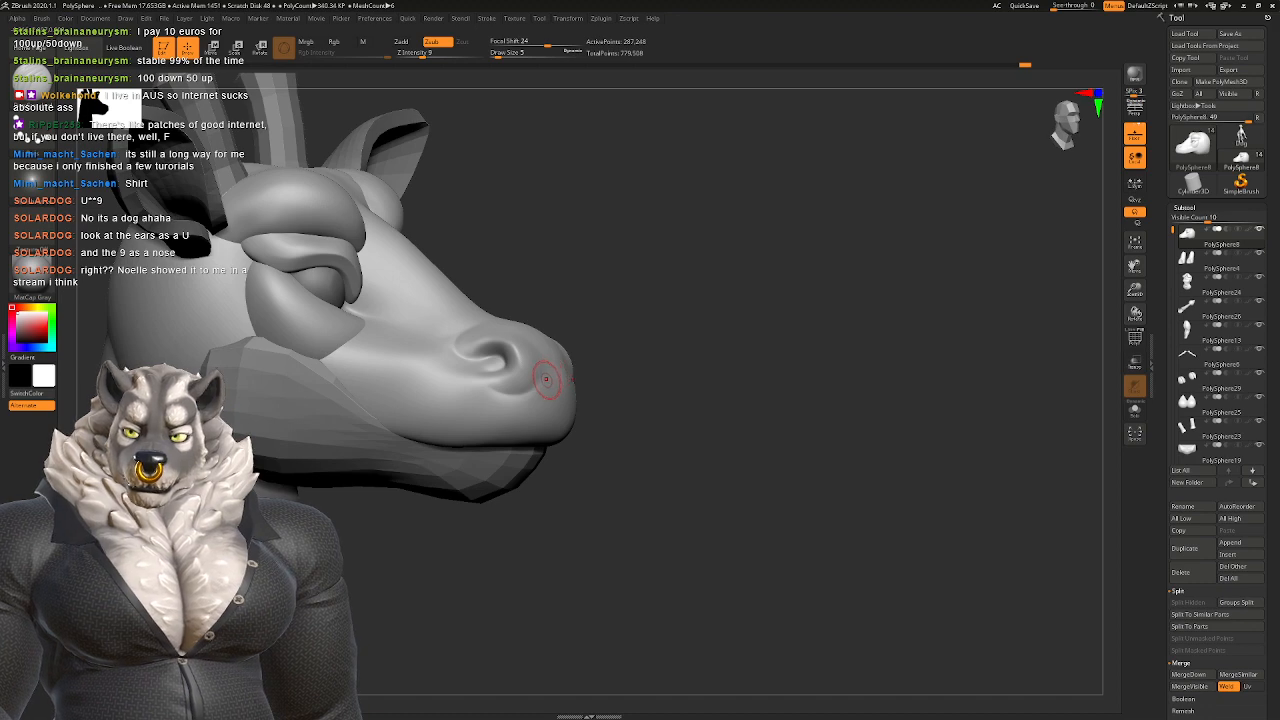
# Step: Examine the sculpted head from several angles and the full figure from the front
pyautogui.moveTo(552, 371)
pyautogui.mouseDown(button='right')
pyautogui.moveTo(455, 370)
pyautogui.moveTo(457, 400)
pyautogui.moveTo(480, 345)
pyautogui.moveTo(460, 393)
pyautogui.moveTo(514, 380)
pyautogui.moveTo(511, 457)
pyautogui.moveTo(640, 292)
pyautogui.moveTo(614, 434)
pyautogui.moveTo(690, 410)
pyautogui.moveTo(600, 371)
pyautogui.moveTo(651, 423)
pyautogui.moveTo(650, 366)
pyautogui.moveTo(572, 459)
pyautogui.mouseUp(button='right')
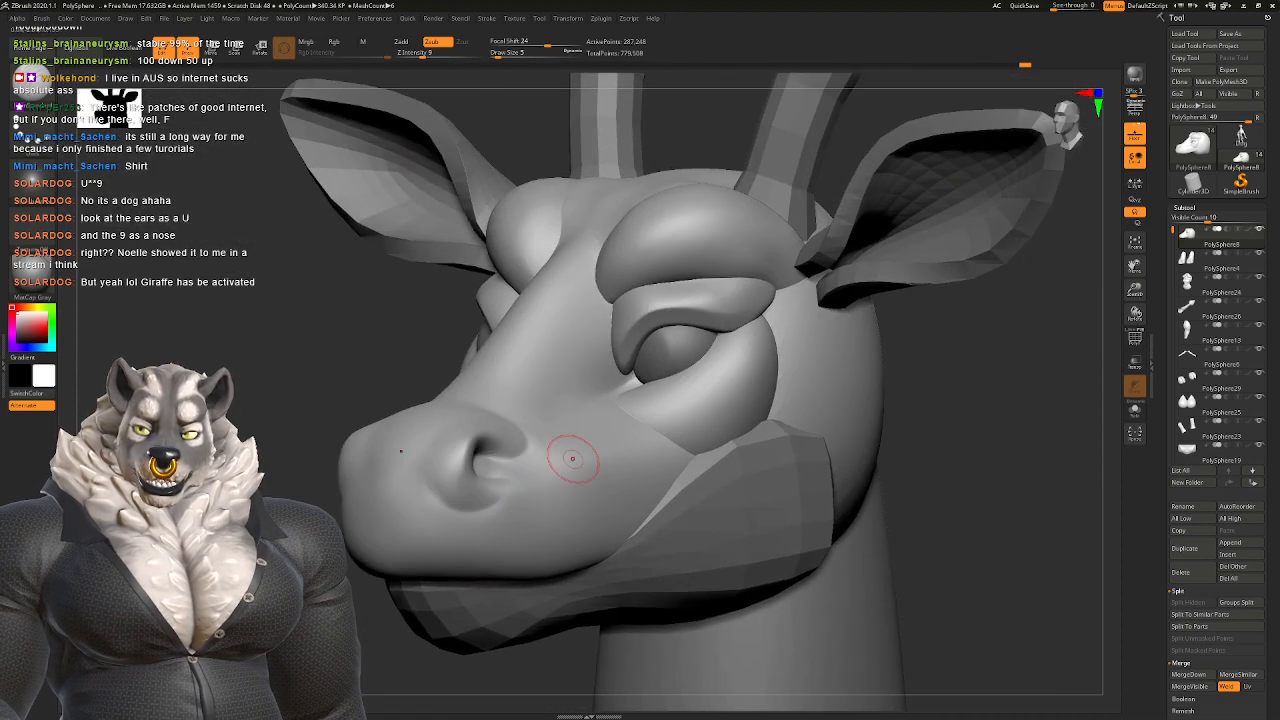
pyautogui.moveTo(535, 380); pyautogui.dragTo(560, 580, button='right')
pyautogui.moveTo(110, 110)
pyautogui.keyDown('alt'); pyautogui.mouseDown(button='right')
pyautogui.moveTo(107, 97)
pyautogui.moveTo(106, 114)
pyautogui.mouseUp(button='right'); pyautogui.keyUp('alt')
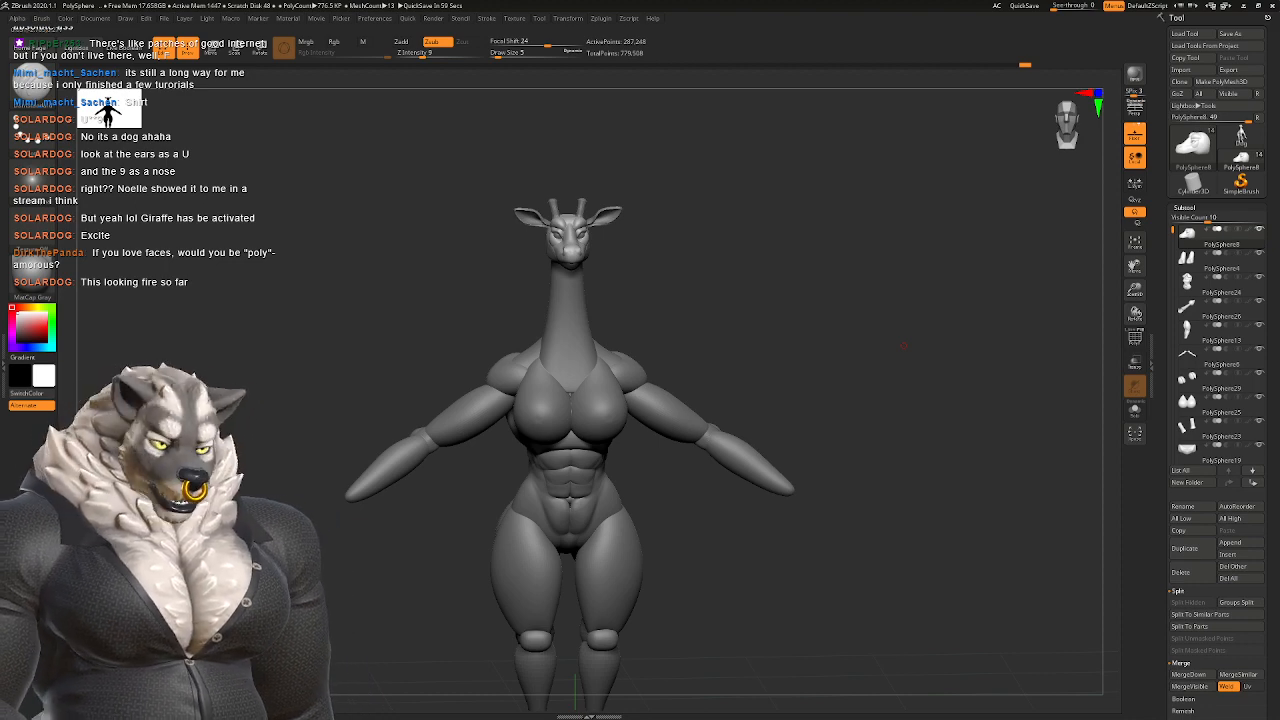
pyautogui.moveTo(904, 345); pyautogui.dragTo(885, 430)
pyautogui.keyDown('alt'); pyautogui.moveTo(885, 430); pyautogui.dragTo(885, 480); pyautogui.keyUp('alt')
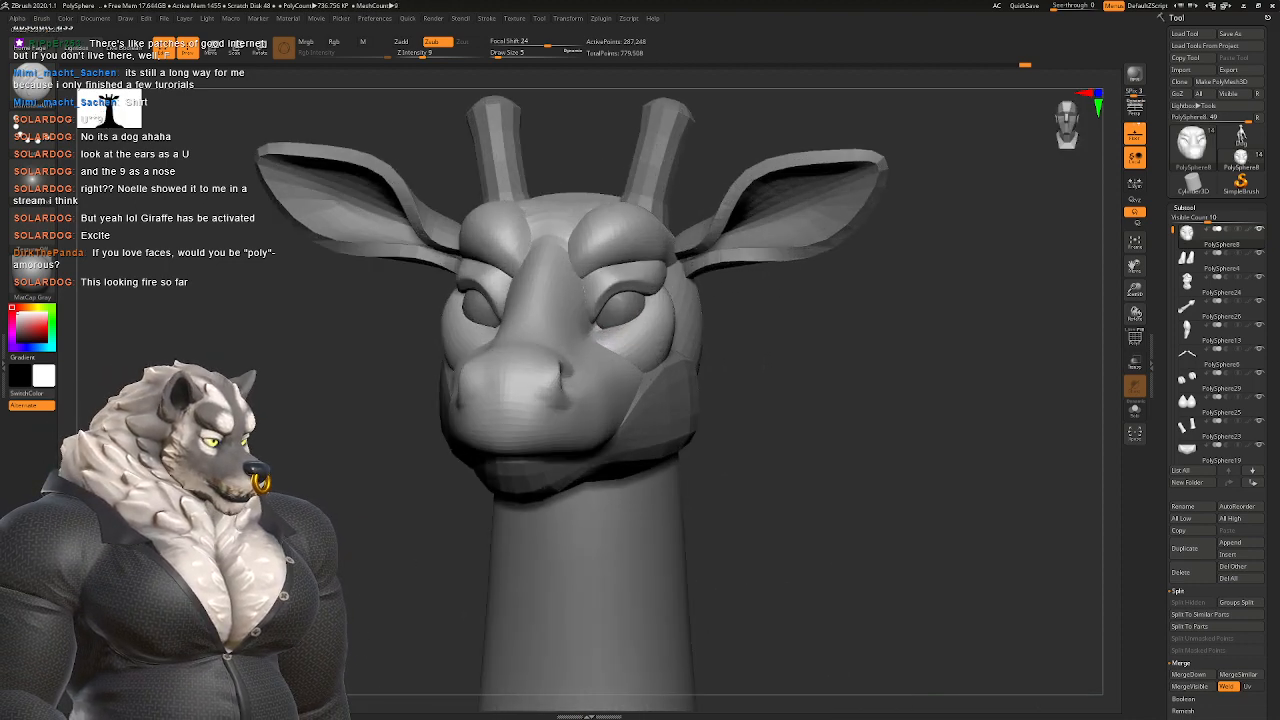
# Step: Isolate and mask the brows, show the whole head again, choose the Clay brush and invert the mask to protect everything but the brows
pyautogui.moveTo(560, 255); pyautogui.dragTo(610, 350, button='right')
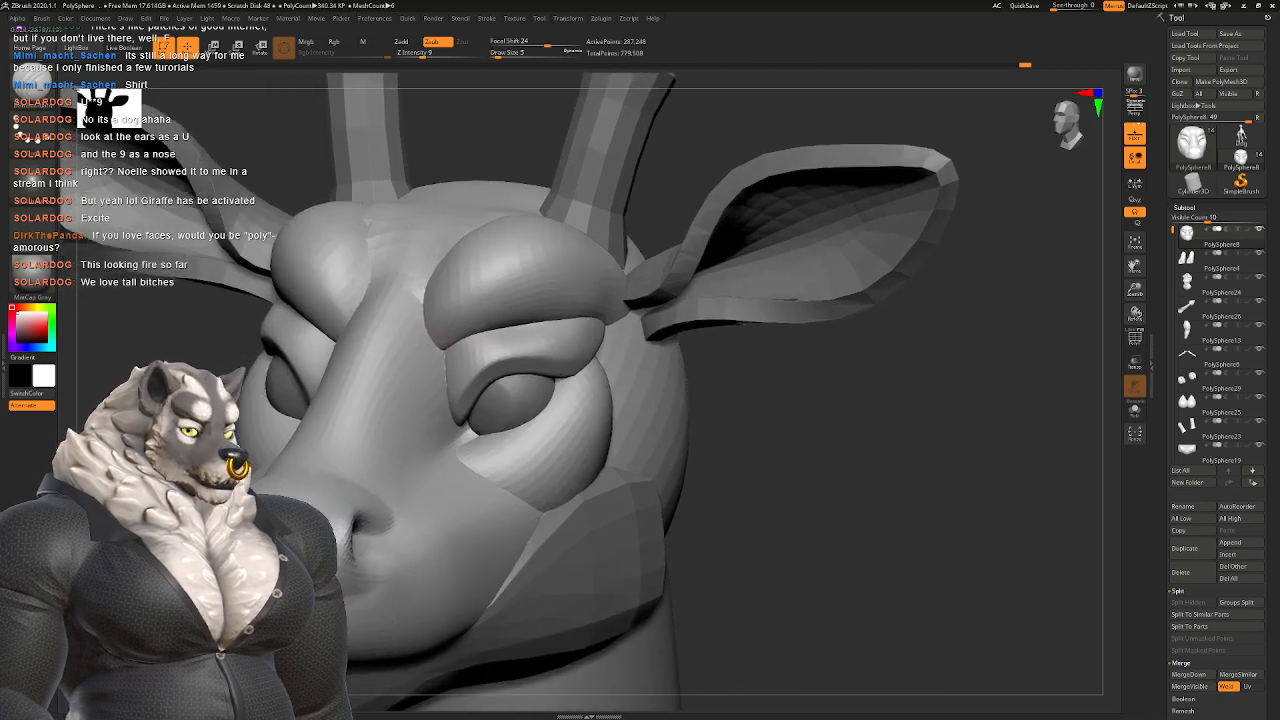
pyautogui.keyDown('alt'); pyautogui.moveTo(532, 308); pyautogui.dragTo(543, 297, button='right'); pyautogui.keyUp('alt')
pyautogui.keyDown('ctrl'); pyautogui.keyDown('shift'); pyautogui.click(548, 292); pyautogui.keyUp('shift'); pyautogui.keyUp('ctrl')
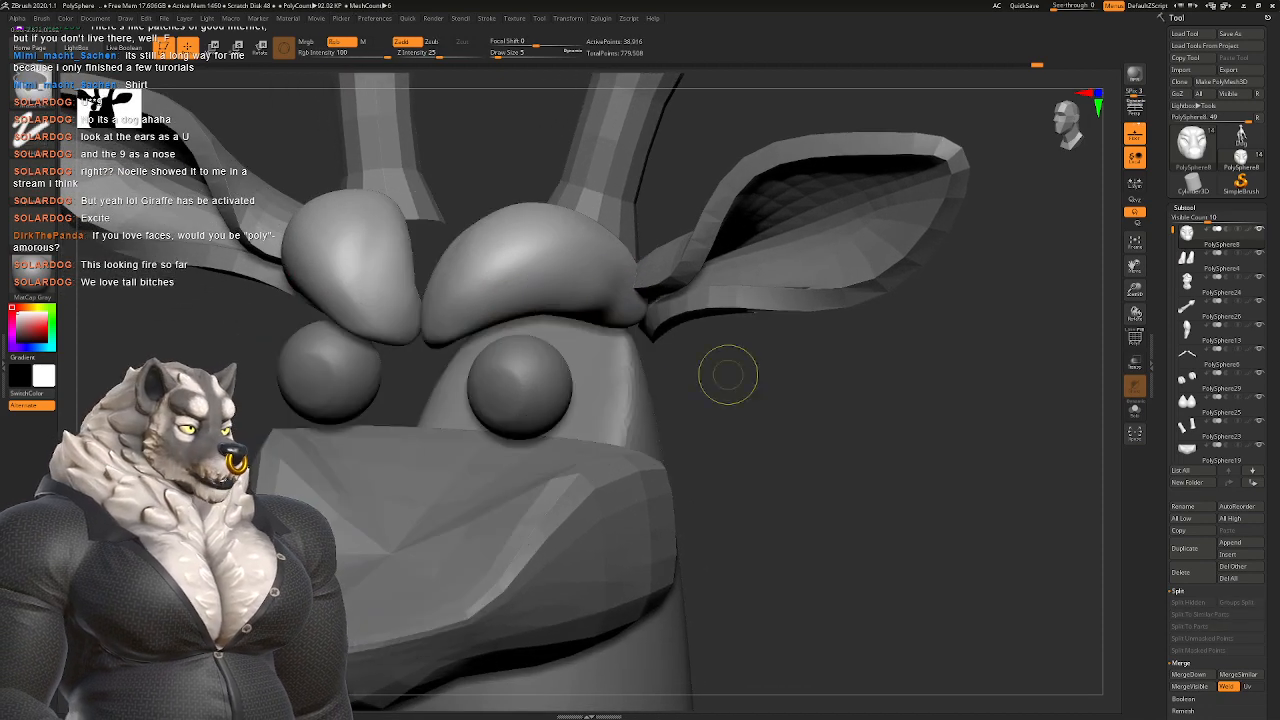
pyautogui.keyDown('ctrl'); pyautogui.click(729, 375); pyautogui.keyUp('ctrl')
pyautogui.keyDown('ctrl'); pyautogui.keyDown('shift'); pyautogui.click(727, 376); pyautogui.keyUp('shift'); pyautogui.keyUp('ctrl')
pyautogui.press('b')
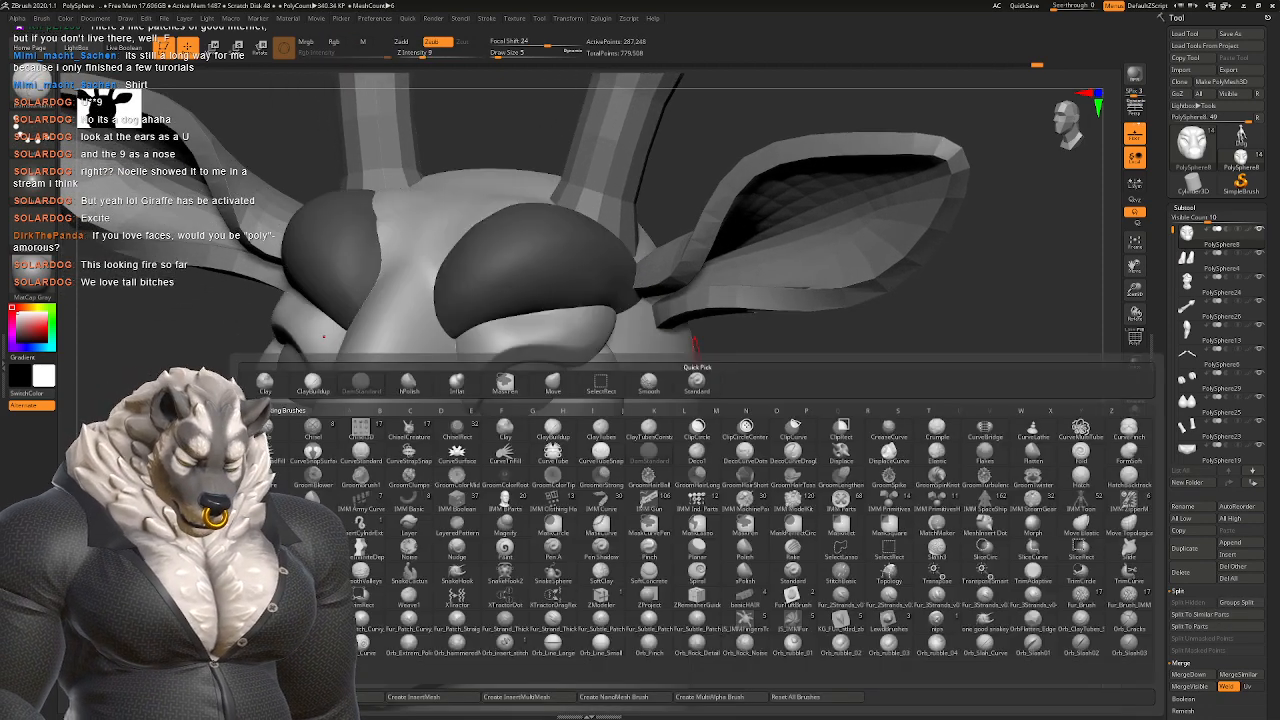
pyautogui.press('c')
pyautogui.press('l')
pyautogui.keyDown('ctrl'); pyautogui.click(758, 343); pyautogui.keyUp('ctrl')
# Step: Shape the unmasked brows with the Clay brush at draw size 11 and the Move brush, and clear the mask
pyautogui.press('space')
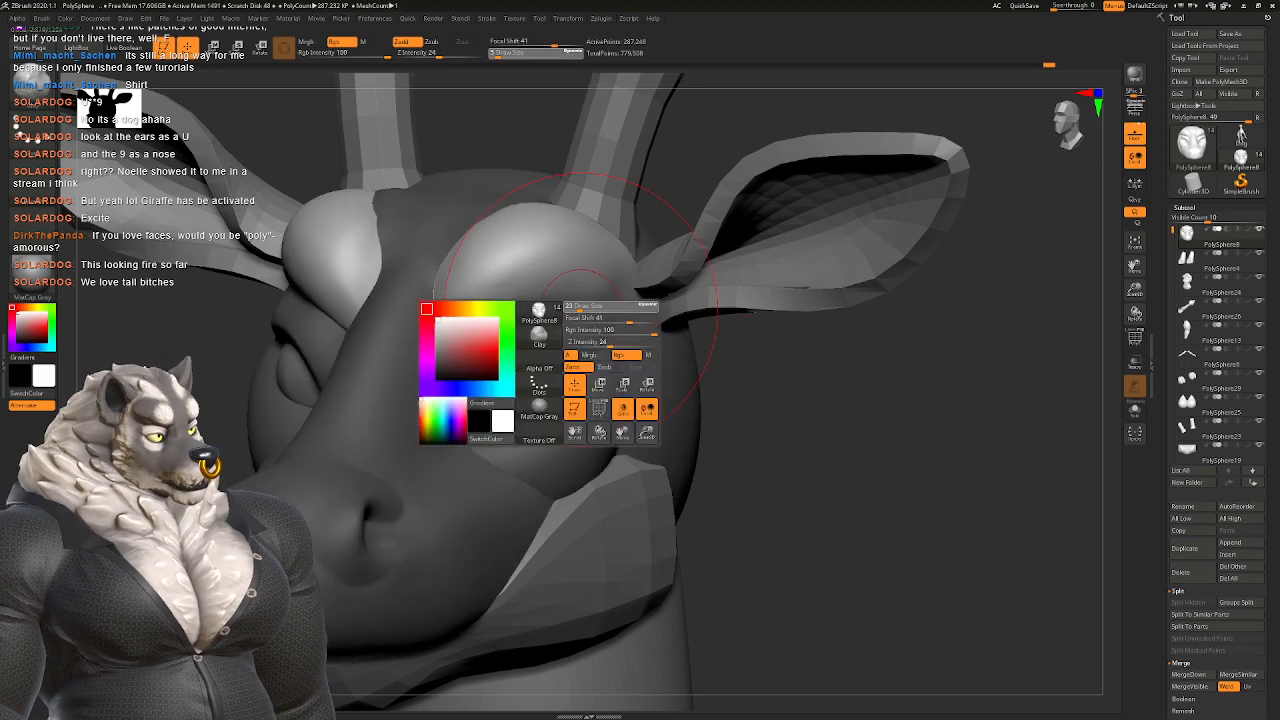
pyautogui.moveTo(577, 307)
pyautogui.mouseDown()
pyautogui.moveTo(505, 325)
pyautogui.moveTo(620, 300)
pyautogui.mouseUp()
pyautogui.moveTo(745, 375)
pyautogui.mouseDown()
pyautogui.moveTo(795, 345)
pyautogui.moveTo(835, 372)
pyautogui.mouseUp()
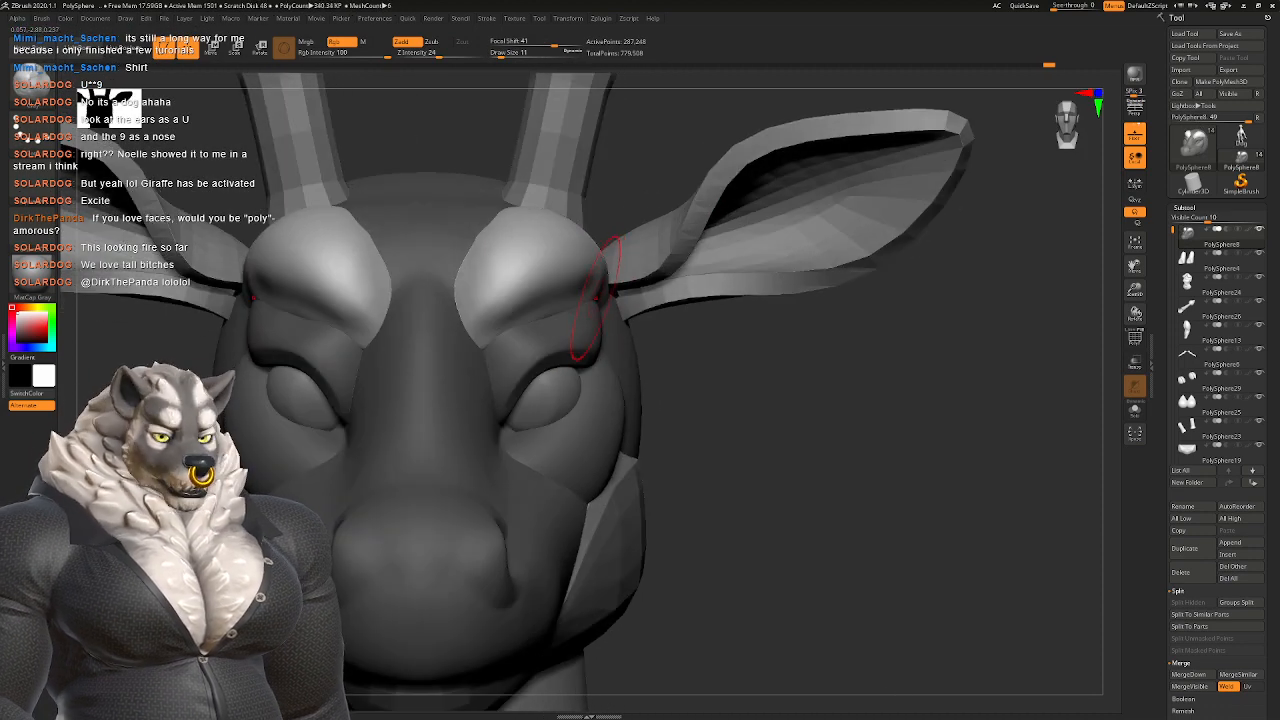
pyautogui.press('b')
pyautogui.press('m')
pyautogui.press('v')
pyautogui.moveTo(588, 300); pyautogui.dragTo(337, 287, button='right')
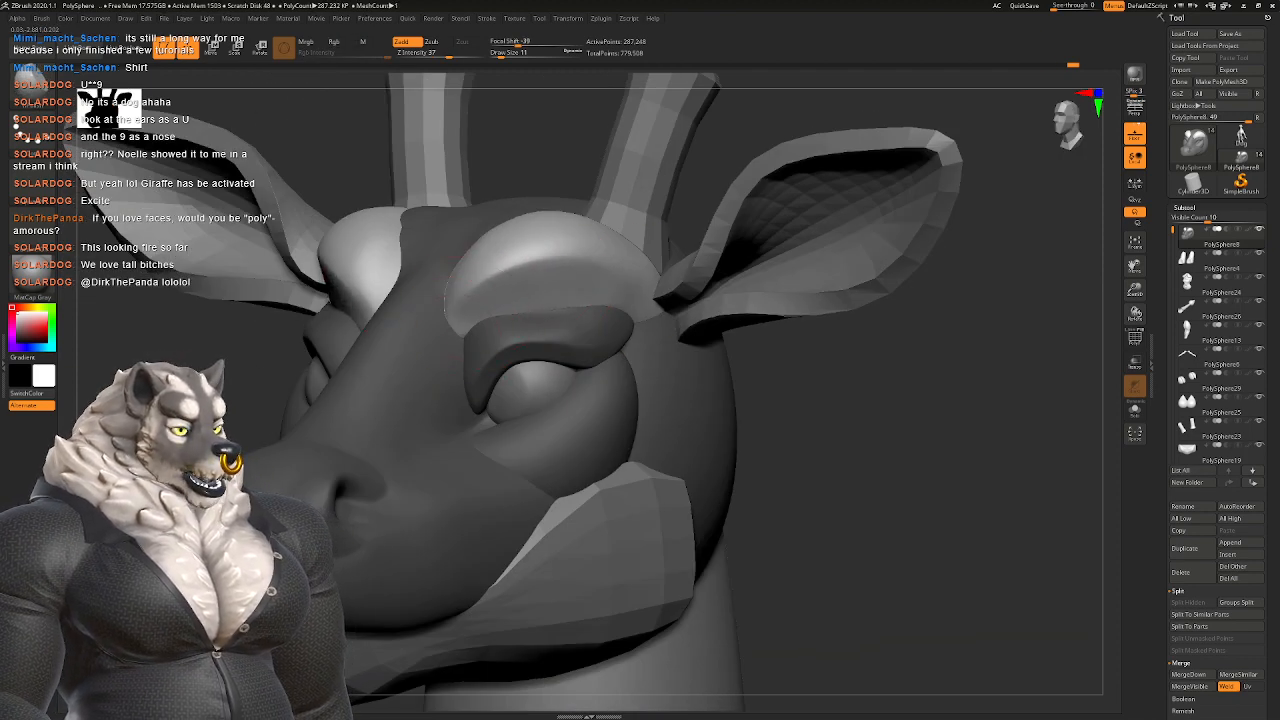
pyautogui.moveTo(337, 287); pyautogui.dragTo(714, 396, button='right')
pyautogui.keyDown('ctrl'); pyautogui.click(714, 396); pyautogui.keyUp('ctrl')
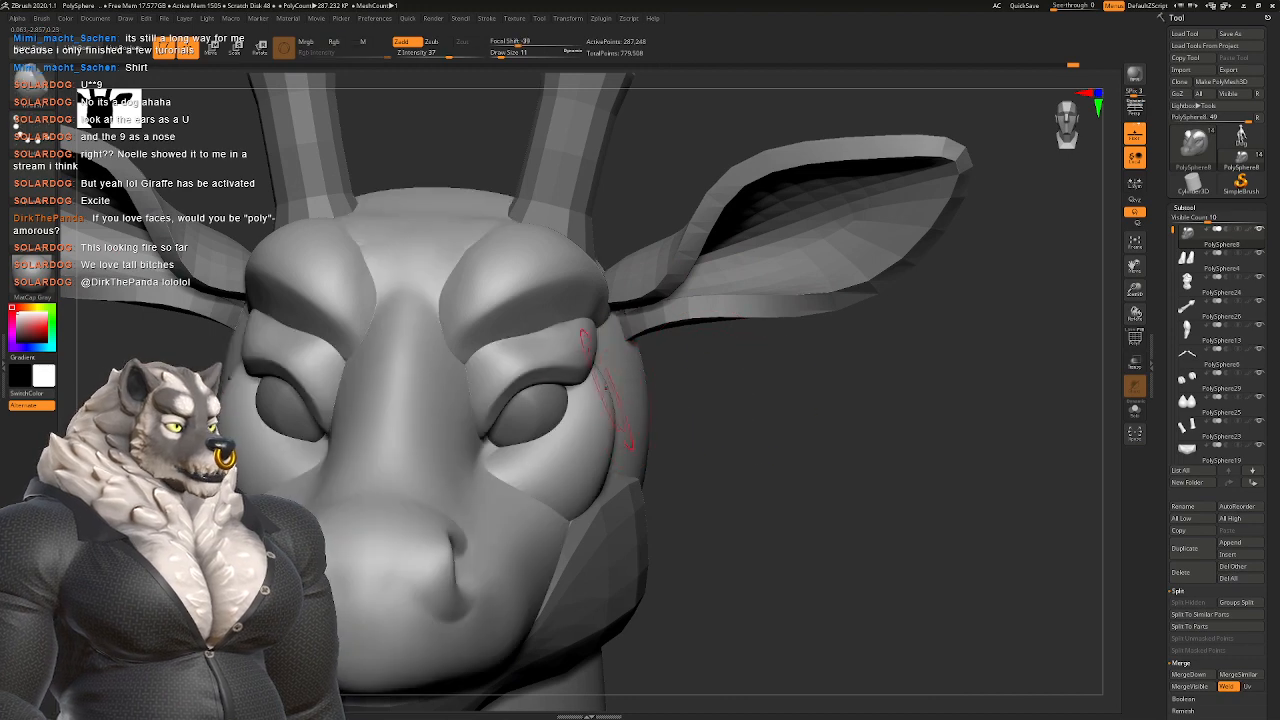
# Step: Select the faceted lower jaw piece and subdivide it to level 3
pyautogui.keyDown('ctrl'); pyautogui.moveTo(606, 388); pyautogui.dragTo(570, 270, button='right'); pyautogui.keyUp('ctrl')
pyautogui.keyDown('ctrl'); pyautogui.moveTo(570, 270); pyautogui.dragTo(580, 300, button='right'); pyautogui.keyUp('ctrl')
pyautogui.keyDown('alt'); pyautogui.click(588, 383); pyautogui.keyUp('alt')
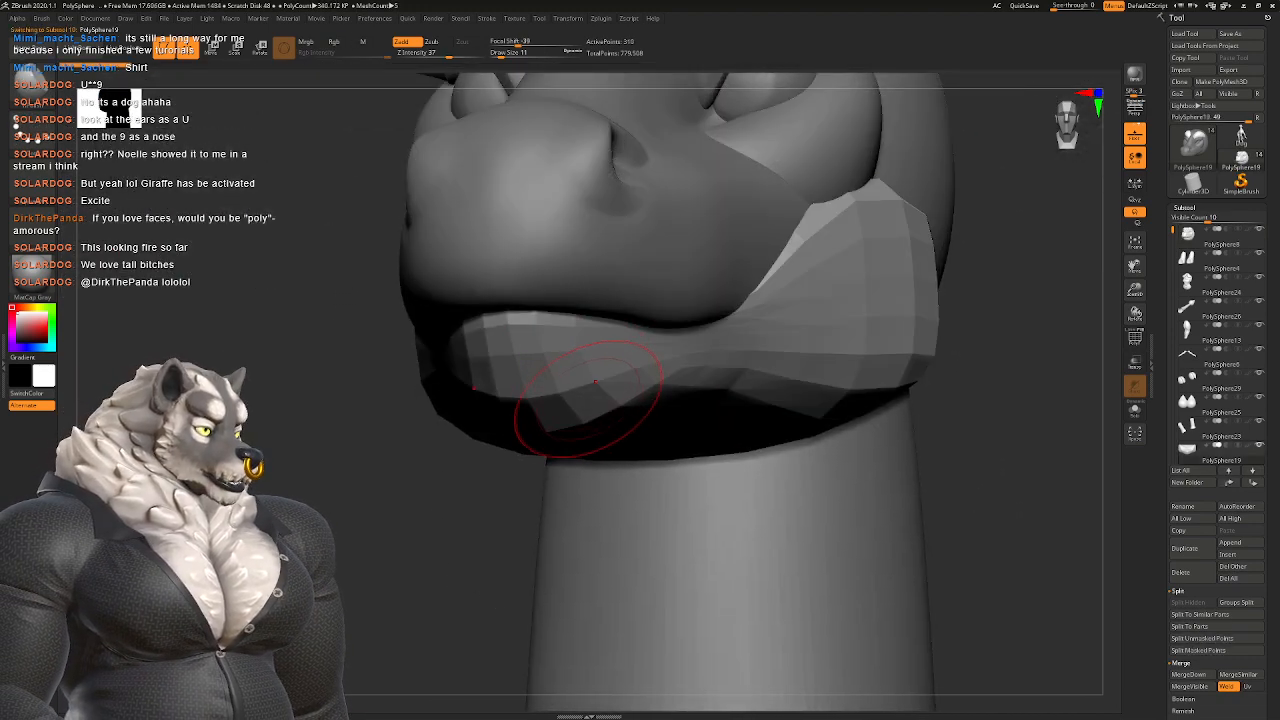
pyautogui.moveTo(588, 397); pyautogui.dragTo(645, 292, button='right')
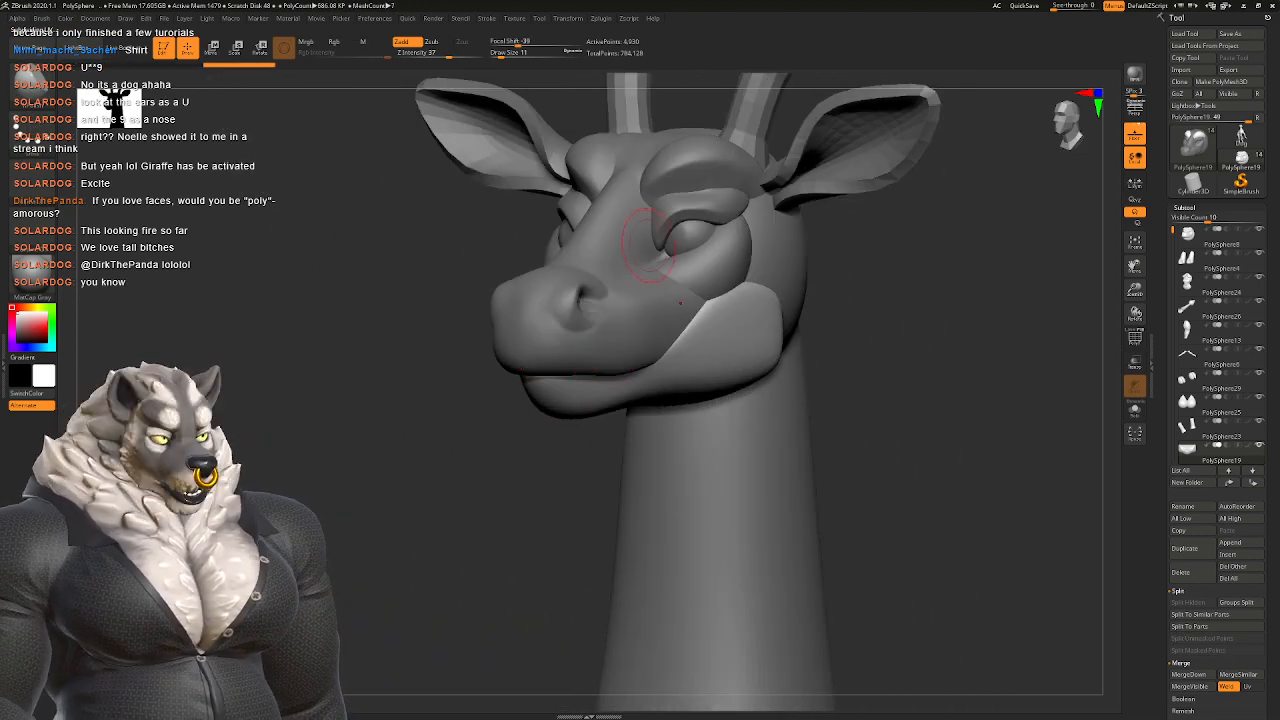
pyautogui.moveTo(671, 251)
pyautogui.keyDown('alt'); pyautogui.mouseDown(button='right')
pyautogui.moveTo(635, 262)
pyautogui.moveTo(611, 304)
pyautogui.mouseUp(button='right'); pyautogui.keyUp('alt')
# Step: Reshape the mouth line between the muzzle and lower lip with the Move brush
pyautogui.moveTo(503, 376)
pyautogui.mouseDown(button='right')
pyautogui.moveTo(612, 290)
pyautogui.moveTo(586, 380)
pyautogui.moveTo(594, 320)
pyautogui.moveTo(585, 330)
pyautogui.moveTo(588, 372)
pyautogui.mouseUp(button='right')
pyautogui.press('b')
pyautogui.press('m')
pyautogui.press('v')
pyautogui.press('space')
pyautogui.moveTo(588, 374); pyautogui.dragTo(594, 374)
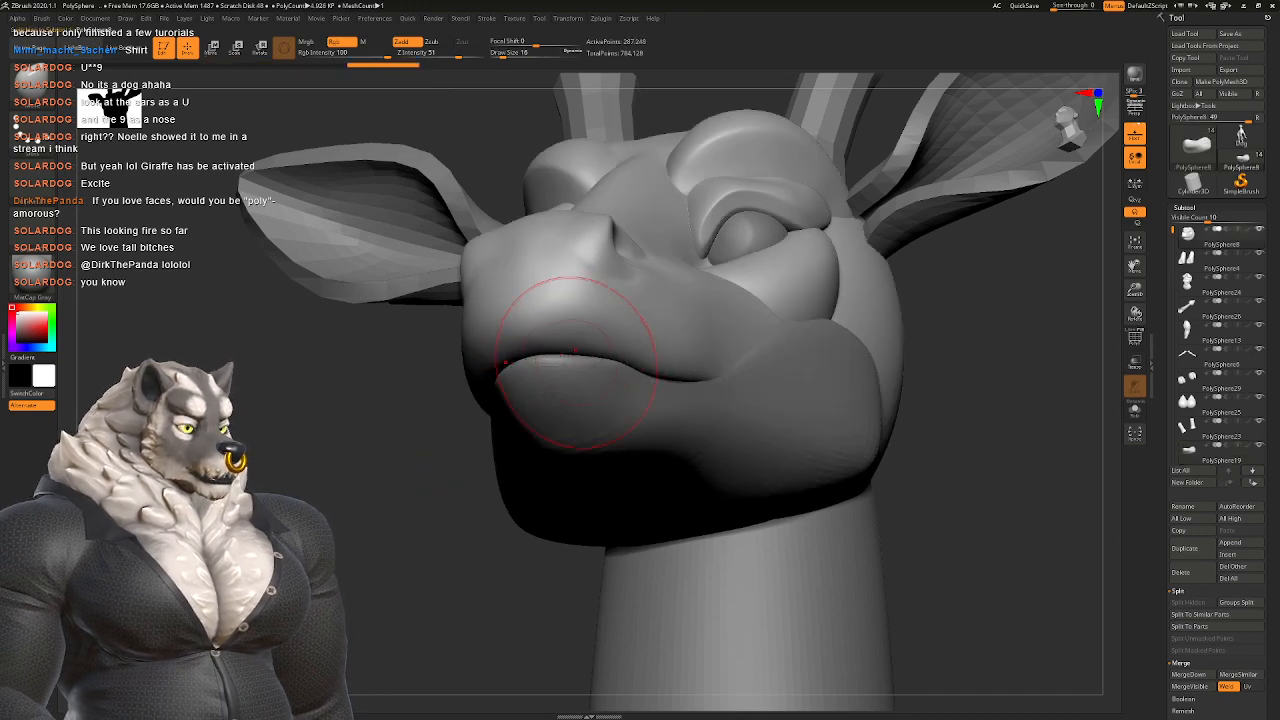
pyautogui.moveTo(571, 343); pyautogui.dragTo(673, 375, button='right')
# Step: Show the lower jaw piece on its own and rebuild its topology with ZRemesher
pyautogui.keyDown('alt'); pyautogui.click(618, 408); pyautogui.keyUp('alt')
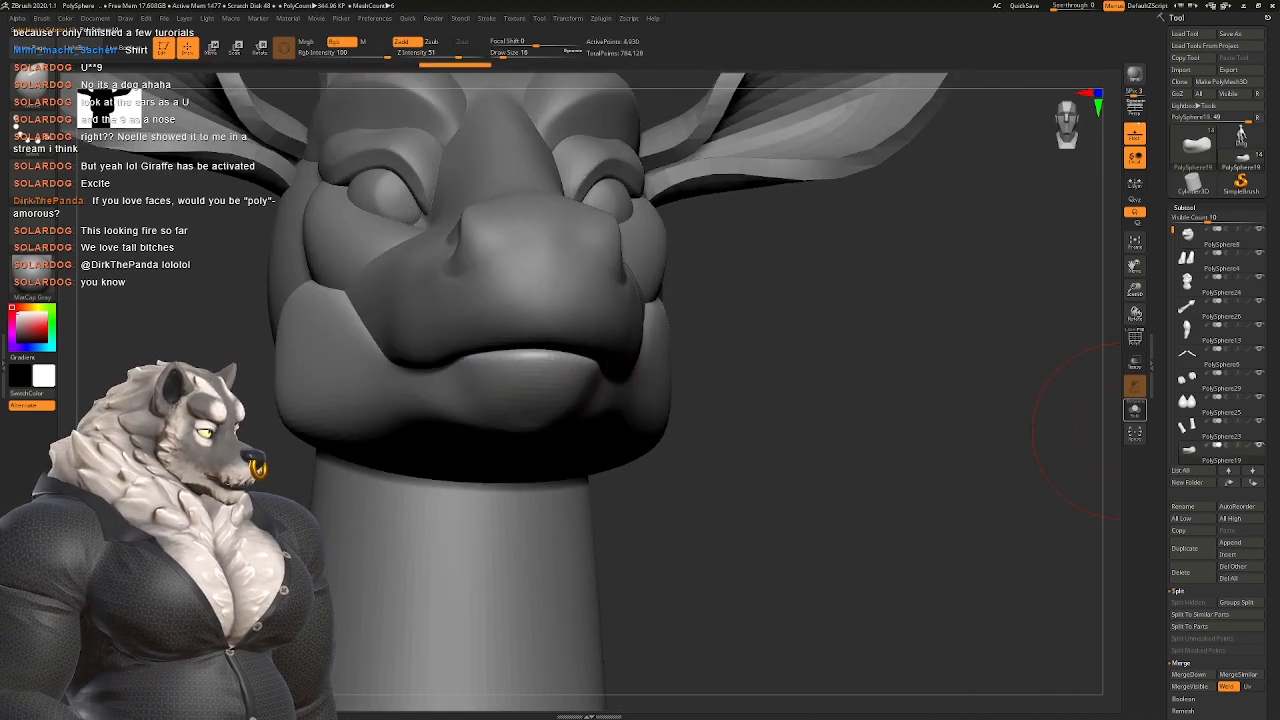
pyautogui.click(1135, 410)
pyautogui.moveTo(643, 300); pyautogui.dragTo(543, 377, button='right')
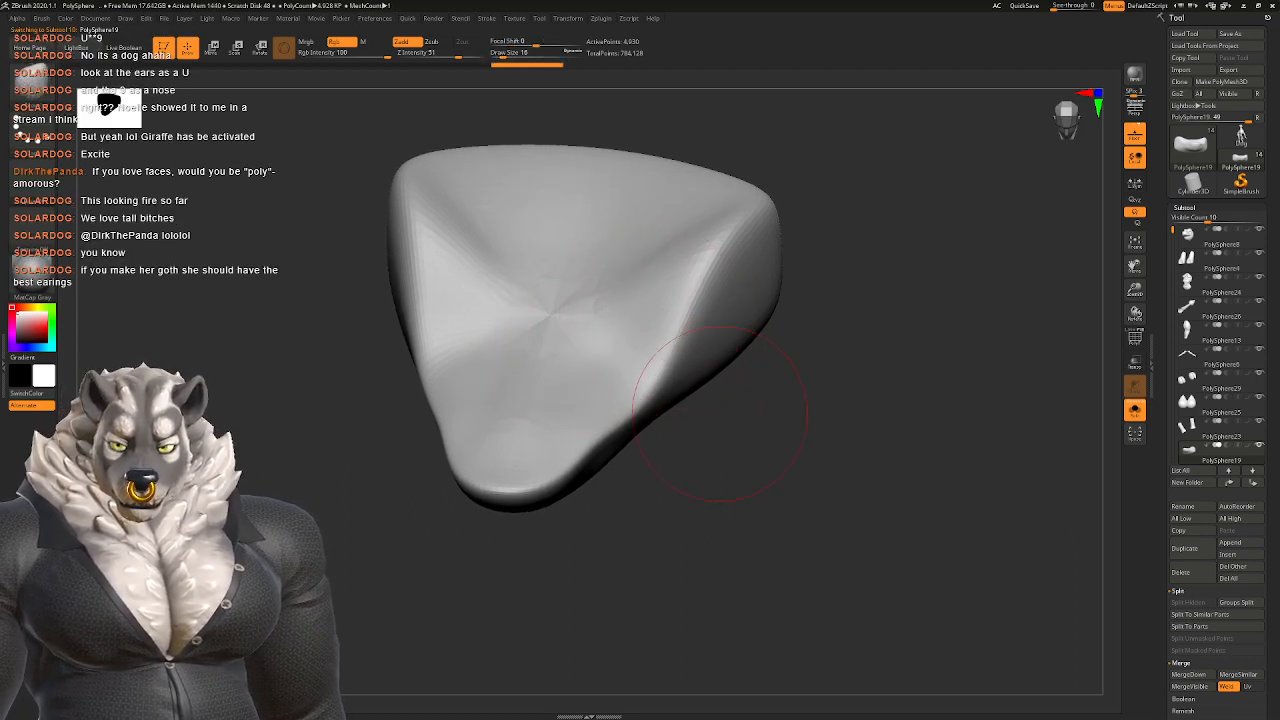
pyautogui.moveTo(720, 415); pyautogui.dragTo(695, 405, button='right')
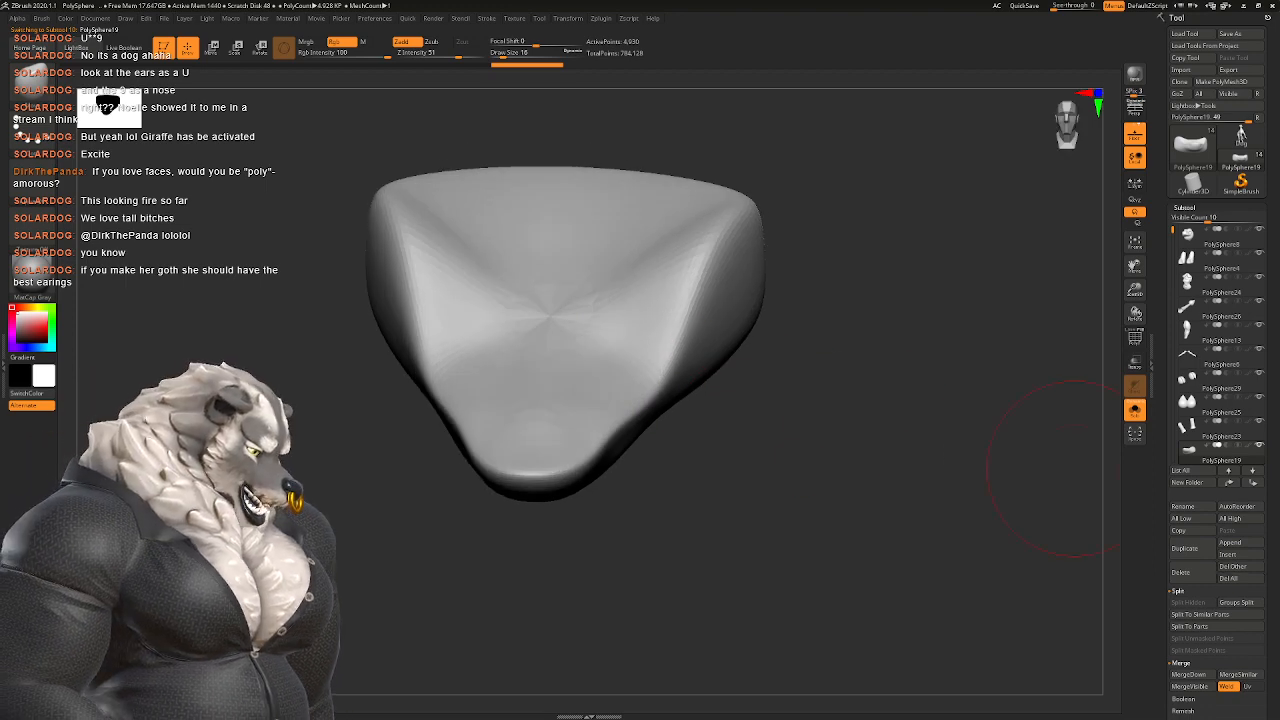
pyautogui.scroll(-3, 1220, 300)
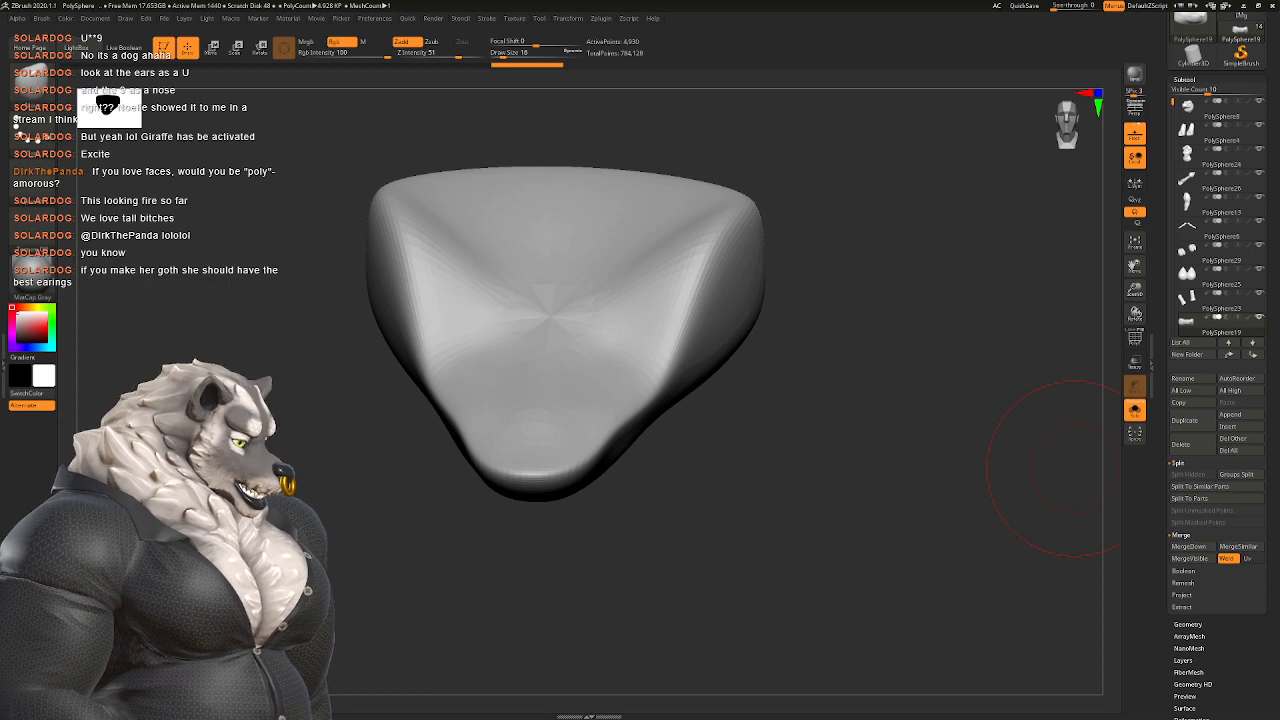
pyautogui.click(1188, 624)
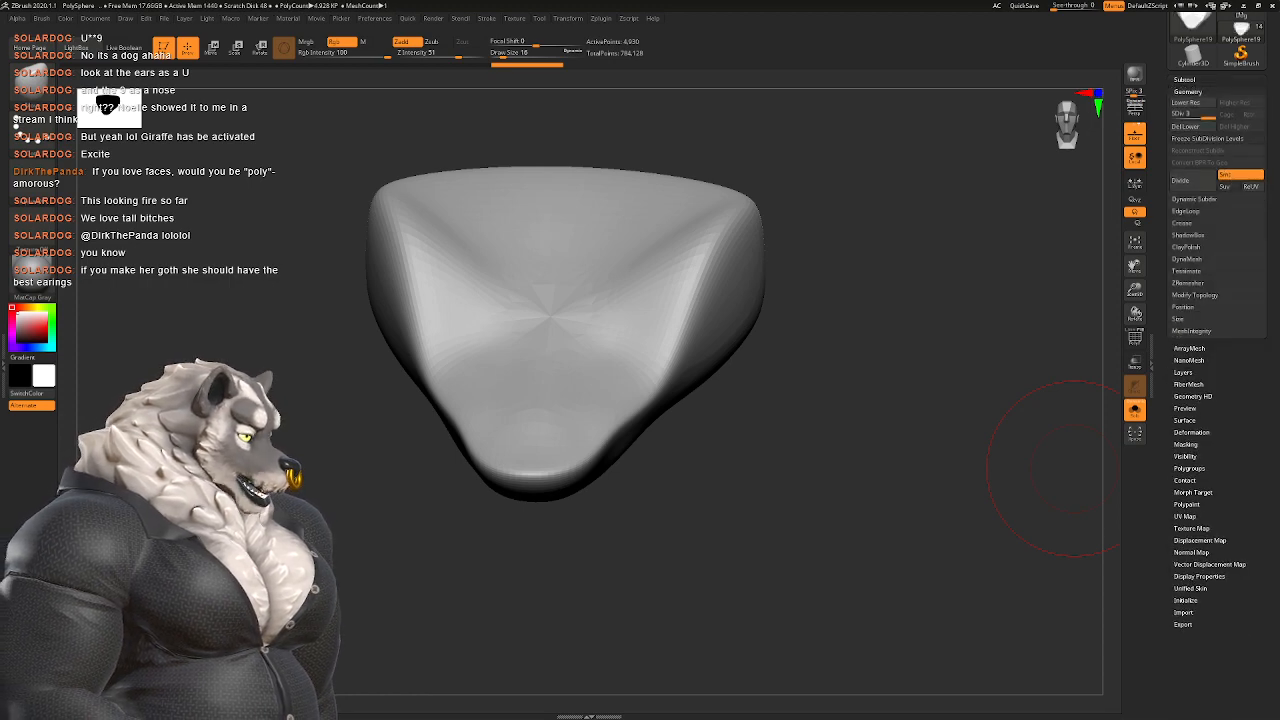
pyautogui.click(1188, 283)
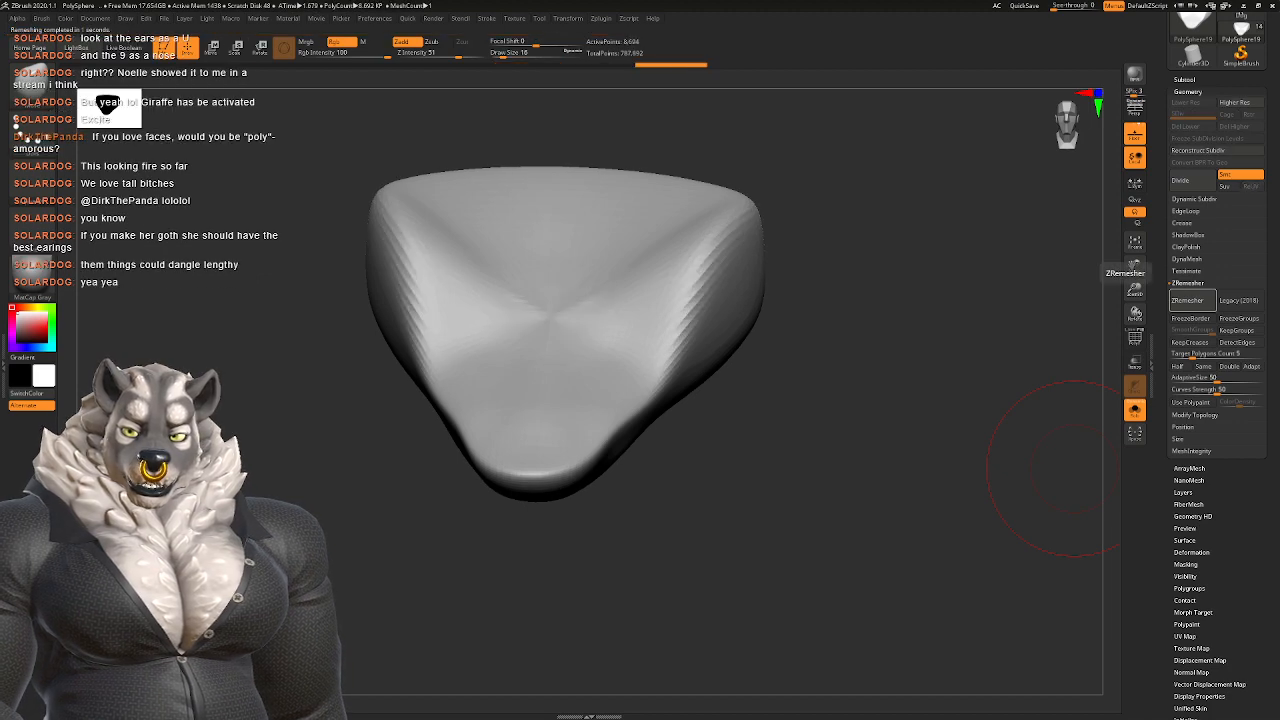
# Step: Puff out the lower lip at the jaw's front edge with the Inflat brush at draw size 7, and show all parts again
pyautogui.moveTo(1055, 465); pyautogui.dragTo(634, 329)
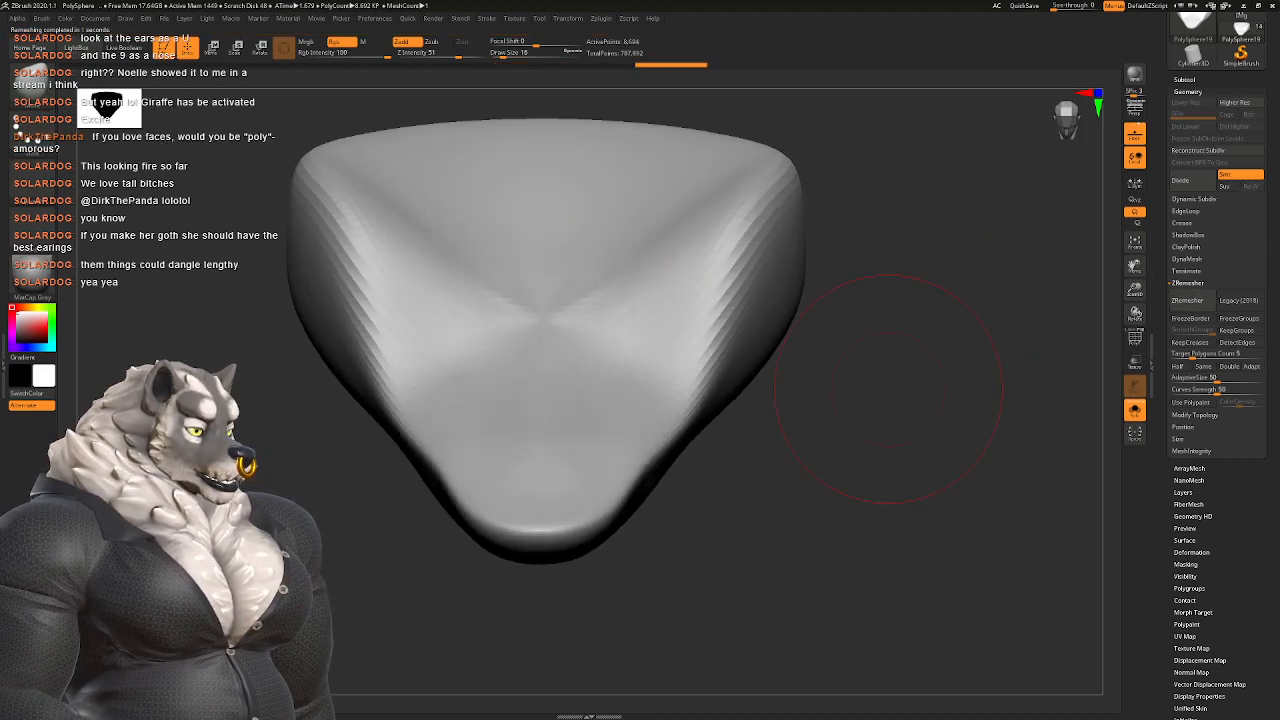
pyautogui.press('b')
pyautogui.press('c')
pyautogui.press('b')
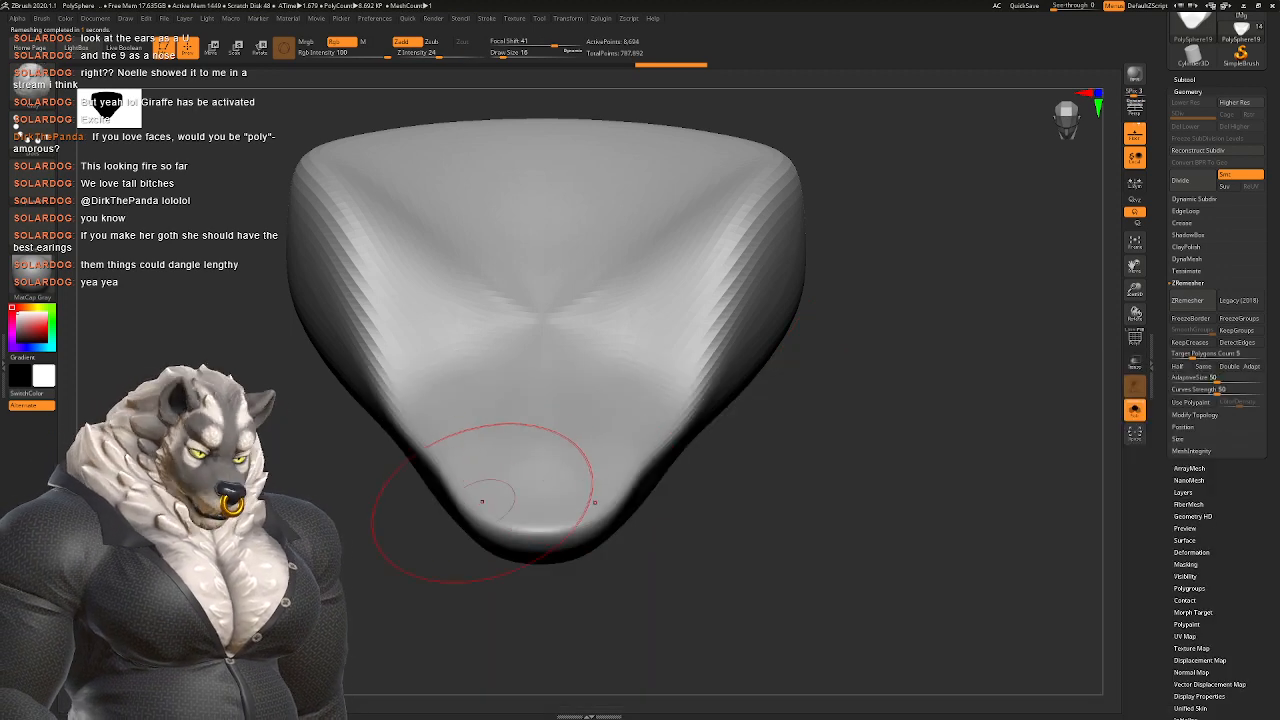
pyautogui.press('b')
pyautogui.press('i')
pyautogui.press('n')
pyautogui.press('space')
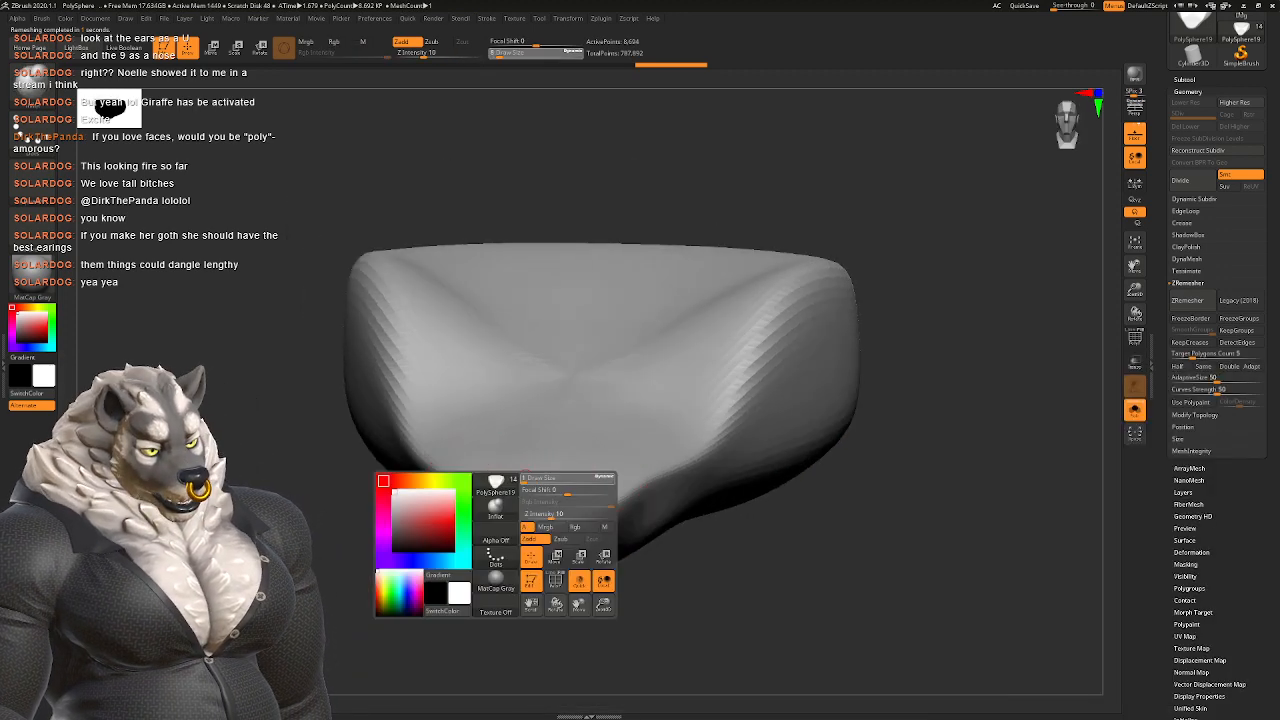
pyautogui.keyDown('ctrl'); pyautogui.moveTo(471, 491); pyautogui.dragTo(545, 477, button='right'); pyautogui.keyUp('ctrl')
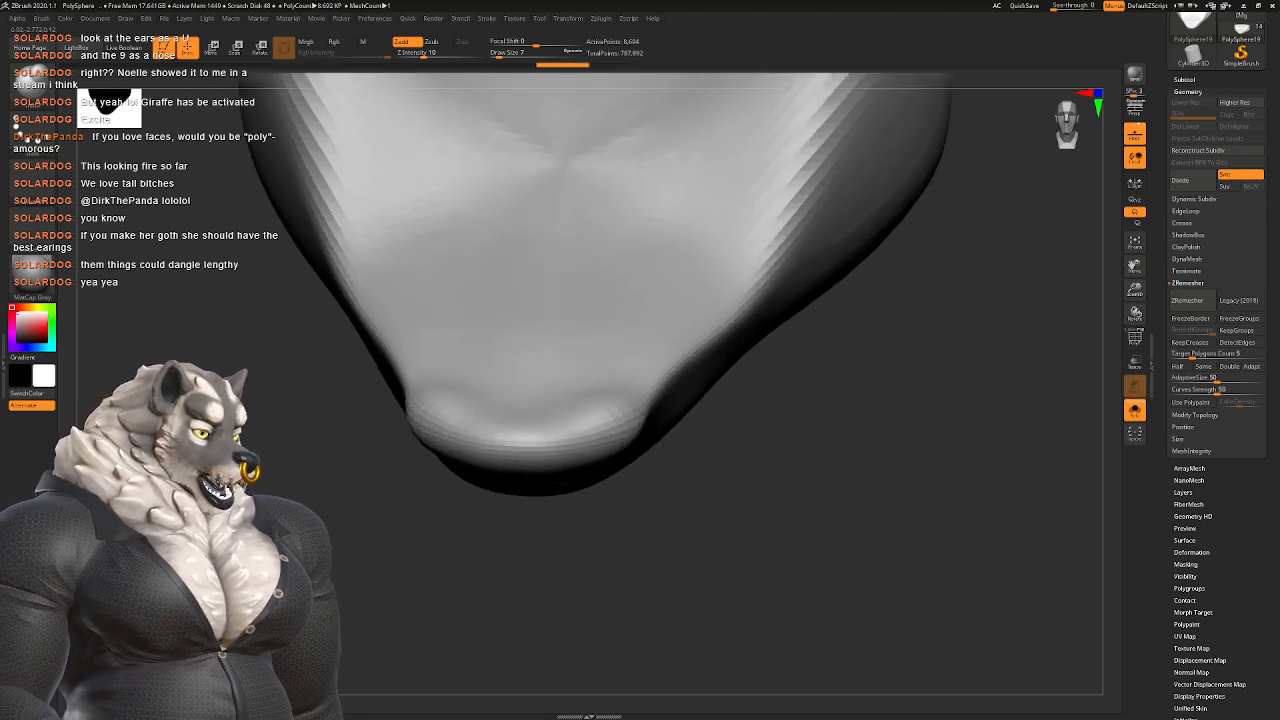
pyautogui.moveTo(540, 424); pyautogui.dragTo(600, 416, button='right')
pyautogui.moveTo(700, 400)
pyautogui.mouseDown(button='right')
pyautogui.moveTo(1120, 385)
pyautogui.moveTo(609, 429)
pyautogui.moveTo(568, 395)
pyautogui.moveTo(585, 328)
pyautogui.mouseUp(button='right')
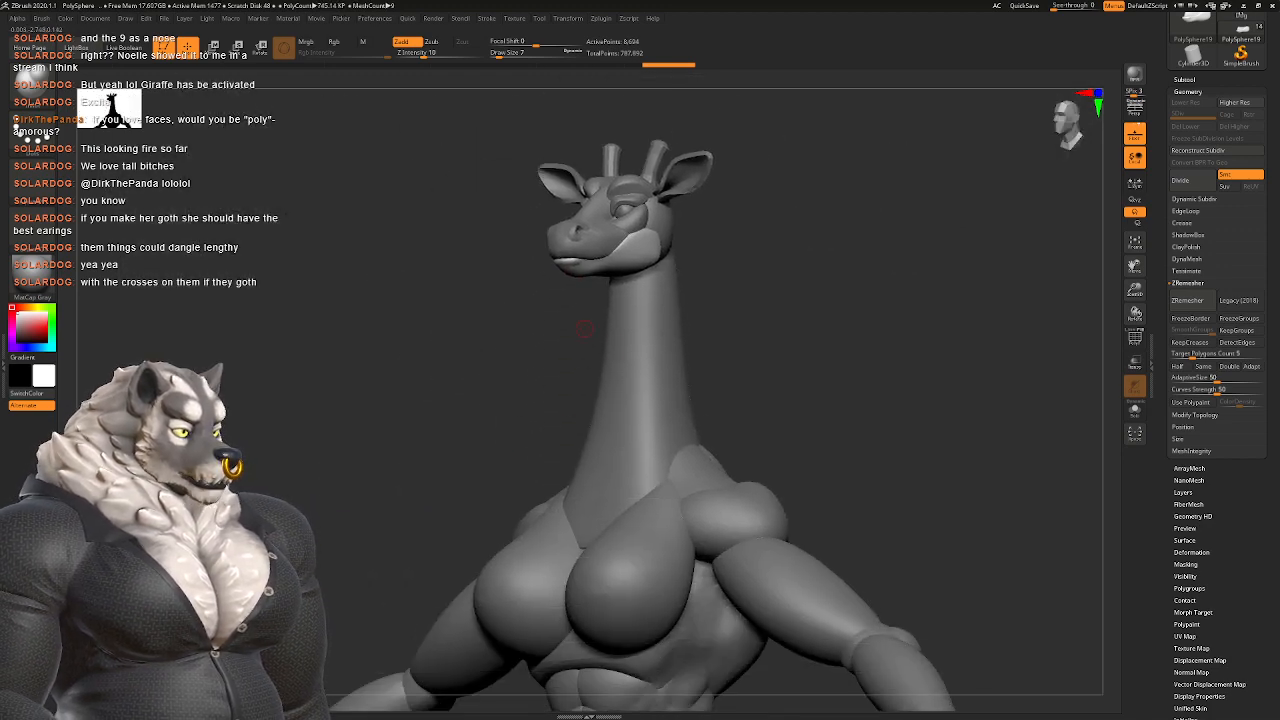
# Step: Select the head and build up the lower eyelid and cheek area with the Clay brush at draw sizes 17 and 14
pyautogui.moveTo(710, 330); pyautogui.dragTo(592, 425, button='right')
pyautogui.moveTo(535, 385)
pyautogui.mouseDown(button='right')
pyautogui.moveTo(540, 395)
pyautogui.moveTo(586, 349)
pyautogui.moveTo(586, 323)
pyautogui.moveTo(586, 420)
pyautogui.mouseUp(button='right')
pyautogui.press('b')
pyautogui.click(564, 381)
pyautogui.press('space')
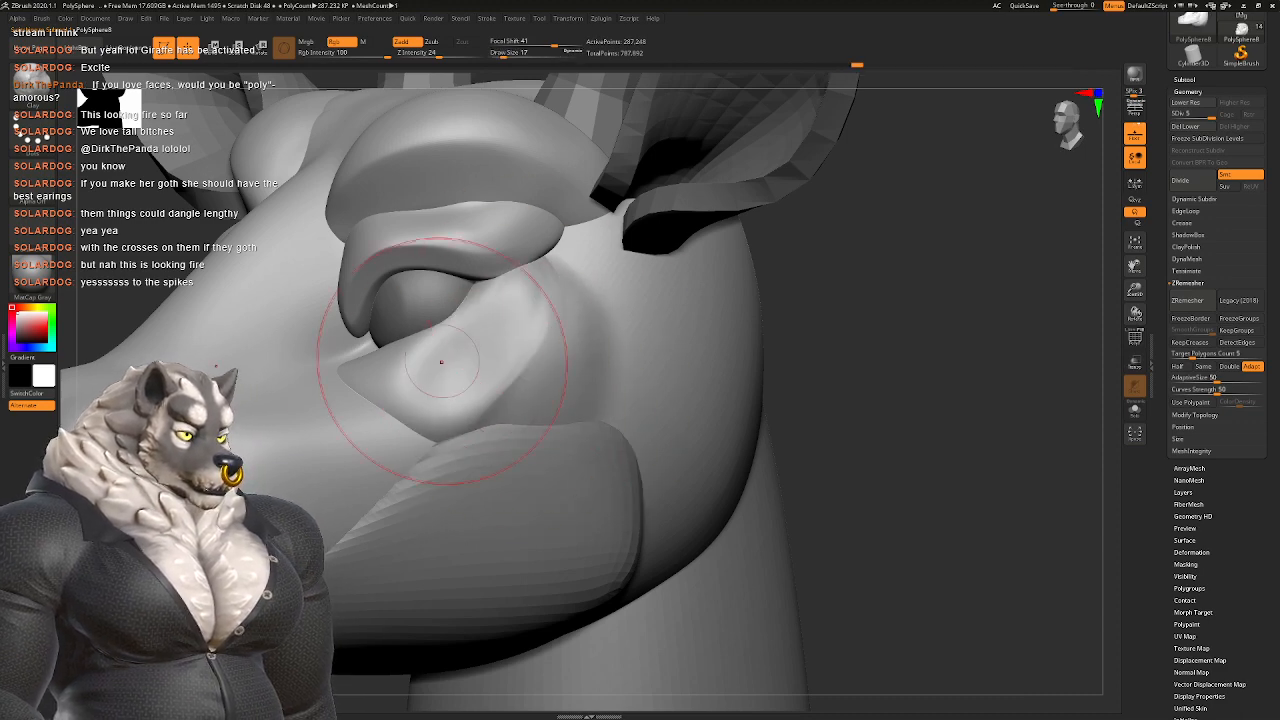
pyautogui.moveTo(430, 330)
pyautogui.mouseDown(button='right')
pyautogui.moveTo(543, 290)
pyautogui.moveTo(514, 371)
pyautogui.moveTo(455, 320)
pyautogui.mouseUp(button='right')
pyautogui.press('space')
pyautogui.moveTo(445, 380); pyautogui.dragTo(432, 380)
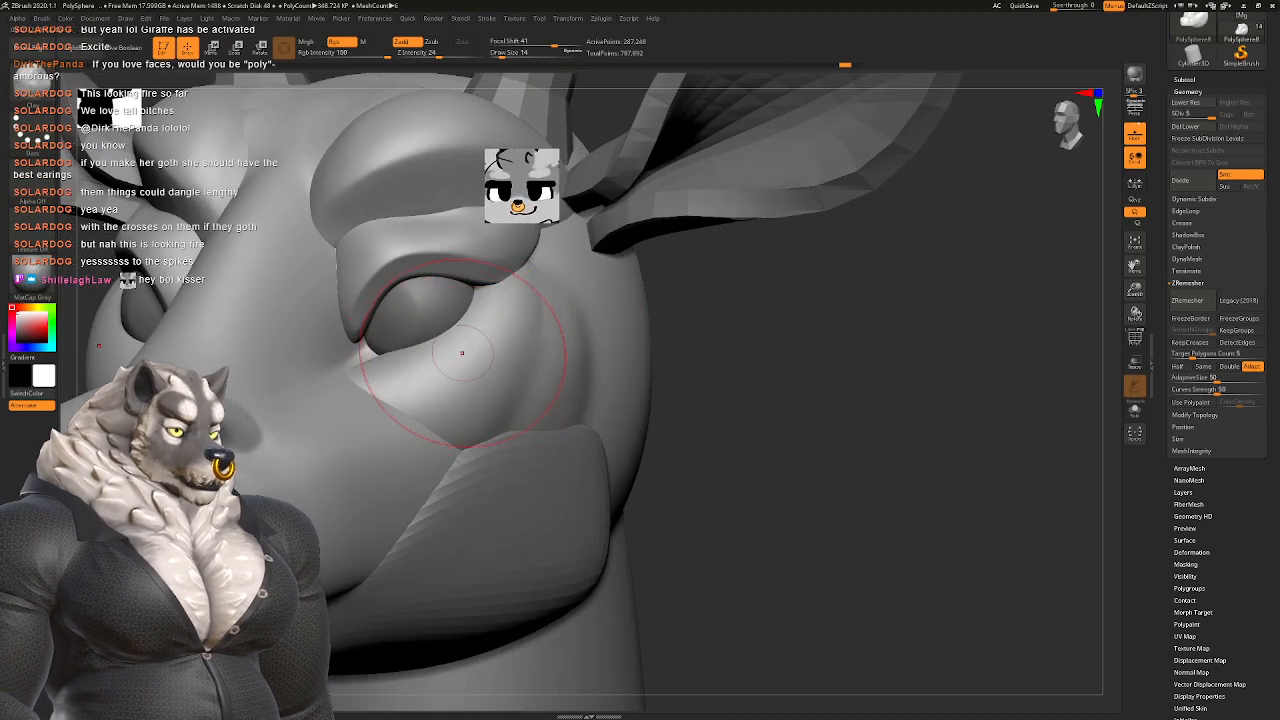
# Step: Mask the head except the lower eyelid and cheek, and refine the lid beside the eye at draw size 9
pyautogui.moveTo(443, 371)
pyautogui.mouseDown(button='right')
pyautogui.moveTo(506, 477)
pyautogui.moveTo(729, 357)
pyautogui.moveTo(385, 375)
pyautogui.mouseUp(button='right')
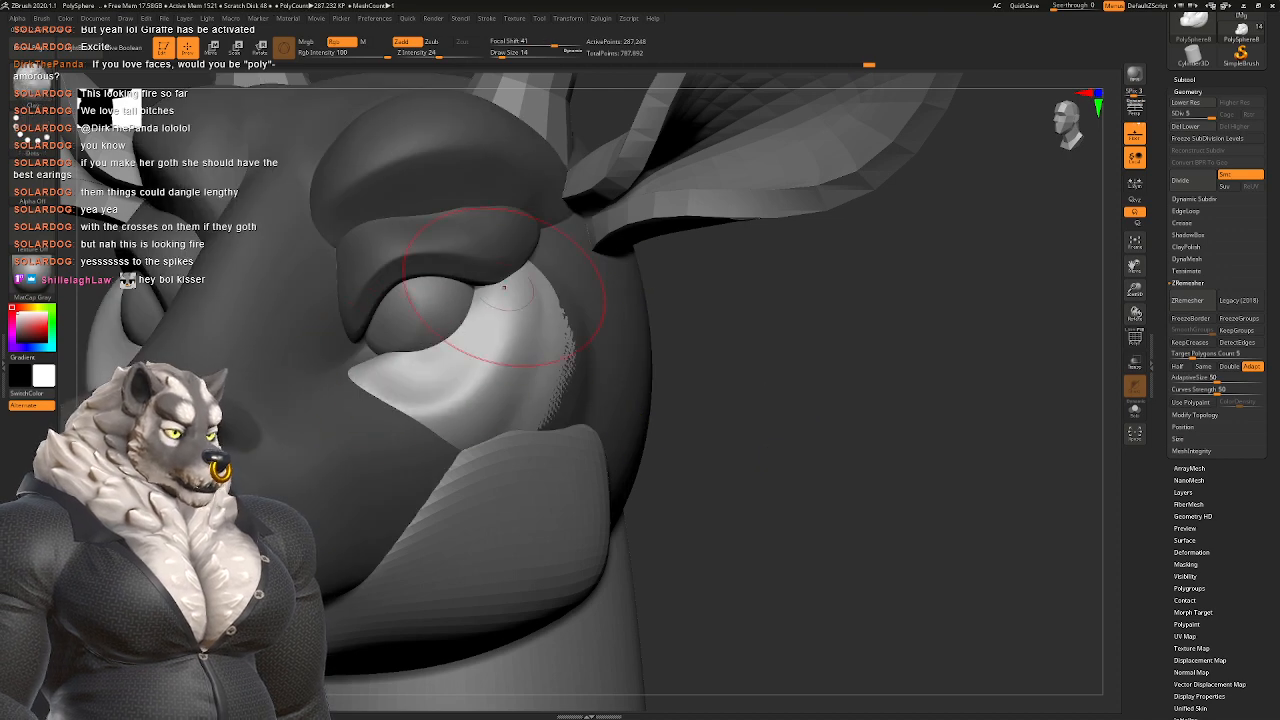
pyautogui.press('space')
pyautogui.moveTo(504, 287); pyautogui.dragTo(490, 300)
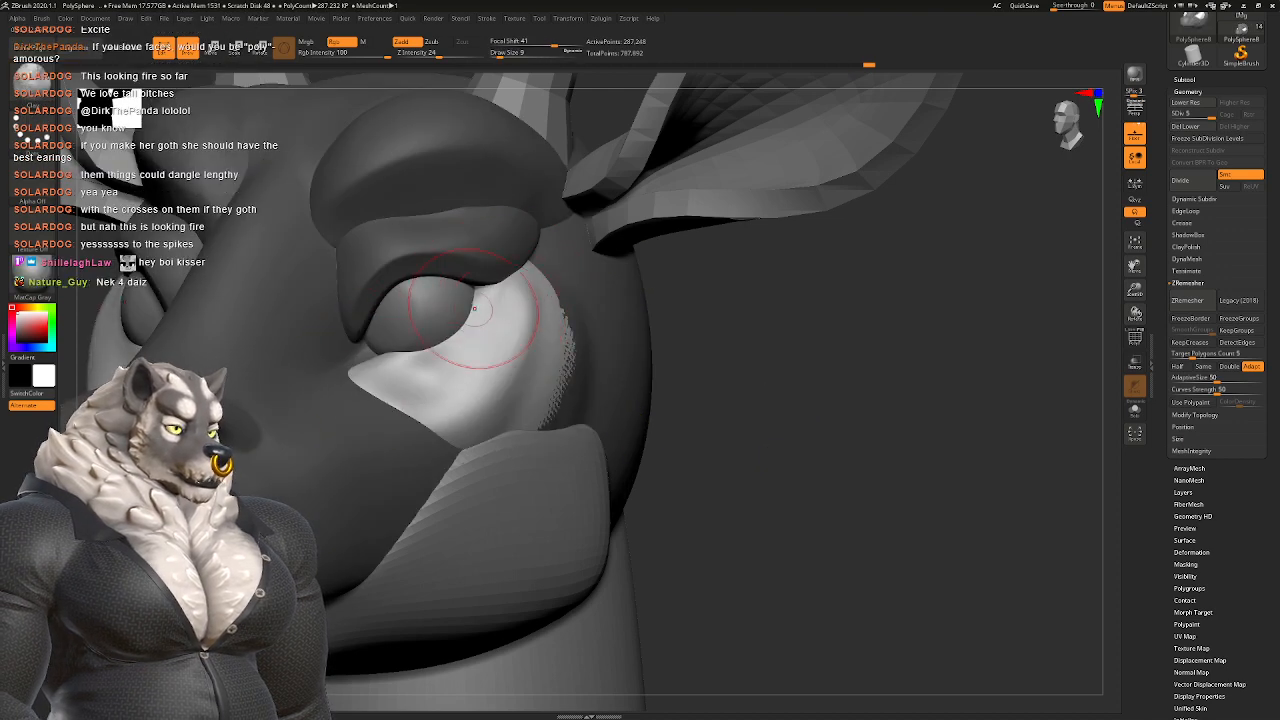
pyautogui.moveTo(474, 309); pyautogui.dragTo(495, 359, button='right')
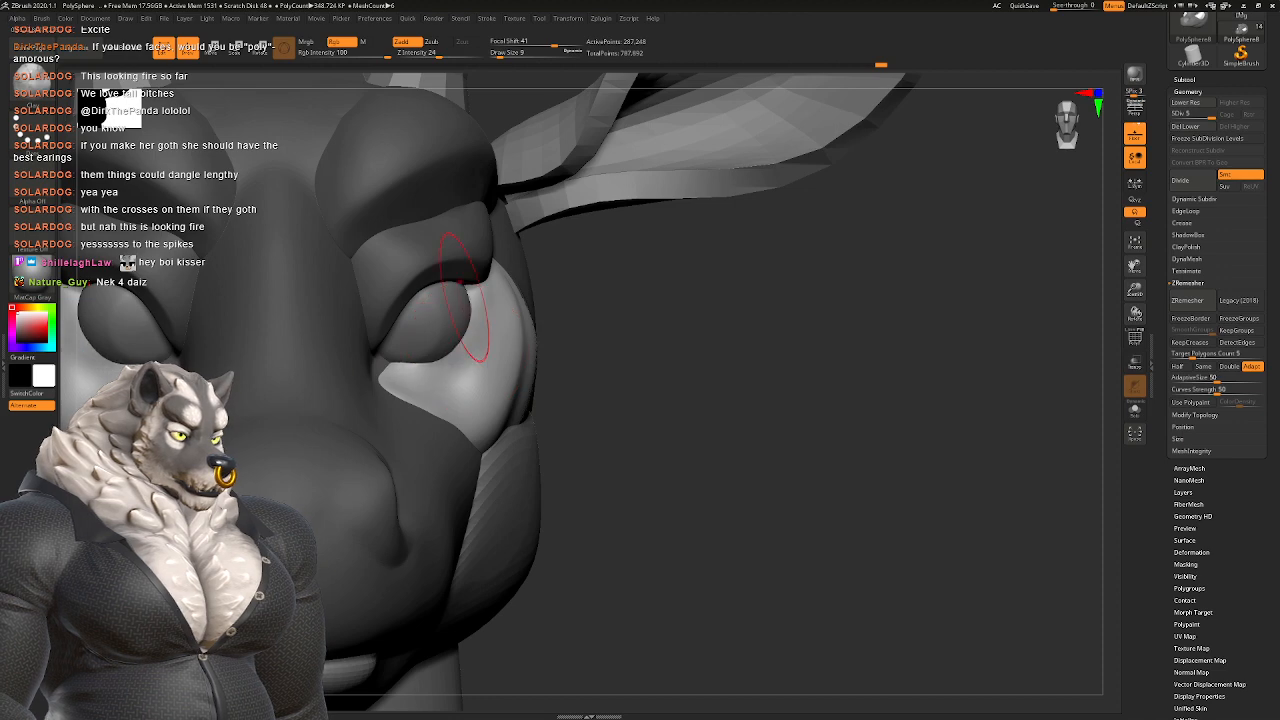
pyautogui.moveTo(473, 306); pyautogui.dragTo(468, 308)
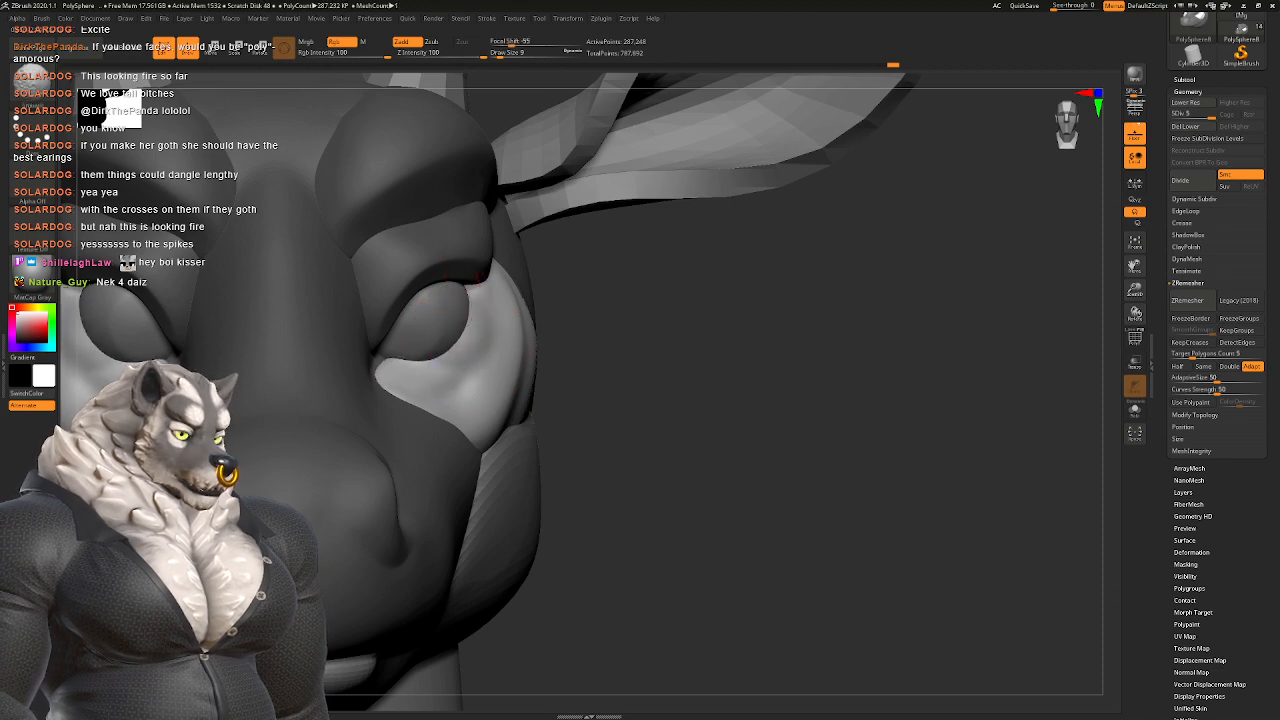
# Step: Build up the cheek below the eye with the Clay brush at draw size 14 and smooth it at subdivision level 3
pyautogui.keyDown('ctrl'); pyautogui.moveTo(479, 403); pyautogui.dragTo(475, 330, button='right'); pyautogui.keyUp('ctrl')
pyautogui.moveTo(475, 330); pyautogui.dragTo(375, 345, button='right')
pyautogui.press('space')
pyautogui.moveTo(480, 430)
pyautogui.keyDown('ctrl'); pyautogui.mouseDown(button='right')
pyautogui.moveTo(480, 390)
pyautogui.moveTo(537, 372)
pyautogui.moveTo(482, 389)
pyautogui.mouseUp(button='right'); pyautogui.keyUp('ctrl')
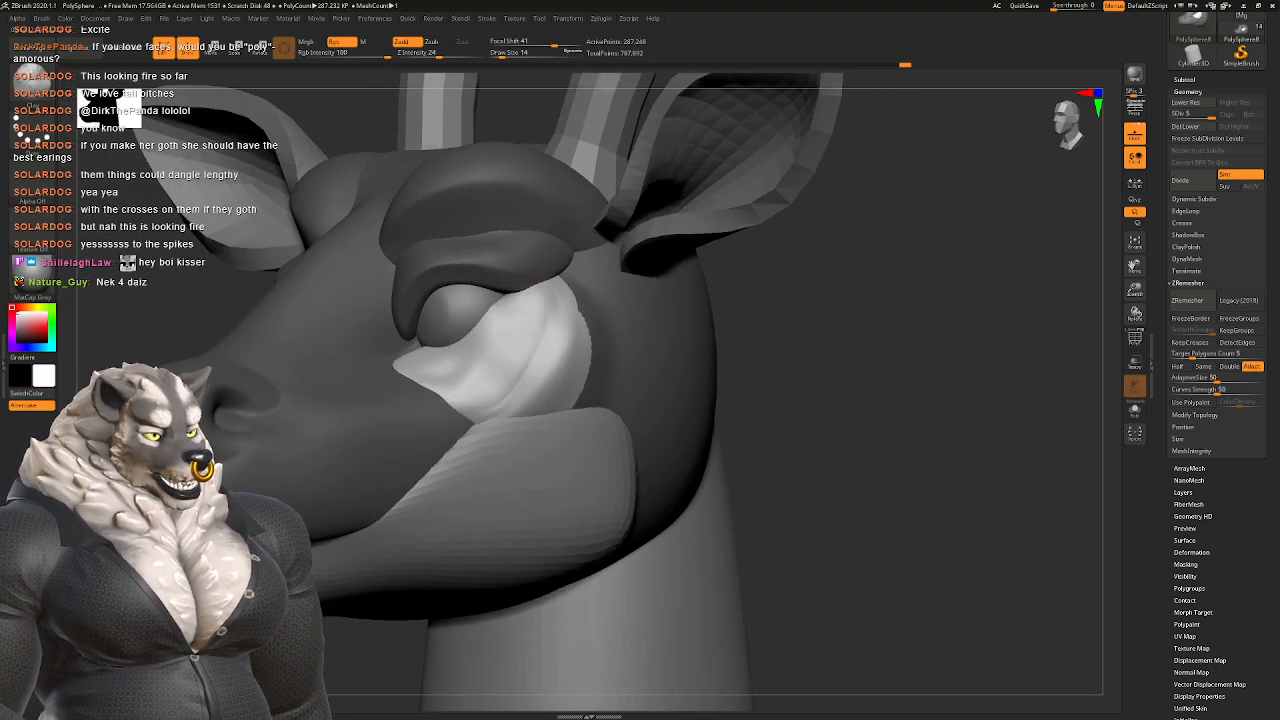
pyautogui.hotkey('shift', 'd')
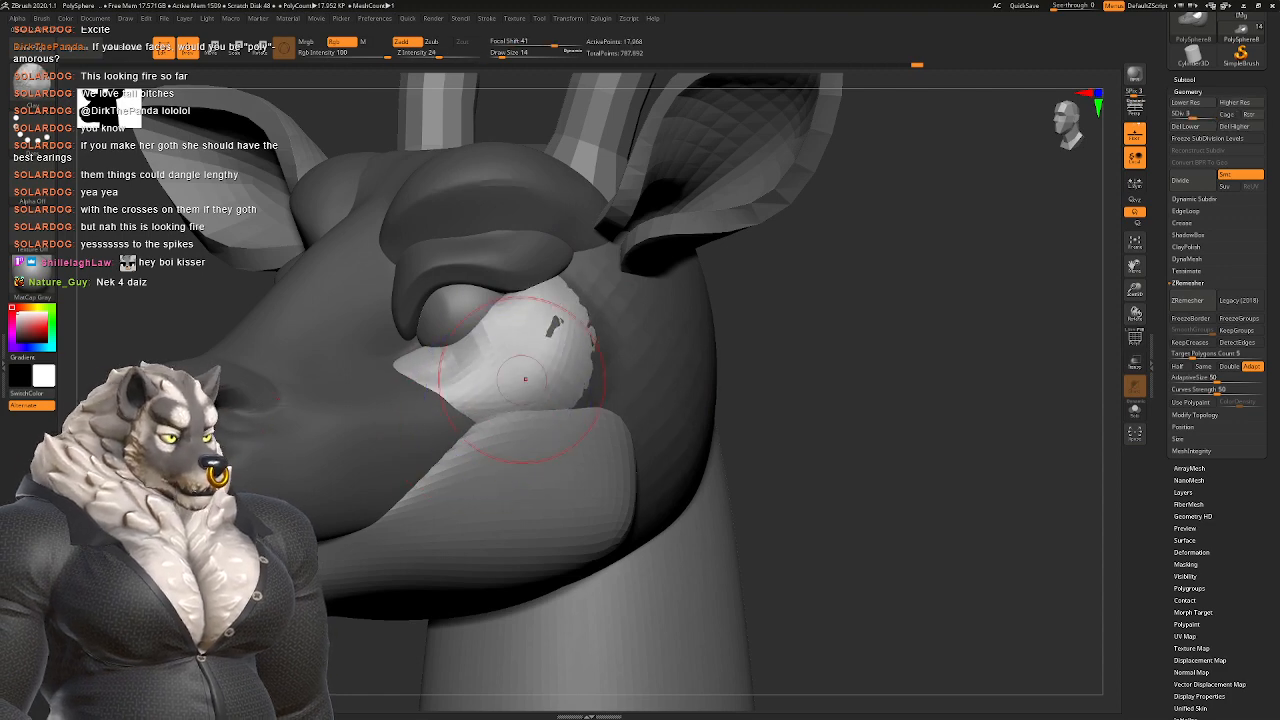
pyautogui.moveTo(543, 457)
pyautogui.mouseDown(button='right')
pyautogui.moveTo(574, 371)
pyautogui.moveTo(506, 381)
pyautogui.mouseUp(button='right')
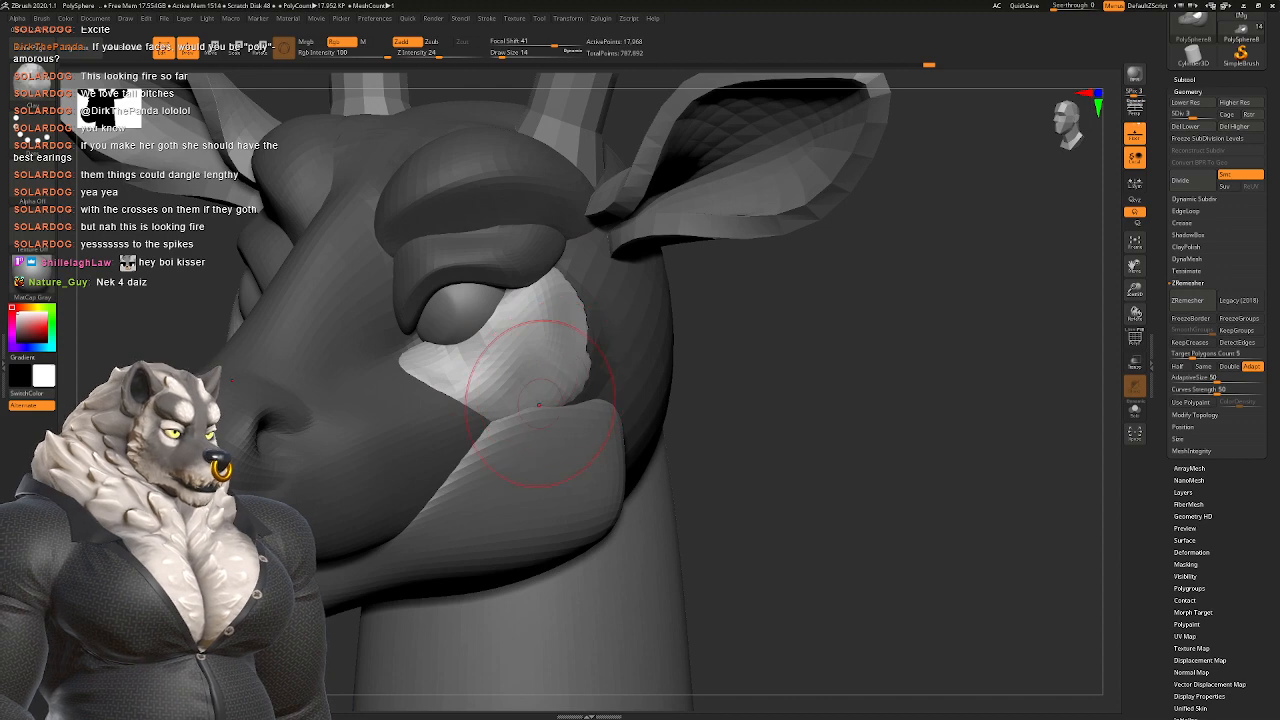
pyautogui.moveTo(526, 410); pyautogui.dragTo(529, 417, button='right')
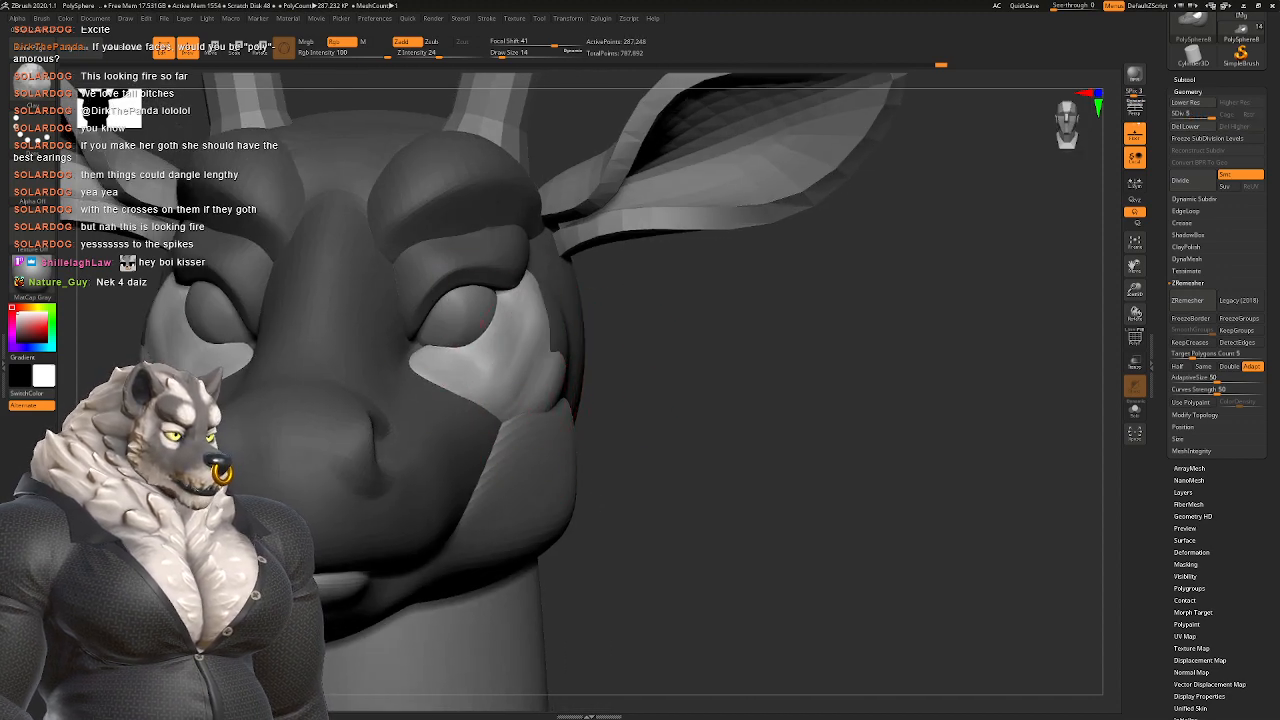
# Step: Mask the eyelid, cheek and back of the head so that only the muzzle and nose bridge stay editable
pyautogui.moveTo(539, 316)
pyautogui.keyDown('alt'); pyautogui.mouseDown(button='right')
pyautogui.moveTo(543, 457)
pyautogui.moveTo(460, 450)
pyautogui.moveTo(480, 530)
pyautogui.moveTo(530, 510)
pyautogui.moveTo(640, 520)
pyautogui.mouseUp(button='right'); pyautogui.keyUp('alt')
pyautogui.keyDown('ctrl'); pyautogui.moveTo(735, 535); pyautogui.dragTo(530, 325, button='right'); pyautogui.keyUp('ctrl')
pyautogui.keyDown('ctrl'); pyautogui.moveTo(530, 325); pyautogui.dragTo(515, 250, button='right'); pyautogui.keyUp('ctrl')
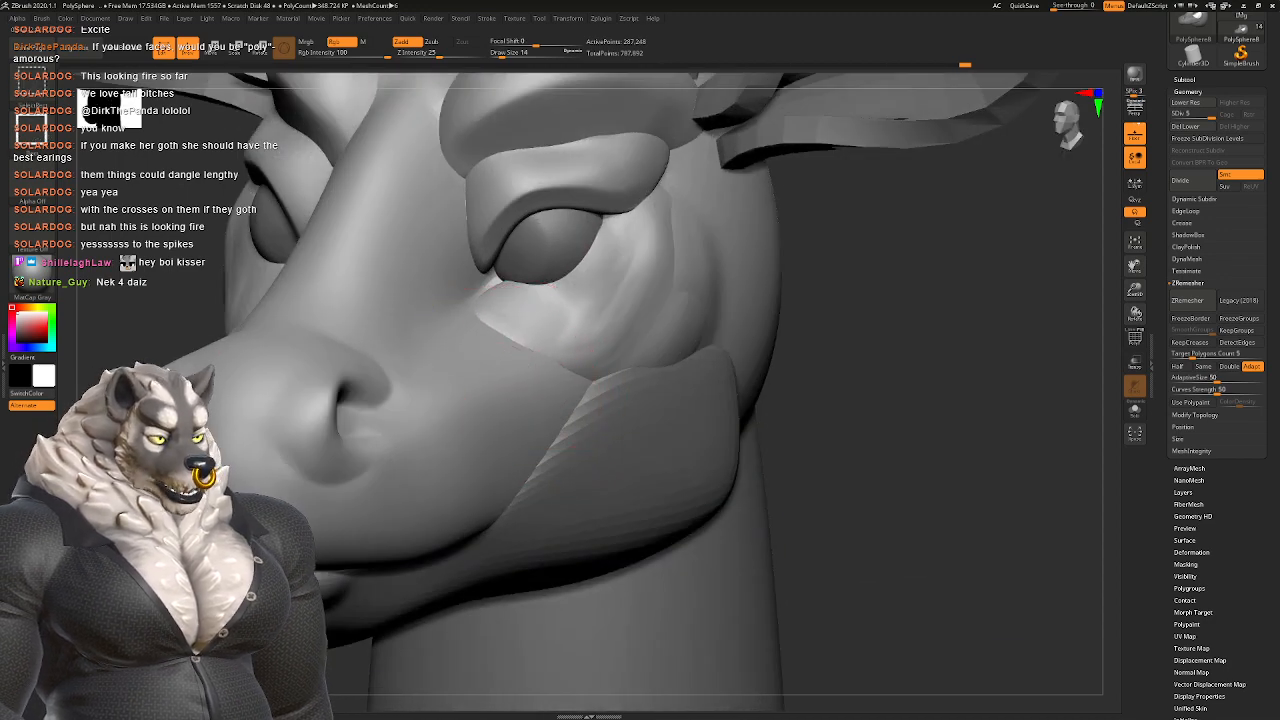
pyautogui.keyDown('ctrl'); pyautogui.keyDown('shift'); pyautogui.click(503, 392); pyautogui.keyUp('shift'); pyautogui.keyUp('ctrl')
pyautogui.moveTo(503, 393); pyautogui.dragTo(815, 320, button='right')
pyautogui.keyDown('ctrl'); pyautogui.keyDown('shift'); pyautogui.click(815, 320); pyautogui.keyUp('shift'); pyautogui.keyUp('ctrl')
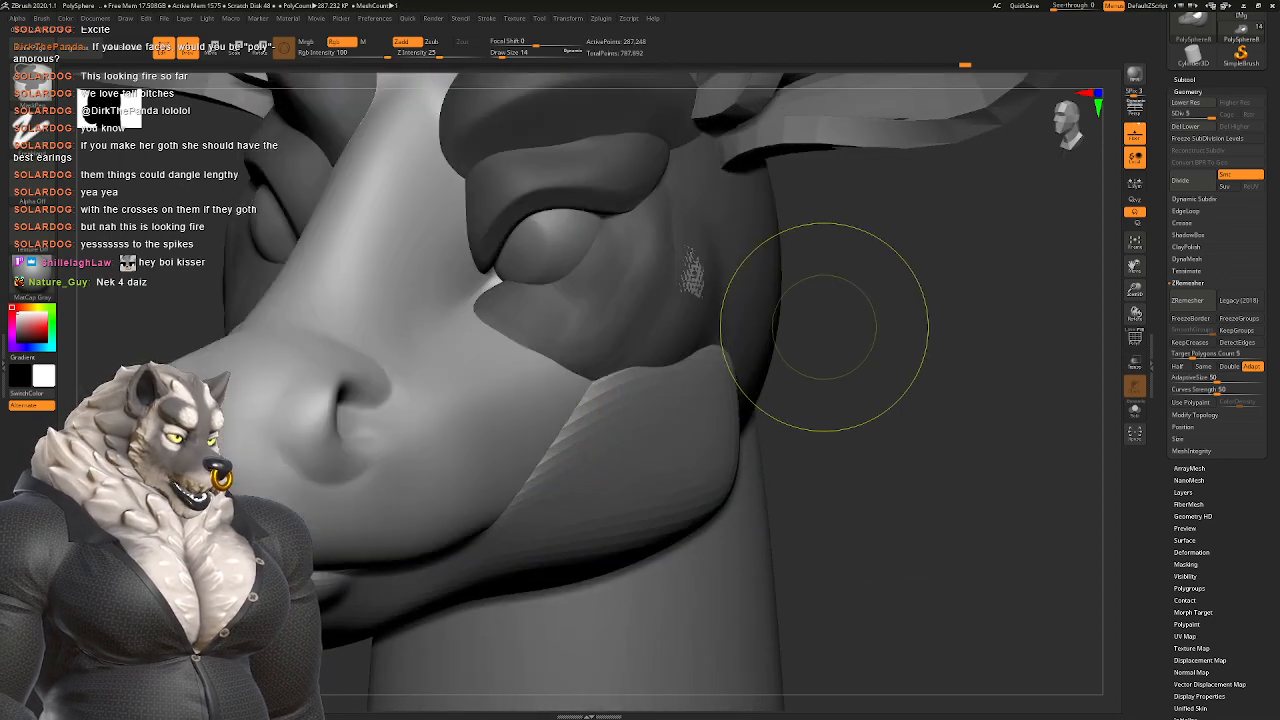
# Step: Reshape the muzzle's side below the eye with the Move brush at subdivision level 3, using draw sizes 17, 41 and 14
pyautogui.press('b')
pyautogui.press('c')
pyautogui.press('b')
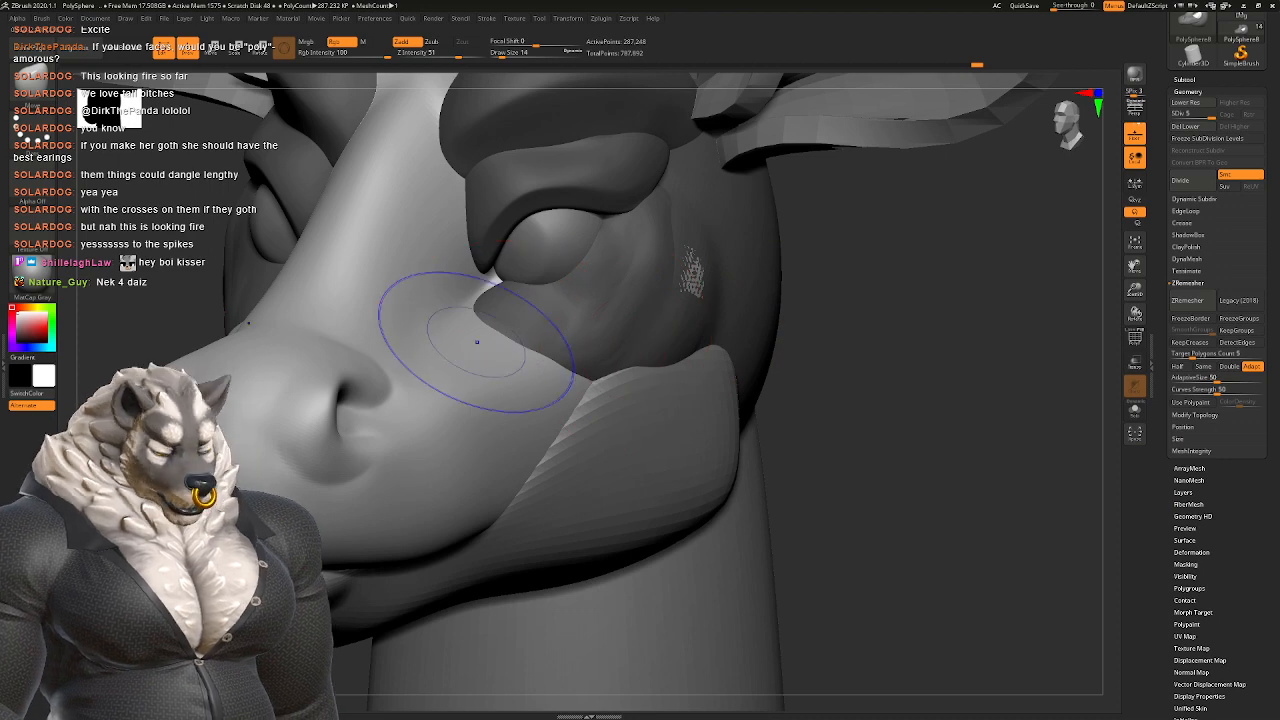
pyautogui.press('space')
pyautogui.hotkey('shift', 'd')
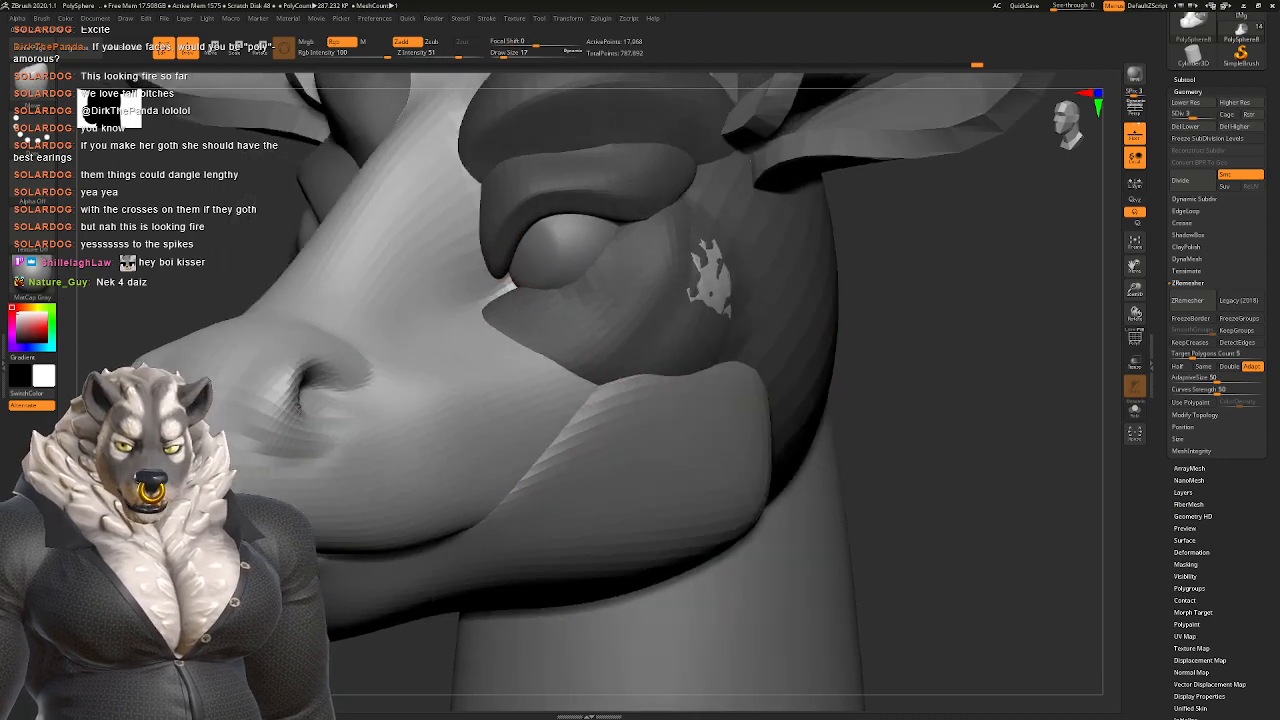
pyautogui.moveTo(500, 330); pyautogui.dragTo(530, 345, button='right')
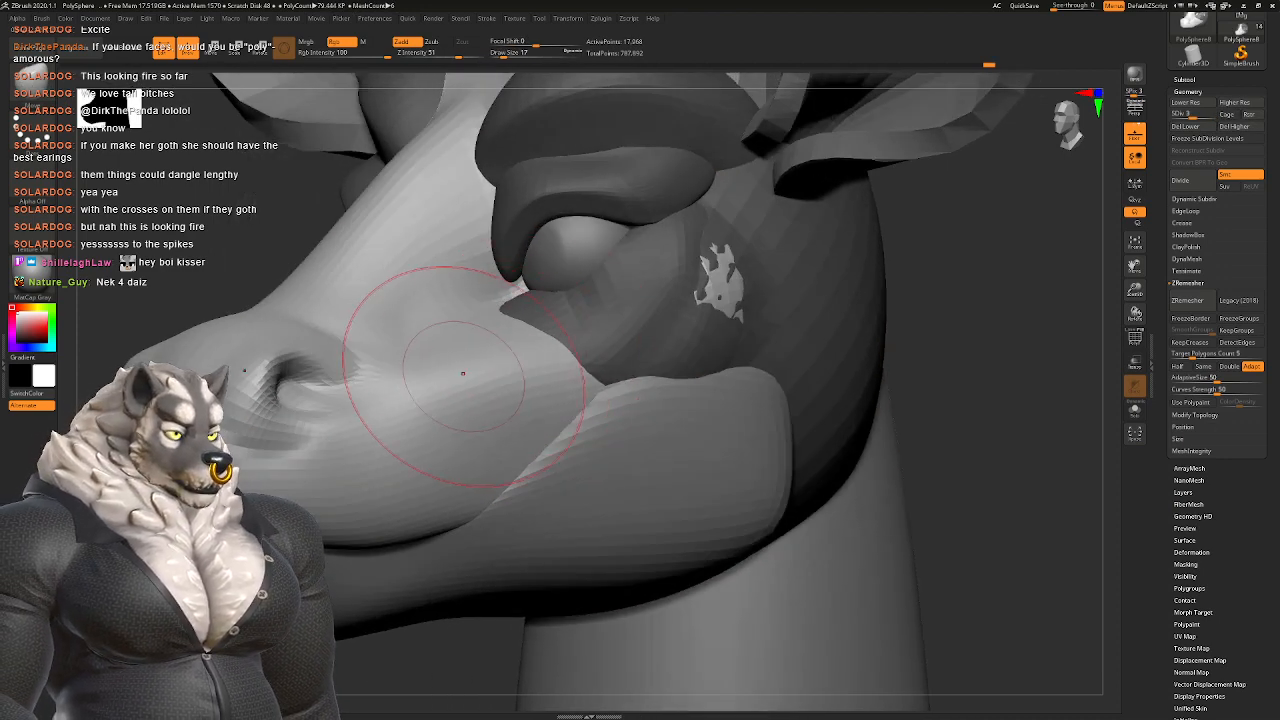
pyautogui.moveTo(416, 373); pyautogui.dragTo(480, 320, button='right')
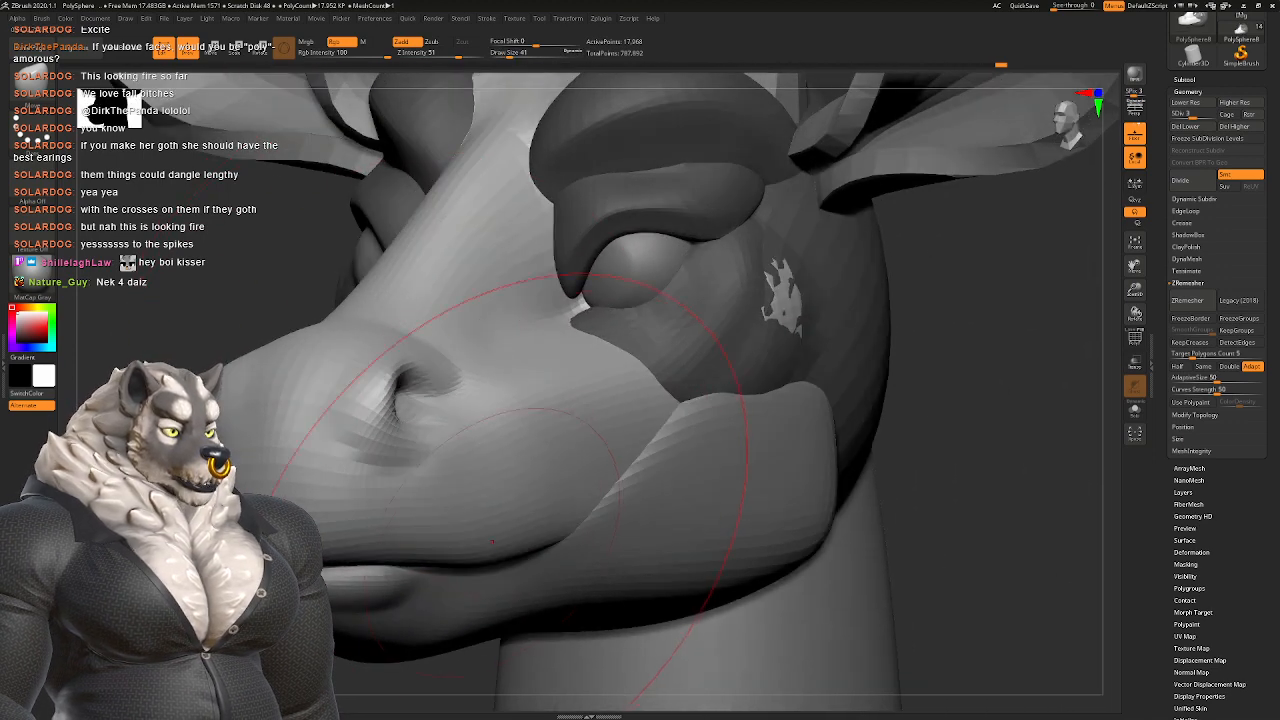
pyautogui.press('space')
pyautogui.moveTo(560, 492); pyautogui.dragTo(520, 492)
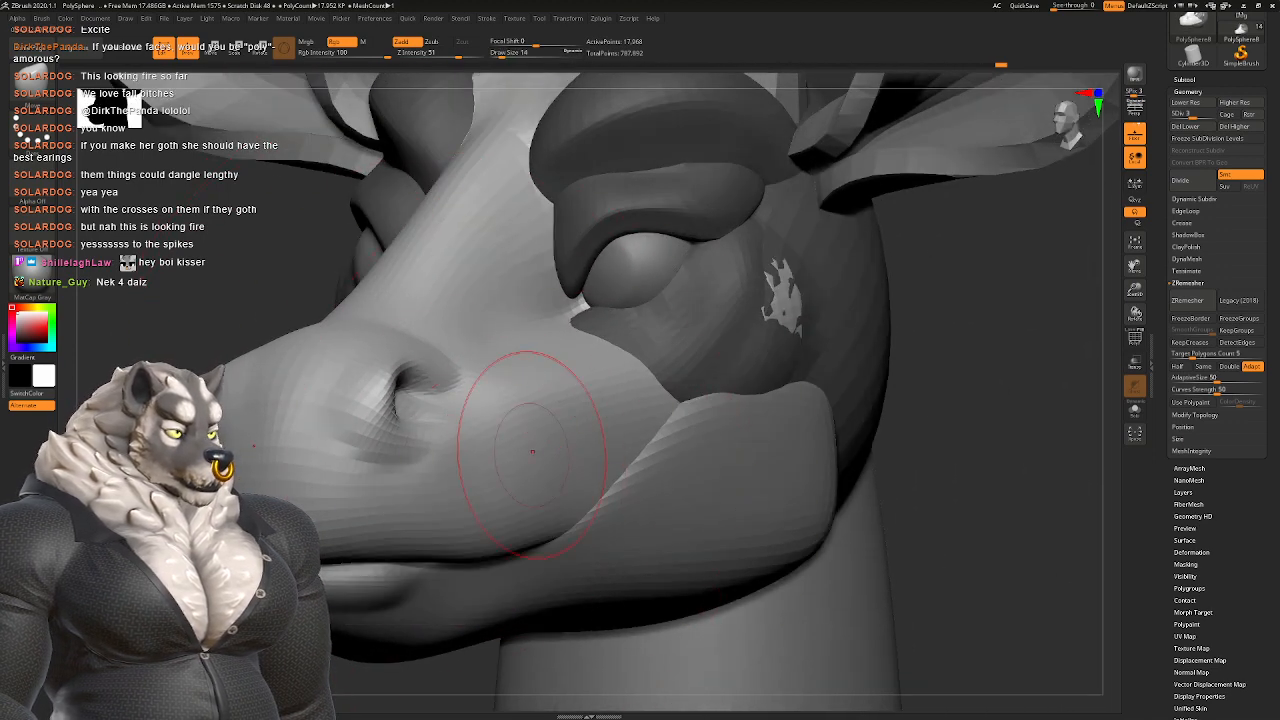
pyautogui.keyDown('shift'); pyautogui.moveTo(615, 338); pyautogui.dragTo(640, 330, button='right'); pyautogui.keyUp('shift')
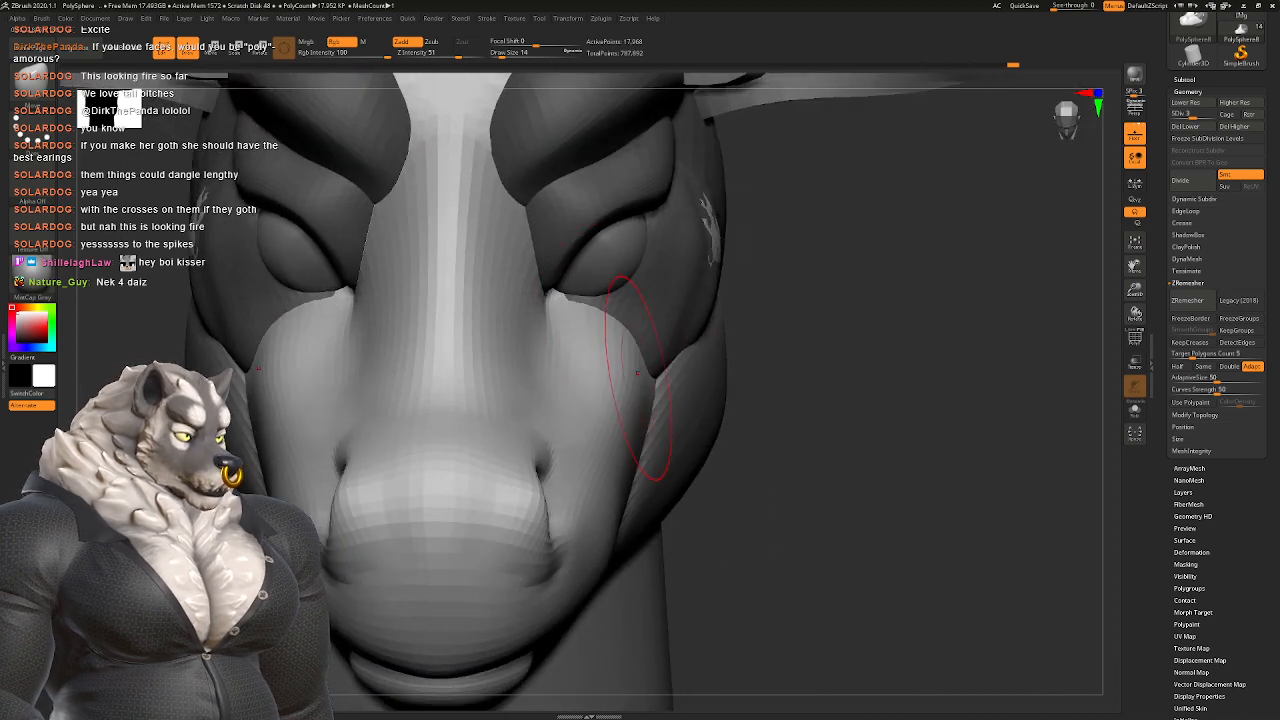
pyautogui.moveTo(640, 380)
pyautogui.mouseDown(button='right')
pyautogui.moveTo(610, 340)
pyautogui.moveTo(660, 330)
pyautogui.moveTo(640, 380)
pyautogui.mouseUp(button='right')
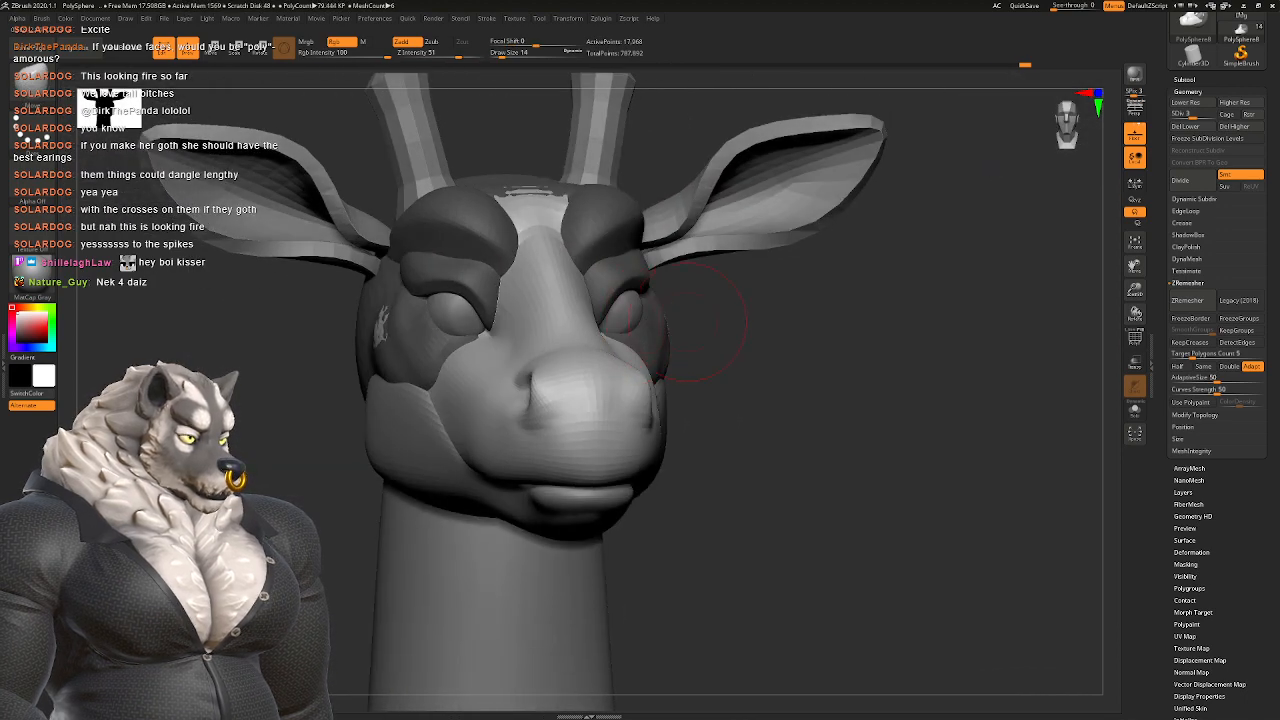
# Step: Invert the mask to free the lower eyelid and cheek, and smooth and reshape them at draw size 18
pyautogui.keyDown('ctrl'); pyautogui.moveTo(690, 320); pyautogui.dragTo(714, 349); pyautogui.keyUp('ctrl')
pyautogui.moveTo(714, 349)
pyautogui.mouseDown(button='right')
pyautogui.moveTo(623, 286)
pyautogui.moveTo(543, 286)
pyautogui.moveTo(620, 300)
pyautogui.moveTo(586, 314)
pyautogui.moveTo(781, 291)
pyautogui.mouseUp(button='right')
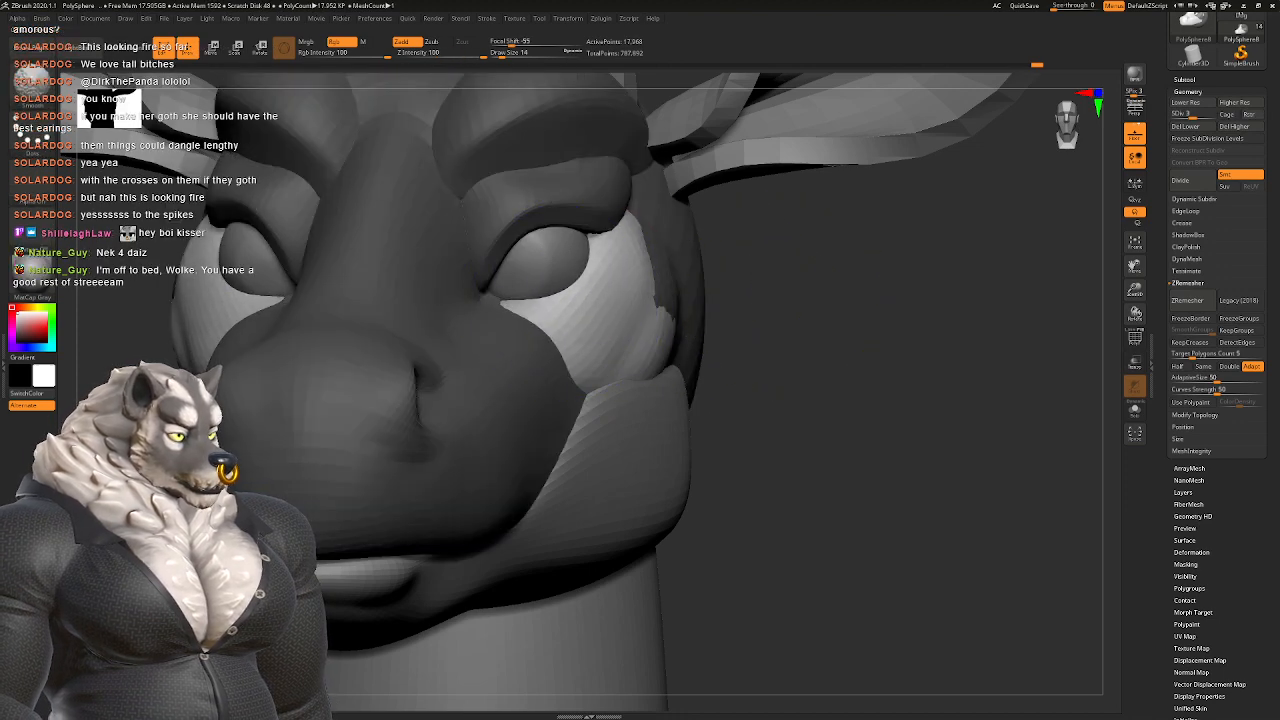
pyautogui.moveTo(700, 300)
pyautogui.mouseDown(button='right')
pyautogui.moveTo(548, 306)
pyautogui.moveTo(547, 340)
pyautogui.moveTo(630, 405)
pyautogui.mouseUp(button='right')
pyautogui.press('space')
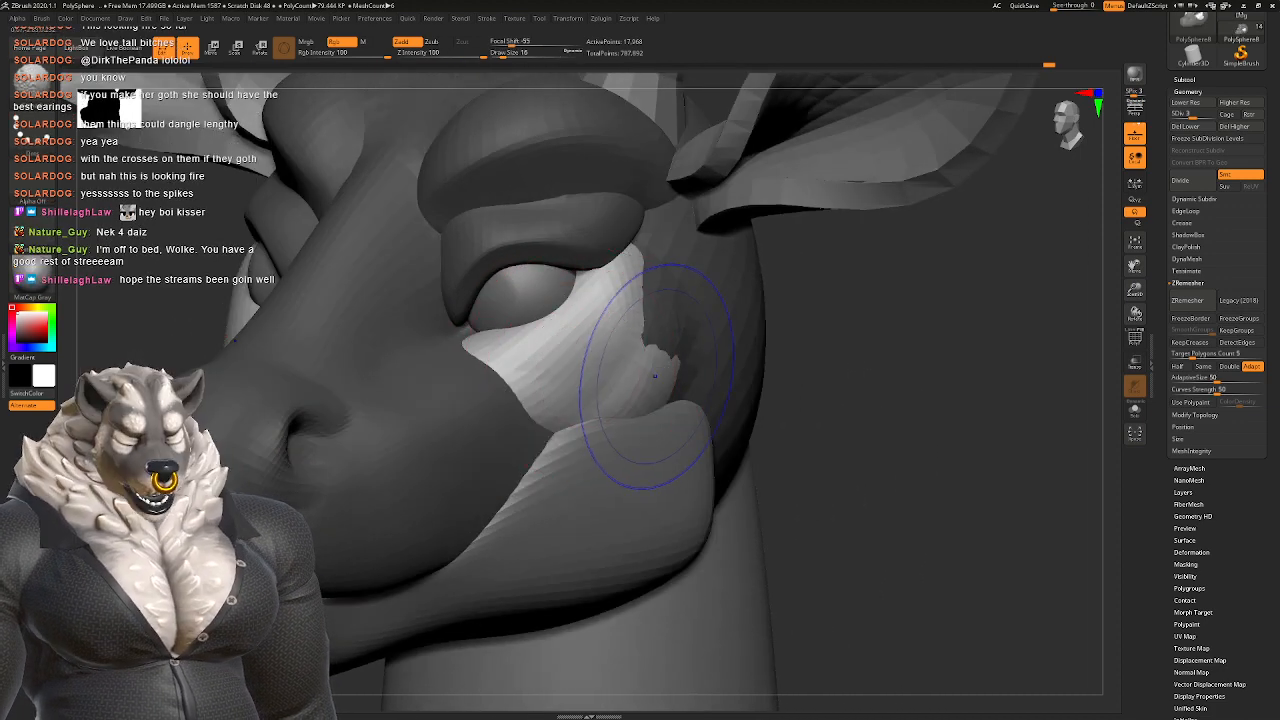
pyautogui.moveTo(471, 309); pyautogui.dragTo(555, 385, button='right')
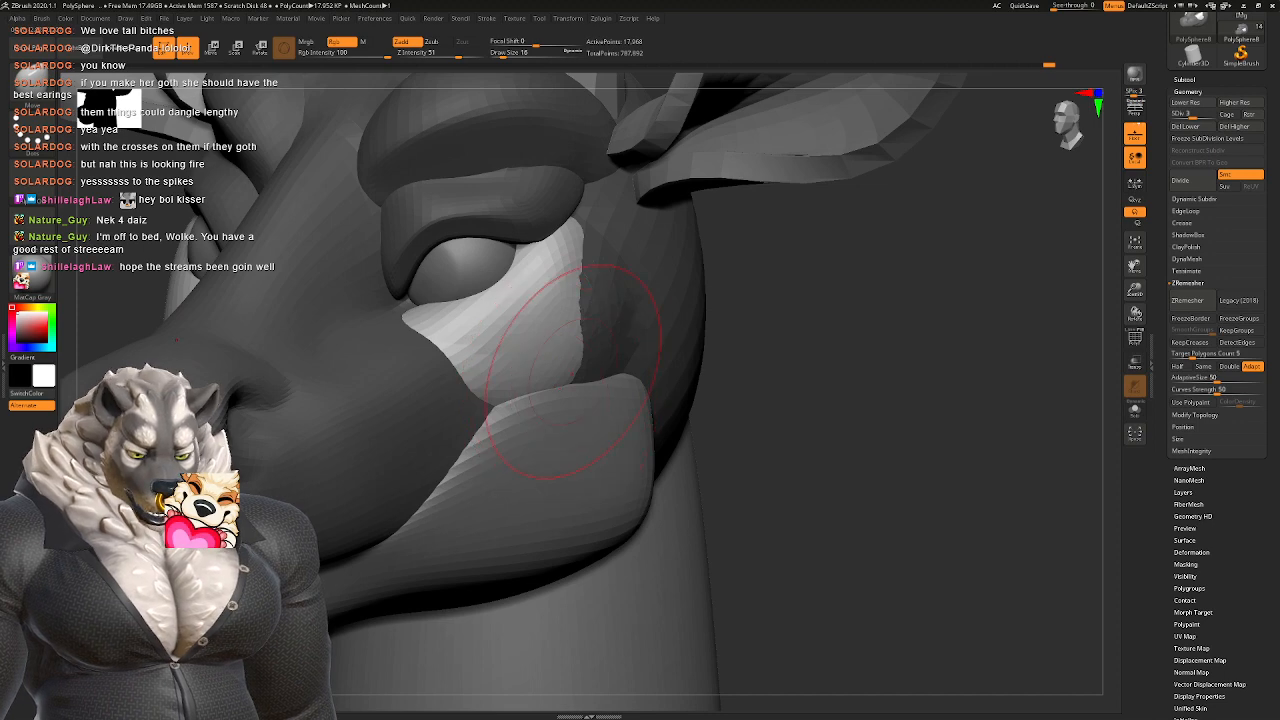
# Step: Round out the lower eyelid and cheek around the eye with the Move brush at draw size 13
pyautogui.press('space')
pyautogui.moveTo(540, 338)
pyautogui.mouseDown()
pyautogui.moveTo(566, 336)
pyautogui.moveTo(550, 336)
pyautogui.mouseUp()
pyautogui.press('space')
pyautogui.press('space')
pyautogui.moveTo(550, 336); pyautogui.dragTo(503, 338, button='right')
pyautogui.press('space')
pyautogui.moveTo(487, 336); pyautogui.dragTo(489, 336)
pyautogui.press('space')
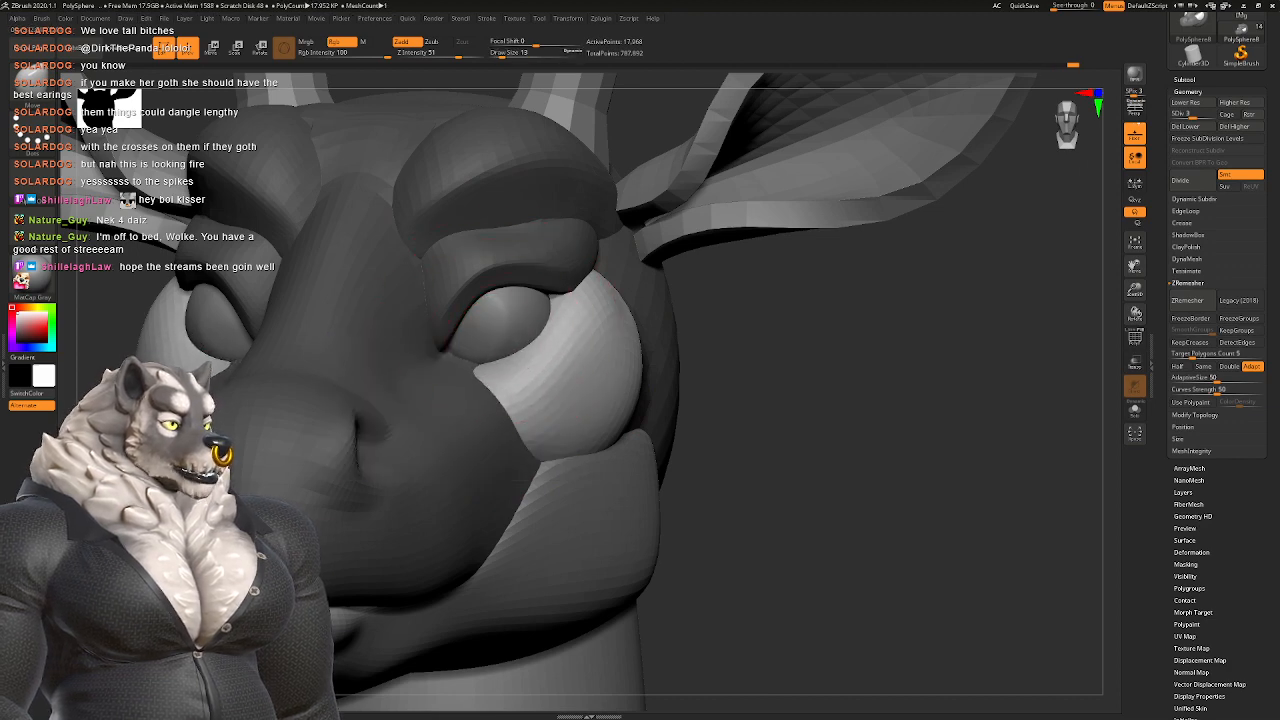
# Step: Adjust the cheek's outer side with the Move brush at draw size 18 and clear the mask
pyautogui.moveTo(515, 333); pyautogui.dragTo(586, 329, button='right')
pyautogui.press('space')
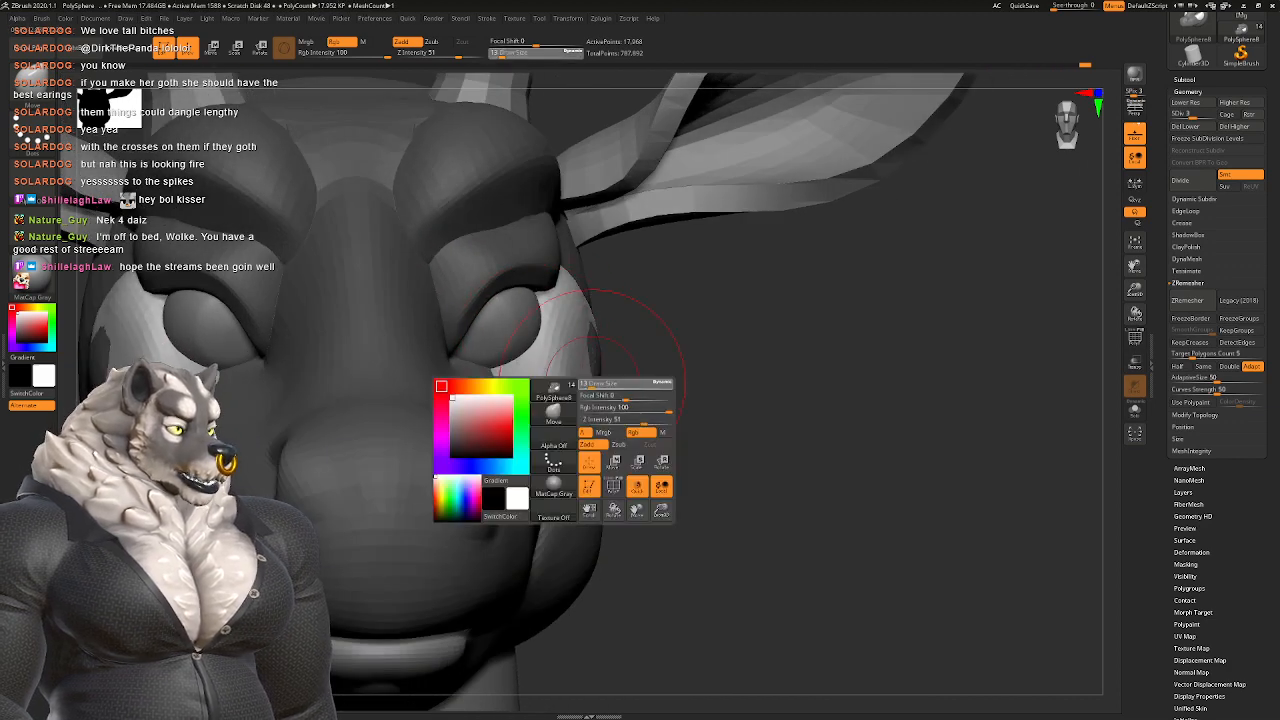
pyautogui.moveTo(580, 388); pyautogui.dragTo(592, 388)
pyautogui.press('space')
pyautogui.moveTo(582, 338); pyautogui.dragTo(606, 373, button='right')
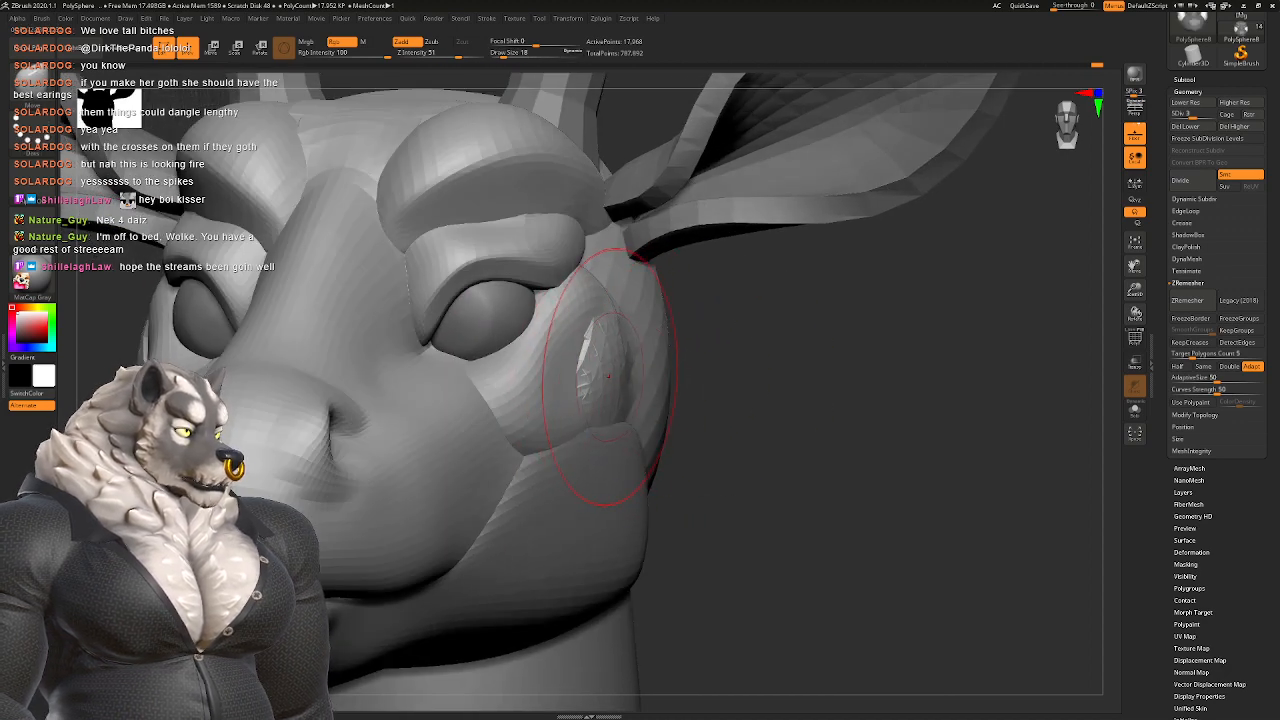
# Step: Select the lower jaw piece and reshape its rear corner up towards the cheek with the Move brush at draw size 25
pyautogui.moveTo(636, 258)
pyautogui.mouseDown(button='right')
pyautogui.moveTo(647, 295)
pyautogui.moveTo(600, 330)
pyautogui.moveTo(630, 300)
pyautogui.moveTo(622, 318)
pyautogui.moveTo(519, 301)
pyautogui.moveTo(523, 289)
pyautogui.moveTo(529, 371)
pyautogui.moveTo(553, 371)
pyautogui.moveTo(549, 271)
pyautogui.moveTo(630, 330)
pyautogui.moveTo(538, 420)
pyautogui.mouseUp(button='right')
pyautogui.keyDown('alt'); pyautogui.moveTo(502, 440); pyautogui.dragTo(546, 382, button='right'); pyautogui.keyUp('alt')
pyautogui.press('space')
pyautogui.moveTo(529, 423)
pyautogui.mouseDown()
pyautogui.moveTo(520, 443)
pyautogui.moveTo(550, 445)
pyautogui.mouseUp()
pyautogui.moveTo(550, 445); pyautogui.dragTo(608, 466, button='right')
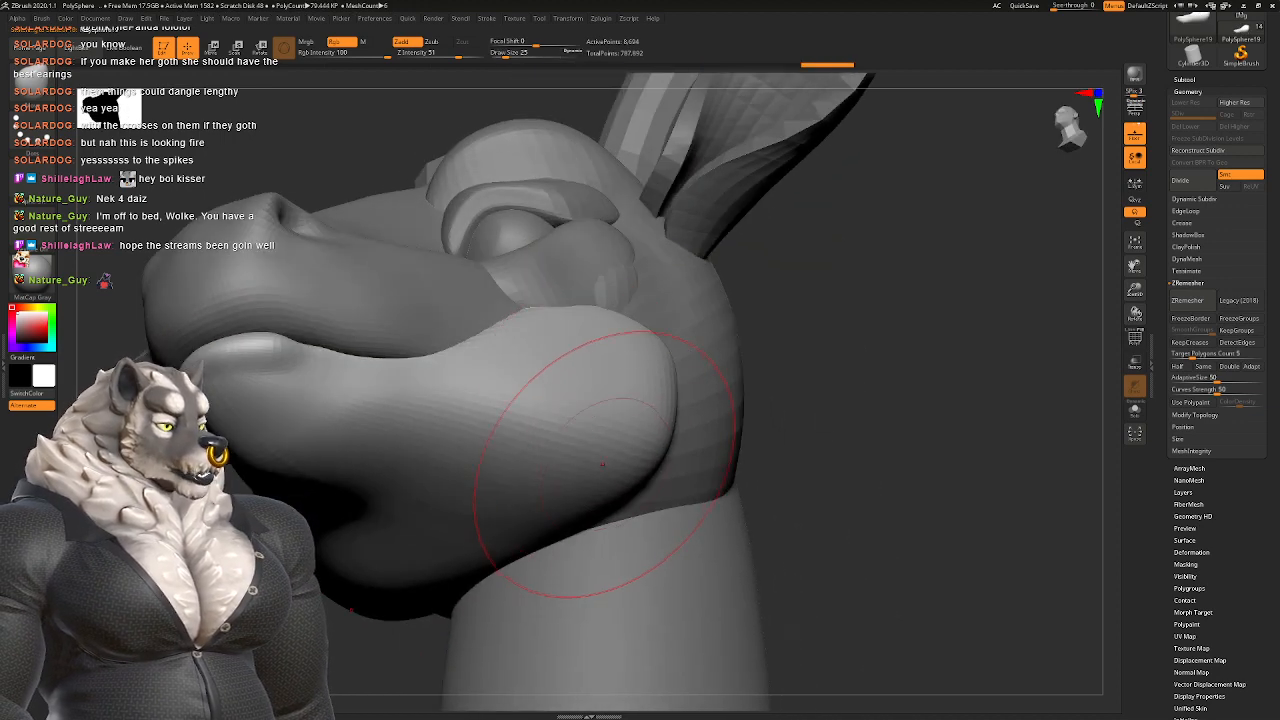
pyautogui.moveTo(608, 466); pyautogui.dragTo(642, 438)
pyautogui.moveTo(648, 429)
pyautogui.mouseDown(button='right')
pyautogui.moveTo(632, 455)
pyautogui.moveTo(602, 450)
pyautogui.mouseUp(button='right')
pyautogui.moveTo(602, 450); pyautogui.dragTo(612, 443)
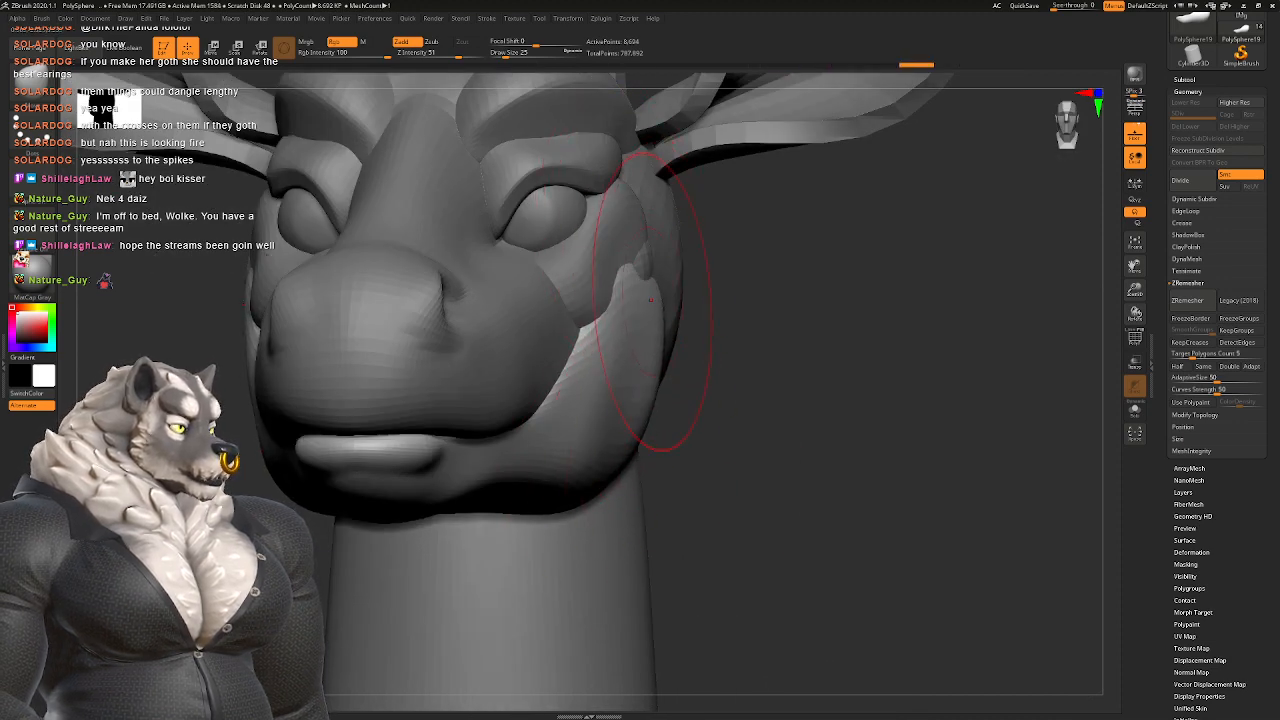
pyautogui.moveTo(646, 347)
pyautogui.mouseDown(button='right')
pyautogui.moveTo(614, 329)
pyautogui.moveTo(599, 356)
pyautogui.moveTo(580, 352)
pyautogui.moveTo(570, 320)
pyautogui.moveTo(580, 340)
pyautogui.mouseUp(button='right')
# Step: Carve along the lower jaw's side with the Dam Standard brush at draw size 9
pyautogui.press('b')
pyautogui.press('d')
pyautogui.press('s')
pyautogui.press('space')
pyautogui.moveTo(650, 400); pyautogui.dragTo(626, 400)
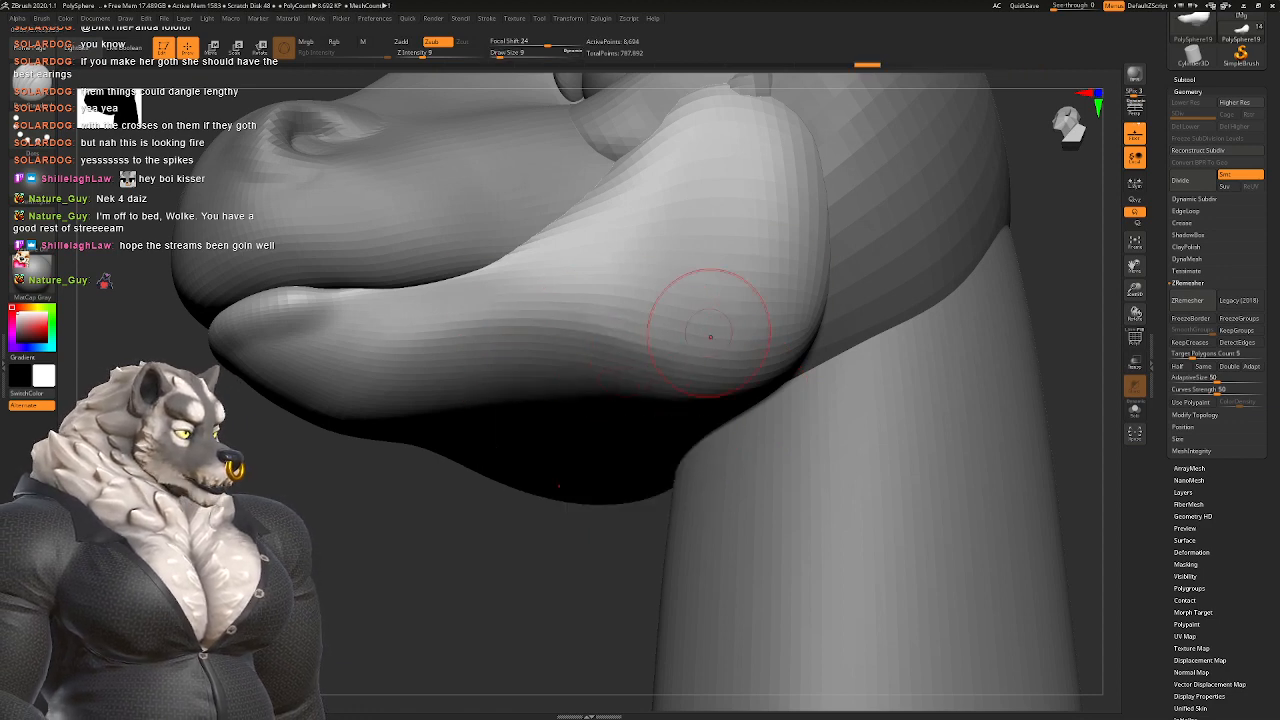
pyautogui.moveTo(590, 313)
pyautogui.mouseDown(button='right')
pyautogui.moveTo(680, 362)
pyautogui.moveTo(684, 316)
pyautogui.mouseUp(button='right')
# Step: Reshape the rear and underside of the lower jaw around the throat with the Move brush at draw size 22
pyautogui.press('b')
pyautogui.press('m')
pyautogui.press('v')
pyautogui.press('space')
pyautogui.moveTo(652, 404); pyautogui.dragTo(634, 404)
pyautogui.moveTo(634, 404); pyautogui.dragTo(657, 380, button='right')
pyautogui.moveTo(657, 380); pyautogui.dragTo(718, 470)
pyautogui.moveTo(718, 470); pyautogui.dragTo(785, 489, button='right')
pyautogui.moveTo(815, 385); pyautogui.dragTo(826, 410)
pyautogui.moveTo(826, 410)
pyautogui.keyDown('ctrl'); pyautogui.mouseDown(button='right')
pyautogui.moveTo(805, 305)
pyautogui.moveTo(600, 342)
pyautogui.moveTo(614, 255)
pyautogui.moveTo(676, 343)
pyautogui.mouseUp(button='right'); pyautogui.keyUp('ctrl')
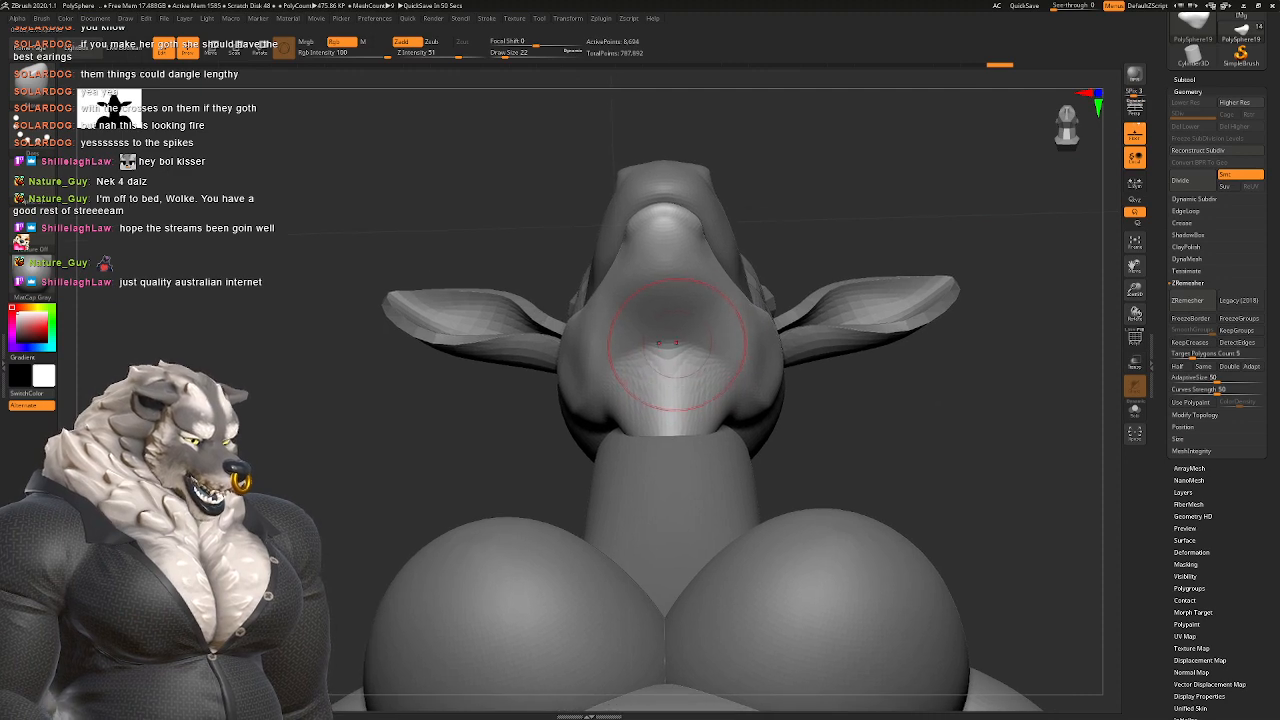
# Step: Build up the throat under the jaw with the Clay brush at draw size 22 and smooth it into the neck
pyautogui.press('b')
pyautogui.press('c')
pyautogui.press('l')
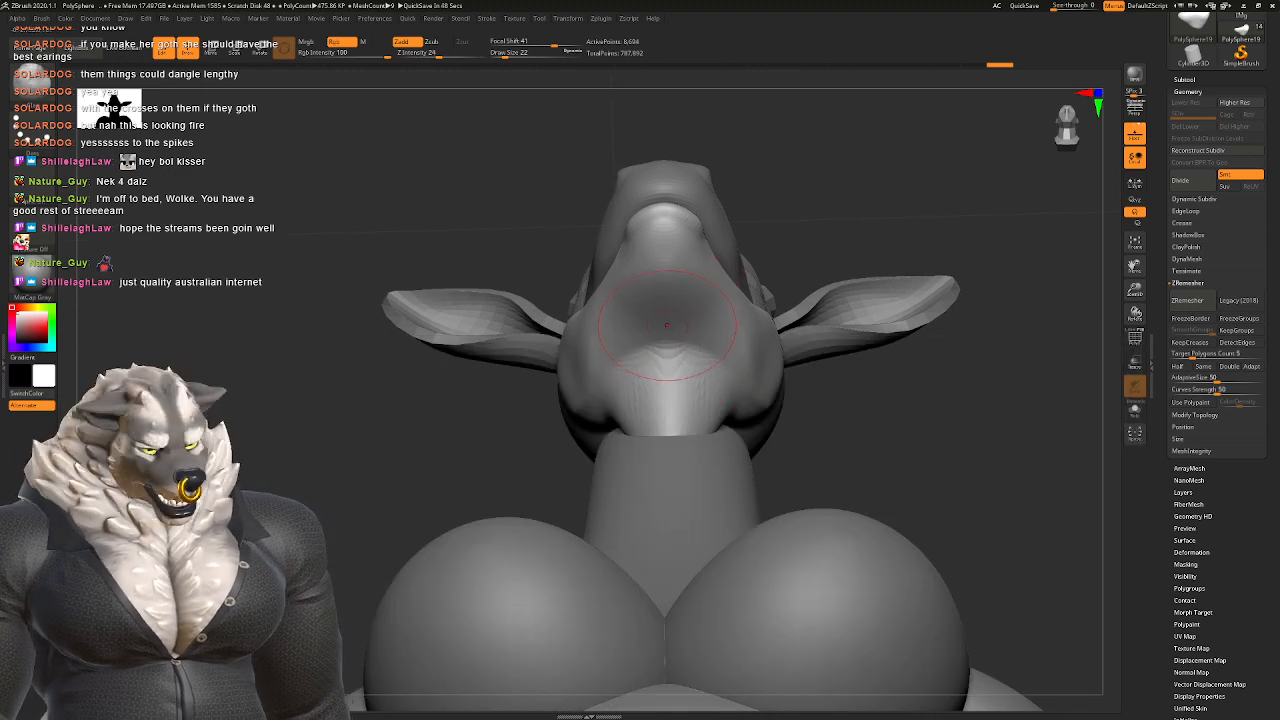
pyautogui.moveTo(667, 390); pyautogui.dragTo(667, 315)
pyautogui.moveTo(667, 340)
pyautogui.mouseDown(button='right')
pyautogui.moveTo(622, 398)
pyautogui.moveTo(680, 395)
pyautogui.mouseUp(button='right')
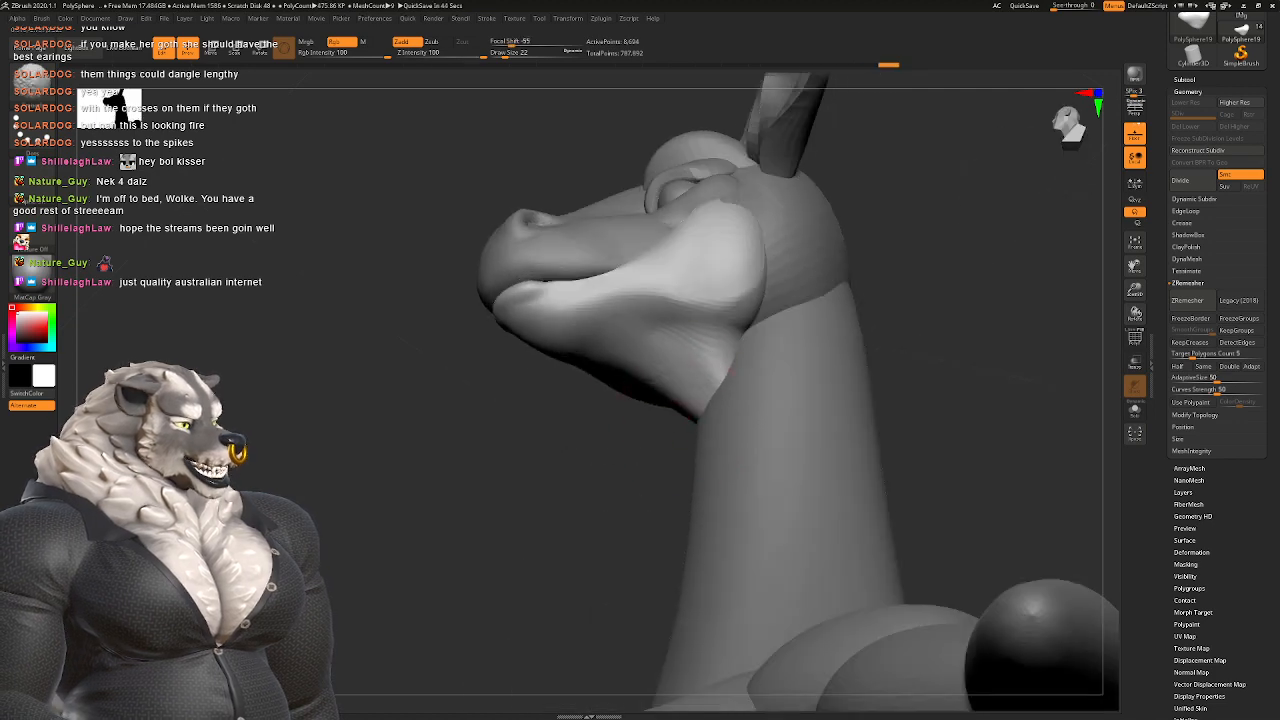
pyautogui.moveTo(768, 400); pyautogui.dragTo(655, 355, button='right')
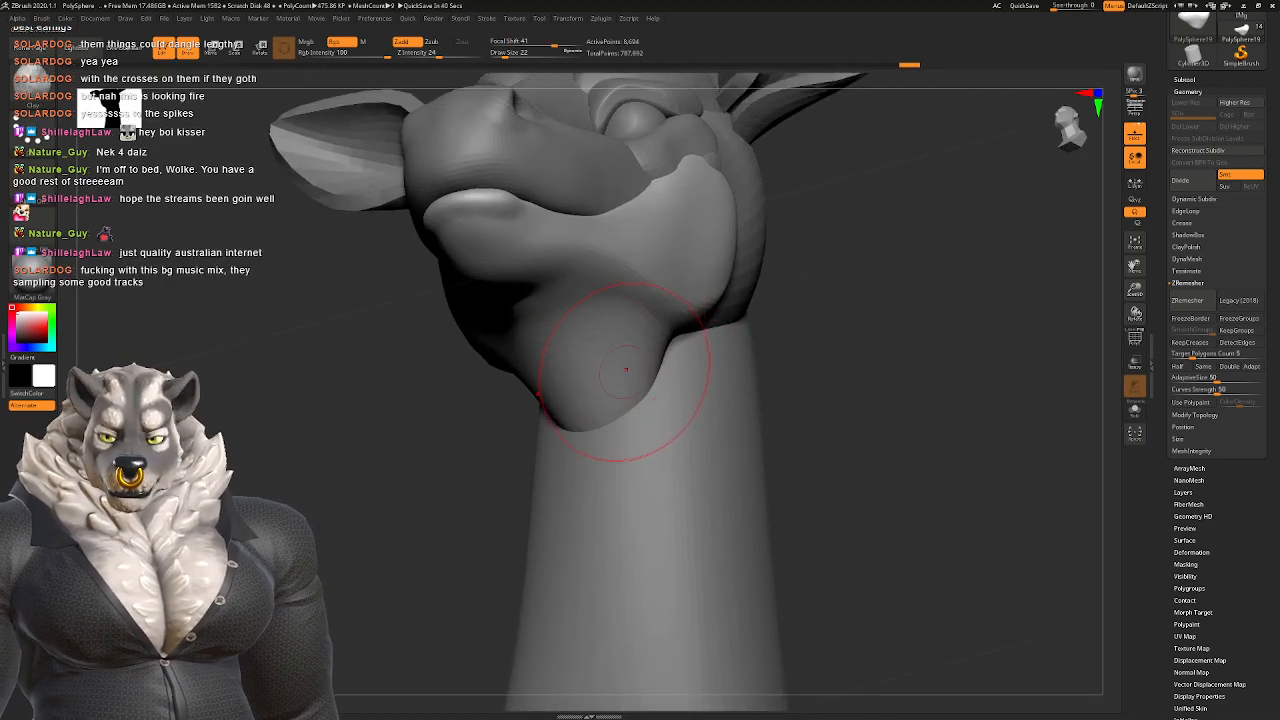
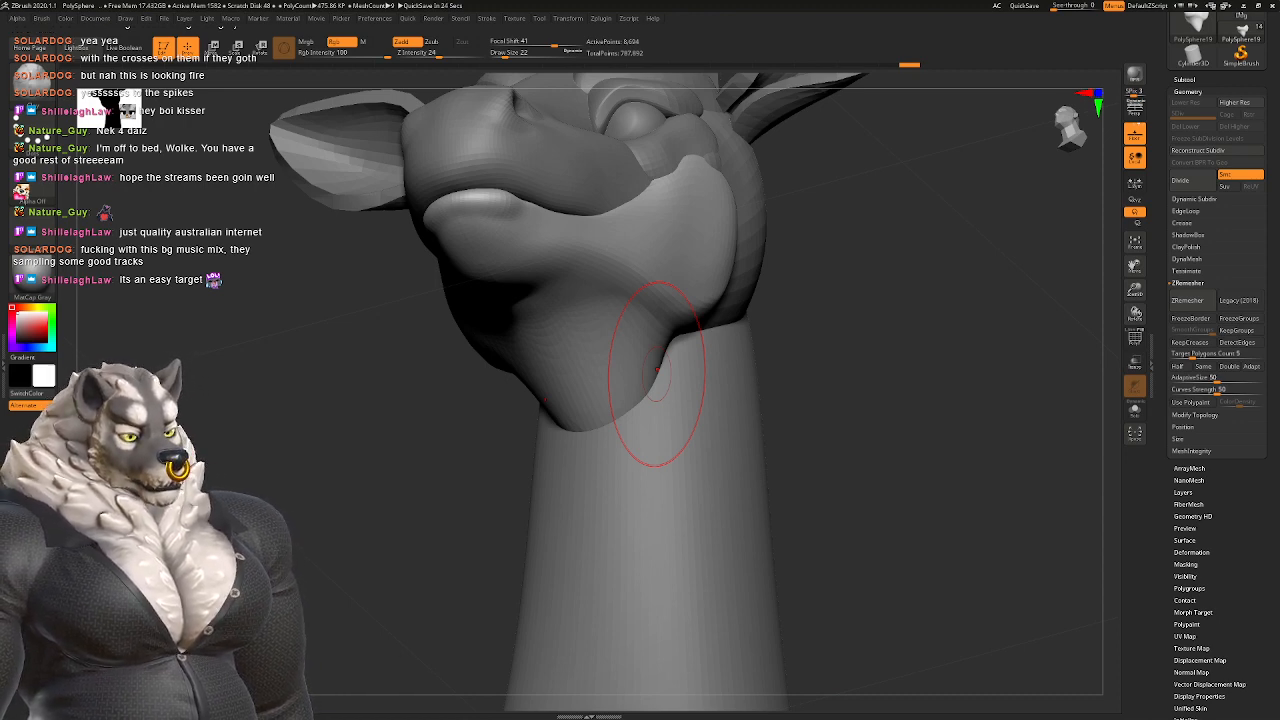
# Step: Adjust the jaw's underside where it meets the neck with the Move brush at draw size 22
pyautogui.moveTo(540, 380); pyautogui.dragTo(655, 395, button='right')
pyautogui.press('b')
pyautogui.press('m')
pyautogui.press('v')
pyautogui.moveTo(530, 340); pyautogui.dragTo(509, 371, button='right')
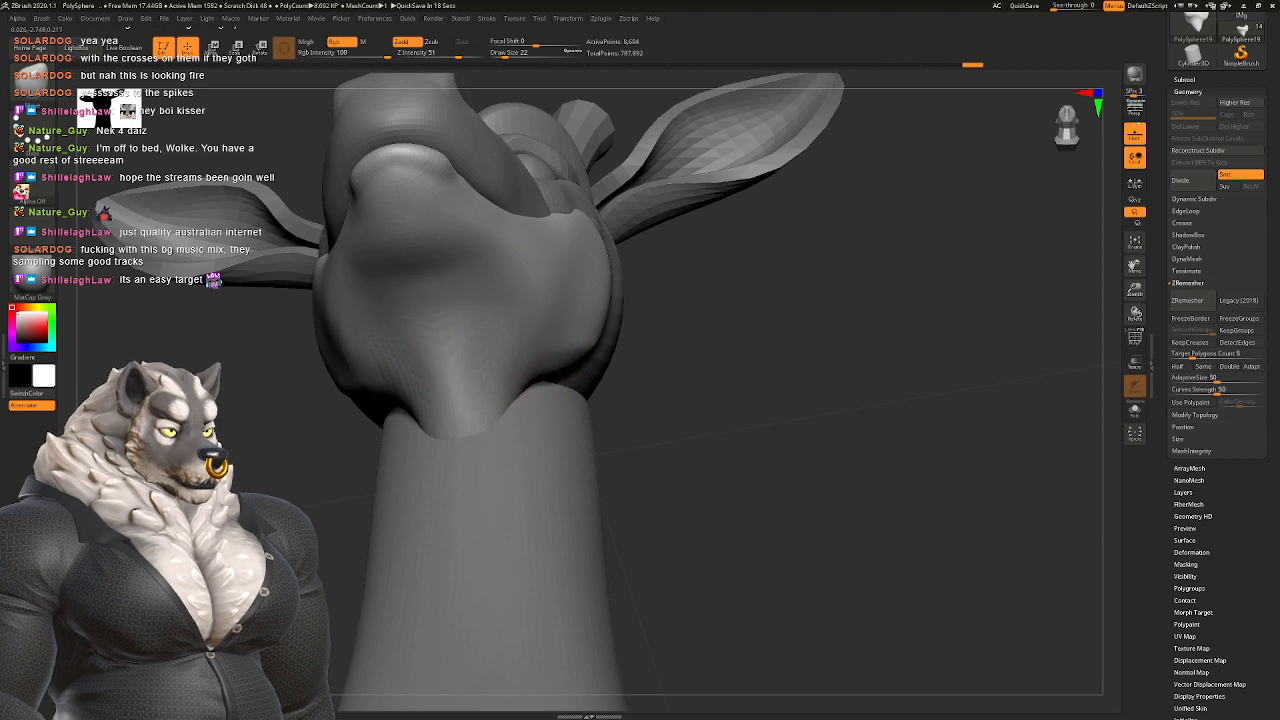
pyautogui.moveTo(529, 457)
pyautogui.mouseDown(button='right')
pyautogui.moveTo(470, 420)
pyautogui.moveTo(514, 371)
pyautogui.mouseUp(button='right')
# Step: Carve the crease beneath the lower jaw's rear corner with the Dam Standard brush at draw size 12
pyautogui.press('b')
pyautogui.click(514, 457)
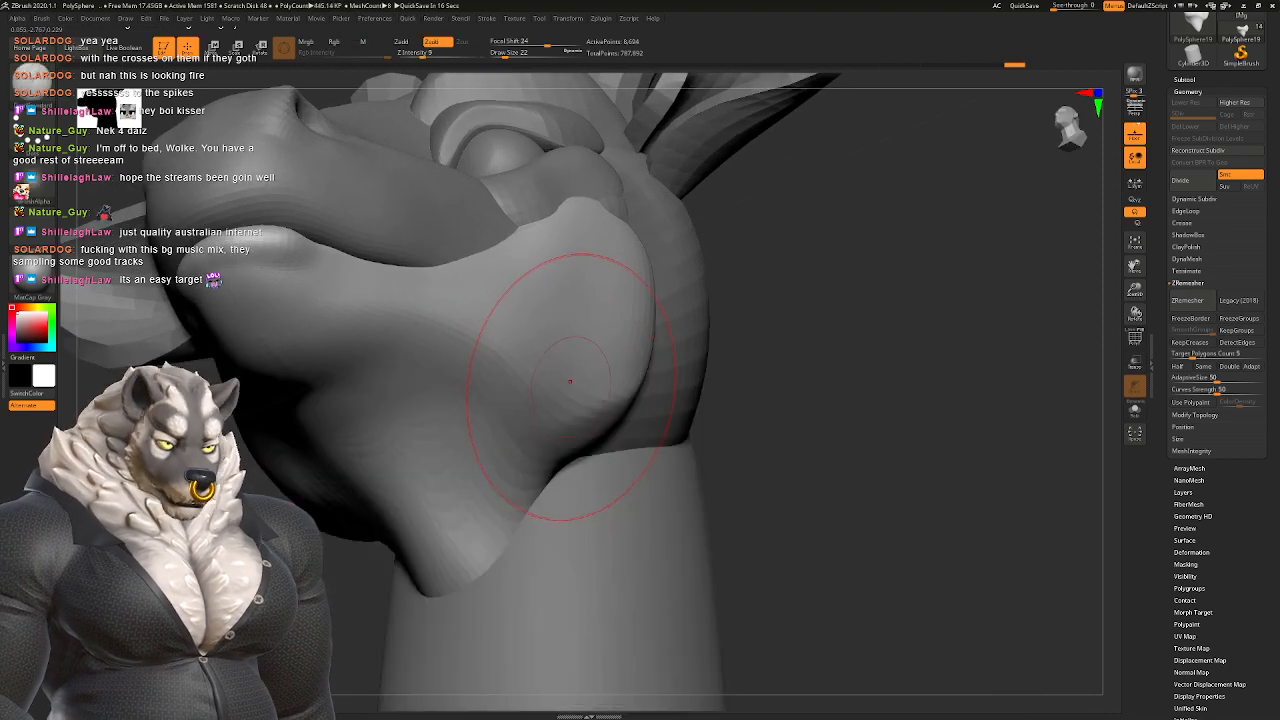
pyautogui.press('space')
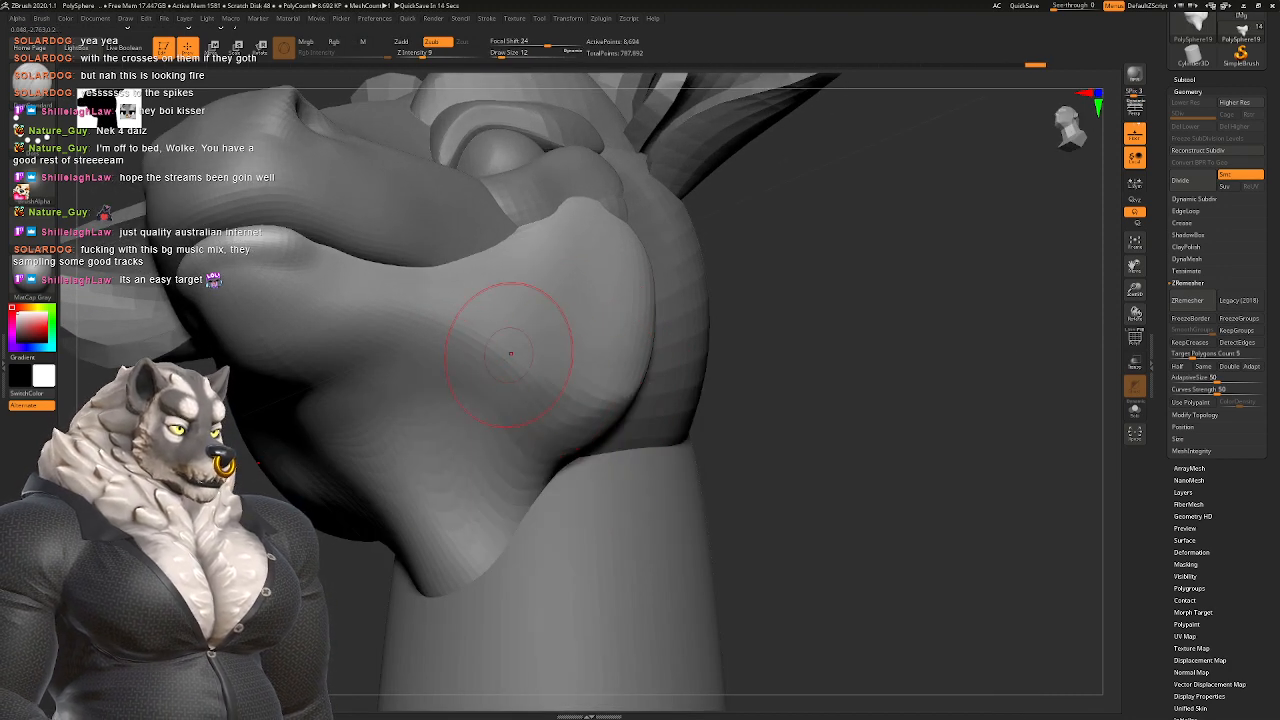
pyautogui.moveTo(489, 320); pyautogui.dragTo(499, 403, button='right')
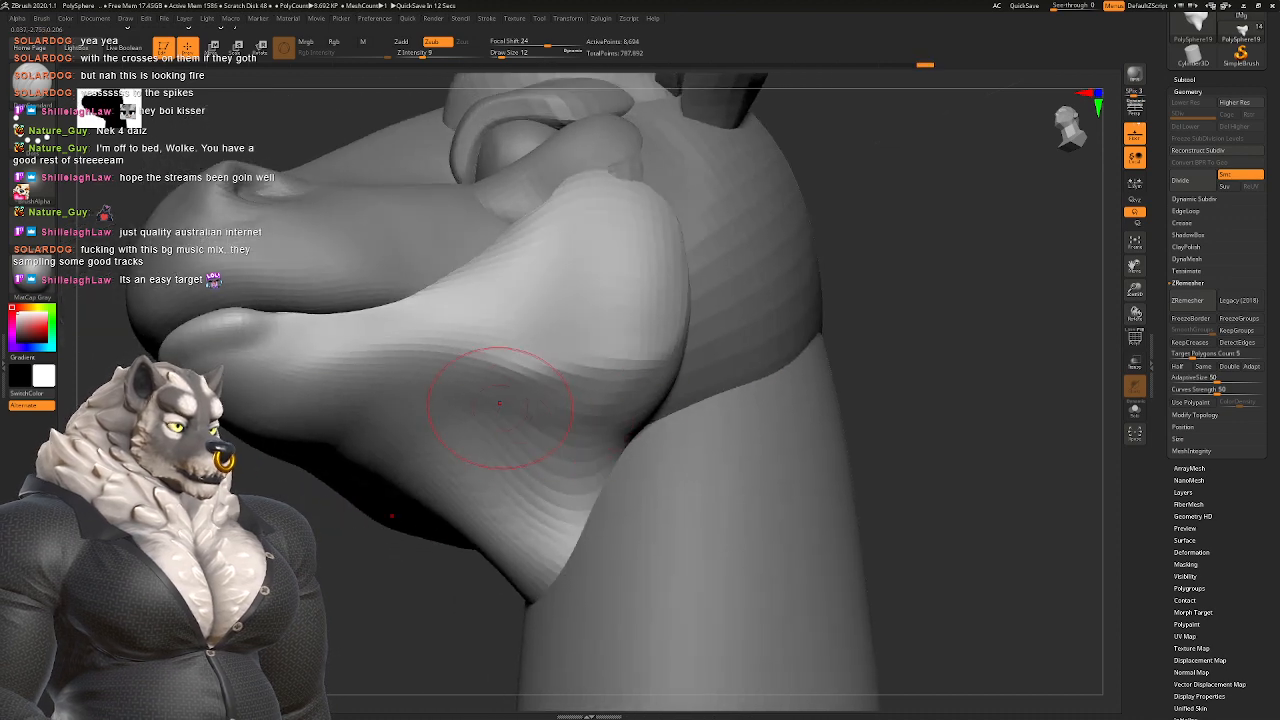
# Step: Subdivide the lower jaw mesh twice, up to subdivision level 3
pyautogui.press('d')
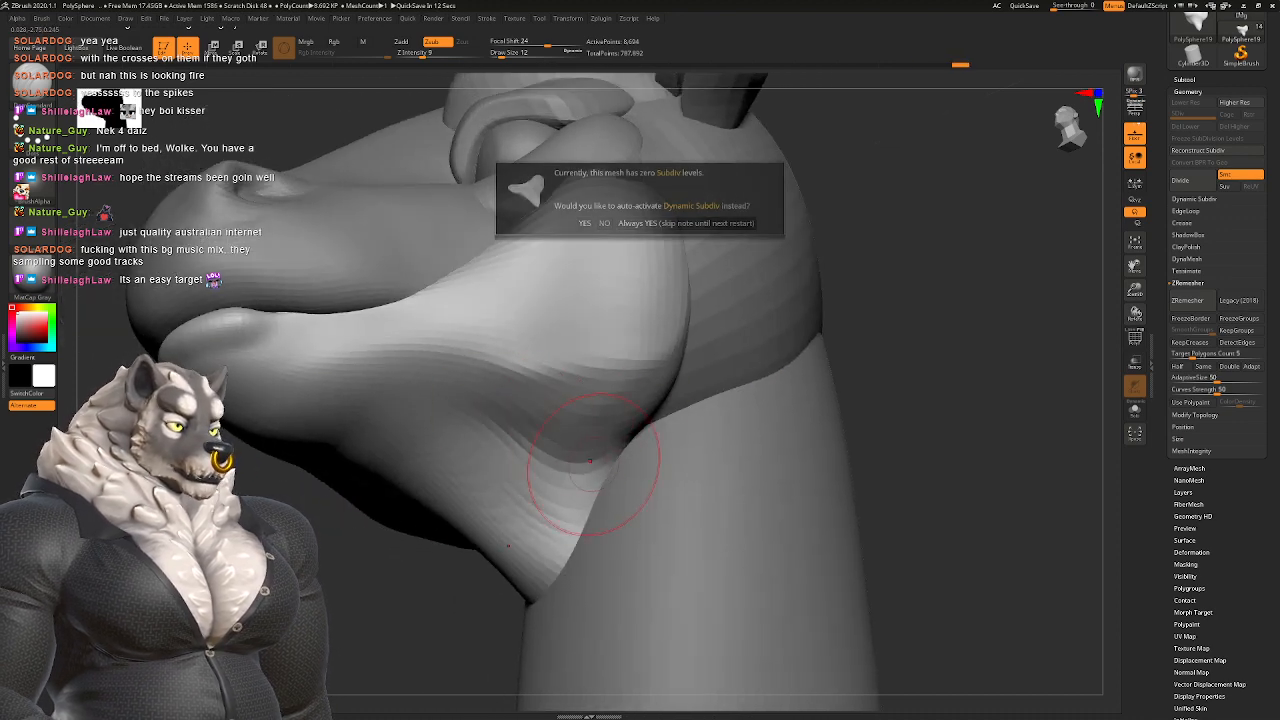
pyautogui.press('Escape')
pyautogui.hotkey('ctrl', 'd')
pyautogui.hotkey('ctrl', 'd')
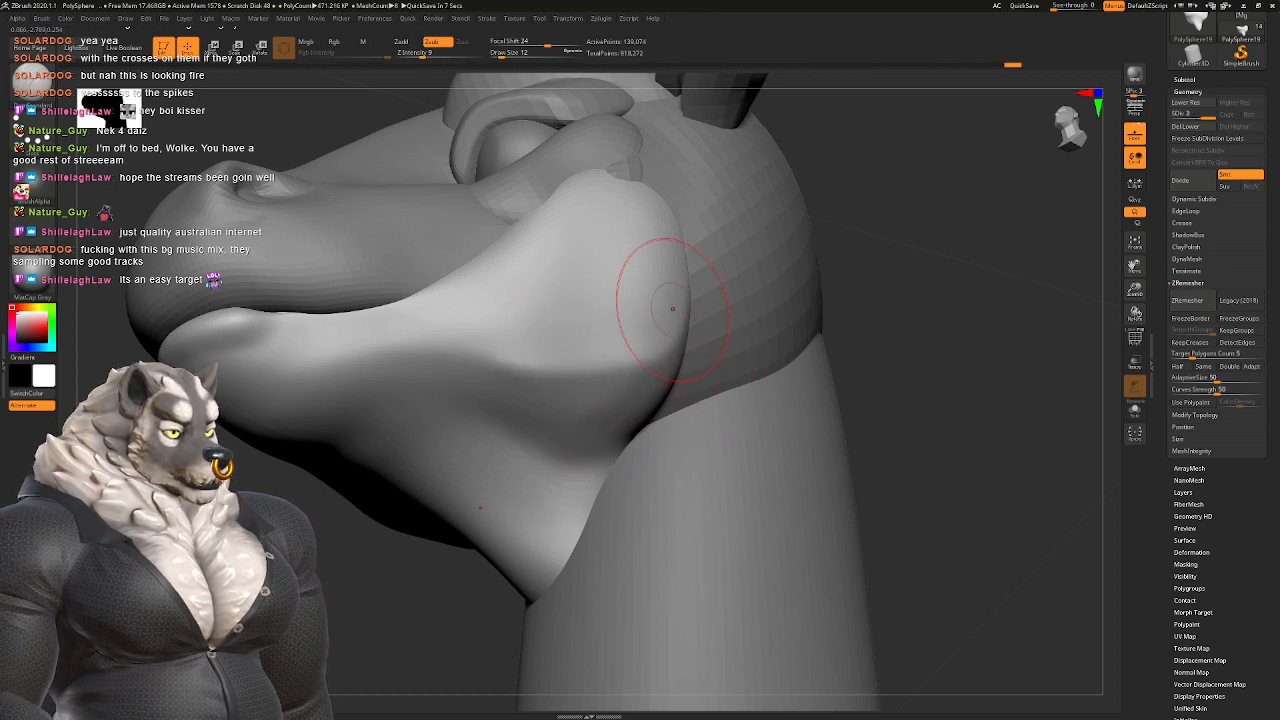
# Step: Flatten the planes along the jaw's side and rear corner with the hPolish brush at draw size 12, isolating the jaw to check its back
pyautogui.press('space')
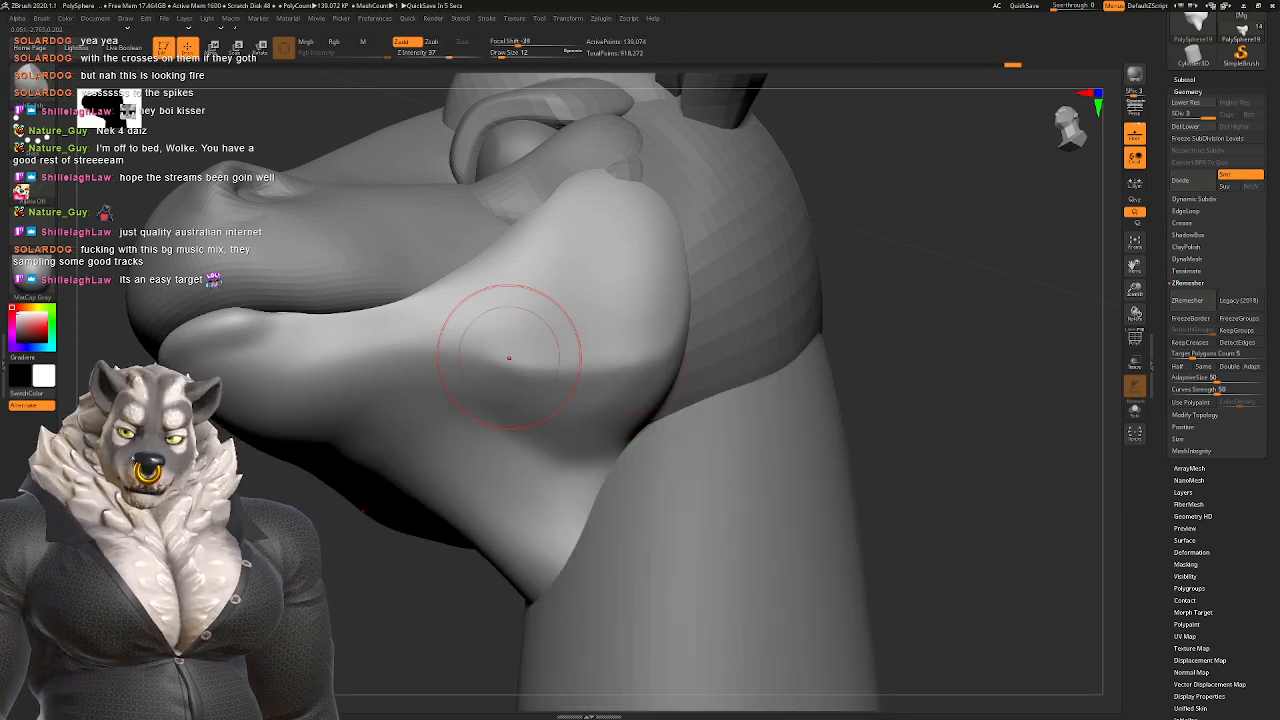
pyautogui.moveTo(508, 357); pyautogui.dragTo(437, 371)
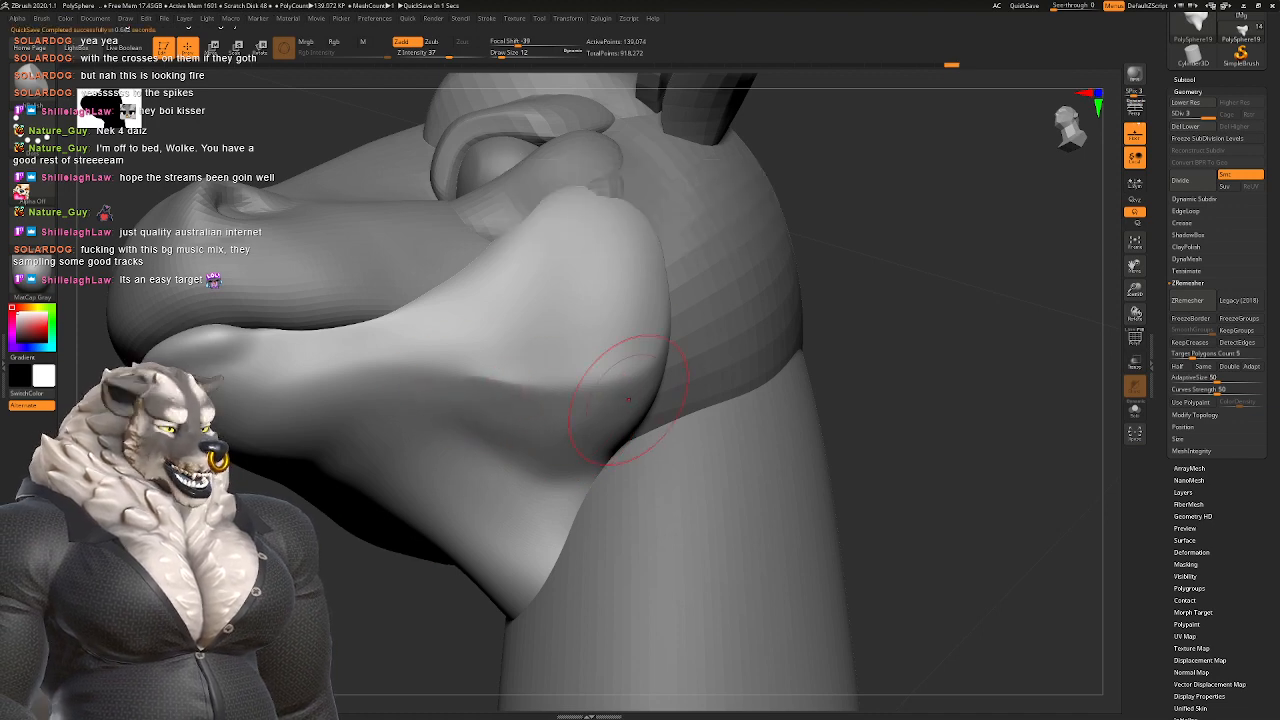
pyautogui.moveTo(656, 380)
pyautogui.mouseDown()
pyautogui.moveTo(586, 314)
pyautogui.moveTo(520, 280)
pyautogui.mouseUp()
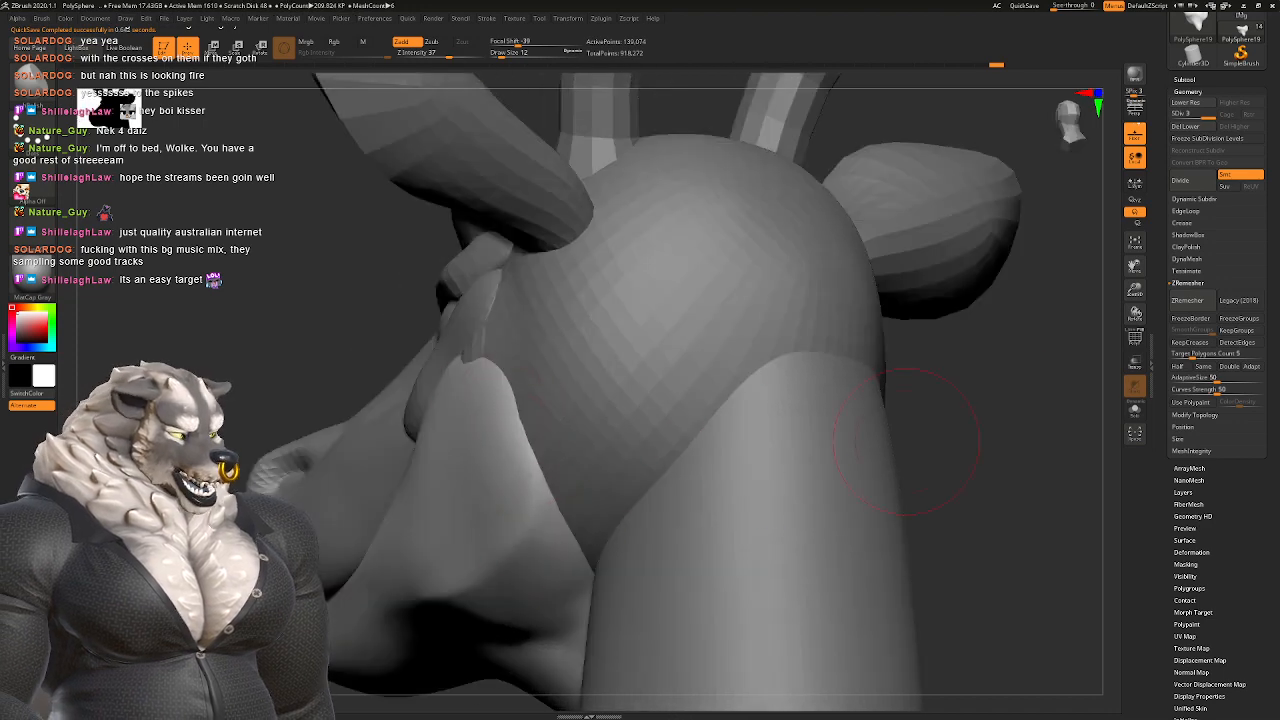
pyautogui.click(1135, 410)
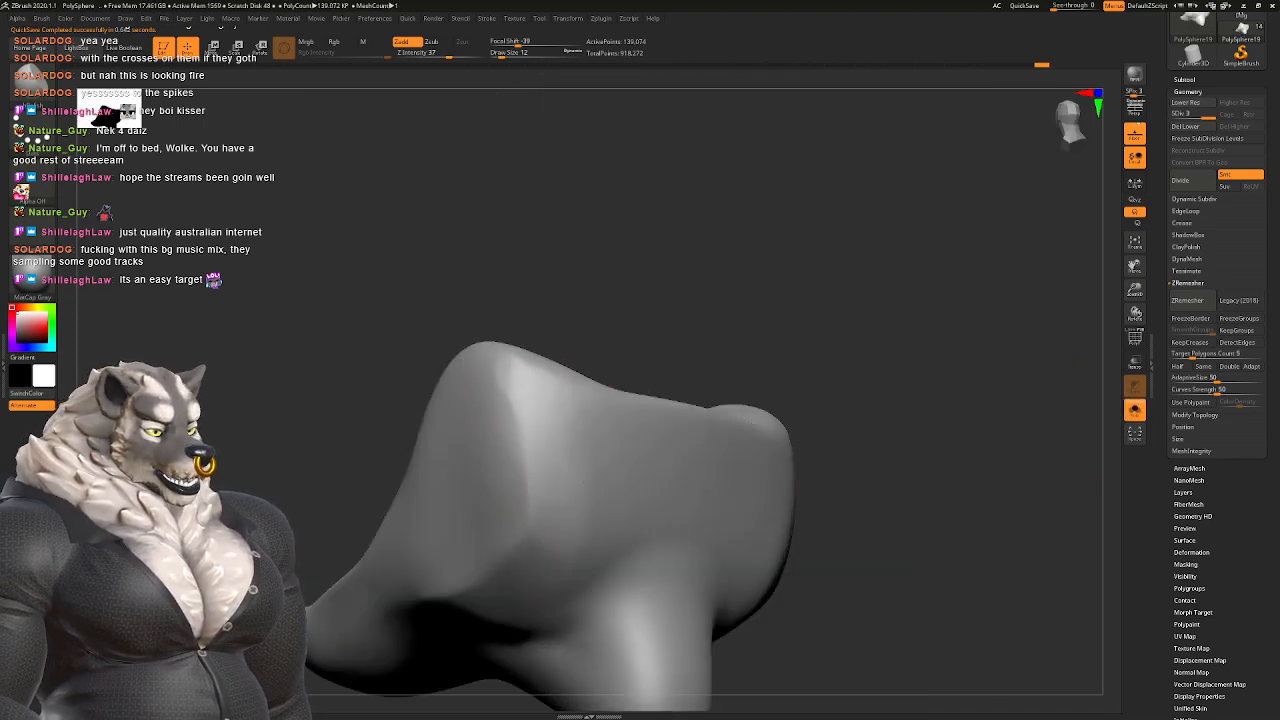
pyautogui.moveTo(550, 440); pyautogui.dragTo(588, 336, button='right')
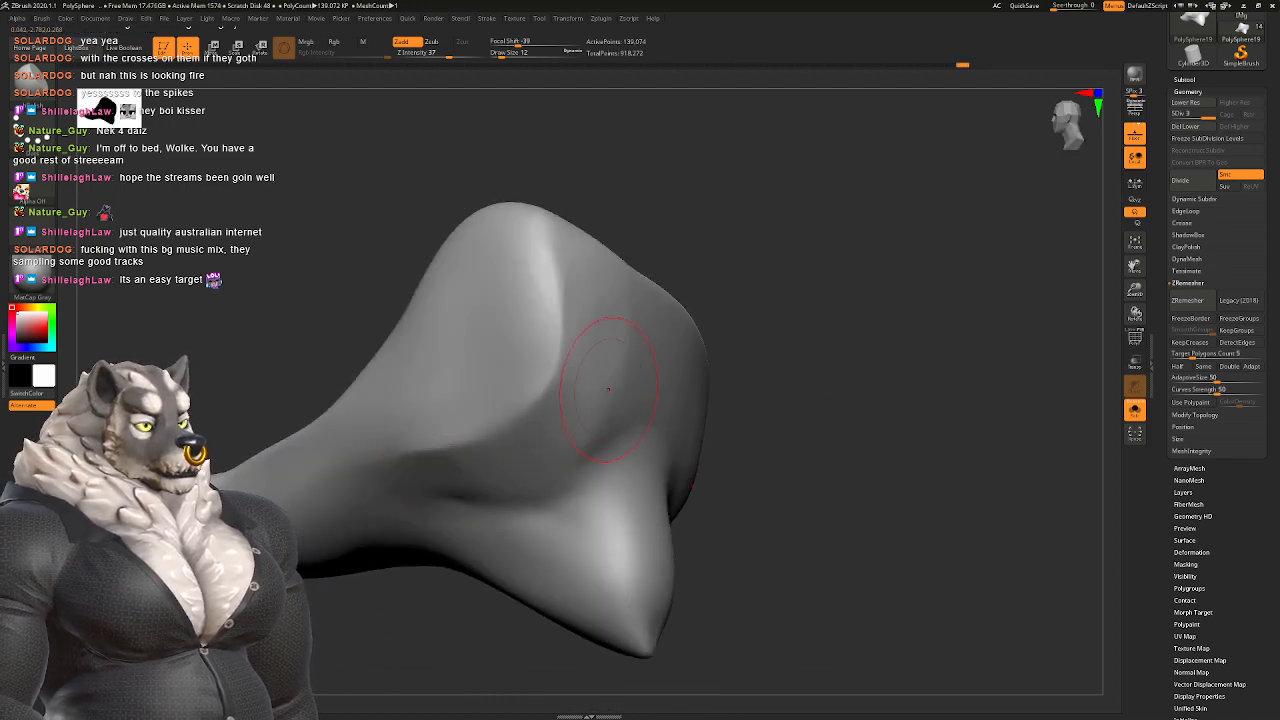
pyautogui.moveTo(1083, 410)
pyautogui.mouseDown(button='right')
pyautogui.moveTo(450, 400)
pyautogui.moveTo(443, 414)
pyautogui.moveTo(471, 471)
pyautogui.moveTo(518, 386)
pyautogui.moveTo(472, 438)
pyautogui.moveTo(502, 420)
pyautogui.moveTo(532, 462)
pyautogui.moveTo(572, 412)
pyautogui.moveTo(608, 397)
pyautogui.moveTo(614, 414)
pyautogui.moveTo(704, 372)
pyautogui.moveTo(629, 403)
pyautogui.moveTo(657, 423)
pyautogui.mouseUp(button='right')
# Step: Carve creases beneath the lower lip and around the chin with the Dam Standard brush at draw size 7
pyautogui.press('b')
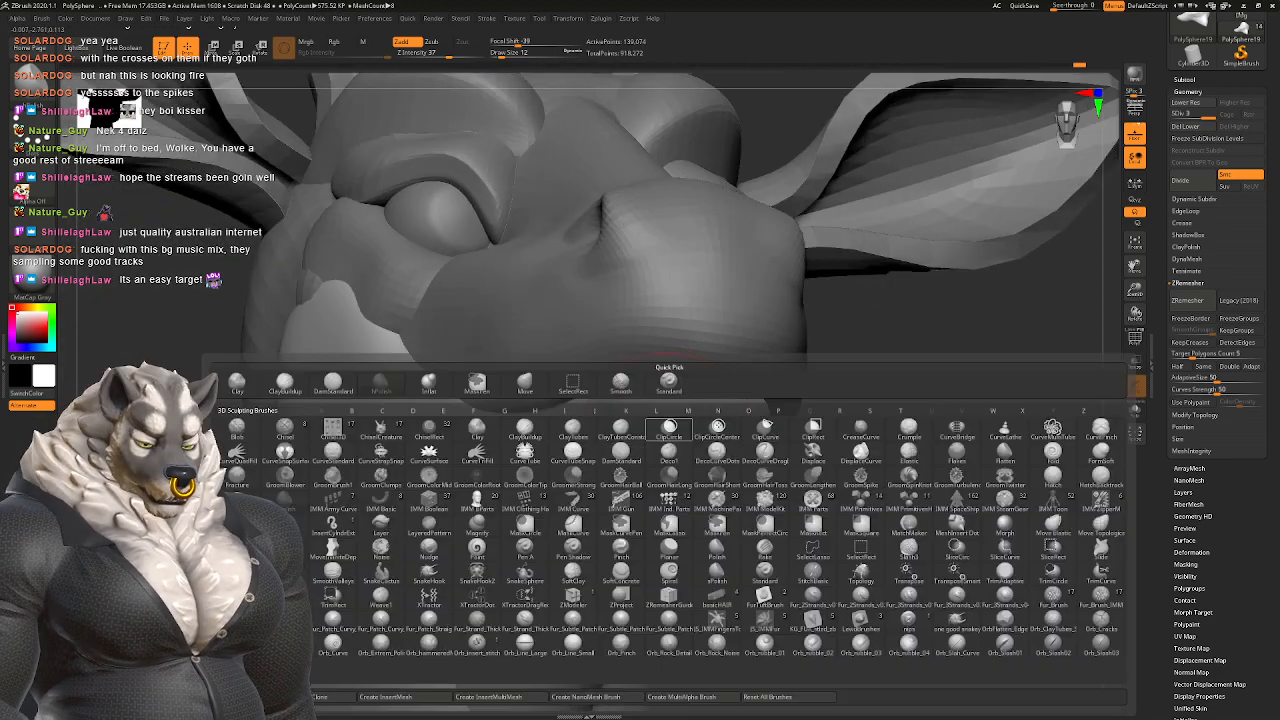
pyautogui.press('d')
pyautogui.press('s')
pyautogui.moveTo(670, 330); pyautogui.dragTo(455, 400, button='right')
pyautogui.rightClick(670, 420)
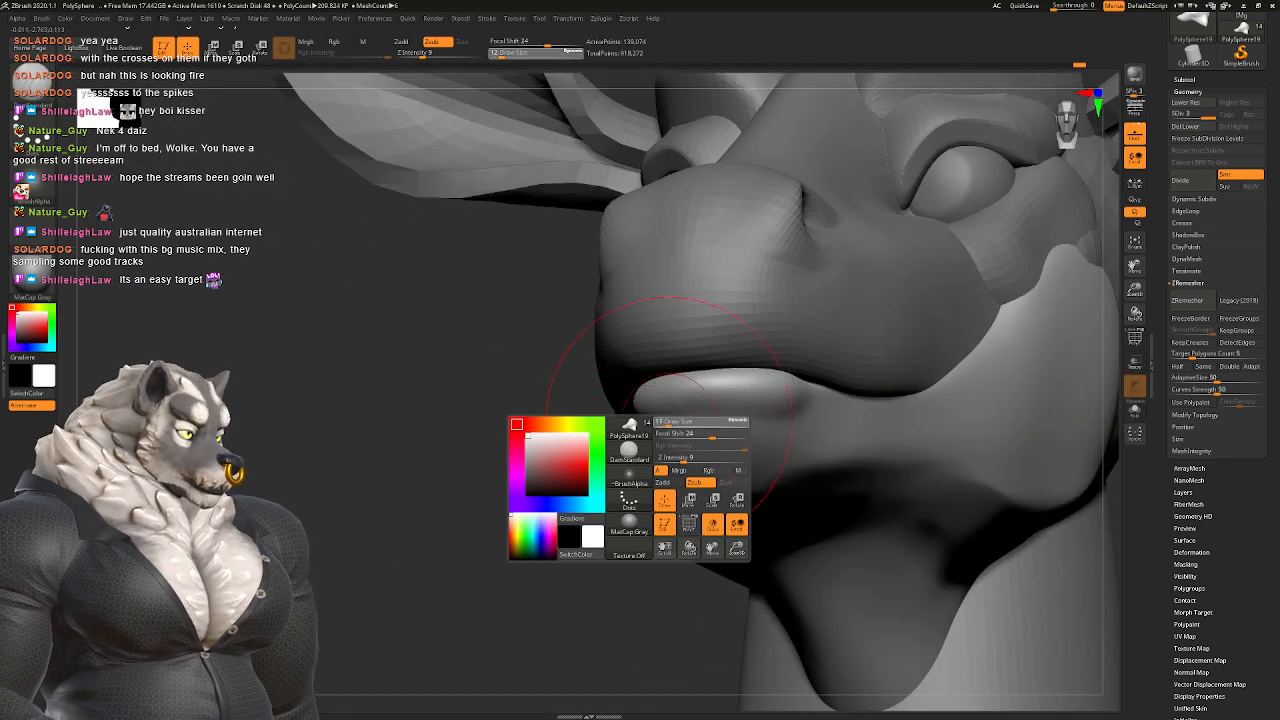
pyautogui.rightClick(710, 412)
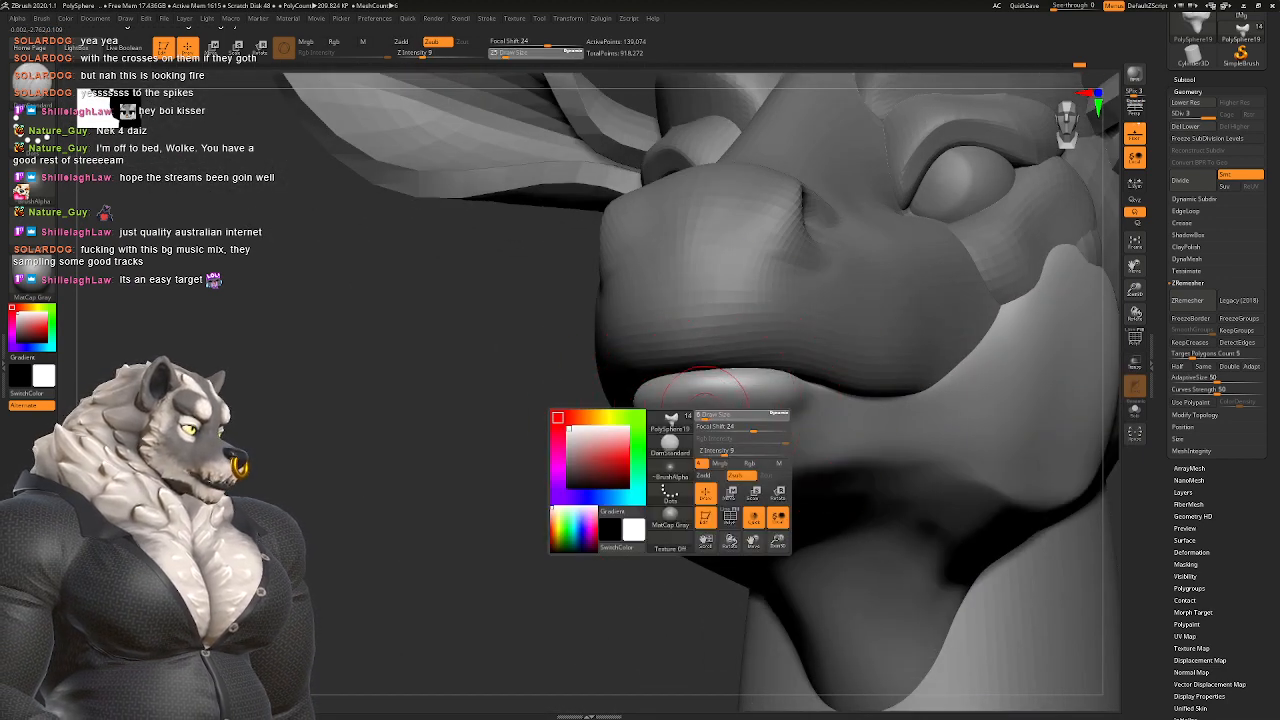
pyautogui.moveTo(741, 386)
pyautogui.mouseDown(button='right')
pyautogui.moveTo(745, 445)
pyautogui.moveTo(750, 425)
pyautogui.moveTo(591, 382)
pyautogui.moveTo(600, 400)
pyautogui.mouseUp(button='right')
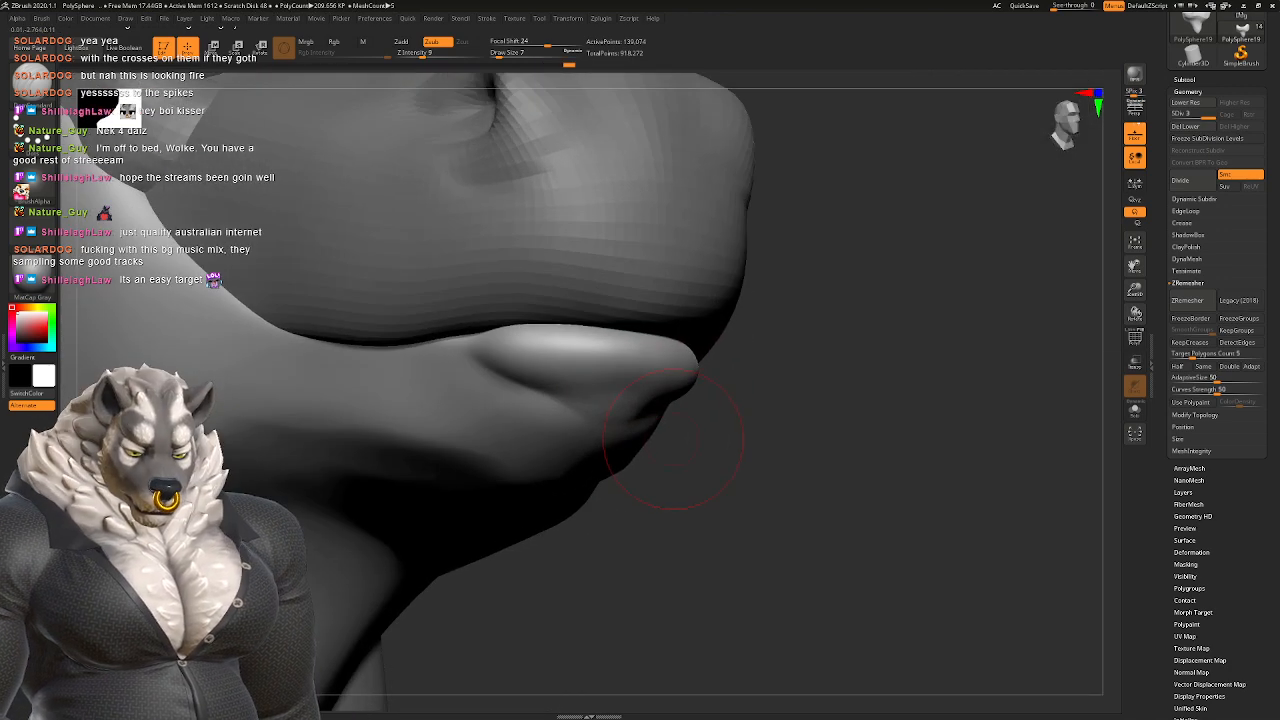
# Step: Build up the chin just below the lower lip with the Clay brush at draw size 6
pyautogui.press('b')
pyautogui.click(590, 405)
pyautogui.rightClick(589, 405)
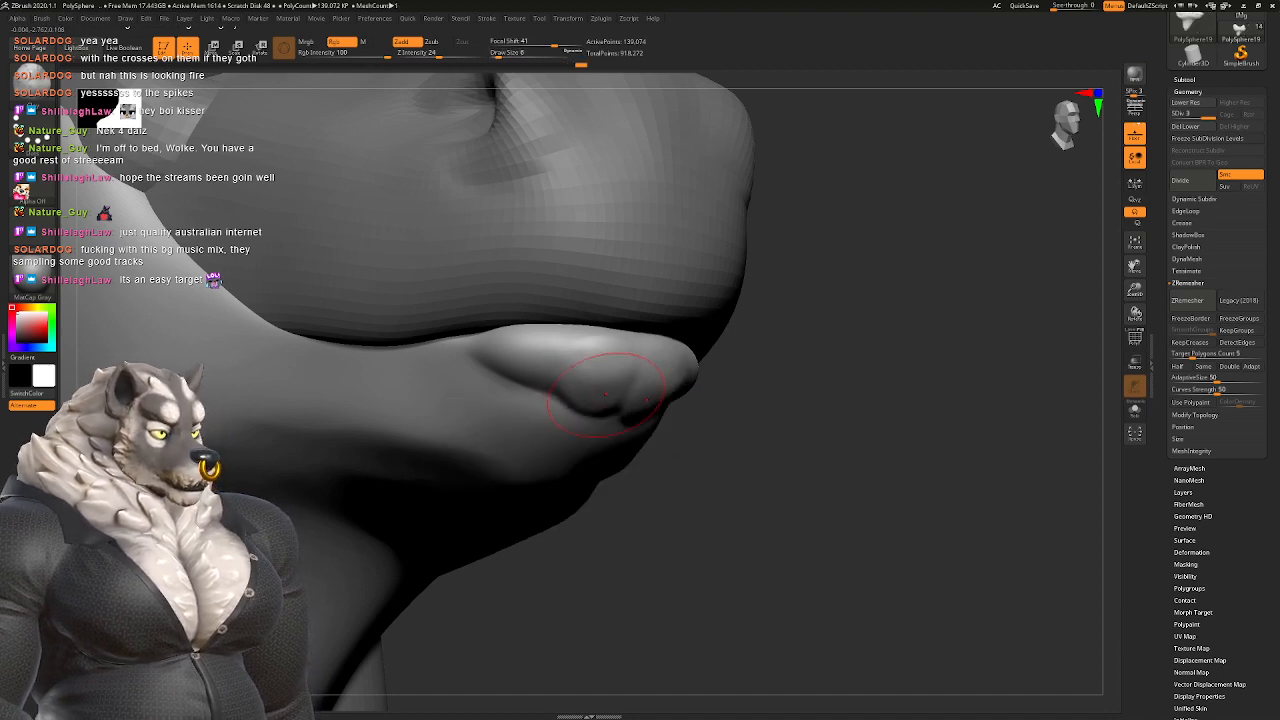
pyautogui.moveTo(605, 395); pyautogui.dragTo(767, 265, button='right')
pyautogui.keyDown('alt'); pyautogui.moveTo(840, 321); pyautogui.dragTo(718, 262, button='right'); pyautogui.keyUp('alt')
pyautogui.moveTo(805, 388); pyautogui.dragTo(622, 388, button='right')
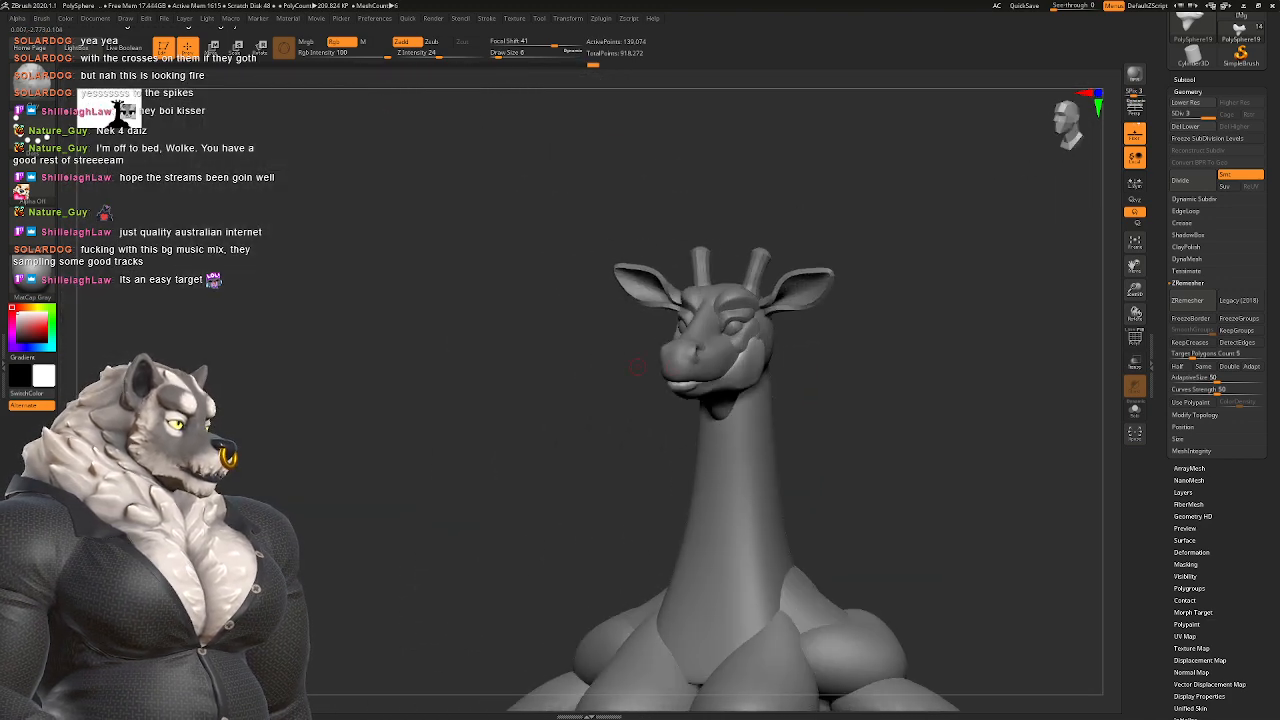
# Step: Lower the jaw mesh to subdivision level 1 and rework its cheek area with the Clay brush at draw size 17, smoothing the surface
pyautogui.moveTo(755, 360)
pyautogui.mouseDown(button='right')
pyautogui.moveTo(702, 354)
pyautogui.moveTo(598, 298)
pyautogui.moveTo(708, 296)
pyautogui.moveTo(694, 440)
pyautogui.mouseUp(button='right')
pyautogui.press('b')
pyautogui.press('c')
pyautogui.press('b')
pyautogui.press('space')
pyautogui.click(636, 400)
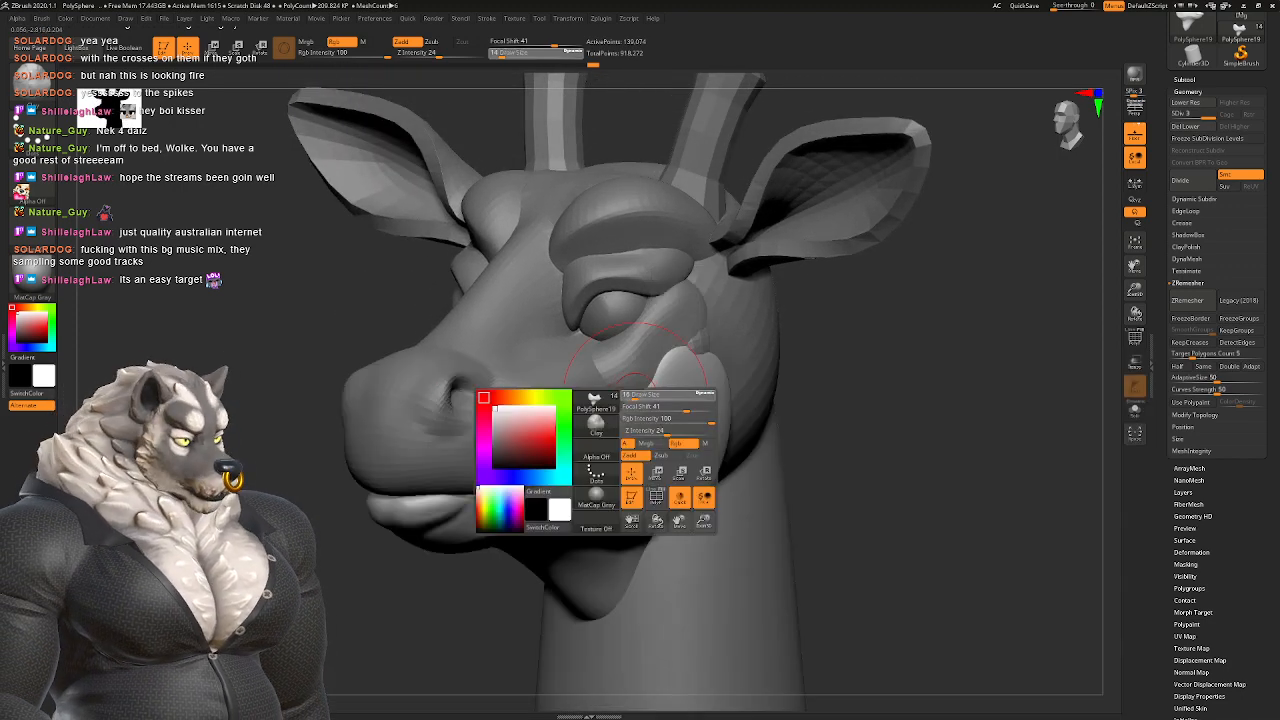
pyautogui.hotkey('shift', 'd')
pyautogui.hotkey('shift', 'd')
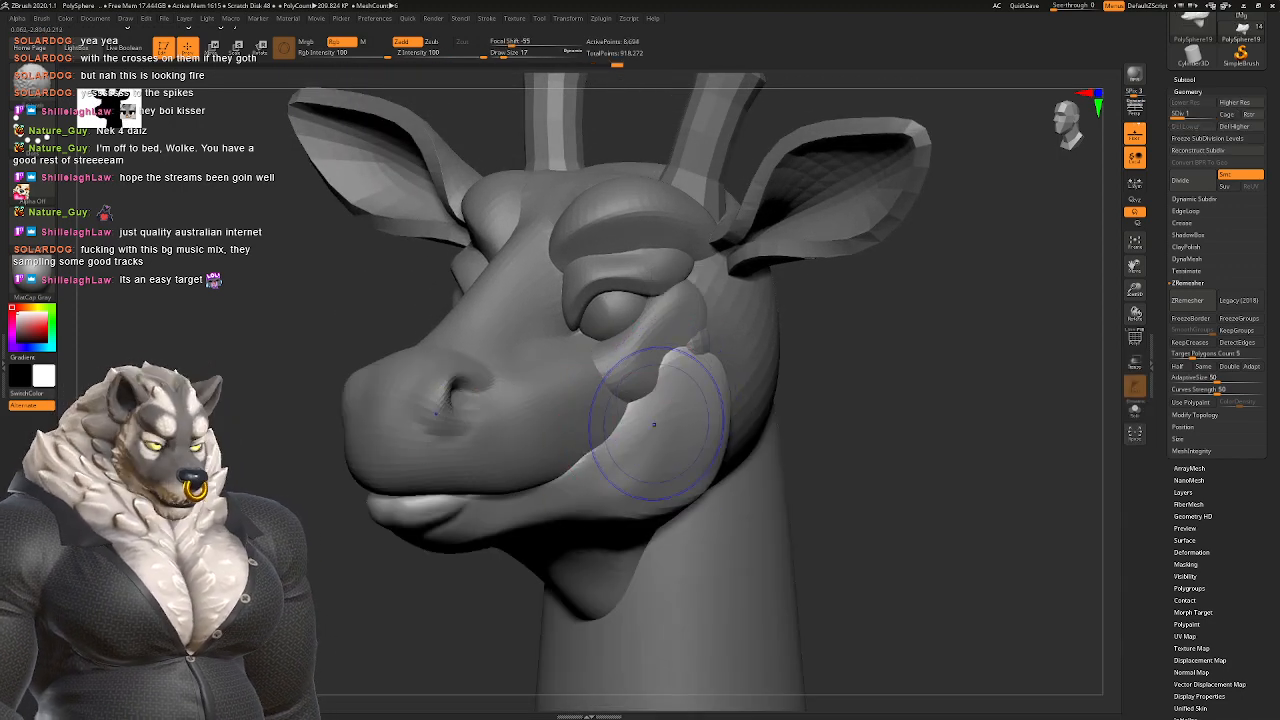
pyautogui.keyDown('shift'); pyautogui.moveTo(665, 431); pyautogui.dragTo(642, 426); pyautogui.keyUp('shift')
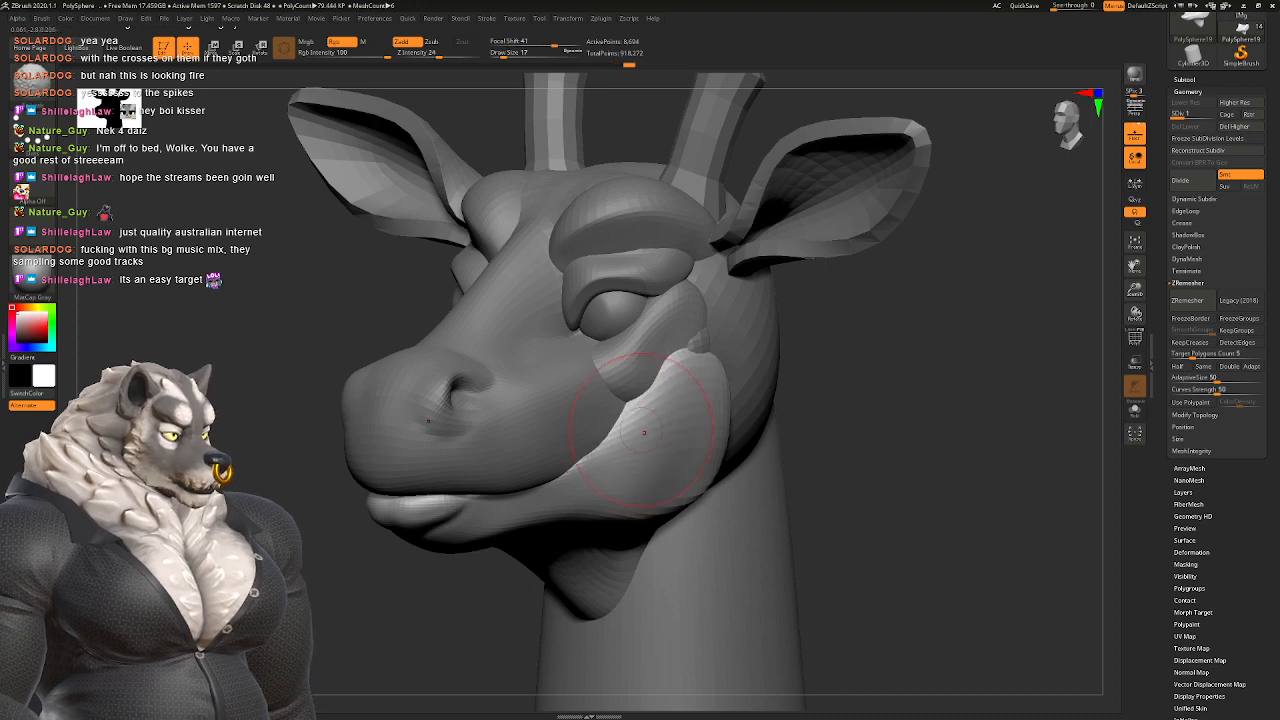
pyautogui.moveTo(655, 440); pyautogui.dragTo(706, 440, button='right')
pyautogui.keyDown('shift'); pyautogui.moveTo(706, 440); pyautogui.dragTo(711, 380); pyautogui.keyUp('shift')
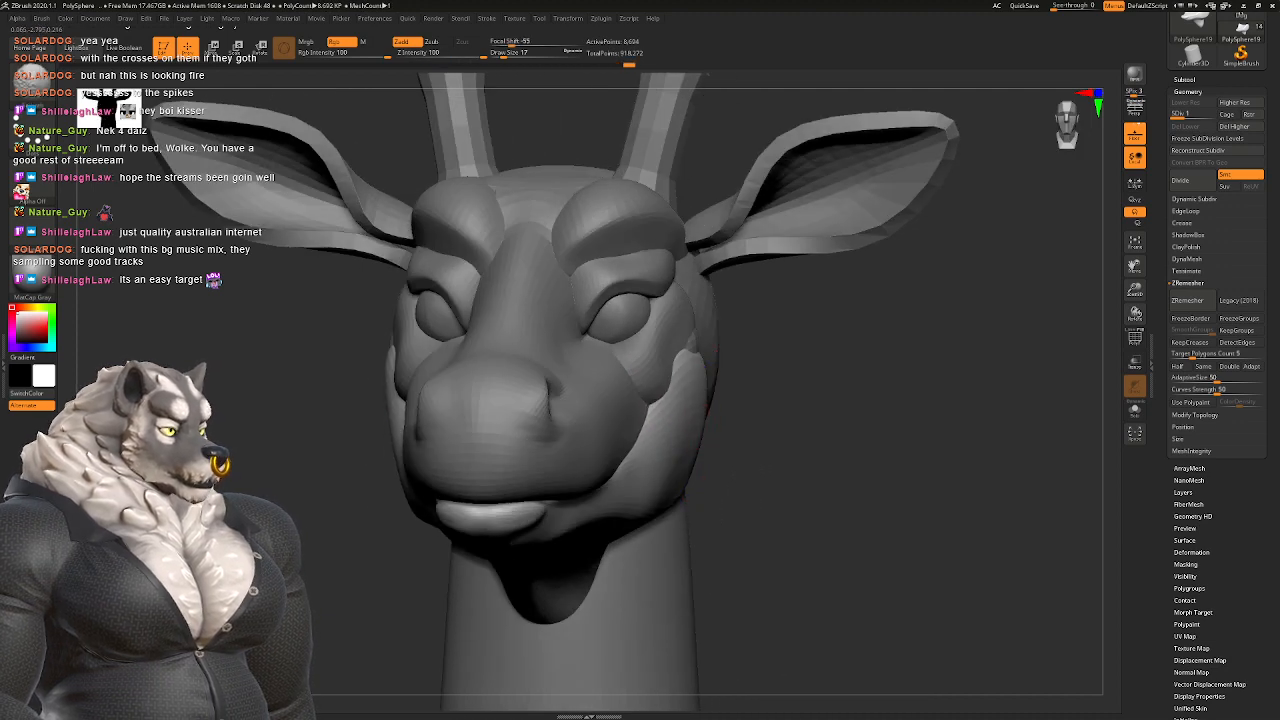
# Step: Reshape the jaw's cheek contour with the Move brush at draw size 23 and raise the jaw mesh's subdivision level again
pyautogui.press('b')
pyautogui.click(686, 428)
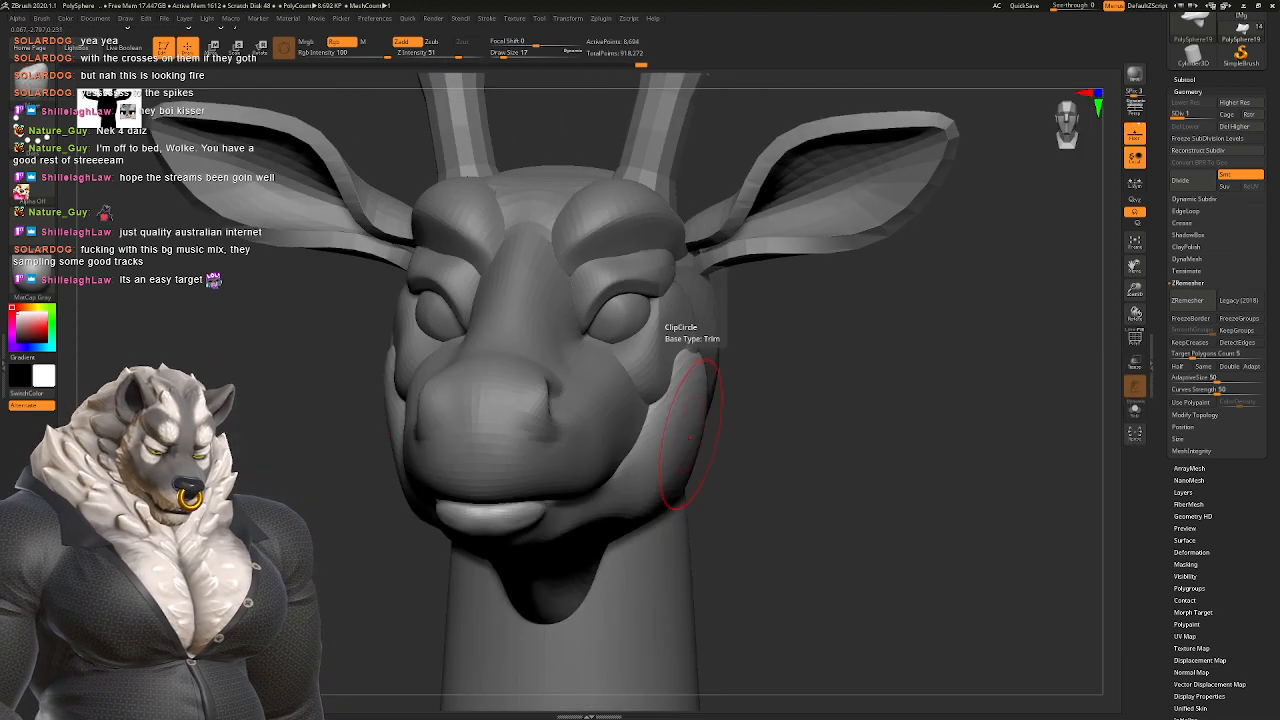
pyautogui.moveTo(686, 428); pyautogui.dragTo(663, 477, button='right')
pyautogui.press('space')
pyautogui.moveTo(663, 477); pyautogui.dragTo(653, 445)
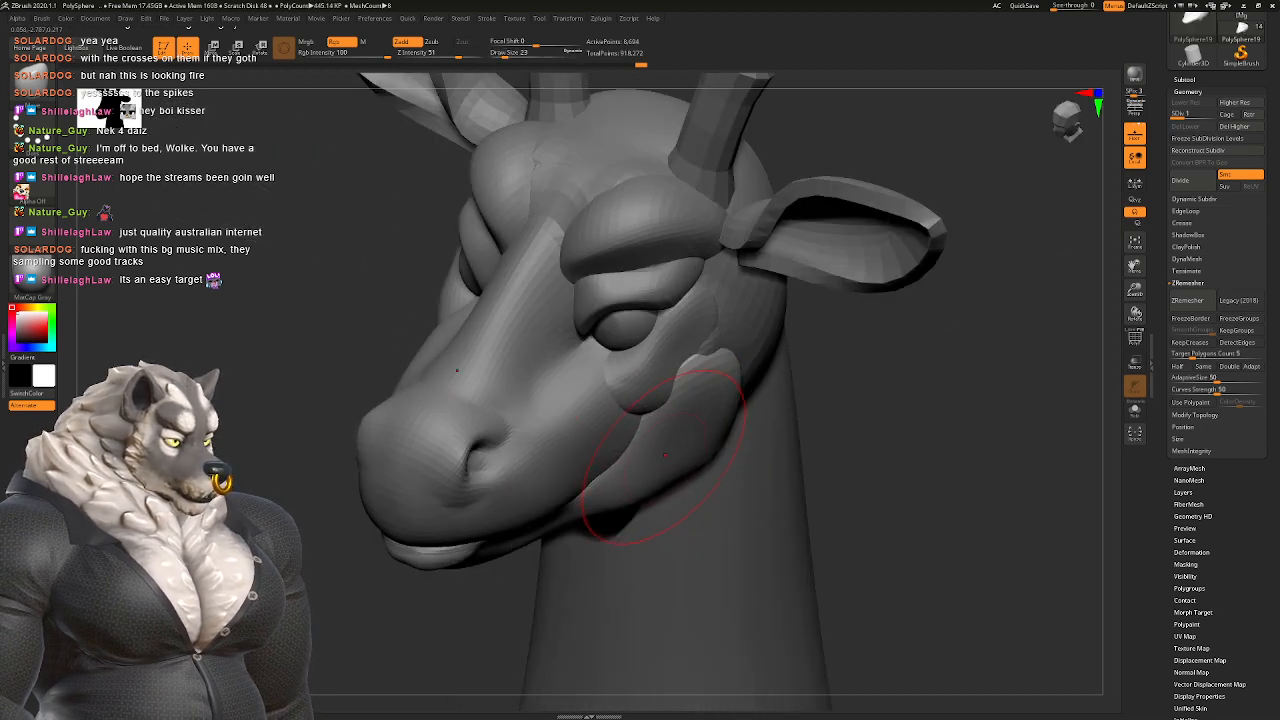
pyautogui.moveTo(665, 455); pyautogui.dragTo(580, 352, button='right')
pyautogui.press('d')
pyautogui.press('d')
# Step: Build up the upper eyelid where it meets the brow with the Clay brush at subdivision level 5
pyautogui.press('space')
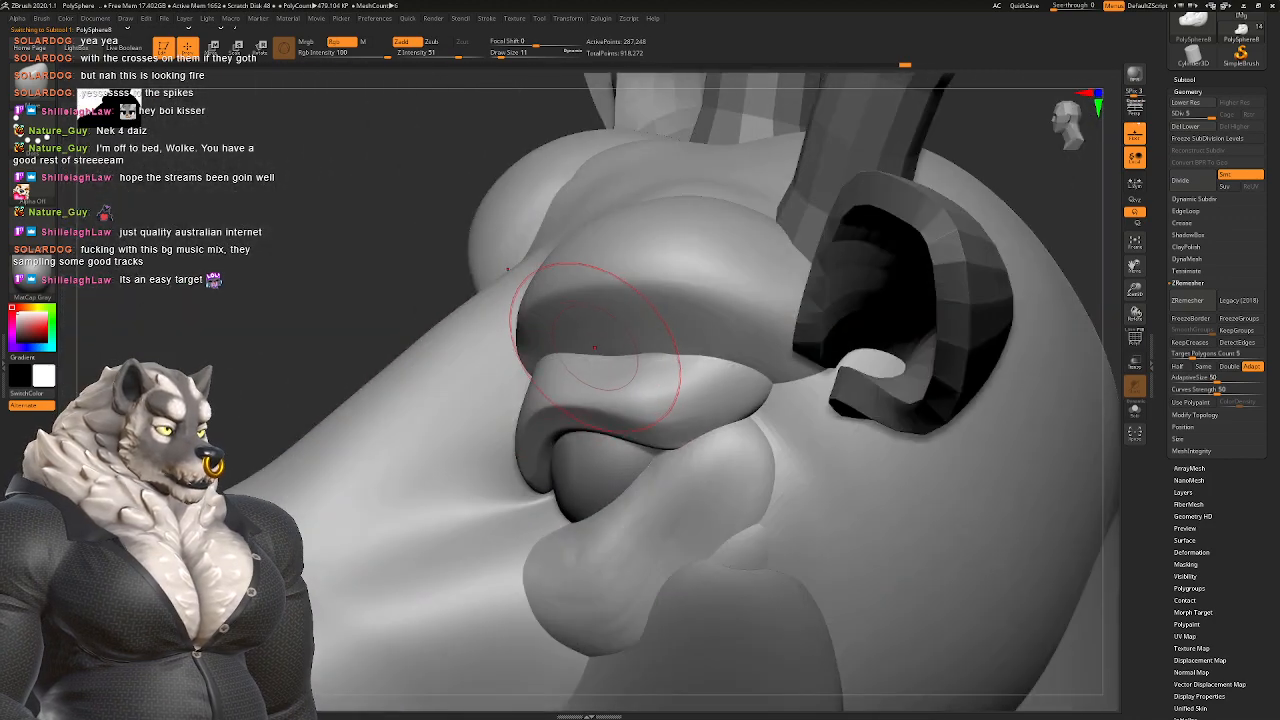
pyautogui.press('b')
pyautogui.click(596, 366)
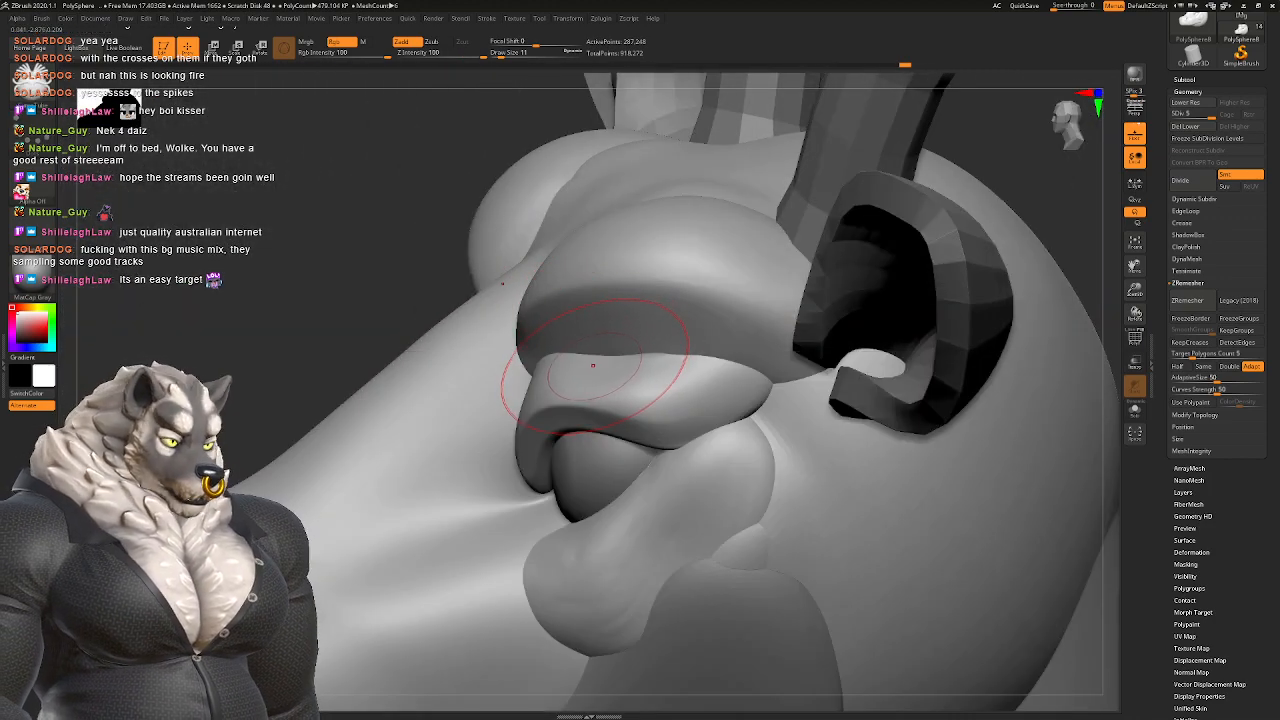
pyautogui.moveTo(593, 365); pyautogui.dragTo(636, 371, button='right')
pyautogui.press('b')
pyautogui.press('c')
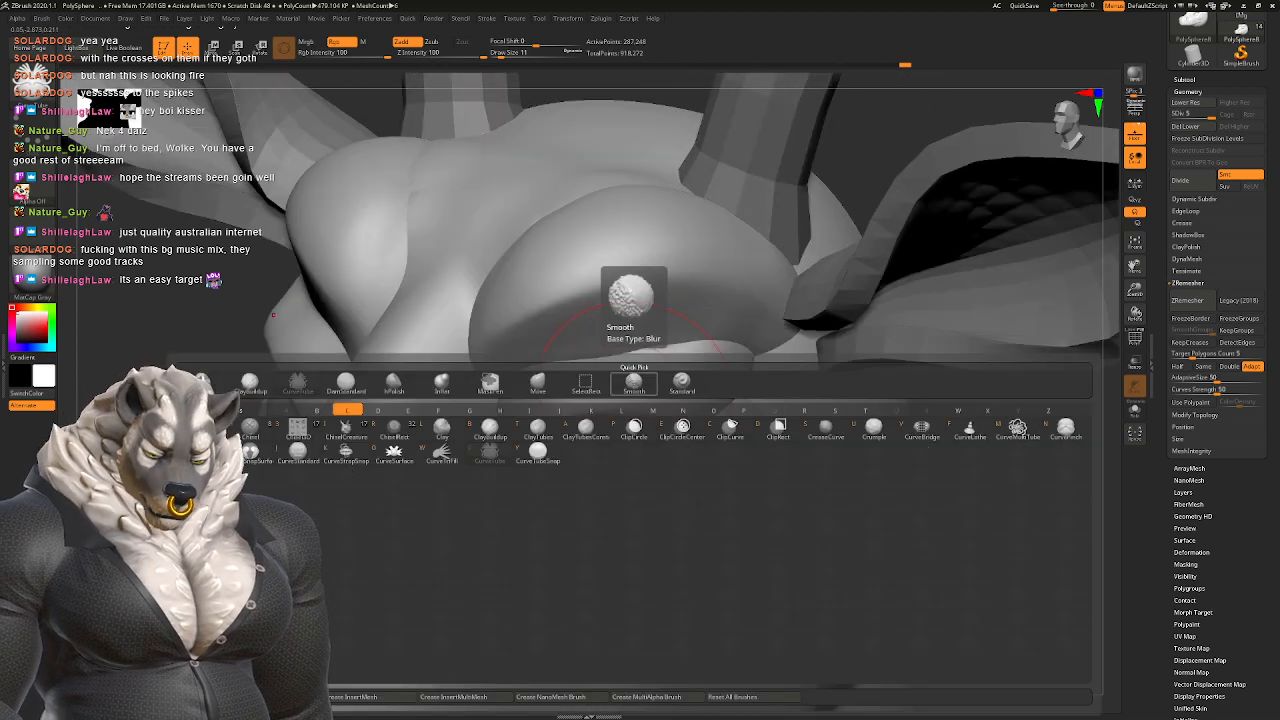
pyautogui.press('b')
pyautogui.press('space')
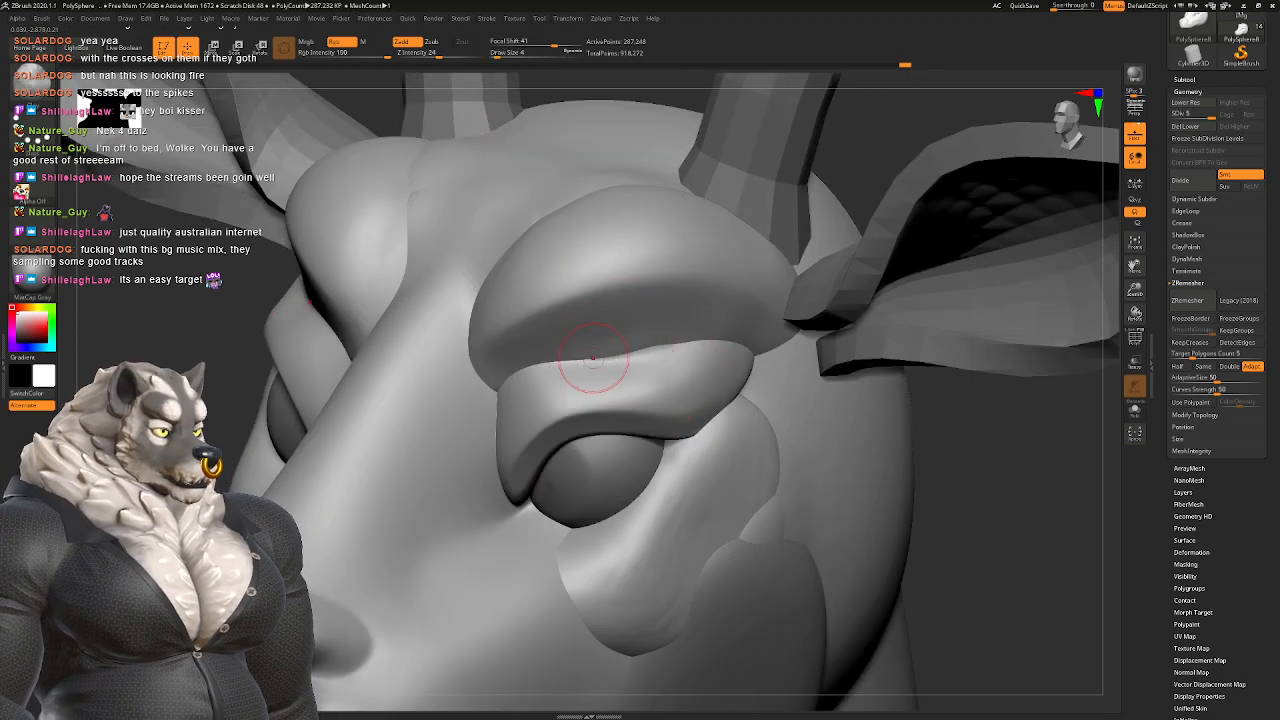
pyautogui.press('space')
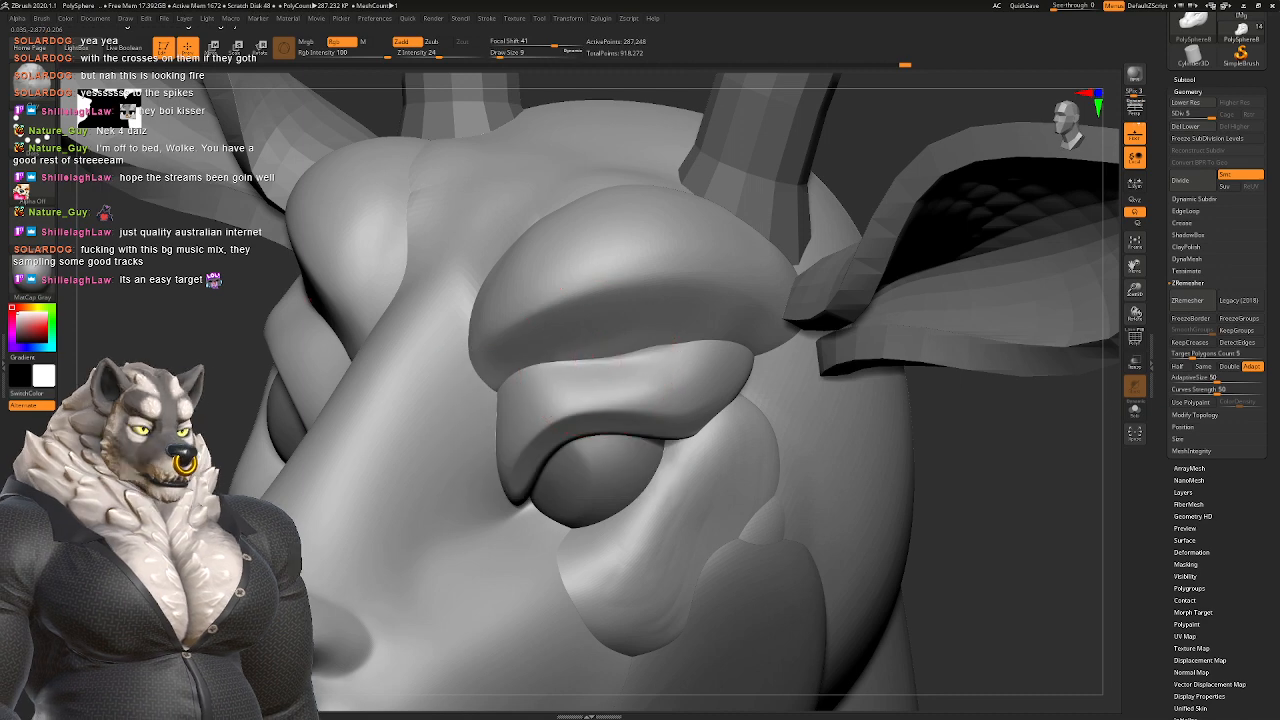
pyautogui.moveTo(555, 378); pyautogui.dragTo(650, 355, button='right')
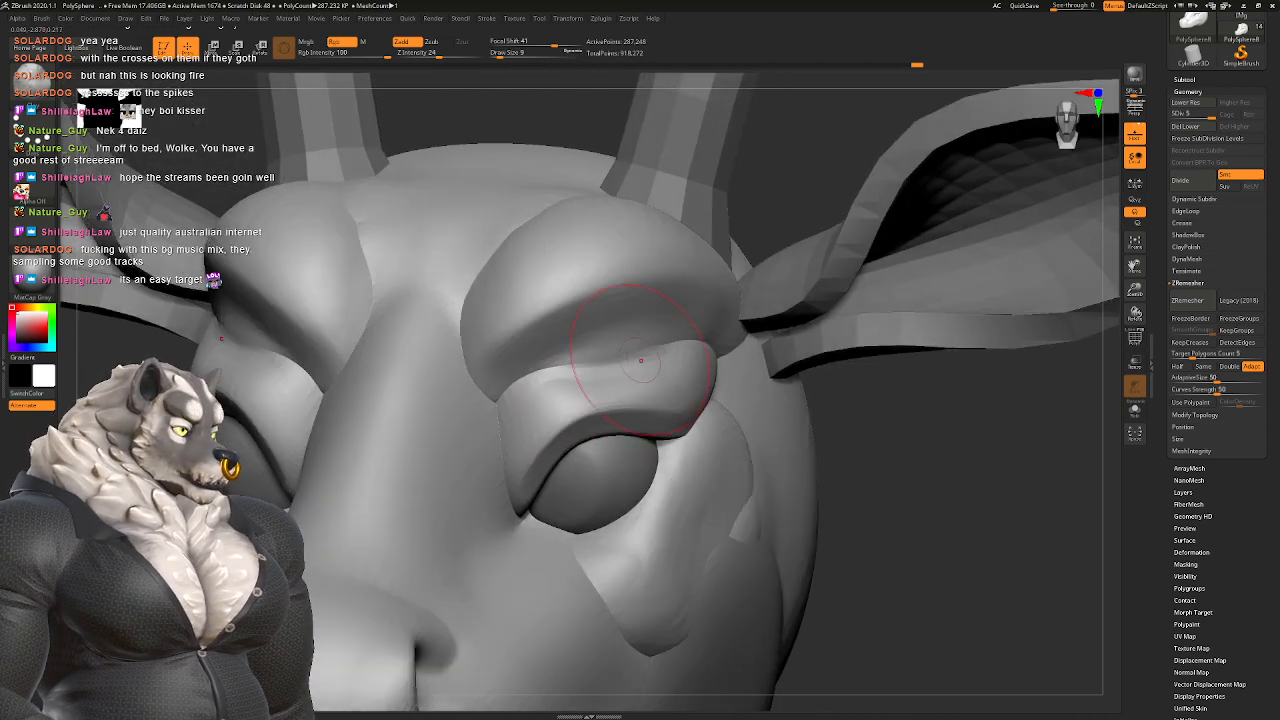
# Step: Refine the edge between the upper eyelid and brow at subdivision level 3, then return the head to level 5
pyautogui.hotkey('shift', 'd')
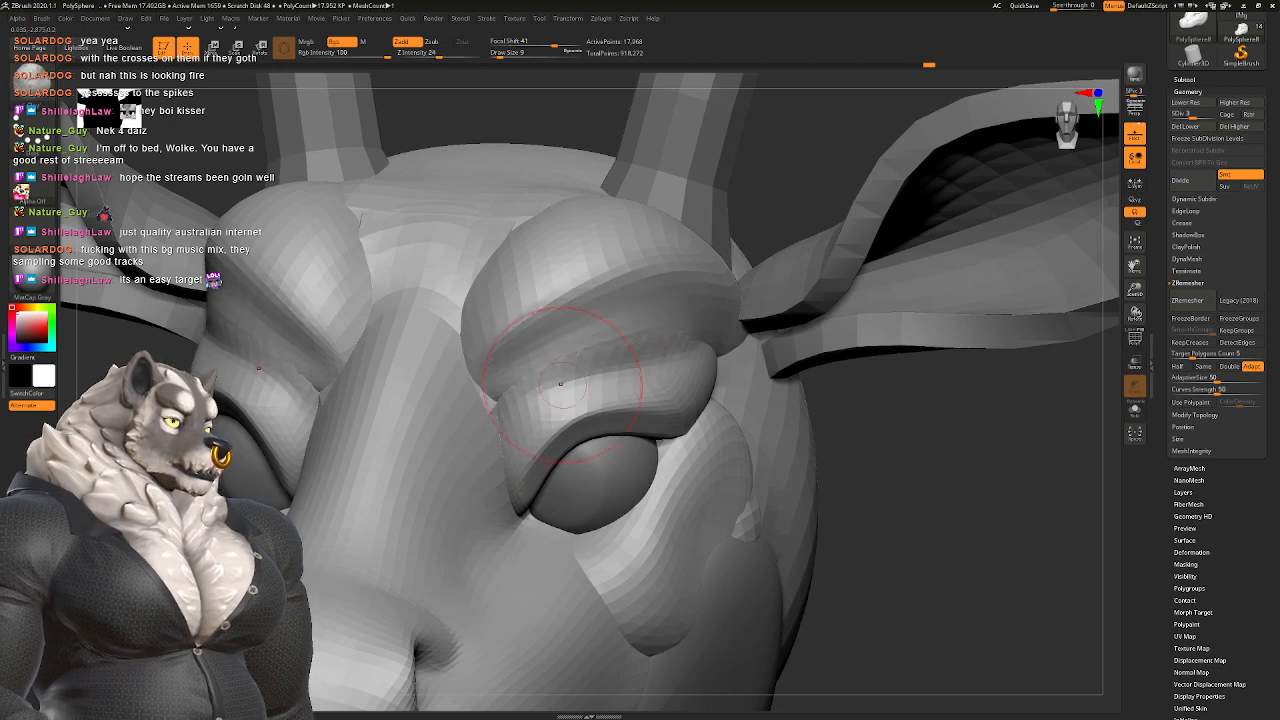
pyautogui.moveTo(490, 372); pyautogui.dragTo(538, 390)
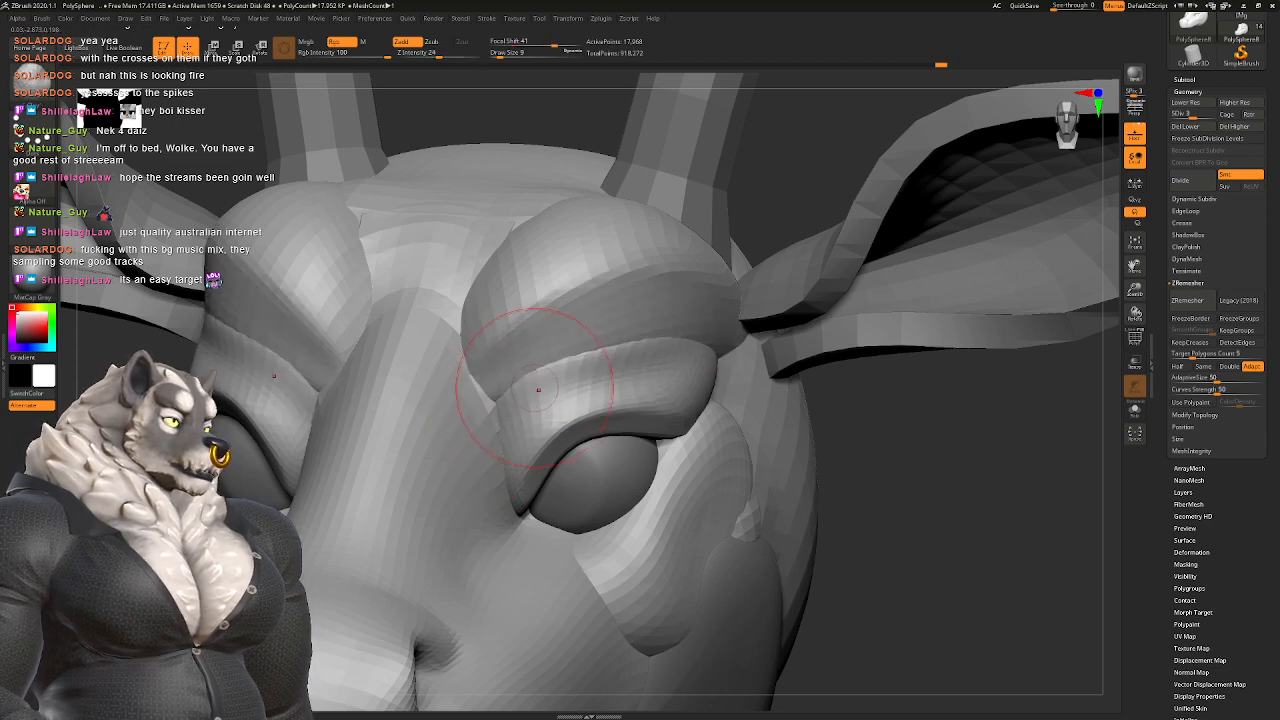
pyautogui.press('d')
pyautogui.moveTo(670, 377)
pyautogui.mouseDown(button='right')
pyautogui.moveTo(730, 385)
pyautogui.moveTo(700, 300)
pyautogui.moveTo(760, 300)
pyautogui.moveTo(760, 220)
pyautogui.moveTo(700, 220)
pyautogui.moveTo(700, 430)
pyautogui.moveTo(690, 380)
pyautogui.moveTo(582, 385)
pyautogui.mouseUp(button='right')
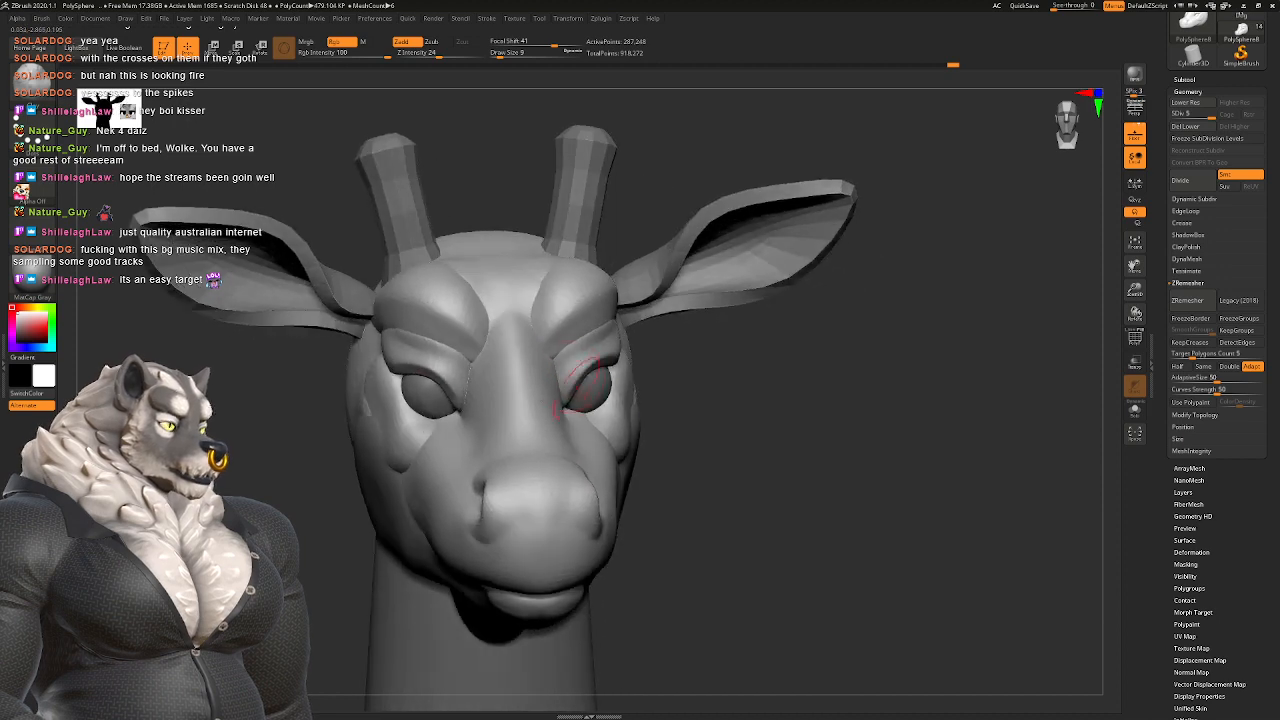
pyautogui.moveTo(537, 345)
pyautogui.mouseDown(button='right')
pyautogui.moveTo(531, 300)
pyautogui.moveTo(571, 357)
pyautogui.moveTo(571, 421)
pyautogui.mouseUp(button='right')
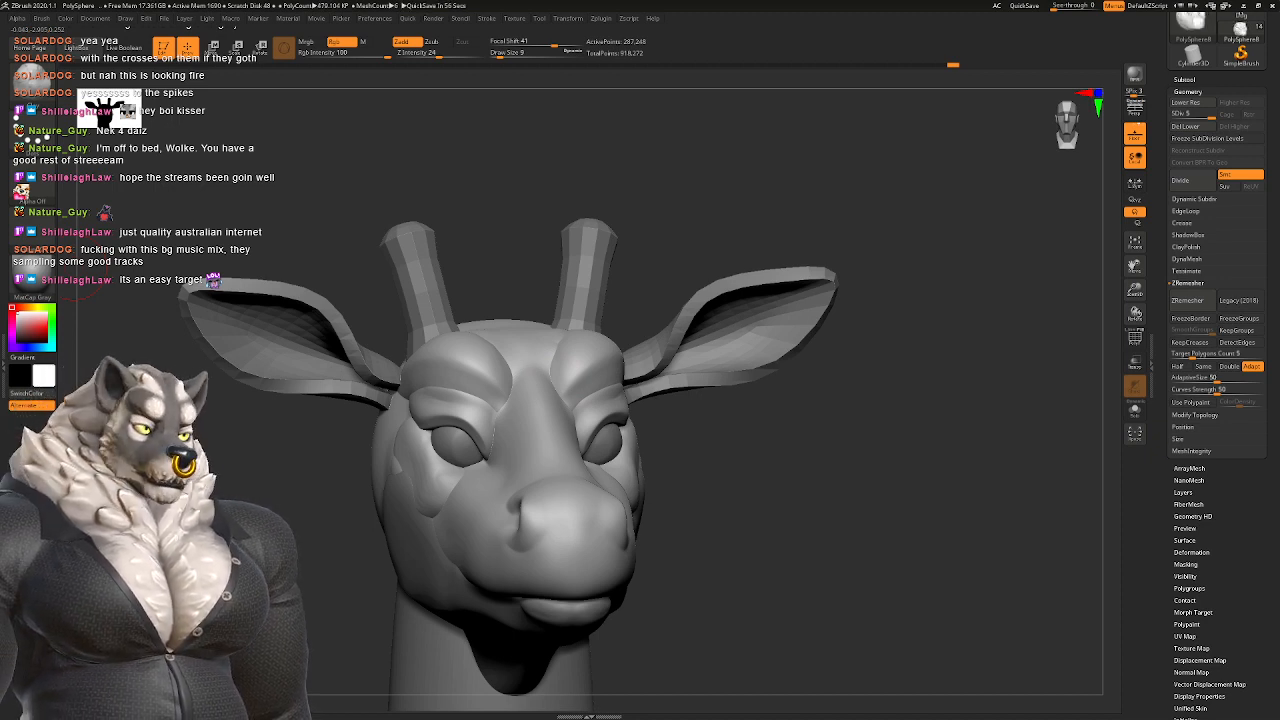
# Step: Mask both upper eyelids on the head mesh and lower the head to subdivision level 1
pyautogui.moveTo(688, 452)
pyautogui.mouseDown(button='right')
pyautogui.moveTo(580, 344)
pyautogui.moveTo(514, 357)
pyautogui.moveTo(543, 457)
pyautogui.moveTo(595, 432)
pyautogui.moveTo(557, 386)
pyautogui.mouseUp(button='right')
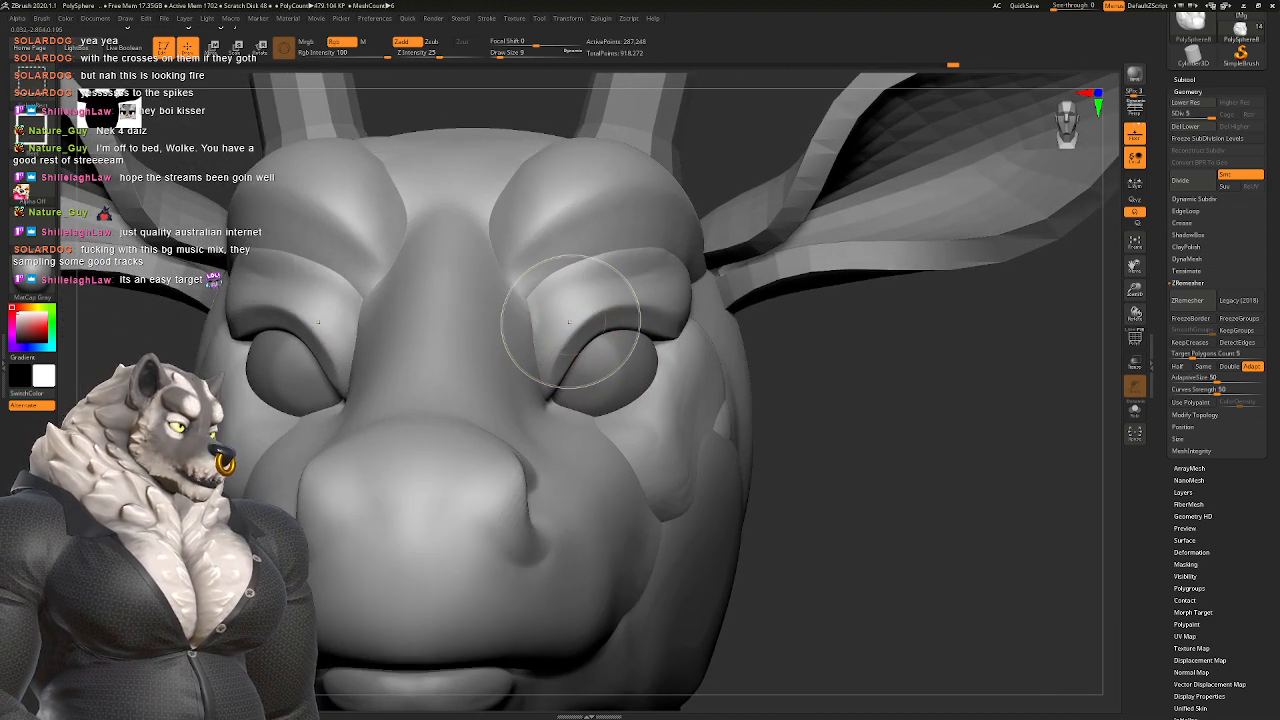
pyautogui.keyDown('ctrl'); pyautogui.keyDown('alt'); pyautogui.keyDown('shift'); pyautogui.click(529, 400); pyautogui.keyUp('shift'); pyautogui.keyUp('alt'); pyautogui.keyUp('ctrl')
pyautogui.keyDown('ctrl'); pyautogui.keyDown('shift'); pyautogui.click(825, 367); pyautogui.keyUp('shift'); pyautogui.keyUp('ctrl')
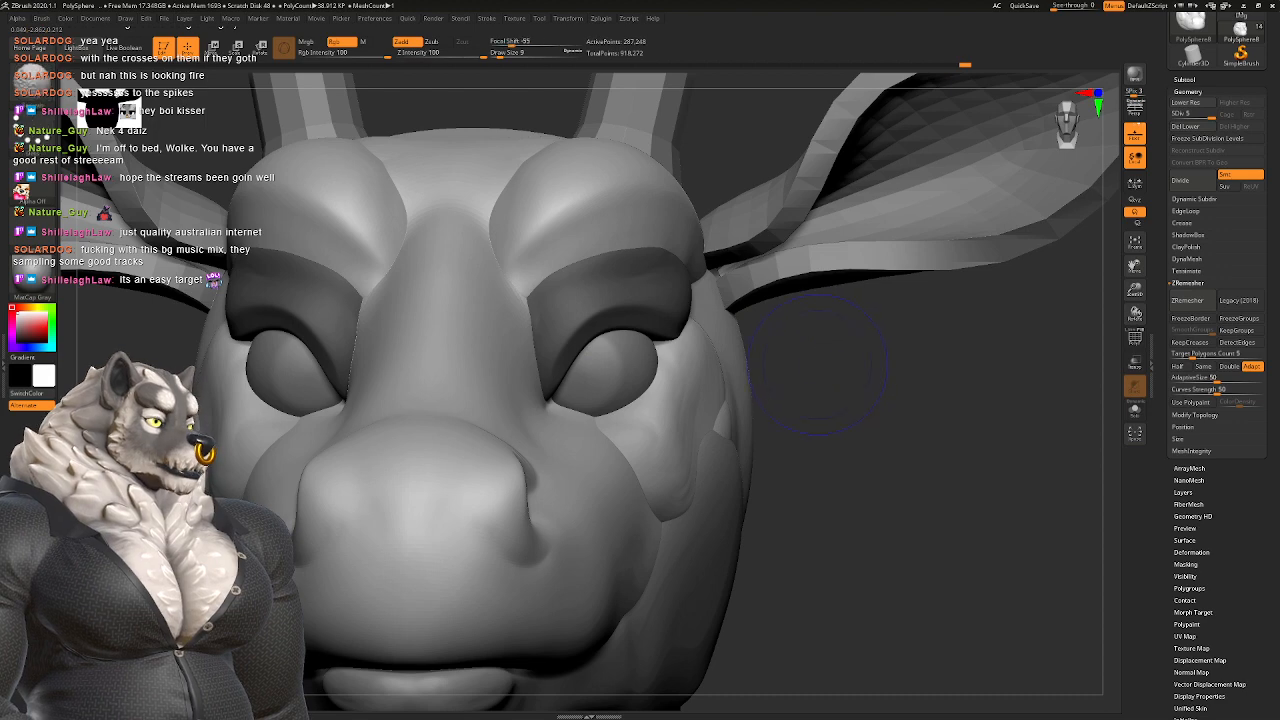
pyautogui.hotkey('shift', 'd')
pyautogui.hotkey('shift', 'd')
pyautogui.hotkey('shift', 'd')
pyautogui.hotkey('shift', 'd')
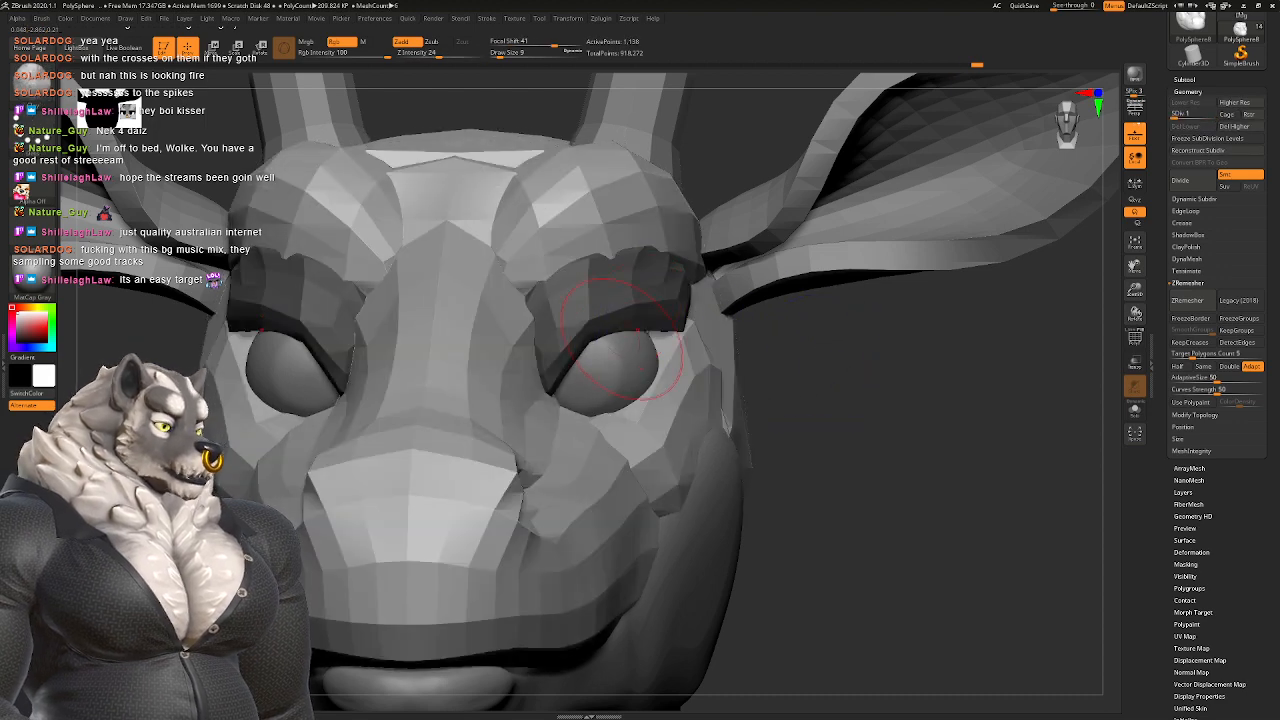
# Step: Set the head mesh to subdivision level 2 and invert the mask so only the upper eyelids can be edited
pyautogui.press('d')
pyautogui.press('d')
pyautogui.hotkey('shift', 'd')
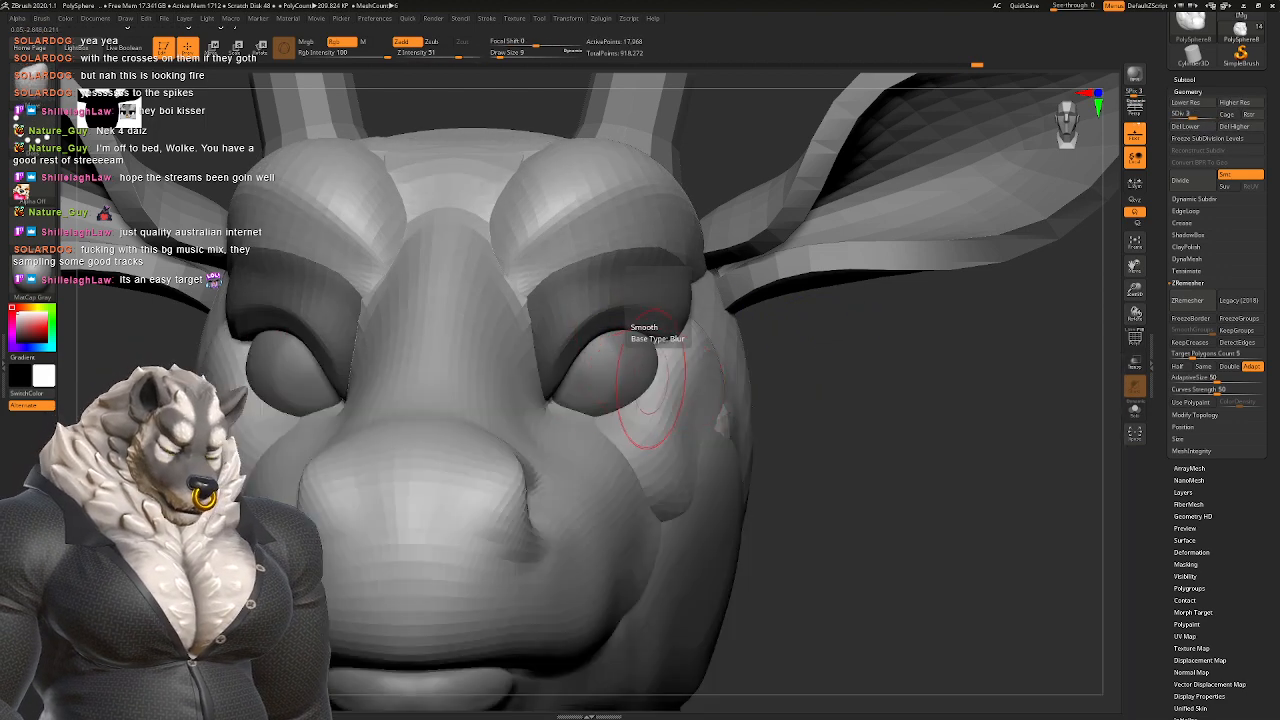
pyautogui.press('space')
pyautogui.keyDown('ctrl'); pyautogui.click(807, 380); pyautogui.keyUp('ctrl')
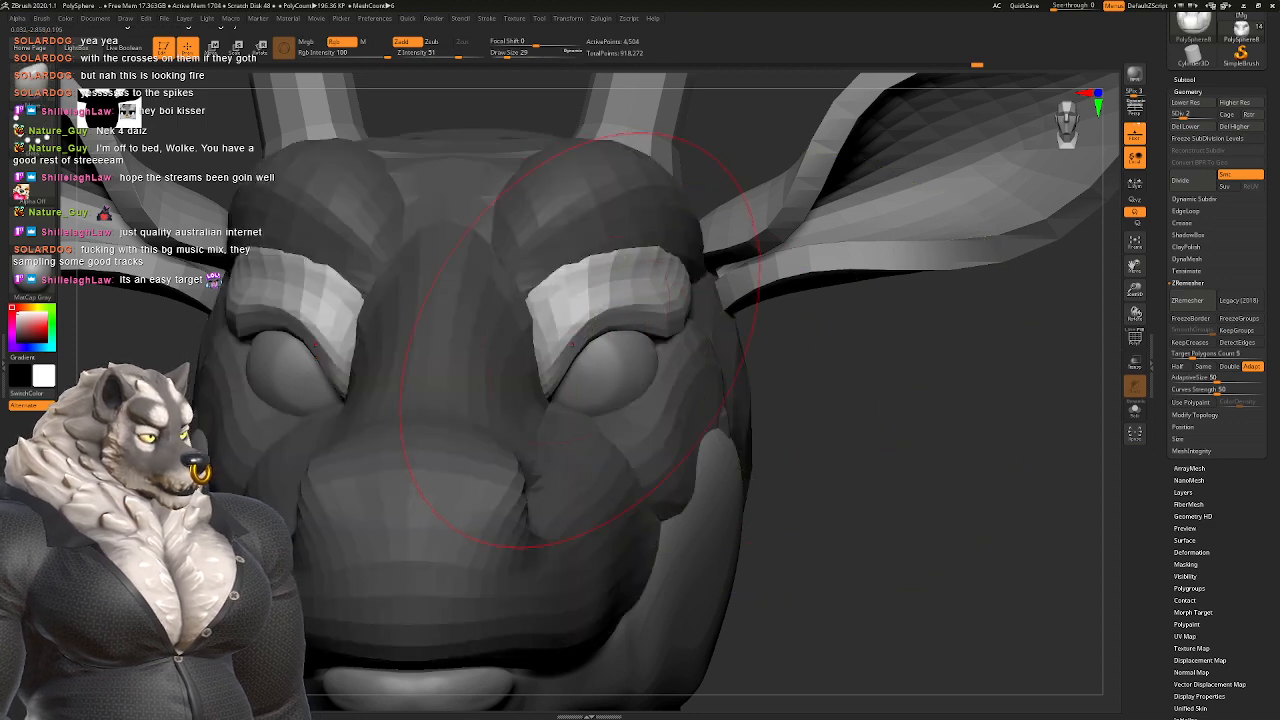
# Step: Reshape the upper eyelids with the Move brush at draw sizes 29 and 8, smoothing the surface under the brow
pyautogui.moveTo(560, 340); pyautogui.dragTo(558, 356)
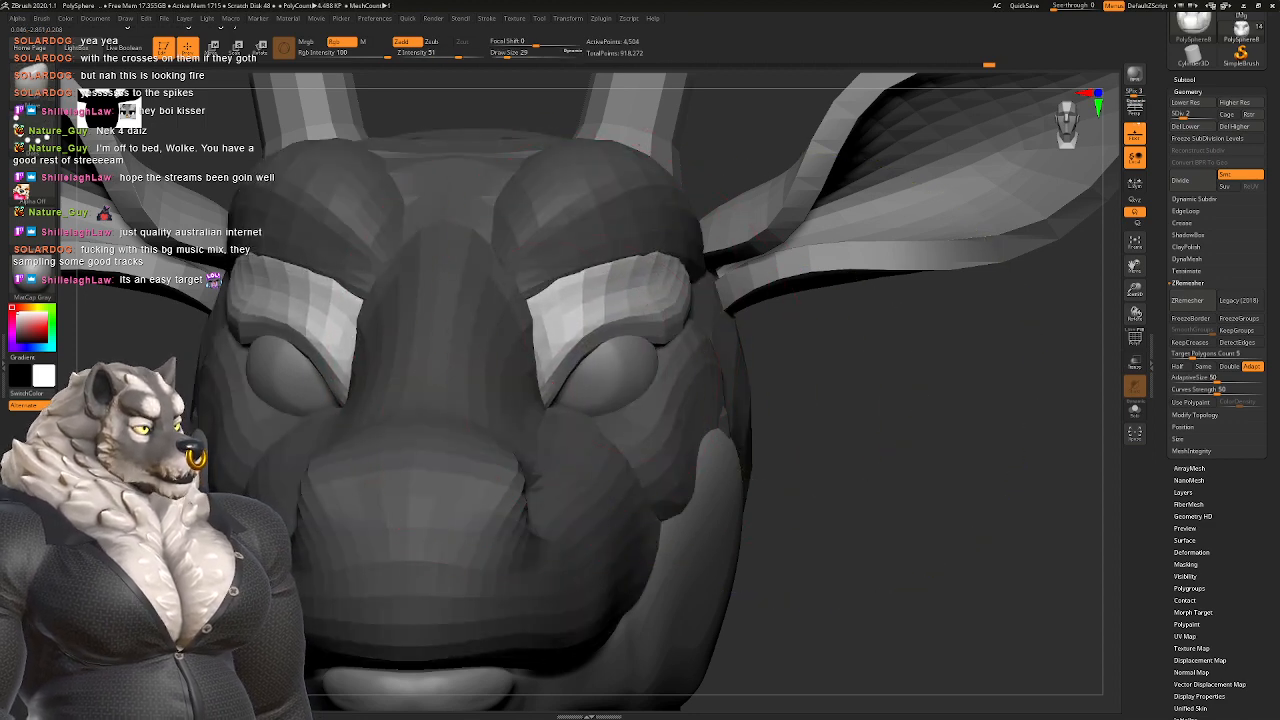
pyautogui.press('space')
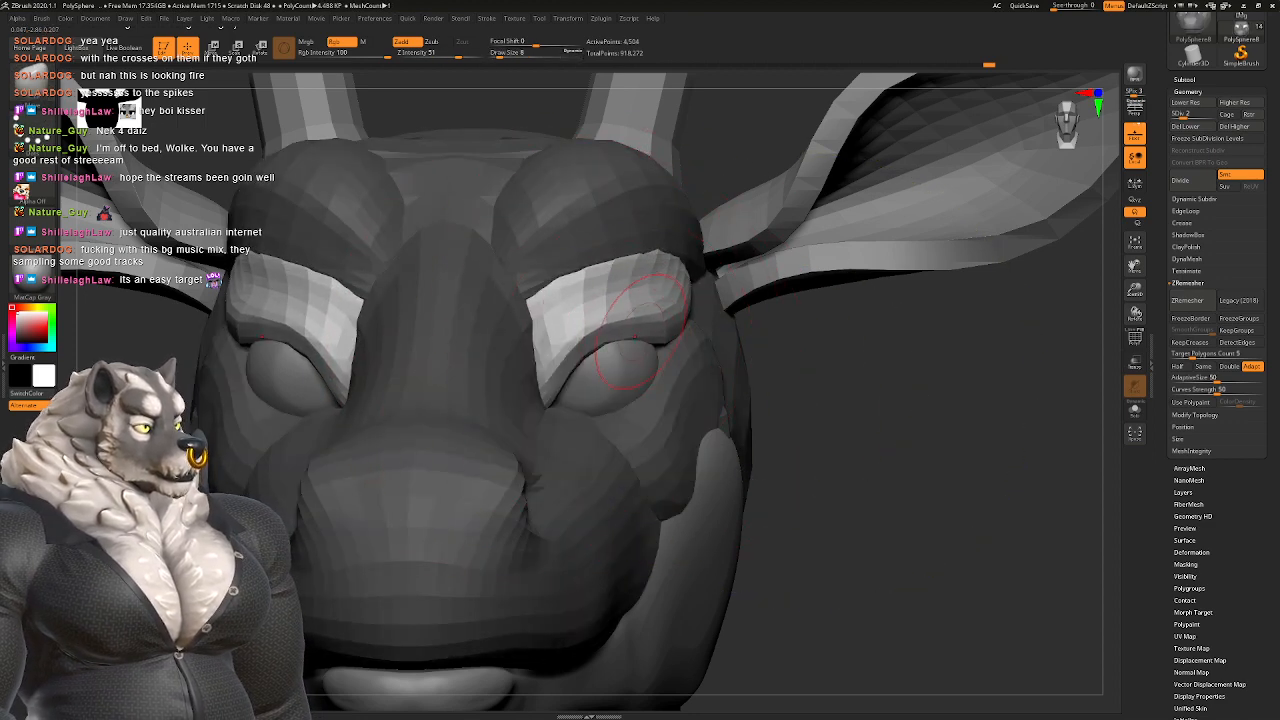
pyautogui.moveTo(640, 330); pyautogui.dragTo(648, 300)
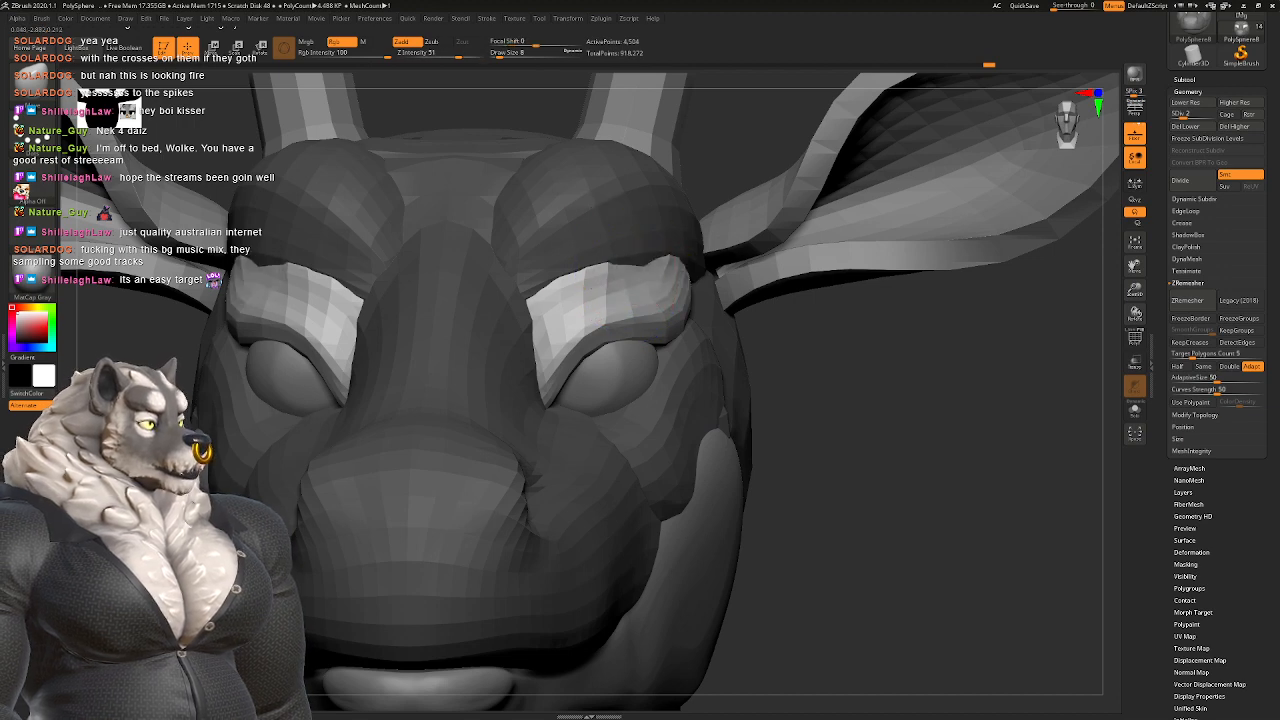
pyautogui.moveTo(604, 264)
pyautogui.keyDown('shift'); pyautogui.mouseDown()
pyautogui.moveTo(575, 280)
pyautogui.moveTo(632, 268)
pyautogui.moveTo(550, 292)
pyautogui.mouseUp(); pyautogui.keyUp('shift')
# Step: Refine the upper eyelid's rim around the eyeball with the Move brush at draw sizes 17 and 11
pyautogui.moveTo(640, 285)
pyautogui.mouseDown(button='right')
pyautogui.moveTo(520, 270)
pyautogui.moveTo(665, 312)
pyautogui.mouseUp(button='right')
pyautogui.moveTo(665, 240)
pyautogui.mouseDown(button='right')
pyautogui.moveTo(749, 509)
pyautogui.moveTo(814, 555)
pyautogui.moveTo(894, 402)
pyautogui.moveTo(985, 385)
pyautogui.moveTo(1066, 515)
pyautogui.moveTo(1110, 640)
pyautogui.mouseUp(button='right')
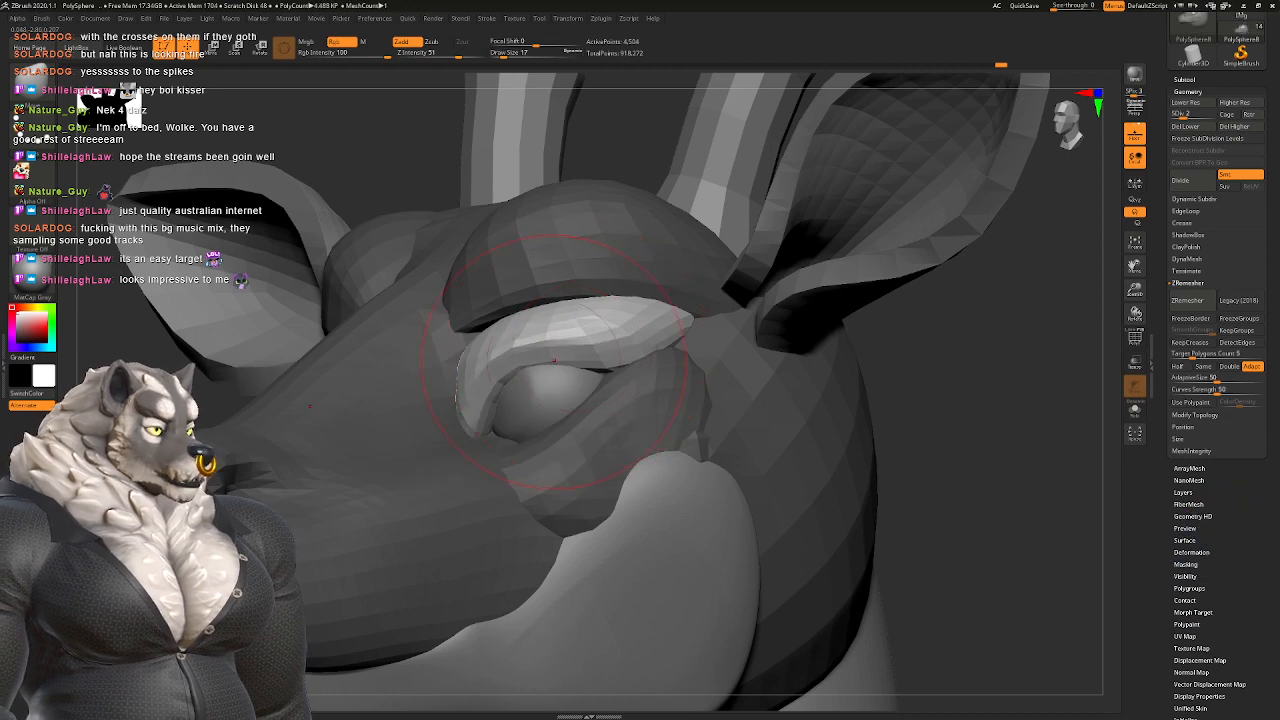
pyautogui.moveTo(580, 376); pyautogui.dragTo(594, 391, button='right')
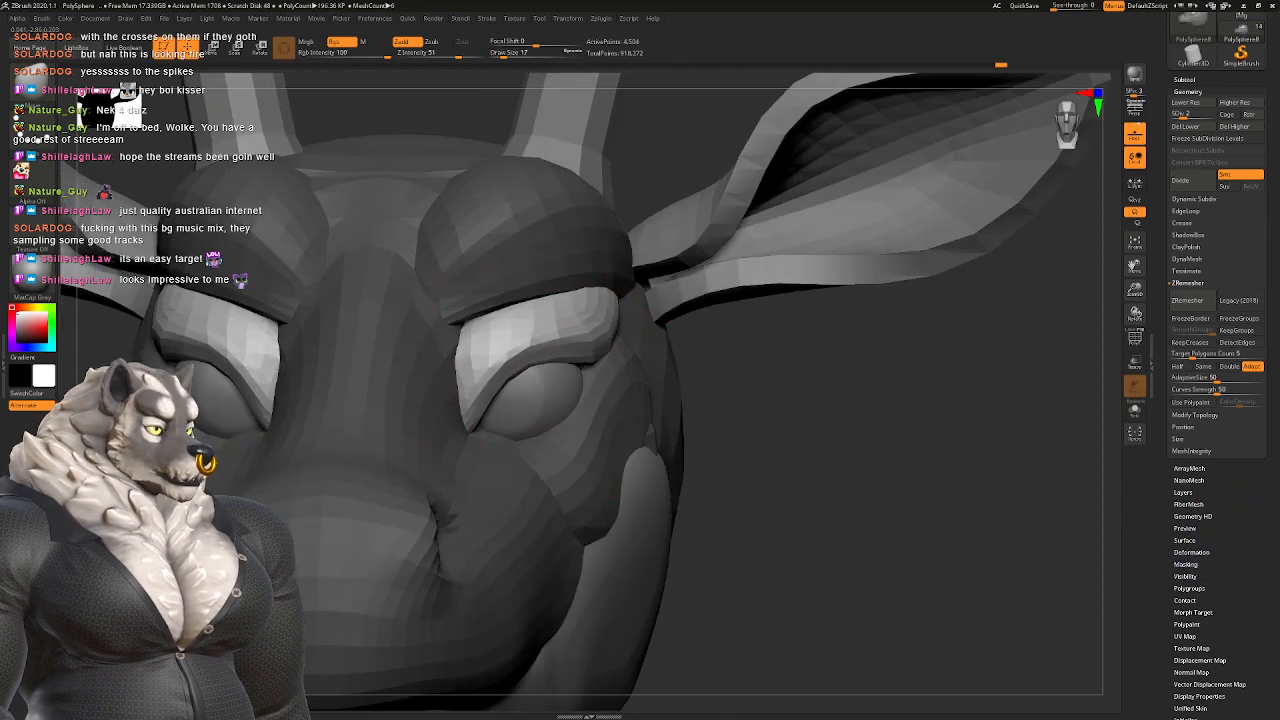
pyautogui.moveTo(530, 352); pyautogui.dragTo(520, 345)
pyautogui.moveTo(545, 387)
pyautogui.mouseDown(button='right')
pyautogui.moveTo(575, 415)
pyautogui.moveTo(550, 405)
pyautogui.mouseUp(button='right')
pyautogui.press('space')
pyautogui.moveTo(551, 386); pyautogui.dragTo(545, 385)
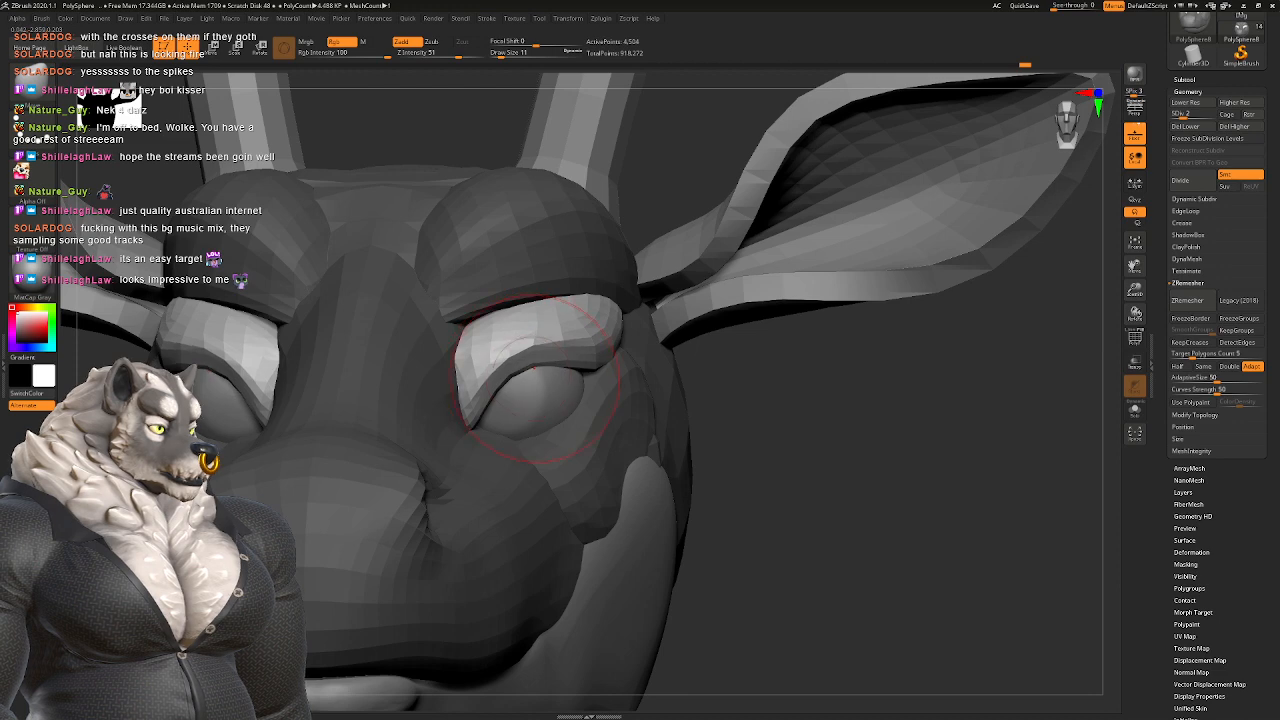
# Step: Reshape the lower eyelid and its rim against the eyeball at draw size 11 with the rest of the head masked
pyautogui.moveTo(558, 445)
pyautogui.mouseDown(button='right')
pyautogui.moveTo(440, 470)
pyautogui.moveTo(558, 440)
pyautogui.moveTo(643, 457)
pyautogui.moveTo(651, 400)
pyautogui.moveTo(623, 413)
pyautogui.moveTo(800, 386)
pyautogui.moveTo(520, 372)
pyautogui.mouseUp(button='right')
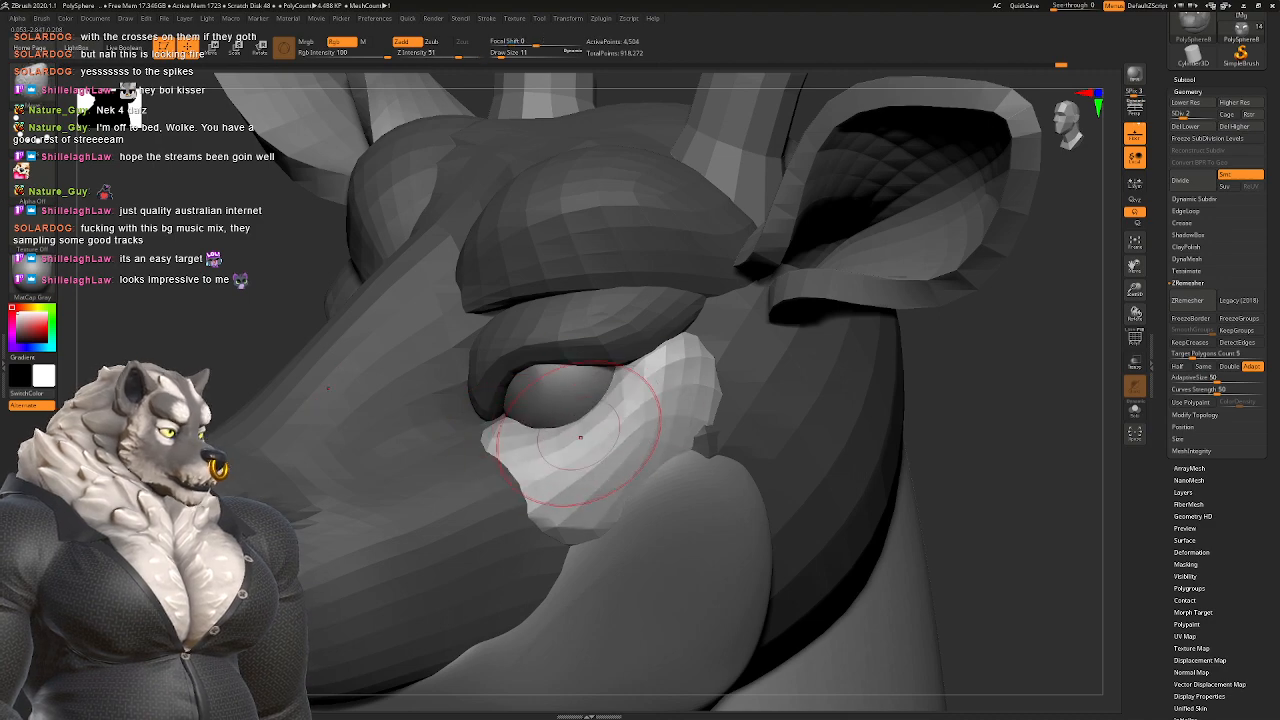
pyautogui.moveTo(563, 432)
pyautogui.mouseDown(button='right')
pyautogui.moveTo(533, 447)
pyautogui.moveTo(468, 437)
pyautogui.moveTo(494, 471)
pyautogui.moveTo(514, 430)
pyautogui.moveTo(511, 442)
pyautogui.moveTo(585, 425)
pyautogui.mouseUp(button='right')
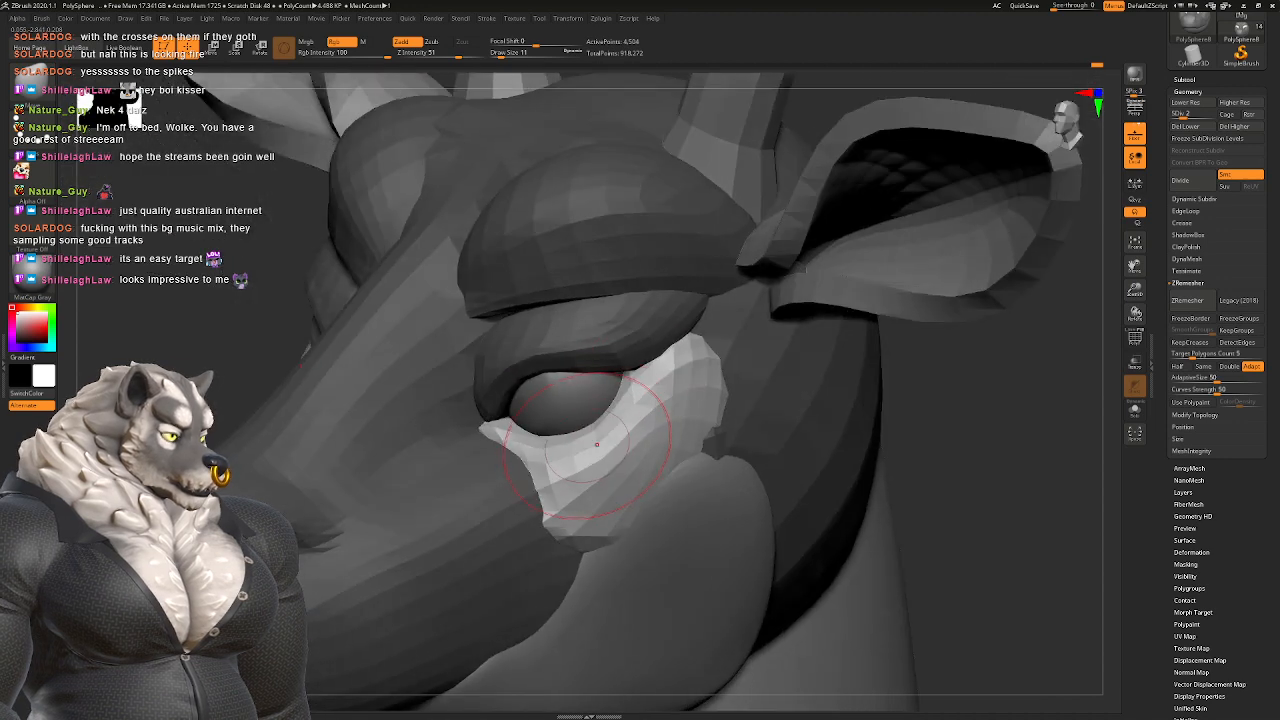
pyautogui.moveTo(654, 406); pyautogui.dragTo(695, 360, button='right')
pyautogui.press('f')
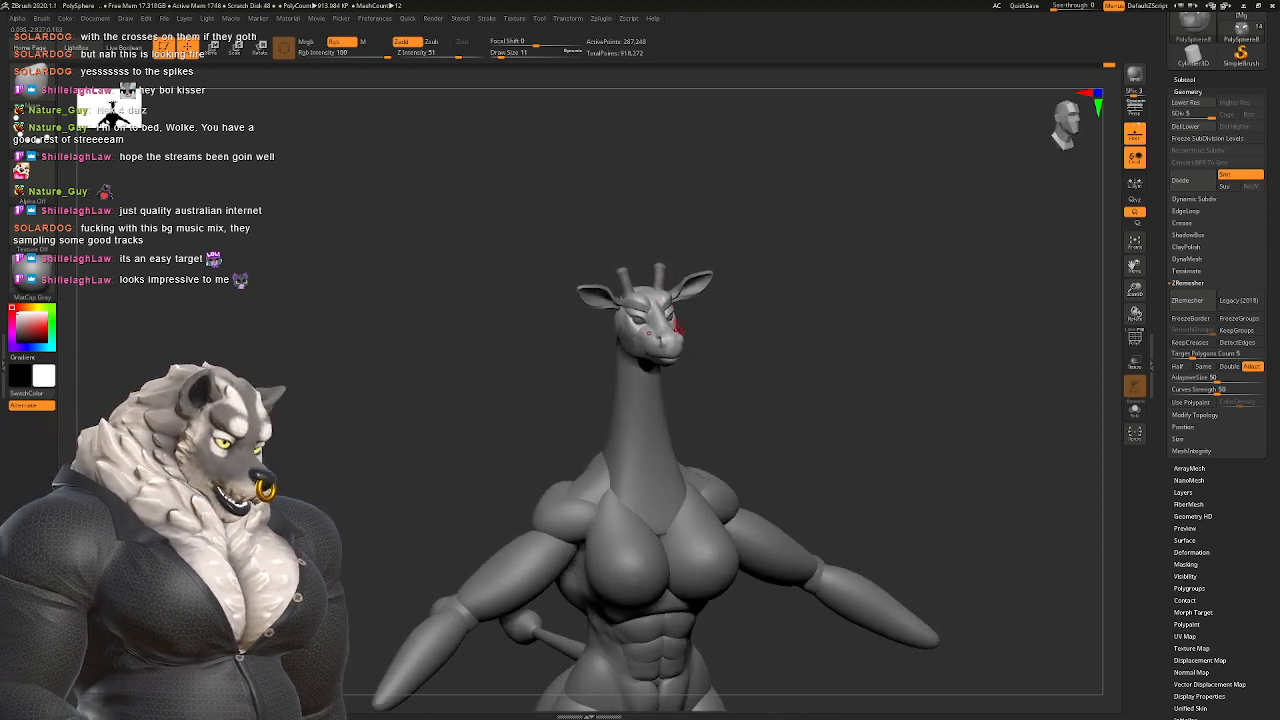
# Step: Select the eyeballs and reposition them inside the eyelids with the Move gizmo, then return to drawing mode
pyautogui.keyDown('alt'); pyautogui.moveTo(662, 291); pyautogui.dragTo(723, 400, button='right'); pyautogui.keyUp('alt')
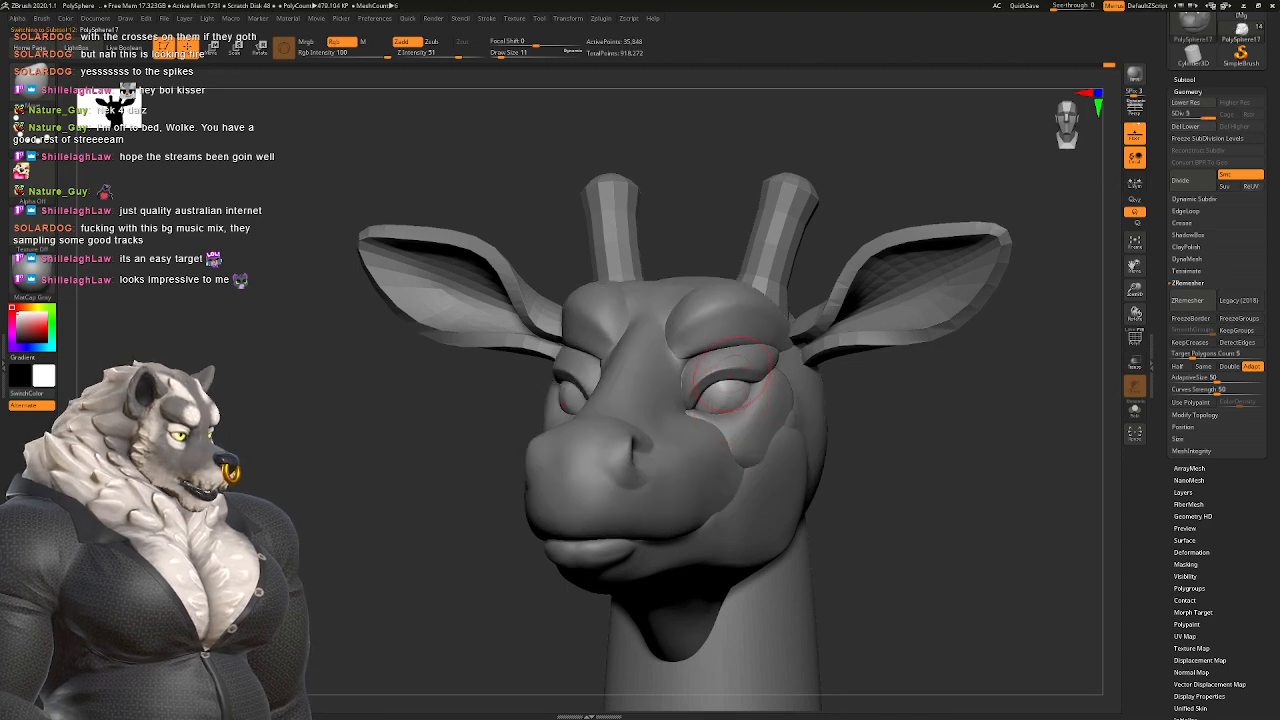
pyautogui.keyDown('alt'); pyautogui.moveTo(640, 360); pyautogui.dragTo(605, 303, button='right'); pyautogui.keyUp('alt')
pyautogui.click(213, 47)
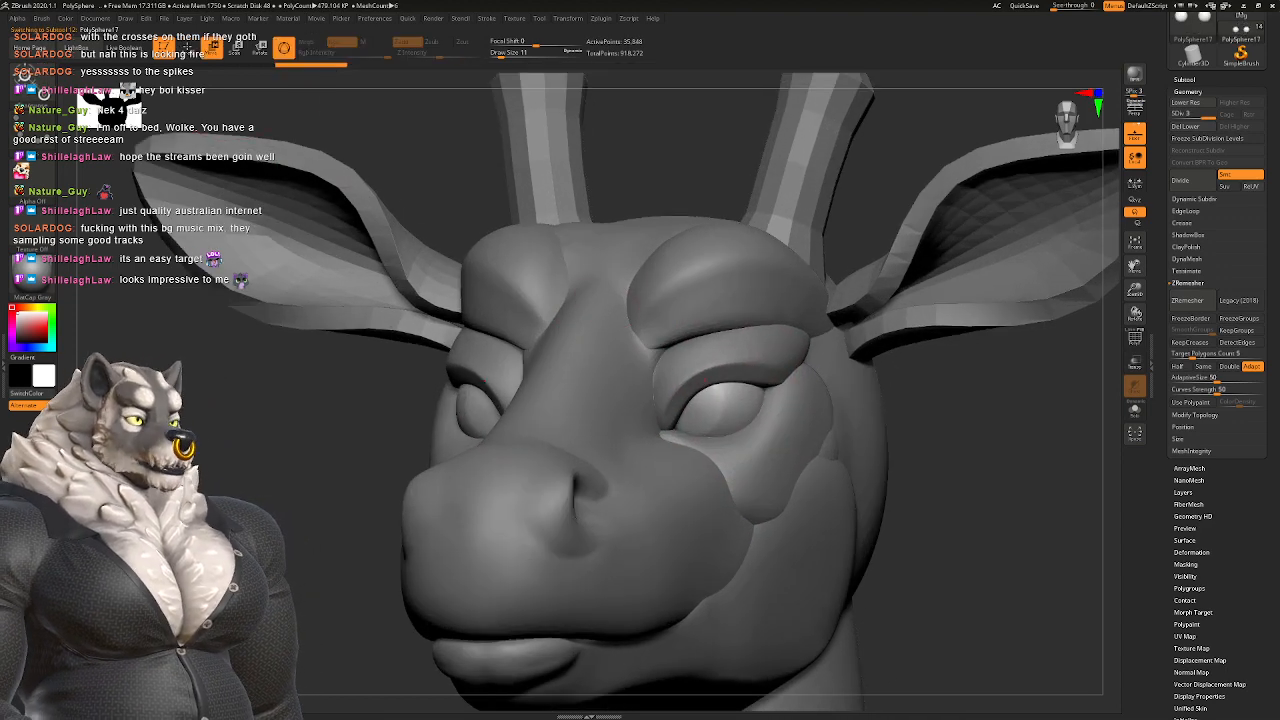
pyautogui.click(705, 395)
pyautogui.moveTo(708, 398); pyautogui.dragTo(722, 414)
pyautogui.moveTo(960, 480); pyautogui.dragTo(915, 476)
pyautogui.moveTo(659, 399); pyautogui.dragTo(780, 400)
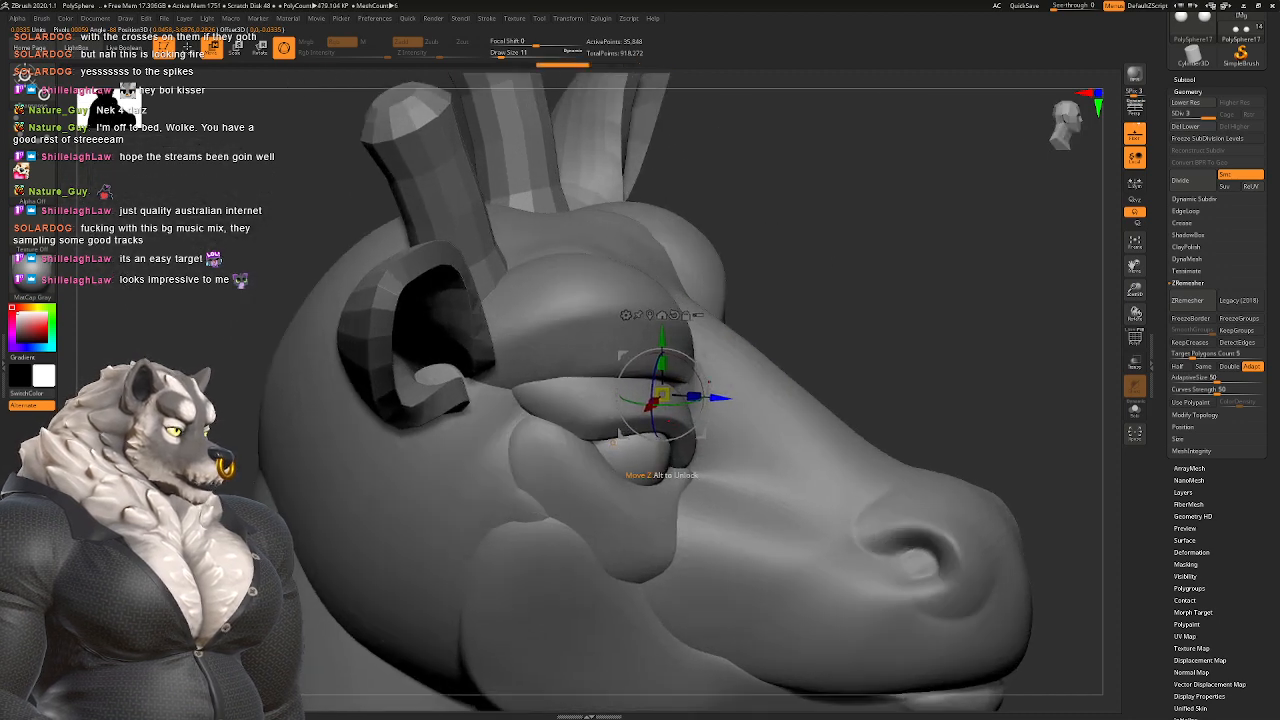
pyautogui.moveTo(640, 470); pyautogui.dragTo(620, 402)
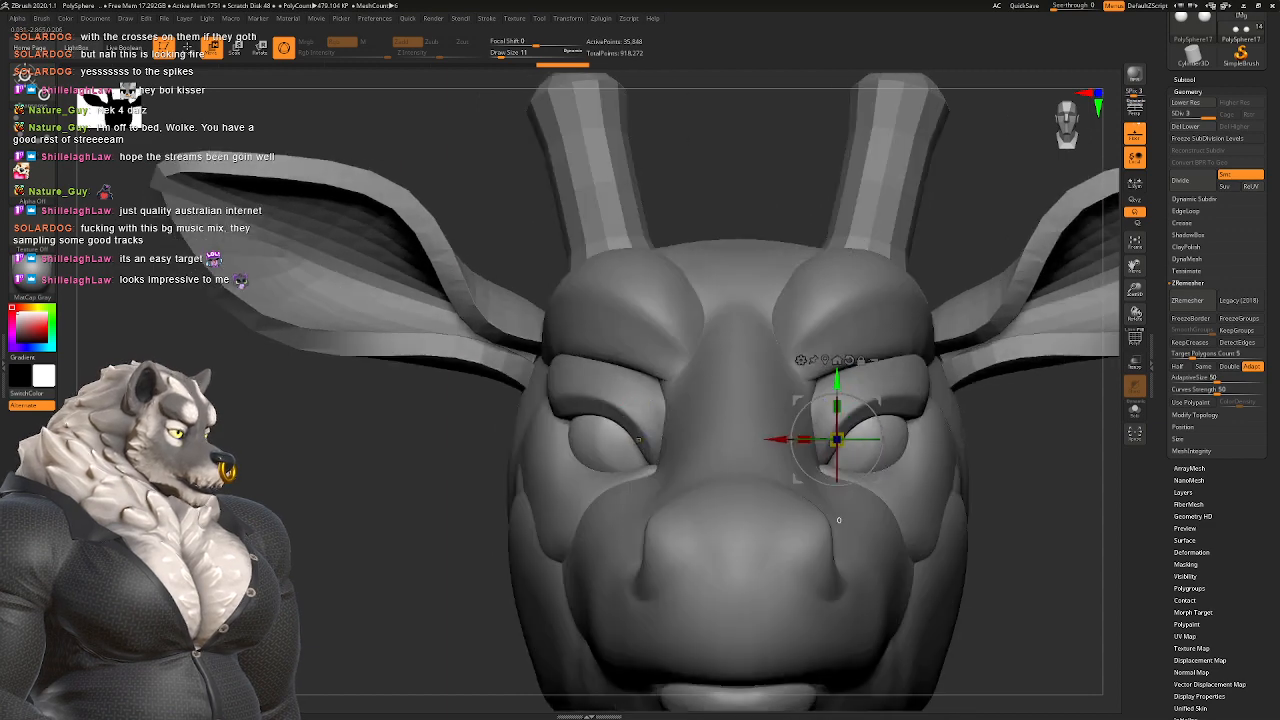
pyautogui.keyDown('alt'); pyautogui.moveTo(839, 520); pyautogui.dragTo(683, 436); pyautogui.keyUp('alt')
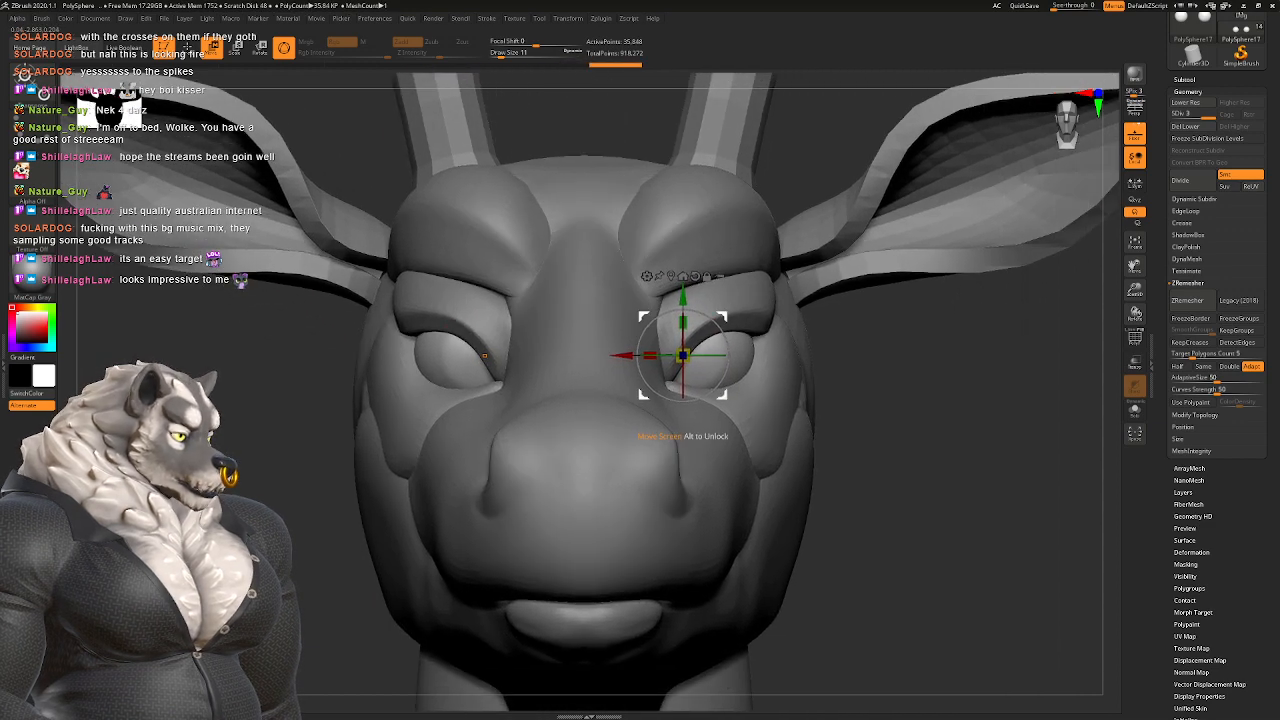
pyautogui.press('q')
pyautogui.moveTo(640, 400)
pyautogui.keyDown('alt'); pyautogui.mouseDown()
pyautogui.moveTo(420, 300)
pyautogui.moveTo(112, 118)
pyautogui.moveTo(420, 290)
pyautogui.moveTo(683, 395)
pyautogui.moveTo(785, 402)
pyautogui.moveTo(800, 440)
pyautogui.moveTo(618, 430)
pyautogui.moveTo(565, 398)
pyautogui.moveTo(415, 408)
pyautogui.moveTo(623, 266)
pyautogui.moveTo(650, 295)
pyautogui.mouseUp(); pyautogui.keyUp('alt')
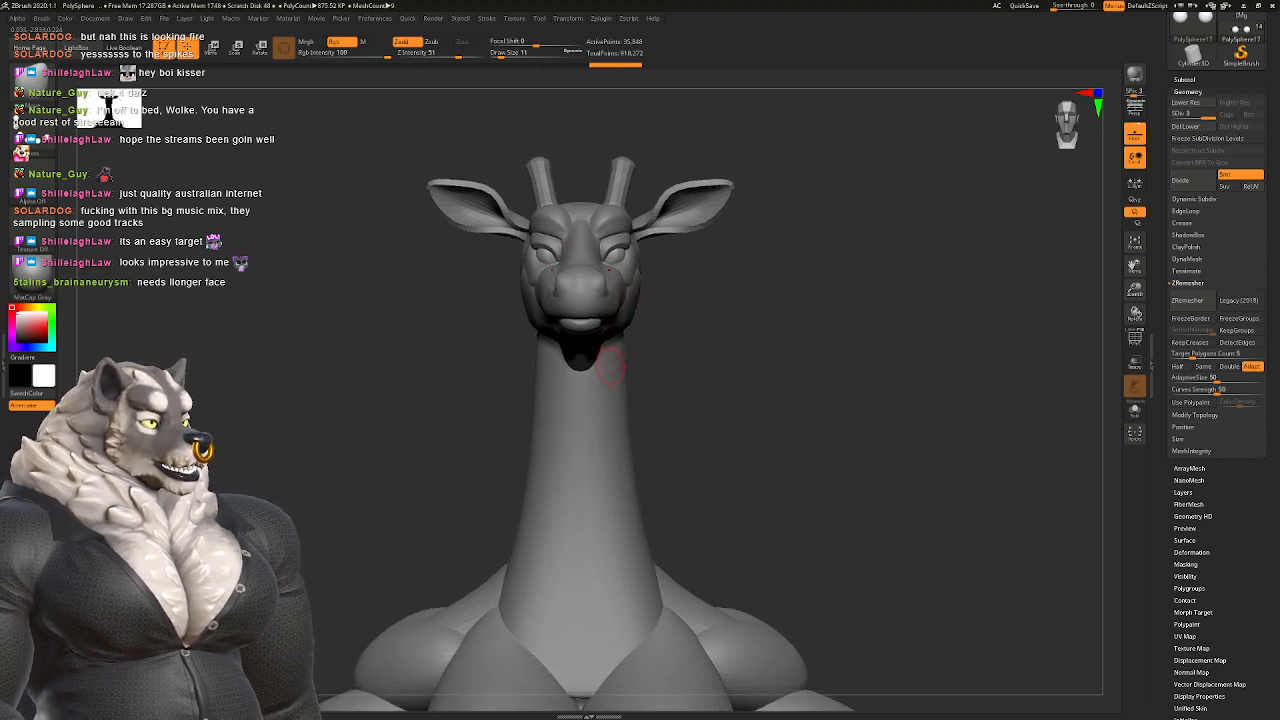
# Step: Select the lower jaw mesh and smooth the area beneath the lower lip at subdivision level 1
pyautogui.moveTo(610, 368); pyautogui.dragTo(587, 342)
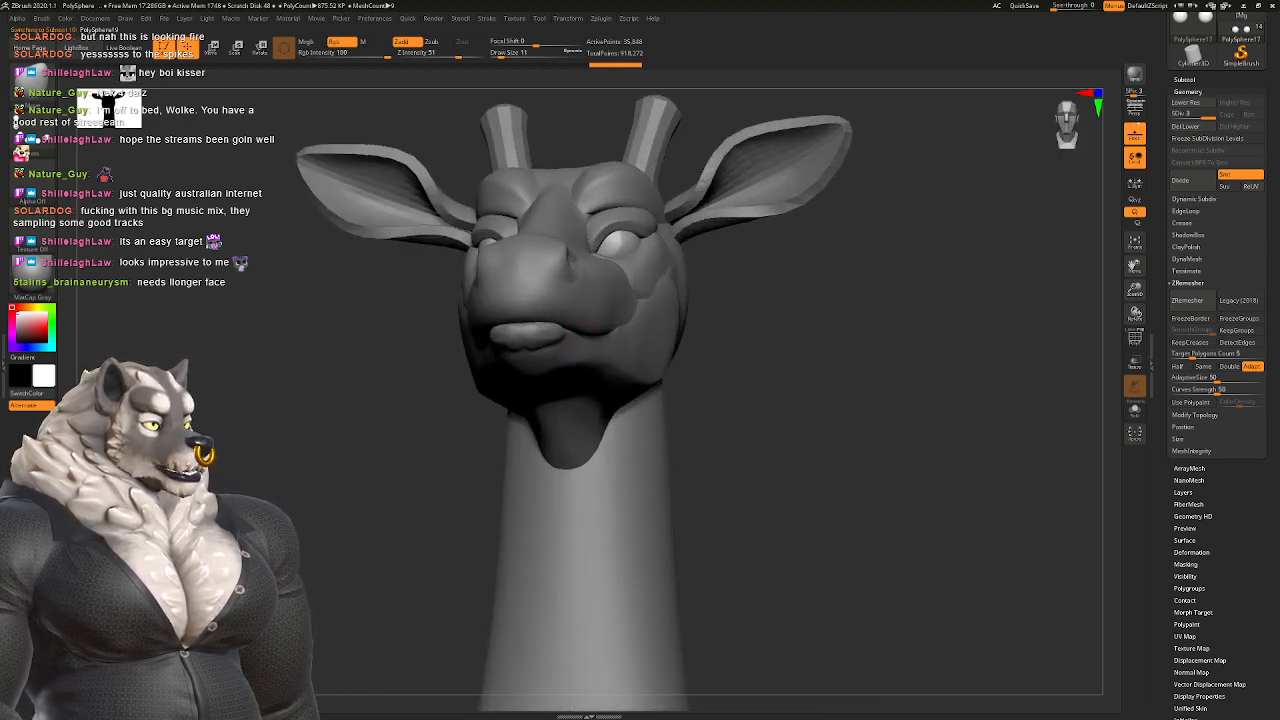
pyautogui.moveTo(595, 327); pyautogui.dragTo(560, 378, button='right')
pyautogui.press('space')
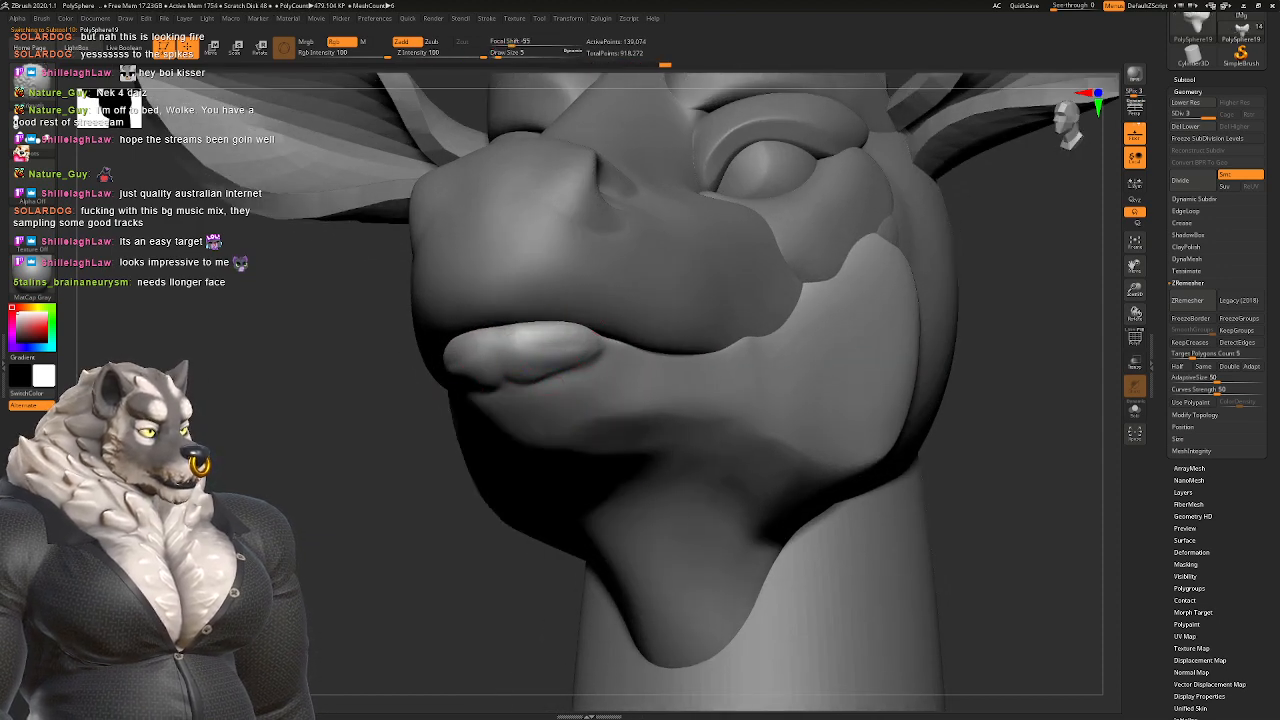
pyautogui.hotkey('shift', 'd')
pyautogui.hotkey('shift', 'd')
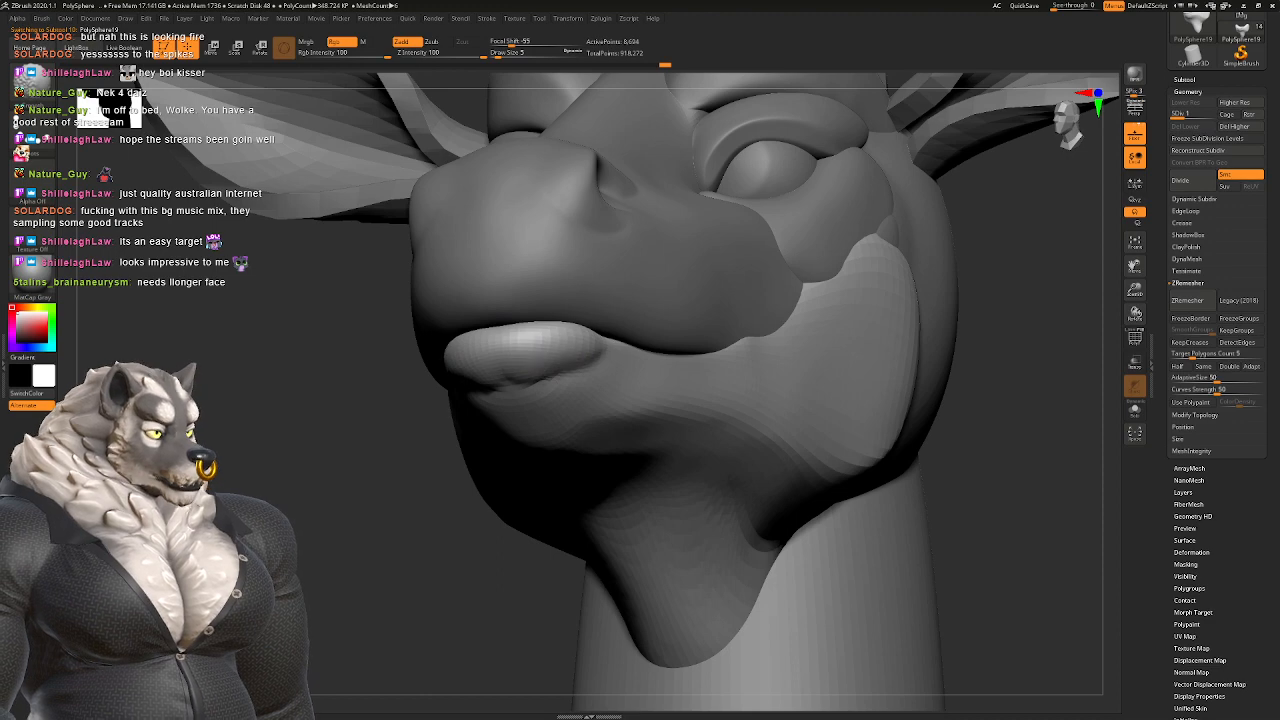
pyautogui.moveTo(560, 378); pyautogui.dragTo(586, 294, button='right')
pyautogui.press('space')
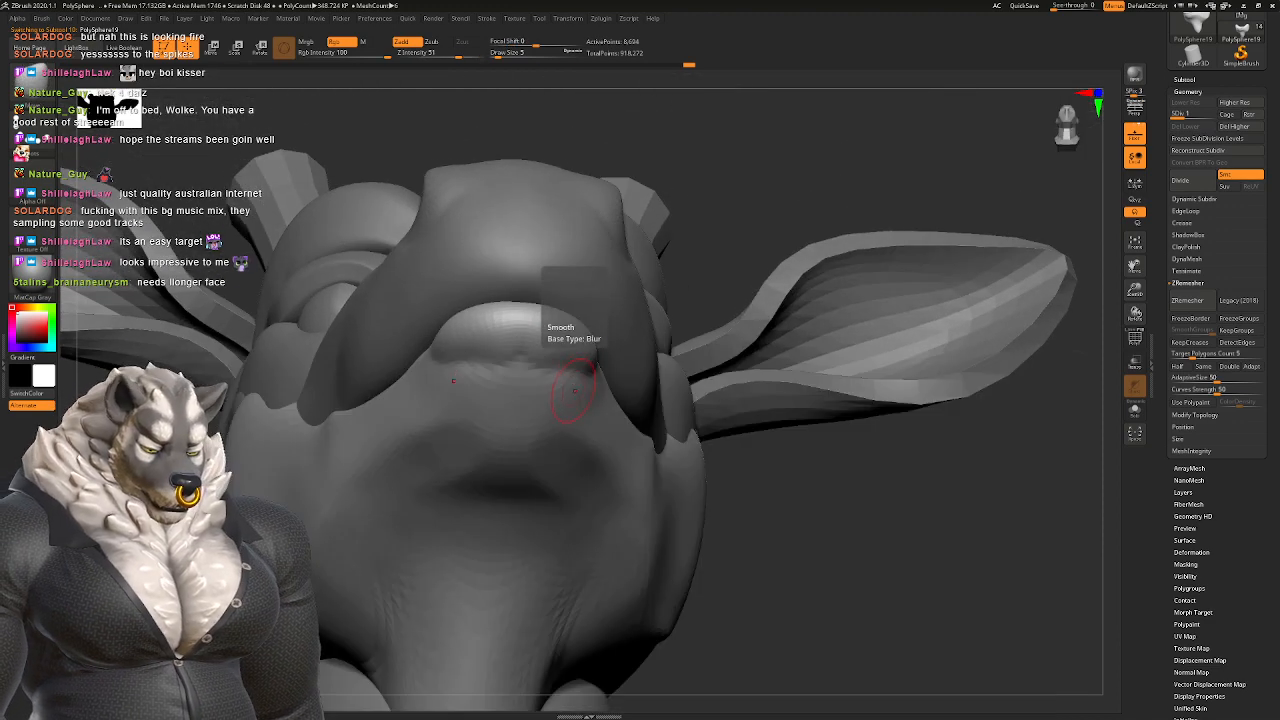
pyautogui.moveTo(567, 409); pyautogui.dragTo(562, 410)
# Step: Reshape the chin and the underside of the lower jaw with the Move brush, starting at draw size 17
pyautogui.press('space')
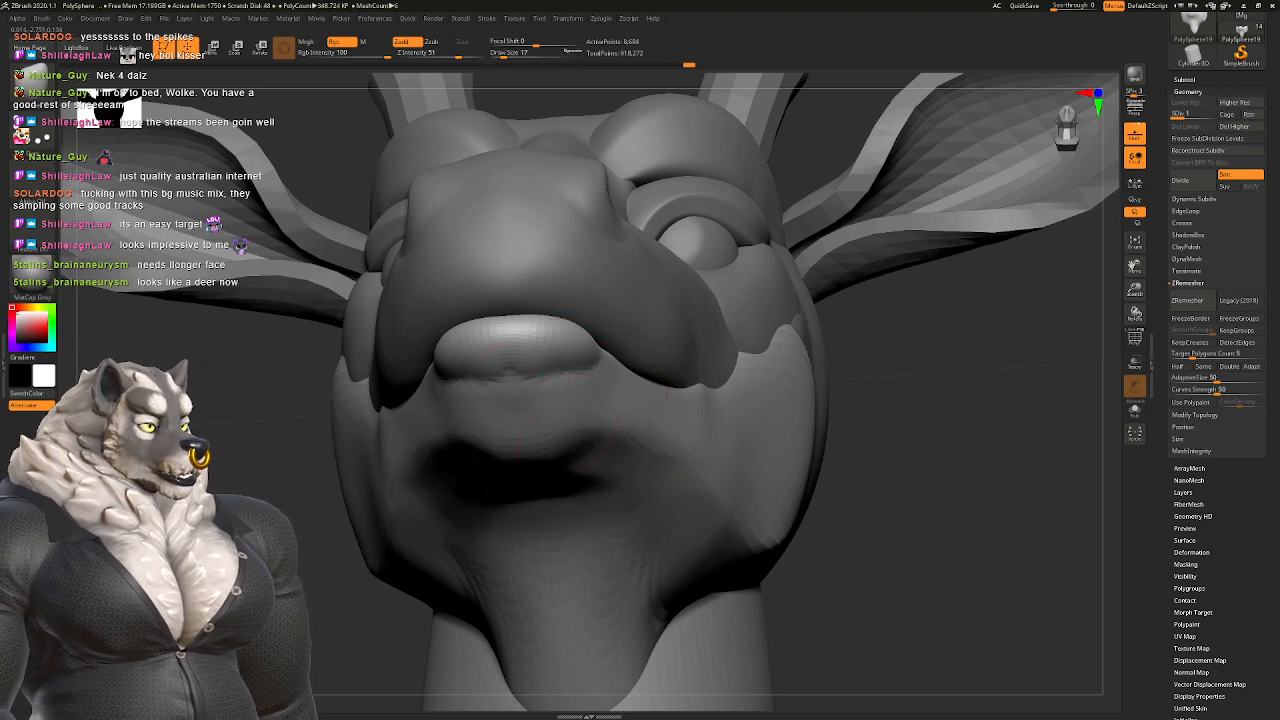
pyautogui.moveTo(457, 470)
pyautogui.mouseDown(button='right')
pyautogui.moveTo(600, 372)
pyautogui.moveTo(632, 375)
pyautogui.moveTo(540, 420)
pyautogui.moveTo(549, 402)
pyautogui.mouseUp(button='right')
pyautogui.press('space')
pyautogui.moveTo(549, 398); pyautogui.dragTo(558, 398)
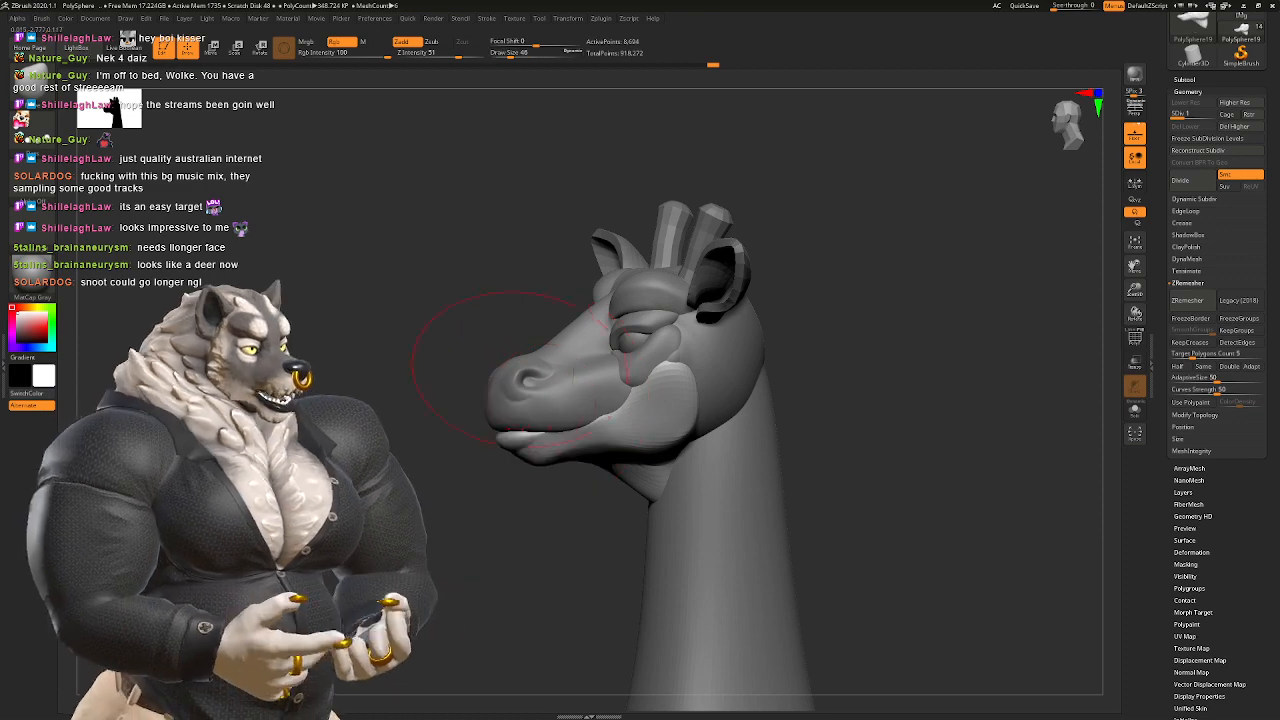
# Step: Adjust the snout's profile on the head mesh at subdivision level 3 with the Move brush at draw size 31
pyautogui.moveTo(630, 350); pyautogui.dragTo(665, 290, button='right')
pyautogui.moveTo(495, 345)
pyautogui.mouseDown(button='right')
pyautogui.moveTo(550, 380)
pyautogui.moveTo(484, 381)
pyautogui.mouseUp(button='right')
pyautogui.keyDown('alt'); pyautogui.click(531, 382); pyautogui.keyUp('alt')
pyautogui.hotkey('shift', 'd')
pyautogui.hotkey('shift', 'd')
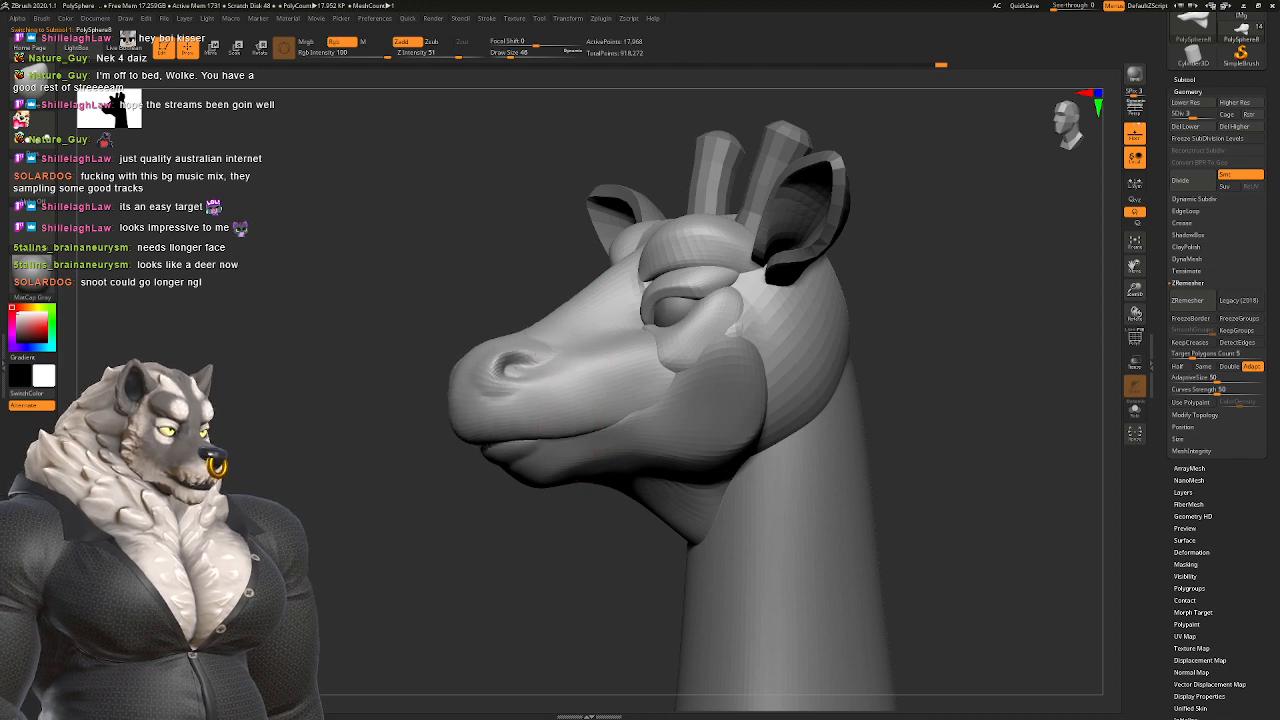
pyautogui.press('space')
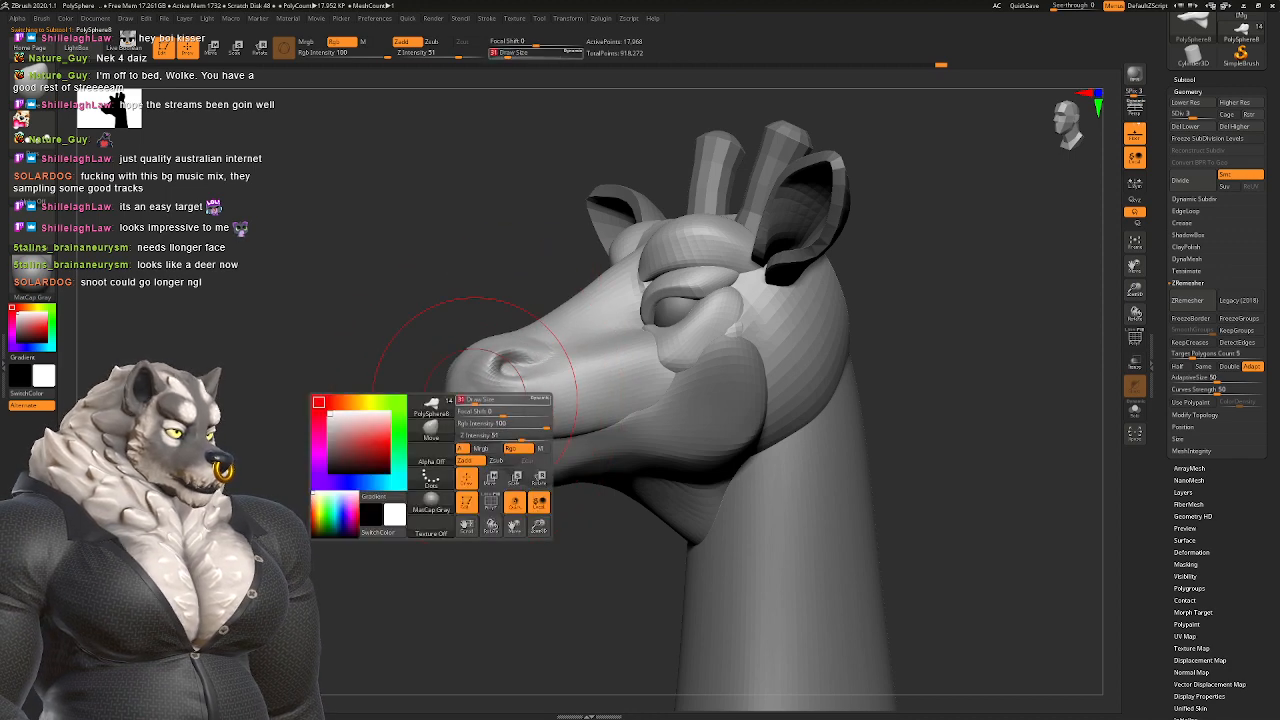
pyautogui.moveTo(540, 370); pyautogui.dragTo(513, 355, button='right')
pyautogui.moveTo(487, 430); pyautogui.dragTo(518, 475, button='right')
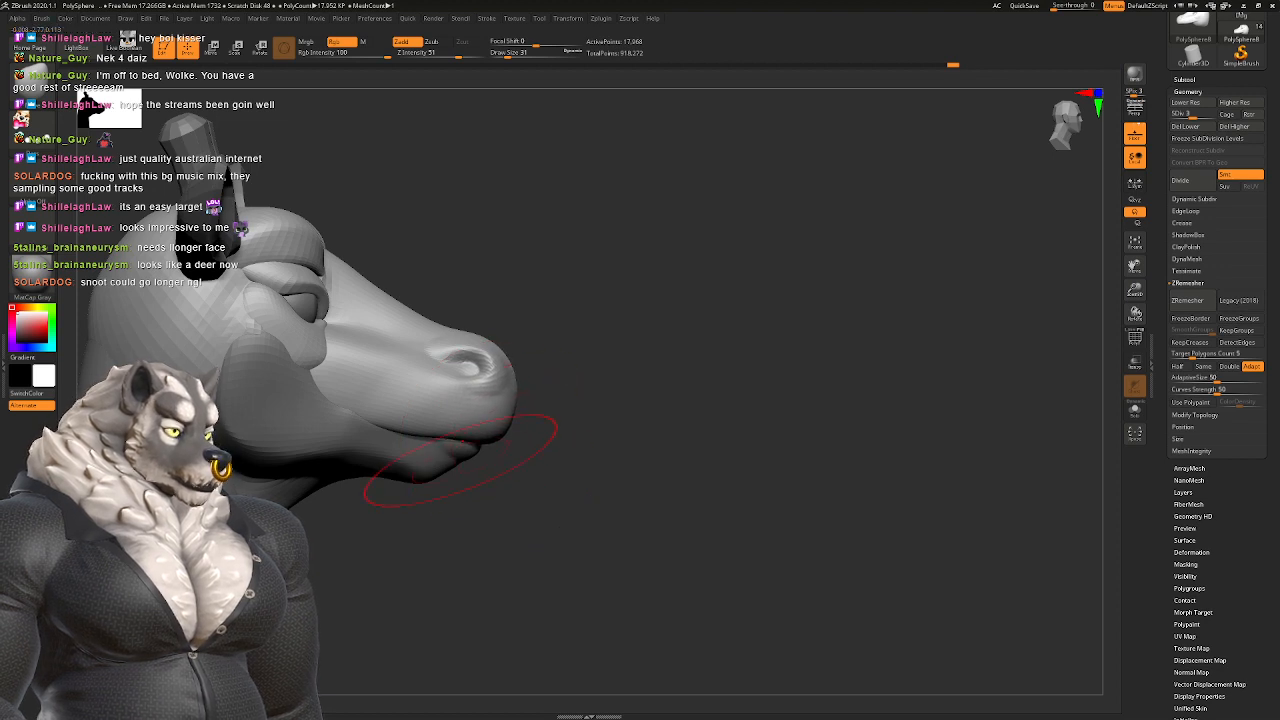
# Step: Pull the lower lip forward on the jaw mesh, then refine the head's nose tip and nostril at draw size 18
pyautogui.hotkey('shift', 'd')
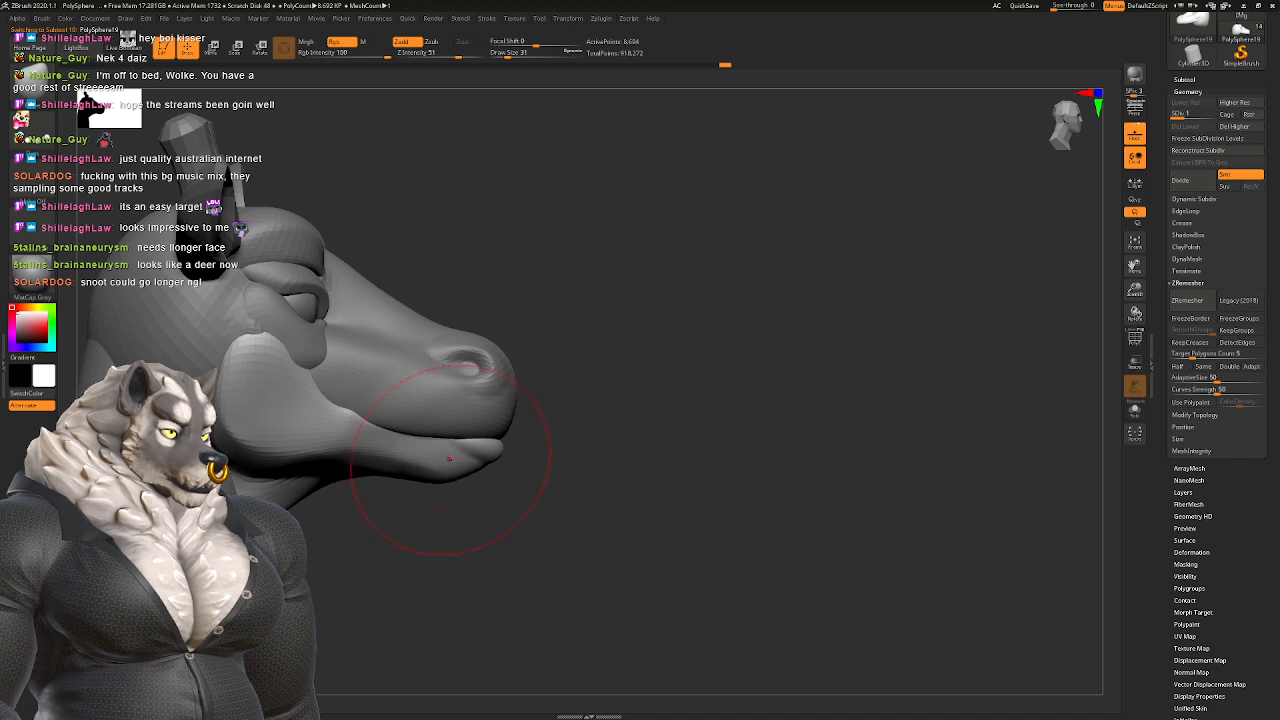
pyautogui.moveTo(449, 458)
pyautogui.mouseDown(button='right')
pyautogui.moveTo(520, 440)
pyautogui.moveTo(430, 430)
pyautogui.moveTo(429, 400)
pyautogui.moveTo(500, 420)
pyautogui.moveTo(532, 330)
pyautogui.mouseUp(button='right')
pyautogui.press('d')
pyautogui.press('space')
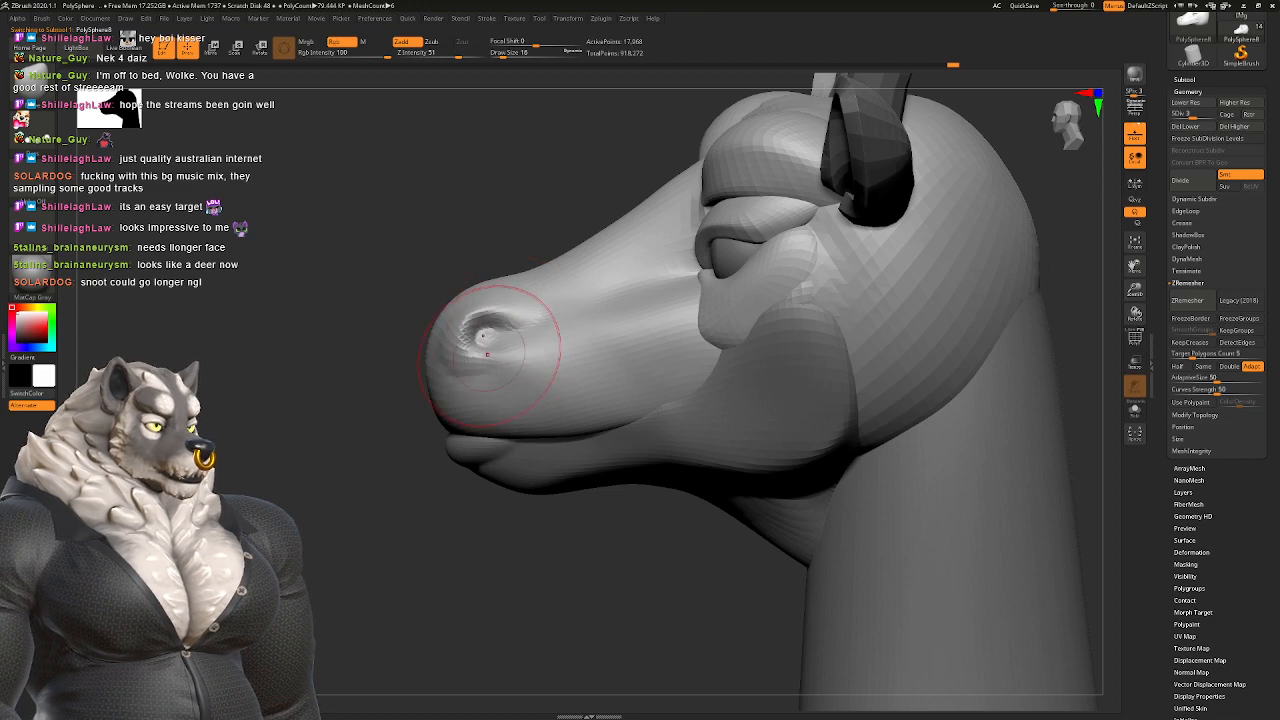
pyautogui.moveTo(532, 330)
pyautogui.mouseDown(button='right')
pyautogui.moveTo(540, 365)
pyautogui.moveTo(518, 408)
pyautogui.moveTo(480, 400)
pyautogui.moveTo(515, 315)
pyautogui.moveTo(486, 300)
pyautogui.moveTo(560, 272)
pyautogui.moveTo(514, 314)
pyautogui.mouseUp(button='right')
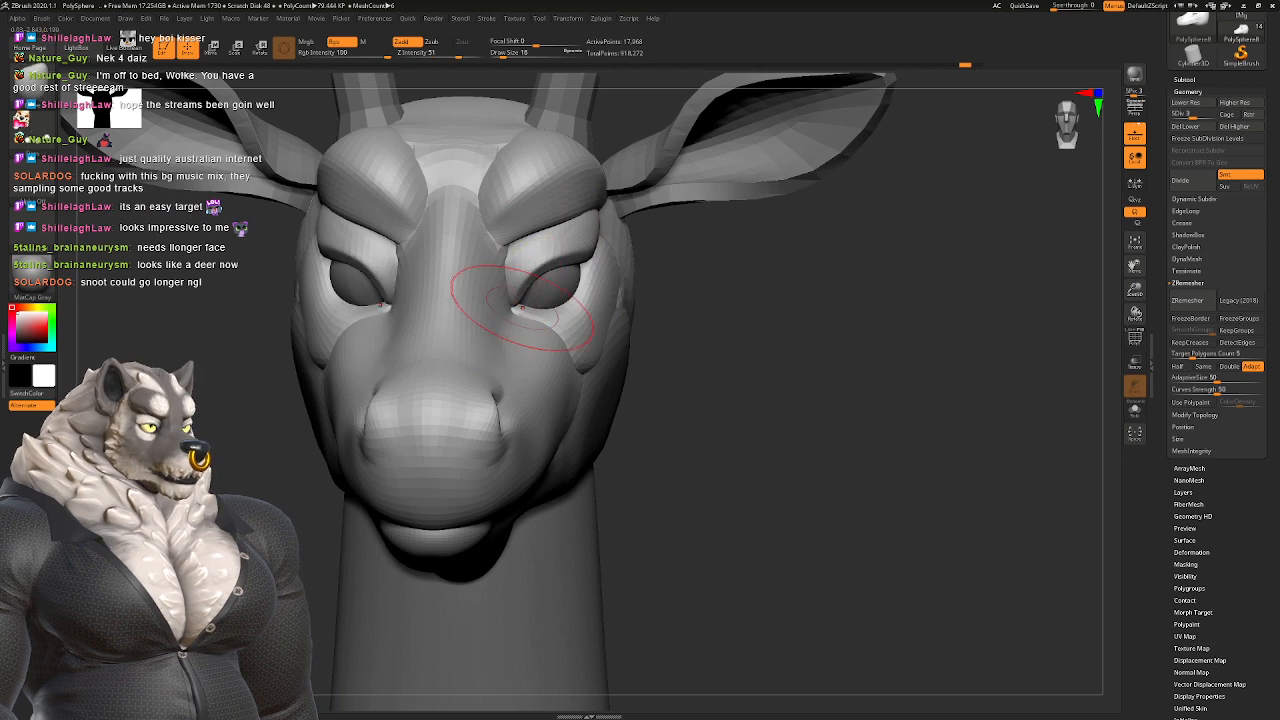
# Step: Isolate the snout polygroup and mask everything else on the head, leaving the muzzle and nose bridge editable
pyautogui.keyDown('ctrl'); pyautogui.keyDown('shift'); pyautogui.click(486, 298); pyautogui.keyUp('shift'); pyautogui.keyUp('ctrl')
pyautogui.keyDown('ctrl'); pyautogui.click(708, 308); pyautogui.keyUp('ctrl')
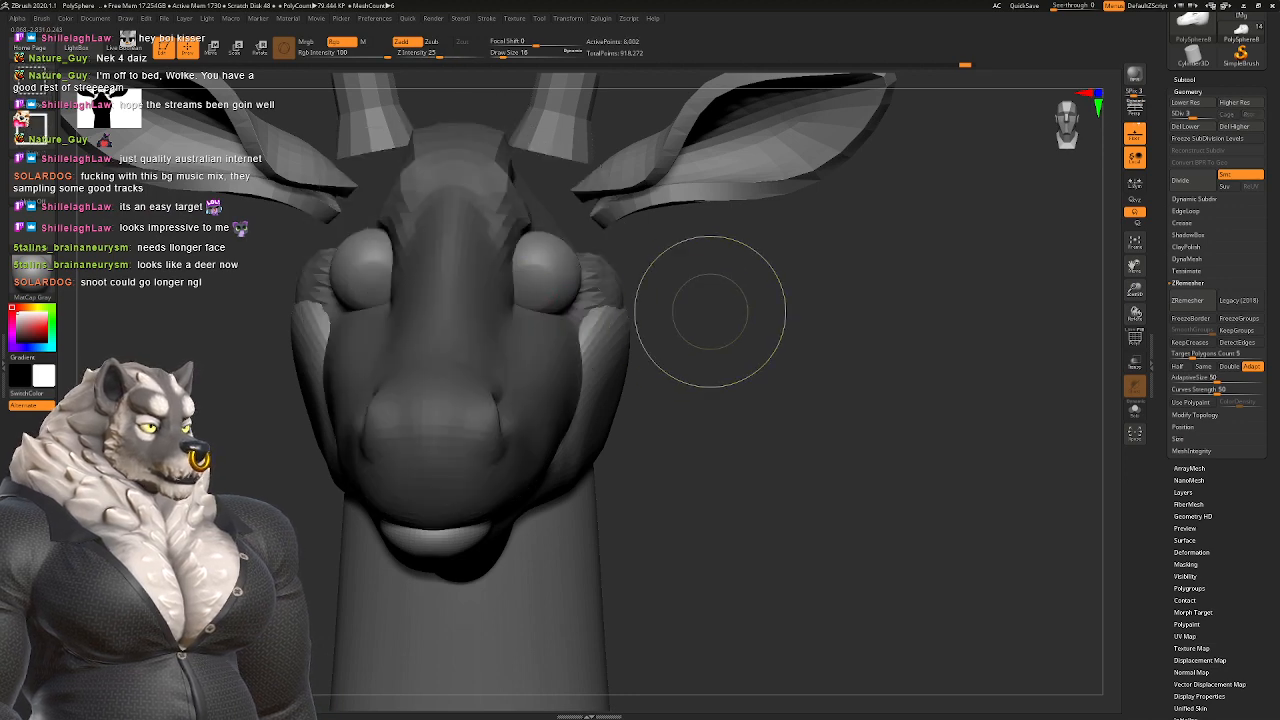
pyautogui.keyDown('ctrl'); pyautogui.keyDown('shift'); pyautogui.click(710, 306); pyautogui.keyUp('shift'); pyautogui.keyUp('ctrl')
pyautogui.keyDown('ctrl'); pyautogui.click(660, 300); pyautogui.keyUp('ctrl')
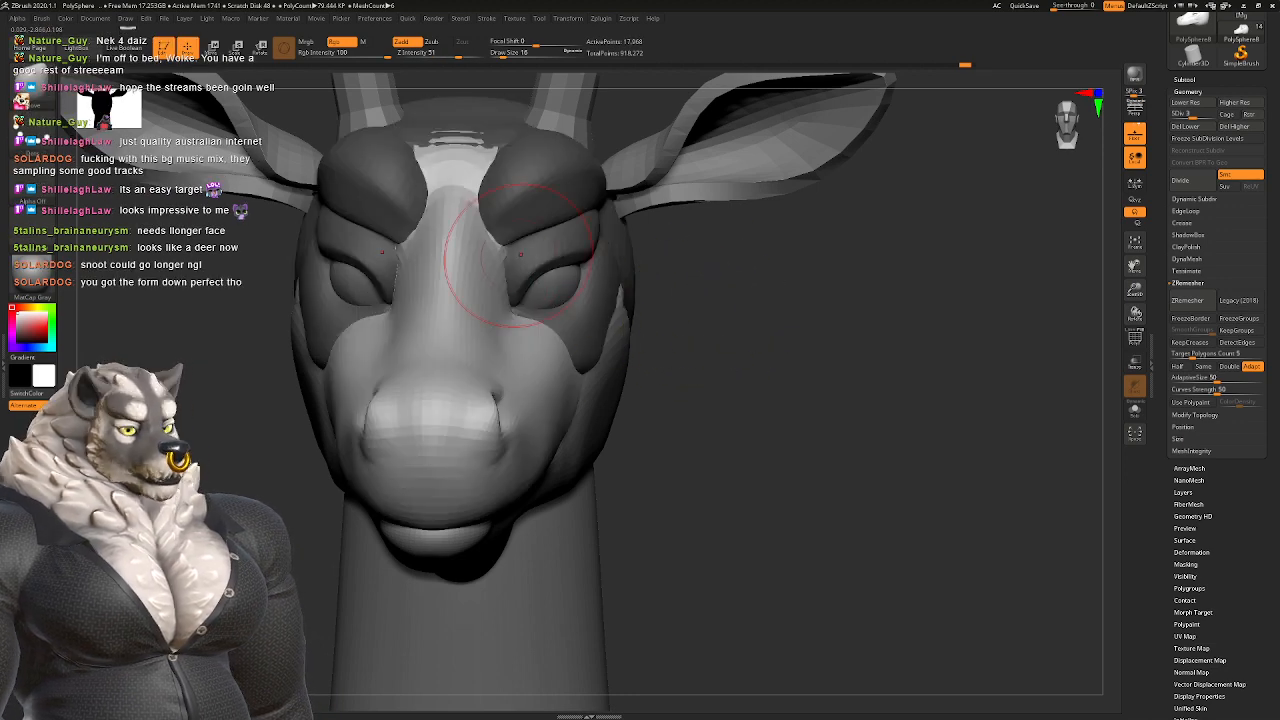
# Step: Reshape the nose bridge between the eyes and the nostril contour with the Move brush at draw size 18
pyautogui.moveTo(457, 243); pyautogui.dragTo(558, 322, button='right')
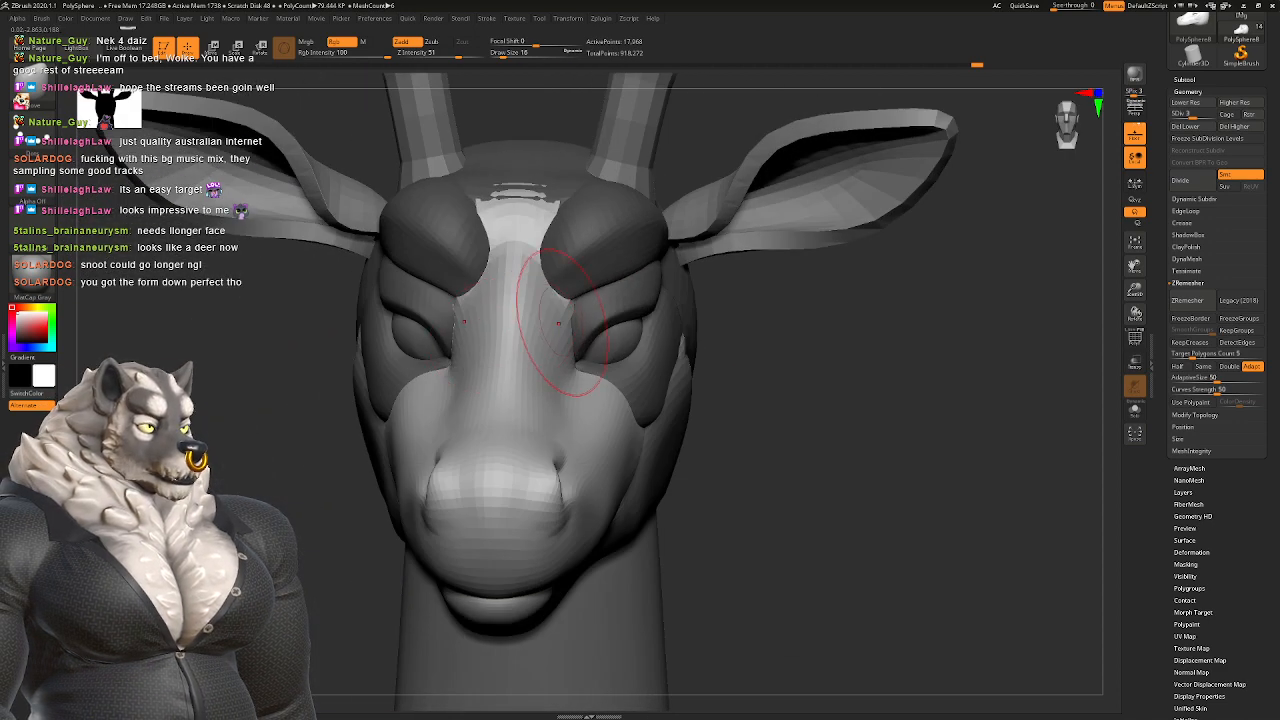
pyautogui.moveTo(567, 390); pyautogui.dragTo(662, 402, button='right')
pyautogui.moveTo(375, 540); pyautogui.dragTo(423, 337, button='right')
pyautogui.moveTo(502, 282)
pyautogui.mouseDown(button='right')
pyautogui.moveTo(515, 335)
pyautogui.moveTo(519, 303)
pyautogui.moveTo(564, 342)
pyautogui.mouseUp(button='right')
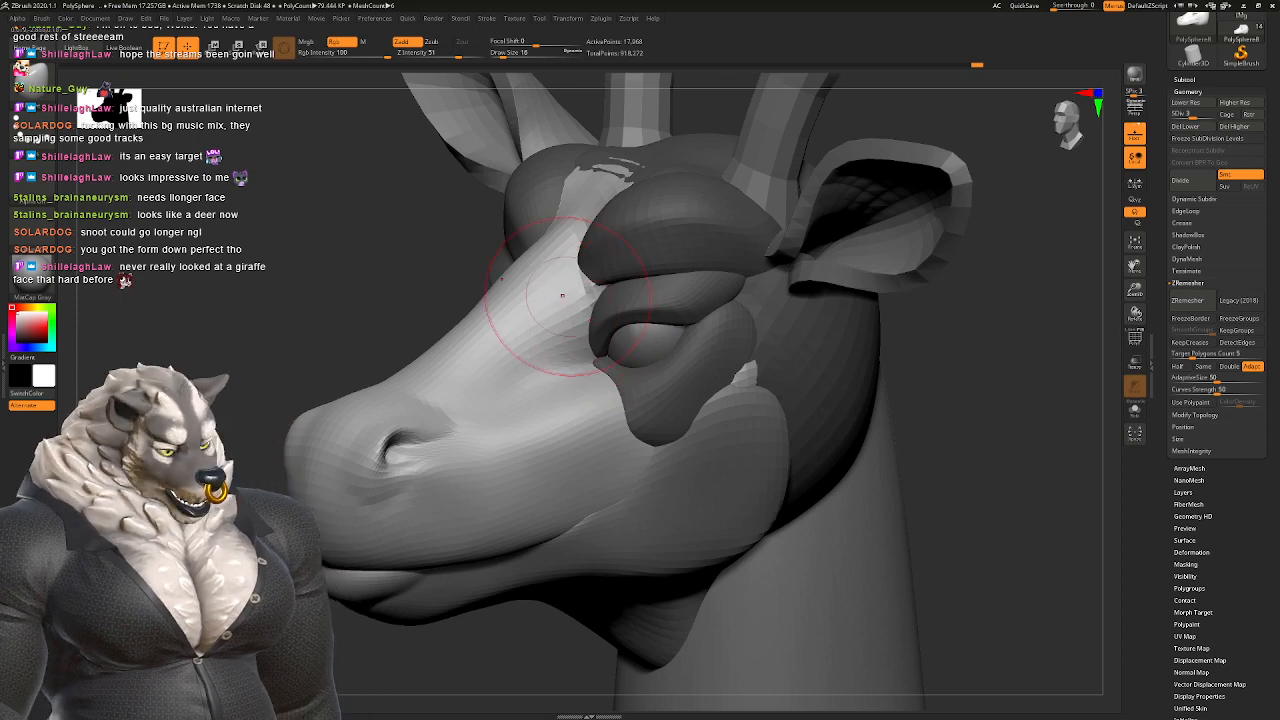
pyautogui.moveTo(390, 382)
pyautogui.mouseDown(button='right')
pyautogui.moveTo(462, 292)
pyautogui.moveTo(414, 320)
pyautogui.moveTo(420, 347)
pyautogui.mouseUp(button='right')
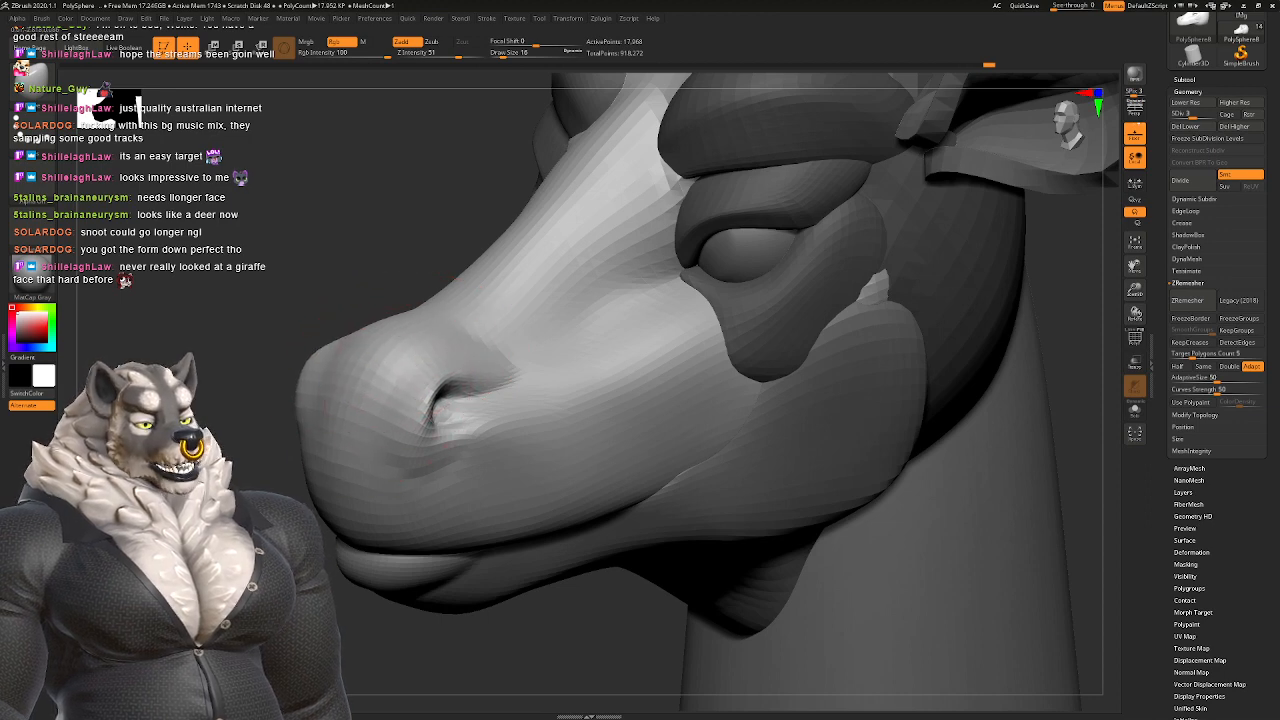
pyautogui.moveTo(440, 400)
pyautogui.mouseDown(button='right')
pyautogui.moveTo(240, 400)
pyautogui.moveTo(393, 452)
pyautogui.mouseUp(button='right')
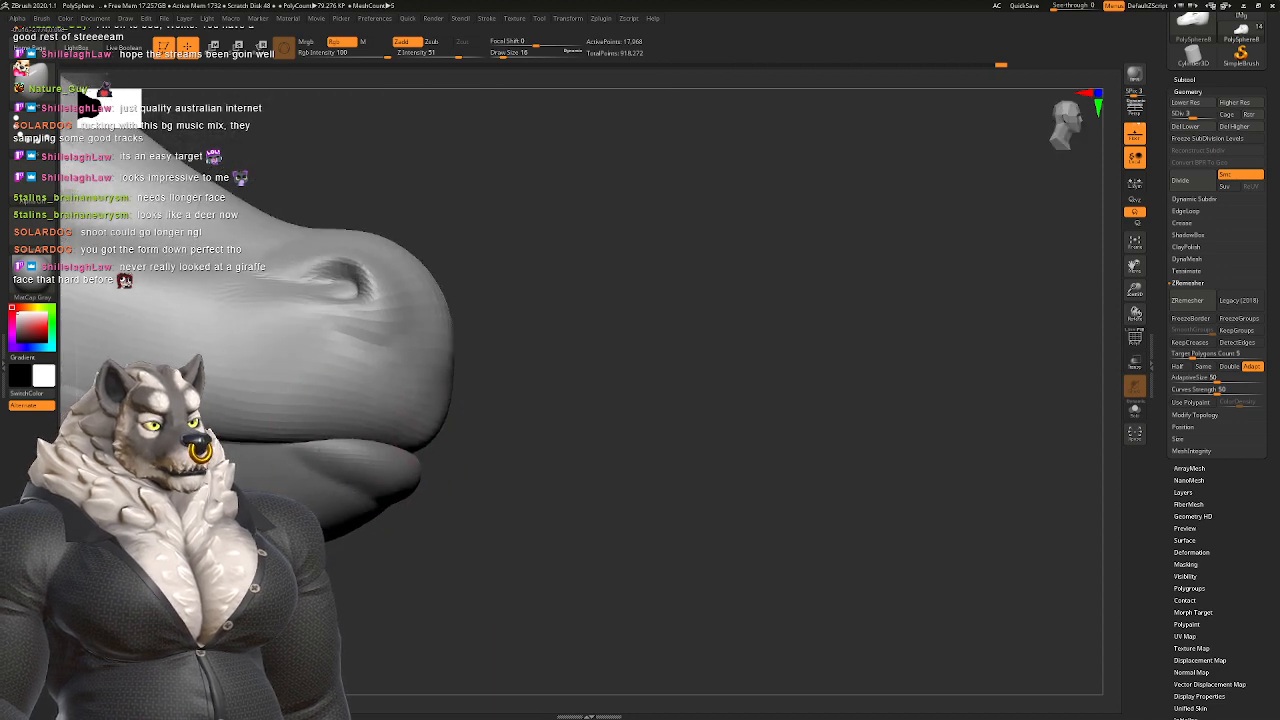
# Step: Refine the contour of the head's muzzle around the nose and upper lip with the Move brush at draw size 11
pyautogui.rightClick(427, 405)
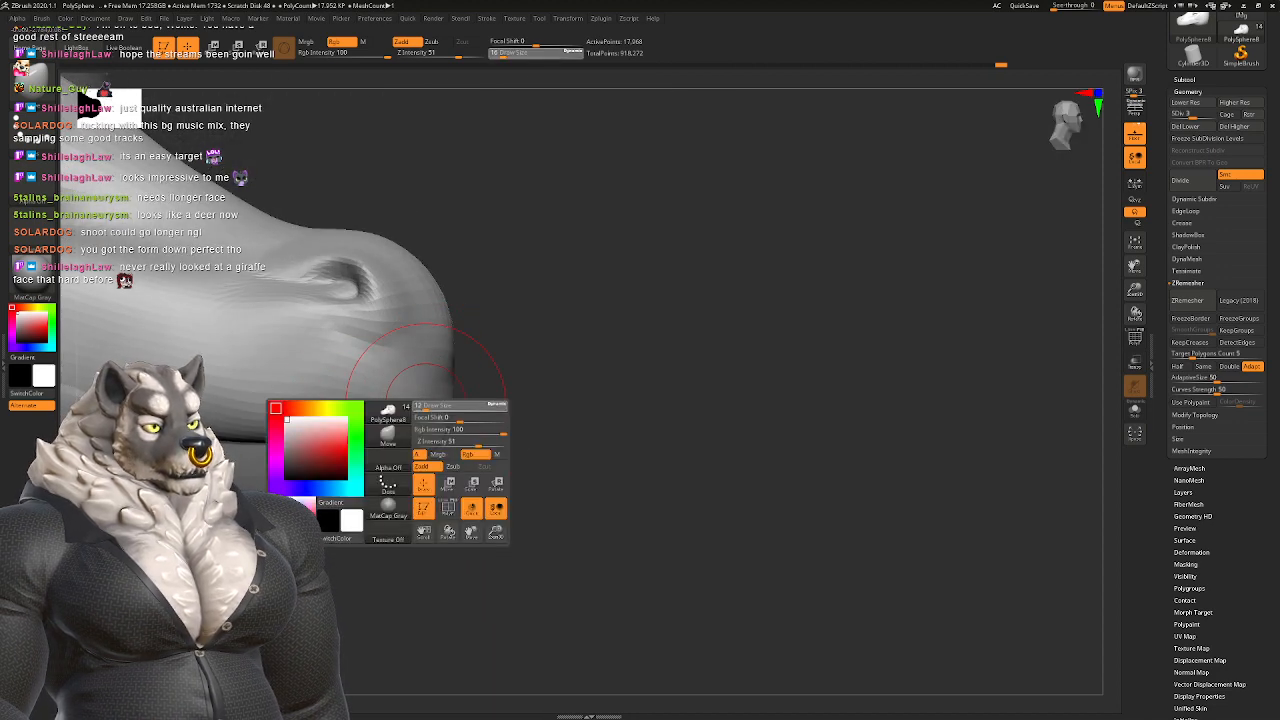
pyautogui.moveTo(427, 405); pyautogui.dragTo(444, 372, button='right')
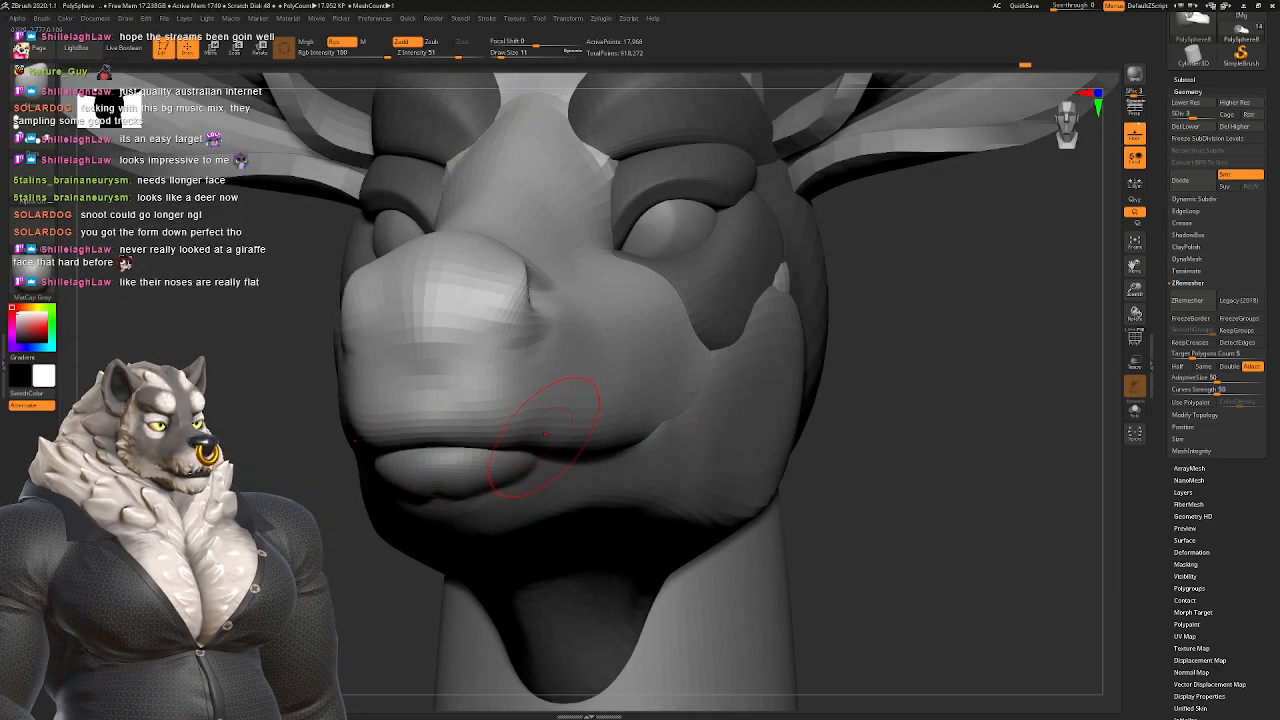
pyautogui.moveTo(546, 428)
pyautogui.mouseDown(button='right')
pyautogui.moveTo(469, 401)
pyautogui.moveTo(474, 423)
pyautogui.moveTo(490, 366)
pyautogui.mouseUp(button='right')
pyautogui.moveTo(507, 398)
pyautogui.mouseDown()
pyautogui.moveTo(487, 412)
pyautogui.moveTo(505, 382)
pyautogui.moveTo(535, 405)
pyautogui.moveTo(441, 419)
pyautogui.moveTo(408, 385)
pyautogui.moveTo(537, 389)
pyautogui.moveTo(485, 328)
pyautogui.moveTo(502, 432)
pyautogui.mouseUp()
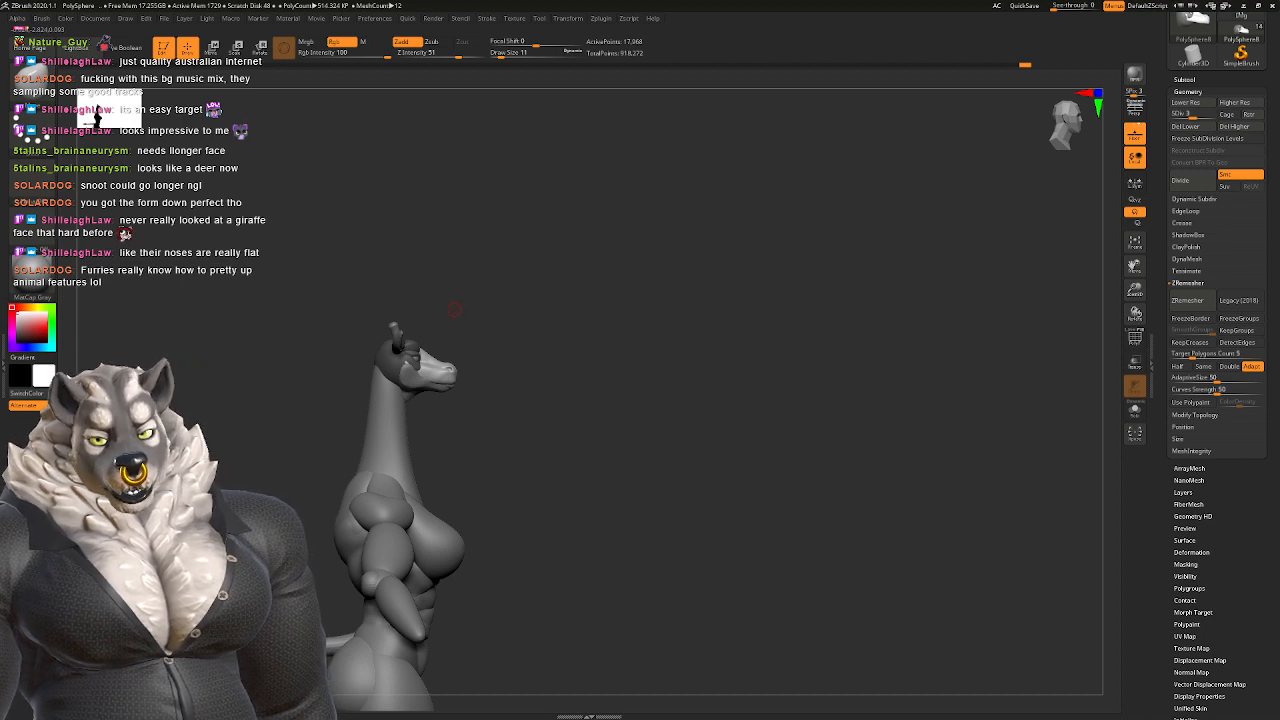
# Step: Check the proportions of the head and snout against the full body from both sides and up close
pyautogui.moveTo(454, 308); pyautogui.dragTo(412, 314)
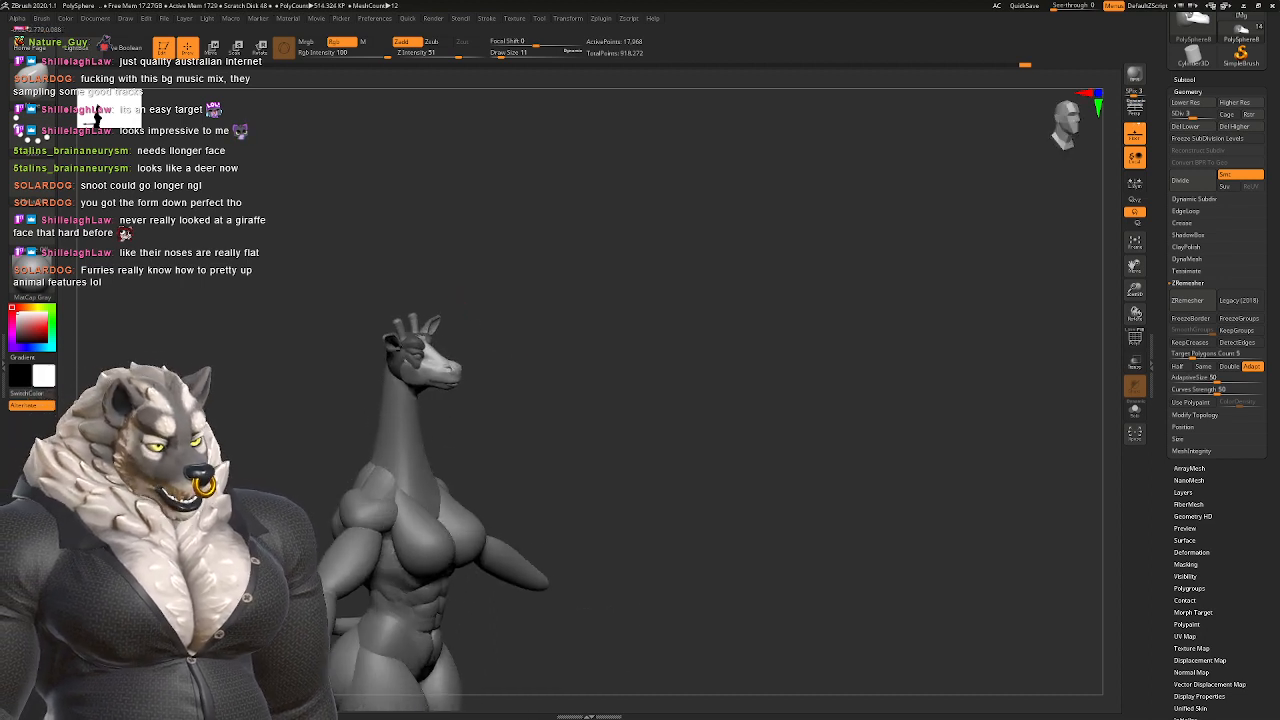
pyautogui.keyDown('alt'); pyautogui.moveTo(588, 520); pyautogui.dragTo(590, 600); pyautogui.keyUp('alt')
pyautogui.moveTo(590, 430)
pyautogui.mouseDown()
pyautogui.moveTo(423, 400)
pyautogui.moveTo(500, 368)
pyautogui.moveTo(575, 378)
pyautogui.moveTo(541, 386)
pyautogui.moveTo(547, 280)
pyautogui.moveTo(550, 345)
pyautogui.moveTo(468, 312)
pyautogui.moveTo(395, 358)
pyautogui.mouseUp()
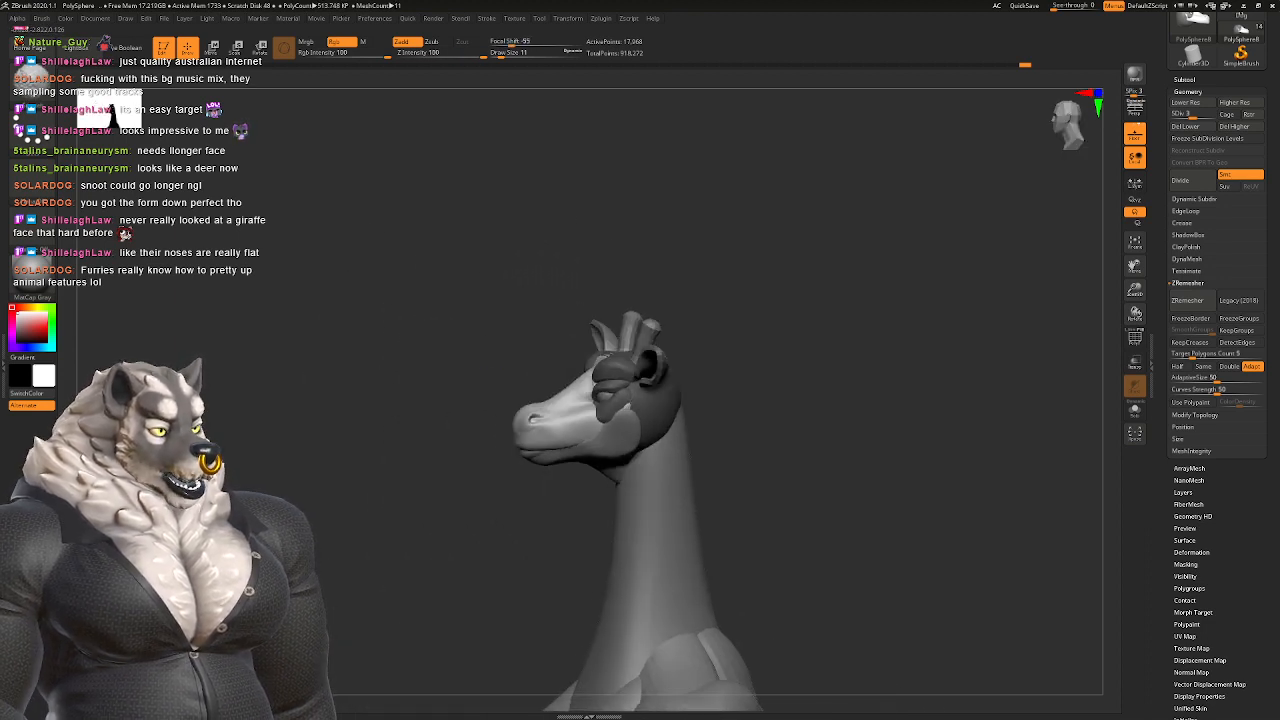
pyautogui.keyDown('alt'); pyautogui.moveTo(505, 385); pyautogui.dragTo(483, 365); pyautogui.keyUp('alt')
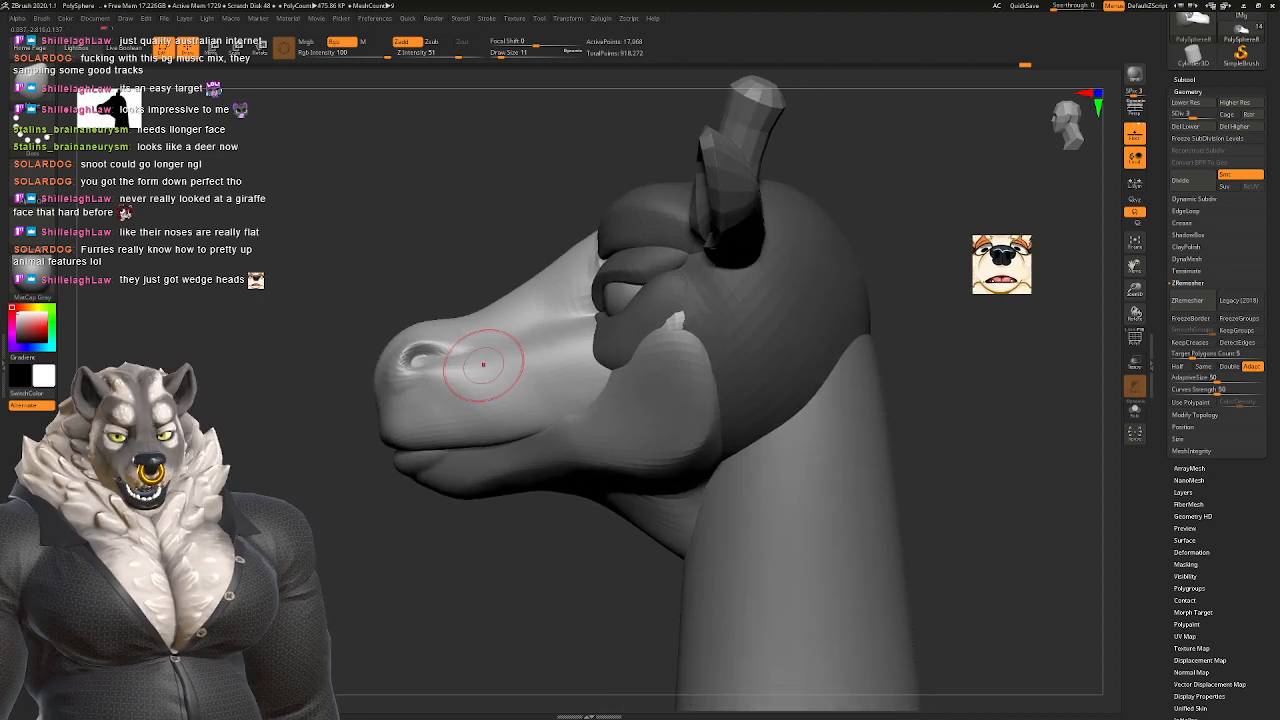
pyautogui.keyDown('ctrl'); pyautogui.moveTo(483, 365); pyautogui.dragTo(478, 430, button='right'); pyautogui.keyUp('ctrl')
pyautogui.press('space')
pyautogui.moveTo(478, 422); pyautogui.dragTo(472, 424)
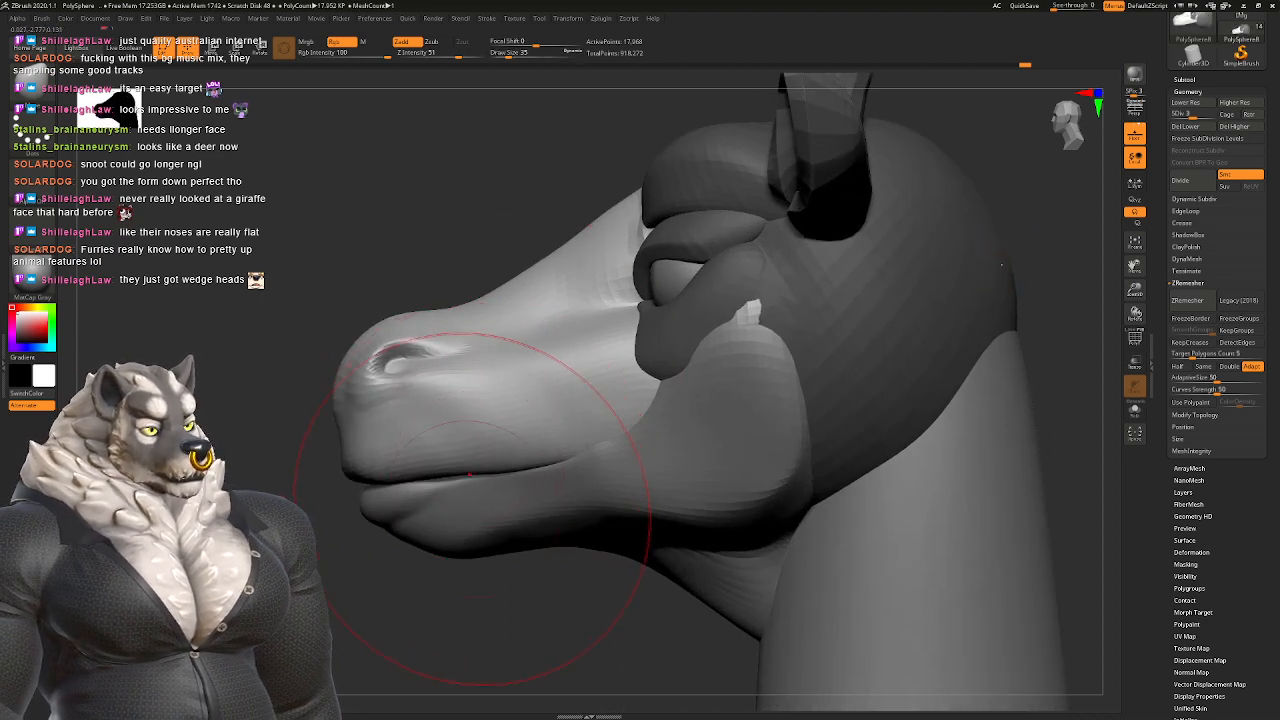
# Step: Reshape the lower lip on the jaw mesh with the Move brush at draw size 18
pyautogui.keyDown('alt'); pyautogui.click(464, 506); pyautogui.keyUp('alt')
pyautogui.moveTo(460, 504); pyautogui.dragTo(391, 477, button='right')
pyautogui.press('space')
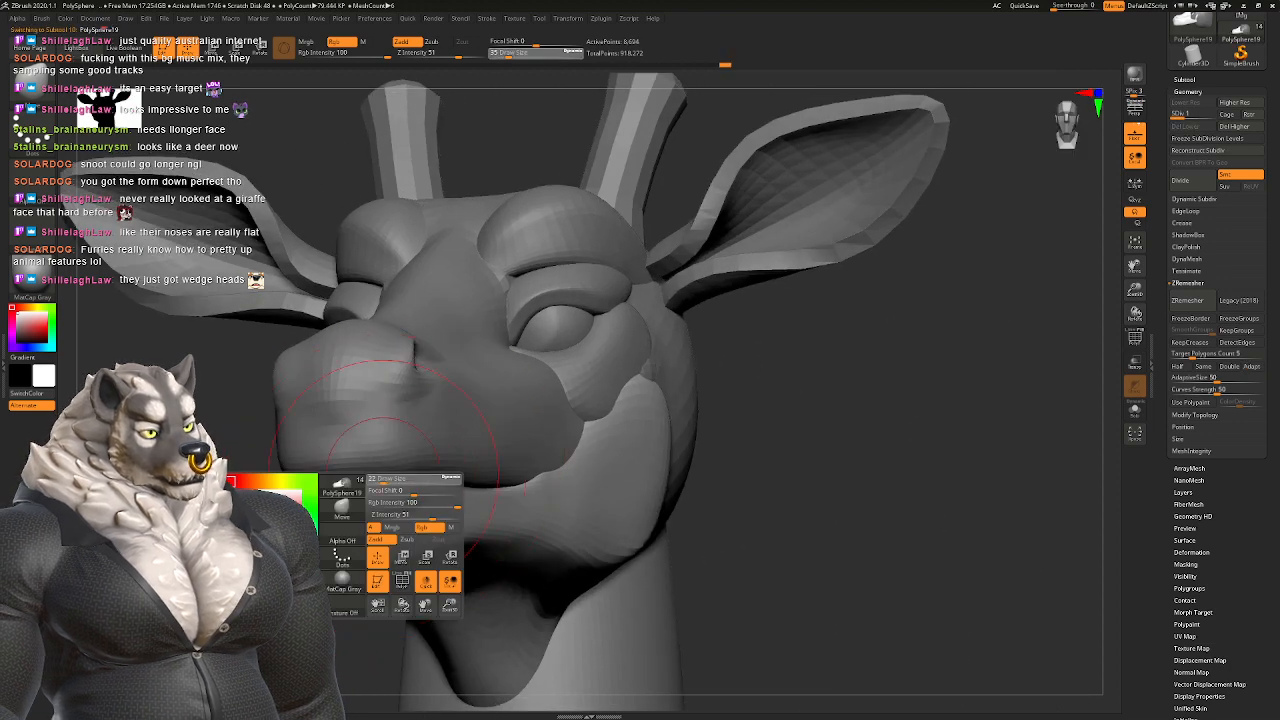
pyautogui.moveTo(384, 477); pyautogui.dragTo(380, 478)
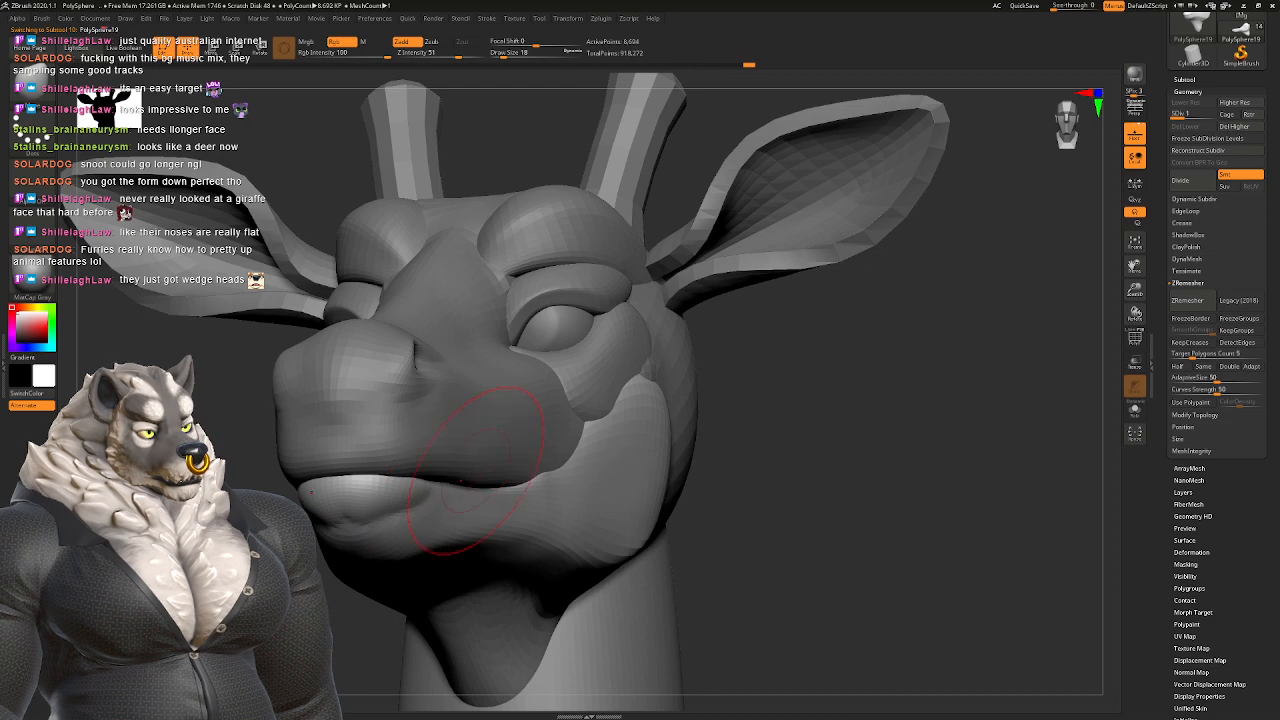
pyautogui.moveTo(482, 452); pyautogui.dragTo(463, 460, button='right')
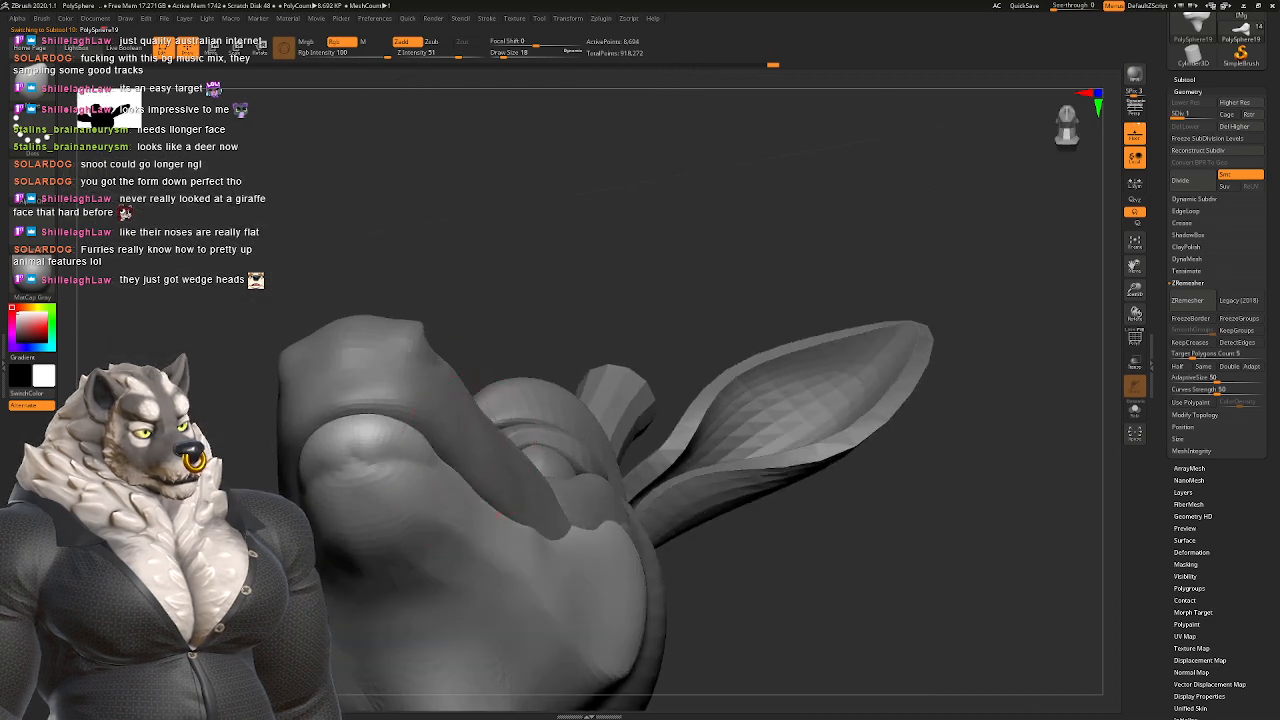
pyautogui.moveTo(483, 525); pyautogui.dragTo(543, 414, button='right')
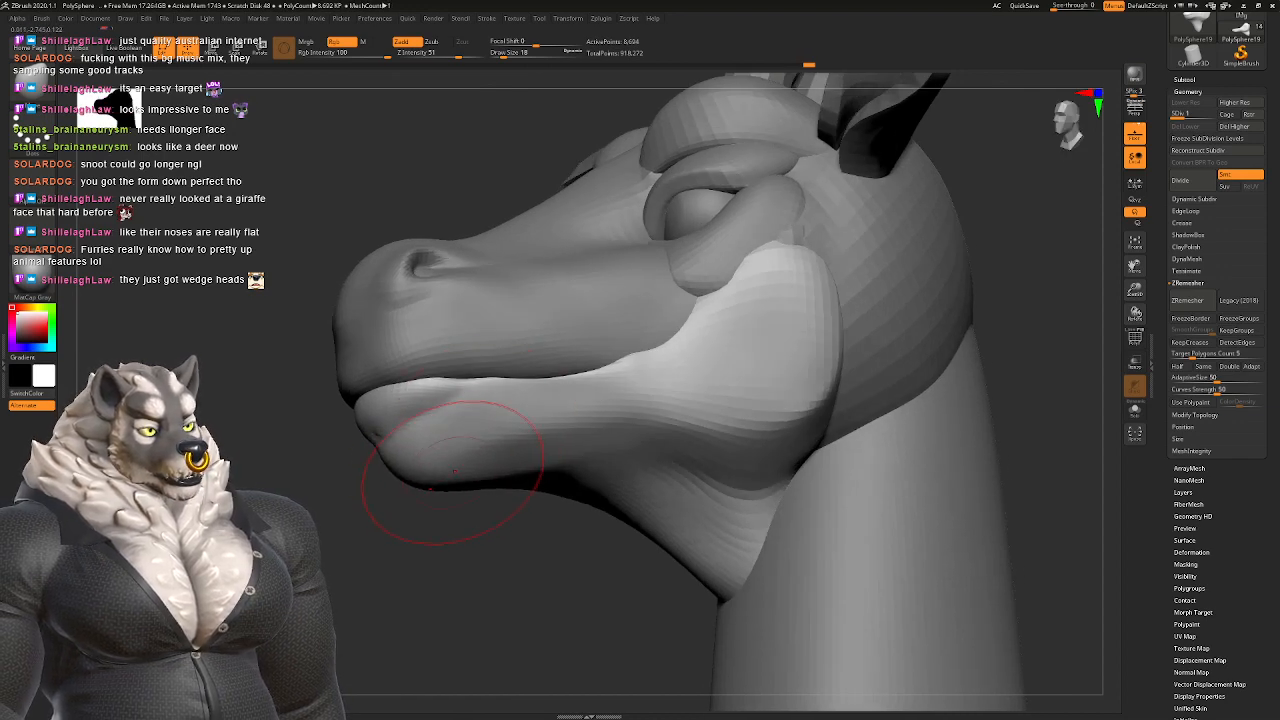
# Step: Refine the chin and jaw underside, and smooth the jaw along the mouth line
pyautogui.moveTo(400, 471); pyautogui.dragTo(429, 400, button='right')
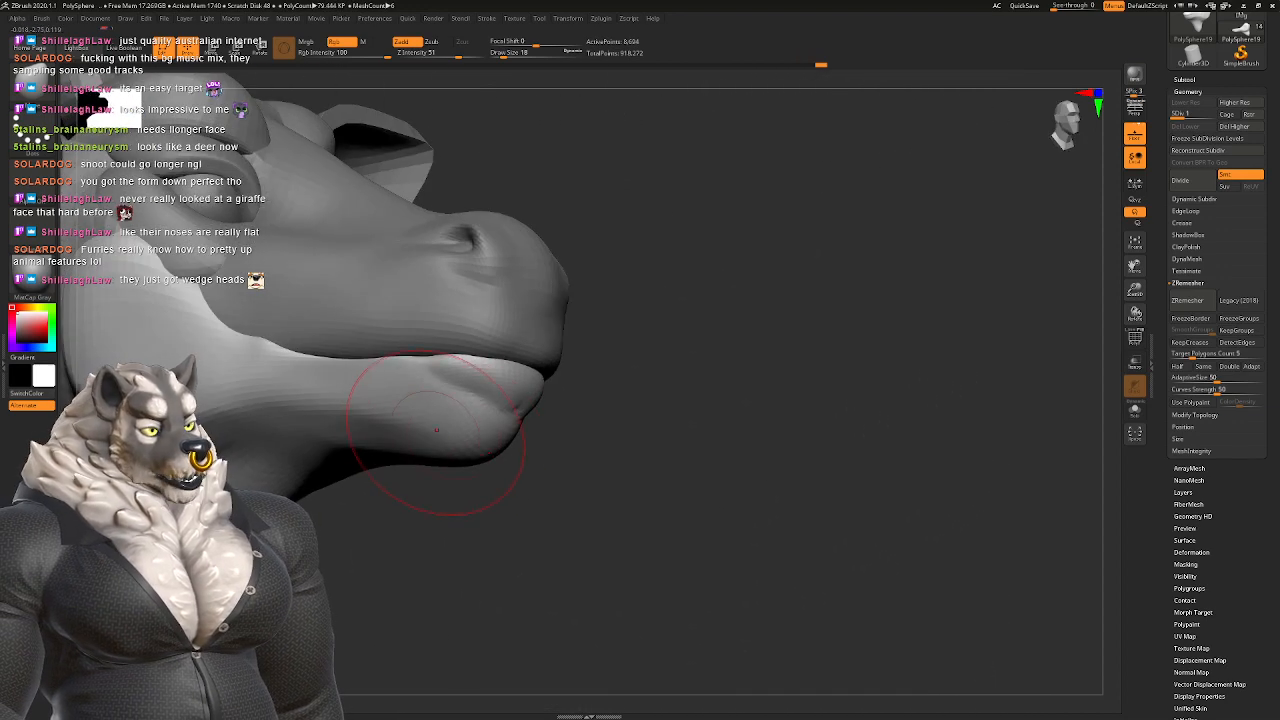
pyautogui.moveTo(371, 471); pyautogui.dragTo(300, 446, button='right')
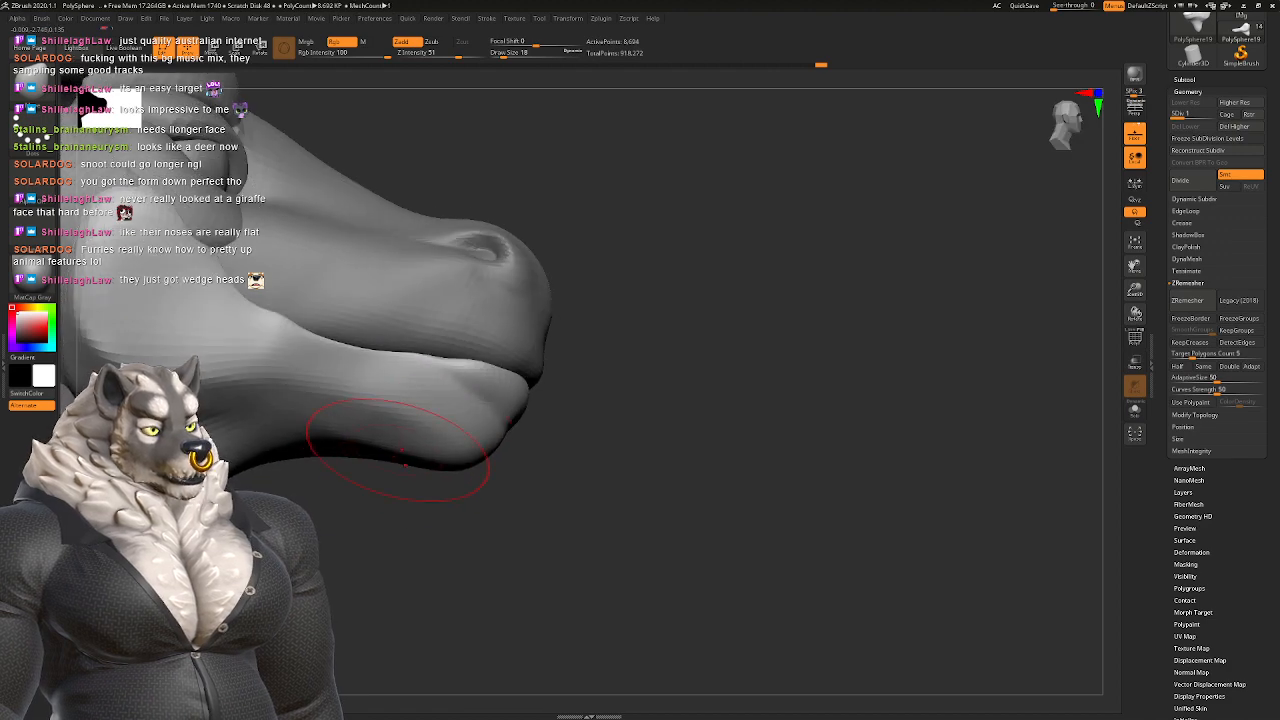
pyautogui.moveTo(429, 400)
pyautogui.mouseDown(button='right')
pyautogui.moveTo(400, 386)
pyautogui.moveTo(440, 410)
pyautogui.moveTo(400, 386)
pyautogui.mouseUp(button='right')
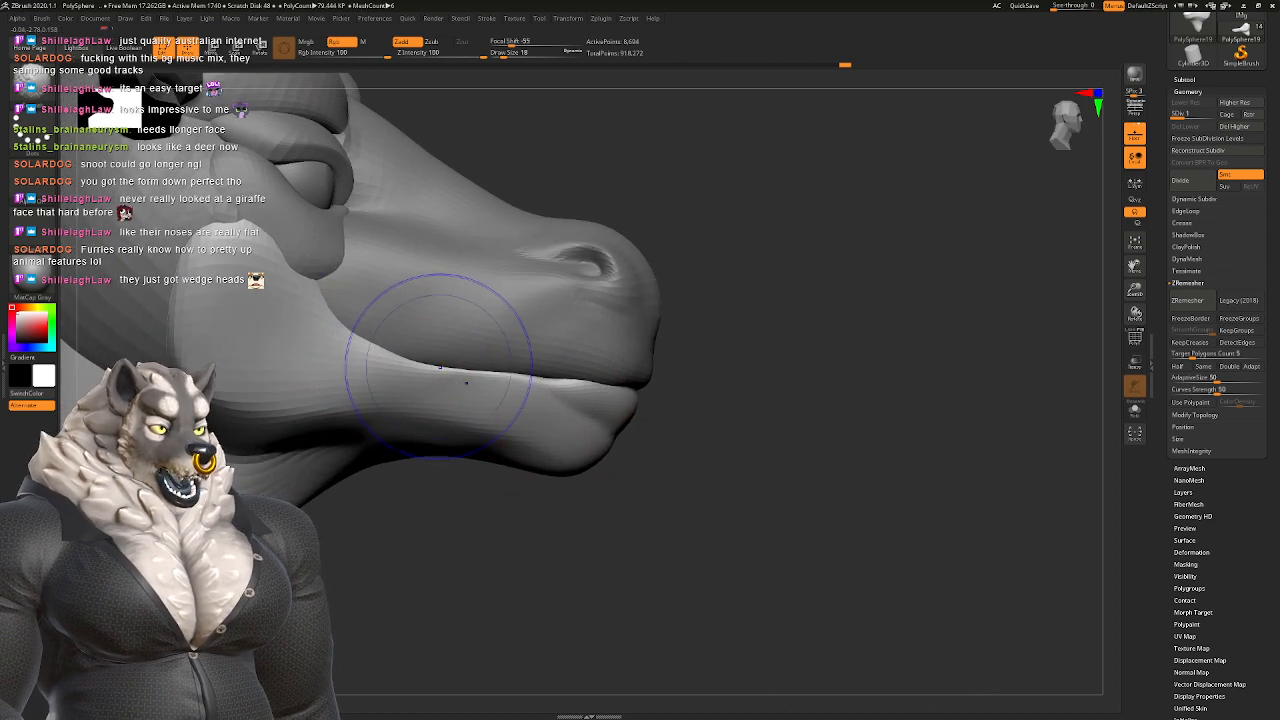
pyautogui.press('b')
pyautogui.press('c')
pyautogui.press('b')
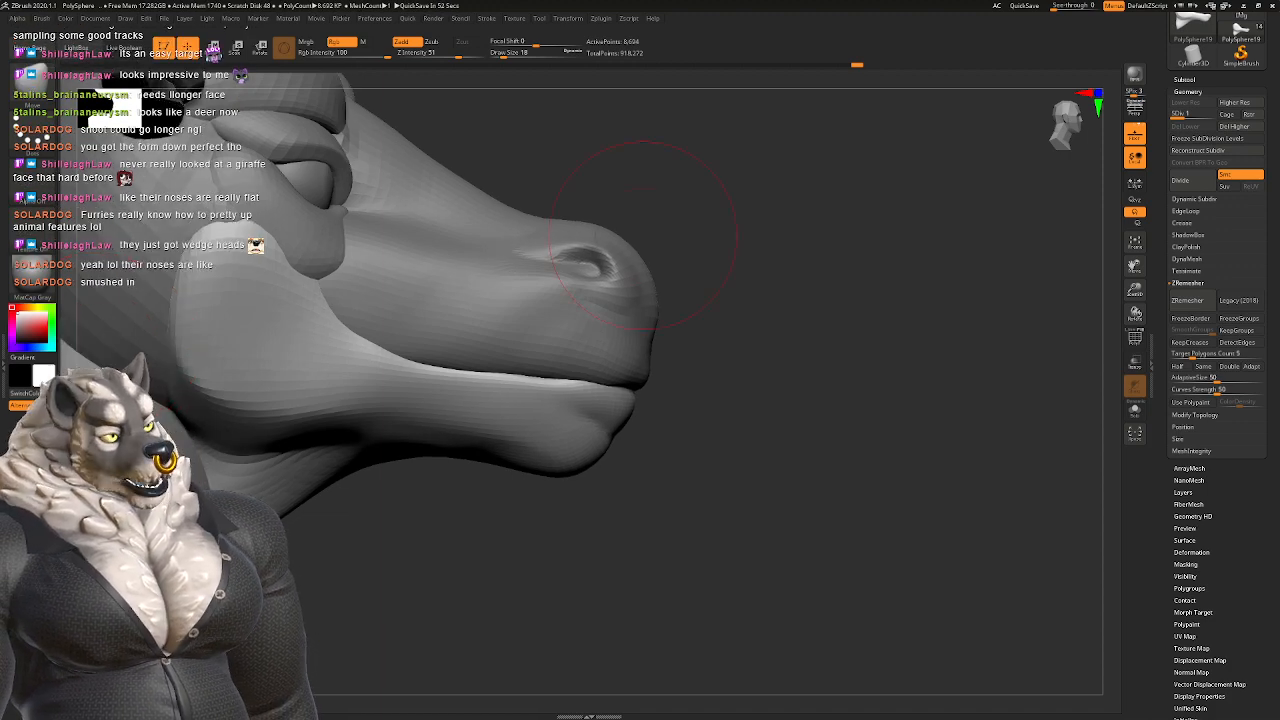
# Step: Smooth and reshape the nose and nostrils on the head mesh, moving their contours at draw size 12
pyautogui.moveTo(607, 245); pyautogui.dragTo(443, 271, button='right')
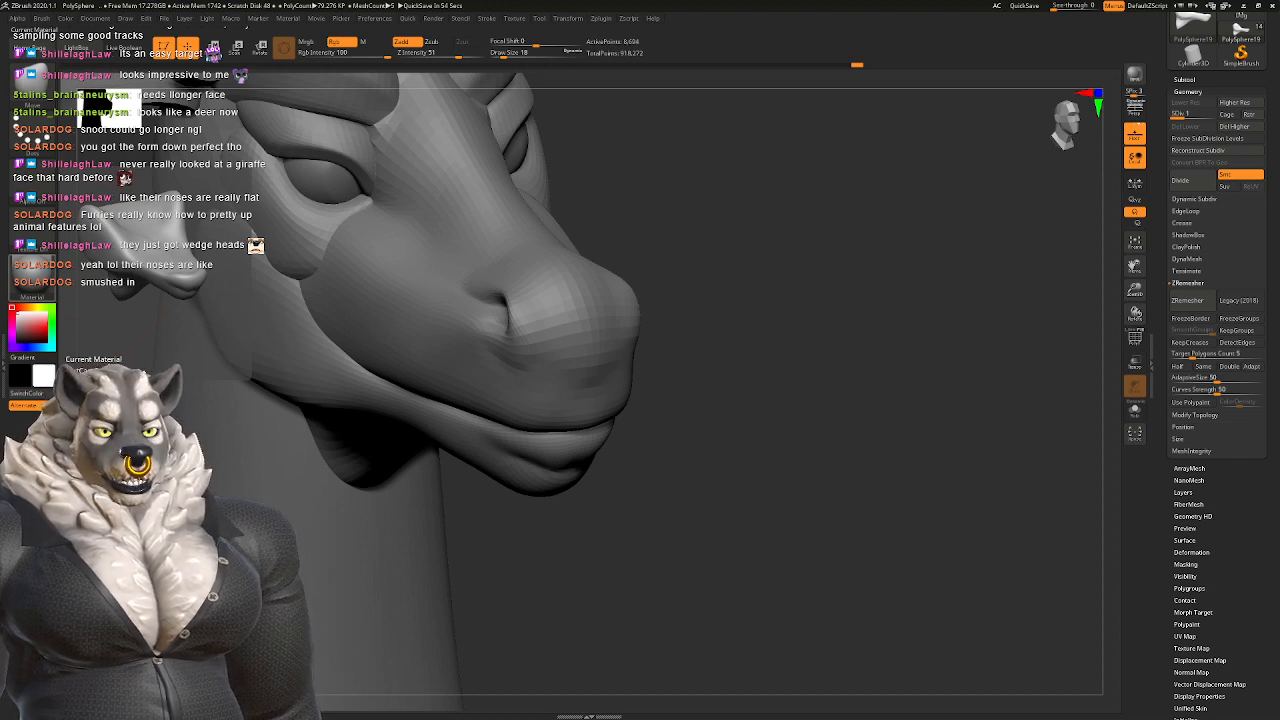
pyautogui.moveTo(610, 250)
pyautogui.mouseDown(button='right')
pyautogui.moveTo(455, 280)
pyautogui.moveTo(525, 365)
pyautogui.mouseUp(button='right')
pyautogui.hotkey('ctrl', 'shift', 'r')
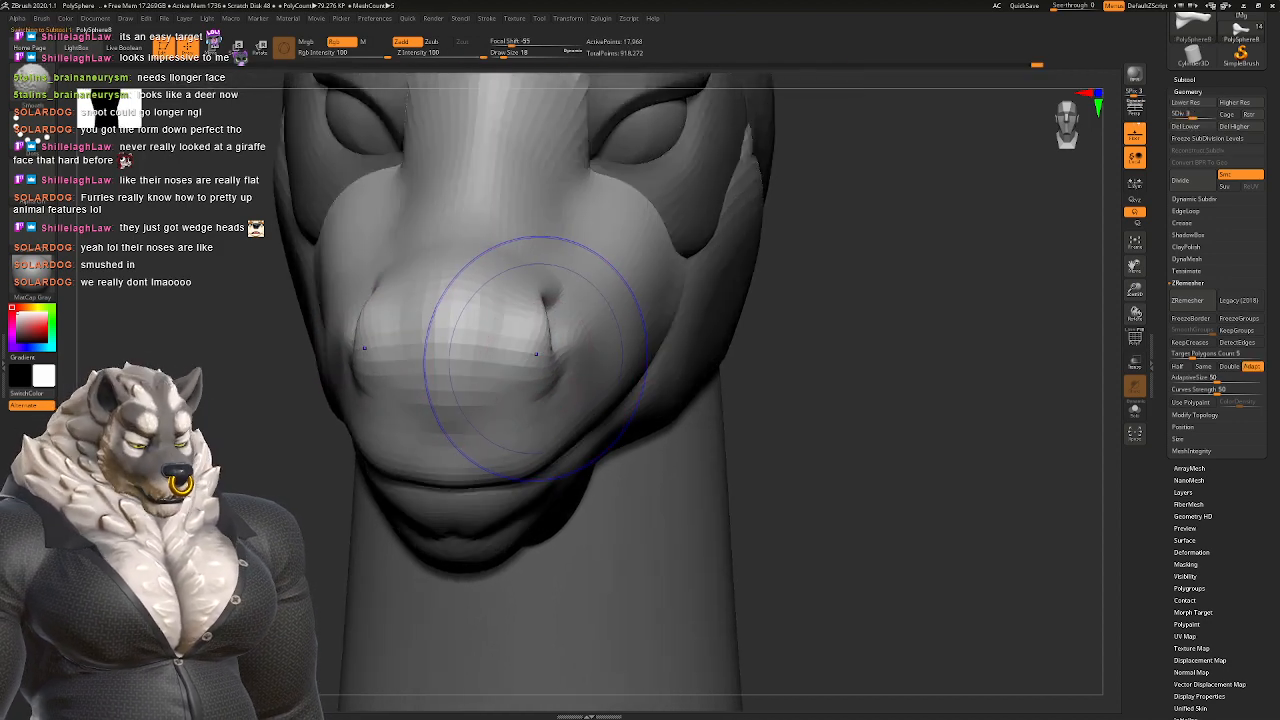
pyautogui.moveTo(541, 318)
pyautogui.mouseDown(button='right')
pyautogui.moveTo(510, 382)
pyautogui.moveTo(485, 375)
pyautogui.moveTo(512, 380)
pyautogui.moveTo(470, 393)
pyautogui.moveTo(457, 357)
pyautogui.moveTo(457, 386)
pyautogui.moveTo(500, 380)
pyautogui.moveTo(518, 357)
pyautogui.moveTo(600, 371)
pyautogui.moveTo(544, 347)
pyautogui.mouseUp(button='right')
pyautogui.press('space')
pyautogui.hotkey('ctrl', 'd')
pyautogui.hotkey('ctrl', 'd')
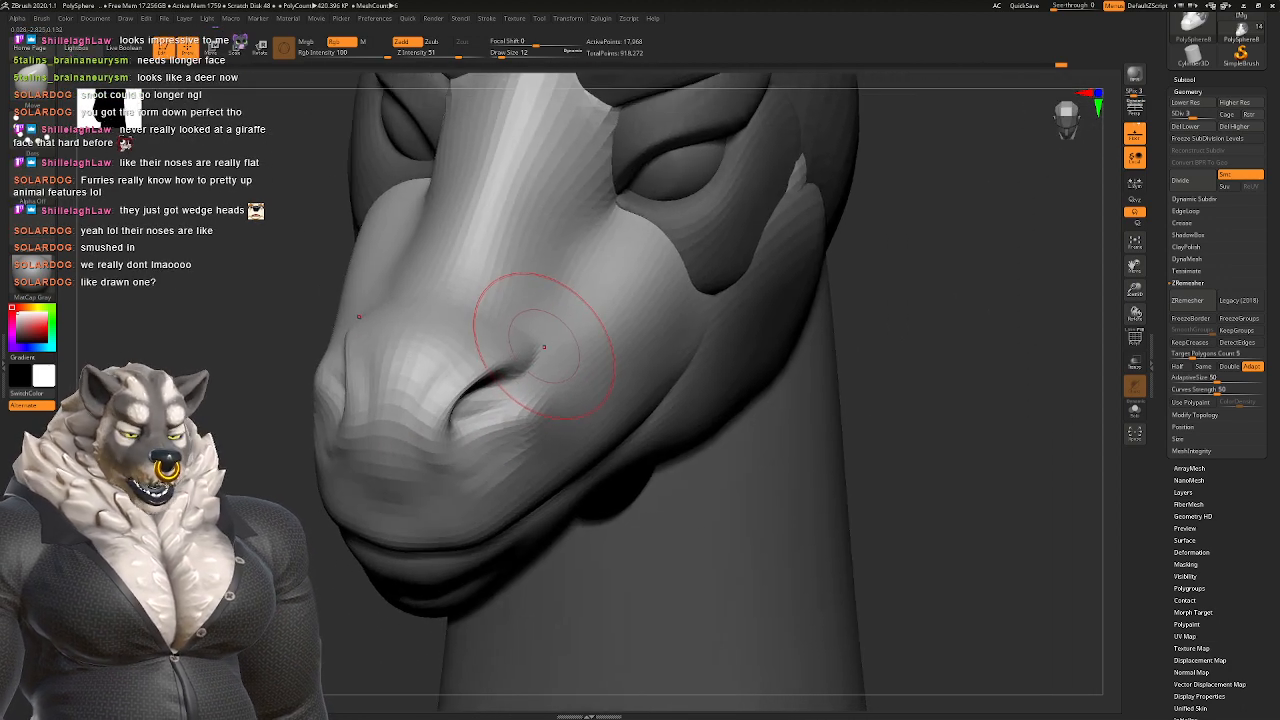
# Step: Build up the inside of the nostril with the Clay brush at draw size 7
pyautogui.moveTo(300, 524)
pyautogui.mouseDown(button='right')
pyautogui.moveTo(340, 500)
pyautogui.moveTo(335, 400)
pyautogui.moveTo(322, 410)
pyautogui.moveTo(350, 405)
pyautogui.moveTo(500, 260)
pyautogui.moveTo(498, 416)
pyautogui.mouseUp(button='right')
pyautogui.press('b')
pyautogui.press('c')
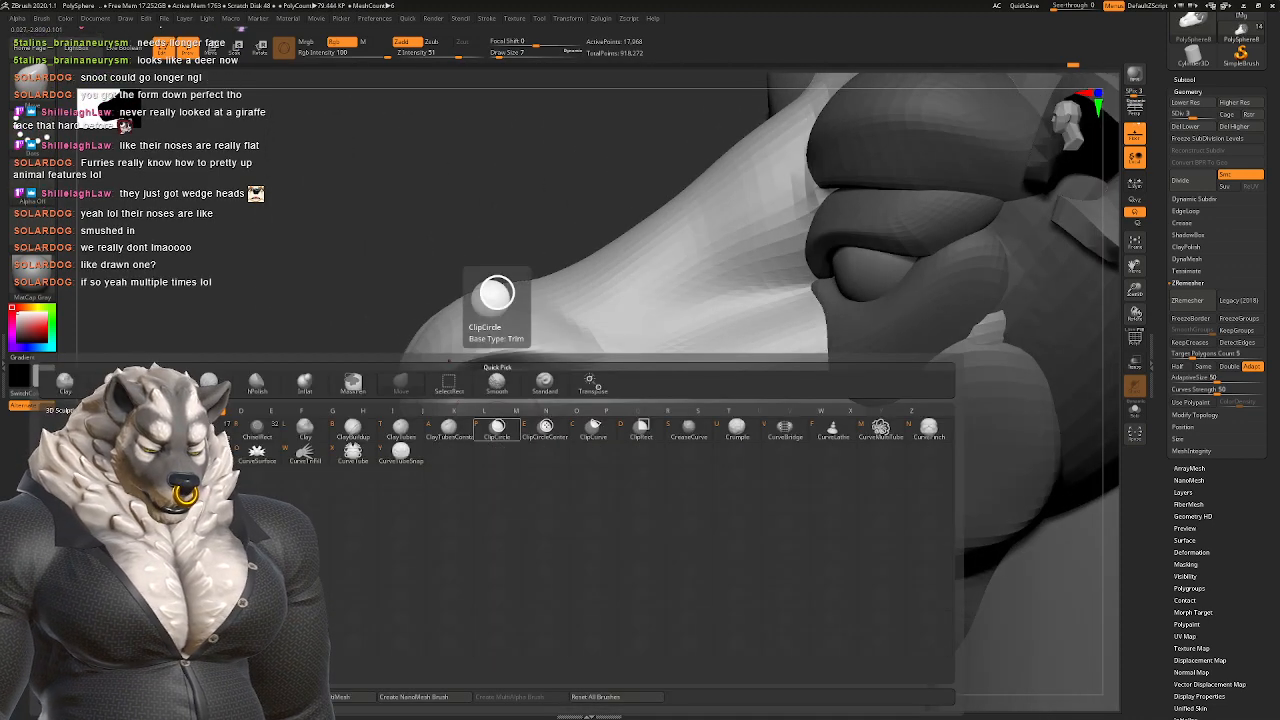
pyautogui.press('l')
pyautogui.keyDown('ctrl'); pyautogui.moveTo(477, 403); pyautogui.dragTo(508, 420, button='right'); pyautogui.keyUp('ctrl')
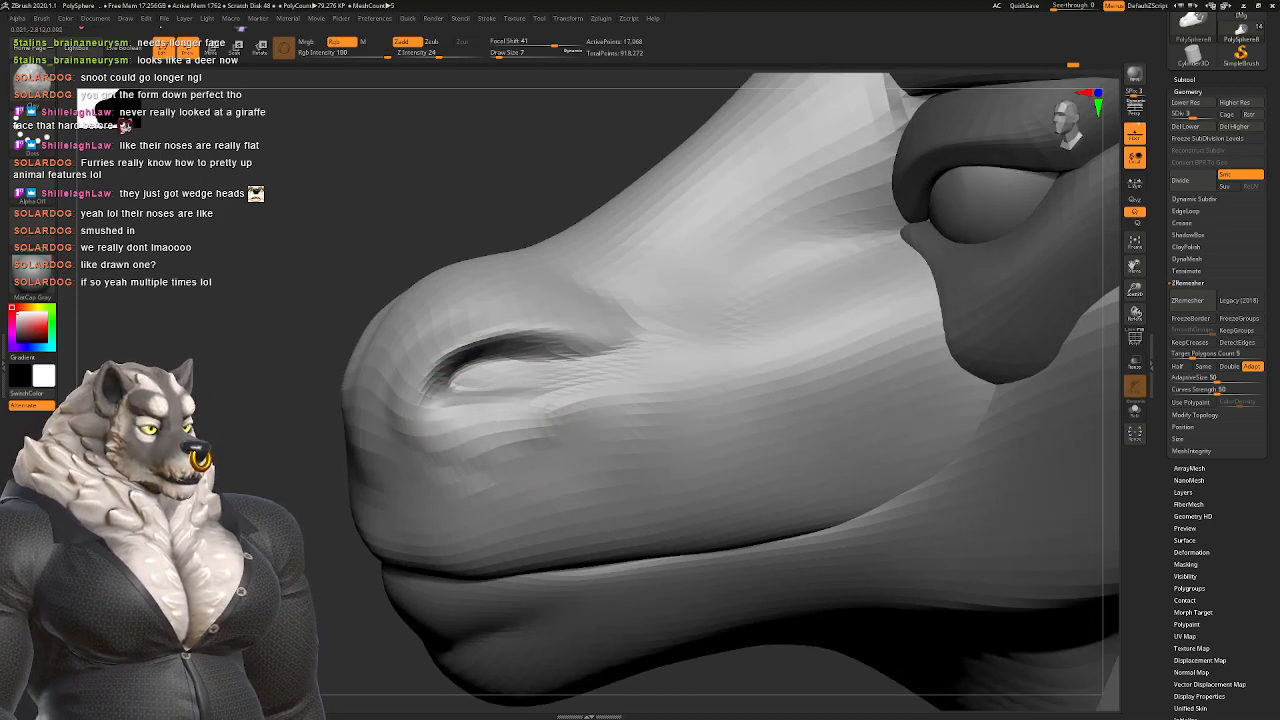
pyautogui.moveTo(430, 400); pyautogui.dragTo(463, 443, button='right')
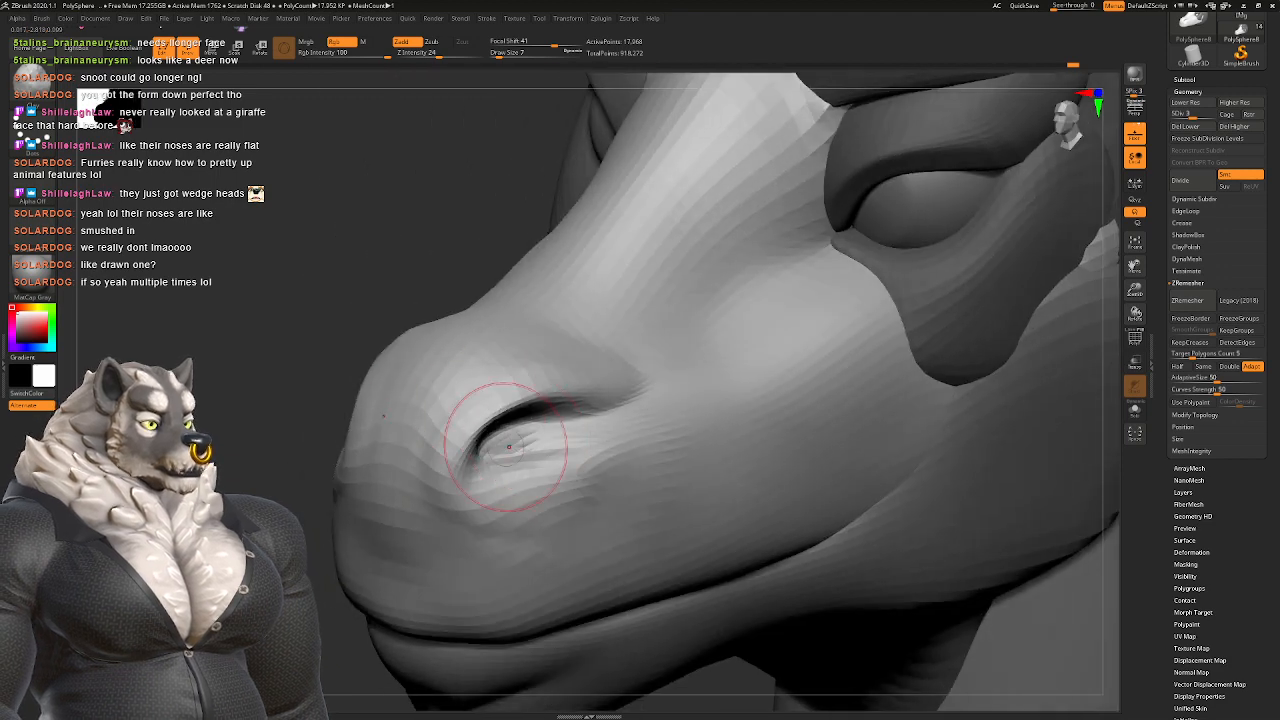
pyautogui.moveTo(532, 396)
pyautogui.keyDown('shift'); pyautogui.mouseDown(button='right')
pyautogui.moveTo(555, 402)
pyautogui.moveTo(615, 325)
pyautogui.moveTo(665, 330)
pyautogui.moveTo(530, 345)
pyautogui.moveTo(480, 366)
pyautogui.moveTo(556, 344)
pyautogui.mouseUp(button='right'); pyautogui.keyUp('shift')
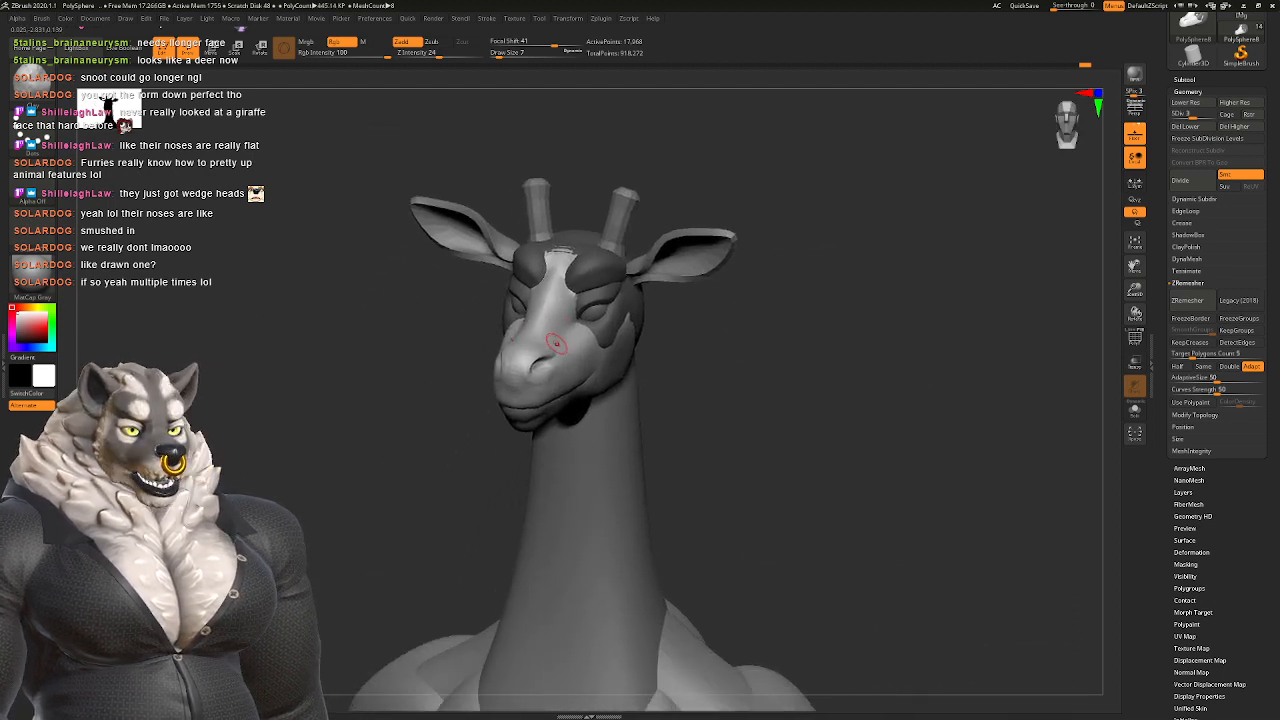
pyautogui.moveTo(588, 253)
pyautogui.mouseDown(button='right')
pyautogui.moveTo(630, 205)
pyautogui.moveTo(598, 300)
pyautogui.moveTo(605, 350)
pyautogui.mouseUp(button='right')
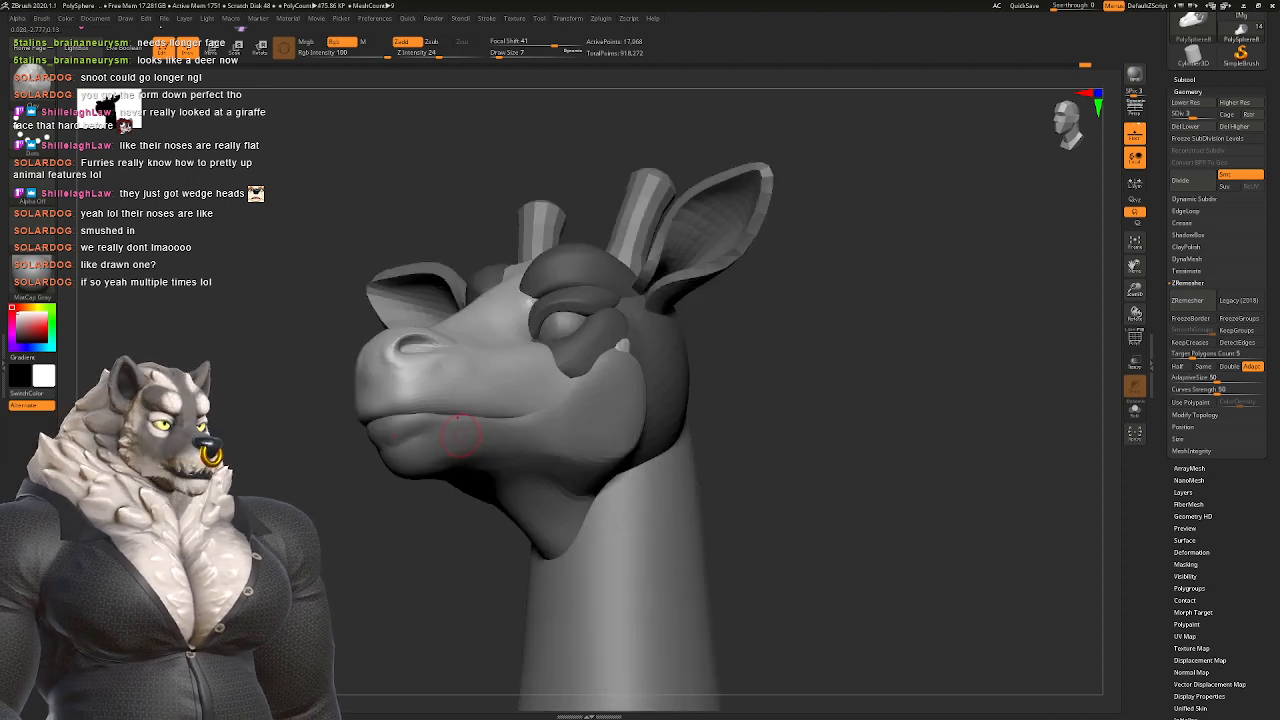
# Step: Adjust the jaw mesh's mouth line and underside in profile with the Move brush at draw size 29
pyautogui.keyDown('alt'); pyautogui.click(467, 435); pyautogui.keyUp('alt')
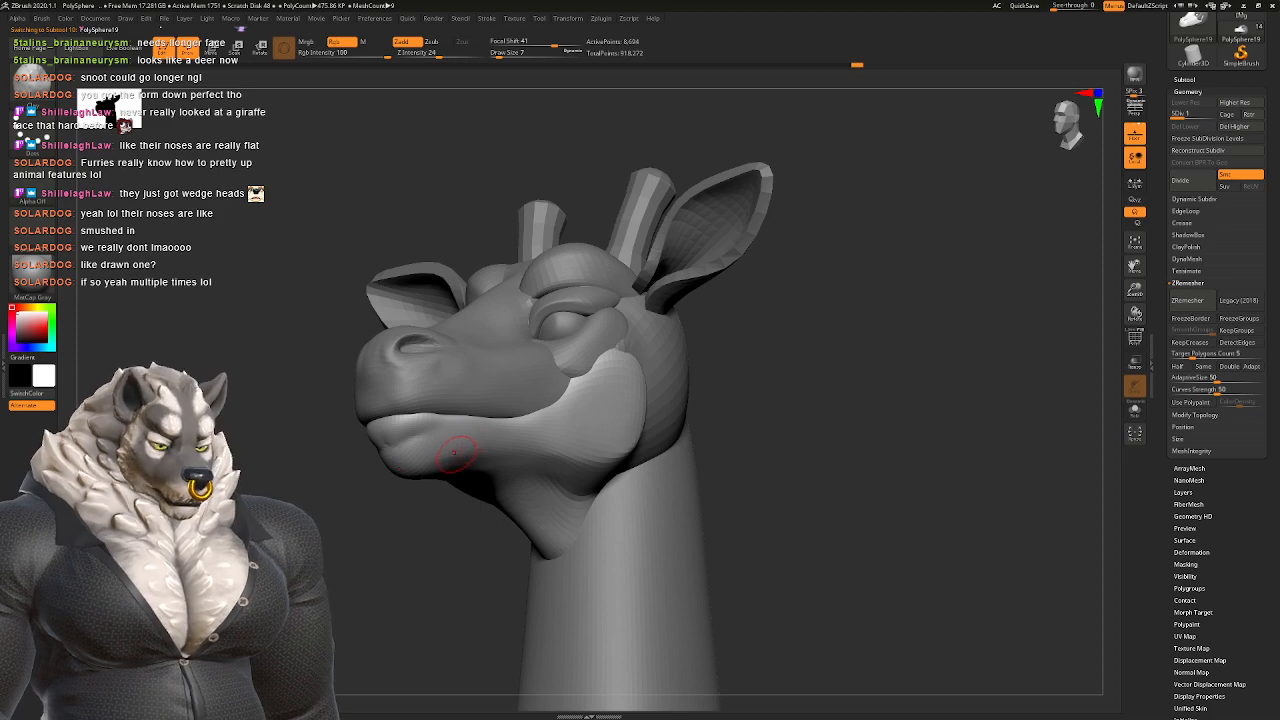
pyautogui.moveTo(456, 453); pyautogui.dragTo(490, 415, button='right')
pyautogui.press('b')
pyautogui.press('m')
pyautogui.press('v')
pyautogui.moveTo(458, 412); pyautogui.dragTo(440, 422)
pyautogui.moveTo(432, 425)
pyautogui.mouseDown(button='right')
pyautogui.moveTo(488, 448)
pyautogui.moveTo(414, 471)
pyautogui.moveTo(487, 430)
pyautogui.mouseUp(button='right')
pyautogui.press('d')
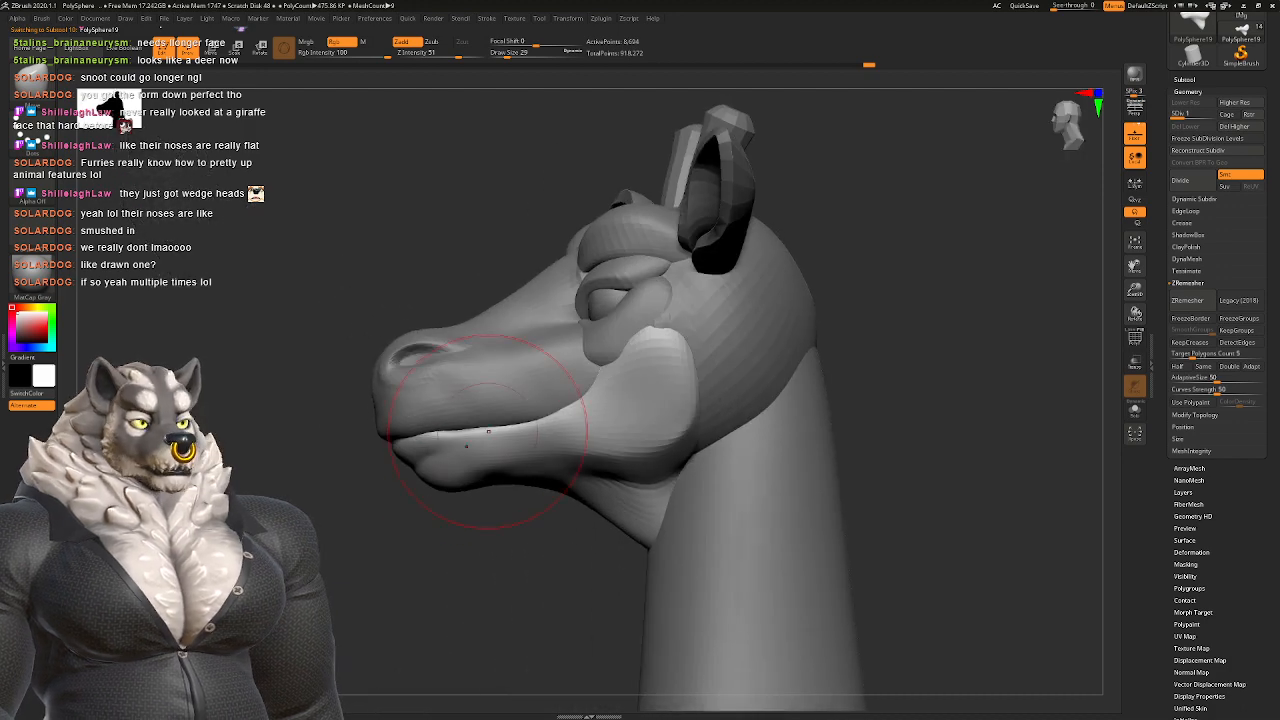
pyautogui.moveTo(488, 432); pyautogui.dragTo(510, 448)
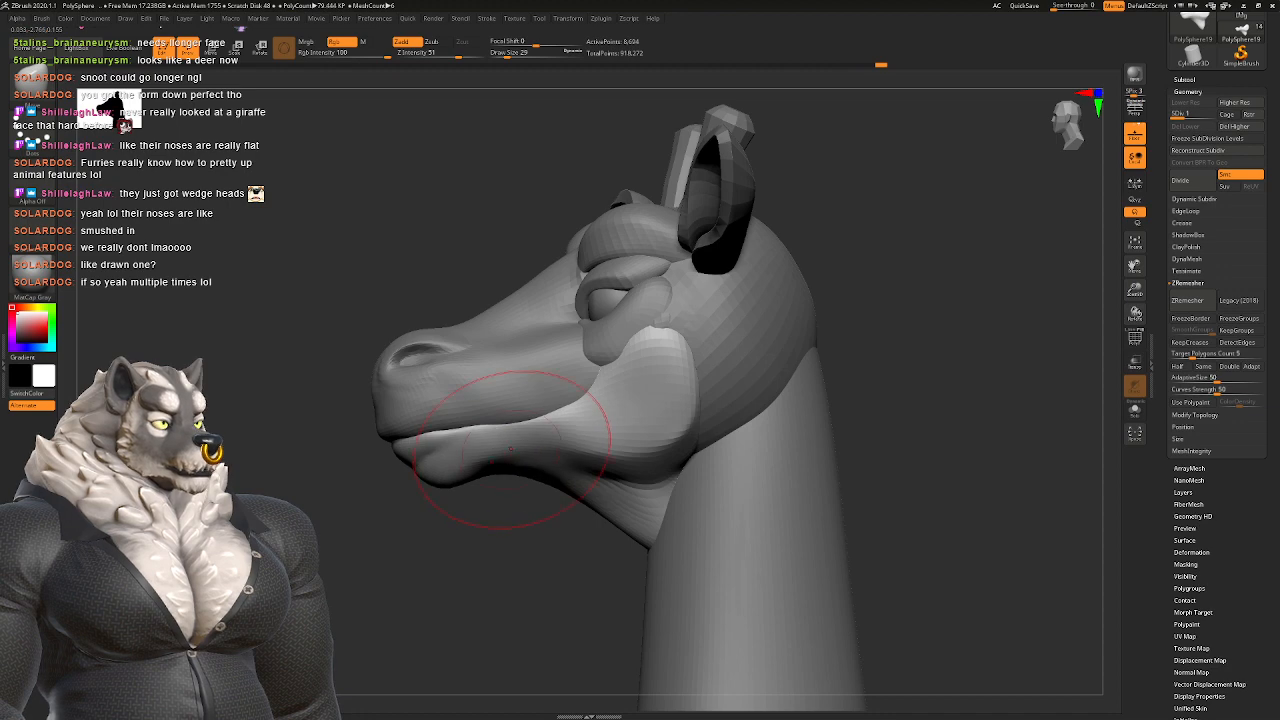
pyautogui.press('shift')
# Step: Smooth away the sculpted nostril on the head's snout at draw size 17
pyautogui.moveTo(477, 428)
pyautogui.mouseDown(button='right')
pyautogui.moveTo(600, 460)
pyautogui.moveTo(540, 360)
pyautogui.moveTo(500, 243)
pyautogui.moveTo(618, 318)
pyautogui.moveTo(560, 330)
pyautogui.moveTo(540, 300)
pyautogui.moveTo(520, 360)
pyautogui.mouseUp(button='right')
pyautogui.press('space')
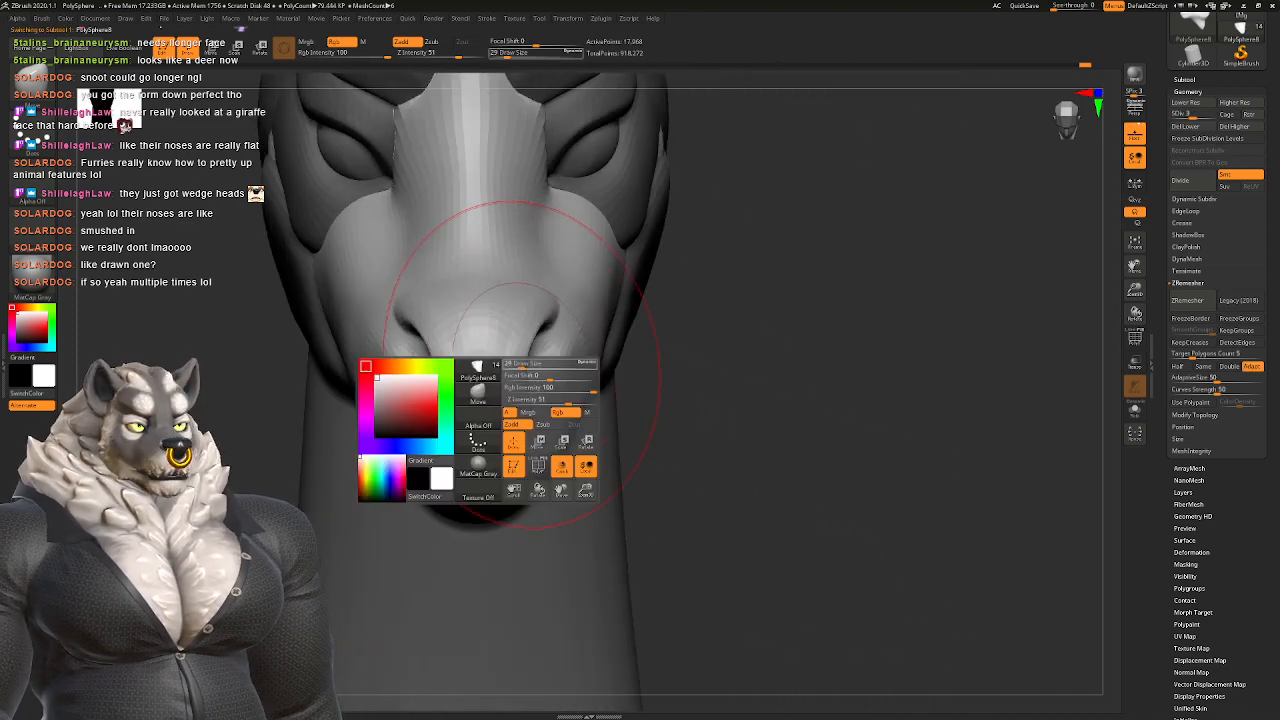
pyautogui.moveTo(525, 363); pyautogui.dragTo(512, 363)
pyautogui.moveTo(486, 286); pyautogui.dragTo(510, 315, button='right')
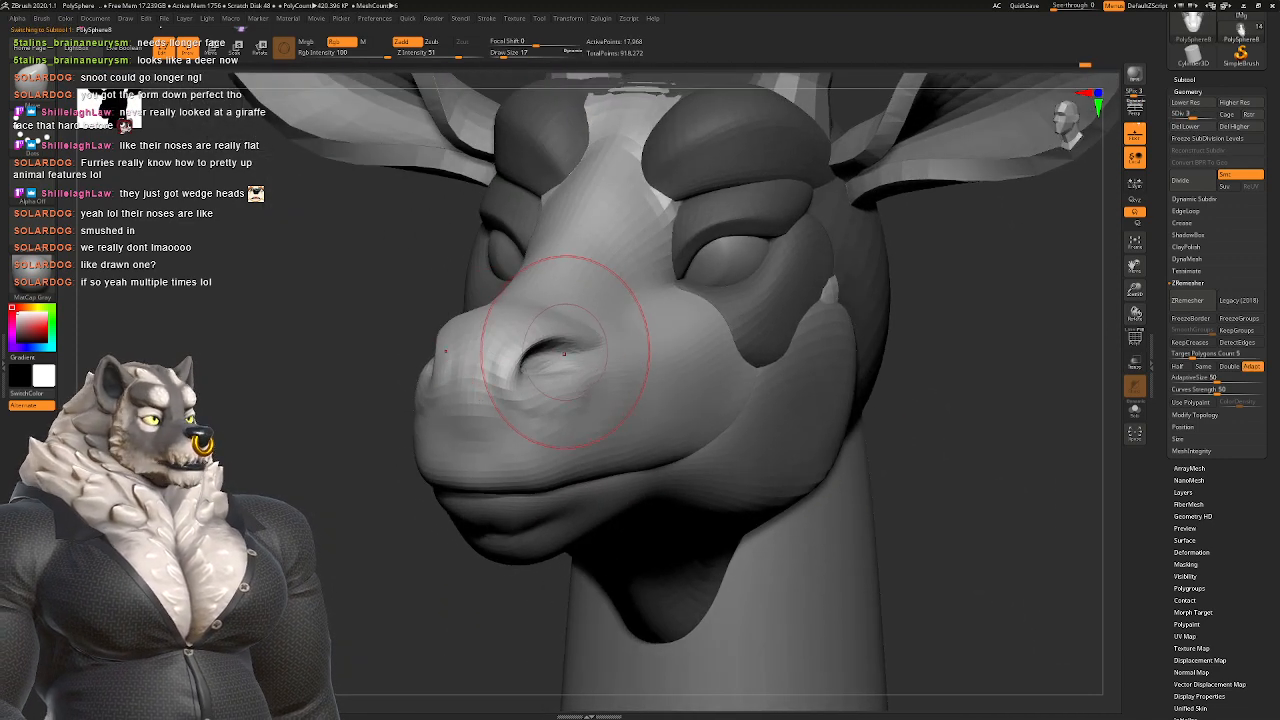
pyautogui.moveTo(564, 352); pyautogui.dragTo(552, 354, button='right')
pyautogui.keyDown('shift'); pyautogui.moveTo(541, 364); pyautogui.dragTo(556, 350); pyautogui.keyUp('shift')
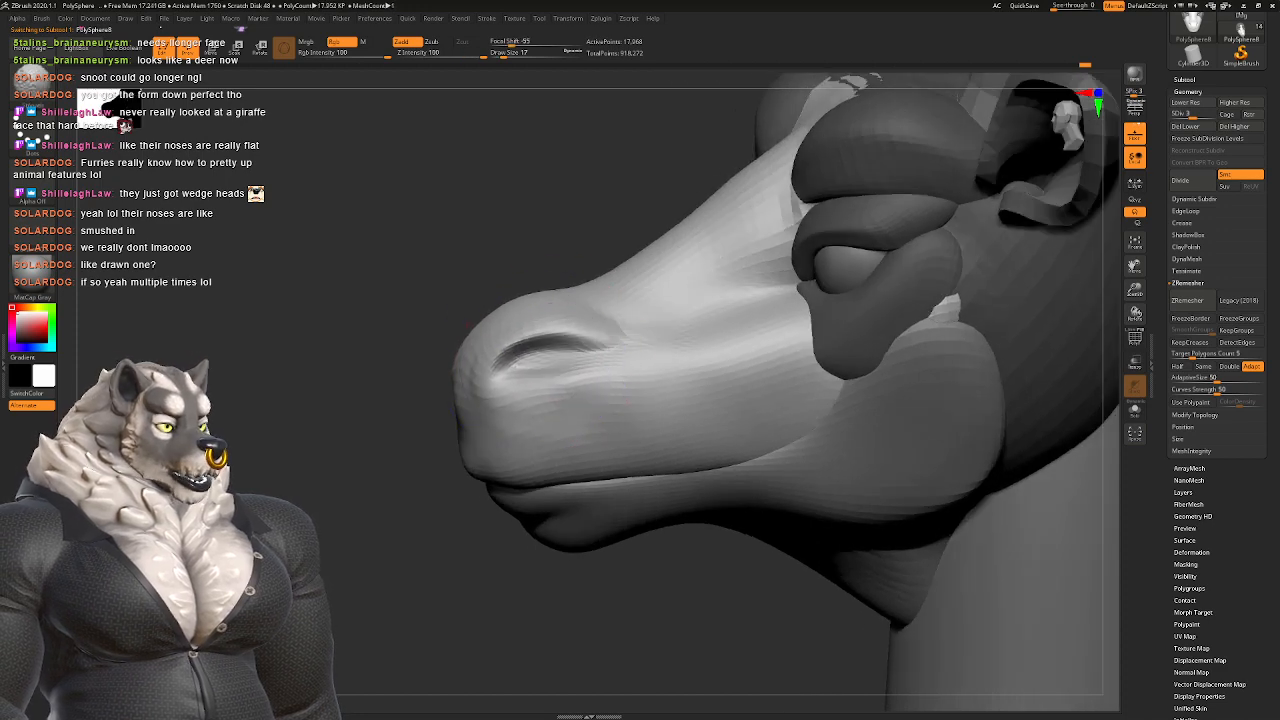
pyautogui.moveTo(540, 350)
pyautogui.mouseDown(button='right')
pyautogui.moveTo(556, 358)
pyautogui.moveTo(457, 314)
pyautogui.moveTo(484, 382)
pyautogui.moveTo(575, 372)
pyautogui.moveTo(457, 371)
pyautogui.moveTo(520, 382)
pyautogui.mouseUp(button='right')
# Step: Carve a new nostril crease into the smoothed snout with the DamStandard brush at draw size 7
pyautogui.press('b')
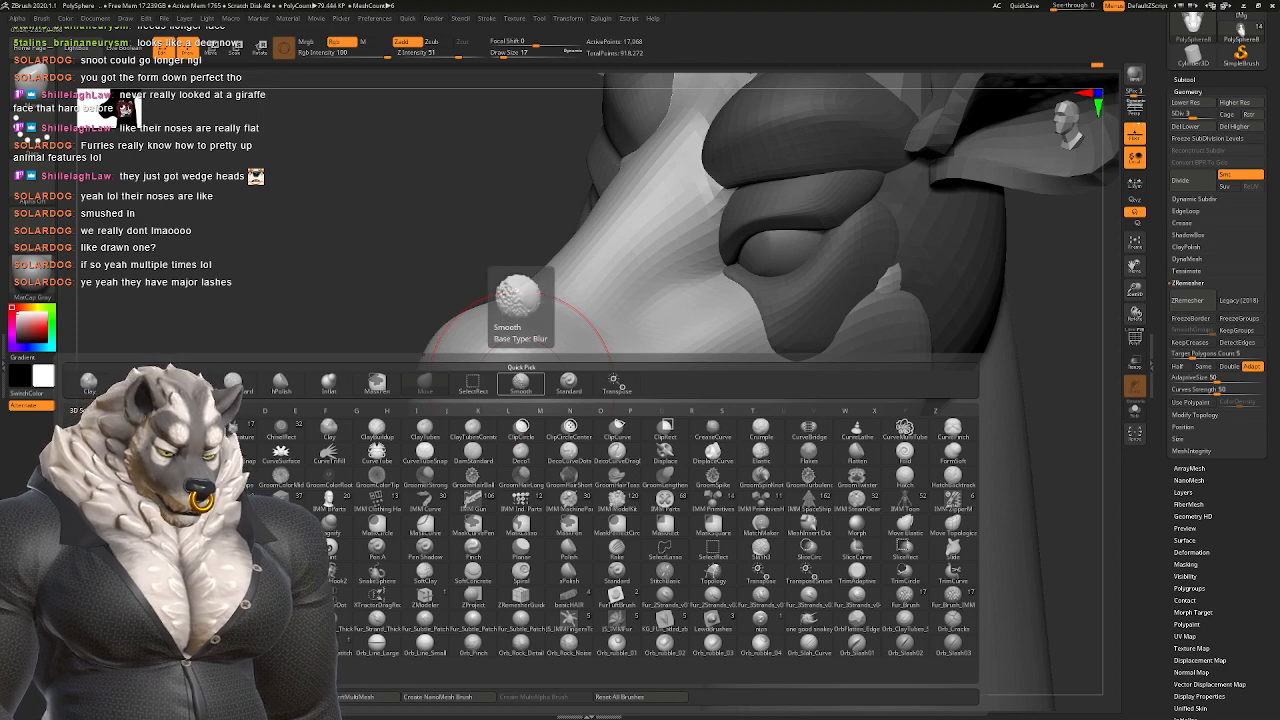
pyautogui.click(520, 383)
pyautogui.scroll(5, 528, 386)
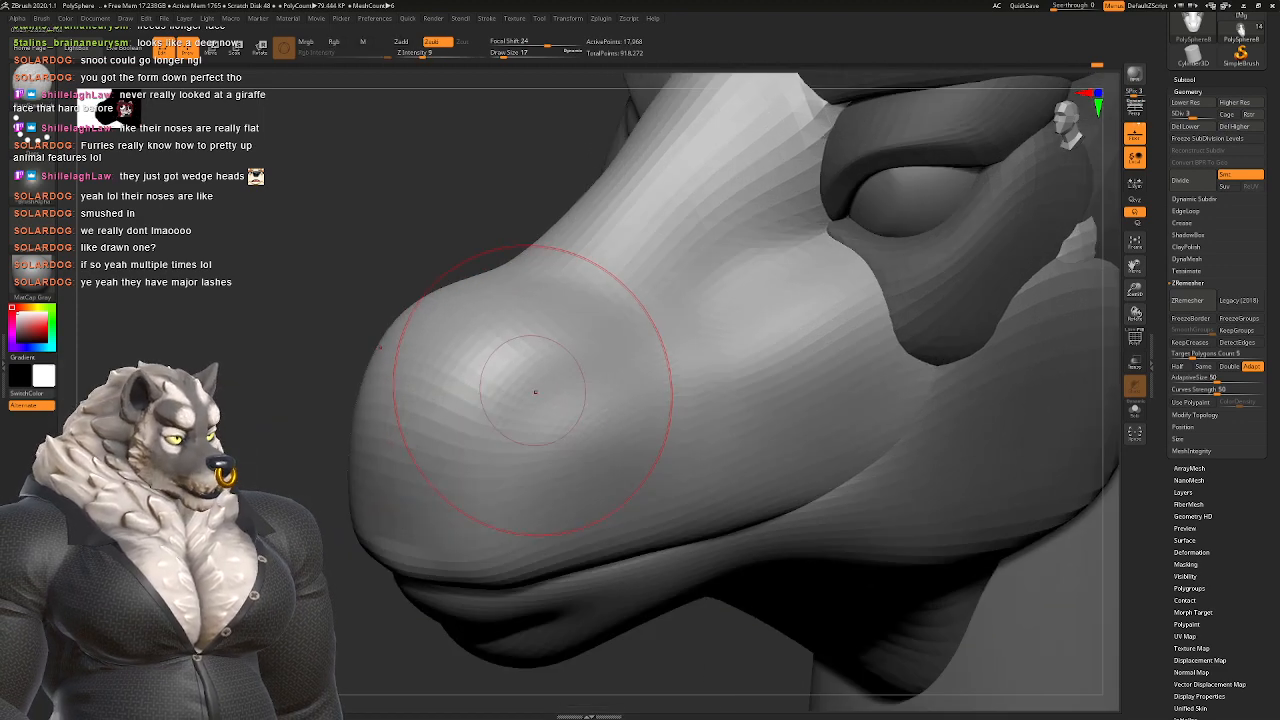
pyautogui.press('space')
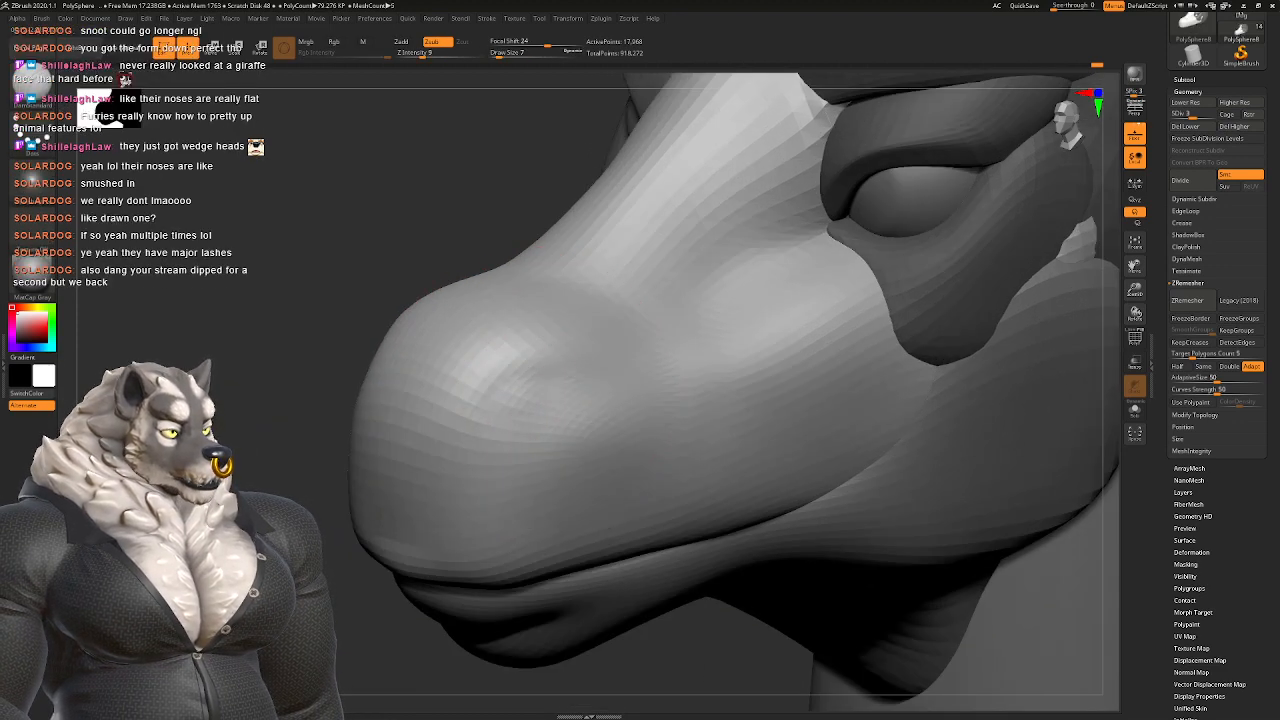
pyautogui.moveTo(558, 399); pyautogui.dragTo(508, 391, button='right')
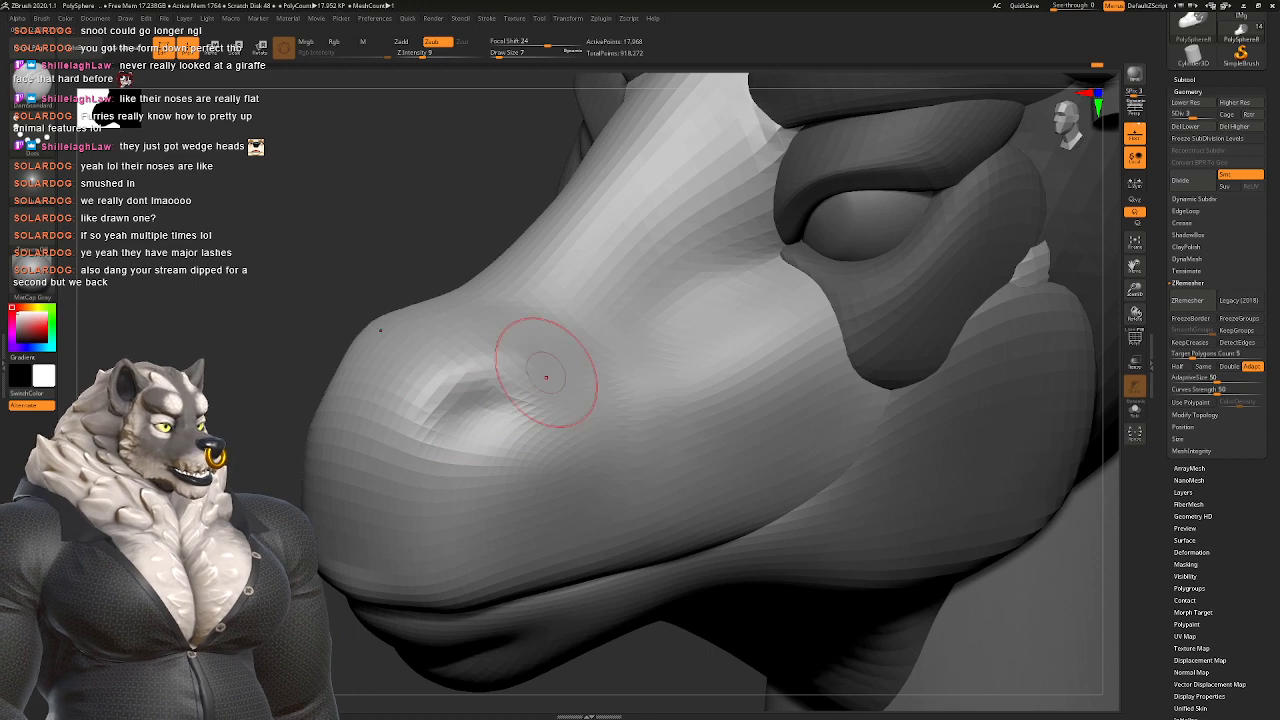
# Step: Raise the head mesh to subdivision level 4, then smooth and recarve the nostril's curved opening
pyautogui.press('d')
pyautogui.keyDown('shift'); pyautogui.moveTo(486, 405); pyautogui.dragTo(490, 400); pyautogui.keyUp('shift')
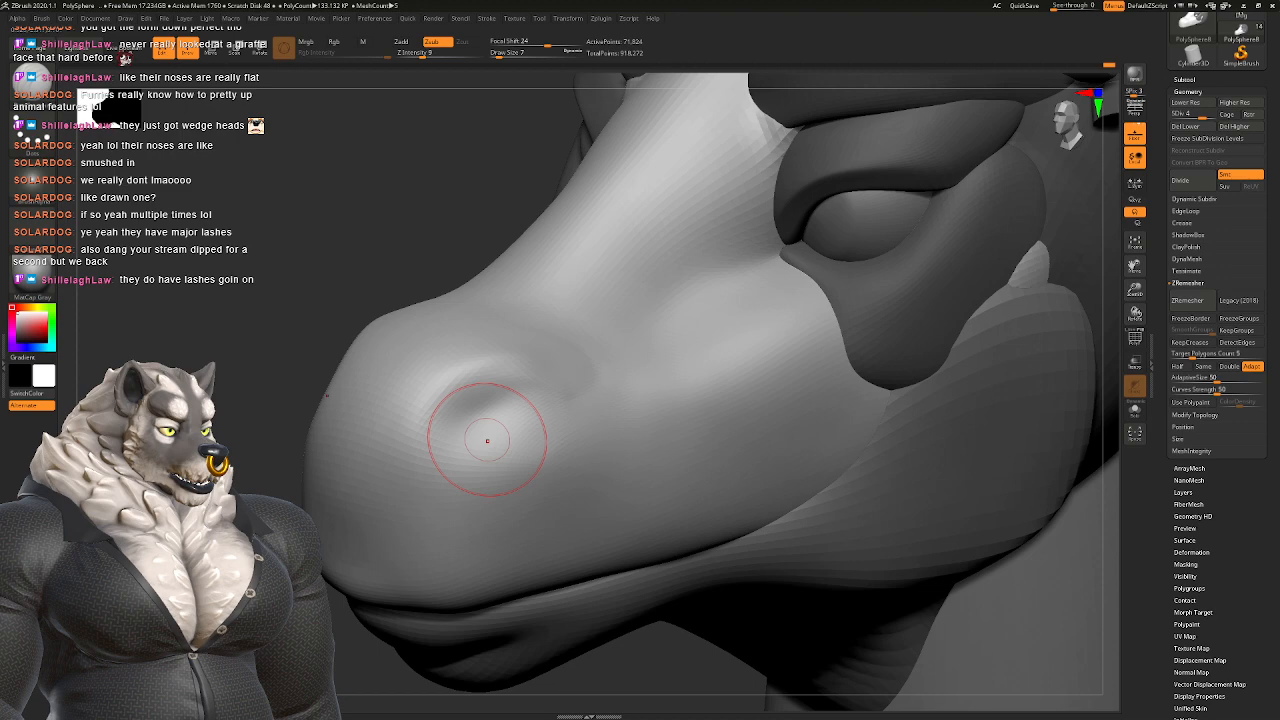
pyautogui.moveTo(487, 440); pyautogui.dragTo(414, 423)
pyautogui.moveTo(423, 380)
pyautogui.mouseDown(button='right')
pyautogui.moveTo(471, 428)
pyautogui.moveTo(495, 400)
pyautogui.moveTo(414, 371)
pyautogui.mouseUp(button='right')
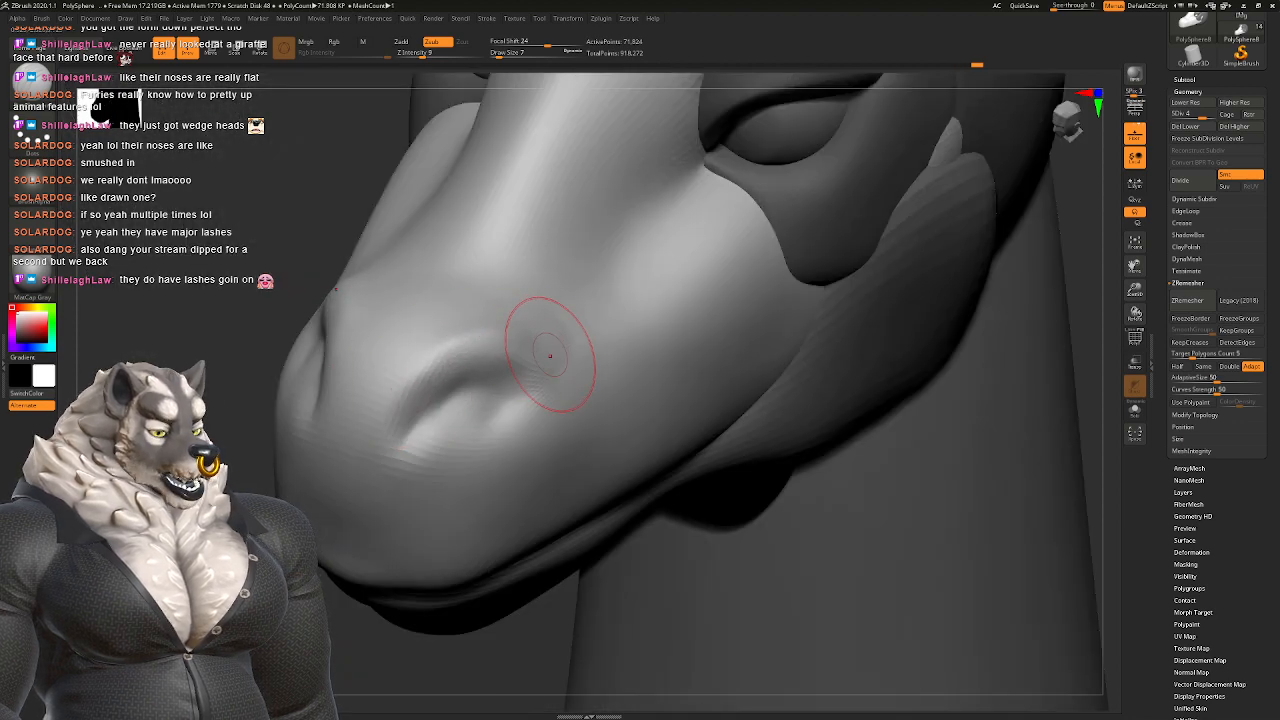
# Step: Deepen the nostril's curved opening with the DamStandard brush at draw size 5, then raise the head mesh to subdivision level 5
pyautogui.moveTo(550, 355); pyautogui.dragTo(488, 294, button='right')
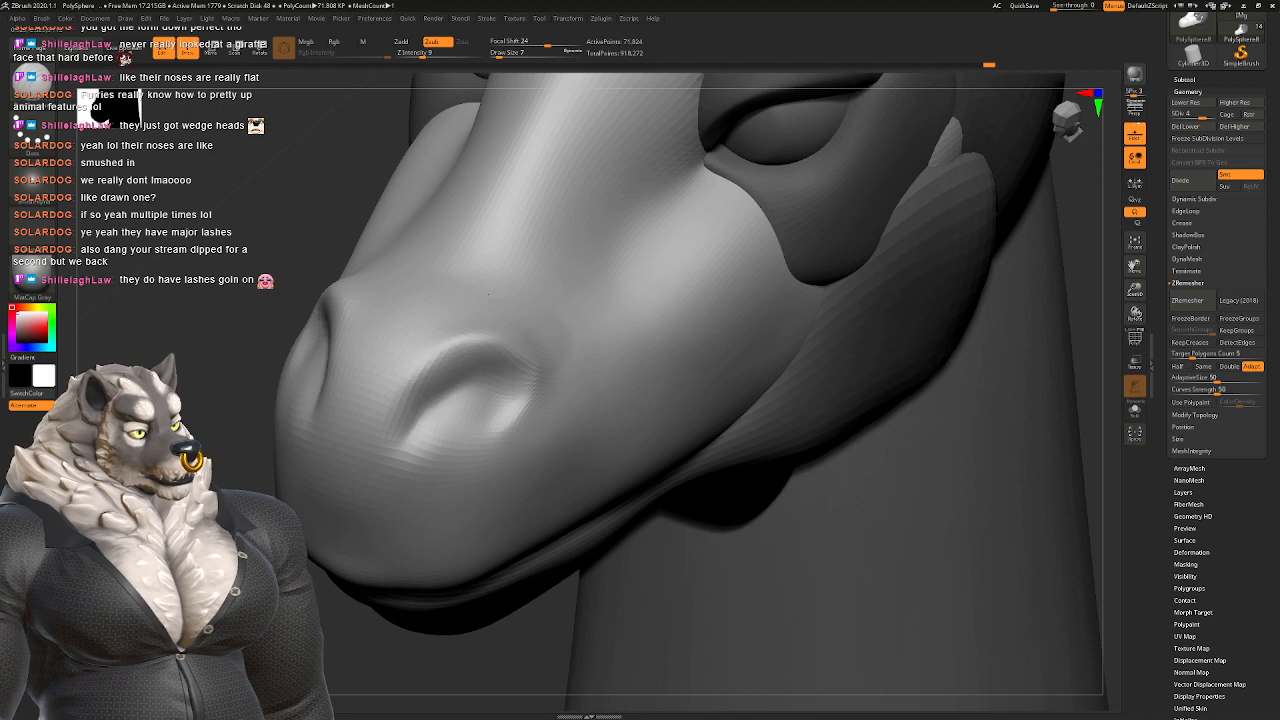
pyautogui.moveTo(500, 376)
pyautogui.mouseDown()
pyautogui.moveTo(474, 372)
pyautogui.moveTo(484, 366)
pyautogui.moveTo(406, 402)
pyautogui.moveTo(416, 450)
pyautogui.mouseUp()
pyautogui.press('space')
pyautogui.moveTo(412, 380)
pyautogui.mouseDown()
pyautogui.moveTo(390, 430)
pyautogui.moveTo(454, 404)
pyautogui.moveTo(494, 416)
pyautogui.mouseUp()
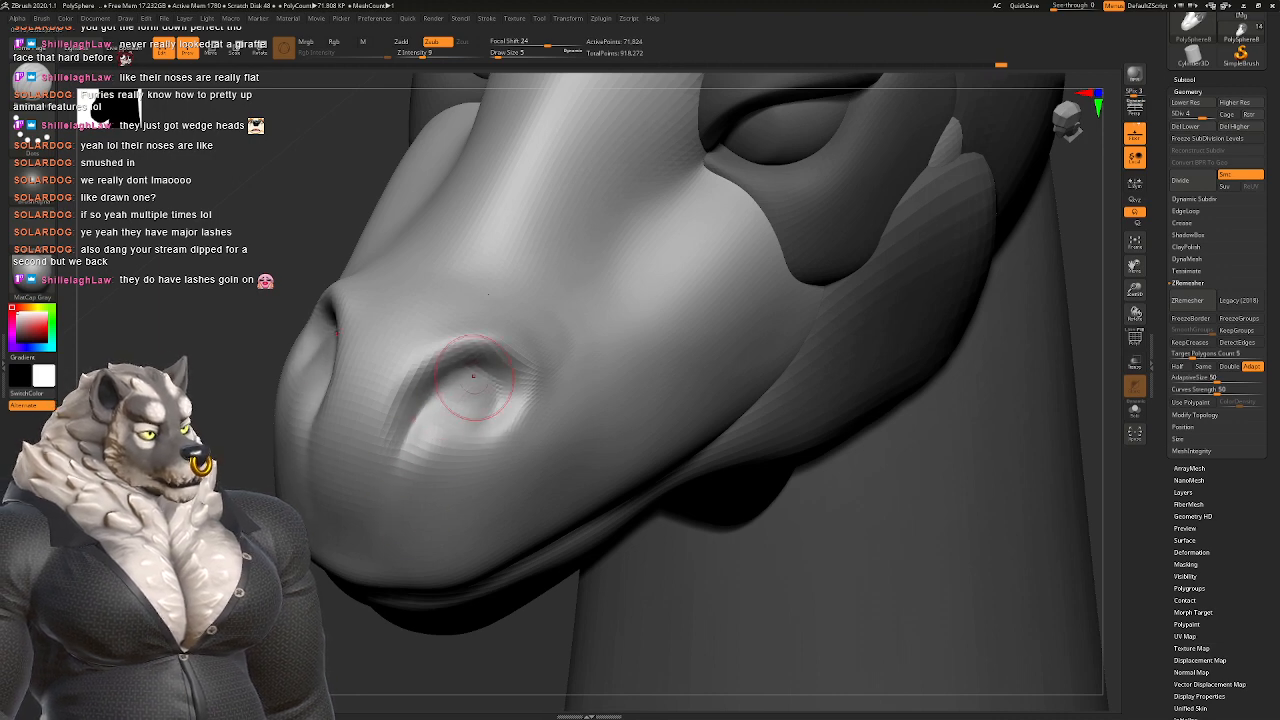
pyautogui.moveTo(488, 294); pyautogui.dragTo(530, 318, button='right')
pyautogui.press('d')
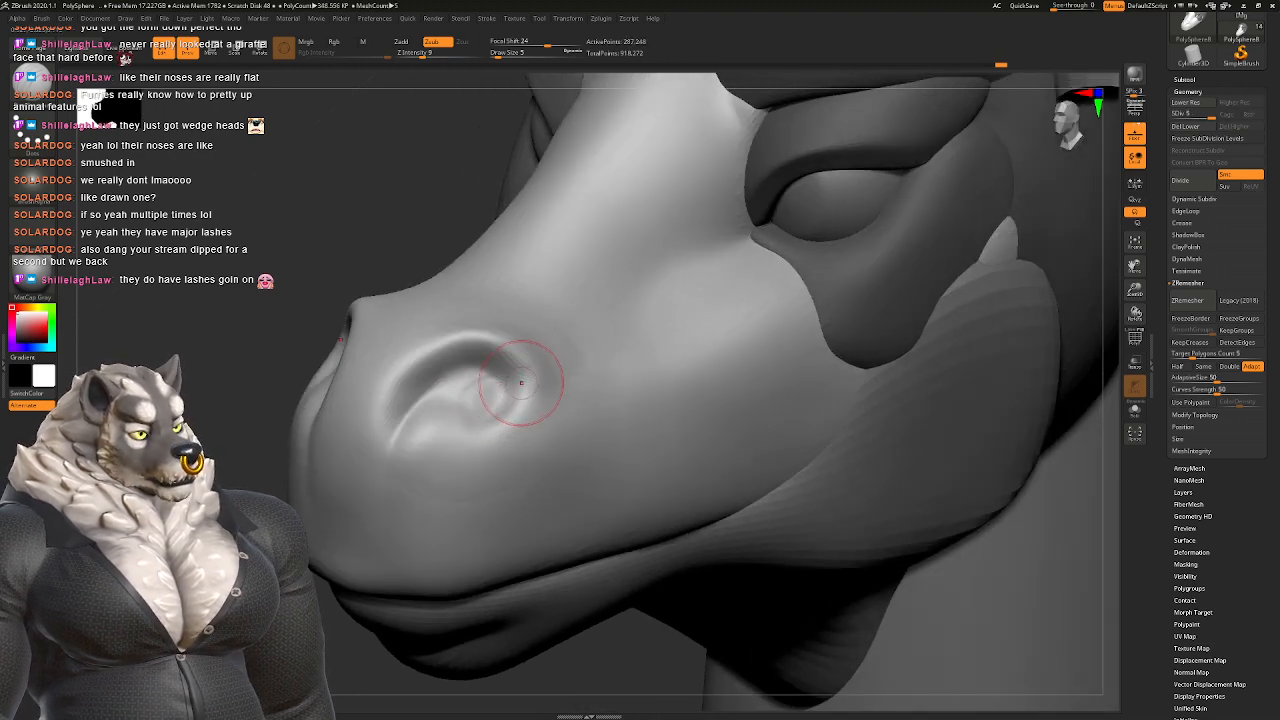
# Step: Smooth the rear edge and inner surface of the nostril on subdivision level 5
pyautogui.moveTo(520, 386); pyautogui.dragTo(500, 360, button='right')
pyautogui.keyDown('shift'); pyautogui.moveTo(537, 409); pyautogui.dragTo(485, 405); pyautogui.keyUp('shift')
pyautogui.moveTo(485, 405); pyautogui.dragTo(415, 366, button='right')
pyautogui.moveTo(500, 350)
pyautogui.keyDown('ctrl'); pyautogui.mouseDown(button='right')
pyautogui.moveTo(523, 454)
pyautogui.moveTo(514, 374)
pyautogui.moveTo(560, 385)
pyautogui.moveTo(530, 400)
pyautogui.moveTo(480, 357)
pyautogui.moveTo(588, 373)
pyautogui.mouseUp(button='right'); pyautogui.keyUp('ctrl')
# Step: Build up the form around the nostril with the Standard brush at draw size 5 and Z Intensity 25
pyautogui.press('b')
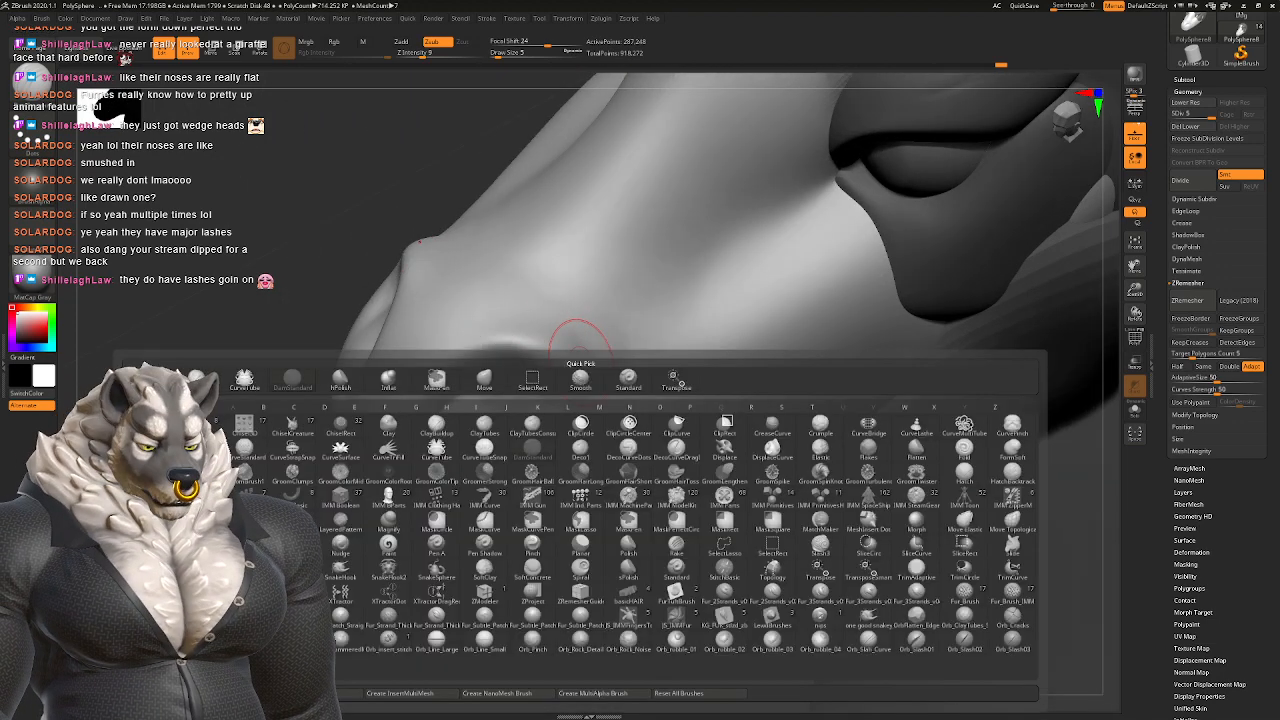
pyautogui.press('s')
pyautogui.press('t')
pyautogui.moveTo(573, 378)
pyautogui.mouseDown()
pyautogui.moveTo(530, 372)
pyautogui.moveTo(460, 420)
pyautogui.mouseUp()
pyautogui.moveTo(460, 420); pyautogui.dragTo(486, 362, button='right')
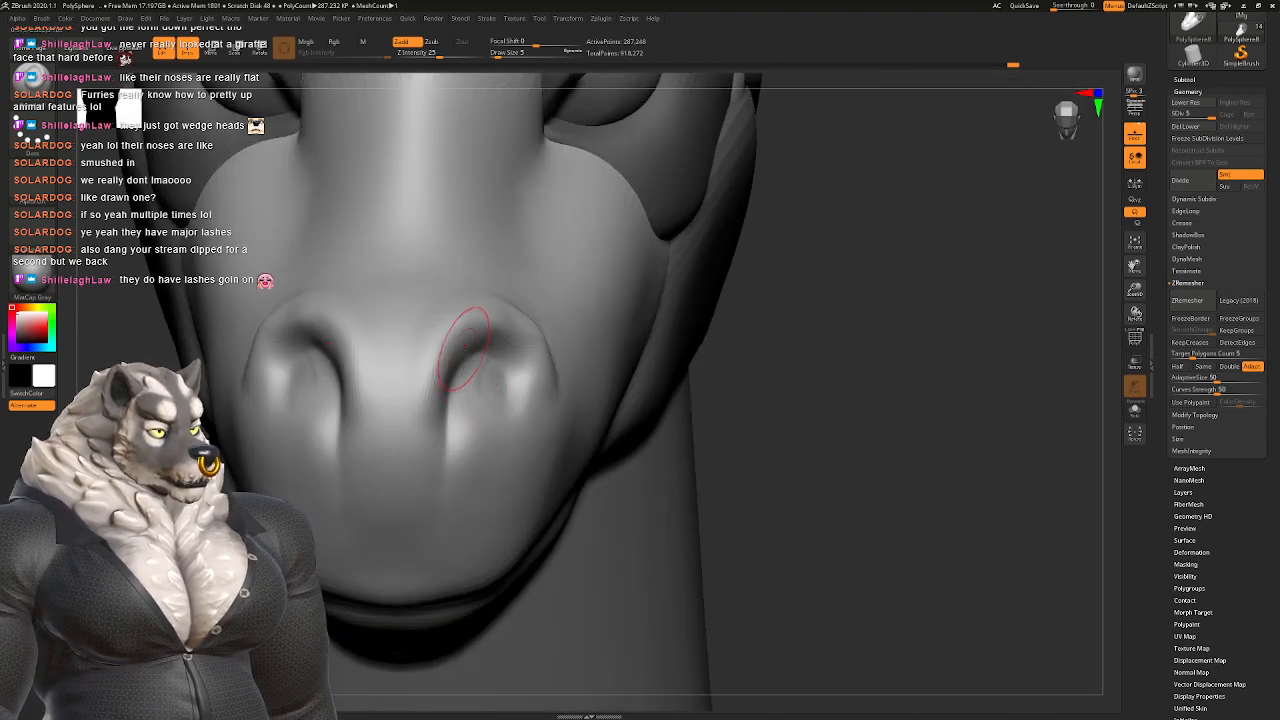
pyautogui.moveTo(484, 358); pyautogui.dragTo(466, 446)
pyautogui.moveTo(463, 468)
pyautogui.mouseDown(button='right')
pyautogui.moveTo(483, 447)
pyautogui.moveTo(443, 243)
pyautogui.moveTo(514, 363)
pyautogui.moveTo(500, 380)
pyautogui.moveTo(405, 385)
pyautogui.moveTo(390, 398)
pyautogui.mouseUp(button='right')
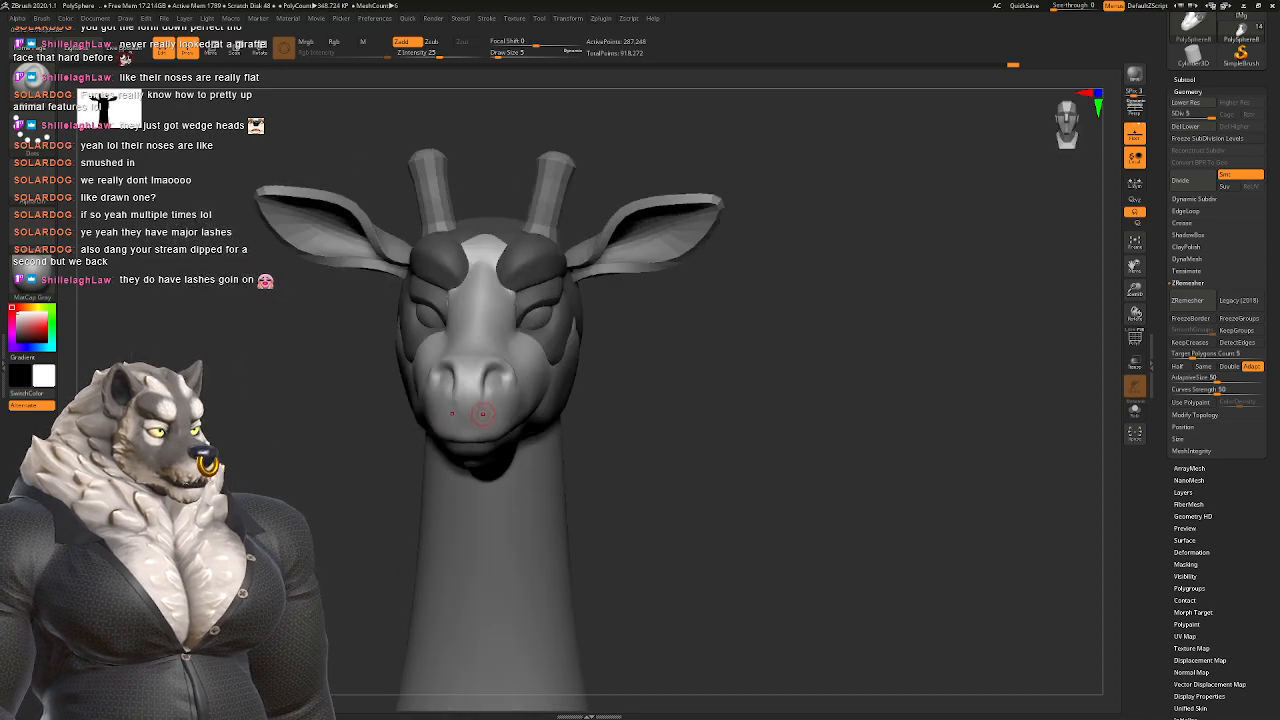
# Step: Reshape the nostril and its surrounding rim with the Move brush at draw size 12 on subdivision level 3
pyautogui.moveTo(480, 414)
pyautogui.mouseDown(button='right')
pyautogui.moveTo(425, 396)
pyautogui.moveTo(450, 470)
pyautogui.moveTo(585, 462)
pyautogui.moveTo(588, 520)
pyautogui.moveTo(550, 410)
pyautogui.moveTo(466, 436)
pyautogui.mouseUp(button='right')
pyautogui.press('b')
pyautogui.press('m')
pyautogui.press('v')
pyautogui.press('space')
pyautogui.moveTo(496, 416); pyautogui.dragTo(530, 403)
pyautogui.press('space')
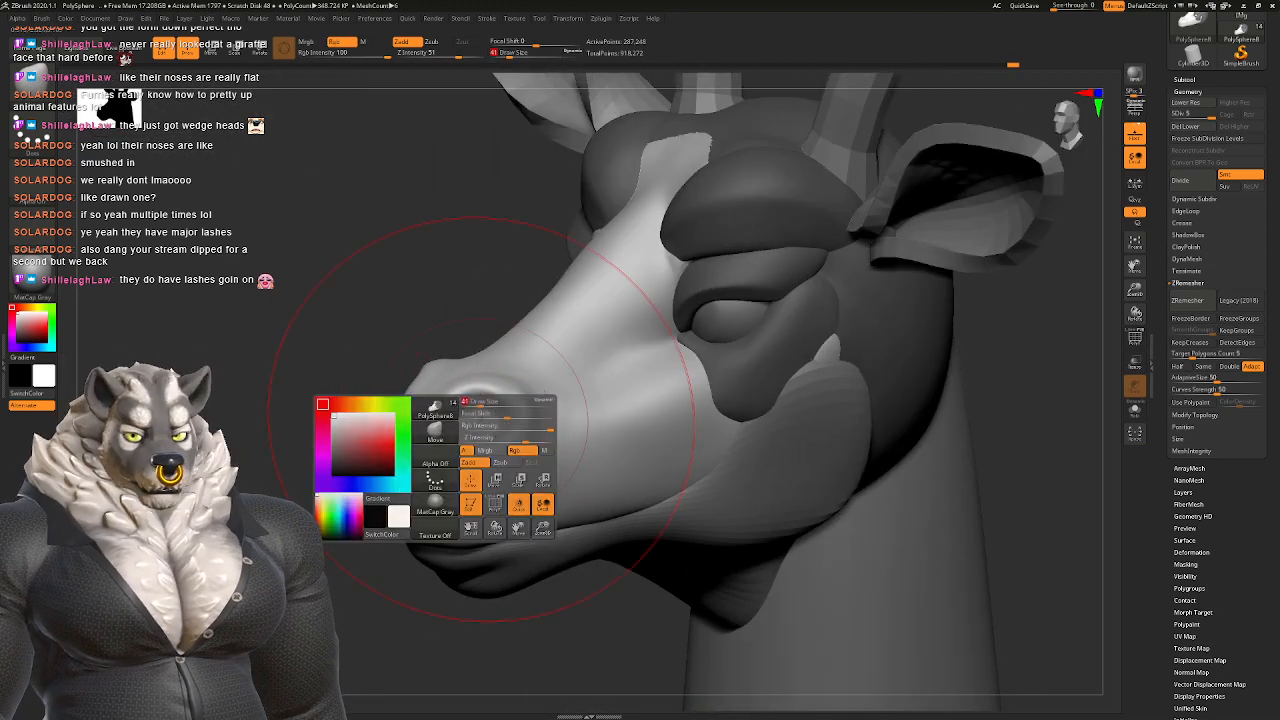
pyautogui.keyDown('ctrl'); pyautogui.moveTo(474, 403); pyautogui.dragTo(473, 412, button='right'); pyautogui.keyUp('ctrl')
pyautogui.press('space')
pyautogui.moveTo(474, 403); pyautogui.dragTo(409, 403)
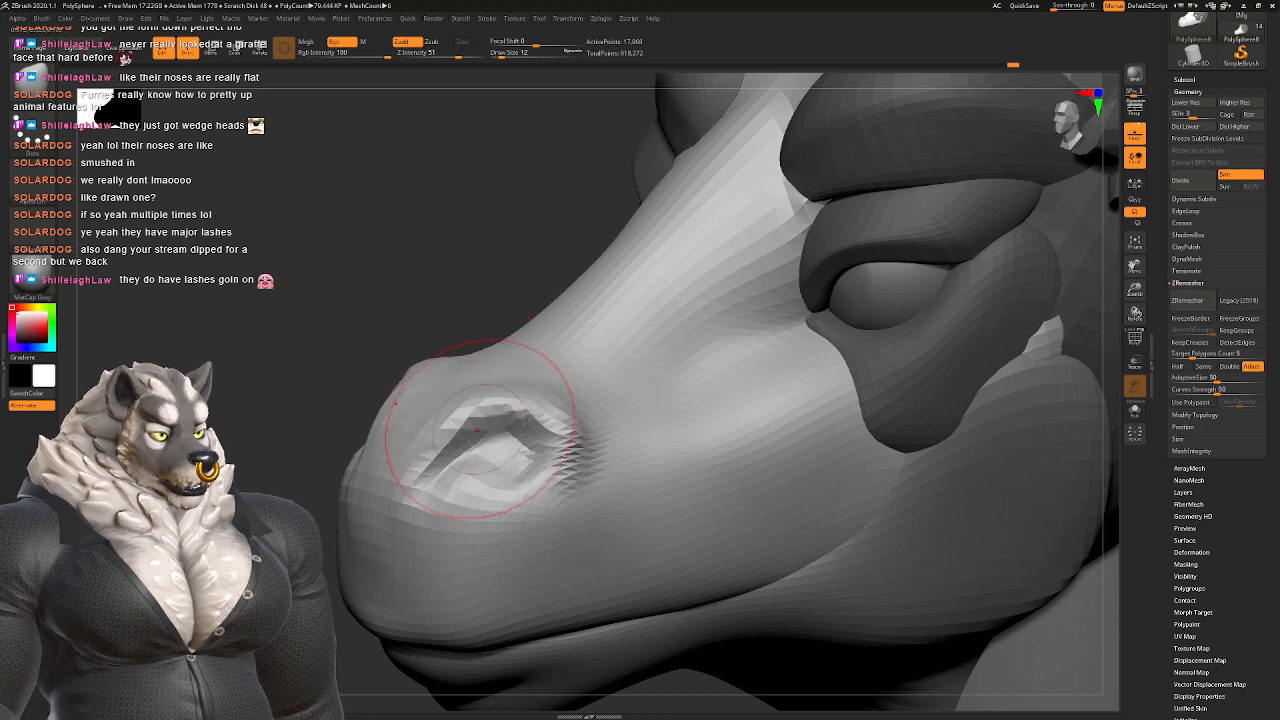
pyautogui.moveTo(465, 434)
pyautogui.mouseDown(button='right')
pyautogui.moveTo(430, 440)
pyautogui.moveTo(486, 400)
pyautogui.moveTo(457, 371)
pyautogui.mouseUp(button='right')
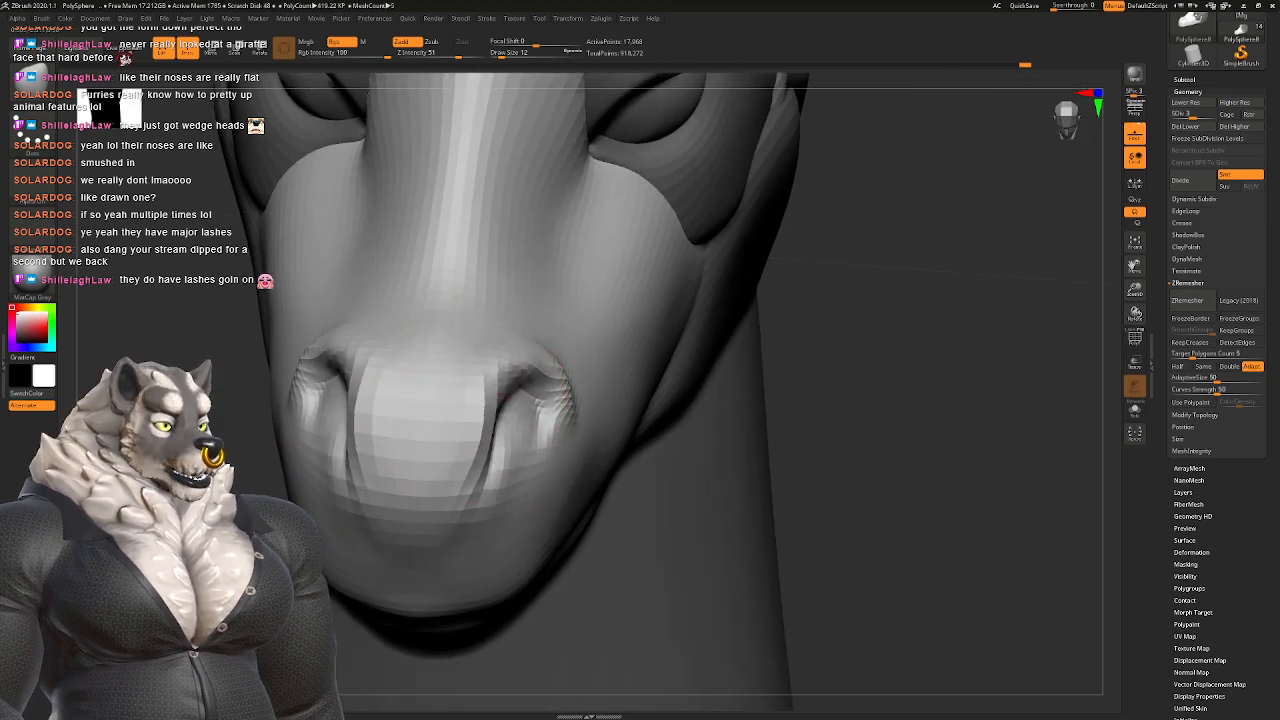
pyautogui.moveTo(430, 462)
pyautogui.mouseDown(button='right')
pyautogui.moveTo(477, 432)
pyautogui.moveTo(425, 402)
pyautogui.moveTo(505, 400)
pyautogui.mouseUp(button='right')
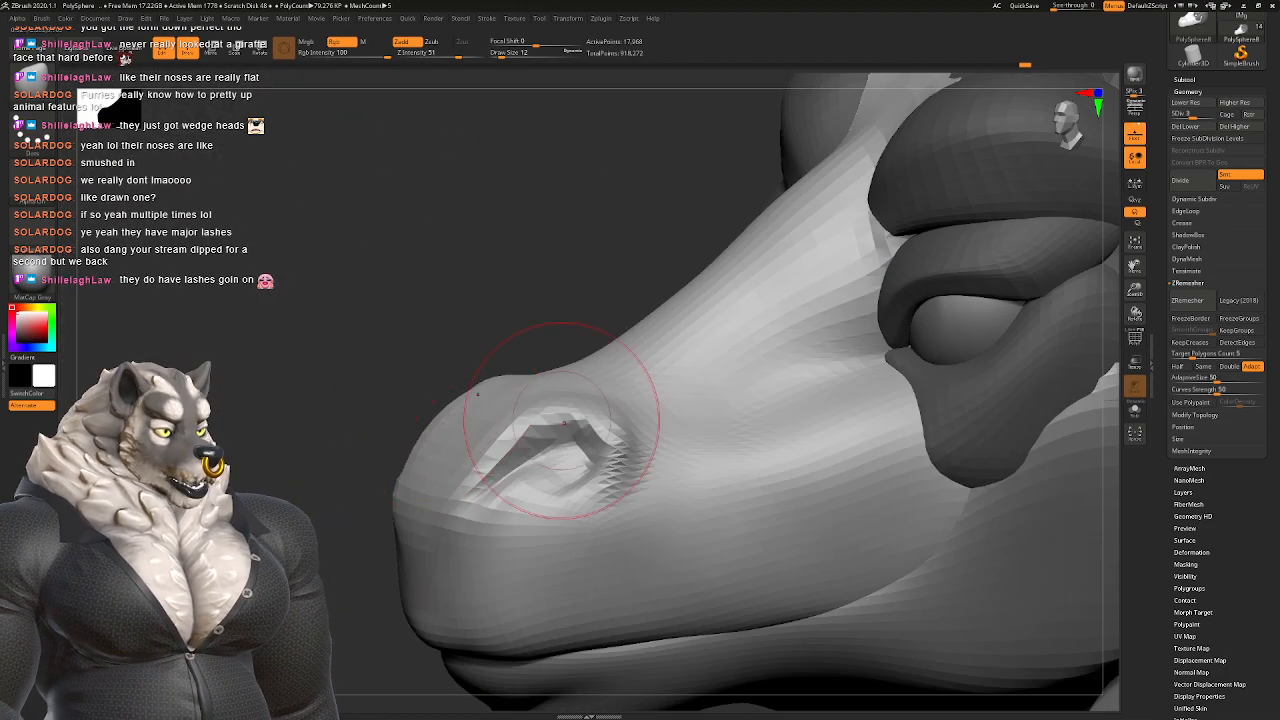
pyautogui.keyDown('shift'); pyautogui.moveTo(608, 432); pyautogui.dragTo(625, 472); pyautogui.keyUp('shift')
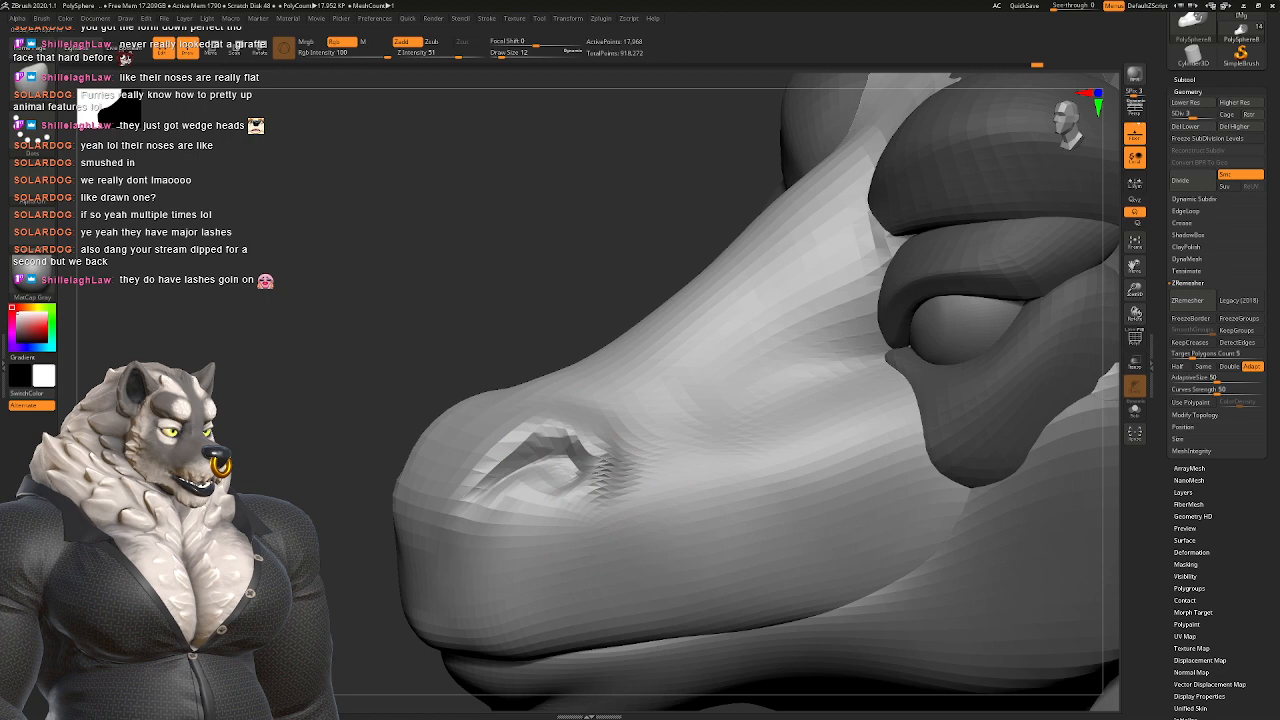
# Step: Raise the head mesh to subdivision level 4 and refine the nostril's rim and inner fold at draw size 3
pyautogui.hotkey('ctrl', 'd')
pyautogui.moveTo(514, 414); pyautogui.dragTo(528, 371, button='right')
pyautogui.press('space')
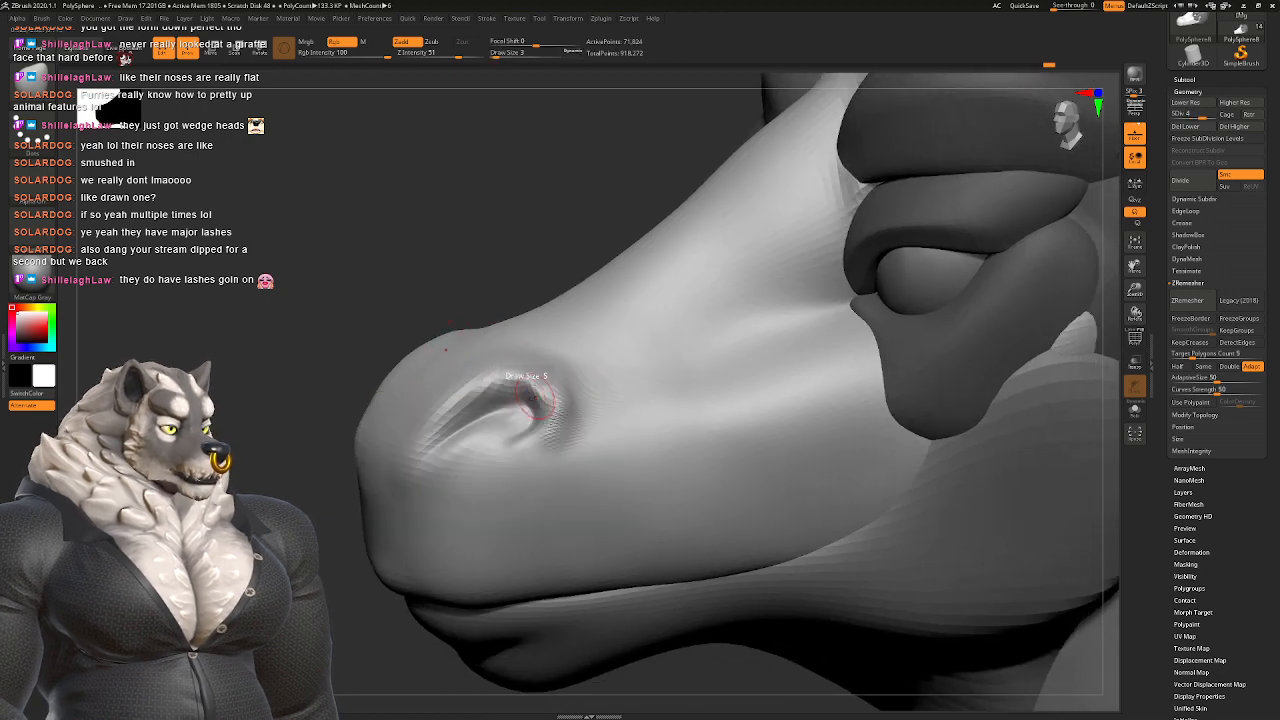
pyautogui.keyDown('shift'); pyautogui.moveTo(530, 395); pyautogui.dragTo(540, 410); pyautogui.keyUp('shift')
pyautogui.keyDown('shift'); pyautogui.moveTo(440, 392); pyautogui.dragTo(482, 424); pyautogui.keyUp('shift')
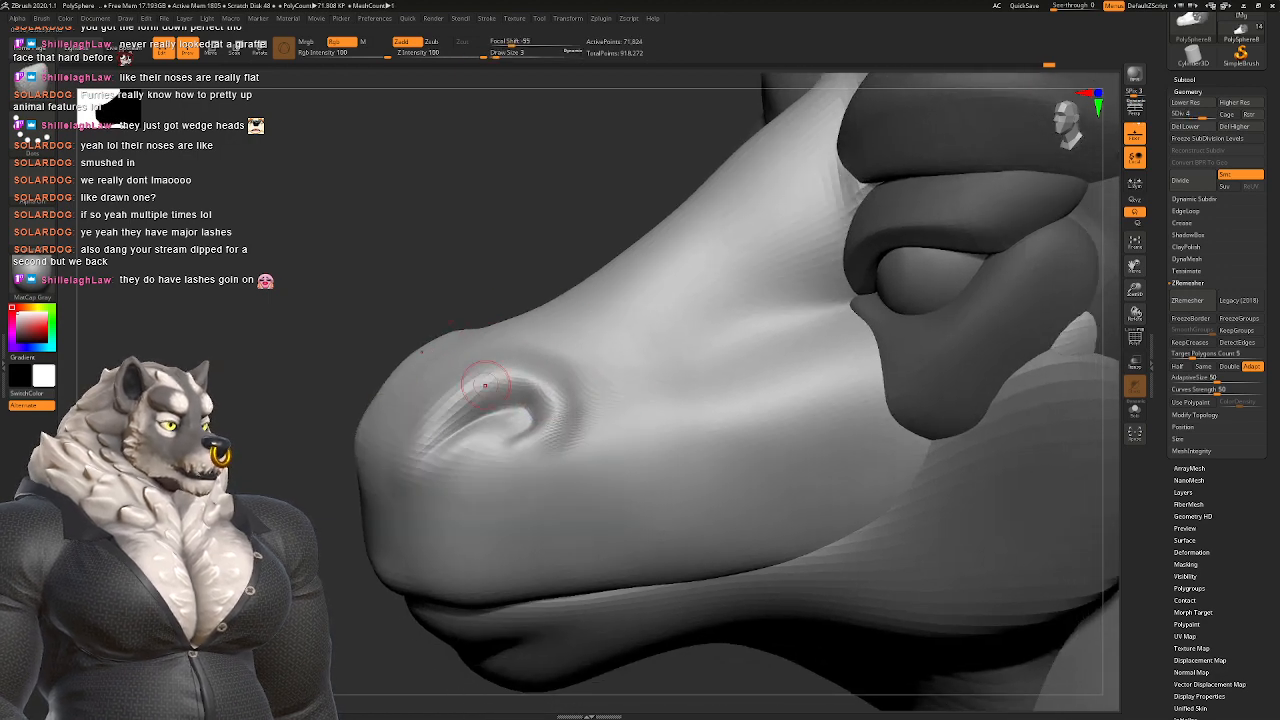
# Step: Round out and clean up the nostril rim on subdivision level 5 at draw size 2 and Z Intensity 24
pyautogui.moveTo(470, 400); pyautogui.dragTo(550, 378, button='right')
pyautogui.moveTo(530, 326)
pyautogui.mouseDown(button='right')
pyautogui.moveTo(560, 330)
pyautogui.moveTo(535, 318)
pyautogui.mouseUp(button='right')
pyautogui.moveTo(560, 403)
pyautogui.mouseDown(button='right')
pyautogui.moveTo(540, 400)
pyautogui.moveTo(610, 400)
pyautogui.mouseUp(button='right')
pyautogui.moveTo(525, 295)
pyautogui.keyDown('ctrl'); pyautogui.mouseDown(button='right')
pyautogui.moveTo(560, 368)
pyautogui.moveTo(570, 356)
pyautogui.moveTo(557, 309)
pyautogui.moveTo(545, 398)
pyautogui.mouseUp(button='right'); pyautogui.keyUp('ctrl')
pyautogui.press('space')
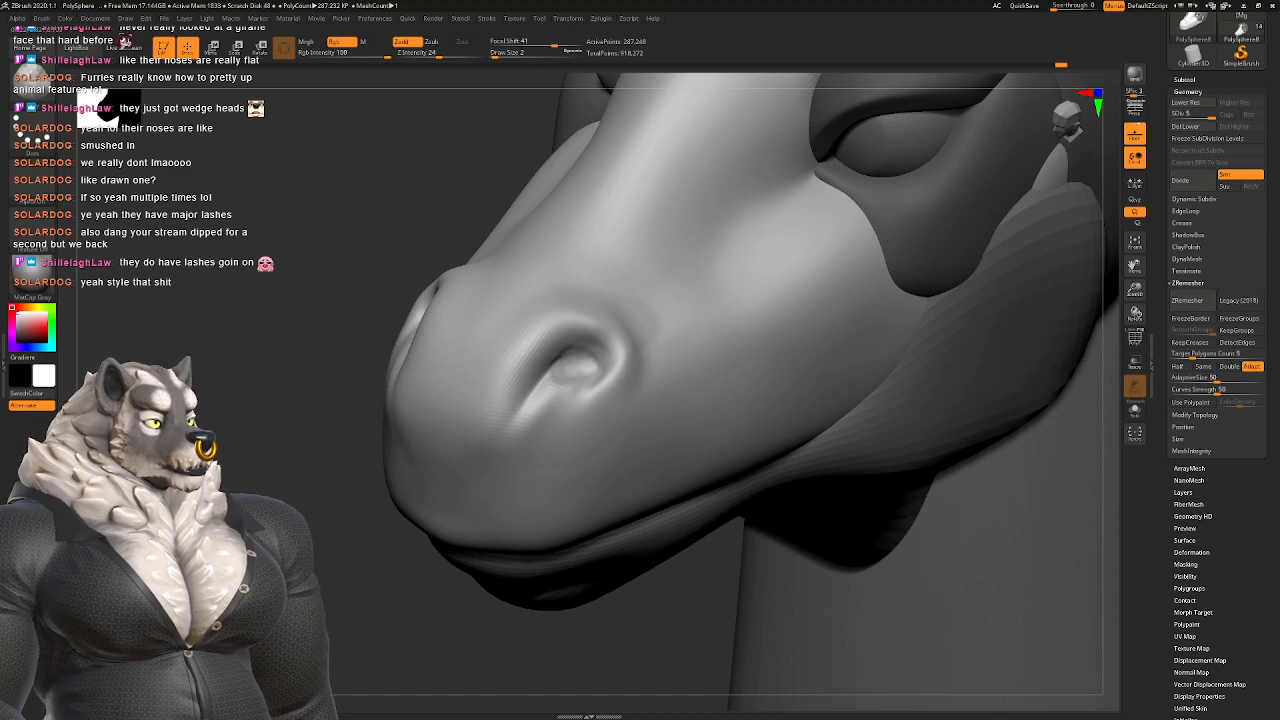
pyautogui.moveTo(591, 371); pyautogui.dragTo(527, 366, button='right')
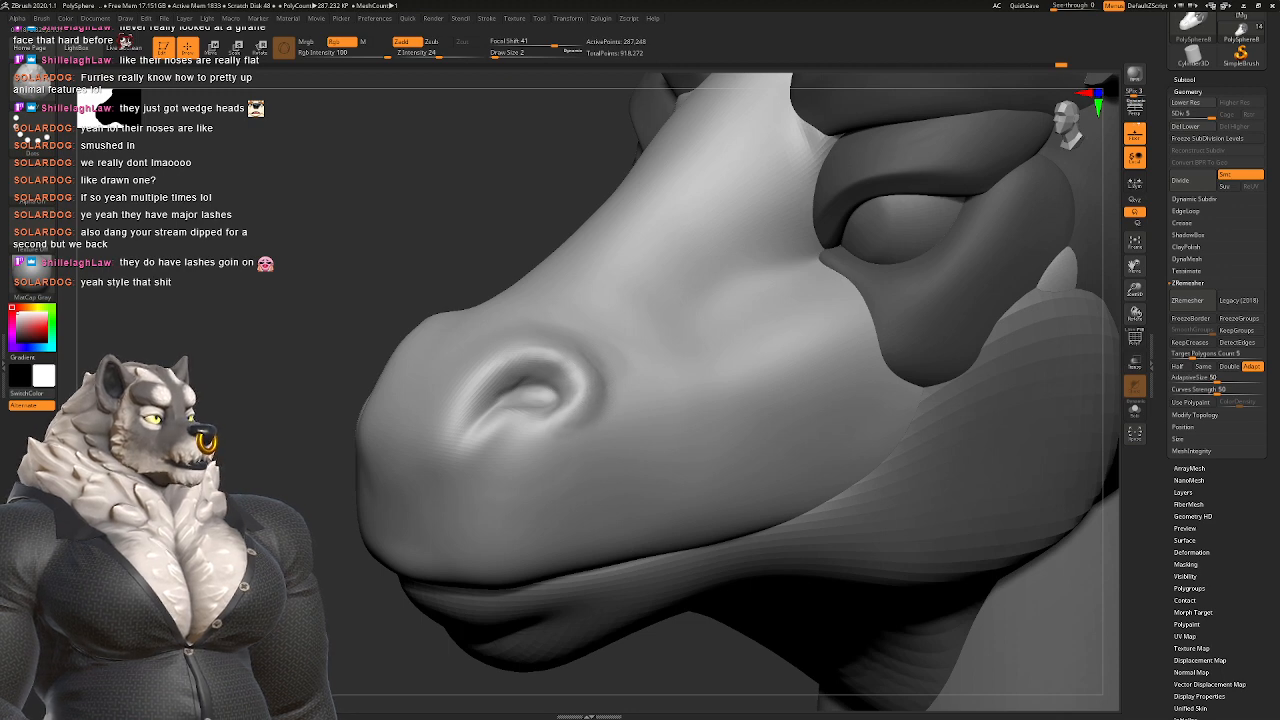
pyautogui.moveTo(490, 408)
pyautogui.mouseDown(button='right')
pyautogui.moveTo(514, 414)
pyautogui.moveTo(492, 357)
pyautogui.mouseUp(button='right')
# Step: Refine the creases around the nostril and the front of the snout with the DamStandard brush at draw size 5
pyautogui.press('b')
pyautogui.press('s')
pyautogui.press('t')
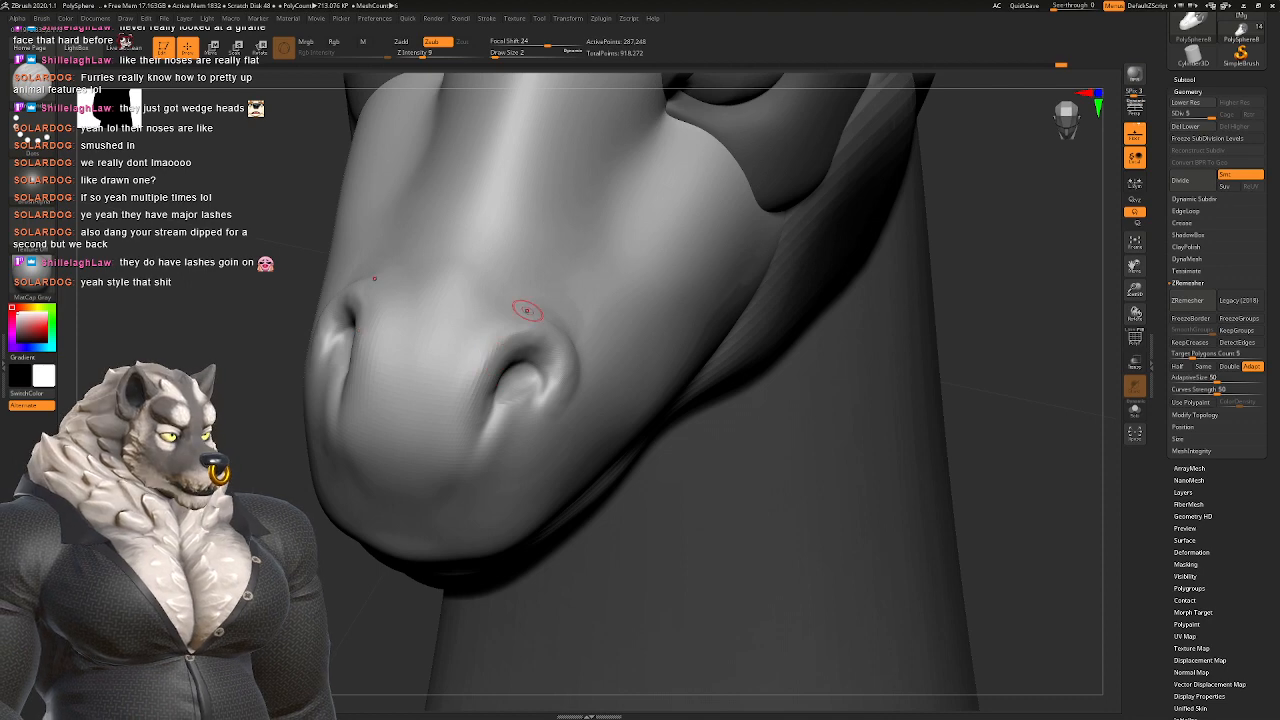
pyautogui.moveTo(526, 312); pyautogui.dragTo(505, 330, button='right')
pyautogui.press('space')
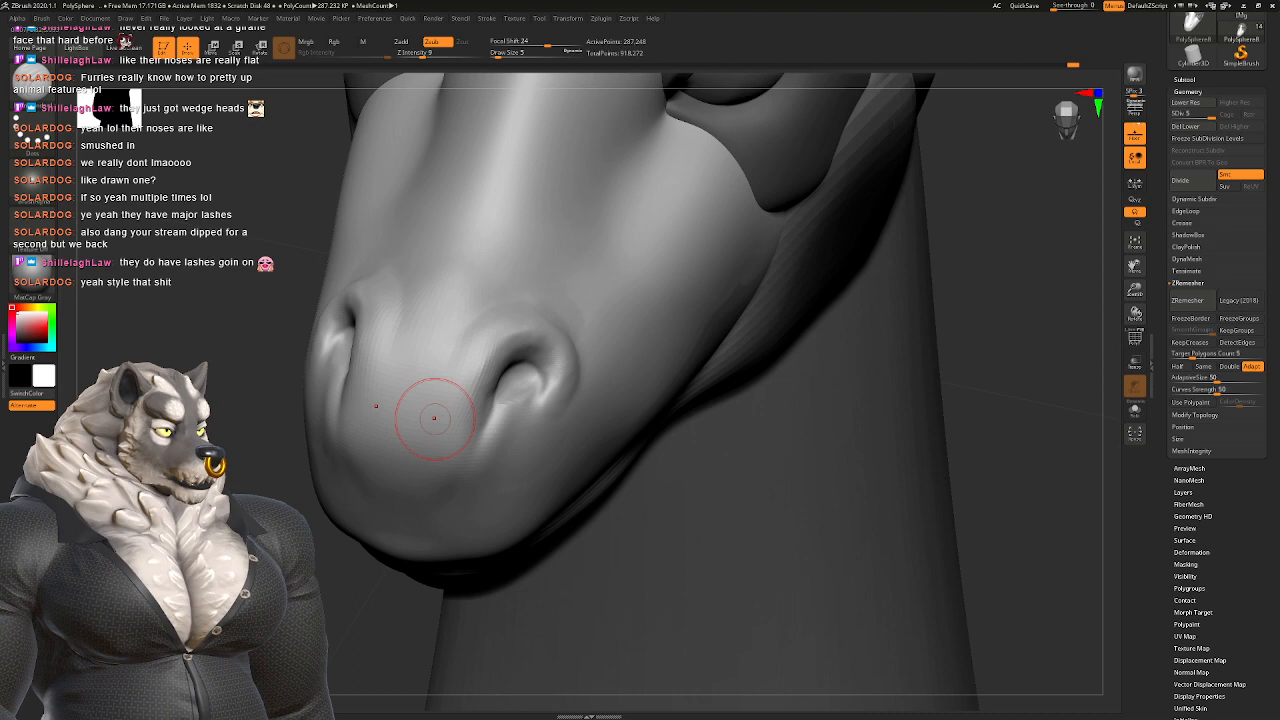
pyautogui.moveTo(434, 418); pyautogui.dragTo(540, 400, button='right')
pyautogui.press('b')
pyautogui.press('d')
pyautogui.press('s')
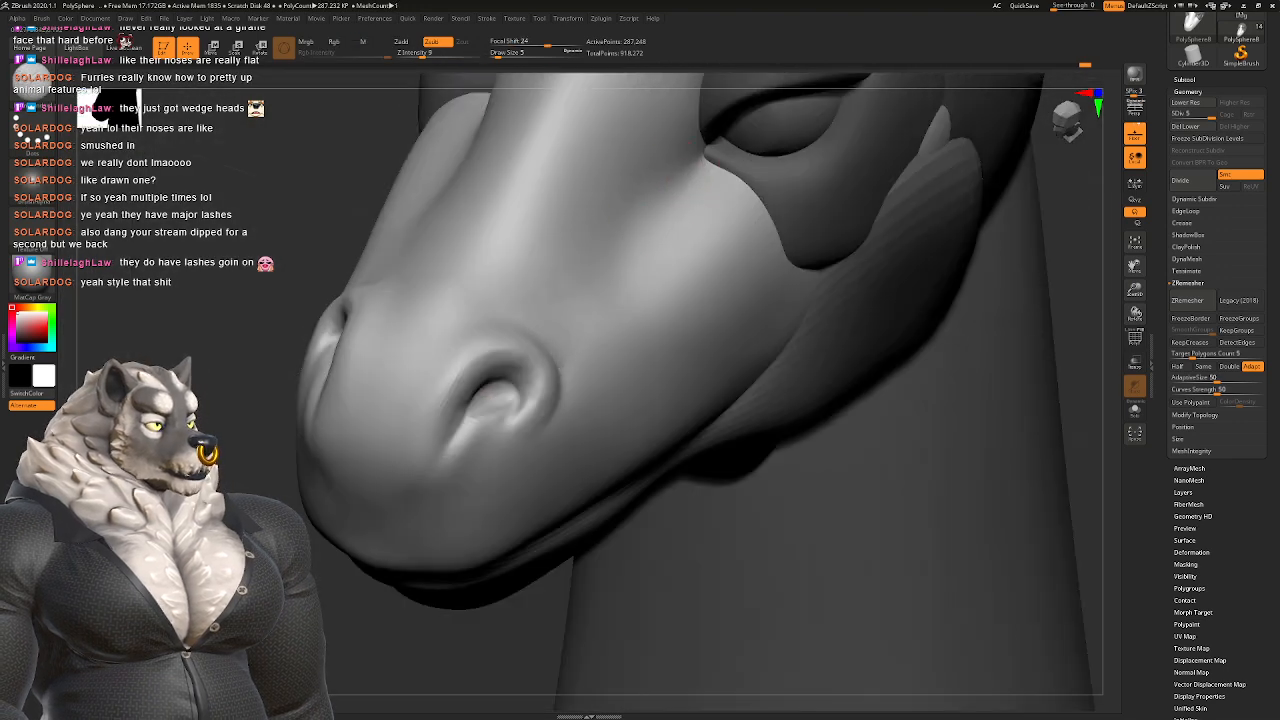
# Step: Adjust the side contour of the muzzle from above with the Move brush at draw size 27
pyautogui.moveTo(589, 298)
pyautogui.mouseDown(button='right')
pyautogui.moveTo(614, 271)
pyautogui.moveTo(528, 343)
pyautogui.moveTo(500, 286)
pyautogui.moveTo(529, 266)
pyautogui.moveTo(509, 309)
pyautogui.moveTo(550, 300)
pyautogui.moveTo(515, 318)
pyautogui.moveTo(571, 365)
pyautogui.moveTo(530, 320)
pyautogui.moveTo(520, 370)
pyautogui.moveTo(545, 375)
pyautogui.moveTo(520, 375)
pyautogui.moveTo(555, 371)
pyautogui.mouseUp(button='right')
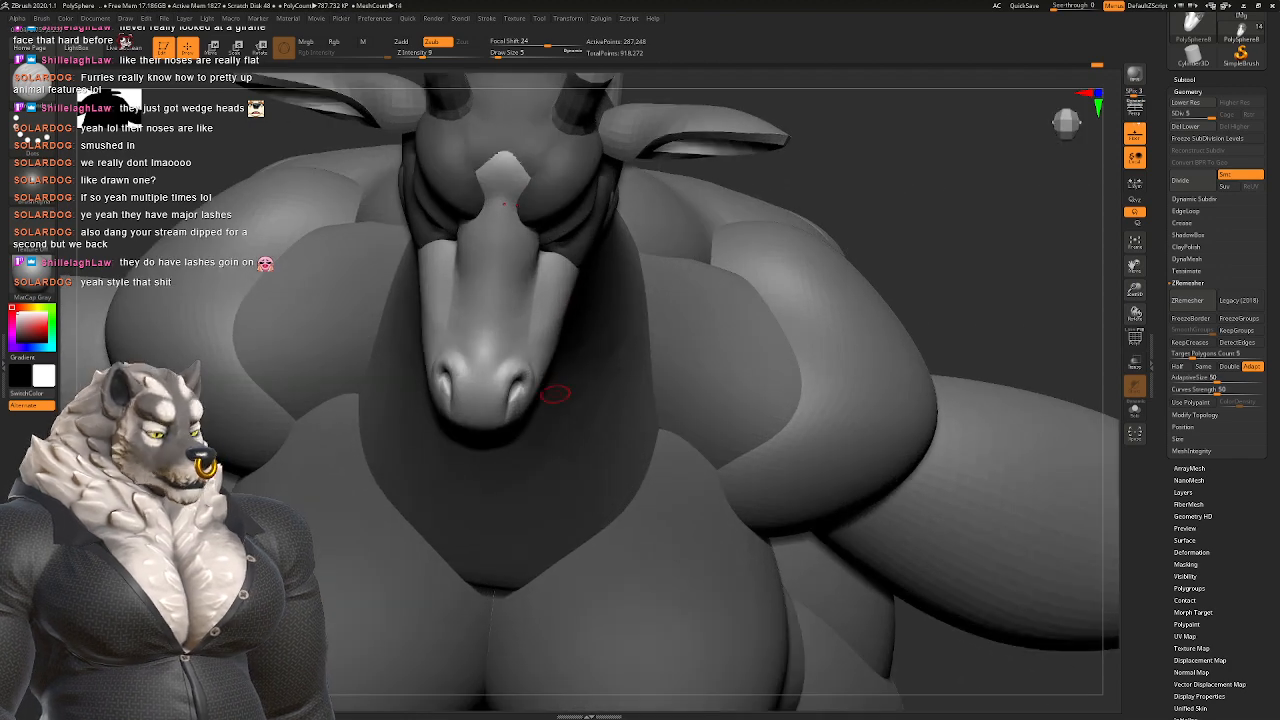
pyautogui.press('b')
pyautogui.press('m')
pyautogui.press('v')
pyautogui.press('space')
pyautogui.moveTo(568, 329); pyautogui.dragTo(558, 329)
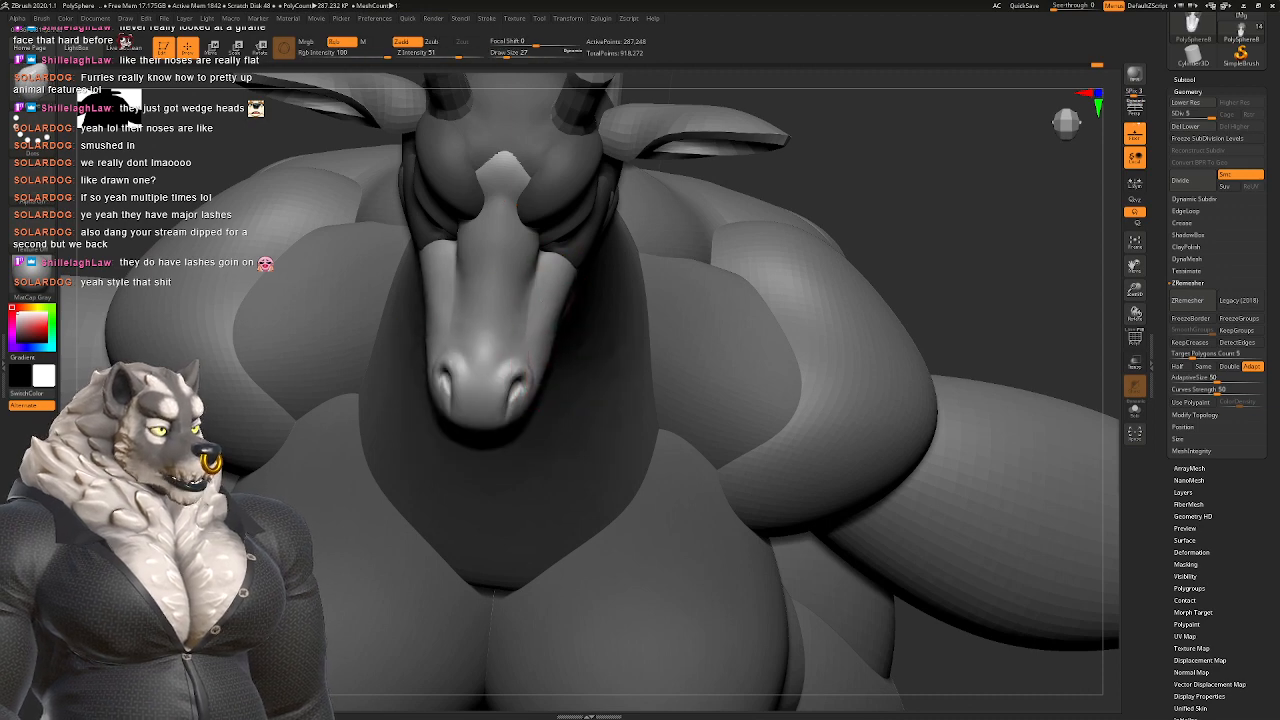
# Step: Select the neck mesh and adjust its shape with the Move brush at draw size 51
pyautogui.moveTo(552, 345); pyautogui.dragTo(650, 255, button='right')
pyautogui.keyDown('alt'); pyautogui.click(530, 412); pyautogui.keyUp('alt')
pyautogui.moveTo(530, 412)
pyautogui.mouseDown(button='right')
pyautogui.moveTo(490, 320)
pyautogui.moveTo(505, 322)
pyautogui.moveTo(490, 420)
pyautogui.mouseUp(button='right')
pyautogui.press('space')
pyautogui.moveTo(522, 382)
pyautogui.mouseDown()
pyautogui.moveTo(534, 382)
pyautogui.moveTo(508, 373)
pyautogui.mouseUp()
pyautogui.moveTo(508, 373)
pyautogui.mouseDown(button='right')
pyautogui.moveTo(560, 425)
pyautogui.moveTo(471, 400)
pyautogui.moveTo(514, 357)
pyautogui.moveTo(540, 370)
pyautogui.moveTo(537, 349)
pyautogui.moveTo(523, 372)
pyautogui.moveTo(557, 540)
pyautogui.moveTo(545, 420)
pyautogui.mouseUp(button='right')
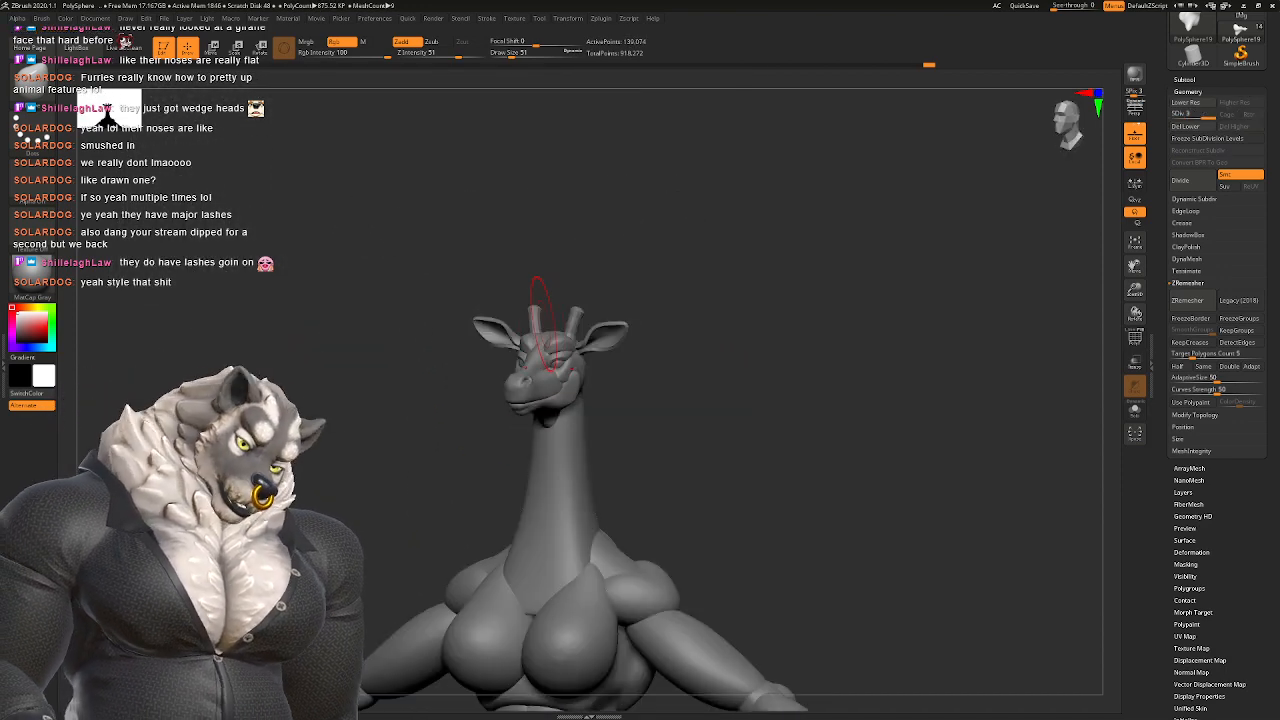